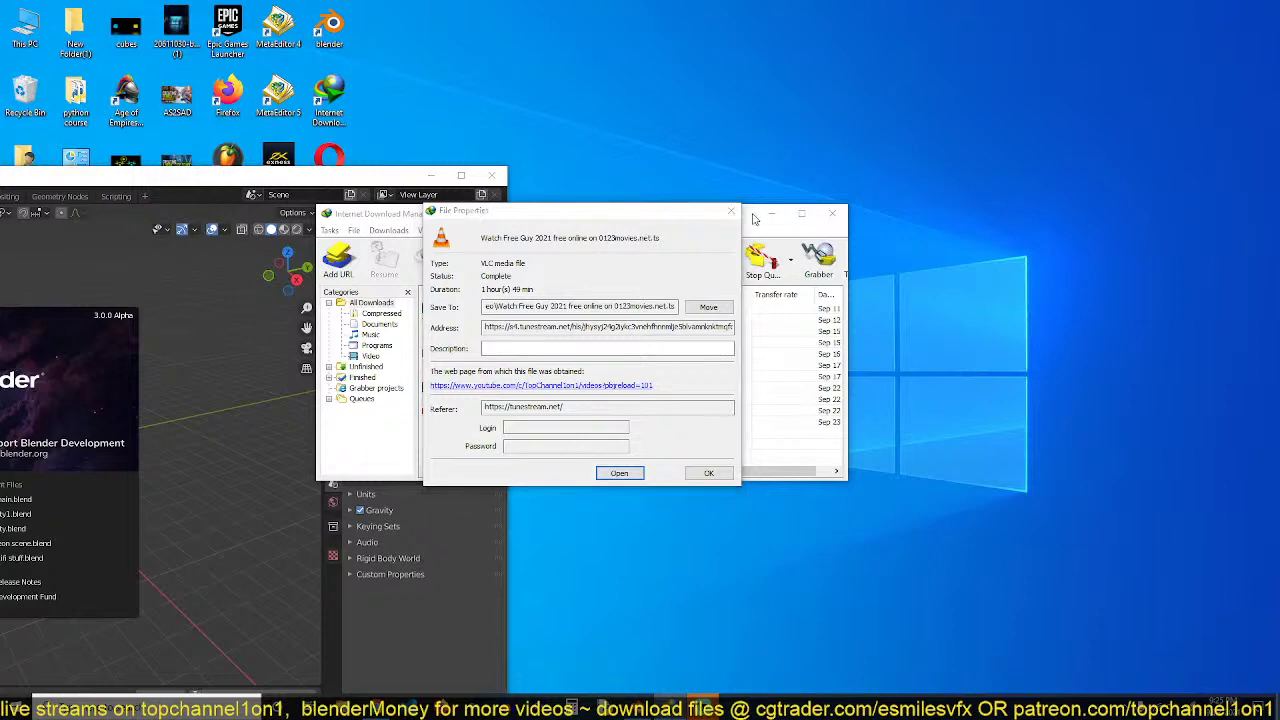
Close the download manager's two windows and bring Blender up maximized with its splash screen dismissed
left_click(731, 210)
left_click(833, 214)
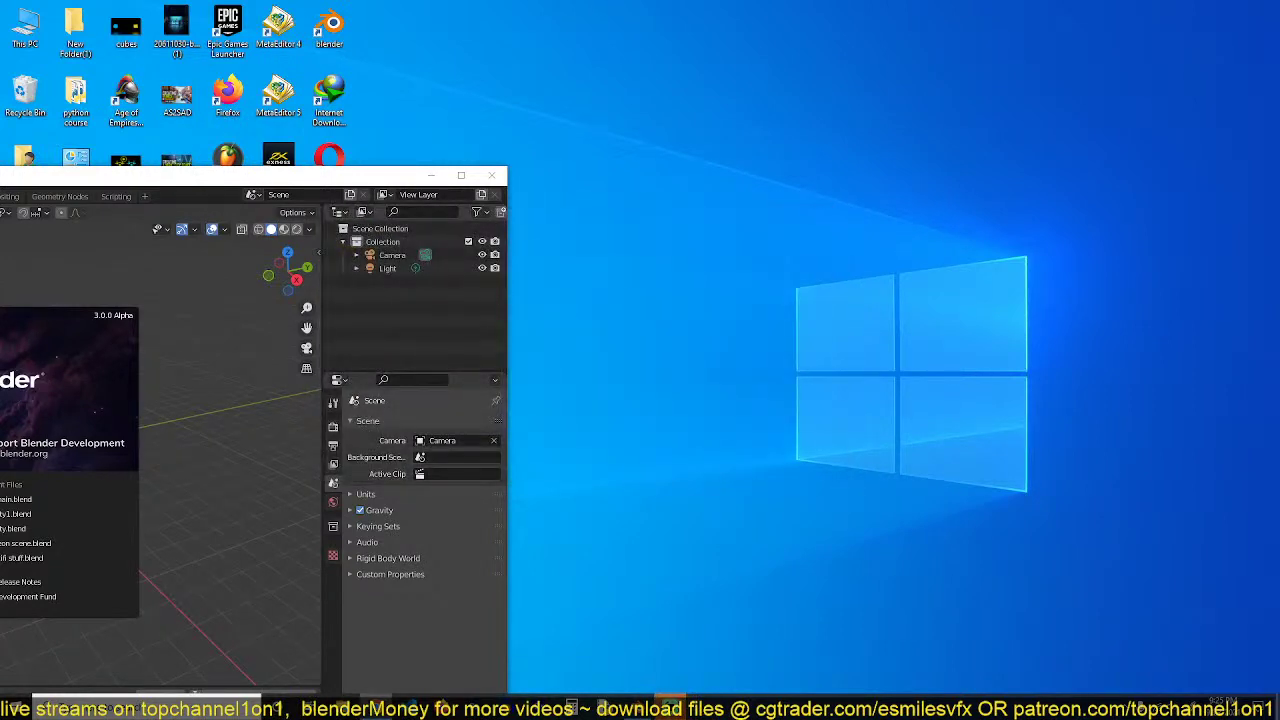
double_click(256, 175)
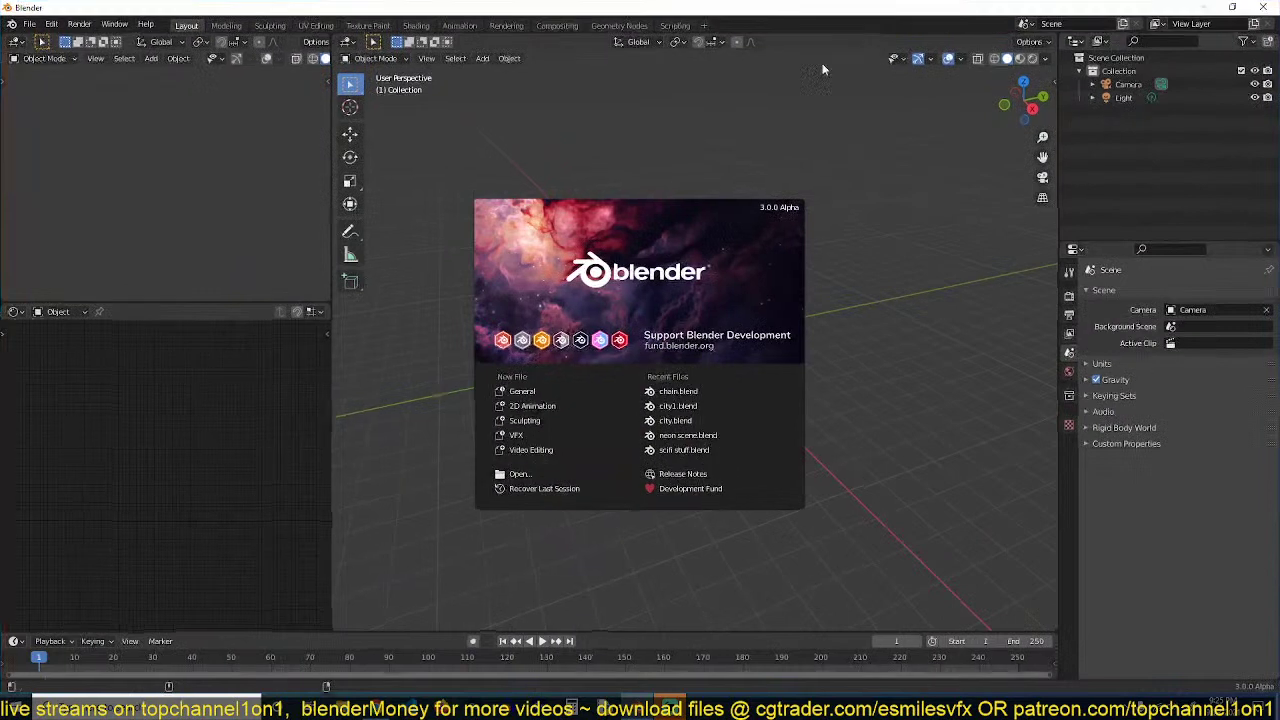
left_click(771, 184)
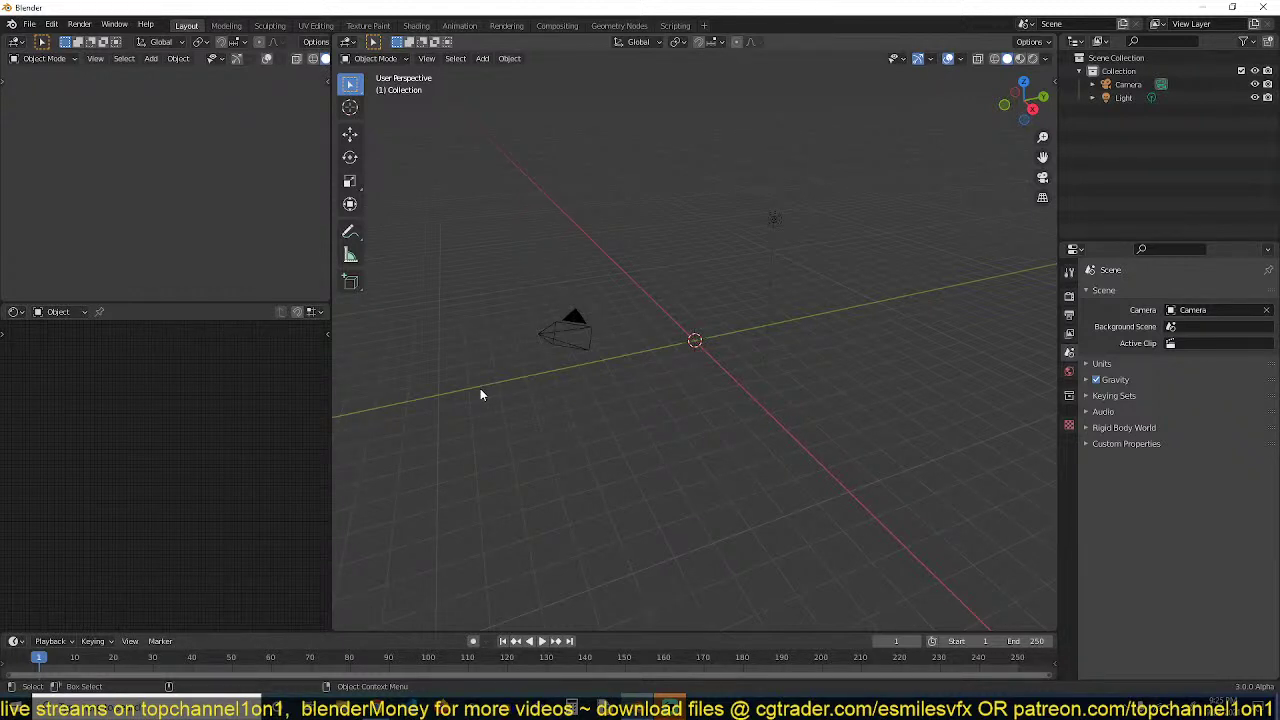
middle_click_drag(646, 380, 626, 628)
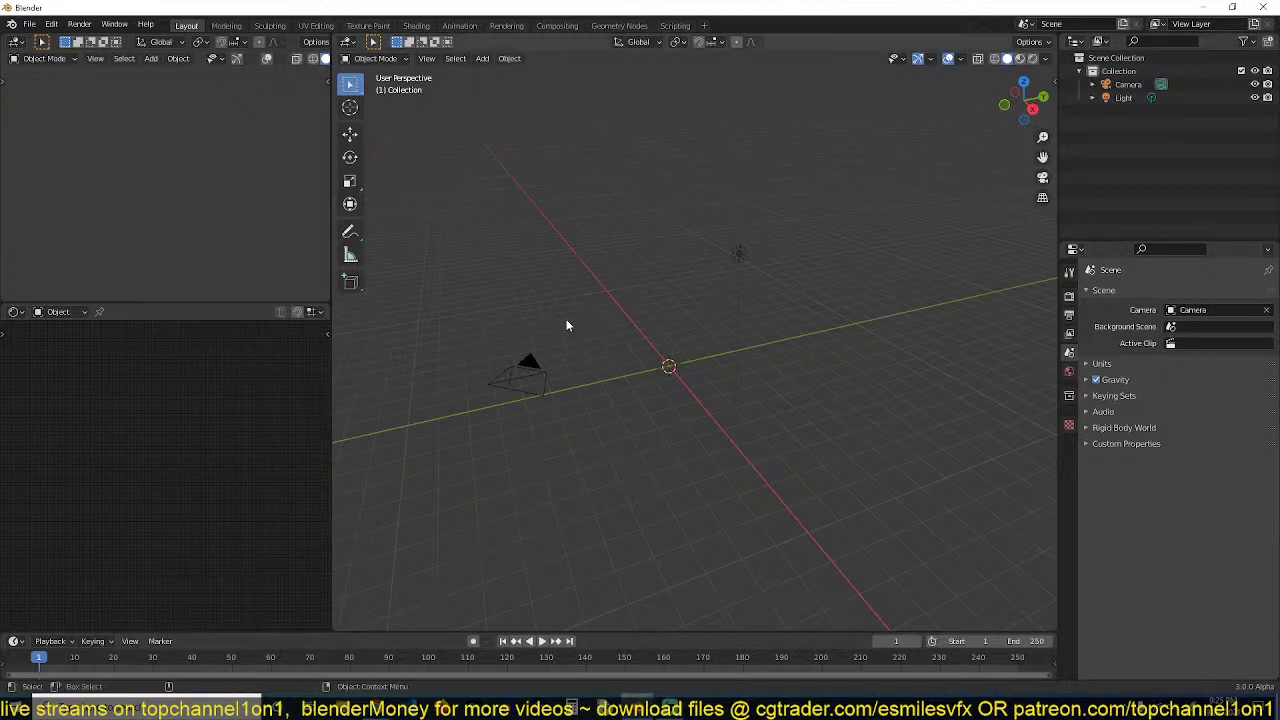
key("n")
key("n")
Add a plane at the origin and scale it up twice into a large ground surface, the second time by about 2.15
middle_click_drag(773, 353, 786, 338)
key("shift+a")
mouse_move(714, 331)
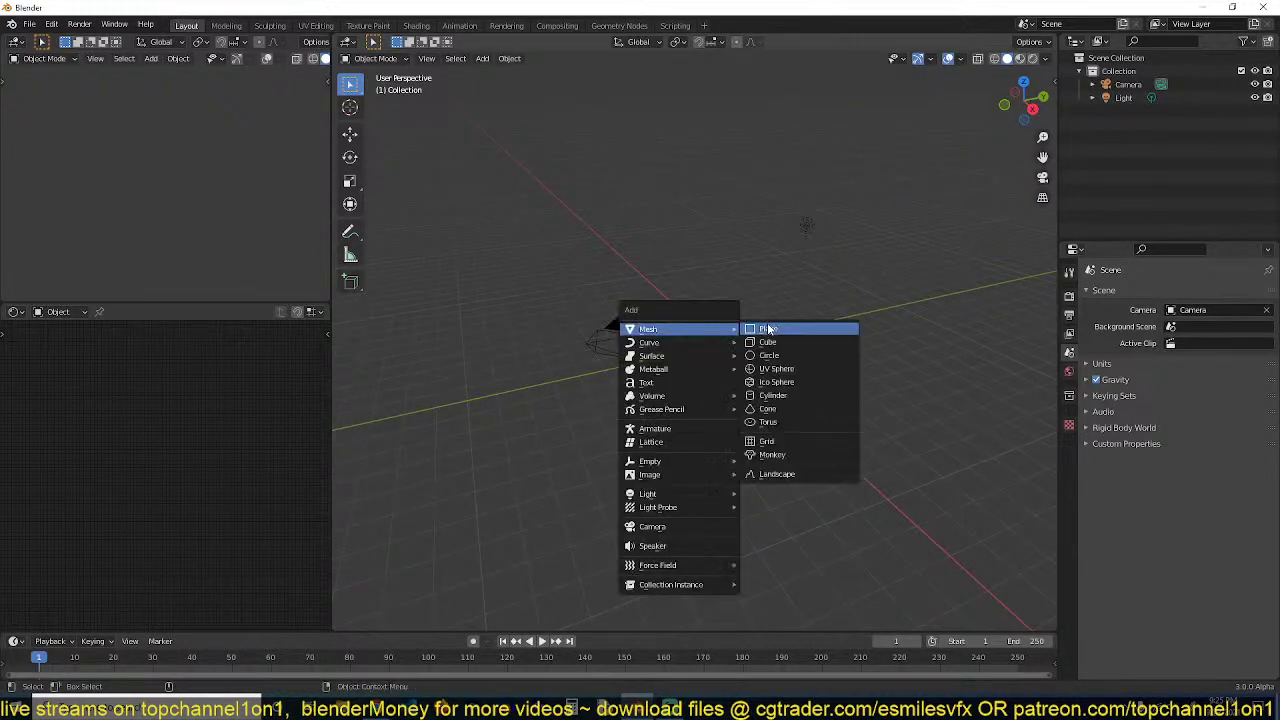
left_click(786, 331)
key("s")
left_click(938, 345)
middle_click_drag(938, 345, 822, 411)
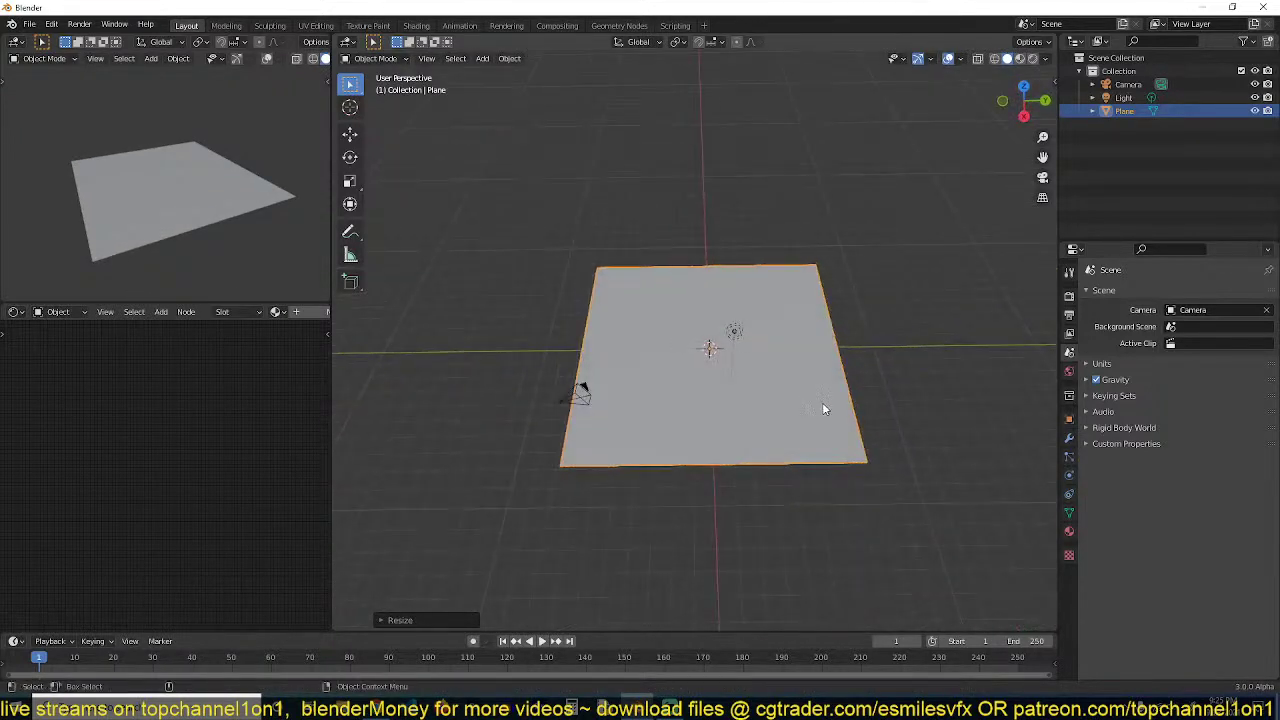
key("s")
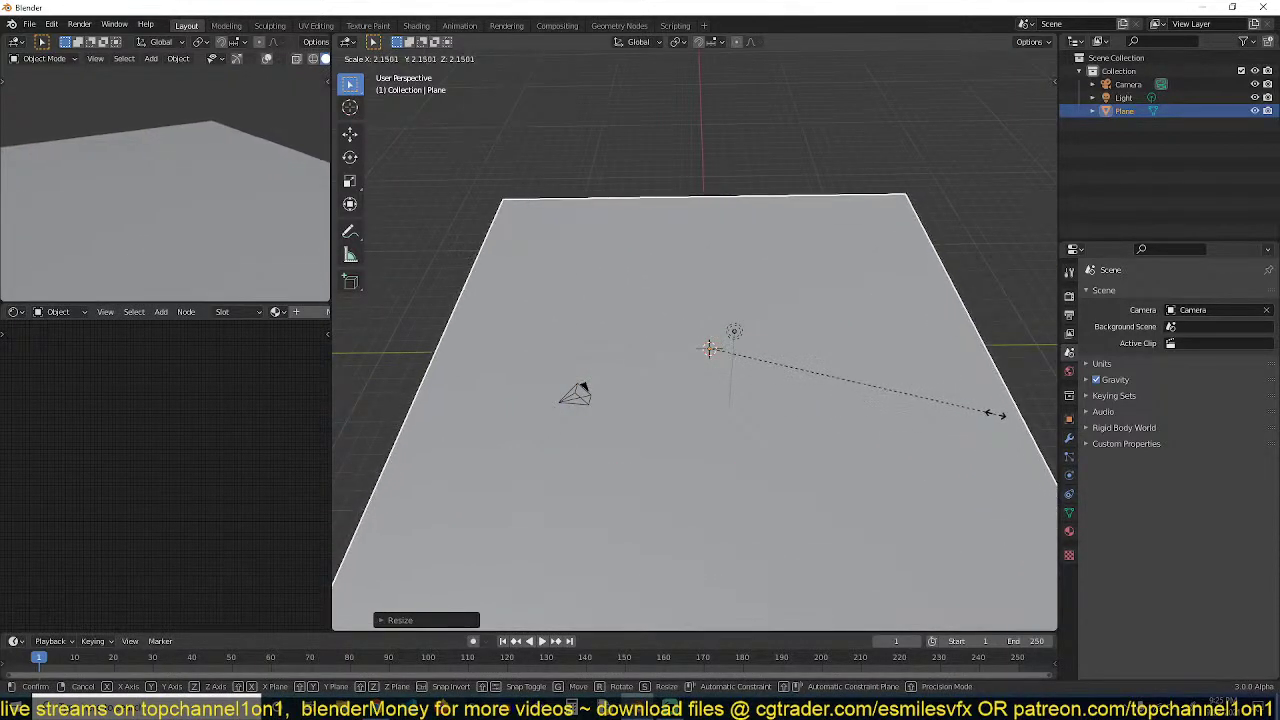
left_click(994, 414)
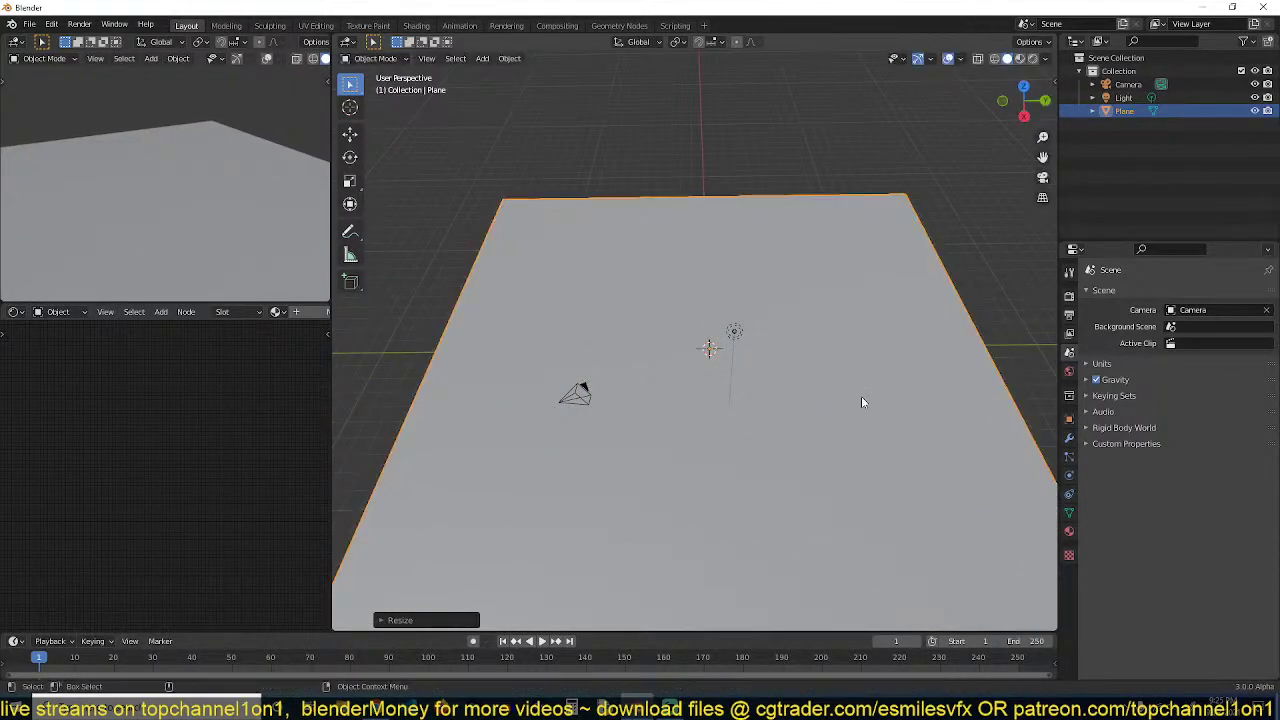
Set the viewport's solid shading to colour objects randomly
left_click(1052, 63)
left_click(1045, 58)
left_click(1040, 243)
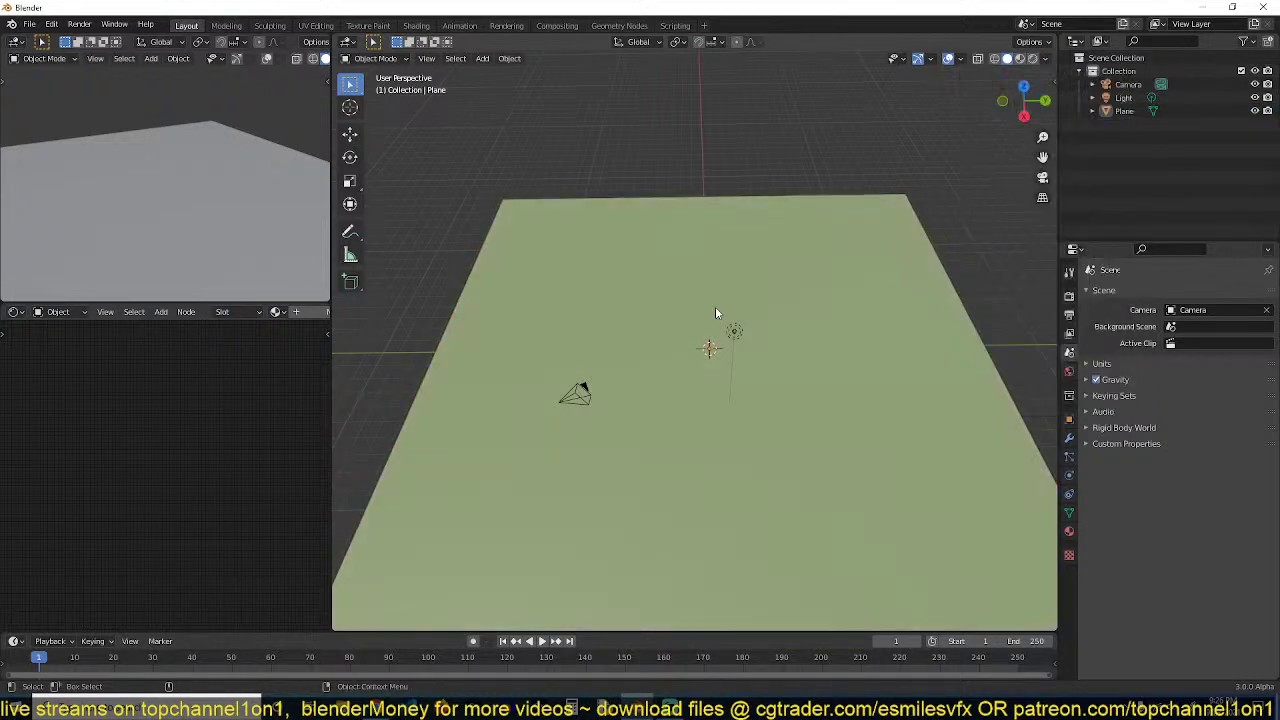
Look through the scene camera, select it and set its focal length to 25 mm
left_click(715, 306)
middle_click_drag(715, 306, 737, 323)
scroll(702, 234, "up", 2)
left_click(737, 325)
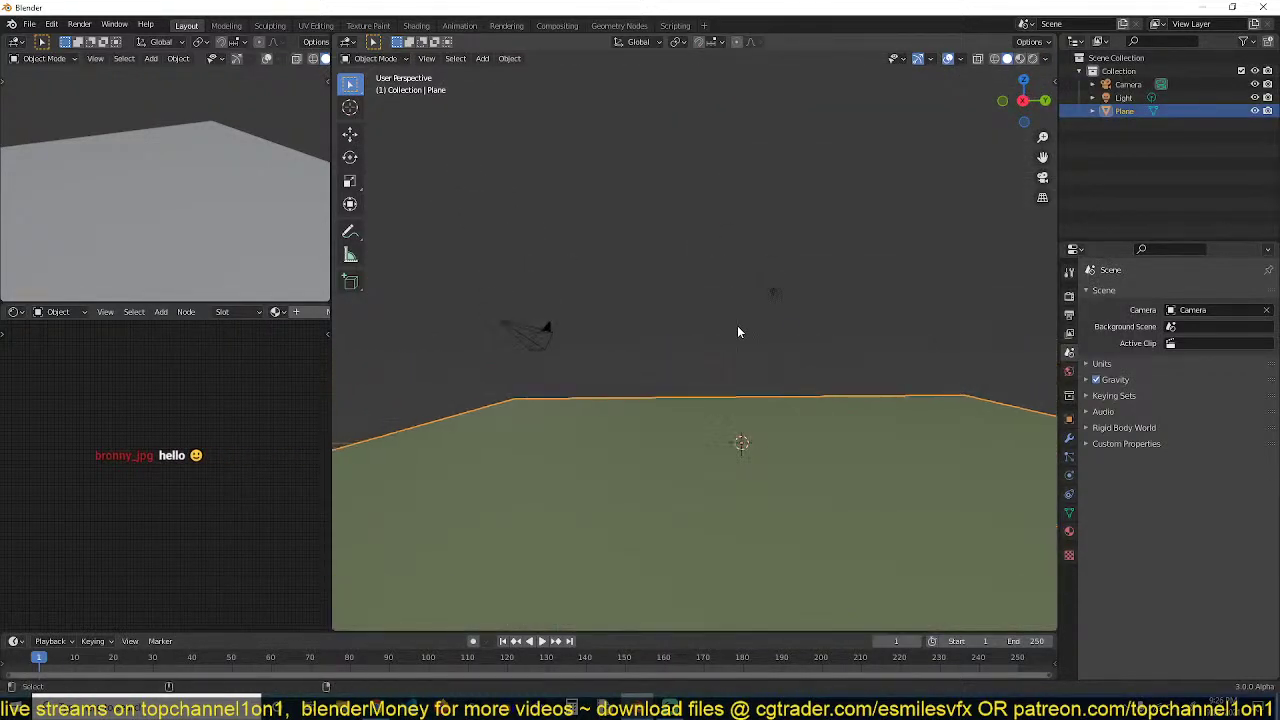
key("KP_0")
left_click(802, 252)
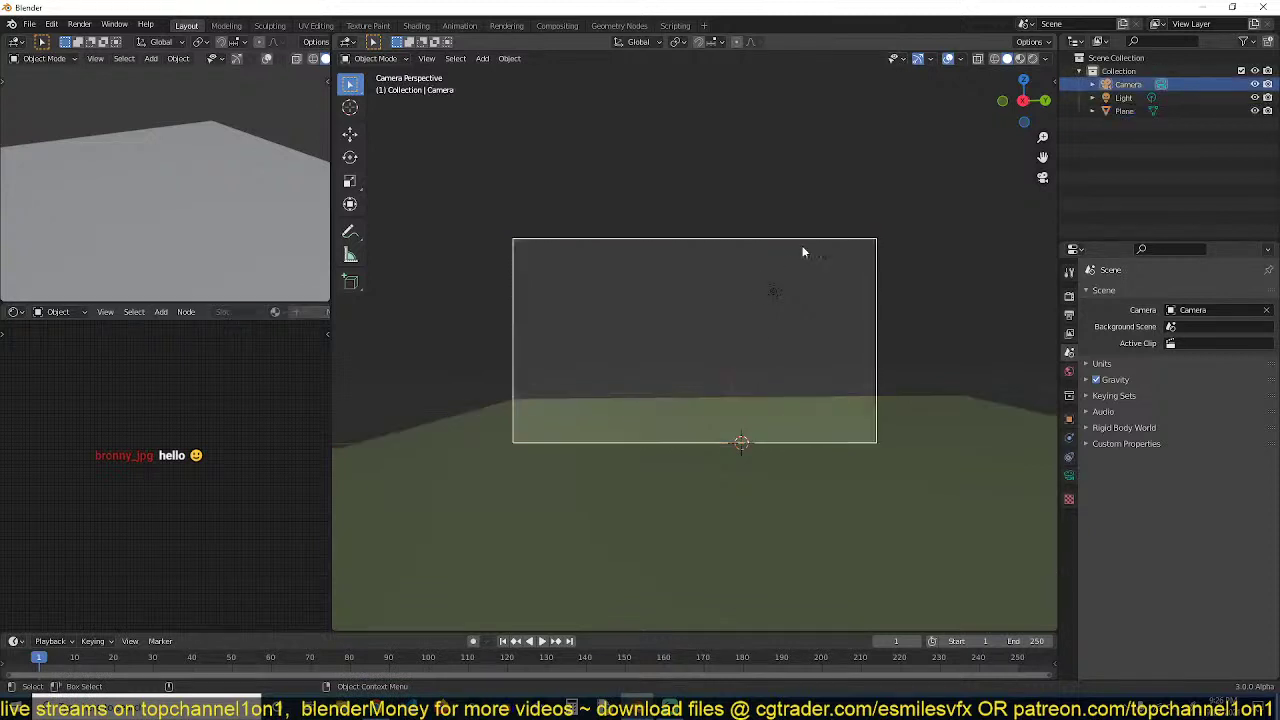
left_click(1069, 475)
left_click(1209, 356)
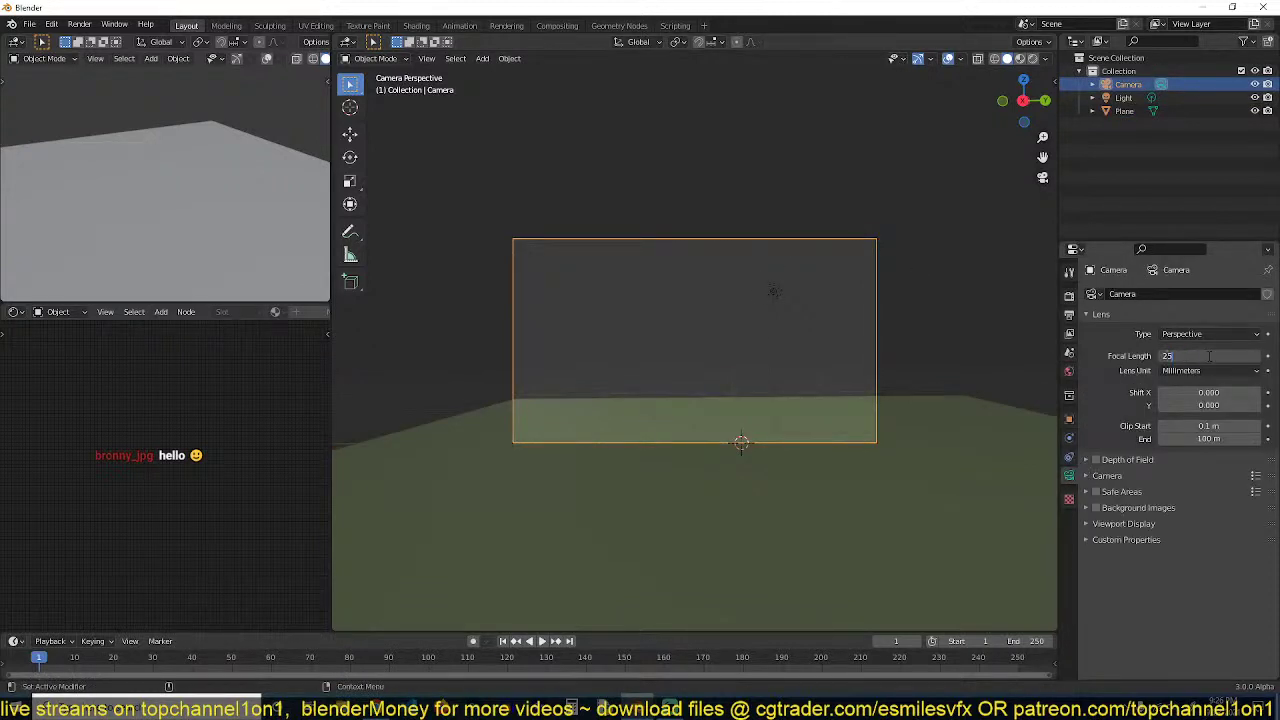
key("Return")
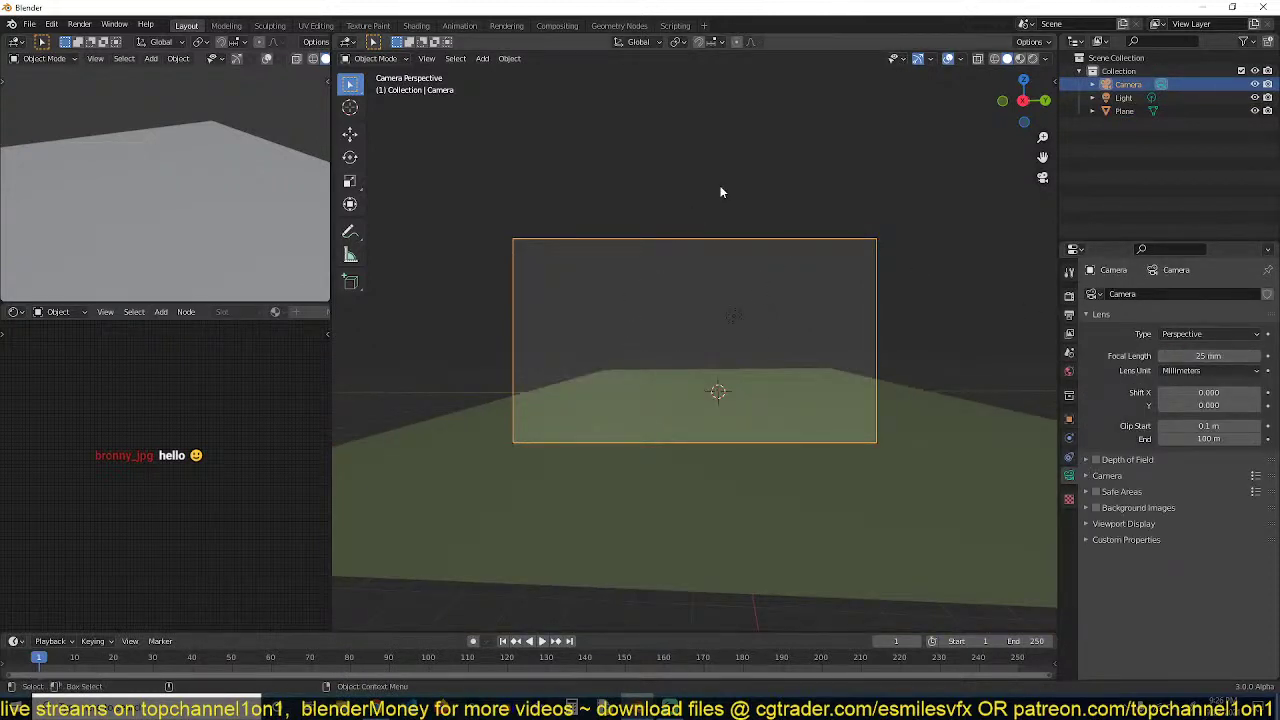
In top view, rotate the camera 90 degrees and move it to the plane's front edge on the negative Y side
key("KP_7")
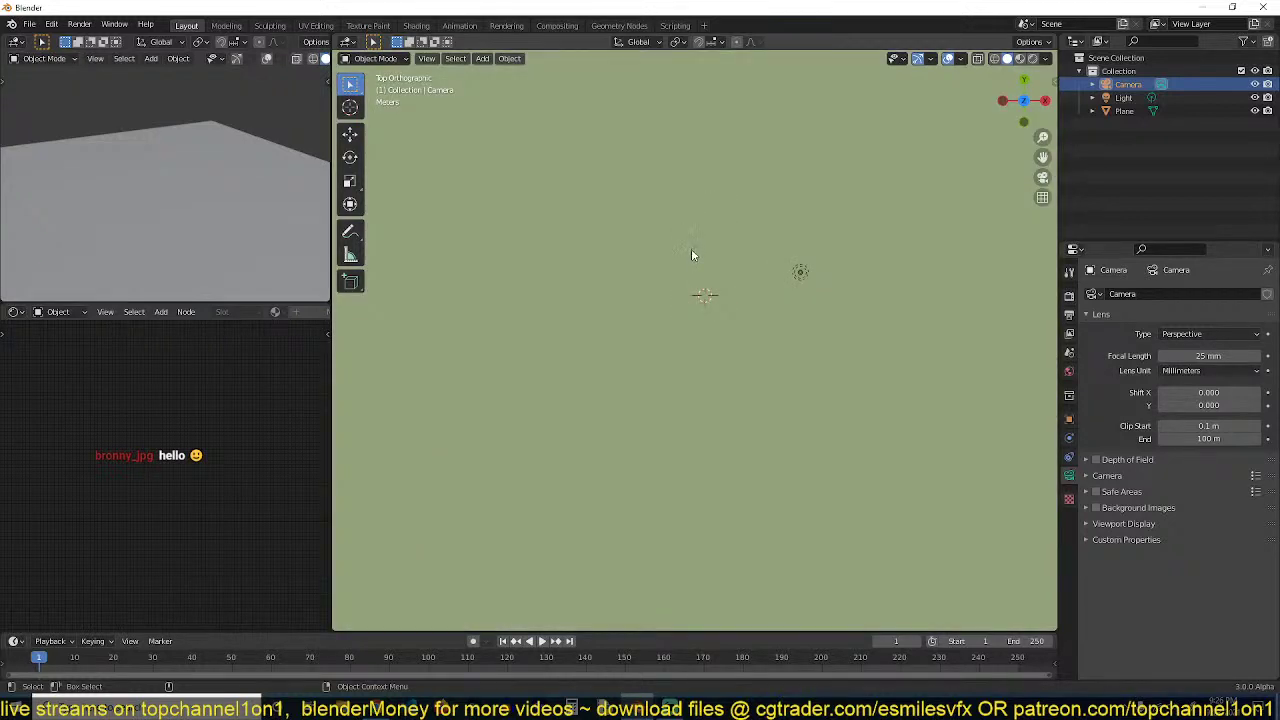
scroll(696, 250, "down", 4)
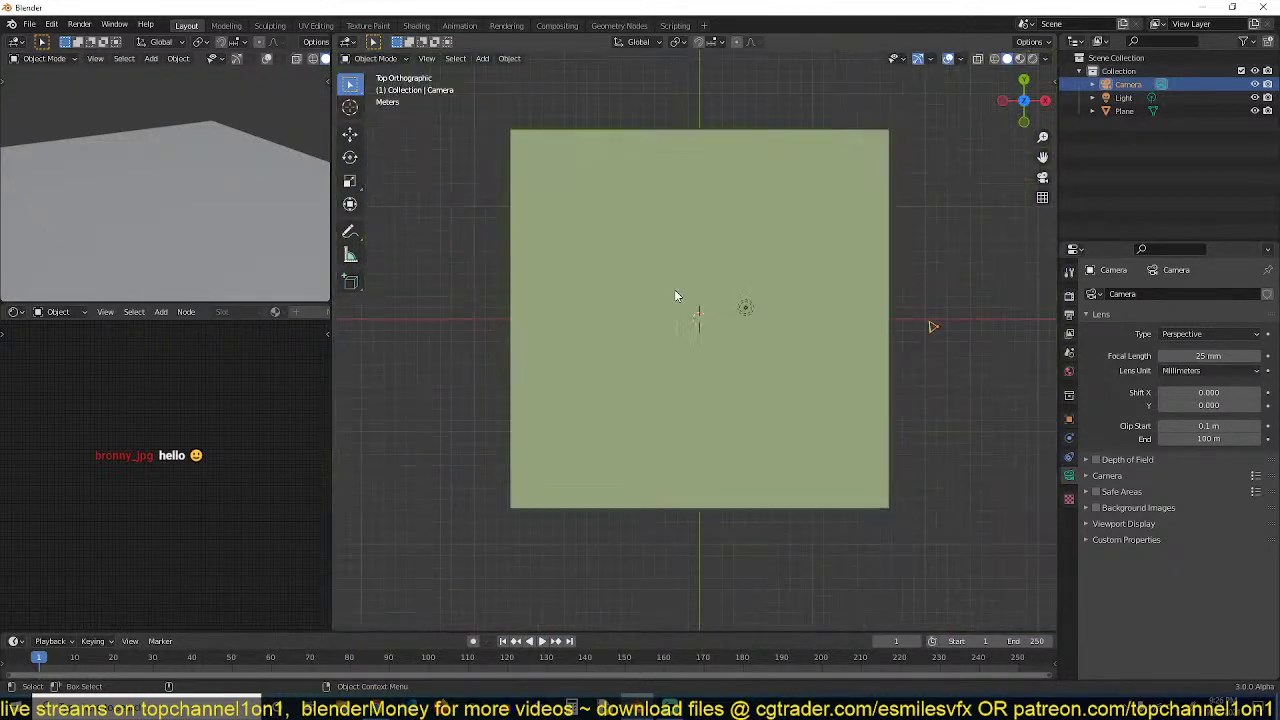
scroll(793, 262, "down", 2)
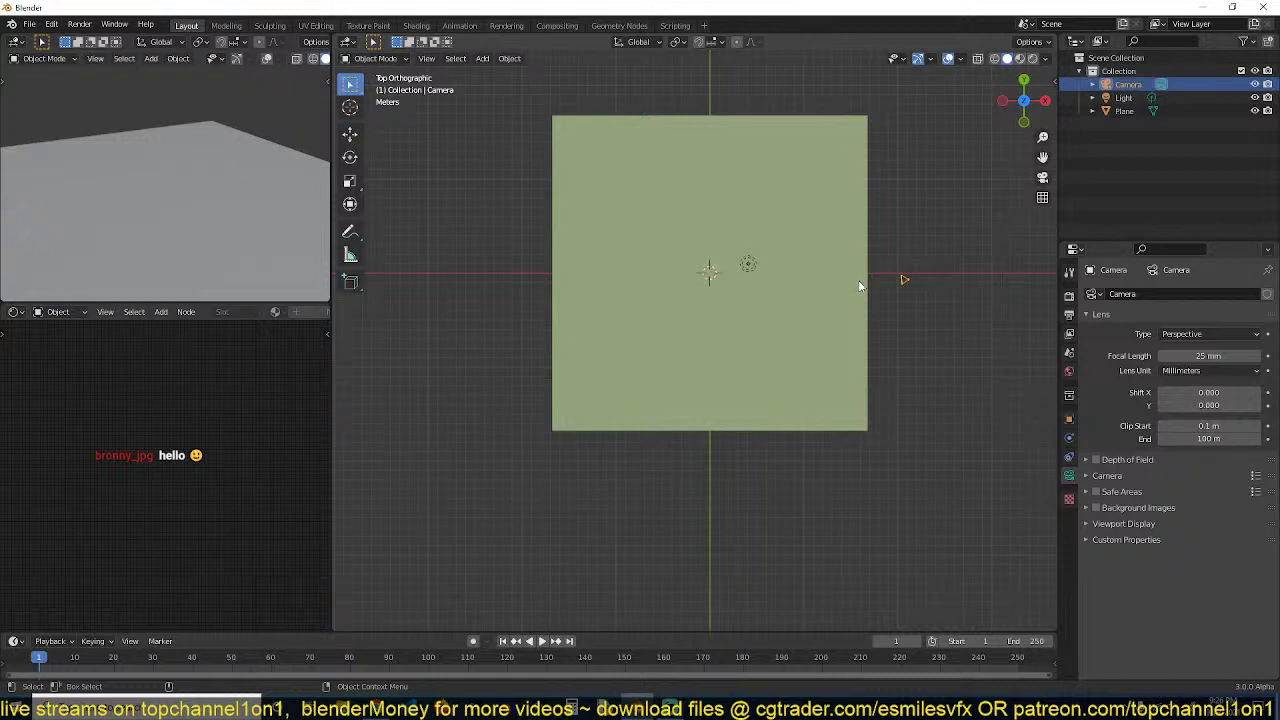
type("r90")
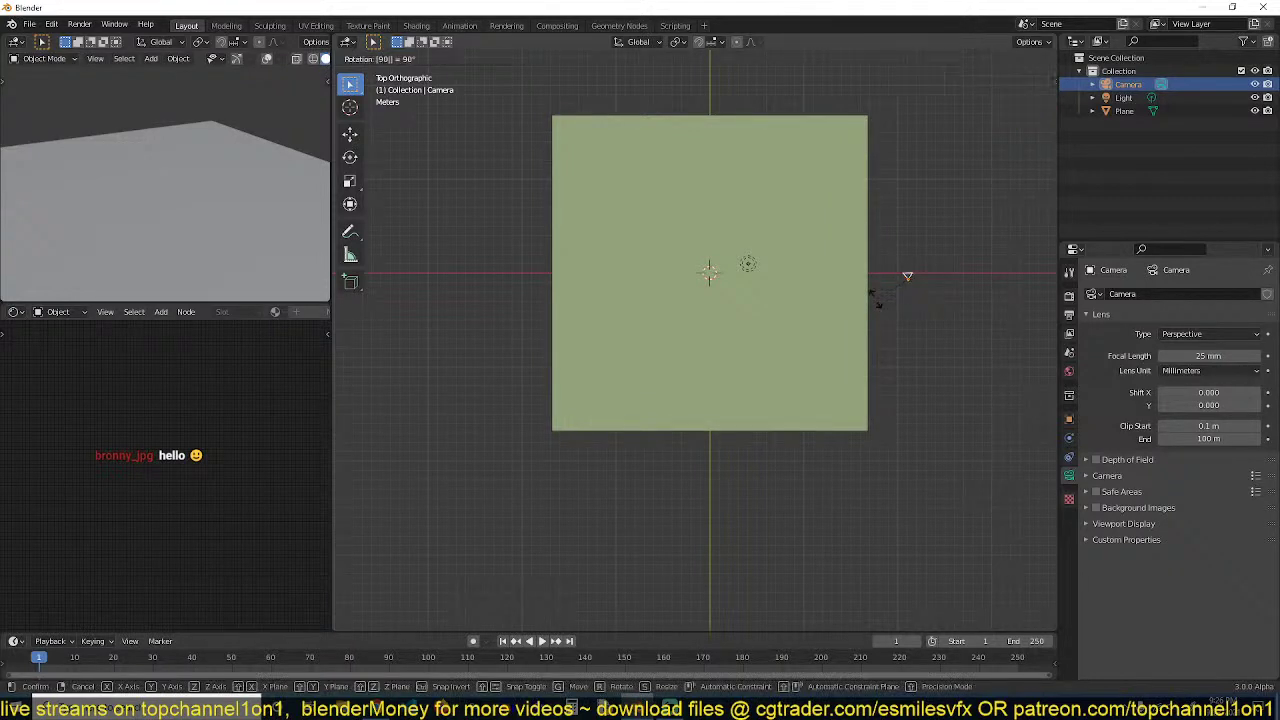
key("Return")
key("g")
left_click(712, 446)
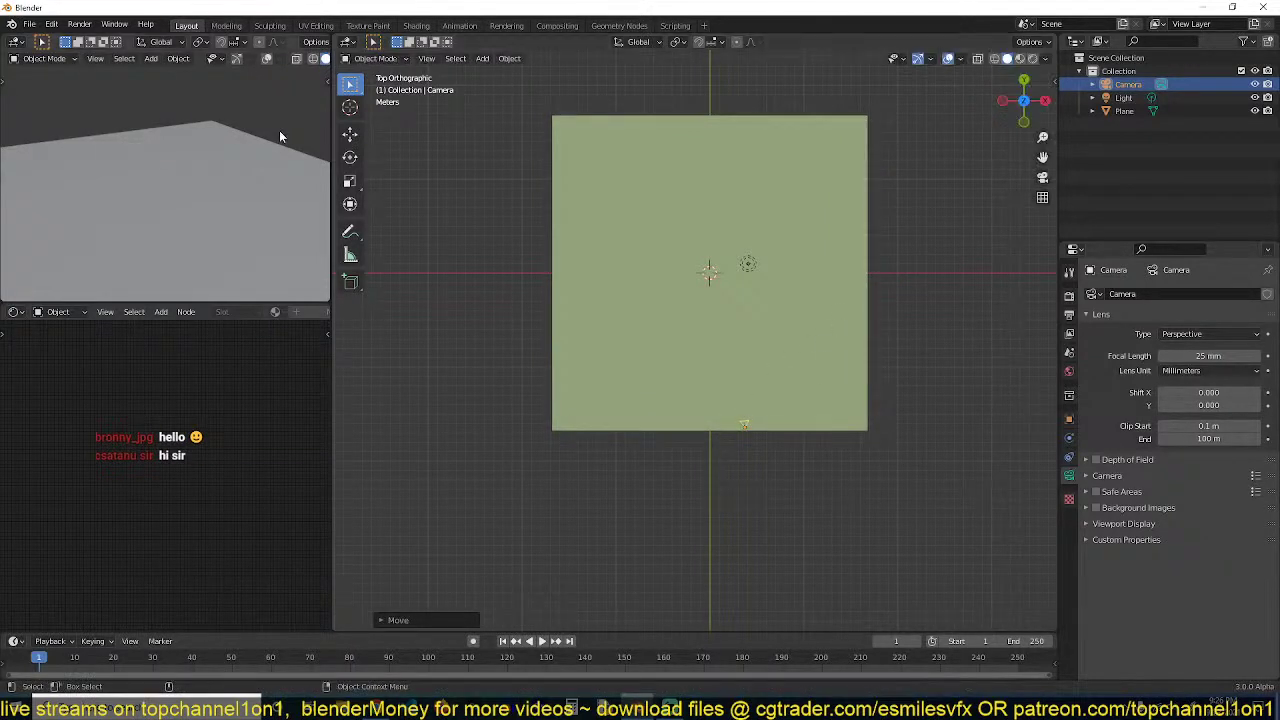
Show the camera's view in the smaller viewport and move the camera close to the Y axis, just outside the plane's front edge
key("KP_0")
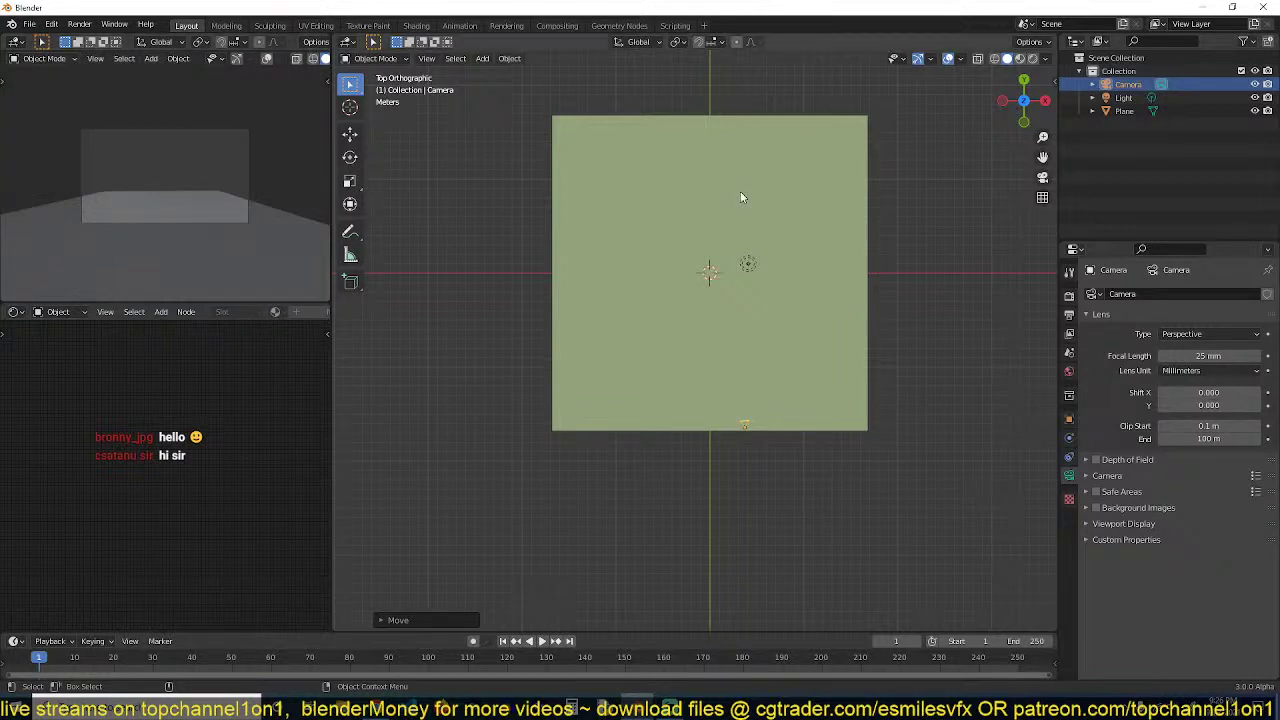
scroll(741, 197, "down", 2)
key("g")
left_click(643, 291)
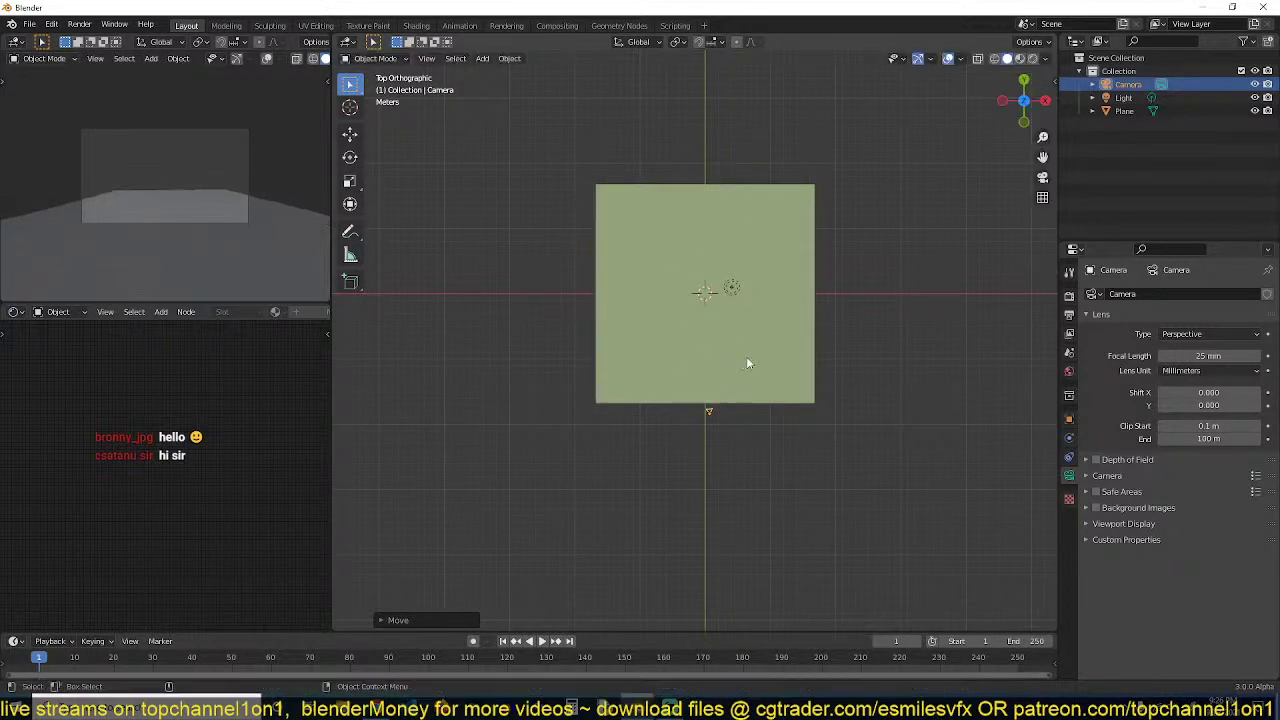
Scale the ground plane up slightly so that it extends past the camera
left_click(800, 282)
key("s")
left_click(823, 287)
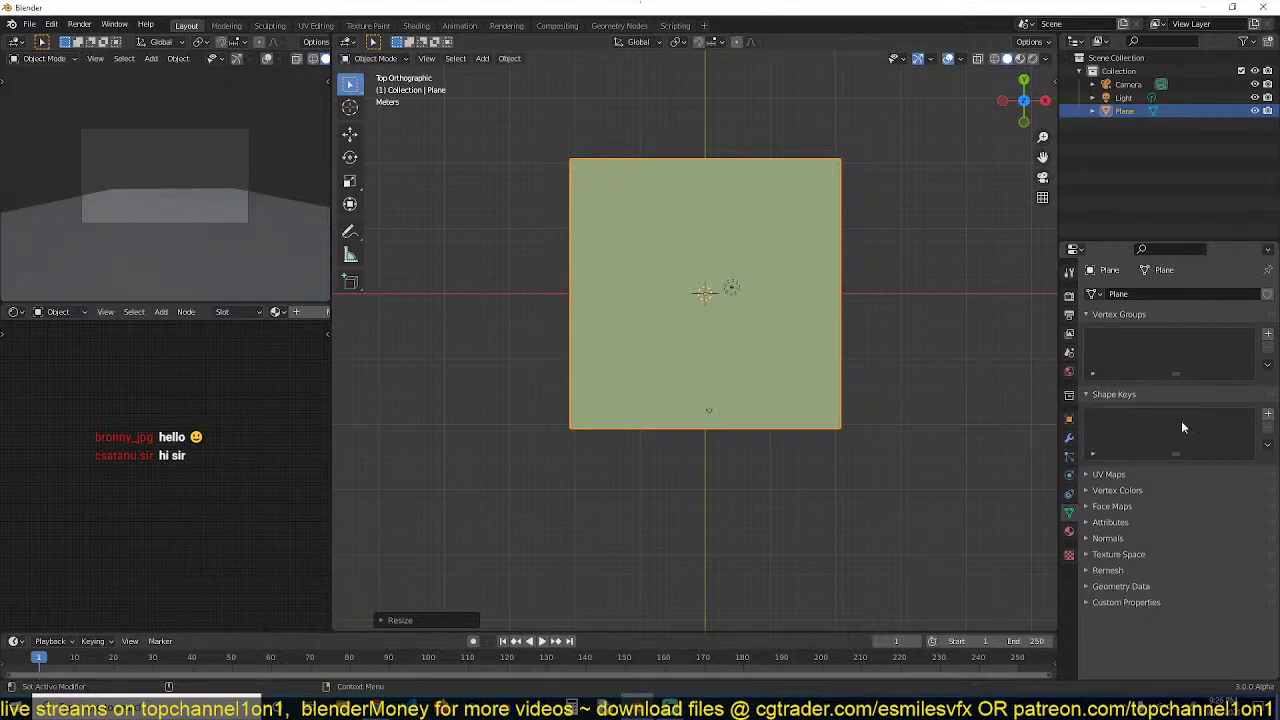
Move the camera back to the enlarged plane's front edge and adjust its rotation slightly in top view
left_click(706, 413)
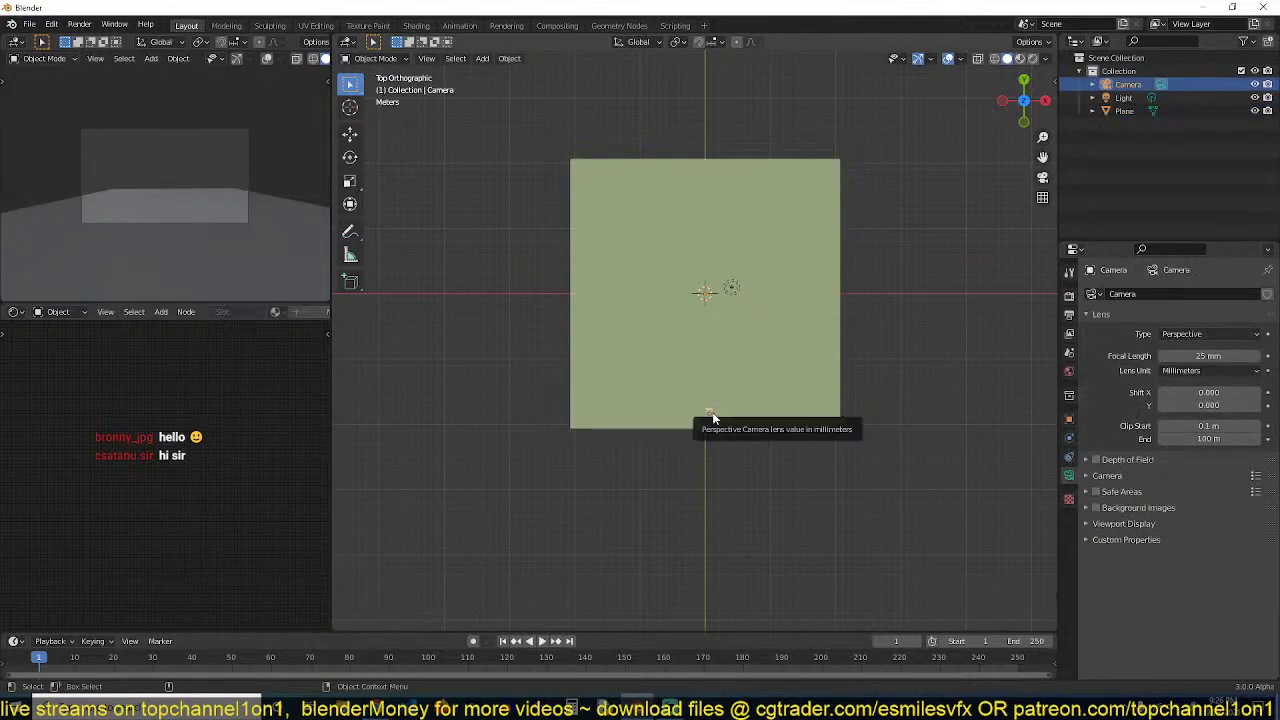
key("g")
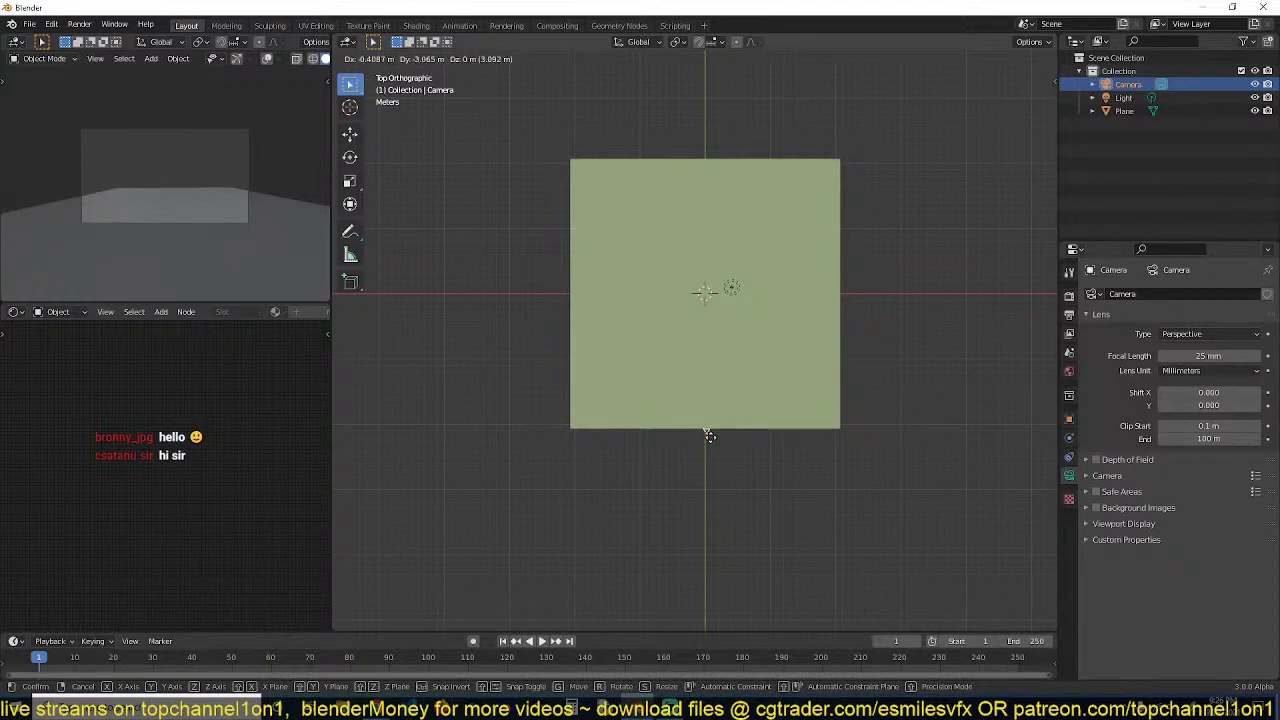
left_click(708, 429)
key("r")
left_click(769, 386)
key("r")
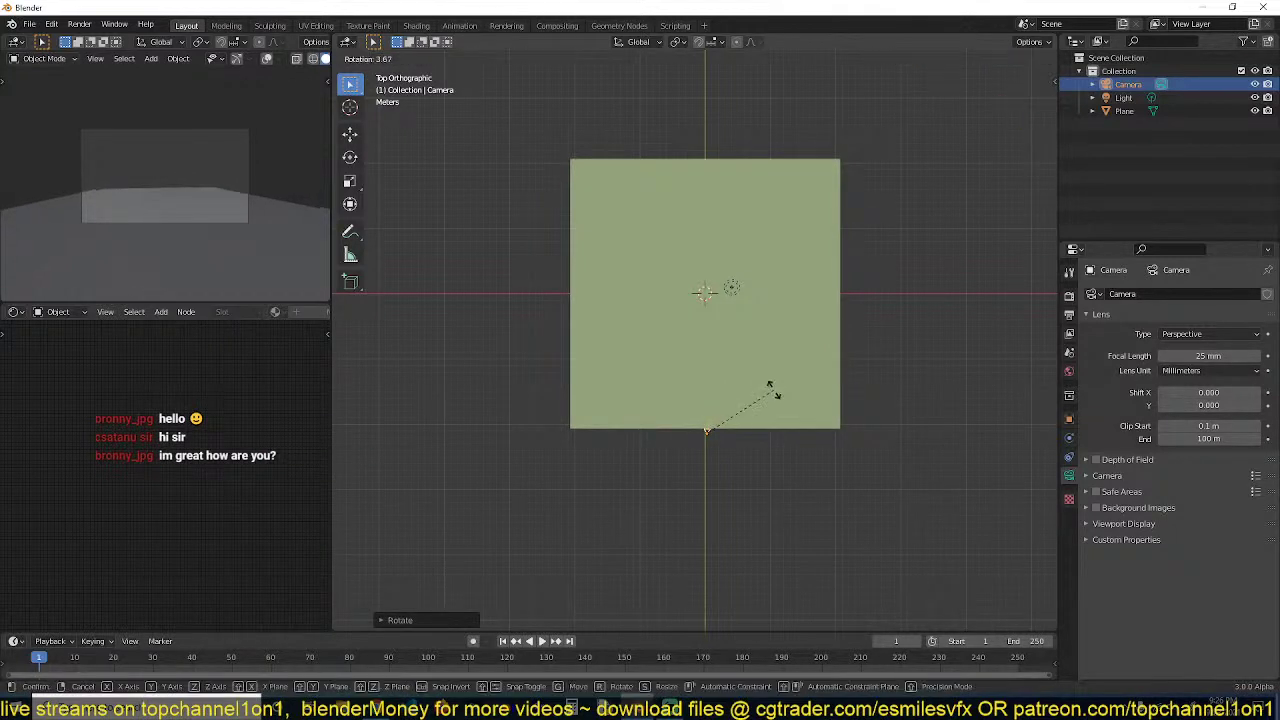
left_click(773, 387)
Narrow the ground plane along the X axis into a rectangle that is longer along Y
left_click(846, 343)
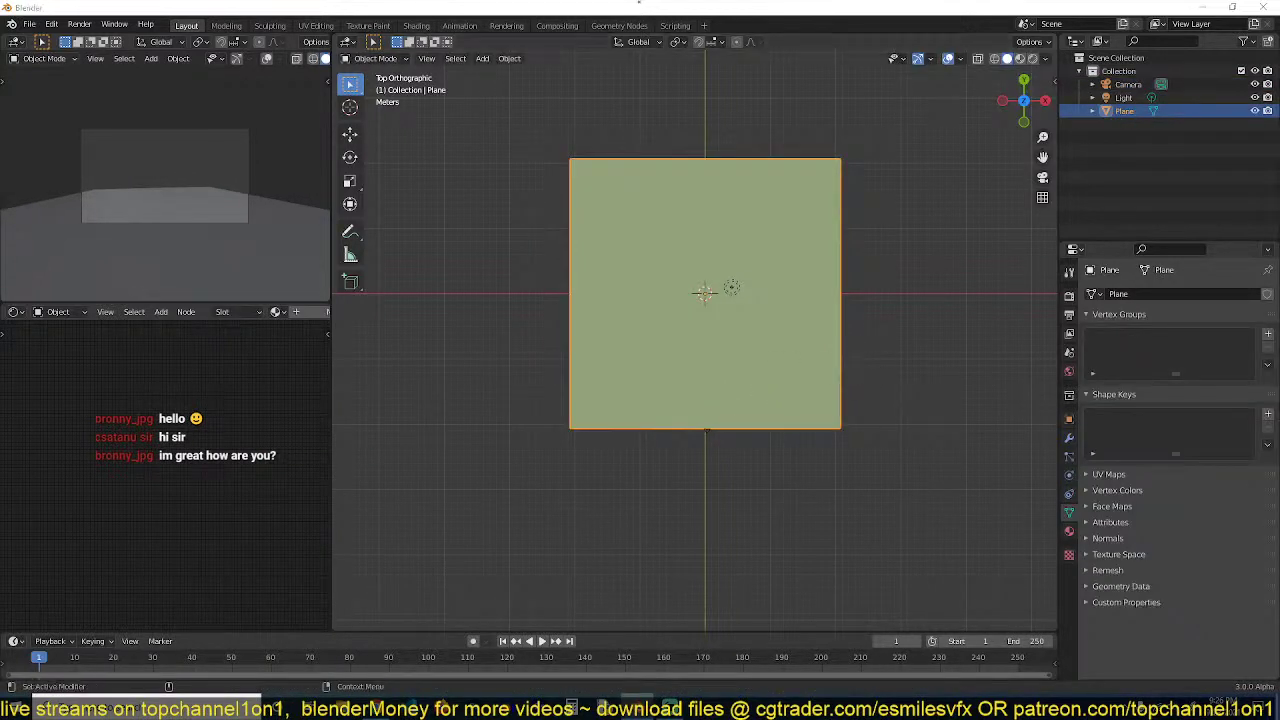
key("s")
left_click(829, 243)
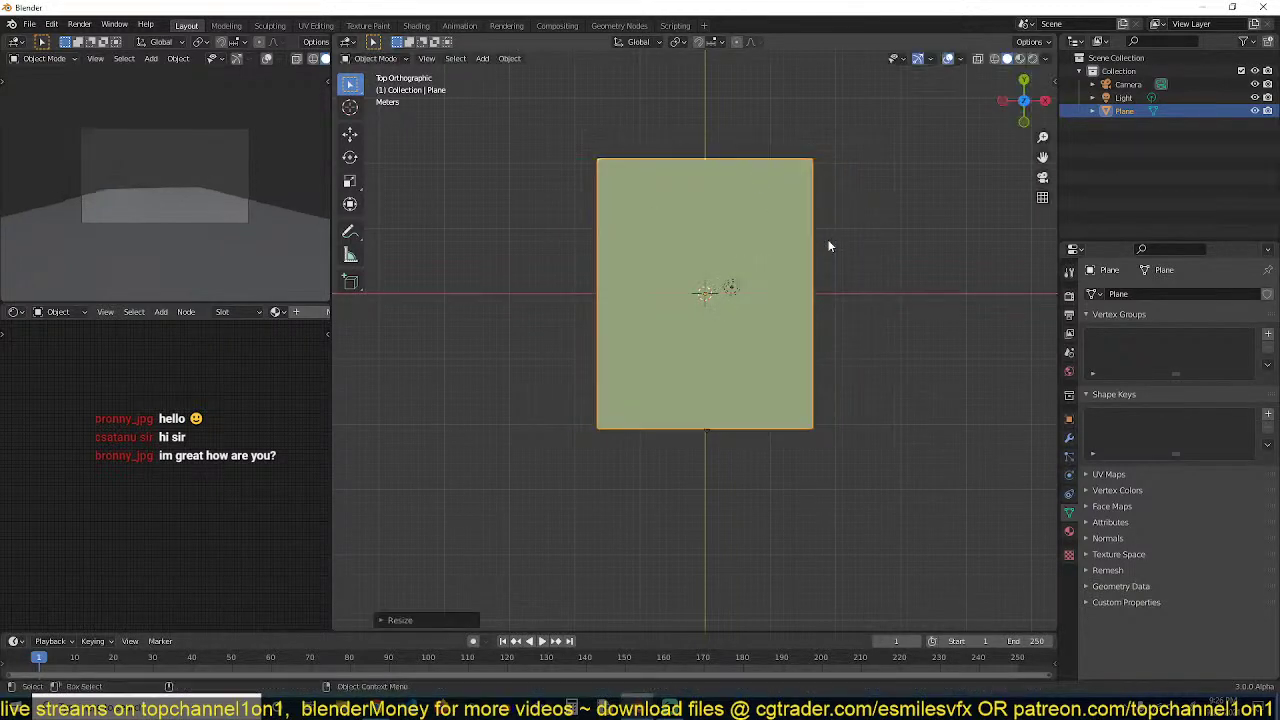
Reposition the camera at the middle of the plane's front edge and rotate it to face straight down the plane's length
scroll(808, 272, "up", 2)
scroll(808, 272, "up", 1)
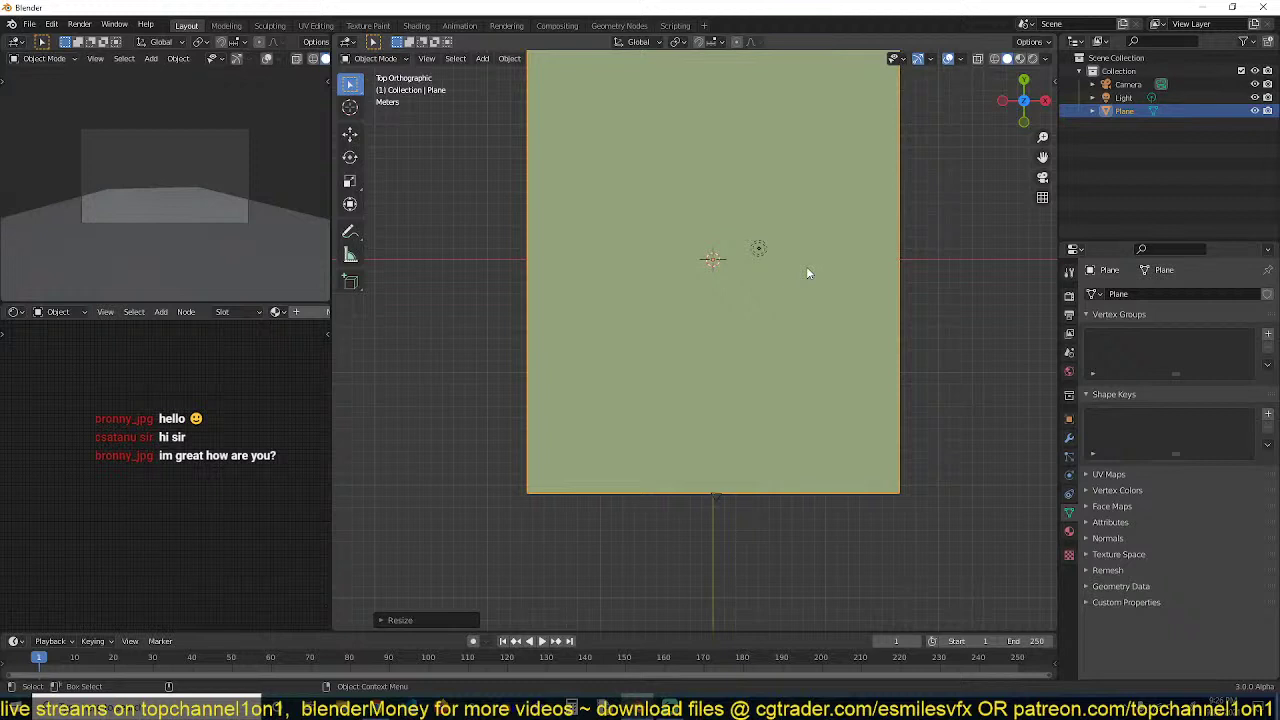
scroll(808, 272, "down", 2)
middle_click_drag(834, 277, 933, 438)
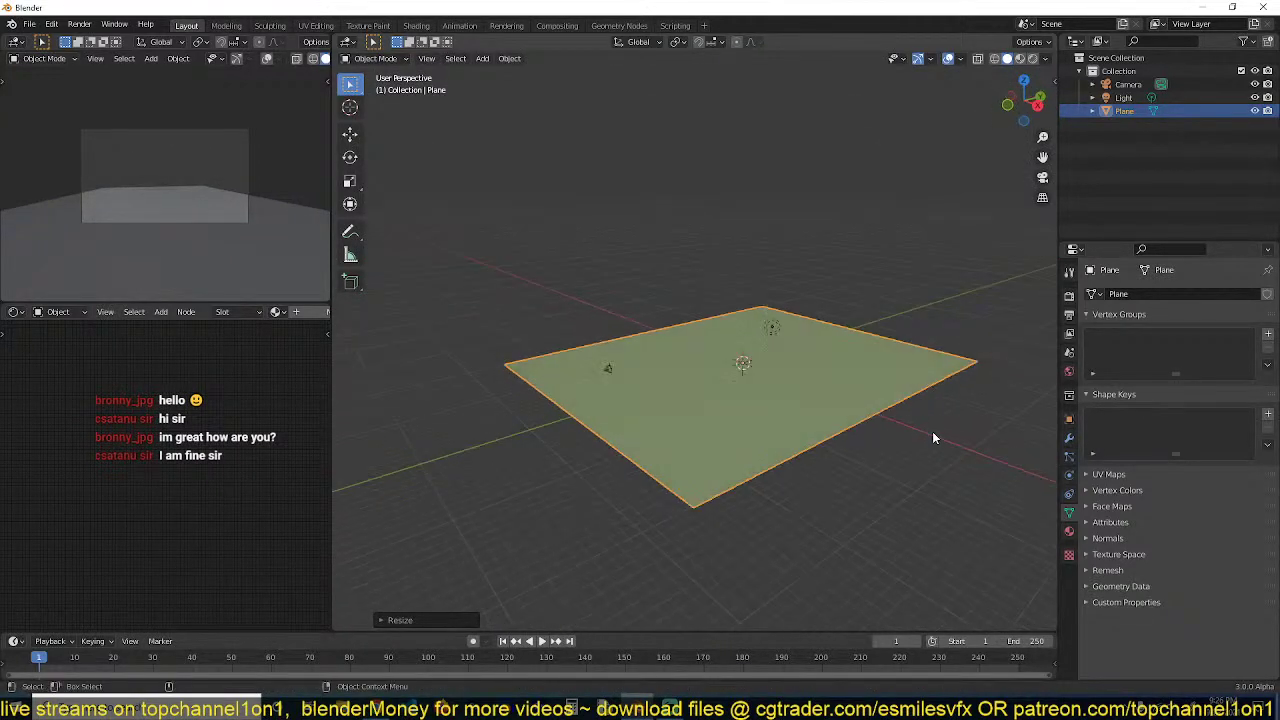
left_click(607, 369)
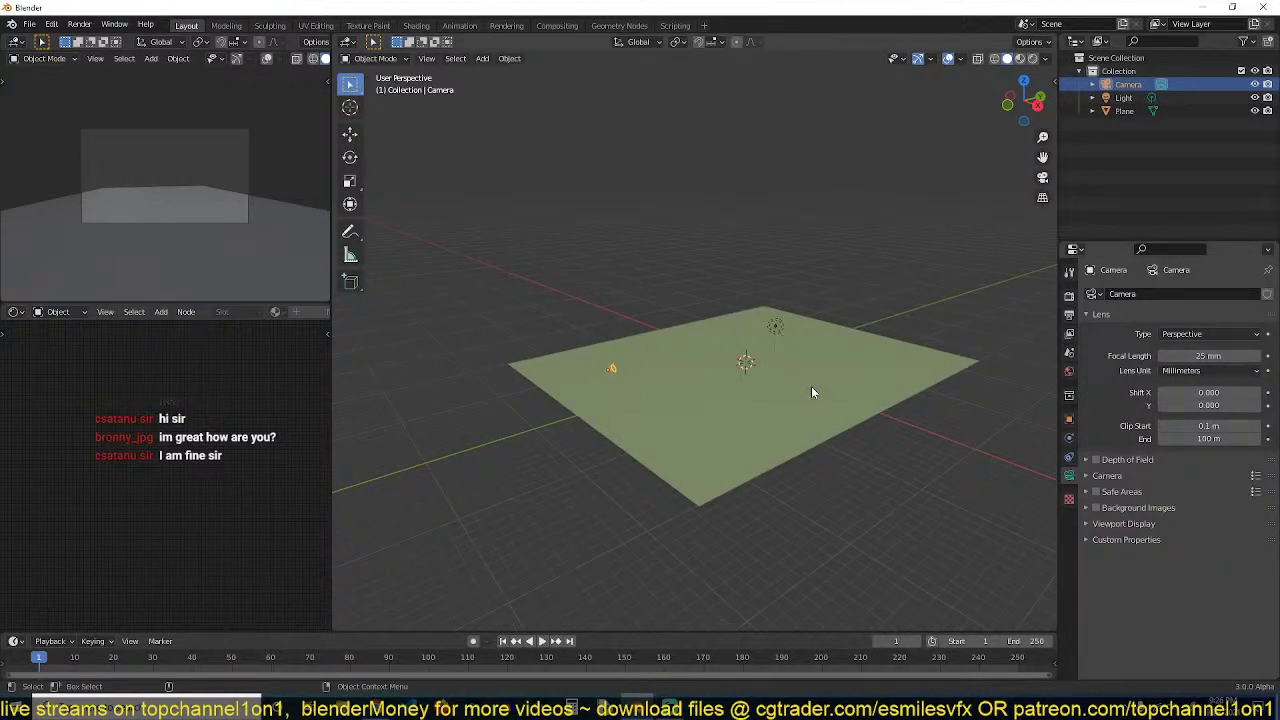
key("KP_7")
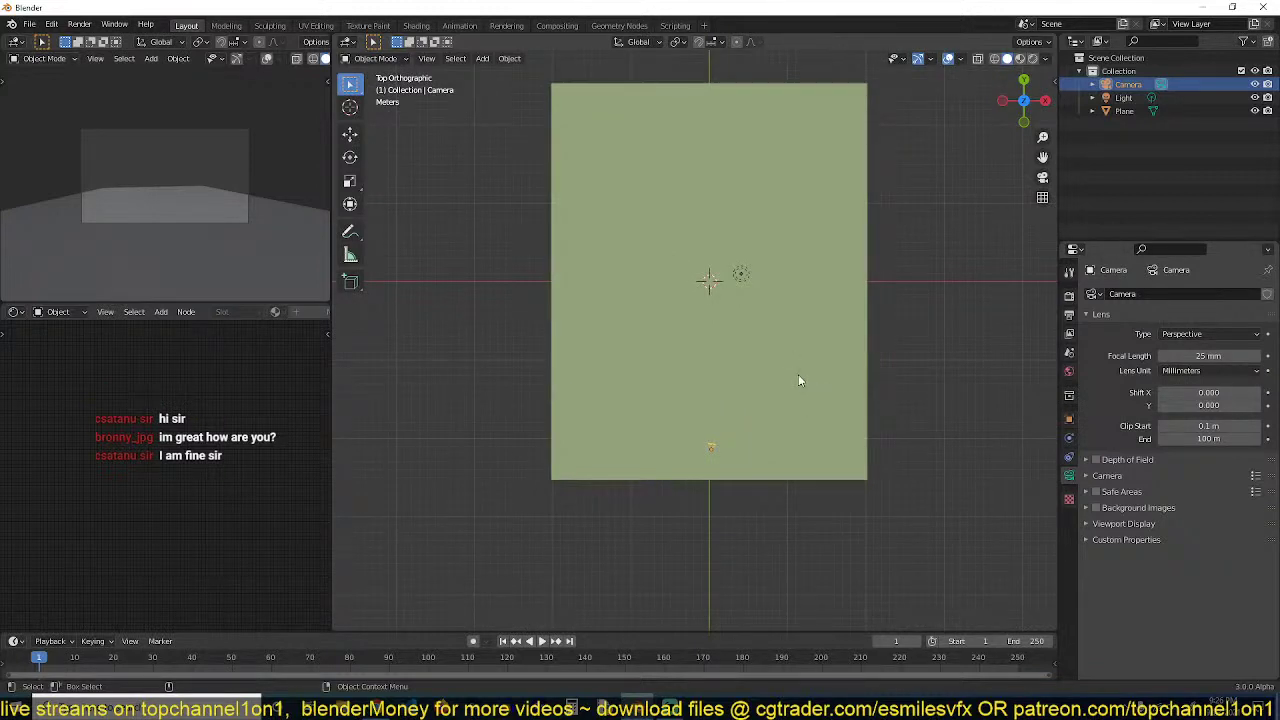
key("g")
left_click(797, 412)
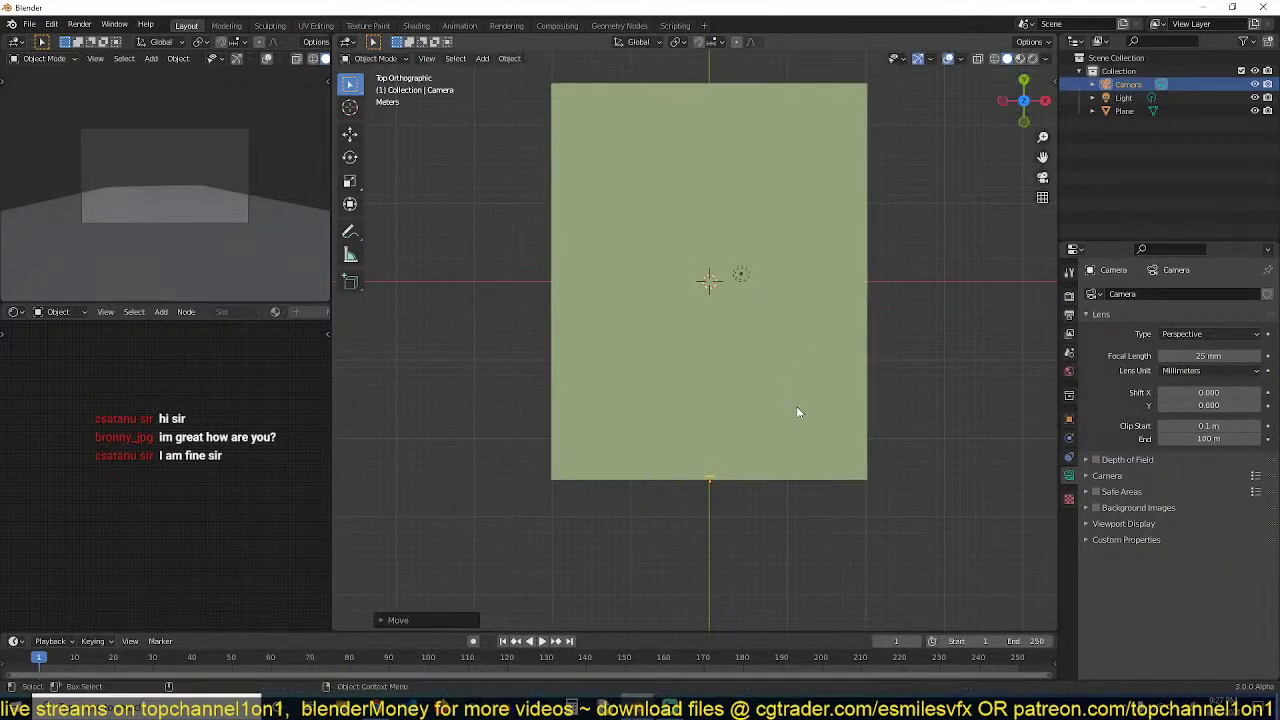
key("r")
left_click(800, 354)
key("r")
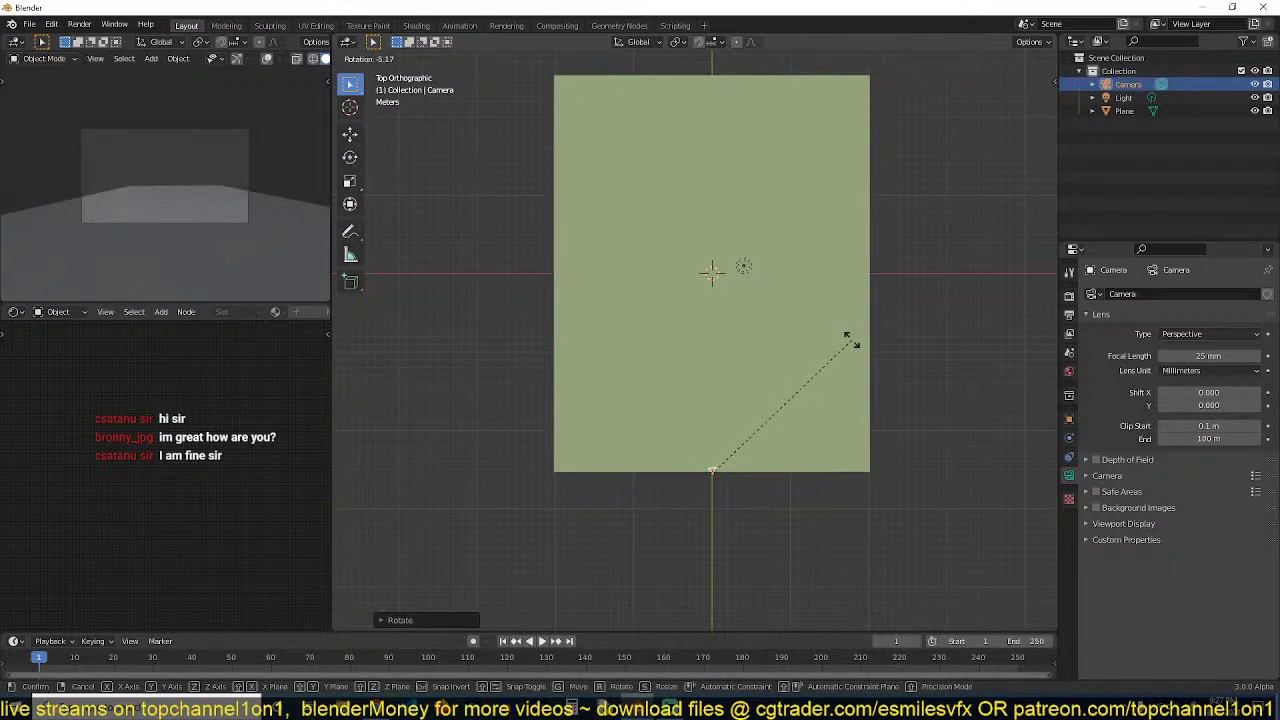
left_click(848, 341)
Add two centred loop cuts to the ground plane, one along its length and one across its width
left_click(838, 358)
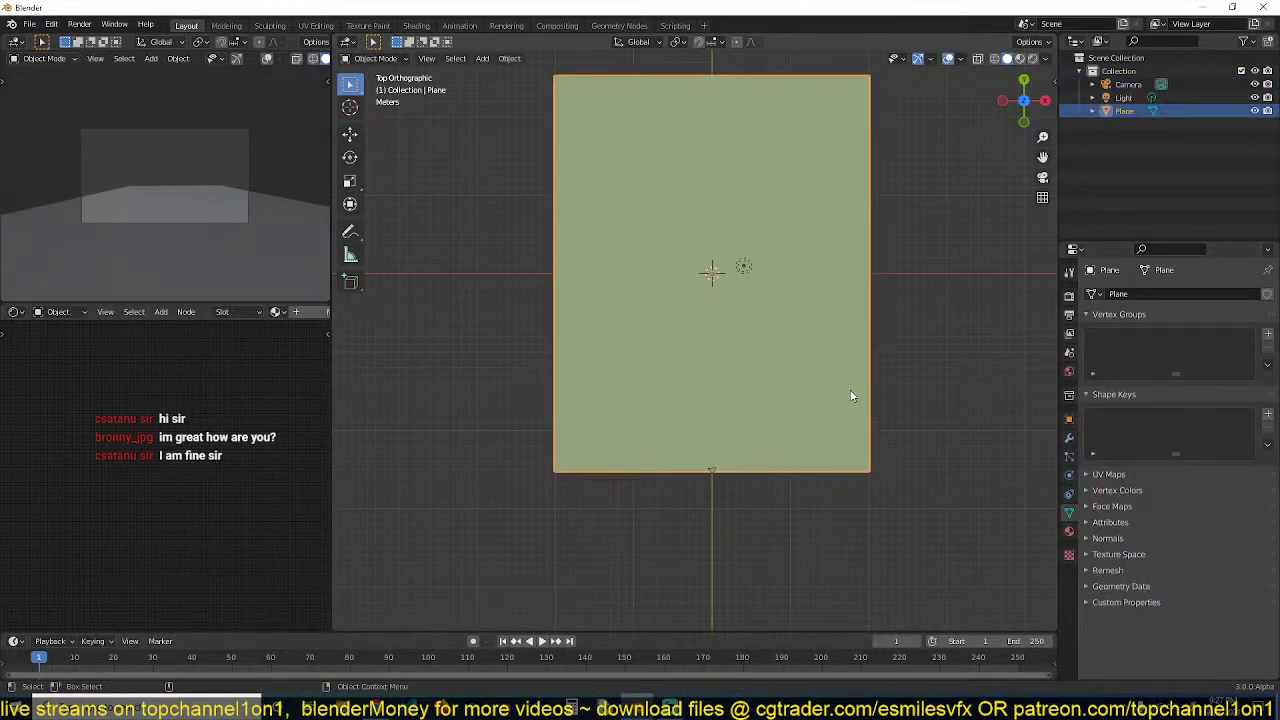
scroll(846, 394, "down", 1)
key("Tab")
key("ctrl+r")
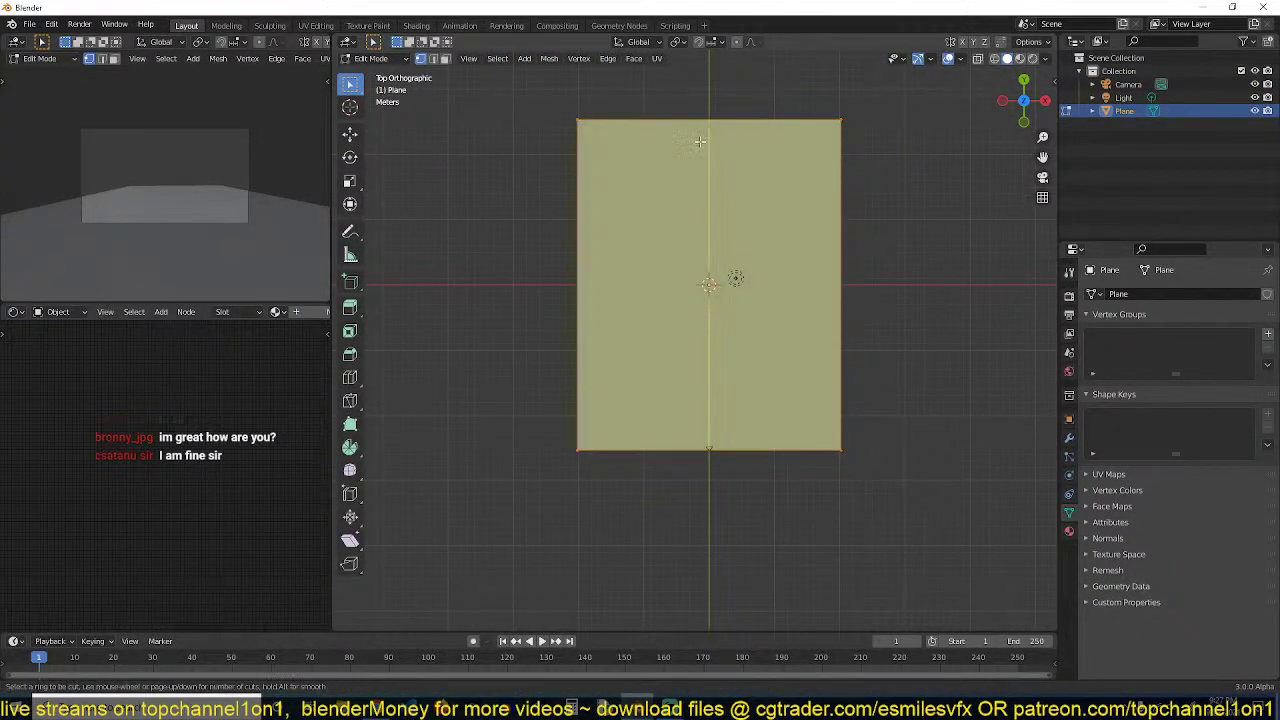
right_click(700, 141)
key("ctrl+r")
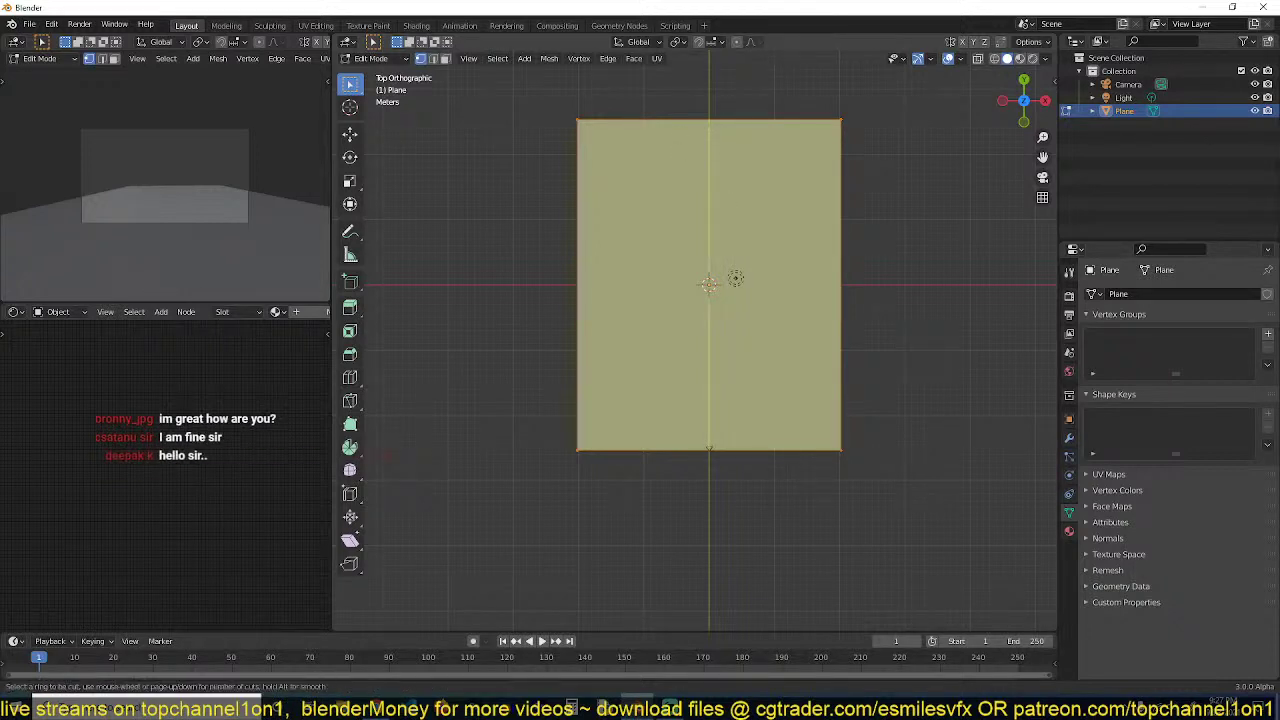
left_click(704, 136)
right_click(704, 136)
key("ctrl+r")
left_click(729, 246)
right_click(729, 246)
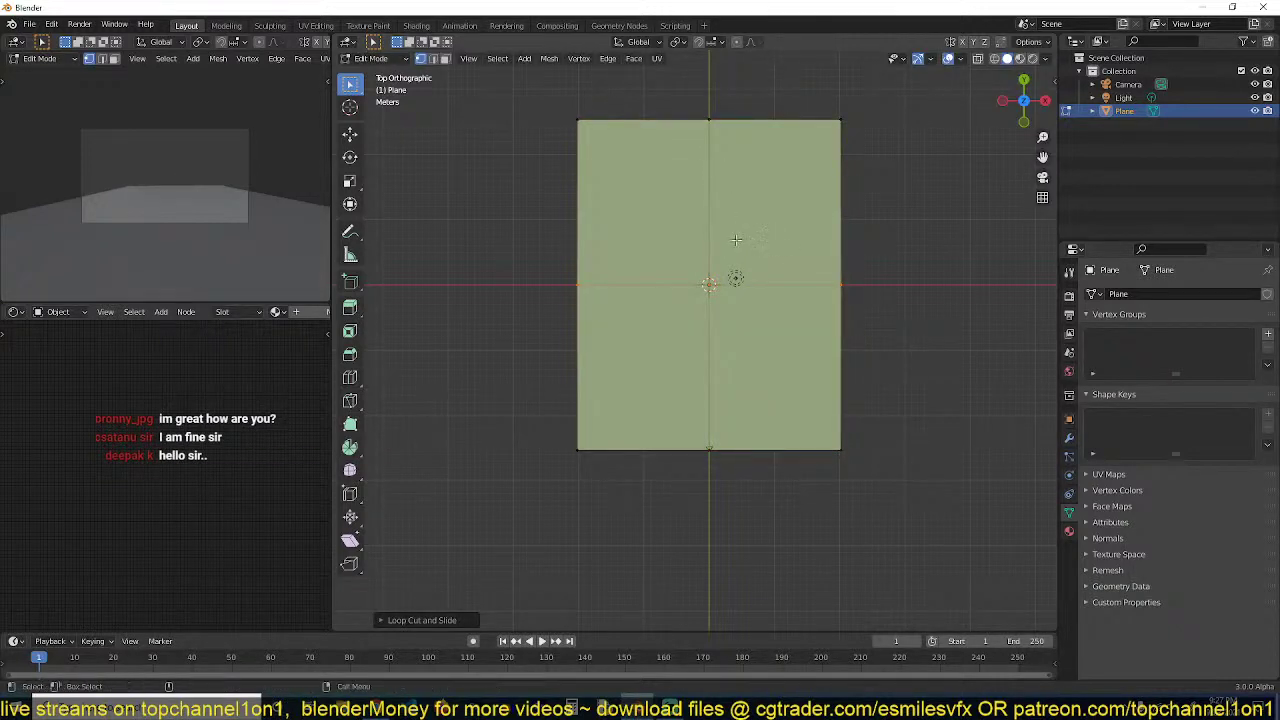
Bevel both central edge loops of the plane into wide bands that outline a rectangular face in the middle
key("2")
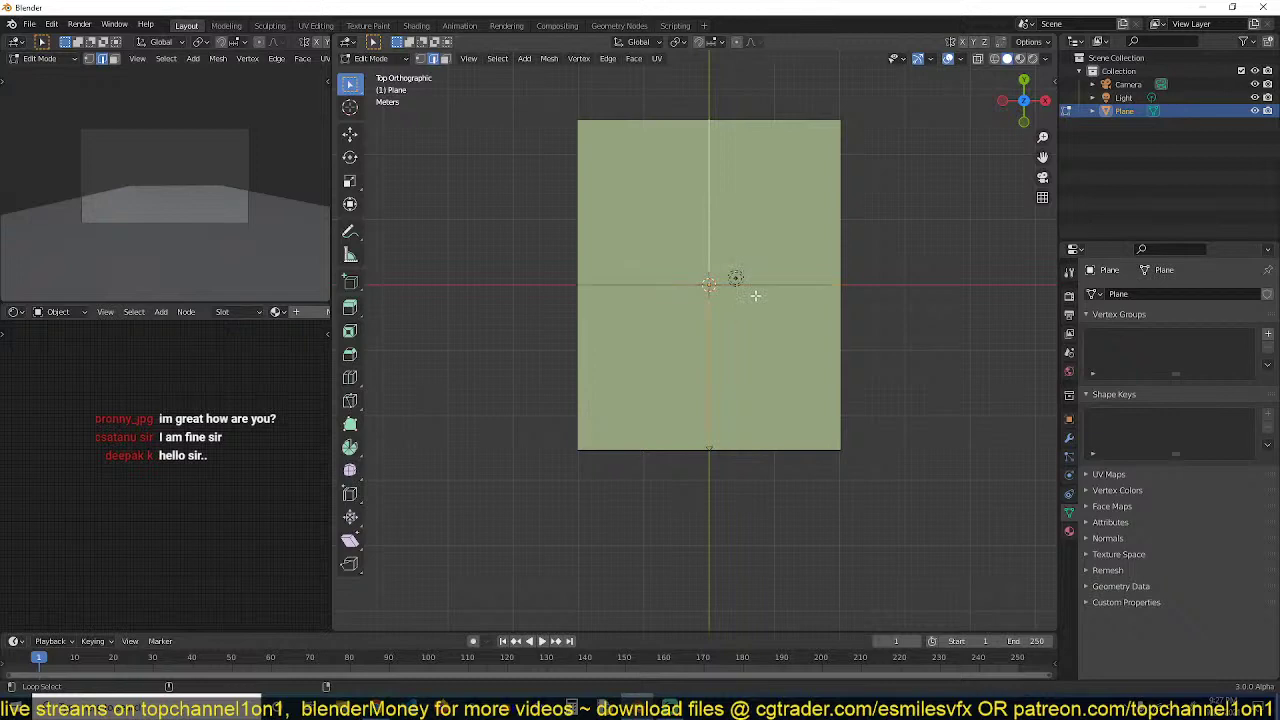
key("ctrl+b")
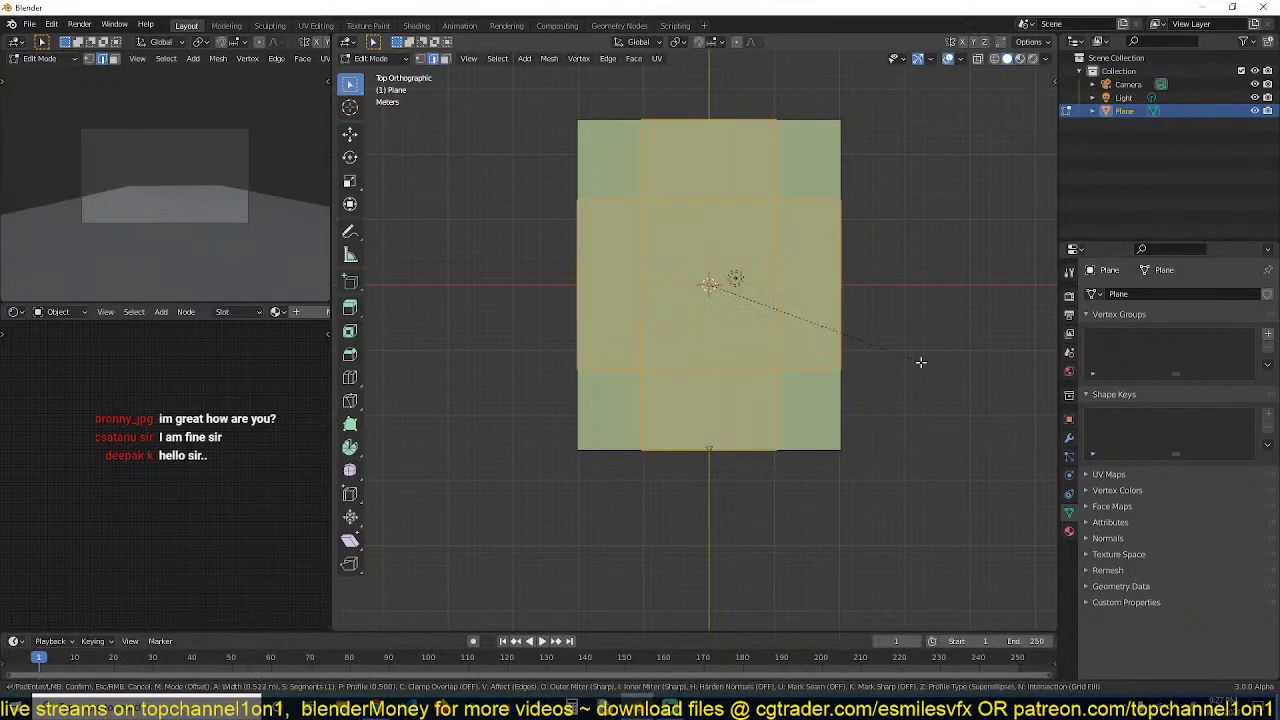
left_click(920, 362)
Extrude the plane's central rectangular face a short distance downward to form a shallow recess
key("3")
left_click(749, 282)
middle_click_drag(749, 282, 832, 228)
scroll(840, 254, "up", 4)
key("e")
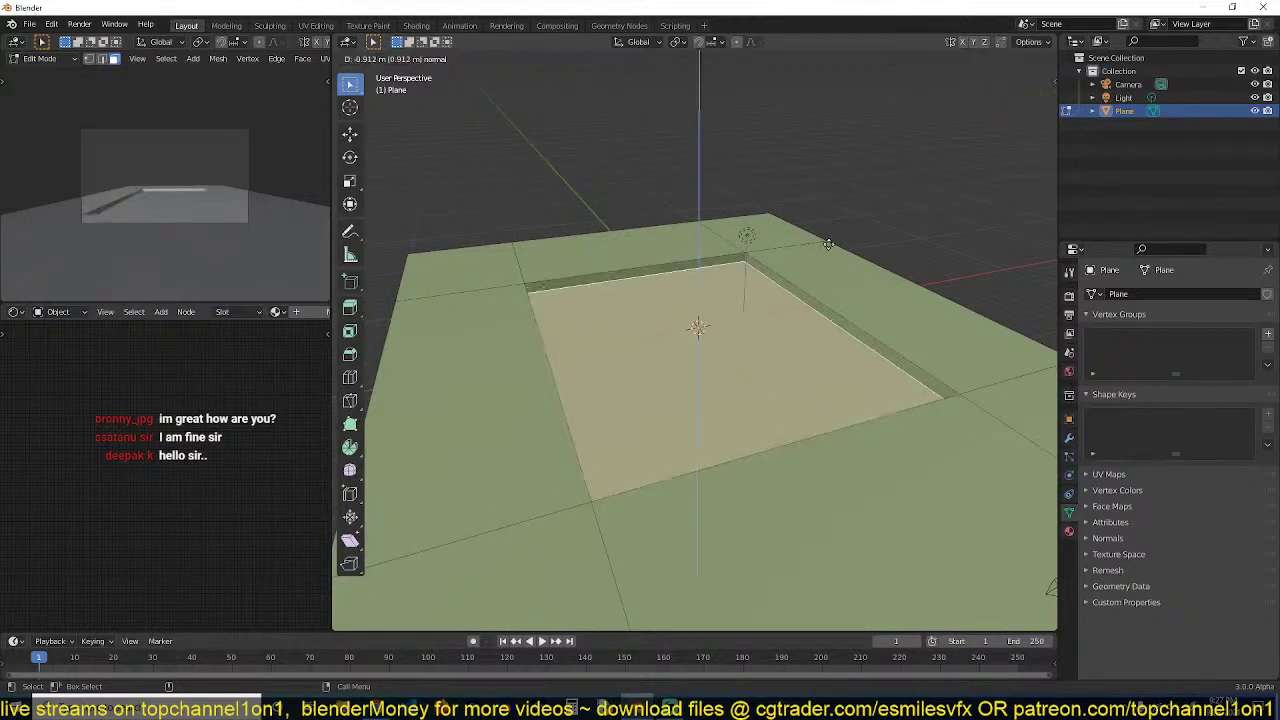
right_click(840, 226)
Repeatedly inset the recess floor slightly and extrude it downward to build descending steps, then return to Object Mode
key("i")
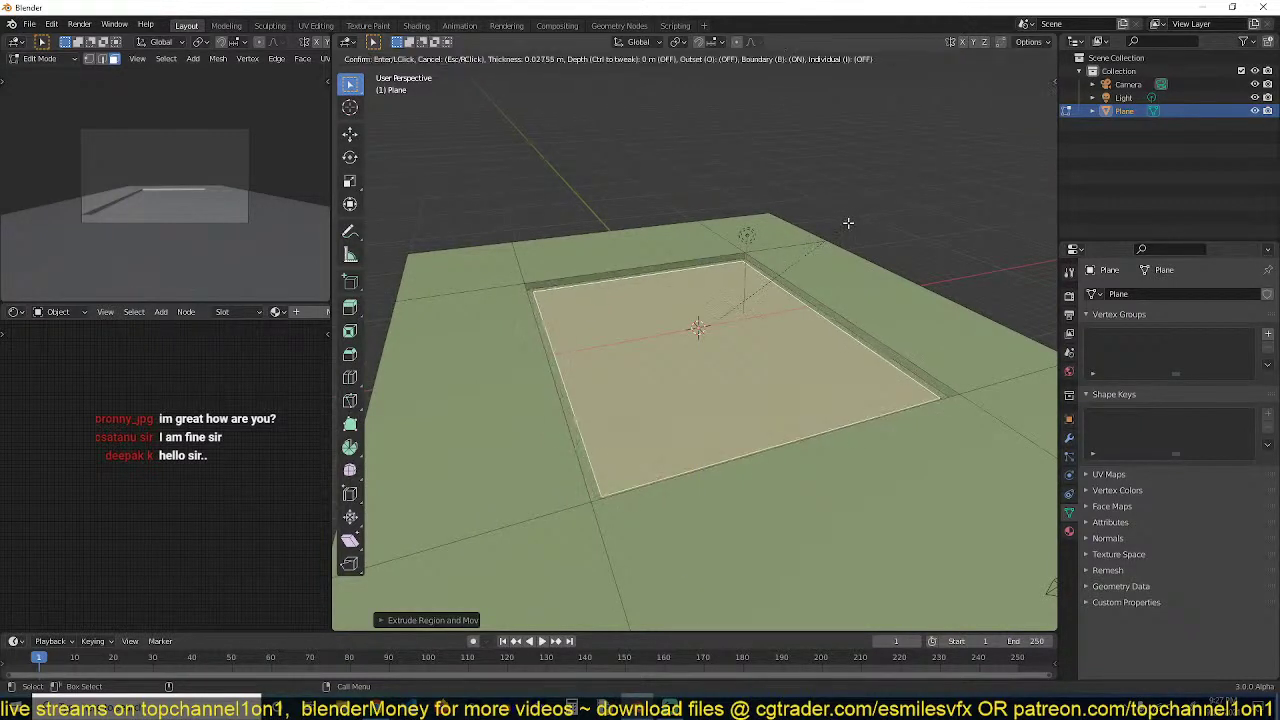
left_click(846, 229)
key("i")
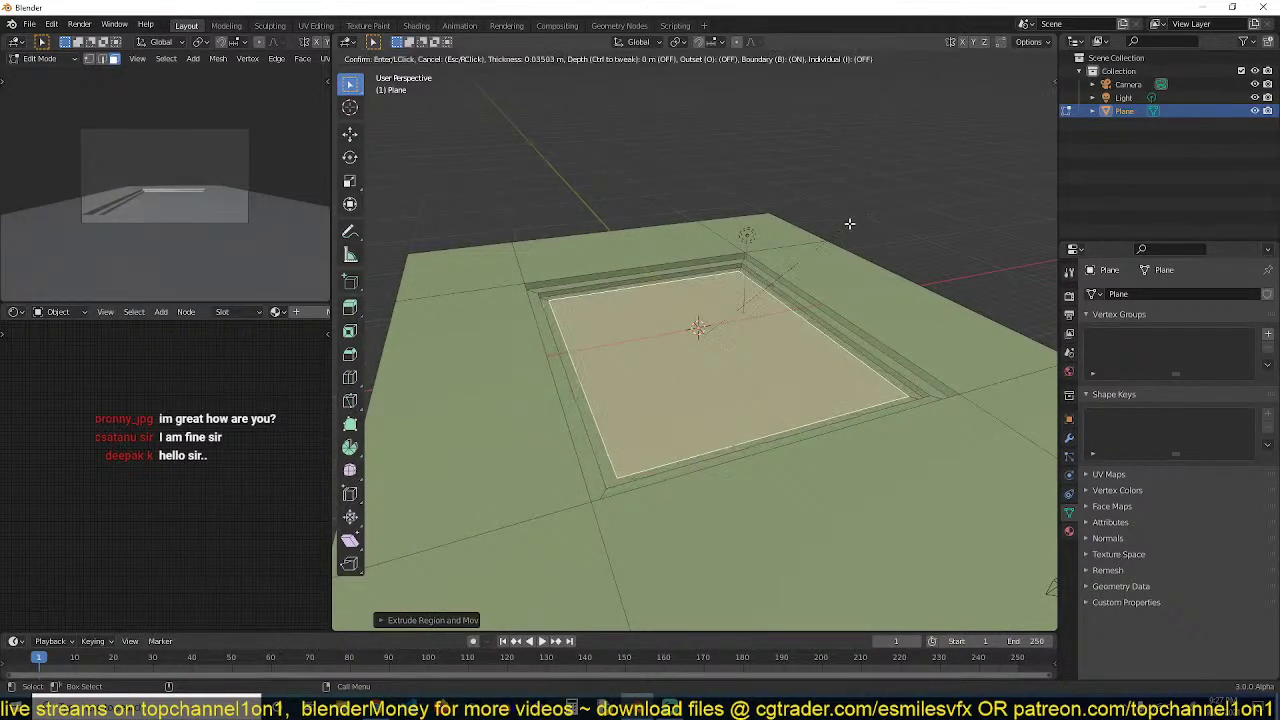
left_click(850, 223)
key("e")
left_click(849, 229)
key("i")
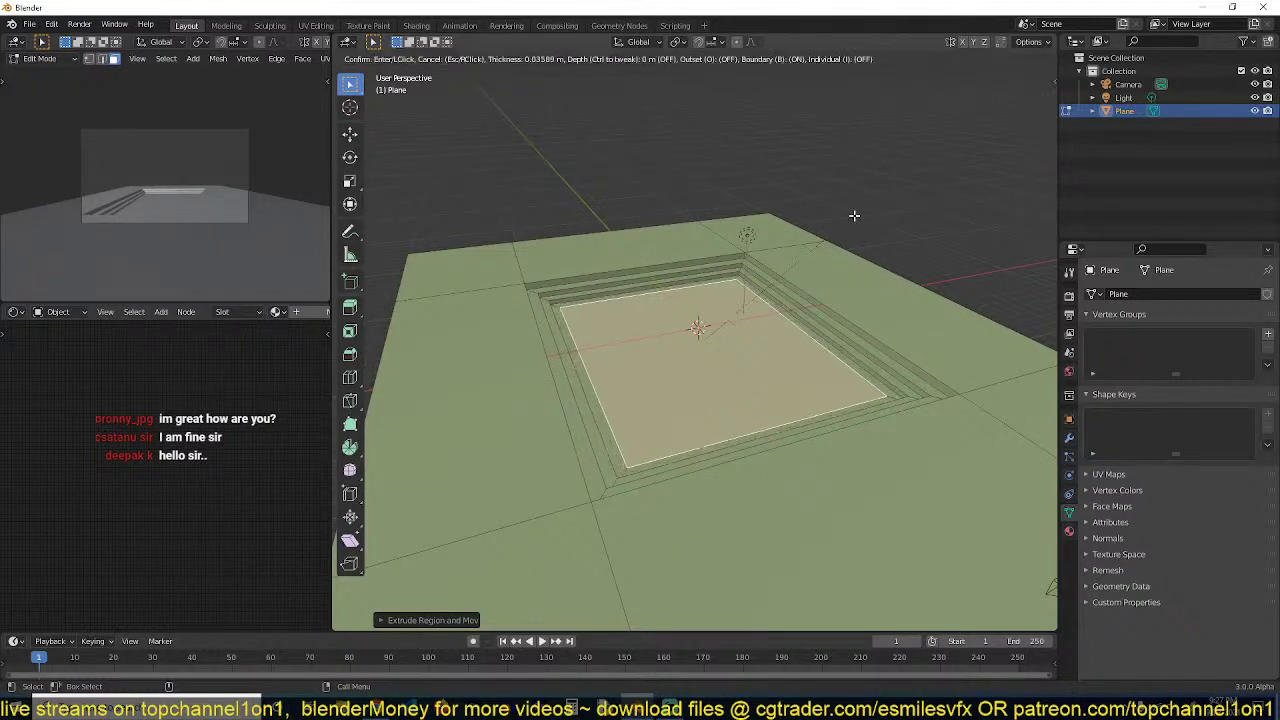
left_click(850, 238)
key("e")
left_click(854, 236)
key("Tab")
Examine the stepped recess in the ground plane from several angles and distances
middle_click_drag(854, 236, 798, 349)
scroll(798, 349, "down", 4)
scroll(798, 349, "up", 3)
scroll(837, 286, "down", 3)
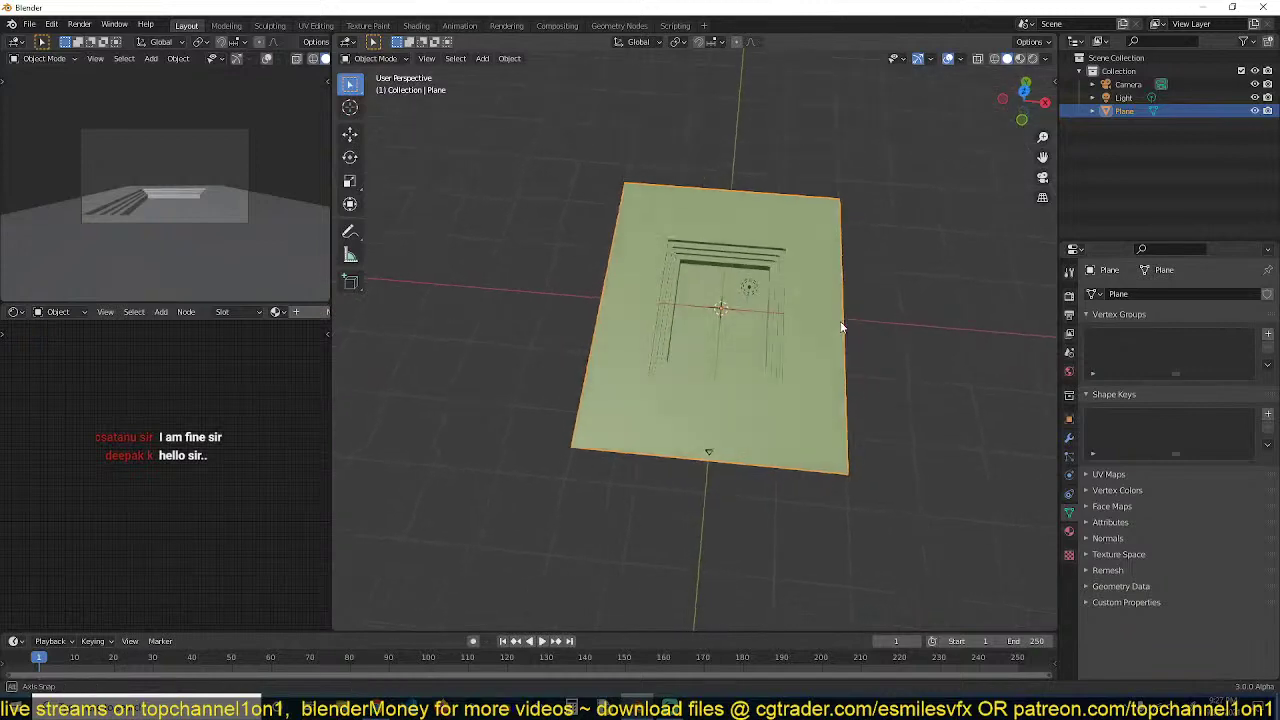
middle_click_drag(837, 286, 803, 327)
scroll(800, 302, "up", 2)
scroll(780, 298, "up", 2)
scroll(840, 314, "down", 3)
scroll(803, 327, "up", 4)
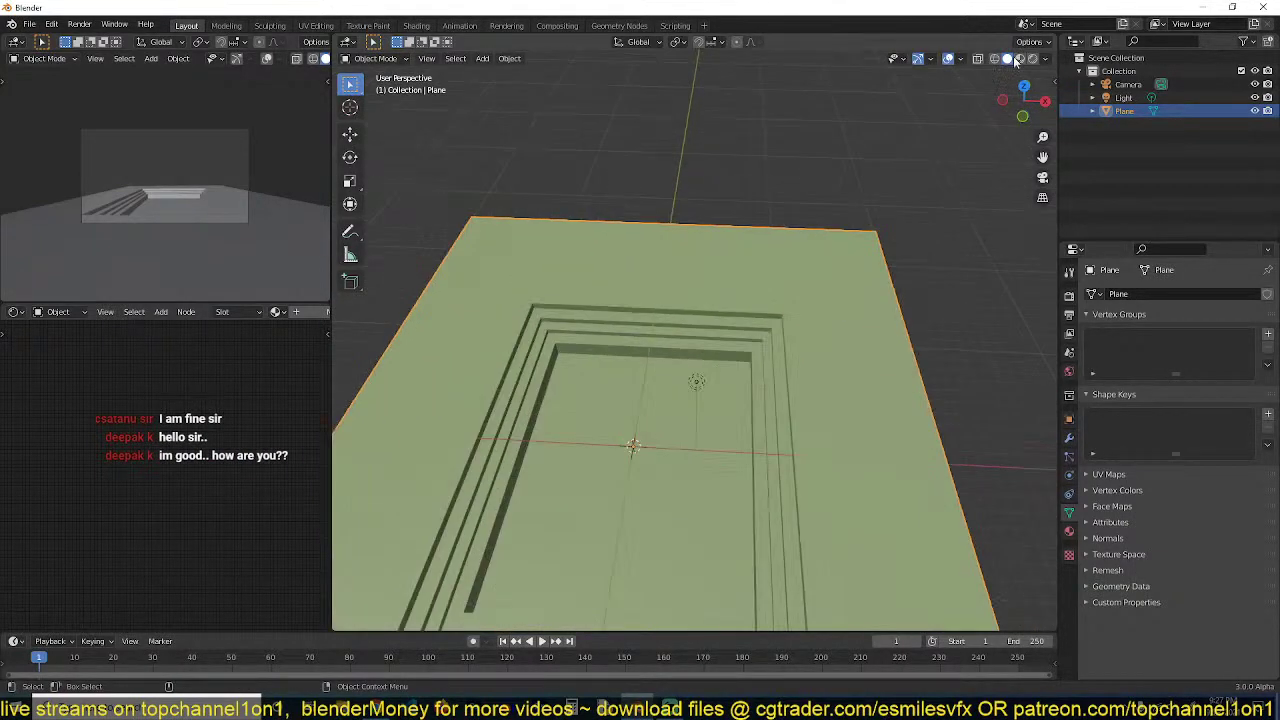
Switch the main viewport to Material Preview and open the Texture Folders add-on for the plane
left_click(1021, 60)
middle_click_drag(716, 391, 733, 335, "shift")
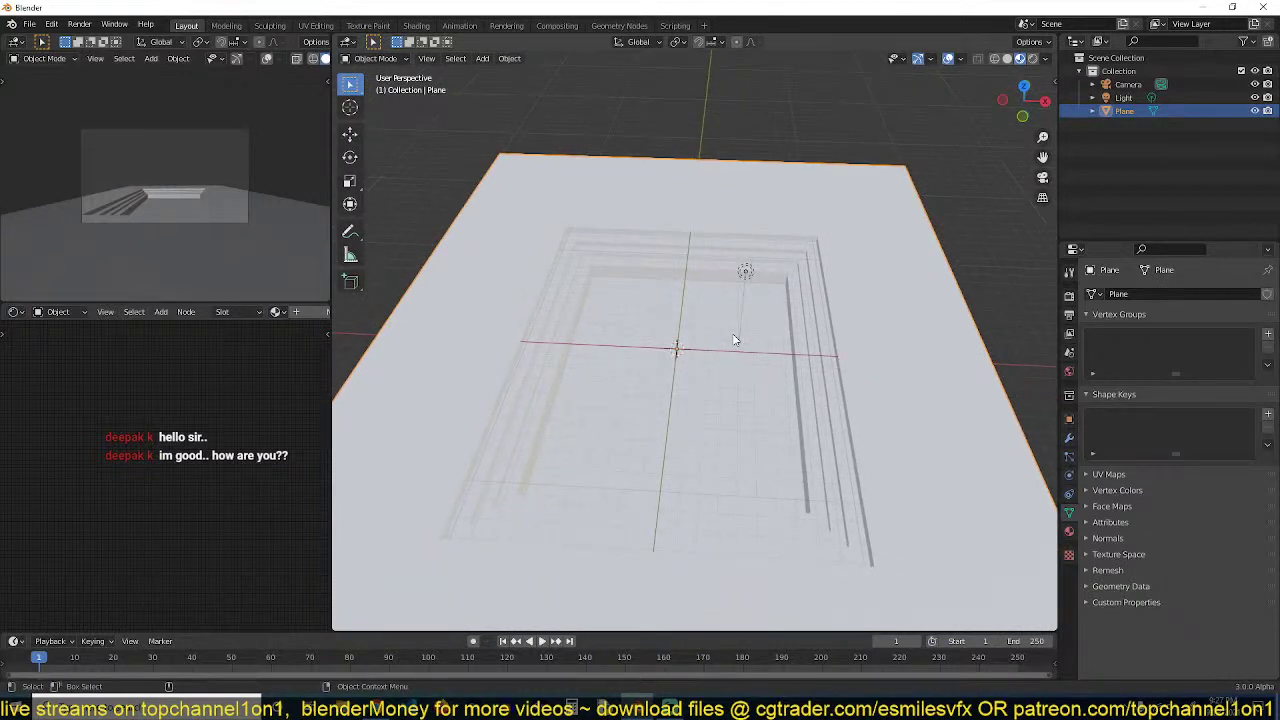
key("n")
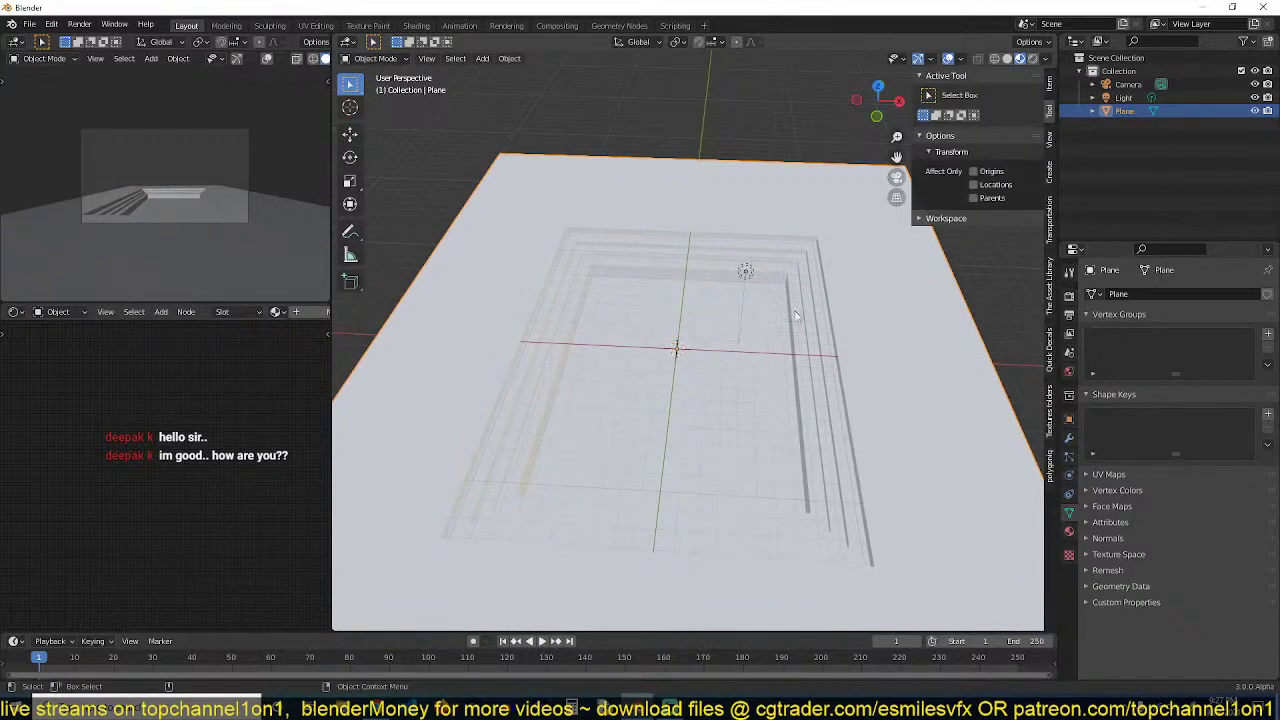
middle_click_drag(796, 316, 813, 305, "shift")
left_click(1048, 410)
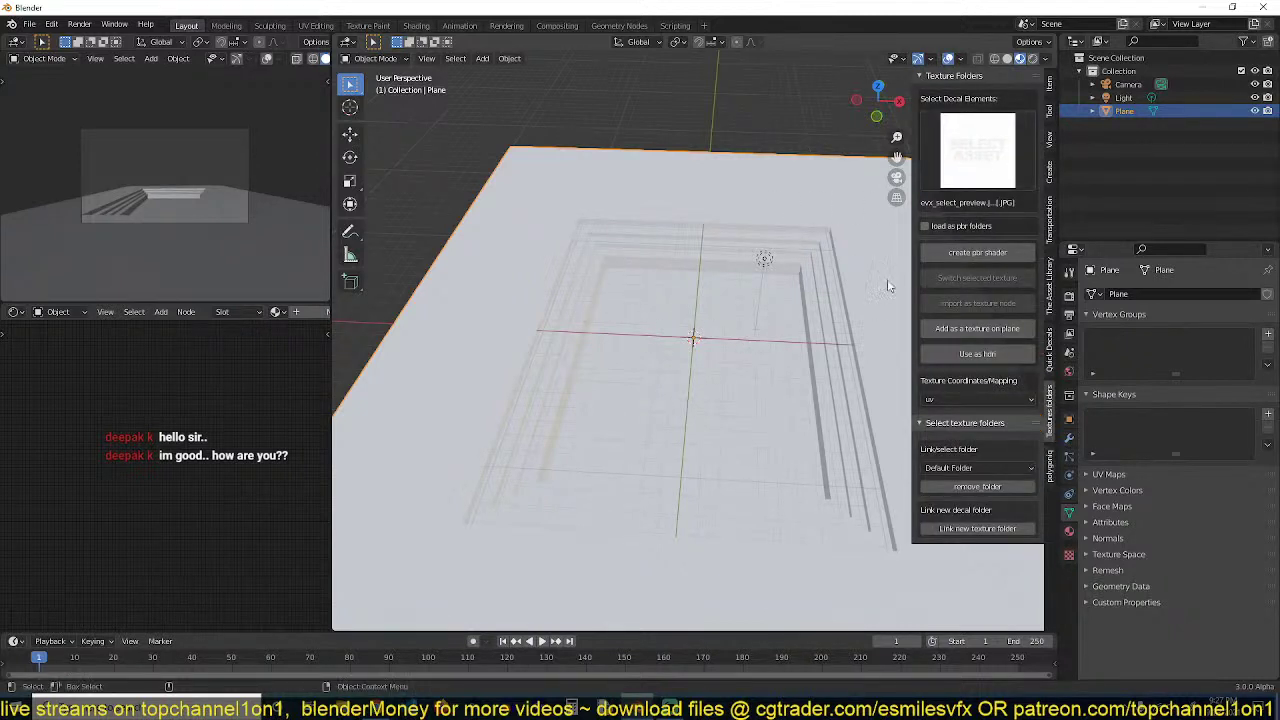
middle_click_drag(863, 229, 862, 170)
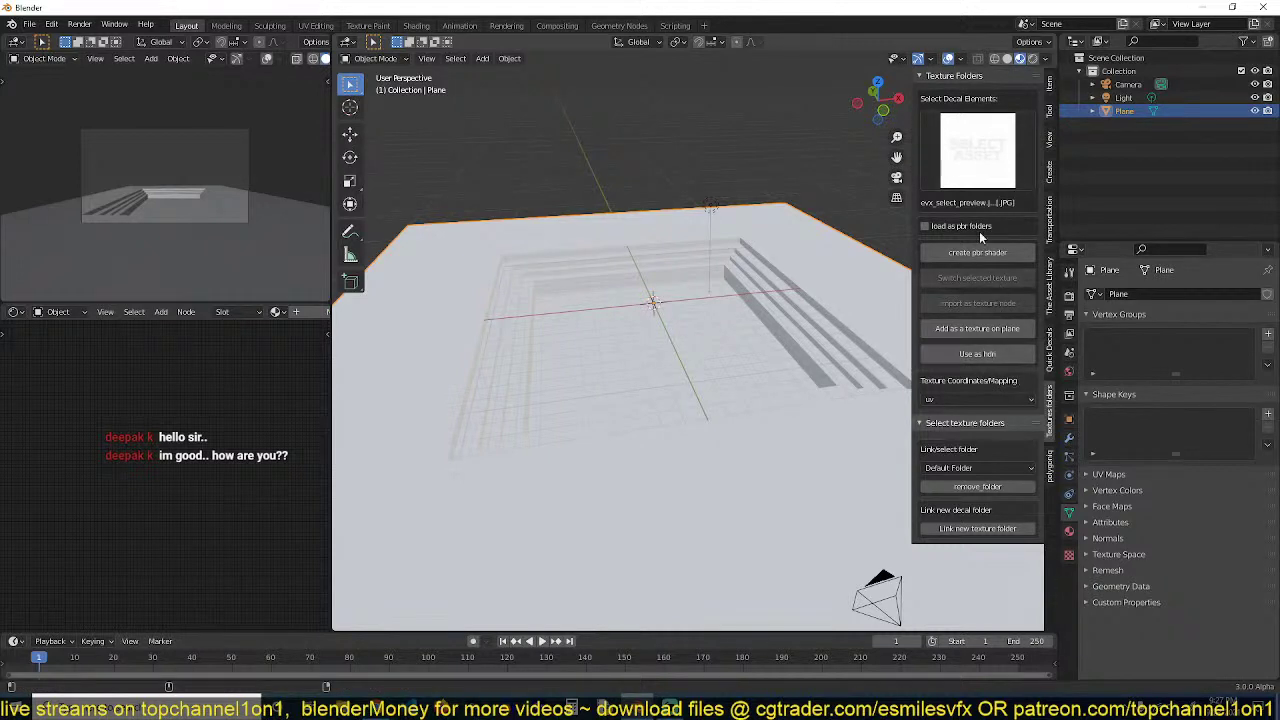
middle_click_drag(773, 241, 785, 246)
scroll(795, 251, "down", 2)
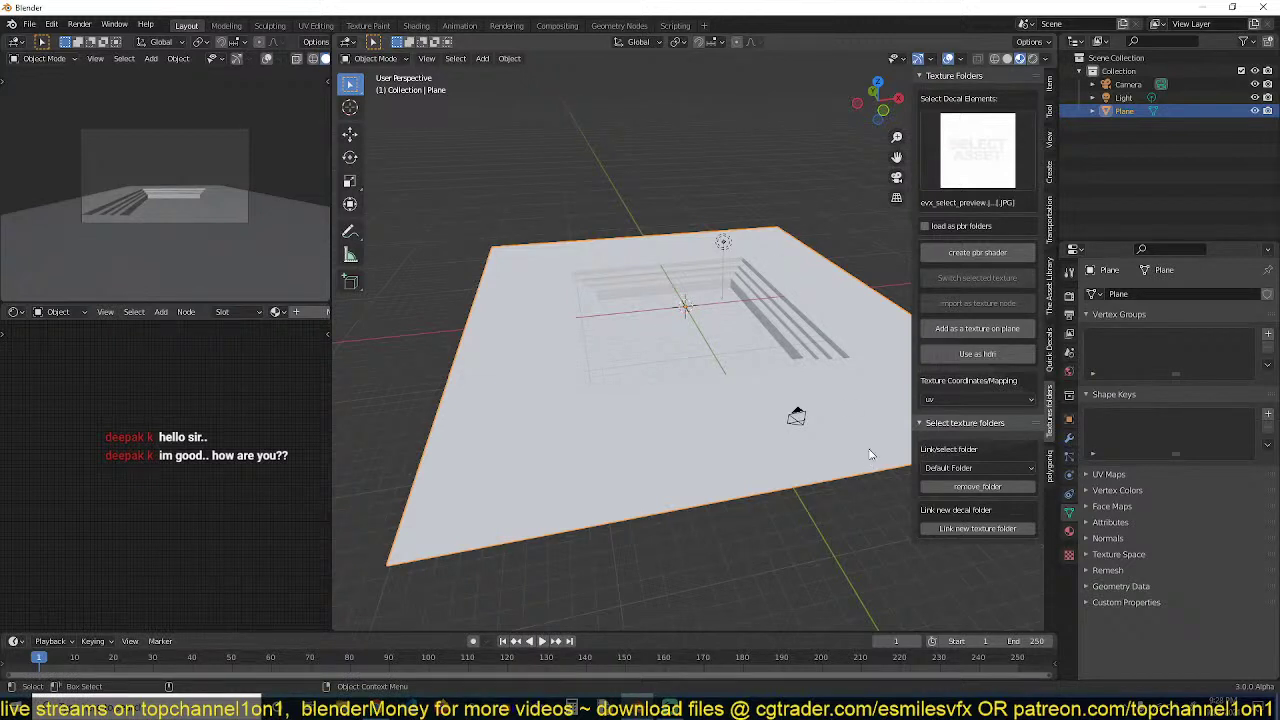
middle_click_drag(880, 369, 879, 327)
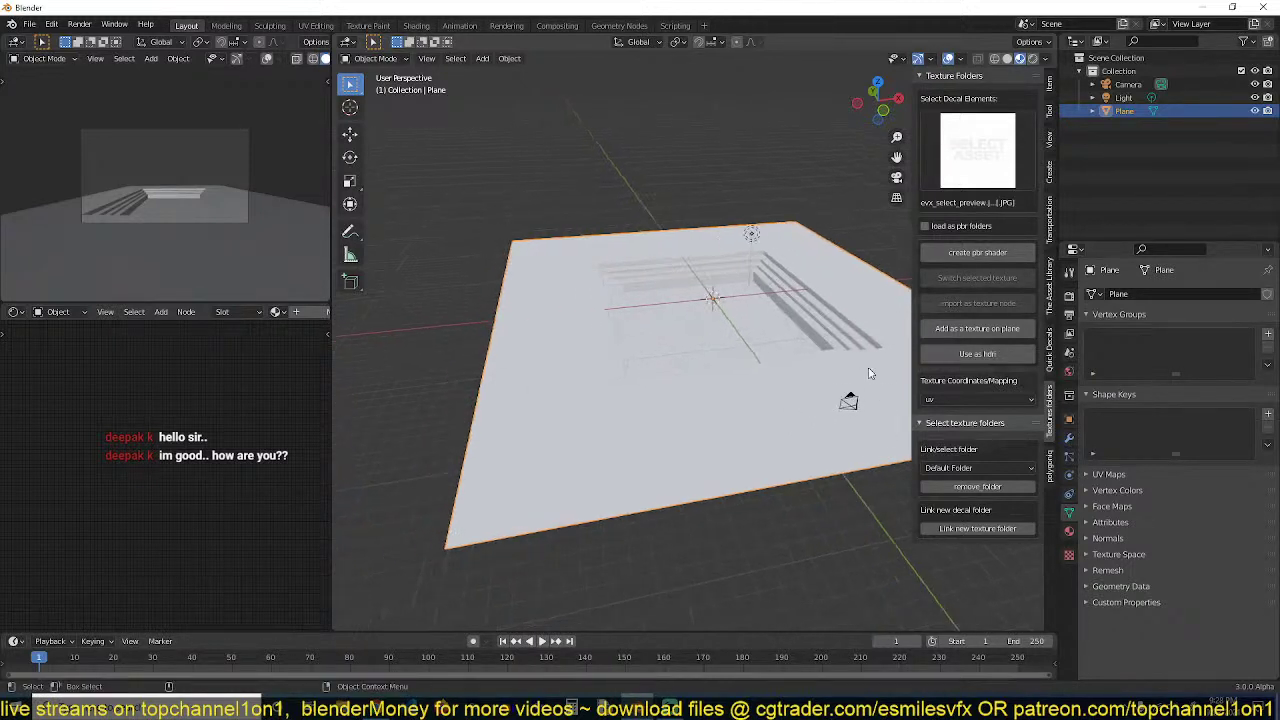
Link the D:\resouces\walls folder as a new texture folder
left_click(978, 468)
left_click(960, 483)
left_click(980, 528)
left_click(345, 426)
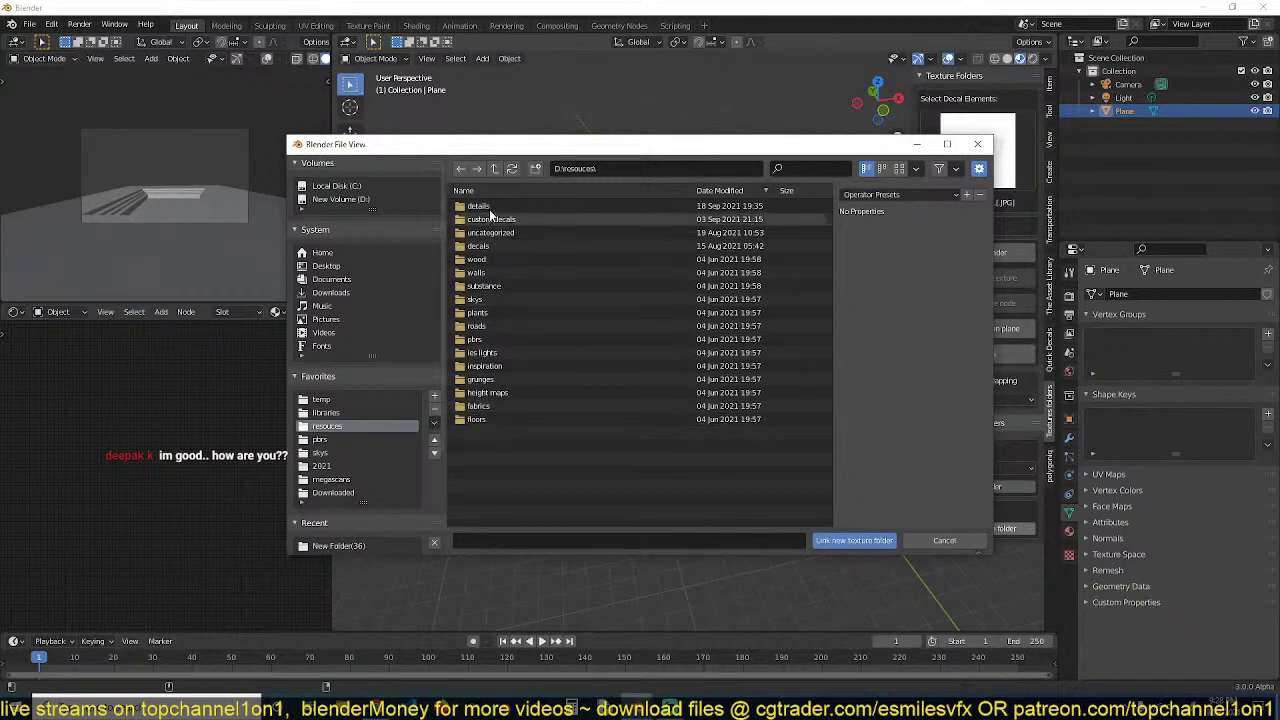
double_click(488, 270)
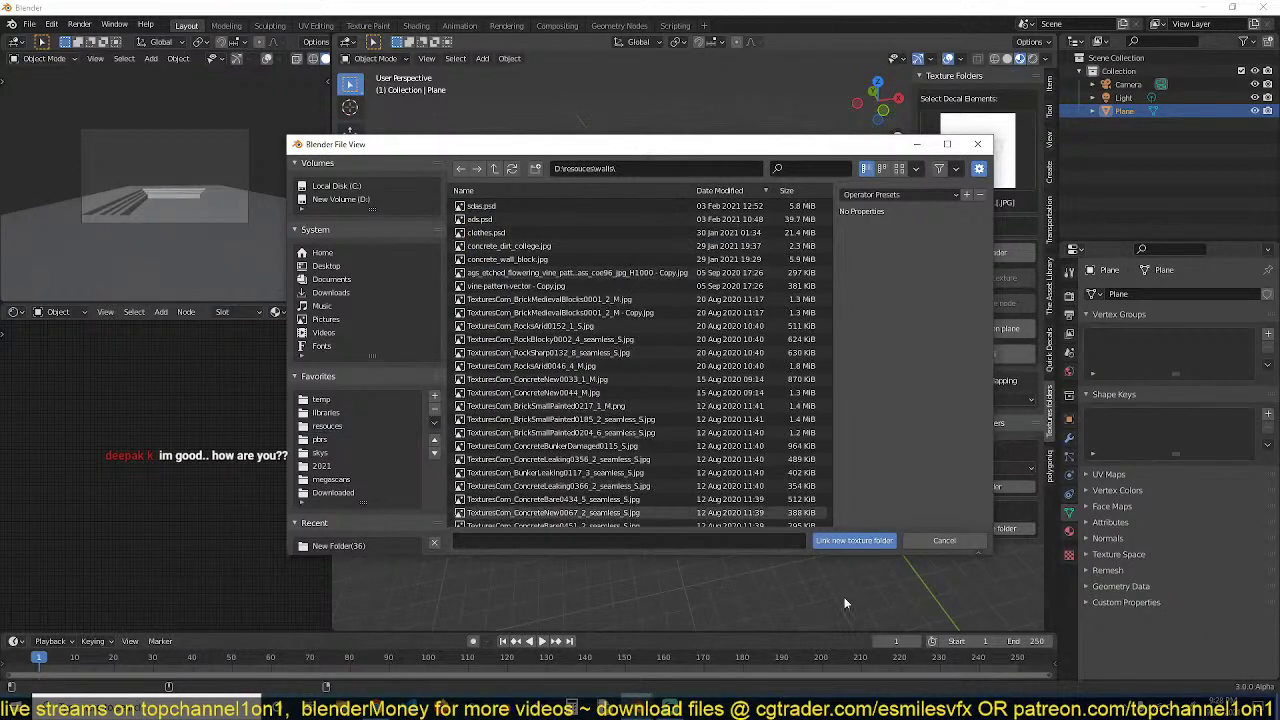
left_click(856, 541)
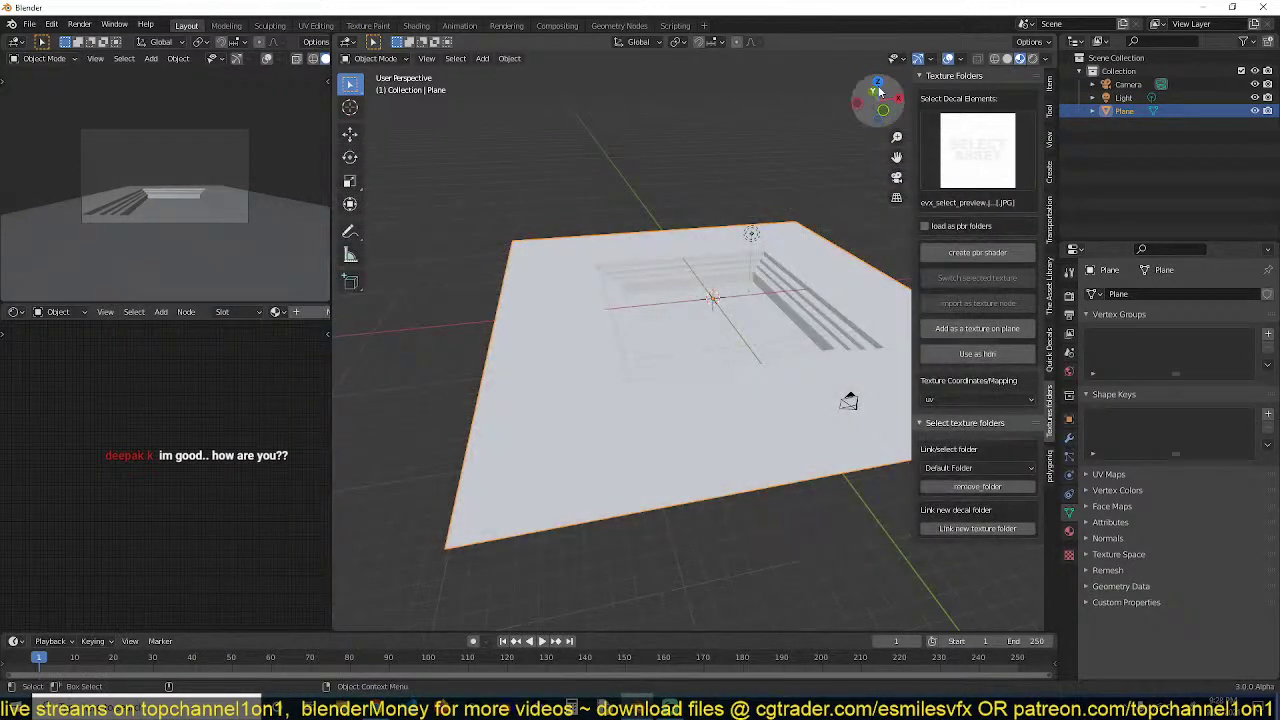
Choose the grey plank texture 4603524089.jpg from the walls folder and create a PBR shader with it on the plane
left_click(976, 172)
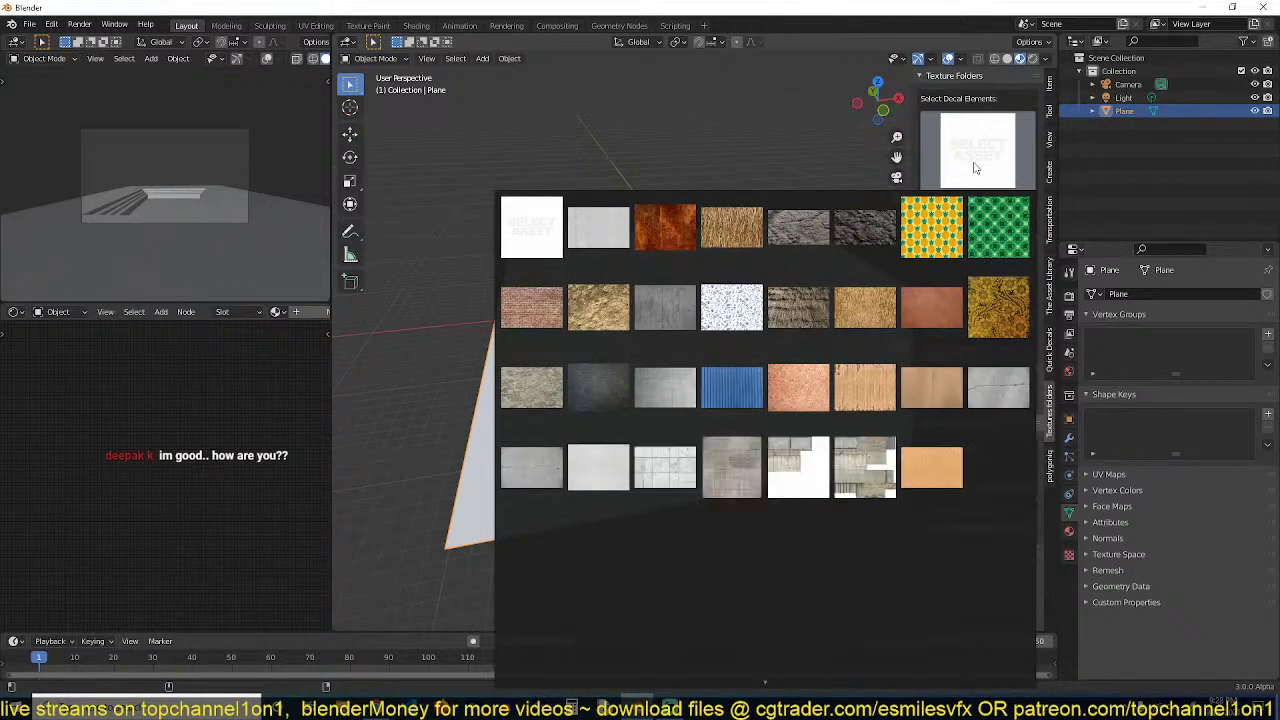
left_click(671, 321)
scroll(846, 400, "up", 3)
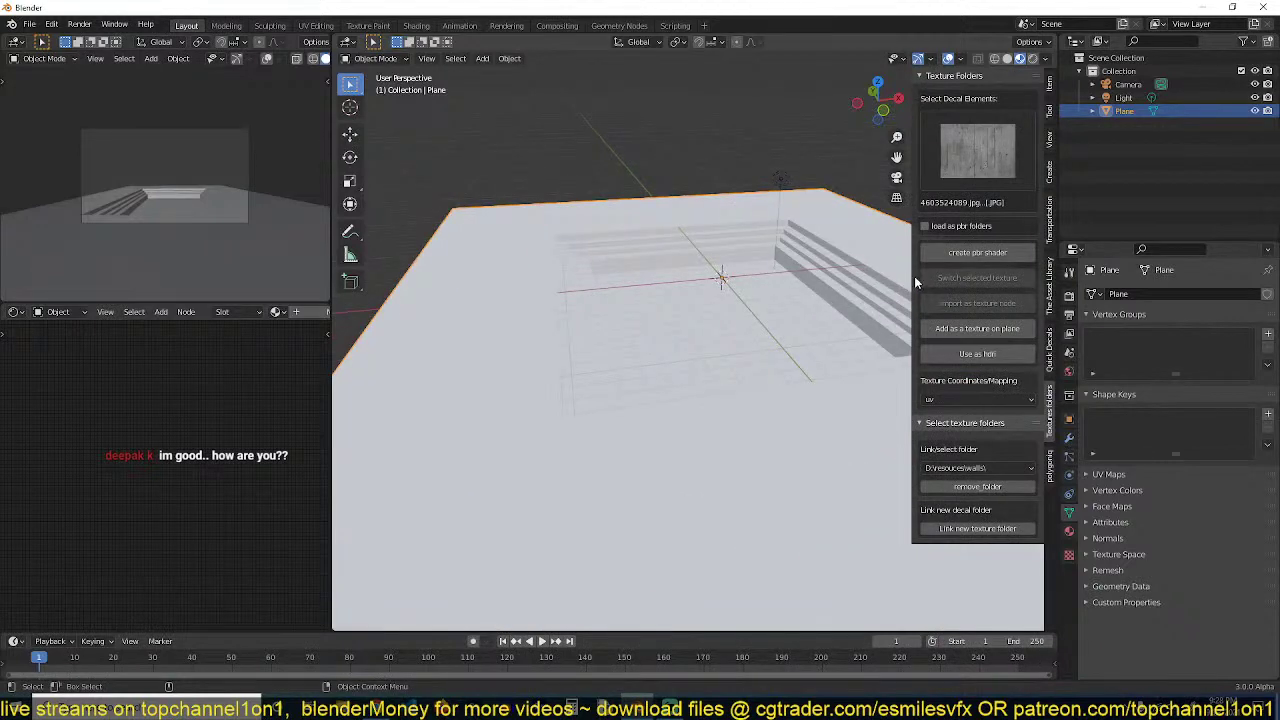
left_click(964, 254)
scroll(600, 385, "down", 3)
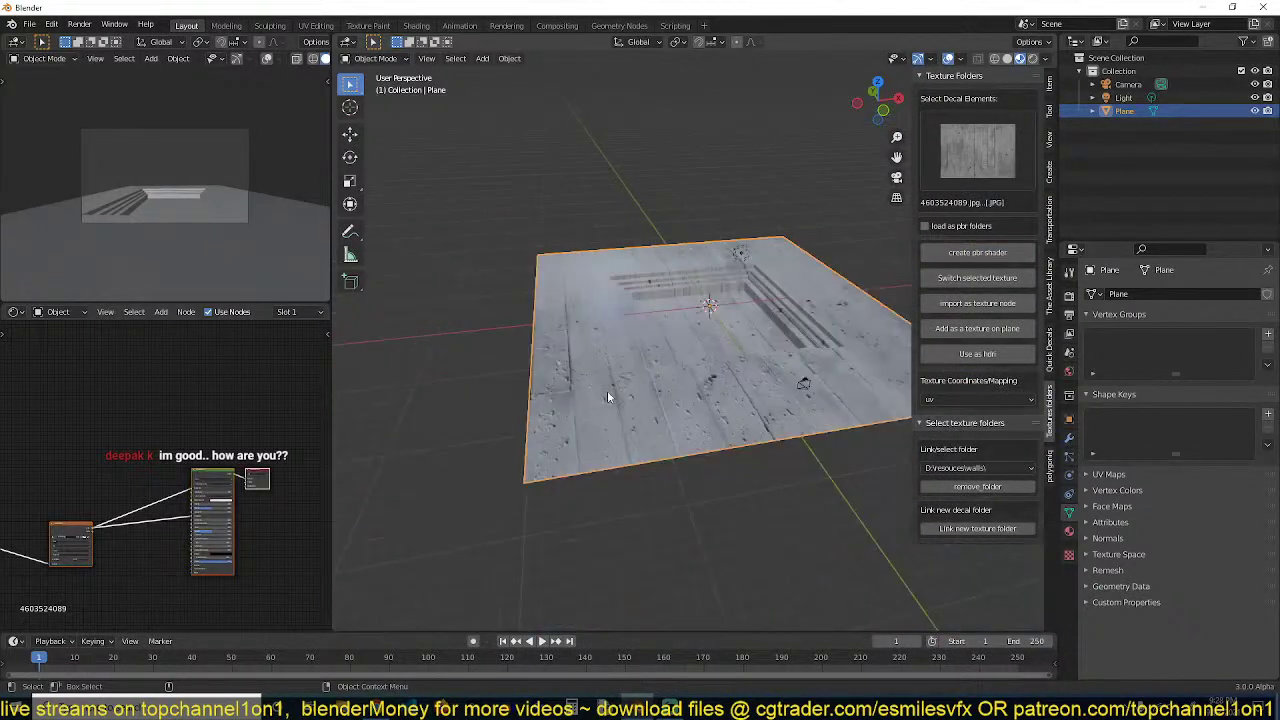
scroll(726, 431, "up", 3)
middle_click_drag(607, 390, 575, 385)
scroll(235, 484, "up", 4)
Move the plane material's image texture node up so that it sits closer to the Principled shader
middle_click_drag(238, 484, 322, 412)
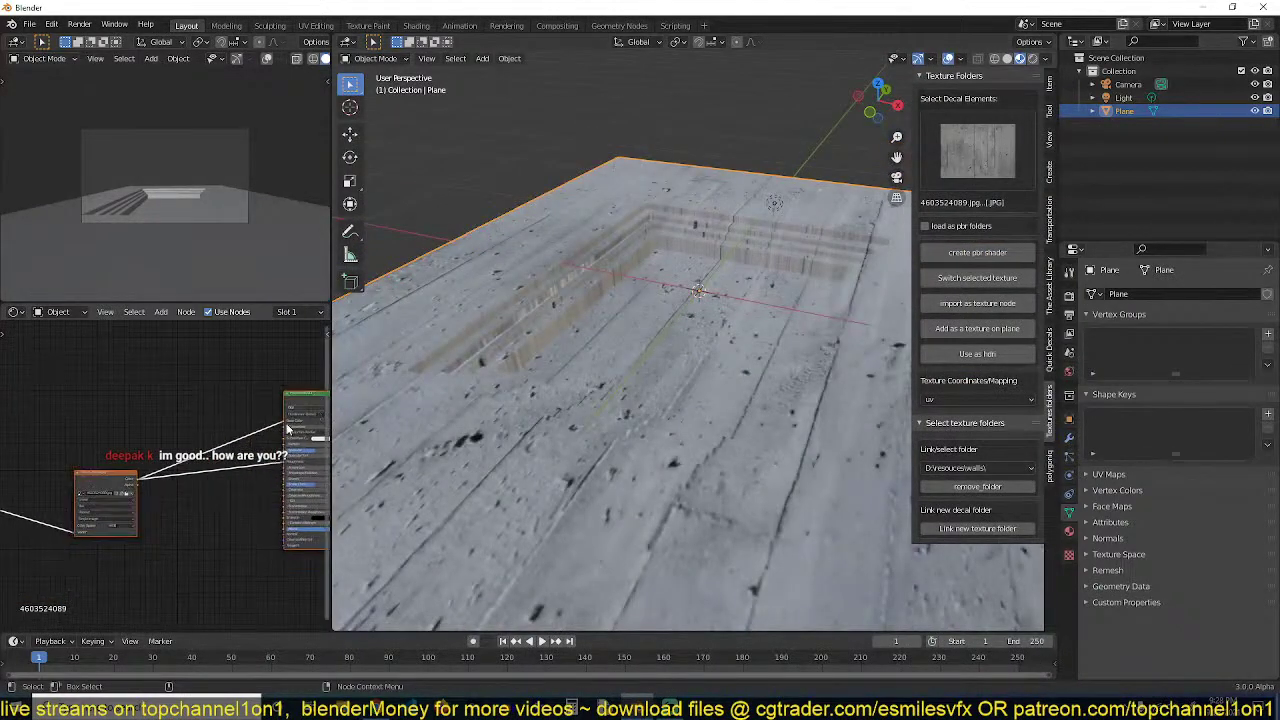
left_click_drag(120, 480, 150, 410)
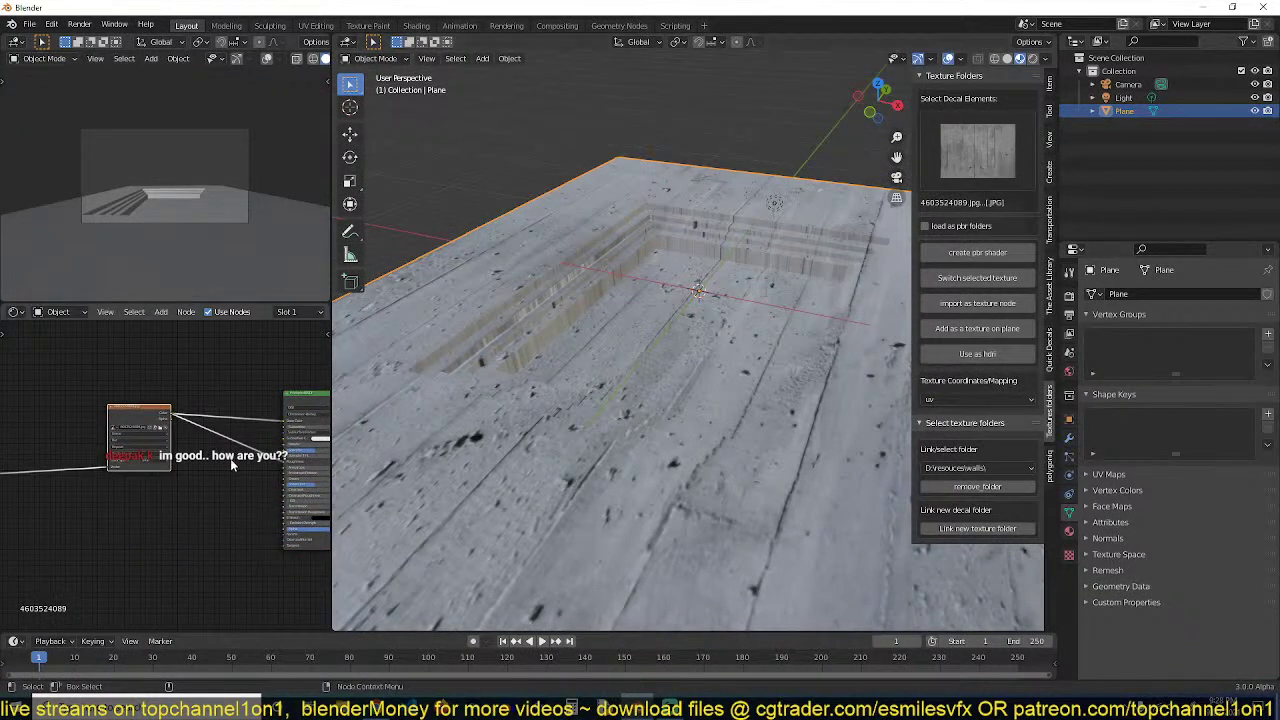
scroll(155, 445, "up", 4)
scroll(154, 430, "down", 3)
middle_click_drag(138, 448, 232, 425)
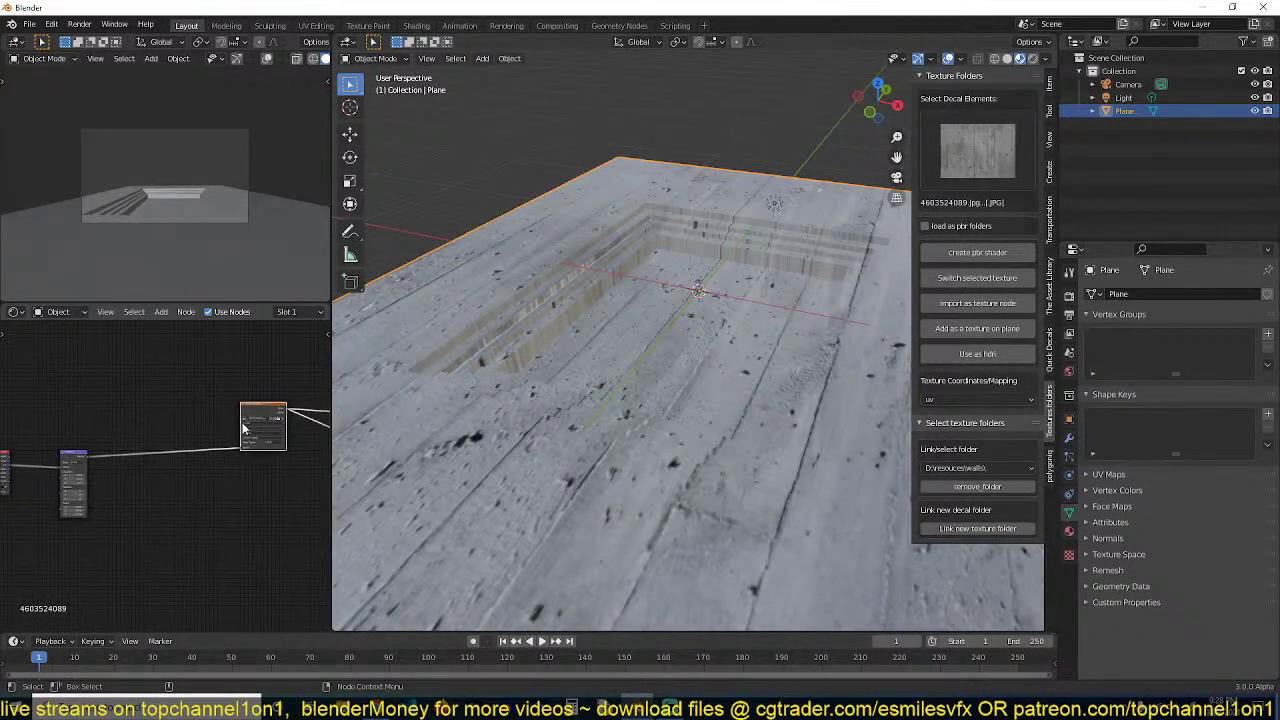
Set the plane material's texture coordinate mapping to Object
scroll(722, 401, "down", 2)
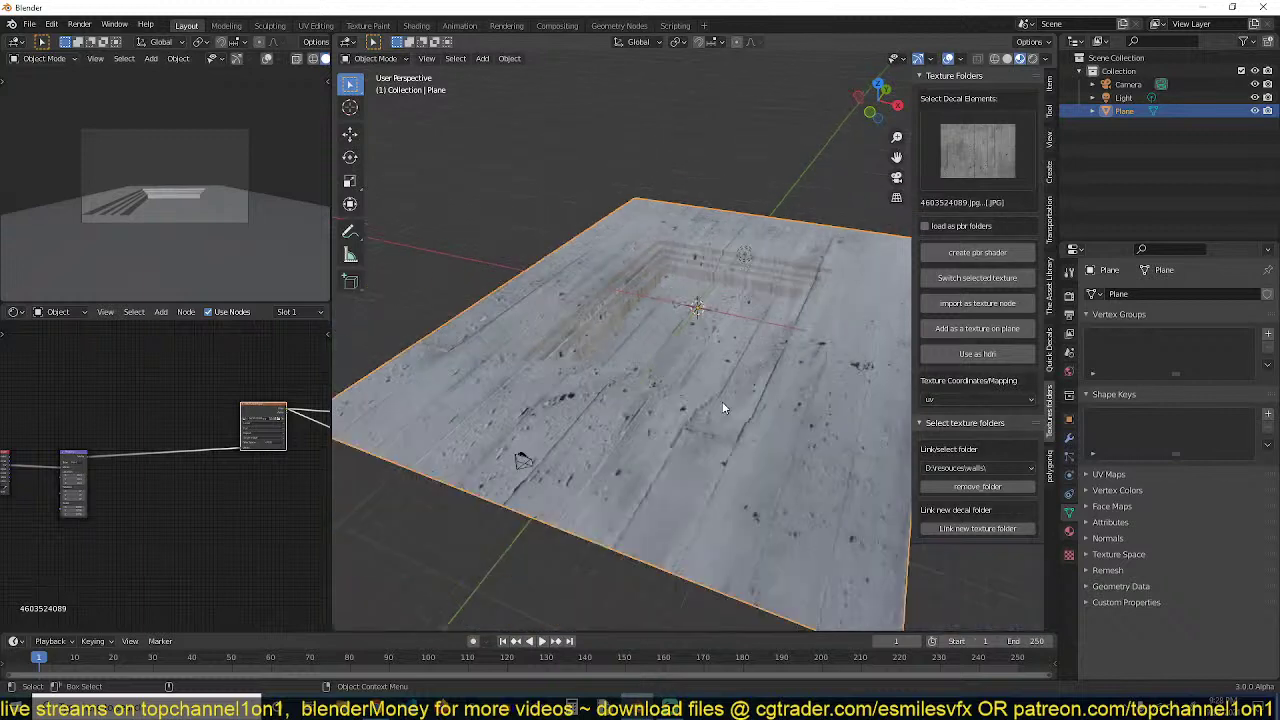
middle_click_drag(722, 401, 785, 405)
scroll(702, 383, "up", 3)
middle_click_drag(703, 389, 708, 304)
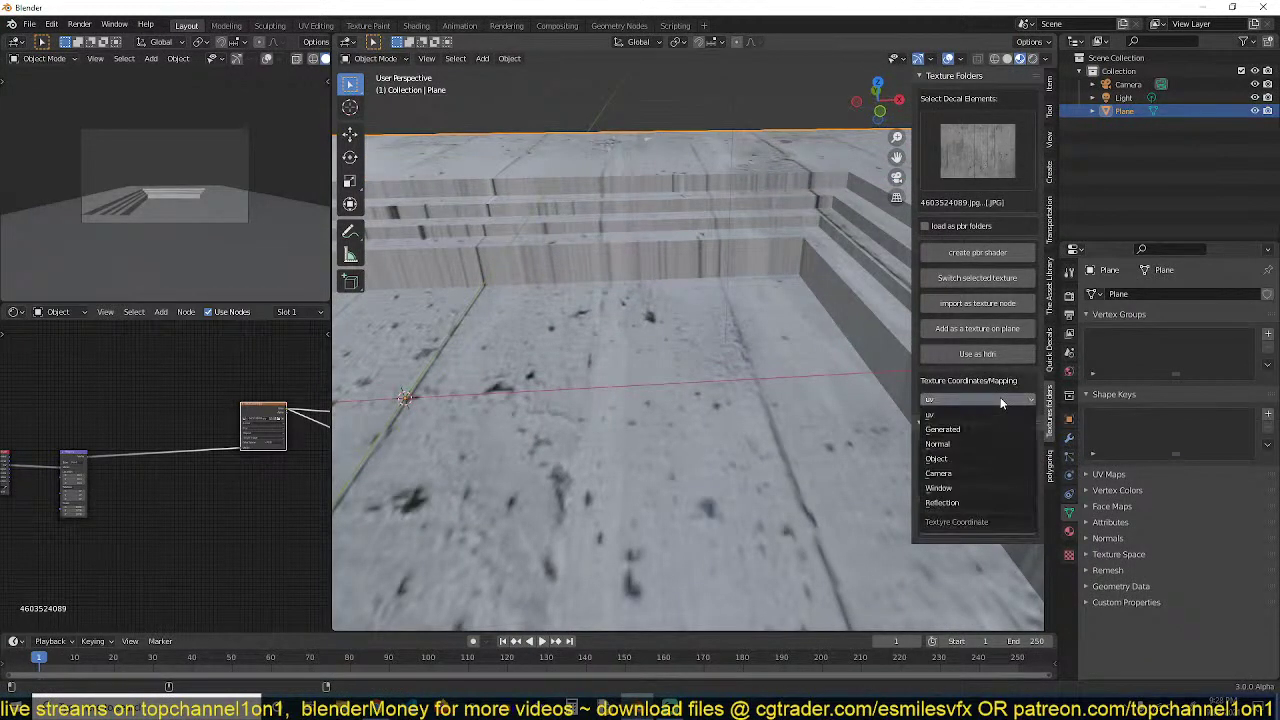
left_click(956, 458)
middle_click_drag(900, 430, 808, 417)
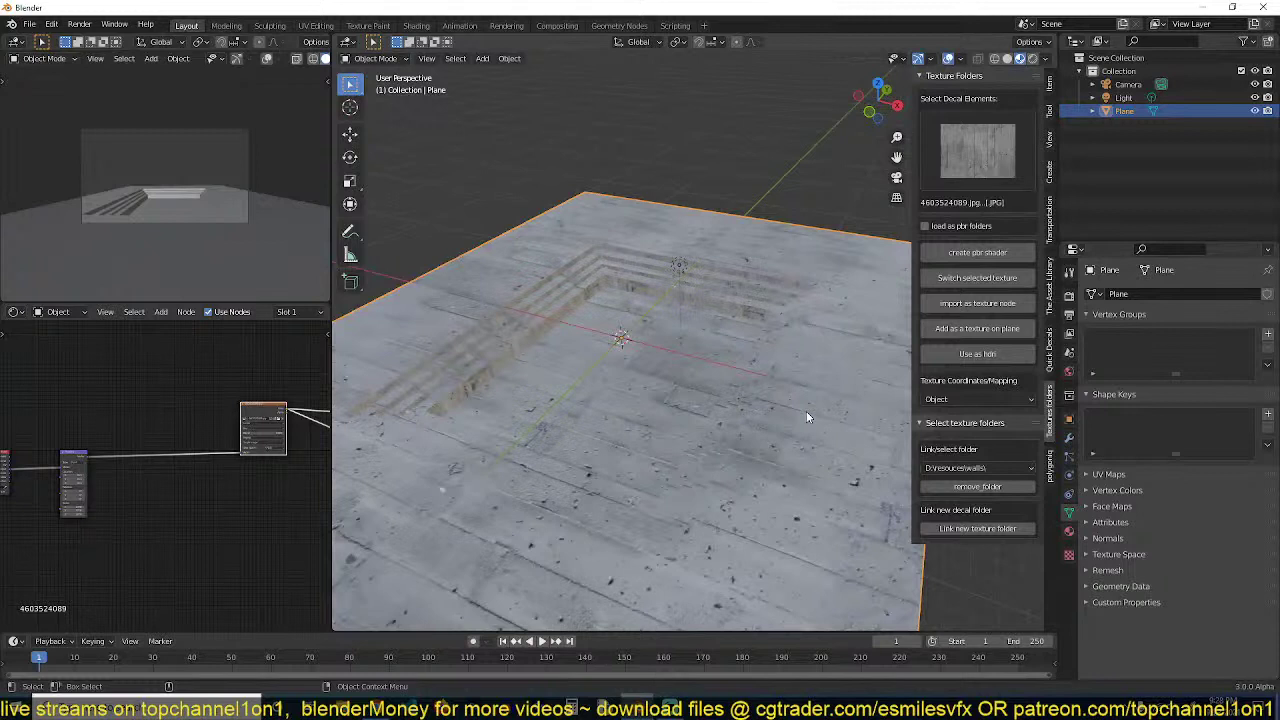
Set Eevee's Ambient Occlusion factor to 2 and switch the small camera viewport to Material Preview
left_click(1068, 297)
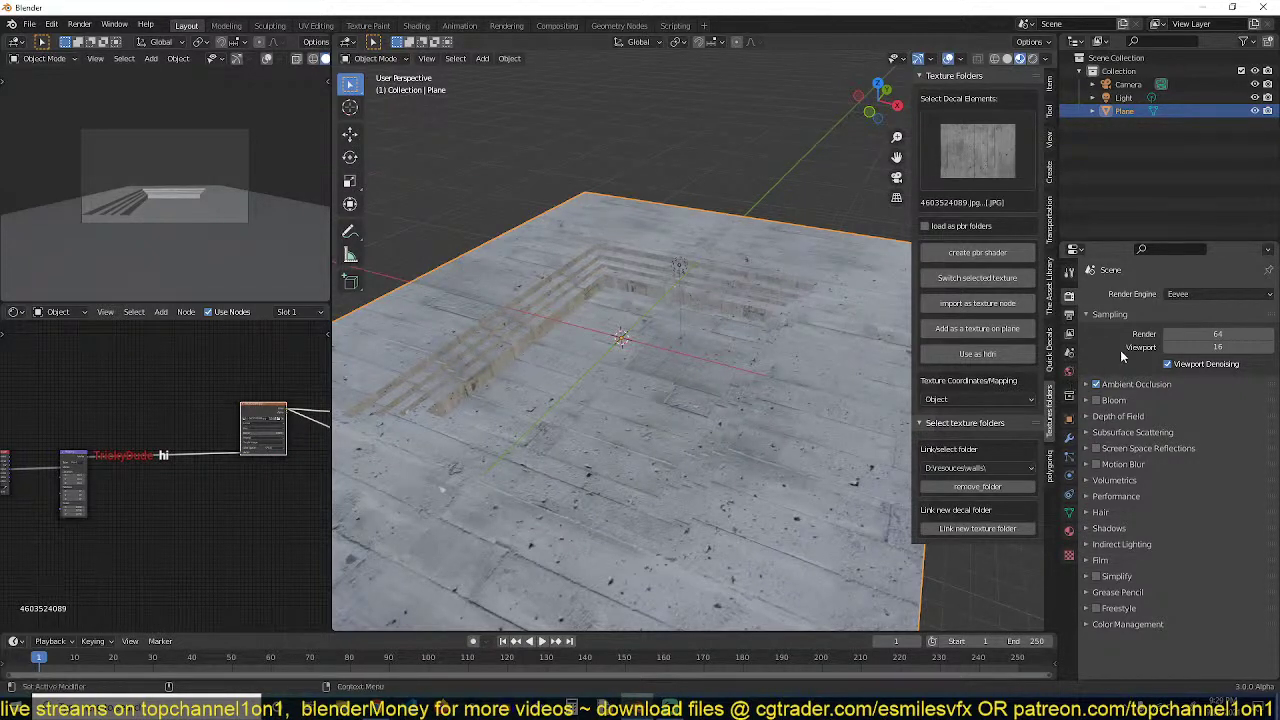
left_click(1122, 384)
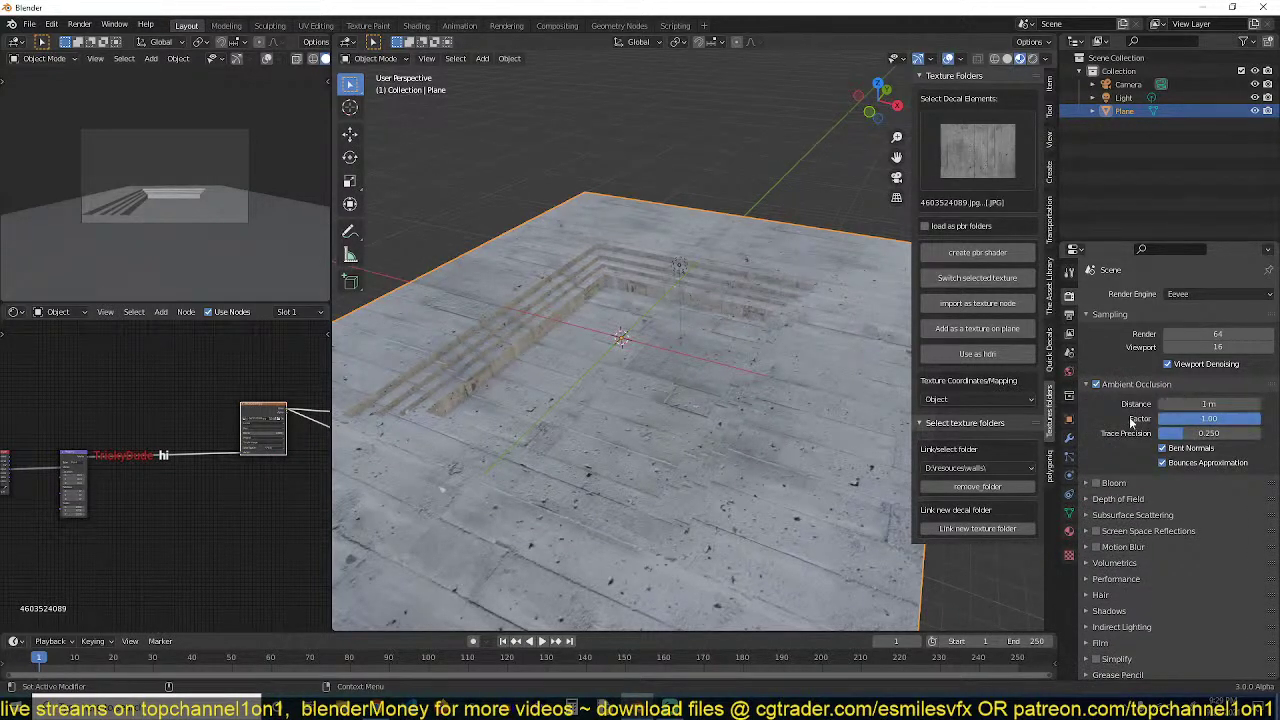
double_click(1202, 422)
type("2")
key("Return")
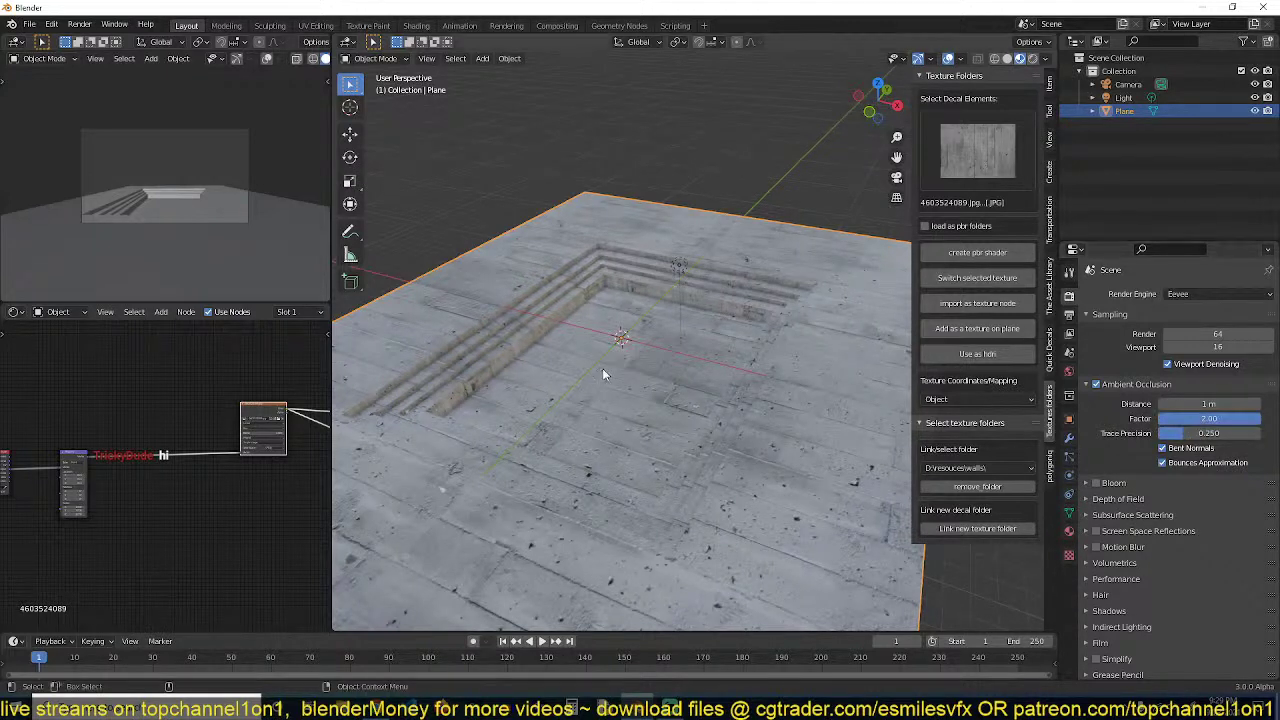
scroll(308, 62, "down", 2)
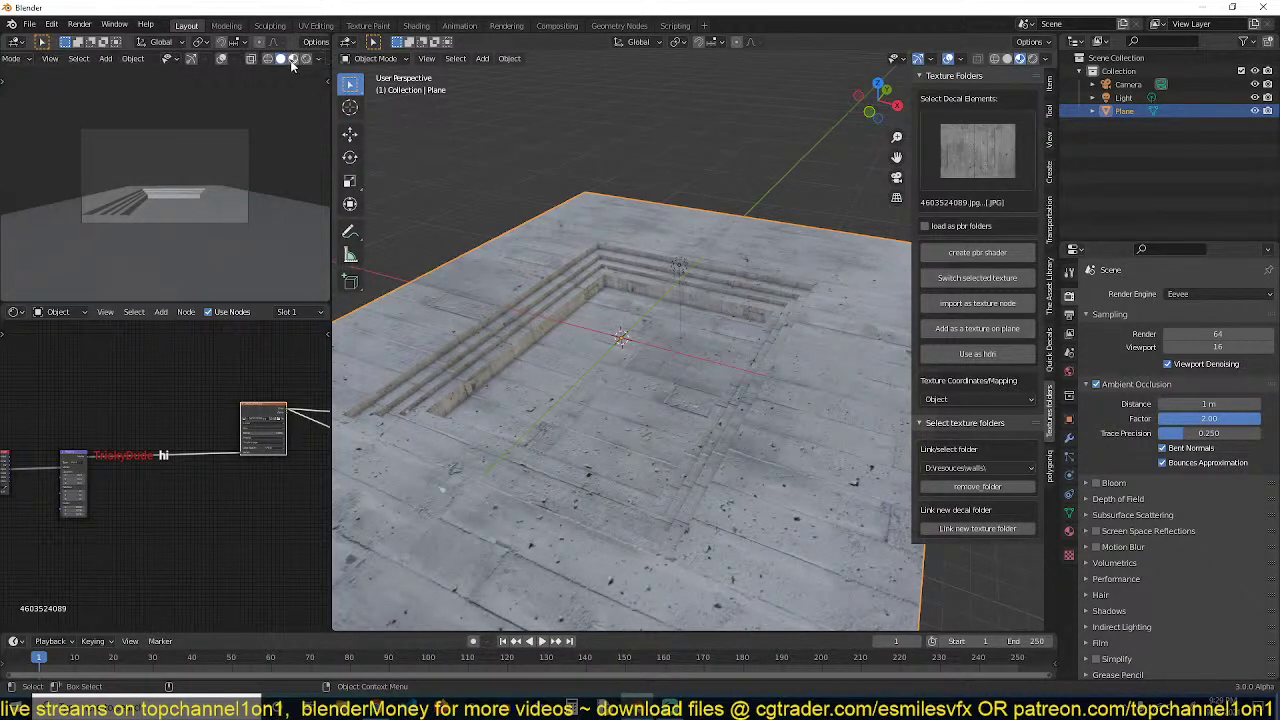
left_click(293, 59)
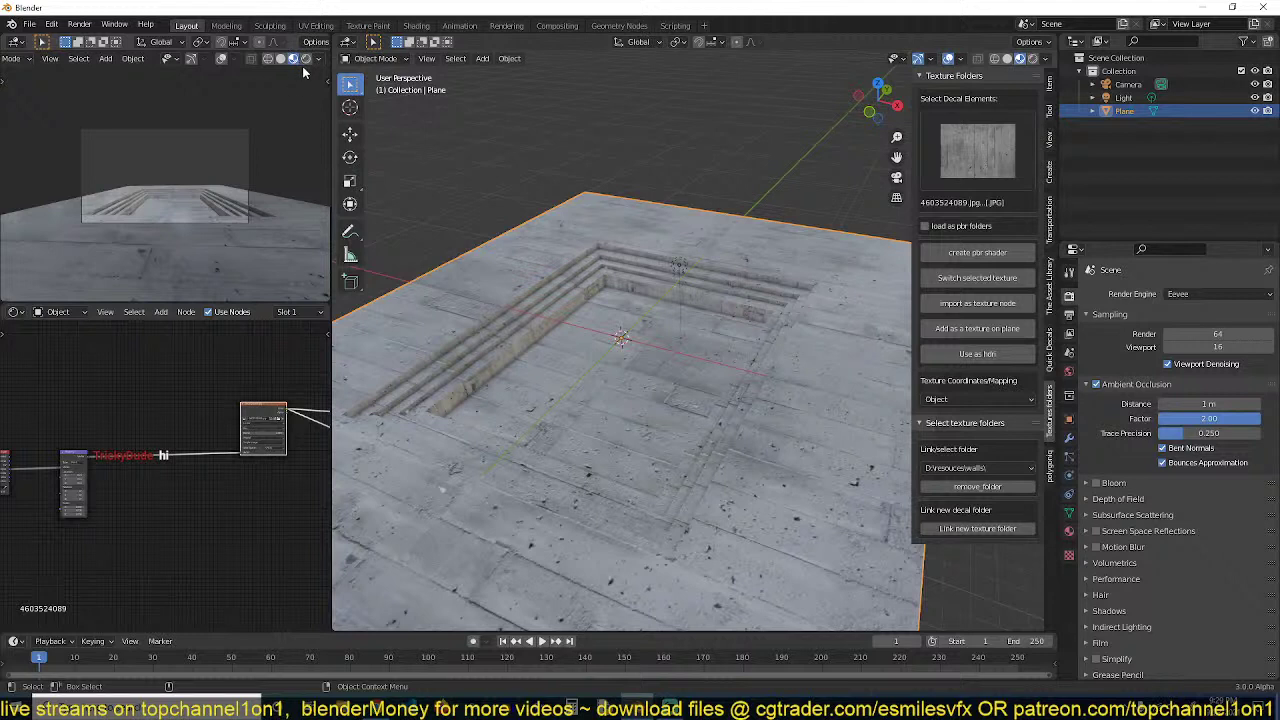
Switch the small camera viewport to Rendered shading and link the D:\resouces\skys folder as a new texture folder
scroll(588, 349, "down", 2)
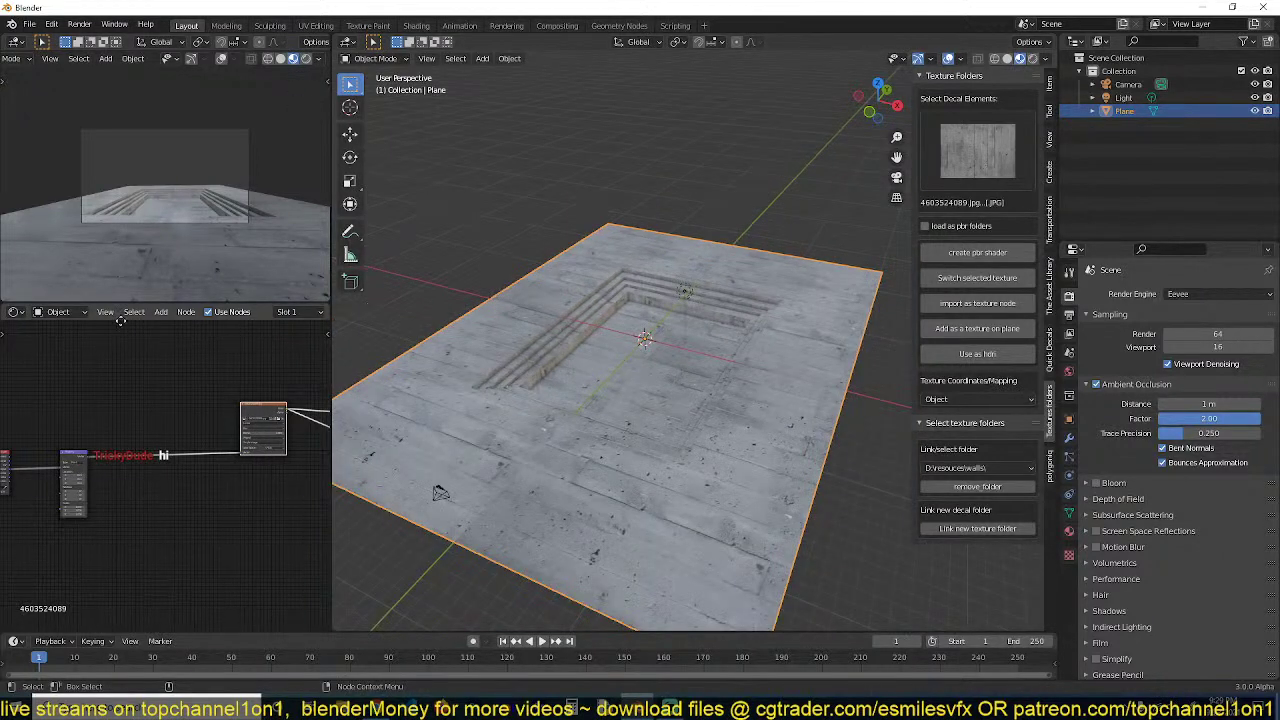
middle_click_drag(166, 508, 184, 505)
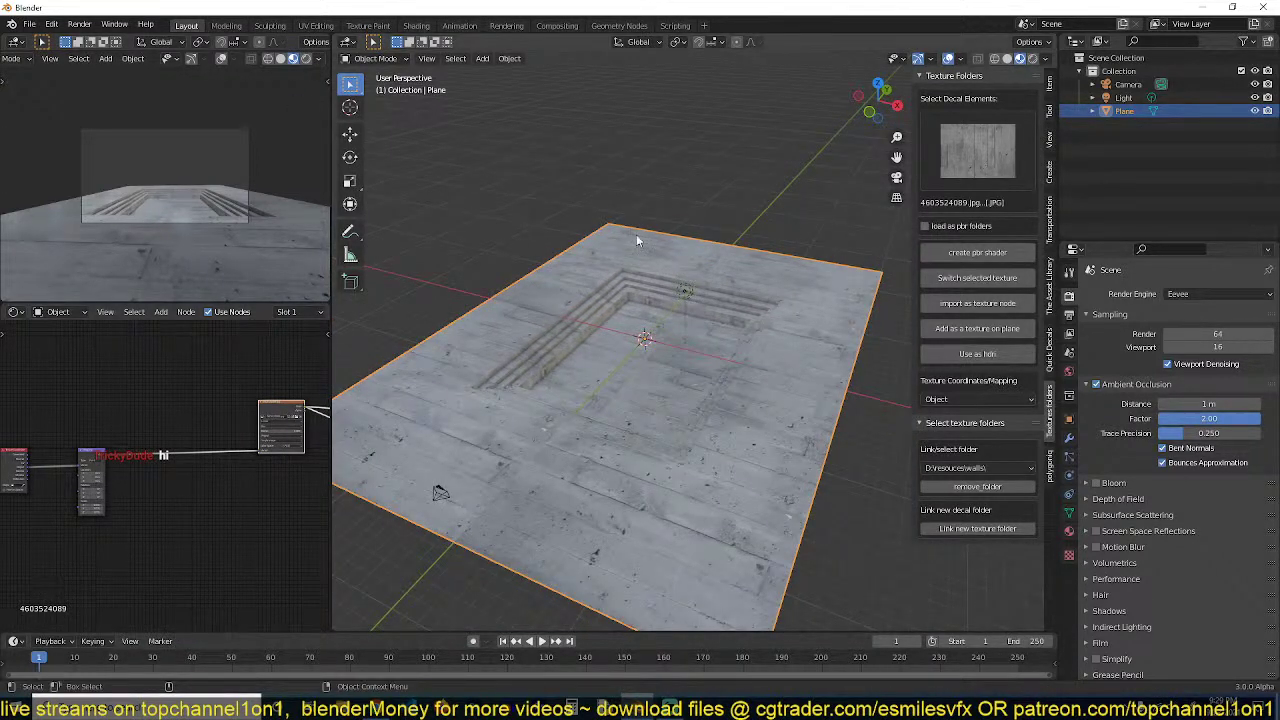
left_click(306, 59)
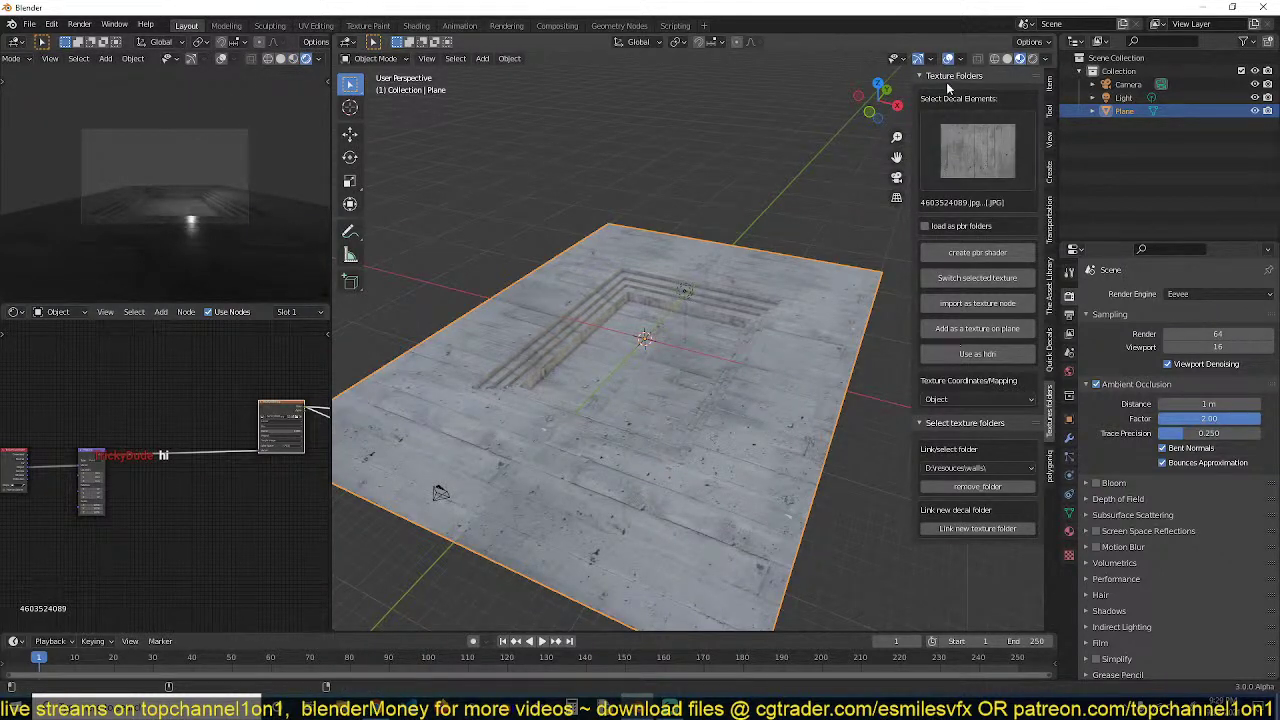
left_click(978, 528)
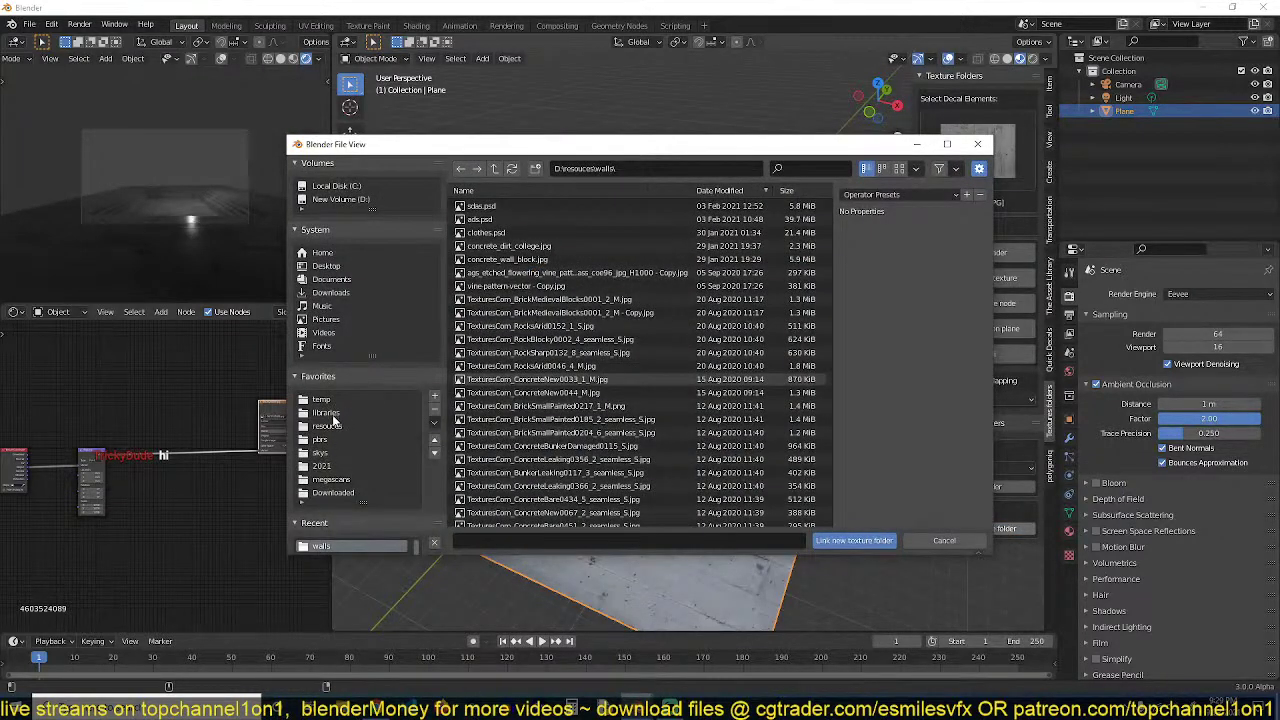
left_click(322, 452)
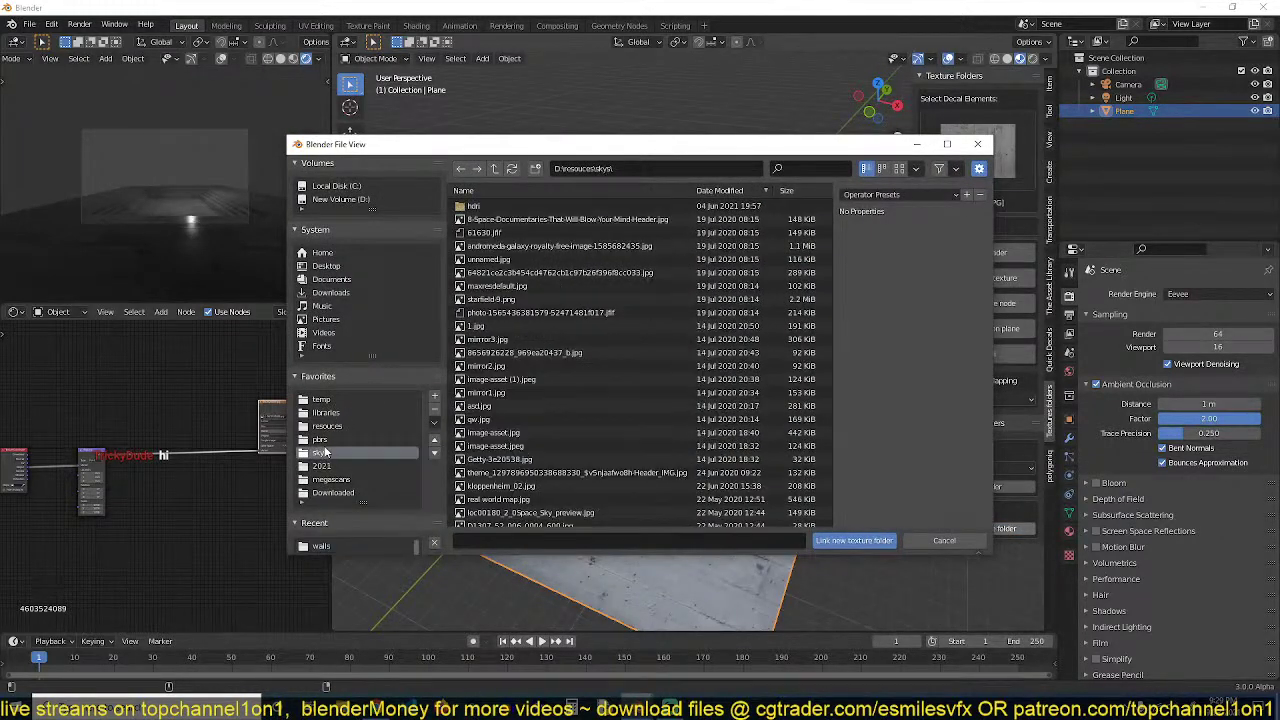
left_click(853, 541)
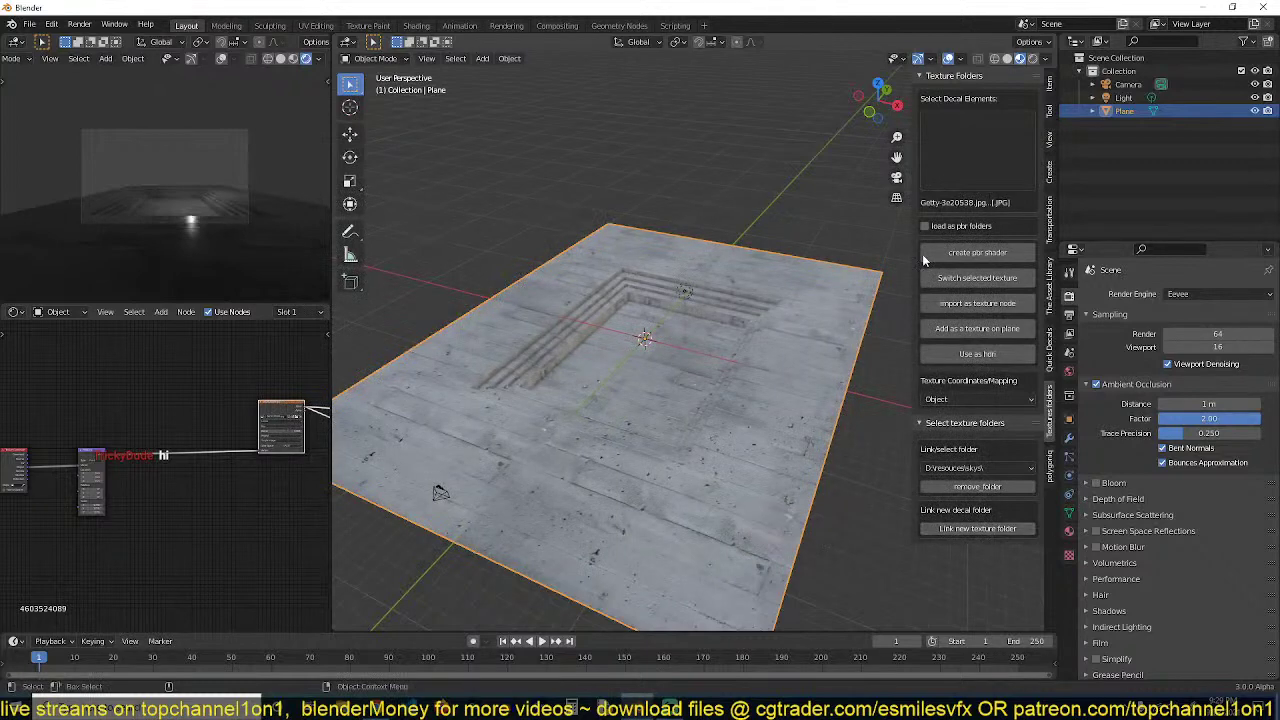
Link the D:\resouces\skys\hdri folder as a texture folder and use its istockphoto image as the scene's HDRI
left_click(1008, 528)
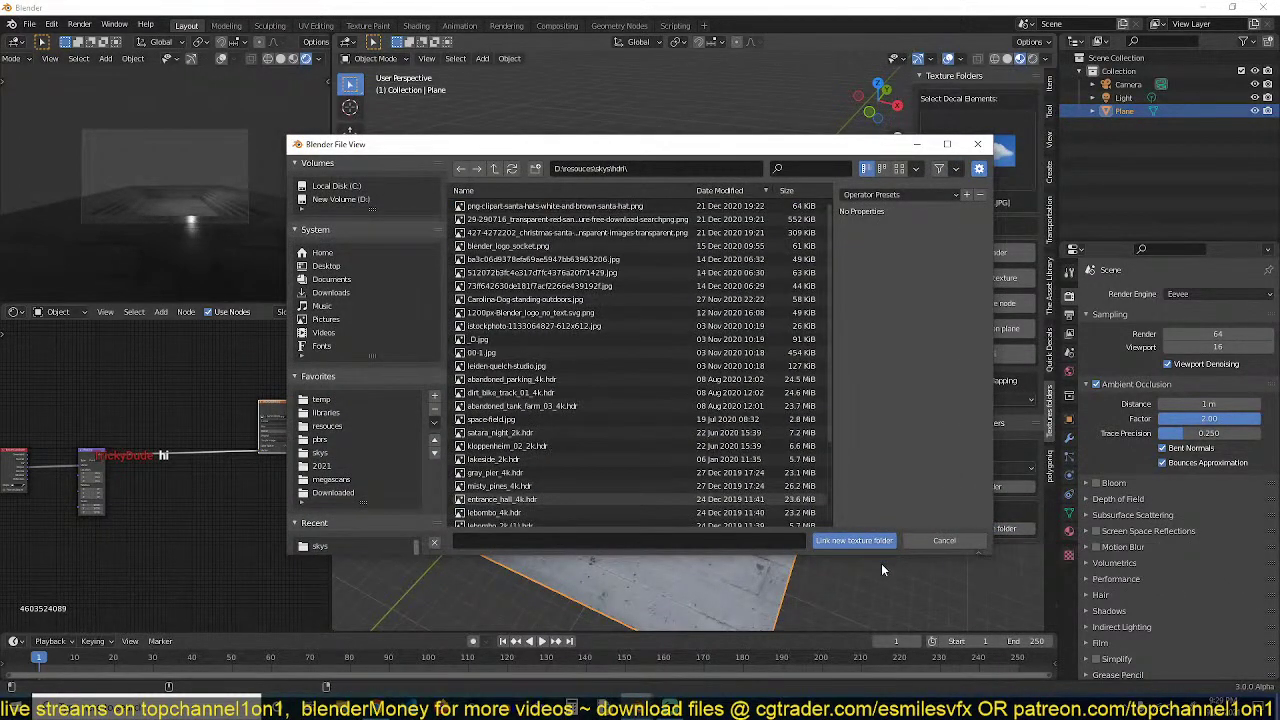
left_click(853, 540)
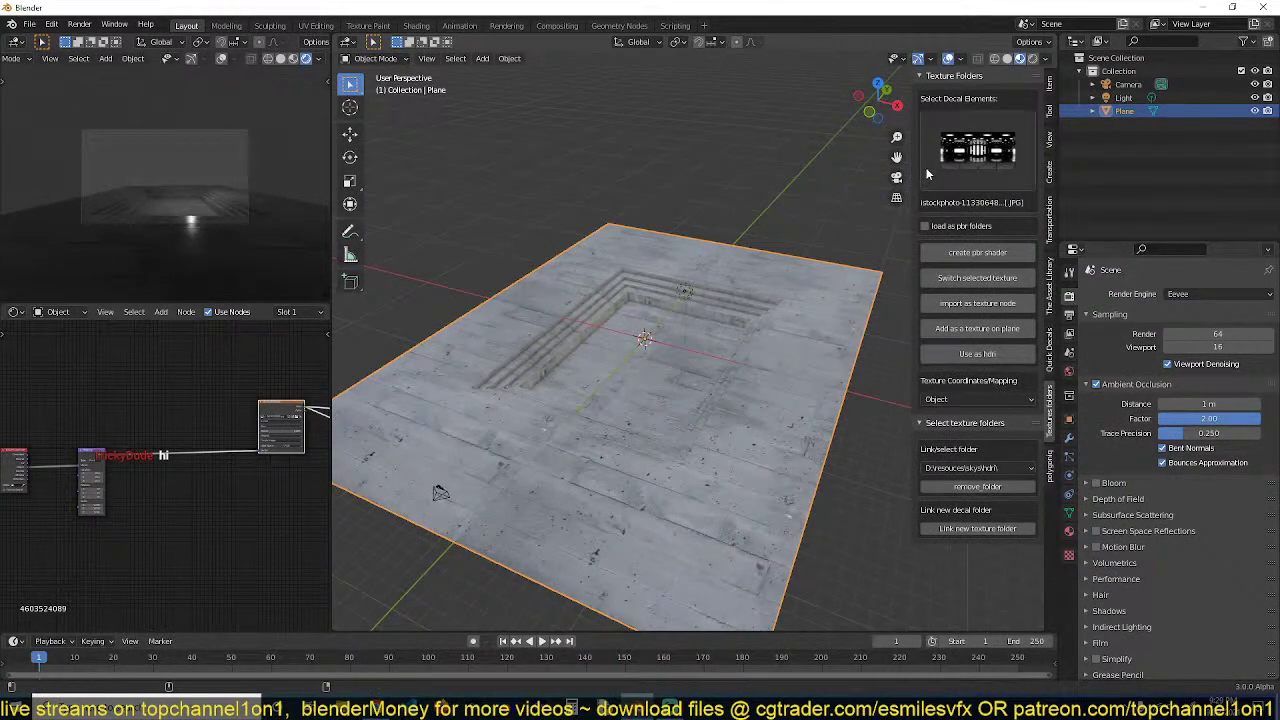
scroll(730, 335, "up", 3)
middle_click_drag(672, 352, 790, 330)
middle_click_drag(242, 201, 214, 183)
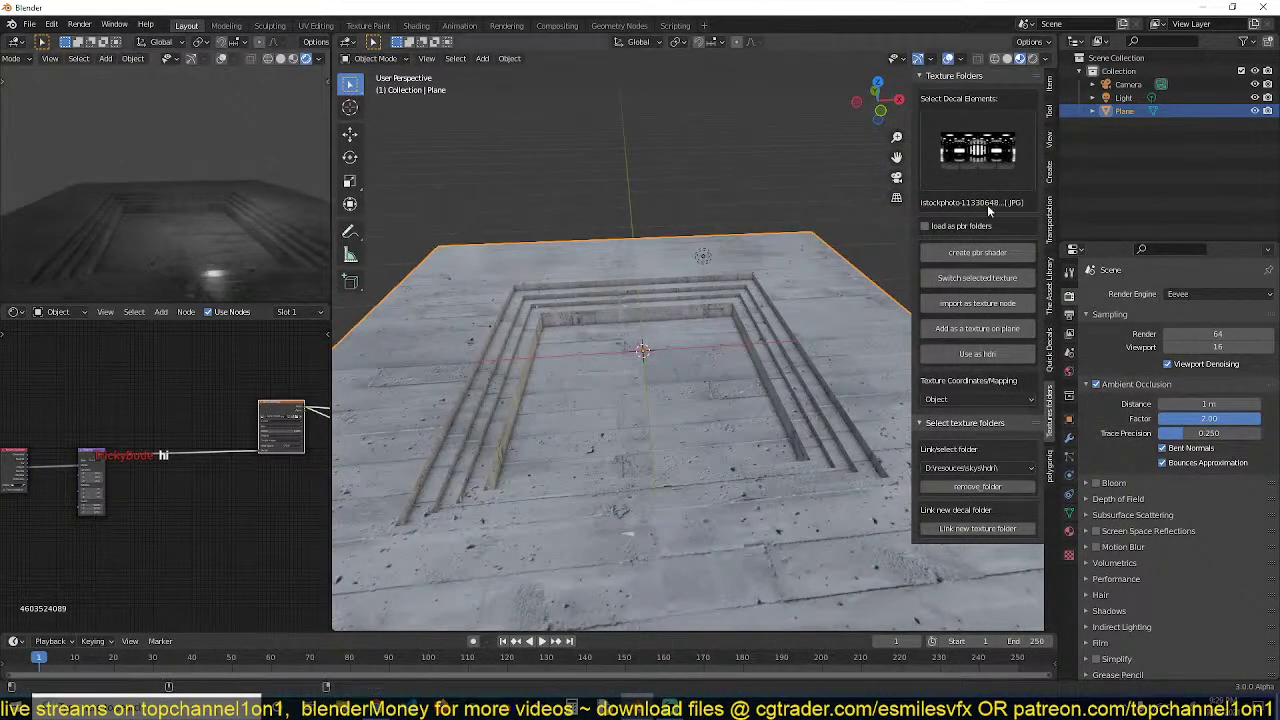
left_click(971, 353)
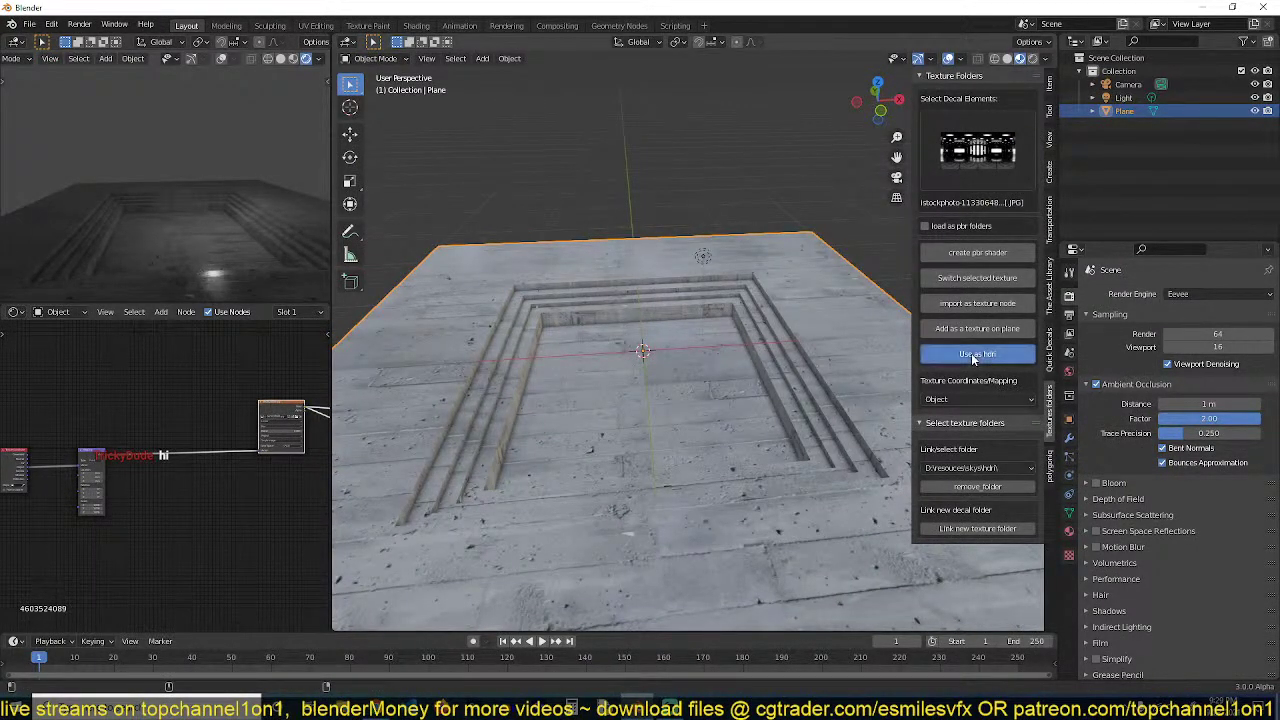
middle_click_drag(174, 165, 100, 166)
Switch the active texture folder to D:\resouces\skys
left_click(975, 148)
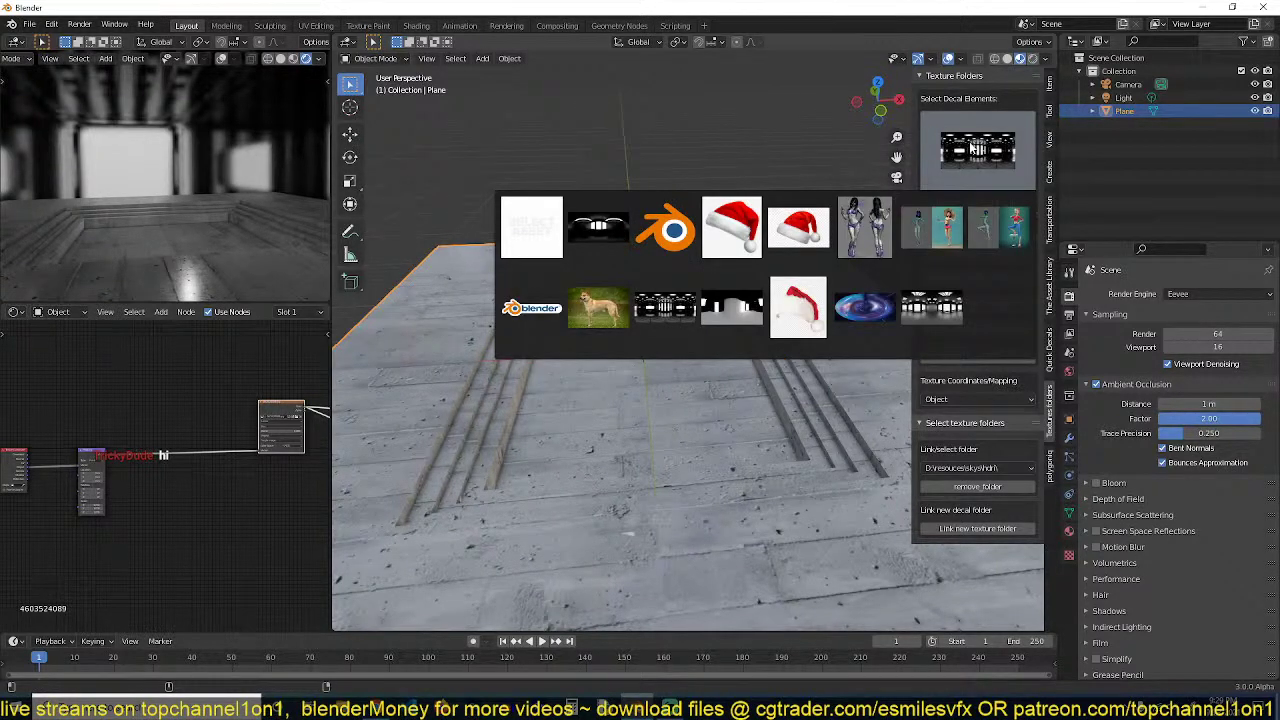
left_click(975, 148)
left_click(977, 468)
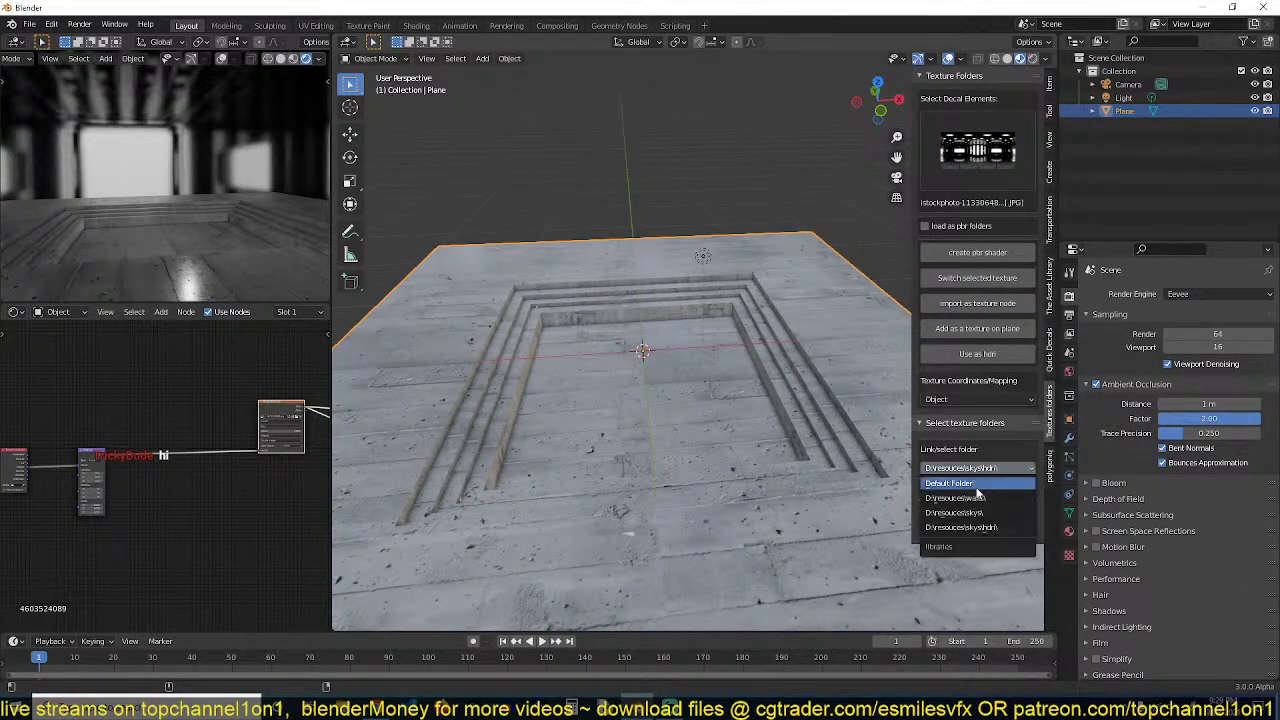
left_click(955, 512)
Choose the hdri_studio_chimera image from the skys folder, use it as the HDRI and inspect the lighting in the camera viewport
left_click(987, 164)
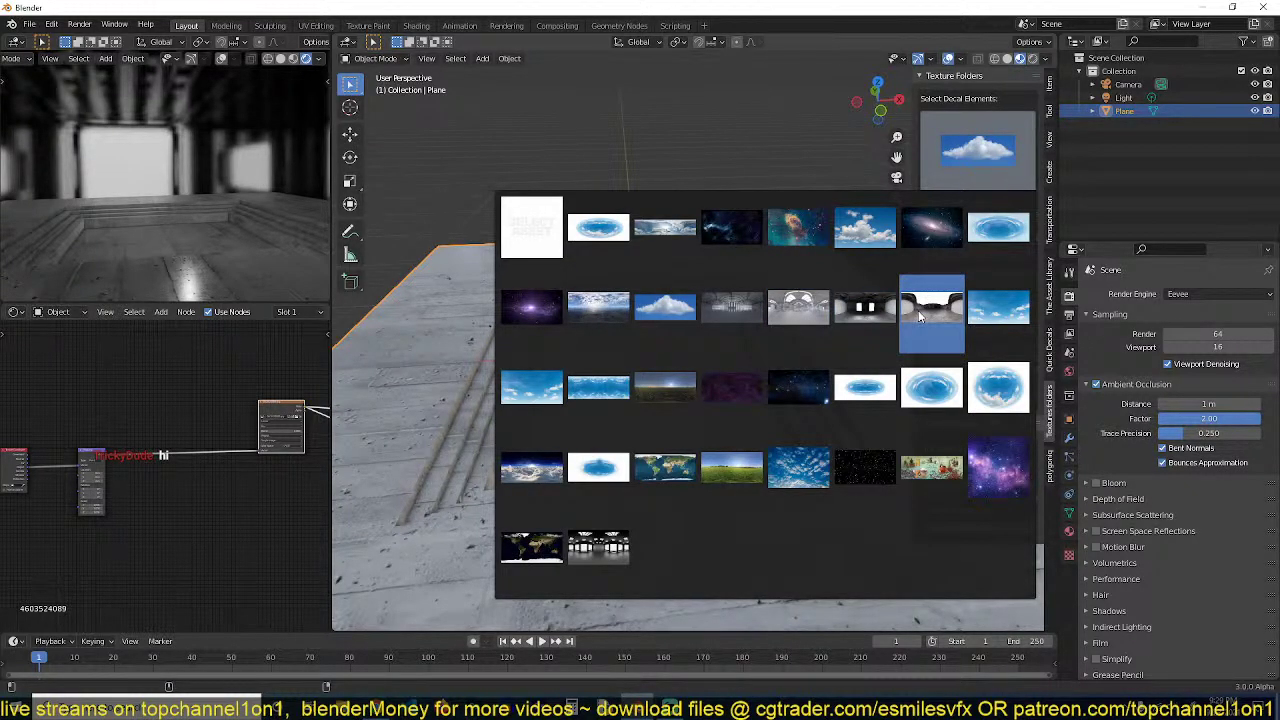
left_click(920, 316)
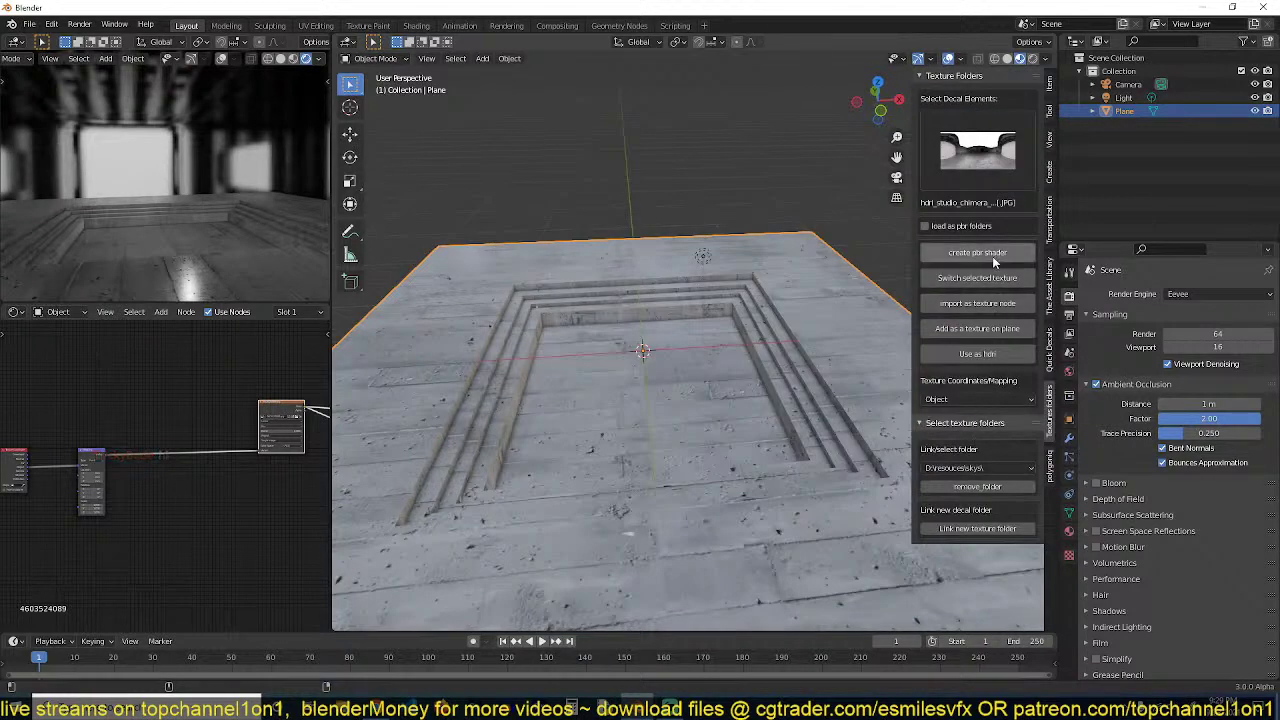
left_click(986, 357)
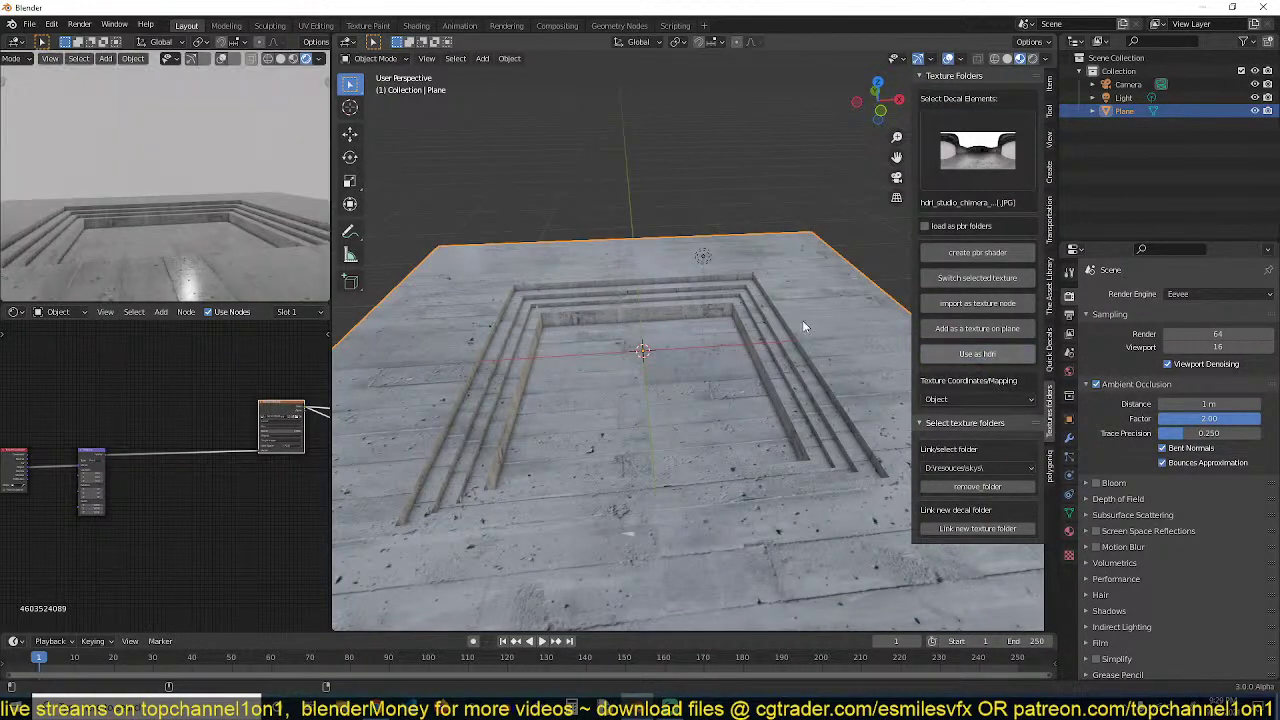
middle_click_drag(152, 190, 296, 196)
Choose the sunset field image kloppenheim_02.jpg, use it as the HDRI and inspect the recess against it
left_click(972, 153)
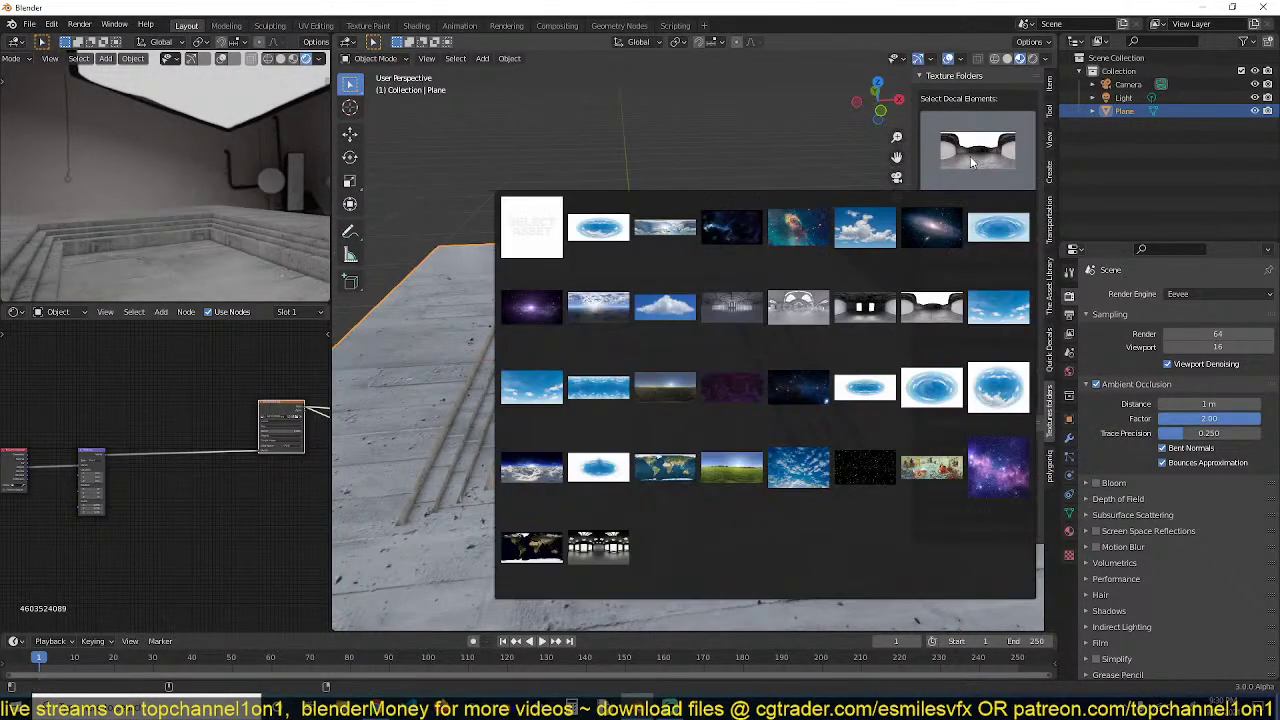
left_click(665, 387)
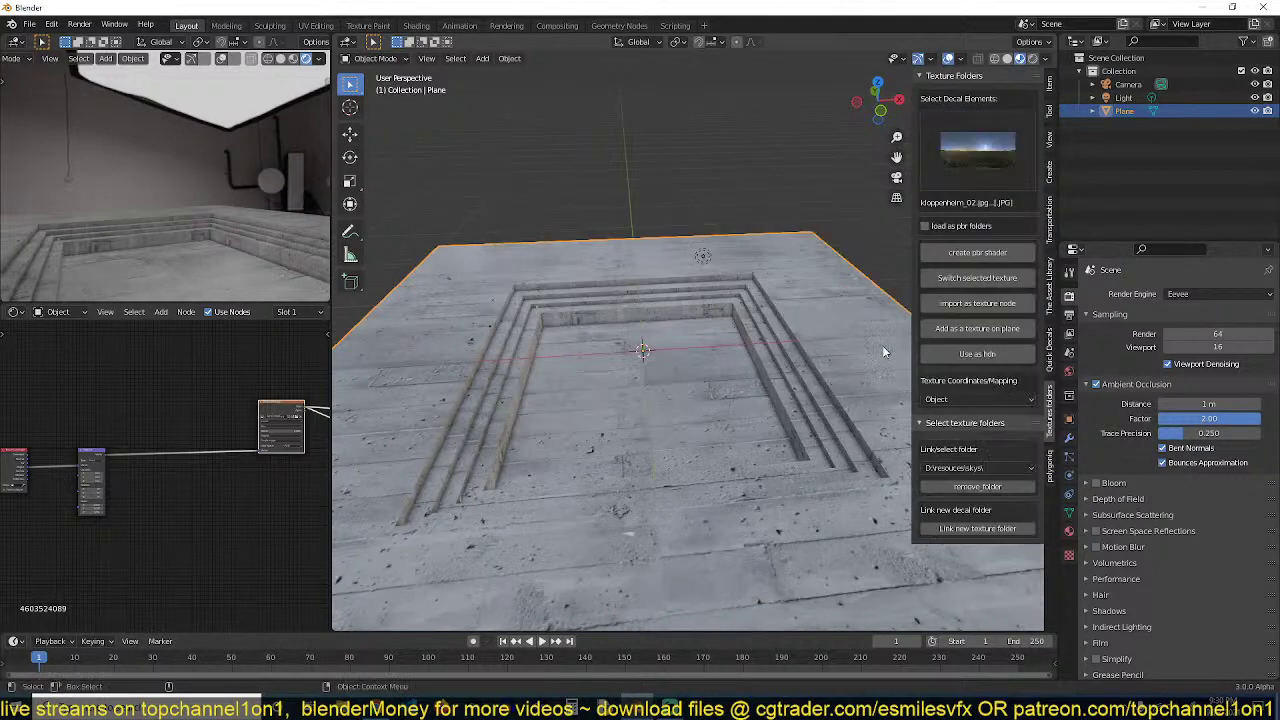
left_click(973, 353)
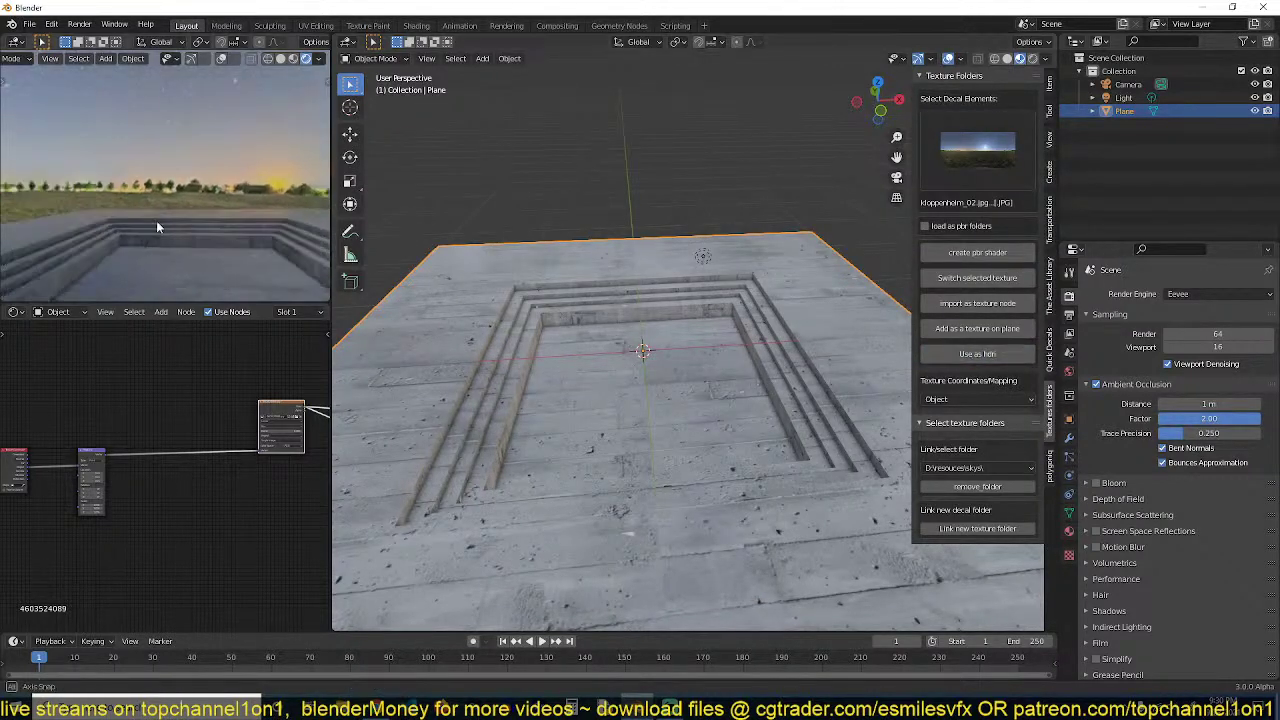
middle_click_drag(156, 220, 247, 160)
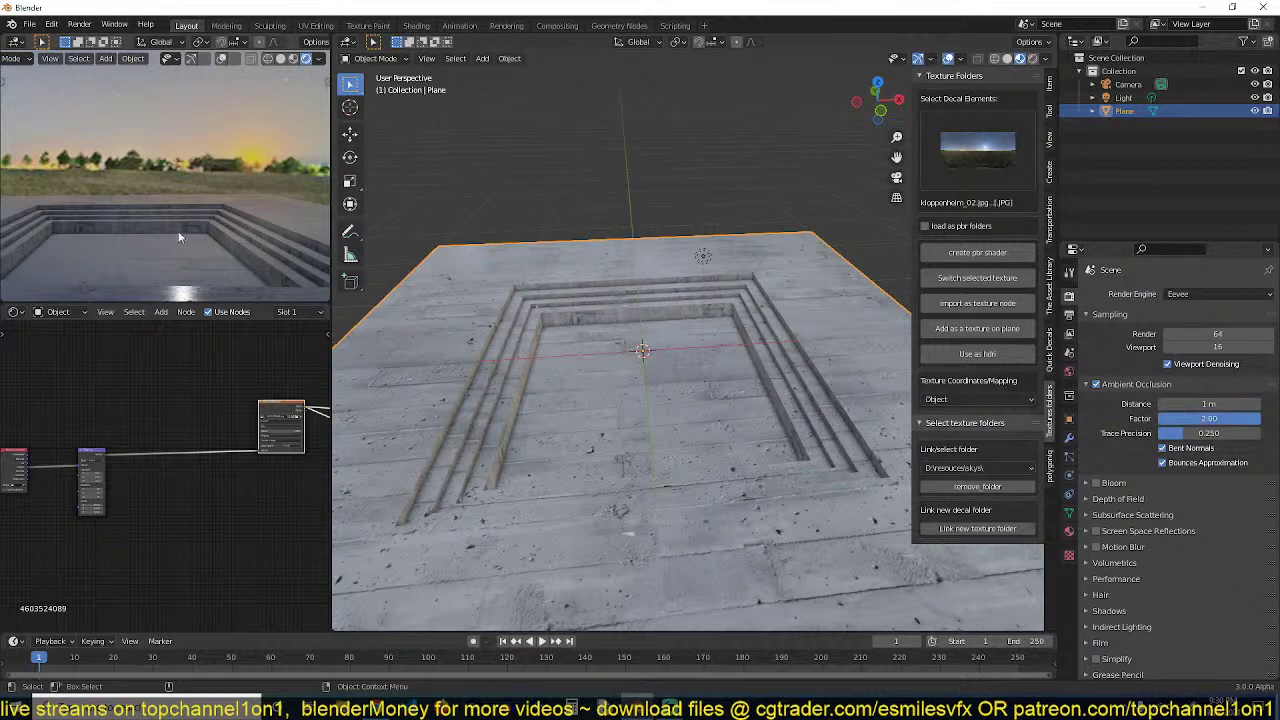
middle_click_drag(232, 215, 226, 226)
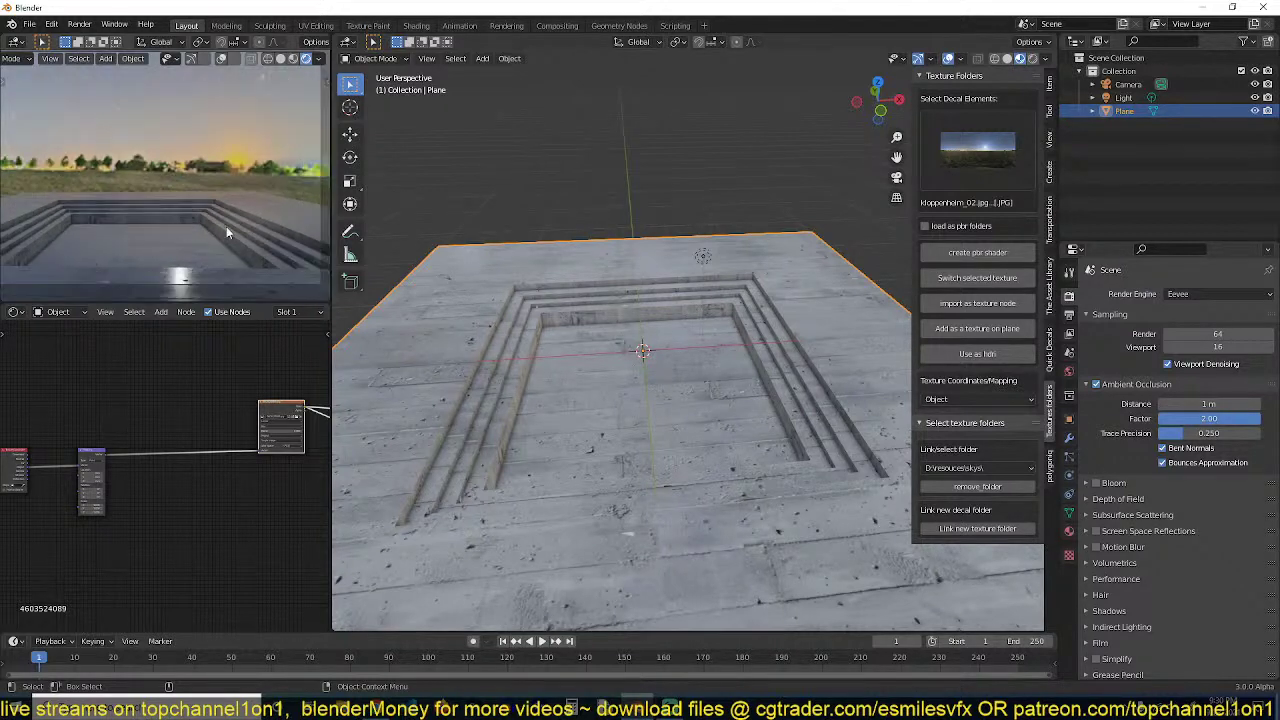
Add a new mesh plane at the centre of the ground in top view
scroll(664, 310, "down", 2)
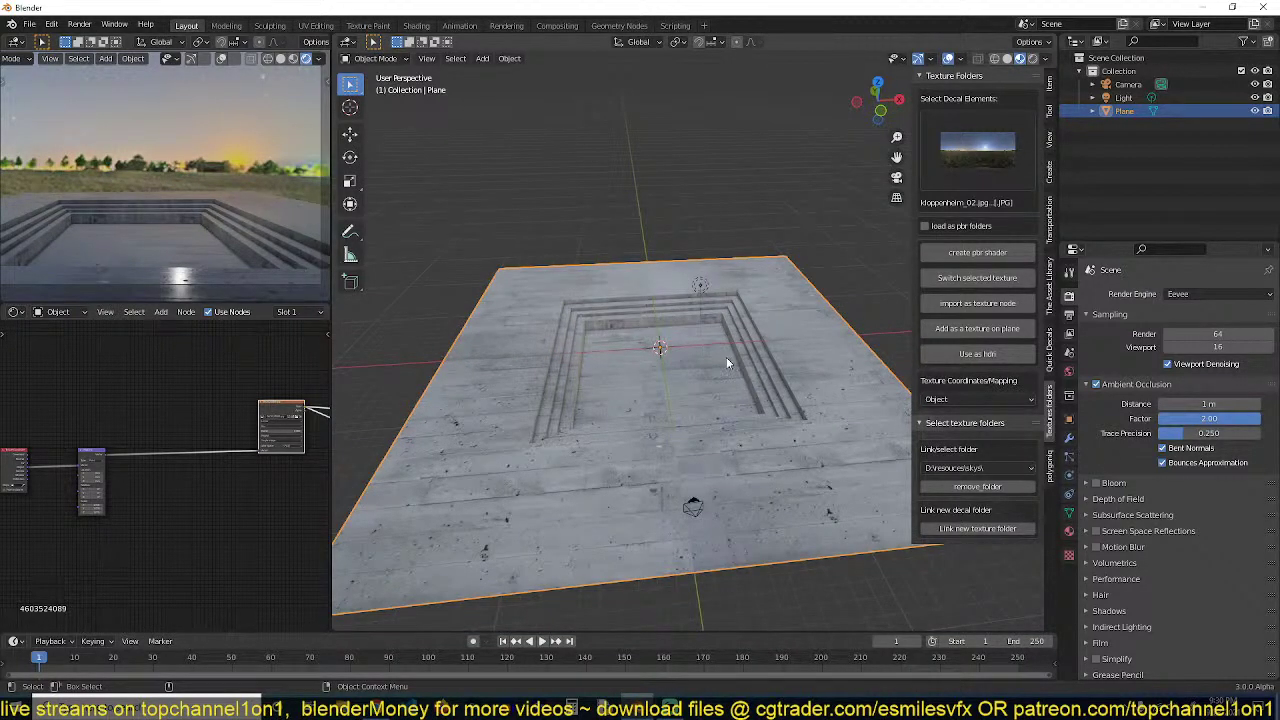
scroll(726, 357, "up", 4)
middle_click_drag(726, 387, 720, 420)
scroll(720, 420, "up", 4)
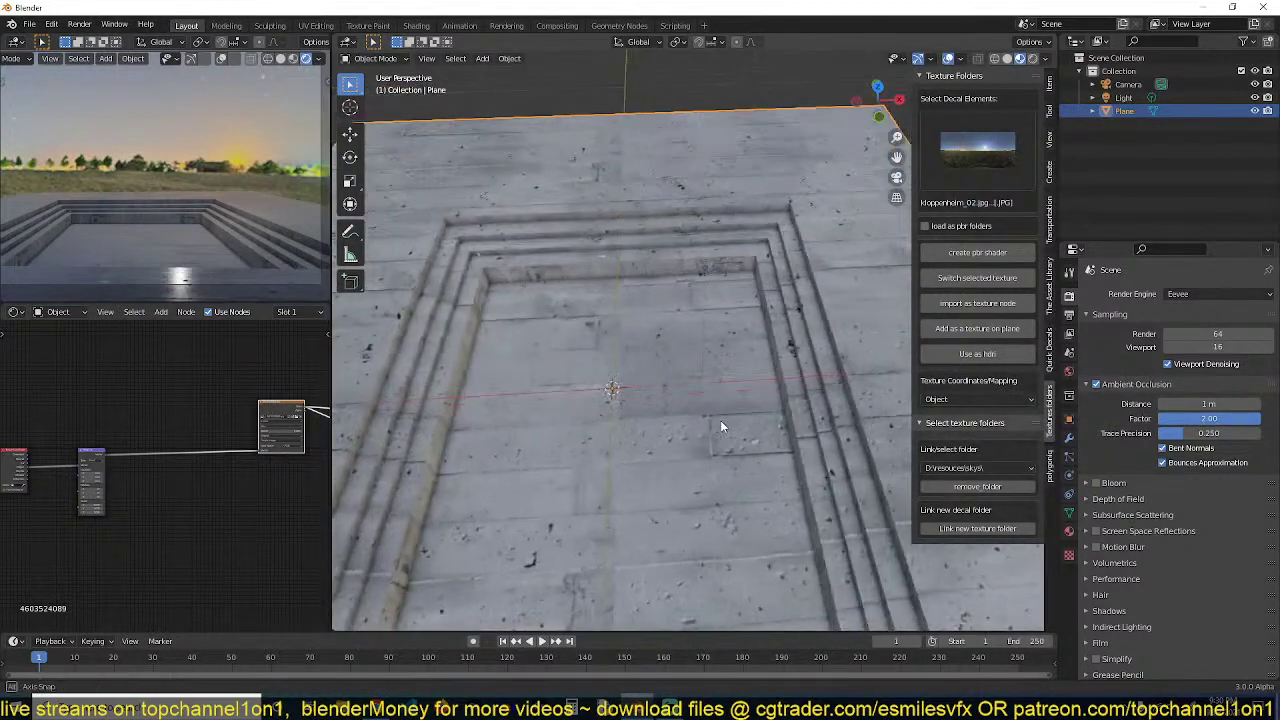
scroll(720, 420, "down", 2)
key("KP_7")
scroll(722, 424, "down", 4)
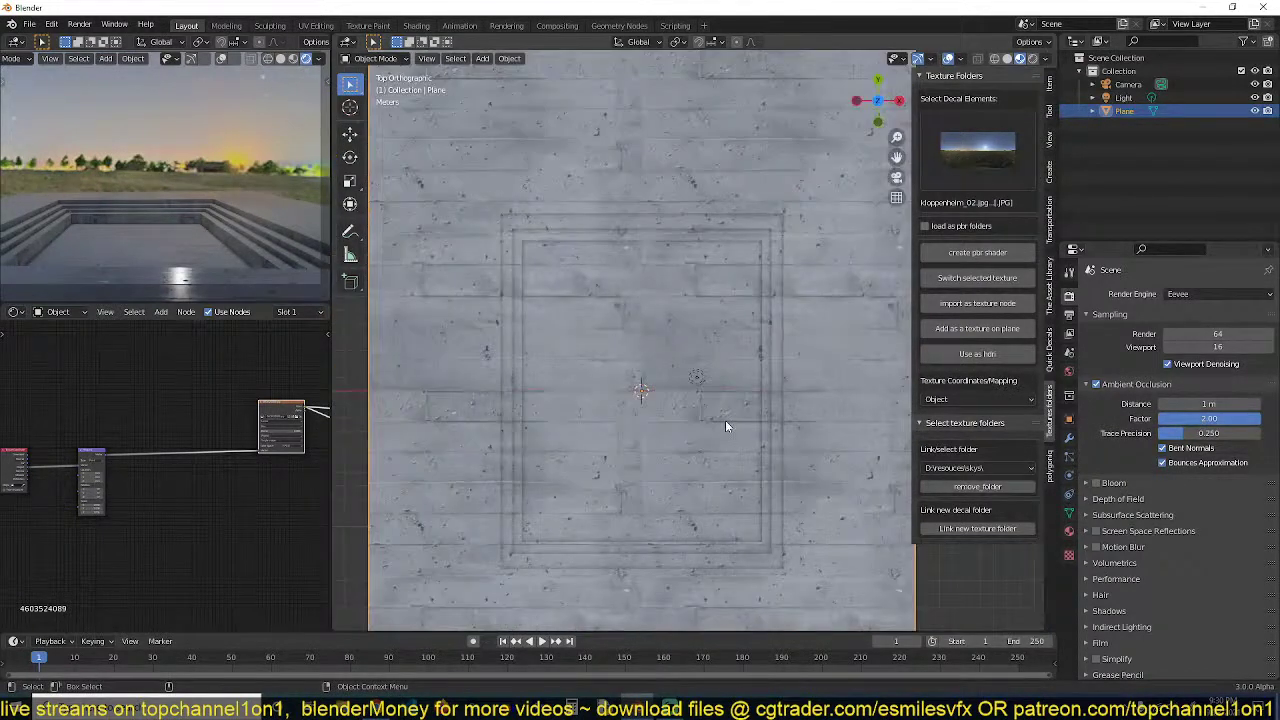
key("shift+a")
mouse_move(634, 292)
left_click(686, 291)
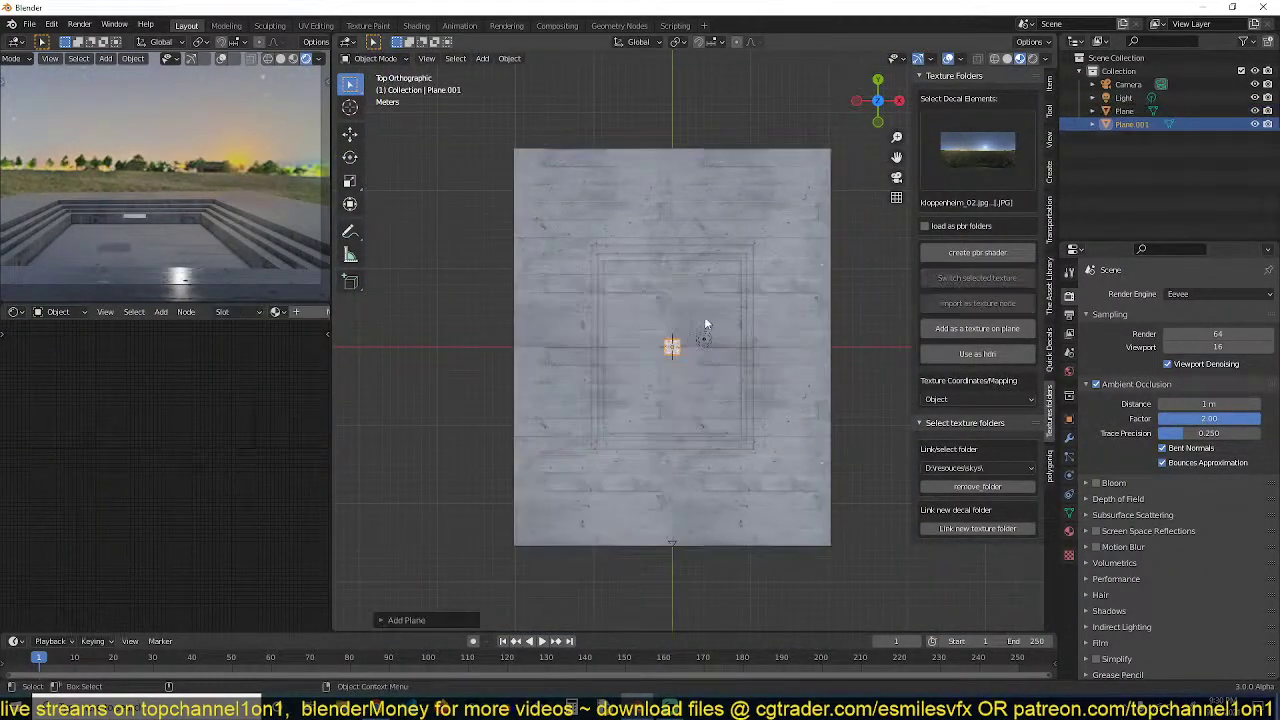
Scale the new plane up to cover the rectangular recess, stretching it about 1.45 times along Y and adjusting its width along X
key("s")
left_click(866, 408)
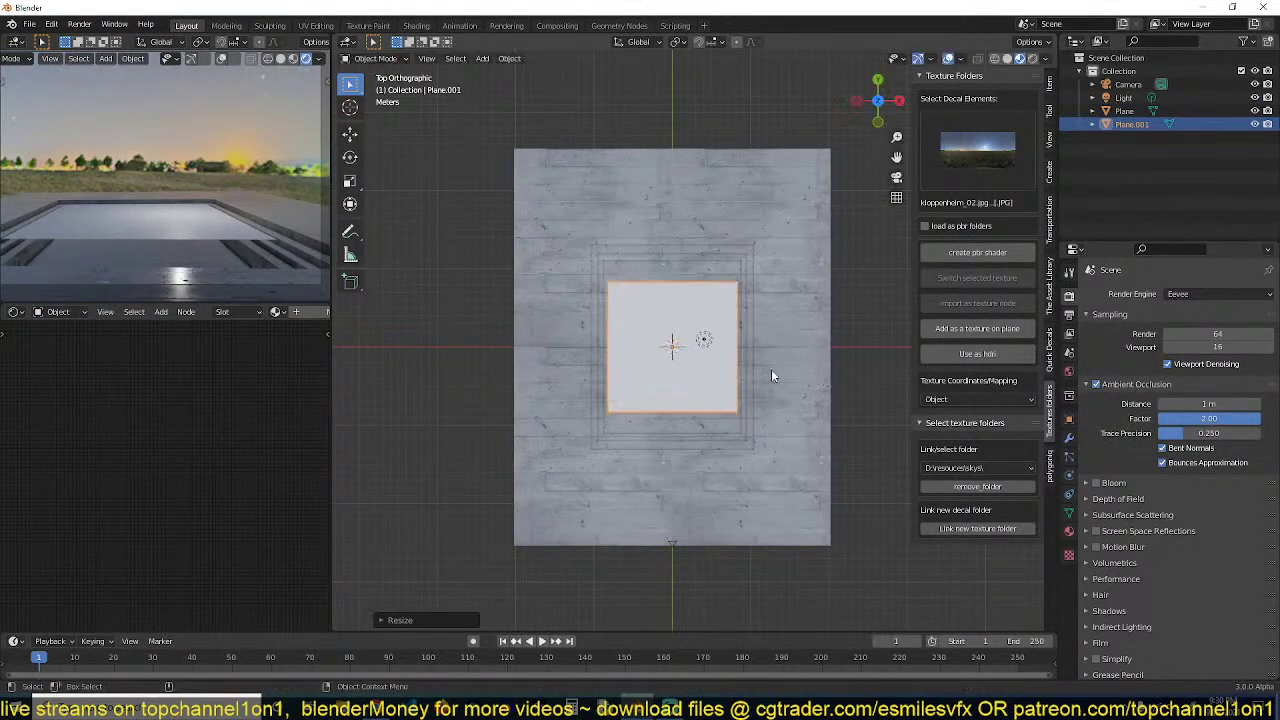
key("s")
left_click(766, 363)
key("s")
key("y")
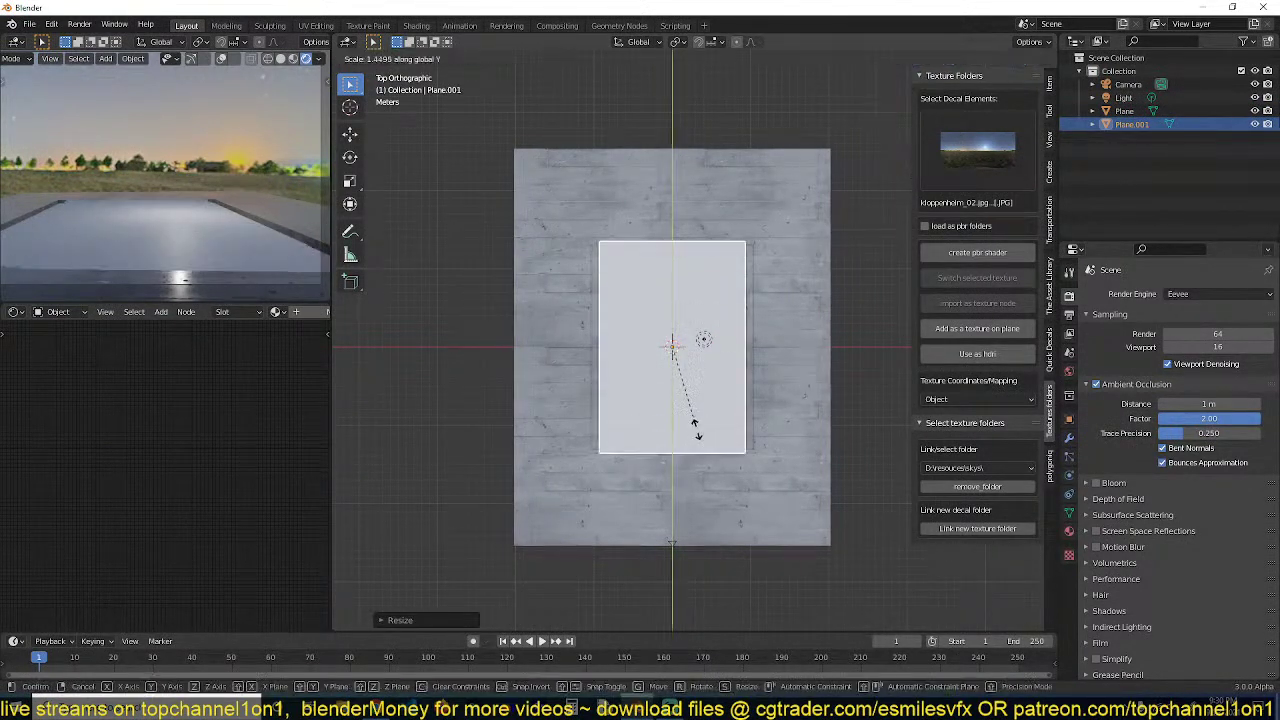
left_click(748, 320)
key("s")
key("x")
left_click(762, 323)
Lower the new plane about 1.7 m along Z into the recess and scale it down to fit inside the steps
middle_click_drag(762, 323, 771, 238)
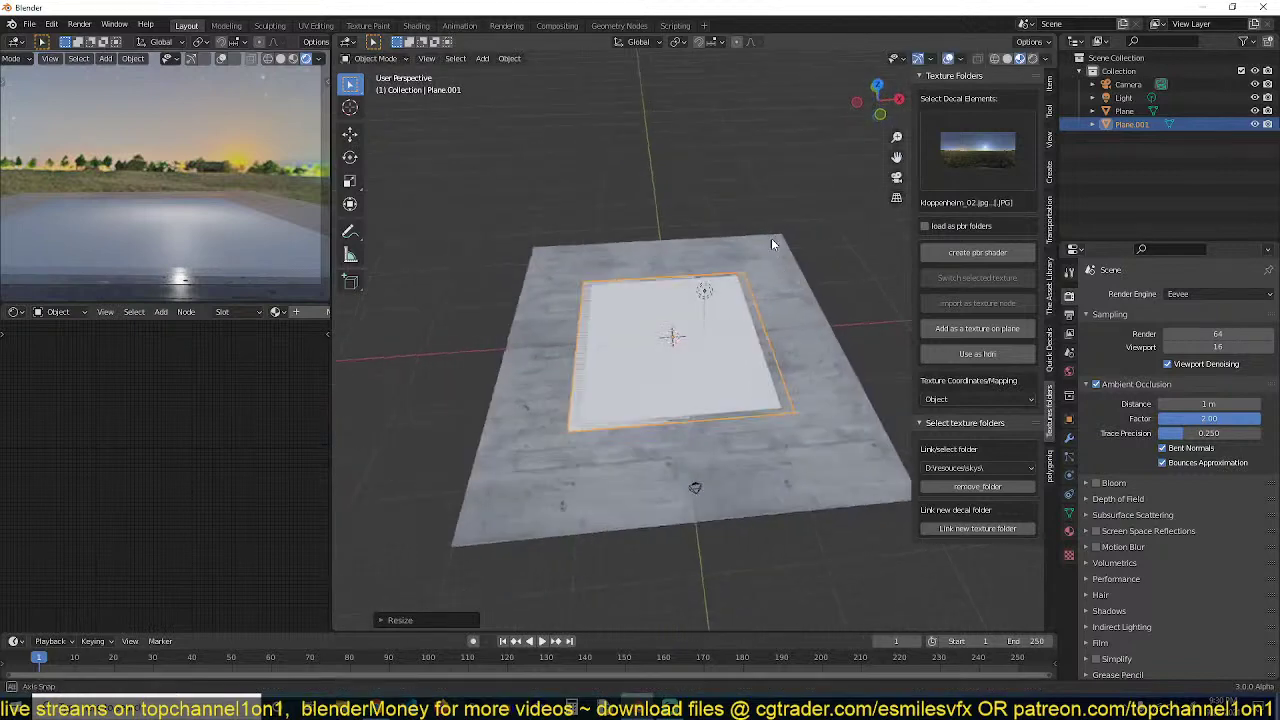
key("g")
key("z")
left_click(769, 271)
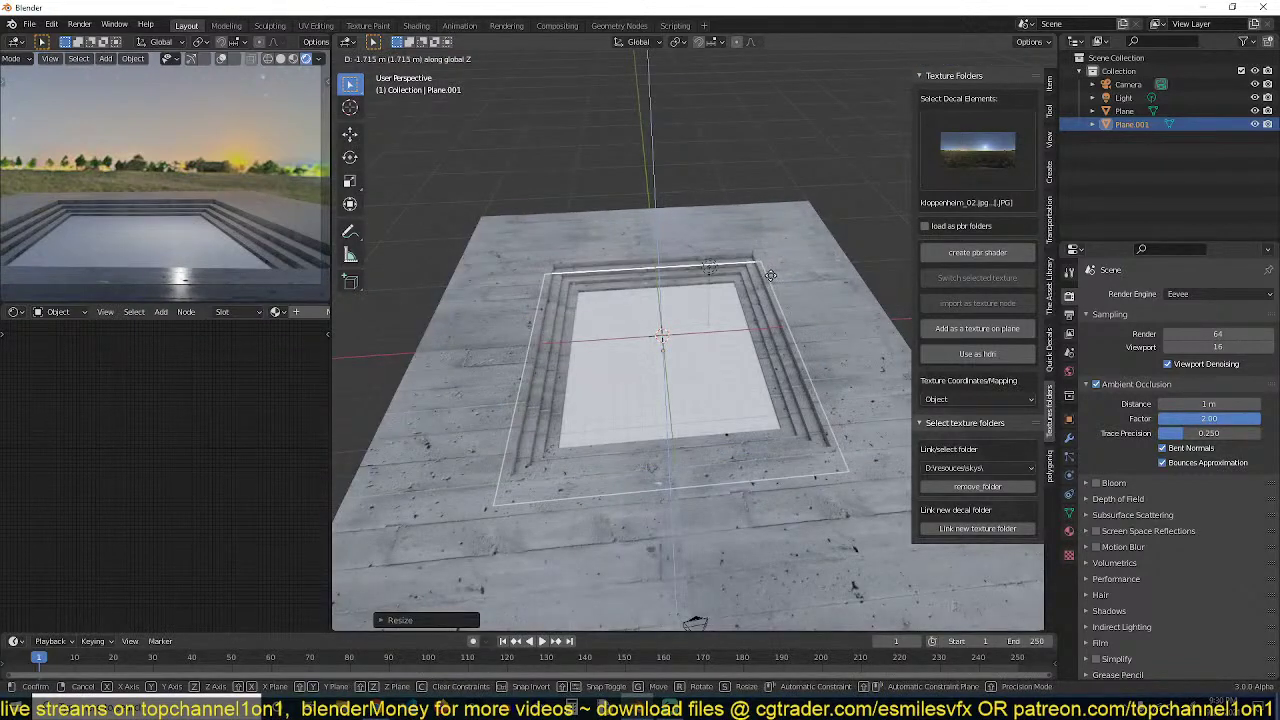
key("s")
left_click(769, 273)
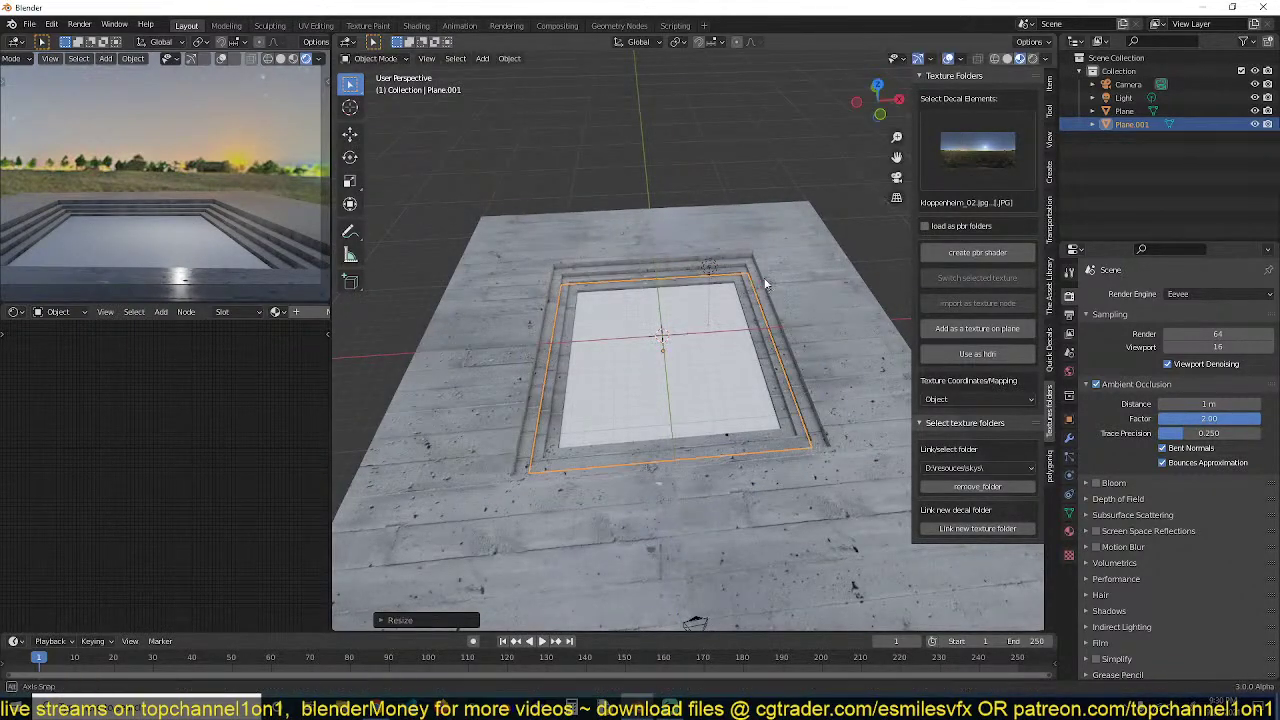
Link the ground plane's material to the new plane, then select only the new plane
scroll(770, 271, "up", 3)
middle_click_drag(770, 271, 743, 237)
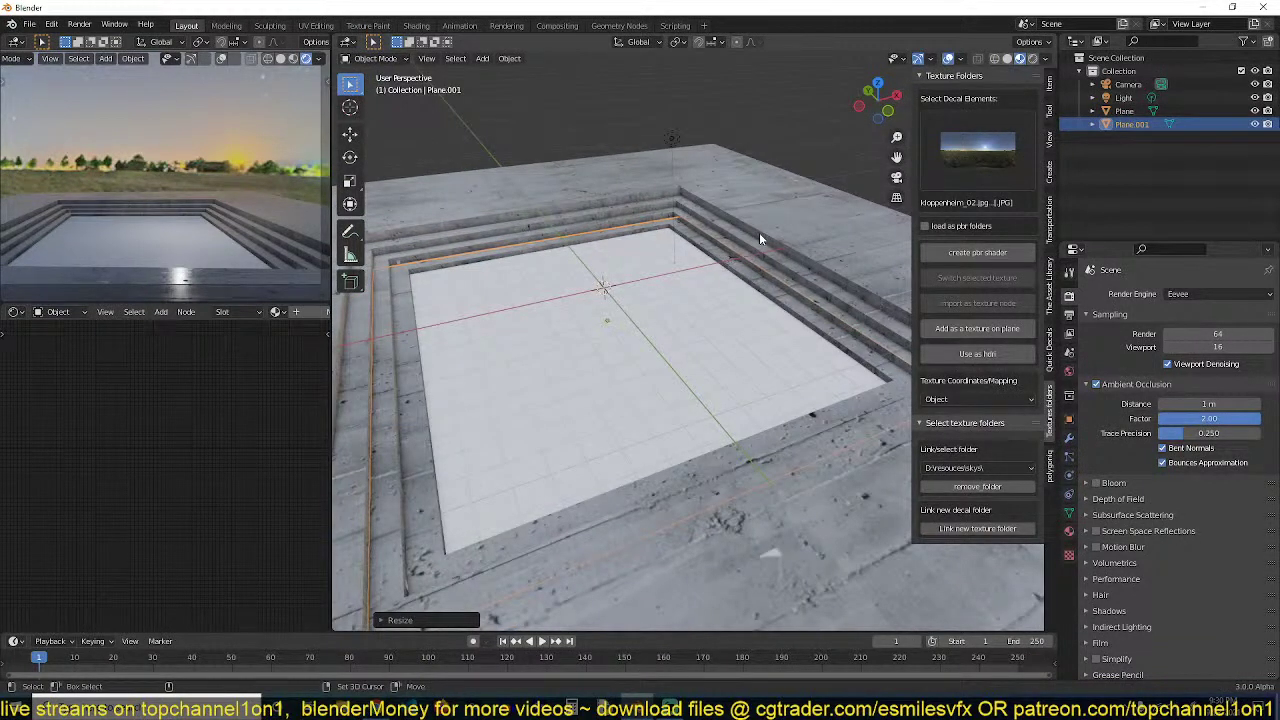
left_click(759, 232, "shift")
key("ctrl+l")
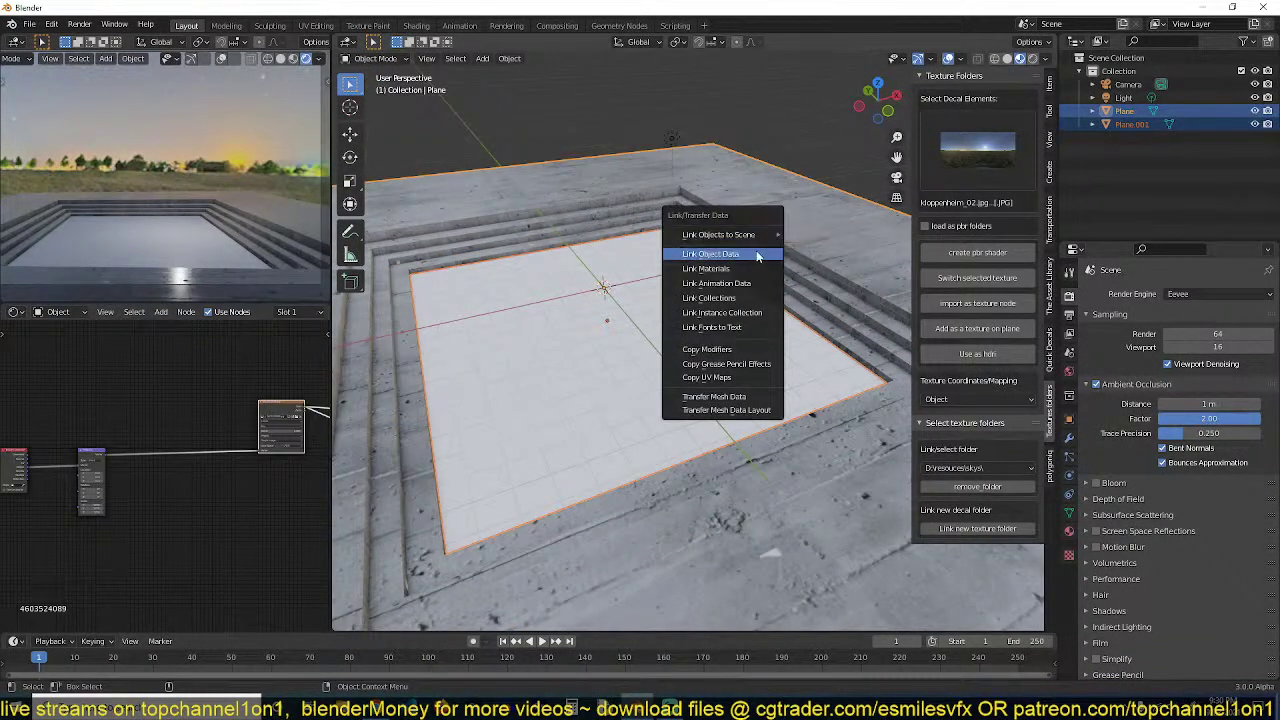
left_click(749, 267)
left_click(657, 314)
middle_click_drag(657, 314, 710, 320)
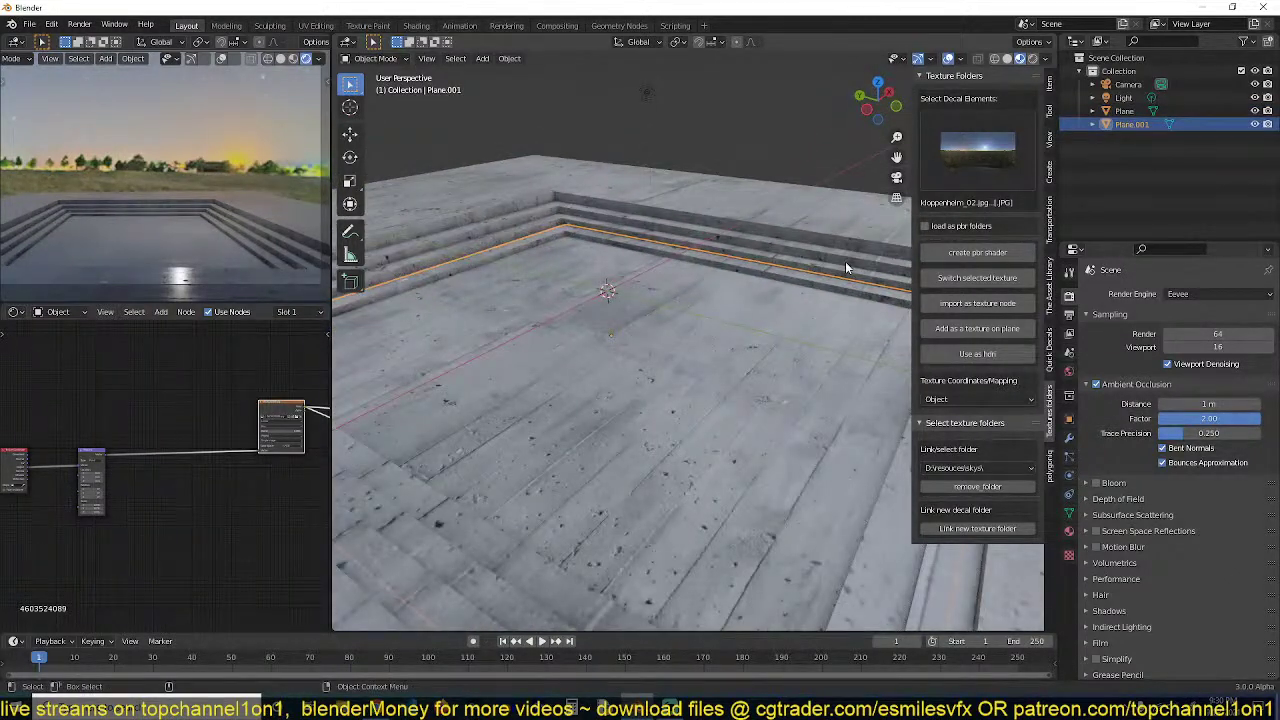
Switch the texture folder to D:\resouces\walls and make the new plane's linked material a single-user copy
left_click(1010, 397)
left_click(990, 462)
left_click(985, 467)
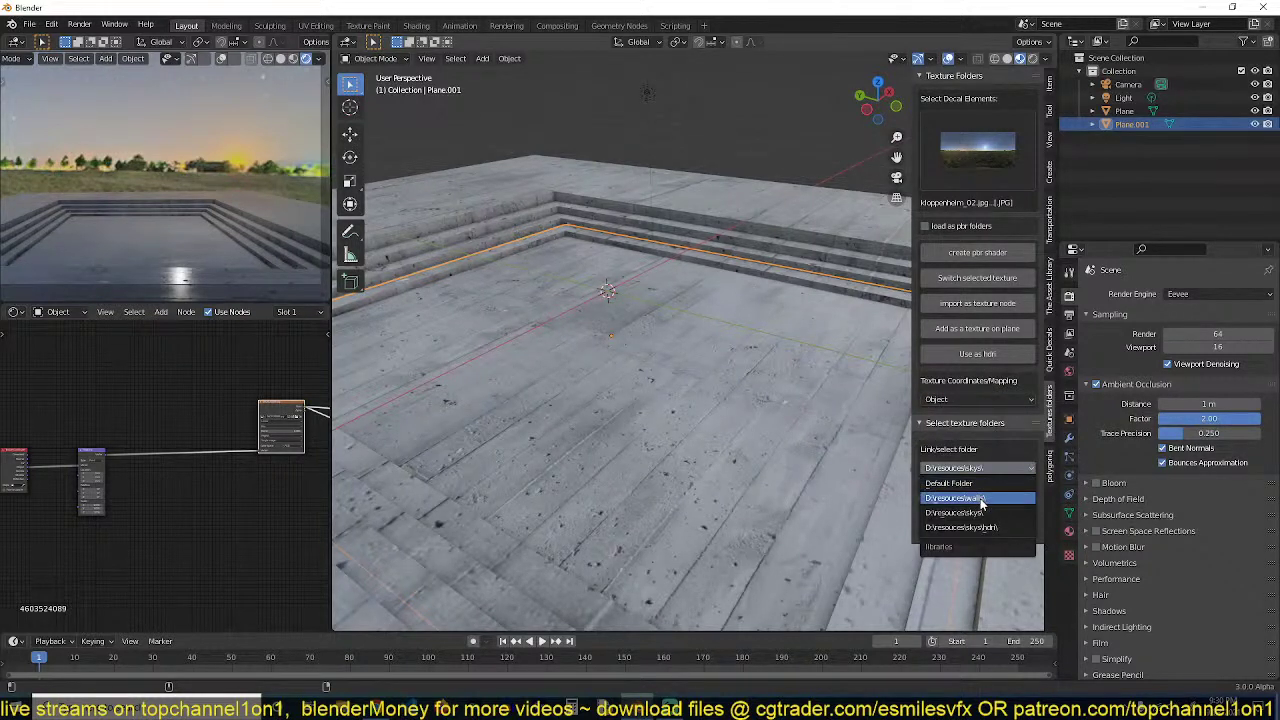
left_click(980, 498)
scroll(268, 312, "down", 5)
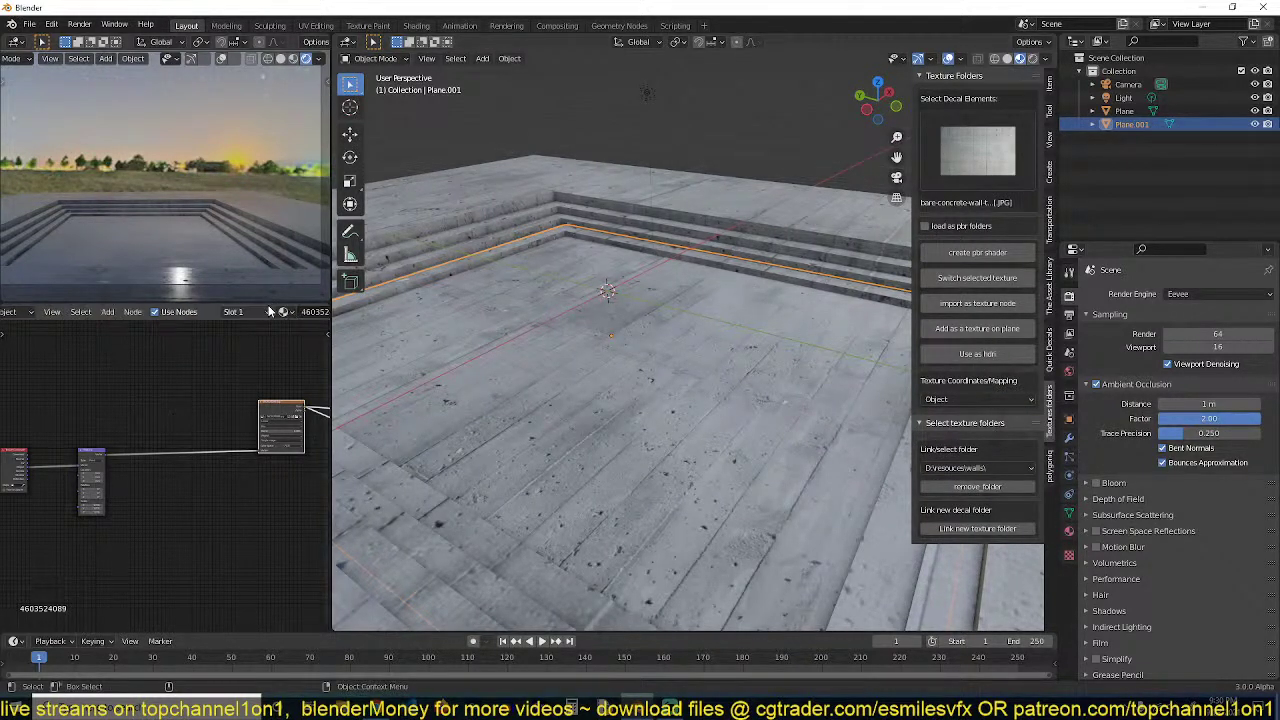
left_click(255, 312)
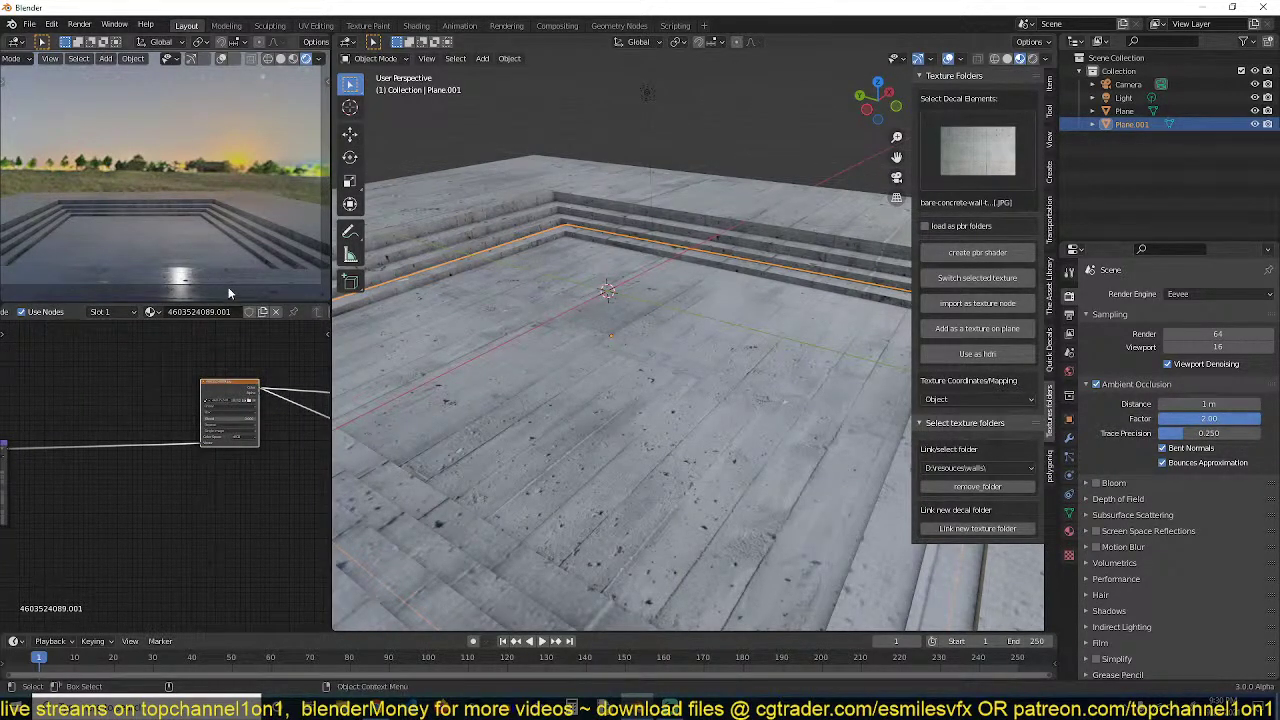
Choose the rough beige stone image from the walls texture folder and swap it in as the recess floor plane's texture
middle_click_drag(614, 316, 640, 377)
scroll(226, 391, "up", 1)
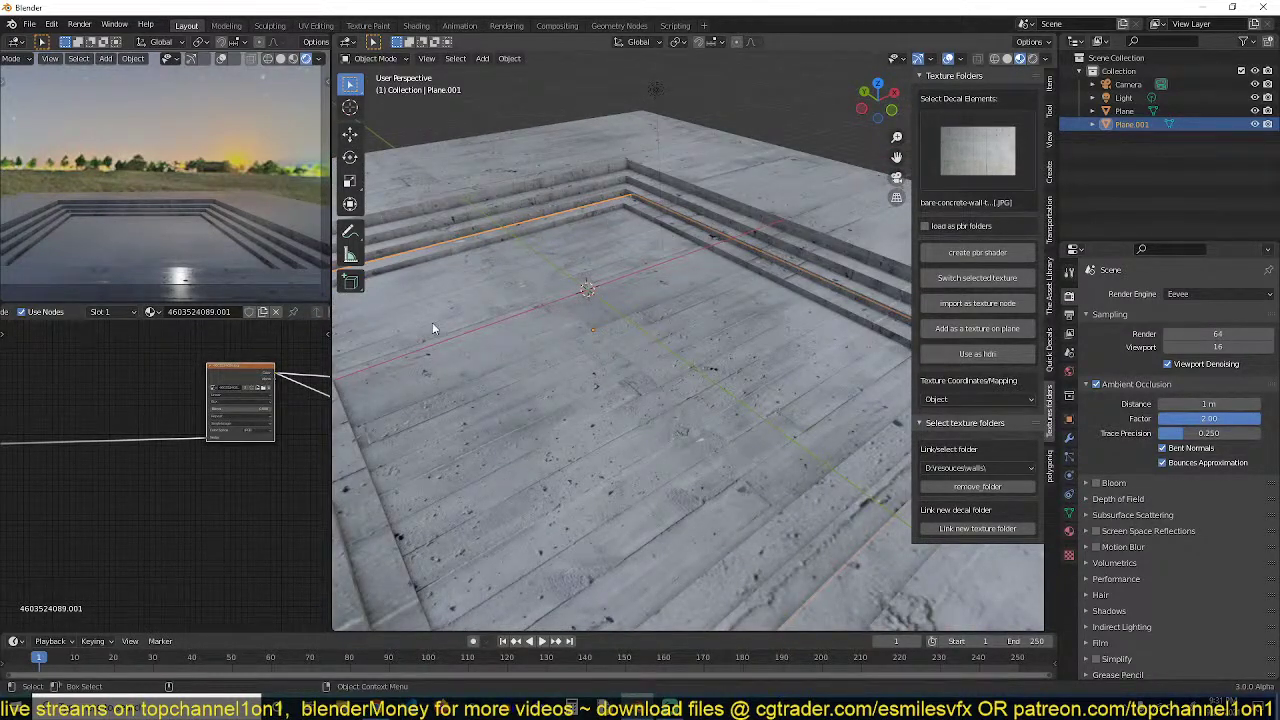
scroll(277, 377, "down", 3)
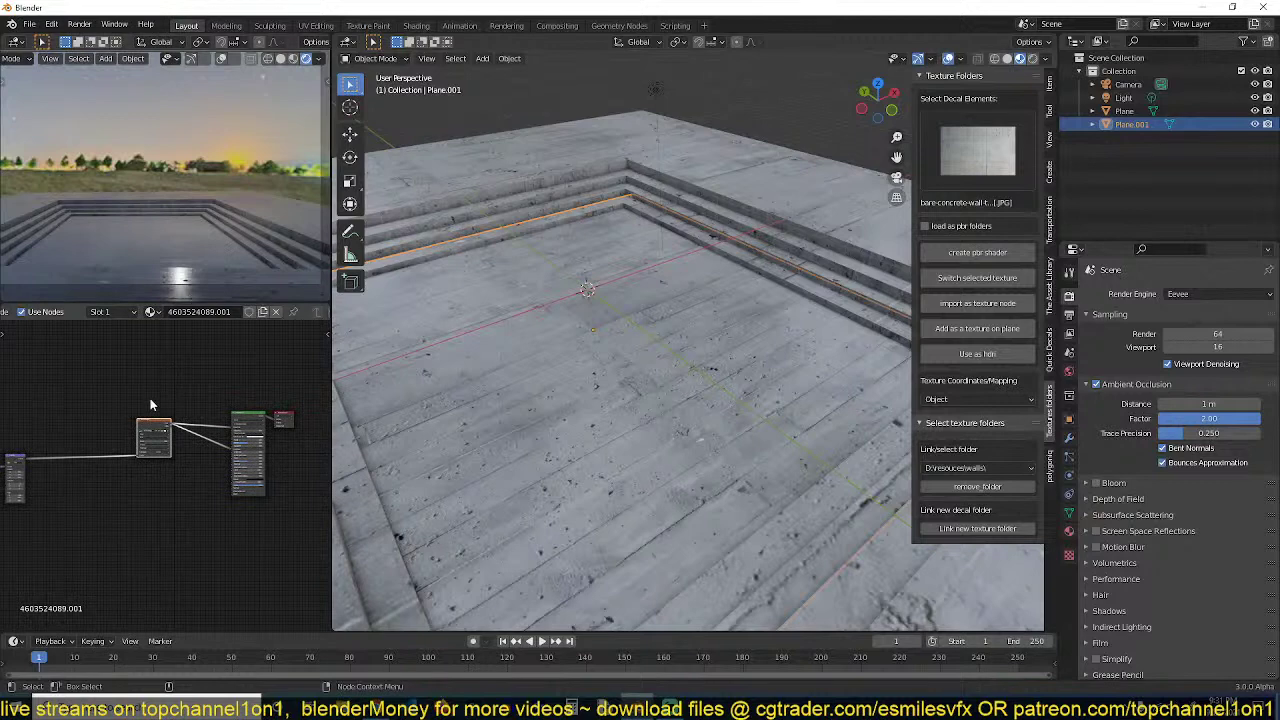
left_click(971, 165)
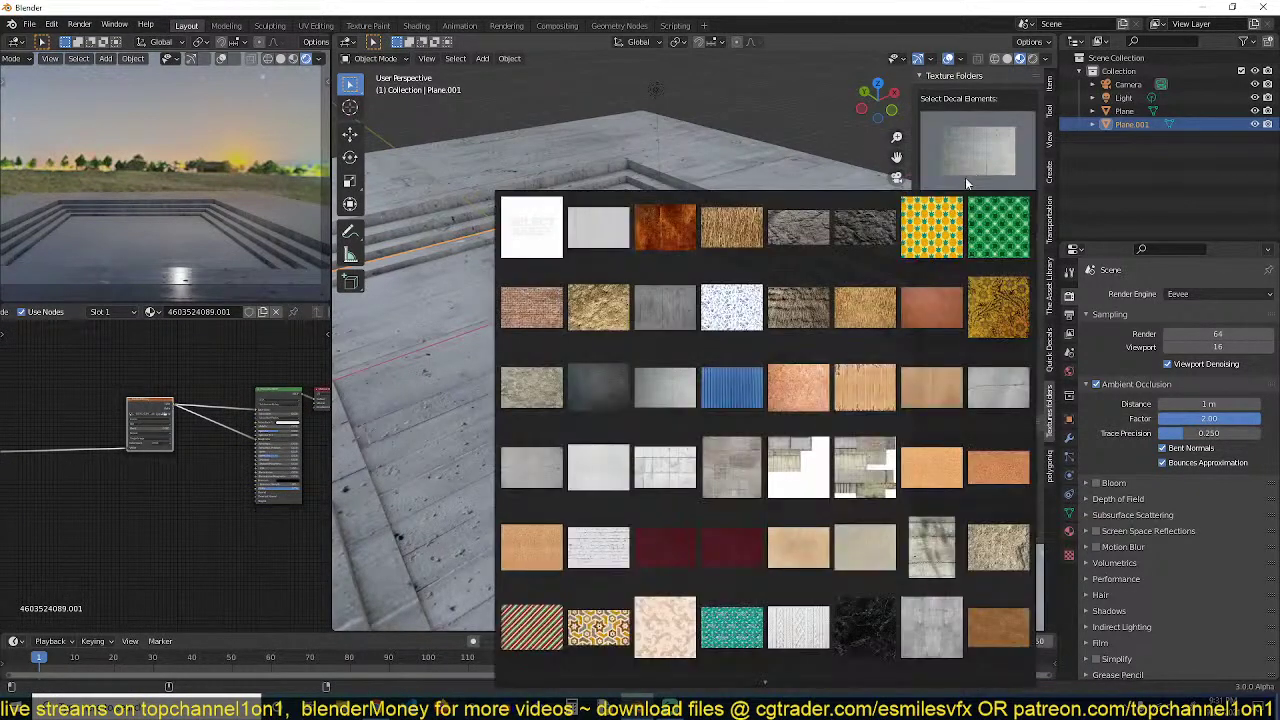
left_click(1010, 545)
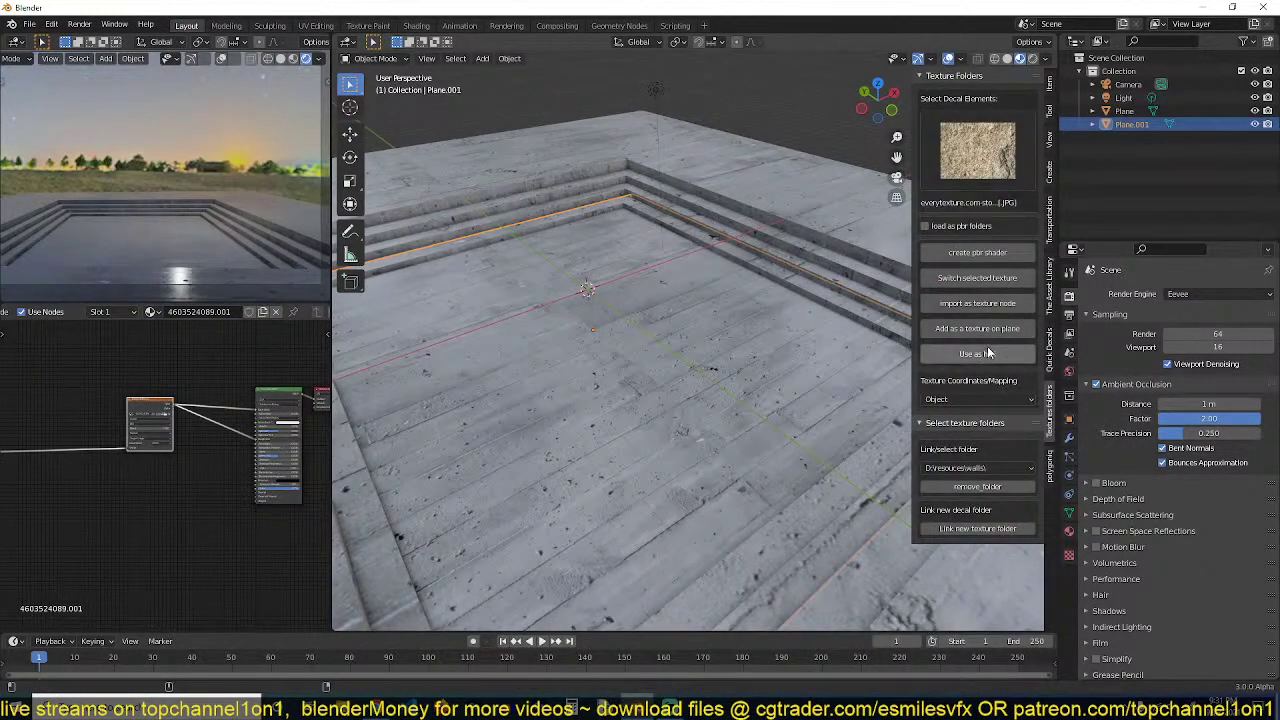
left_click(981, 278)
middle_click_drag(818, 298, 716, 306)
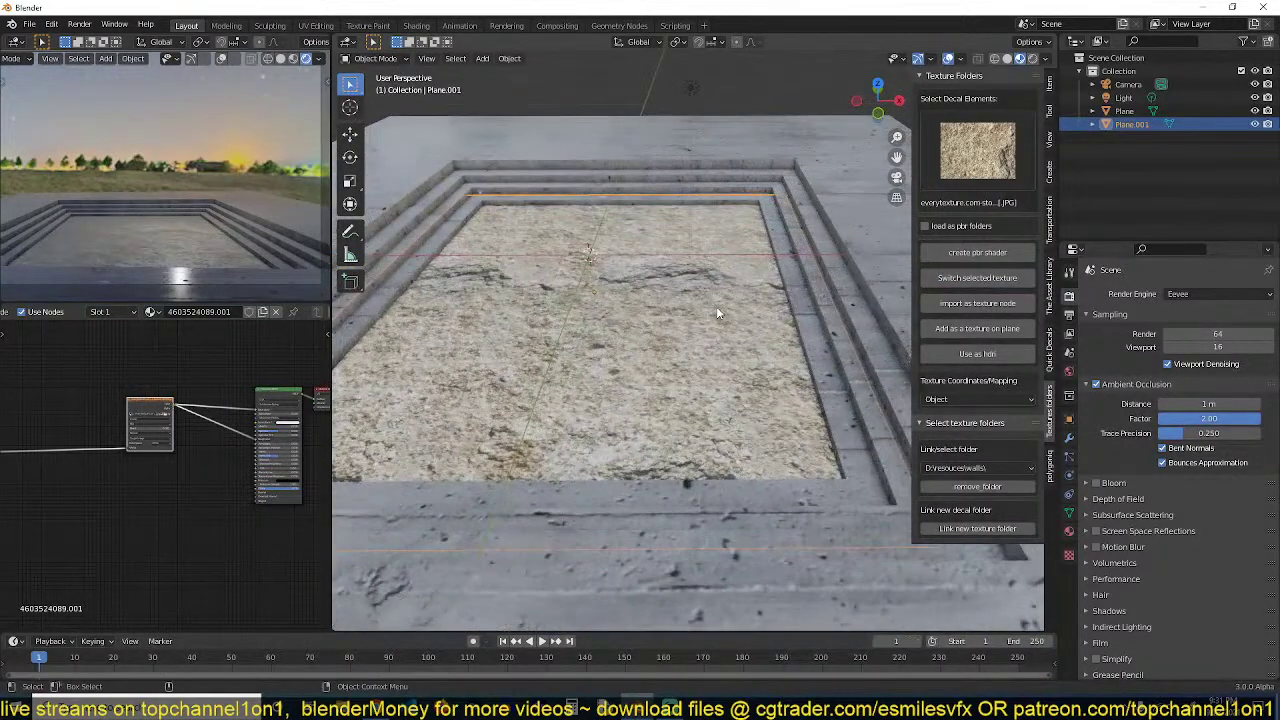
middle_click_drag(554, 376, 575, 349)
scroll(632, 354, "down", 3)
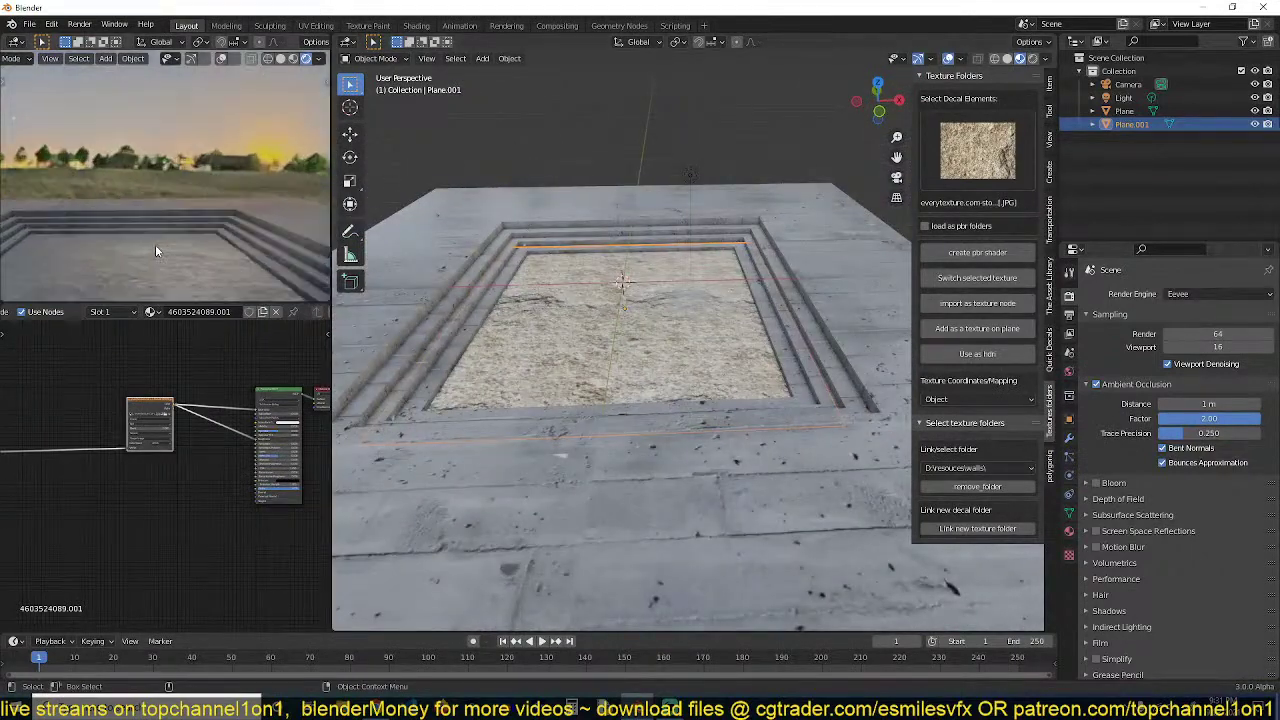
scroll(520, 298, "down", 2)
left_click(792, 273, "shift")
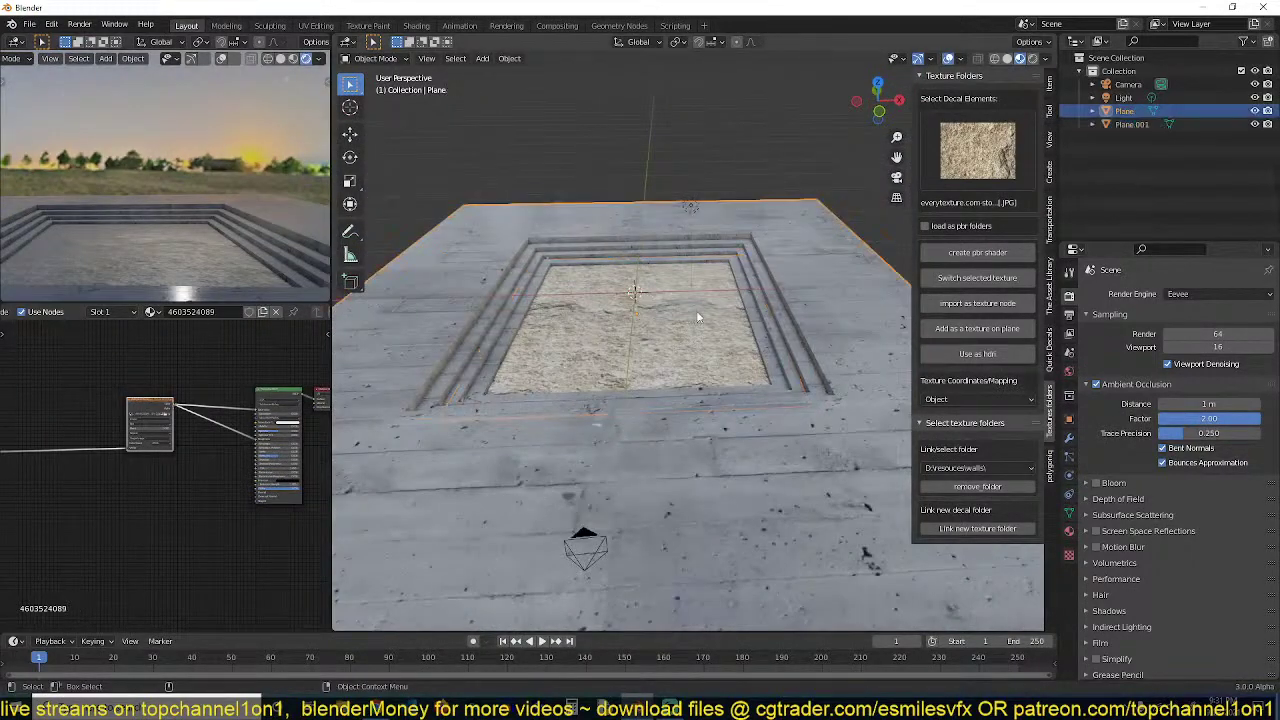
left_click(680, 315, "shift")
key("ctrl+l")
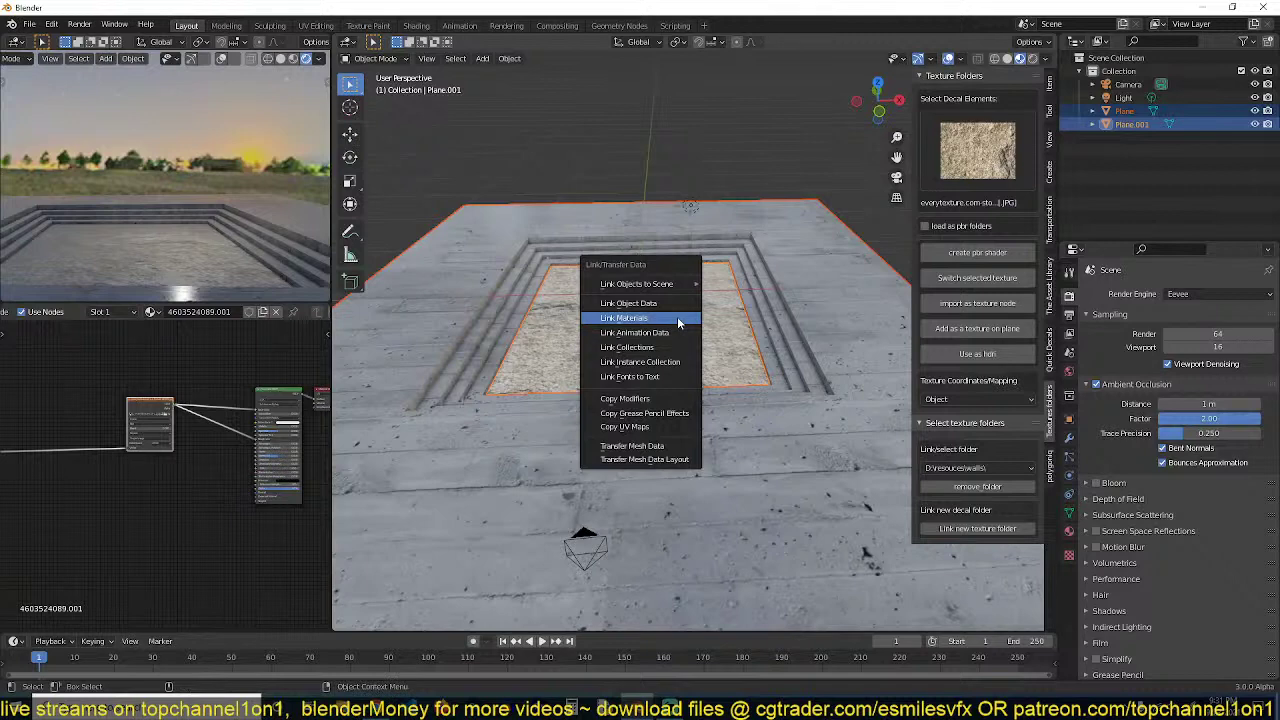
left_click(677, 317)
key("ctrl+z")
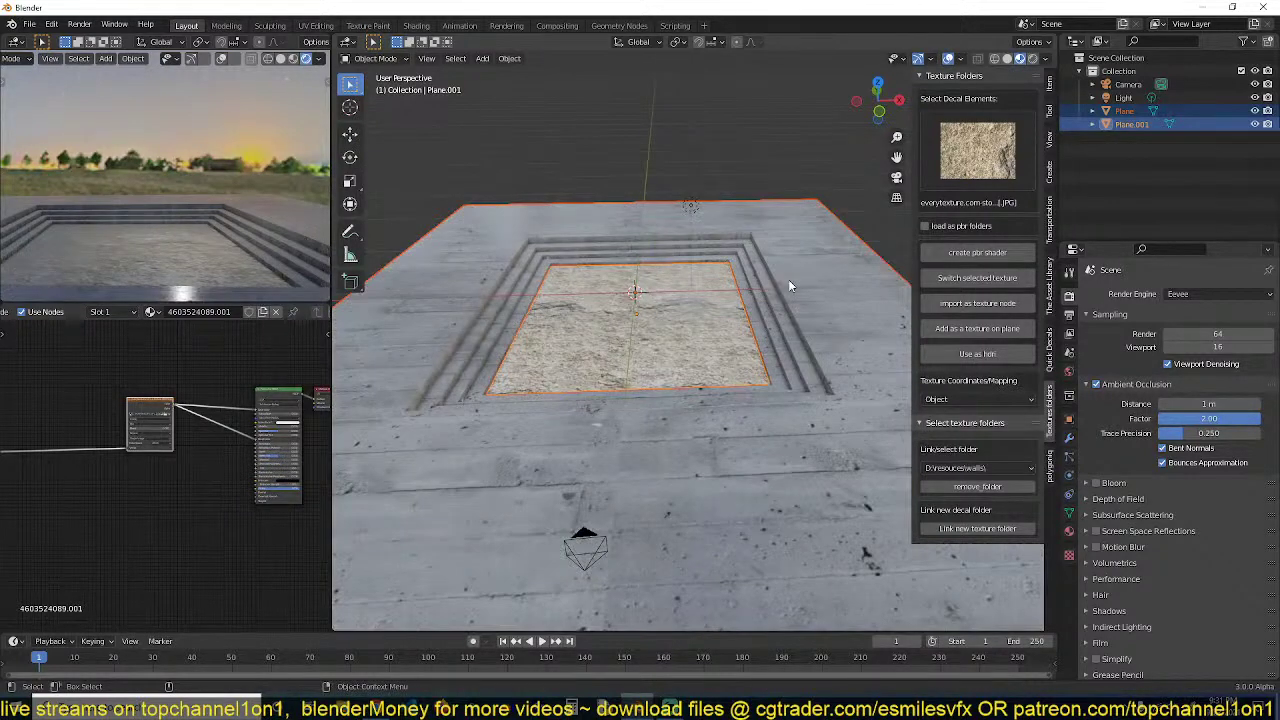
key("alt+a")
scroll(754, 326, "up", 2)
left_click(754, 317)
left_click(797, 285, "shift")
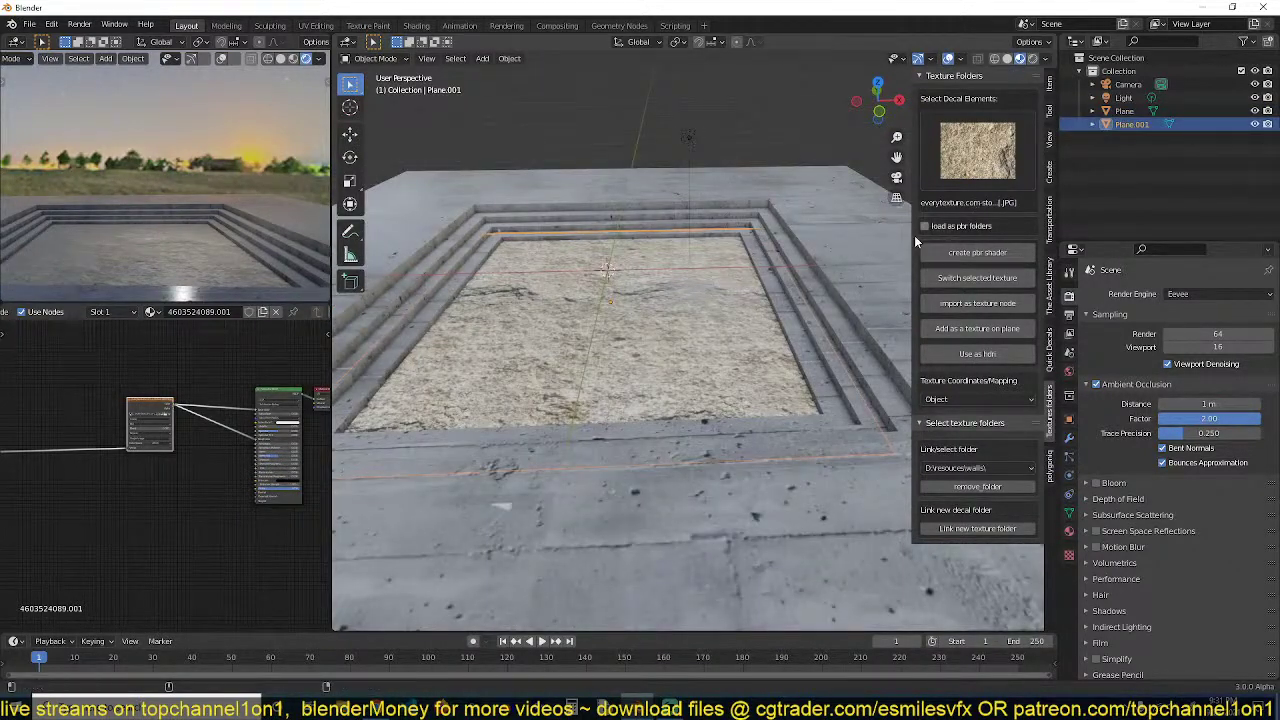
Import the stone image as a texture node in the ground plane's material and mix it with the existing concrete texture
left_click(776, 185)
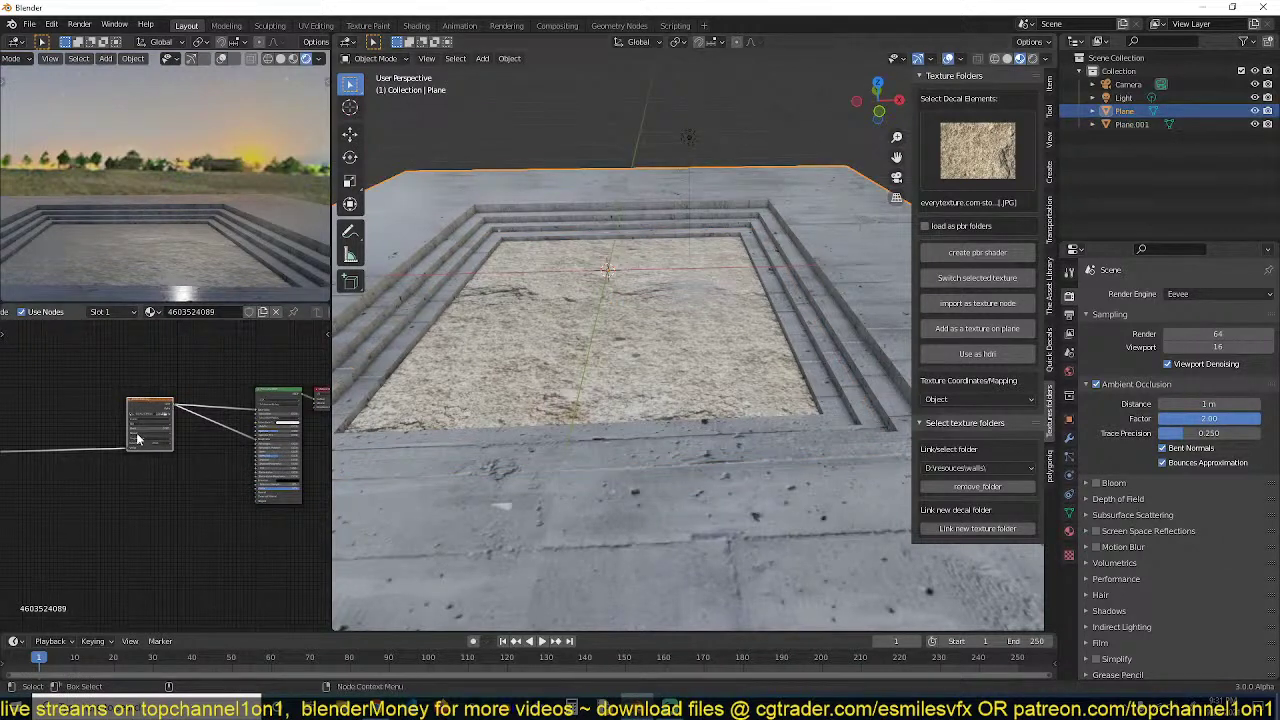
left_click(977, 303)
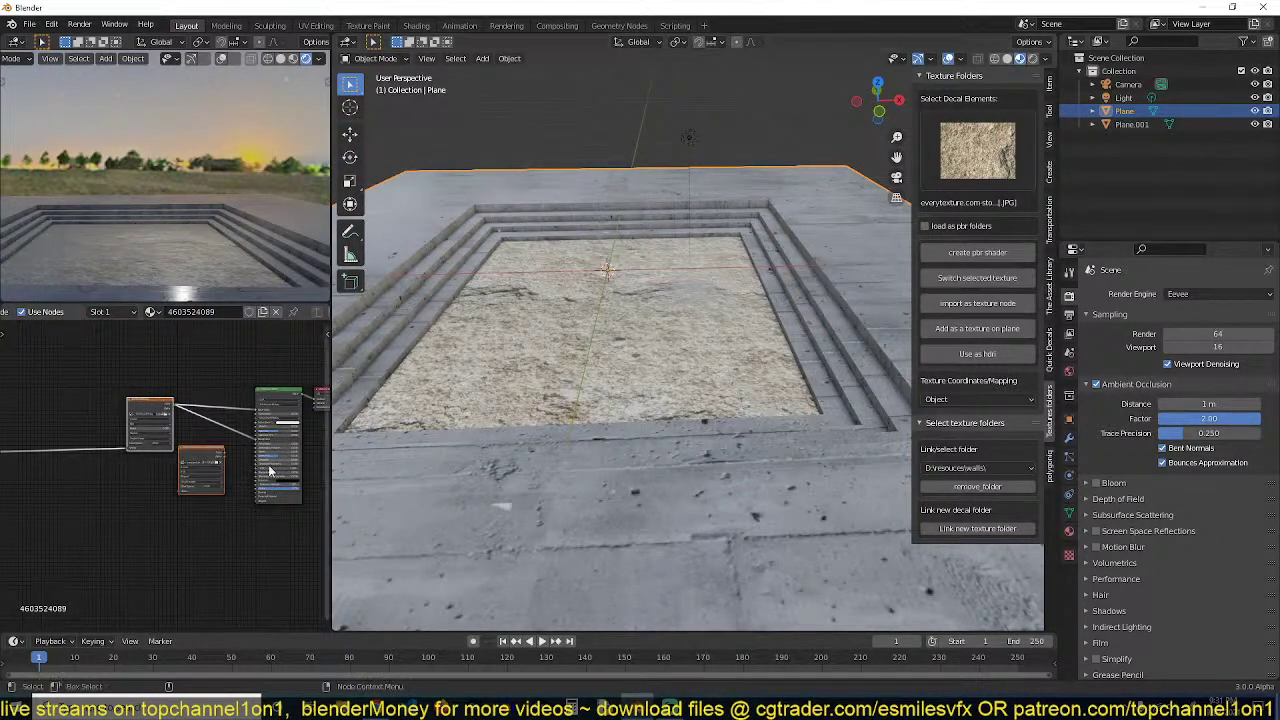
left_click(156, 494)
left_click_drag(197, 456, 146, 465)
right_click_drag(142, 466, 150, 430, "ctrl+shift")
middle_click_drag(130, 489, 168, 464)
scroll(191, 459, "up", 2)
scroll(192, 462, "up", 1)
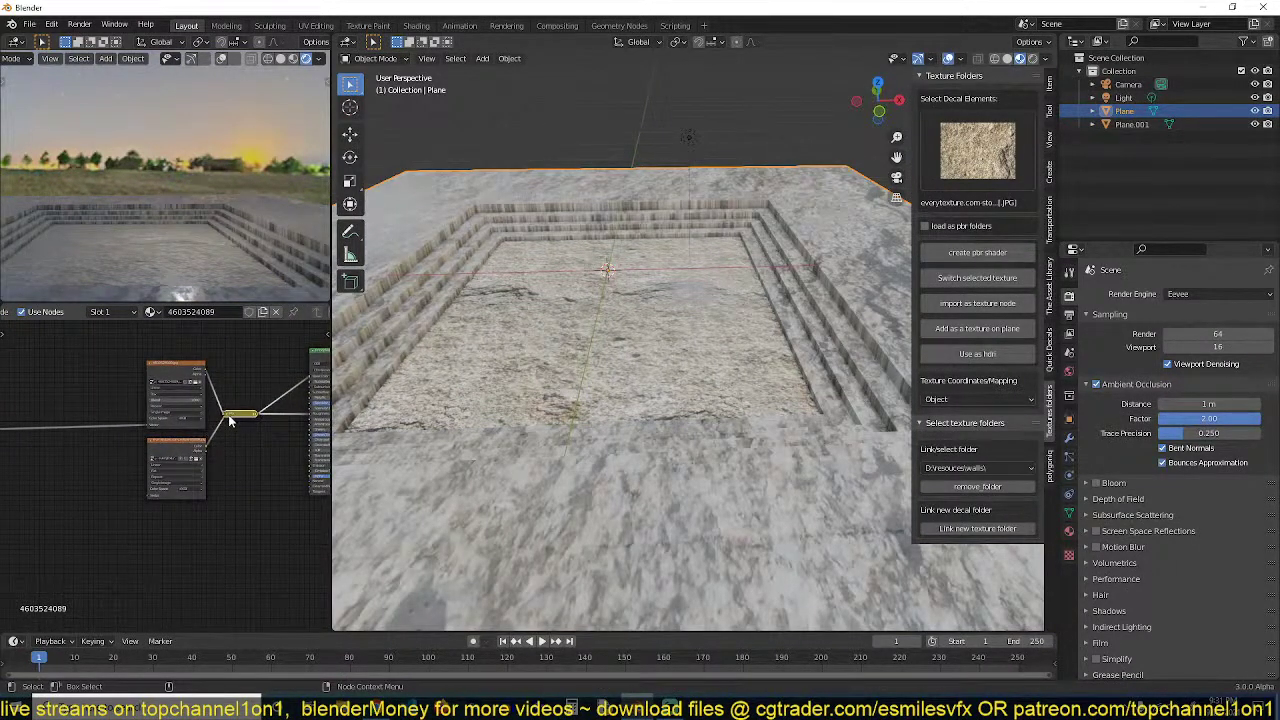
left_click(229, 415)
Add Mapping and Texture Coordinate nodes to the ground material's stone texture, using Object coordinates for the mapping
left_click(190, 443)
left_click_drag(176, 447, 166, 473)
key("ctrl+t")
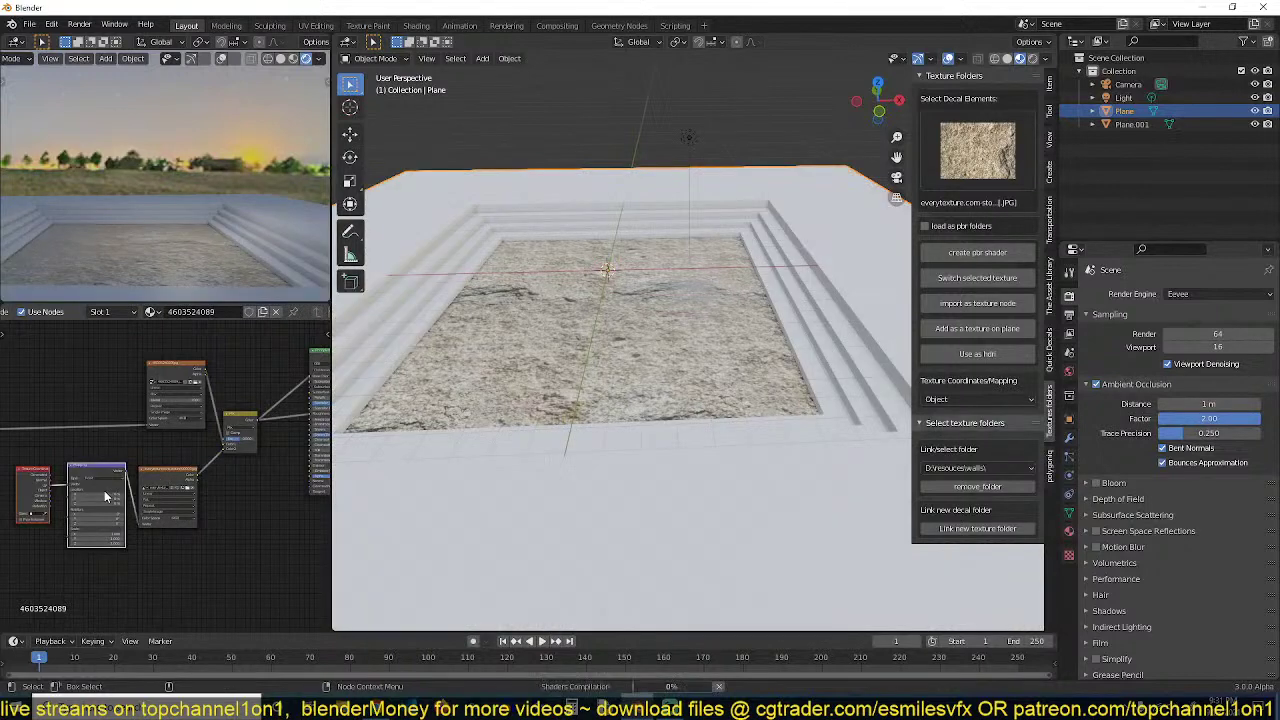
left_click_drag(48, 490, 68, 488)
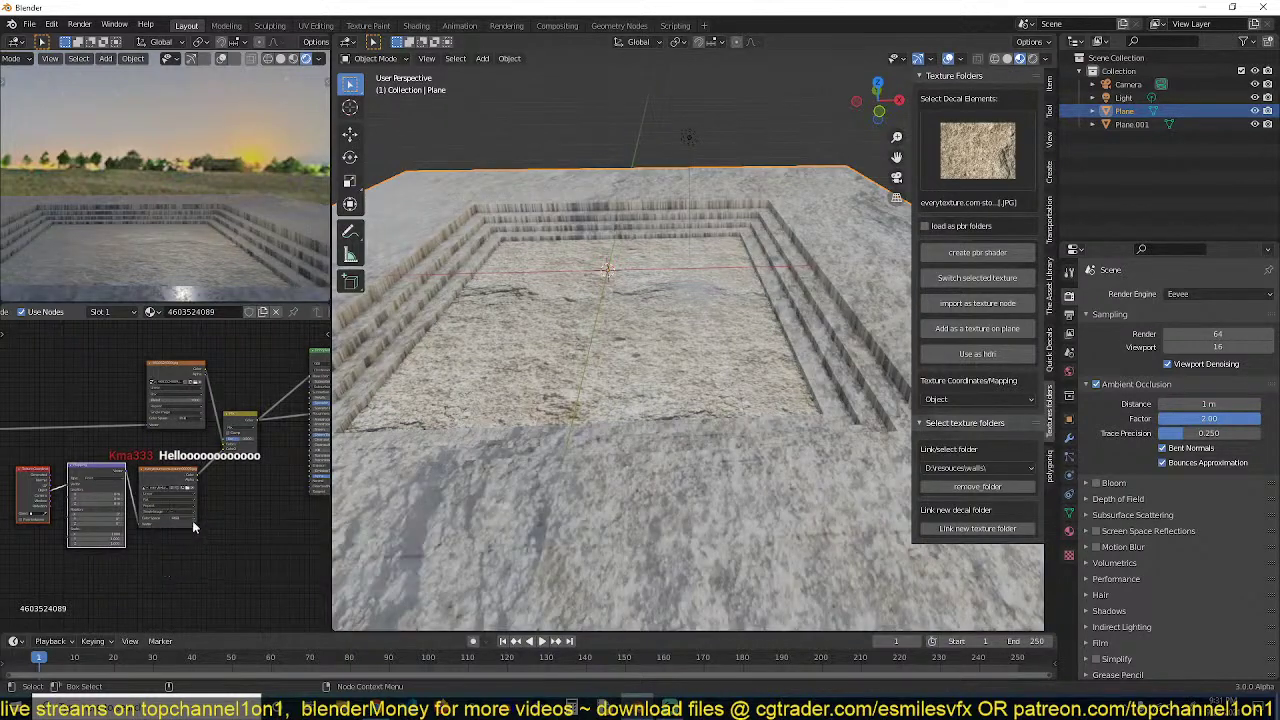
middle_click_drag(192, 520, 202, 499)
scroll(202, 499, "up", 1)
middle_click_drag(552, 400, 670, 461)
scroll(670, 461, "down", 2)
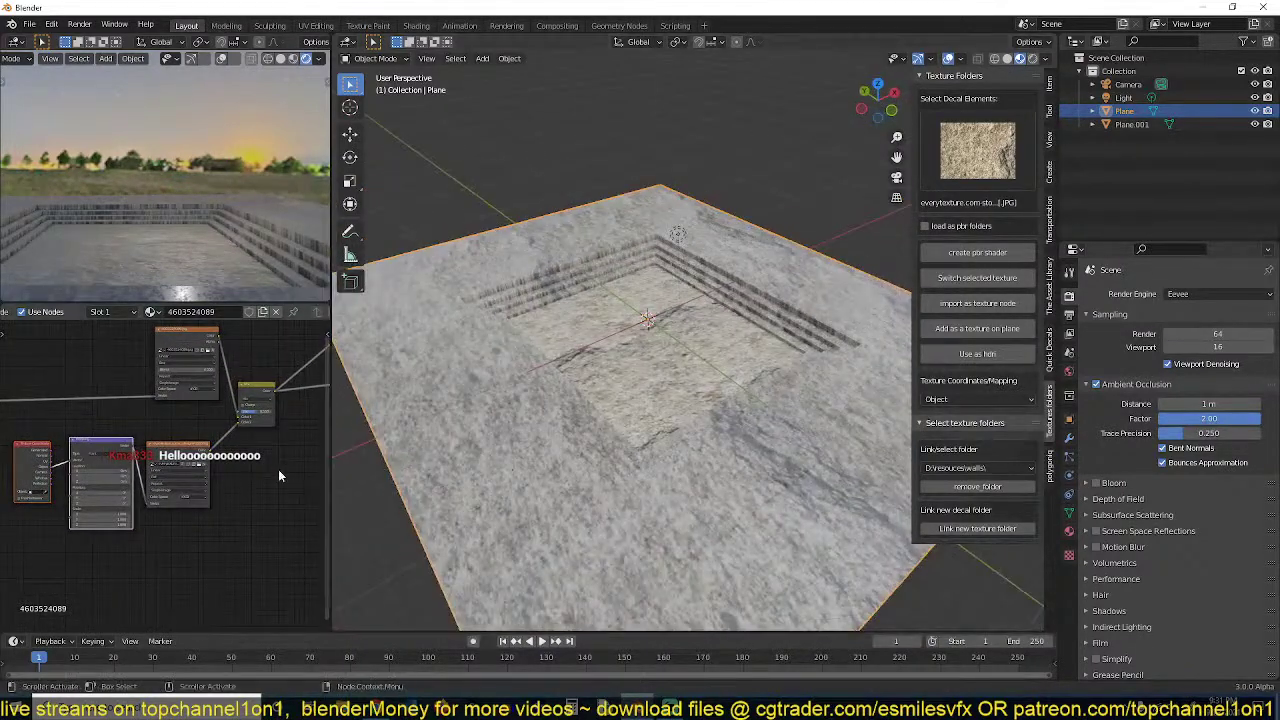
Raise the ground material's mix factor, try Multiply blending, and set the blend mode to Color
scroll(250, 480, "up", 3)
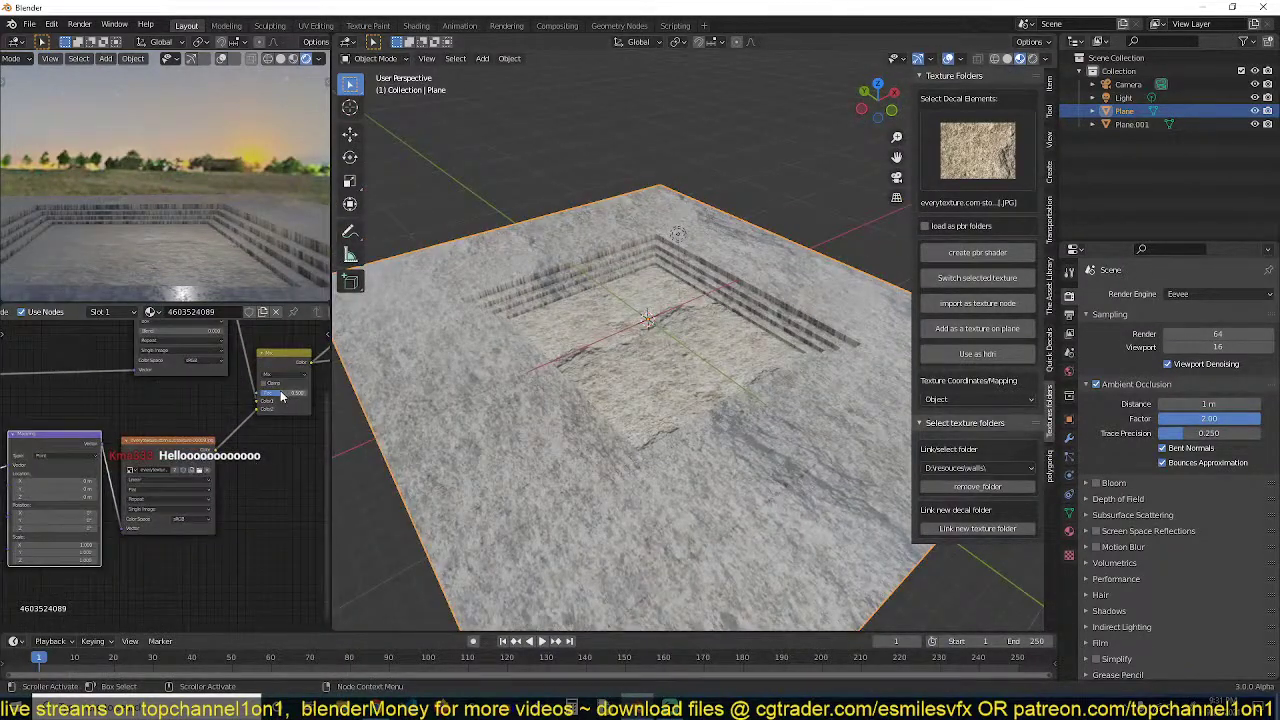
left_click_drag(281, 397, 299, 397)
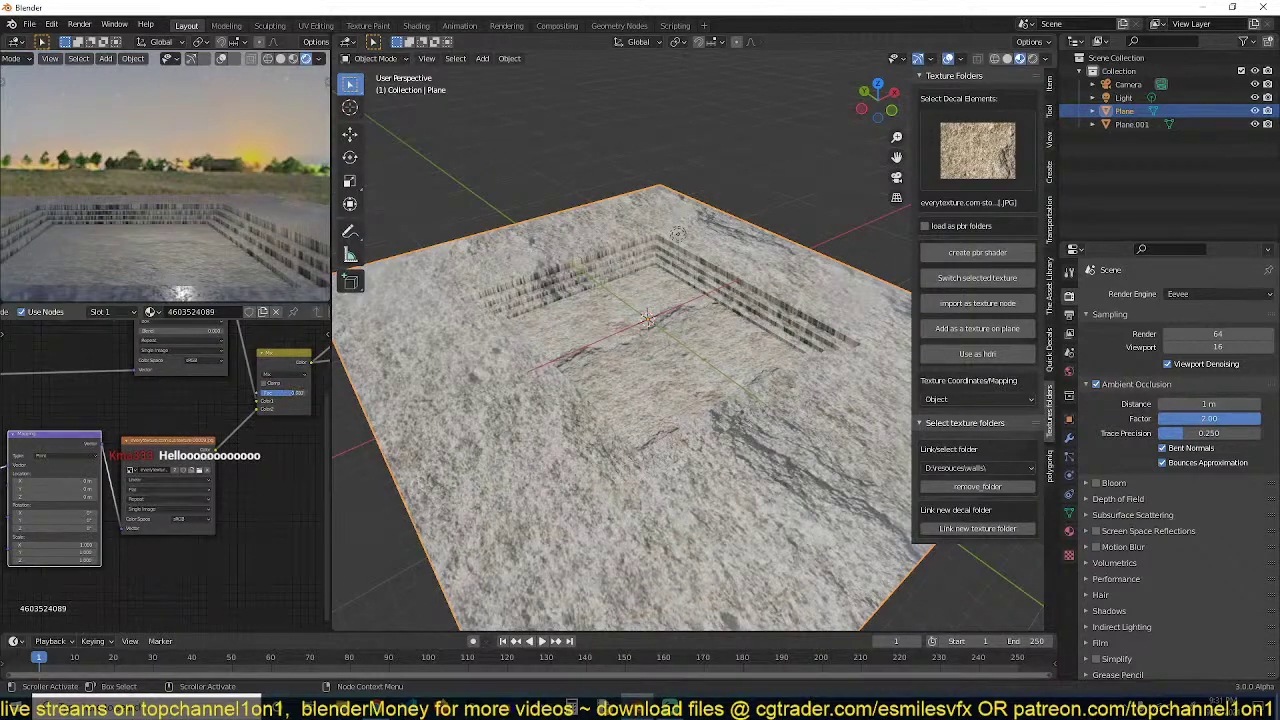
left_click(301, 375)
left_click(291, 406)
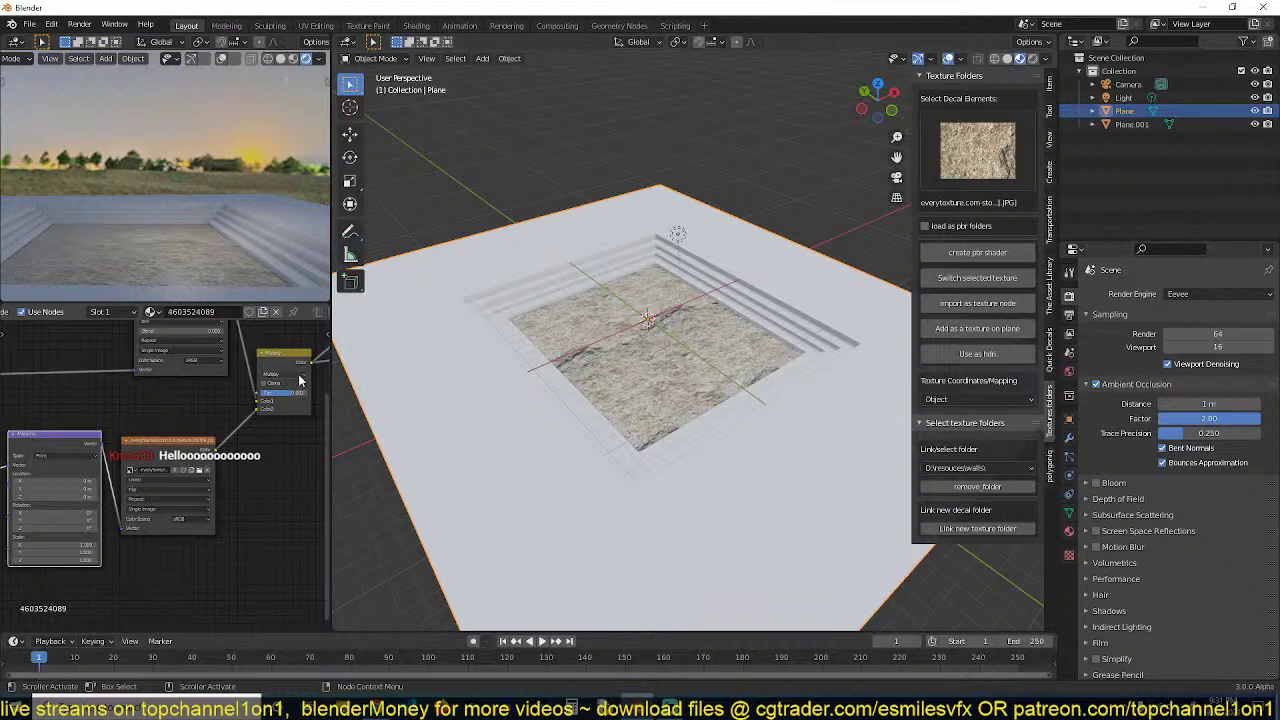
left_click(299, 378)
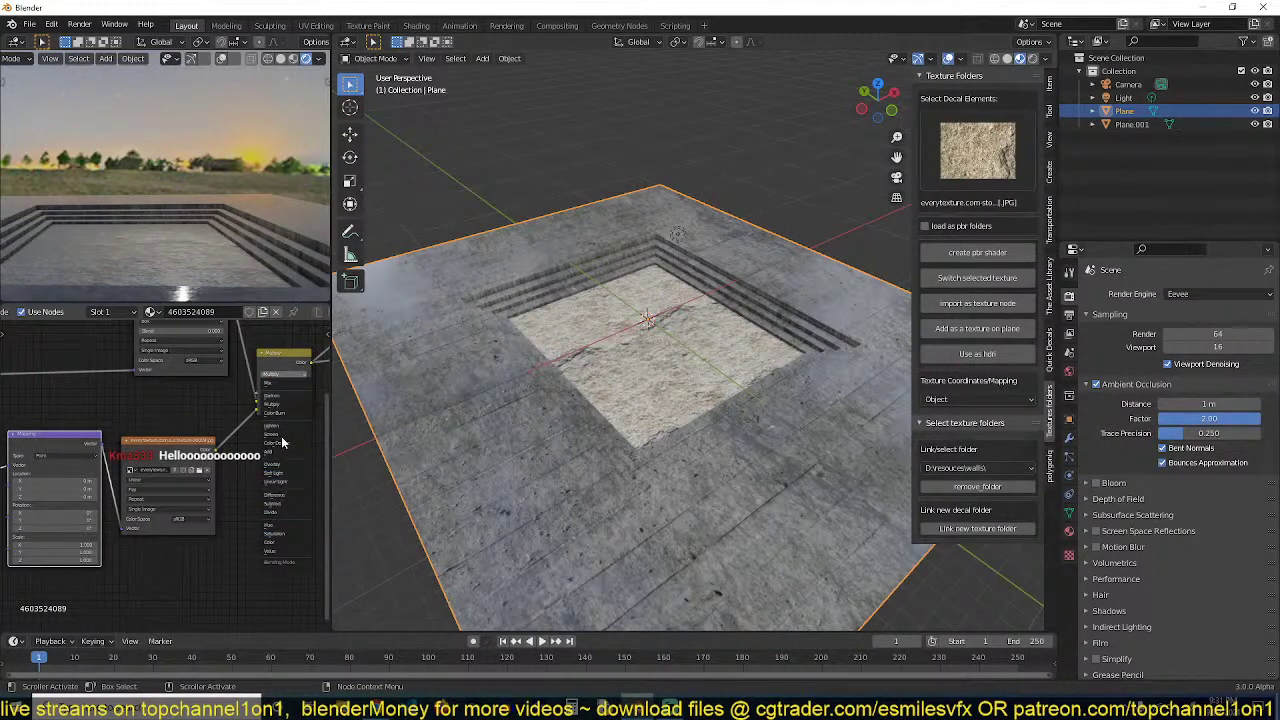
left_click(273, 541)
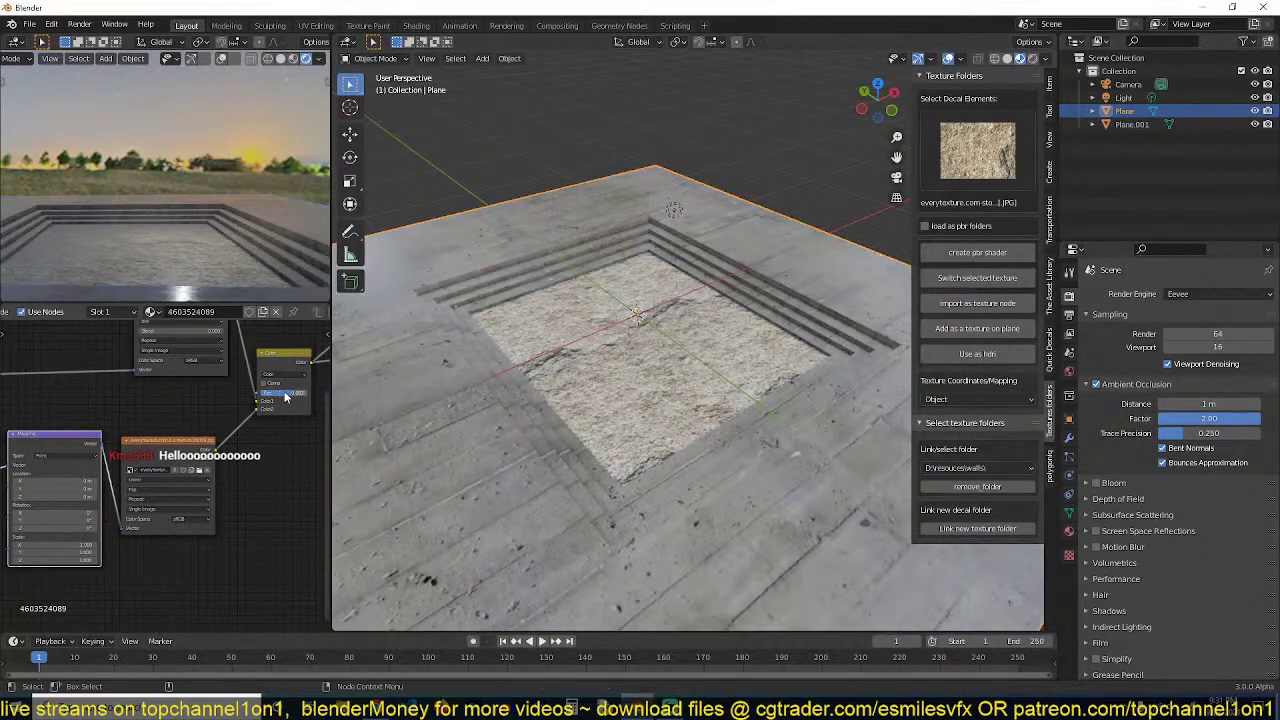
Examine the blended ground texture around the recess from several distances and in the camera view
middle_click_drag(137, 542, 181, 503)
scroll(181, 503, "down", 3)
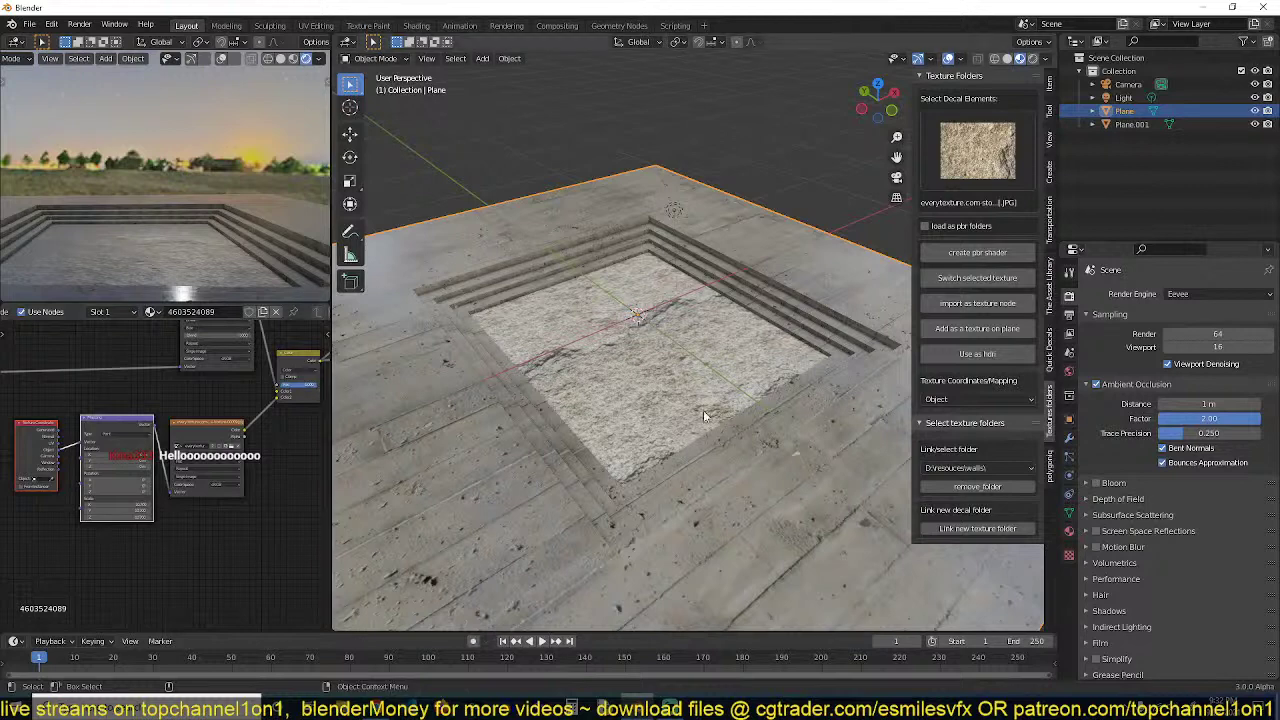
scroll(706, 411, "down", 3)
middle_click_drag(757, 402, 694, 378)
scroll(659, 412, "up", 3)
scroll(690, 402, "down", 4)
scroll(77, 298, "up", 2)
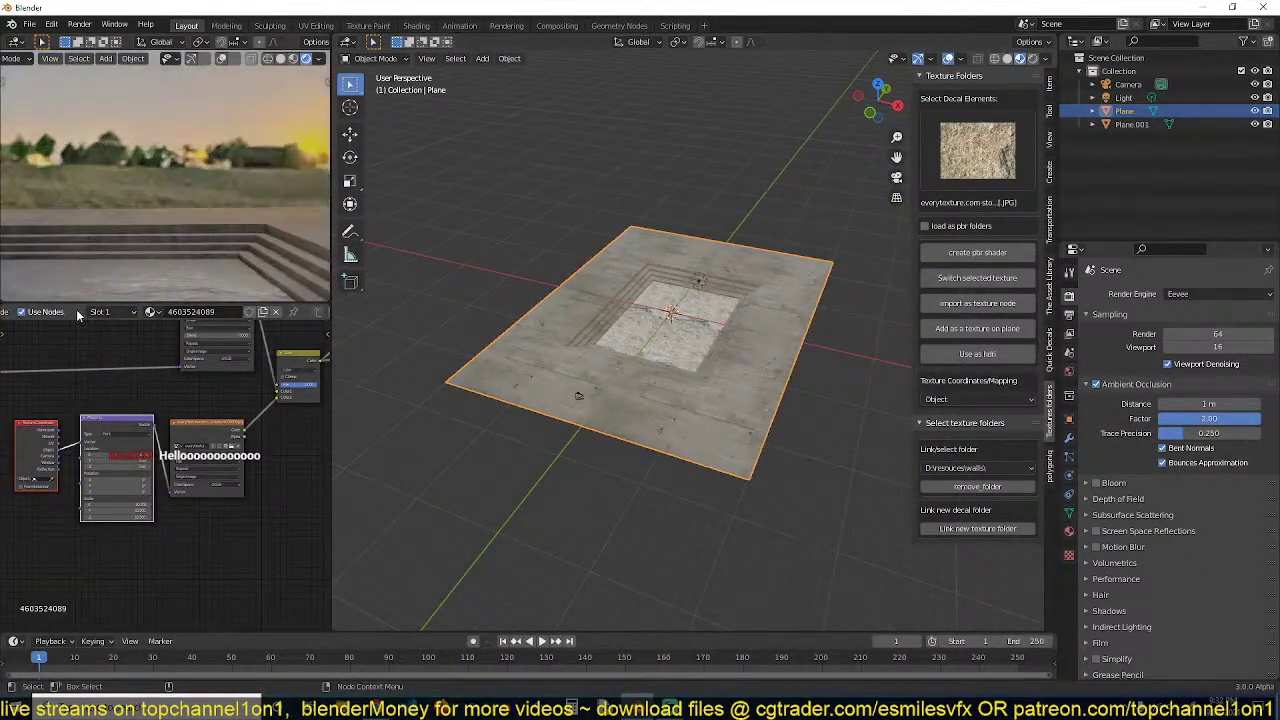
scroll(78, 311, "up", 4)
scroll(146, 241, "down", 6)
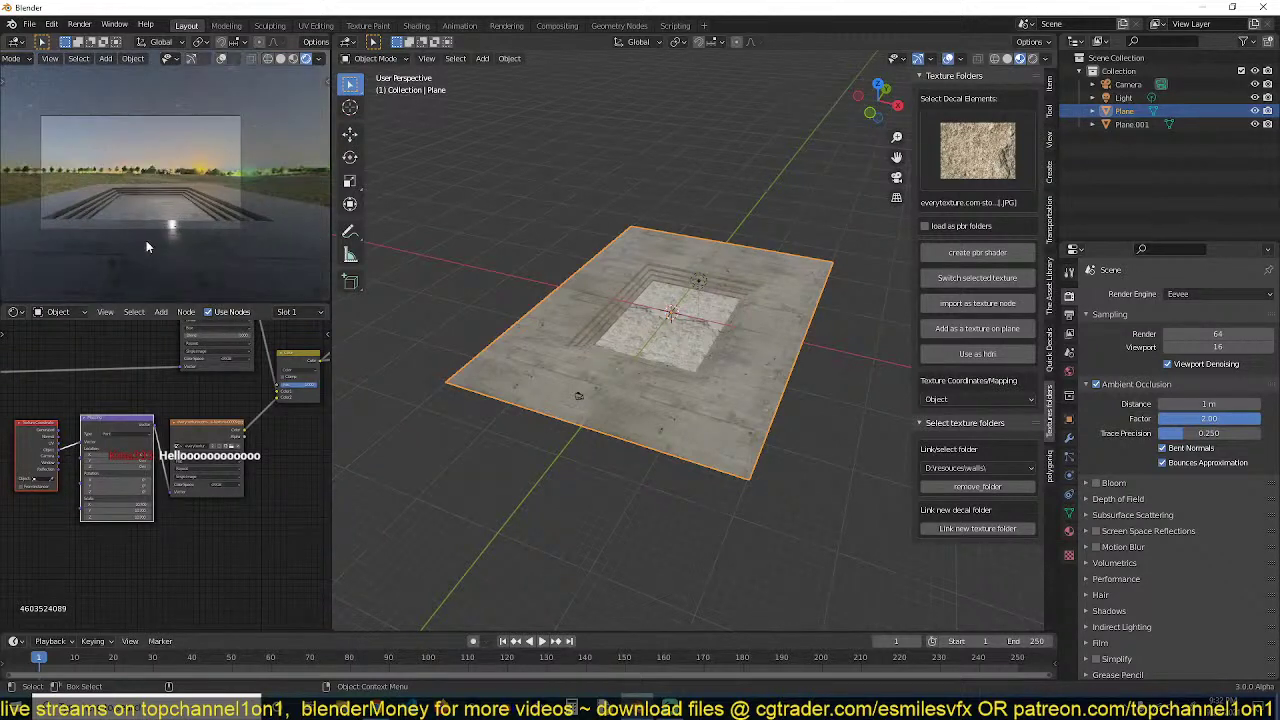
Add a Principled Volume node to the World shader and connect it to the World Output's Volume input
left_click(55, 314)
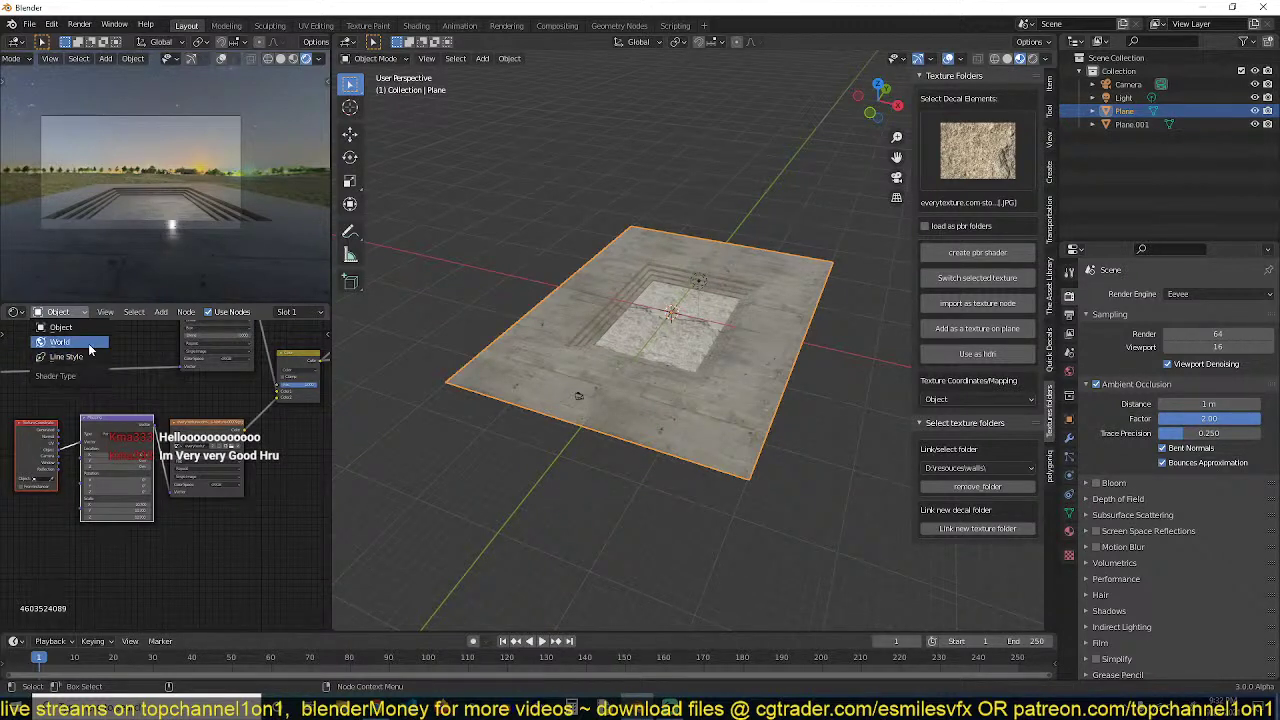
left_click(89, 343)
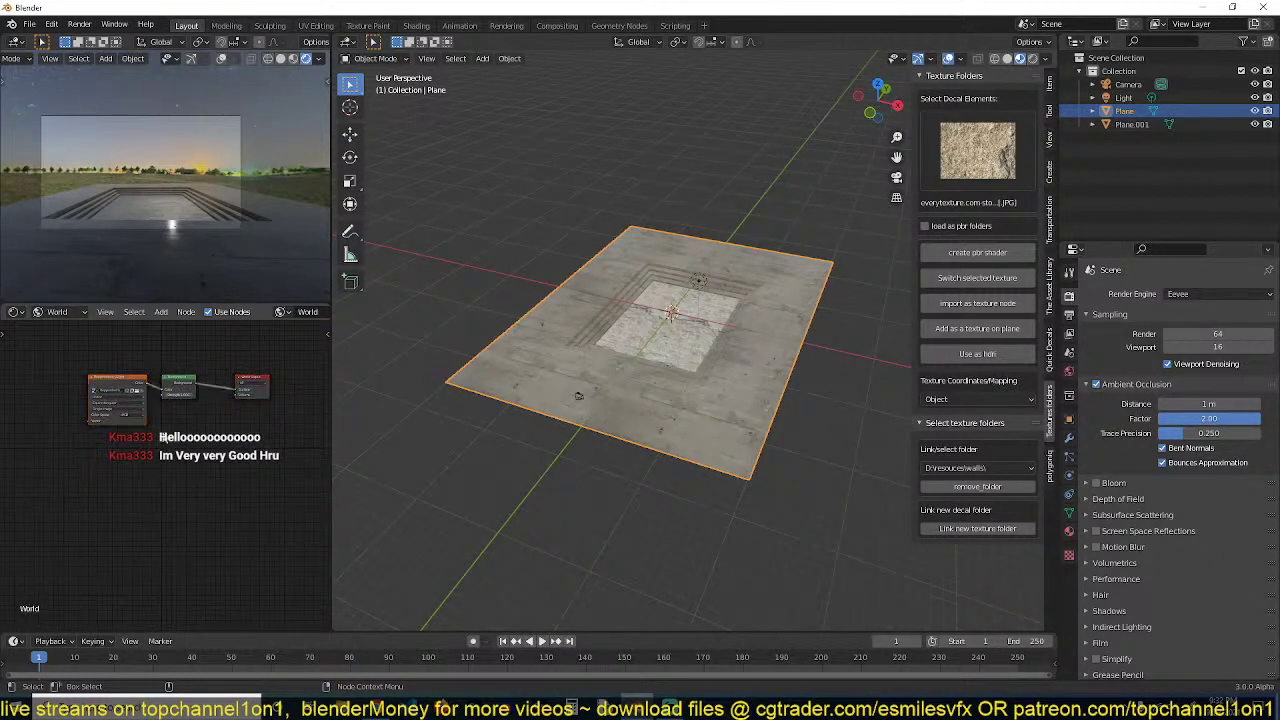
key("shift+a")
mouse_move(68, 518)
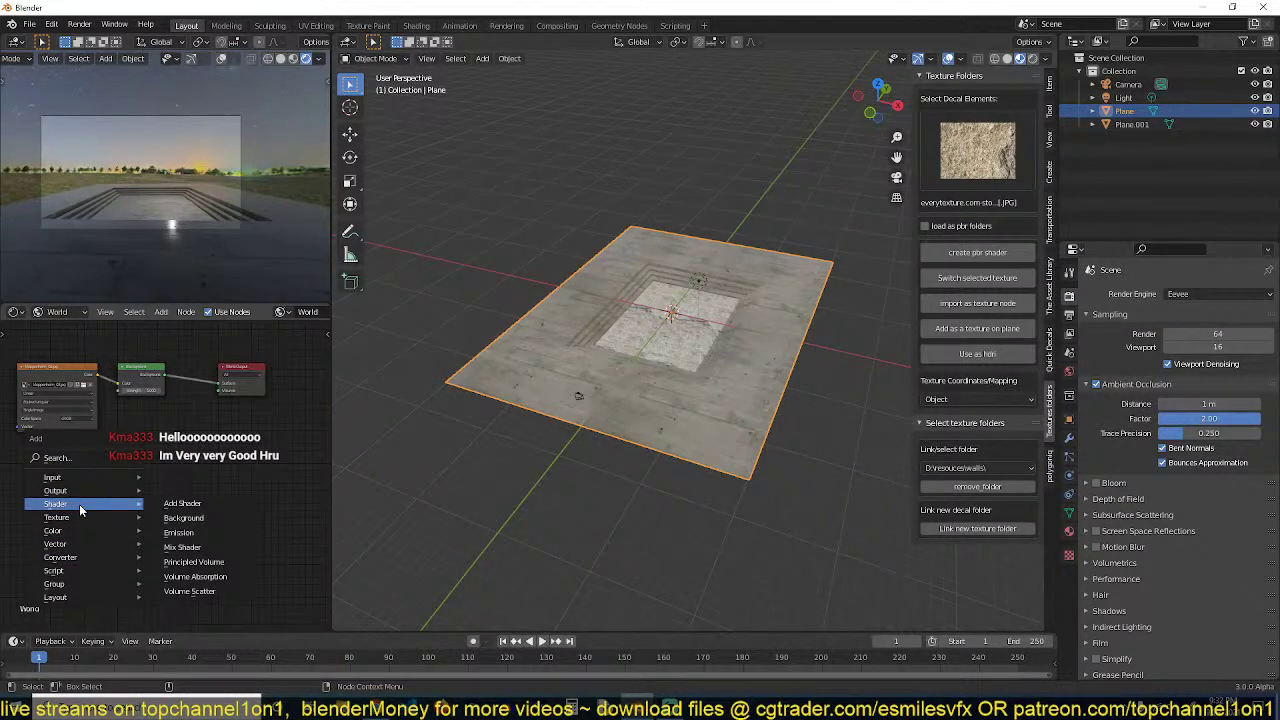
left_click(194, 561)
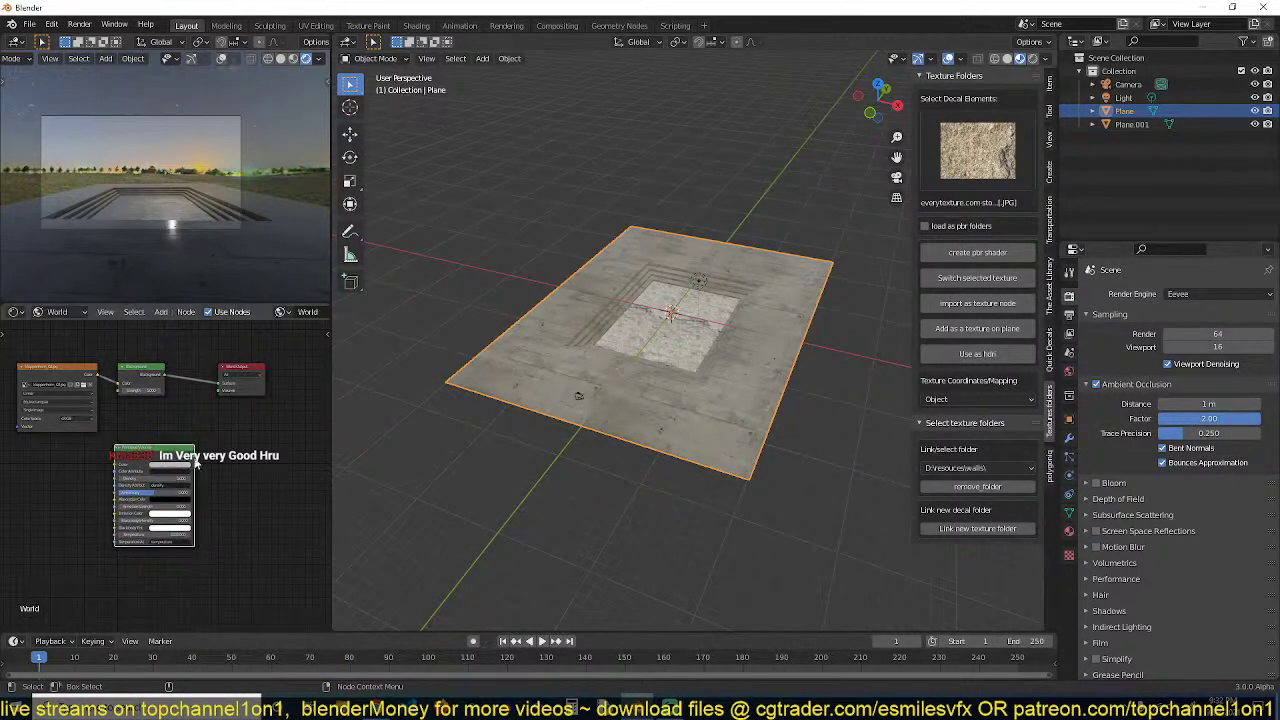
left_click_drag(195, 456, 222, 392)
scroll(217, 418, "up", 3)
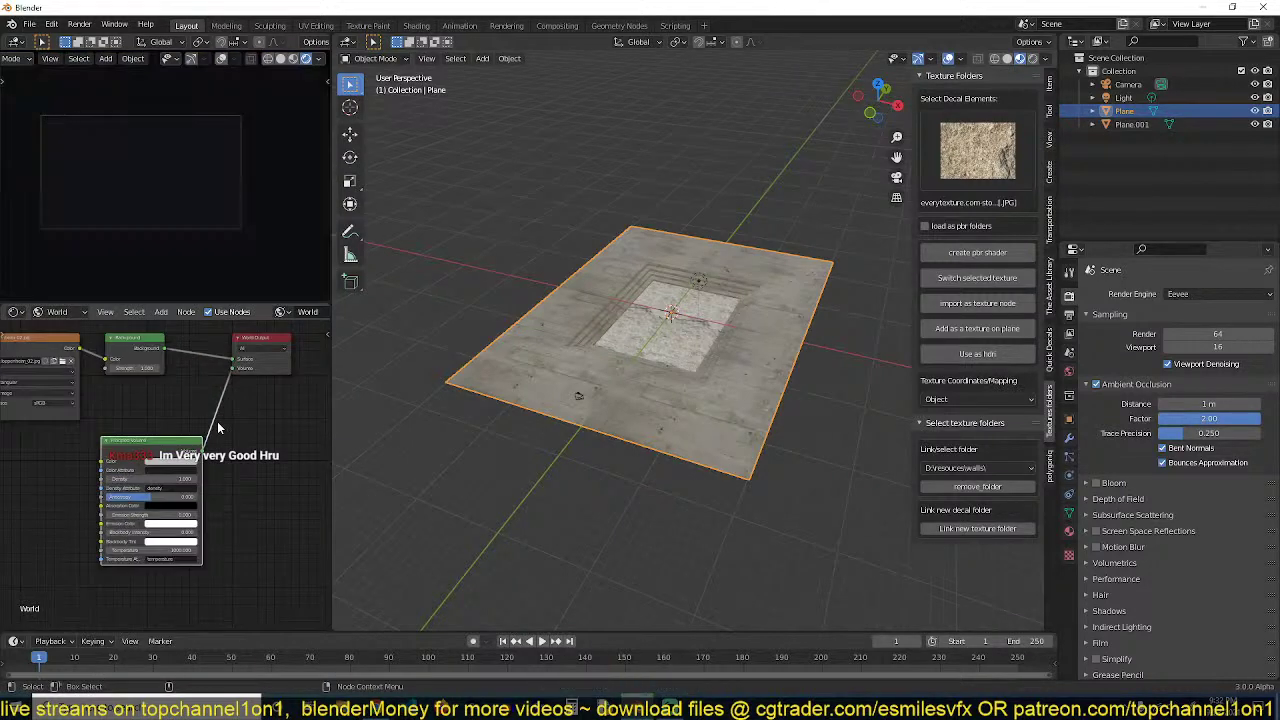
scroll(218, 428, "up", 2)
Save the file as aYwN2k.blend in a new folder named medieval scene inside D:\models\2021\September
key("ctrl+s")
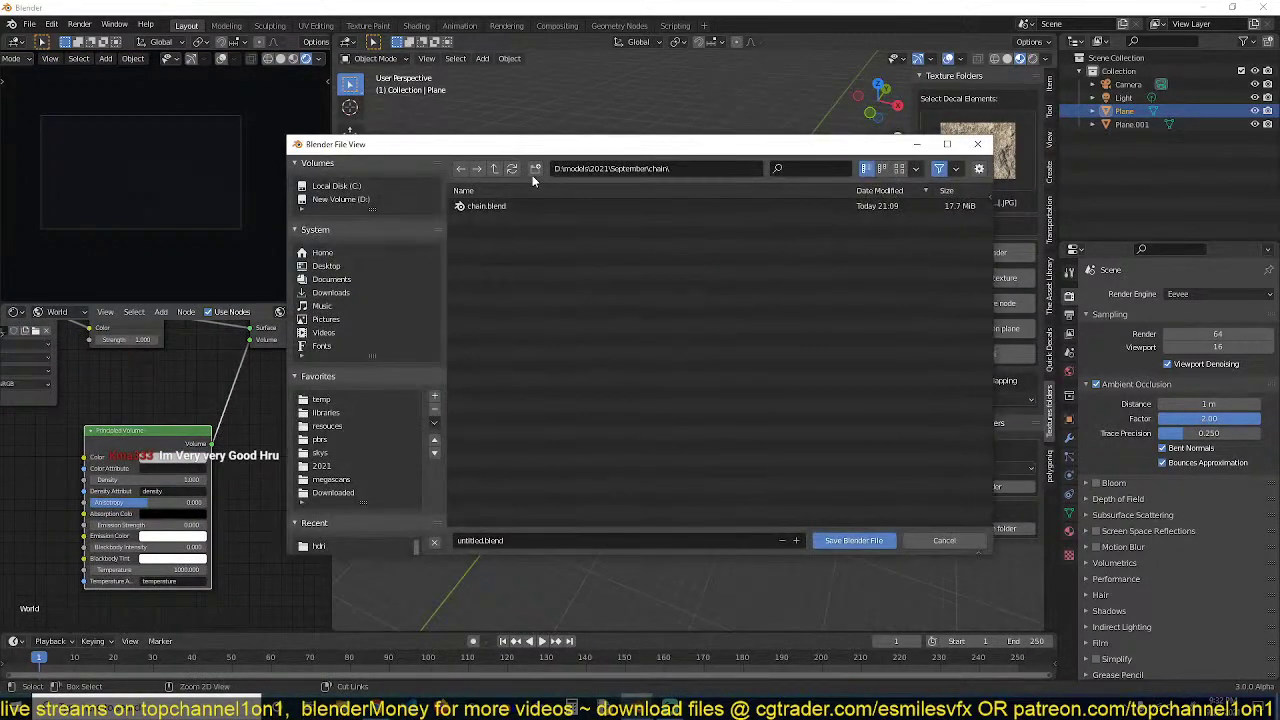
left_click(494, 168)
left_click(535, 169)
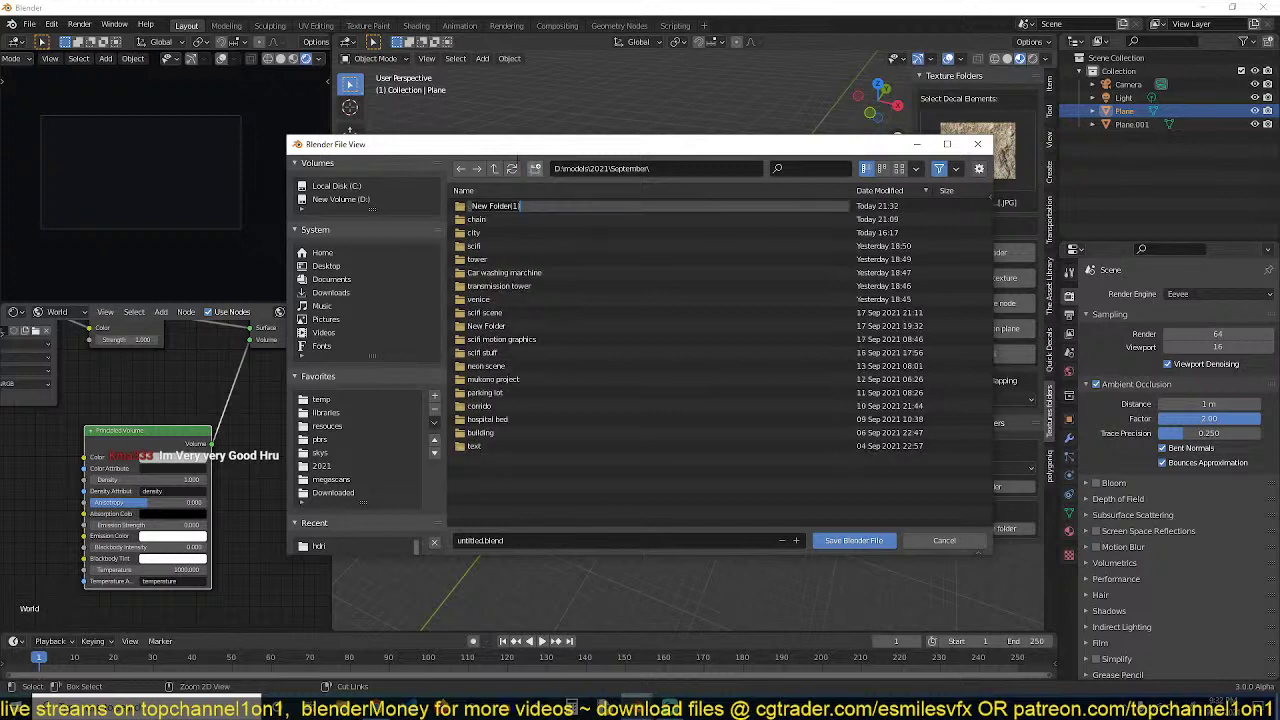
type("medieval scene")
key("Return")
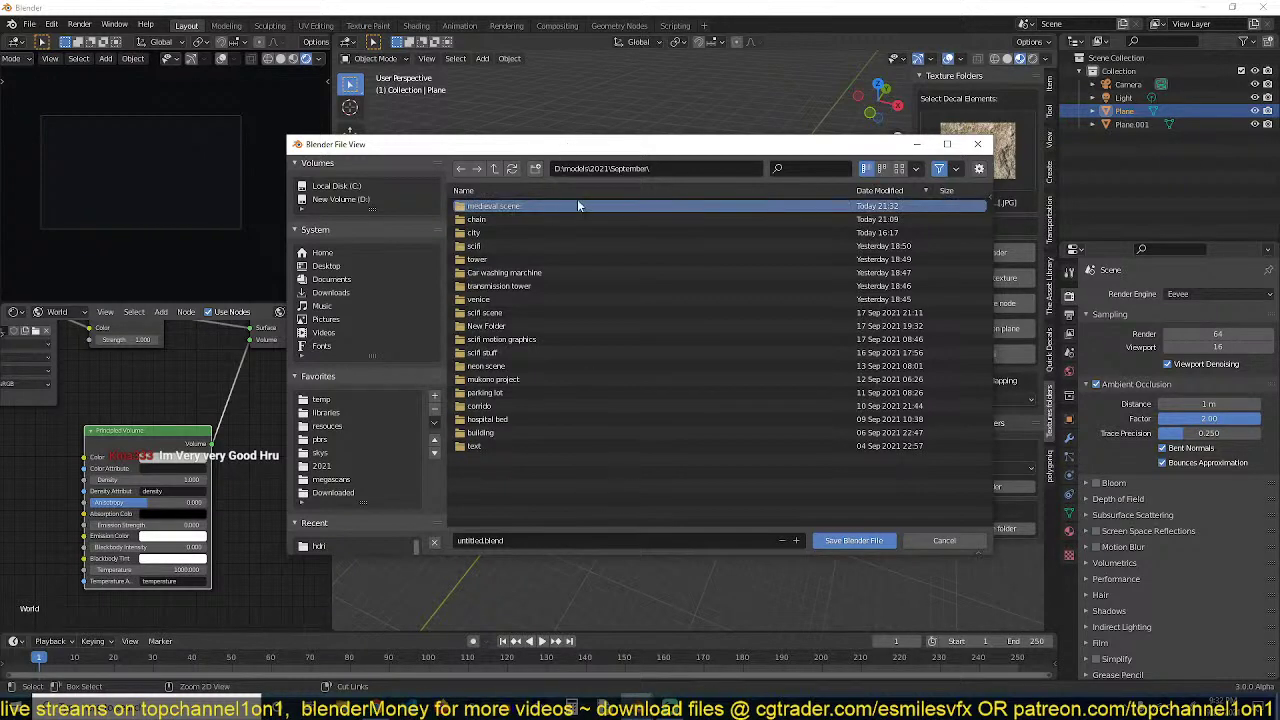
double_click(577, 205)
type("aYwN2k")
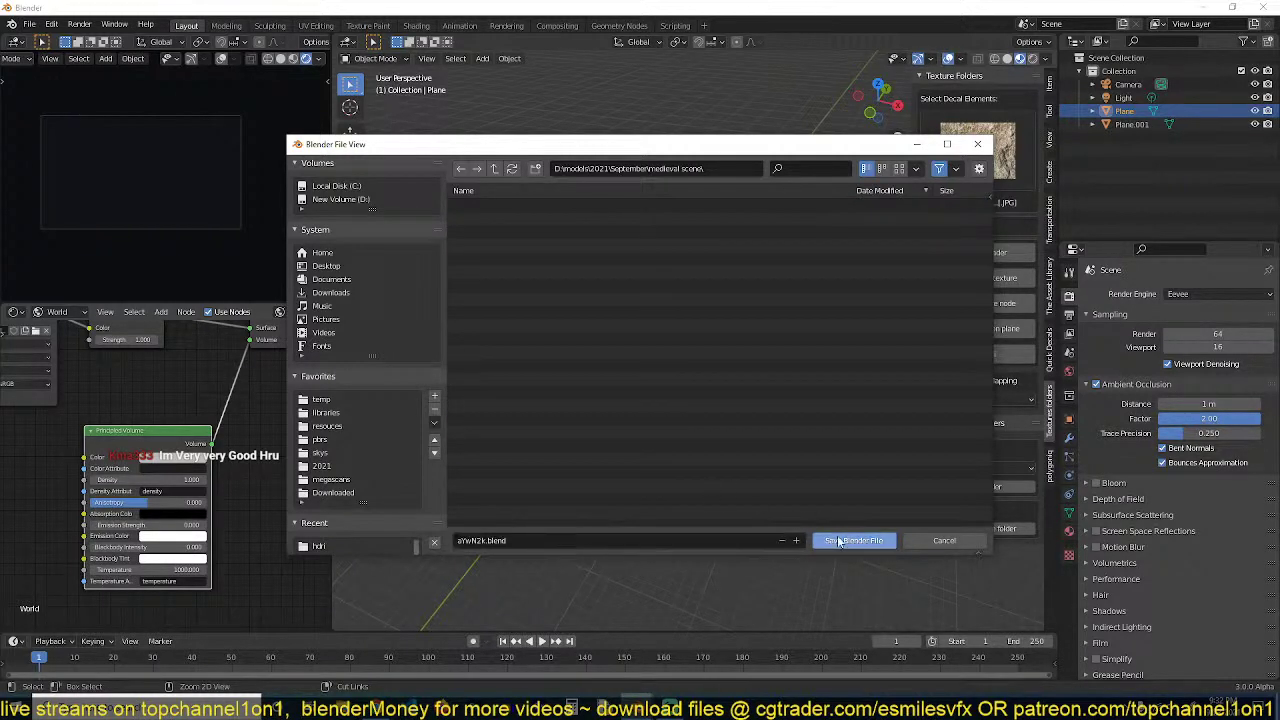
left_click(849, 540)
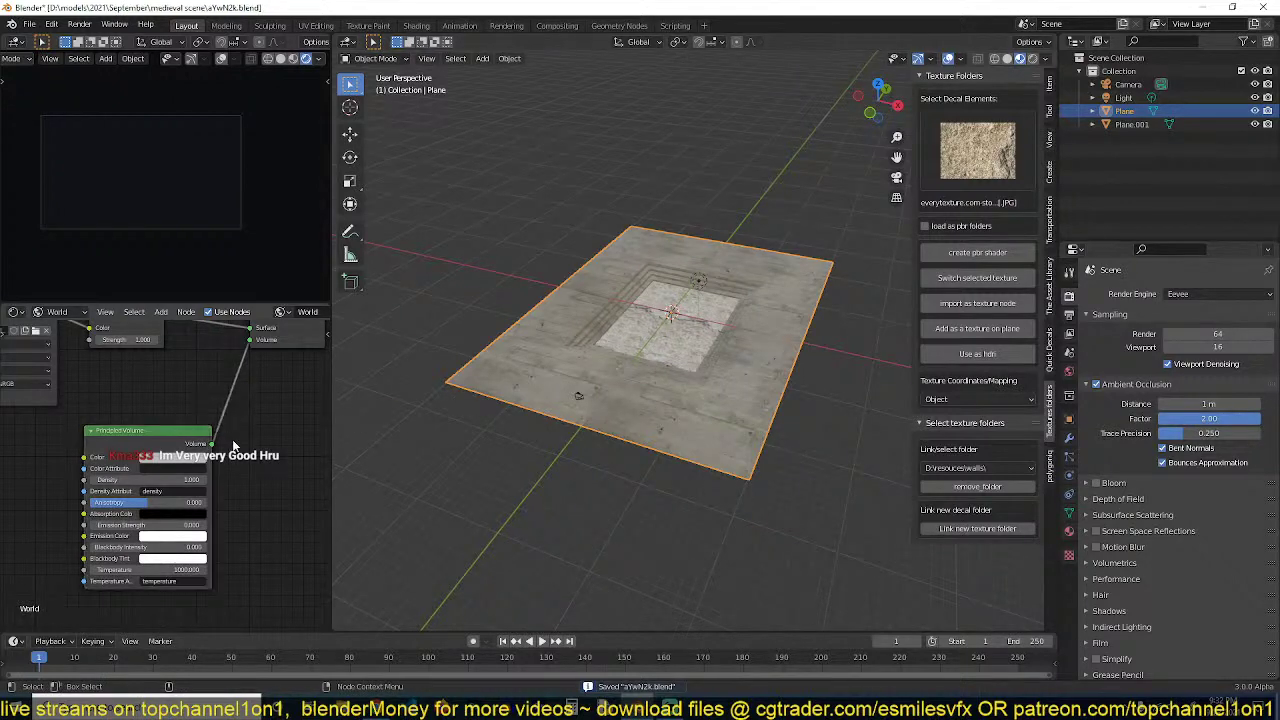
scroll(205, 449, "up", 2)
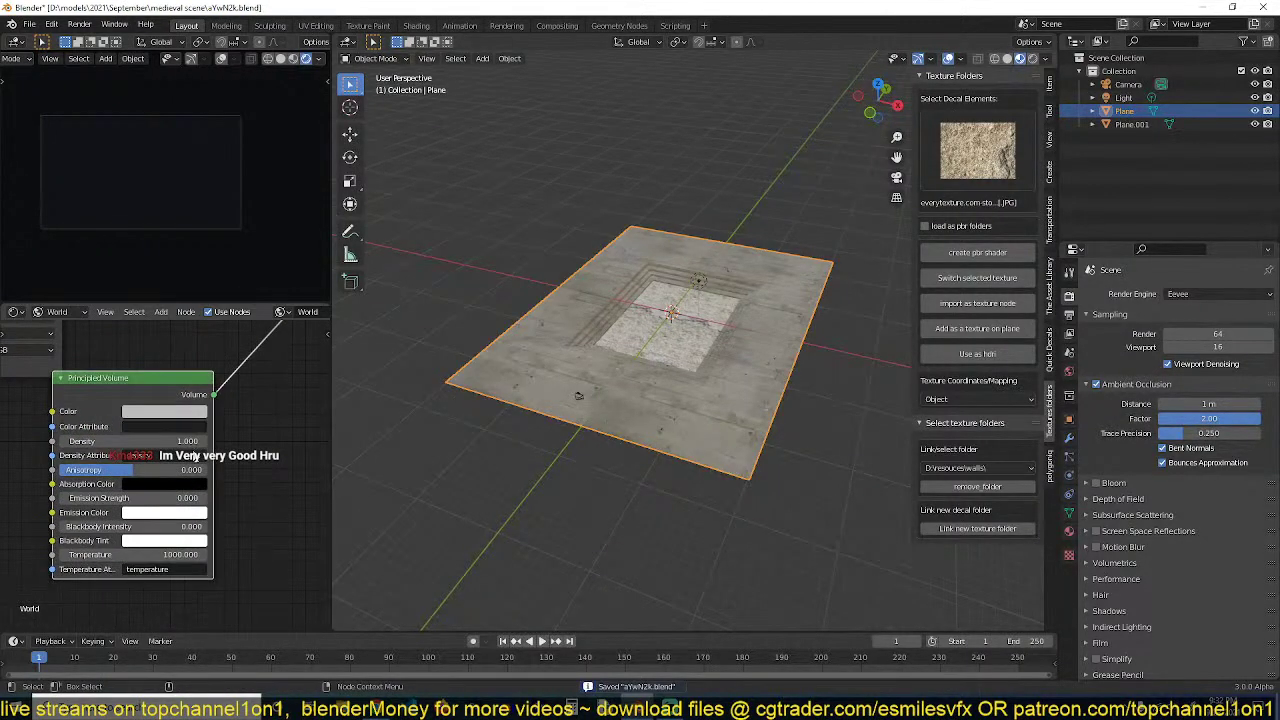
Try a Principled Volume density of 0.07, then reduce the World fog's density to 0.03
middle_click_drag(198, 415, 200, 418)
left_click(190, 442)
type("0.07")
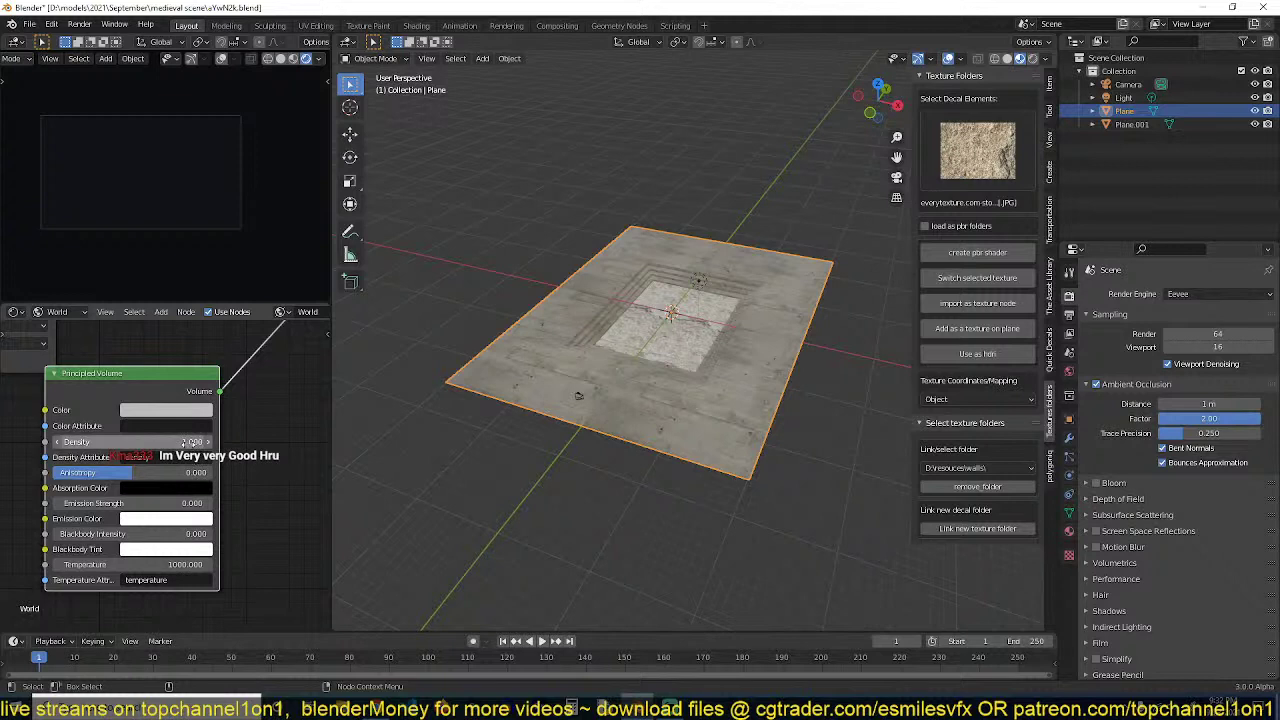
key("Return")
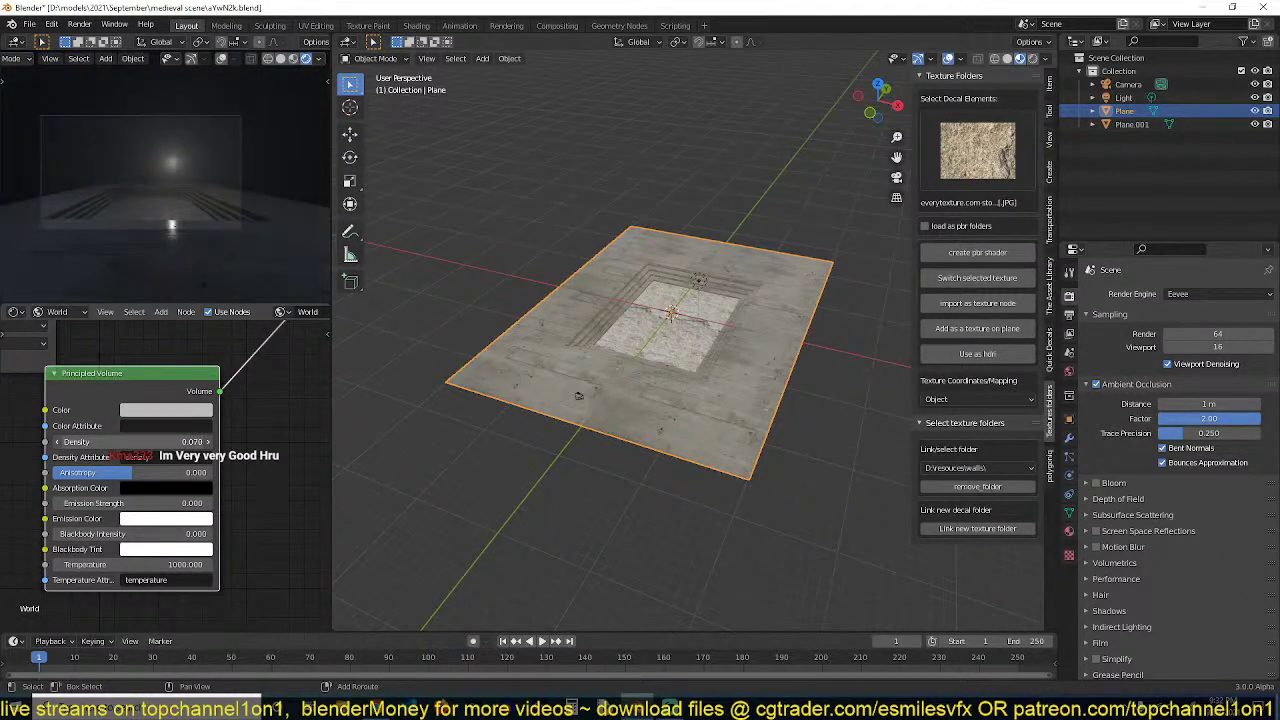
left_click_drag(190, 442, 170, 442)
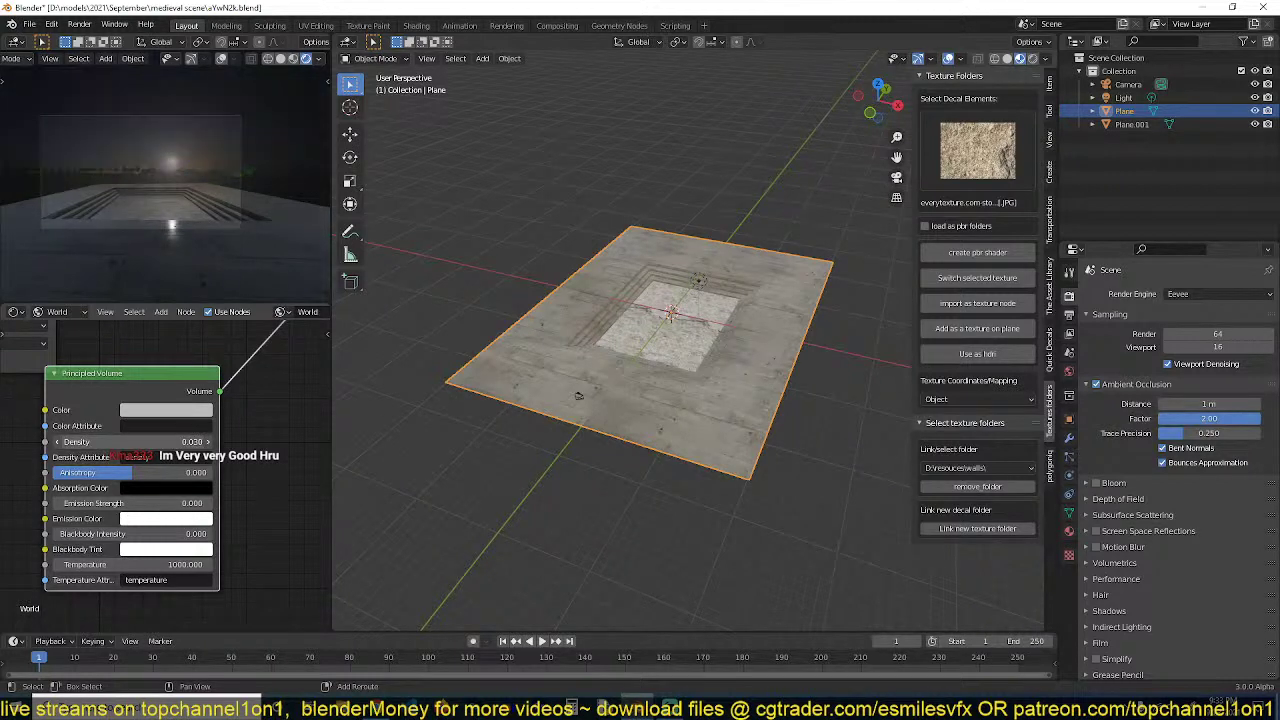
Set the Principled Volume's emission strength to 0.01 and save the file
scroll(185, 481, "up", 2)
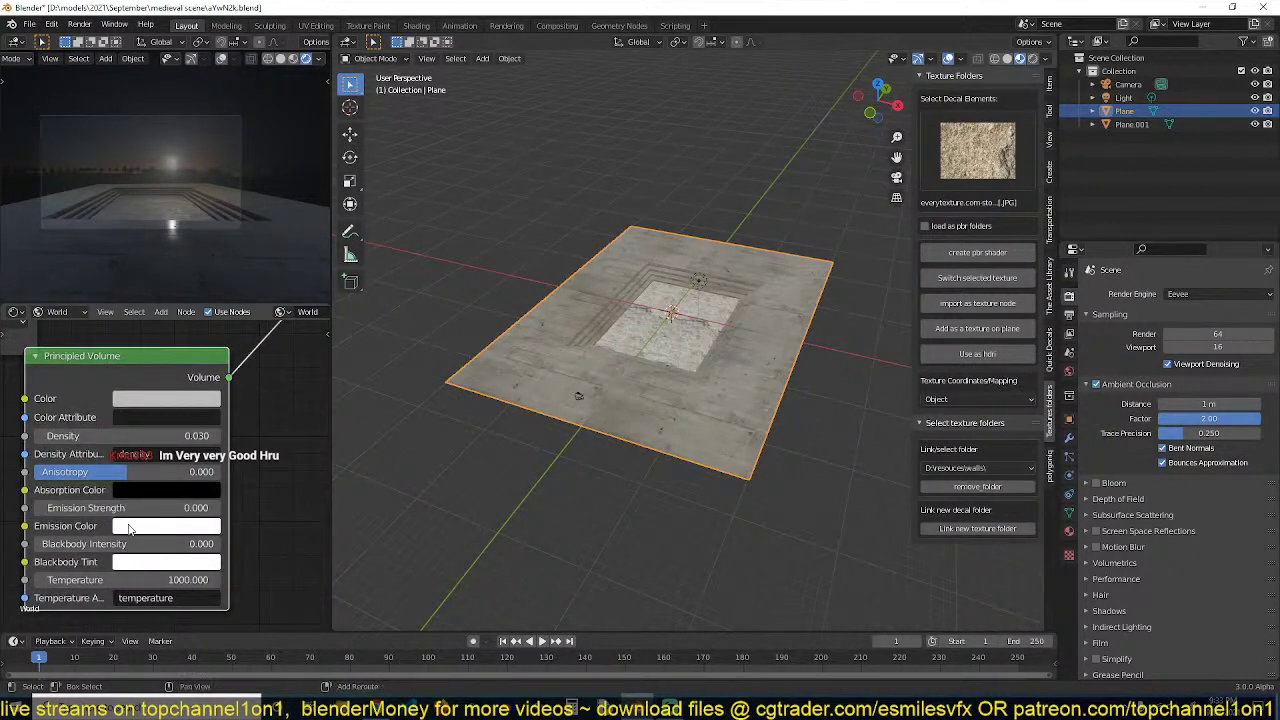
mouse_move(125, 508)
left_mouse_down()
mouse_move(145, 508)
mouse_move(128, 510)
left_mouse_up()
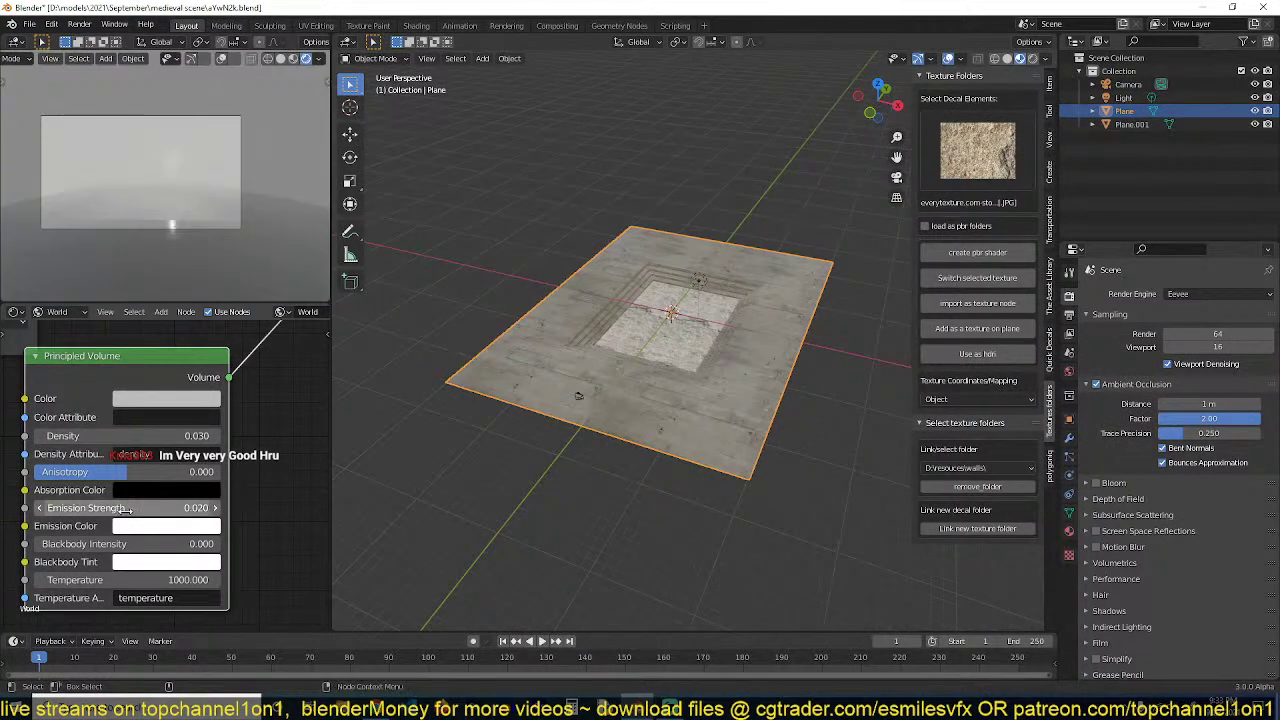
left_click(135, 508)
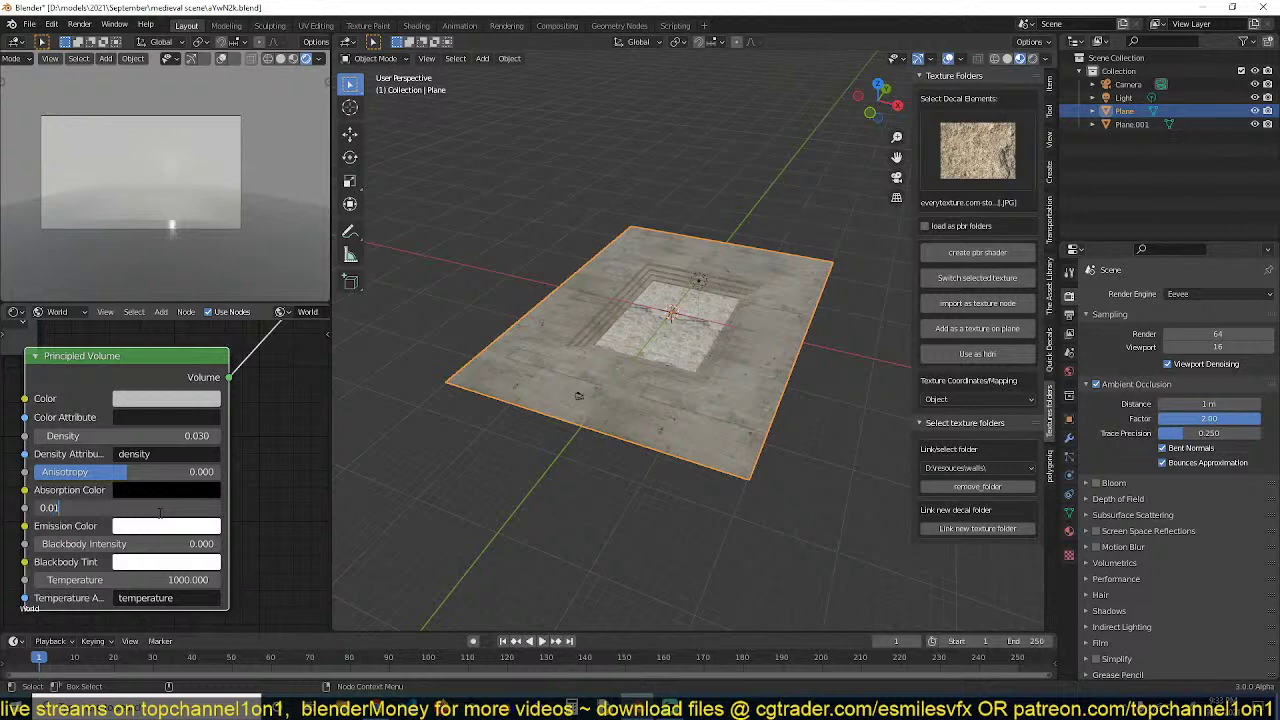
type("0.01")
key("Return")
key("ctrl+s")
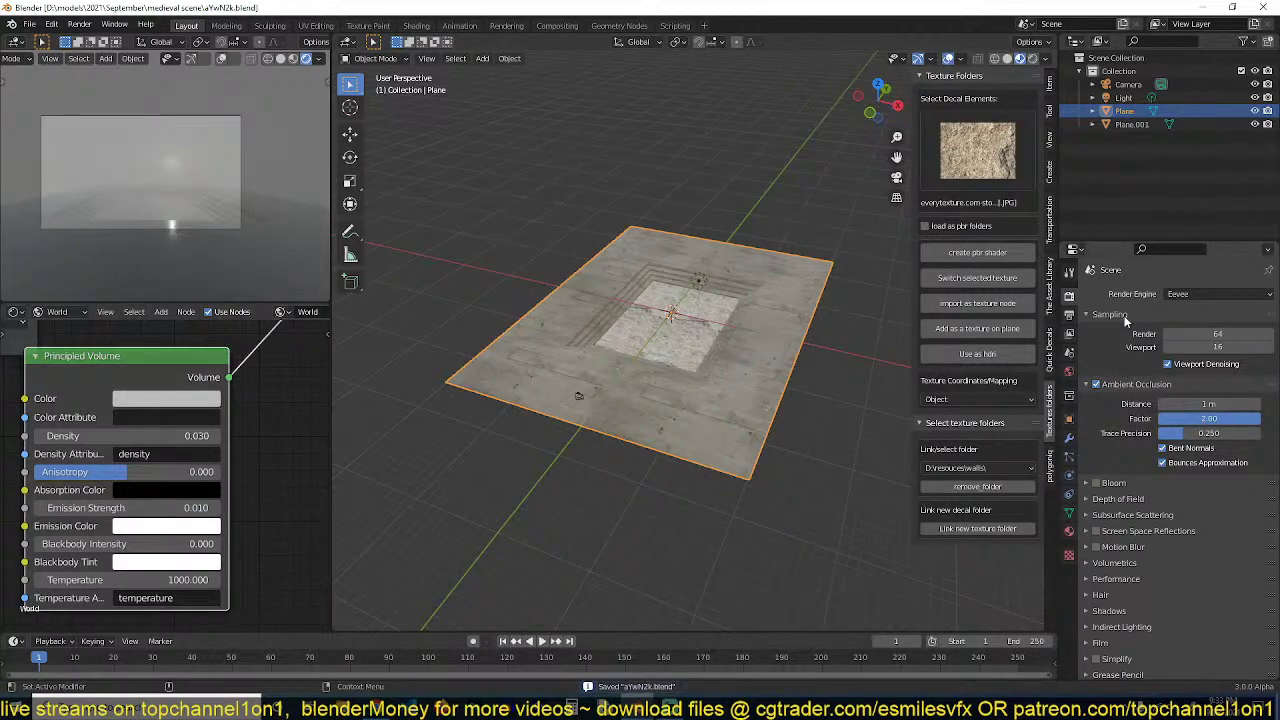
Reveal Eevee's volumetrics settings and measure along the ground plane's length in top view
left_click(1069, 314)
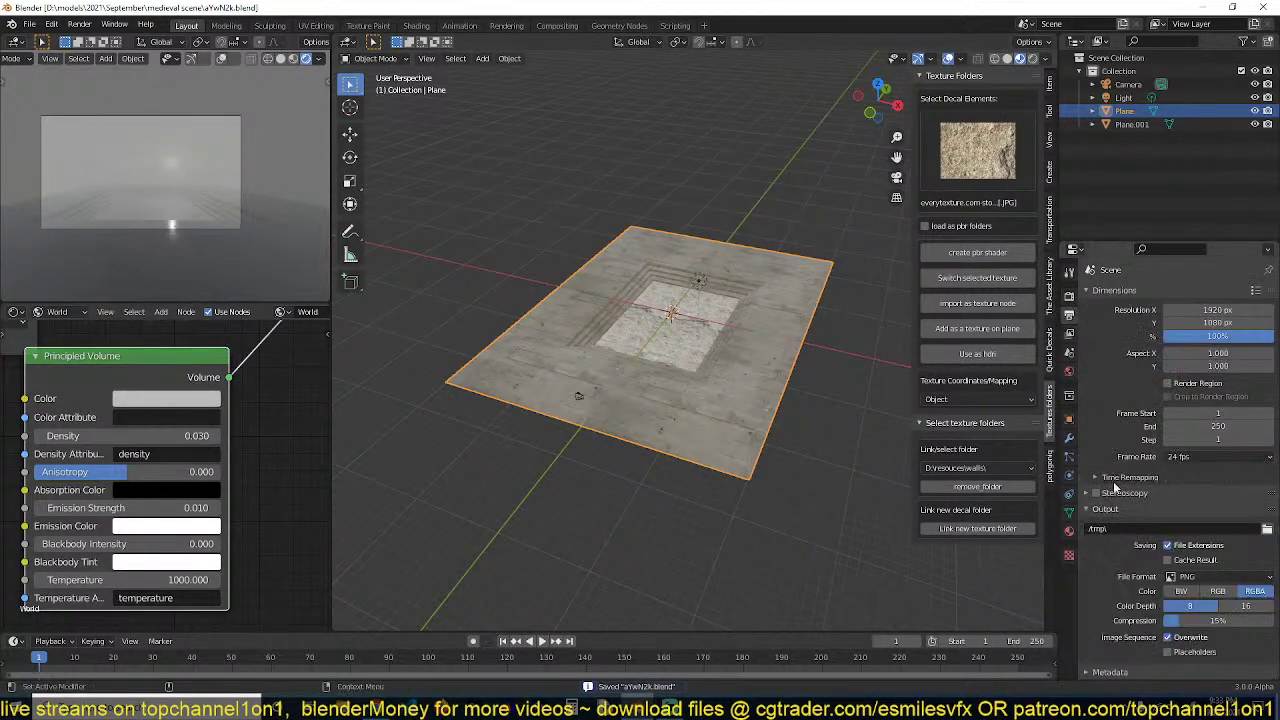
left_click(1069, 297)
left_click(1128, 548)
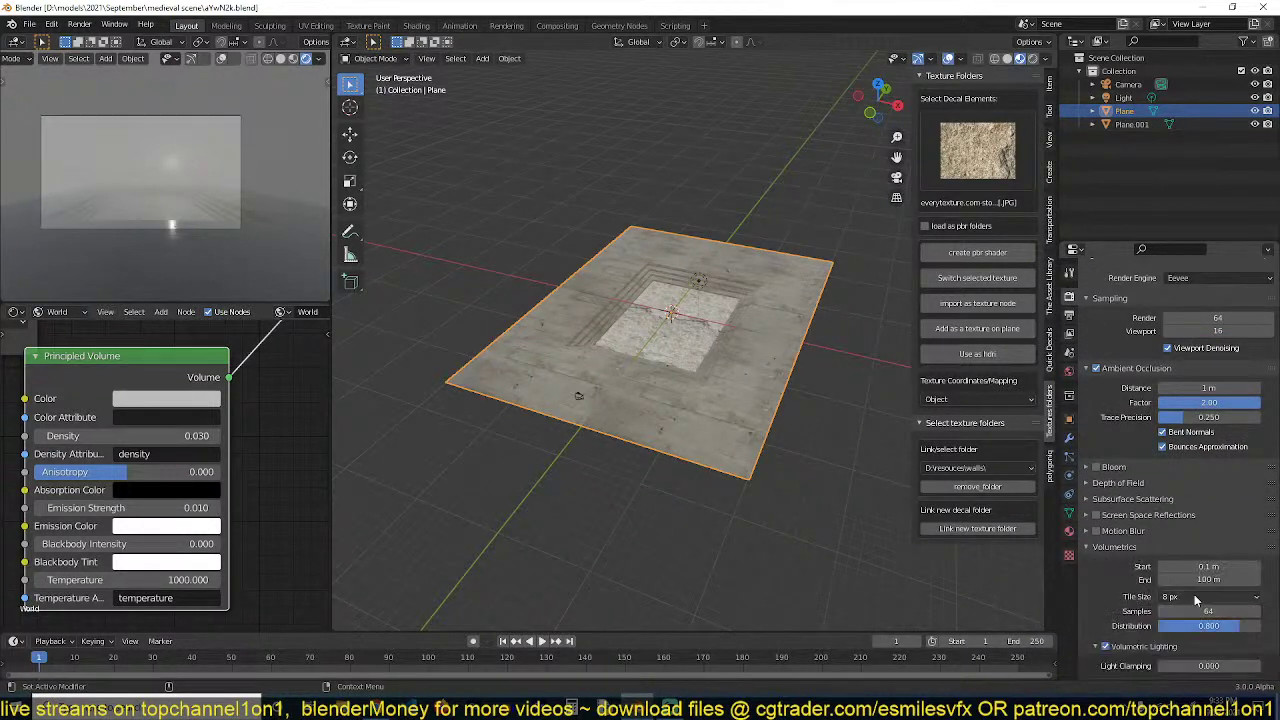
scroll(680, 393, "down", 3)
key("KP_7")
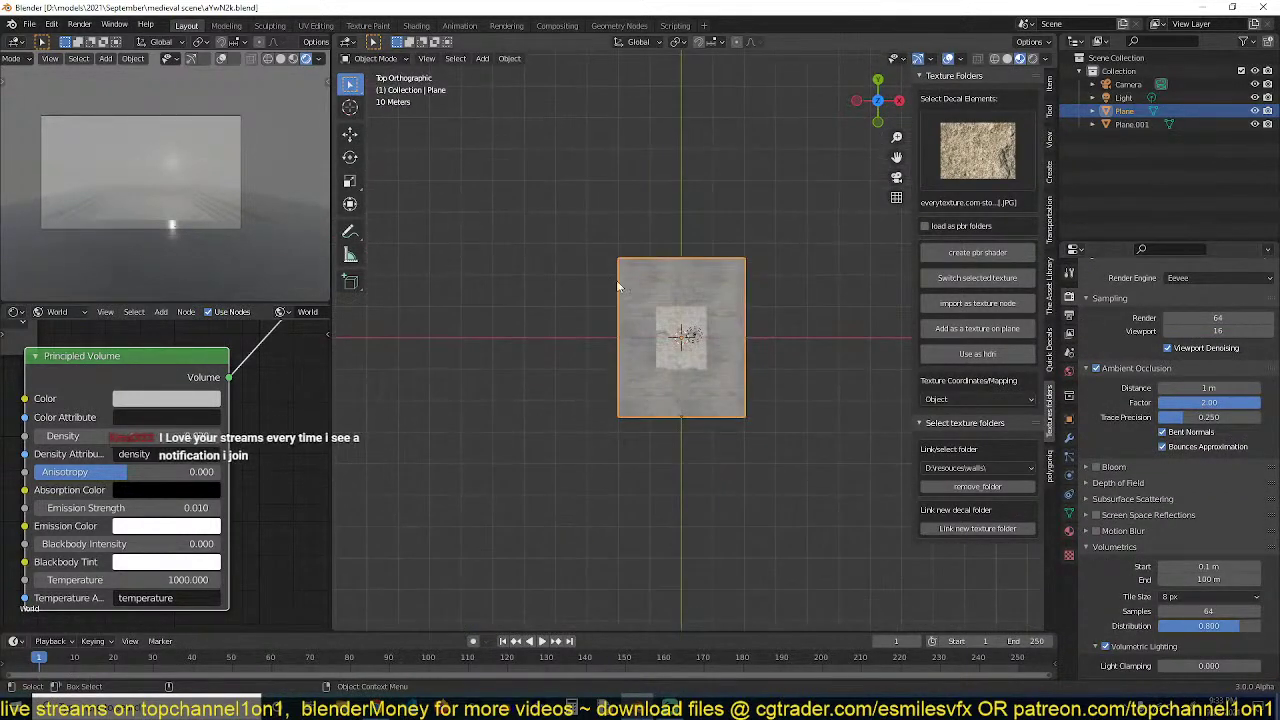
left_click(350, 254)
left_click_drag(722, 419, 718, 214)
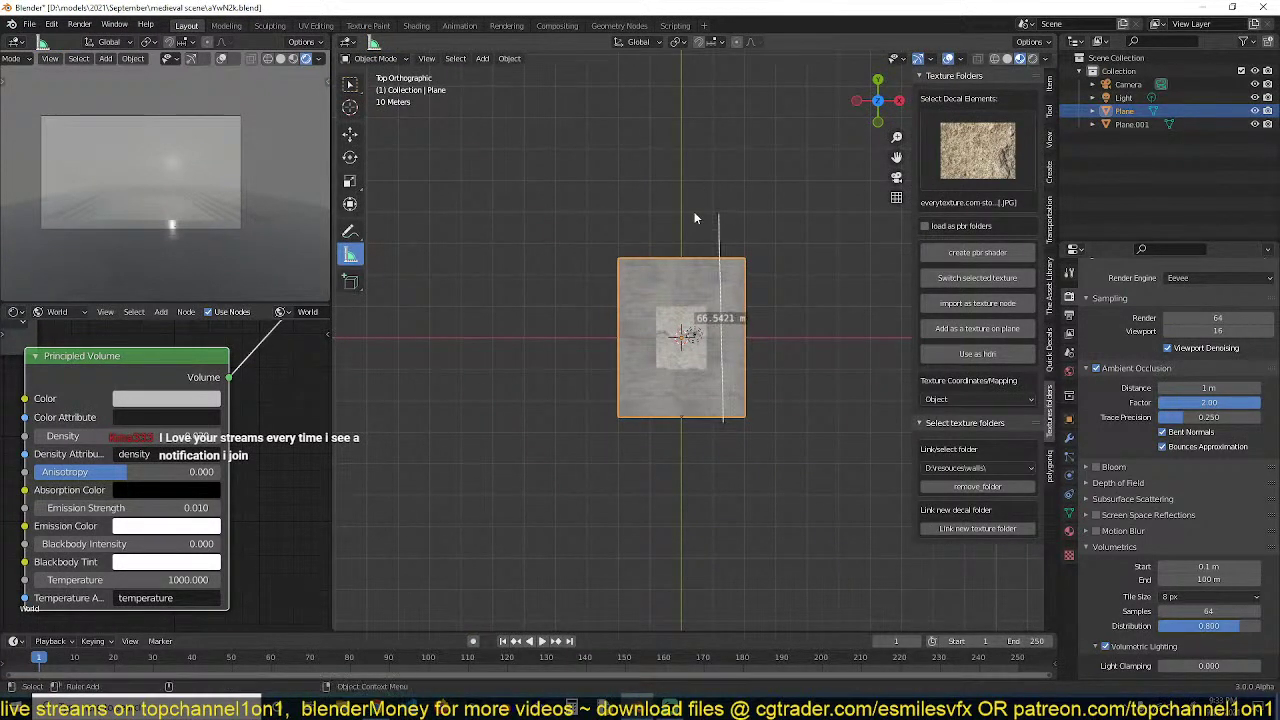
Set the volumetrics End distance to 65 m and save the file
left_click(350, 134)
left_click(1197, 580)
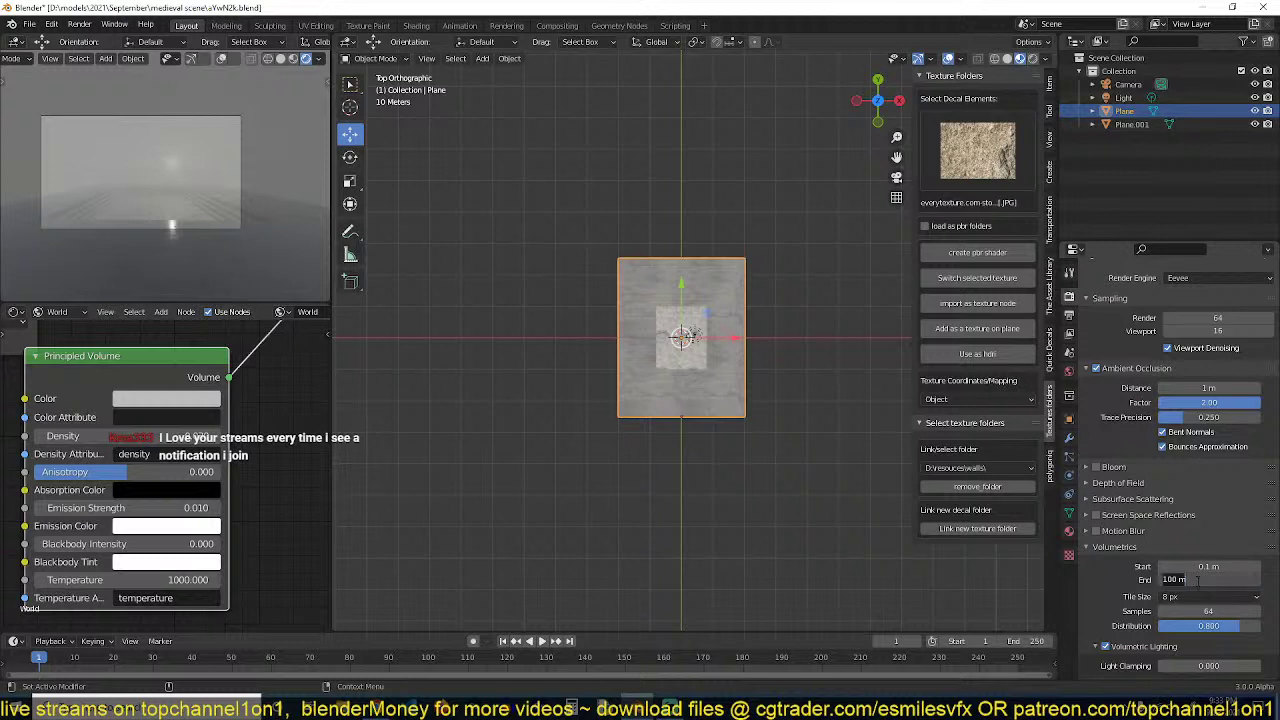
key("Return")
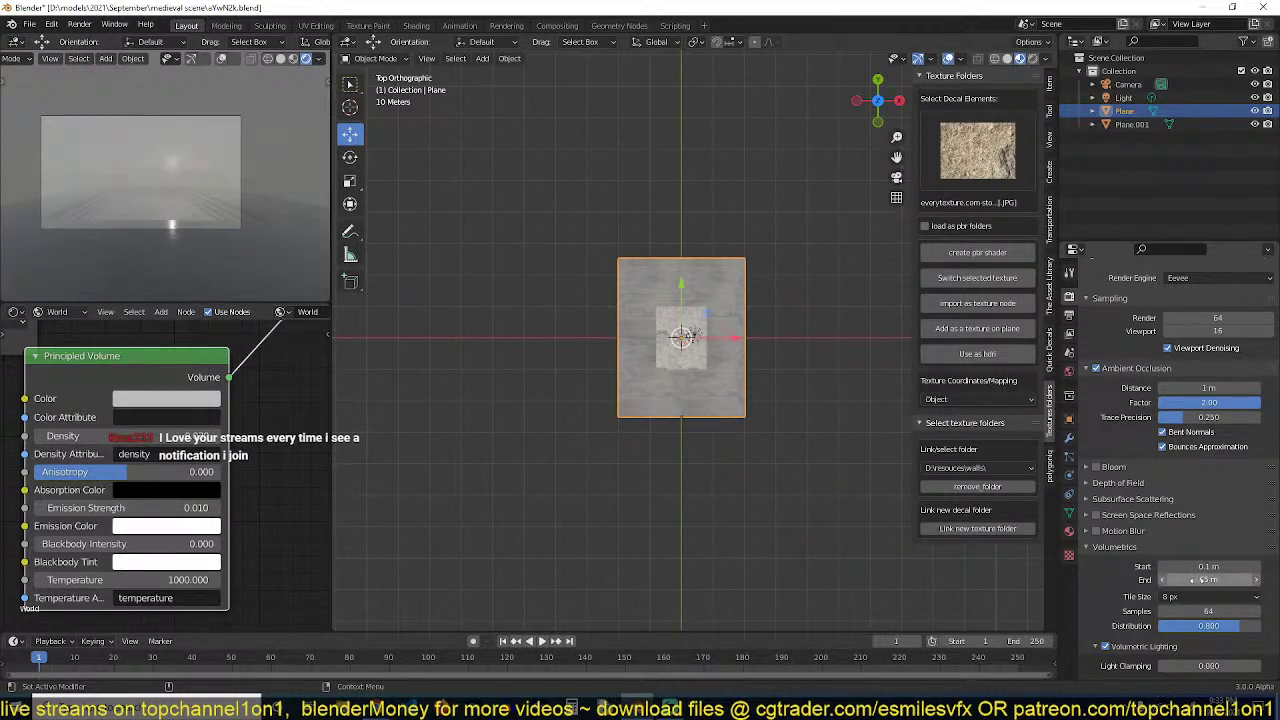
left_click(704, 457)
scroll(704, 457, "up", 3)
key("ctrl+s")
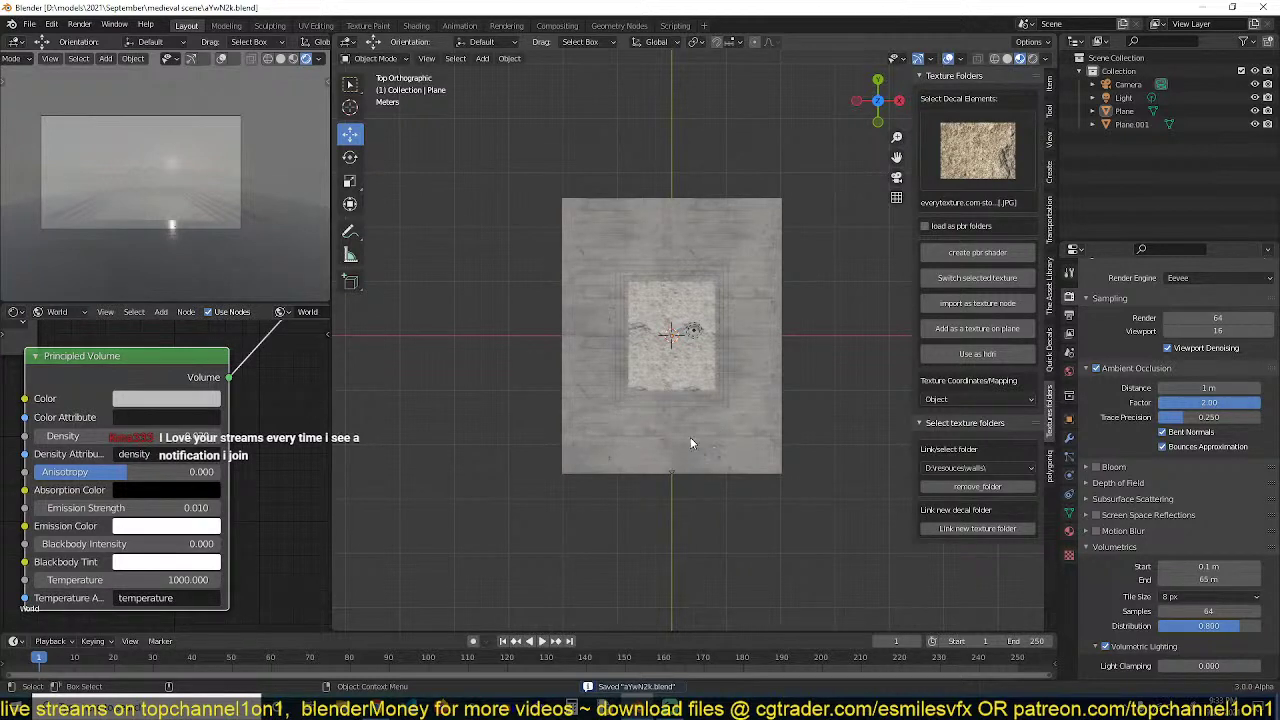
mouse_move(628, 446)
middle_mouse_down("shift")
mouse_move(611, 457)
mouse_move(620, 437)
middle_mouse_up("shift")
scroll(646, 426, "up", 3)
key("ctrl+s")
Tint the Principled Volume's emission color pale yellow and save the file
middle_click_drag(184, 511, 204, 498)
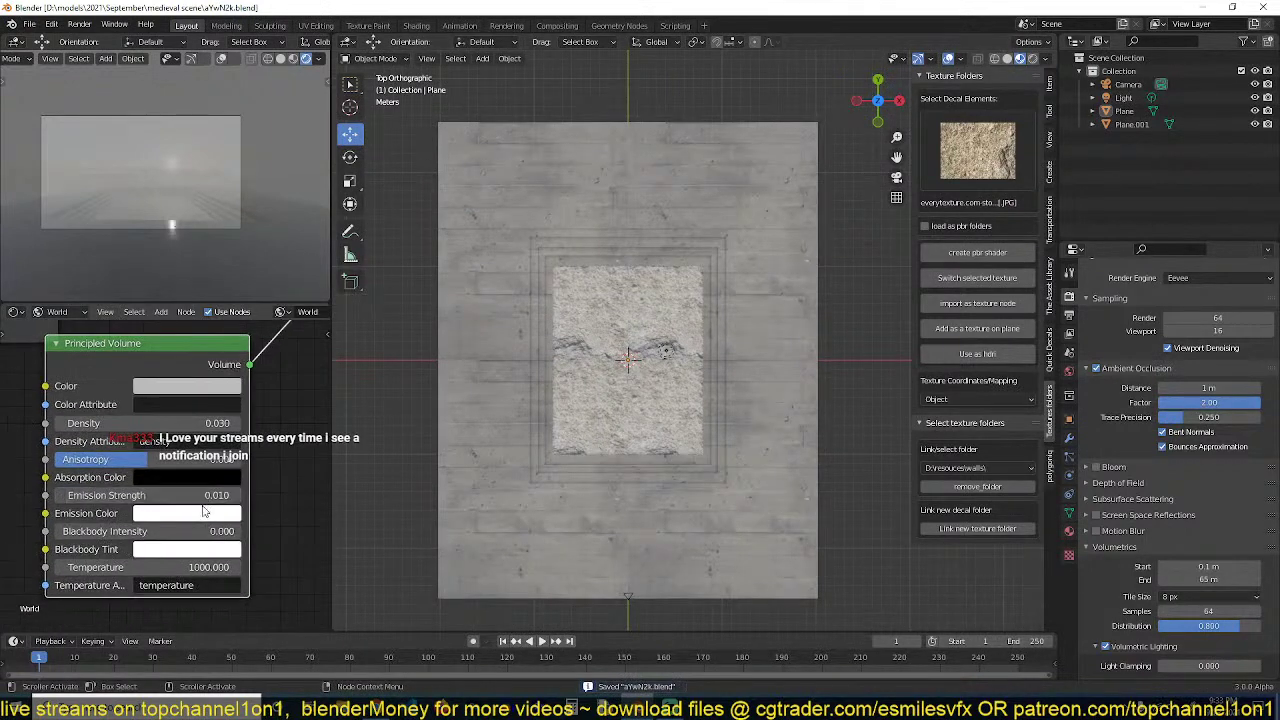
left_click(204, 515)
left_click_drag(200, 336, 199, 336)
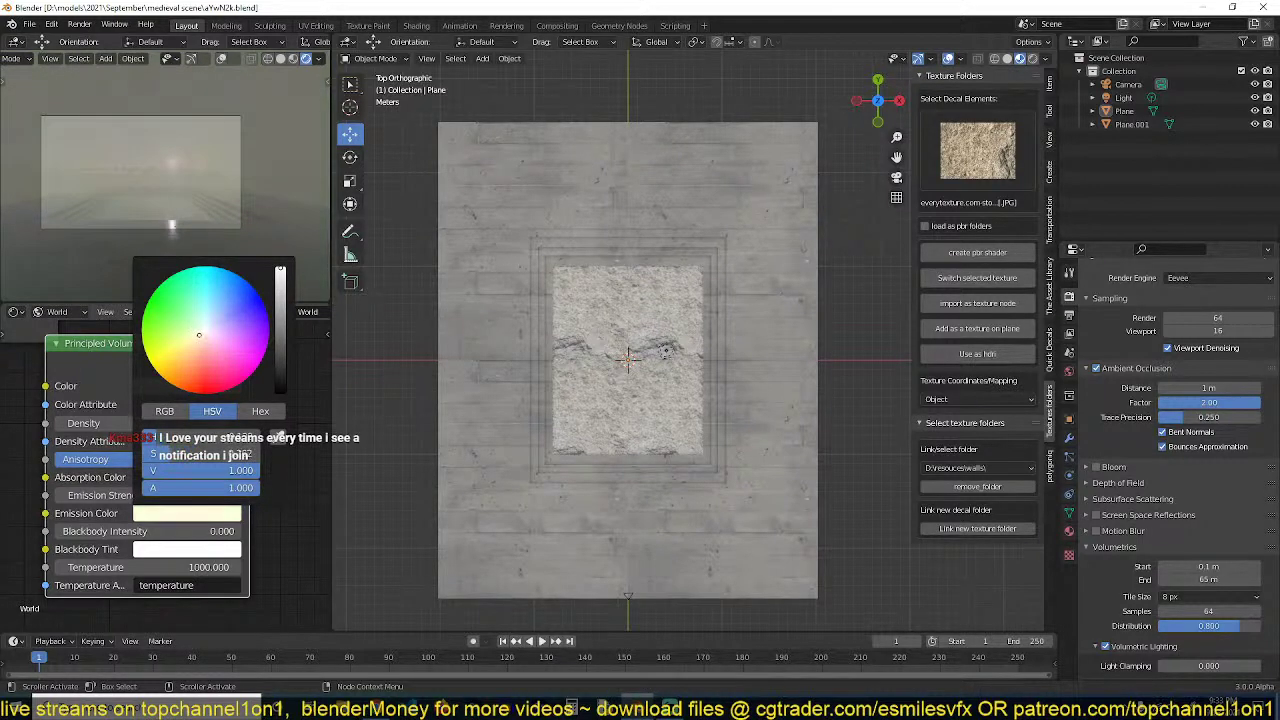
left_click(716, 381)
key("ctrl+z")
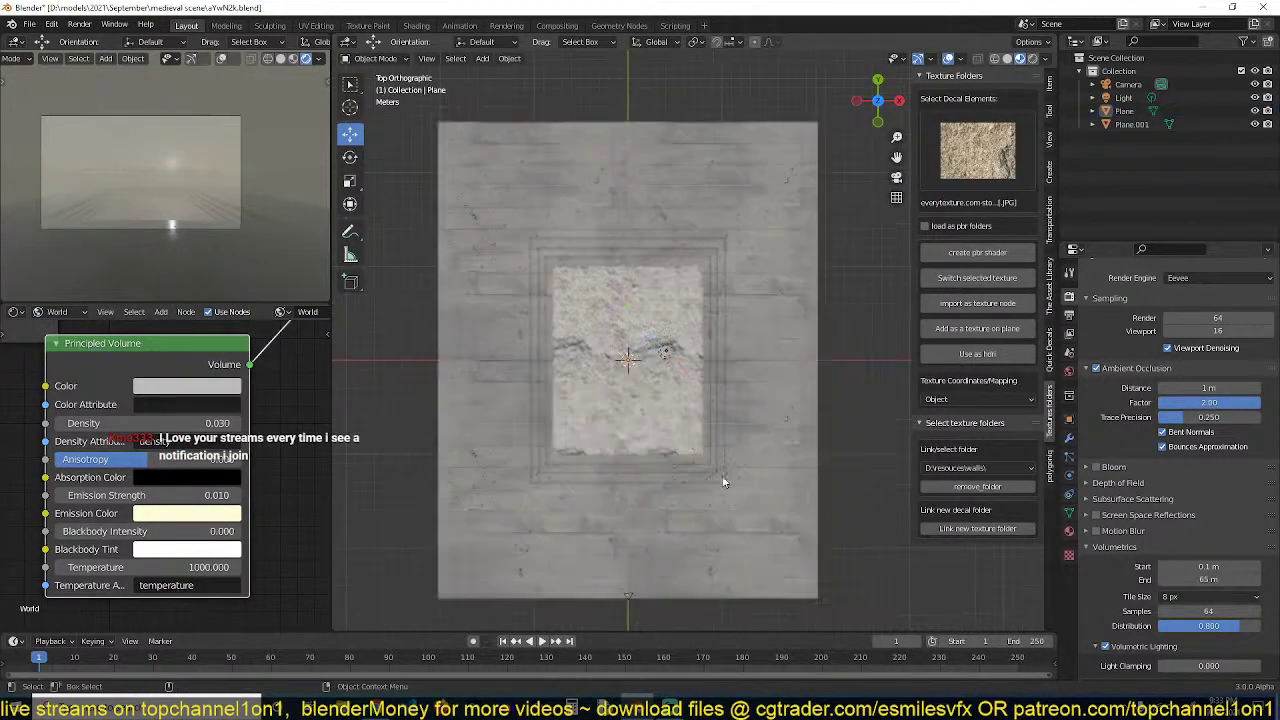
scroll(723, 483, "up", 3)
middle_click_drag(723, 483, 769, 399)
key("ctrl+s")
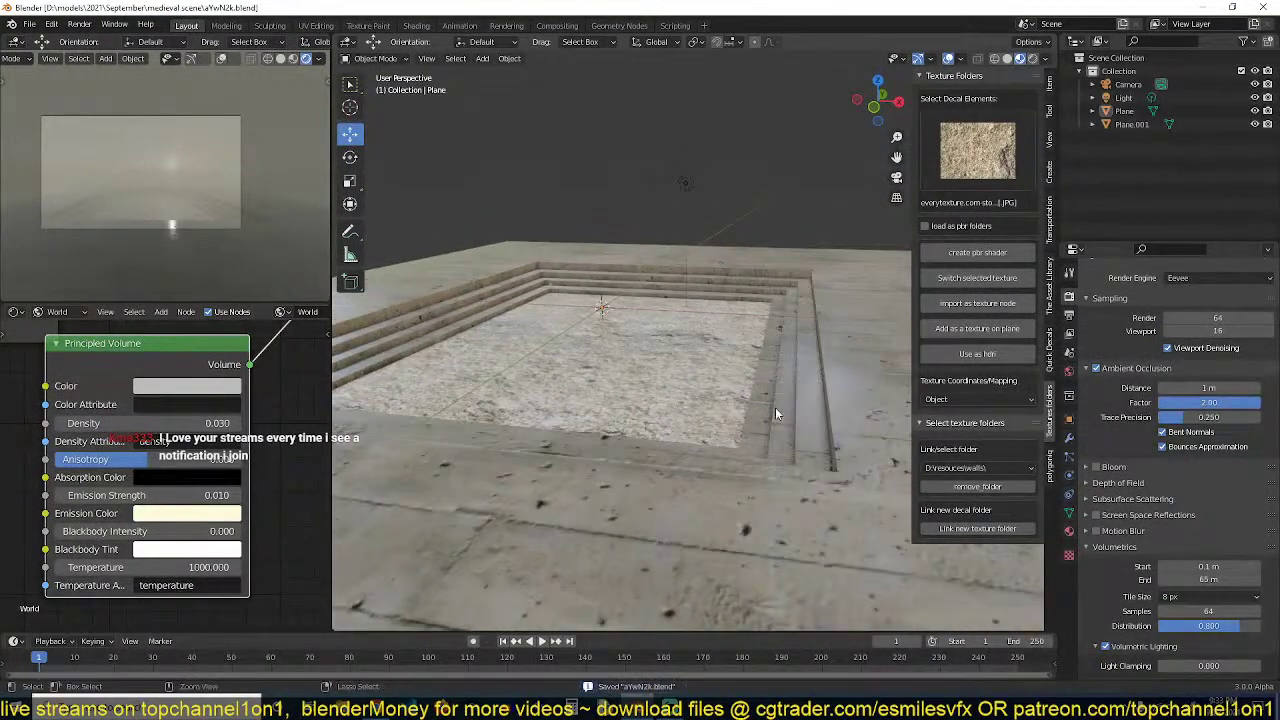
Switch the Asset Library to the megascans library directory
left_click(1016, 467)
left_click(1049, 285)
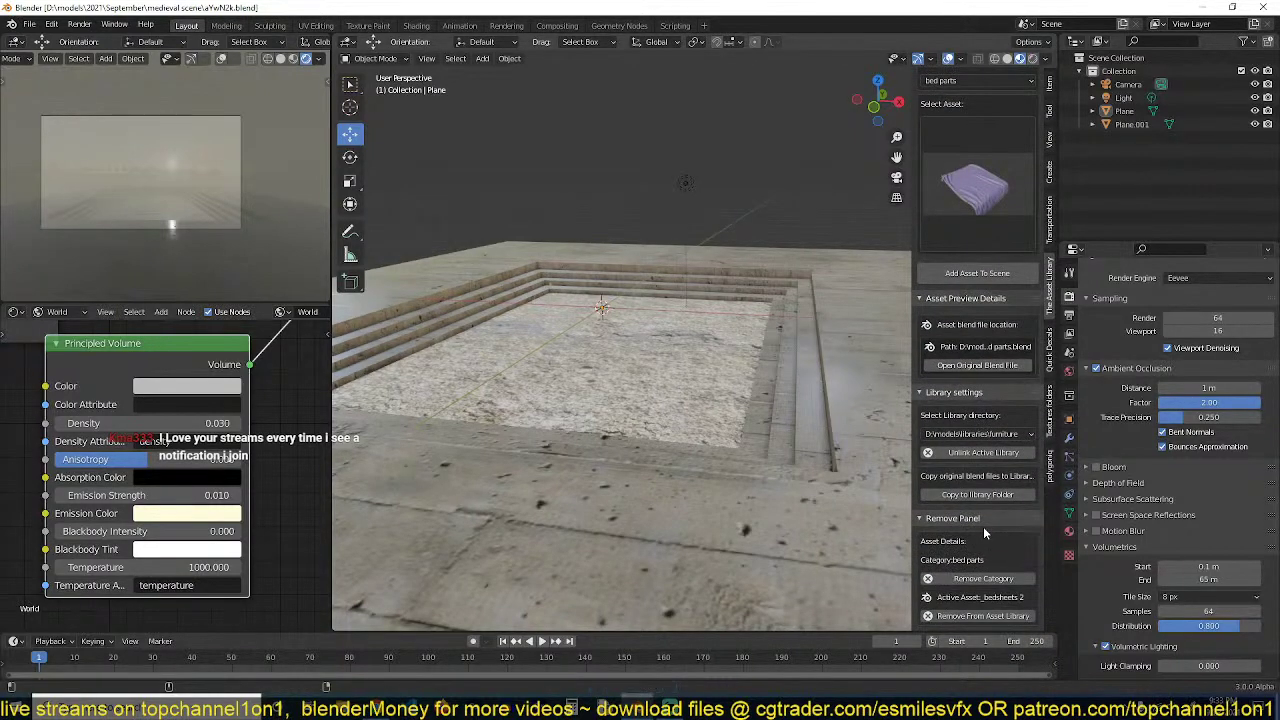
left_click(1008, 434)
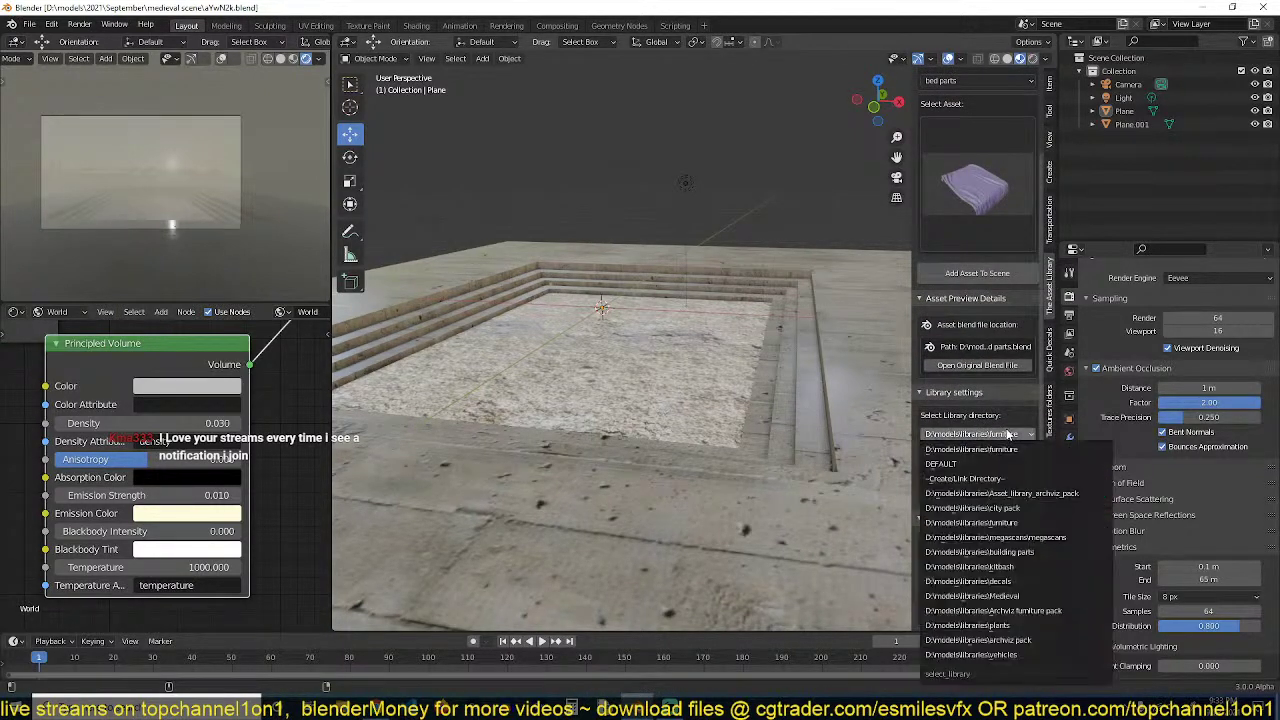
left_click(1032, 535)
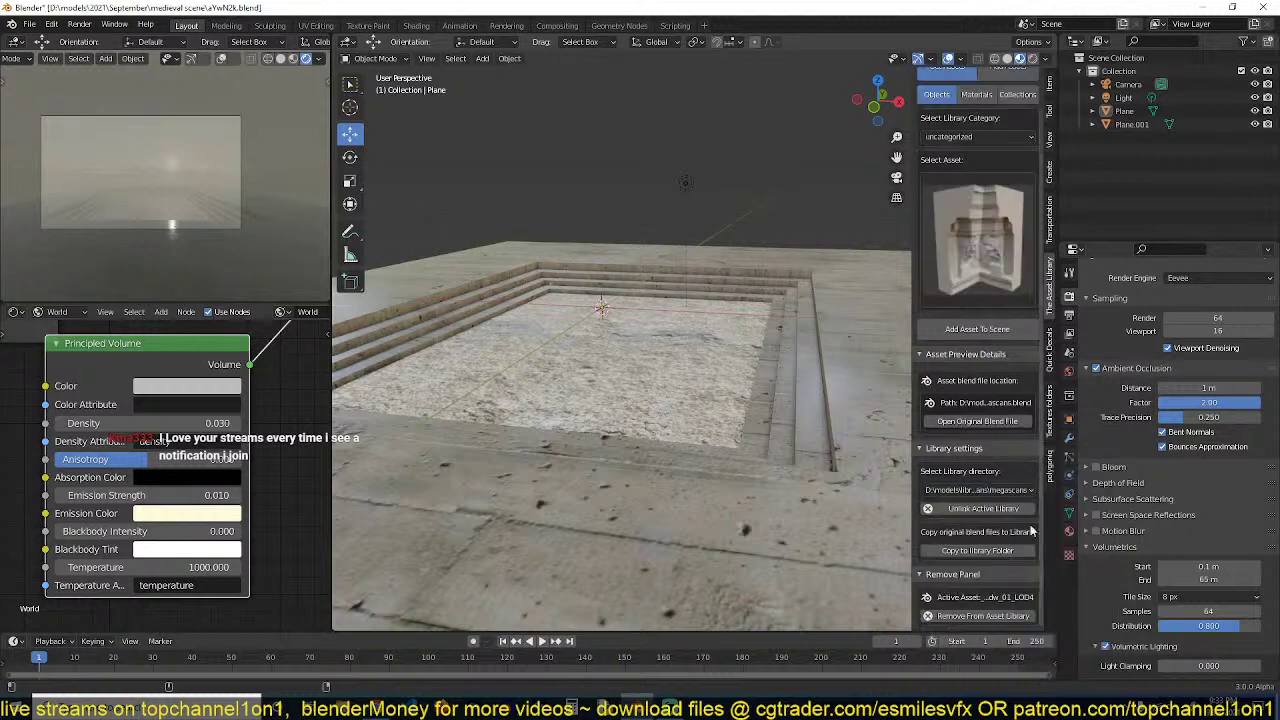
Add the man 2 collection asset to the scene and scale it up inside the recess
left_click(1017, 94)
left_click(985, 235)
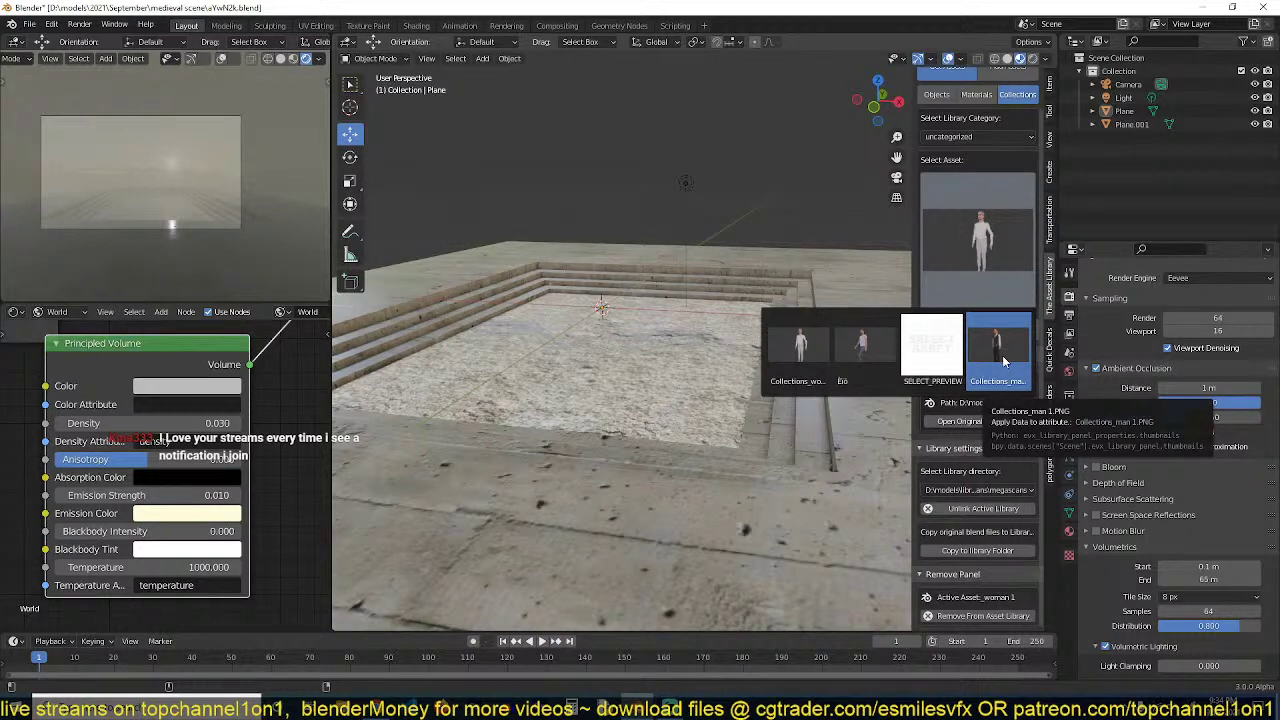
left_click(1004, 362)
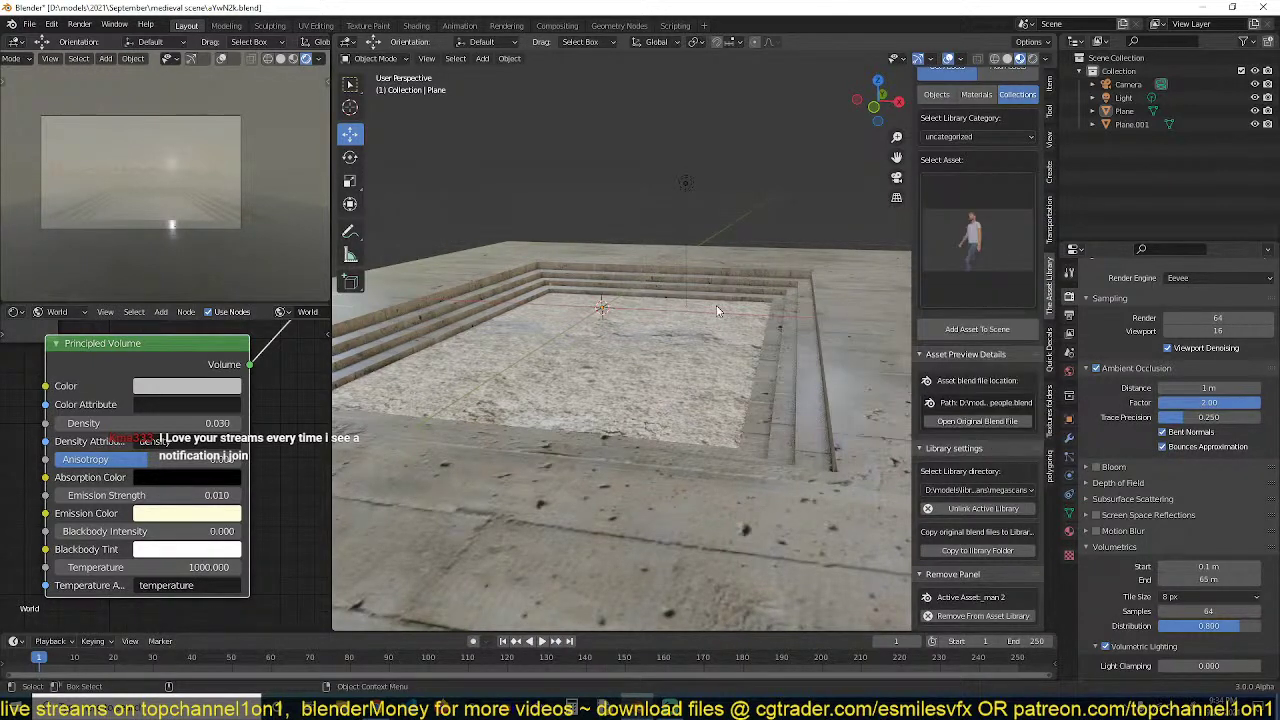
left_click(968, 330)
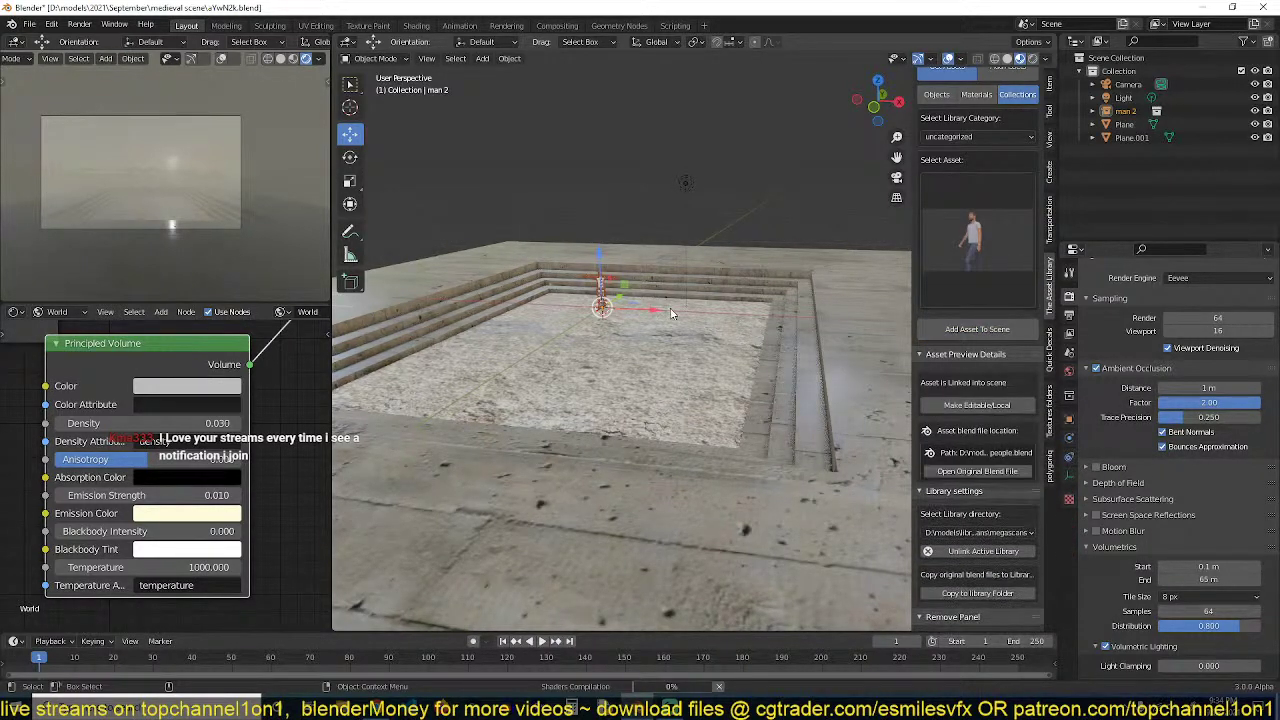
key("s")
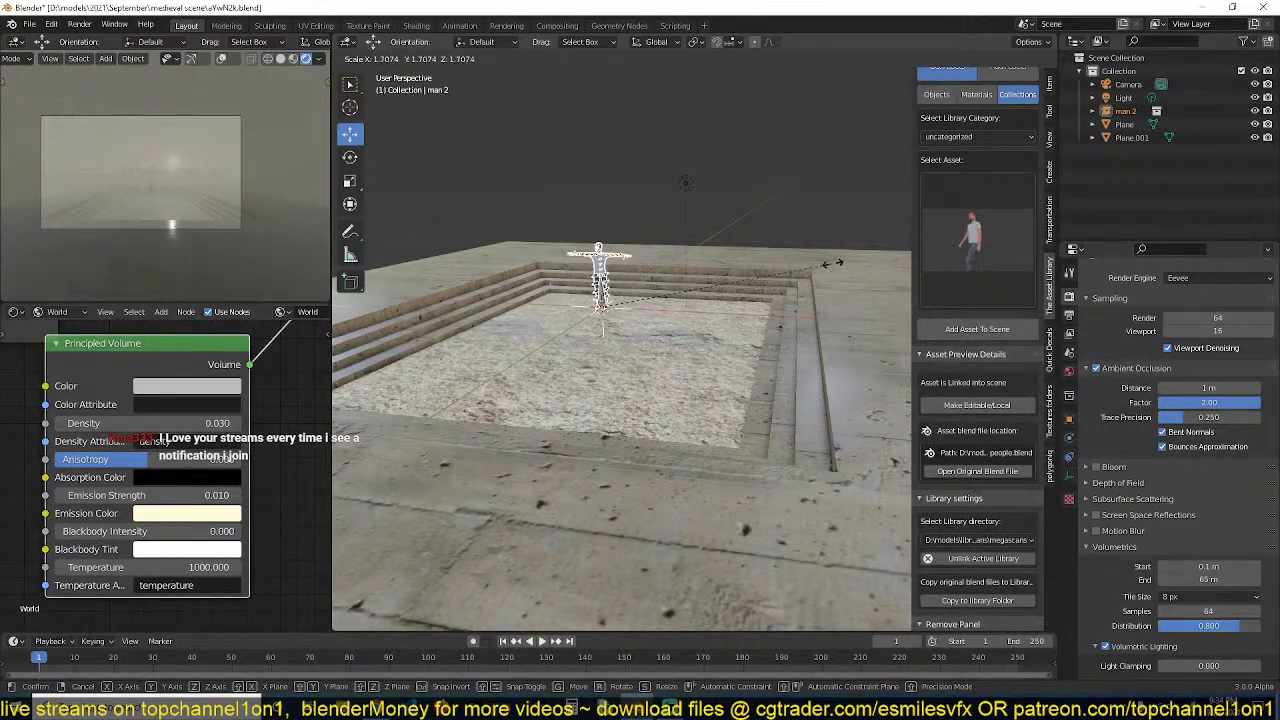
left_click(838, 262)
Place the 3D cursor on the raised ground beside the recess, snap the man to it, and resize him
middle_click_drag(838, 262, 754, 338)
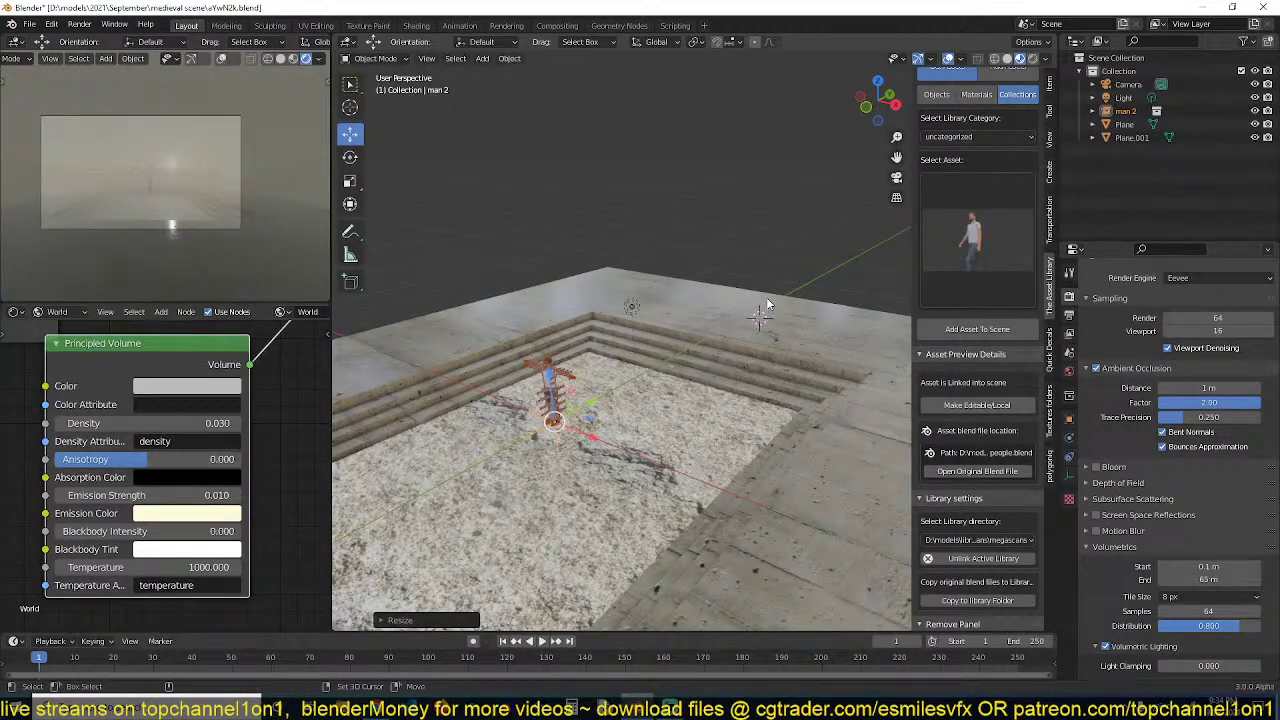
key("shift+s")
left_click(778, 157)
middle_click_drag(746, 270, 804, 347, "shift")
scroll(711, 323, "up", 1)
key("s")
left_click(764, 318)
scroll(686, 366, "up", 5)
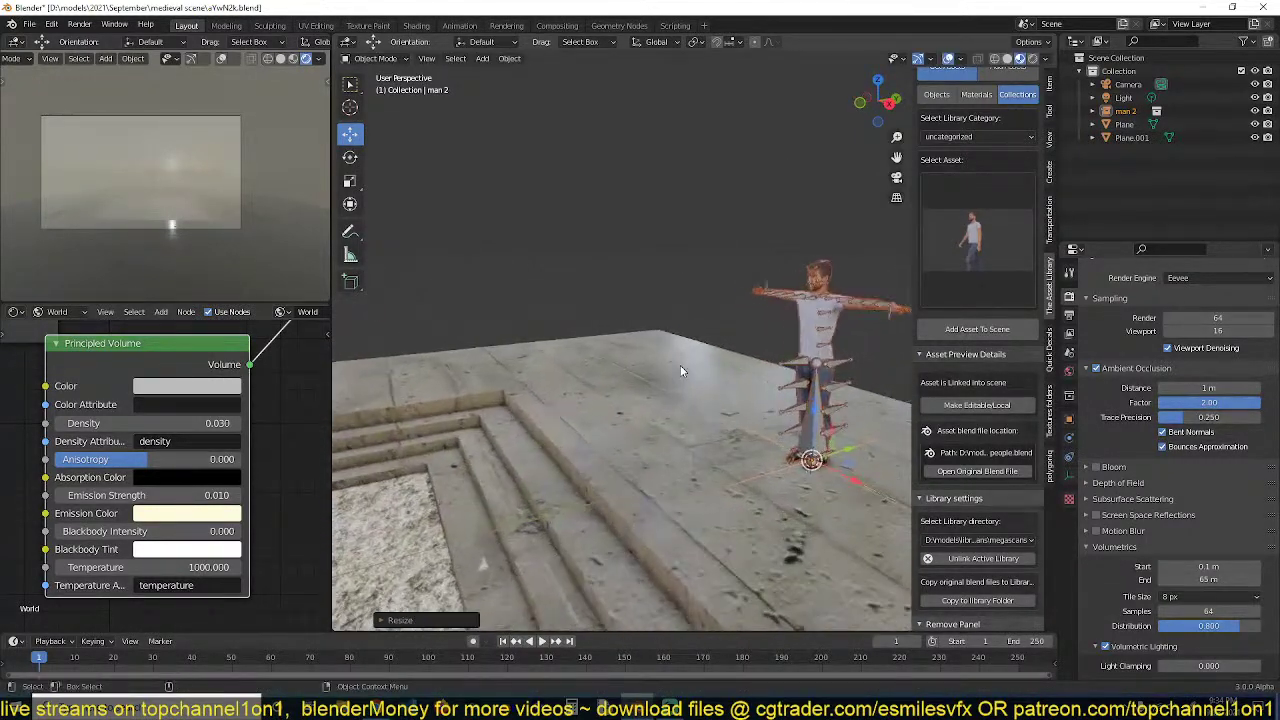
Make the man asset local and editable, and put its armature into Pose Mode
left_click(977, 405)
middle_click_drag(705, 372, 677, 362)
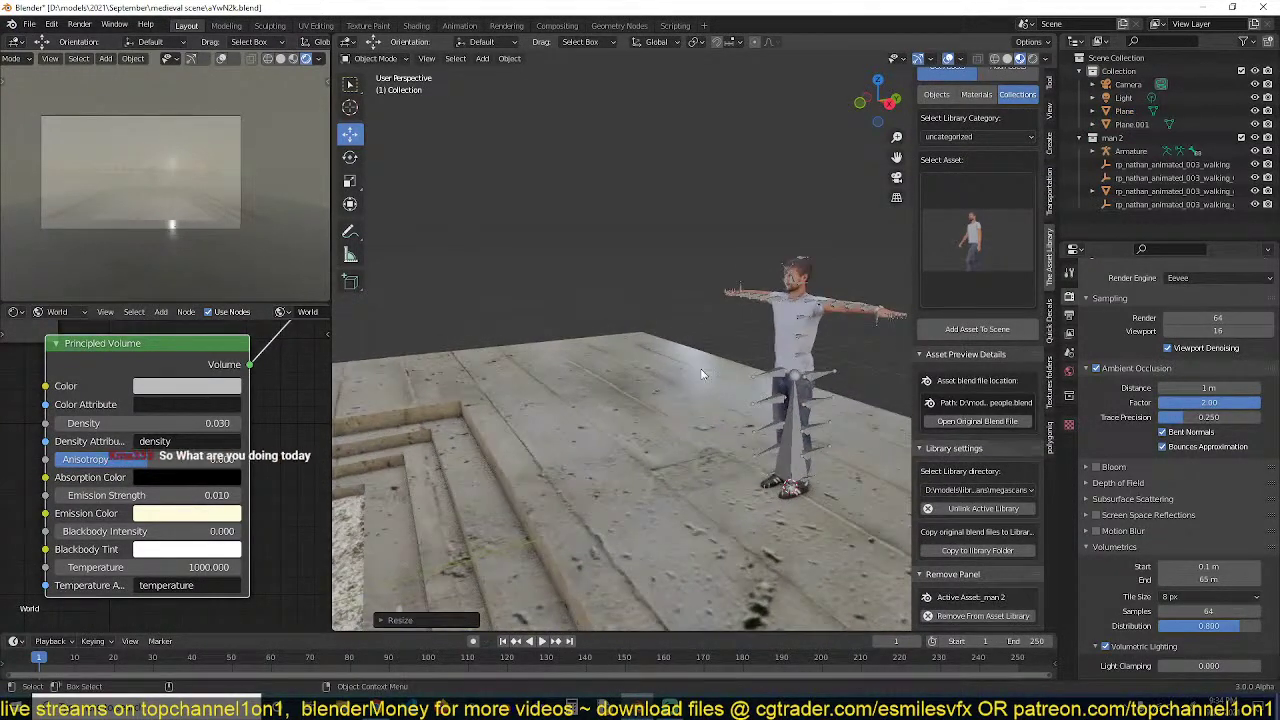
left_click(779, 417)
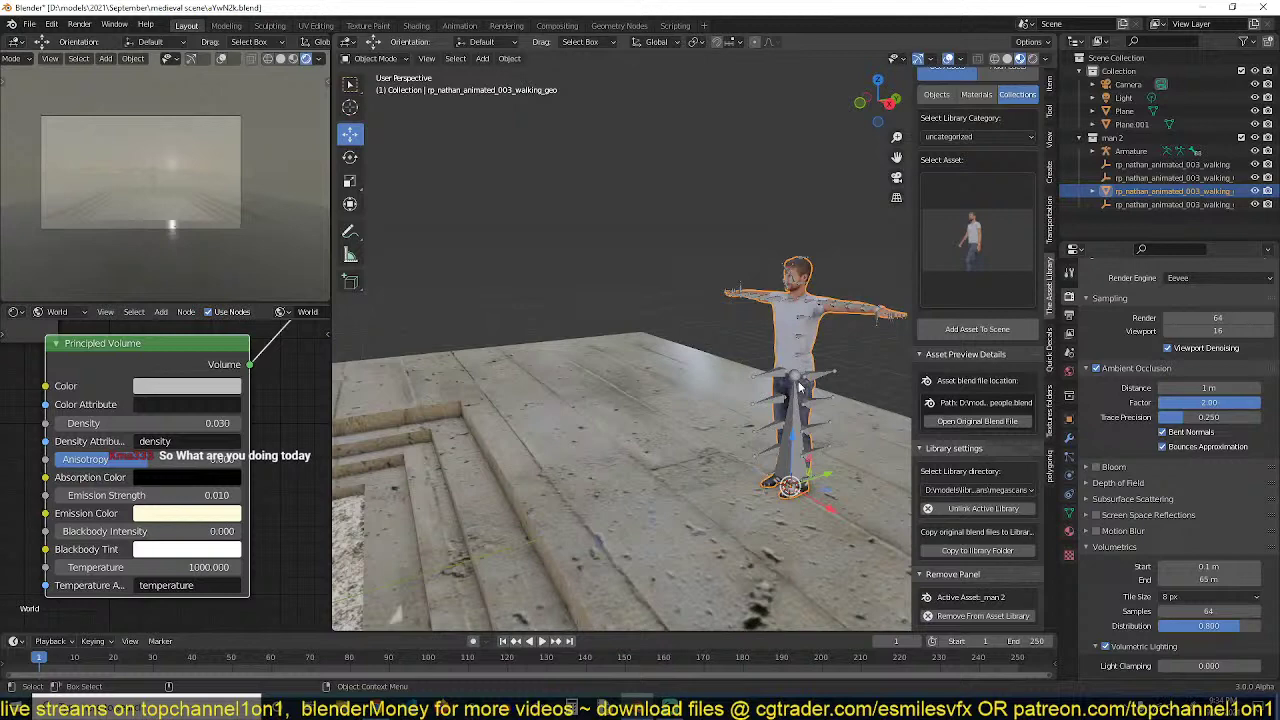
left_click(798, 383)
key("KP_Decimal")
key("ctrl+Tab")
Rotate the man's left and right upper arm bones down to his sides, turning the right one about the Y axis
mouse_move(690, 255)
middle_mouse_down()
mouse_move(727, 270)
mouse_move(690, 268)
middle_mouse_up()
key("r")
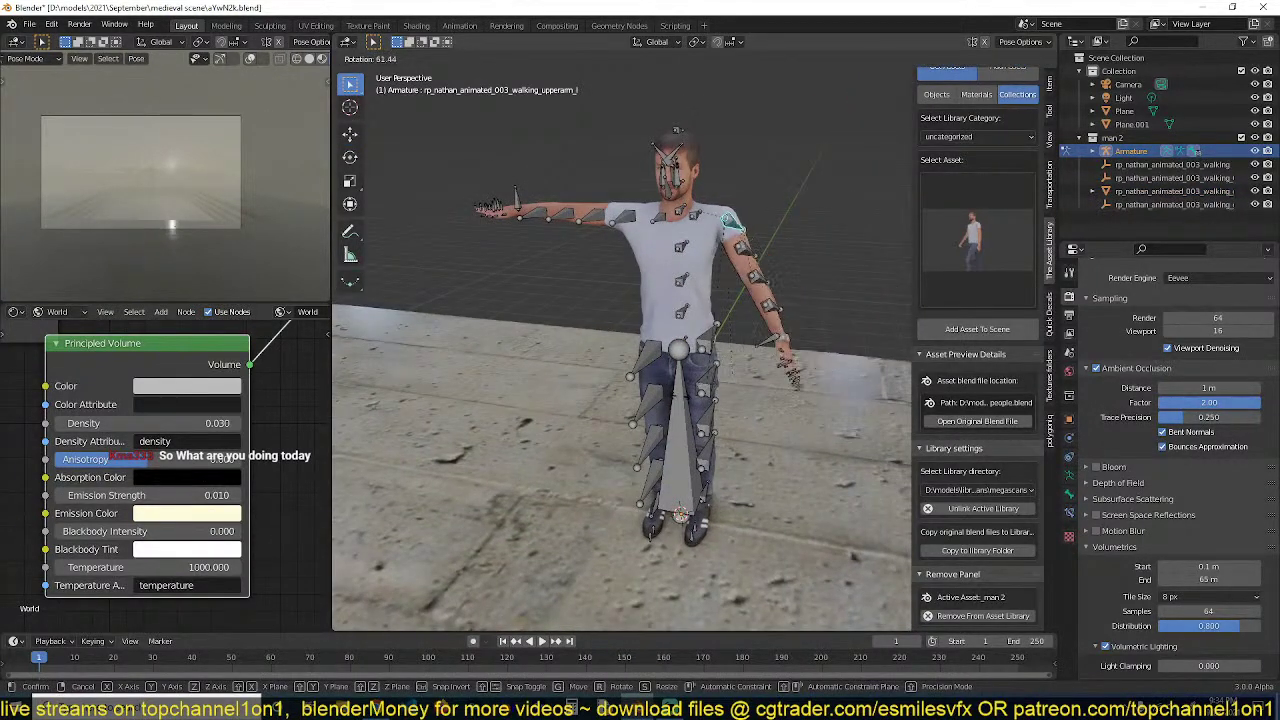
left_click(646, 326)
left_click(620, 214)
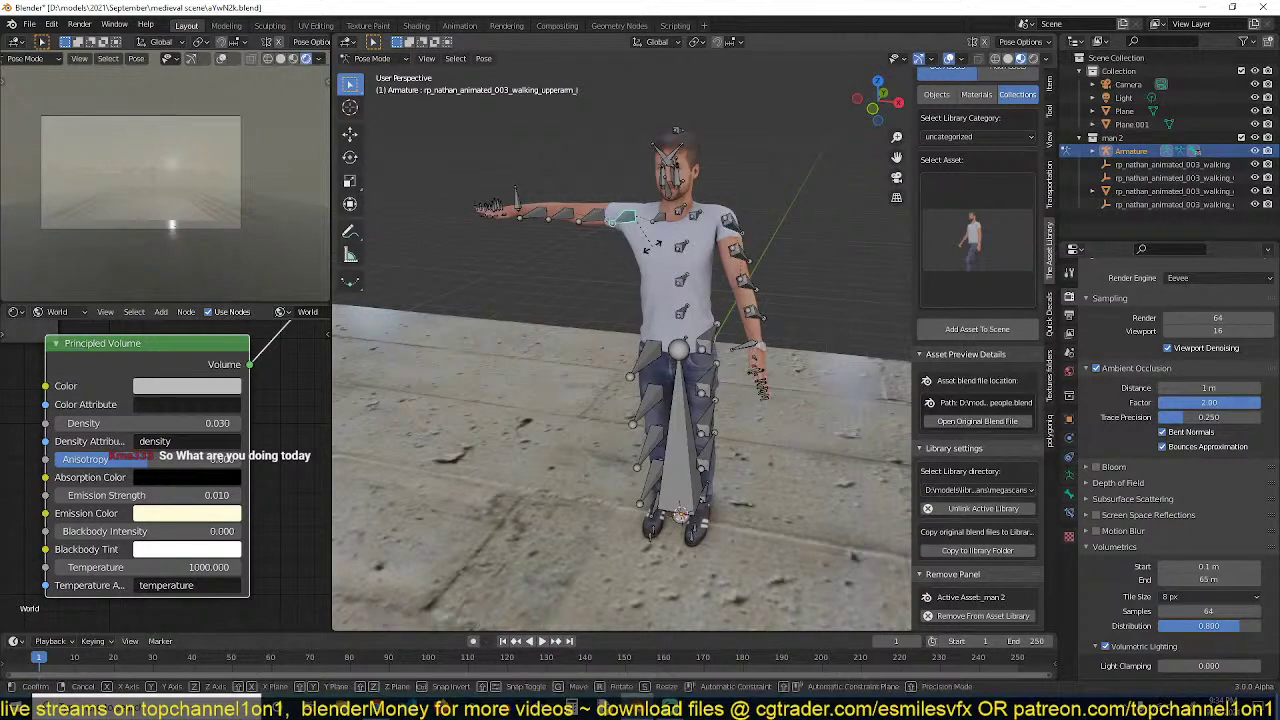
key("r")
key("y")
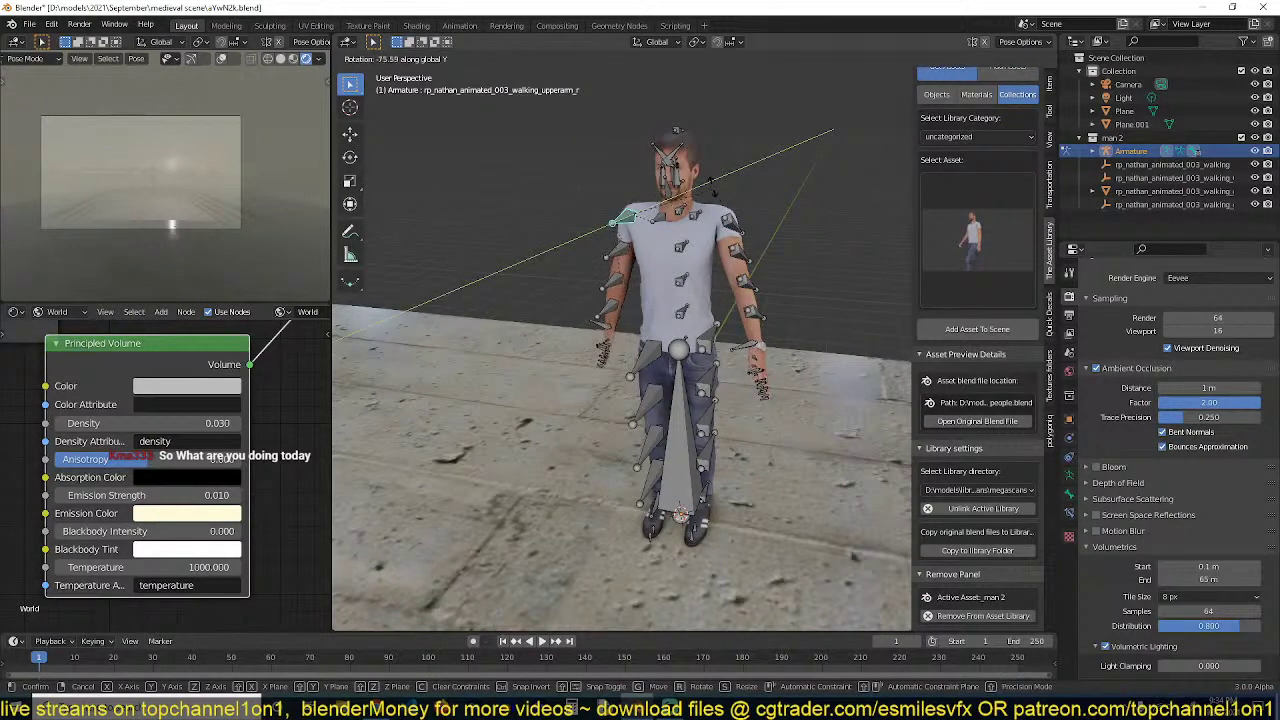
left_click(650, 225)
Rotate the man's left upper arm bone about -28° in the side view
mouse_move(650, 225)
middle_mouse_down()
mouse_move(677, 206)
mouse_move(658, 222)
middle_mouse_up()
key("KP_1")
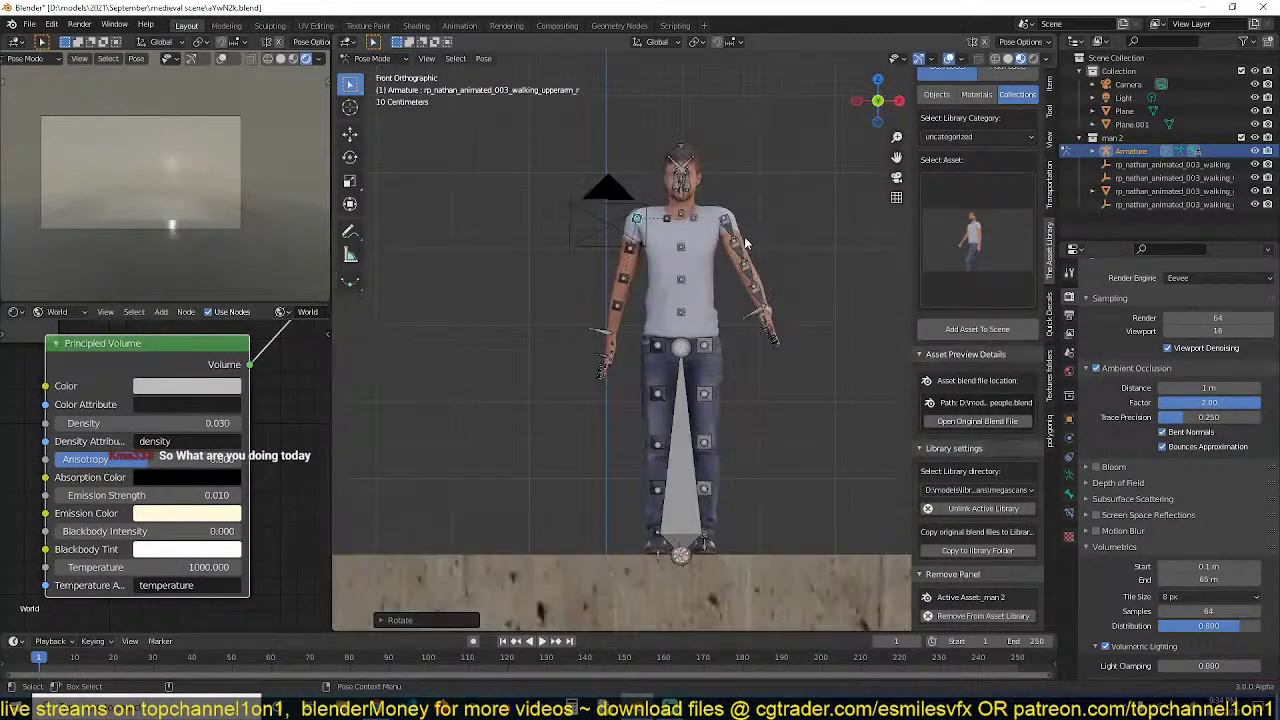
key("KP_3")
left_click(712, 234)
key("r")
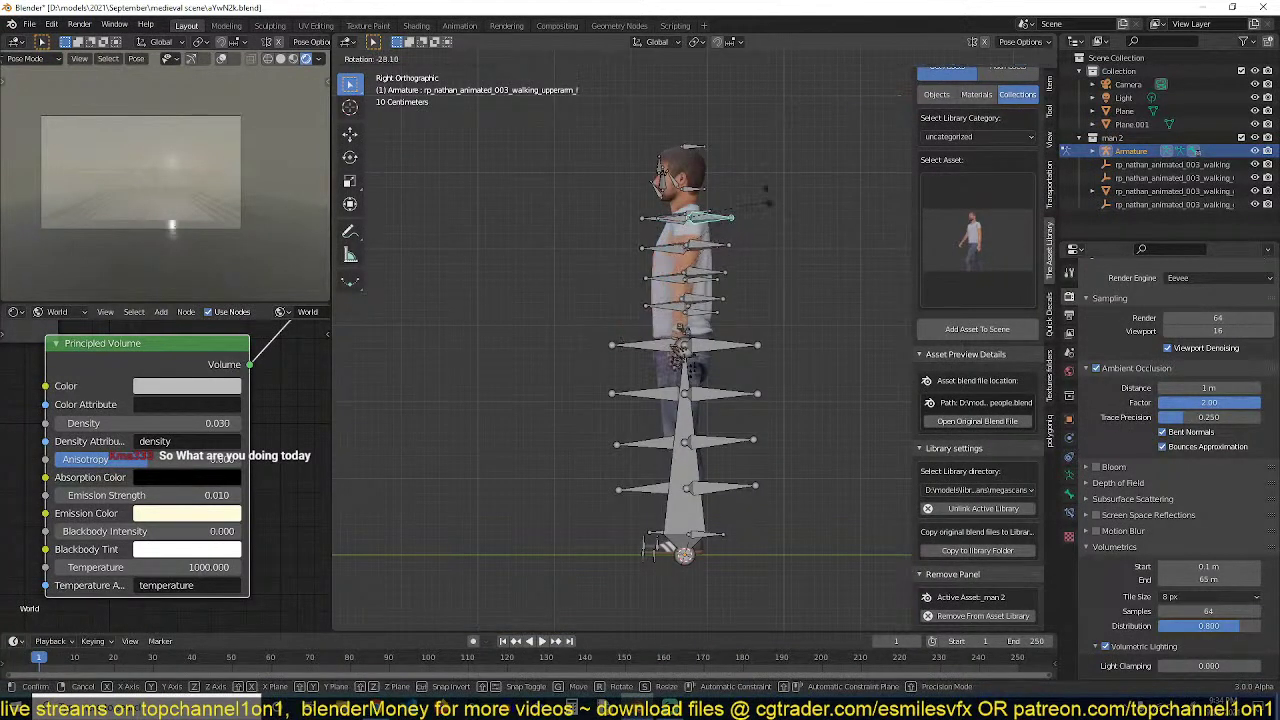
left_click(760, 194)
key("KP_4")
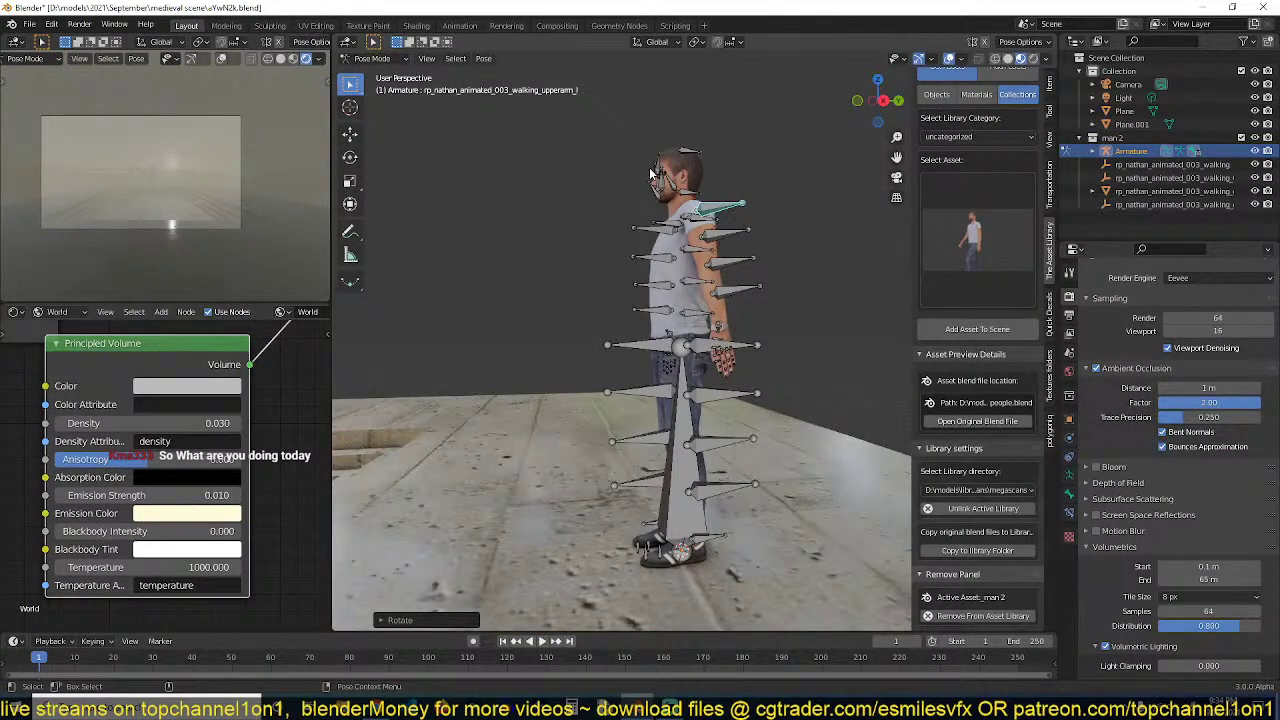
key("KP_1")
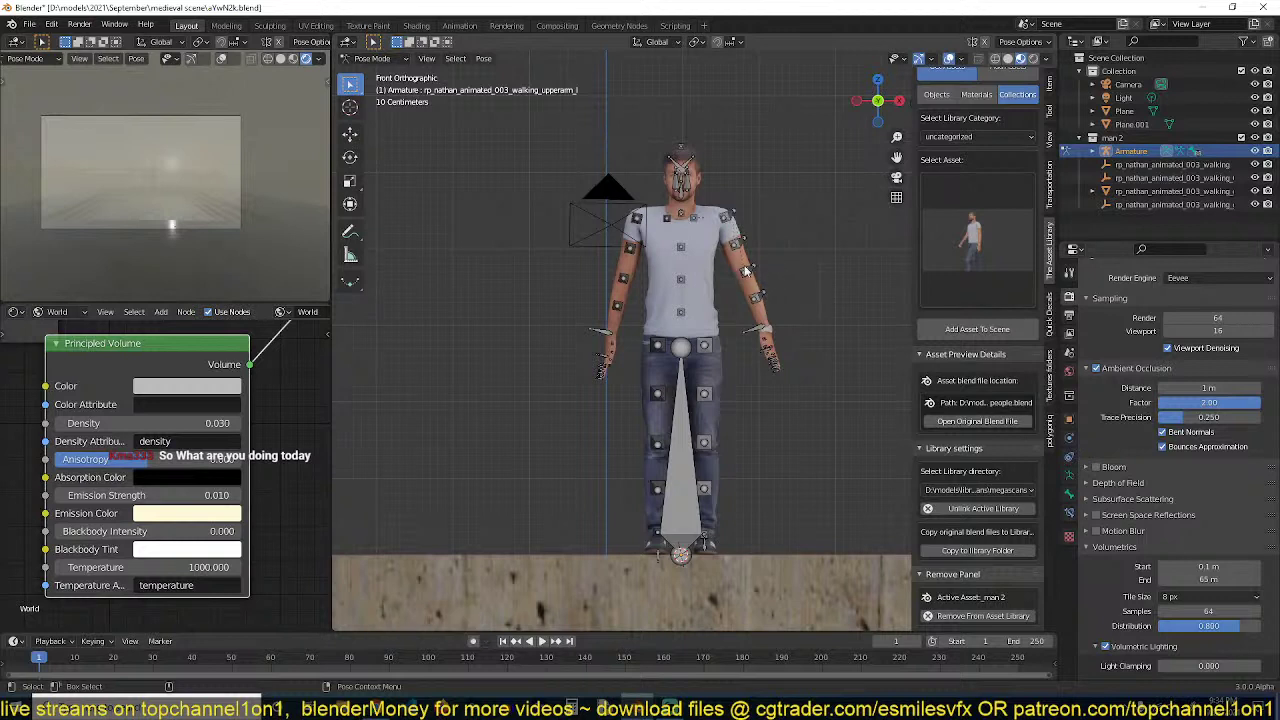
left_click(752, 275)
key("r")
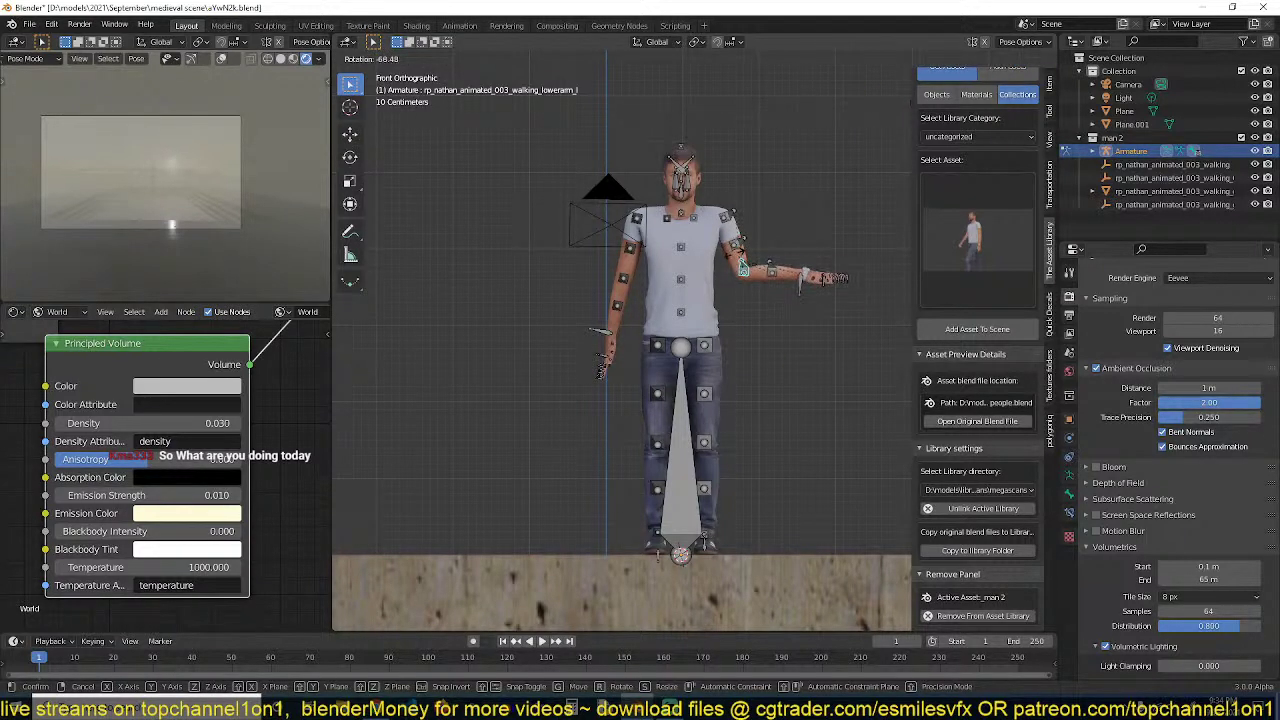
key("Escape")
Save the medieval scene file and return the man's armature to Object Mode
key("ctrl+s")
key("ctrl+Tab")
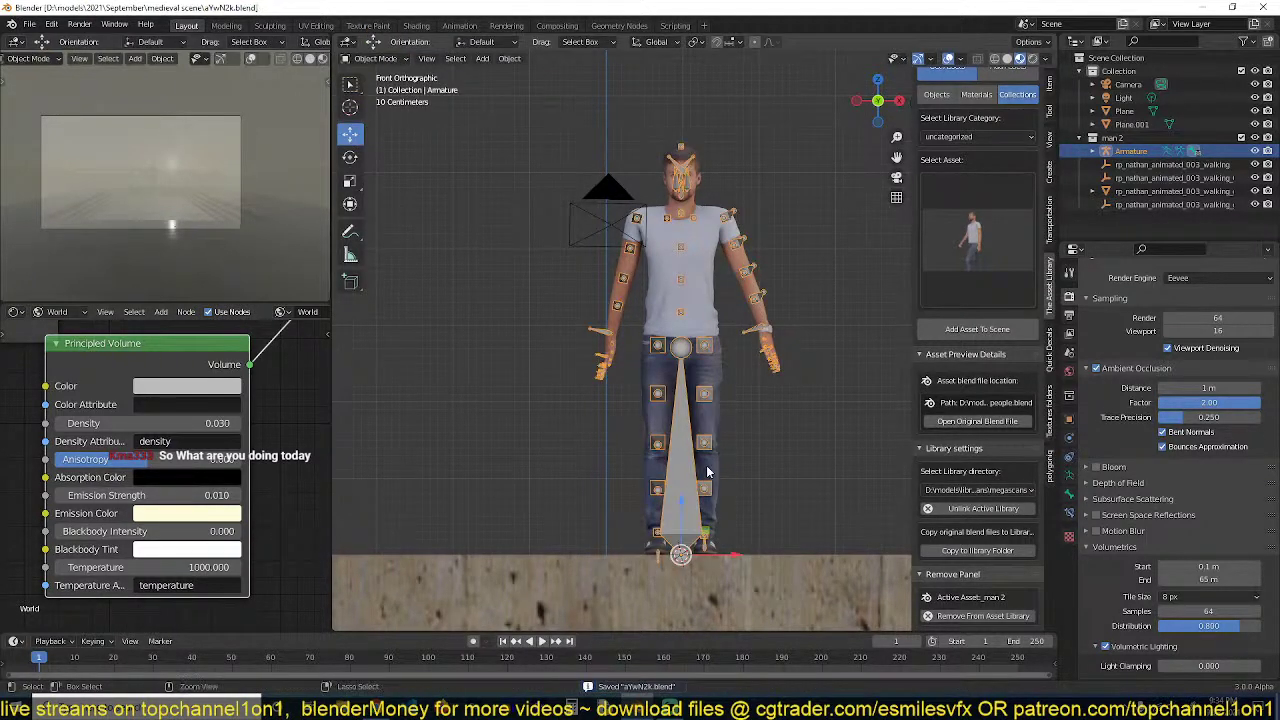
Launch a second Blender instance and open the recent file city1.blend in it
right_click(638, 710)
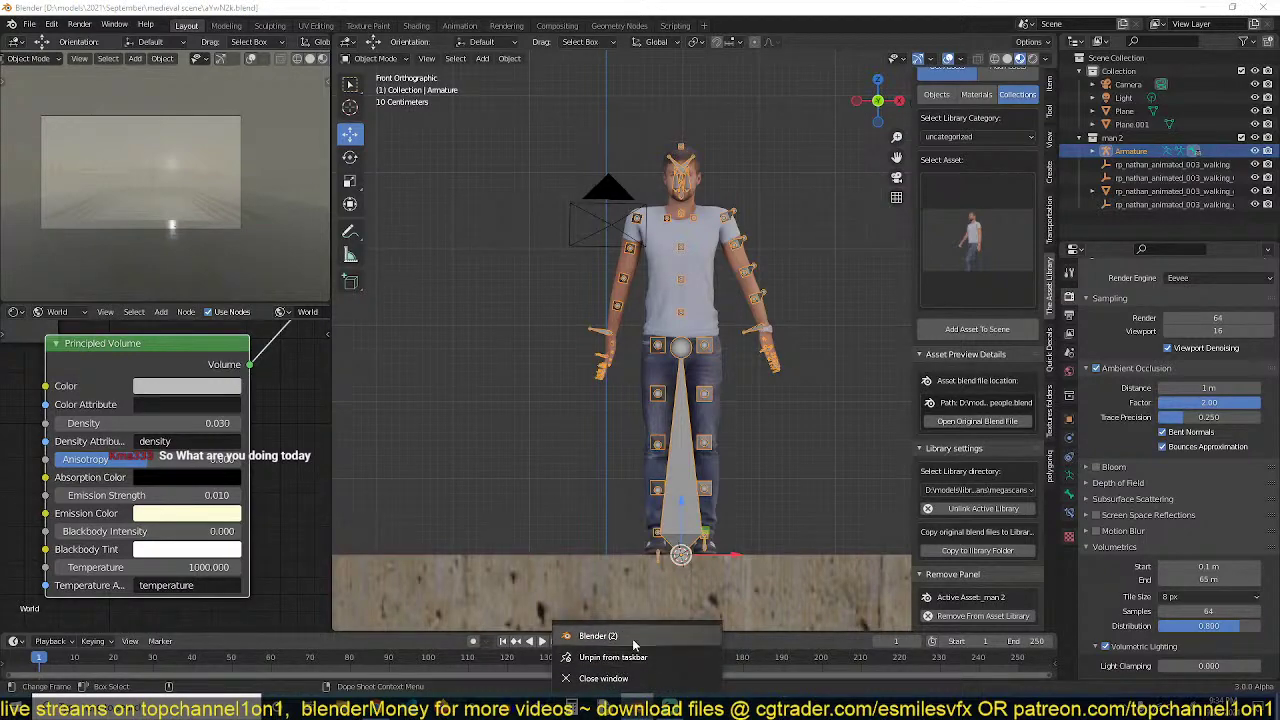
left_click(630, 637)
key("alt+Tab")
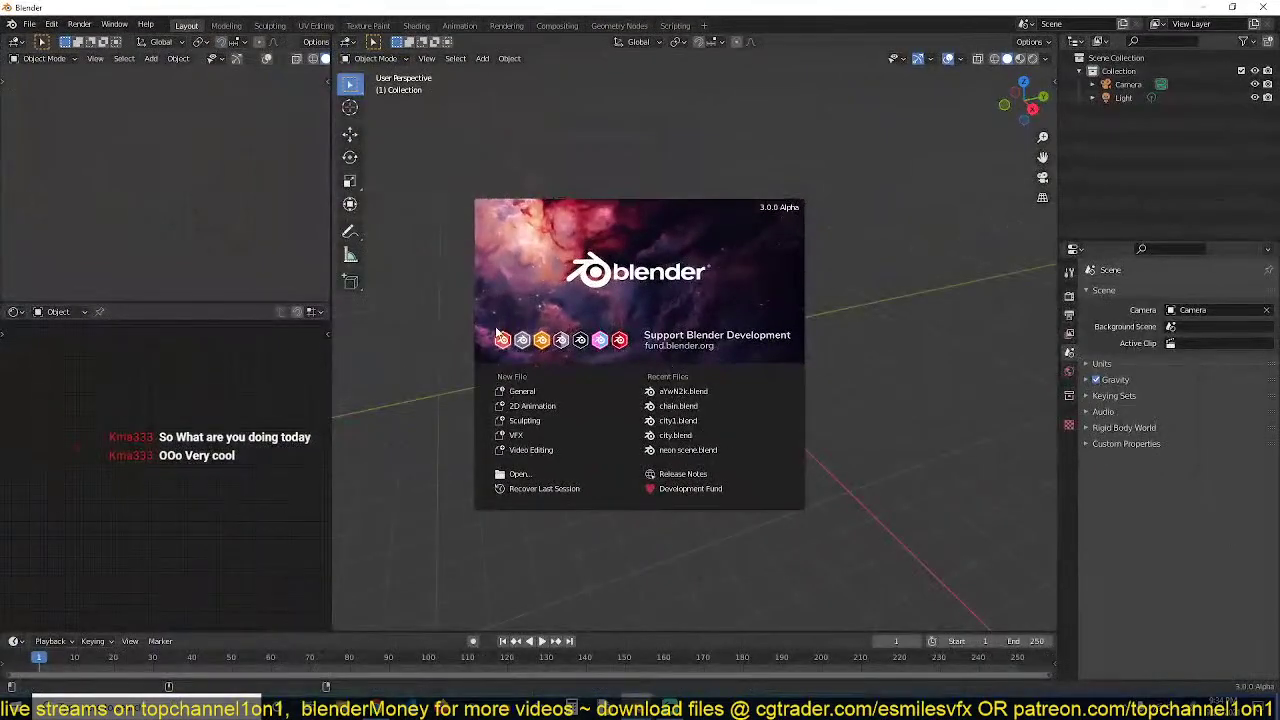
left_click(675, 421)
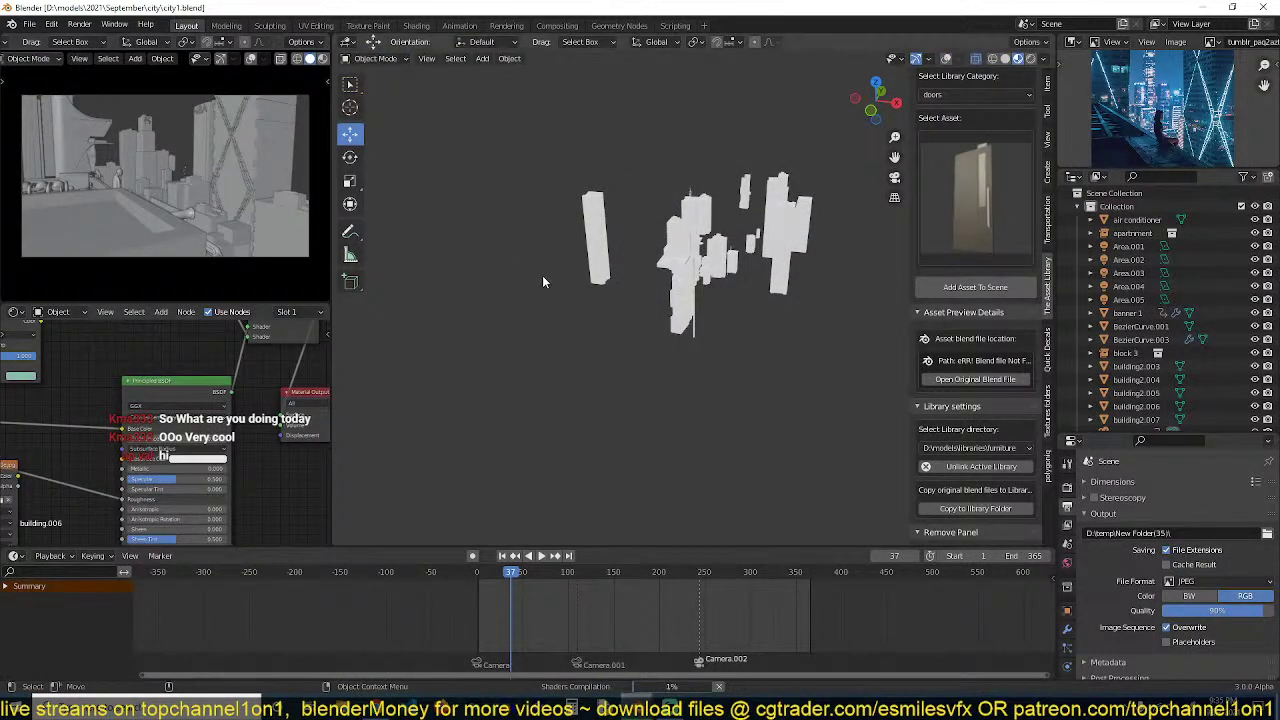
scroll(542, 282, "up", 3)
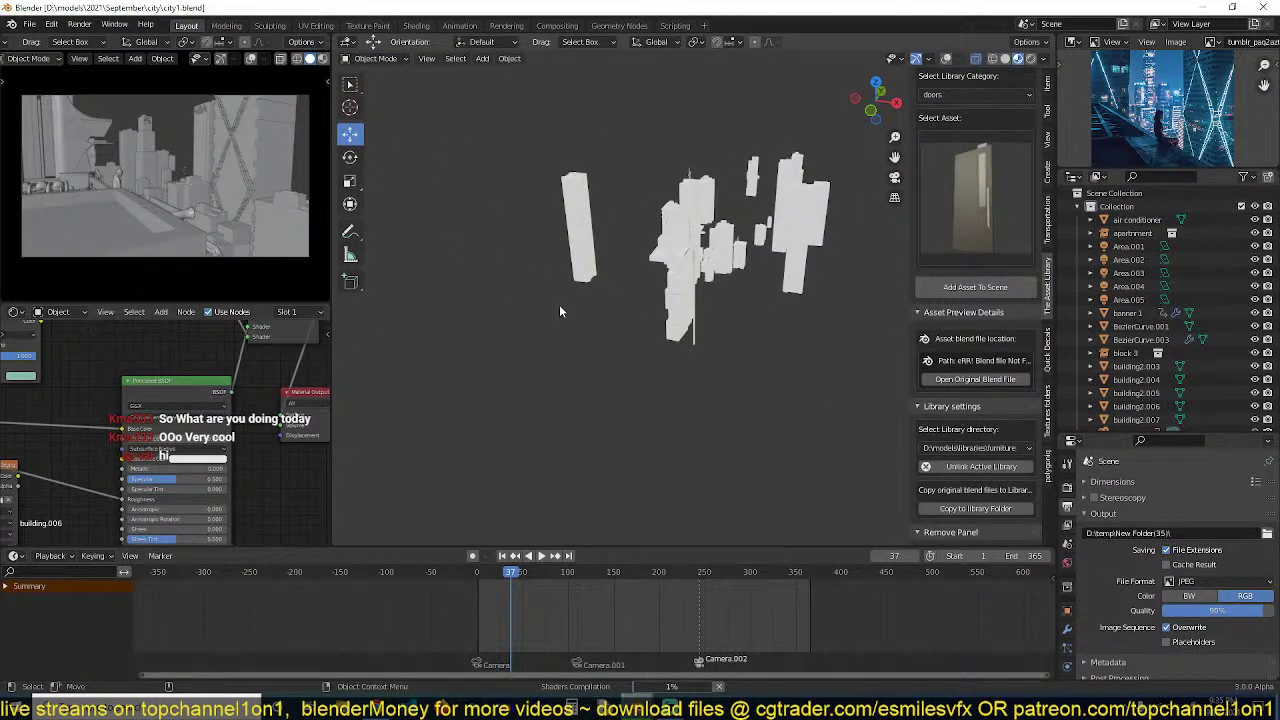
middle_click_drag(559, 304, 521, 373, "shift")
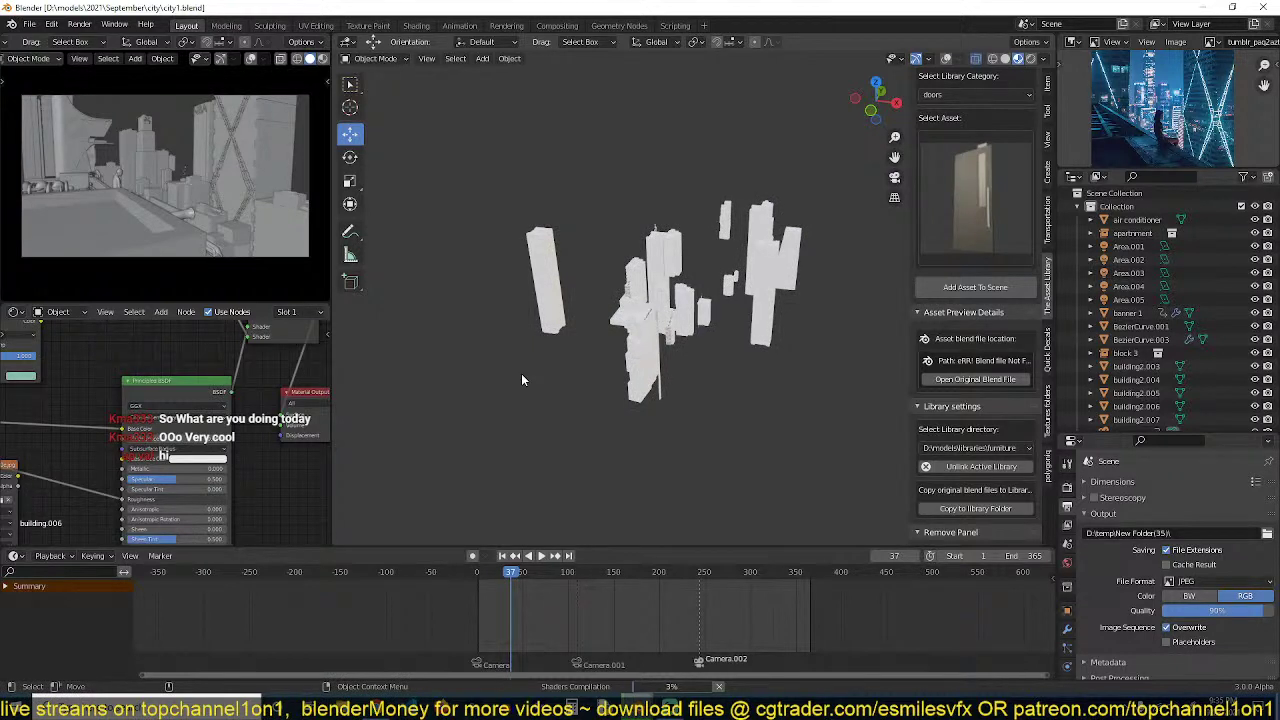
scroll(542, 348, "up", 2)
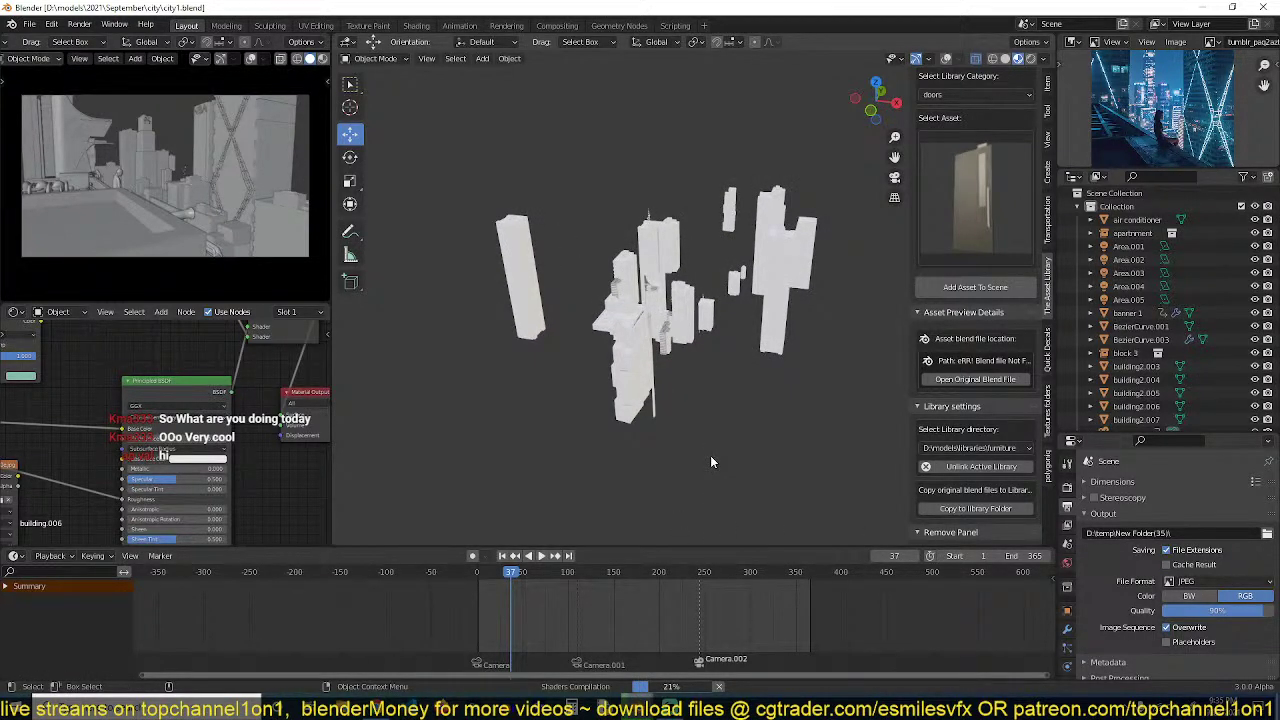
scroll(711, 462, "up", 1)
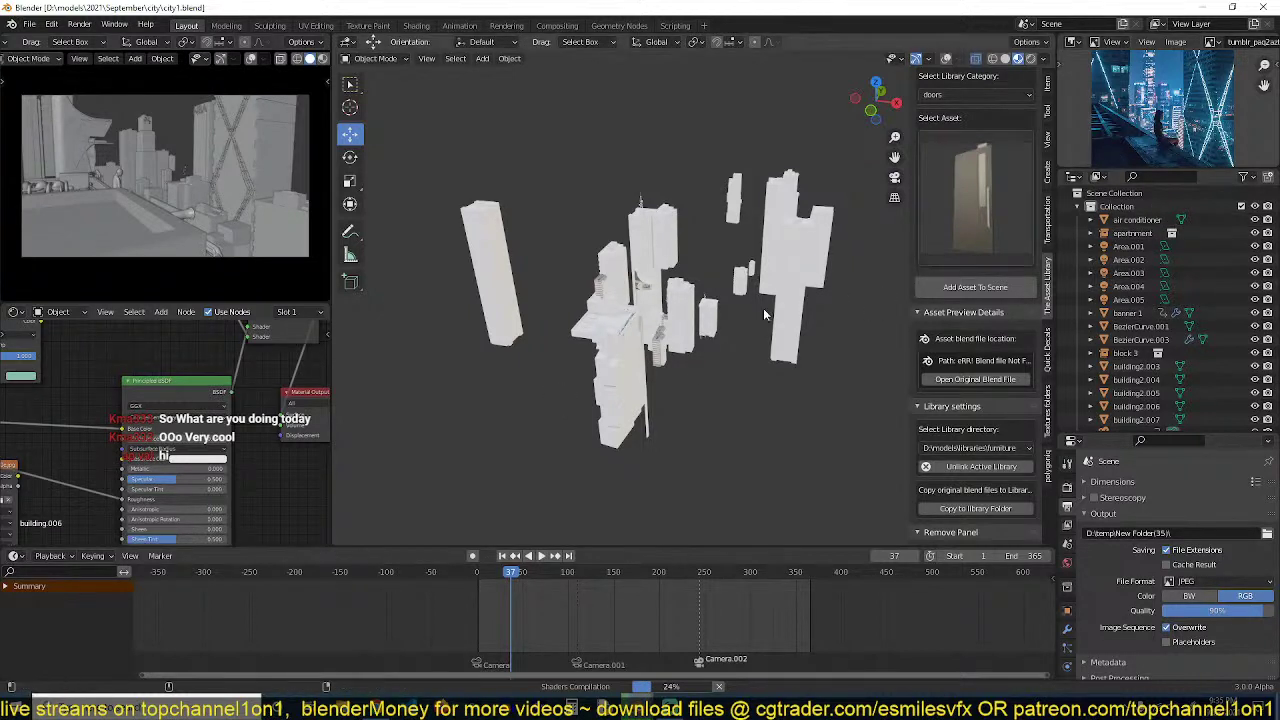
Play back the city file's rendered animation in the animation player, and close the player
left_click(56, 25)
mouse_move(79, 24)
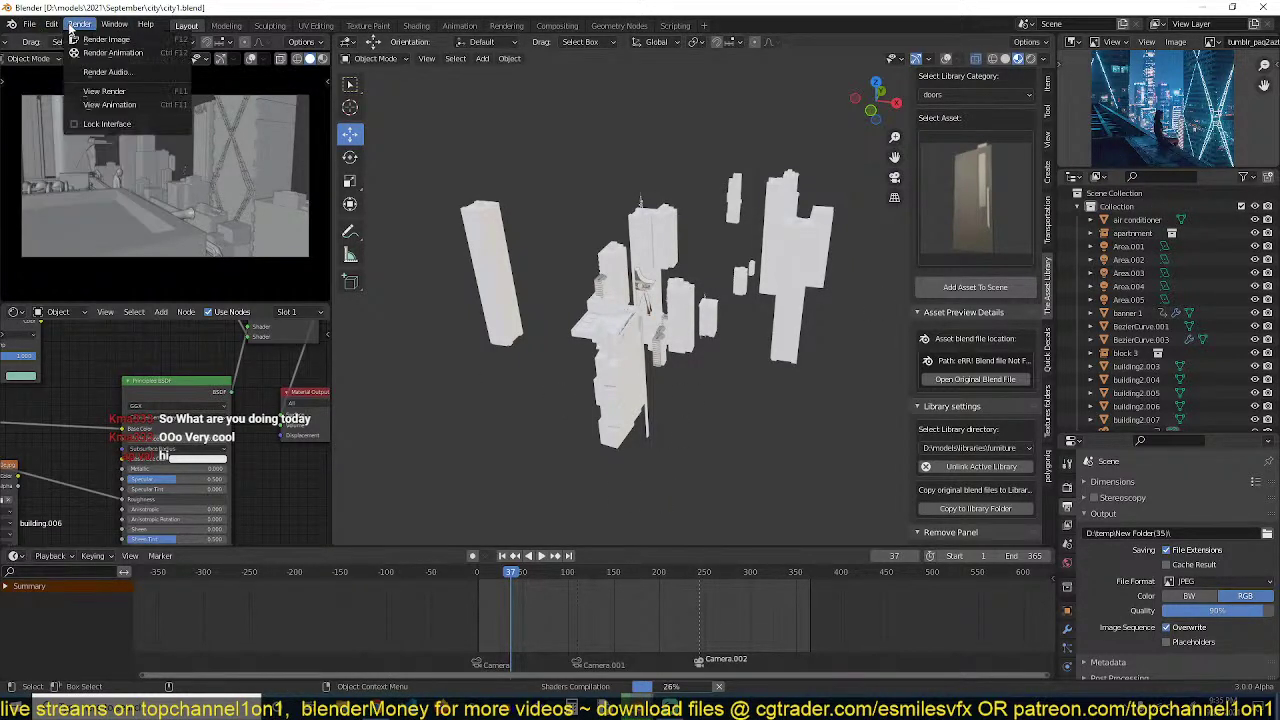
left_click(127, 107)
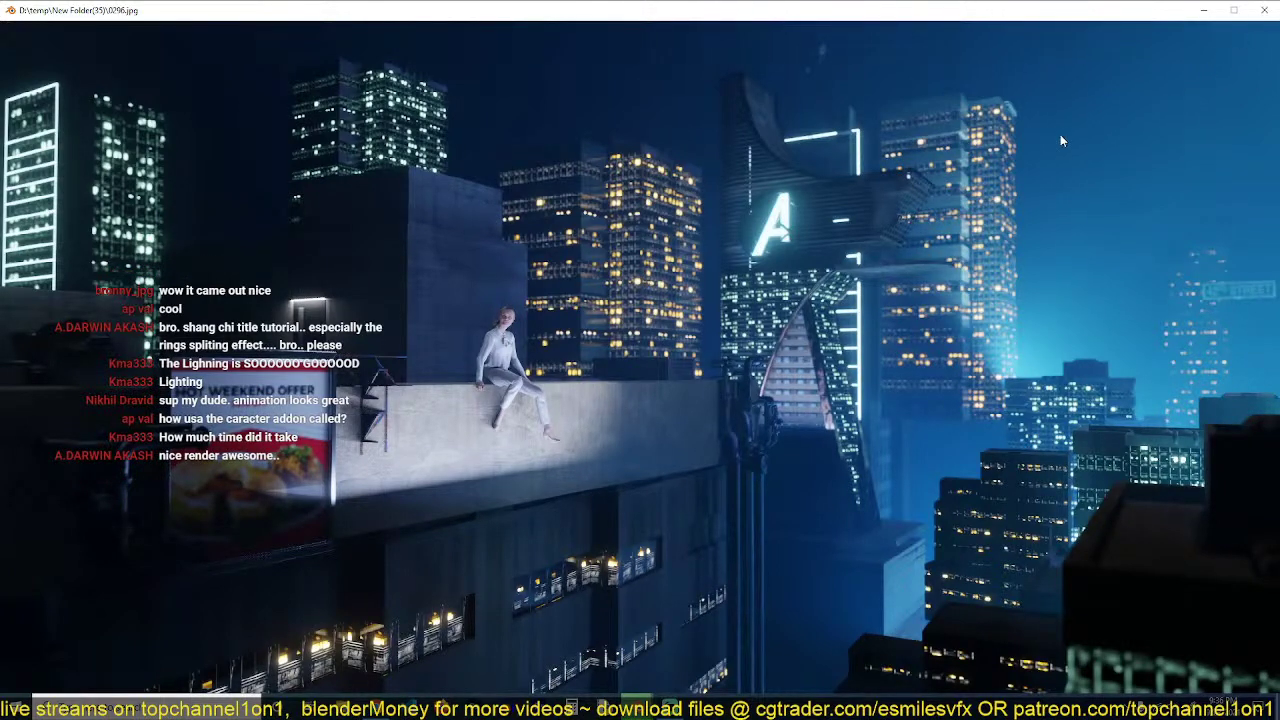
key("Escape")
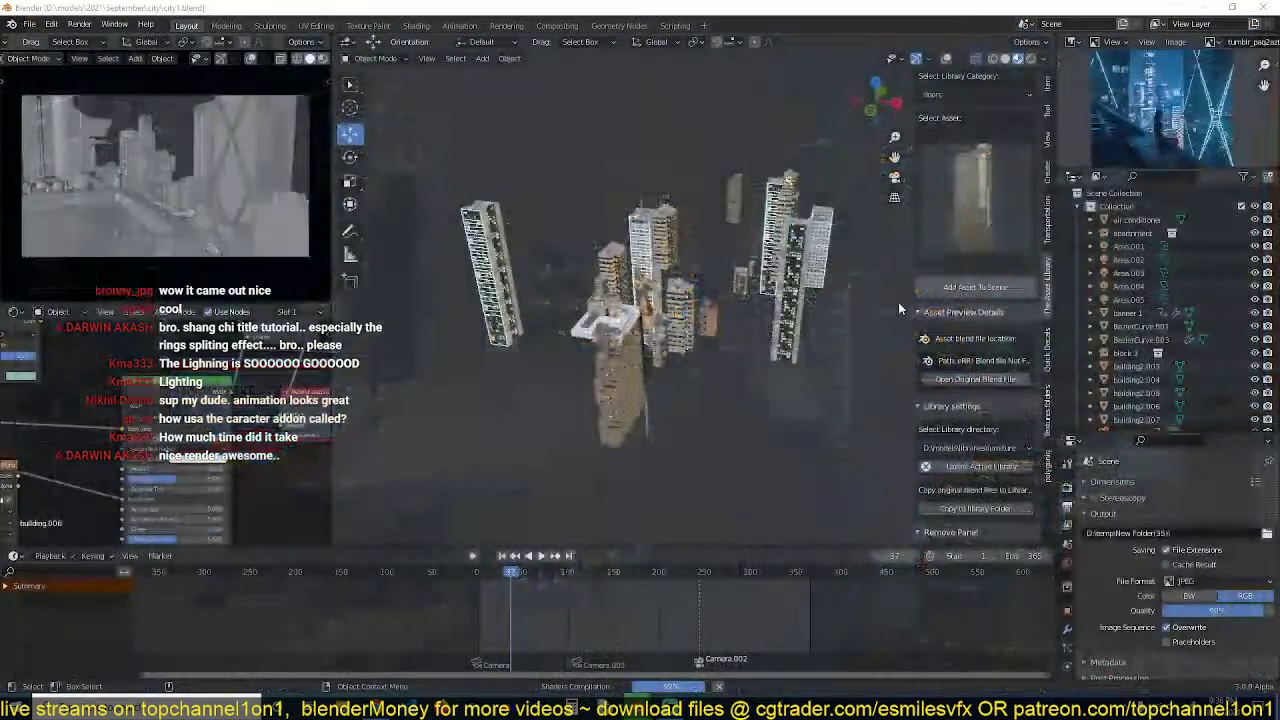
Play part of the city animation through the active camera, and display the viewport in Rendered shading
scroll(696, 378, "up", 4)
middle_click_drag(690, 373, 800, 316)
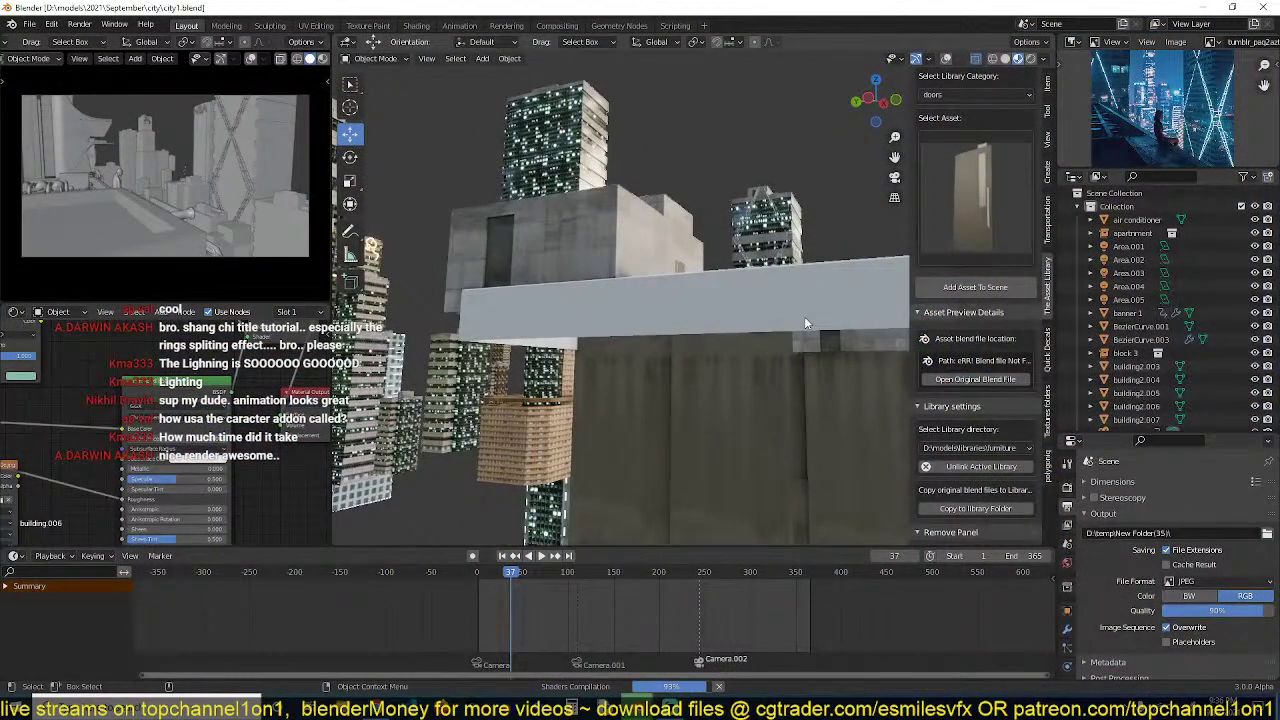
key("KP_0")
key("space")
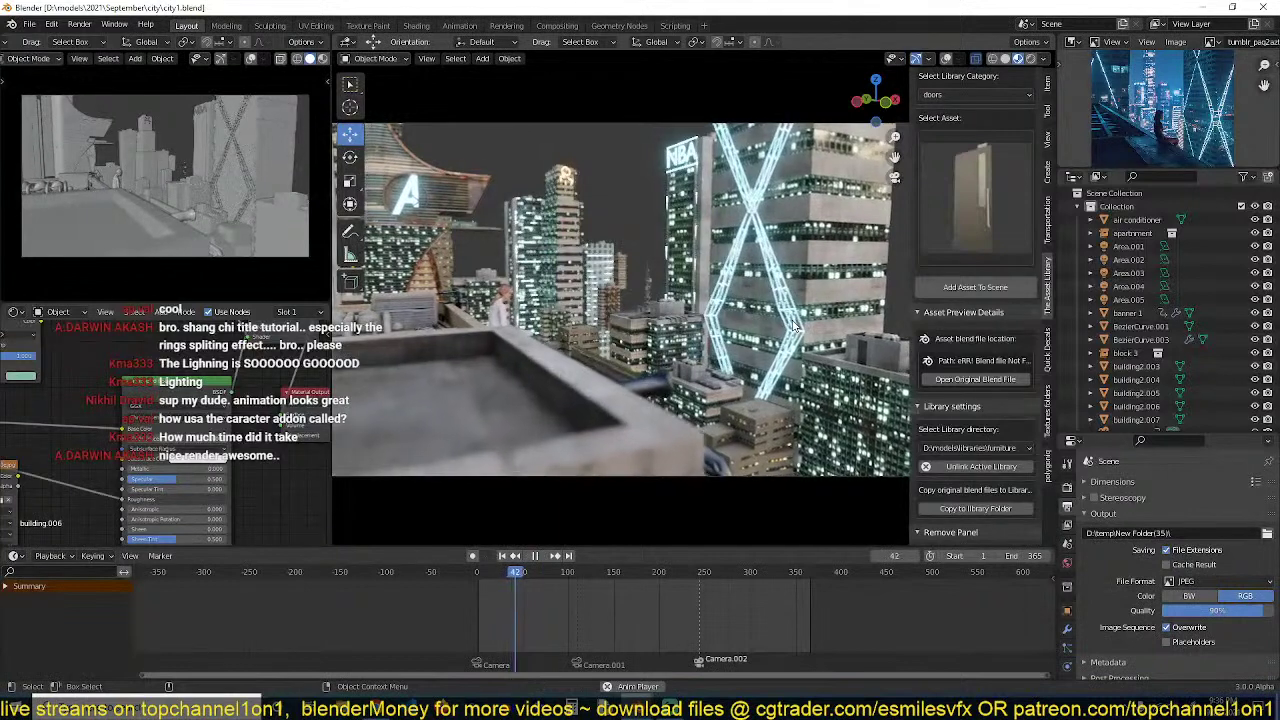
key("space")
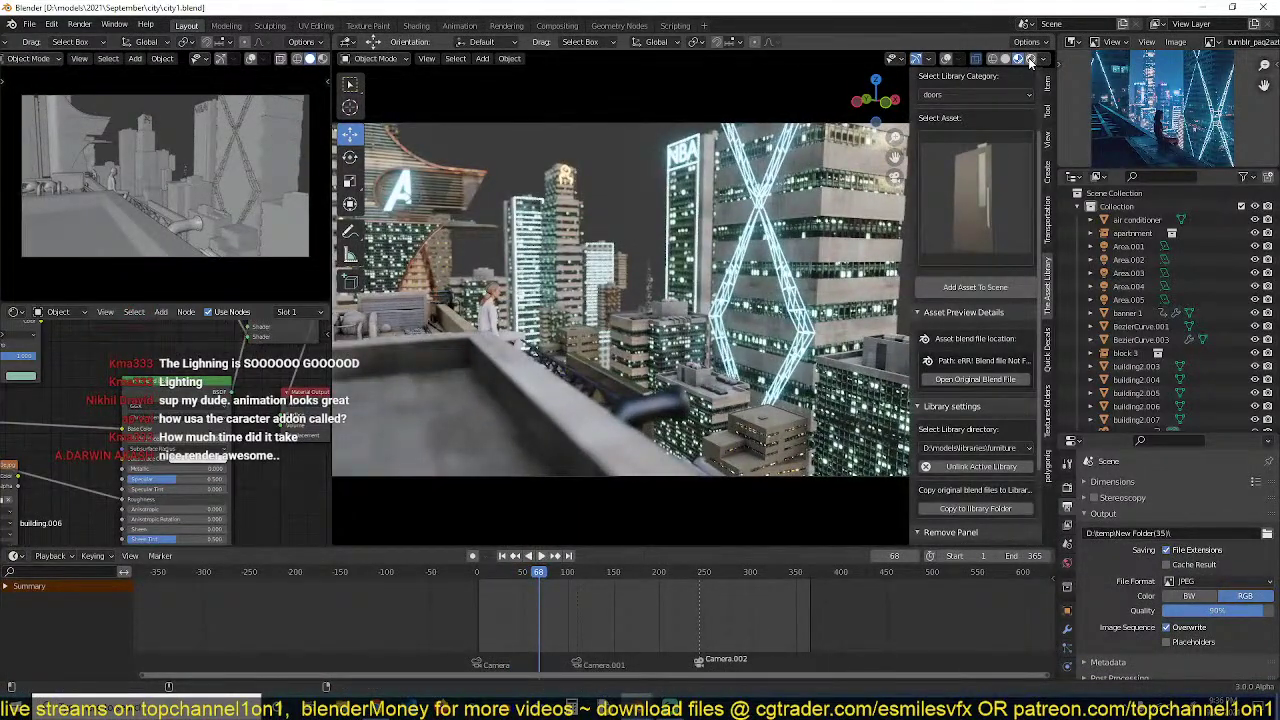
left_click(1030, 59)
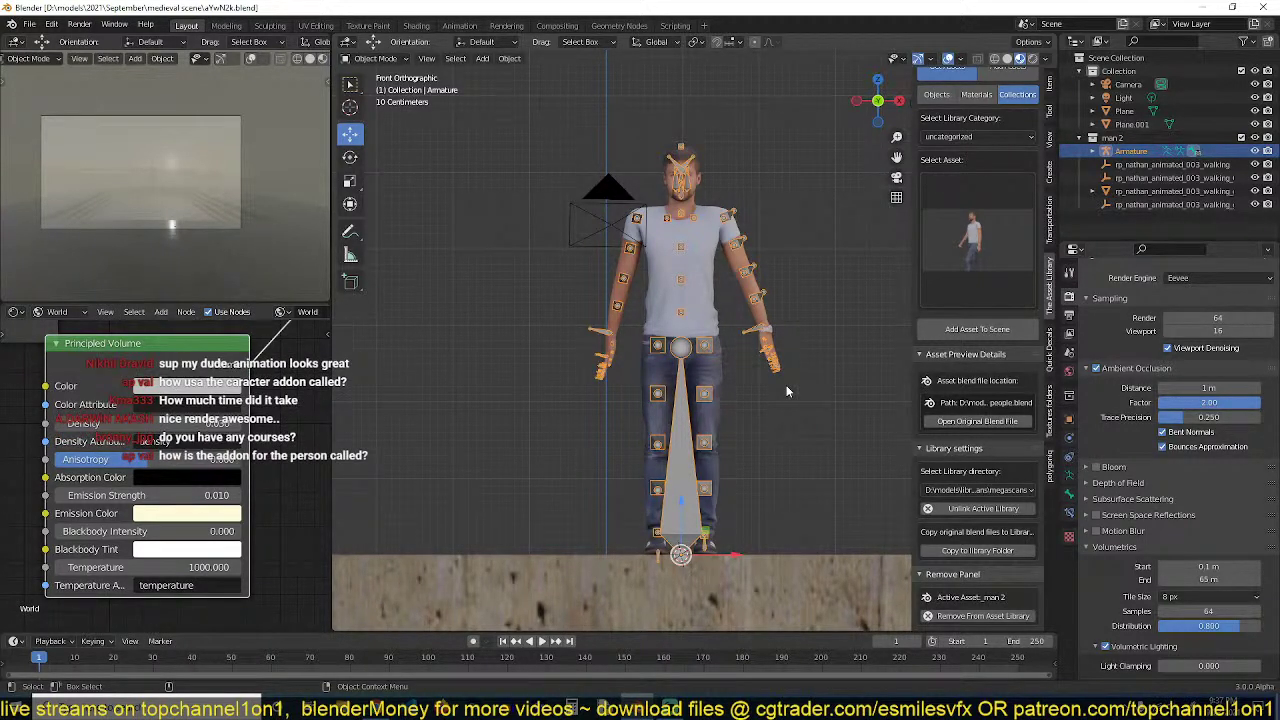
In the medieval scene, put the man's armature into Pose Mode and rotate his left upper arm inward in front view
middle_click_drag(802, 411, 801, 413, "shift")
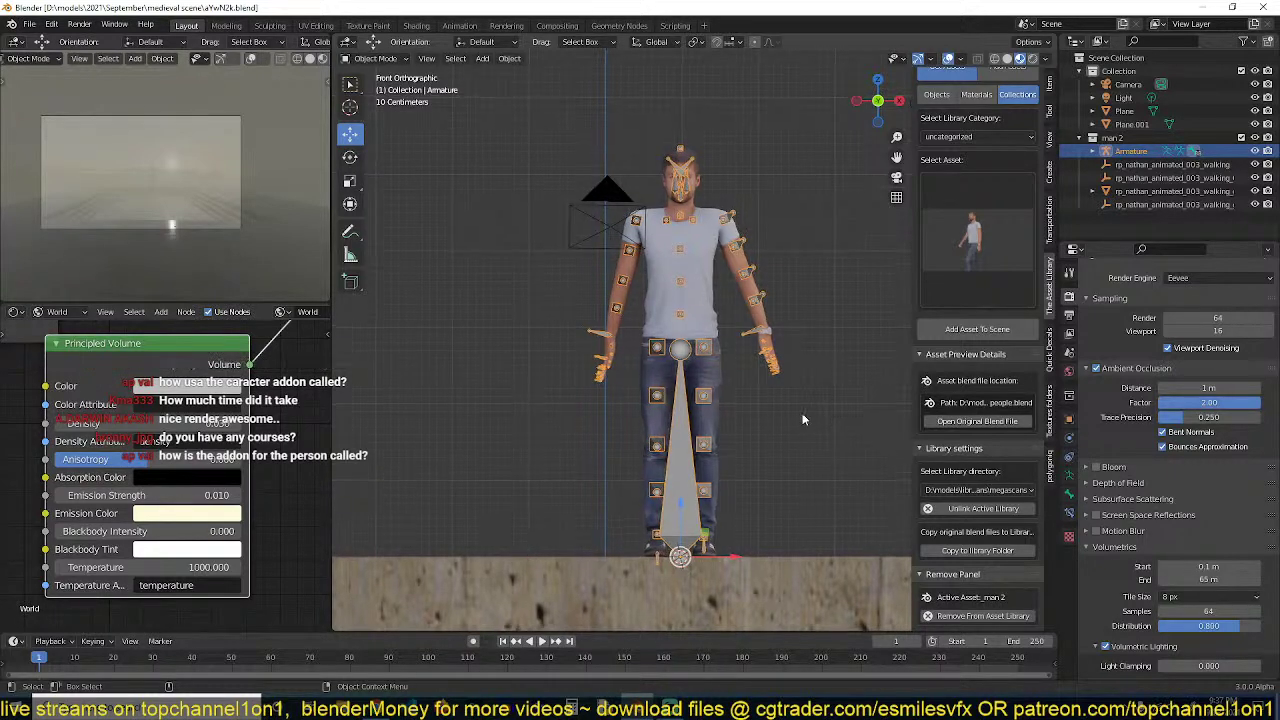
middle_click_drag(739, 214, 727, 271, "shift")
key("ctrl+Tab")
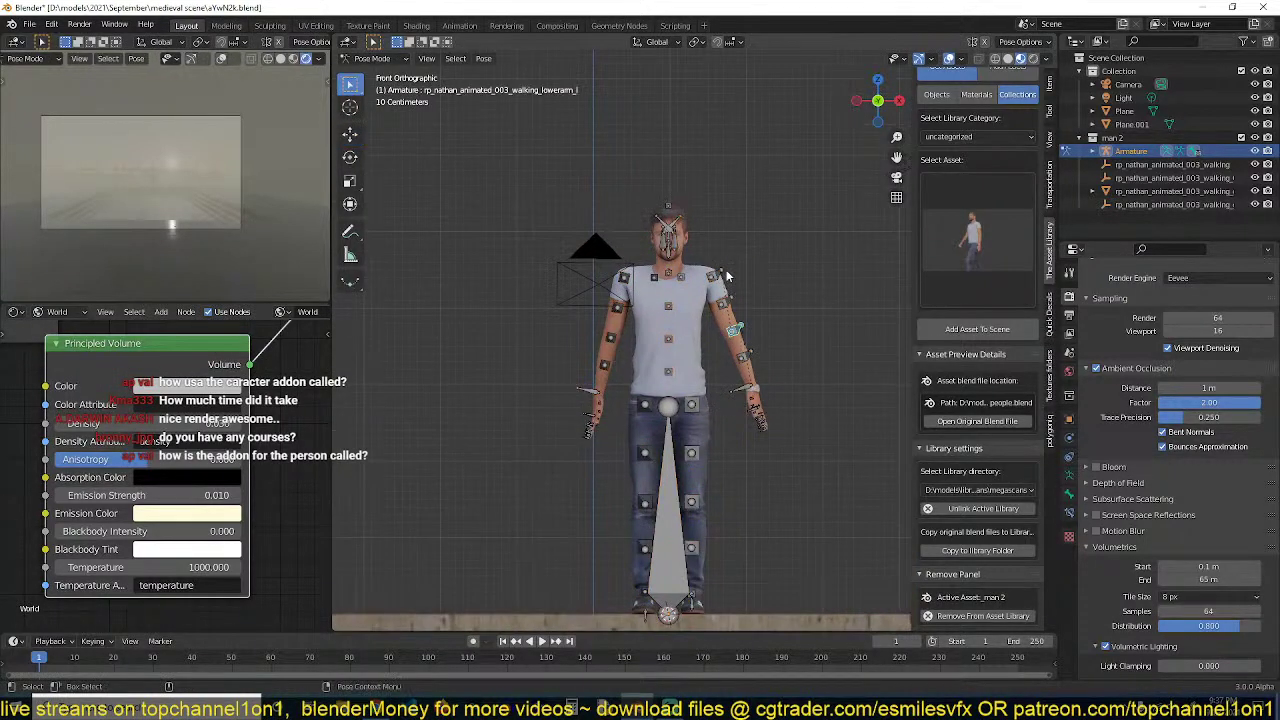
left_click(717, 277)
scroll(789, 391, "up", 2)
key("r")
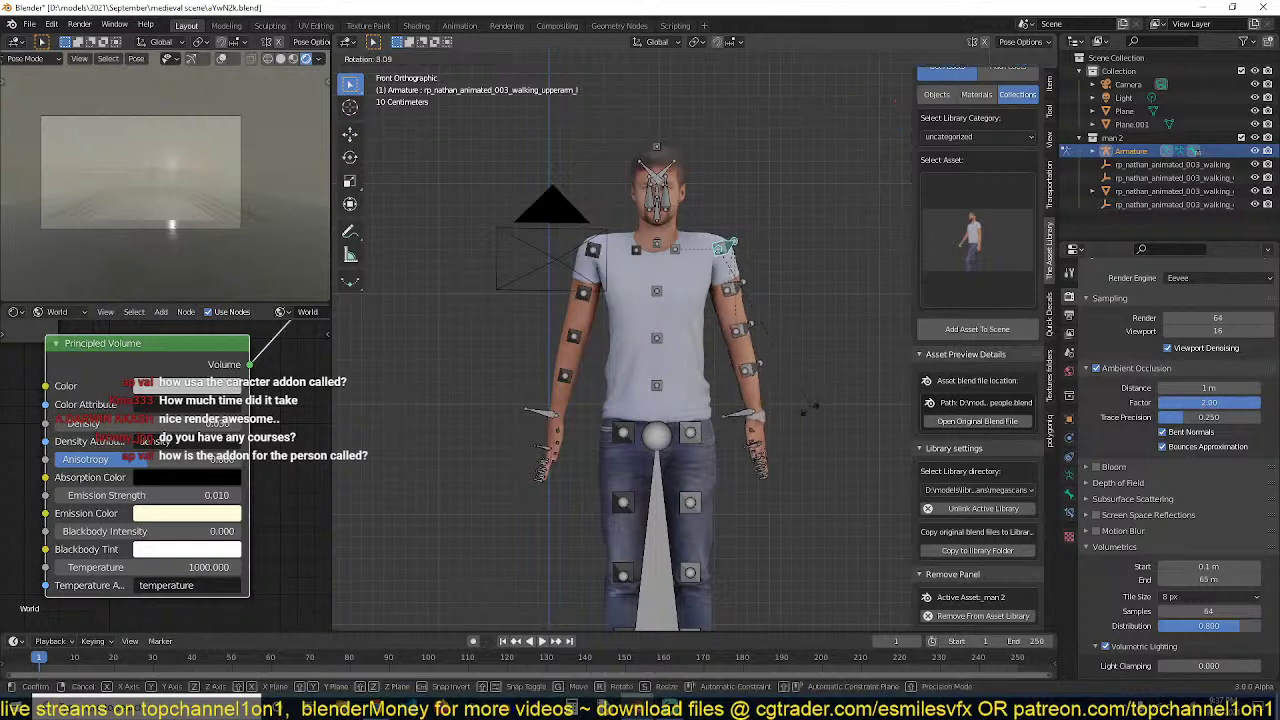
left_click(695, 352)
Rotate the man's right upper arm inward by about -10° in front view, and swing it forward in side view
left_click(594, 252)
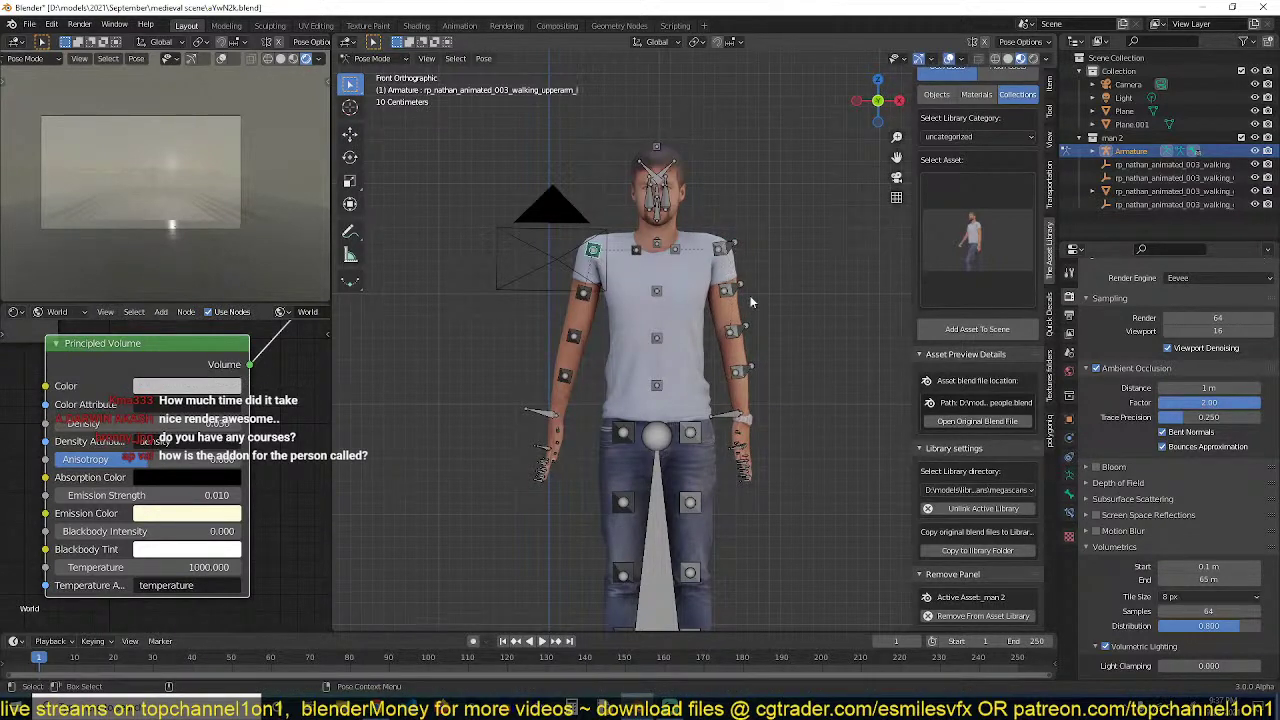
key("r")
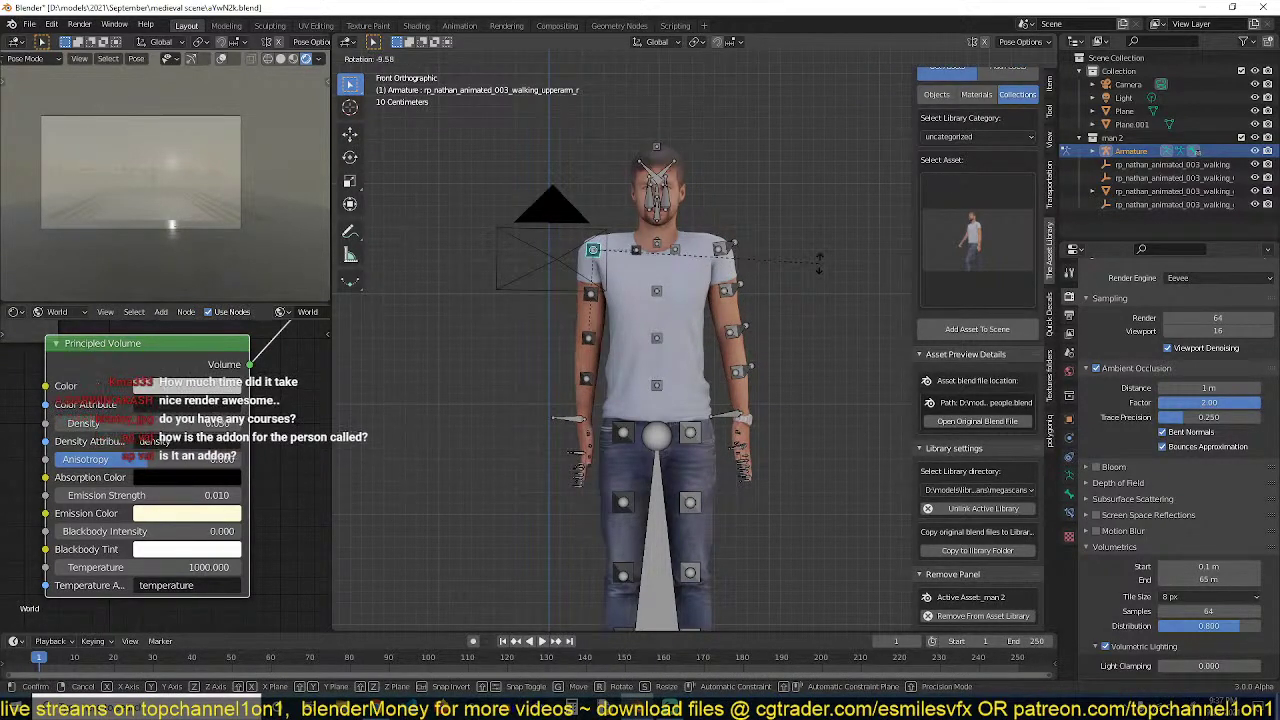
left_click(818, 269)
key("KP_3")
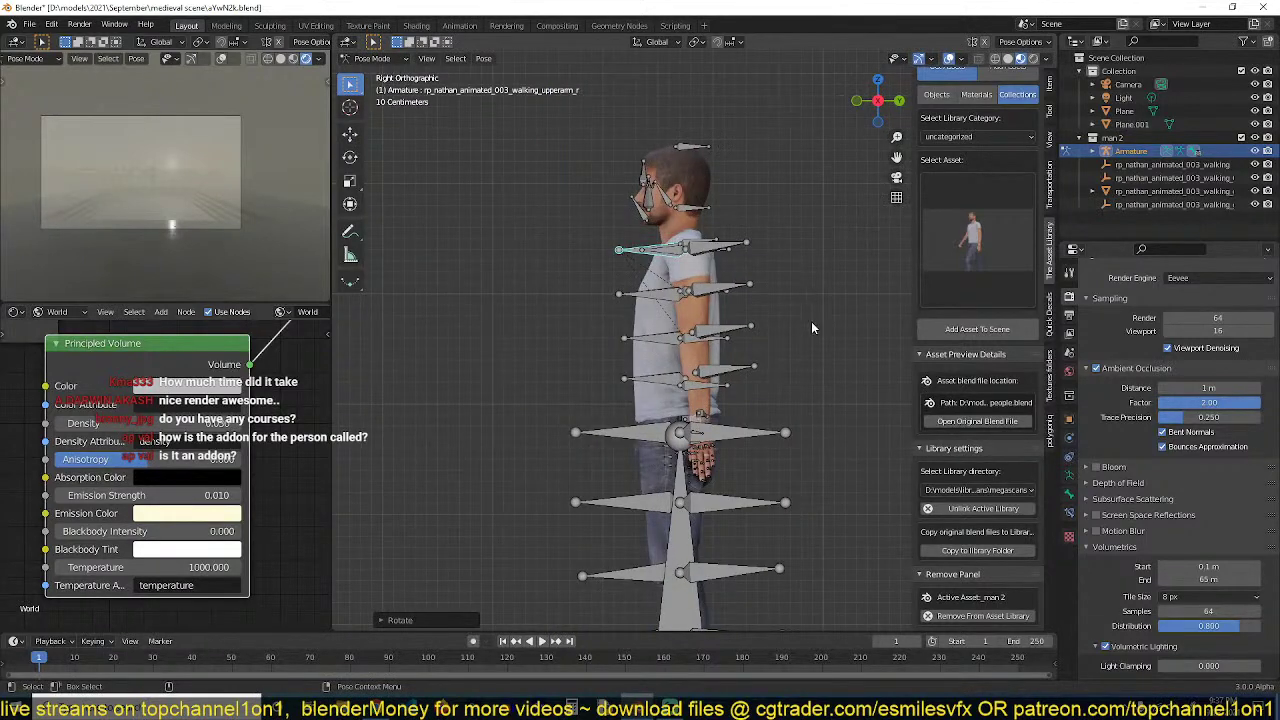
key("r")
left_click(787, 320)
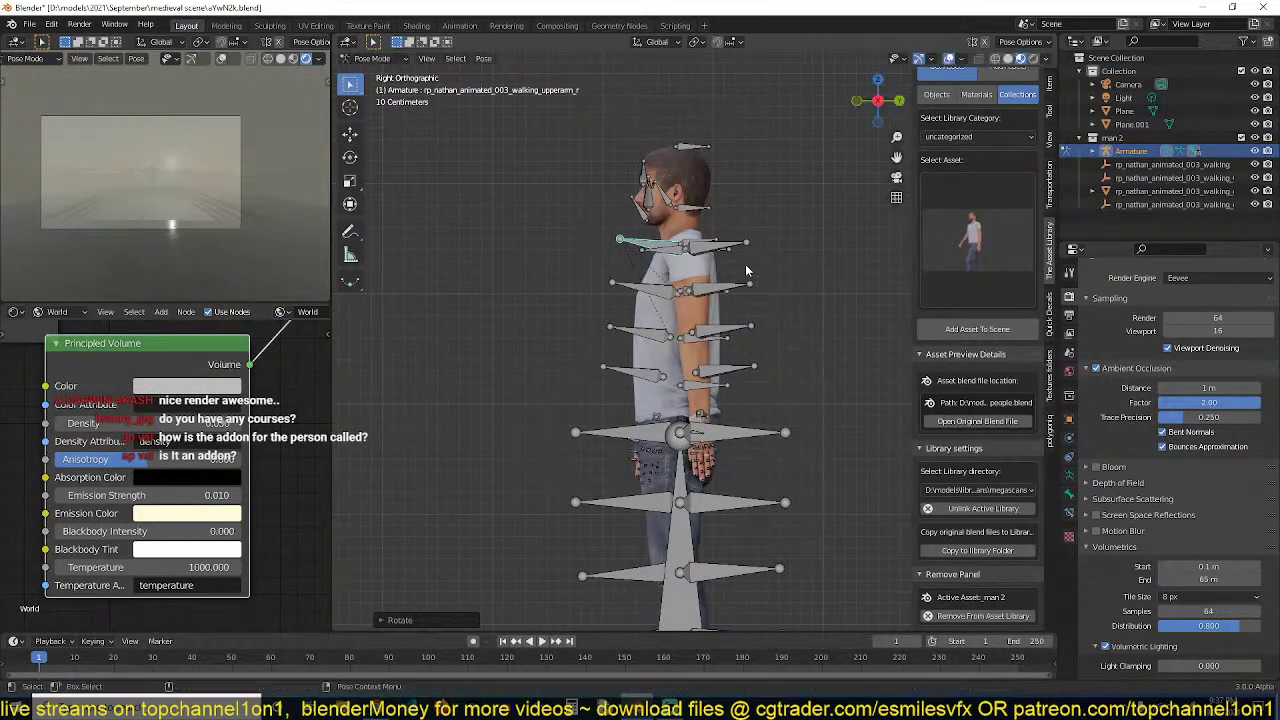
Swing the man's left upper arm slightly forward in side view and bend his left forearm forward with trackball rotation
left_click(715, 337)
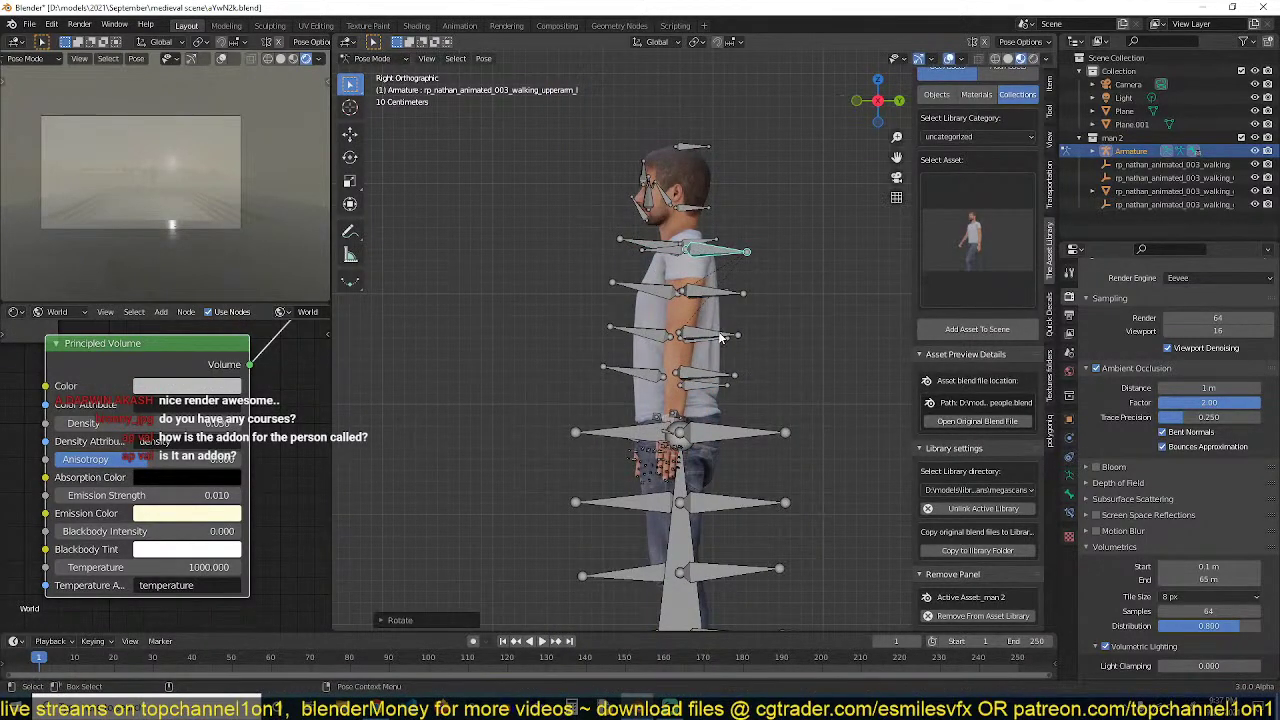
key("r")
left_click(727, 356)
key("r")
key("r")
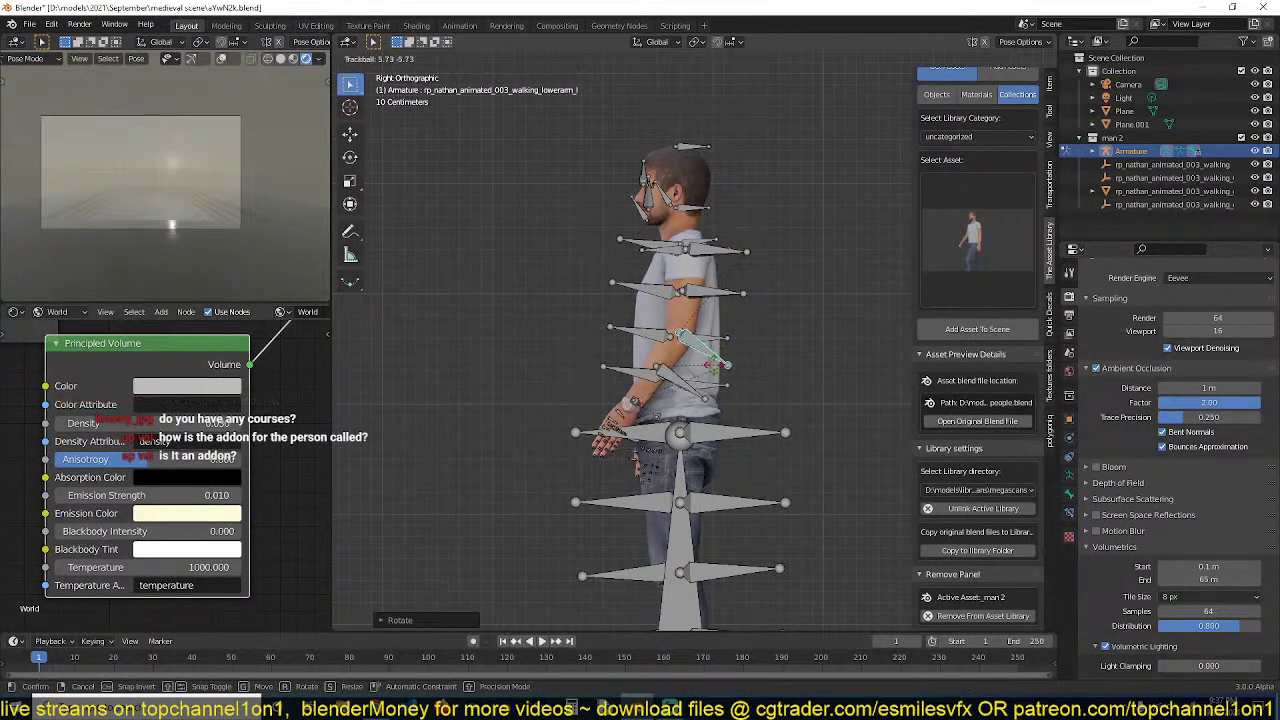
left_click(689, 362)
Swing the man's right upper arm backward, working from a view of his right side
key("KP_1")
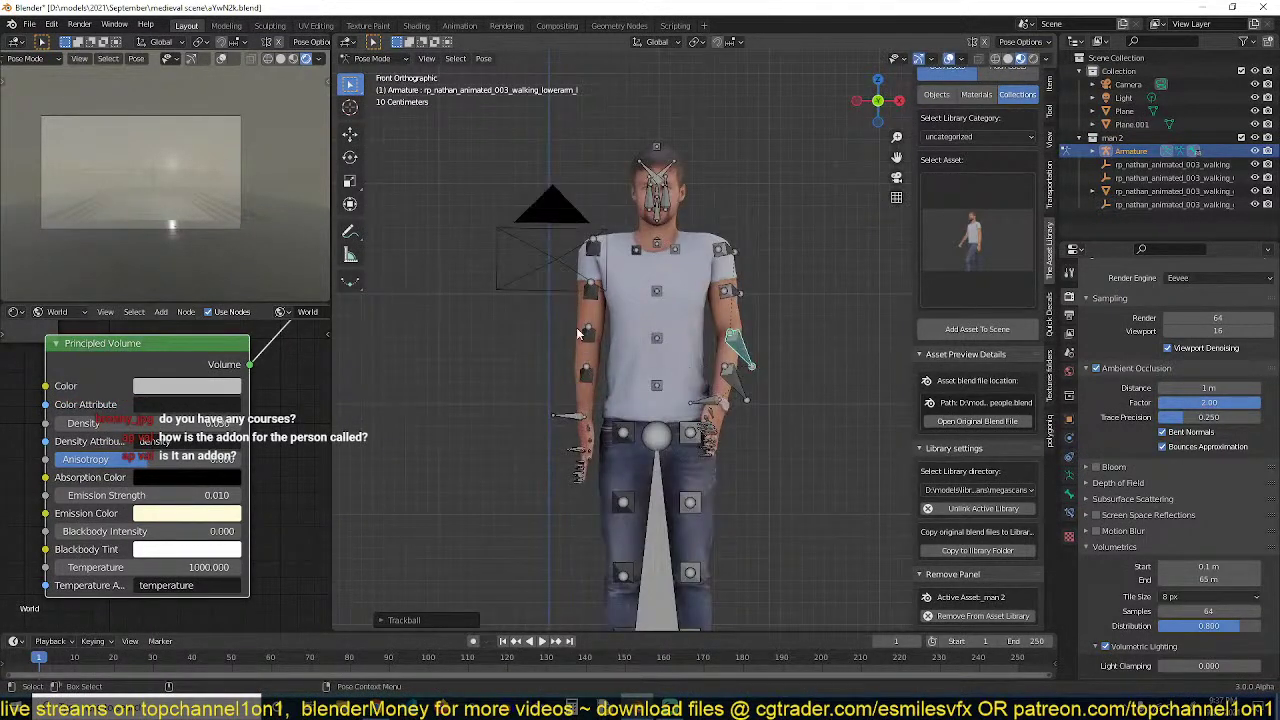
middle_click_drag(578, 334, 700, 270)
left_click(715, 232)
key("r")
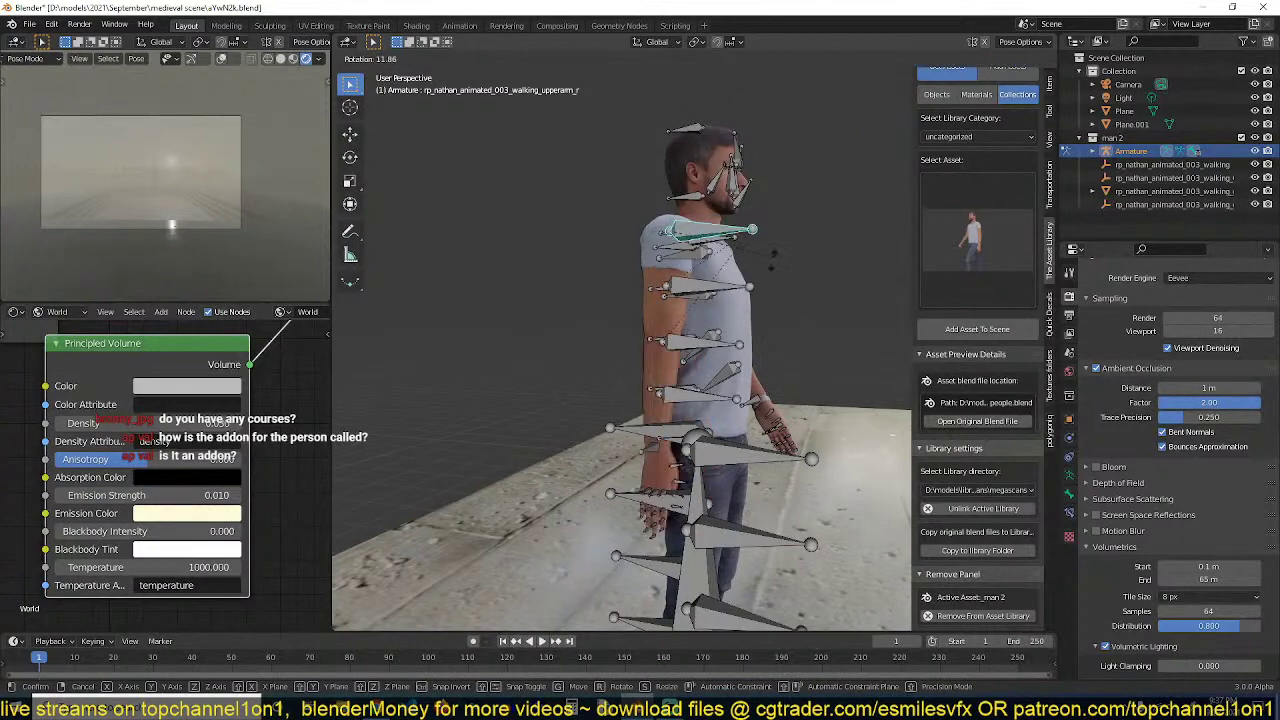
left_click(673, 326)
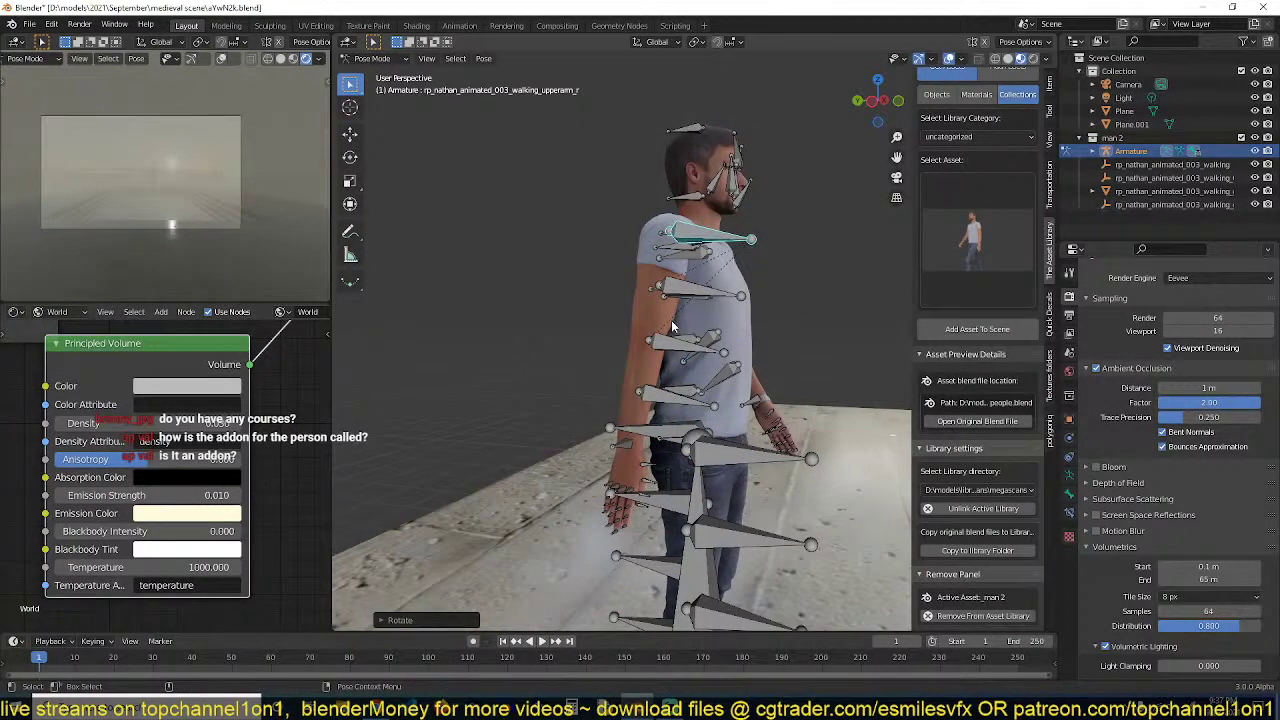
Rotate the man's right lower arm bone about -9° in front view and return the armature to Object Mode
key("KP_1")
left_click(579, 342)
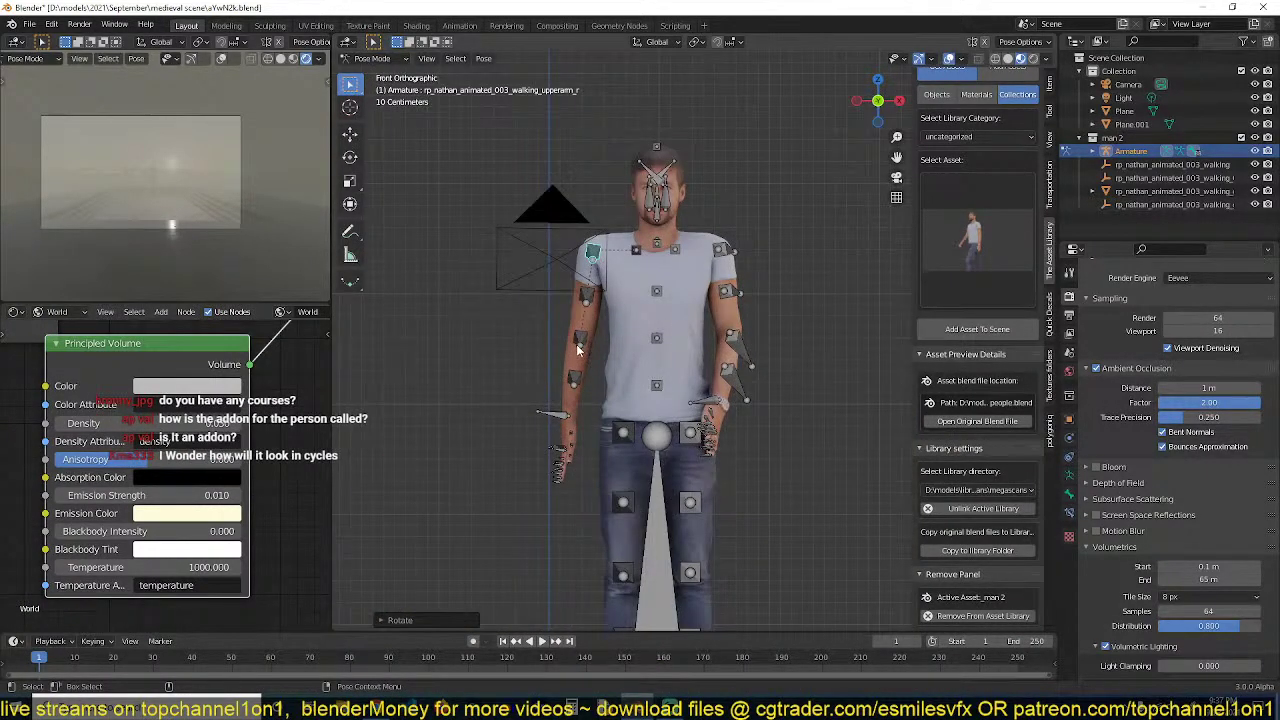
key("r")
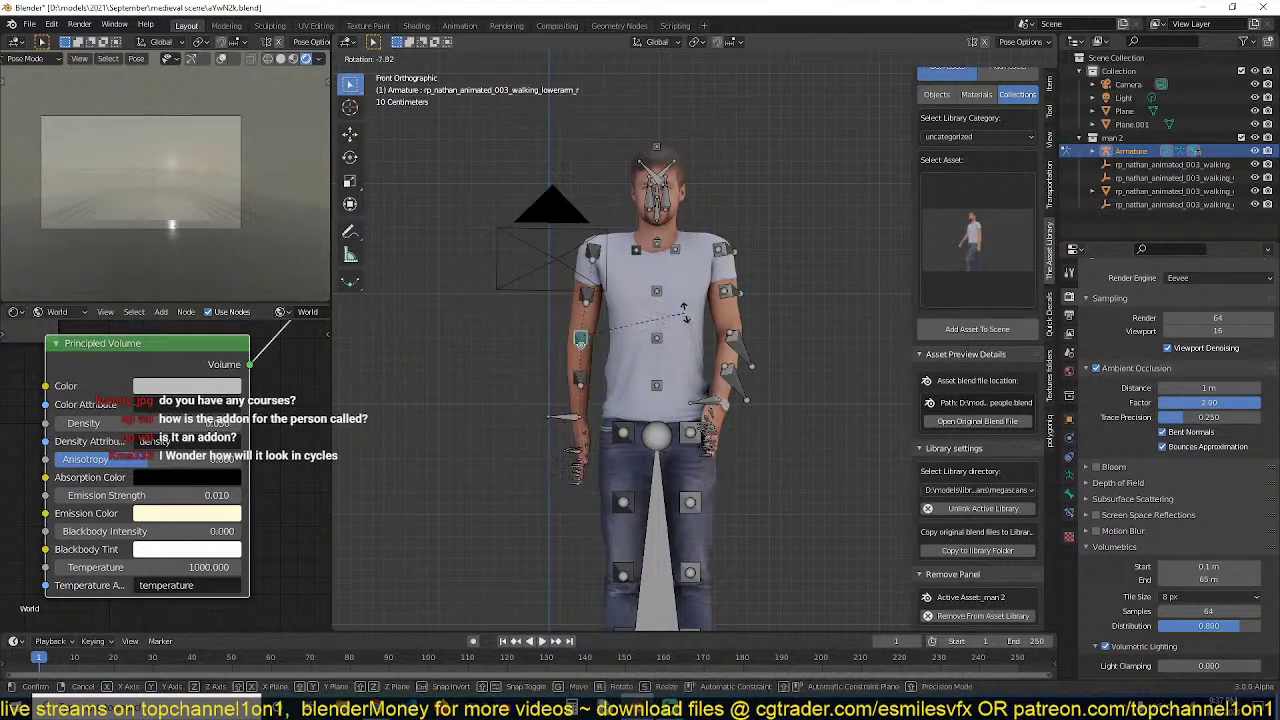
key("r")
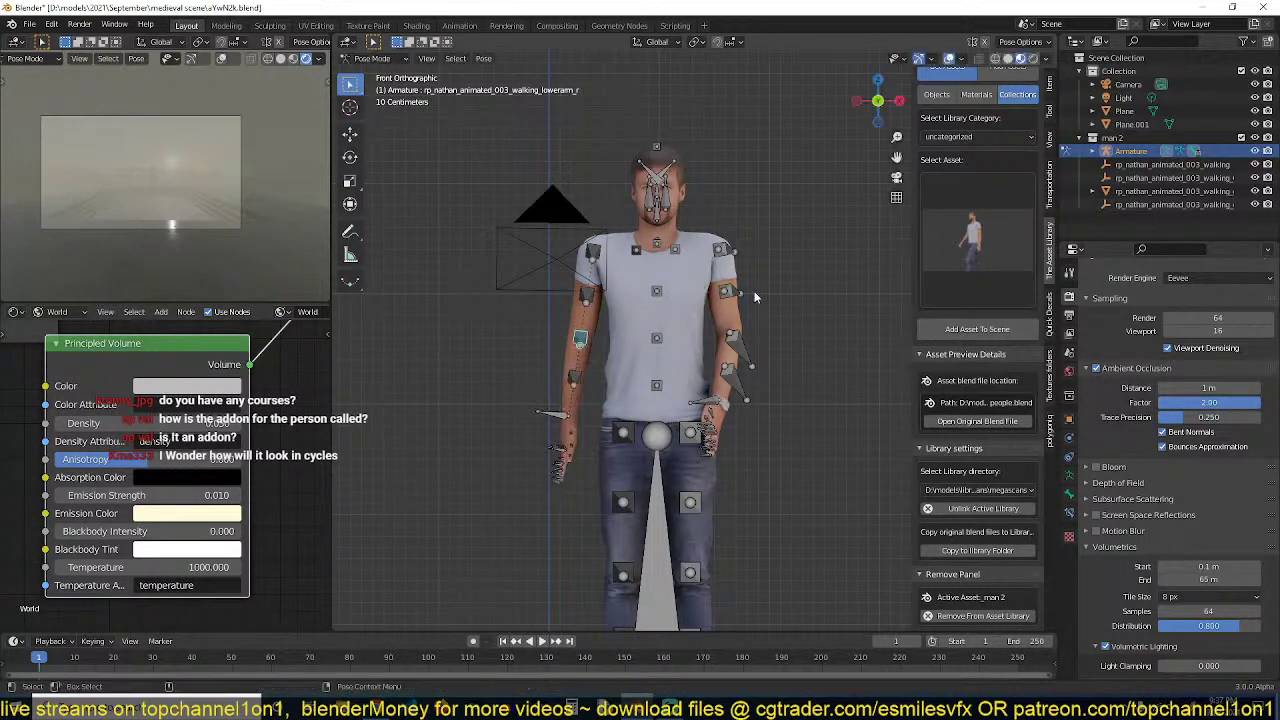
key("r")
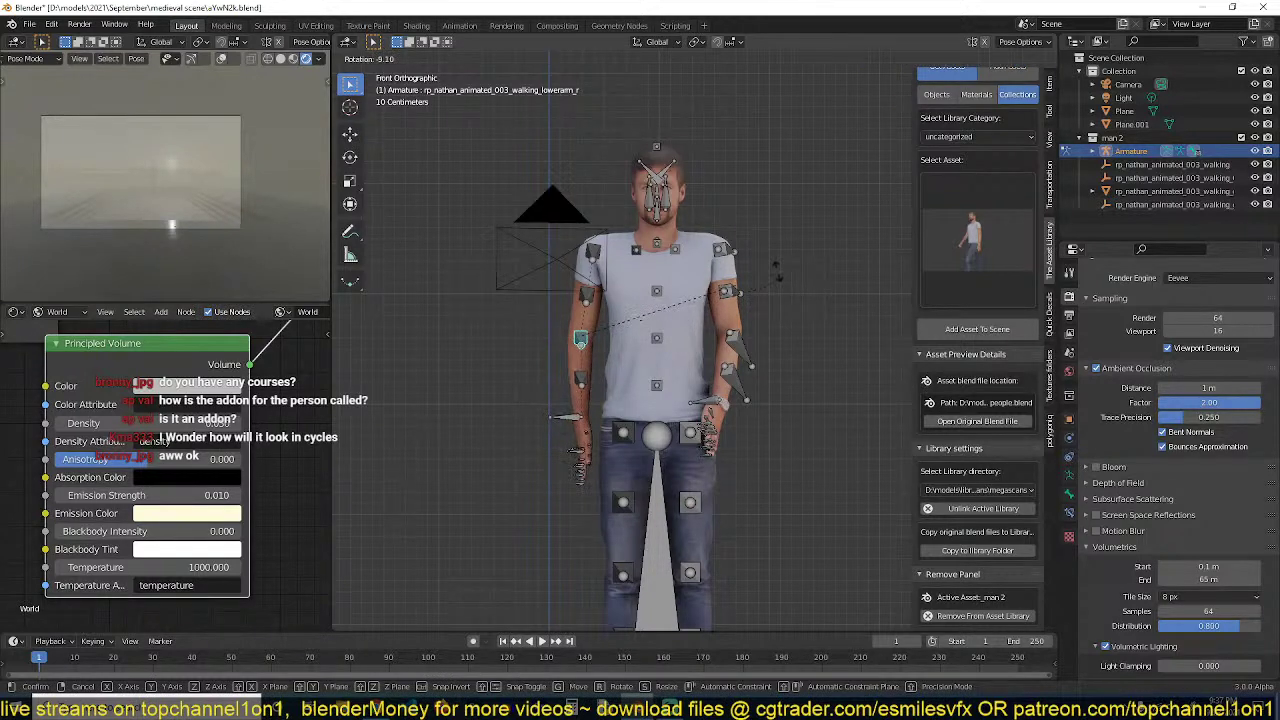
left_click(780, 267)
key("ctrl+Tab")
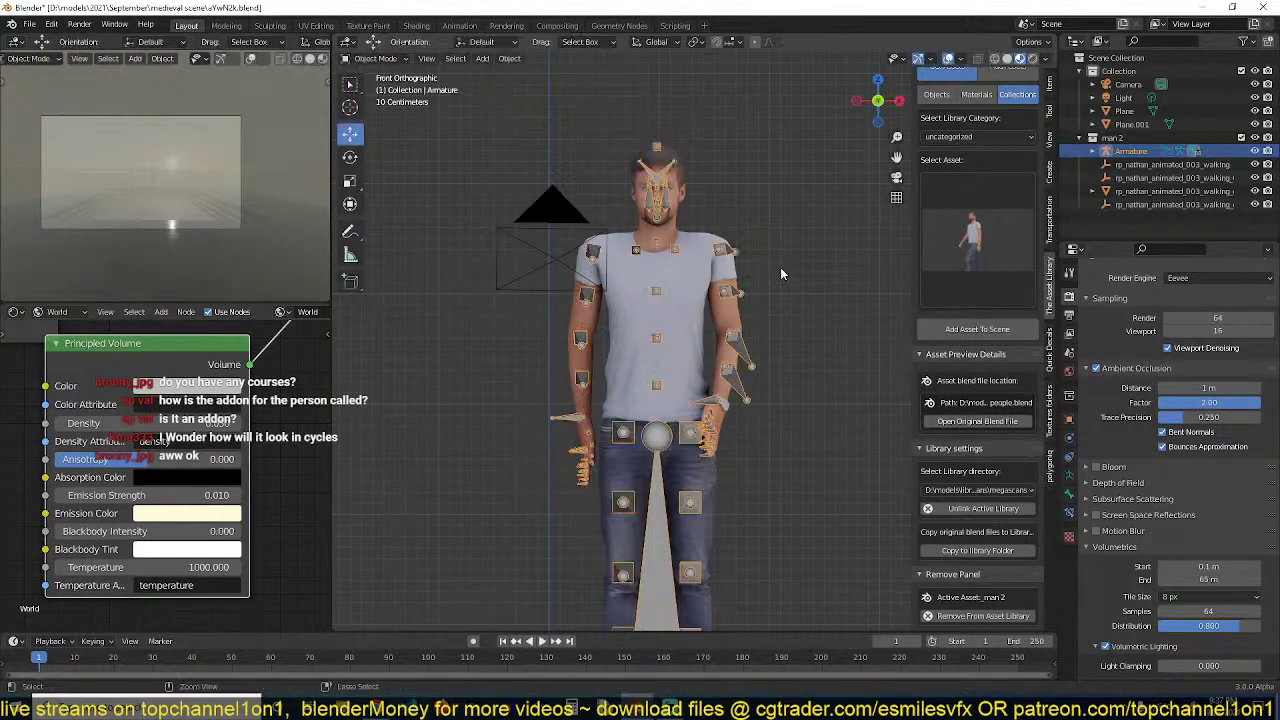
middle_click_drag(780, 267, 698, 295)
scroll(989, 288, "up", 2)
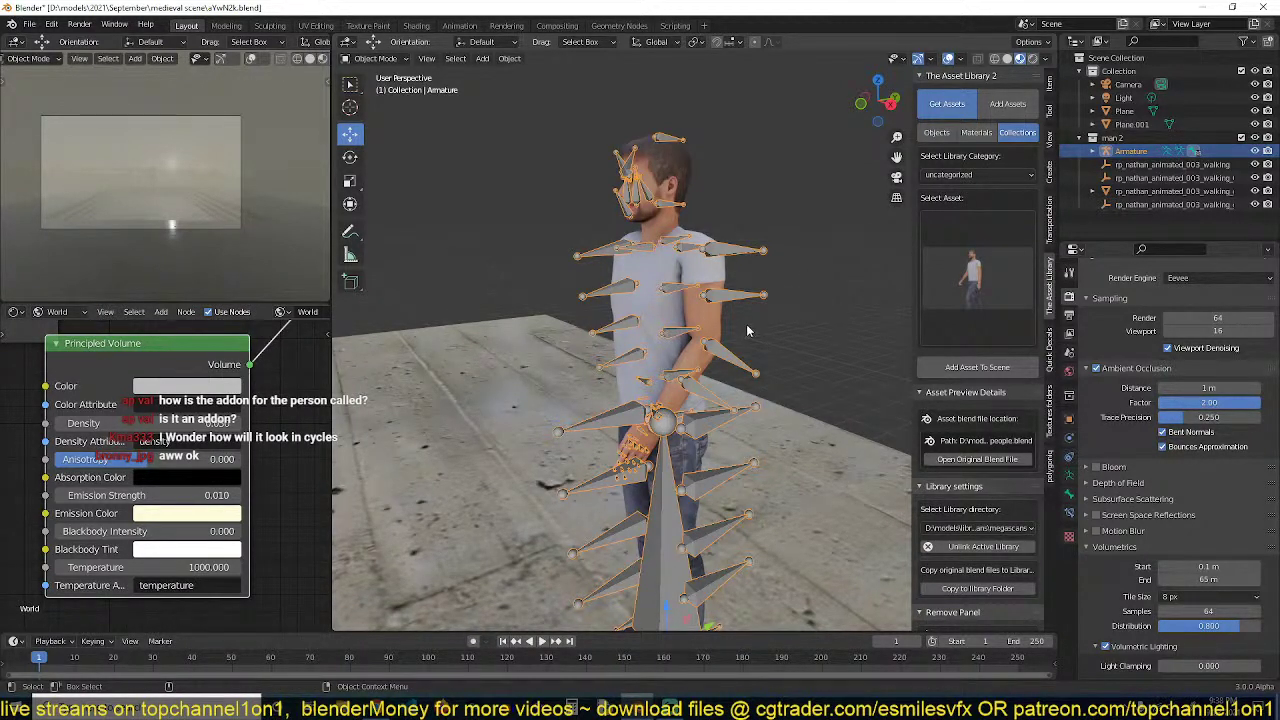
Select the man's mesh and hide the viewport overlays to view the pose without bones
left_click(709, 269)
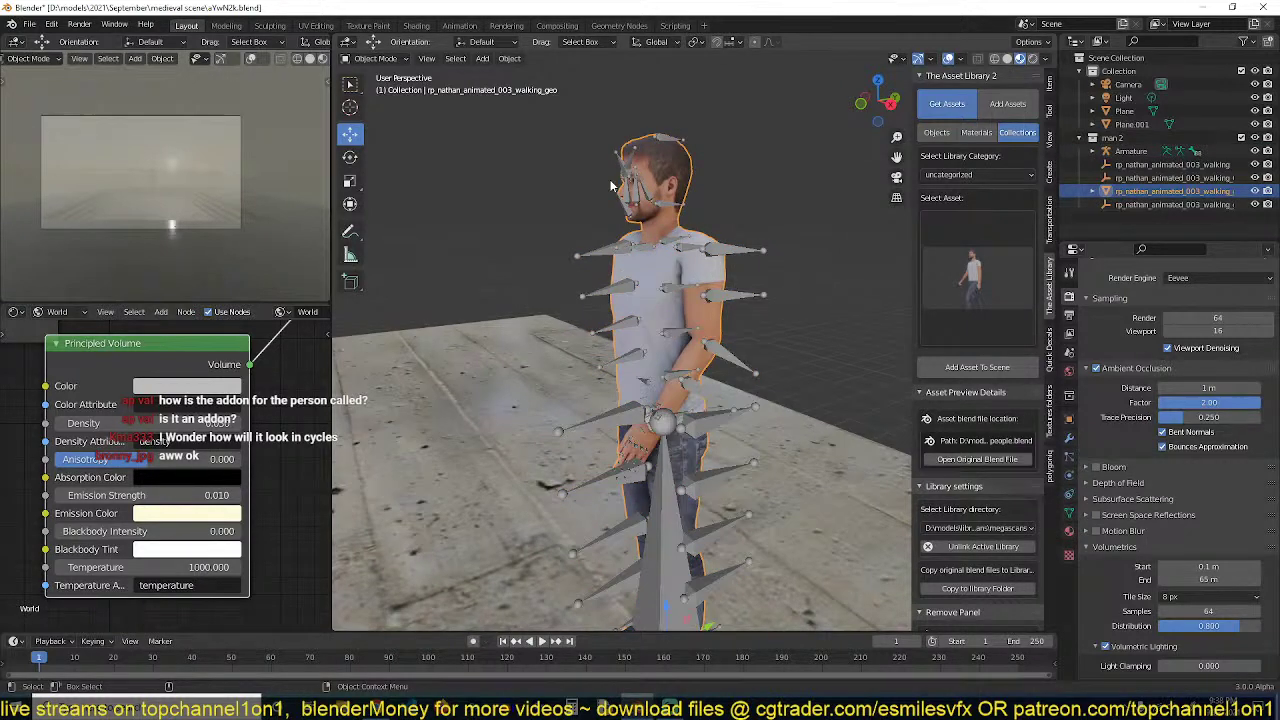
left_click(948, 58)
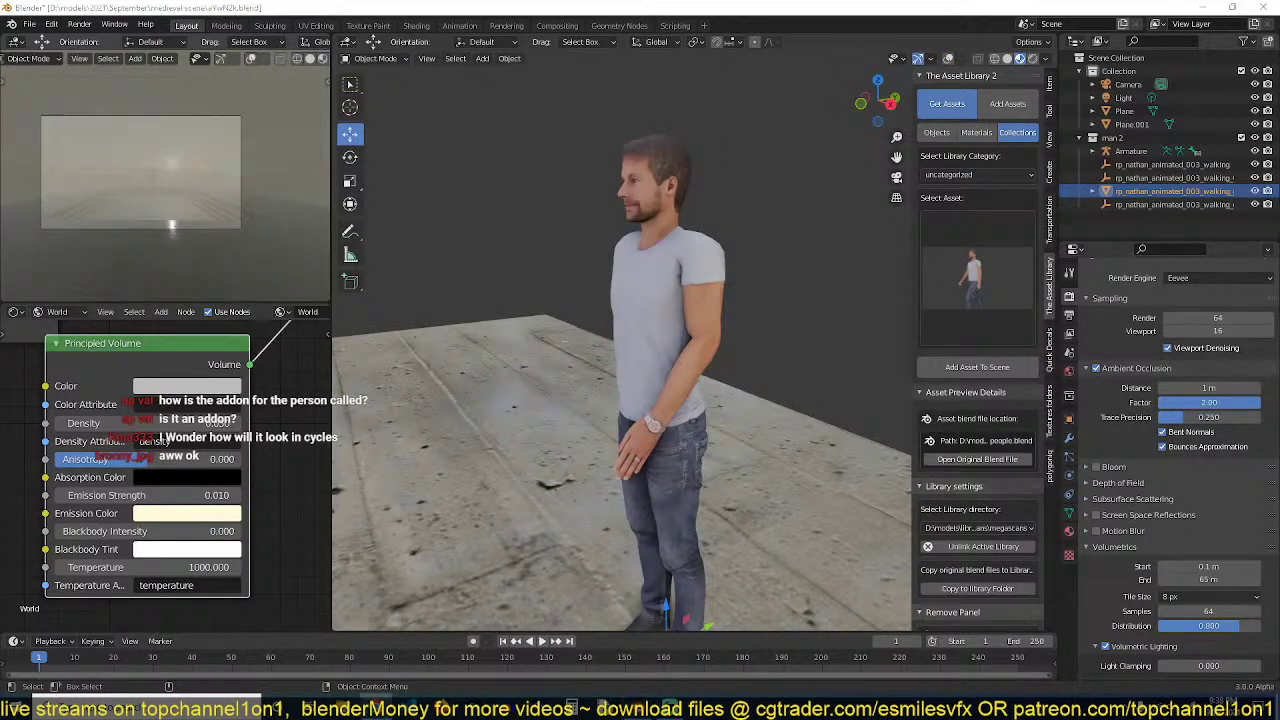
Switch to the web browser, search for "free render people", look through Renderpeople's free models down to 3D Animated People, and return to Blender
left_click_drag(2, 34, 766, 5)
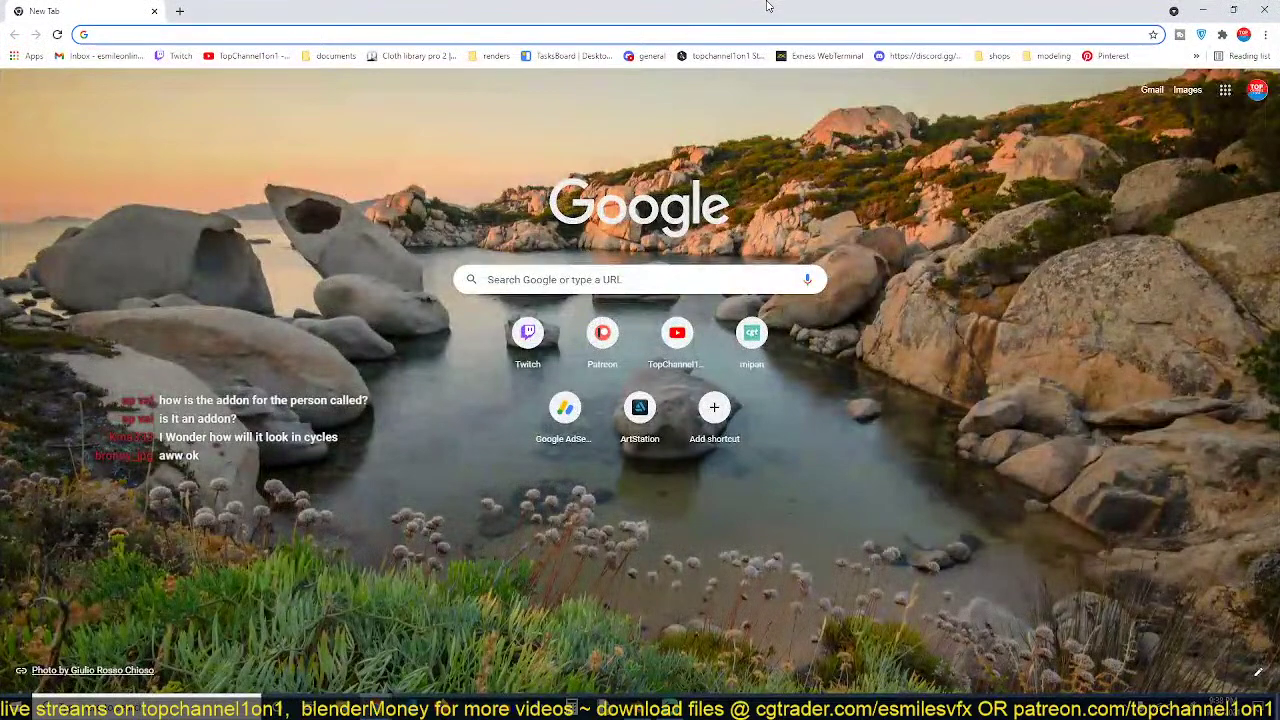
type("fre")
key("Return")
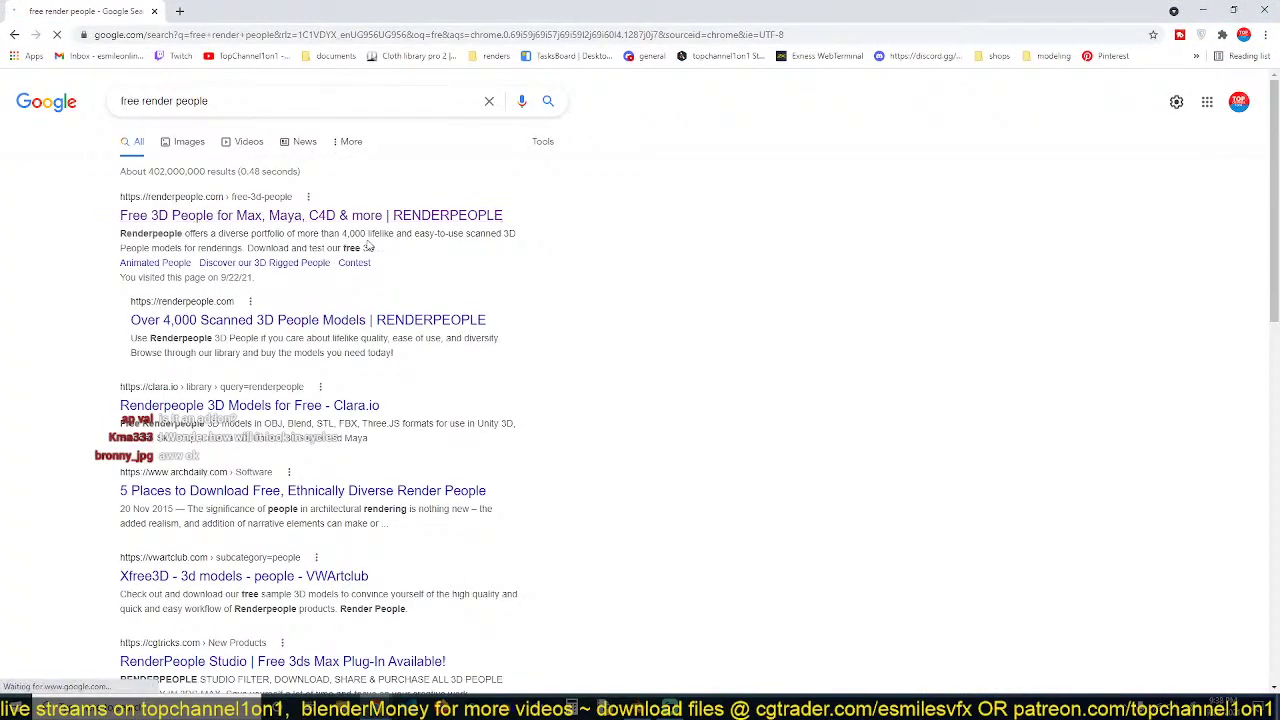
scroll(419, 486, "down", 5)
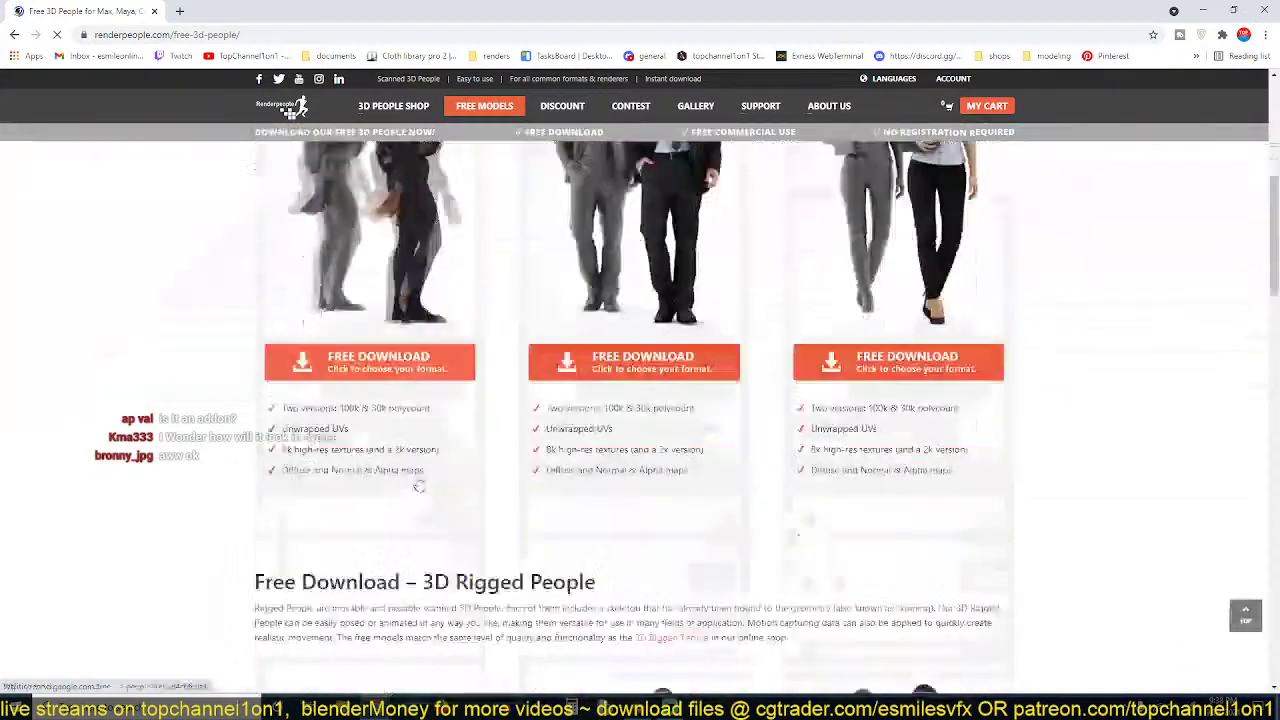
scroll(419, 486, "down", 5)
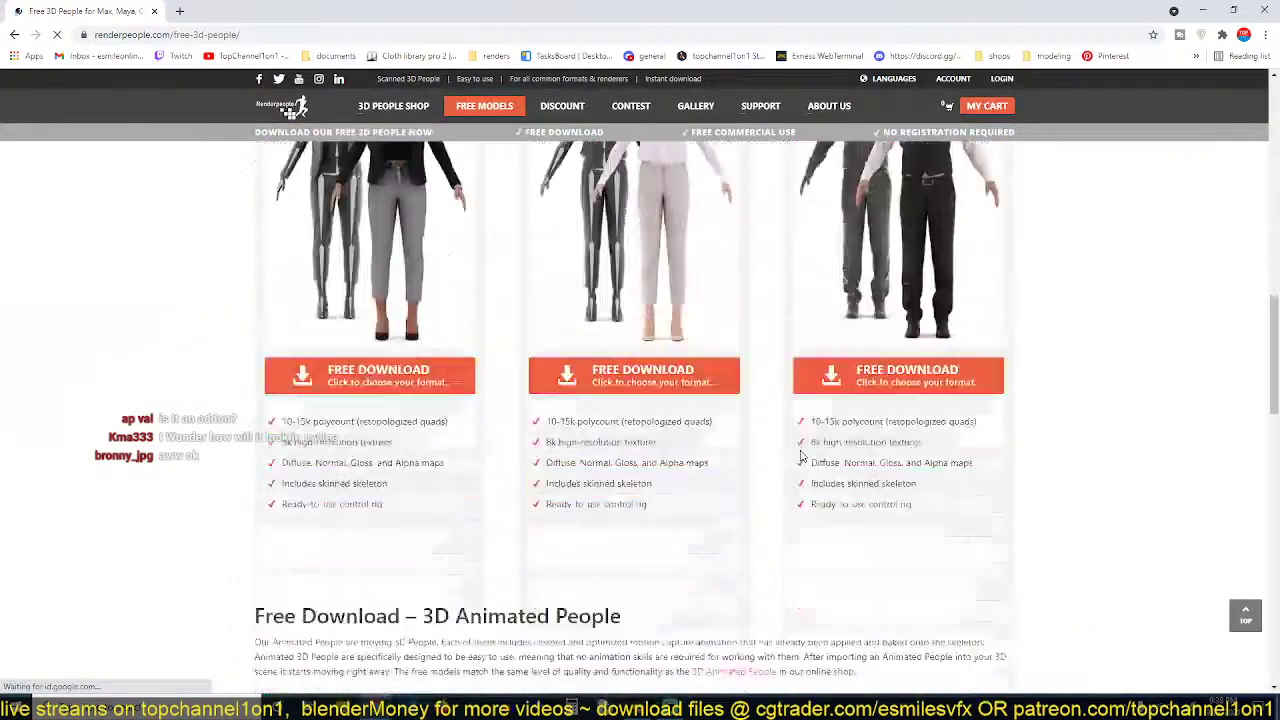
scroll(800, 457, "down", 4)
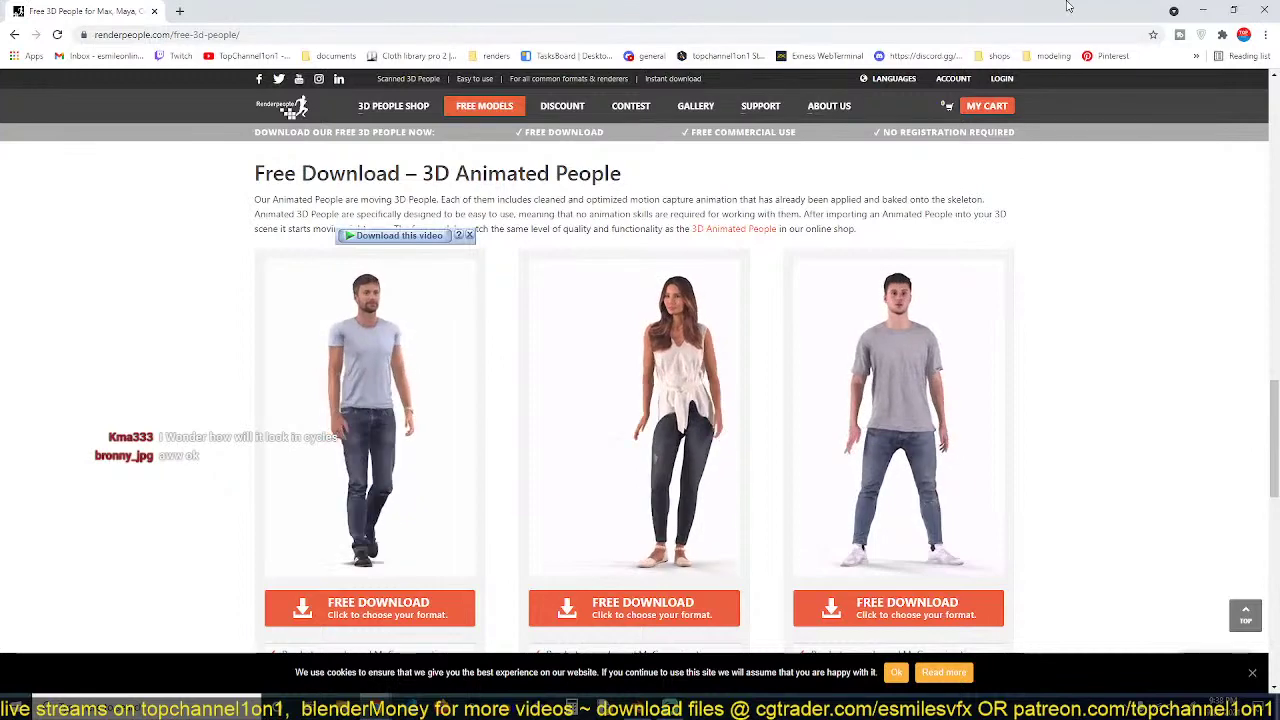
left_click(1203, 9)
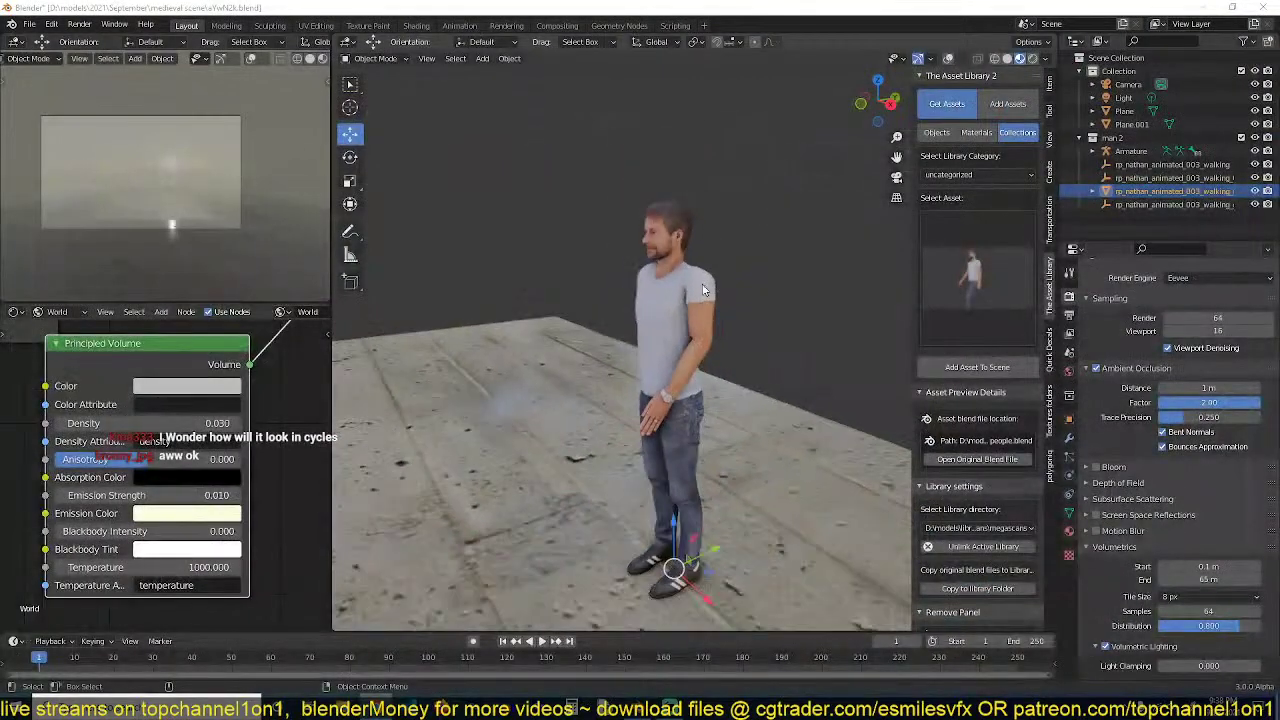
Examine the posed man and the stepped recess from several angles, turning the viewport overlays back on
left_click(866, 243)
middle_click_drag(866, 243, 878, 263)
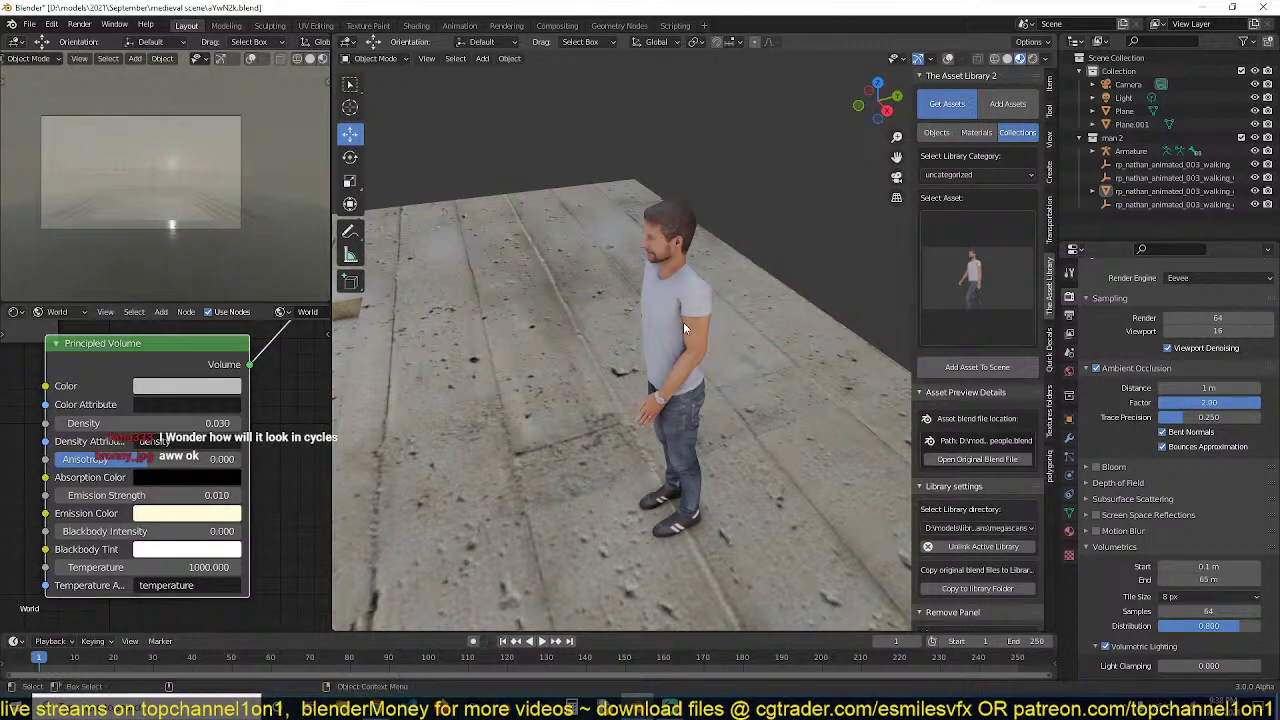
middle_click_drag(684, 323, 664, 287, "shift")
scroll(660, 295, "up", 1)
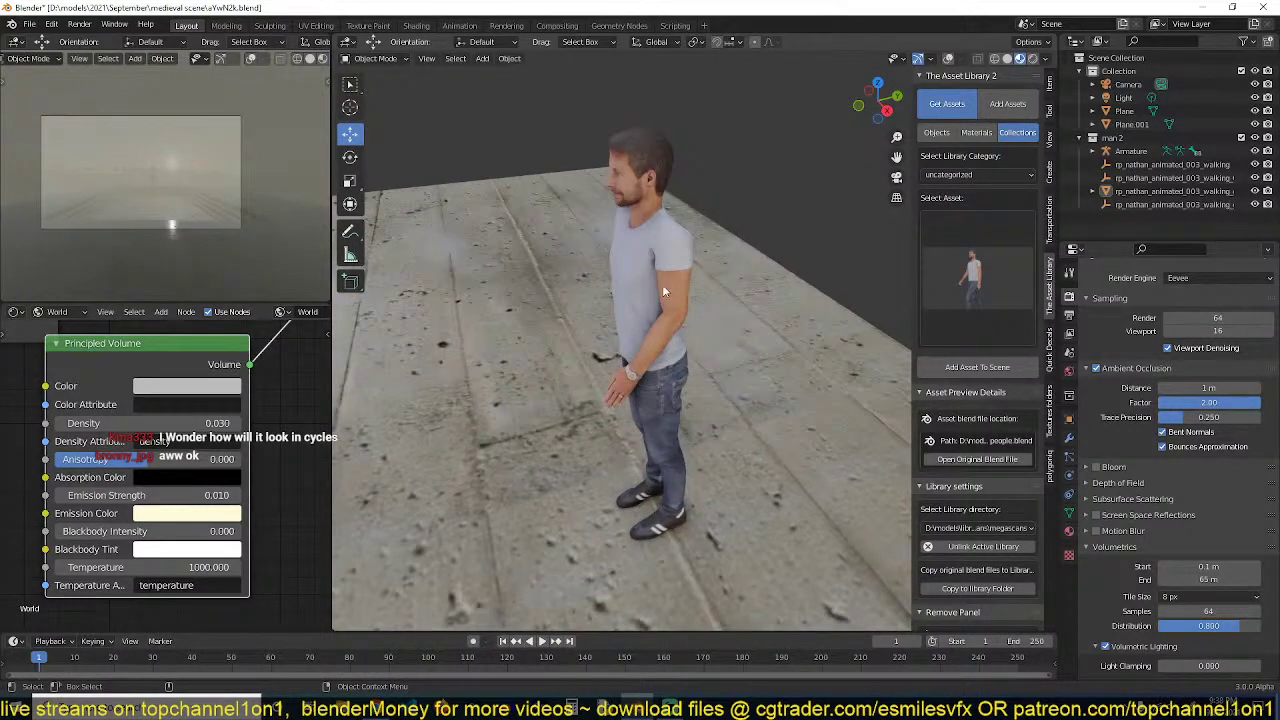
scroll(660, 281, "down", 2)
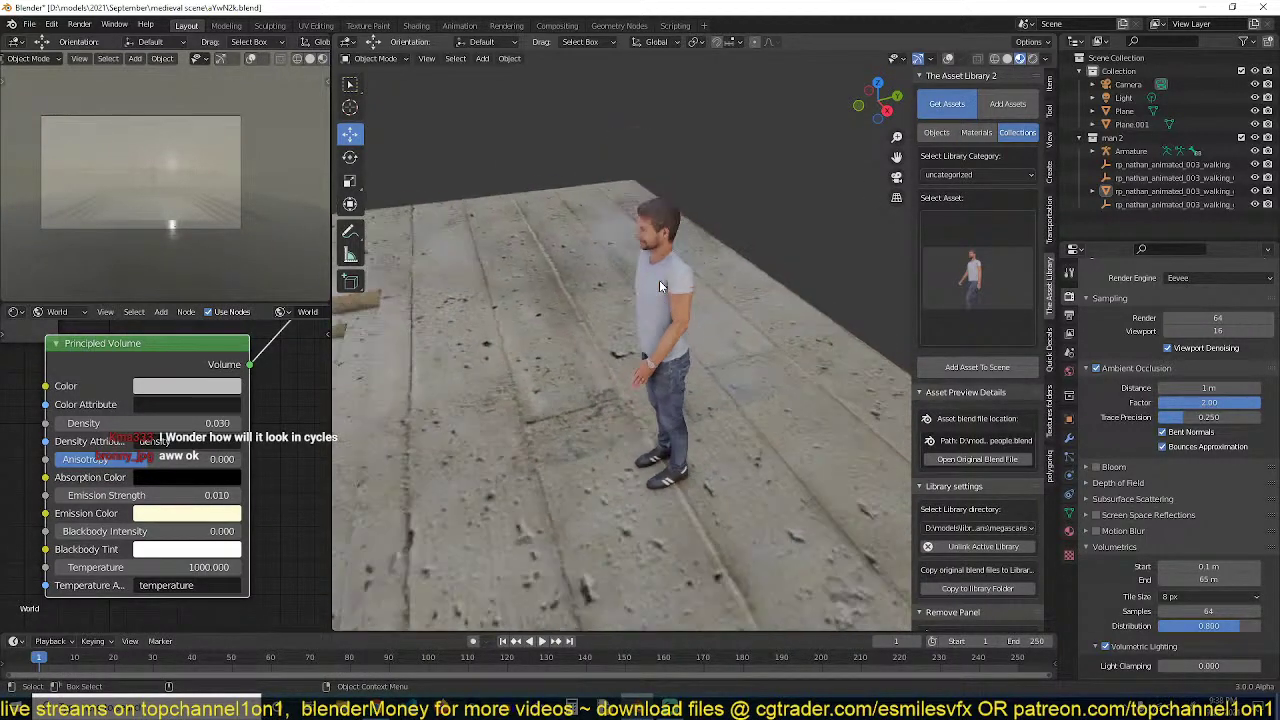
middle_click_drag(659, 280, 706, 243)
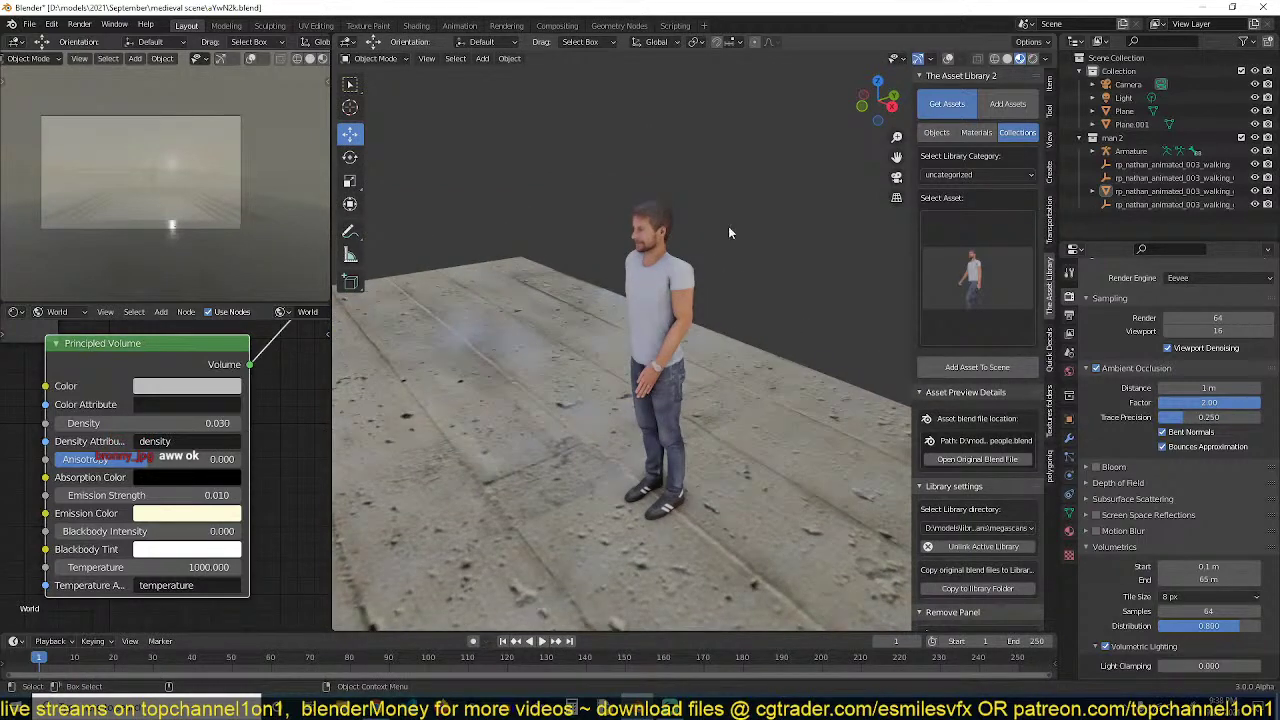
left_click(948, 58)
middle_click_drag(640, 300, 622, 254)
middle_click_drag(595, 255, 636, 272)
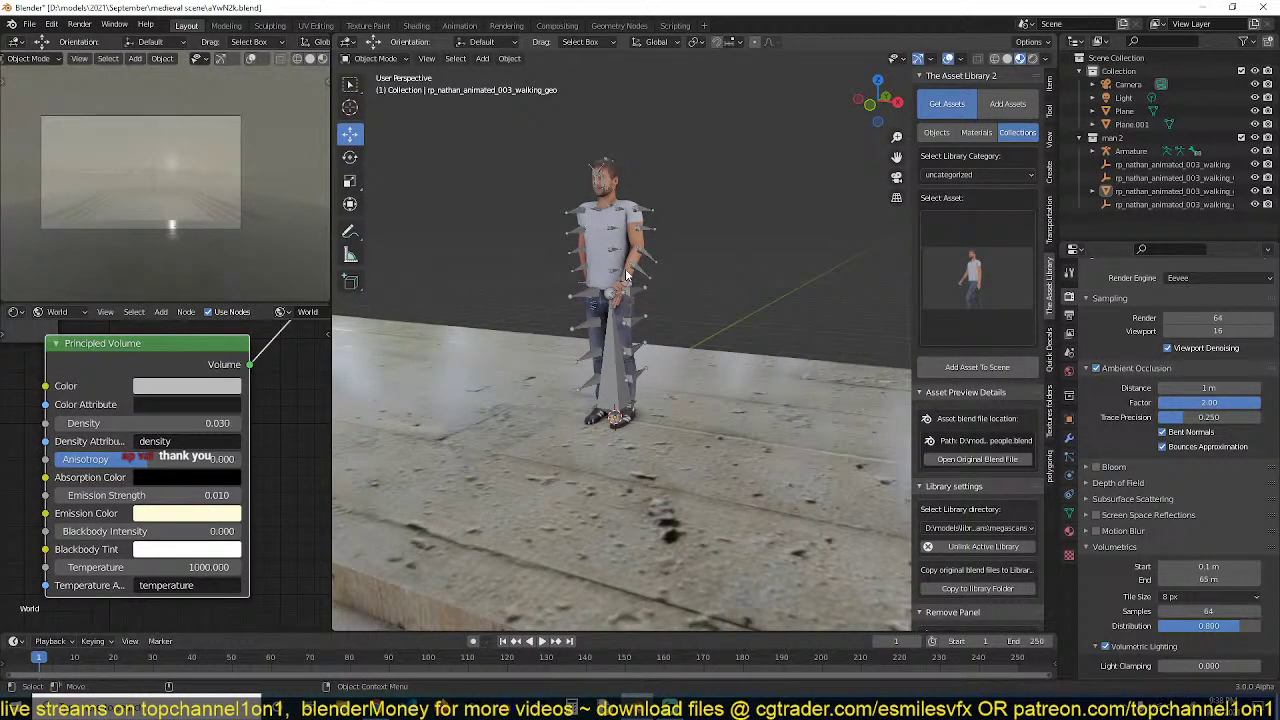
middle_click_drag(625, 268, 645, 422)
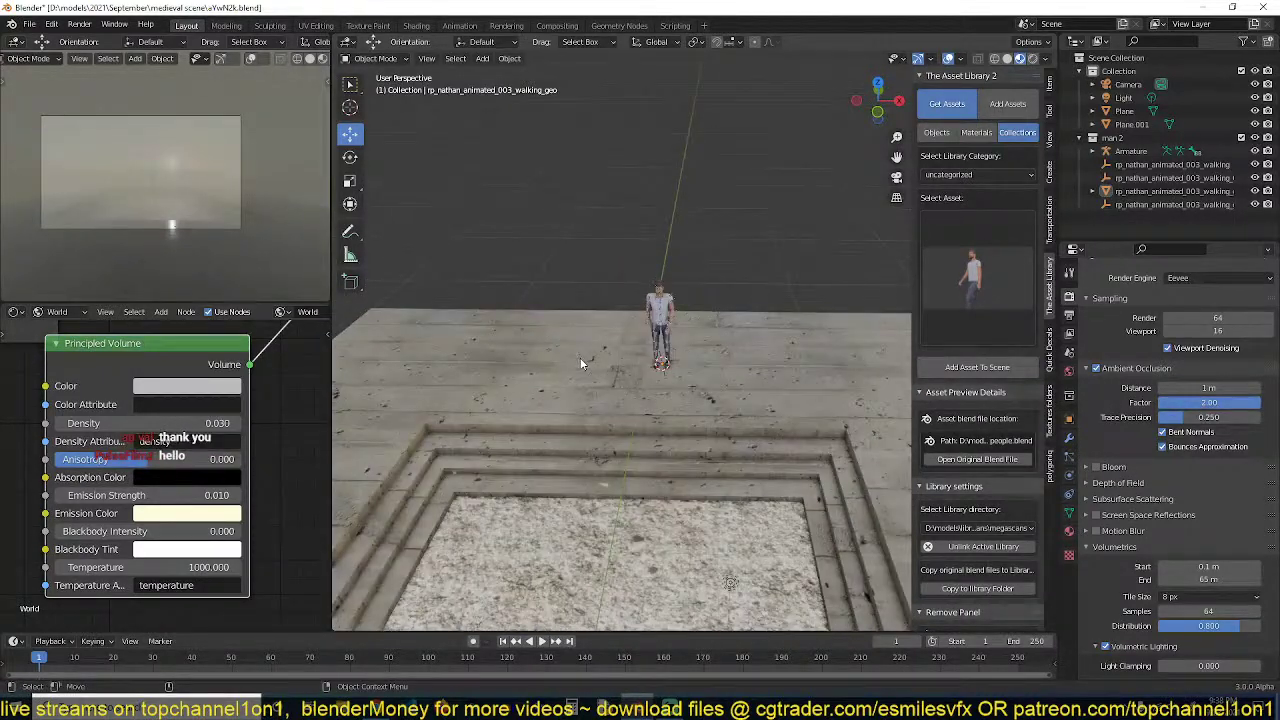
Duplicate the face loop running across the steps beneath the man in the ground plane and separate it into its own object
middle_click_drag(581, 363, 702, 354)
left_click(645, 400)
scroll(645, 400, "up", 1)
key("Tab")
scroll(645, 400, "up", 3)
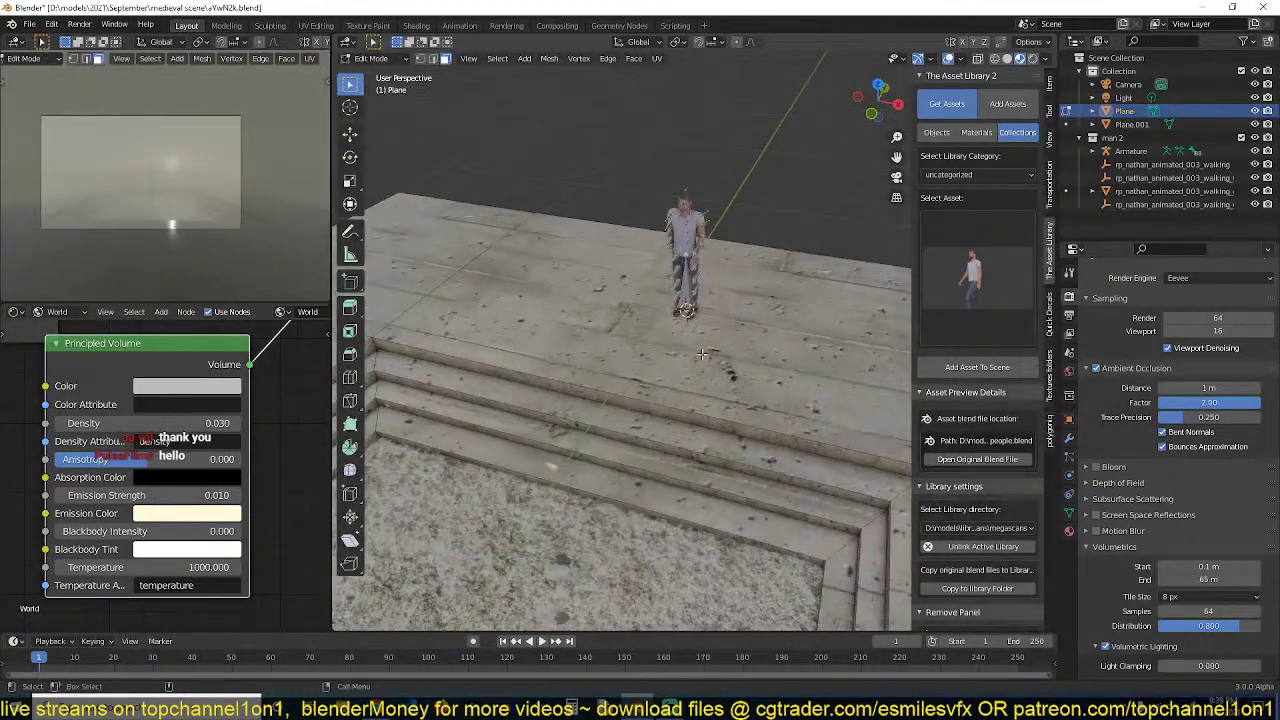
left_click(665, 437, "alt")
left_click(661, 424)
left_click(667, 415)
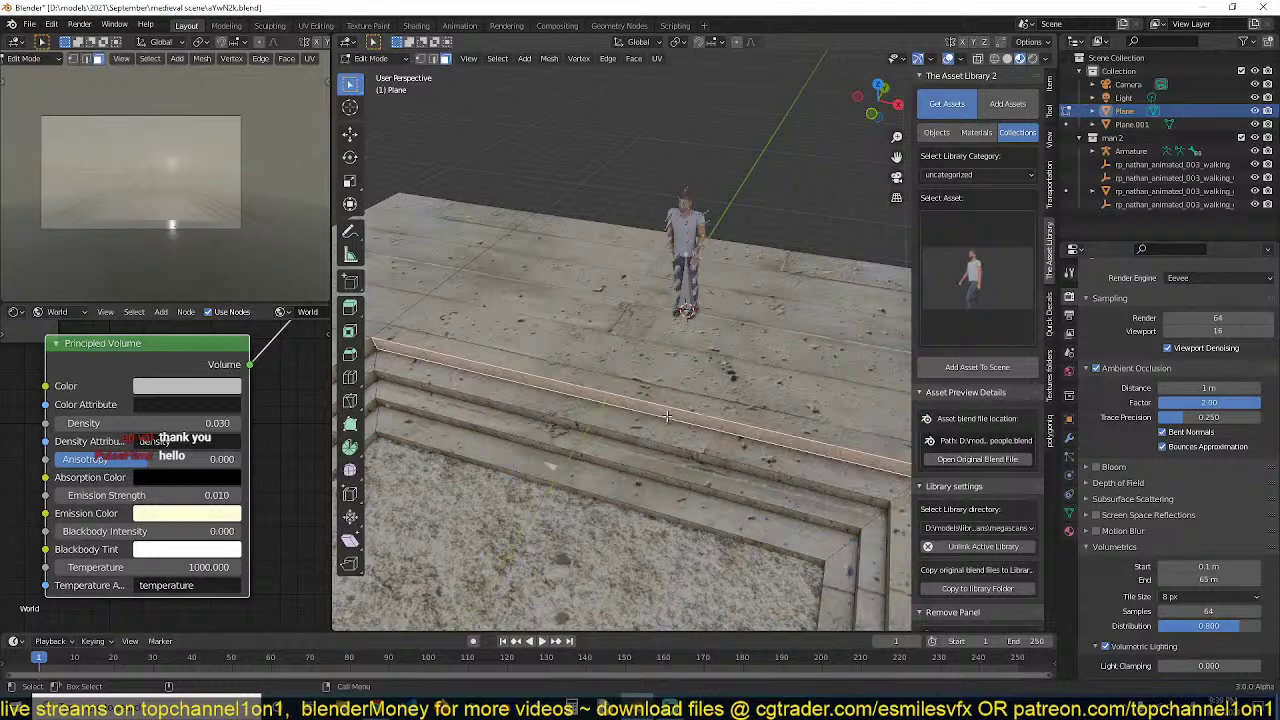
left_click(680, 428, "alt")
scroll(680, 428, "down", 2)
key("shift+d")
right_click(687, 406)
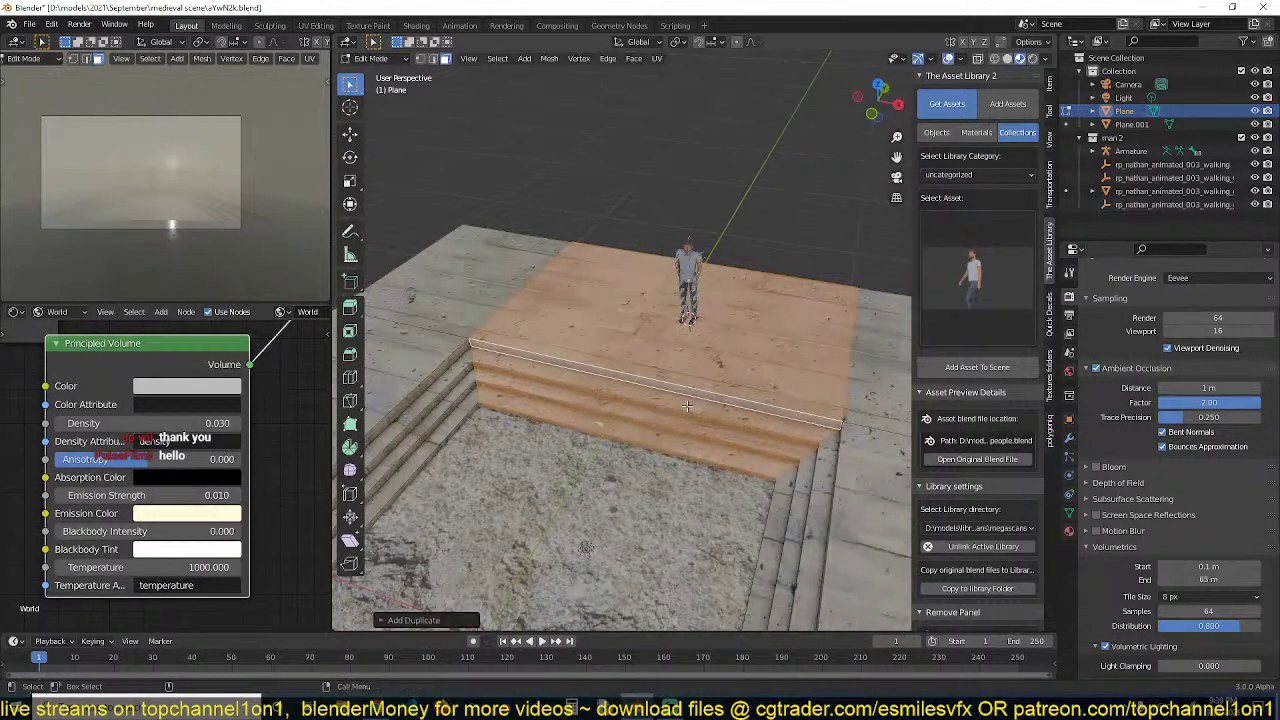
key("p")
left_click(688, 384)
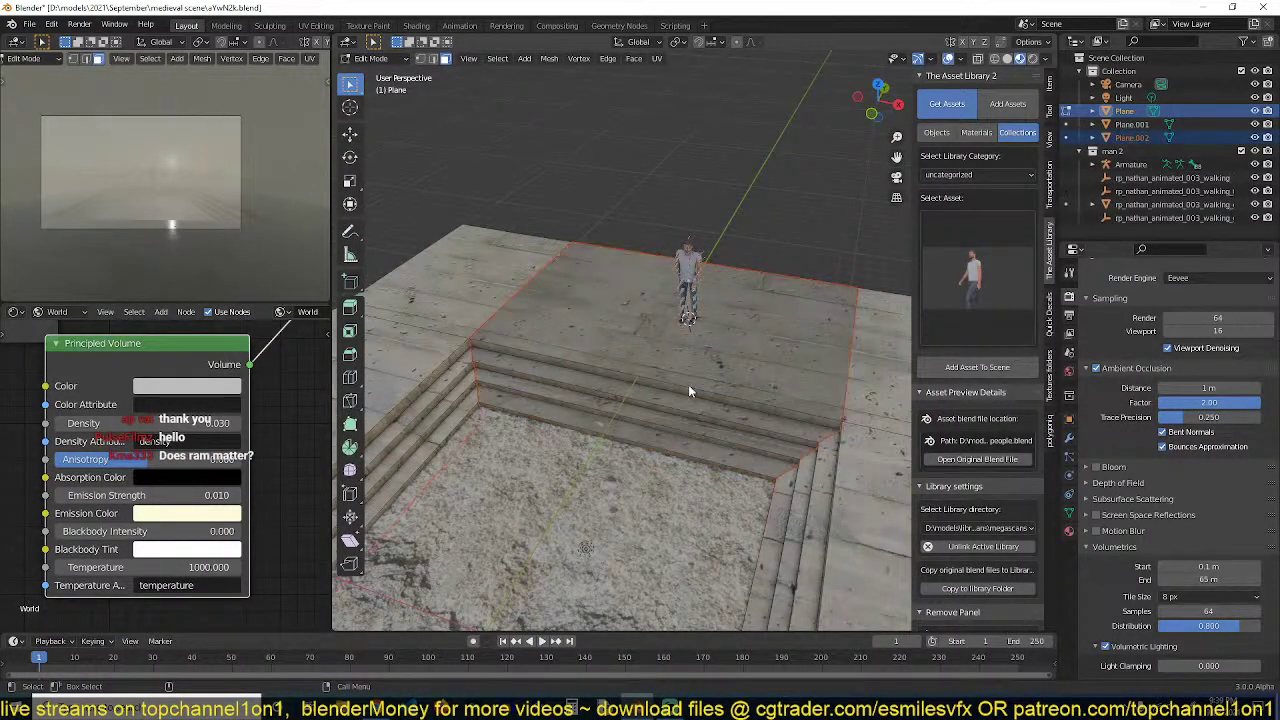
Raise the separated stair strip about 4.1 m along the global Z axis
key("Tab")
left_click(688, 384)
key("g")
key("z")
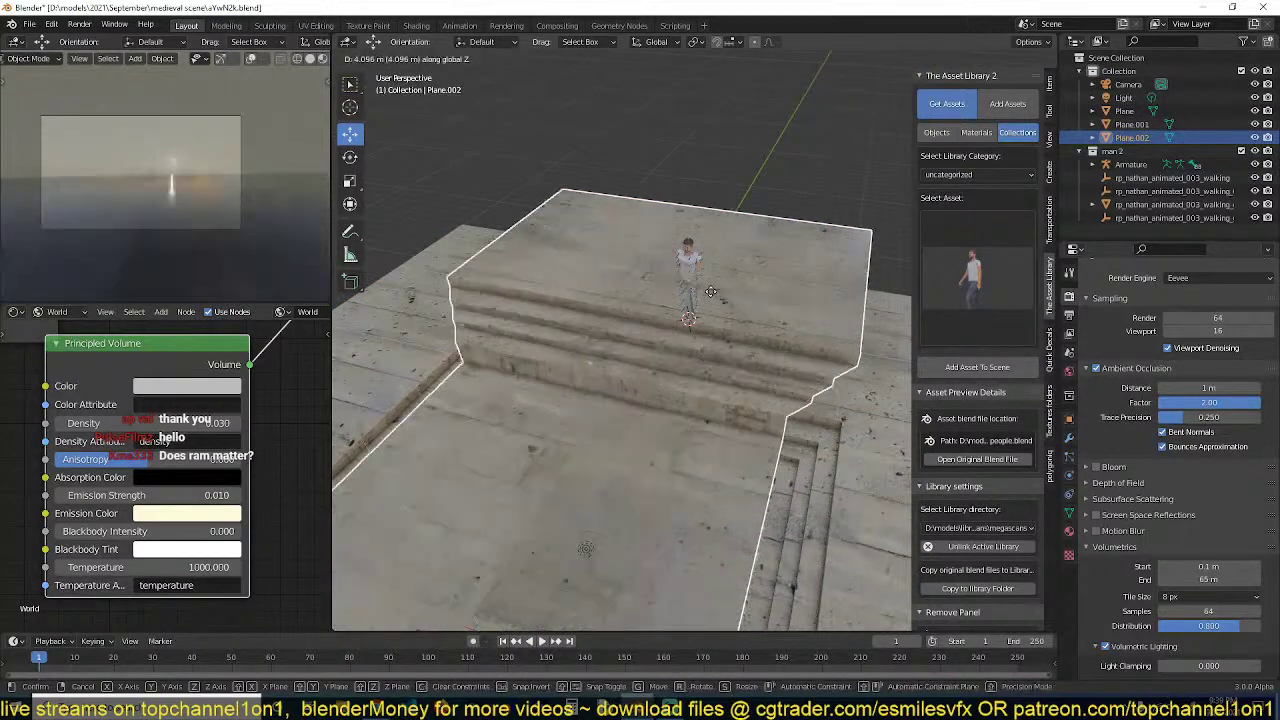
left_click(711, 289)
Delete the large bottom face of the raised stair strip
key("Tab")
scroll(662, 416, "down", 3)
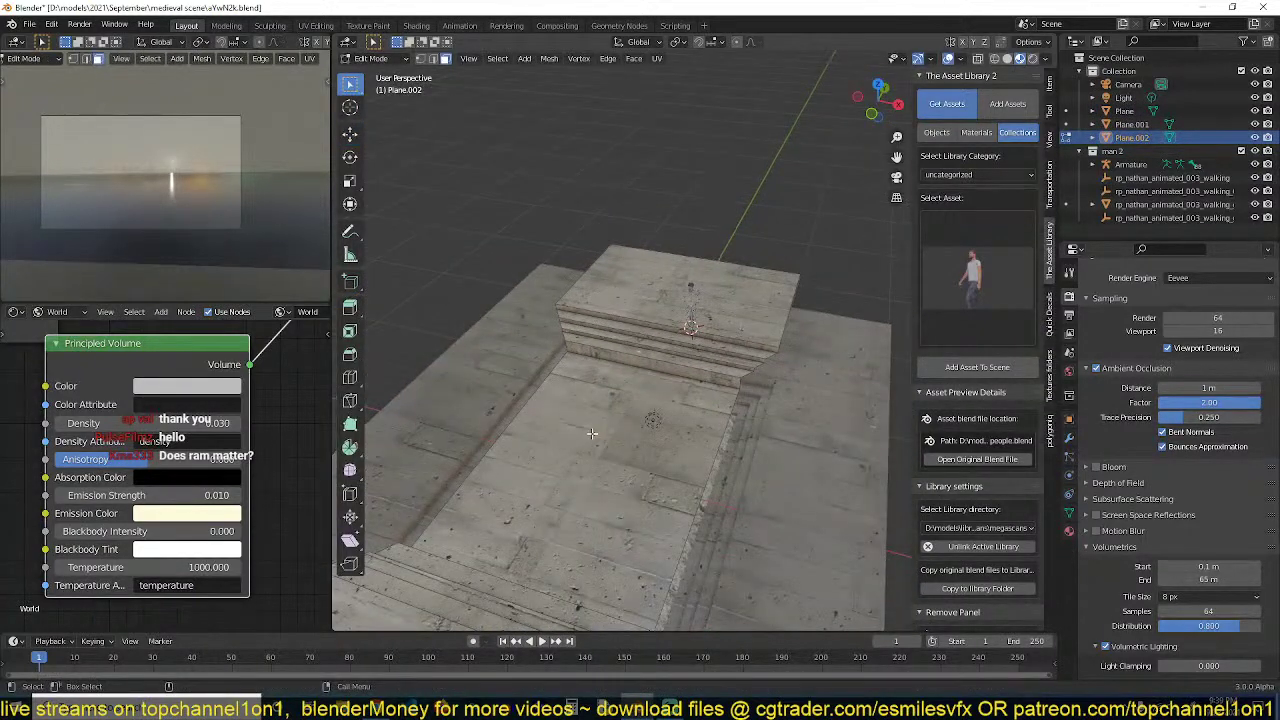
left_click(593, 436)
key("x")
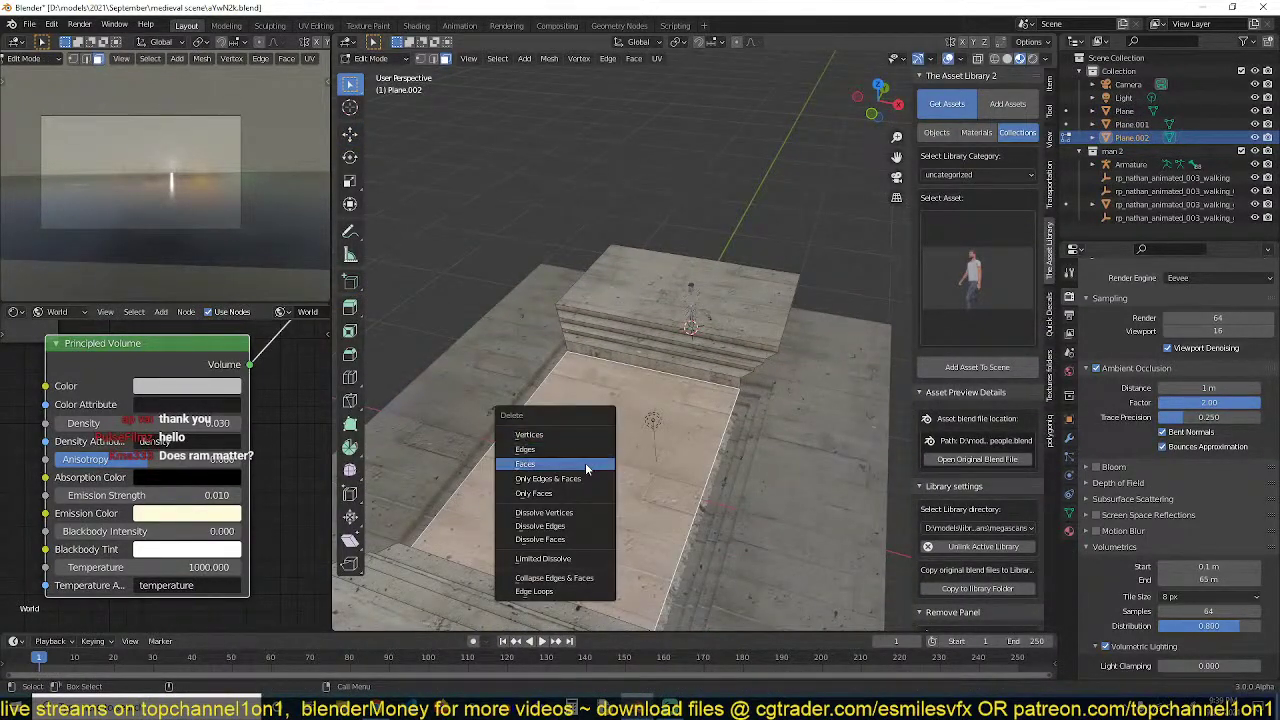
left_click(585, 462)
Straighten both side edge loops of the raised stairs by scaling each to 0 along X
left_click(795, 325, "alt")
key("s")
key("x")
key("0")
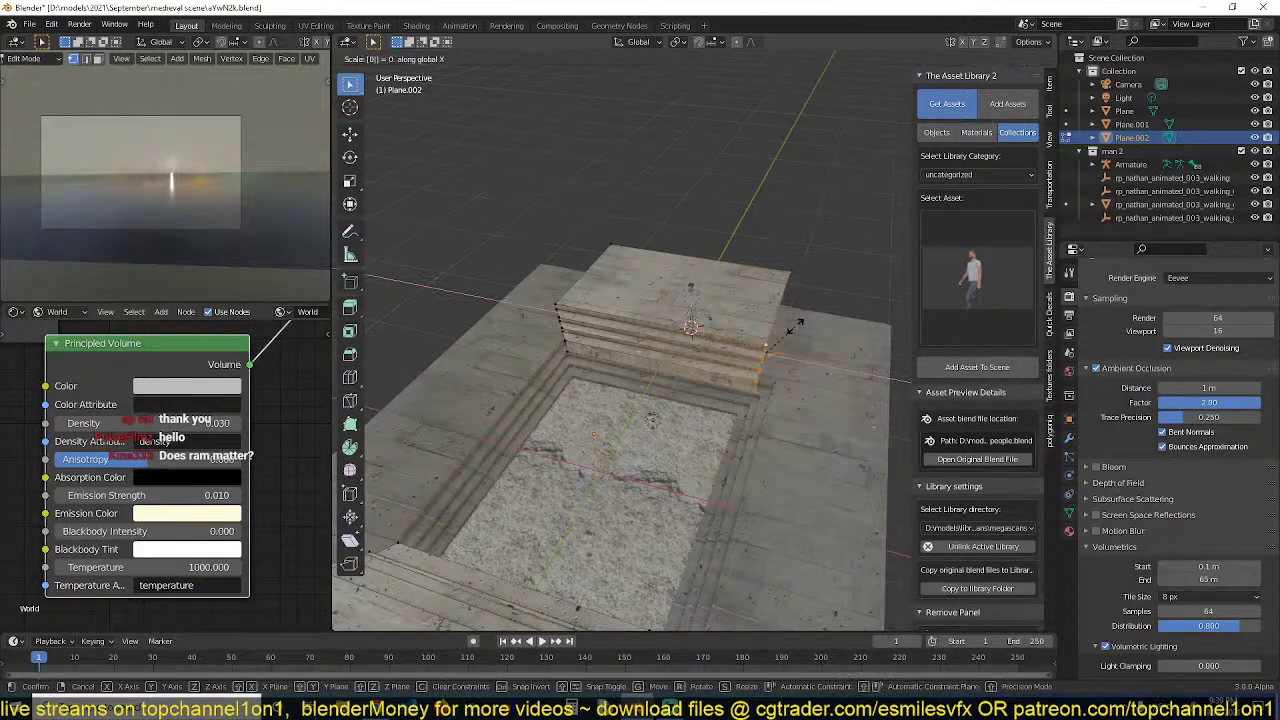
key("Return")
key("s")
key("x")
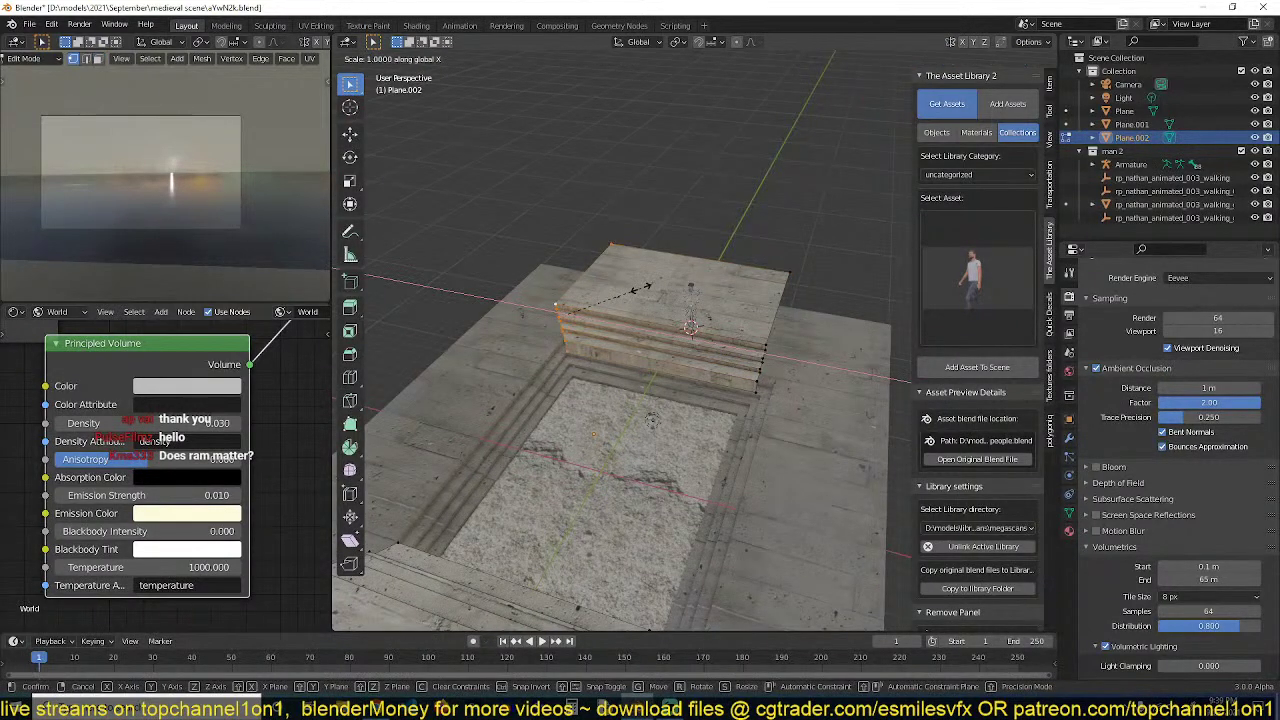
key("Return")
Extrude the bottom front edge of the raised stairs along Y into a long flat floor extending over the recess
middle_click_drag(640, 290, 686, 397)
scroll(702, 359, "up", 1)
scroll(702, 359, "down", 1)
key("2")
scroll(702, 359, "down", 3)
left_click(354, 136)
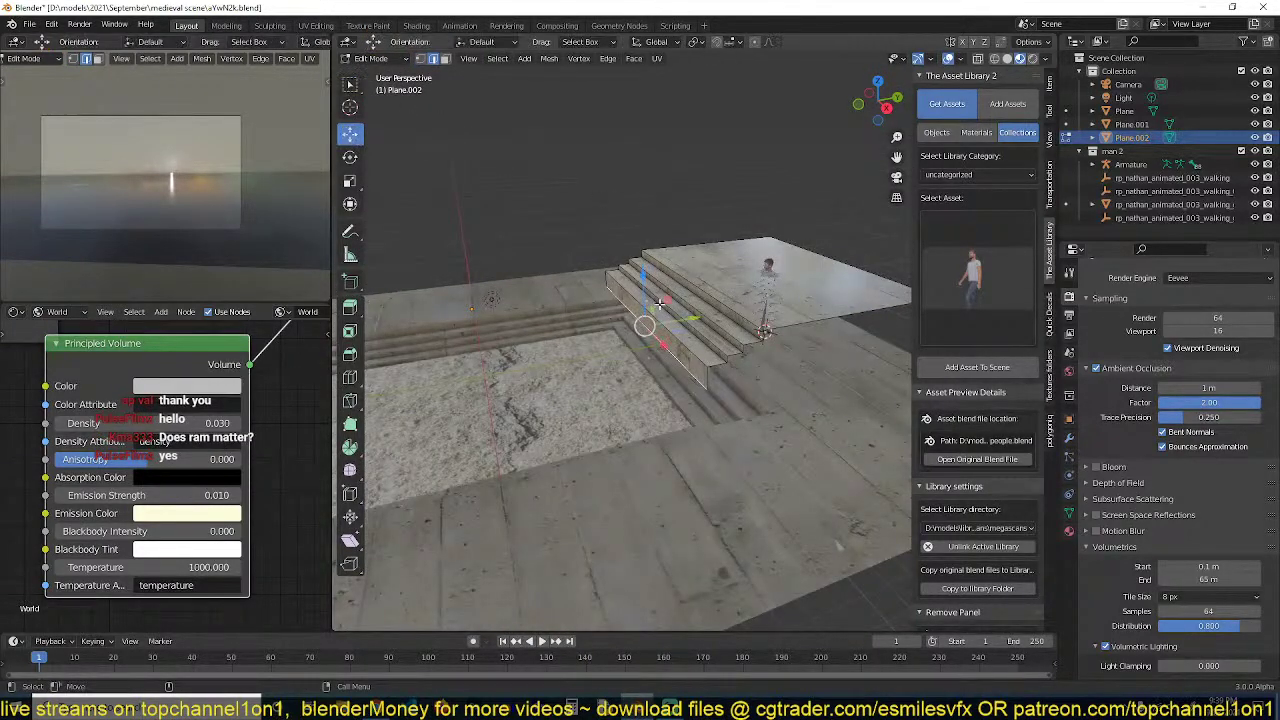
key("e")
right_click(702, 321)
left_click_drag(702, 321, 450, 373)
scroll(452, 373, "down", 3)
middle_click_drag(456, 375, 648, 398)
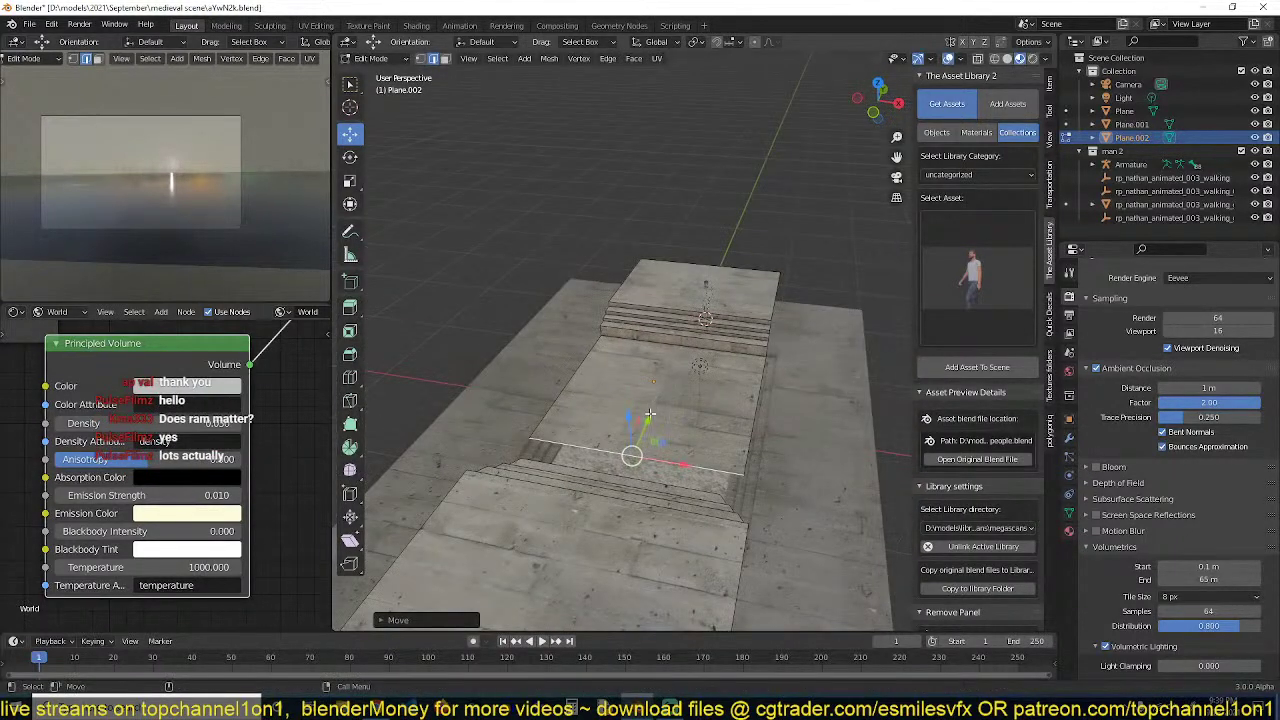
left_click_drag(640, 432, 599, 495)
left_click_drag(634, 448, 640, 439)
Inset the new floor face by about 0.044 m and extrude it downward to form the first sunken step
key("3")
scroll(695, 394, "up", 4)
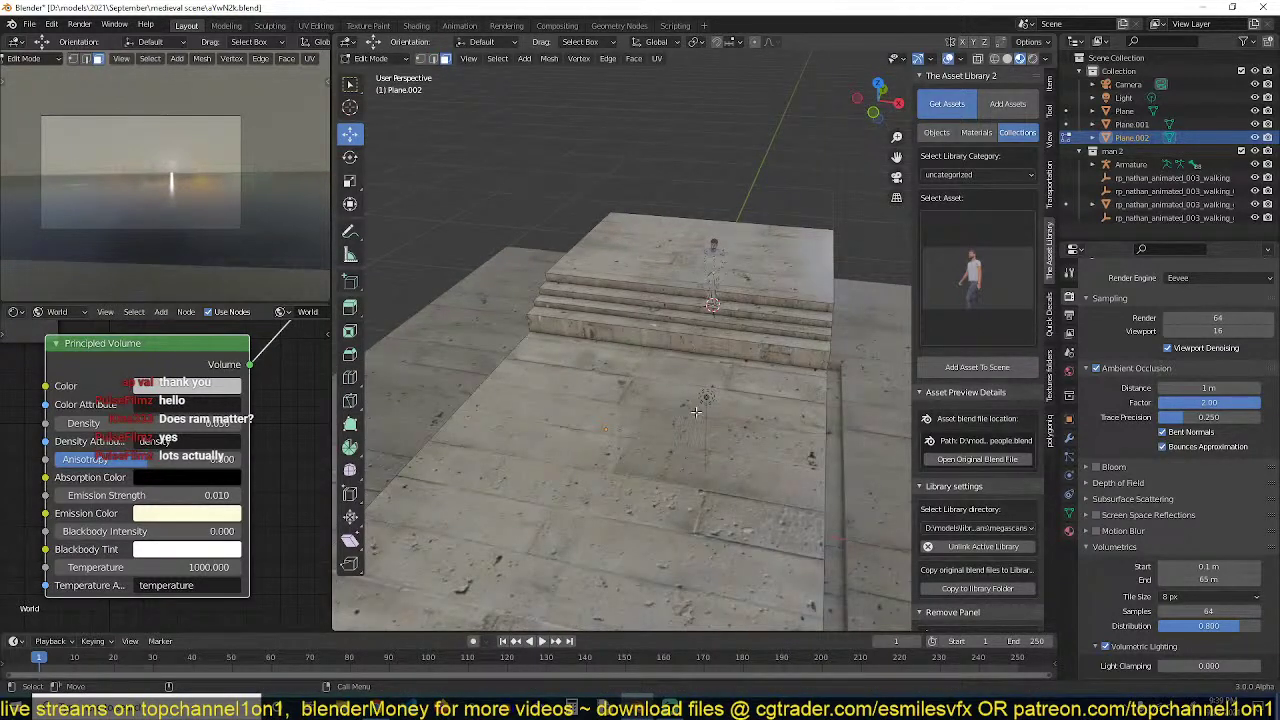
left_click(653, 463)
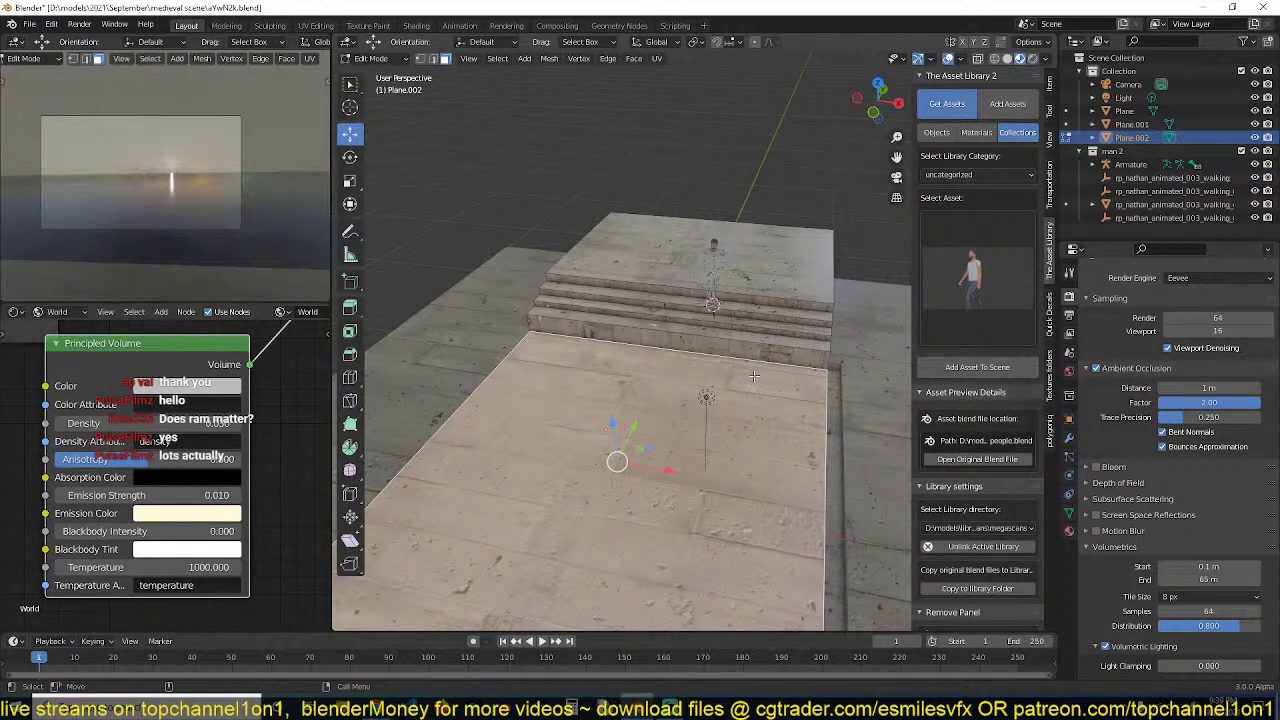
key("i")
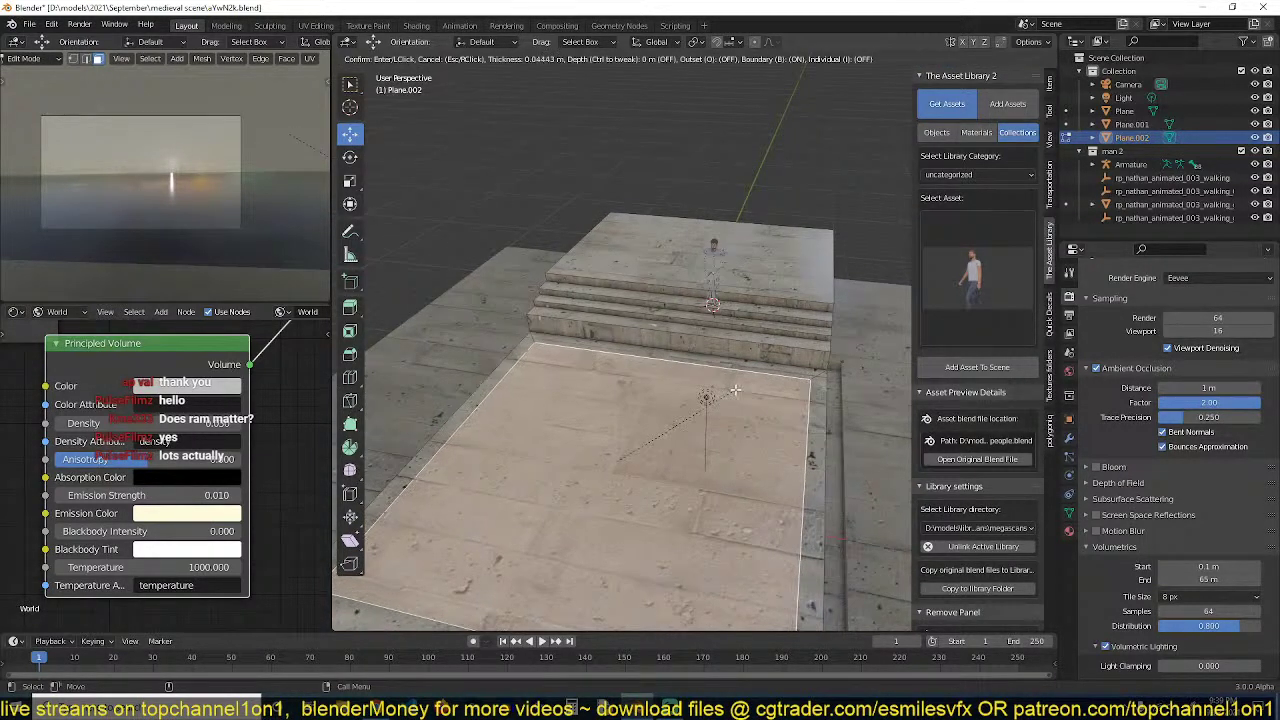
left_click(736, 389)
key("e")
left_click(758, 379)
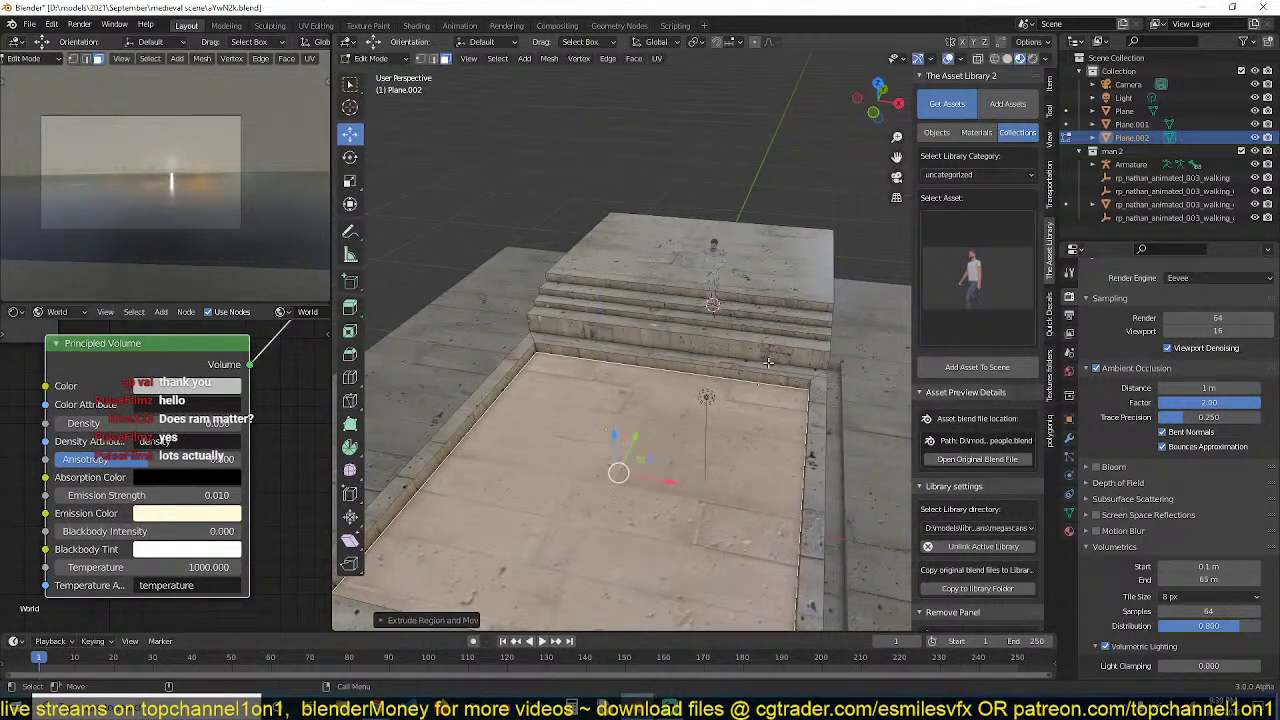
Inset the sunken floor face and extrude it about 0.41 m down to form a second step
key("i")
left_click(759, 376)
key("e")
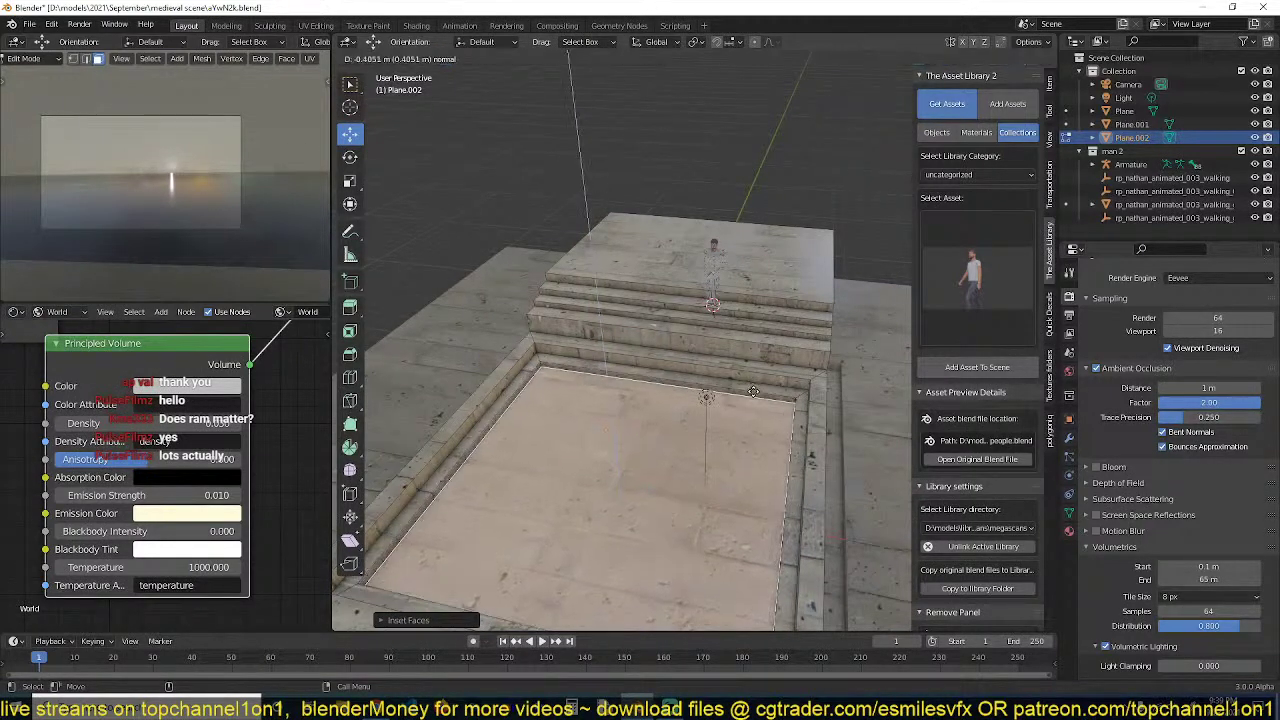
left_click(752, 389)
Form a third step by insetting the floor face about 0.023 m and extruding it downward
key("i")
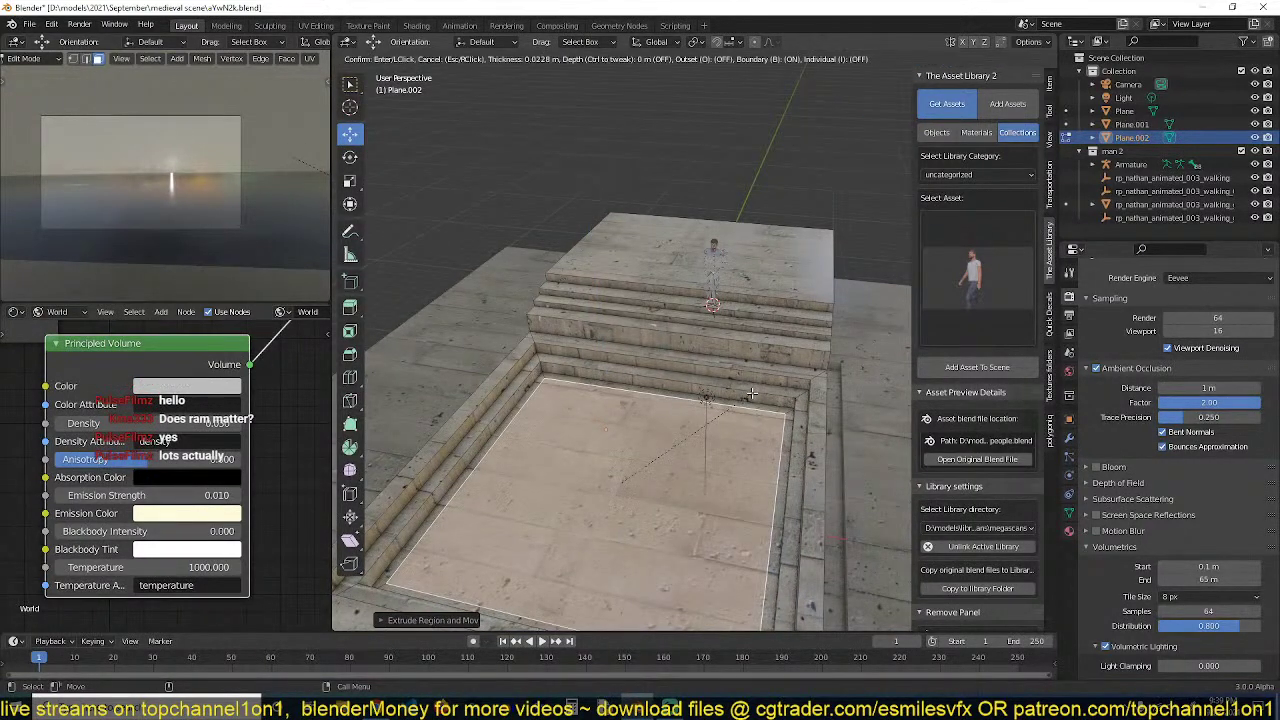
left_click(750, 395)
key("e")
left_click(748, 404)
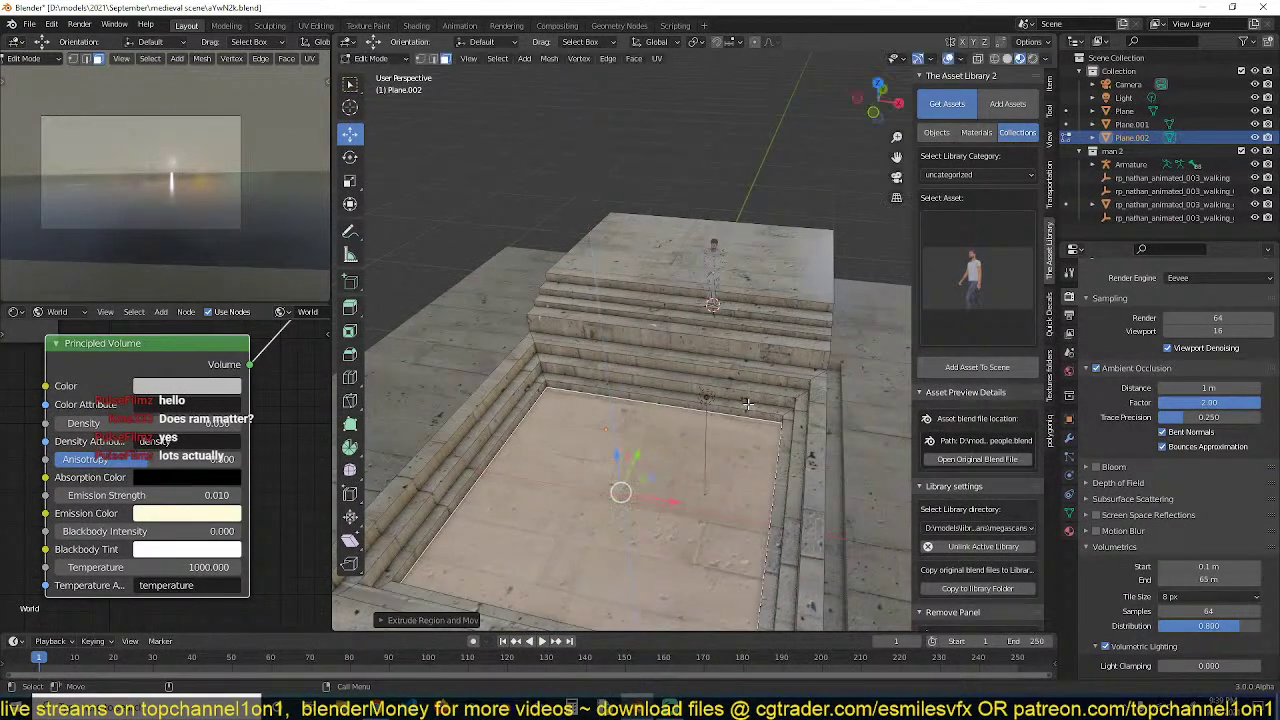
Inset the sunken floor face by about 0.024 m and extrude it downward to form a fourth step
key("i")
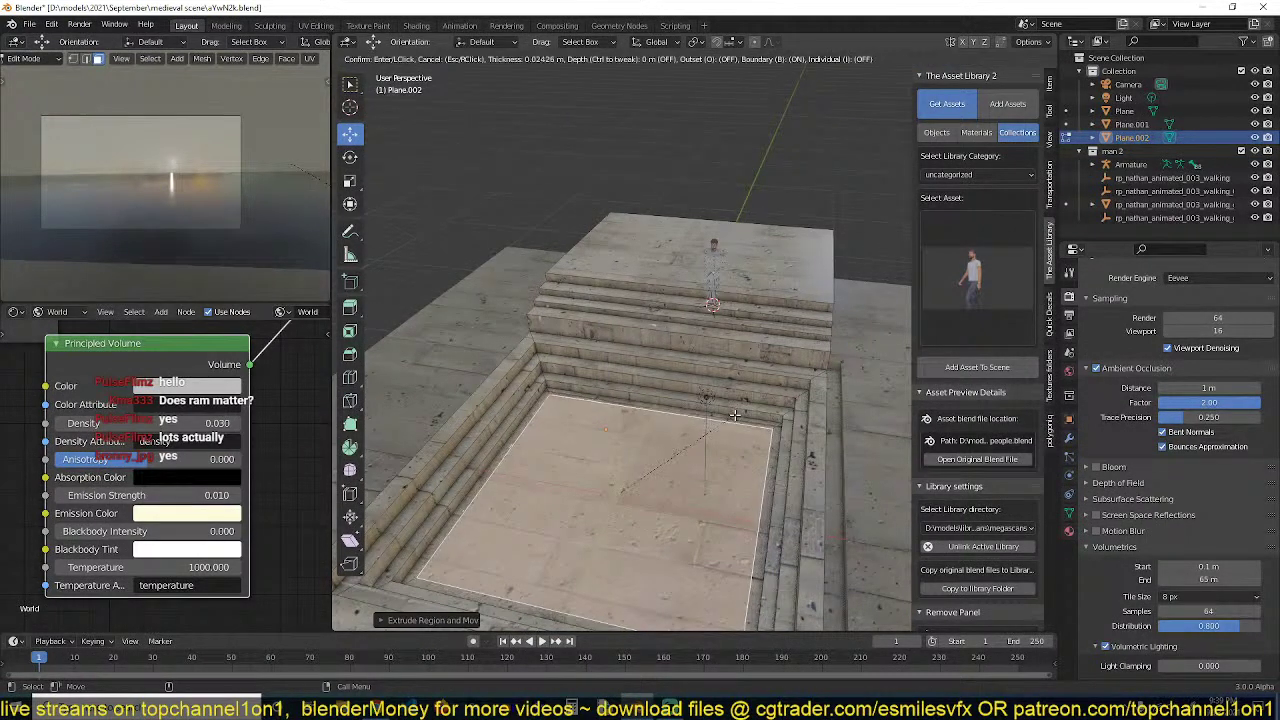
left_click(734, 416)
key("e")
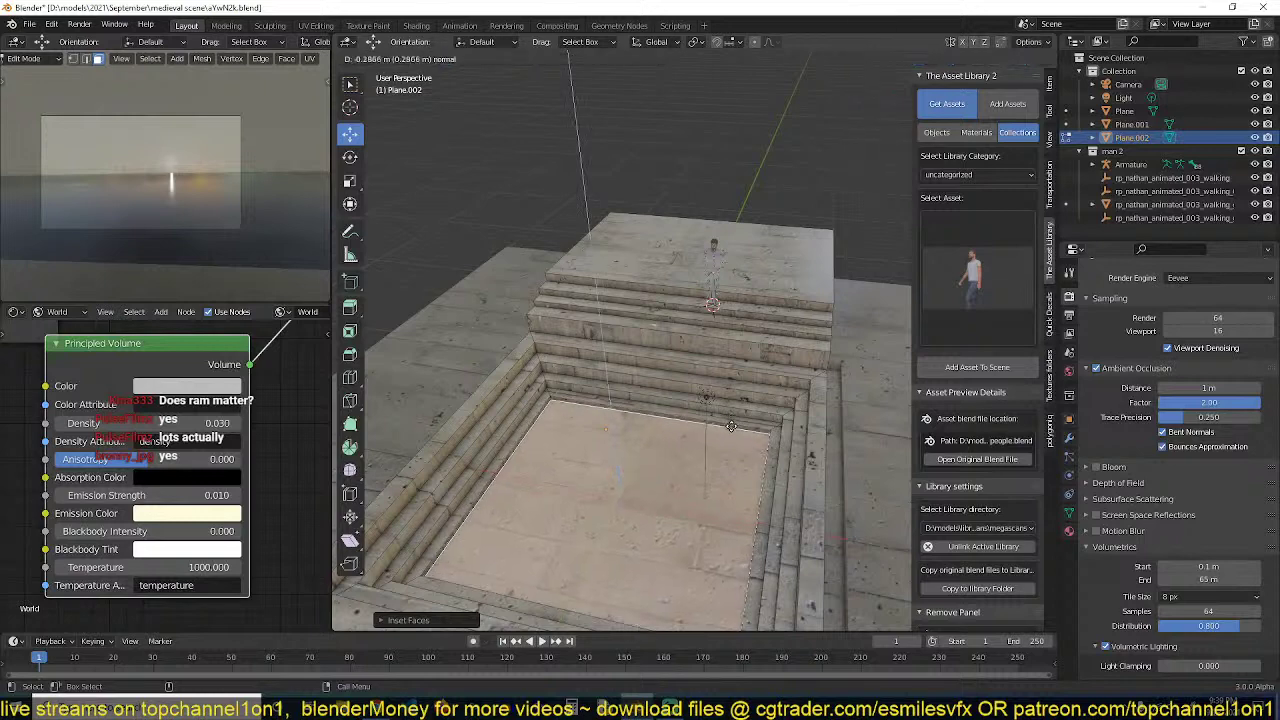
left_click(731, 421)
Inset the bottom face by about 0.031 m, extrude it down as a fifth step, and finish editing the mesh
key("i")
left_click(731, 421)
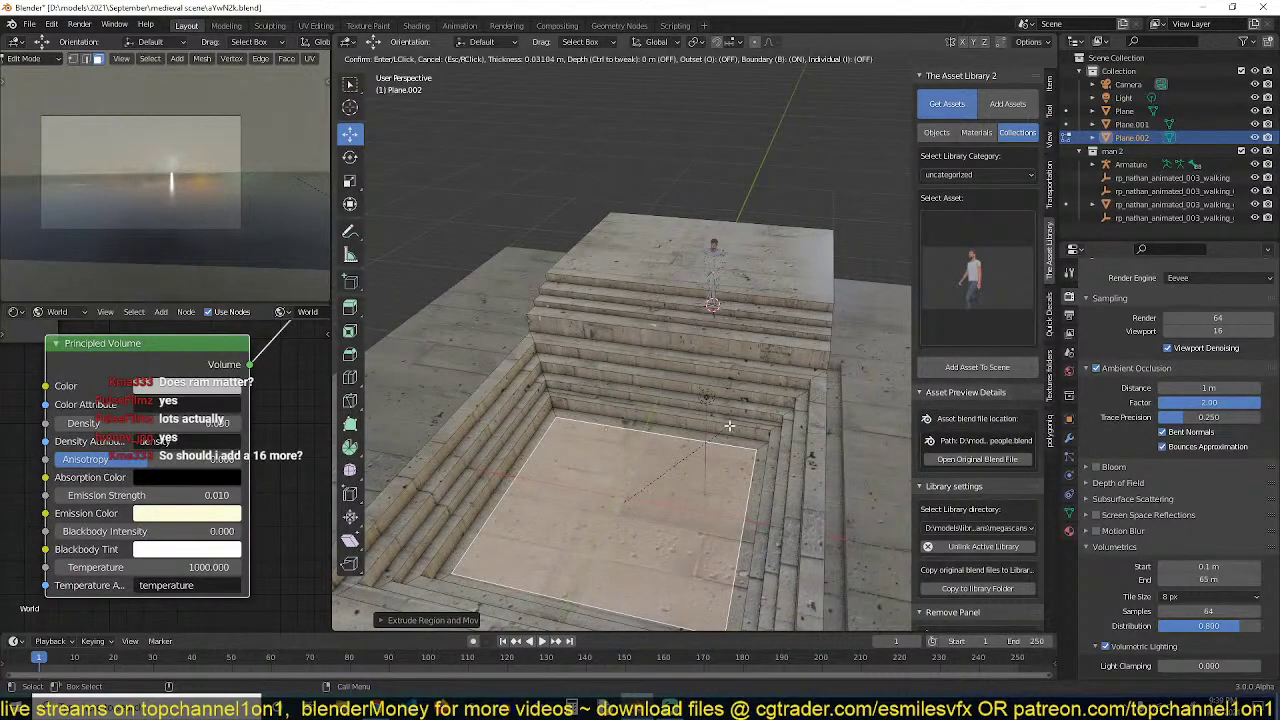
key("e")
left_click(717, 442)
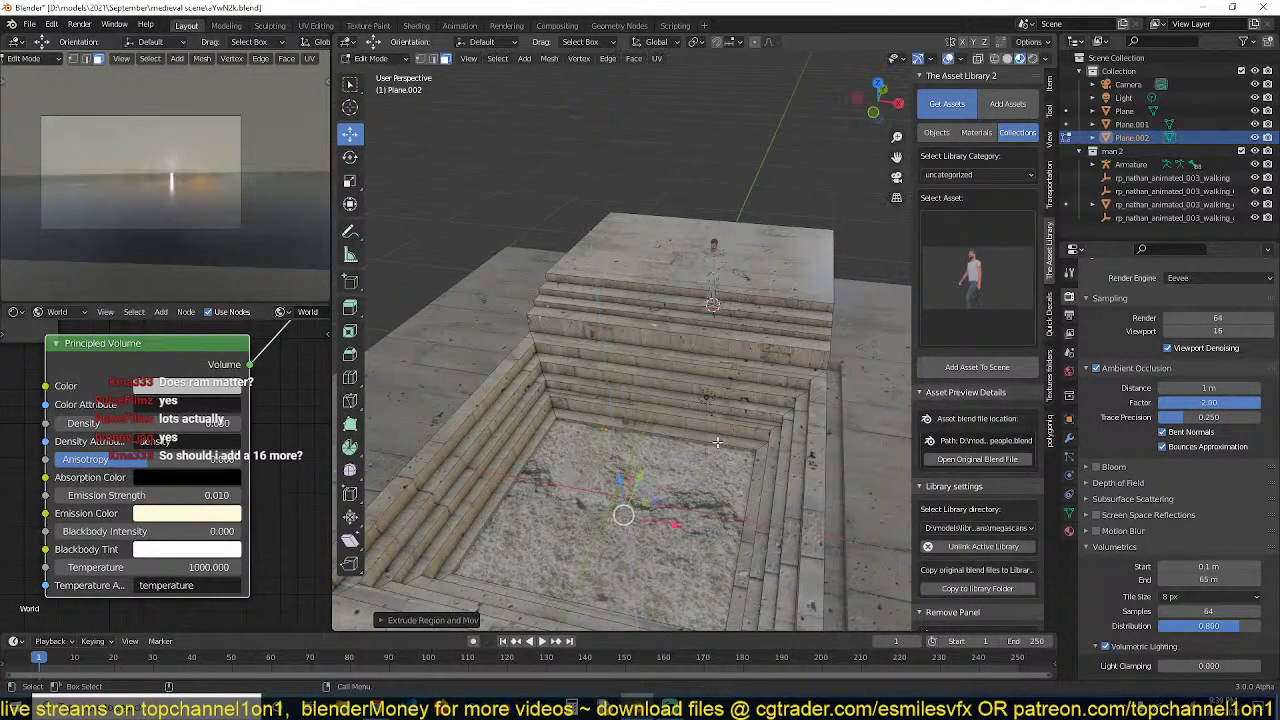
scroll(722, 430, "down", 2)
key("Tab")
middle_click_drag(729, 410, 747, 388)
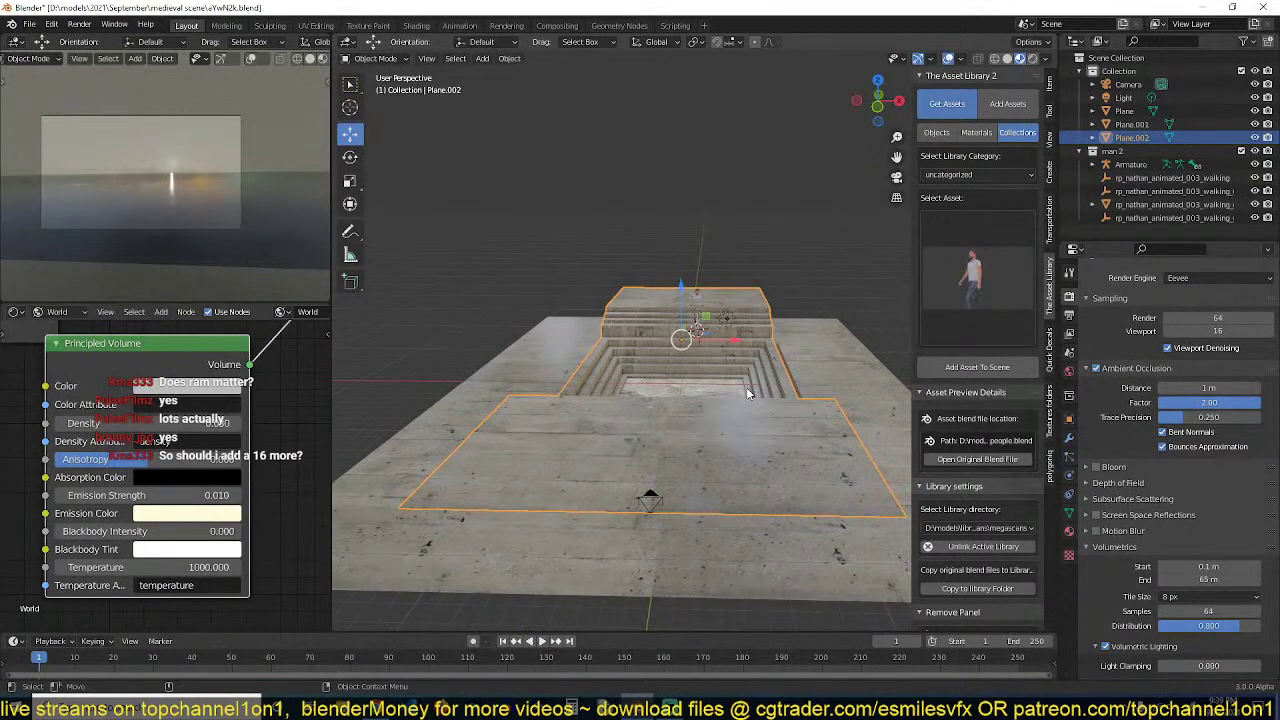
Delete the raised stairs object with its stepped floor extension from the scene
key("KP_7")
key("x")
left_click(747, 390)
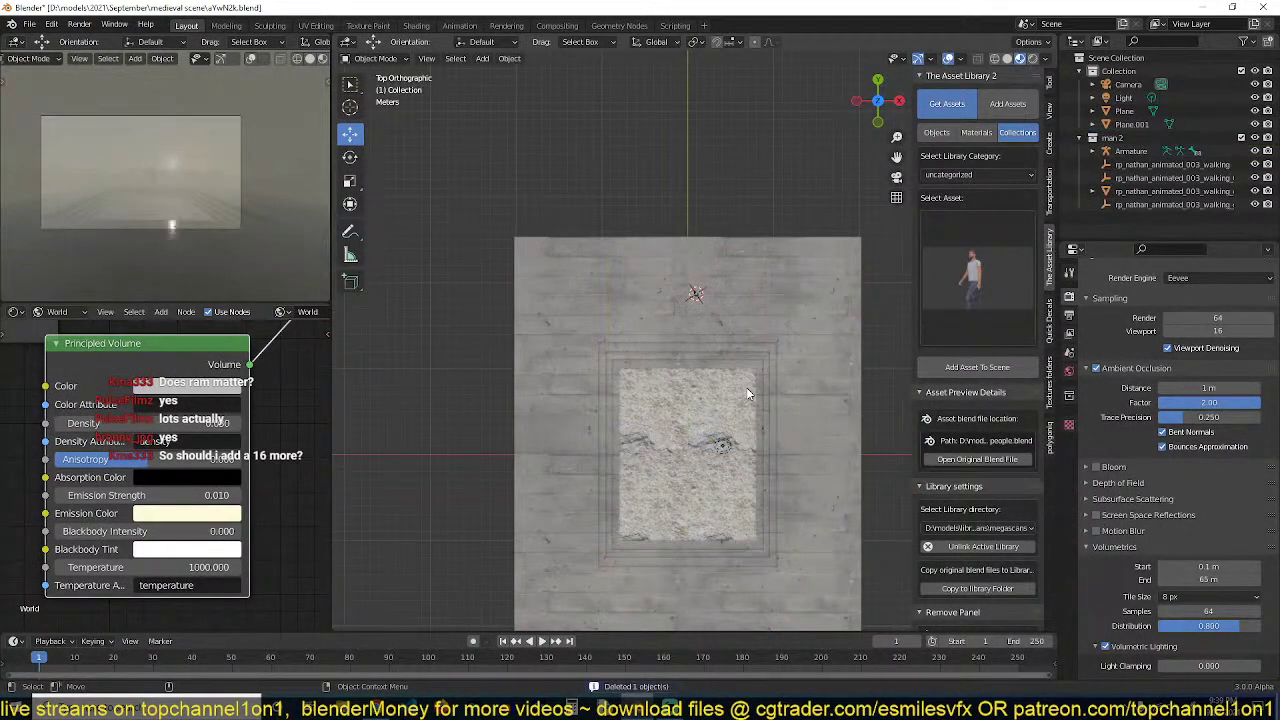
Add a plane in the empty area beside the stone floor, enlarge it, and open it for mesh editing
scroll(746, 393, "up", 2)
scroll(729, 300, "up", 1)
middle_click_drag(750, 301, 535, 340, "shift")
scroll(725, 298, "down", 3)
middle_click_drag(646, 320, 417, 362, "shift")
right_click(674, 222, "shift")
key("shift+a")
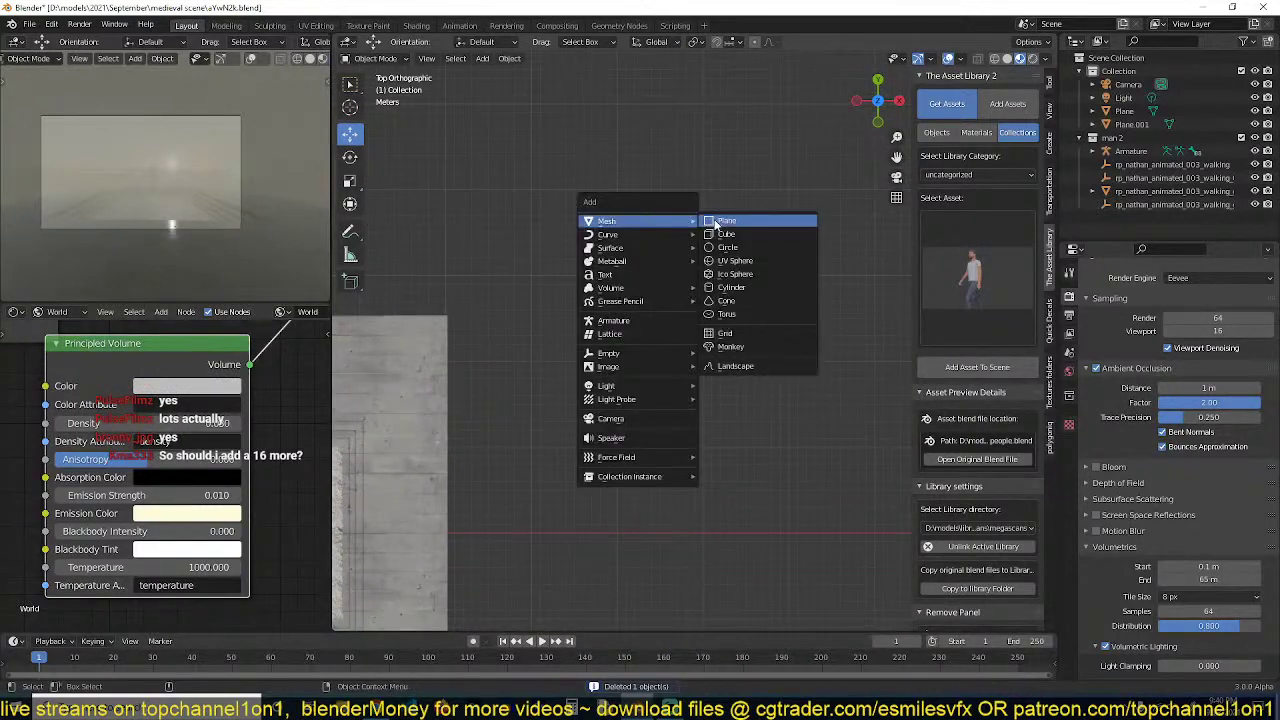
left_click(736, 220)
key("s")
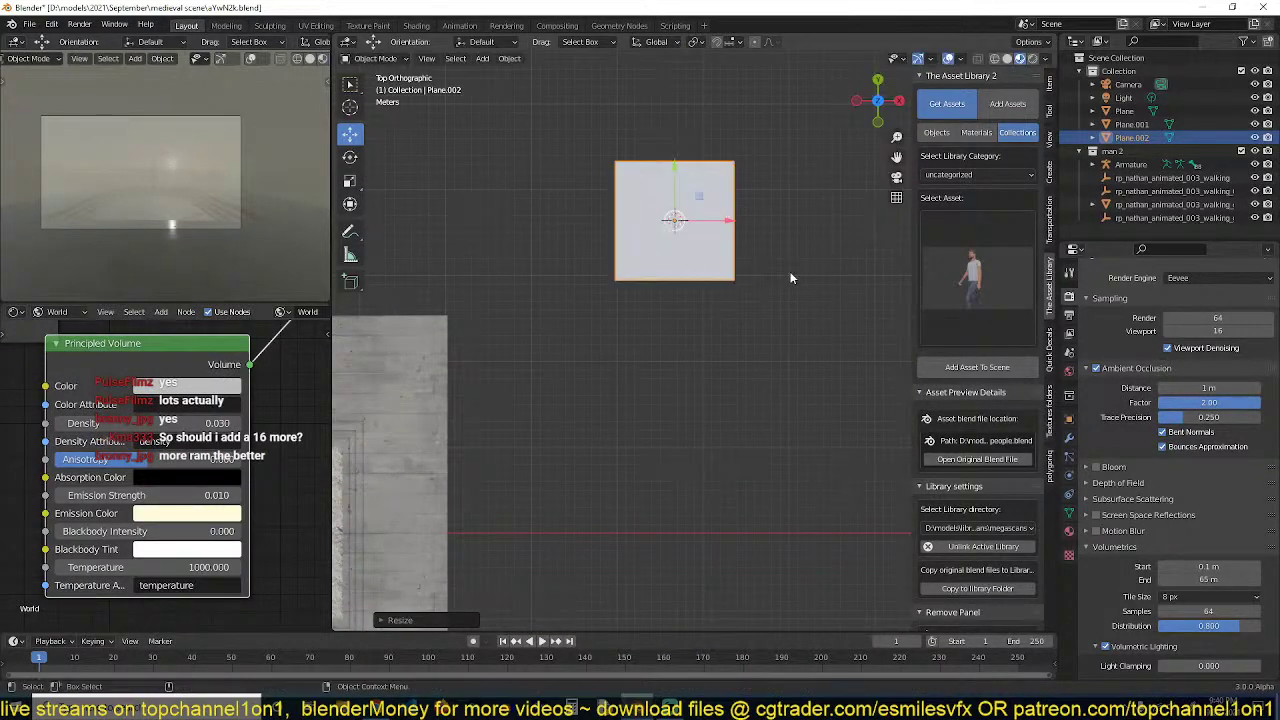
left_click(871, 294)
middle_click_drag(871, 294, 838, 376, "shift")
key("Tab")
scroll(834, 297, "up", 3)
scroll(831, 297, "down", 4)
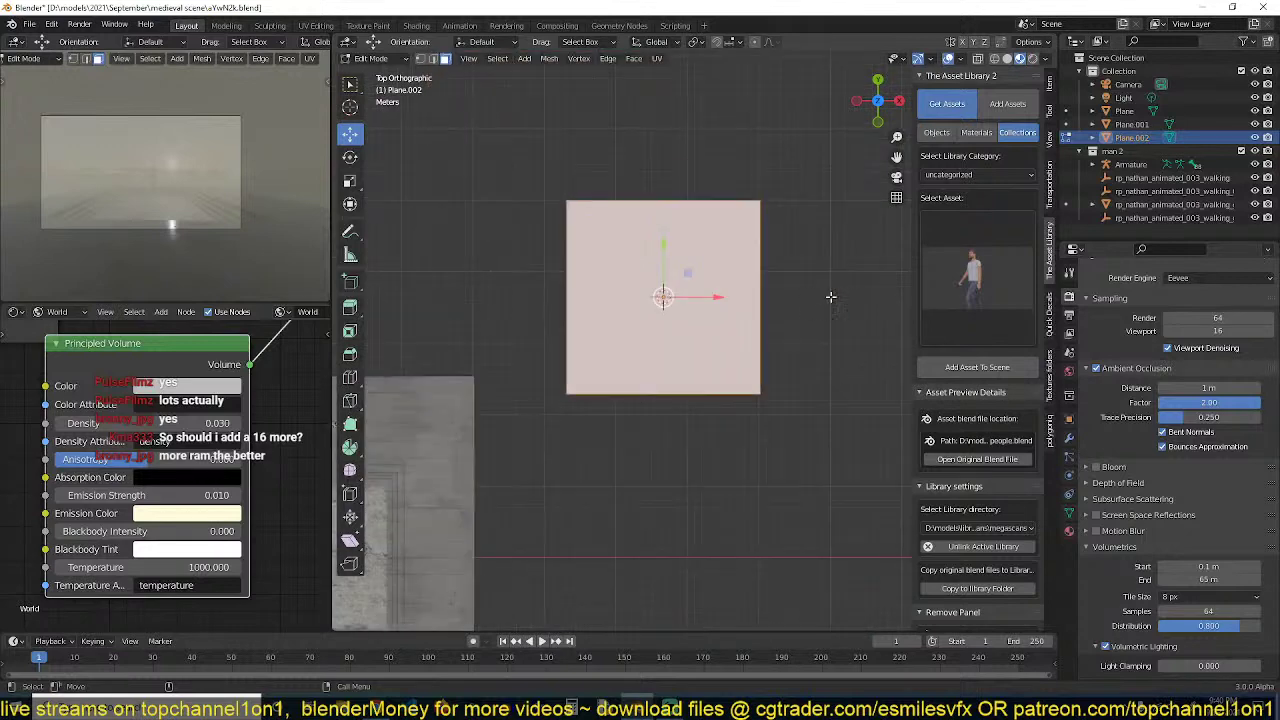
key("i")
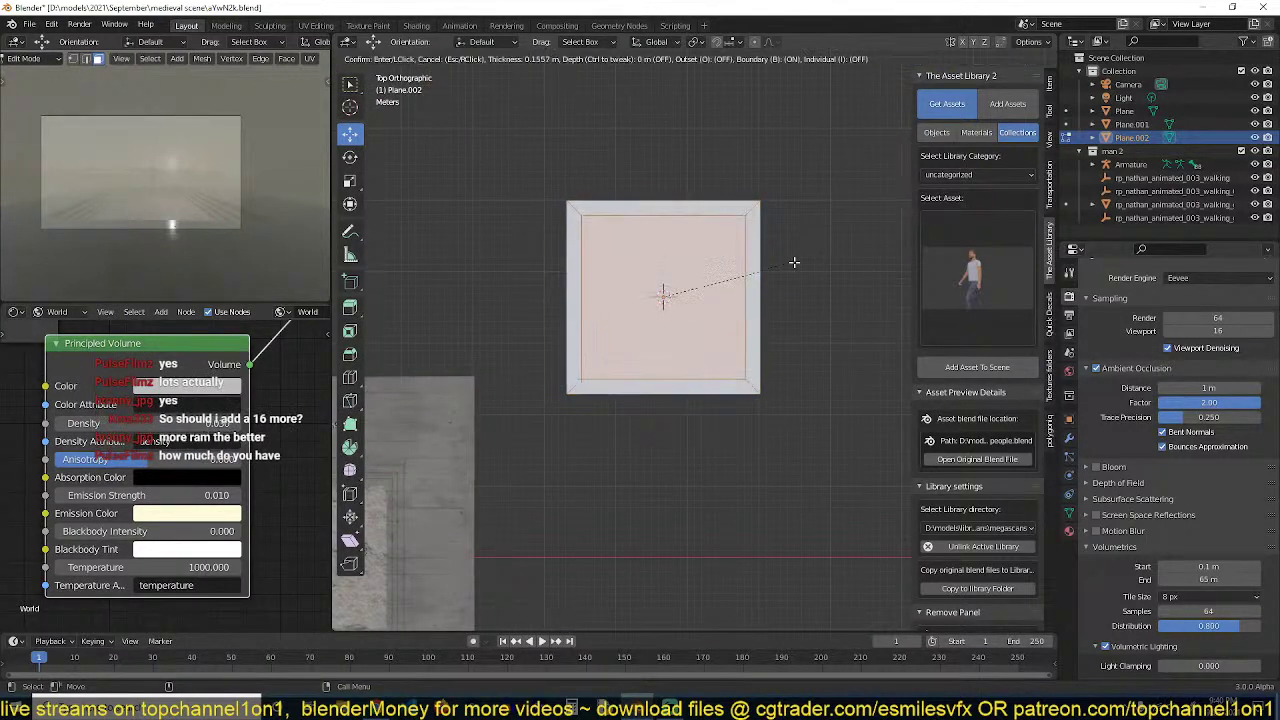
right_click(793, 262)
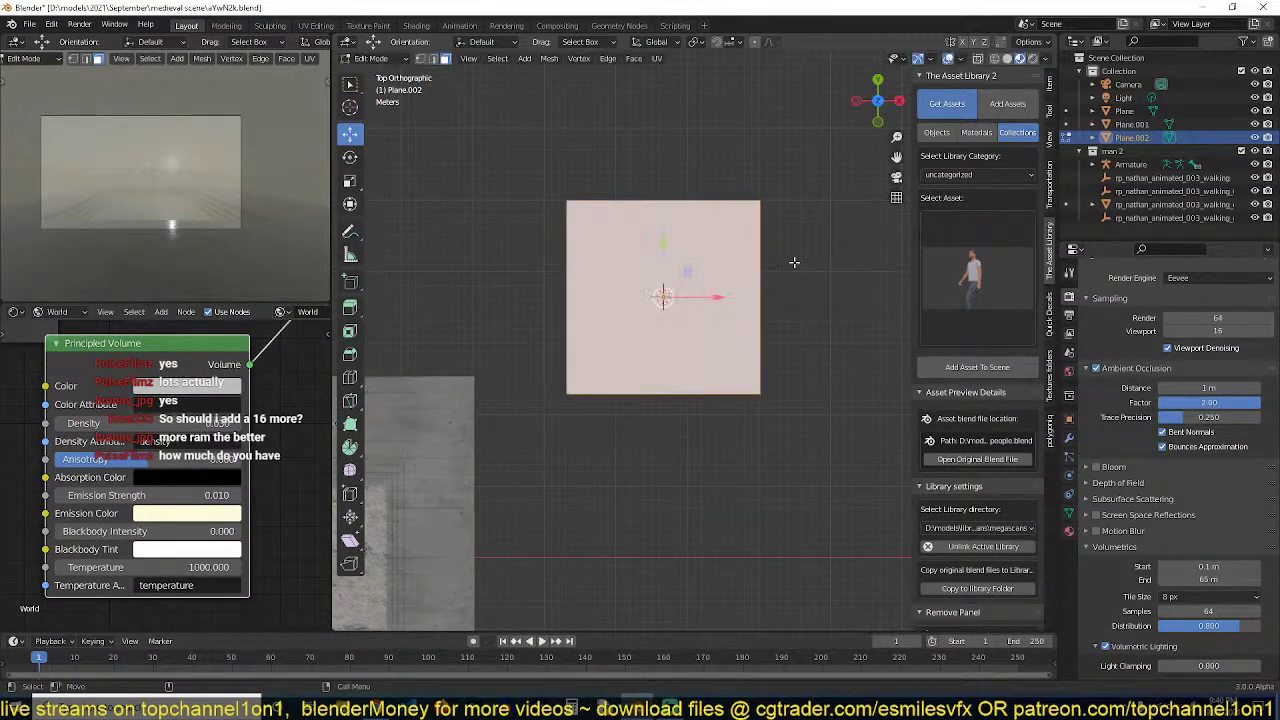
Extrude the new plane's negative-Y edge about 0.42 m down along Z to form a stair riser
middle_click_drag(793, 262, 702, 257)
key("1")
left_click(607, 322, "alt")
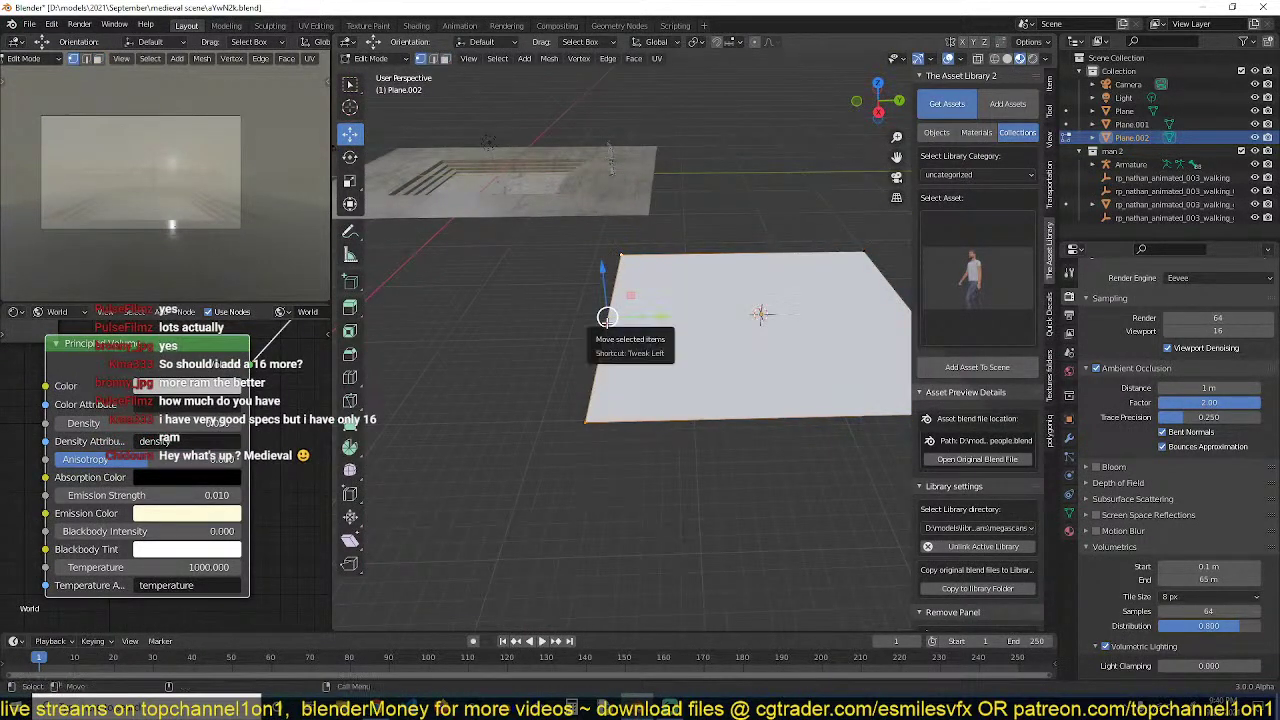
key("KP_3")
key("z")
left_click(500, 310)
scroll(530, 280, "up", 4)
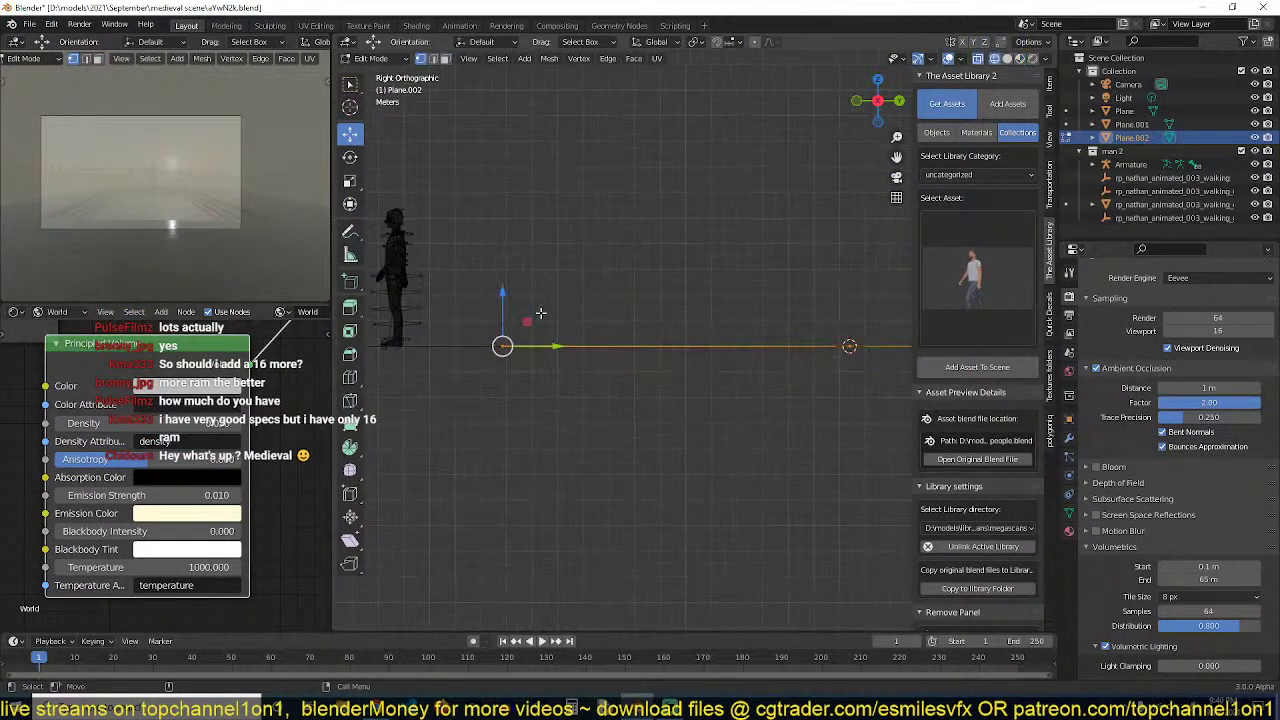
key("g")
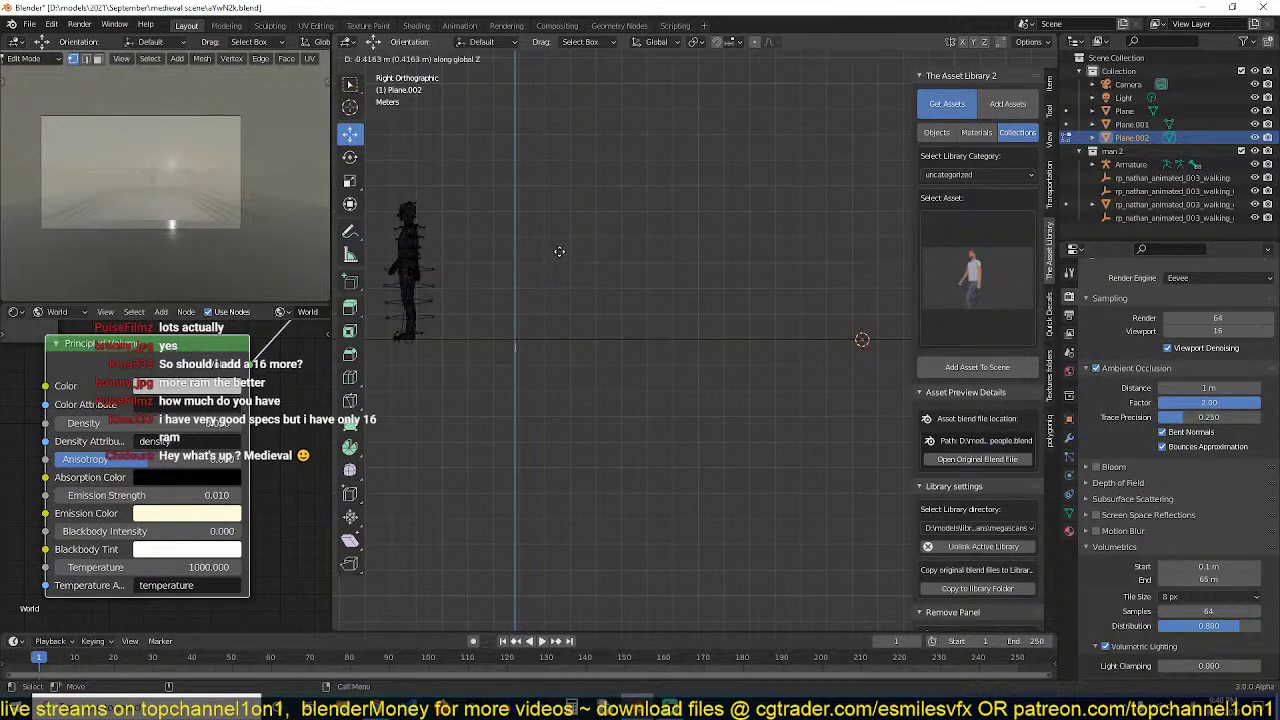
left_click(559, 251)
scroll(545, 345, "up", 2)
key("e")
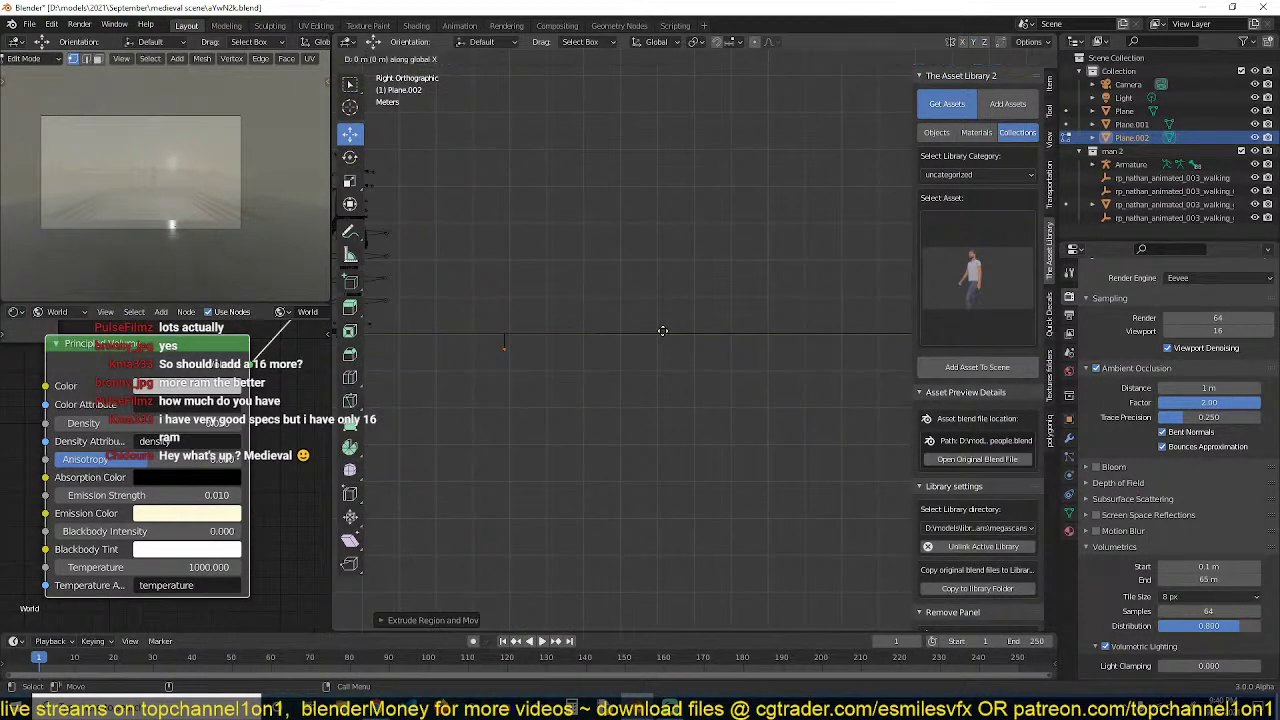
right_click(662, 331)
scroll(662, 331, "down", 4)
key("ctrl+z")
Move the plane's far edge about 26 m along negative Y to leave a narrow tread, and finish editing the mesh
middle_click_drag(662, 331, 666, 374)
scroll(741, 378, "down", 4)
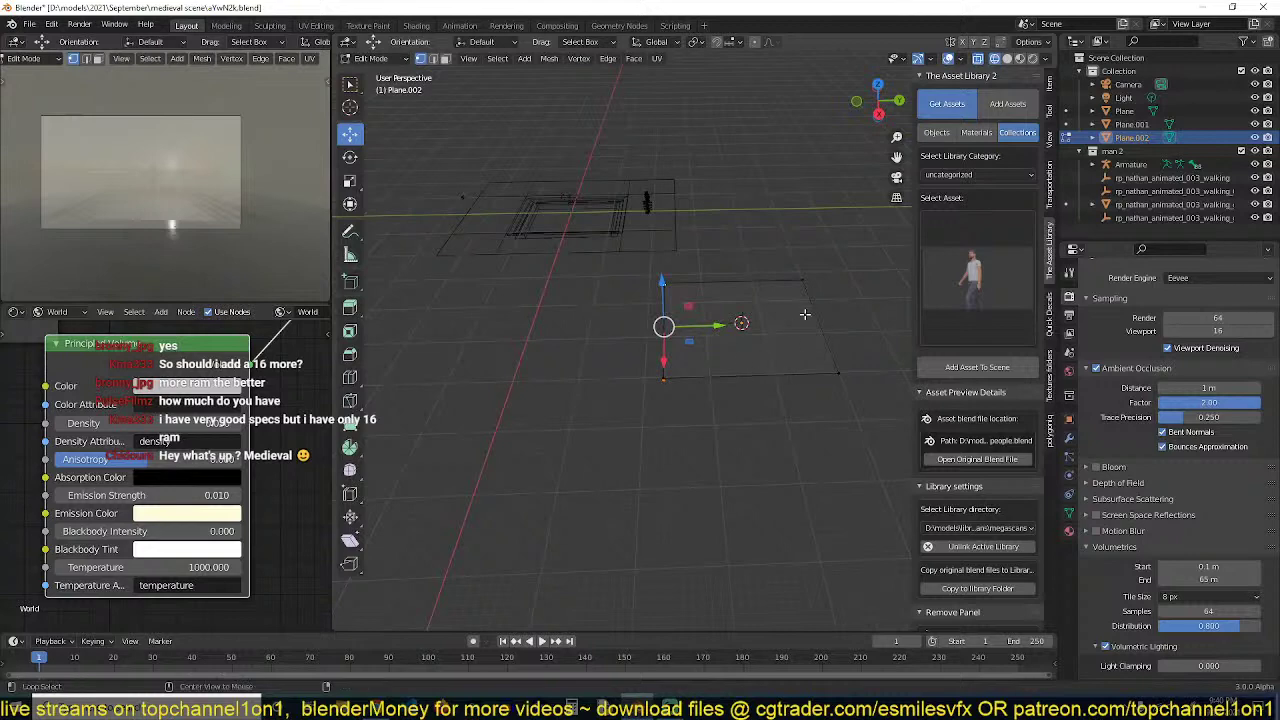
key("g")
key("y")
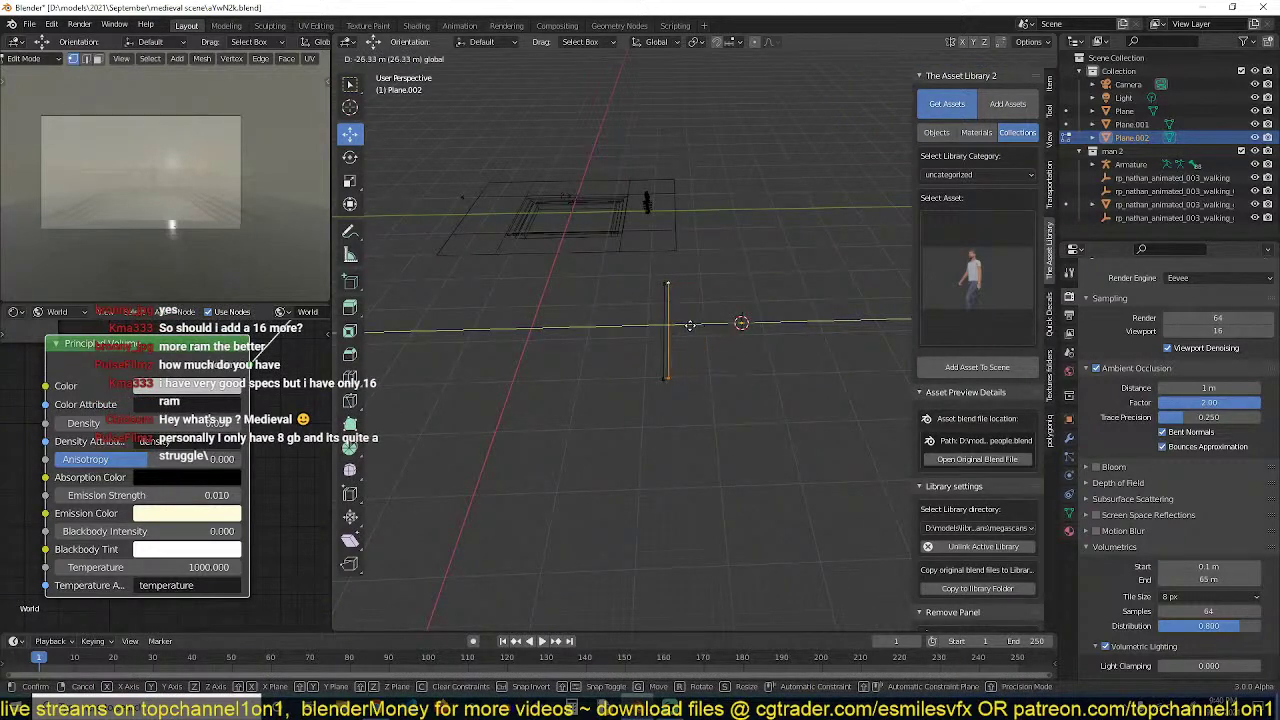
left_click(690, 325)
key("Tab")
middle_click_drag(690, 325, 820, 280)
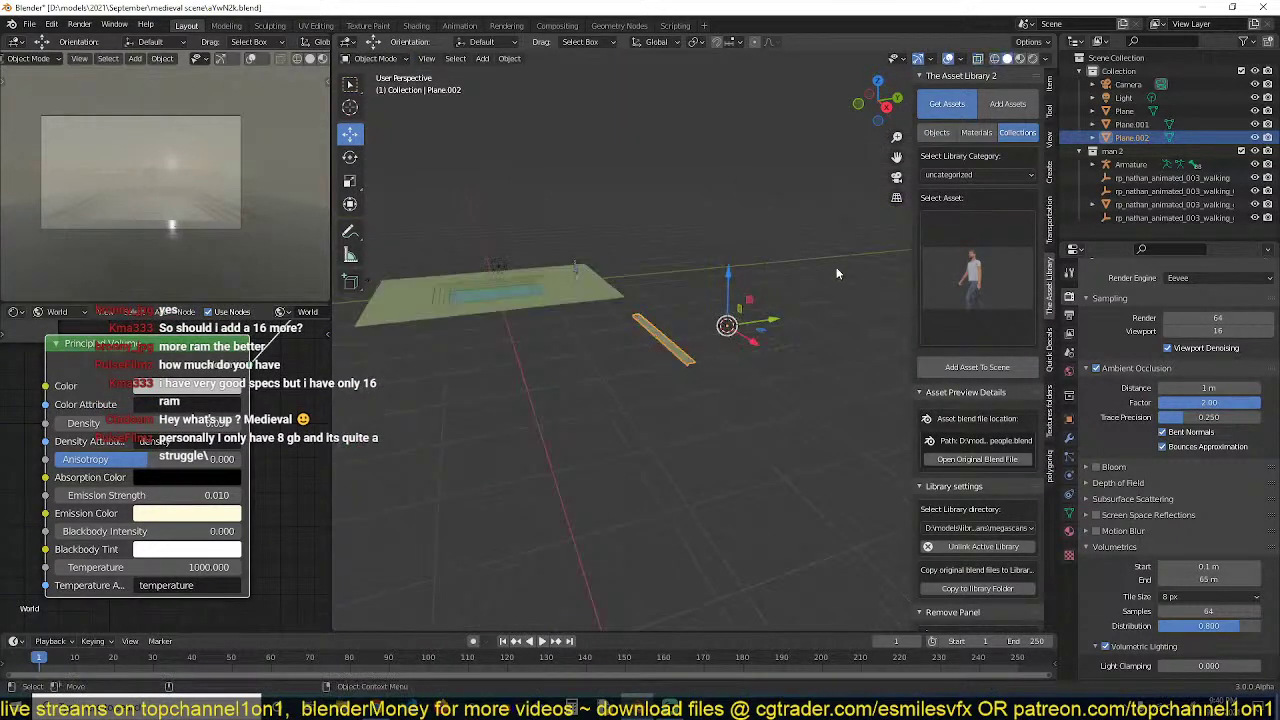
scroll(731, 332, "up", 5)
middle_click_drag(731, 332, 680, 350)
scroll(760, 314, "up", 2)
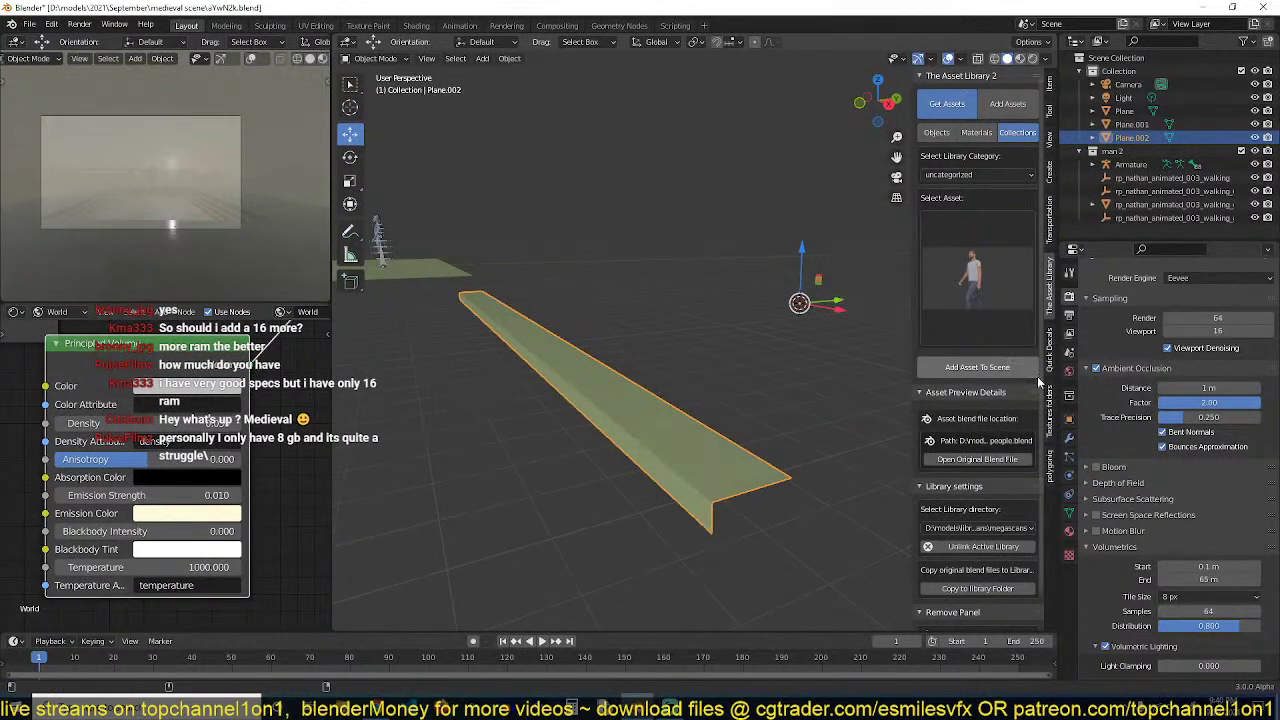
Add an Array modifier to the stair step with relative offset factors X 0, Y 1 and Z 1
left_click(1069, 437)
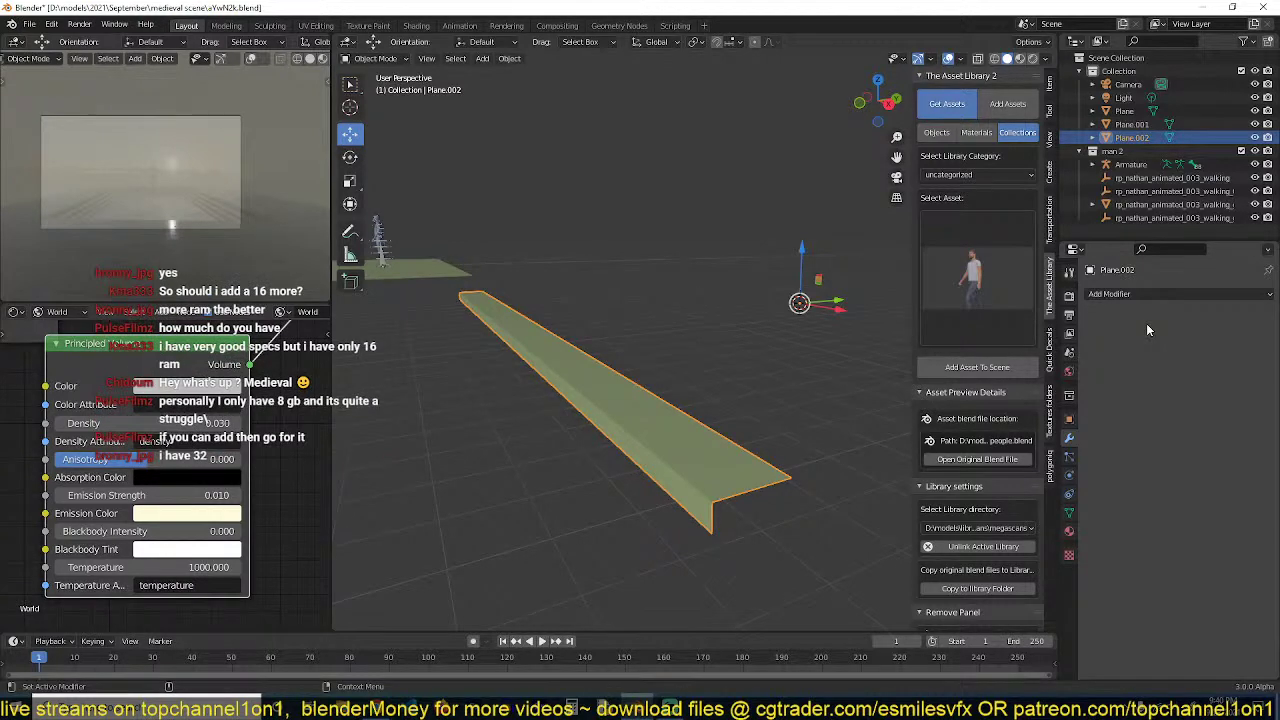
left_click(1182, 296)
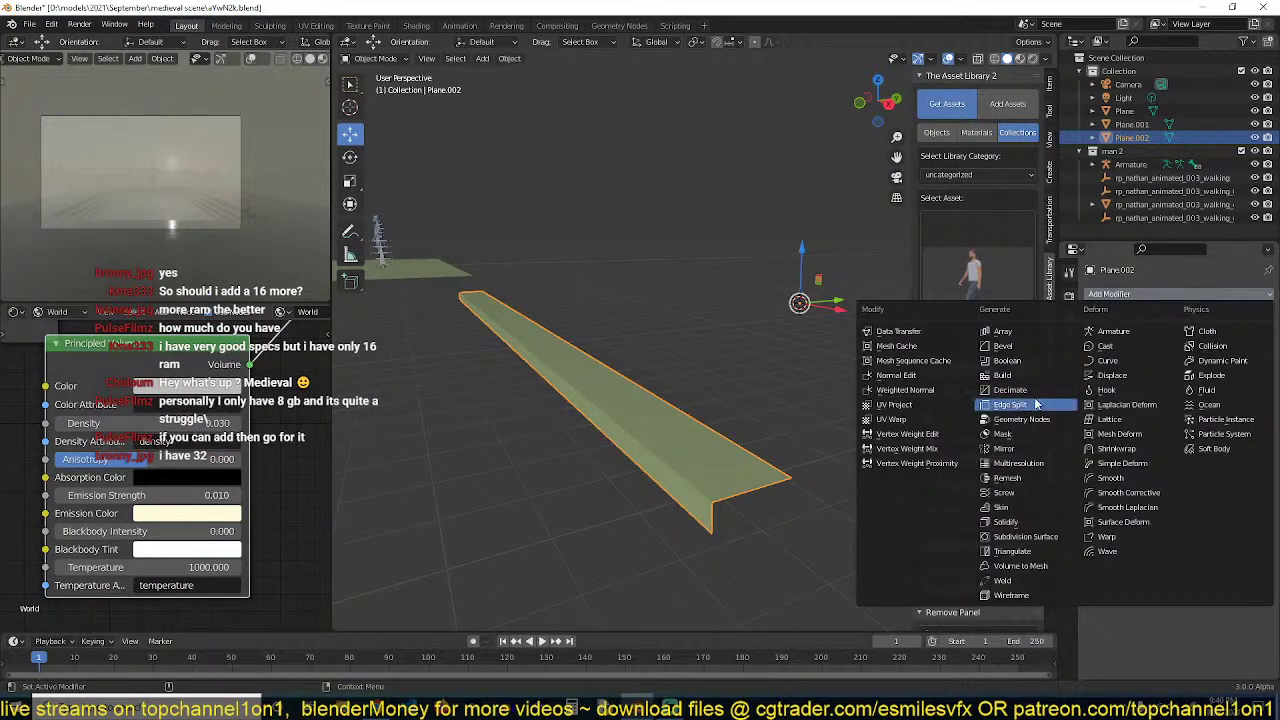
left_click(1050, 336)
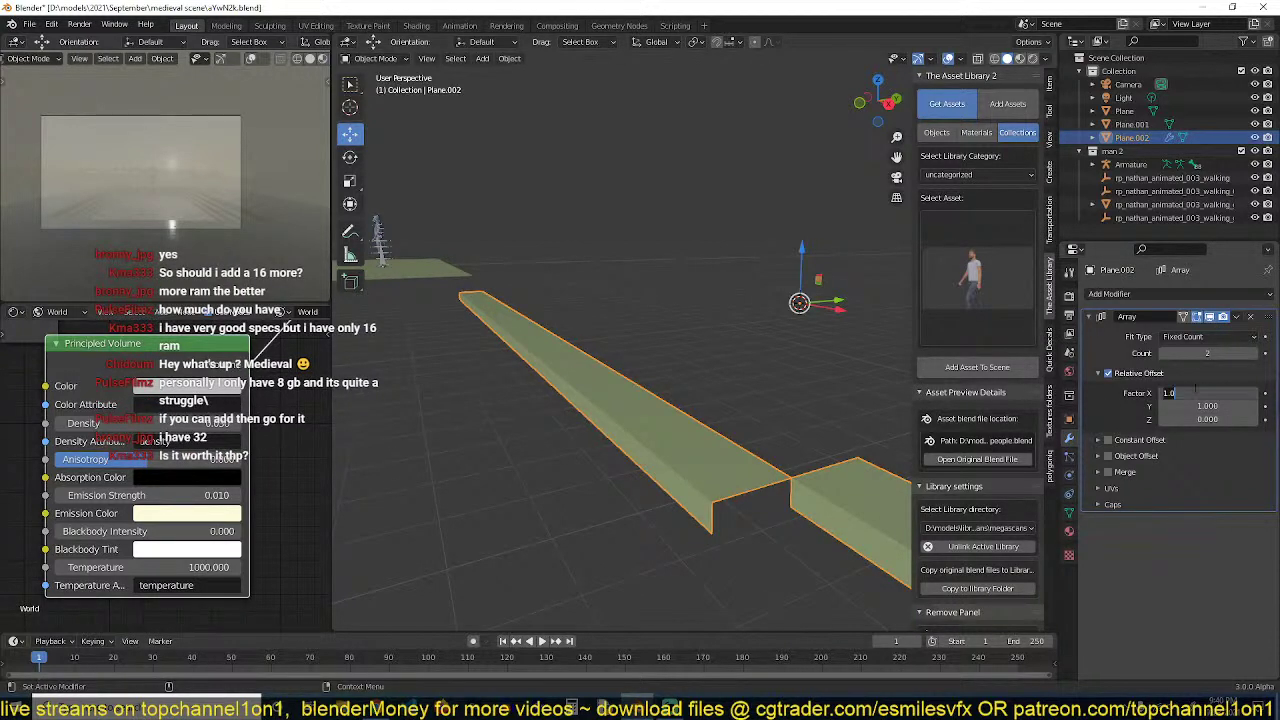
type("0")
key("Return")
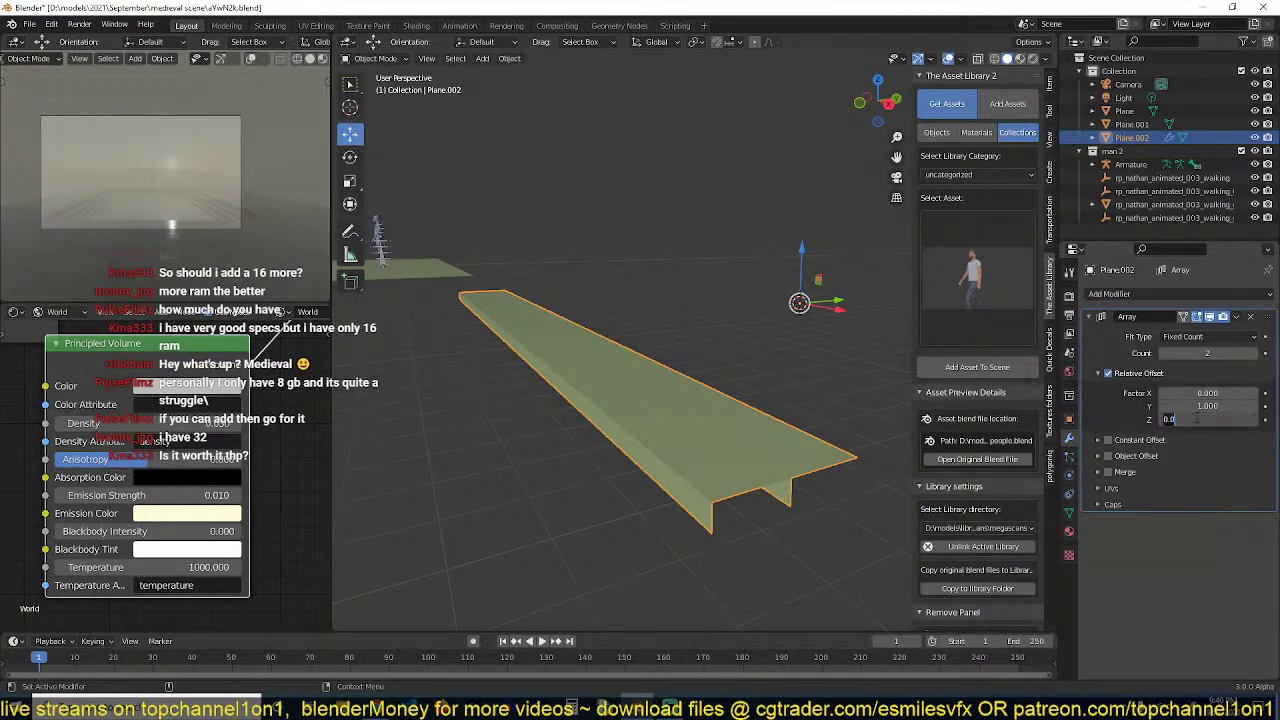
type("1")
key("Return")
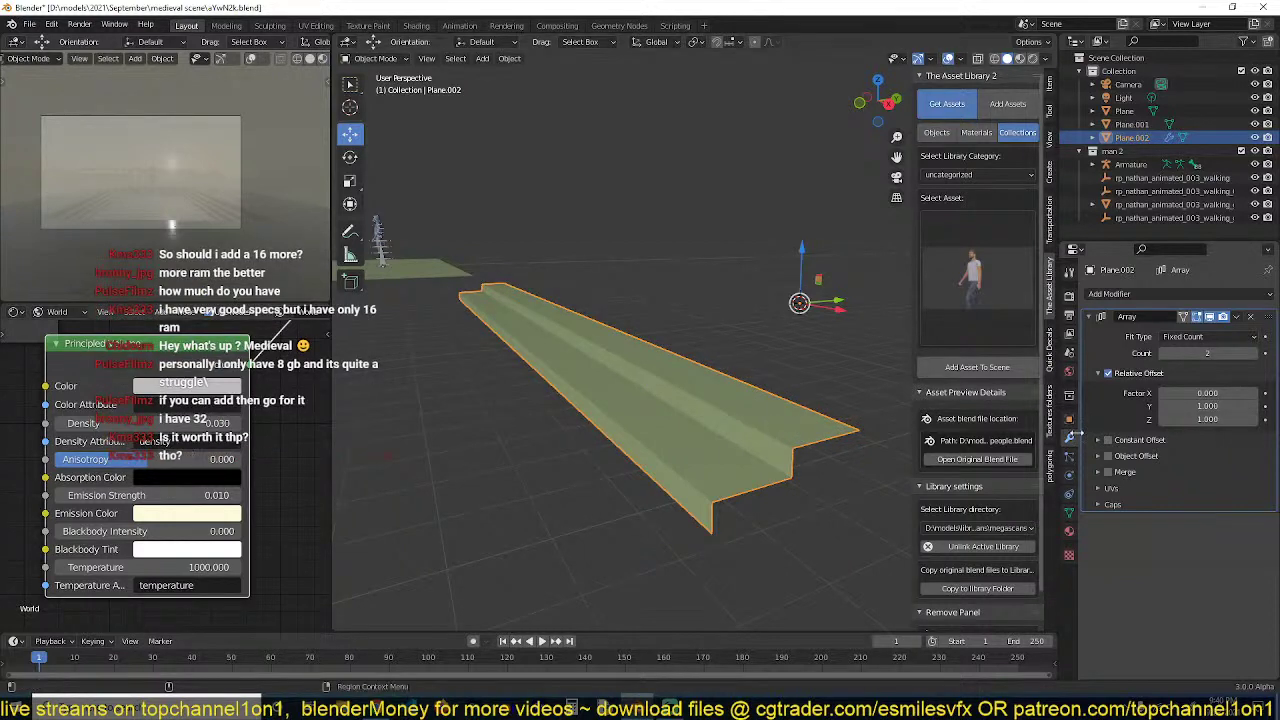
Enable Merge on the Array modifier and raise its count to 21 steps
left_click(1108, 472)
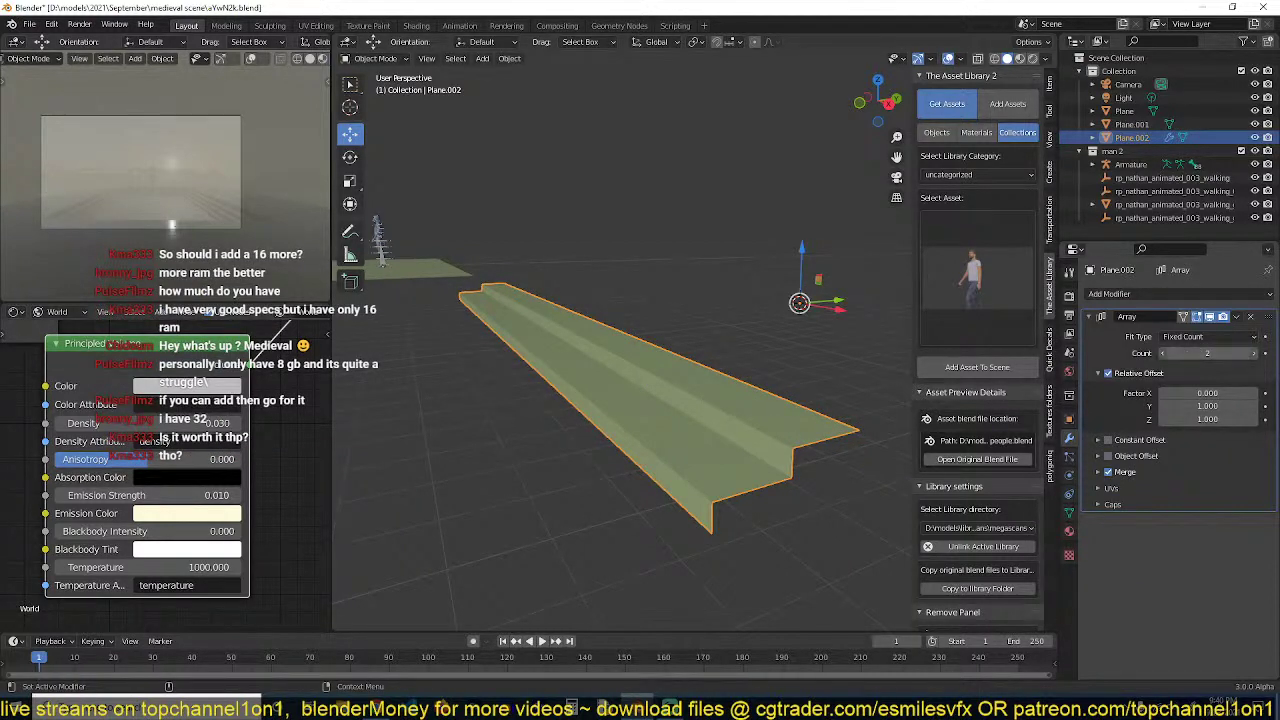
left_click_drag(1207, 353, 1245, 353)
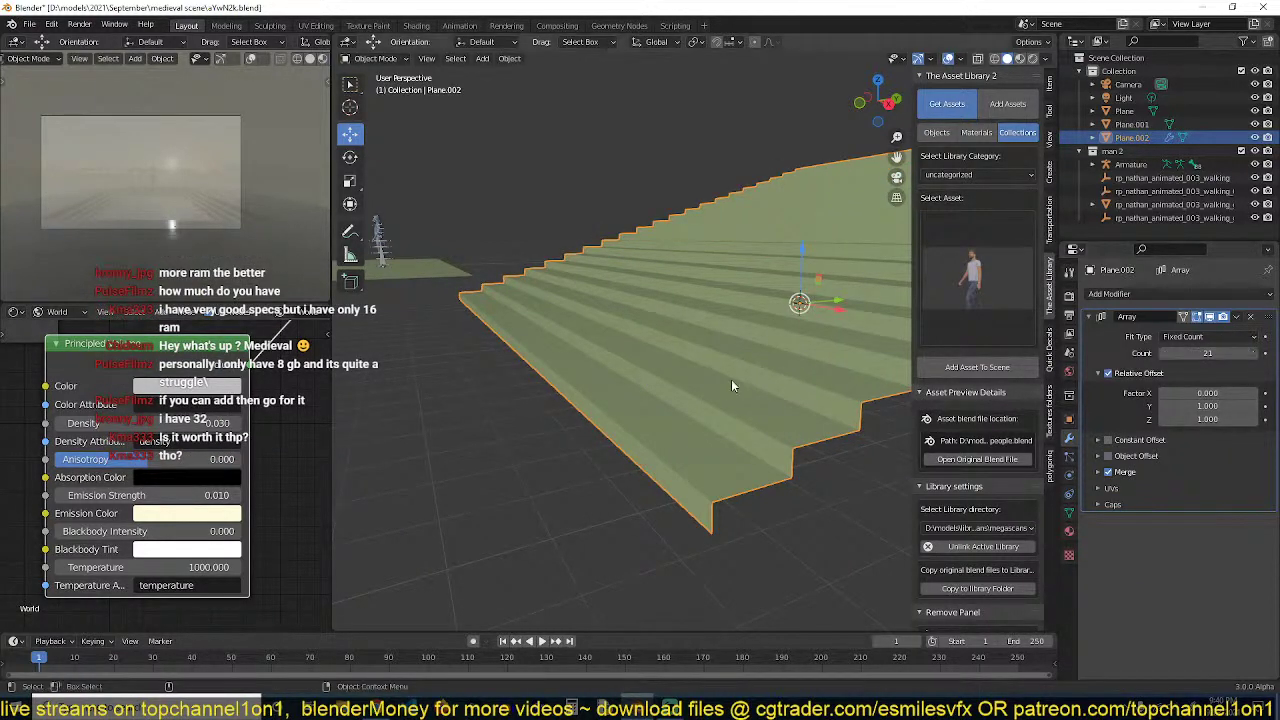
scroll(728, 400, "down", 2)
middle_click_drag(726, 412, 642, 381)
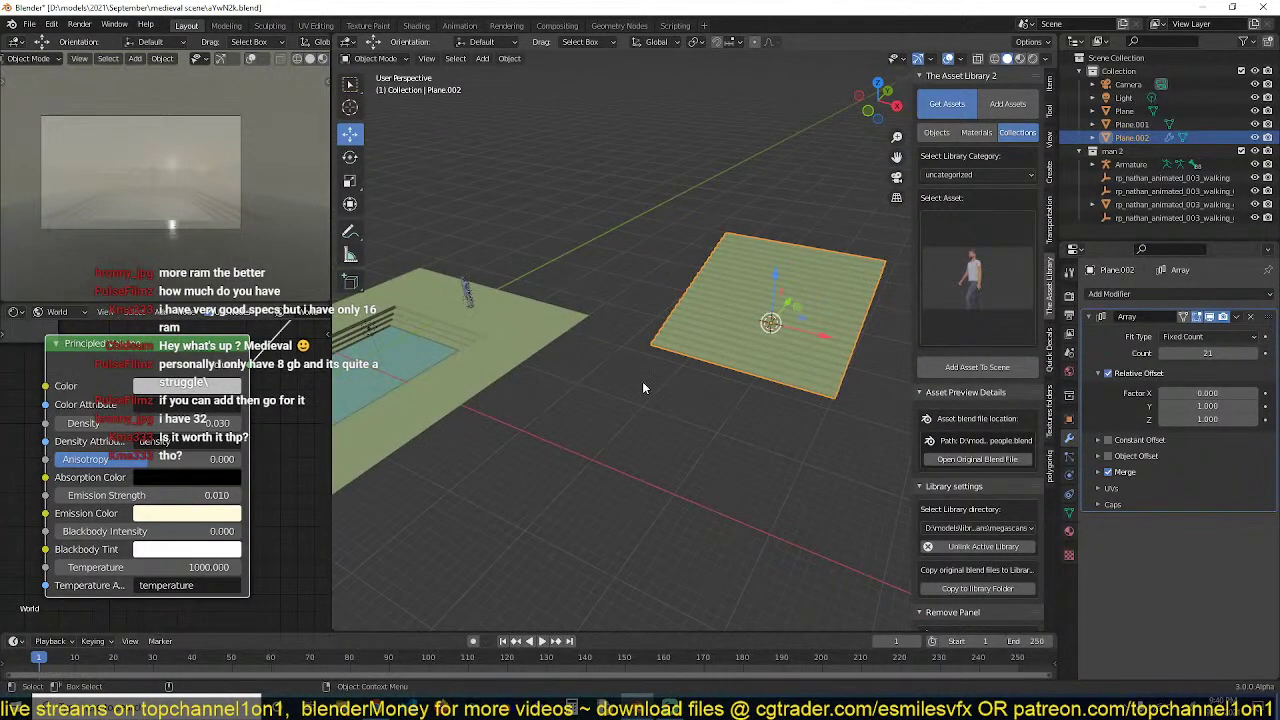
Move the staircase onto the stone floor behind the sunken recess and narrow it along X
key("KP_7")
key("g")
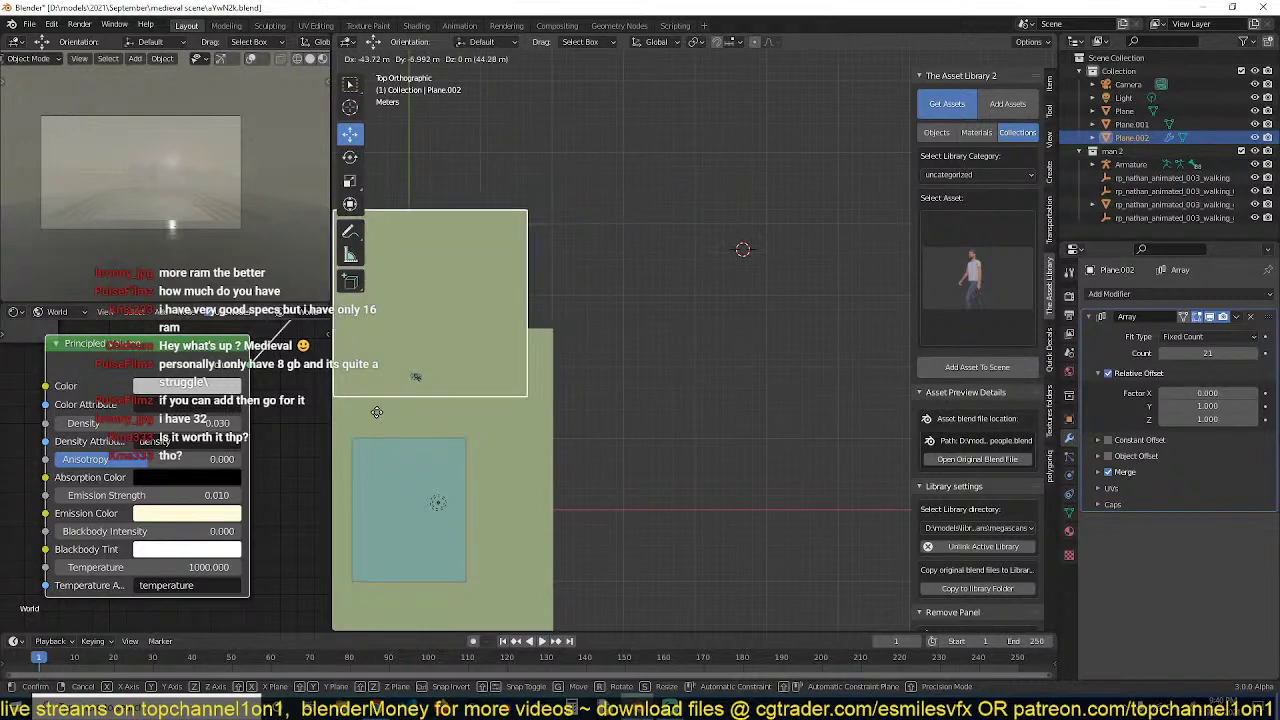
left_click(365, 436)
middle_click_drag(559, 418, 810, 294, "shift")
key("s")
key("x")
left_click(800, 351)
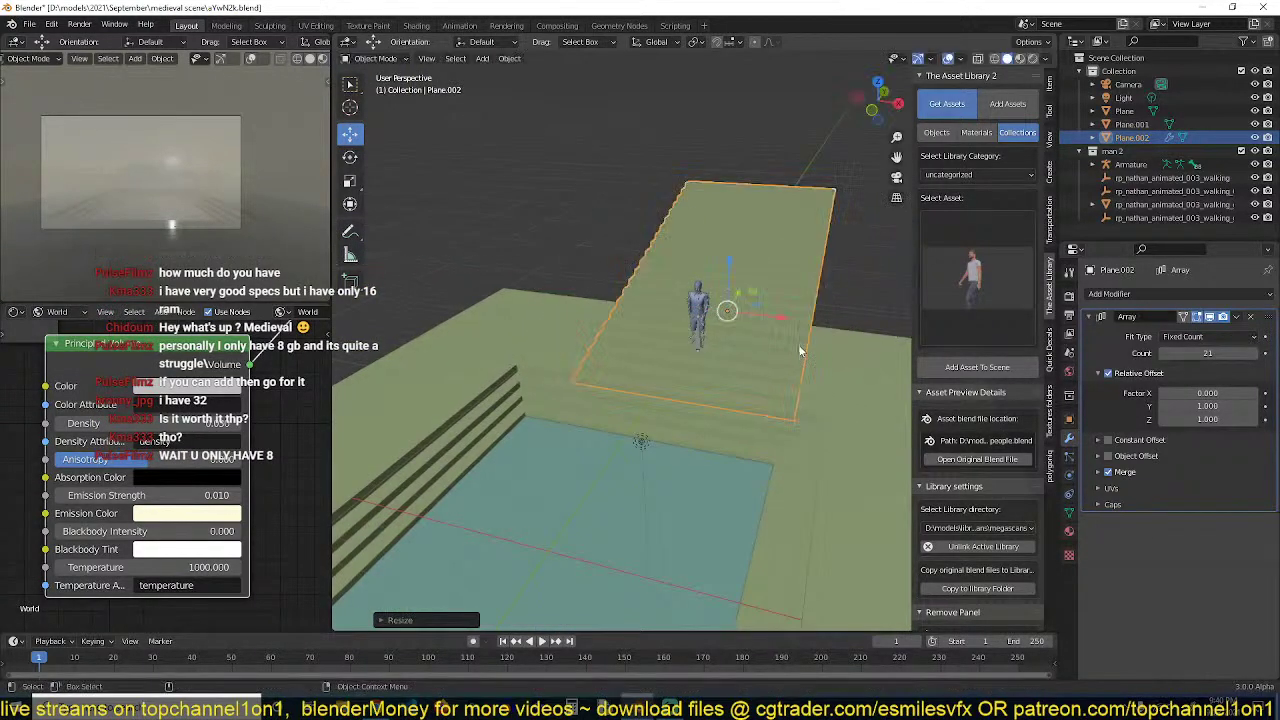
Show the material preview and link the stone floor's material to the staircase
left_click(1020, 58)
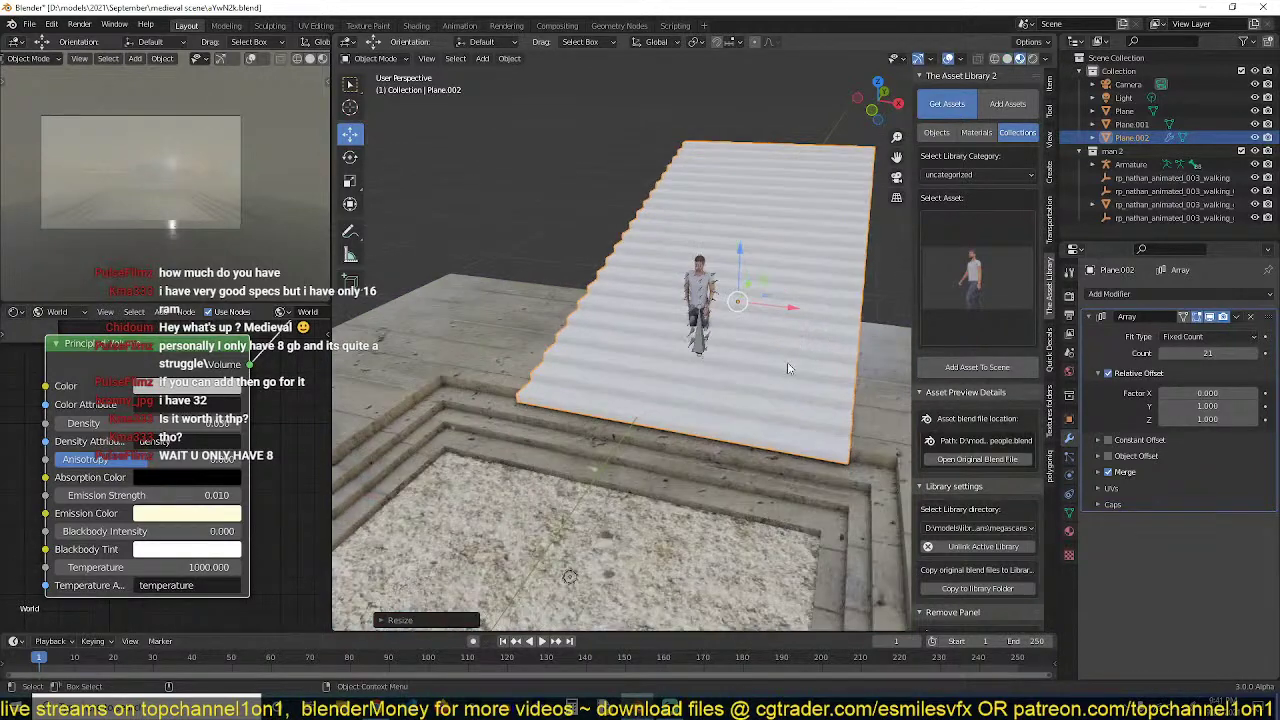
left_click(859, 441, "shift")
key("ctrl+l")
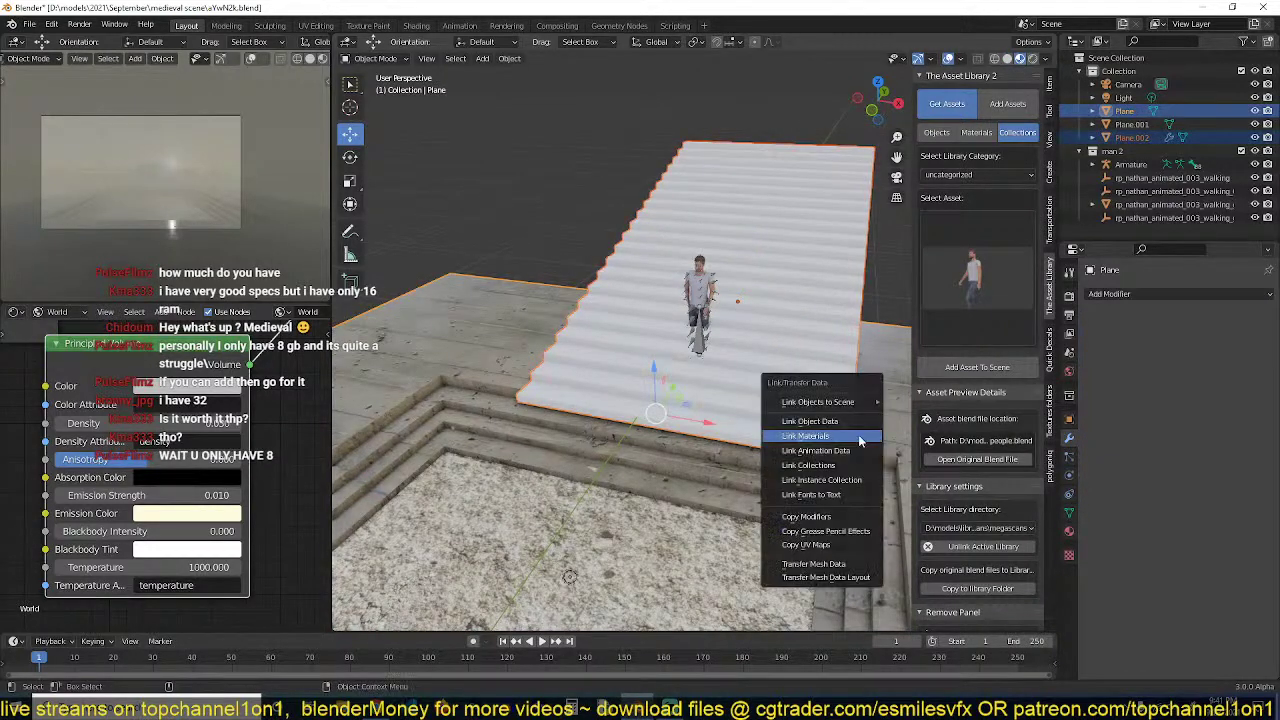
left_click(859, 441)
Select only the staircase and apply its scale
middle_click_drag(859, 441, 791, 377)
left_click(832, 423)
key("ctrl+a")
left_click(817, 452)
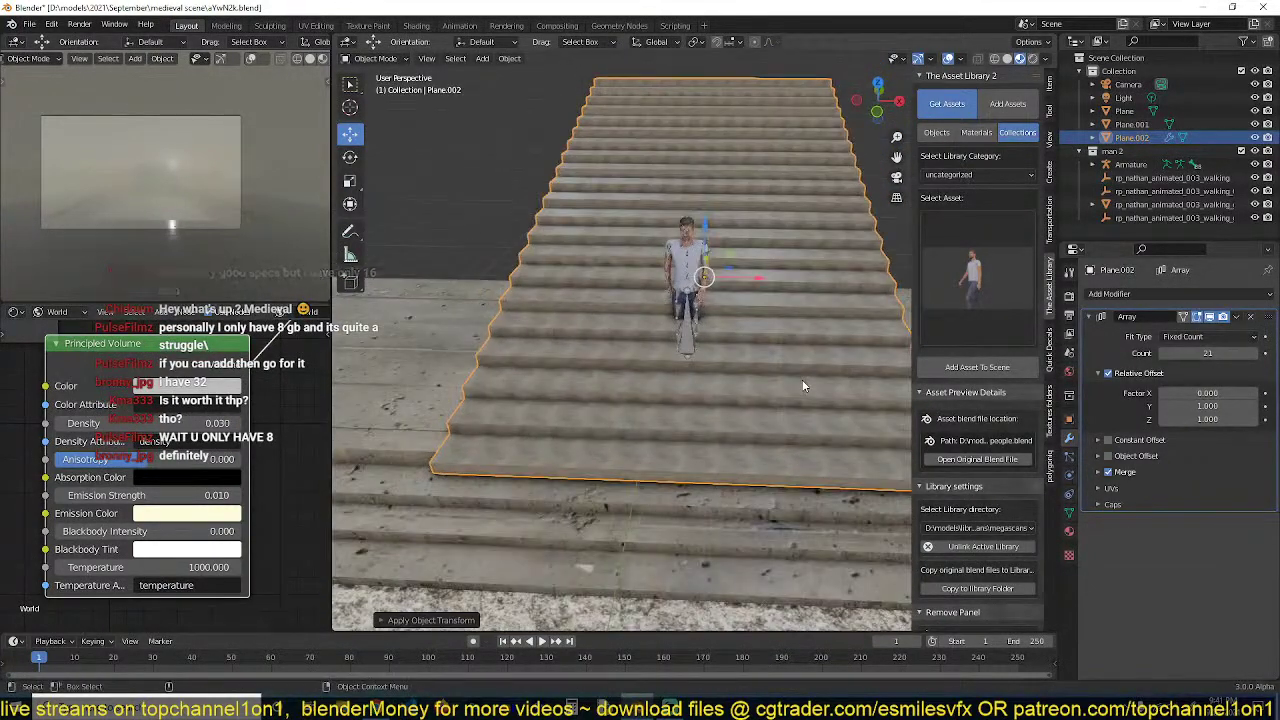
Scale the staircase down uniformly and move it along Y toward the sunken recess
key("s")
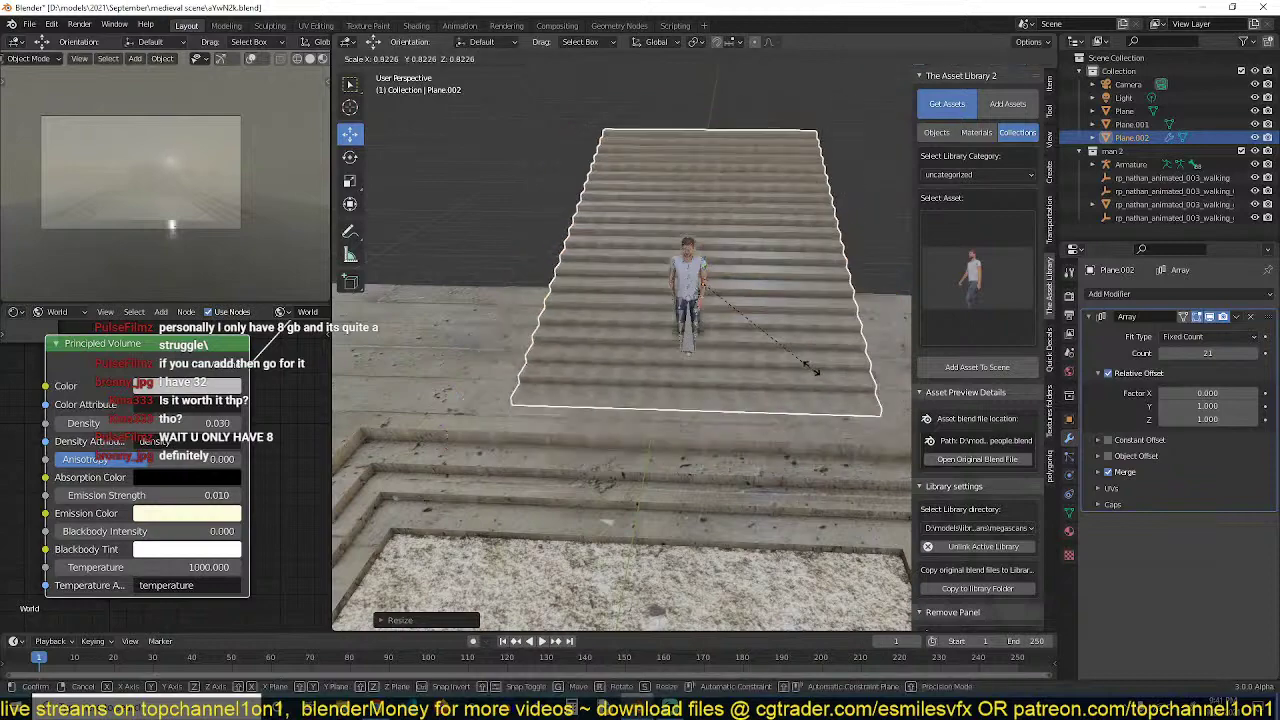
left_click(789, 340)
middle_click_drag(776, 330, 675, 307)
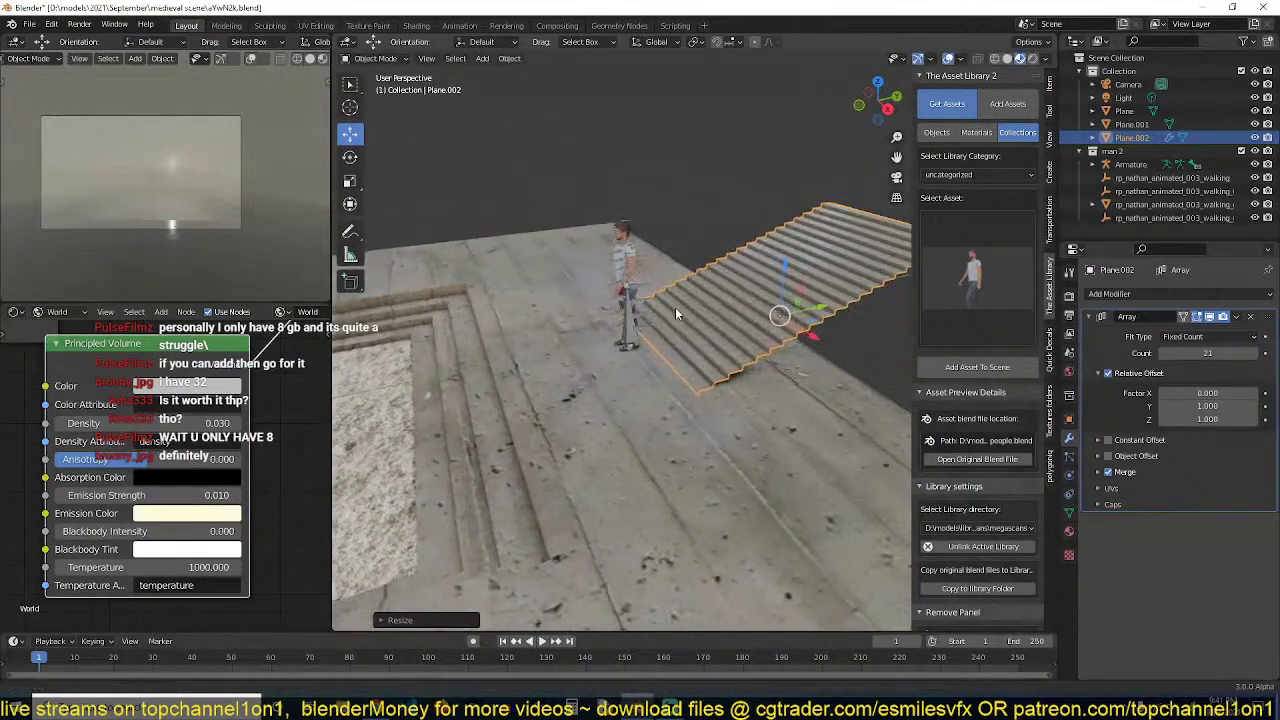
left_click_drag(827, 308, 706, 337)
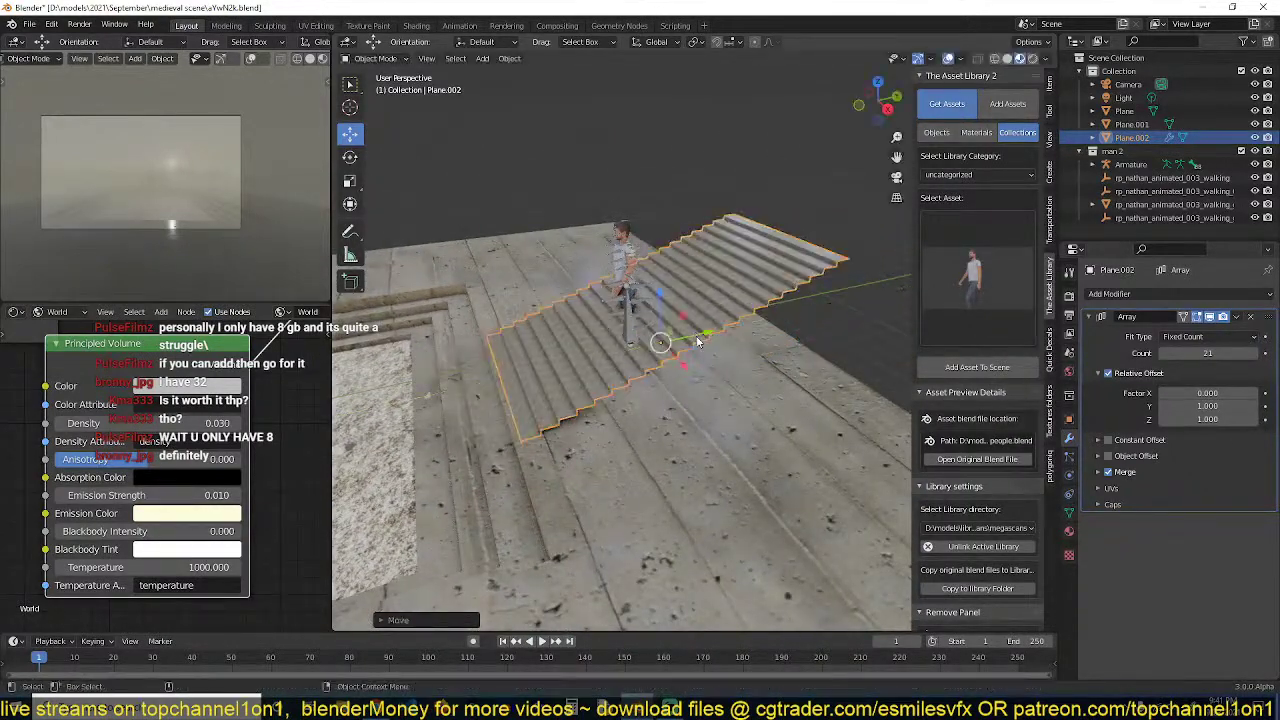
In Edit Mode, narrow the staircase's base step along X and return to Object Mode
key("Tab")
middle_click_drag(609, 440, 575, 400)
key("s")
key("y")
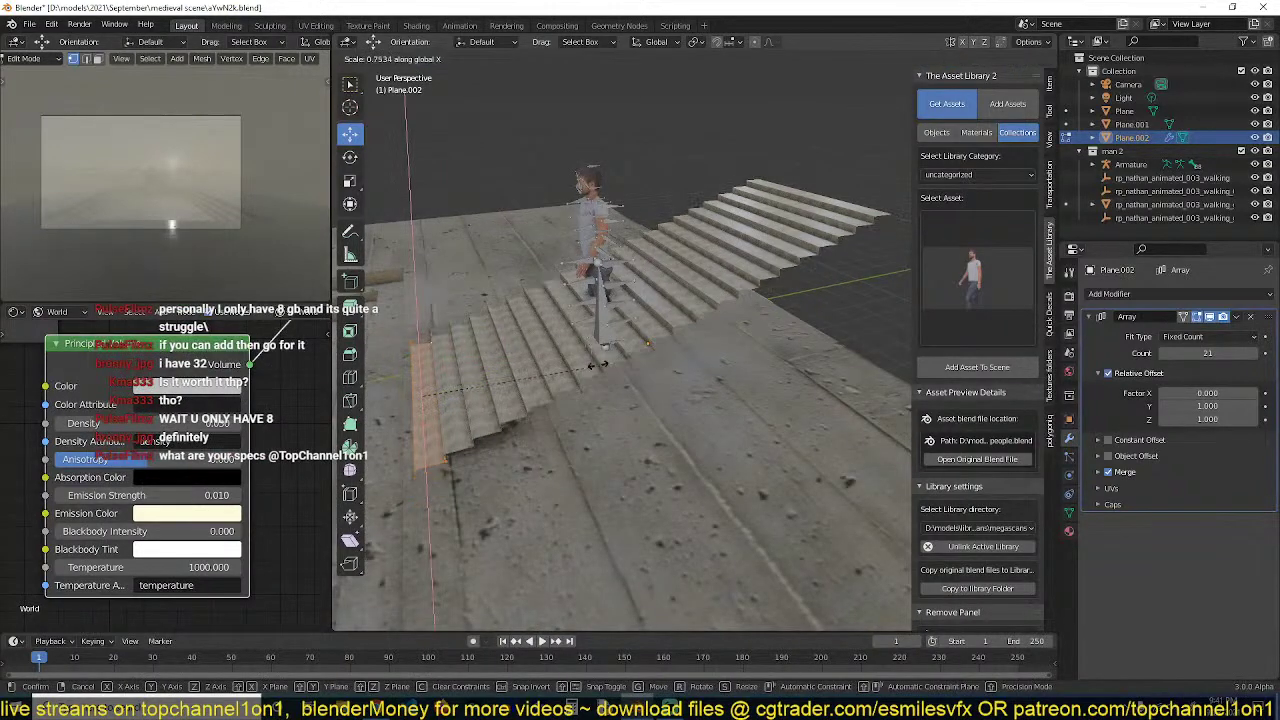
left_click(514, 385)
key("Tab")
Adjust the staircase's height along Z, apply its object transform and save the file
middle_click_drag(514, 385, 679, 408)
scroll(612, 373, "up", 3)
key("g")
key("z")
left_click(611, 347)
scroll(627, 361, "down", 2)
key("ctrl+a")
left_click(756, 391)
key("ctrl+s")
key("ctrl+a")
left_click(710, 401)
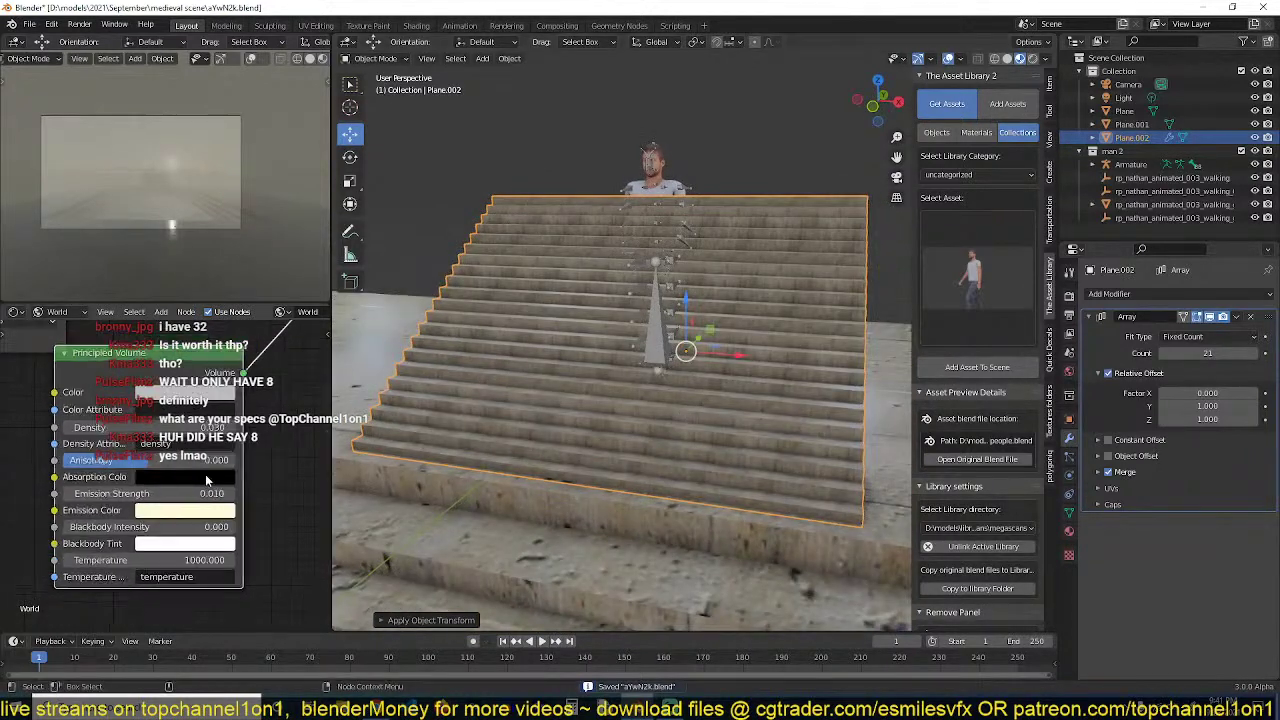
Switch the node editor from the world shader to the staircase's object material
scroll(205, 474, "down", 5)
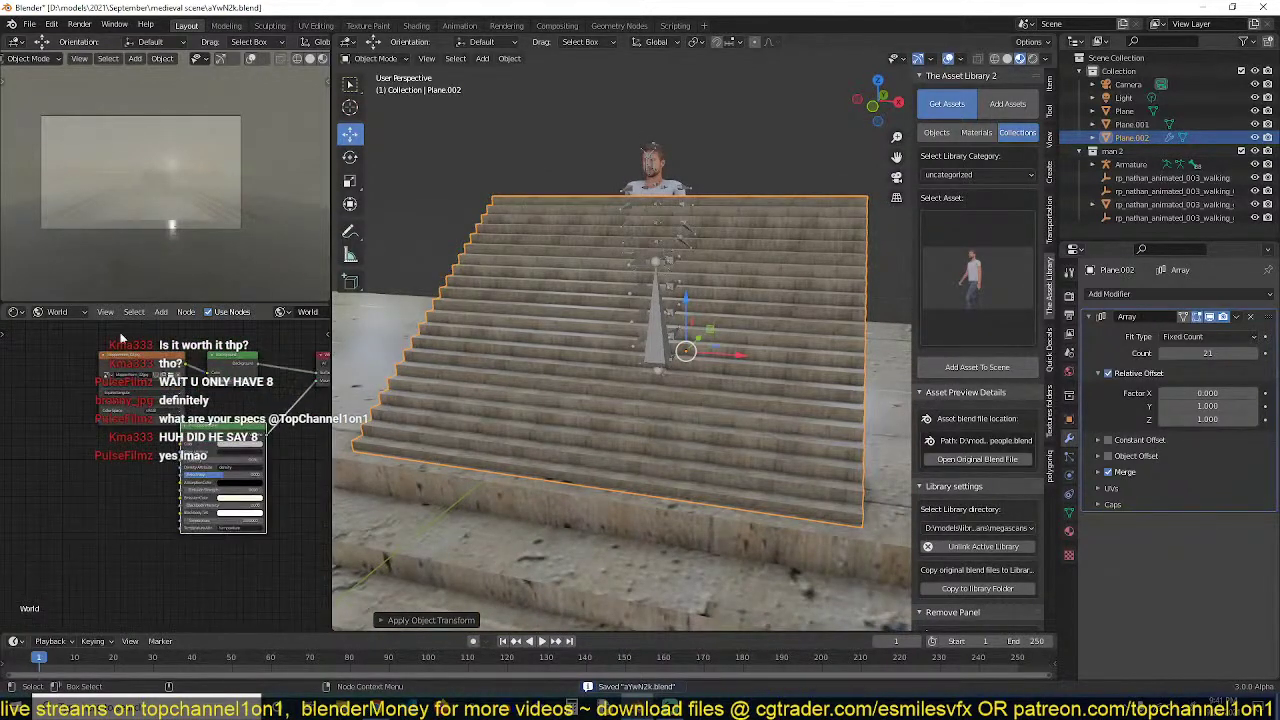
left_click(60, 328)
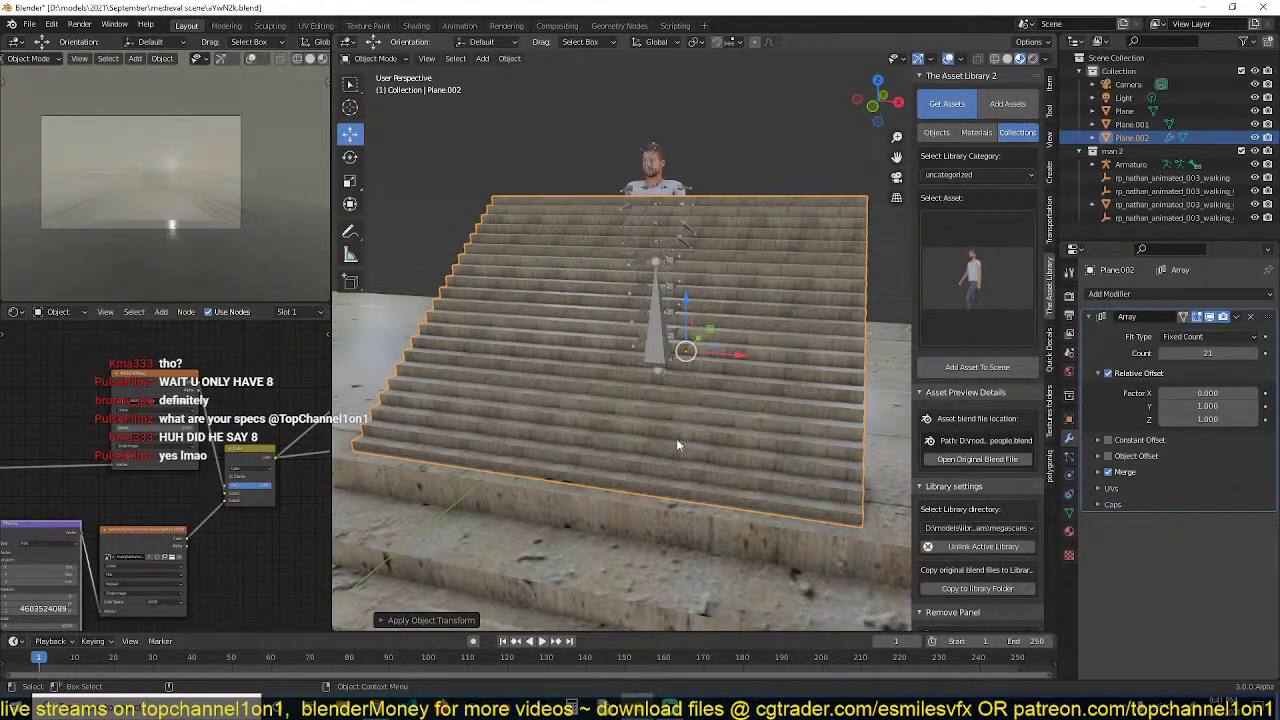
Open Task Manager, check the CPU, memory and GPU performance details, and close it
right_click(790, 676)
right_click(838, 710)
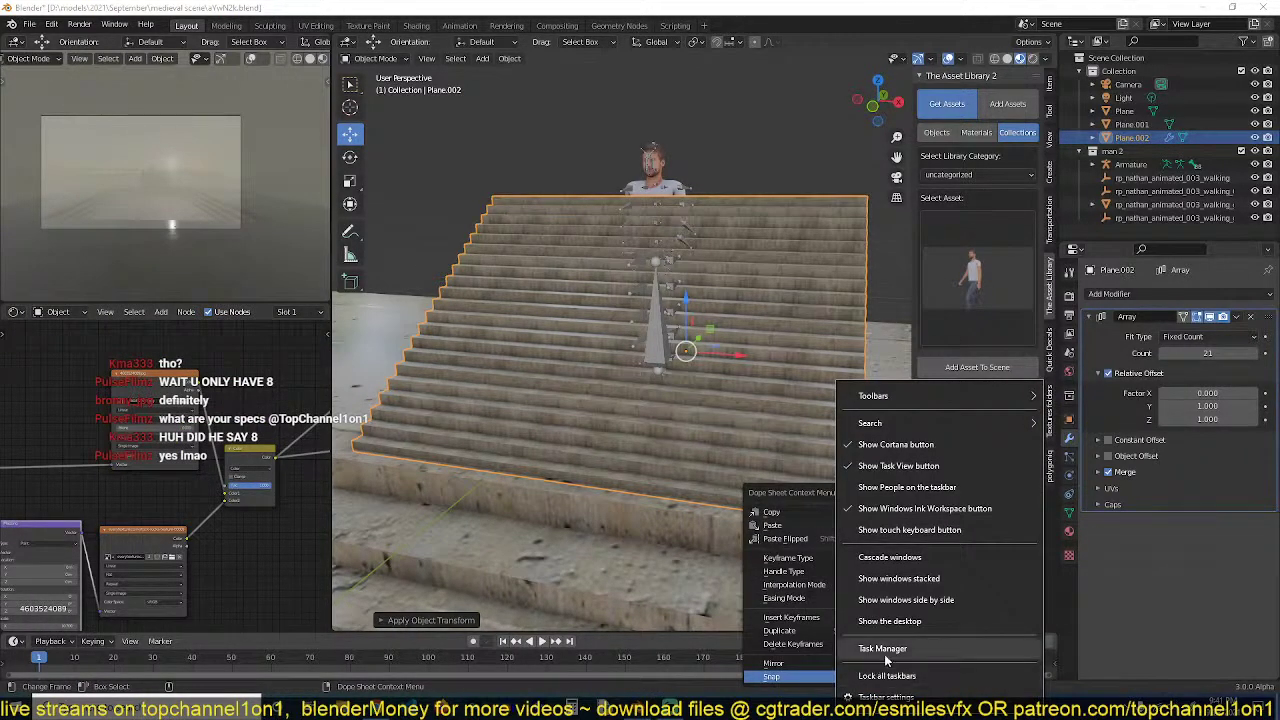
left_click(884, 650)
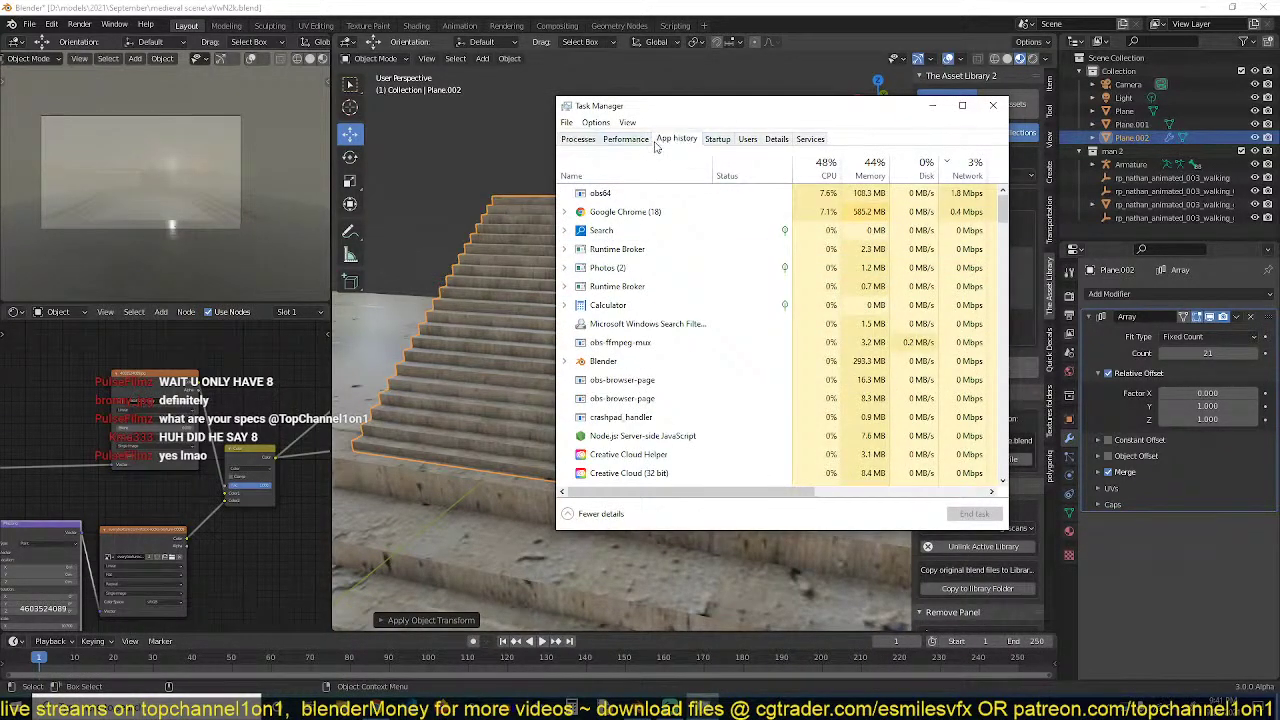
left_click(657, 142)
left_click(640, 140)
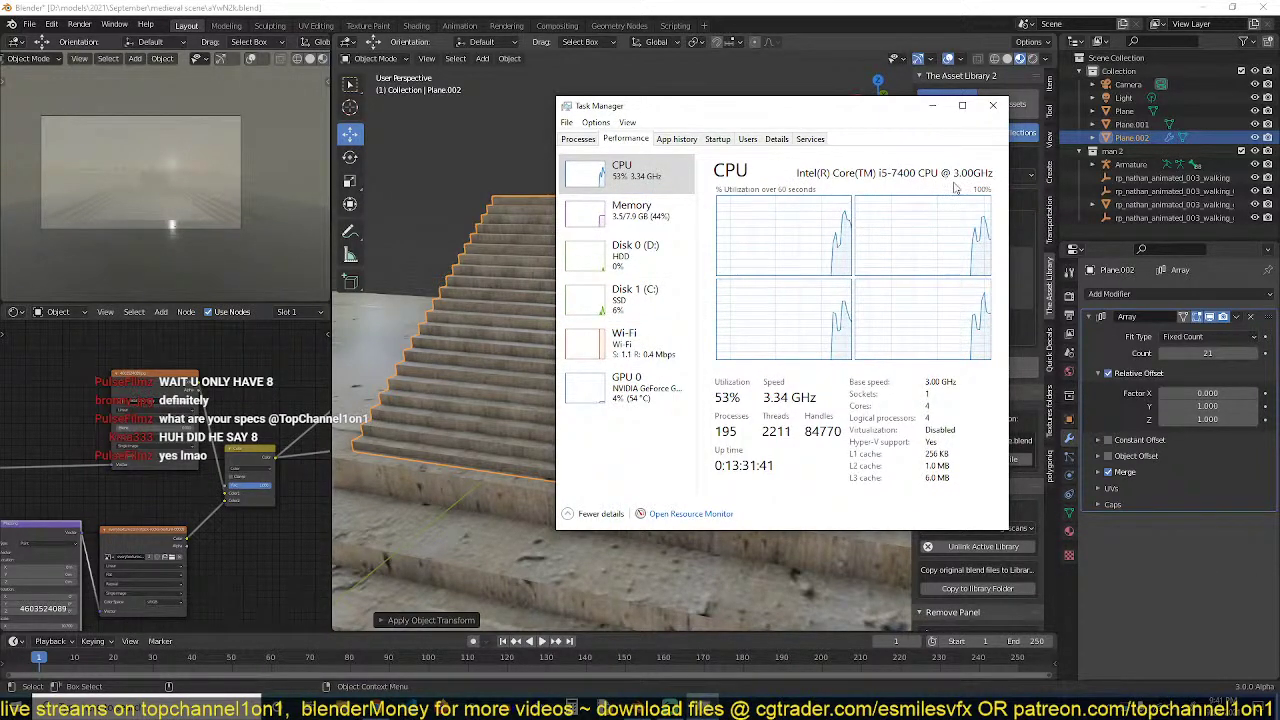
left_click(660, 220)
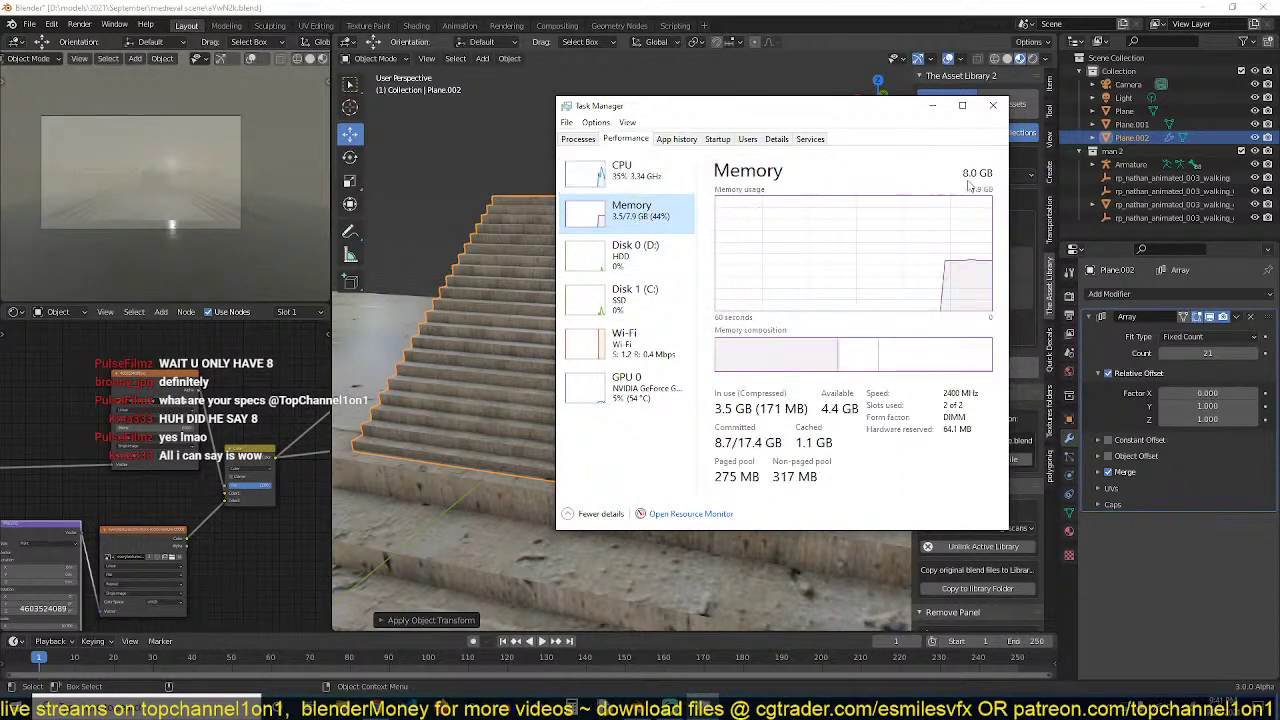
left_click(638, 392)
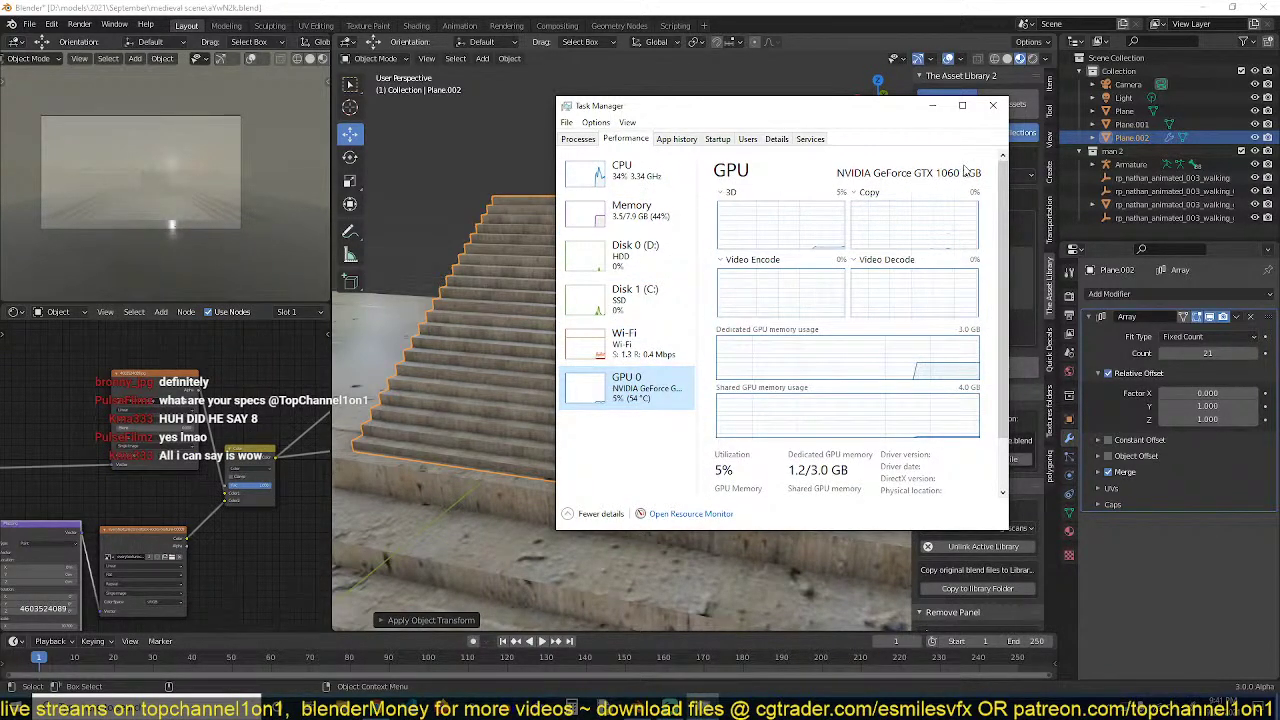
left_click(993, 107)
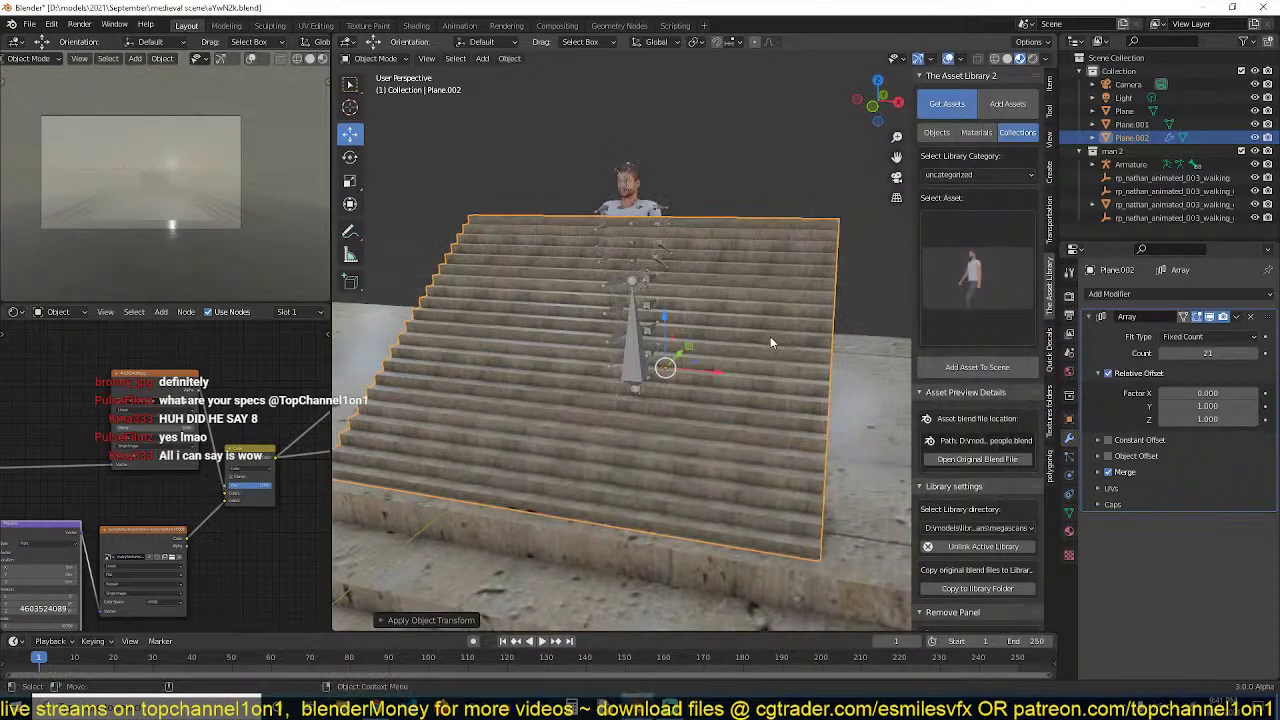
Reopen Task Manager, check the memory performance details again, and return to the Blender scene
middle_click_drag(753, 325, 759, 333, "shift")
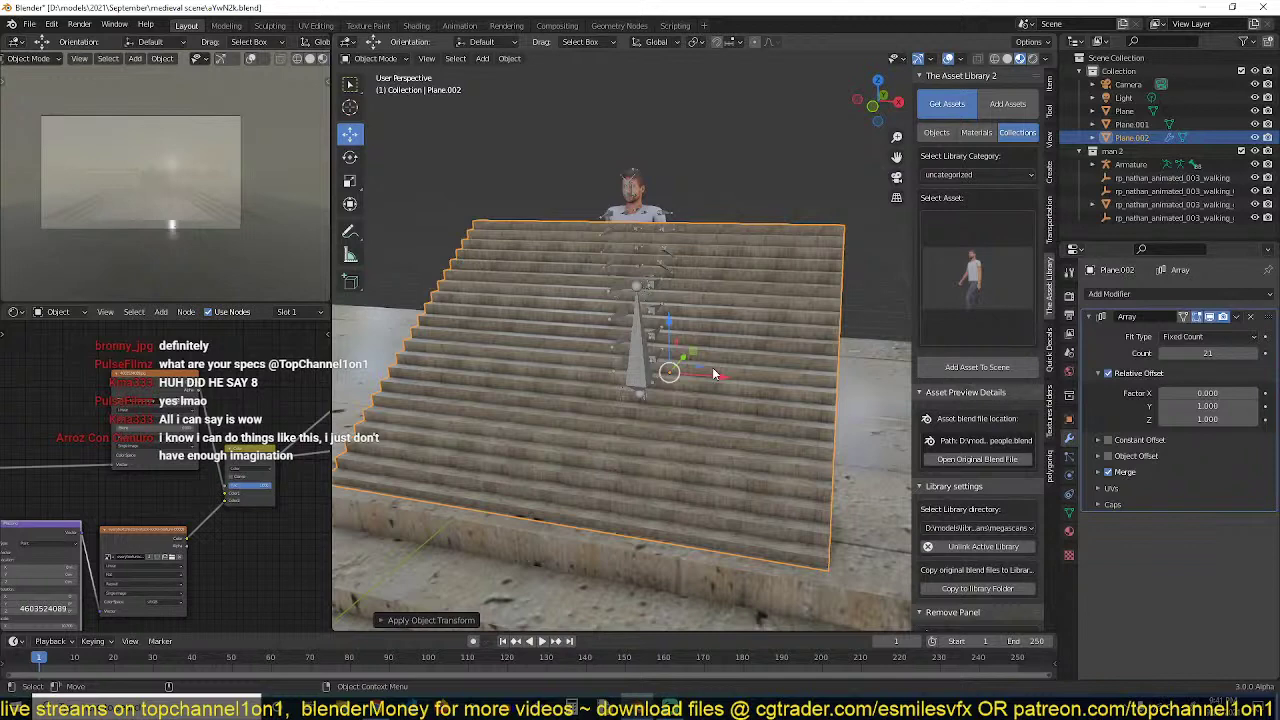
mouse_move(712, 367)
middle_mouse_down()
mouse_move(748, 371)
mouse_move(710, 348)
middle_mouse_up()
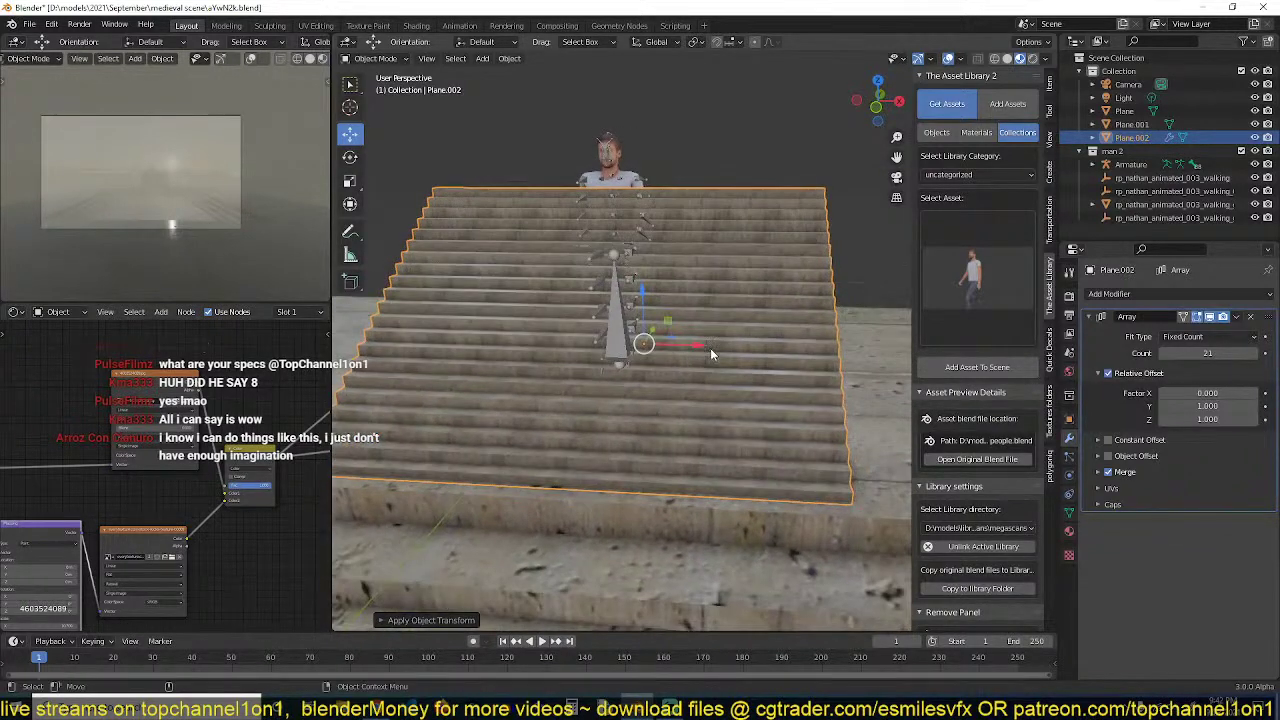
right_click(858, 712)
left_click(890, 660)
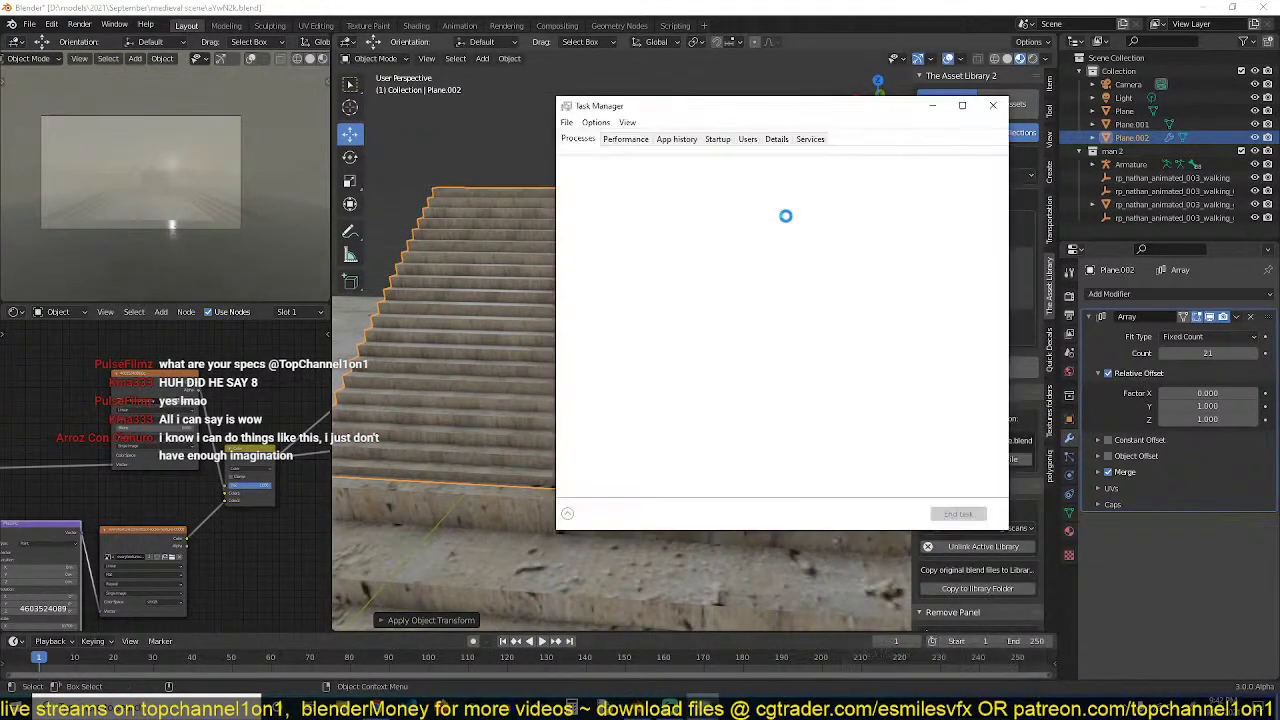
left_click(626, 139)
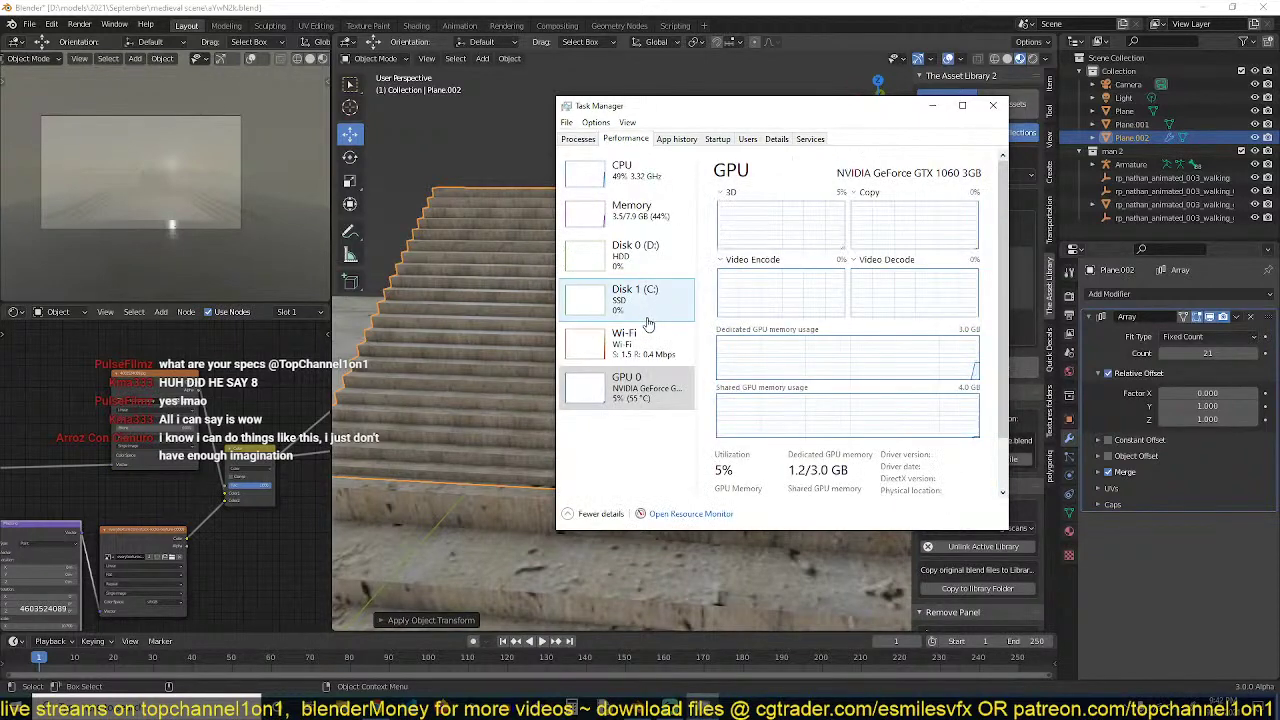
left_click(645, 216)
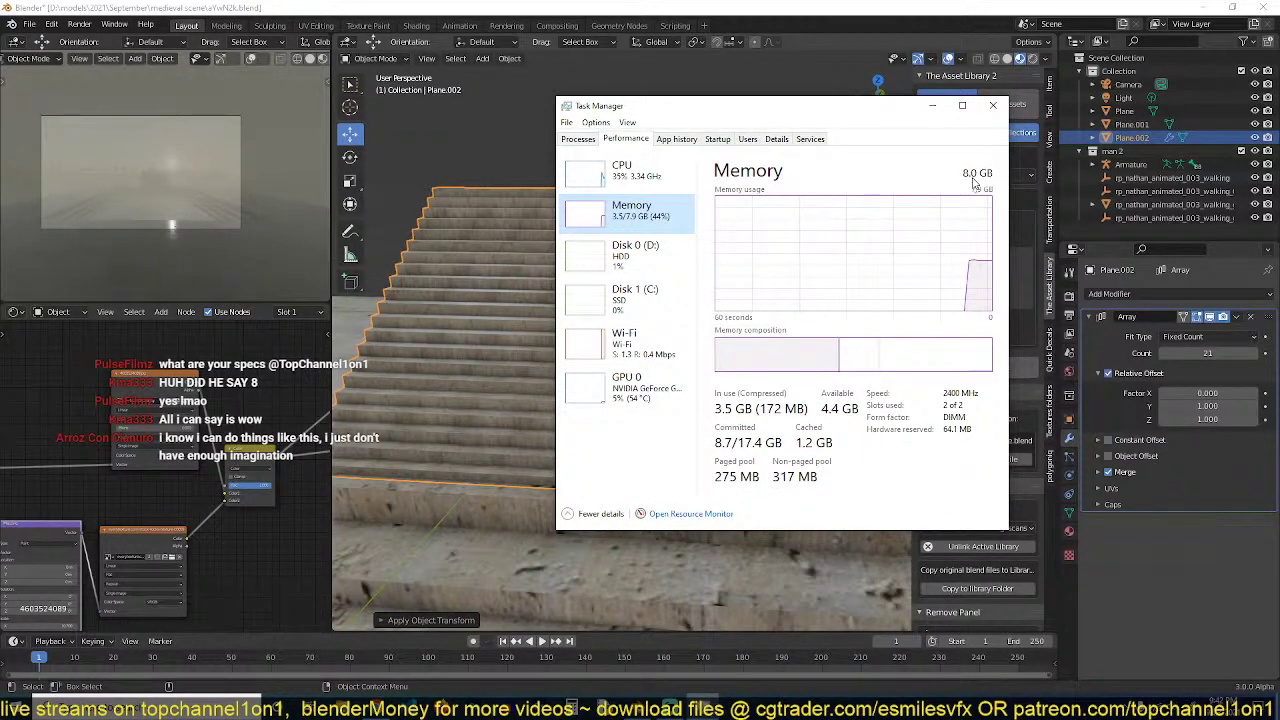
left_click(993, 105)
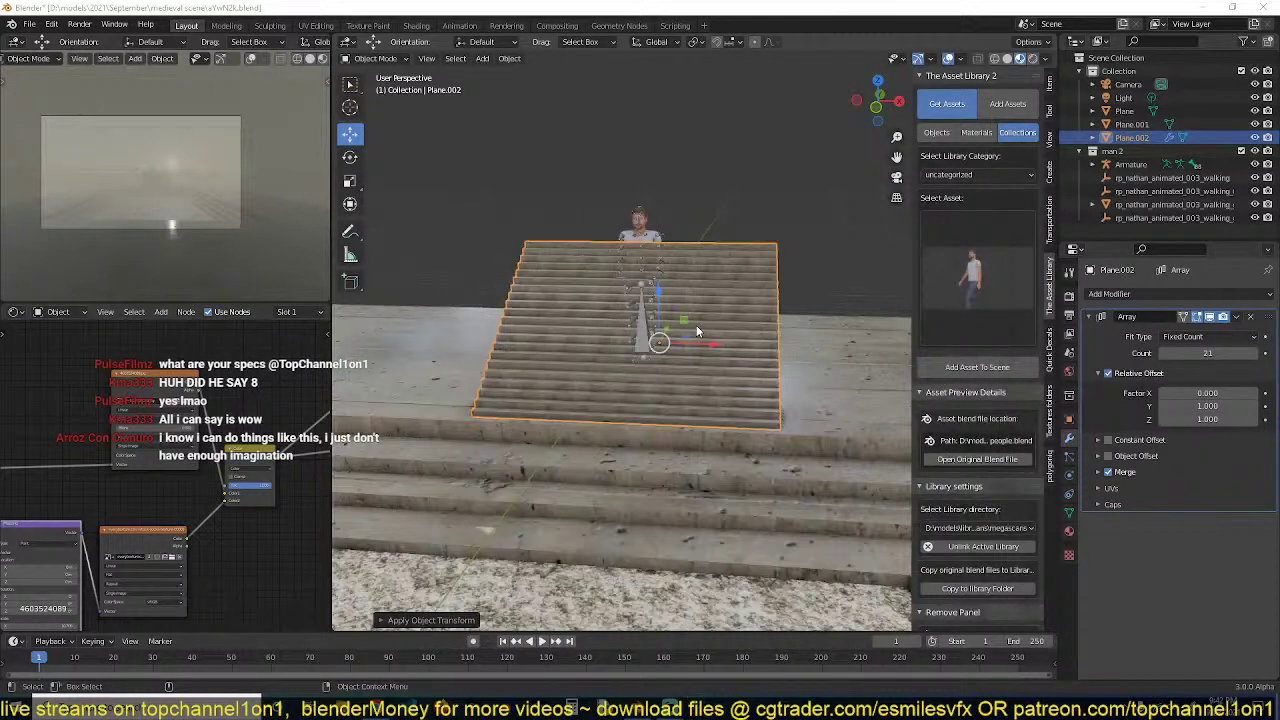
Select the staircase and scale it down uniformly against the human figure
left_click(800, 345)
middle_click_drag(785, 340, 665, 342)
left_click(700, 290)
key("s")
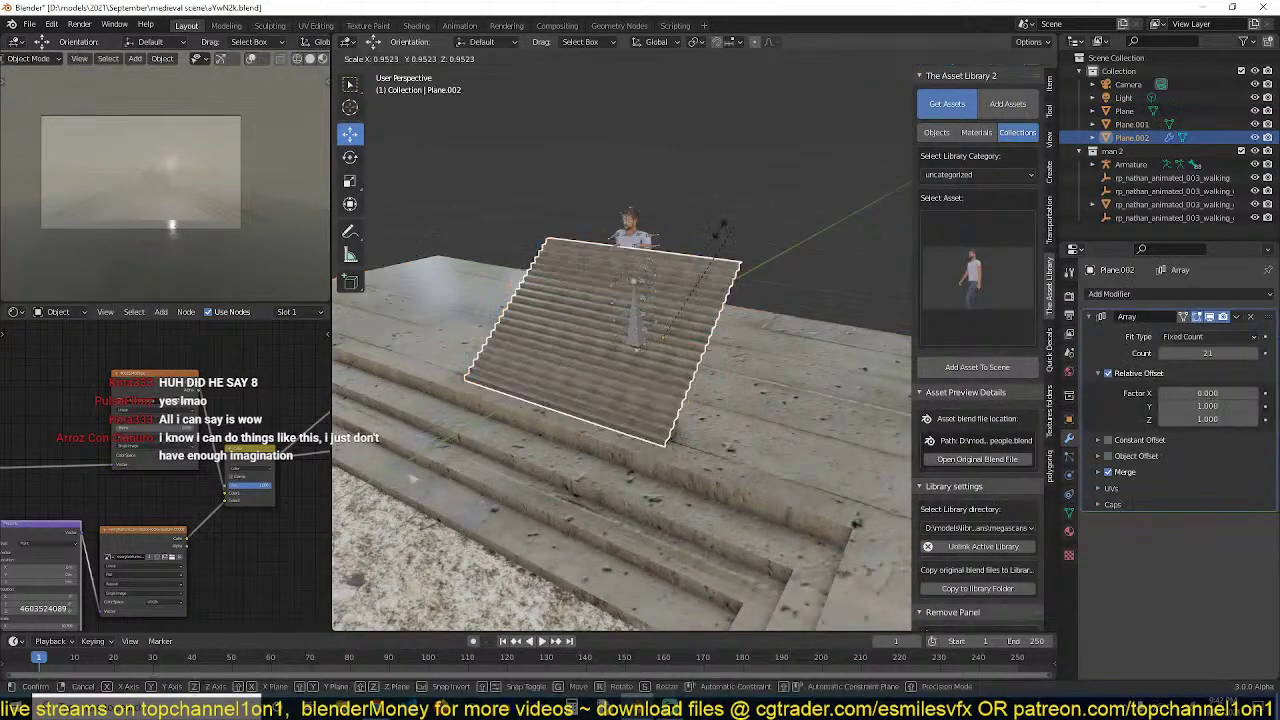
left_click(700, 270)
mouse_move(700, 270)
middle_mouse_down()
mouse_move(716, 277)
mouse_move(682, 280)
middle_mouse_up()
key("s")
left_click(758, 261)
Move the staircase about 1 m along Y toward the sunken recess and scale it down further
left_click_drag(710, 323, 685, 327)
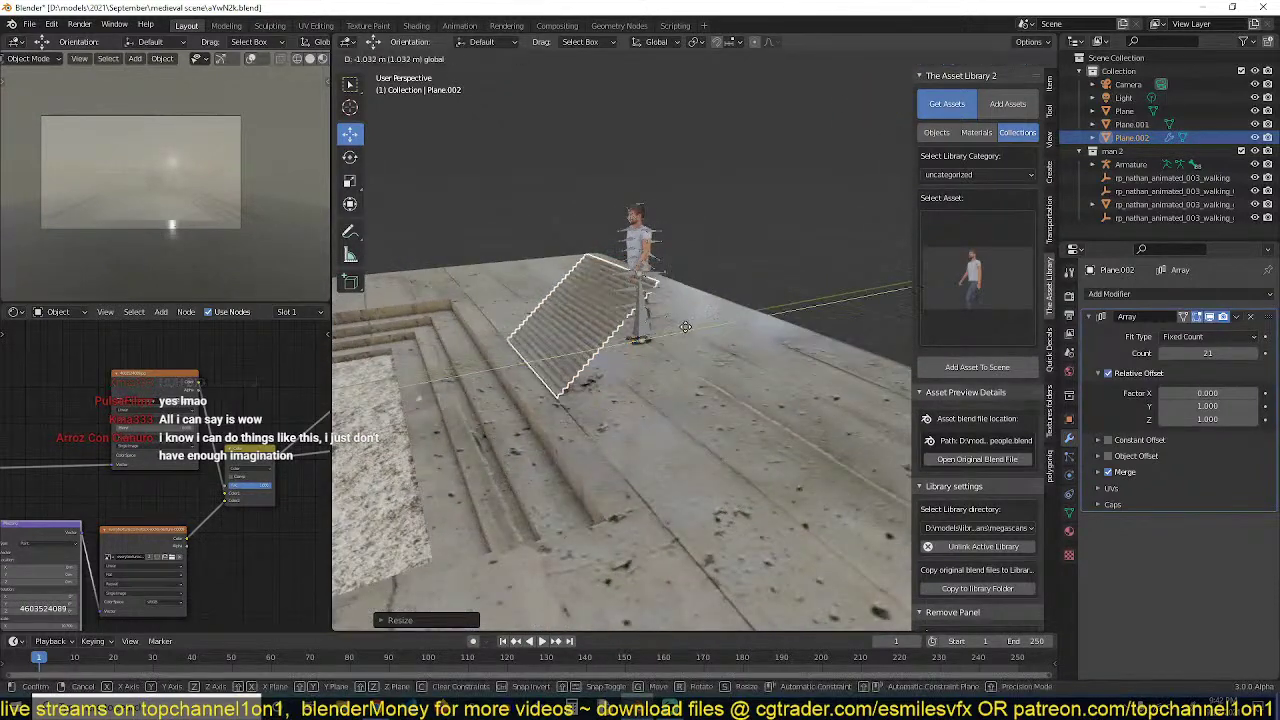
left_click(688, 326)
middle_click_drag(688, 326, 712, 302)
key("s")
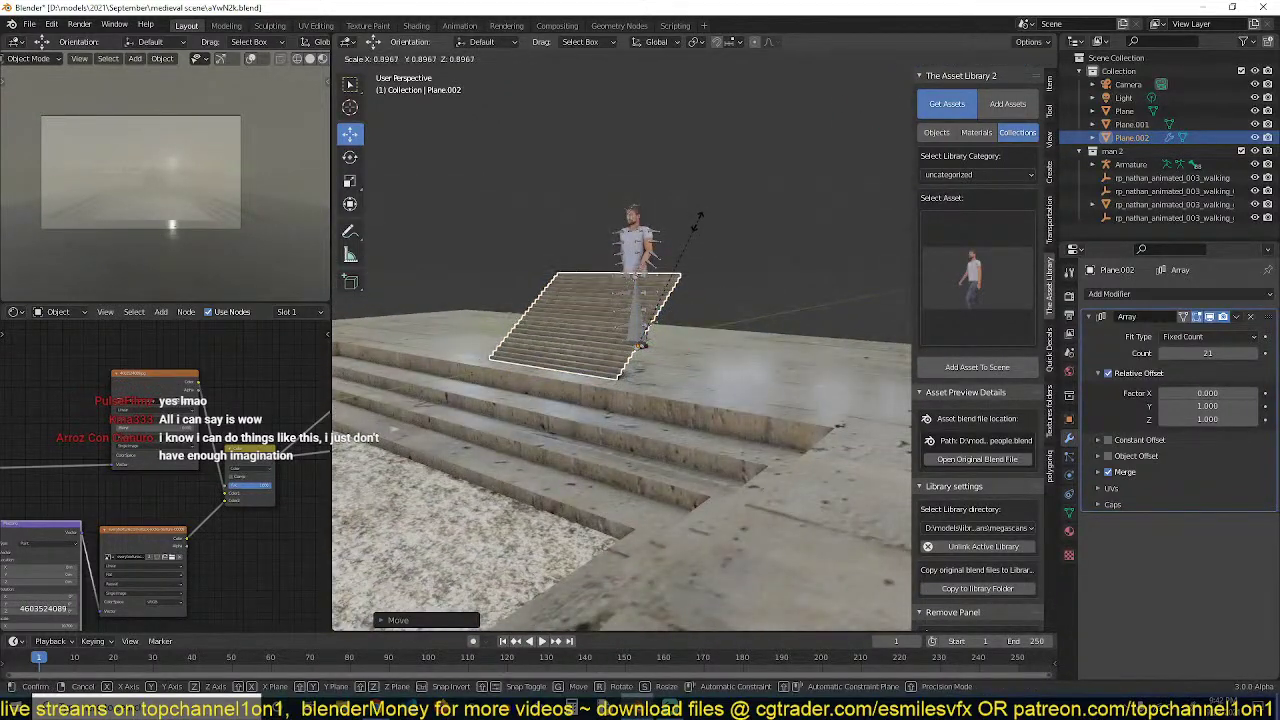
left_click(688, 242)
Apply the staircase's object transform and save the file
key("ctrl+a")
middle_click_drag(688, 242, 633, 368)
left_click(717, 263)
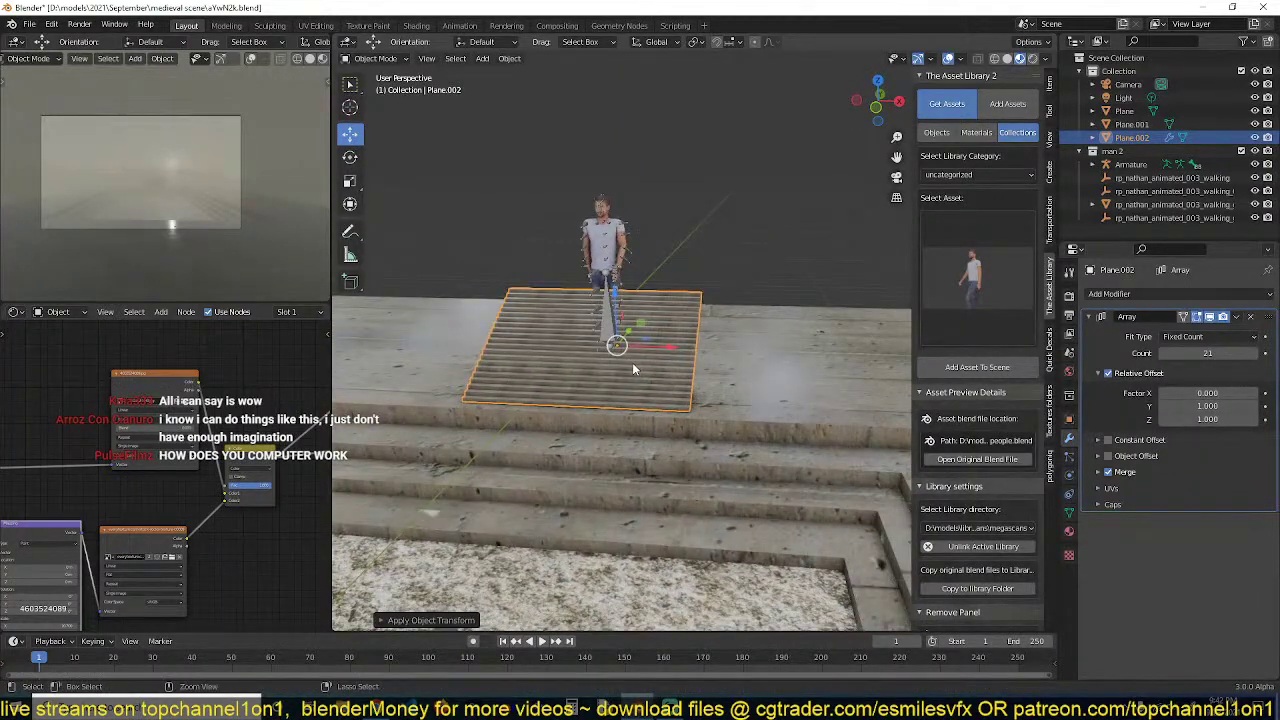
key("ctrl+s")
Widen the staircase along X behind the recess and apply its object transform
scroll(678, 355, "down", 2)
key("s")
key("x")
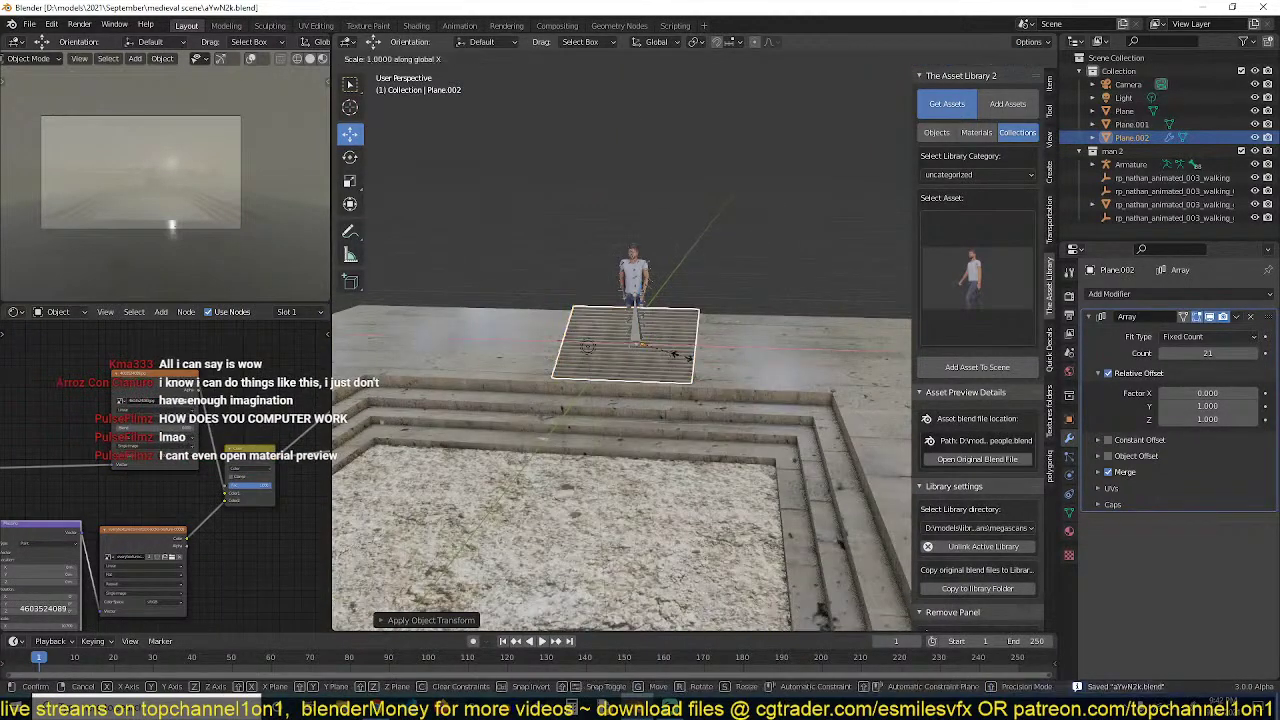
left_click(724, 358)
key("ctrl+a")
left_click(724, 360)
Set the staircase's origin to its geometry and move it along X to centre it behind the recess
right_click(680, 360)
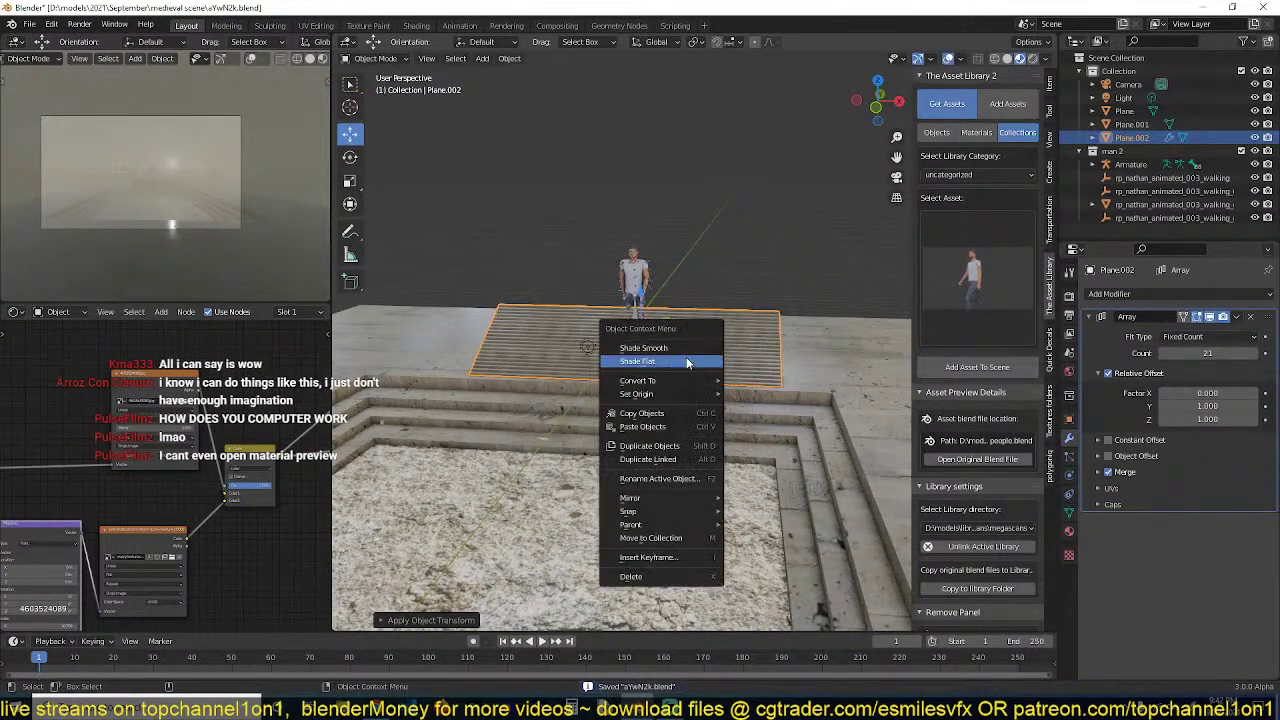
mouse_move(665, 393)
left_click(797, 409)
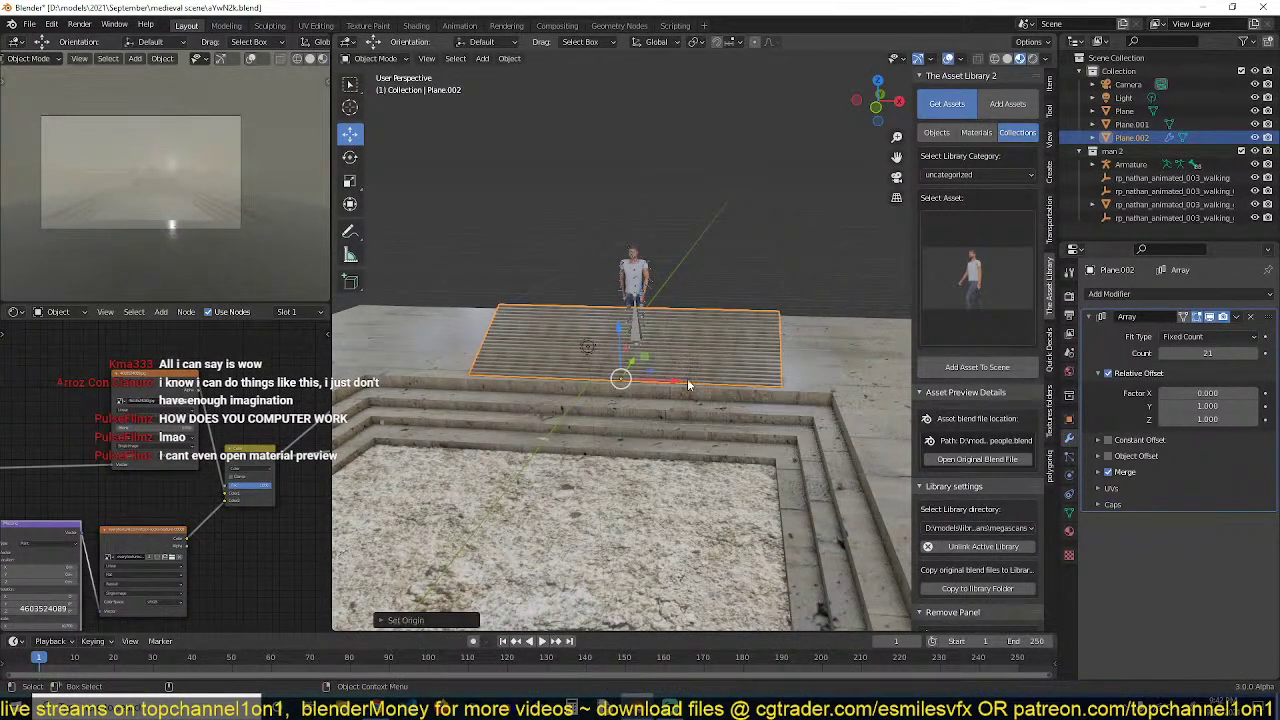
left_click_drag(688, 384, 618, 376)
middle_click_drag(618, 376, 570, 371)
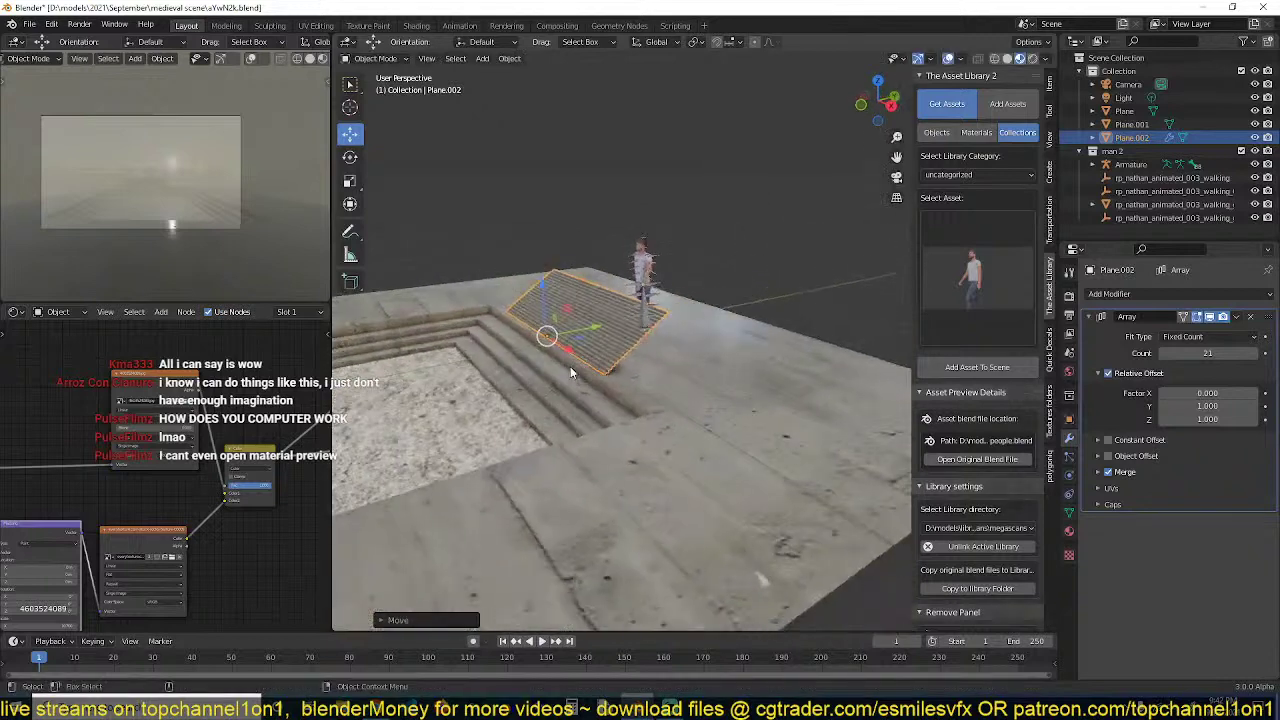
middle_click_drag(672, 374, 667, 345)
Apply the staircase's Array modifier and merge its vertices by distance in Edit Mode
key("ctrl+a")
key("Tab")
key("m")
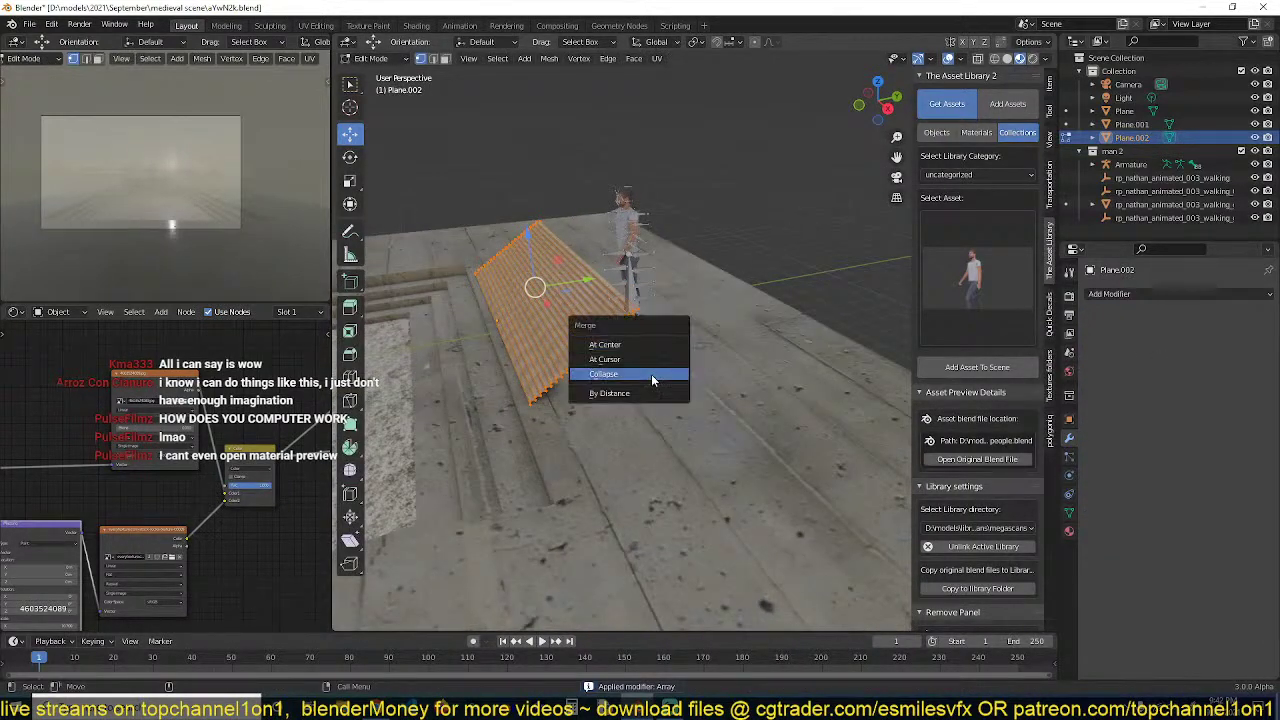
left_click(645, 376)
Extrude the staircase's top edge back along Y into a flat landing and apply the object transform
left_click(620, 265)
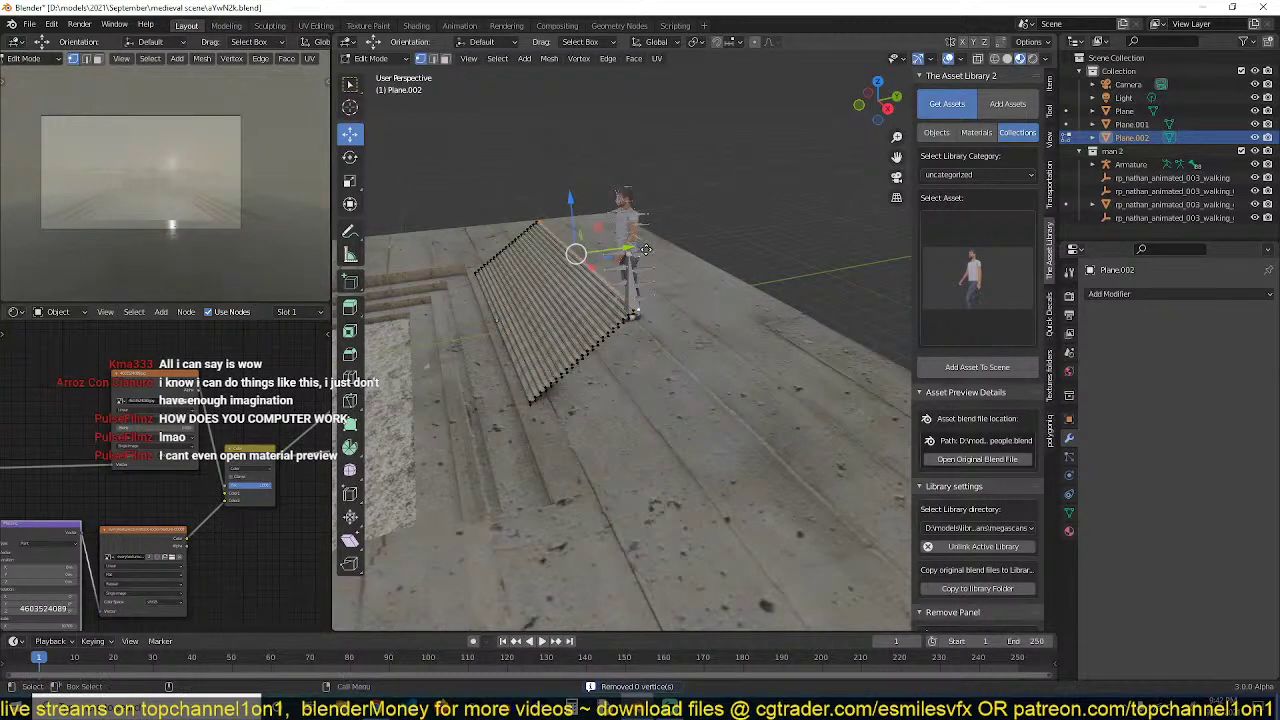
left_click_drag(646, 249, 731, 237)
key("Tab")
middle_click_drag(645, 298, 542, 317)
key("ctrl+a")
left_click(743, 281)
Duplicate the staircase, place the copy about 7.8 m along Y and 2.4 m up at the landing's end, and show solid shading
key("shift+d")
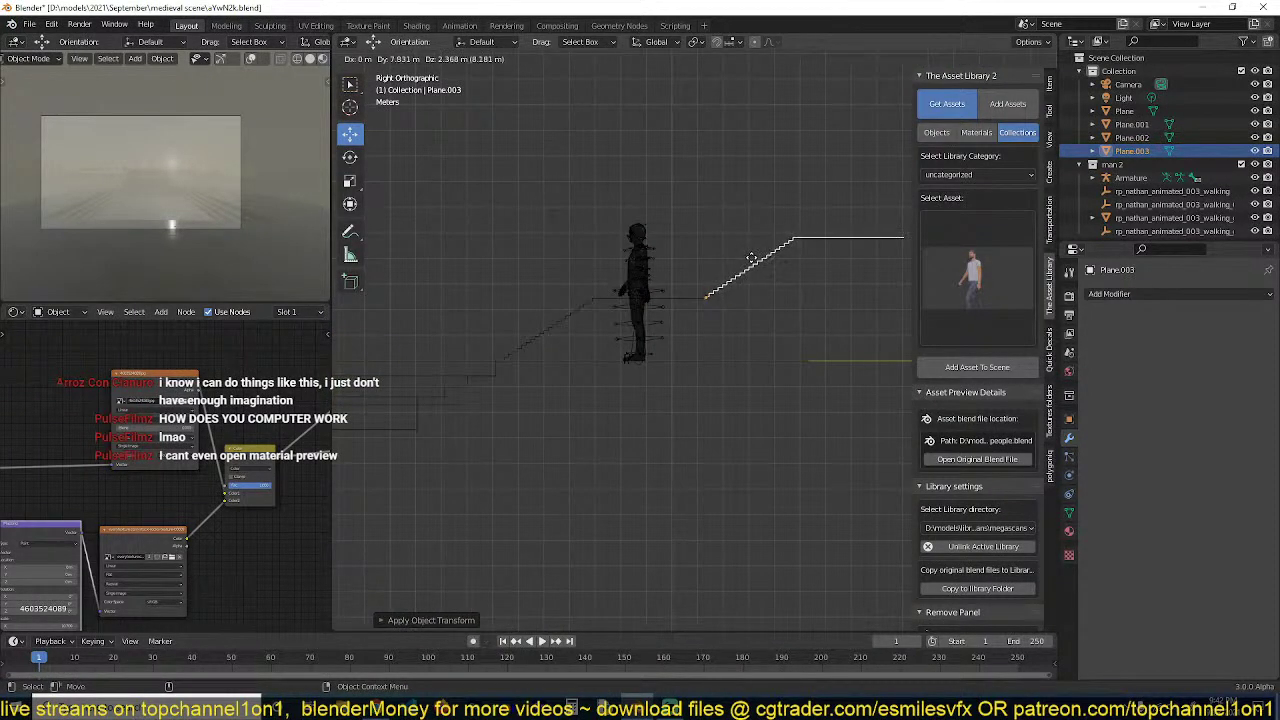
left_click(755, 258)
middle_click_drag(755, 258, 816, 305)
key("z")
left_click(814, 318)
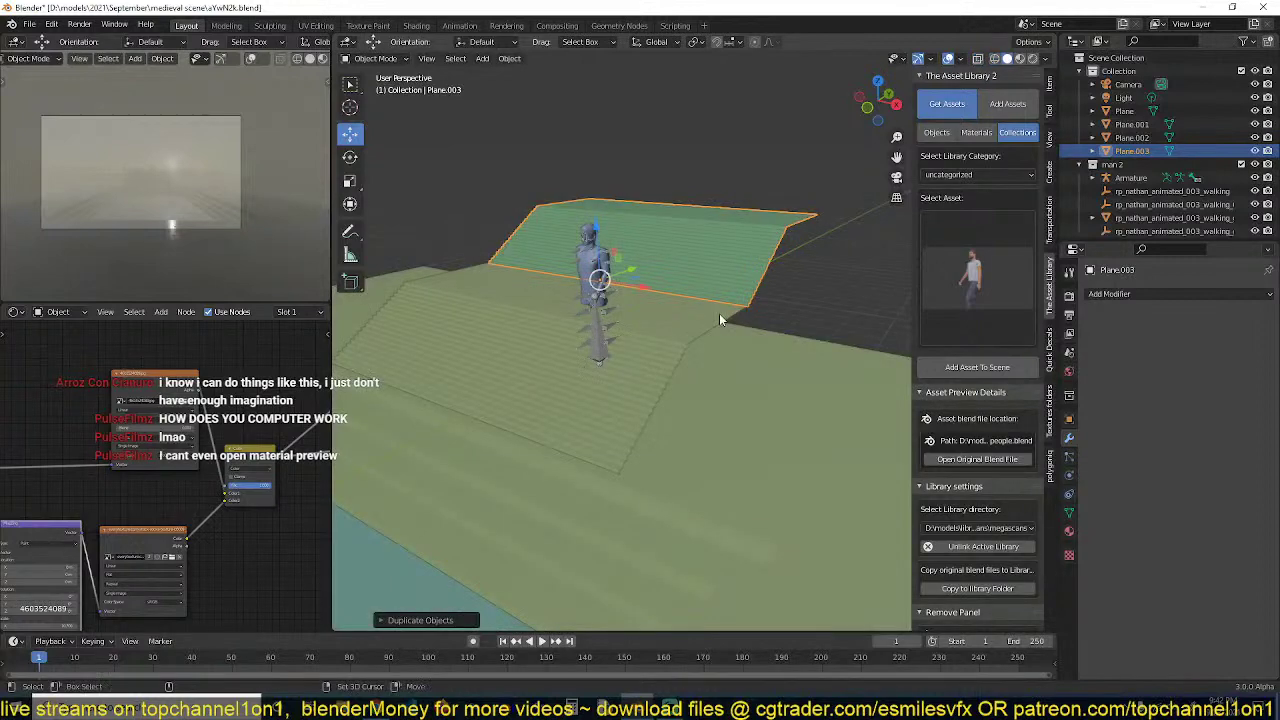
Select both staircases and widen them together along X by a factor of about 1.58
left_click(719, 316, "shift")
middle_click_drag(719, 316, 742, 359)
scroll(740, 358, "down", 3)
key("s")
key("x")
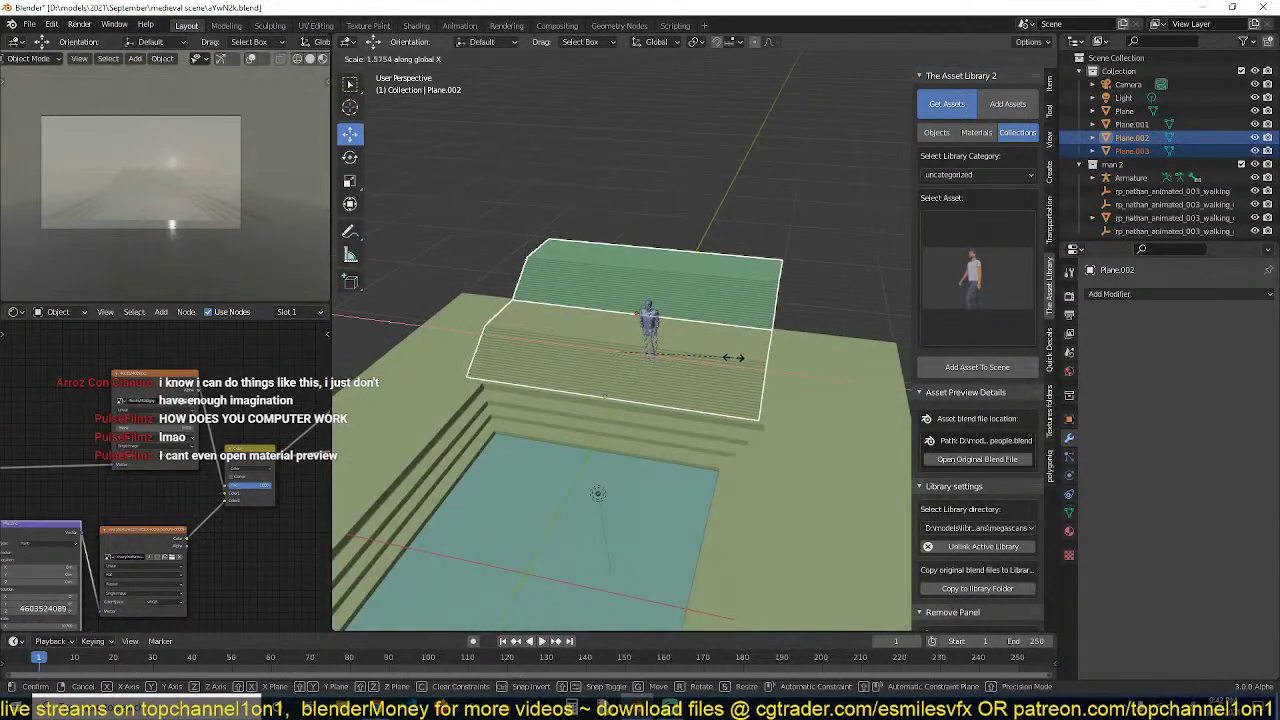
left_click(737, 357)
Move both staircases about 0.74 m along X, apply their object transform and deselect everything
key("g")
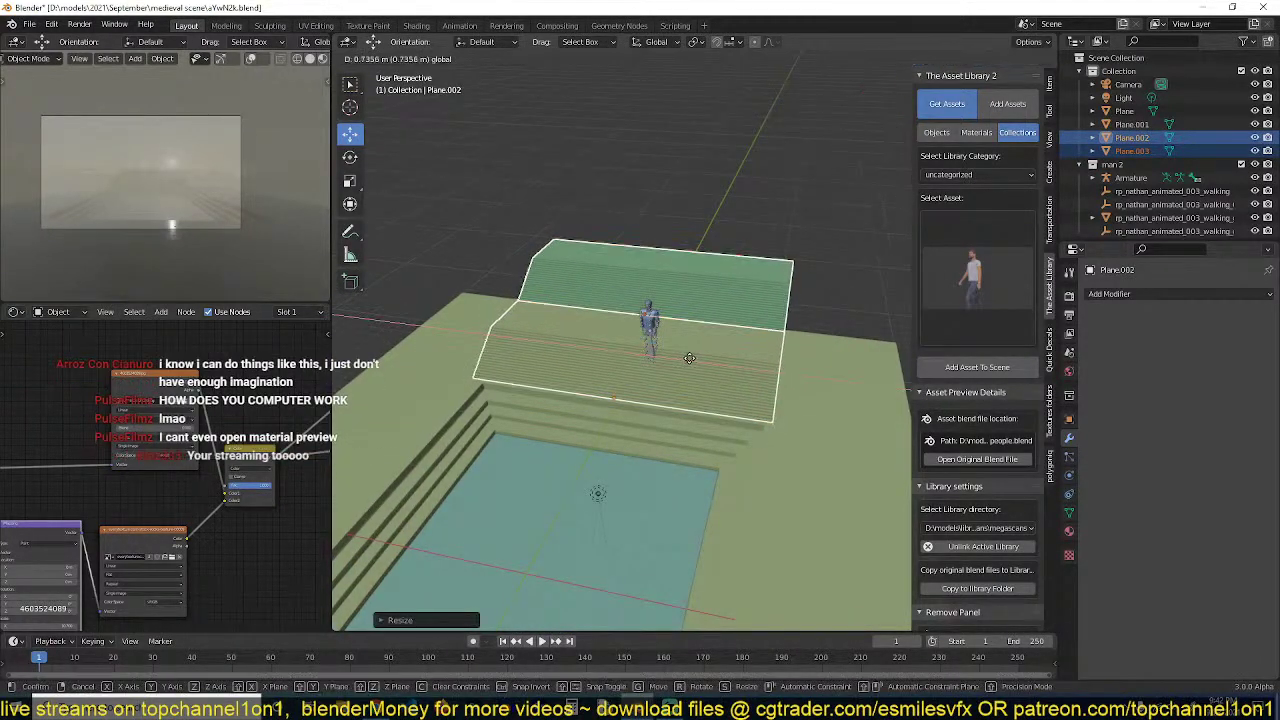
left_click(694, 362)
key("ctrl+a")
left_click(741, 339)
key("alt+a")
Try to snap the figure's armature to the 3D cursor on the first stair landing
middle_click_drag(734, 324, 640, 319)
left_click(632, 280)
key("shift+s")
left_click(690, 214)
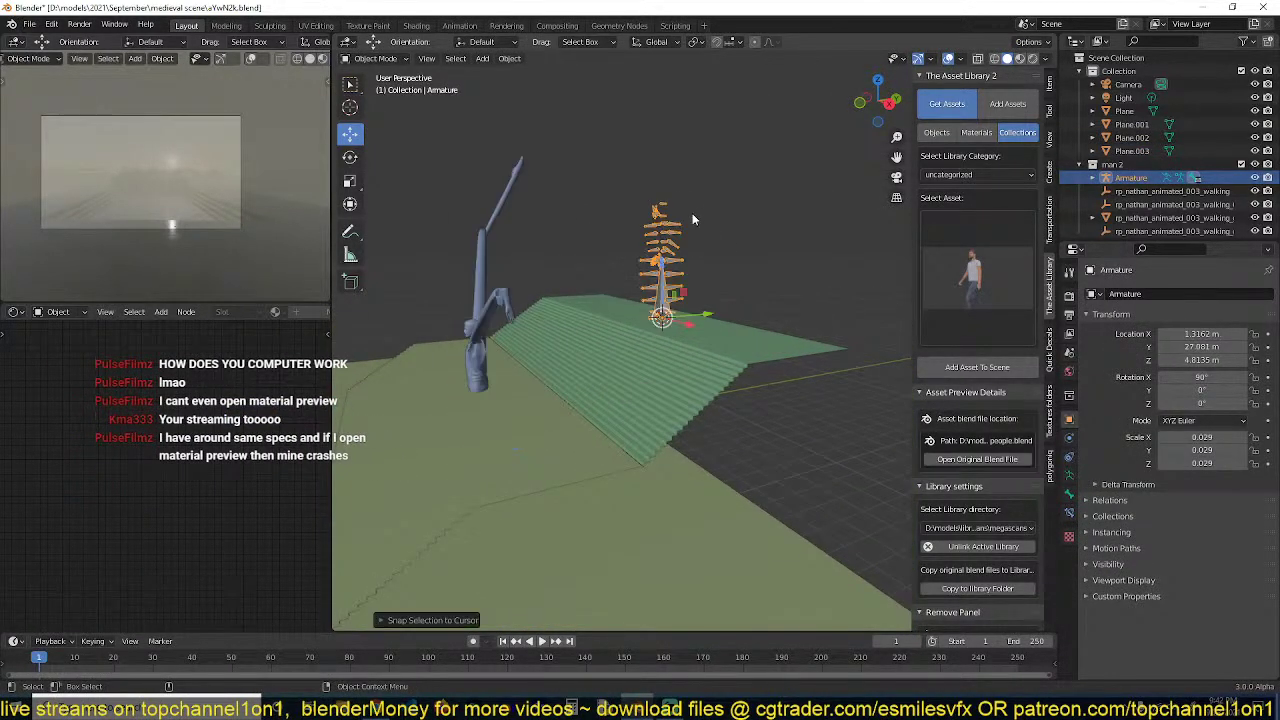
key("ctrl+z")
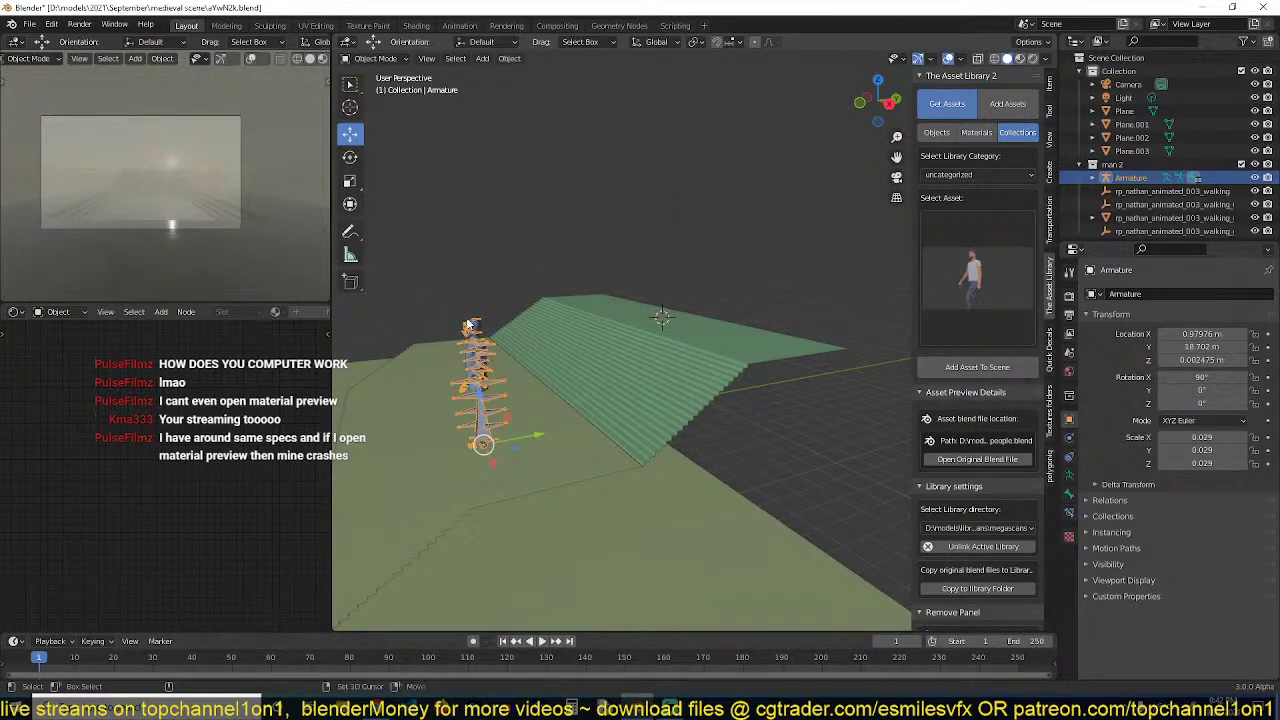
Select the figure's mesh together with its armature and parent the mesh to the armature
left_click(471, 328)
left_click(487, 347)
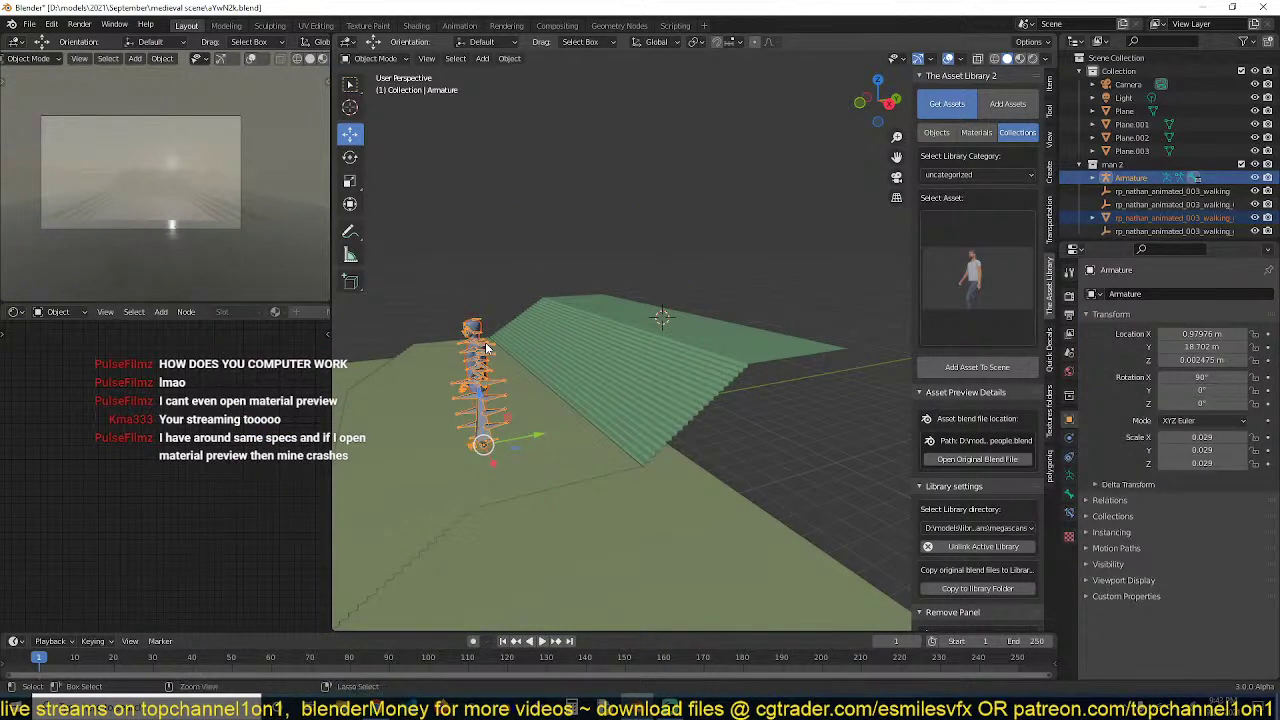
key("ctrl+p")
left_click(487, 346)
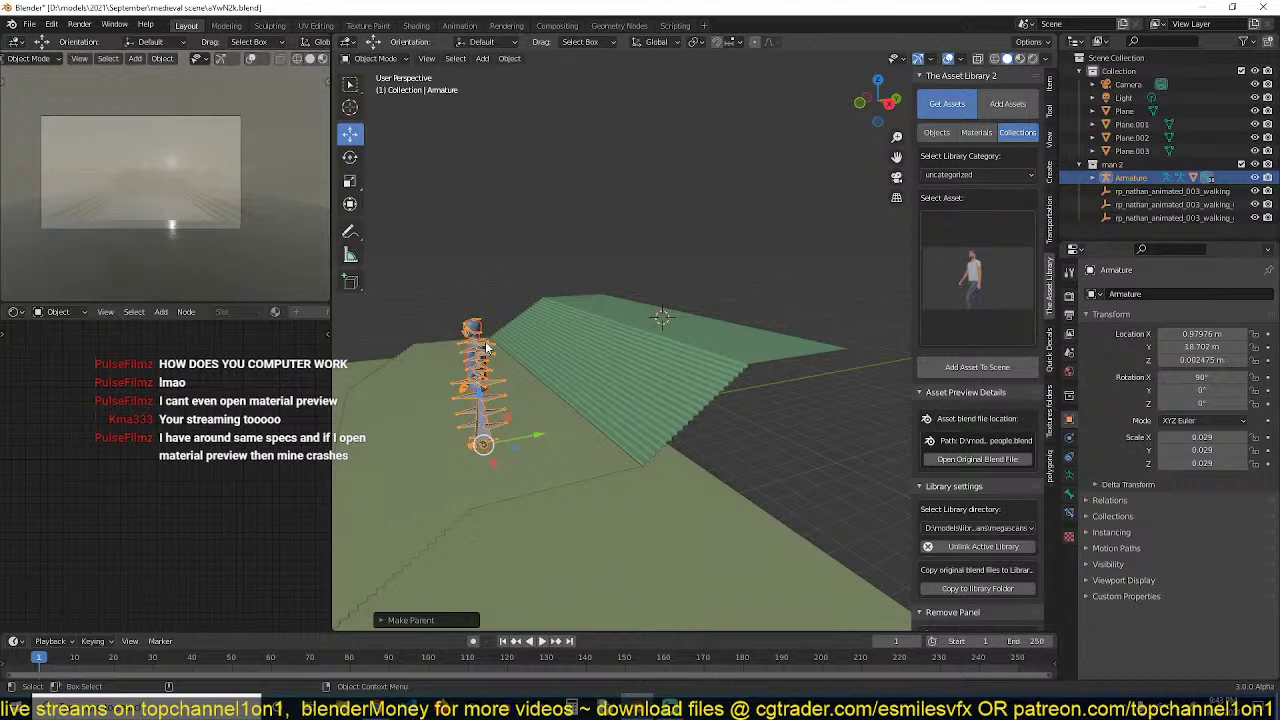
left_click(487, 347)
key("a")
left_click(489, 350)
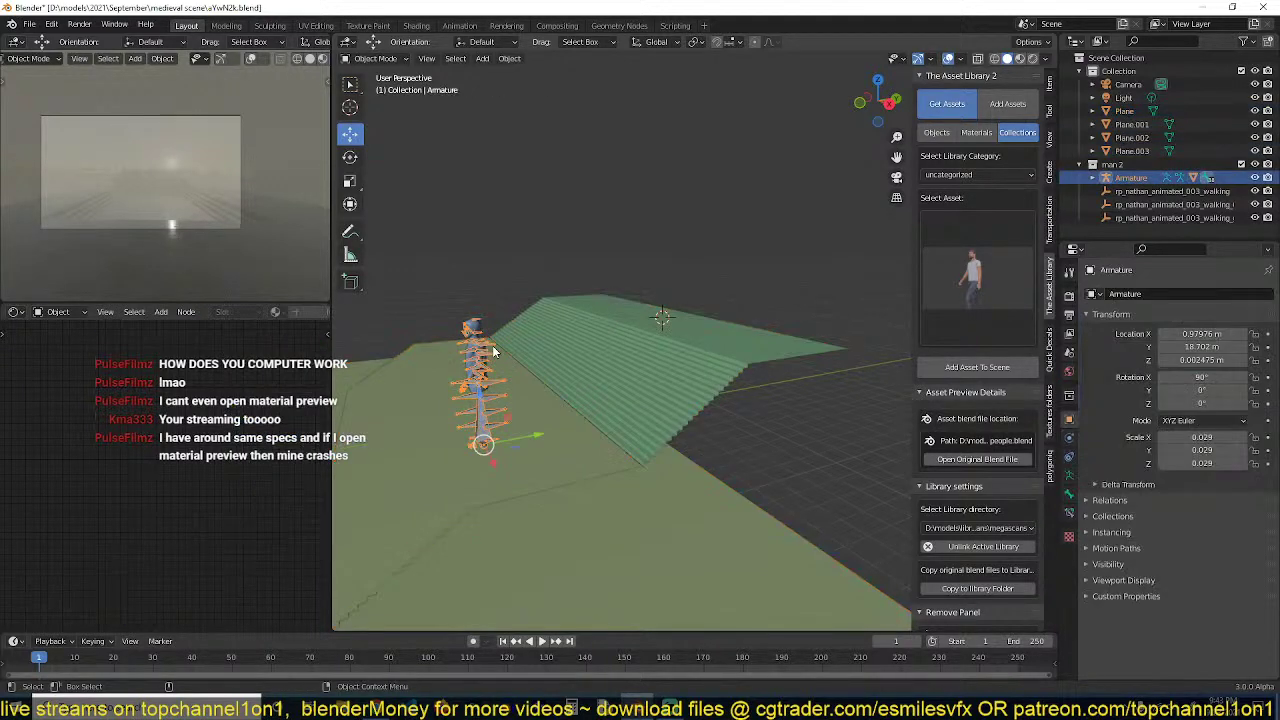
Snap the figure's armature to the 3D cursor on the stair landing and deselect it
key("shift+s")
key("Escape")
key("shift+s")
left_click(596, 135)
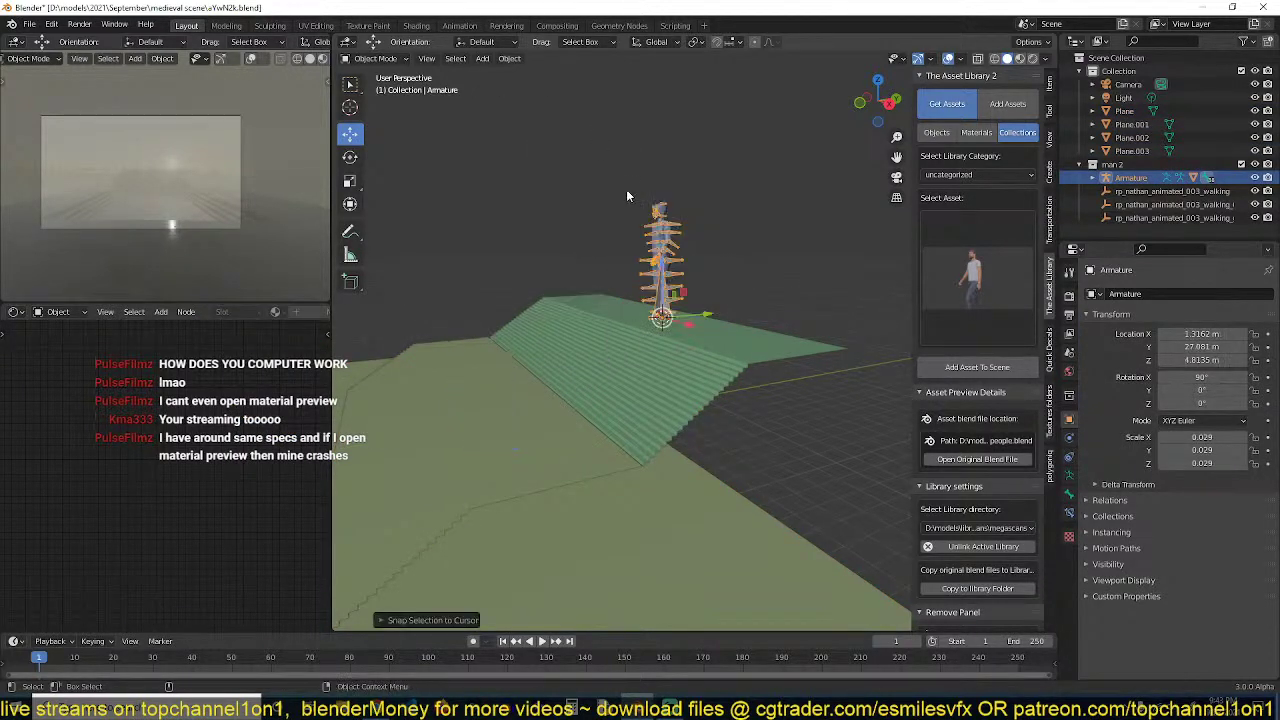
middle_click_drag(626, 189, 708, 265)
scroll(677, 259, "up", 2)
scroll(708, 265, "down", 2)
left_click(708, 265)
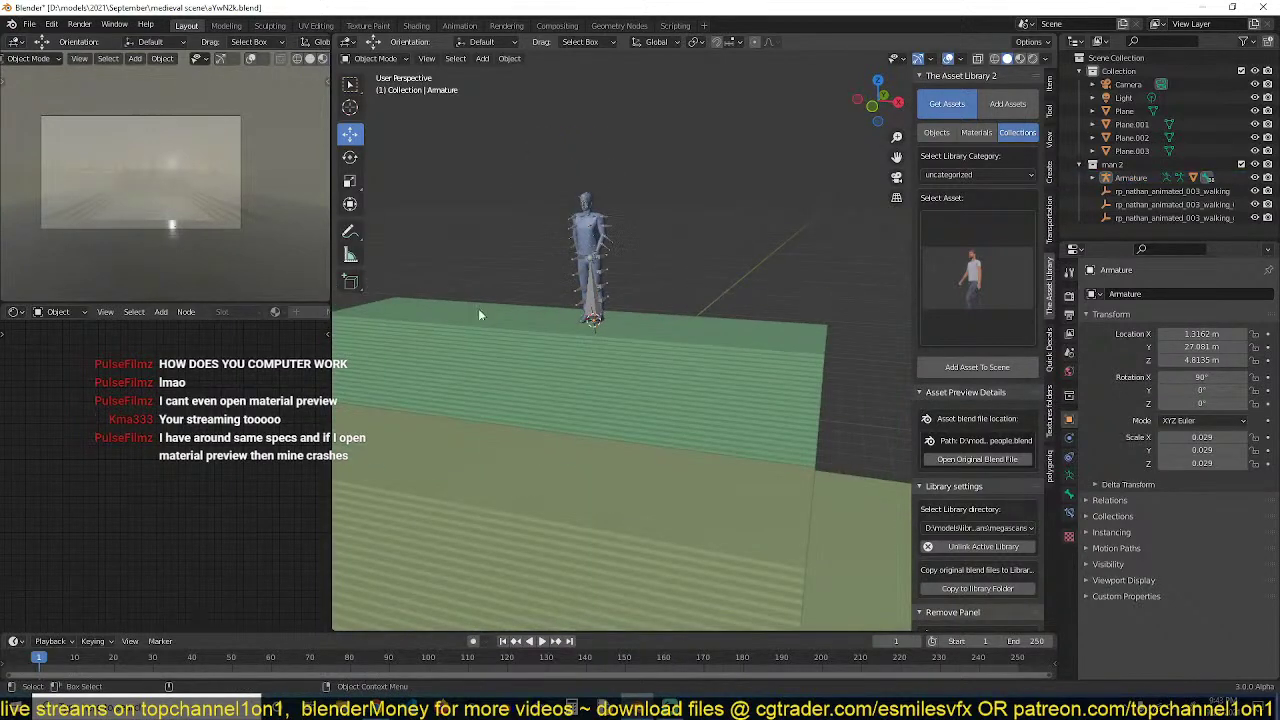
Show the world shader nodes, cut the volume link to the World Output and save the file
left_click(60, 342)
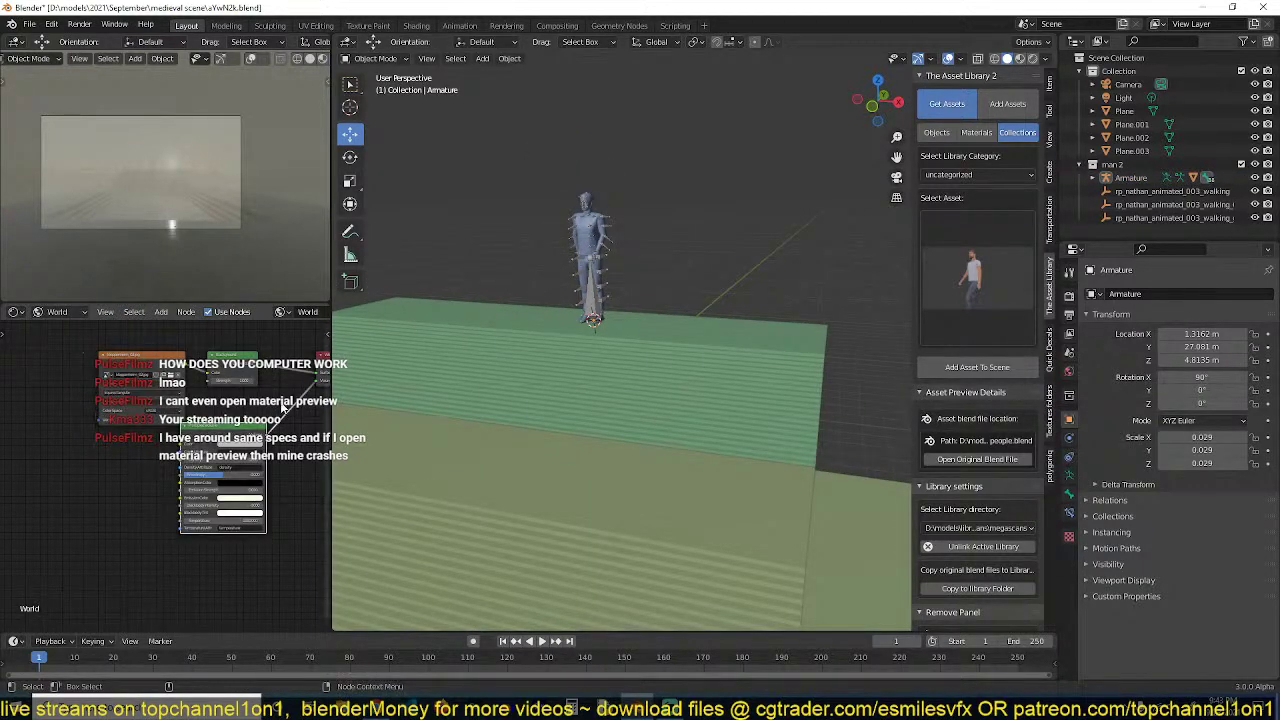
left_click_drag(239, 379, 223, 384)
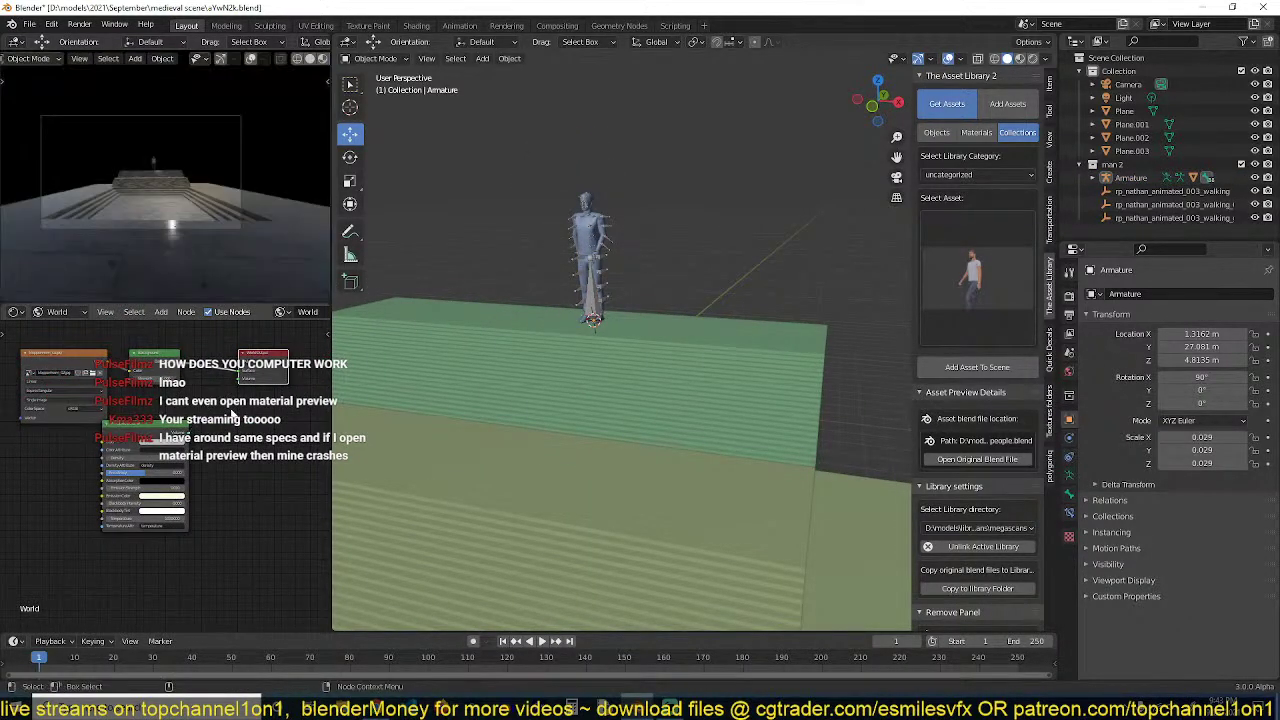
key("ctrl+s")
Rotate the figure's armature 180° about the global Z axis, deselect it and save the file
middle_click_drag(597, 282, 576, 224)
left_click(576, 224)
type("rz")
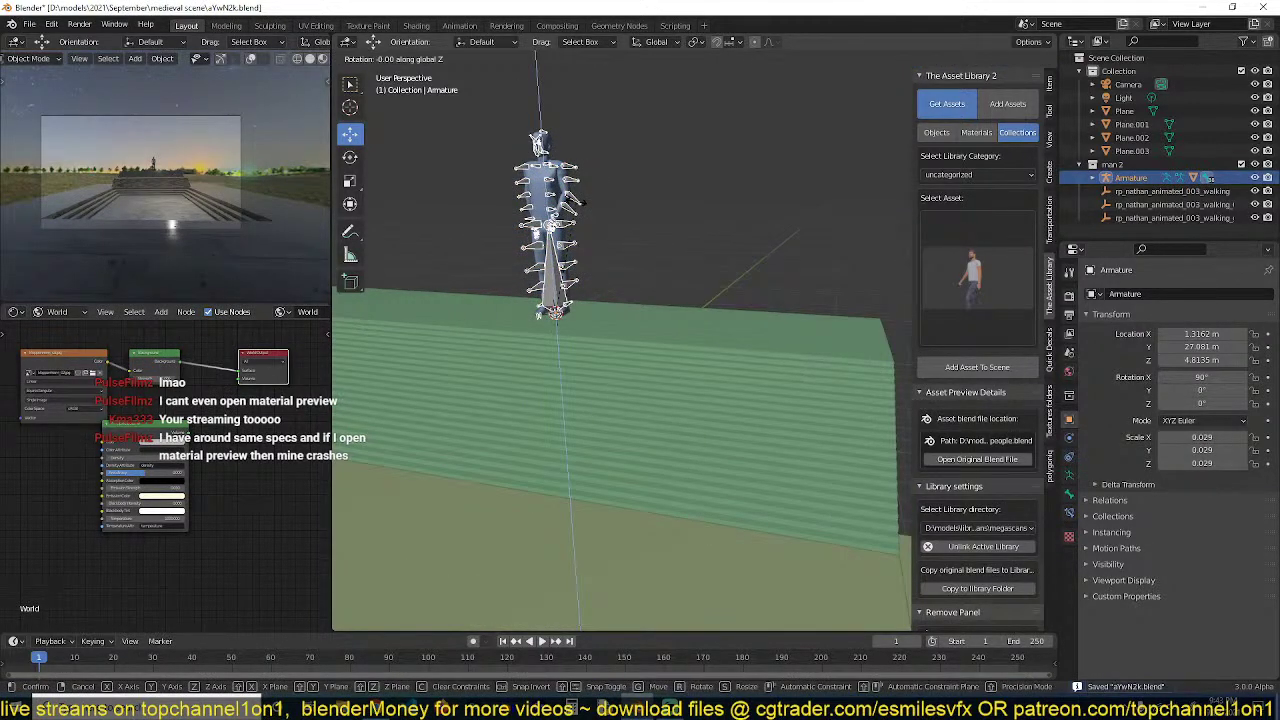
type("180")
key("Return")
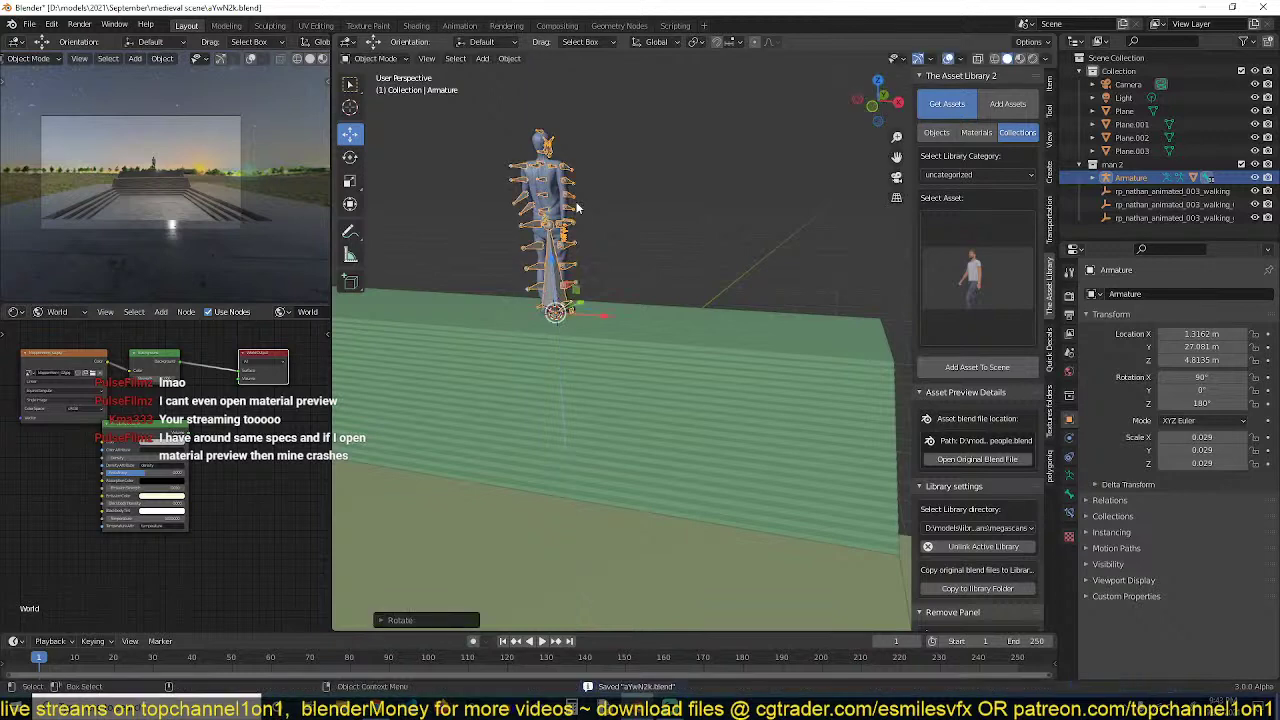
middle_click_drag(575, 208, 520, 190)
left_click(520, 190)
key("ctrl+s")
middle_click_drag(616, 212, 716, 348)
key("ctrl+s")
Show the viewport in material preview and link the main platform's material to the recess floor plane
scroll(640, 386, "down", 4)
left_click(716, 348)
left_click(1019, 58)
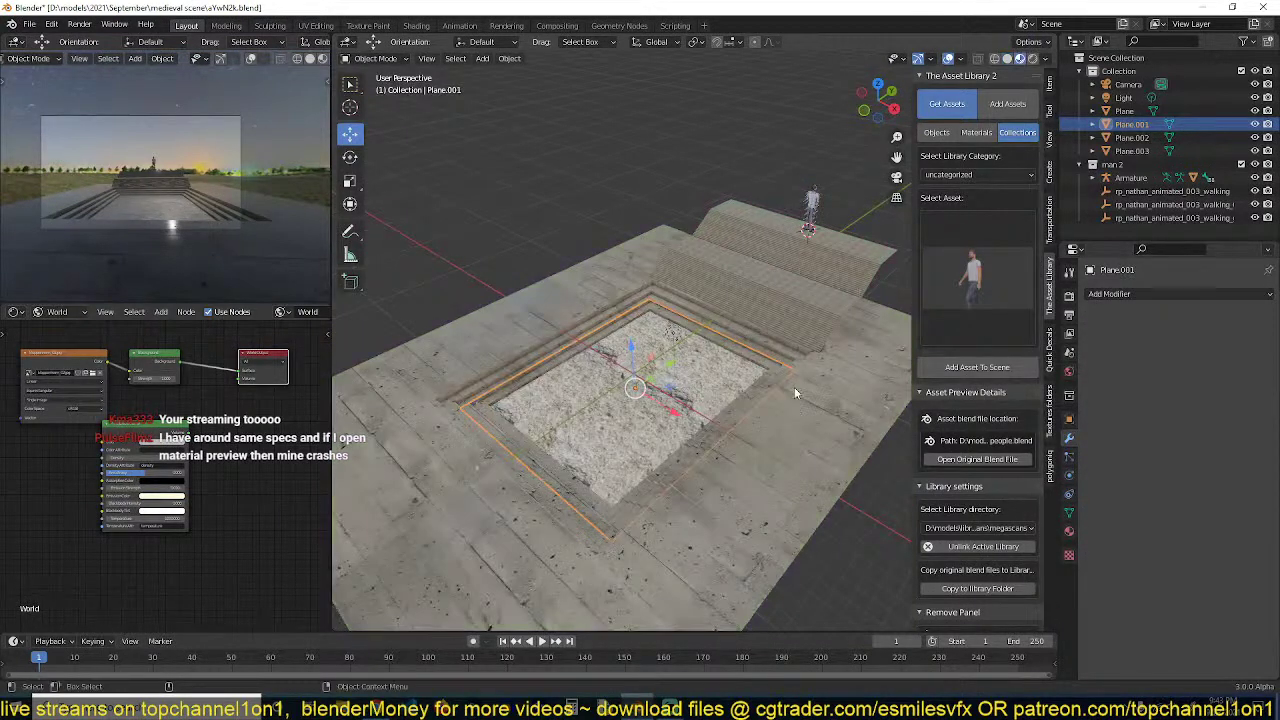
middle_click_drag(794, 387, 821, 304)
left_click(836, 343, "shift")
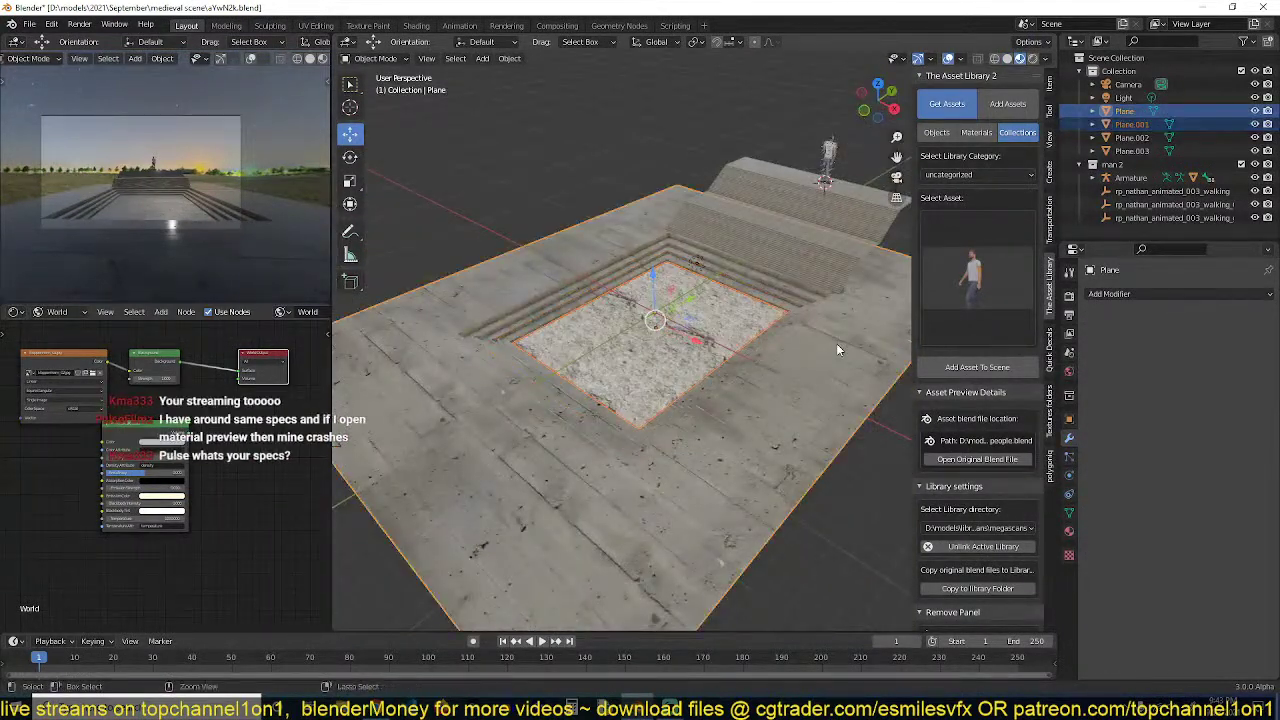
key("ctrl+l")
left_click(784, 344)
scroll(690, 363, "up", 4)
left_click(698, 346)
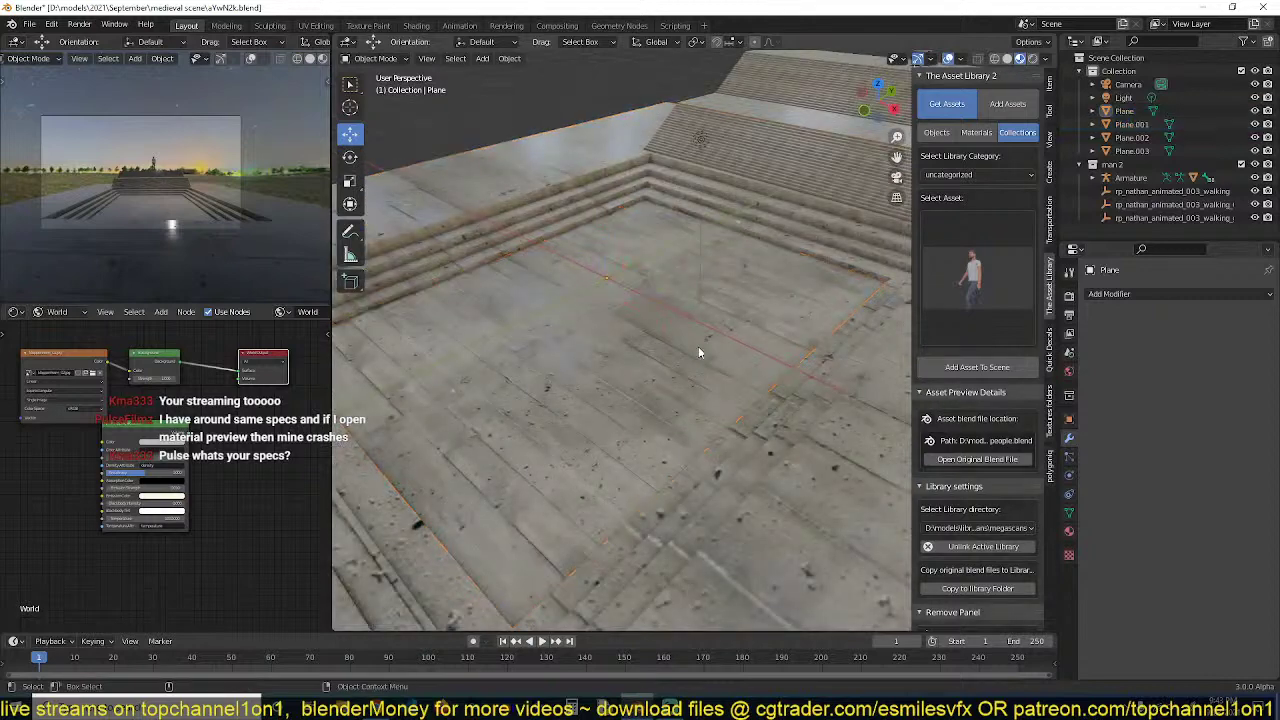
Raise the recess floor plane slightly along Z and isolate it for mesh editing in top view
middle_click_drag(497, 373, 673, 286)
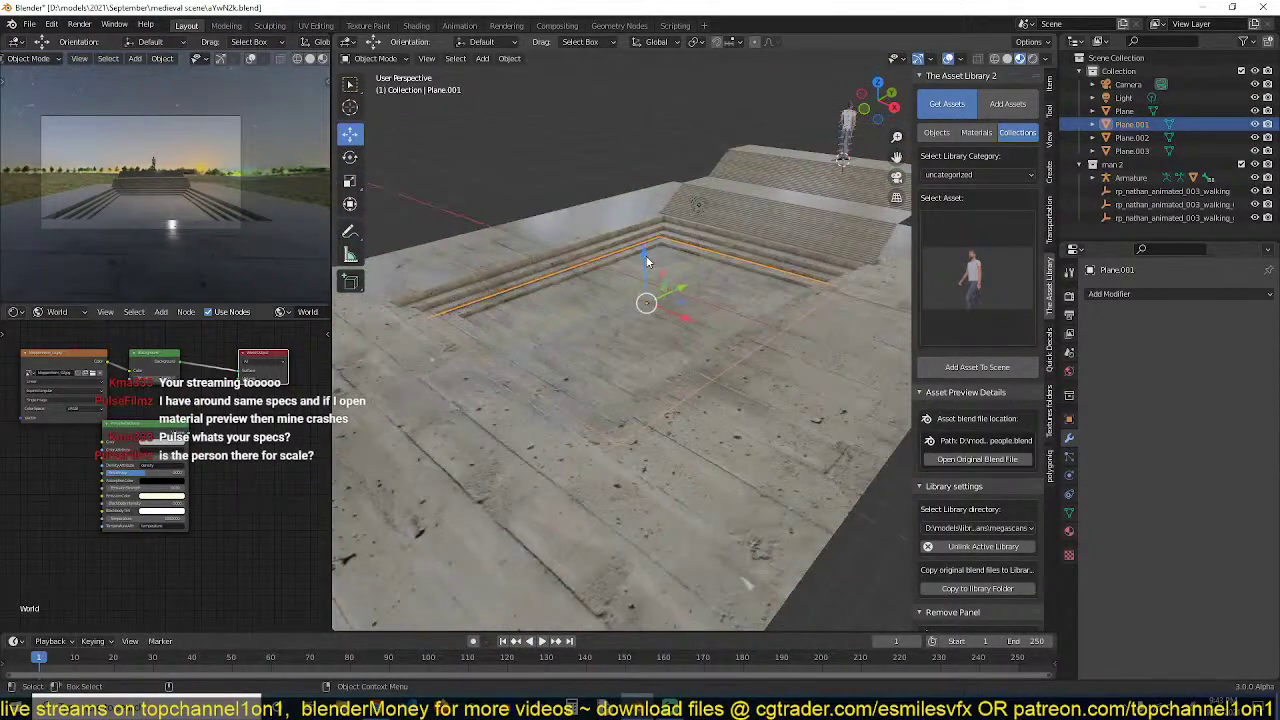
left_click_drag(647, 262, 654, 248)
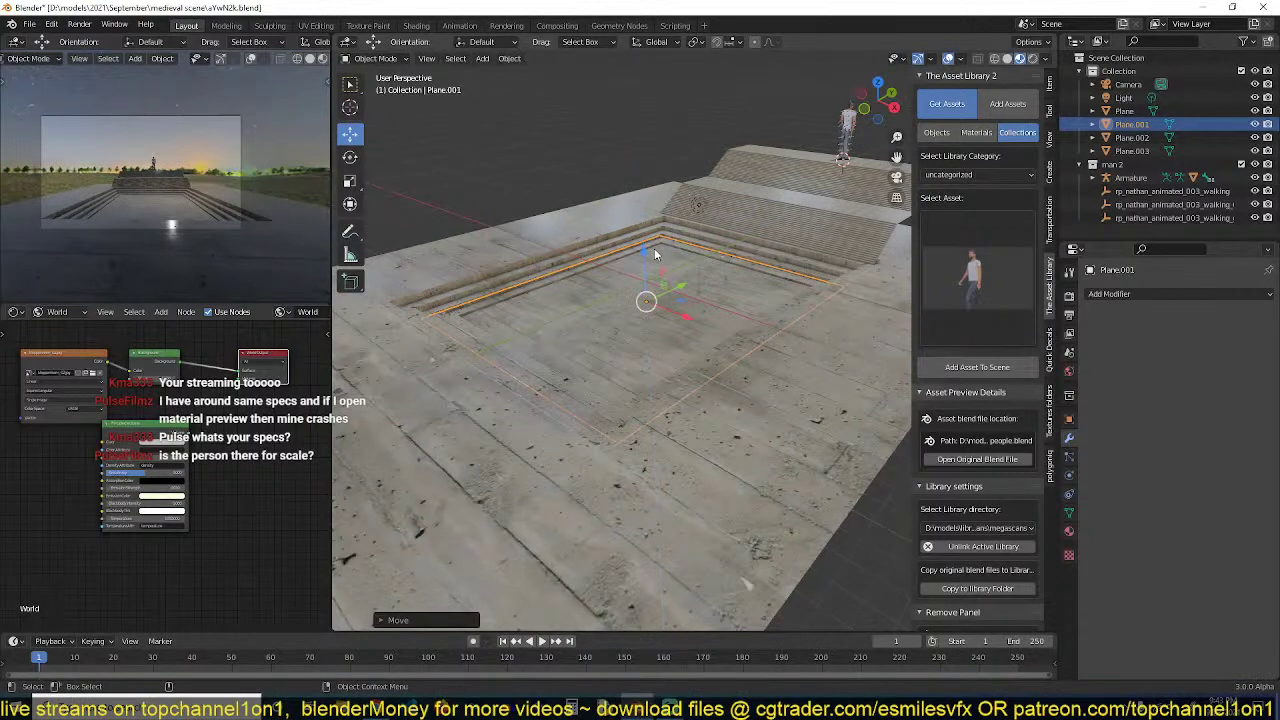
key("KP_Divide")
key("Tab")
key("KP_7")
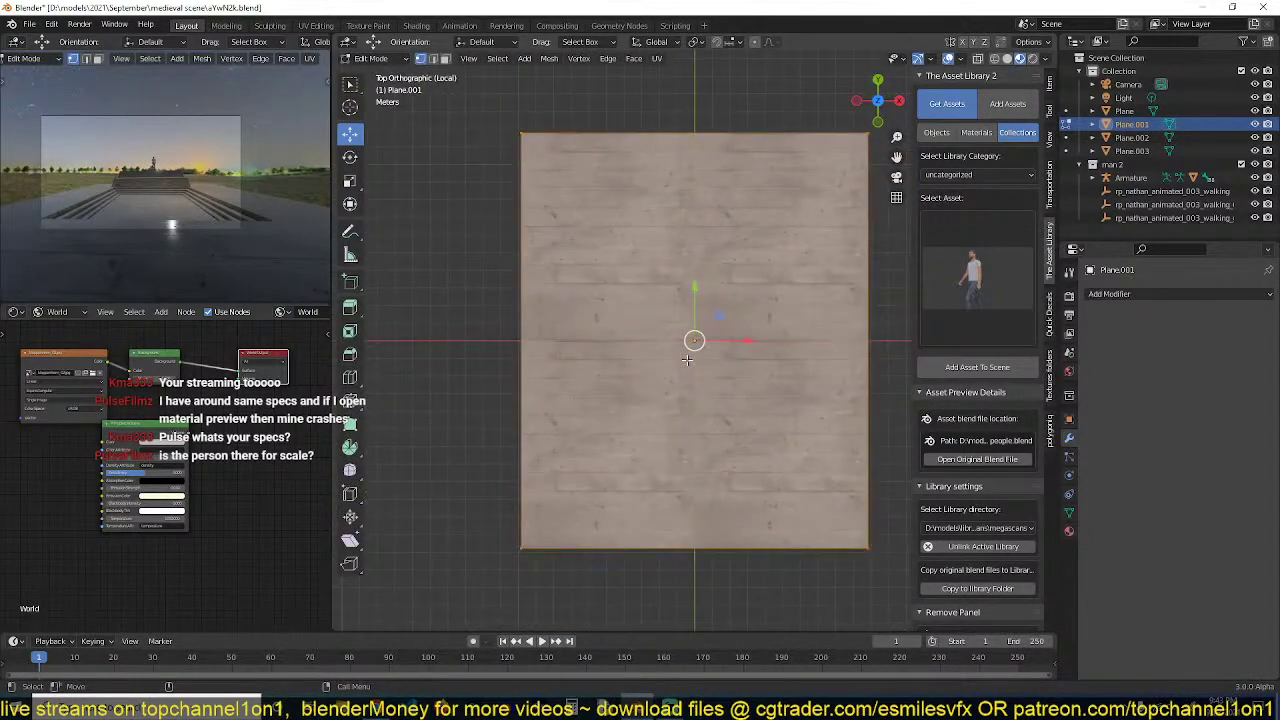
Add 31 evenly spaced horizontal loop cuts across the recess floor plane without sliding them
key("ctrl+r")
scroll(537, 243, "up", 11)
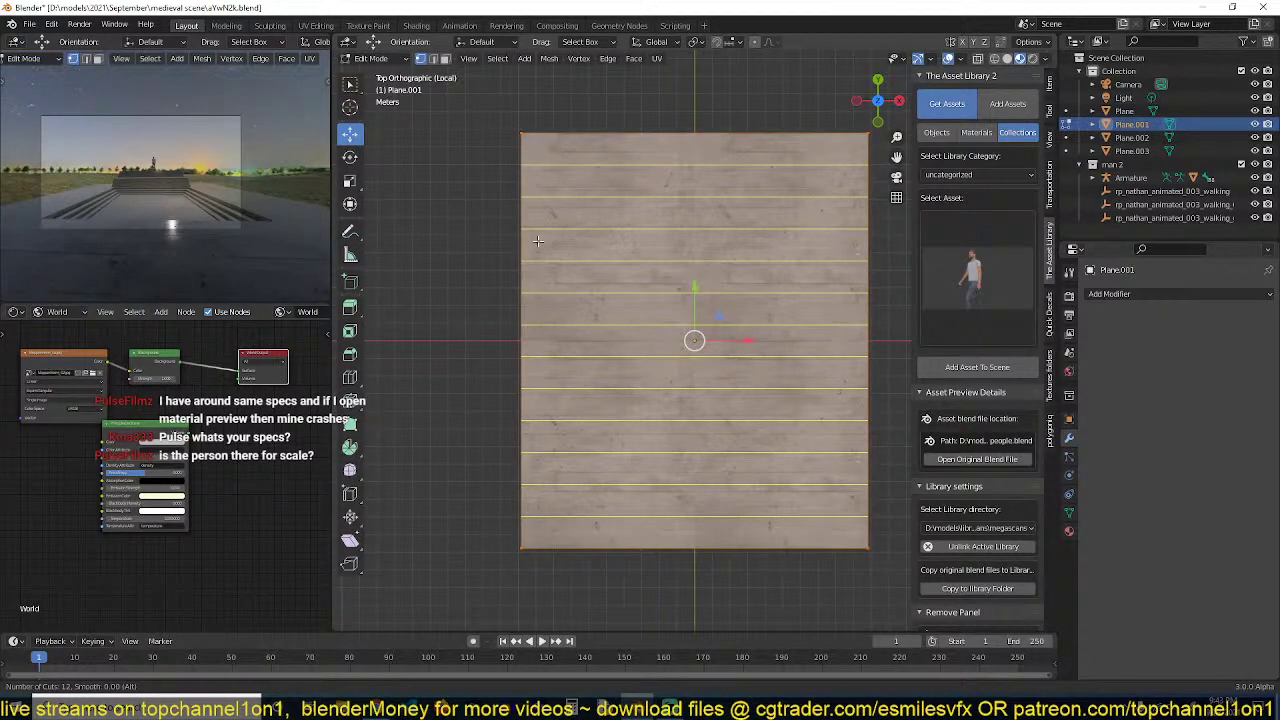
scroll(537, 241, "up", 19)
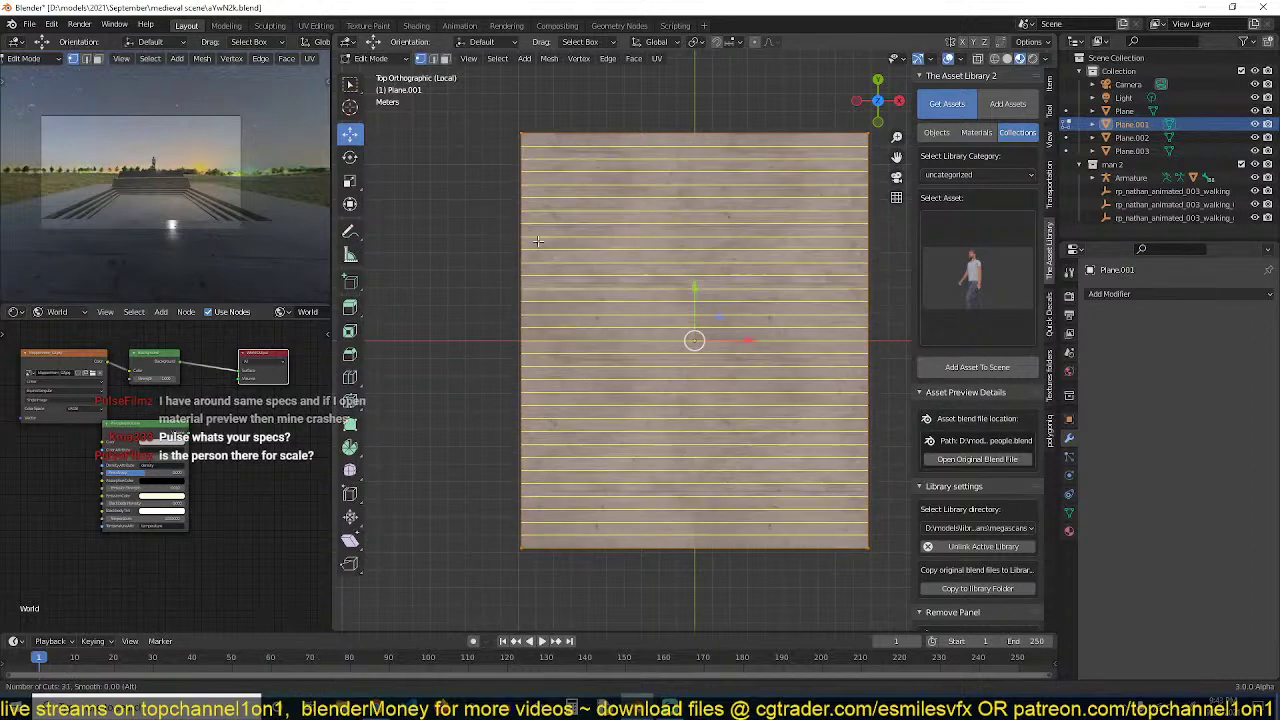
left_click(537, 241)
right_click(537, 241)
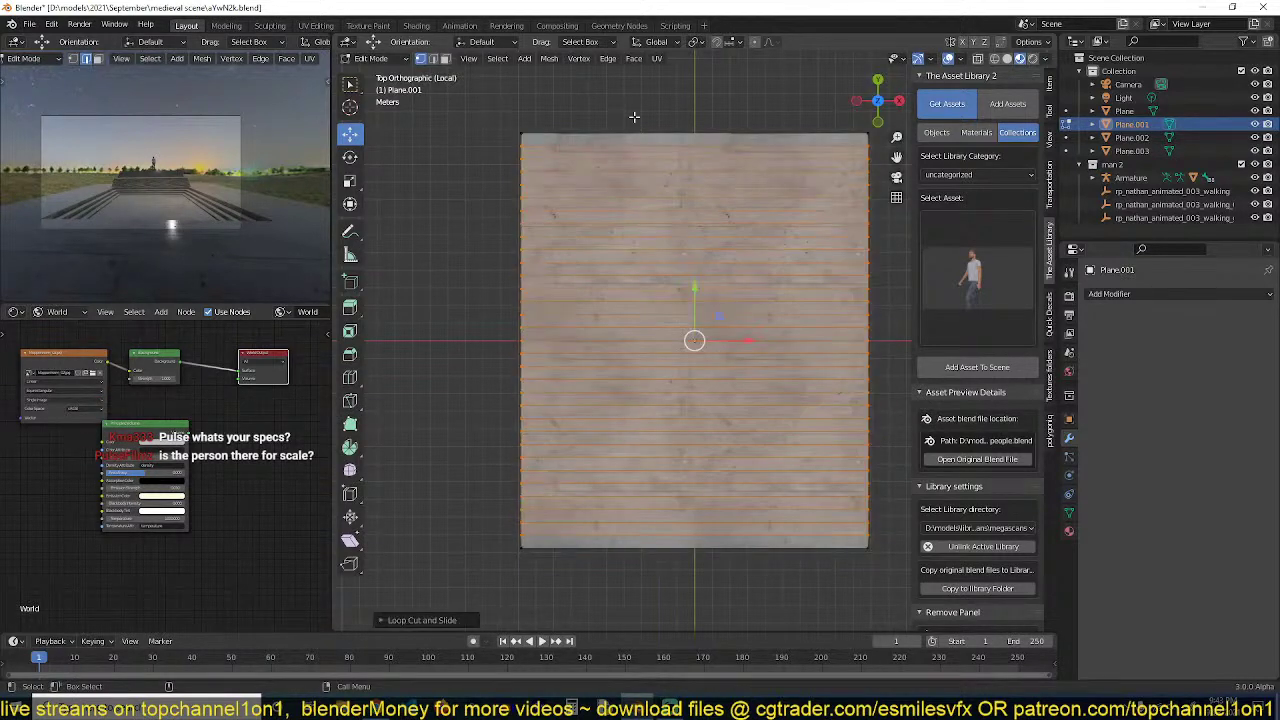
Add 15 evenly spaced vertical loop cuts across the floor plane in edge mode and clear the selection
key("2")
key("alt+a")
key("ctrl+r")
scroll(617, 133, "up", 10)
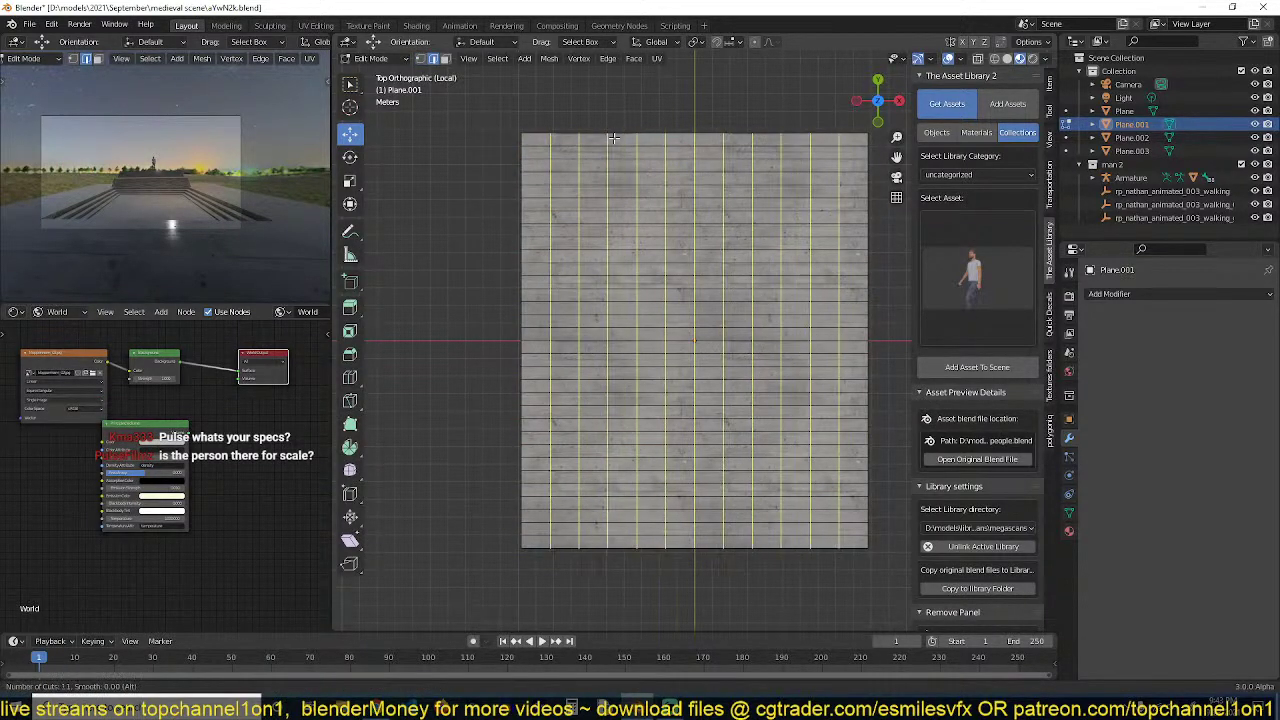
scroll(613, 138, "up", 4)
left_click(614, 138)
right_click(614, 138)
key("alt+a")
Switch the viewport to solid shading and save the file
scroll(611, 186, "up", 1)
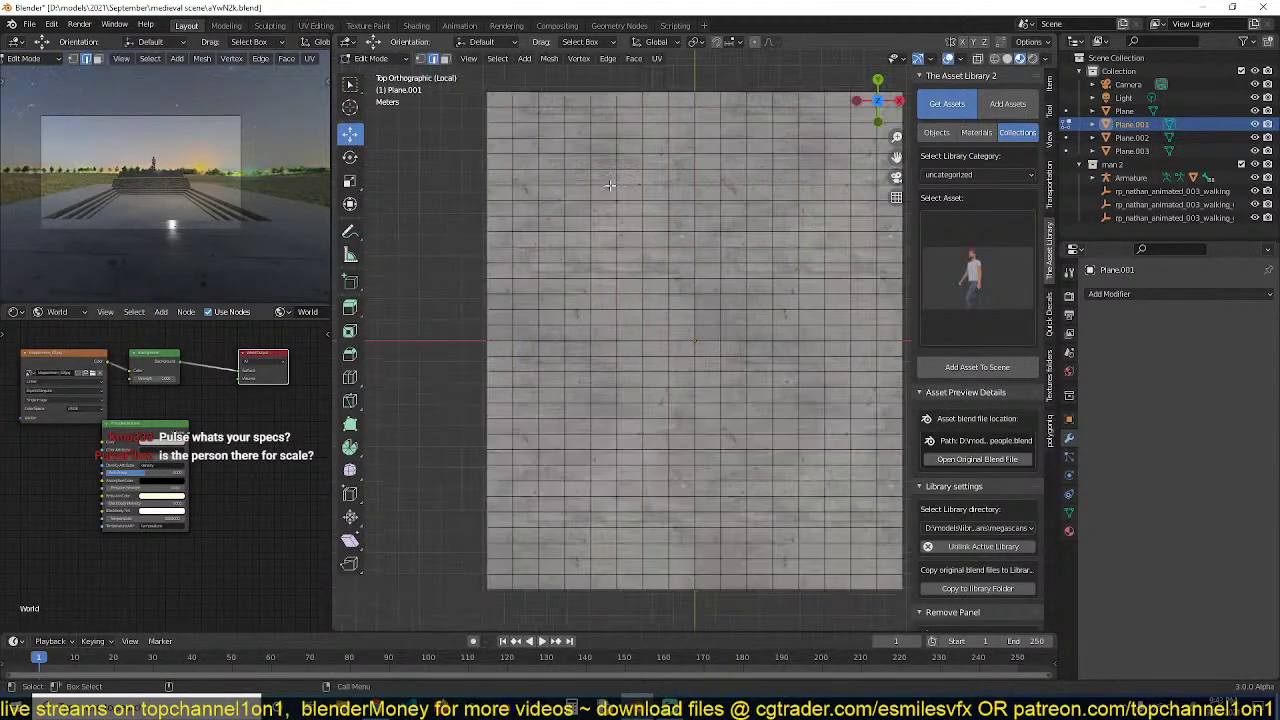
middle_click_drag(564, 228, 553, 320, "shift")
scroll(534, 271, "up", 4)
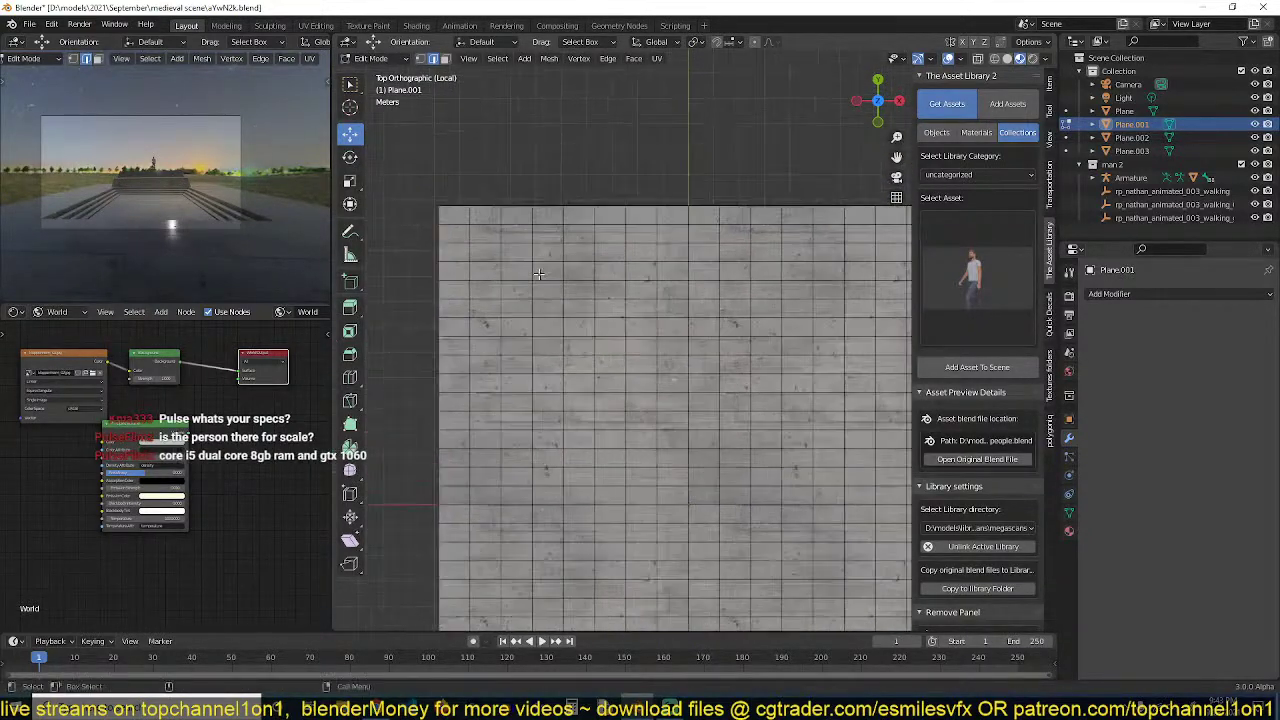
key("z")
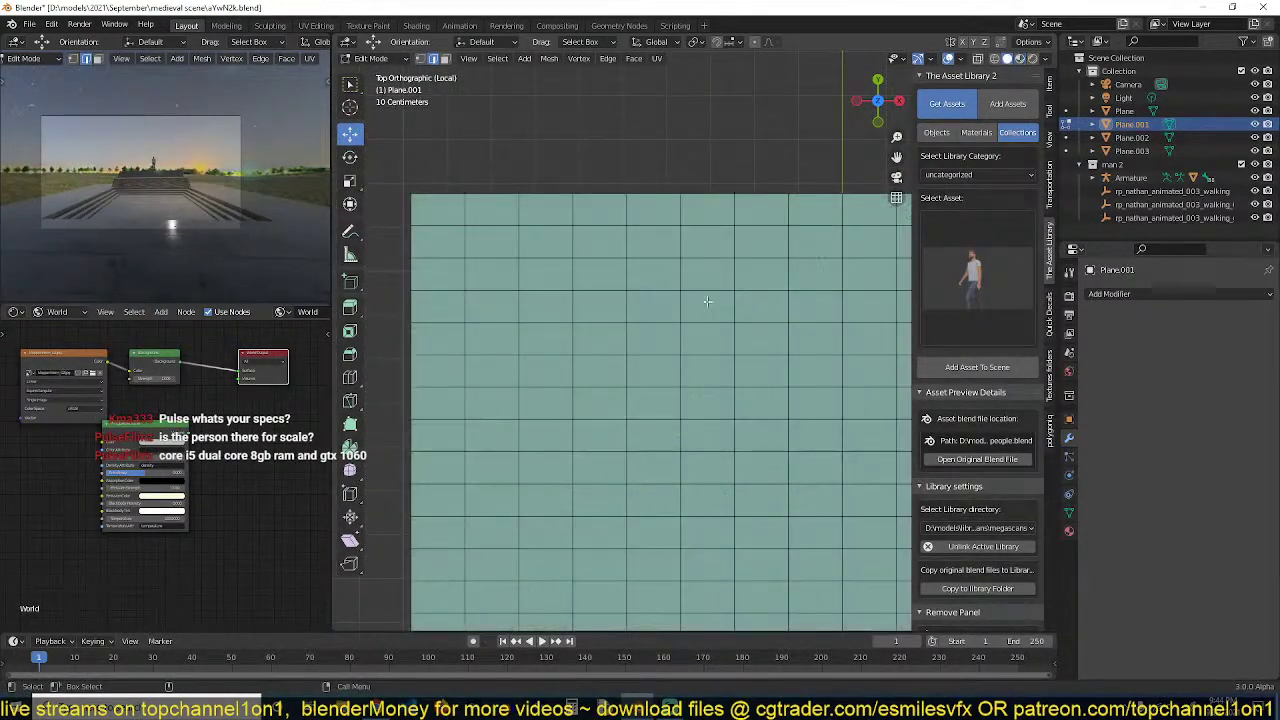
scroll(709, 300, "down", 3)
scroll(680, 300, "up", 2)
key("ctrl+s")
middle_click_drag(591, 231, 586, 248, "shift")
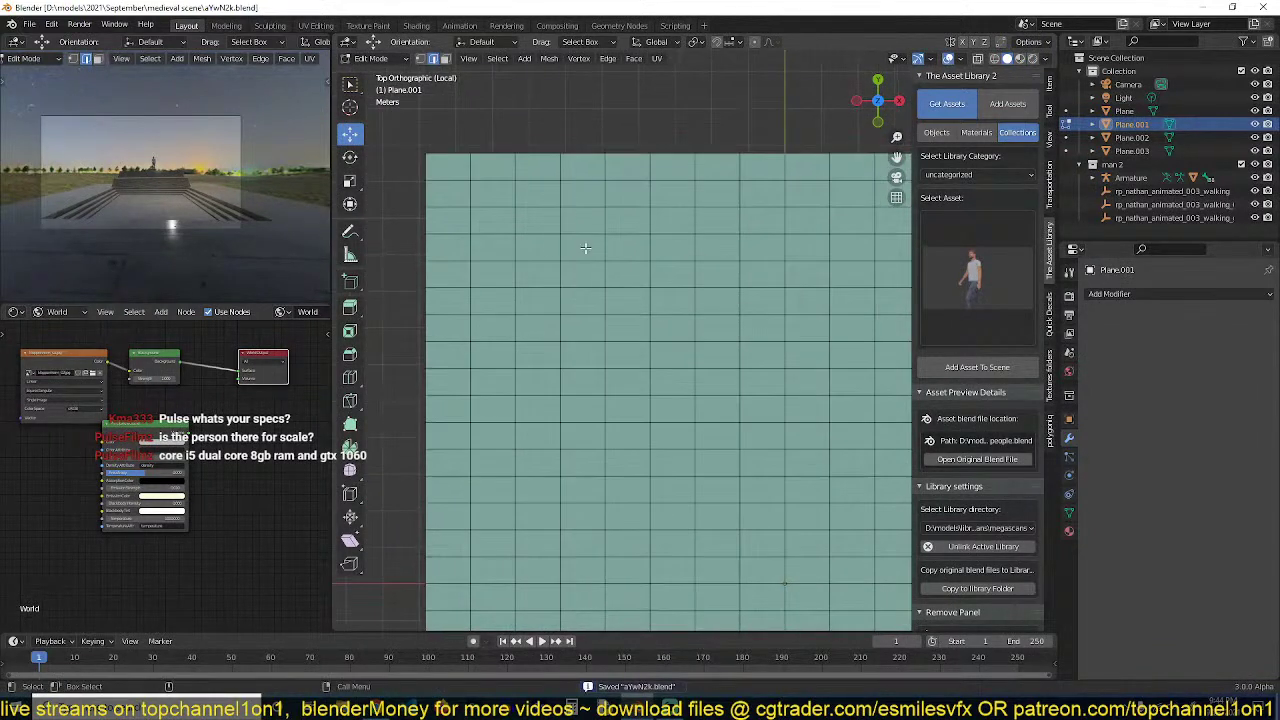
Dissolve every other vertical edge in the floor grid's uppermost row using Checker Deselect, and clear the selection
left_click(468, 174)
left_click(469, 172, "alt")
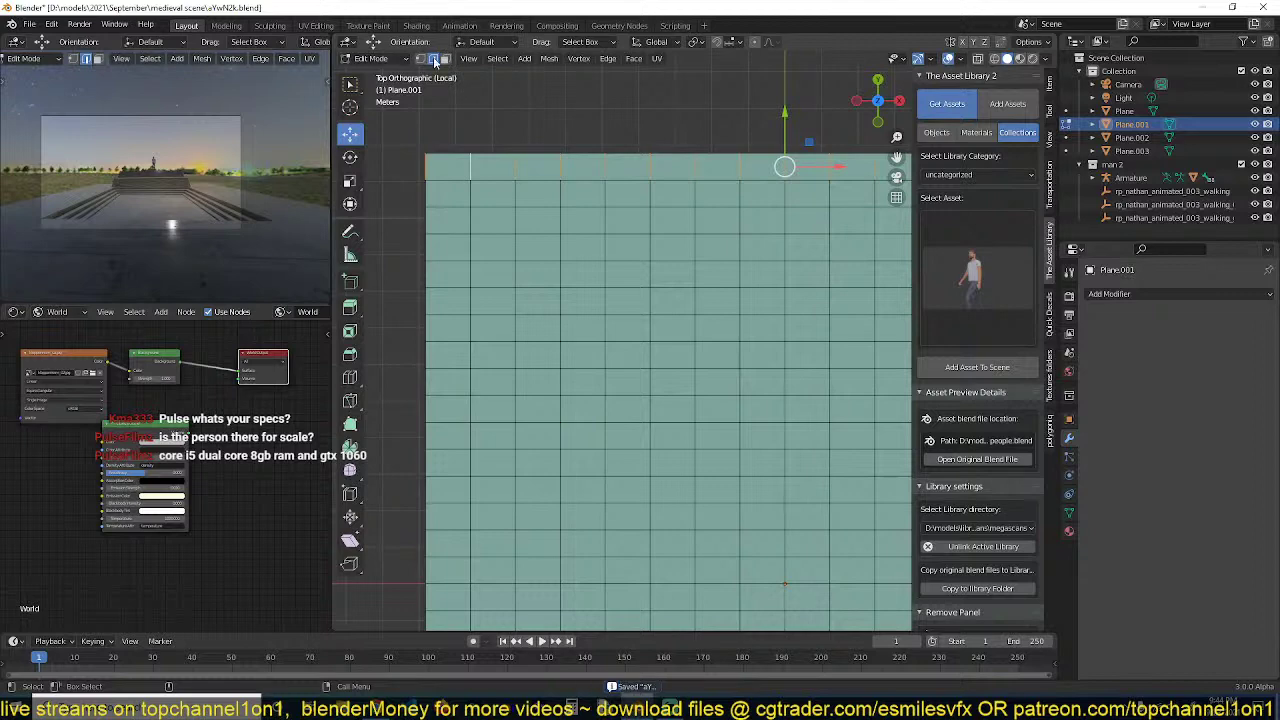
left_click(498, 59)
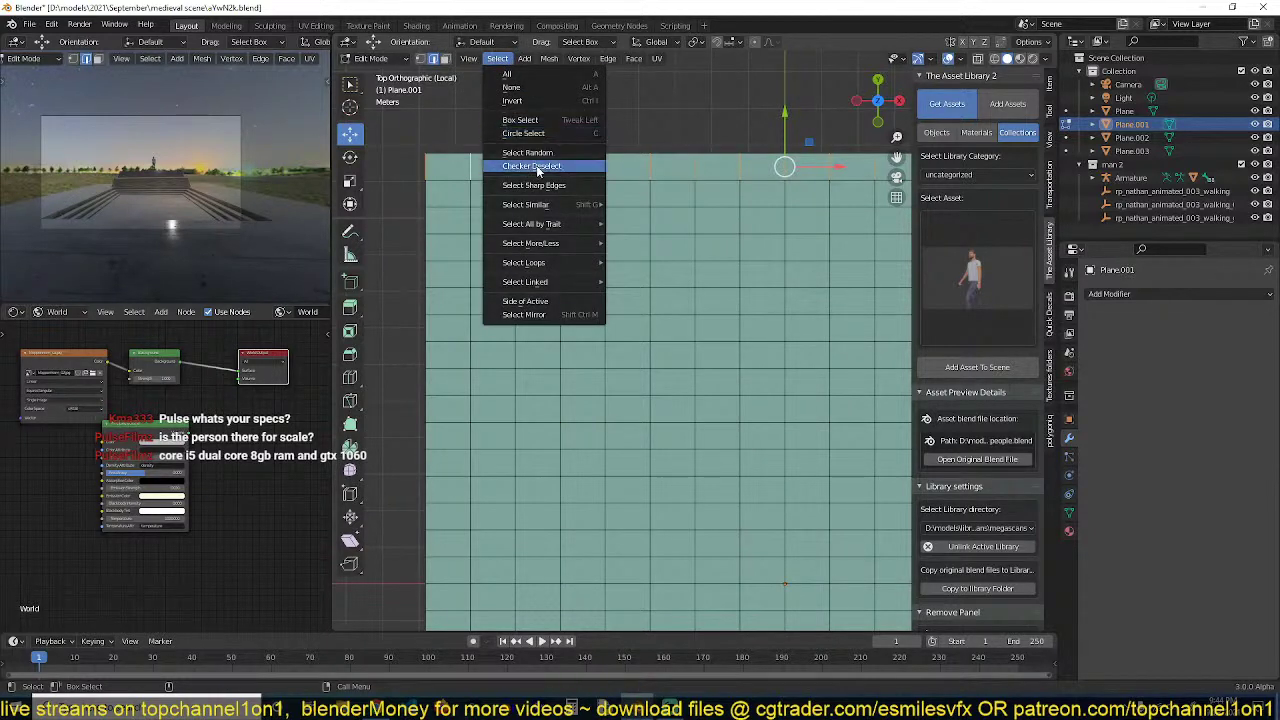
left_click(537, 166)
key("ctrl+x")
middle_click_drag(555, 203, 495, 188, "shift")
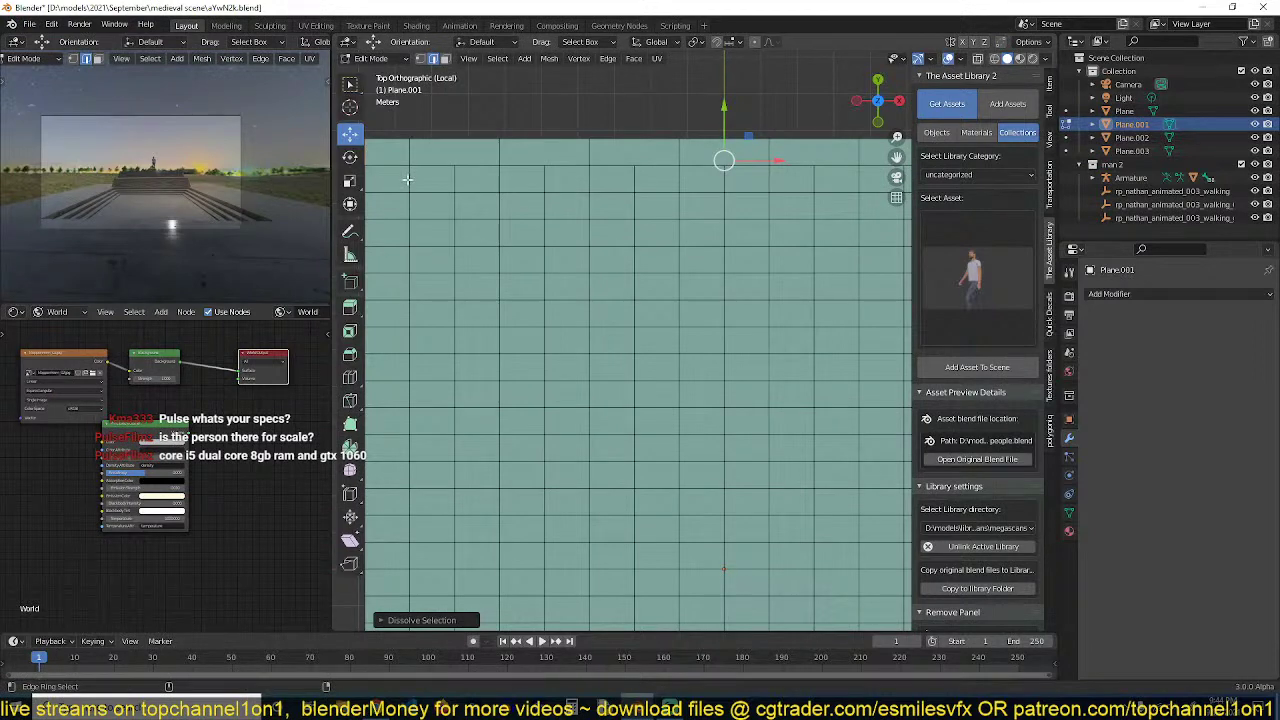
key("alt+a")
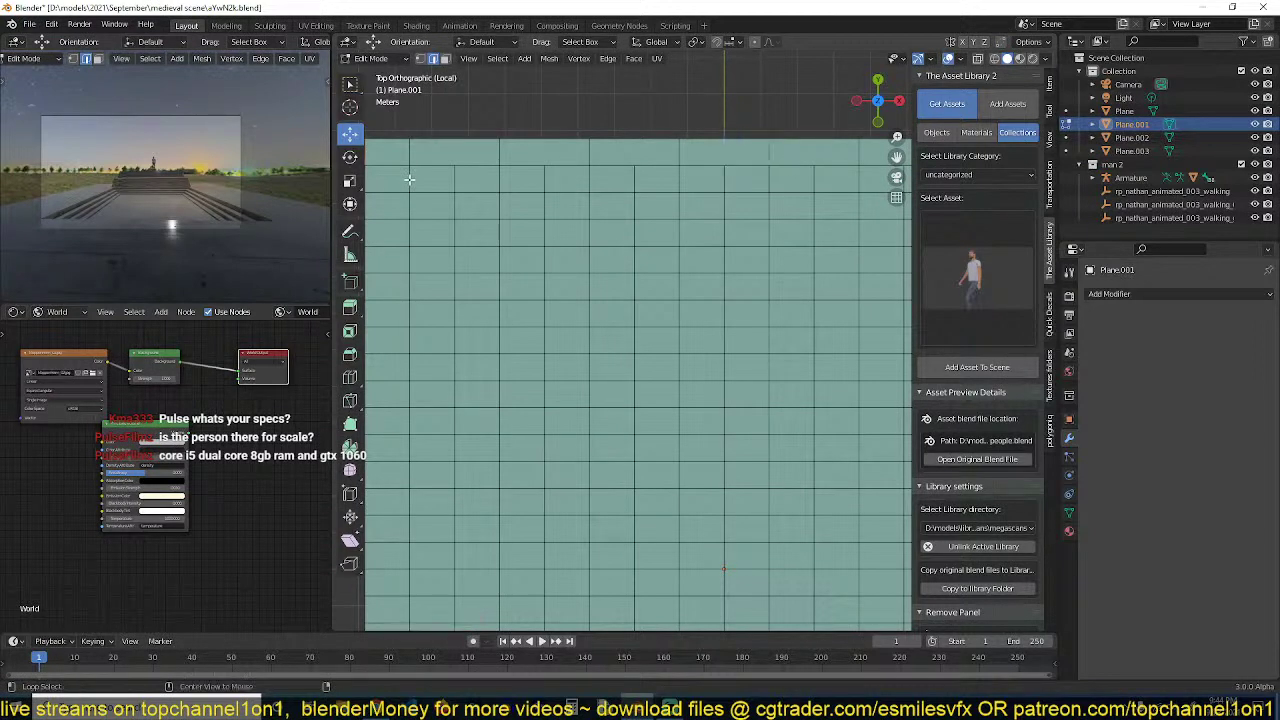
Select the second row's vertical edge ring and try to extend the selection to the third row's edges
left_click(409, 179, "ctrl+alt")
scroll(609, 274, "down", 3)
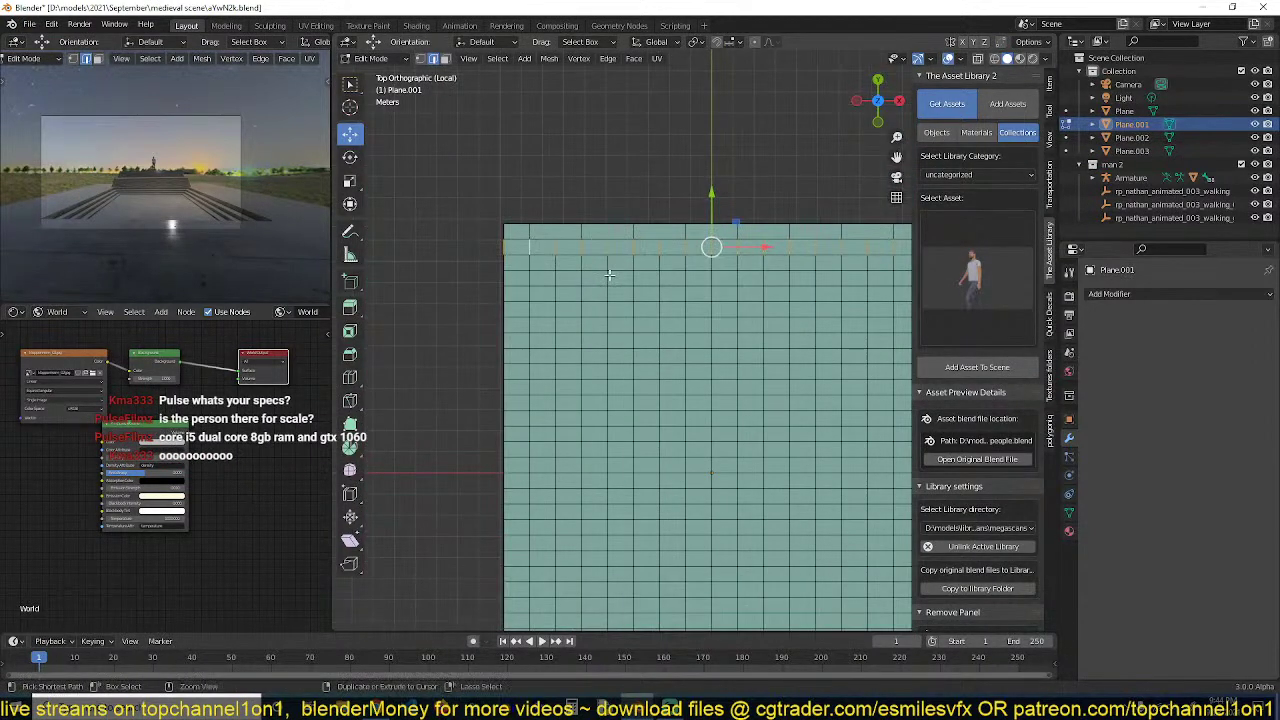
scroll(586, 275, "up", 2)
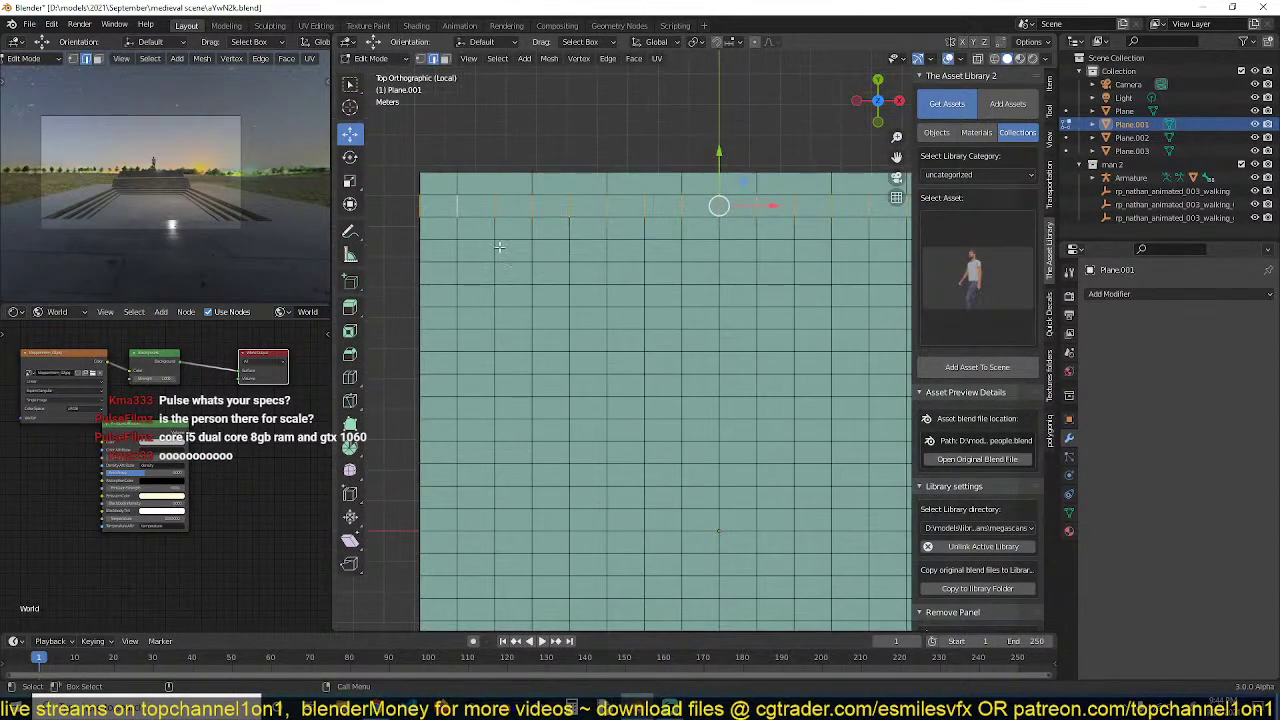
left_click(460, 233, "alt+shift")
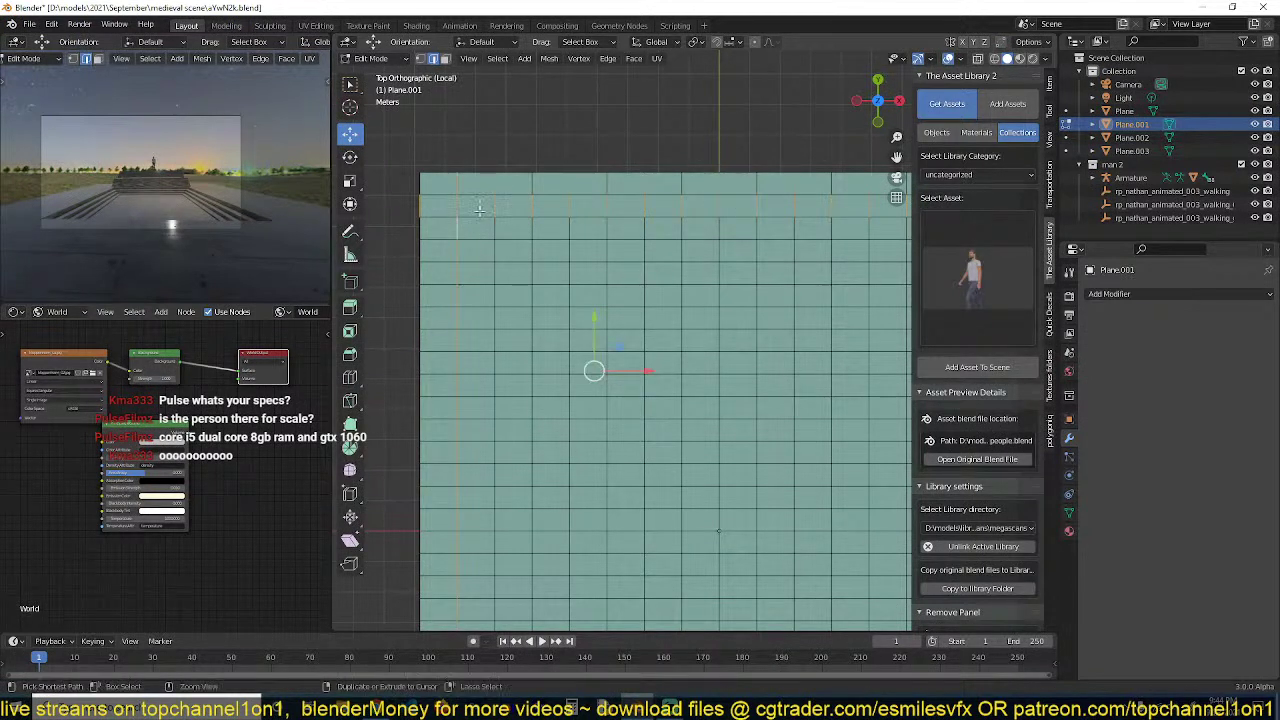
key("ctrl+z")
left_click(494, 231, "alt+shift")
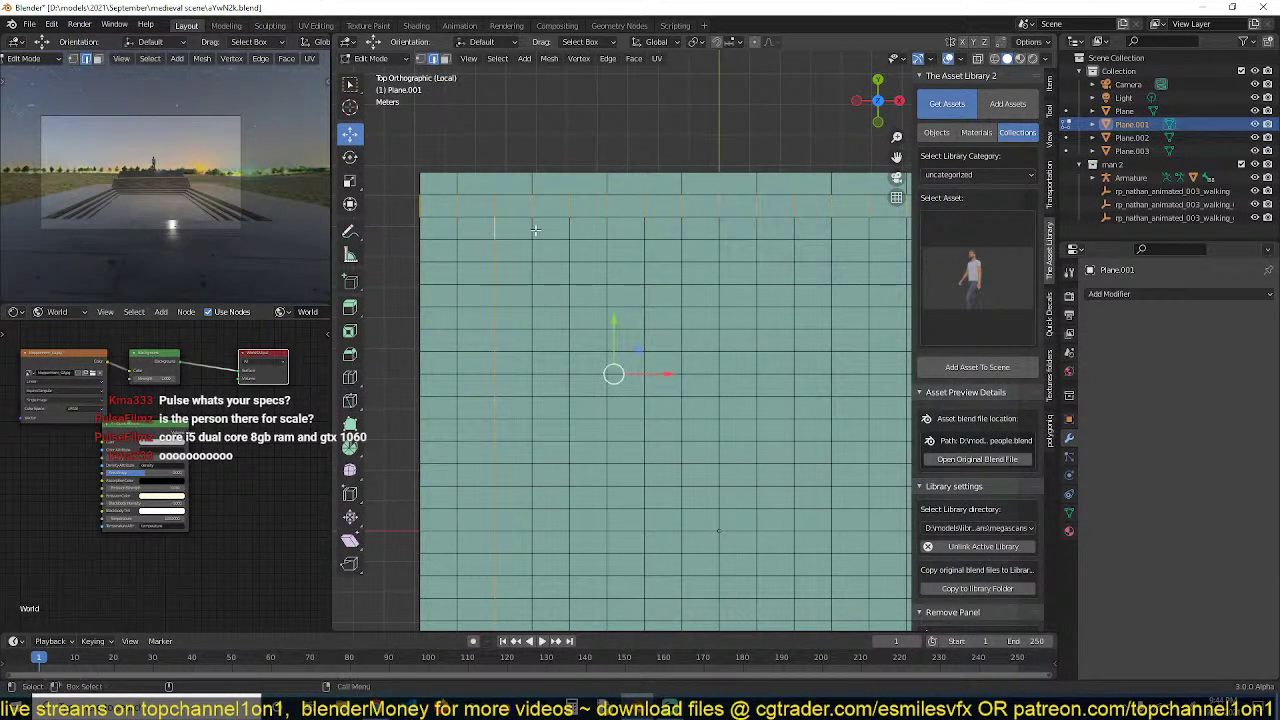
key("ctrl+z")
Save the file and add the third row's vertical edge ring to the selection
key("ctrl+s")
middle_click_drag(541, 227, 567, 219, "shift")
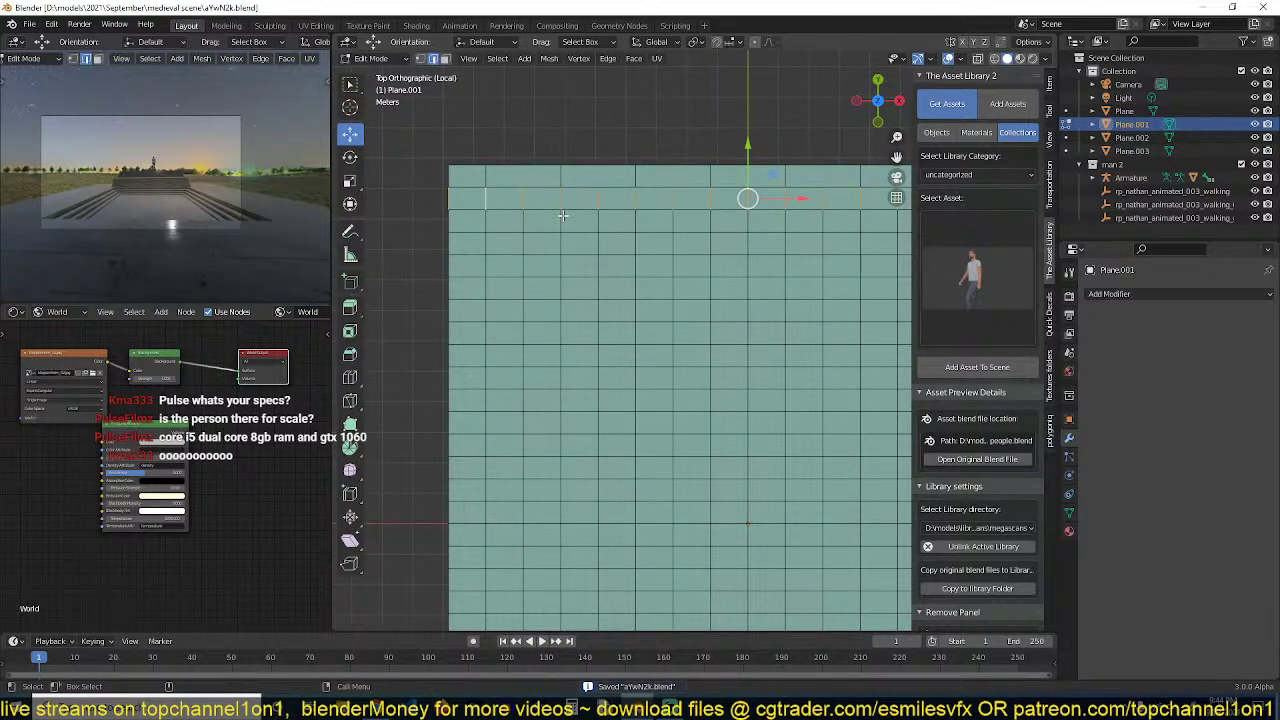
middle_click_drag(535, 206, 581, 261, "shift")
scroll(542, 259, "up", 1)
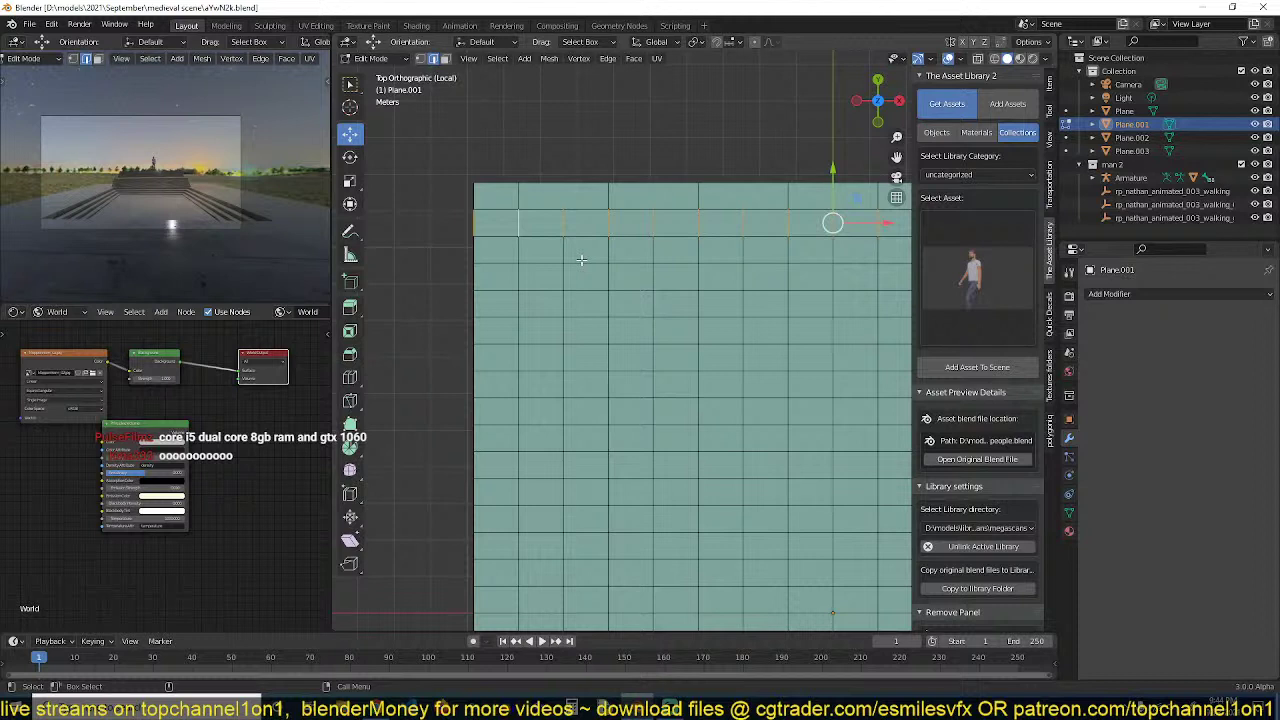
middle_click_drag(581, 260, 623, 263, "shift")
scroll(613, 258, "up", 1)
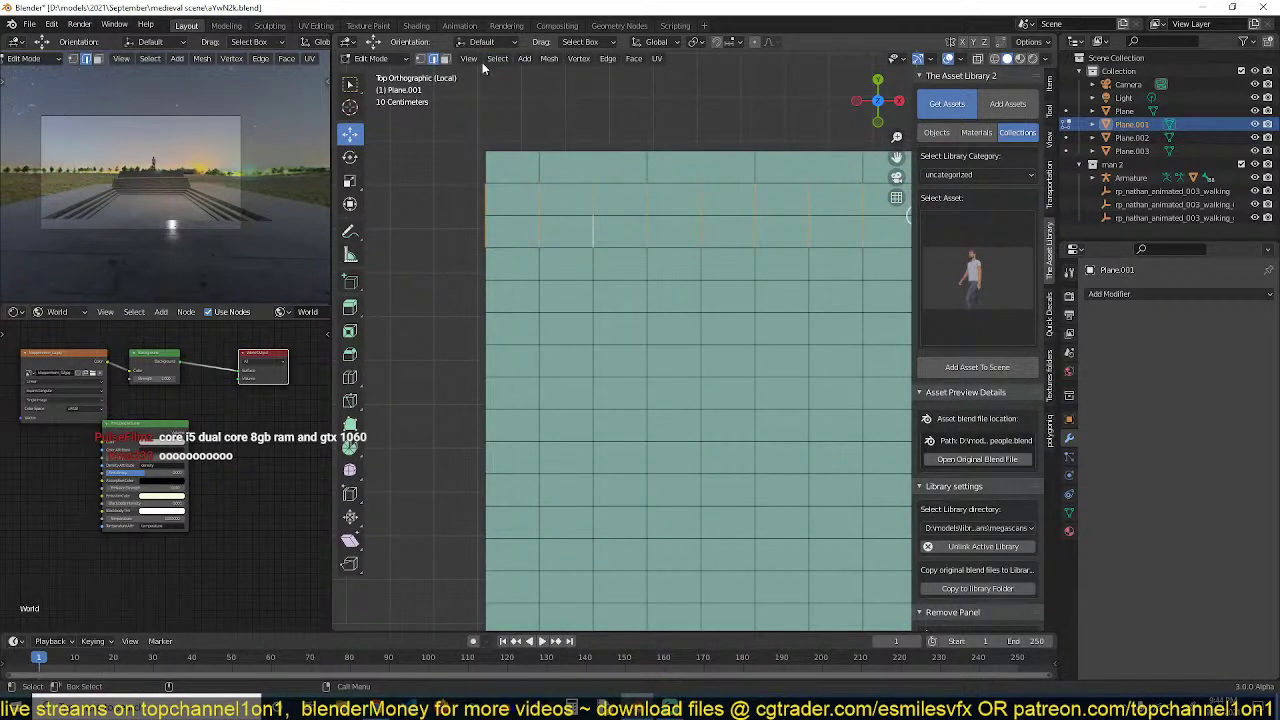
Try Checker Deselect on the second and third rows' edge rings together and clear the selection
left_click(469, 58)
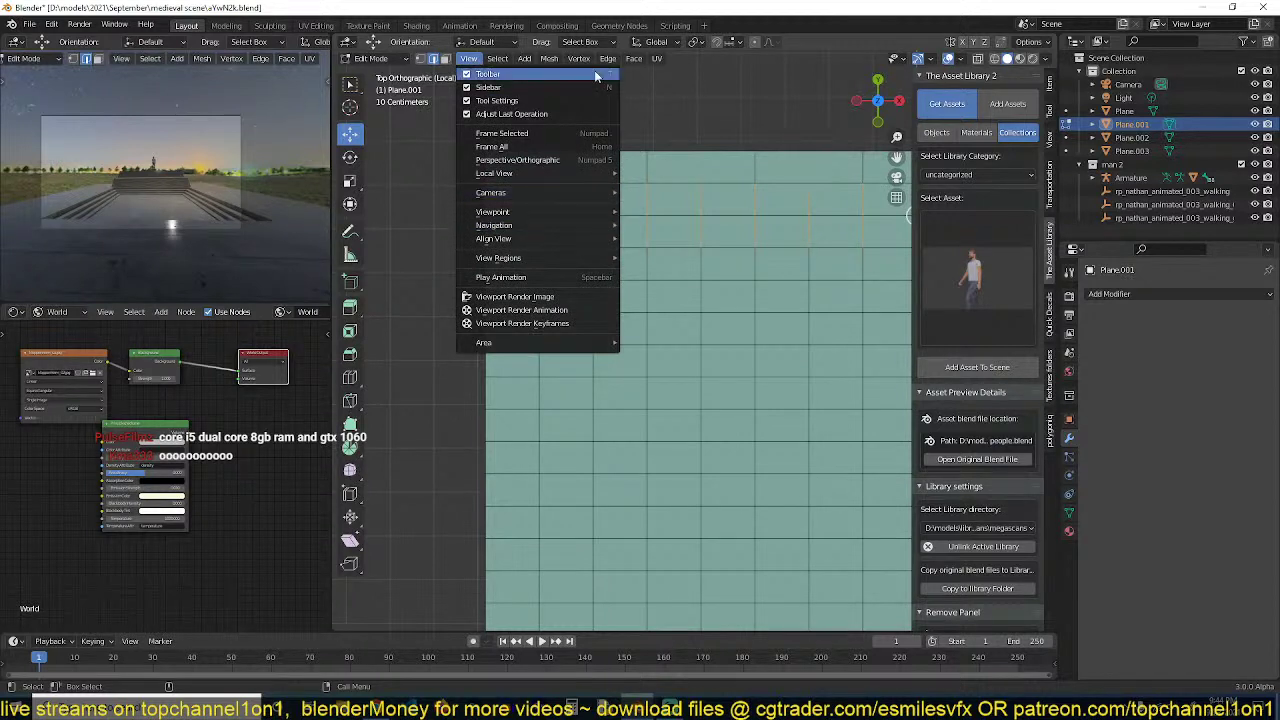
left_click(502, 59)
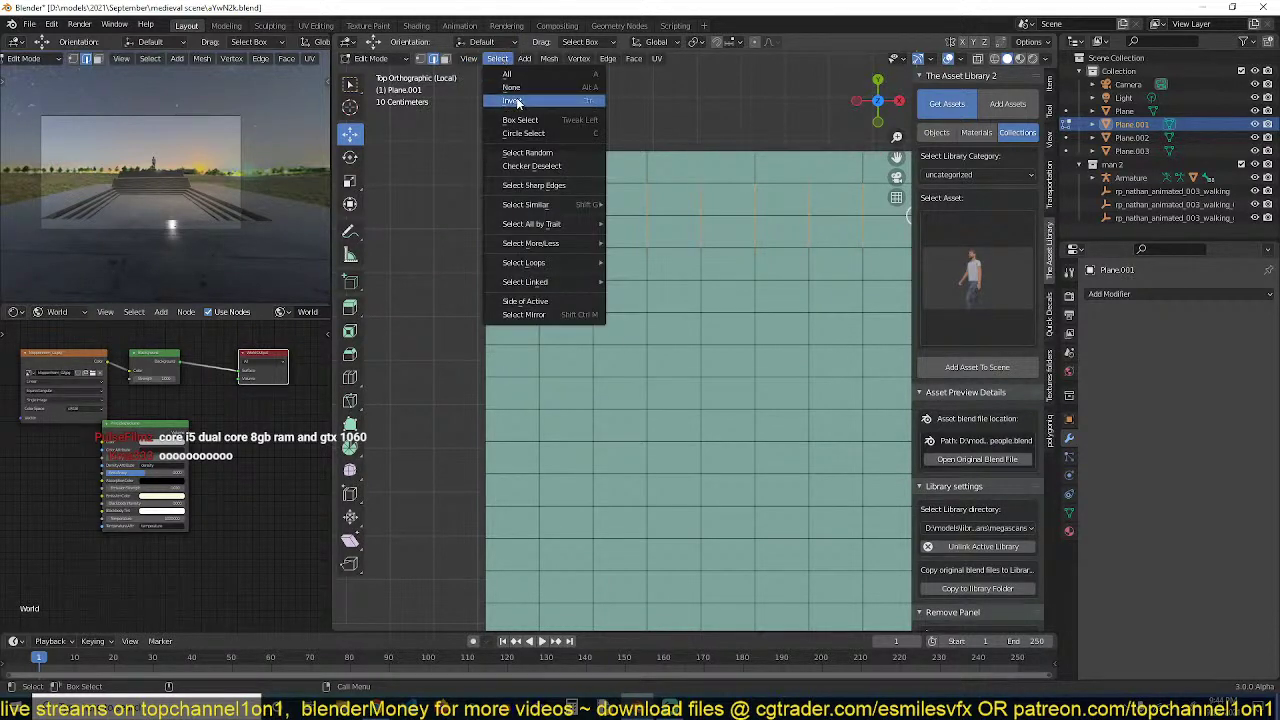
left_click(526, 166)
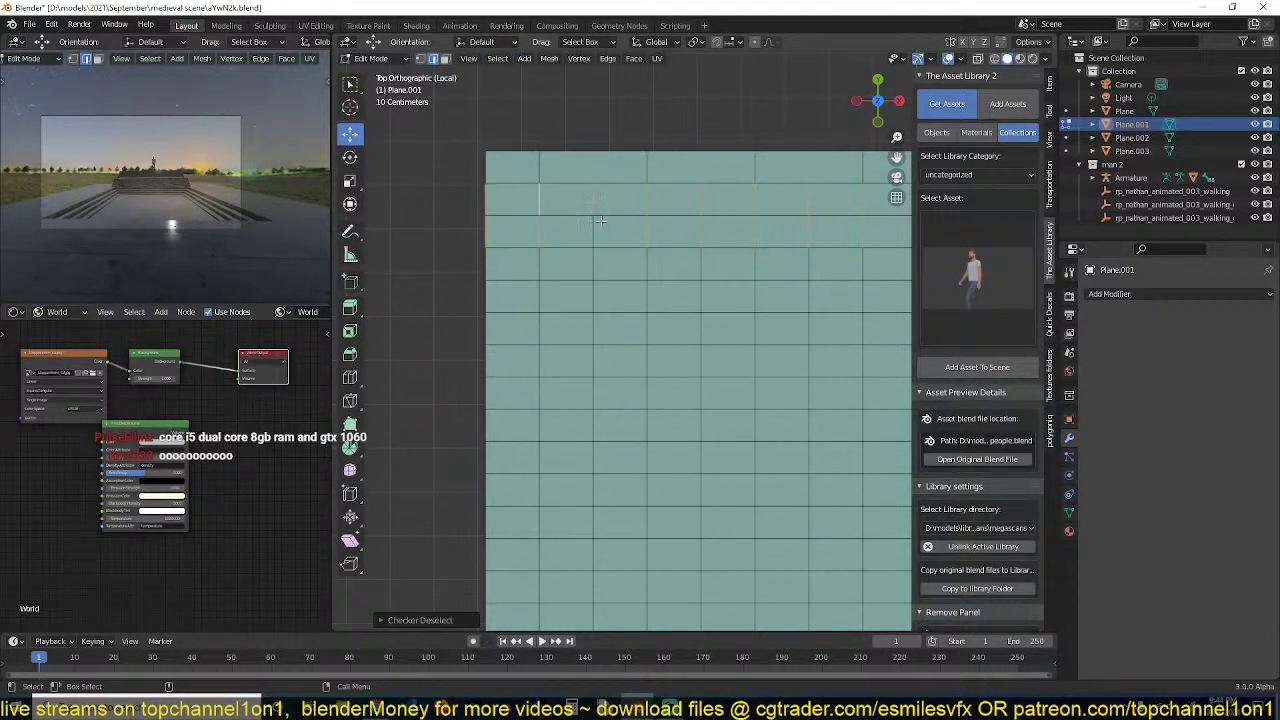
scroll(601, 221, "up", 2)
scroll(585, 210, "down", 1)
key("alt+a")
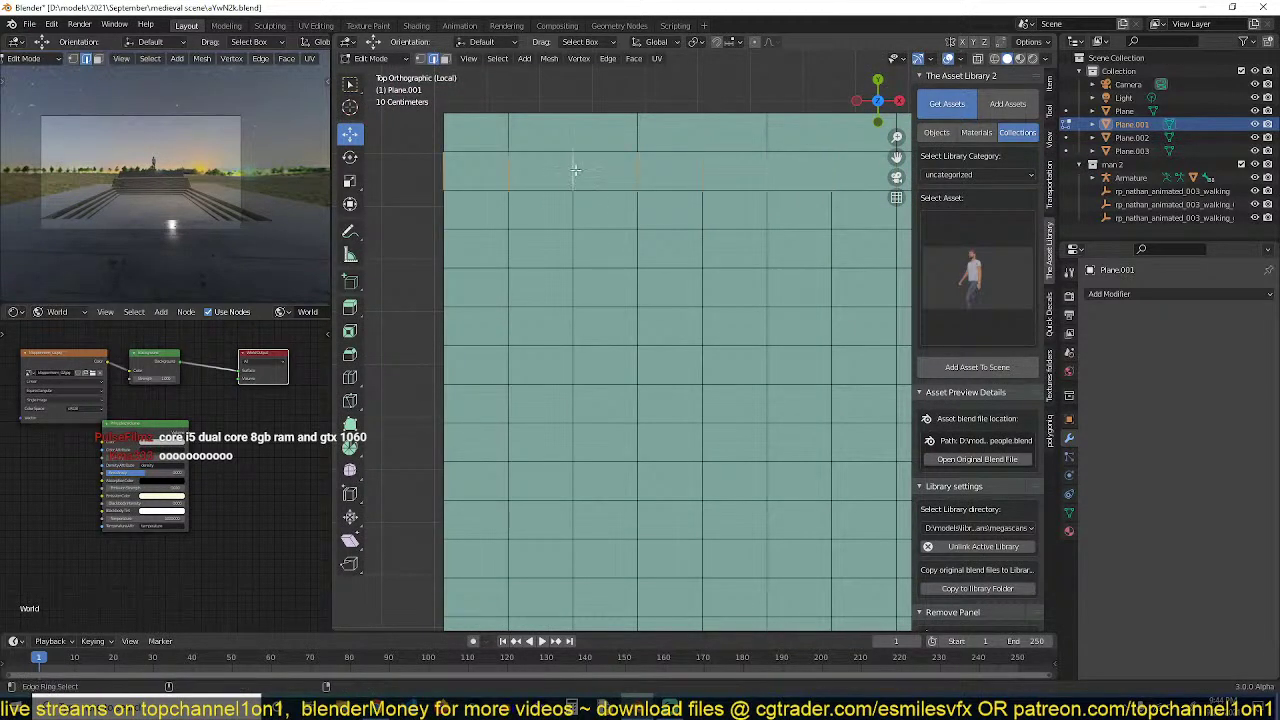
left_click(502, 59)
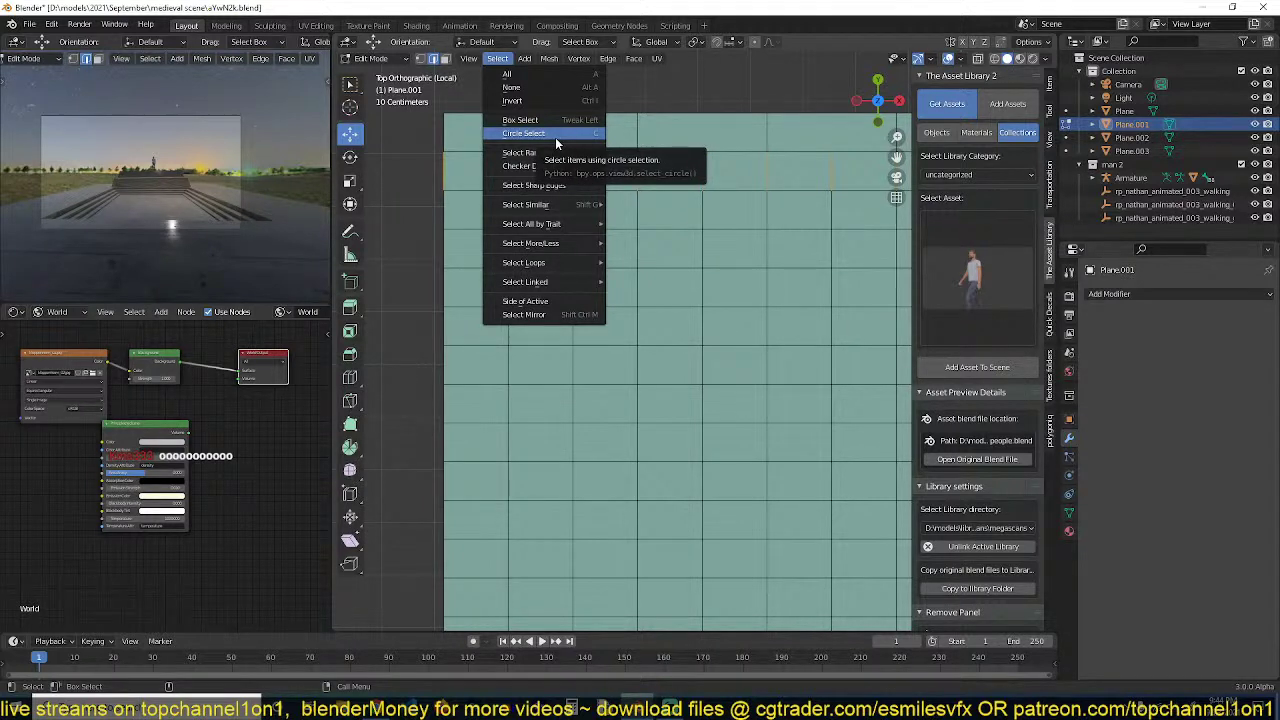
left_click(556, 144)
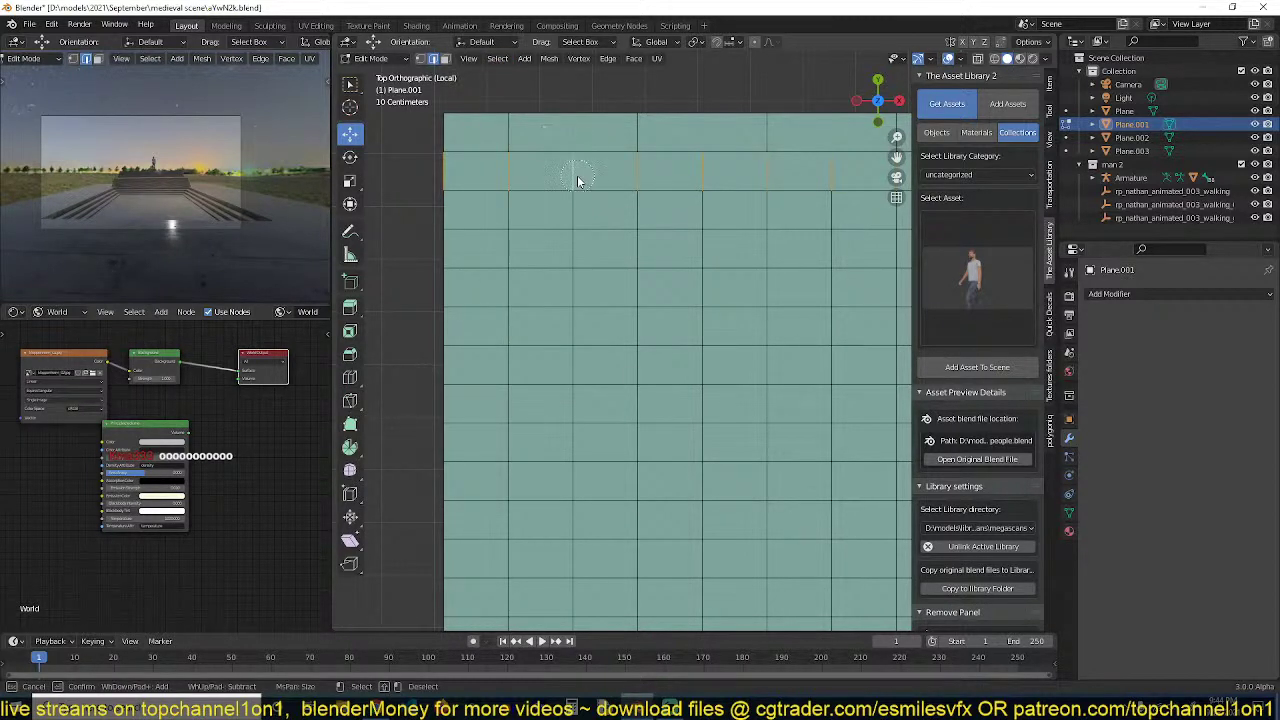
right_click(575, 174)
Dissolve alternate vertical edges in the floor grid's second row using Checker Deselect, staggering them against the uppermost row
left_click(511, 61)
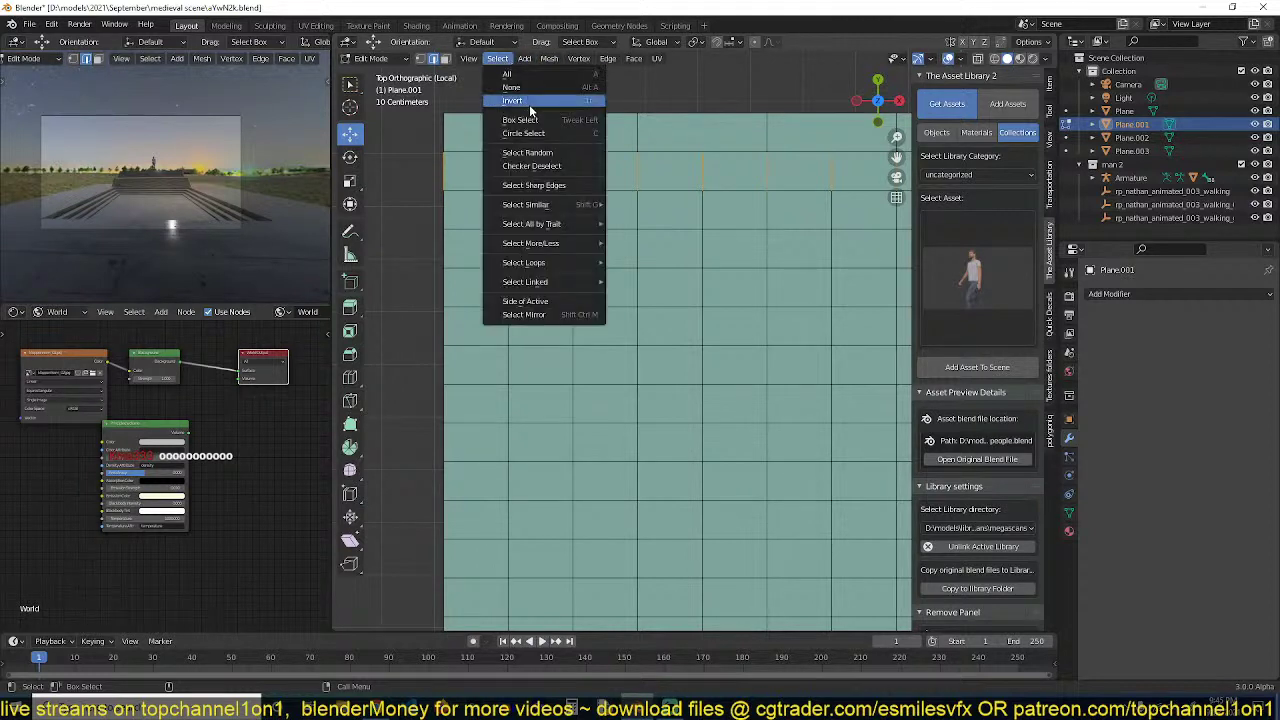
left_click(535, 166)
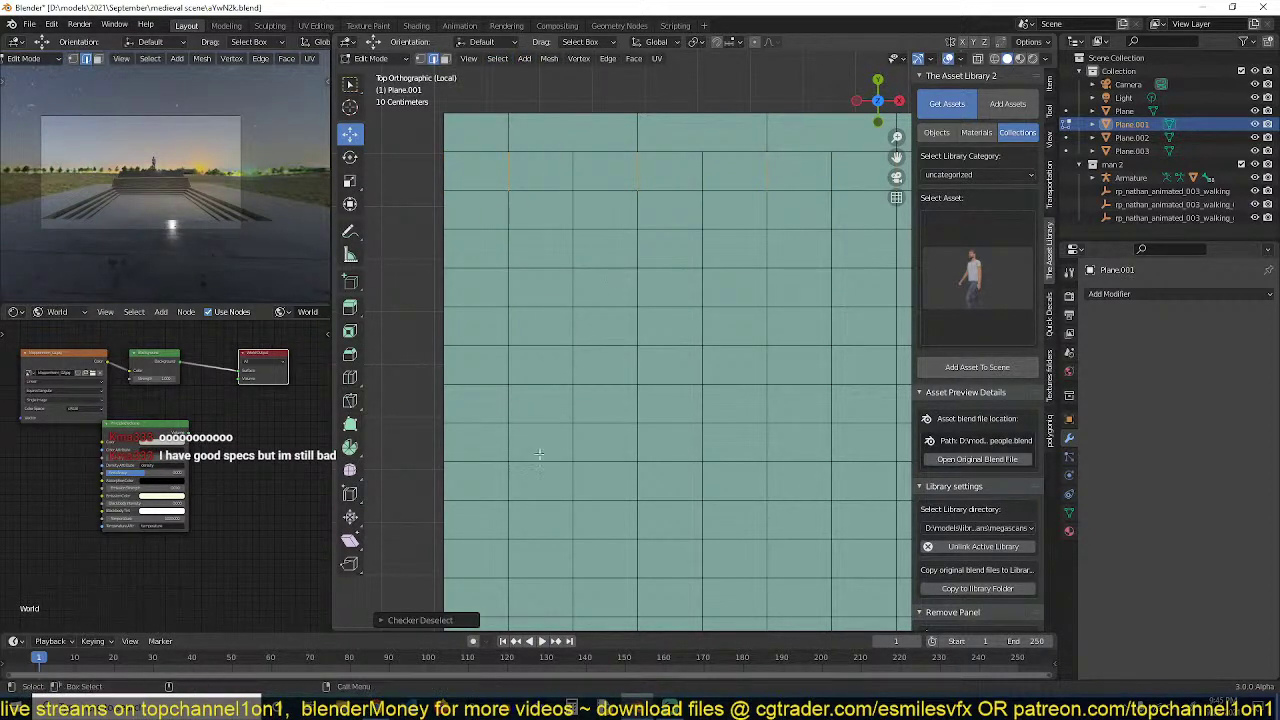
key("ctrl+x")
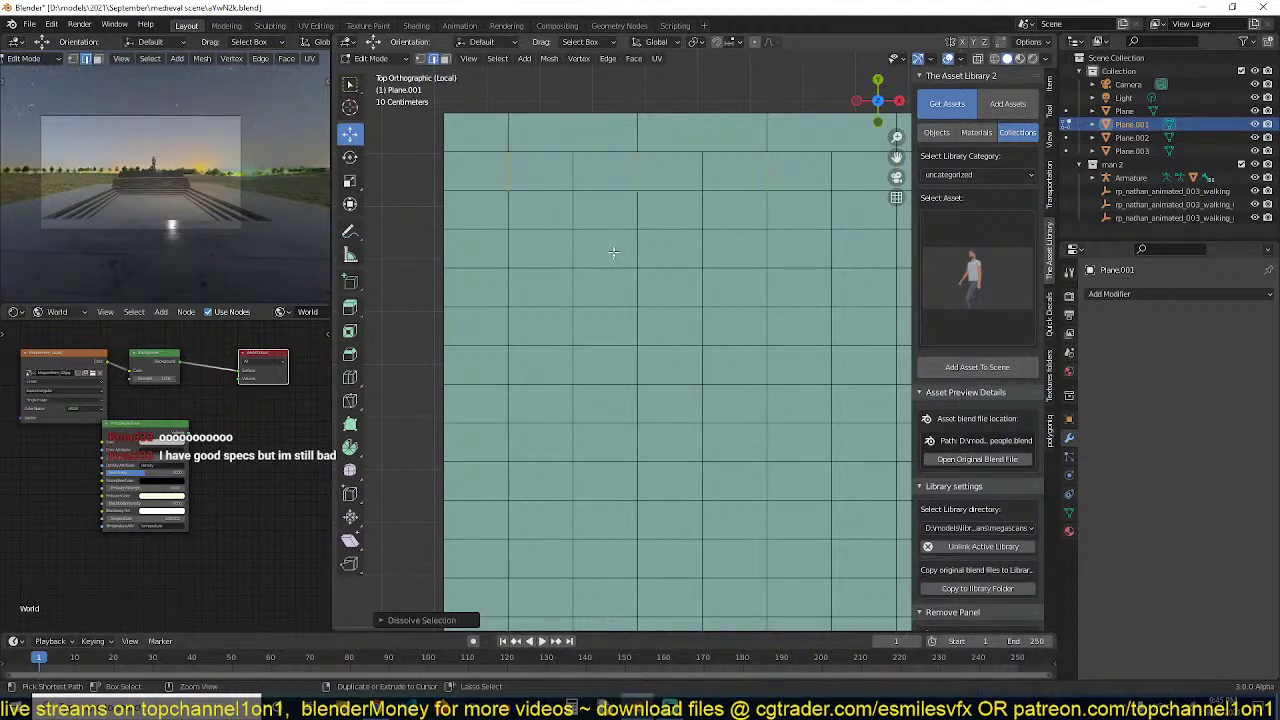
scroll(613, 252, "down", 5)
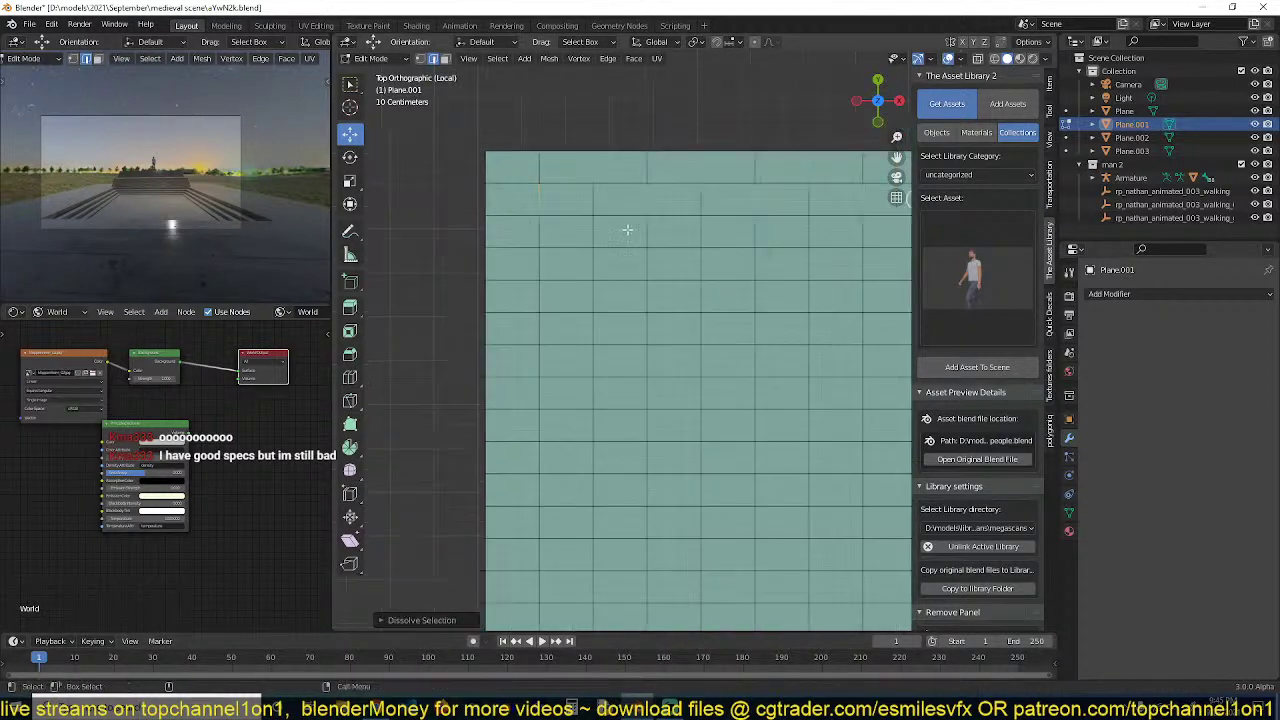
middle_click_drag(518, 244, 510, 228, "shift")
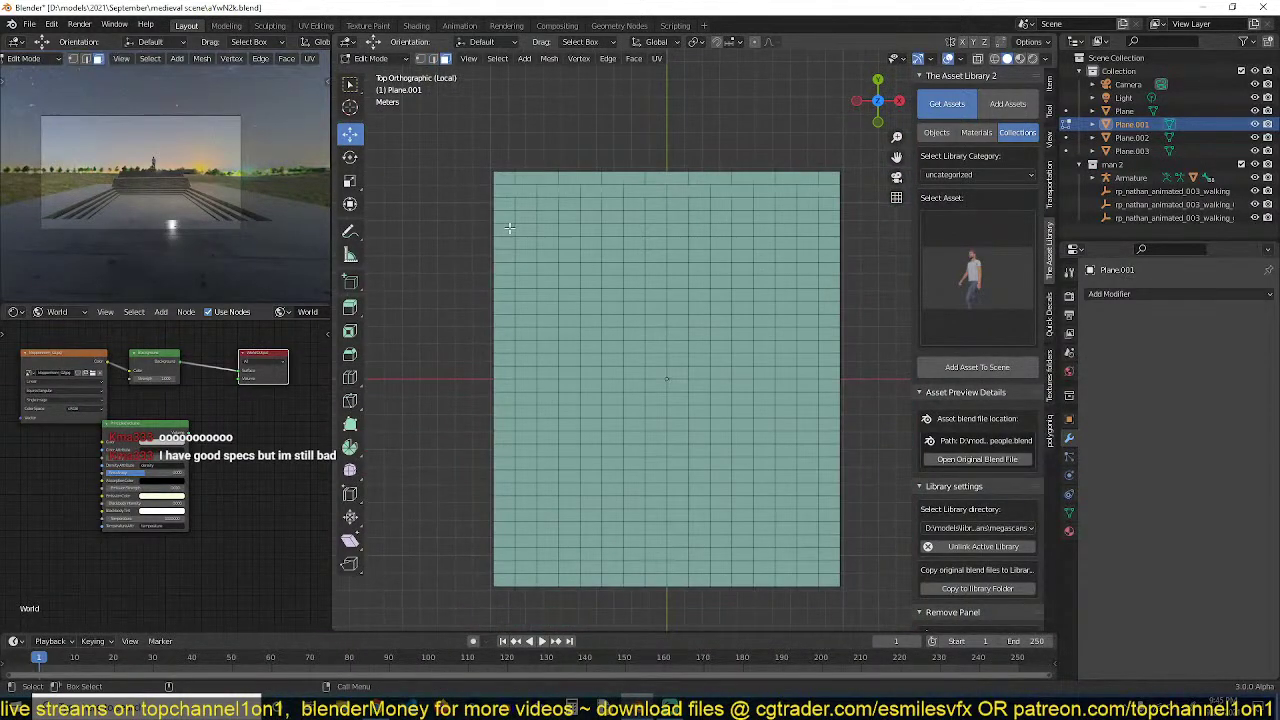
Delete all brick faces of the plane except the two rows at its far +Y edge
left_click_drag(487, 198, 878, 592)
key("x")
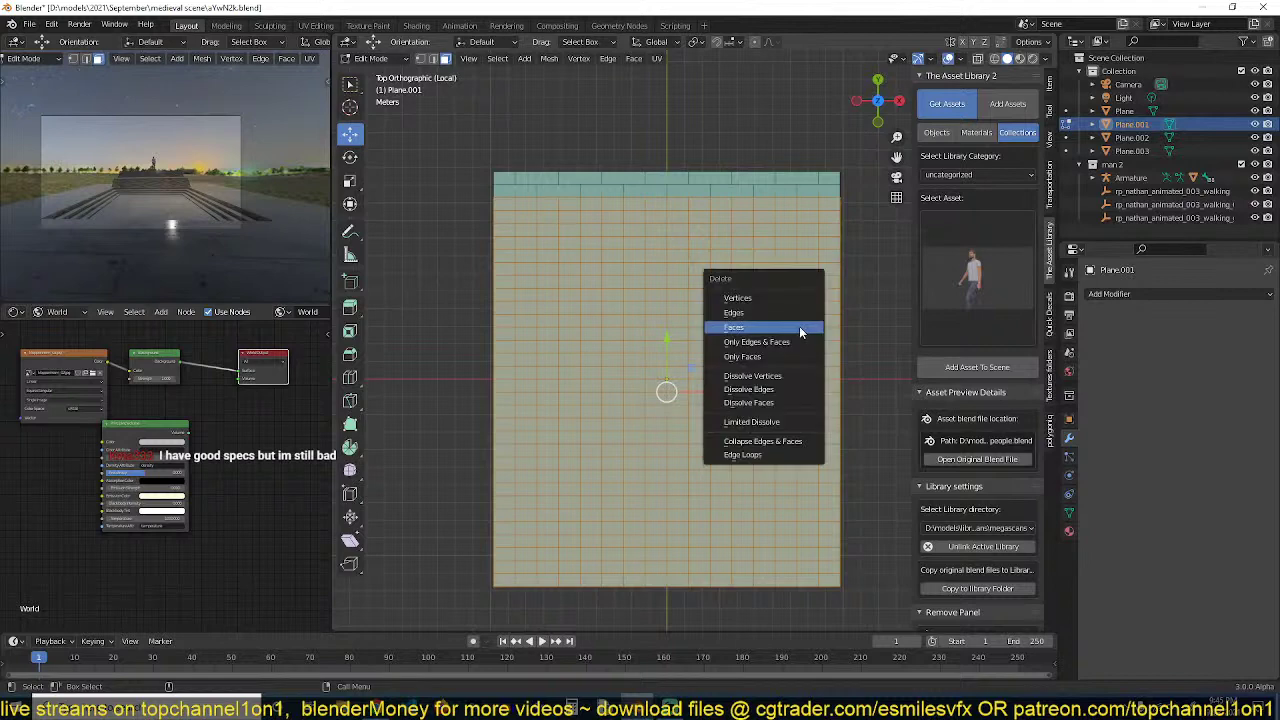
left_click(803, 331)
Inset every remaining brick face individually with a very thin border
key("a")
middle_click_drag(739, 227, 600, 317, "shift")
scroll(706, 288, "up", 7)
middle_click_drag(744, 380, 723, 403, "shift")
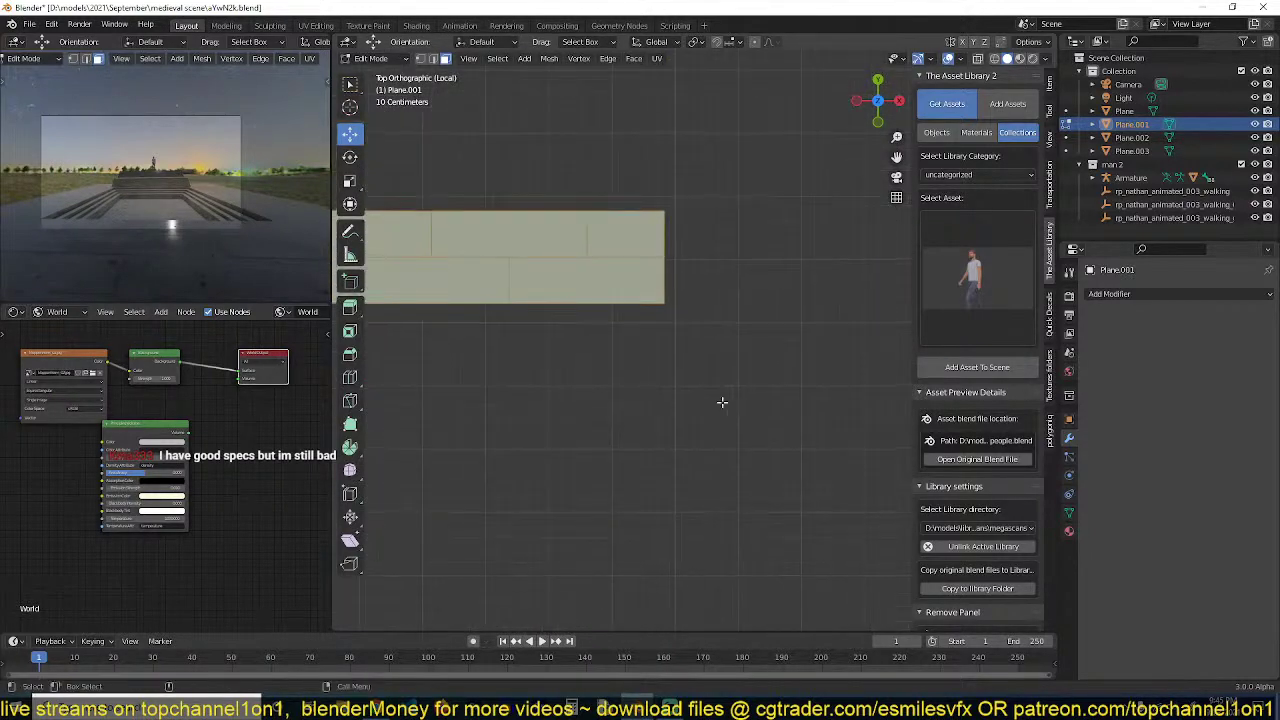
scroll(655, 337, "up", 2)
middle_click_drag(568, 313, 641, 429, "shift")
key("i")
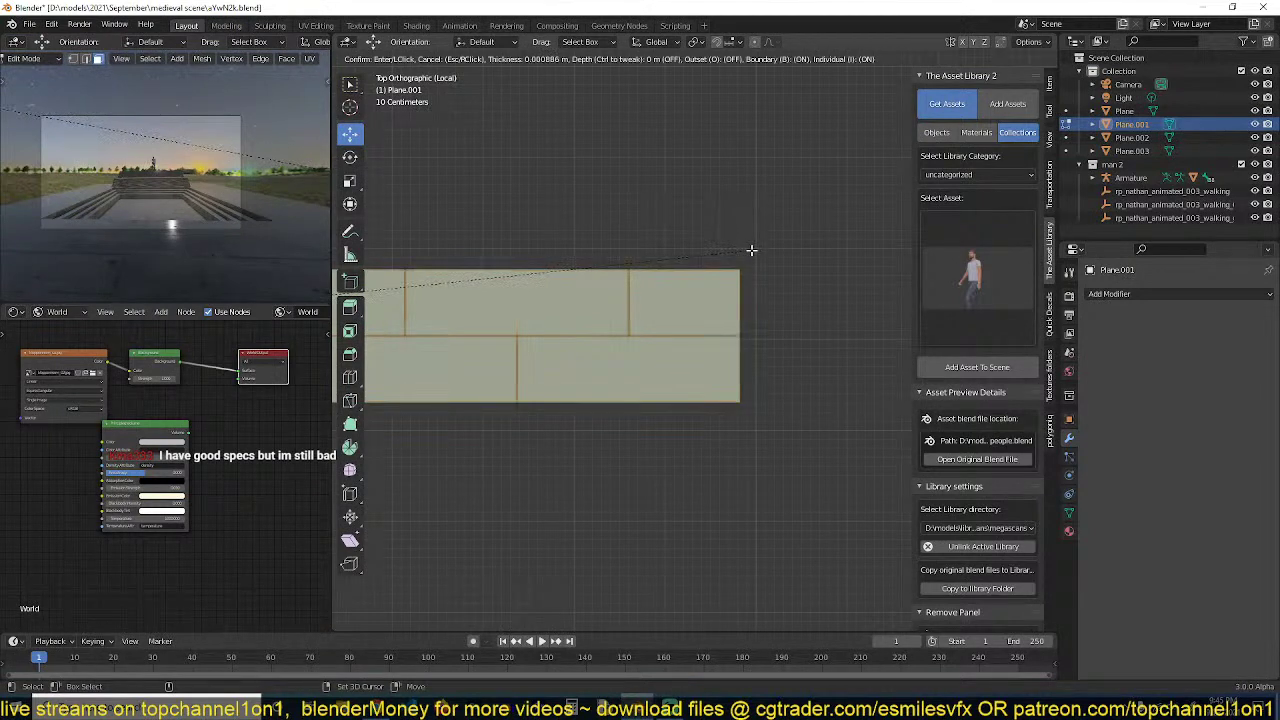
key("Escape")
Delete the thin border faces between the bricks and return to Object Mode
key("x")
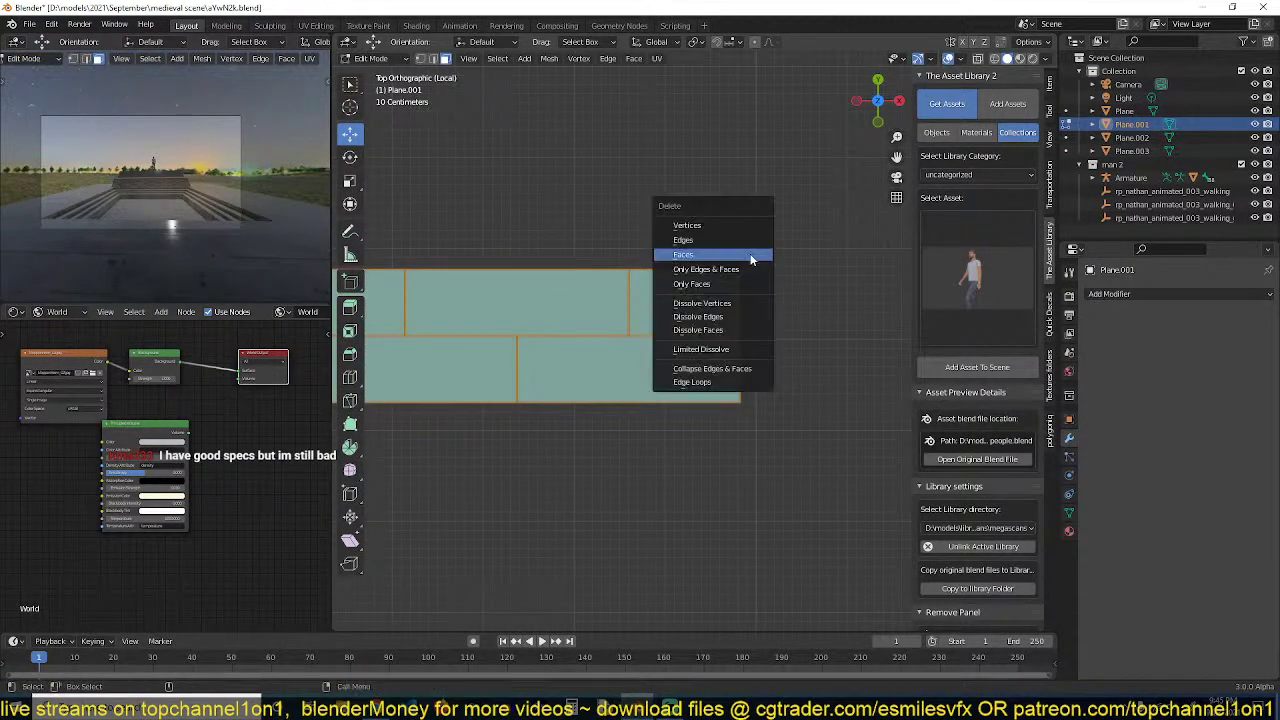
left_click(750, 255)
key("Tab")
Add an Array modifier to the brick strip with a relative offset of X 0 and Y 1
scroll(600, 390, "down", 4)
middle_click_drag(460, 431, 658, 401, "shift")
scroll(668, 393, "down", 4)
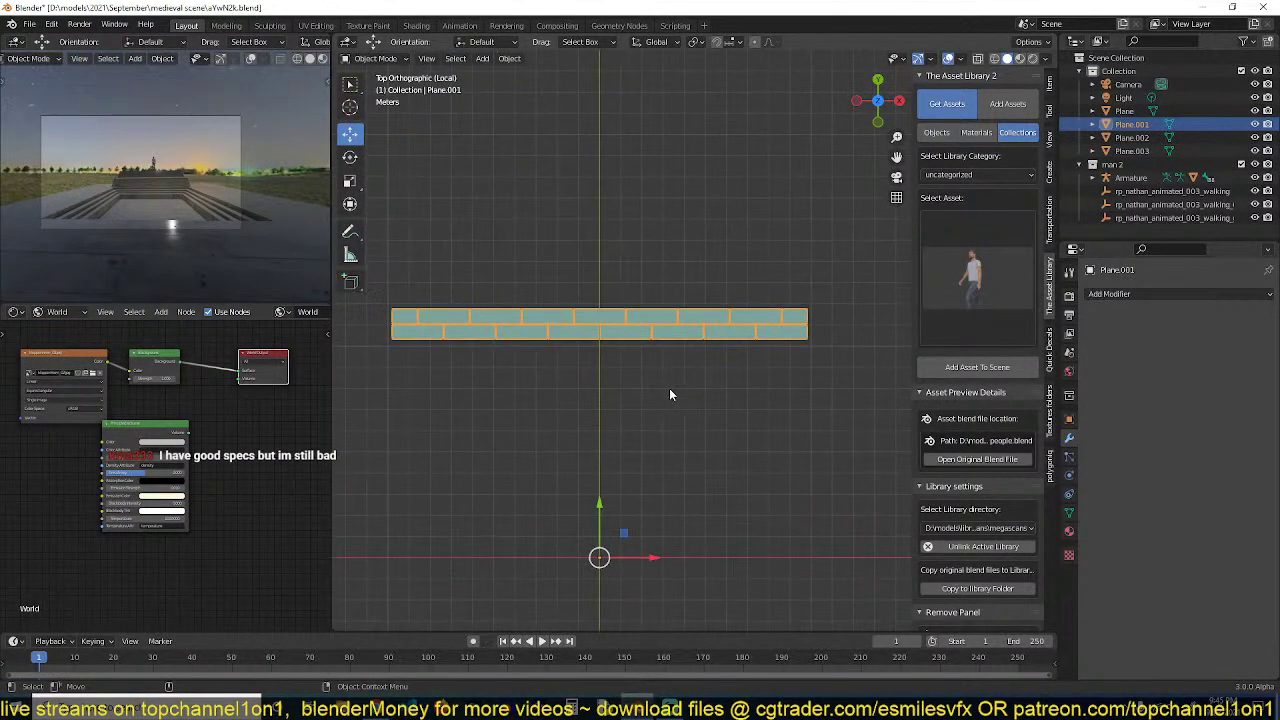
left_click(1180, 294)
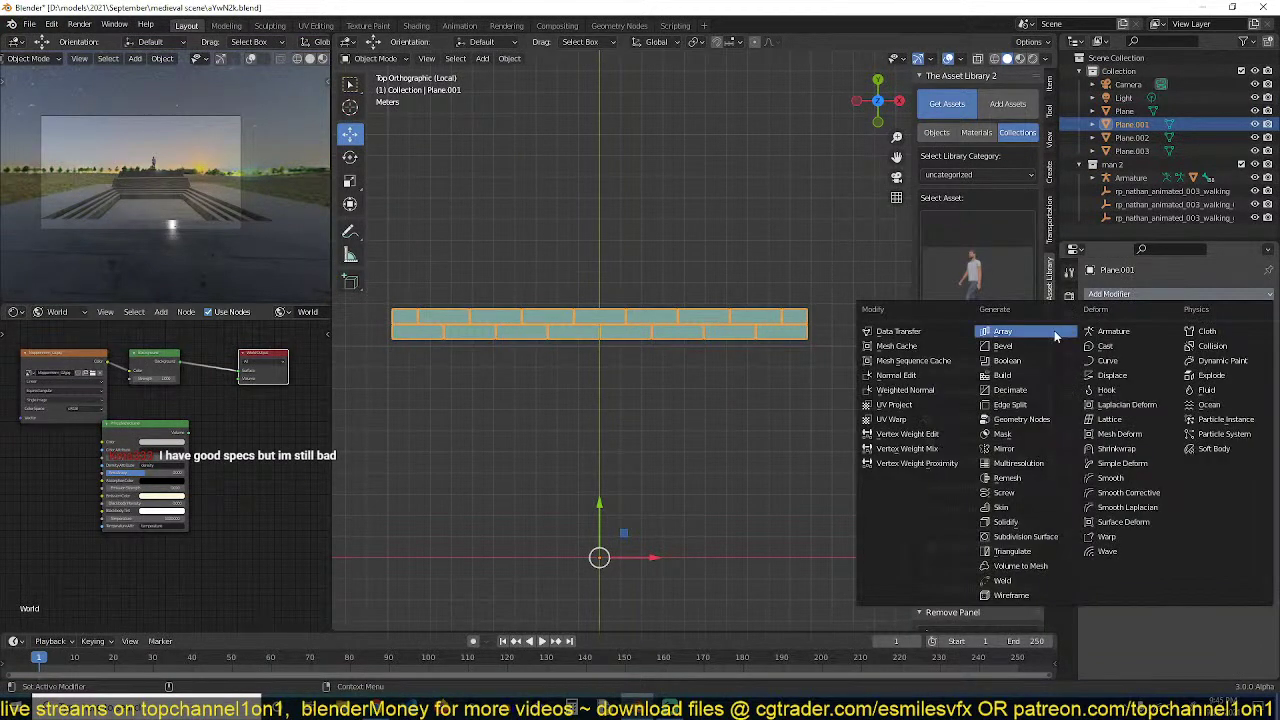
left_click(1045, 333)
left_click(1207, 406)
type("0.0")
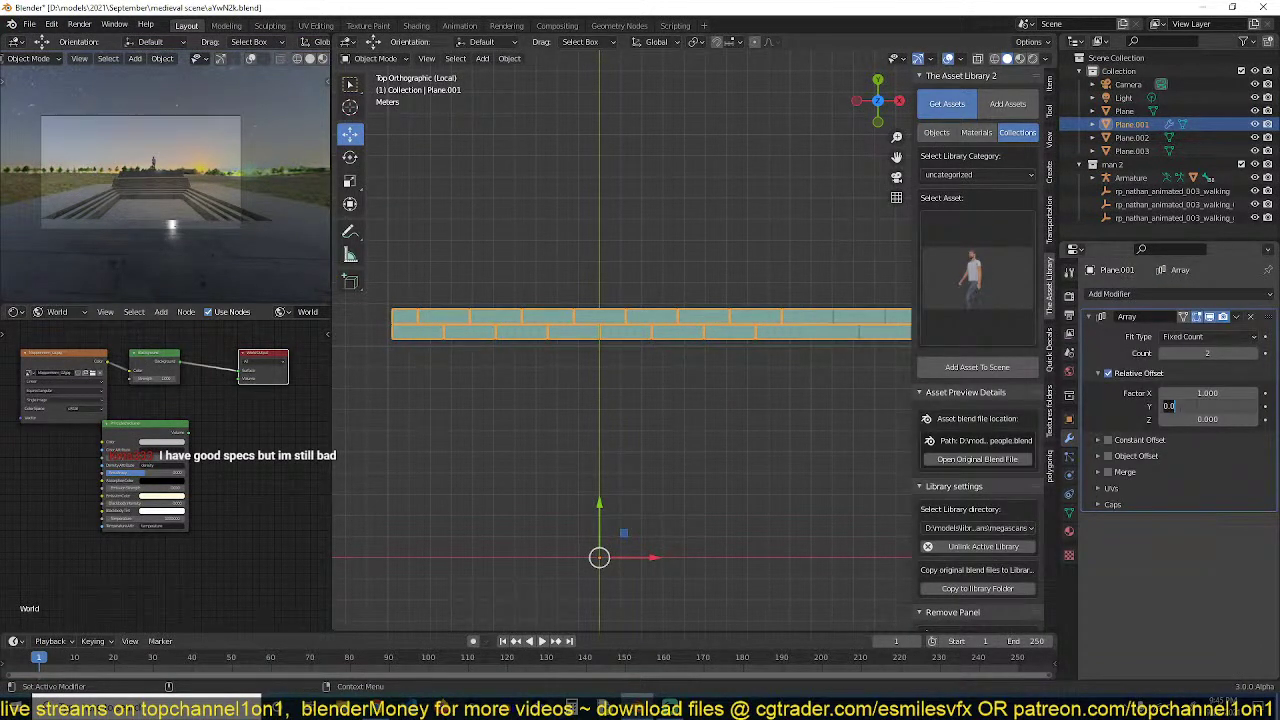
key("Return")
key("Return")
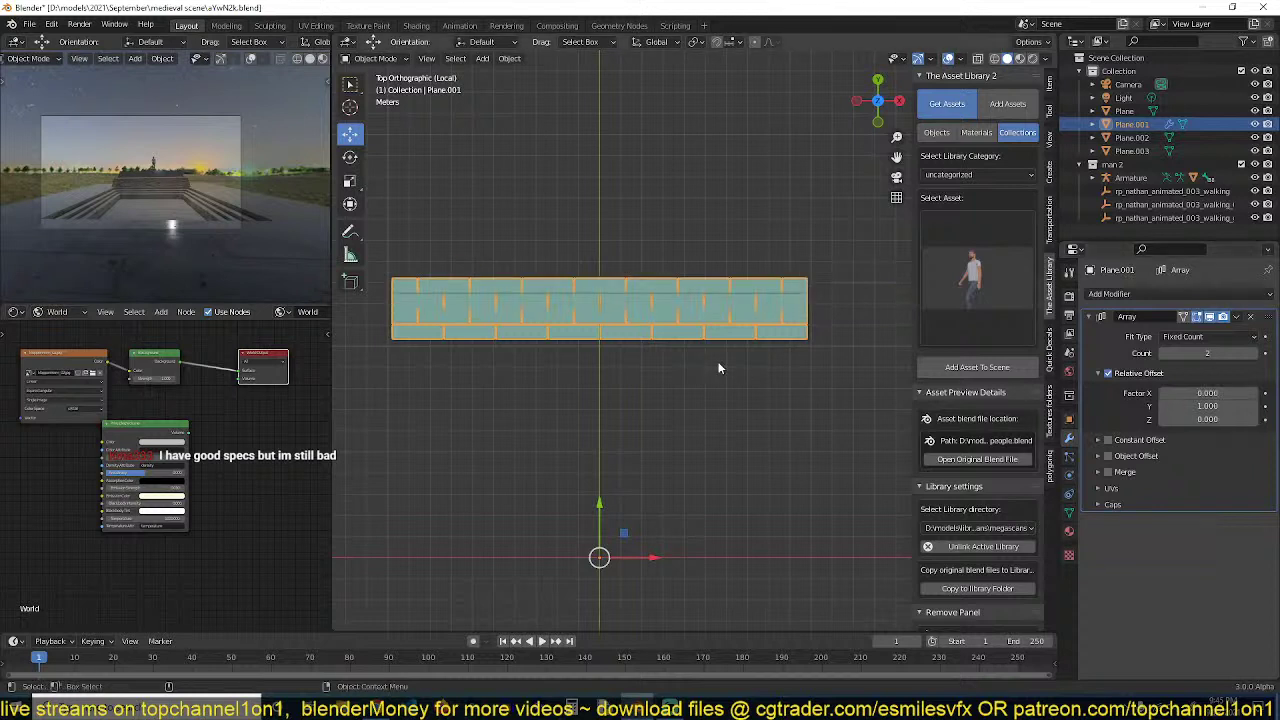
Move the whole brick mesh along Y in Edit Mode until its lower edge meets the object's origin
key("Tab")
key("a")
key("g")
key("y")
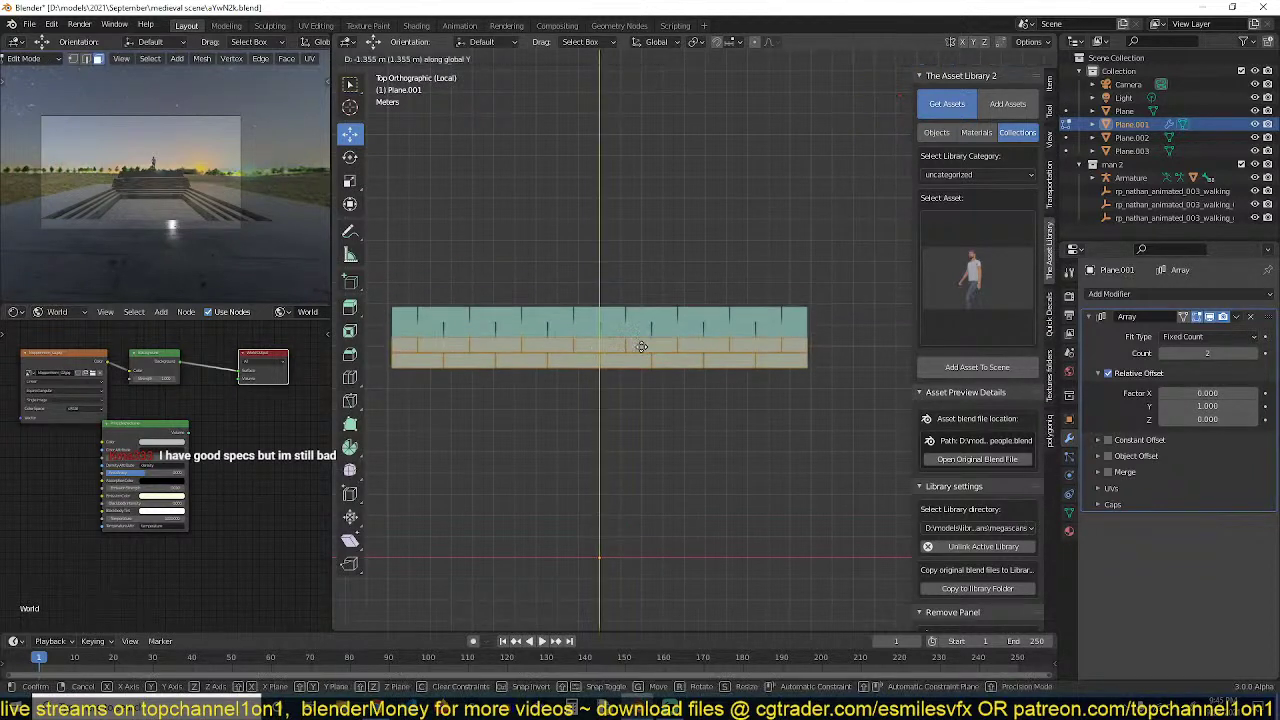
left_click(625, 517)
key("Tab")
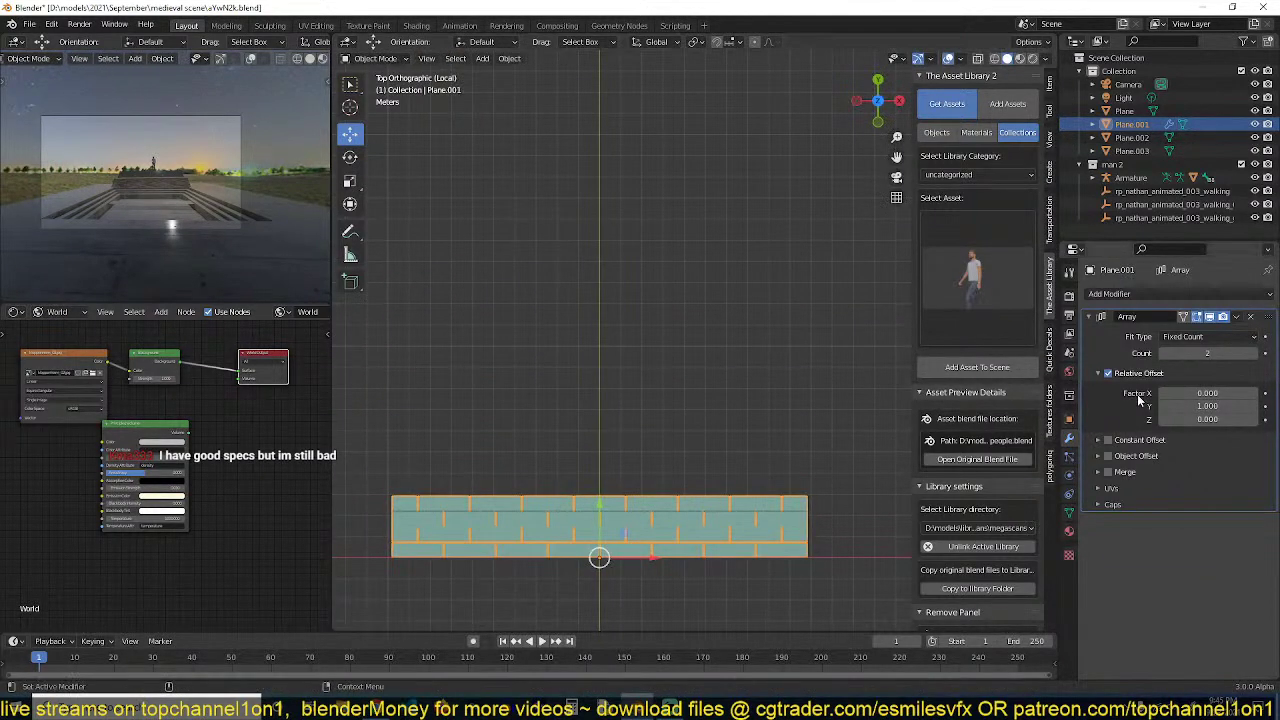
Leave local view and move the brick strip to the -Y edge of the sunken floor
scroll(764, 372, "down", 1)
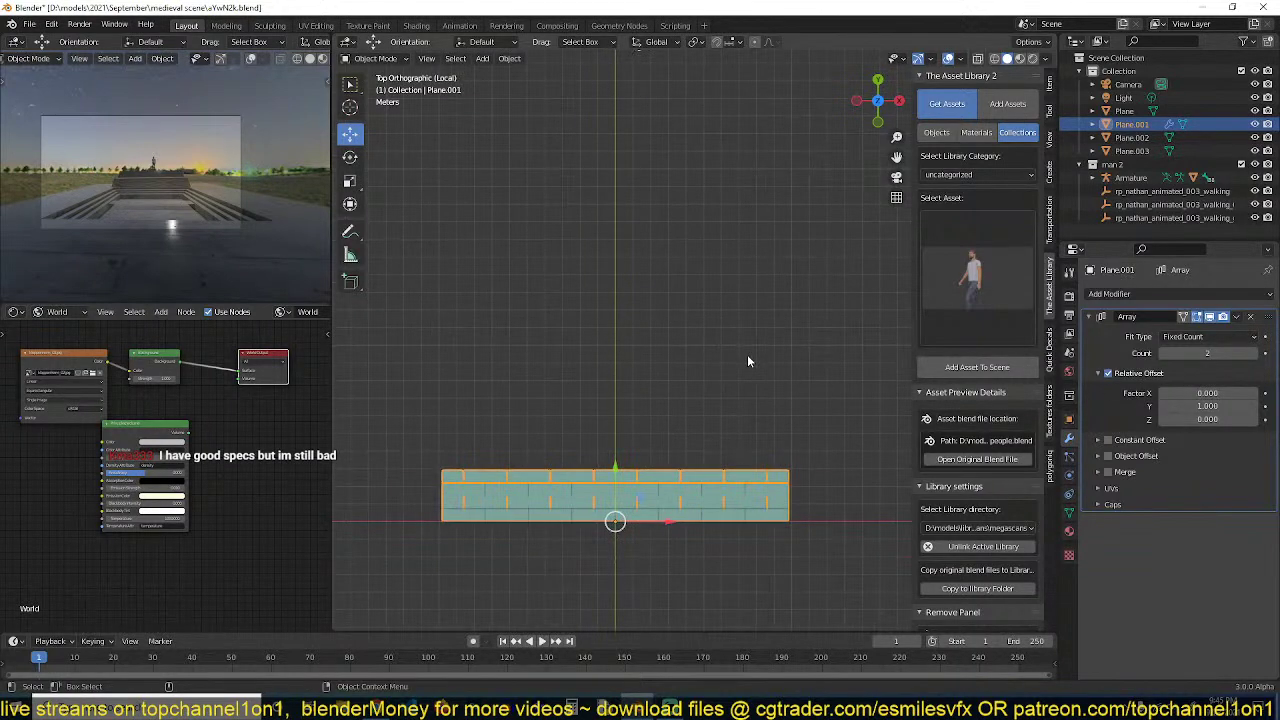
key("KP_Divide")
key("g")
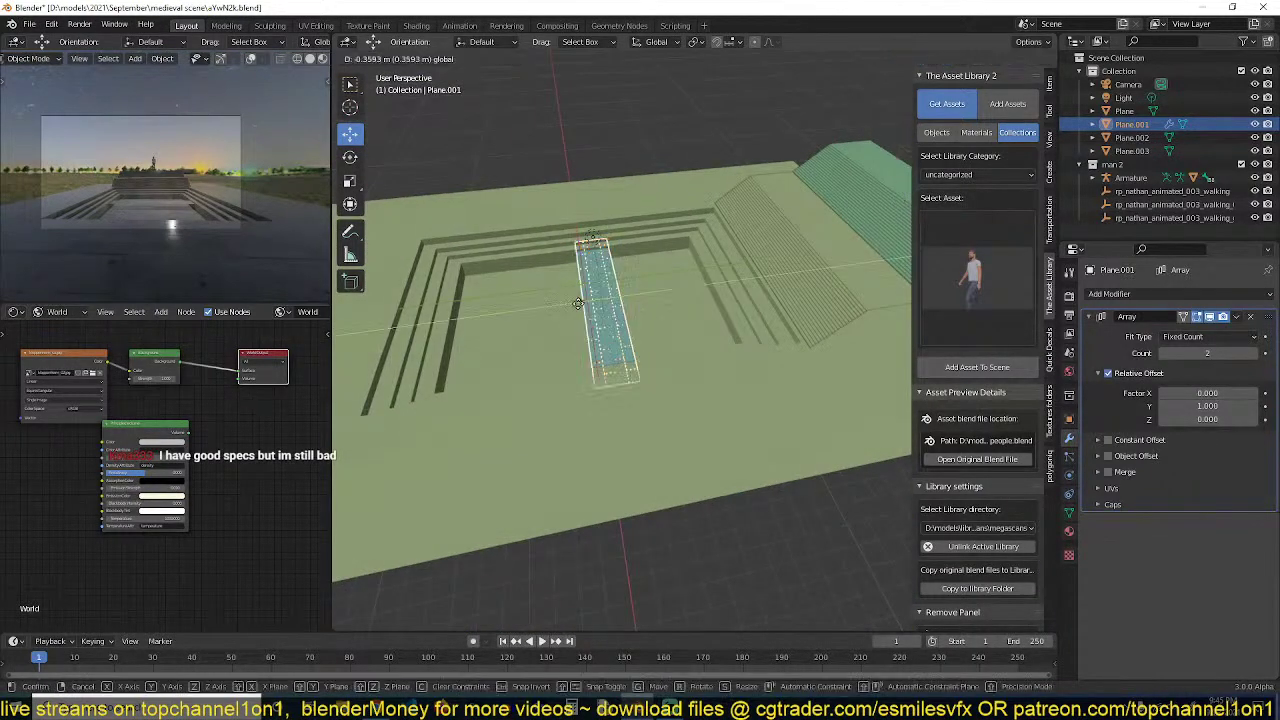
left_click(490, 325)
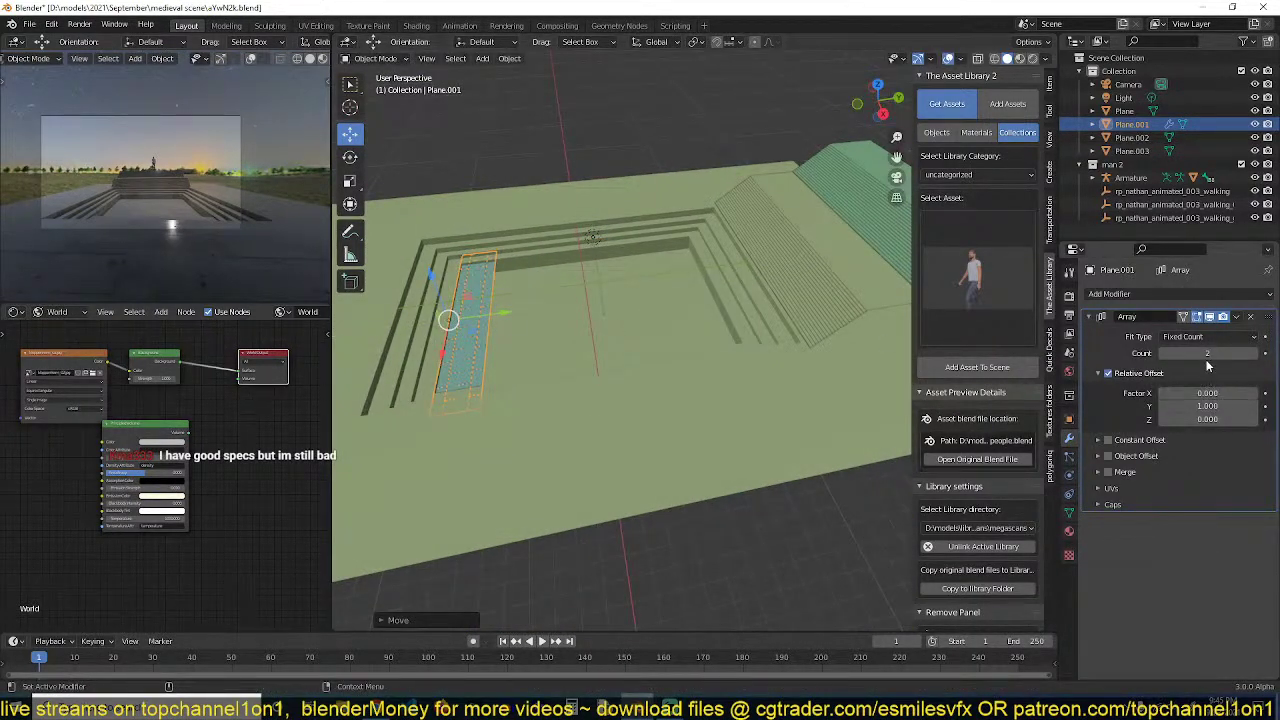
Set the array count to 15 to cover the sunken floor and apply the Array modifier
left_click_drag(1208, 353, 1250, 353)
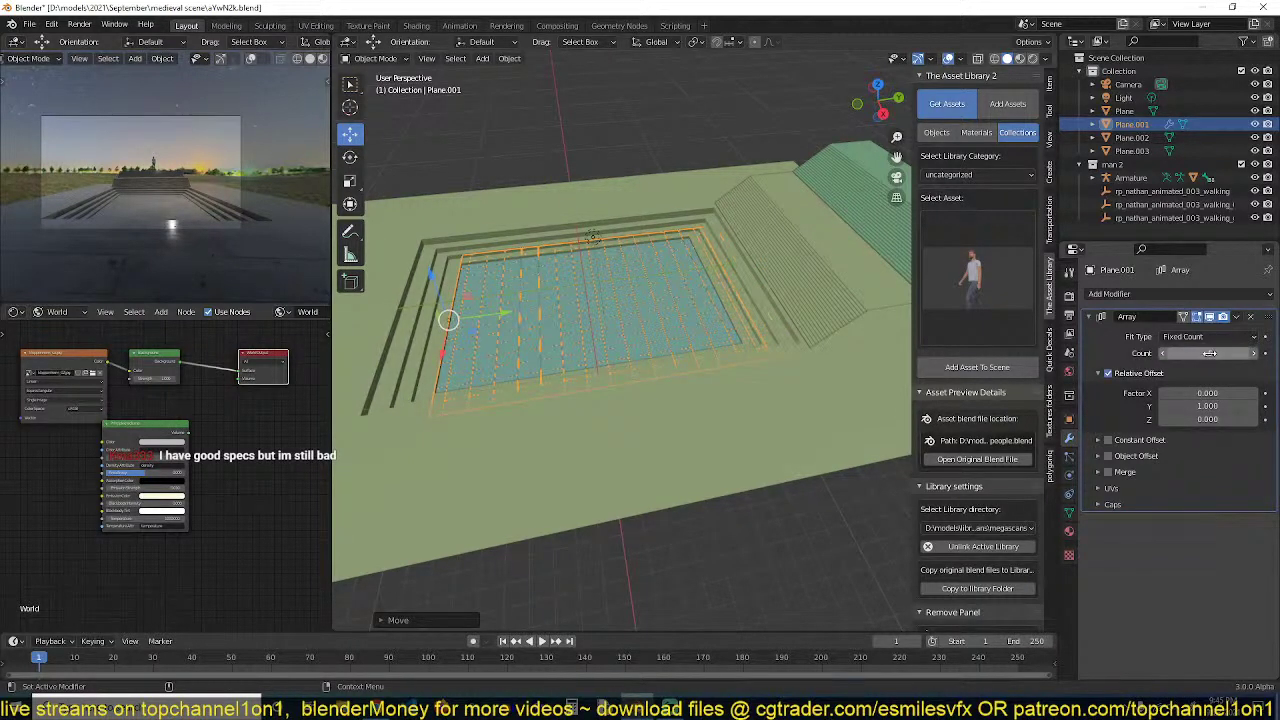
middle_click_drag(737, 388, 773, 407)
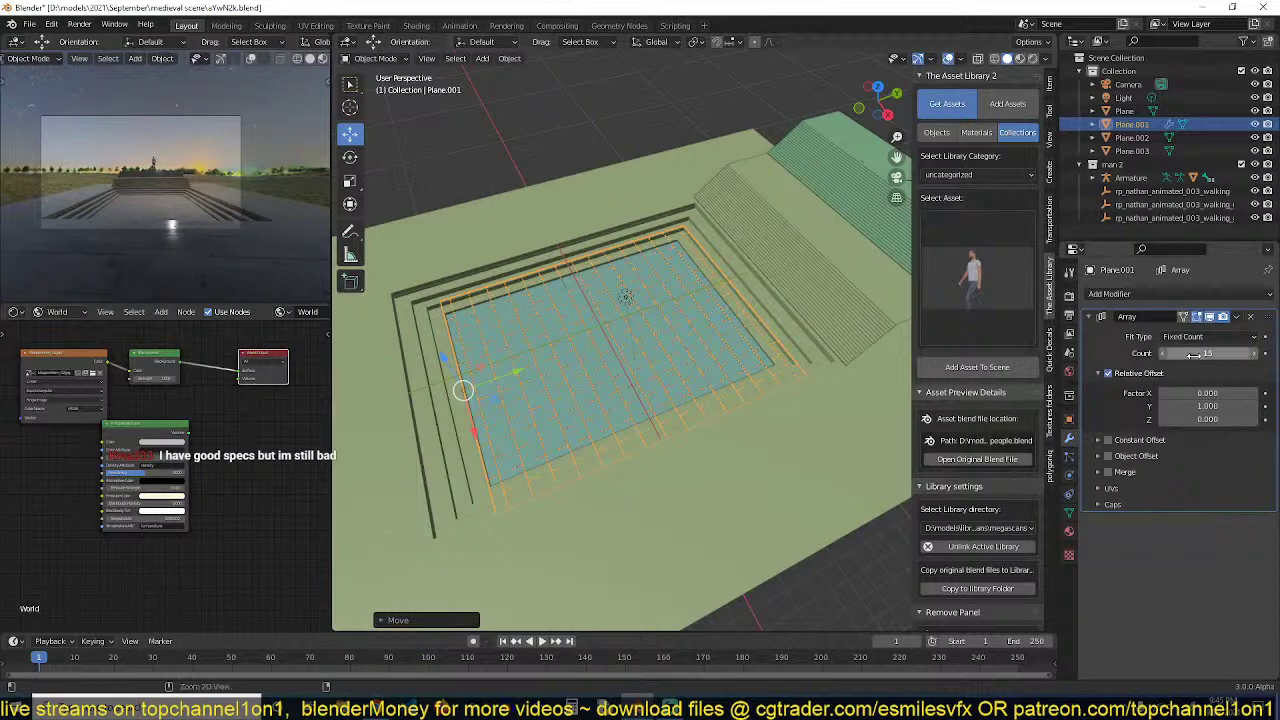
key("ctrl+a")
middle_click_drag(520, 362, 618, 378)
Scale the brick mesh along X to roughly a third of its width in top view
key("Tab")
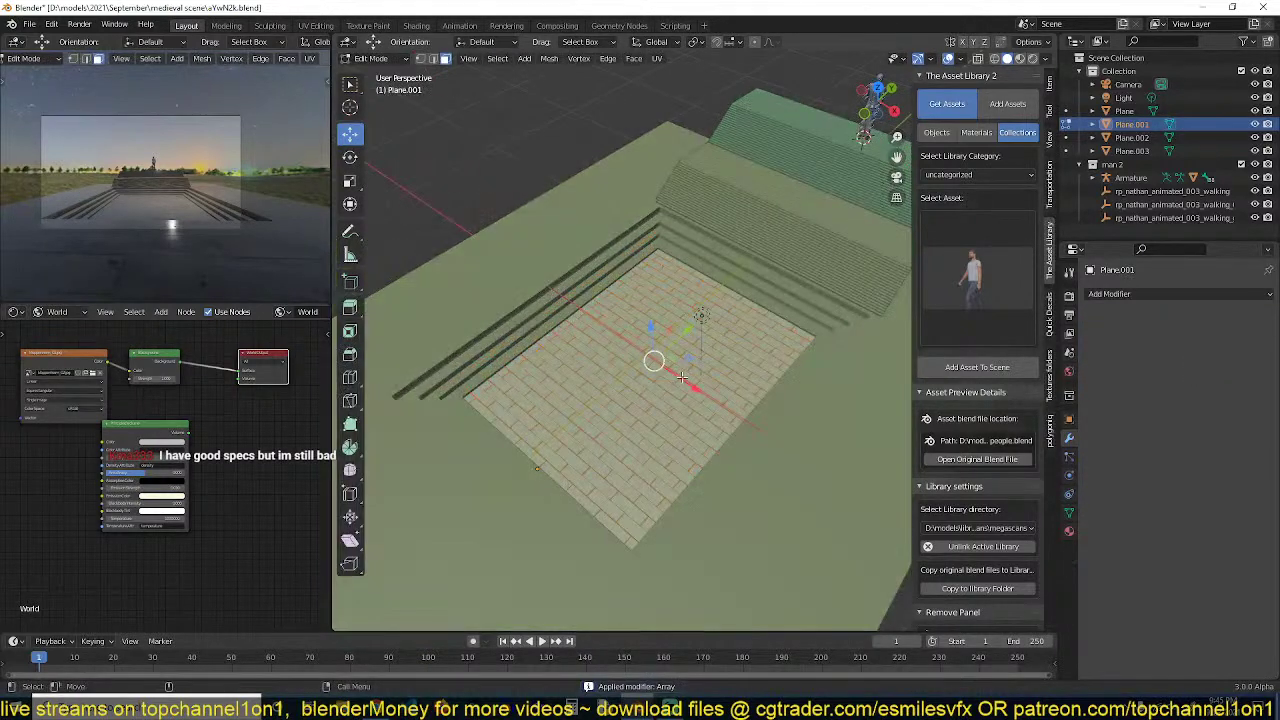
scroll(695, 425, "up", 4)
middle_click_drag(695, 425, 751, 397)
scroll(751, 397, "down", 4)
key("KP_7")
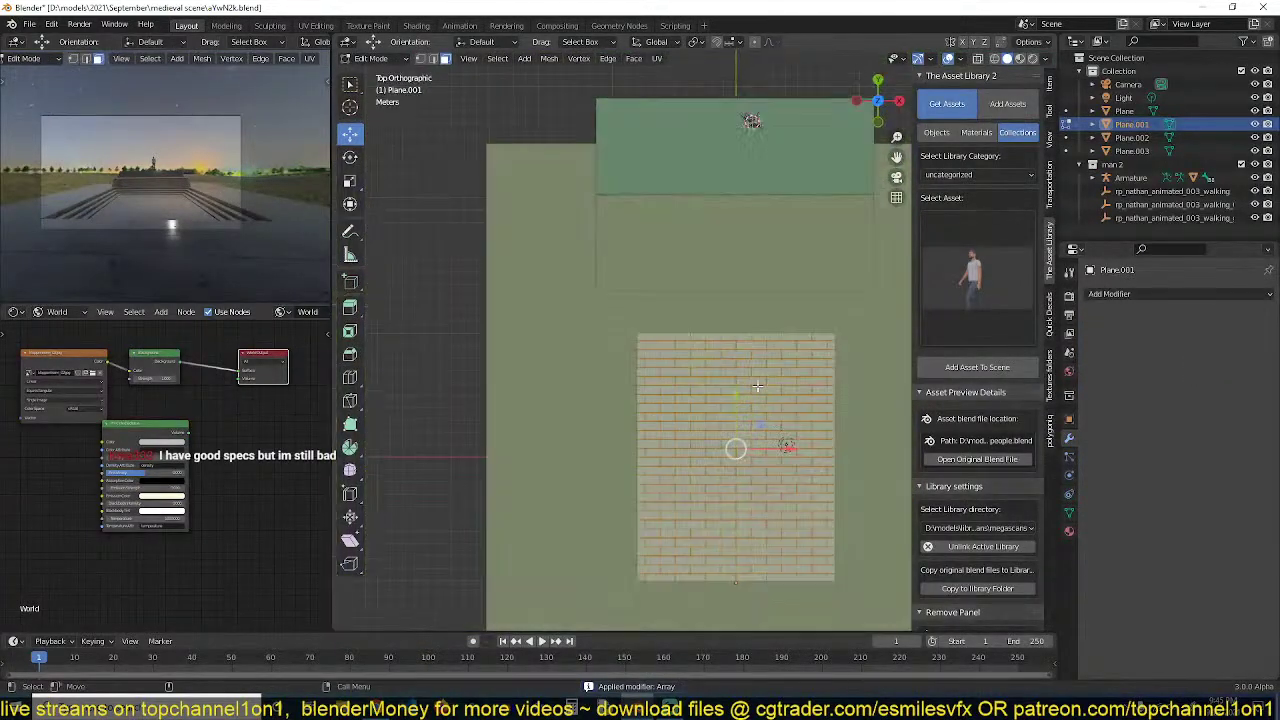
key("KP_Decimal")
key("s")
key("x")
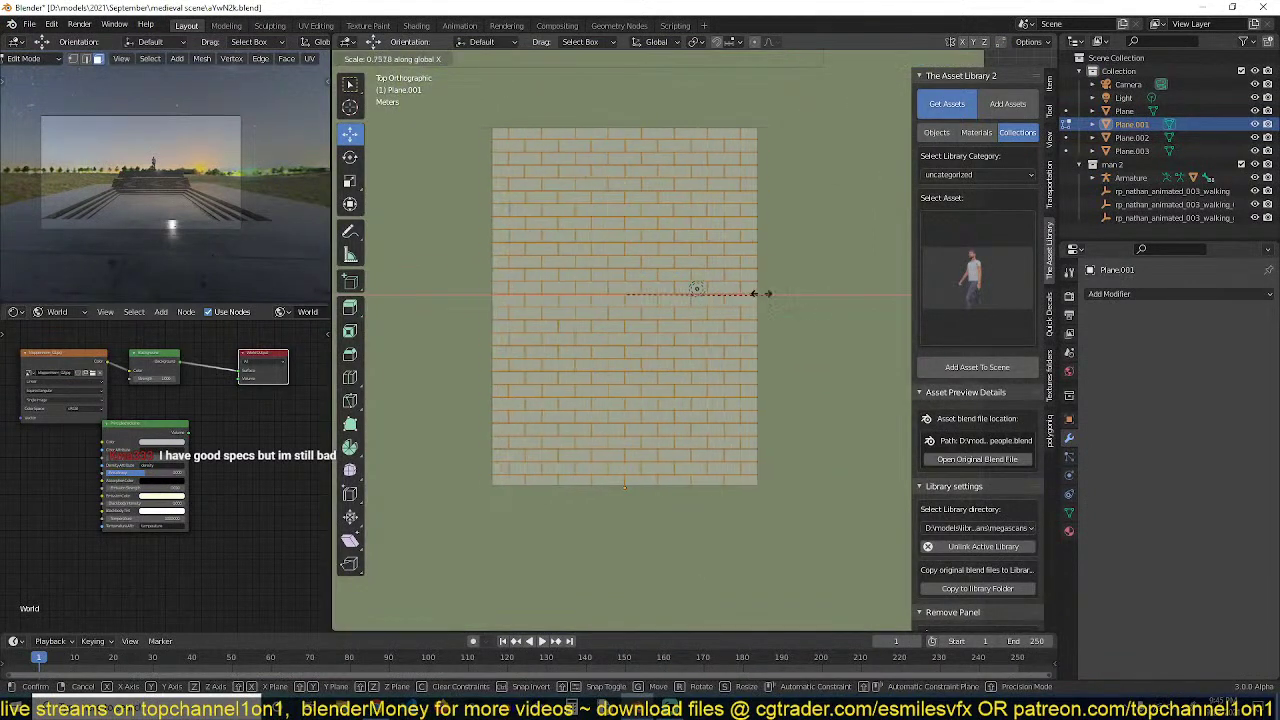
left_click(691, 289)
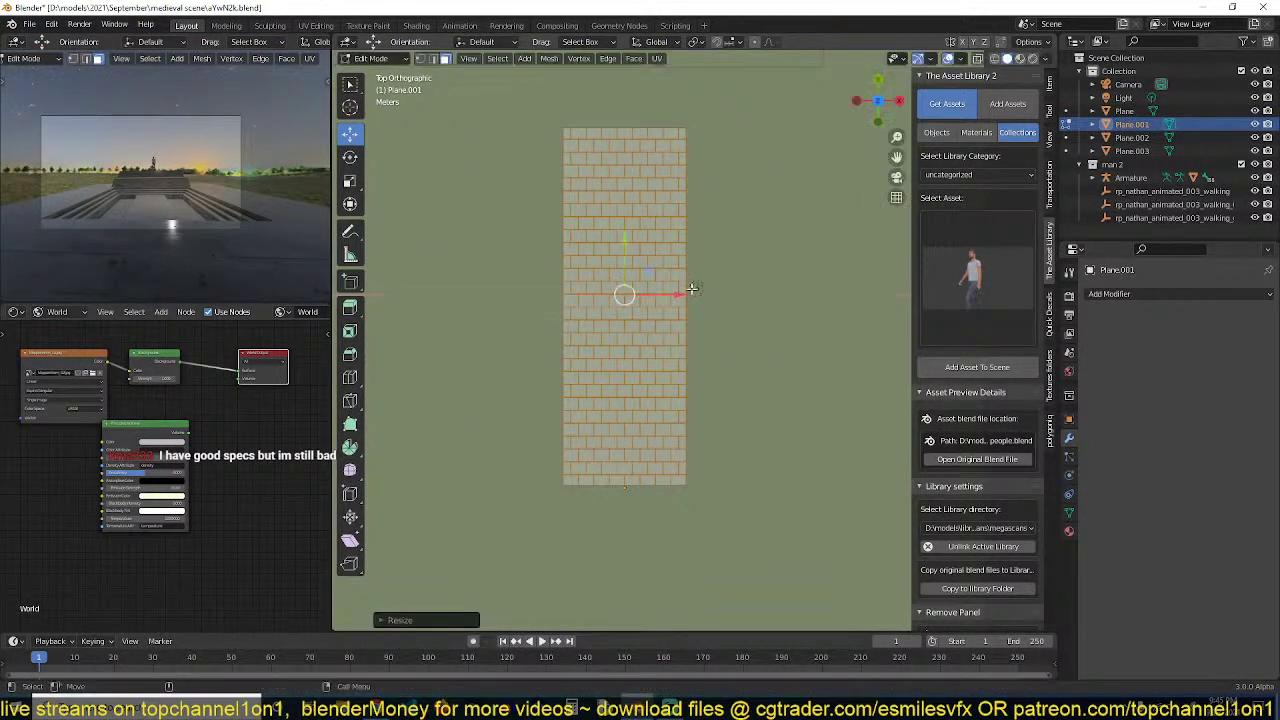
Move the narrowed brick panel to the floor's -X edge and duplicate it twice along X to fill the floor
key("shift+alt+z")
left_click_drag(679, 293, 578, 293)
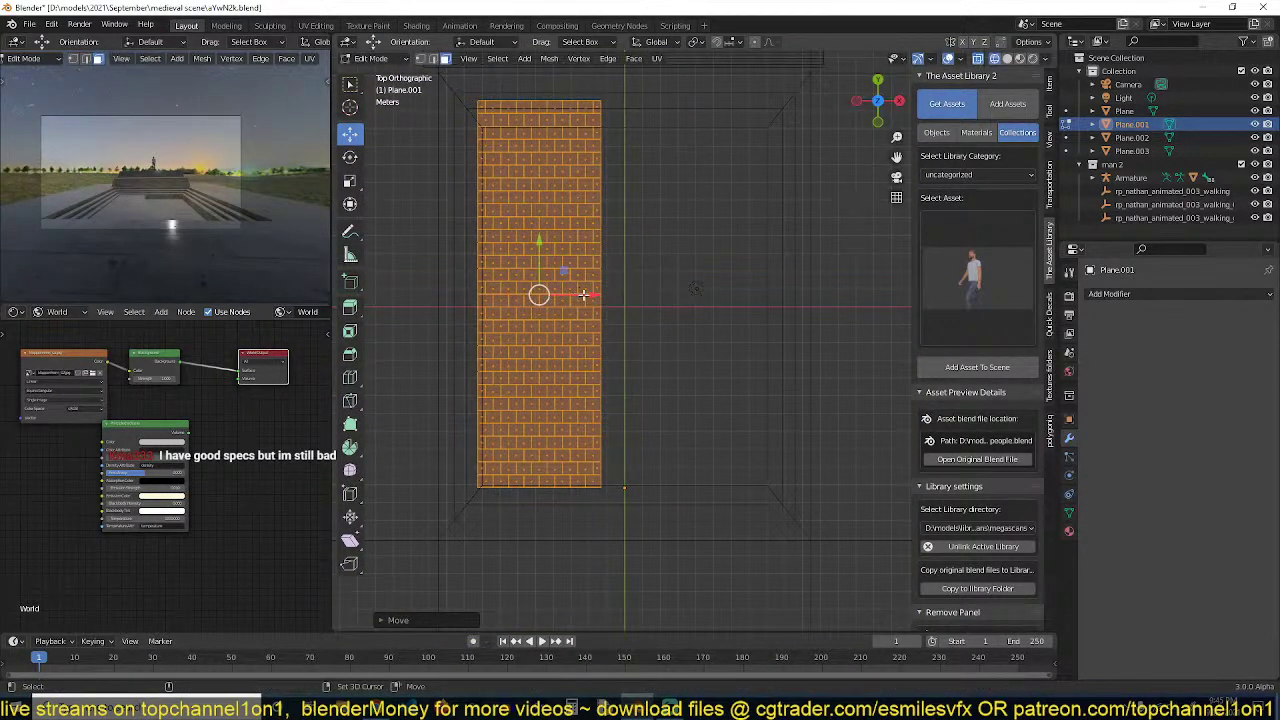
key("shift+d")
key("x")
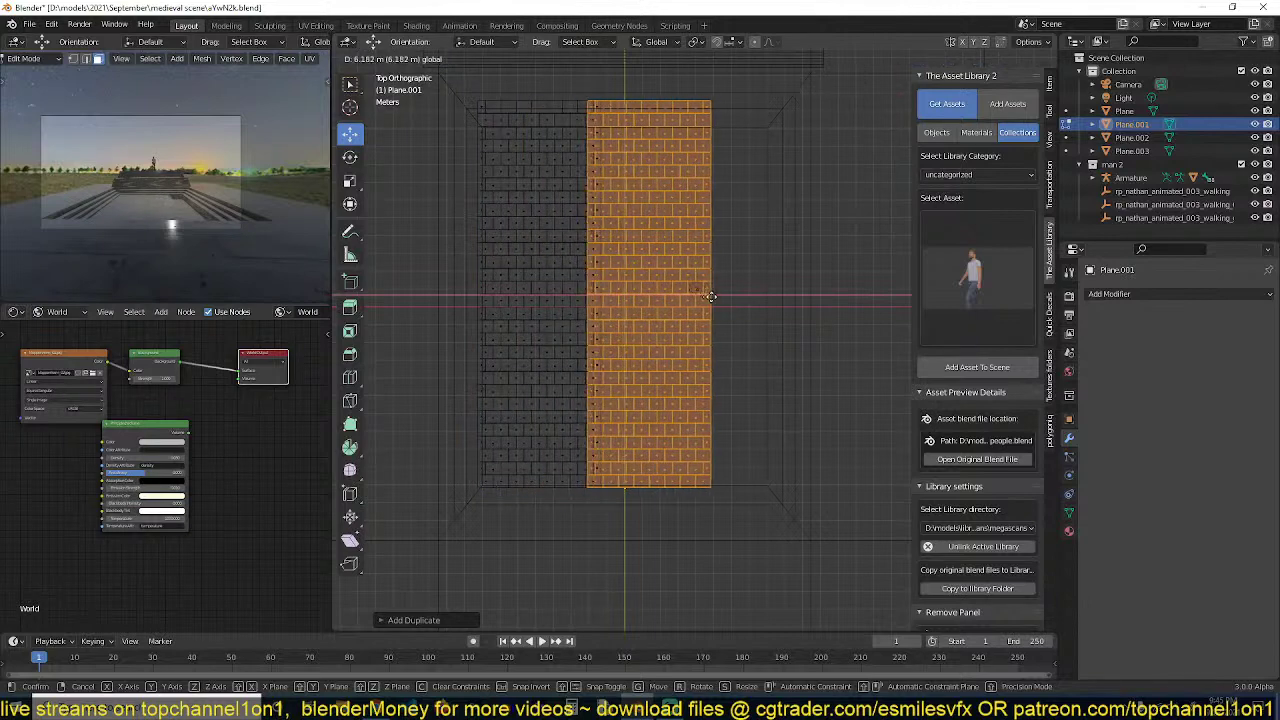
left_click_drag(720, 296, 721, 296)
key("shift+d")
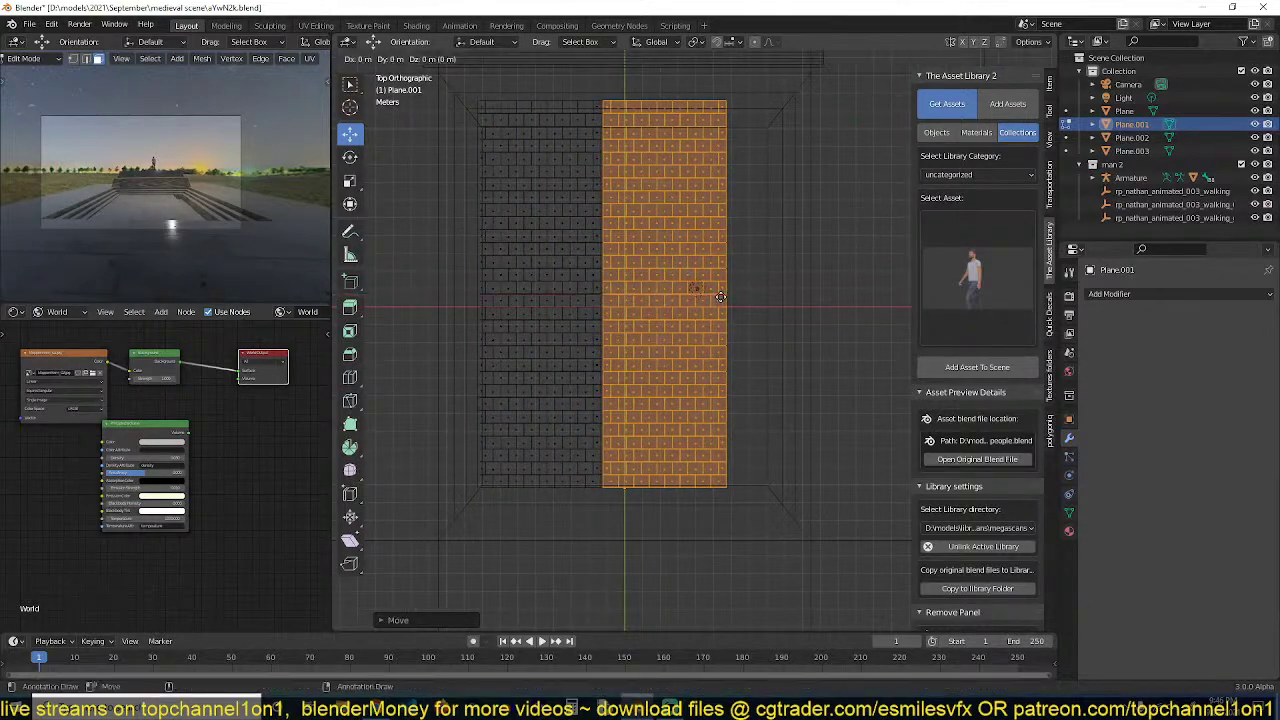
key("x")
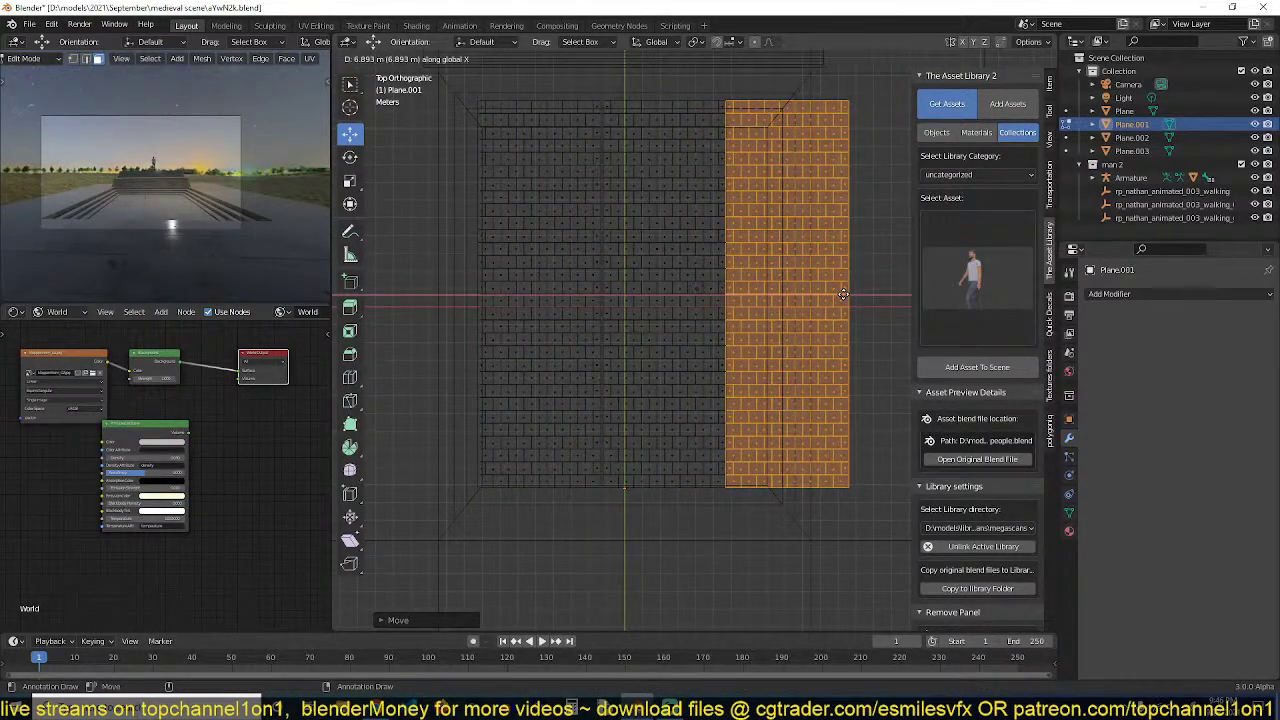
left_click(847, 294)
Reposition the brick paving object within the sunken floor in Object Mode and save the file
key("Tab")
key("z")
mouse_move(785, 323)
middle_mouse_down()
mouse_move(739, 251)
mouse_move(674, 335)
middle_mouse_up()
key("g")
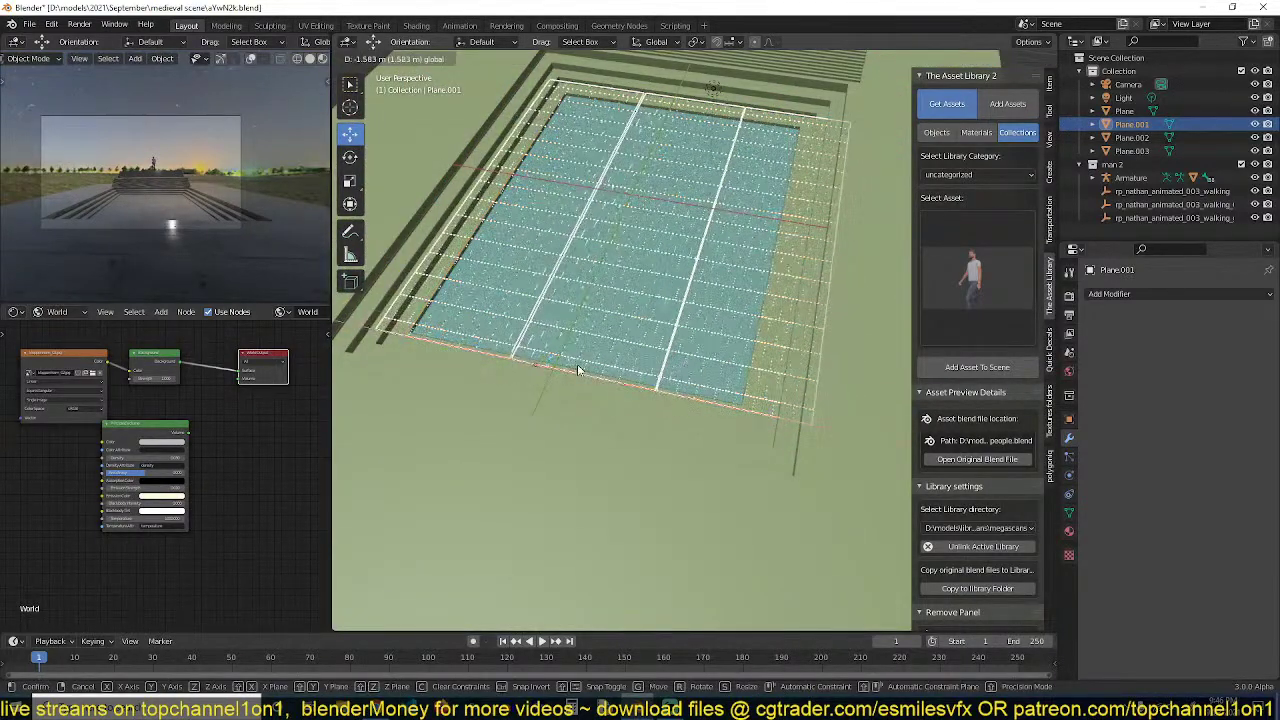
left_click(634, 323)
key("ctrl+s")
Unwrap the UVs of all the paving bricks
key("Tab")
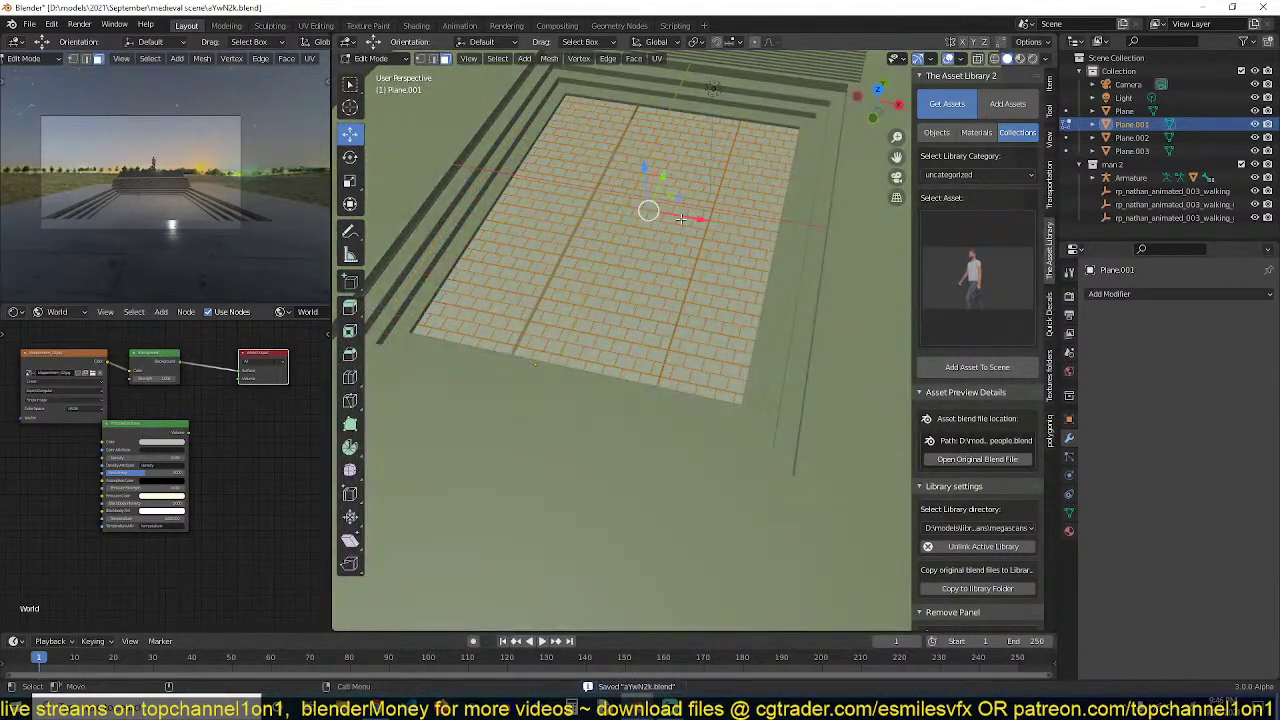
key("u")
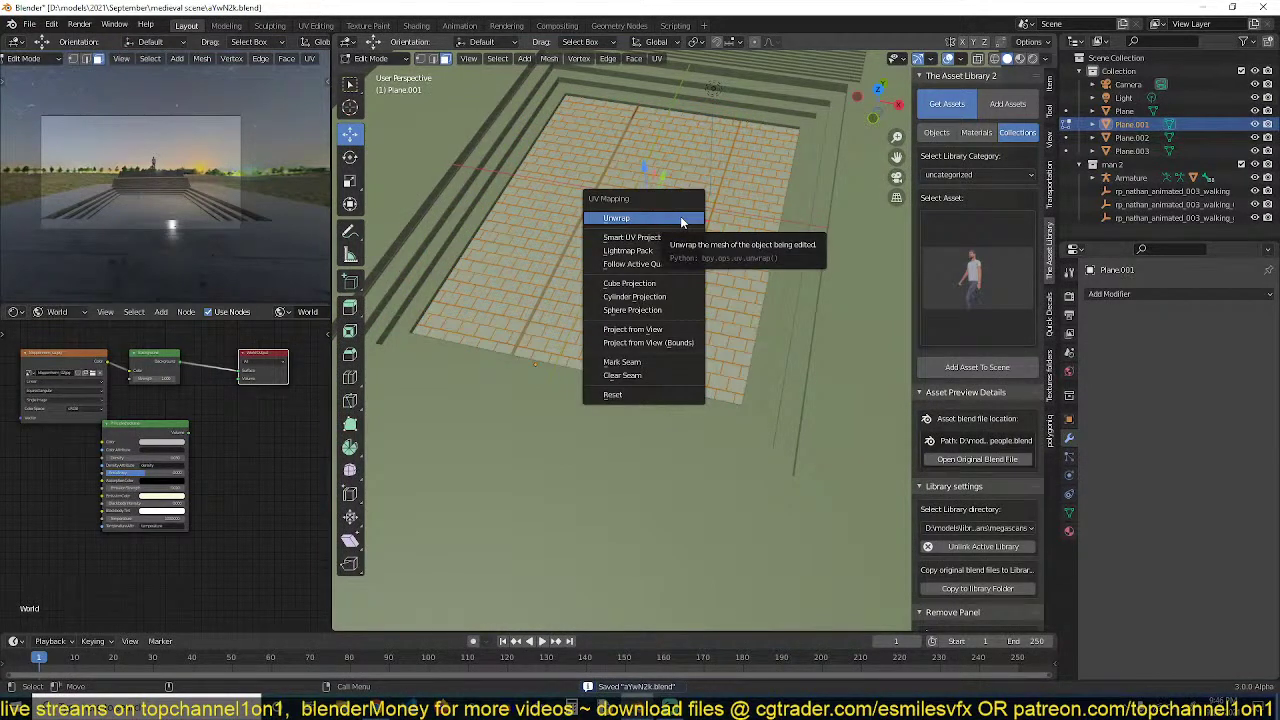
left_click(678, 217)
key("Tab")
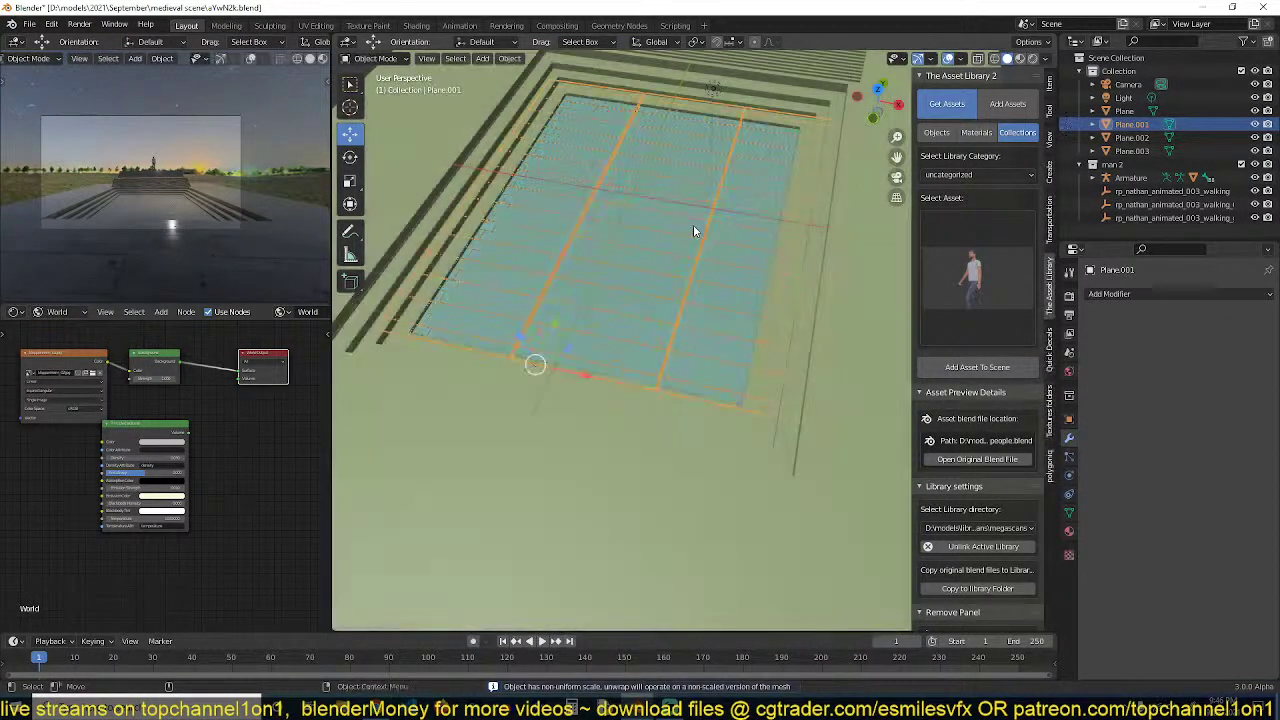
Show the viewport in material preview and isolate the brick paving to examine its concrete texture
middle_click_drag(693, 224, 820, 127)
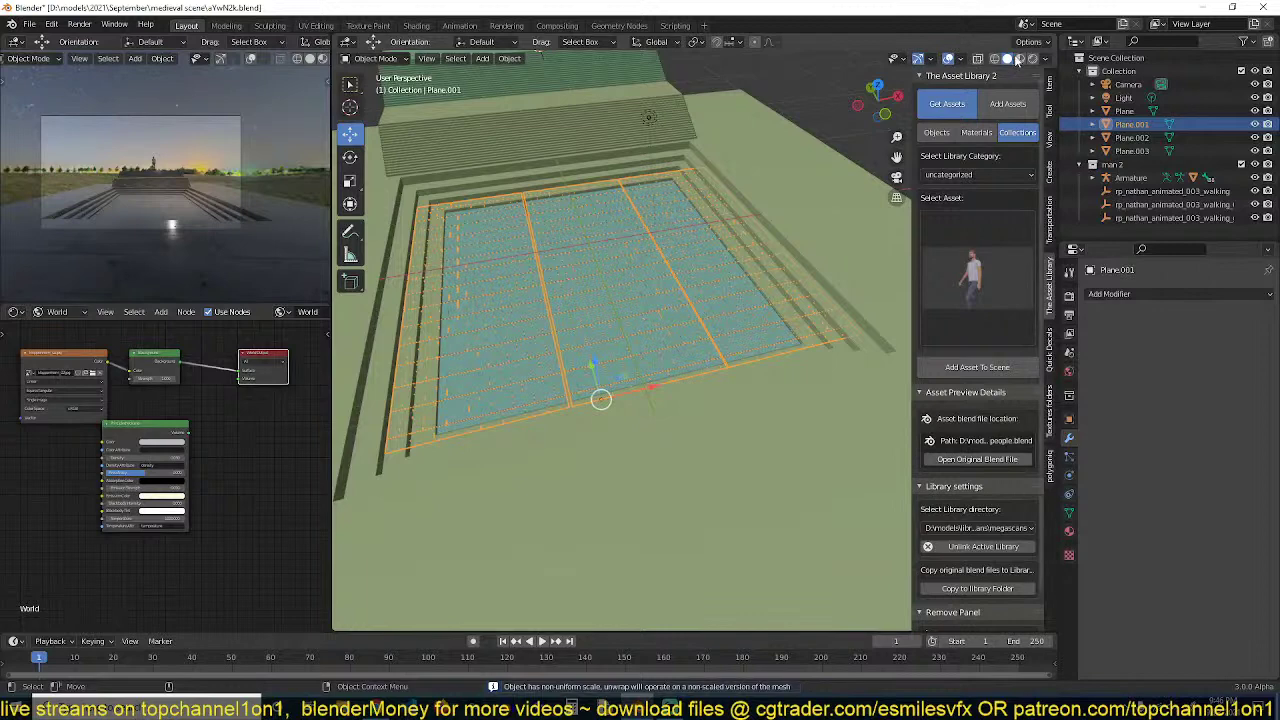
left_click(1019, 58)
middle_click_drag(788, 173, 669, 218)
key("KP_Divide")
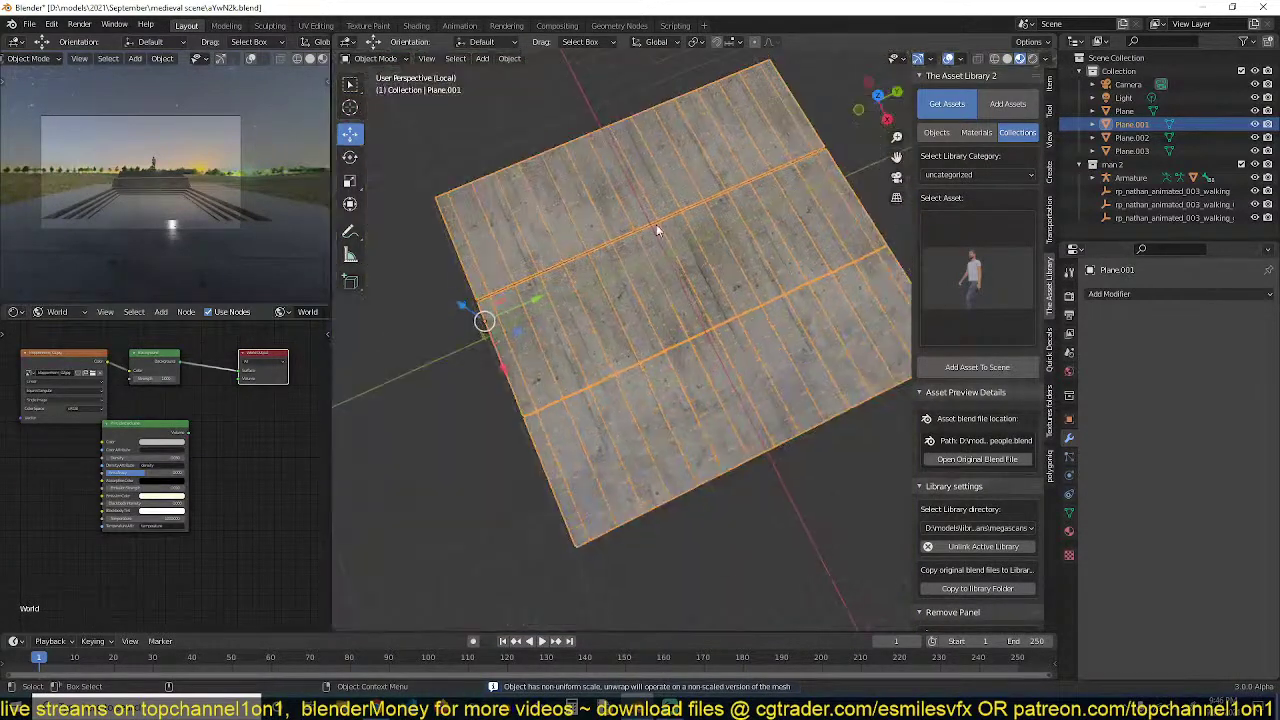
scroll(656, 224, "up", 6)
scroll(757, 300, "down", 5)
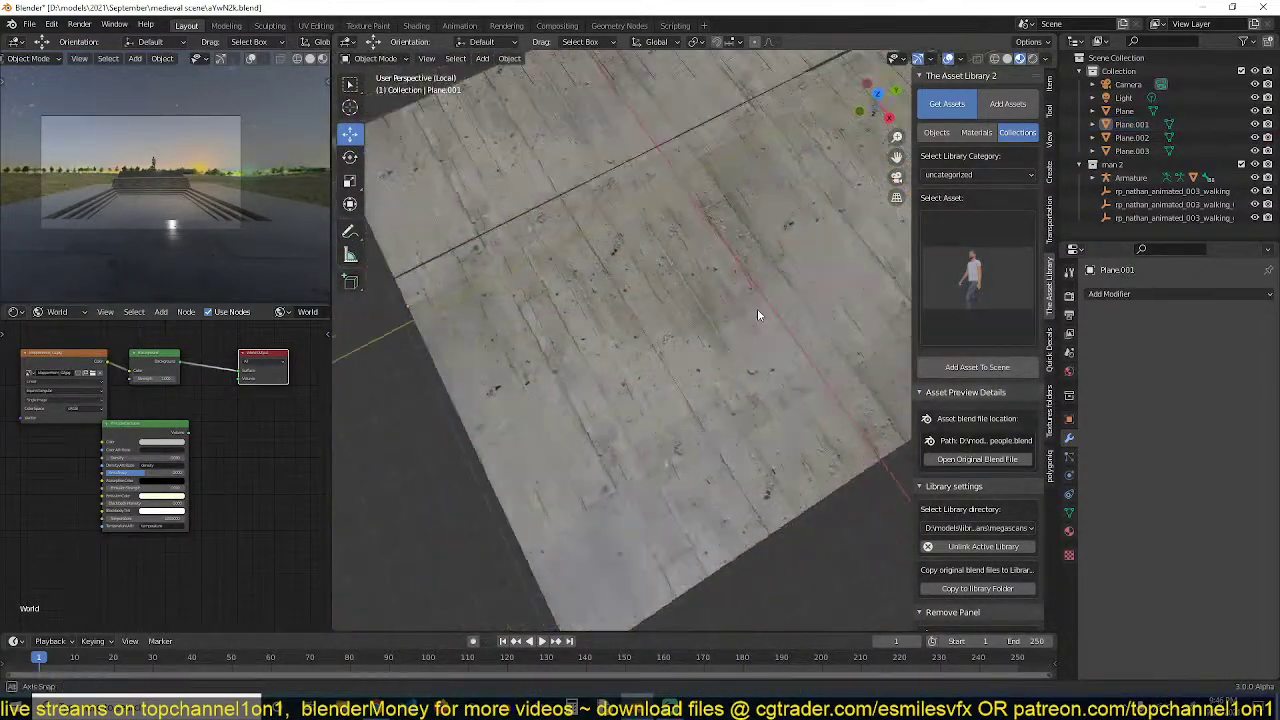
Add a Displace modifier to the brick paving
left_click(697, 340)
left_click(1141, 296)
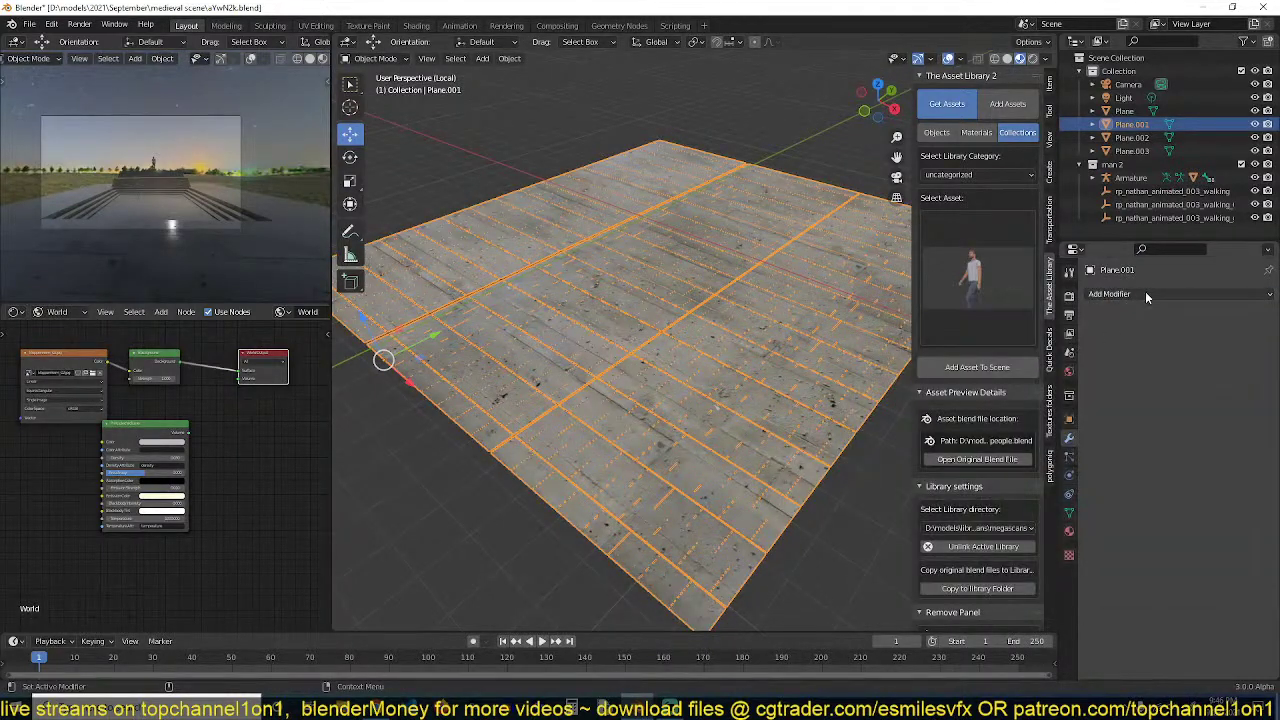
left_click(1143, 292)
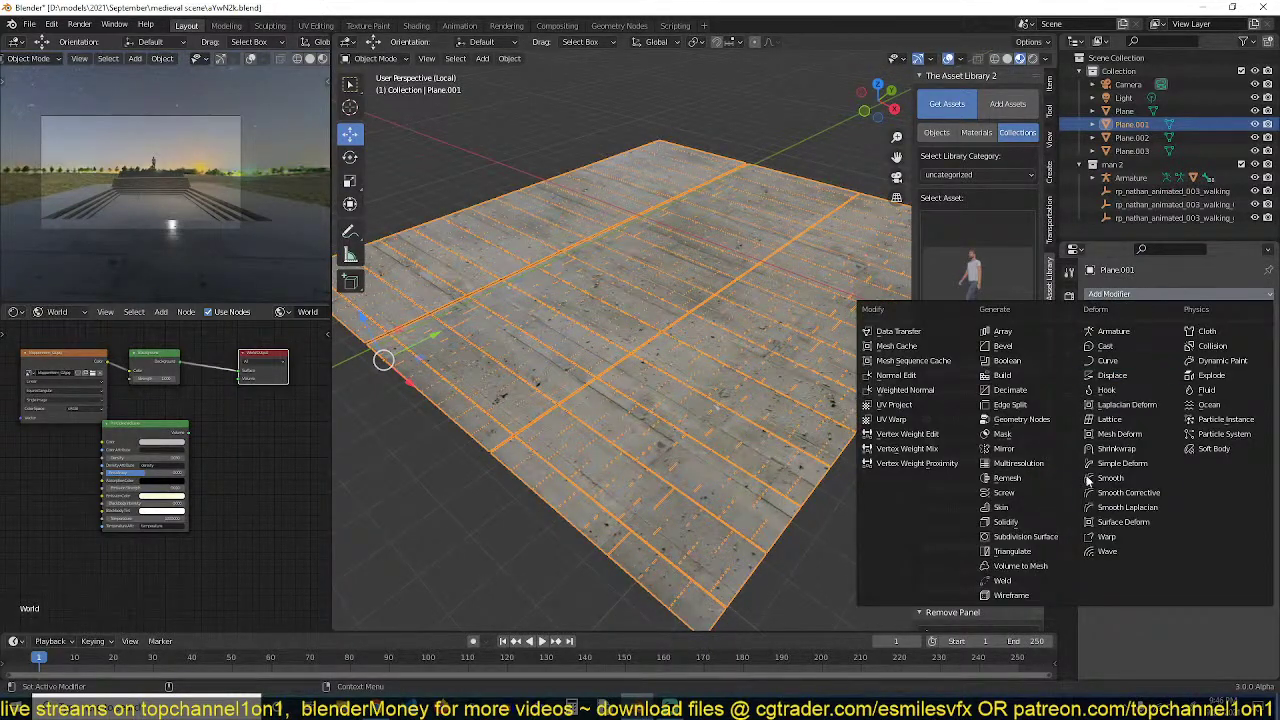
left_click(1112, 375)
middle_click_drag(843, 374, 807, 347)
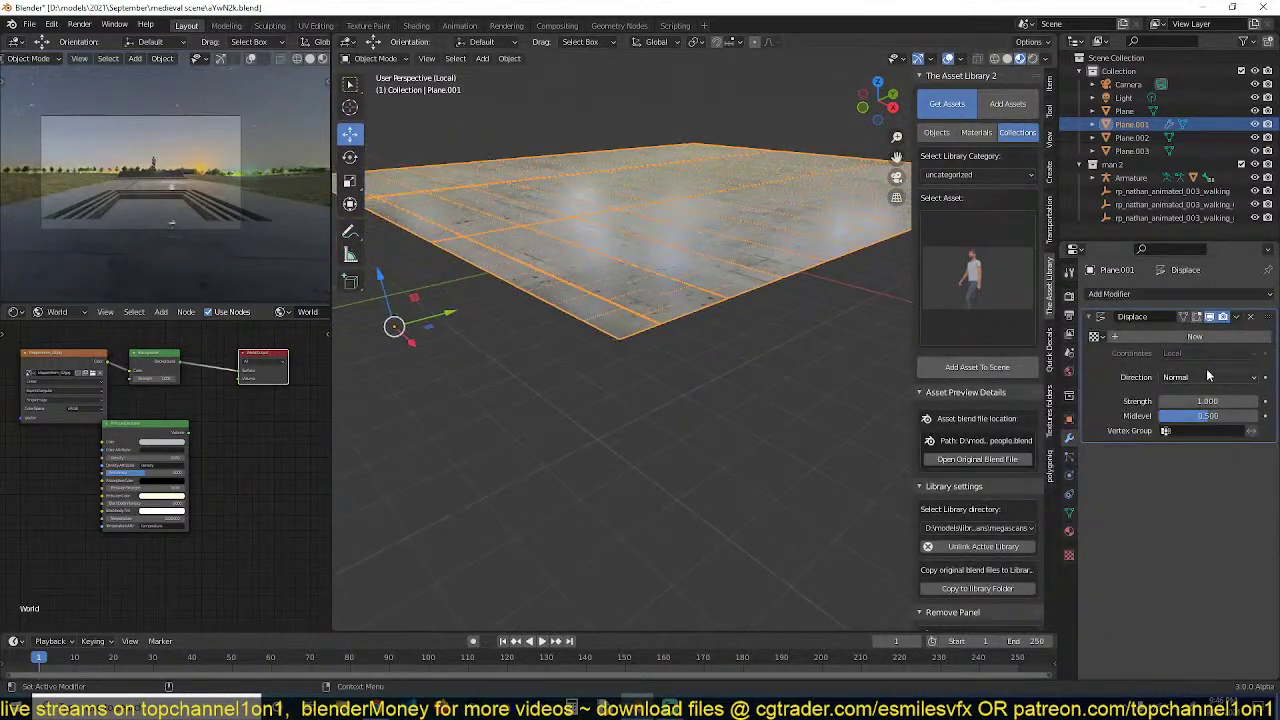
Create a new texture for the Displace modifier, set its type to Clouds and its size to 0.27
left_click(1200, 337)
left_click(1257, 338)
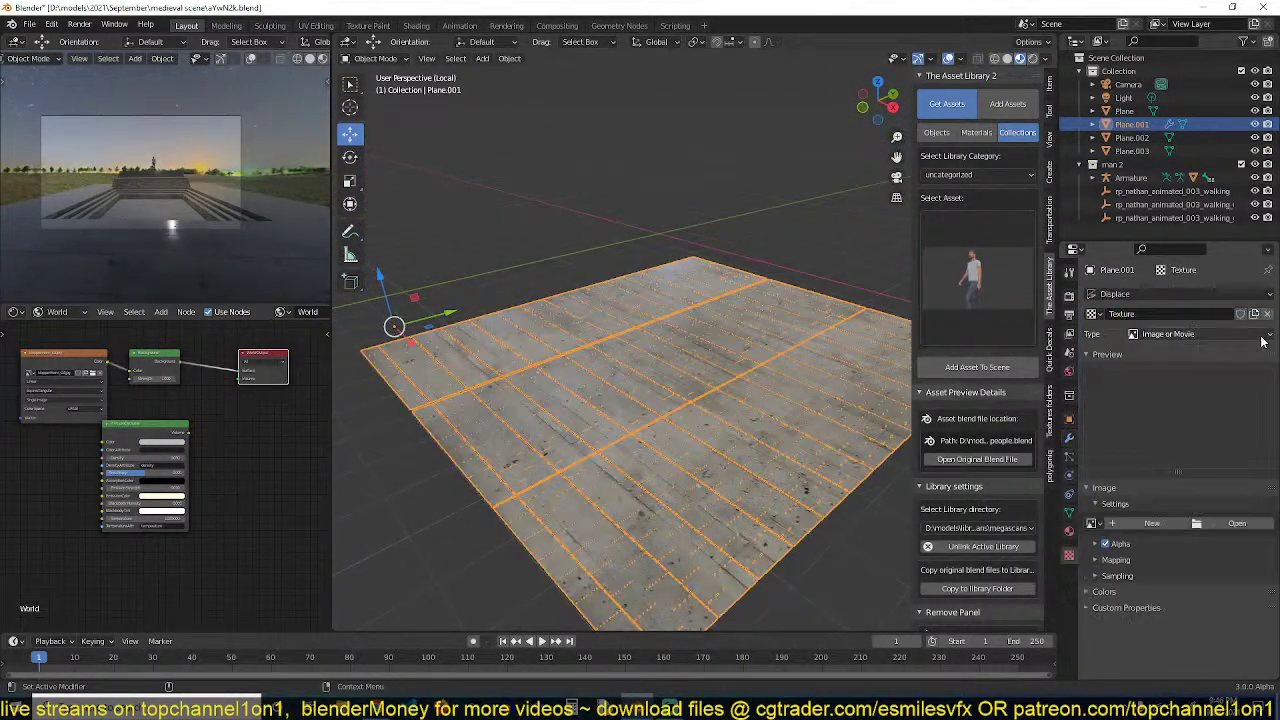
left_click(1212, 335)
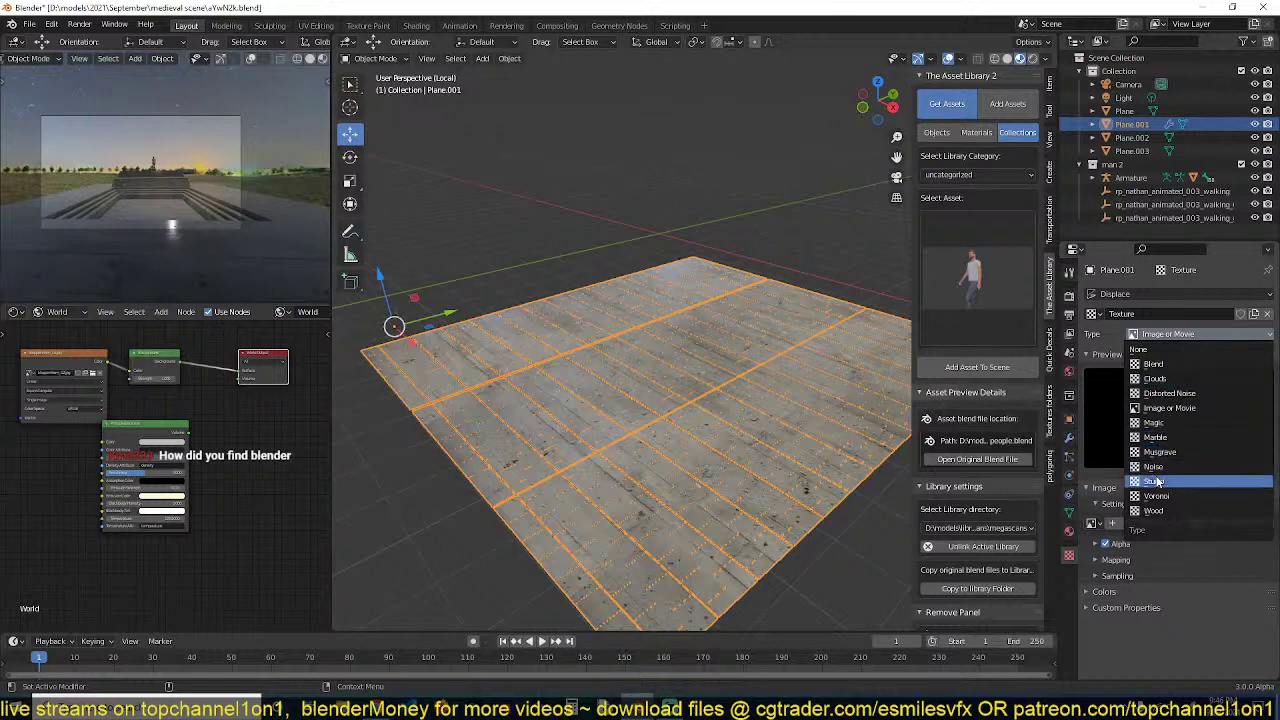
left_click(1155, 466)
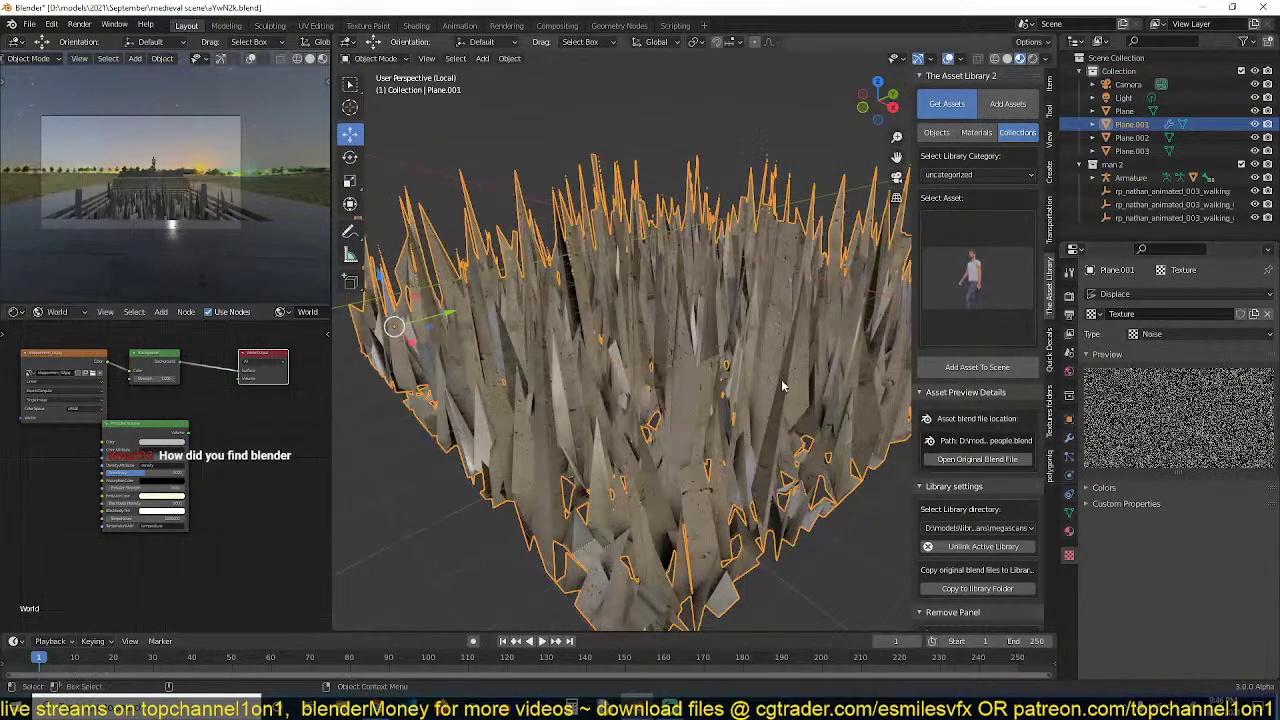
left_click(1175, 337)
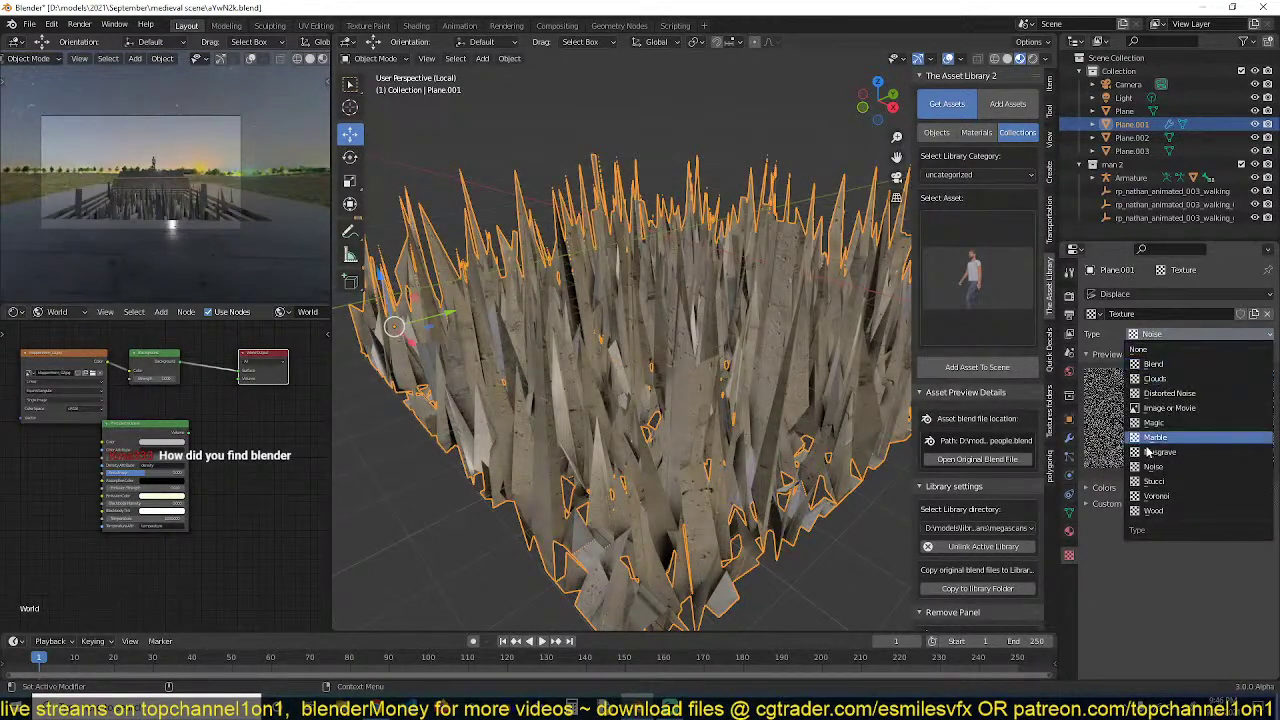
left_click(1155, 378)
middle_click_drag(822, 415, 880, 430)
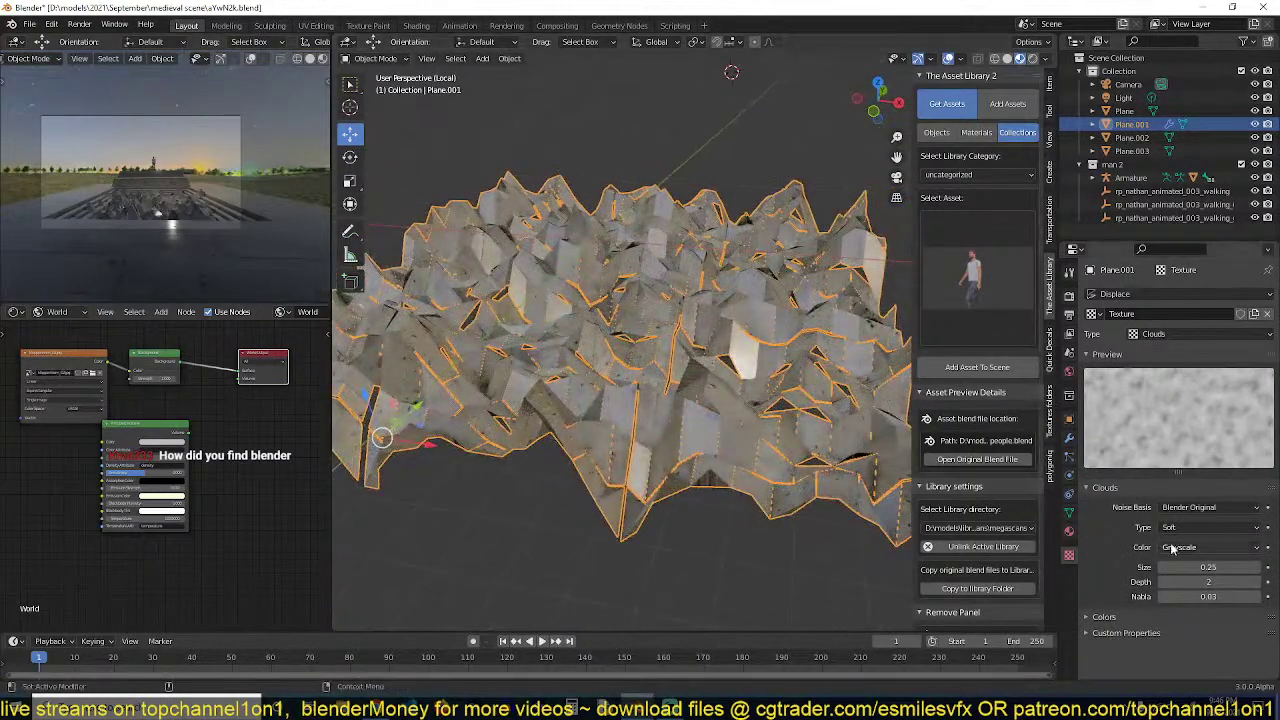
left_click_drag(1209, 566, 1244, 566)
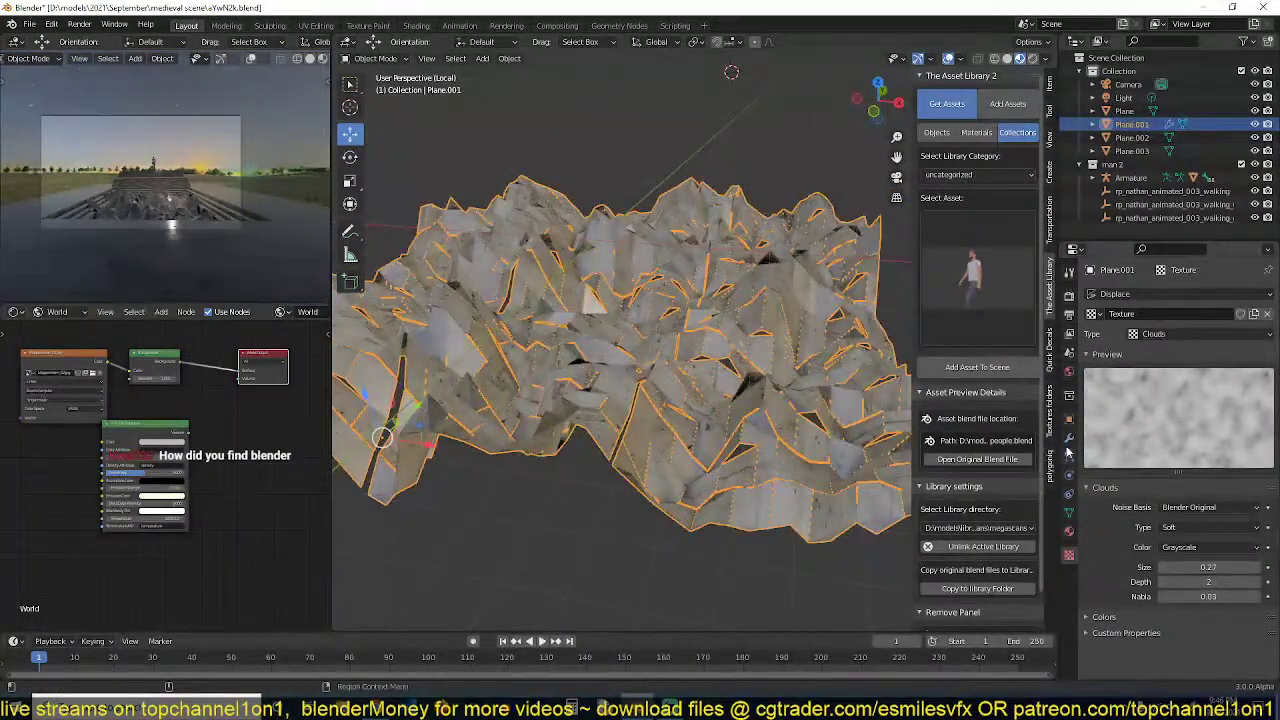
Set the Displace strength to 0.150 and view the displaced paving in solid shading
left_click(1069, 437)
left_click_drag(1208, 401, 1123, 401)
middle_click_drag(606, 348, 720, 330)
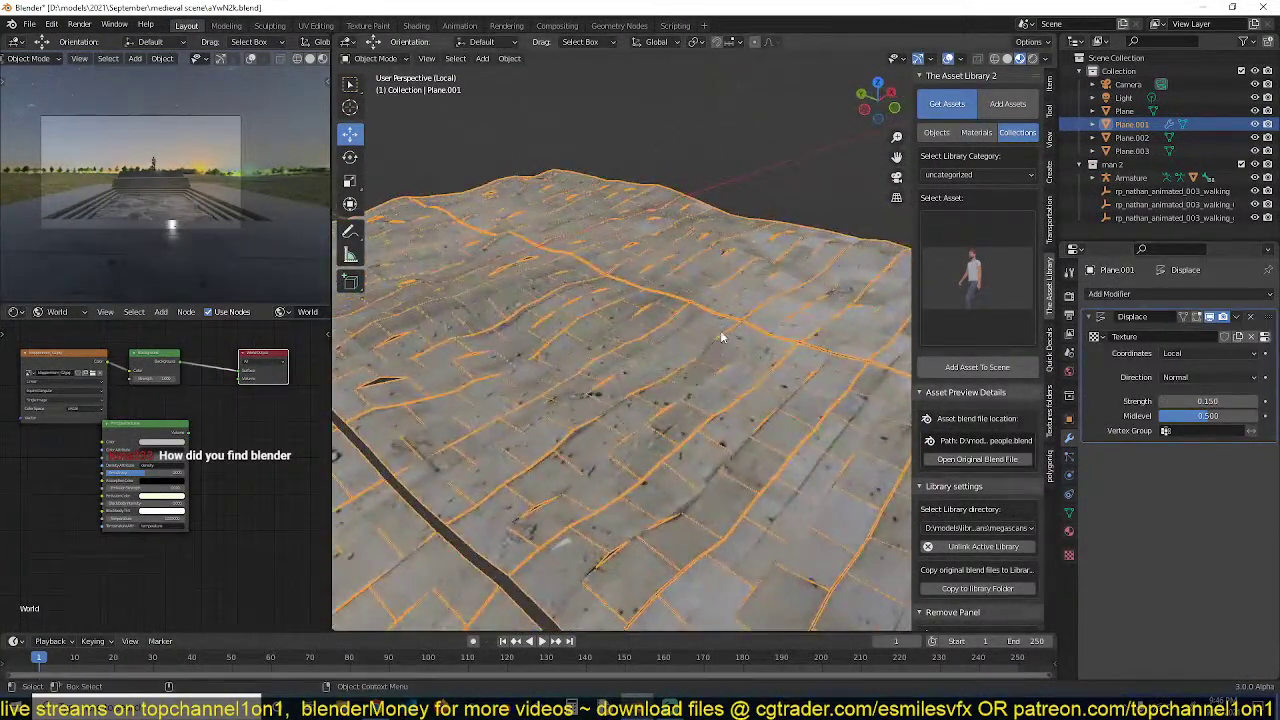
left_click(1007, 59)
mouse_move(780, 240)
middle_mouse_down()
mouse_move(708, 152)
mouse_move(758, 155)
mouse_move(742, 177)
middle_mouse_up()
scroll(672, 243, "up", 1)
middle_click_drag(672, 243, 685, 241)
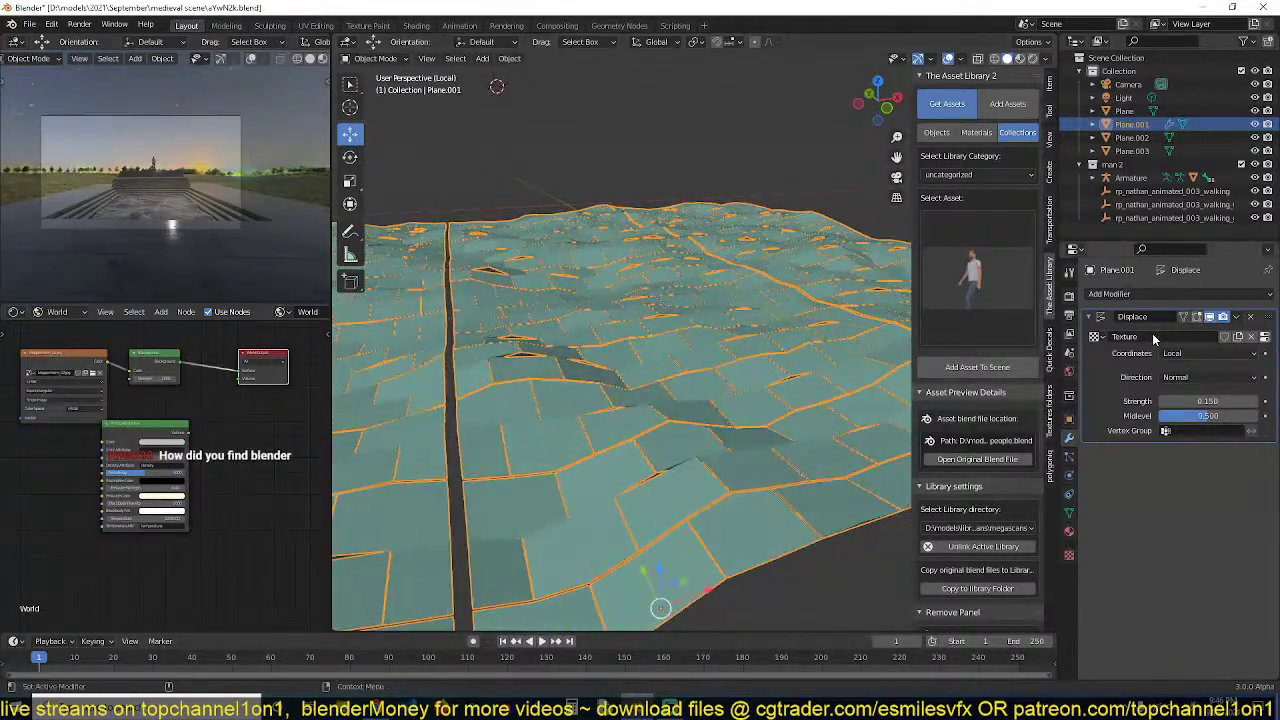
Set the Displace modifier's texture coordinates to UV and its direction to Z
left_click(1193, 355)
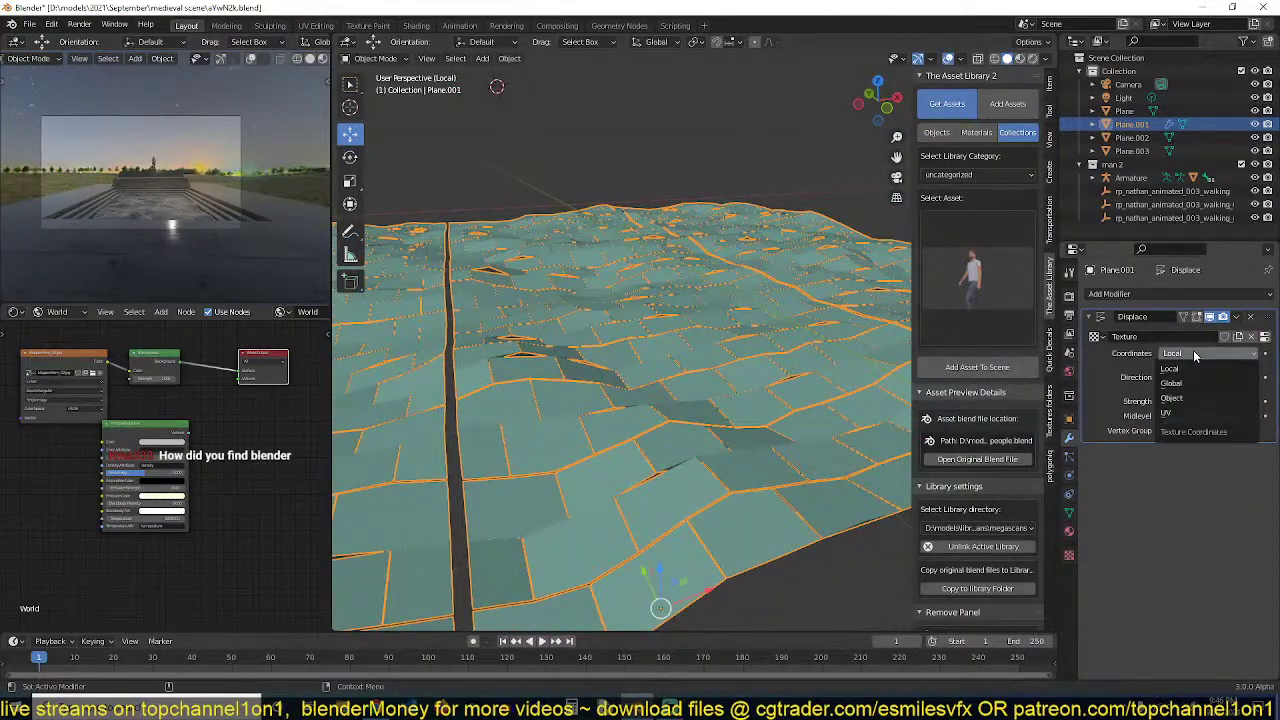
left_click(1169, 410)
middle_click_drag(672, 332, 762, 326)
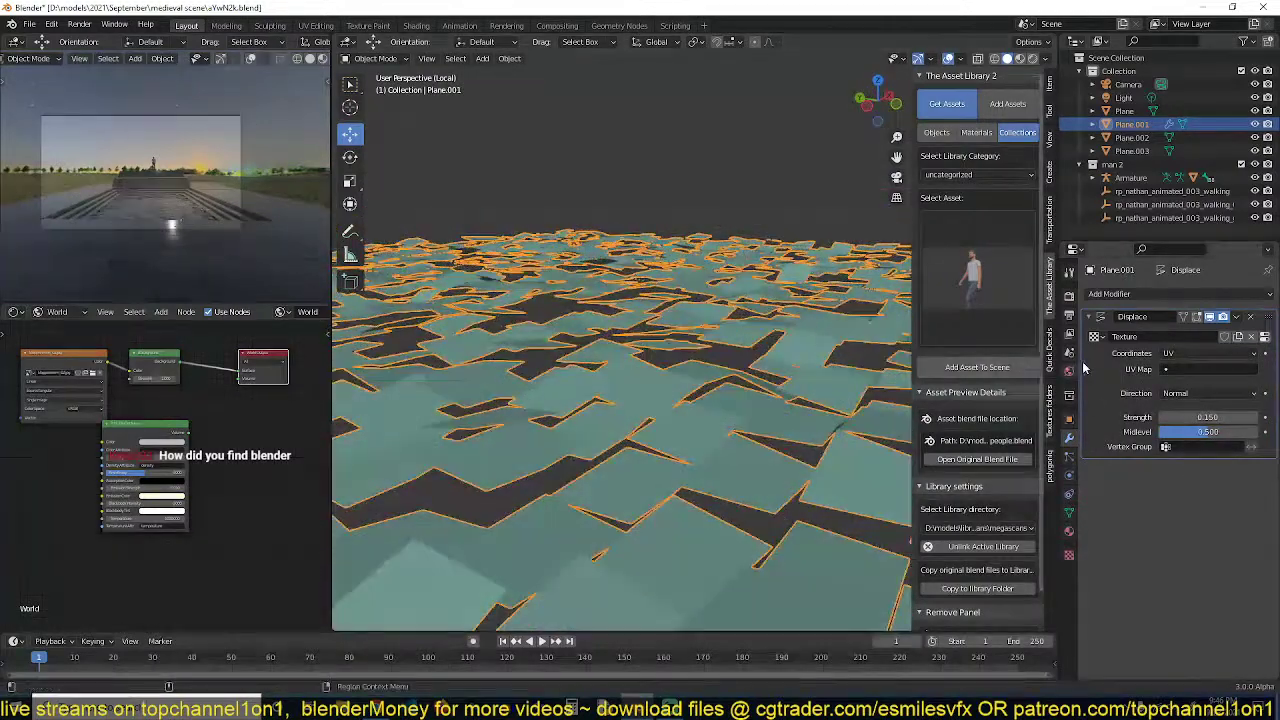
left_click(1183, 396)
left_click(1183, 440)
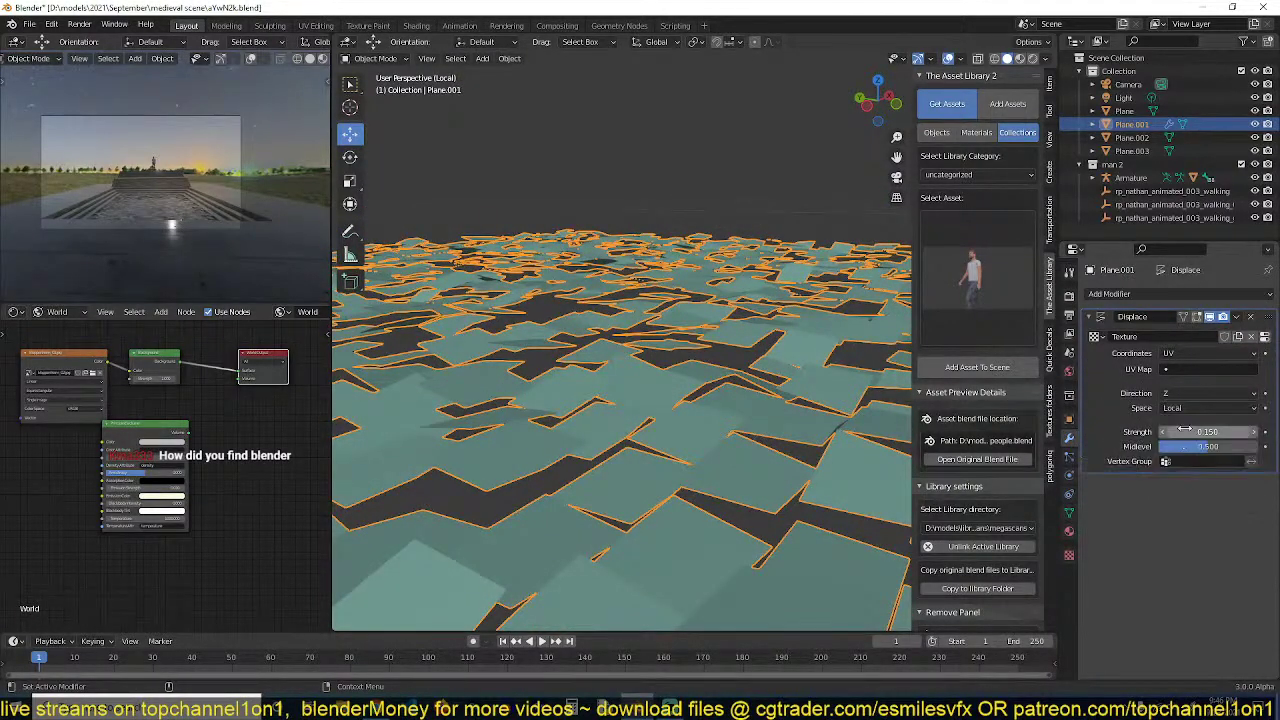
Try the X and Y displacement directions, check the paving's profile from the front, and restore the Z direction
left_click(1205, 393)
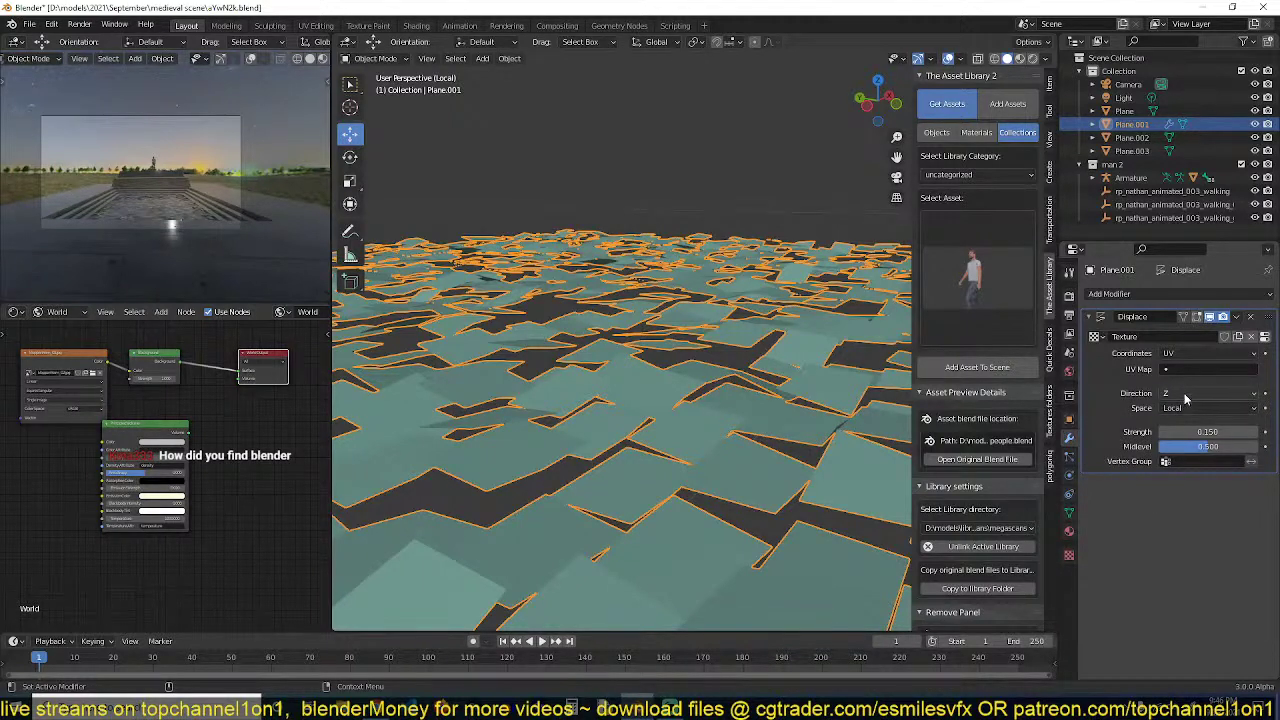
left_click(1185, 396)
left_click(1175, 424)
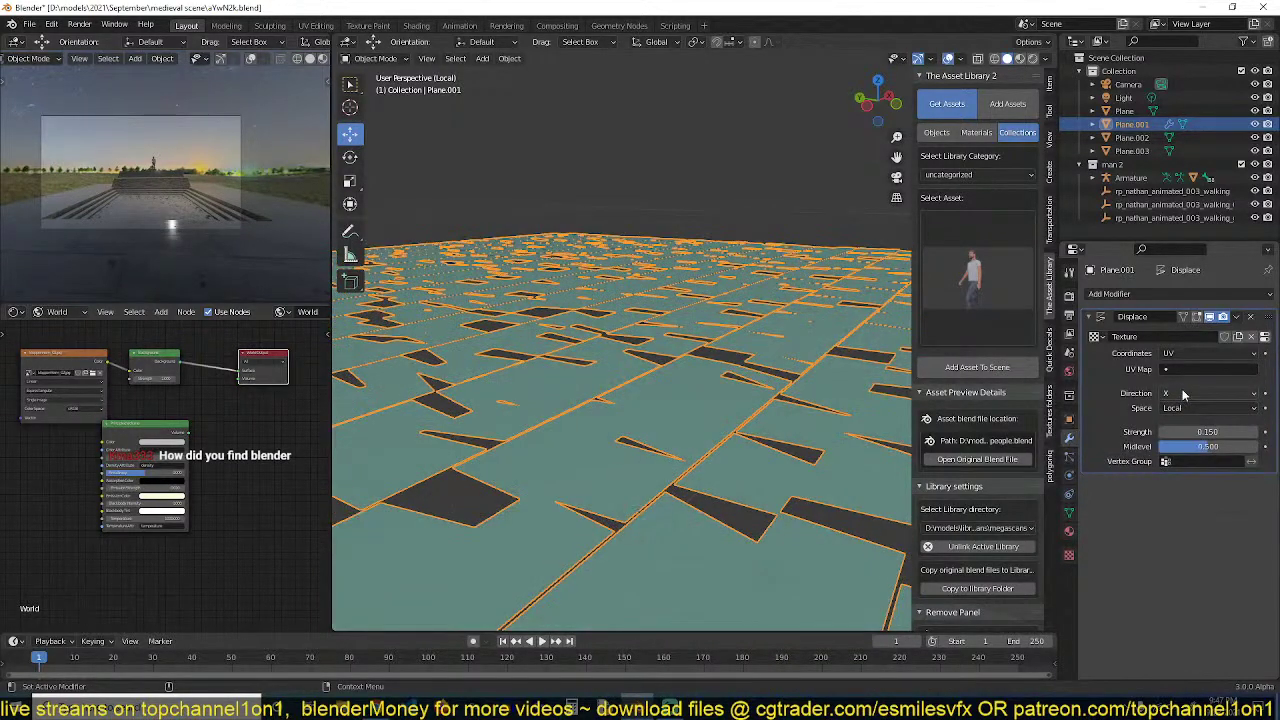
left_click(1185, 394)
left_click(1180, 424)
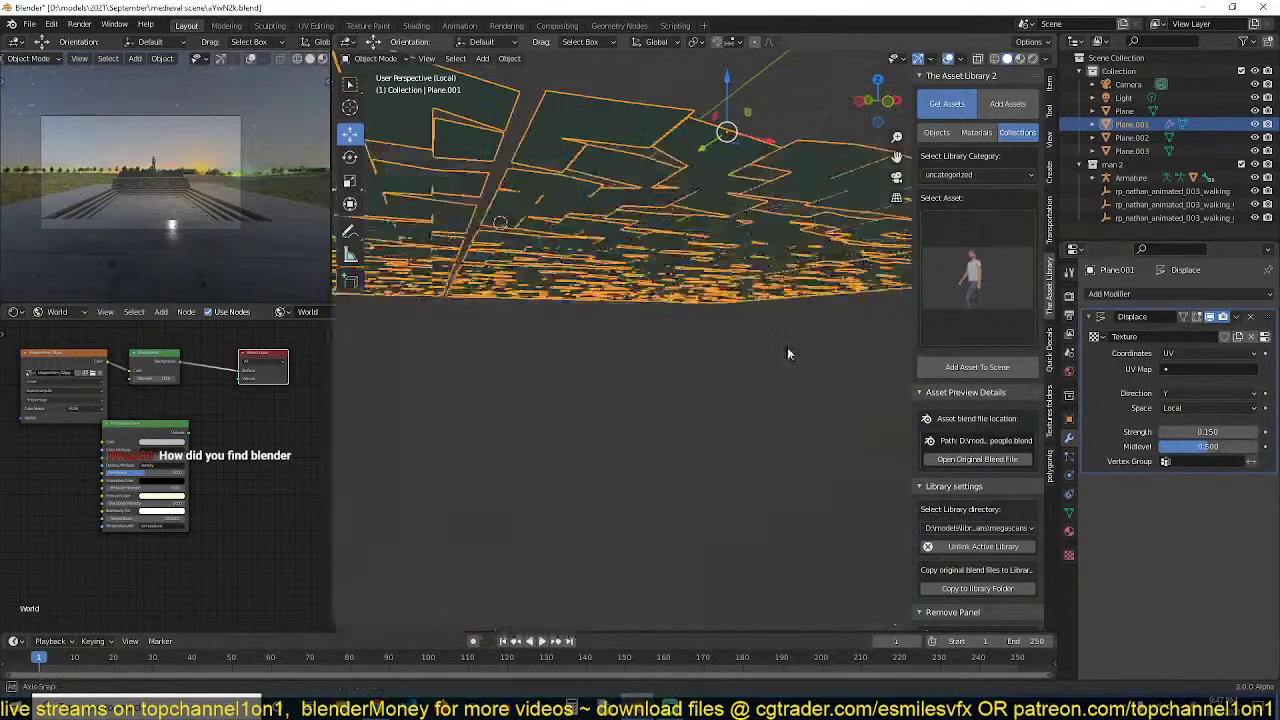
key("KP_1")
scroll(783, 348, "up", 4)
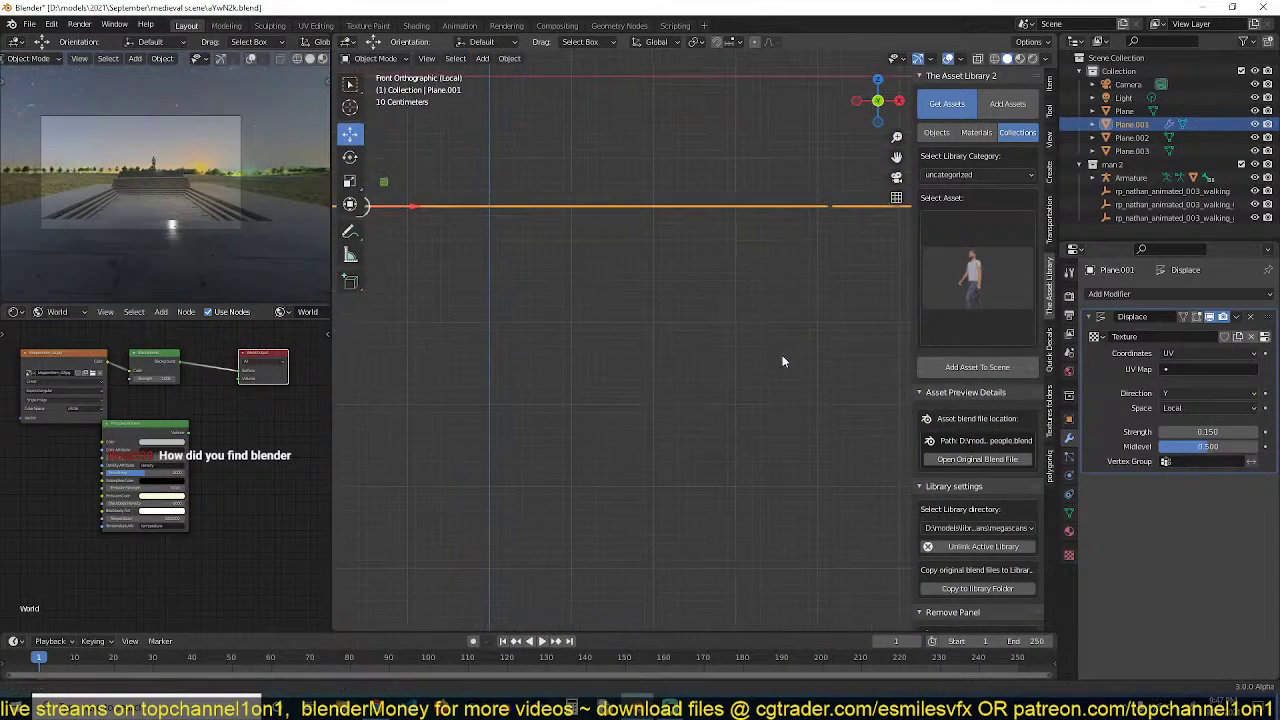
left_click(1190, 393)
left_click(1170, 440)
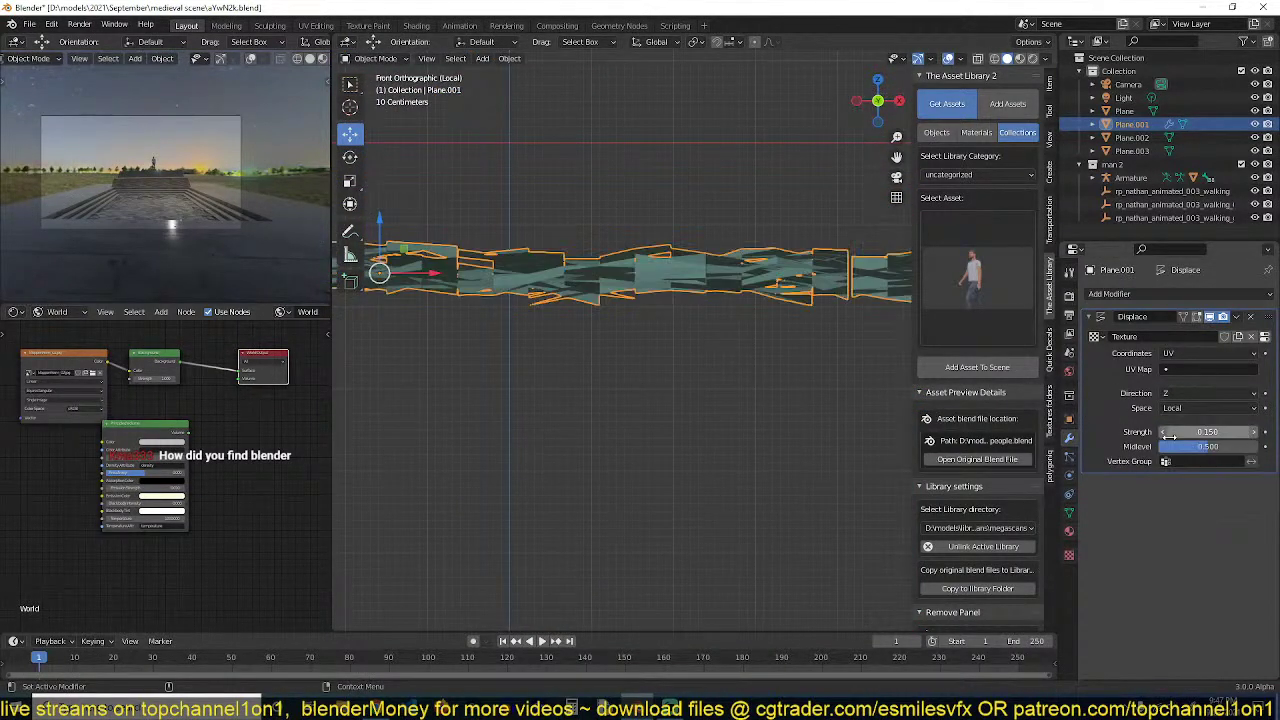
Reduce the Displace strength to 0.060
middle_click_drag(734, 360, 730, 395)
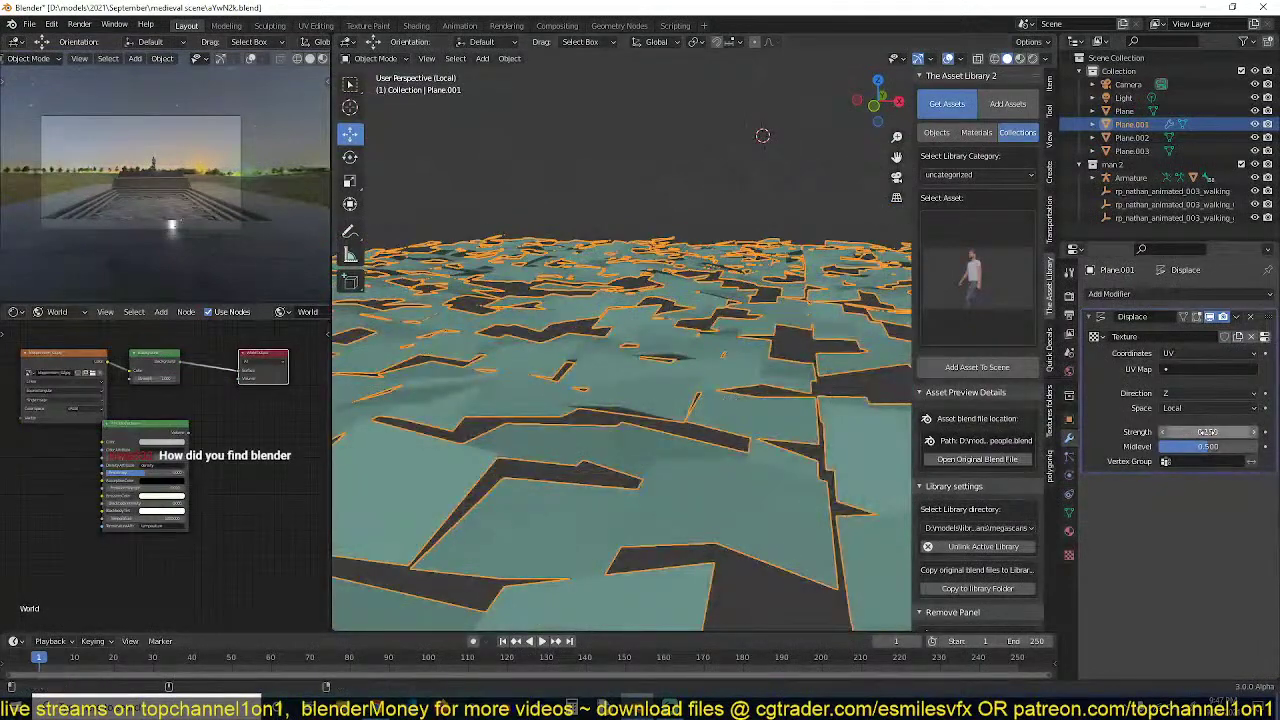
left_click_drag(1207, 431, 1178, 431)
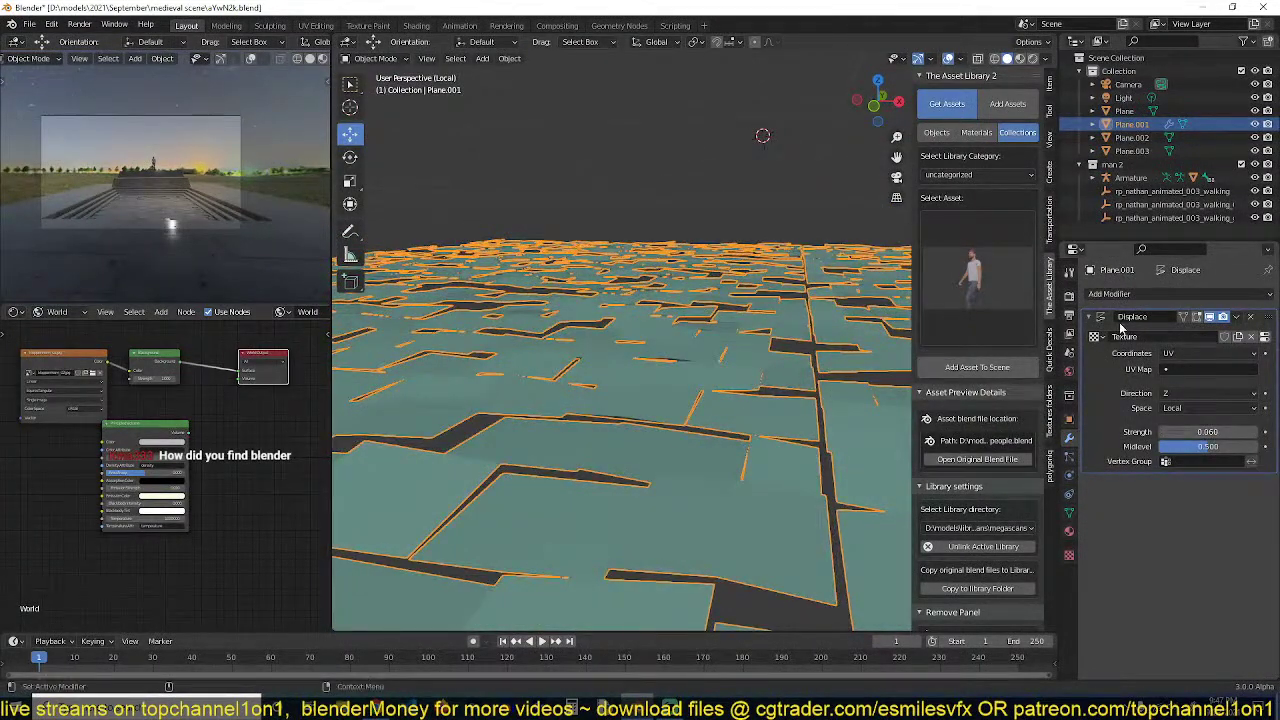
middle_click_drag(840, 330, 674, 389)
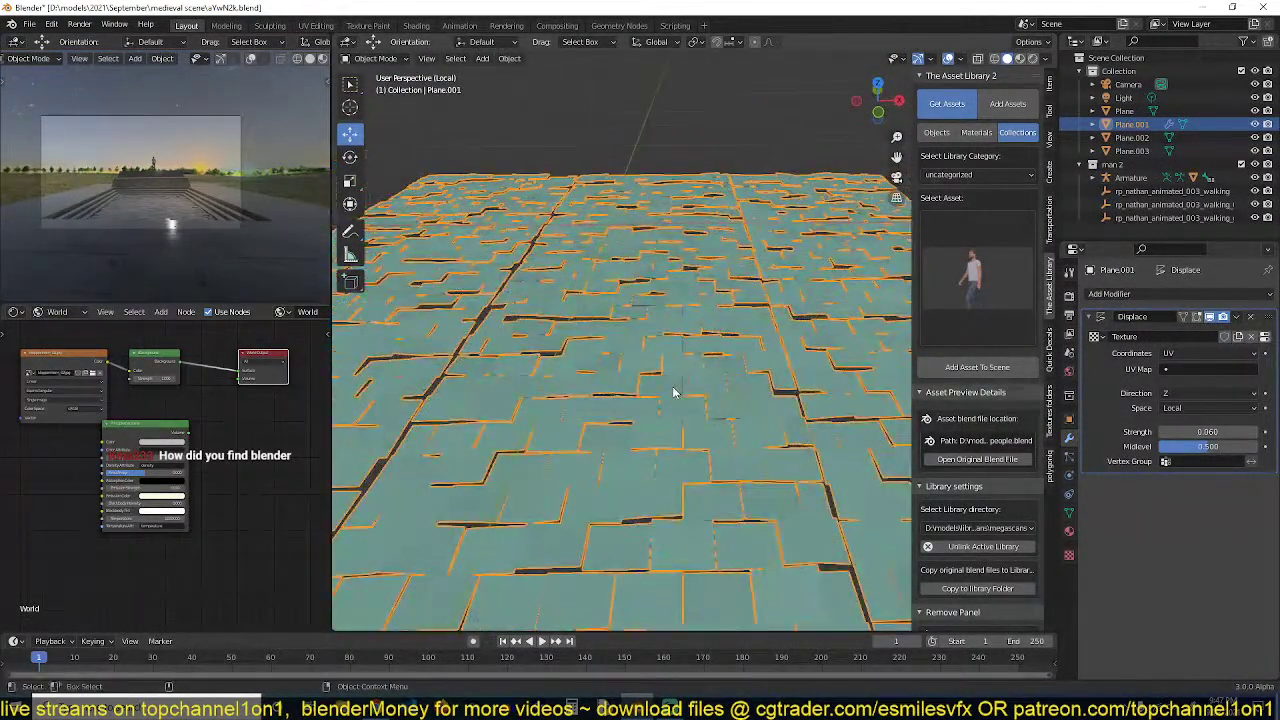
Add a Solidify modifier to the brick paving with a thickness of 0.014 m
left_click(1137, 295)
left_click(1015, 524)
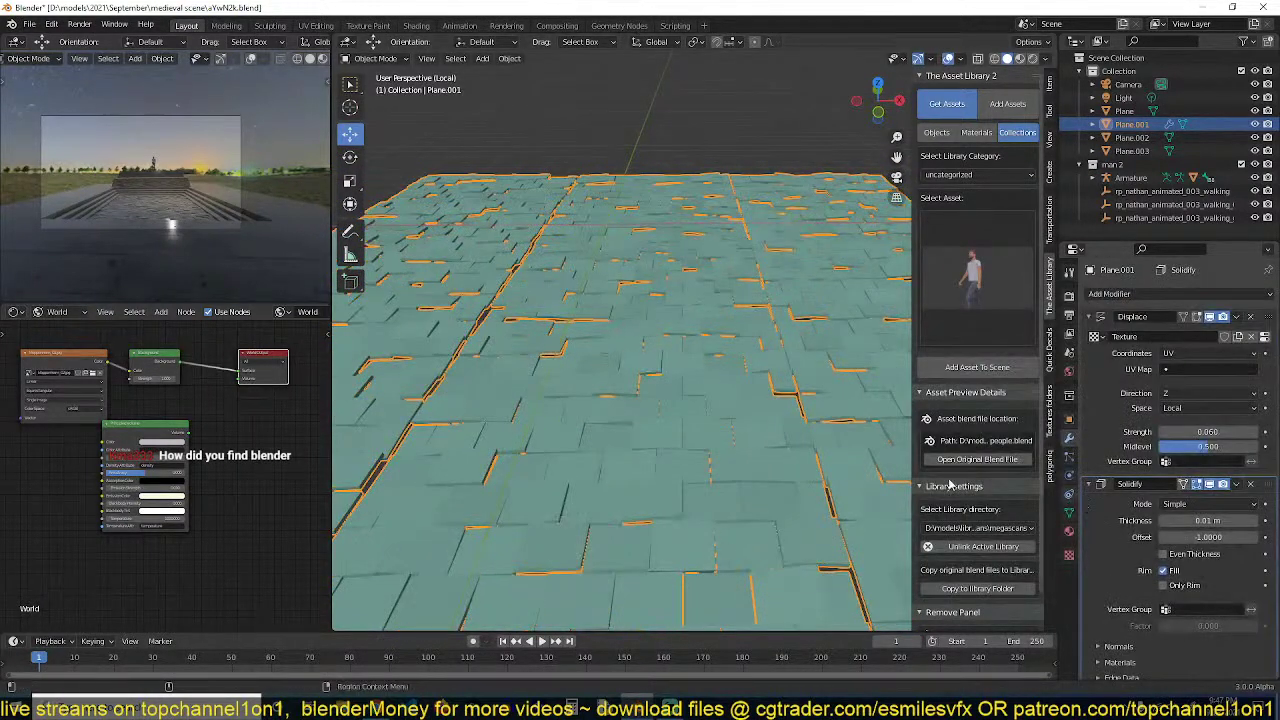
middle_click_drag(885, 466, 724, 441)
key("alt+a")
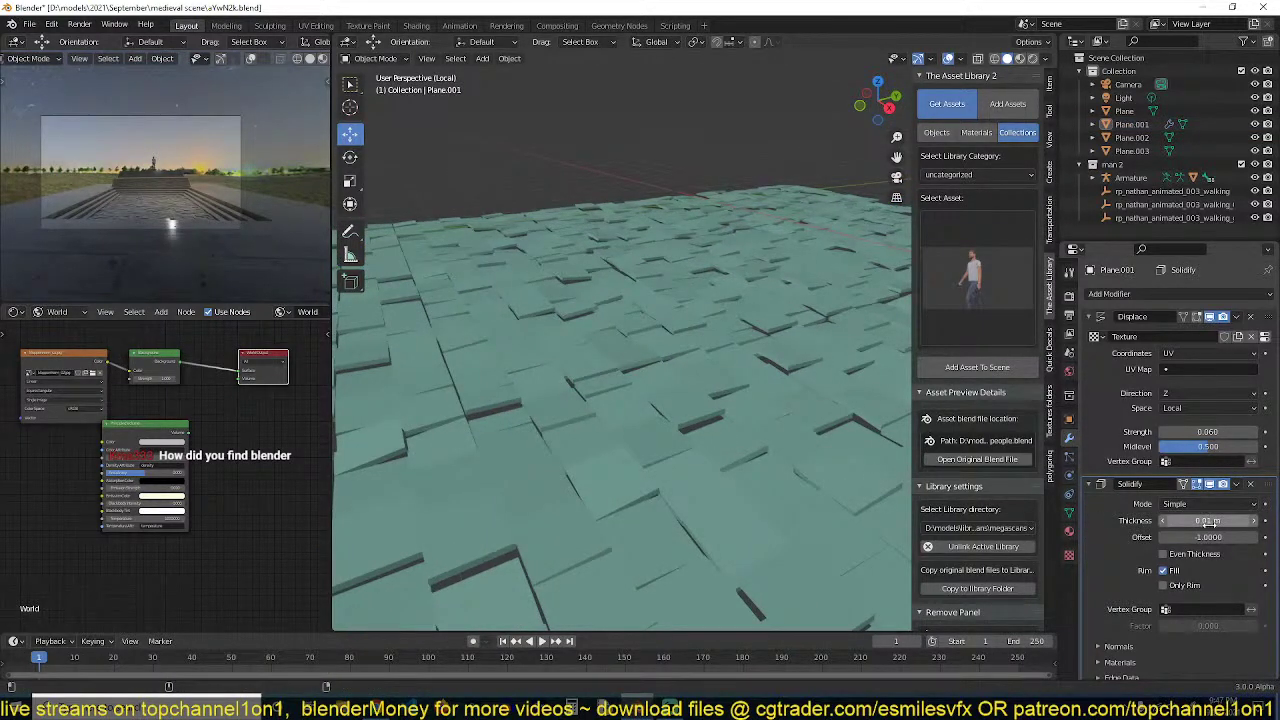
left_click_drag(1207, 520, 1218, 520)
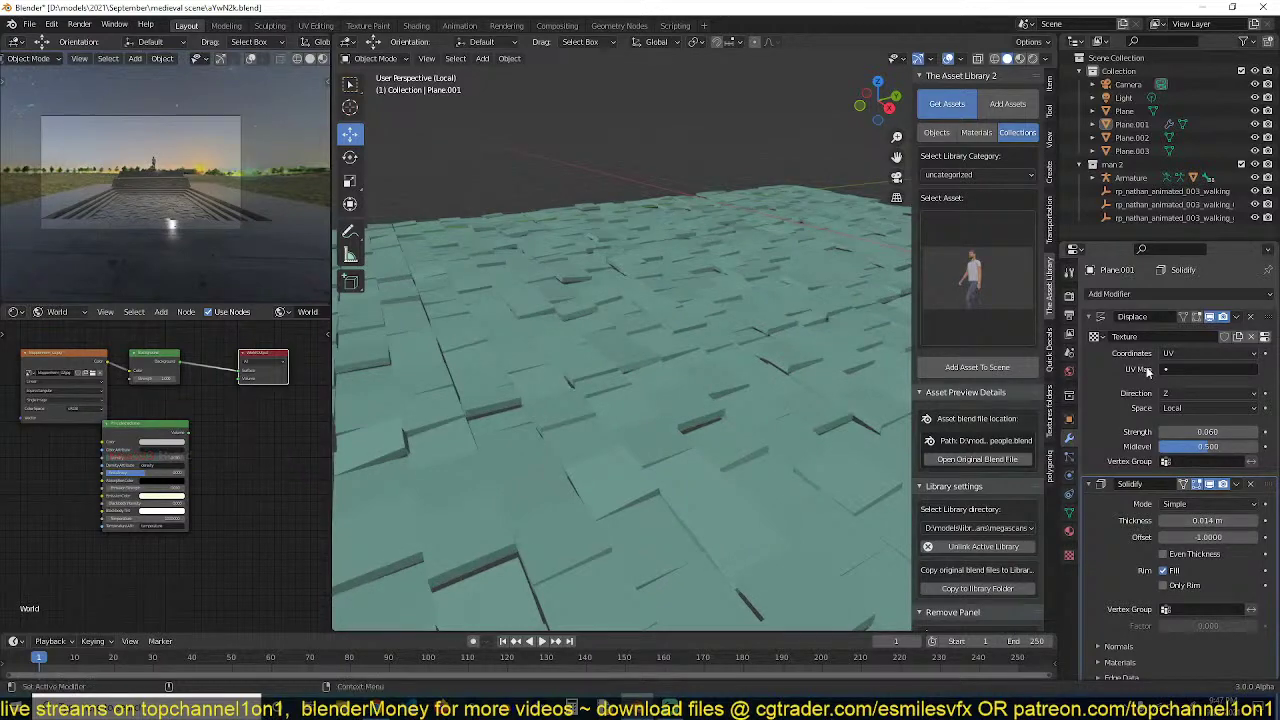
Collapse the Displace and Solidify settings and add a Bevel modifier to the brick paving
left_click_drag(1092, 317, 1094, 336)
left_click(1135, 296)
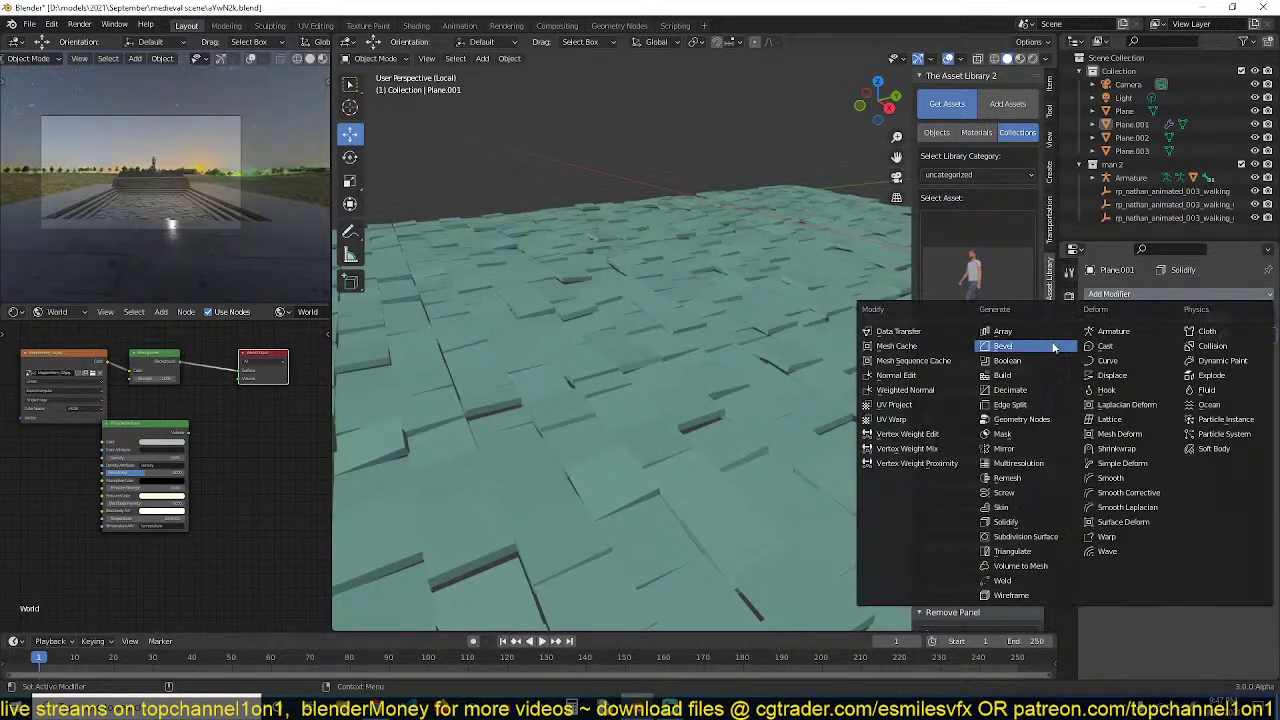
left_click(1046, 347)
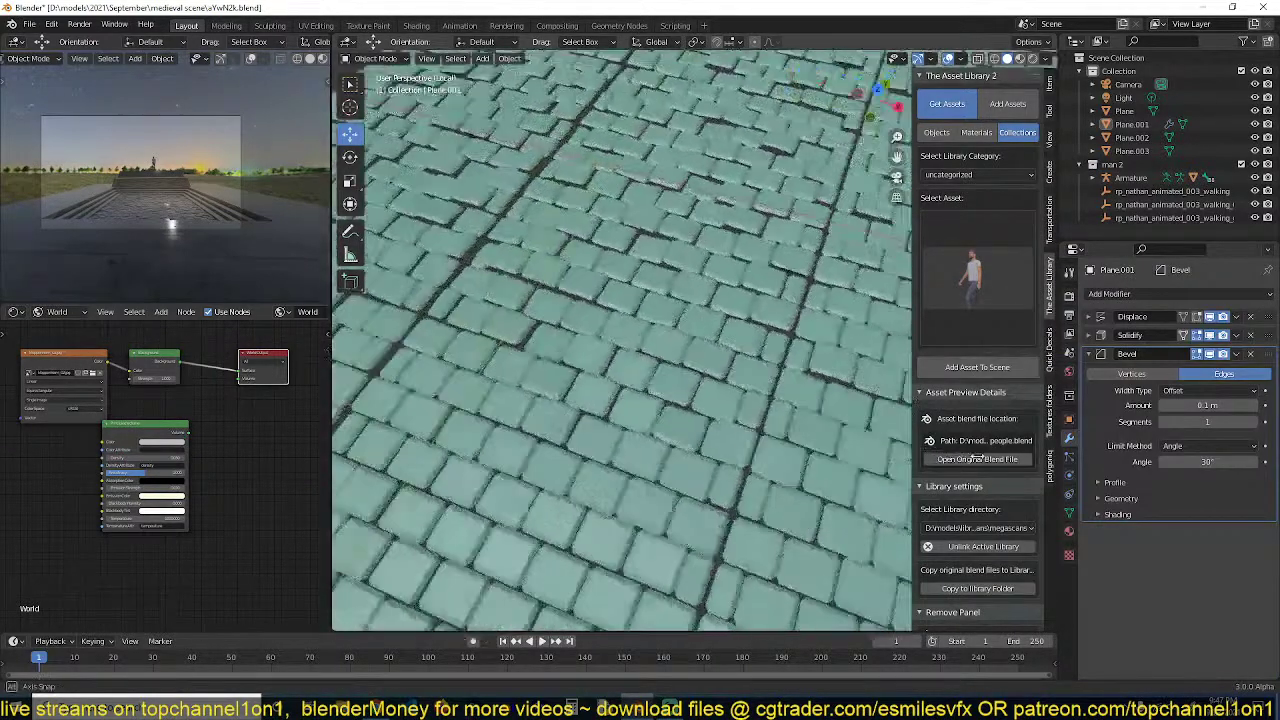
middle_click_drag(790, 420, 731, 364)
scroll(715, 390, "down", 8)
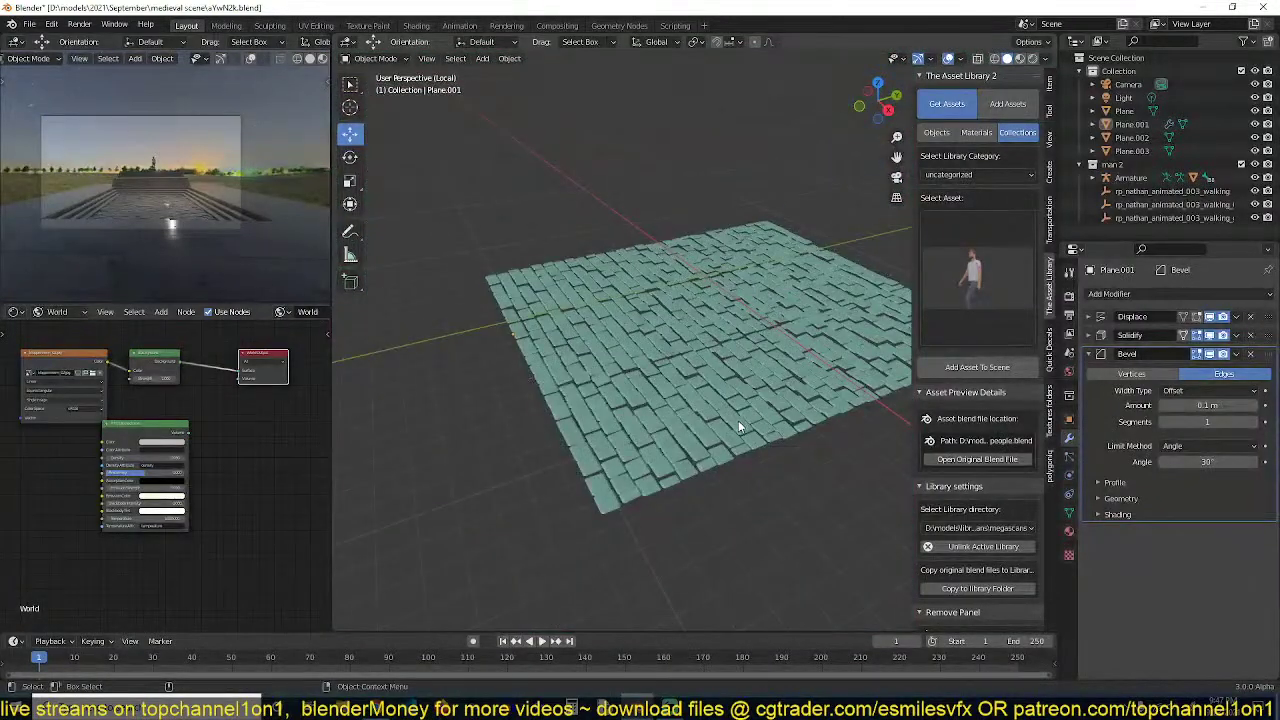
Leave the isolated view, save the file, and examine the bevelled paving in the scene with material preview shading
key("slash")
scroll(736, 360, "down", 2)
middle_click_drag(732, 391, 1052, 68)
scroll(720, 337, "up", 4)
scroll(694, 384, "up", 3)
key("ctrl+s")
left_click(1020, 59)
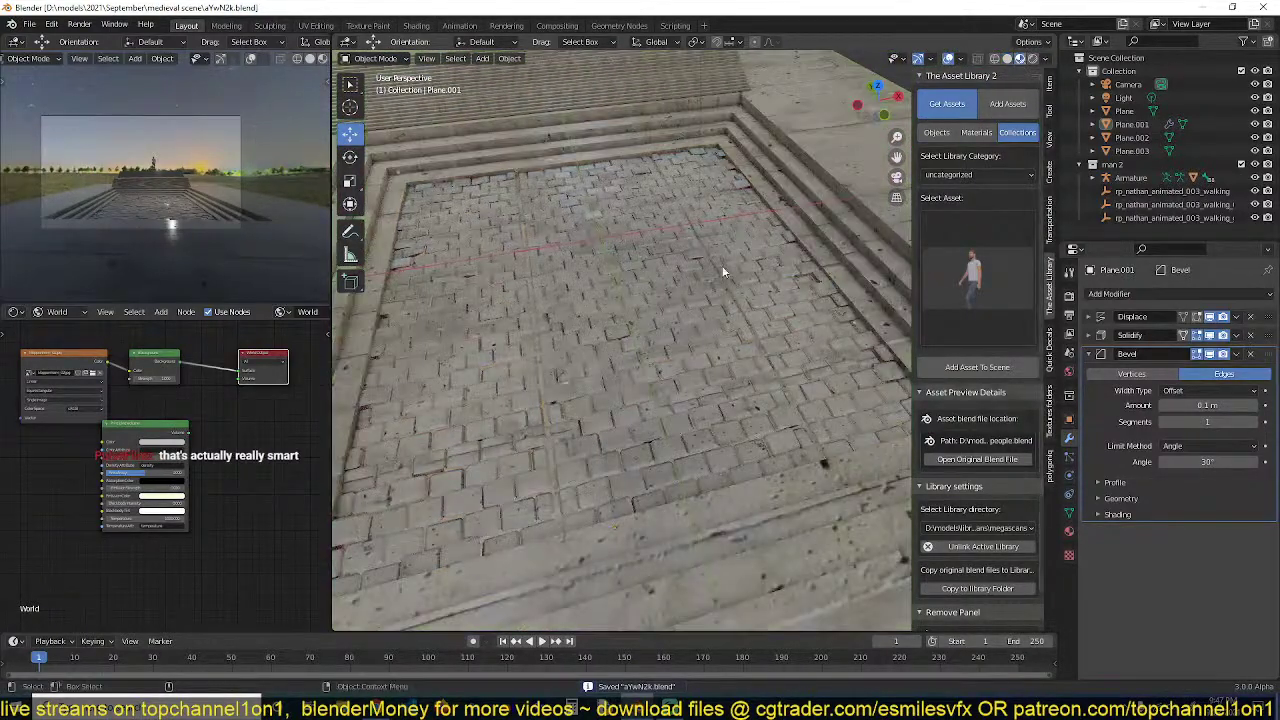
scroll(644, 266, "up", 3)
mouse_move(644, 266)
middle_mouse_down()
mouse_move(770, 308)
mouse_move(813, 276)
mouse_move(747, 296)
mouse_move(745, 375)
middle_mouse_up()
scroll(745, 376, "down", 2)
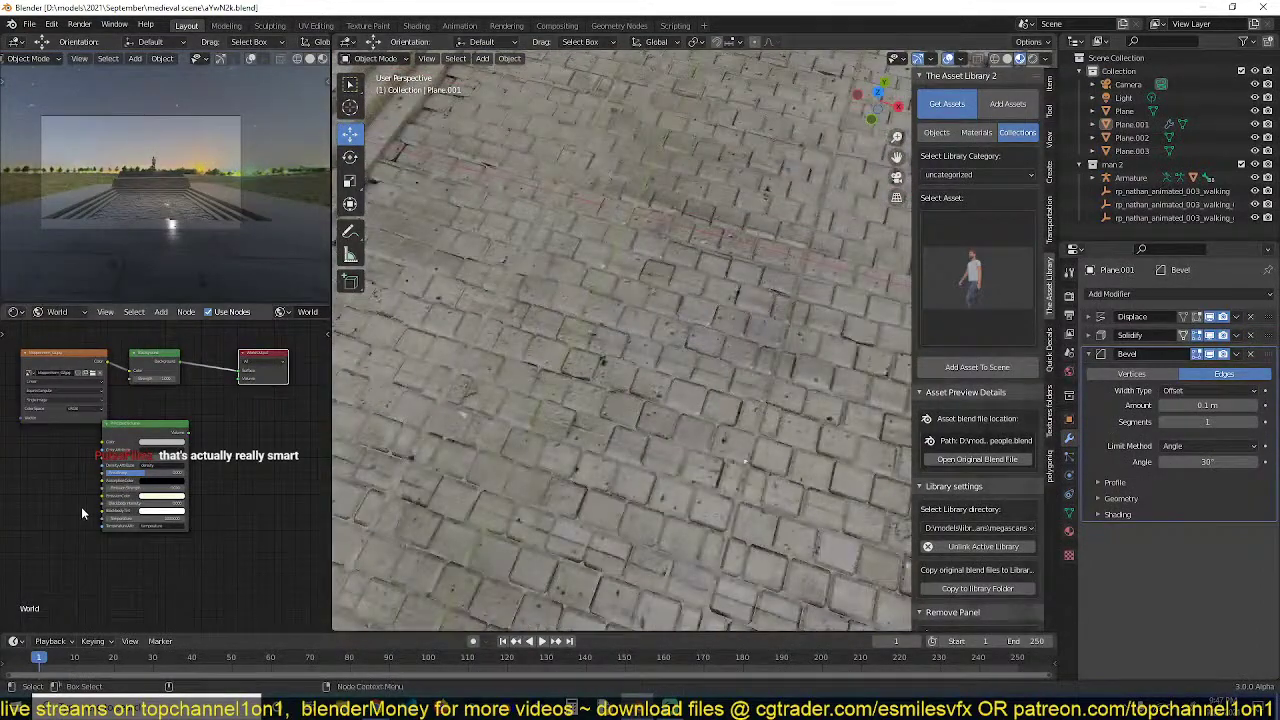
middle_click_drag(153, 458, 183, 464)
Open the brick paving in Edit Mode and replace the Outliner with a UV Editor that has selection sync enabled
left_click(703, 346)
scroll(725, 385, "down", 5)
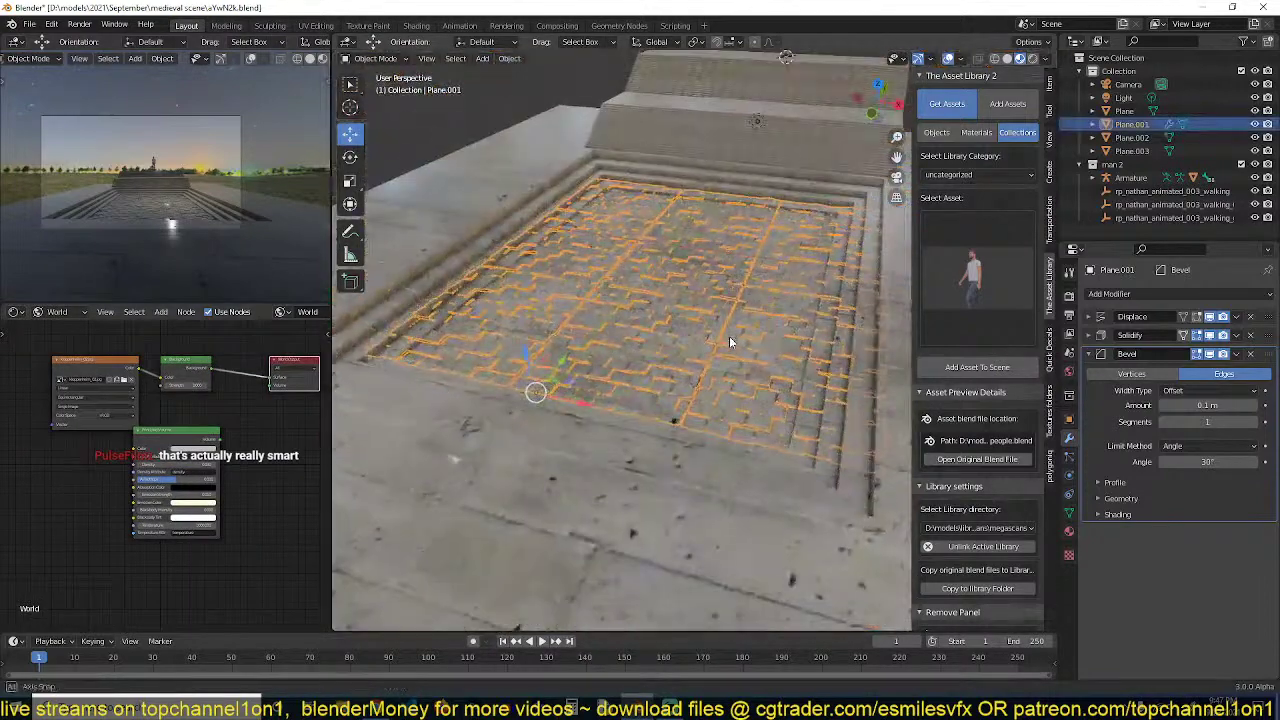
key("Tab")
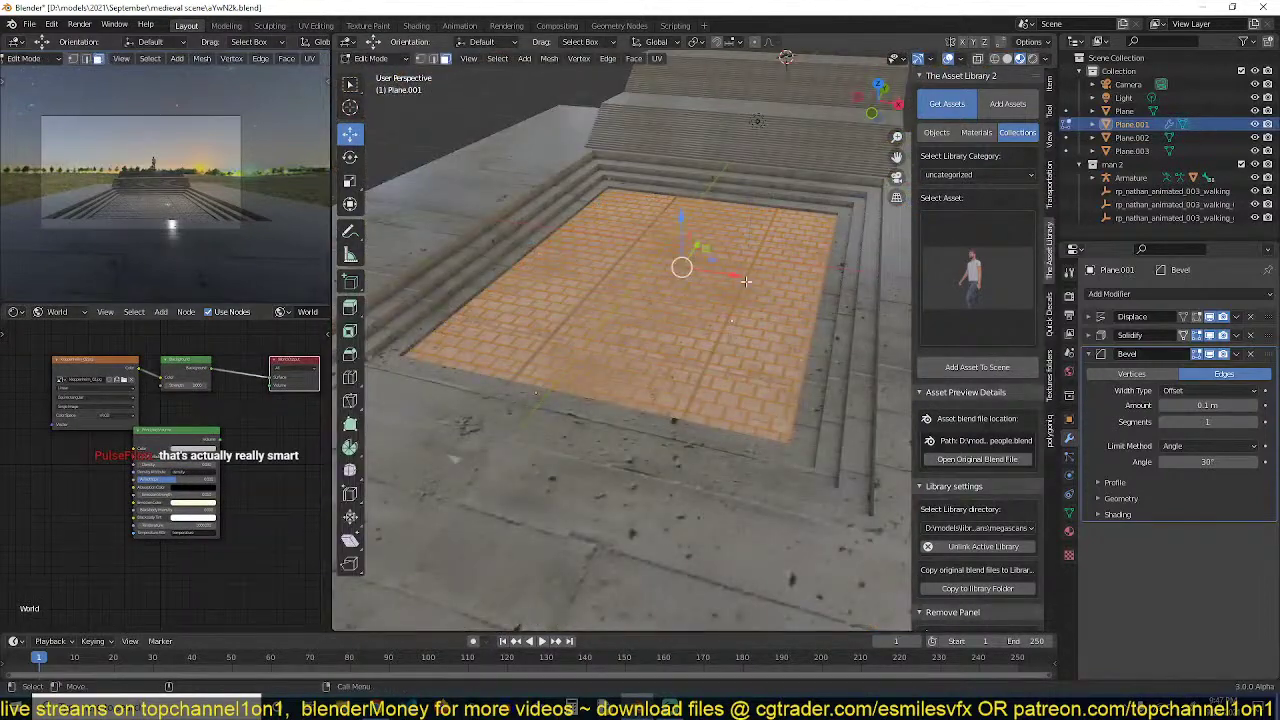
left_click(1075, 41)
left_click(684, 107)
scroll(1160, 187, "down", 3)
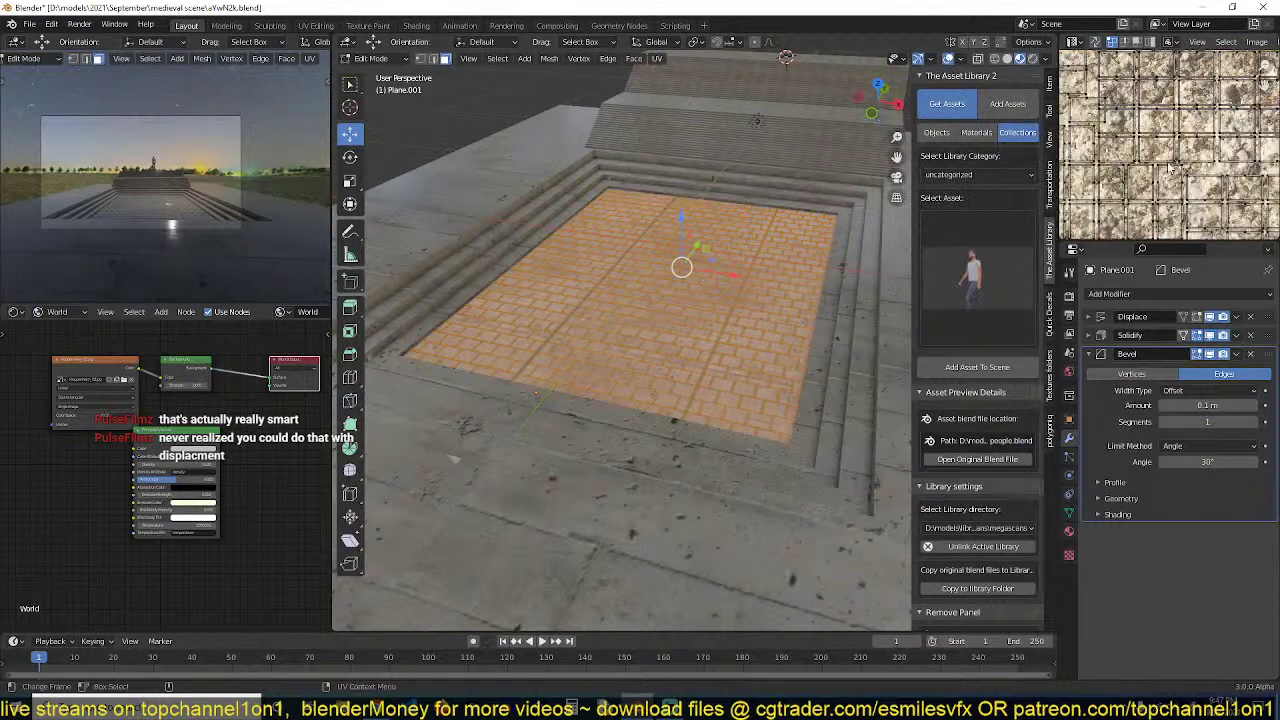
scroll(1160, 186, "up", 4)
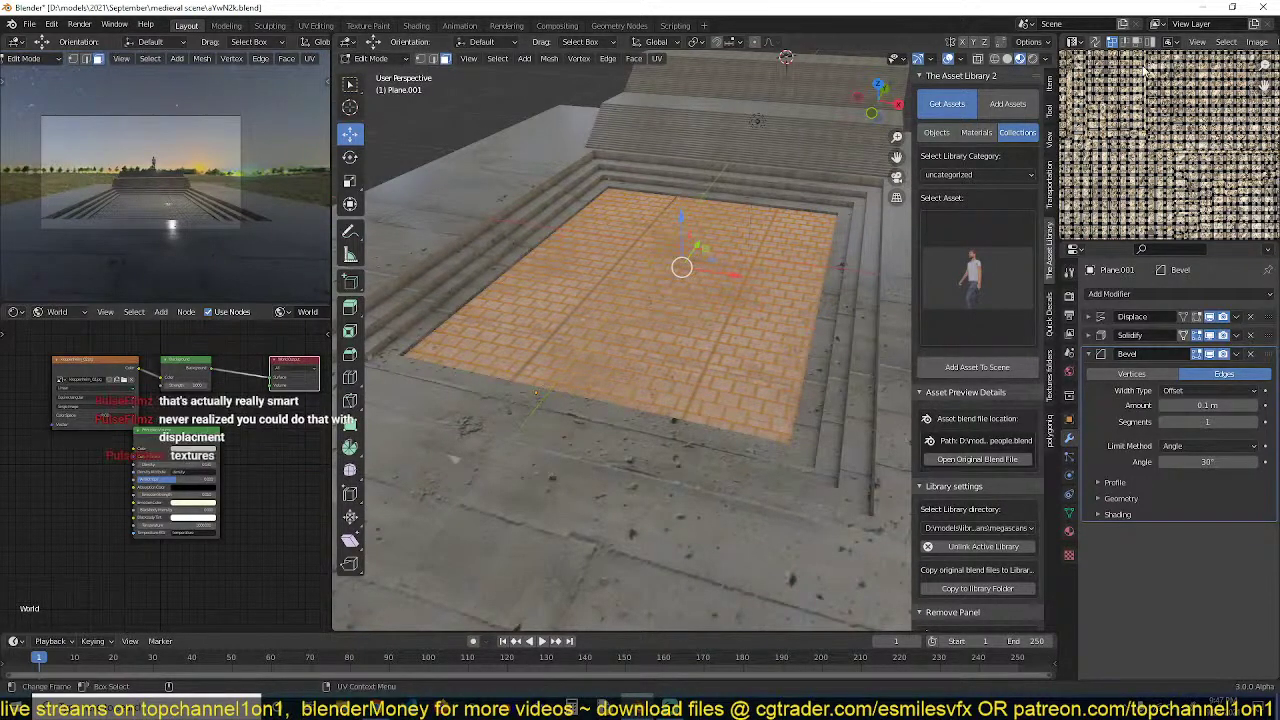
left_click(1095, 42)
Try to circle-select a group of bricks in the UV Editor and return to Object Mode
key("alt+a")
key("c")
mouse_move(1180, 122)
left_mouse_down()
mouse_move(1157, 189)
mouse_move(1184, 112)
mouse_move(1104, 198)
mouse_move(1244, 162)
left_mouse_up()
key("Escape")
key("Tab")
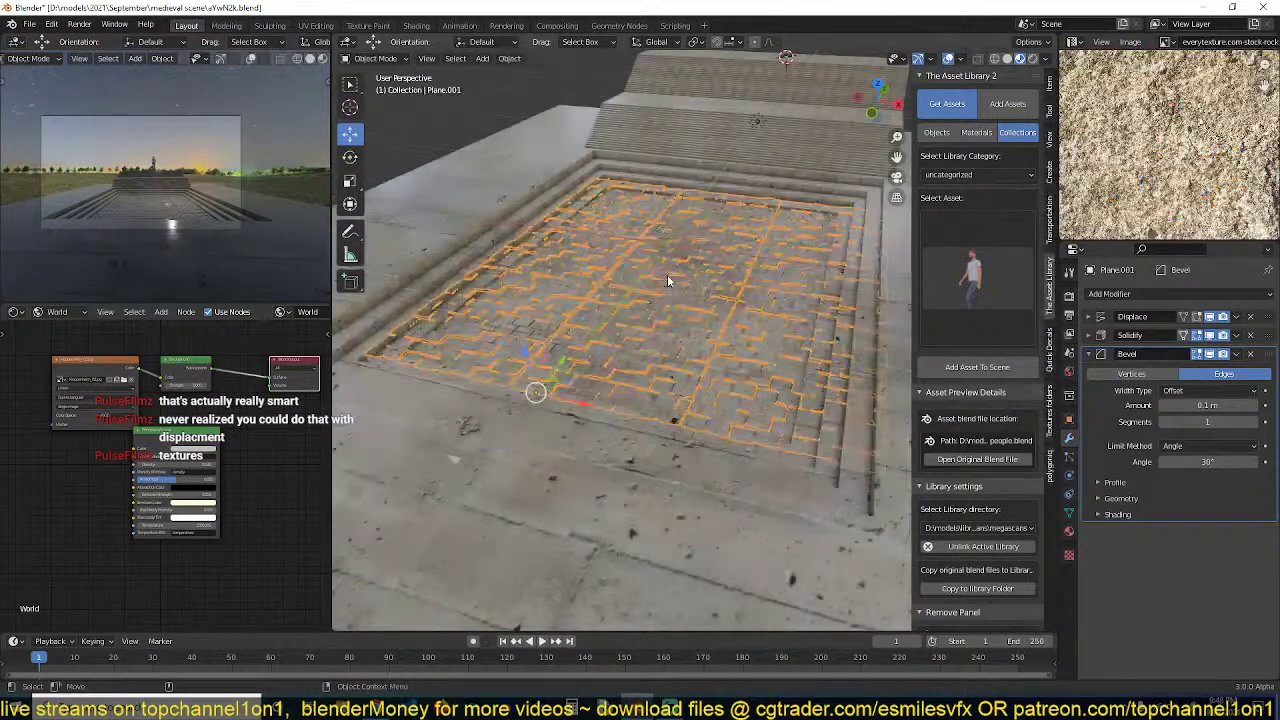
Circle-select clusters of brick UVs in Edit Mode to pick scattered paving bricks, and delete them
key("Tab")
key("alt+a")
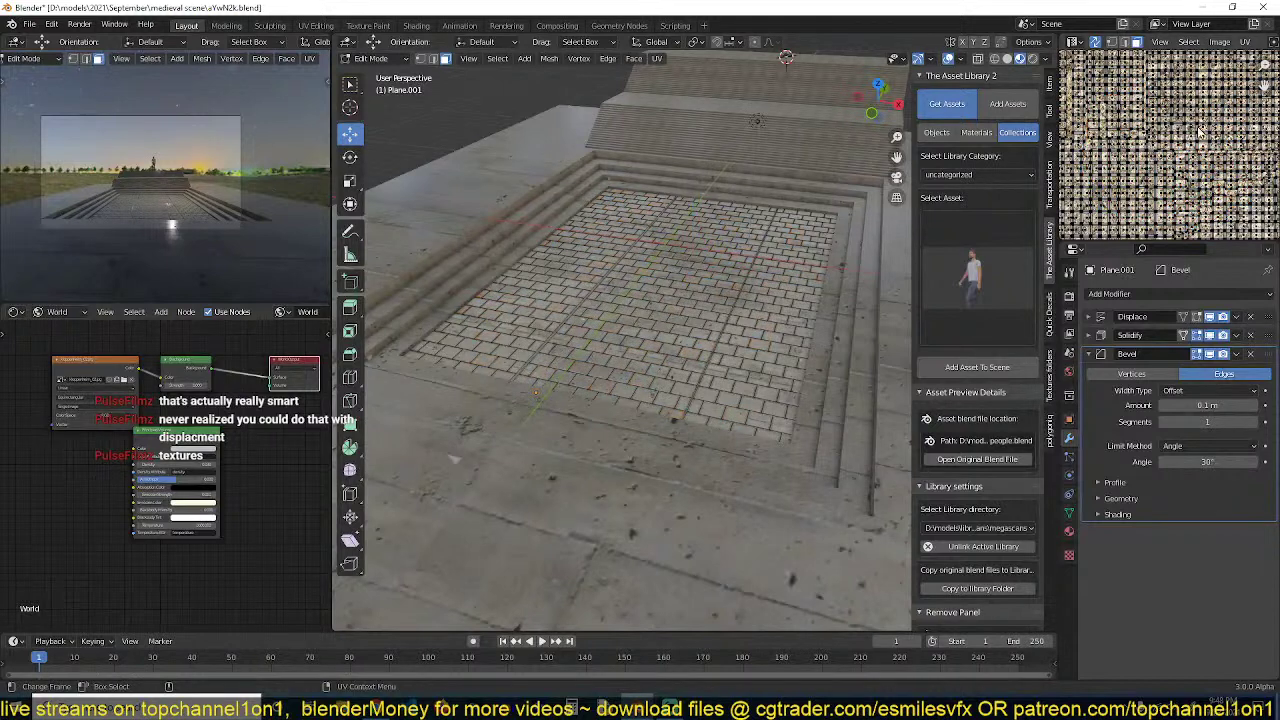
key("c")
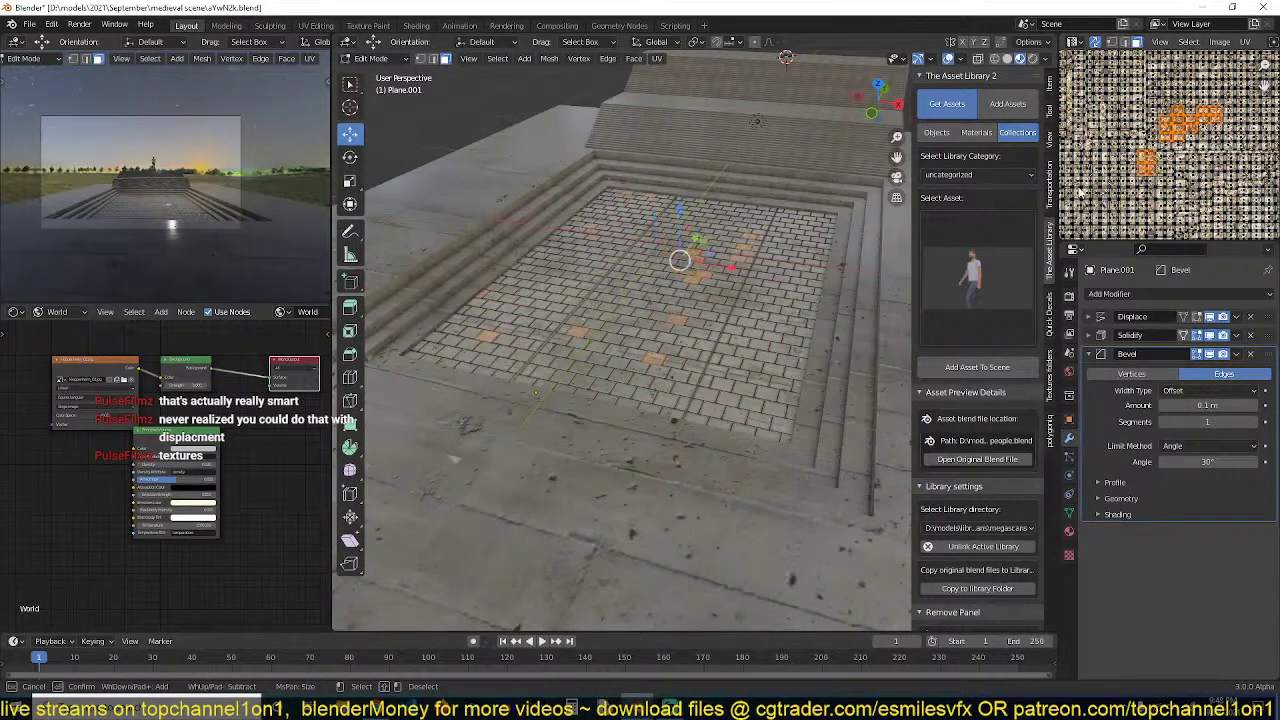
key("Escape")
key("x")
left_click(736, 266)
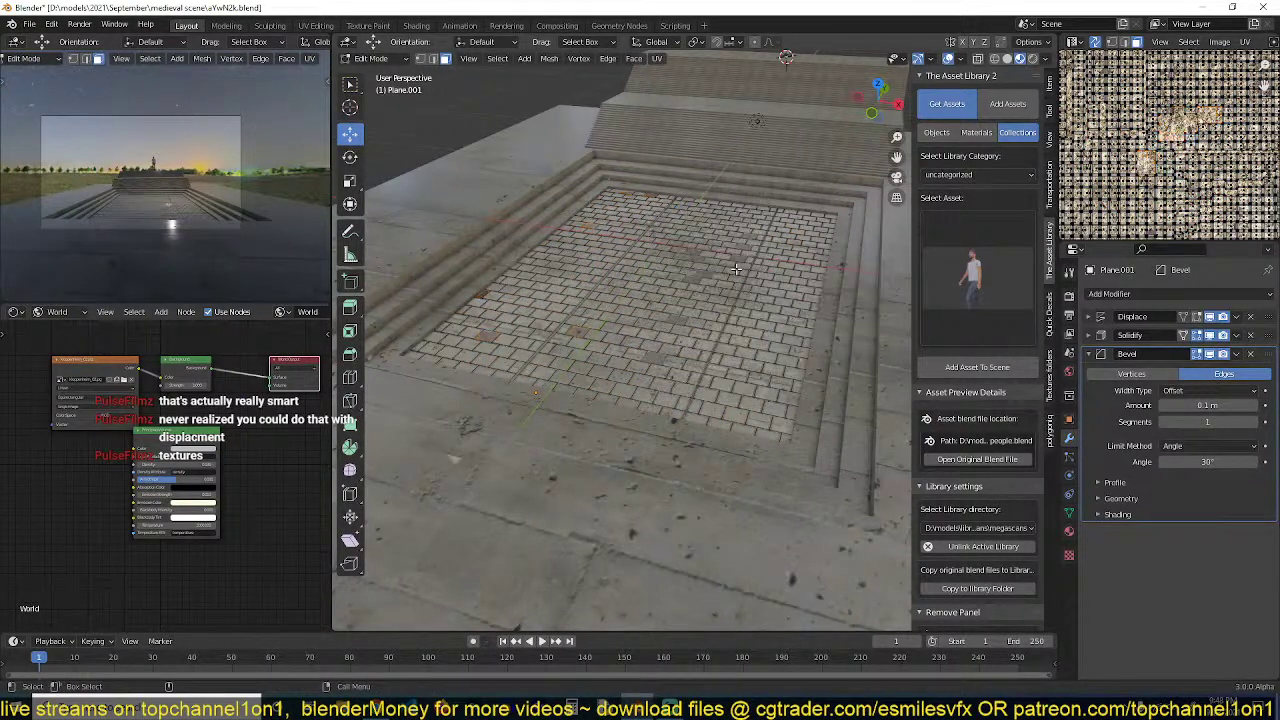
Undo the deletion of the scattered bricks and move the selected bricks along the global Z axis instead
key("ctrl+z")
key("g")
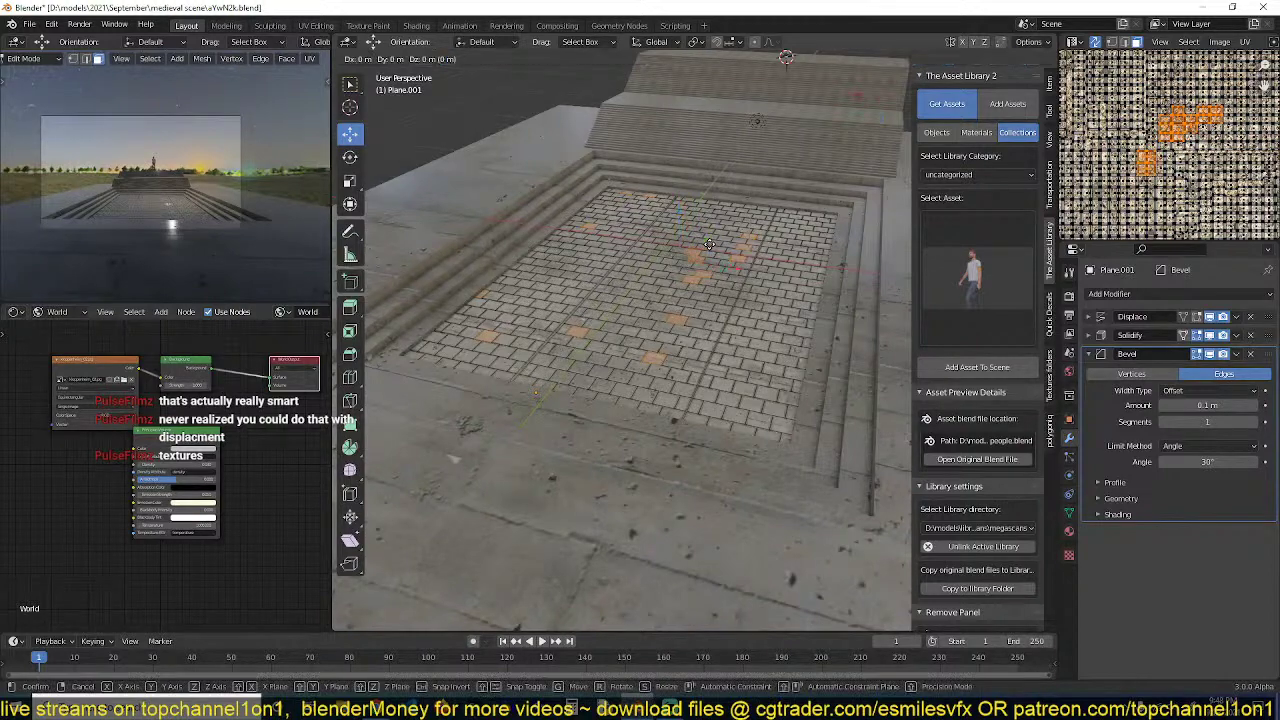
key("z")
left_click(708, 247)
key("Tab")
middle_click_drag(708, 247, 774, 270)
key("alt+a")
Adjust the height of the same scattered bricks along global Z in Edit Mode, return to Object Mode and save the file
scroll(774, 270, "up", 4)
key("Tab")
key("g")
key("z")
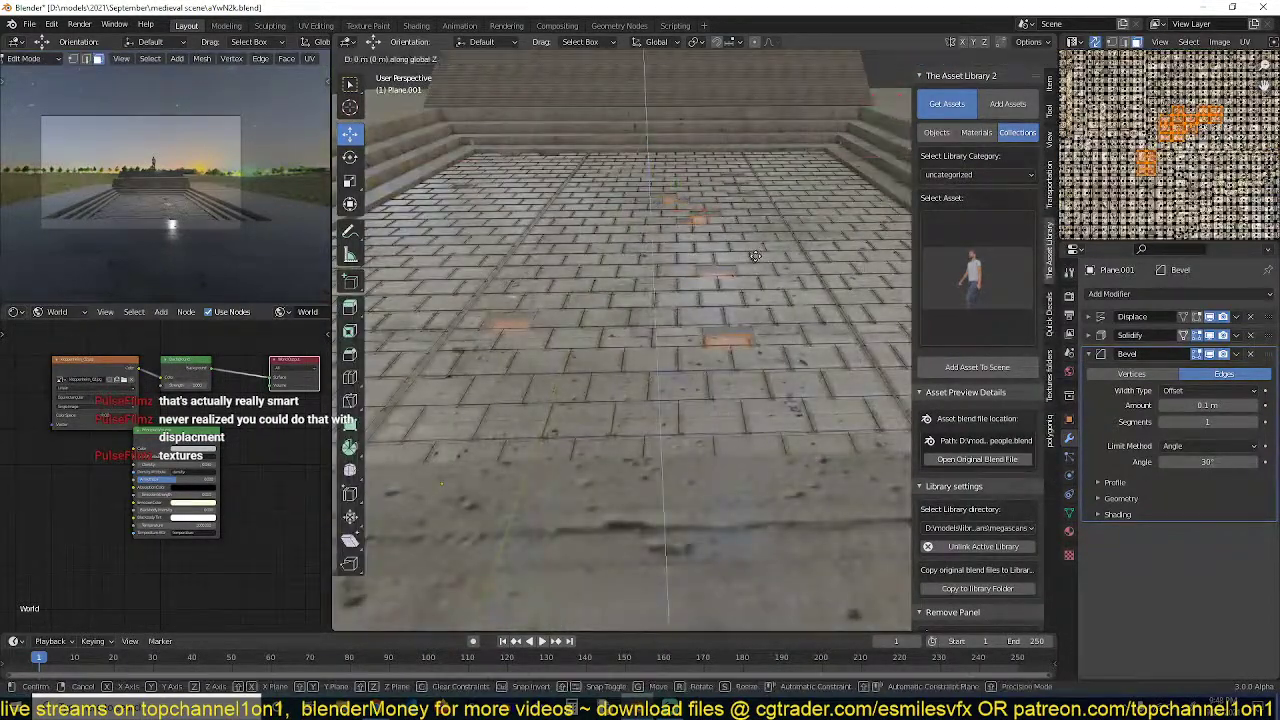
left_click(755, 257)
key("Tab")
middle_click_drag(755, 257, 741, 335)
key("ctrl+s")
Switch the Shader Editor from World to Object shader data and save the file
scroll(741, 335, "down", 5)
scroll(237, 433, "down", 2)
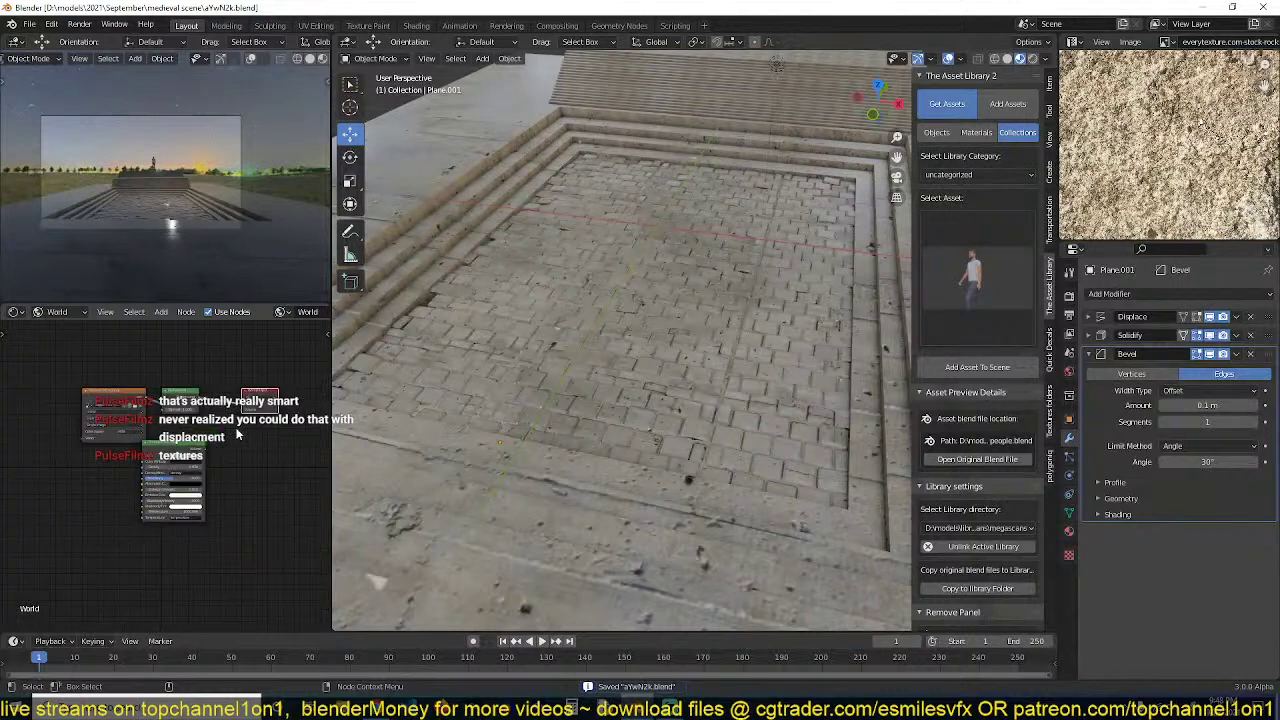
left_click(70, 312)
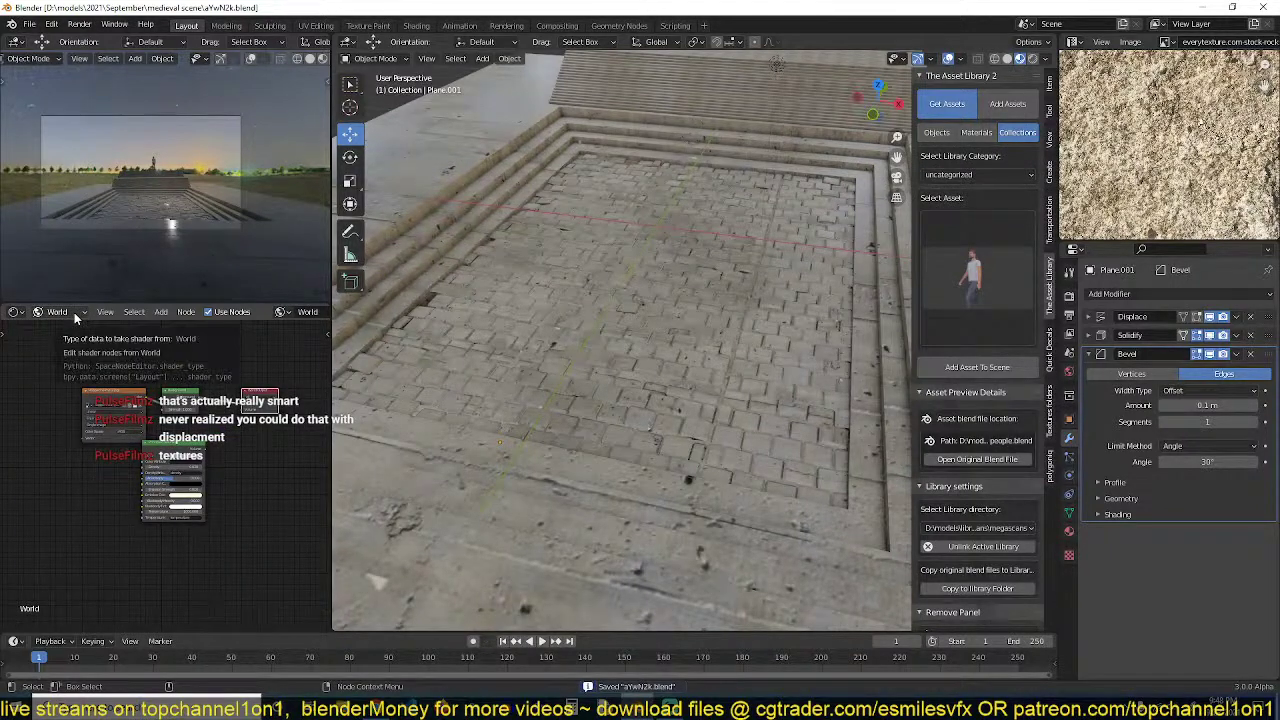
left_click(75, 329)
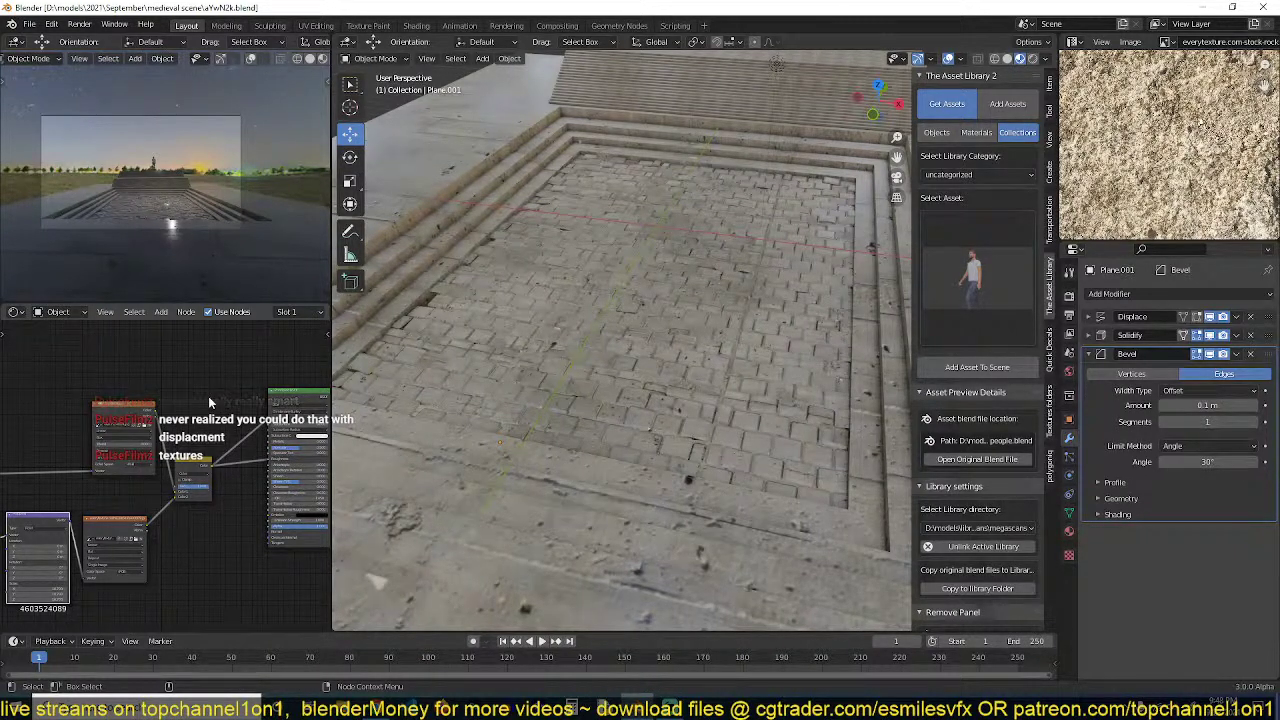
key("ctrl+s")
Select the plaza plane with the sunken steps and add a Bevel modifier to it
middle_click_drag(570, 402, 585, 421)
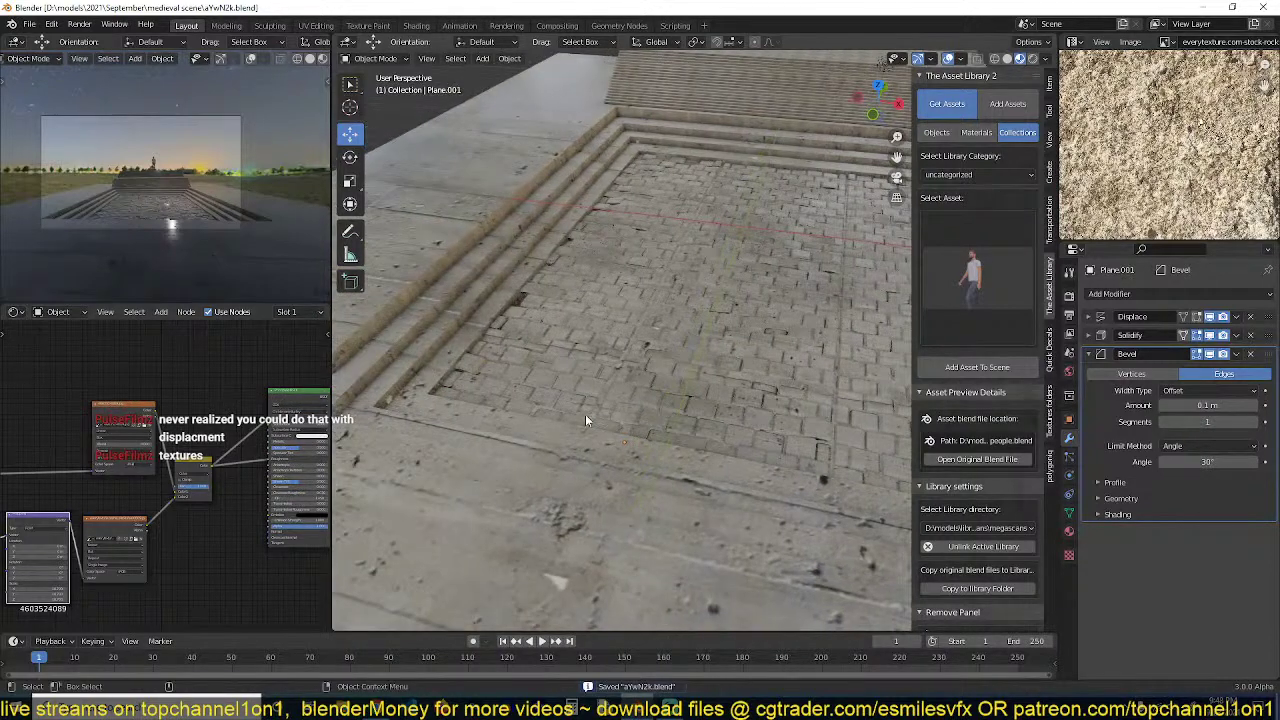
left_click(632, 478)
middle_click_drag(632, 470, 660, 460)
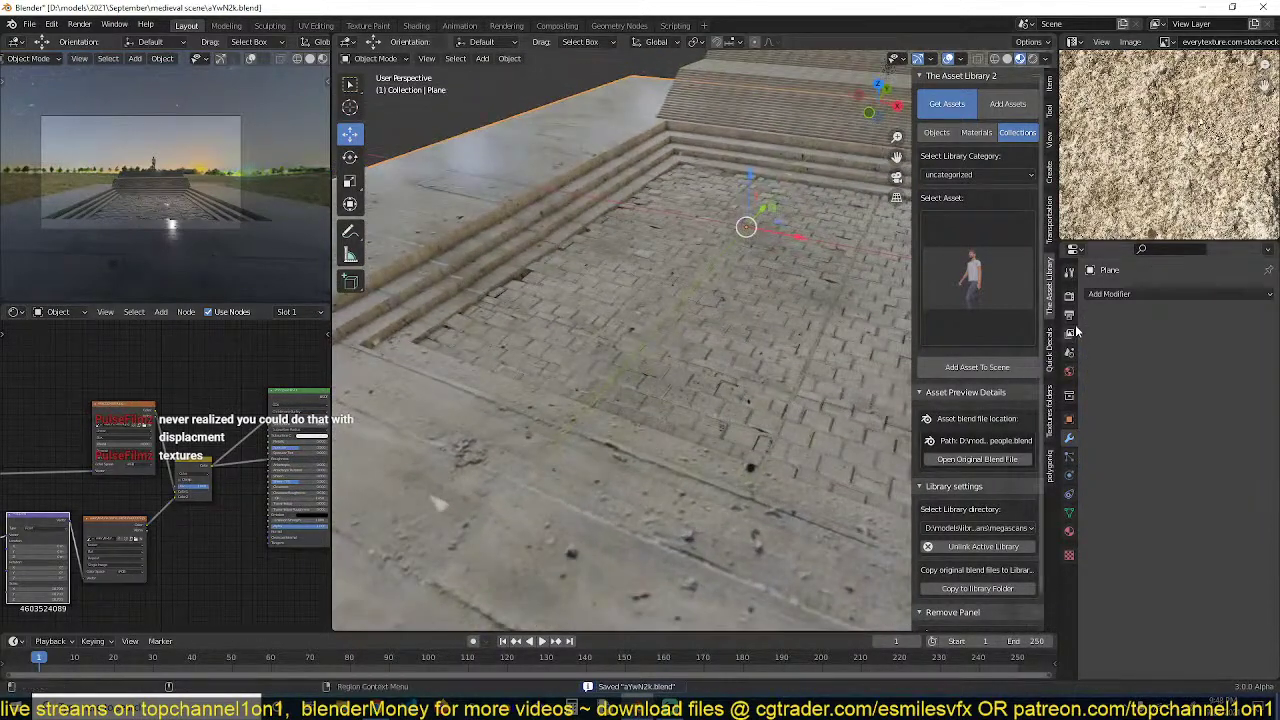
left_click(1130, 294)
left_click(1027, 345)
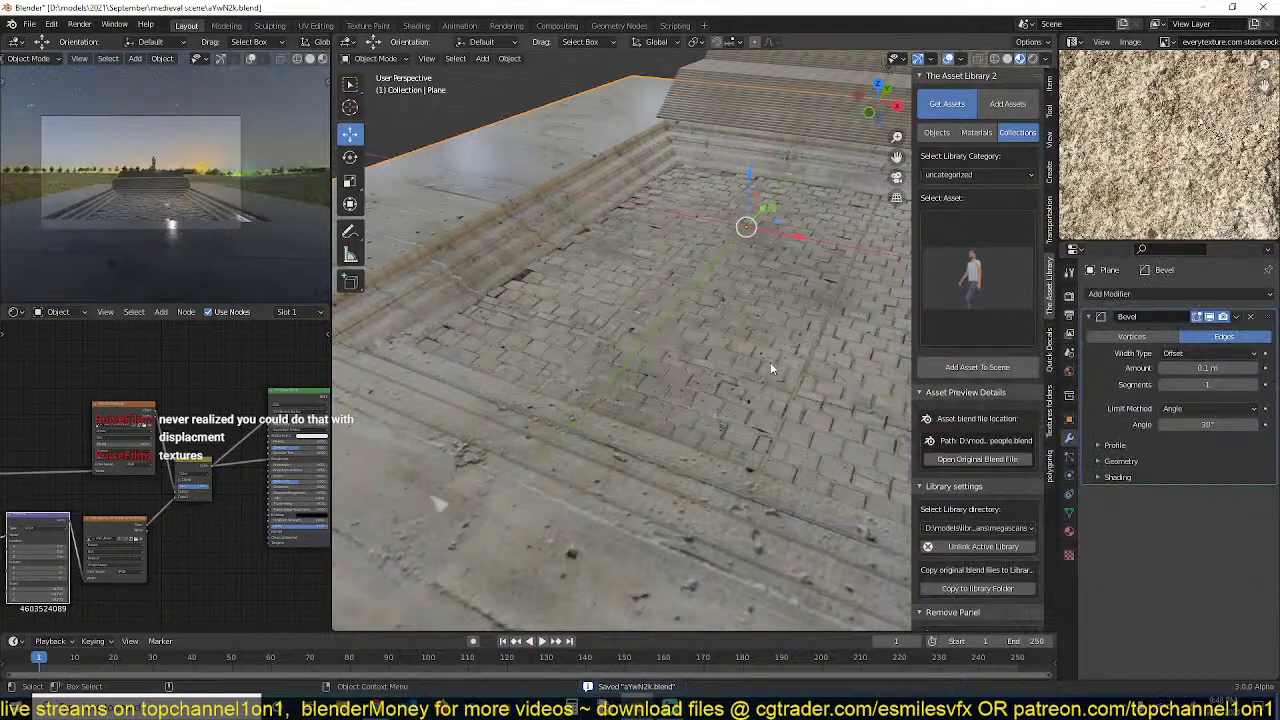
Apply the plaza plane's object transforms so that its bevel works on real dimensions
middle_click_drag(770, 362, 802, 364)
key("ctrl+a")
left_click(689, 341)
key("ctrl+a")
left_click(705, 370)
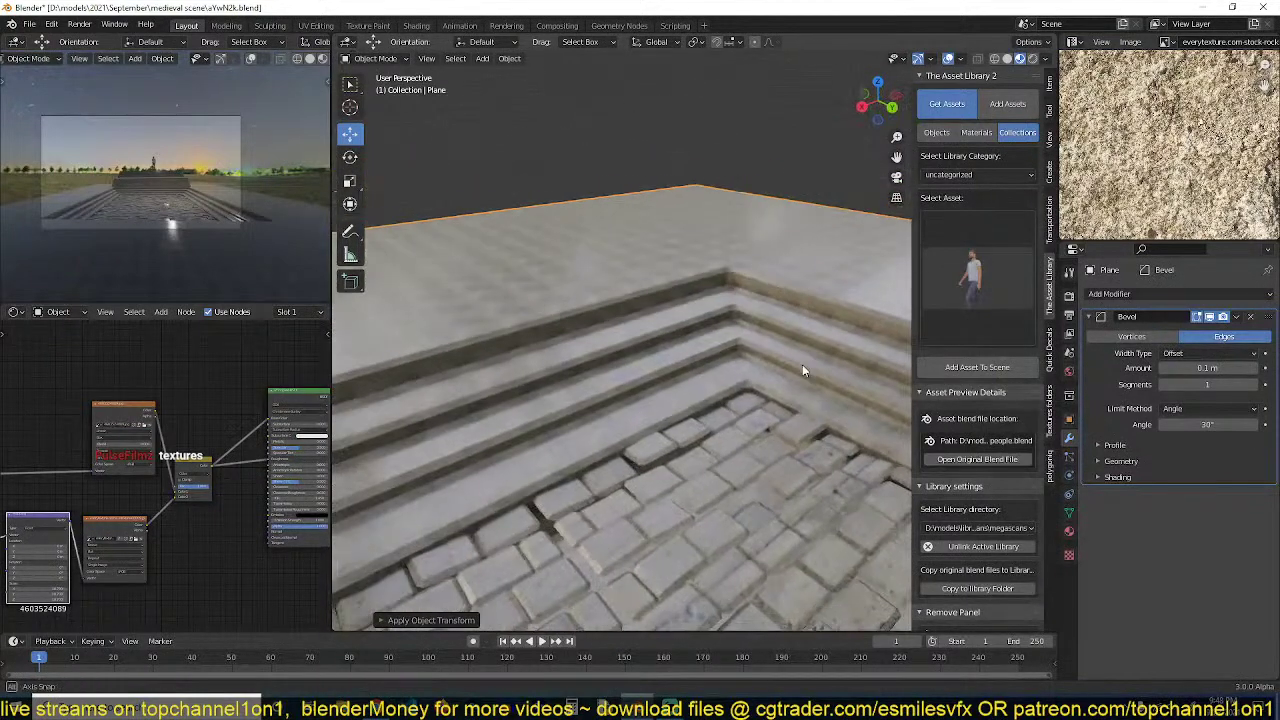
right_click(803, 362)
Reduce the plaza plane's Bevel amount to 0.029 m, check the step corners and save the file
middle_click_drag(761, 335, 670, 336)
scroll(706, 329, "up", 2)
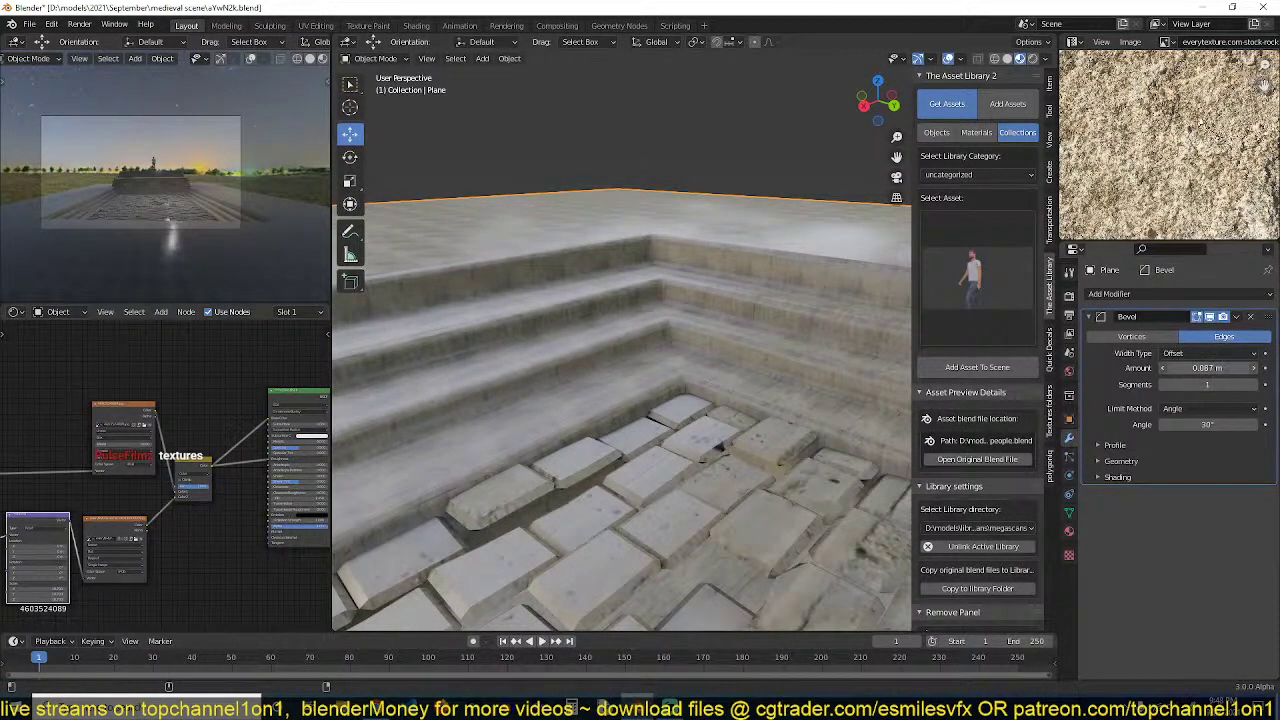
left_click_drag(1207, 367, 1160, 367)
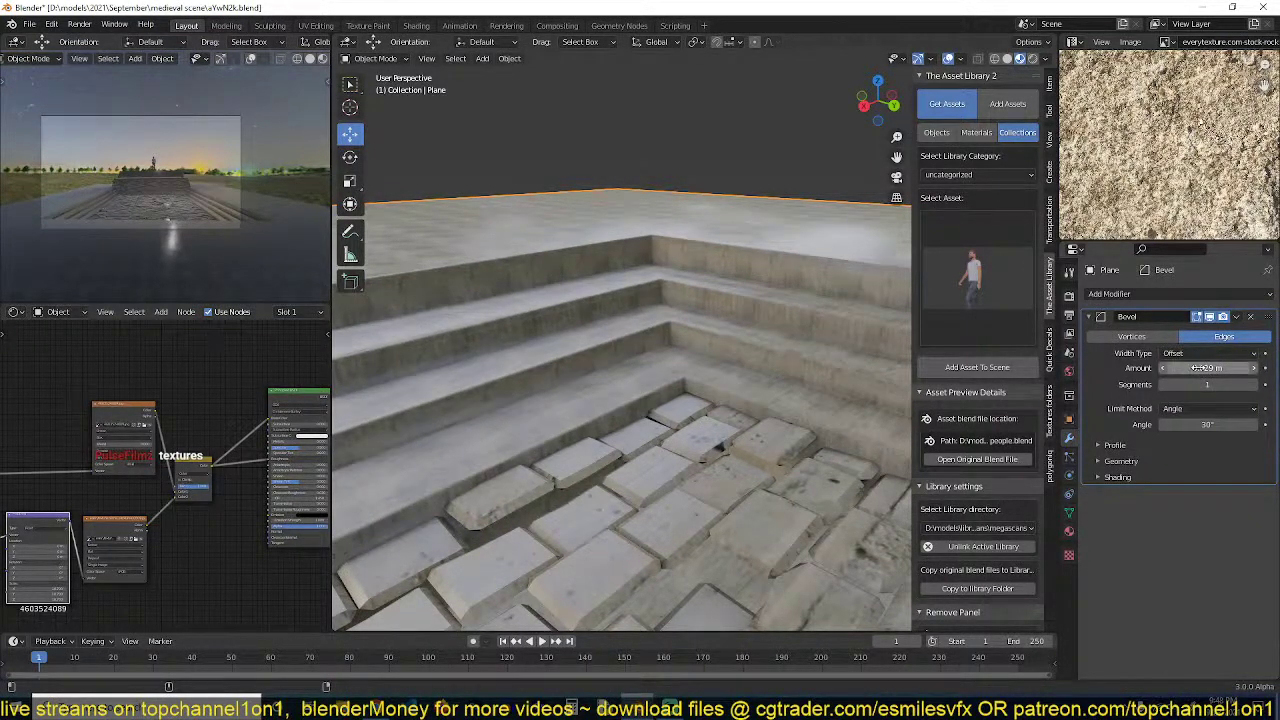
middle_click_drag(636, 388, 801, 337)
left_click(745, 390)
left_click(731, 325)
scroll(678, 333, "down", 1)
key("ctrl+s")
middle_click_drag(655, 346, 669, 383)
key("ctrl+a")
left_click(610, 360)
right_click(736, 353)
key("Escape")
Lower the brick paving by about 1 m along global Z into the sunken pit, deselect it and save the file
scroll(674, 405, "down", 2)
left_click(622, 372)
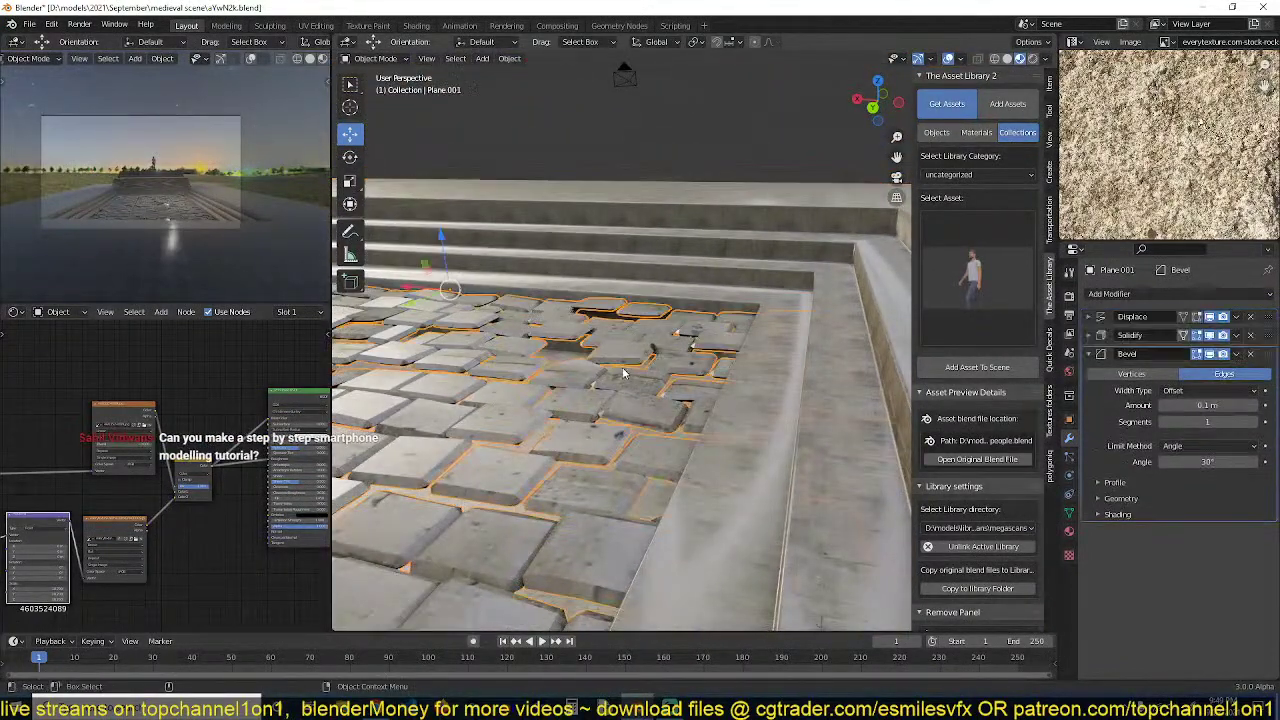
key("g")
key("z")
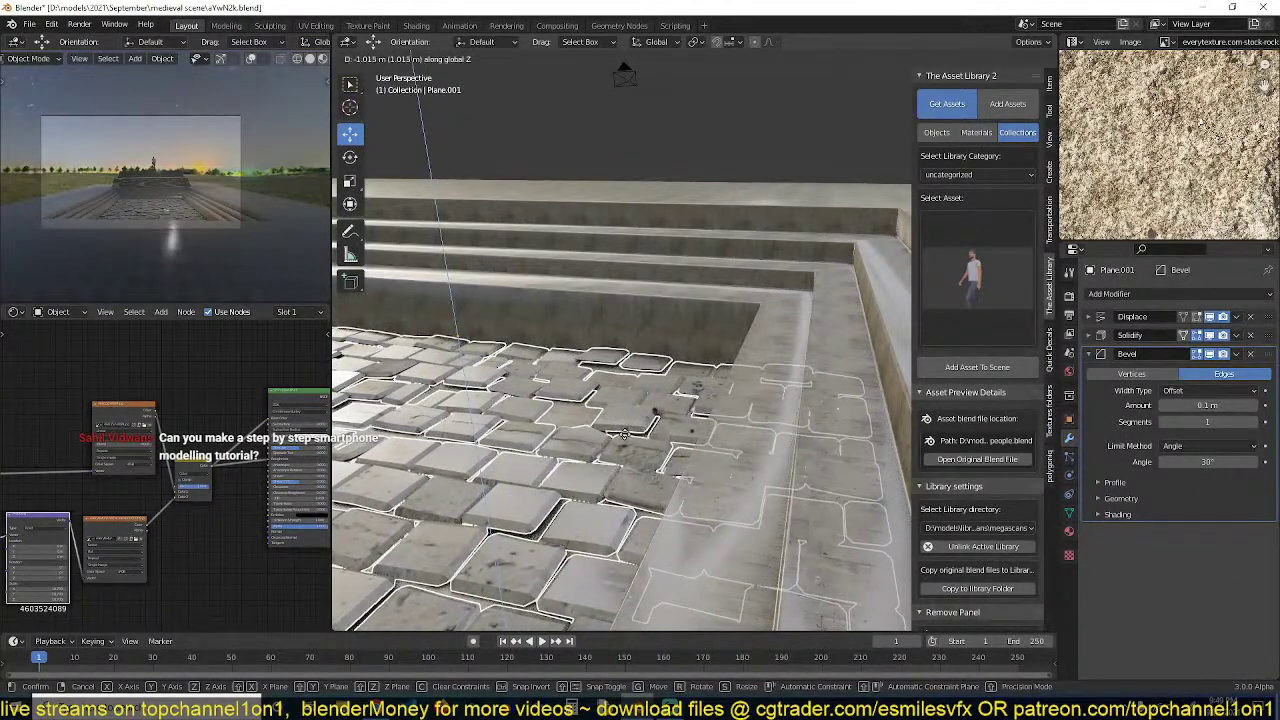
left_click(621, 440)
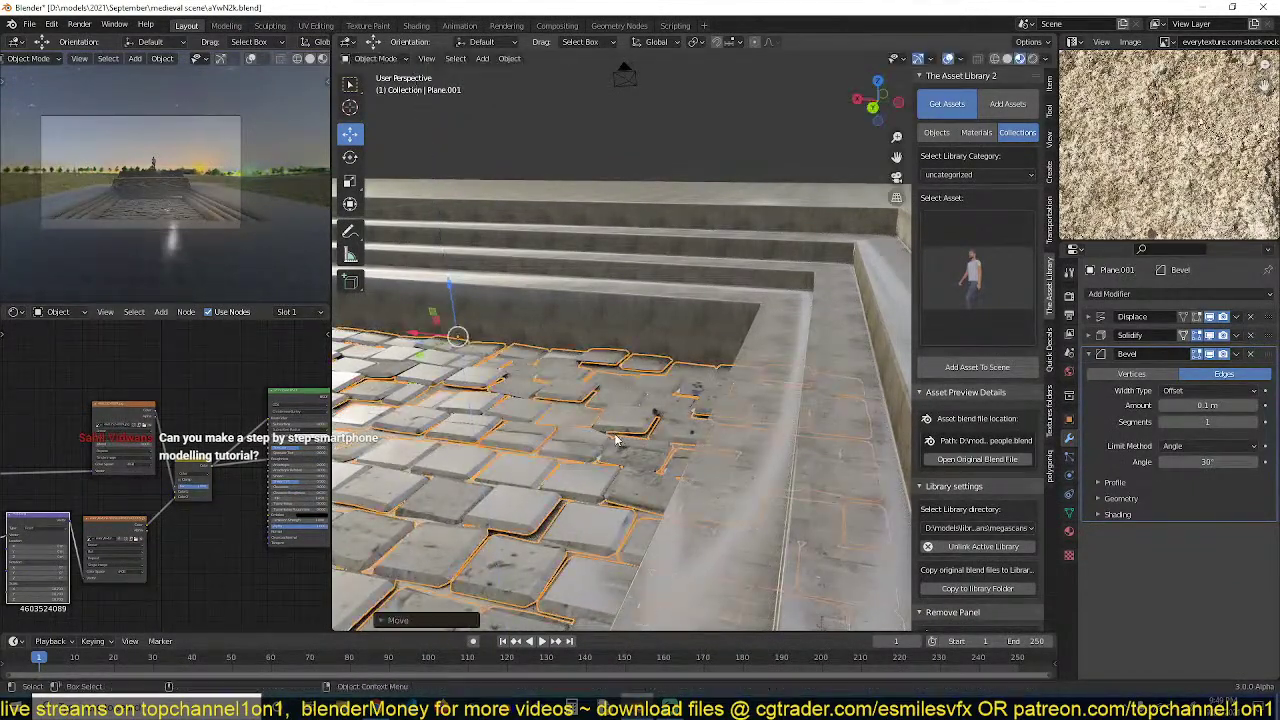
key("alt+a")
mouse_move(617, 440)
middle_mouse_down()
mouse_move(597, 431)
mouse_move(602, 420)
mouse_move(628, 442)
middle_mouse_up()
key("ctrl+s")
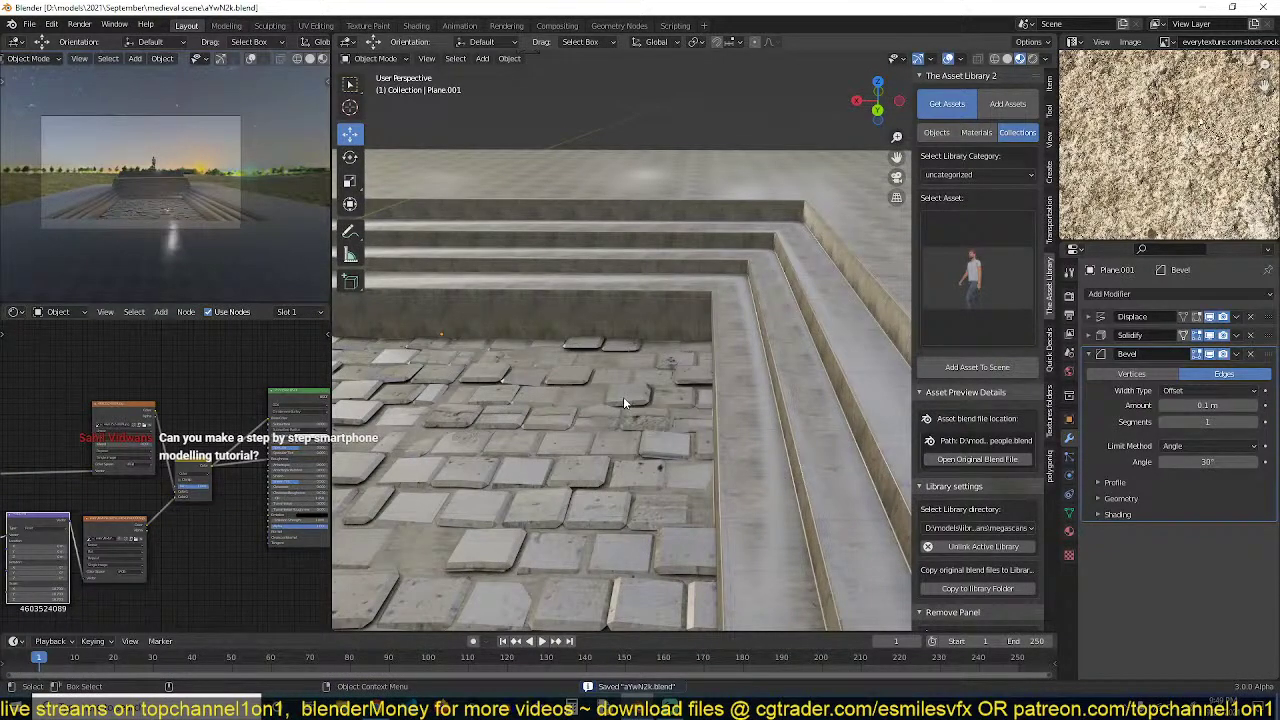
Set the brick paving's Solidify thickness to 0.022 m and its Bevel amount to 0.061 m
middle_click_drag(603, 393, 726, 385)
scroll(690, 423, "down", 6)
scroll(694, 410, "up", 3)
scroll(667, 397, "up", 4)
left_click(711, 362)
left_click(1101, 335)
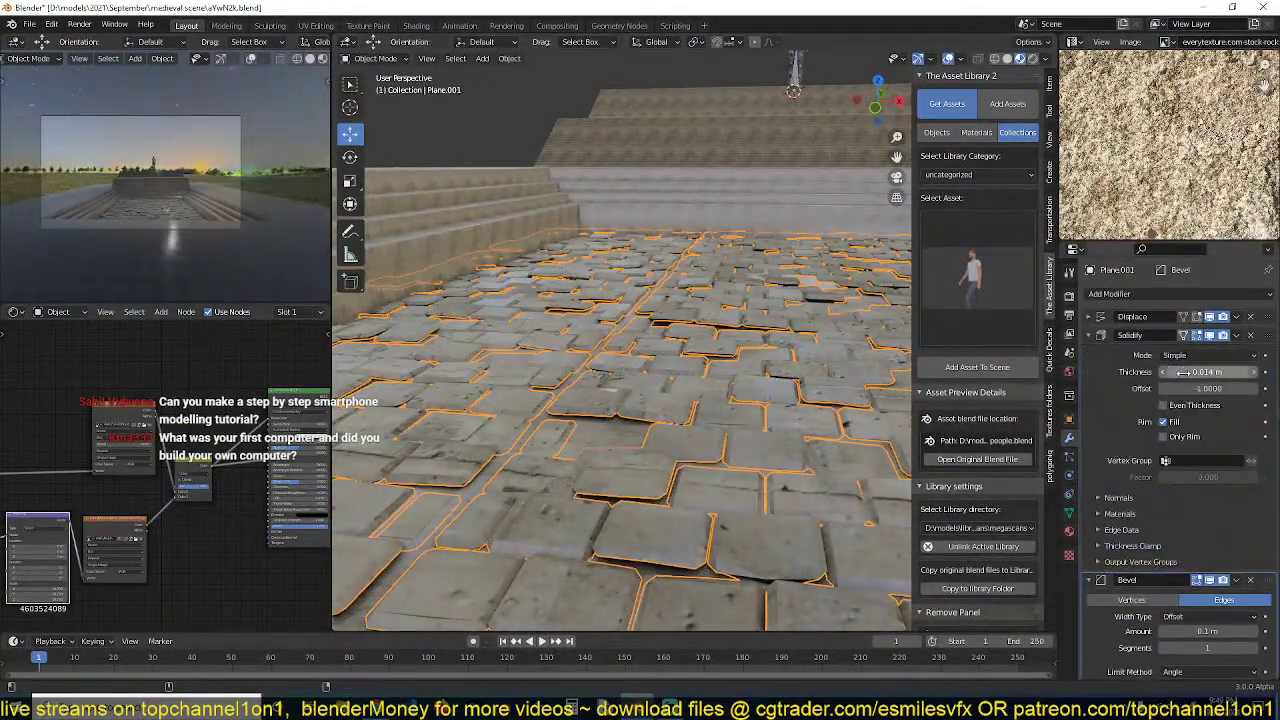
left_click_drag(1207, 371, 1244, 371)
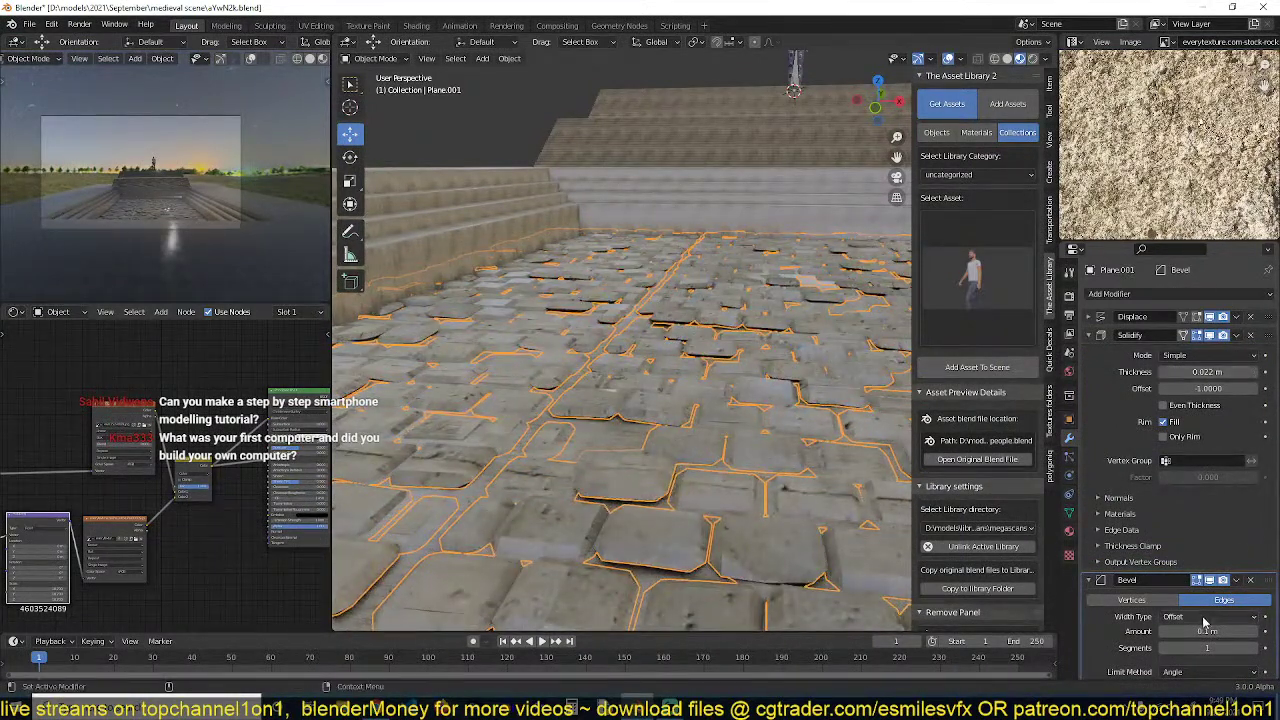
left_click_drag(1207, 631, 1234, 631)
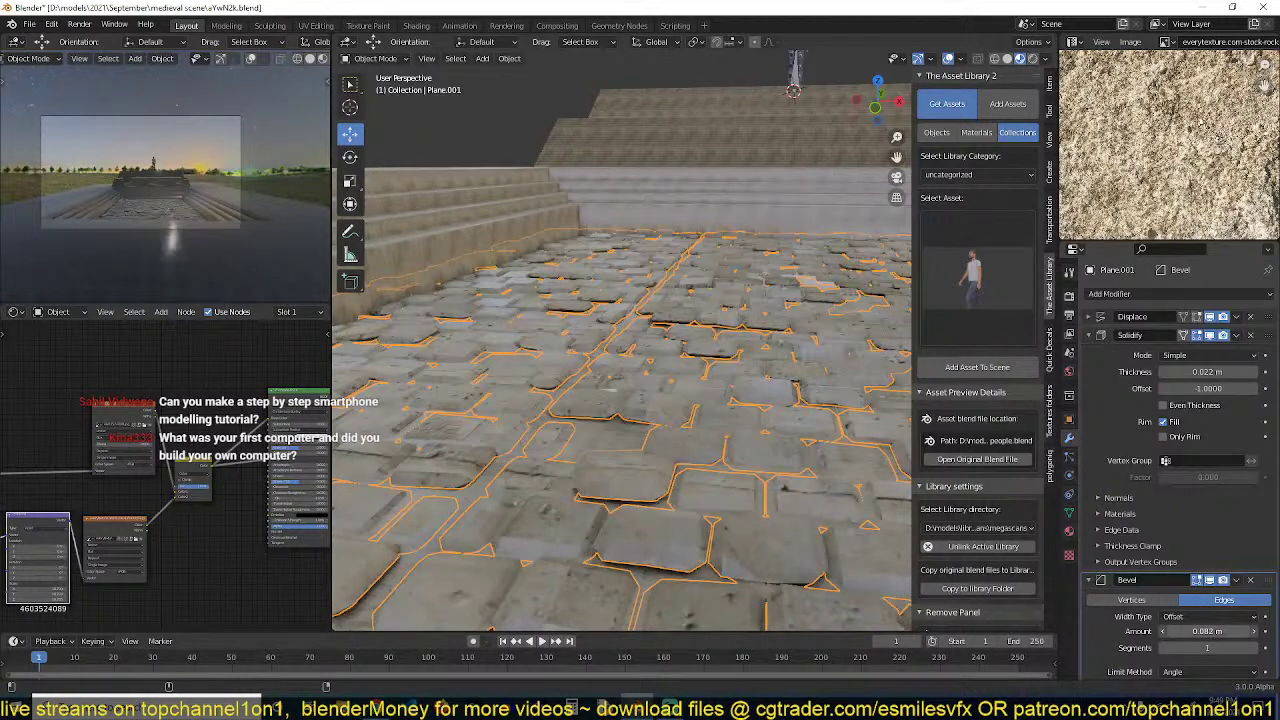
left_click_drag(1208, 631, 1205, 631)
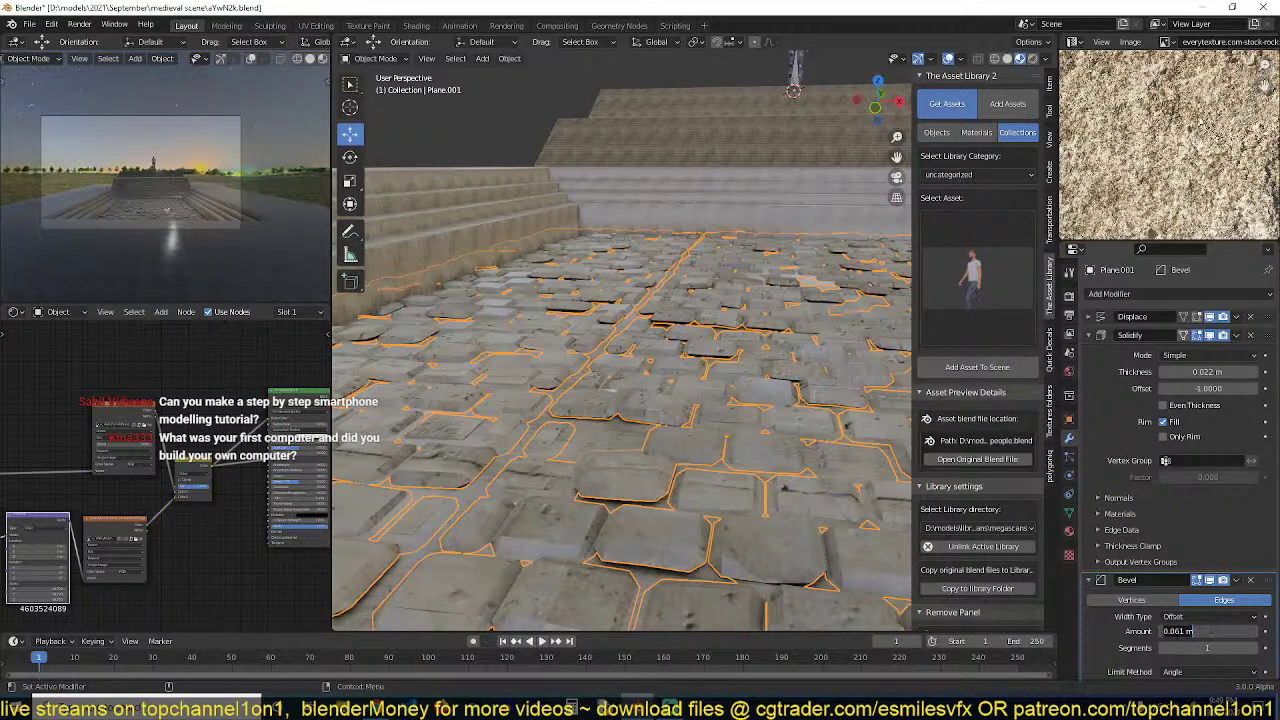
Apply the brick paving's object transforms and toggle its Bevel modifier's viewport display off and on to compare
key("ctrl+a")
left_click(734, 449)
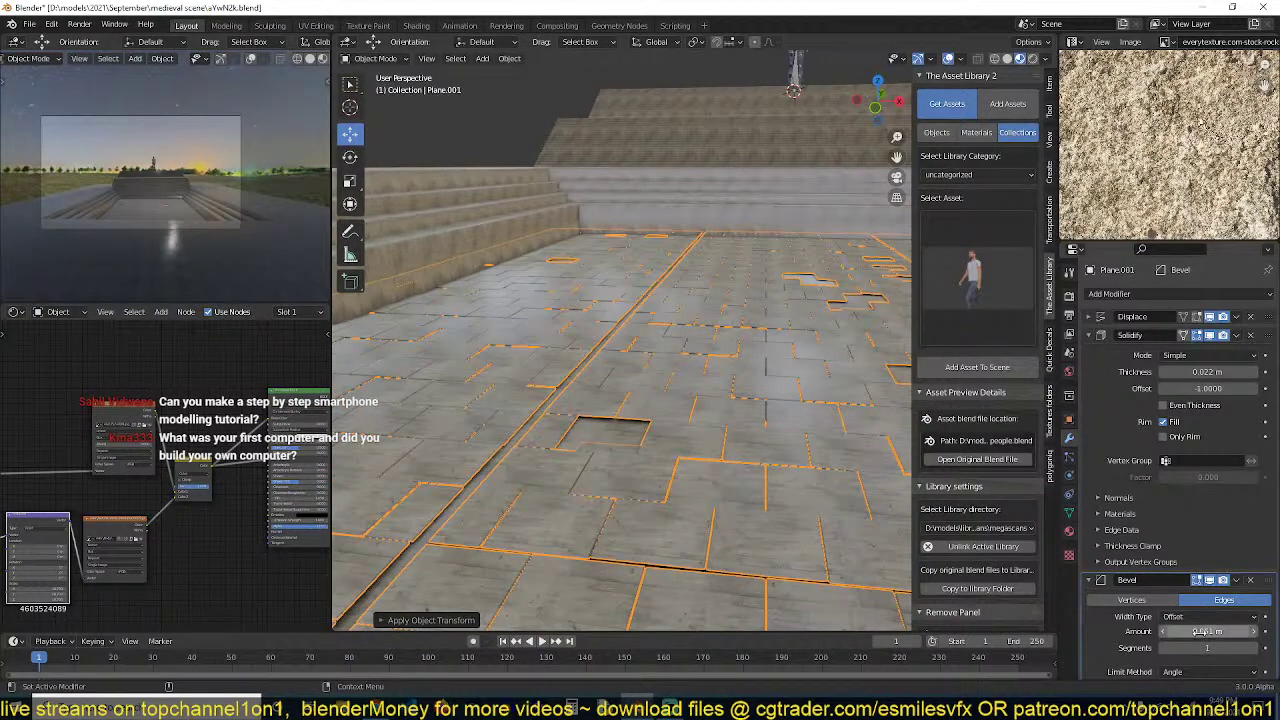
left_click(1211, 581)
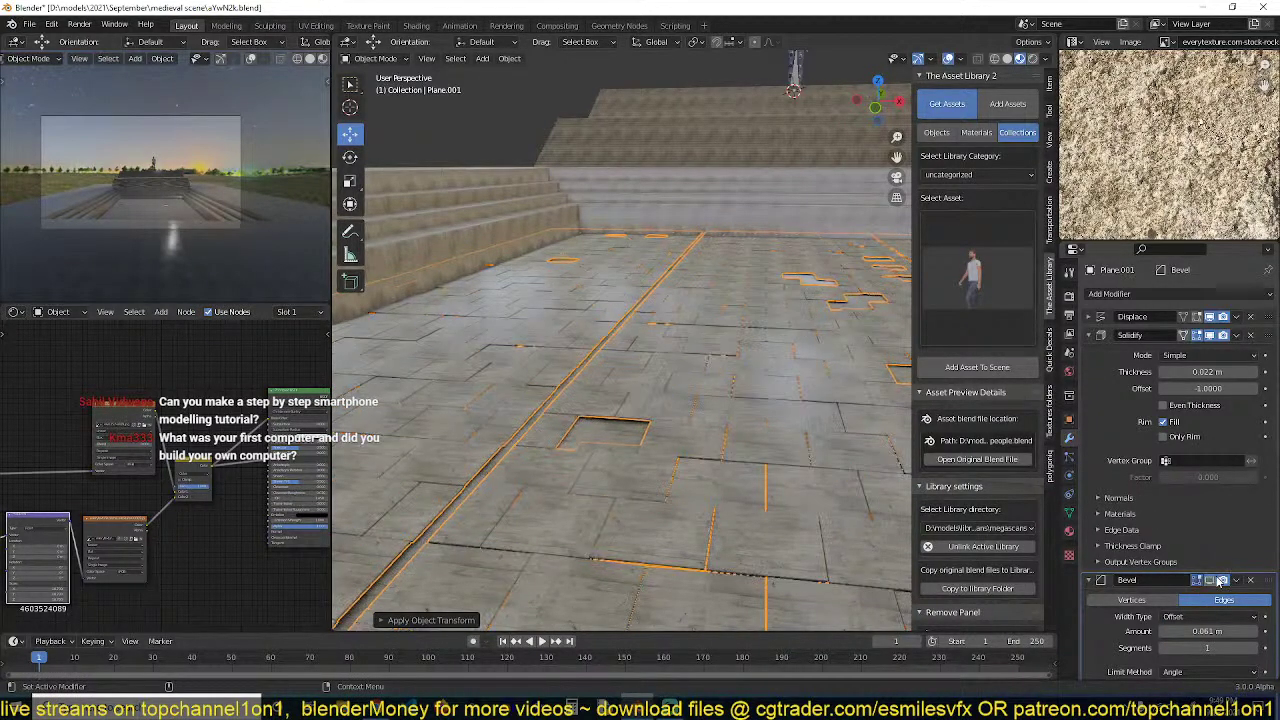
left_click(1211, 581)
Increase the brick paving's Solidify thickness to 0.065 m
middle_click_drag(766, 491, 777, 417)
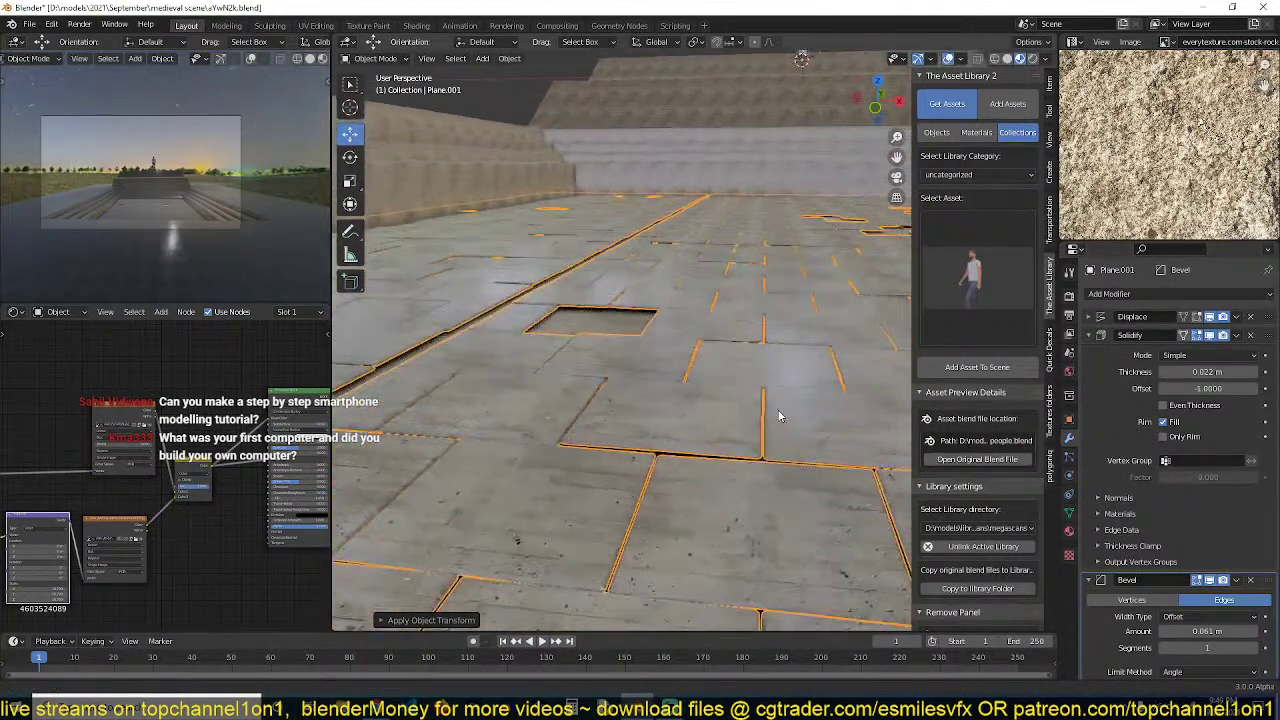
scroll(782, 449, "up", 3)
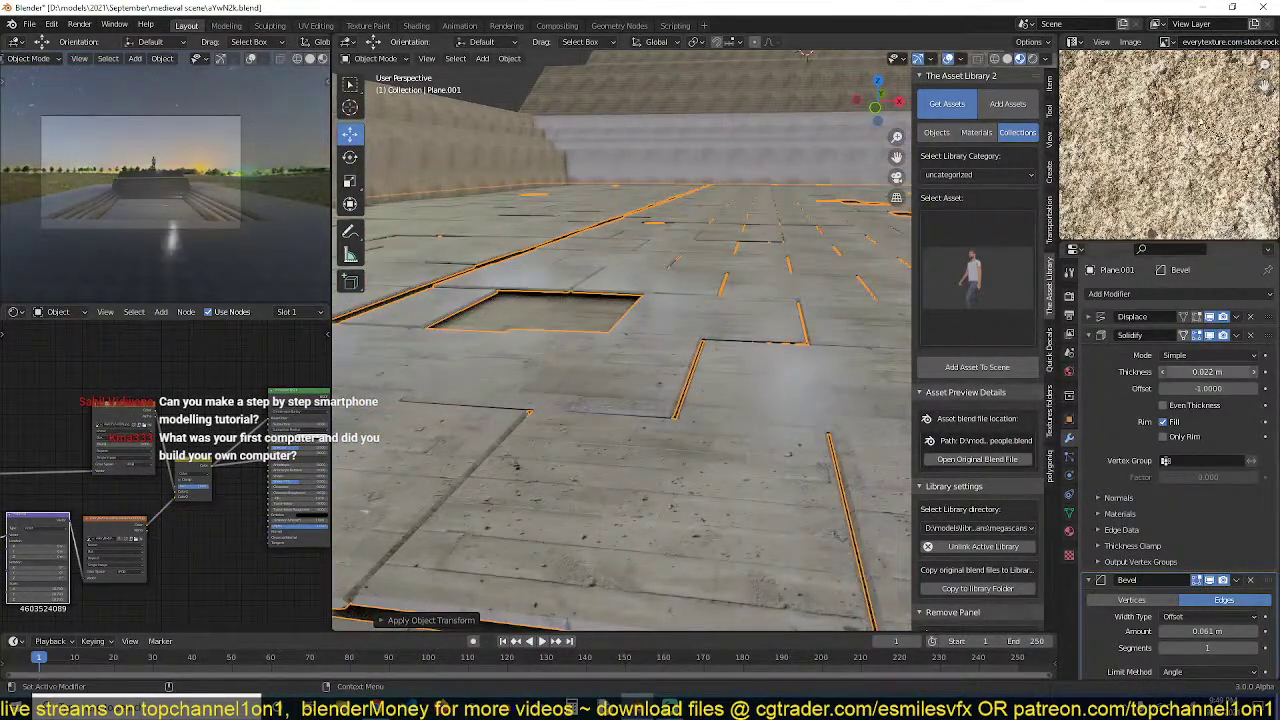
left_click_drag(1208, 371, 1274, 371)
scroll(685, 362, "down", 2)
scroll(685, 362, "down", 5)
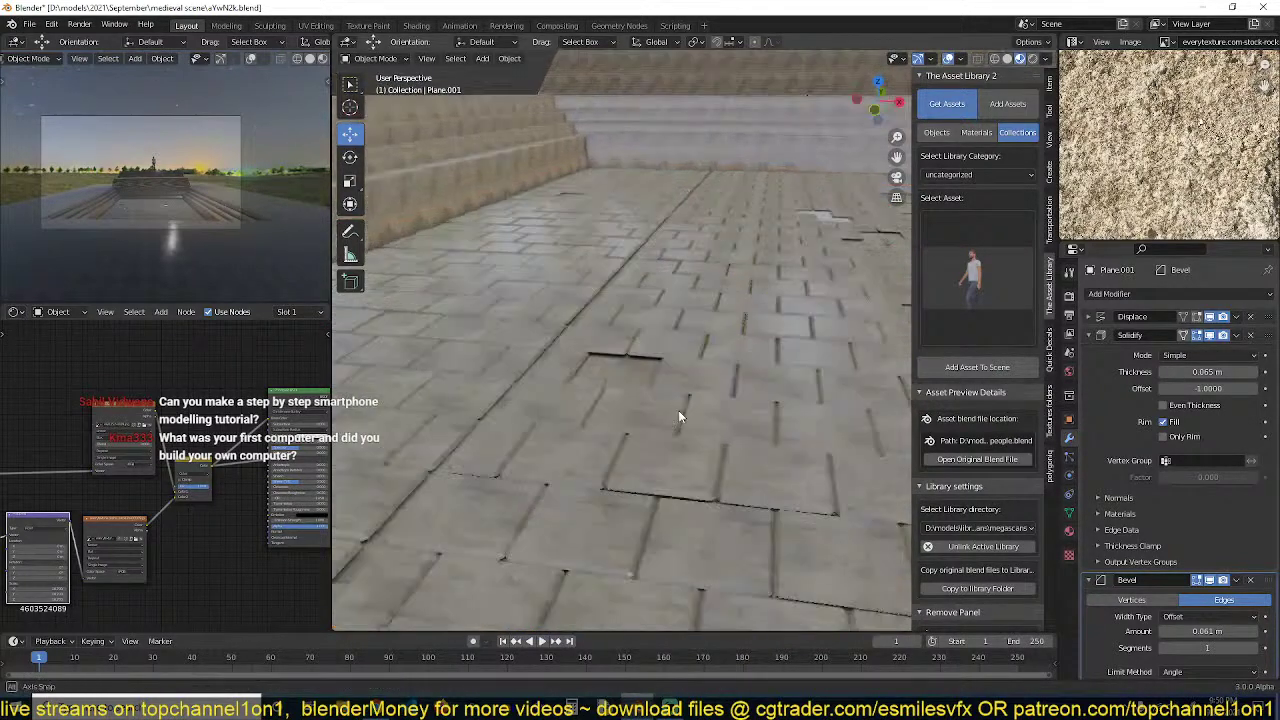
Set the brick paving's Displace strength to 0.540 and its Solidify thickness to 0.415 m
left_click(1089, 316)
mouse_move(1200, 431)
left_mouse_down()
mouse_move(1268, 431)
mouse_move(1213, 431)
left_mouse_up()
key("alt+a")
mouse_move(729, 369)
middle_mouse_down()
mouse_move(708, 325)
mouse_move(710, 385)
middle_mouse_up()
scroll(707, 325, "up", 3)
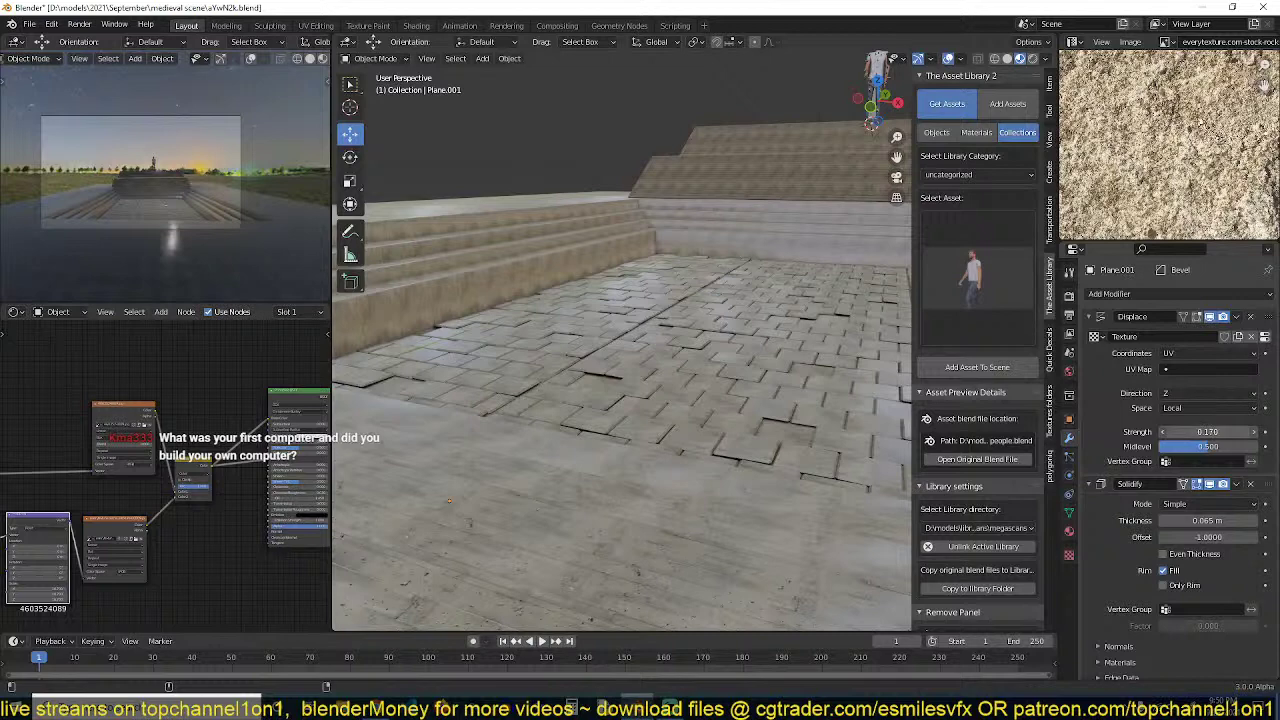
mouse_move(1208, 431)
left_mouse_down()
mouse_move(1236, 431)
mouse_move(1212, 431)
left_mouse_up()
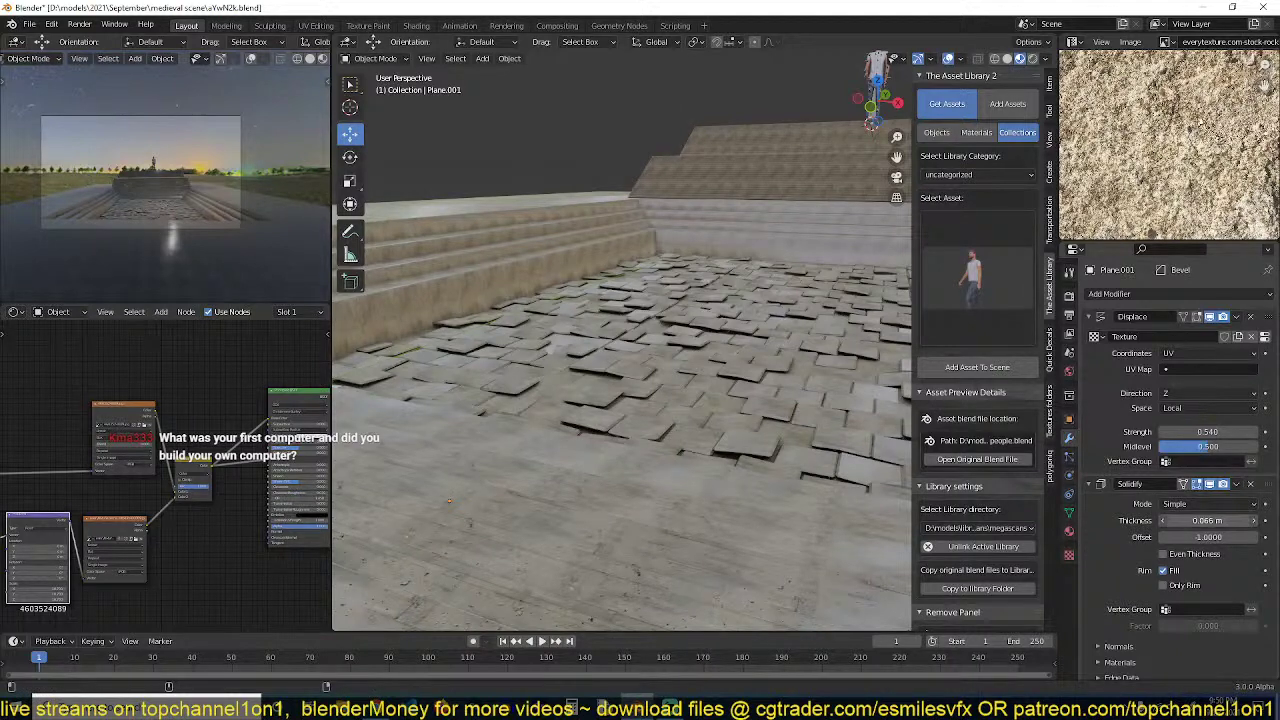
left_click_drag(1208, 520, 1223, 520)
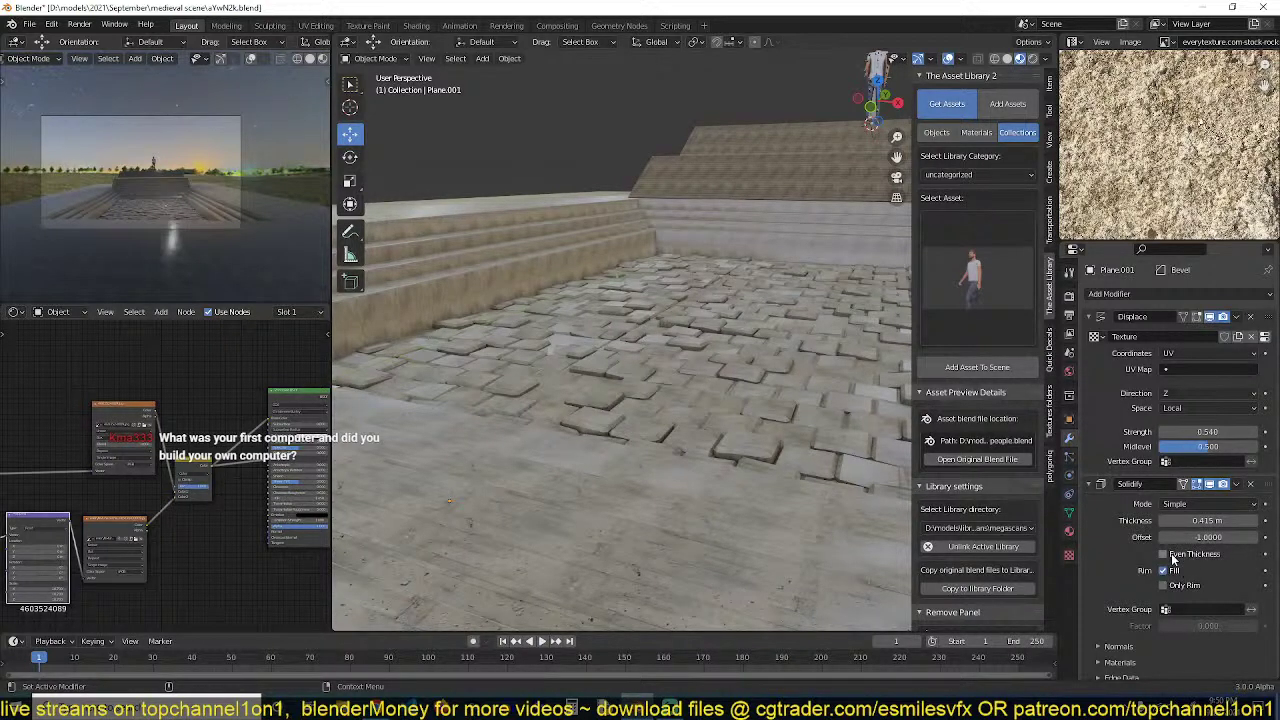
Enable Harden Normals in the brick paving's Bevel shading options, turn on Auto Smooth for the mesh, and save the file
left_click(1089, 316)
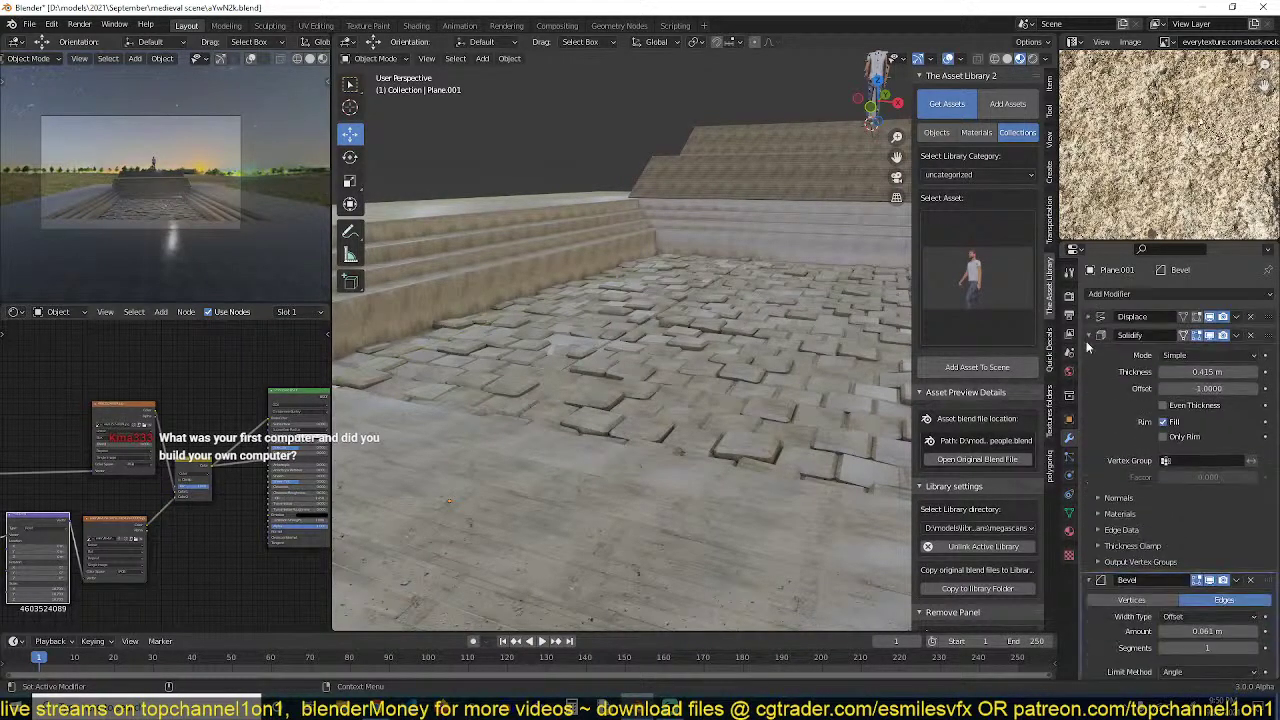
left_click(1099, 358)
left_click(1089, 335)
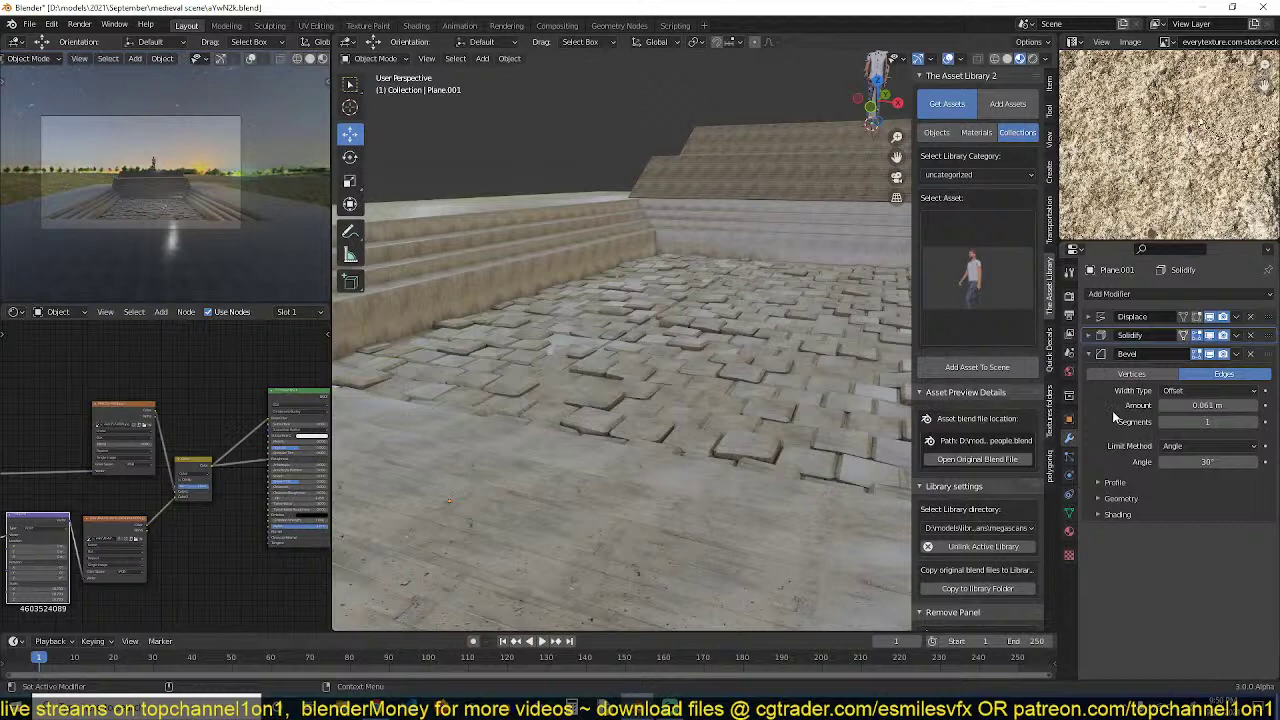
left_click(1118, 515)
left_click(1163, 534)
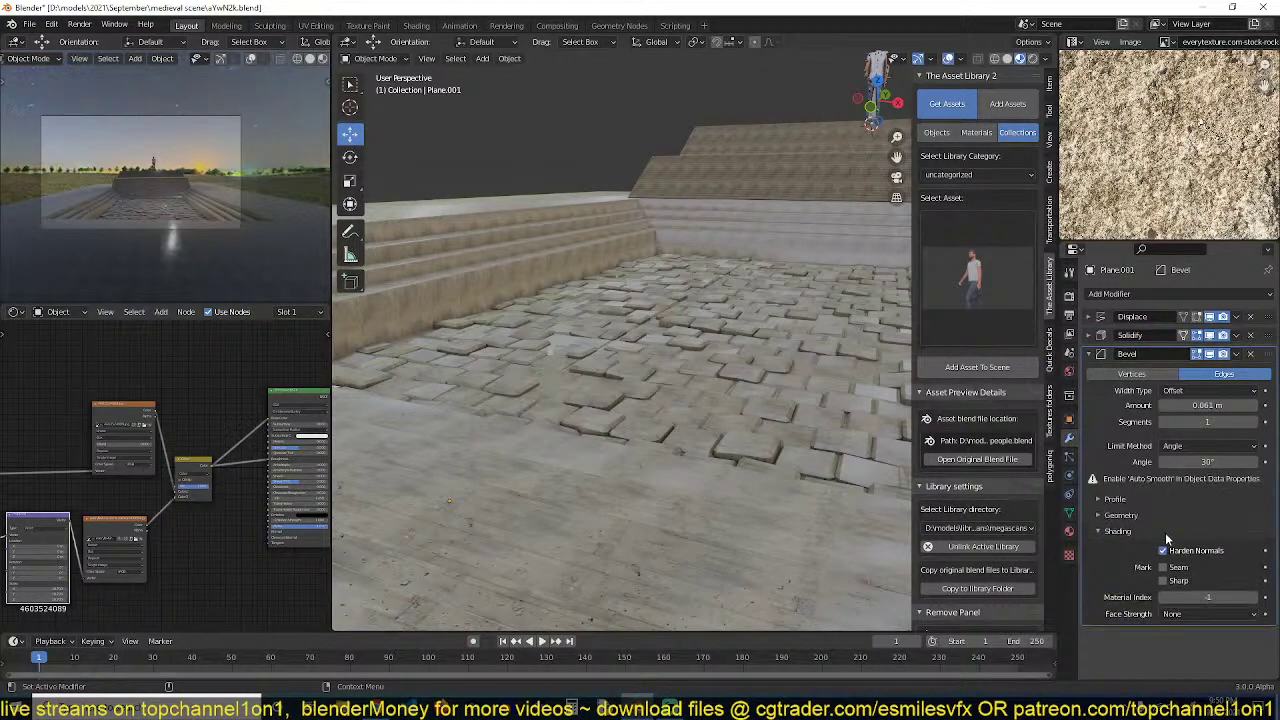
key("q")
left_click(728, 441)
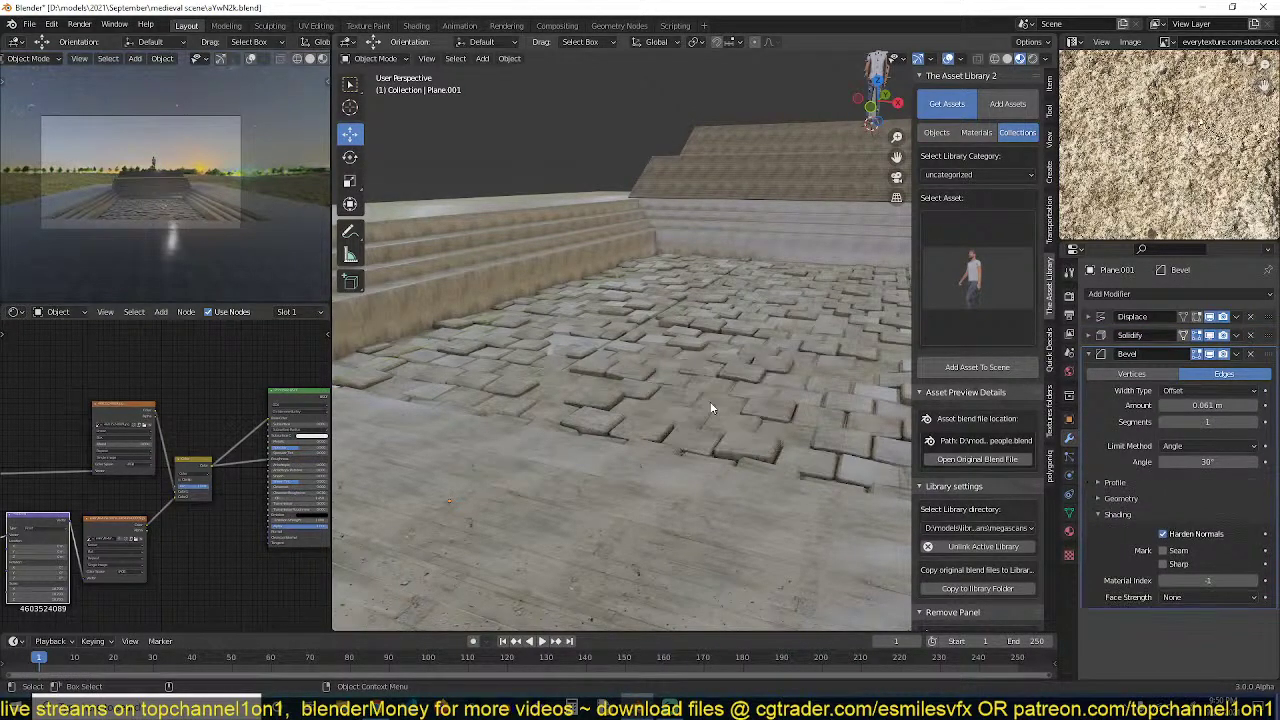
middle_click_drag(712, 405, 665, 477)
key("ctrl+s")
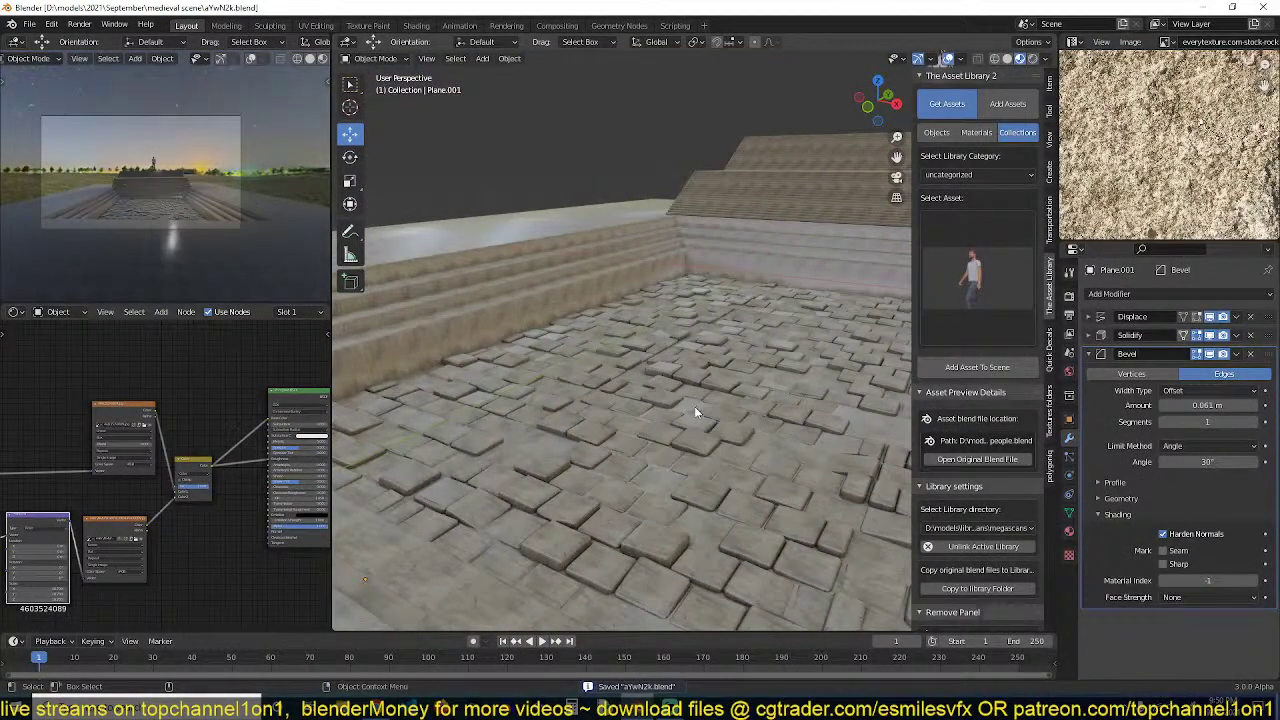
Select the plaza and lower its base texture's Mapping scale equally on all three axes so the plank texture appears larger
middle_click_drag(694, 406, 813, 358)
left_click(840, 360)
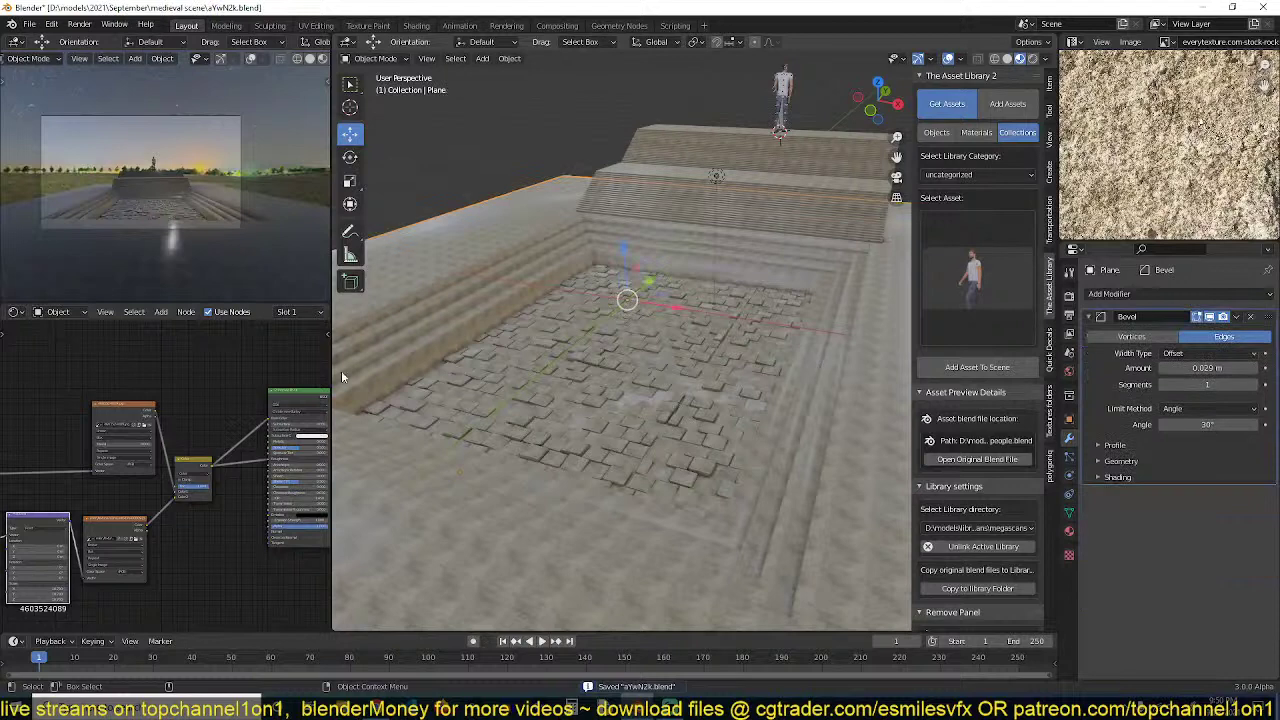
scroll(106, 438, "up", 4)
middle_click_drag(202, 454, 152, 391)
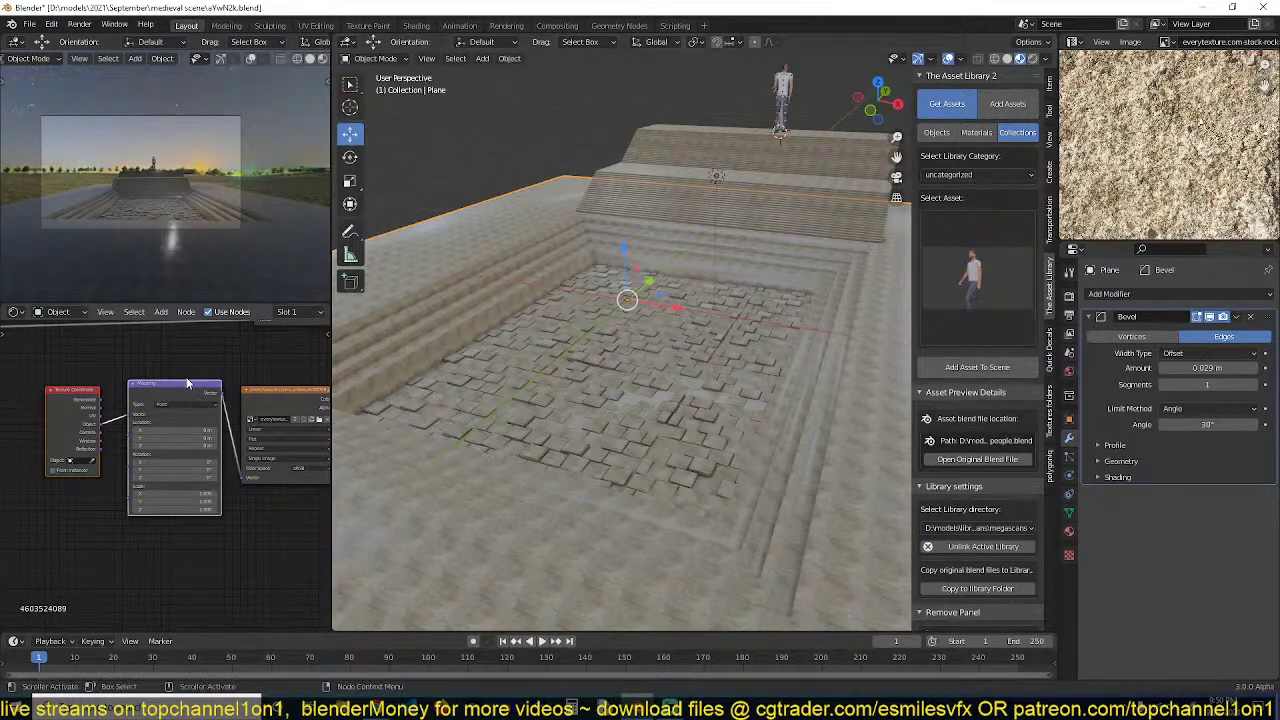
middle_click_drag(654, 448, 690, 414)
scroll(255, 443, "down", 2)
middle_click_drag(246, 457, 115, 447)
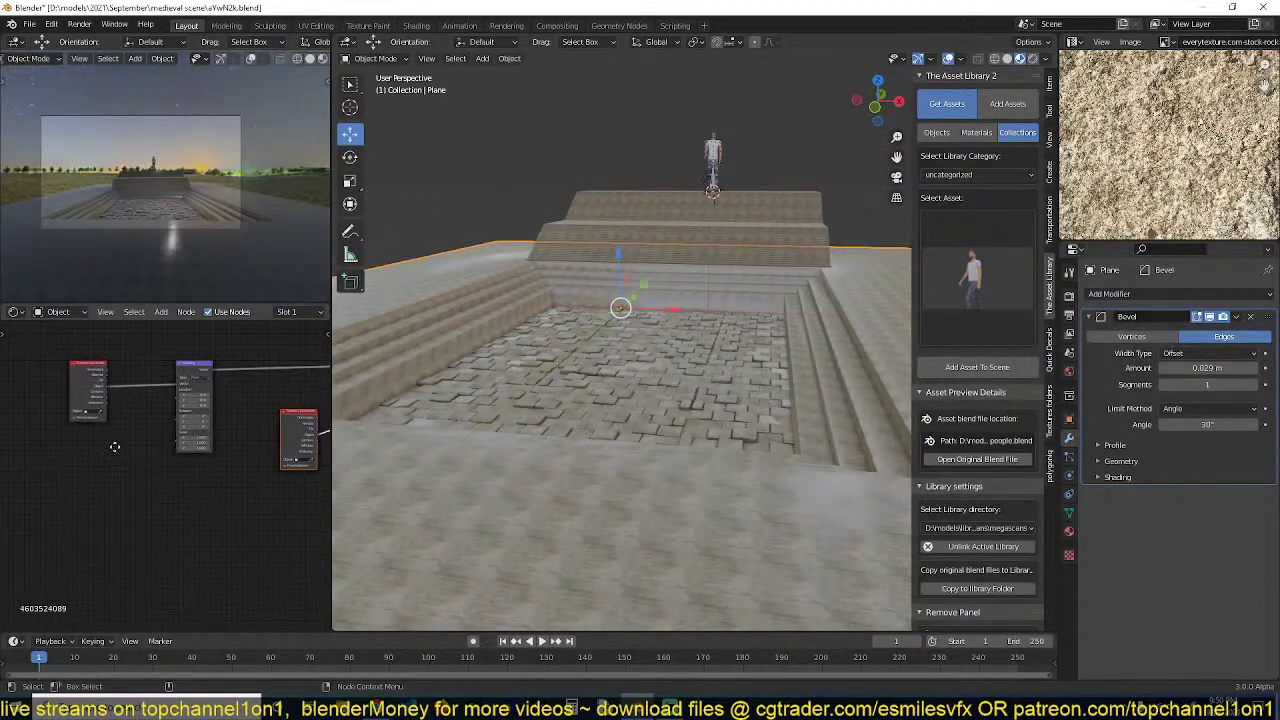
scroll(114, 447, "up", 2)
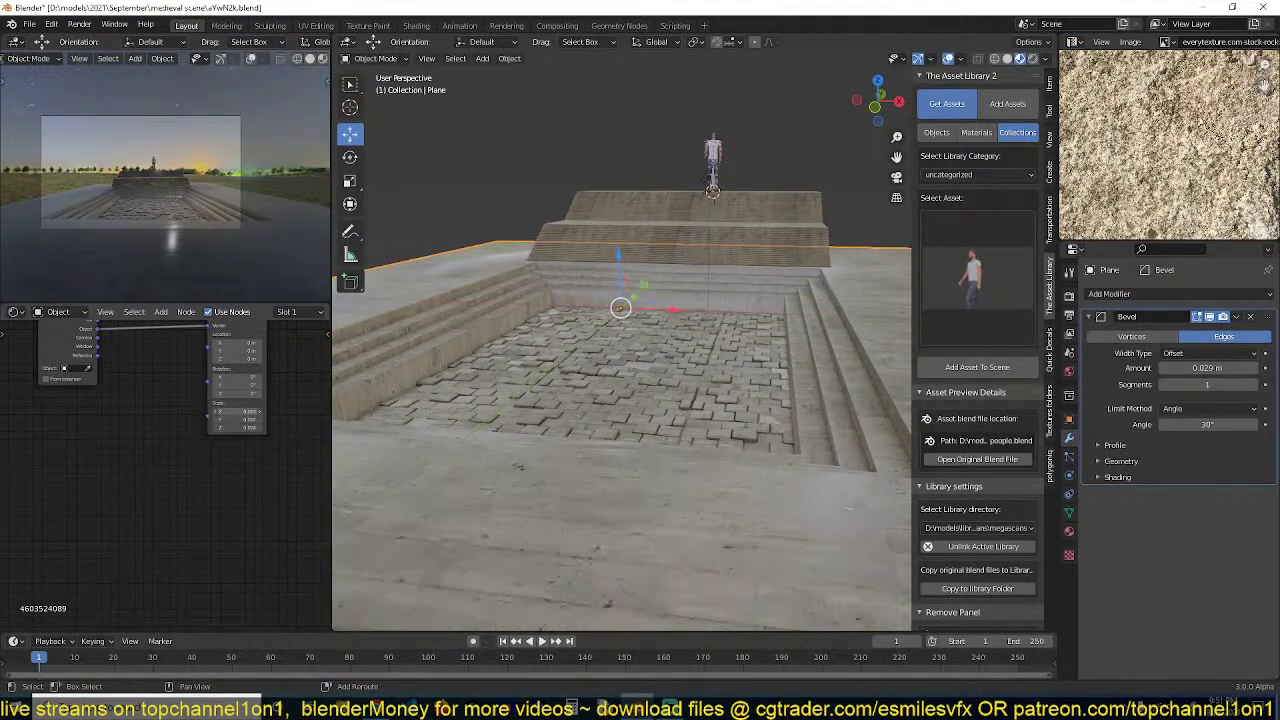
Move the plaza material's Principled BSDF and Material Output nodes away from the mix node to make room, and save the file
scroll(234, 482, "down", 5)
middle_click_drag(234, 485, 47, 475)
scroll(70, 482, "down", 4)
middle_click_drag(152, 430, 235, 388)
left_click(112, 408)
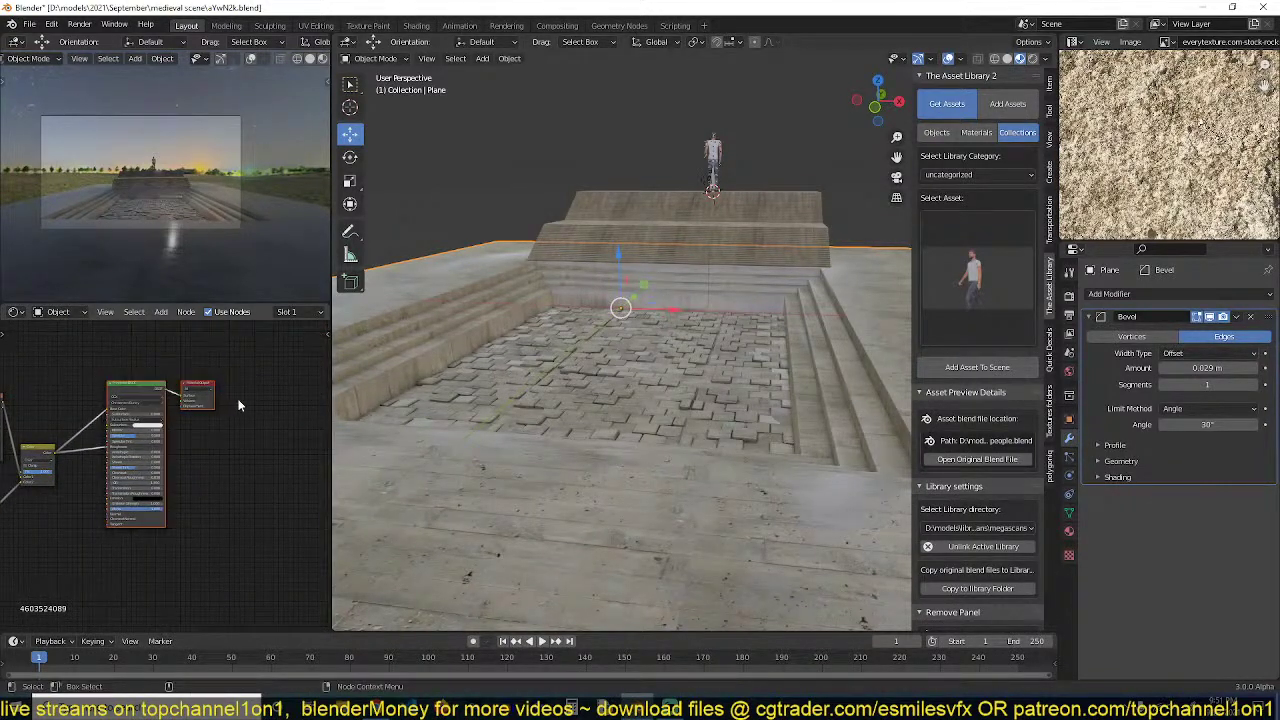
left_click_drag(125, 395, 241, 401)
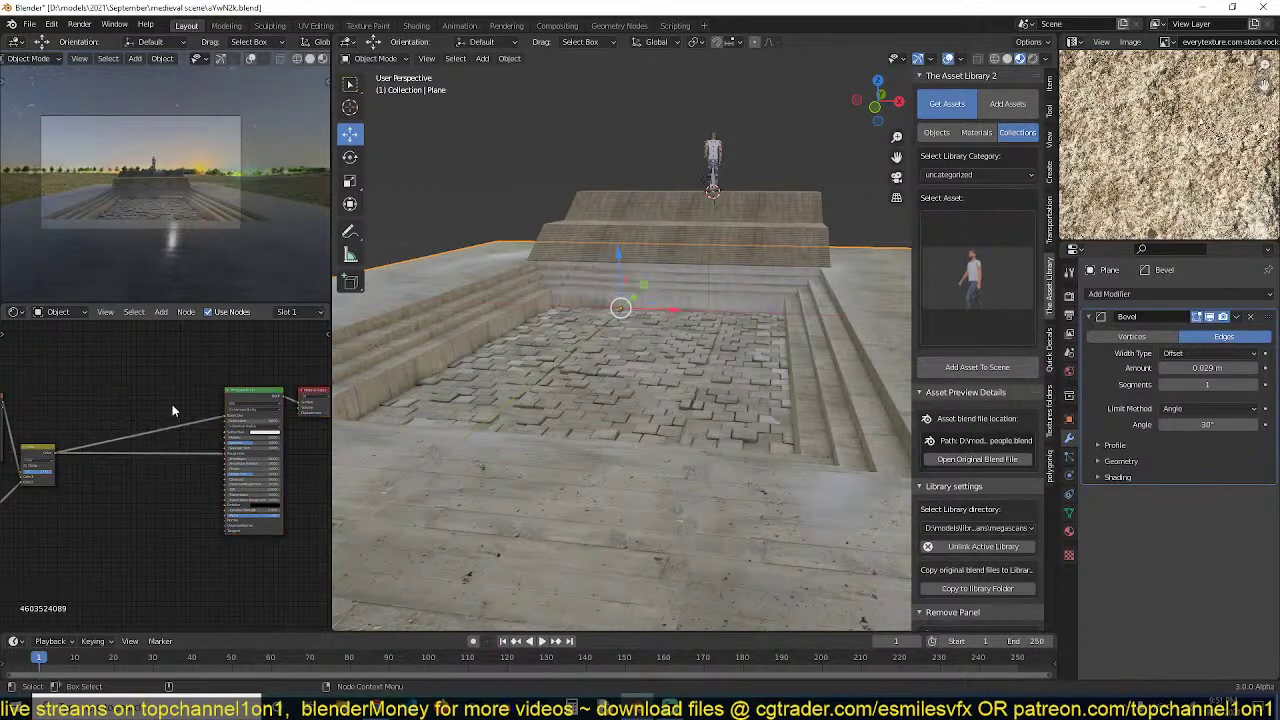
key("ctrl+s")
Link the D:\resouces\grunges\ folder as a new folder in the Texture Folders add-on
left_click(1047, 412)
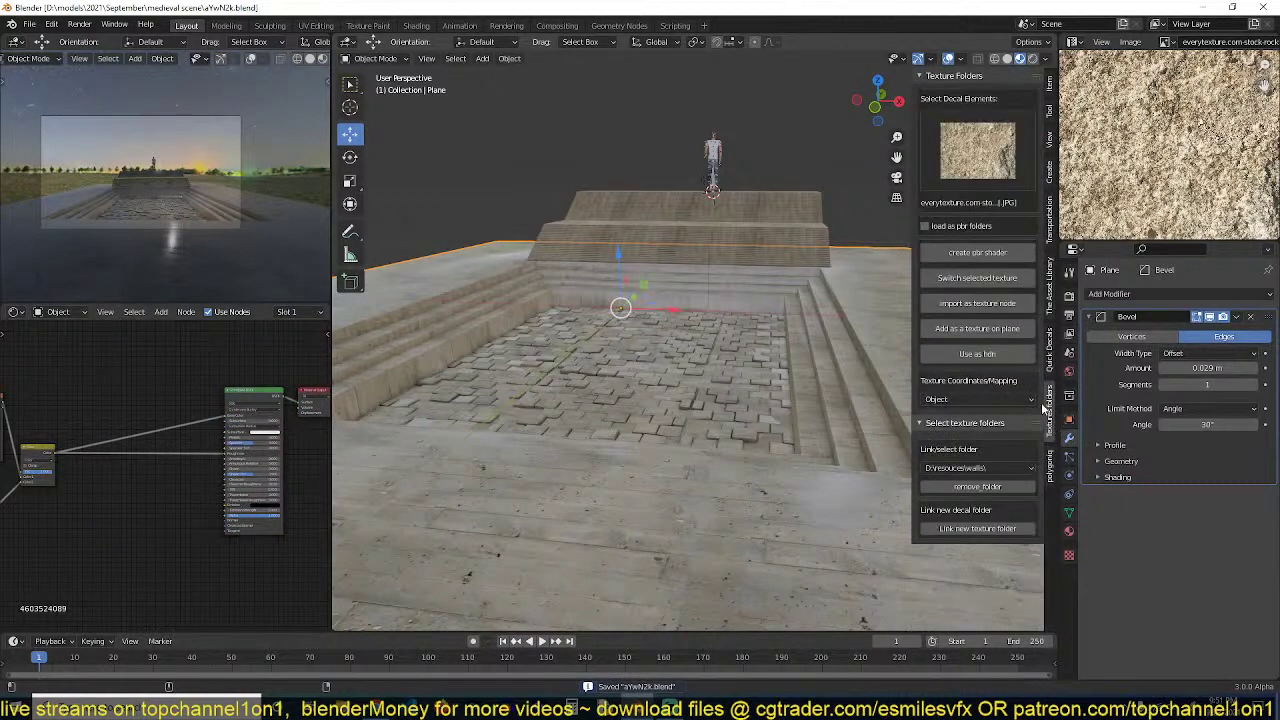
left_click(987, 164)
left_click(1000, 304)
left_click(994, 469)
left_click(996, 487)
left_click(994, 530)
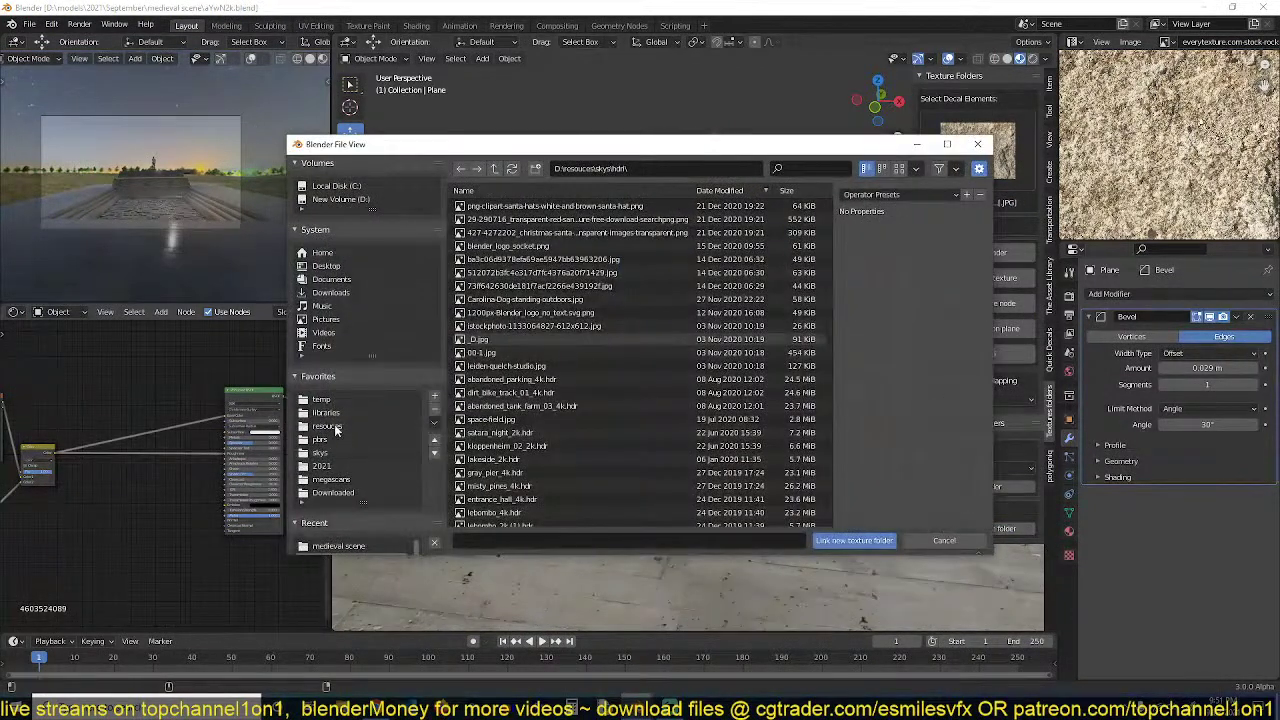
left_click(330, 426)
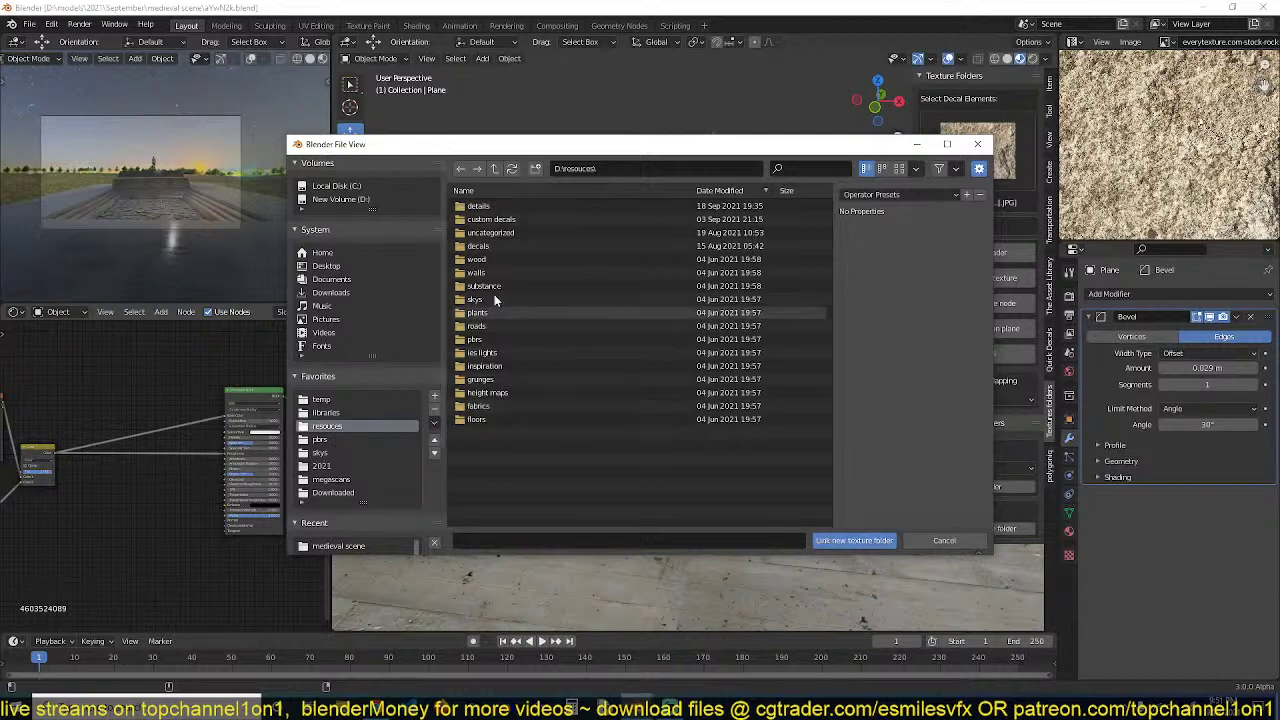
double_click(484, 379)
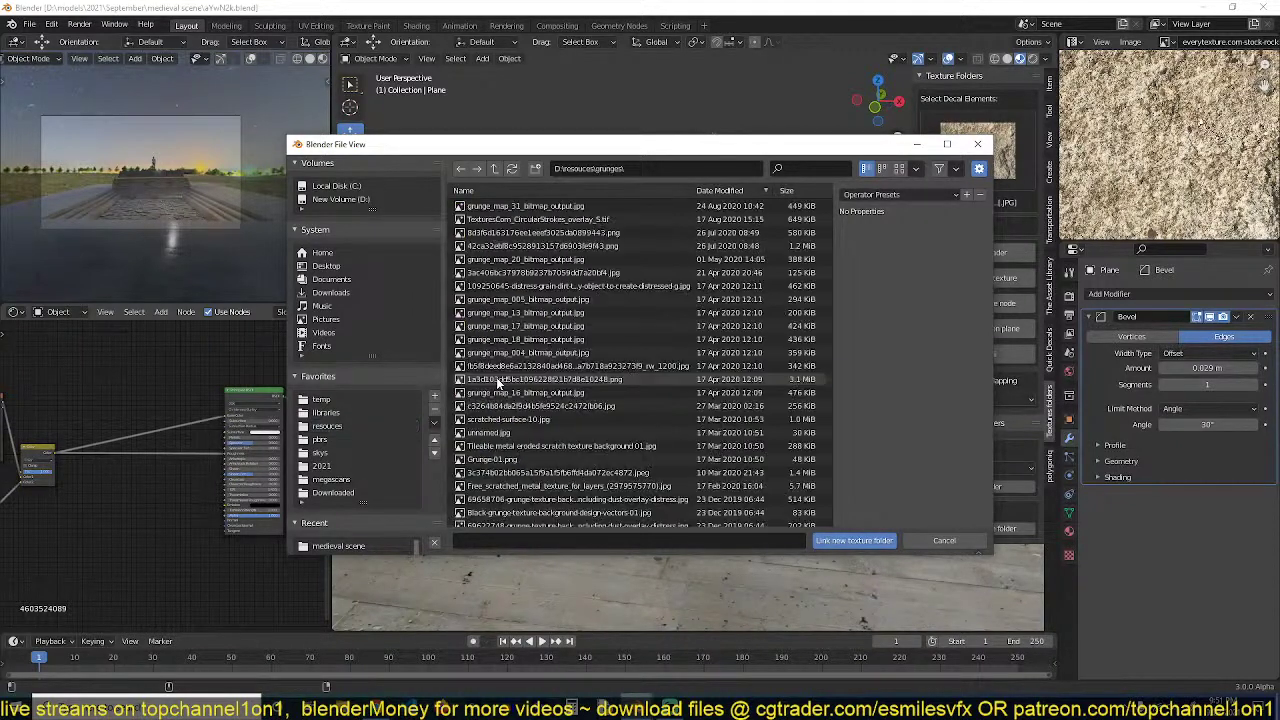
left_click(838, 541)
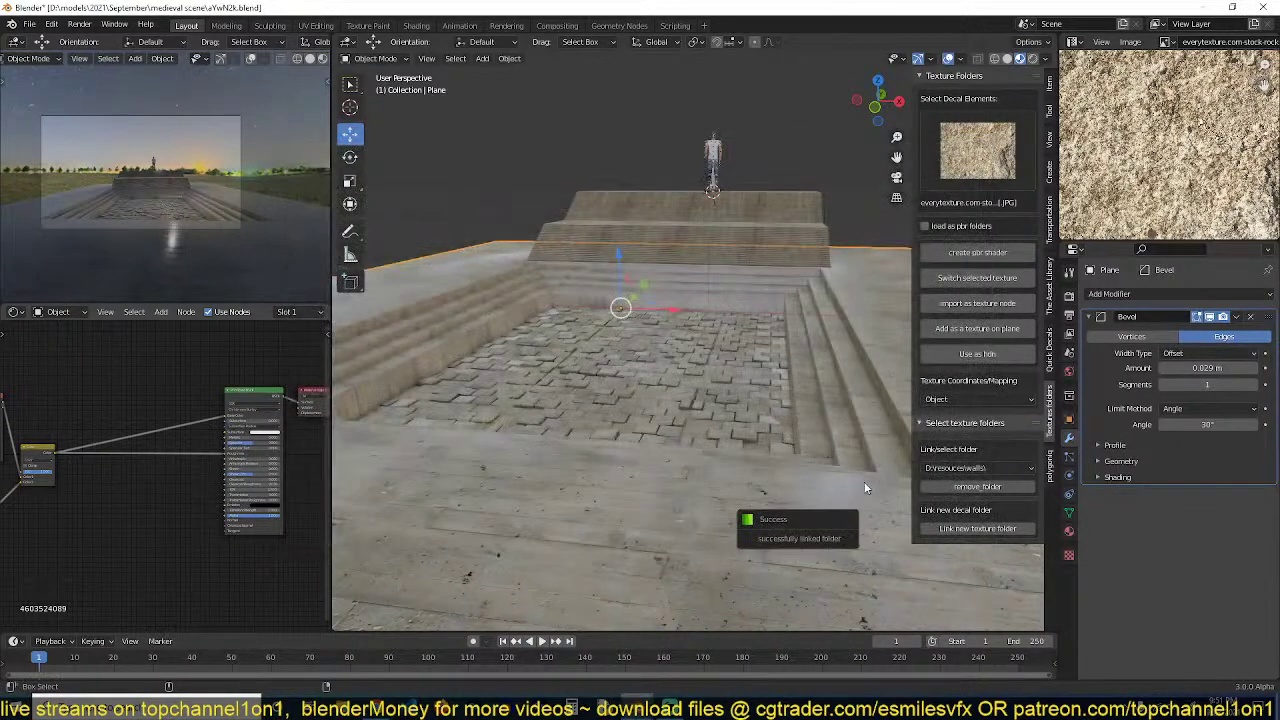
Choose the grey grunge PNG starting with 42ca32eb, import it as a texture node, and place it below the plaza material's mix node
left_click(988, 162)
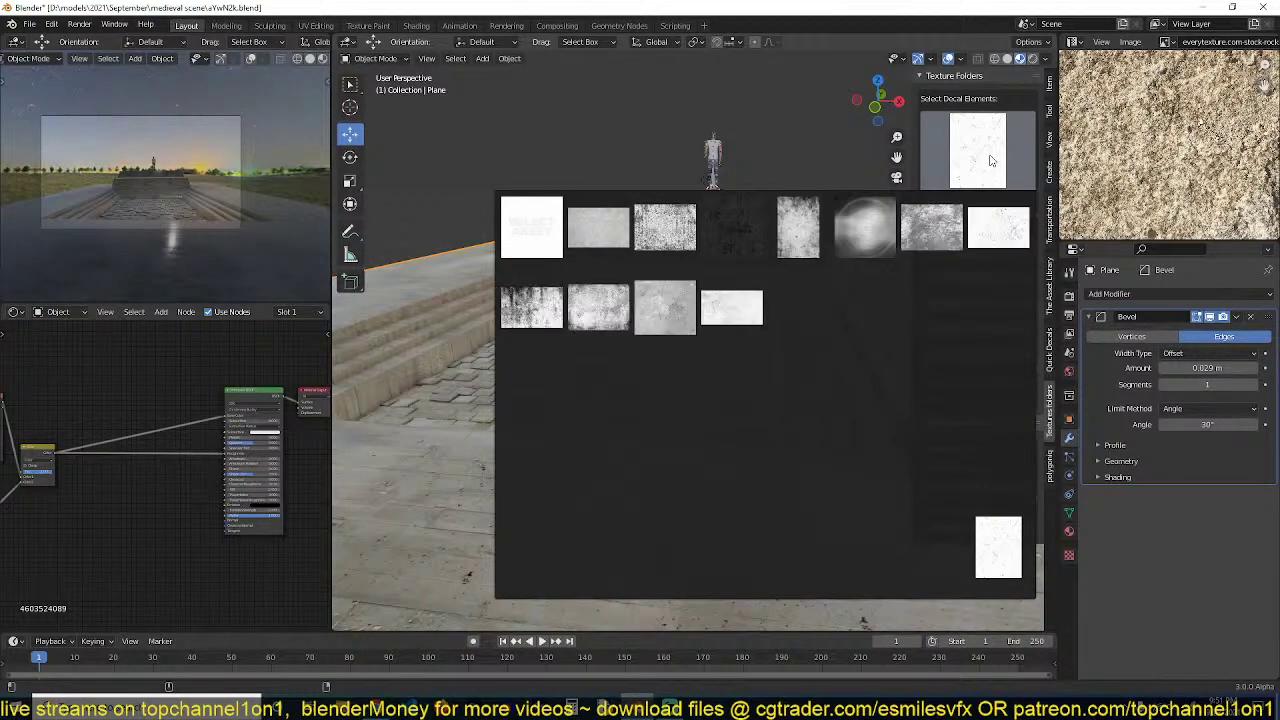
left_click(931, 226)
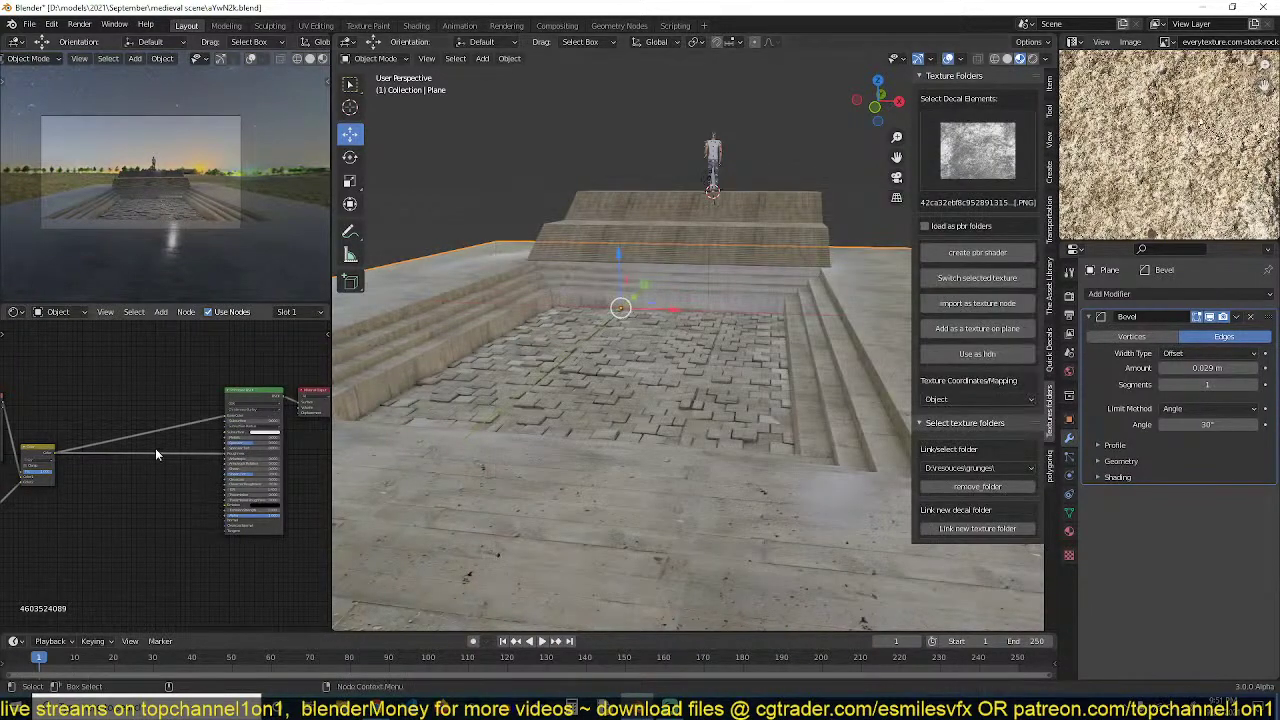
middle_click_drag(156, 455, 238, 435)
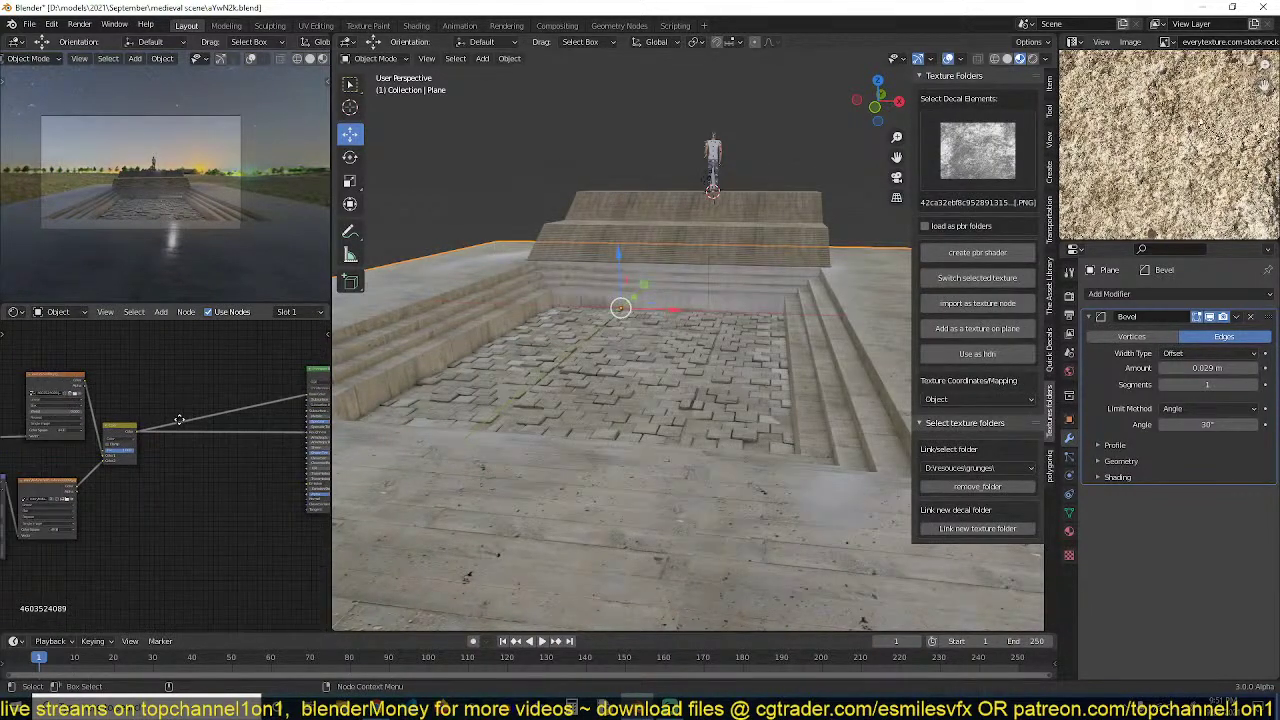
left_click(993, 308)
left_click_drag(113, 437, 122, 508)
scroll(168, 473, "up", 1)
Mix the grunge texture with the existing mix output for Roughness only, reconnect the original mix to Base Color, and expand and reposition the new node
right_click_drag(119, 518, 109, 430, "ctrl+shift")
scroll(178, 465, "up", 2)
middle_click_drag(236, 462, 168, 458)
scroll(166, 458, "down", 3)
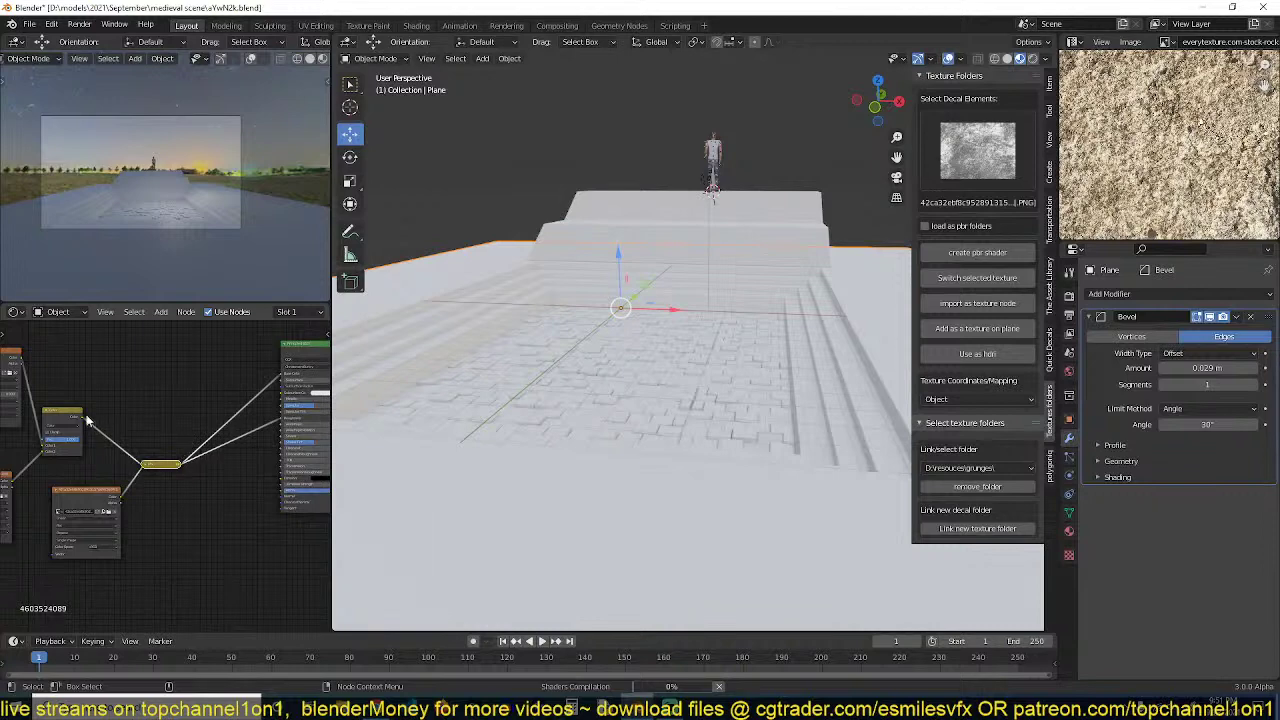
left_click_drag(87, 420, 98, 420)
left_click_drag(276, 378, 283, 379)
left_click(150, 467)
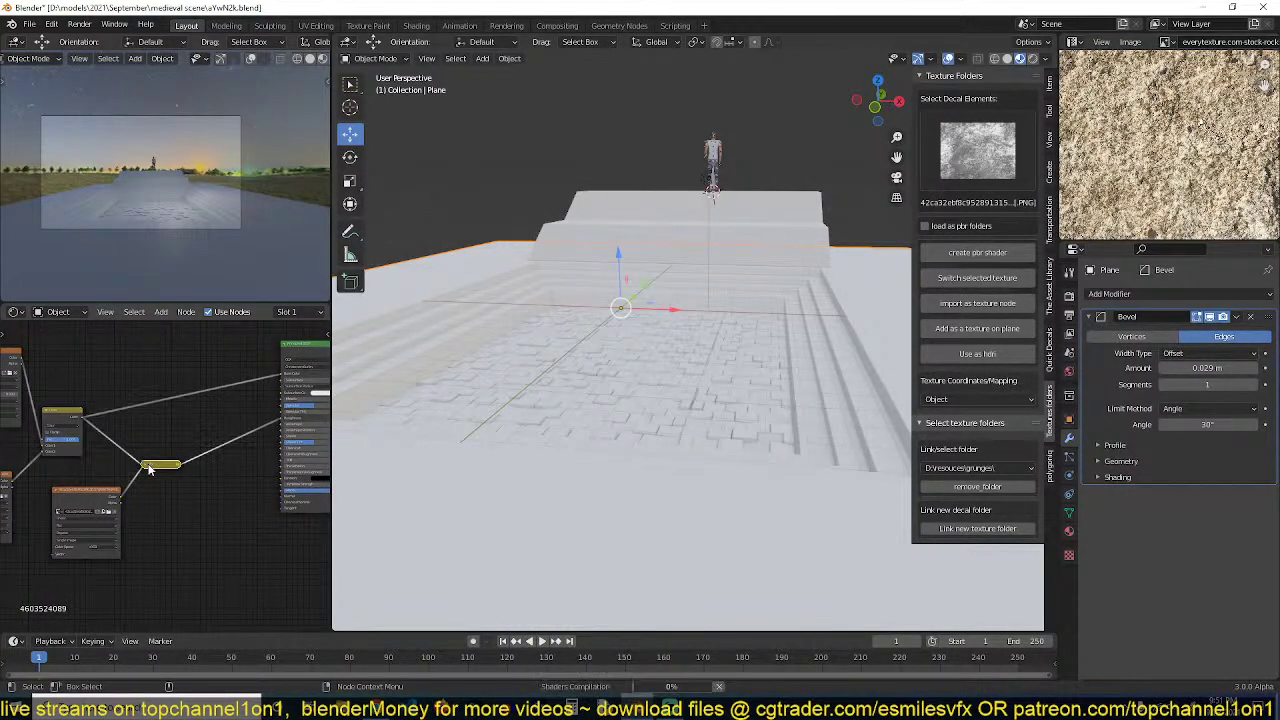
left_click(147, 466)
left_click_drag(150, 467, 160, 436)
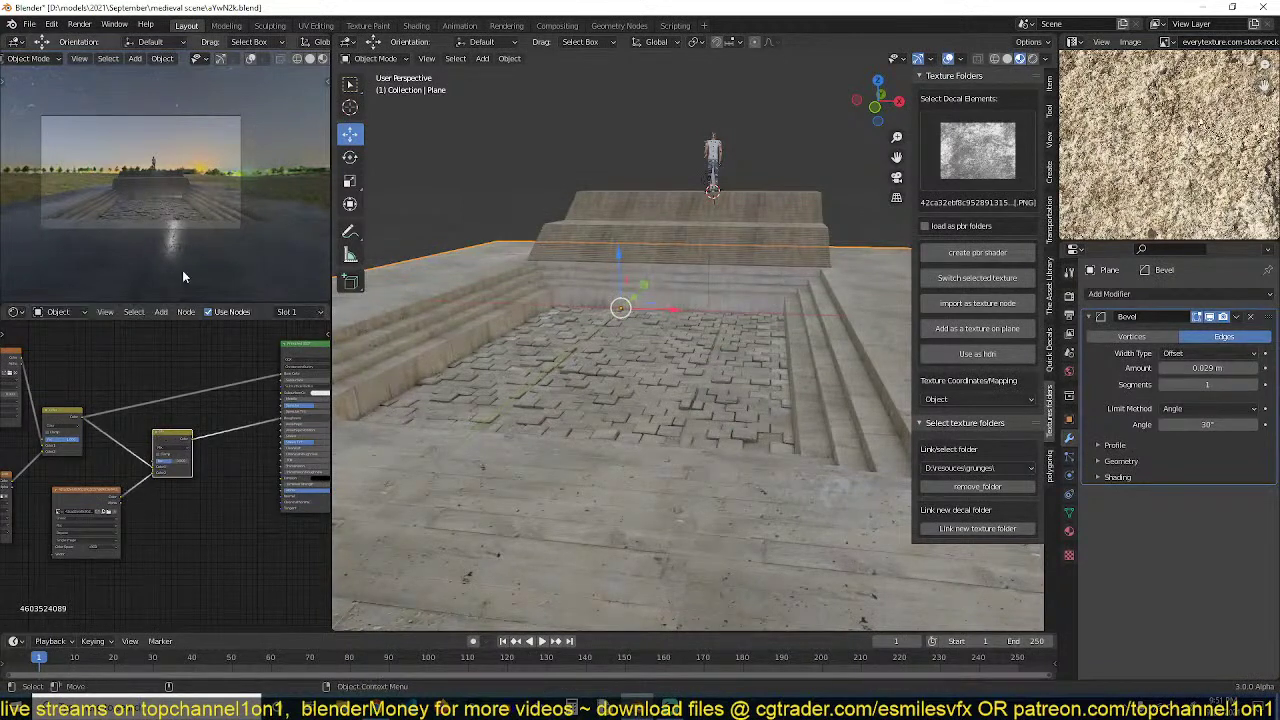
Check the plaza's reflections, enable Auto Smooth on its mesh from the camera view, and save the file
scroll(197, 234, "up", 2)
mouse_move(197, 233)
middle_mouse_down()
mouse_move(240, 246)
mouse_move(226, 198)
mouse_move(140, 220)
mouse_move(209, 221)
middle_mouse_up()
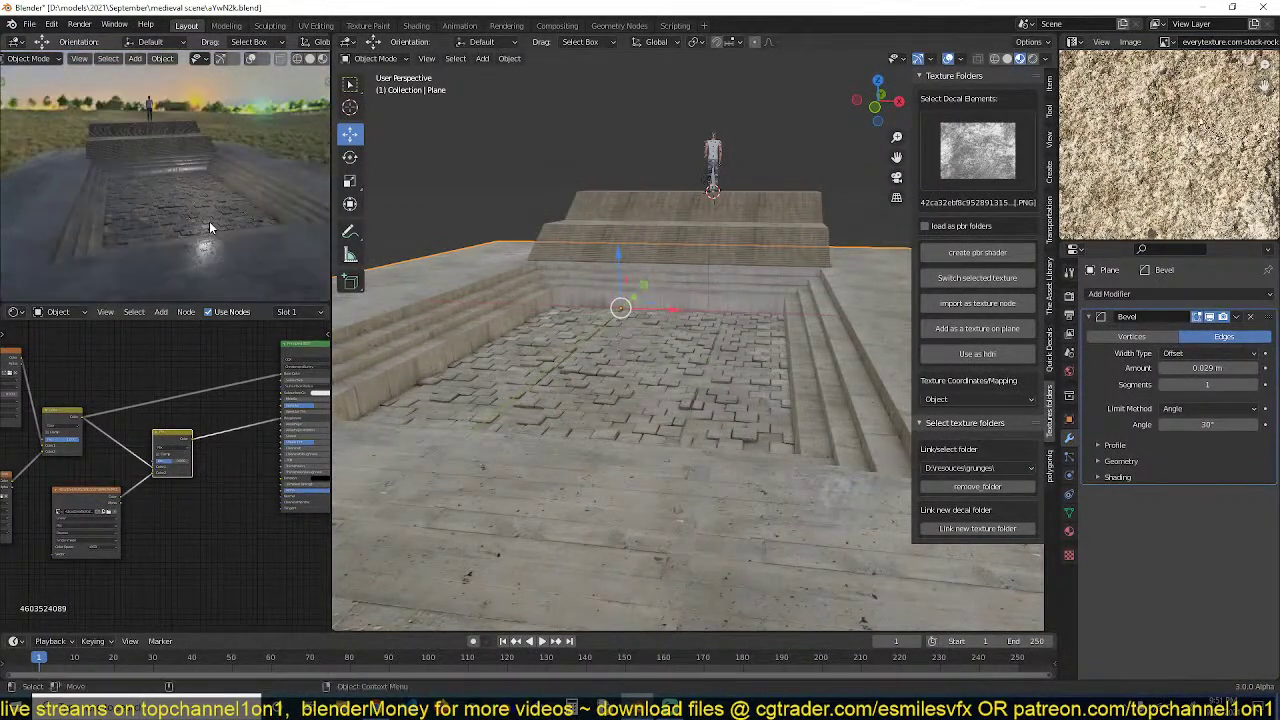
middle_click_drag(128, 440, 138, 438)
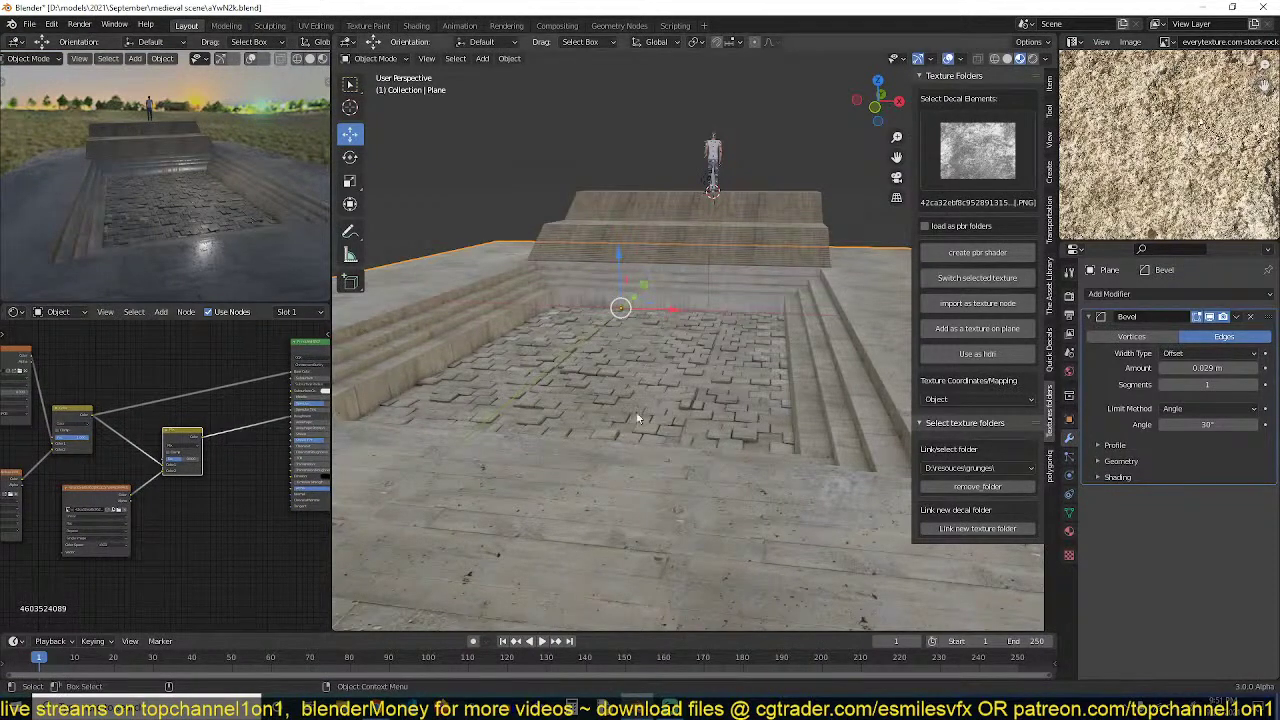
middle_click_drag(636, 412, 564, 405)
middle_click_drag(633, 450, 714, 452)
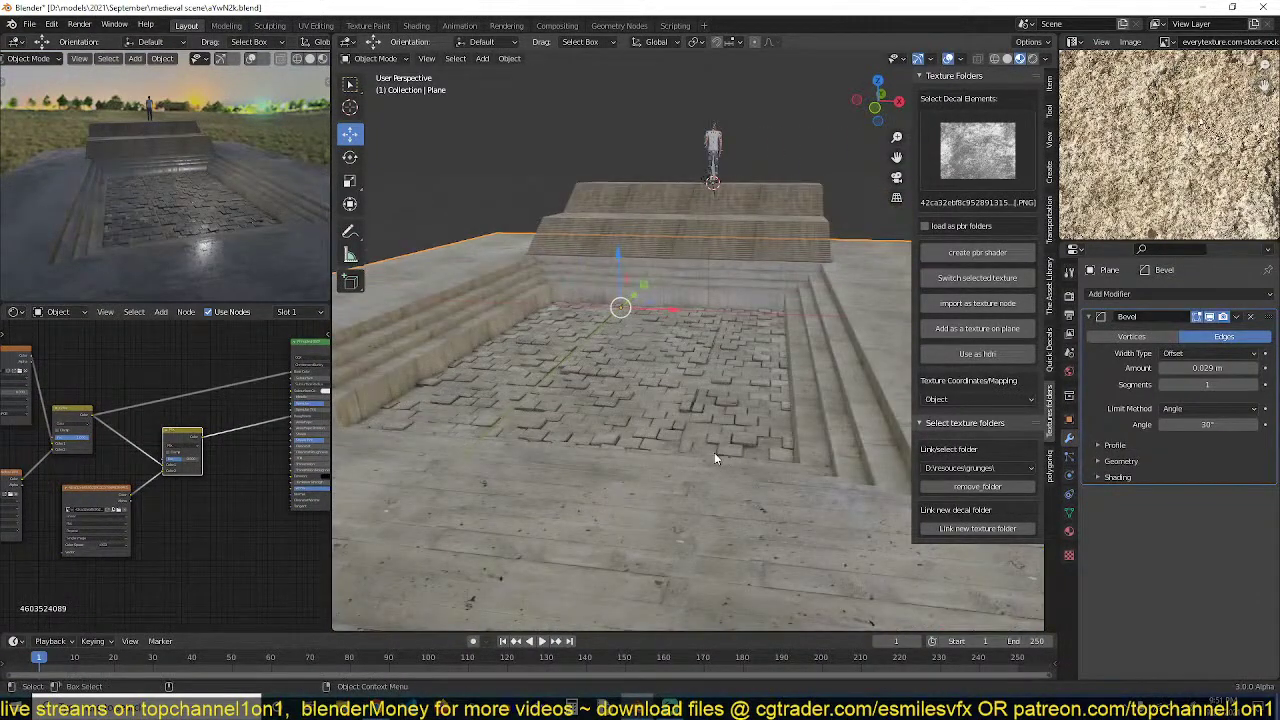
key("KP_0")
scroll(713, 507, "up", 1)
key("q")
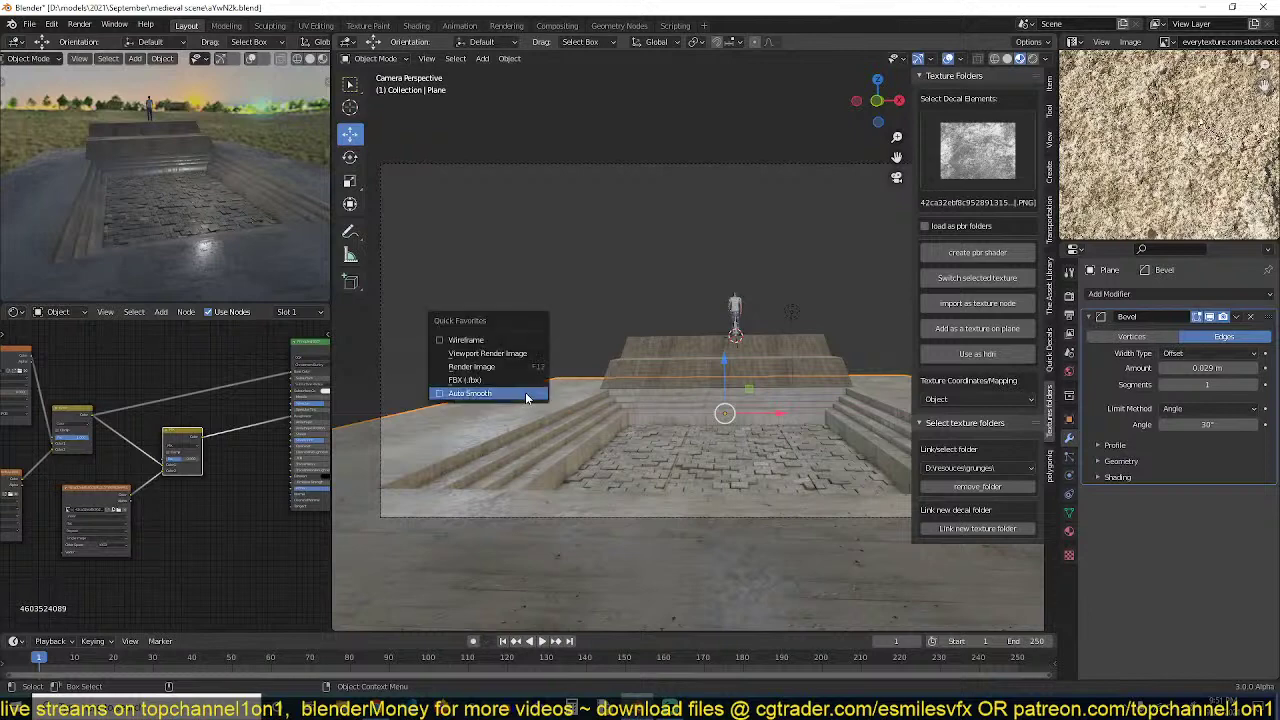
left_click(527, 397)
key("ctrl+s")
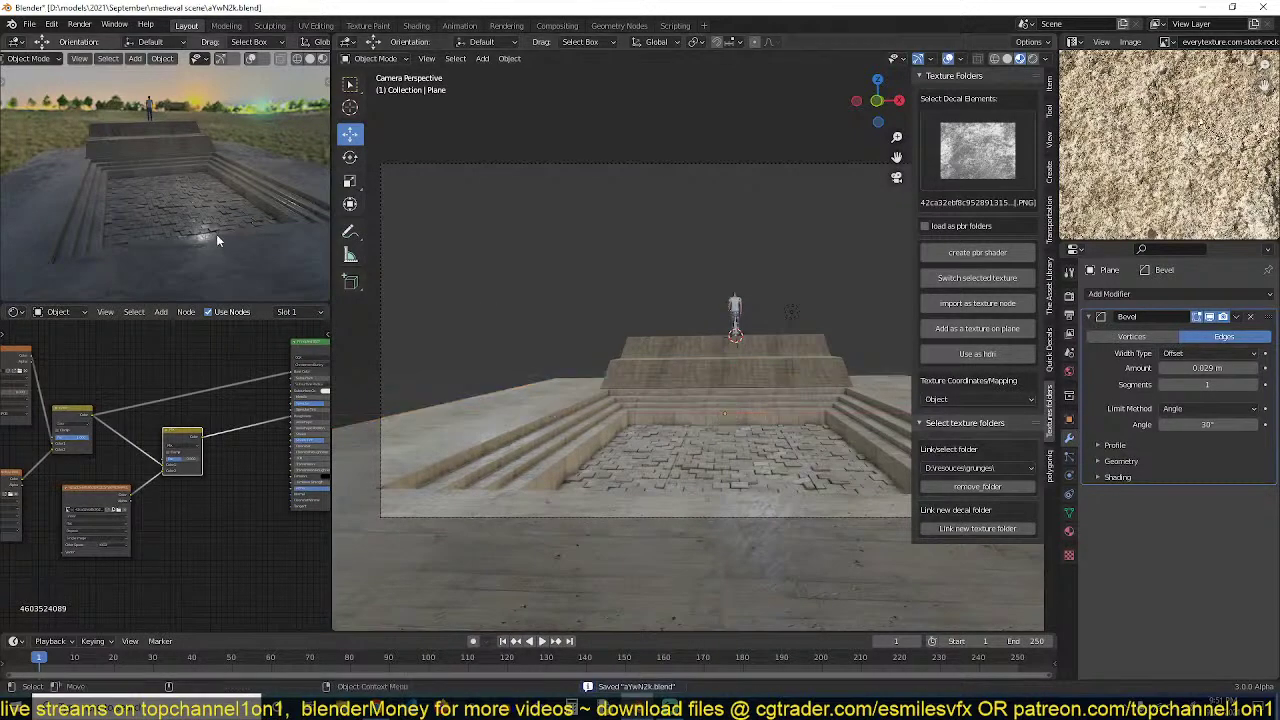
Examine the plaza, paving and stairs through the camera in the rendered and material previews, saving the file along the way
key("KP_0")
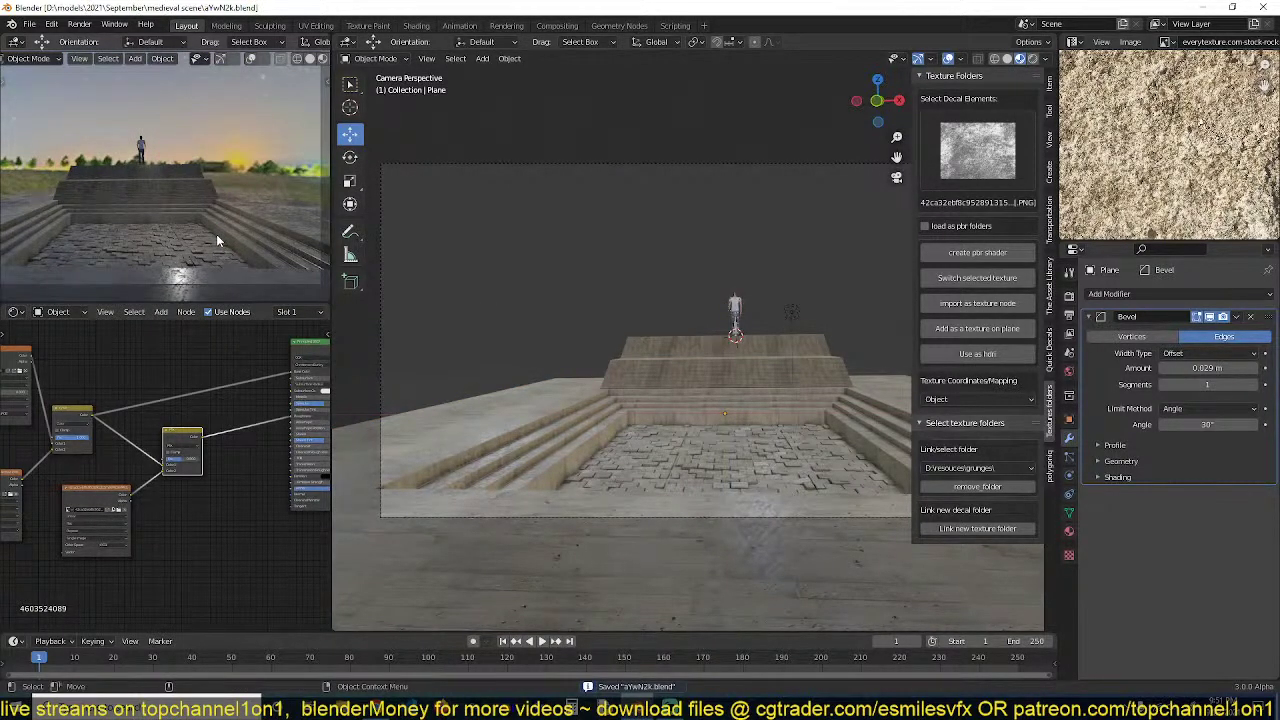
scroll(706, 270, "down", 1)
scroll(228, 173, "down", 2)
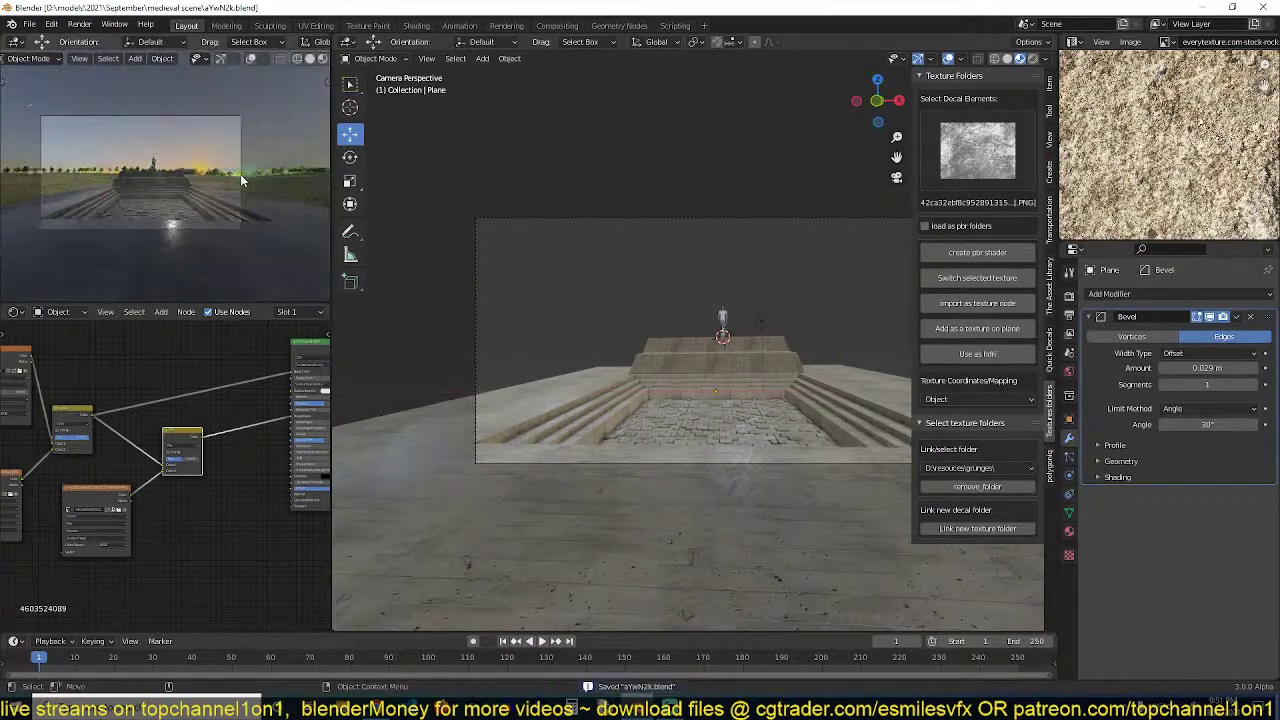
scroll(305, 59, "down", 1)
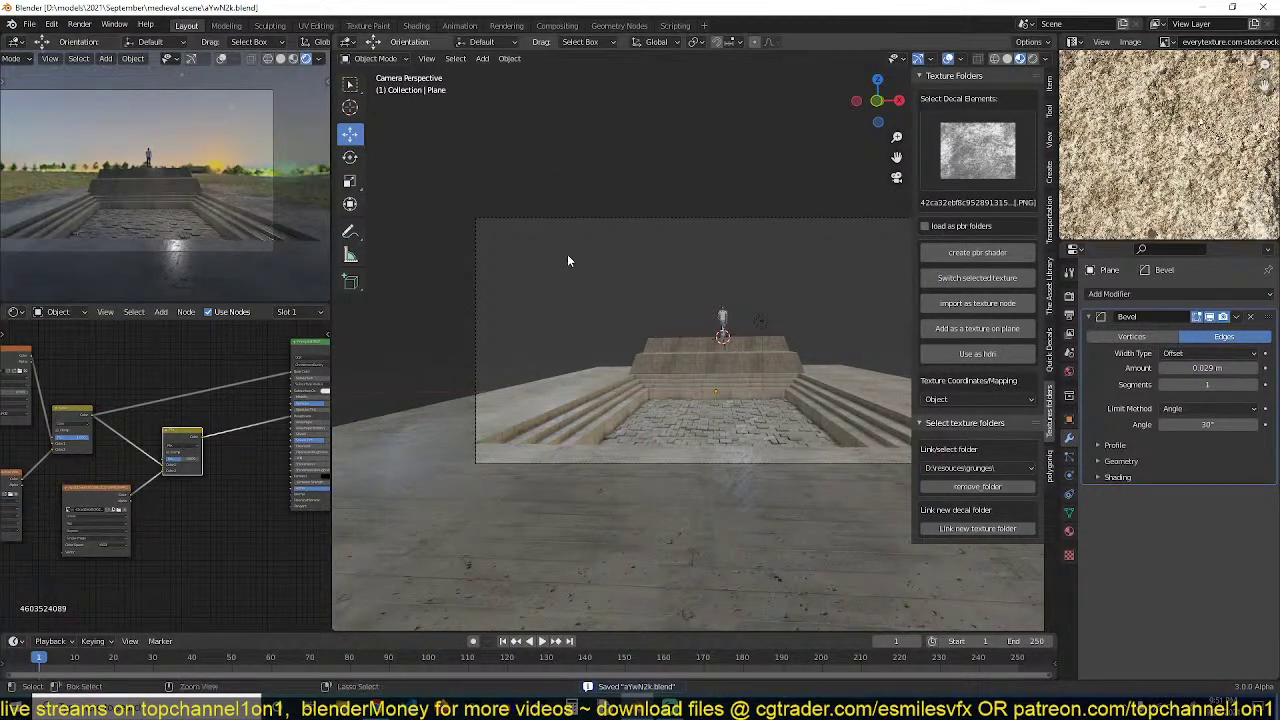
scroll(1095, 188, "down", 1)
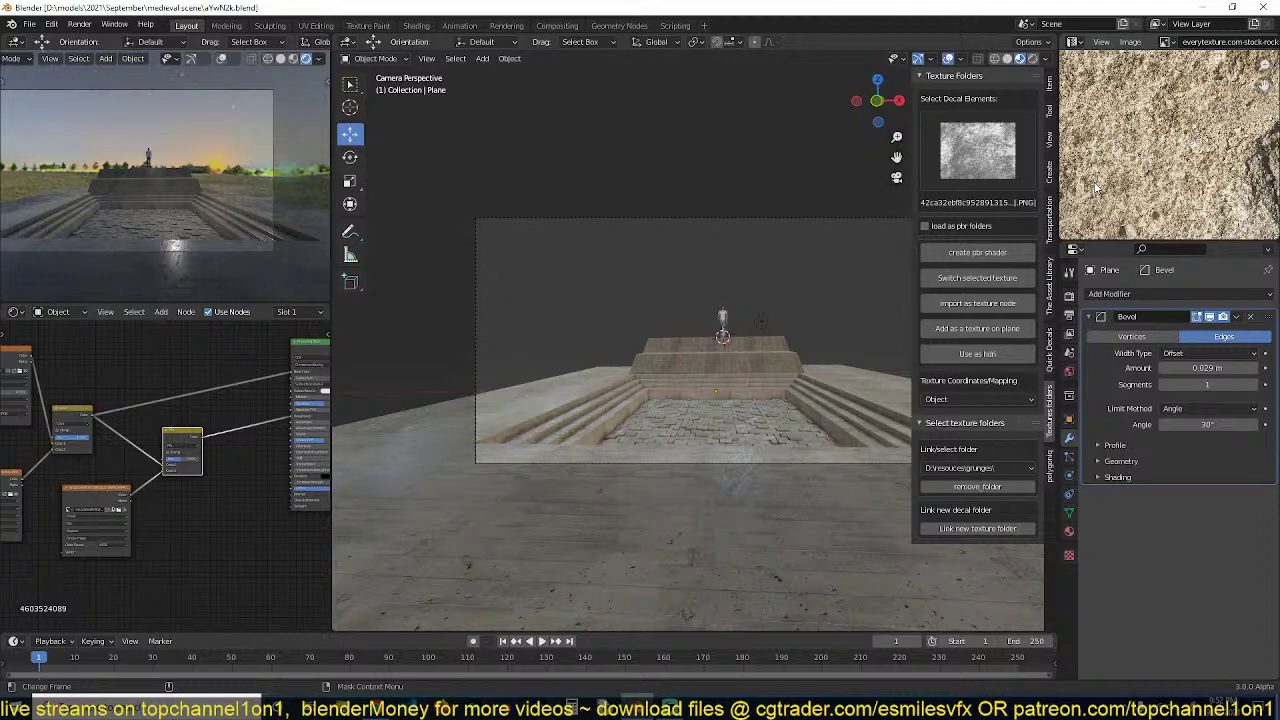
scroll(744, 252, "up", 3)
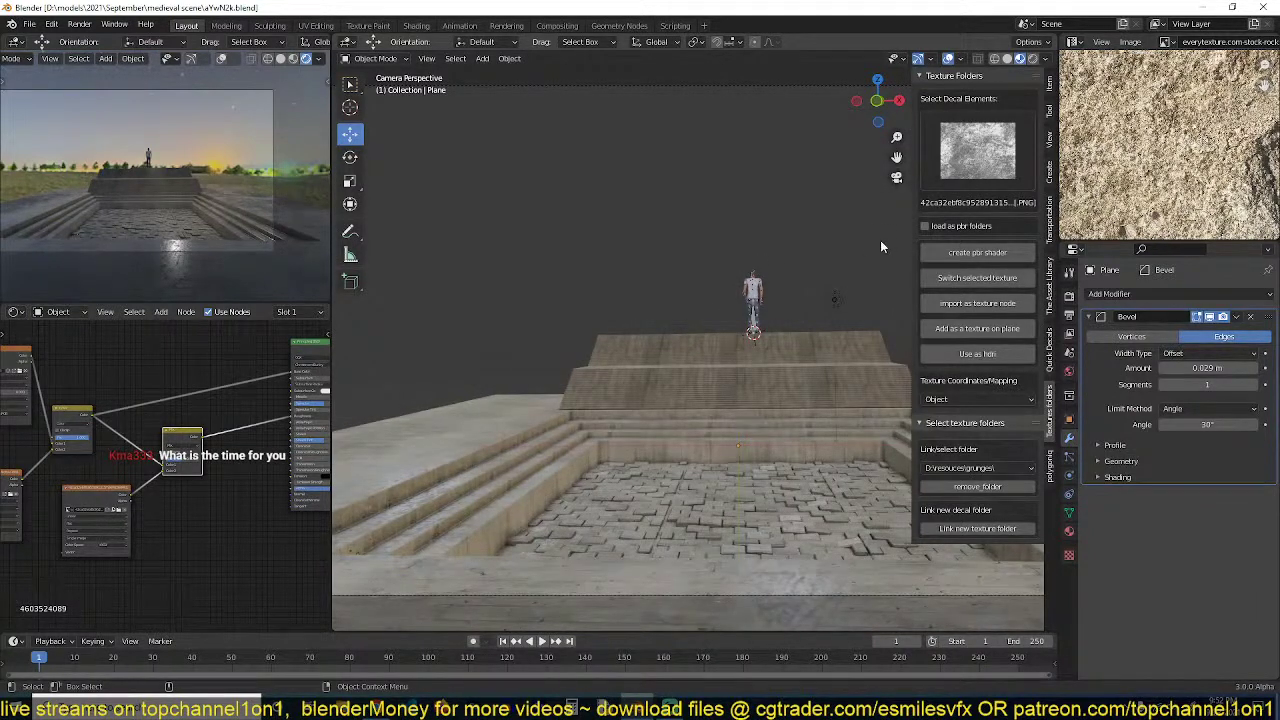
scroll(803, 248, "down", 2)
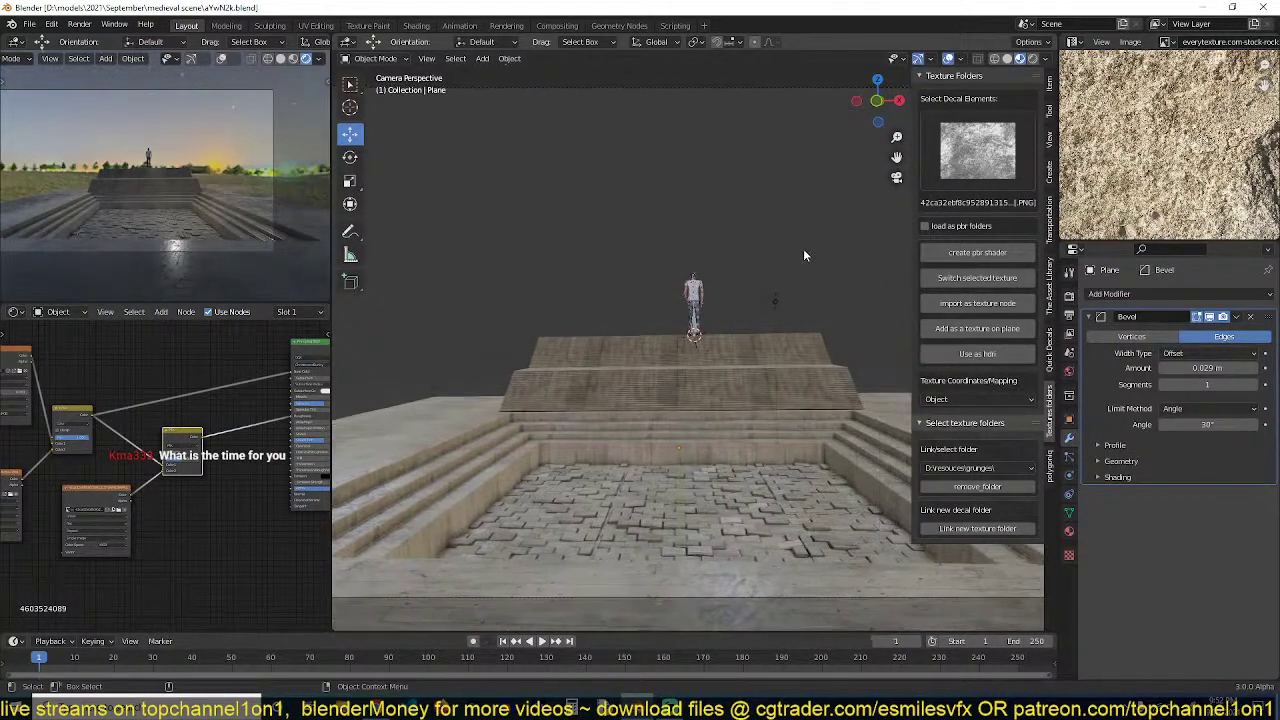
key("ctrl+s")
scroll(803, 248, "down", 3)
scroll(796, 211, "down", 1)
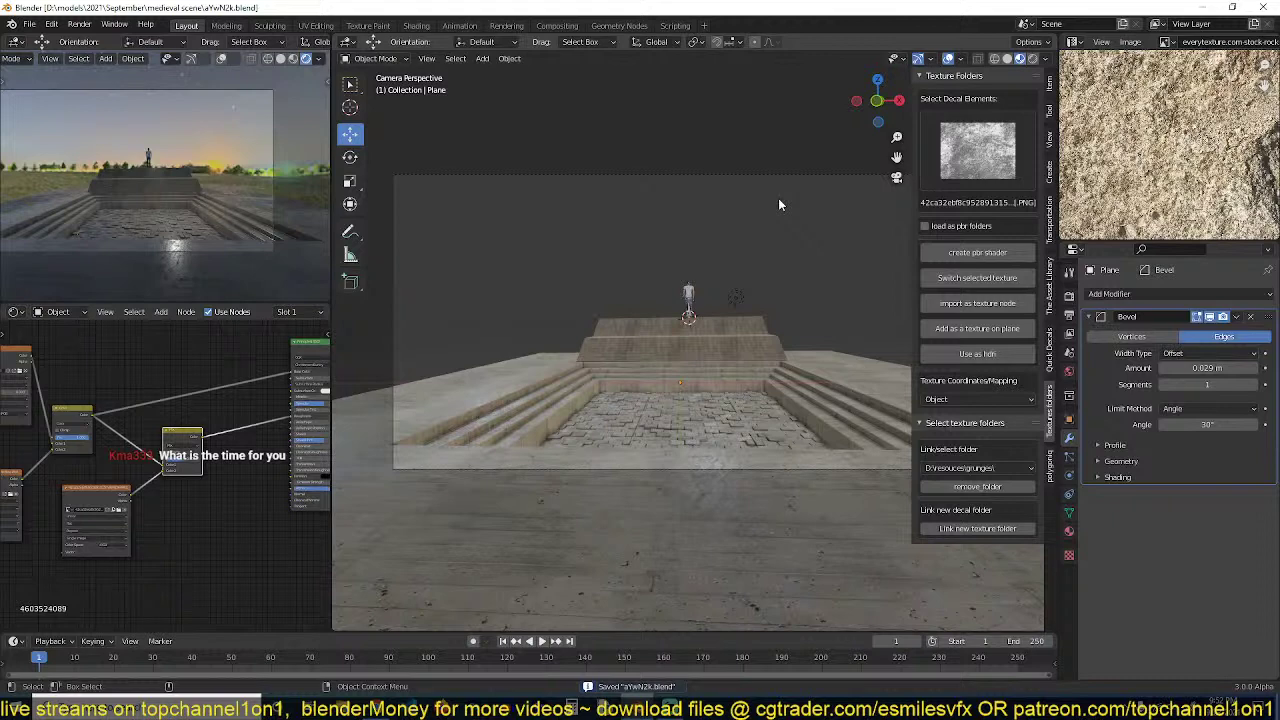
scroll(830, 230, "up", 4)
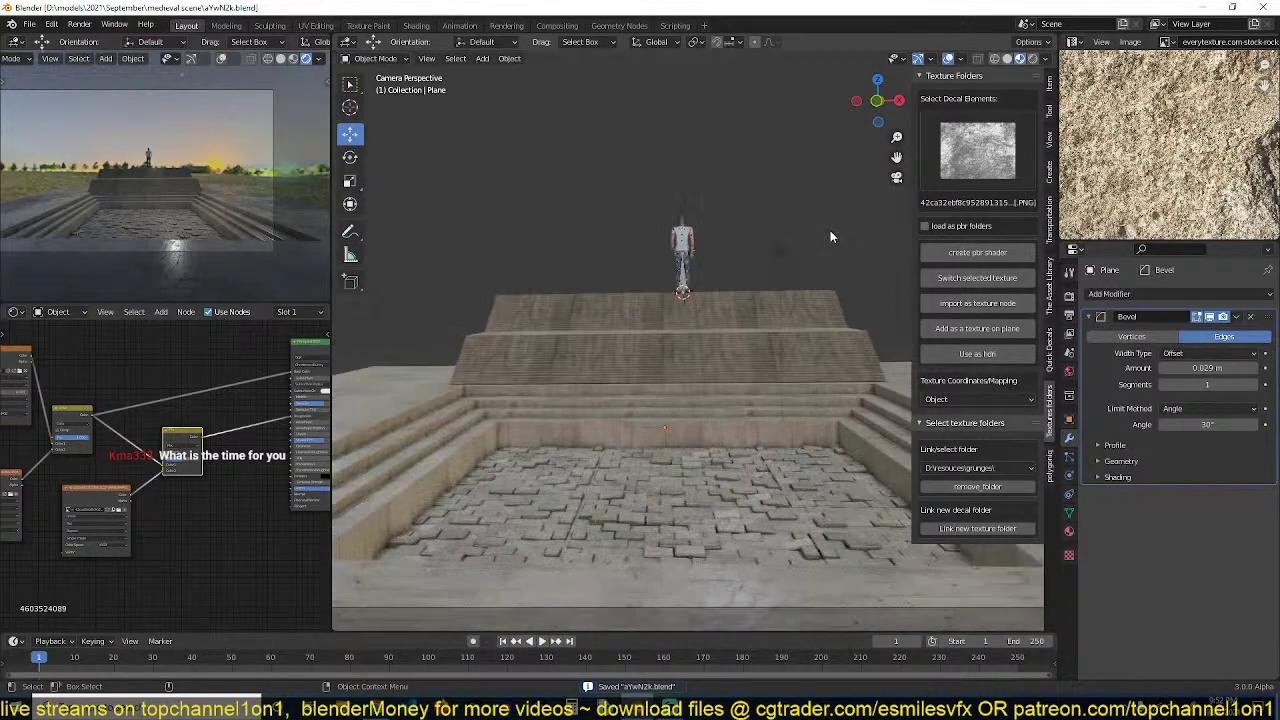
scroll(830, 237, "down", 3)
Duplicate the lower stair flight behind the plaza, leaving the copy in place
middle_click_drag(830, 237, 700, 317)
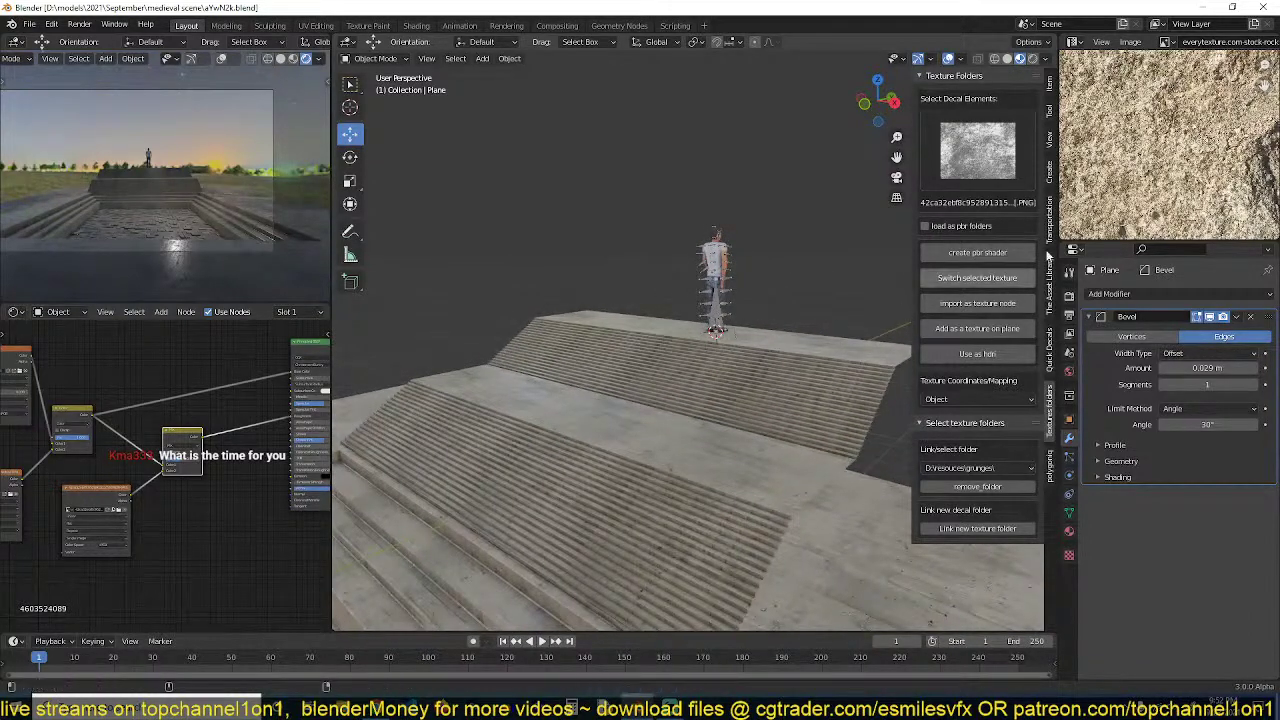
middle_click_drag(745, 252, 656, 265)
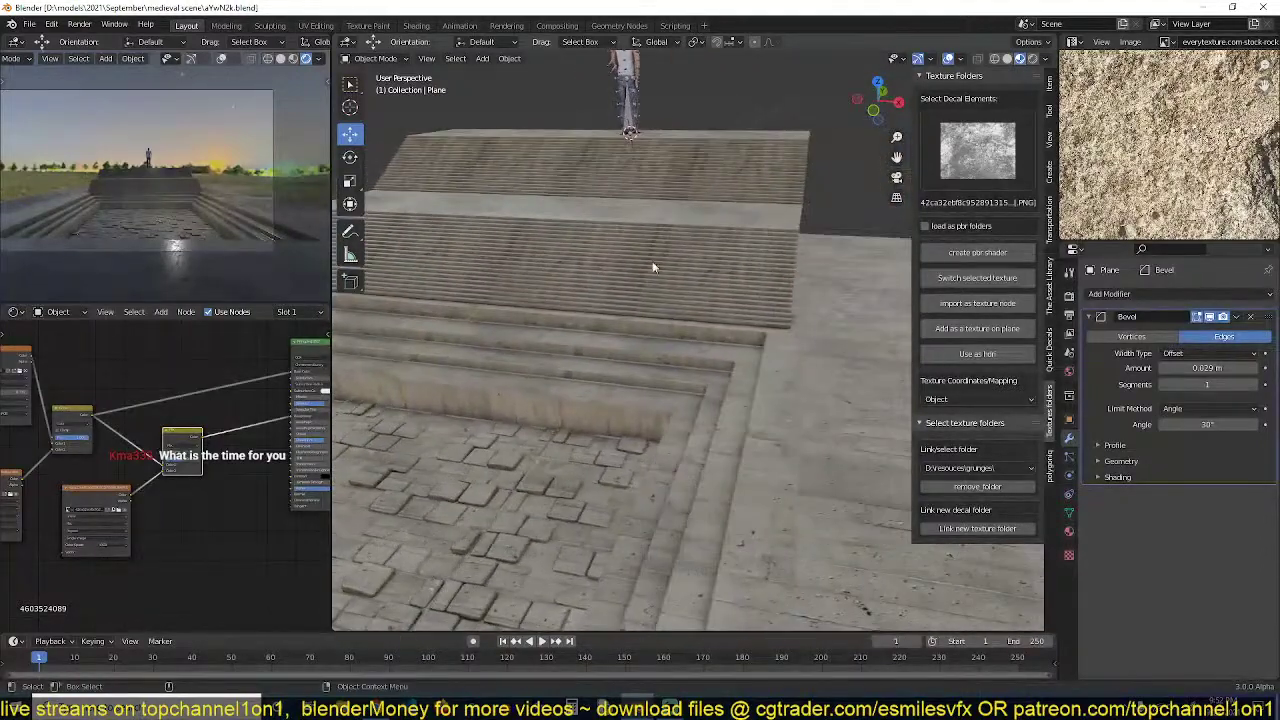
left_click(788, 244)
middle_click_drag(788, 244, 745, 247)
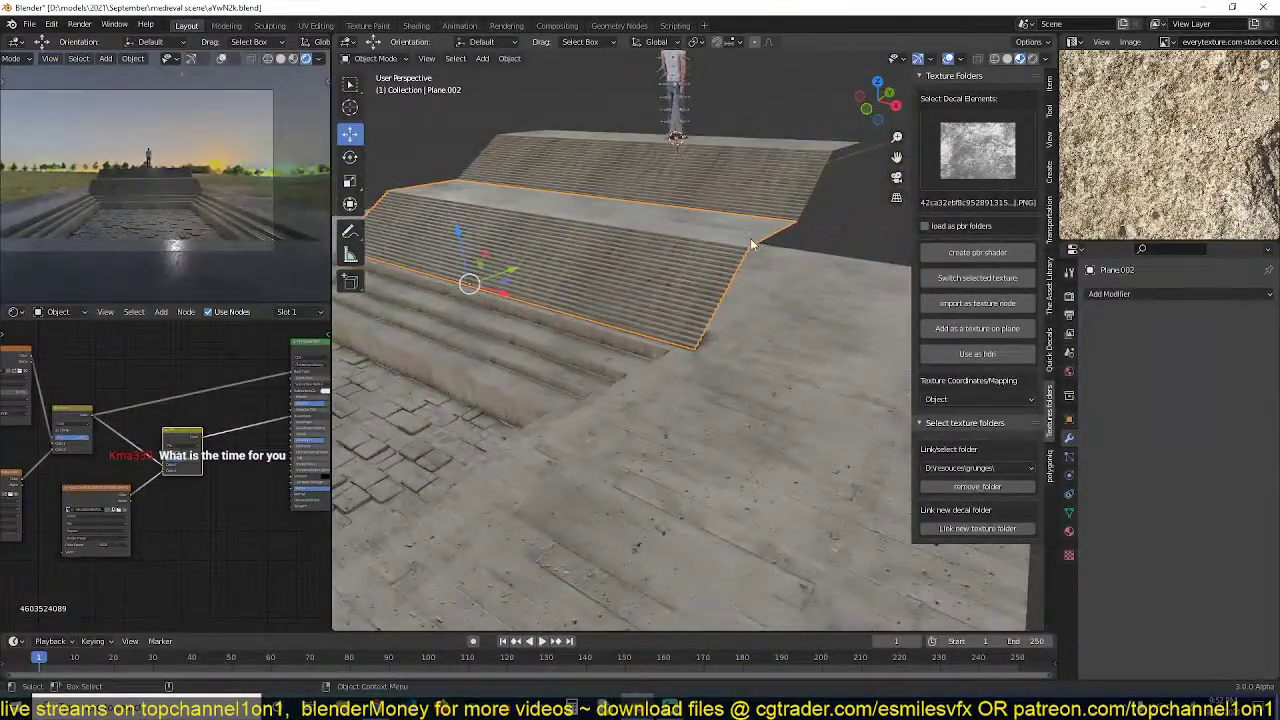
key("shift+d")
right_click(752, 244)
Dissolve the intermediate step vertices on the duplicated lower stair flight, reducing it to a plain slope and landing
key("Tab")
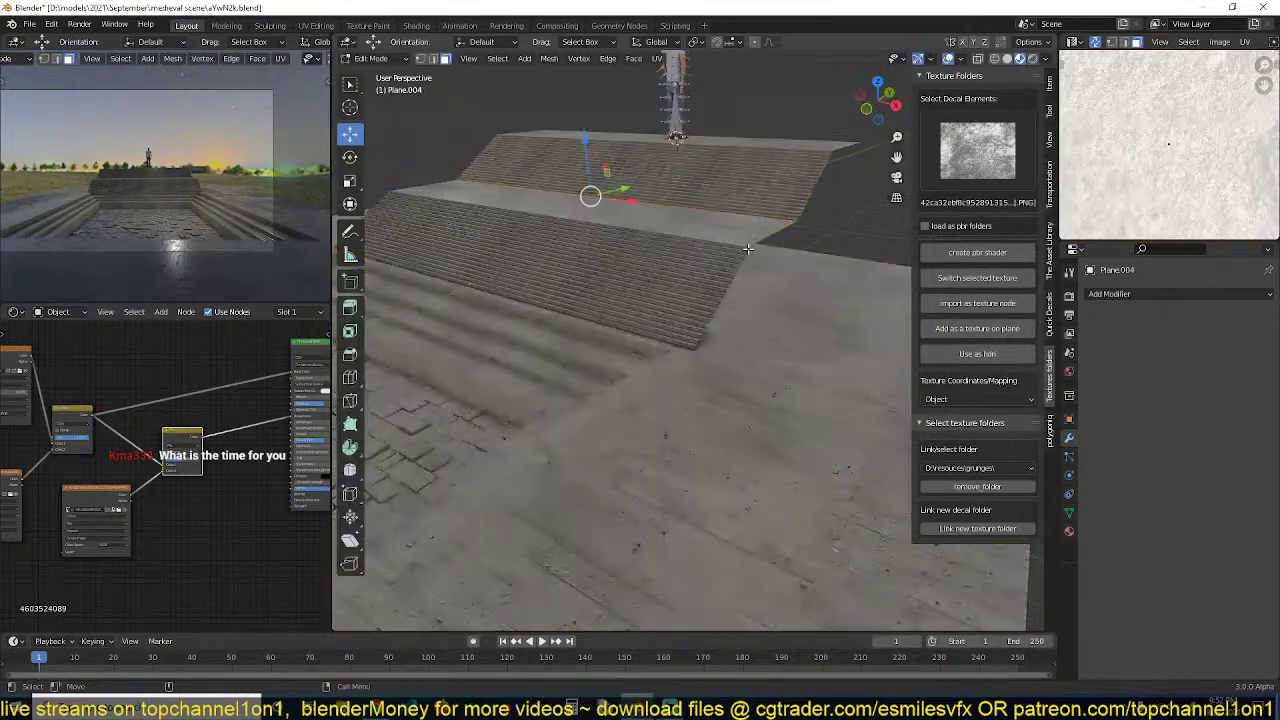
key("1")
middle_click_drag(752, 244, 700, 250)
scroll(791, 244, "up", 3)
middle_click_drag(791, 243, 622, 280)
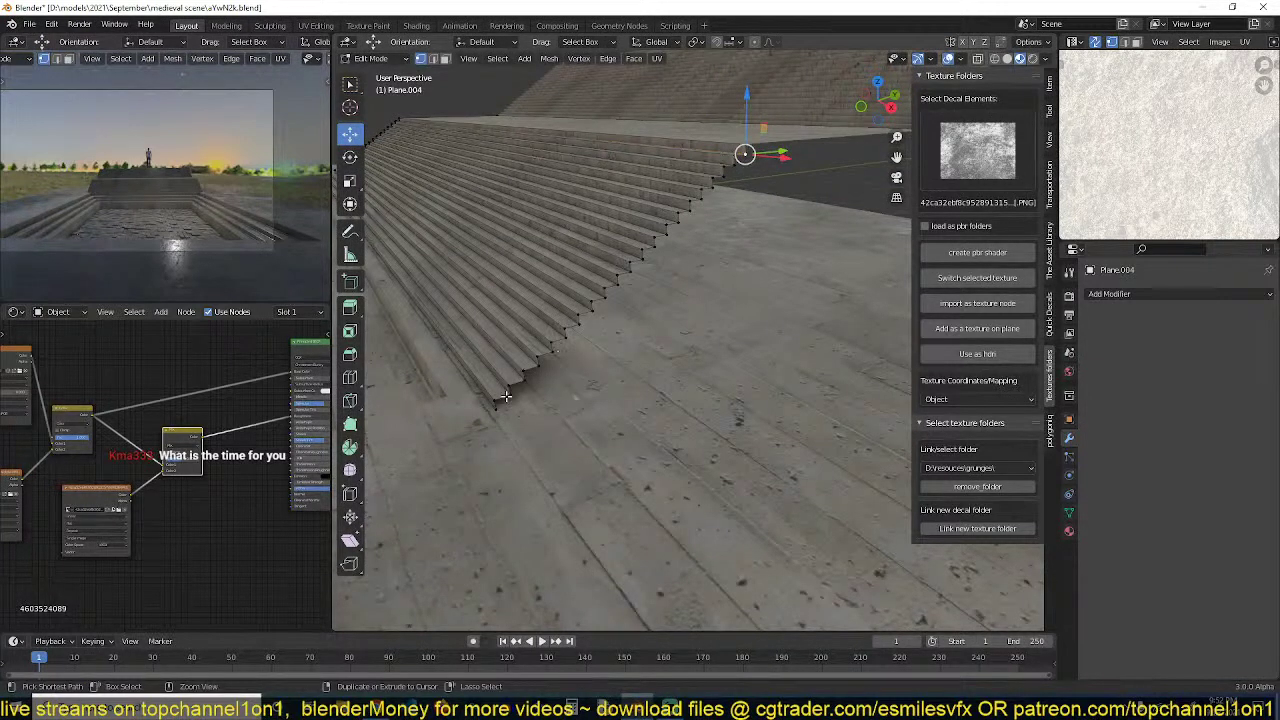
key("ctrl+x")
middle_click_drag(630, 268, 673, 294)
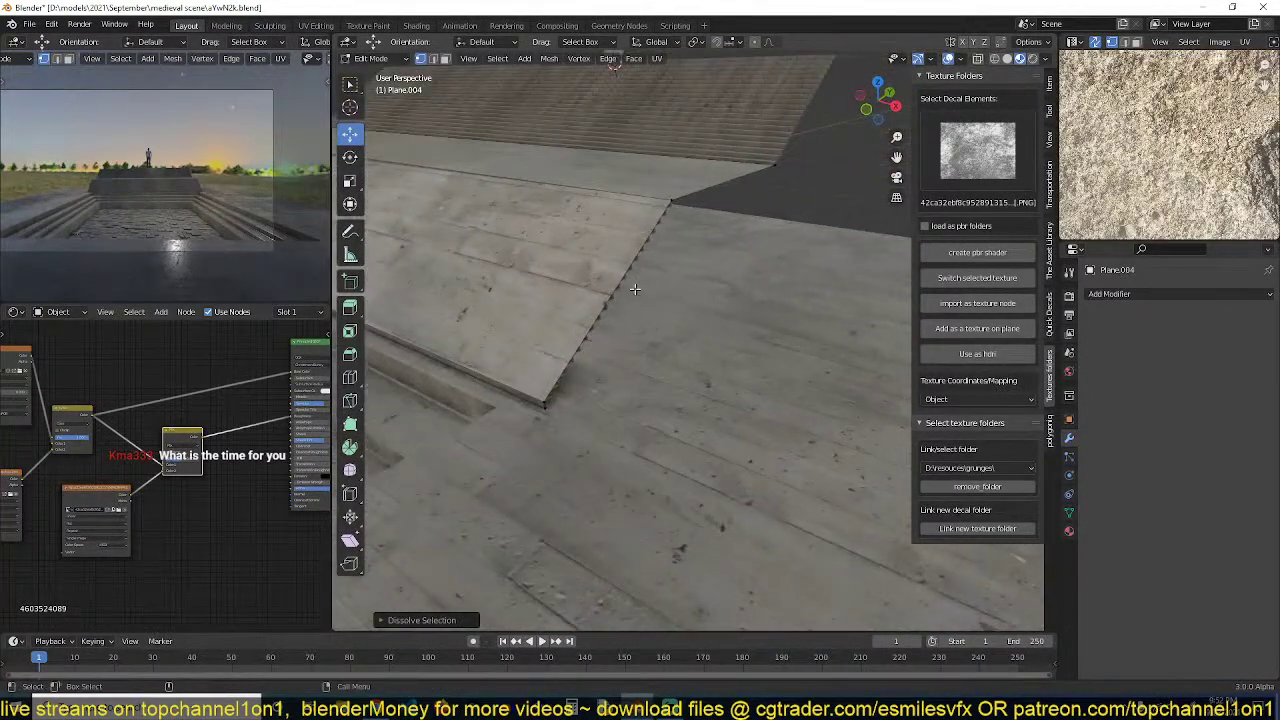
scroll(635, 289, "down", 6)
Delete the far-side vertices of the simplified copy, keeping only the slope-and-landing edge profile along one side of the stairs
left_click(473, 236, "alt")
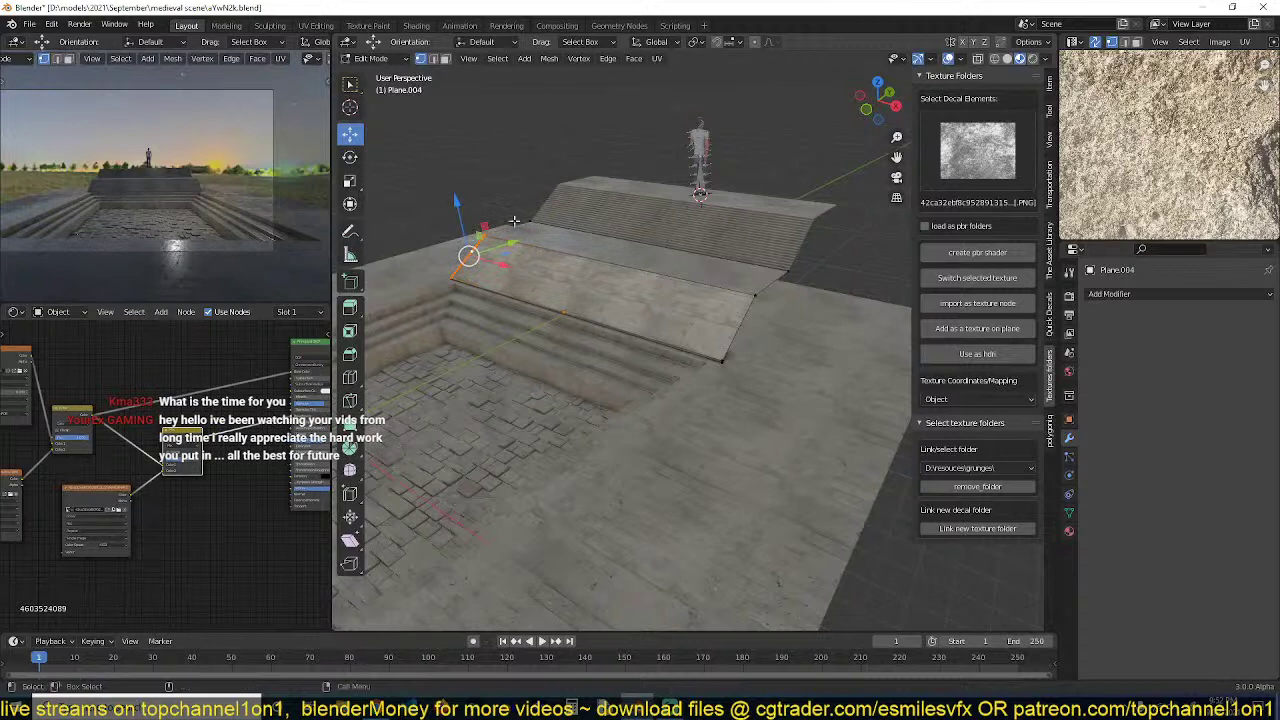
key("x")
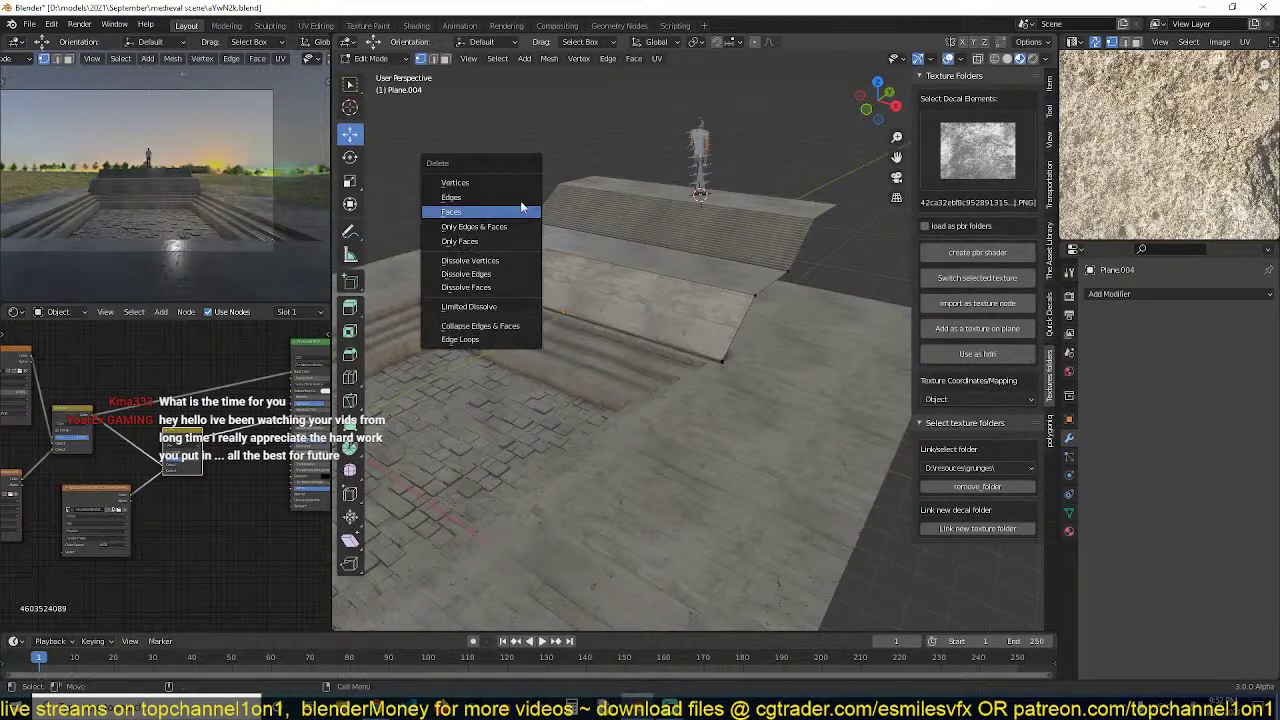
left_click(523, 186)
key("a")
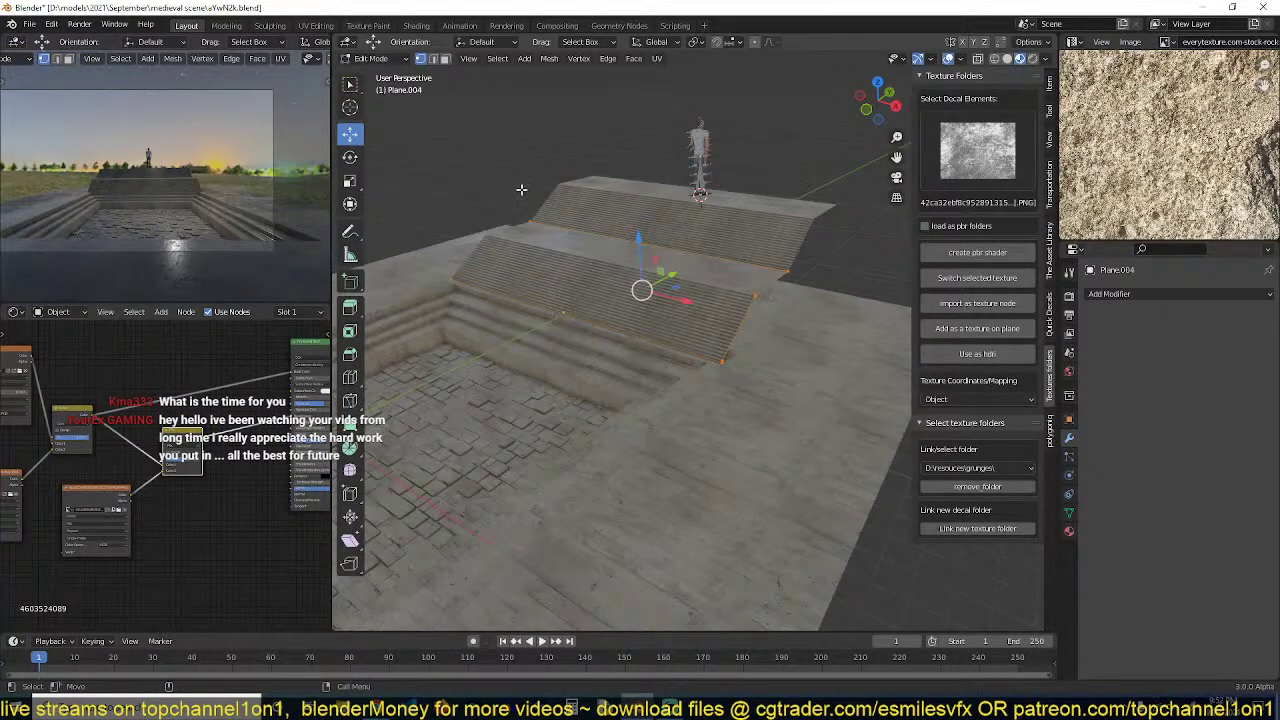
left_click(522, 197)
key("x")
left_click(514, 182)
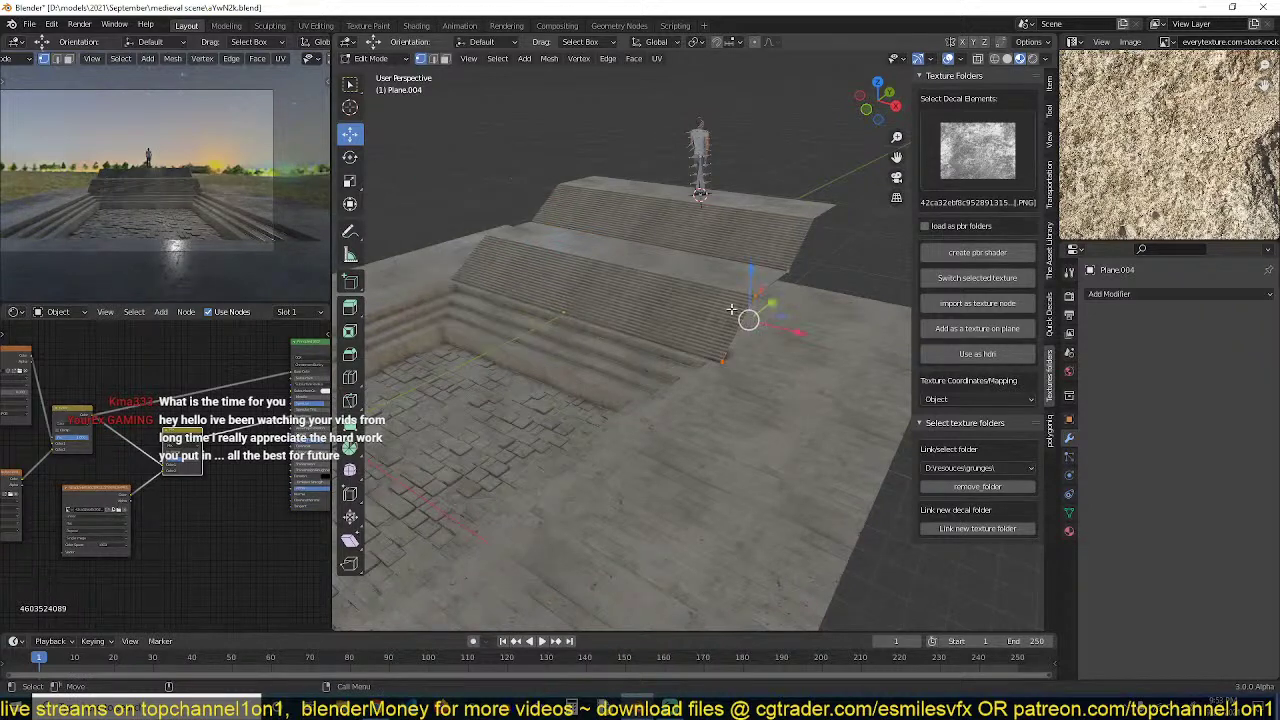
Extrude the remaining edge profile inward along X into a narrow strip over the stairs and adjust the strip's side edge
middle_click_drag(754, 325, 676, 344)
scroll(766, 320, "up", 3)
key("e")
right_click(676, 344)
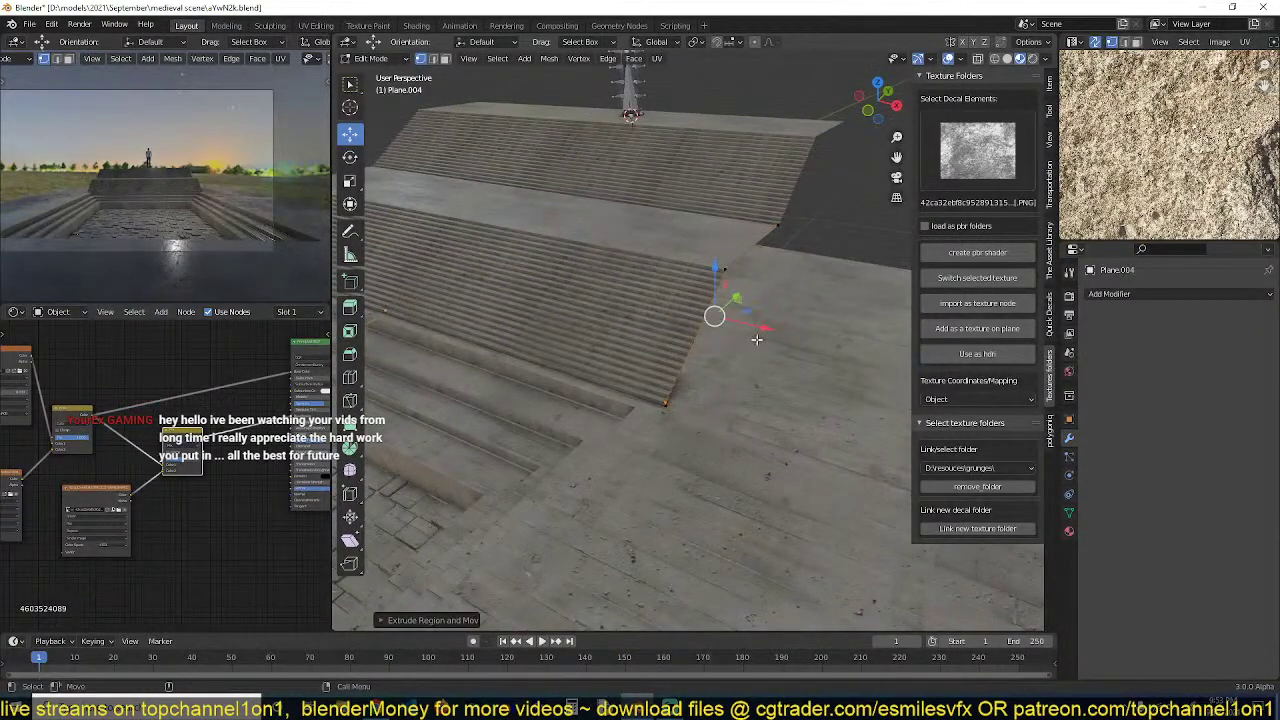
left_click_drag(754, 330, 719, 320)
key("a")
middle_click_drag(740, 274, 666, 315, "shift")
left_click(590, 278, "alt")
left_click_drag(613, 362, 589, 355)
key("Tab")
middle_click_drag(625, 333, 684, 312)
Extrude the whole strip along its normals by about 0.14 m to form a solid stair border
key("Tab")
key("a")
scroll(670, 294, "up", 2)
key("alt+e")
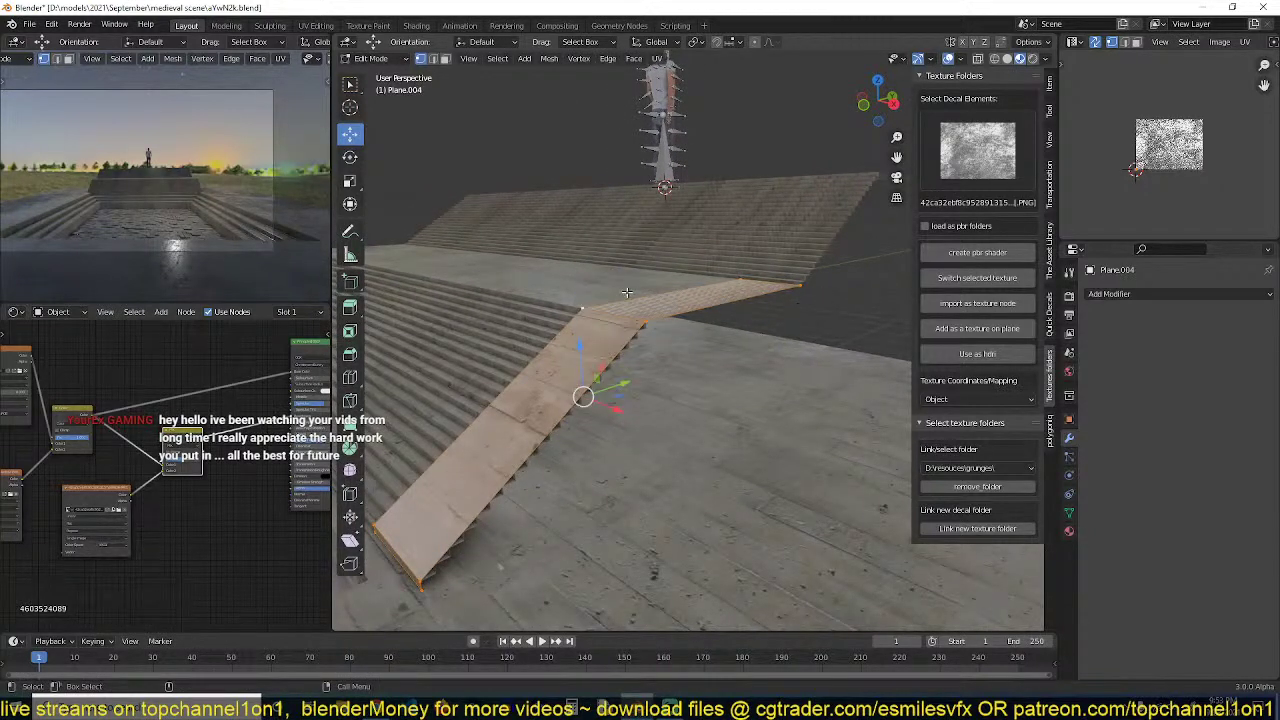
key("alt+e")
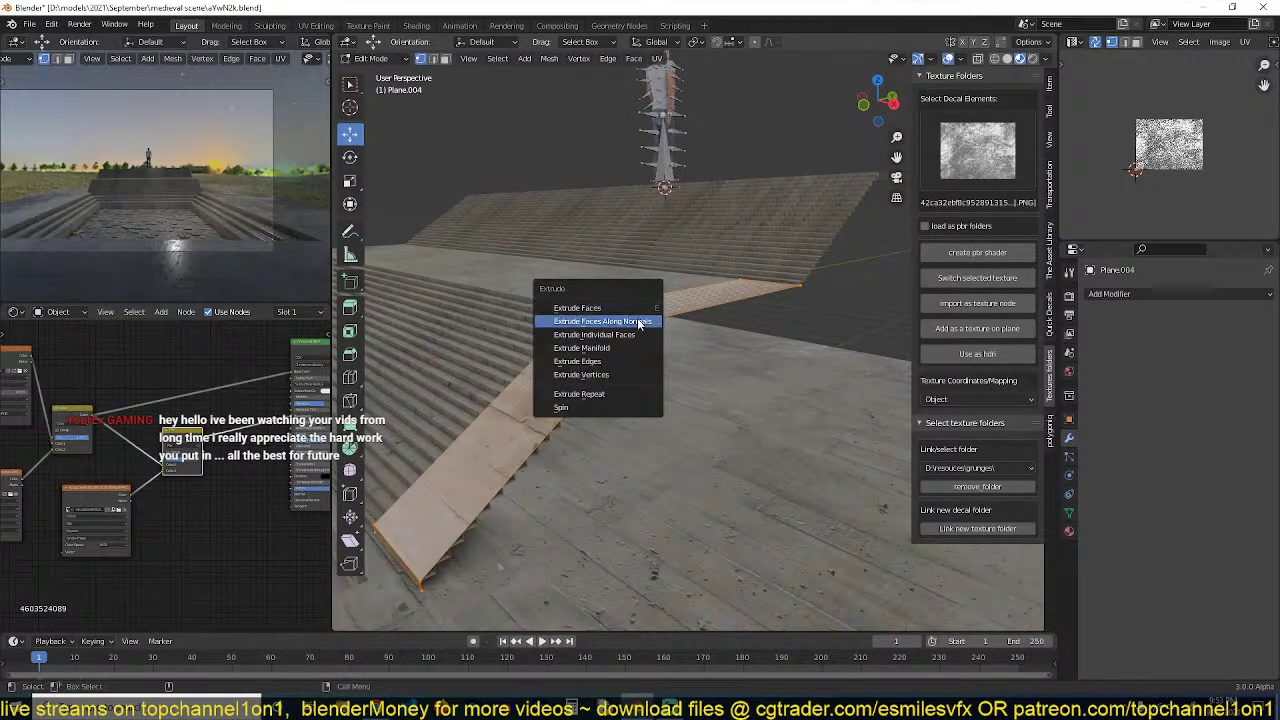
left_click(637, 322)
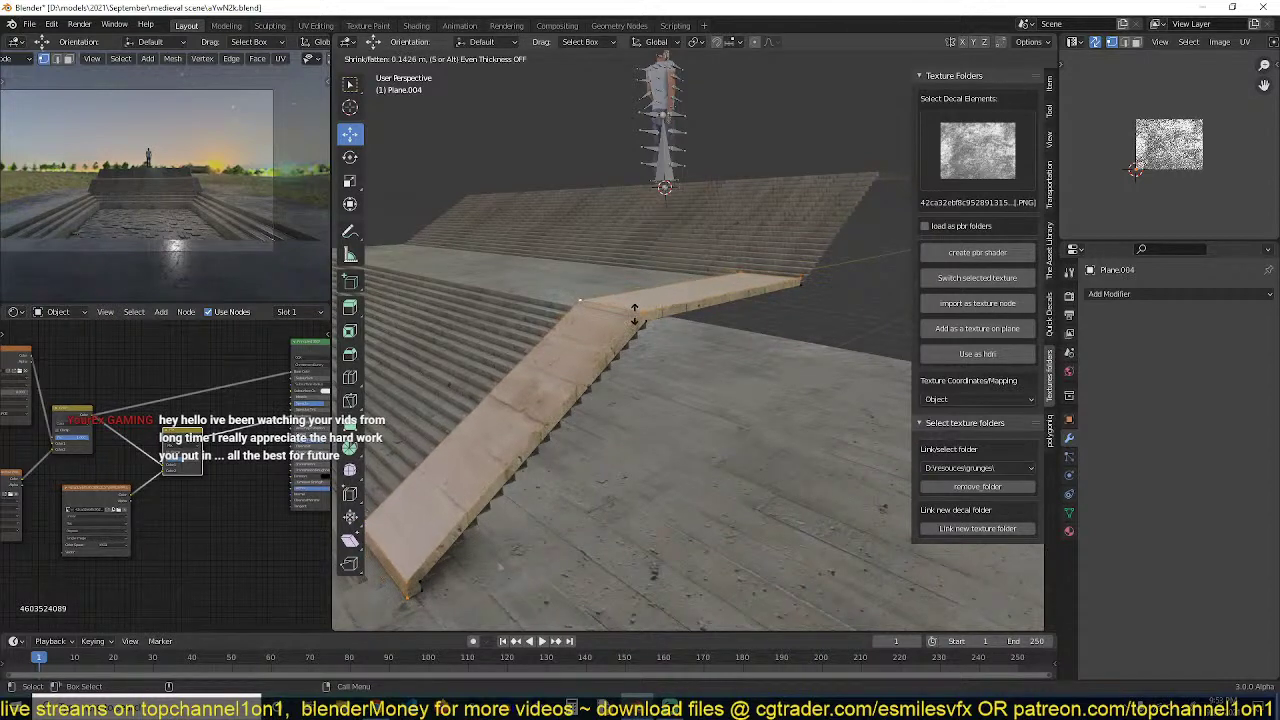
left_click(633, 314)
middle_click_drag(633, 314, 737, 282)
scroll(737, 281, "down", 2)
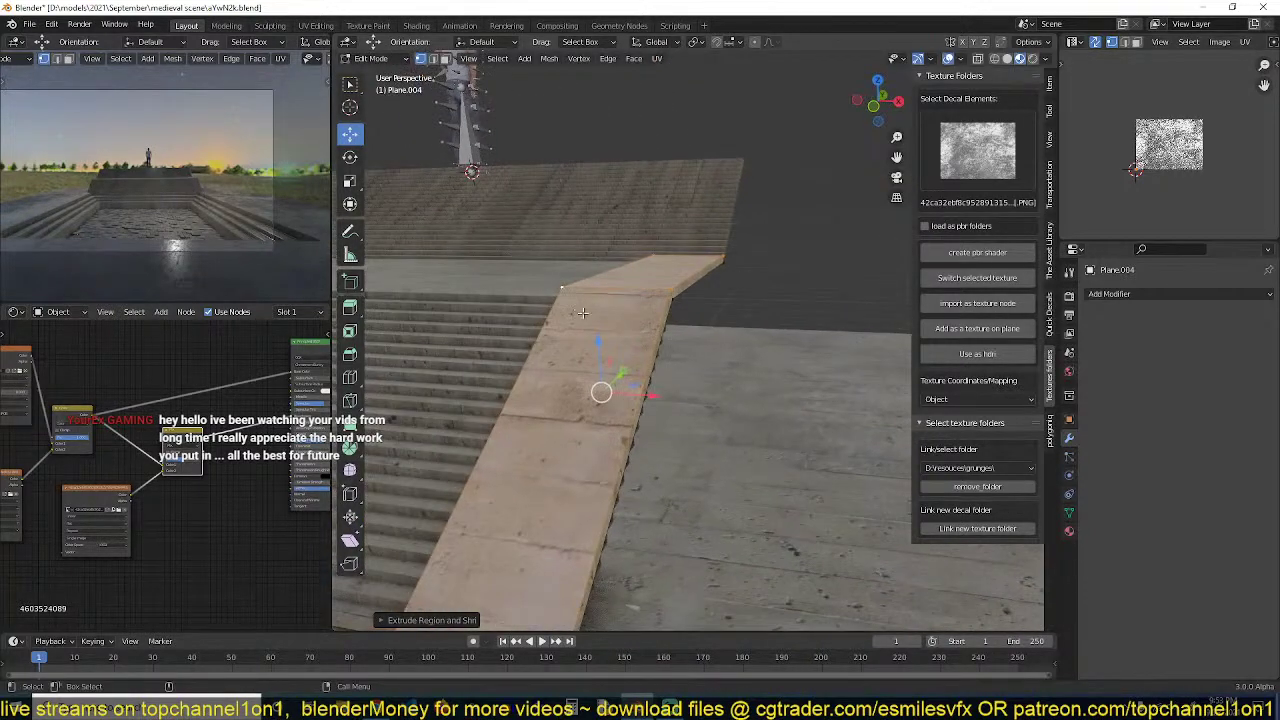
Add a centred lengthwise loop cut to the stair border and bevel it into two loops near the long edges
middle_click_drag(584, 314, 633, 331)
scroll(633, 331, "down", 2)
key("ctrl+r")
left_click(575, 297)
right_click(580, 297)
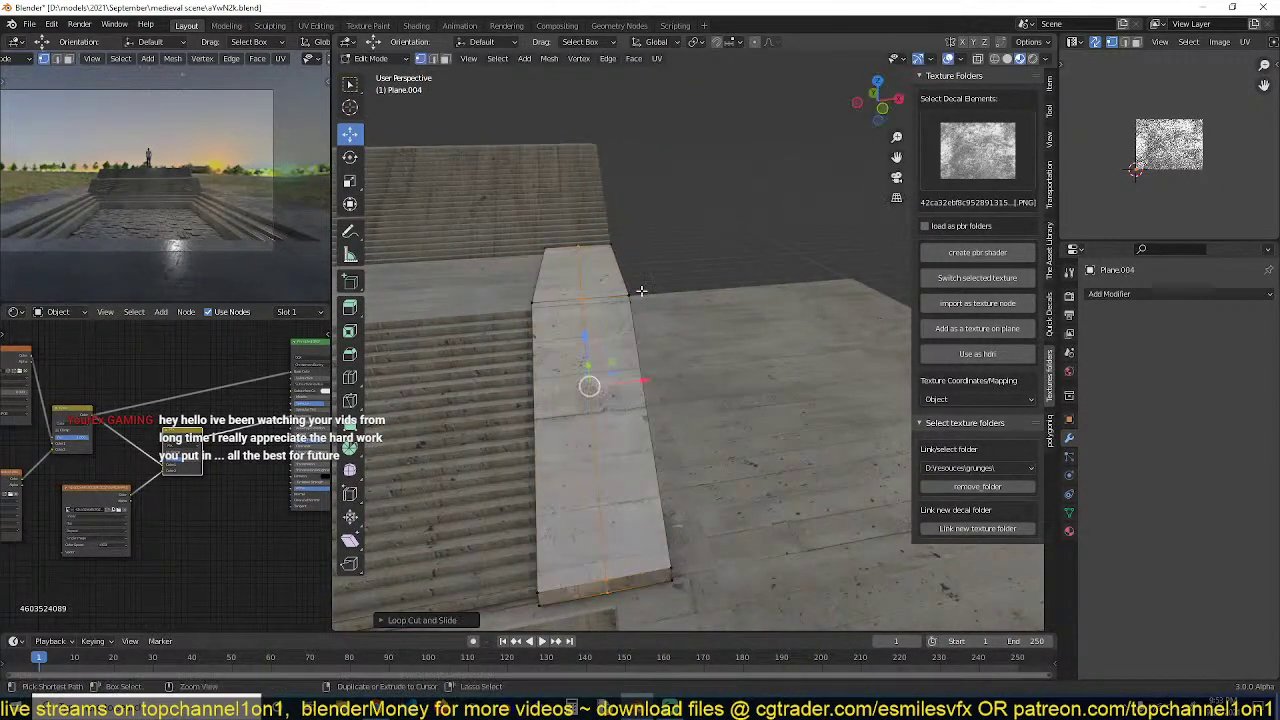
key("ctrl+b")
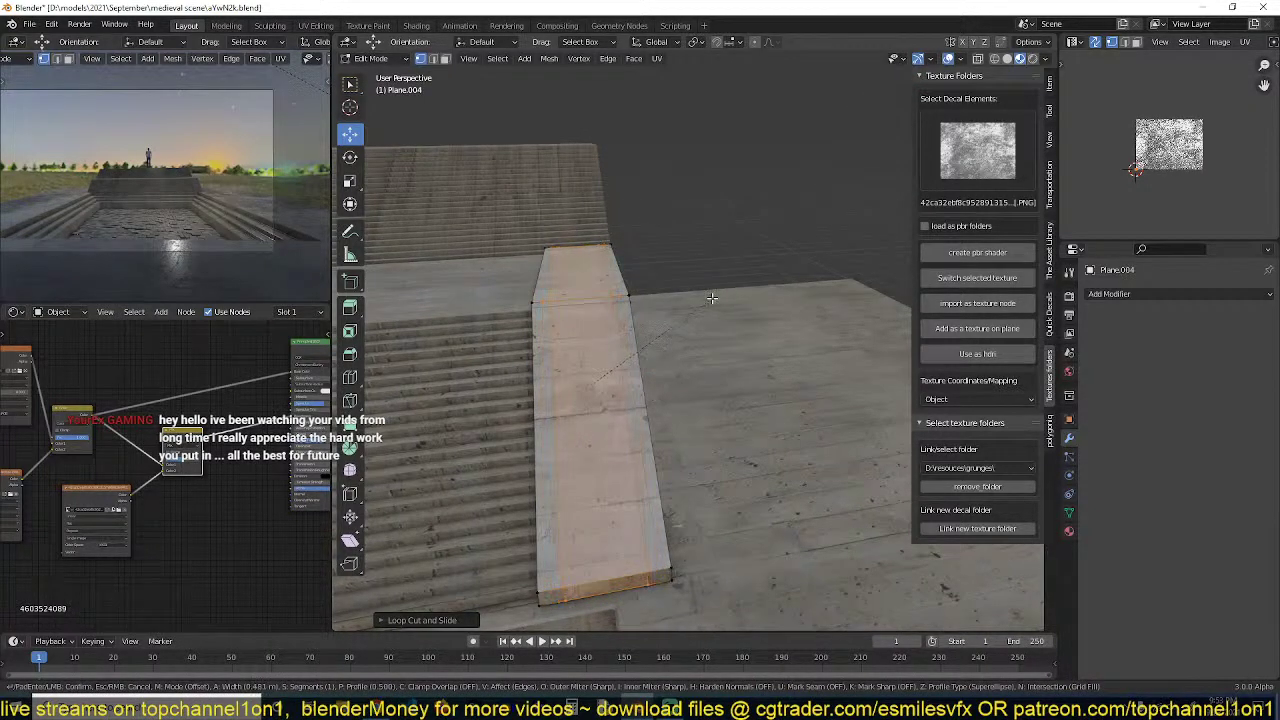
left_click(700, 298)
Select the border's narrow outer face strips, extrude them along their normals as raised rims, and save the file
key("3")
left_click(620, 299, "alt")
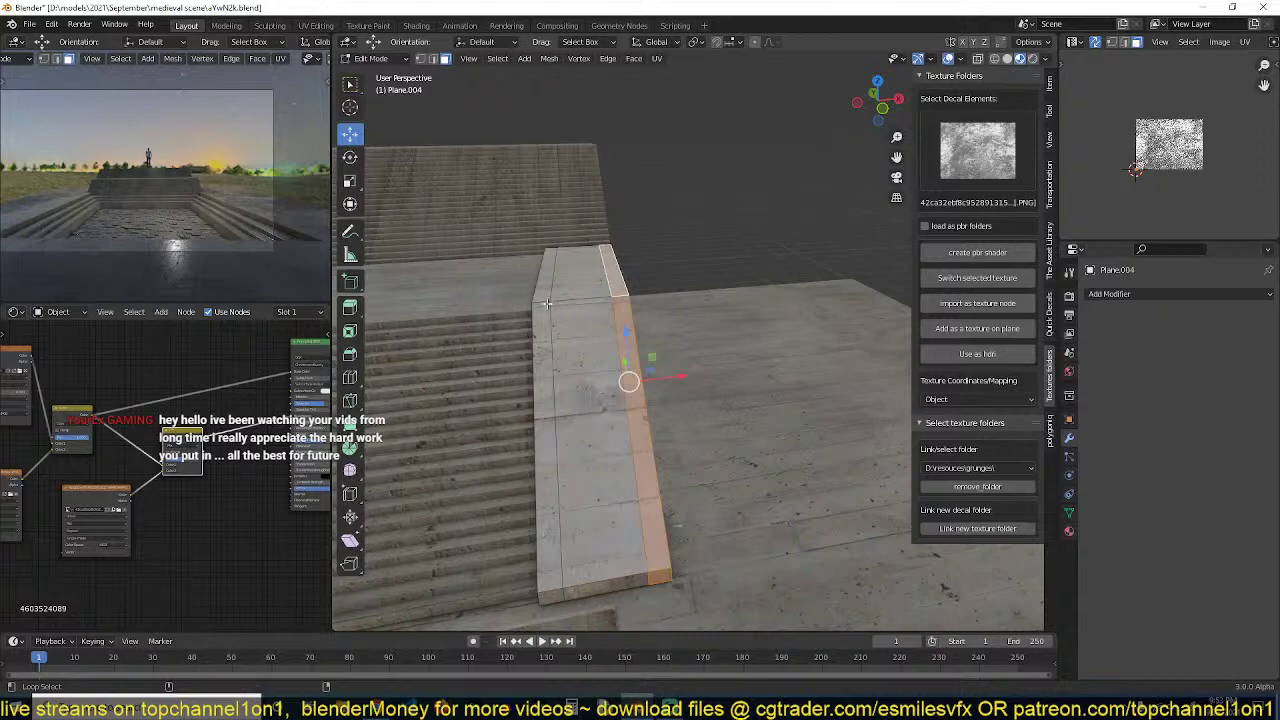
middle_click_drag(547, 304, 720, 334)
key("alt+e")
left_click(780, 309)
left_click(781, 310)
key("Tab")
key("ctrl+s")
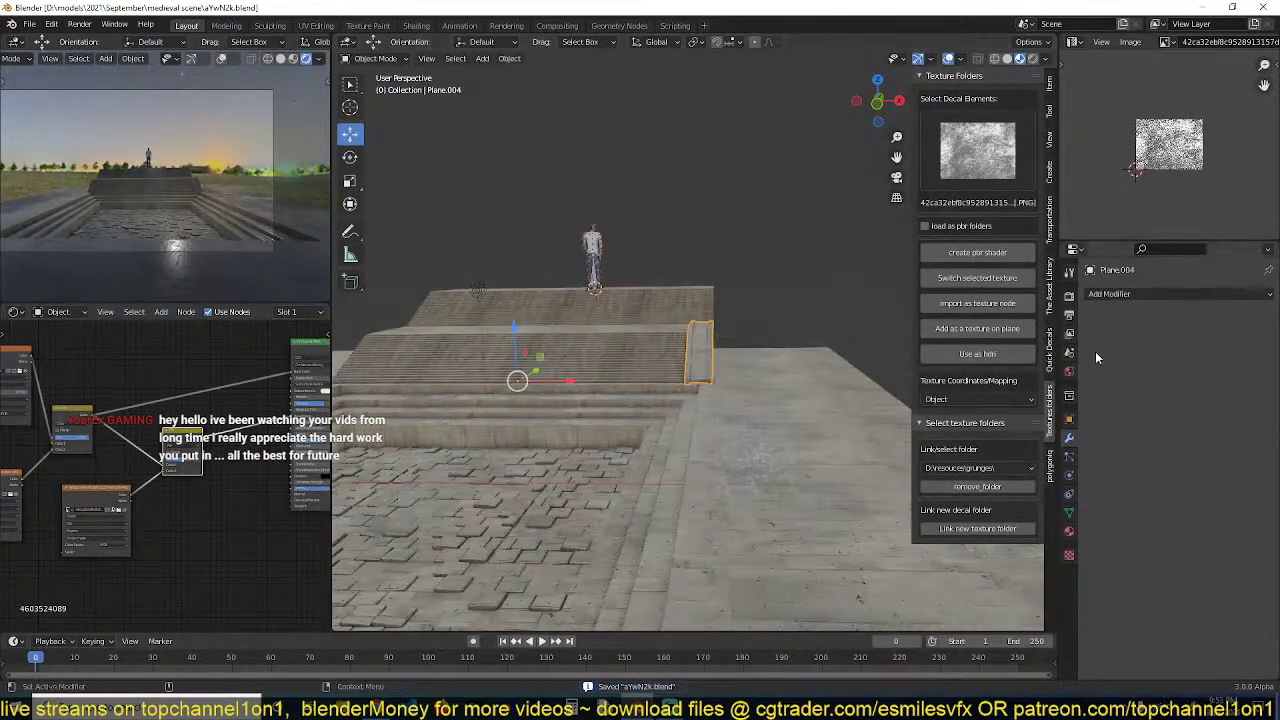
Add a Mirror modifier on the X axis to the stair border and save the file
left_click(1128, 294)
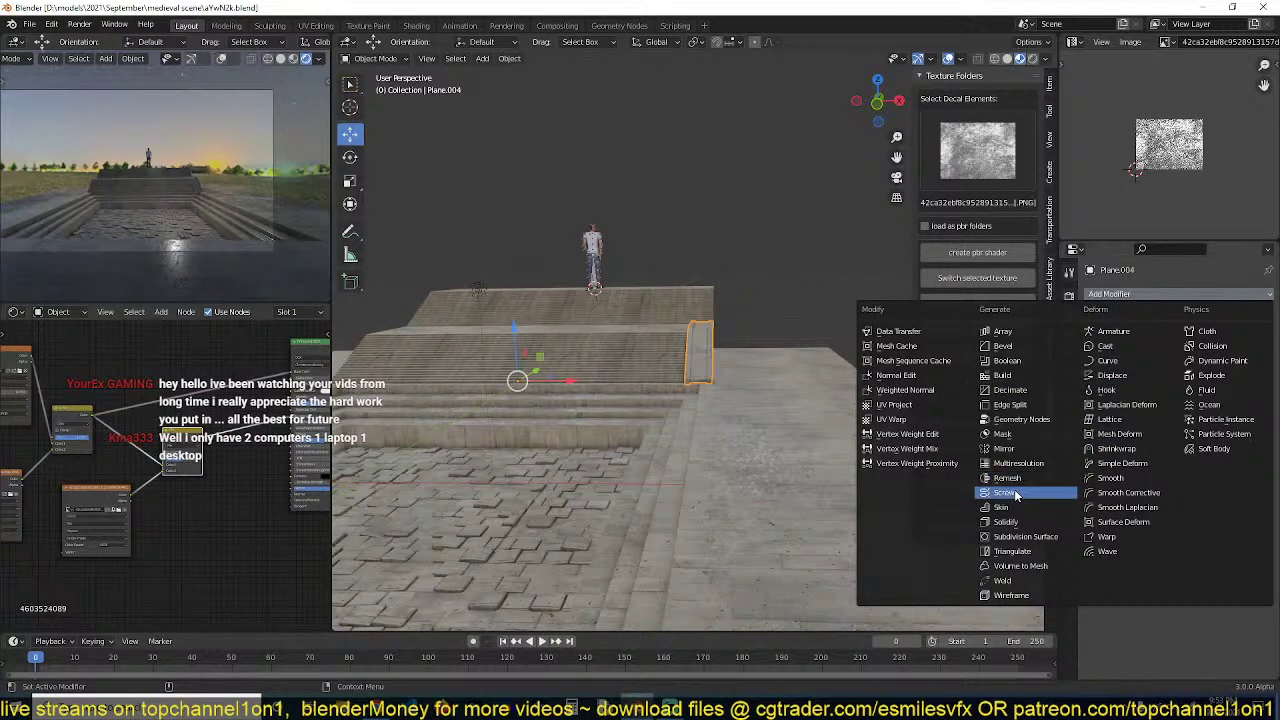
left_click(1029, 448)
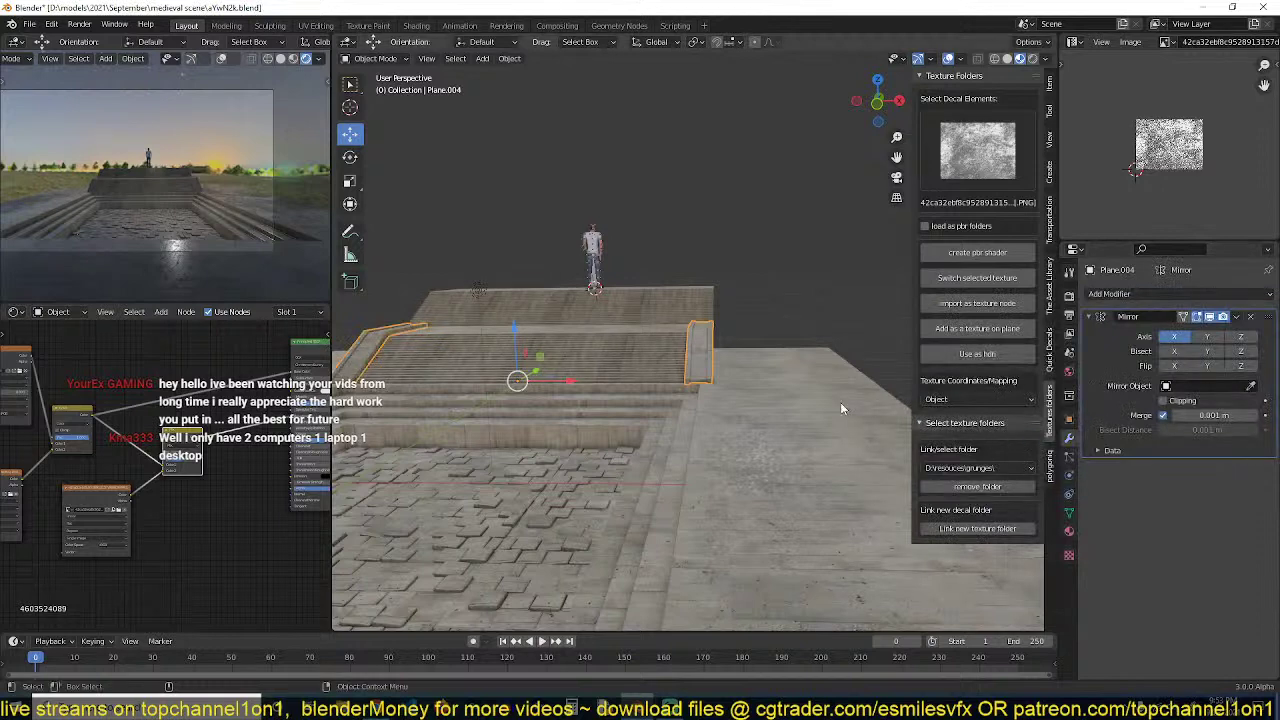
scroll(786, 391, "up", 2)
middle_click_drag(786, 391, 795, 387, "shift")
key("ctrl+s")
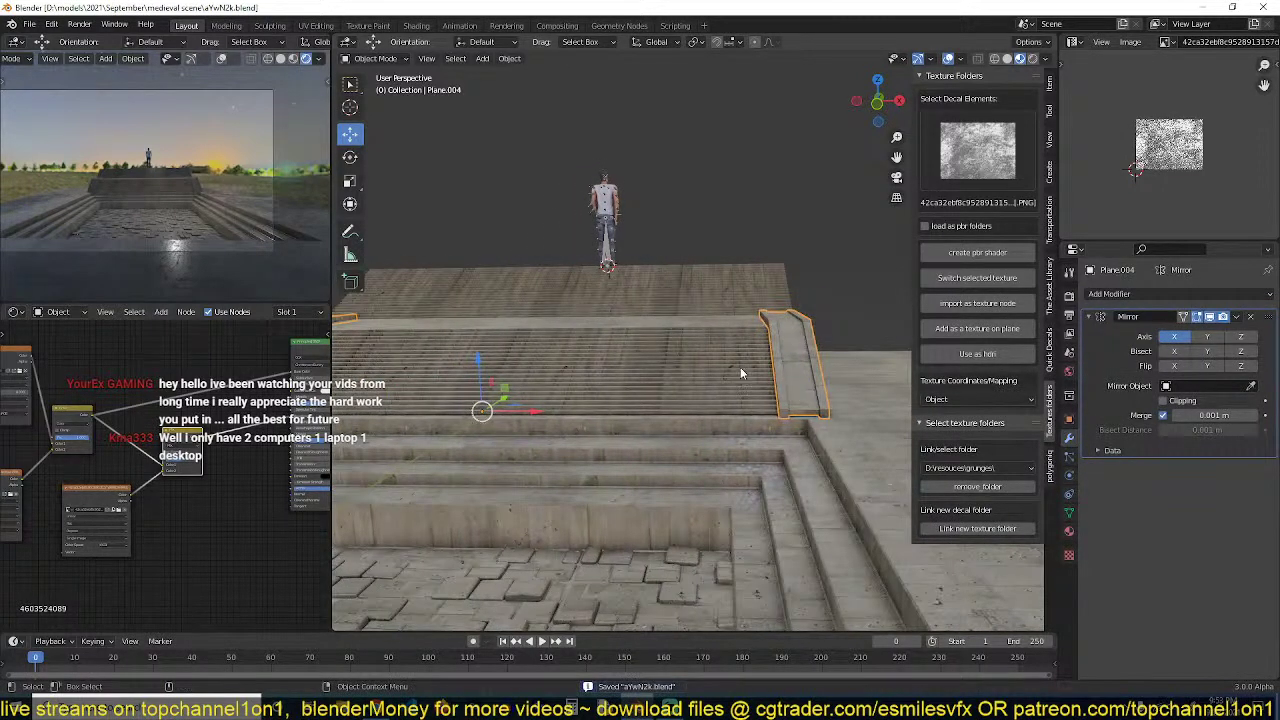
Set the Mirror modifier's mirror object to the stairs, Plane.002, and save the file
middle_click_drag(718, 354, 713, 446)
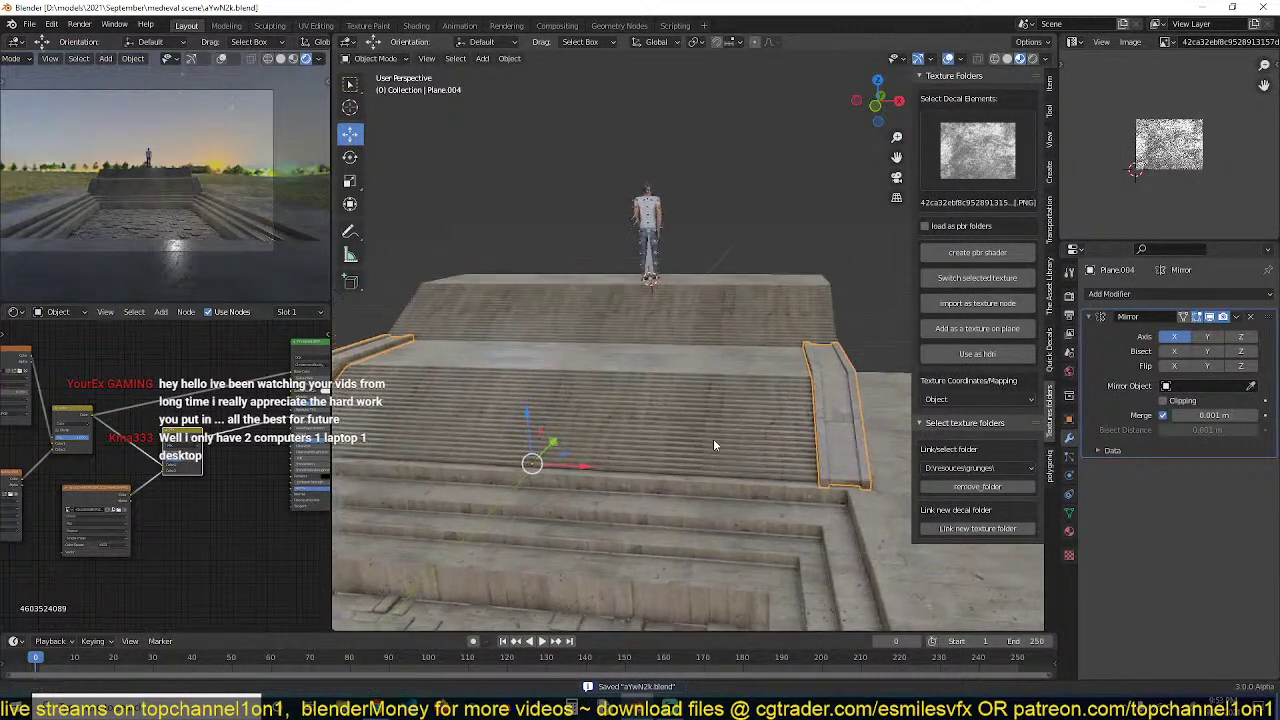
scroll(712, 446, "up", 2)
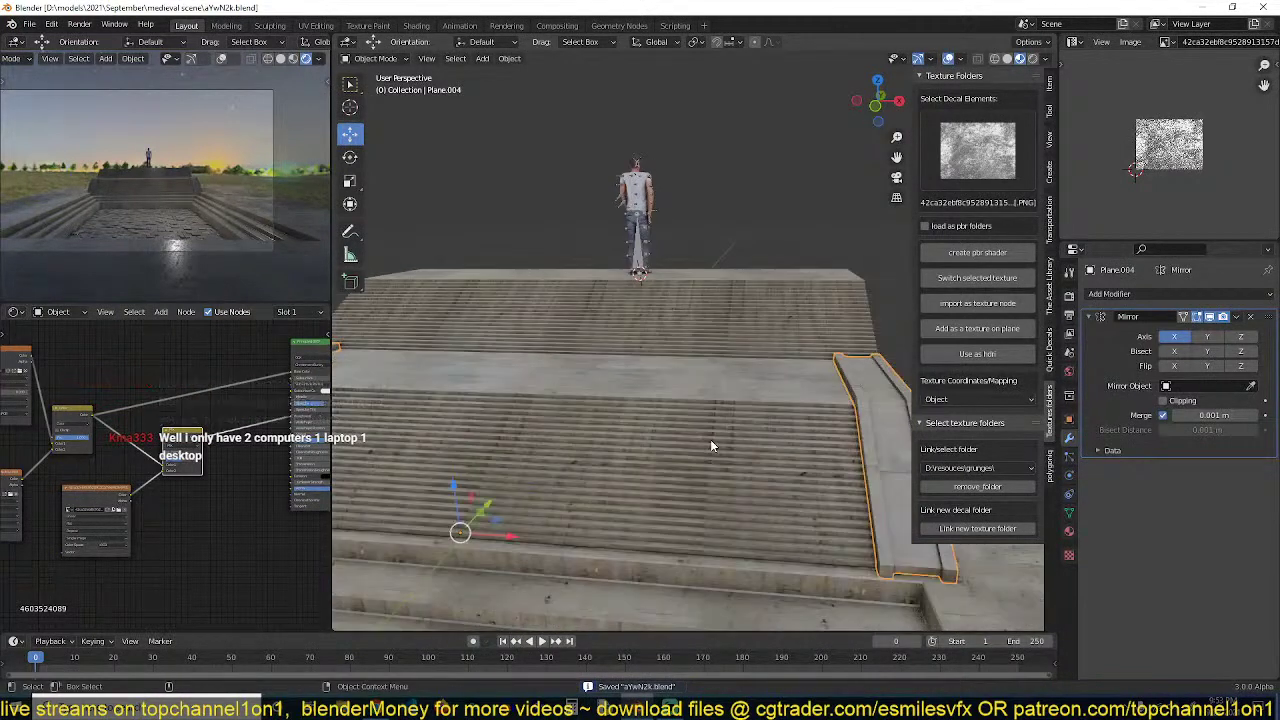
left_click(1241, 387)
left_click(1136, 388)
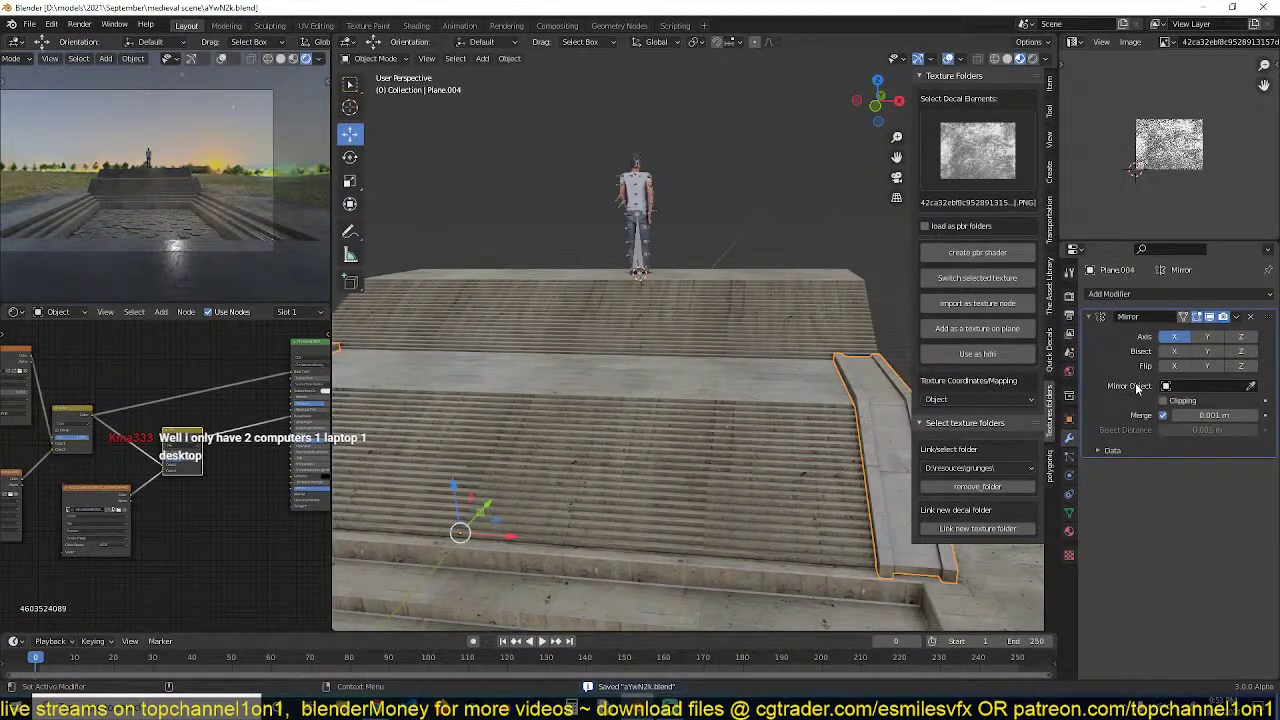
left_click(1252, 387)
left_click(759, 413)
scroll(759, 414, "down", 3)
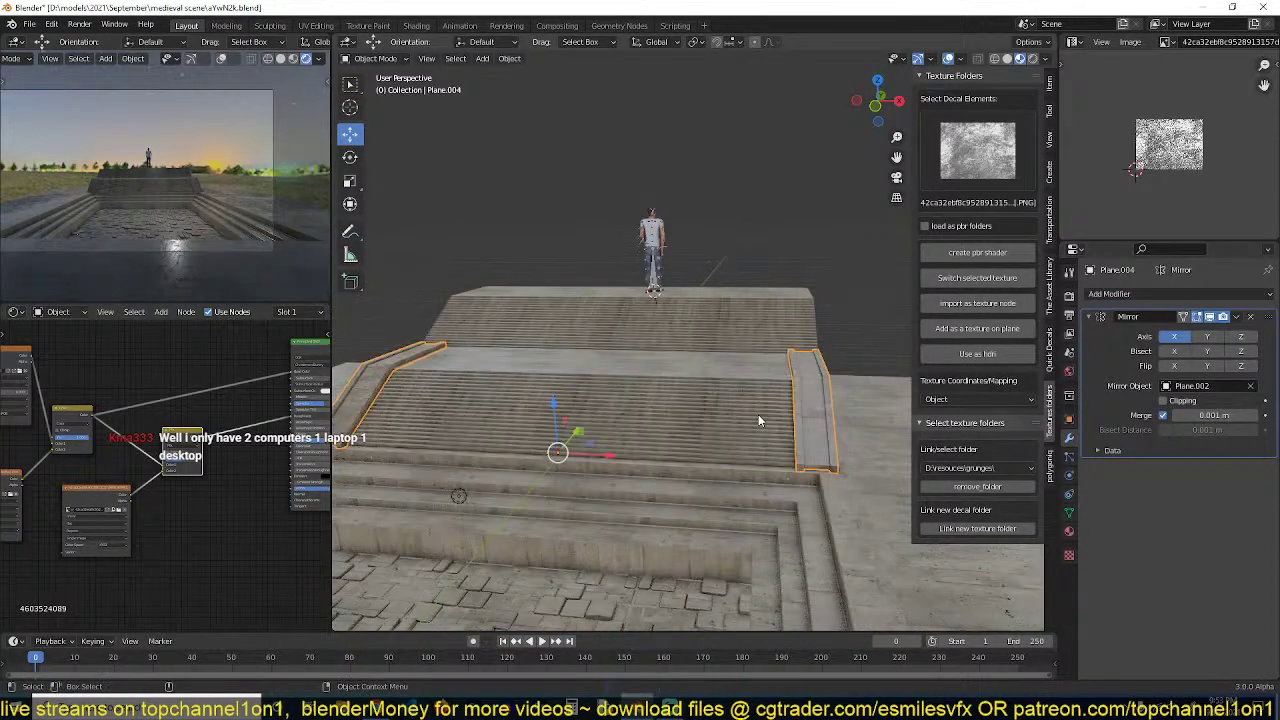
key("alt+a")
key("ctrl+s")
Duplicate the mirrored stair border and move the copy inward along X to form two inner dividers on the lower flight
middle_click_drag(737, 417, 684, 406, "shift")
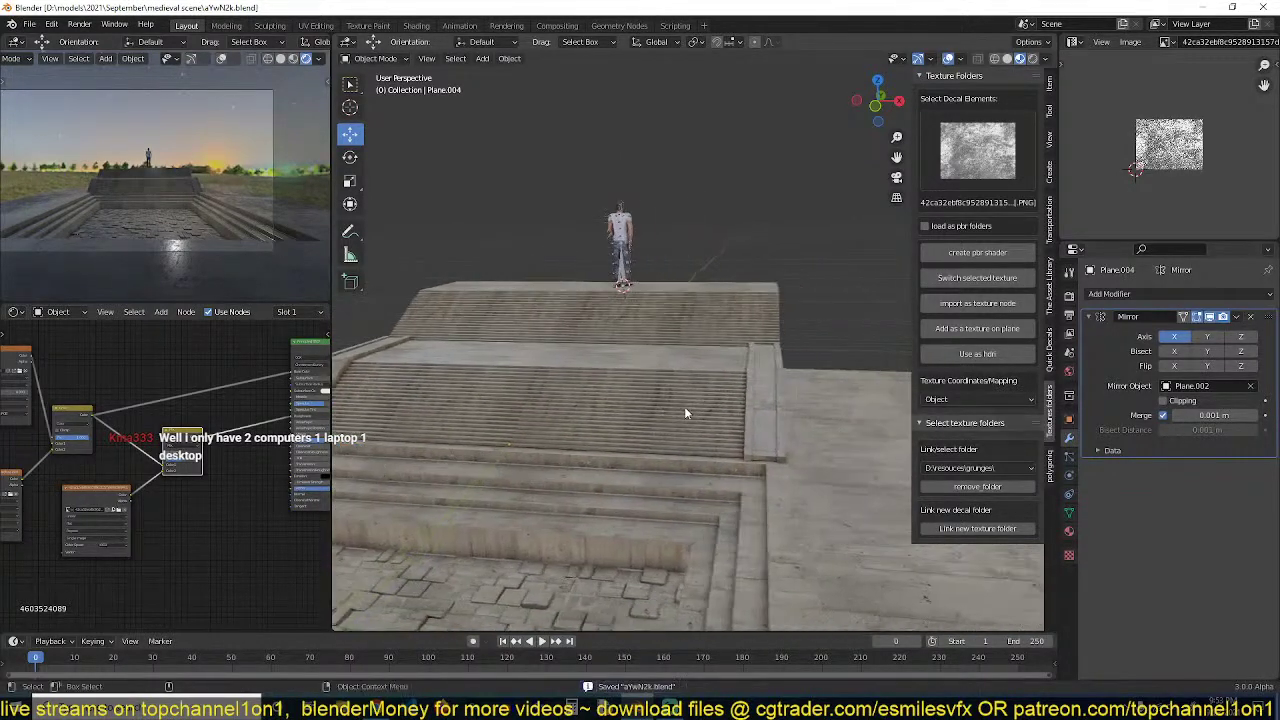
middle_click_drag(830, 416, 740, 430)
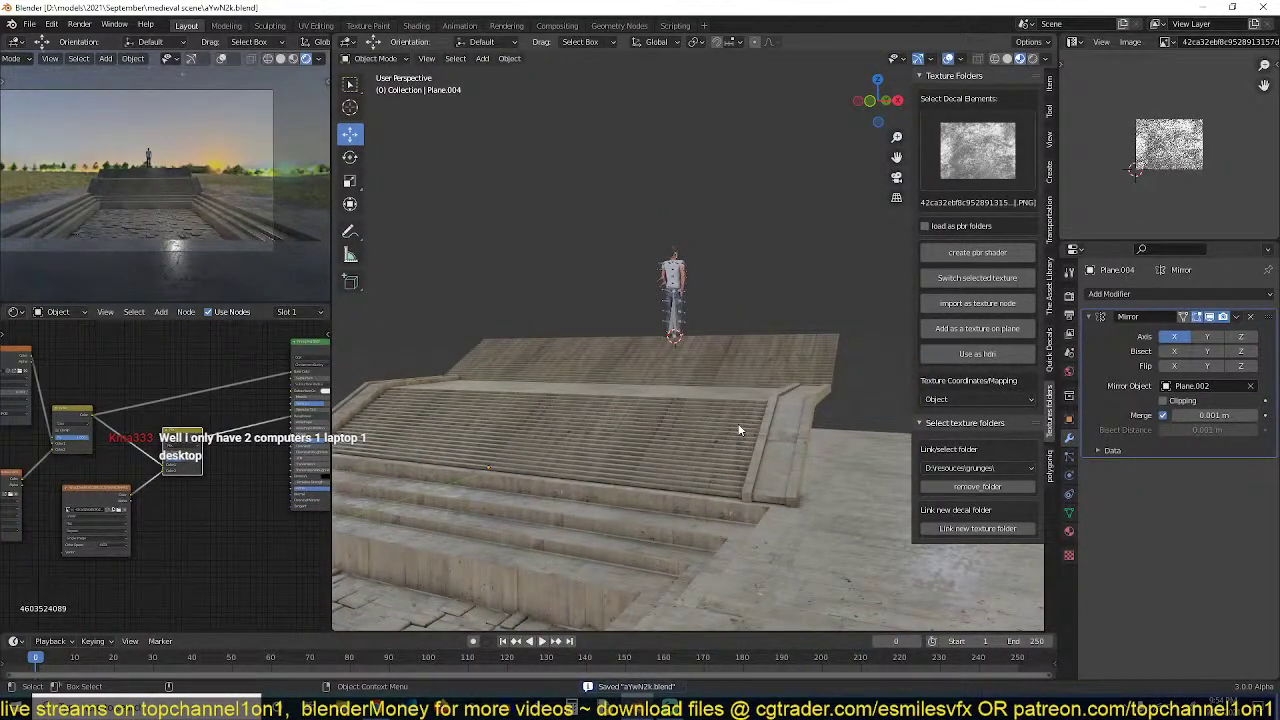
mouse_move(826, 446)
middle_mouse_down()
mouse_move(806, 428)
mouse_move(849, 436)
middle_mouse_up()
left_click(806, 426)
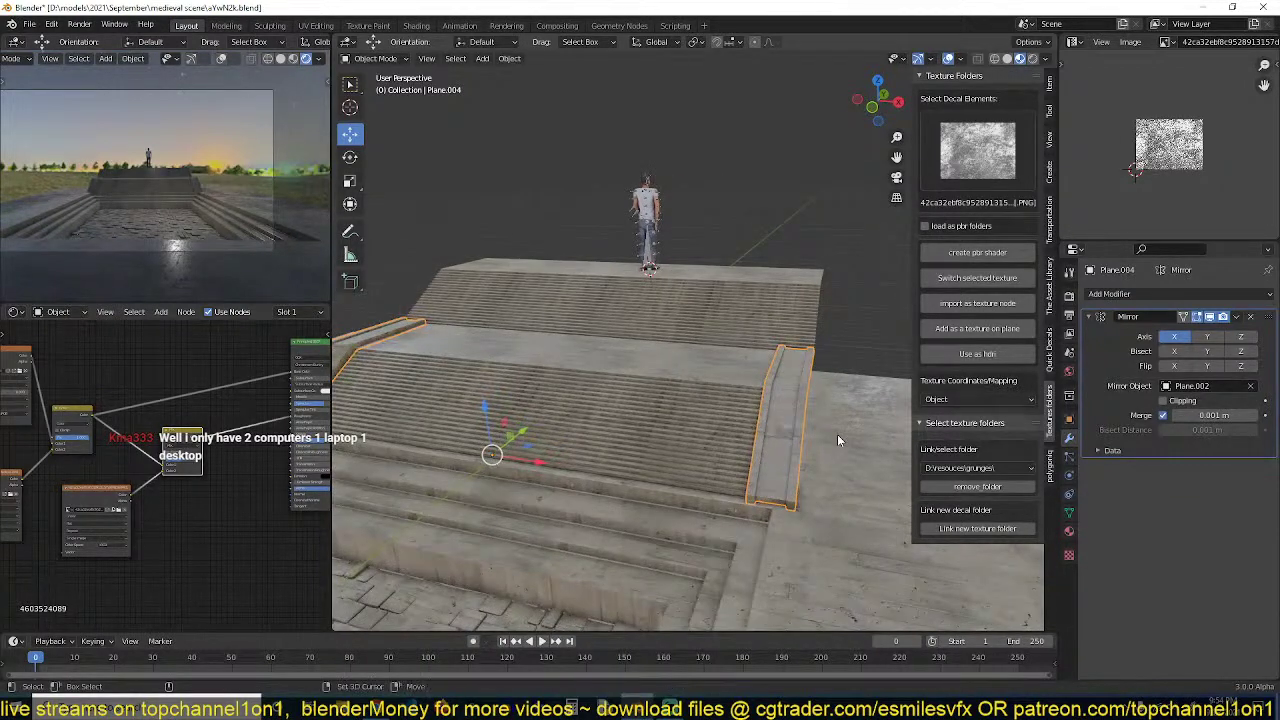
key("shift+d")
key("x")
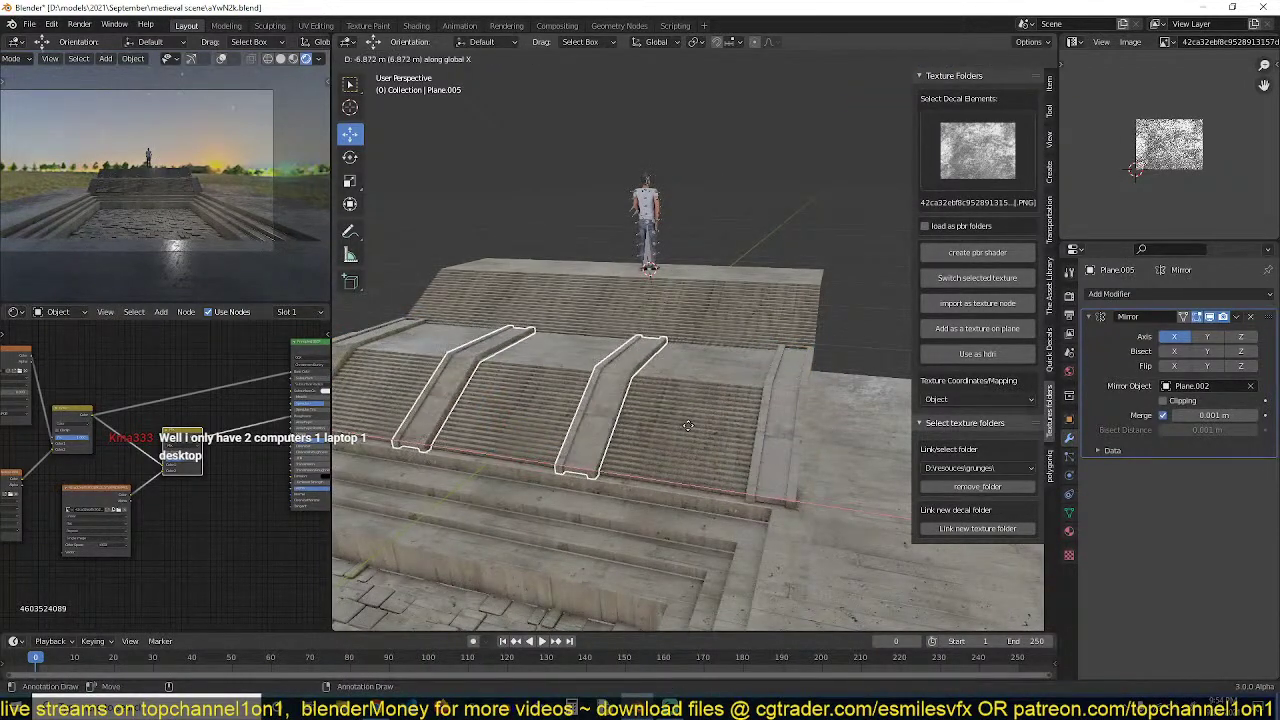
left_click(704, 436)
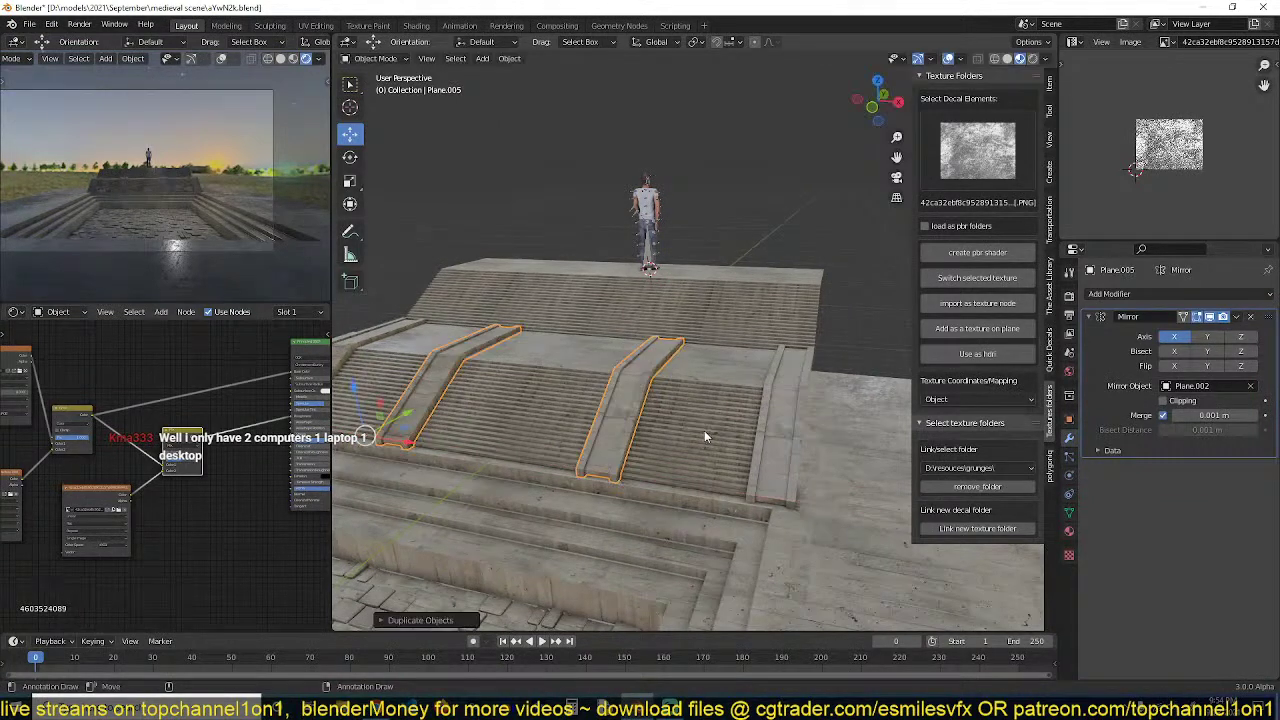
Duplicate the outer borders and inner dividers together onto the upper flight, offset 7.825 m in Y and 2.411 m in Z, and save
left_click(793, 411, "shift")
middle_click_drag(793, 411, 684, 408)
key("KP_1")
key("KP_3")
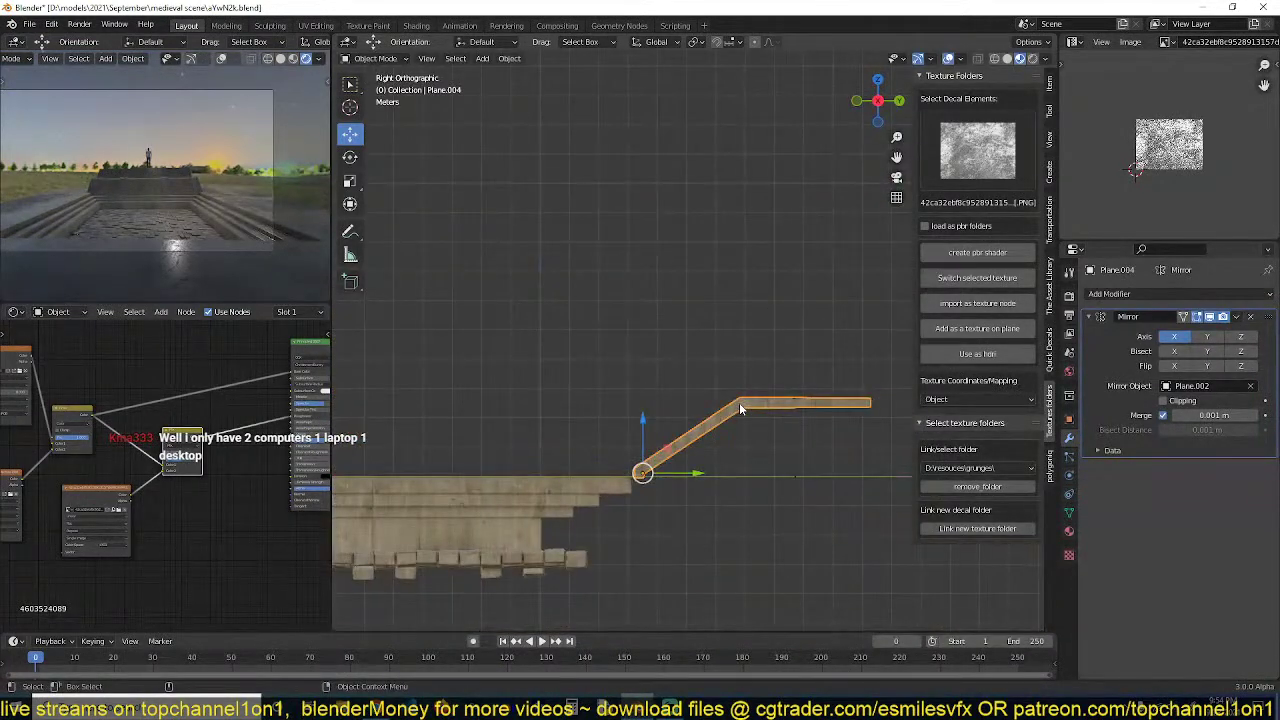
middle_click_drag(805, 418, 676, 418, "shift")
middle_click_drag(760, 414, 557, 438, "shift")
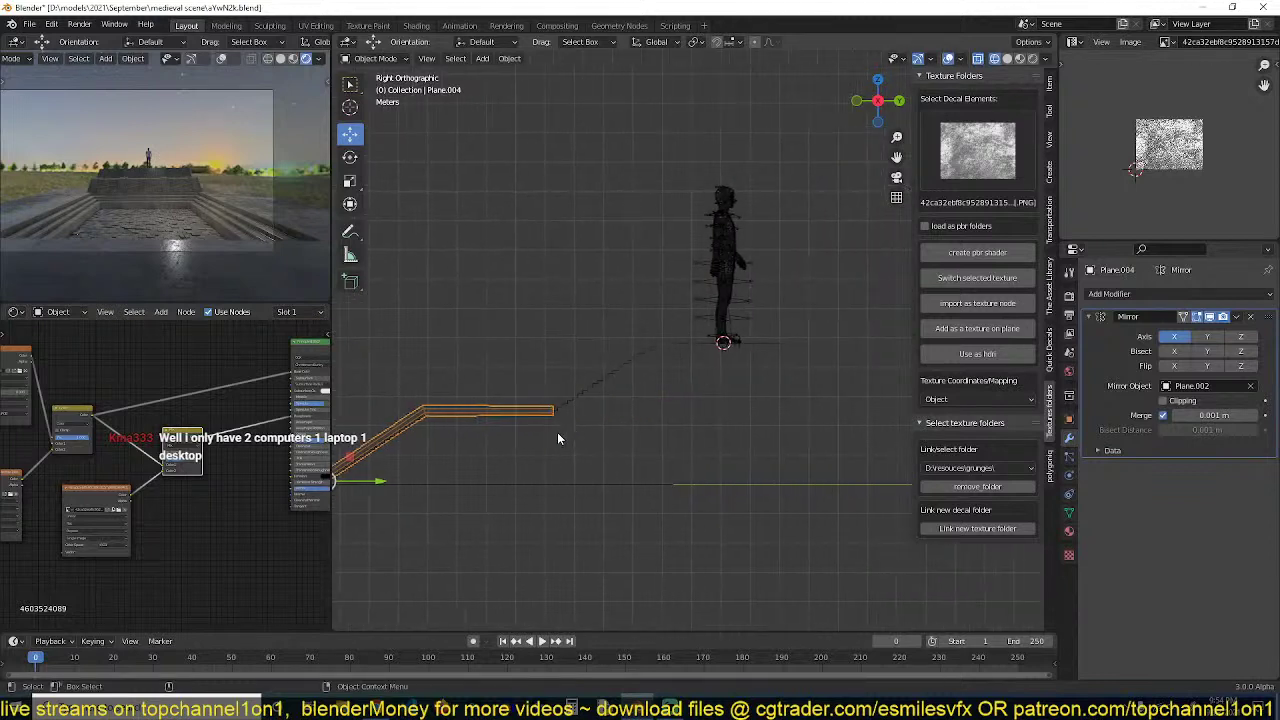
key("shift+d")
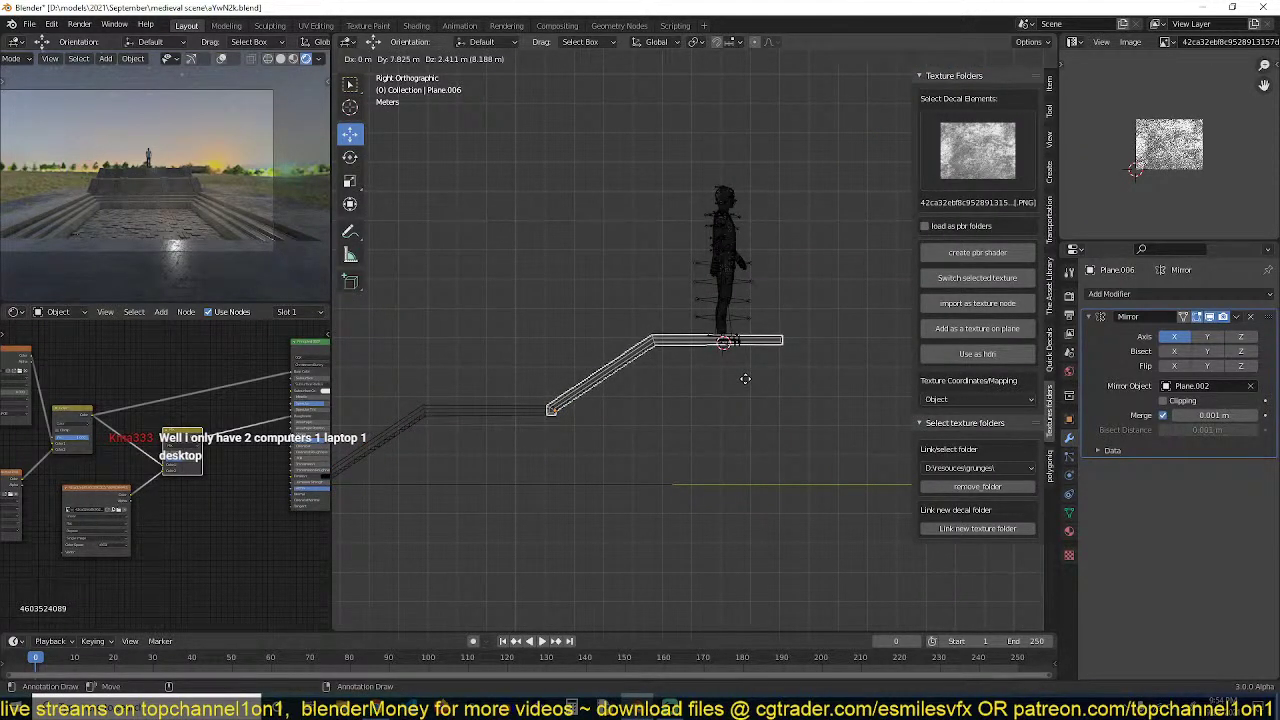
left_click(745, 379)
middle_click_drag(745, 379, 730, 315)
key("ctrl+s")
Return the viewport to material preview shading, check the bordered stairs with the plaza, and save the file
scroll(729, 312, "down", 1)
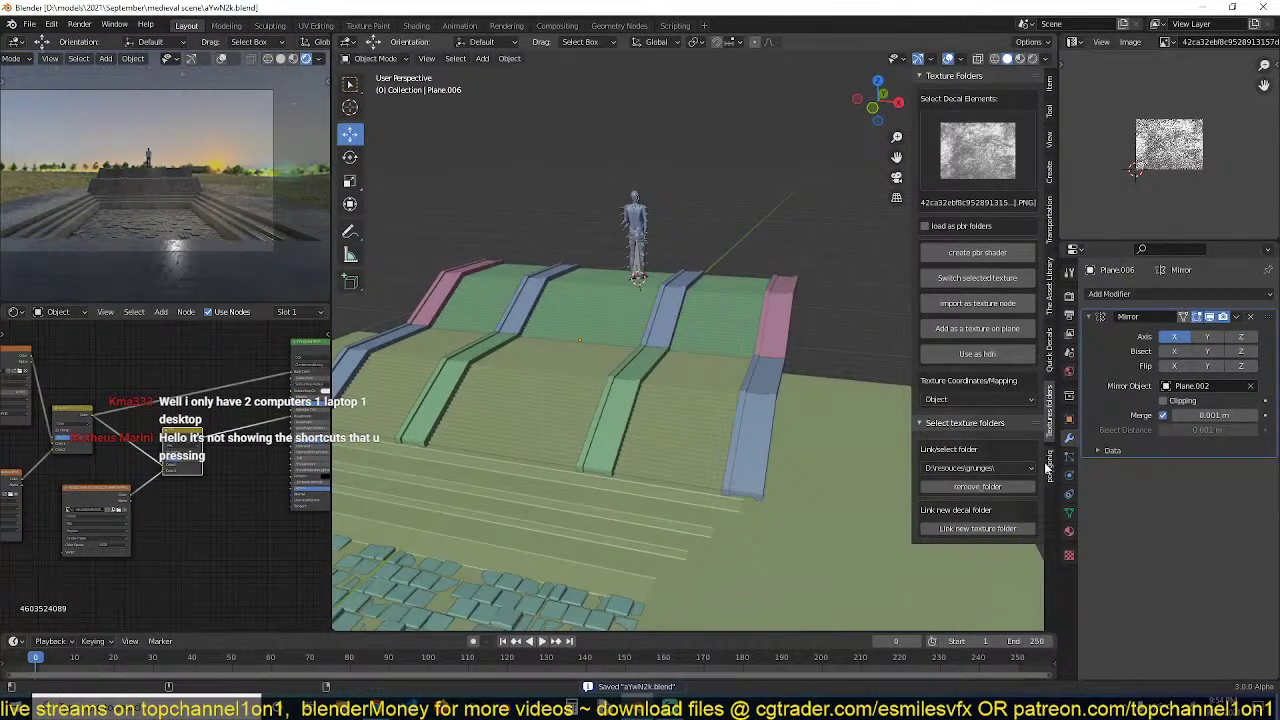
scroll(669, 330, "down", 2)
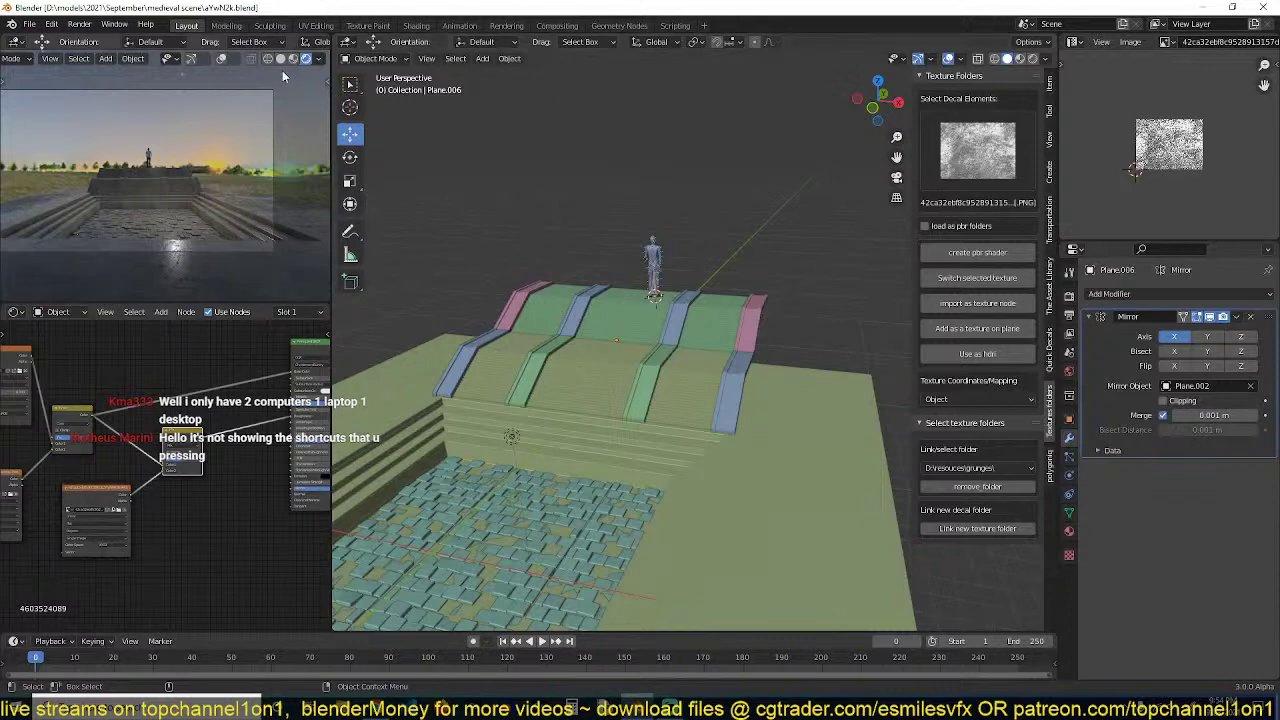
left_click(1019, 59)
middle_click_drag(756, 183, 670, 339)
key("ctrl+s")
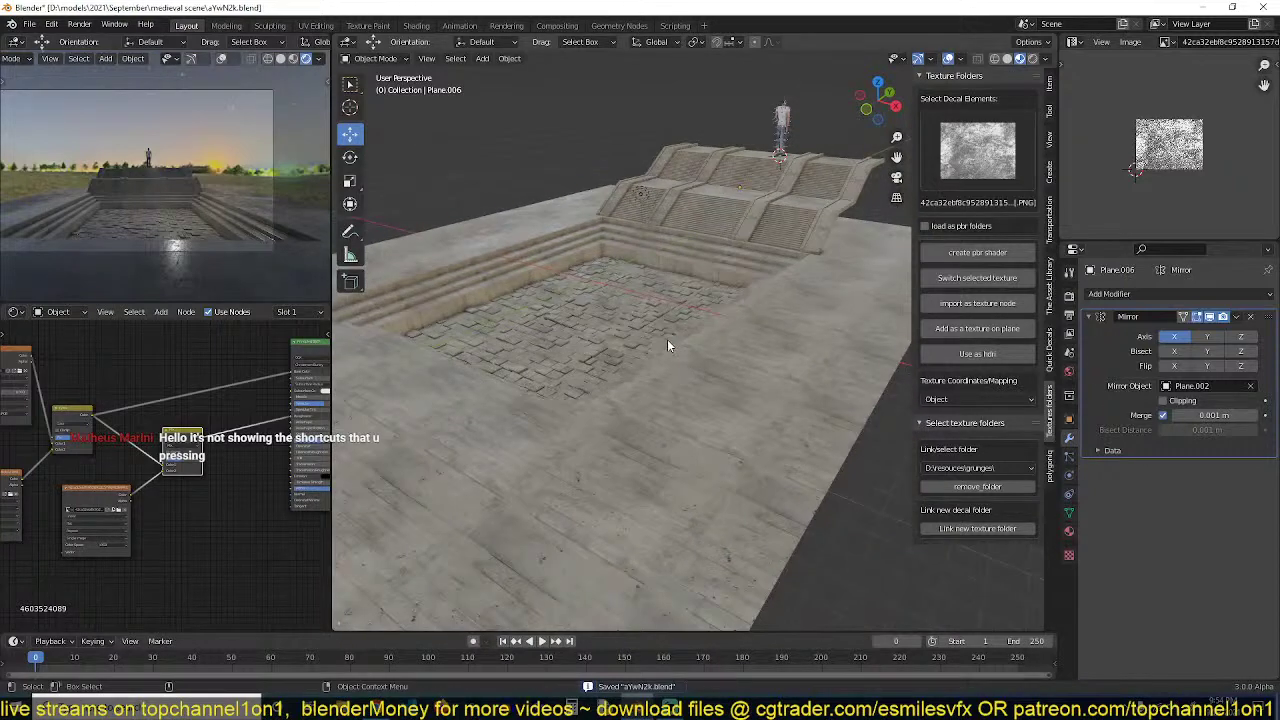
Duplicate the brick paving of the sunken pit in top view and place the copy about 12 m along X beside it
left_click(628, 325)
key("KP_7")
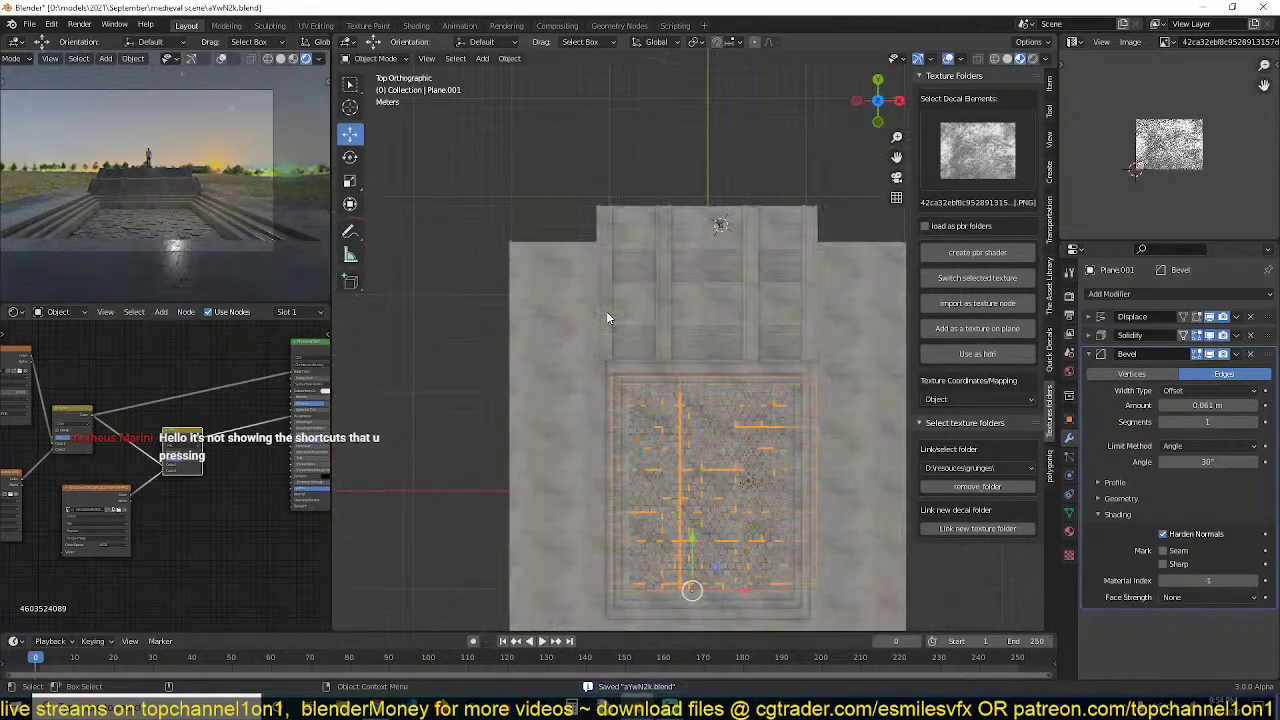
middle_click_drag(757, 459, 601, 307, "shift")
key("shift+d")
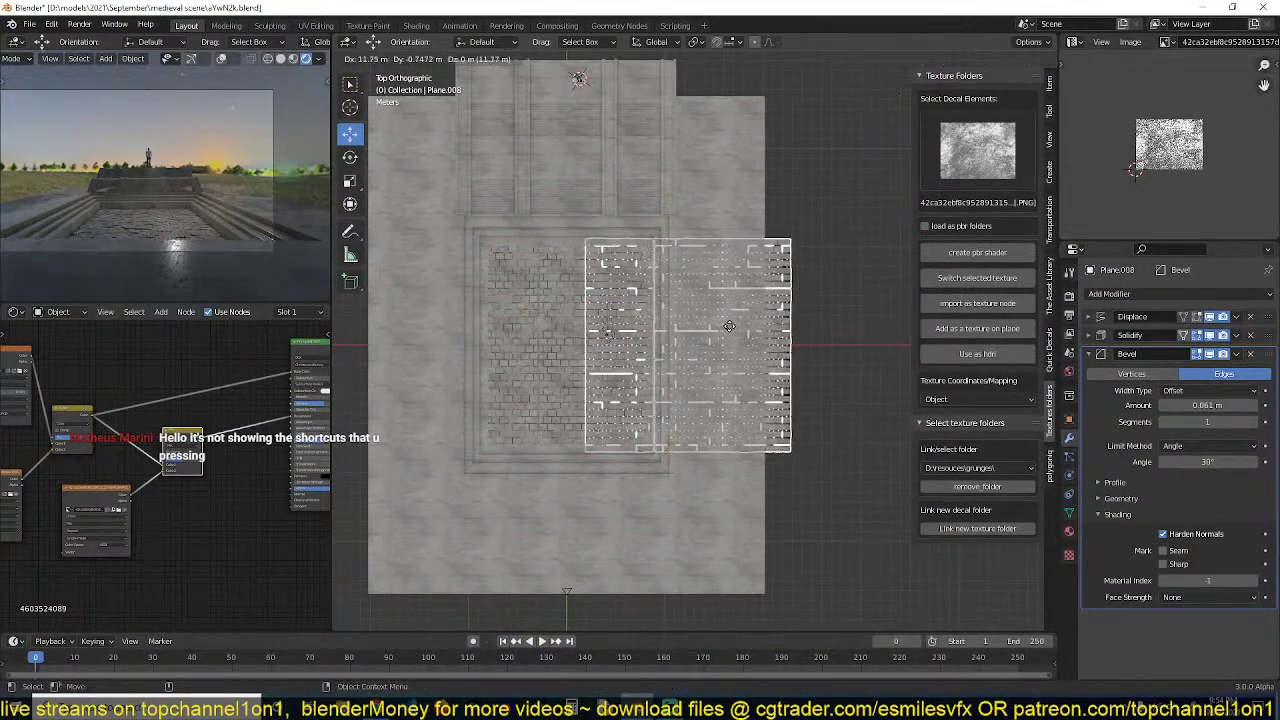
left_click(749, 331)
middle_click_drag(749, 331, 687, 277)
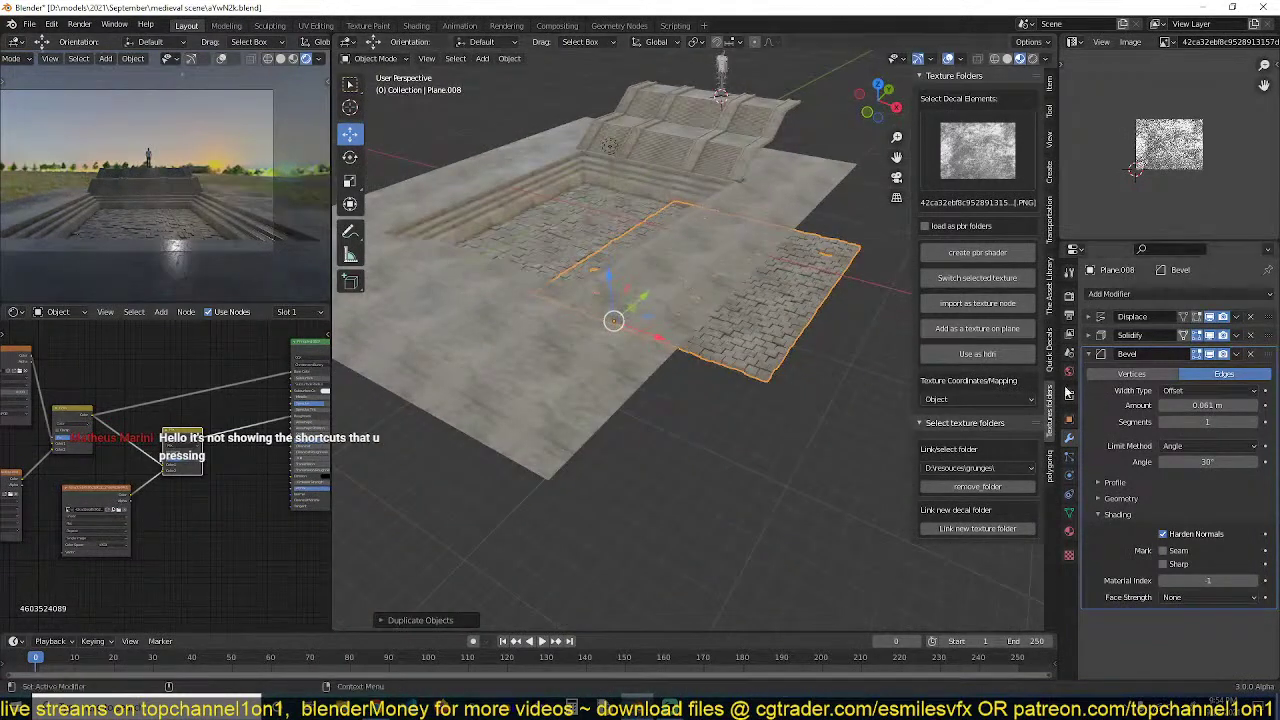
Raise the duplicated paving along Z by about 2.6 m to the upper ground, fine-tuning it until the bricks sit just above the surface
key("g")
key("z")
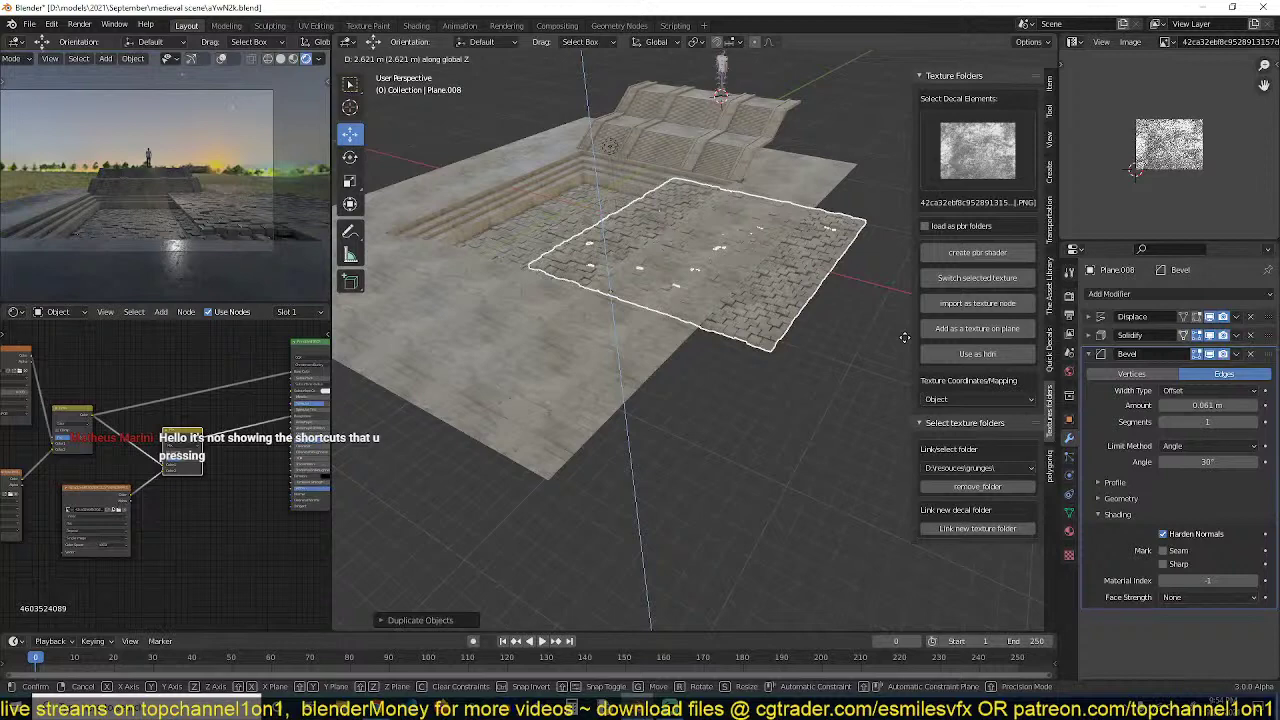
left_click(821, 376)
scroll(821, 376, "up", 6)
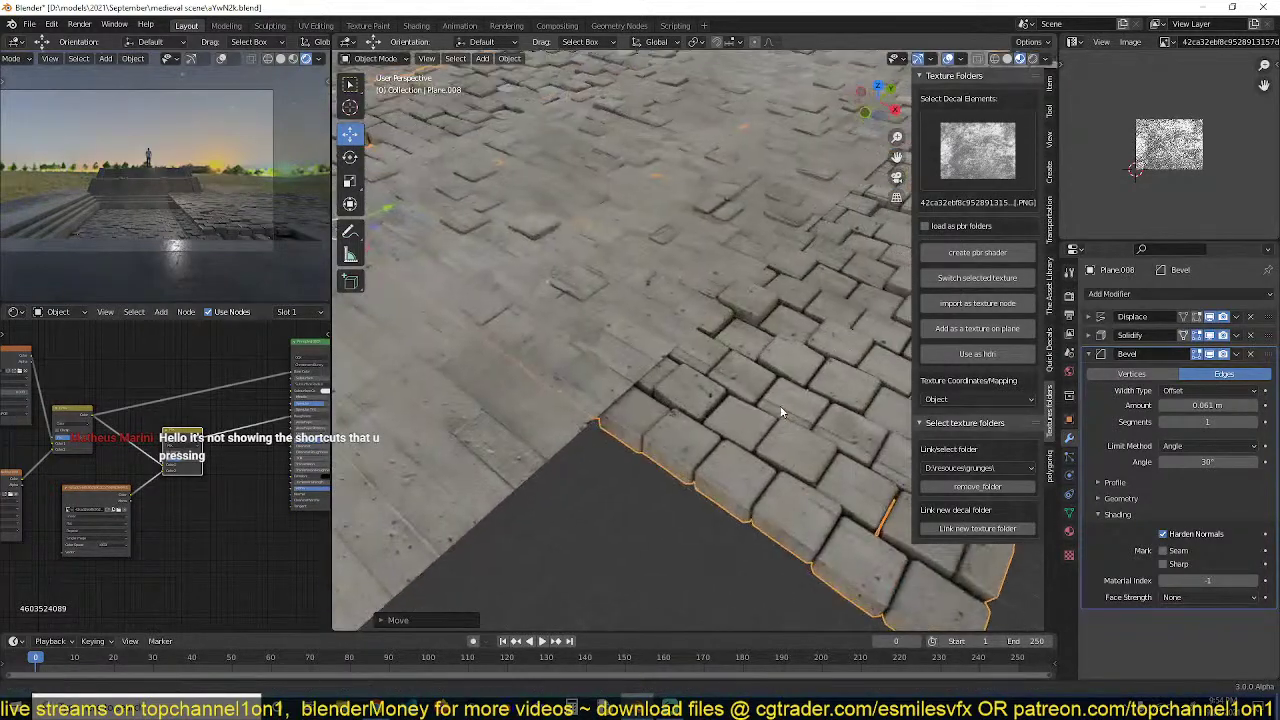
key("g")
key("z")
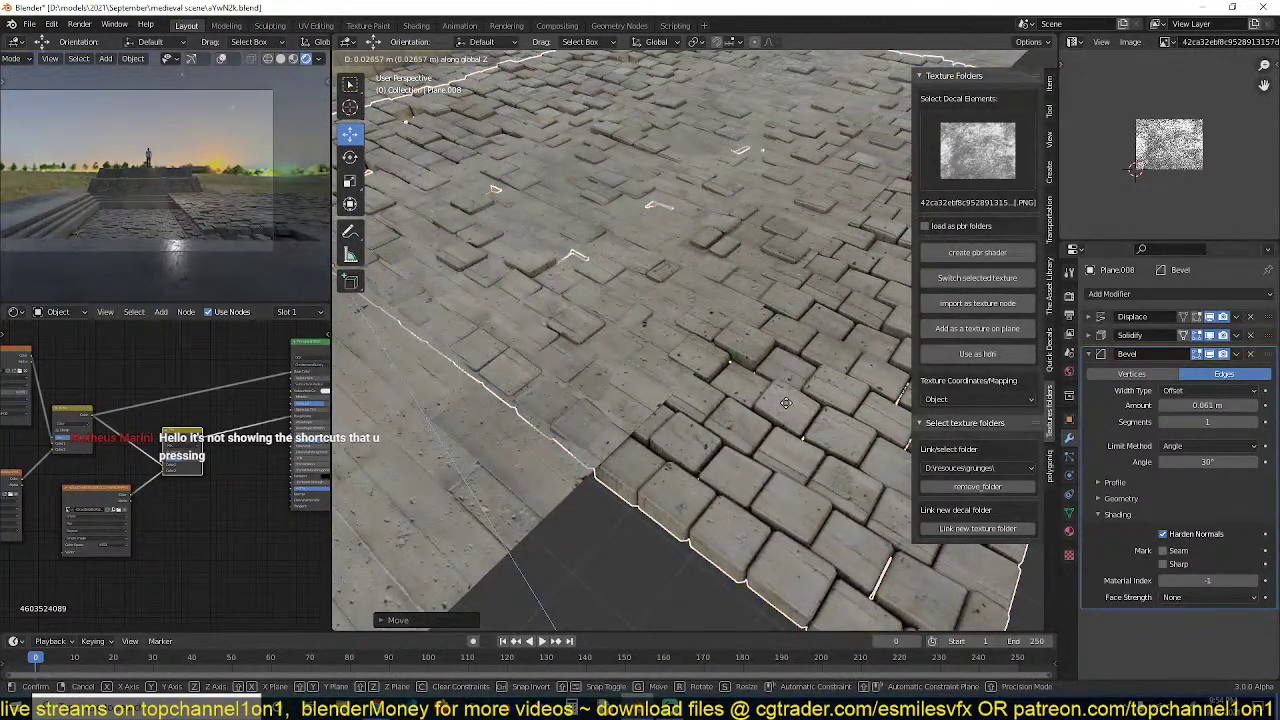
left_click(786, 403)
Delete all bricks of the duplicated paving except the roughly one-third-wide vertical strip nearest the pit
scroll(786, 403, "down", 5)
key("KP_7")
key("Tab")
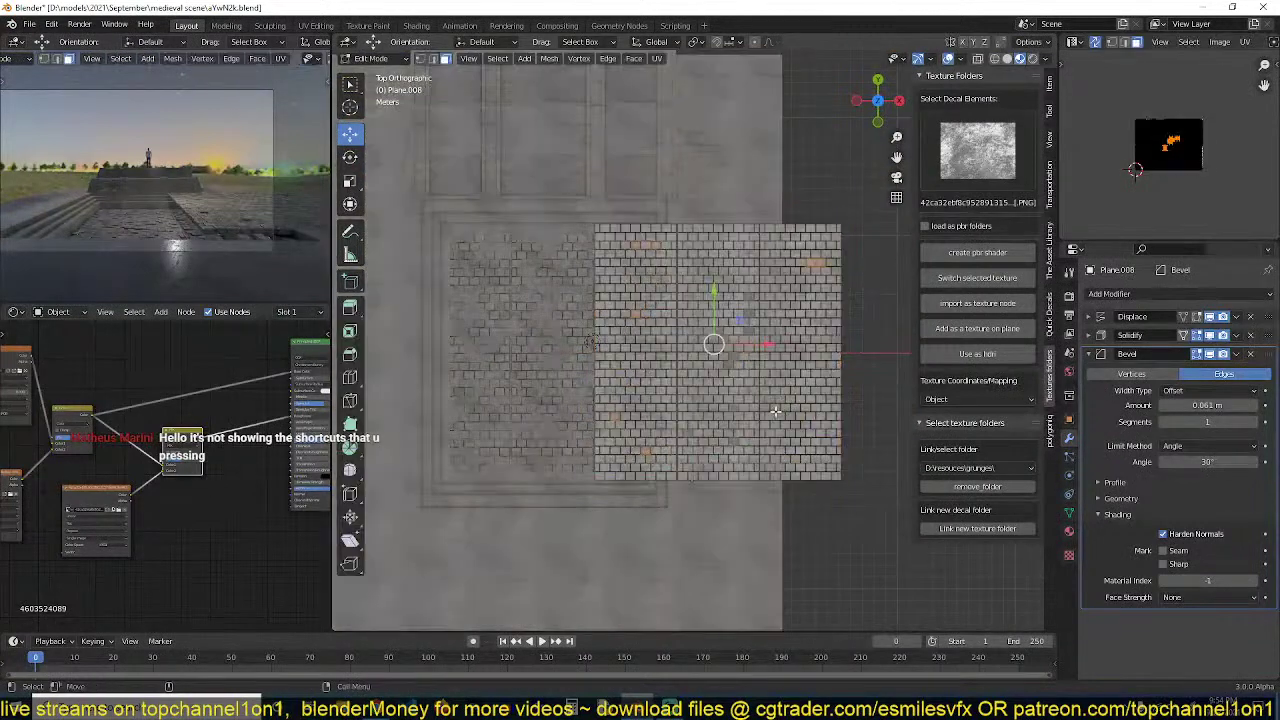
key("1")
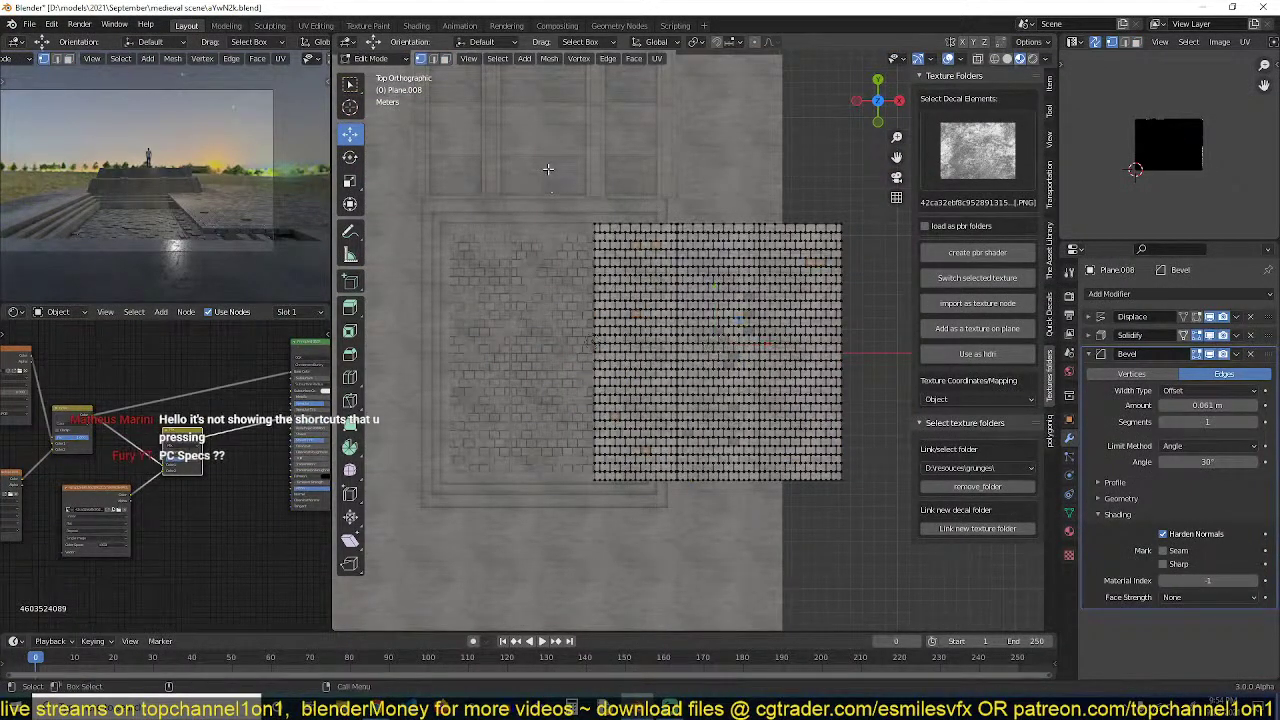
left_click_drag(548, 170, 675, 509)
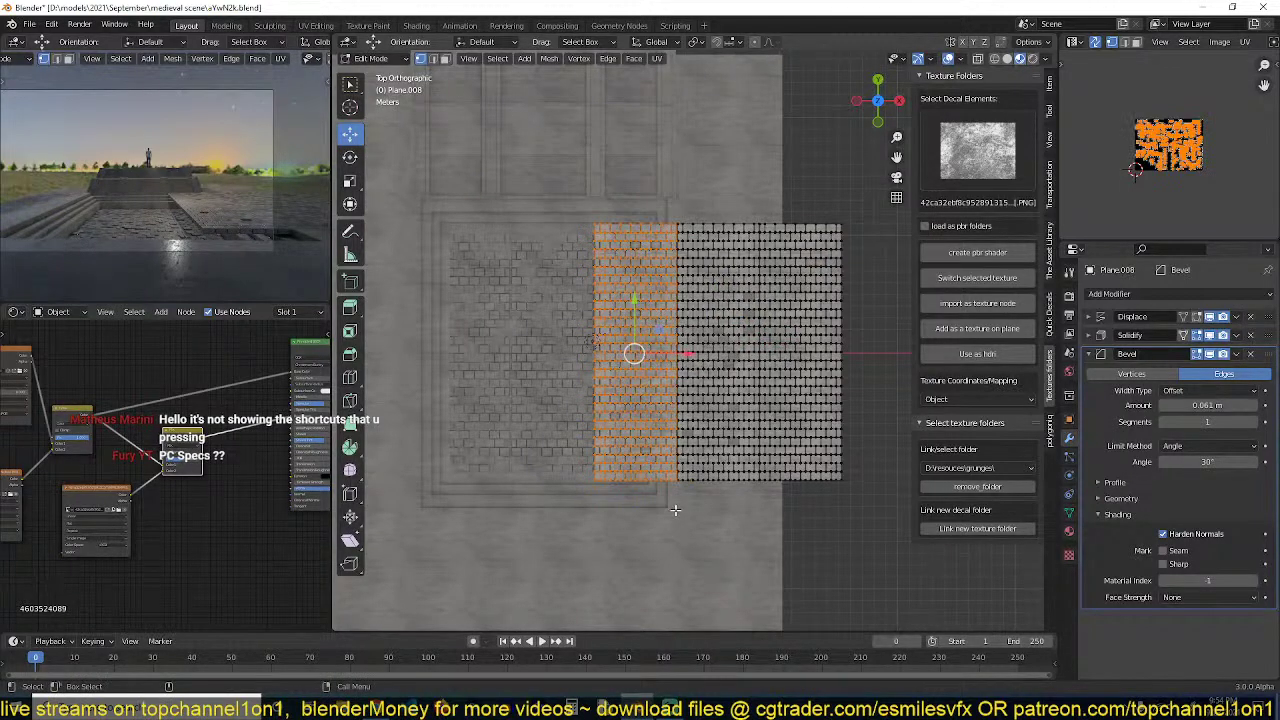
key("ctrl+l")
key("ctrl+i")
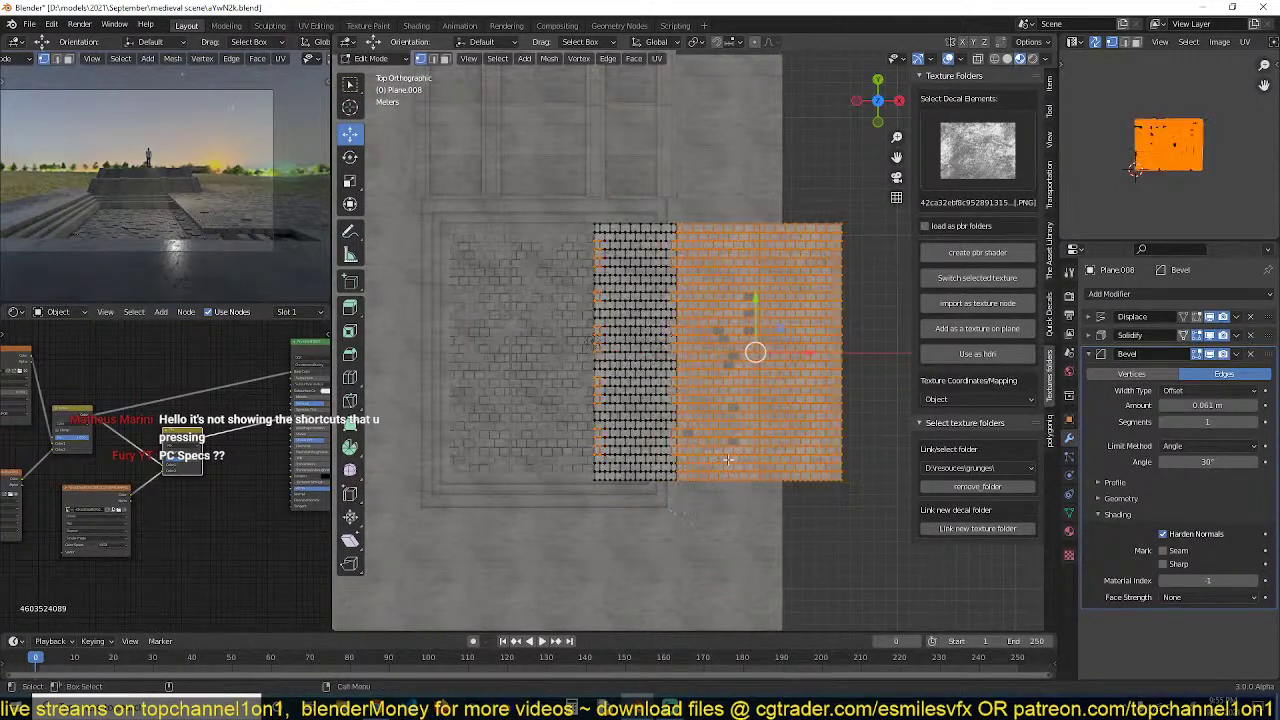
key("x")
left_click(727, 461)
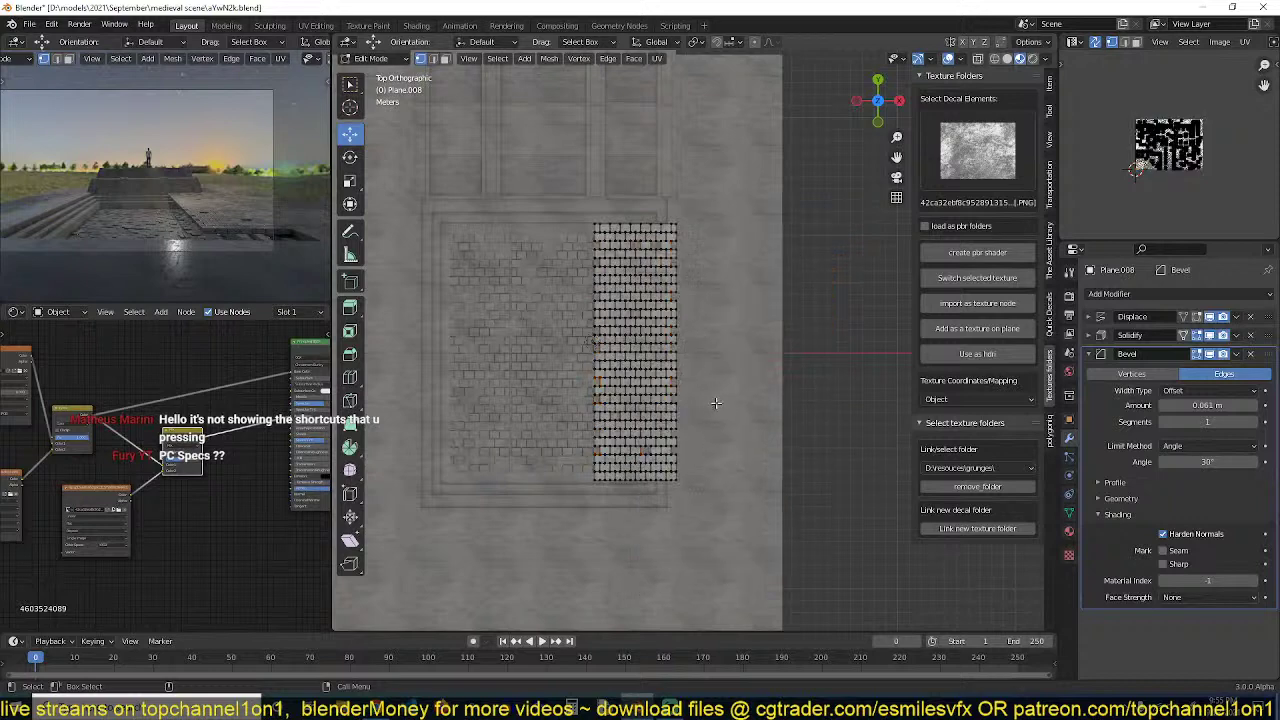
Move the whole brick strip along X to just outside the pit's stepped edge and fine-adjust its height along Z
key("a")
key("g")
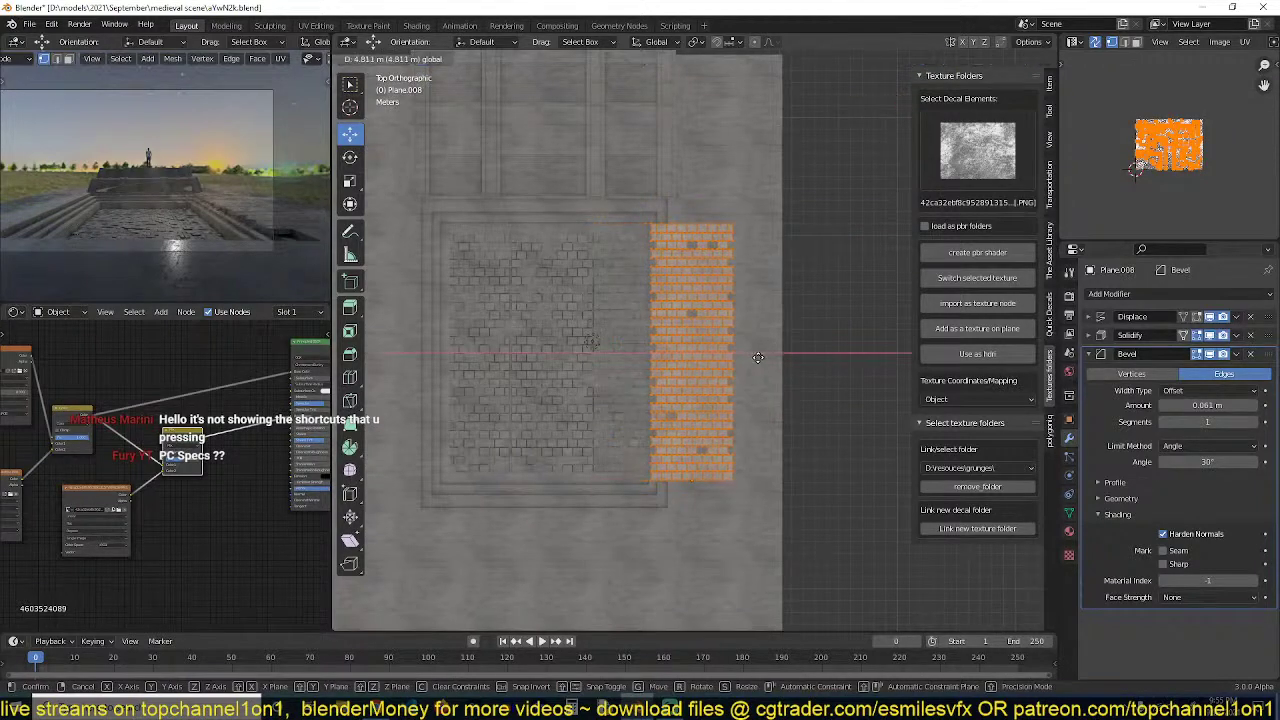
left_click(768, 397)
key("Tab")
mouse_move(769, 392)
middle_mouse_down()
mouse_move(700, 308)
mouse_move(763, 406)
middle_mouse_up()
key("g")
key("z")
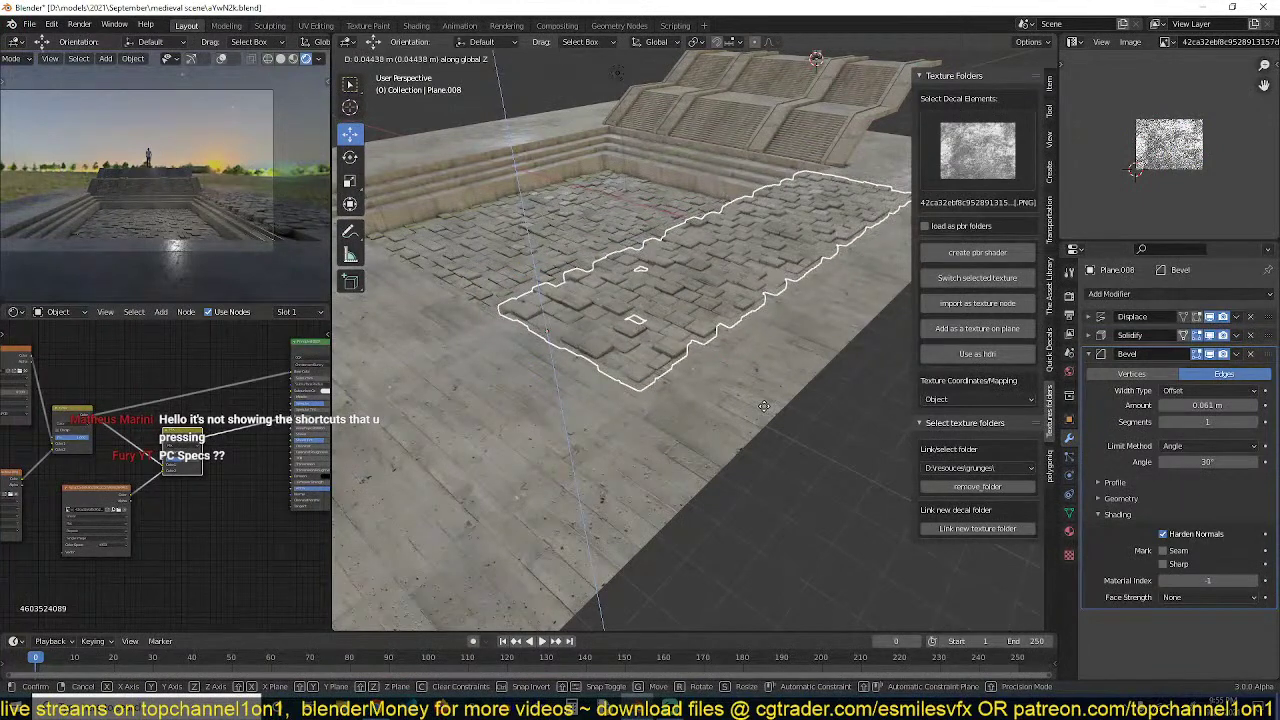
left_click(720, 364)
left_click_drag(591, 343, 607, 368)
Remove the Bevel modifier from the brick strip
key("KP_7")
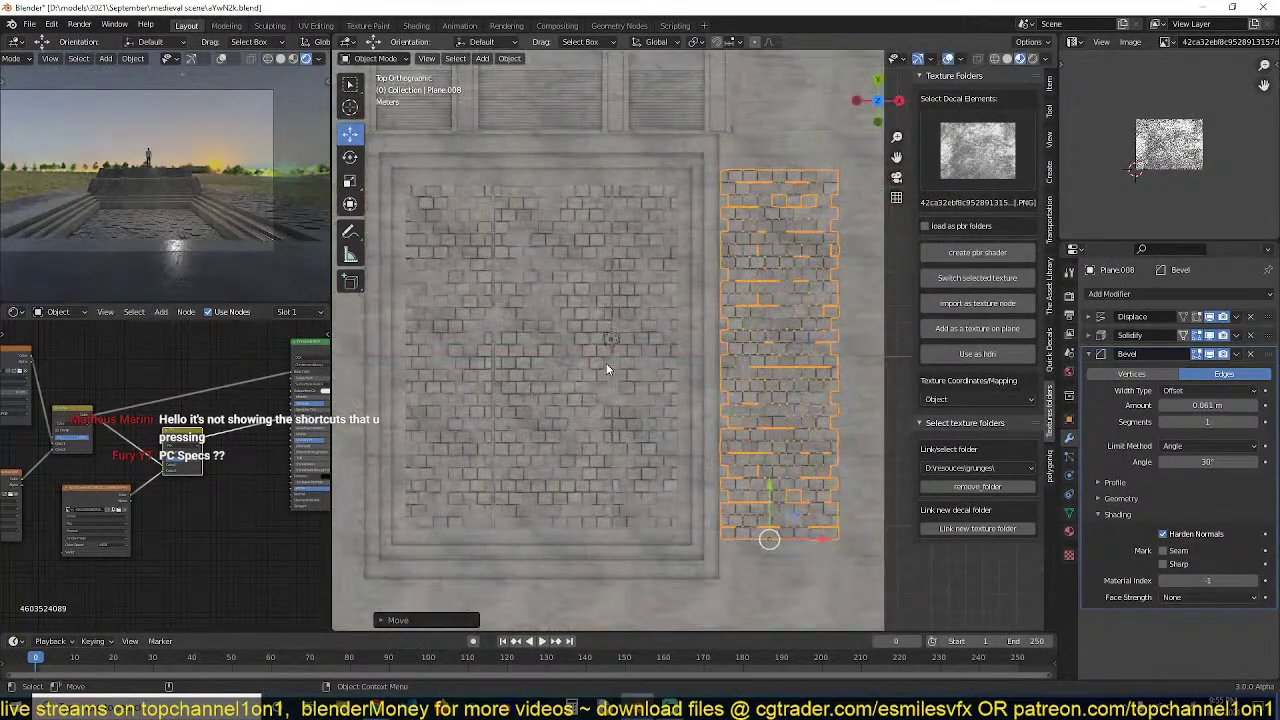
left_click(1099, 354)
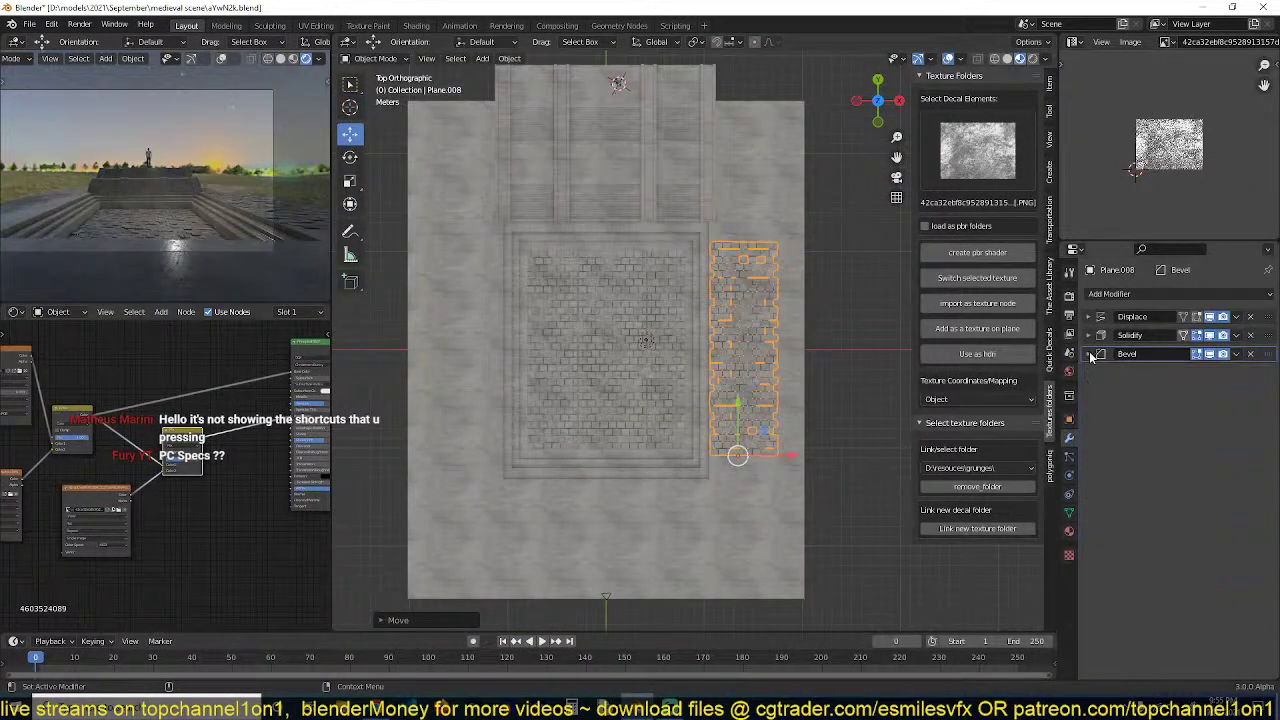
left_click(1209, 355)
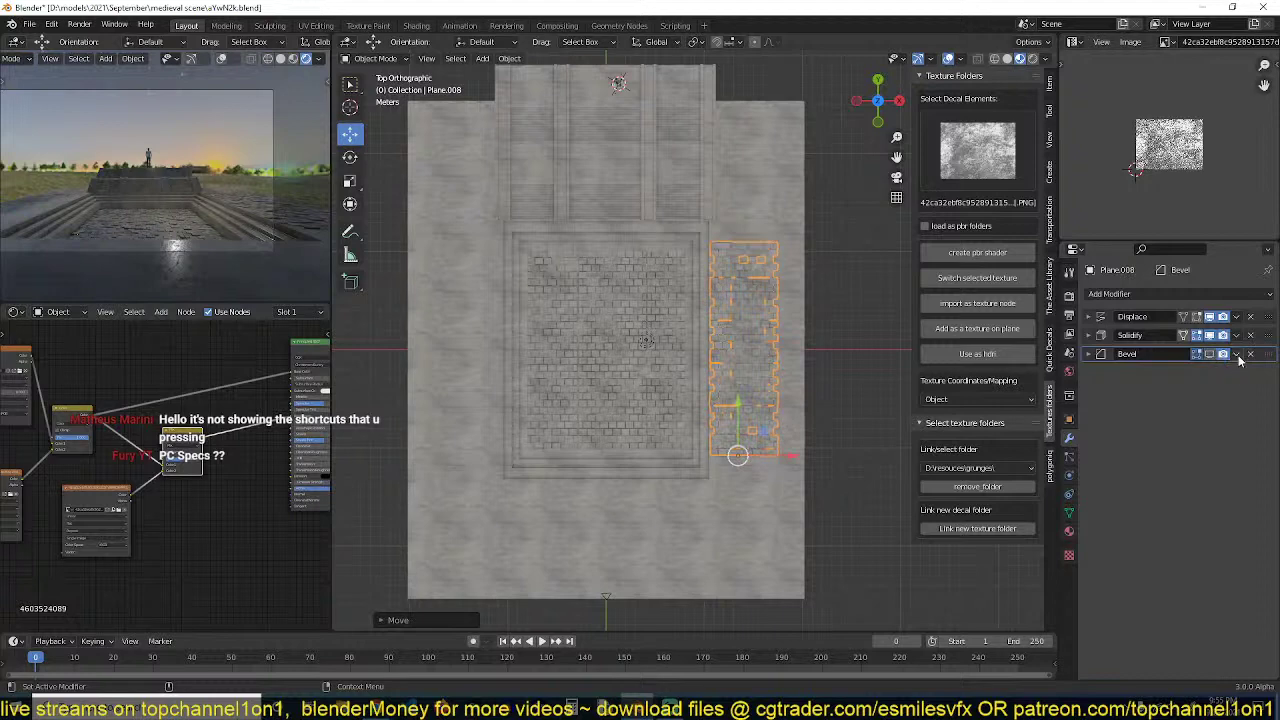
left_click(1251, 355)
Add an X-axis Mirror modifier to the brick strip, using the ground object Plane as mirror object
left_click(1222, 294)
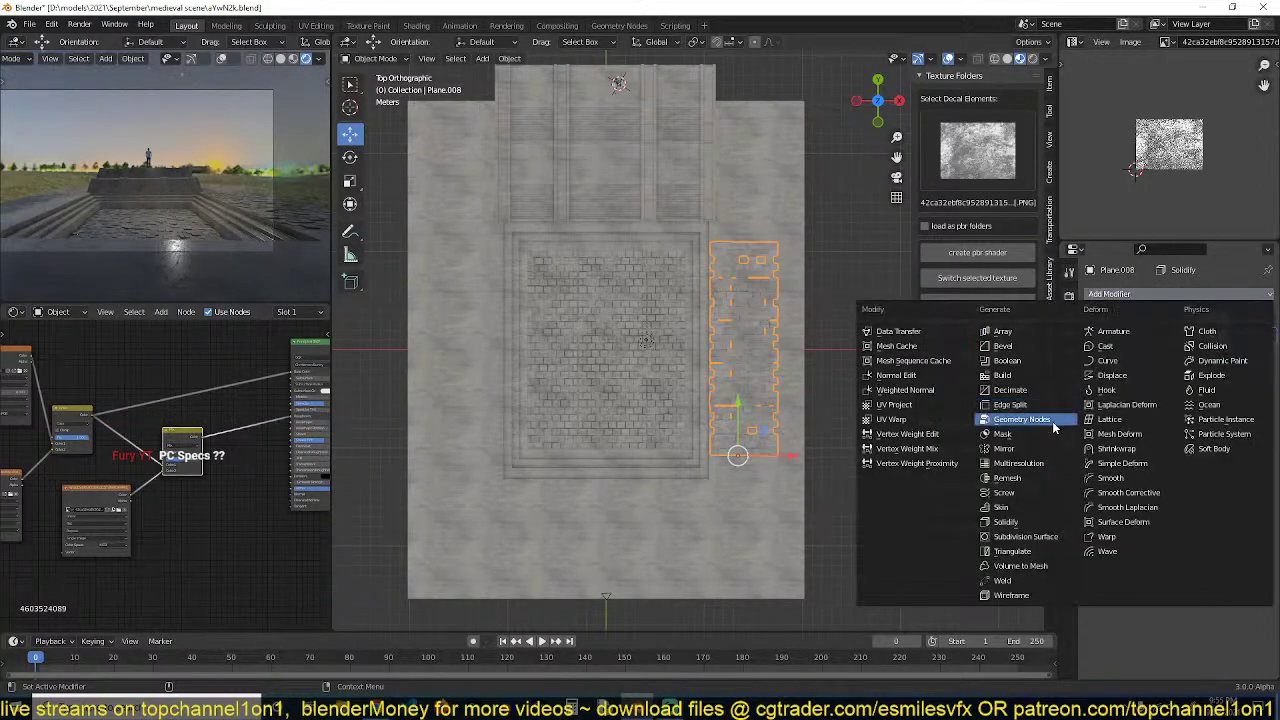
left_click(1030, 448)
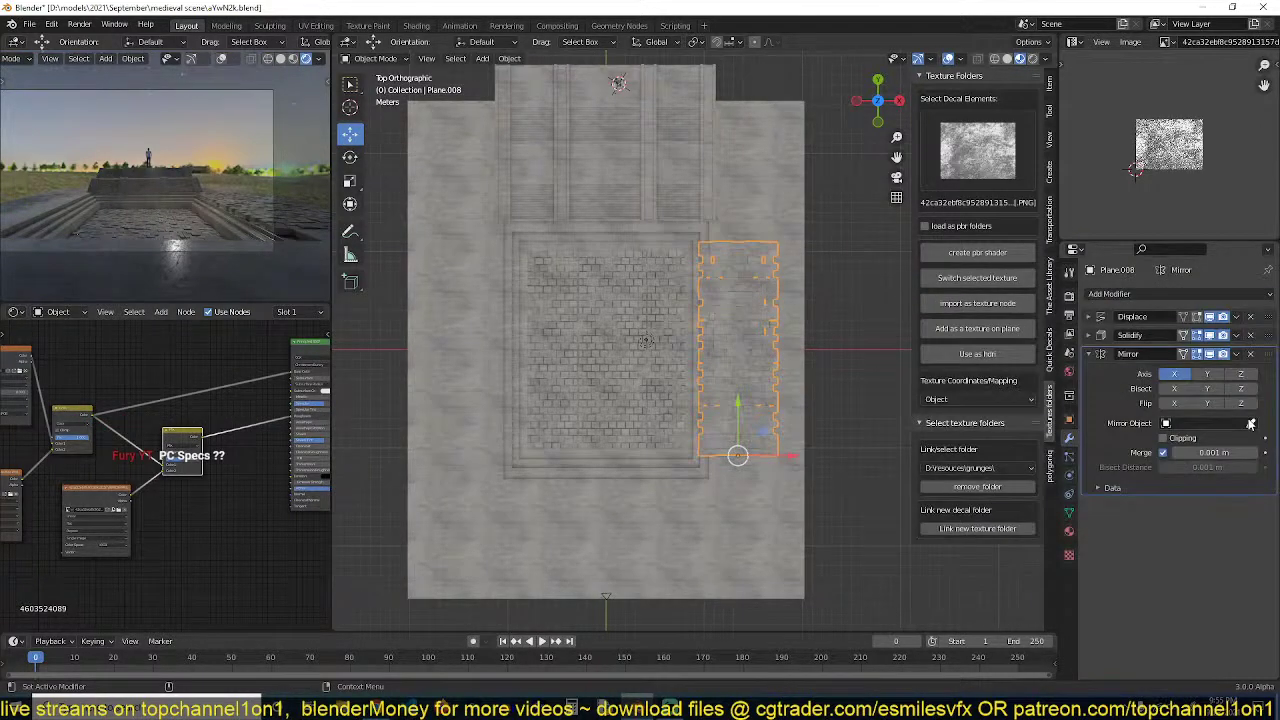
left_click(1250, 423)
left_click(627, 236)
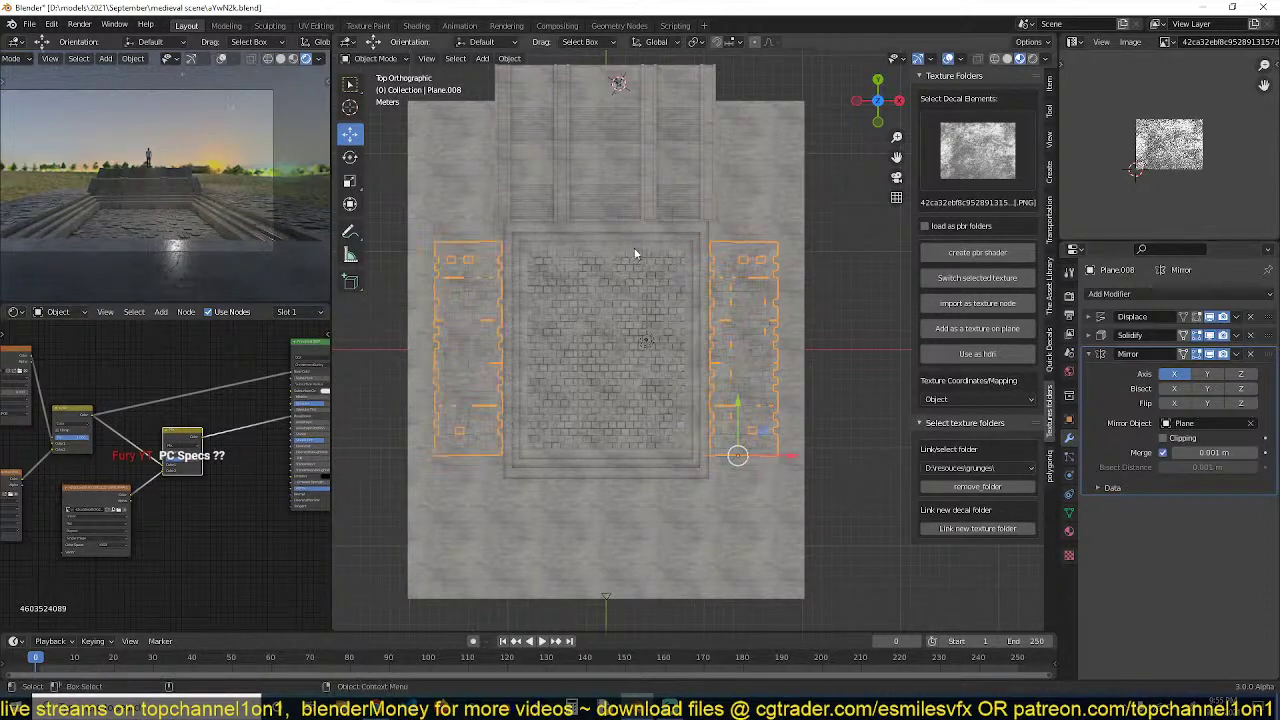
key("shift+d")
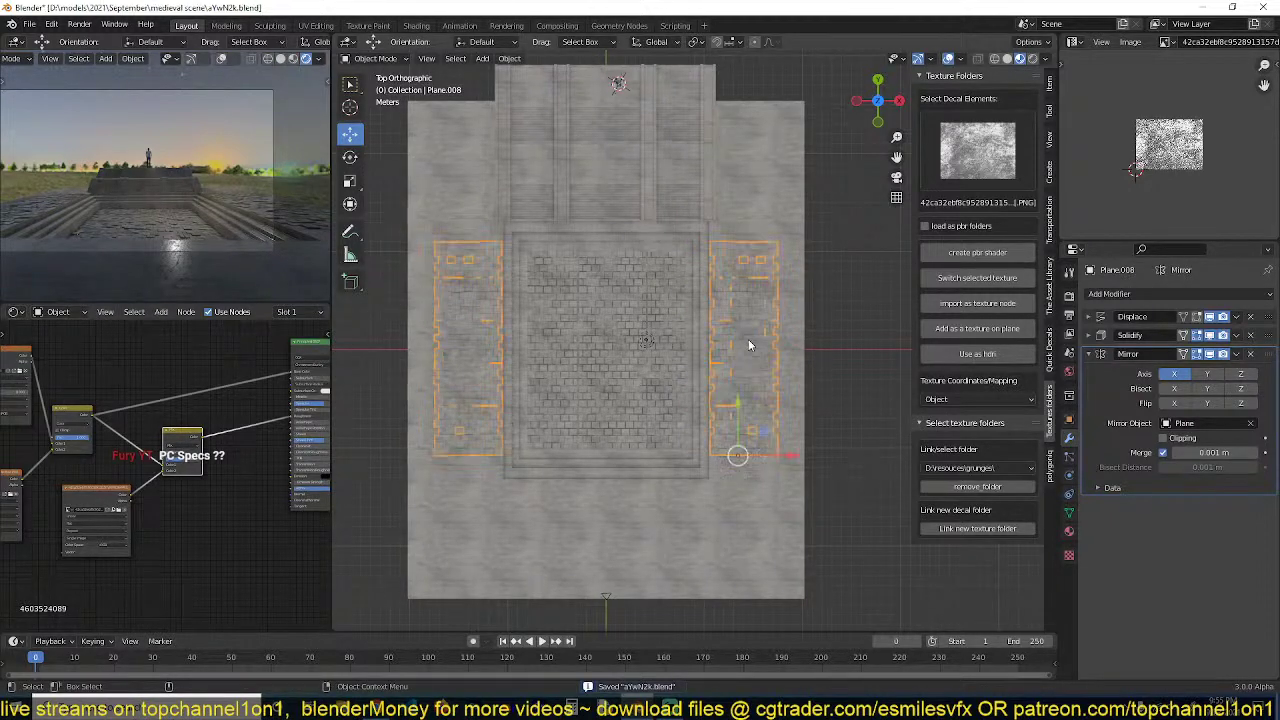
left_click(670, 405)
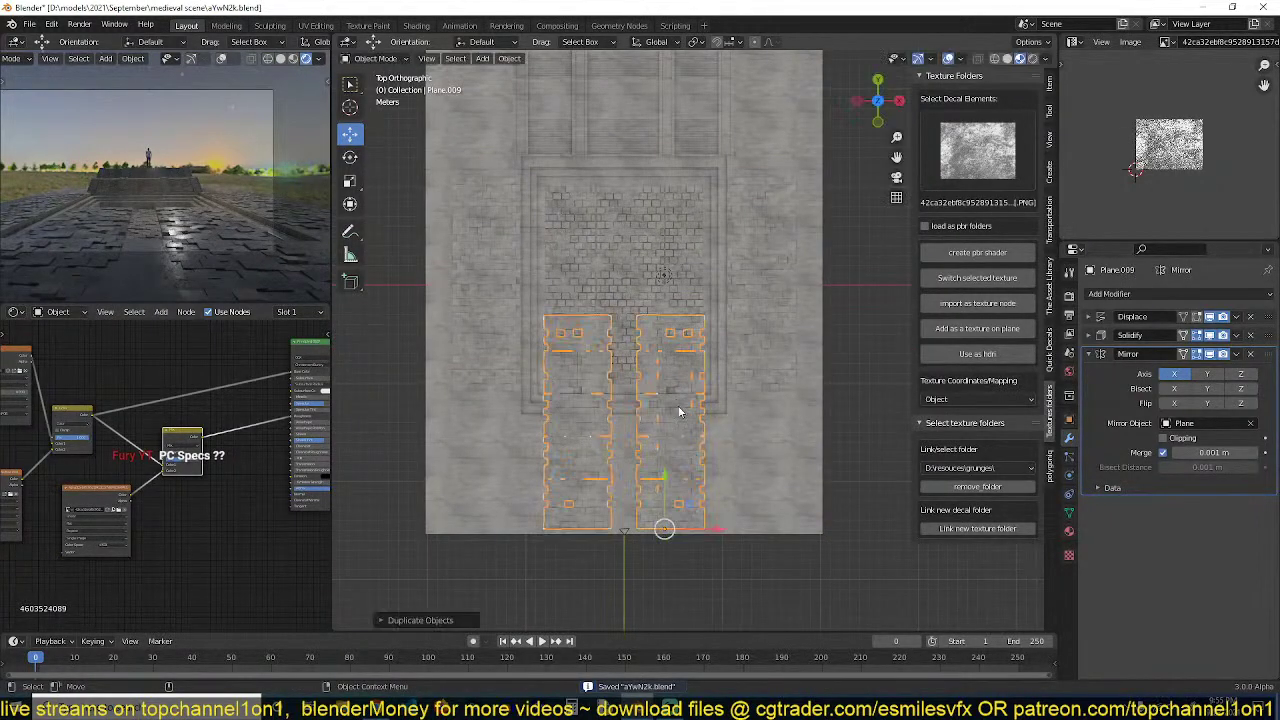
left_click(1249, 355)
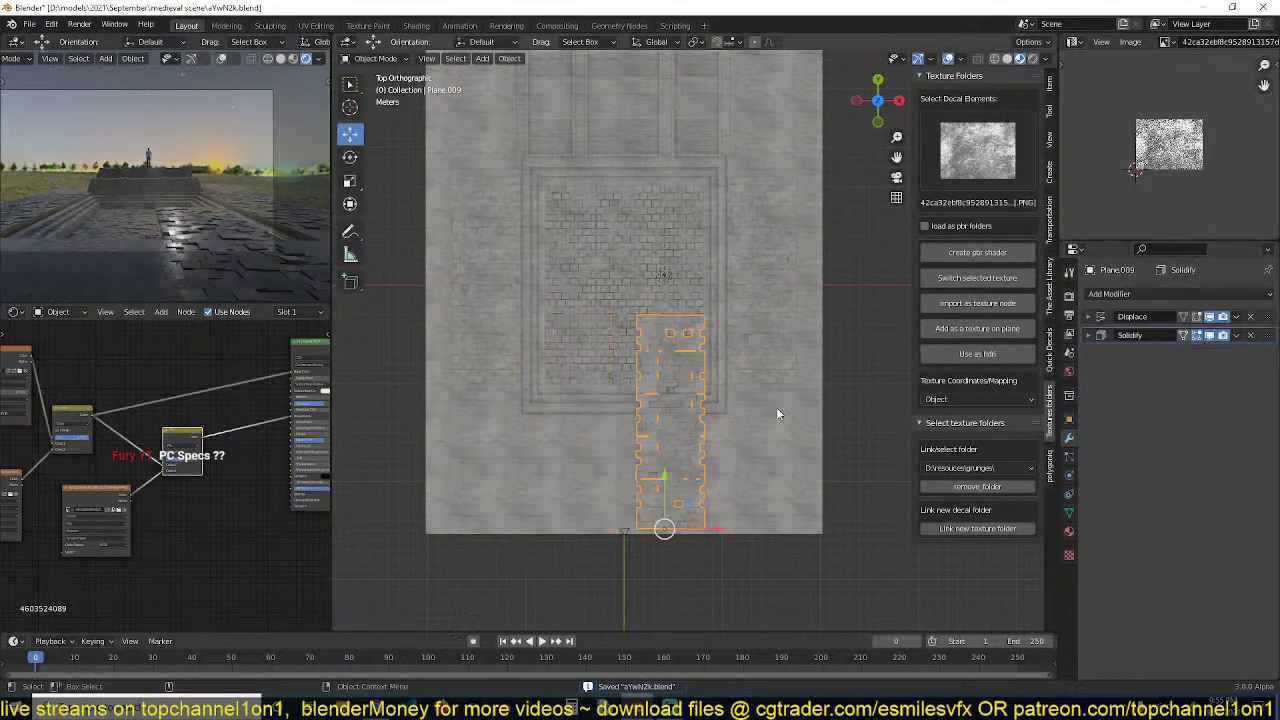
type("r90")
key("Return")
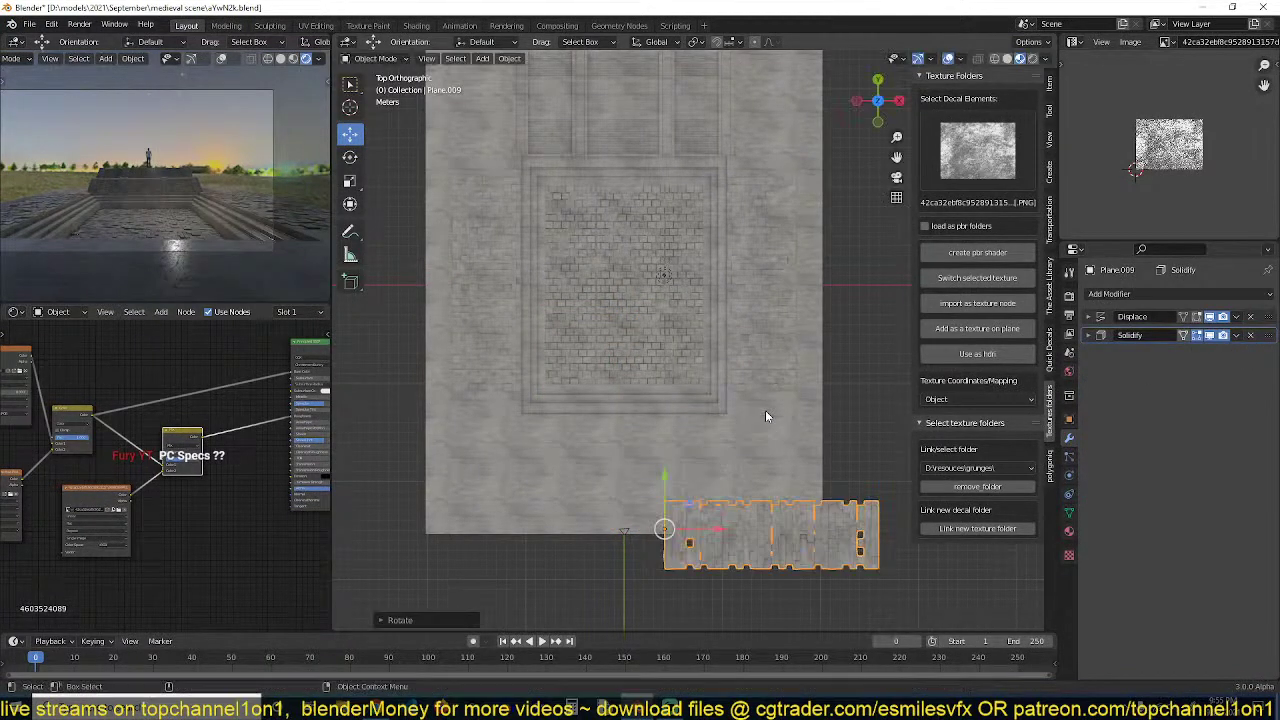
key("g")
left_click(612, 330)
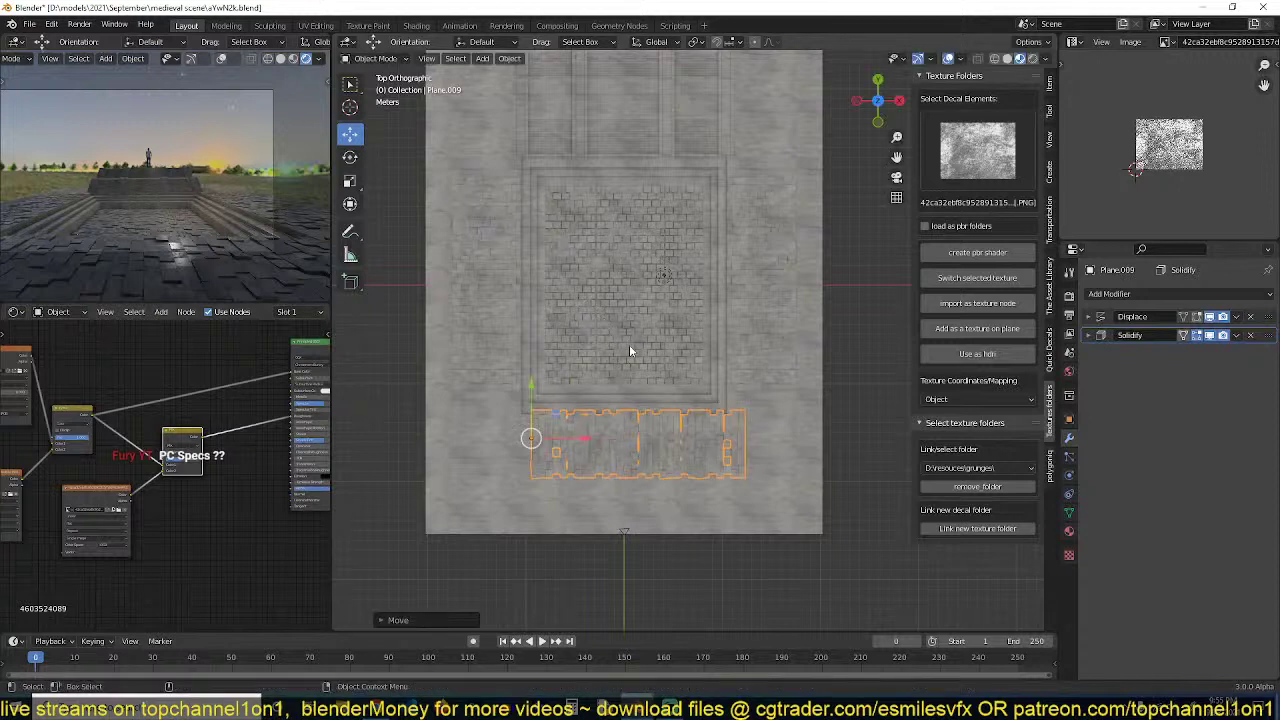
key("Delete")
key("ctrl+s")
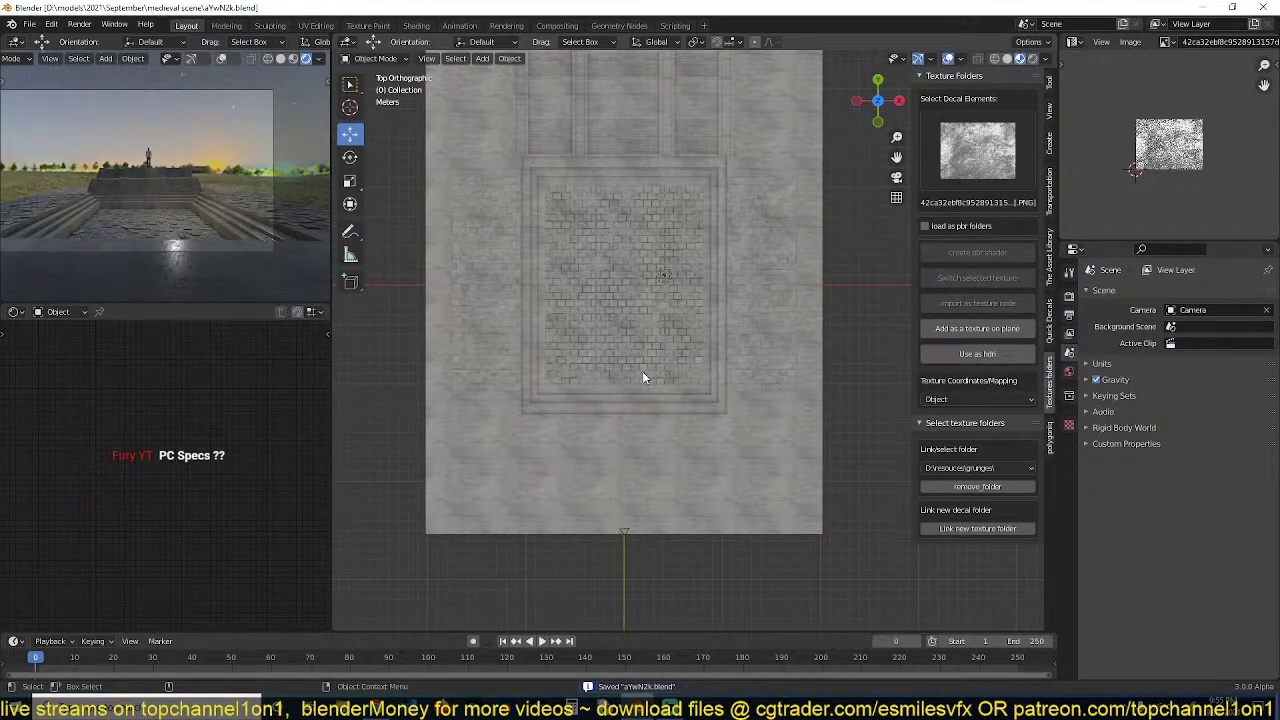
Switch to Task Manager, examine the CPU, memory and GPU performance details, and close it
right_click(783, 710)
left_click(860, 629)
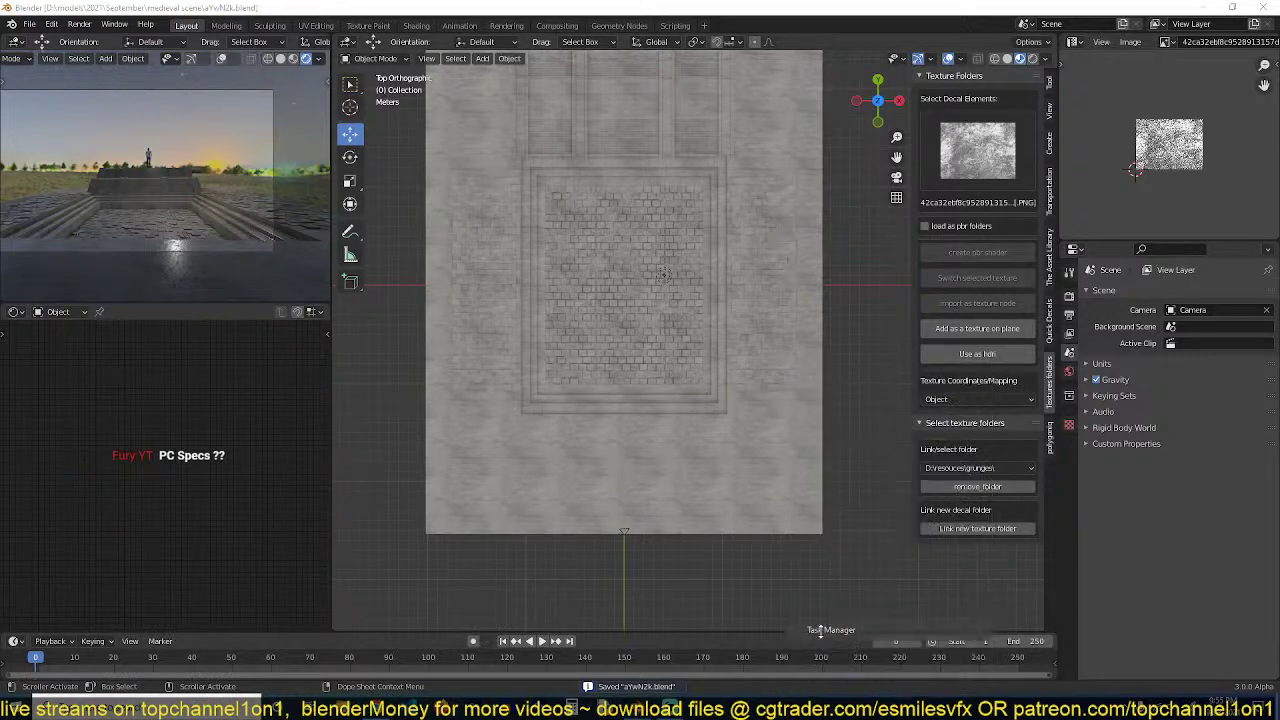
left_click(625, 139)
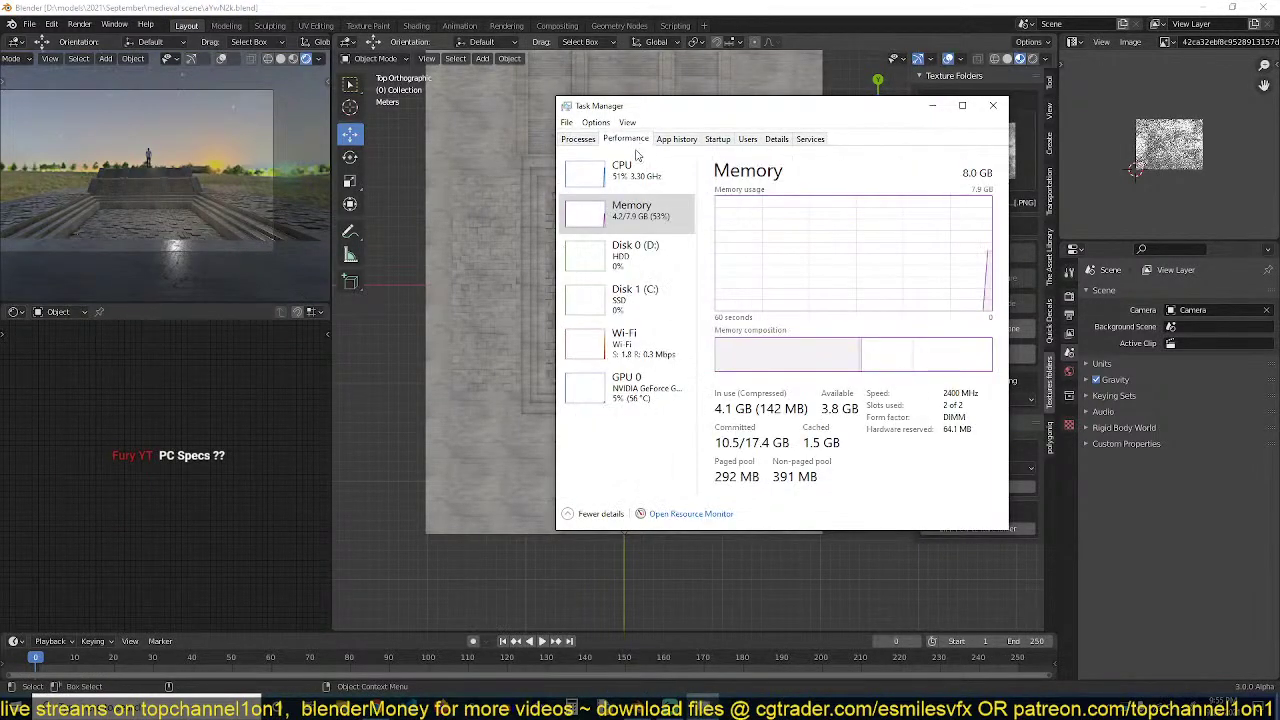
left_click(637, 176)
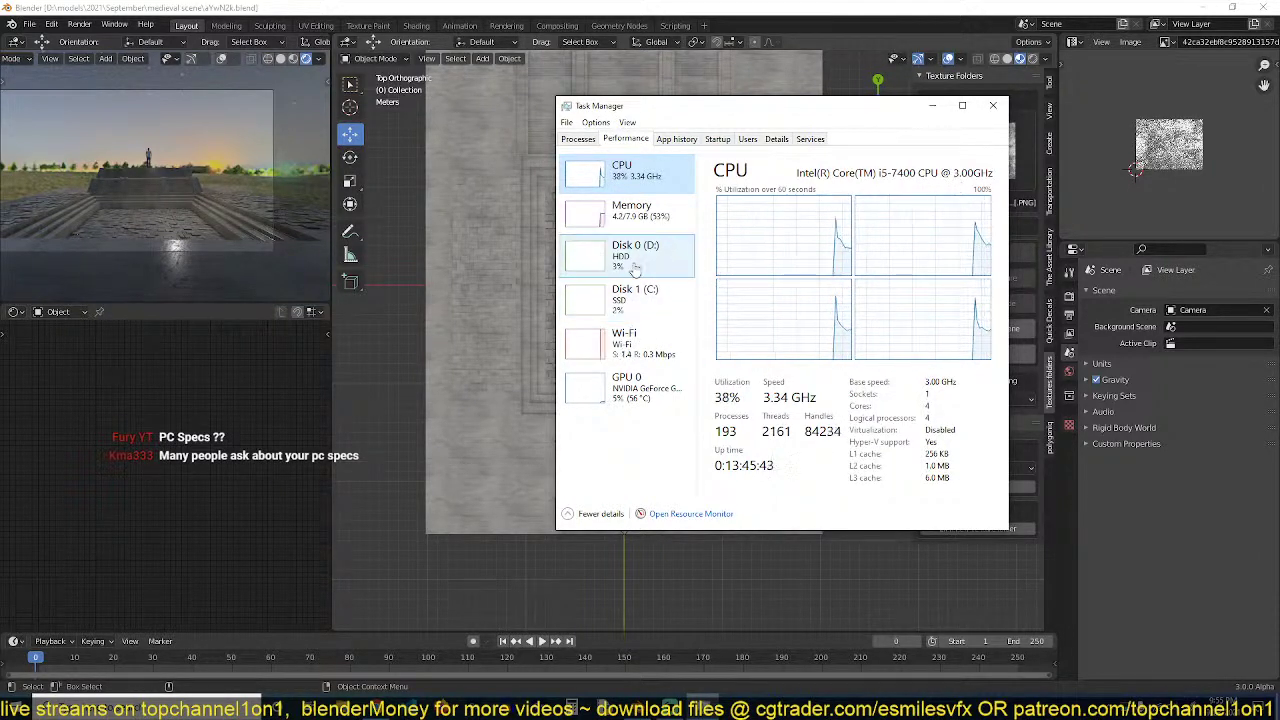
left_click(635, 228)
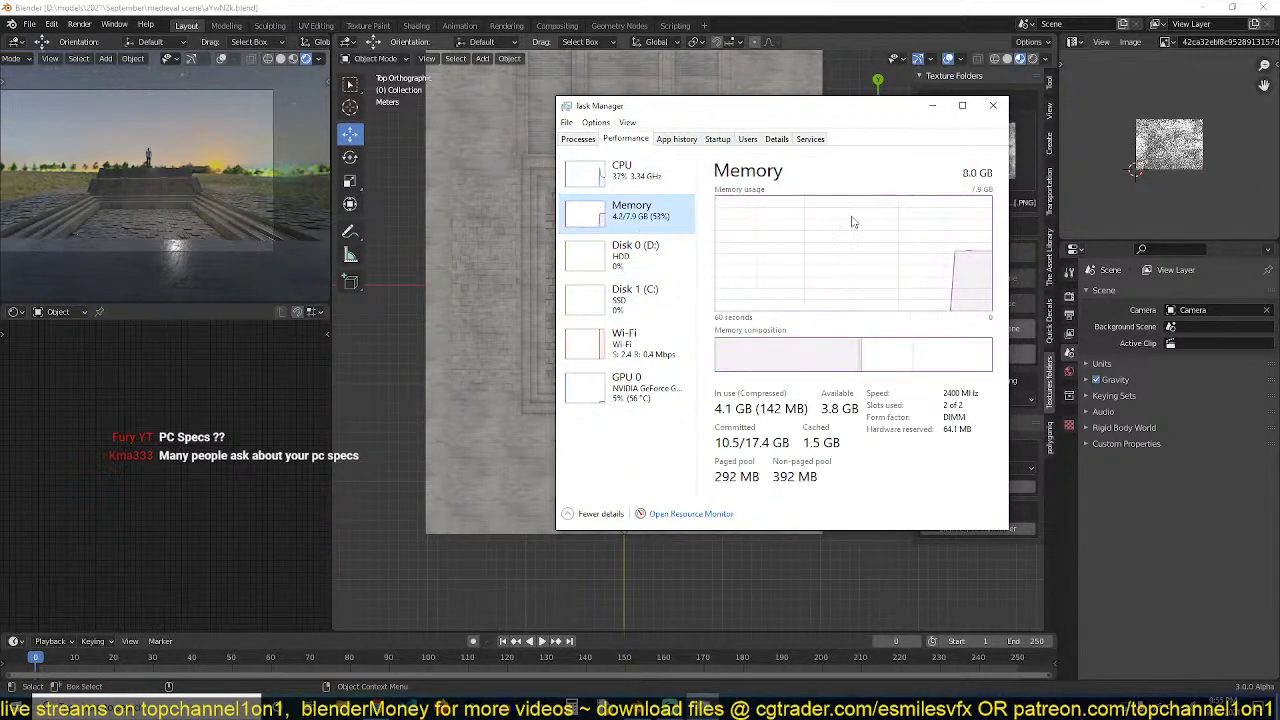
left_click(628, 388)
left_click(992, 106)
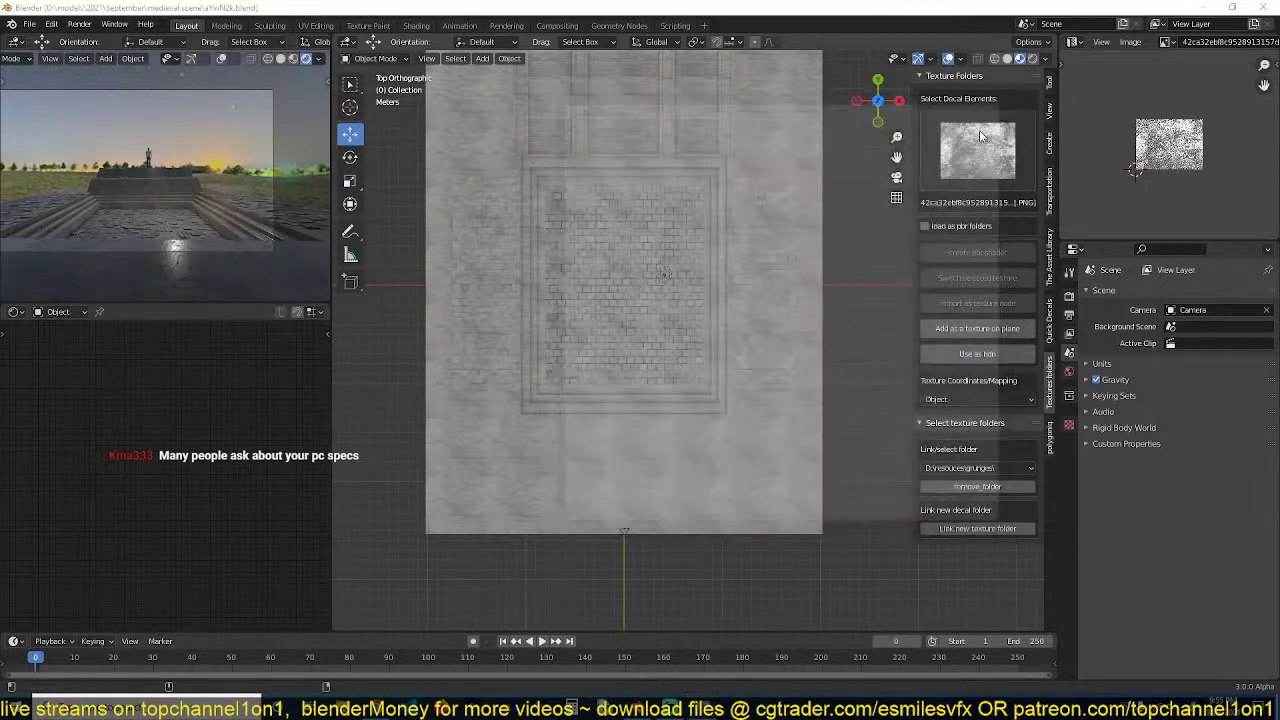
Clear the selection, check the mirrored paving strips around the pit from above and in perspective, and save the file
scroll(729, 378, "up", 3)
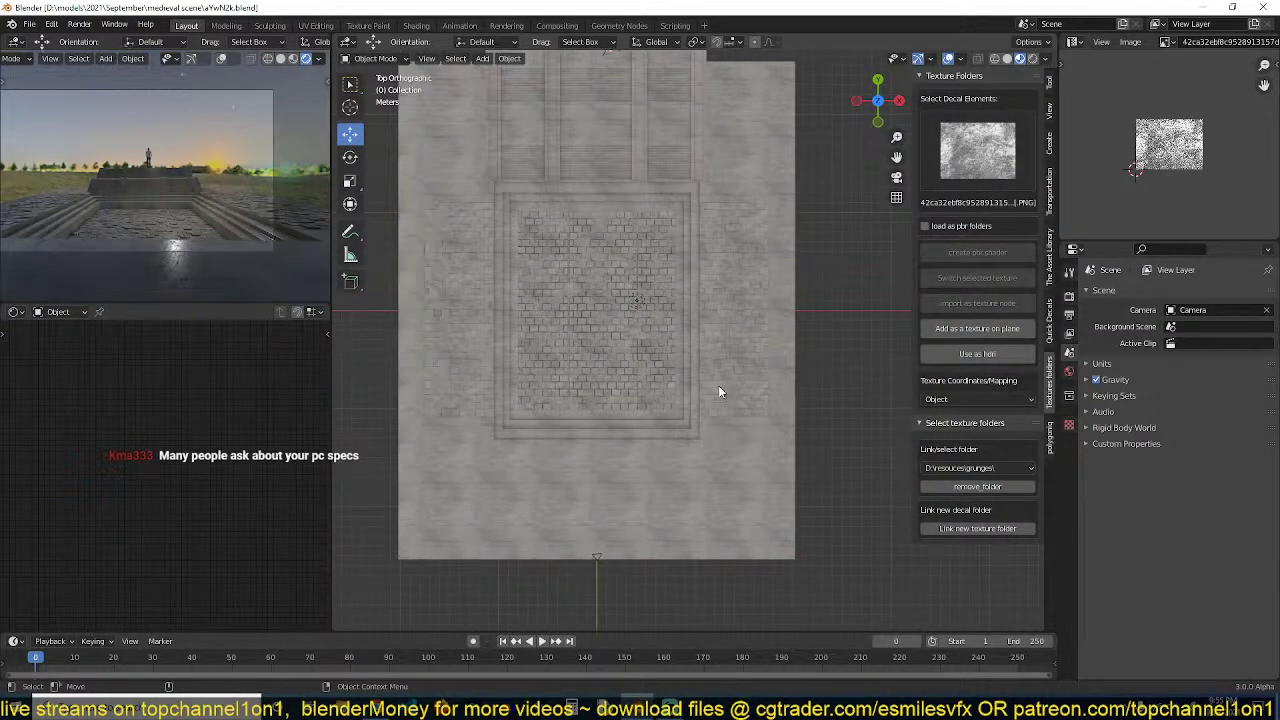
scroll(634, 326, "up", 2)
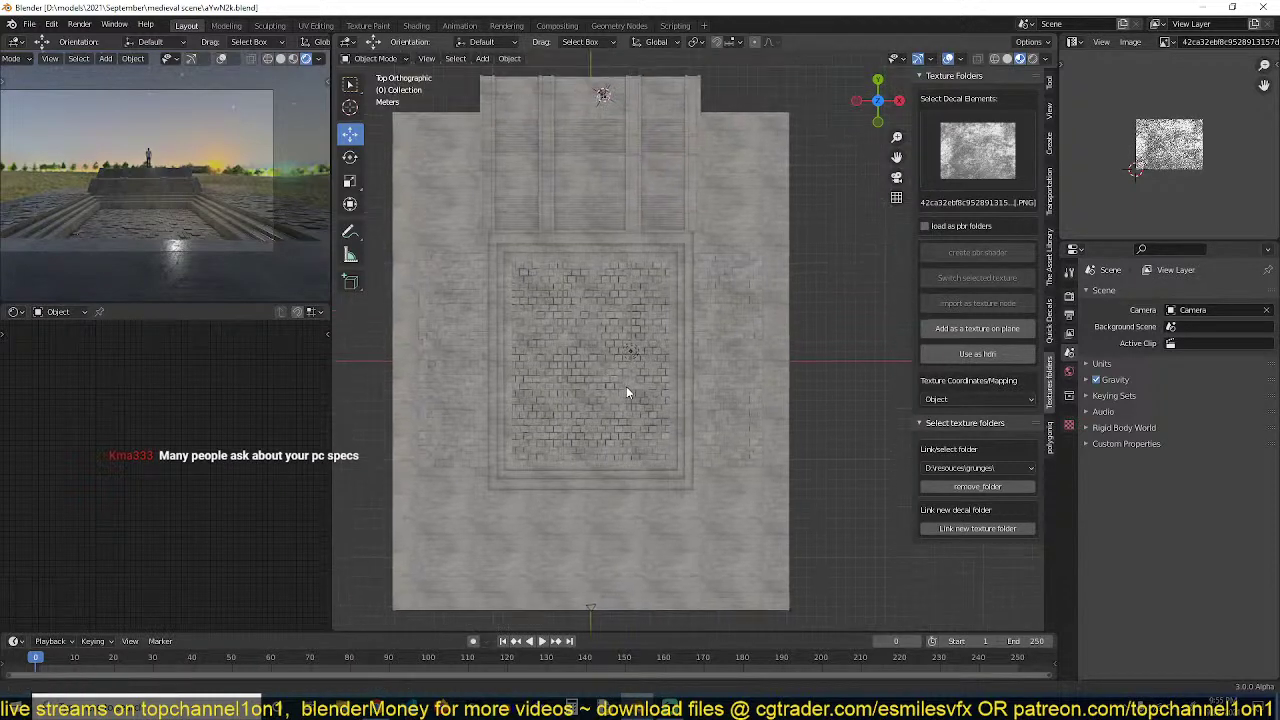
left_click(680, 386)
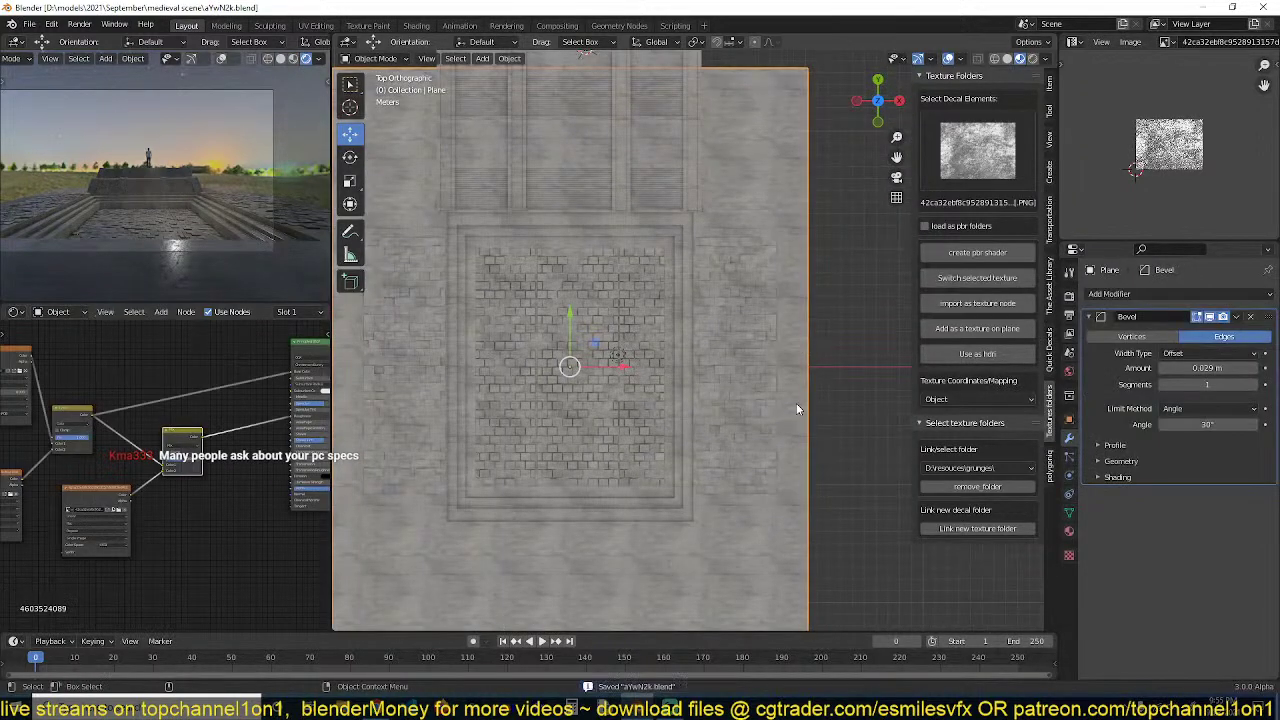
key("alt+a")
key("ctrl+s")
middle_click_drag(803, 283, 793, 298, "shift")
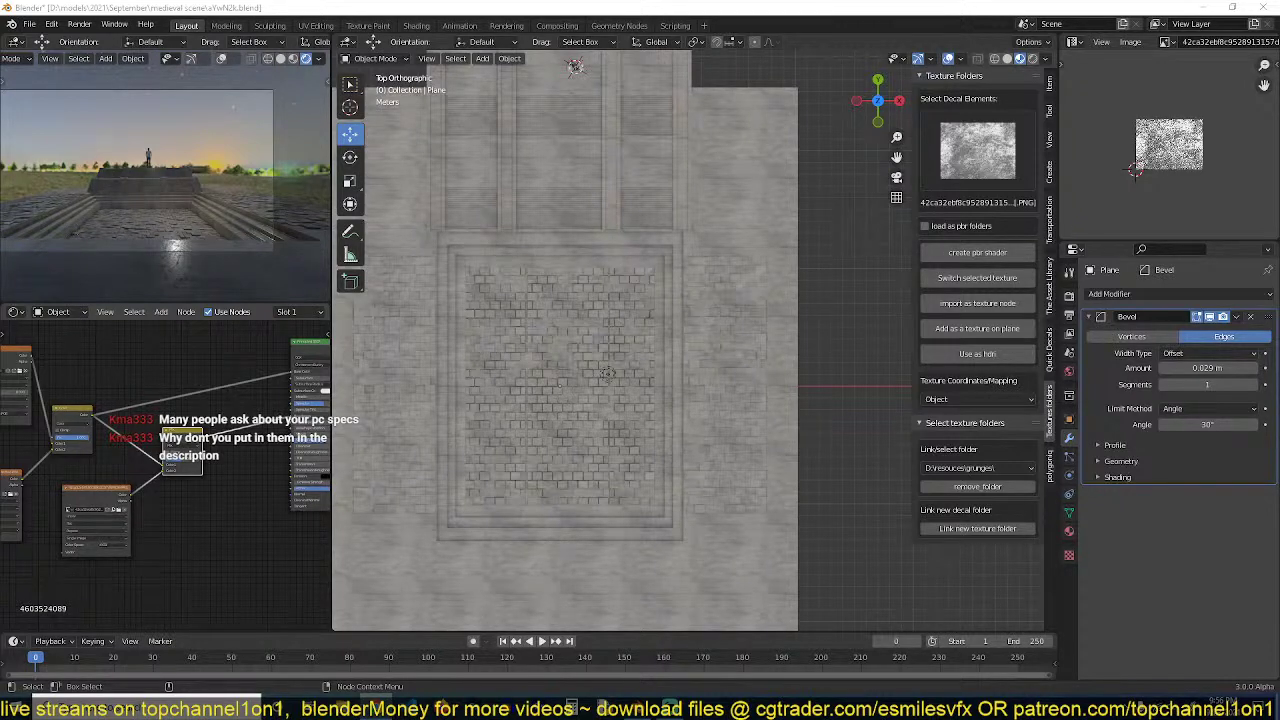
middle_click_drag(596, 322, 672, 437)
key("ctrl+s")
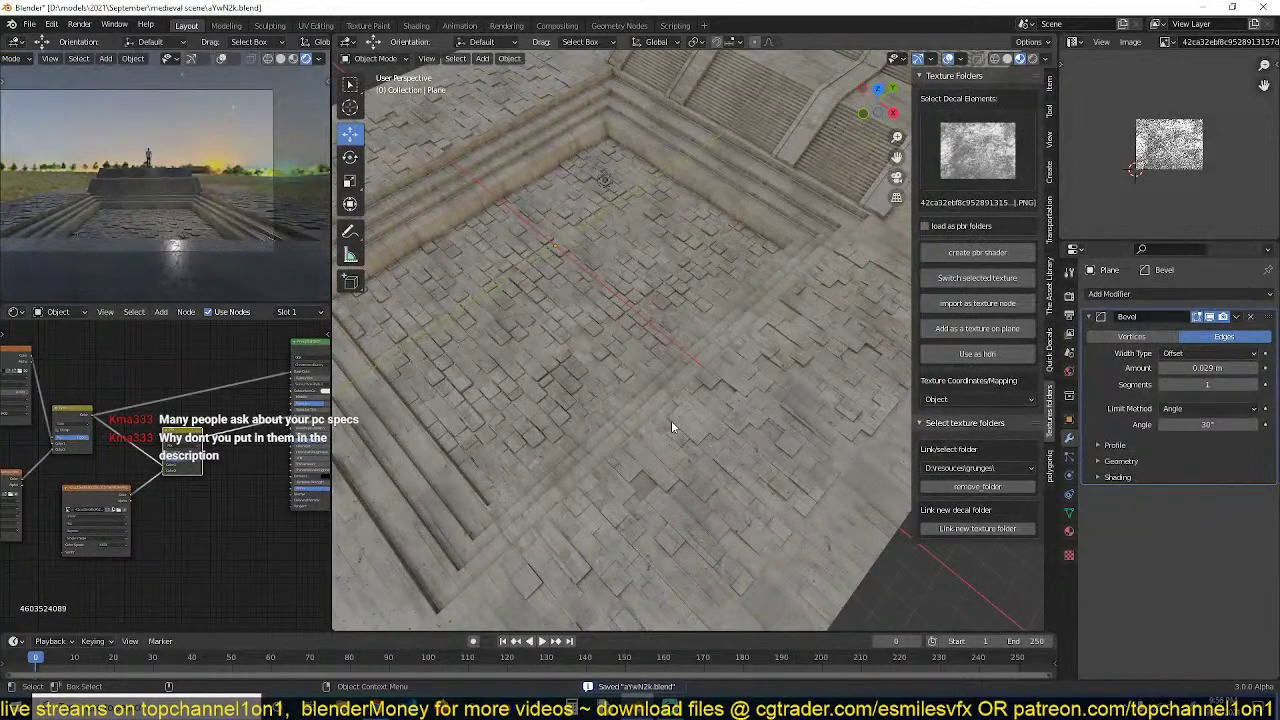
Browse the collections and objects of the Medieval asset library
middle_click_drag(619, 404, 784, 373)
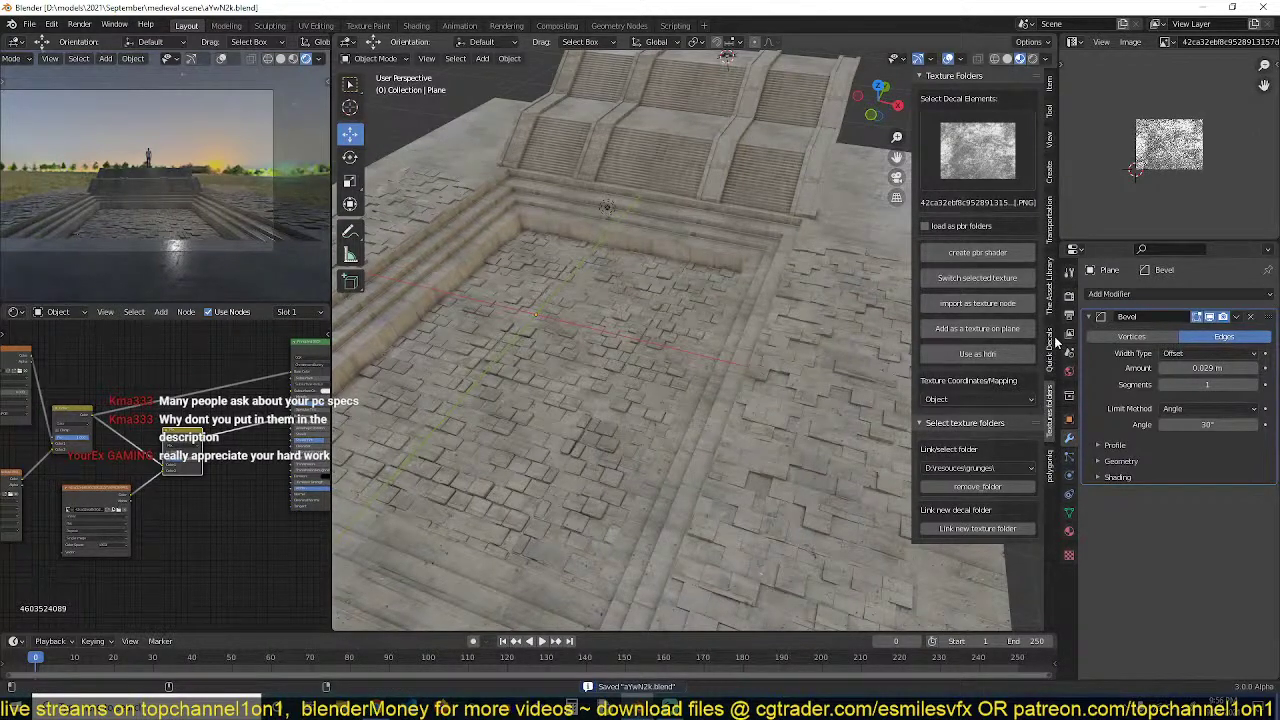
left_click(1049, 288)
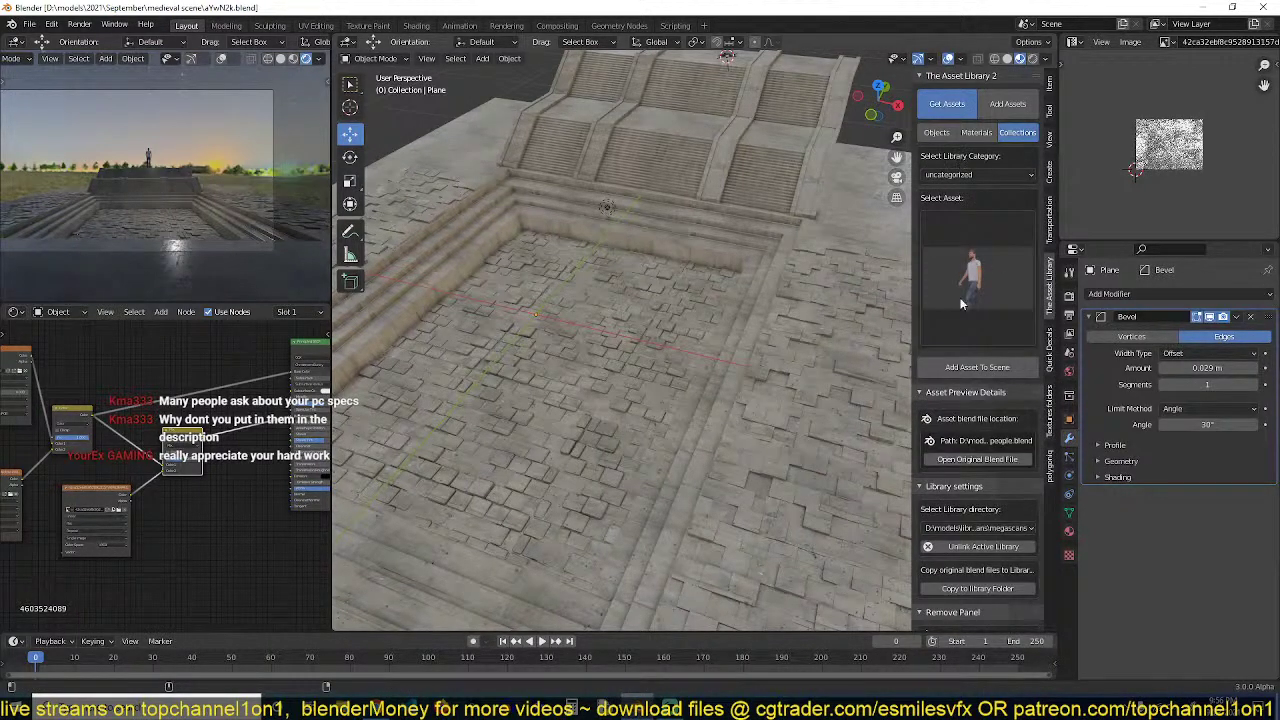
left_click(990, 528)
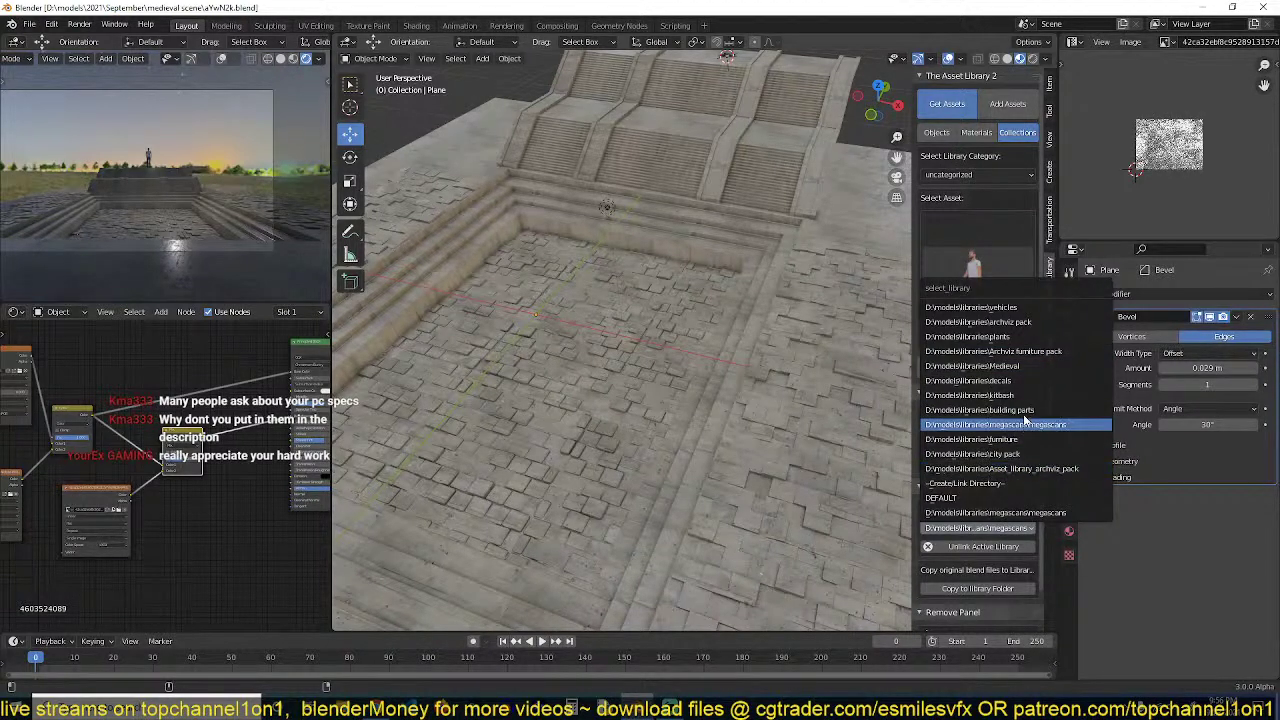
left_click(1024, 366)
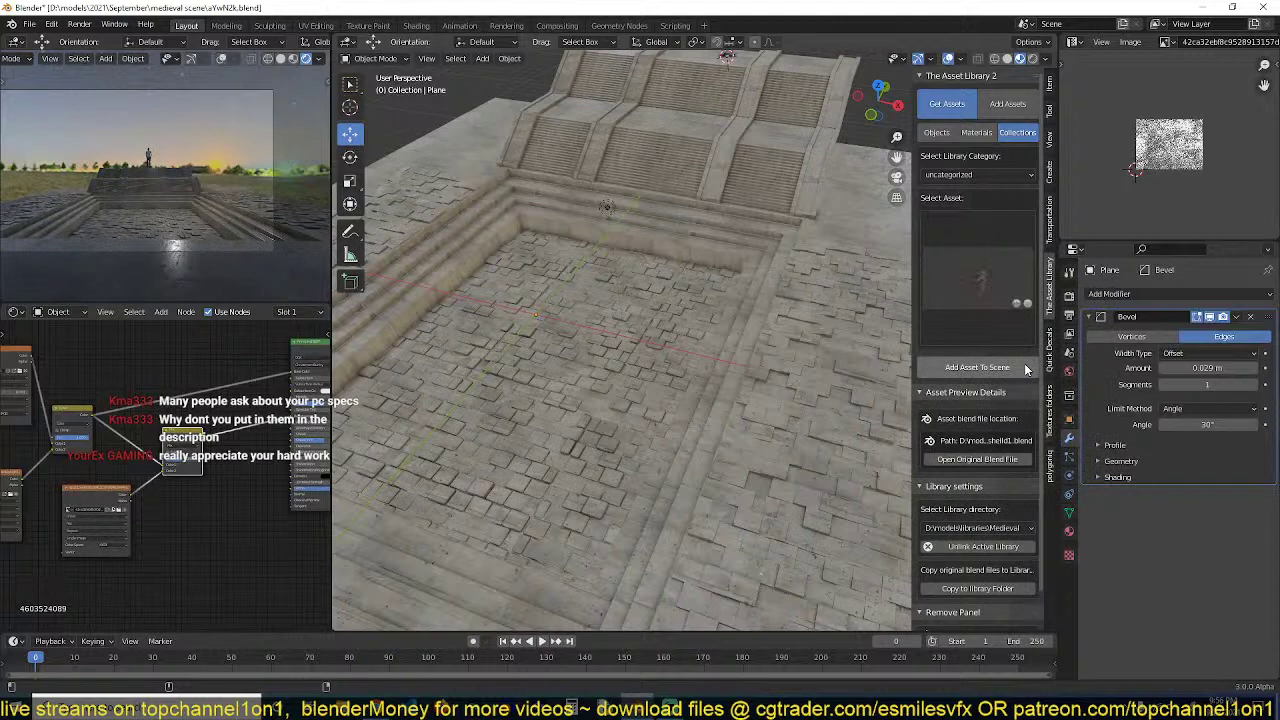
left_click(937, 133)
left_click(960, 240)
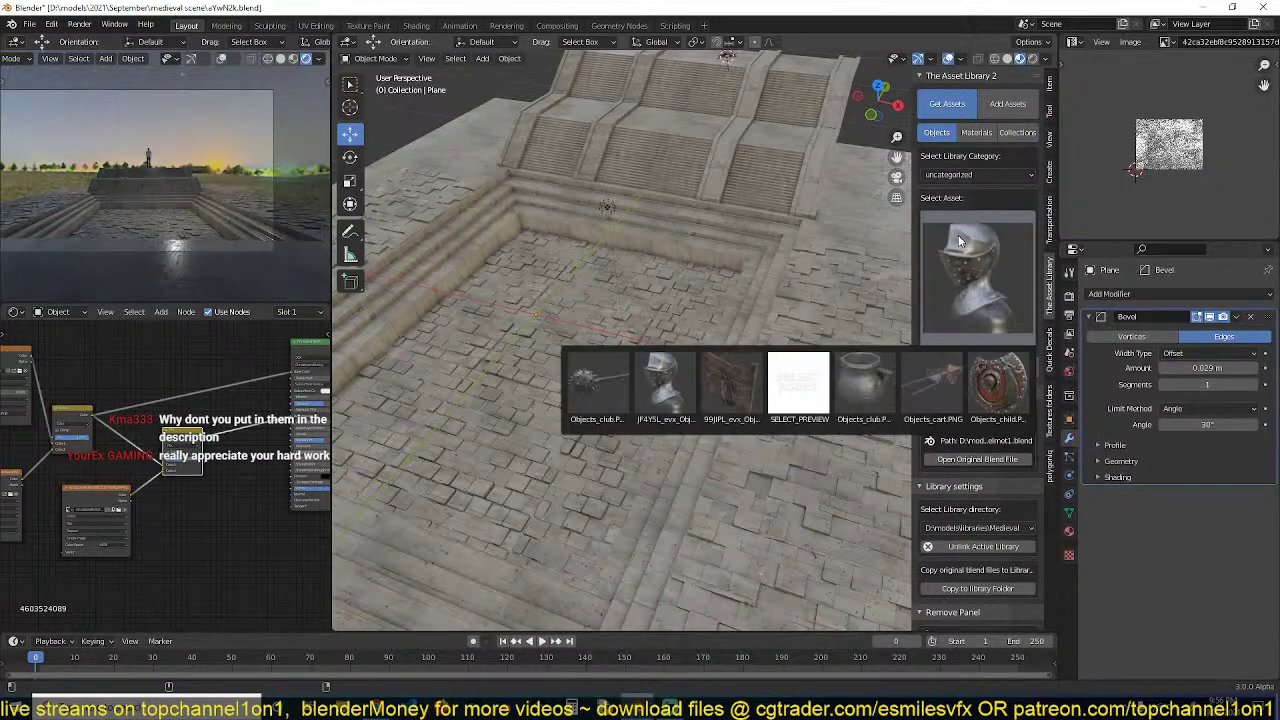
left_click(1017, 132)
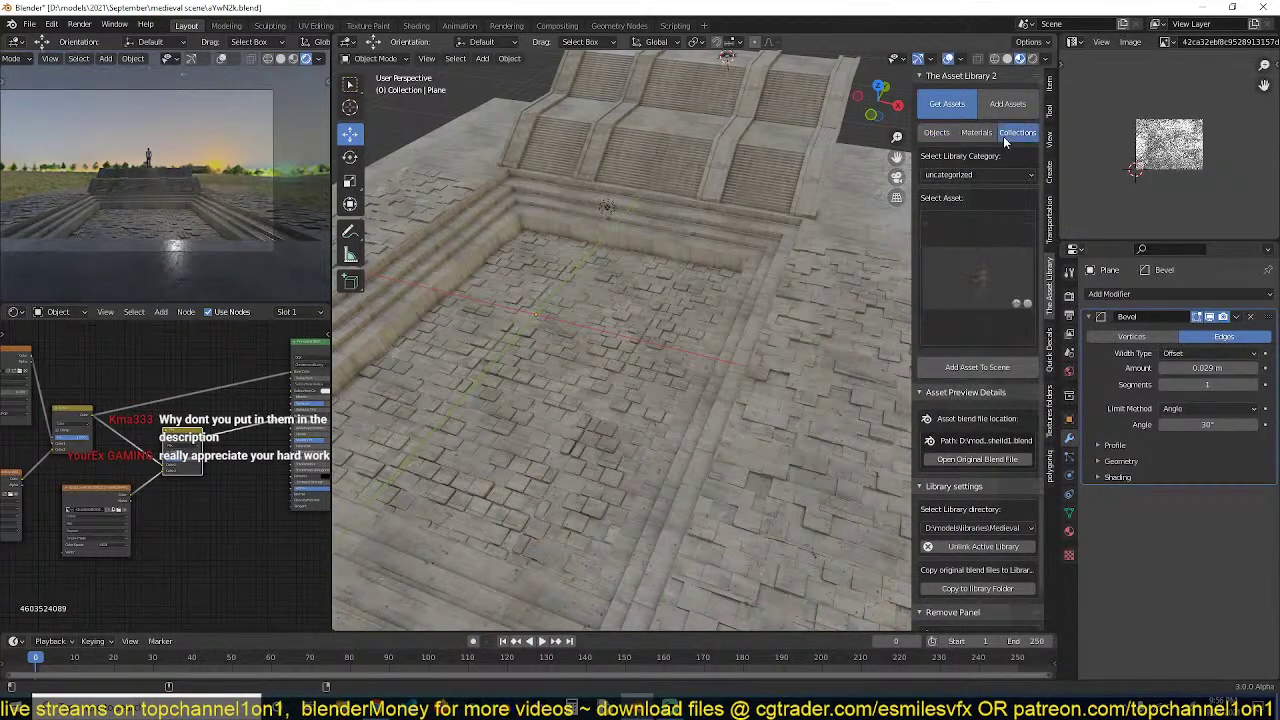
left_click(937, 133)
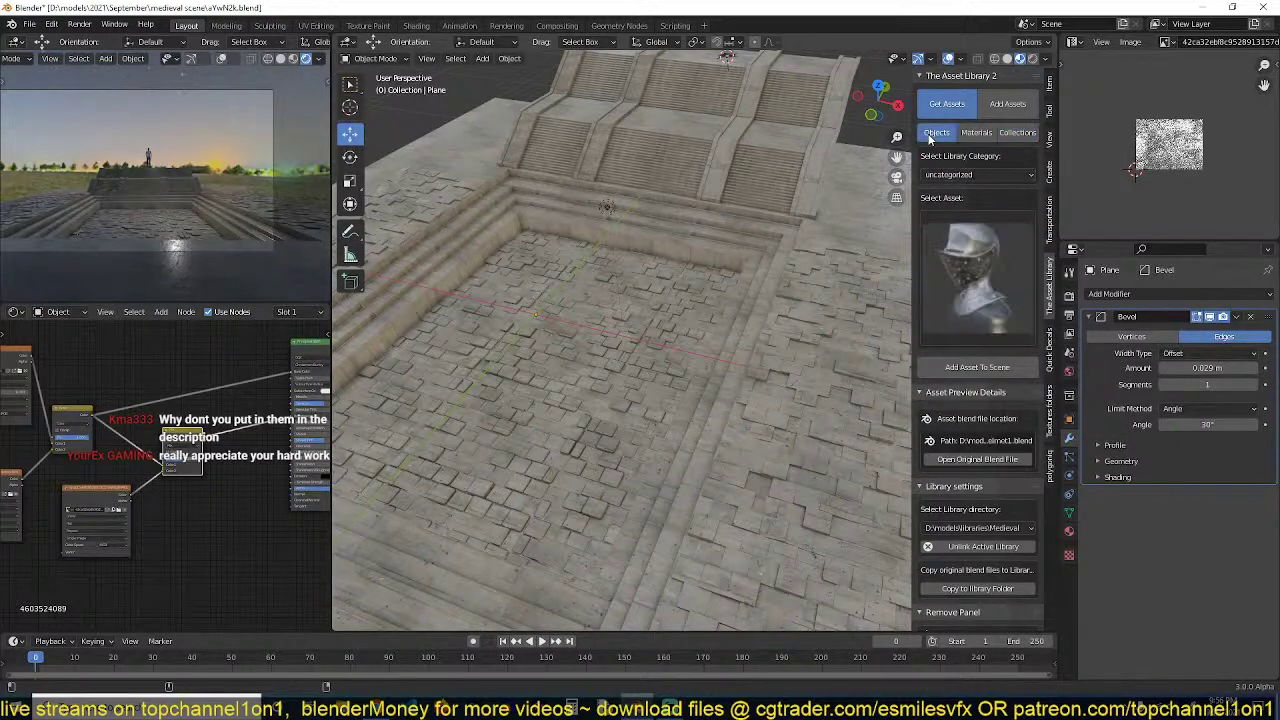
left_click(985, 270)
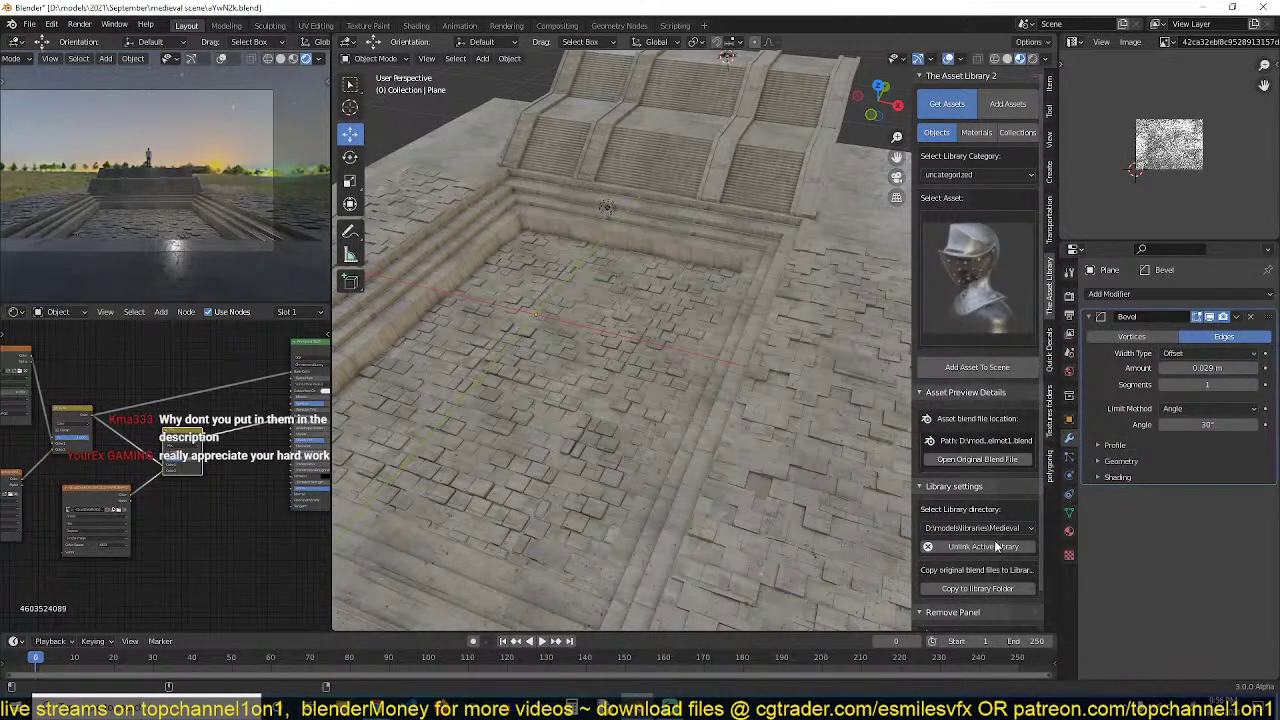
Switch the asset library directory to building parts and view its uncategorized objects
left_click(999, 530)
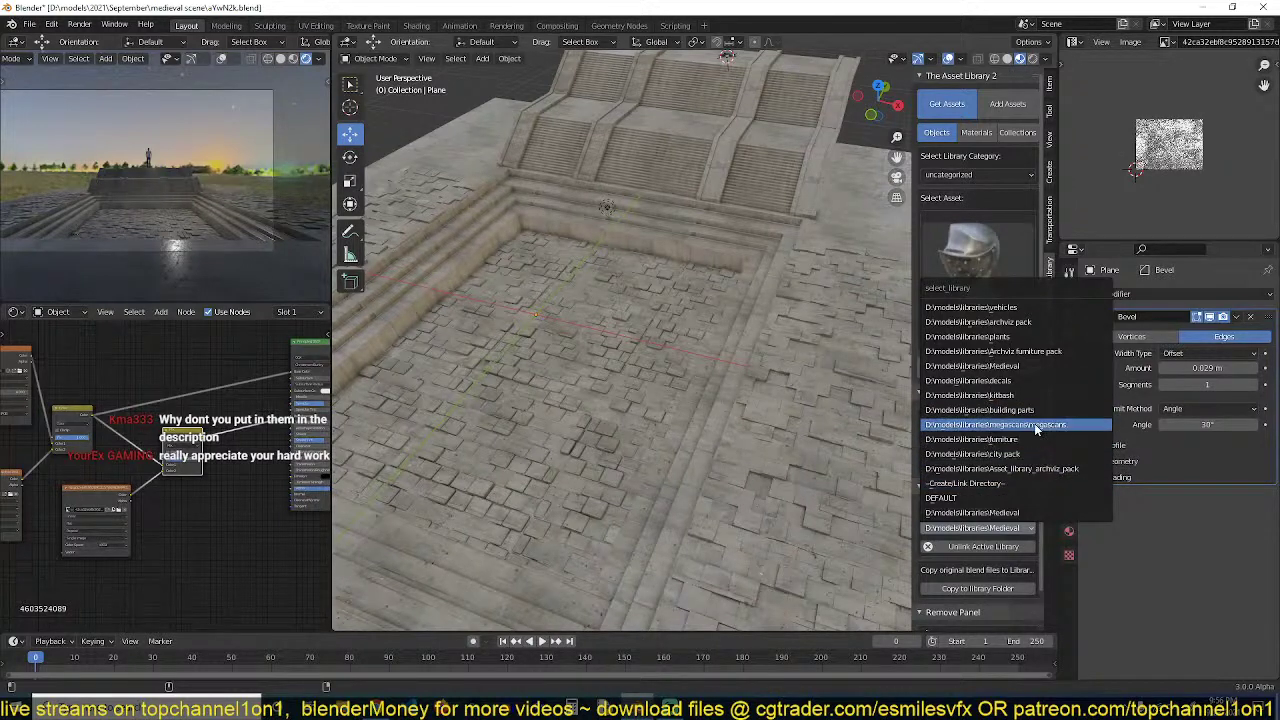
left_click(1030, 410)
left_click(975, 275)
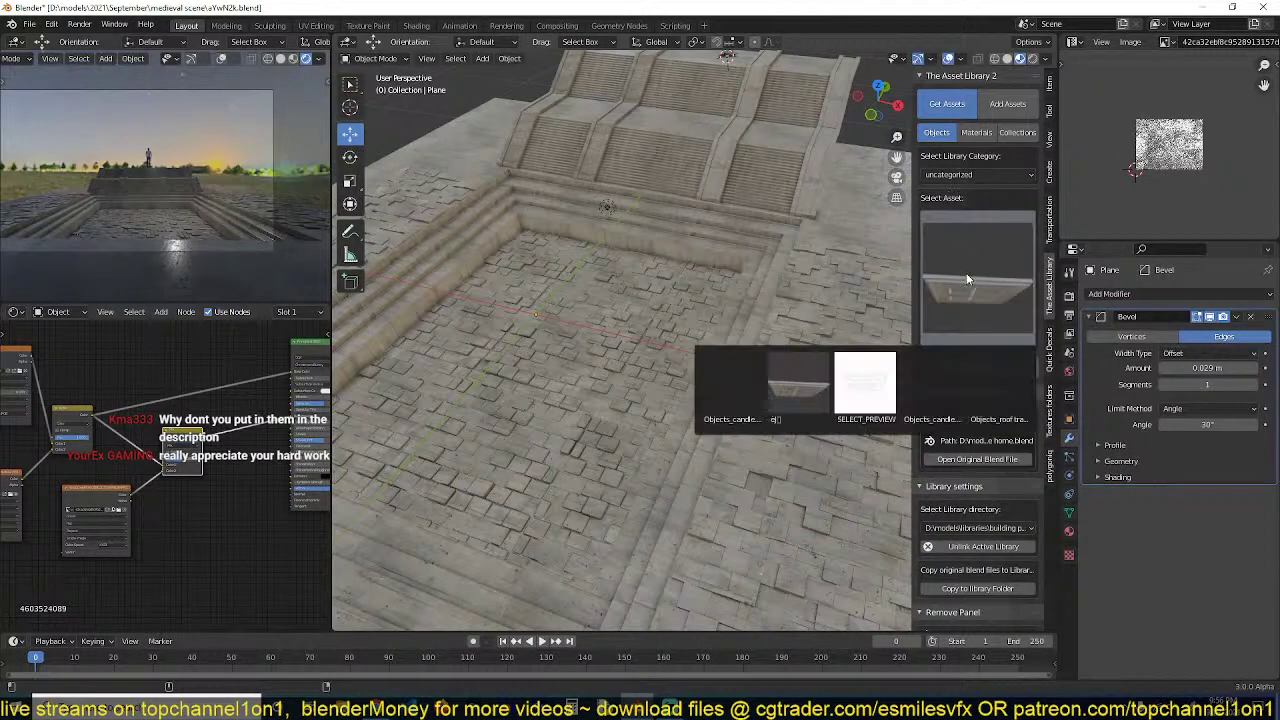
Look through the building parts library's ceiling, decals, floors, pipes and roof categories for suitable assets
left_click(950, 175)
left_click(950, 190)
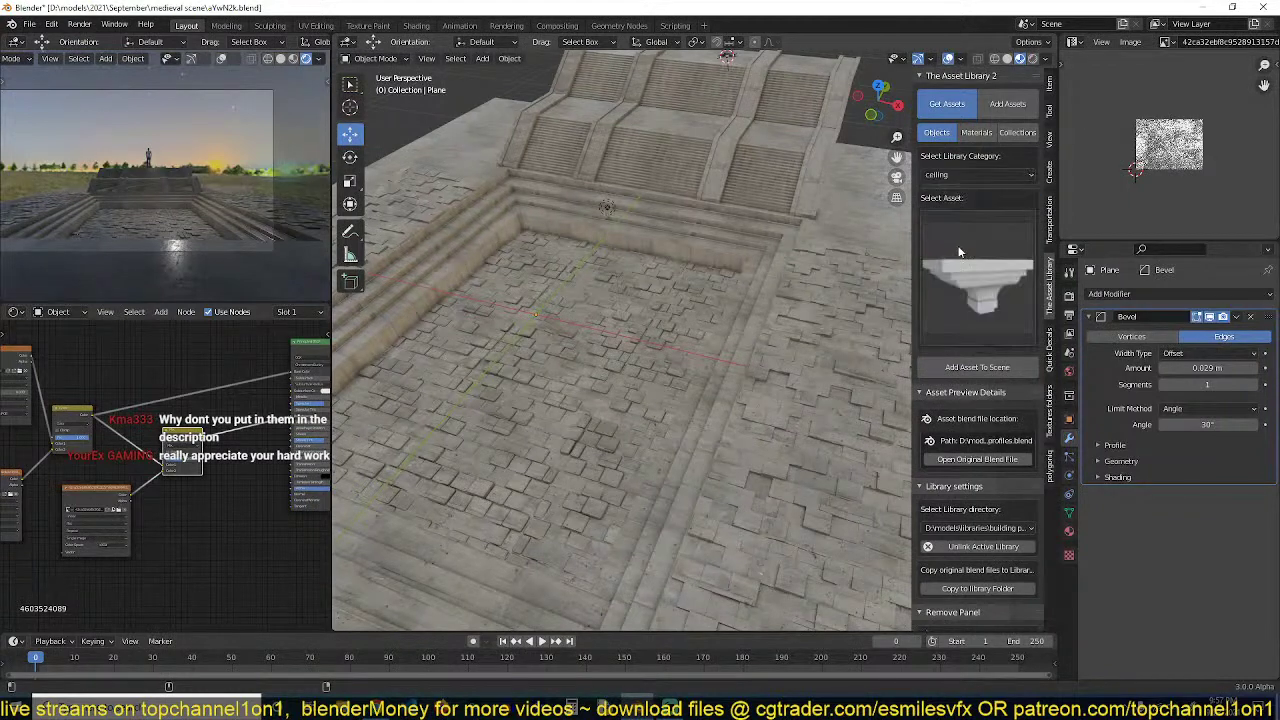
left_click(977, 280)
left_click(950, 175)
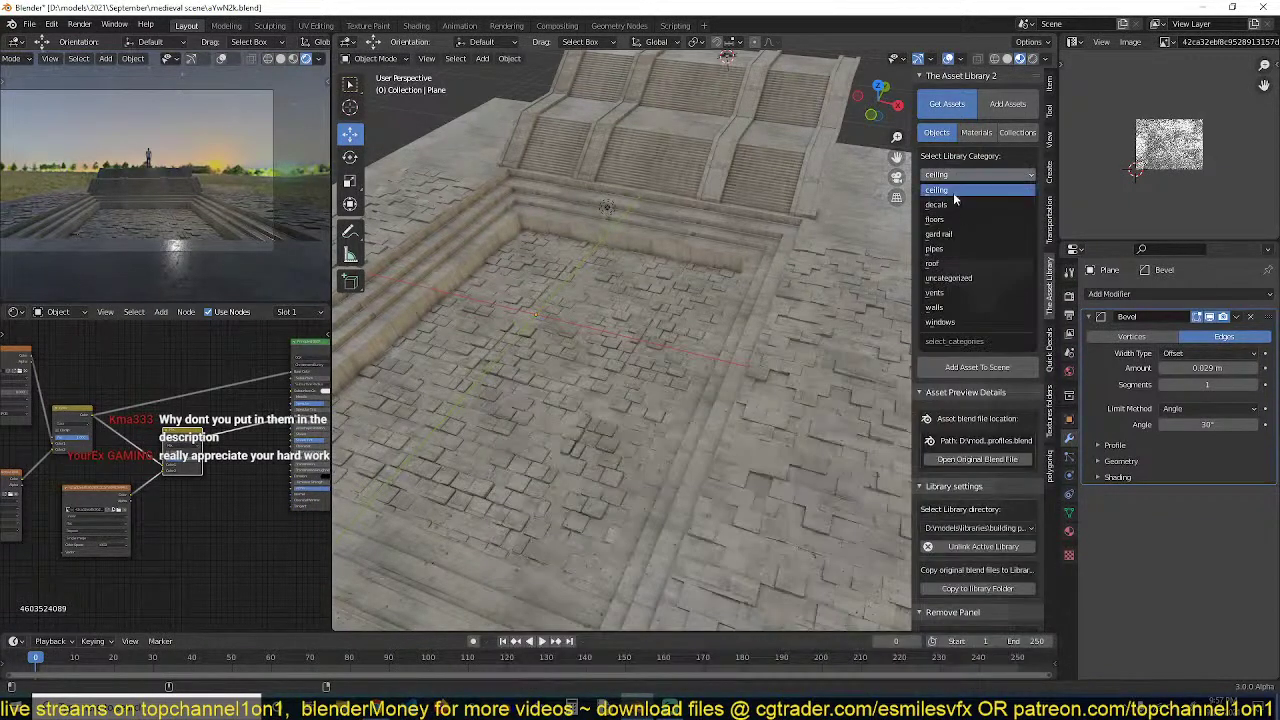
left_click(953, 192)
left_click(960, 252)
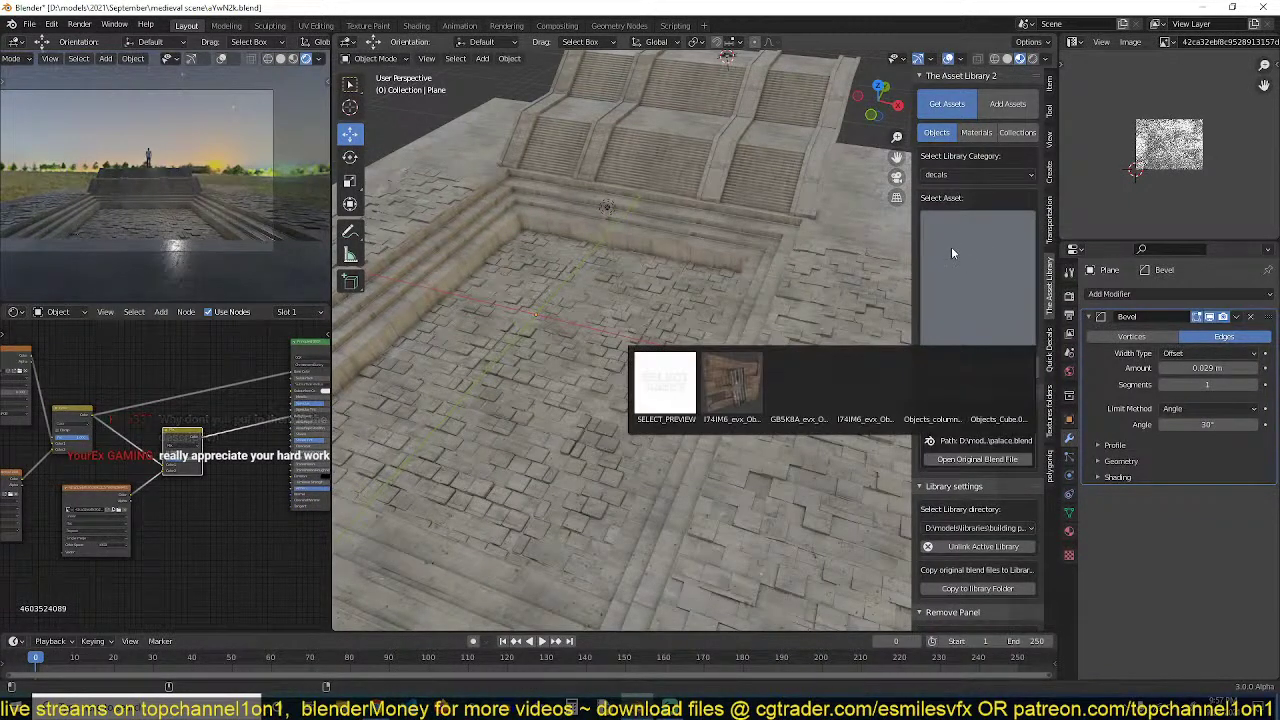
left_click(932, 383)
left_click(957, 172)
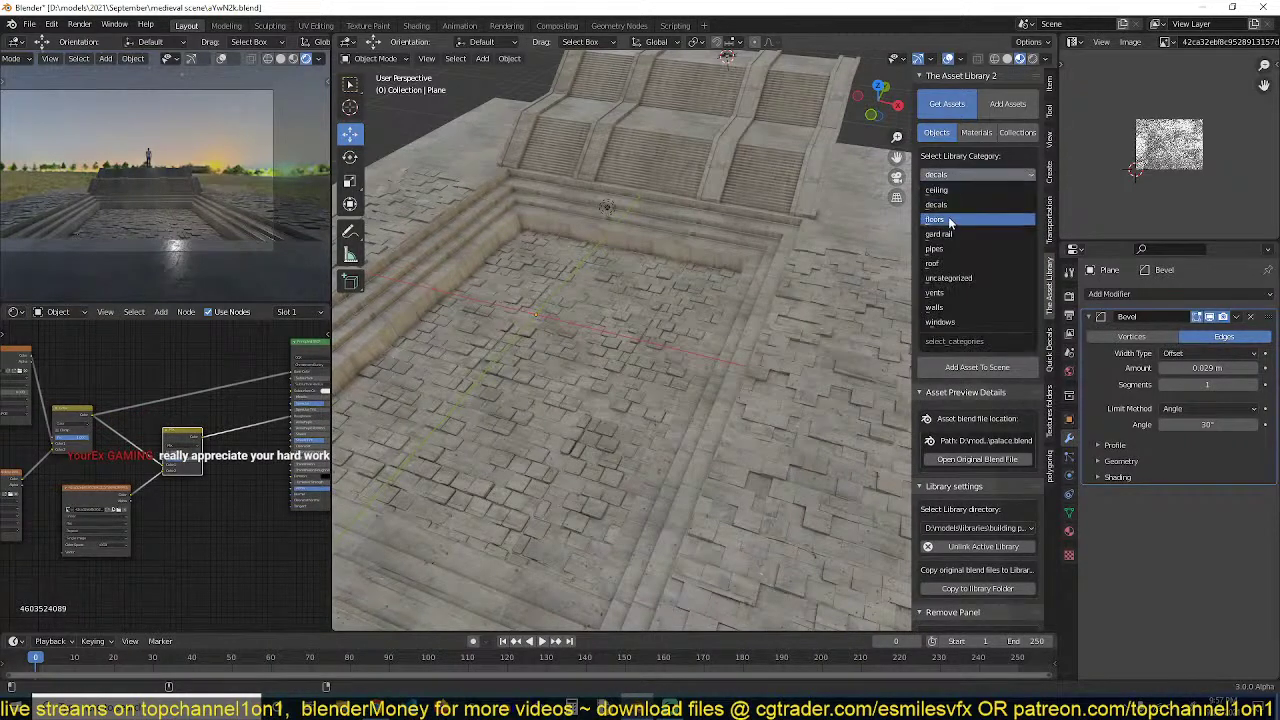
left_click(948, 219)
left_click(954, 238)
left_click(972, 172)
left_click(949, 249)
left_click(950, 248)
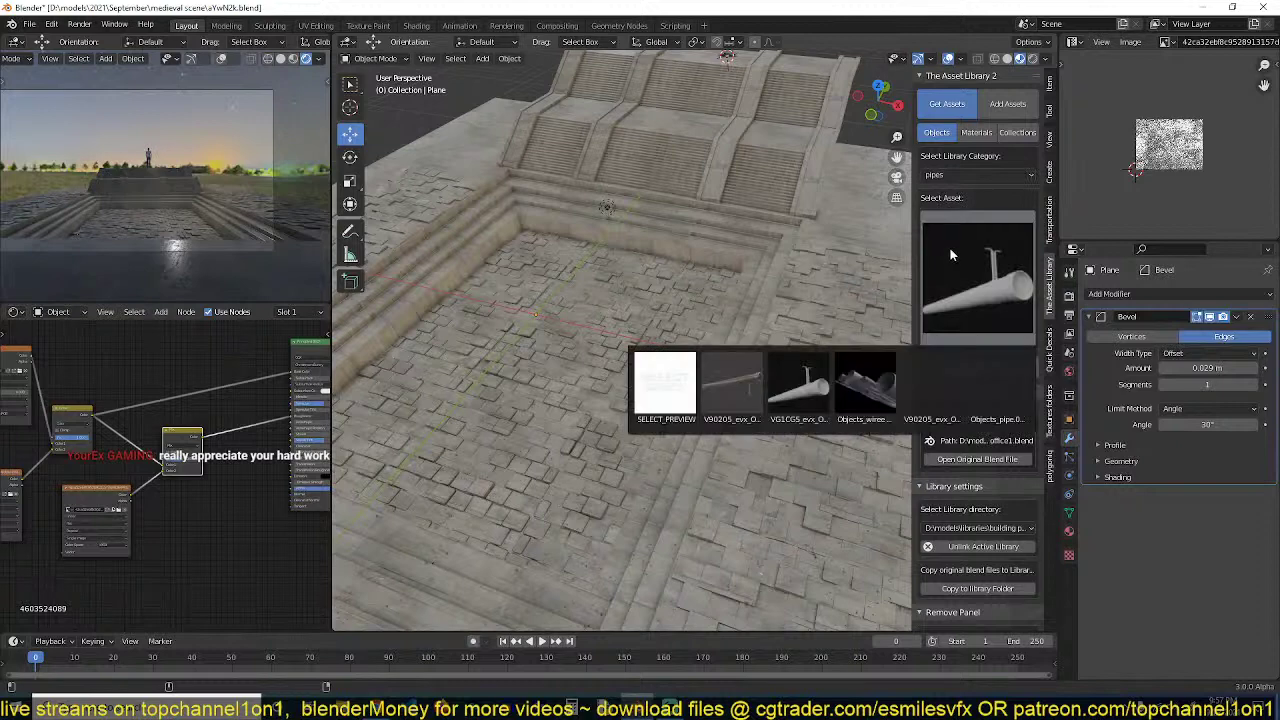
left_click(960, 173)
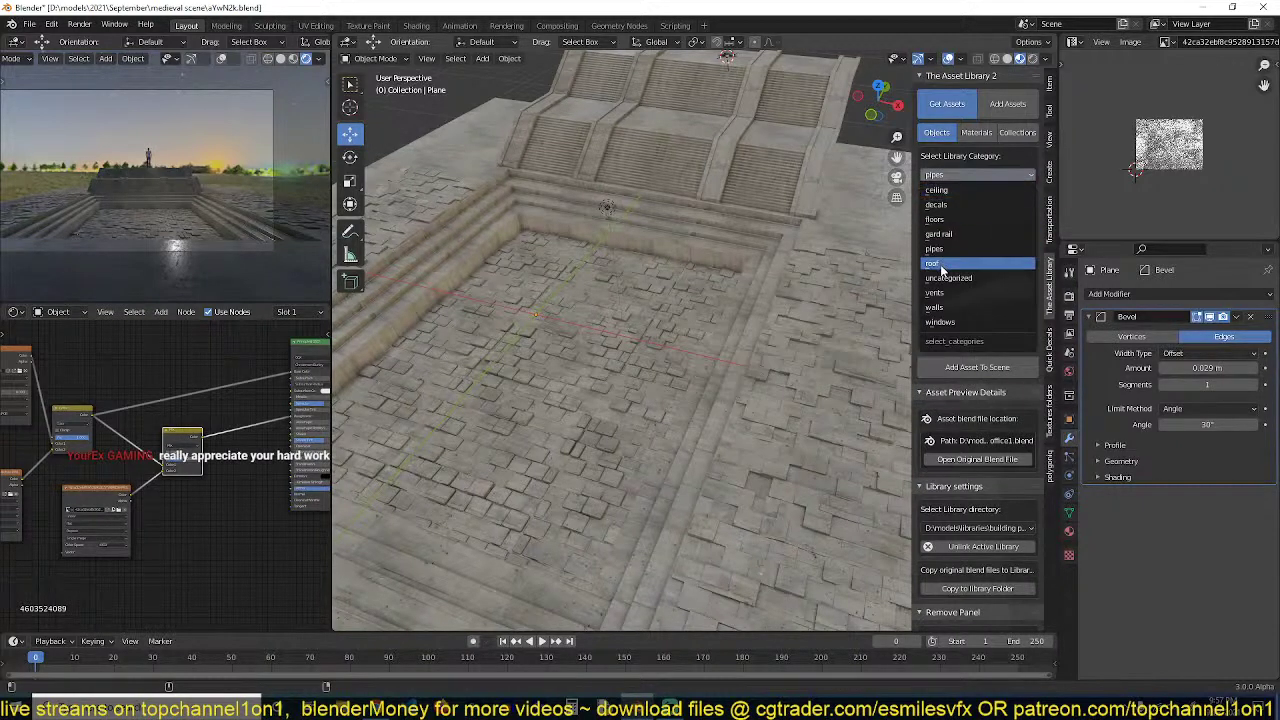
left_click(940, 264)
left_click(940, 266)
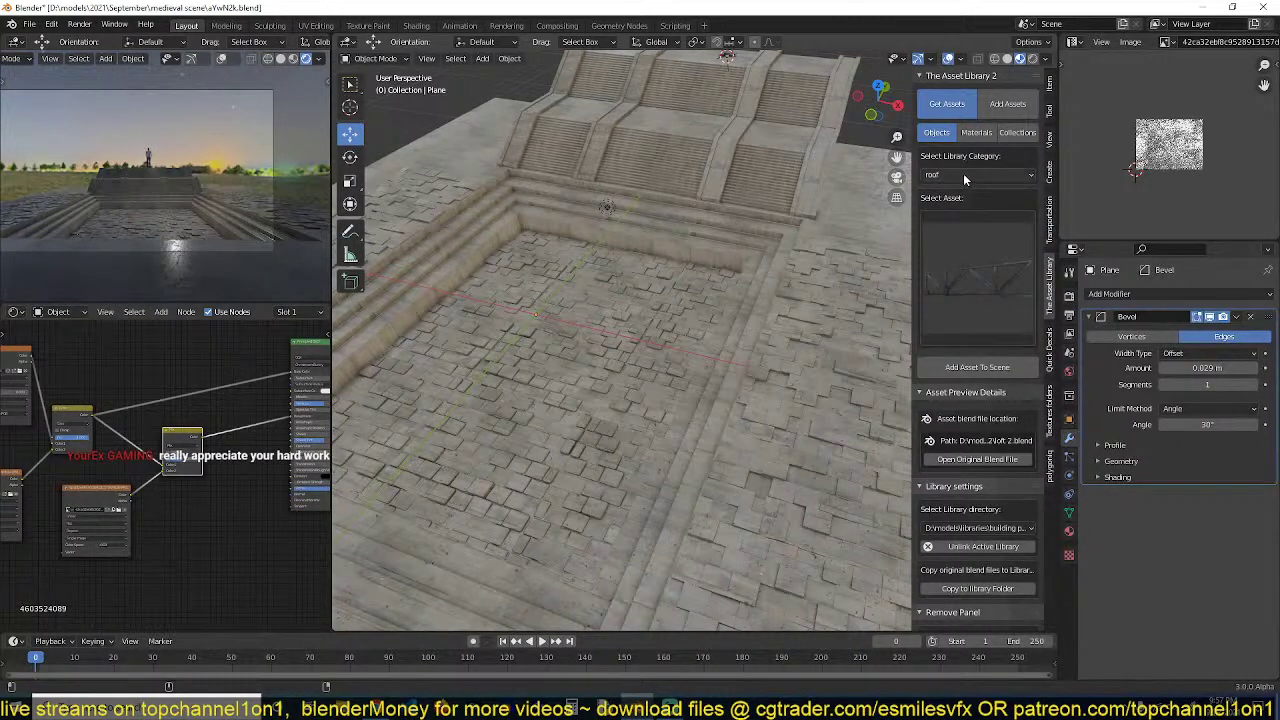
Choose the slender square tower from the walls category and add it to the scene
left_click(963, 173)
left_click(940, 307)
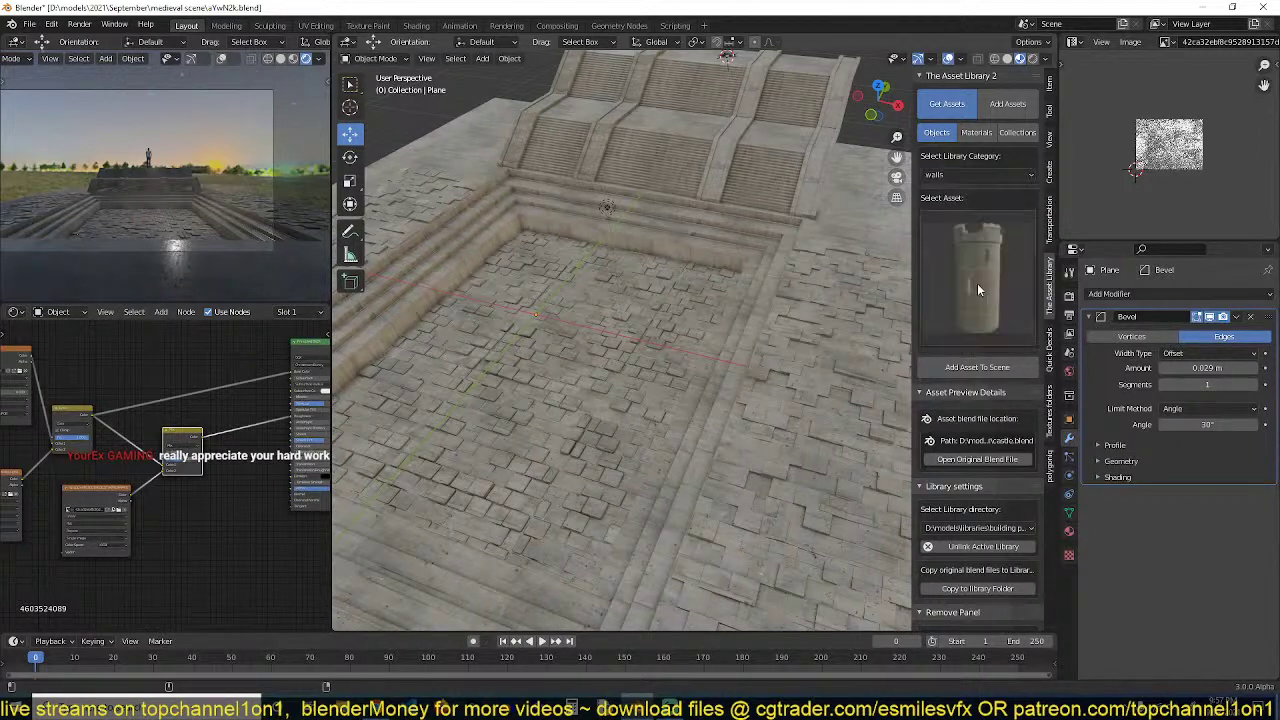
left_click(977, 283)
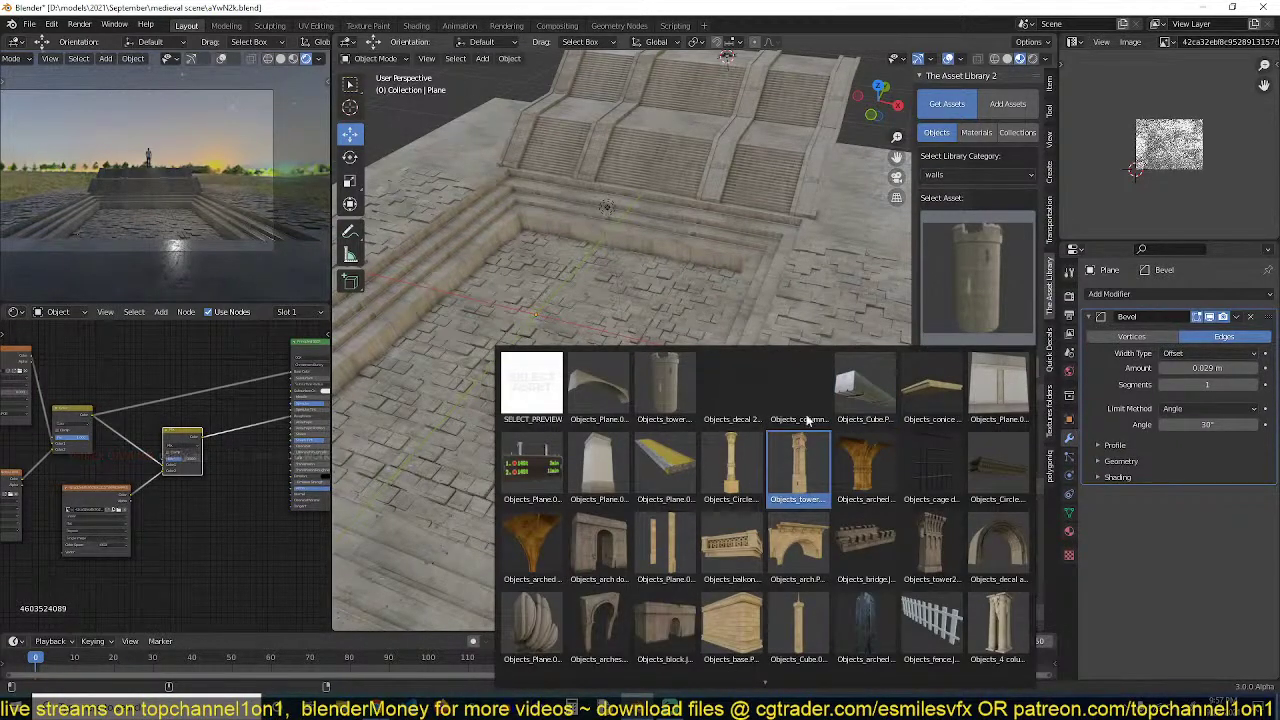
left_click(798, 465)
middle_click_drag(788, 256, 728, 275)
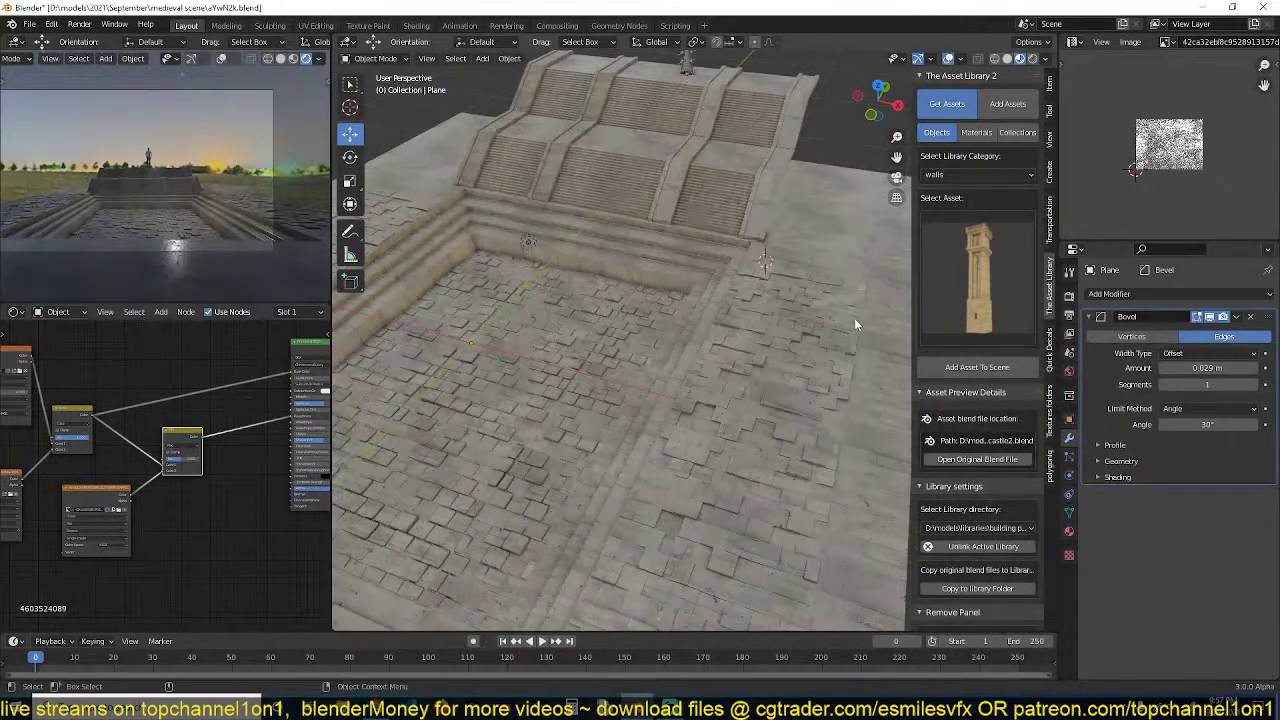
left_click(960, 367)
scroll(777, 290, "down", 3)
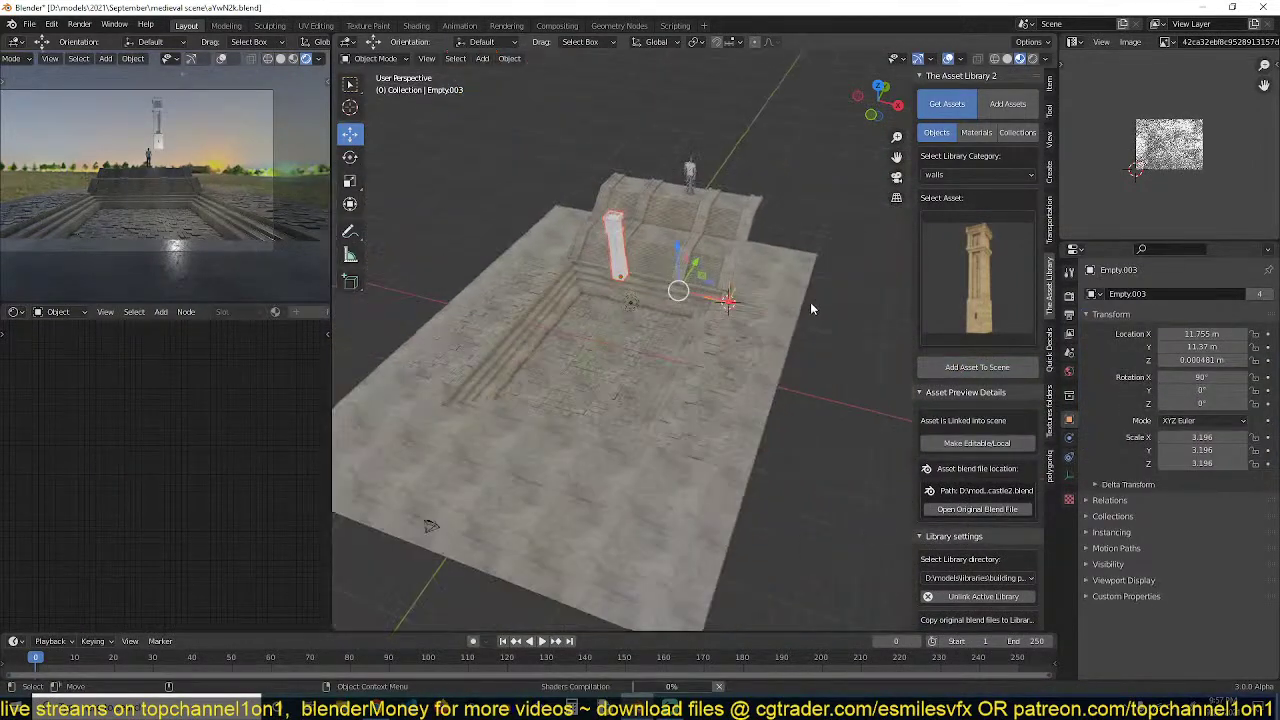
scroll(522, 230, "up", 2)
Move the tower across to the pit's corner beside the stairs and snap it to the 3D cursor
left_click(567, 220)
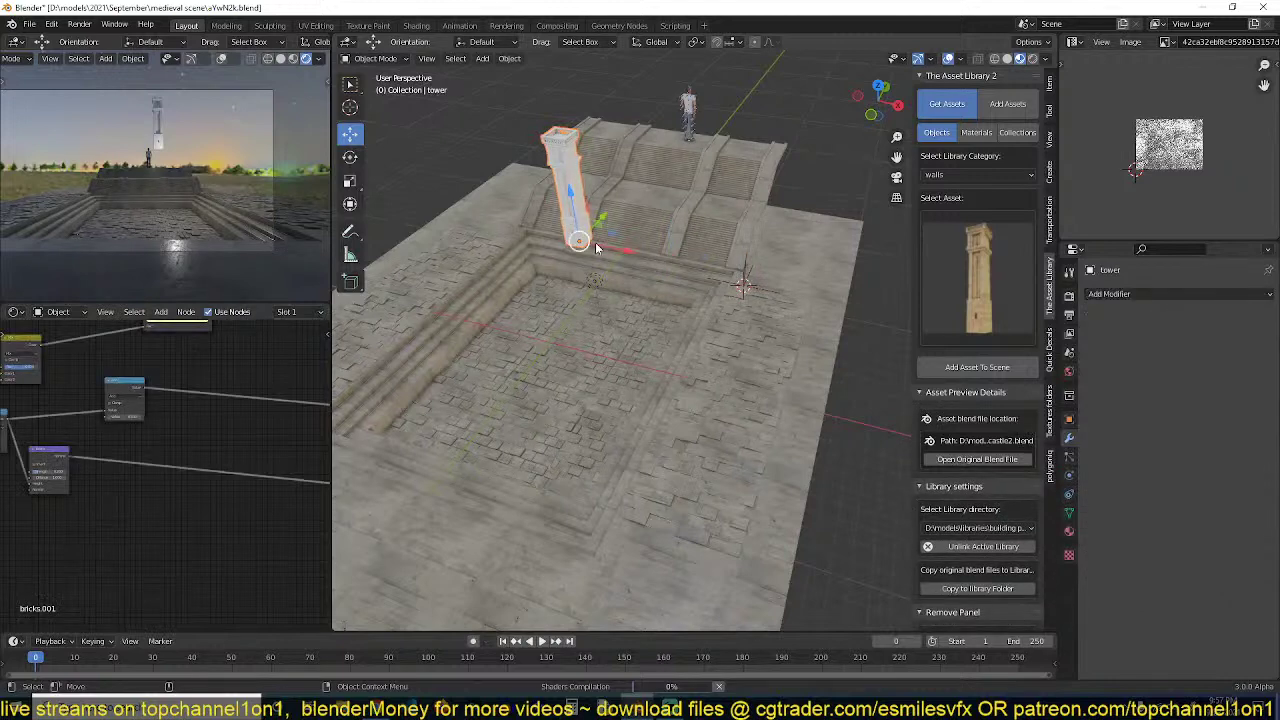
left_click_drag(627, 250, 800, 286)
left_click(800, 286)
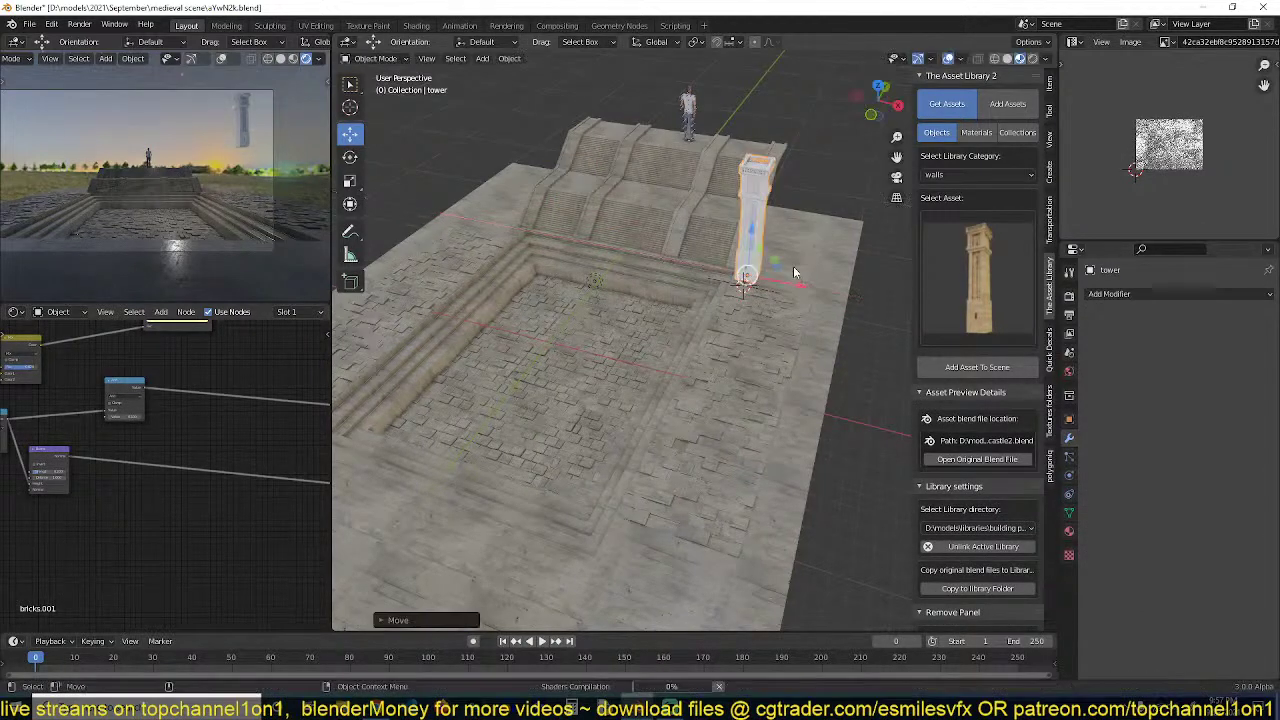
scroll(770, 290, "up", 2)
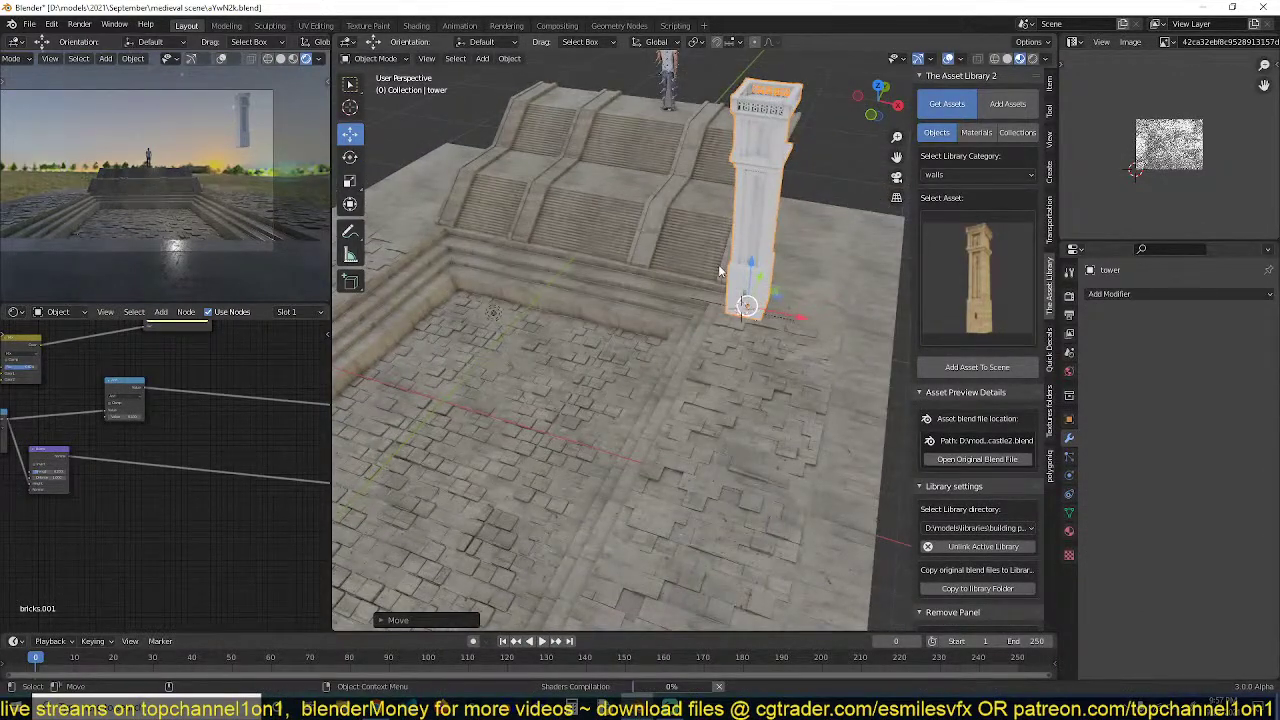
middle_click_drag(727, 246, 777, 300)
key("shift+s")
left_click(786, 168)
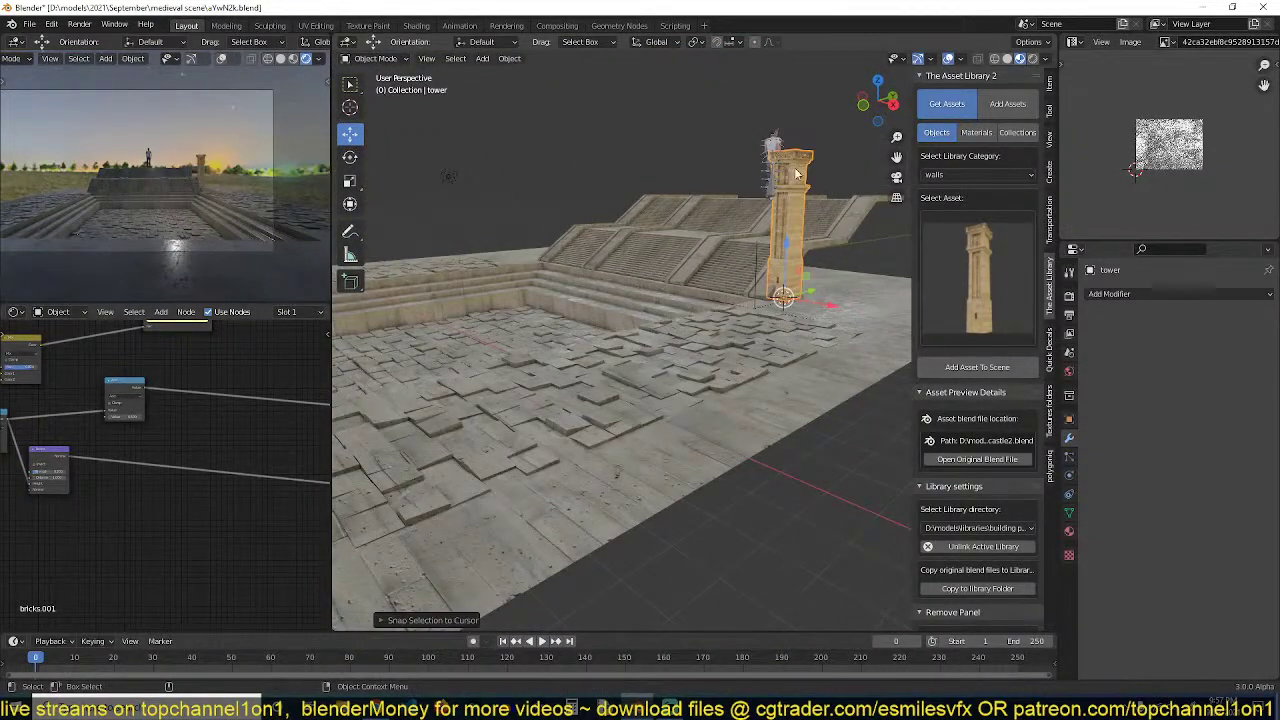
Enlarge the tower and shift it outward along X, away from the pit's corner
key("s")
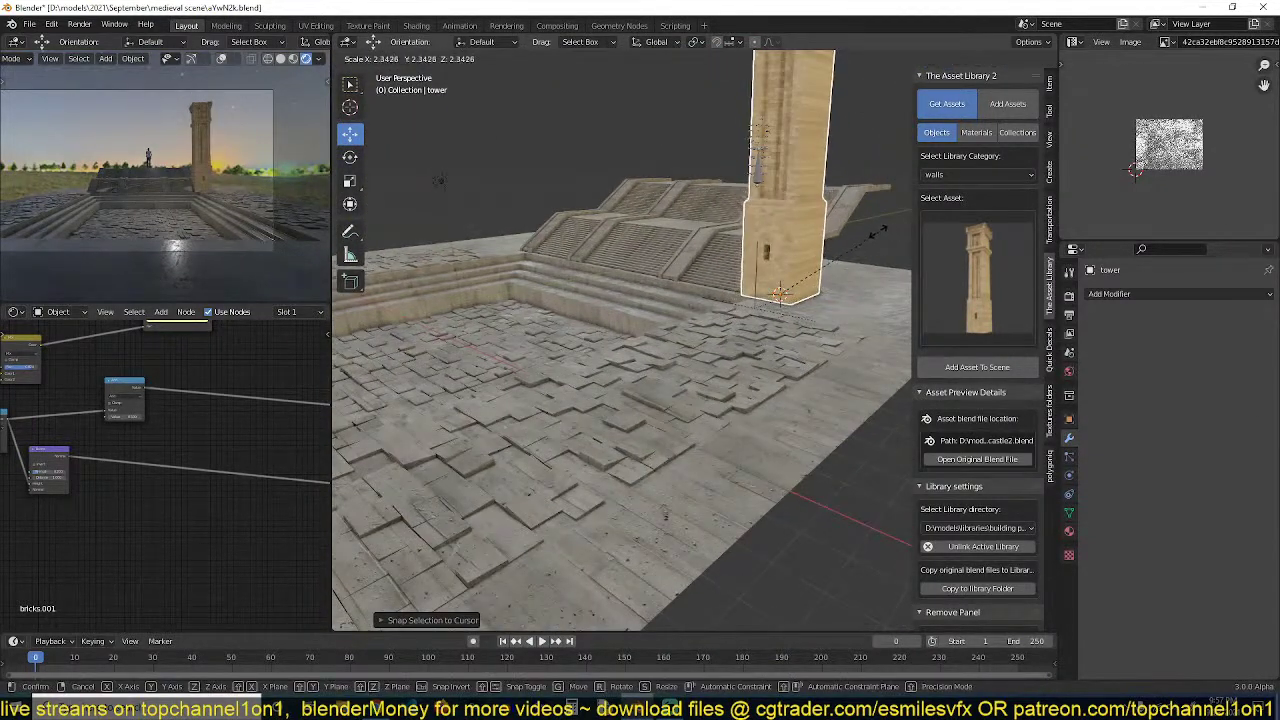
left_click(856, 232)
middle_click_drag(856, 232, 796, 240, "shift")
left_click_drag(786, 302, 828, 321)
key("s")
left_click(836, 251)
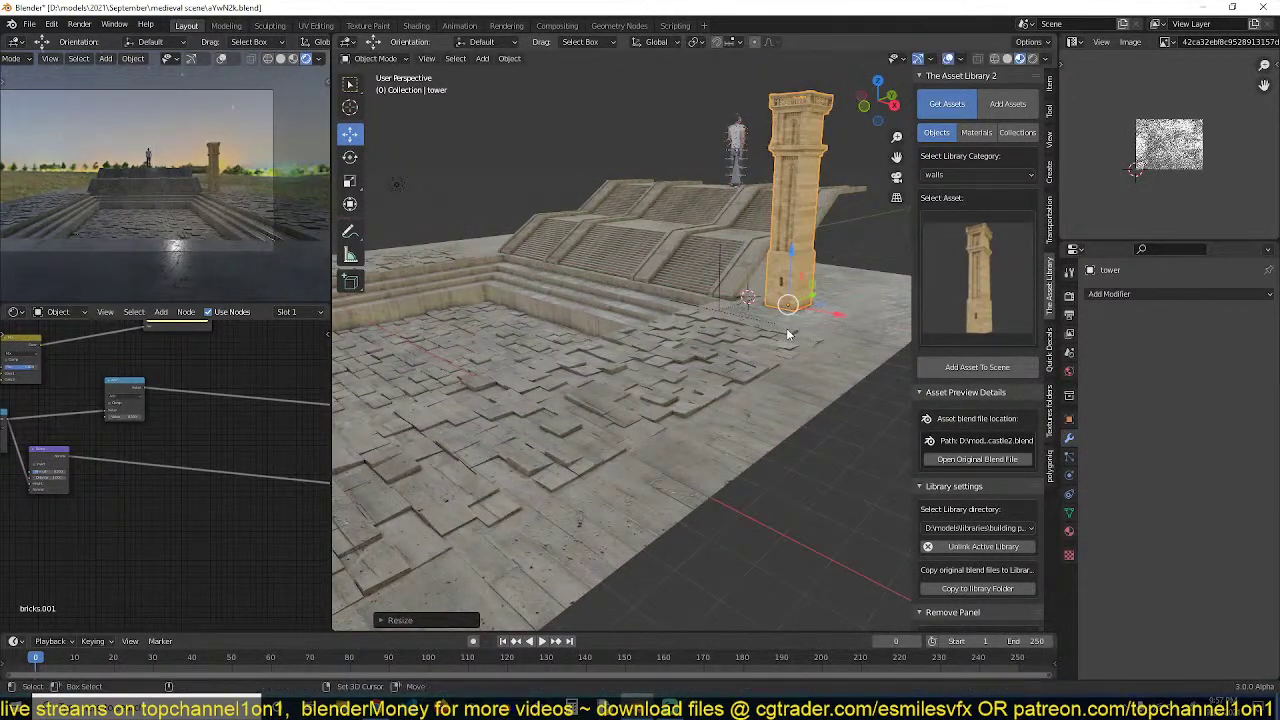
Link the brick paving strip's material to the tower
left_click(786, 330, "shift")
key("ctrl+l")
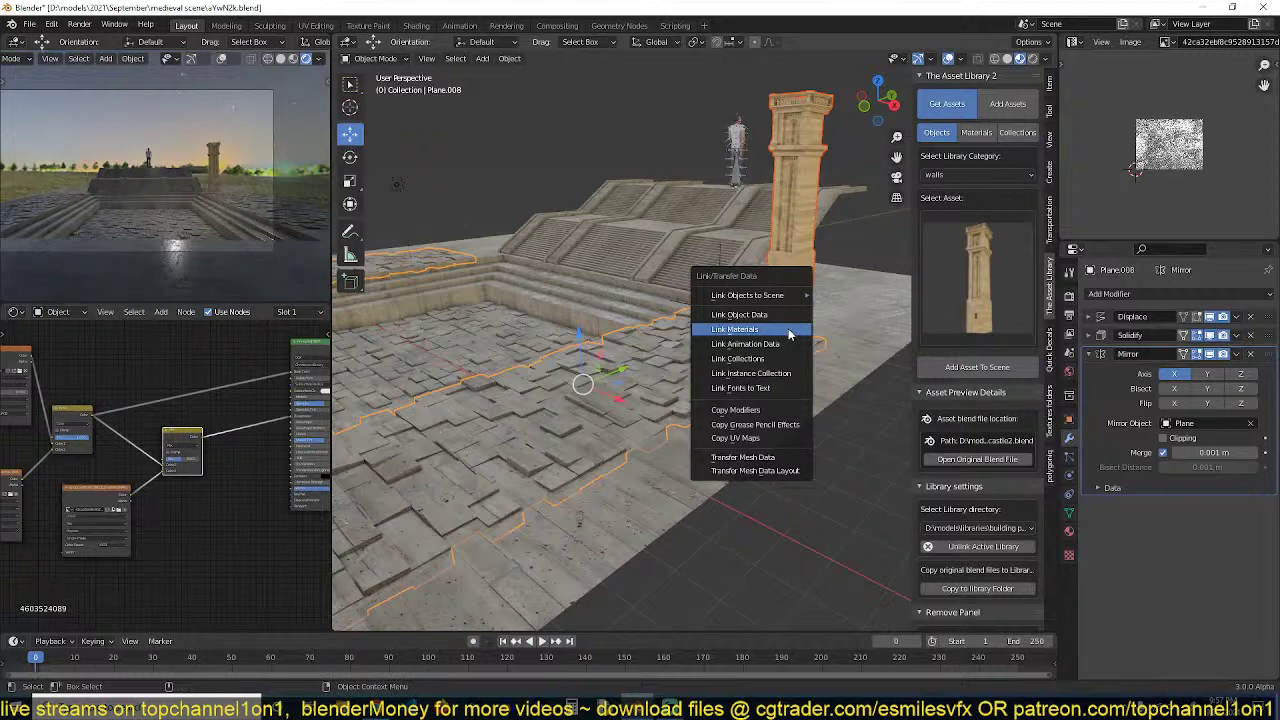
left_click(788, 333)
middle_click_drag(788, 333, 802, 244)
scroll(802, 244, "up", 4)
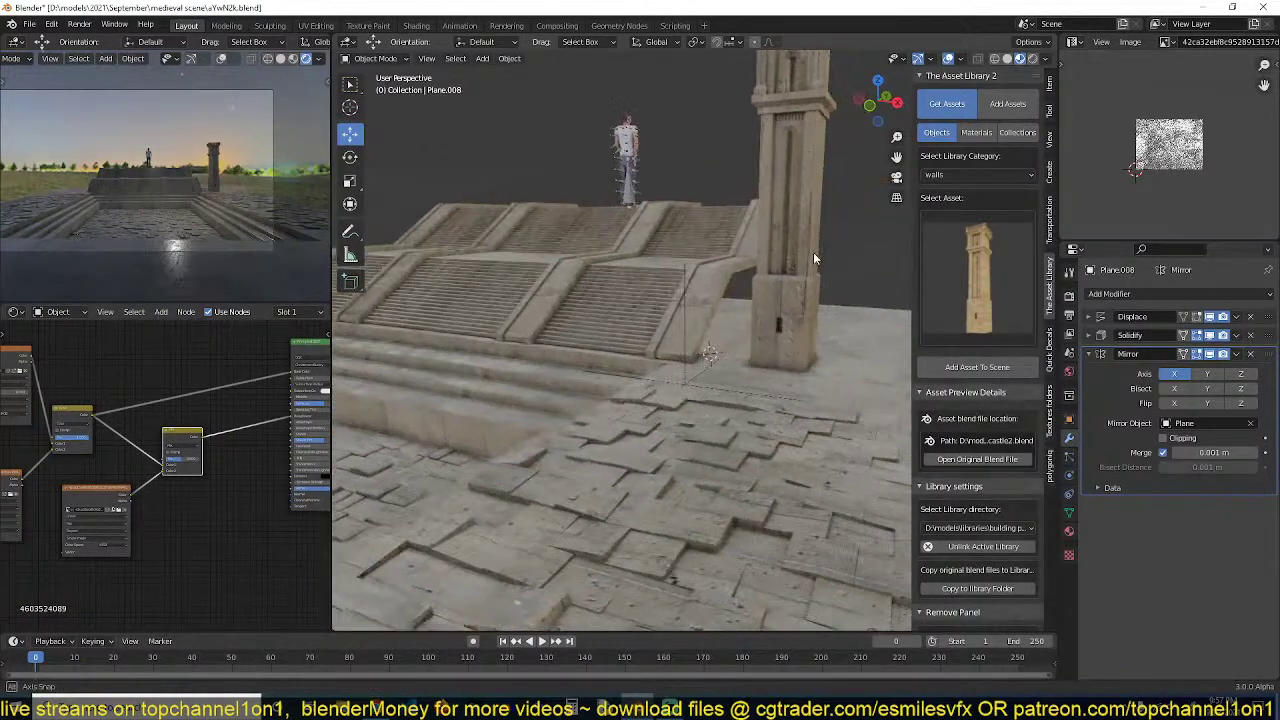
Scale the tower up slightly beside the stairs
left_click(789, 270)
key("s")
left_click(846, 268)
scroll(825, 283, "down", 2)
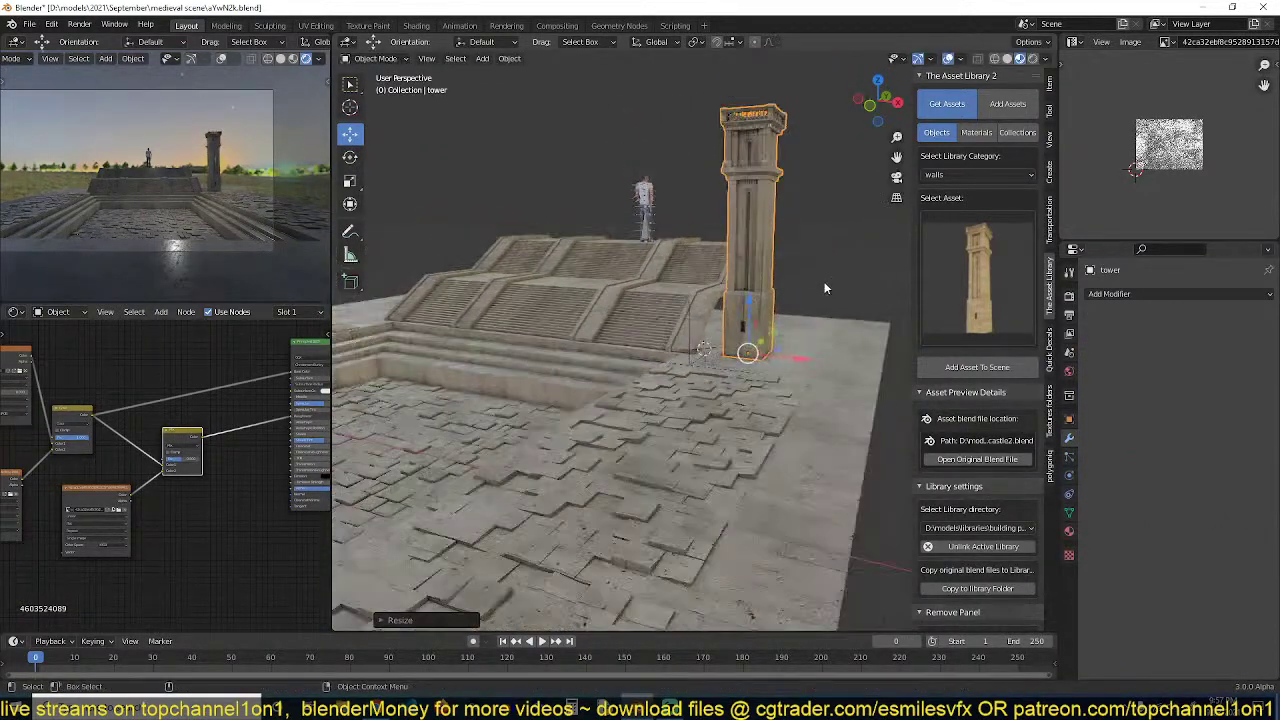
Set the 3D cursor on the tower's upper ledge and add the carved scroll bracket asset there
left_click(958, 289)
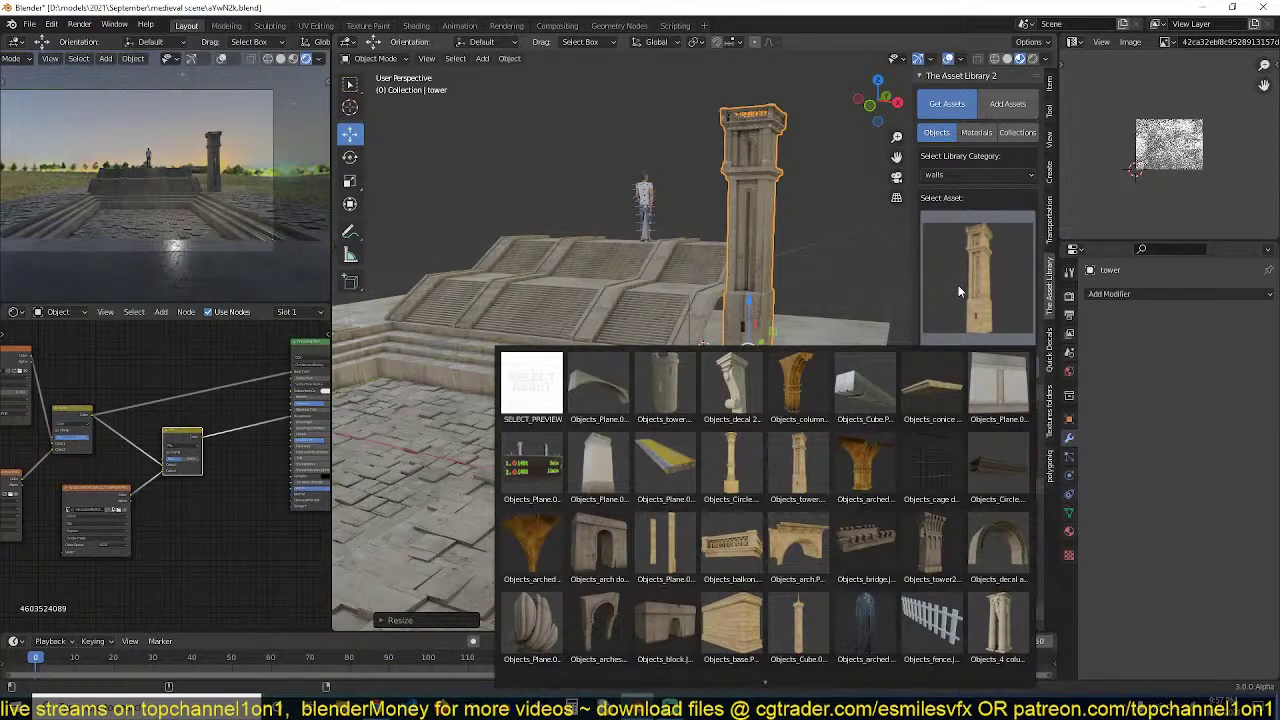
left_click(732, 388)
scroll(706, 256, "up", 3)
middle_click_drag(751, 253, 667, 308)
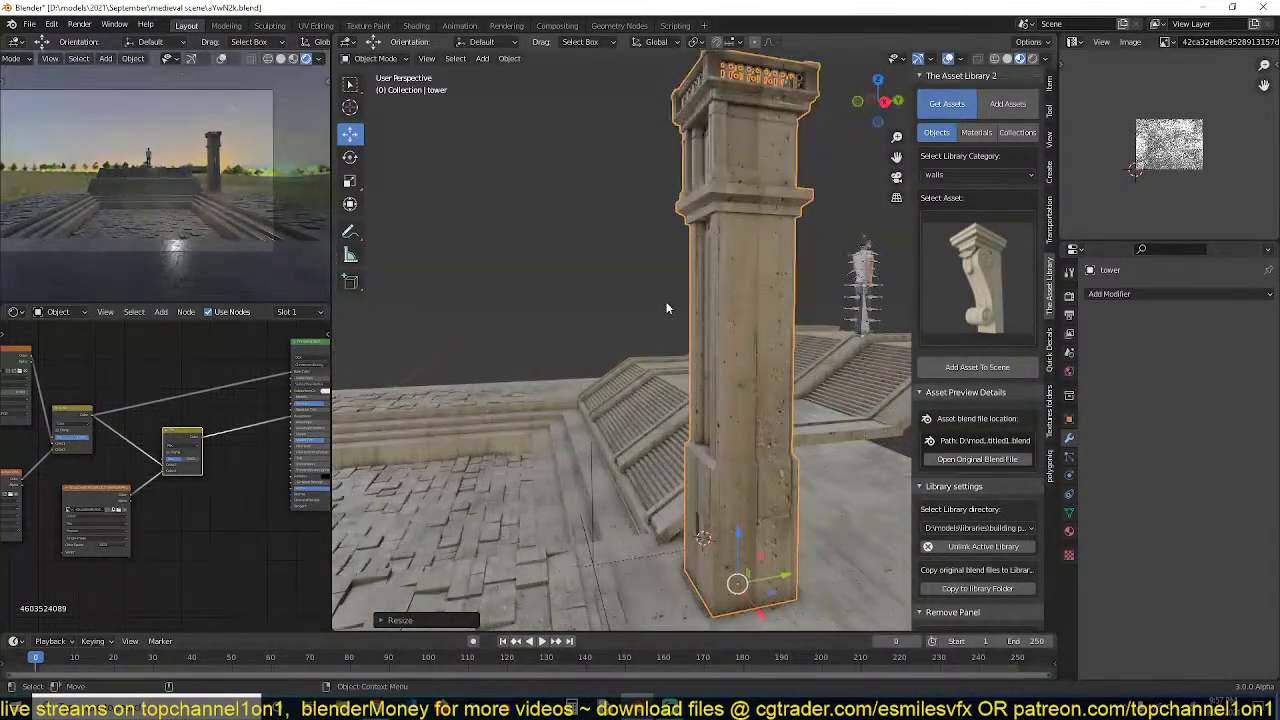
right_click(703, 224, "shift")
left_click(986, 367)
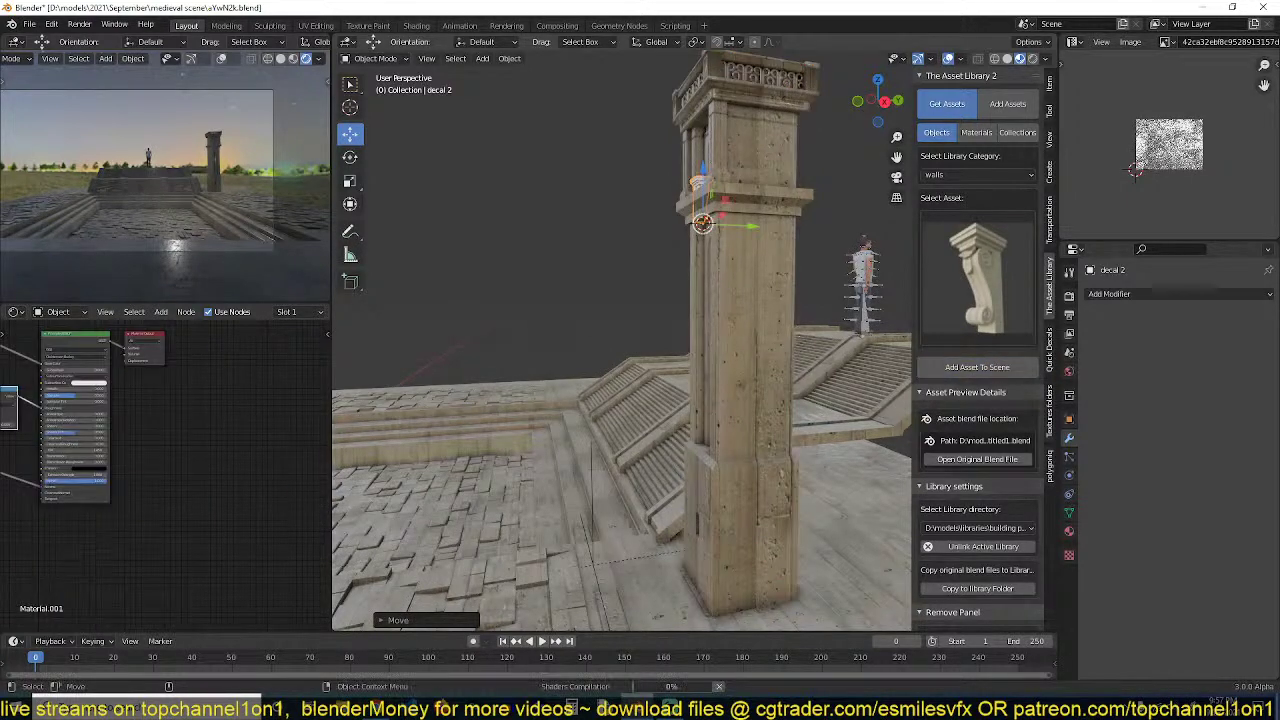
Enlarge the scroll bracket and rotate it -90° around the Z axis
key("s")
left_click(771, 262)
type("rz9")
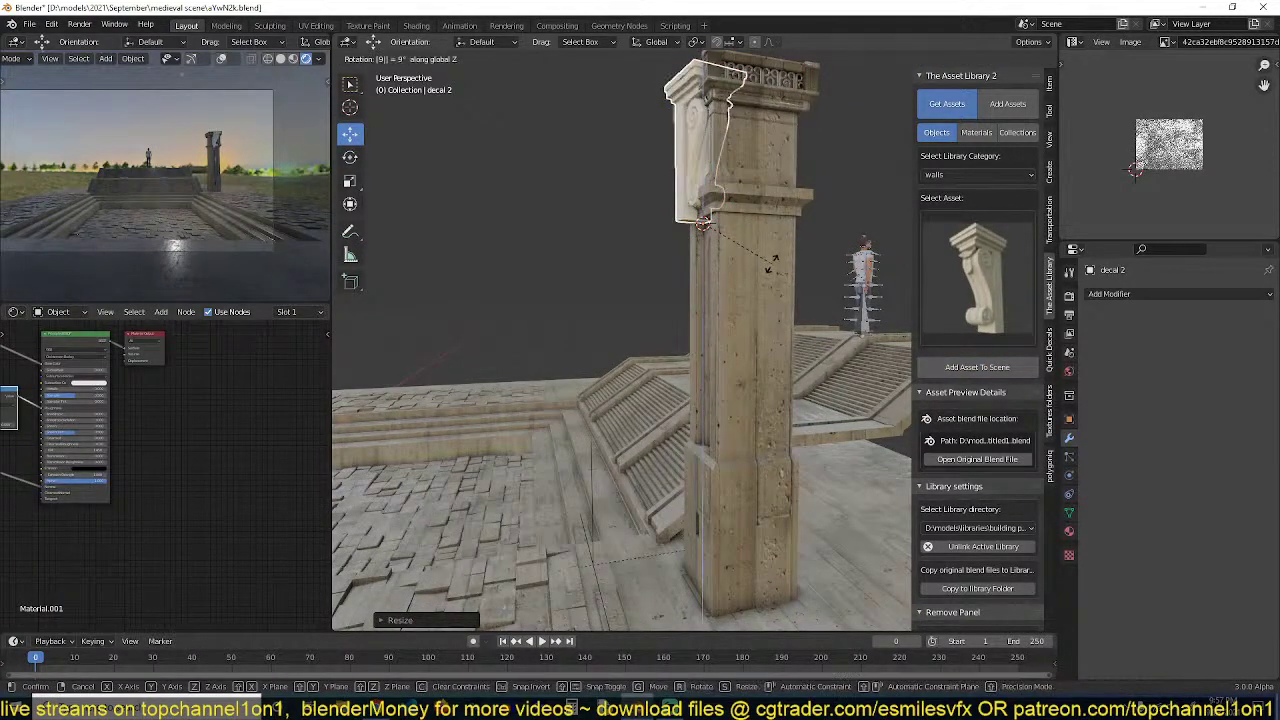
type("0")
key("minus")
key("Return")
middle_click_drag(771, 262, 835, 336)
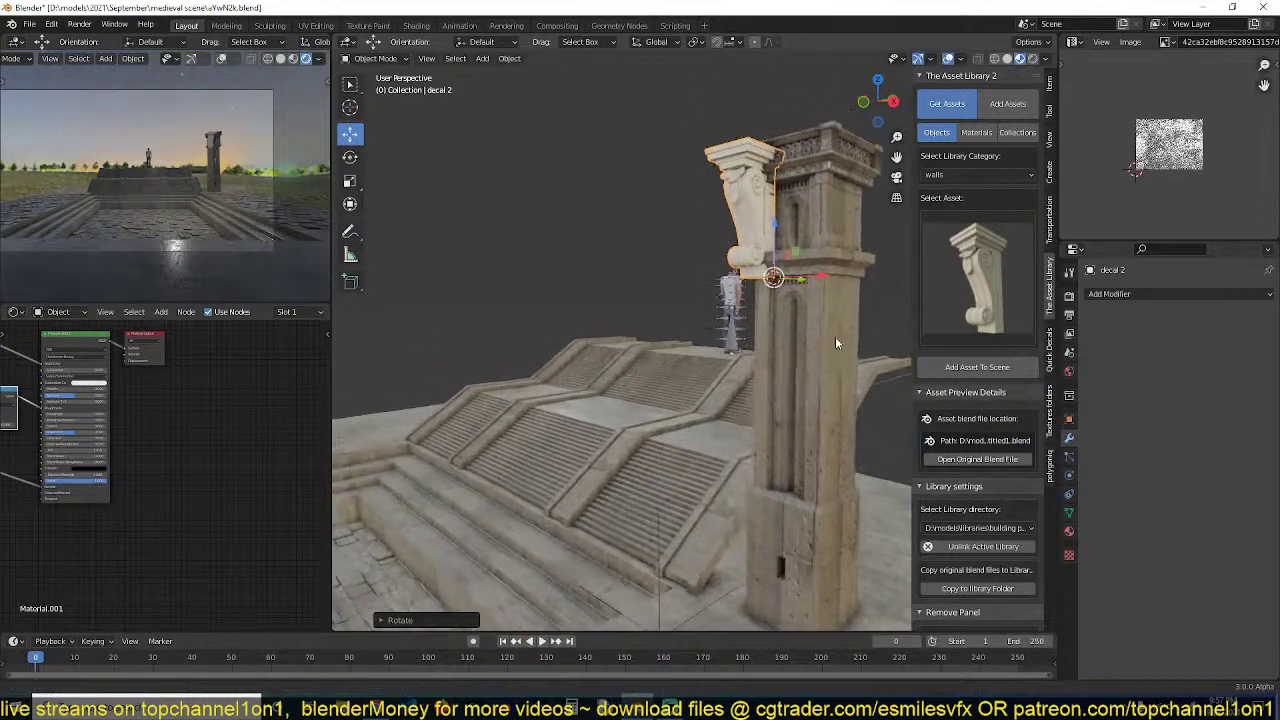
Resize the scroll bracket to suit the tower's upper section and lower it along the tower's face
key("shift+s")
left_click(806, 194)
middle_click_drag(811, 191, 693, 235)
key("s")
left_click(855, 226)
left_click_drag(745, 268, 751, 345)
middle_click_drag(751, 345, 793, 317)
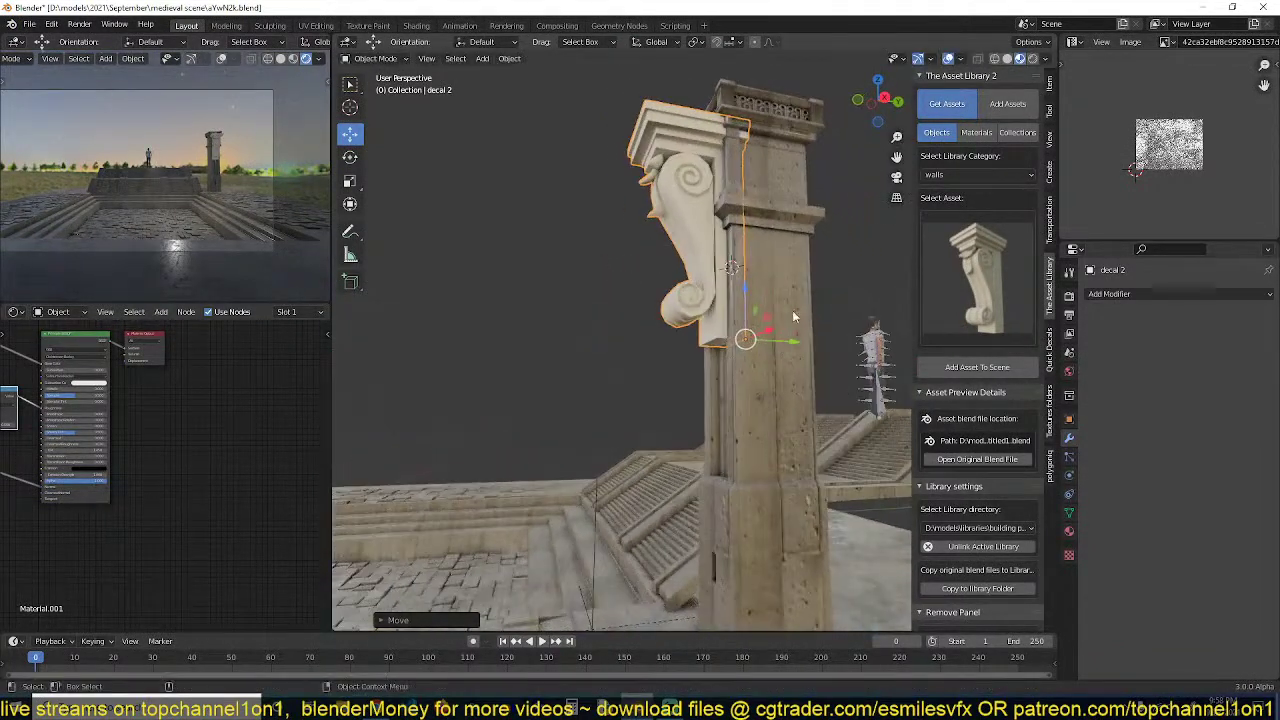
Link the tower's material to the scroll bracket
left_click(812, 280, "shift")
key("ctrl+l")
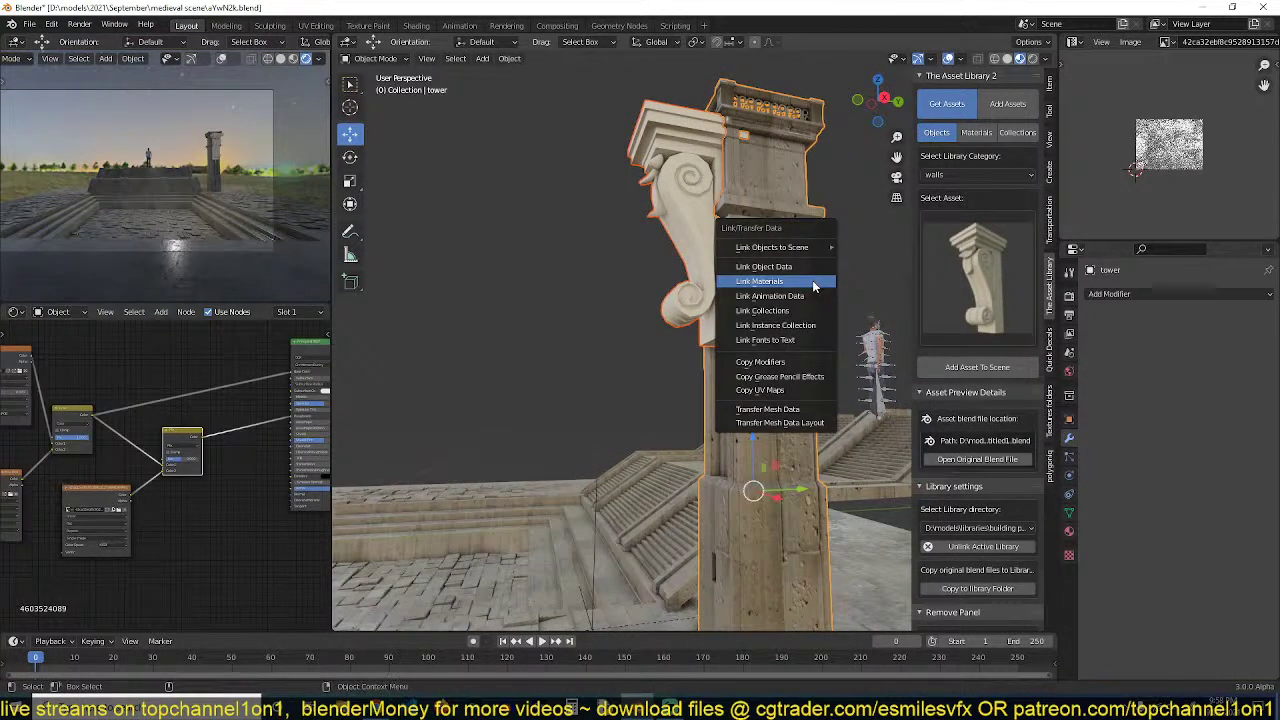
left_click(812, 283)
key("alt+a")
Apply the scroll bracket's scale and clear the selection
middle_click_drag(744, 298, 604, 300)
left_click(836, 314)
key("ctrl+a")
left_click(833, 308)
key("alt+a")
Choose the 4 column asset and add it at the 3D cursor on the plaza slab's outer corner behind the tower
left_click(971, 270)
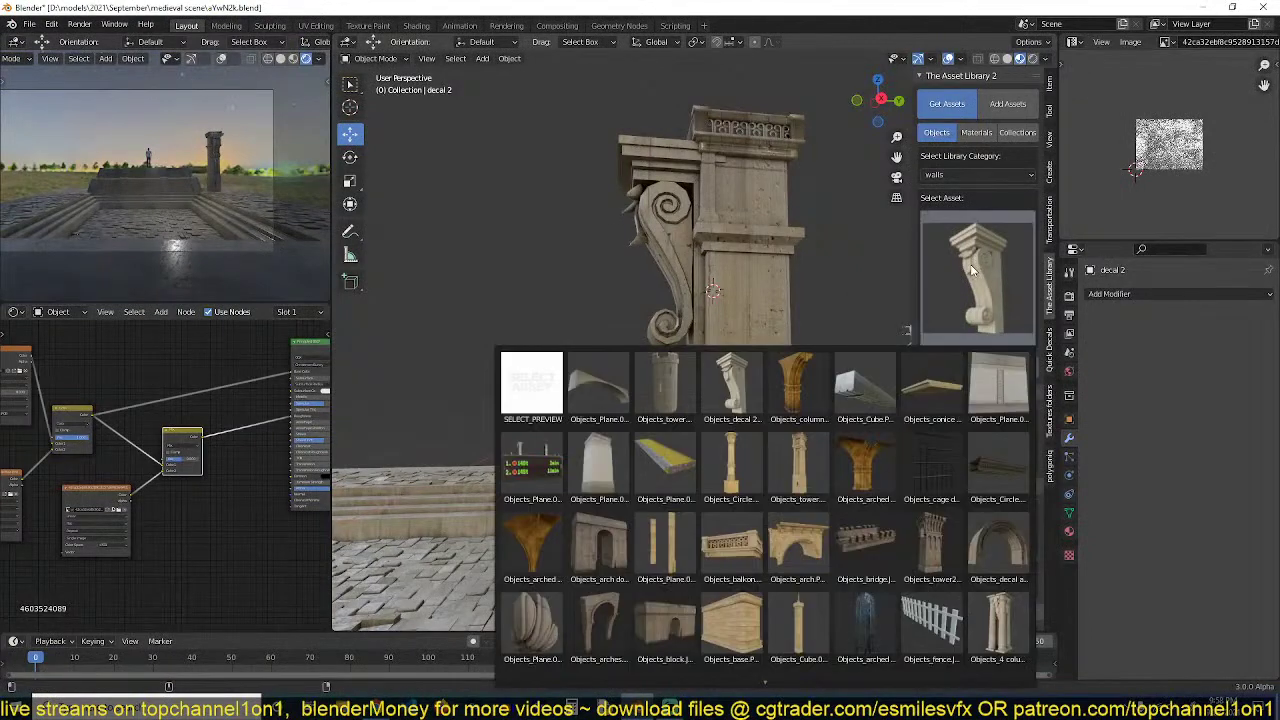
left_click(997, 608)
scroll(717, 458, "down", 4)
scroll(796, 495, "down", 2)
middle_click_drag(717, 458, 733, 420)
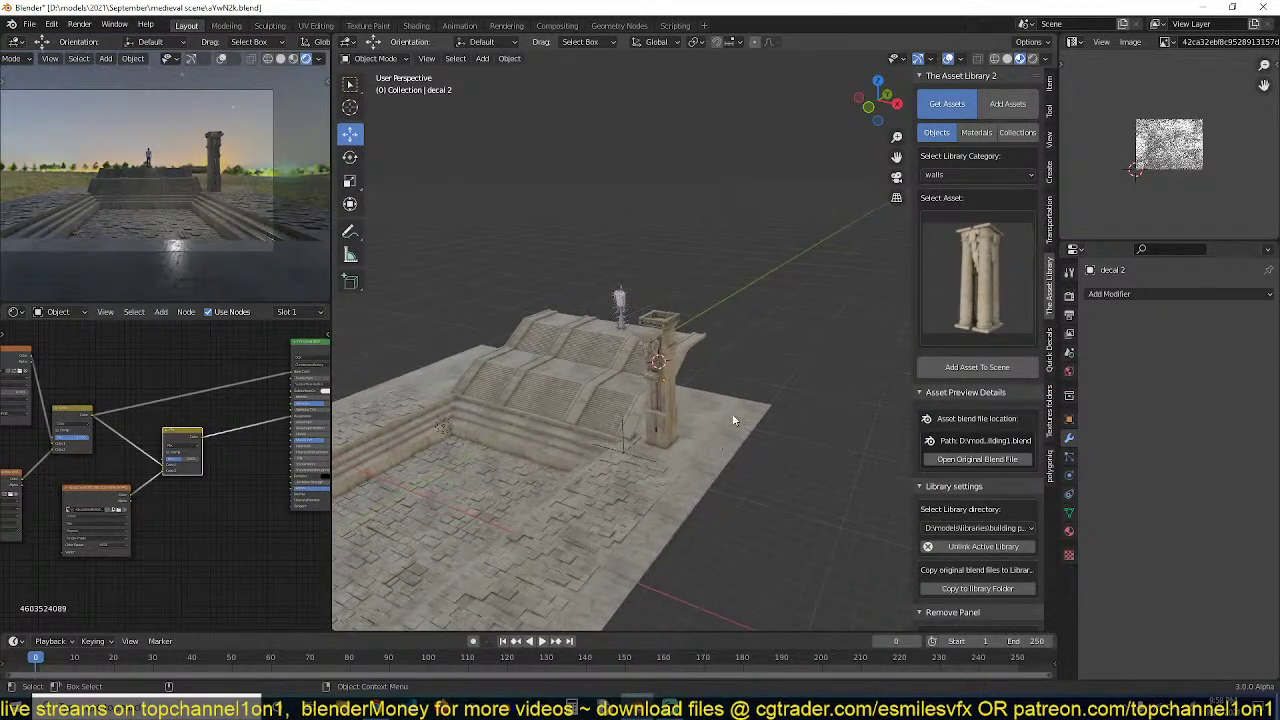
left_click(977, 367)
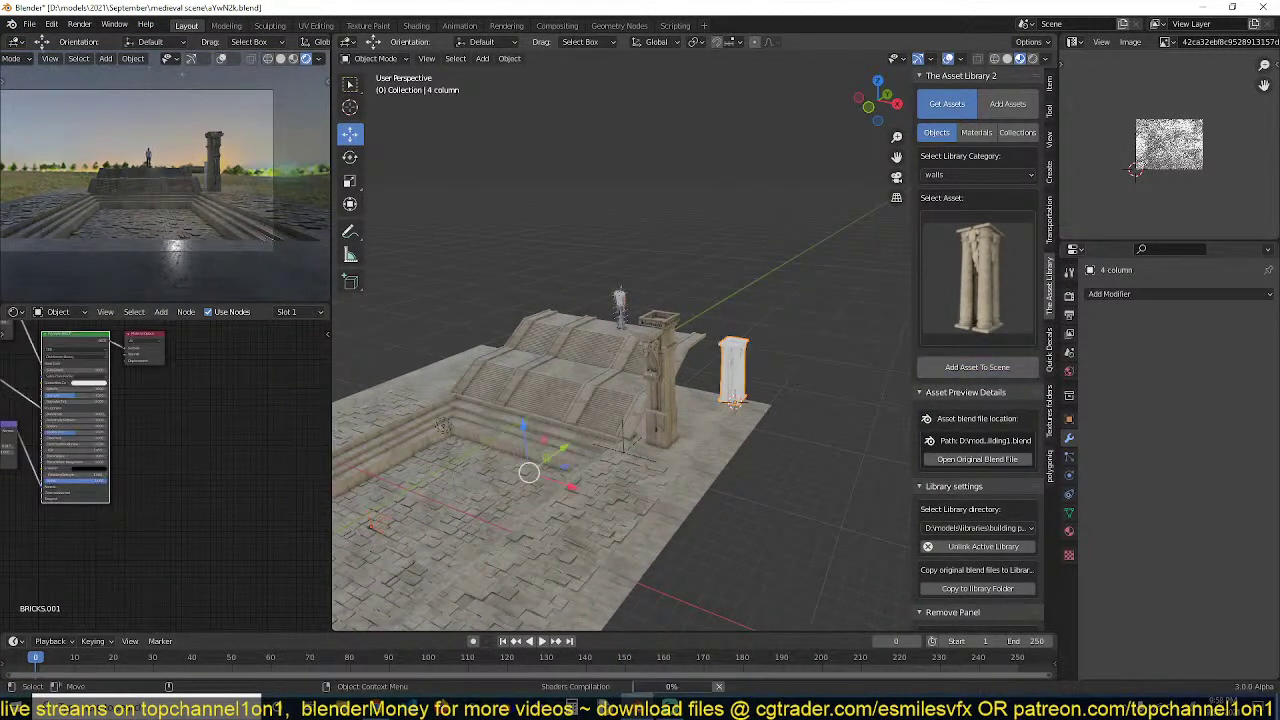
Enlarge the four-column pillar so it stands well above the tower beside the stairs
key("s")
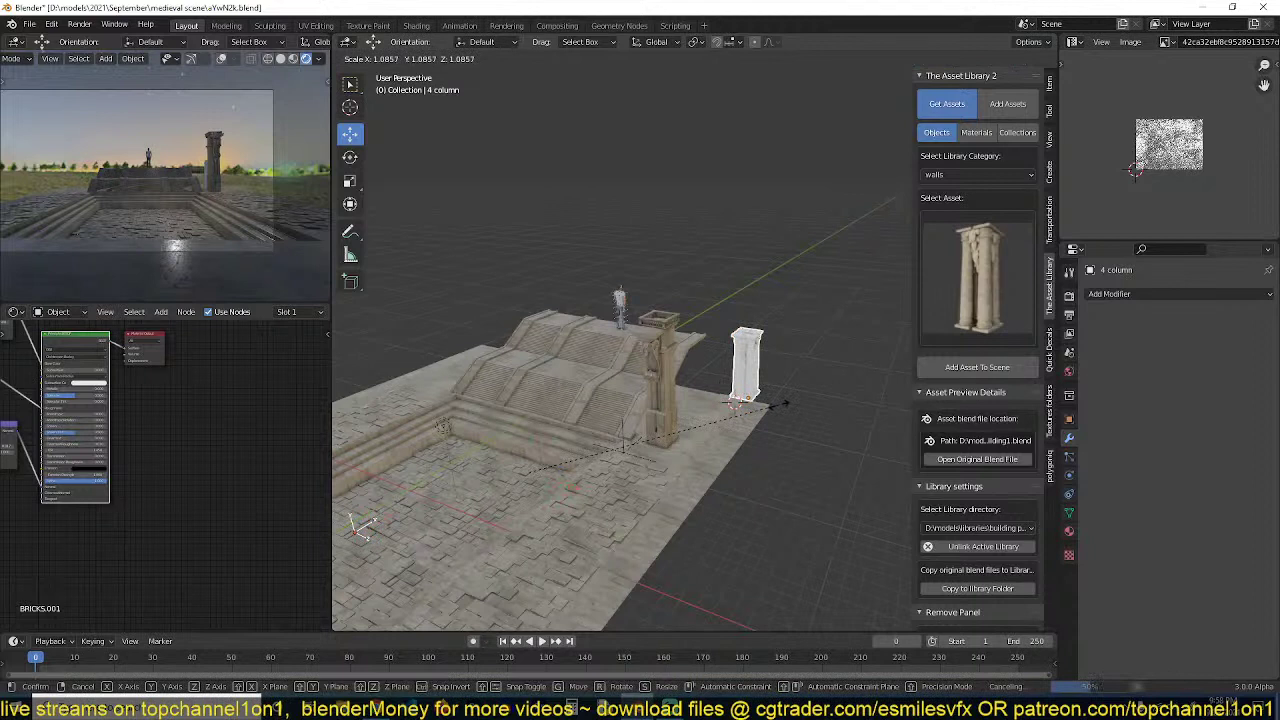
left_click(780, 408)
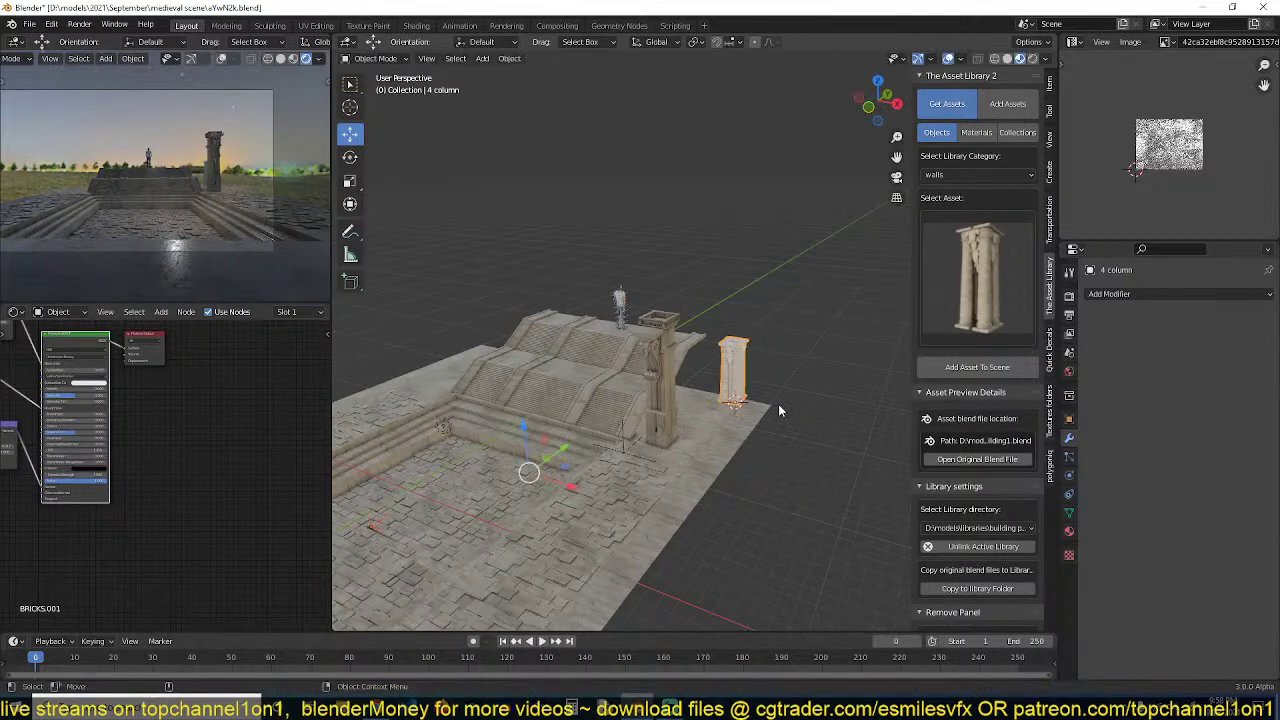
left_click(760, 391)
left_click(740, 375)
key("s")
left_click(798, 369)
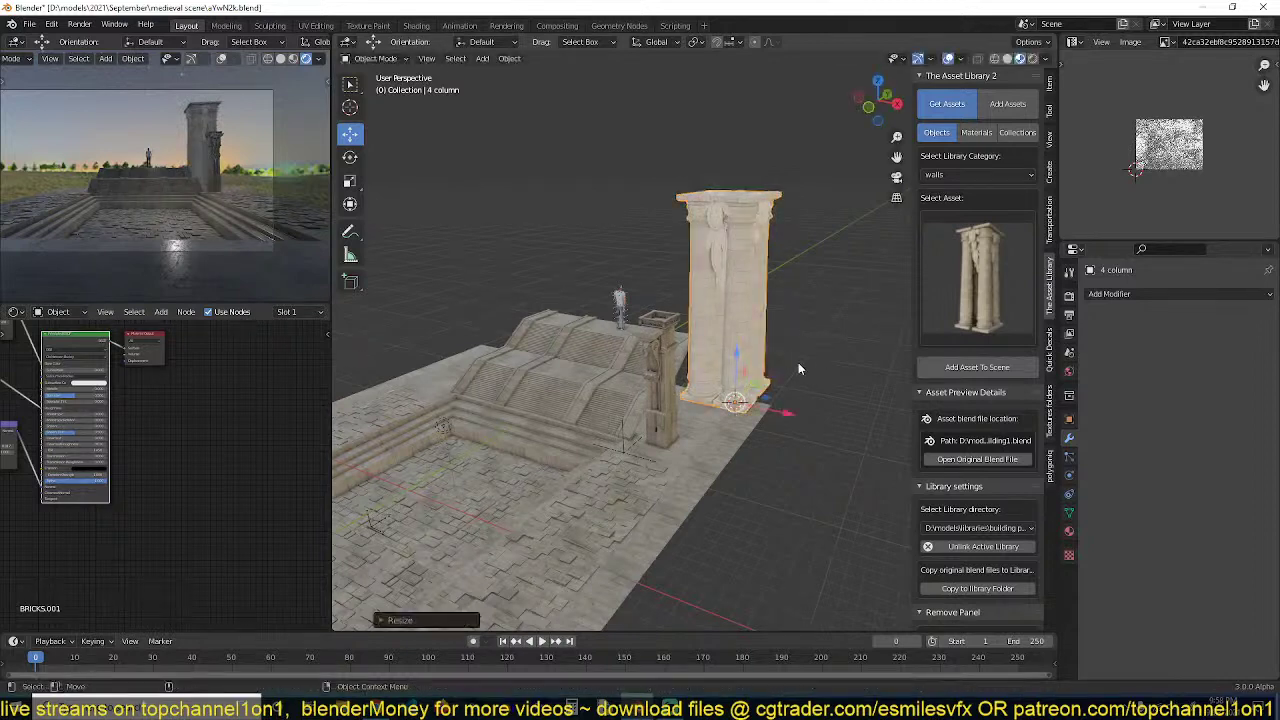
Link the plaza slab's material to the four-column pillar
left_click(741, 437, "shift")
key("ctrl+l")
left_click(741, 440)
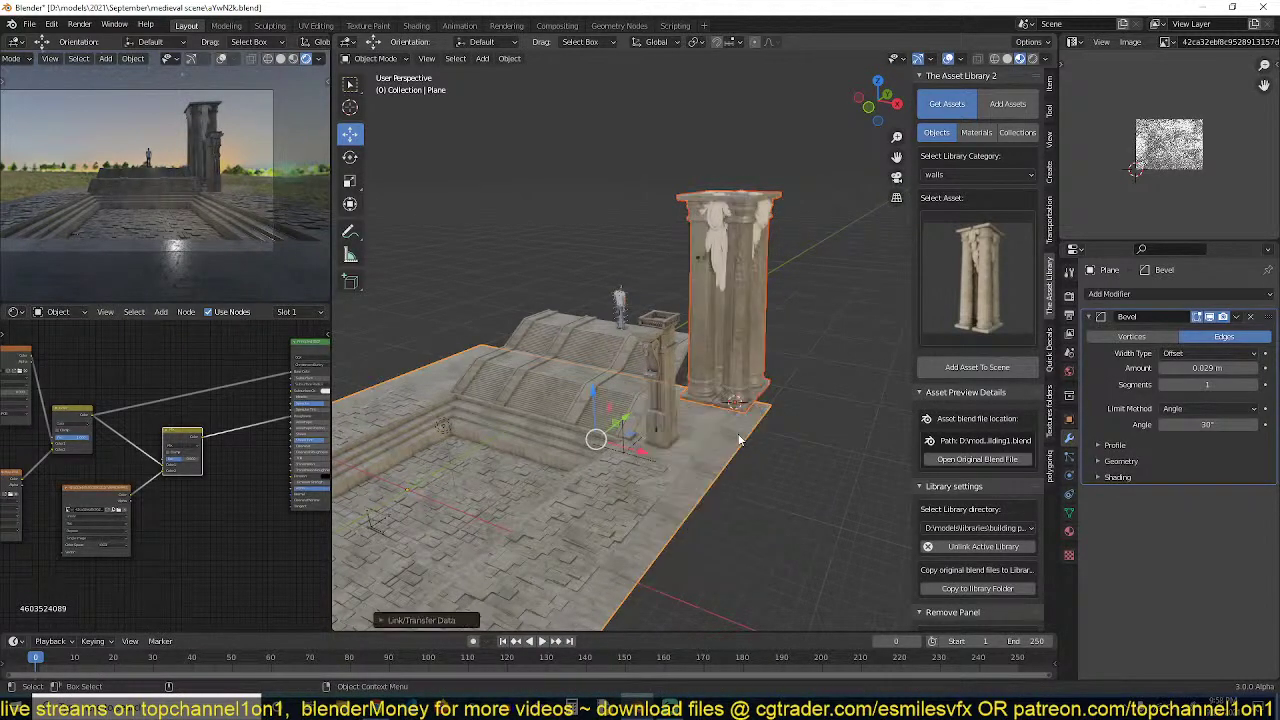
Apply the scale of the four-column pillar
left_click(756, 317)
key("ctrl+a")
left_click(760, 320)
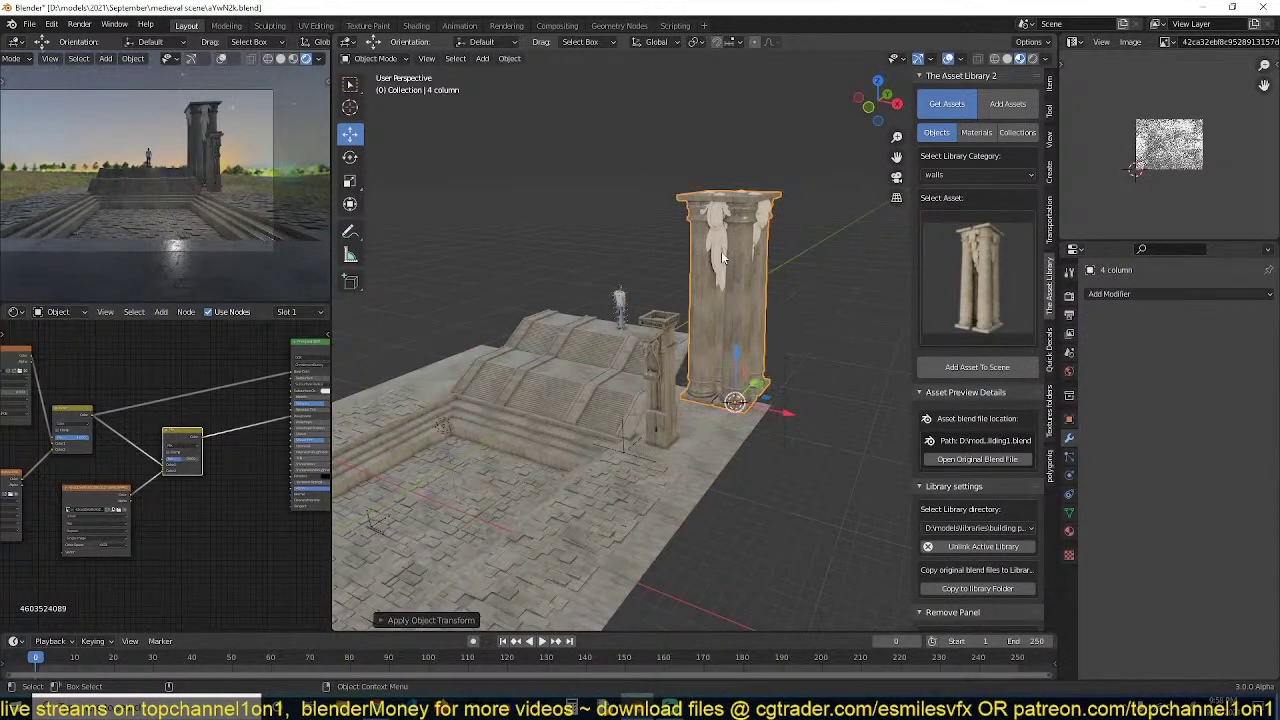
left_click(723, 257)
scroll(734, 329, "up", 2)
middle_click_drag(730, 337, 682, 341, "shift")
key("ctrl+a")
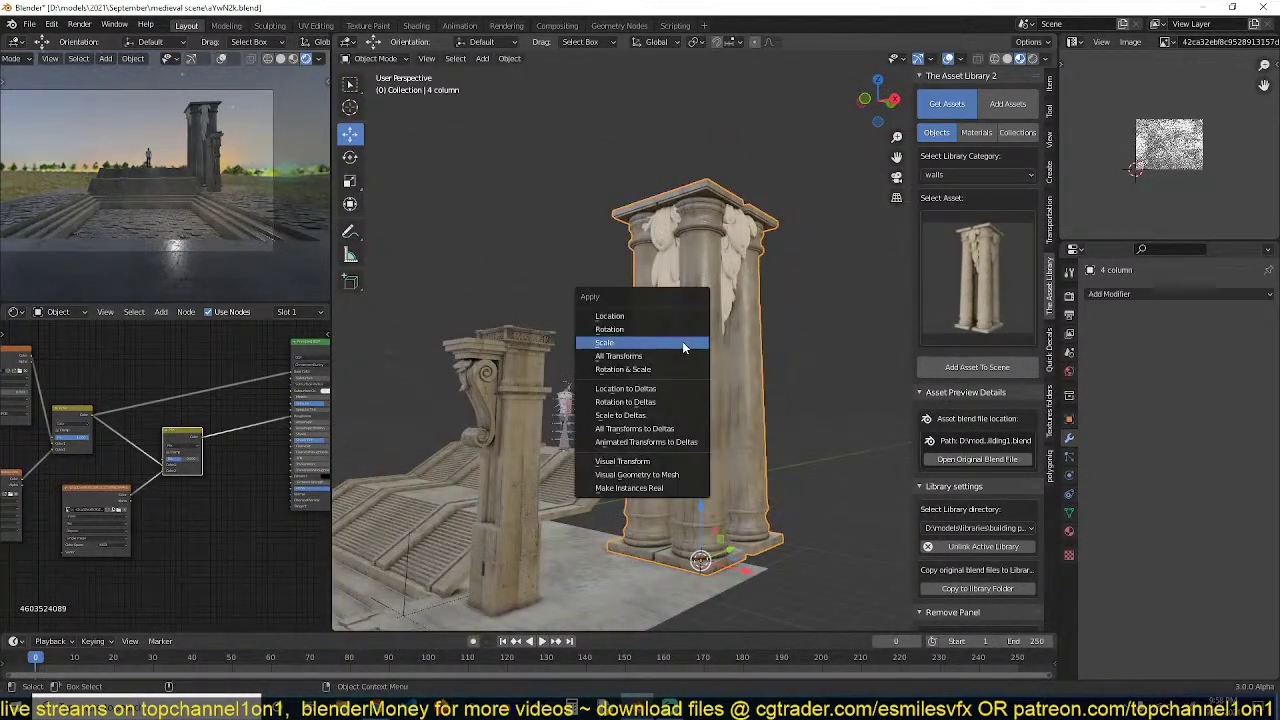
left_click(684, 343)
Remove the BRICKS.002 material slot from the four-column pillar and save the file
left_click(1069, 531)
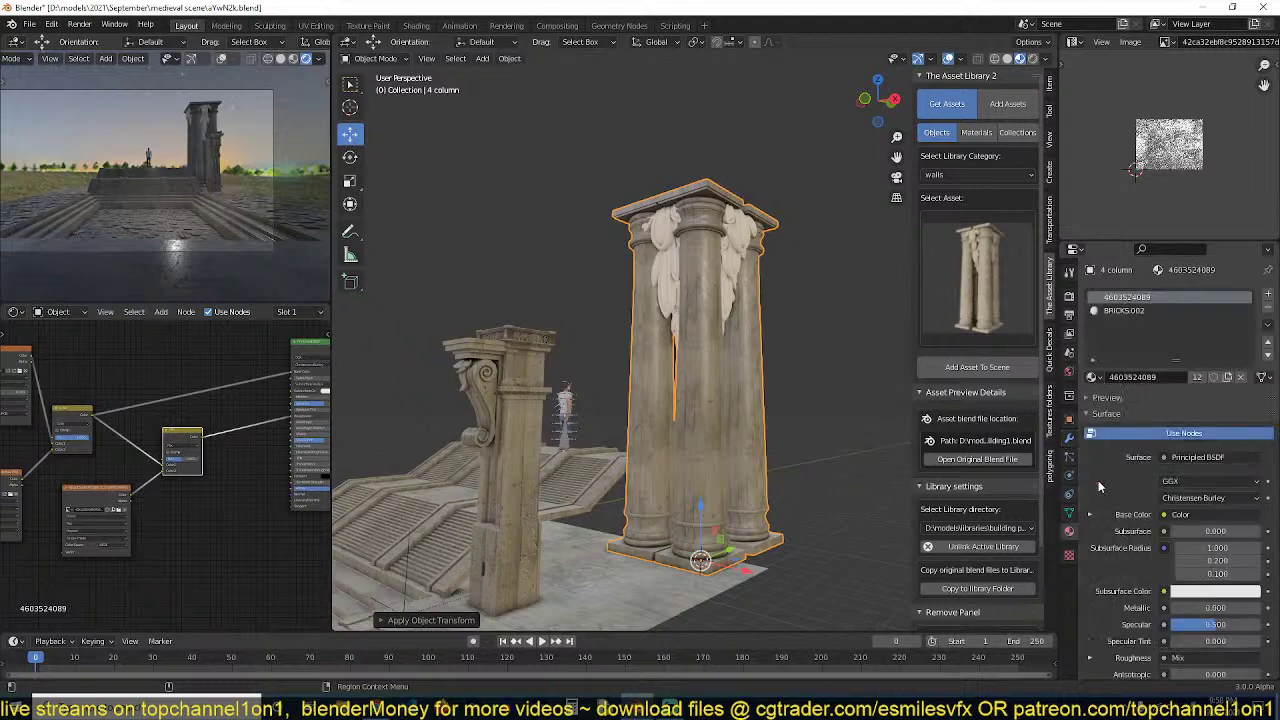
left_click(1148, 311)
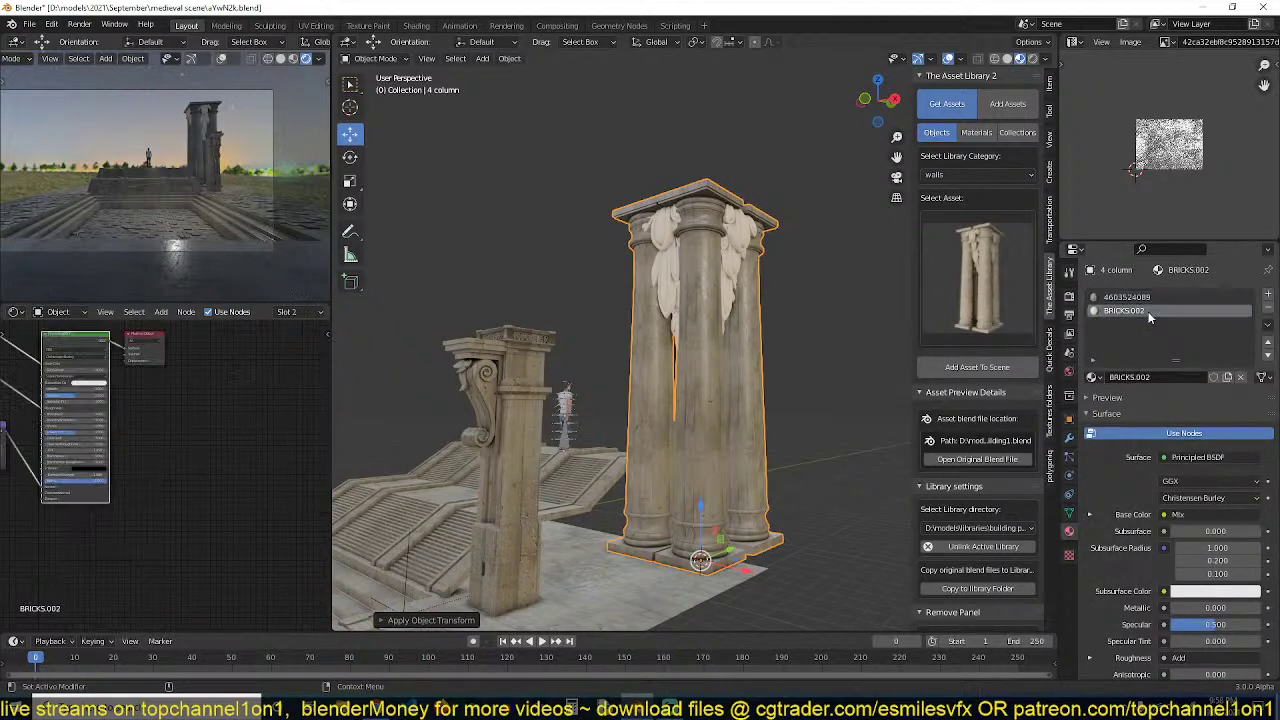
left_click(1268, 311)
middle_click_drag(843, 308, 756, 348)
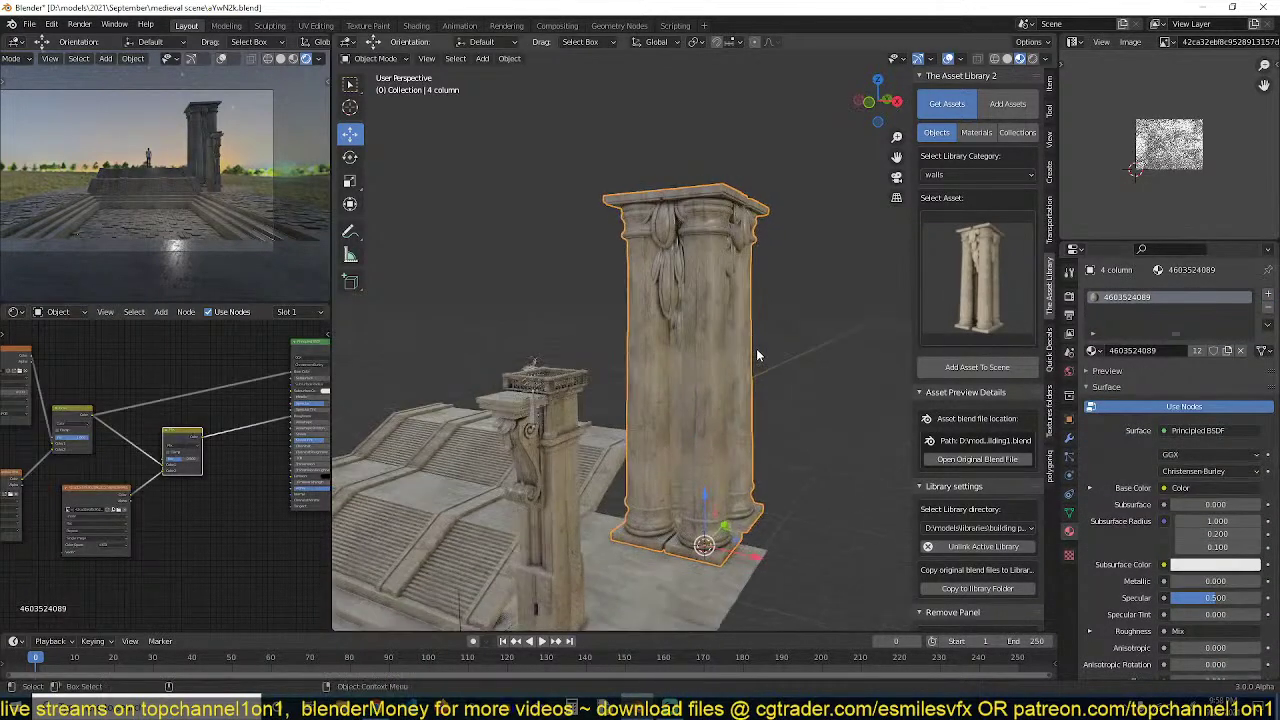
key("ctrl+s")
Mirror the four-column pillar on X to the other side of the stairs with a Mirror modifier using Plane as mirror object
middle_click_drag(654, 388, 825, 445)
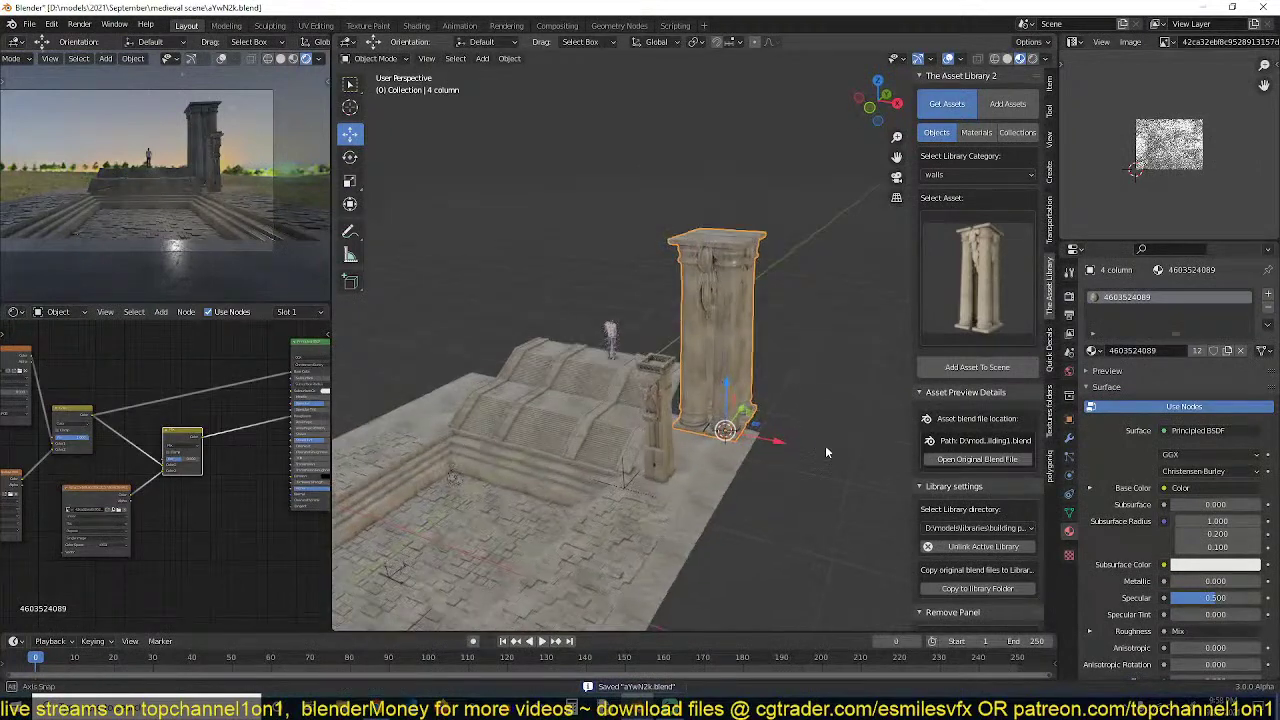
left_click(1069, 440)
left_click(1163, 296)
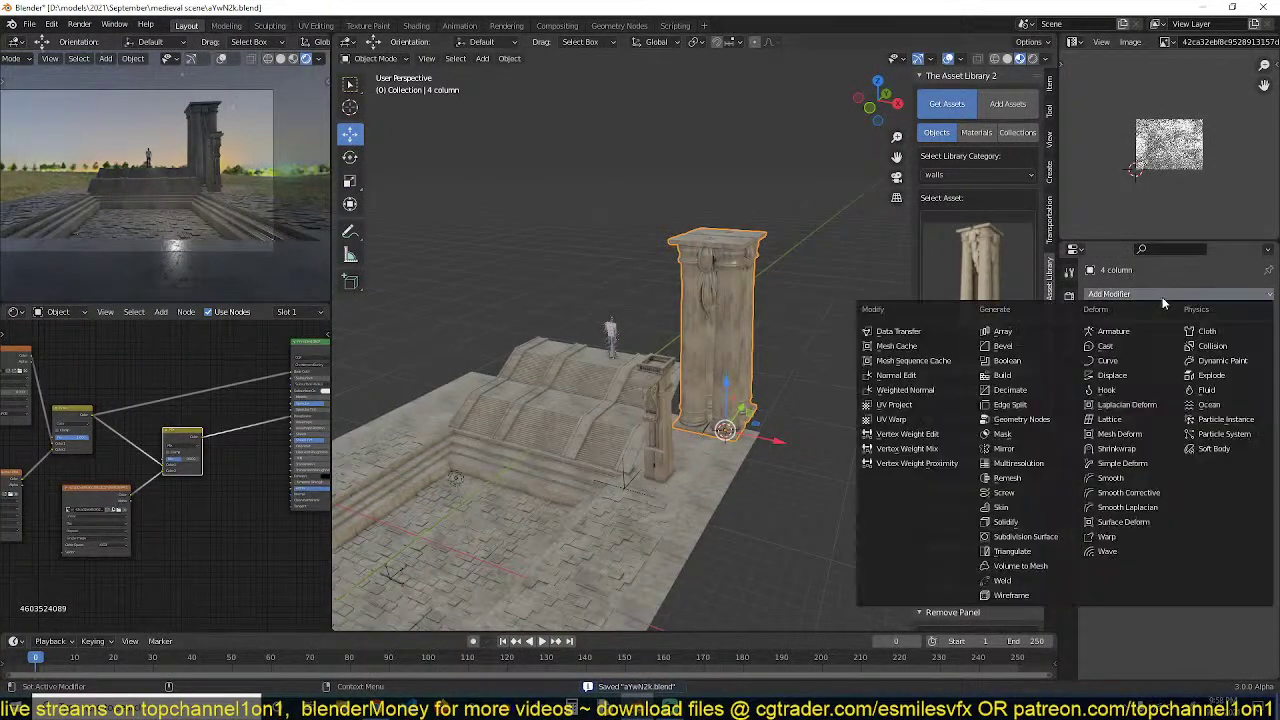
left_click(1008, 448)
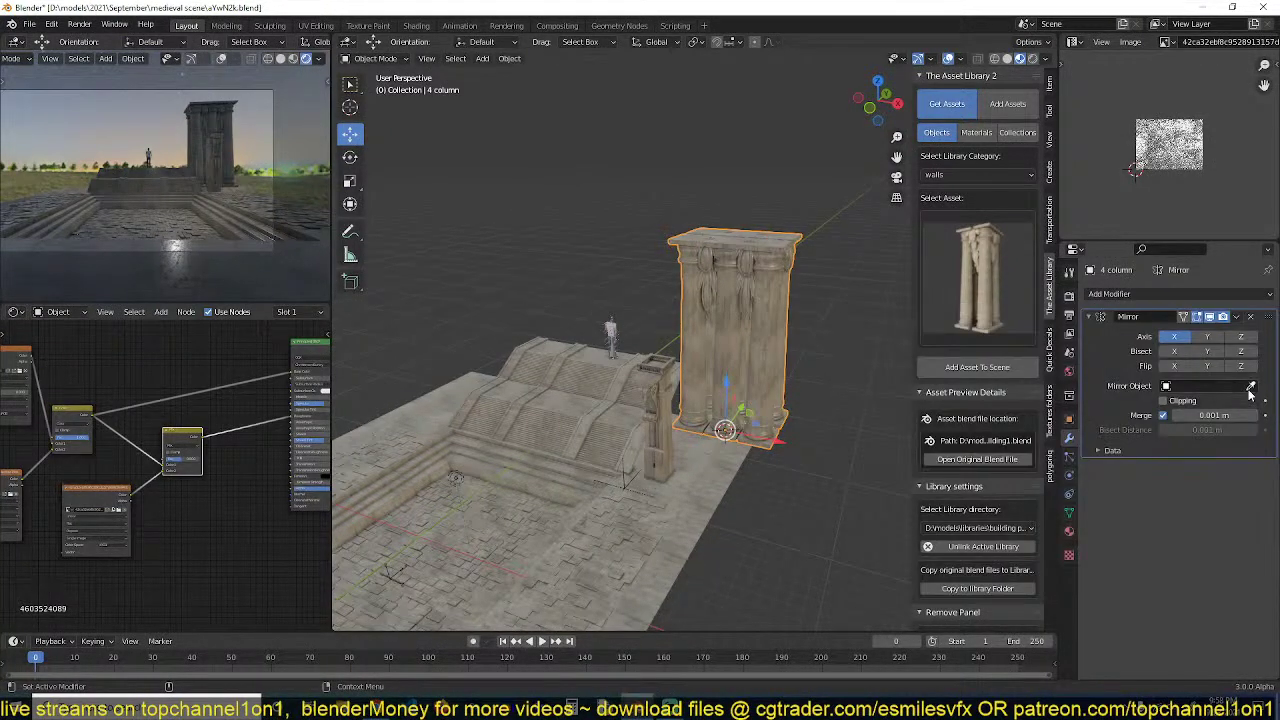
left_click(726, 458)
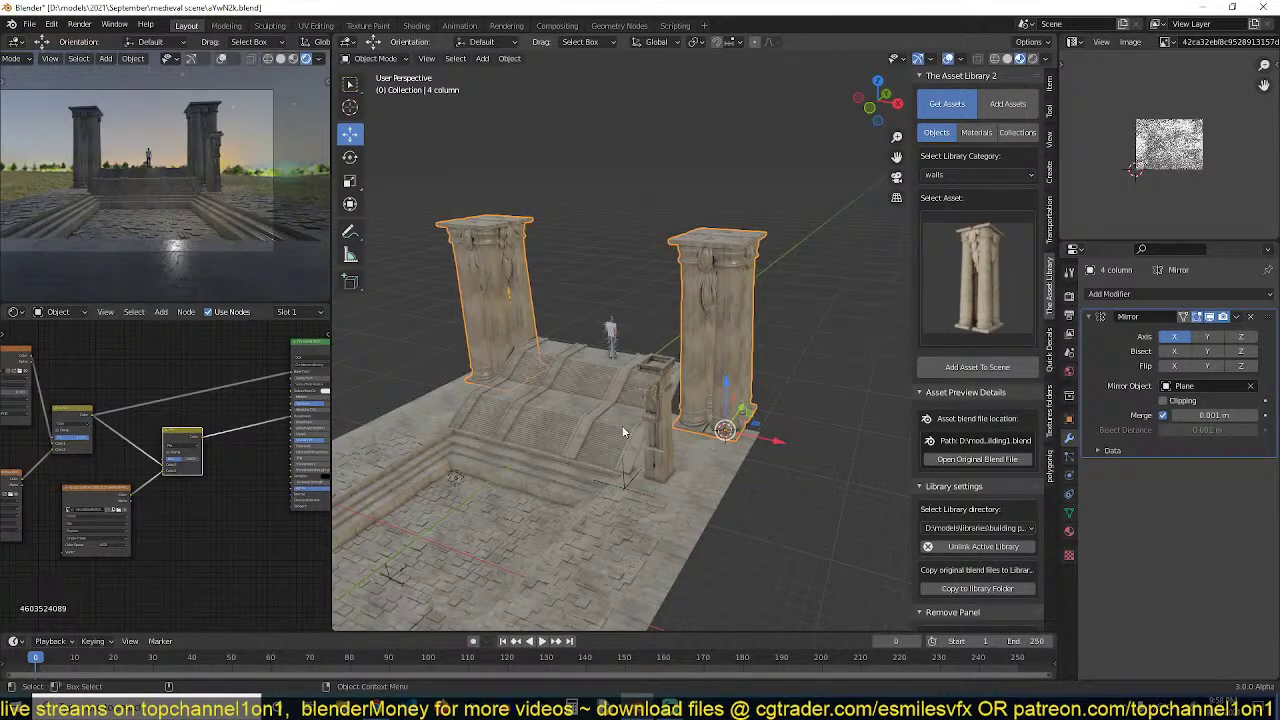
Join the scroll bracket into the tower as one object
left_click(649, 448)
scroll(623, 428, "up", 5)
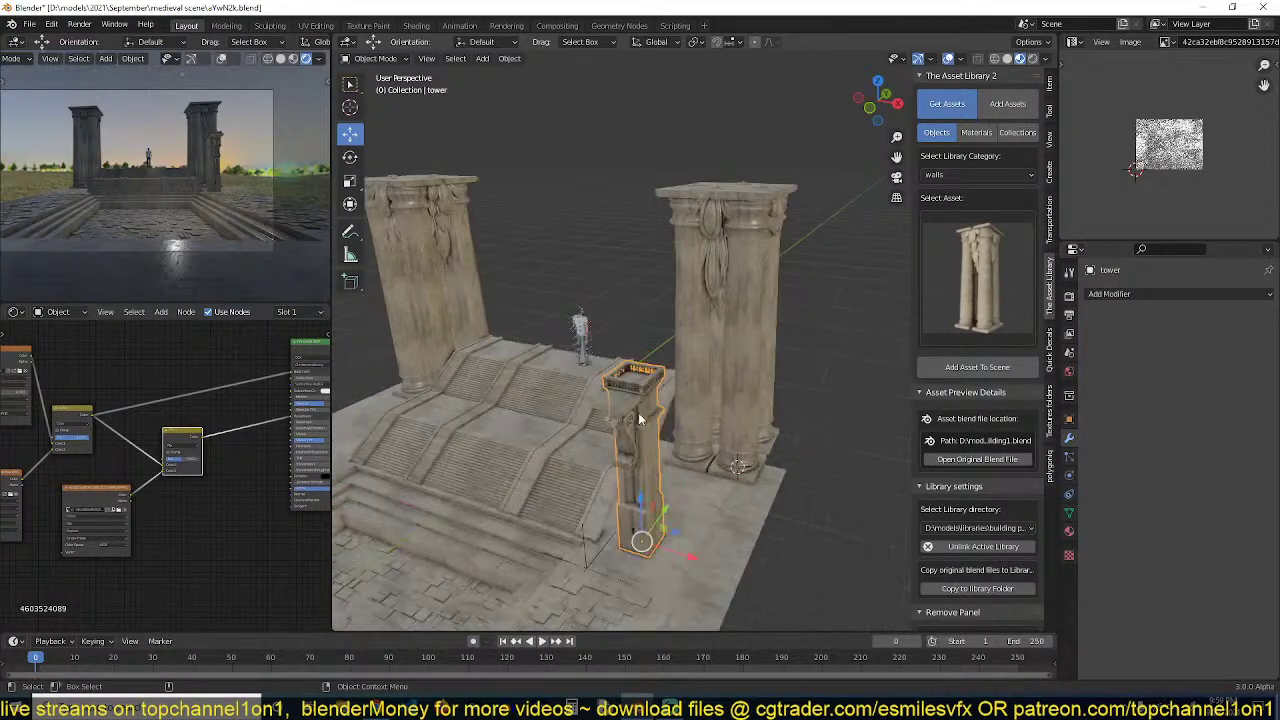
left_click(603, 468)
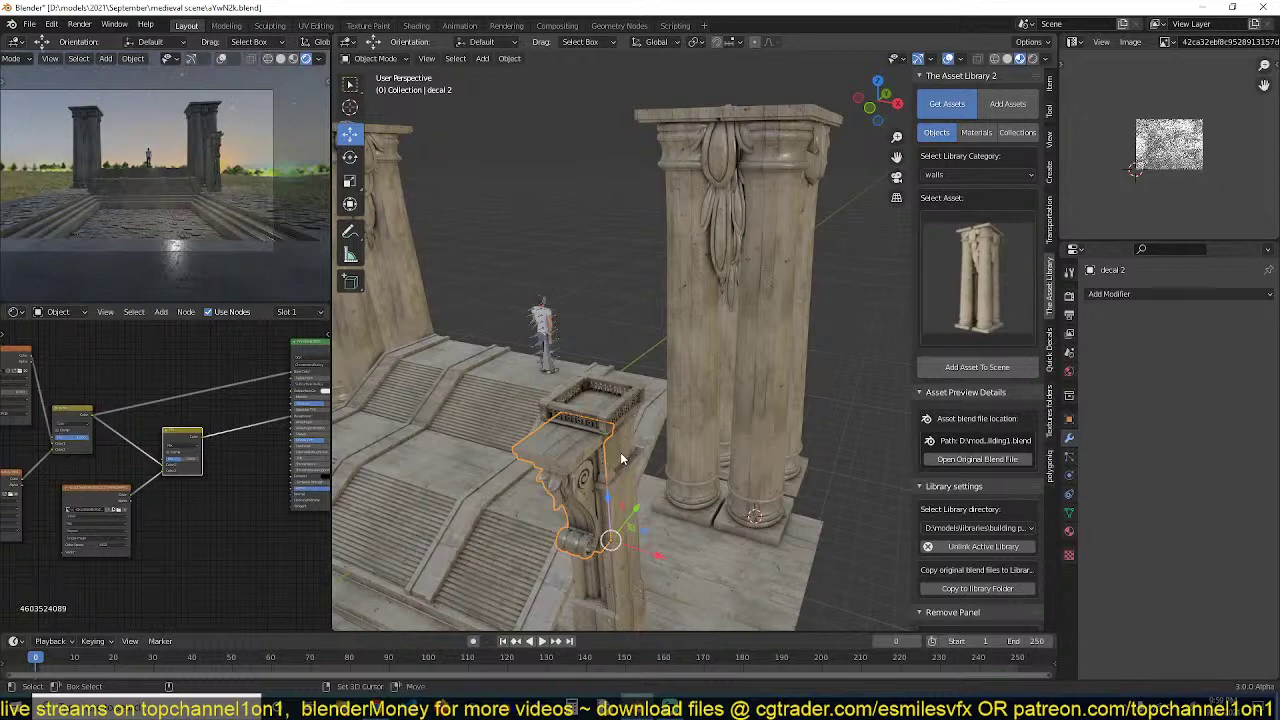
left_click(620, 455)
key("KP_Decimal")
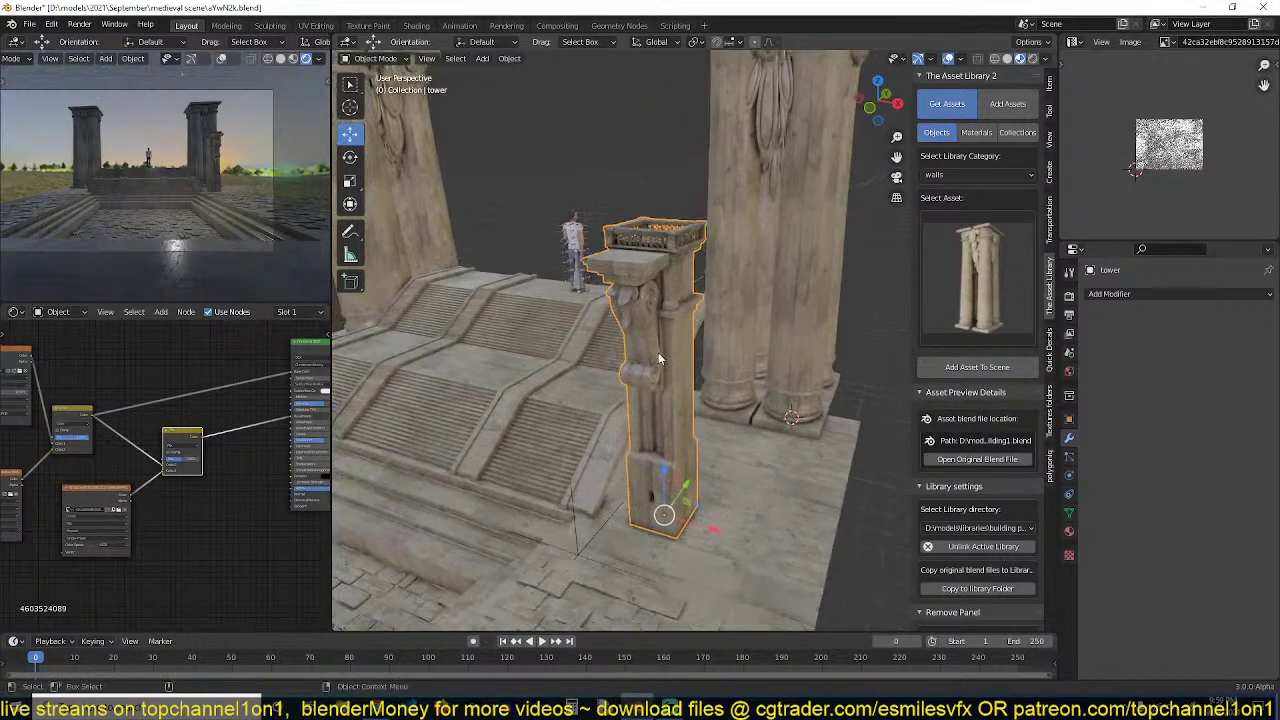
middle_click_drag(658, 352, 654, 312)
Add an X-axis Mirror modifier to the tower with Plane as the mirror object
left_click(1173, 294)
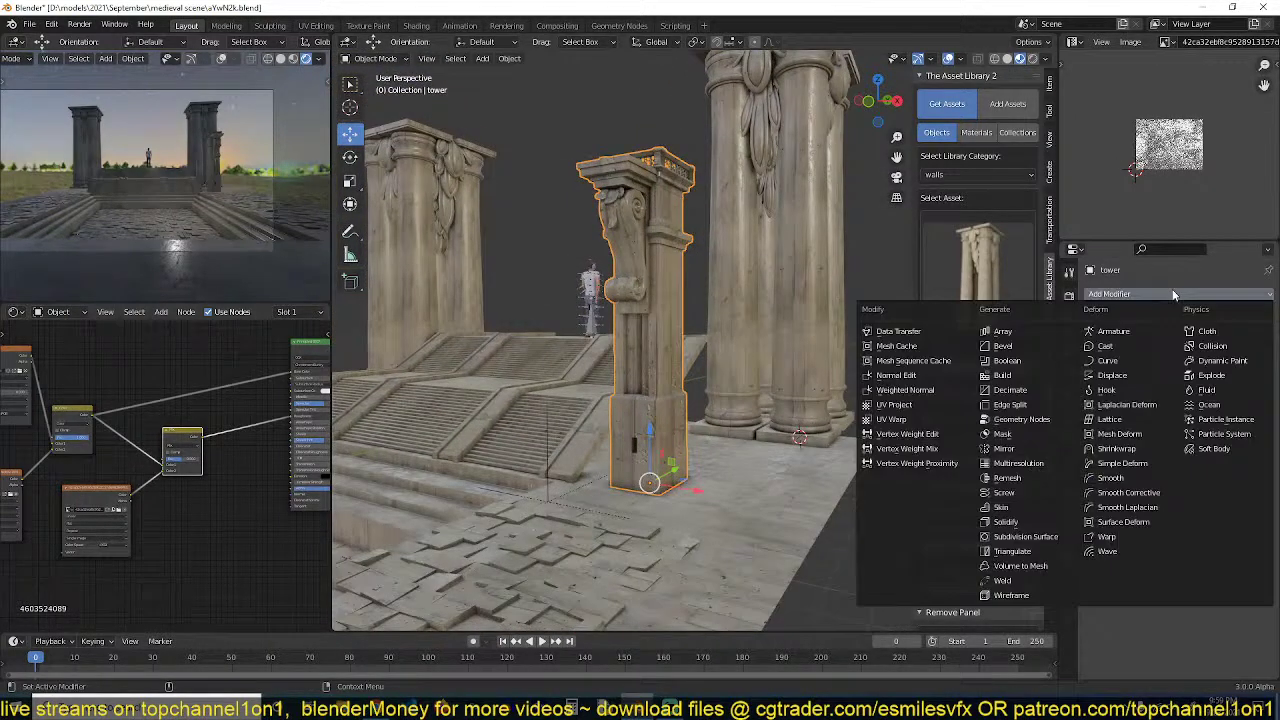
left_click(1016, 450)
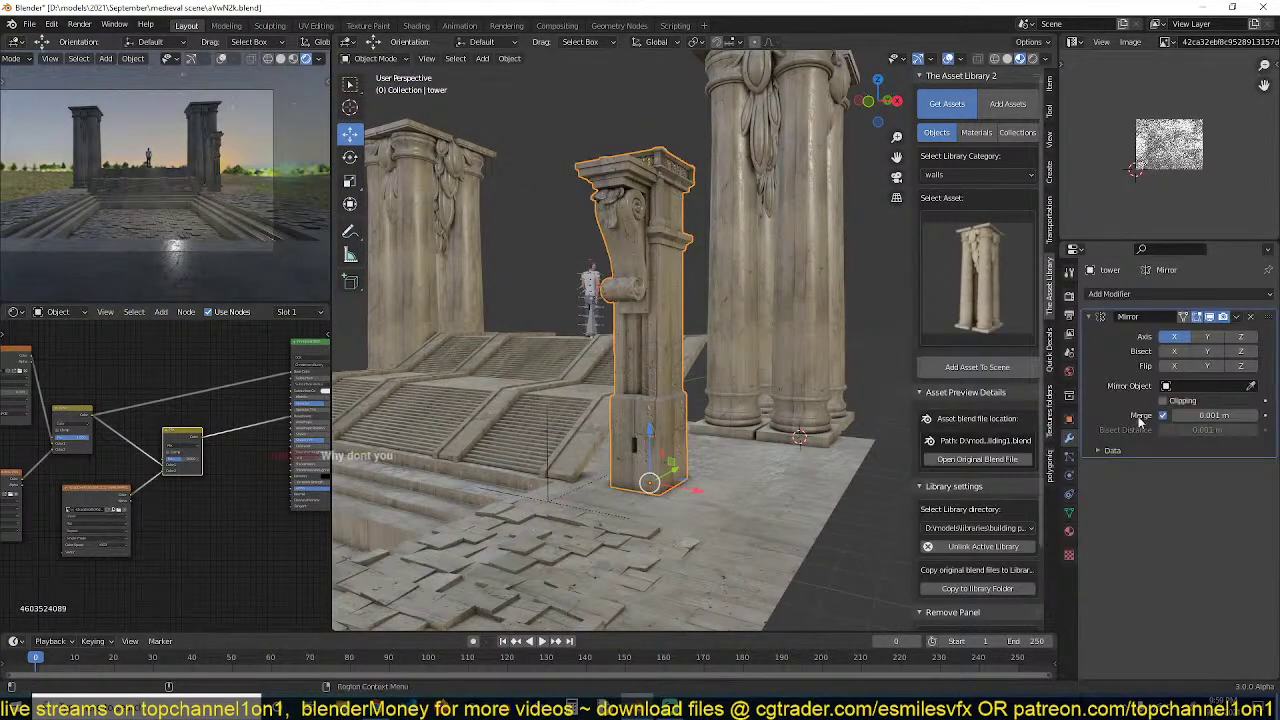
left_click(723, 459)
middle_click_drag(675, 440, 675, 455)
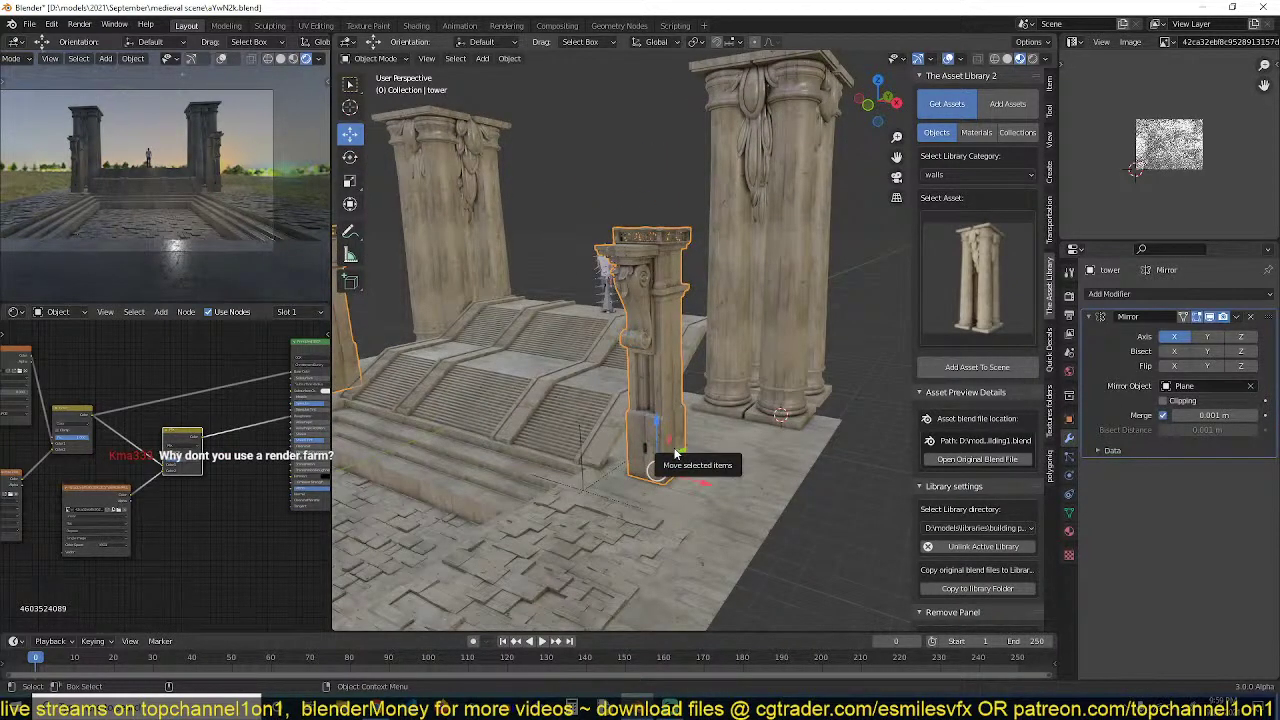
middle_click_drag(675, 455, 745, 405)
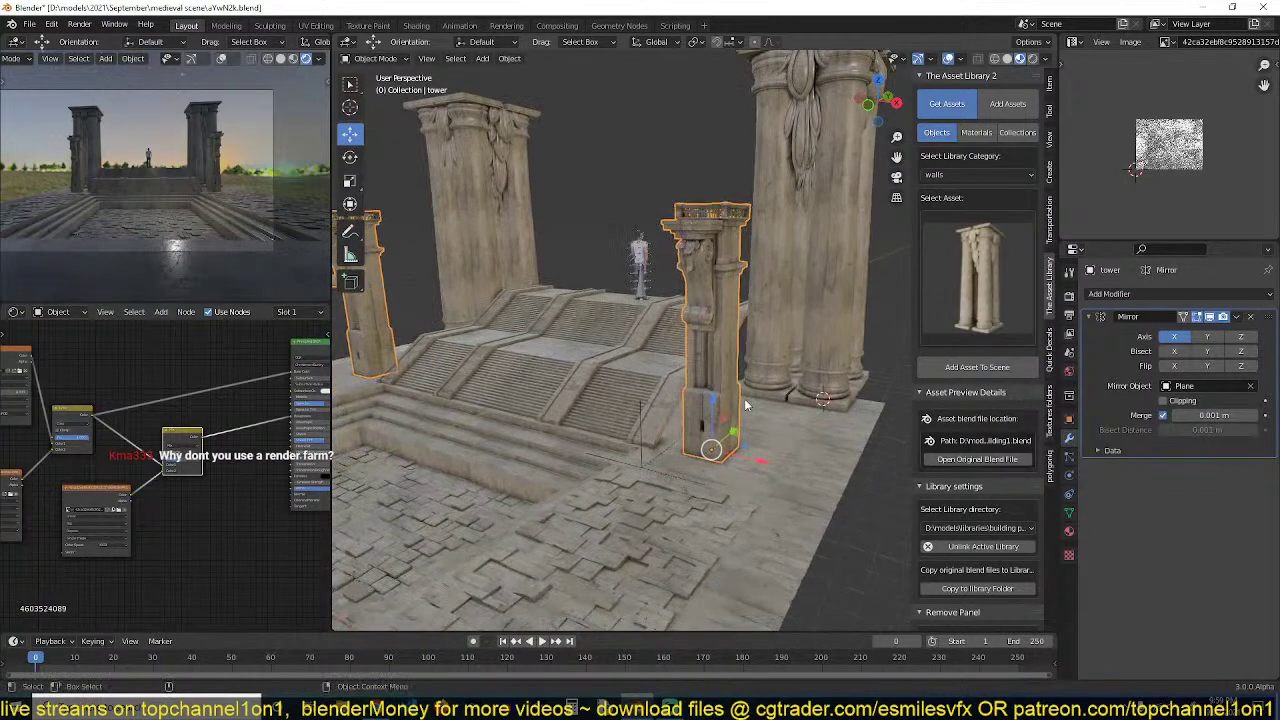
Enlarge the mirrored tower and move it outward along the X axis, away from the stairs
key("s")
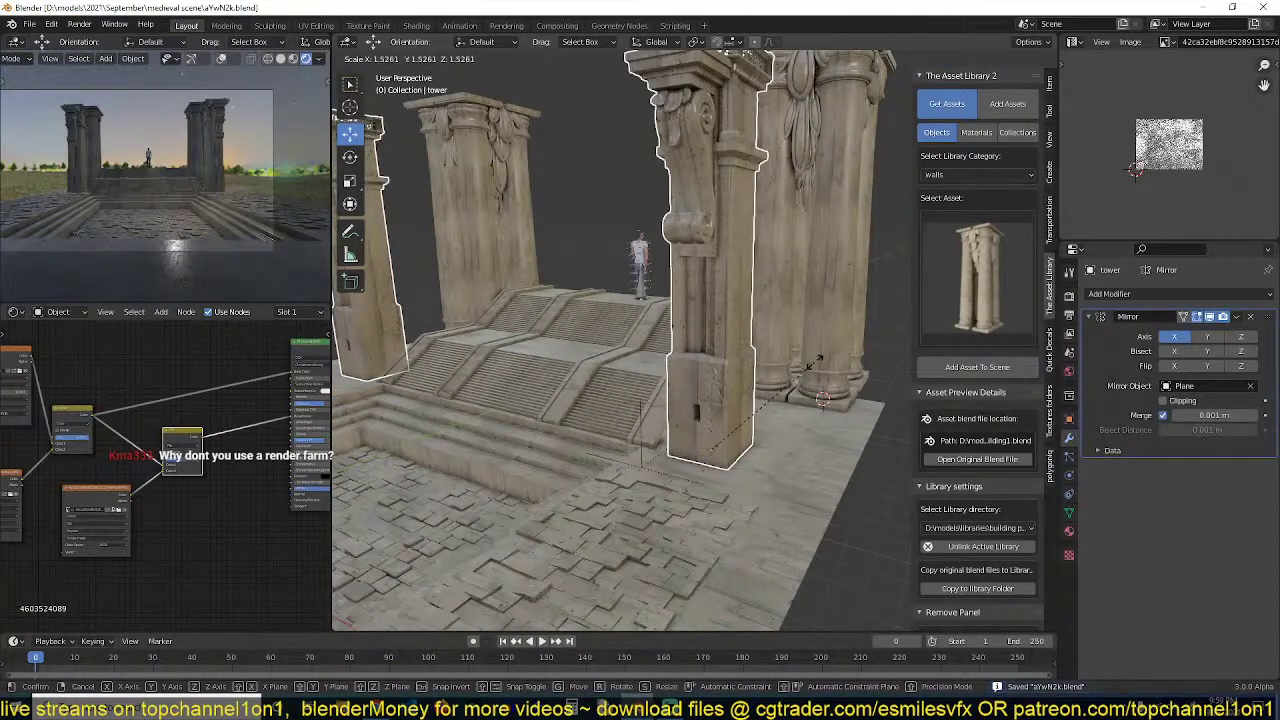
left_click(728, 452)
key("s")
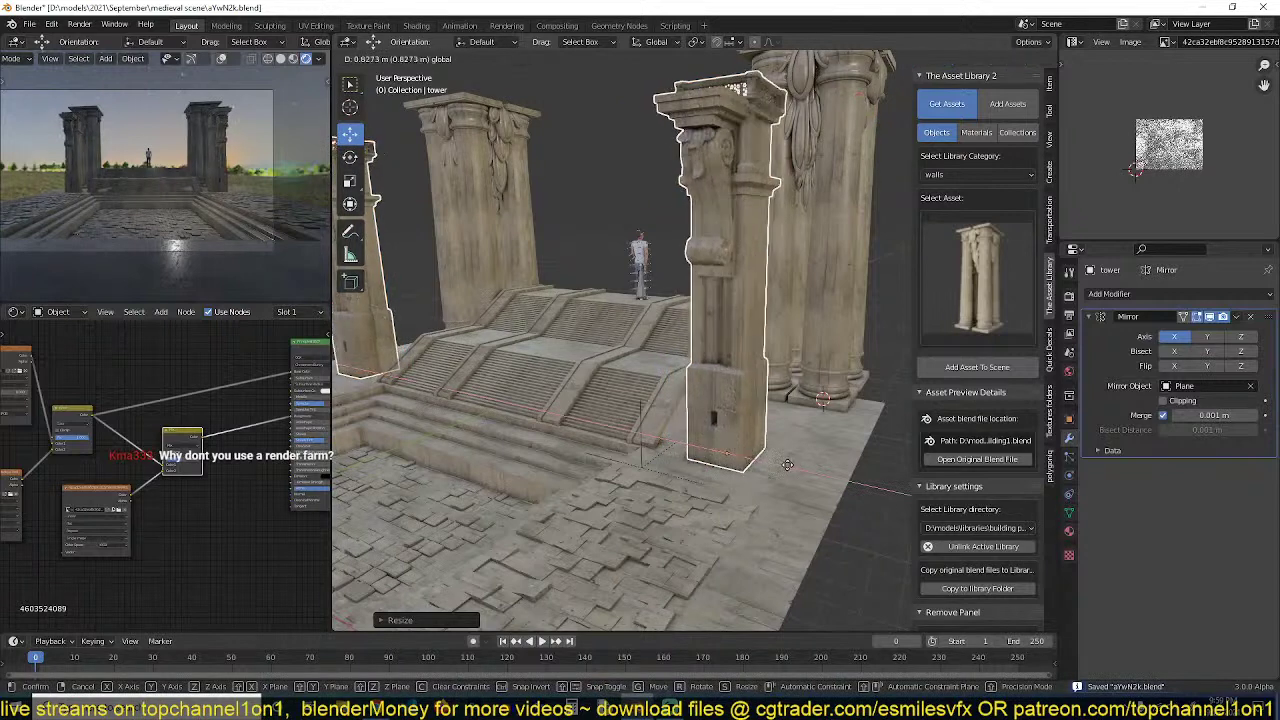
left_click(820, 460)
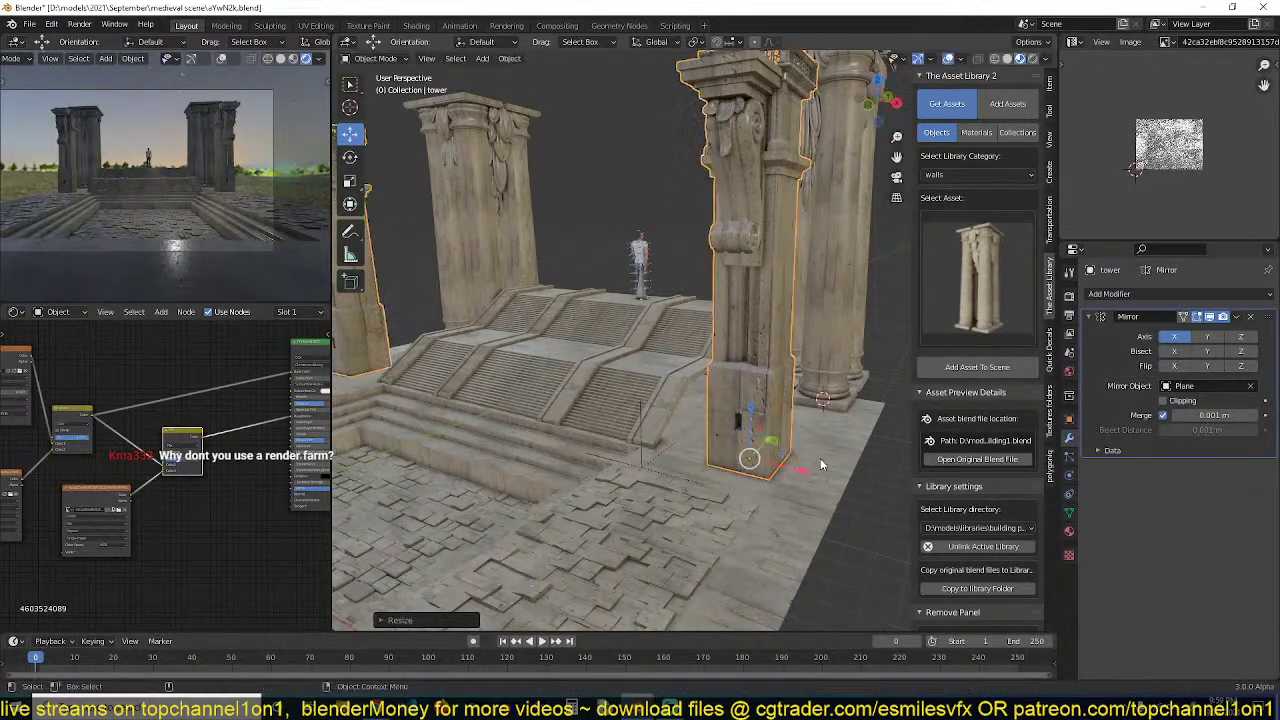
Adjust the tower's height along the Z axis so its base sits on the slab, and save the file
middle_click_drag(820, 458, 764, 341)
key("g")
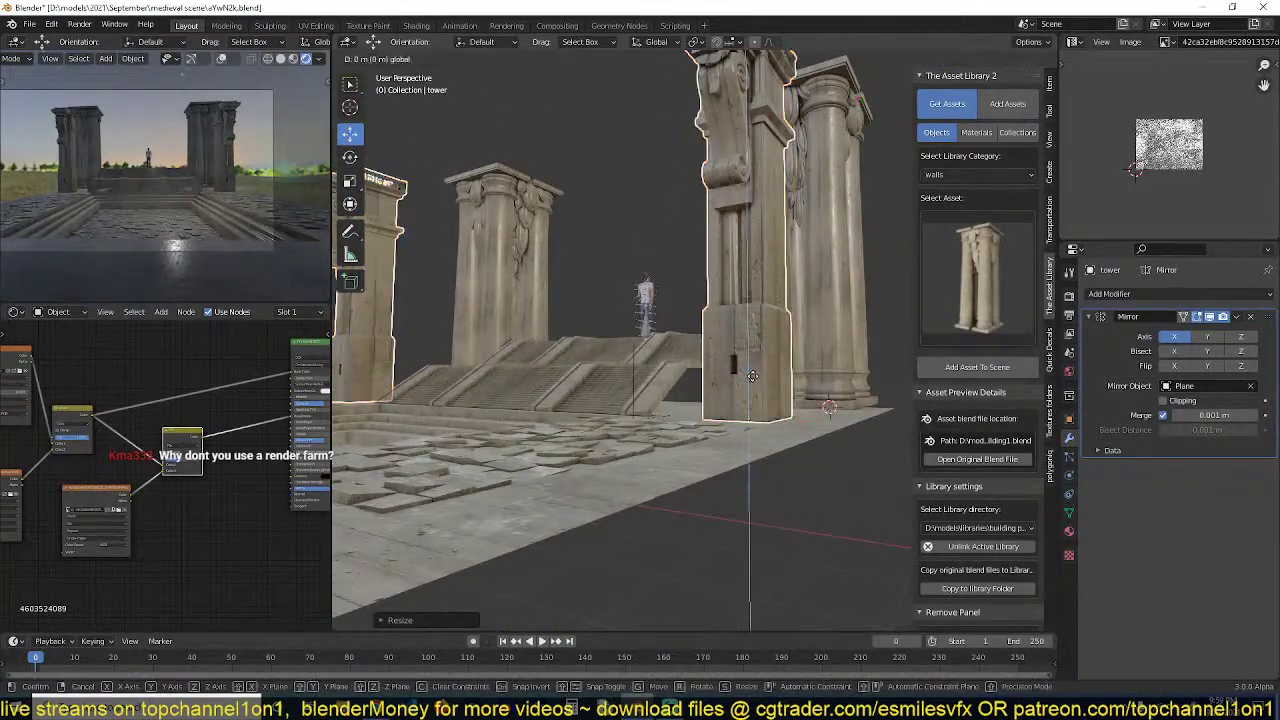
left_click(755, 365)
key("ctrl+s")
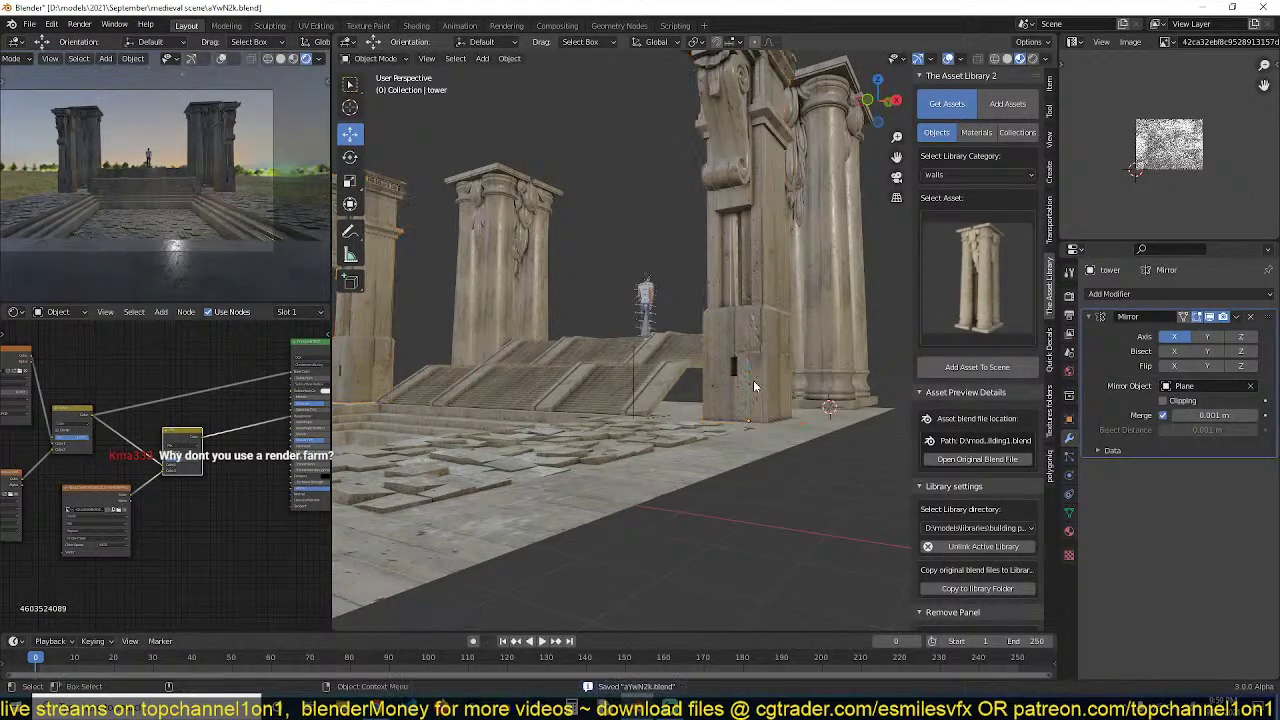
Choose the arch 33 asset, set the 3D cursor at the figure's feet atop the stairs, and add the arch there
middle_click_drag(755, 383, 742, 424)
left_click(703, 513)
middle_click_drag(703, 513, 698, 336)
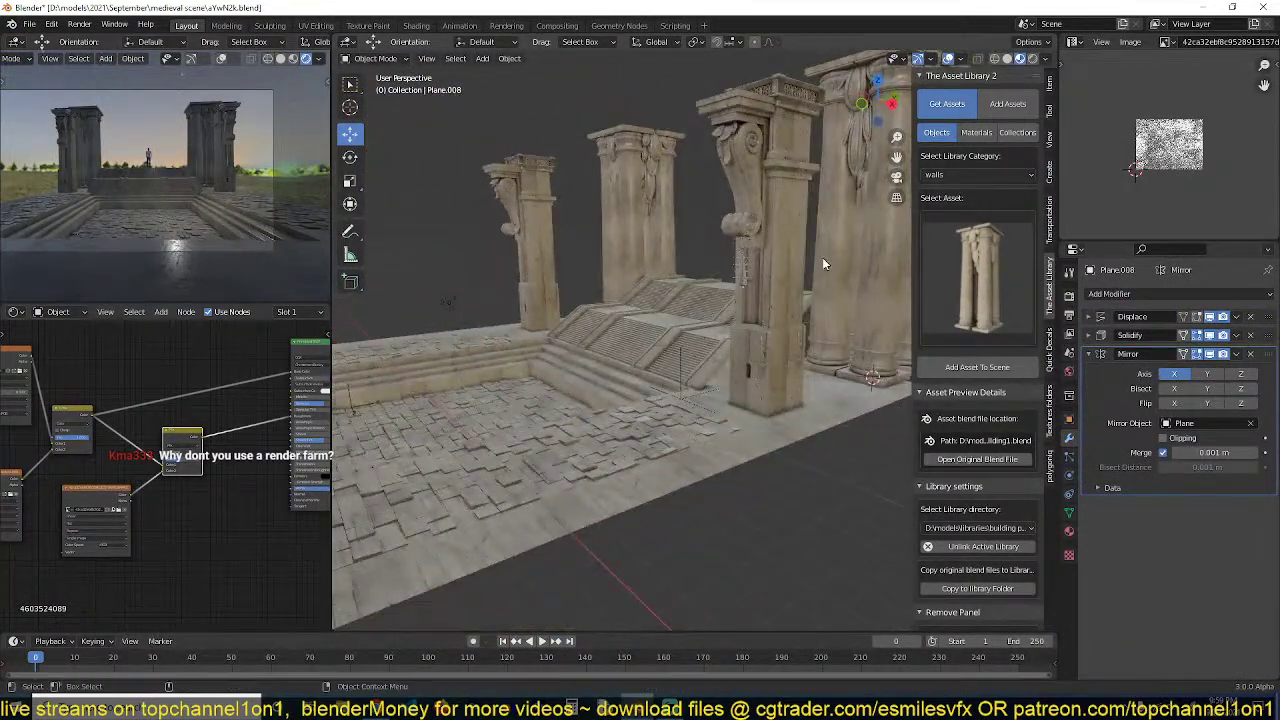
left_click(963, 268)
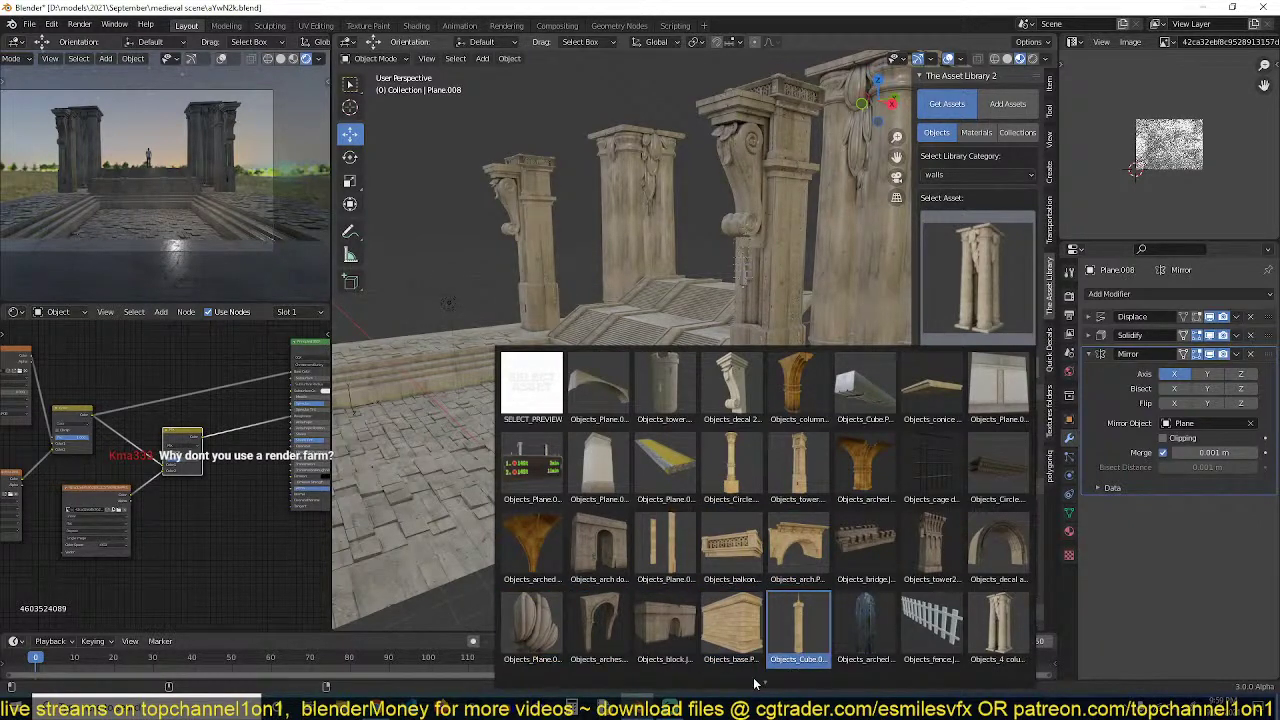
mouse_move(770, 684)
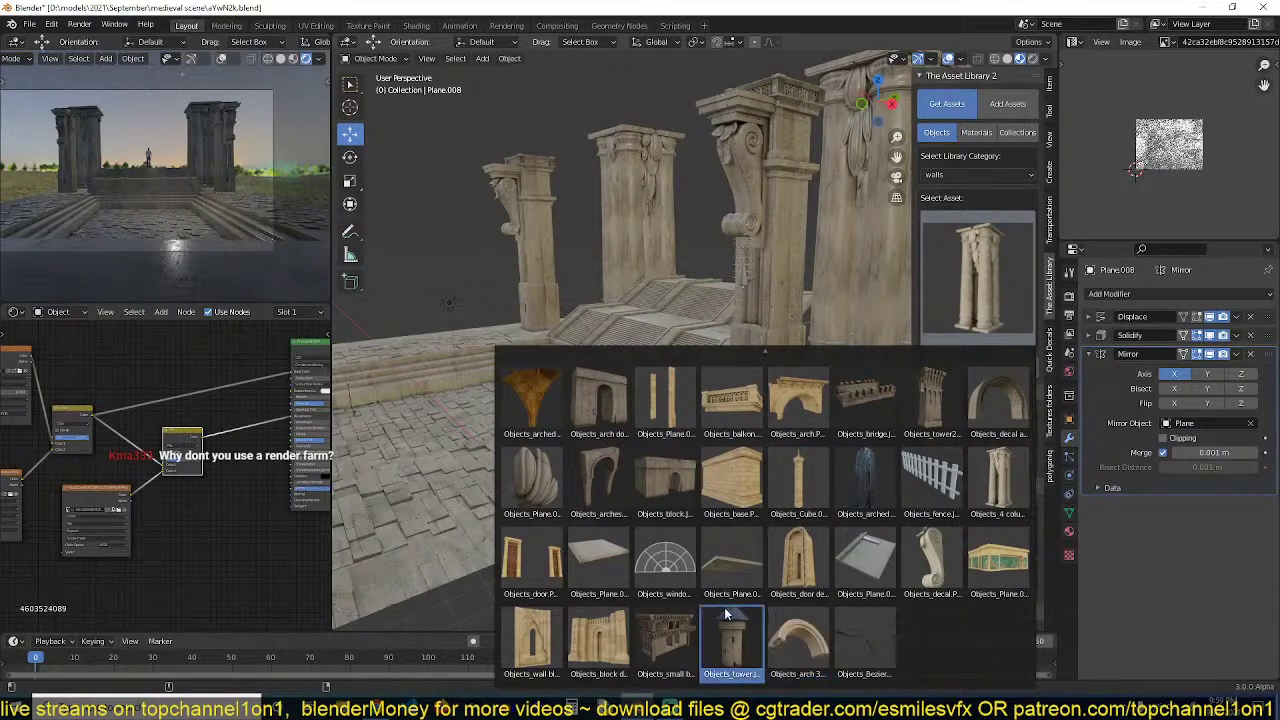
left_click(797, 640)
middle_click_drag(600, 380, 723, 408)
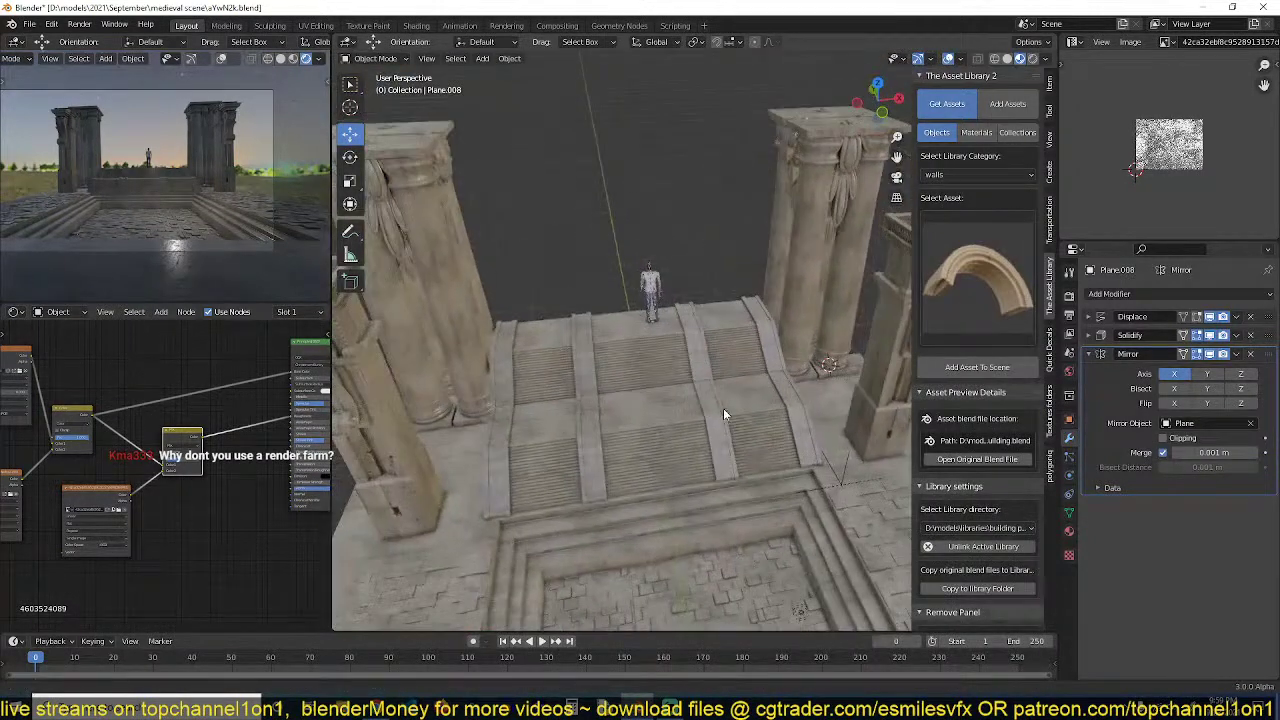
right_click(653, 318, "shift")
left_click(992, 369)
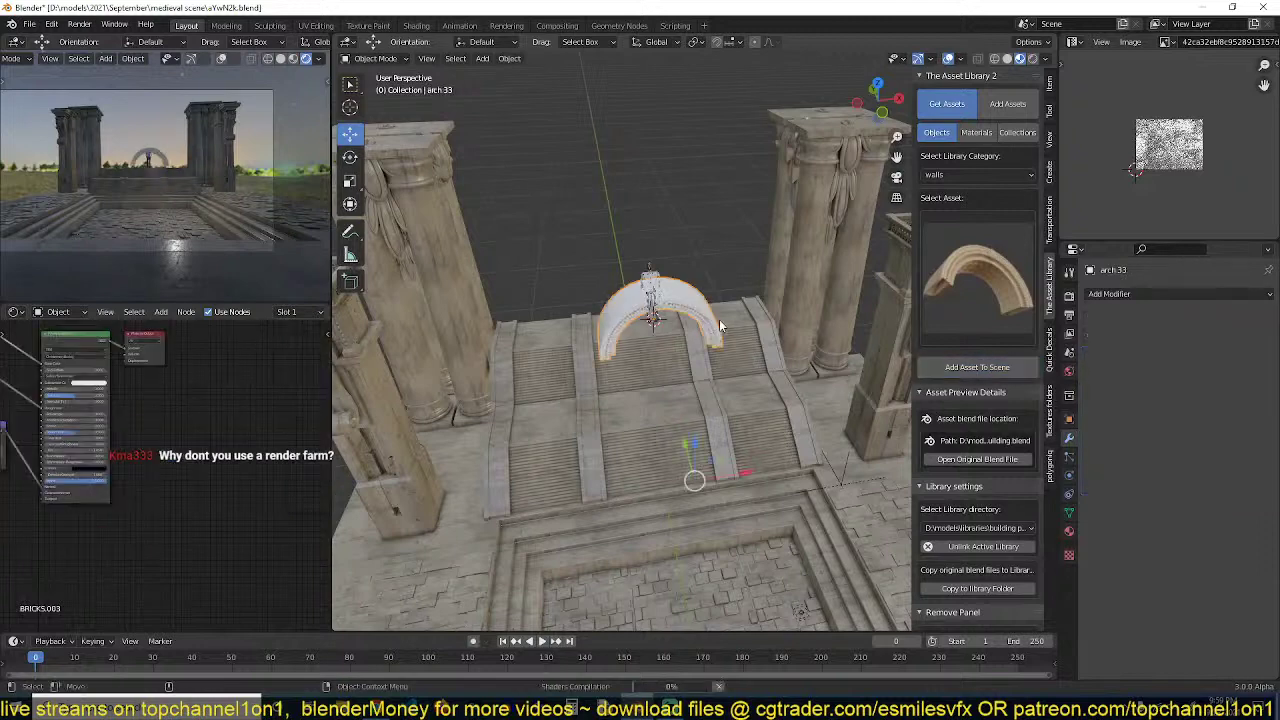
Link the material of the four-column pillars to the newly added arch
middle_click_drag(719, 319, 697, 300)
left_click(856, 308, "shift")
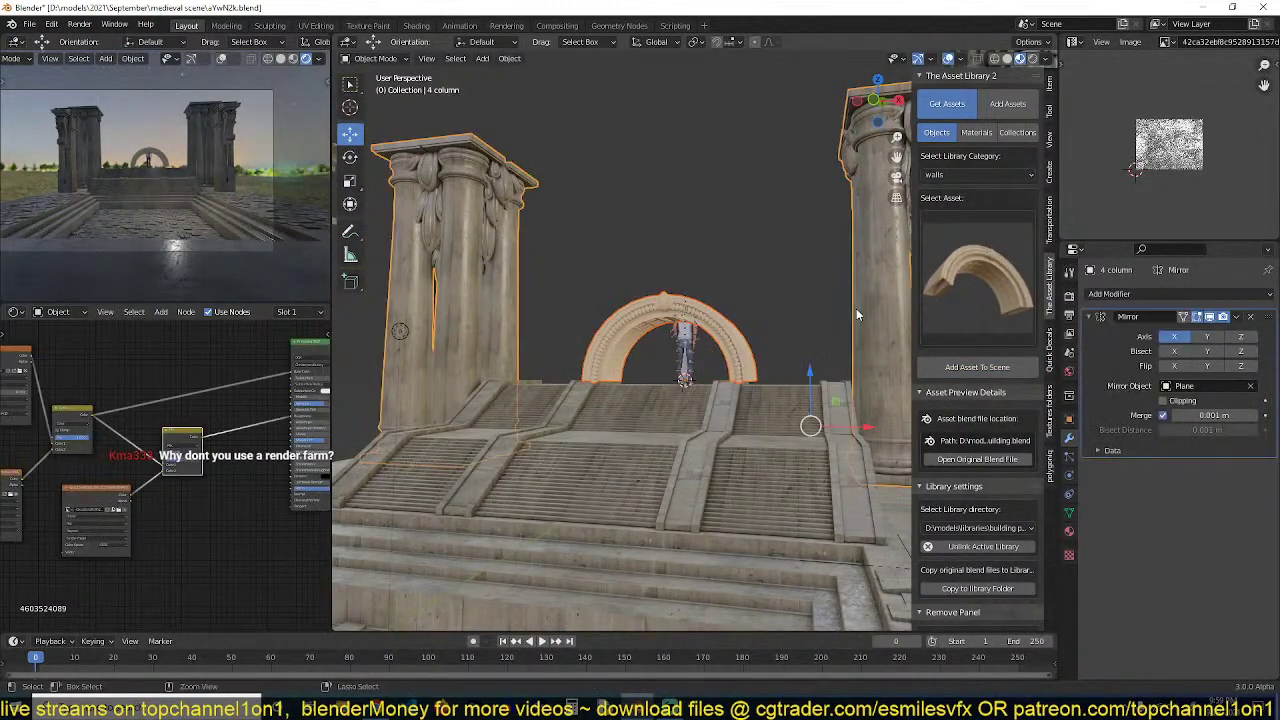
key("ctrl+l")
left_click(855, 309)
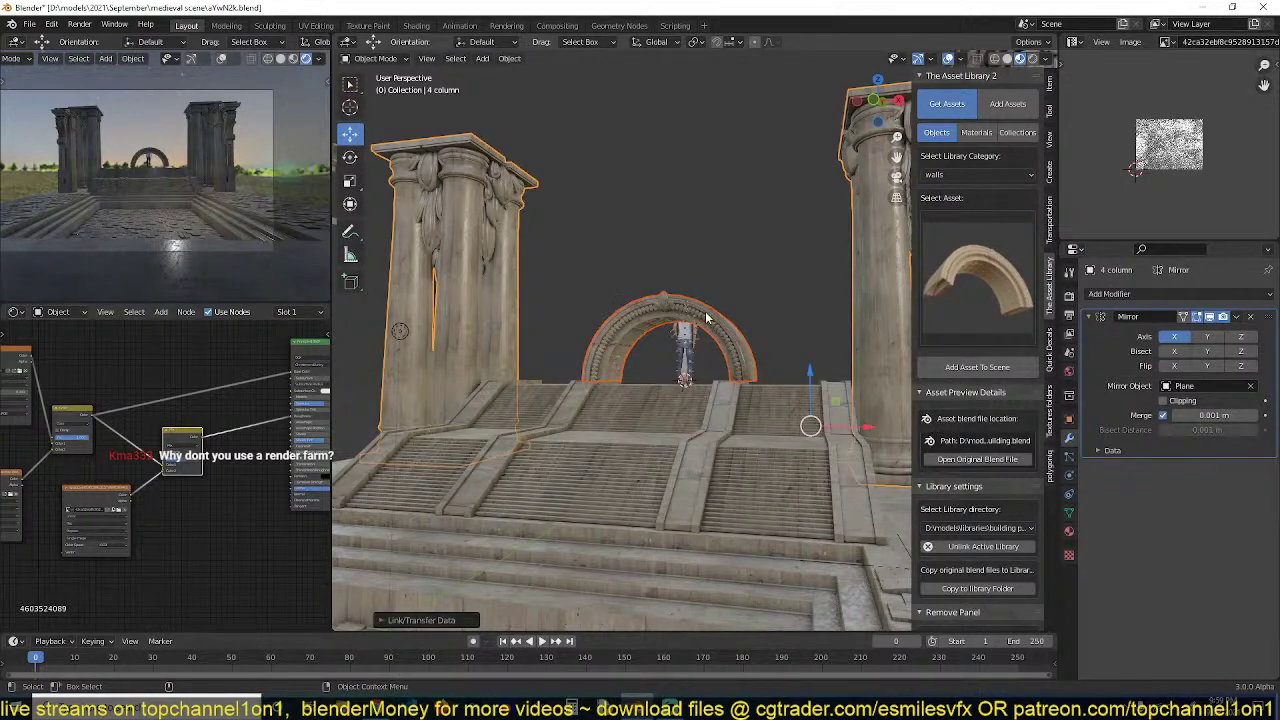
Enlarge the arch and raise it along the Z axis until it spans the upper ends of the columns
left_click(706, 318)
key("s")
left_click(805, 330)
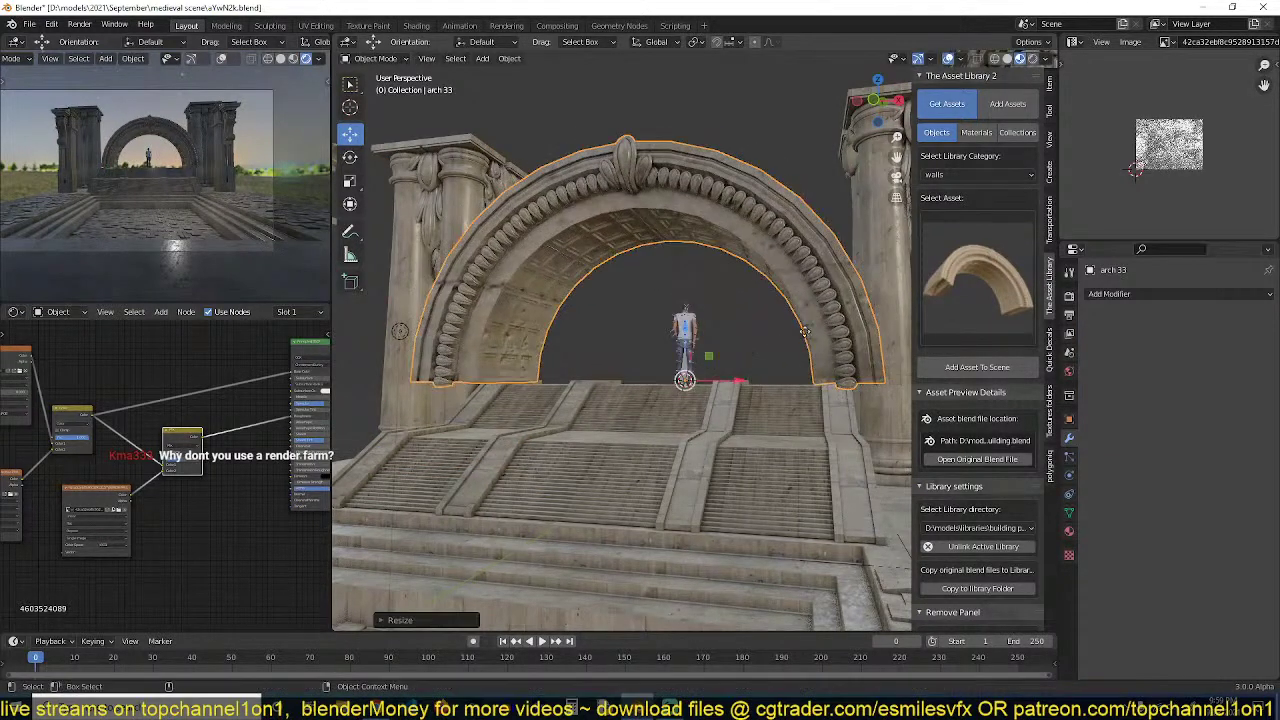
key("g")
key("z")
left_click(818, 238)
key("s")
left_click(855, 270)
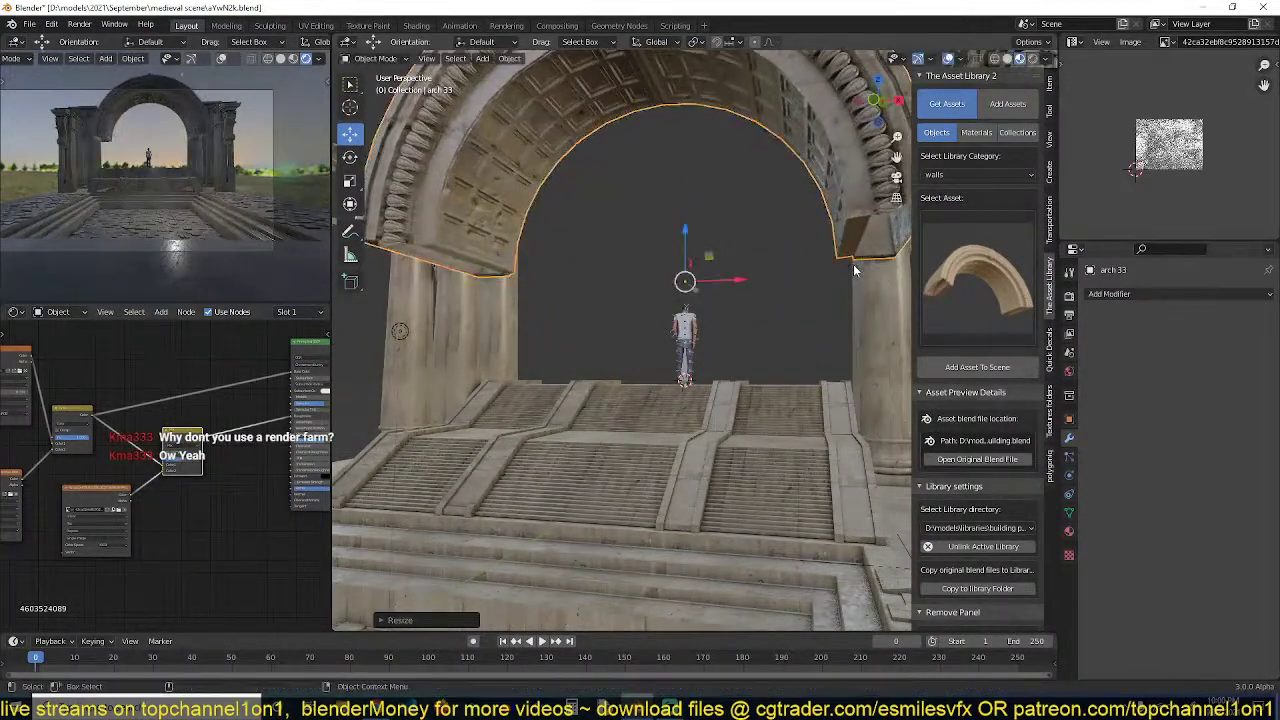
Scale the arch up further to match the spacing of the pillars
scroll(850, 273, "down", 3)
middle_click_drag(834, 283, 678, 323)
key("s")
left_click(820, 313)
scroll(748, 273, "down", 1)
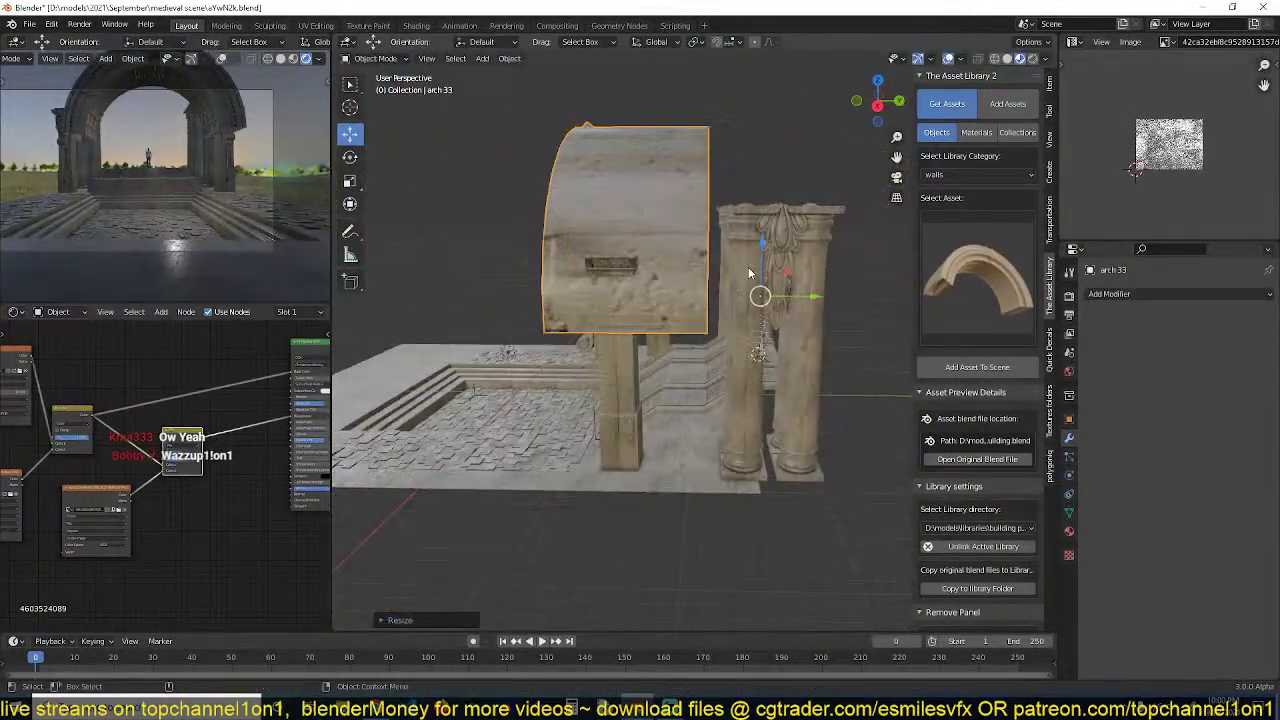
In the right orthographic view, move the arch over the pillars and lower it along Z onto their capitals
key("KP_3")
key("g")
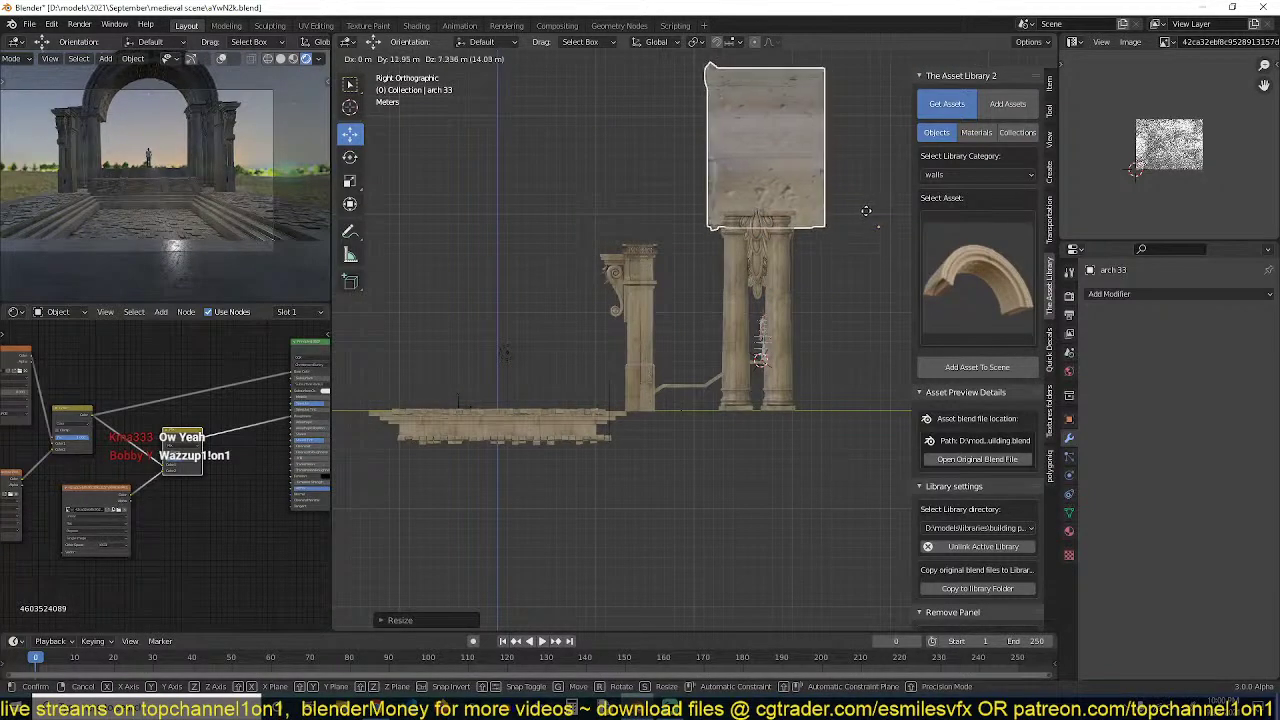
left_click(866, 211)
key("s")
left_click(843, 227)
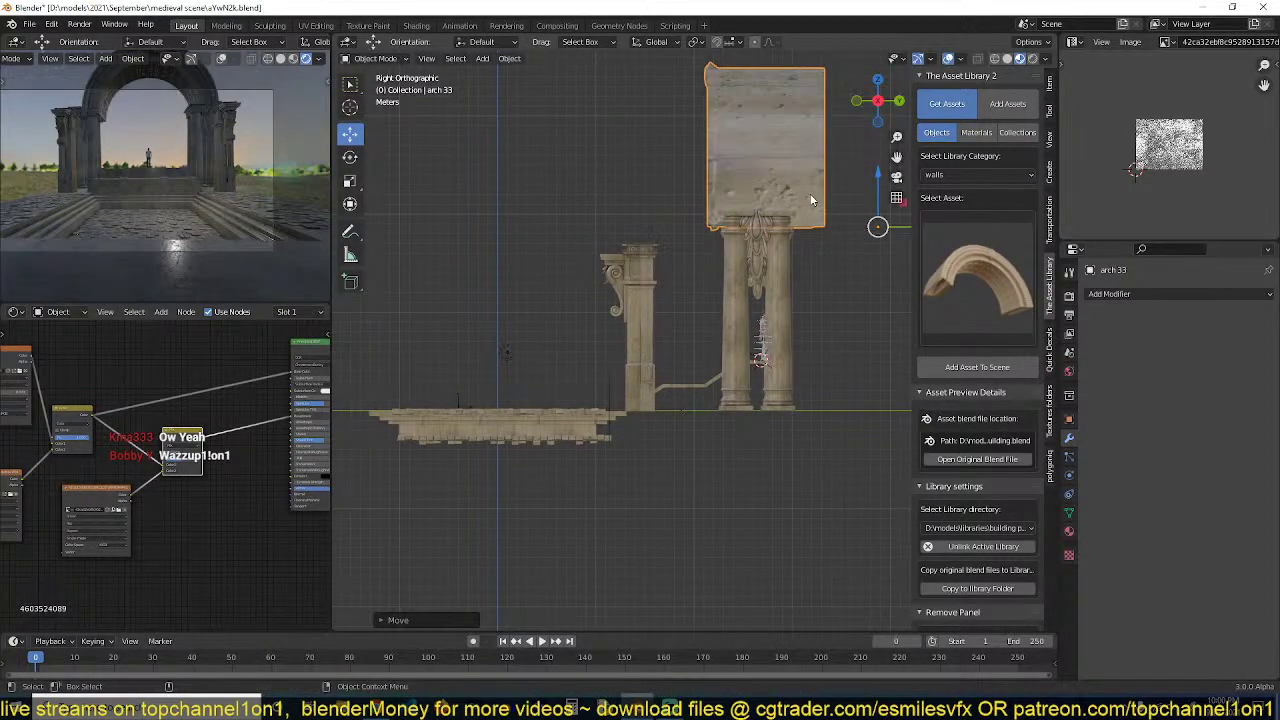
key("g")
key("z")
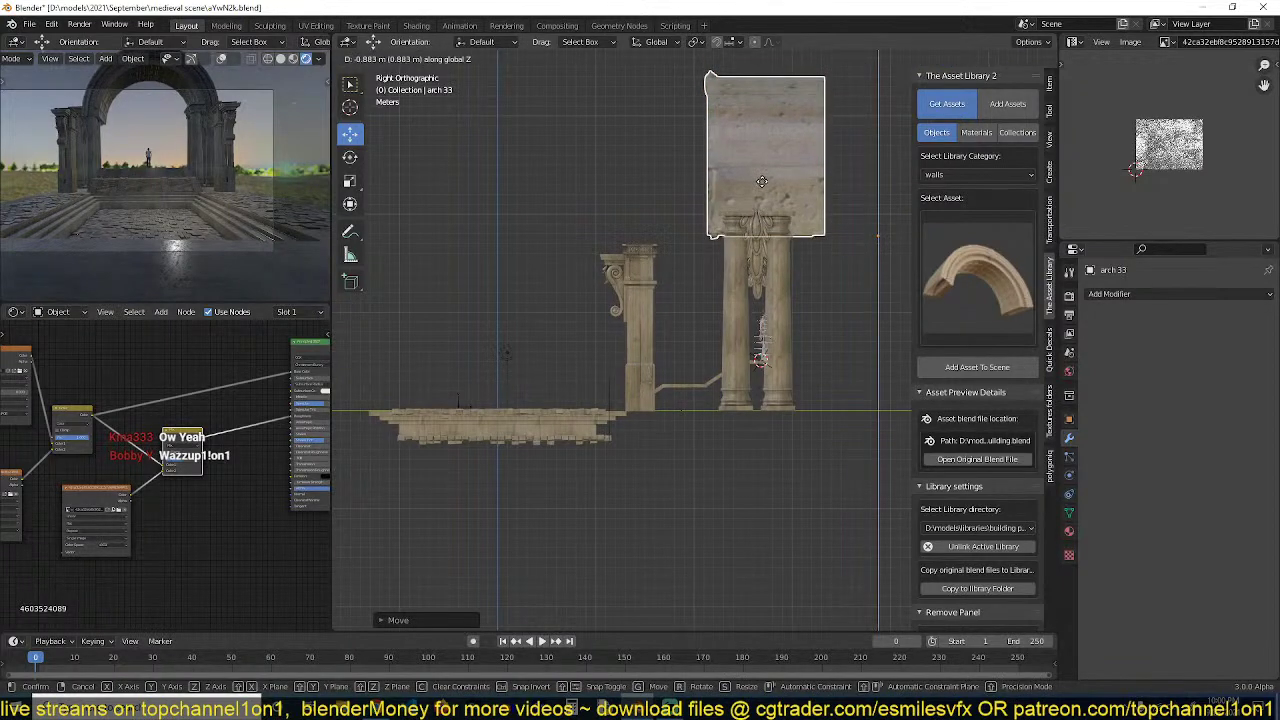
left_click(764, 189)
middle_click_drag(744, 234, 658, 283, "shift")
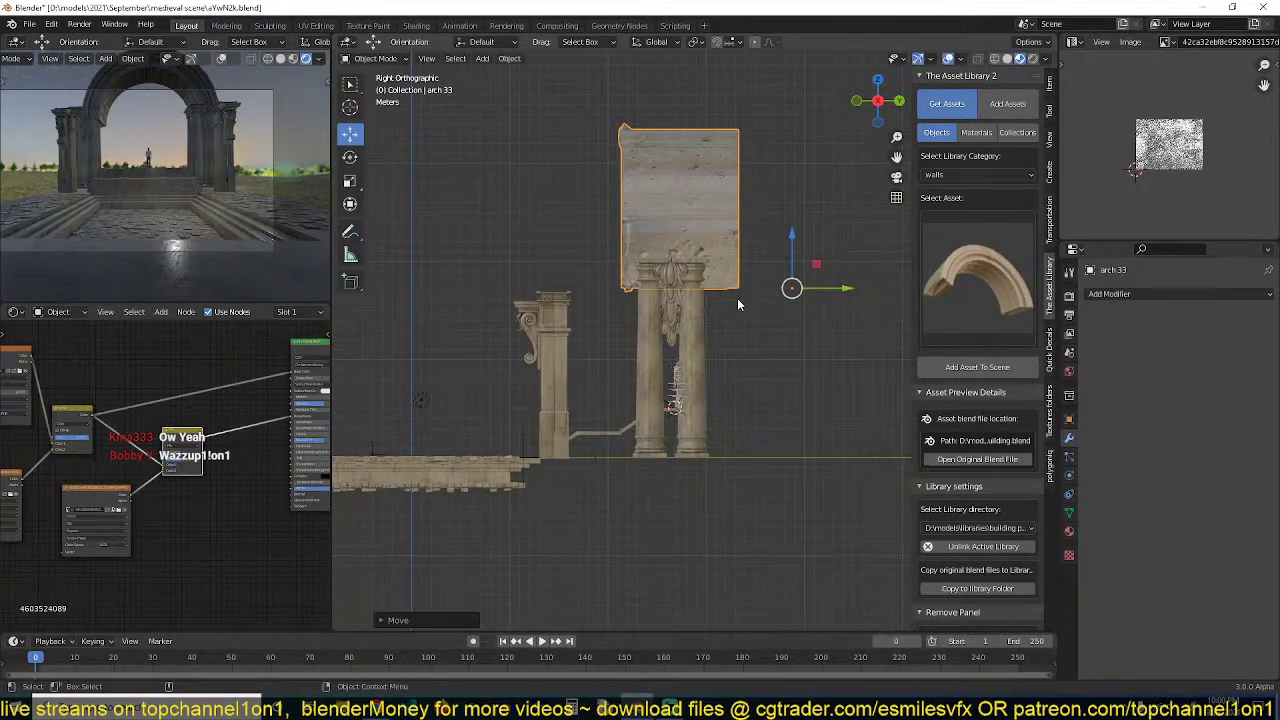
Snap the 3D cursor to the arch's selected geometry and set the arch's origin to the 3D cursor
middle_click_drag(655, 238, 821, 272)
key("Tab")
key("Tab")
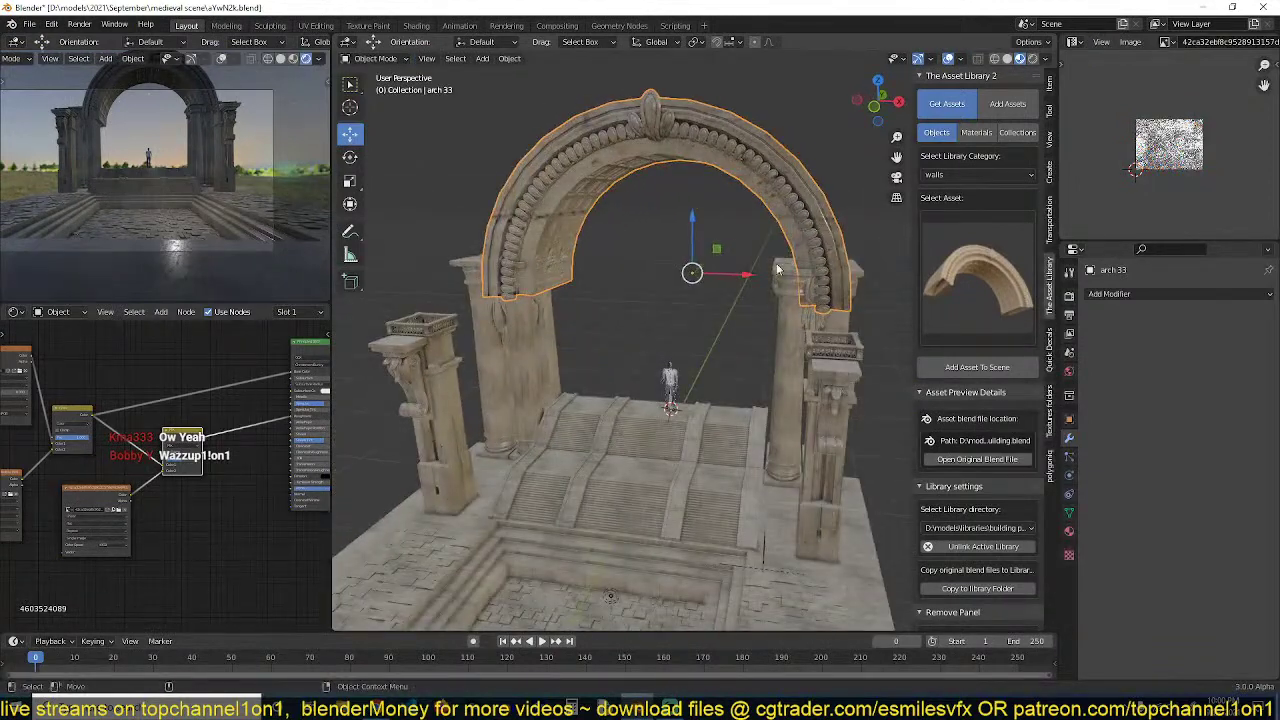
key("Tab")
key("shift+s")
left_click(694, 381)
key("Tab")
right_click(693, 275)
mouse_move(668, 321)
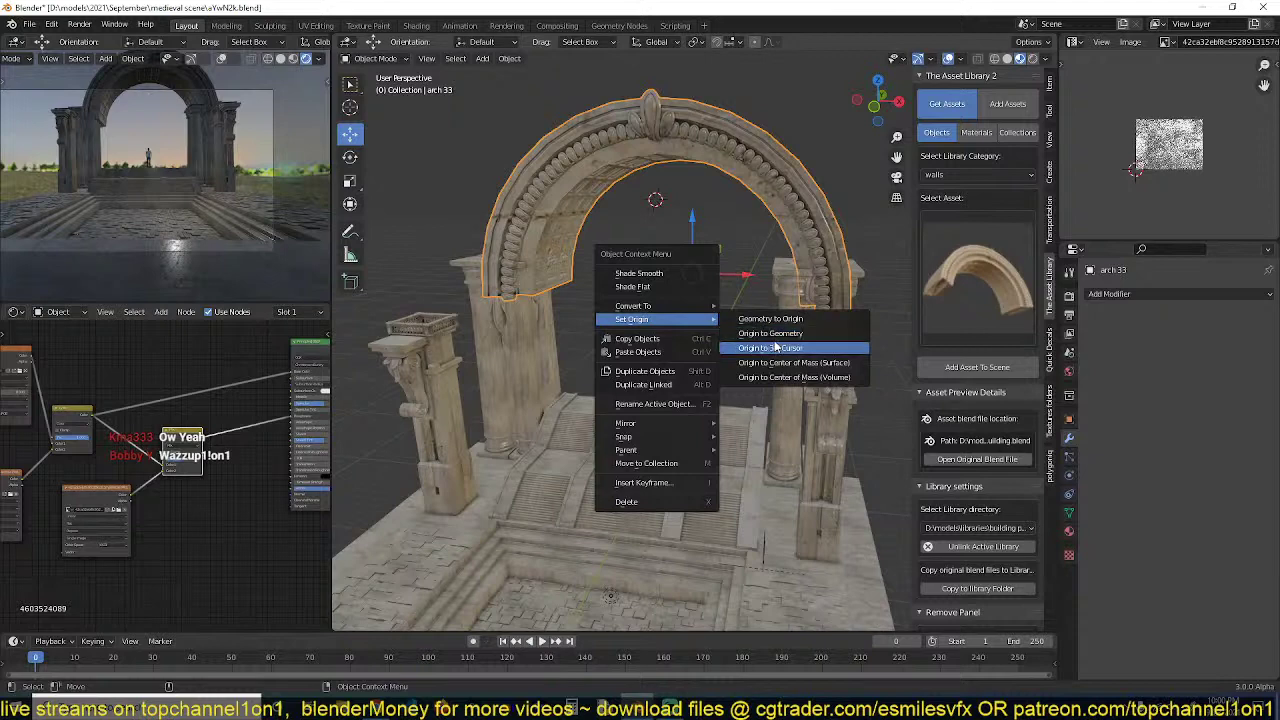
left_click(772, 345)
Adjust the arch's depth position on the pillars along the Y axis
middle_click_drag(766, 329, 666, 203)
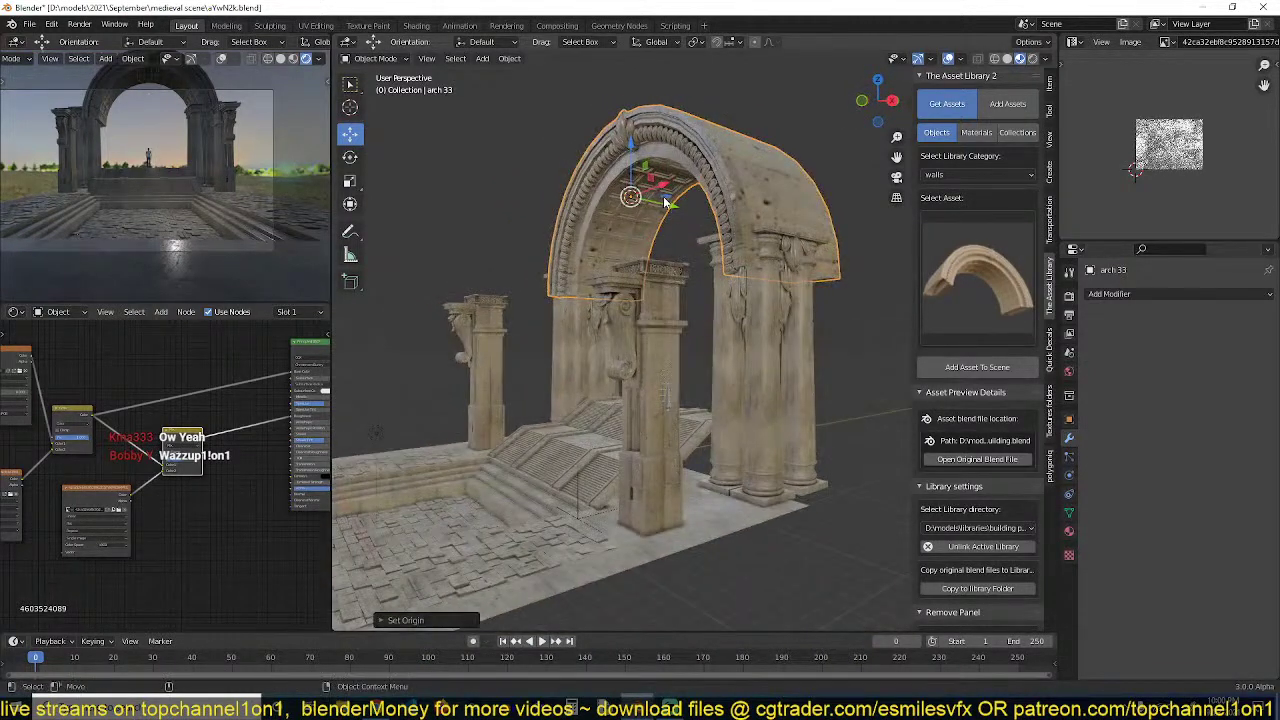
left_click_drag(670, 207, 680, 222)
middle_click_drag(682, 206, 738, 200)
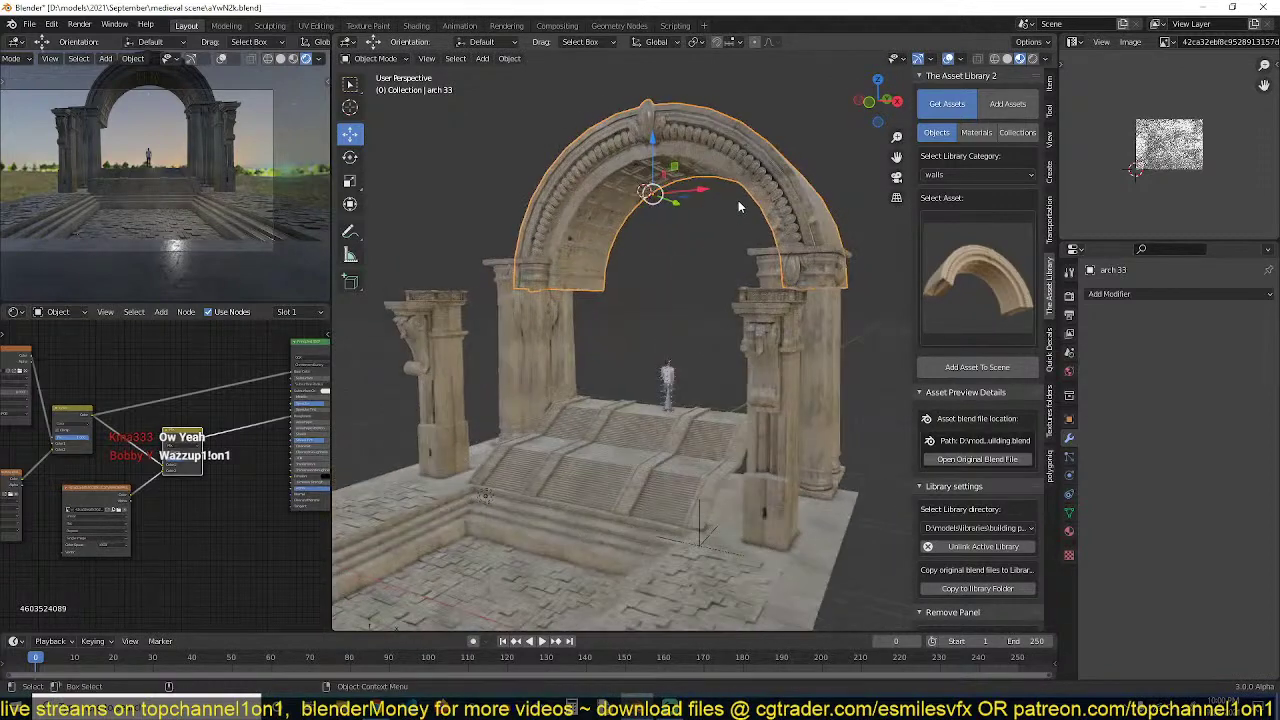
Duplicate the arch in place, scale the copy down to nest inside the original, and adjust it along X
key("shift+d")
right_click(755, 199)
key("s")
left_click(780, 177)
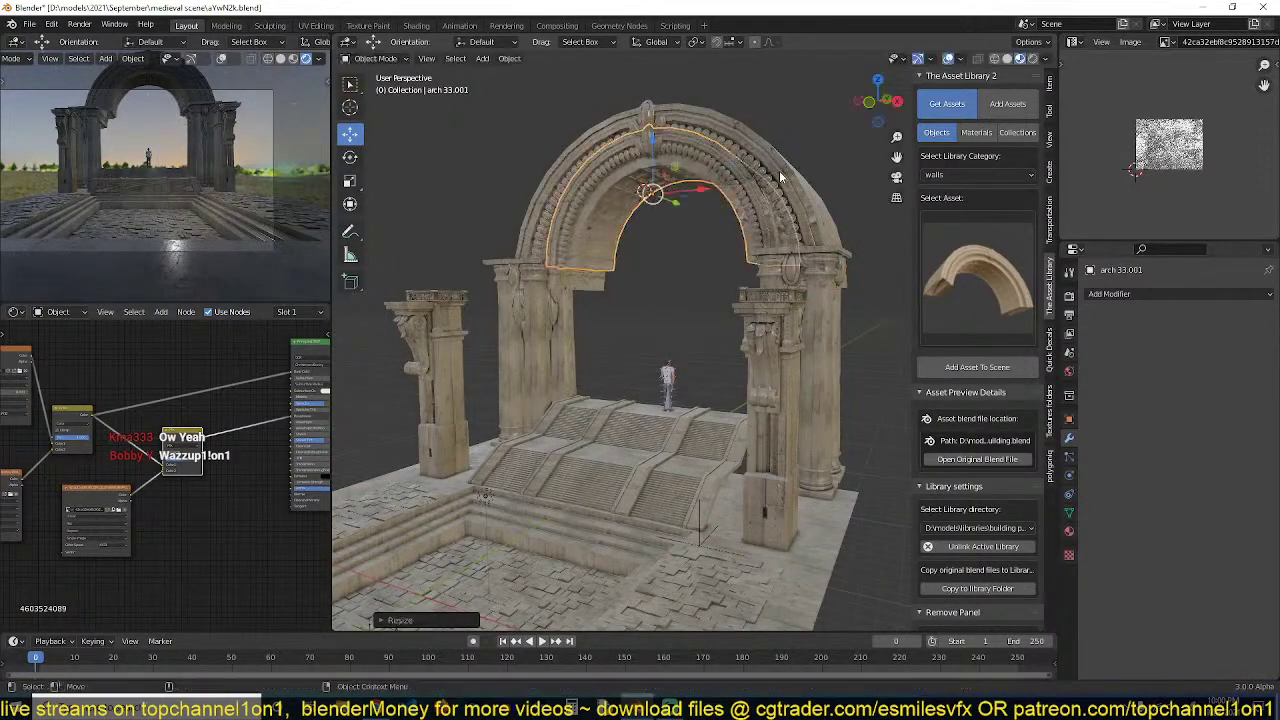
key("g")
key("x")
left_click(780, 184)
Move the smaller arch back along the Y axis, adjust its size, and raise it along Z
middle_click_drag(654, 158, 626, 181)
key("s")
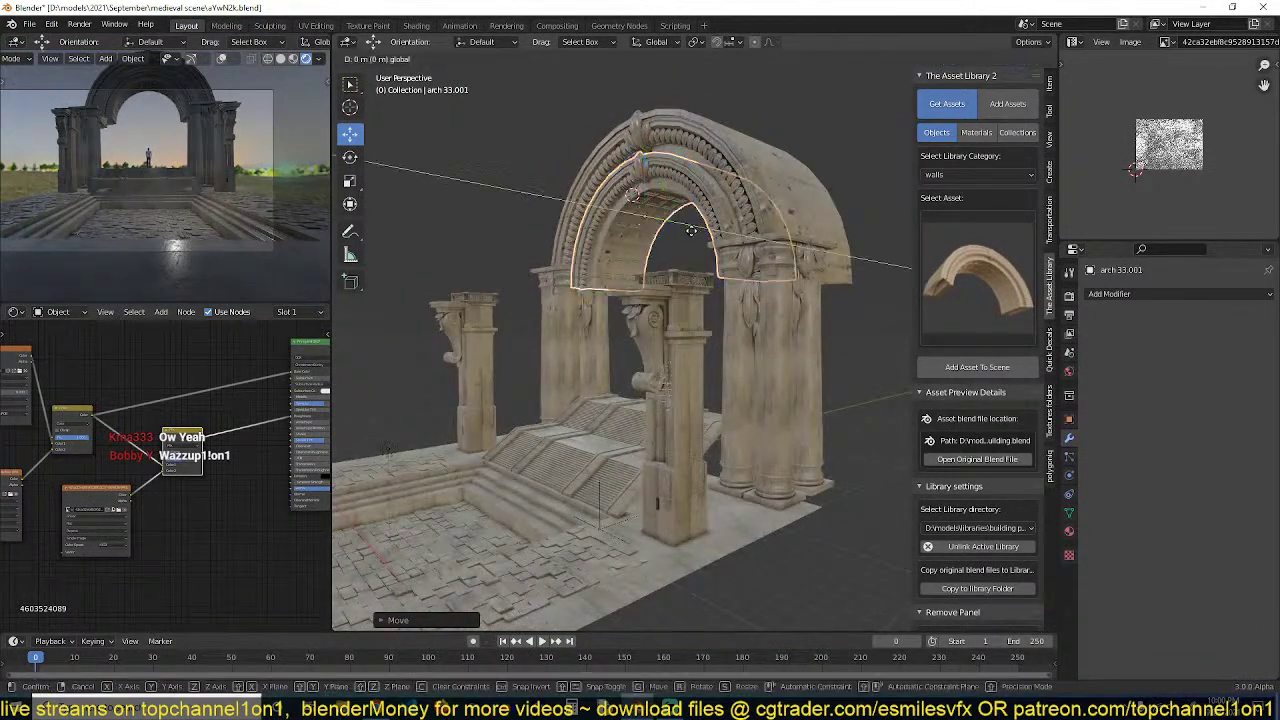
left_click(686, 183)
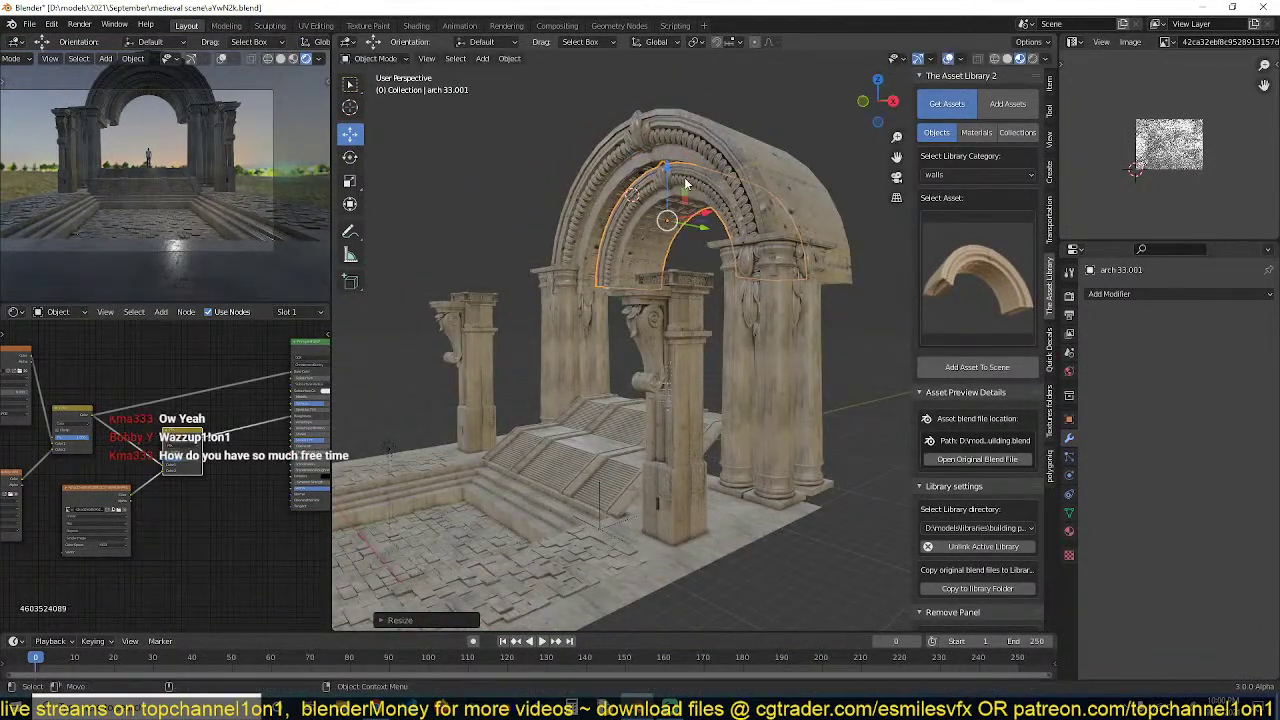
left_click_drag(671, 166, 672, 150)
middle_click_drag(676, 178, 725, 215)
key("alt+a")
scroll(752, 192, "up", 1)
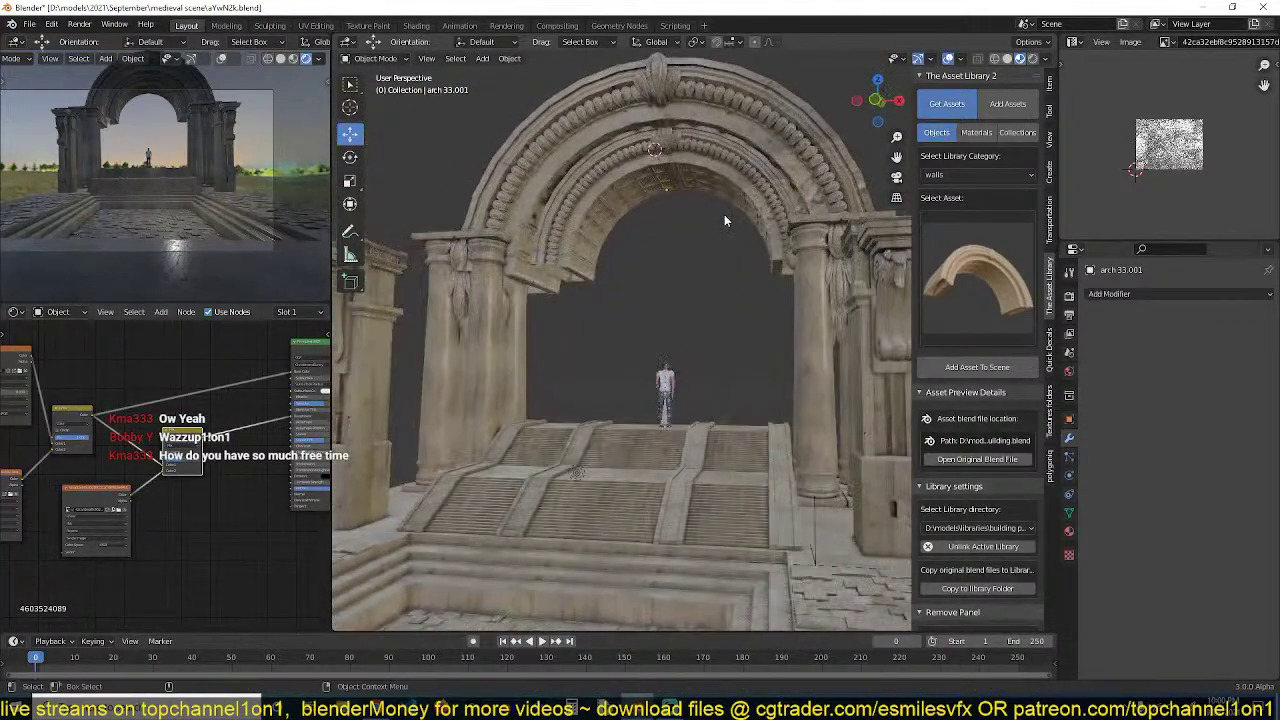
Scale the inner arch up slightly and save the file
left_click(729, 200)
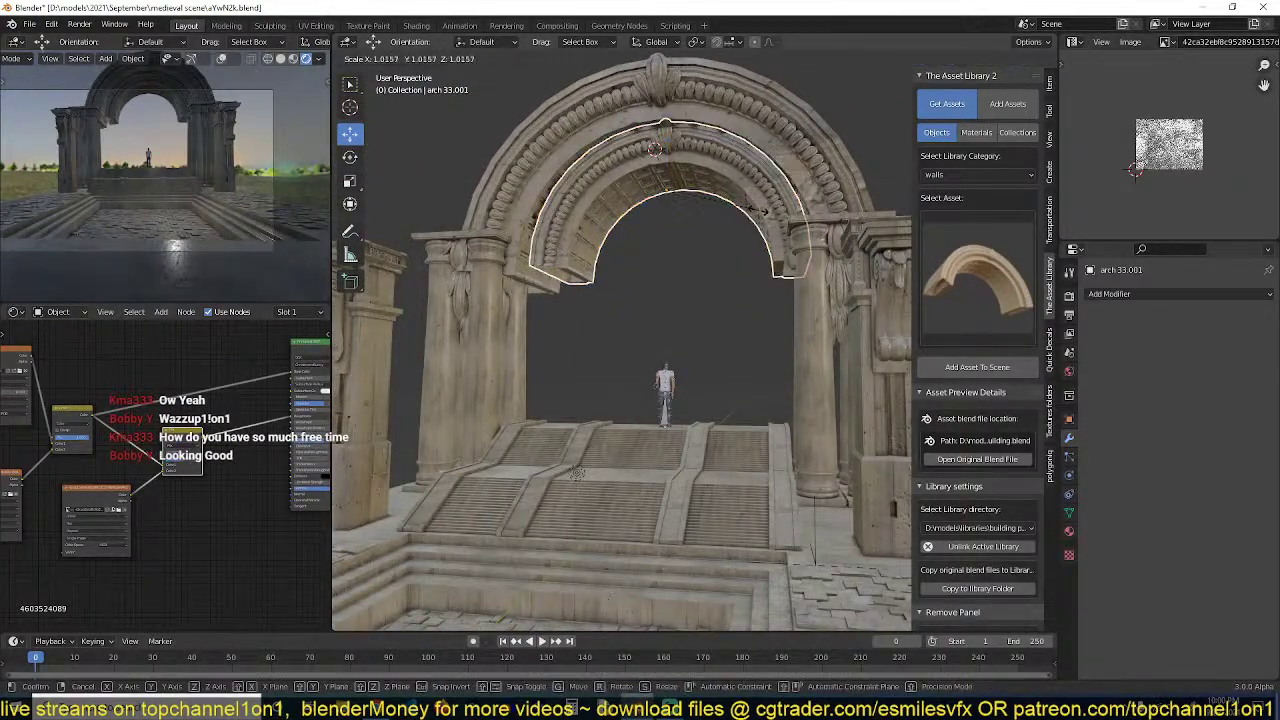
mouse_move(736, 281)
middle_mouse_down()
mouse_move(724, 256)
mouse_move(684, 268)
mouse_move(778, 262)
mouse_move(740, 272)
middle_mouse_up()
key("ctrl+s")
middle_click_drag(740, 272, 766, 328, "shift")
scroll(723, 326, "up", 4)
scroll(766, 328, "down", 1)
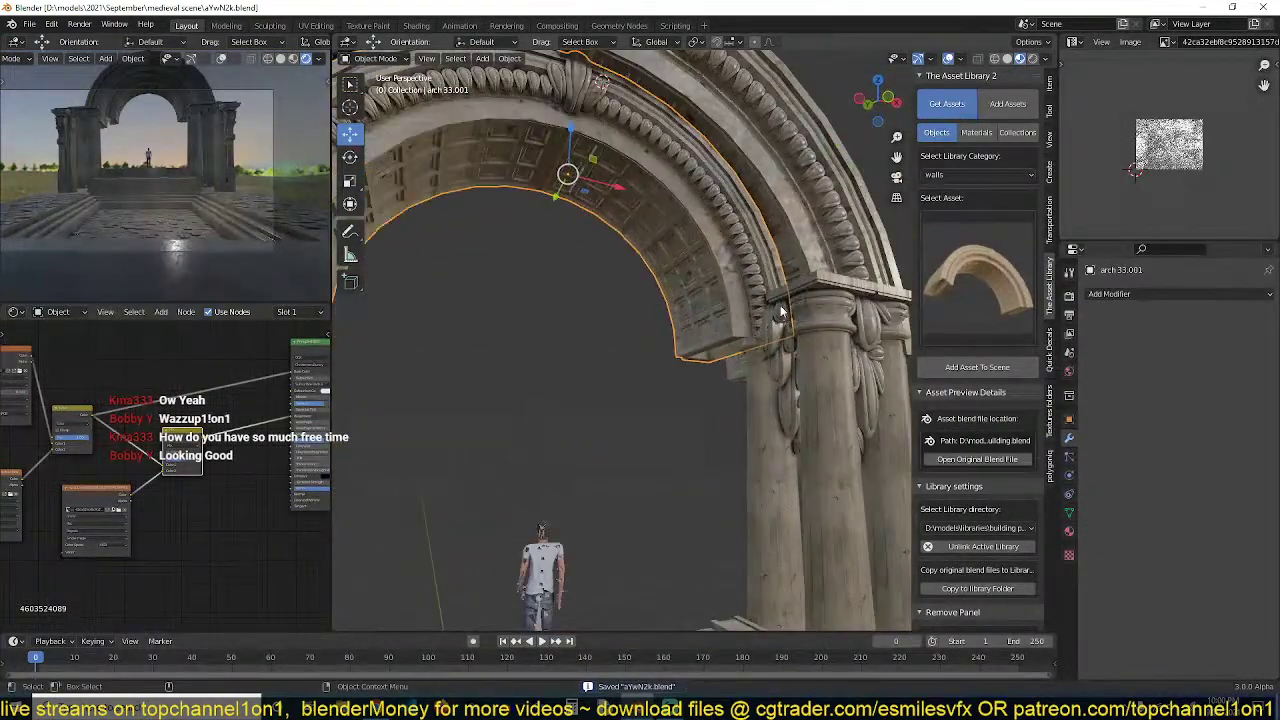
Enlarge the inner arch further so its ends reach into the column capitals
key("s")
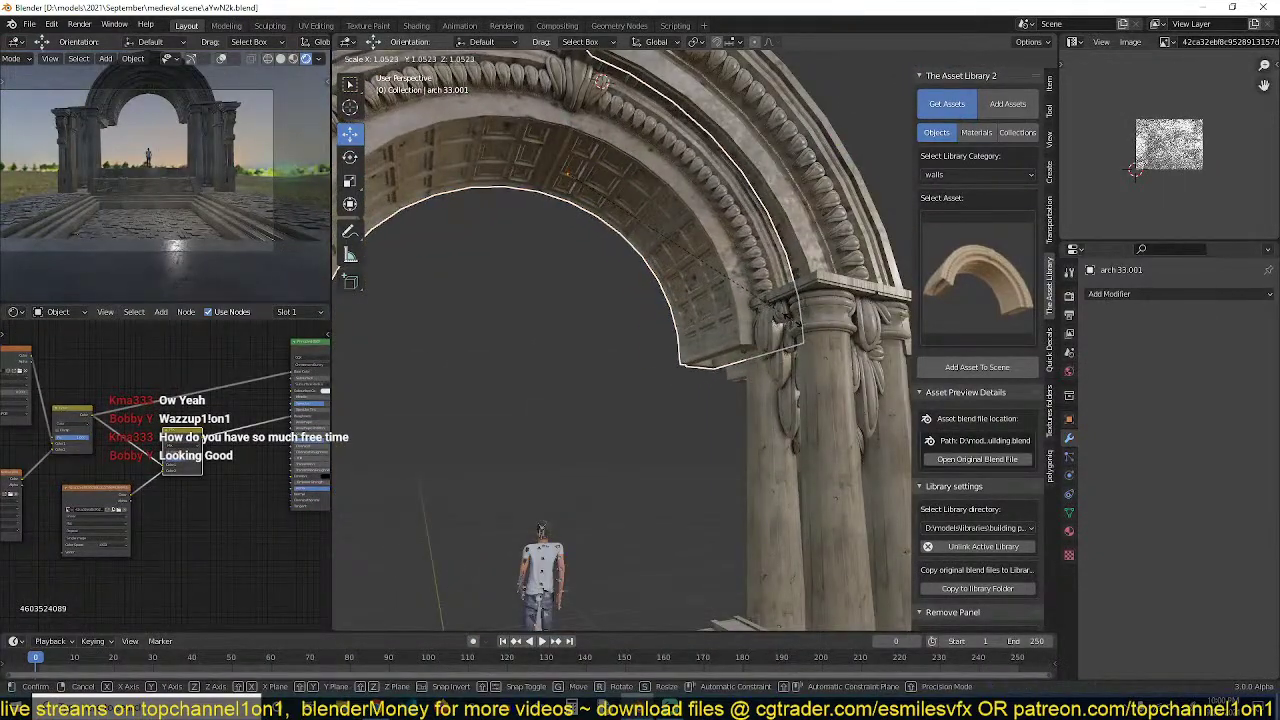
left_click(775, 328)
scroll(715, 343, "down", 3)
middle_click_drag(775, 328, 701, 259)
scroll(715, 343, "down", 1)
scroll(702, 351, "up", 2)
left_click(659, 300)
left_click(701, 260)
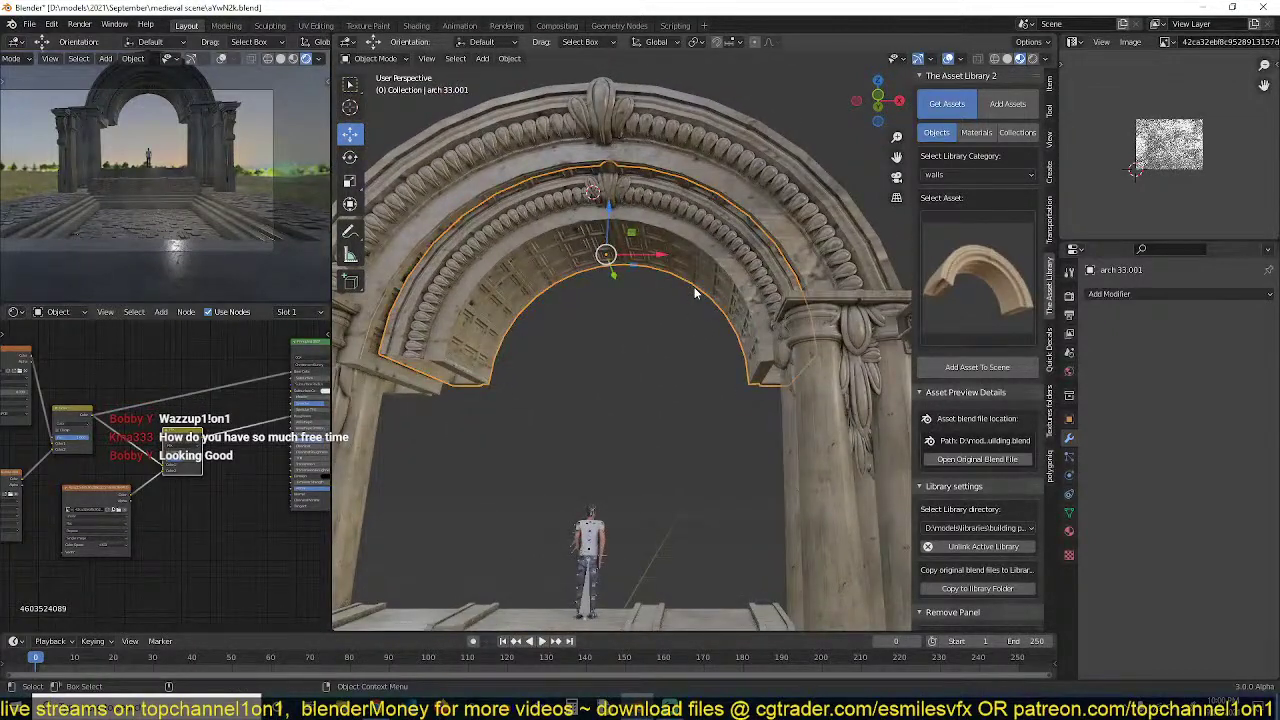
Lower the inner arch along Z, enlarge it to fit under the outer arch, and save the file
key("g")
key("z")
left_click(691, 297)
key("s")
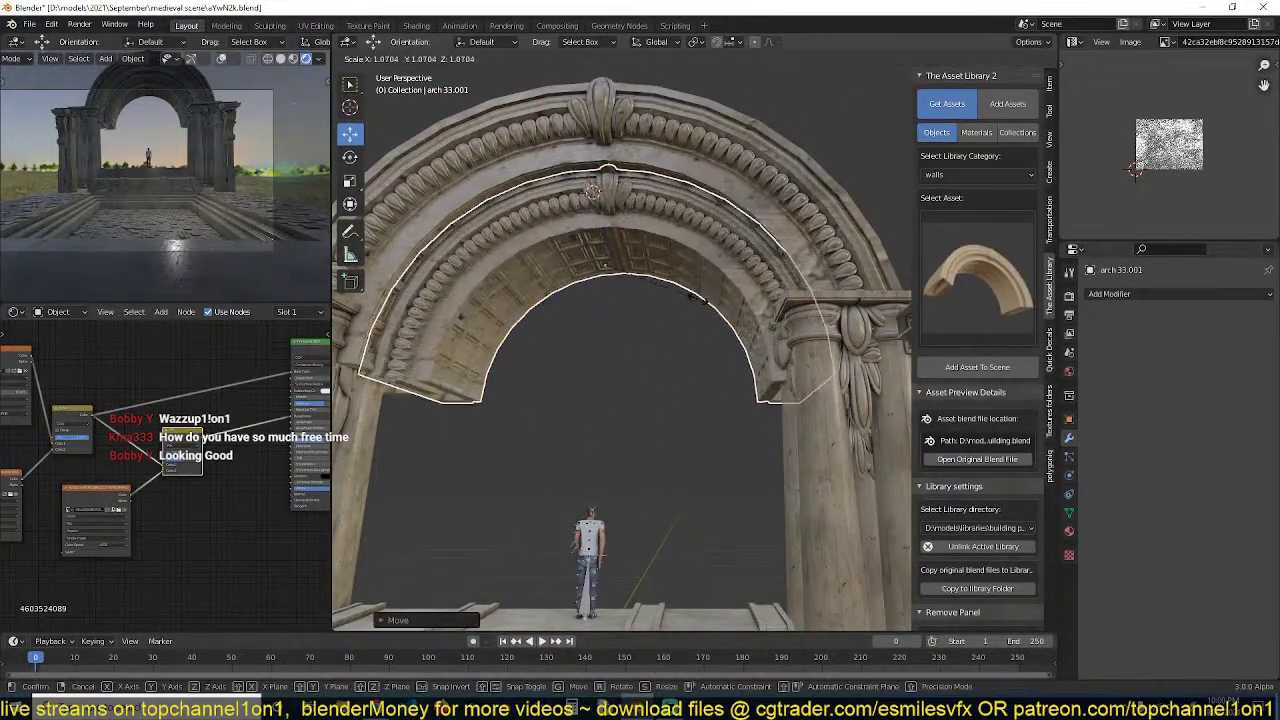
left_click(694, 295)
middle_click_drag(694, 295, 706, 319)
left_click(706, 320)
left_click(656, 244)
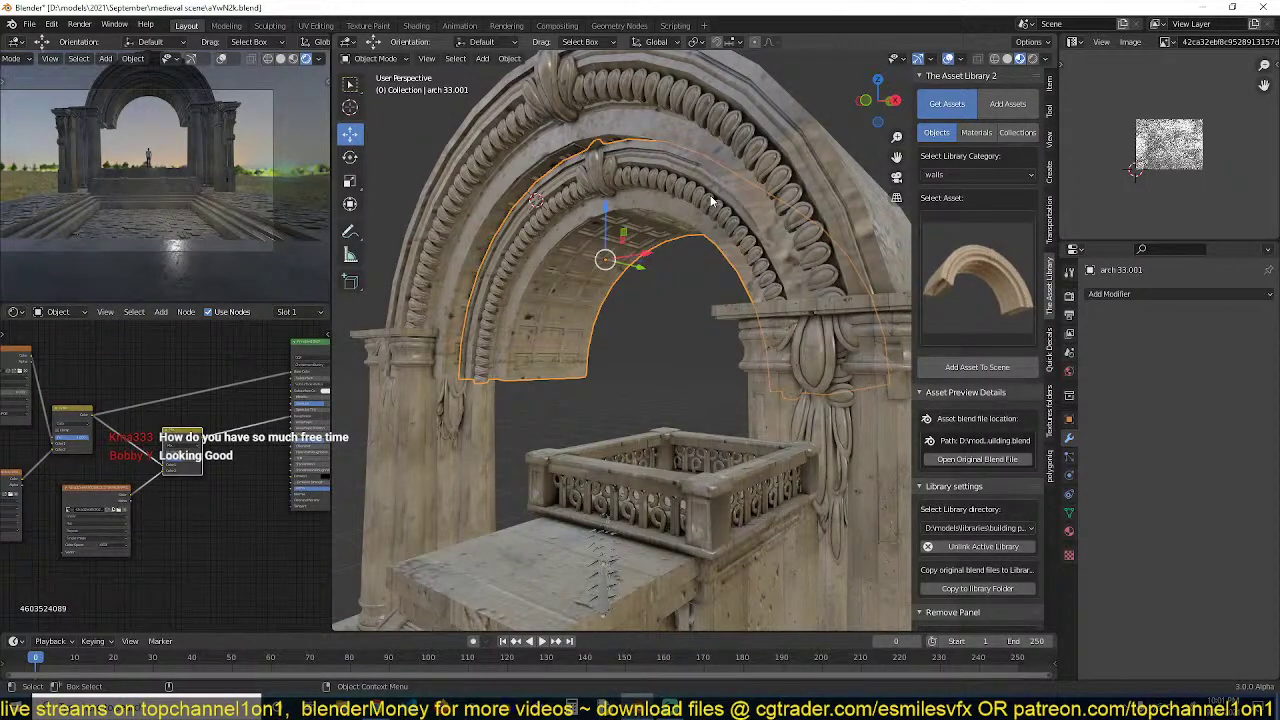
scroll(709, 217, "down", 1)
key("ctrl+s")
Examine the nested arches, pillars and front towers from several angles
middle_click_drag(709, 217, 744, 280)
left_click(700, 284)
scroll(722, 264, "up", 2)
scroll(787, 287, "down", 2)
scroll(804, 348, "up", 2)
middle_click_drag(800, 350, 740, 355)
scroll(722, 329, "down", 4)
scroll(740, 355, "up", 2)
Duplicate the front tower in place and rotate the copy -90° around the Z axis
left_click(818, 407)
middle_click_drag(818, 407, 806, 318, "shift")
key("shift+d")
right_click(794, 419)
type("r")
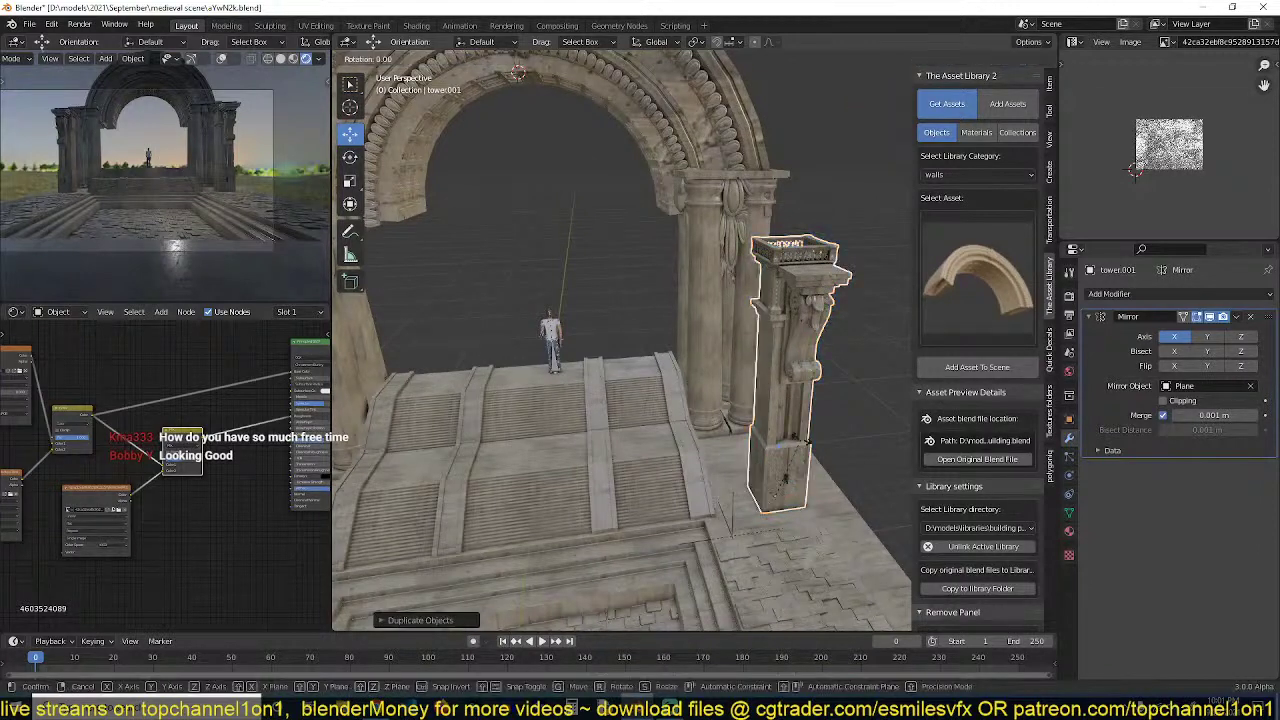
type("z90-")
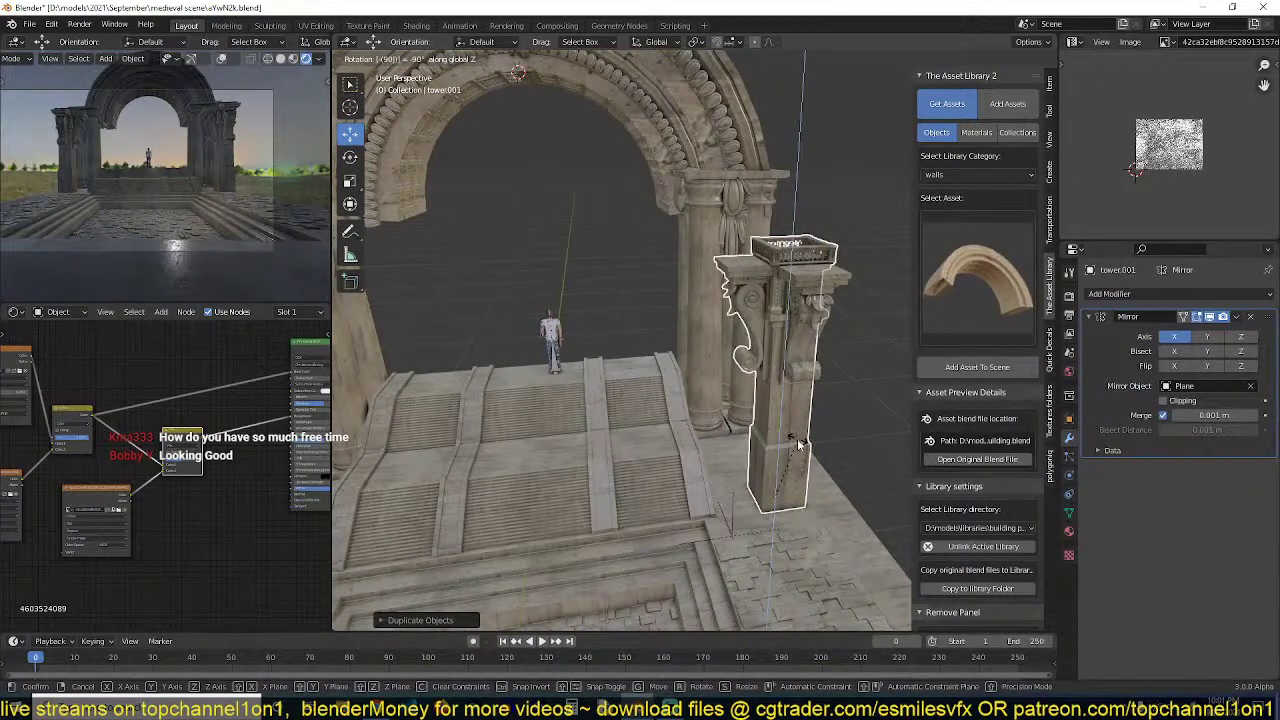
key("Return")
Enlarge the rotated tower copy and move it inward along X and back along Y, behind the front tower
key("s")
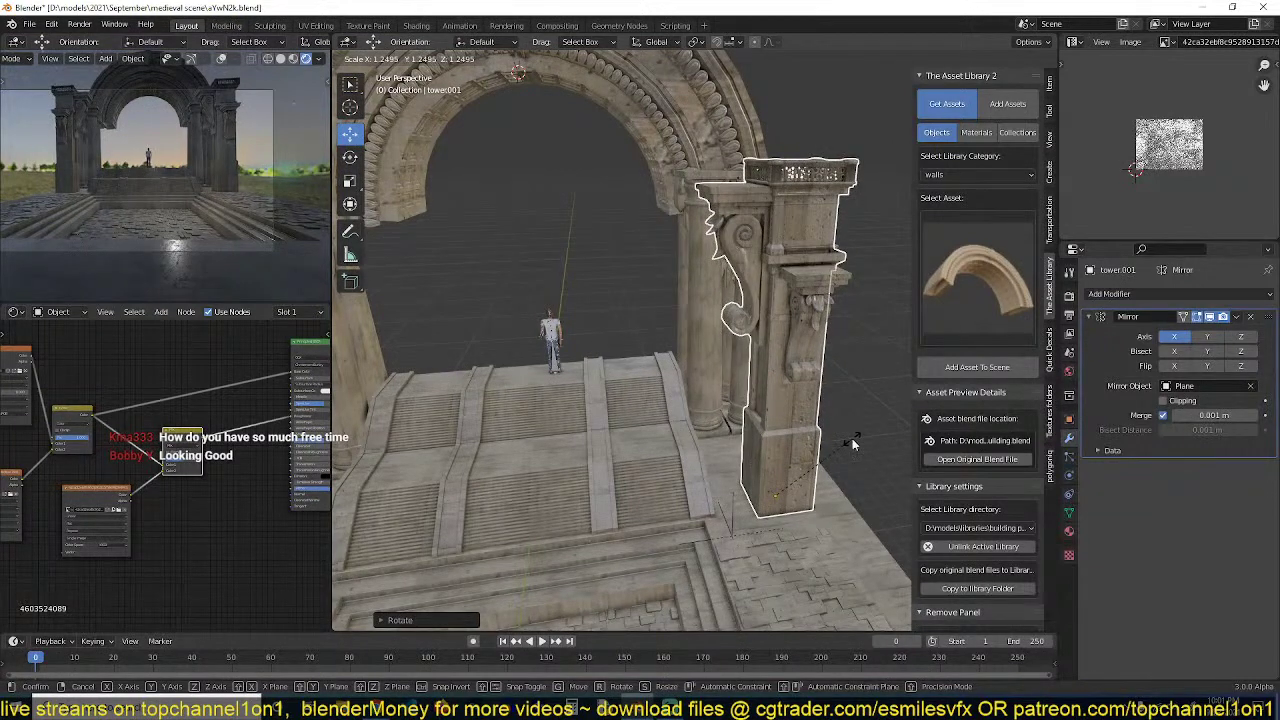
left_click(852, 438)
left_click_drag(817, 491, 803, 491)
middle_click_drag(803, 491, 852, 492)
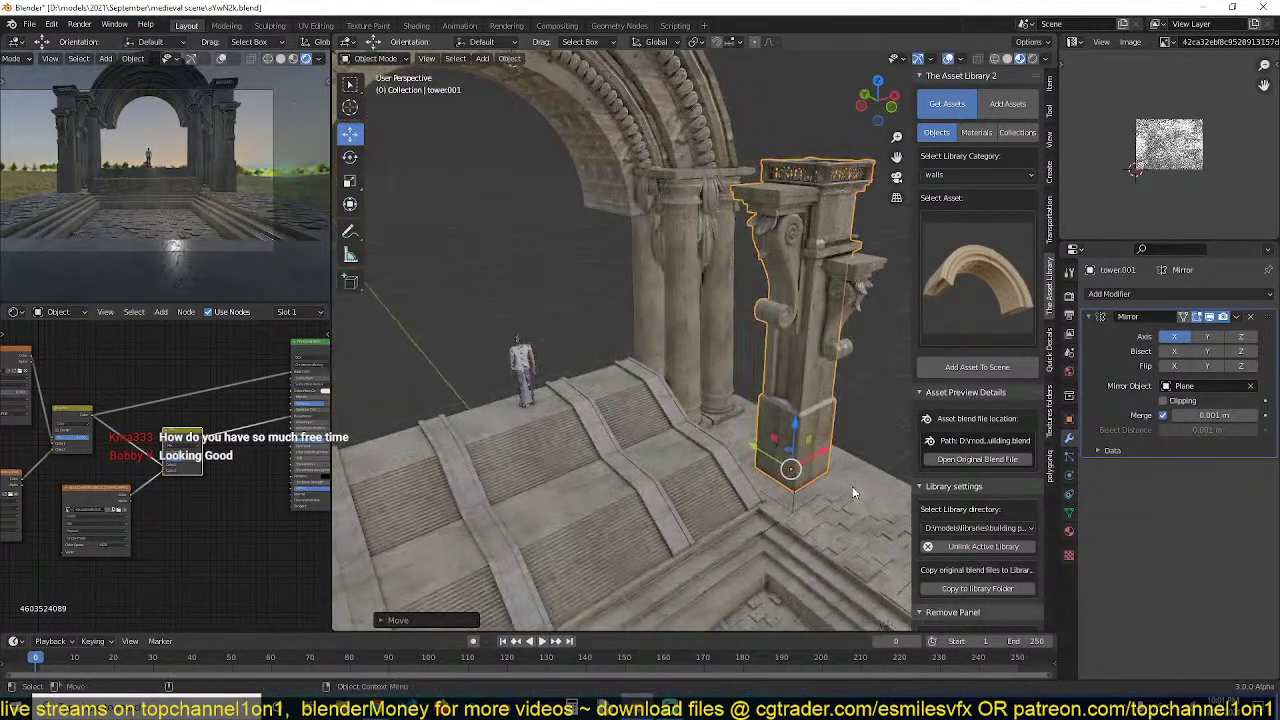
key("g")
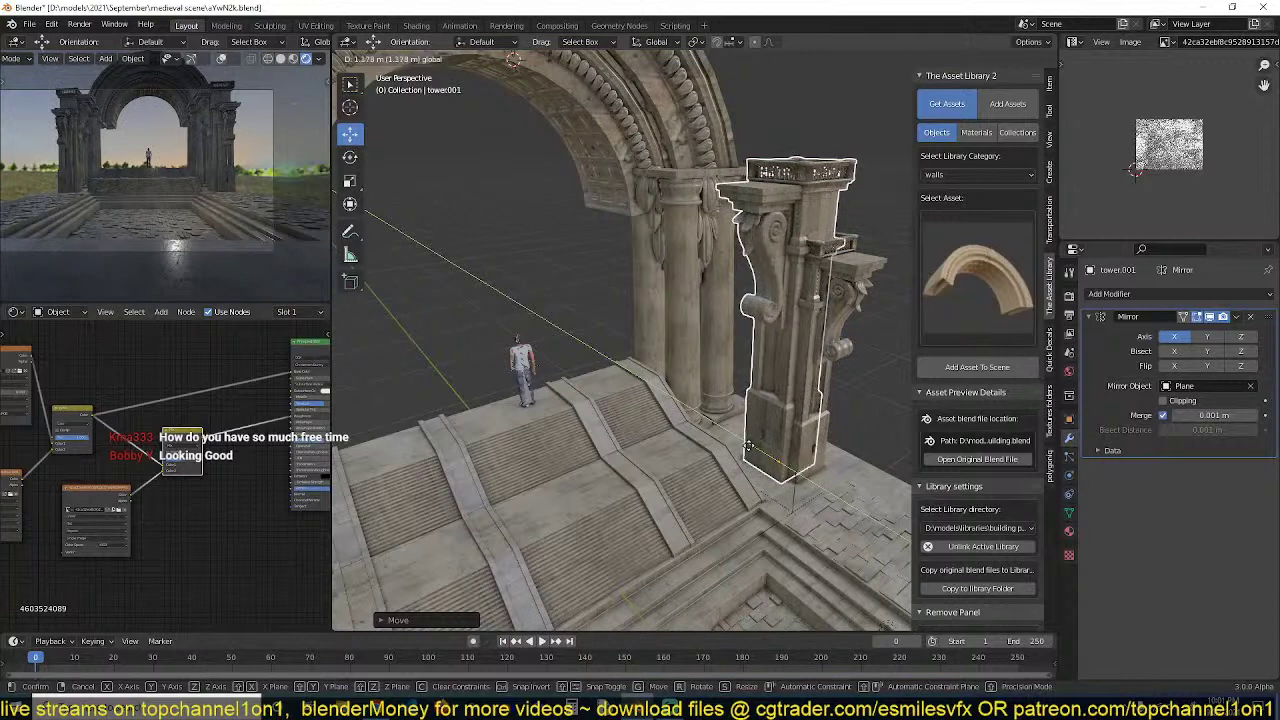
left_click(722, 444)
Scale the rotated tower up again, shift it along X toward the stairs, and lower it slightly along Z
middle_click_drag(722, 444, 810, 478)
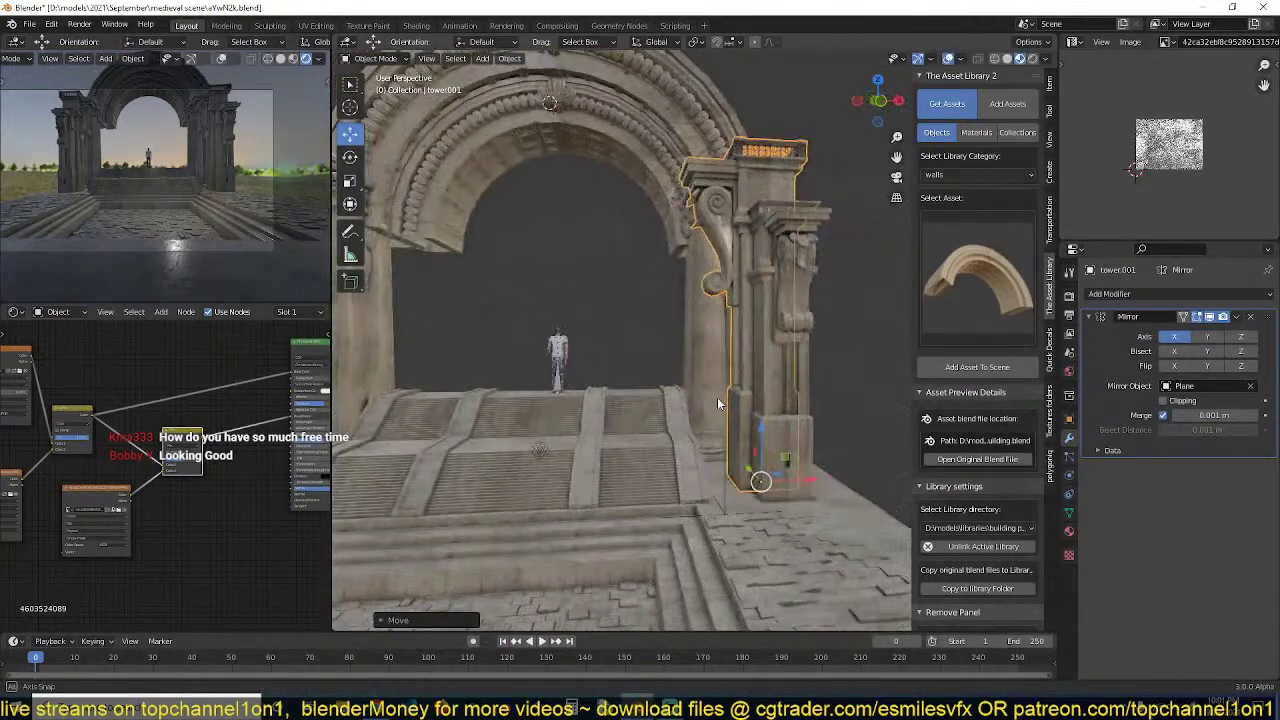
key("s")
left_click(827, 482)
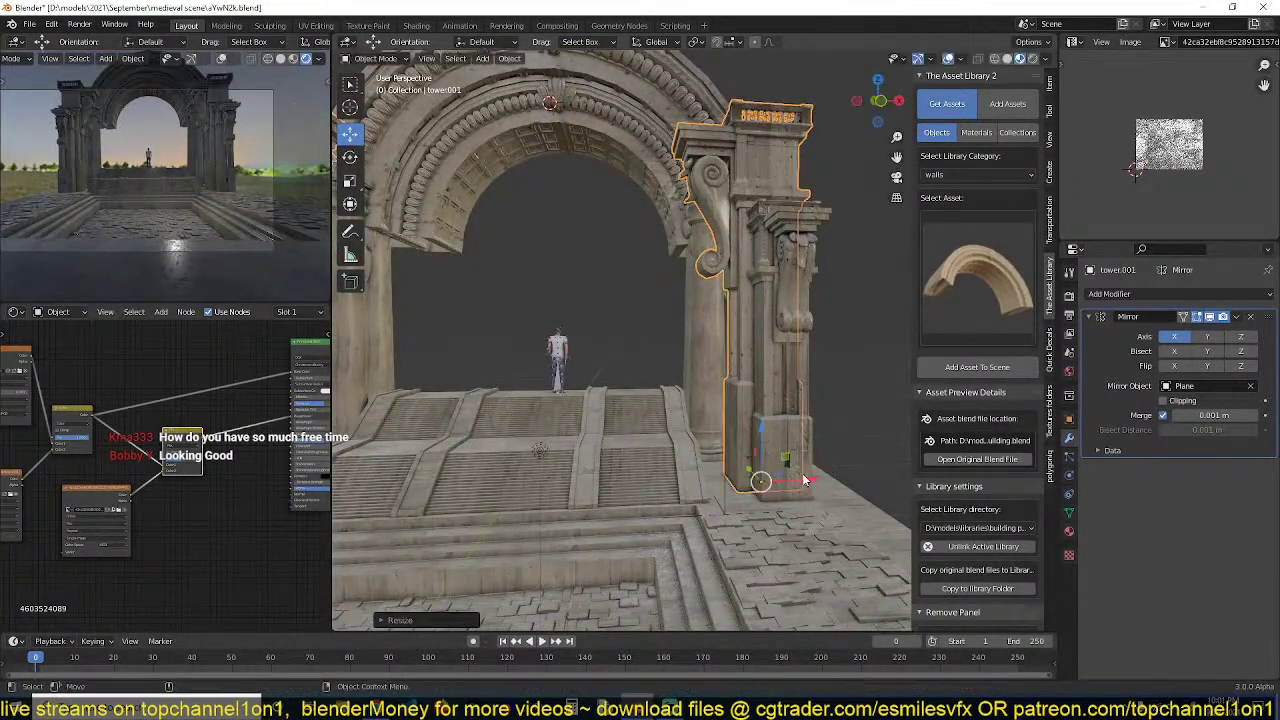
left_click_drag(803, 480, 790, 474)
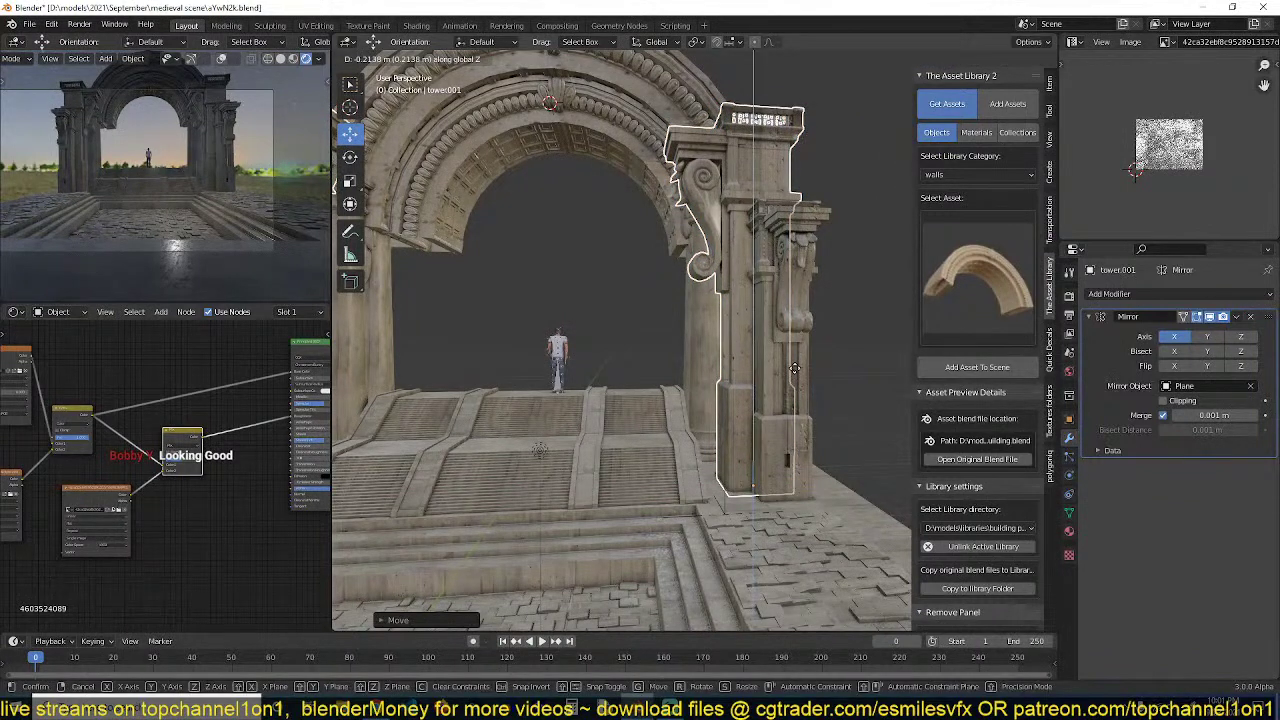
middle_click_drag(796, 373, 765, 376)
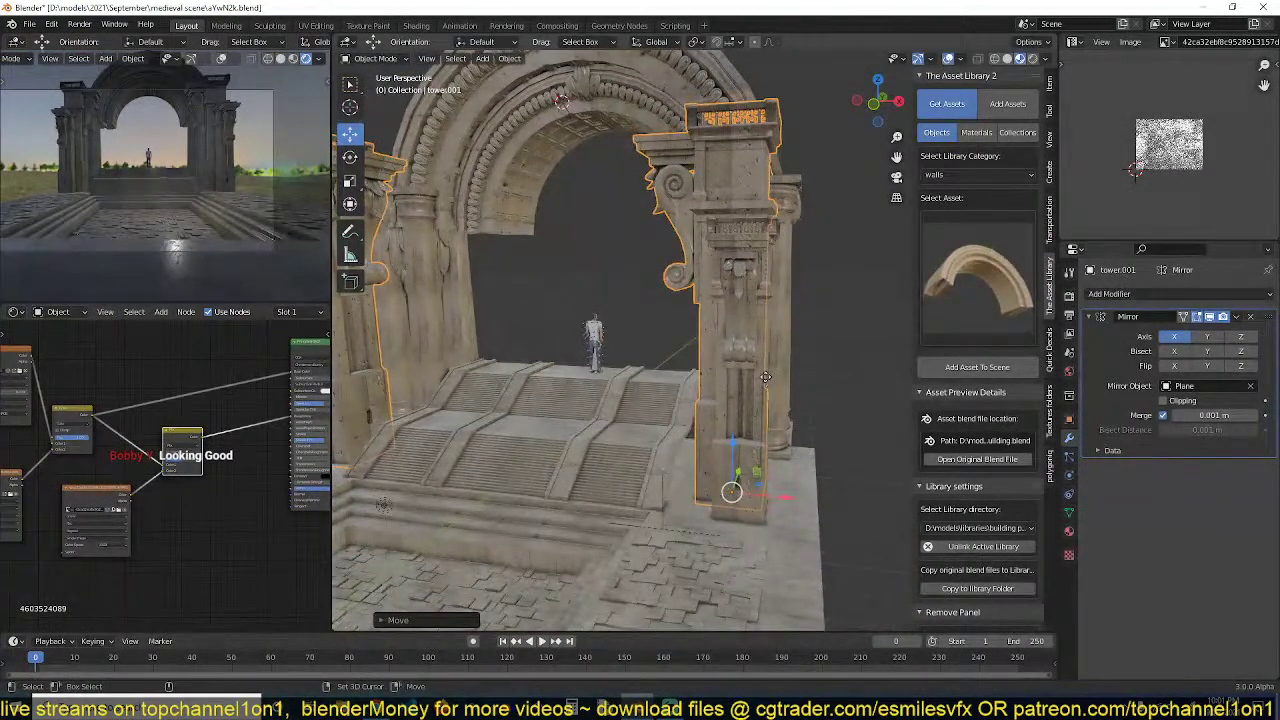
Duplicate the enlarged rotated tower in place and rotate the new copy 90° around the Z axis
key("shift+d")
key("r")
key("z")
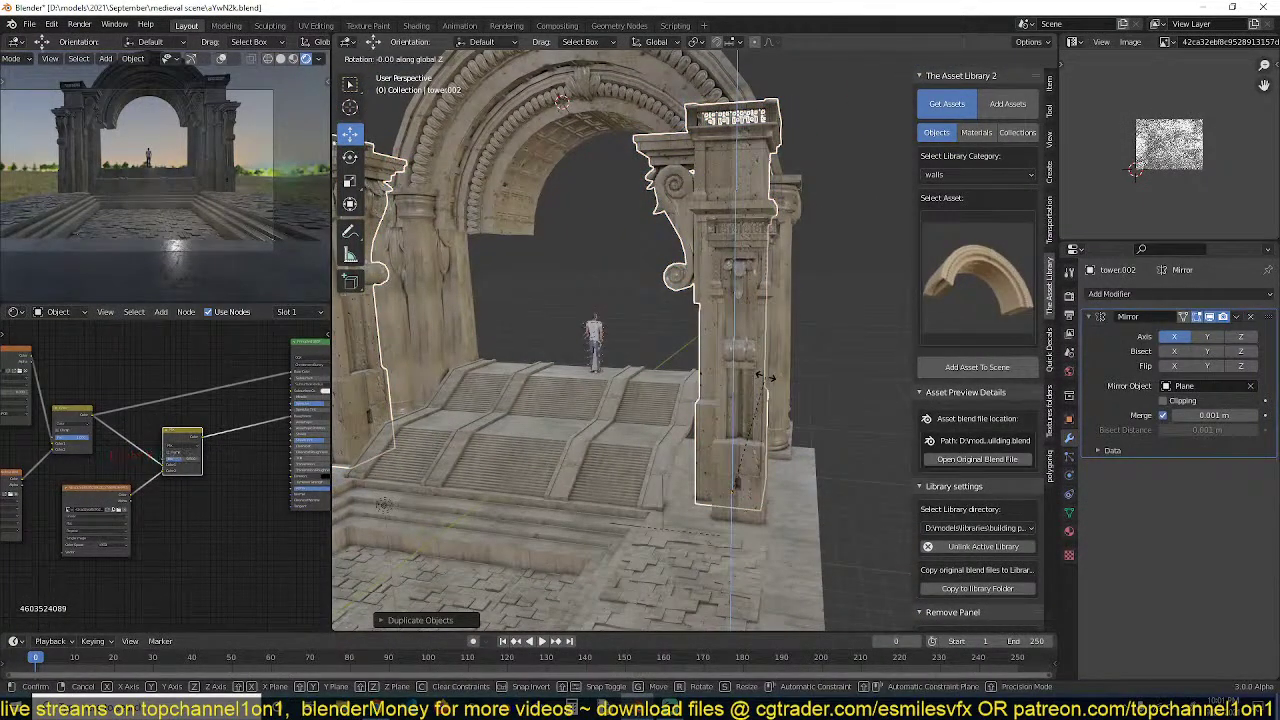
type("90")
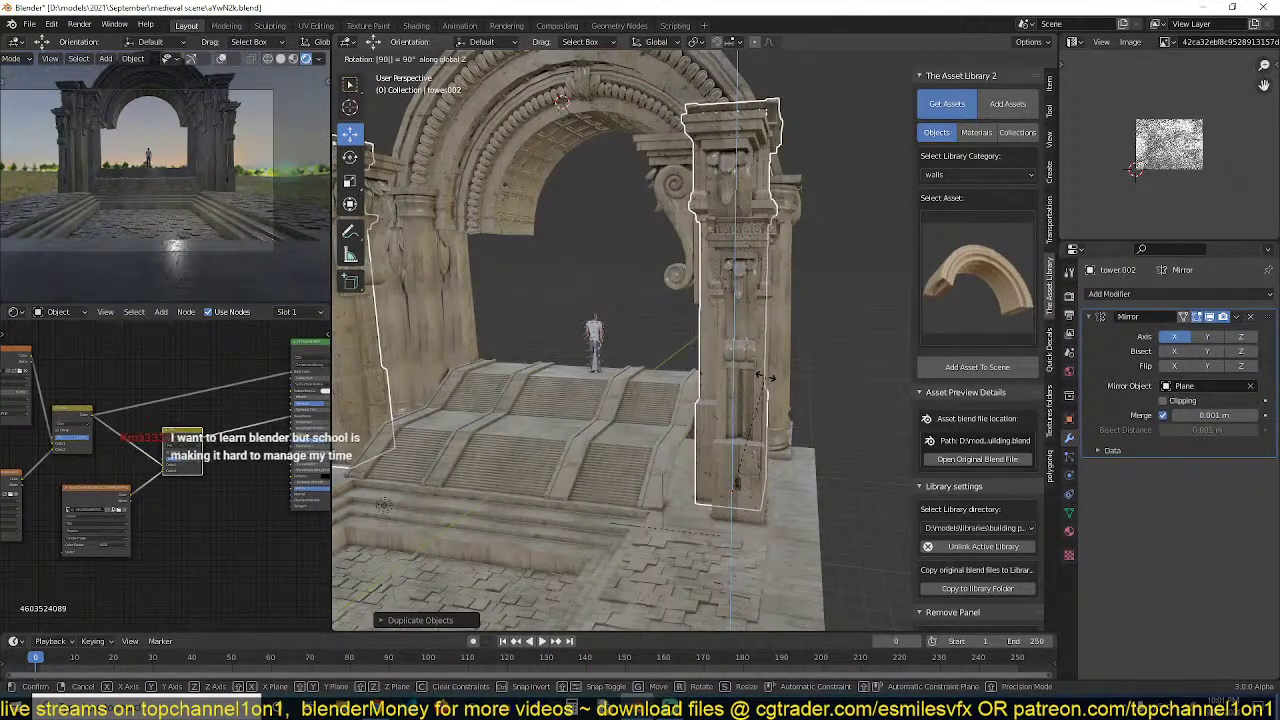
key("Return")
mouse_move(732, 339)
middle_mouse_down()
mouse_move(760, 347)
mouse_move(737, 354)
middle_mouse_up()
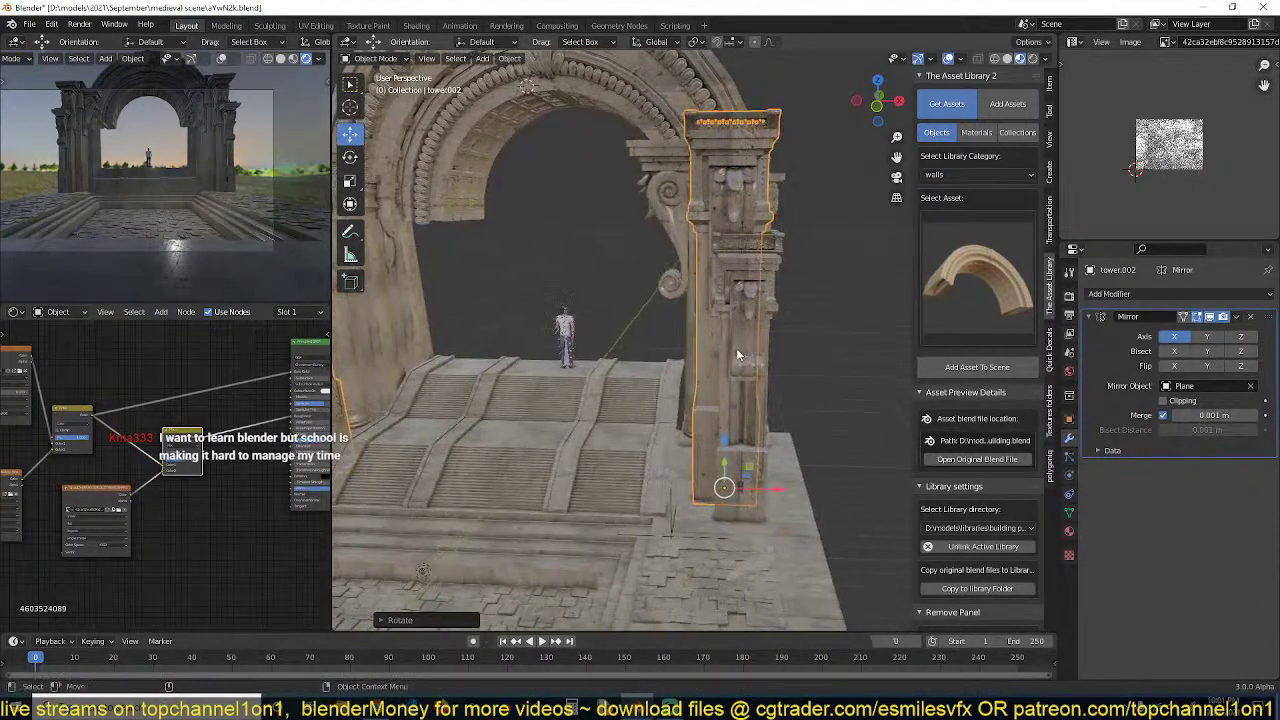
Duplicate the latest tower copy in place and turn this new duplicate 90° around the Z axis
key("shift+d")
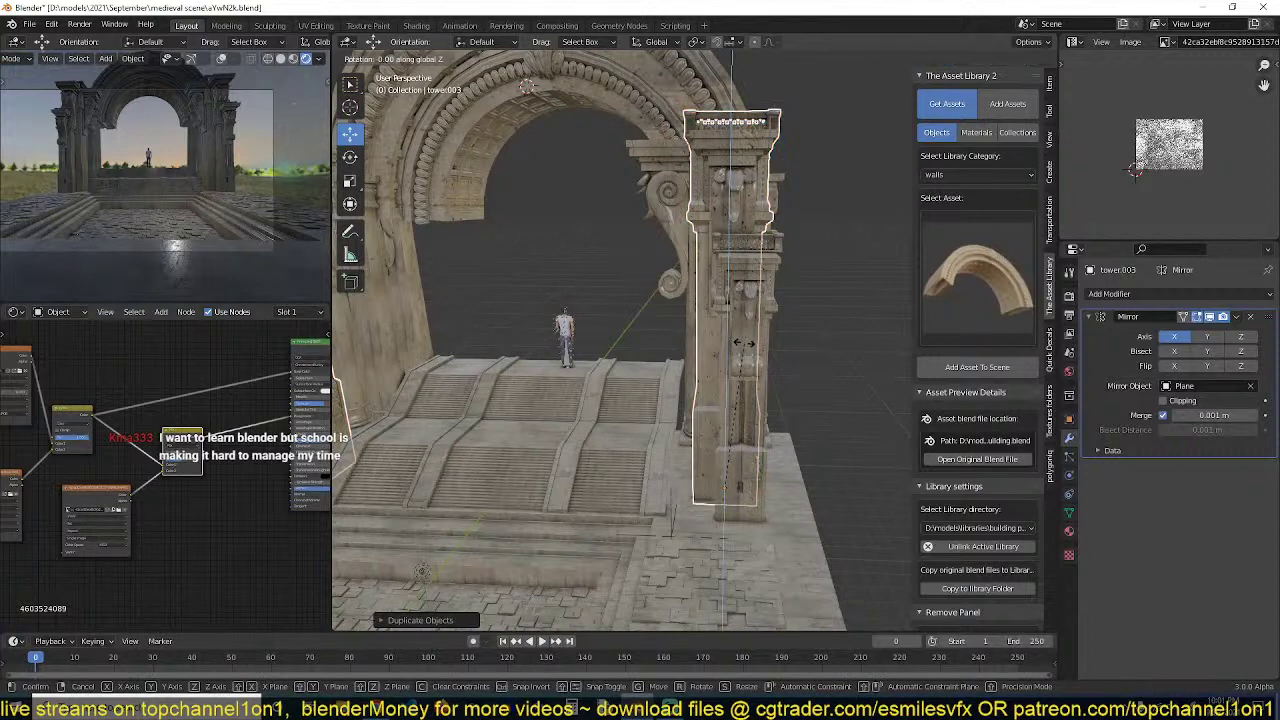
type("rz90")
key("Return")
middle_click_drag(744, 343, 735, 345)
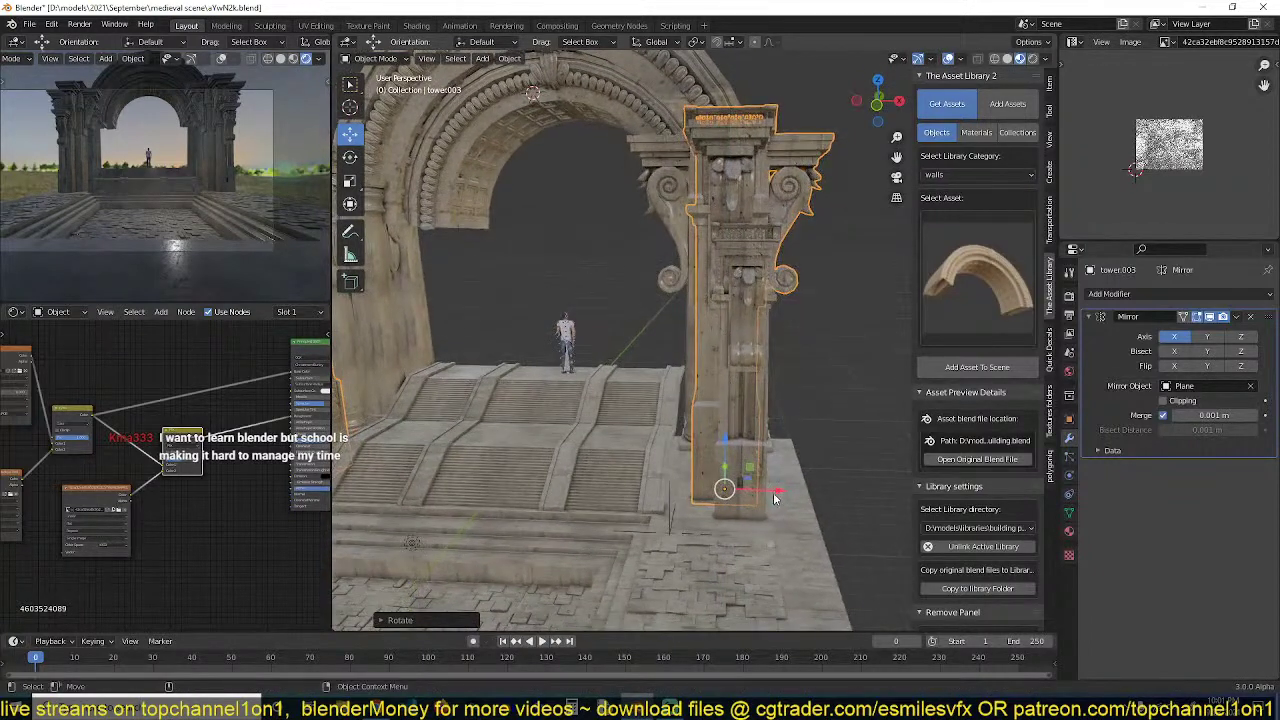
Move the new tower copy outward along X, scale it up by about 1.16, and save the file
key("g")
key("x")
left_click(826, 491)
middle_click_drag(826, 491, 723, 457)
key("s")
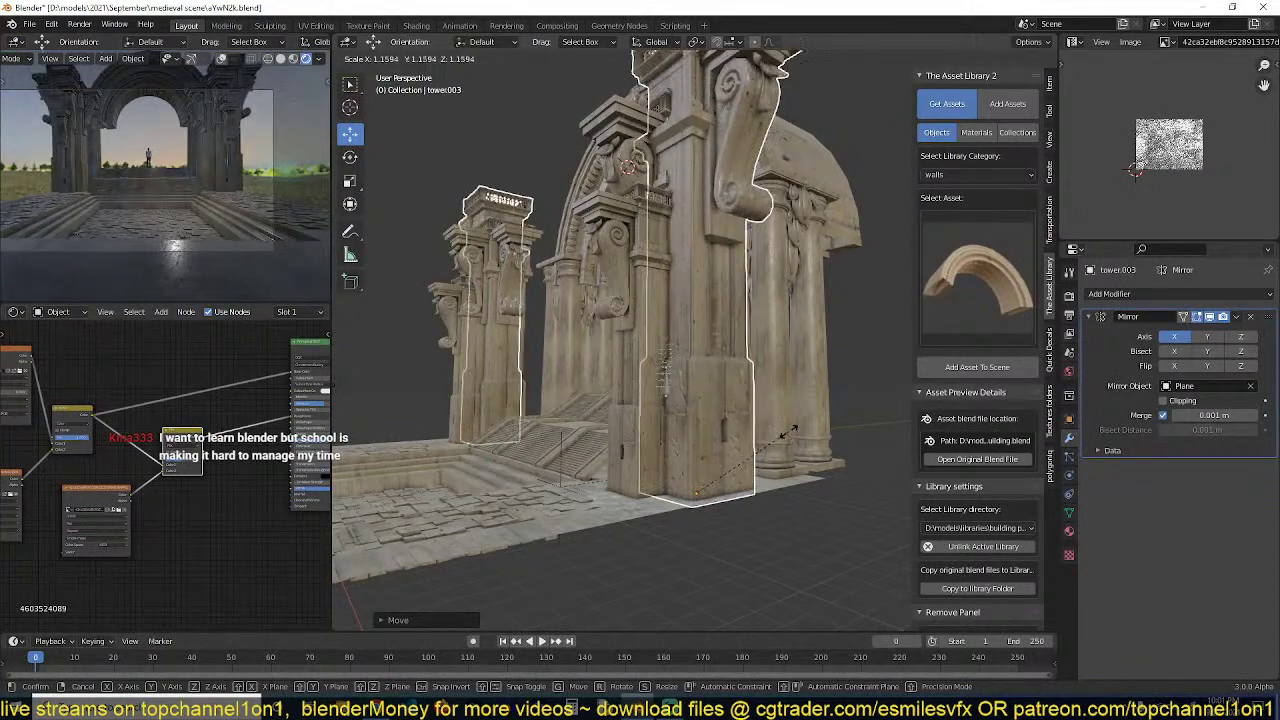
left_click(786, 432)
middle_click_drag(786, 432, 708, 408)
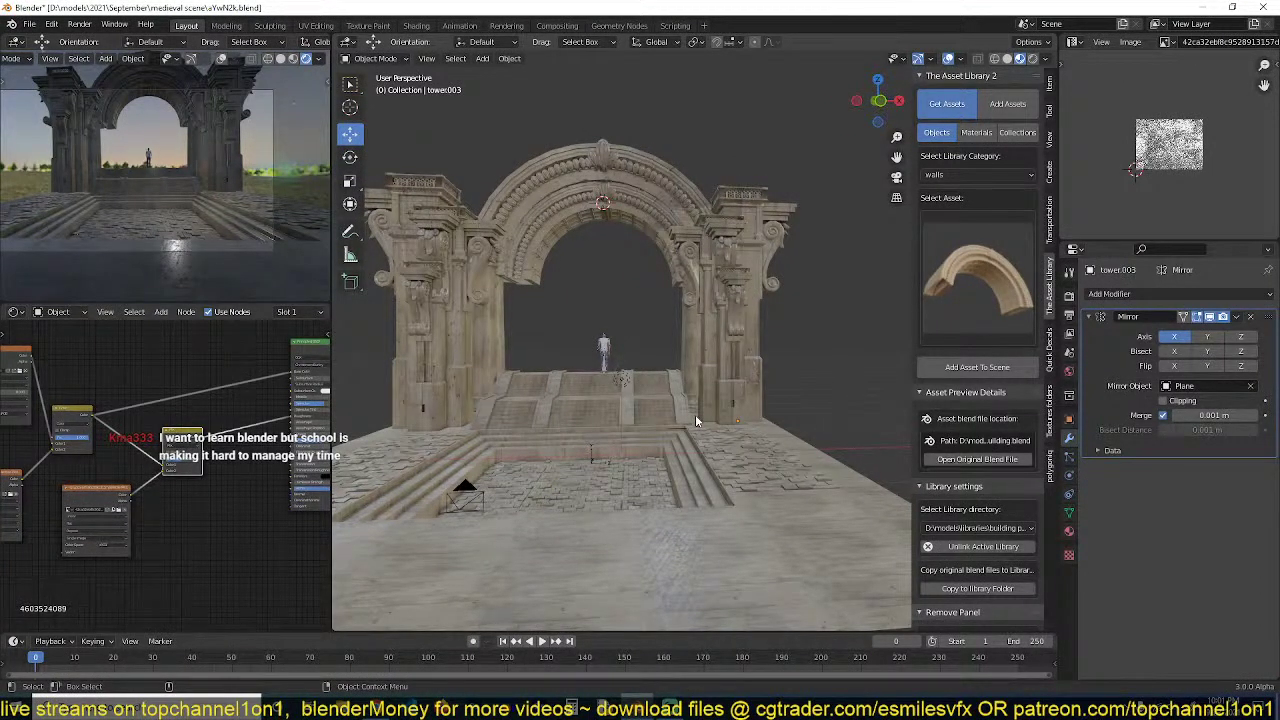
key("ctrl+s")
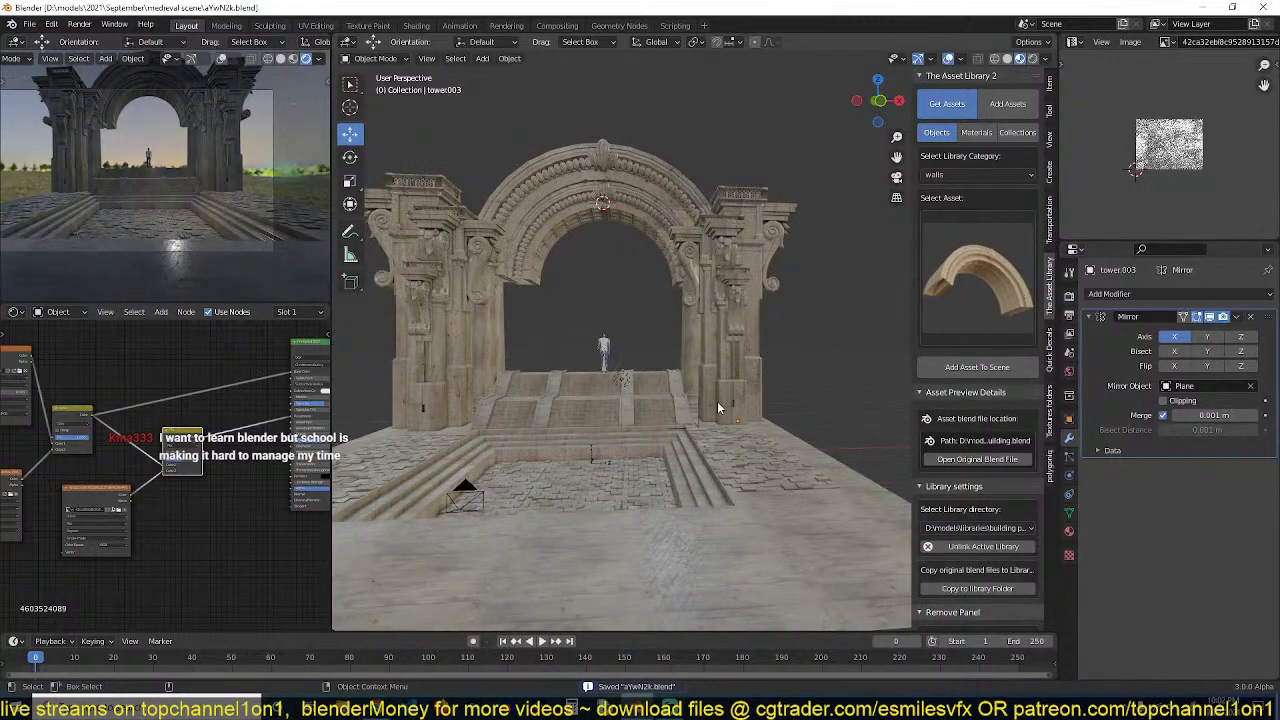
Duplicate the tall rear tower and snap the copy to the 3D cursor placed at the upper edge of the stairs
mouse_move(717, 401)
middle_mouse_down()
mouse_move(678, 421)
mouse_move(689, 428)
mouse_move(646, 408)
mouse_move(767, 405)
mouse_move(732, 399)
middle_mouse_up()
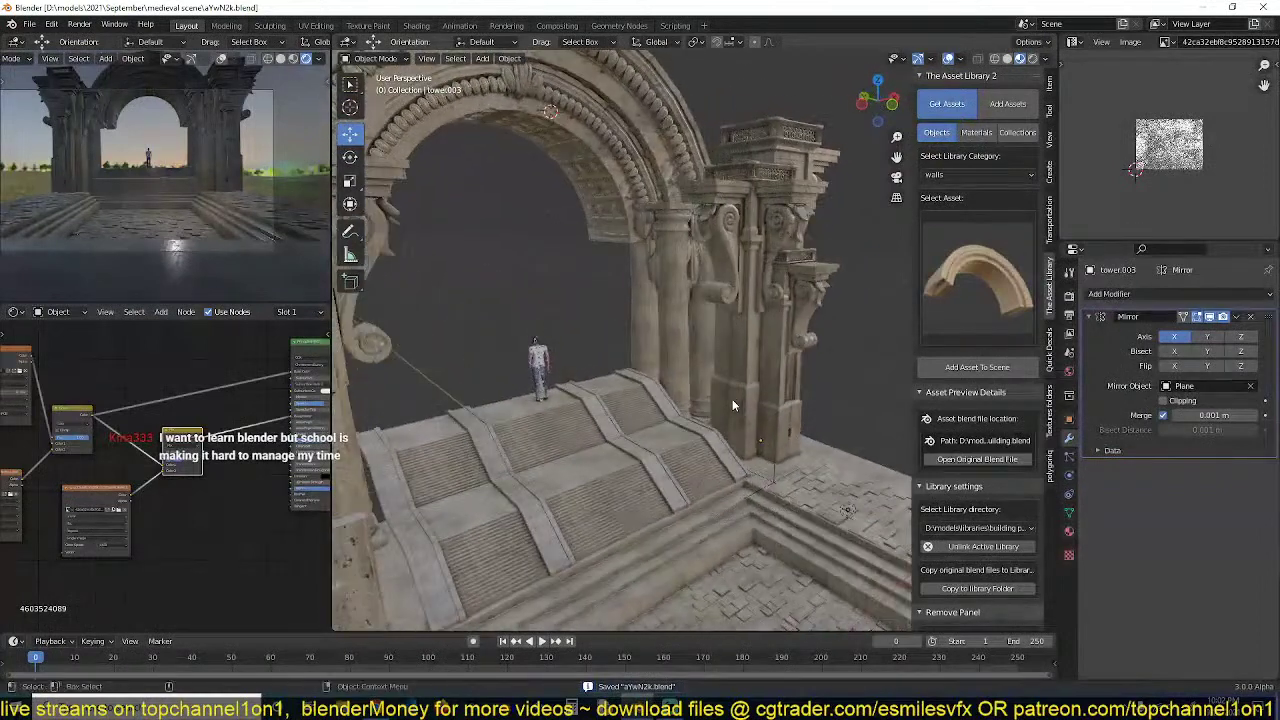
scroll(732, 399, "up", 4)
left_click(826, 96)
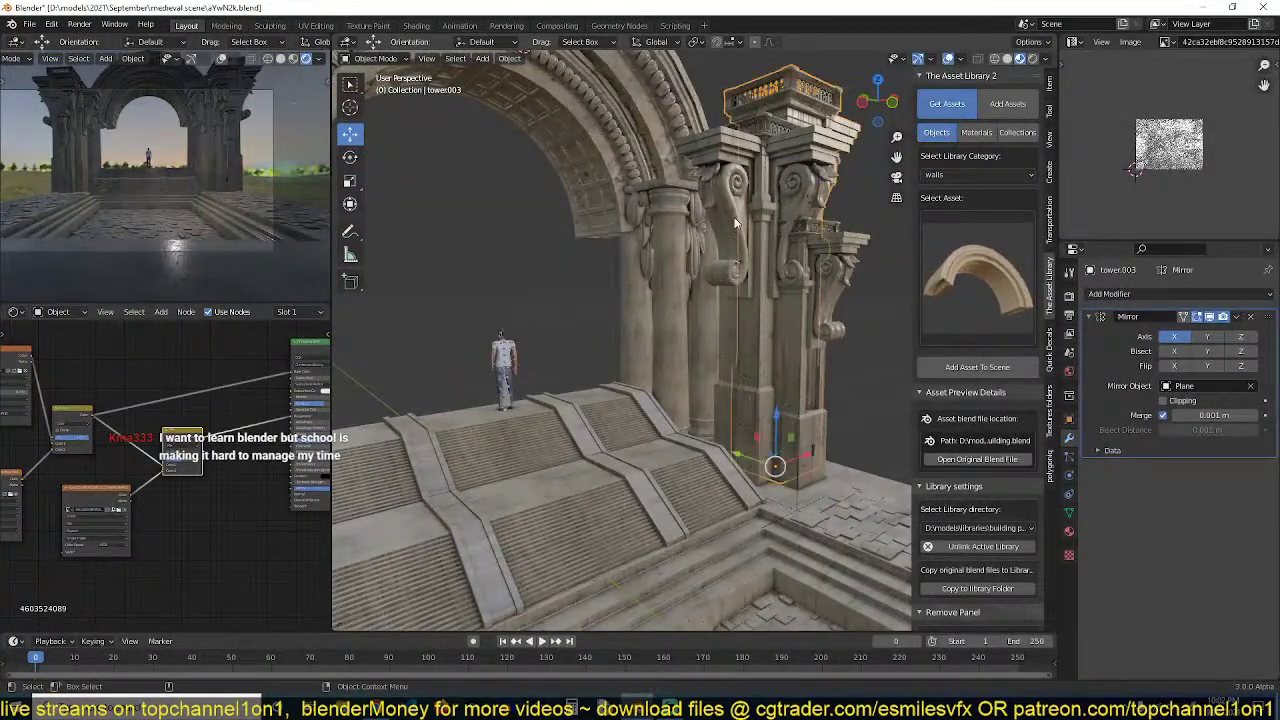
middle_click_drag(734, 214, 744, 233, "shift")
key("shift+d")
right_click(657, 384)
right_click(624, 400, "shift")
key("shift+s")
left_click(631, 186)
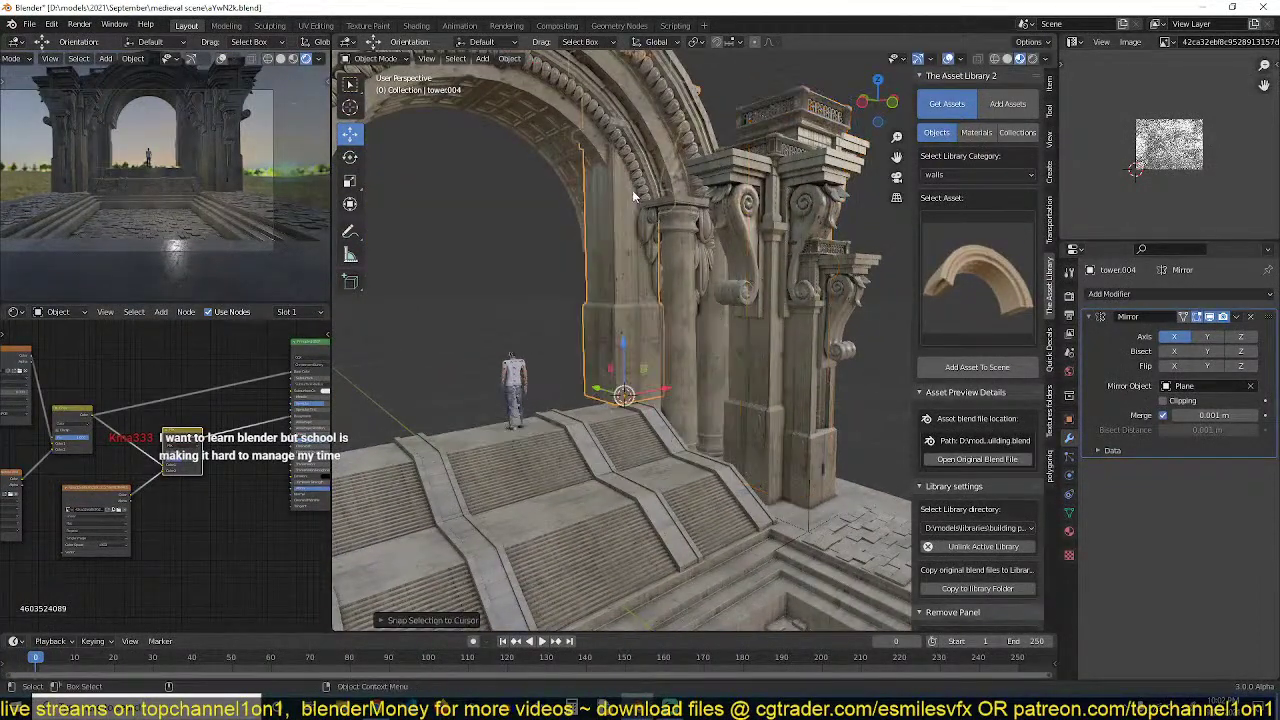
Shorten the snapped tower copy along Z and rotate it 180° around the Z axis
key("s")
key("z")
left_click(664, 277)
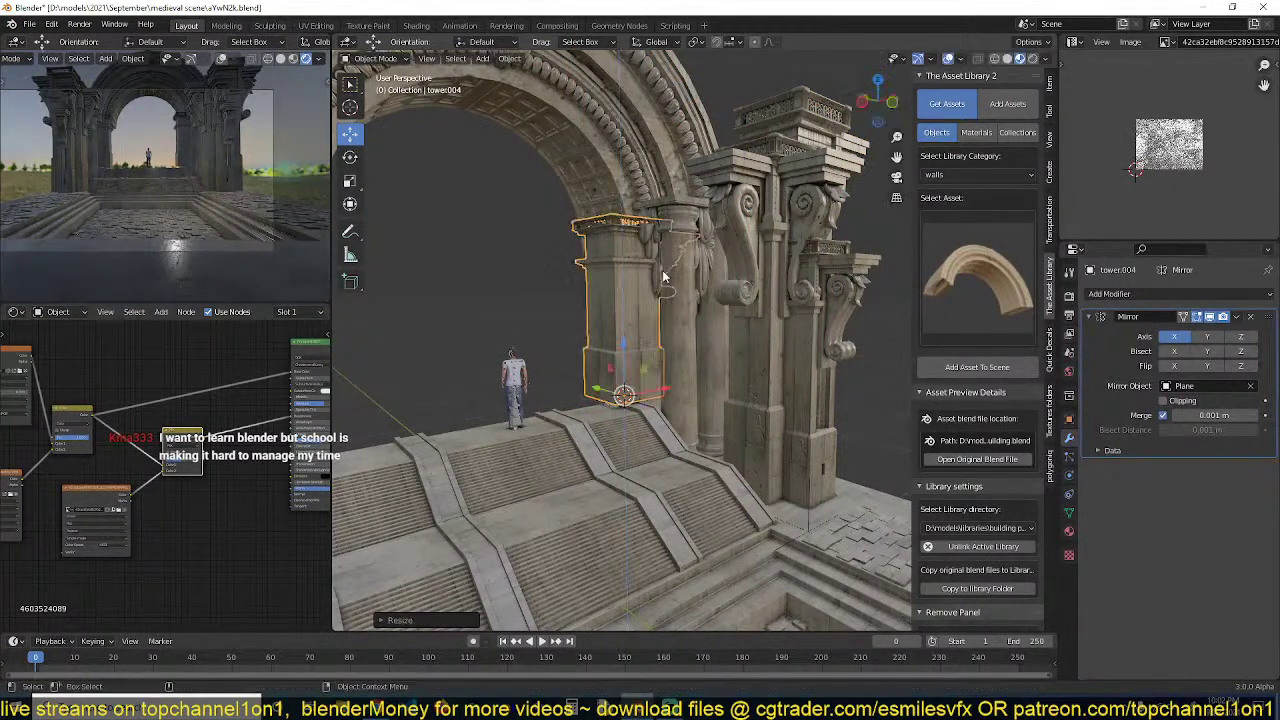
type("rz")
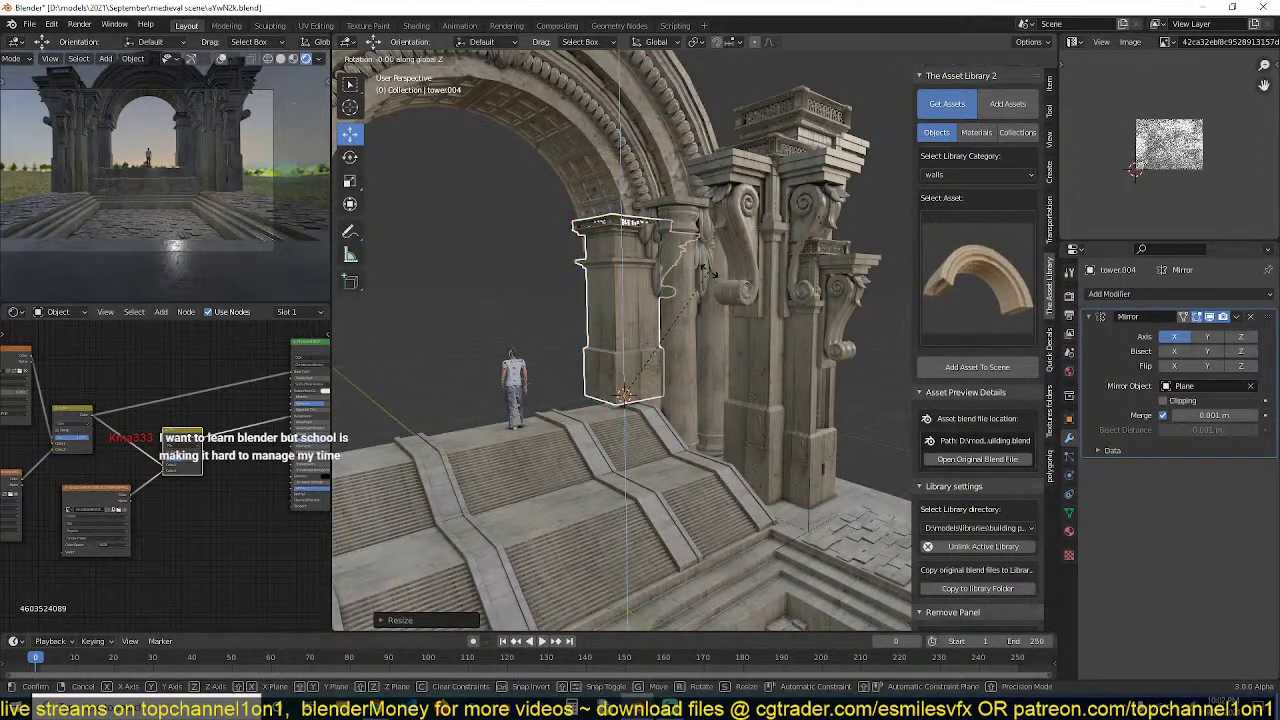
type("180")
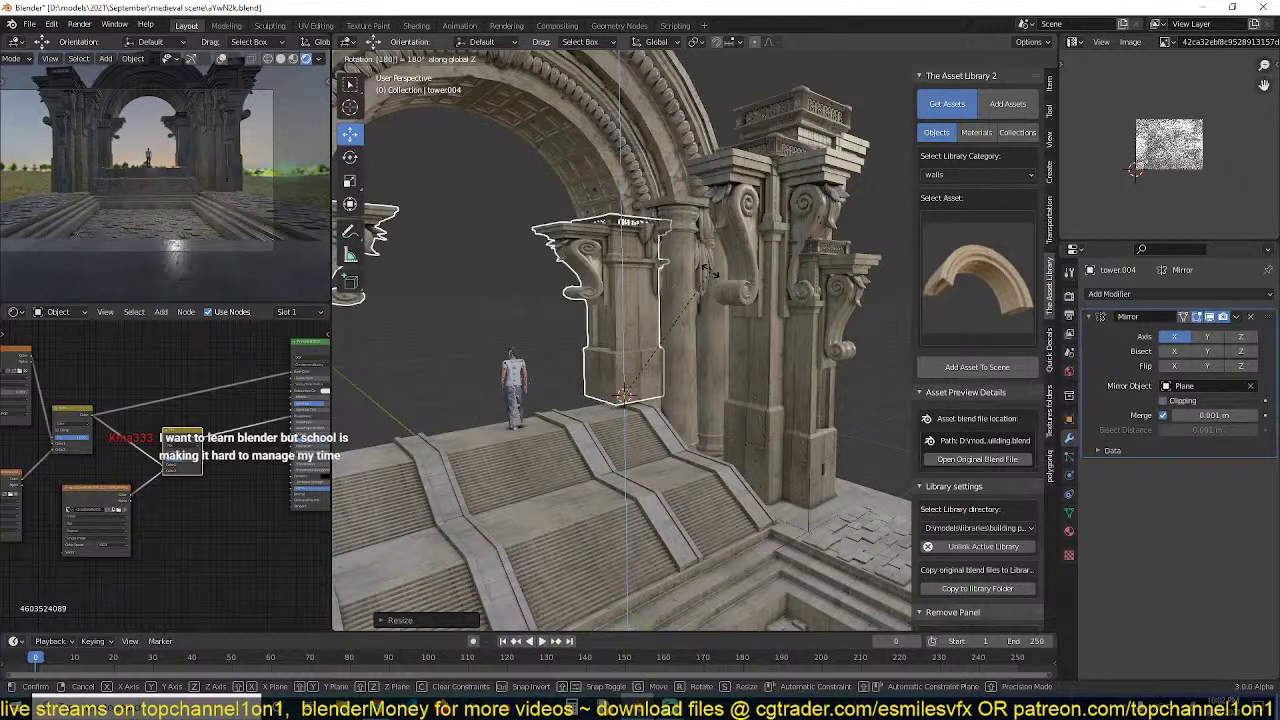
key("Return")
Stretch the stair-side tower copy along Z and lower it about 7.5 m into the stairs
key("s")
key("x")
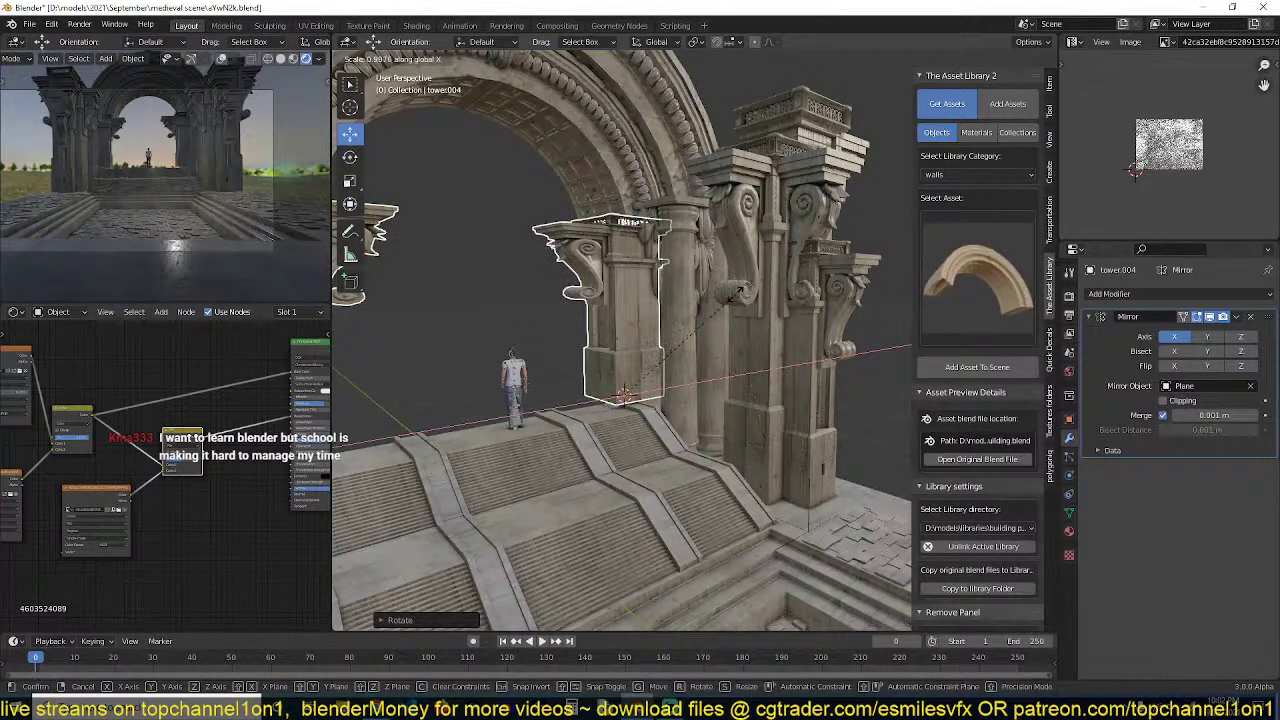
key("z")
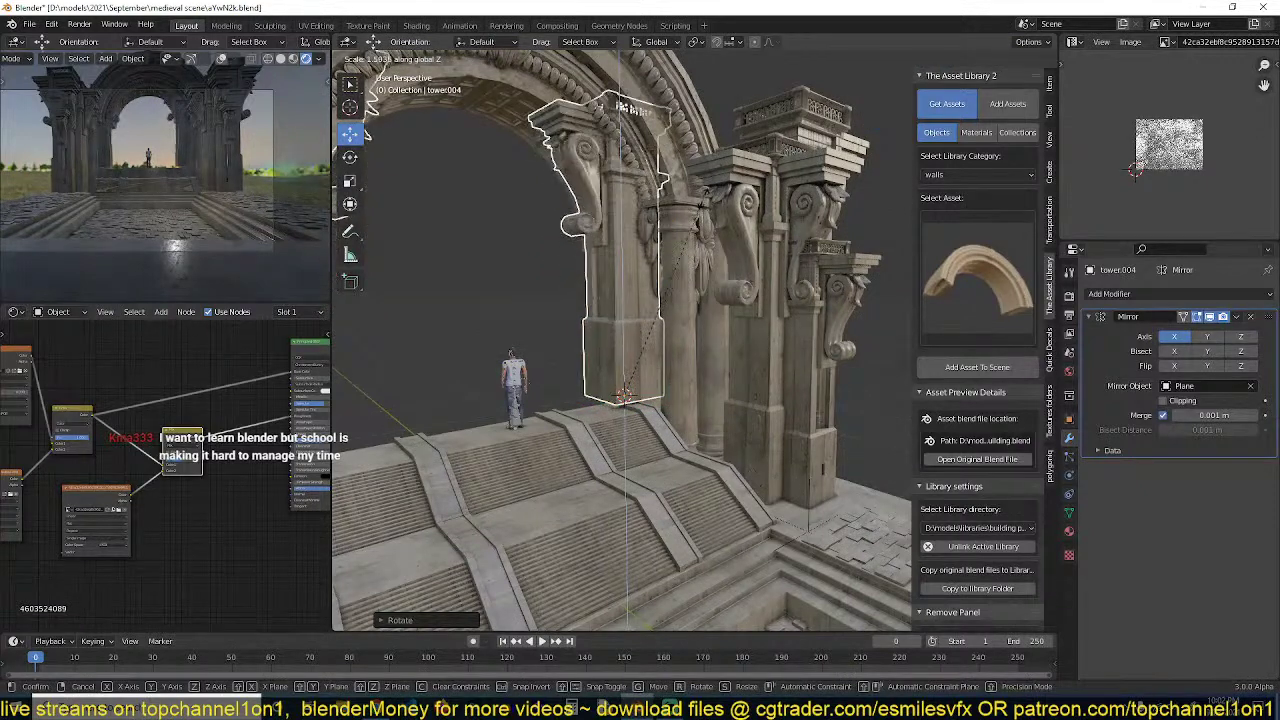
key("Return")
key("g")
key("z")
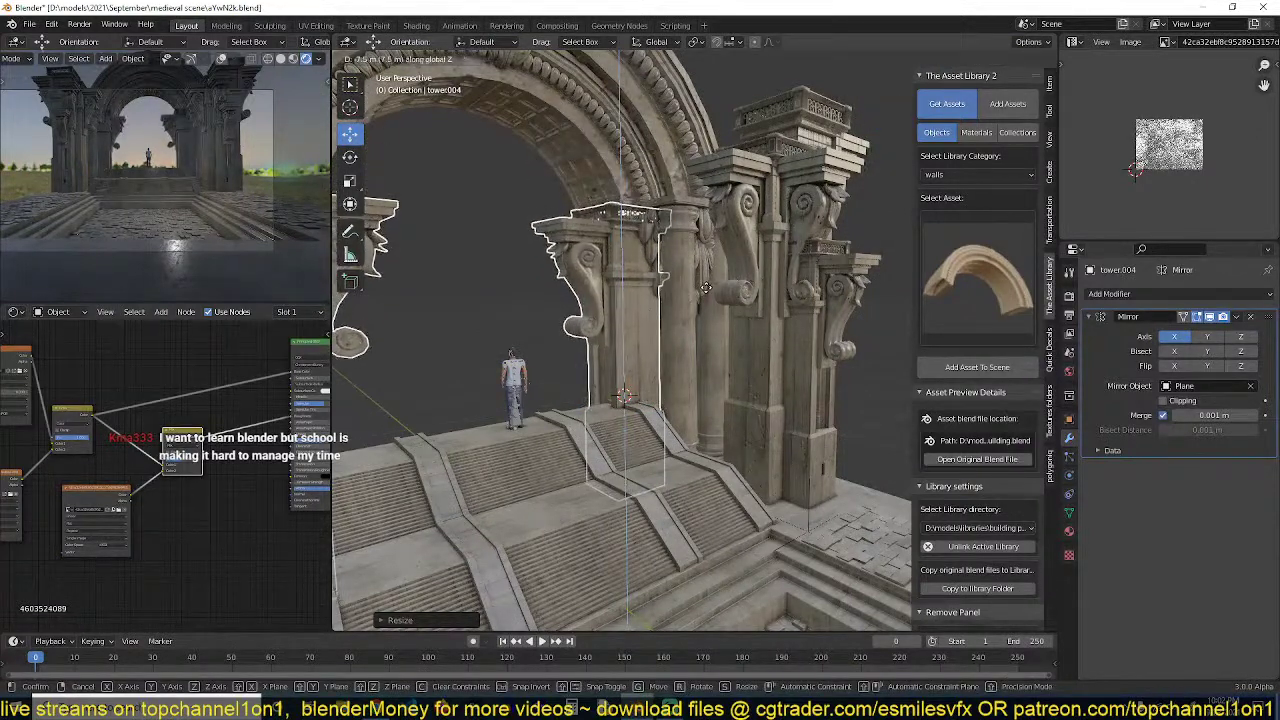
left_click(707, 290)
Widen the stair-side tower horizontally by about 1.28, keeping its height locked
middle_click_drag(707, 290, 704, 310)
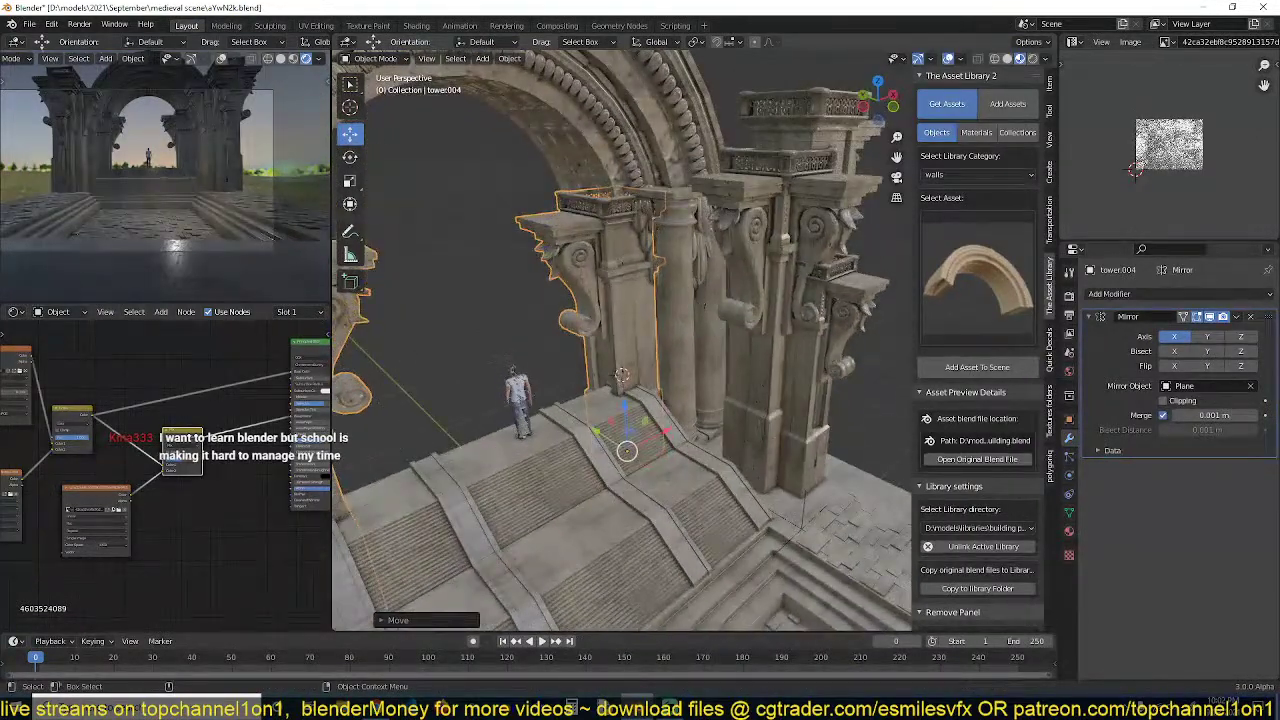
key("s")
key("shift+z")
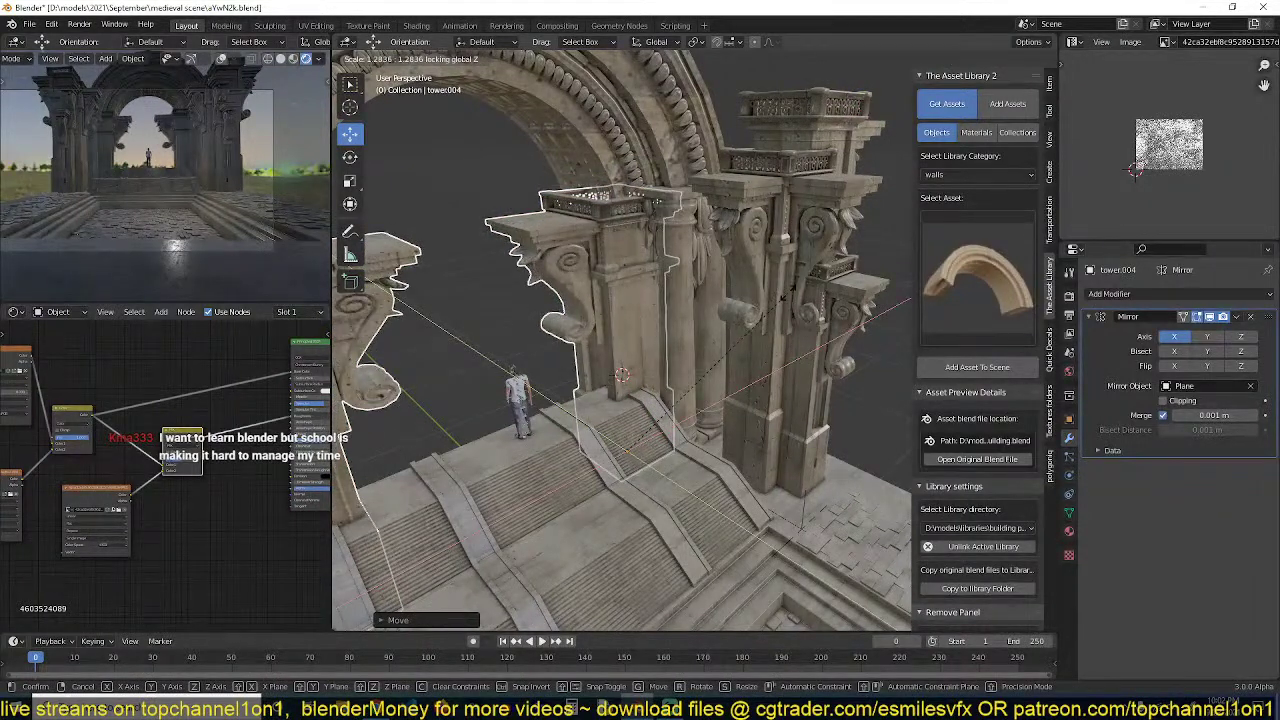
left_click(788, 293)
Reposition the stair-side tower beside the arch columns, shift it slightly along Y, and save the file
key("g")
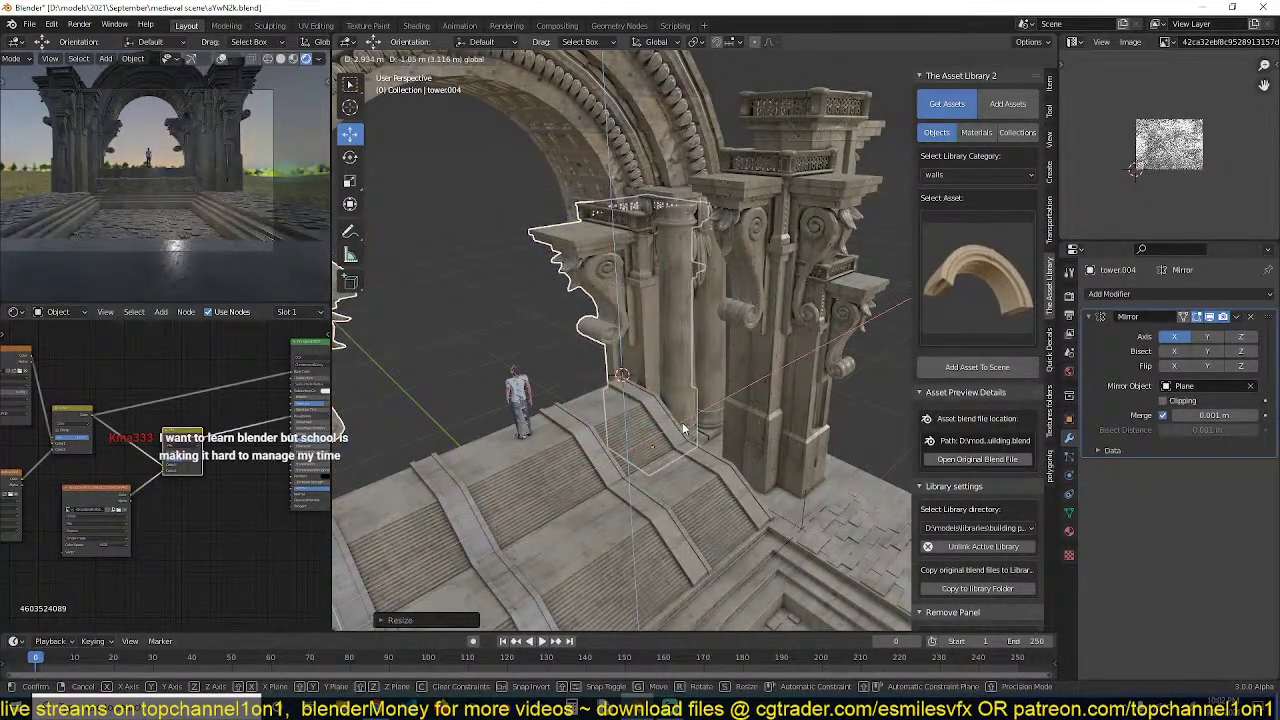
left_click(636, 422)
key("g")
key("y")
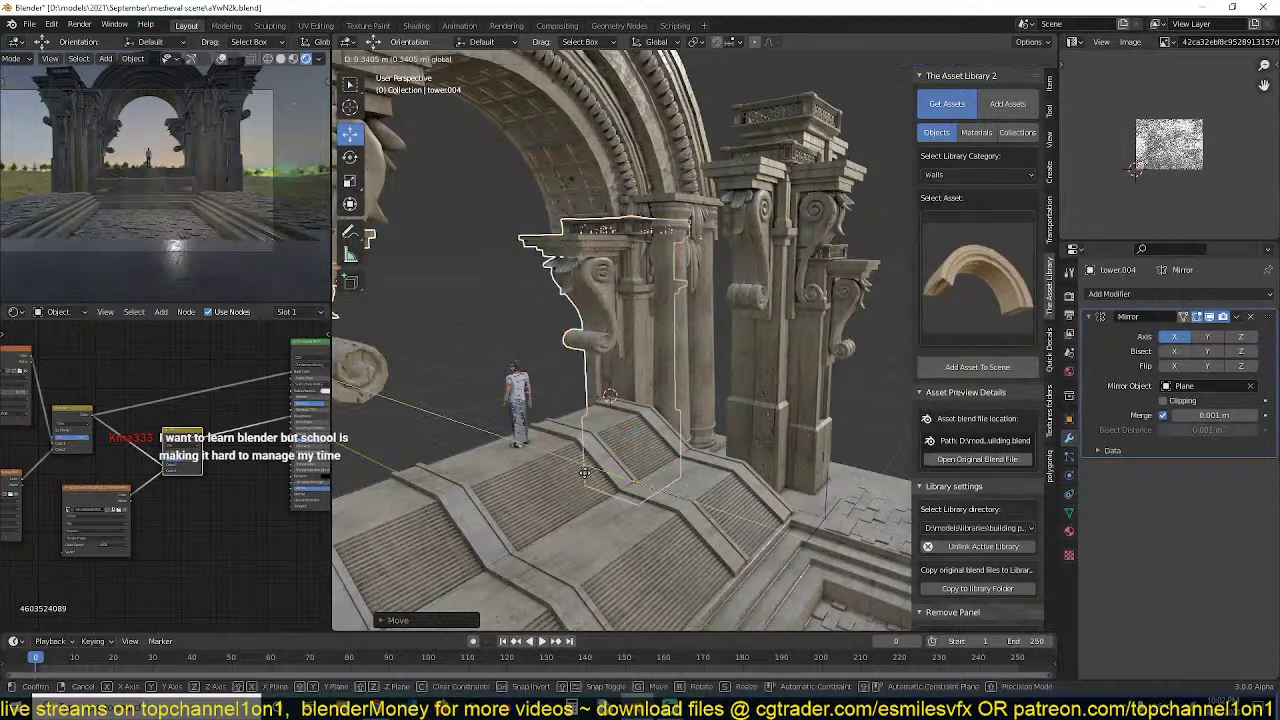
left_click(590, 470)
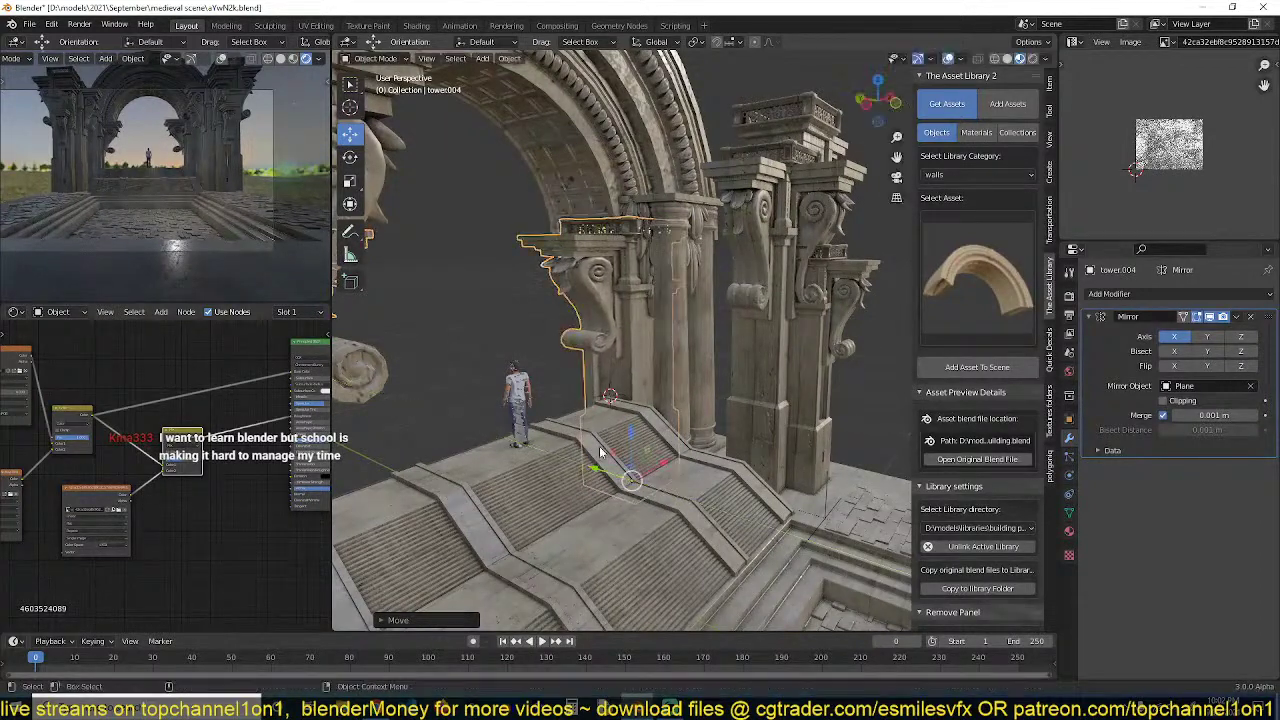
middle_click_drag(605, 340, 642, 312)
key("ctrl+s")
left_click(702, 295)
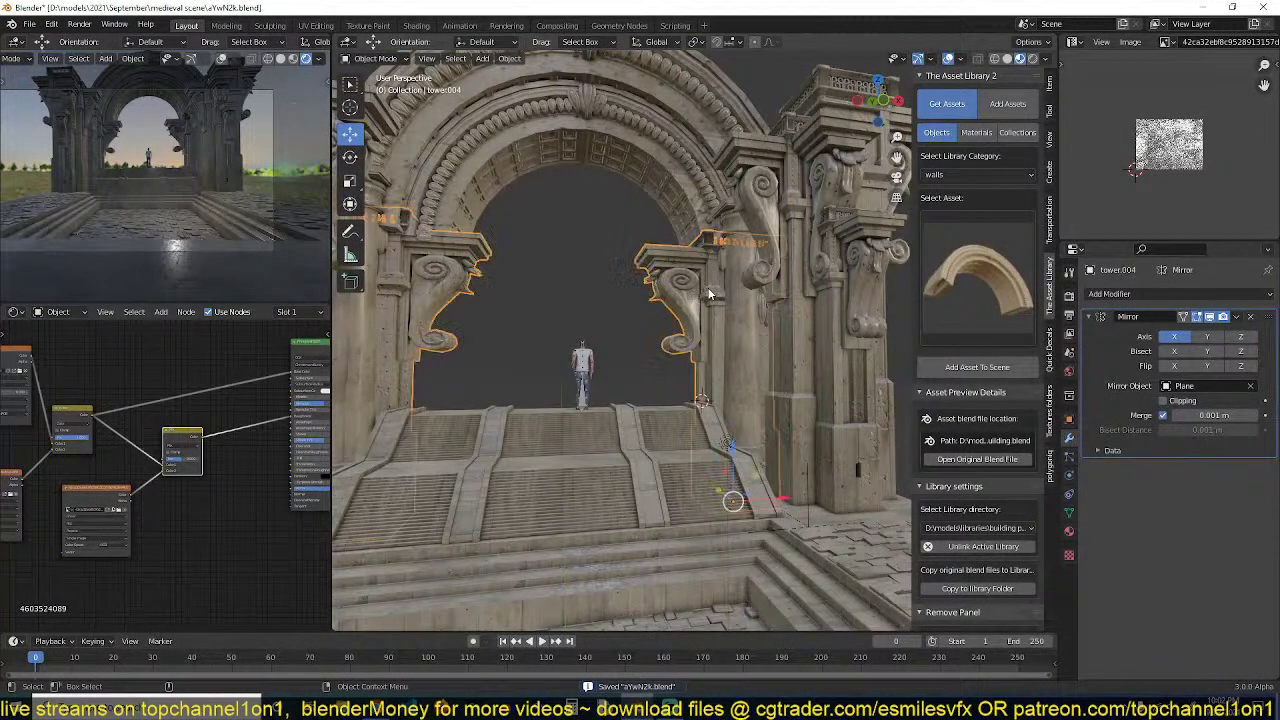
Scale the inner tower by about 1.26 along Z and lower it so its scroll brackets sit just above the stairs
key("s")
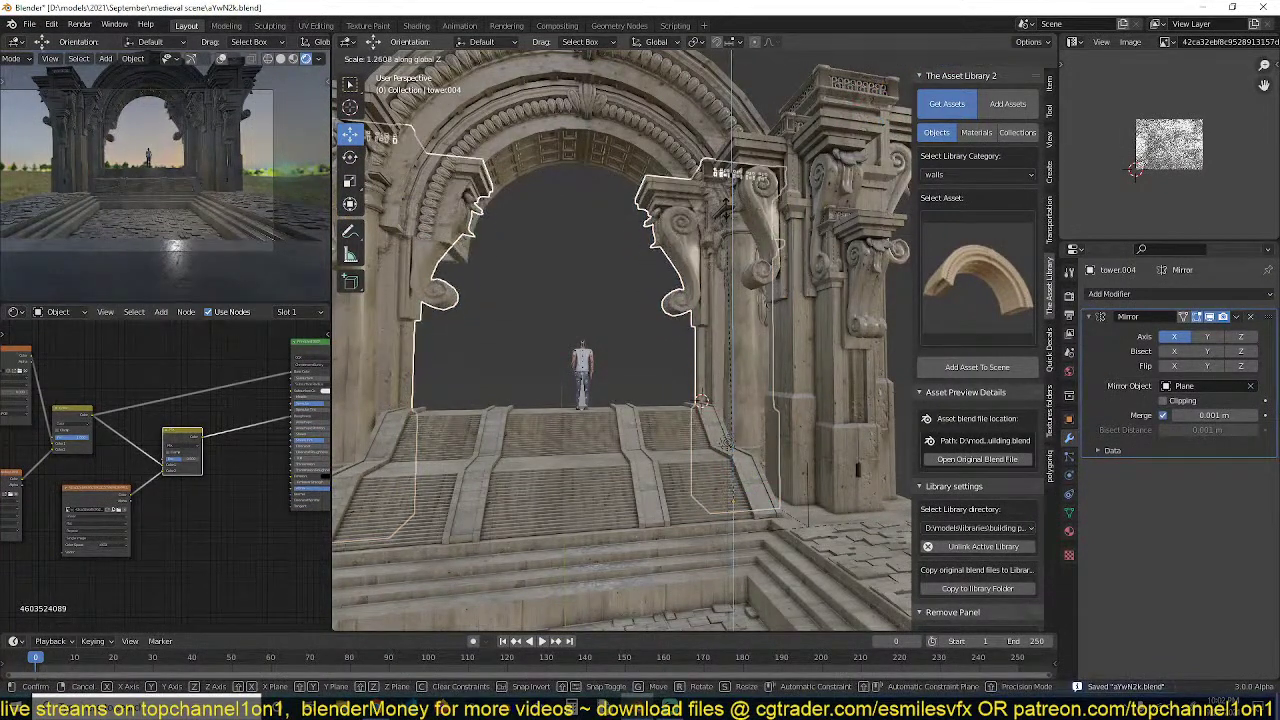
key("g")
left_click(728, 367)
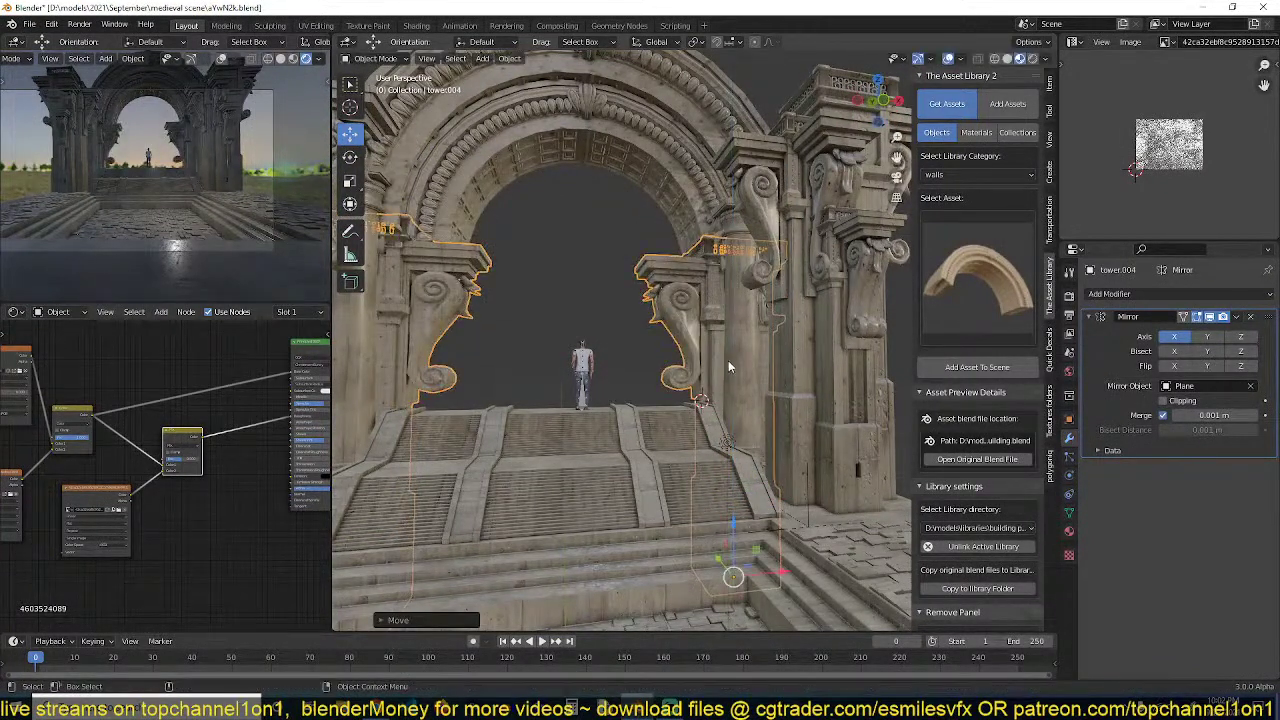
key("g")
key("z")
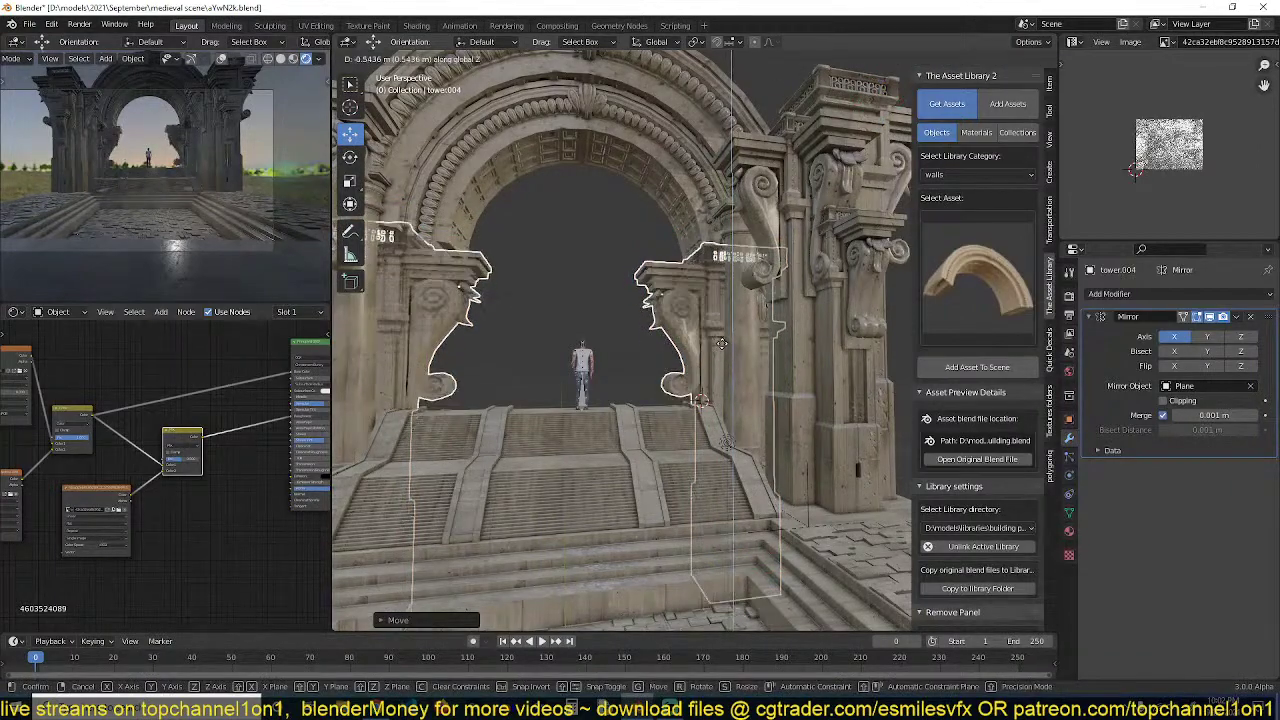
left_click(722, 340)
Create a linked duplicate of the inner tower about 13.3 m back along Y and raise it along Z
middle_click_drag(732, 370, 681, 300)
key("shift+d")
key("y")
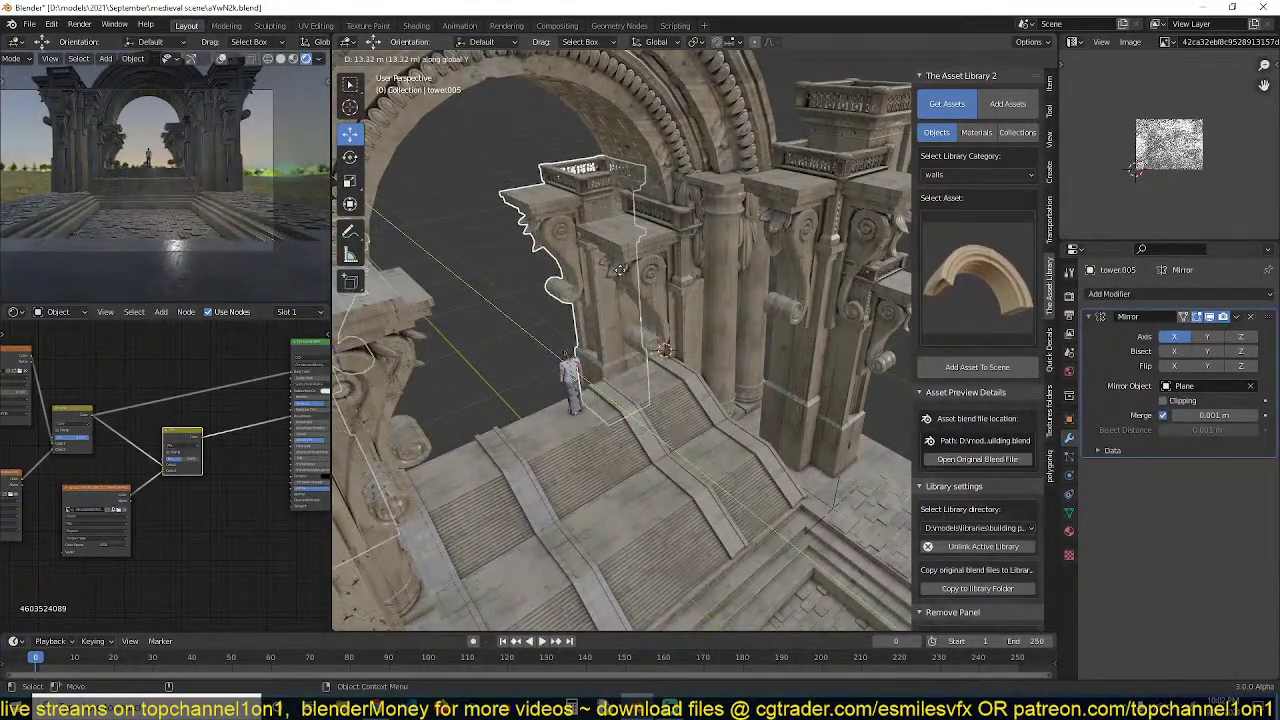
left_click(620, 270)
key("alt+d")
key("z")
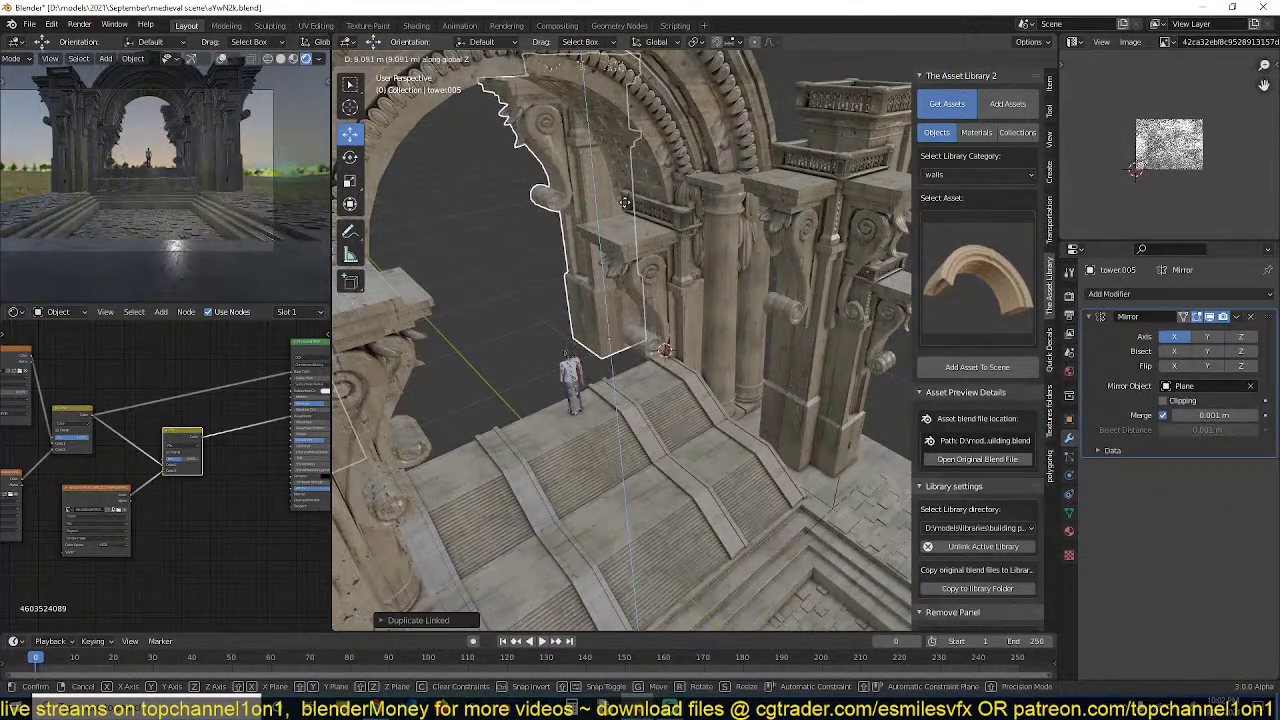
left_click(630, 186)
Extrude the rear top edge of the upper stair section back along Y into a long platform and save the file
middle_click_drag(630, 186, 695, 510)
scroll(693, 403, "up", 3)
left_click(669, 437)
left_click(694, 262)
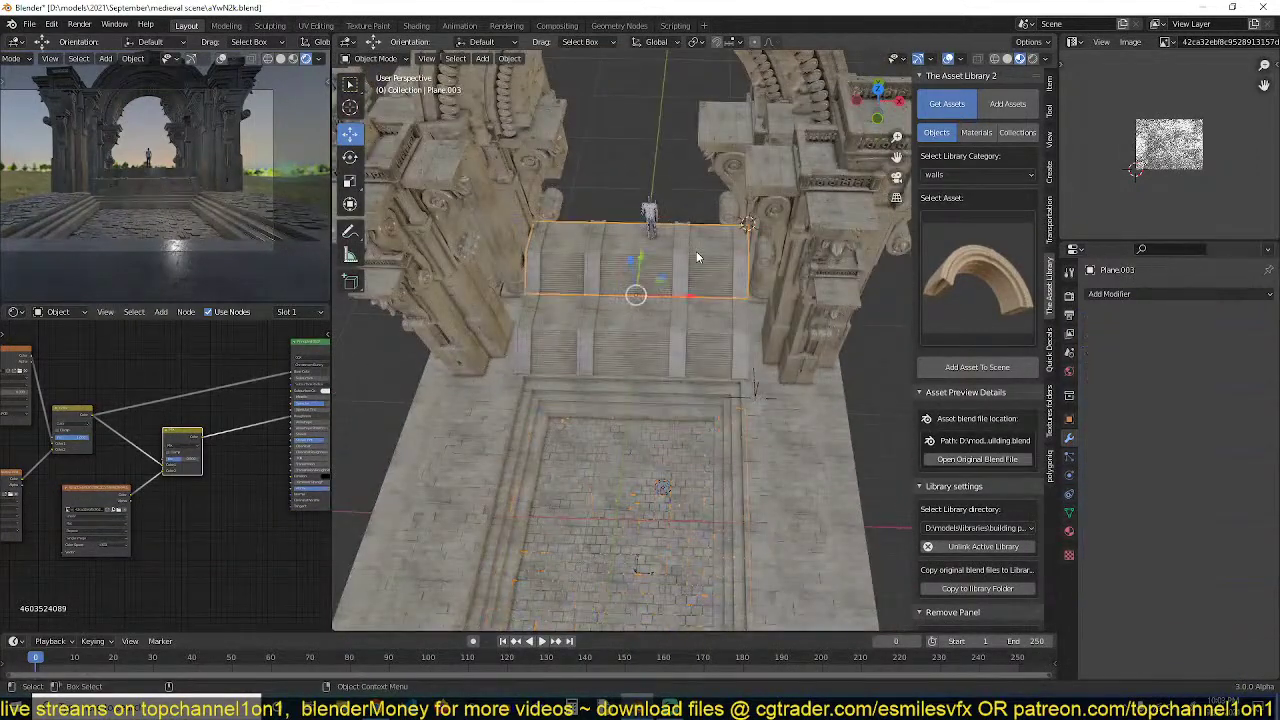
key("Tab")
left_click(679, 218, "alt")
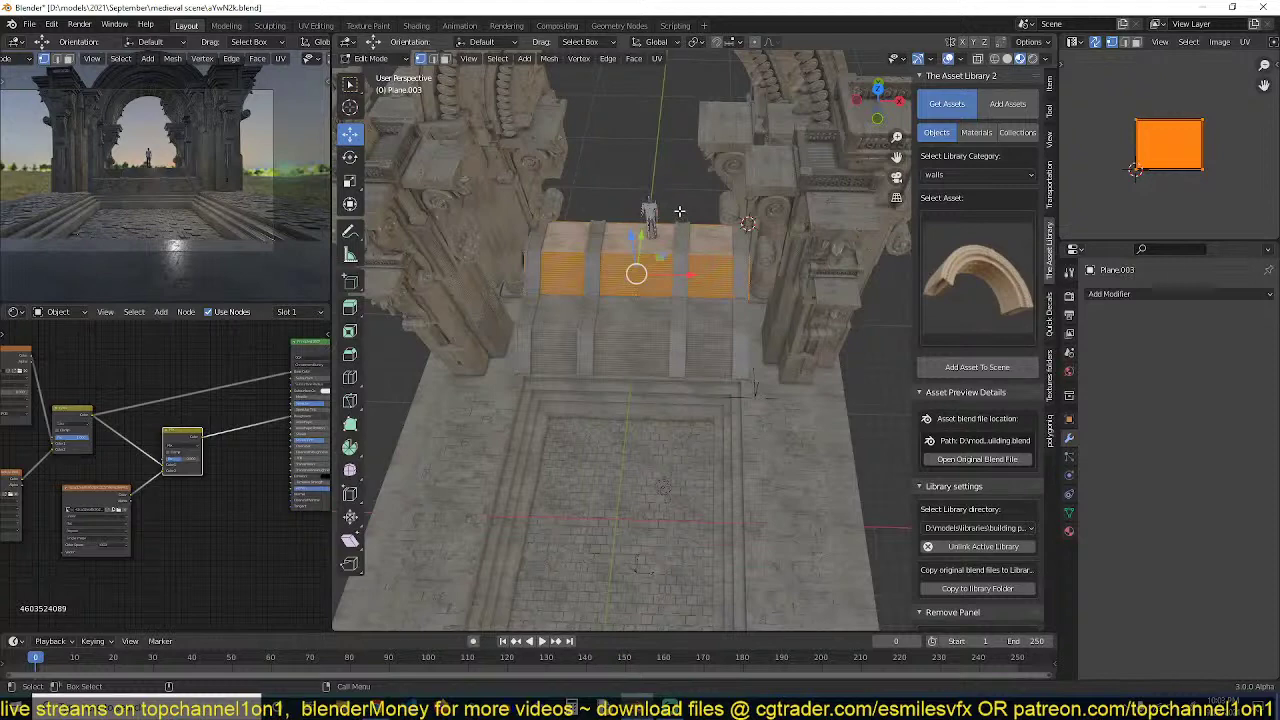
key("alt+a")
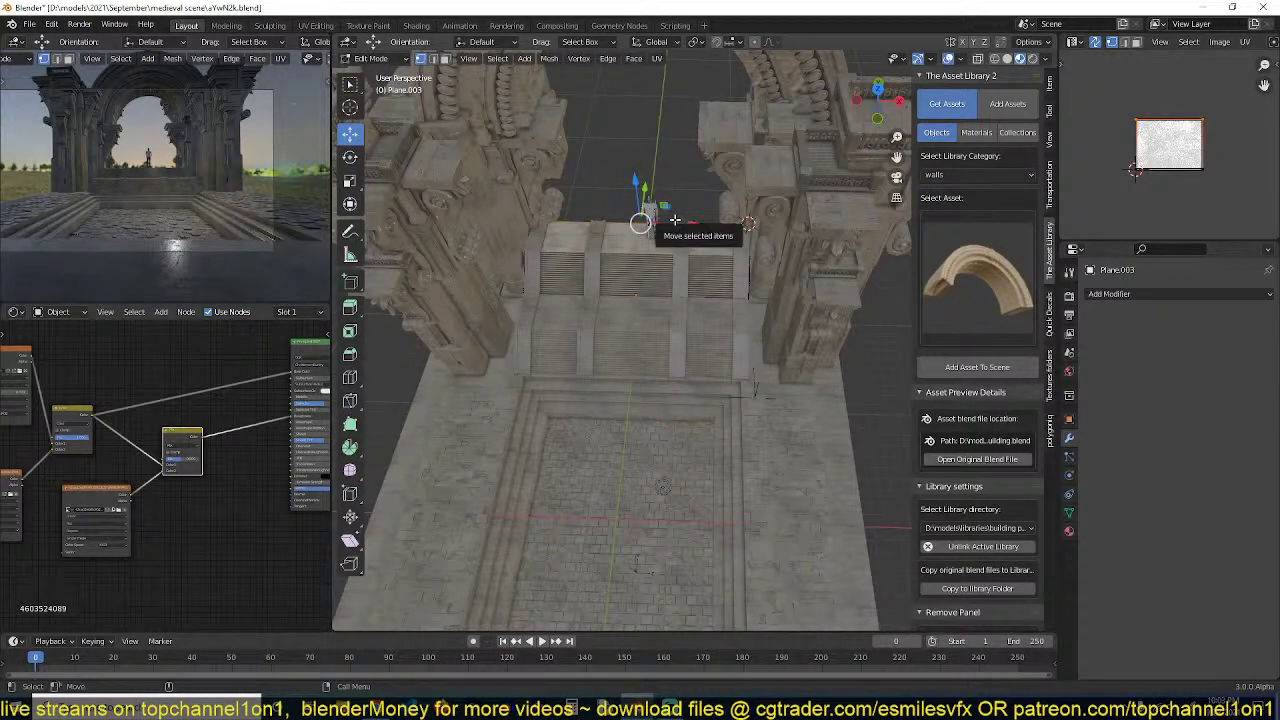
key("Tab")
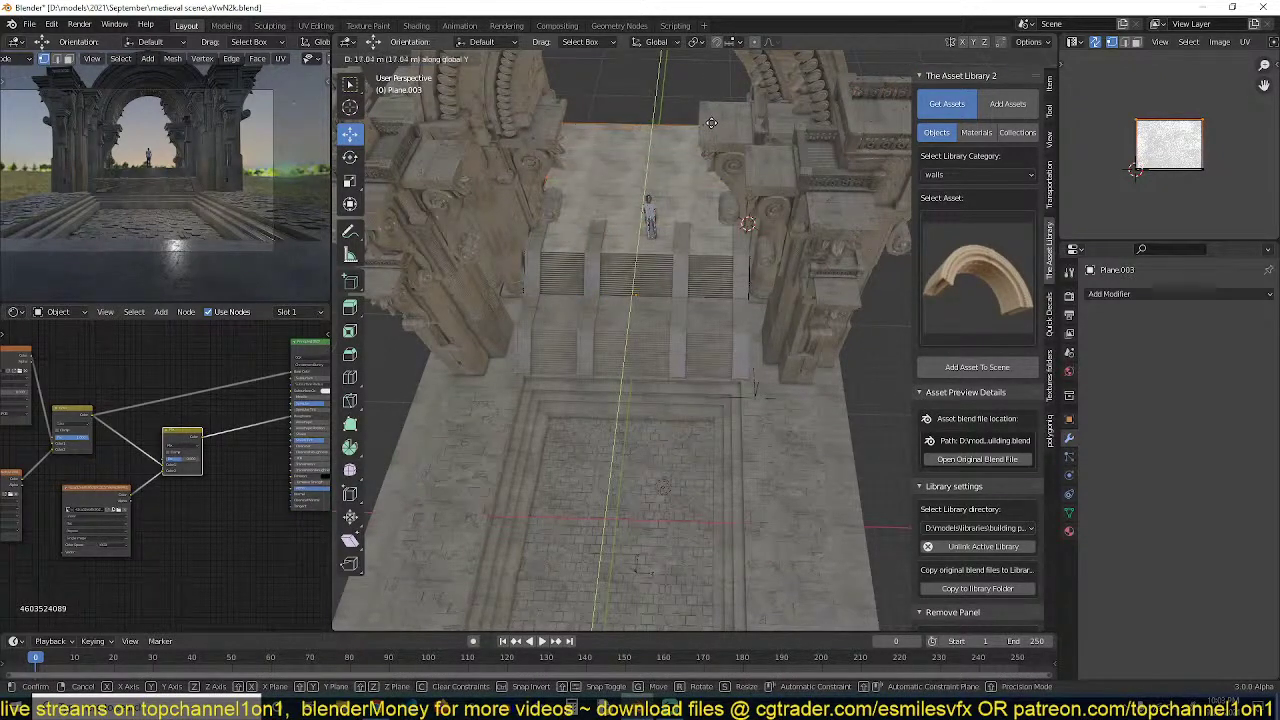
middle_click_drag(712, 188, 761, 291)
key("alt+a")
key("ctrl+s")
Add a Sun light to the scene at the 3D cursor
key("shift+a")
mouse_move(765, 441)
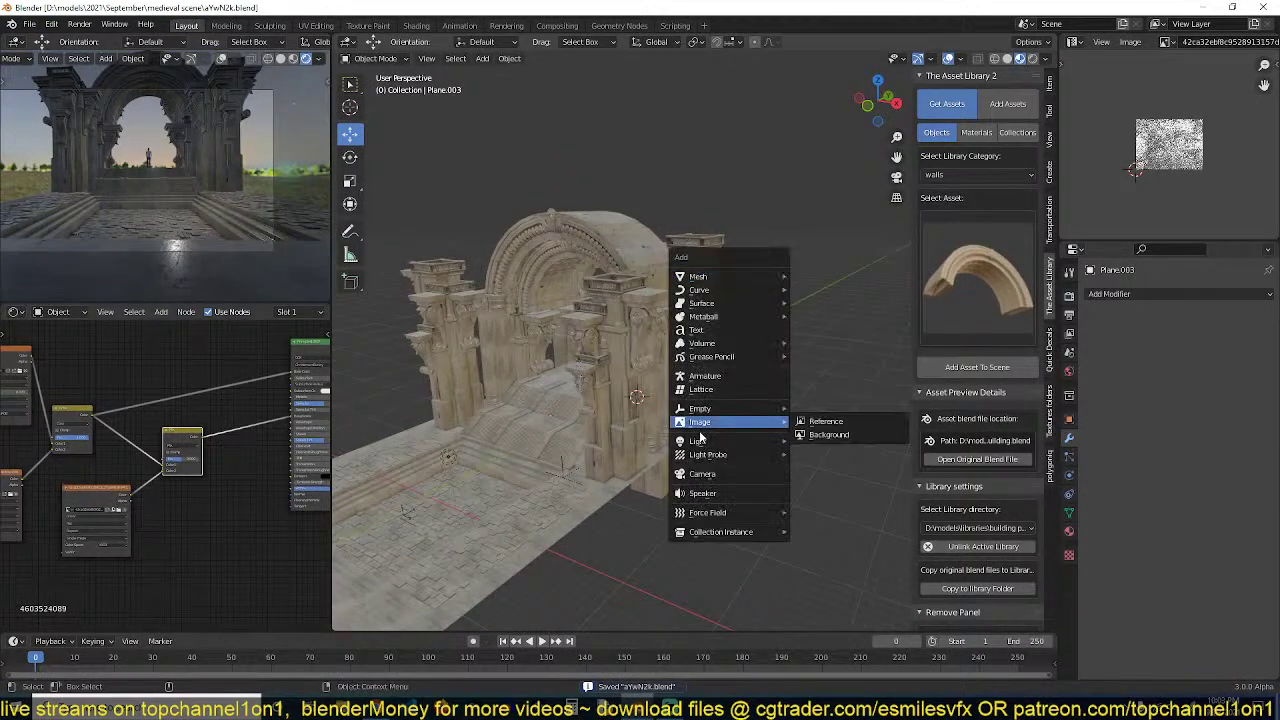
left_click(817, 456)
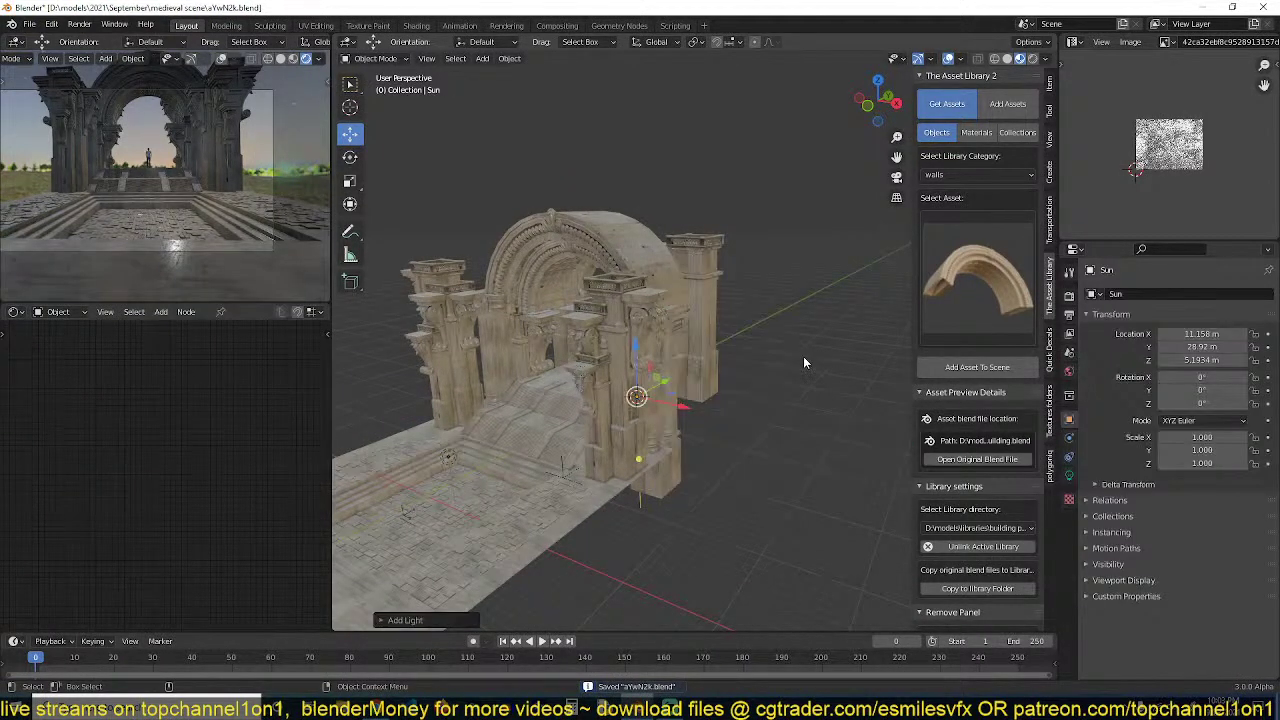
Tilt the Sun light to about -76° around X and move it to about Y 42.5 m, Z 21.4 m
key("KP_3")
key("r")
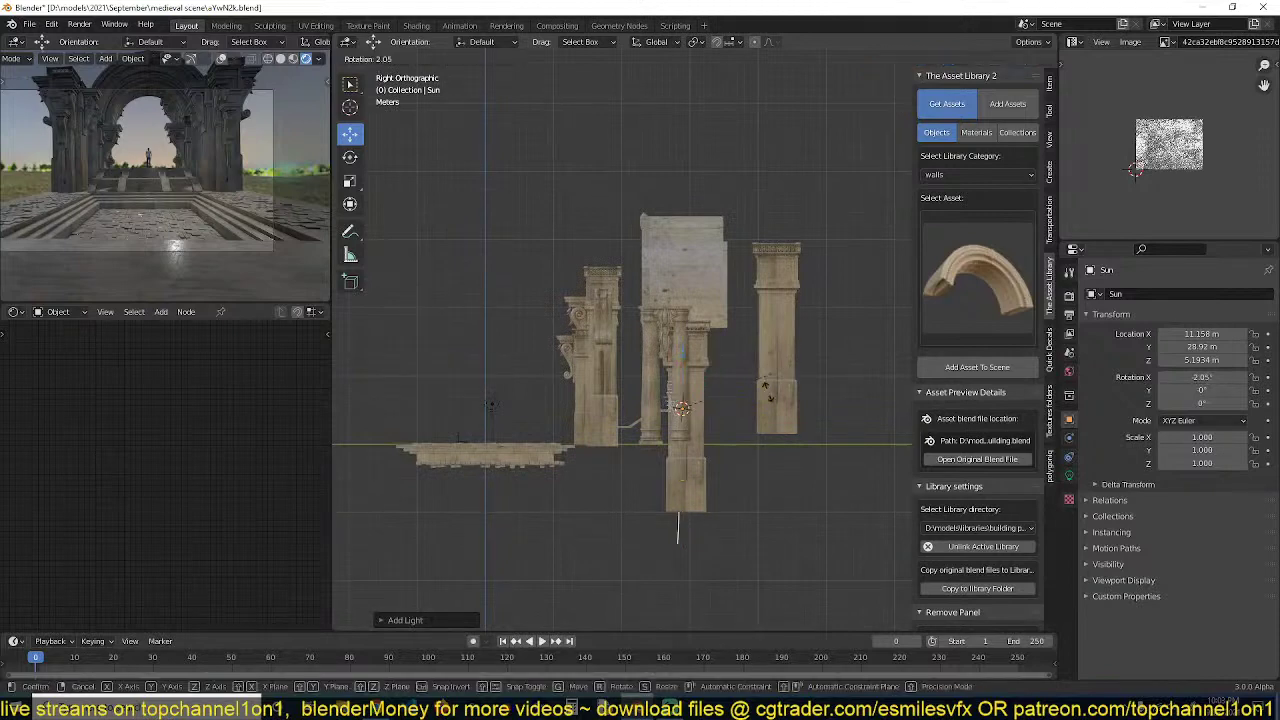
left_click(738, 478)
key("g")
left_click(854, 329)
Turn the Sun light around Z in top view and move it to about X 7.4 m, Y 47.8 m
key("KP_7")
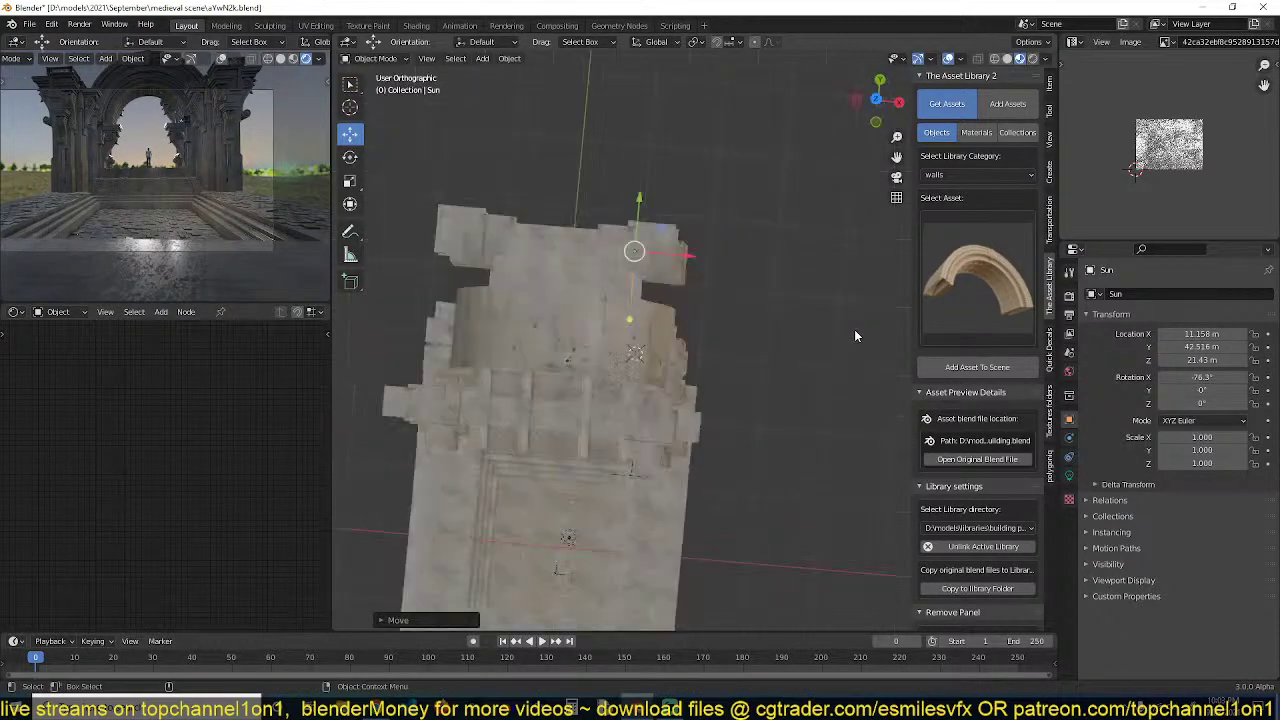
key("r")
left_click(772, 386)
key("g")
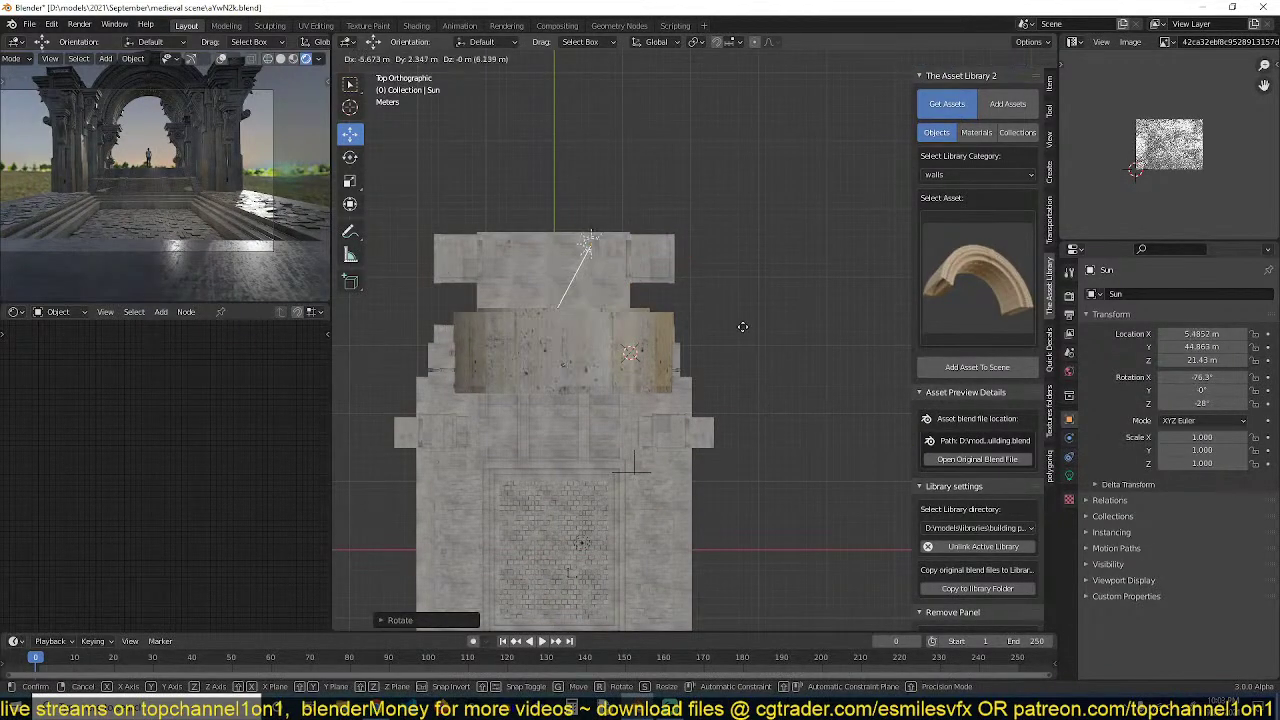
left_click(743, 326)
key("r")
left_click(749, 332)
key("g")
left_click(768, 312)
Trackball-rotate the Sun light, finishing from the camera view, to about -44° X, 12° Y and -44° Z
middle_click_drag(810, 330, 748, 238)
key("r")
left_click(811, 219)
key("r")
key("r")
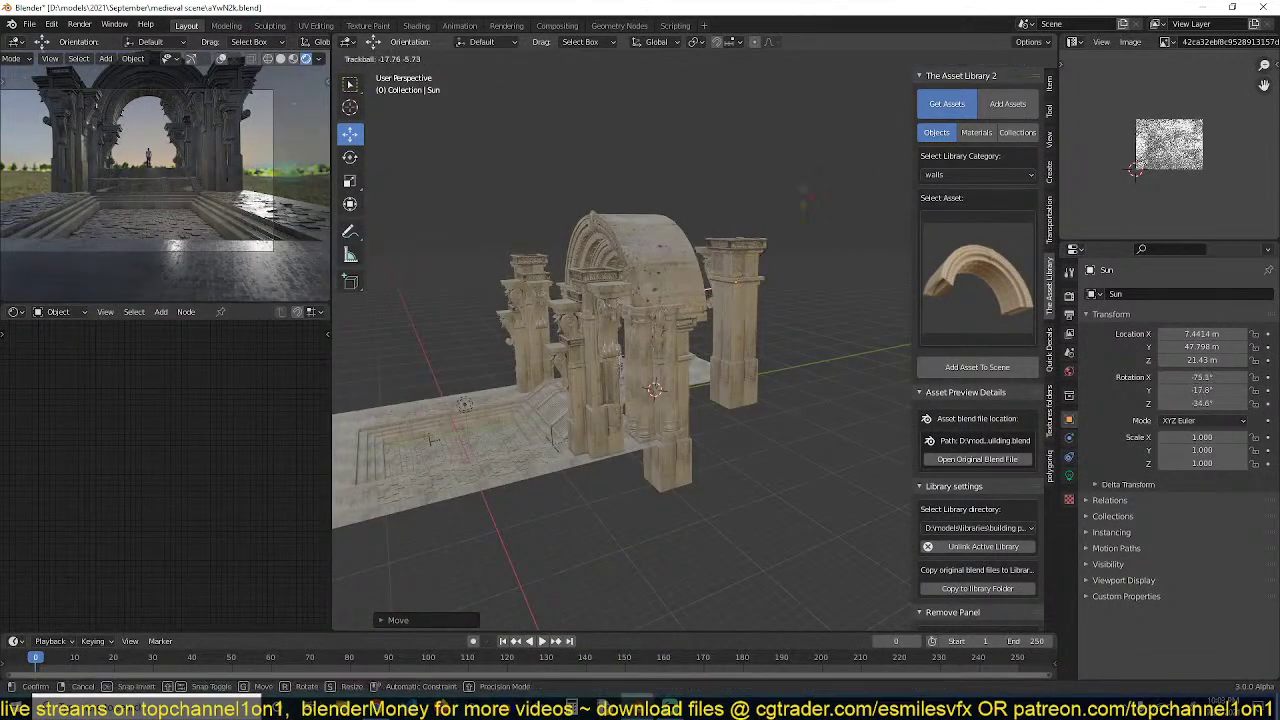
left_click(803, 197)
middle_click_drag(803, 197, 778, 258)
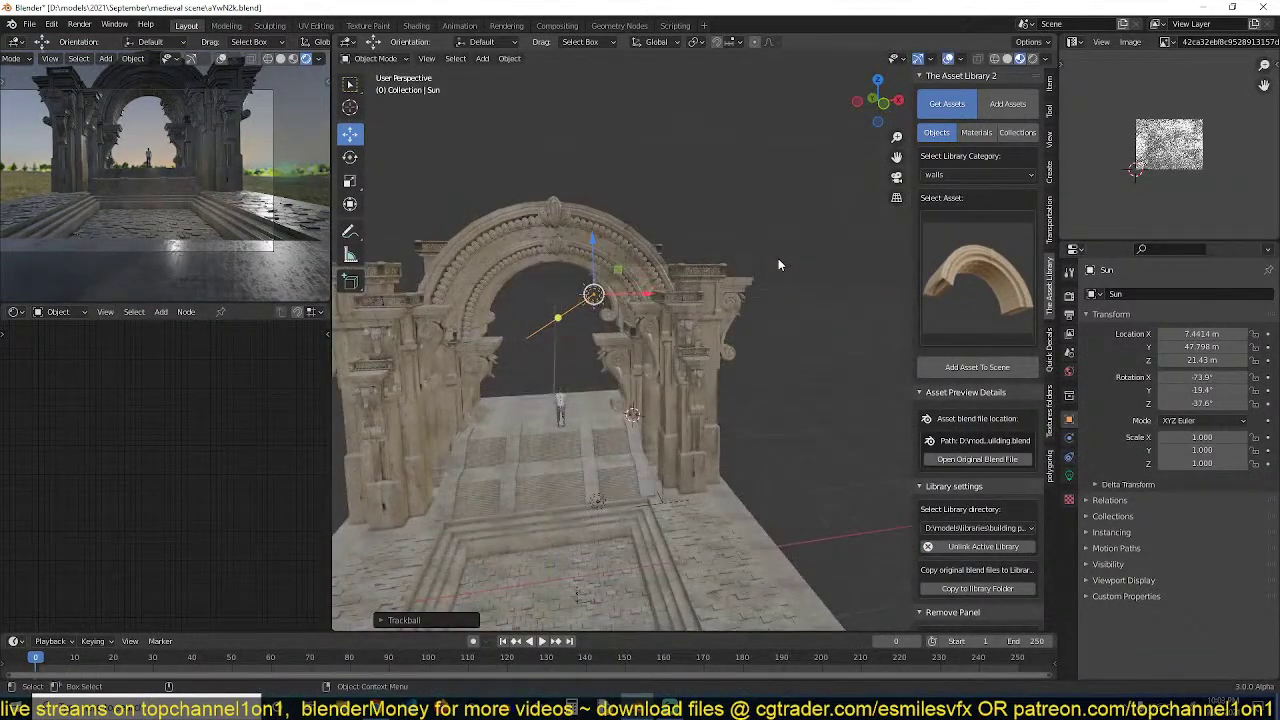
key("KP_0")
key("r")
key("r")
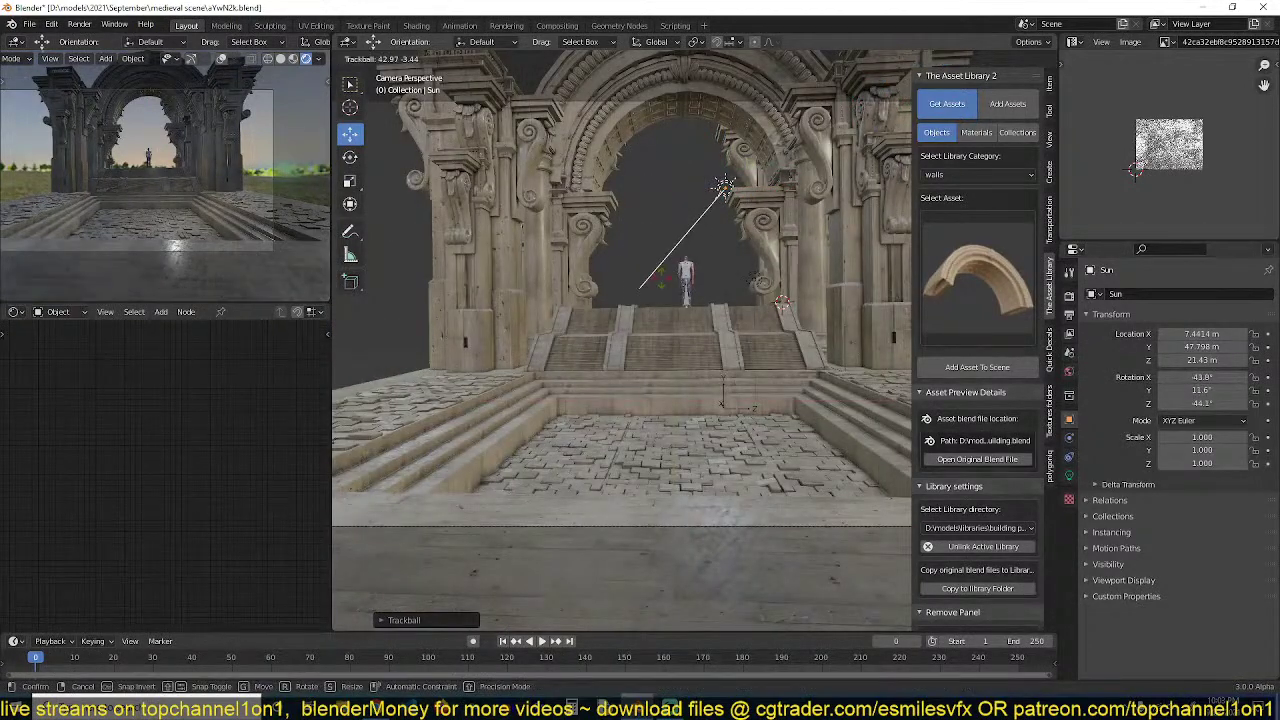
left_click(663, 283)
Set the Sun light's strength to 5
left_click(1069, 475)
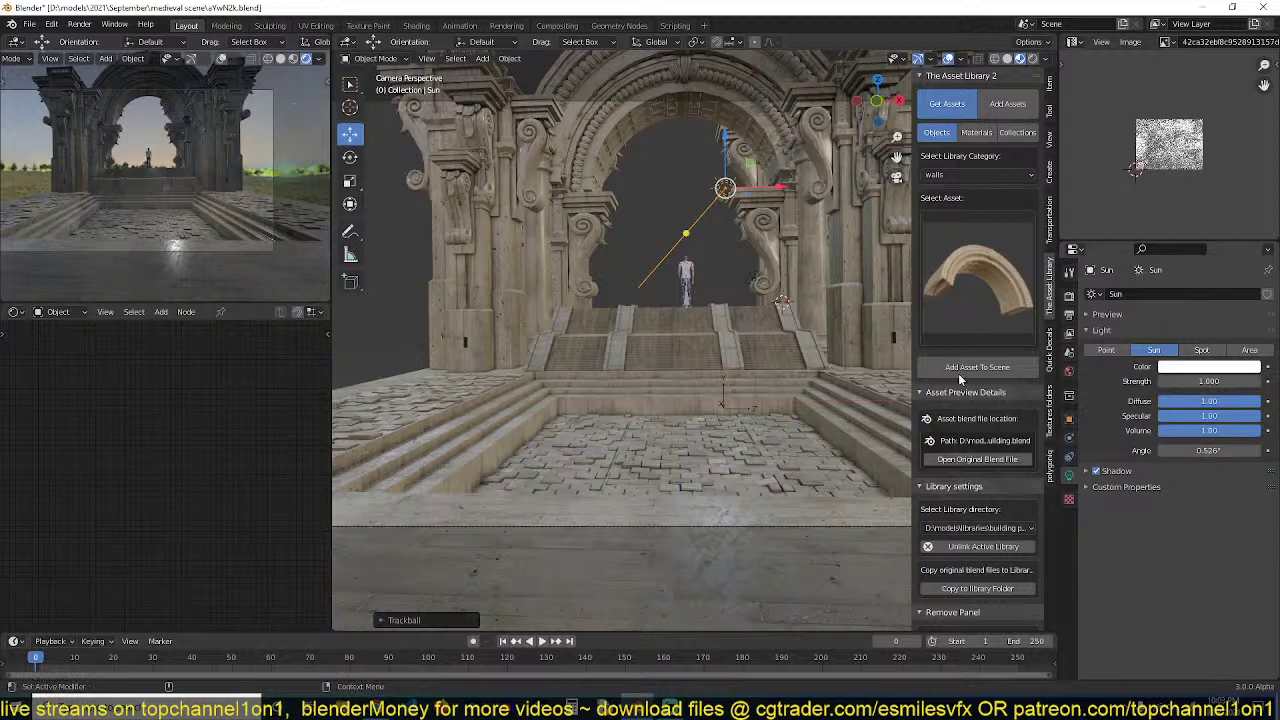
type("5")
key("Return")
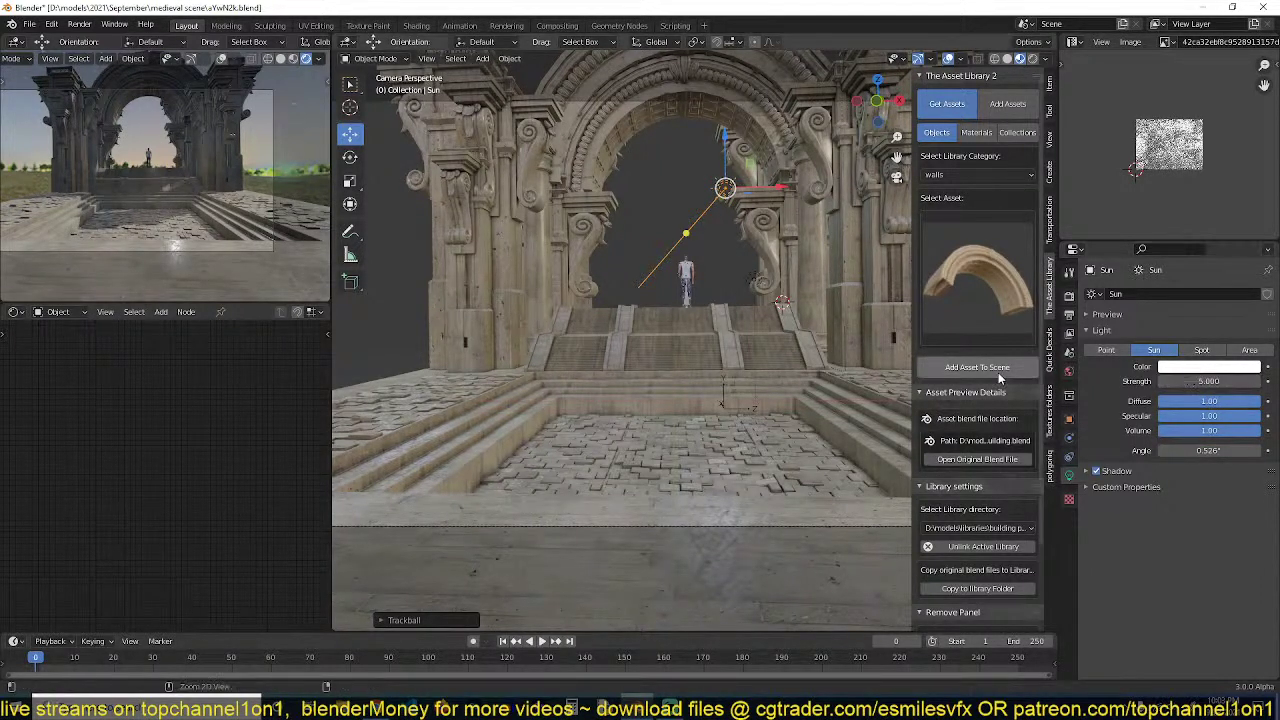
Save the file and enable contact shadows in the Sun light's shadow settings
key("ctrl+s")
left_click(1130, 473)
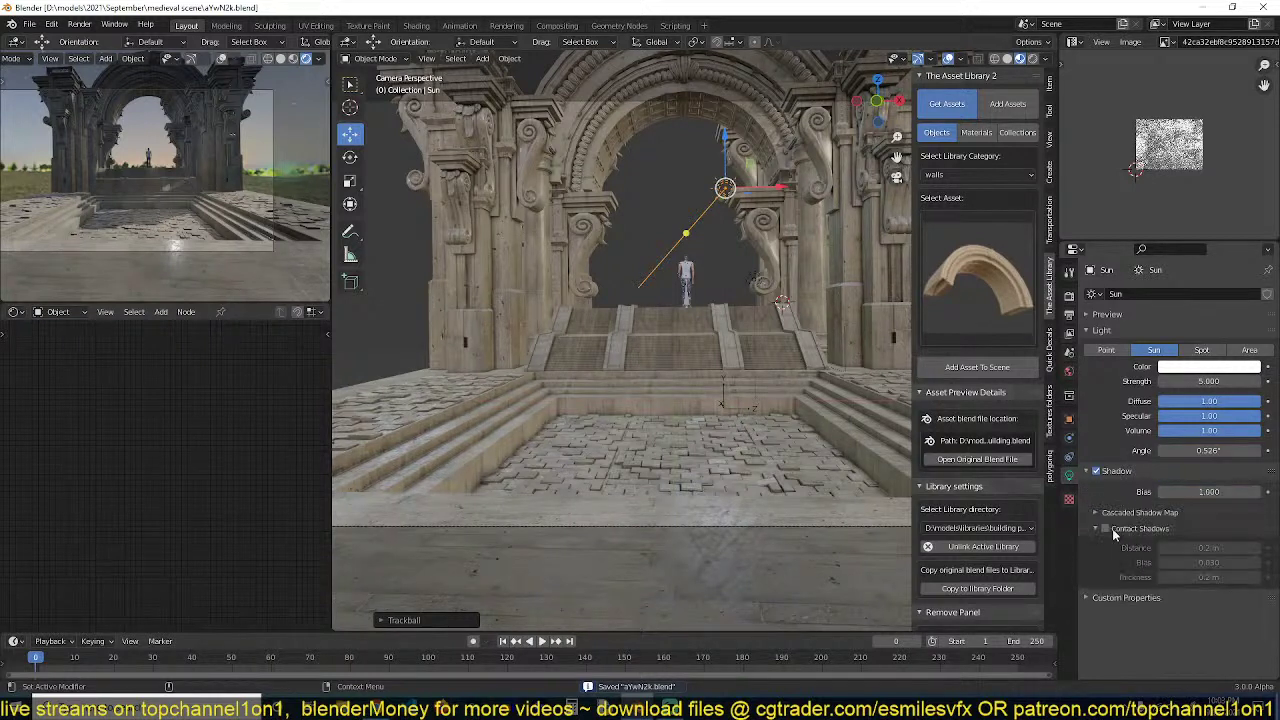
left_click(1098, 529)
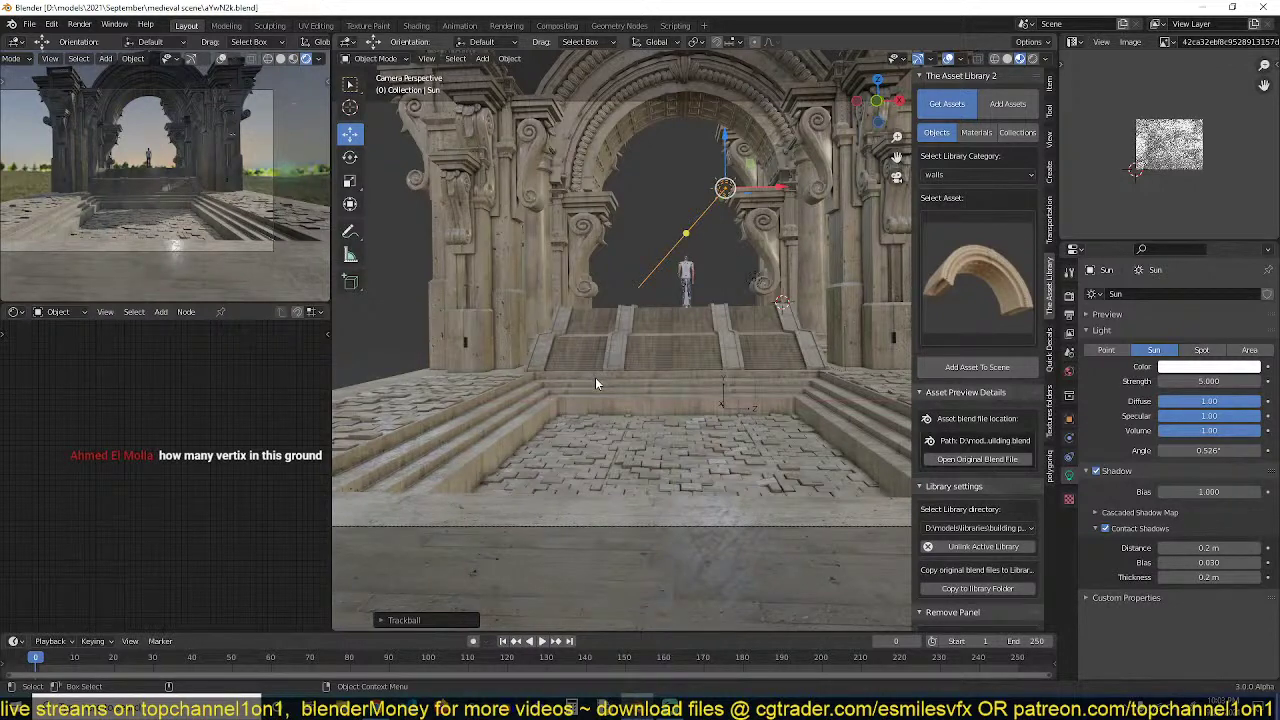
Turn on the viewport statistics and isolate the plaza paving and the ground plane in local view to check their vertex count
left_click(603, 428)
left_click(664, 433)
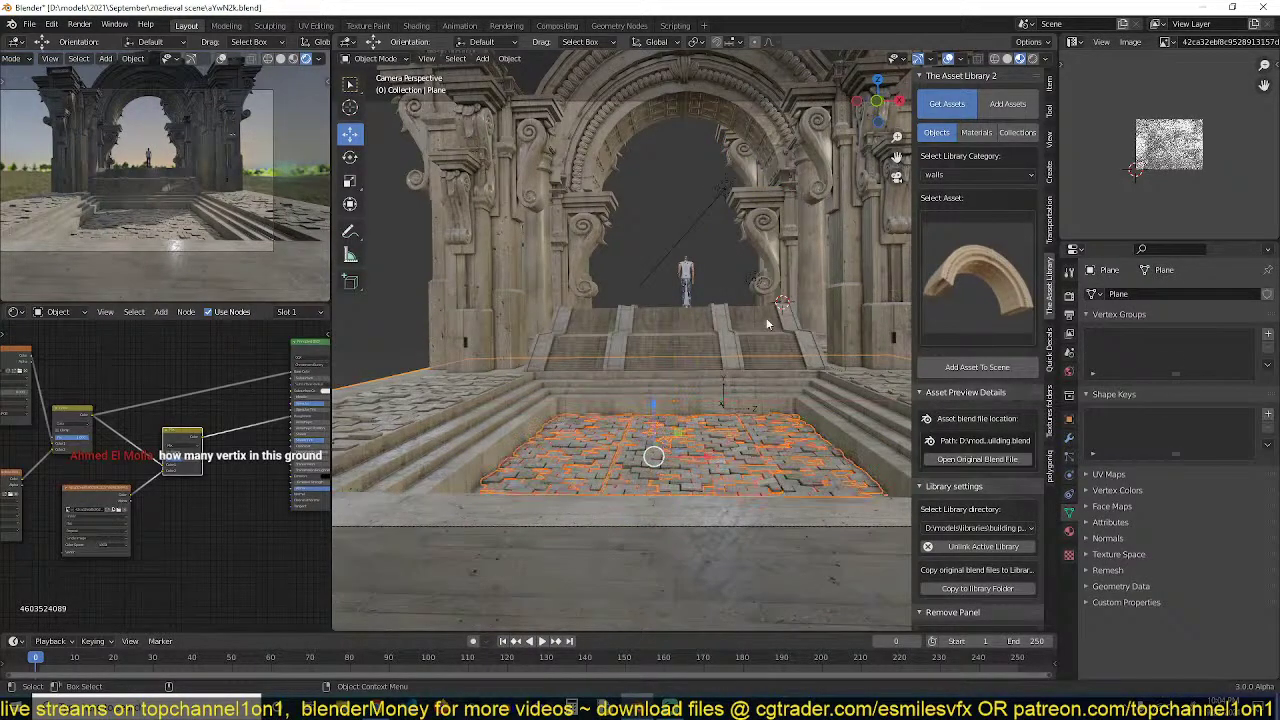
left_click(959, 61)
left_click(893, 166)
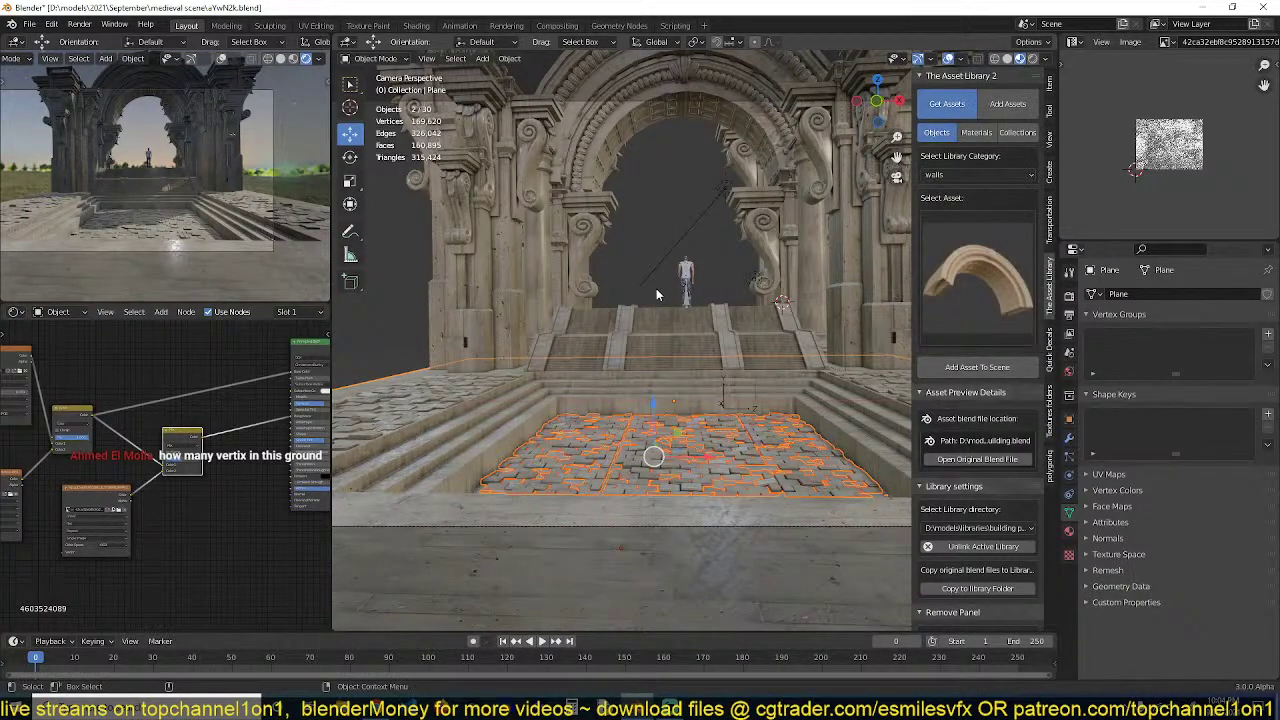
key("slash")
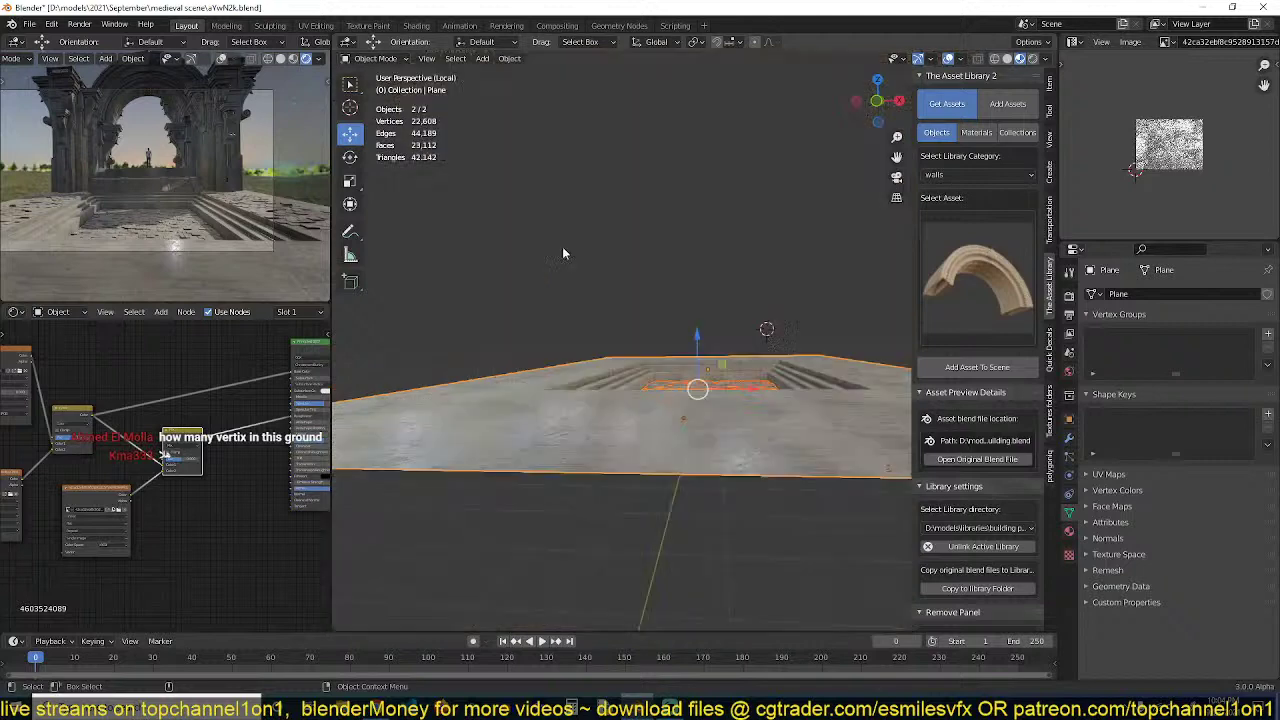
Examine the ground slab and its stone paving in isolation along with their mesh statistics, and return to the full scene
middle_click_drag(562, 246, 551, 295)
scroll(551, 295, "up", 3)
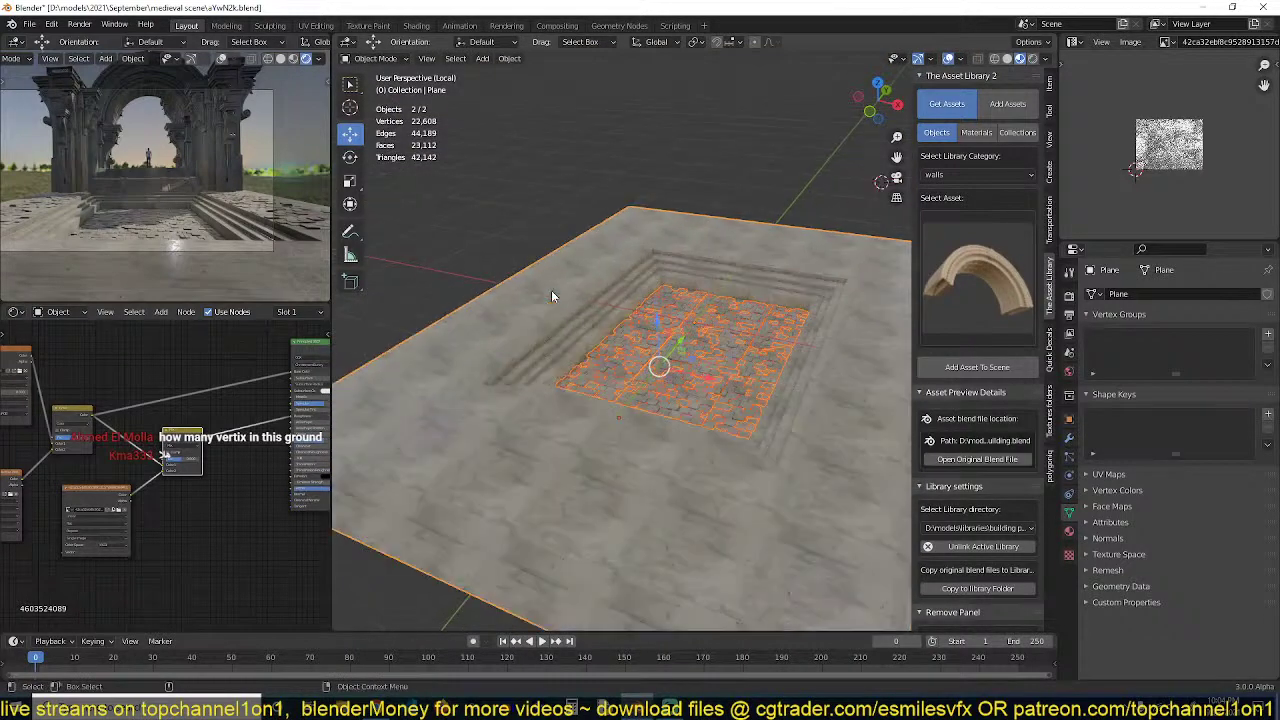
left_click(656, 318)
left_click(656, 318)
left_click(656, 318)
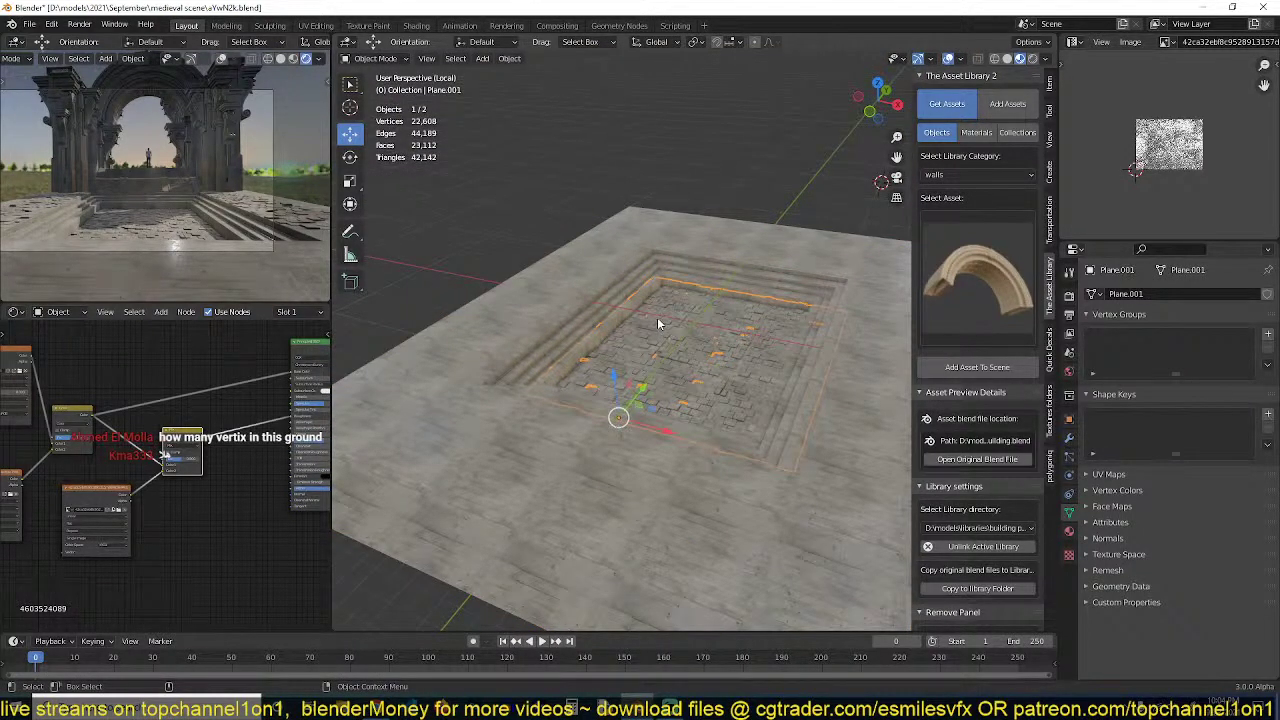
key("KP_Divide")
key("KP_Divide")
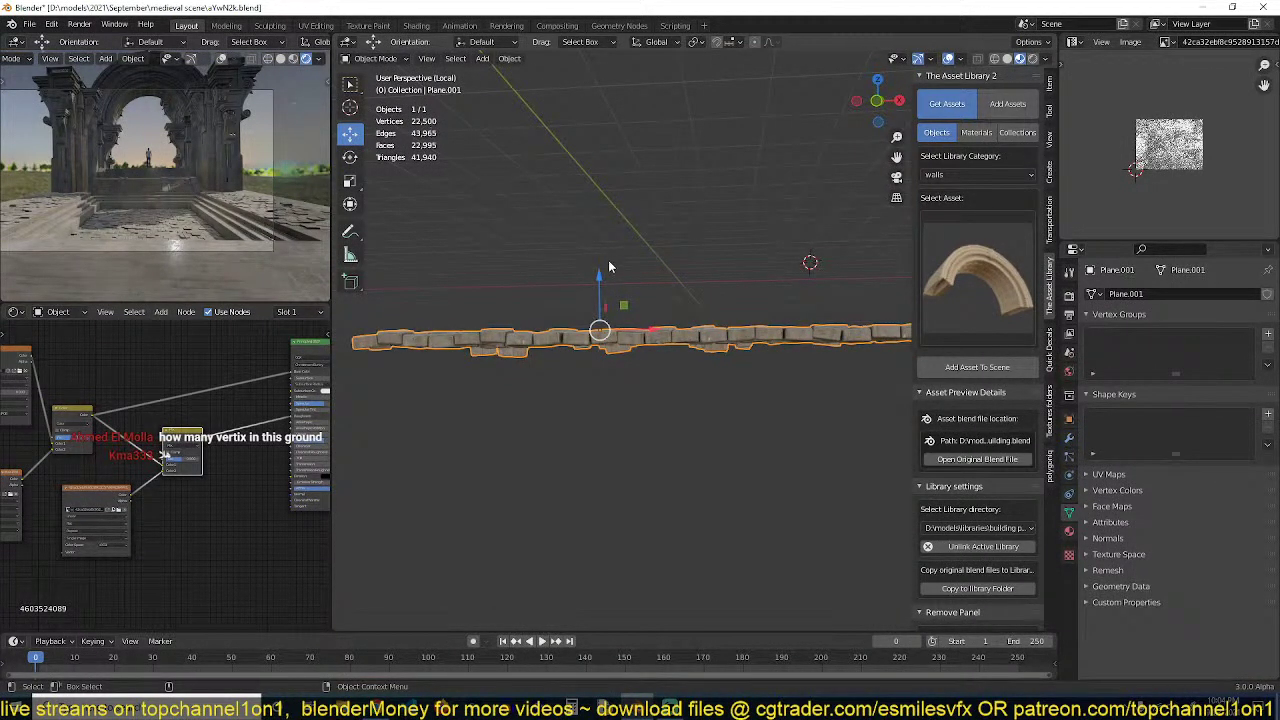
key("KP_Divide")
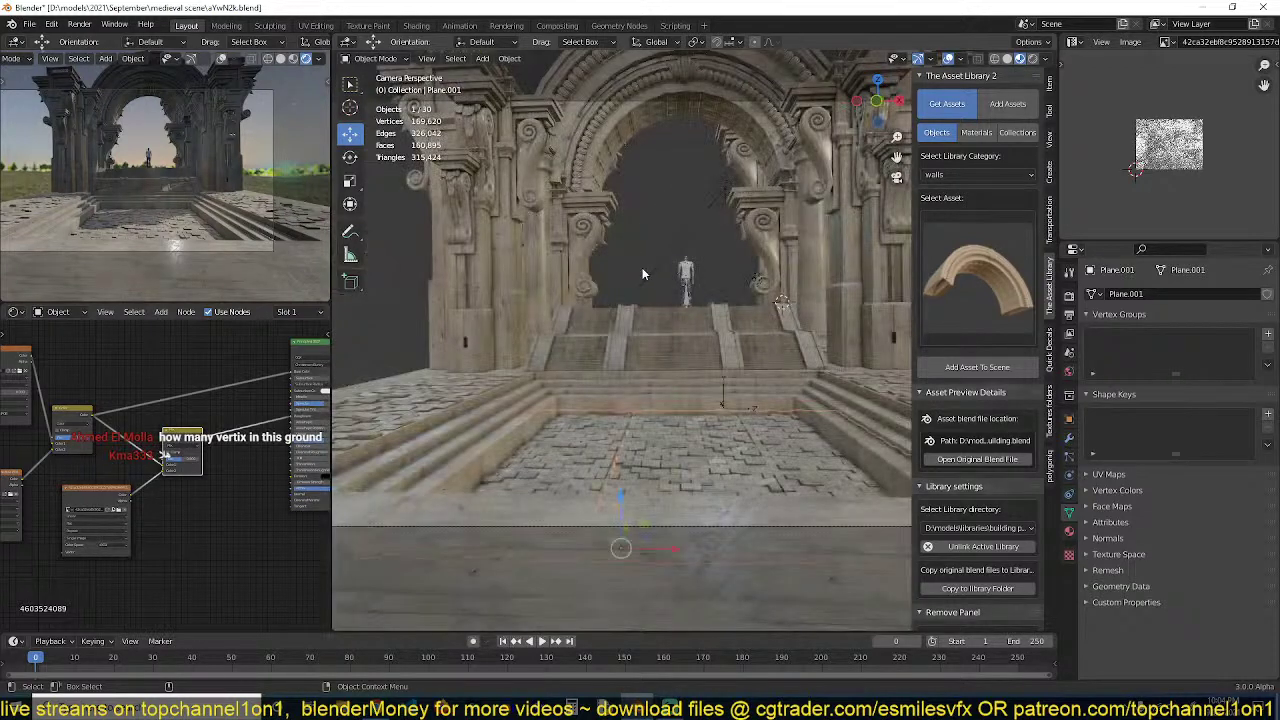
Duplicate the front pair of carved towers flanking the arch and move a copy forward along the ground
left_click(689, 234)
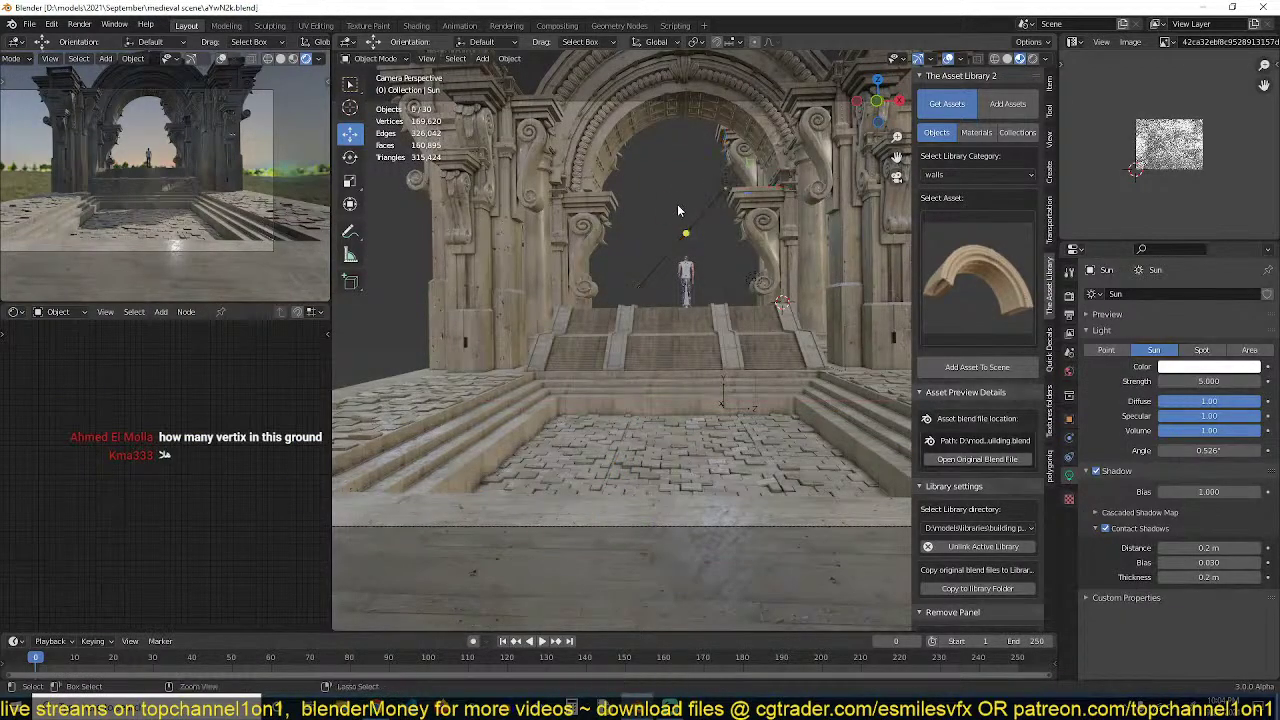
scroll(678, 270, "down", 3)
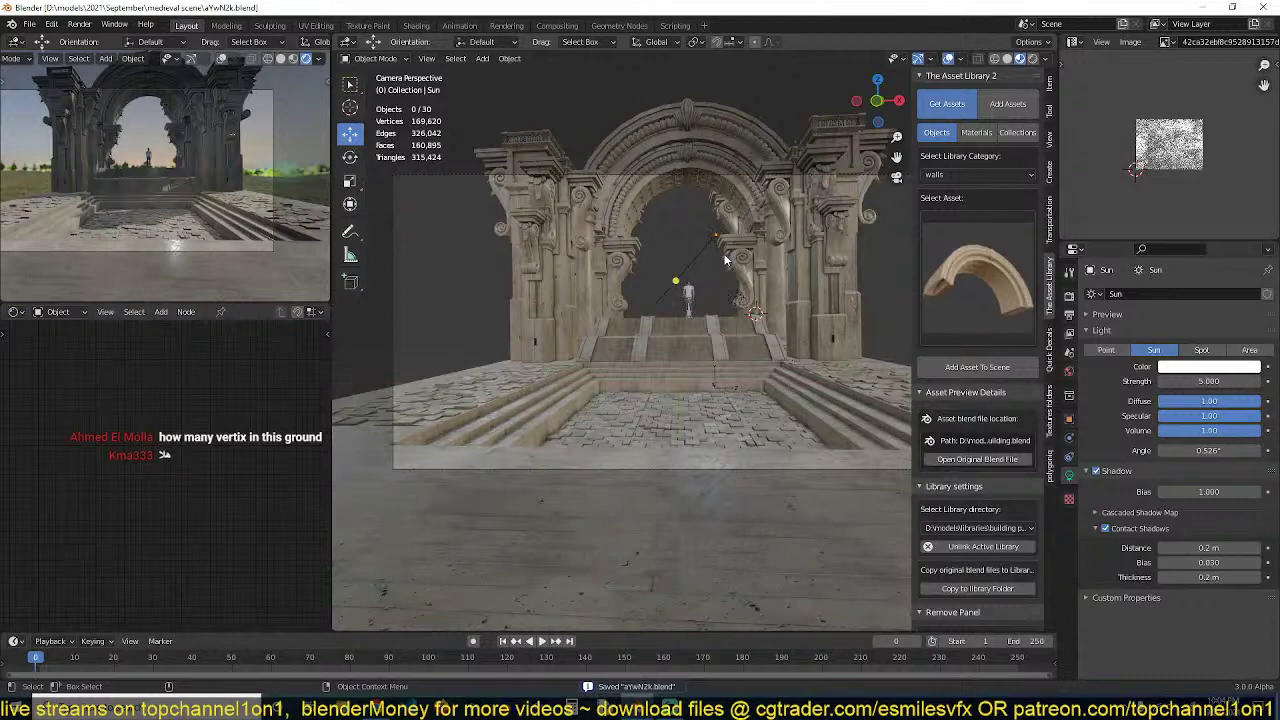
middle_click_drag(727, 260, 684, 241, "shift")
middle_click_drag(804, 272, 579, 316, "shift")
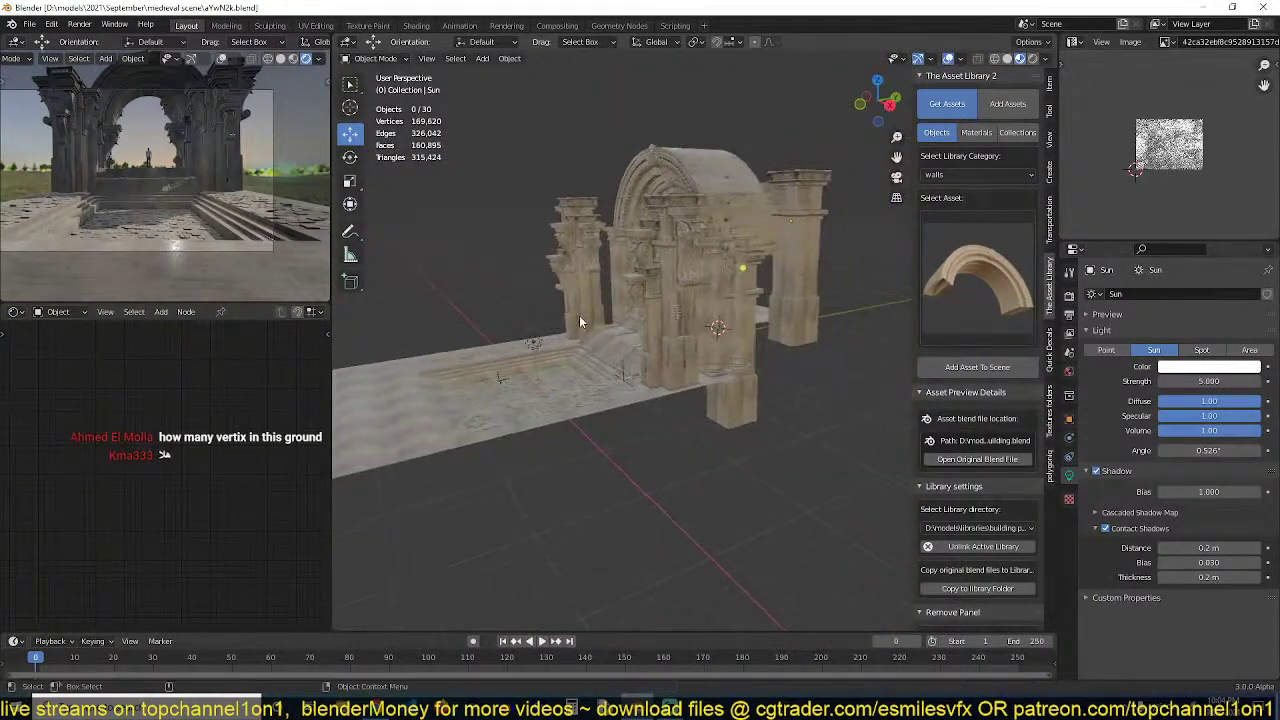
left_click(662, 310)
middle_click_drag(662, 310, 739, 340)
left_click(738, 289)
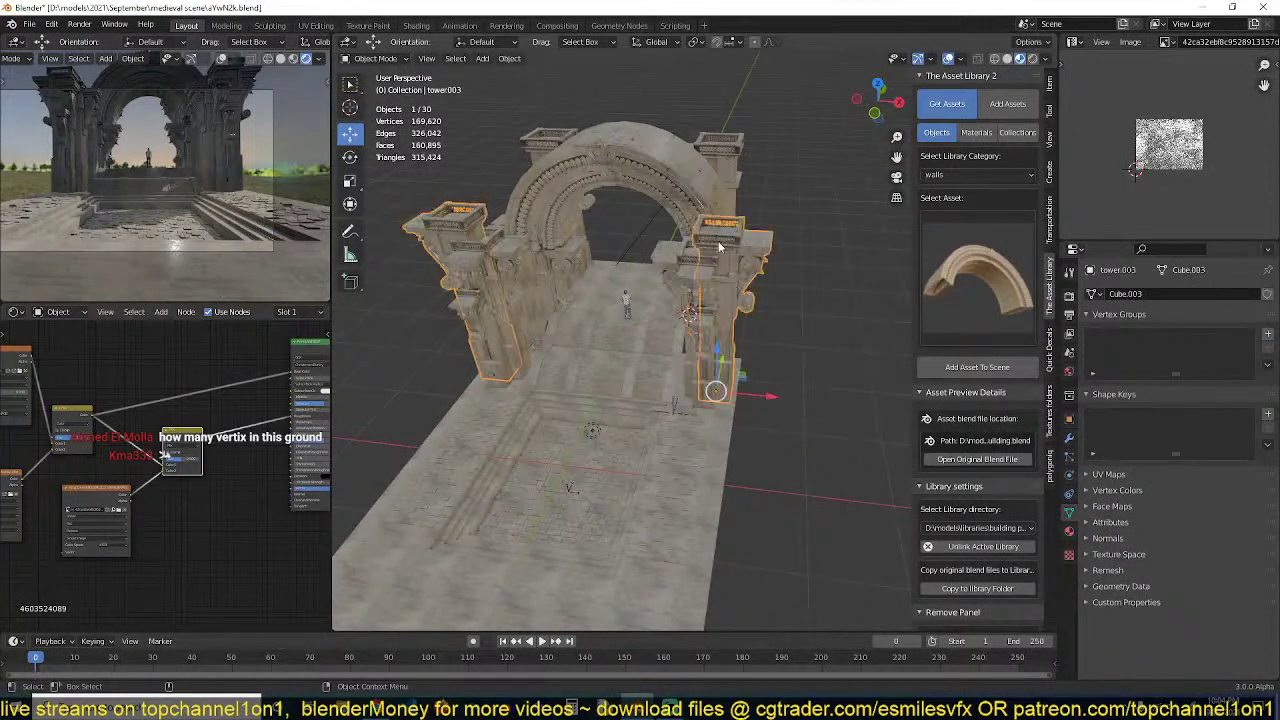
middle_click_drag(720, 248, 680, 266)
key("shift+d")
right_click(709, 268)
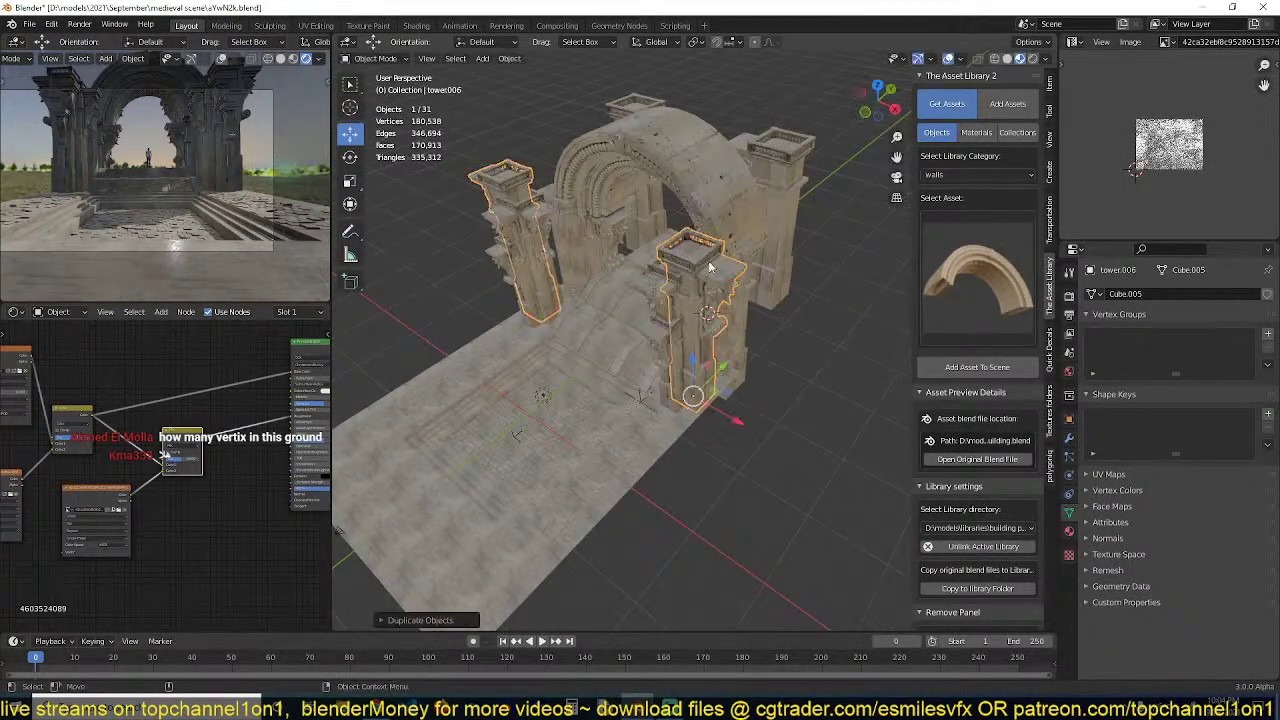
key("shift+d")
right_click(725, 318)
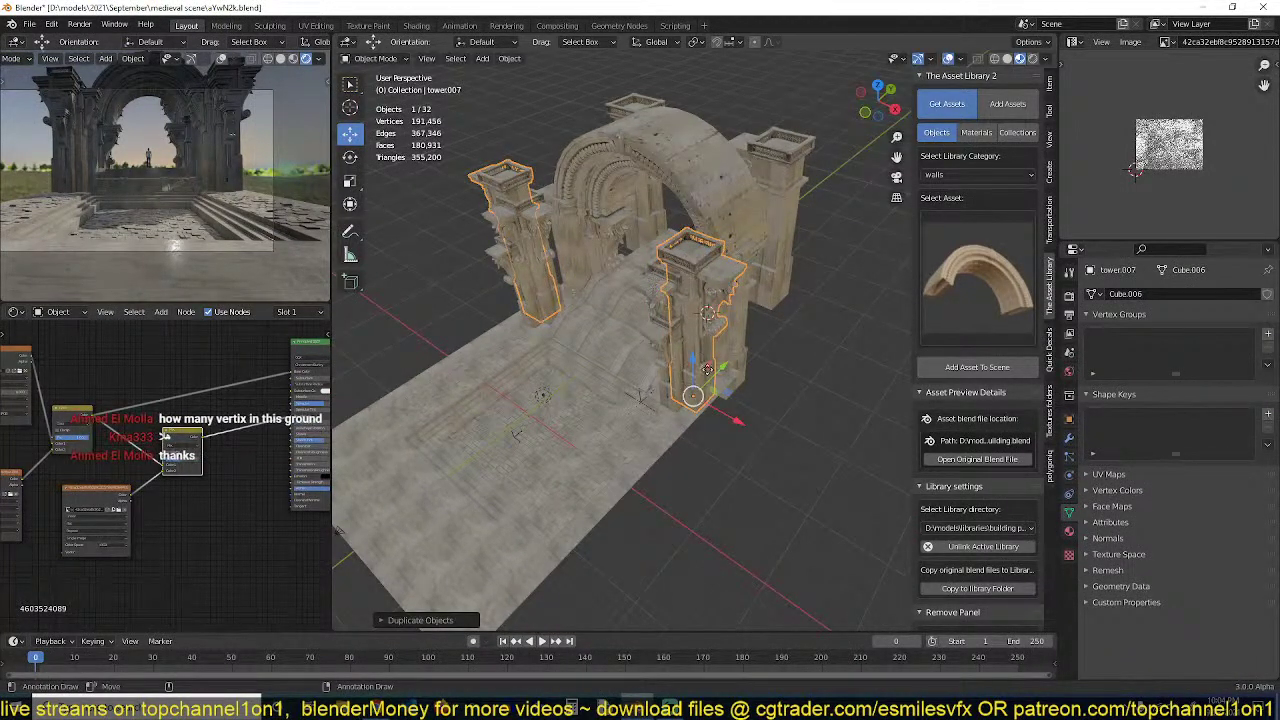
key("g")
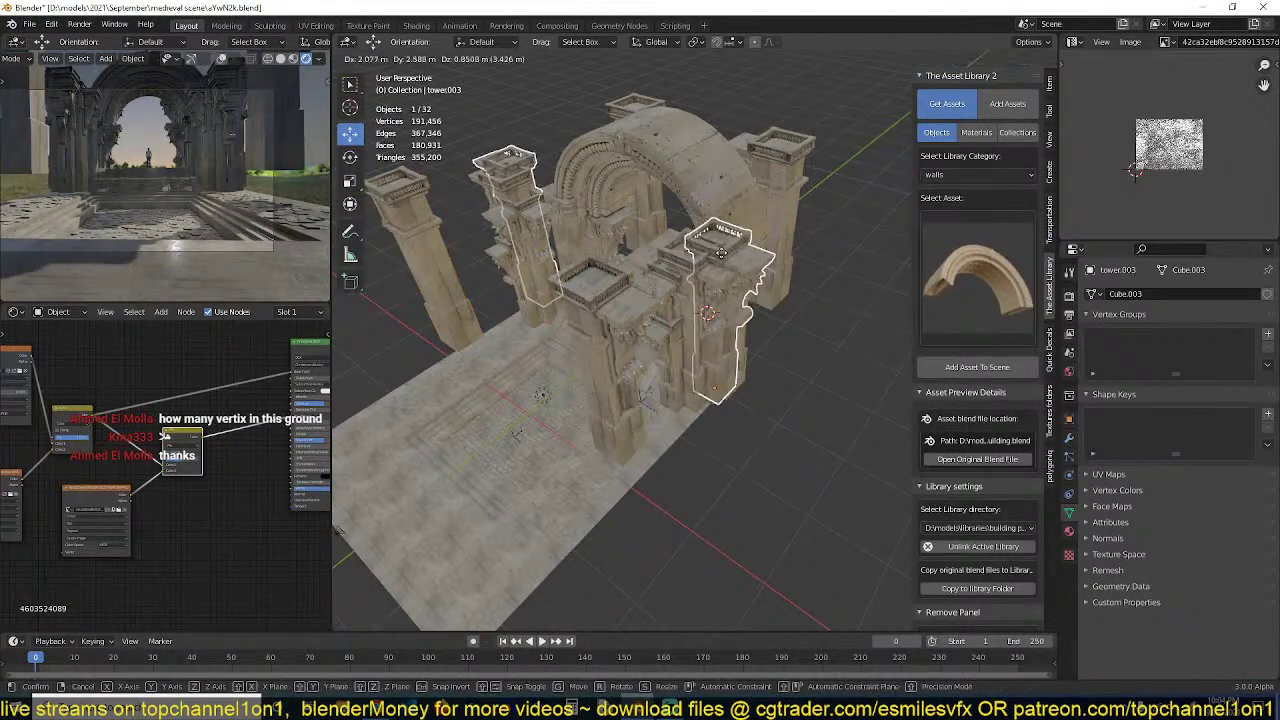
Cancel the move of the tower pair at the arch and delete this surplus overlapping copy
right_click(768, 316)
key("x")
left_click(767, 316)
Scale up the forward tower pair and lower it along the Z axis
left_click(602, 367)
key("s")
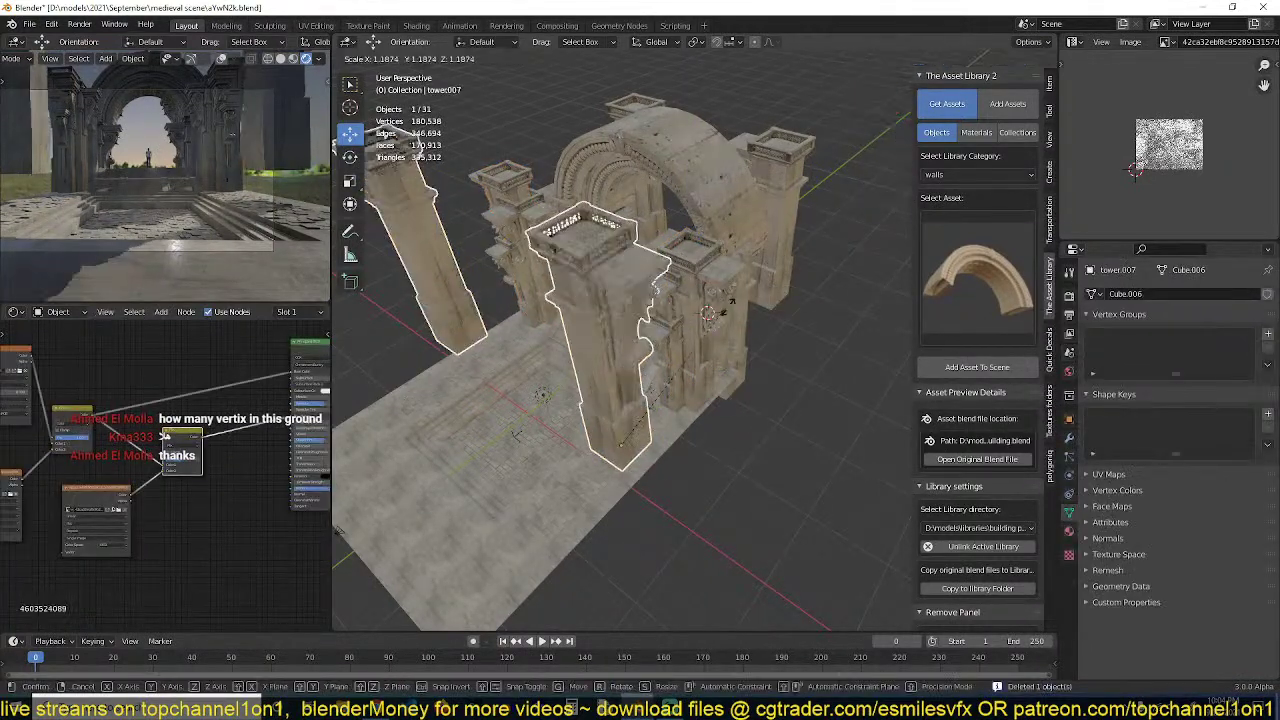
left_click(760, 272)
key("g")
key("z")
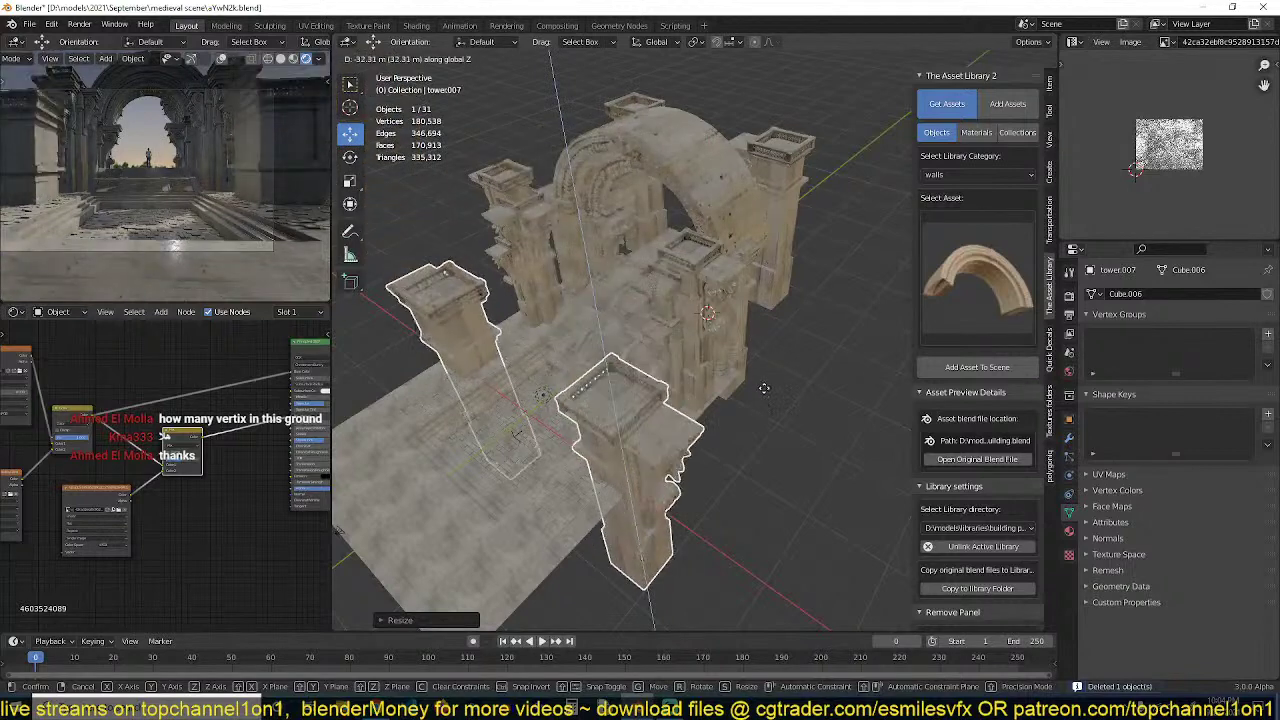
left_click(769, 373)
Rotate the forward tower pair 180° about the global Z axis
type("rz")
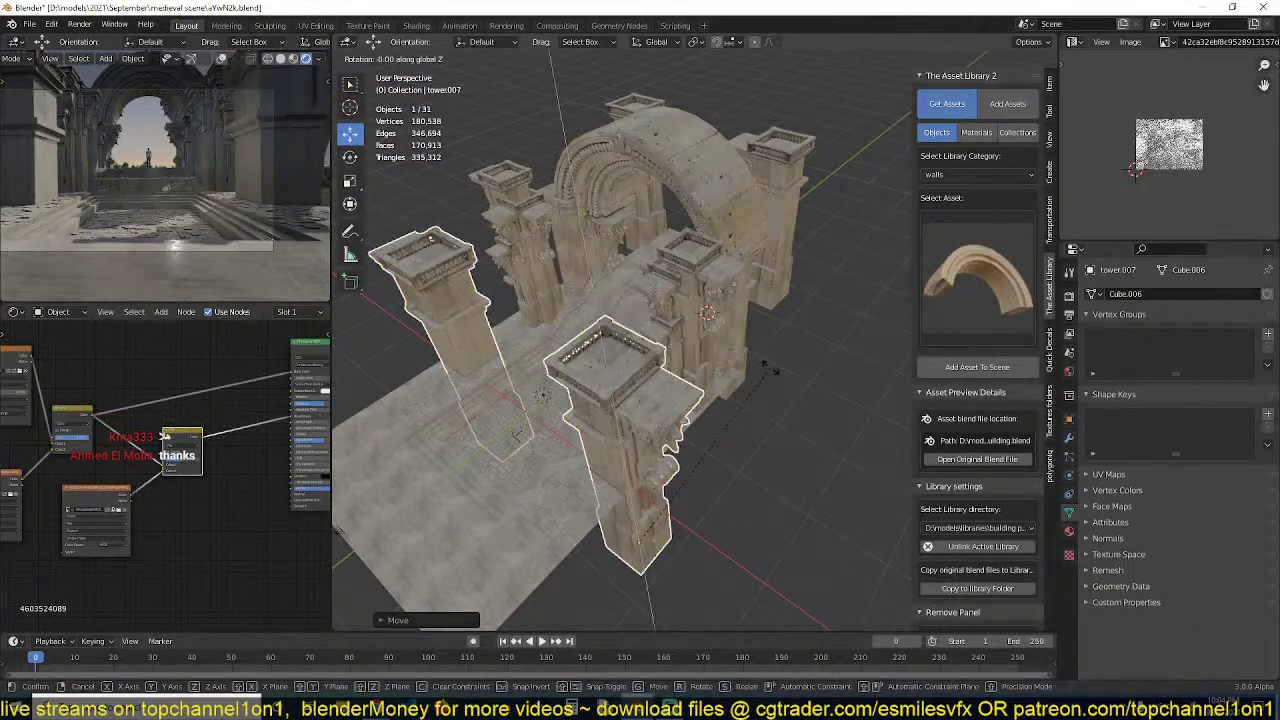
type("180")
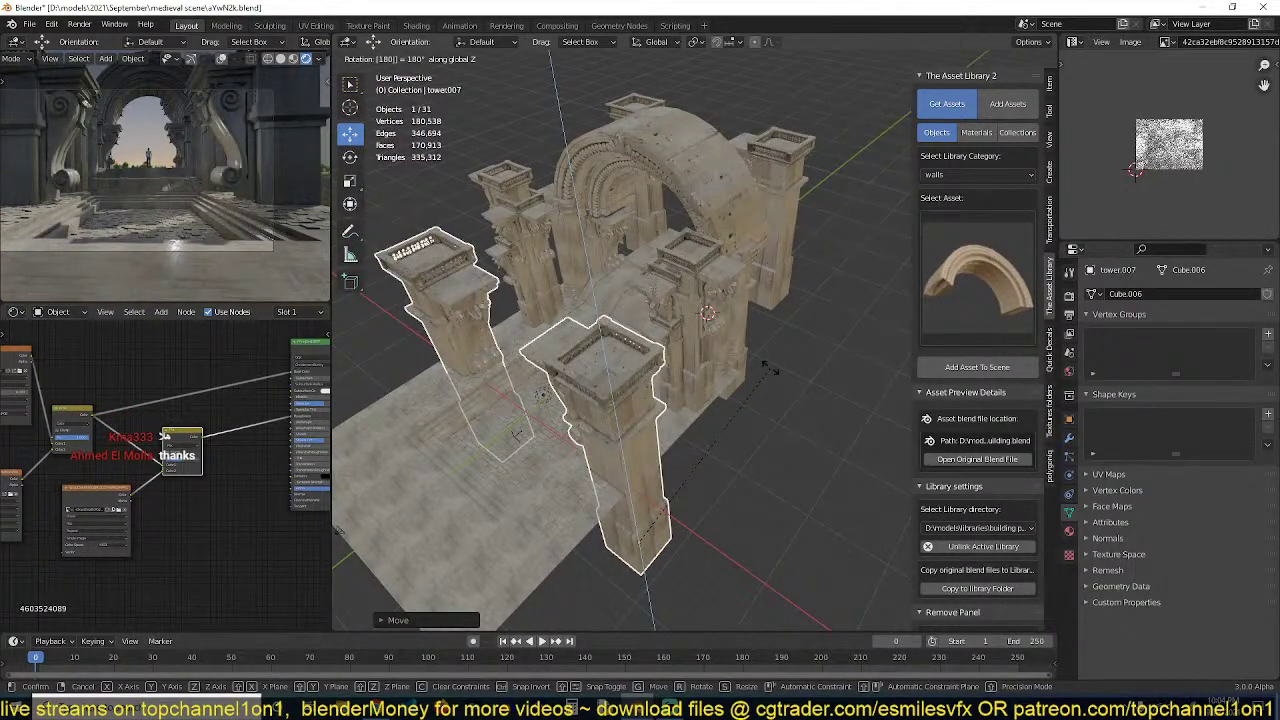
key("Return")
Resize the rotated tower pair and reposition it so it stands on either side of the paved forecourt
key("s")
left_click(826, 317)
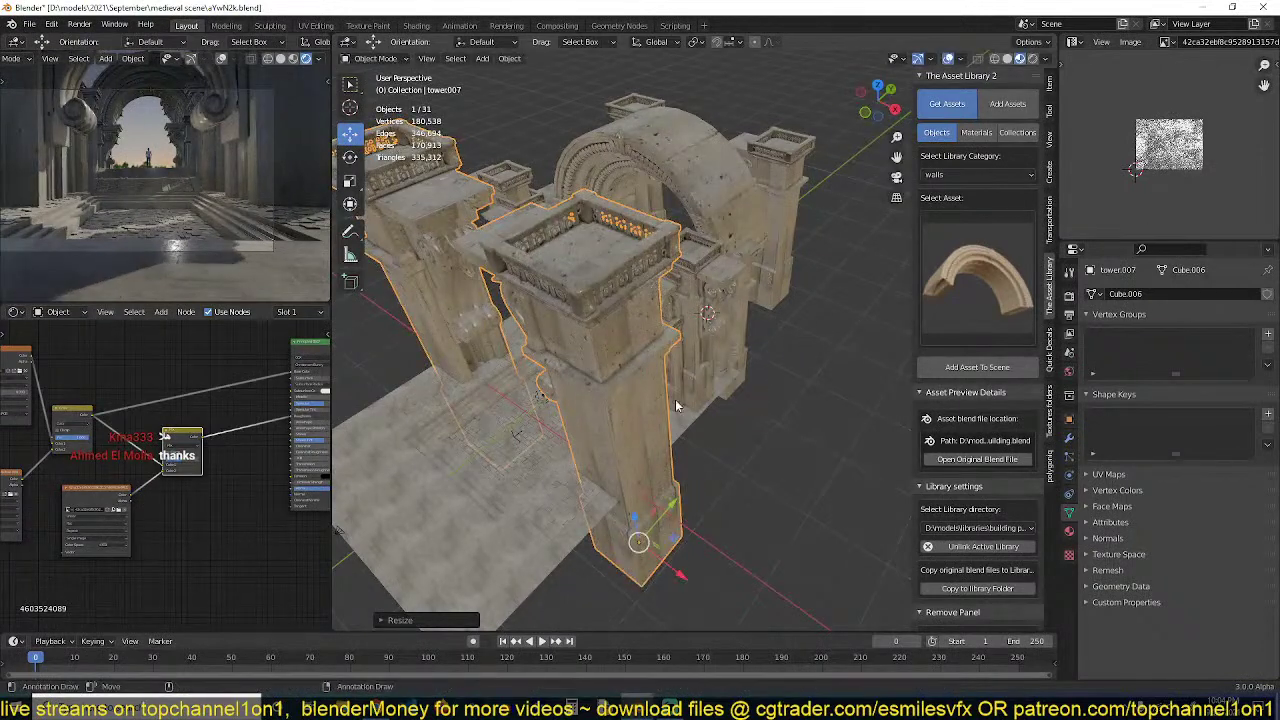
key("g")
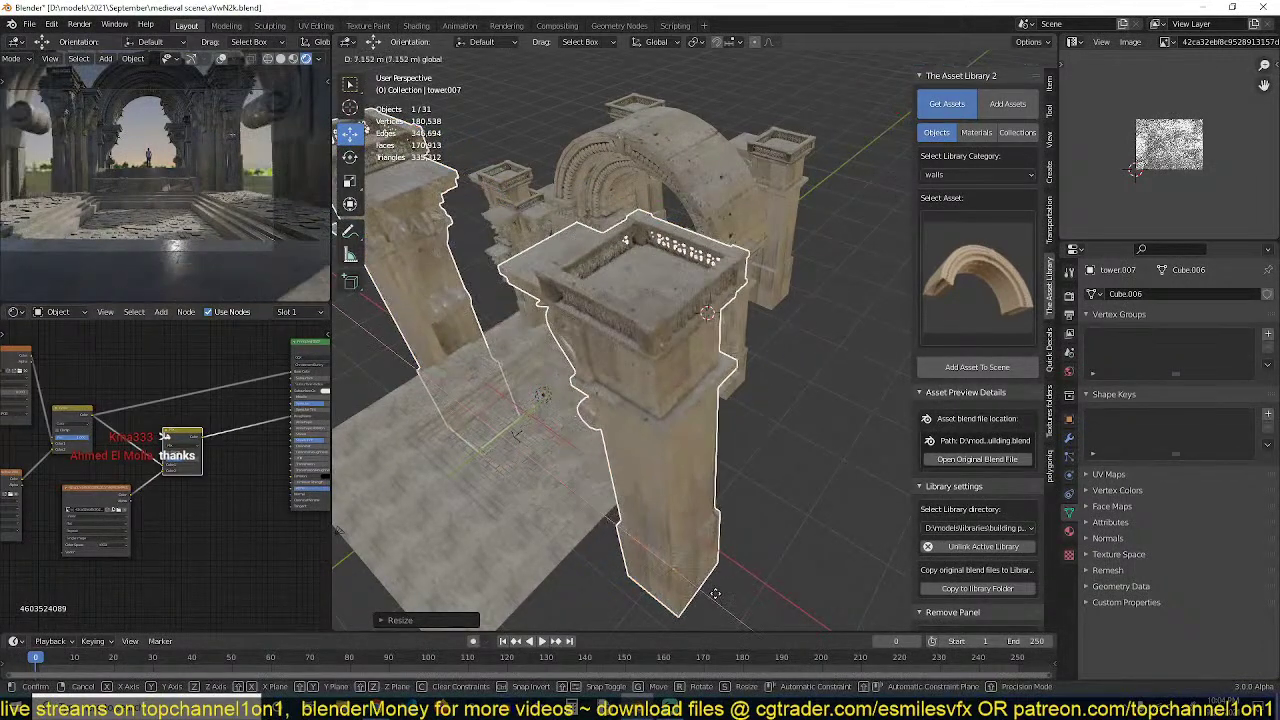
key("z")
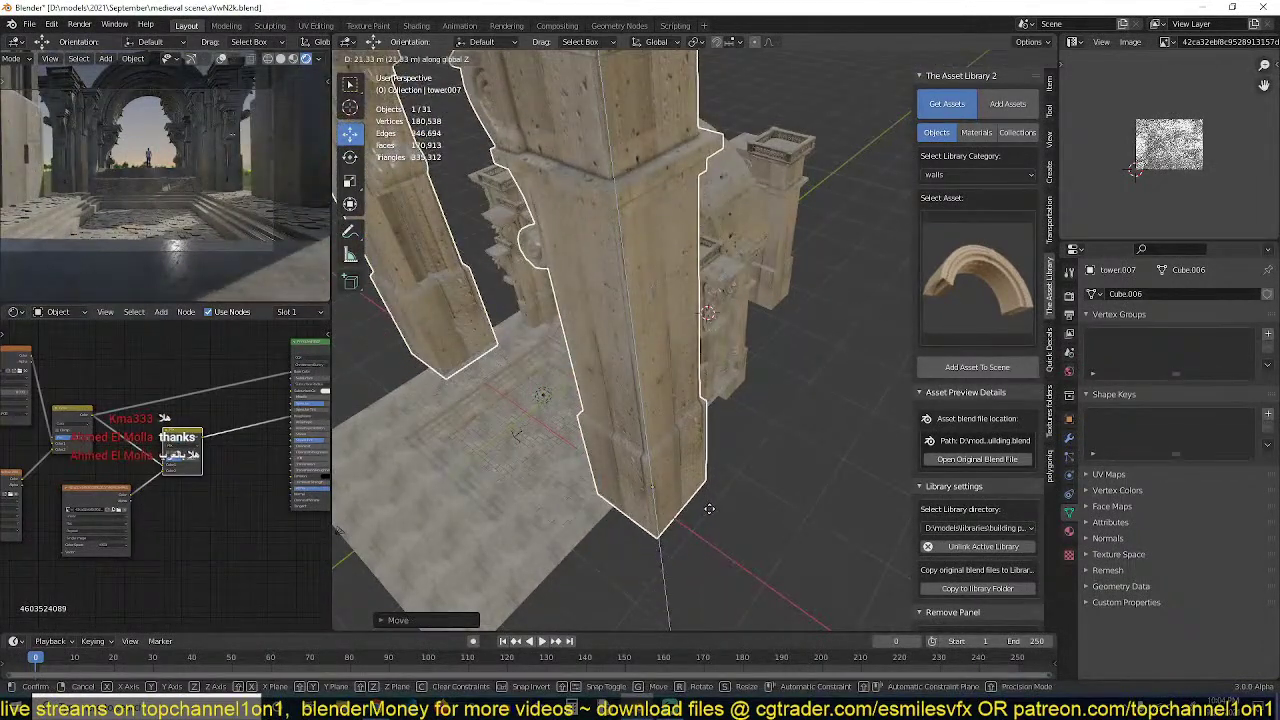
left_click(709, 509)
key("s")
left_click(707, 400)
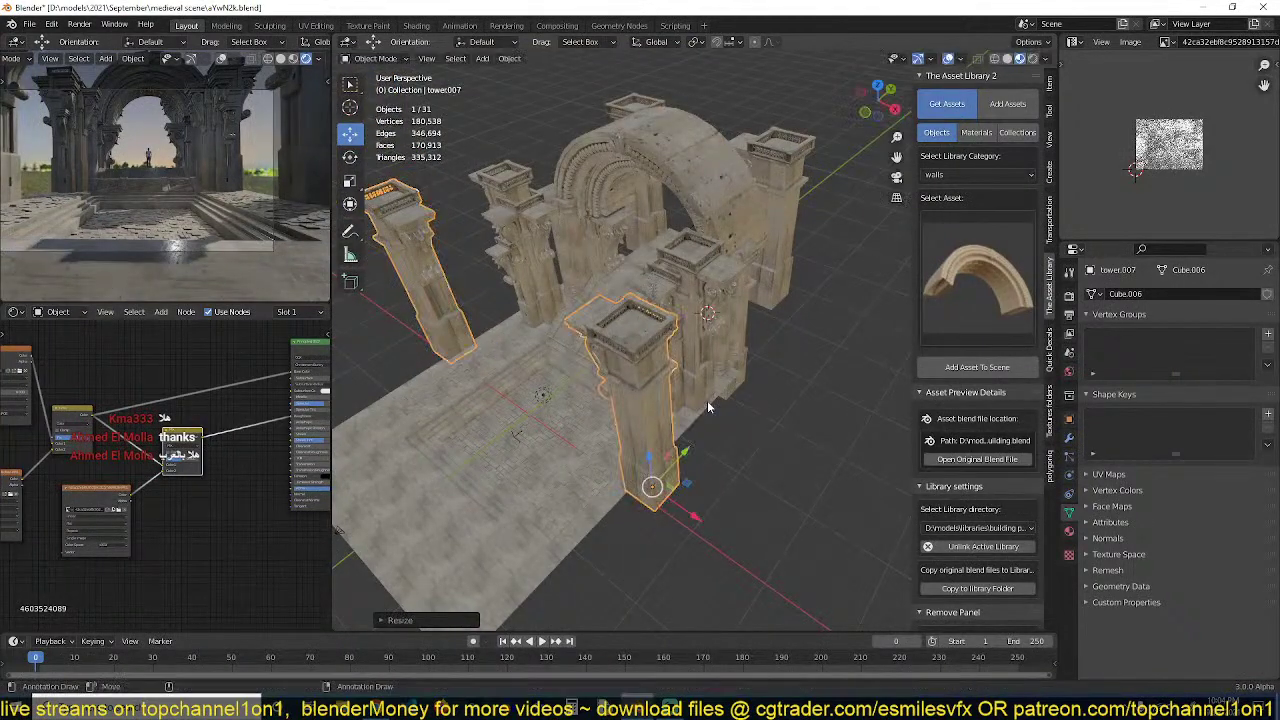
Choose the crenellated block detail wall with the arched doorway from the walls assets and add it to the scene
middle_click_drag(707, 400, 845, 347)
left_click(970, 277)
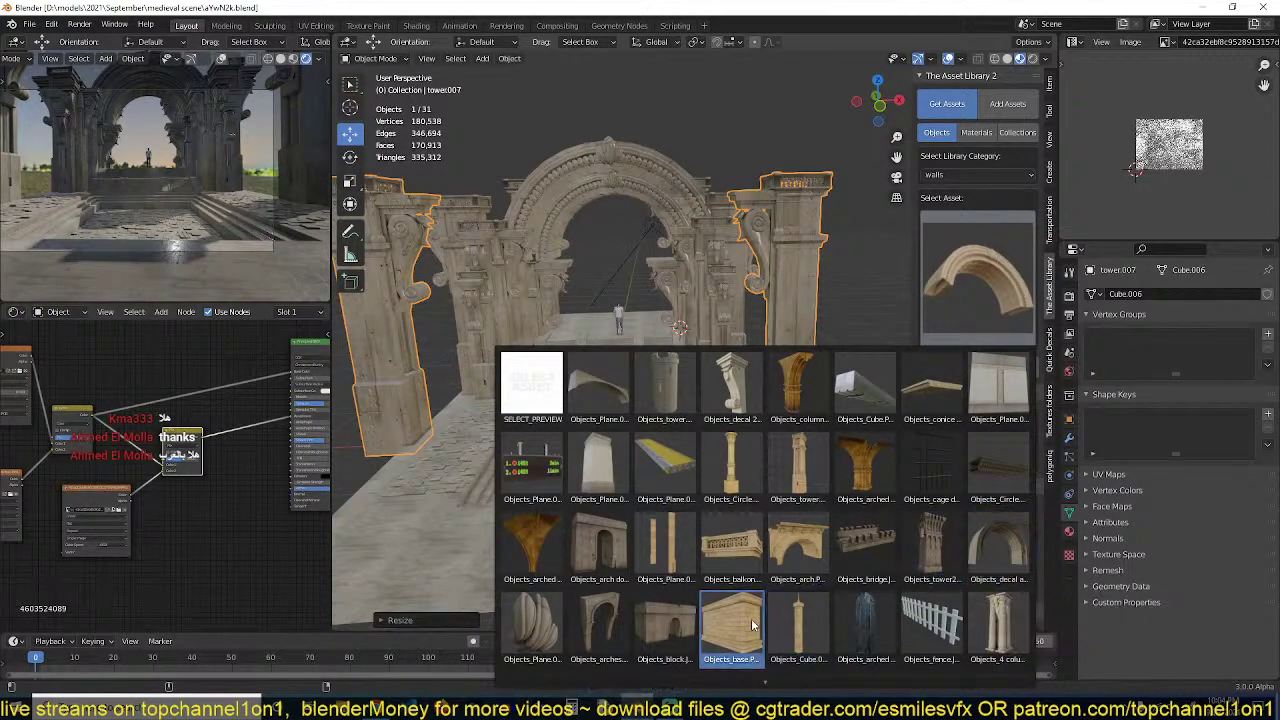
scroll(660, 670, "down", 4)
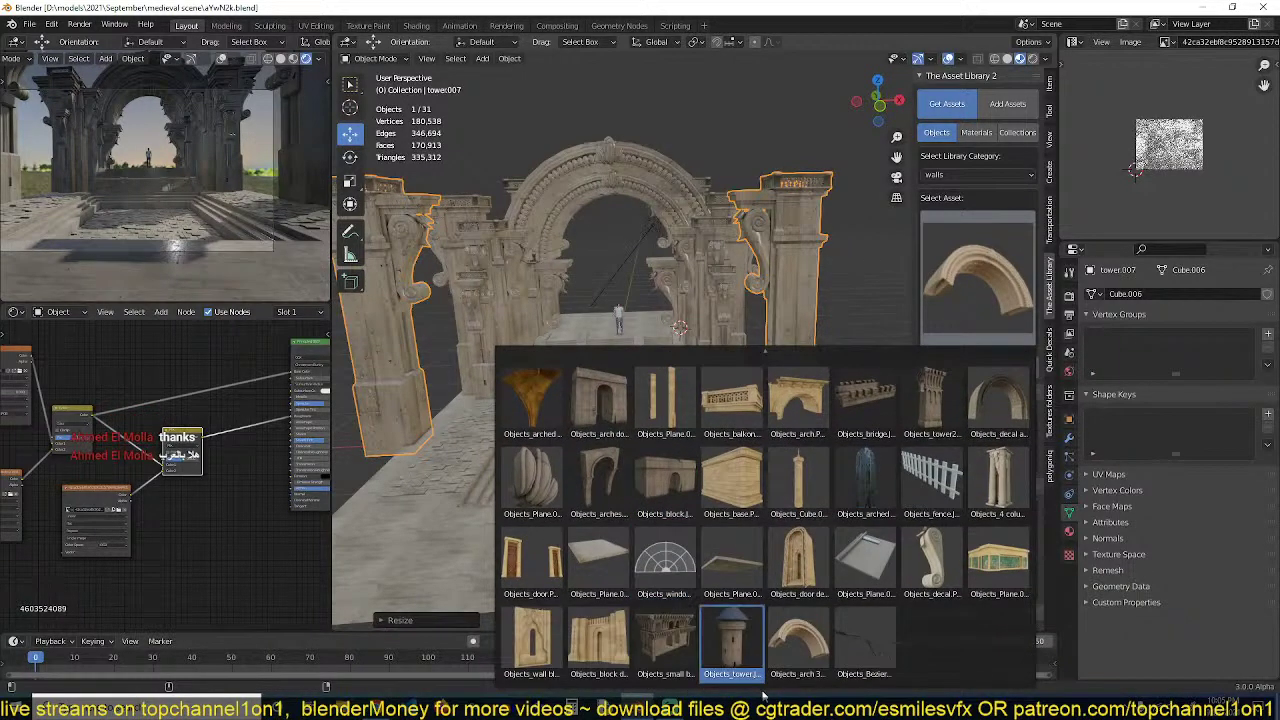
left_click(619, 651)
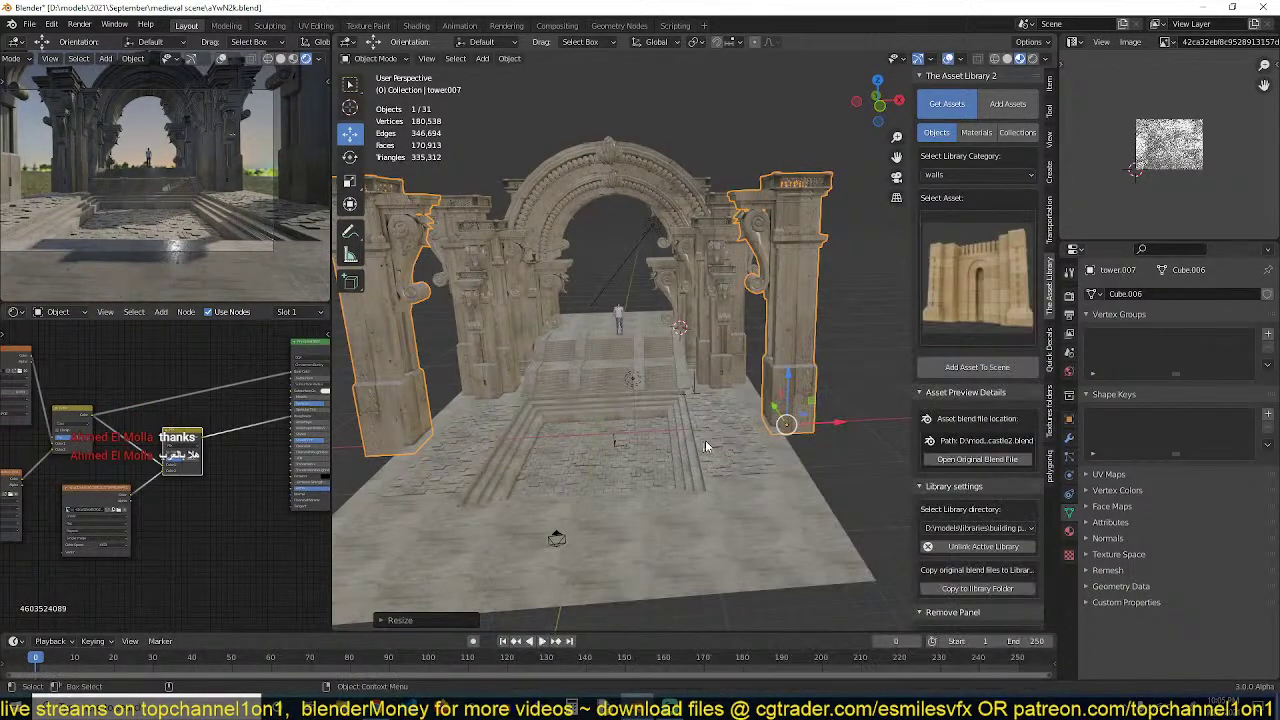
middle_click_drag(705, 440, 722, 410)
left_click(977, 367)
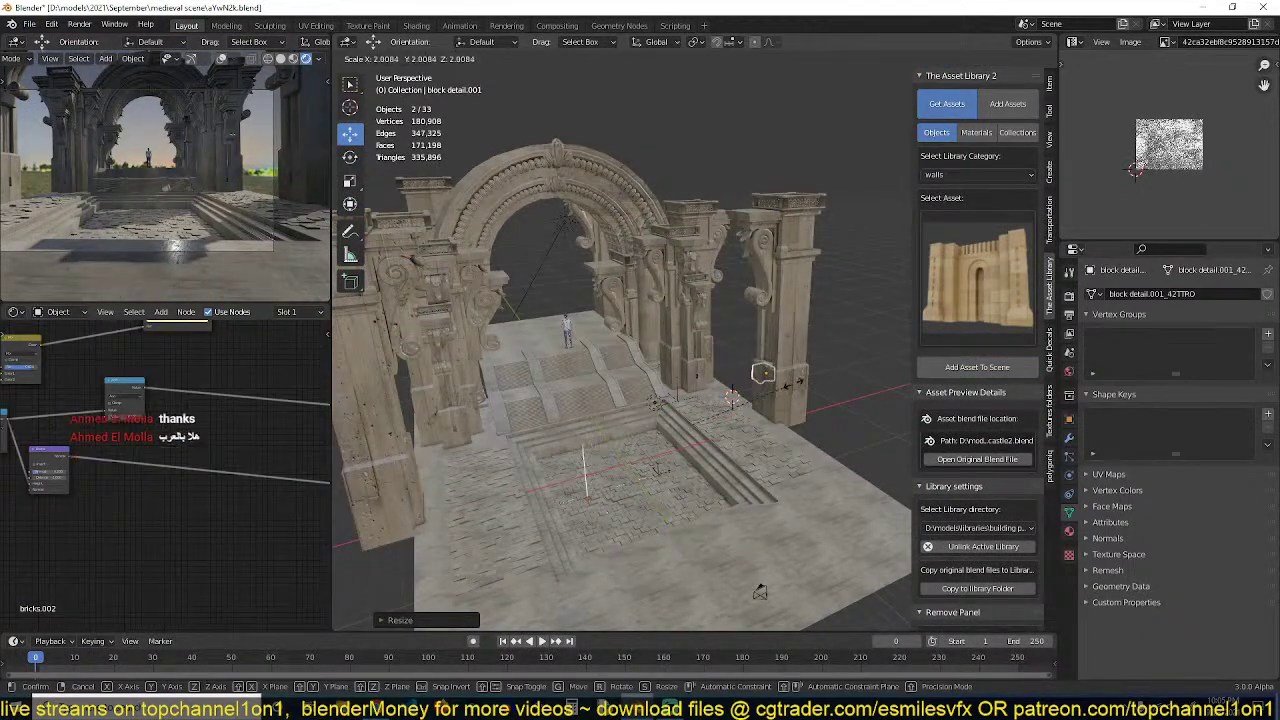
Scale up the imported wall block beside the stairs and raise it along the Z axis
scroll(745, 412, "up", 2)
left_click(750, 425)
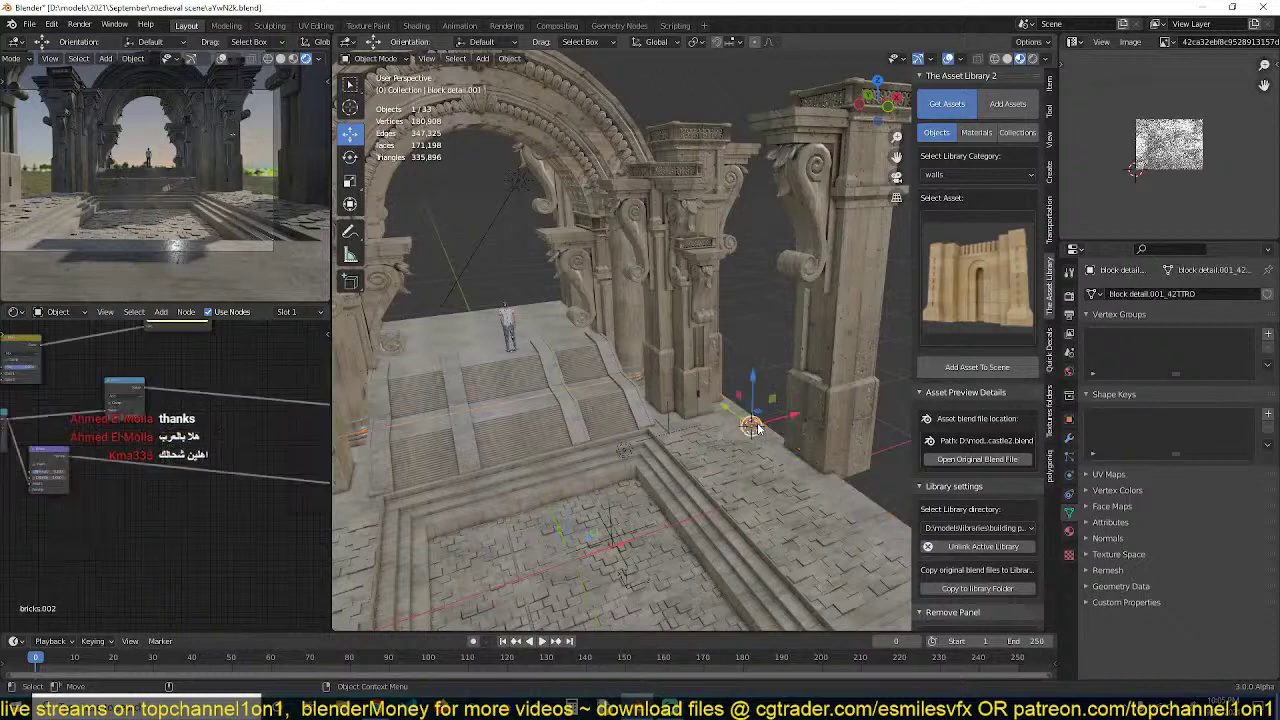
key("s")
left_click(829, 370)
key("g")
key("z")
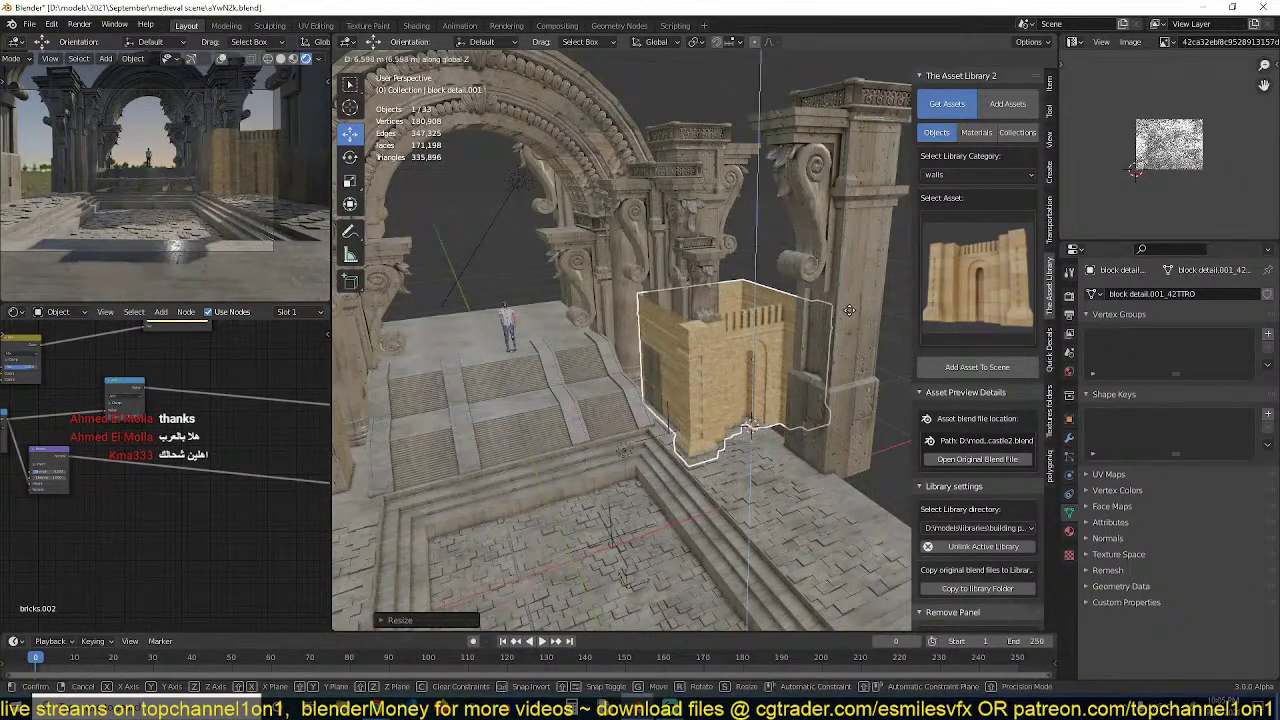
left_click(849, 311)
Rotate the wall block -90° about the global Z axis
type("rz")
type("90")
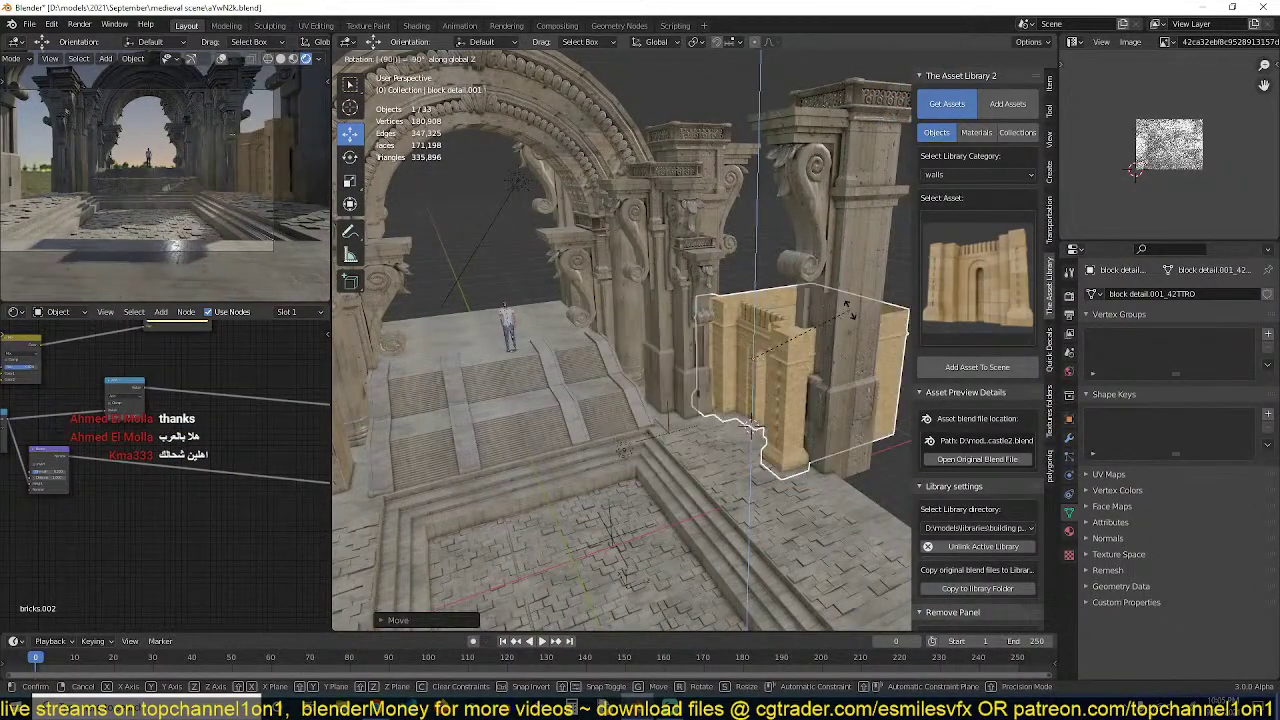
key("Return")
Enlarge the rotated wall block to fill the gap between the towers and raise it along Z
key("s")
left_click(881, 290)
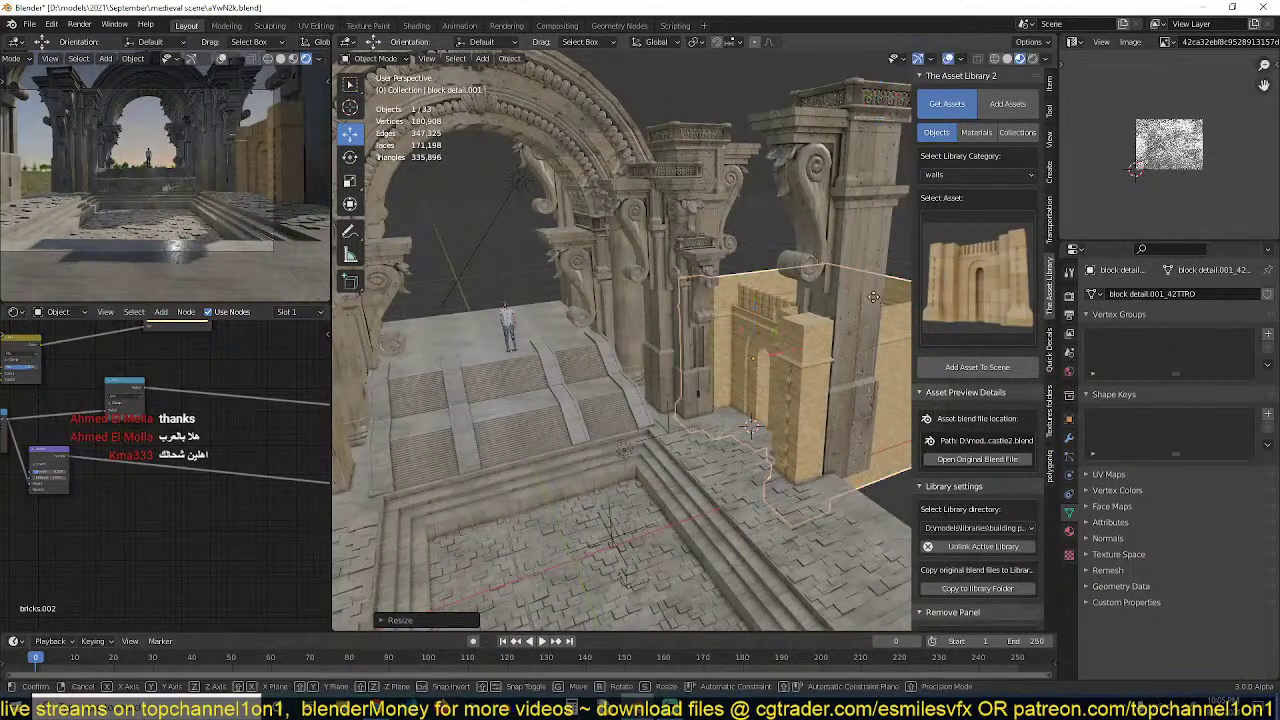
key("g")
key("z")
left_click(887, 262)
Link the front tower's stone material to the wall block and clear the selection
middle_click_drag(887, 262, 844, 178)
left_click(844, 178, "shift")
key("ctrl+l")
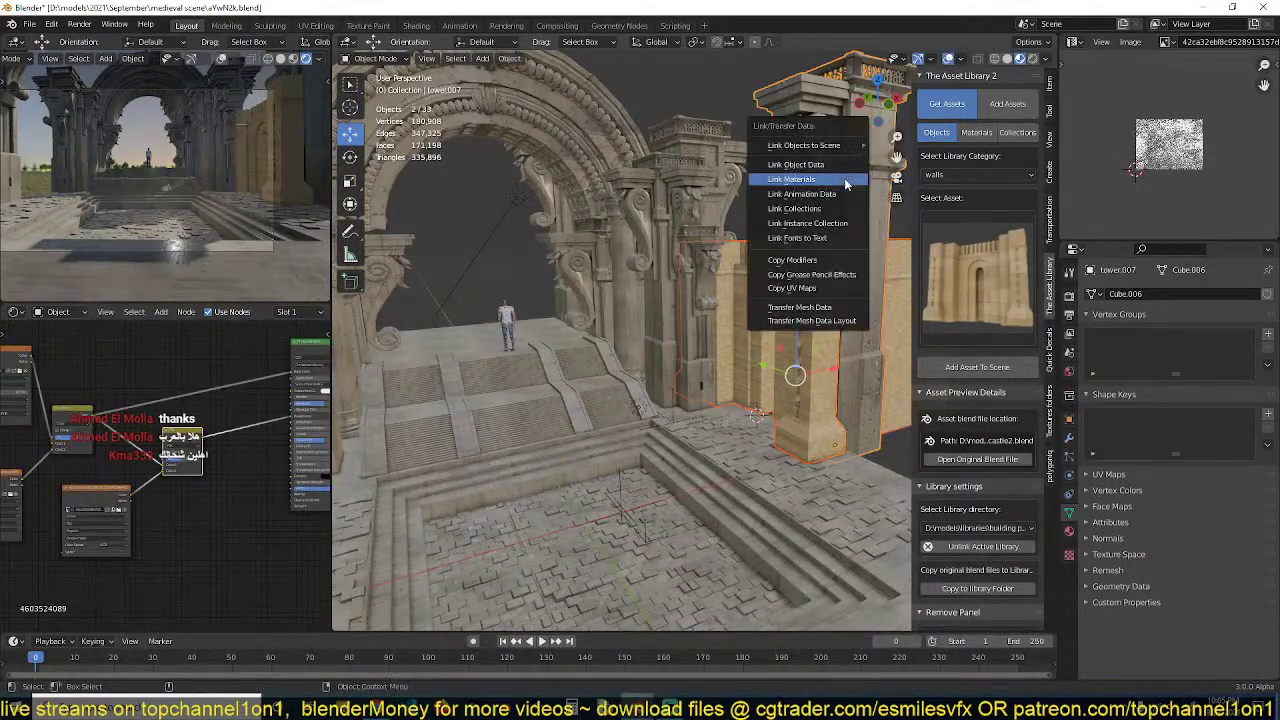
left_click(830, 182)
key("alt+a")
Duplicate the wall block and stack the copy about 15 m higher along the Z axis
middle_click_drag(783, 271, 758, 304)
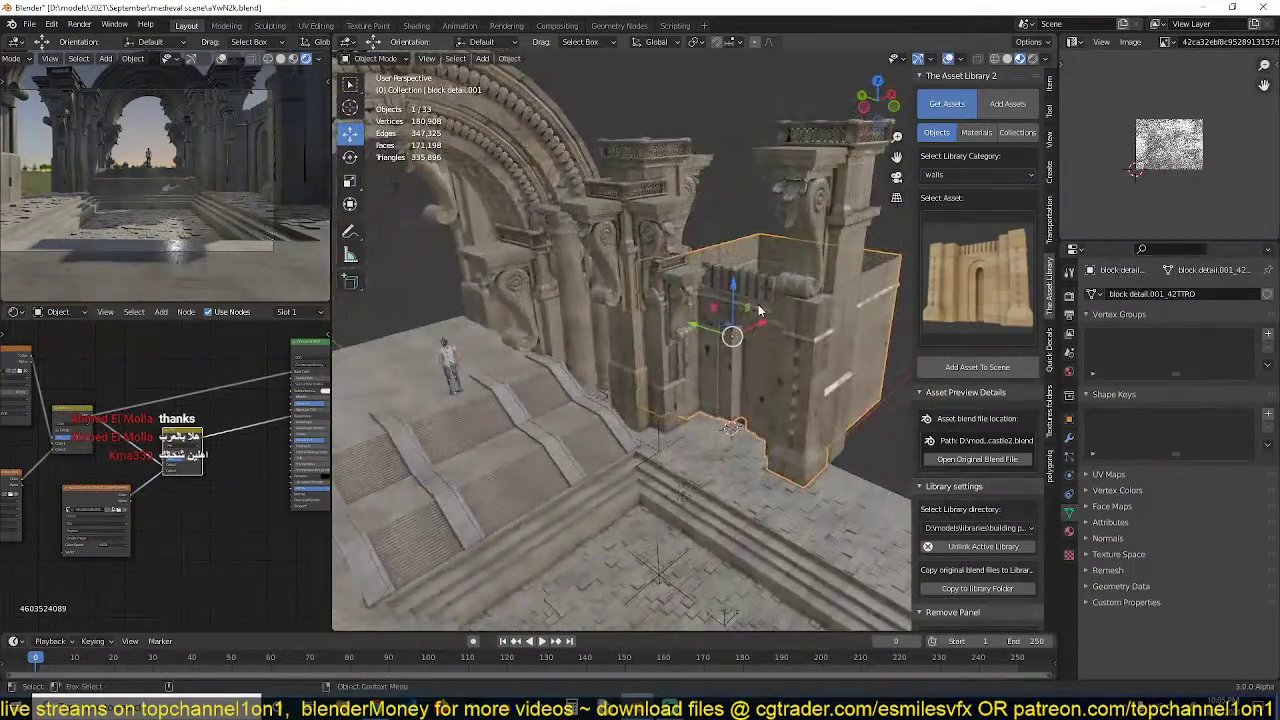
left_click(758, 300)
key("shift+d")
key("z")
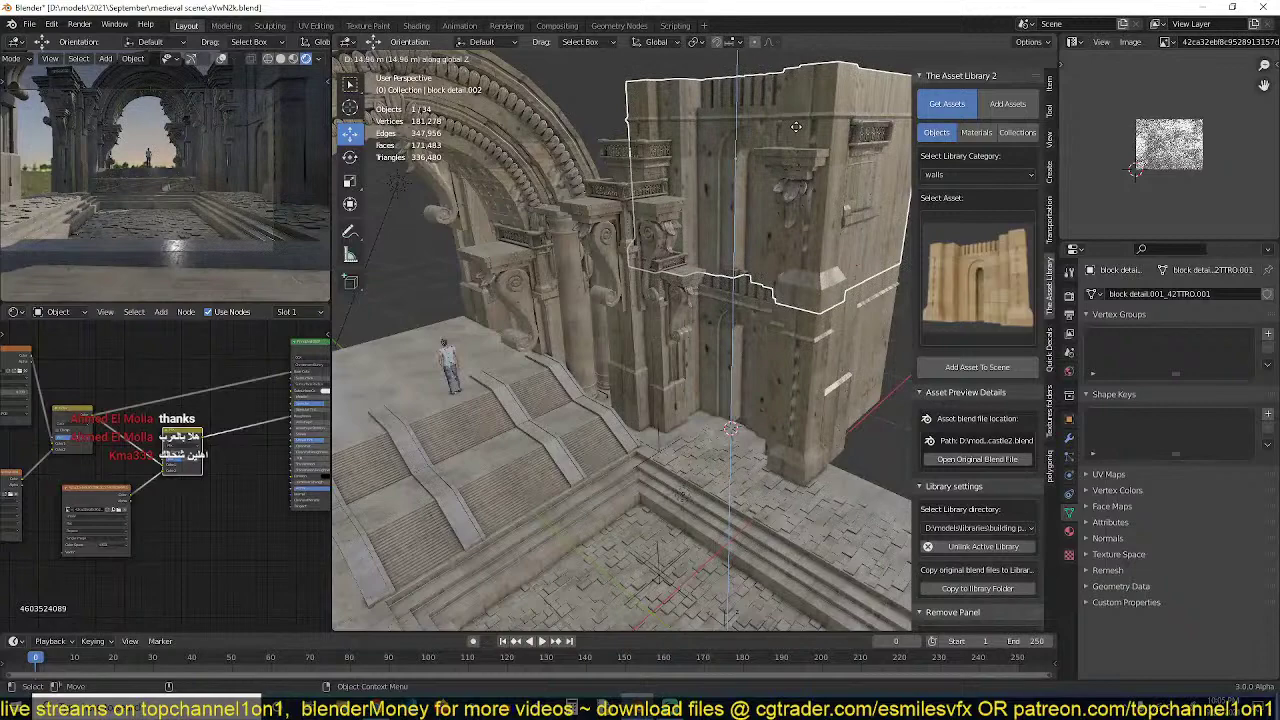
left_click(797, 127)
middle_click_drag(797, 127, 766, 106)
key("alt+a")
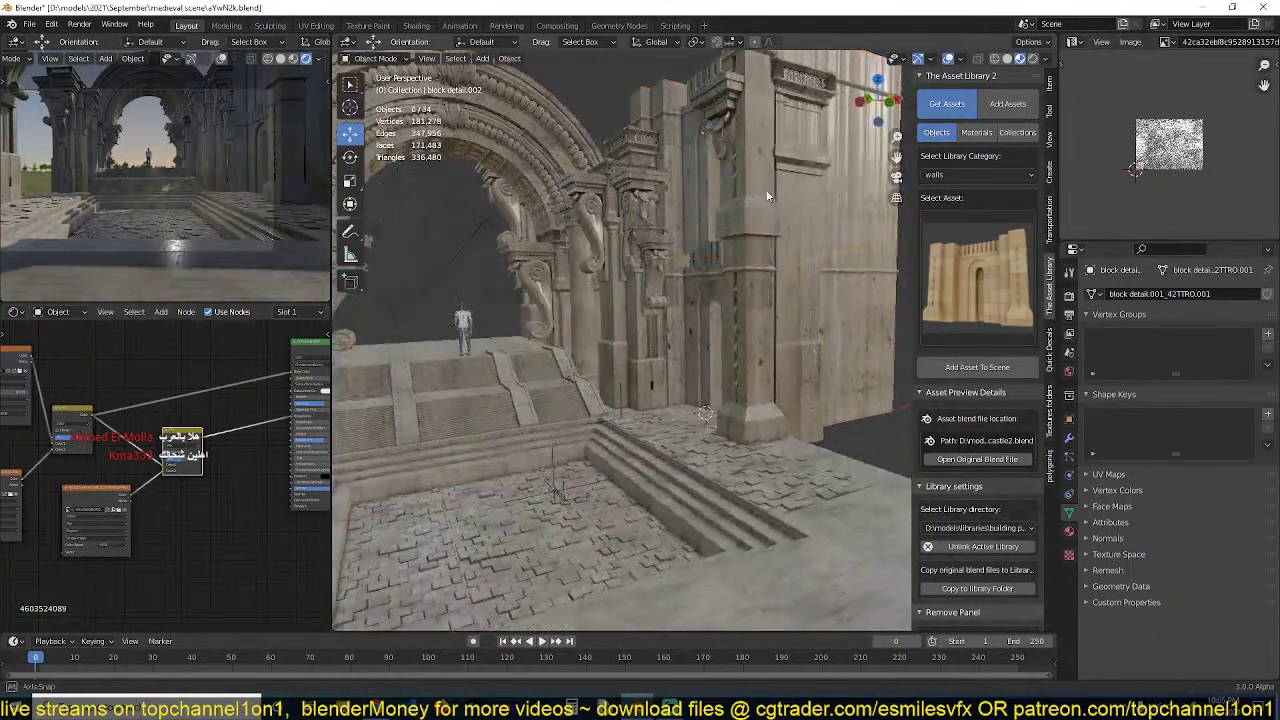
Stretch the upper wall block's mesh by moving its bottom vertices down about 15 m along the Z axis
middle_click_drag(766, 194, 712, 291)
left_click(750, 240)
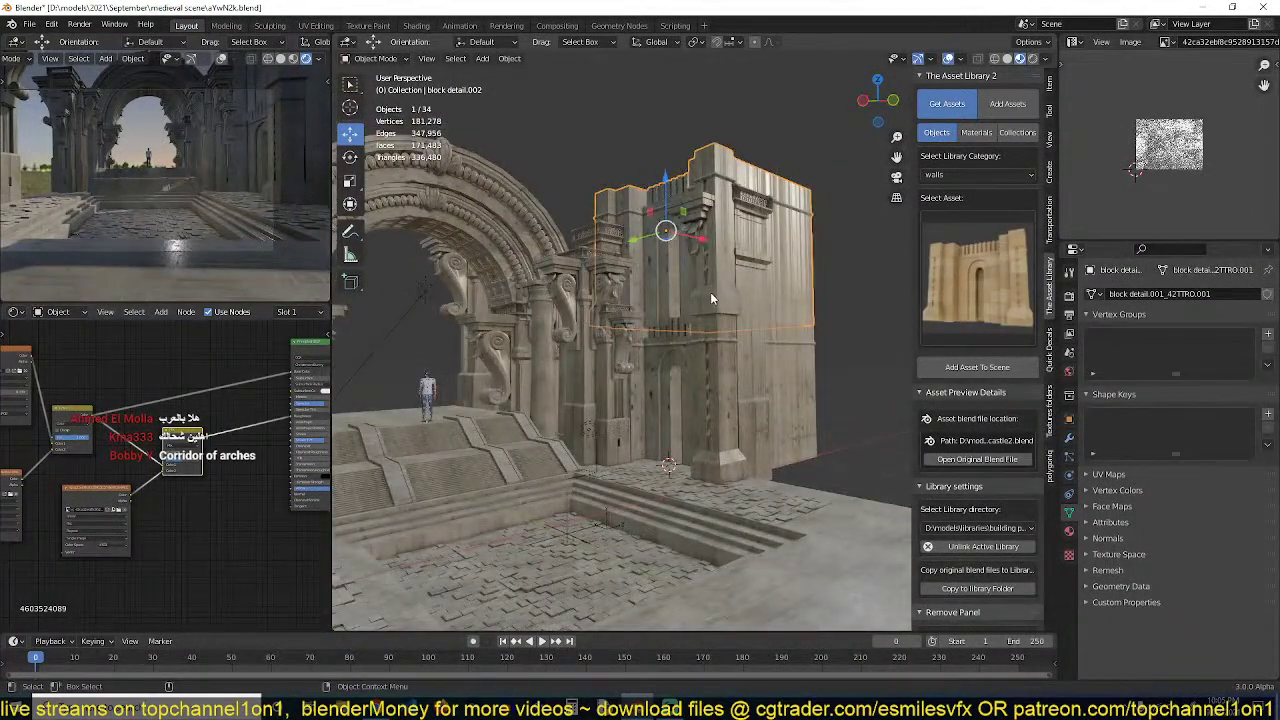
key("Tab")
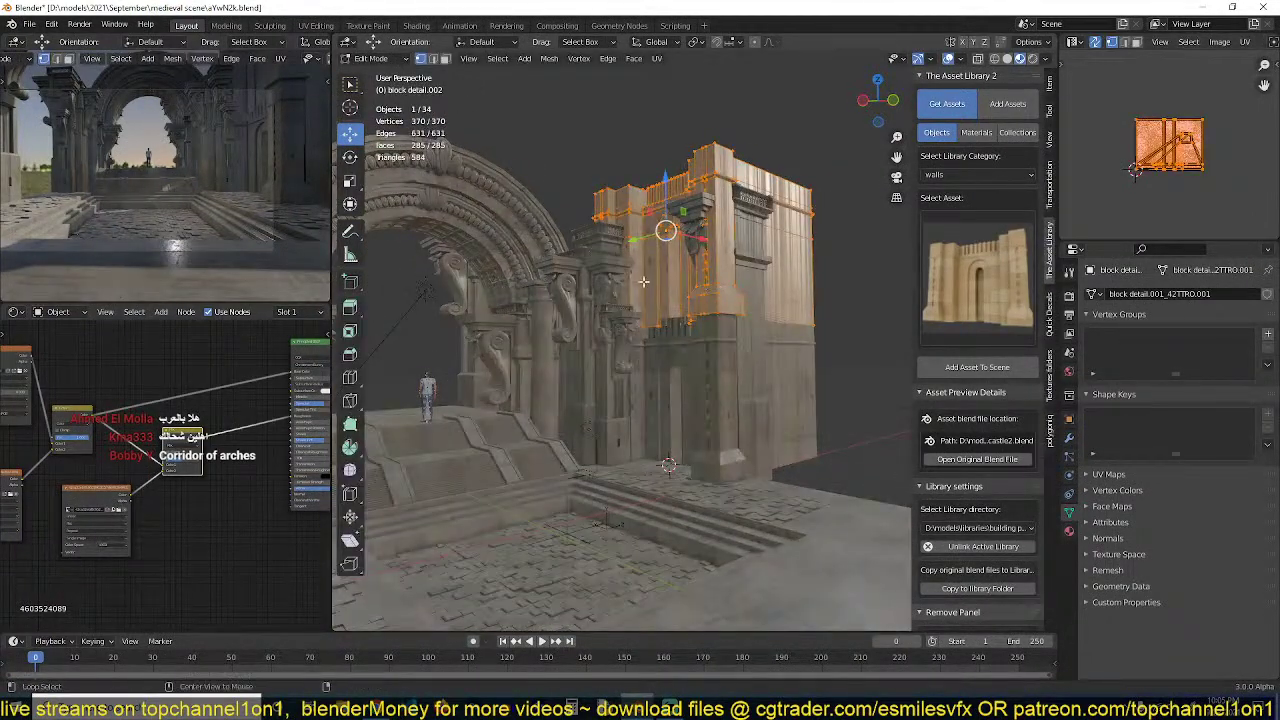
key("alt+a")
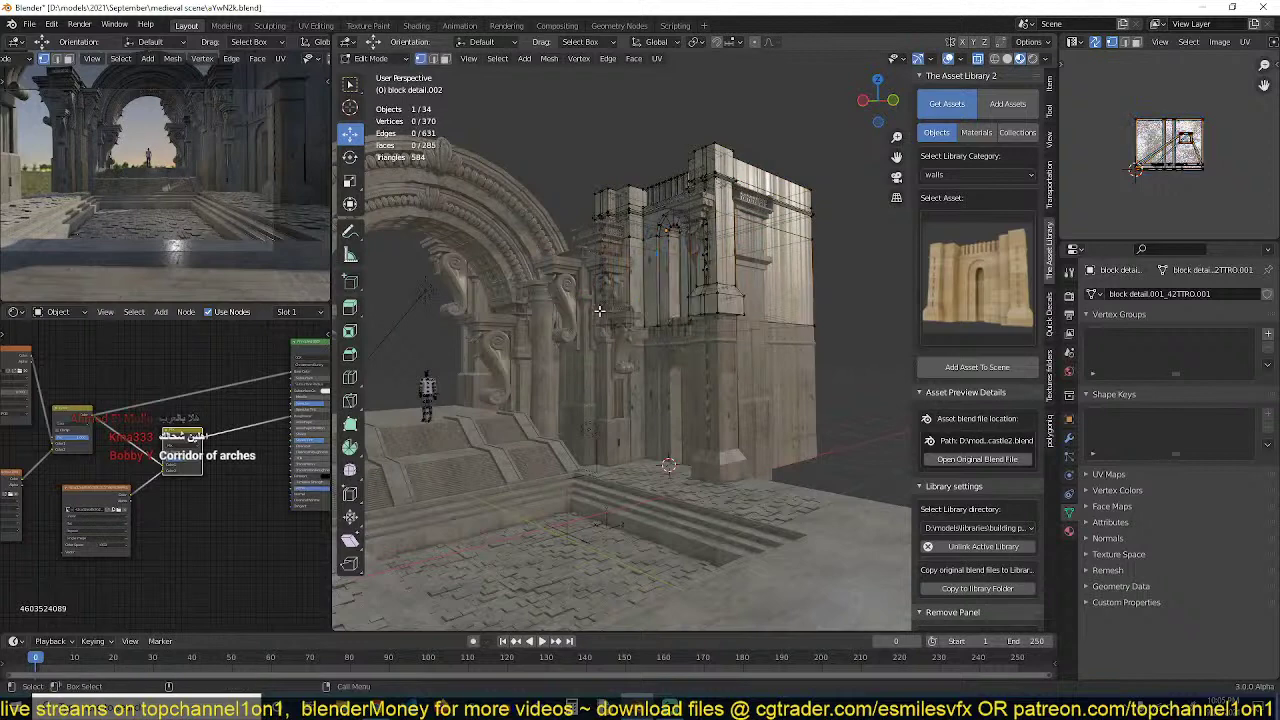
key("KP_1")
left_click_drag(566, 314, 760, 368)
key("g")
key("z")
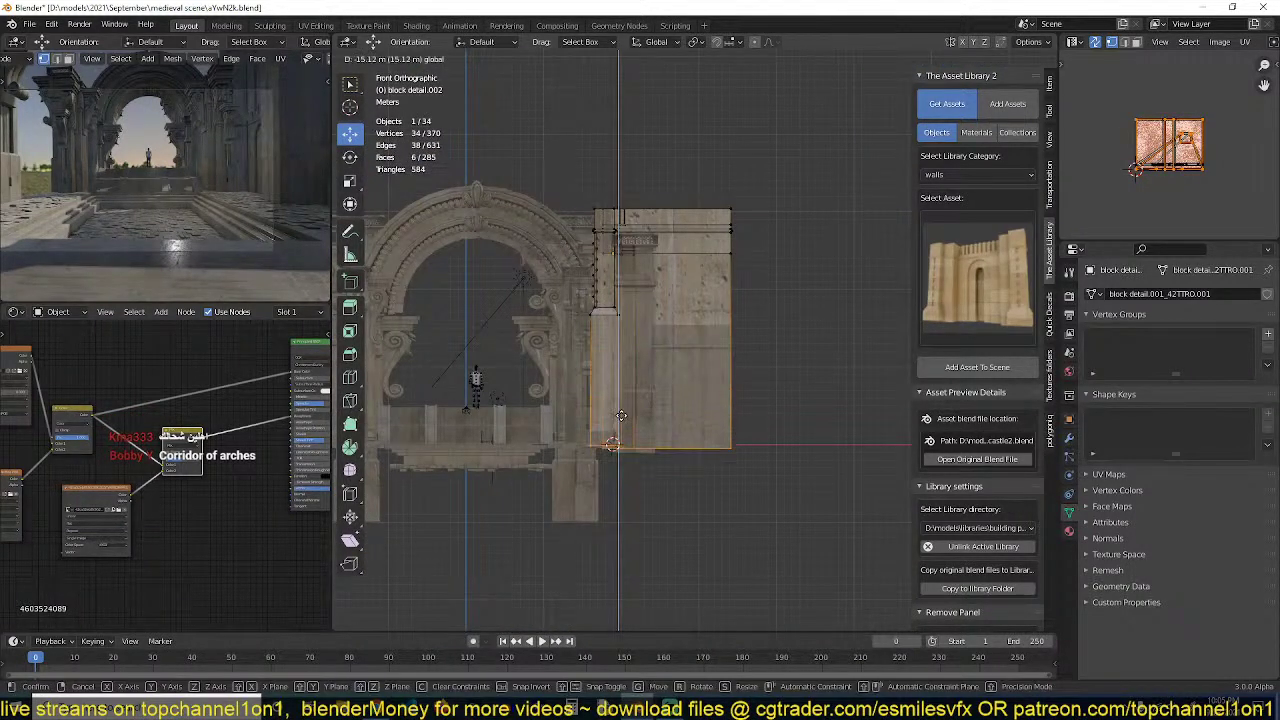
left_click(641, 415)
key("Tab")
Raise the stretched wall block along the Z axis so it stands above the lower block
key("g")
key("z")
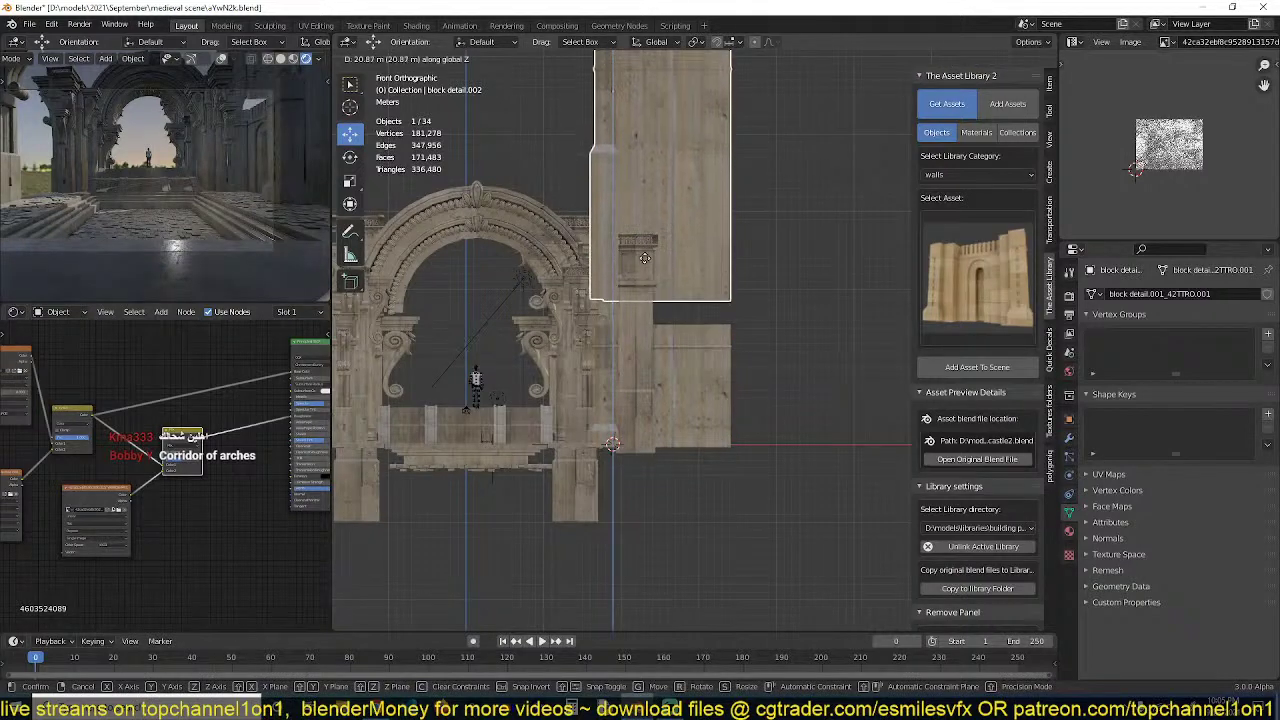
left_click(650, 243)
middle_click_drag(650, 243, 576, 285)
key("alt+a")
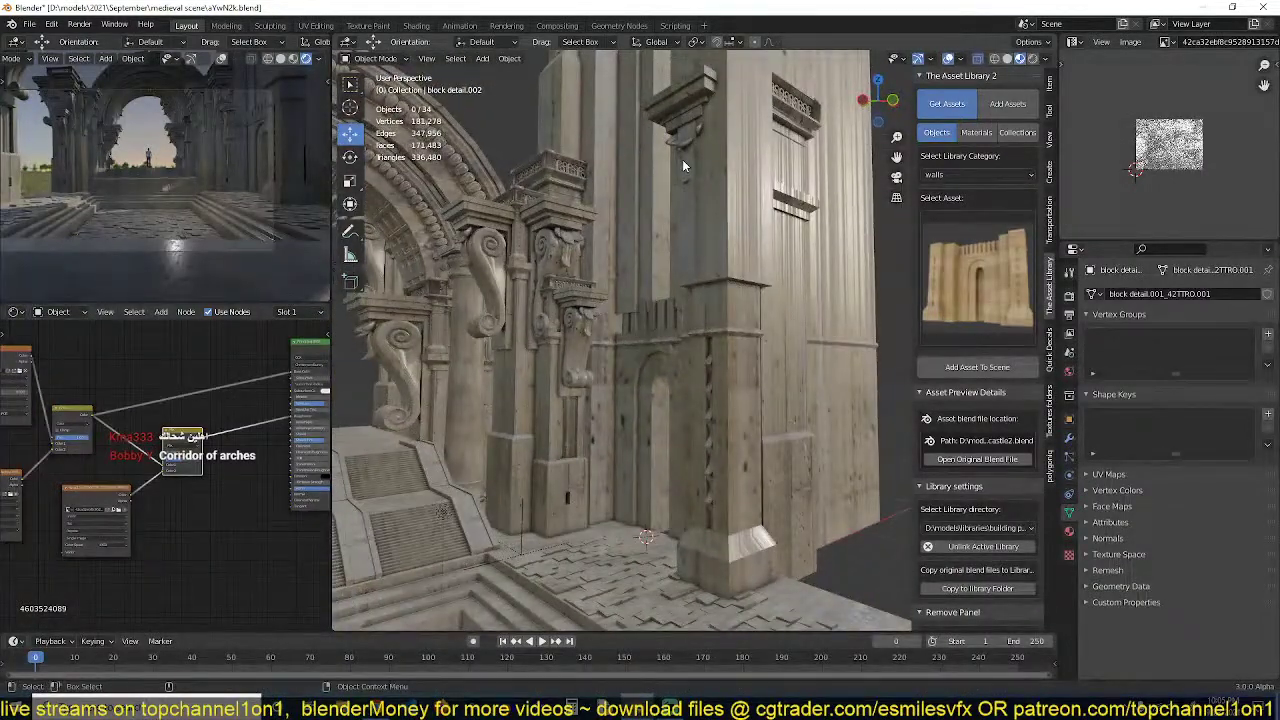
Scale down the front tower beside the wall and raise it along the Z axis
middle_click_drag(682, 165, 717, 482)
left_click(673, 202)
left_click_drag(735, 502, 666, 502)
key("s")
left_click(685, 446)
key("g")
key("z")
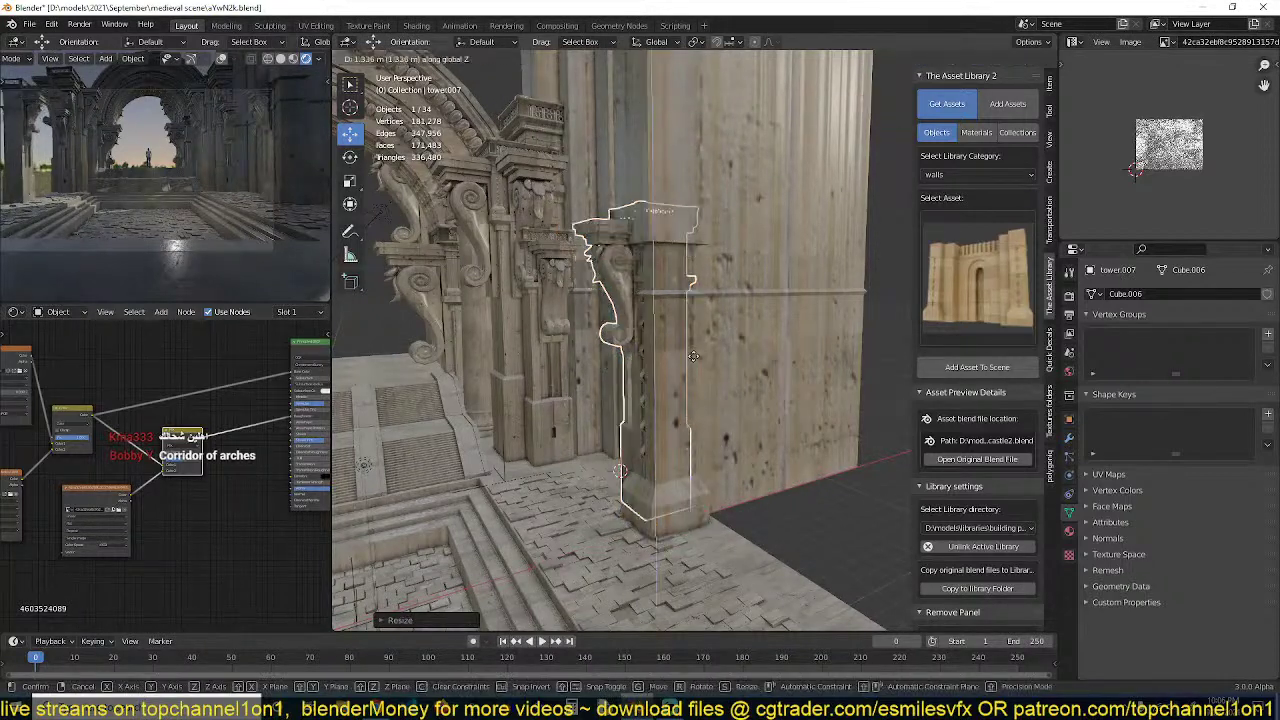
left_click(708, 218)
Adjust the small tower's position against the wall corner and raise it further along the Z axis
scroll(714, 272, "down", 3)
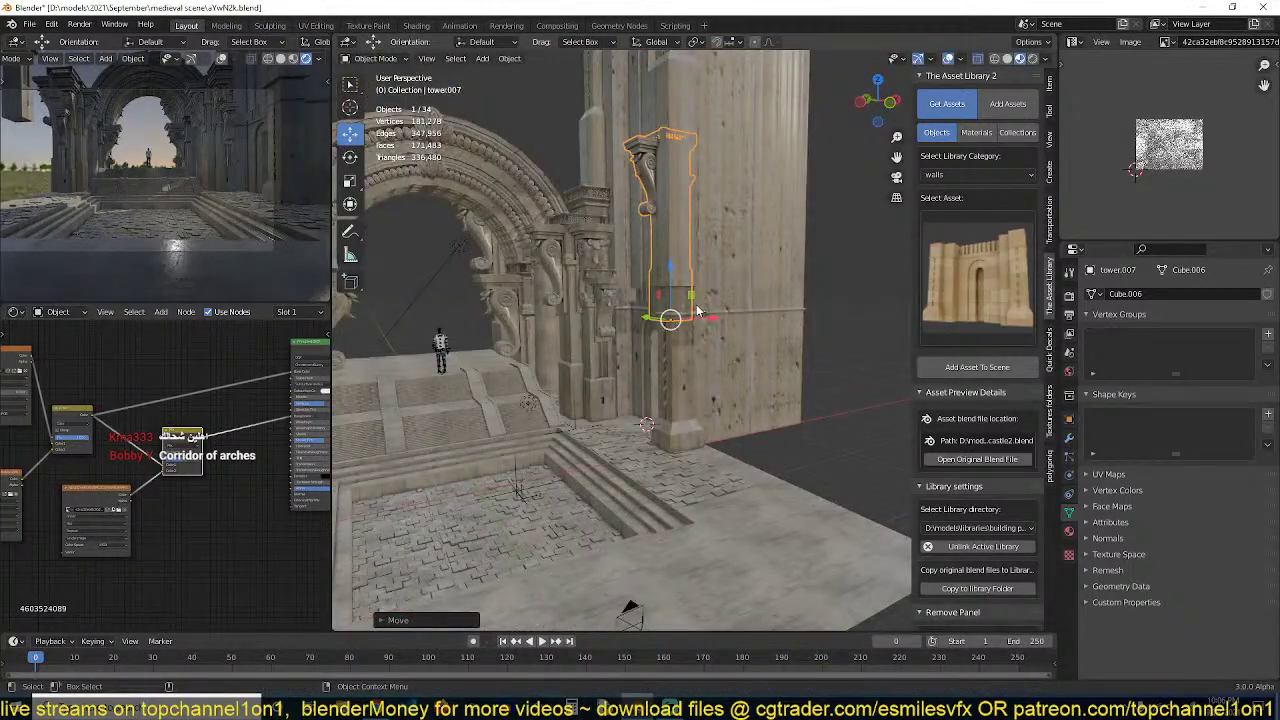
left_click_drag(701, 316, 696, 319)
key("g")
key("z")
left_click(704, 281)
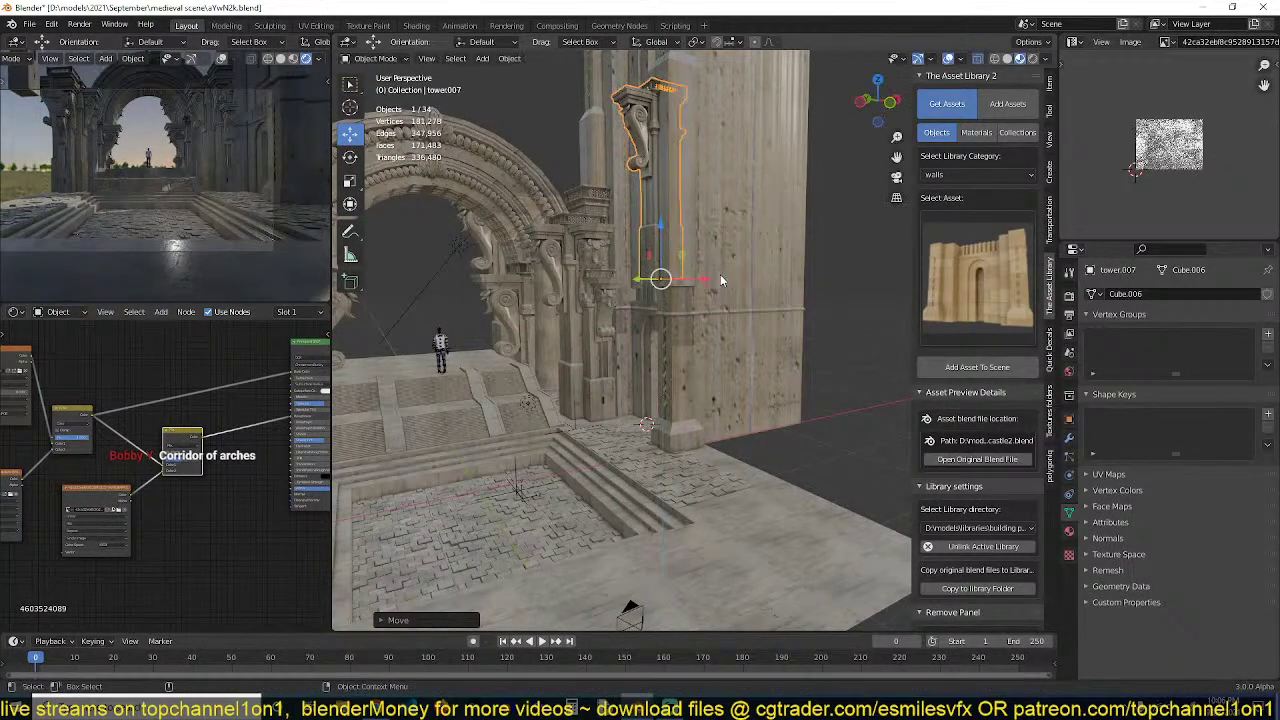
key("alt+a")
middle_click_drag(721, 274, 716, 343)
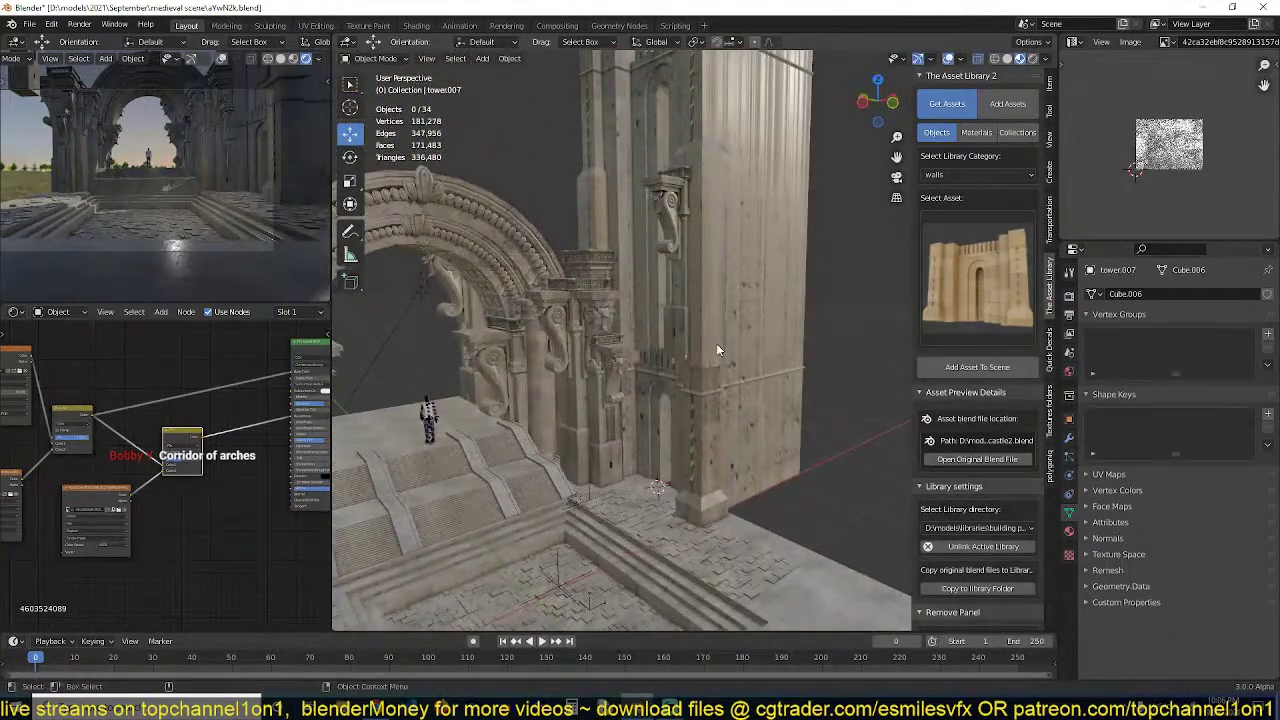
Make a linked duplicate of the raised small tower and move it along the Y axis toward the arch
left_click(697, 316)
middle_click_drag(678, 282, 760, 311)
left_click(728, 311)
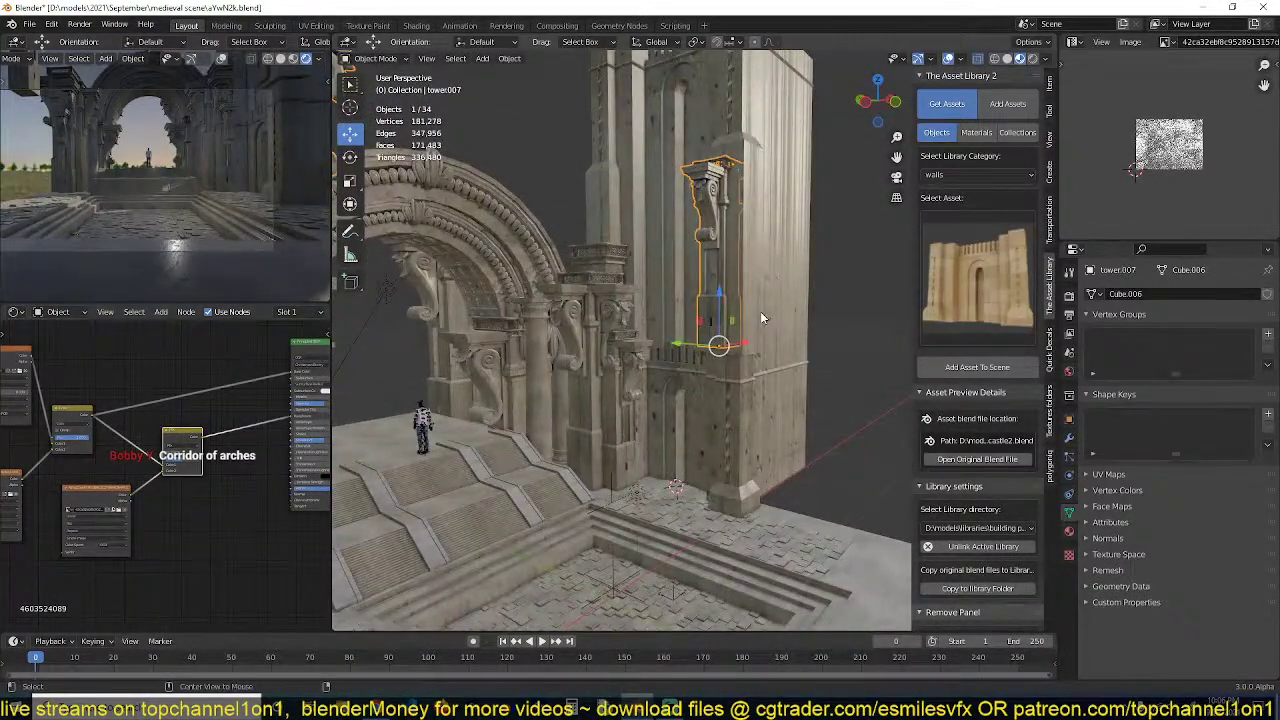
key("shift+d")
key("y")
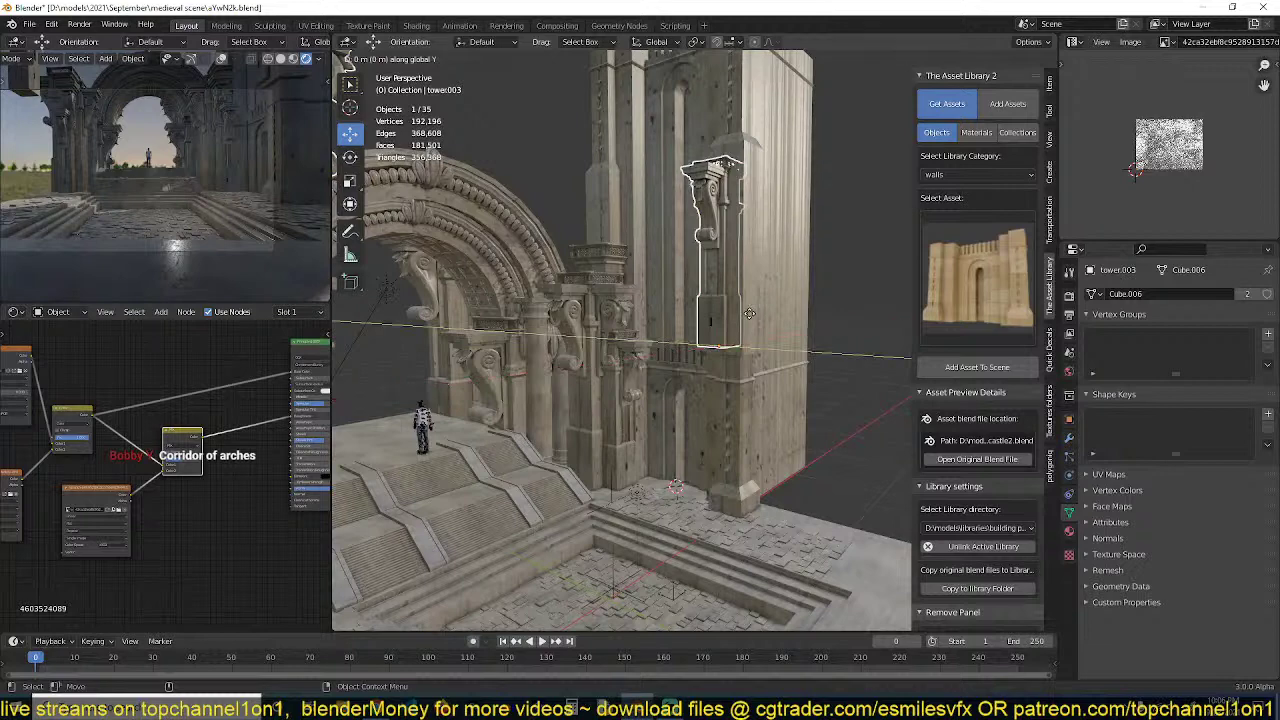
left_click(661, 289)
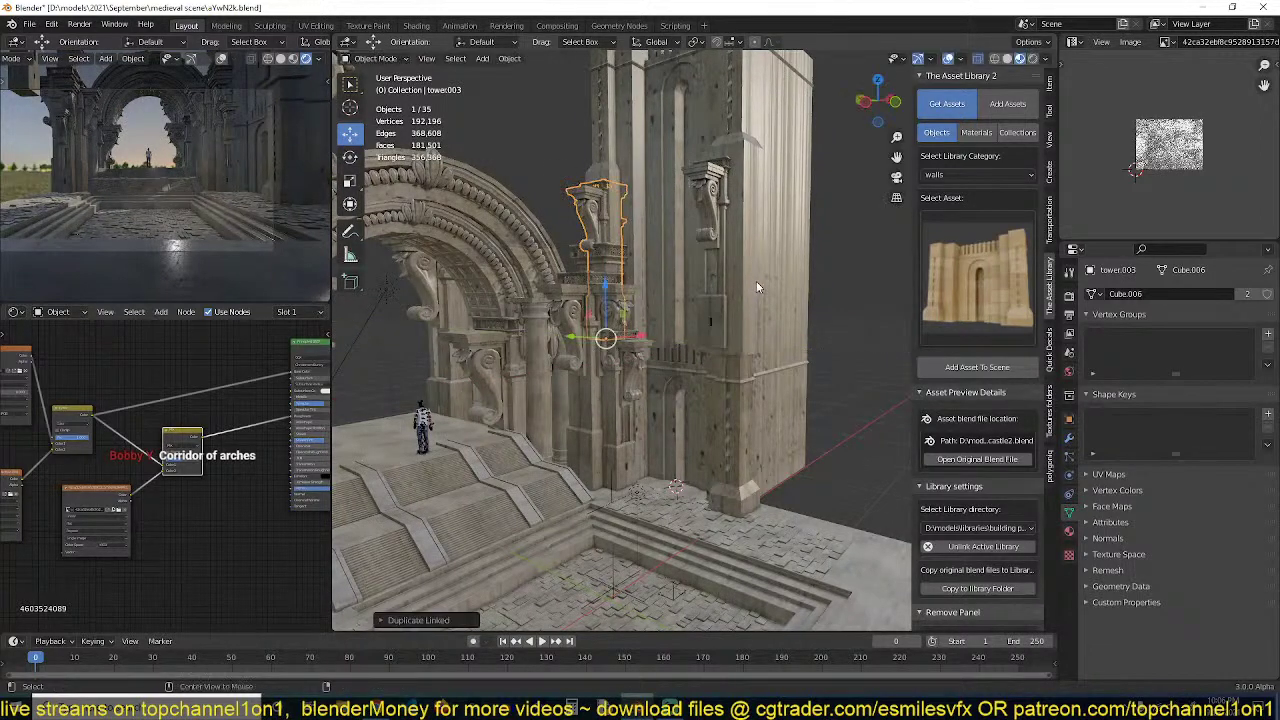
Add a Mirror modifier on the X axis to the upper wall block, using the ground Plane as mirror object
middle_click_drag(756, 281, 724, 267)
left_click(724, 267)
left_click(1069, 437)
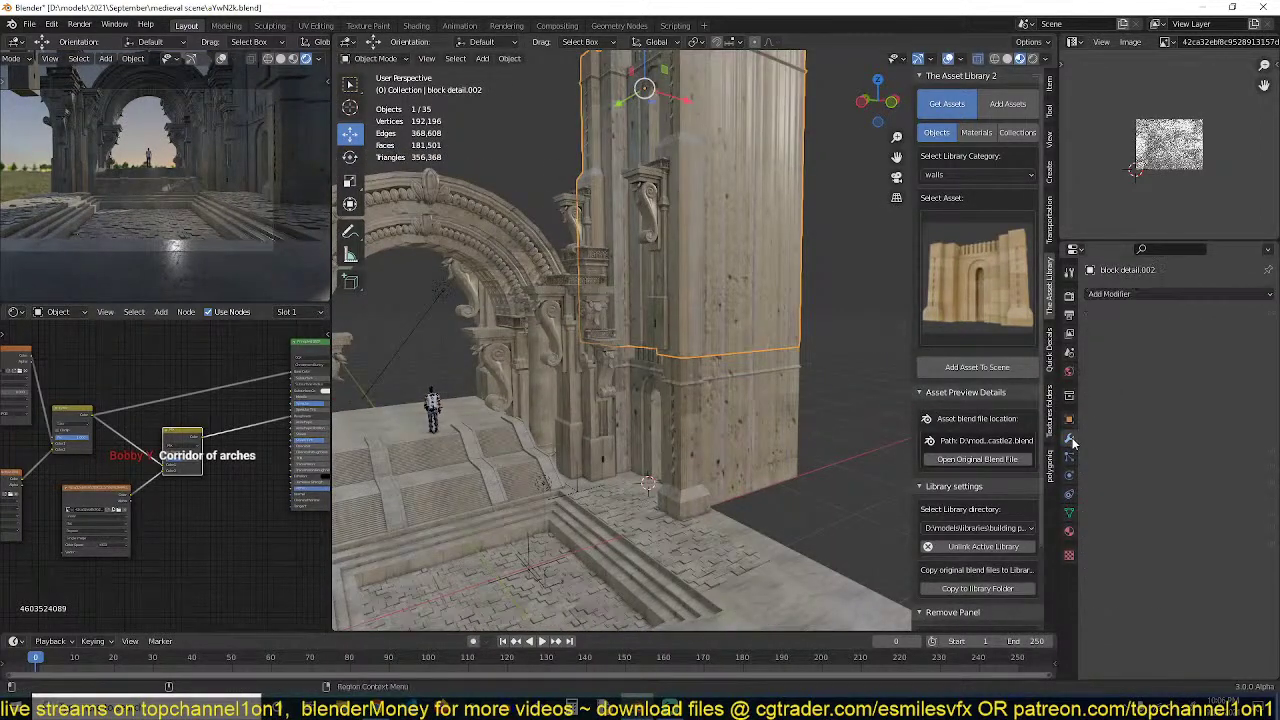
left_click(1132, 294)
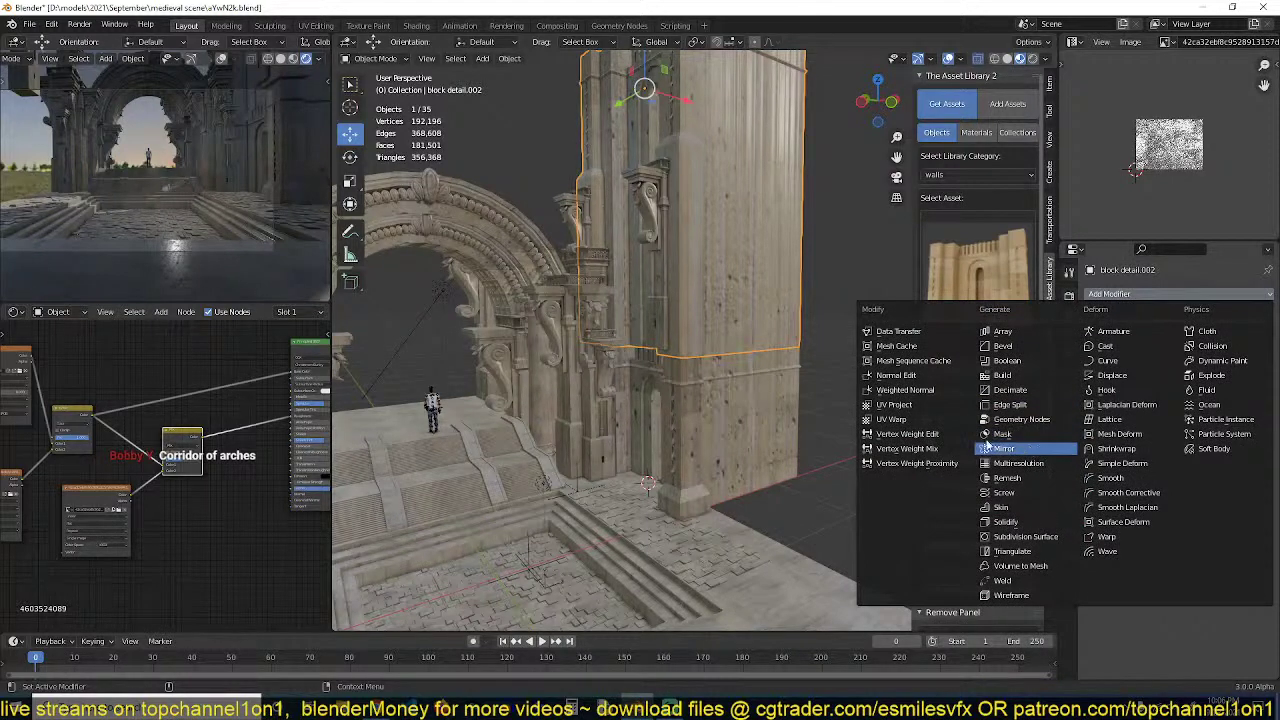
left_click(1004, 448)
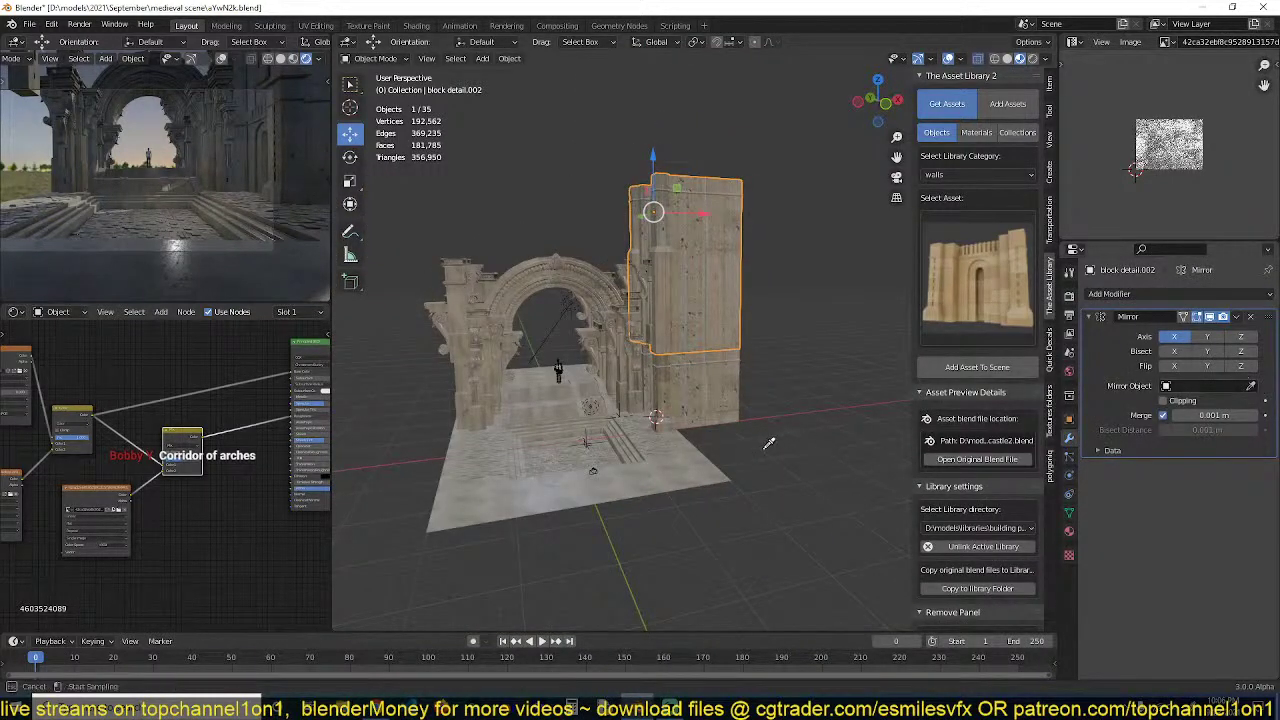
left_click(698, 470)
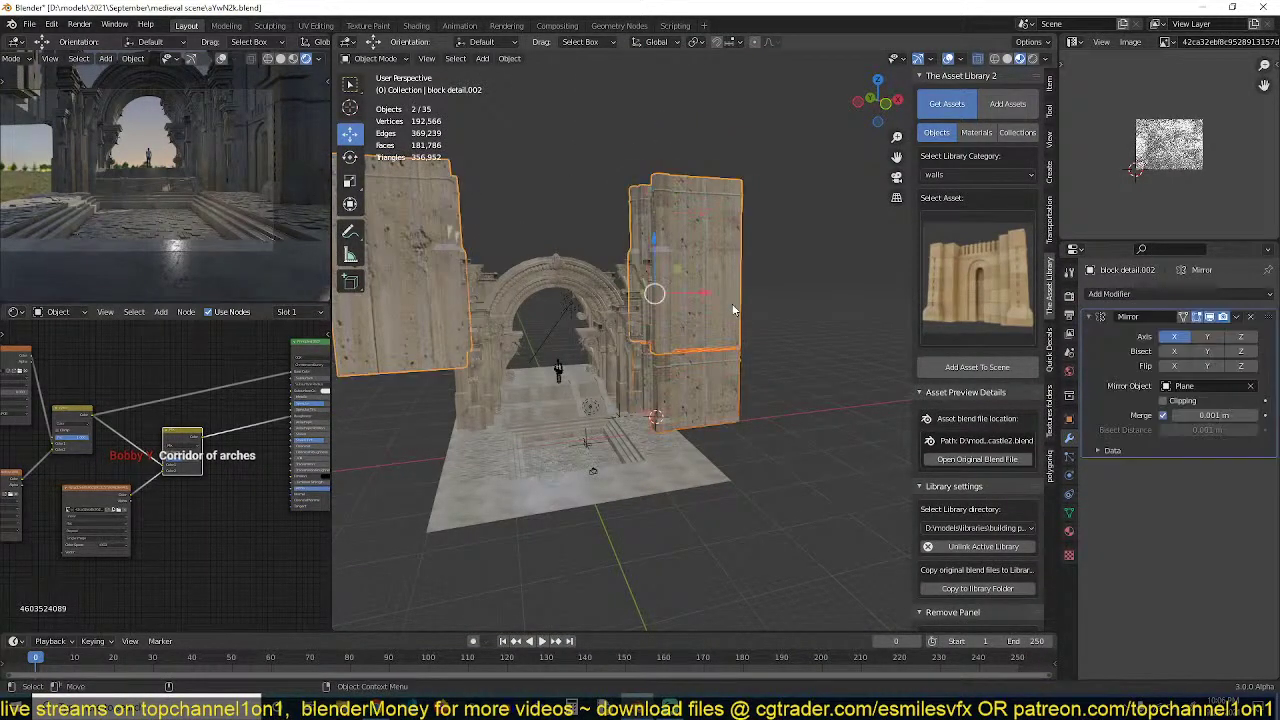
Copy the upper wall block's modifiers to the lower wall block and save the file
key("ctrl+l")
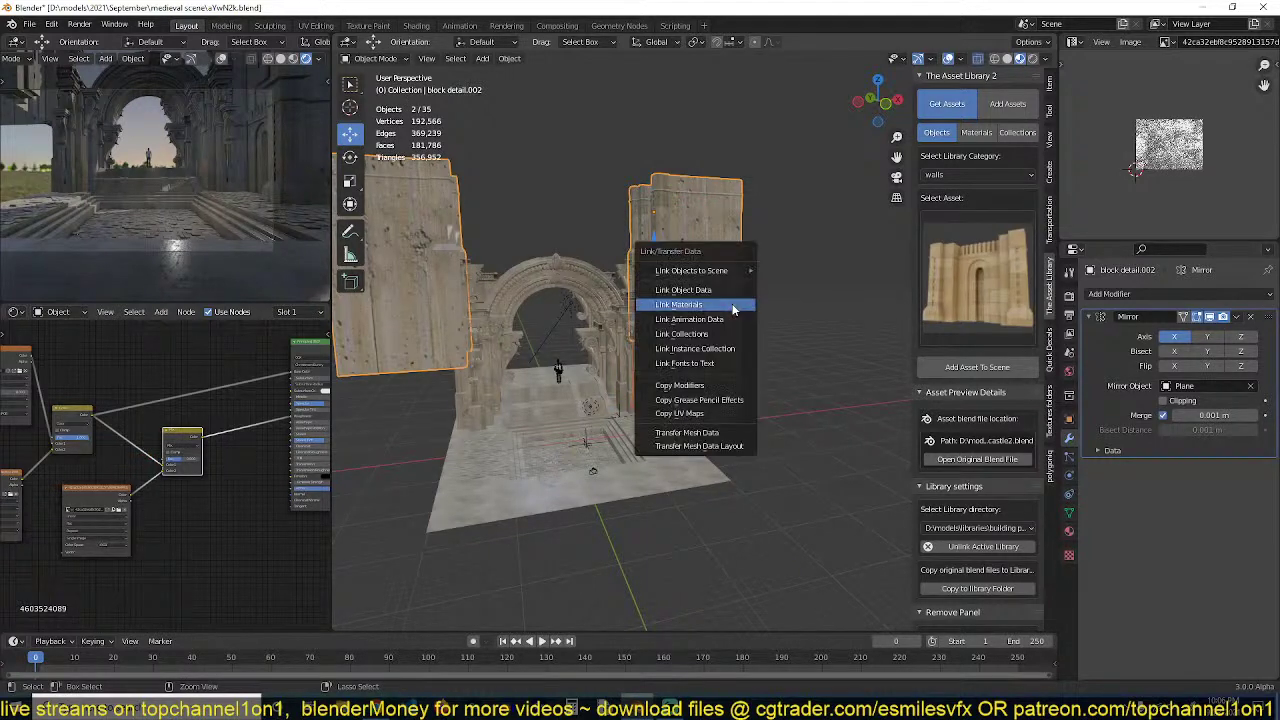
left_click(715, 389)
key("alt+a")
key("ctrl+s")
Duplicate both mirrored wall blocks about -20 m along the Y axis to extend the side walls, and save the file
middle_click_drag(712, 386, 812, 453)
scroll(714, 396, "up", 2)
left_click(788, 378)
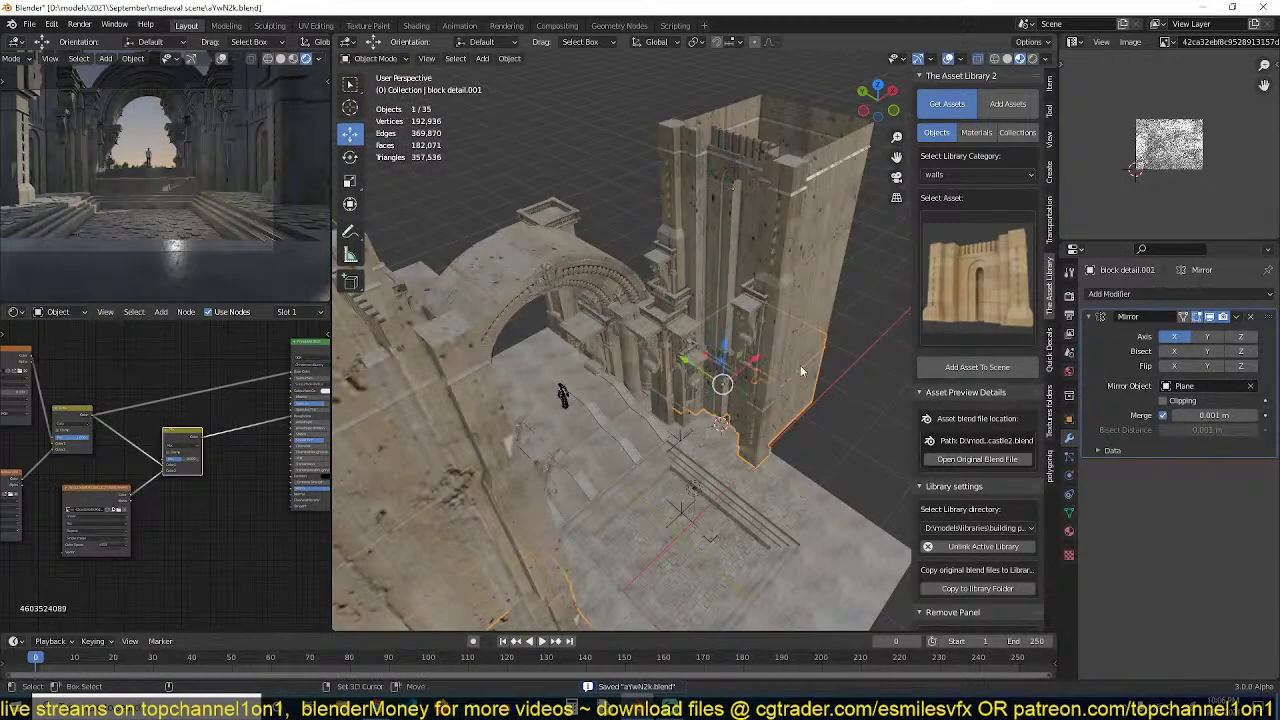
left_click(807, 361, "shift")
middle_click_drag(807, 361, 770, 321, "shift")
key("shift+d")
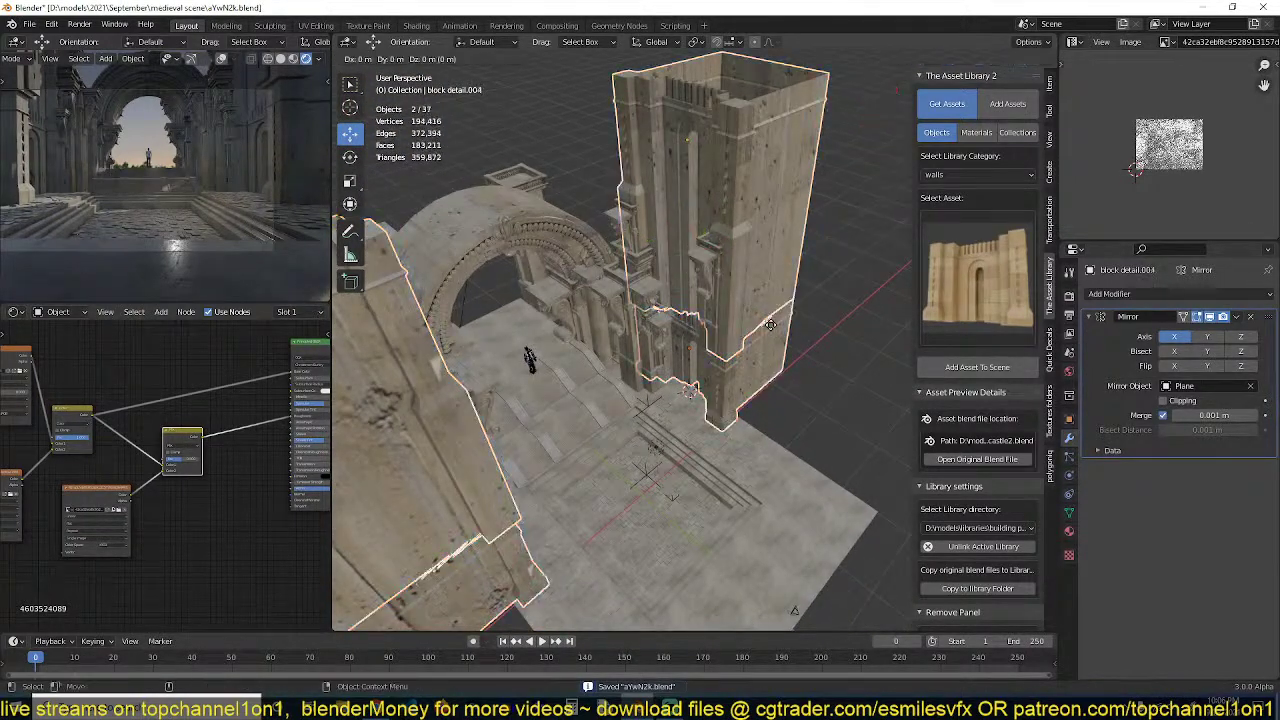
key("y")
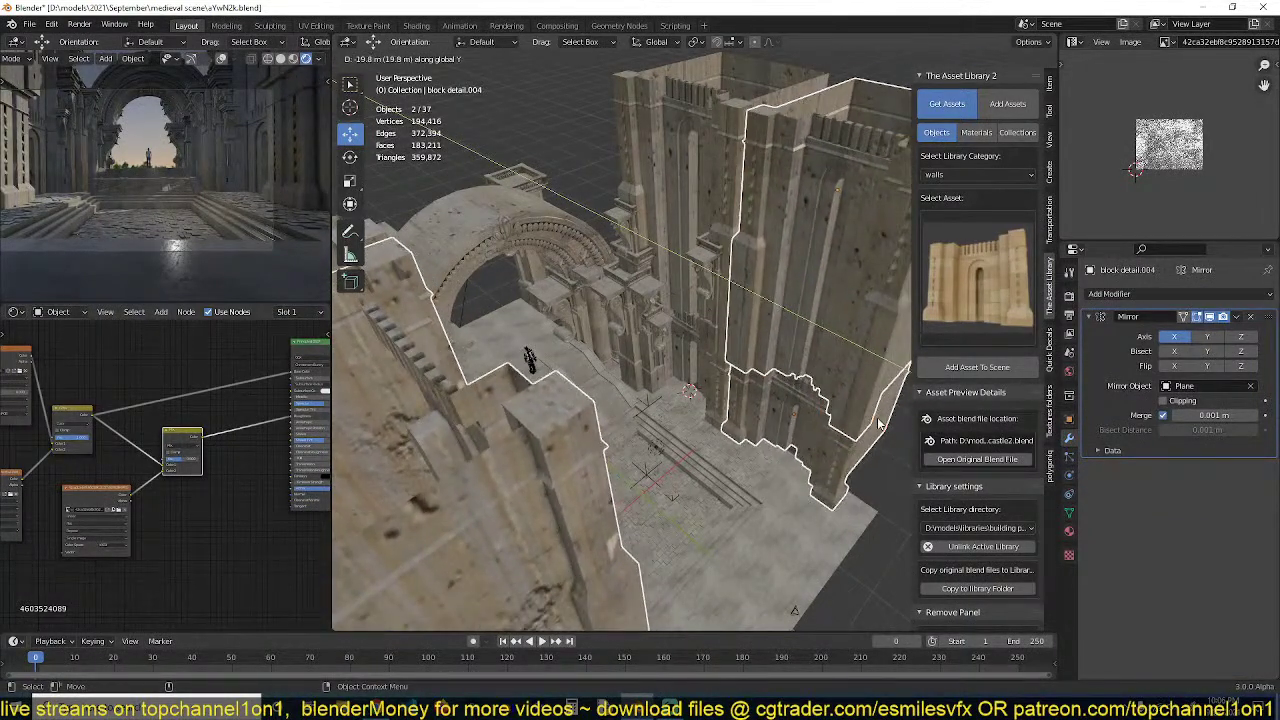
left_click(879, 424)
key("alt+a")
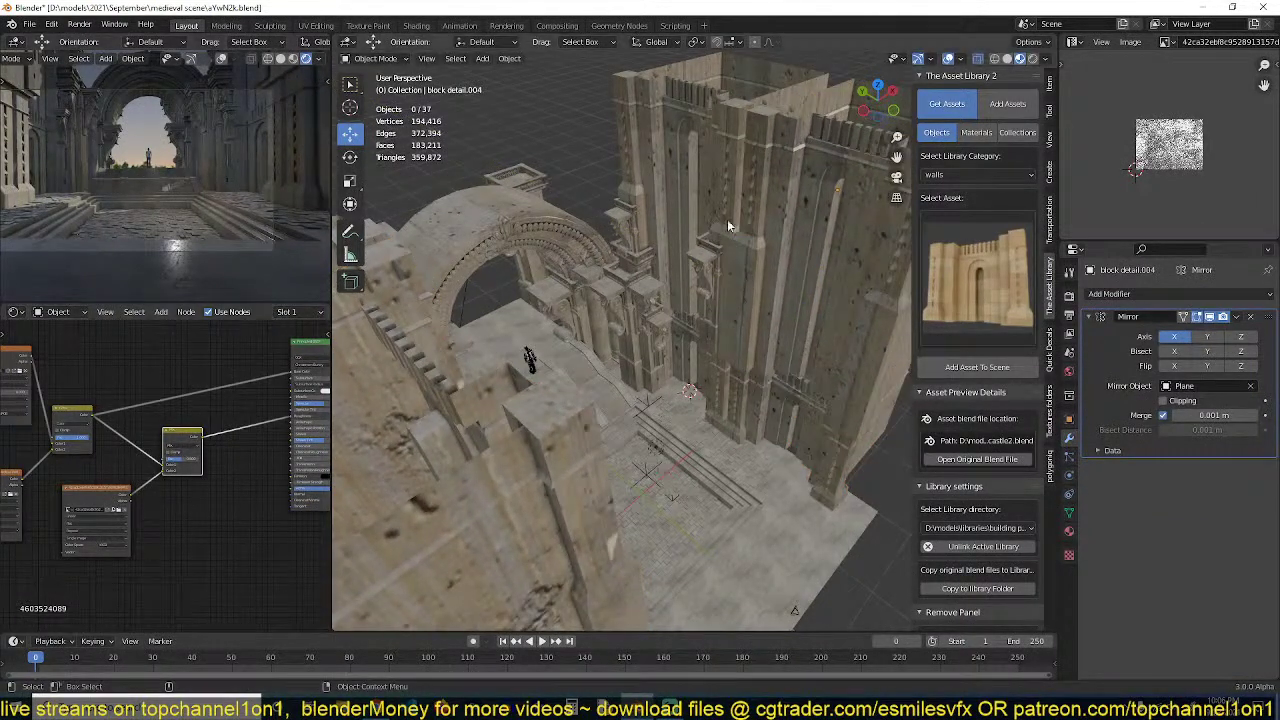
middle_click_drag(828, 432, 715, 430)
key("ctrl+s")
Set the texture add-on's active folder to the sky\hdri\ resource folder
scroll(715, 430, "up", 2)
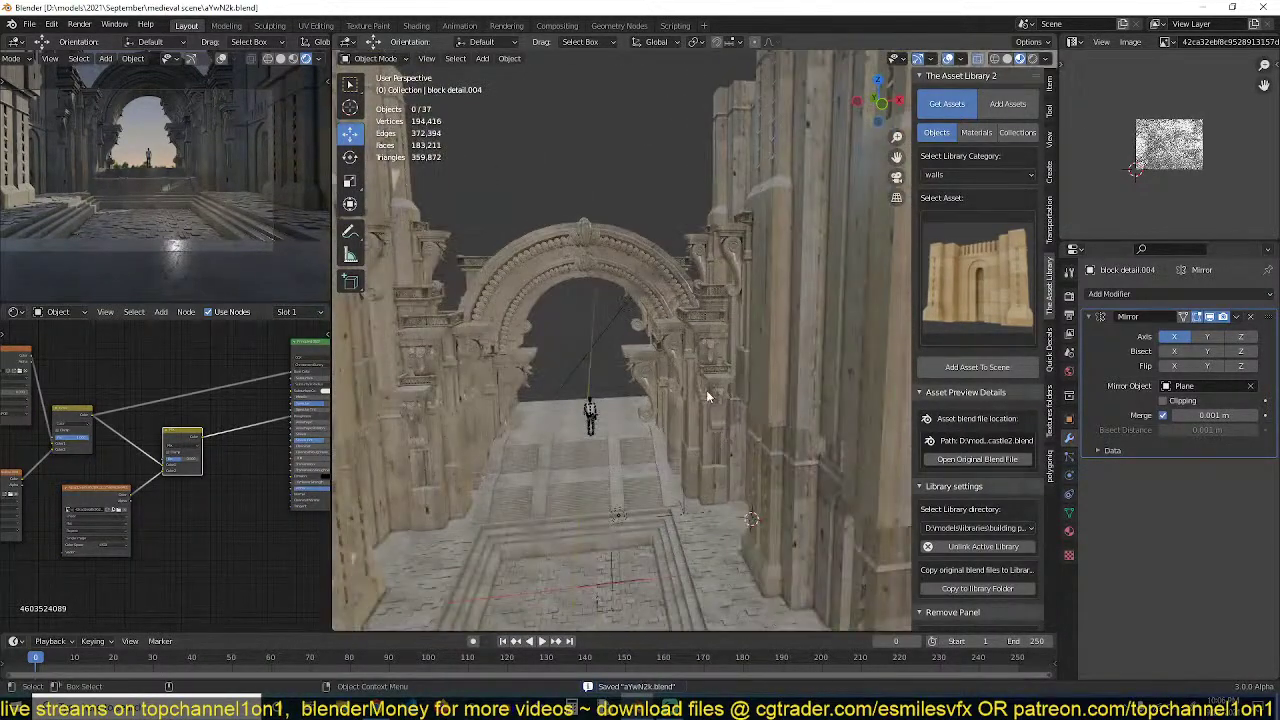
scroll(706, 400, "down", 3)
scroll(958, 304, "down", 1, "ctrl")
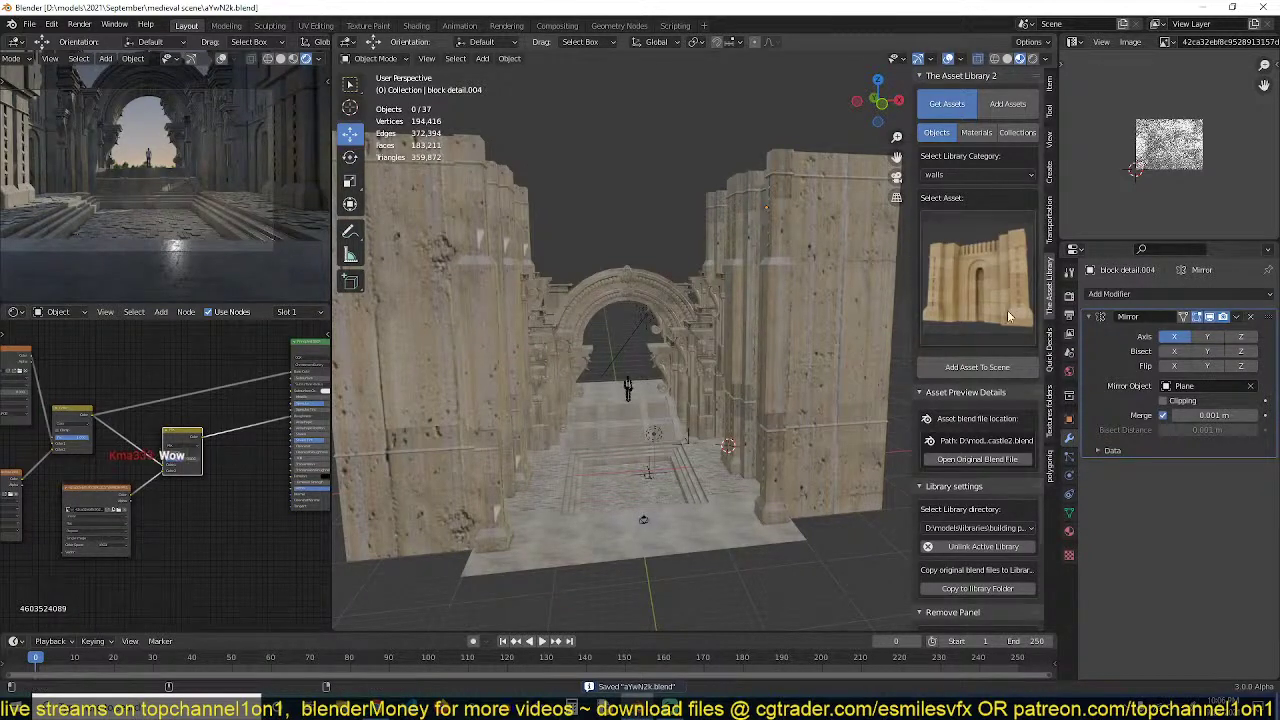
left_click(1049, 405)
left_click(943, 155)
left_click(943, 155)
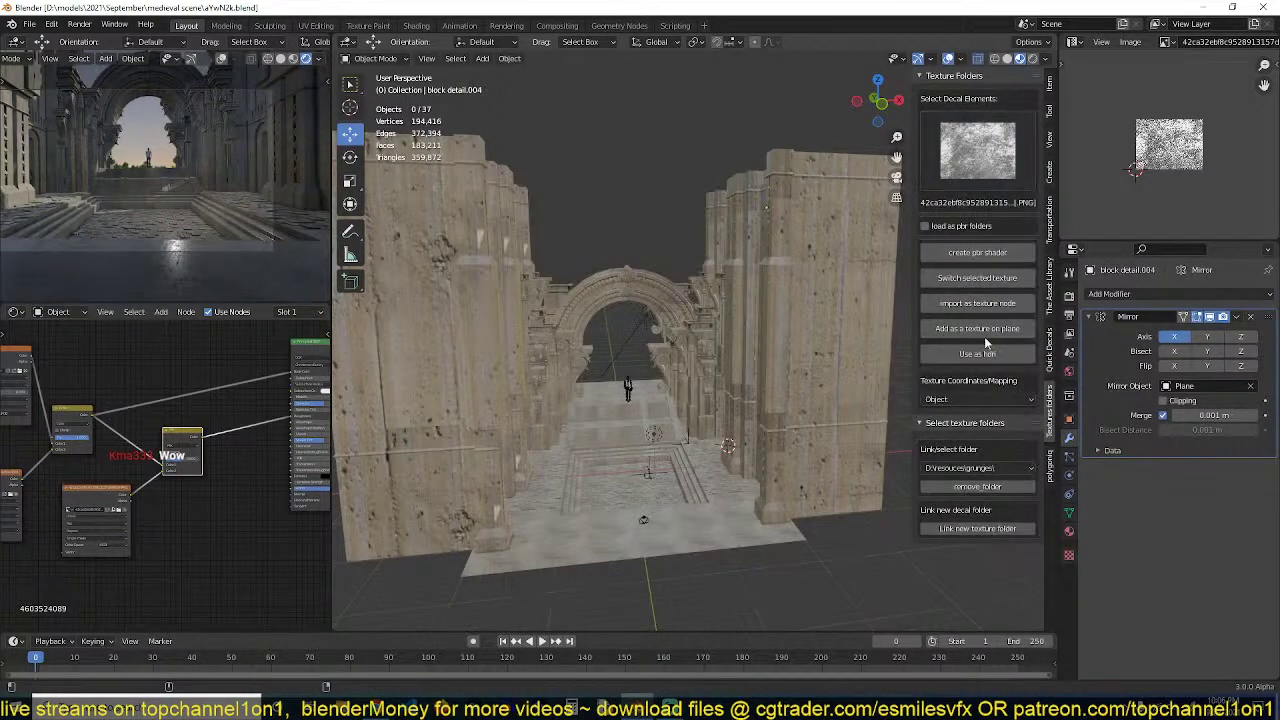
left_click(985, 467)
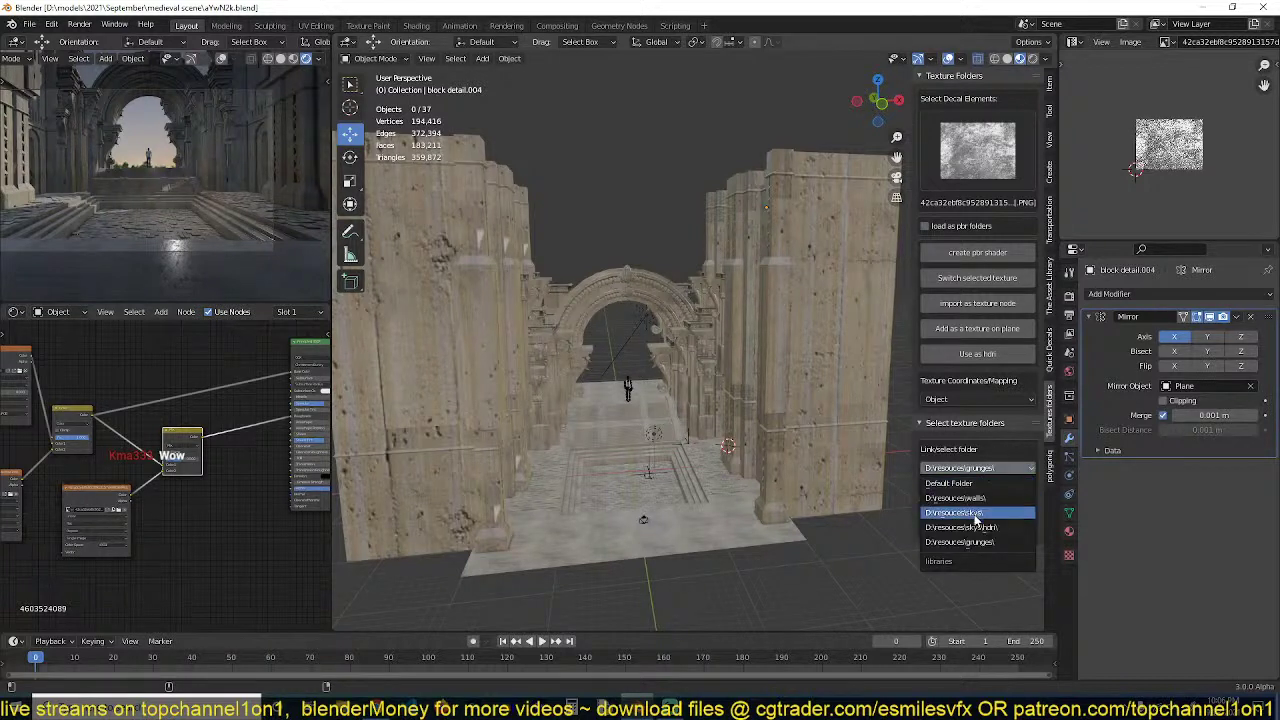
left_click(975, 527)
Use the dark 00-1.jpg studio light image as the scene's HDRI
left_click(993, 155)
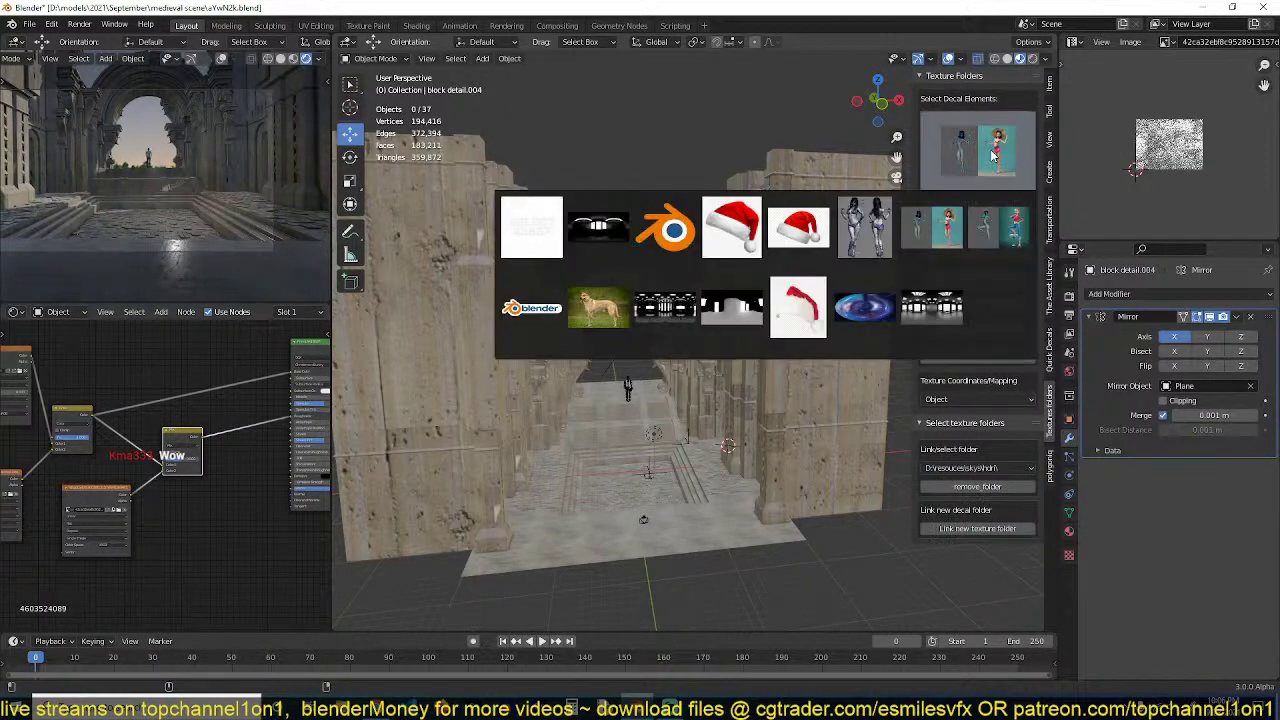
left_click(619, 242)
left_click(980, 354)
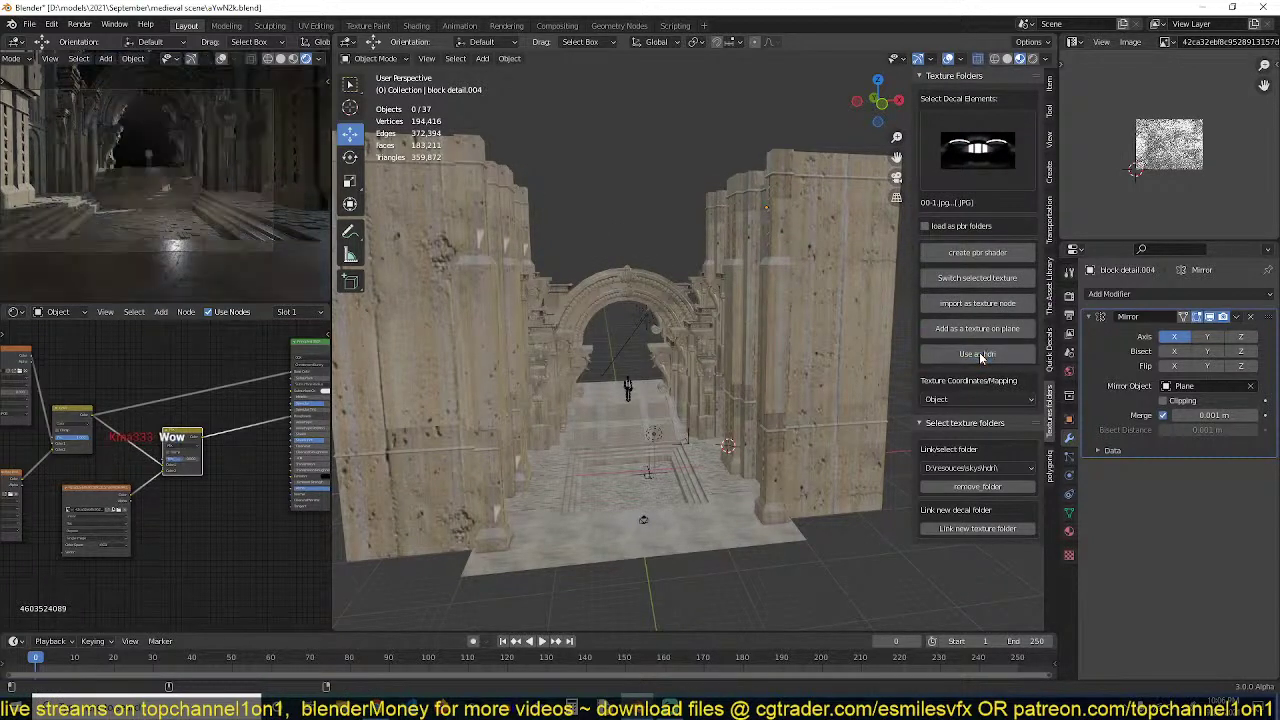
scroll(189, 206, "down", 1)
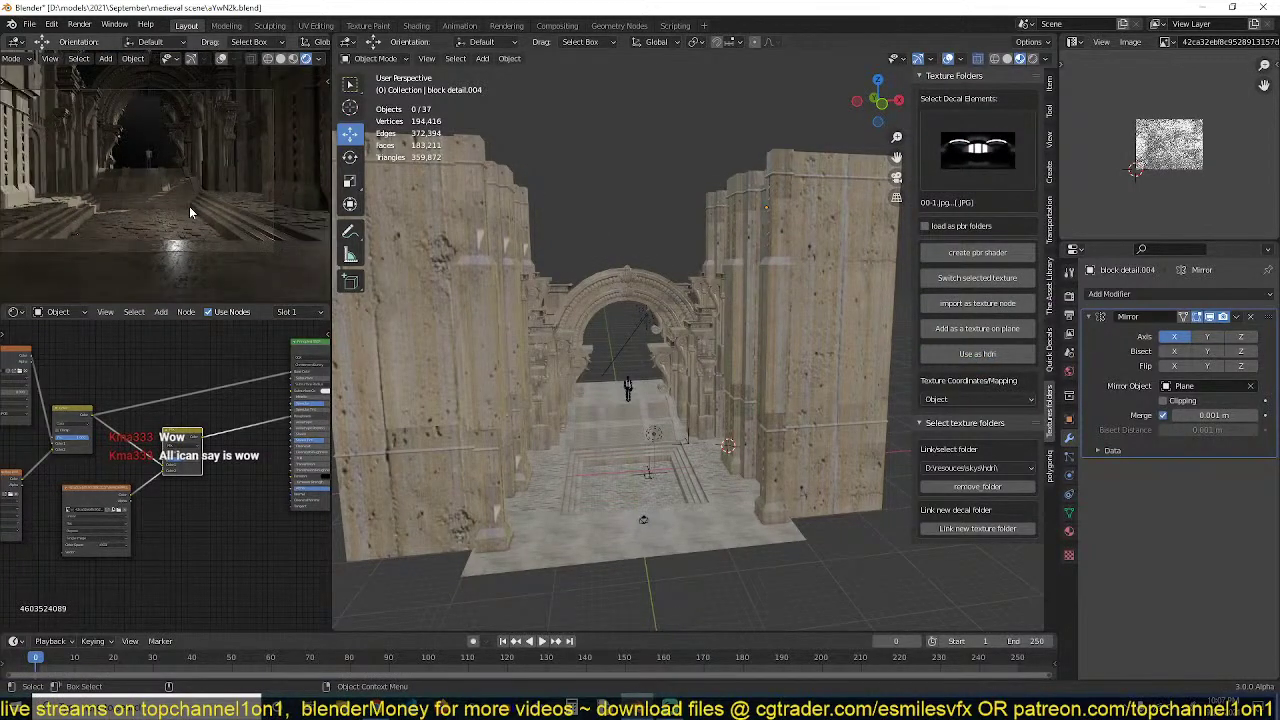
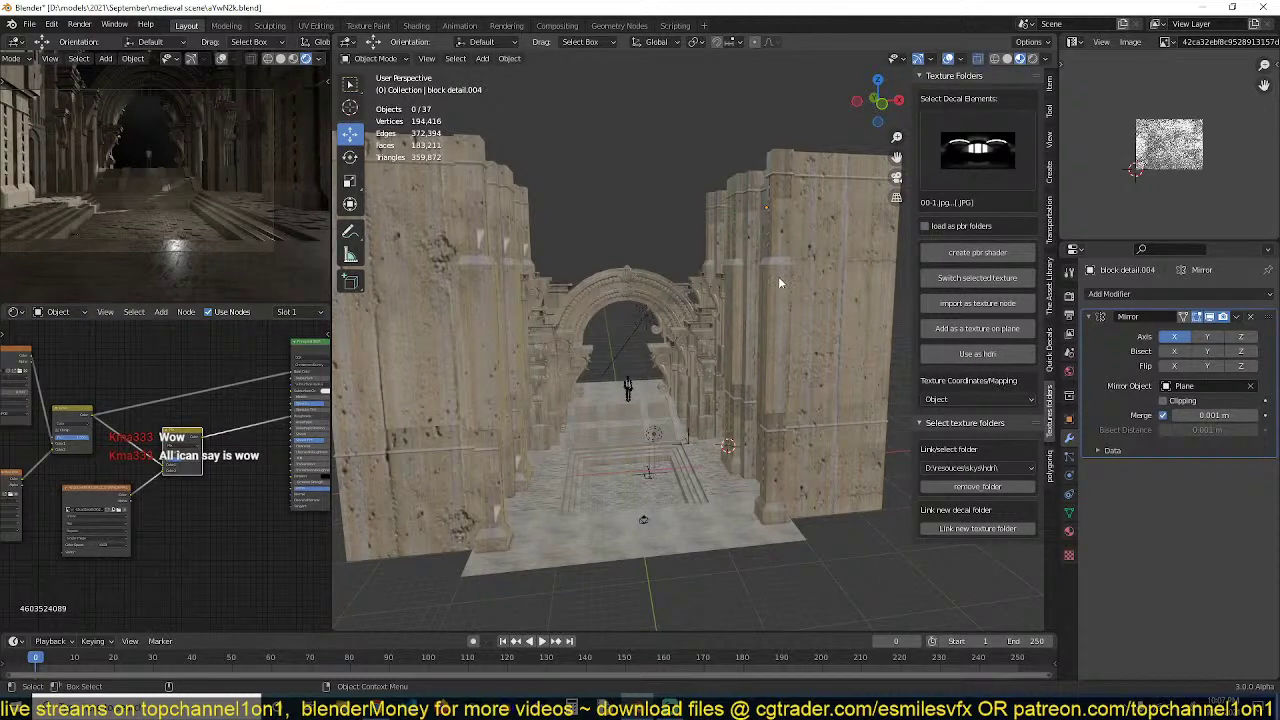
Align the camera to a low view facing the arch and steps, and save the file
mouse_move(778, 278)
middle_mouse_down()
mouse_move(794, 274)
mouse_move(770, 300)
middle_mouse_up()
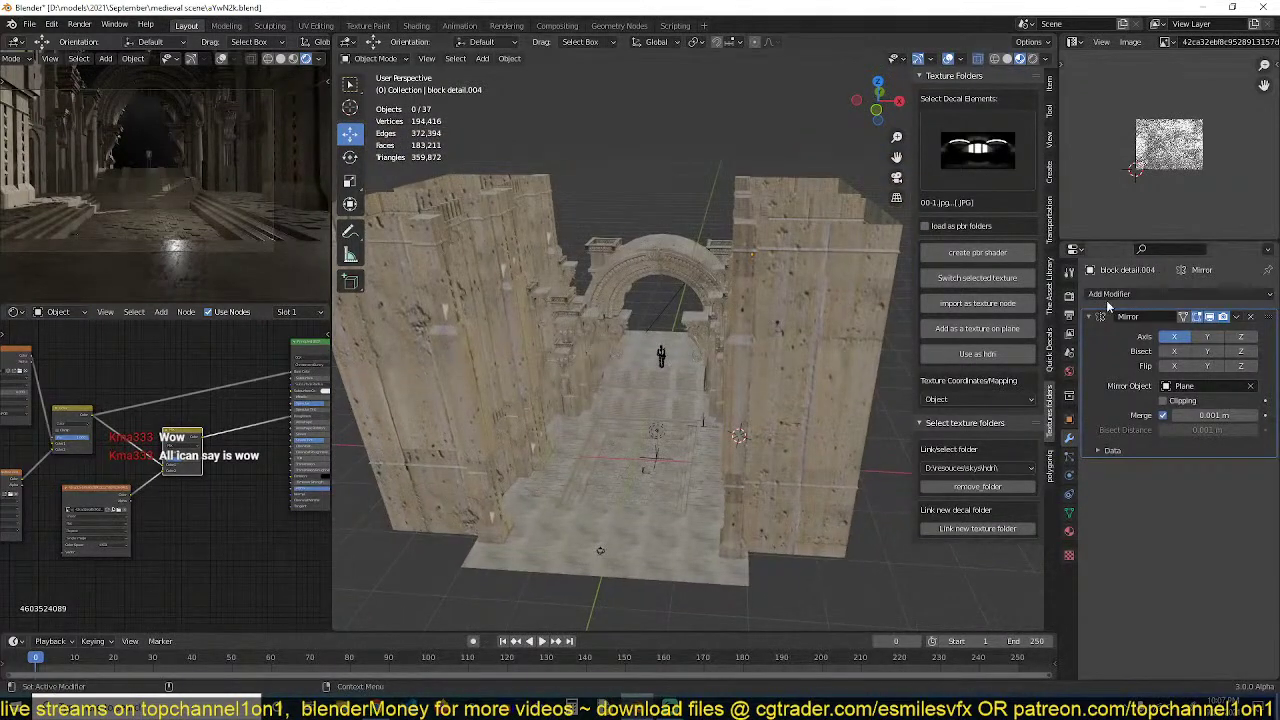
left_click(1070, 298)
scroll(784, 425, "up", 8)
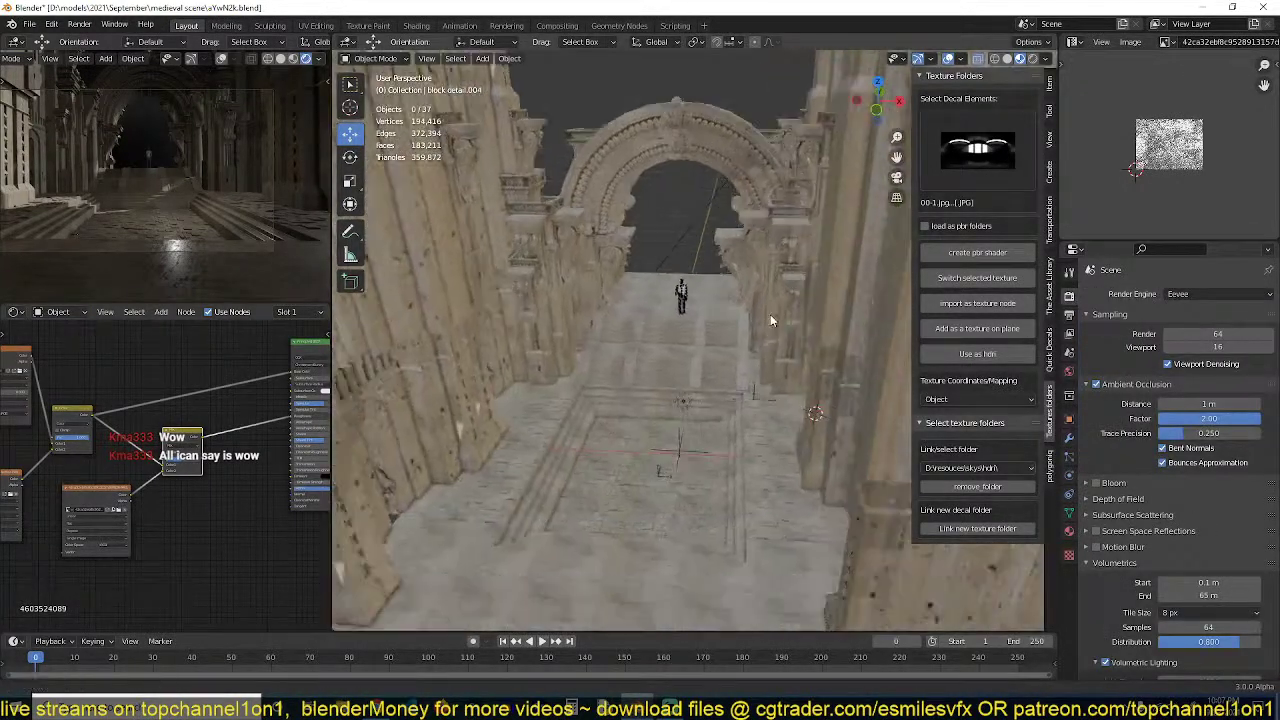
mouse_move(770, 280)
middle_mouse_down()
mouse_move(787, 220)
mouse_move(806, 222)
mouse_move(765, 262)
middle_mouse_up()
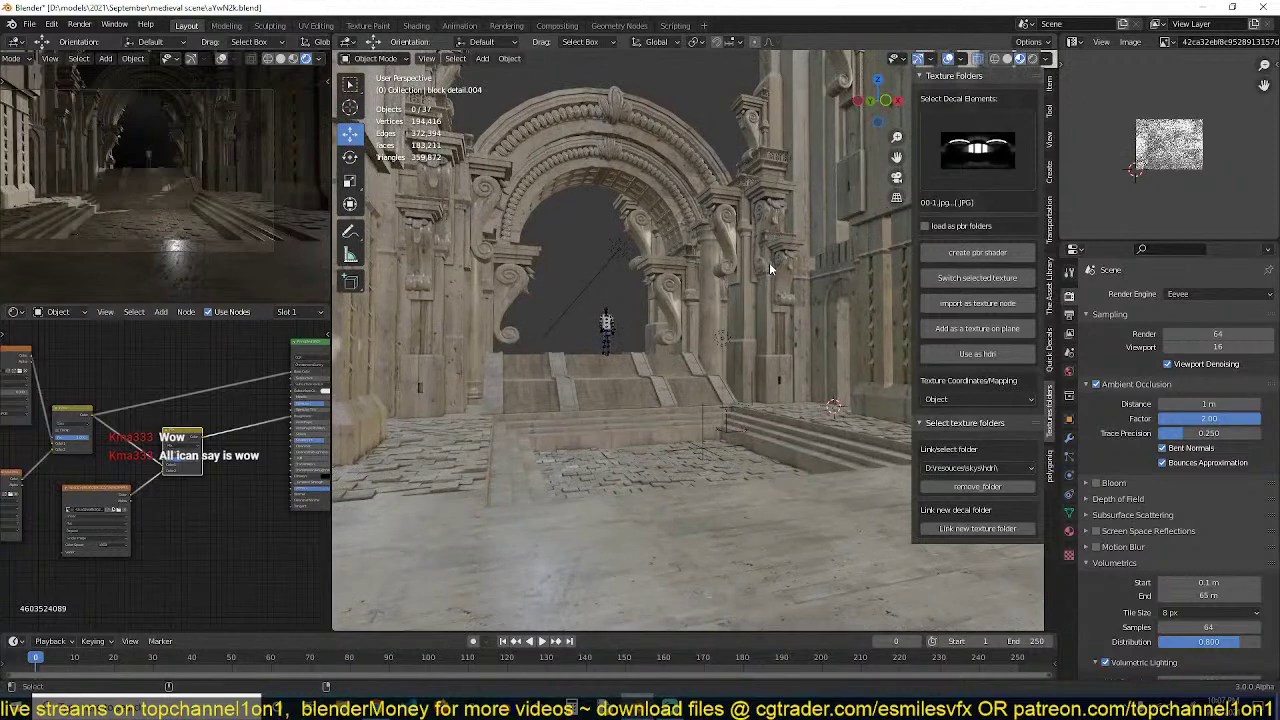
key("ctrl+alt+KP_0")
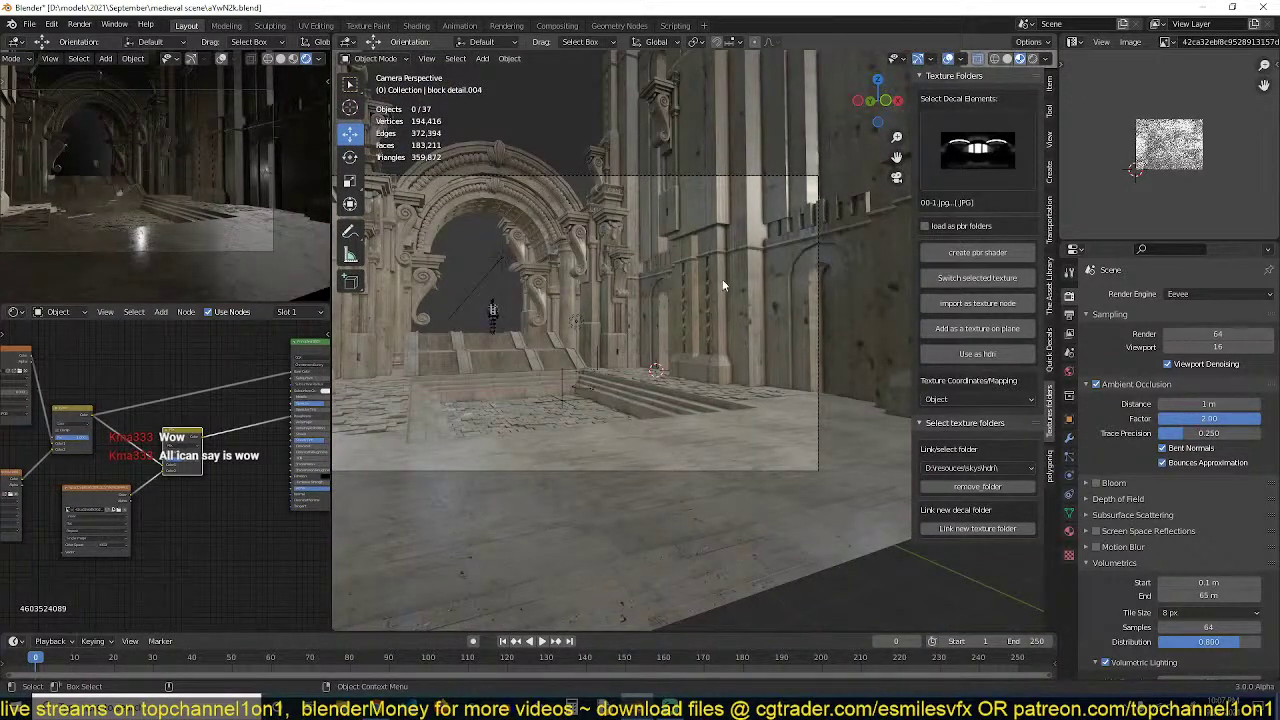
key("ctrl+s")
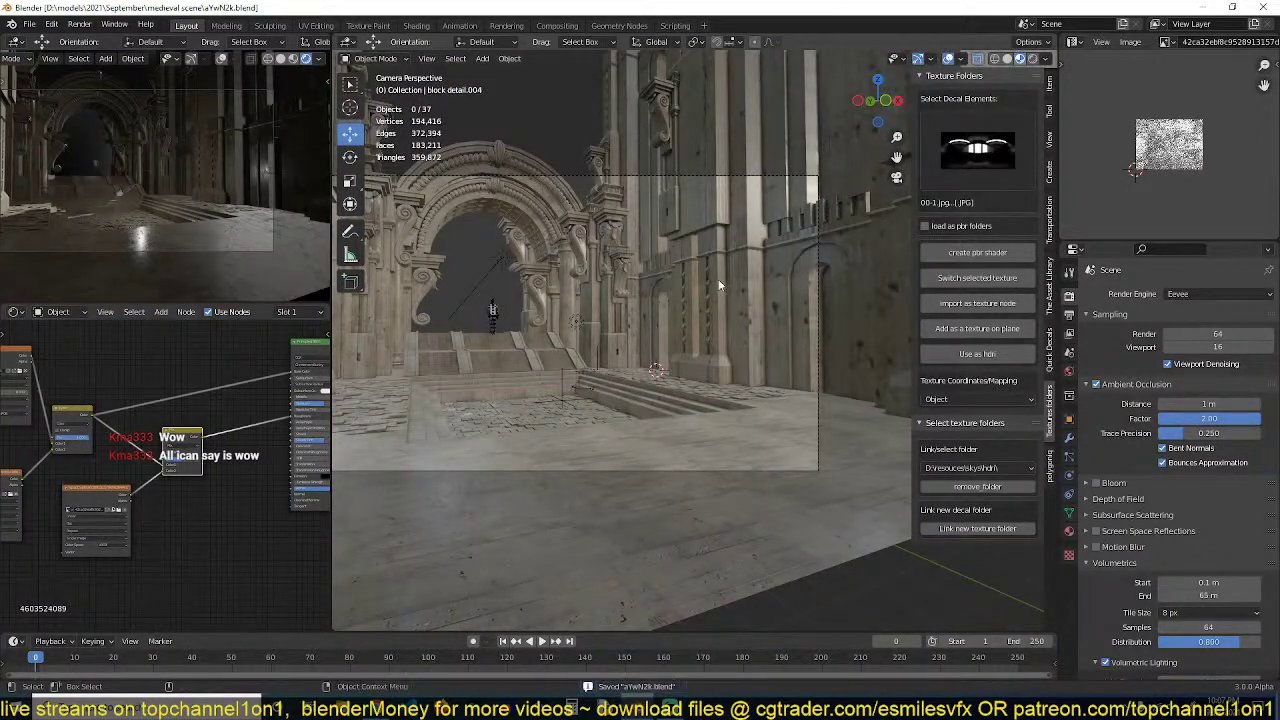
Duplicate the arch pieces, their scroll pillars and the stair sections together about 37 m along the Y axis behind the original arch
left_click(537, 252)
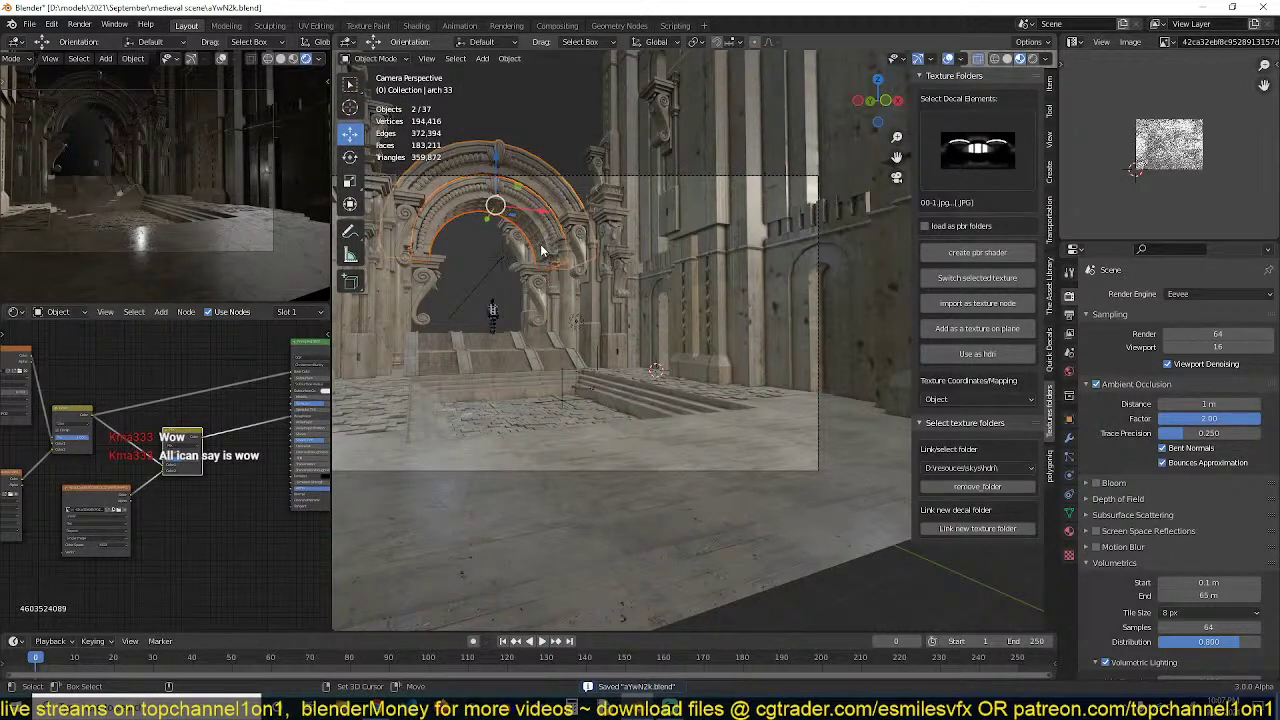
left_click(540, 283, "shift")
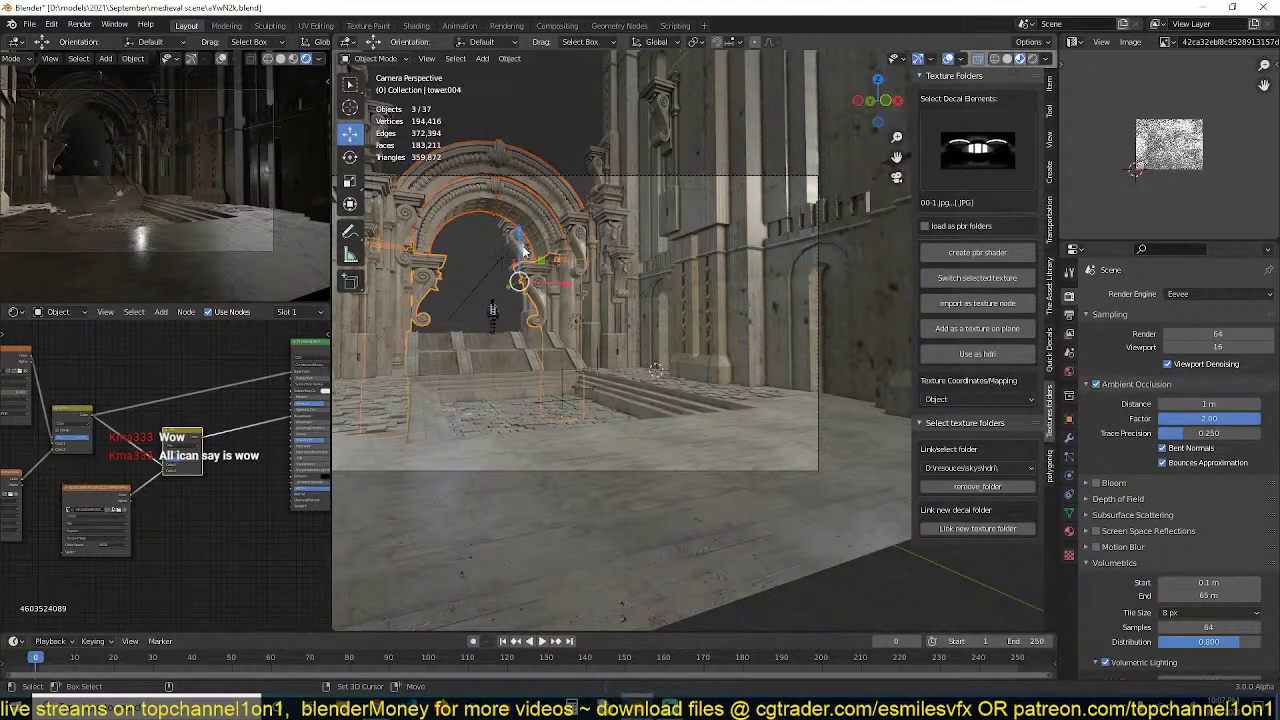
middle_click_drag(523, 250, 628, 335)
scroll(670, 338, "up", 2)
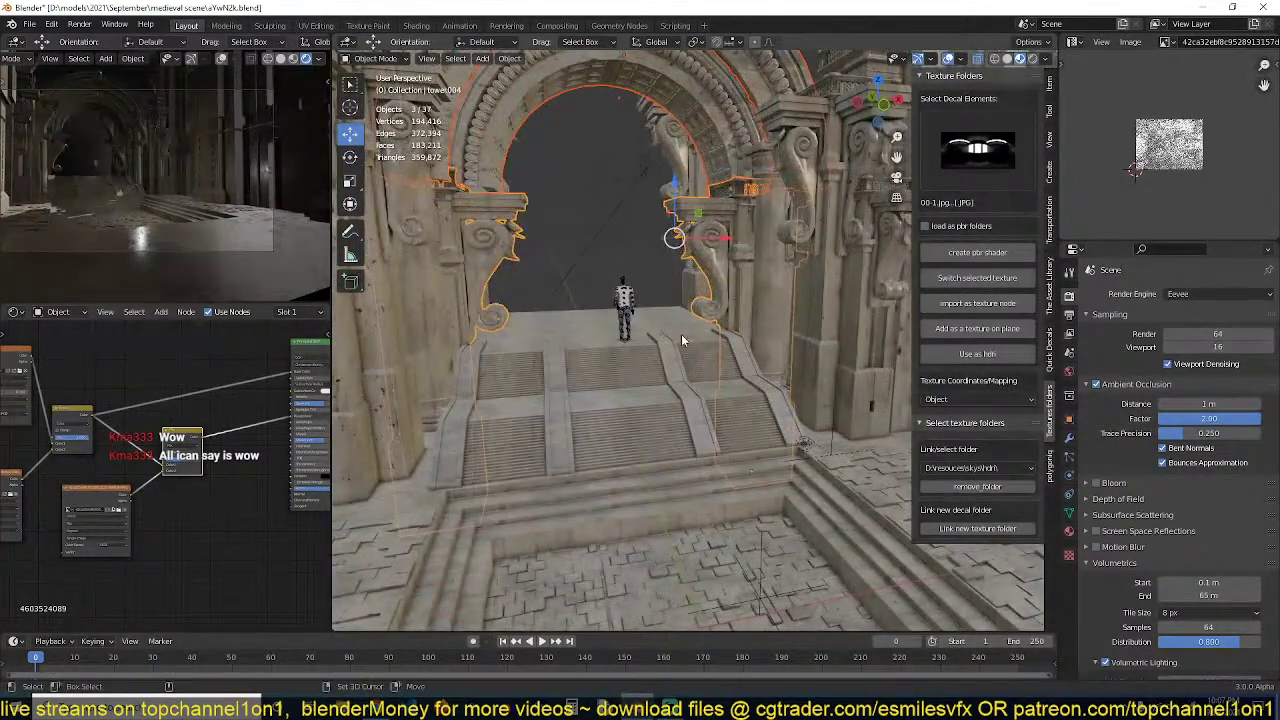
left_click(676, 363, "shift")
left_click(677, 388, "shift")
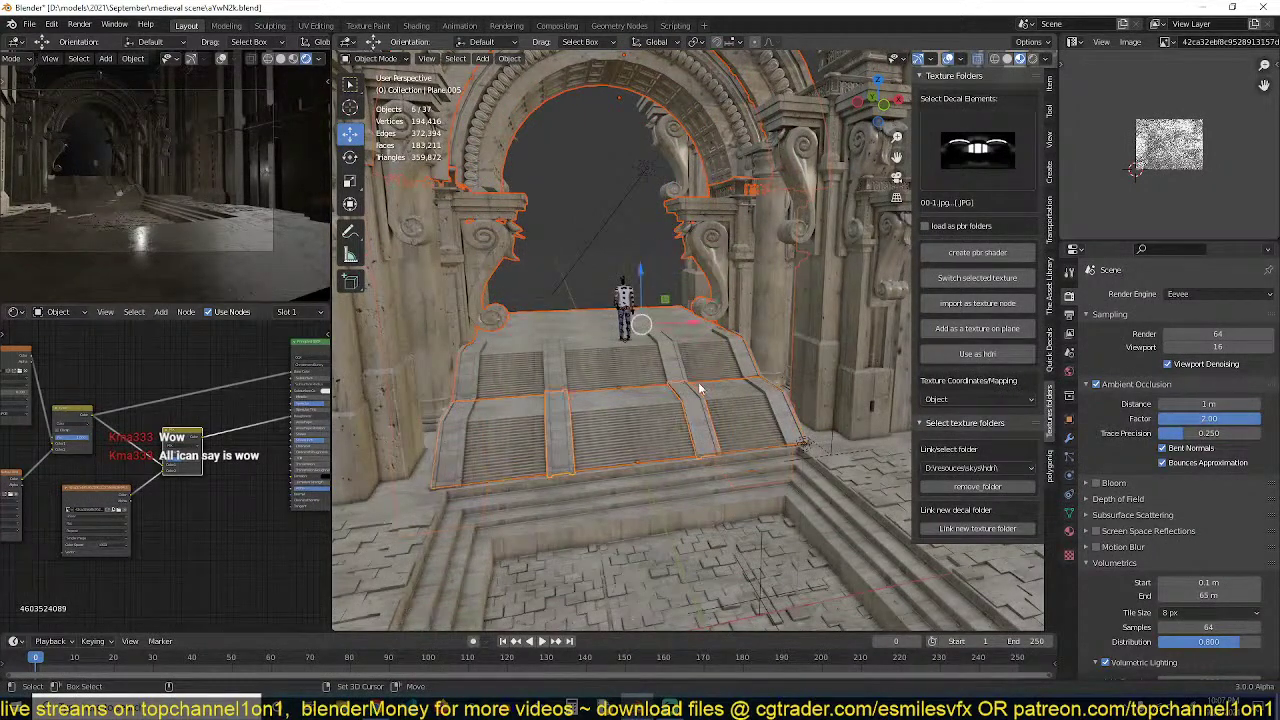
scroll(727, 332, "down", 4)
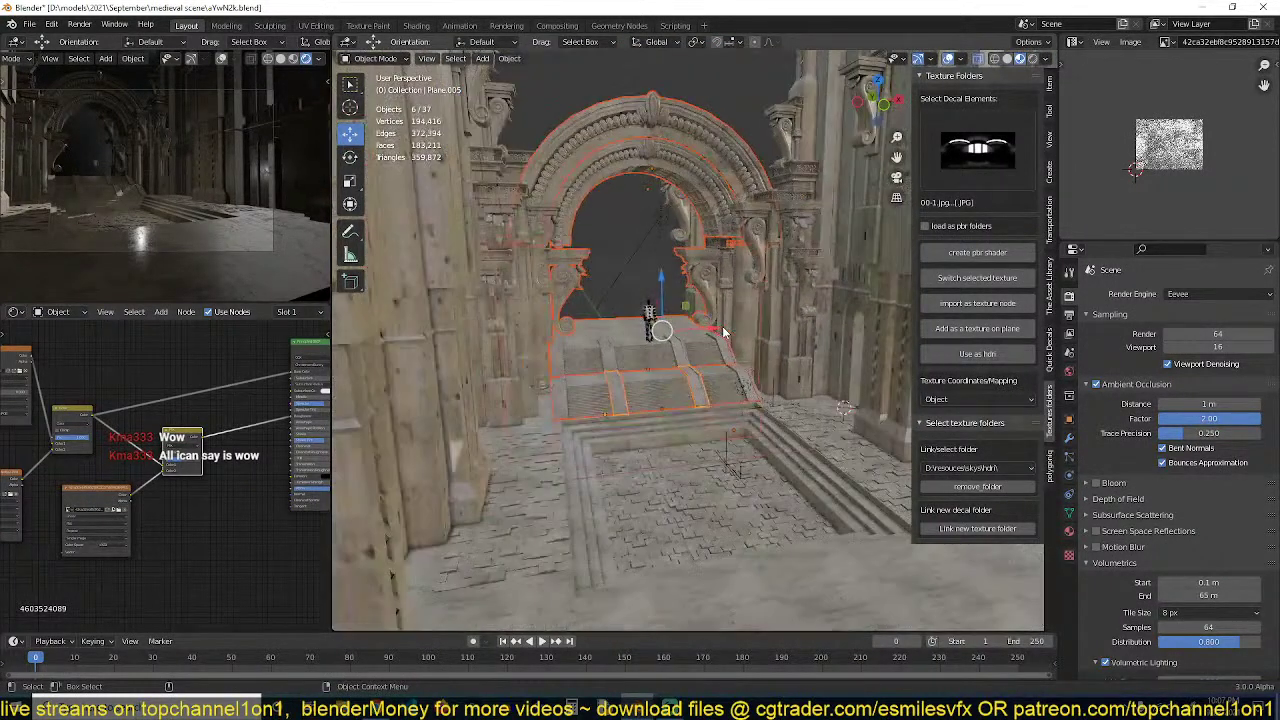
middle_click_drag(731, 320, 737, 398)
key("shift+d")
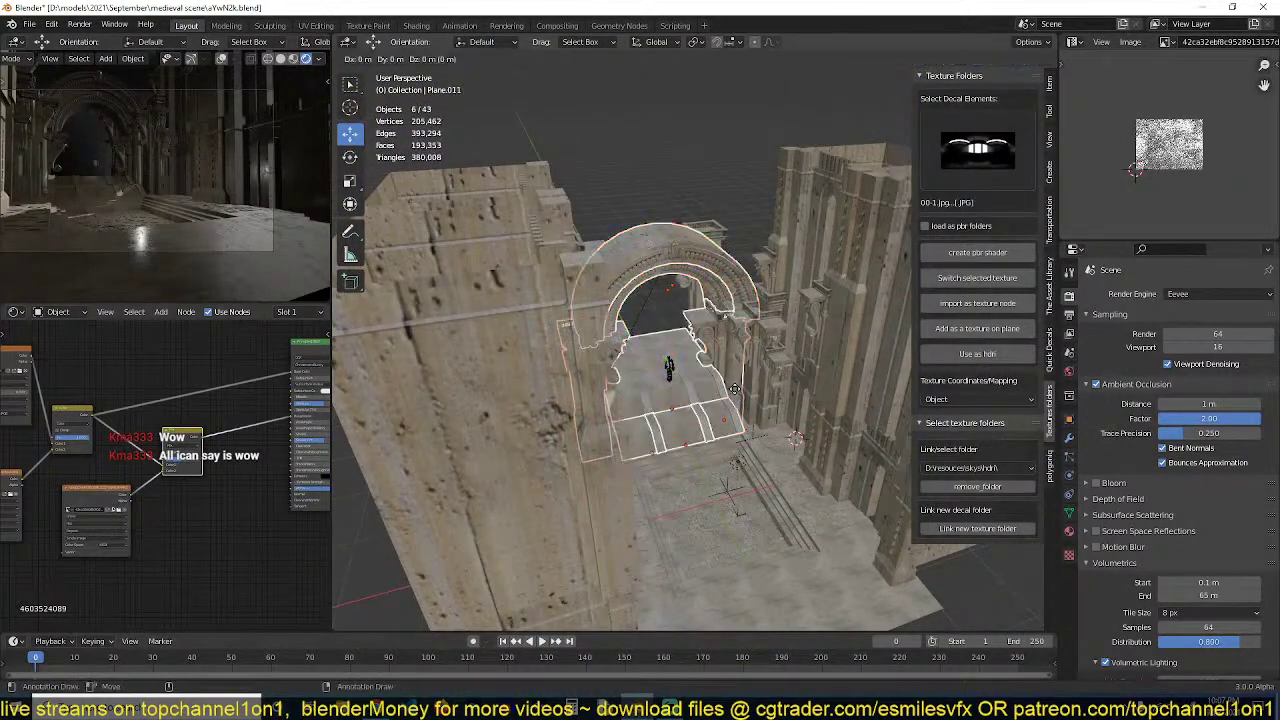
key("y")
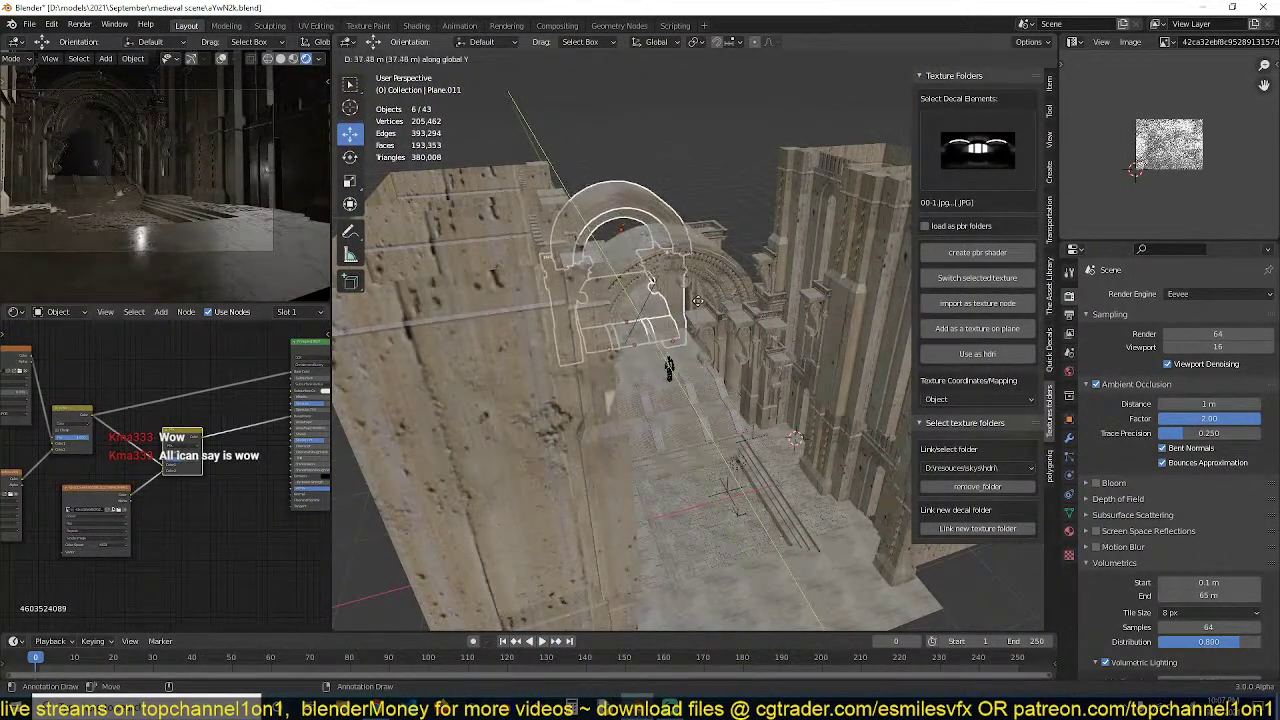
left_click(695, 295)
Raise the duplicated arch and stairs along Z, shift them about -4.85 m along Y, and save the file
middle_click_drag(694, 294, 685, 362)
scroll(665, 286, "up", 1)
key("g")
key("z")
left_click(682, 268)
key("g")
key("y")
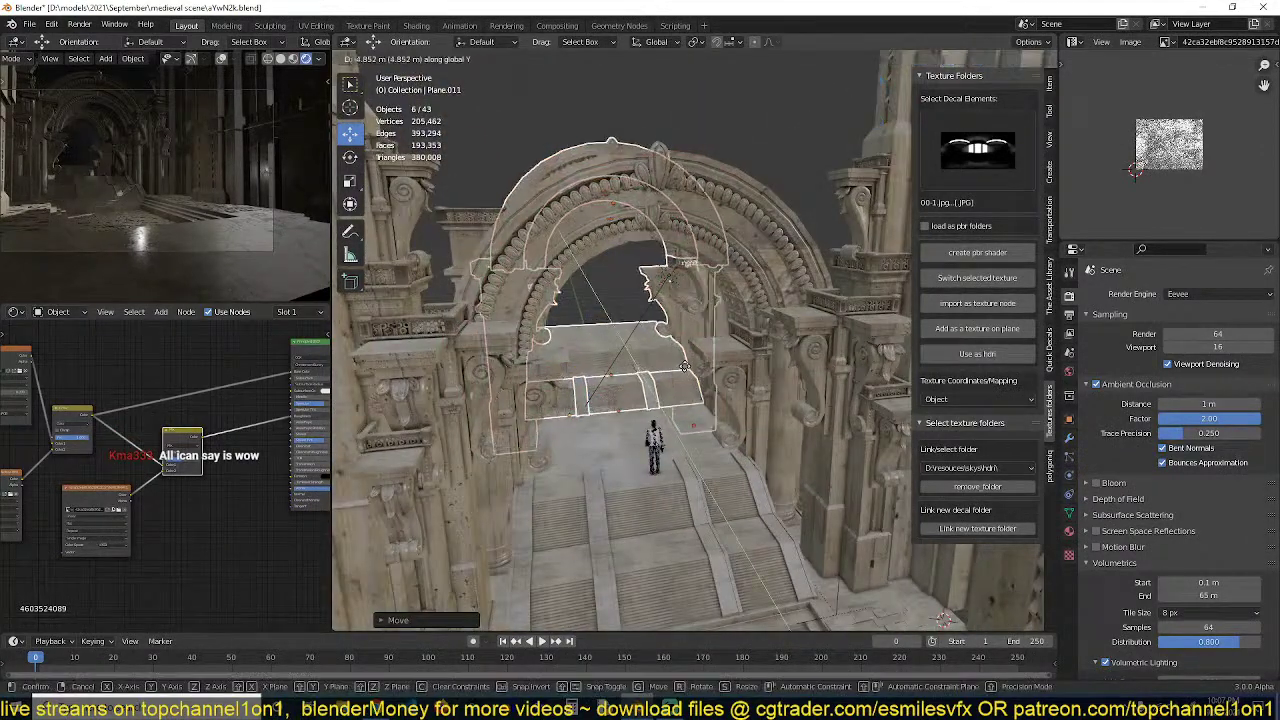
left_click(681, 363)
middle_click_drag(680, 357, 638, 294)
scroll(687, 334, "down", 1)
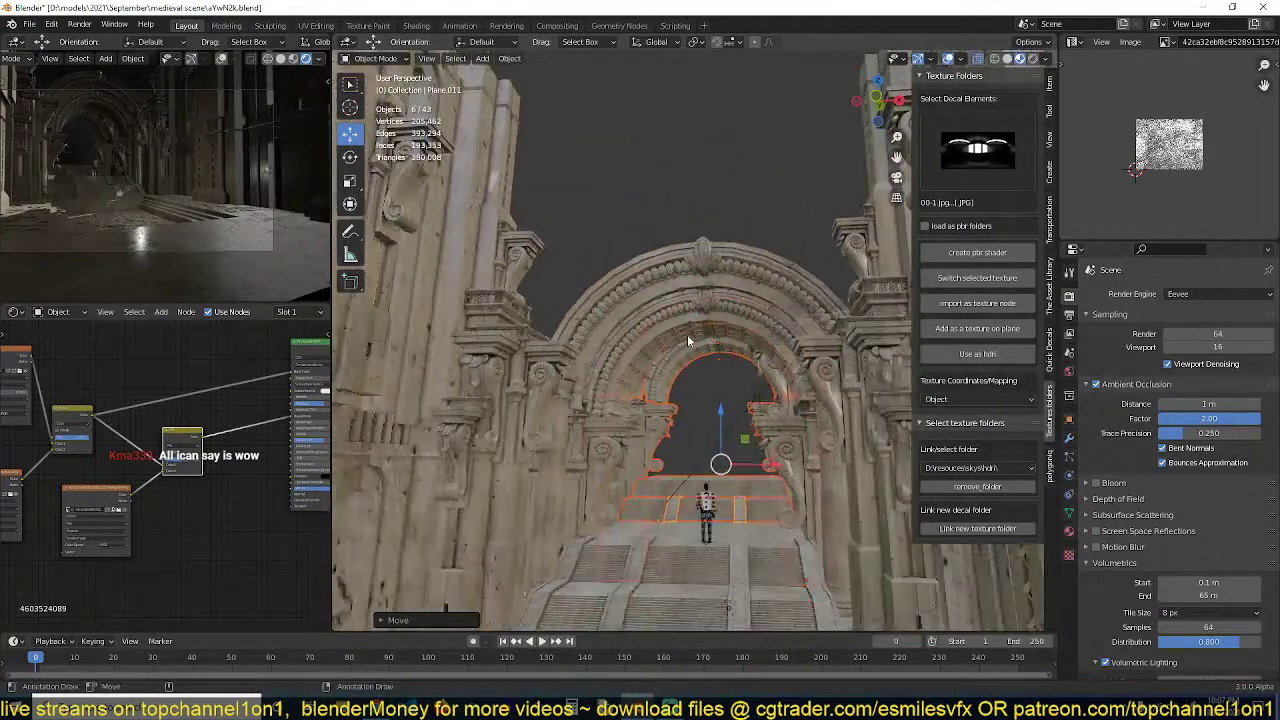
key("KP_1")
left_click(687, 334)
middle_click_drag(692, 354, 693, 316)
key("ctrl+s")
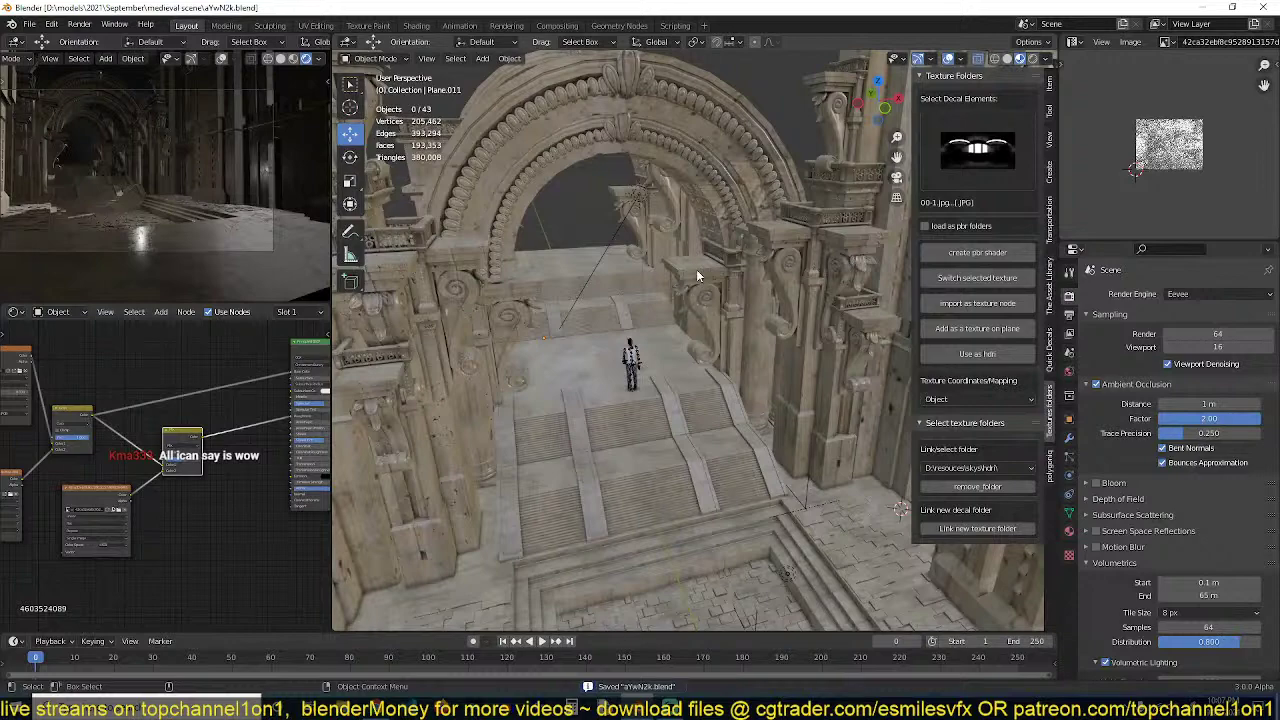
Refresh the camera preview's rendered shading and change the image editor area to the Outliner
middle_click_drag(679, 204, 675, 227)
middle_click_drag(690, 270, 688, 408)
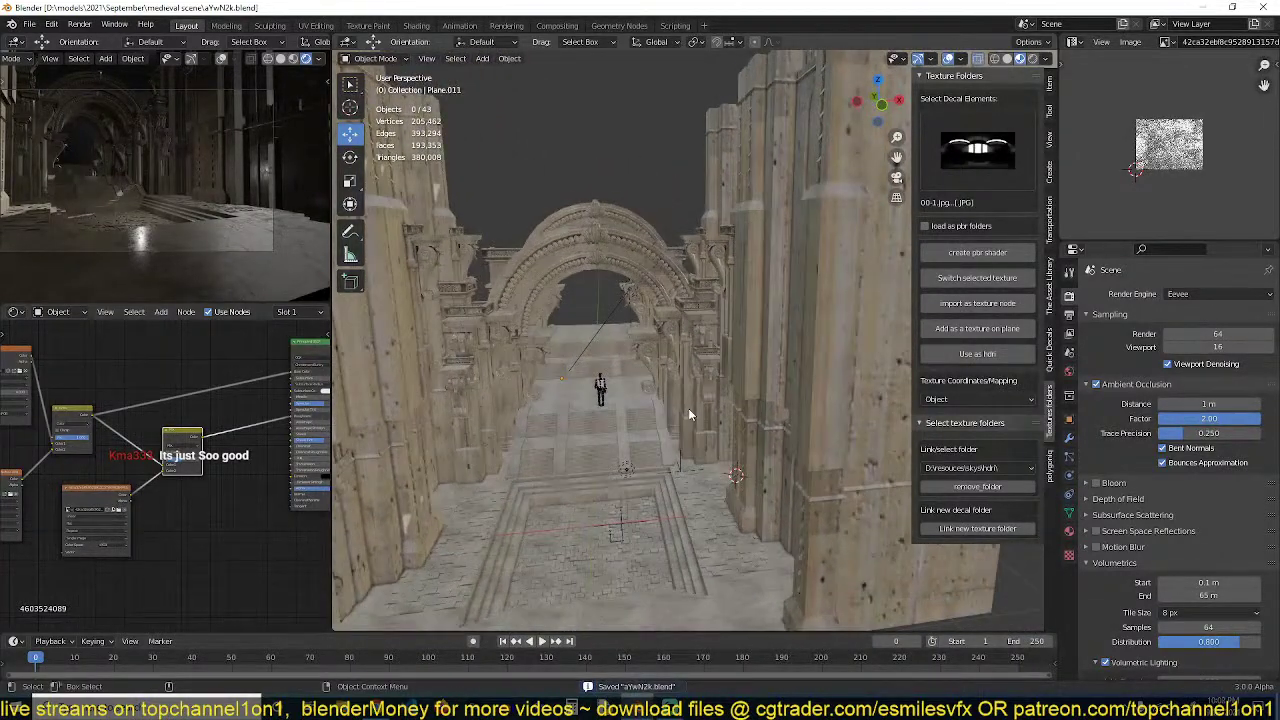
left_click(293, 58)
left_click(305, 58)
left_click(1074, 42)
left_click(1030, 80)
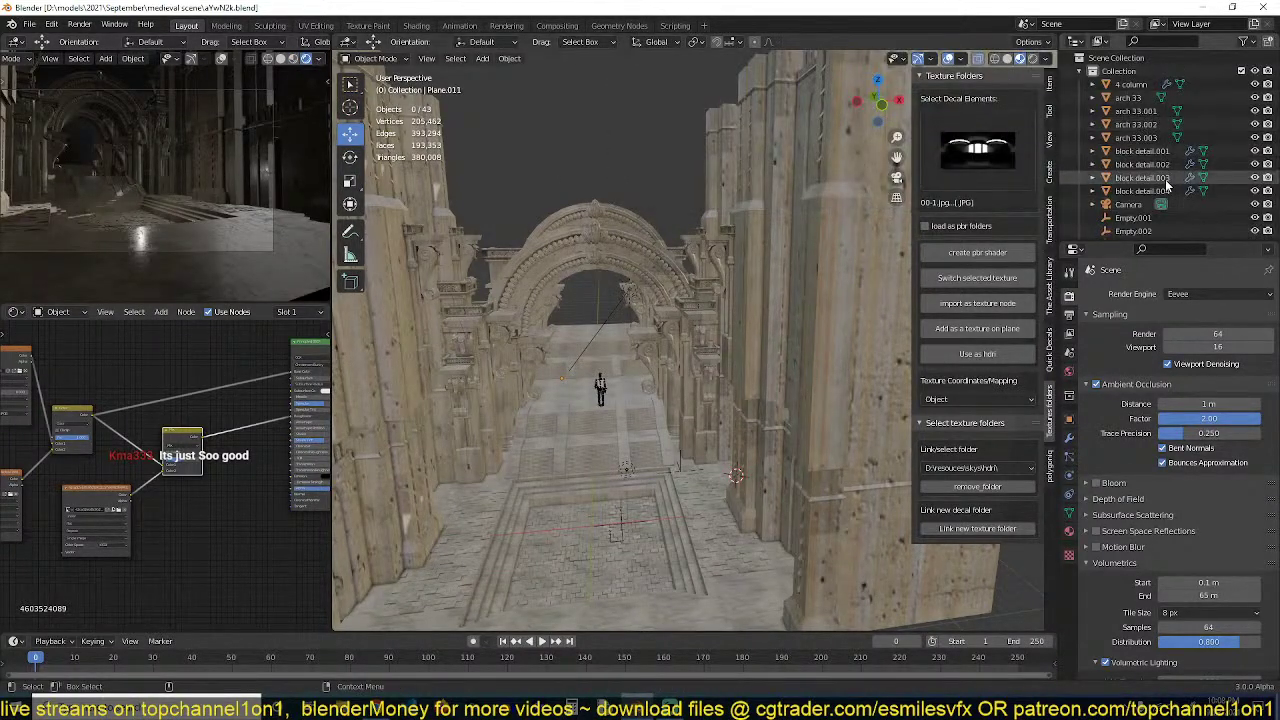
scroll(1062, 193, "down", 5)
Select all light objects by type from the Sun, move them to a new collection named lights, and save the file
left_click(619, 314)
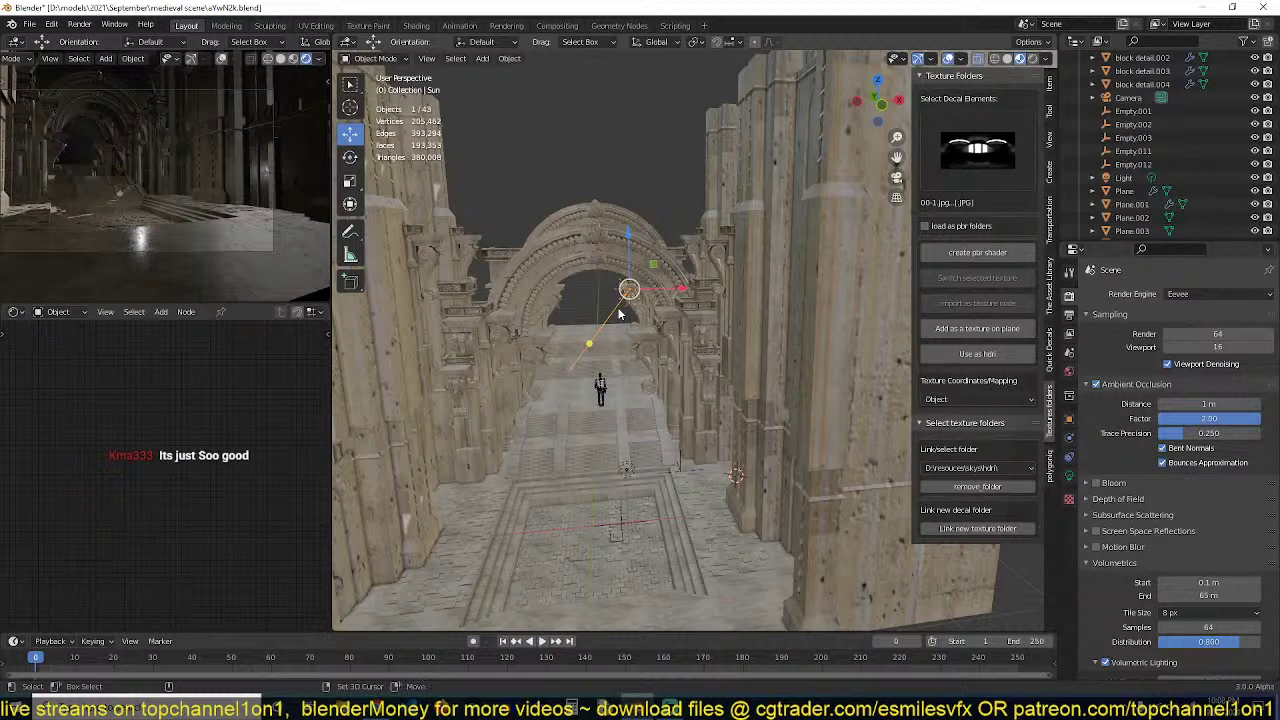
key("shift+g")
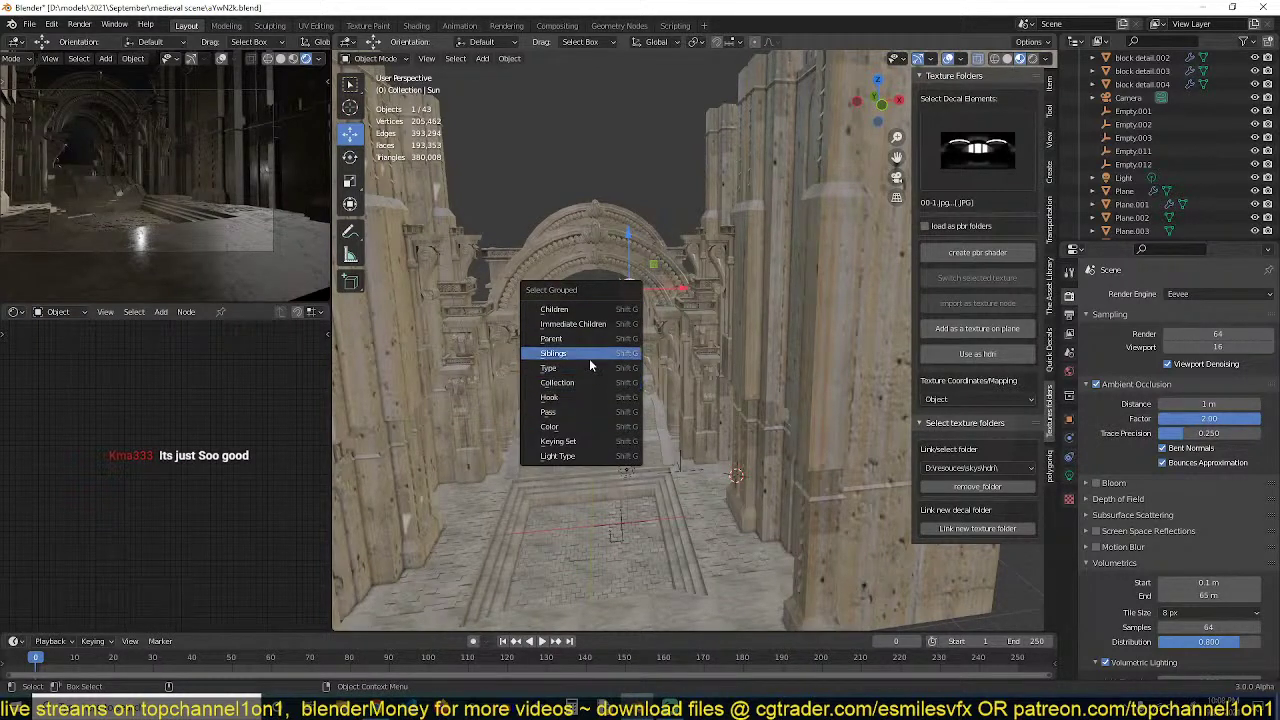
left_click(585, 368)
key("m")
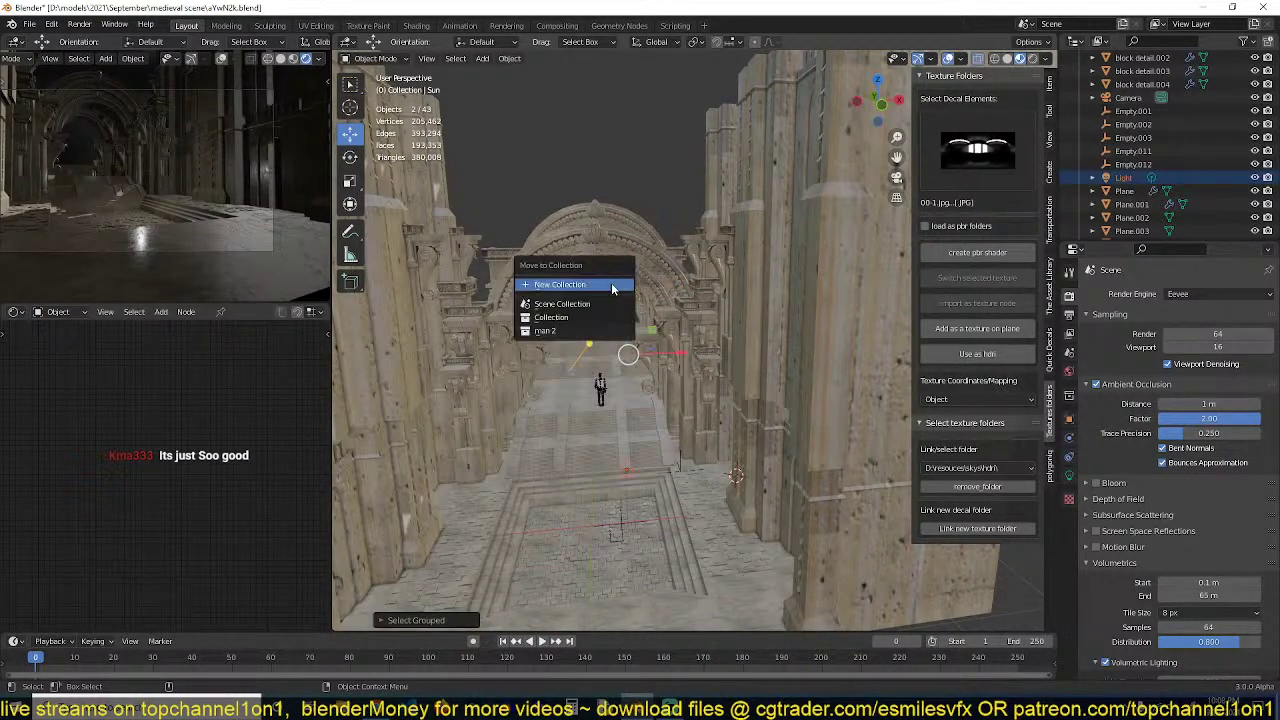
left_click(613, 286)
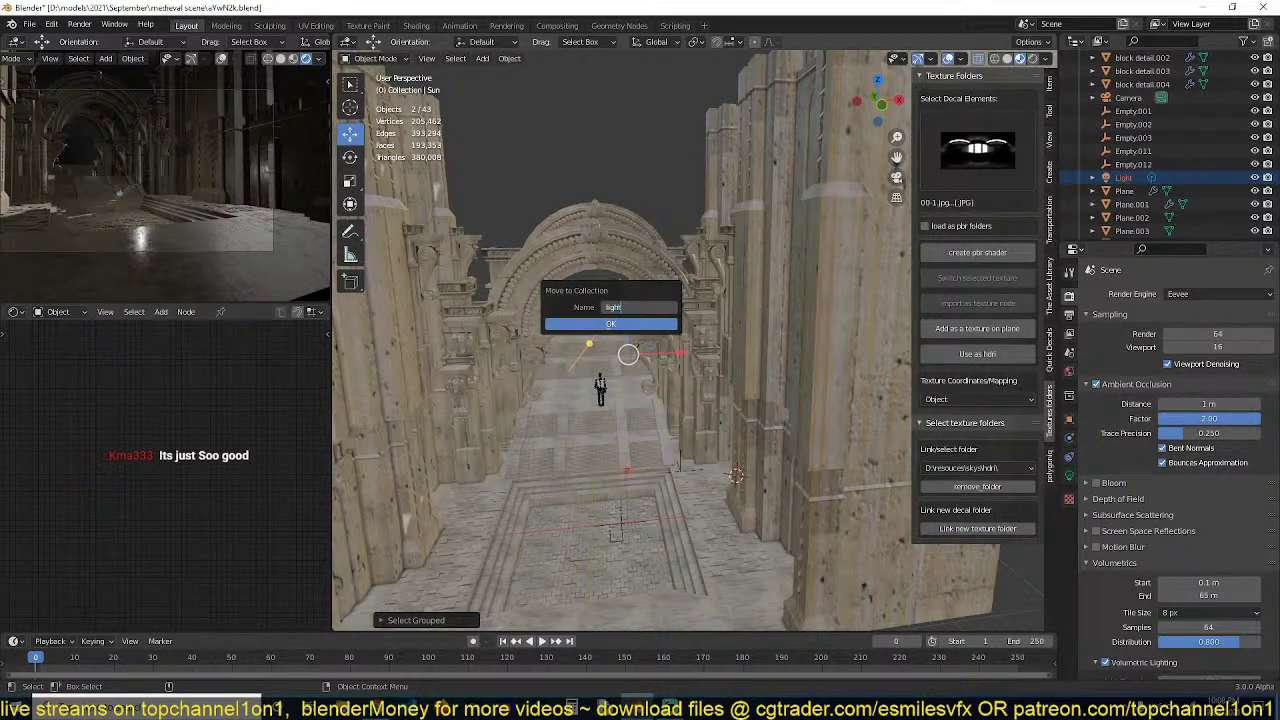
left_click(577, 321)
key("ctrl+s")
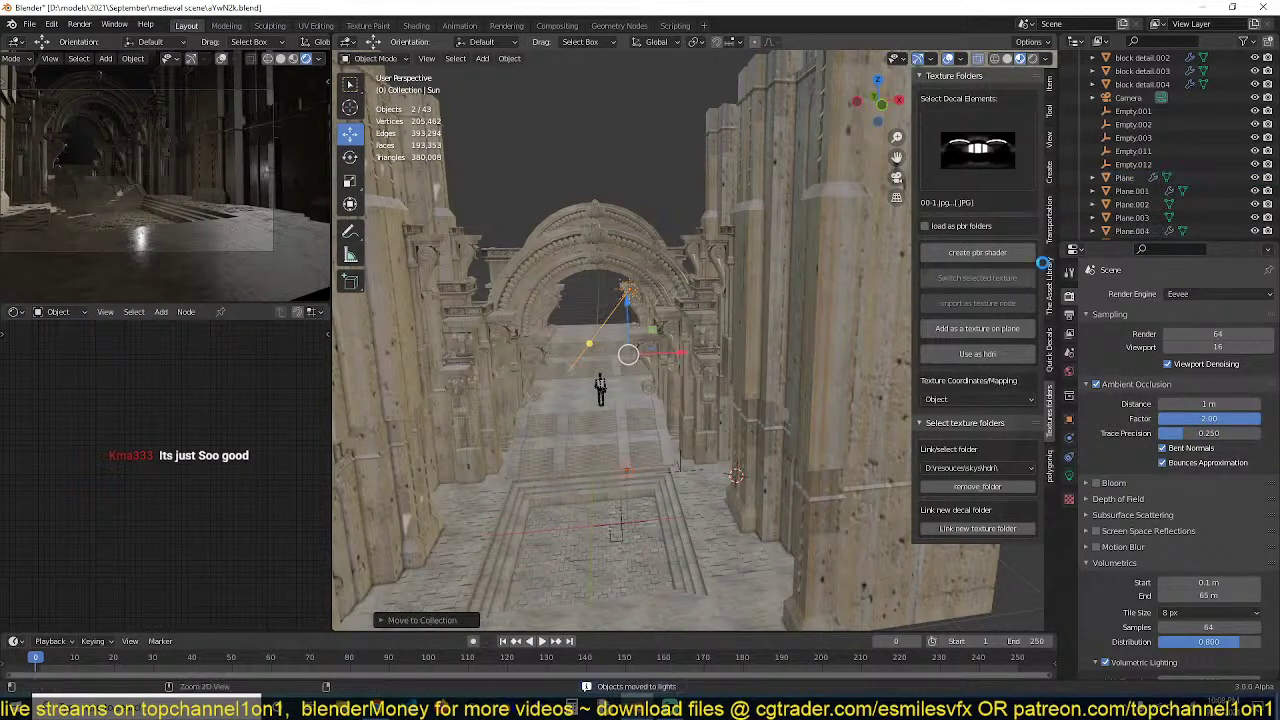
scroll(1166, 218, "down", 5)
scroll(1166, 218, "down", 4)
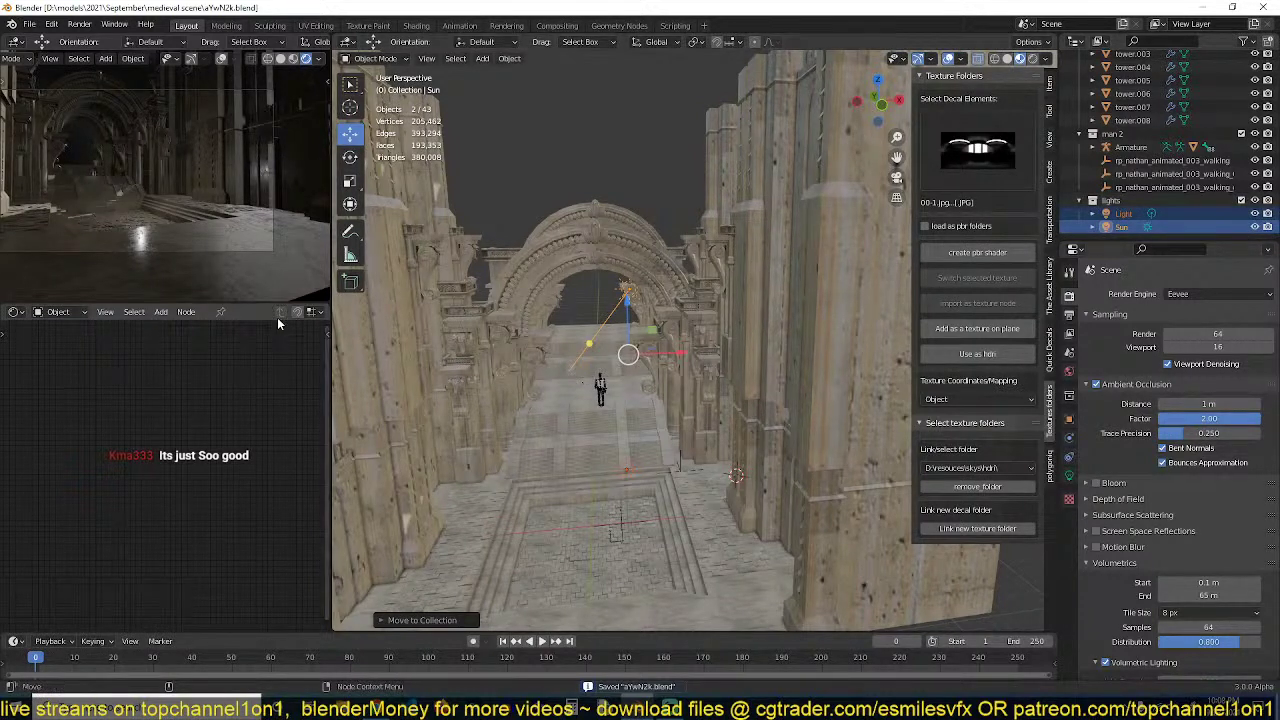
Switch the shader nodes to the World, set the Background strength to 0, and save the file
left_click(62, 312)
left_click(68, 344)
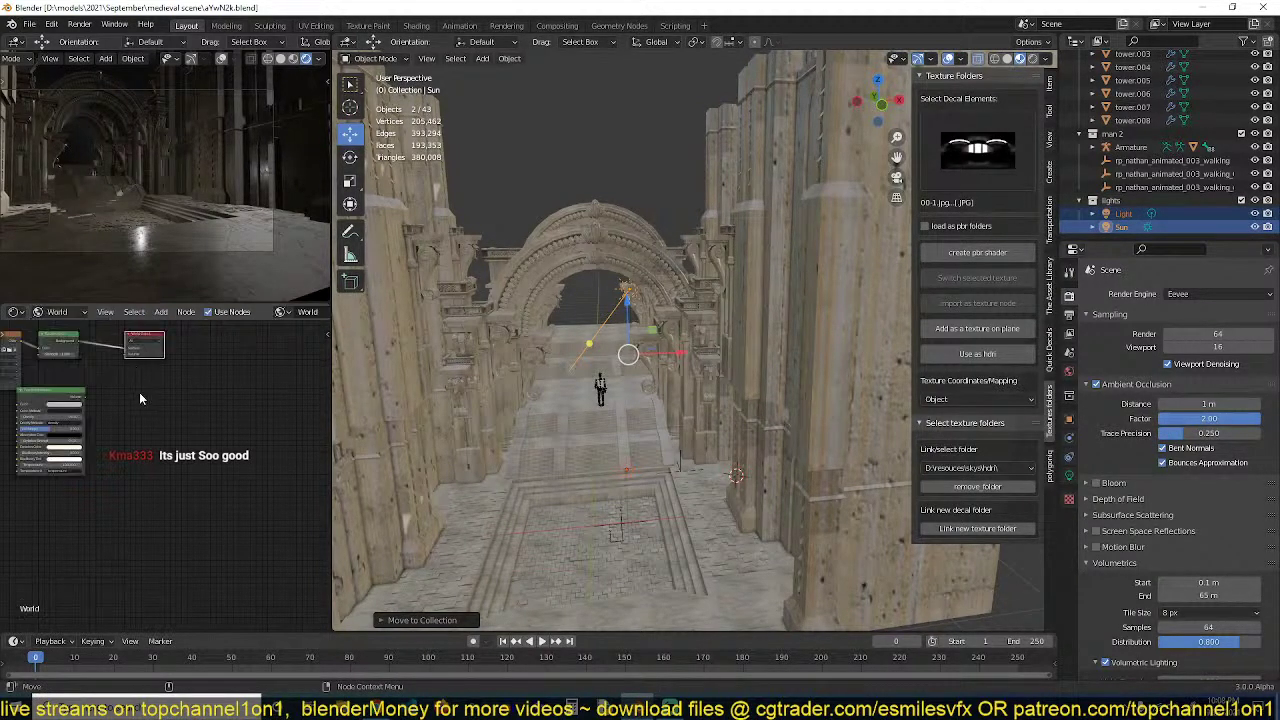
middle_click_drag(139, 392, 229, 410)
scroll(195, 395, "up", 4)
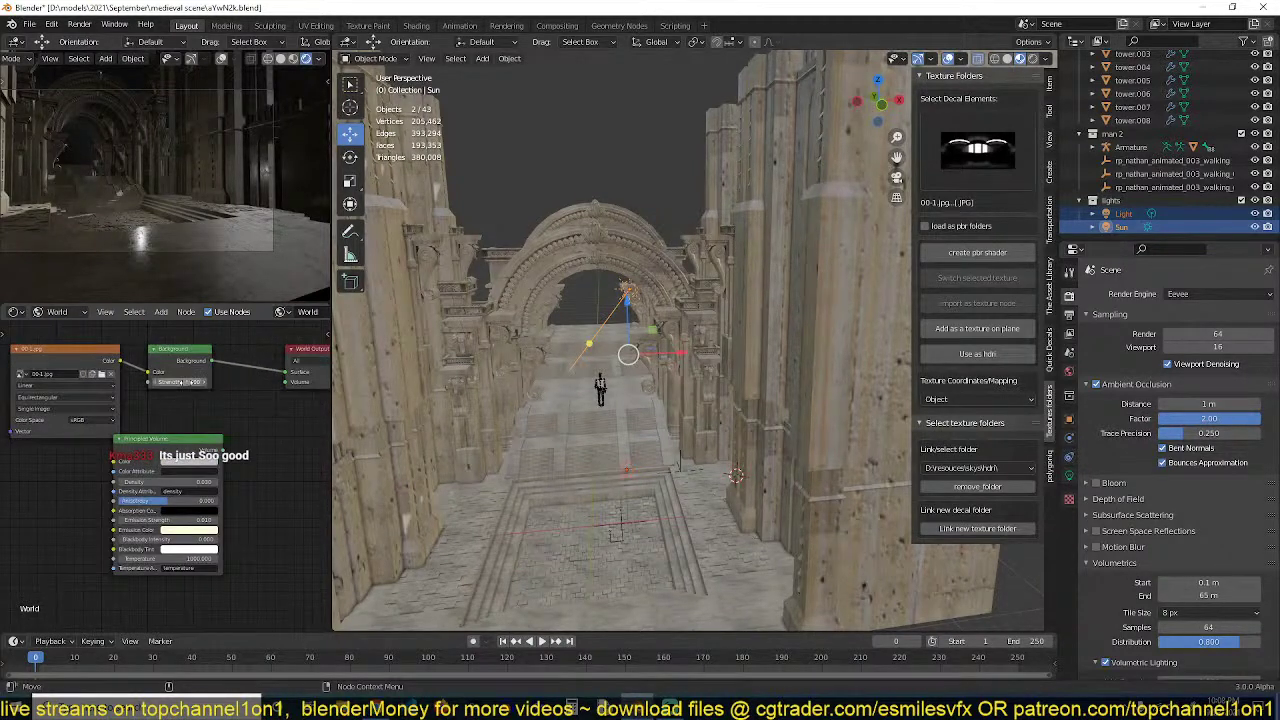
left_click_drag(186, 382, 150, 382)
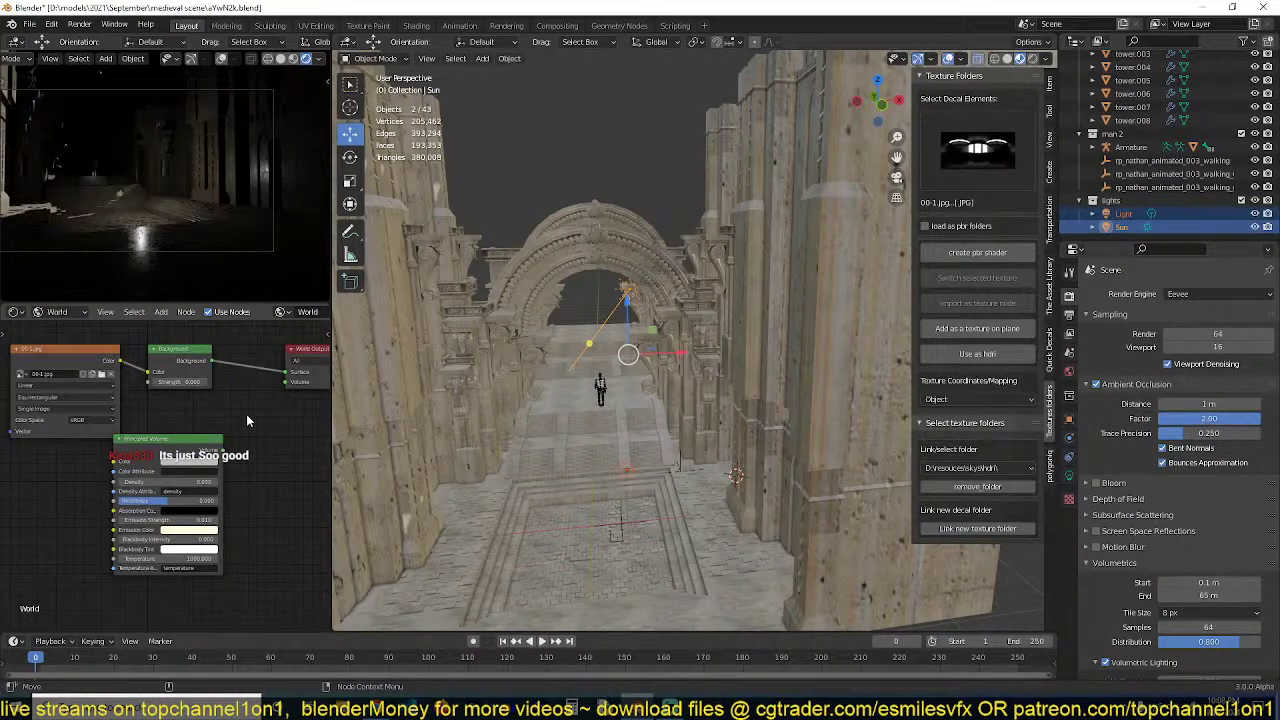
key("ctrl+s")
Connect the Principled Volume to the World Output's Volume, set its anisotropy to 0.618, and save the file
middle_click_drag(249, 428, 232, 434)
left_click_drag(205, 456, 274, 390)
scroll(222, 432, "up", 3)
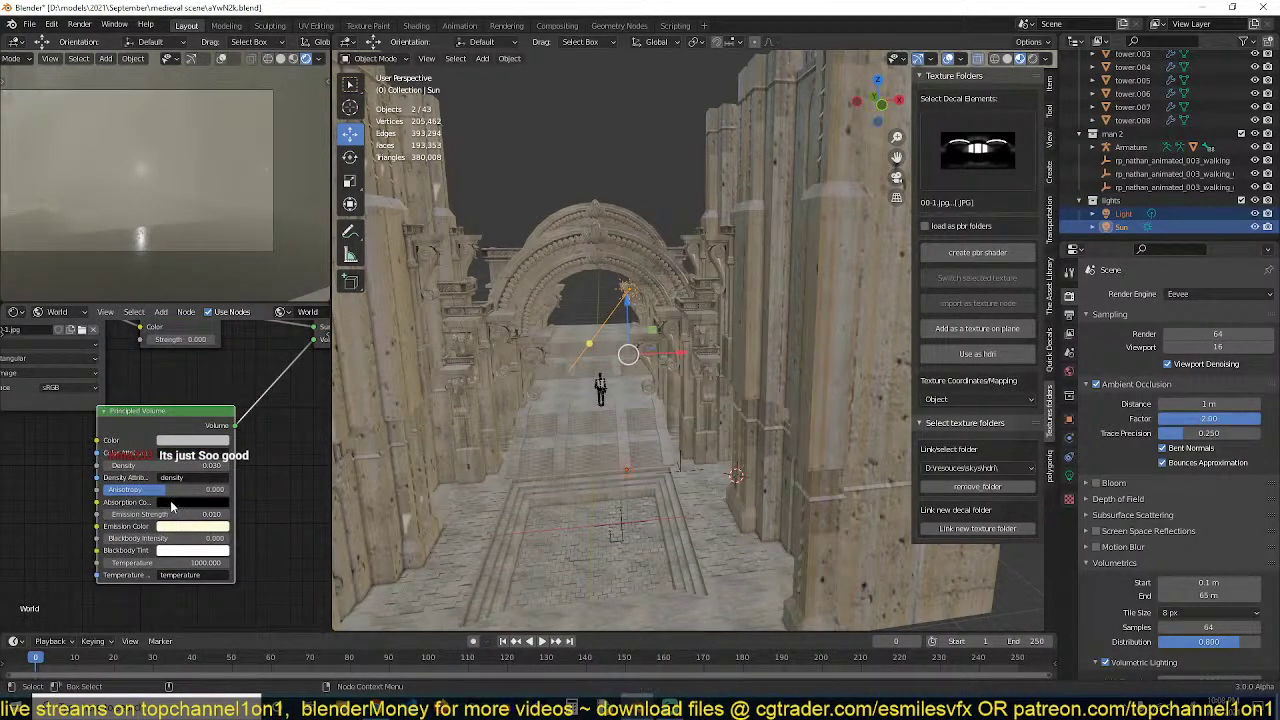
left_click_drag(195, 489, 176, 489)
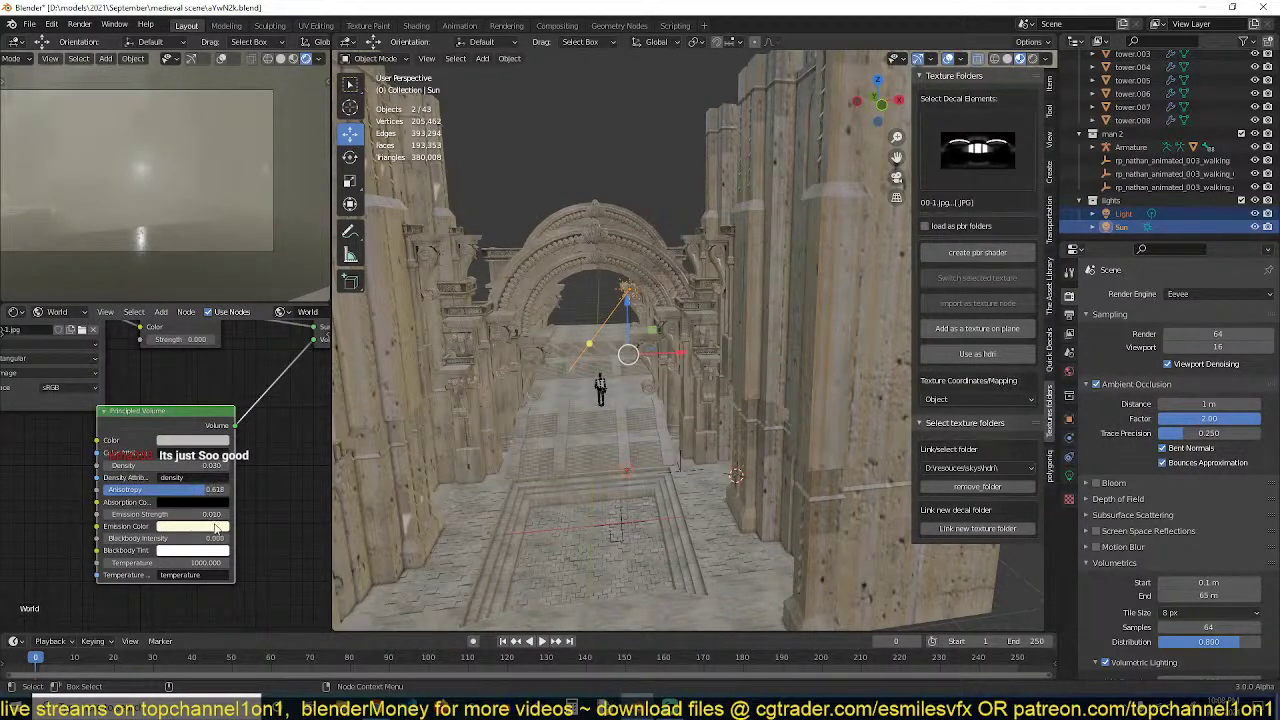
key("ctrl+s")
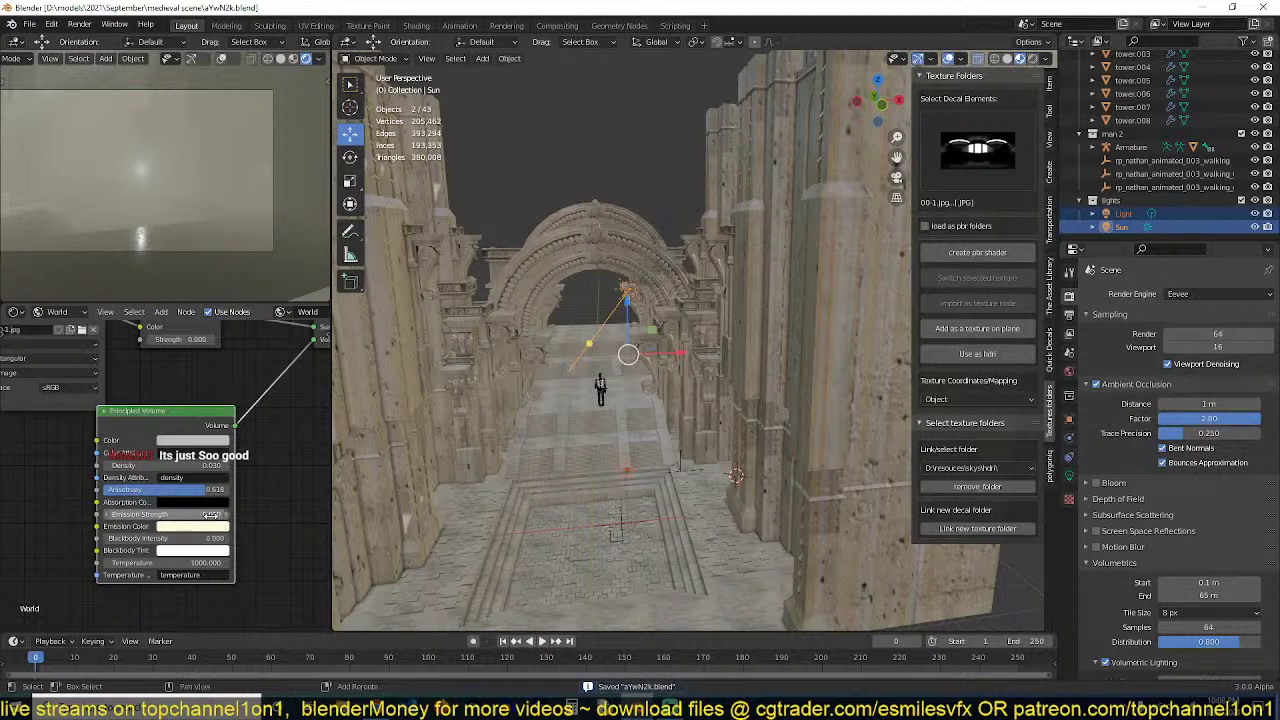
Set the Principled Volume's emission strength to 0.005 and its density to 0.0001
left_click(212, 514)
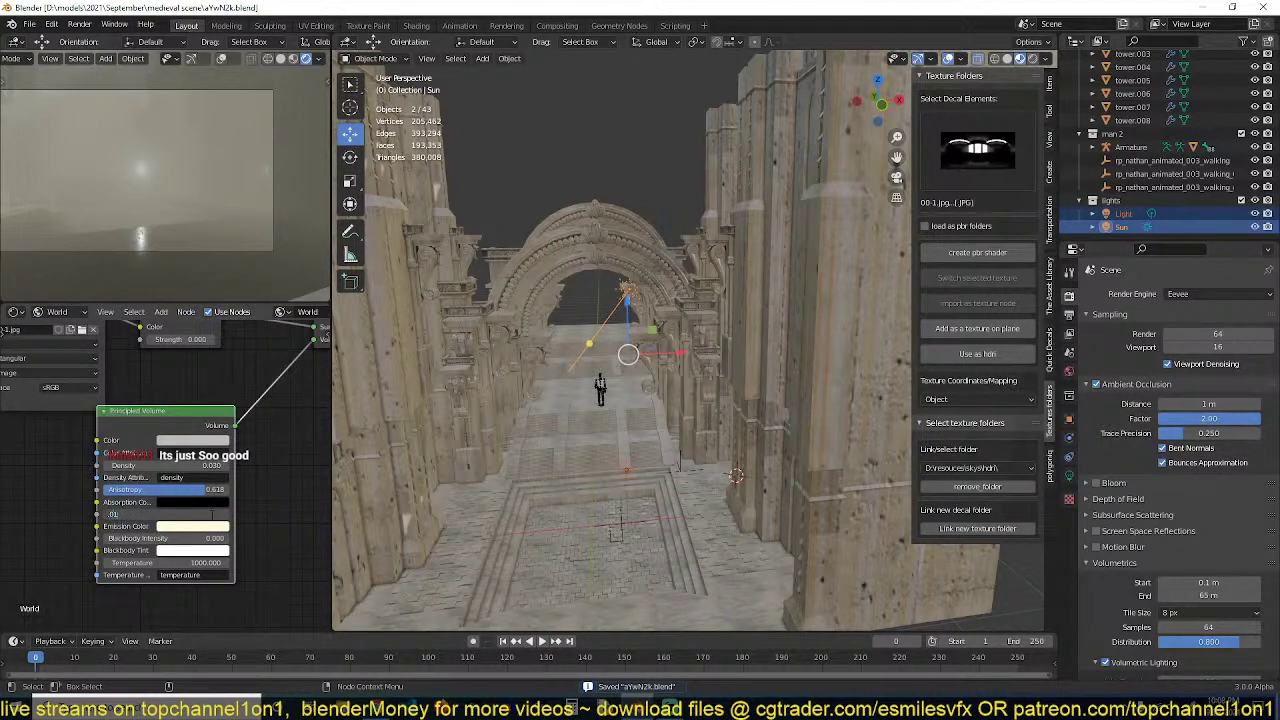
key("Return")
left_click(212, 514)
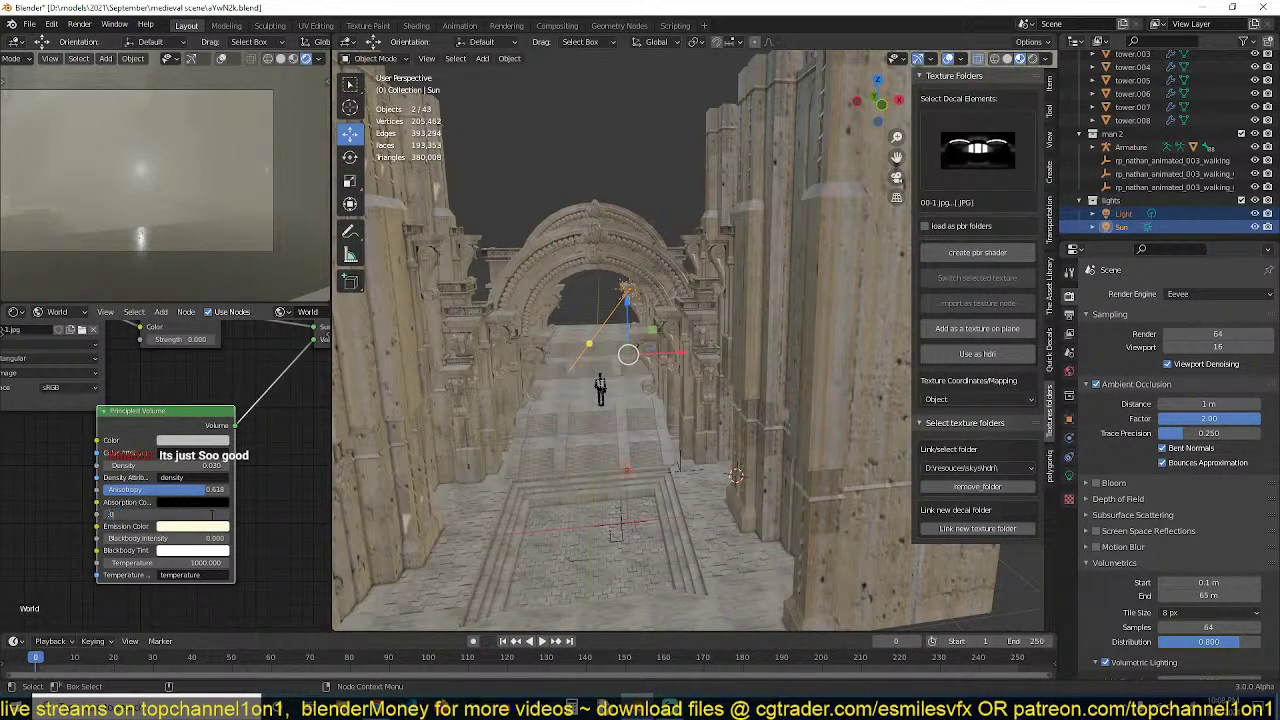
type(".005")
key("Return")
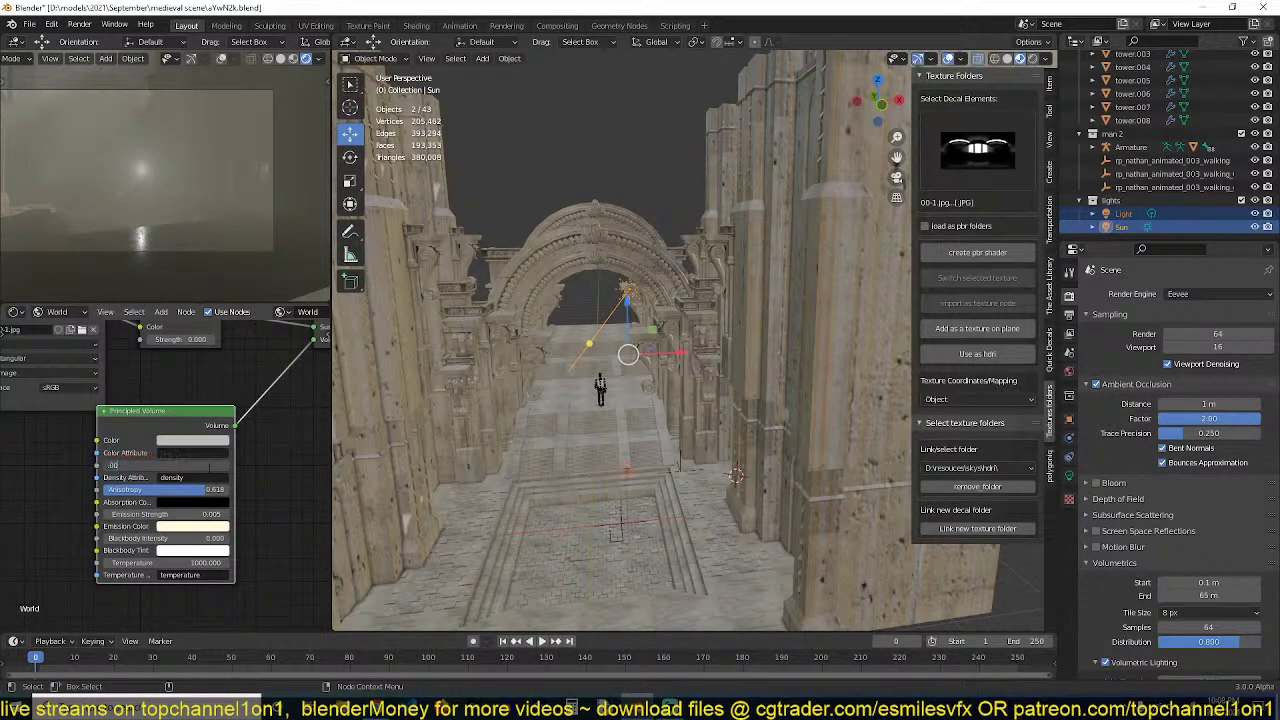
type("1")
key("Return")
left_click(207, 466)
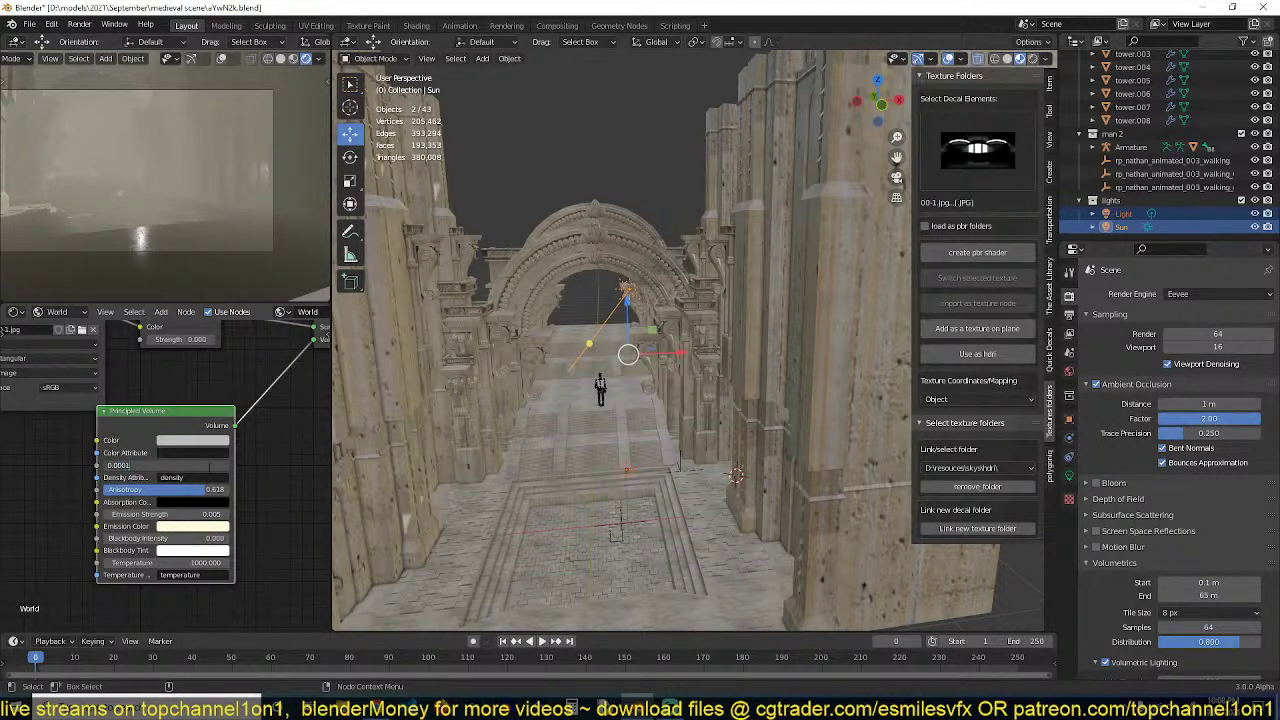
key("Return")
Set the Principled Volume's emission strength to 0.001, save the file, and set its density to 0.020
left_click(211, 514)
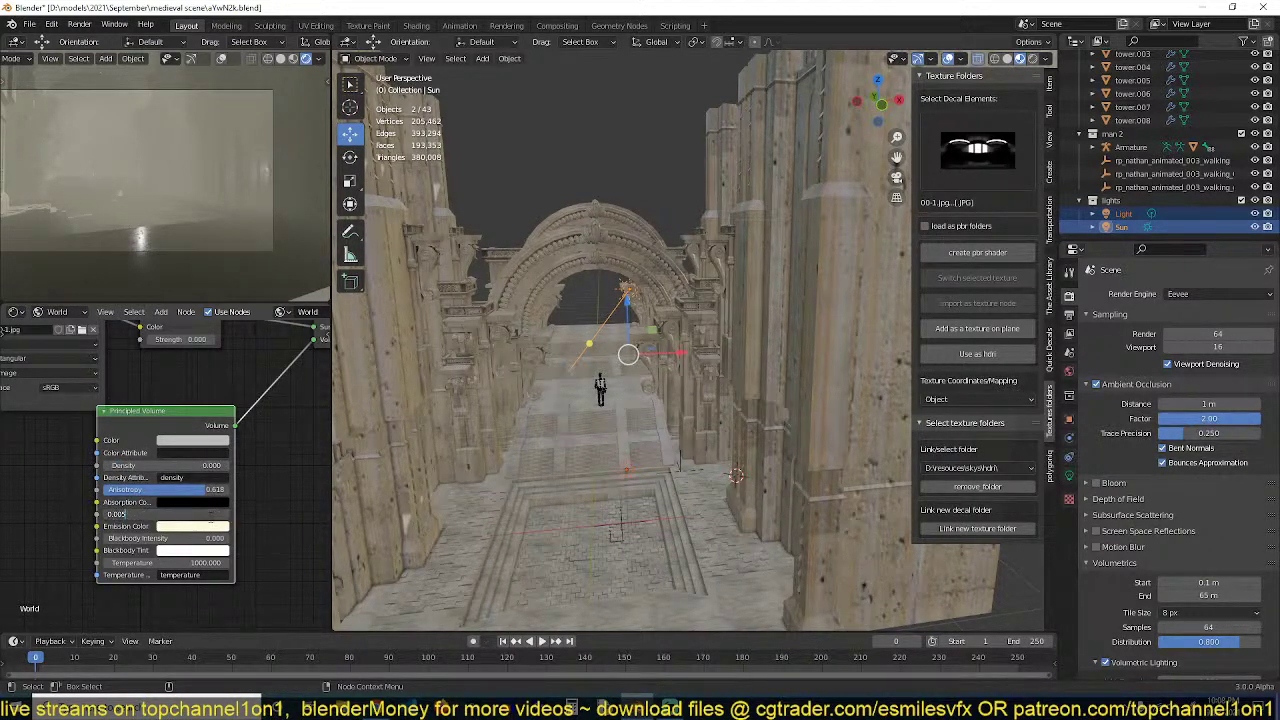
key("Return")
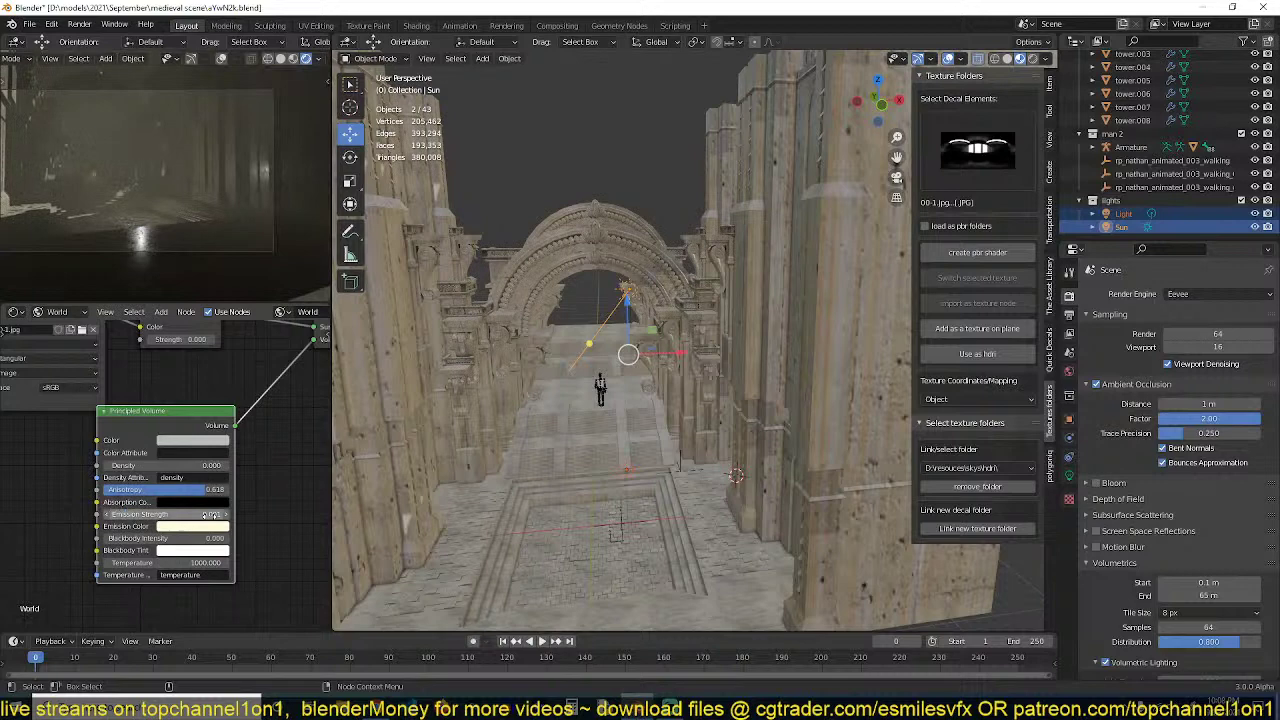
key("ctrl+s")
scroll(168, 535, "up", 1)
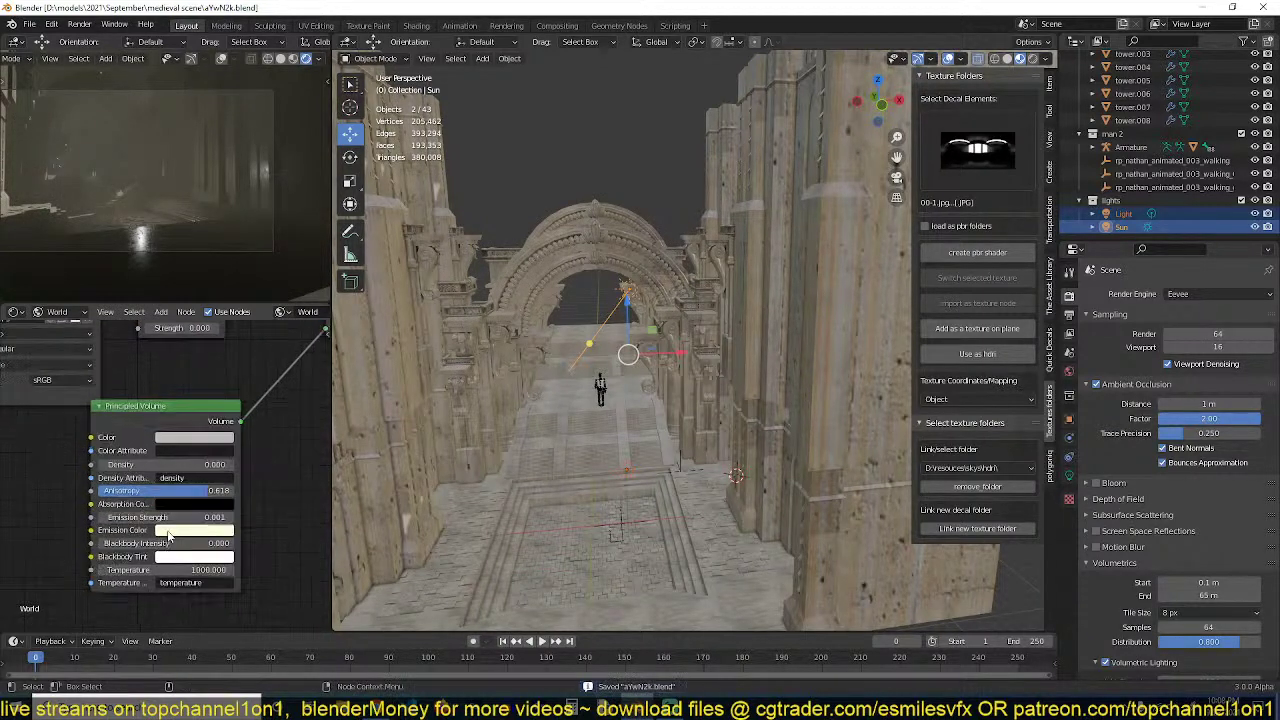
scroll(168, 535, "up", 1)
left_click_drag(196, 463, 202, 463, "shift")
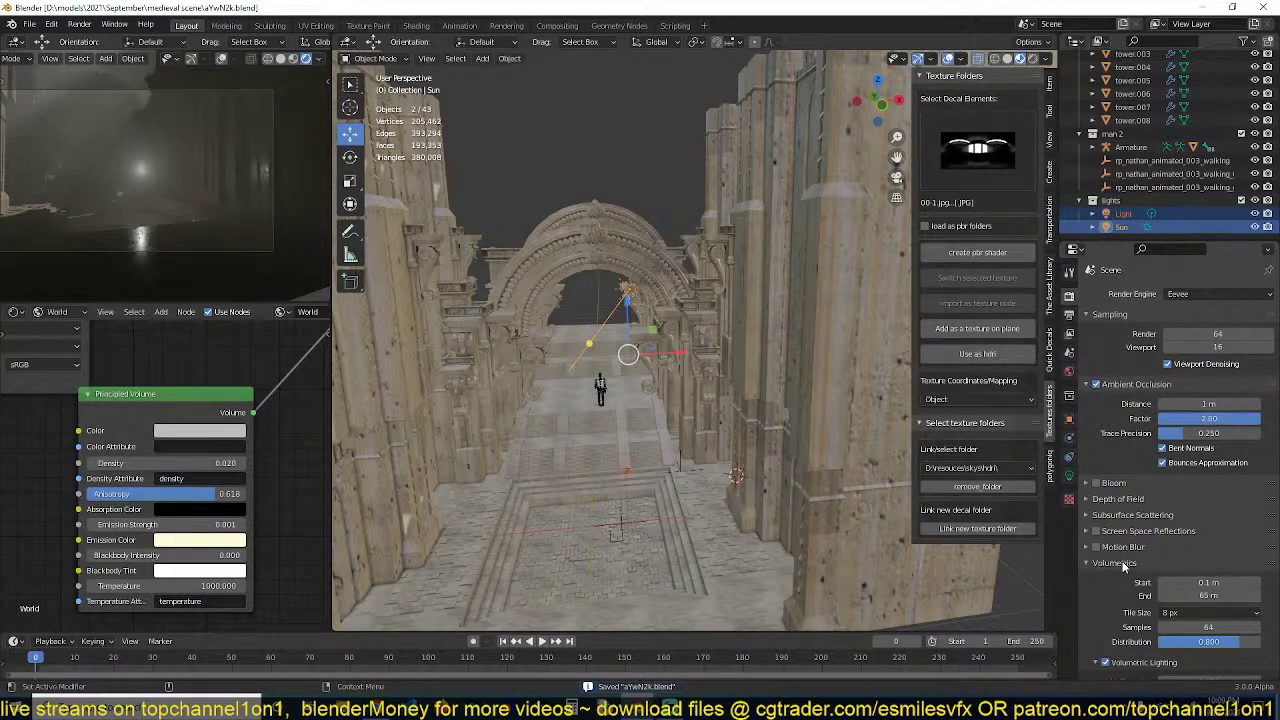
Enable Volumetric Shadows in the Eevee render settings
scroll(1123, 566, "down", 3)
left_click(1105, 596)
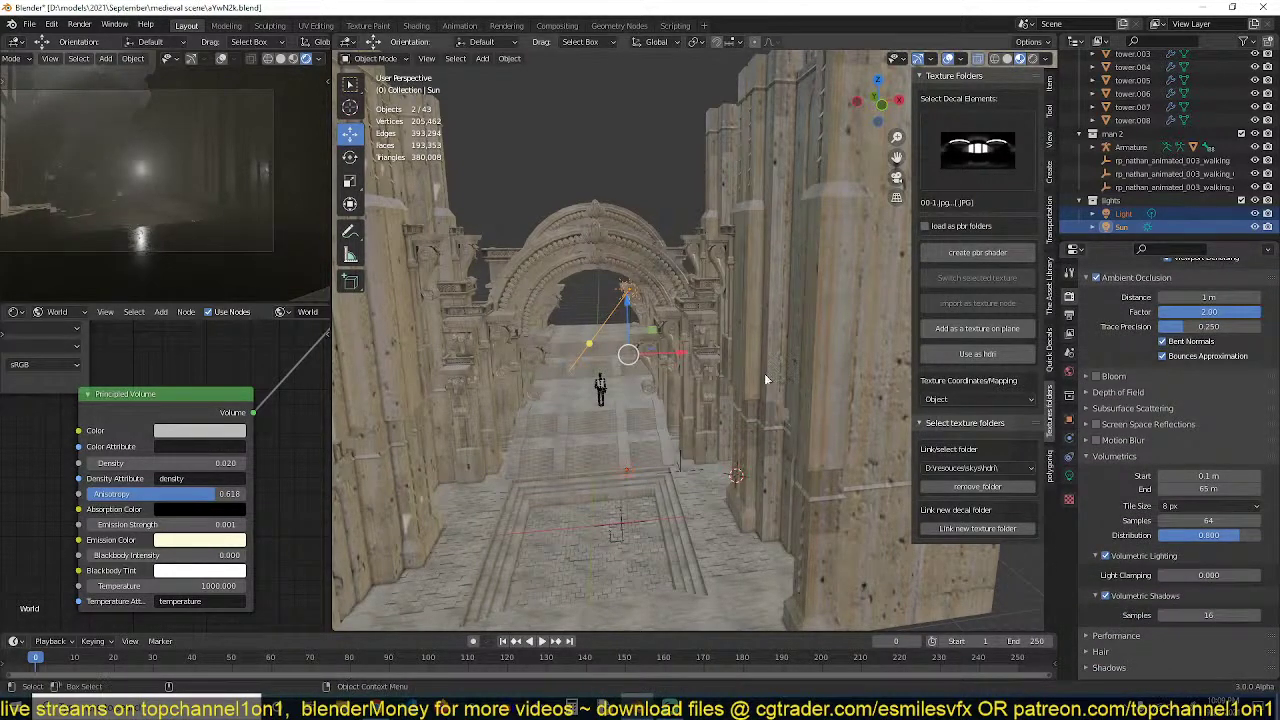
scroll(764, 373, "down", 3)
middle_click_drag(740, 409, 710, 340)
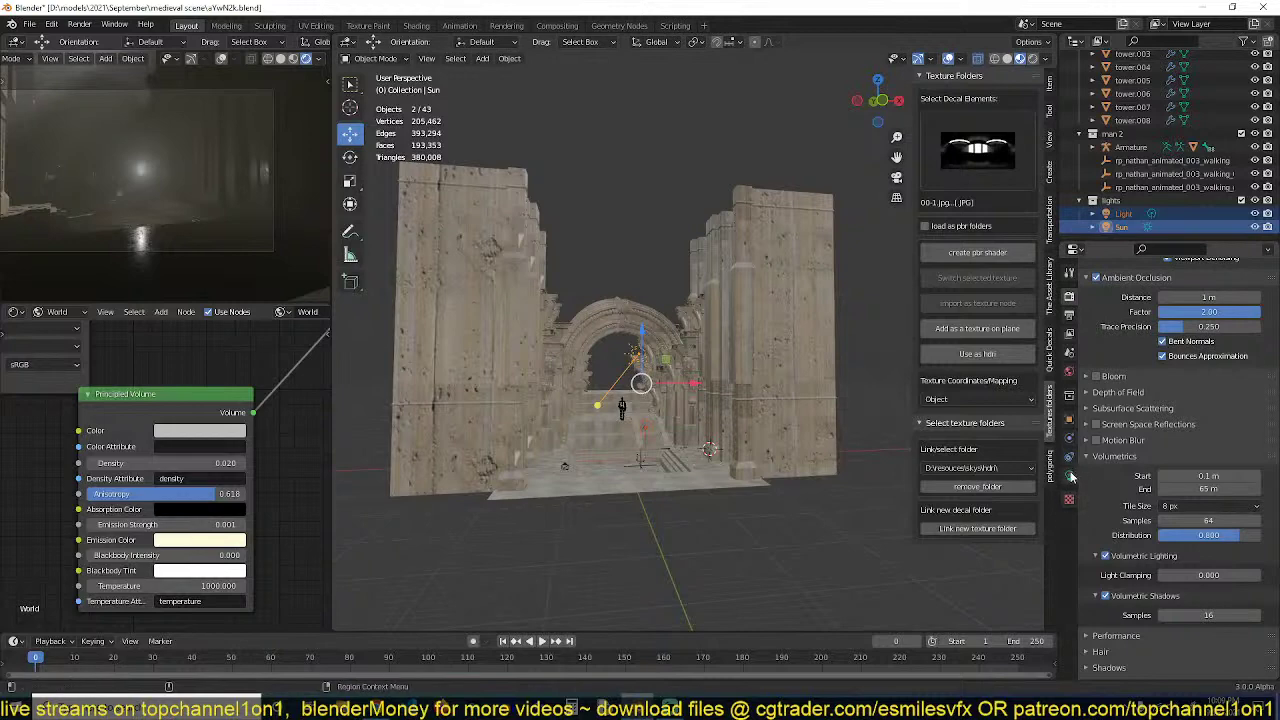
left_click(1069, 476)
key("g")
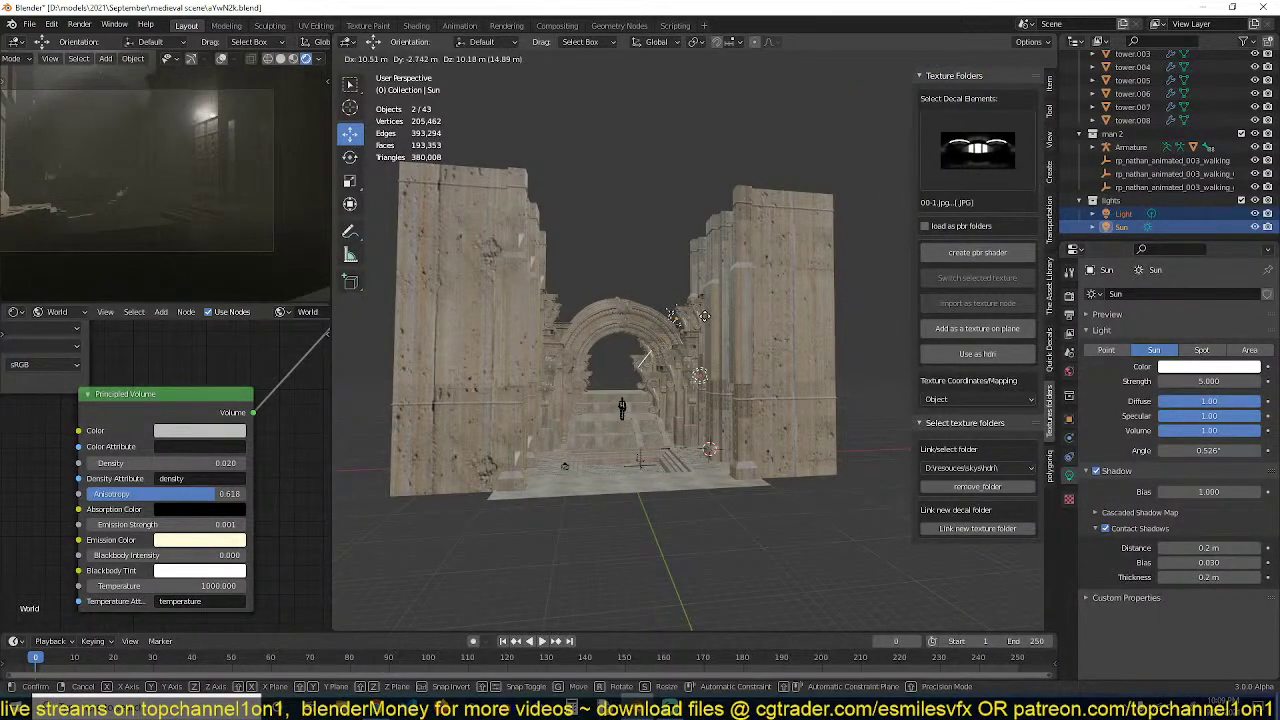
left_click(676, 390)
scroll(675, 397, "up", 3)
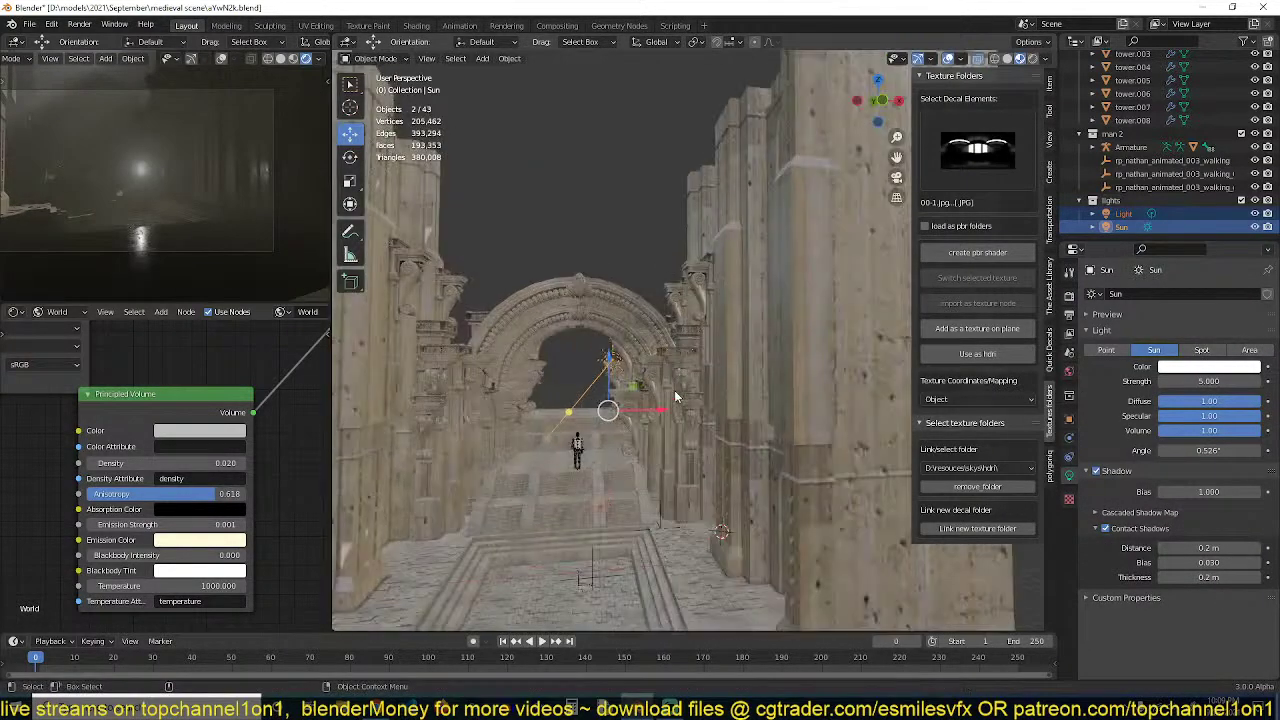
Delete the point light and re-aim the sun light with a free trackball rotation
key("x")
left_click(600, 508)
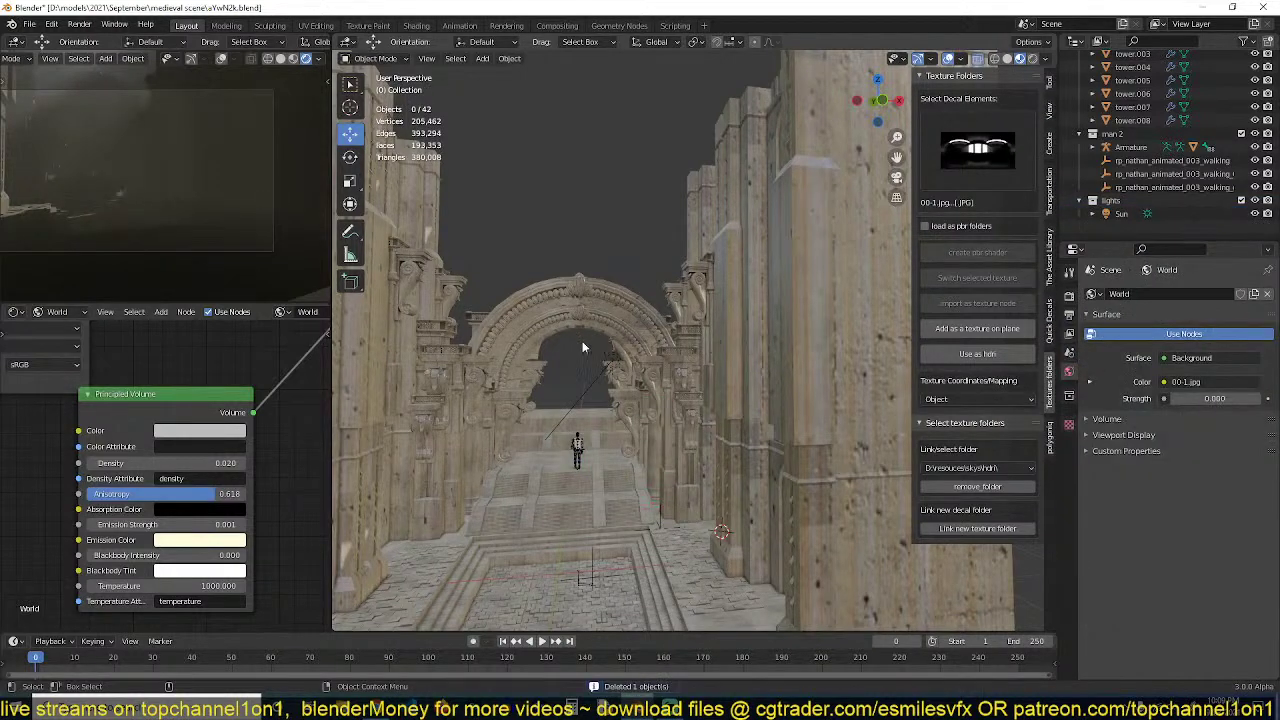
left_click(585, 382)
key("r")
key("r")
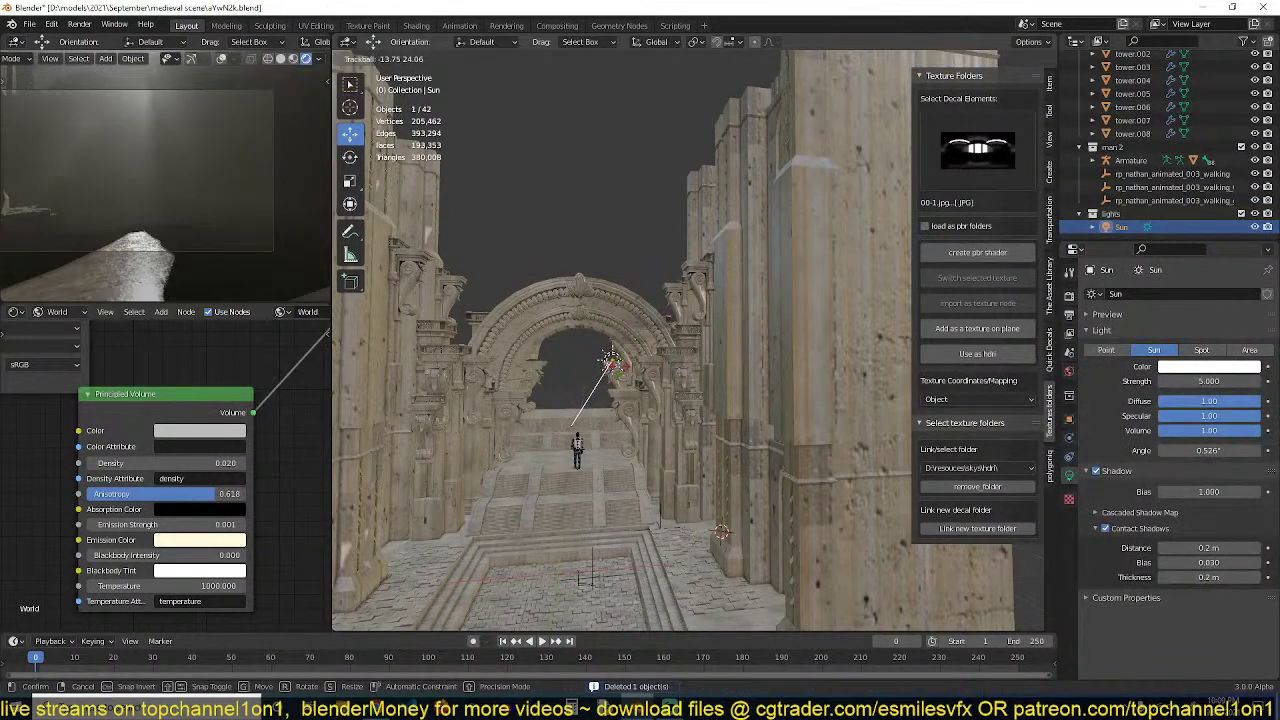
left_click(600, 380)
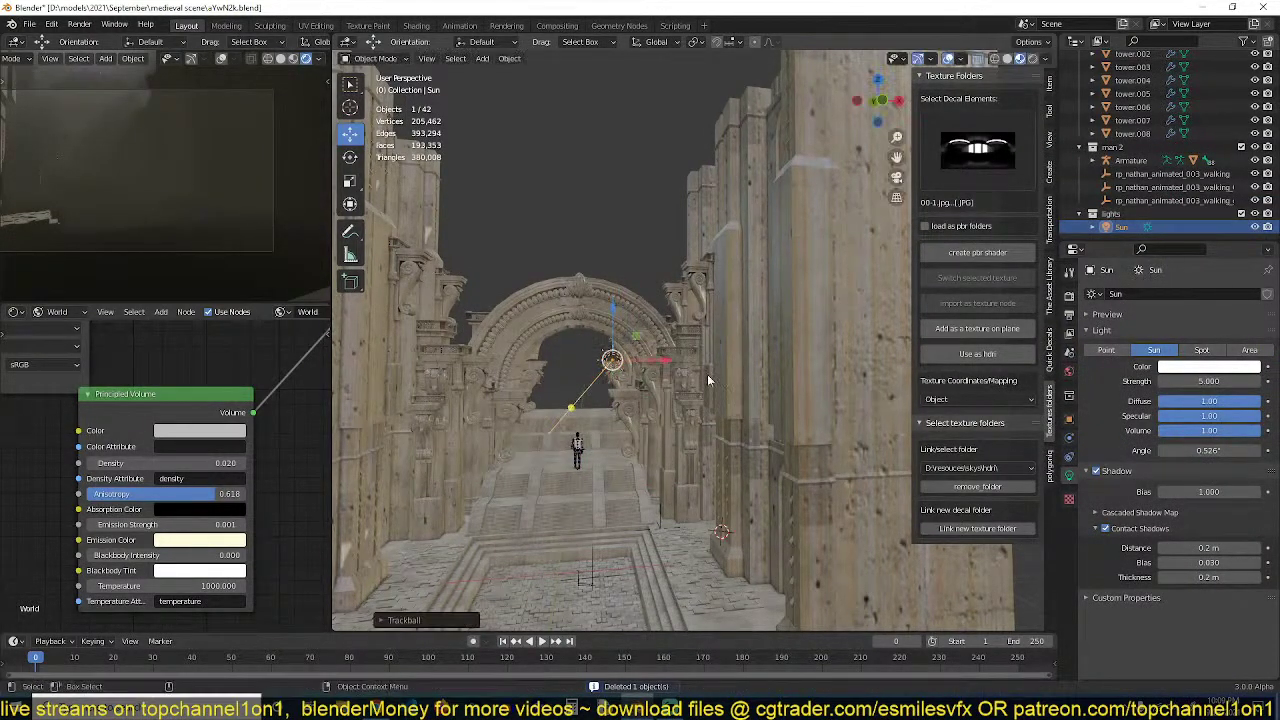
In front view, rotate the sun light slightly and move it up beside the upper-right shoulder of the arch
key("KP_1")
key("r")
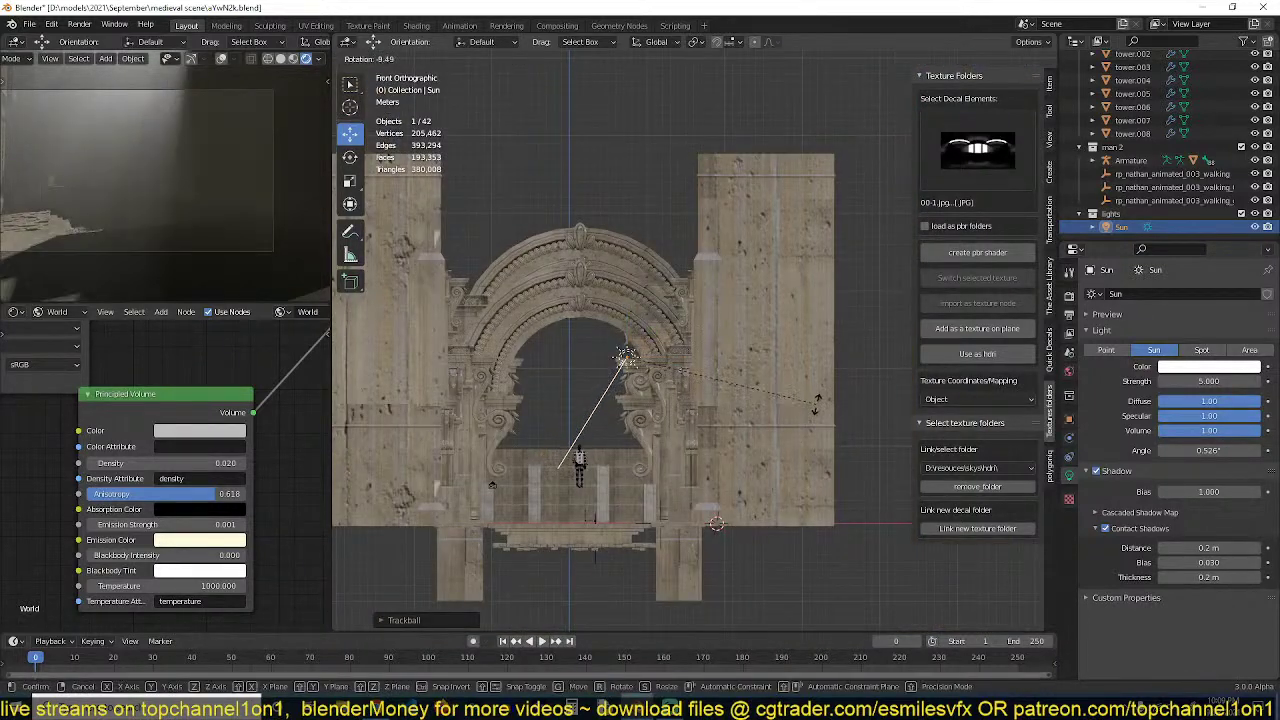
left_click(817, 400)
key("g")
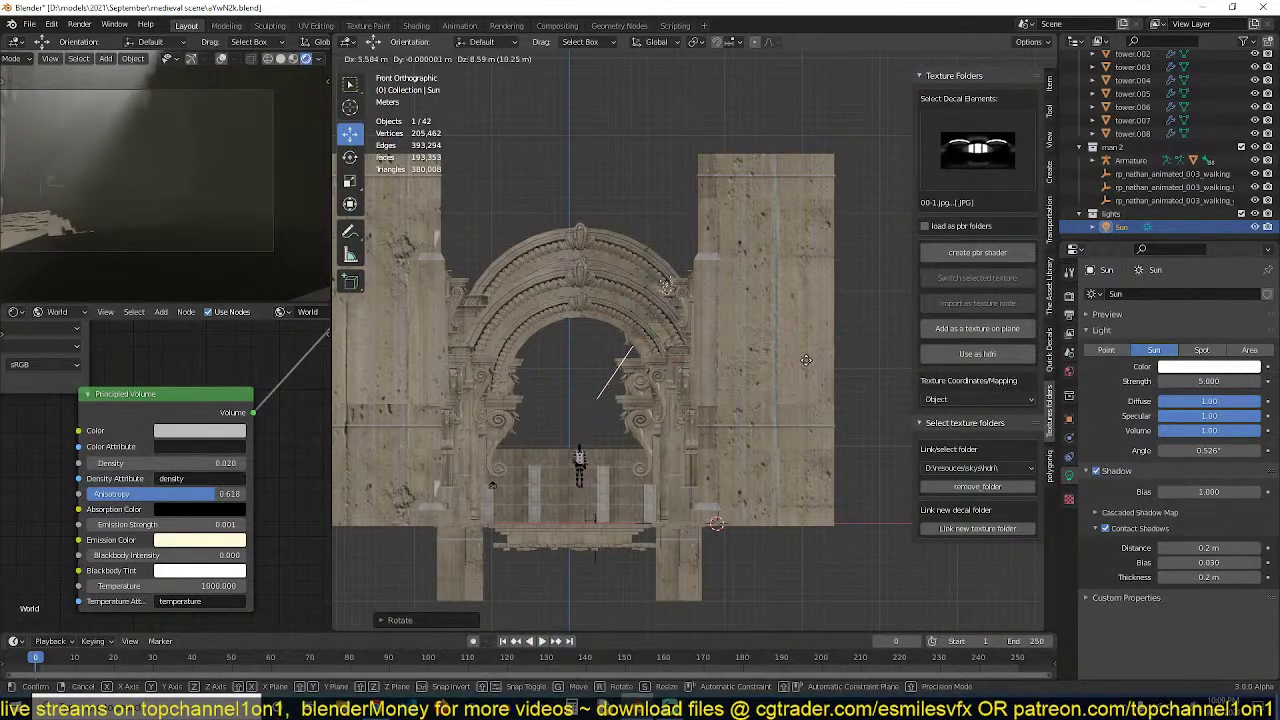
left_click(821, 348)
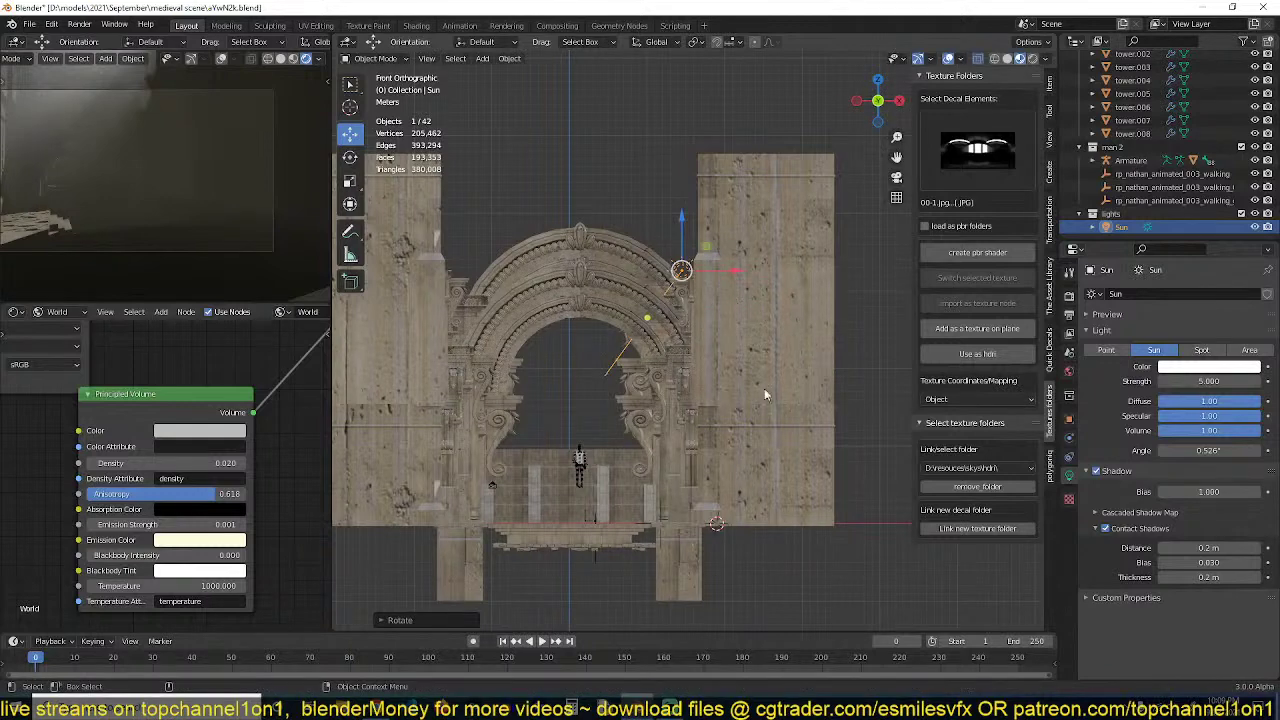
Add an area light and, using the top view, position it behind the first arch, along the centre of the passage
scroll(764, 394, "up", 2)
key("shift+a")
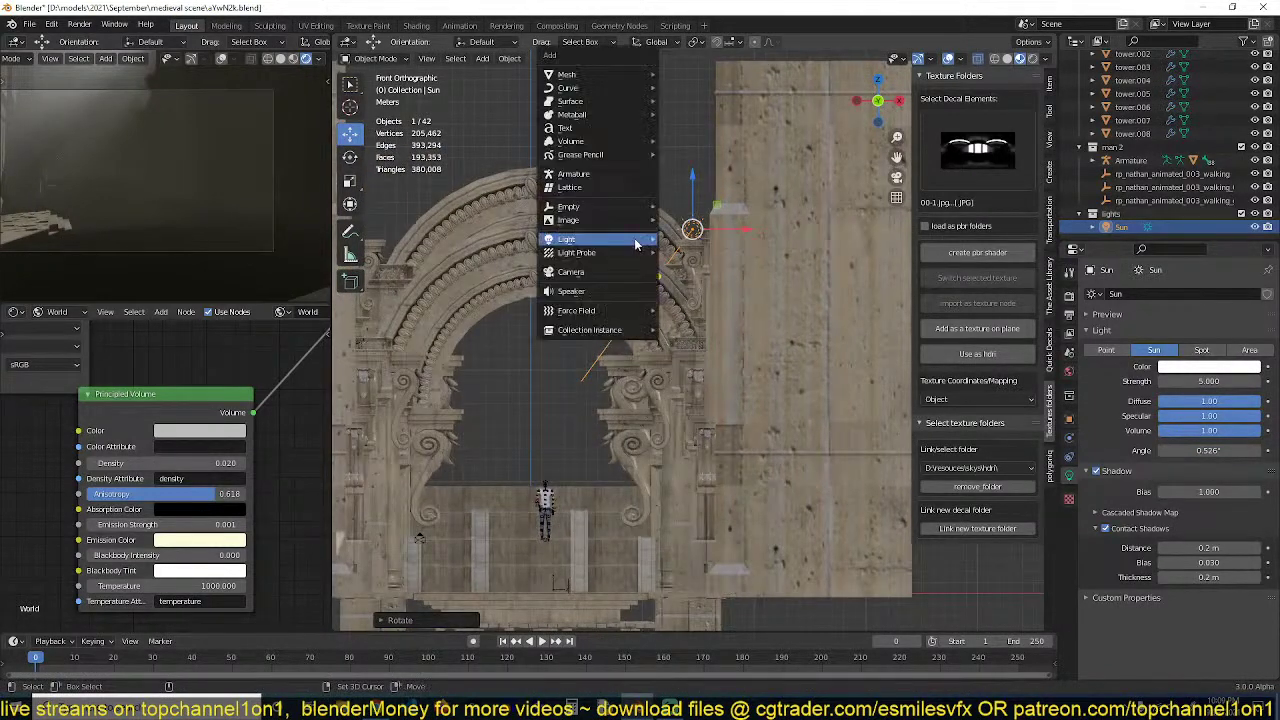
mouse_move(608, 240)
left_click(685, 283)
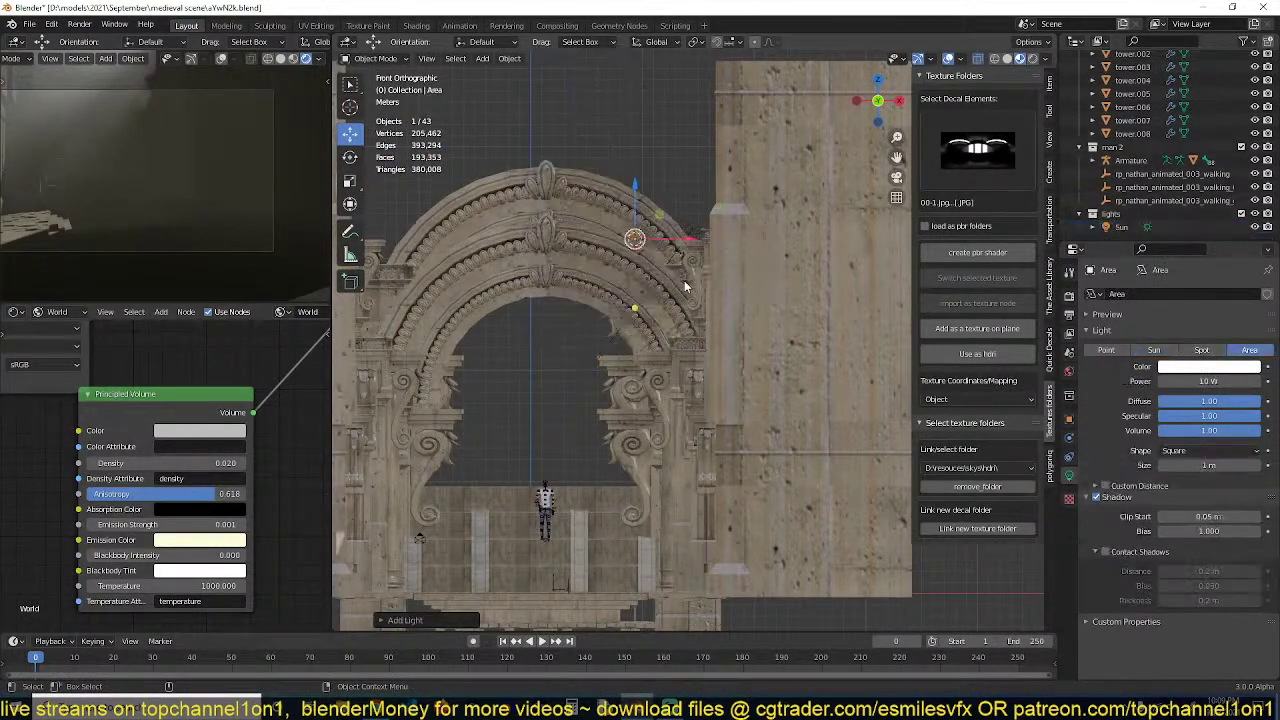
key("g")
key("KP_7")
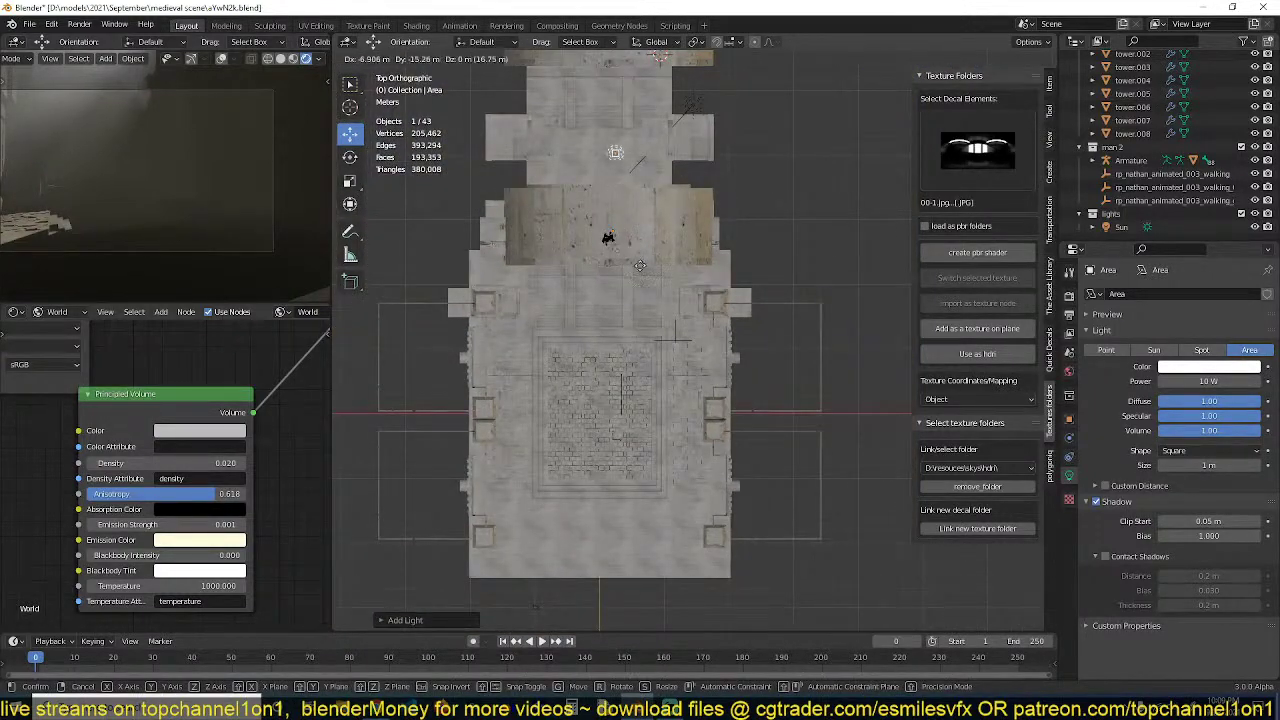
left_click(614, 150)
Set the area light's power to 10000 W and tint its color pale yellow-green
middle_click_drag(650, 255, 603, 297)
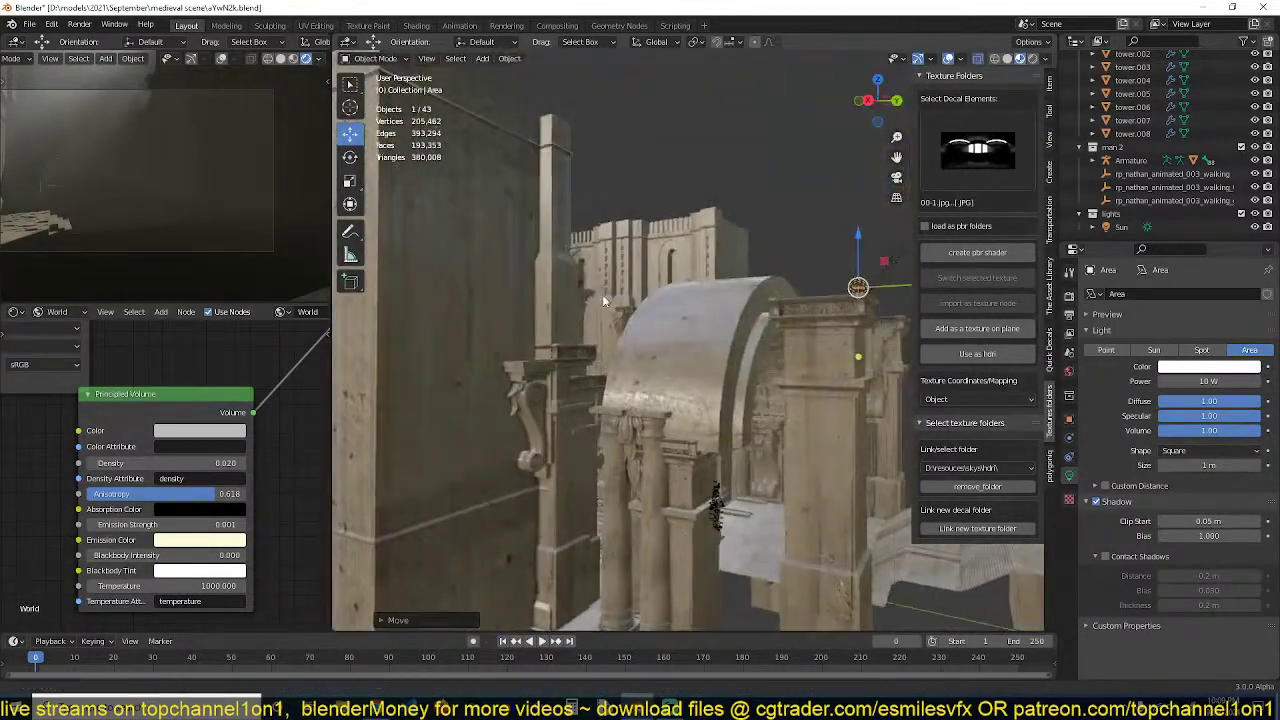
middle_click_drag(760, 330, 690, 350)
left_click(1216, 382)
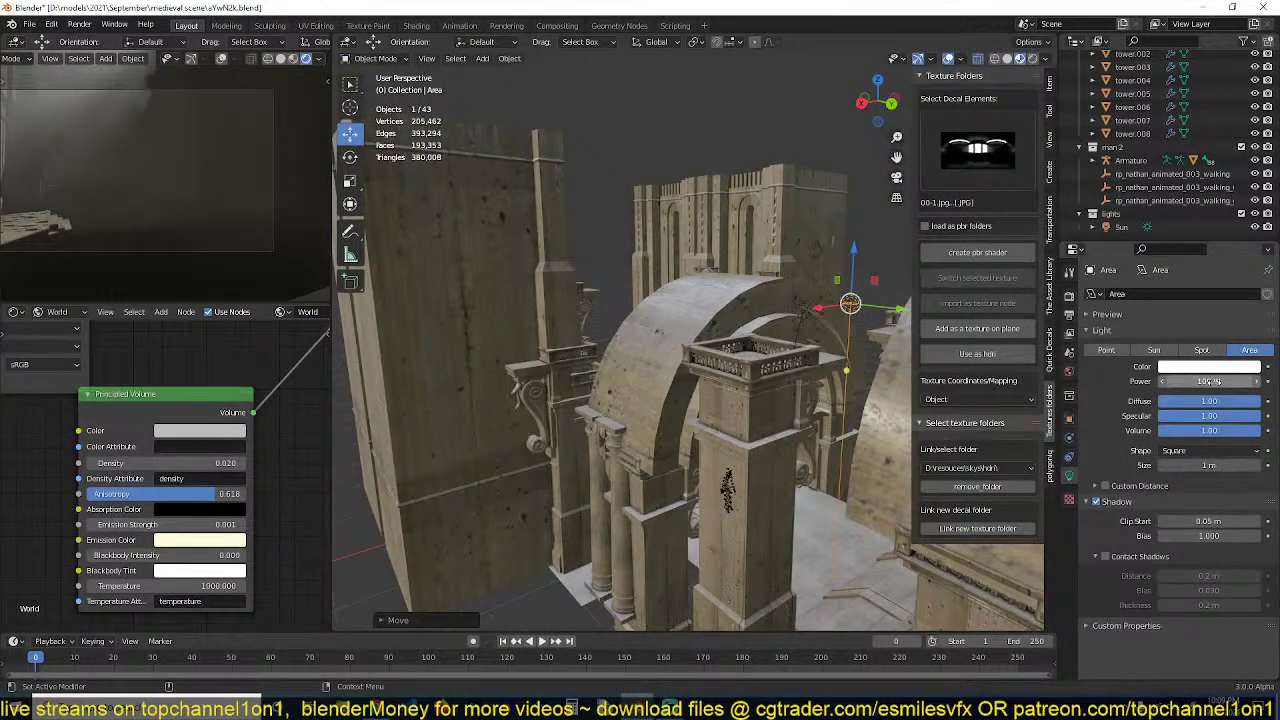
left_click(1213, 381)
key("Return")
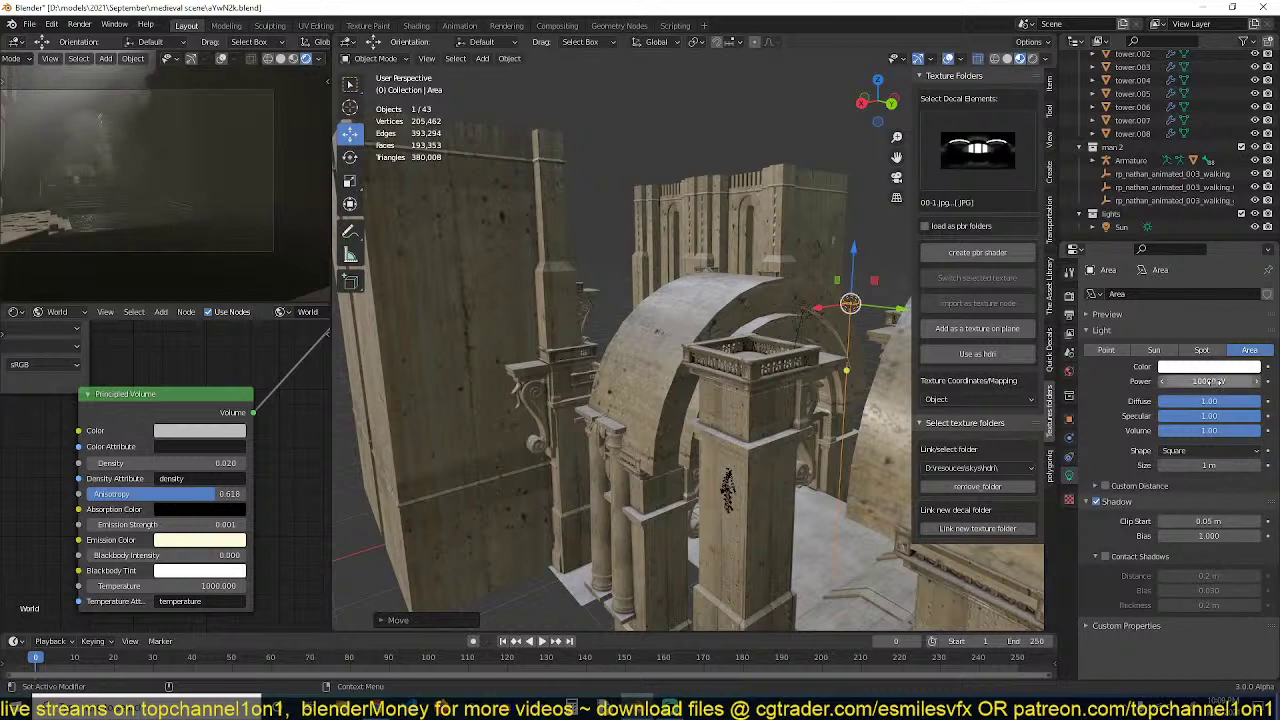
left_click(1212, 368)
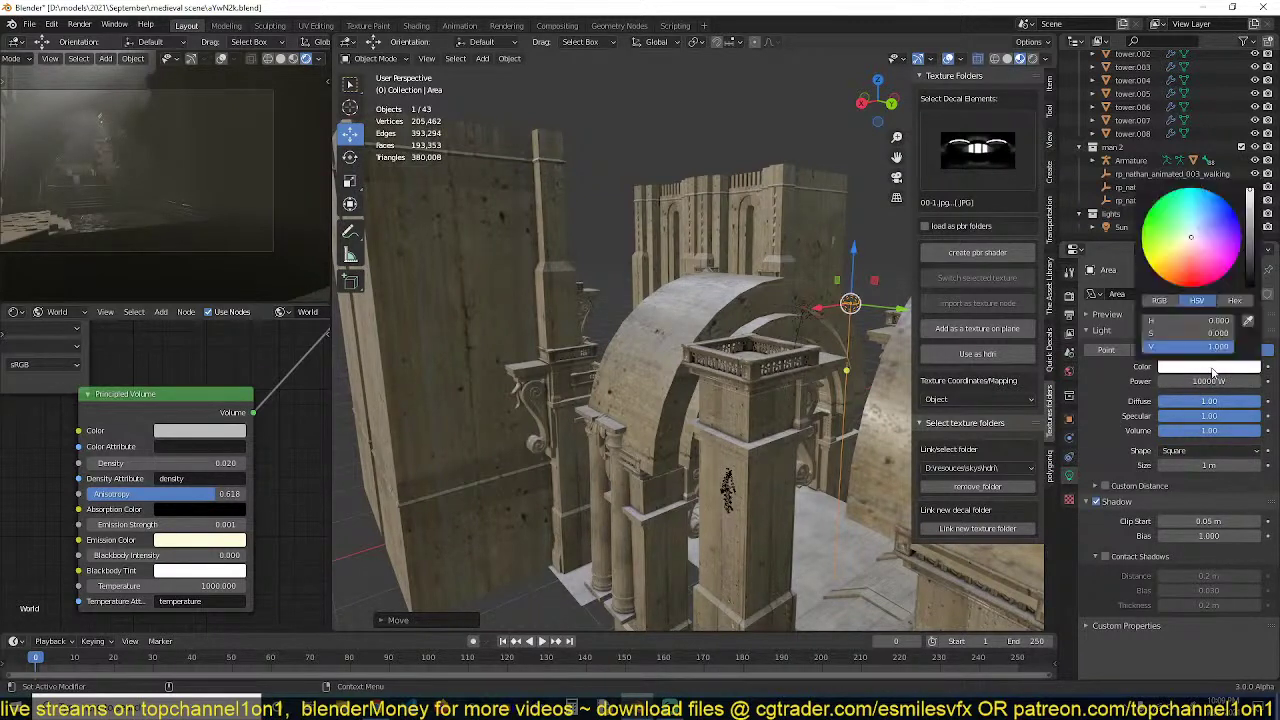
left_click_drag(1215, 229, 1186, 231)
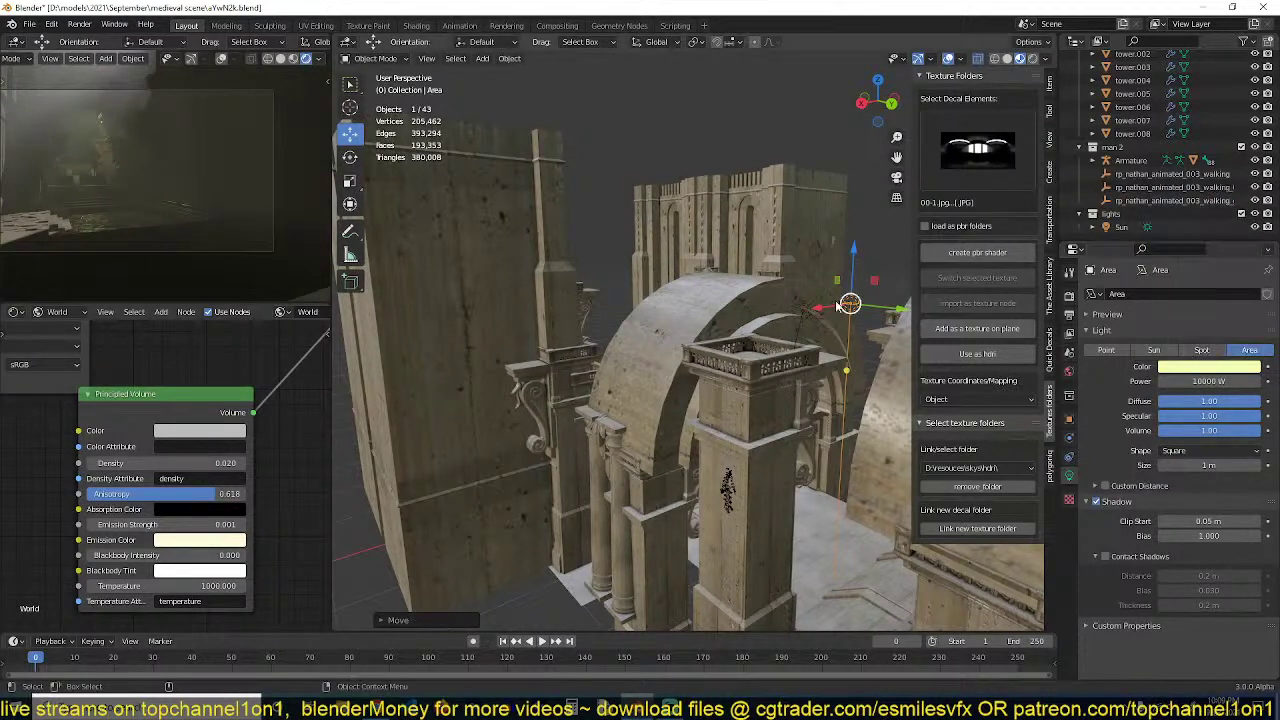
Rotate the area light so its beam tilts sideways instead of pointing straight down
middle_click_drag(820, 300, 742, 297)
middle_click_drag(820, 342, 849, 340)
key("r")
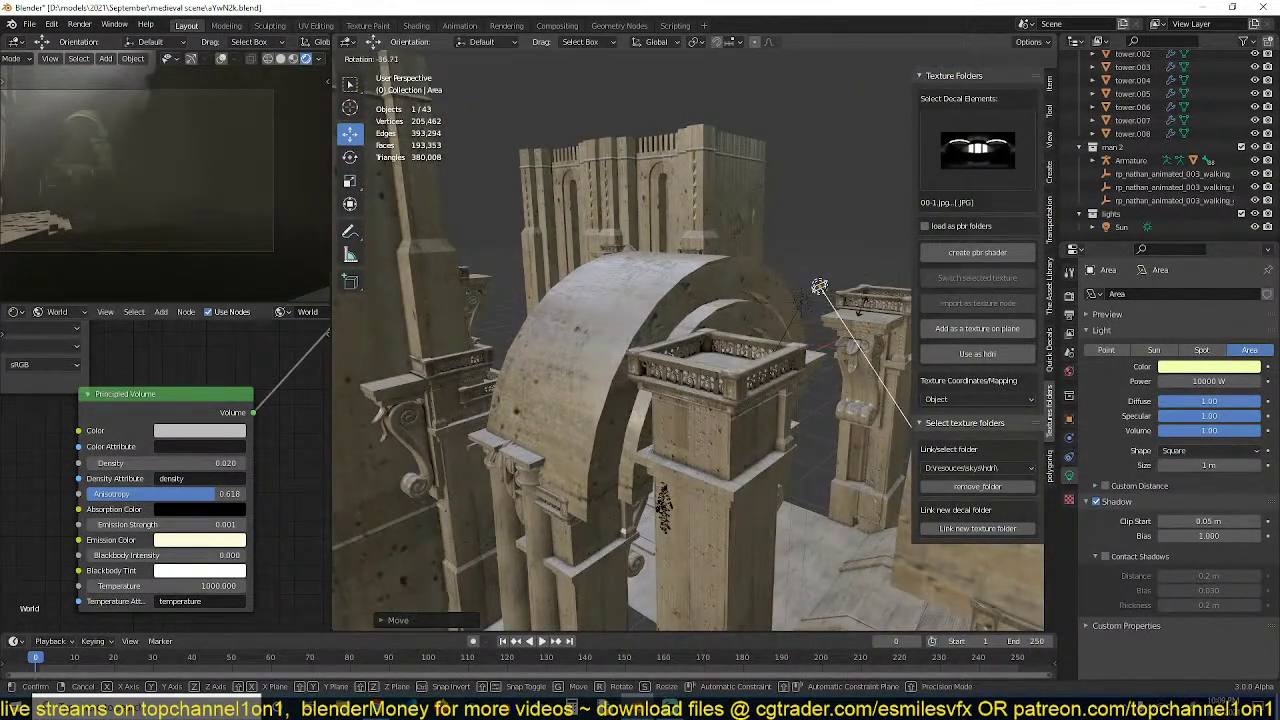
left_click(938, 308)
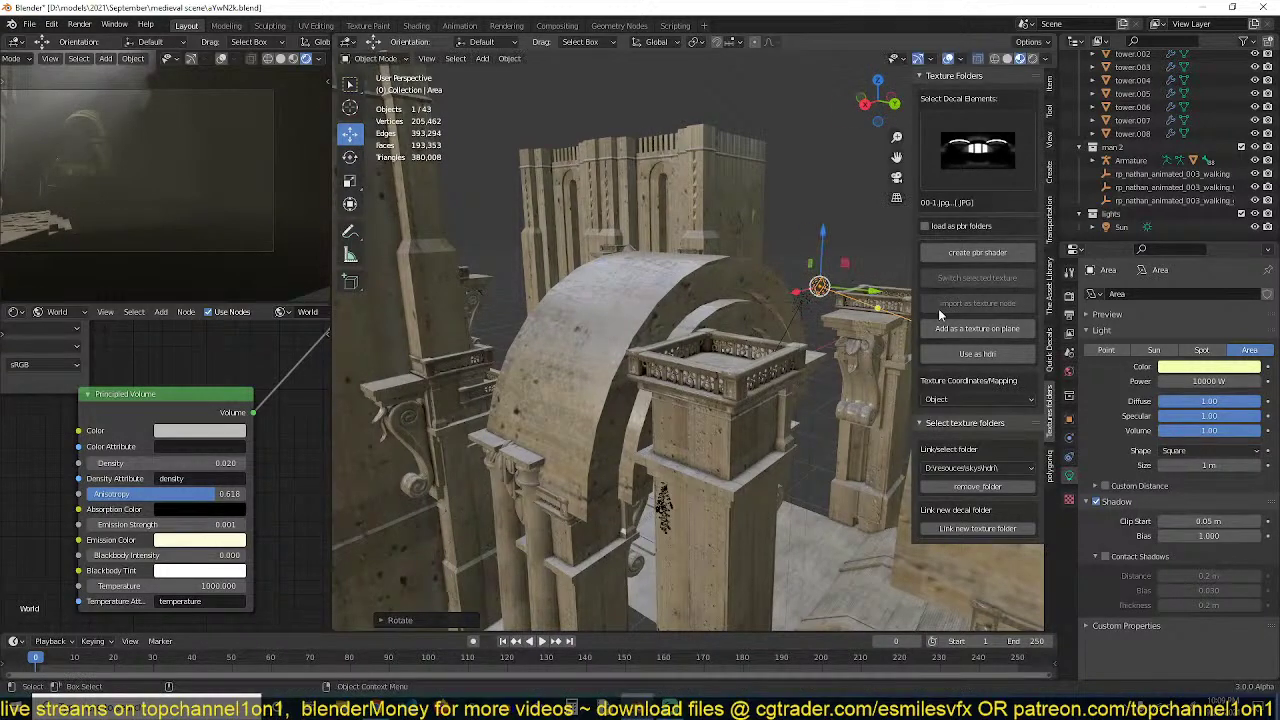
Change the area light's color to a warm pale yellow and set its volume contribution to 5
left_click(1208, 366)
left_click(1208, 245)
mouse_move(1208, 245)
left_mouse_down()
mouse_move(1200, 255)
mouse_move(1187, 244)
left_mouse_up()
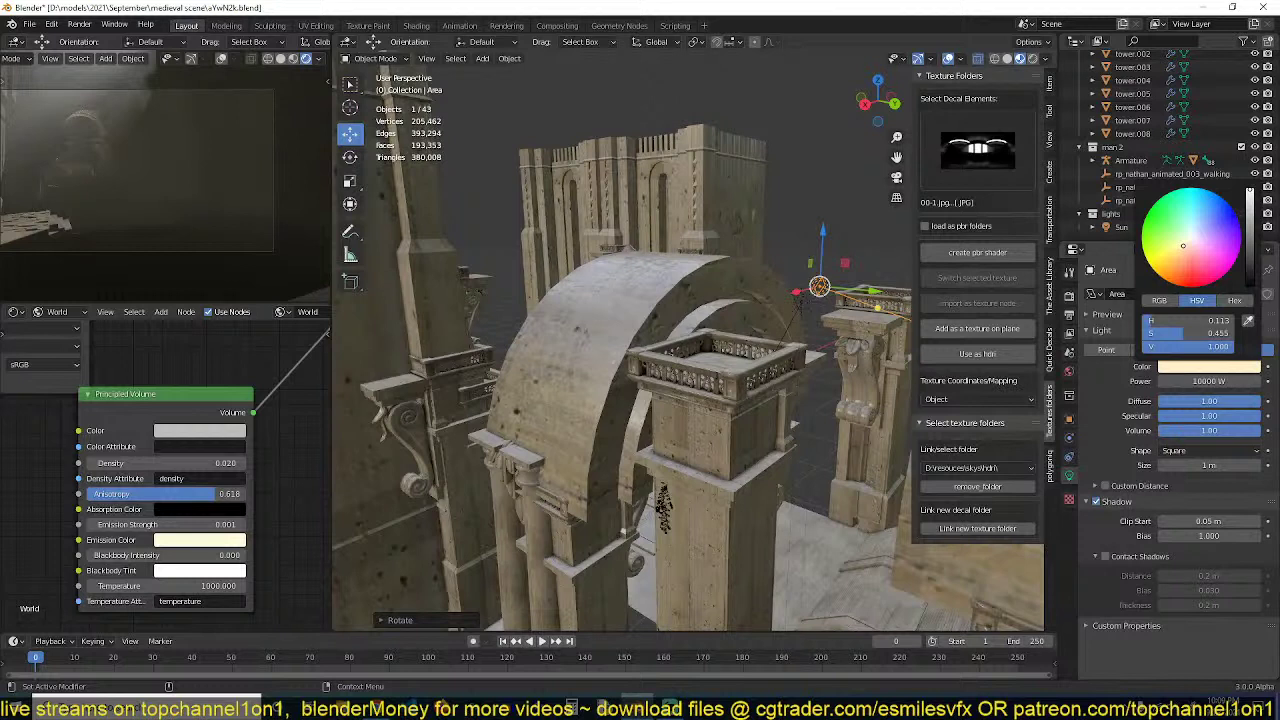
left_click(1210, 430)
type("5")
key("Return")
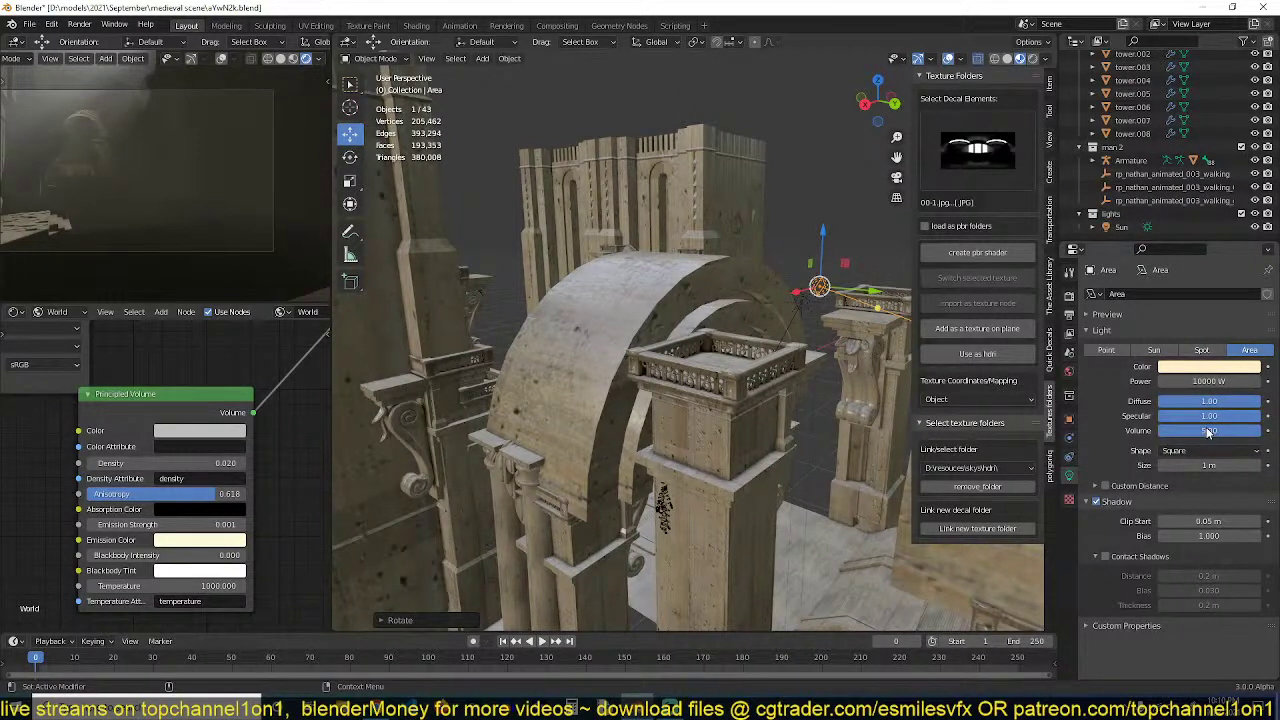
Shift the area light's color to a pale orange, and save the file
left_click(1215, 367)
left_click_drag(1197, 249, 1195, 251)
middle_click_drag(512, 355, 654, 398)
key("ctrl+s")
key("alt+a")
Raise the world Background node's strength to 0.520 and save the file
middle_click_drag(633, 440, 724, 384)
scroll(711, 432, "up", 3)
scroll(710, 388, "down", 5)
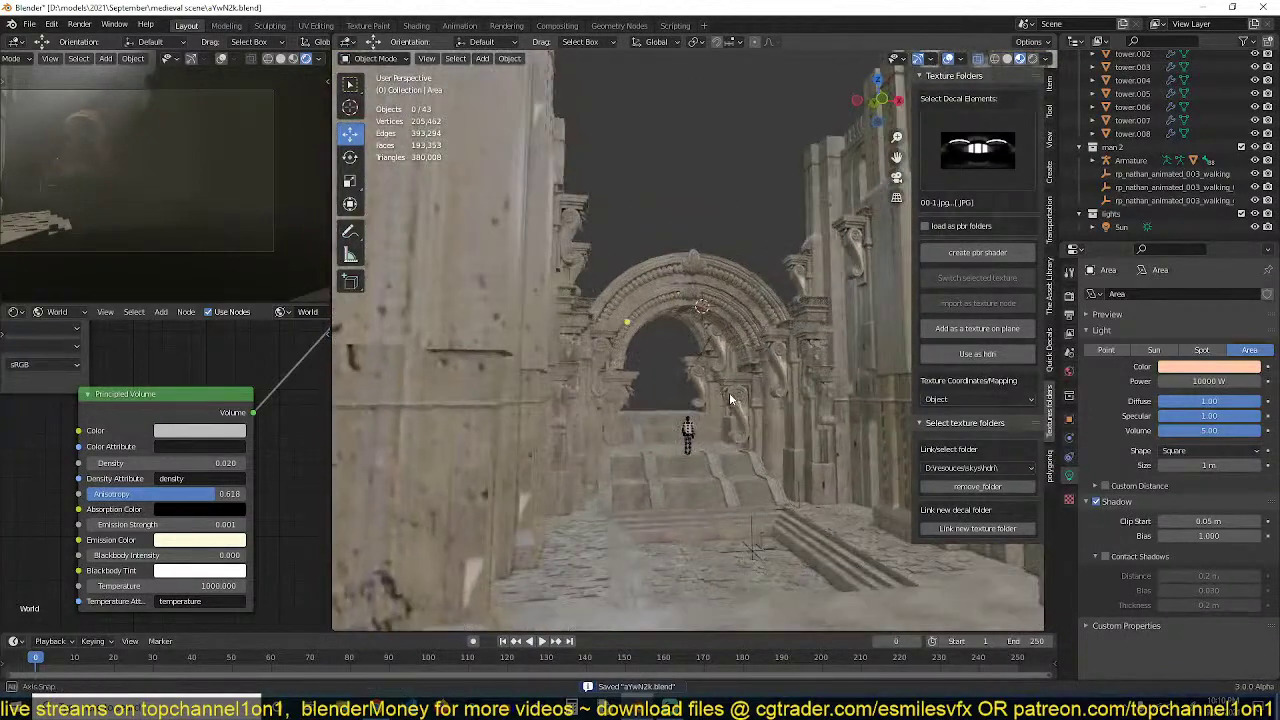
scroll(174, 365, "down", 2)
middle_click_drag(174, 367, 146, 449)
scroll(170, 428, "up", 1)
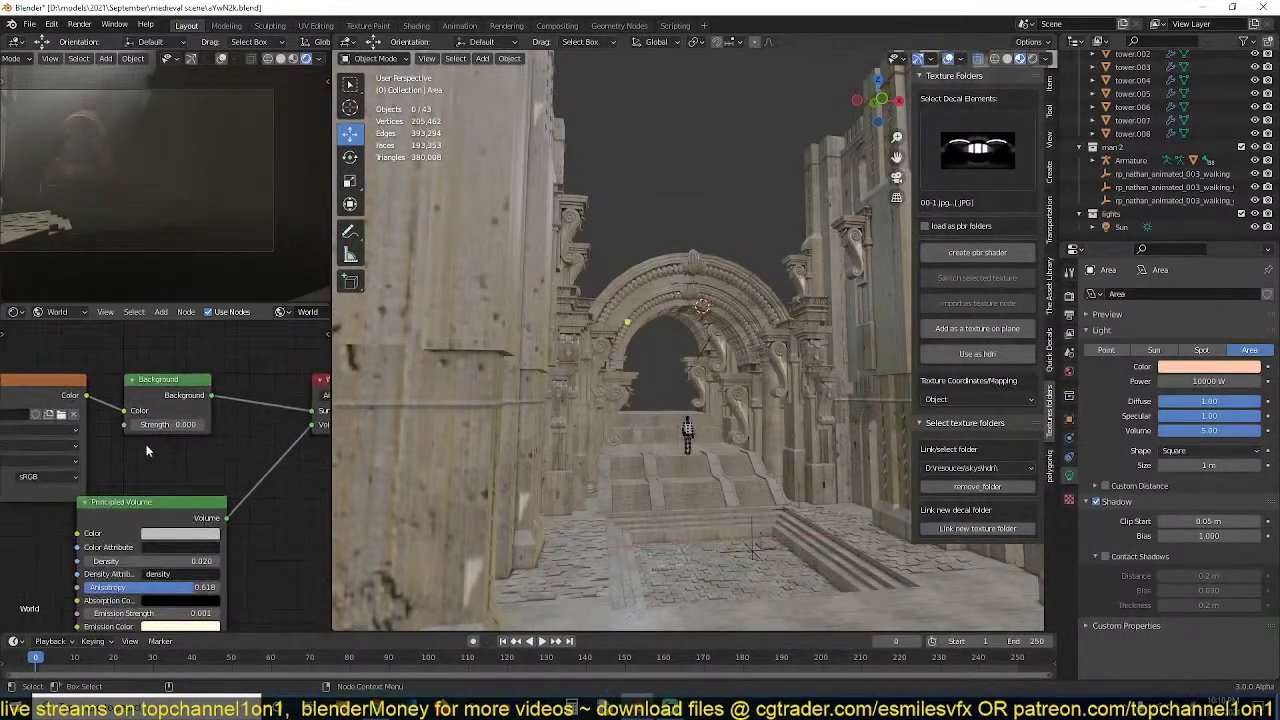
mouse_move(166, 424)
left_mouse_down("shift")
mouse_move(240, 424)
mouse_move(175, 424)
left_mouse_up("shift")
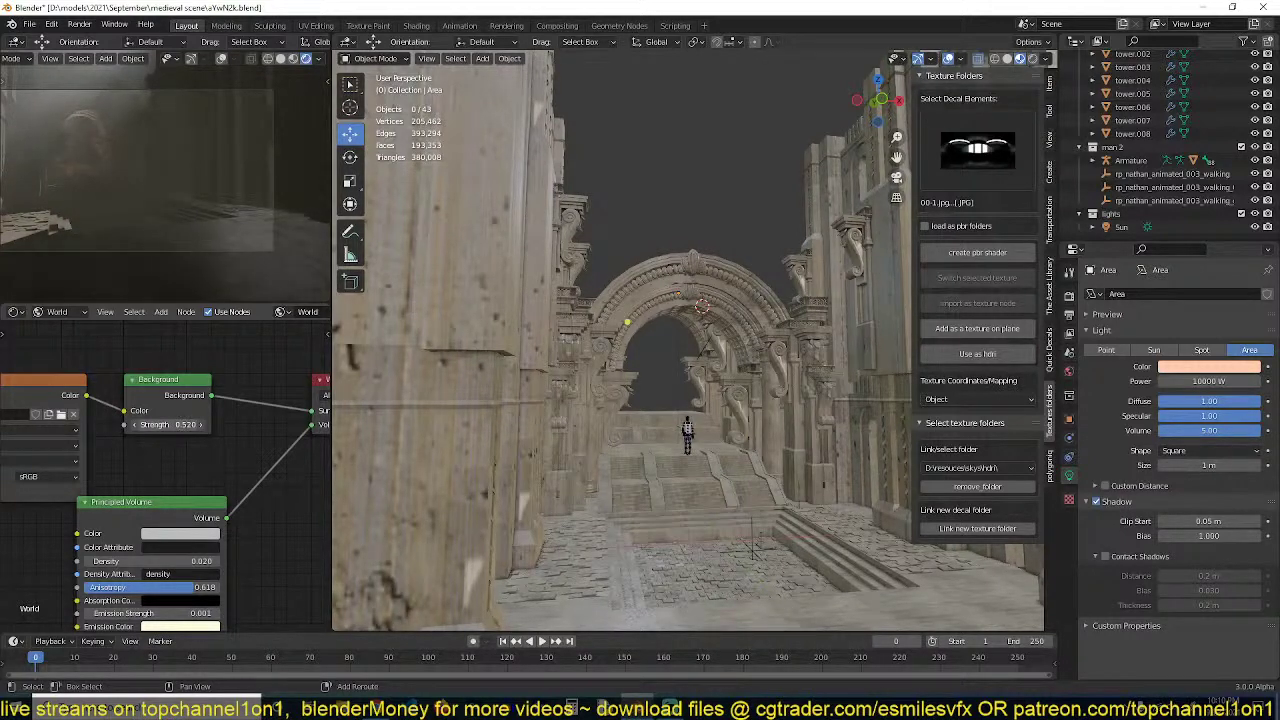
mouse_move(702, 430)
middle_mouse_down()
mouse_move(714, 457)
mouse_move(694, 451)
mouse_move(704, 445)
middle_mouse_up()
key("ctrl+s")
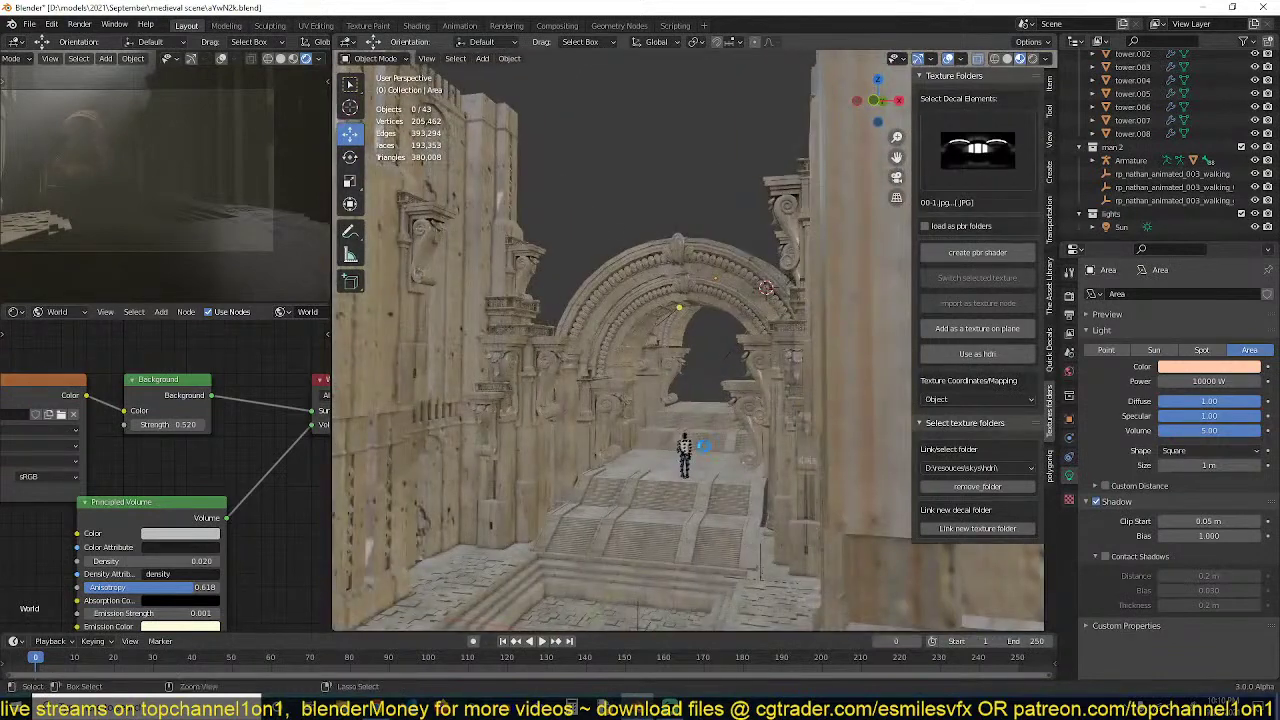
Examine the Eevee render settings and the area around the walking man and the arch pillars
scroll(679, 394, "down", 1)
middle_click_drag(679, 394, 714, 371, "shift")
left_click(1070, 297)
scroll(638, 380, "down", 3)
scroll(680, 396, "up", 4)
scroll(643, 366, "up", 2)
scroll(700, 336, "up", 3)
scroll(744, 351, "up", 3)
scroll(725, 378, "up", 5)
scroll(708, 356, "down", 5)
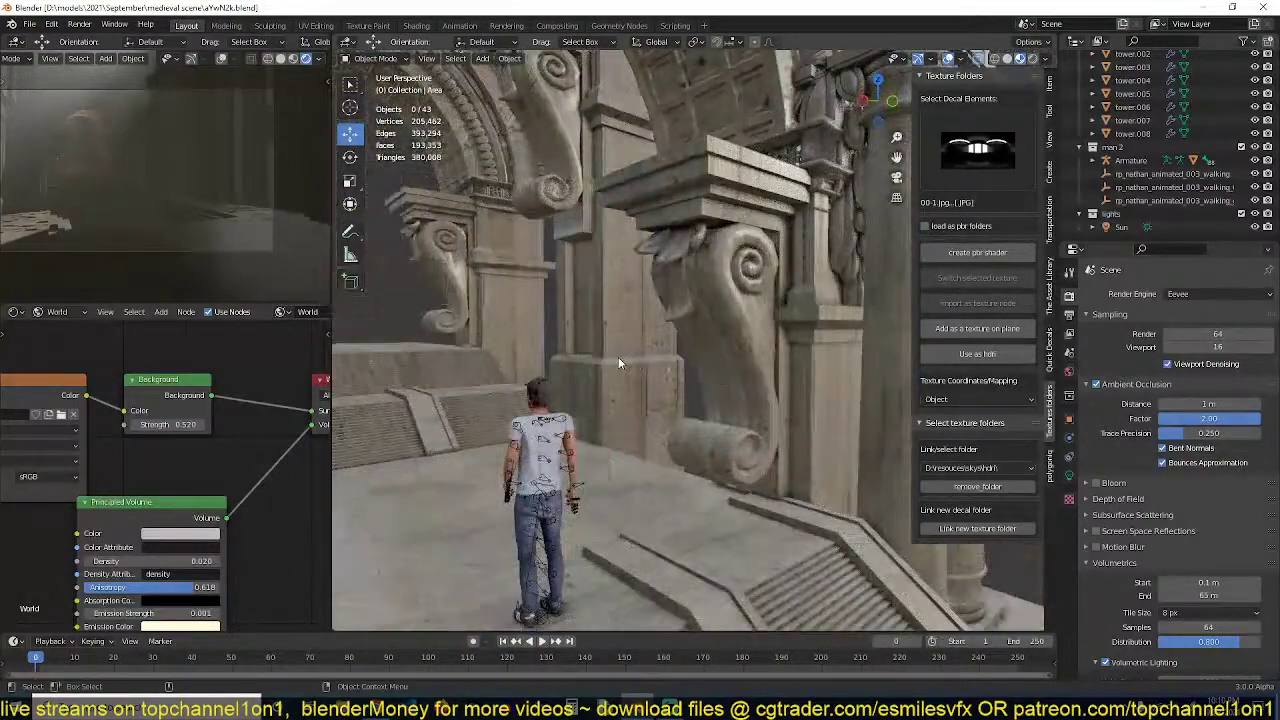
Add a second area light at the arch pillar near the man and turn it with a trackball rotation
middle_click_drag(618, 364, 668, 347)
middle_click_drag(764, 330, 713, 322)
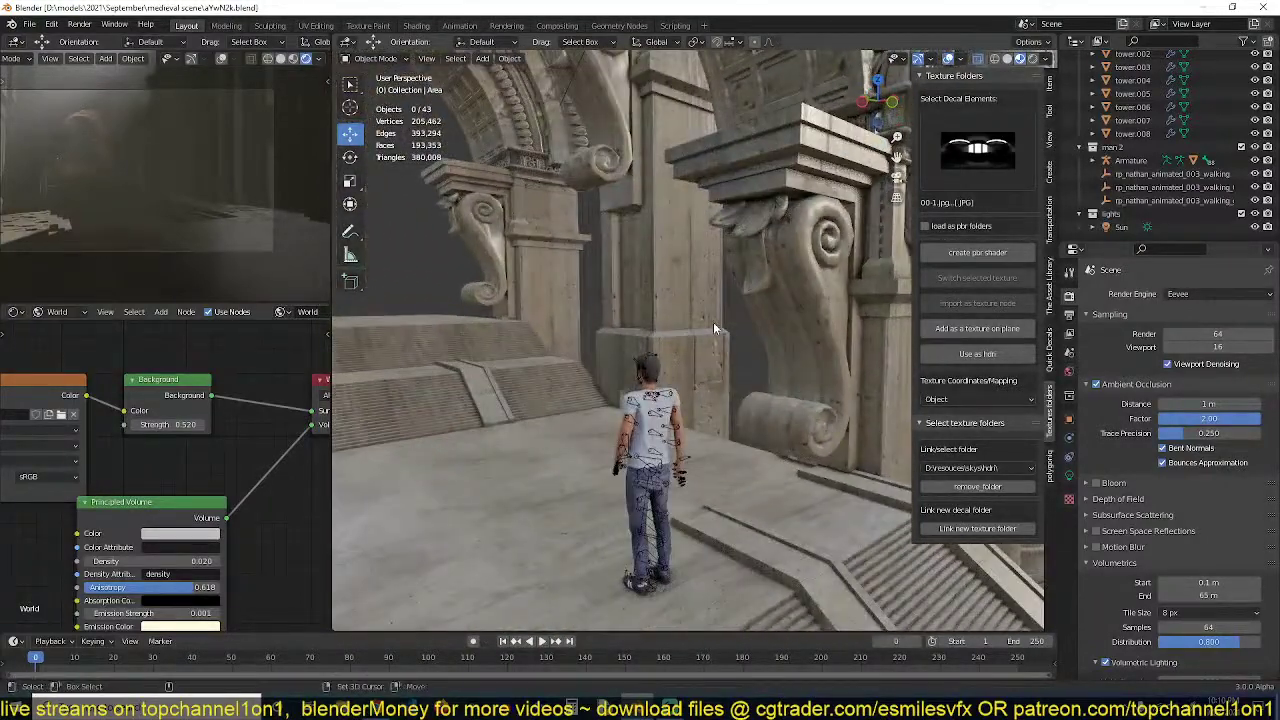
key("shift+a")
mouse_move(671, 304)
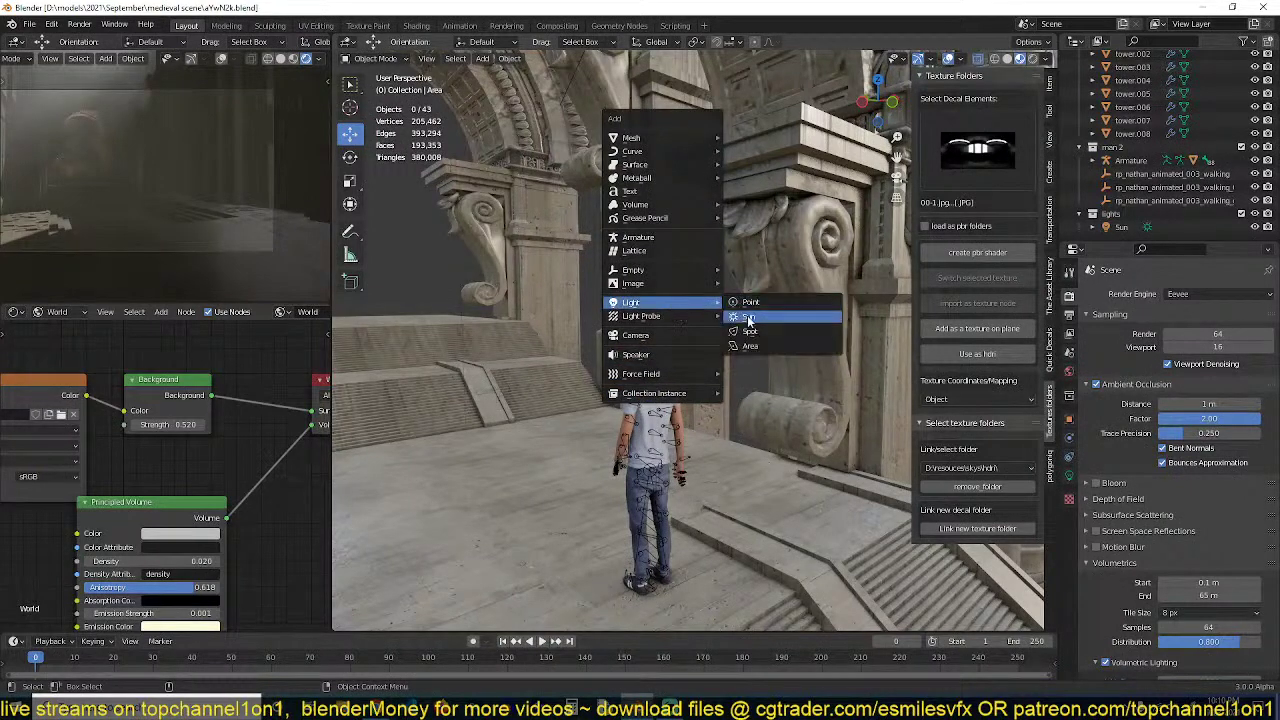
left_click(790, 343)
middle_click_drag(790, 343, 777, 366)
key("r")
key("r")
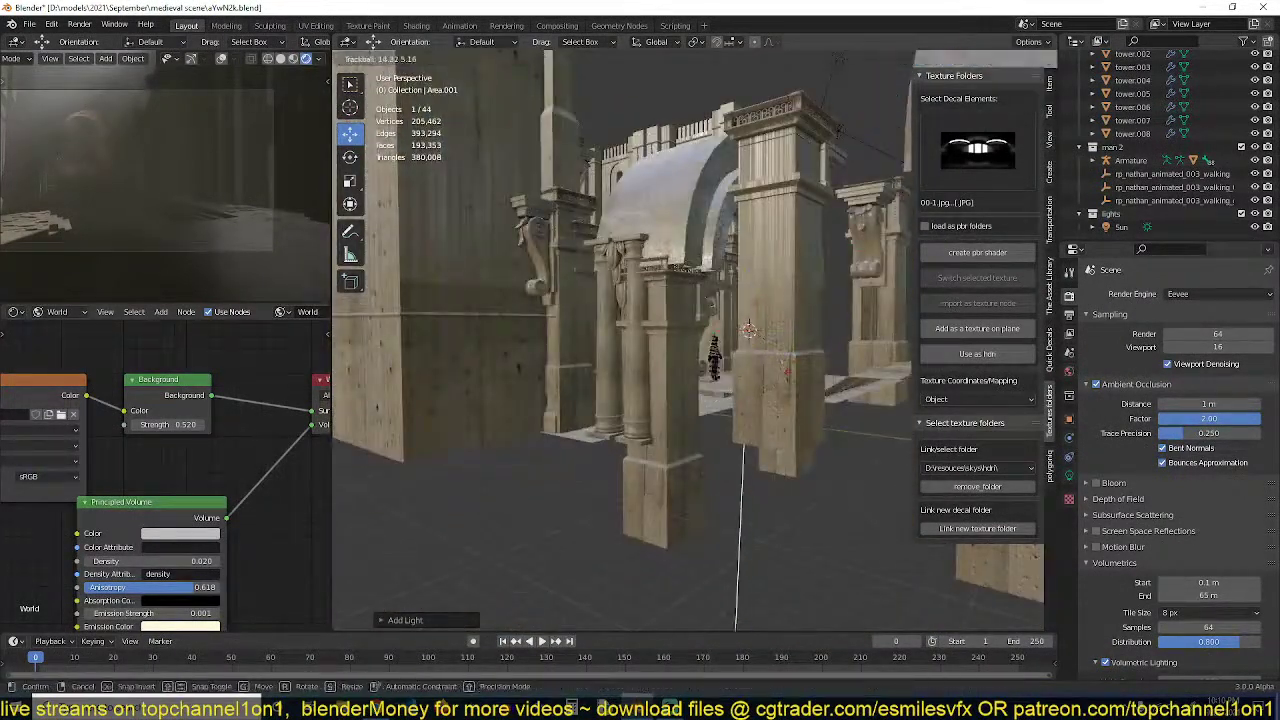
left_click(803, 447)
Move the second area light away from the pillar, out over the stone floor
middle_click_drag(803, 447, 533, 413)
scroll(622, 410, "up", 2)
key("KP_Decimal")
key("g")
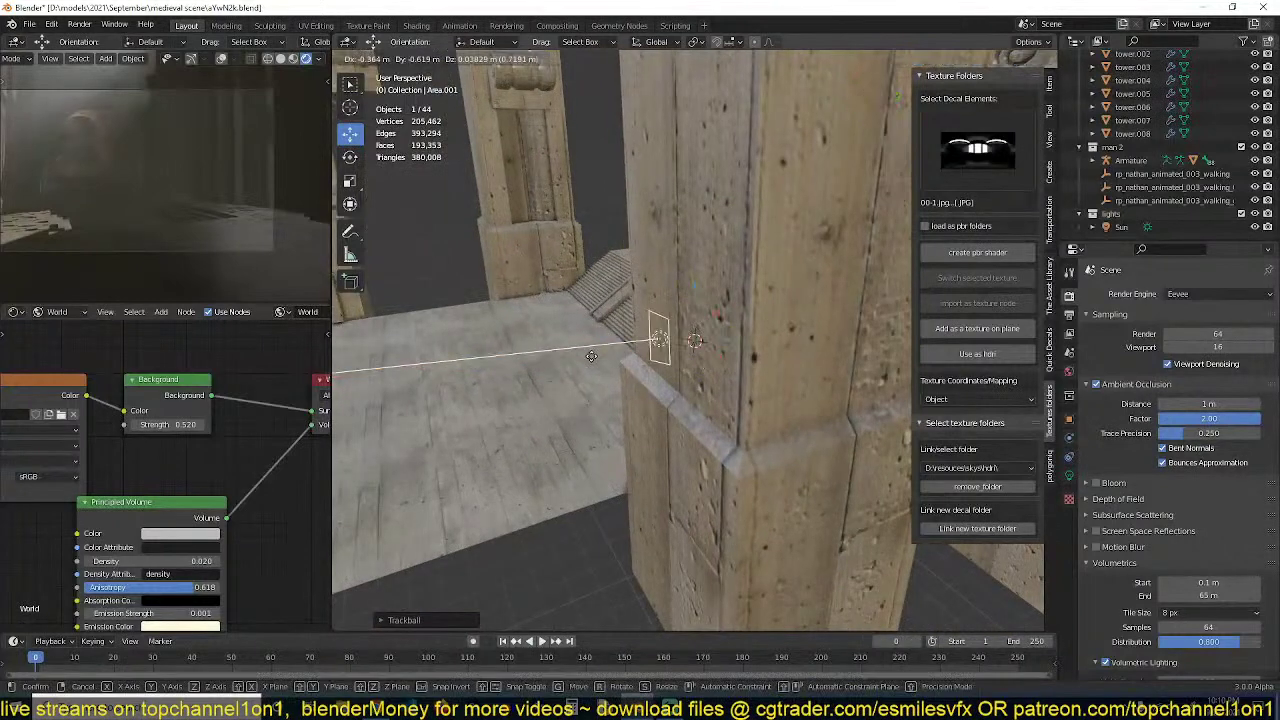
left_click(408, 405)
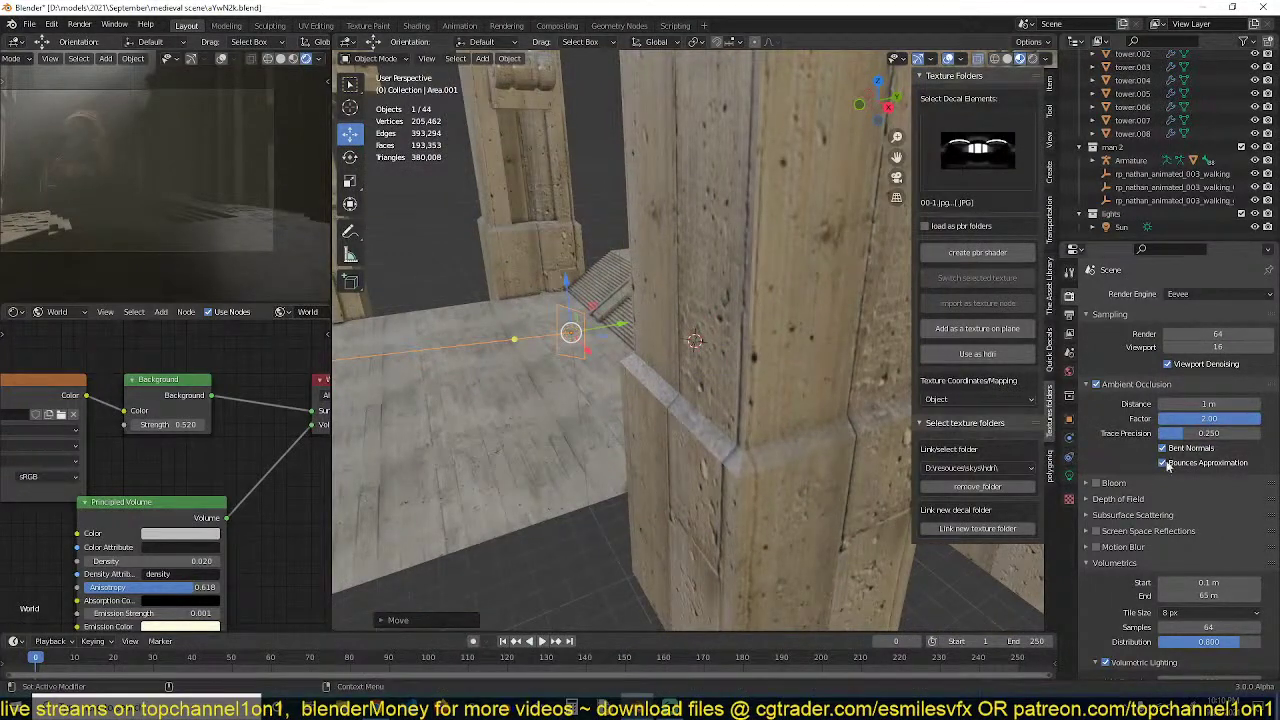
Set the second area light's power to 10000 W
left_click(1069, 475)
left_click(1229, 383)
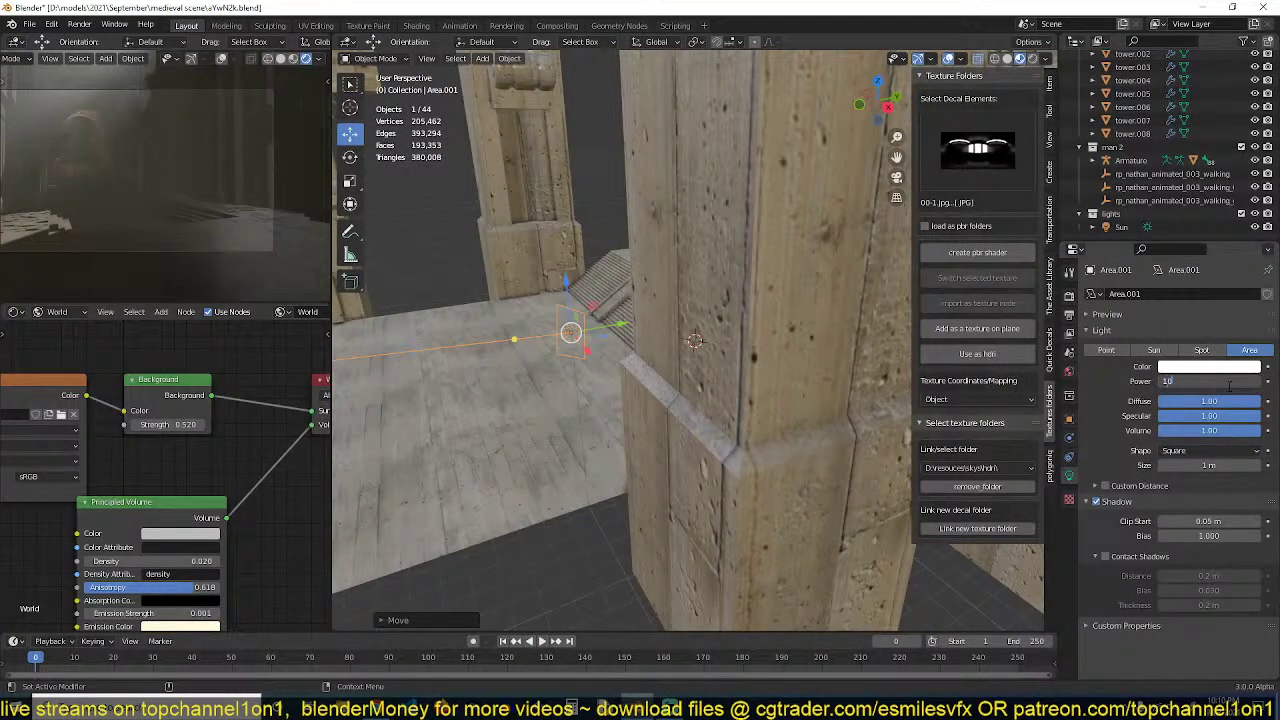
key("Return")
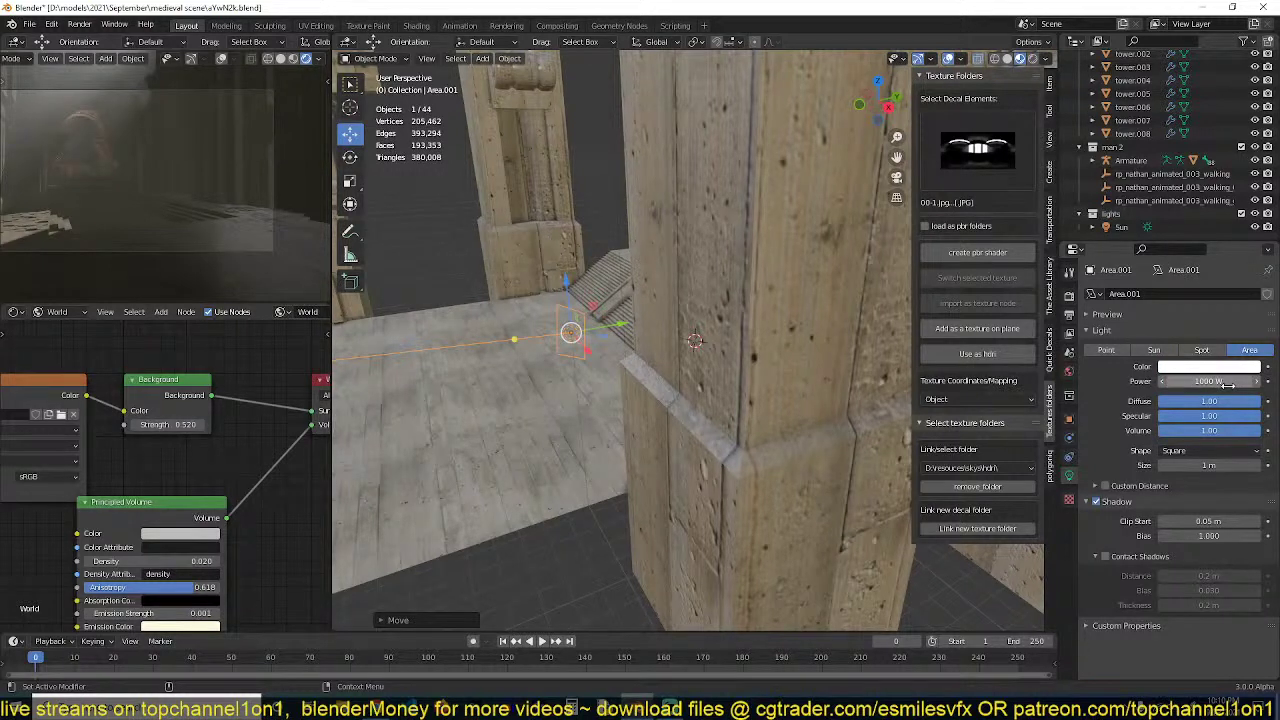
left_click(1227, 383)
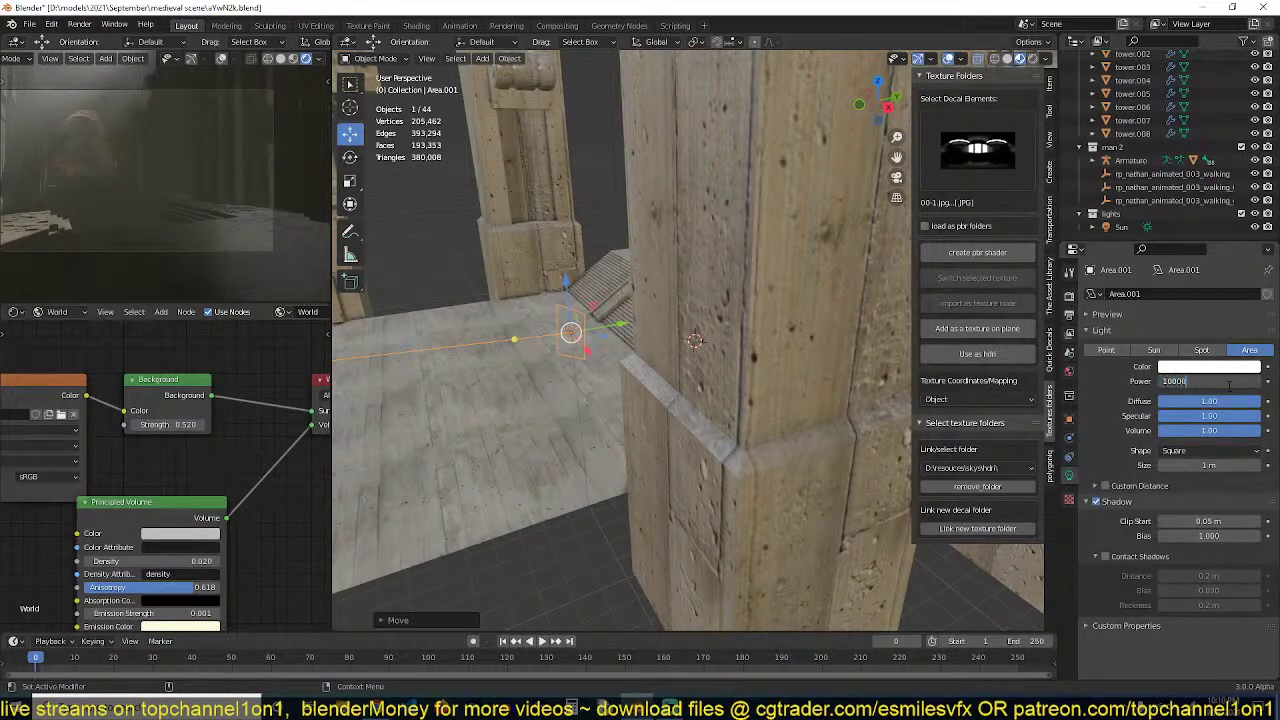
key("Return")
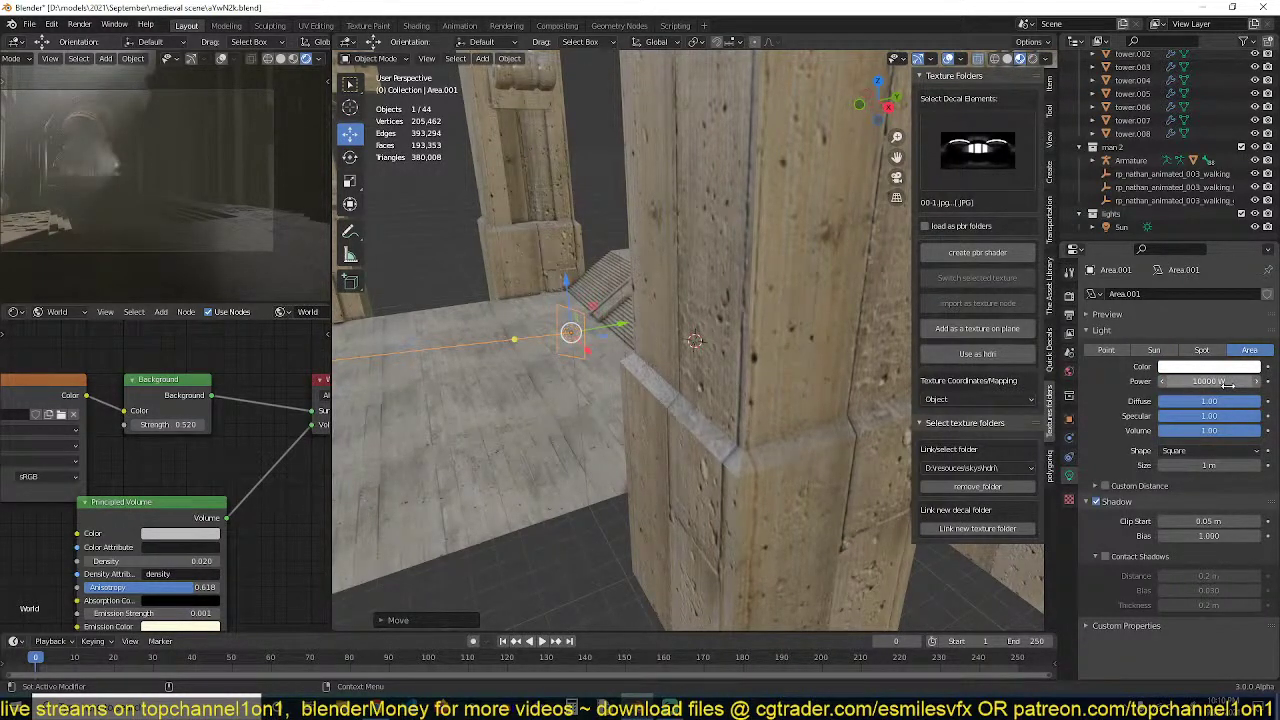
Rotate the second area light and reposition it higher up against the arch pillar, and save the file
middle_click_drag(658, 365, 613, 281)
key("r")
left_click(741, 176)
key("g")
left_click(645, 223)
key("ctrl+s")
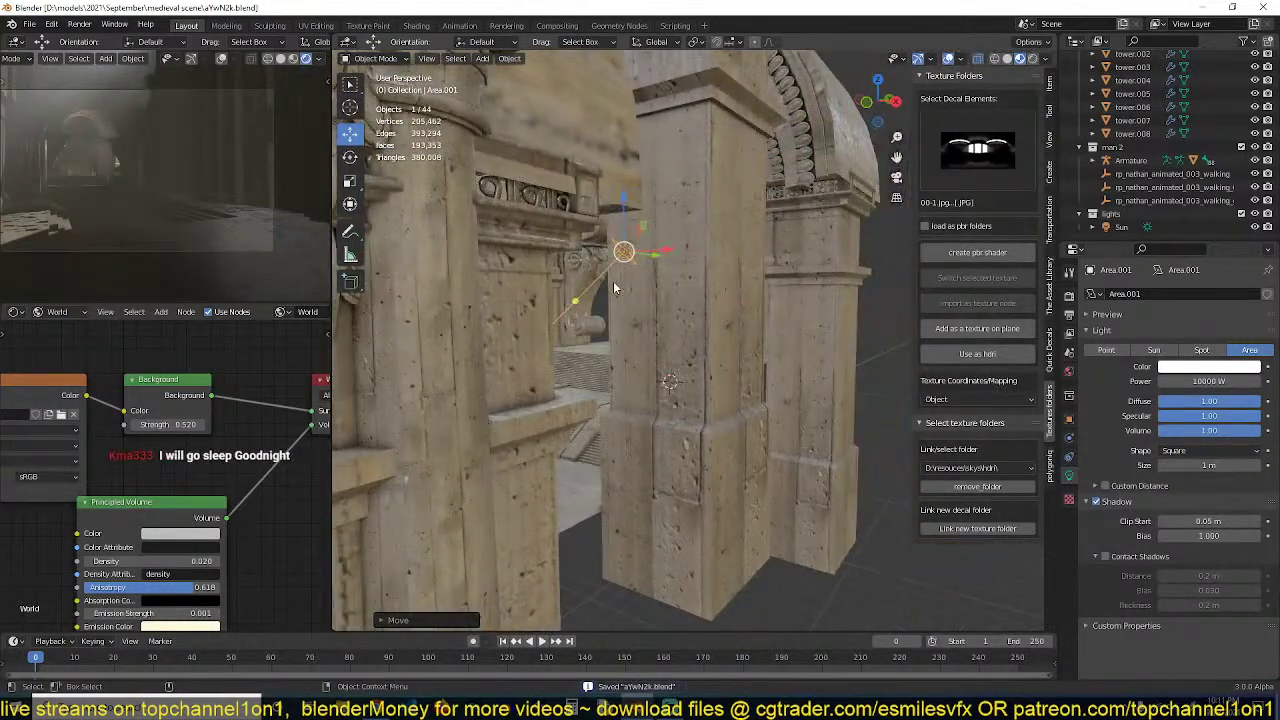
Give the second area light a warm pale-yellow colour with a hue of about 0.105 and save the file
left_click(1175, 368)
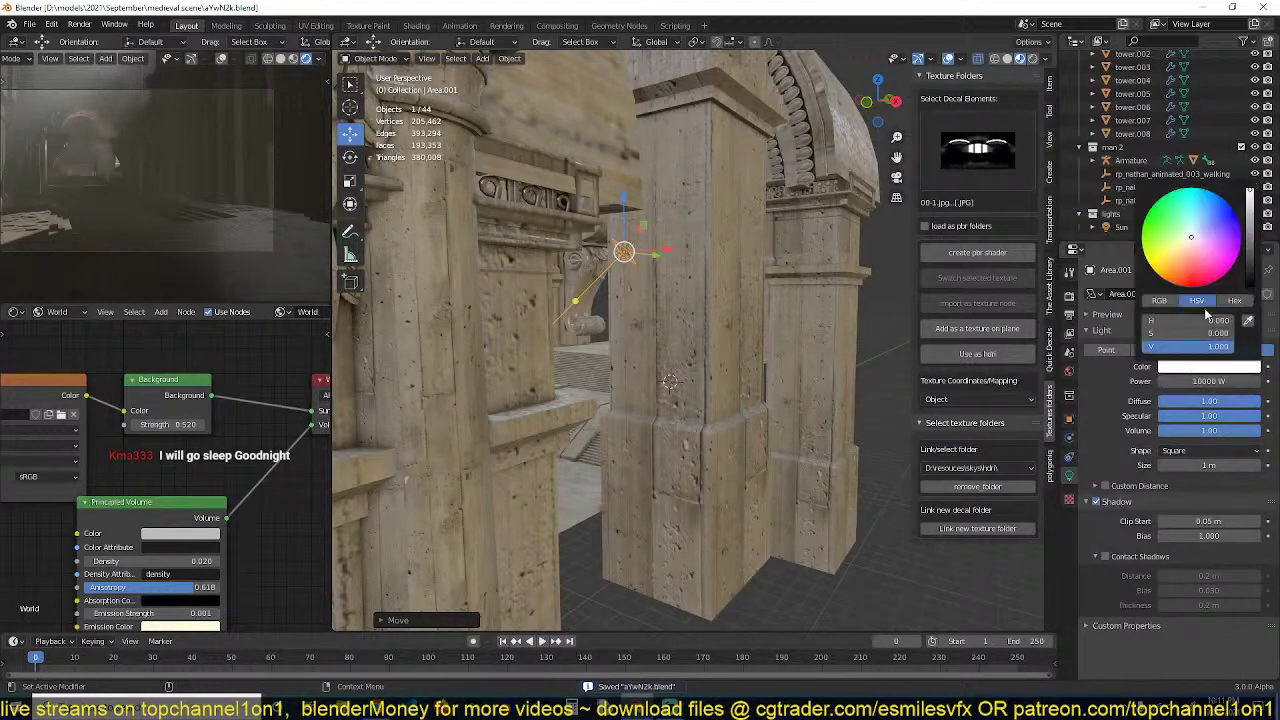
left_click_drag(1183, 243, 1184, 244)
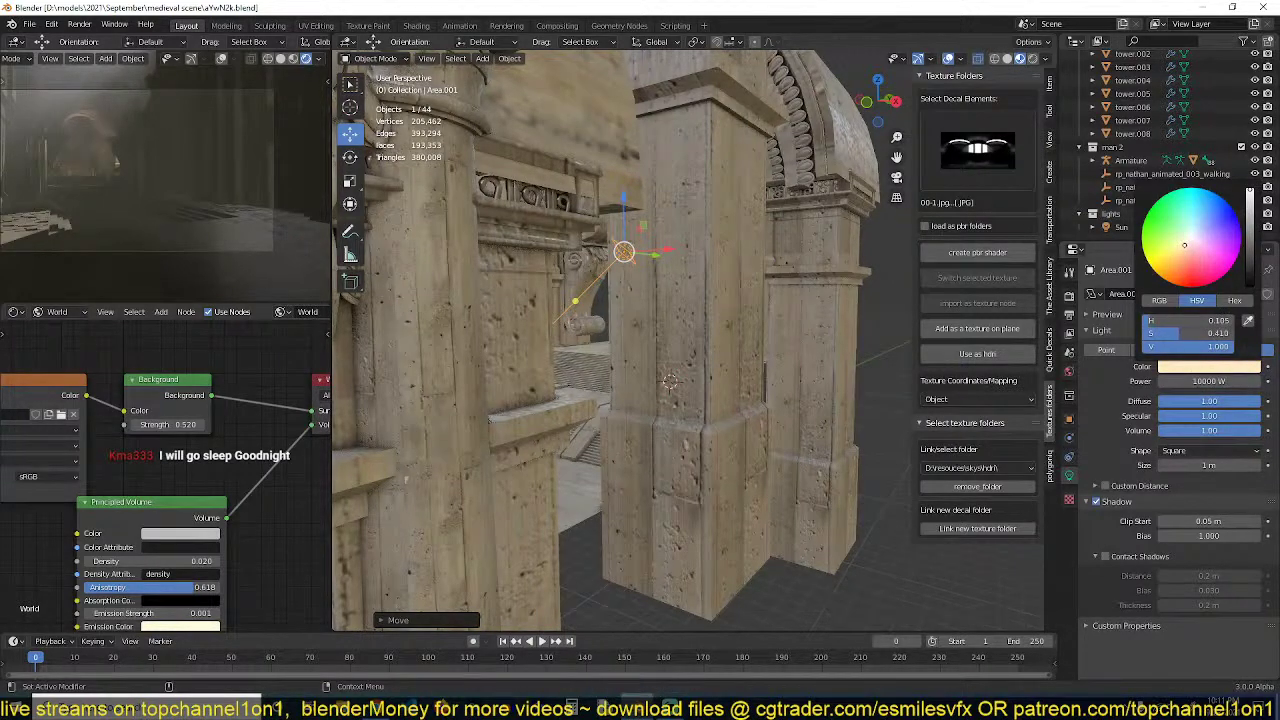
middle_click_drag(709, 316, 758, 422)
key("KP_7")
key("ctrl+s")
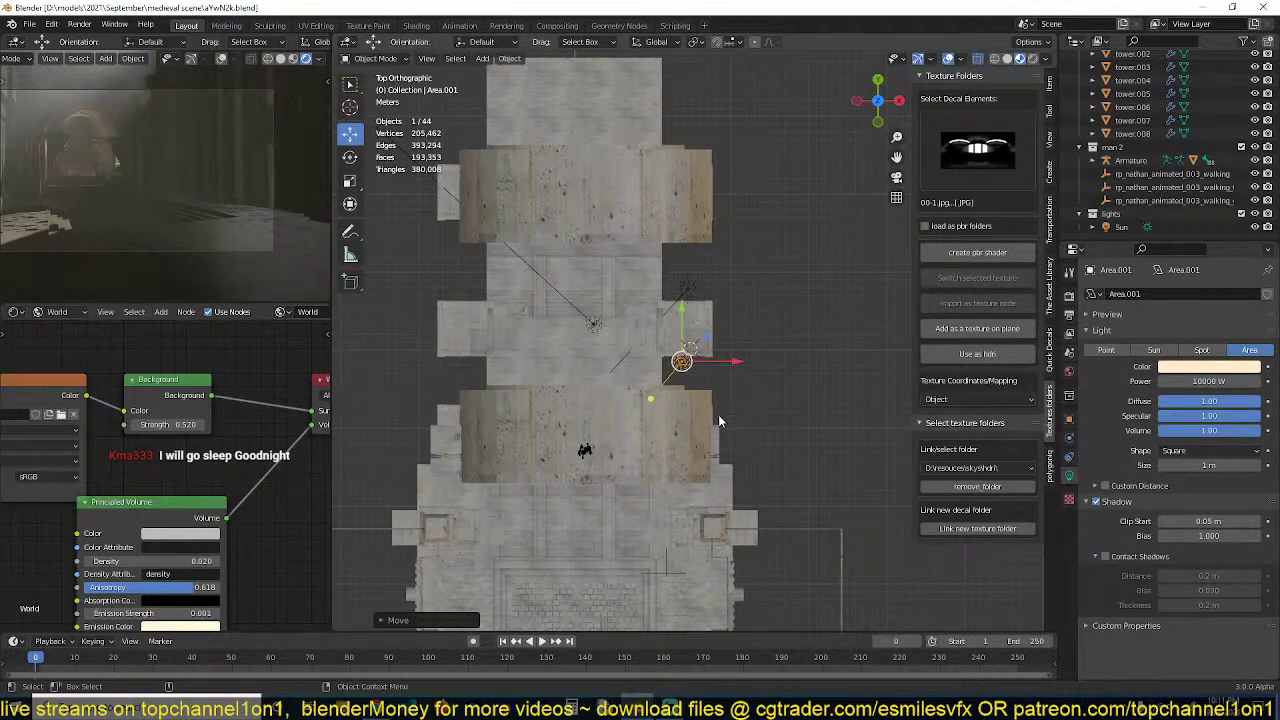
Duplicate the warm area light to the near side of the arch by the stairs and rotate the copy toward the courtyard
middle_click_drag(651, 428, 619, 336, "shift")
key("shift+d")
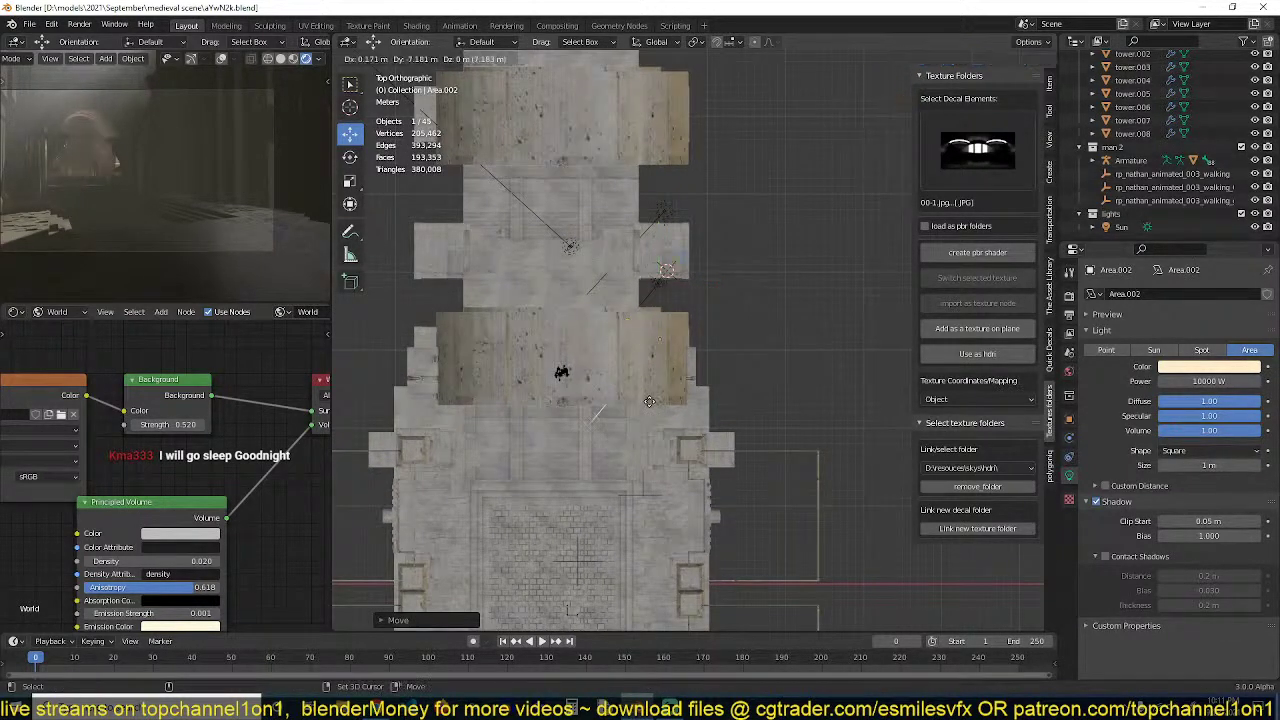
left_click(672, 454)
key("r")
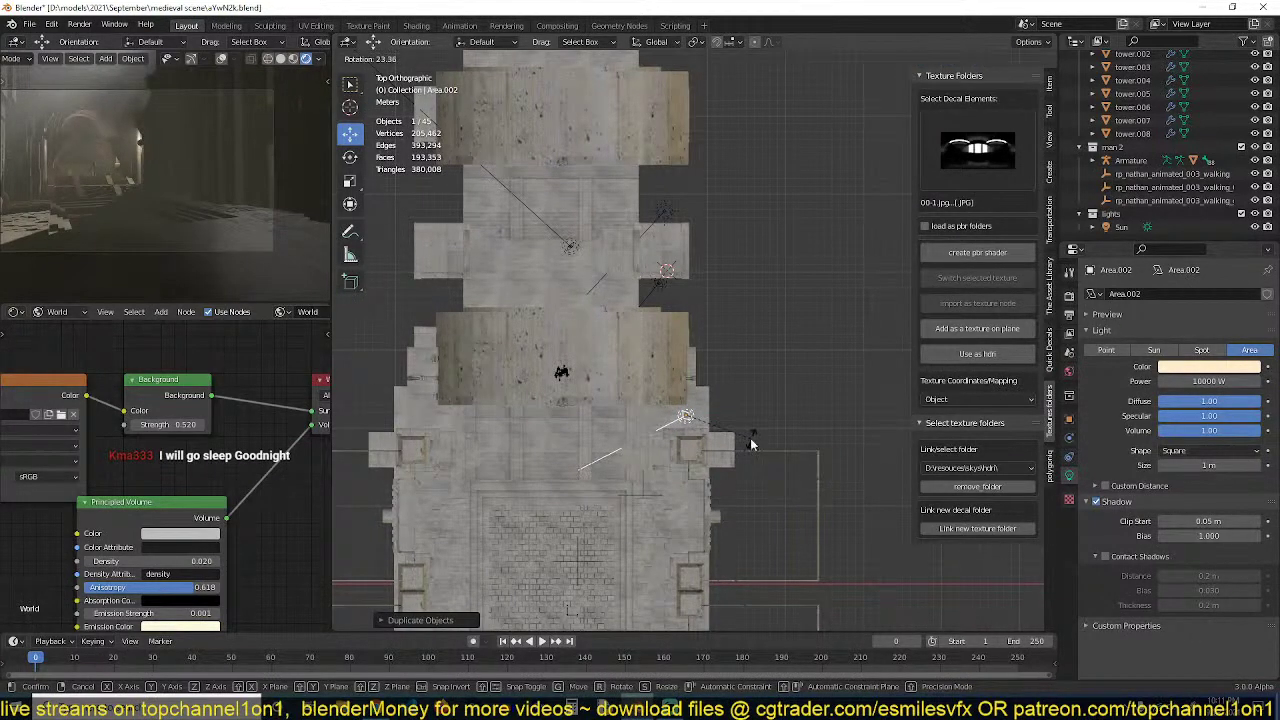
left_click(752, 444)
Raise the duplicated area light to the height of the column capitals beside the arch
middle_click_drag(752, 444, 870, 321)
key("g")
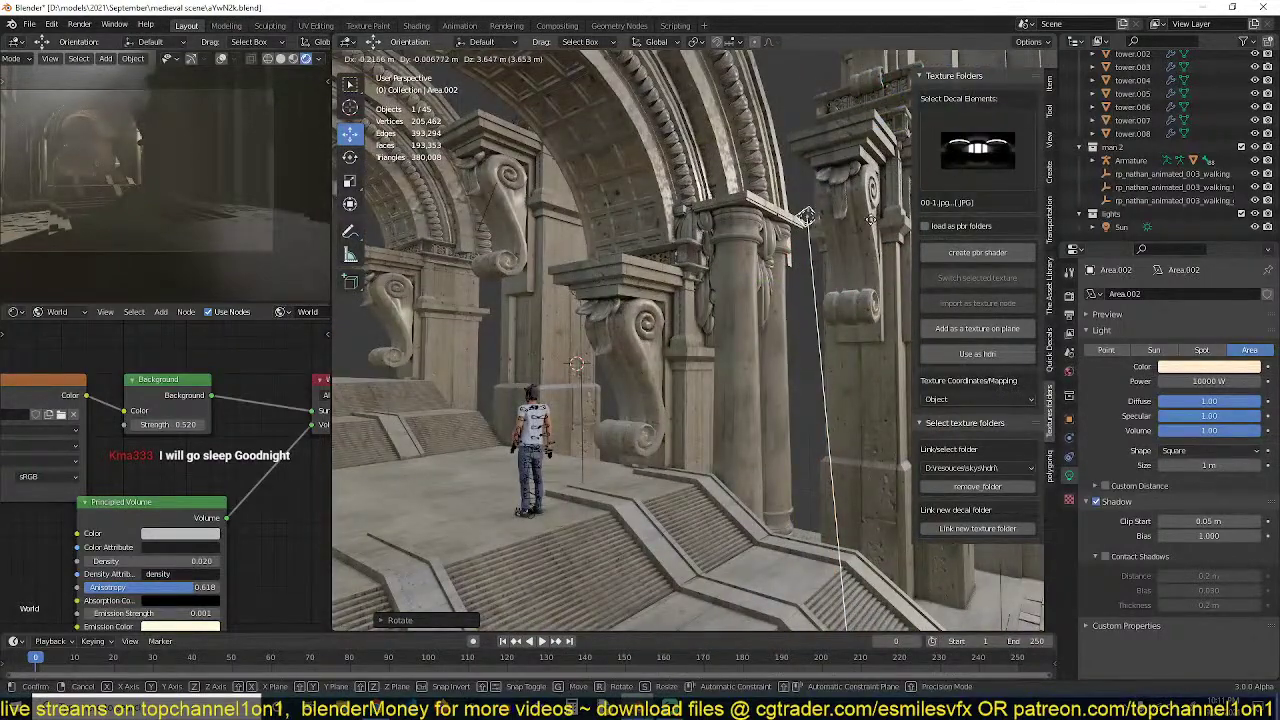
left_click(867, 210)
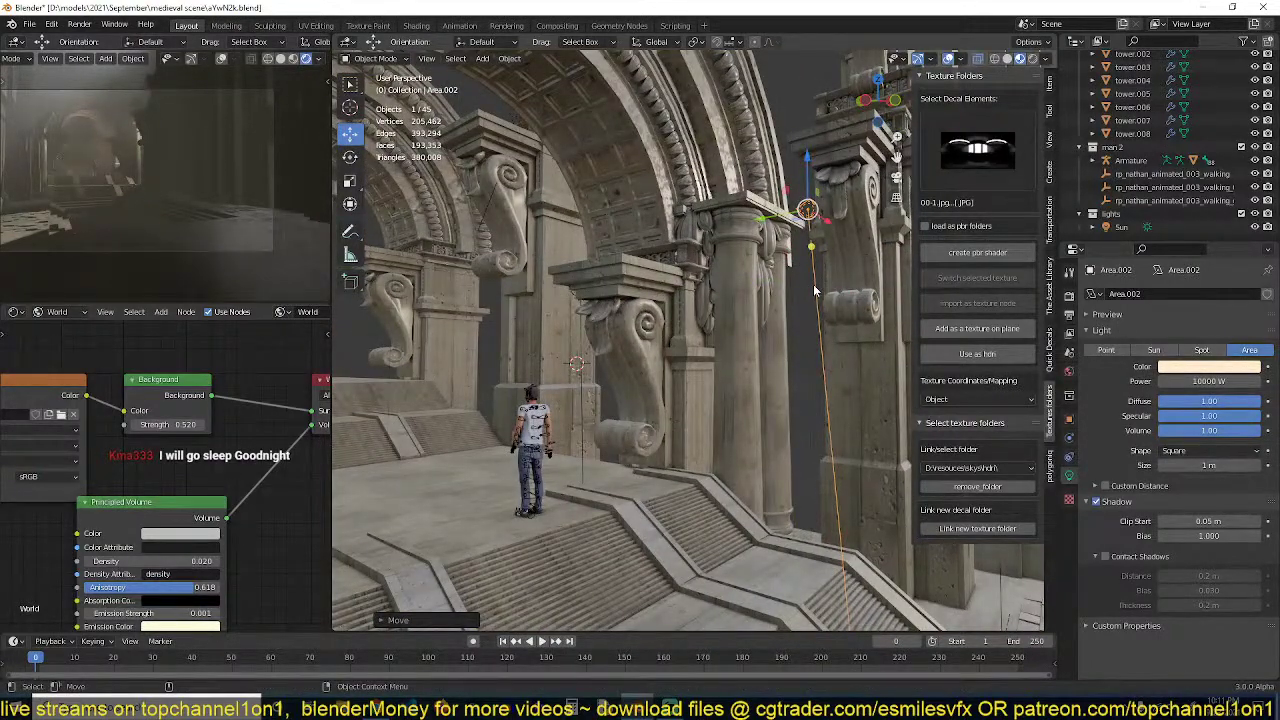
Duplicate the area light again, placing the copy farther down the same wall beside the sunken brick floor
key("KP_7")
scroll(758, 361, "down", 4)
middle_click_drag(758, 361, 772, 178, "shift")
key("shift+d")
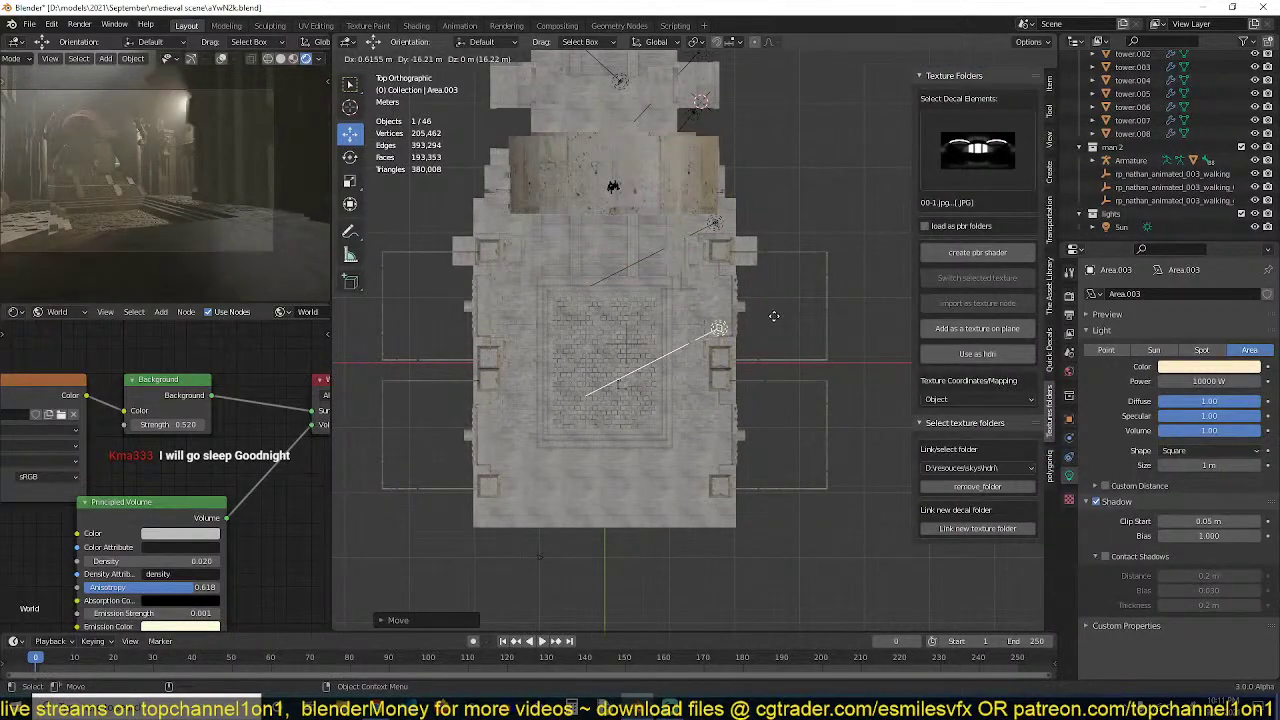
left_click(773, 316)
Raise the newest area light along the Z axis to the scroll bracket high on the tower wall
middle_click_drag(773, 316, 836, 250)
scroll(838, 250, "down", 2)
key("g")
key("z")
left_click(774, 209)
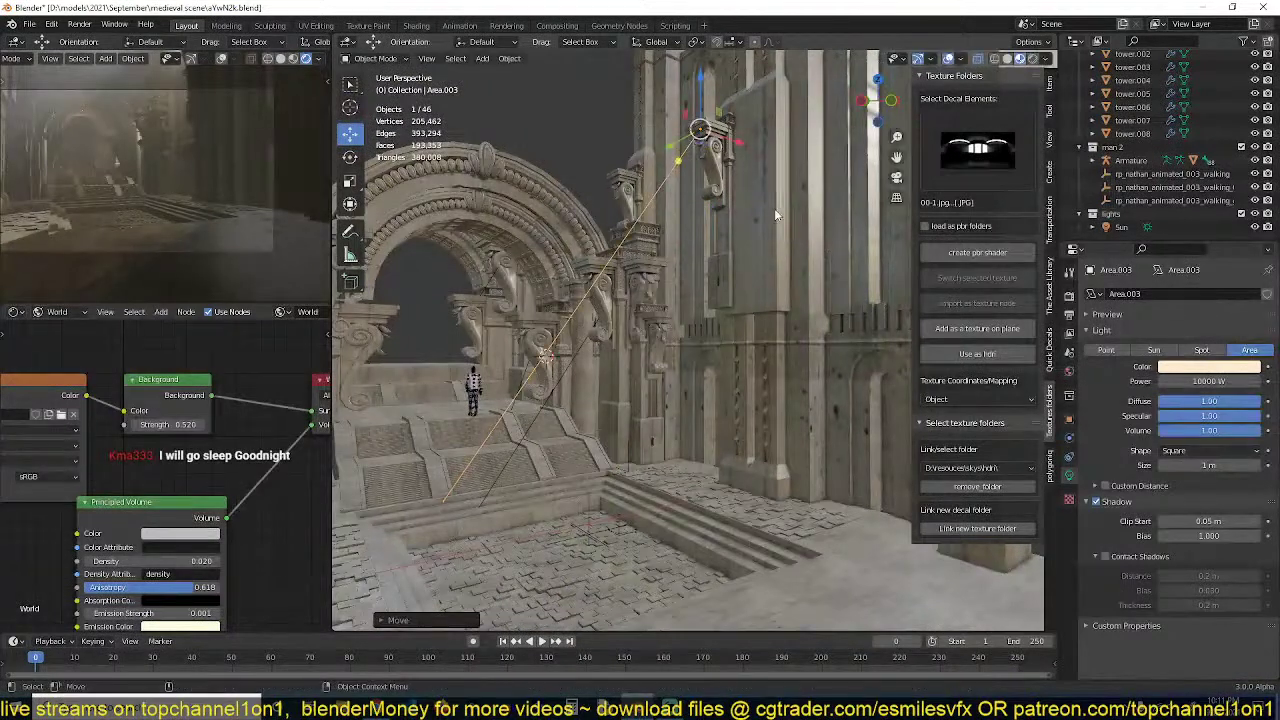
Turn the newest area light with a trackball rotation so it aims down at the sunken floor's edge, and save the file
key("r")
key("r")
left_click(551, 270)
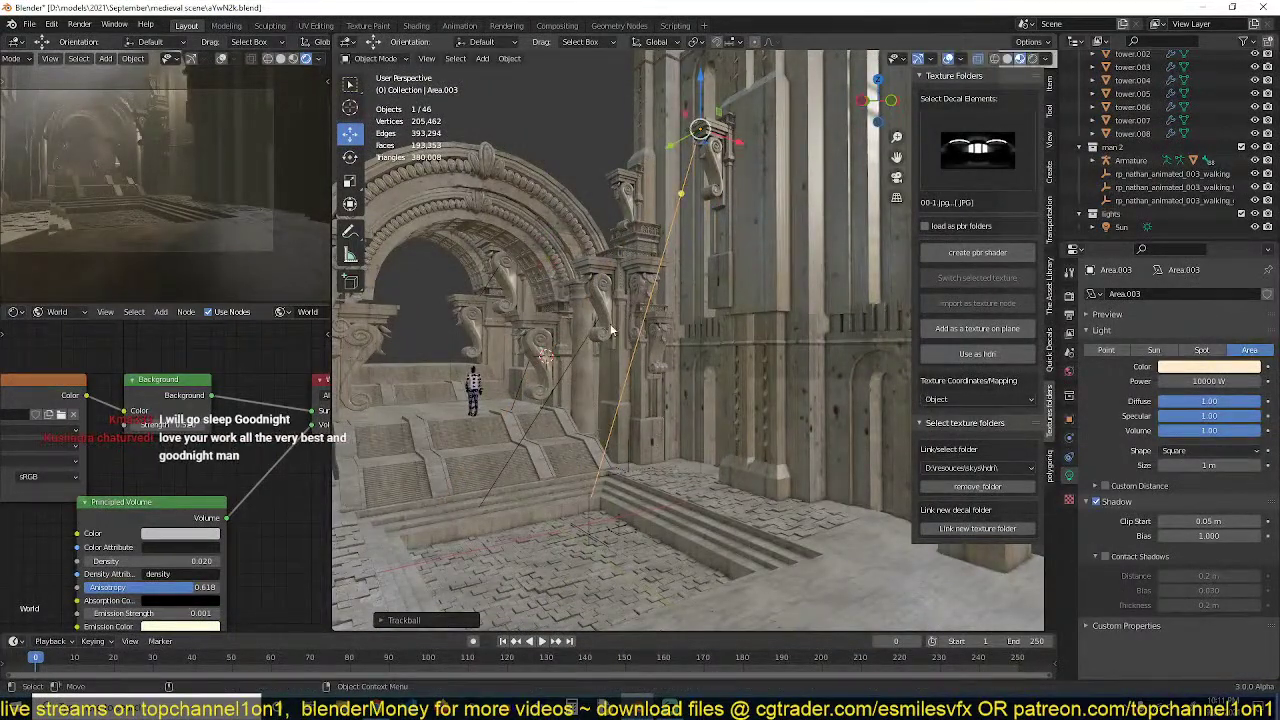
middle_click_drag(153, 444, 174, 388)
key("ctrl+s")
middle_click_drag(176, 452, 172, 425)
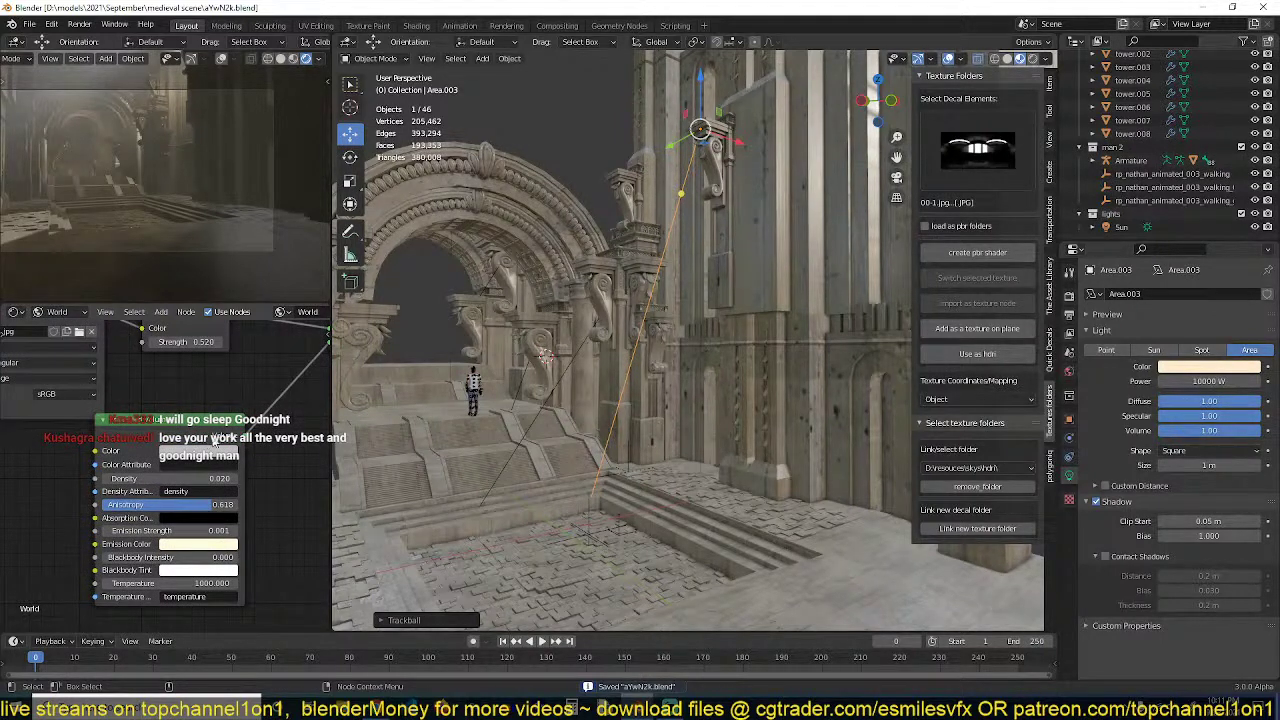
Select the courtyard floor plane, save the file, and open the plane's mesh for editing in the top view
middle_click_drag(364, 430, 575, 408)
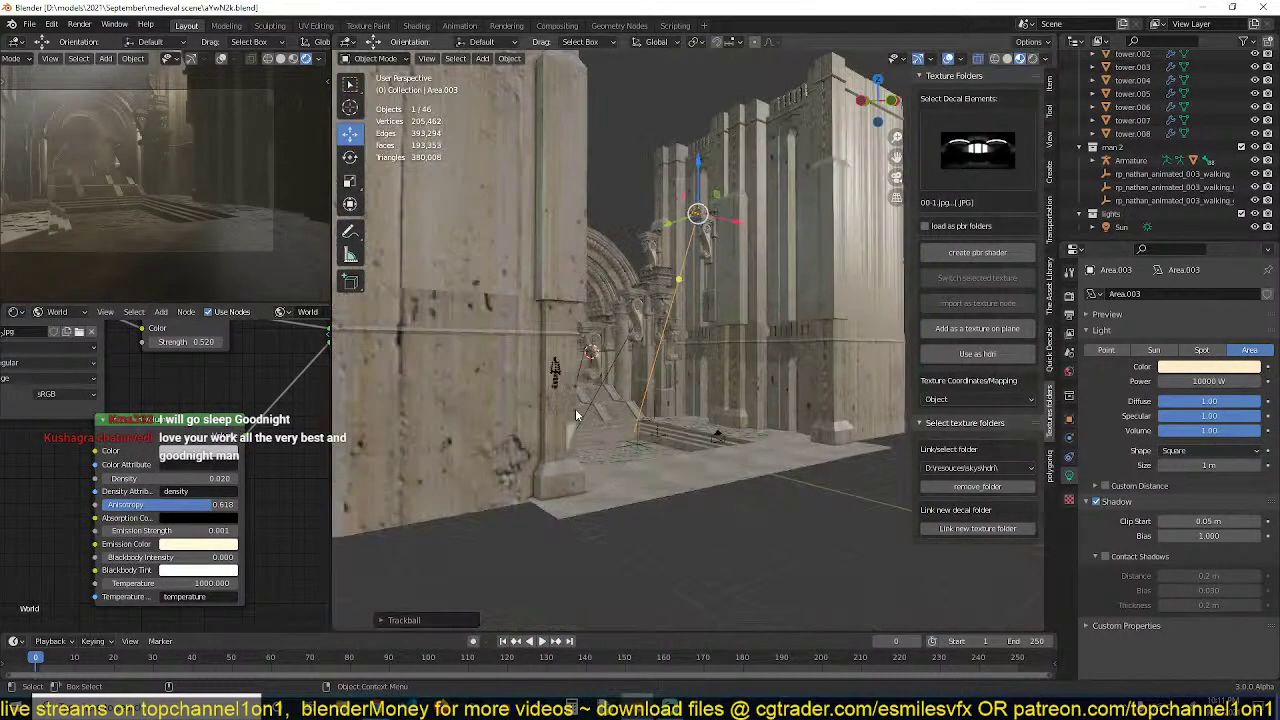
left_click(726, 477)
middle_click_drag(726, 477, 698, 512)
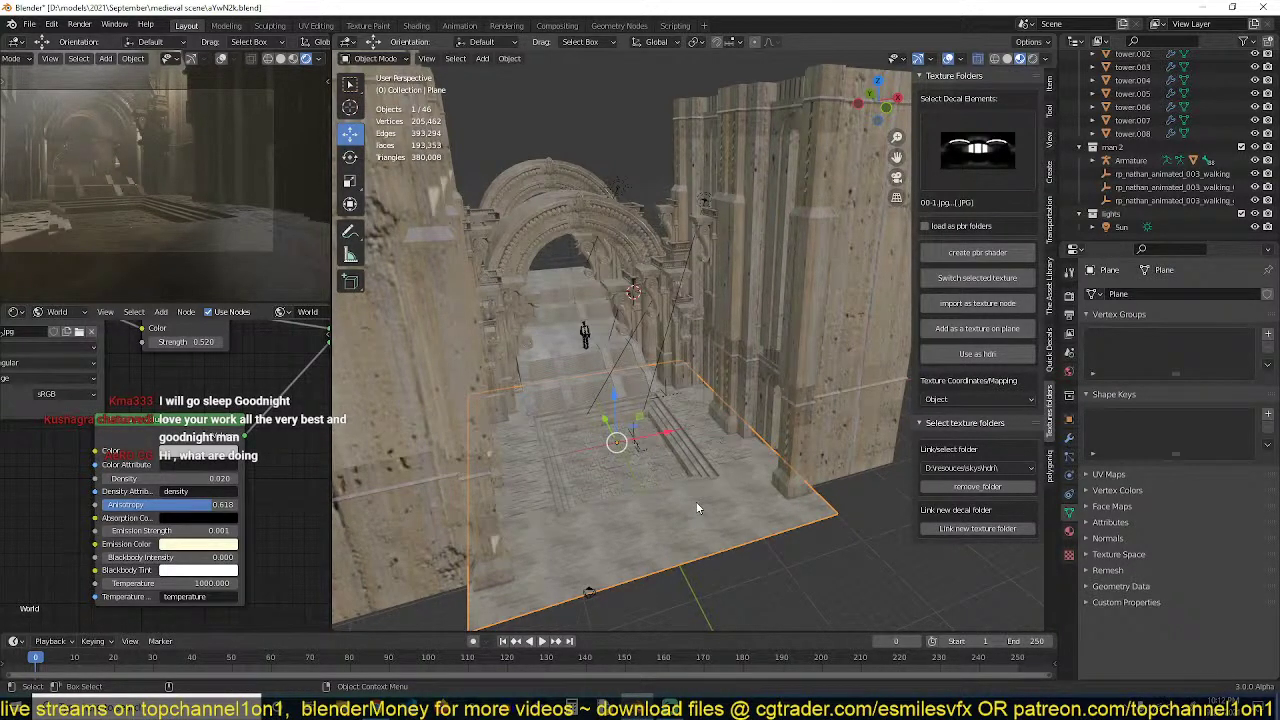
key("KP_7")
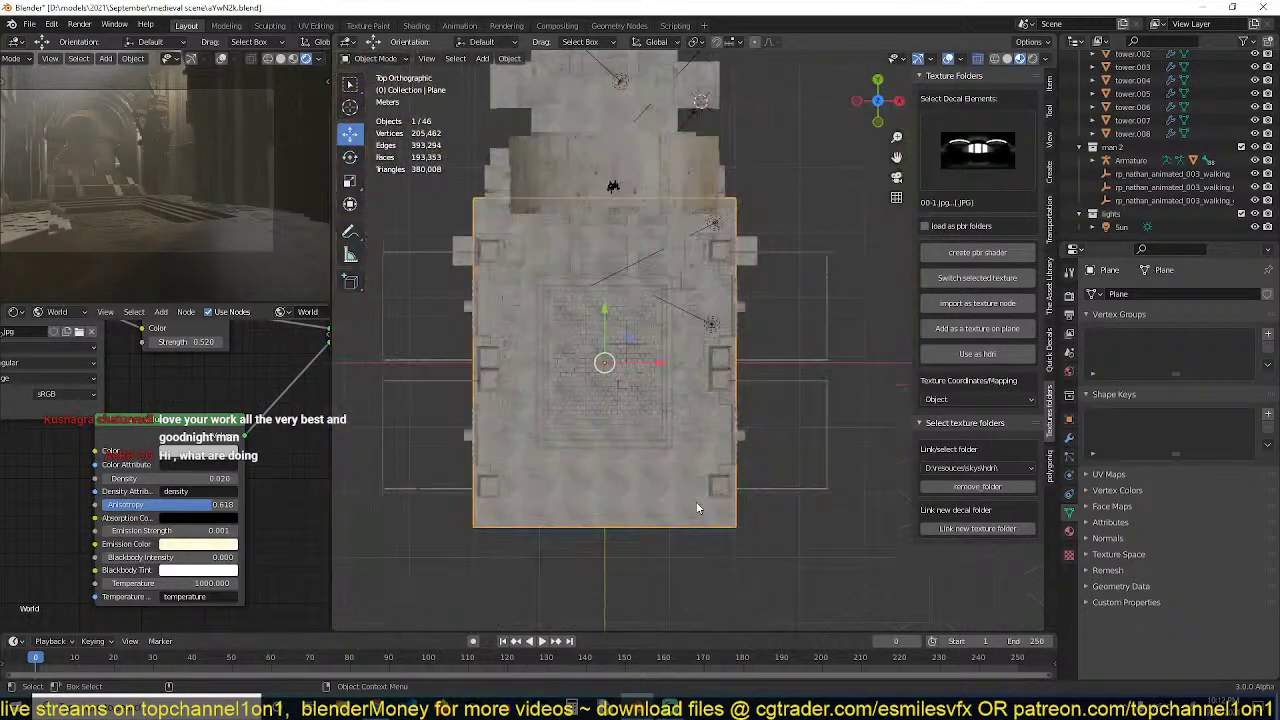
scroll(720, 480, "up", 3)
key("ctrl+s")
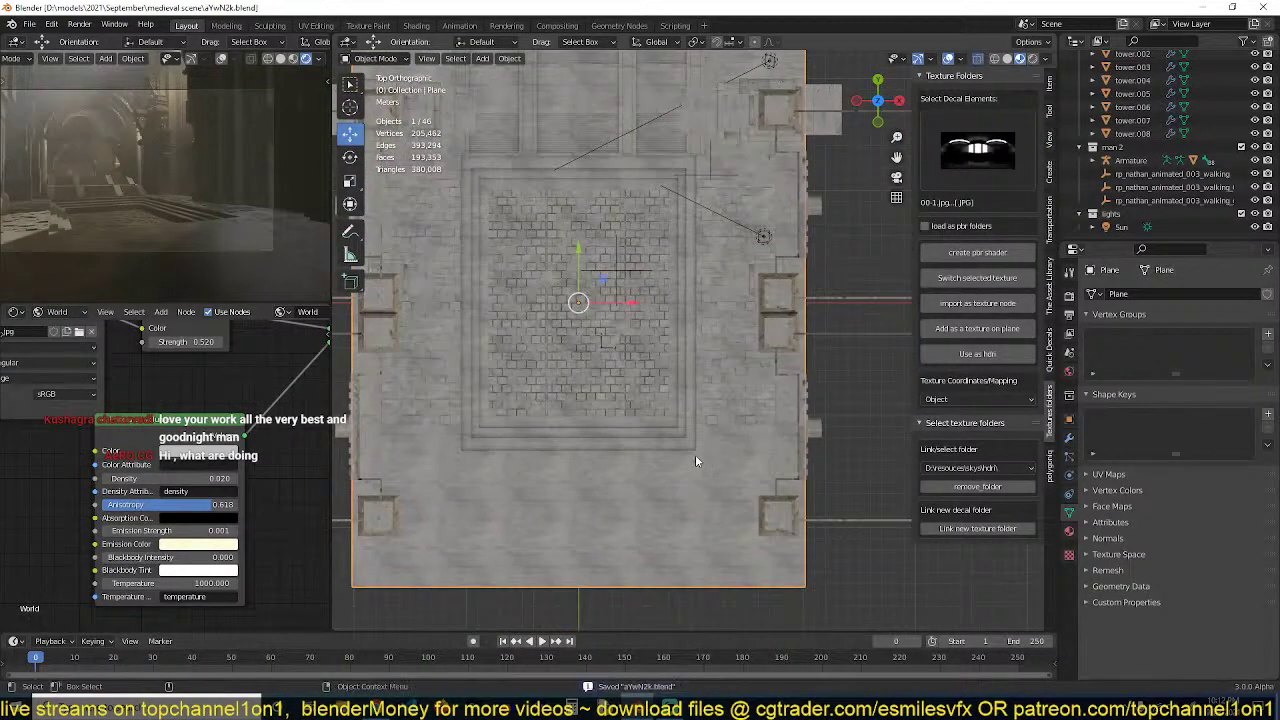
key("Tab")
middle_click_drag(577, 434, 622, 419, "shift")
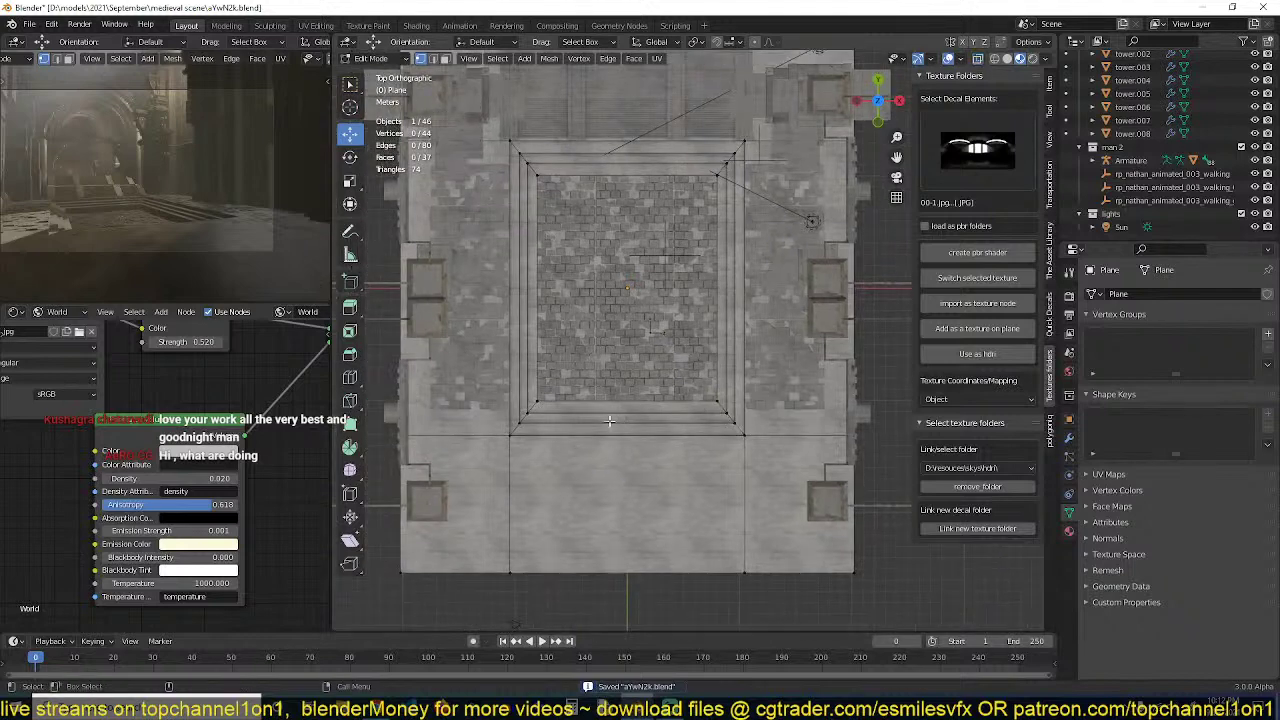
middle_click_drag(491, 416, 532, 388, "shift")
left_click_drag(413, 332, 876, 568)
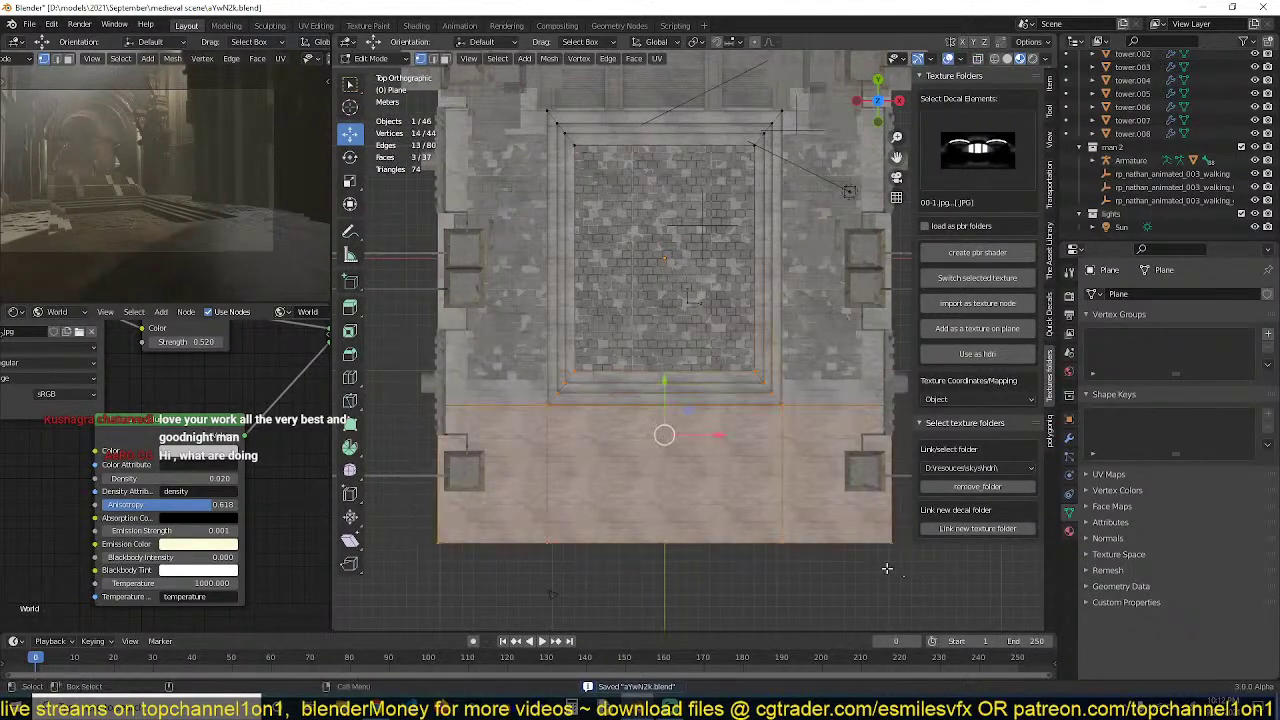
middle_click_drag(660, 434, 651, 417, "shift")
key("g")
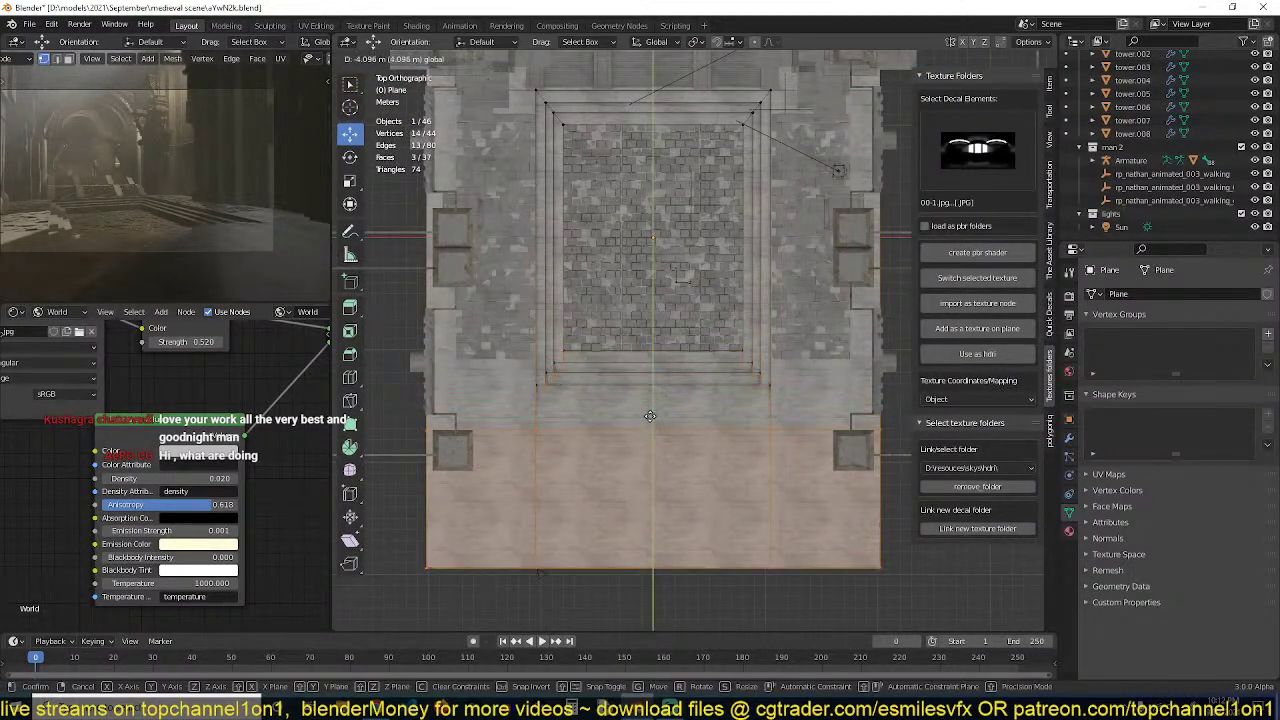
left_click(650, 378)
In wireframe display, select the floor's front vertices including the recess edge and move them about 9.1 m along negative Y
key("z")
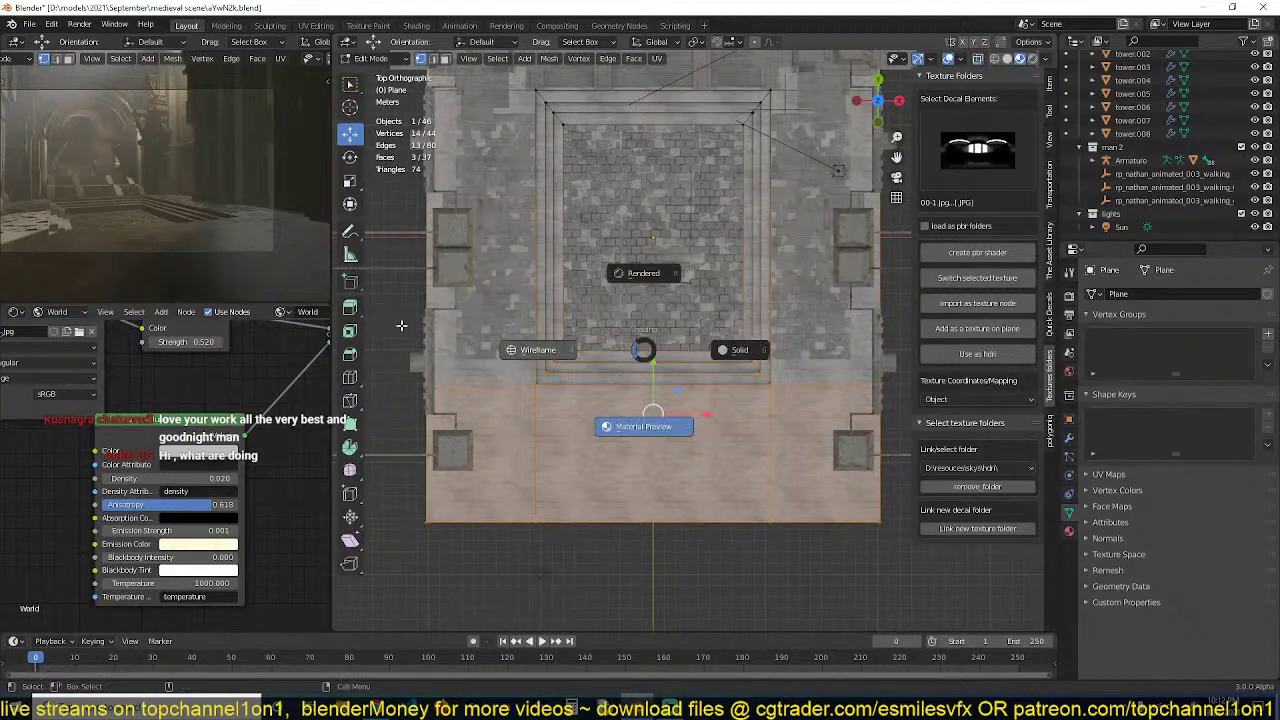
left_click(523, 349)
mouse_move(391, 306)
left_mouse_down()
mouse_move(591, 449)
mouse_move(943, 571)
left_mouse_up()
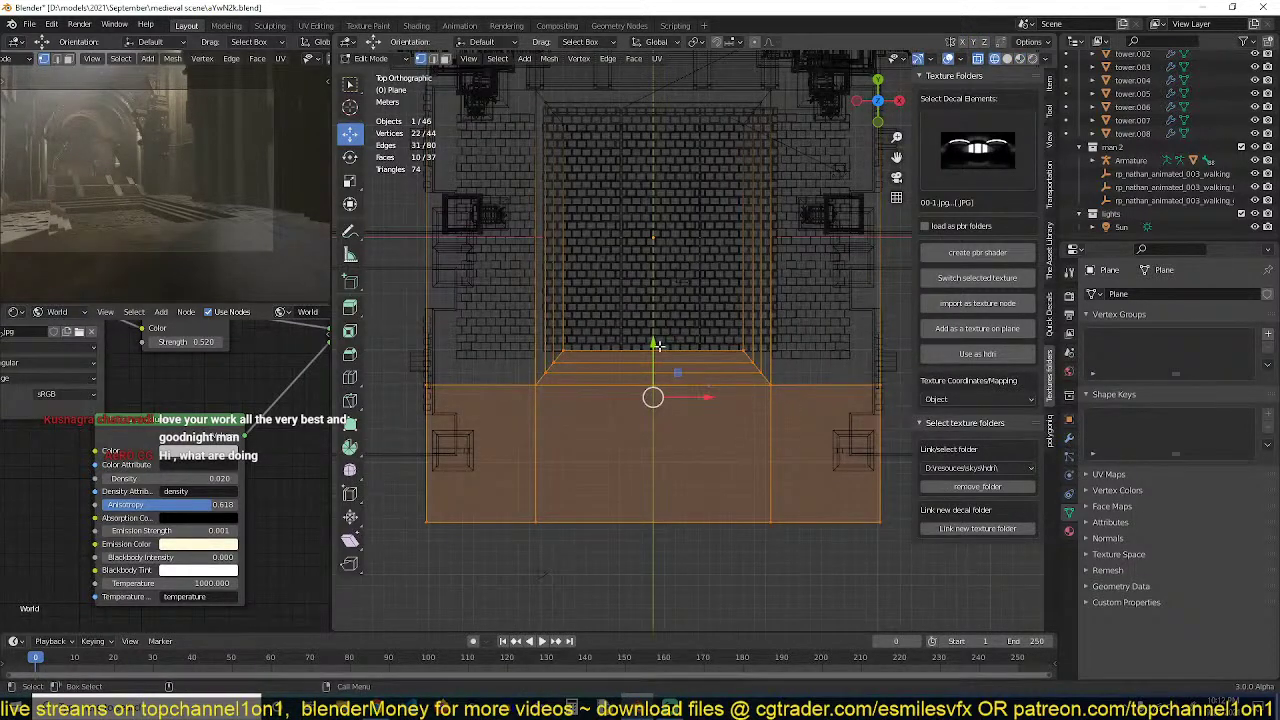
left_click_drag(656, 345, 653, 453)
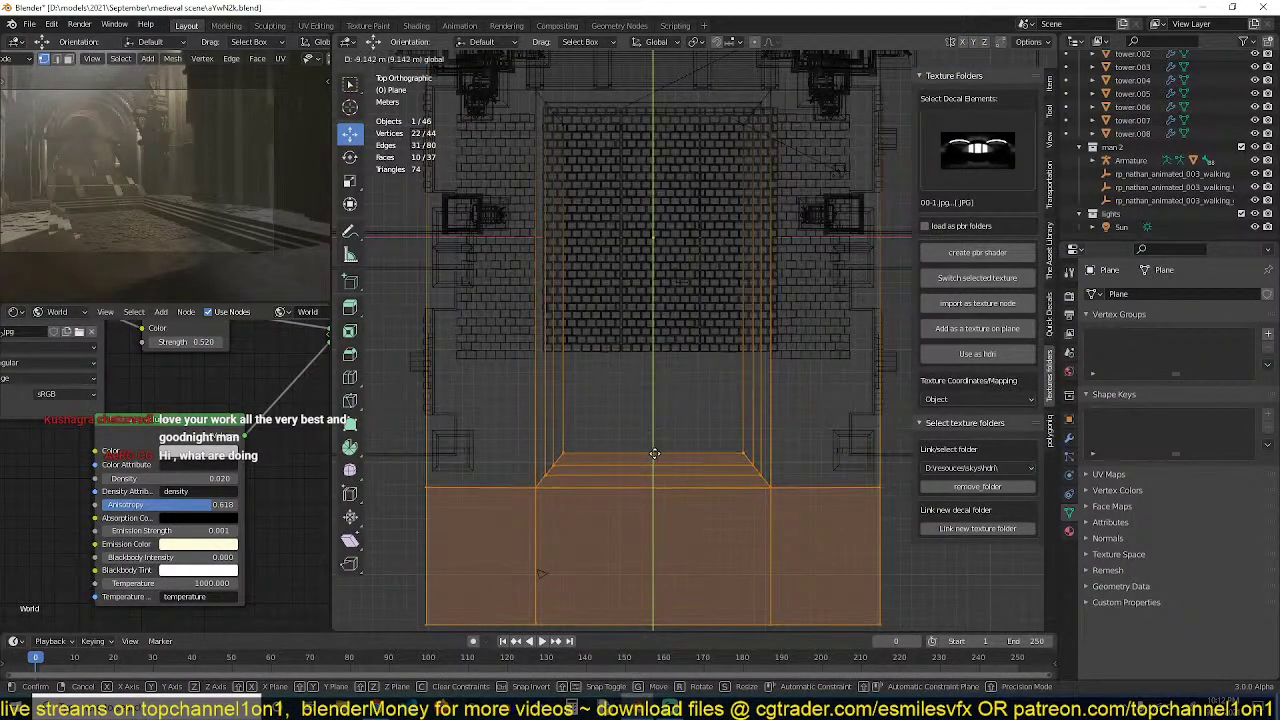
left_click(653, 455)
key("Tab")
Duplicate the front rows of the sunken floor's brick mesh about 7.9 m along negative Y to cover the lengthened recess
left_click(700, 351)
key("Tab")
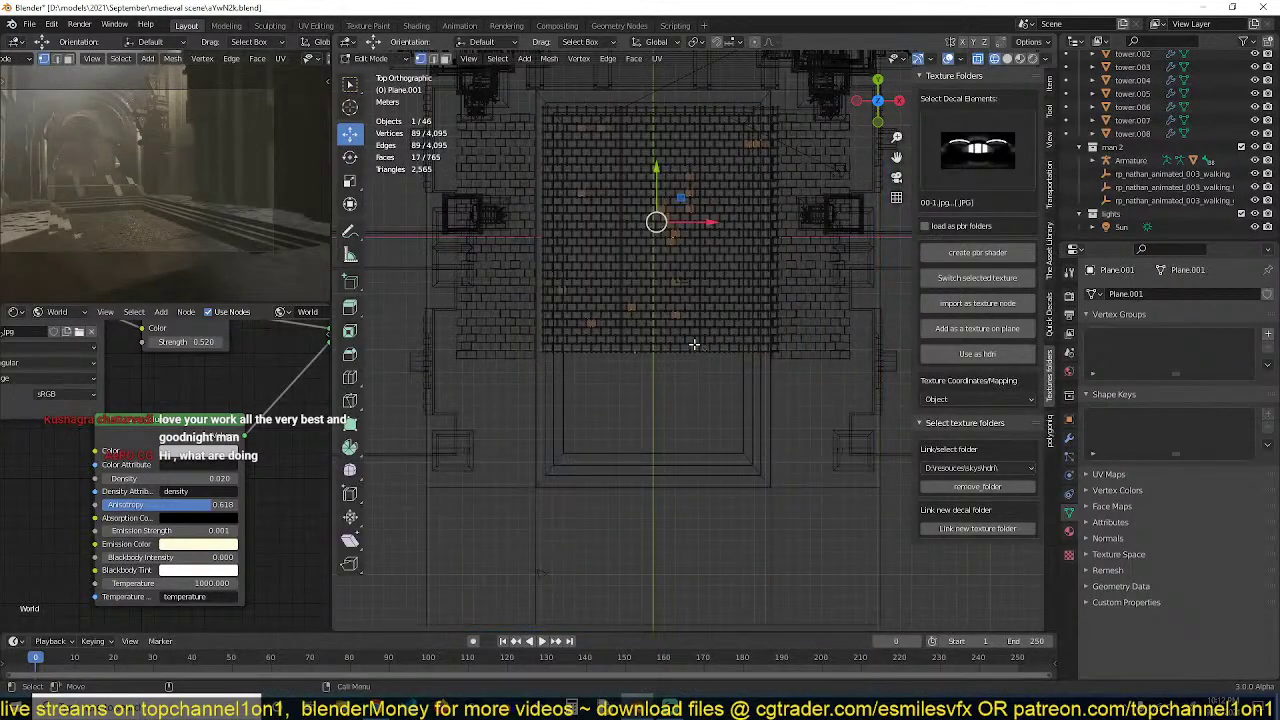
left_click_drag(490, 250, 783, 386)
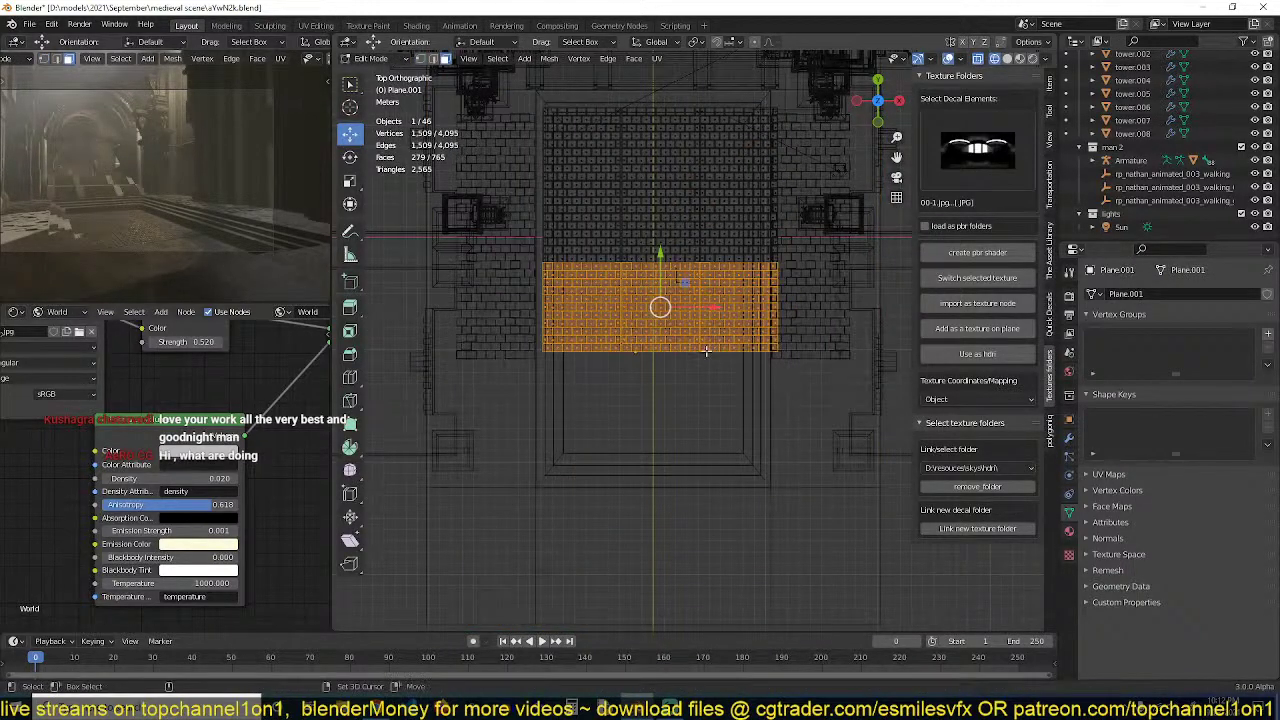
key("shift+d")
key("y")
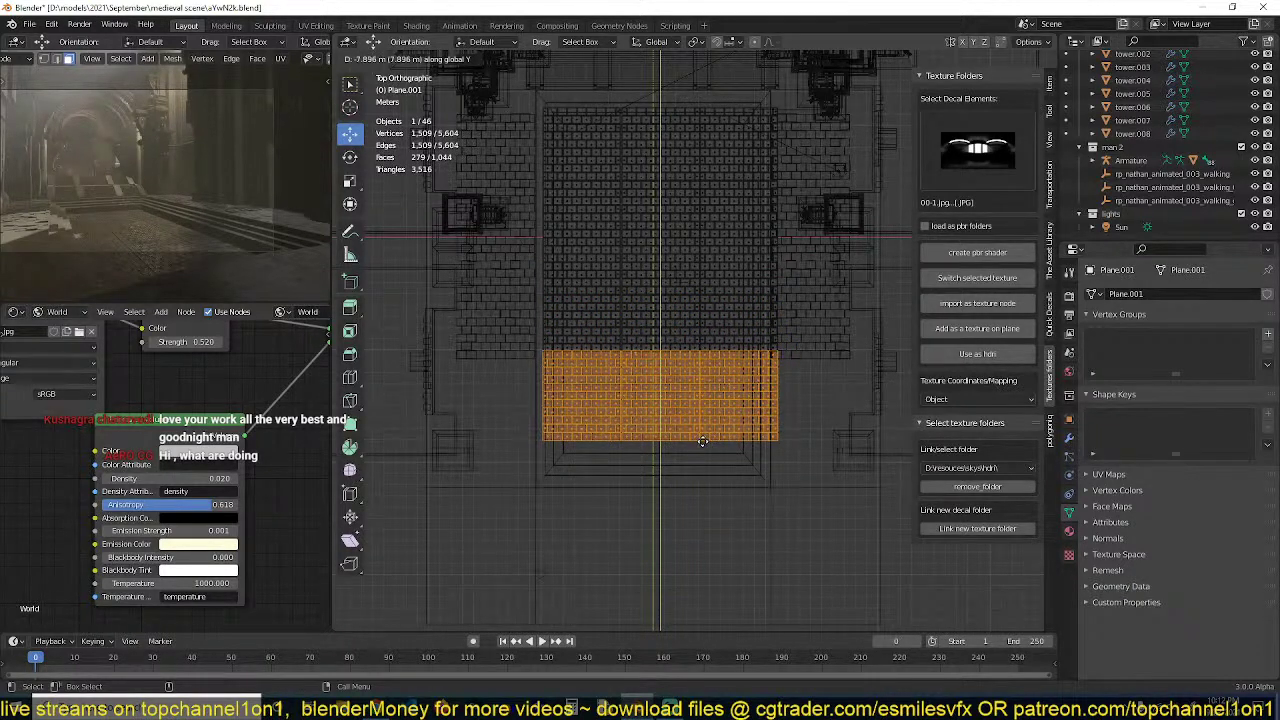
left_click(702, 441)
key("Tab")
key("alt+a")
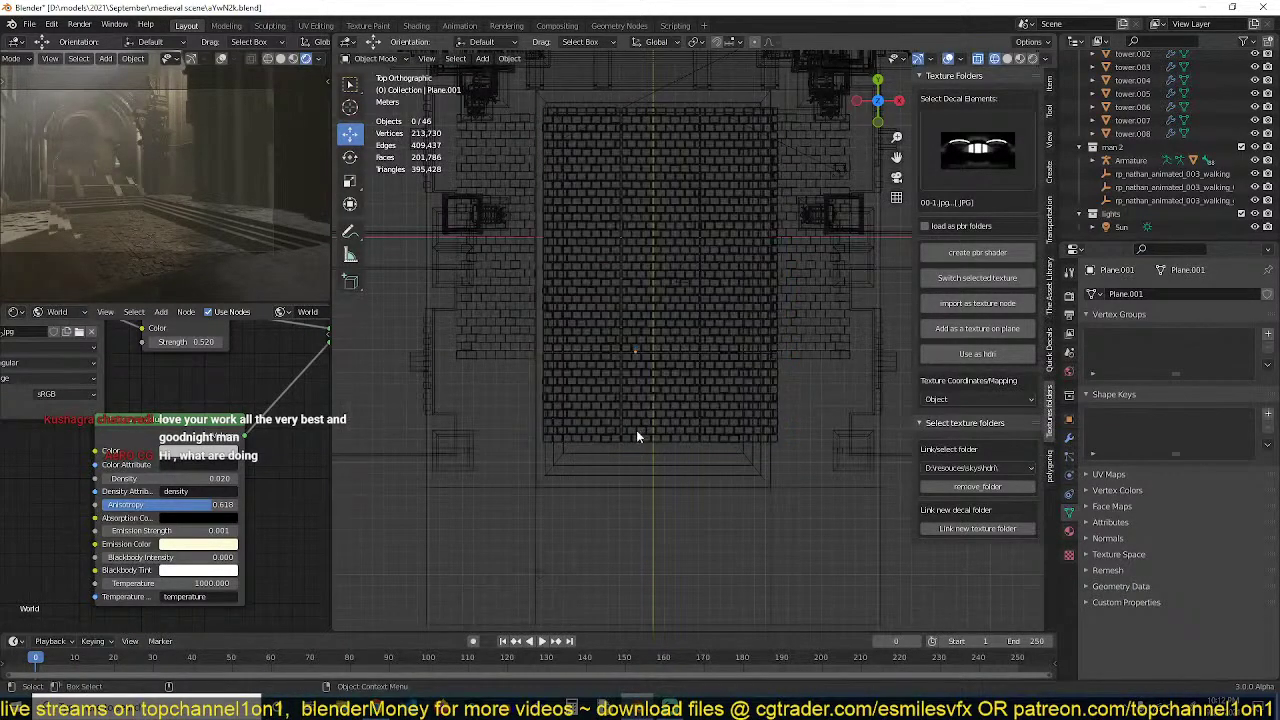
Show the scene in solid display, check the extended brick floor, and save the file
key("z")
left_click(760, 432)
middle_click_drag(760, 432, 672, 420)
key("ctrl+s")
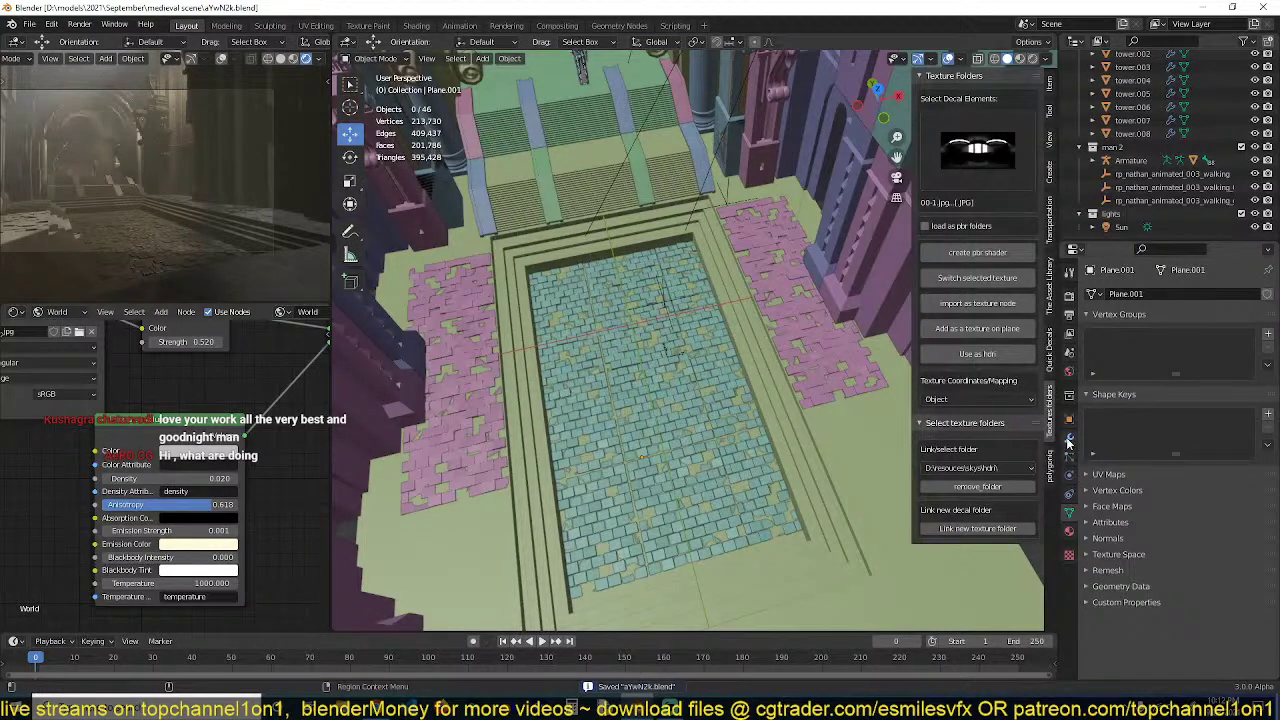
middle_click_drag(609, 446, 624, 425, "shift")
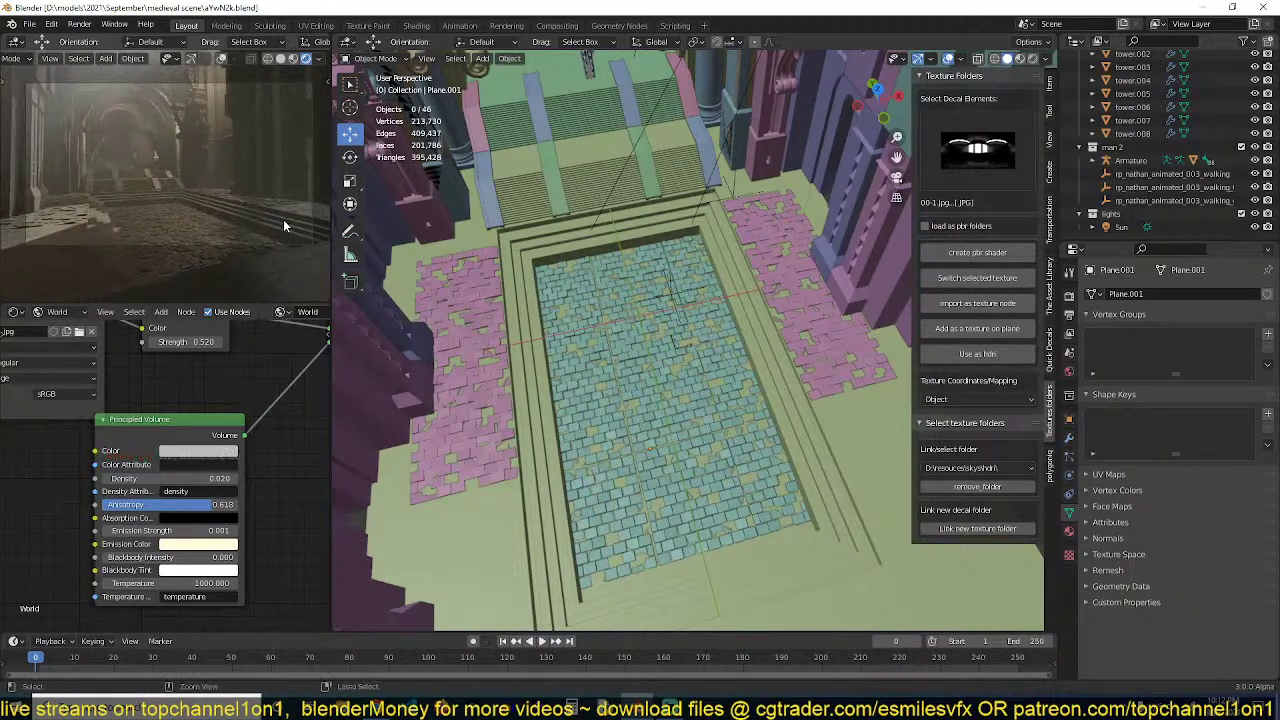
key("ctrl+s")
Frame the walking man's armature and add a new area light at his body
middle_click_drag(802, 400, 675, 368)
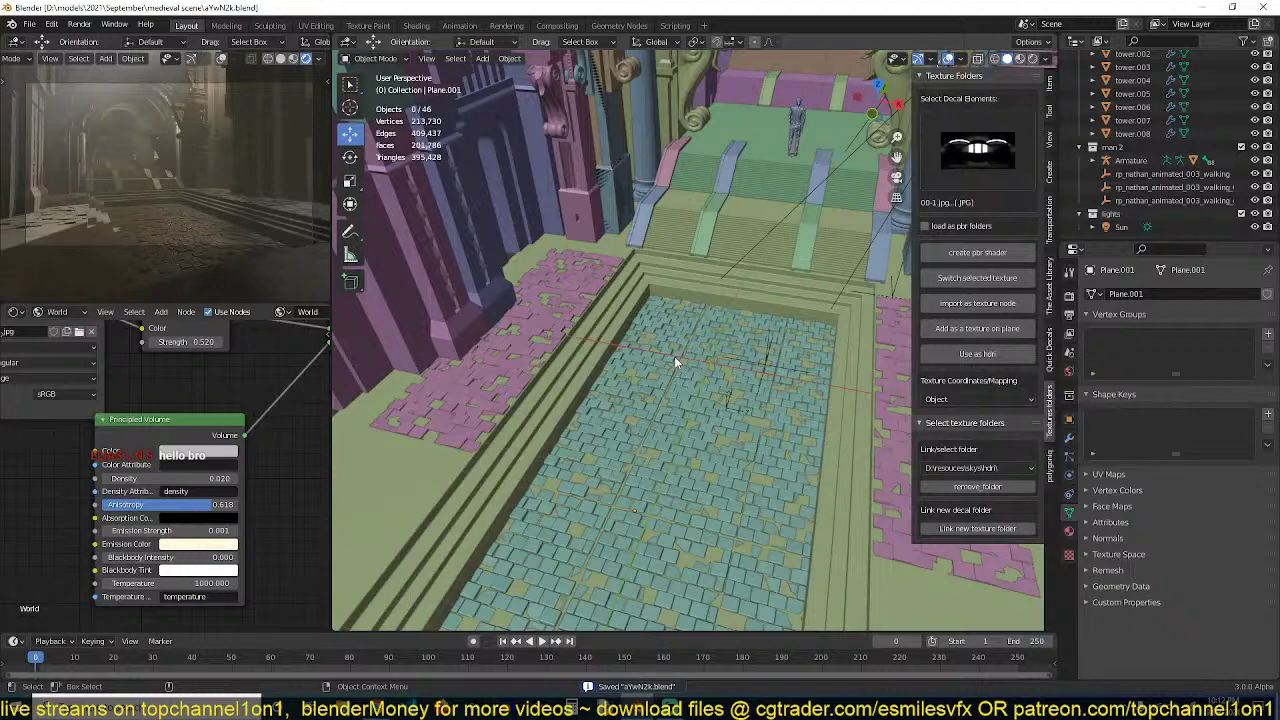
middle_click_drag(668, 380, 666, 314)
scroll(680, 345, "up", 4)
left_click(700, 329)
key("KP_Decimal")
scroll(578, 332, "down", 3)
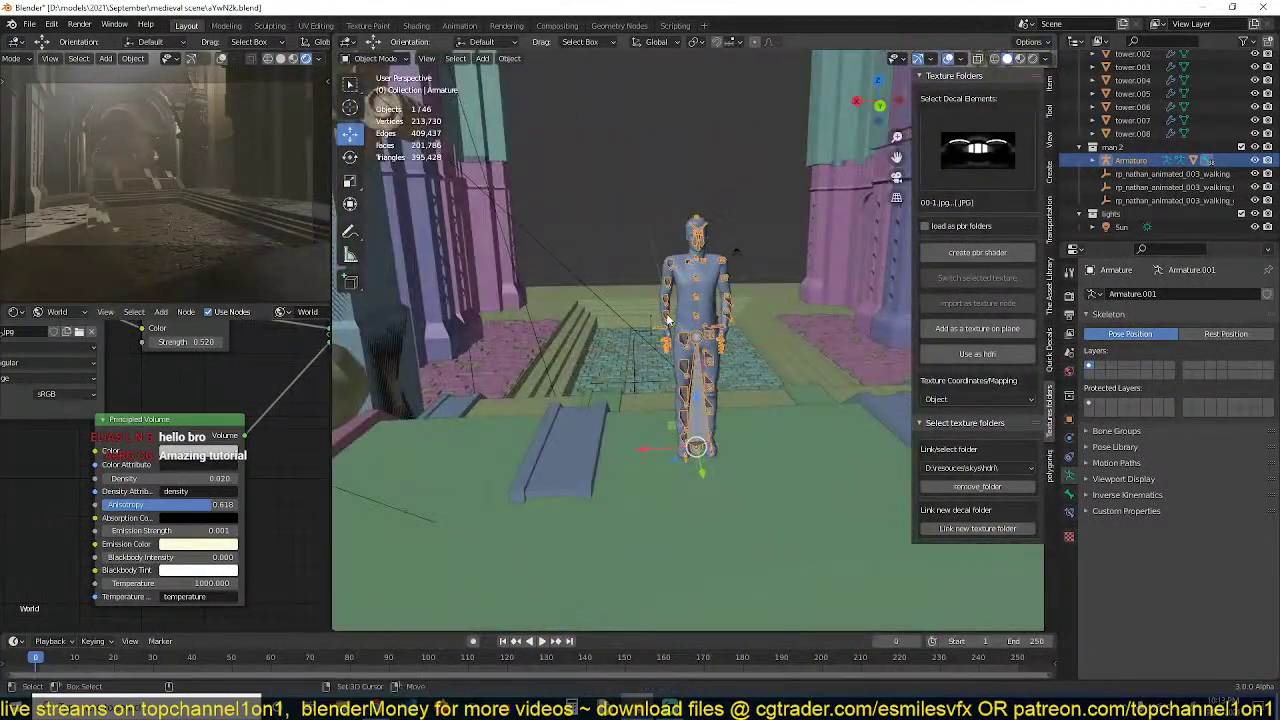
key("shift+a")
mouse_move(690, 307)
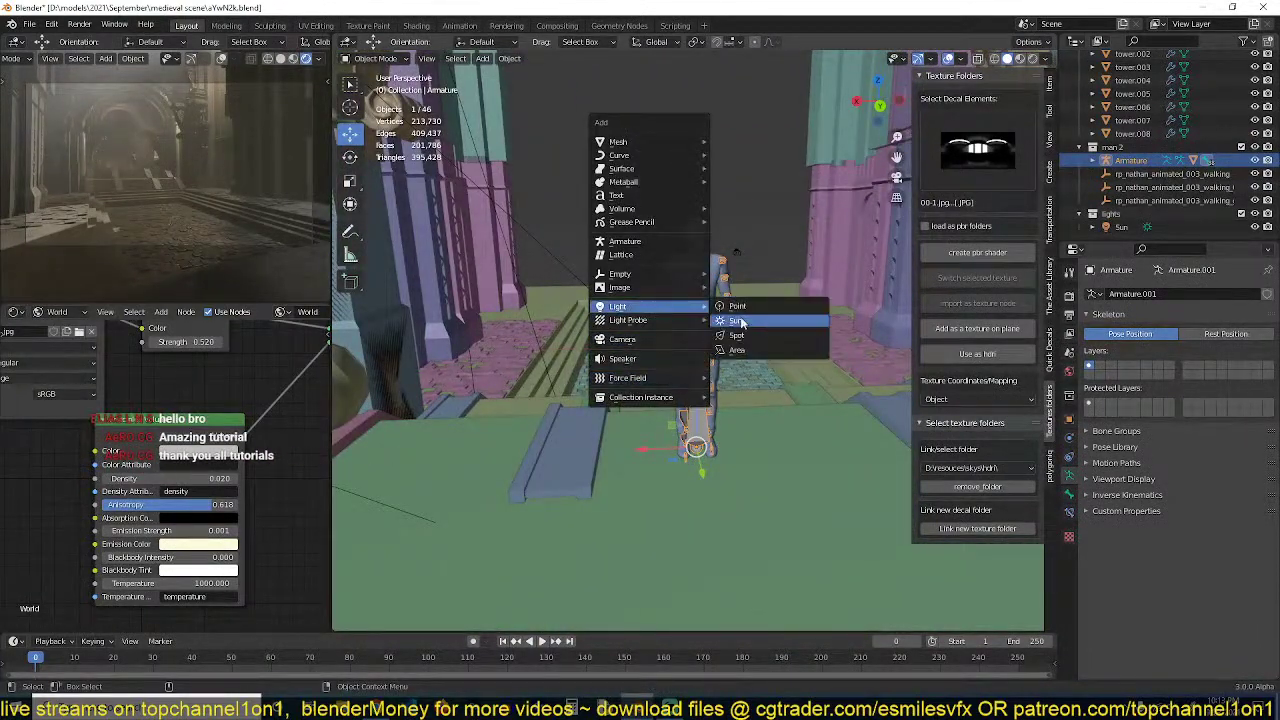
left_click(747, 349)
Rotate the new area light -90° about the X axis and save the file
middle_click_drag(747, 349, 697, 342)
type("rx")
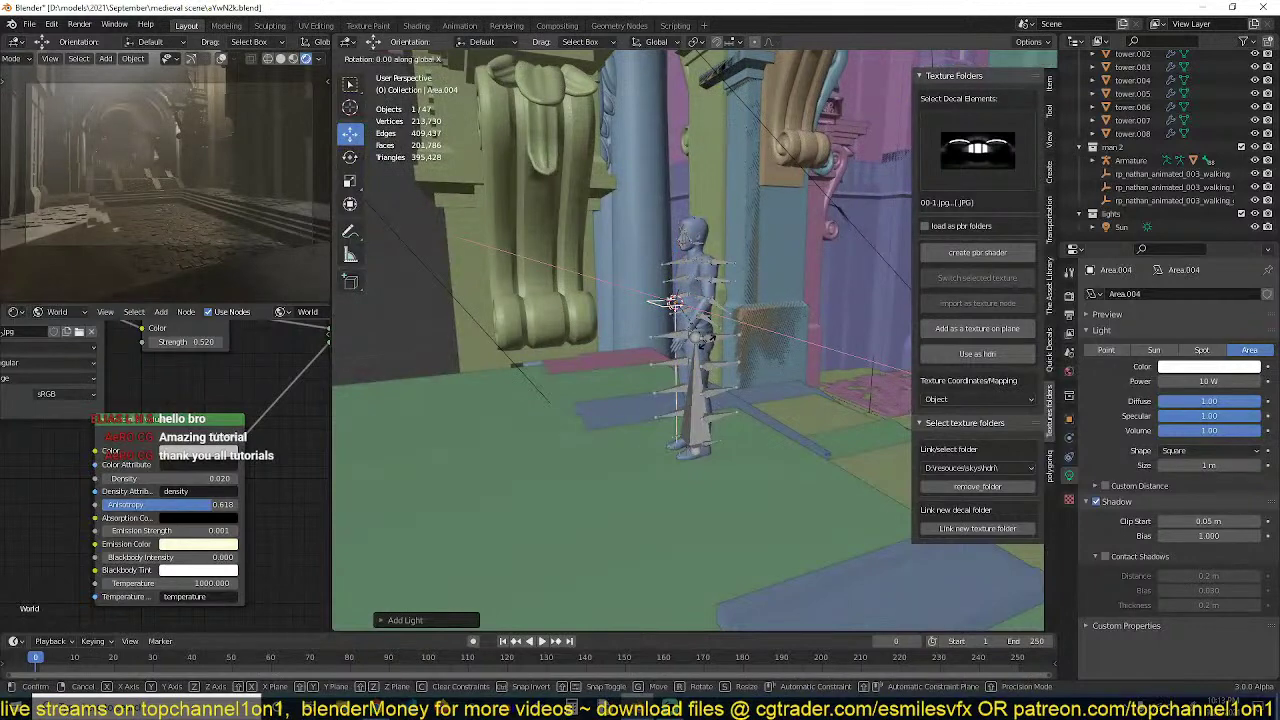
type("90")
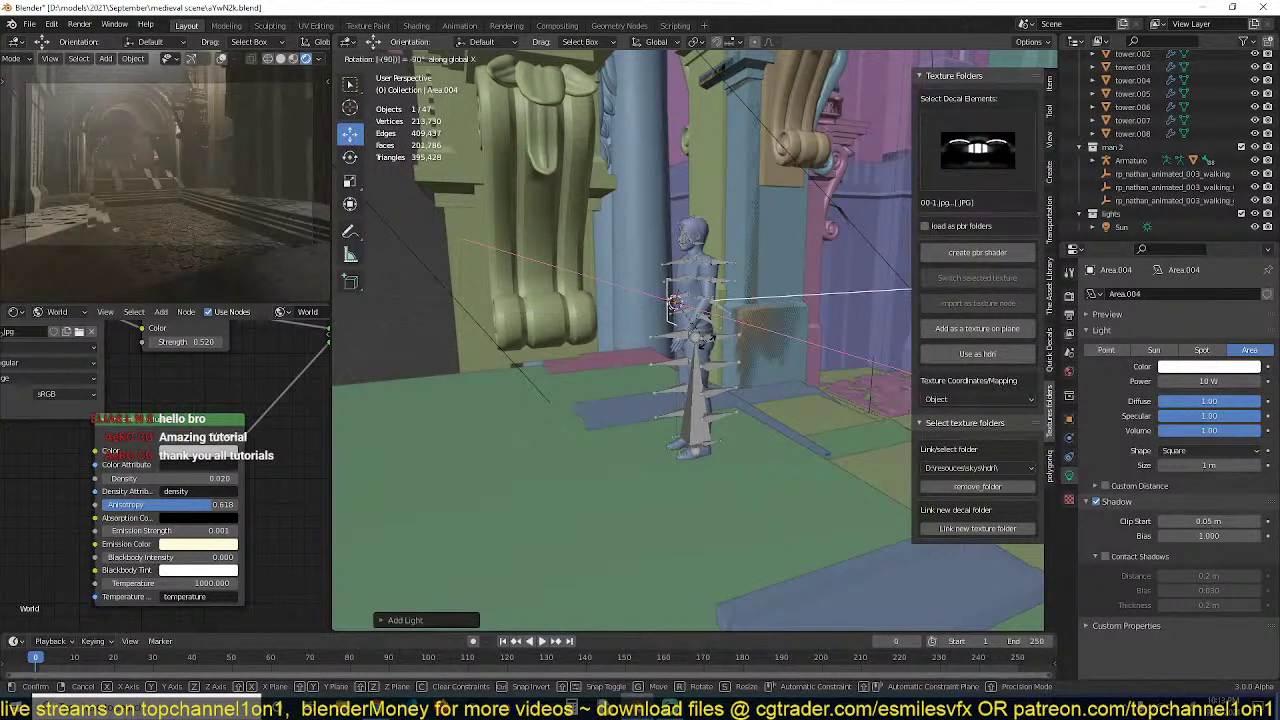
key("Return")
middle_click_drag(660, 340, 632, 362)
key("ctrl+s")
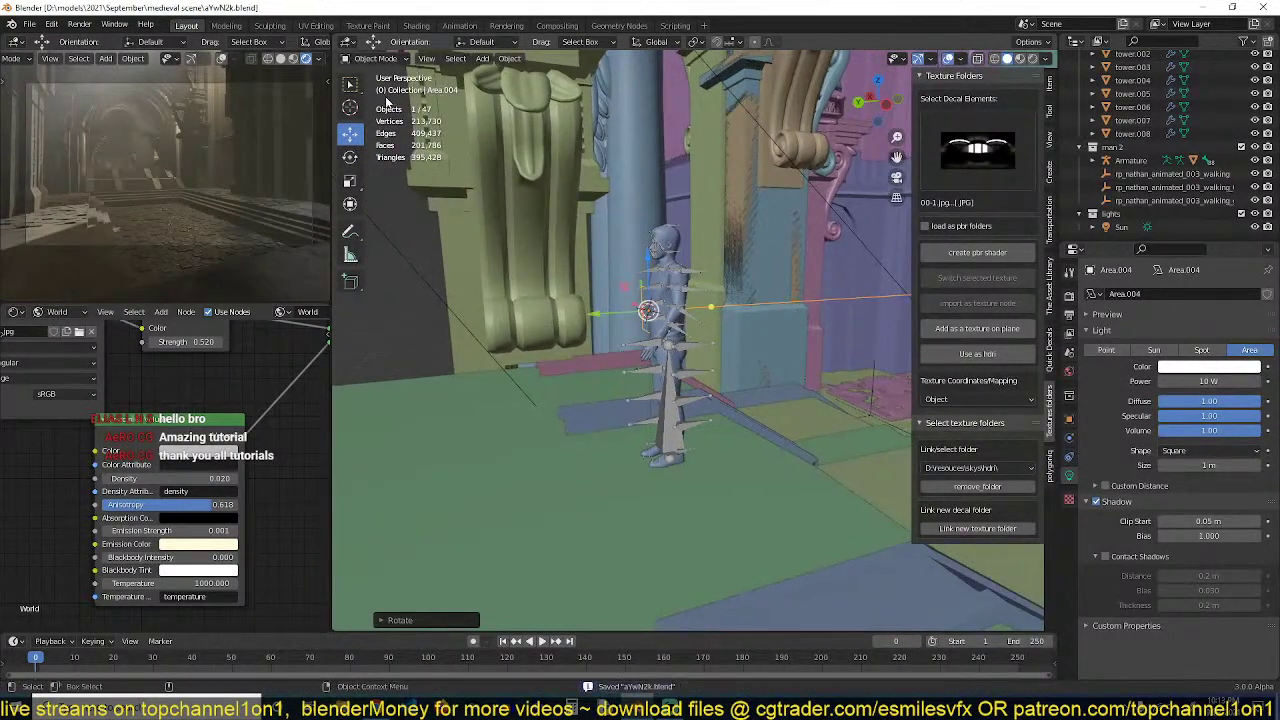
Move the new area light about 2.28 m along Y from the man, and raise it to above head height
key("g")
key("y")
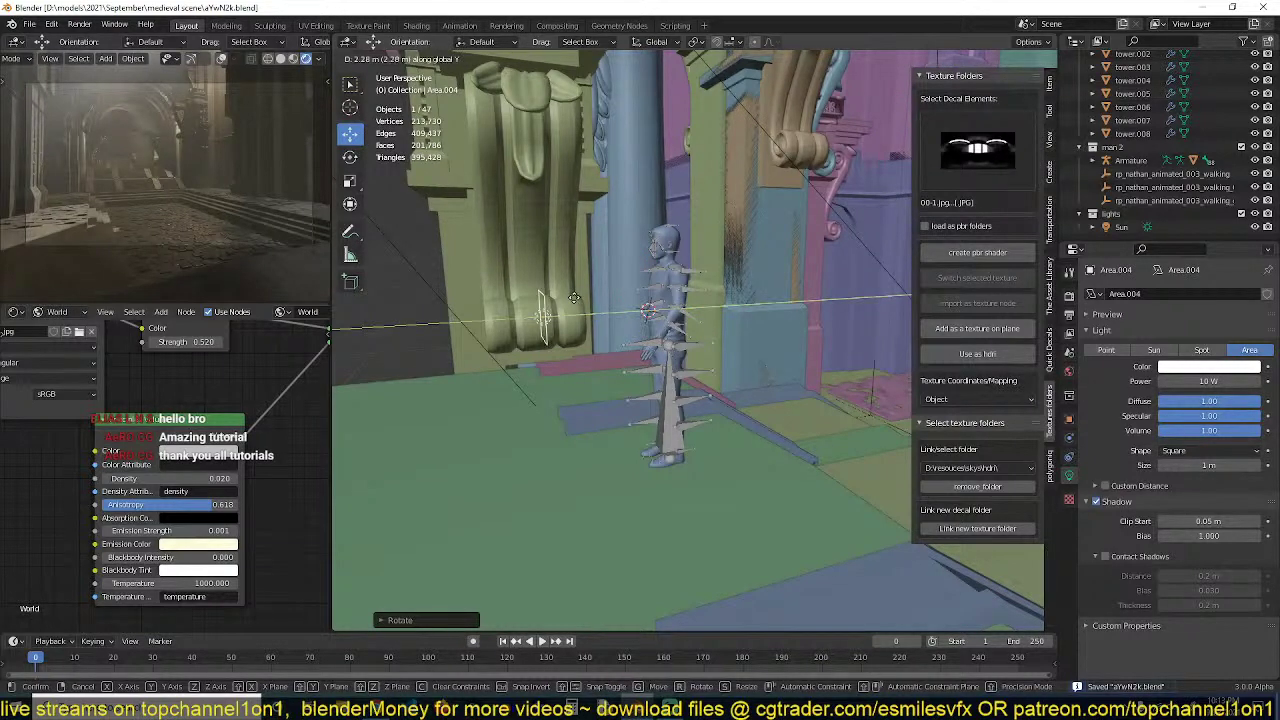
left_click(574, 312)
middle_click_drag(470, 314, 595, 319)
key("g")
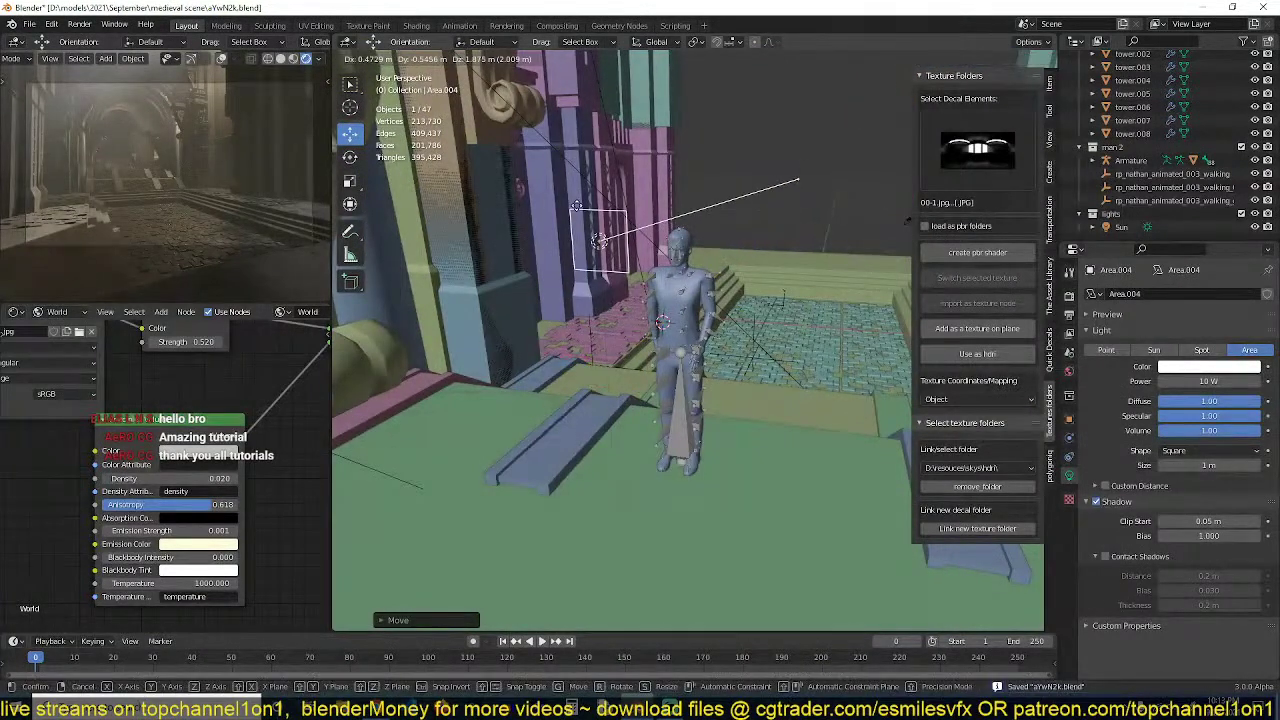
left_click(586, 160)
Rotate the area light freely on the trackball so it points downward past the man
key("r")
key("r")
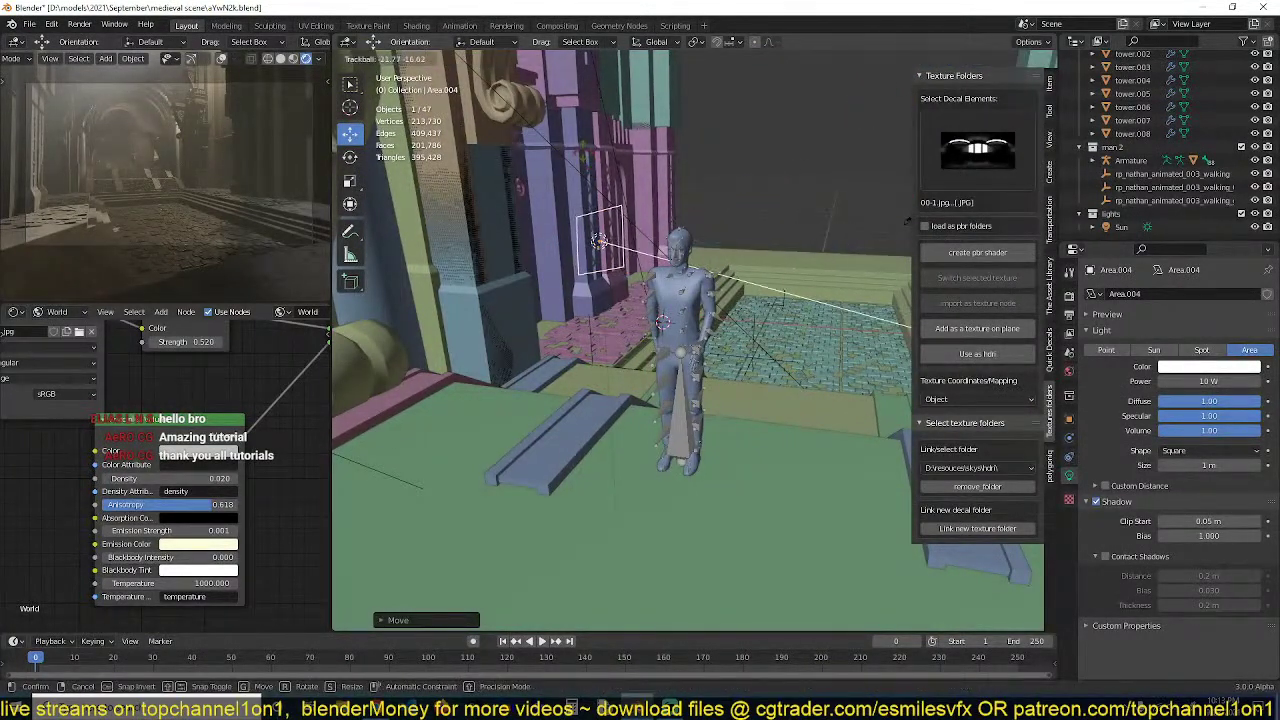
left_click(626, 186)
Set the area light's power to 5000 W and its volume contribution to 0
double_click(1217, 381)
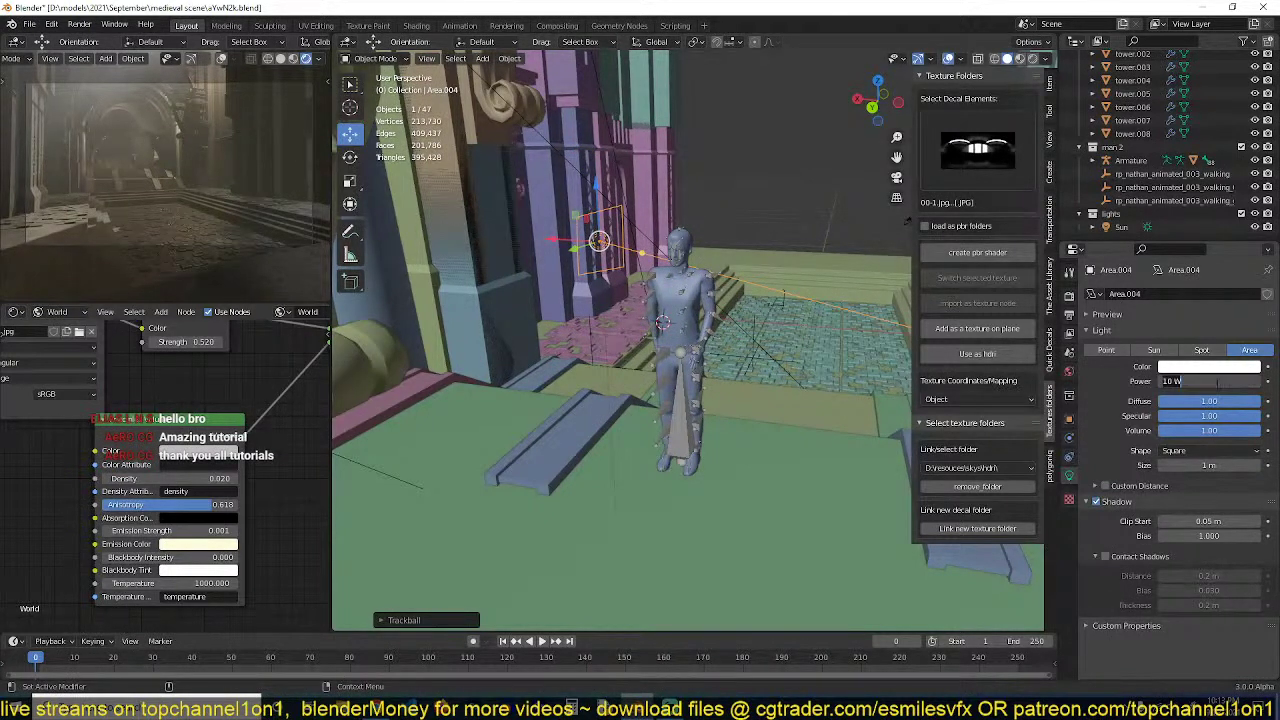
type("5000")
key("Return")
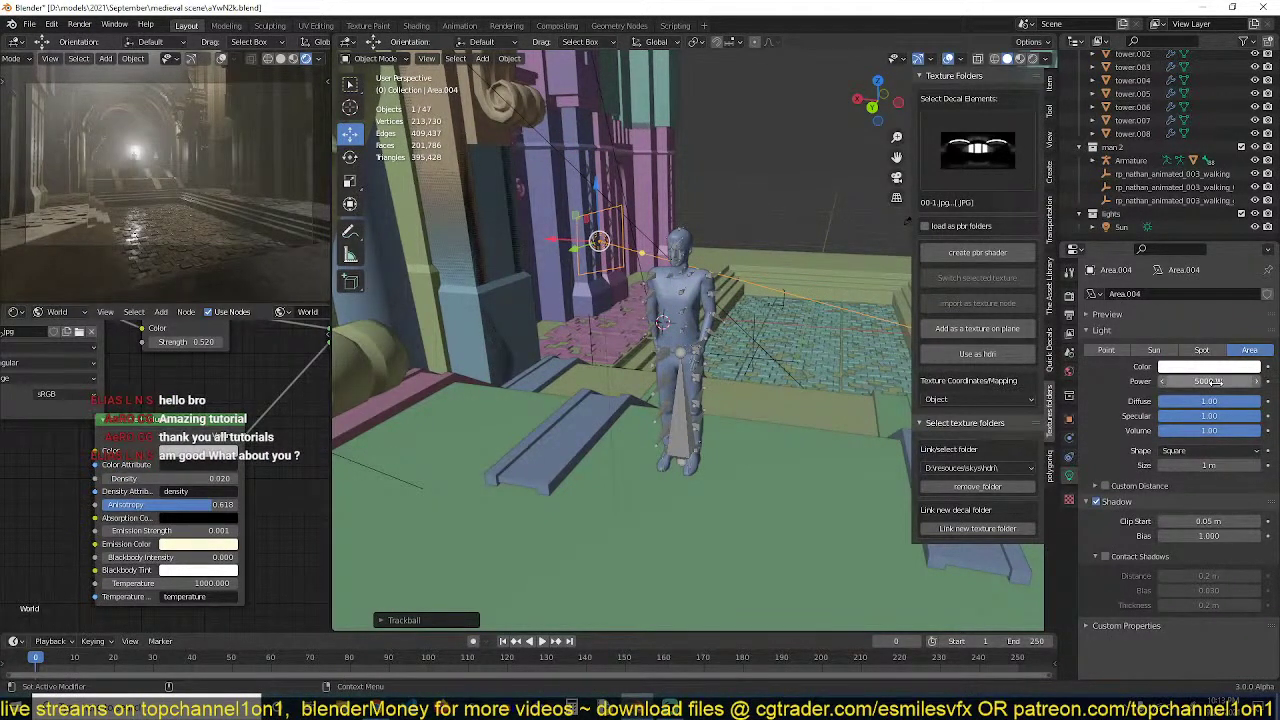
scroll(864, 348, "up", 5)
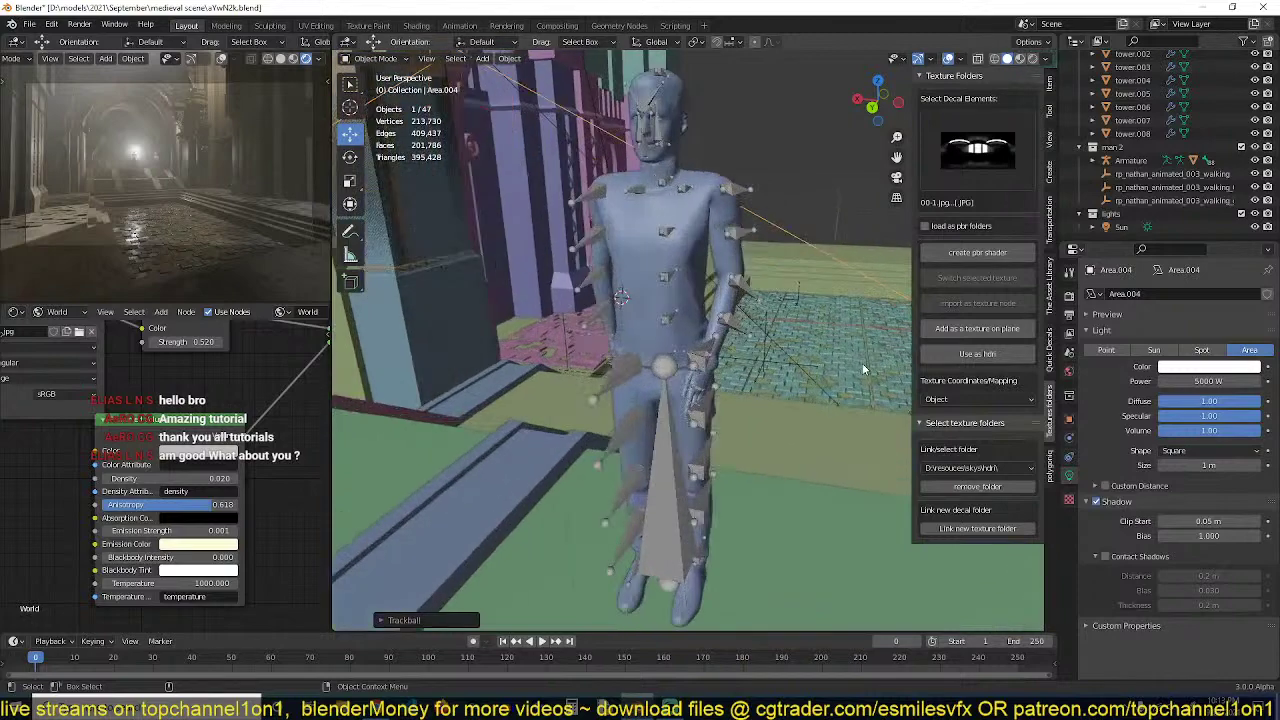
left_click_drag(1229, 433, 1127, 433)
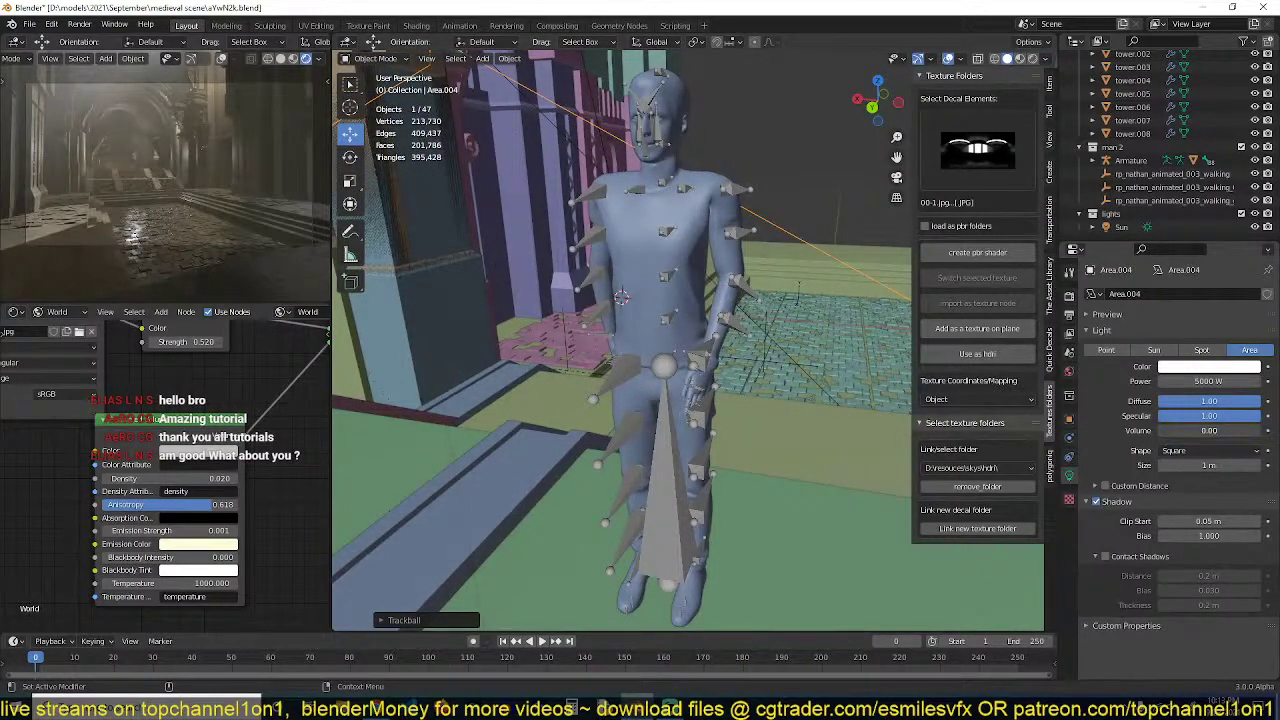
Reposition the area light slightly, keeping it beside the man near head height
middle_click_drag(700, 330, 774, 320)
scroll(774, 320, "up", 3)
key("g")
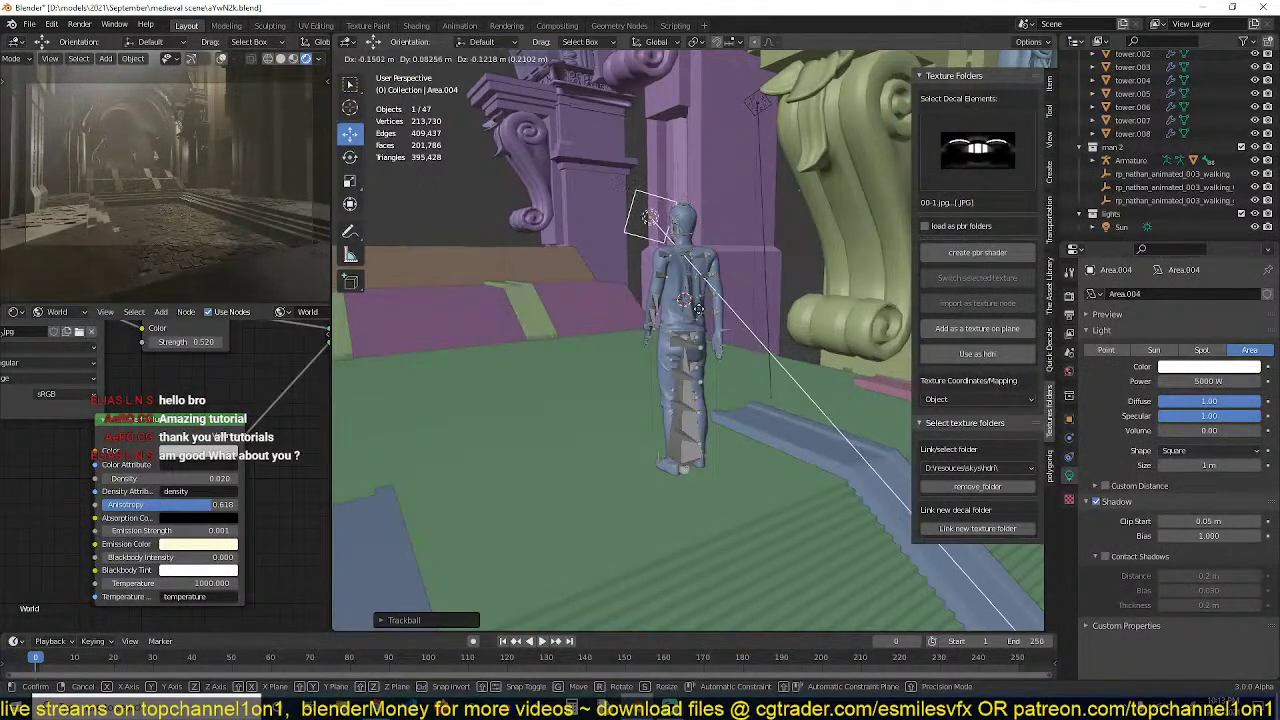
left_click(721, 314)
middle_click_drag(697, 316, 602, 373)
scroll(714, 337, "up", 3)
scroll(697, 327, "down", 4)
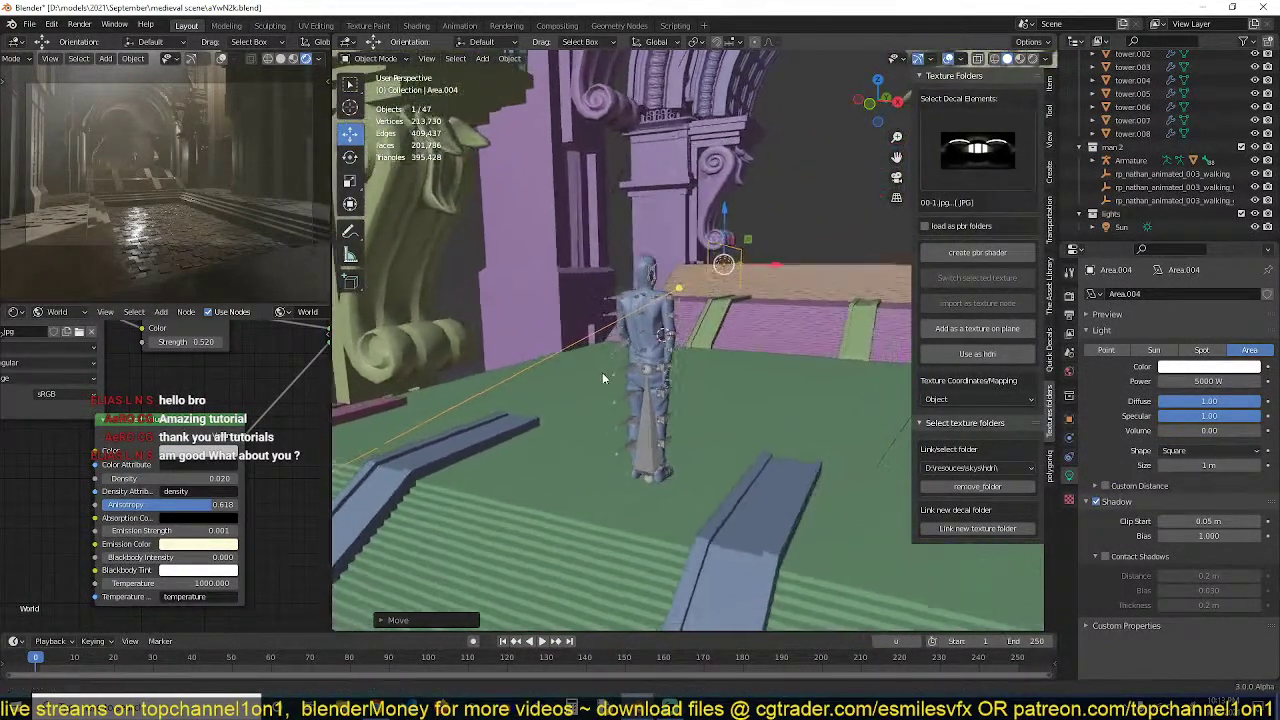
scroll(603, 378, "down", 3)
key("shift+d")
key("r")
key("r")
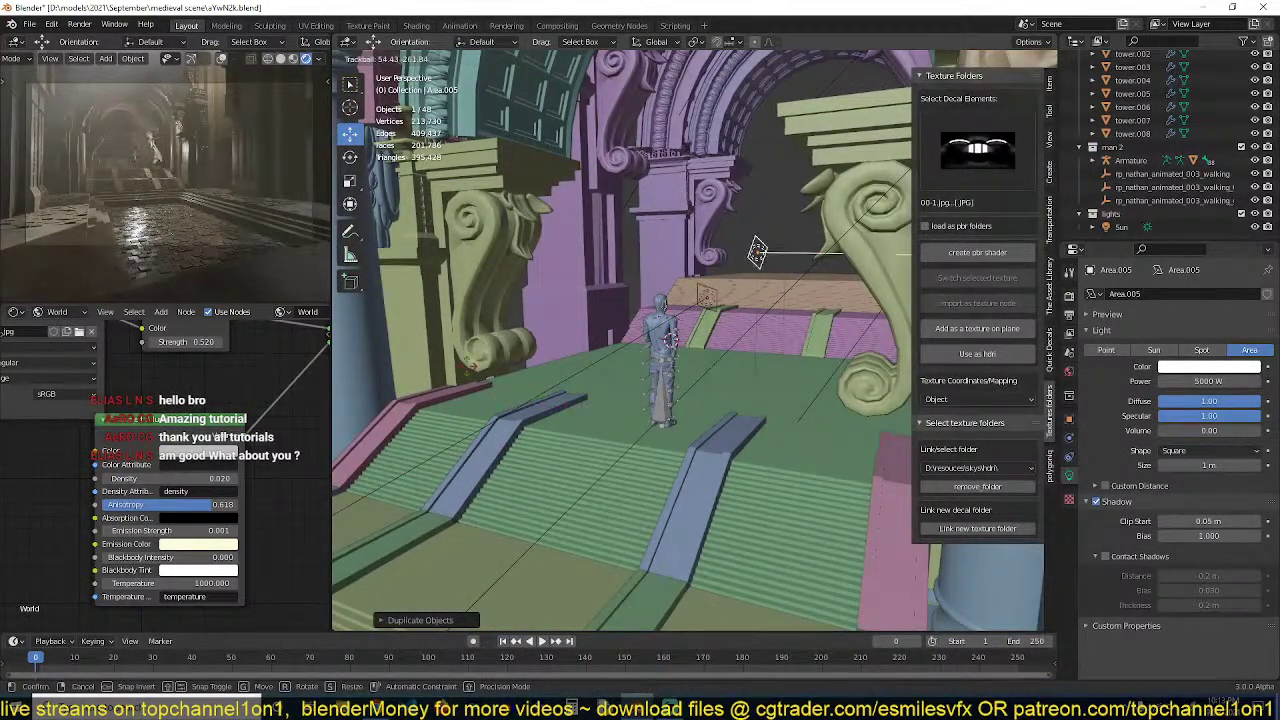
left_click(572, 338)
key("x")
left_click(574, 339)
Save the file and check the camera view in Material Preview before returning it to rendered shading
scroll(664, 358, "down", 10)
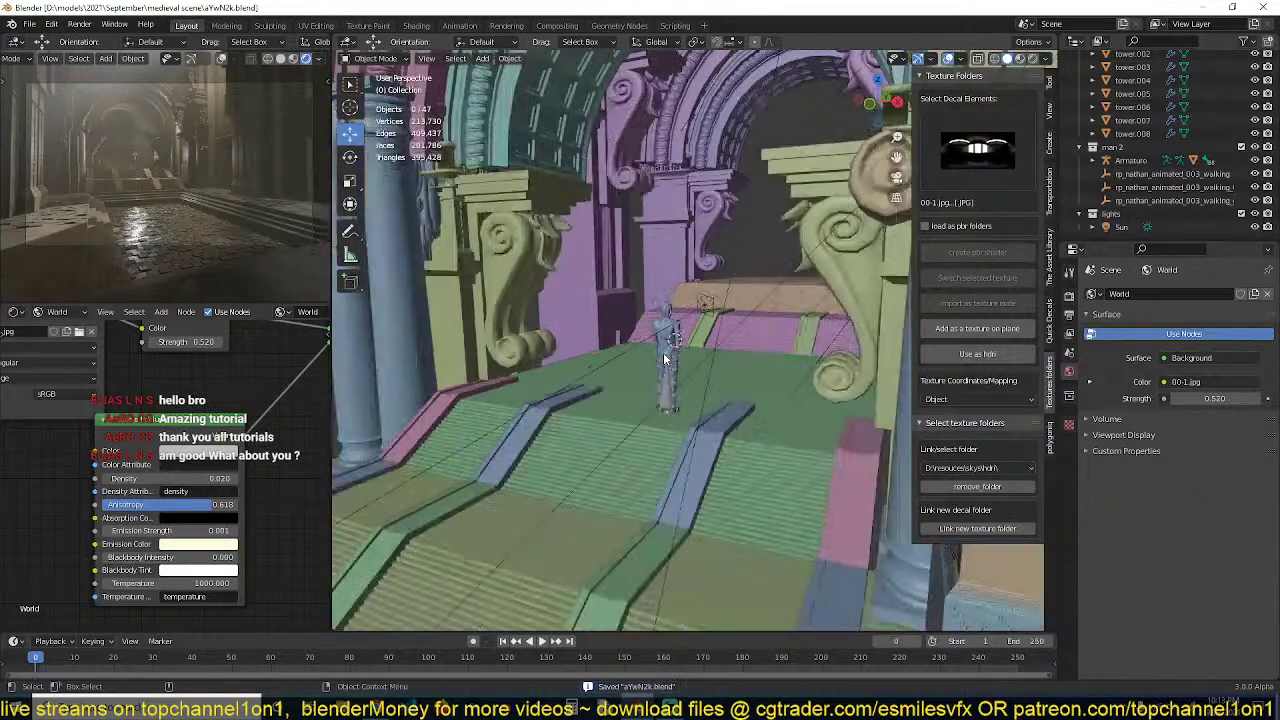
key("ctrl+s")
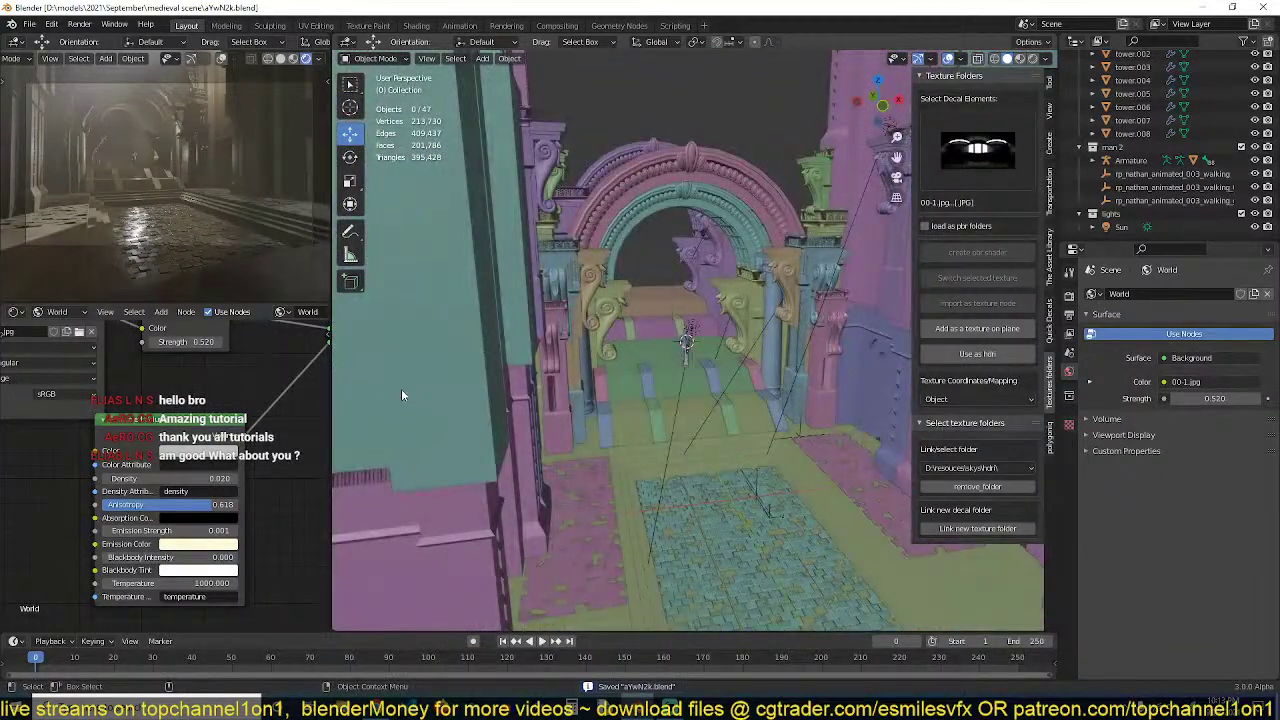
left_click(293, 58)
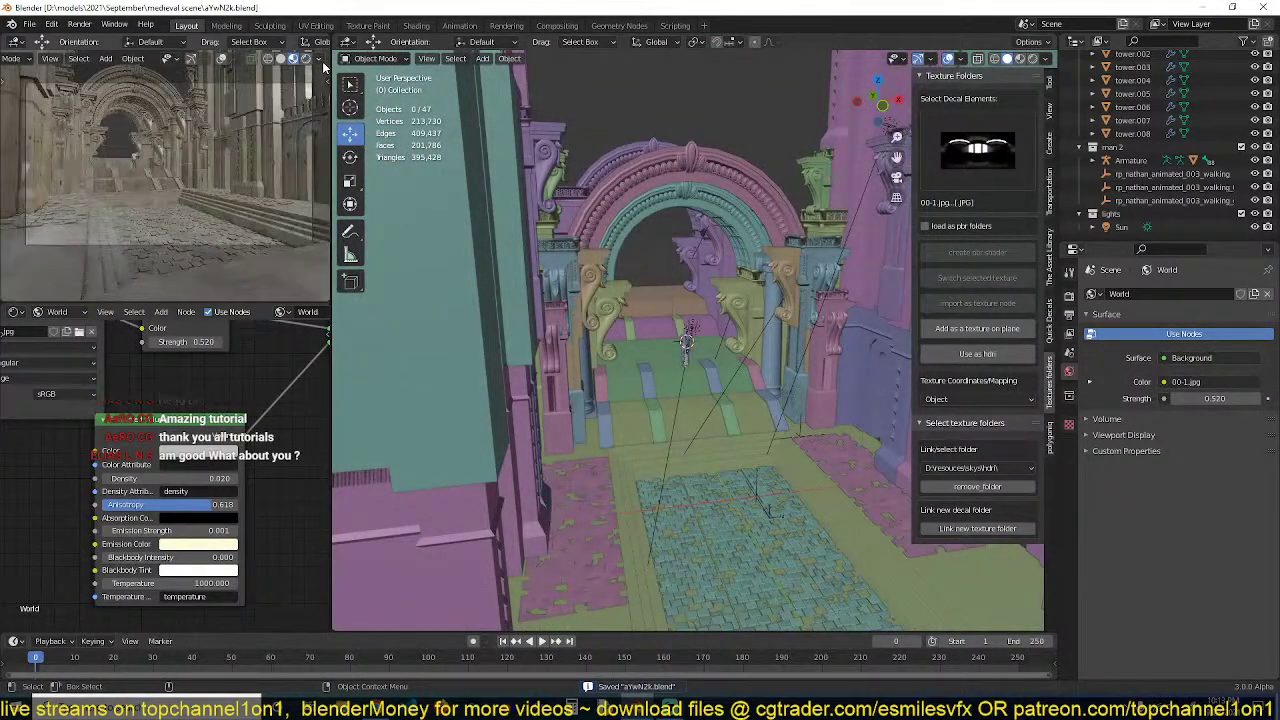
left_click(321, 59)
left_click(271, 124)
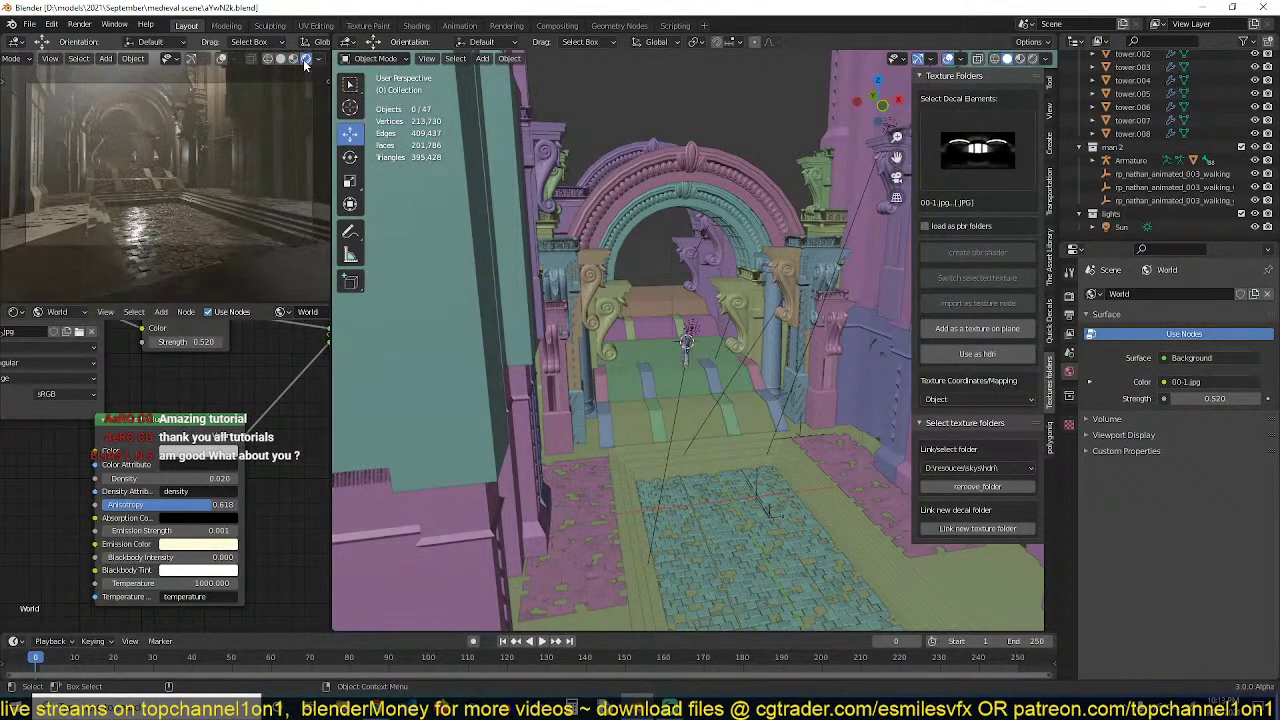
Inspect the sunken brick floor, the stairs and the arch behind them from several distances
scroll(655, 293, "up", 1)
scroll(703, 377, "down", 4)
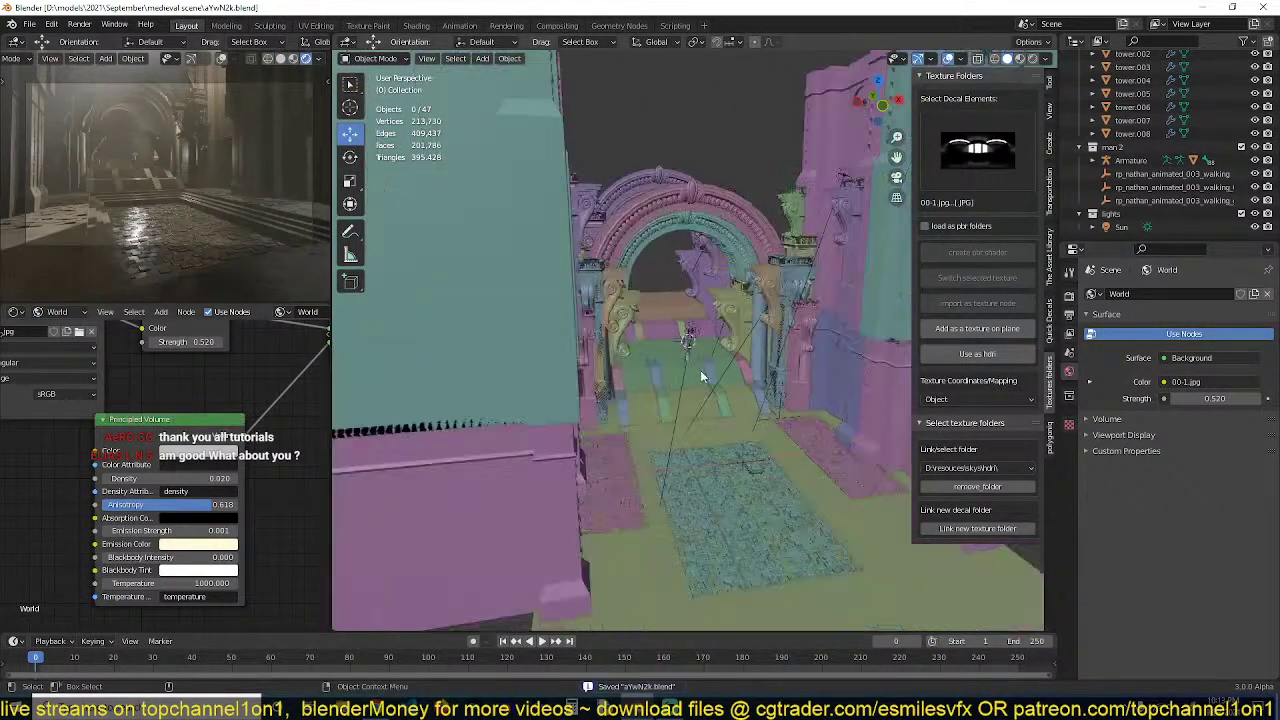
middle_click_drag(703, 377, 694, 317)
scroll(735, 385, "up", 4)
middle_click_drag(736, 386, 702, 316)
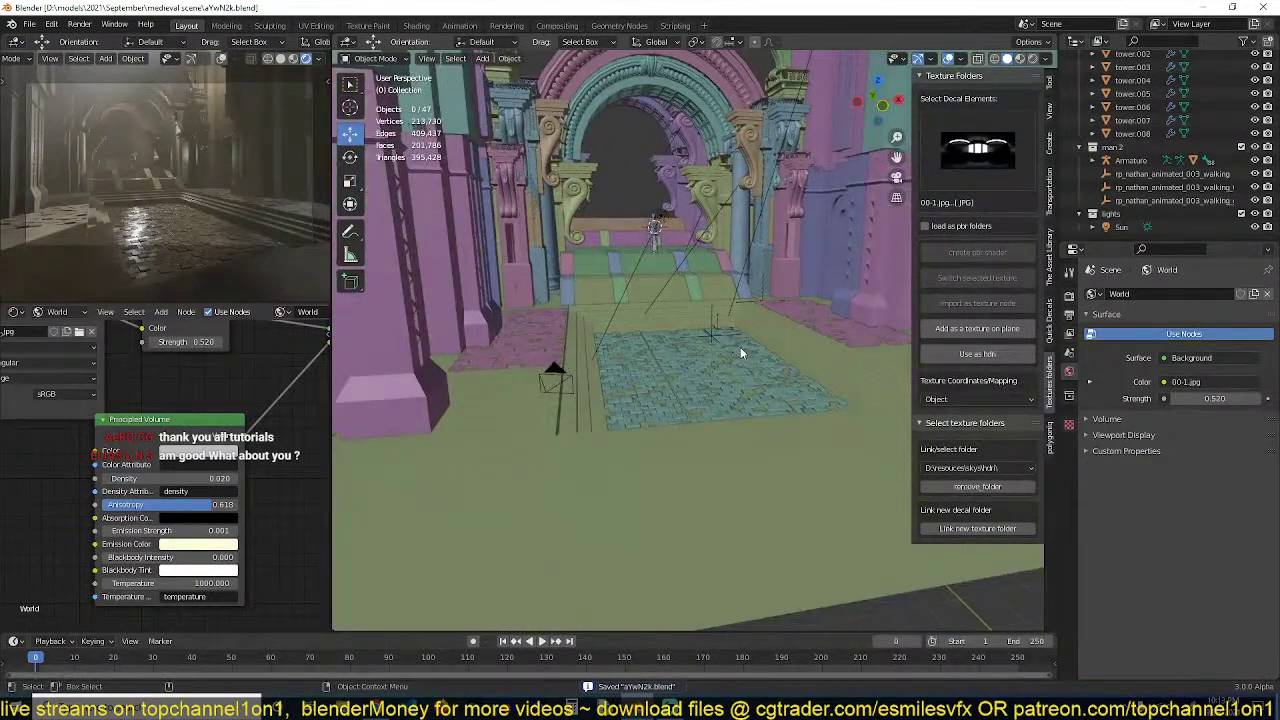
scroll(741, 352, "up", 3)
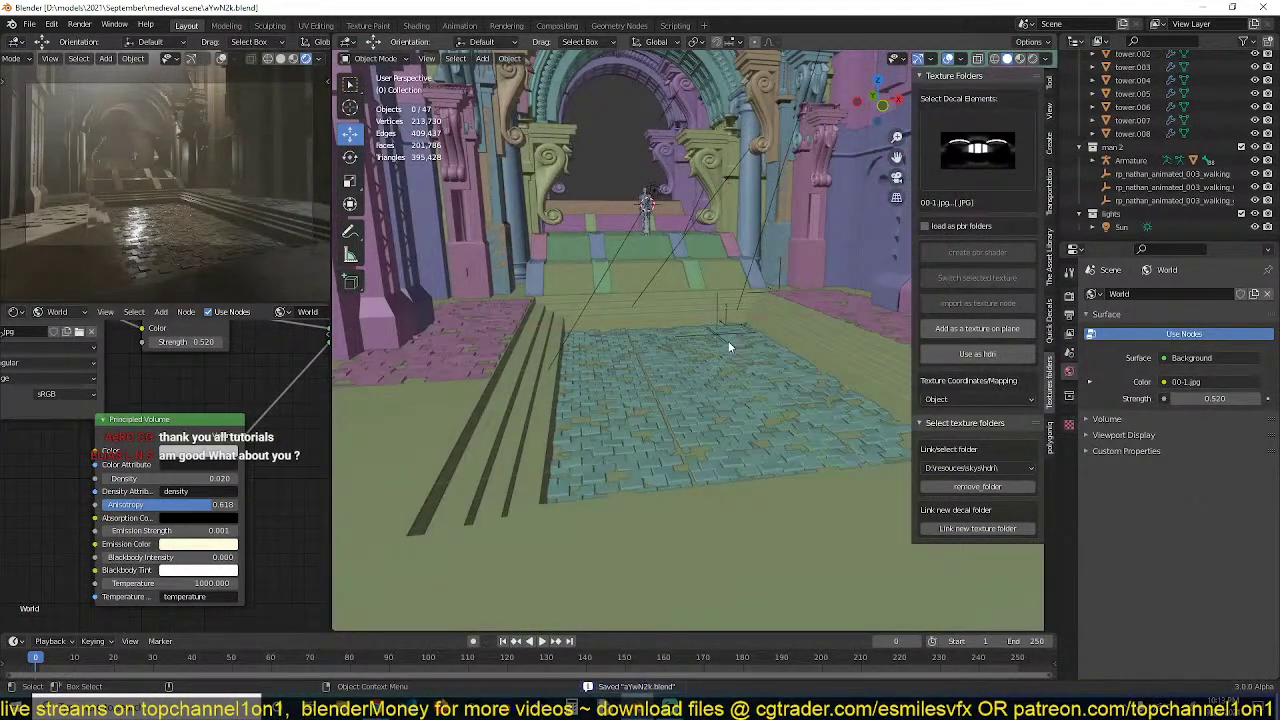
mouse_move(729, 343)
middle_mouse_down()
mouse_move(715, 323)
mouse_move(706, 333)
mouse_move(734, 355)
middle_mouse_up()
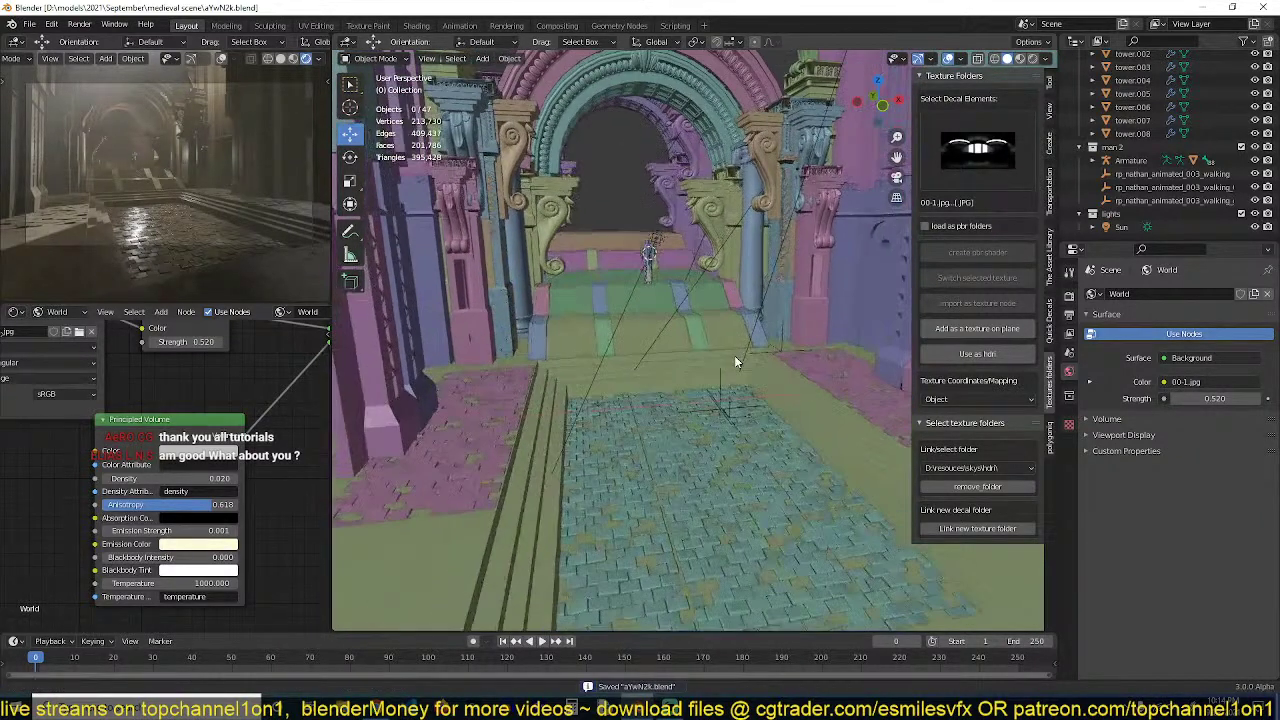
Try the High Contrast look in the render color management, and settle on Very High Contrast
left_click(1071, 298)
scroll(1098, 605, "down", 5)
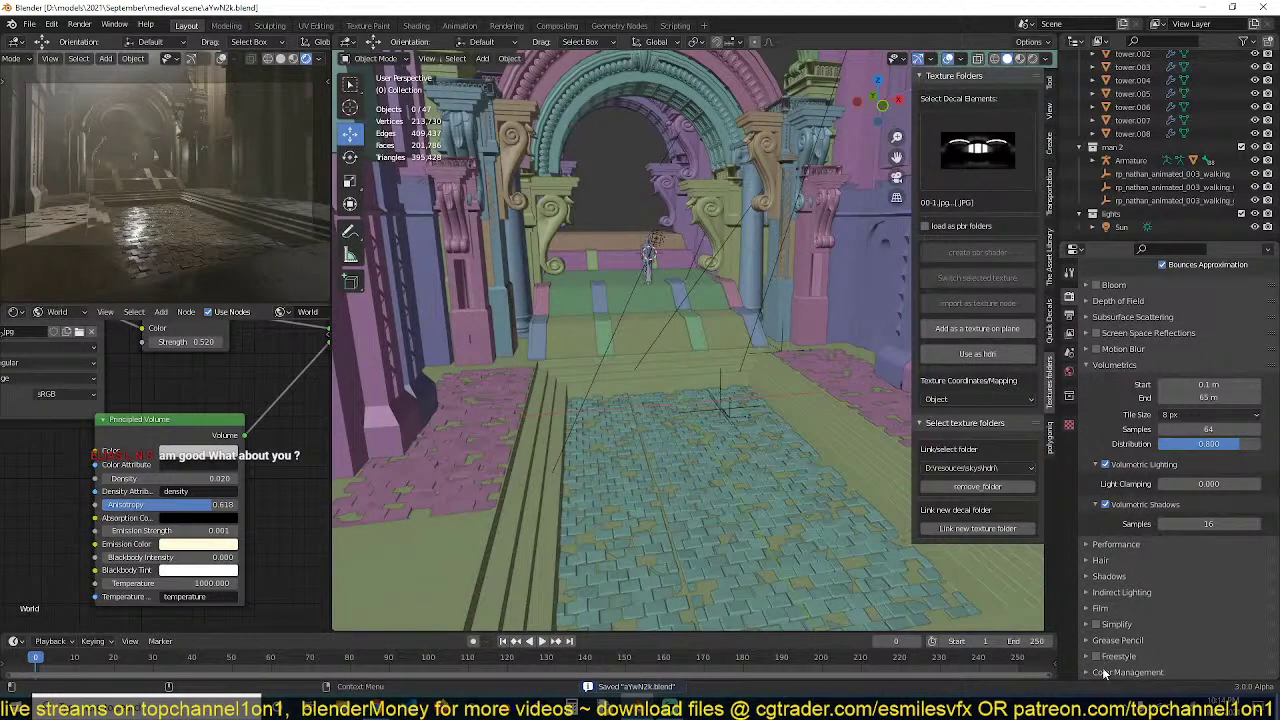
left_click(1104, 672)
scroll(1153, 590, "down", 3)
left_click(1210, 603)
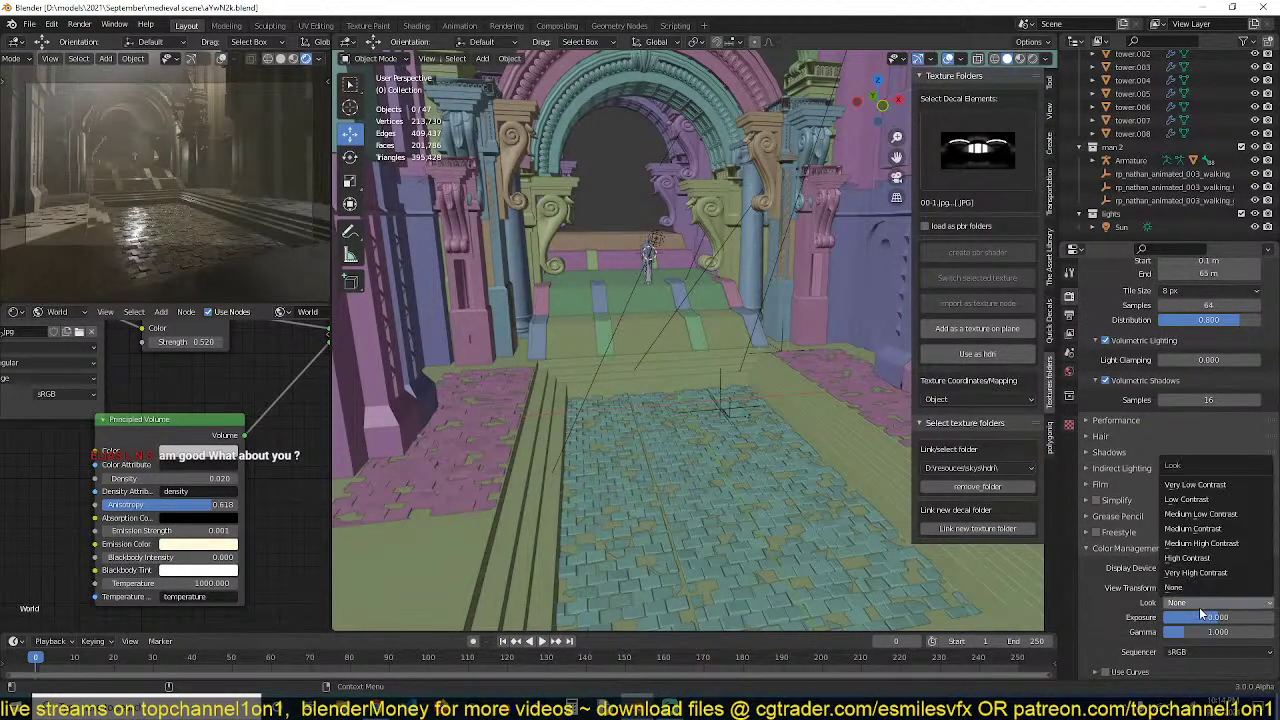
left_click(1207, 556)
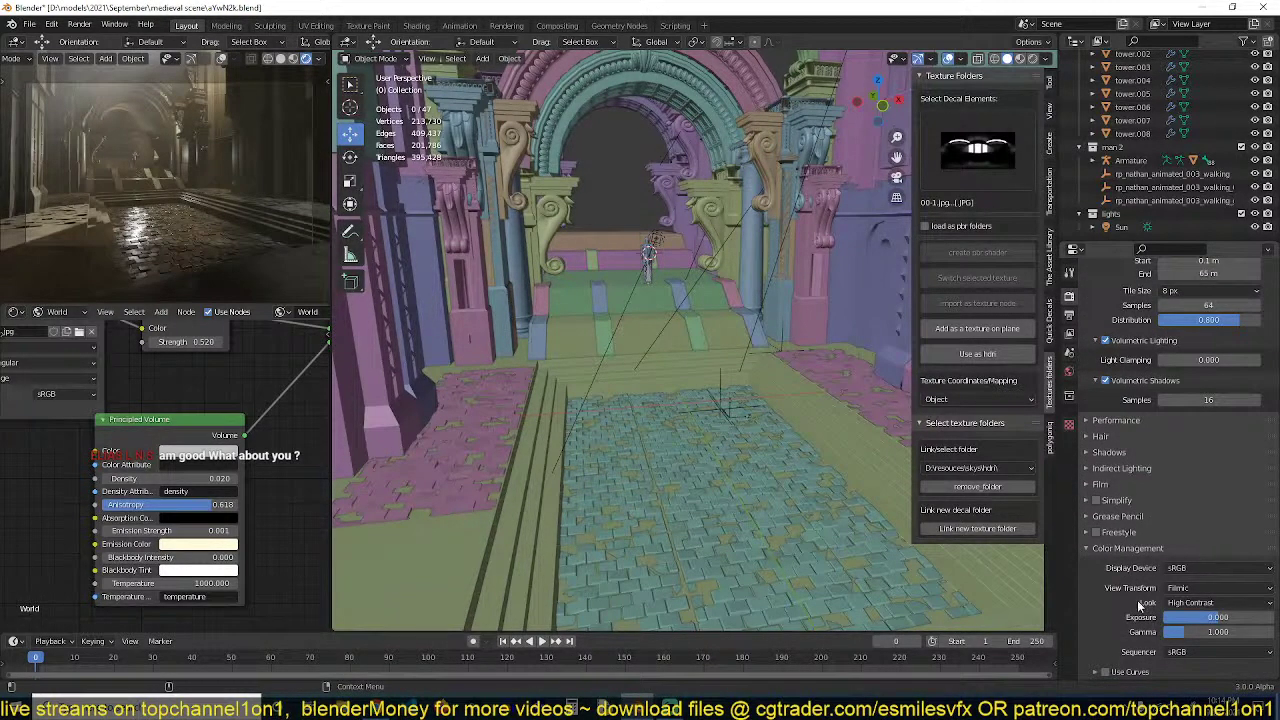
left_click(1200, 603)
left_click(1216, 571)
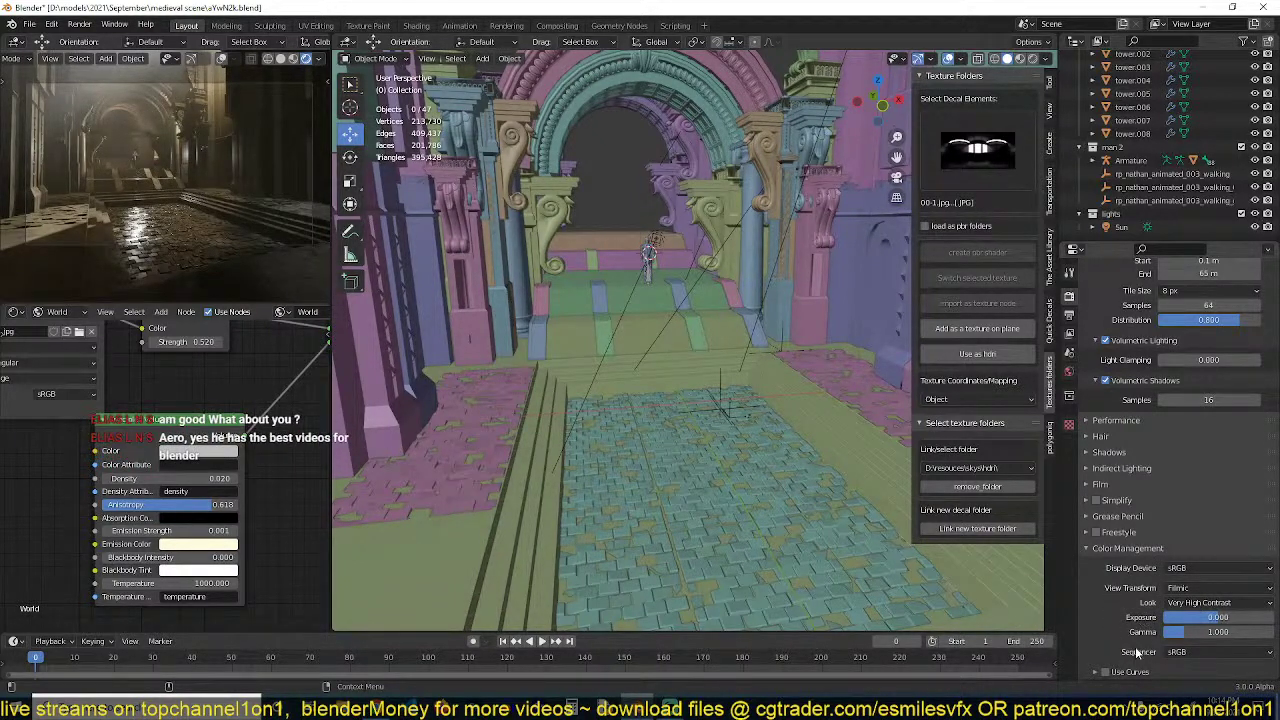
Enable color management curves, raise the combined curve's midpoint, and set a blue curve point at X 0.56099, Y 0.57500
scroll(1150, 640, "down", 5)
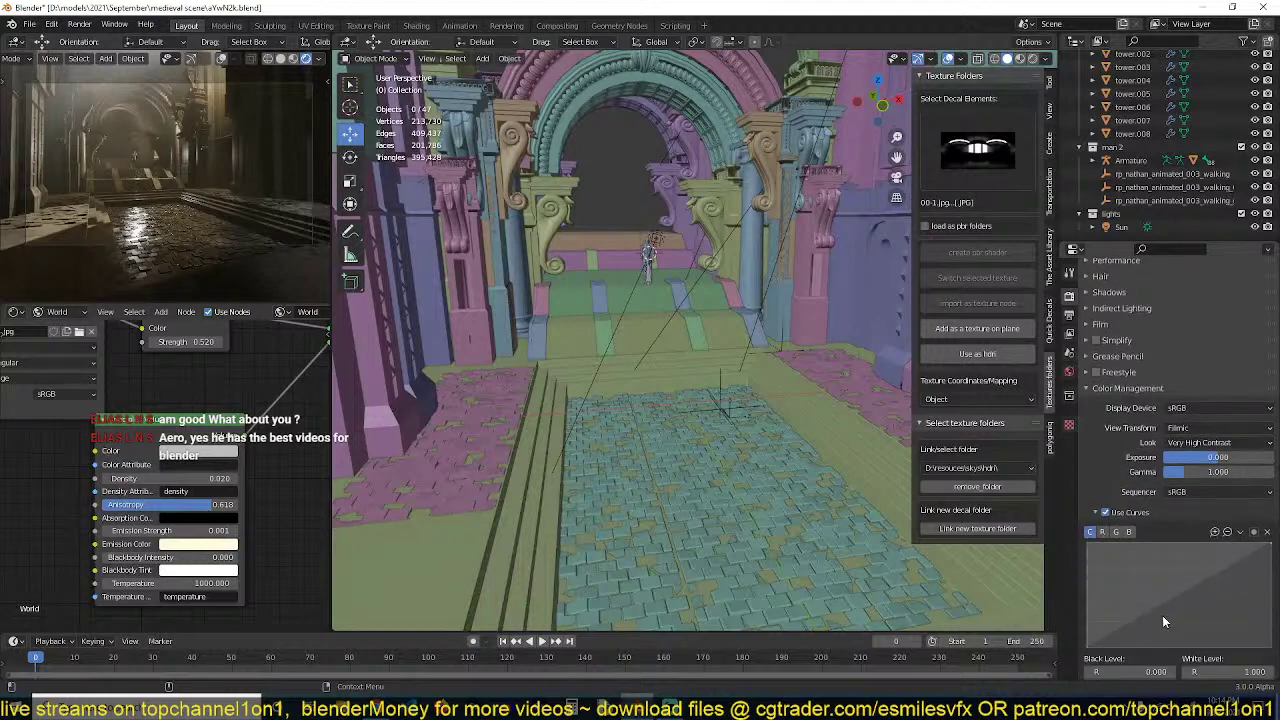
left_click(1186, 529)
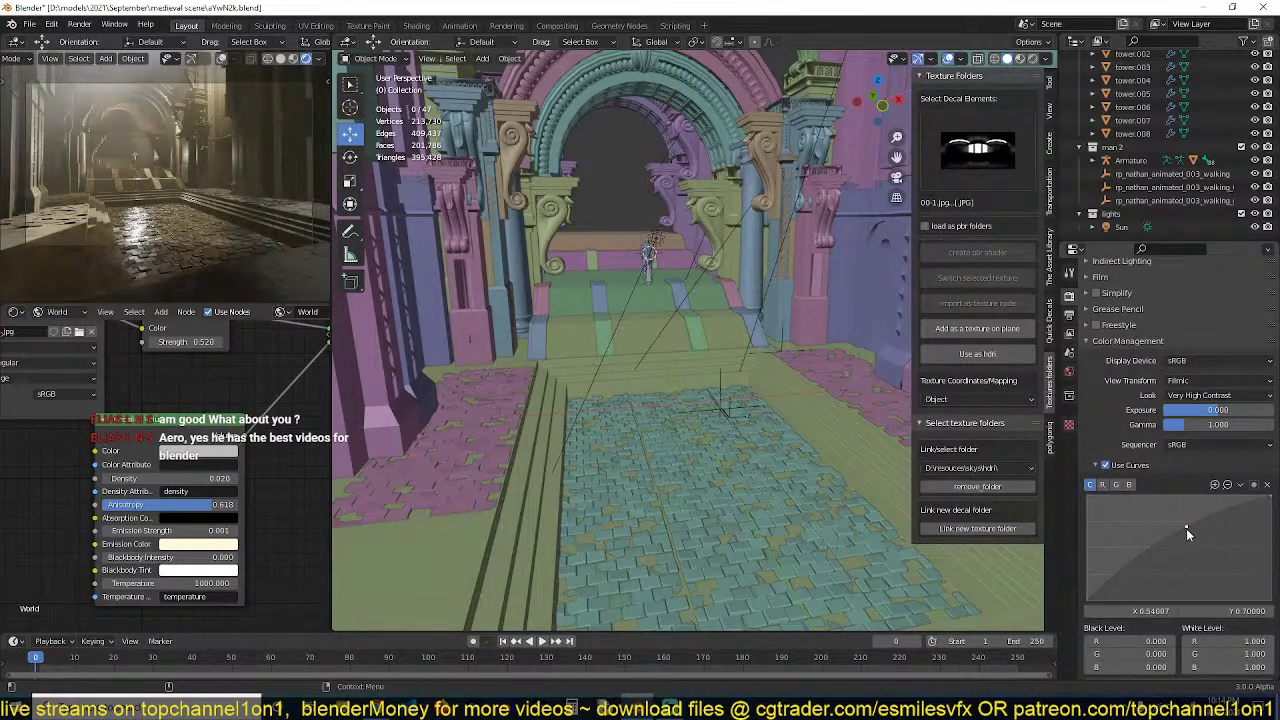
left_click_drag(1186, 528, 1190, 539)
left_click(1129, 485)
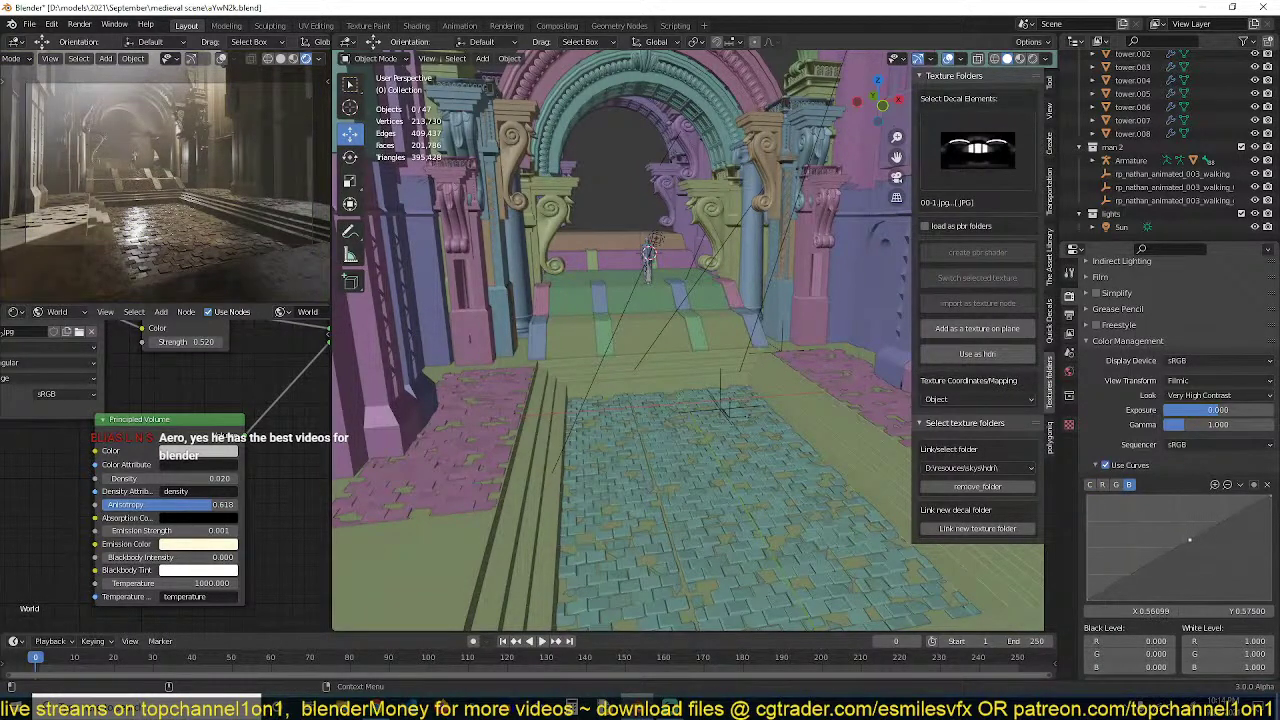
Raise the red curve's midpoint to X 0.54355, Y 0.58125 and save the file
left_click(1103, 485)
left_click_drag(1187, 550, 1186, 539)
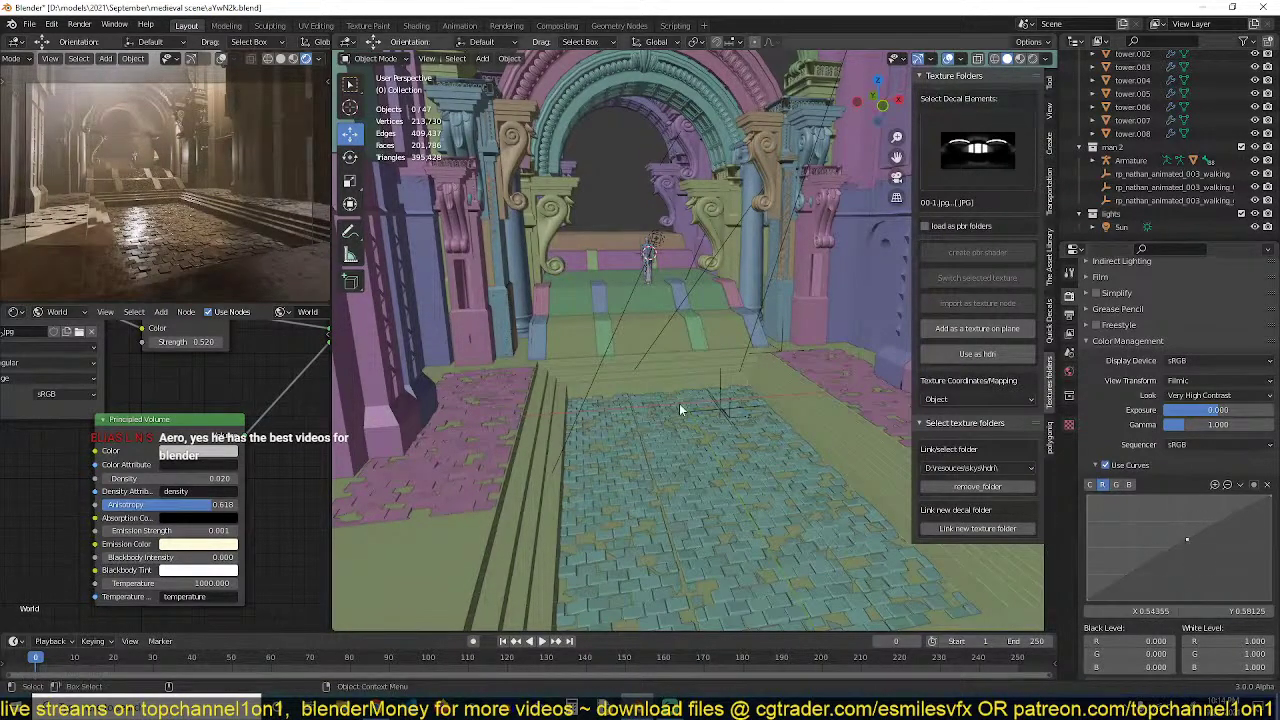
scroll(675, 403, "up", 5)
scroll(646, 406, "down", 4)
key("ctrl+s")
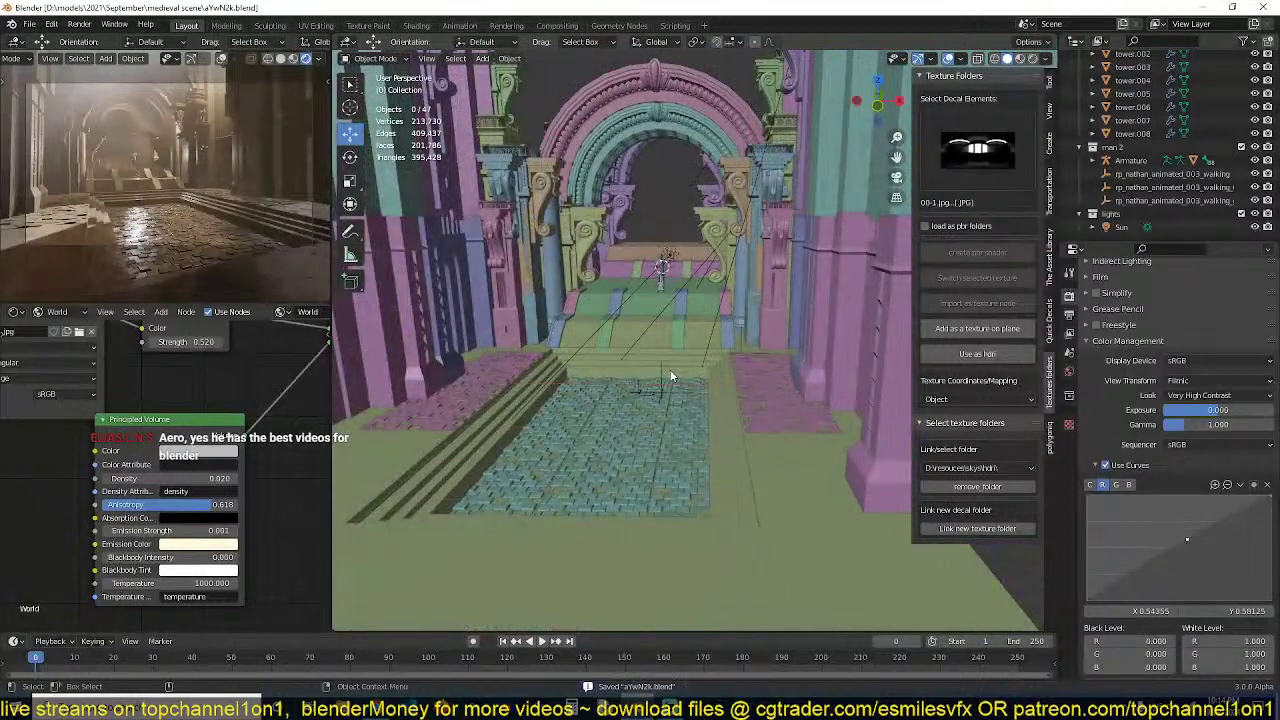
Save the file again and examine the brick floor, the stairs and the arch openings up close
middle_click_drag(671, 376, 697, 369)
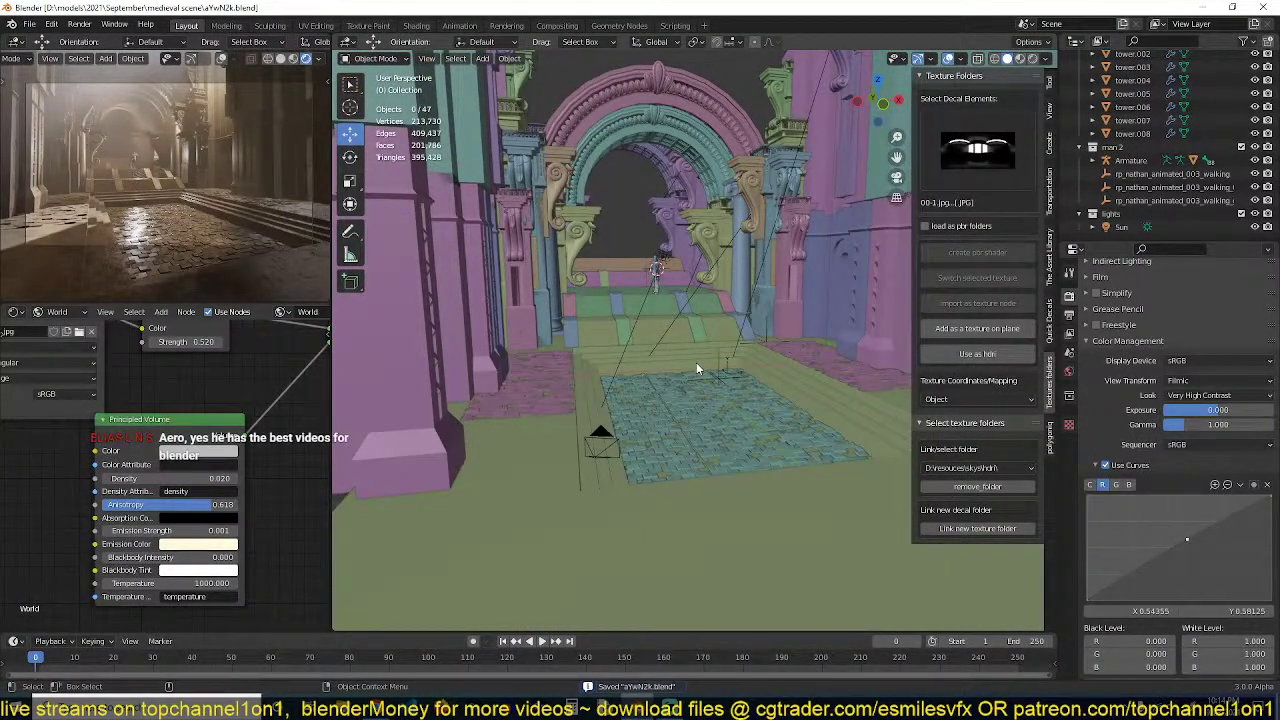
scroll(696, 362, "up", 2)
scroll(708, 351, "up", 2)
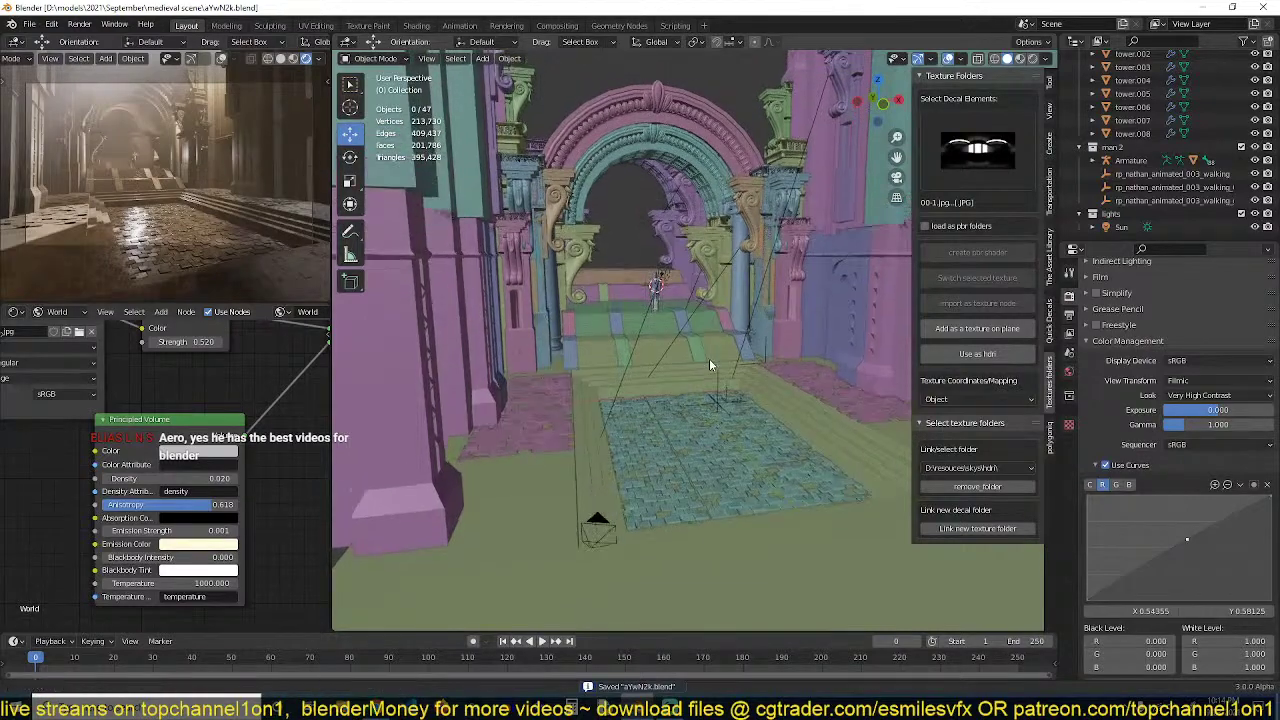
key("ctrl+s")
middle_click_drag(710, 348, 710, 380, "shift")
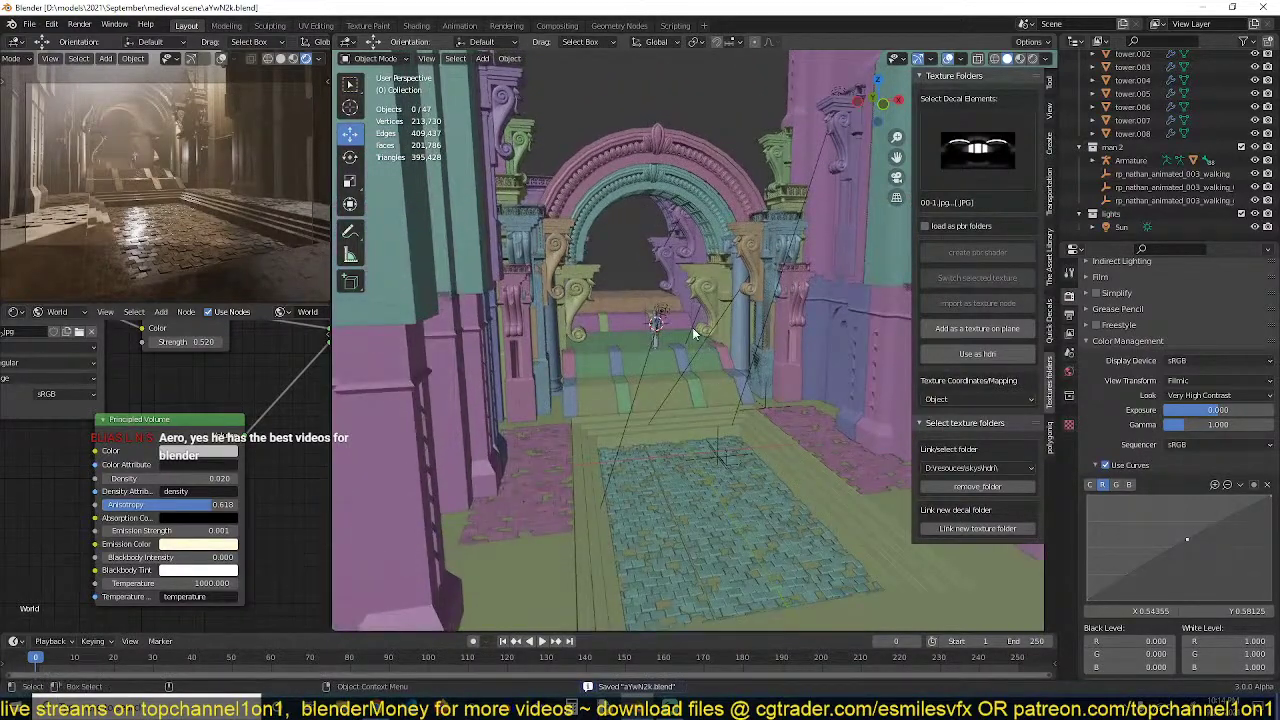
scroll(695, 333, "up", 5)
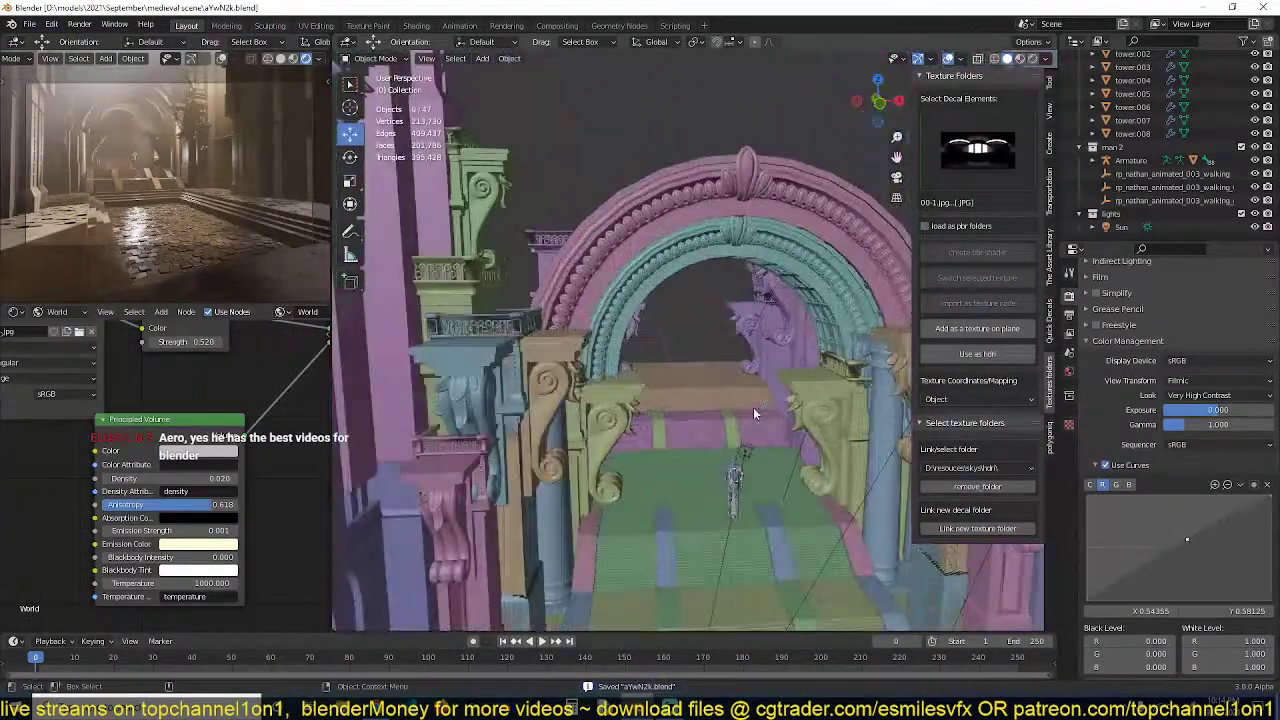
scroll(754, 405, "up", 2)
middle_click_drag(754, 391, 717, 403)
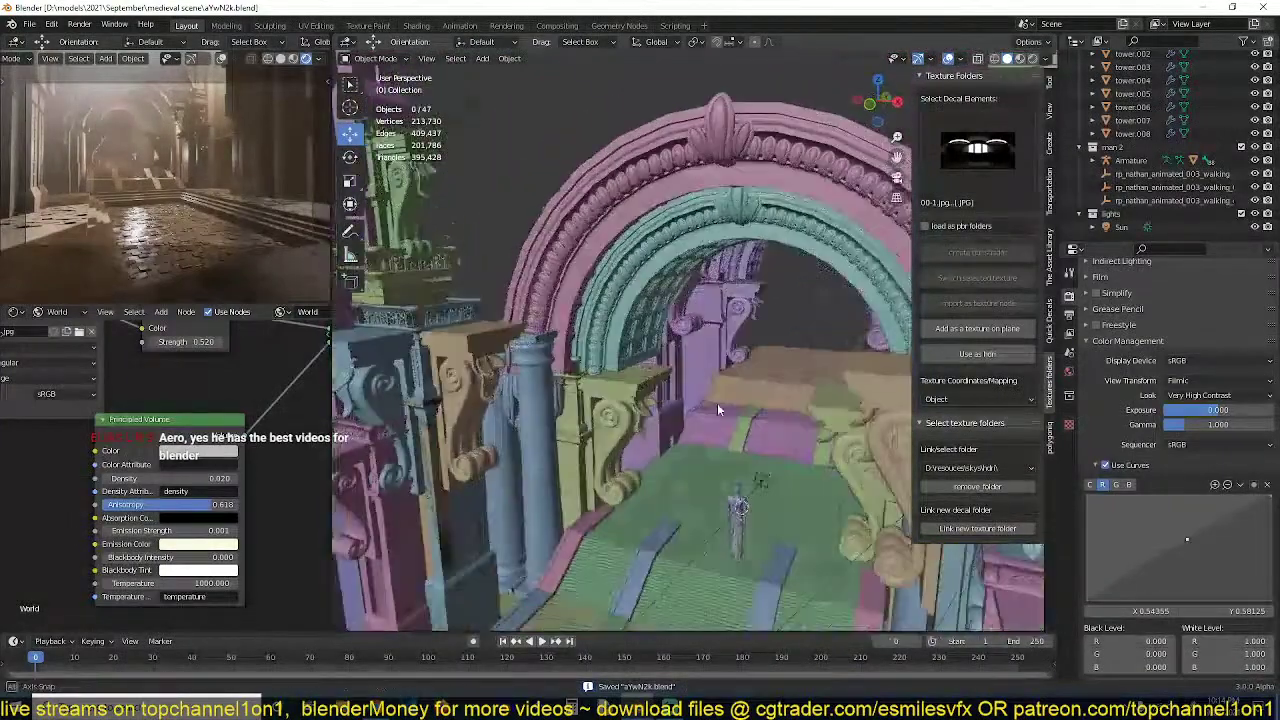
Browse the walls category of The Asset Library for building pieces, and look over the arch from the front
left_click(1049, 258)
left_click(997, 284)
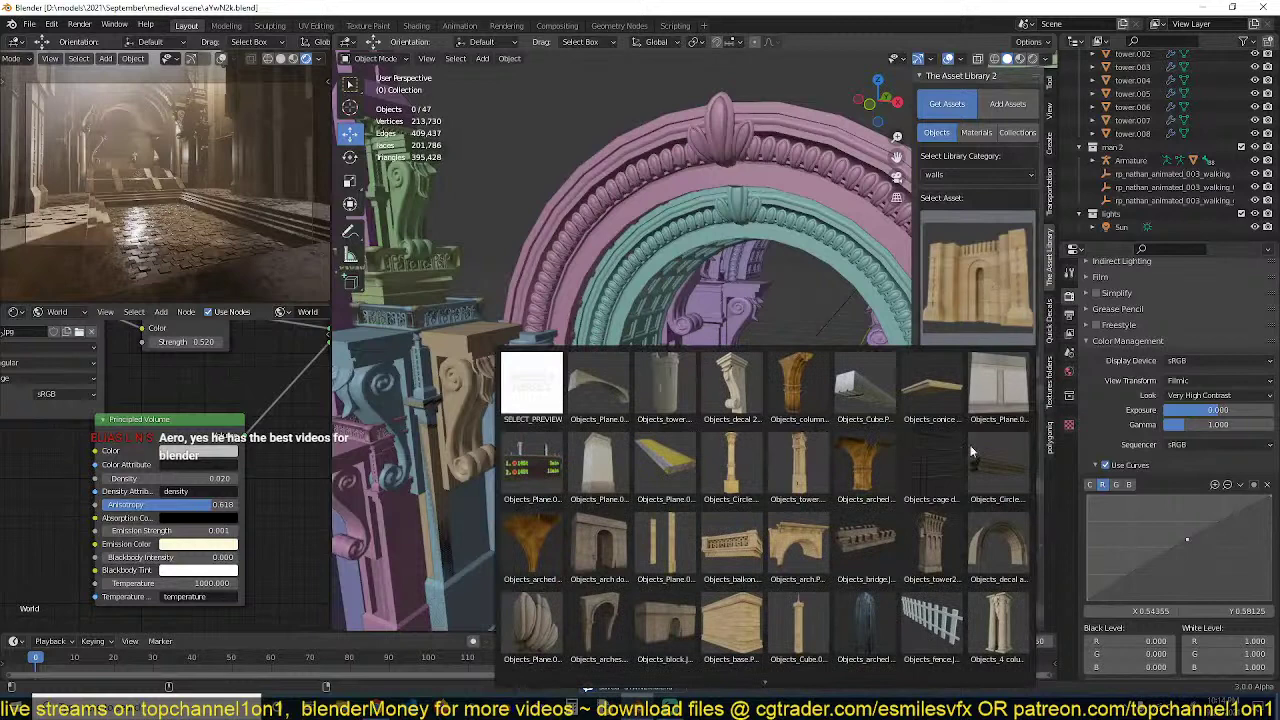
mouse_move(755, 687)
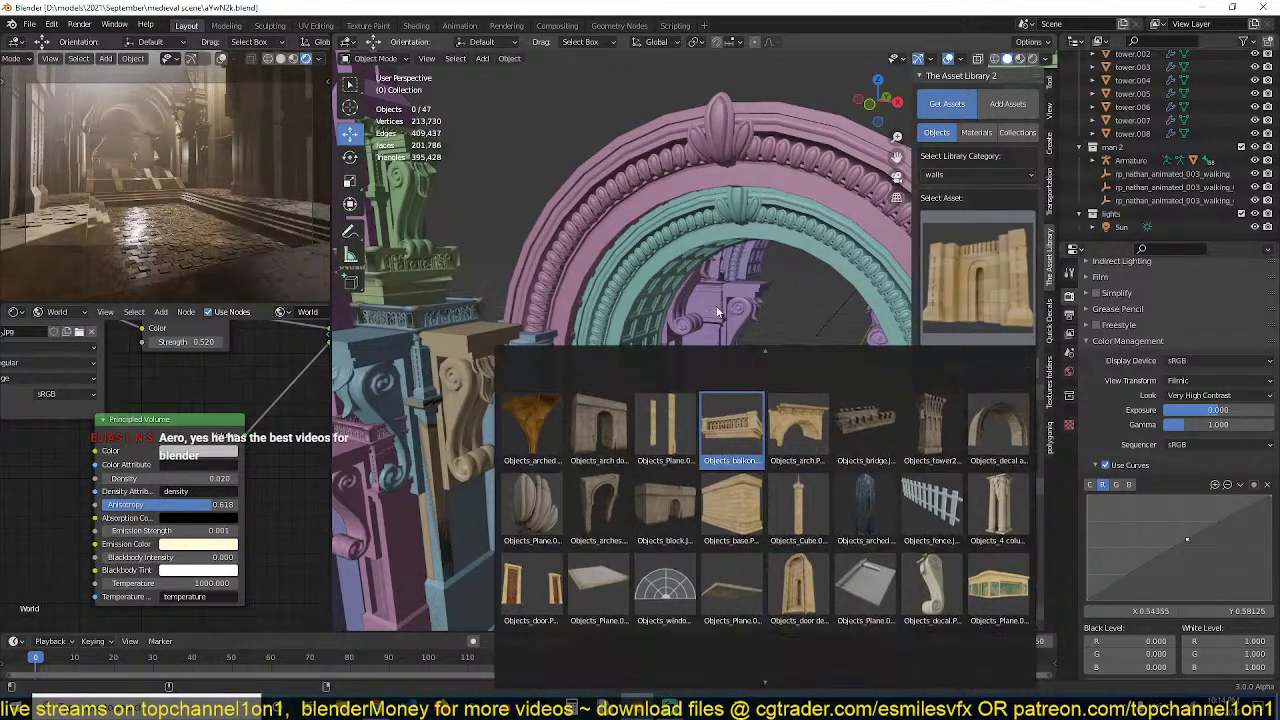
middle_click_drag(783, 323, 751, 310)
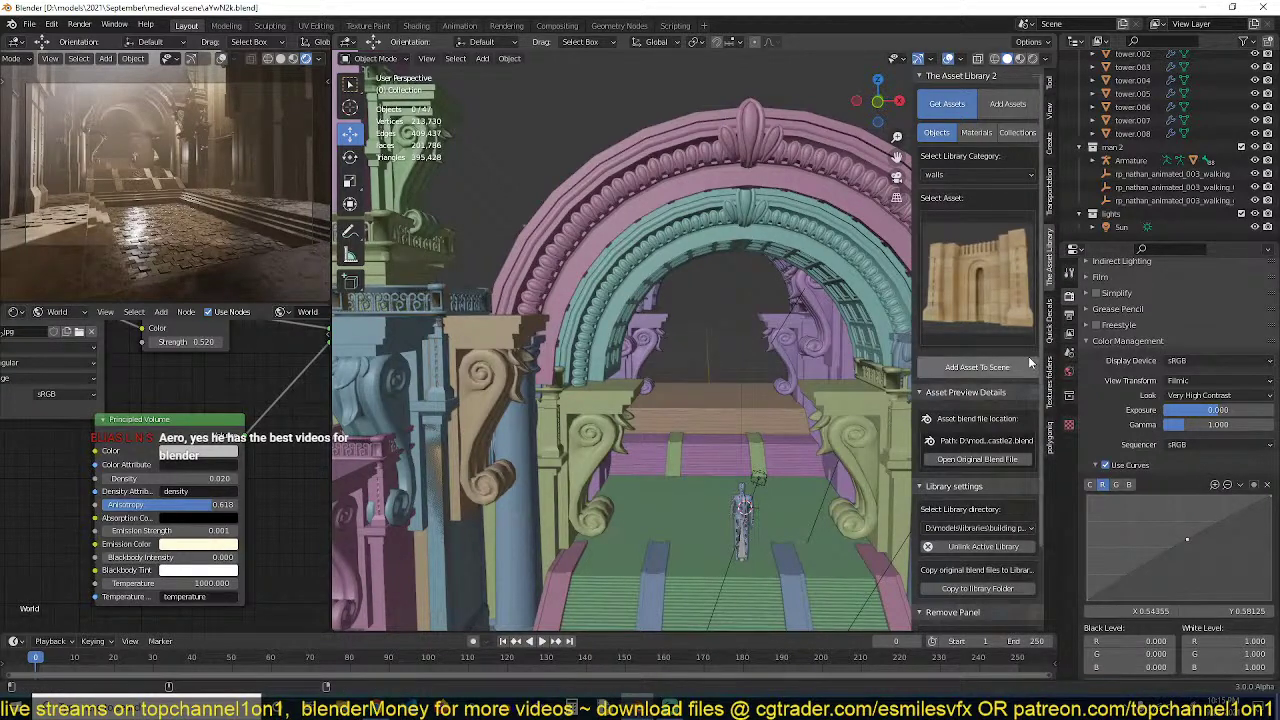
Switch the asset library to the megascans directory and browse its collection assets
left_click(1004, 530)
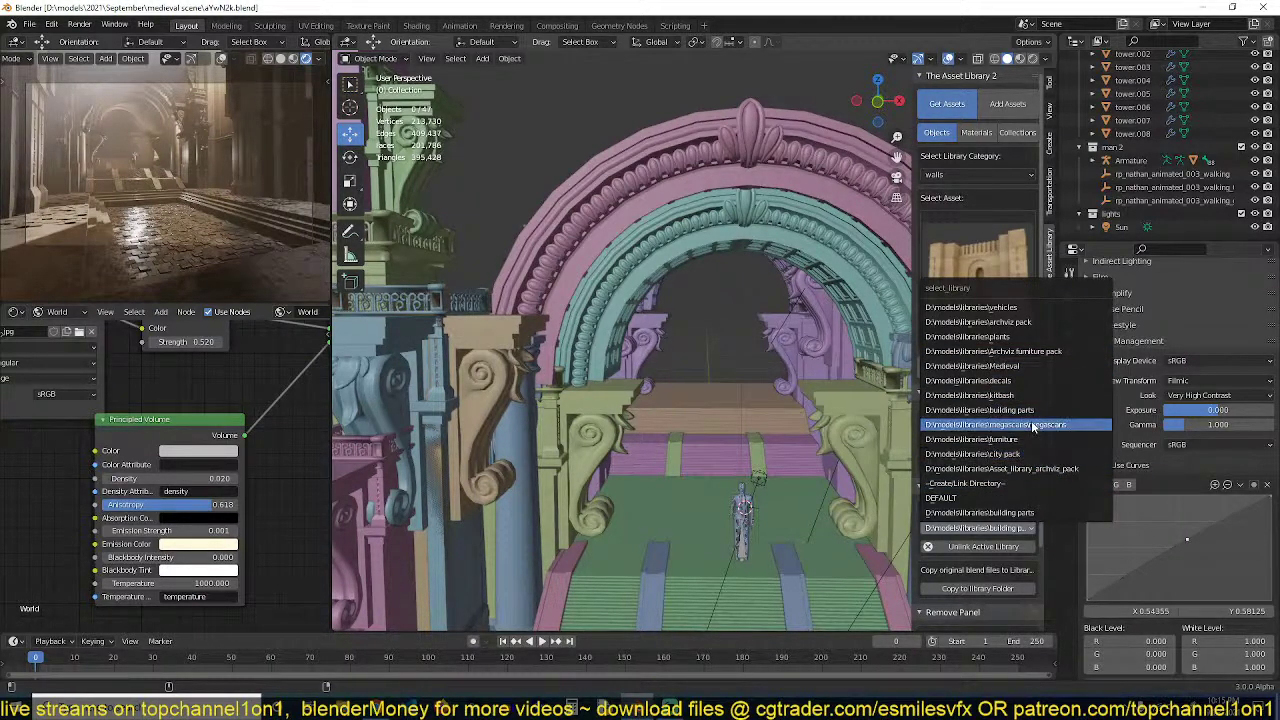
left_click(1033, 426)
left_click(985, 248)
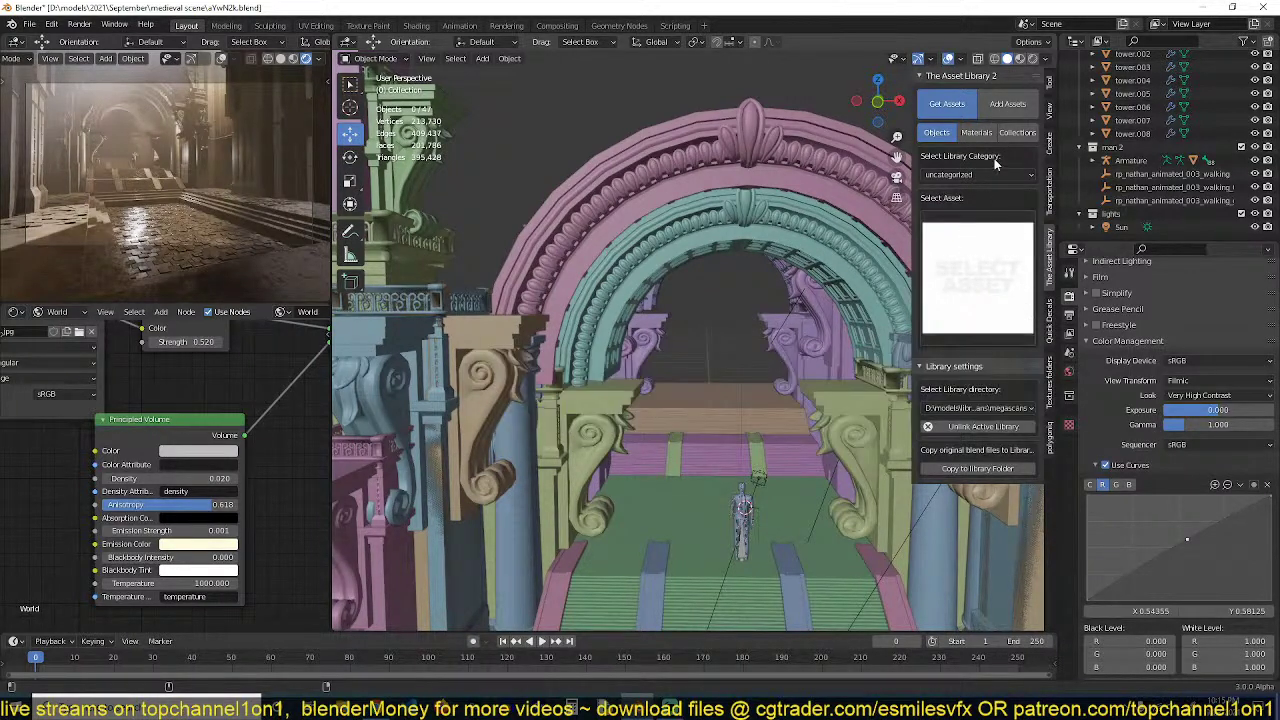
left_click(1033, 133)
left_click(991, 264)
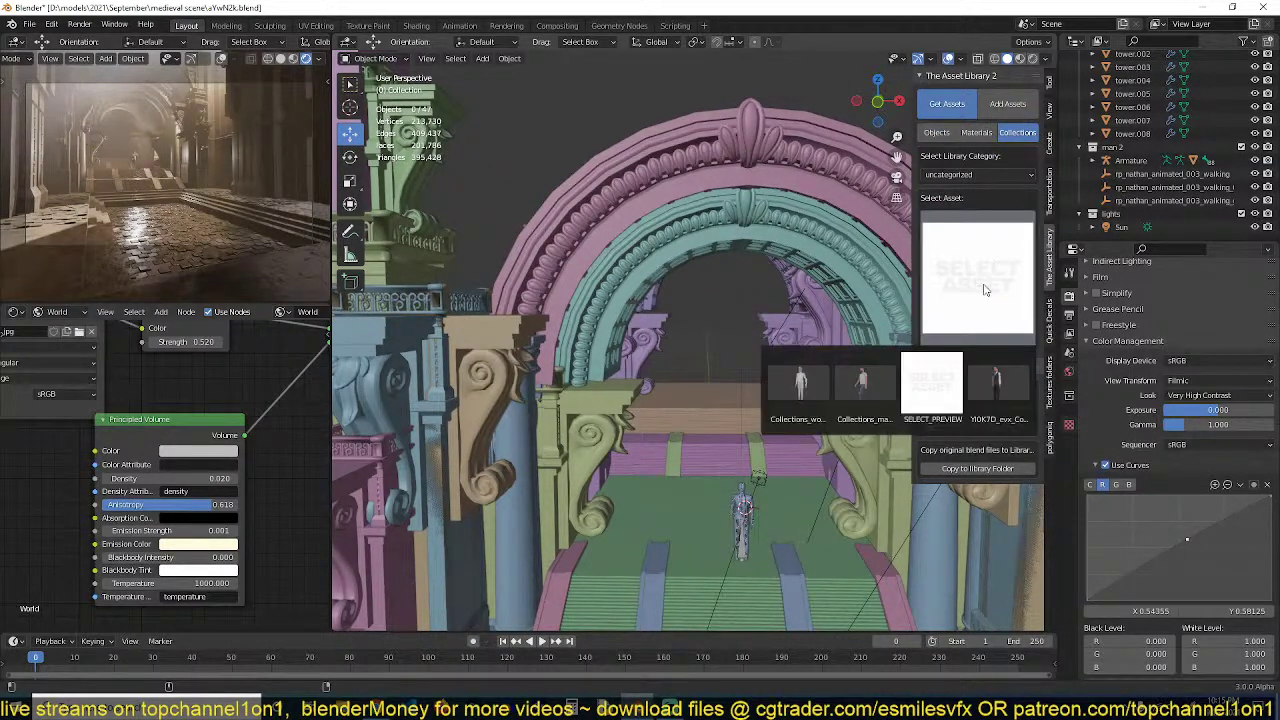
left_click(982, 176)
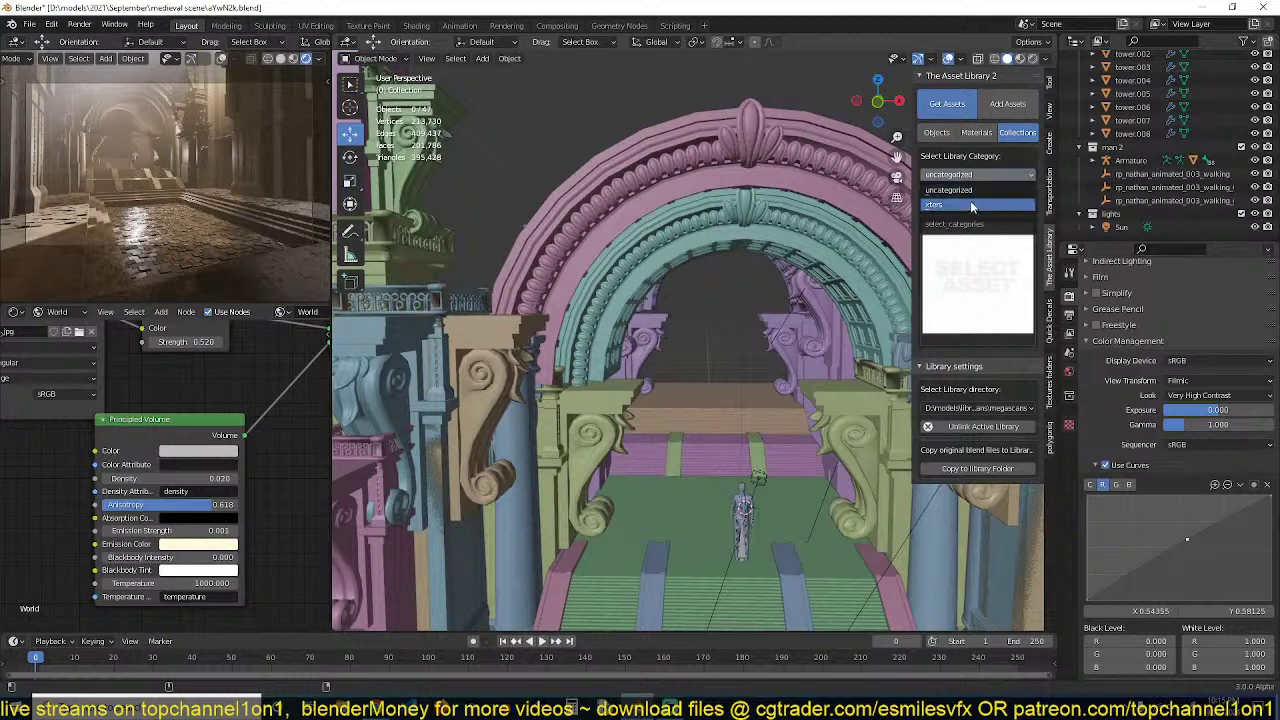
left_click(971, 205)
left_click(982, 243)
Pick the winged angel statue from the rocks category of the library's objects and add it to the scene
left_click(937, 133)
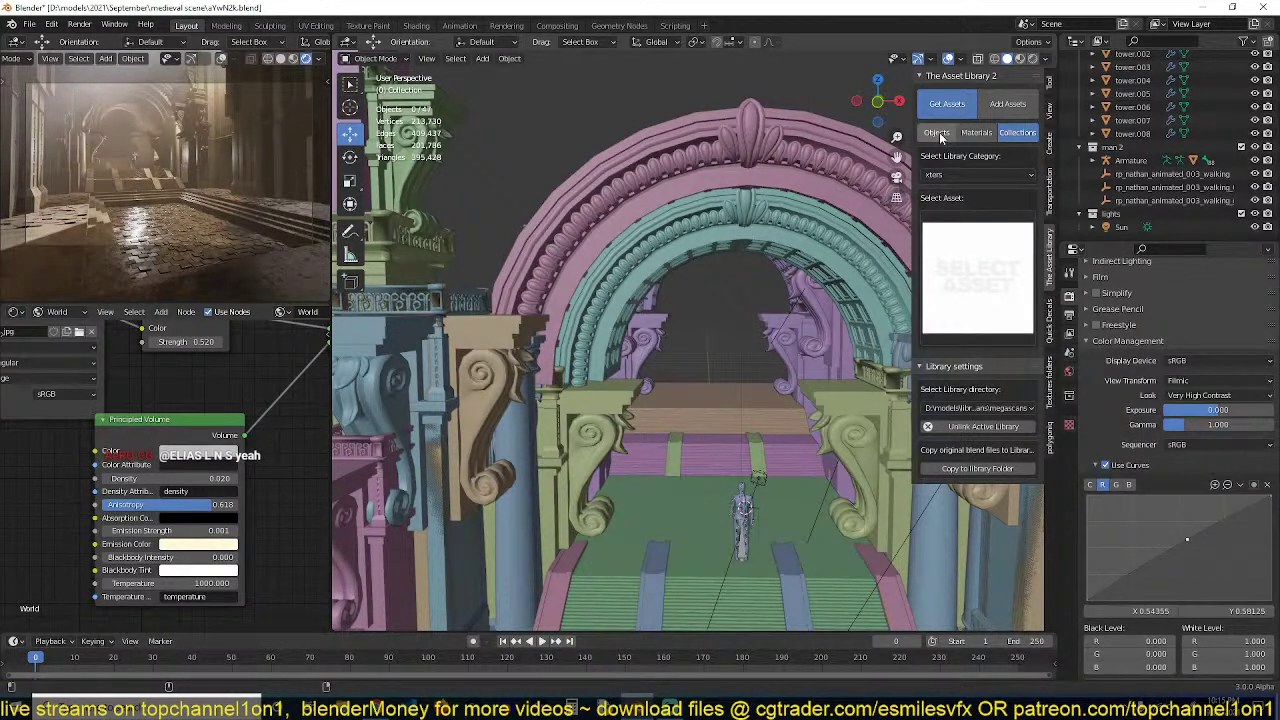
left_click(979, 175)
left_click(963, 190)
left_click(968, 230)
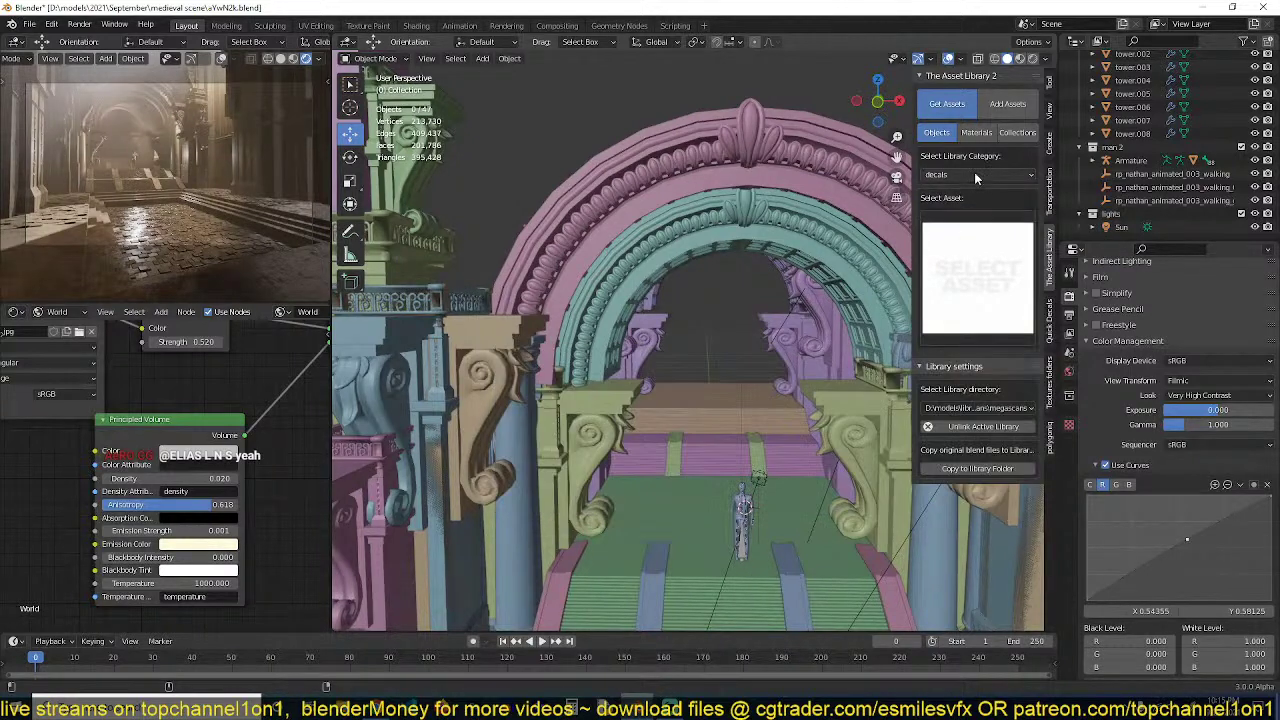
left_click(974, 172)
left_click(961, 196)
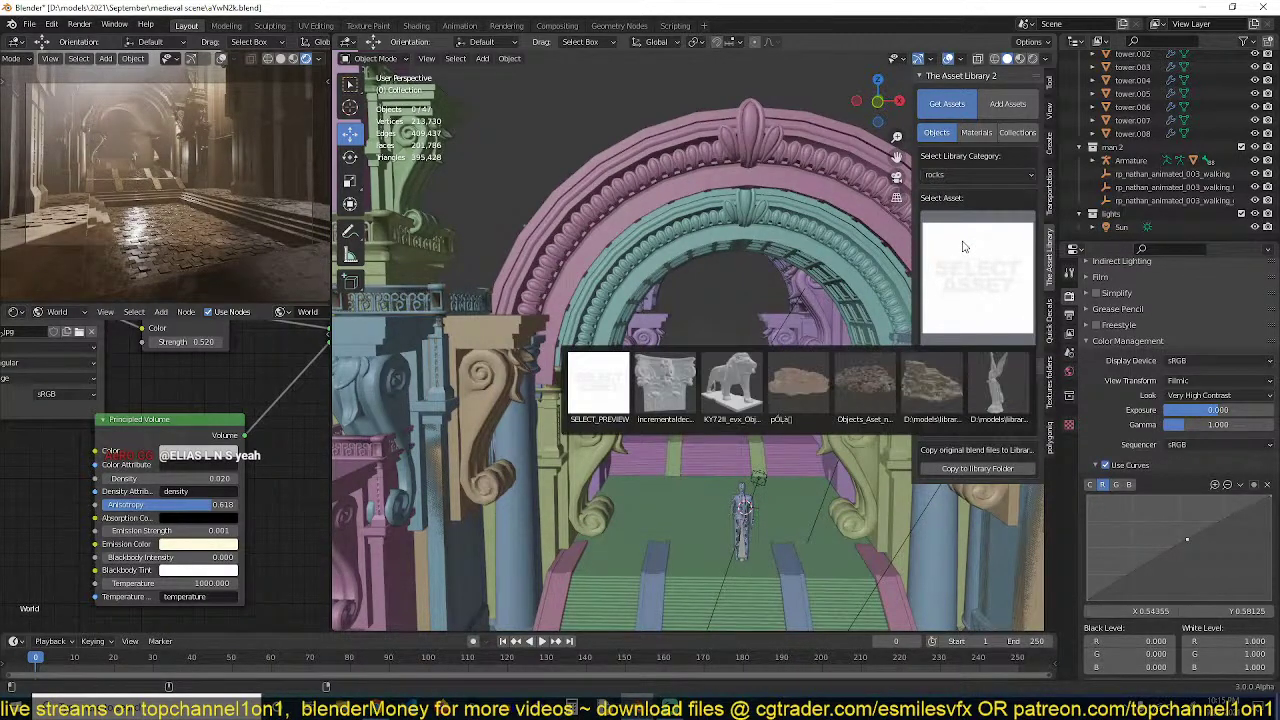
left_click(997, 385)
scroll(775, 408, "up", 5)
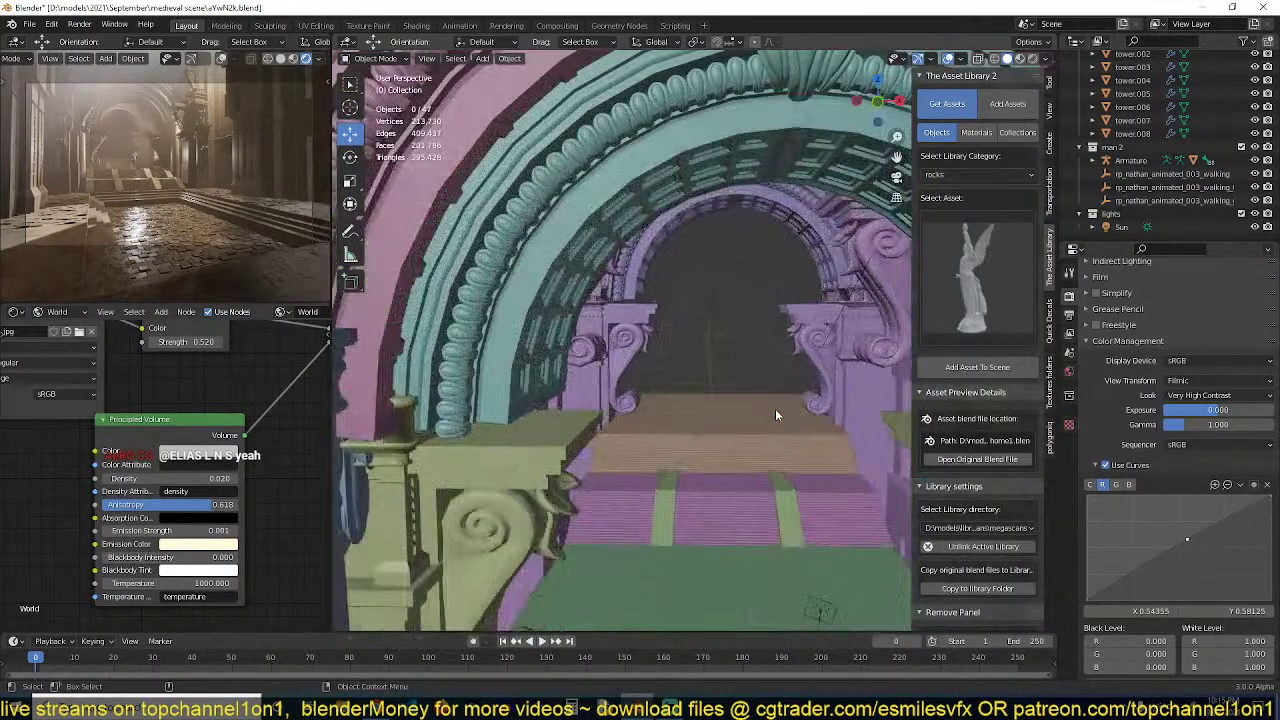
left_click(977, 367)
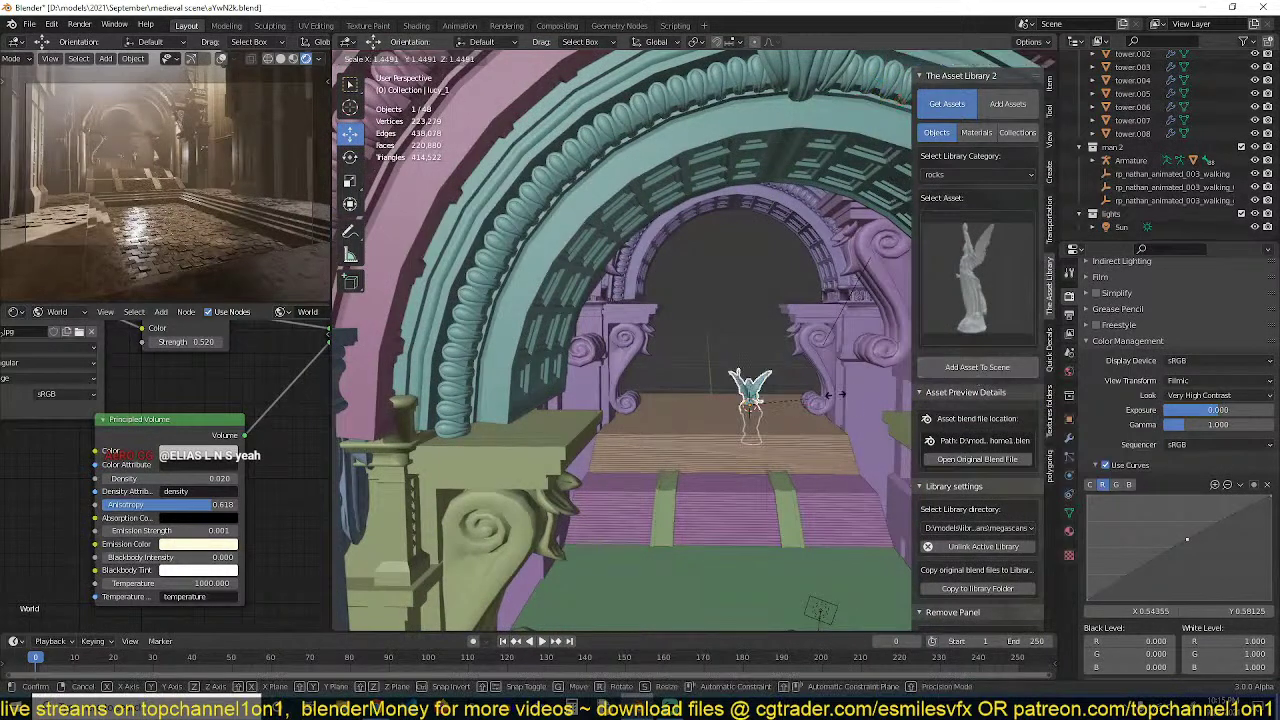
Place the enlarged angel statue on the platform beneath the rear arch and rotate it 180 degrees about Z
key("g")
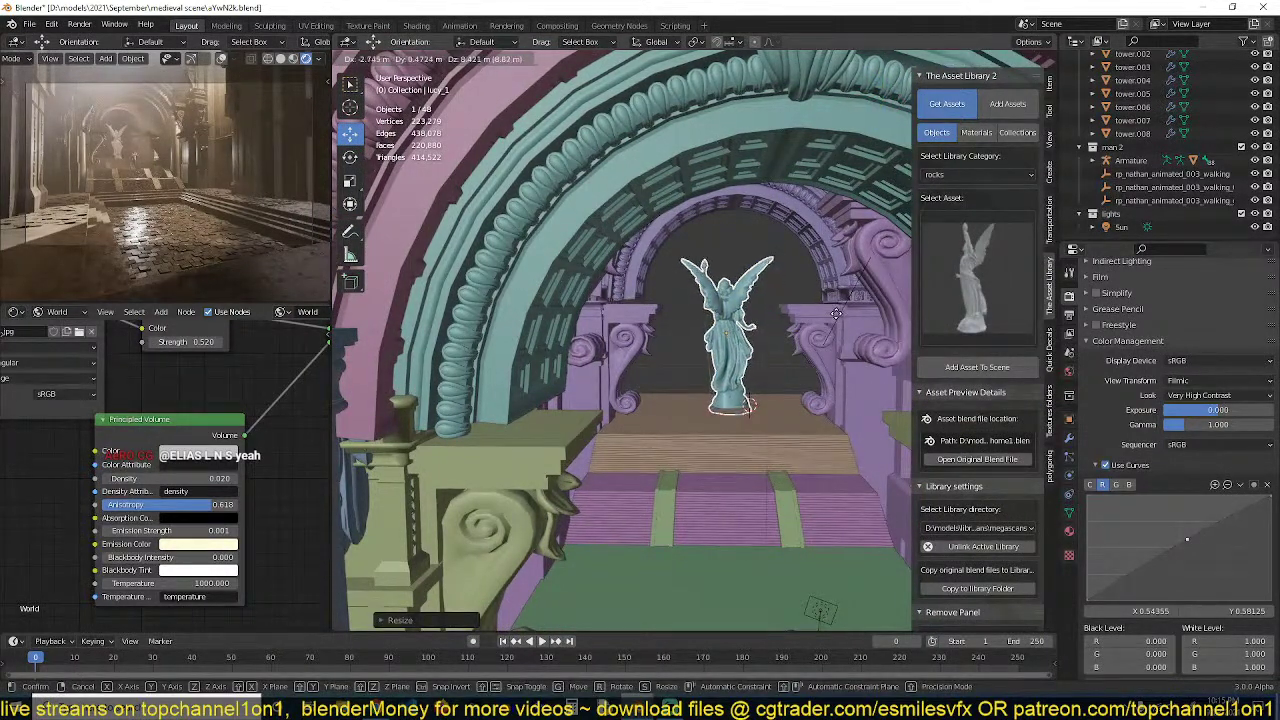
left_click(750, 405)
key("r")
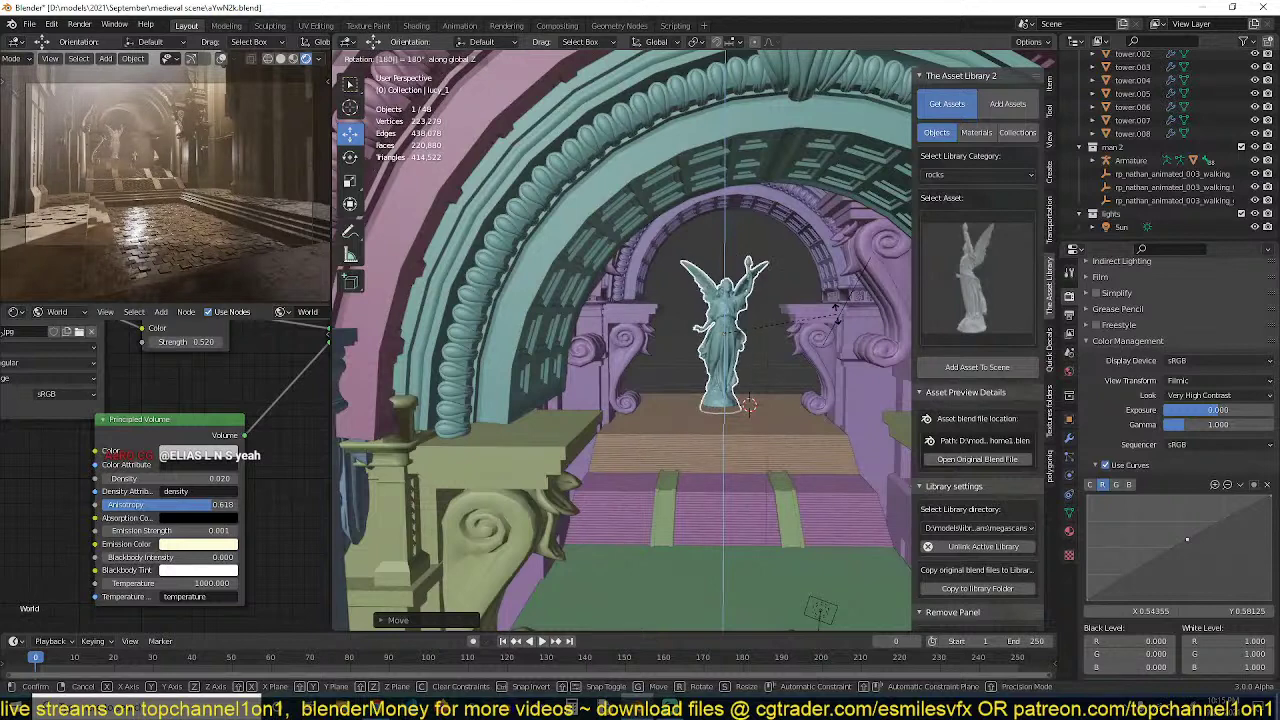
left_click(838, 320)
Scale the statue up further and adjust its height along Z so its base stands on the platform
key("s")
left_click(868, 340)
key("g")
key("z")
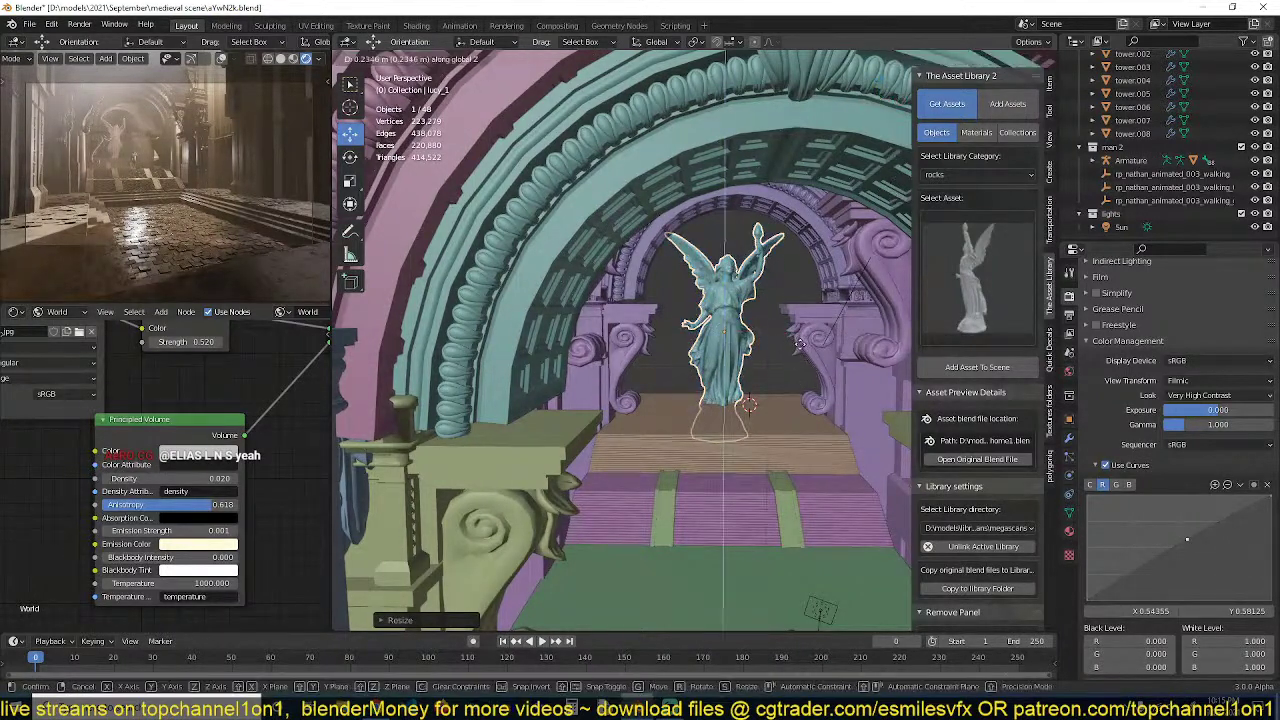
left_click(812, 324)
Link the material of the stepped platform to the angel statue
scroll(817, 320, "up", 3)
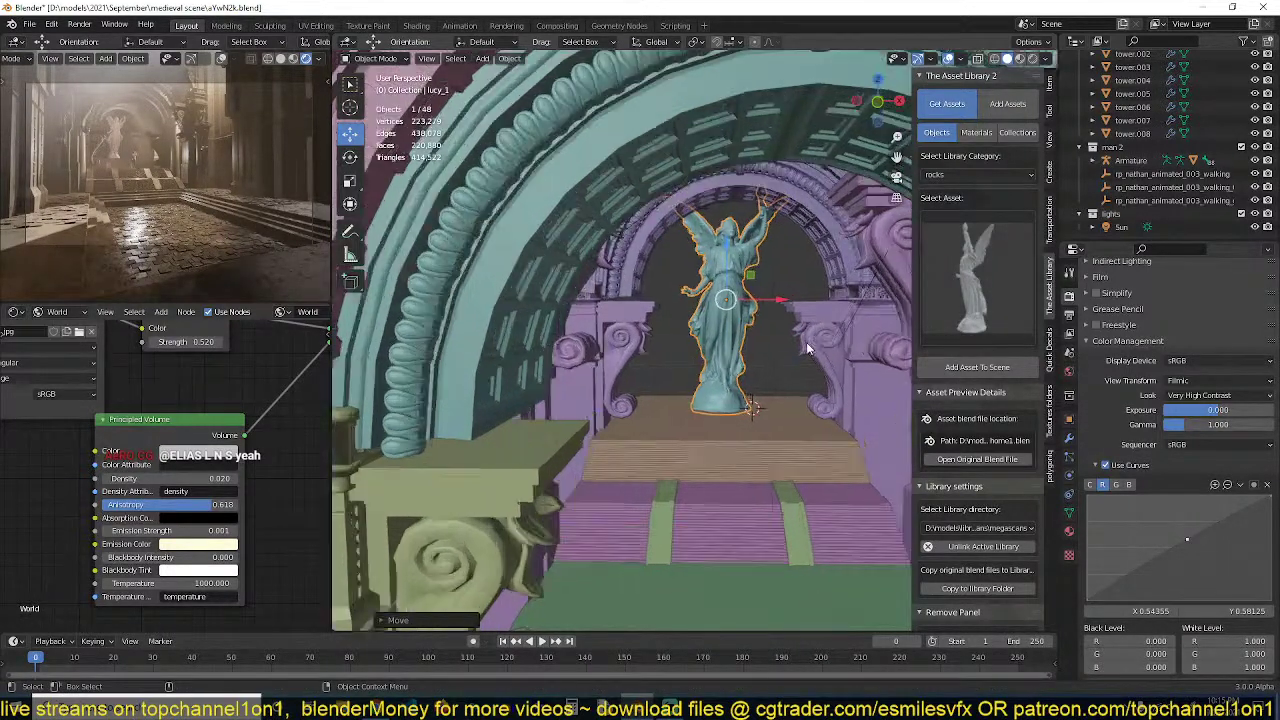
left_click(749, 438, "shift")
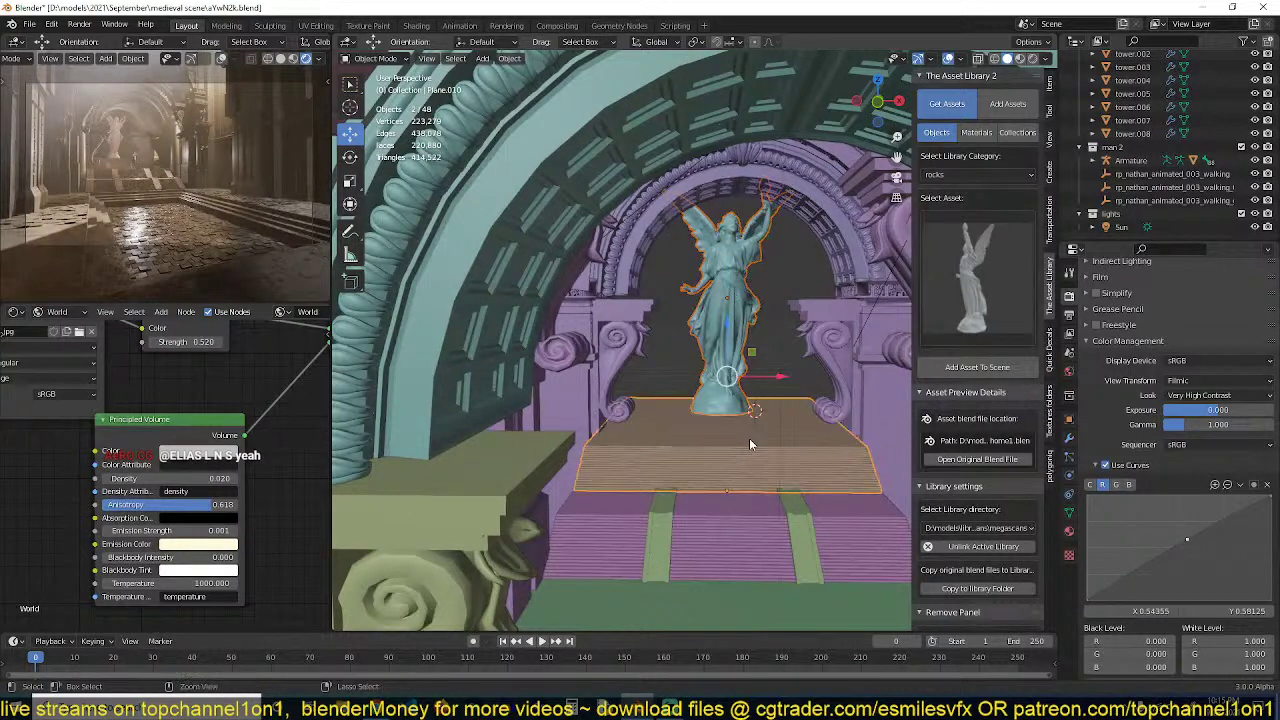
key("ctrl+l")
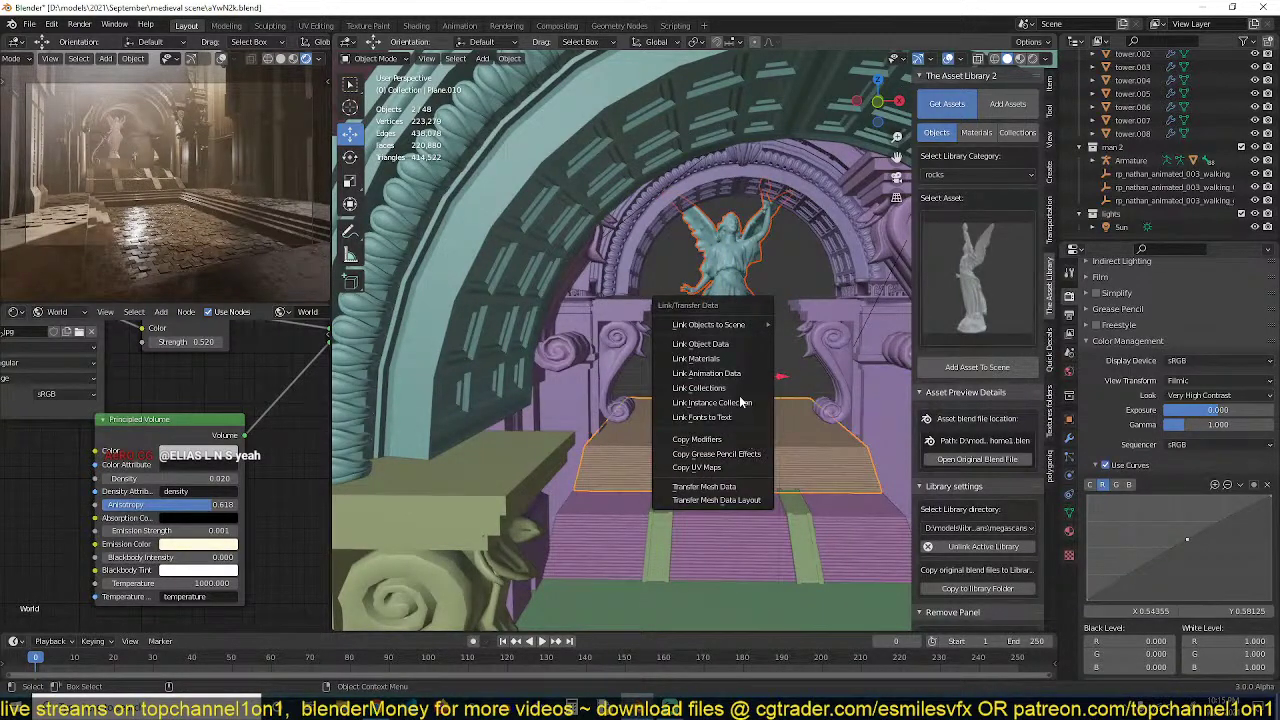
left_click(740, 358)
left_click(762, 327)
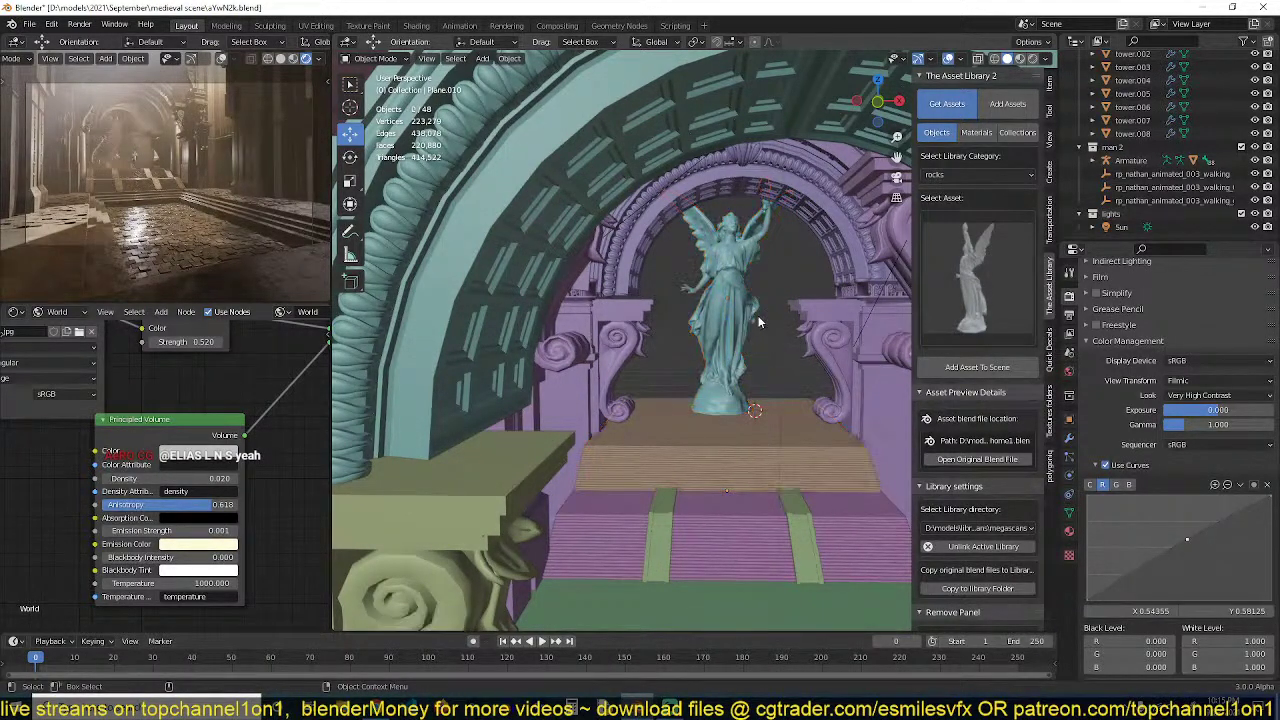
Rescale the angel statue, lower it along Z onto the platform, and save the file
left_click(742, 315)
middle_click_drag(750, 317, 708, 331)
scroll(777, 345, "down", 4)
scroll(653, 369, "down", 10)
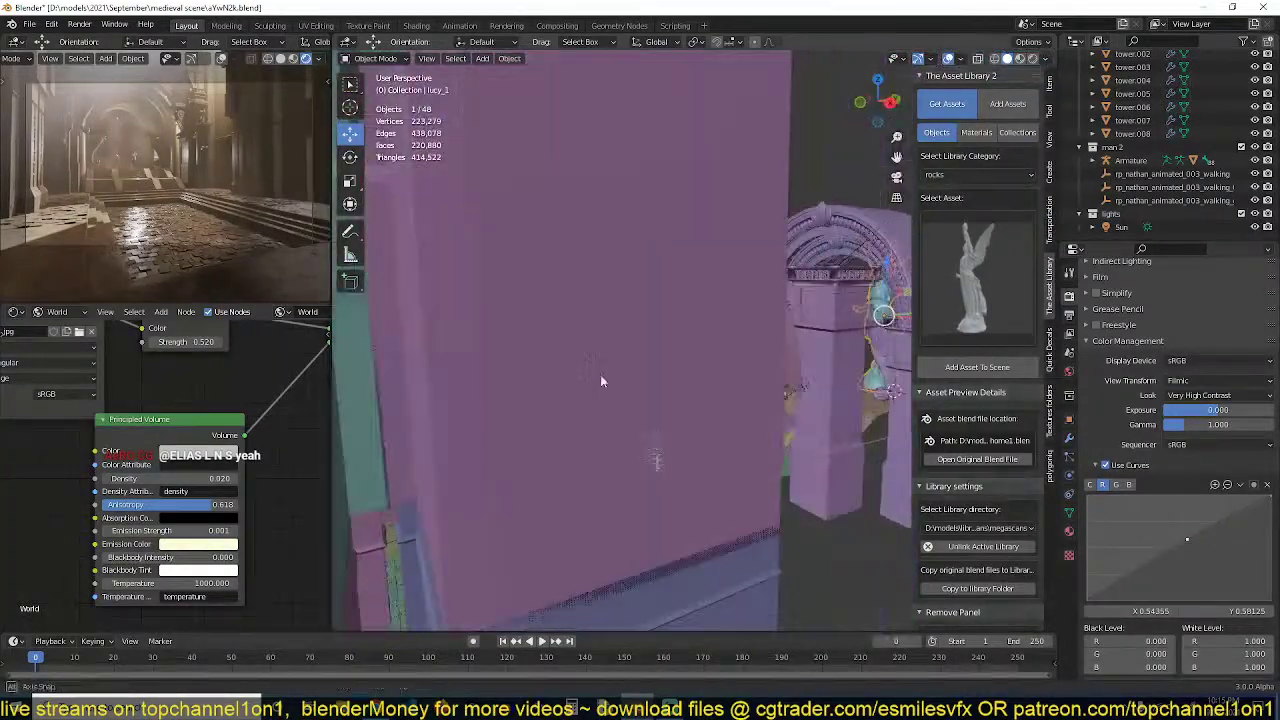
key("s")
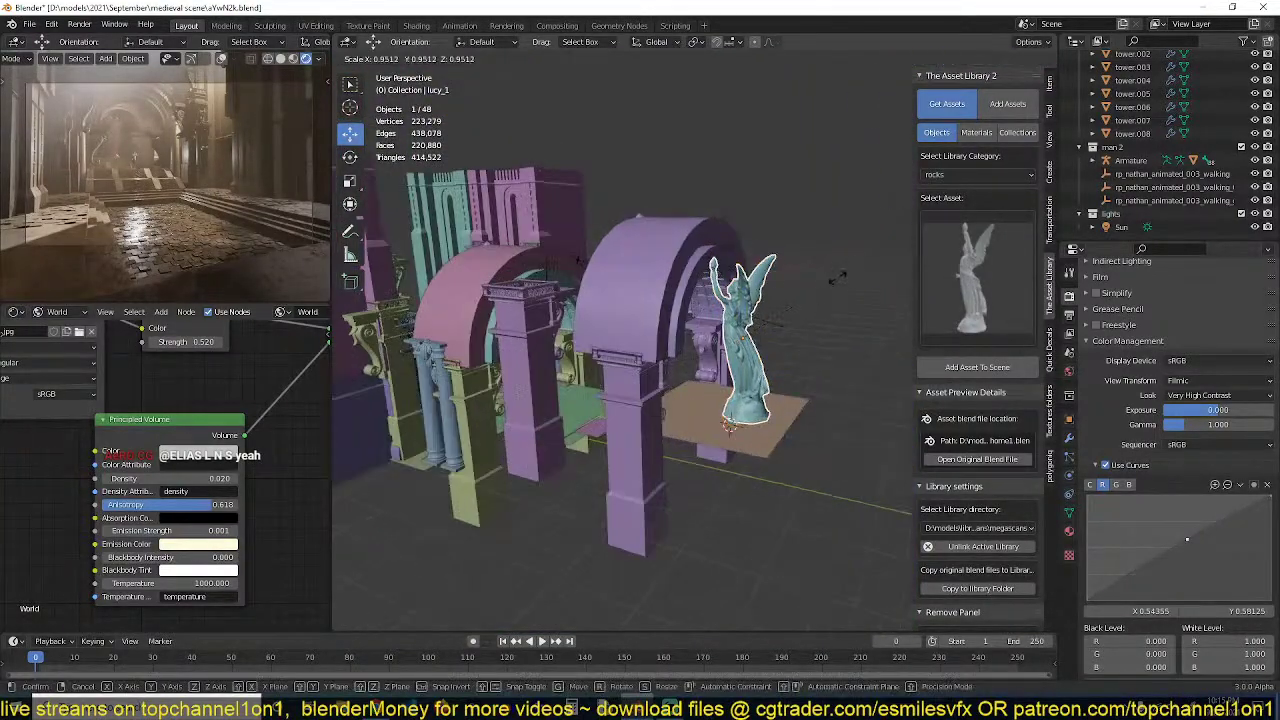
left_click(823, 287)
middle_click_drag(823, 287, 808, 254)
key("g")
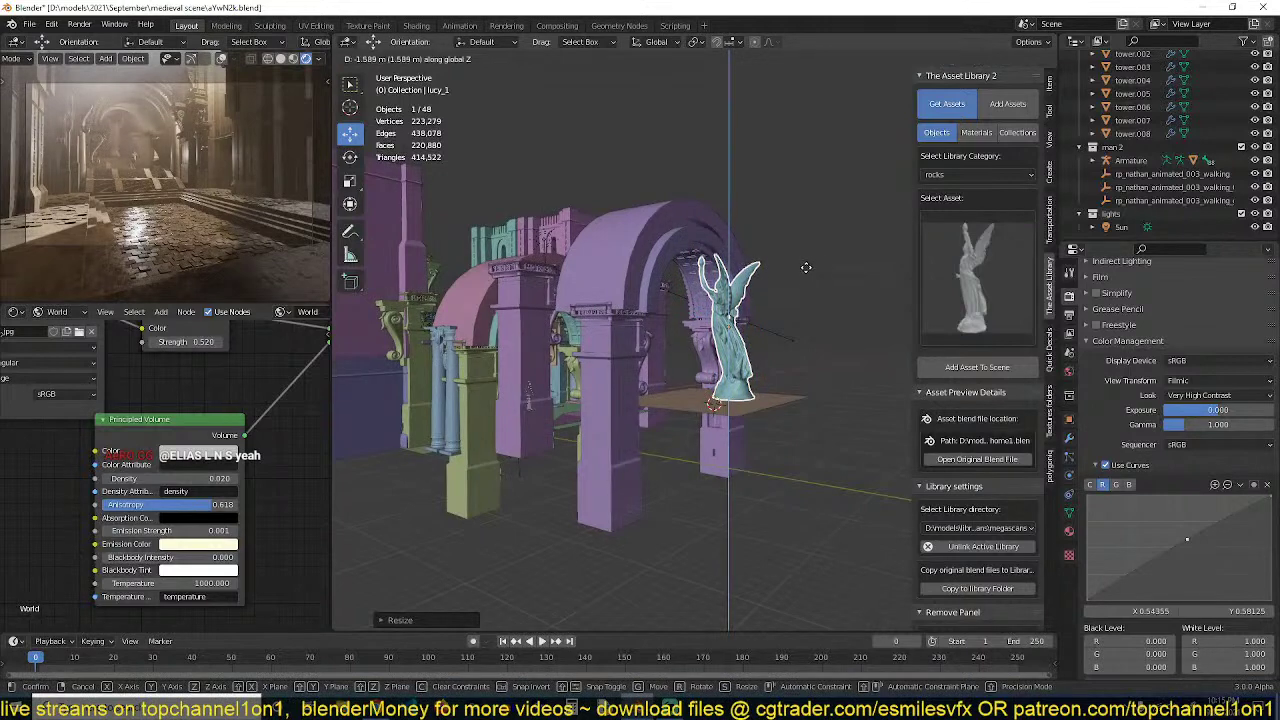
left_click(808, 276)
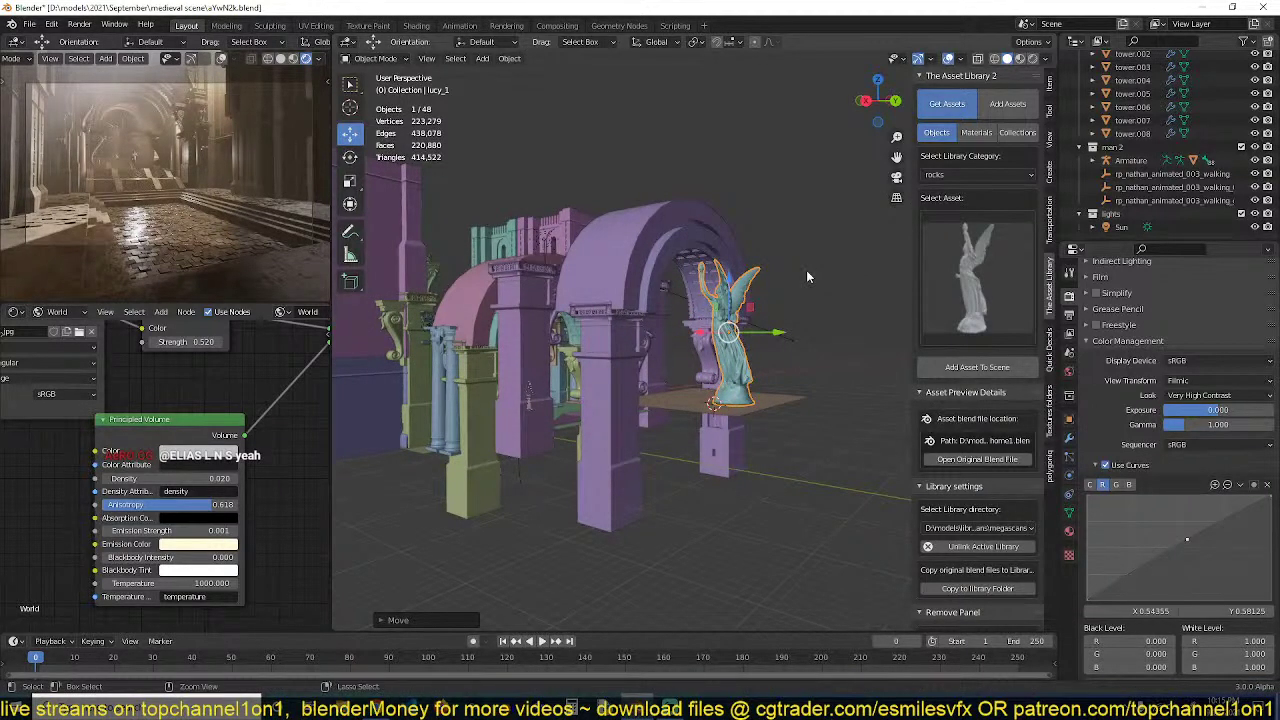
key("ctrl+s")
Move the area light to a high position in front of the rear arch so it lights the statue
middle_click_drag(797, 274, 568, 314)
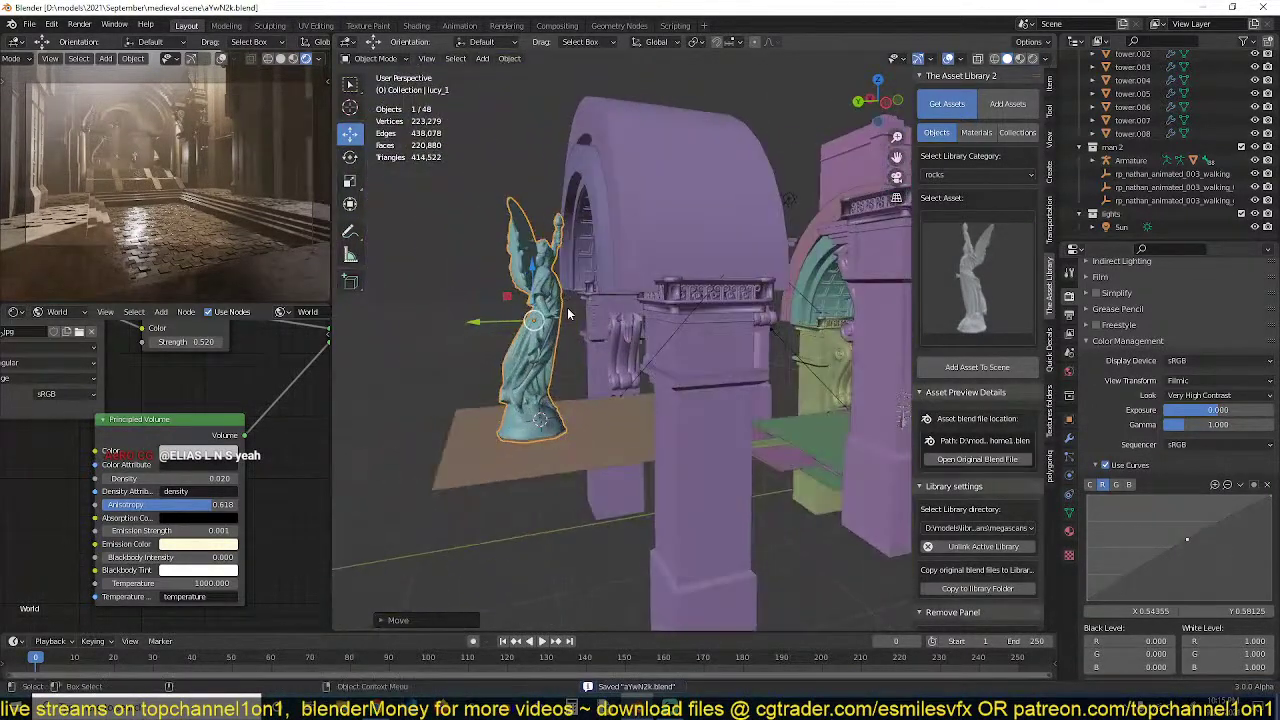
middle_click_drag(489, 326, 757, 246)
left_click(848, 241)
mouse_move(848, 241)
middle_mouse_down()
mouse_move(888, 250)
mouse_move(868, 243)
middle_mouse_up()
key("g")
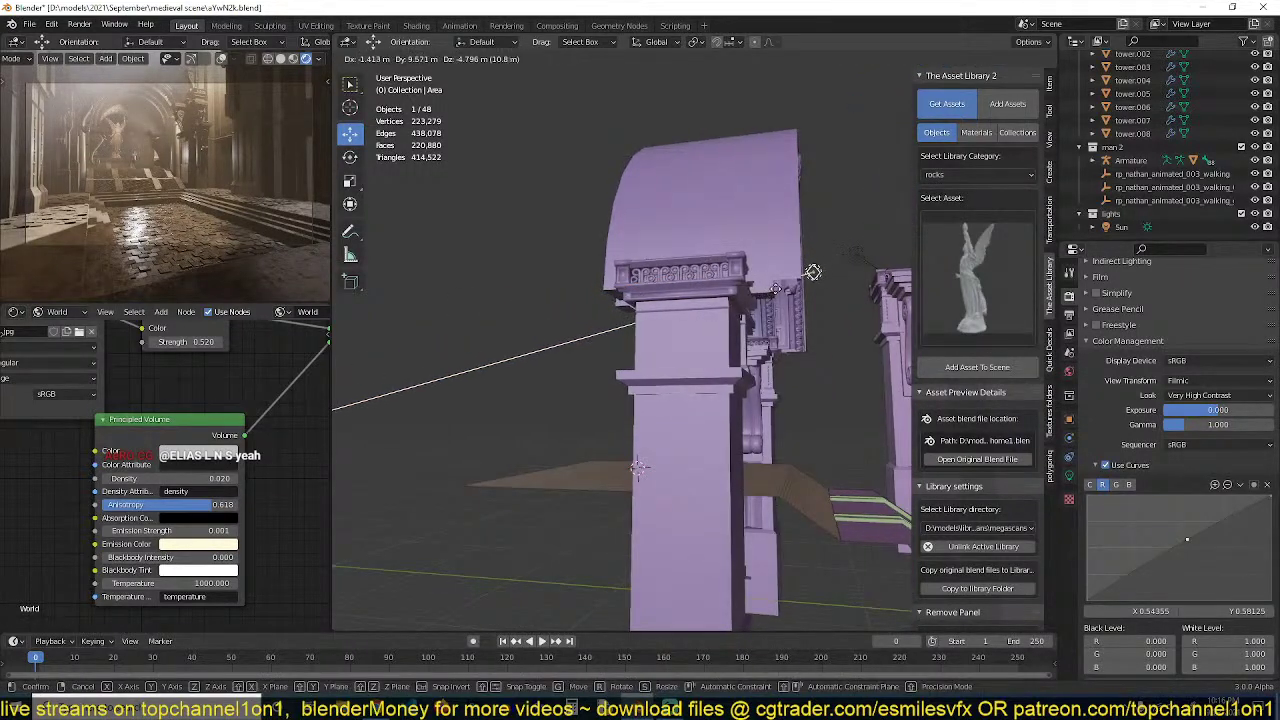
left_click(889, 247)
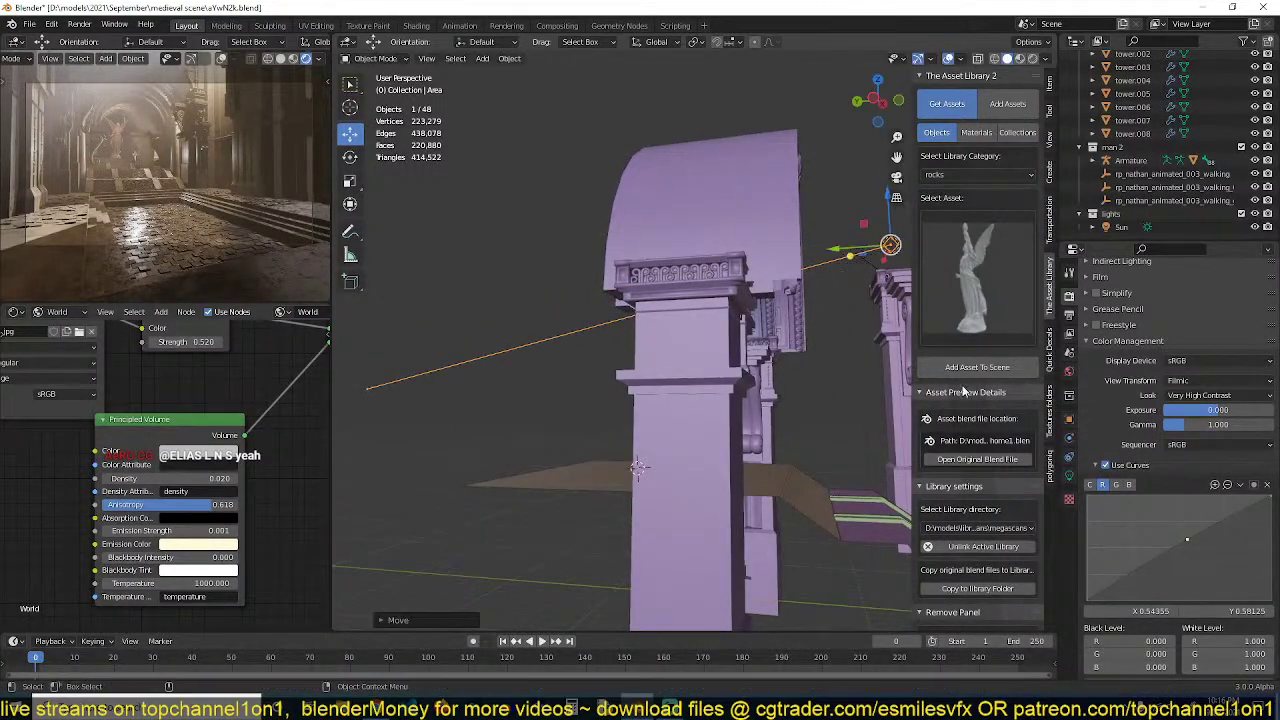
Set the area light's power to 50000 W and shift its colour to a paler pinkish tone
left_click(1069, 476)
double_click(1207, 381)
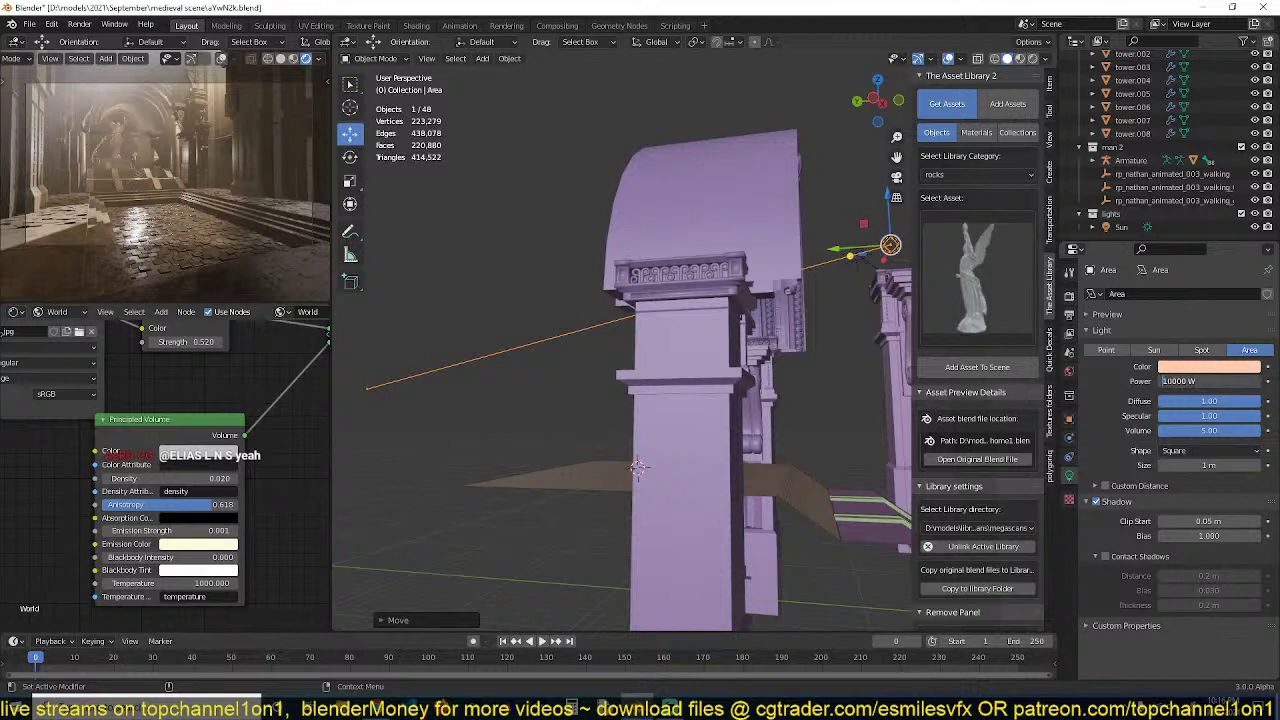
key("Return")
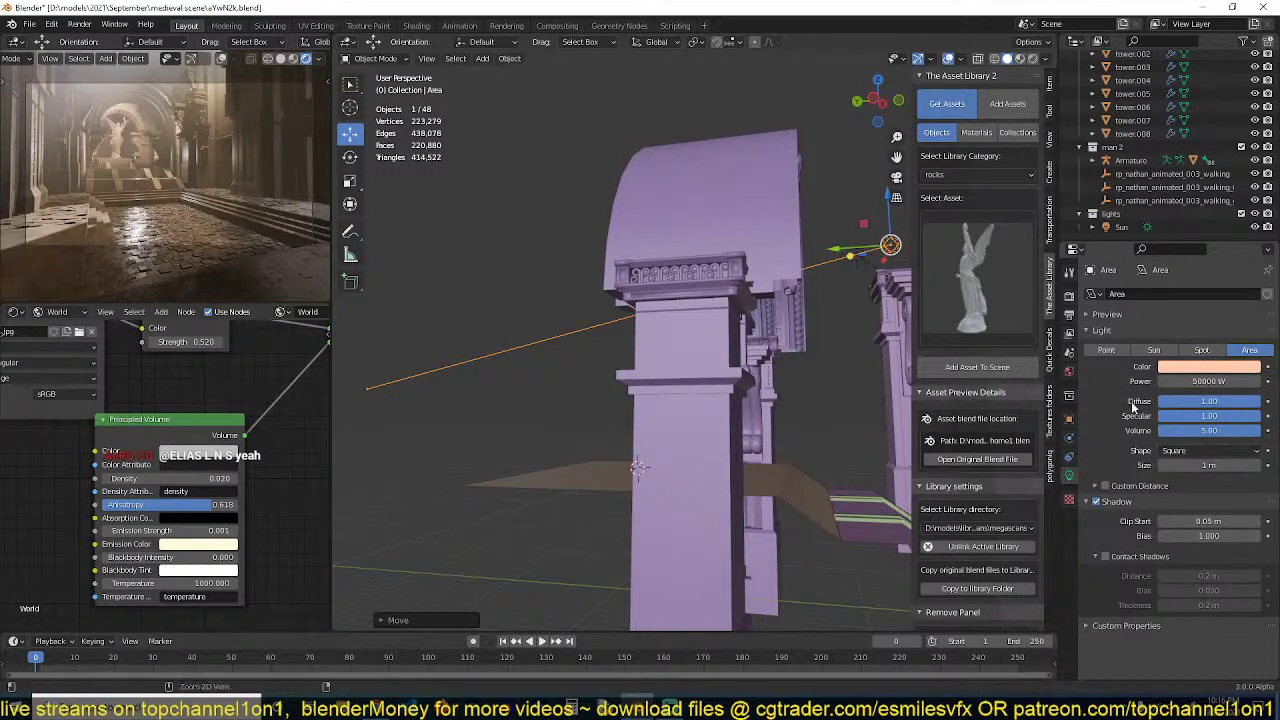
left_click(1212, 368)
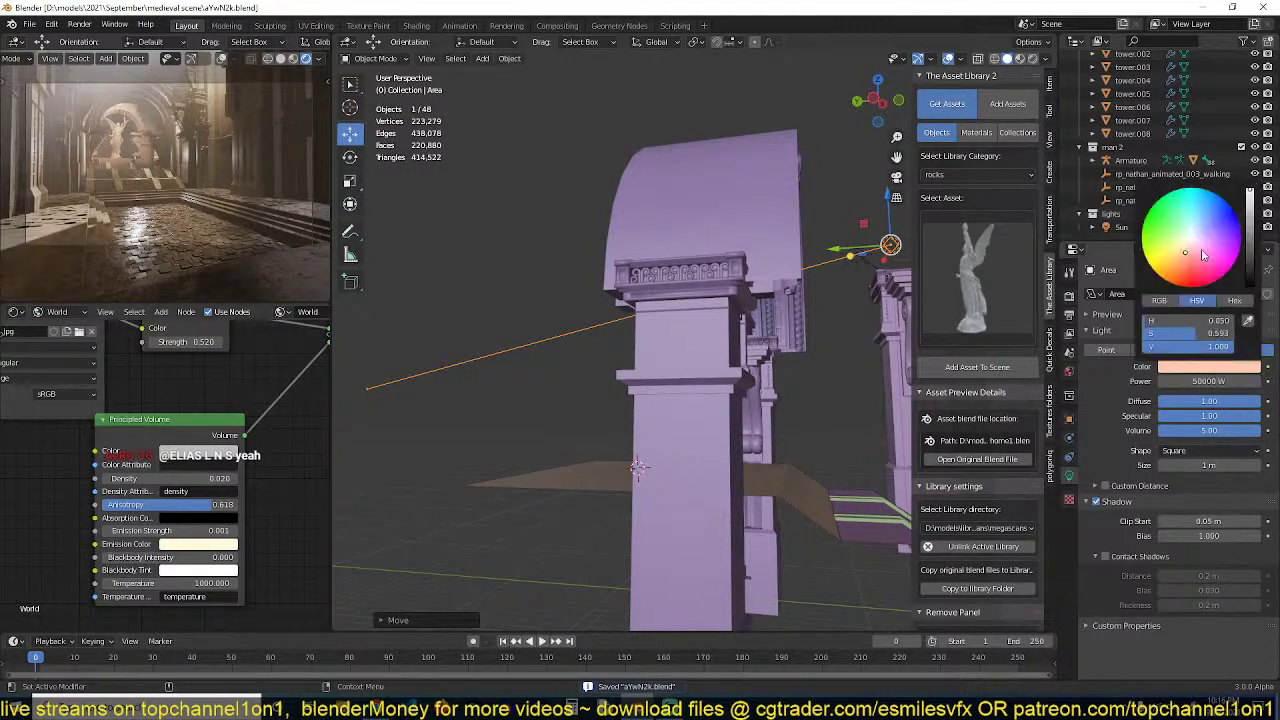
left_click(1196, 242)
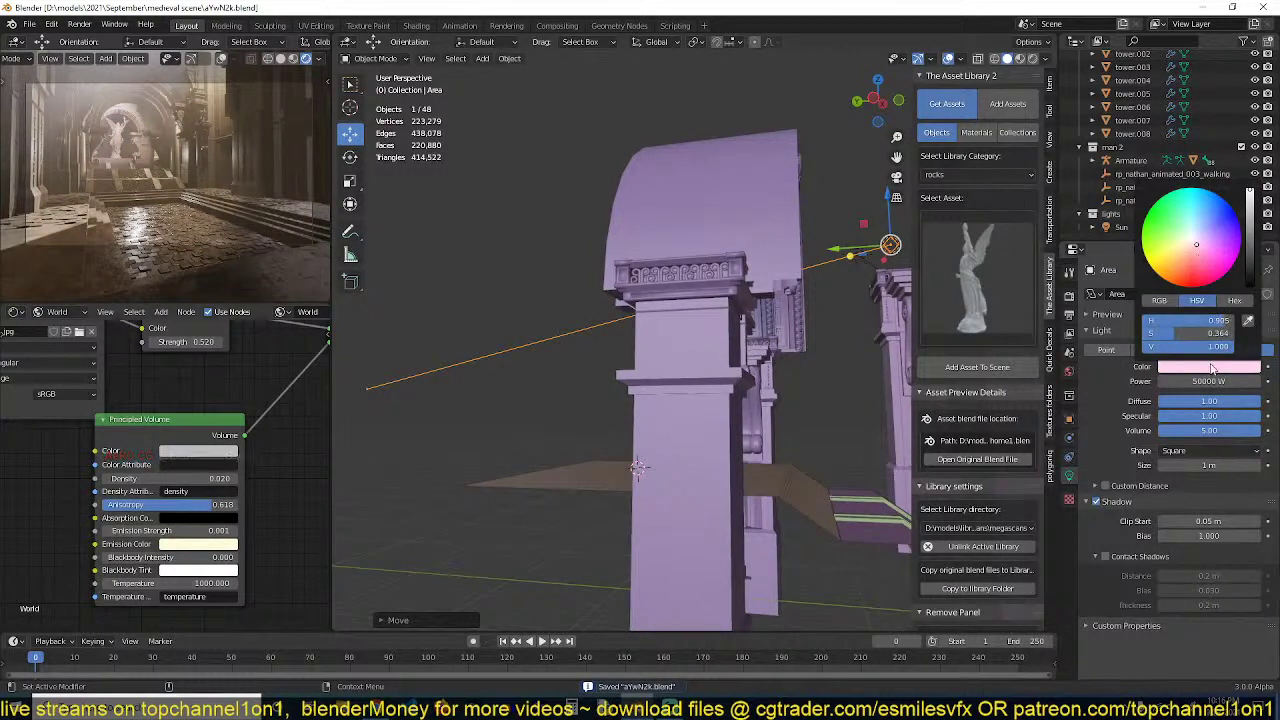
left_click(1188, 254)
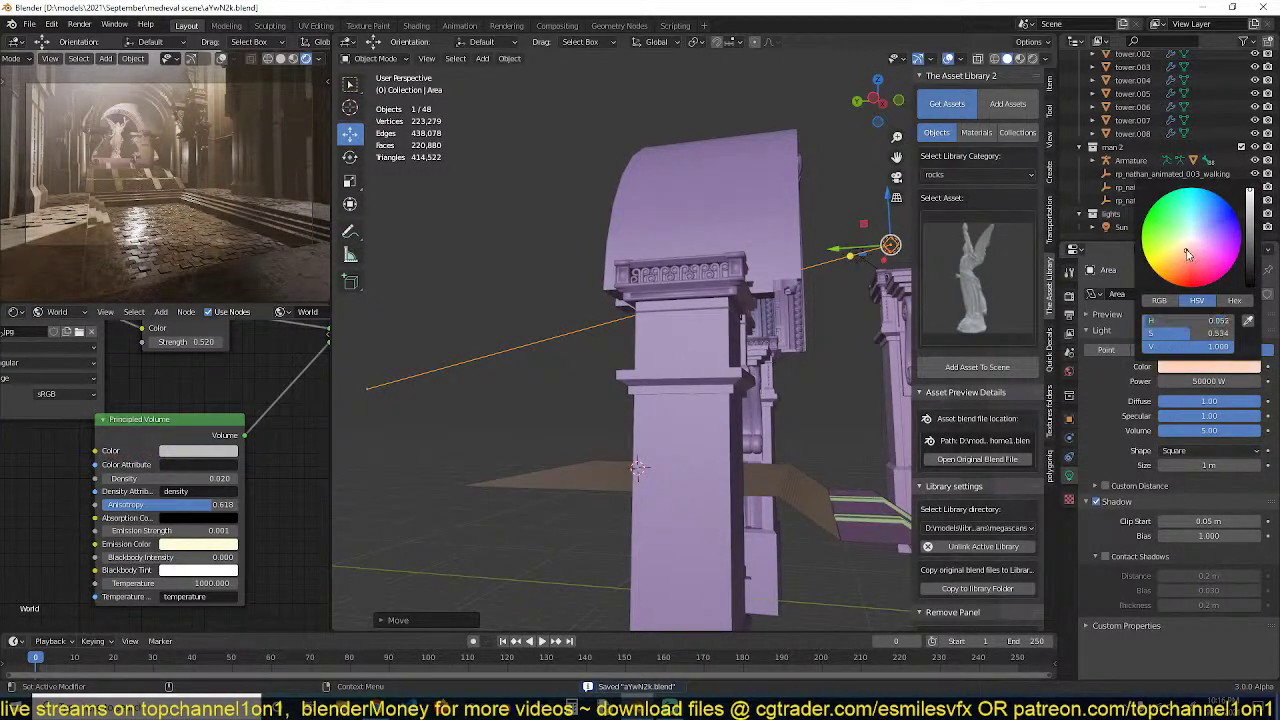
Raise the area light's power to 100000 W and save the file
left_click(1207, 381)
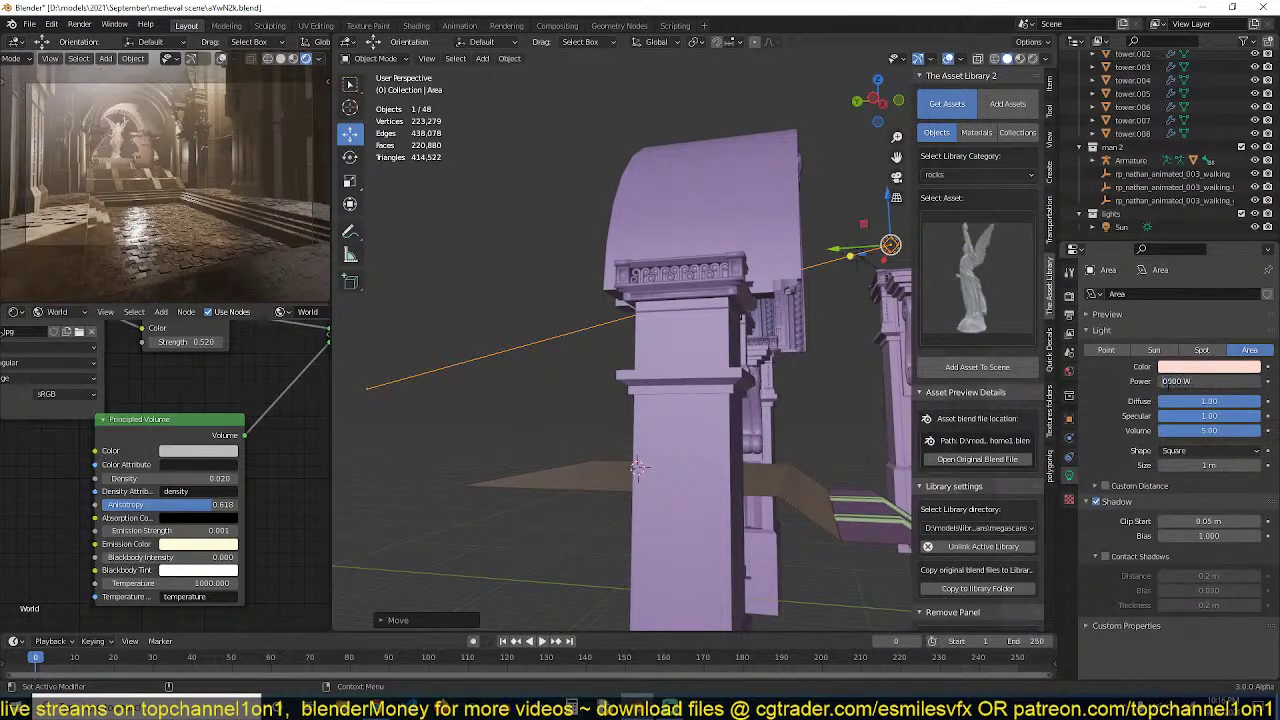
key("Return")
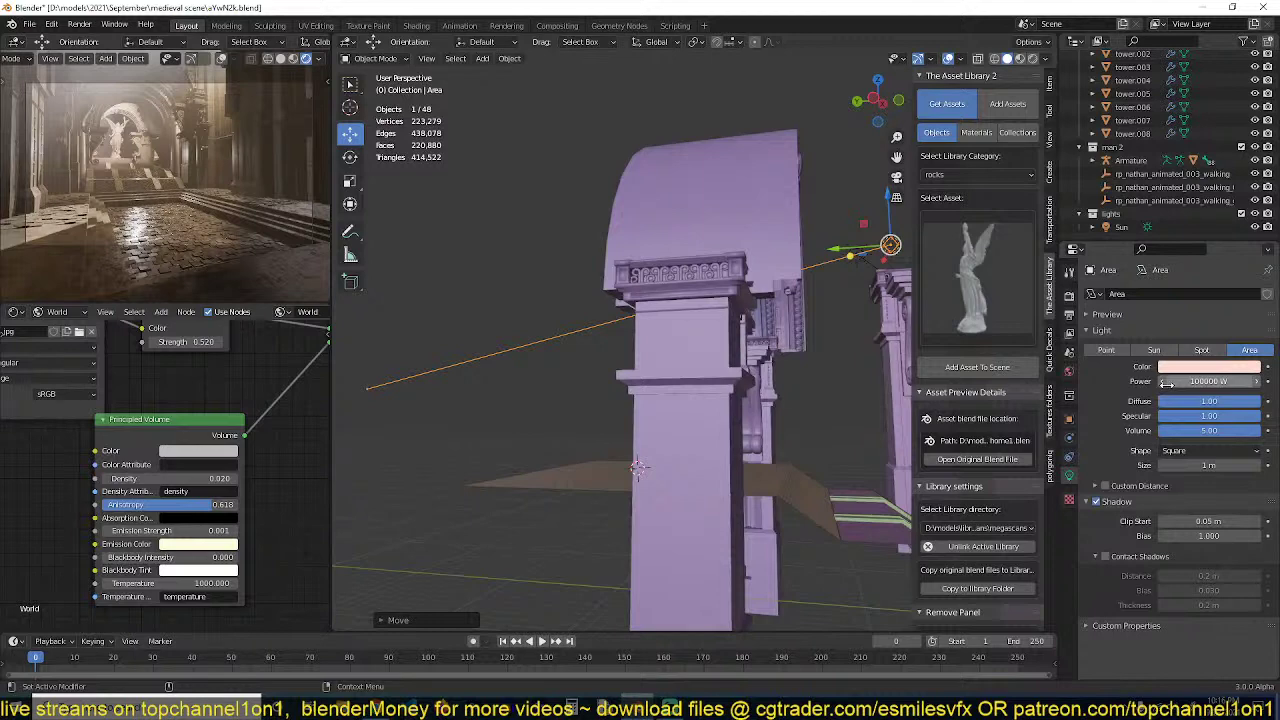
key("ctrl+s")
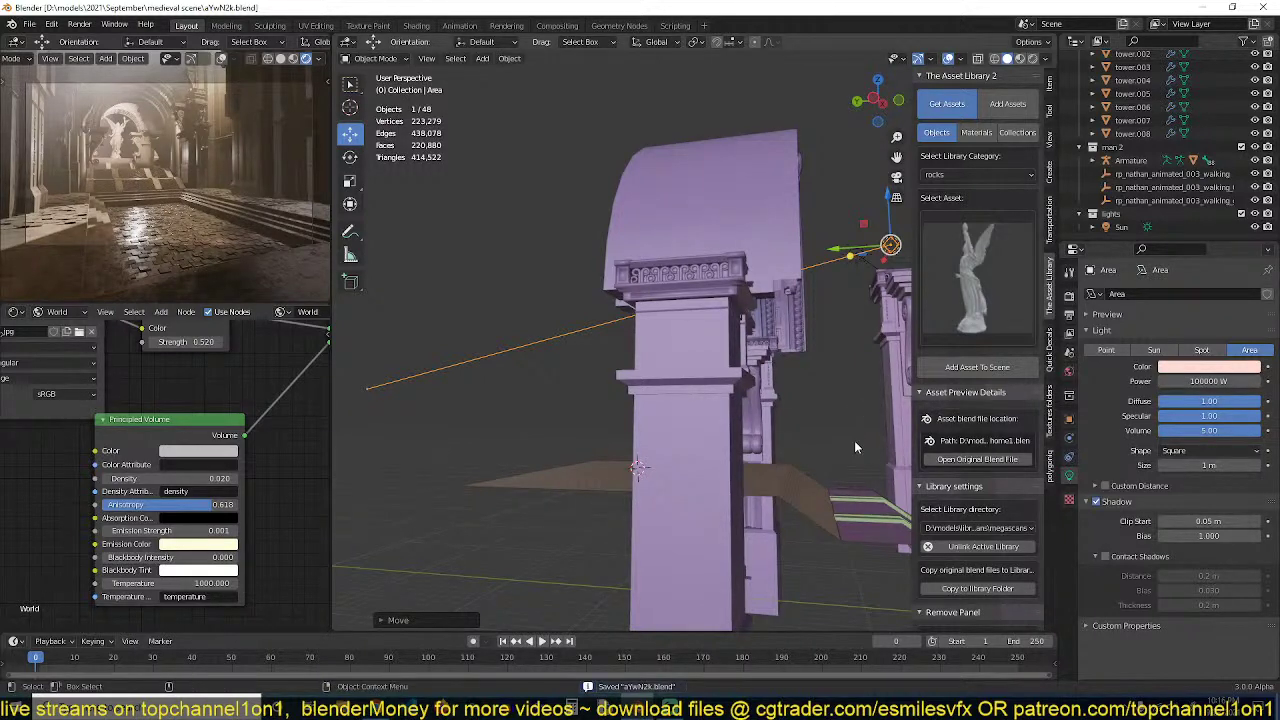
Duplicate the angel statue in place and delete the copy
middle_click_drag(786, 438, 636, 407)
scroll(664, 458, "down", 4)
left_click(822, 367)
scroll(824, 372, "down", 2)
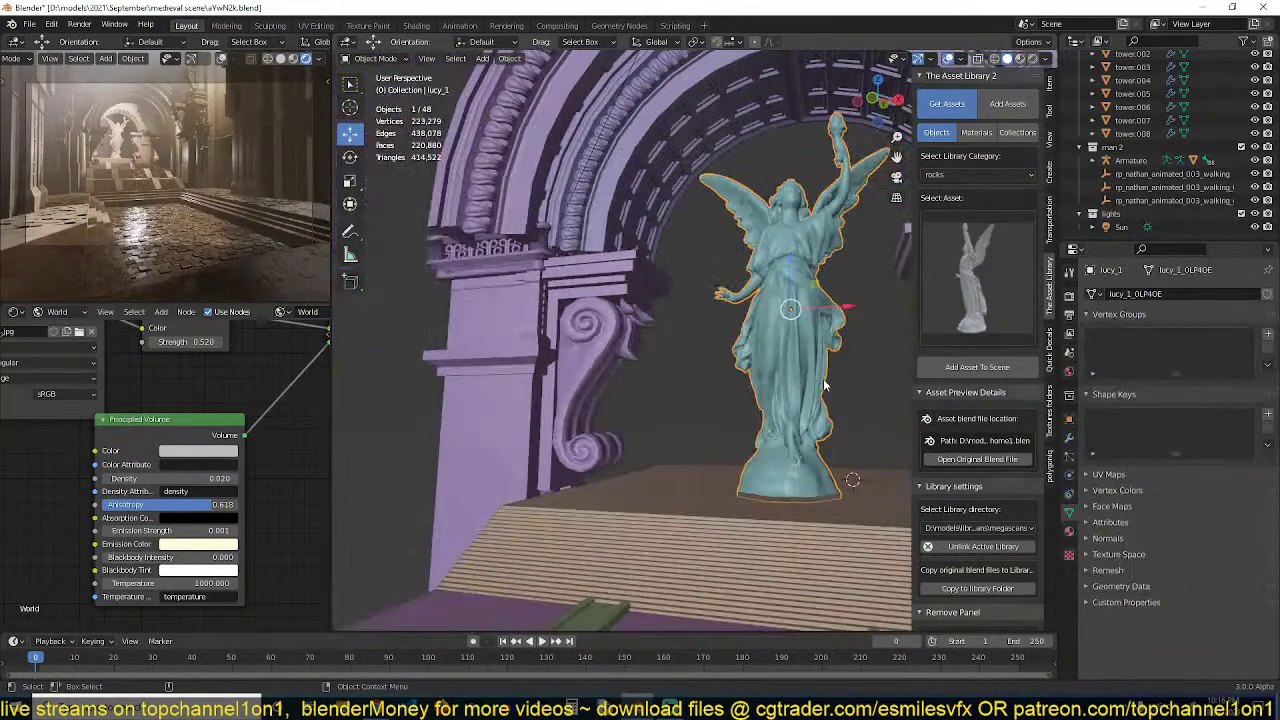
key("shift+d")
right_click(826, 384)
middle_click_drag(826, 384, 723, 357)
key("x")
left_click(737, 356)
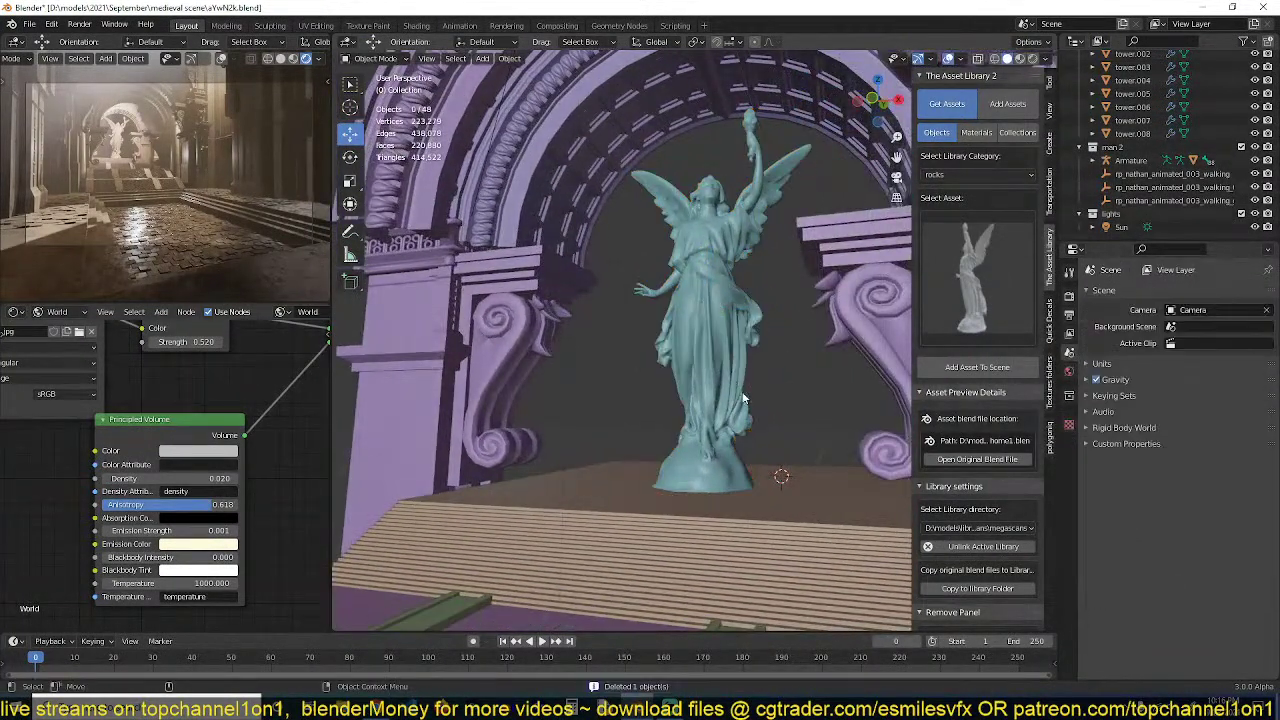
Select only the vertices of the angel statue's base in Edit Mode and snap the 3D cursor to them
left_click(734, 396)
key("Tab")
key("shift+z")
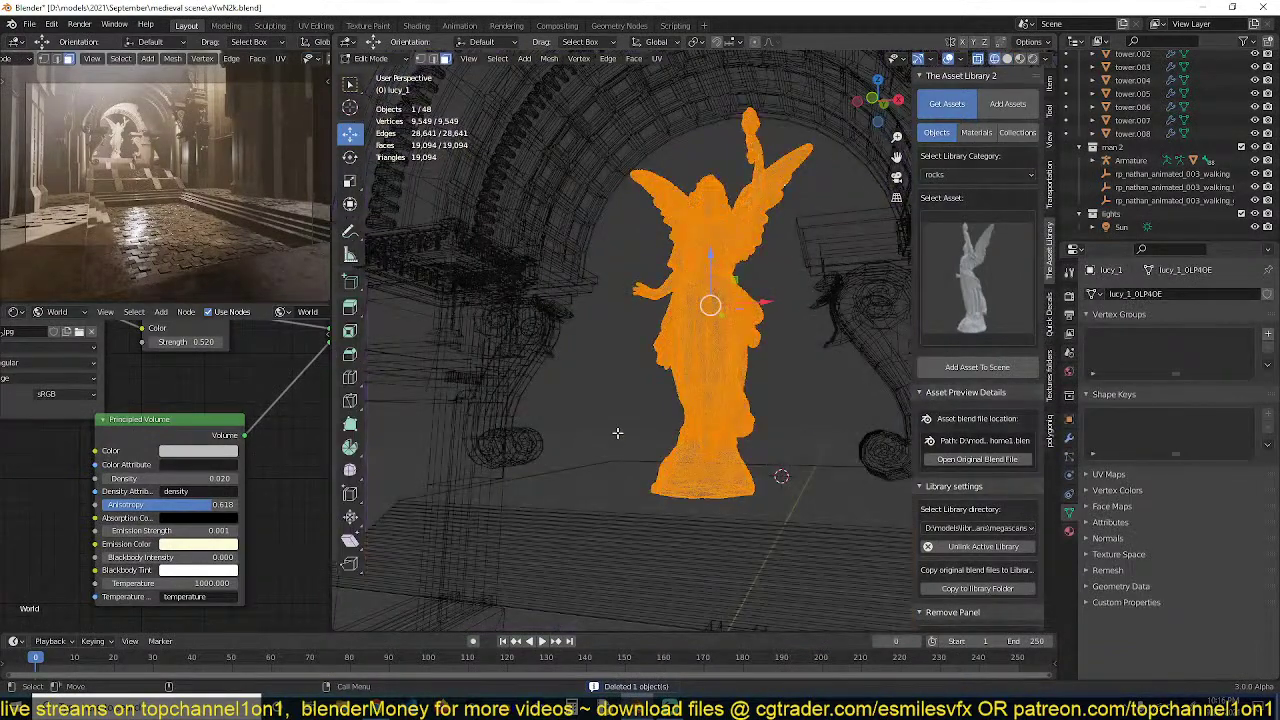
key("KP_1")
key("alt+a")
left_click_drag(634, 477, 807, 512)
key("shift+s")
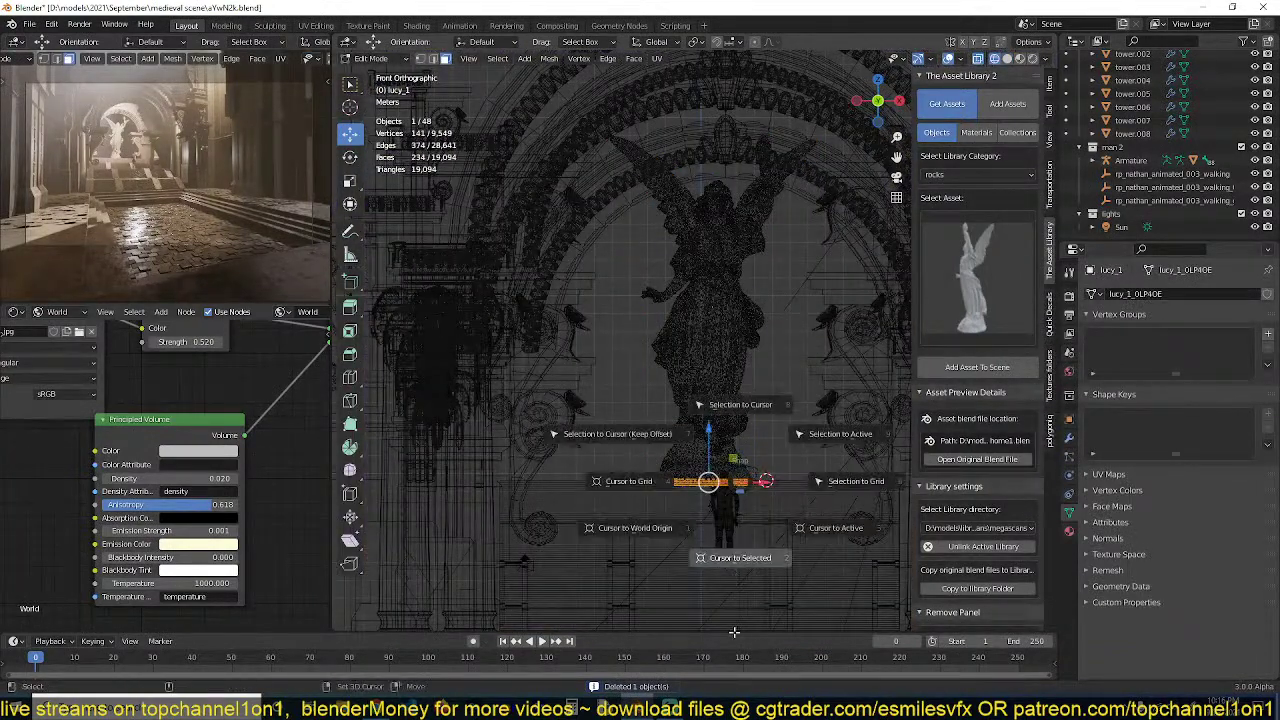
left_click(734, 632)
Set the angel statue's origin to the 3D cursor at its base and return to solid shading
key("Tab")
right_click(749, 486)
mouse_move(765, 481)
left_click(857, 517)
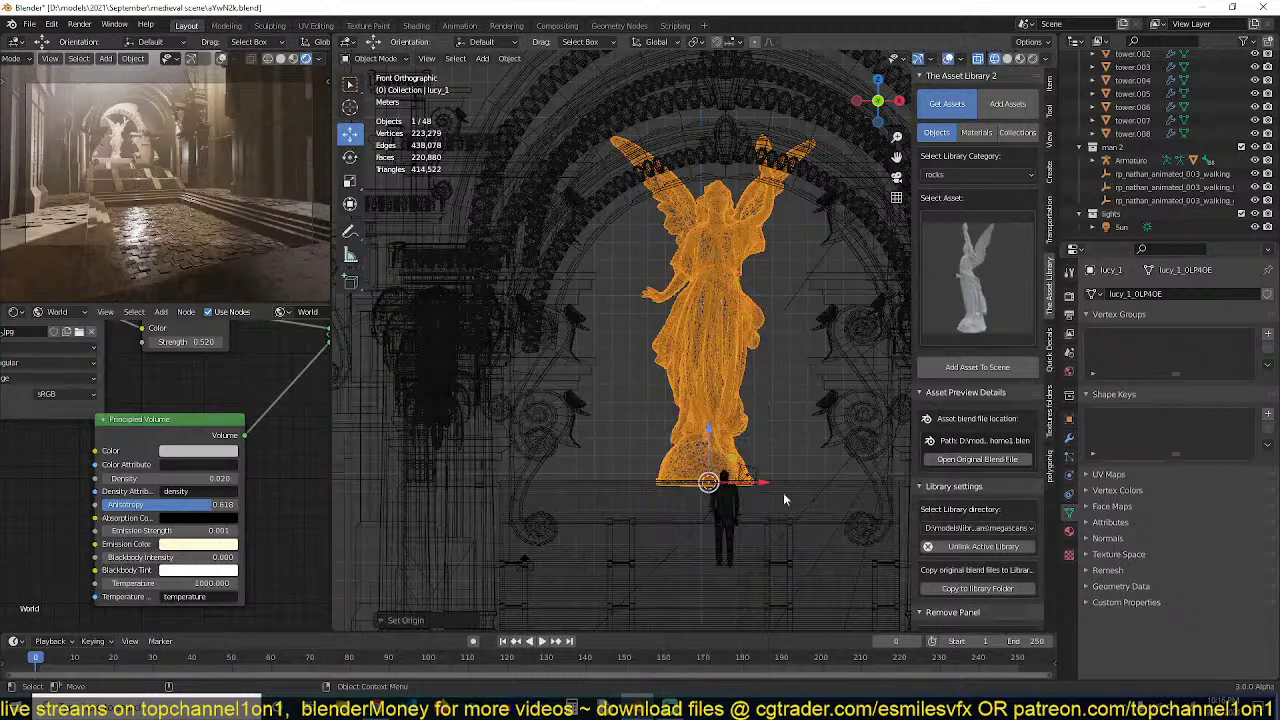
key("shift+z")
Duplicate the angel statue beside the original on the platform and scale the copy down
middle_click_drag(810, 451, 778, 455)
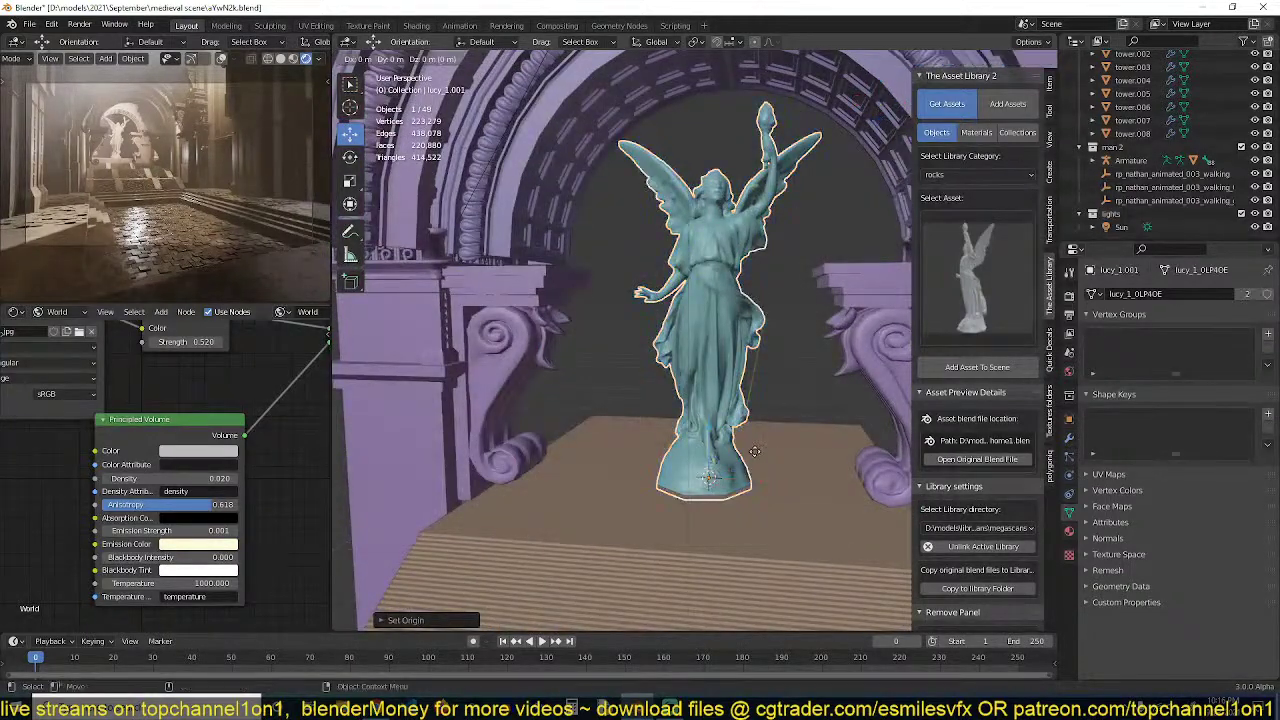
key("shift+d")
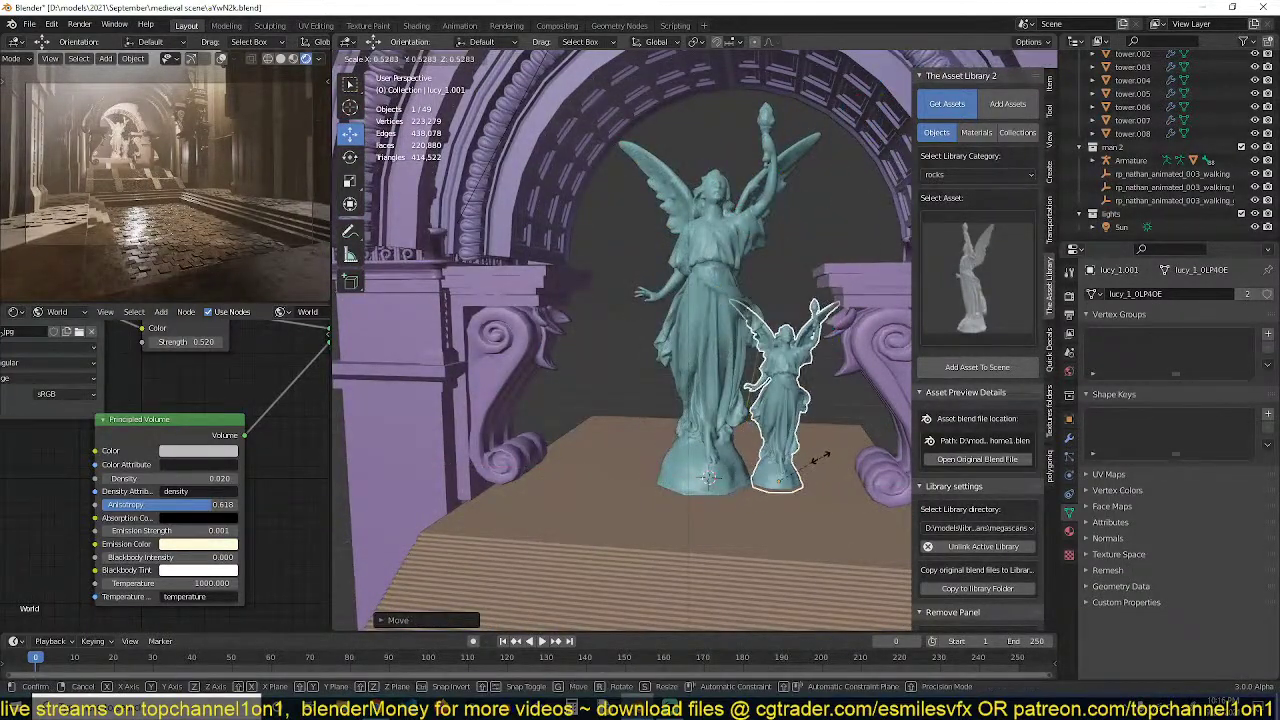
left_click(852, 448)
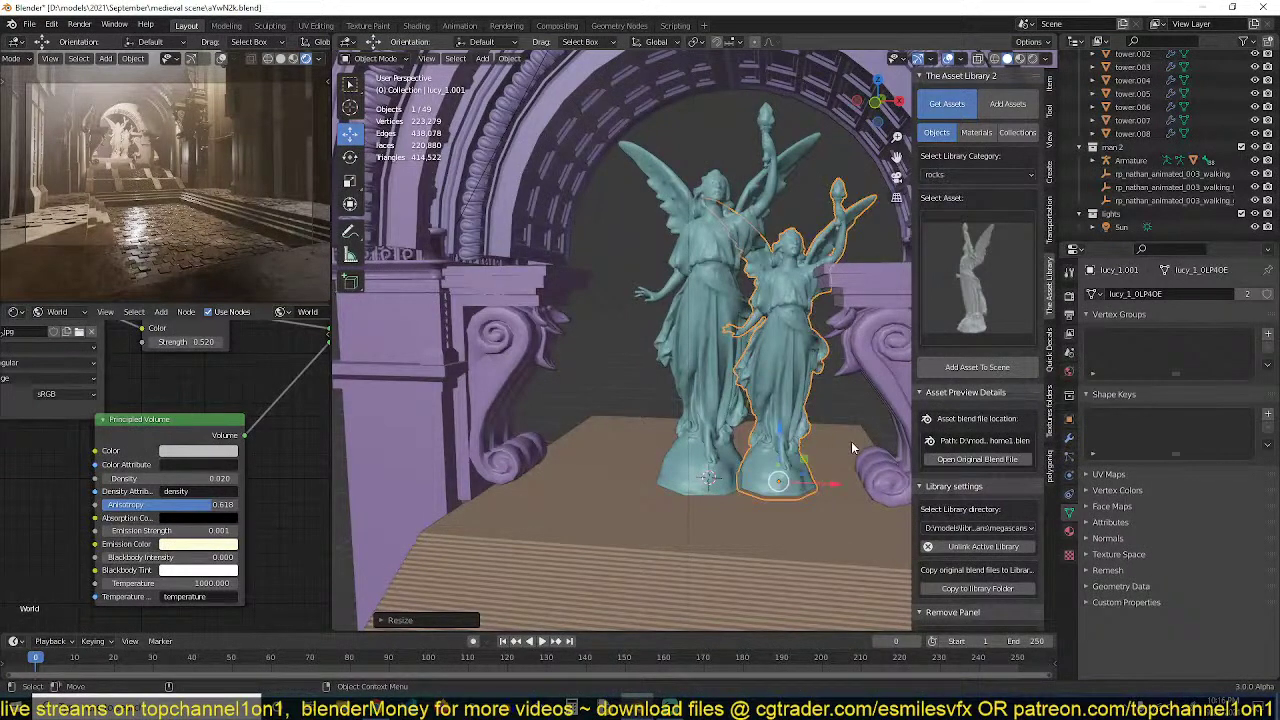
Mirror the smaller statue along the global X axis and reduce its size slightly
key("ctrl+m")
key("x")
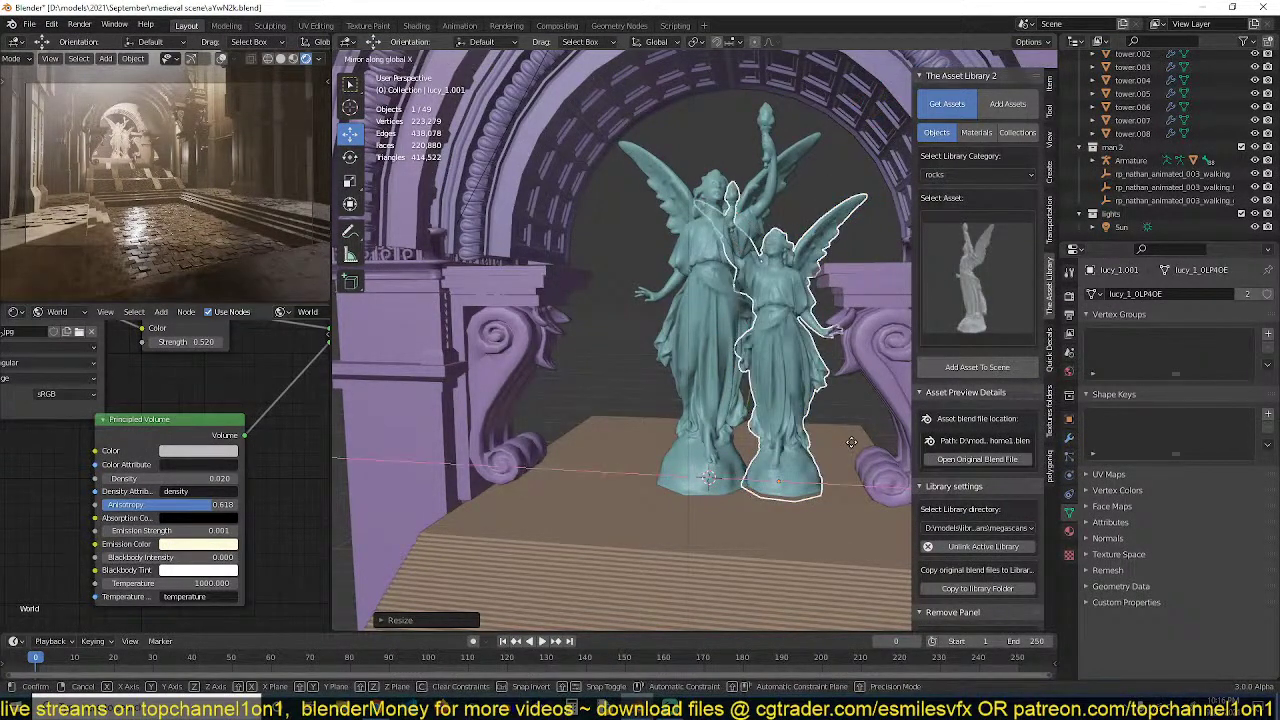
left_click(851, 442)
key("s")
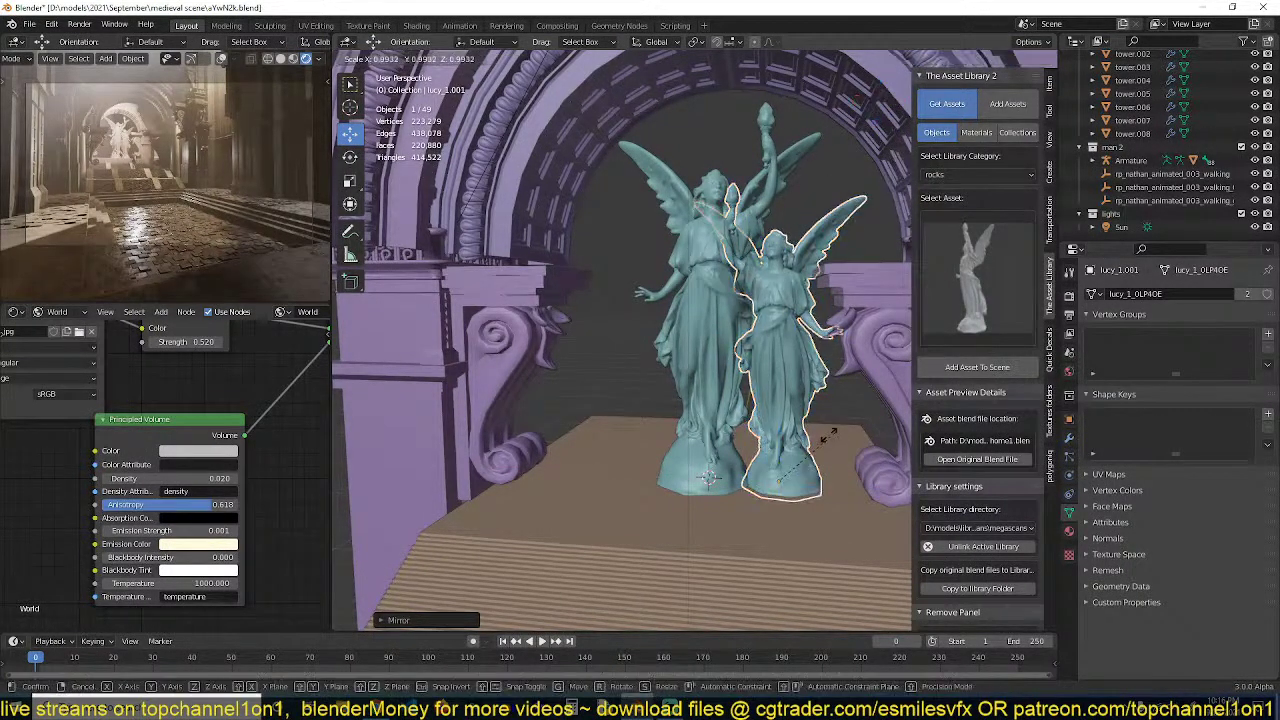
left_click(816, 441)
Move the smaller statue back along Y behind the main statue and rotate it slightly around Z
middle_click_drag(816, 441, 786, 439)
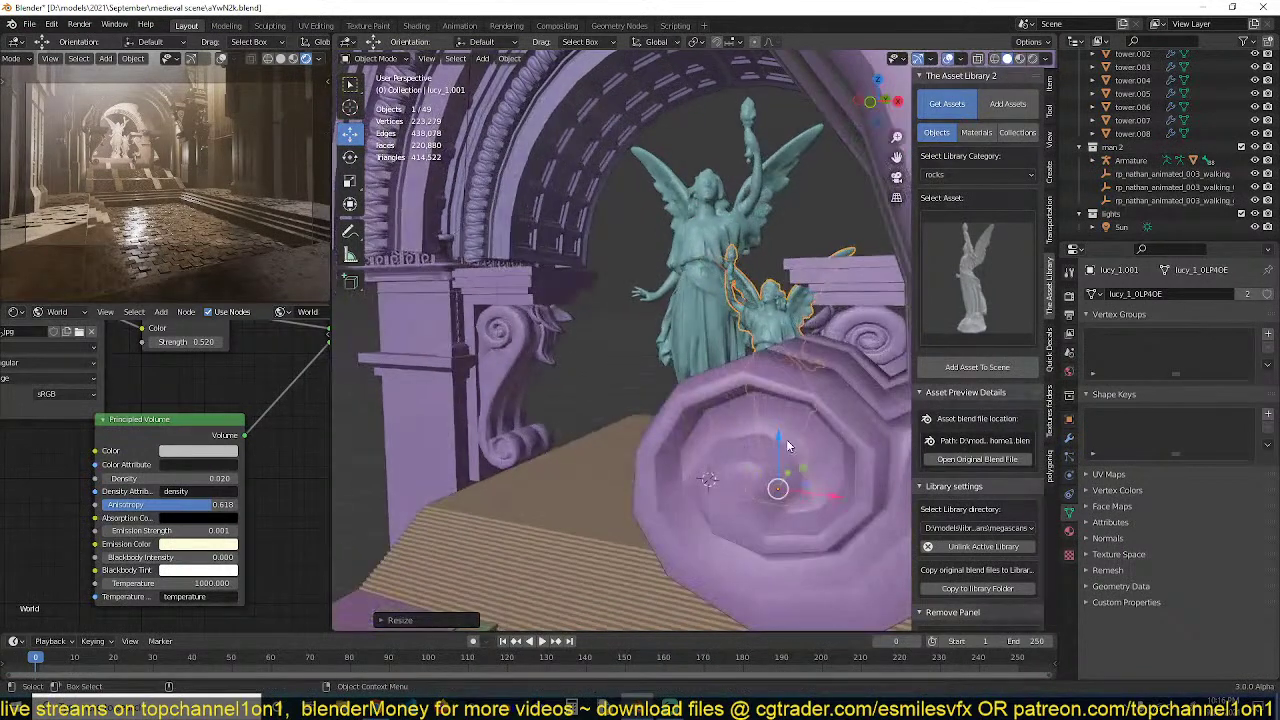
key("g")
key("y")
left_click(874, 426)
key("r")
key("z")
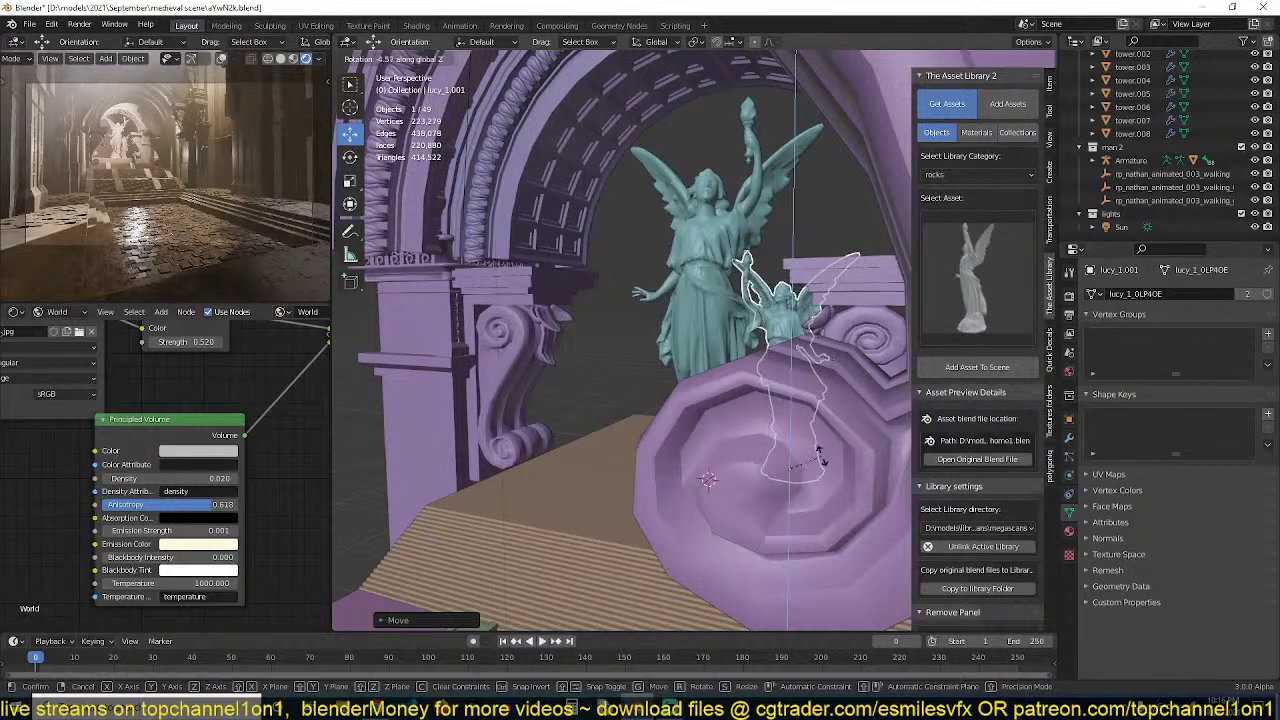
left_click(820, 458)
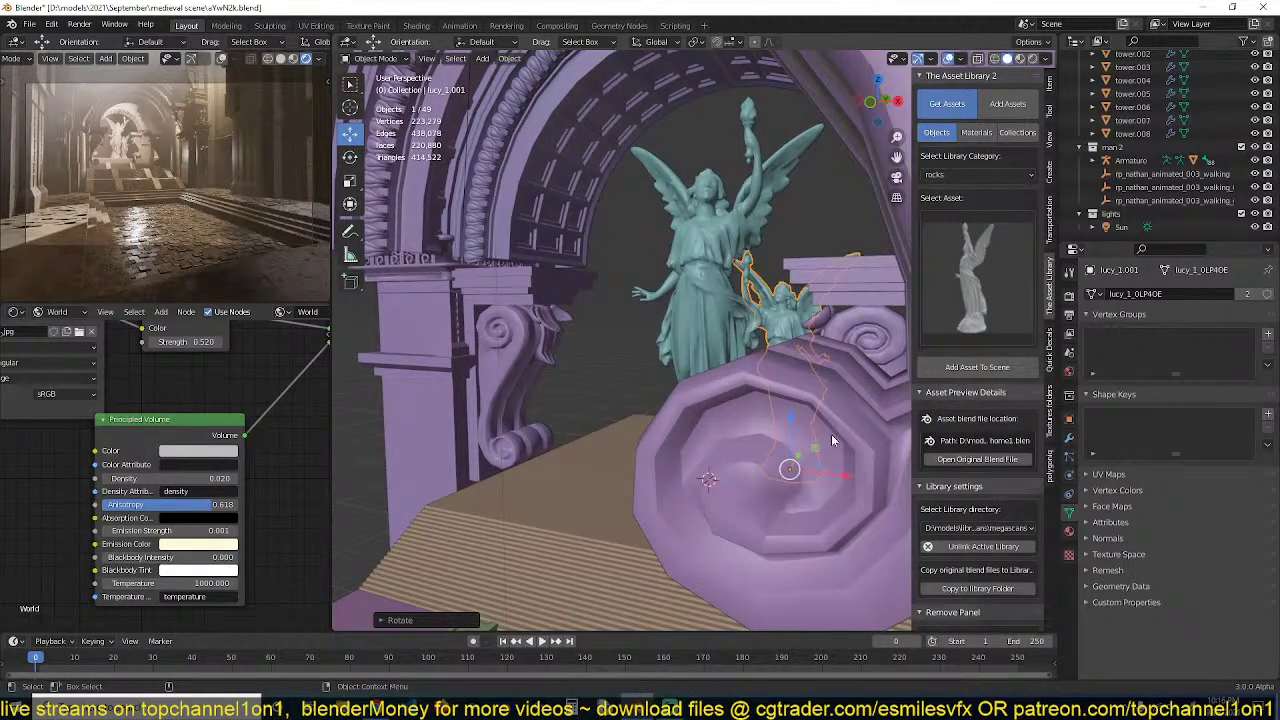
Place a linked duplicate of the smaller statue on the main statue's opposite side along X, mirrored along global X
key("alt+d")
key("x")
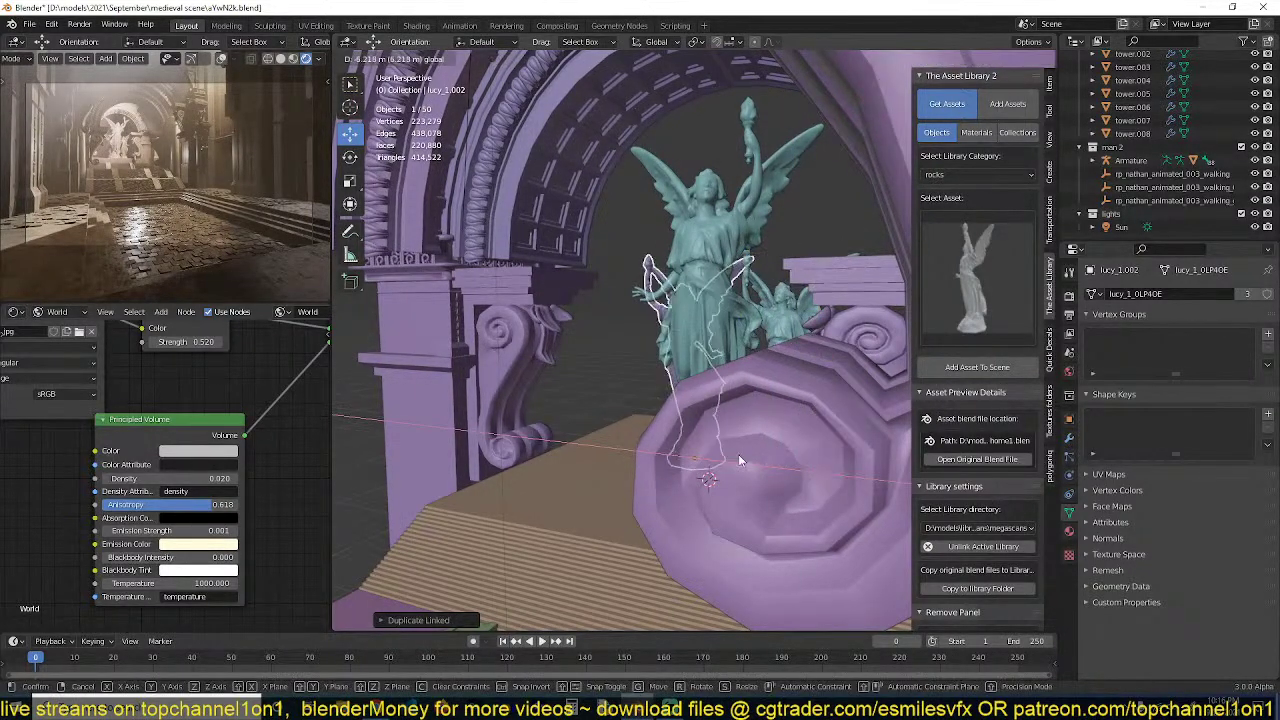
left_click(740, 461)
key("ctrl+m")
key("x")
left_click(743, 463)
middle_click_drag(743, 463, 781, 456)
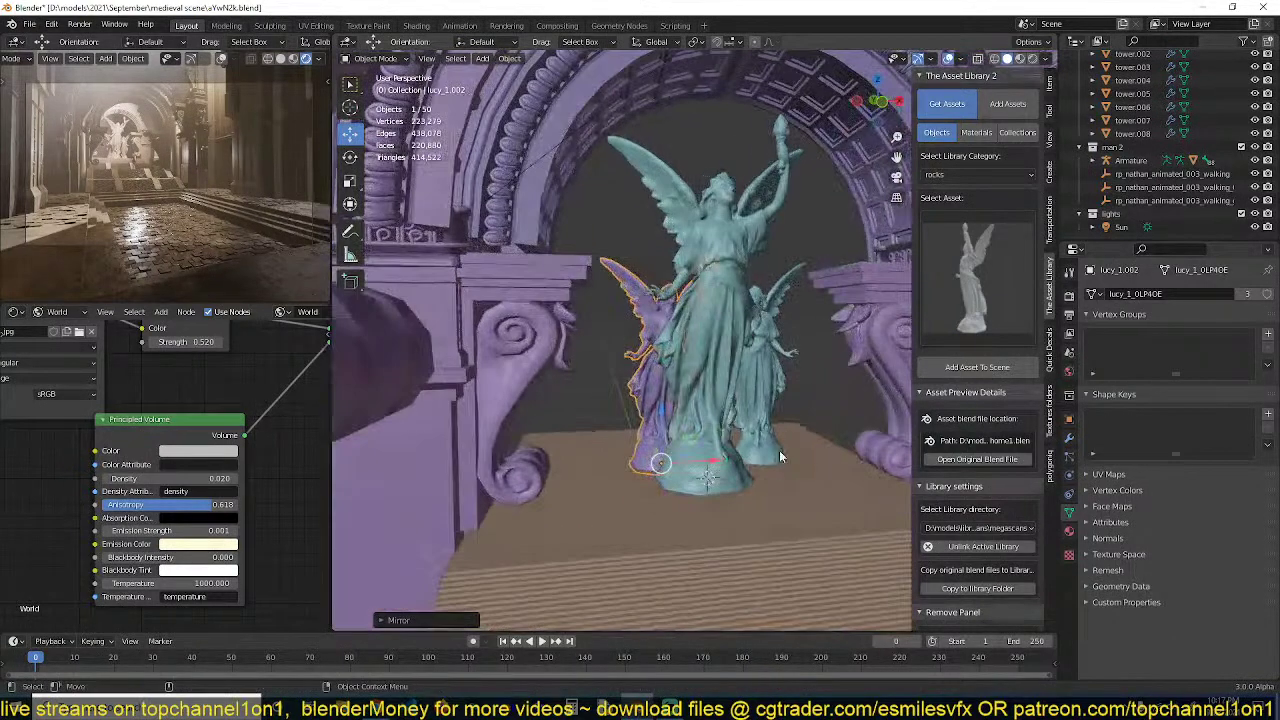
key("g")
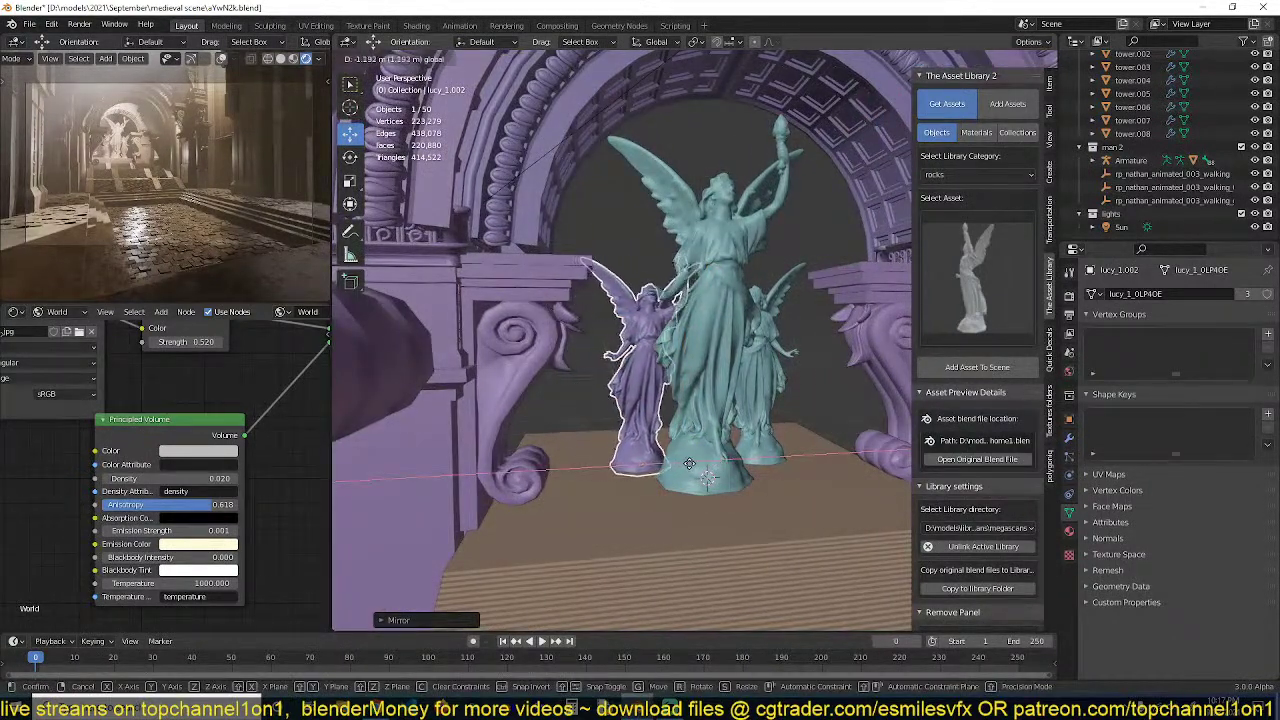
left_click(686, 461)
Add the flat nature rock asset from the rocks category at the statues' base and scale it up
middle_click_drag(686, 461, 821, 355)
left_click(976, 285)
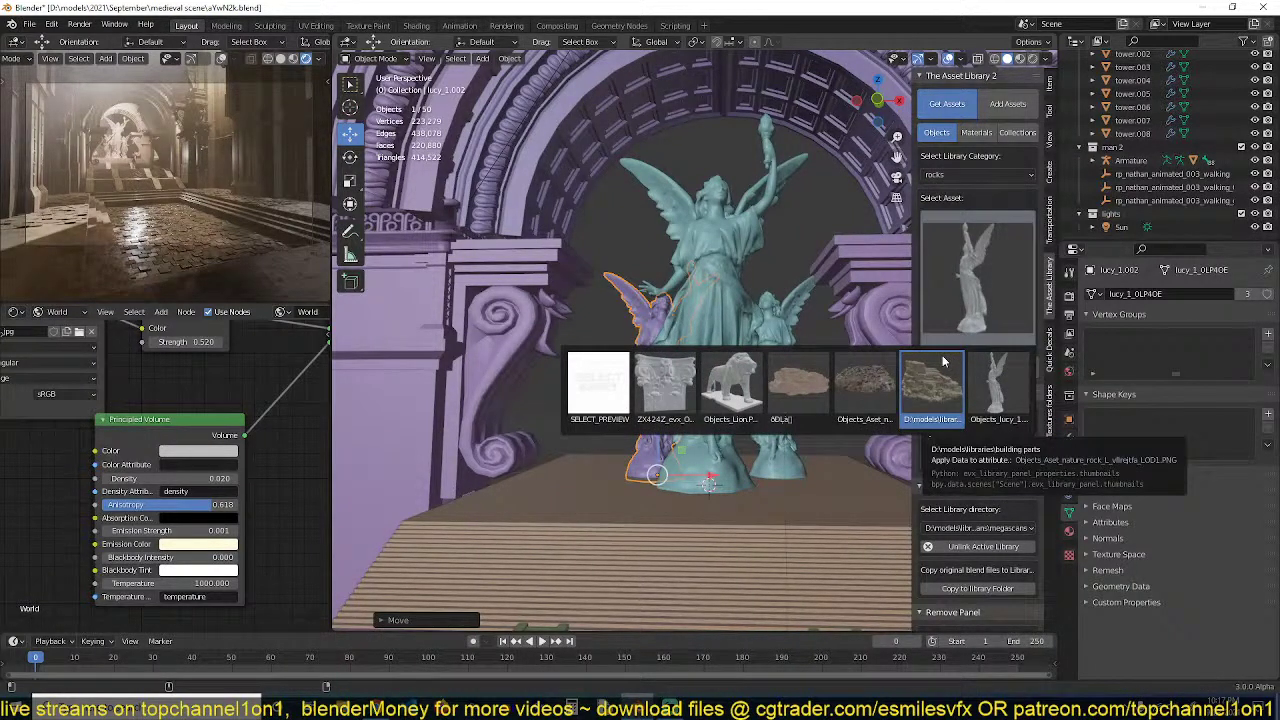
left_click(855, 384)
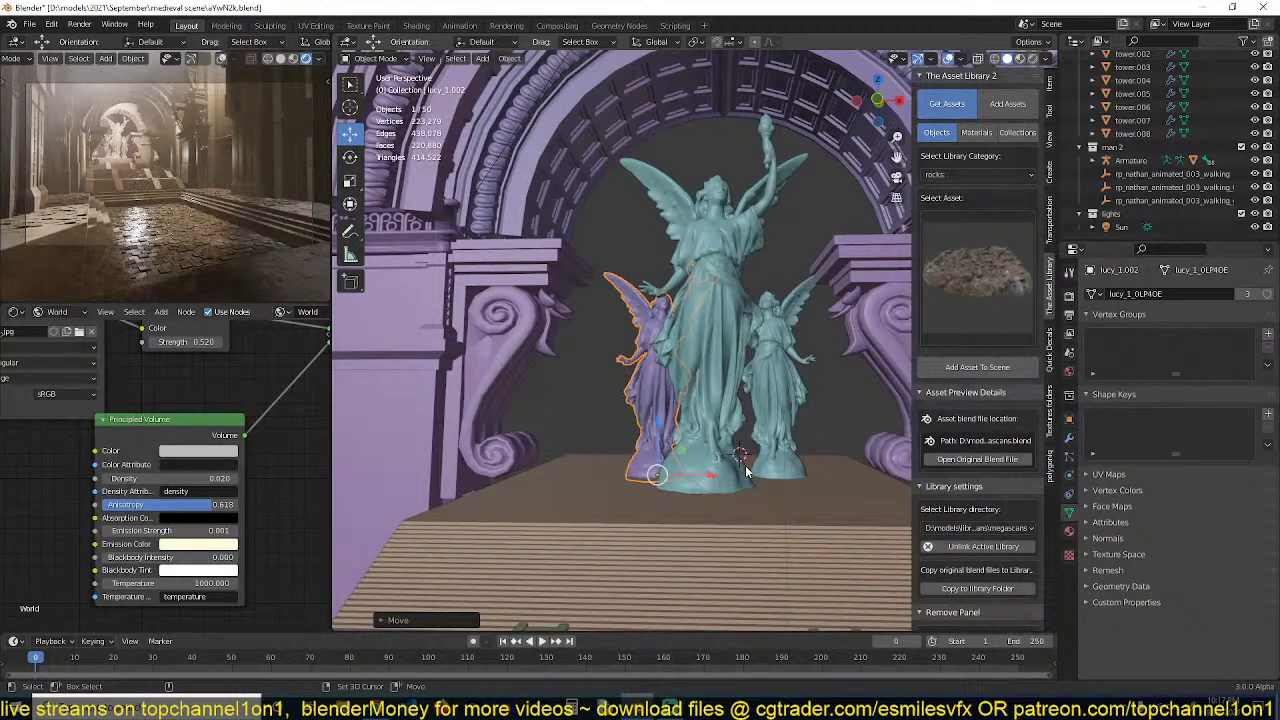
left_click(966, 368)
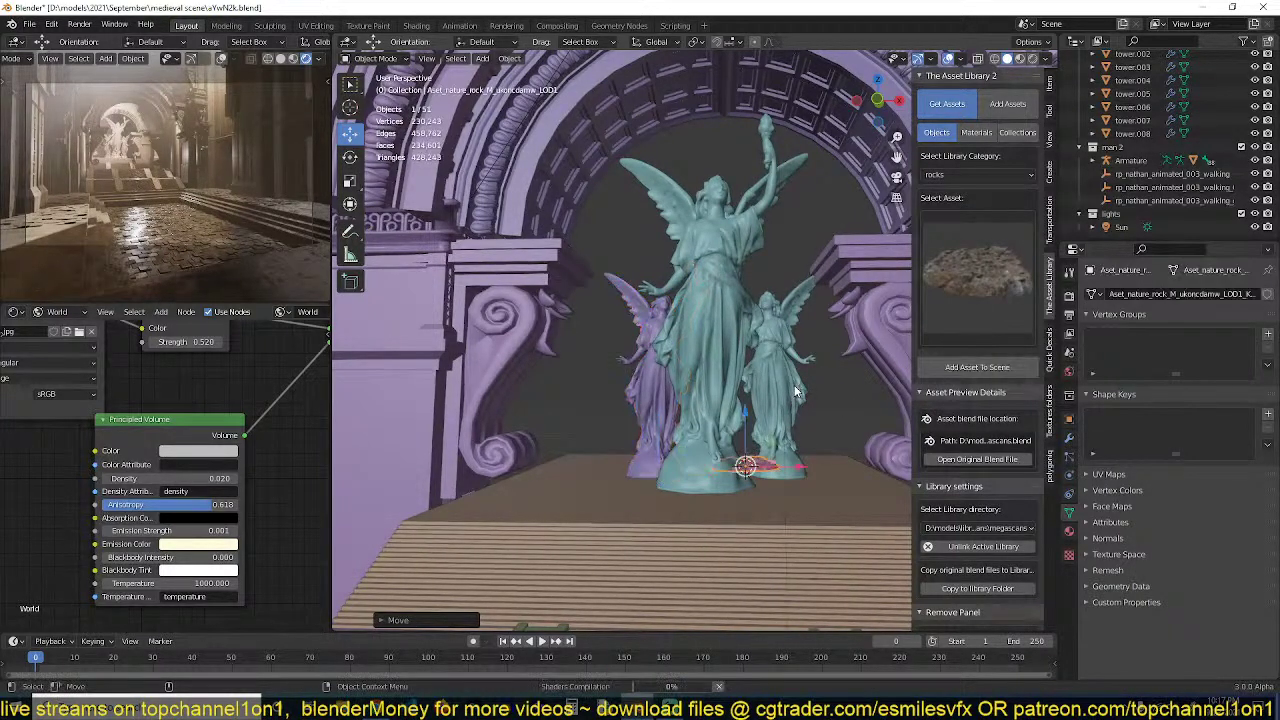
key("s")
left_click(864, 453)
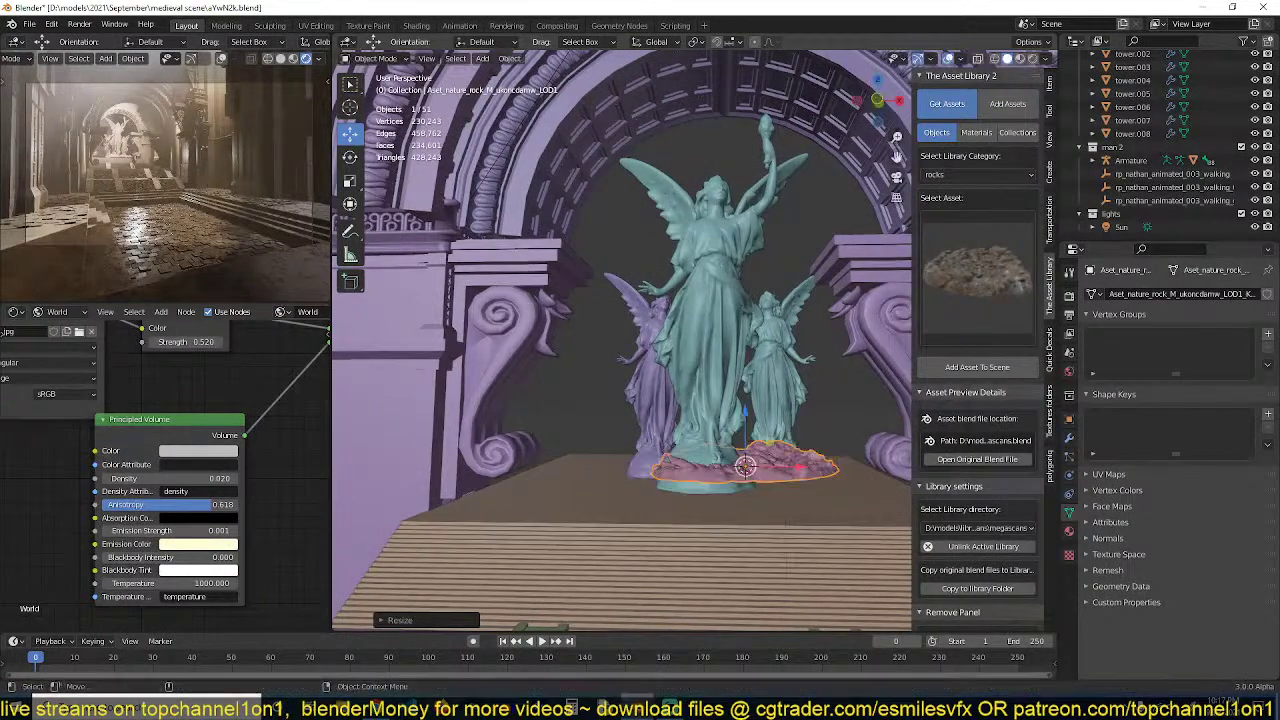
Rotate the rock asset freely until it stands upright and enlarge it
key("r")
key("r")
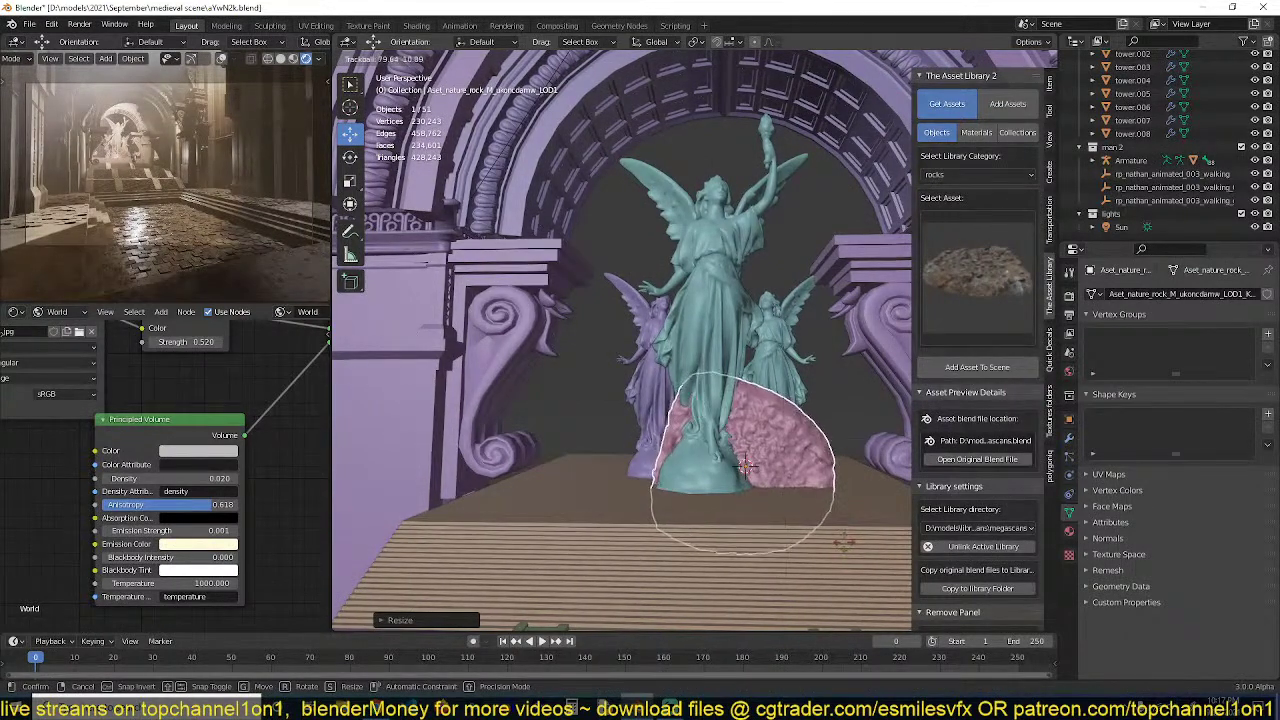
left_click(820, 534)
key("s")
left_click(888, 570)
Enlarge the upright rock further and position it behind the statues so it fills the rear arch opening
middle_click_drag(803, 391, 759, 405)
left_click_drag(759, 424, 826, 414)
key("s")
left_click(938, 350)
middle_click_drag(777, 389, 850, 403)
key("g")
left_click(843, 294)
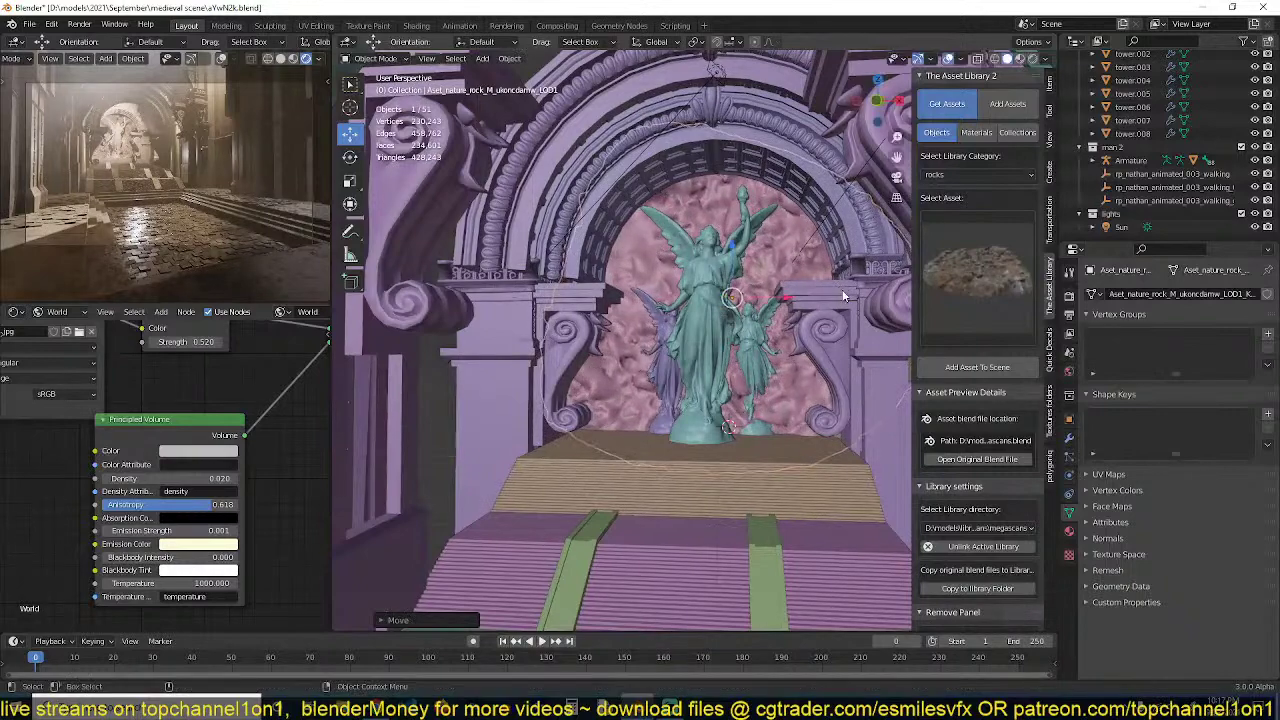
Push the rock wall back along Y behind the rear arch, enlarge it again, and save the file
middle_click_drag(843, 294, 921, 339)
middle_click_drag(830, 346, 808, 381)
key("g")
key("y")
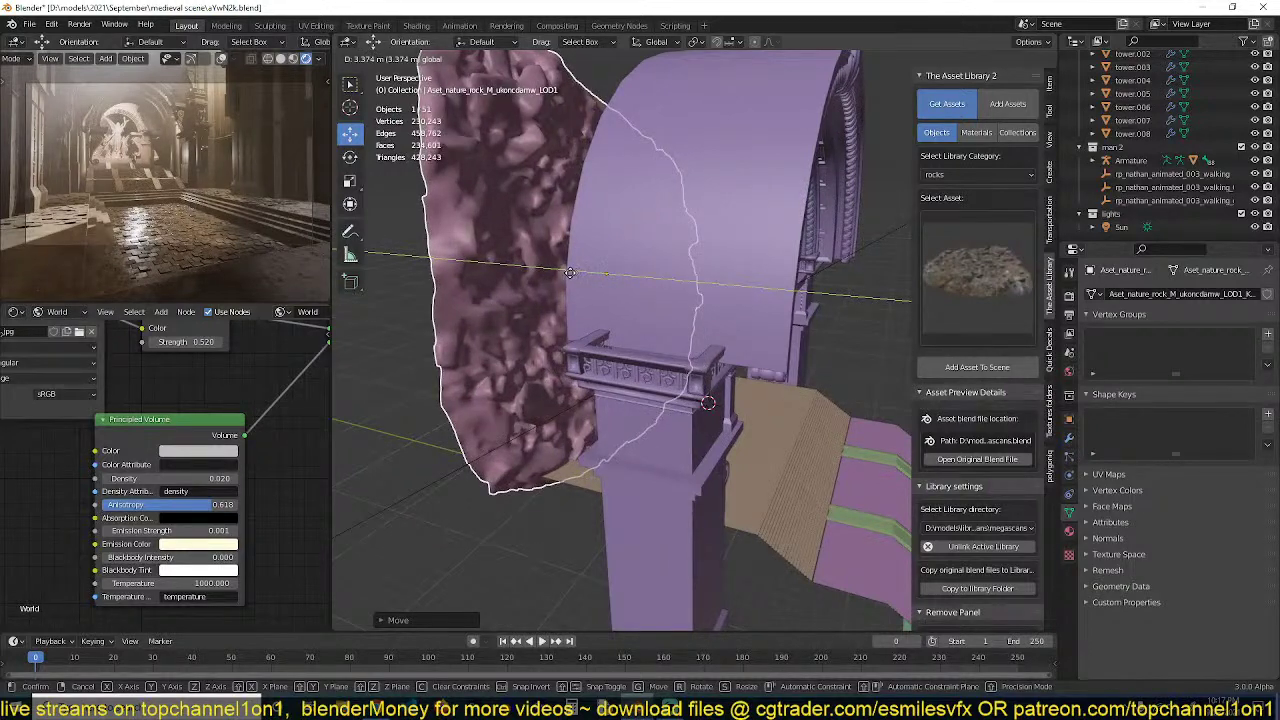
left_click(606, 275)
key("s")
left_click(700, 275)
middle_click_drag(700, 275, 674, 301)
key("alt+a")
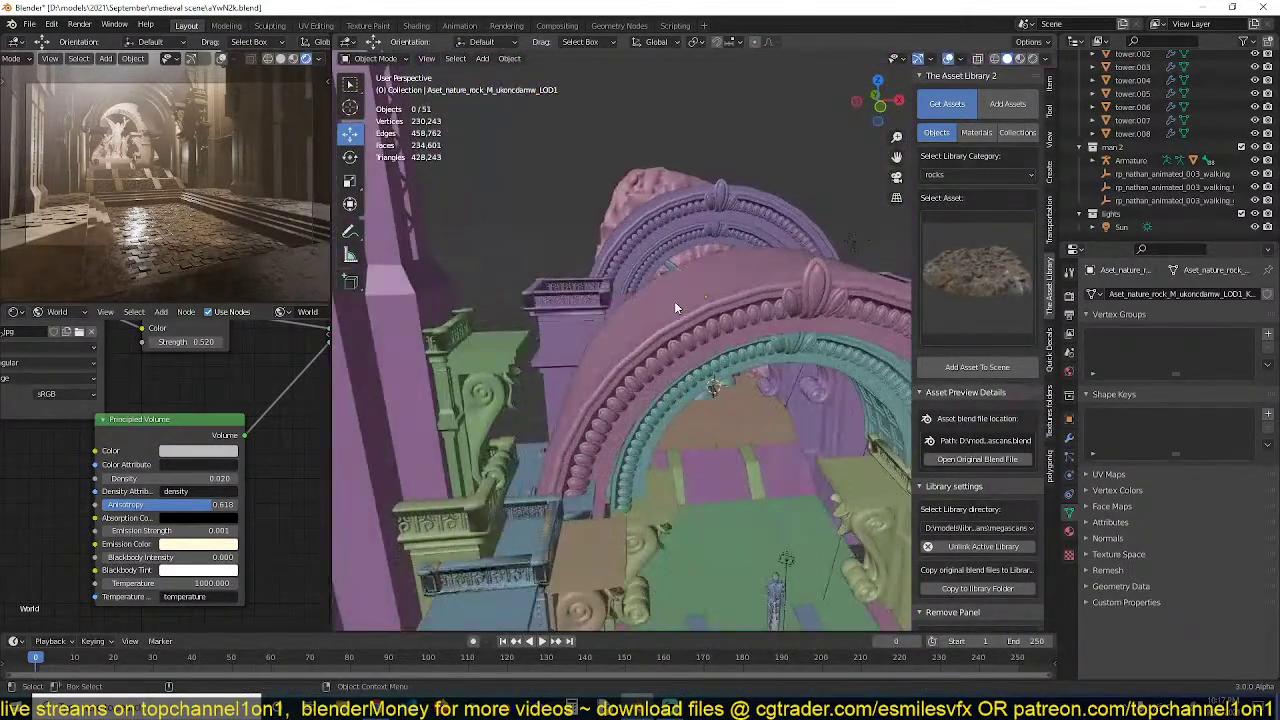
key("ctrl+s")
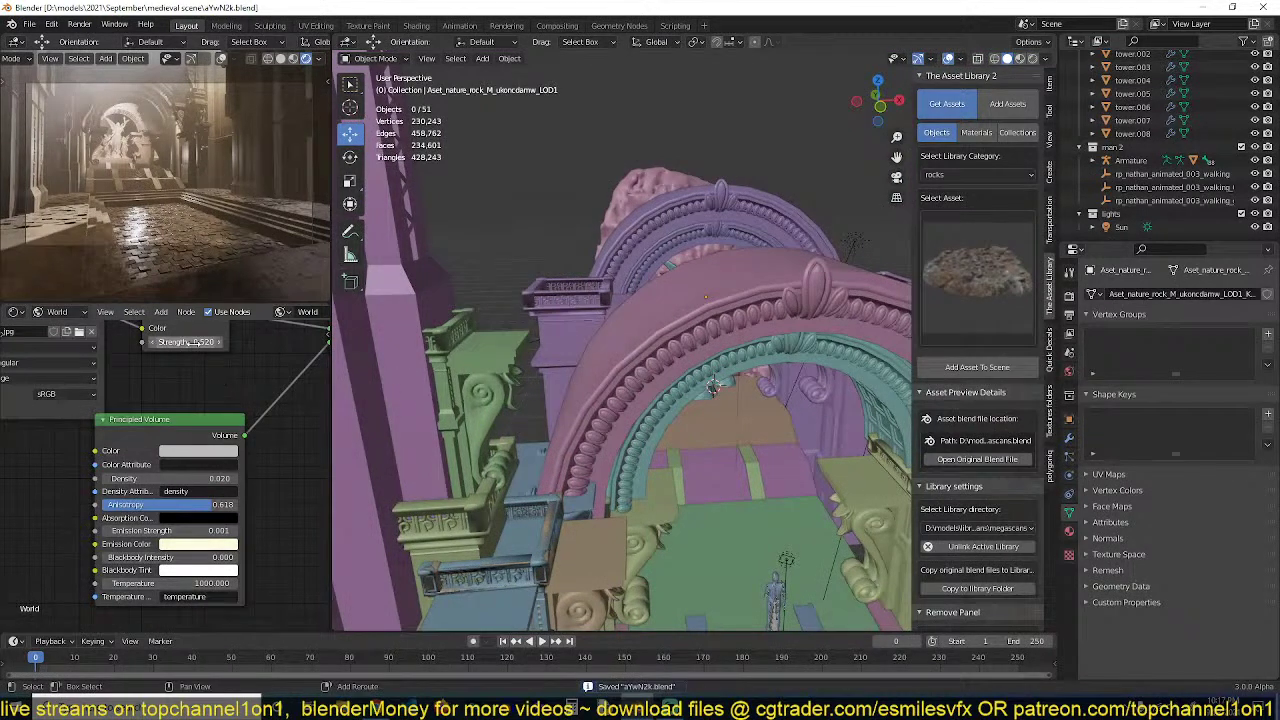
Lower the world background's strength and save the file
left_click_drag(205, 342, 199, 342)
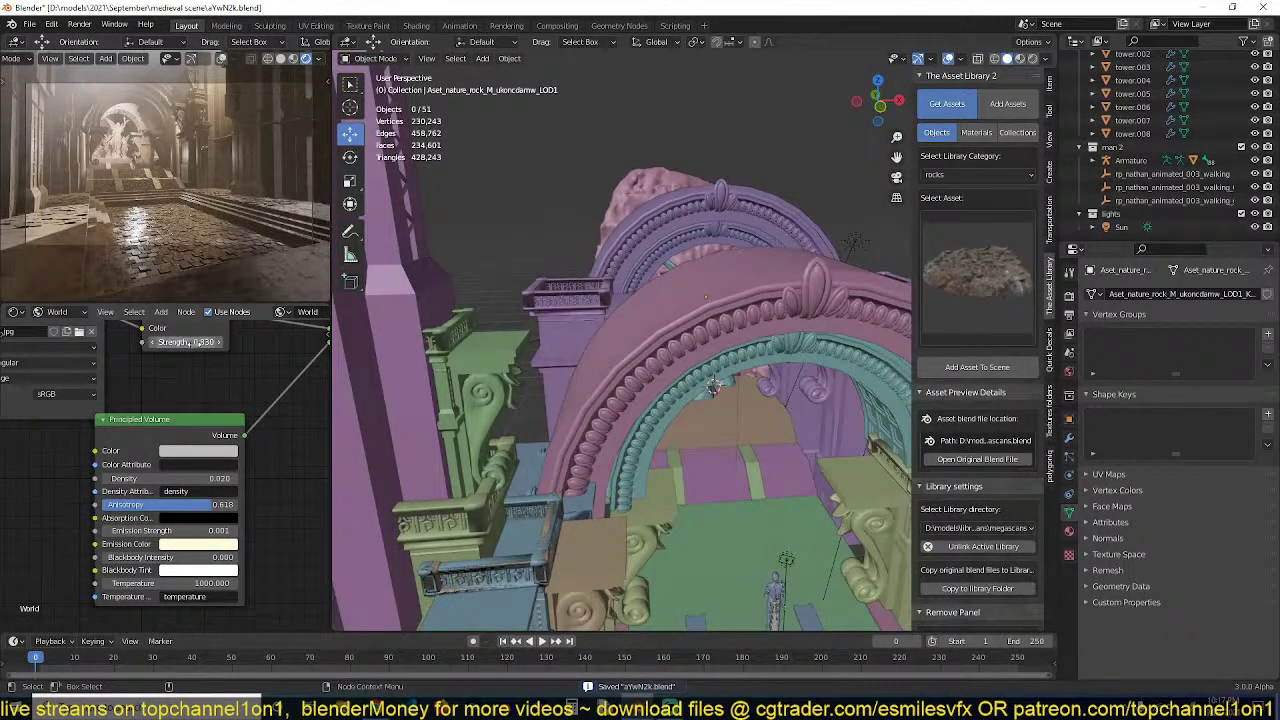
scroll(223, 388, "down", 2)
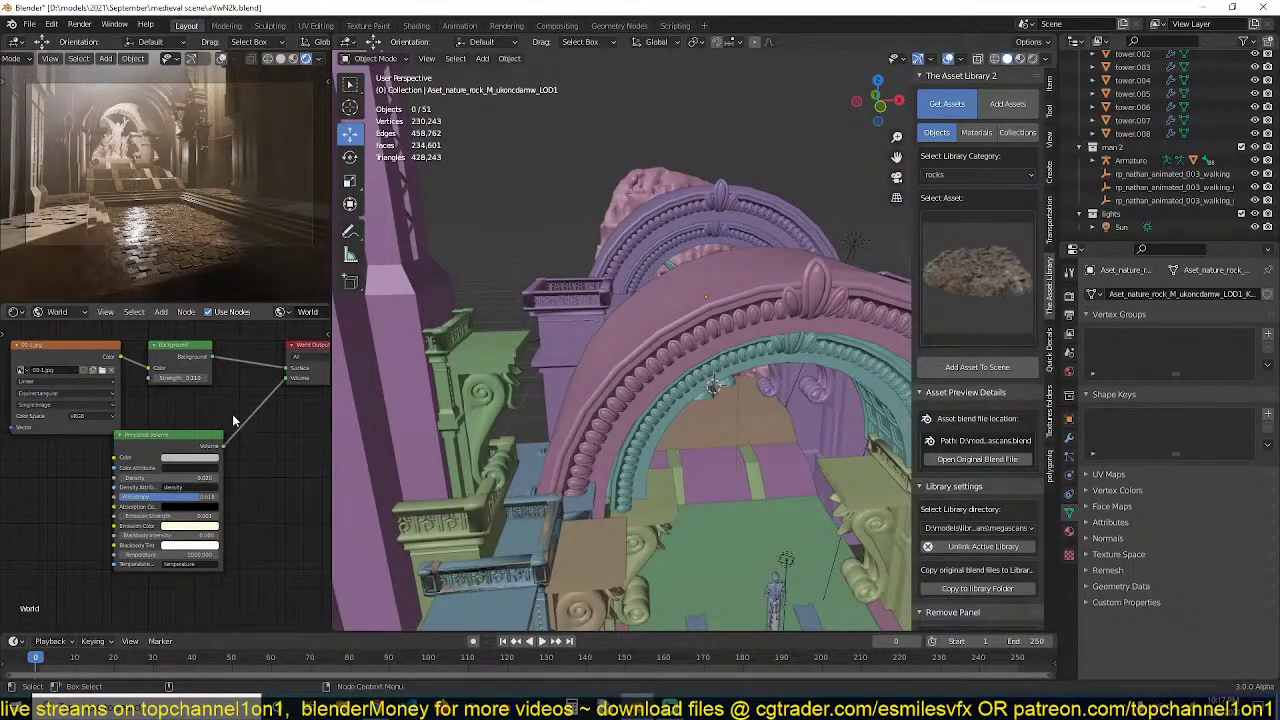
key("ctrl+s")
Slightly raise the Principled Volume's density, give it a warm pale grey colour, and lower its anisotropy to about 0.373
middle_click_drag(246, 480, 251, 442)
left_click_drag(176, 440, 182, 440)
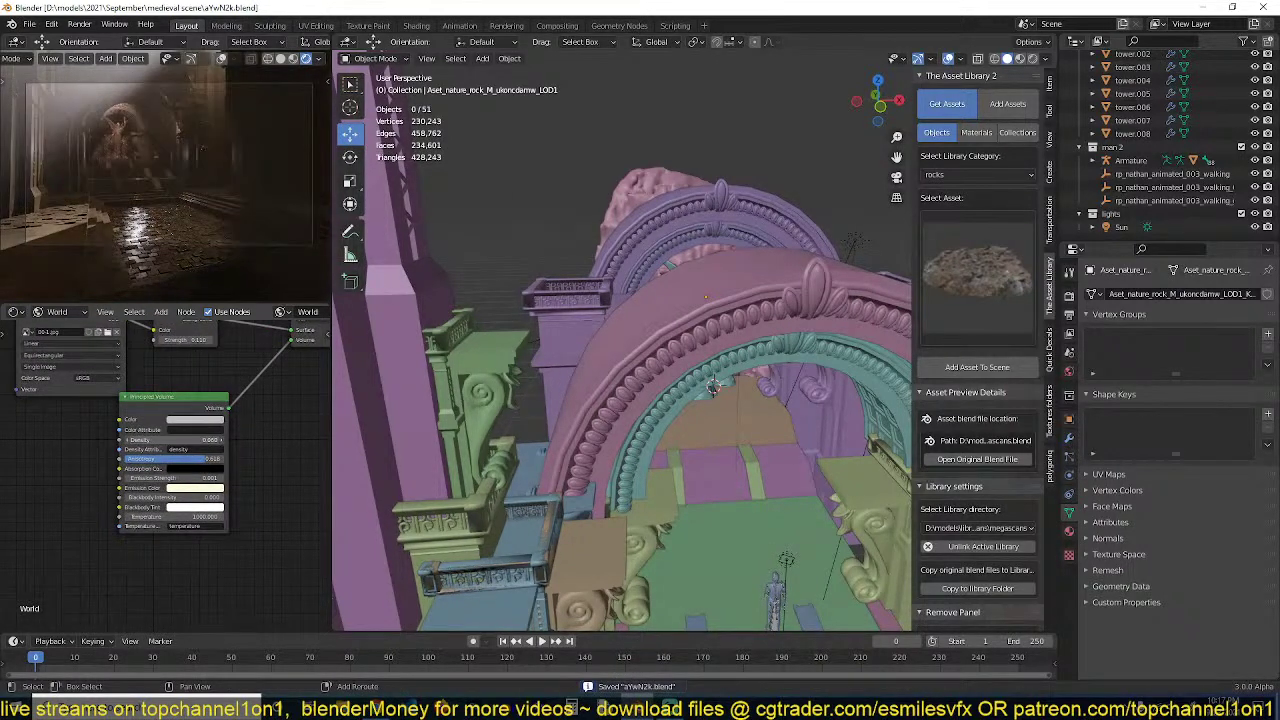
left_click(212, 419)
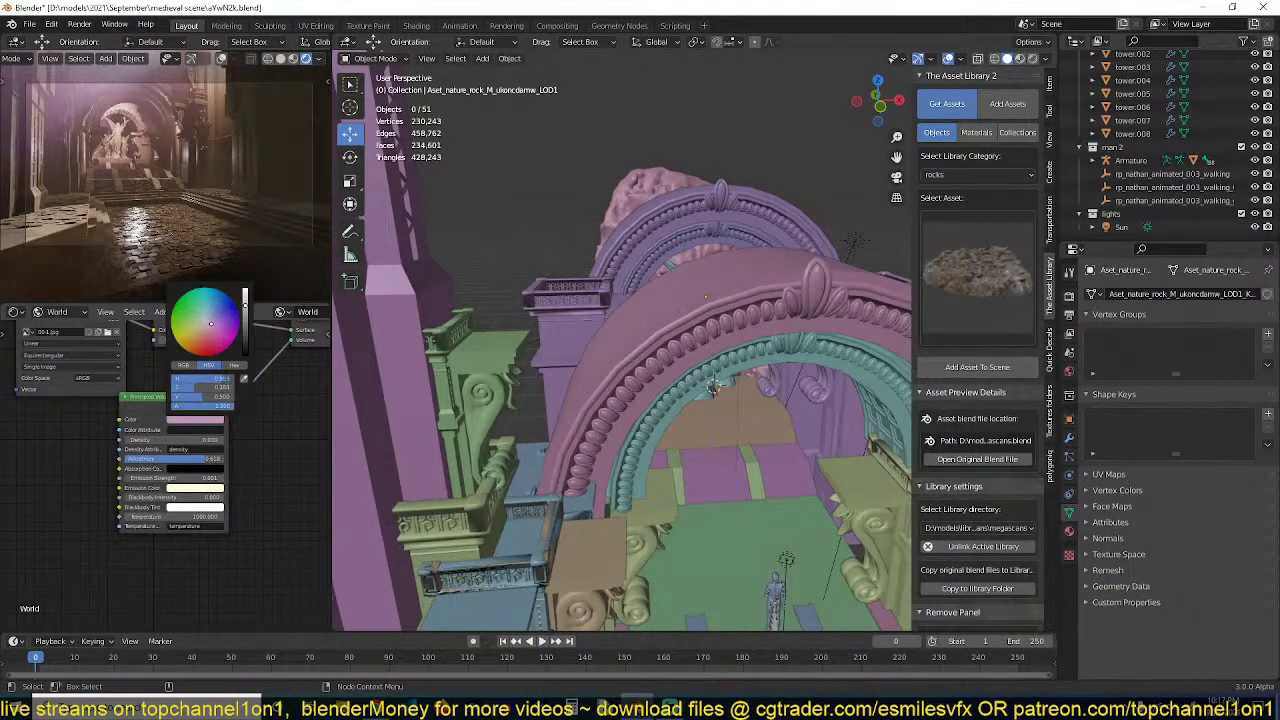
left_click_drag(211, 324, 199, 328)
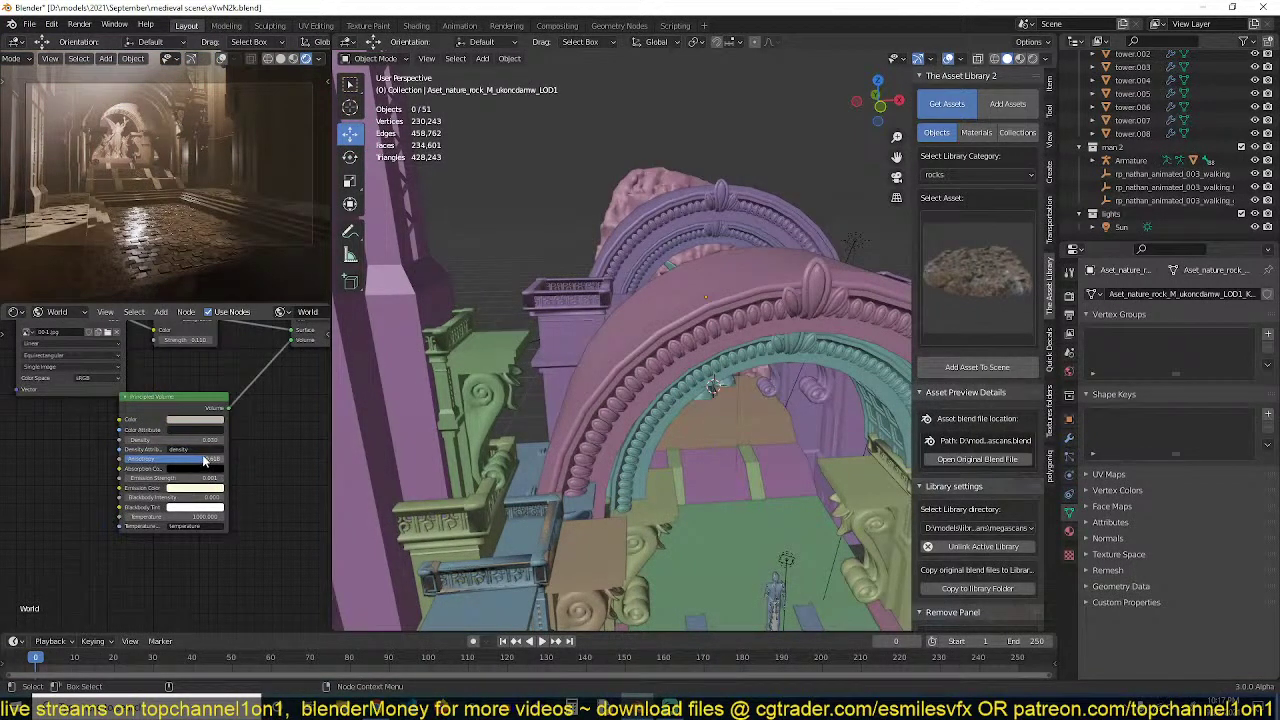
mouse_move(204, 459)
left_mouse_down()
mouse_move(138, 459)
mouse_move(195, 459)
left_mouse_up()
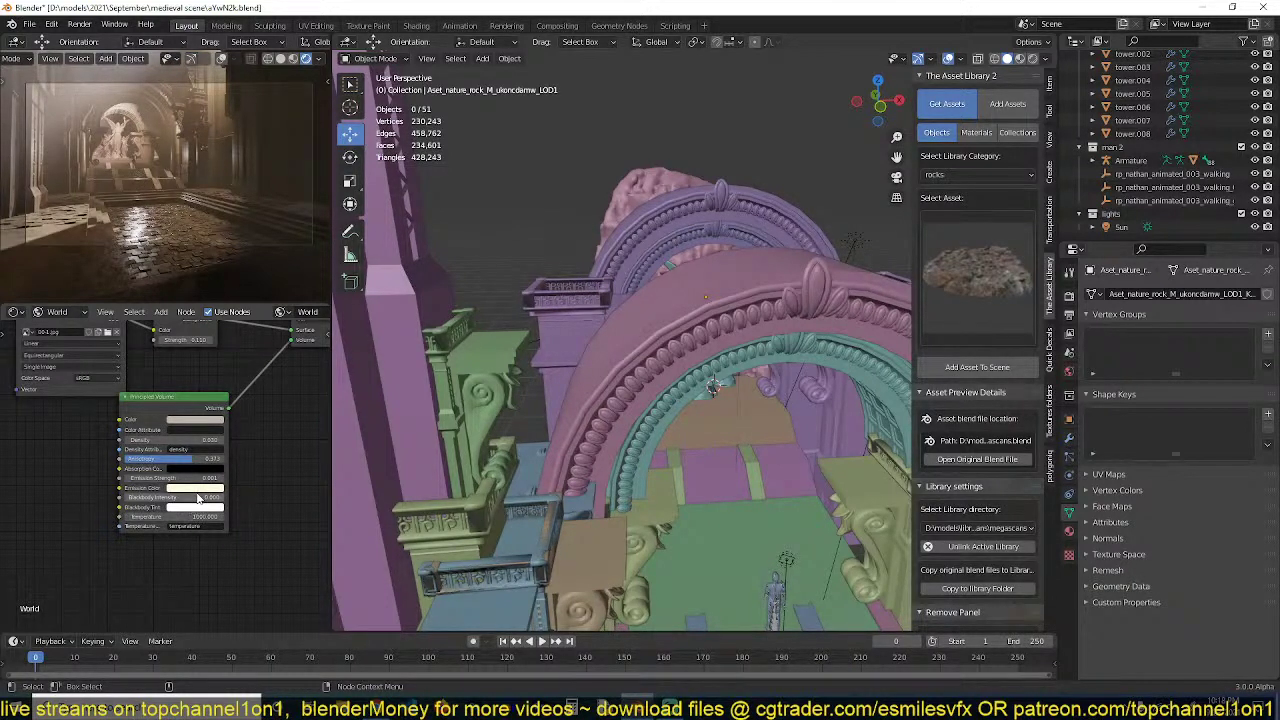
Try a volume emission strength of 0.011 and a higher blackbody intensity, undoing each change
left_click(220, 478)
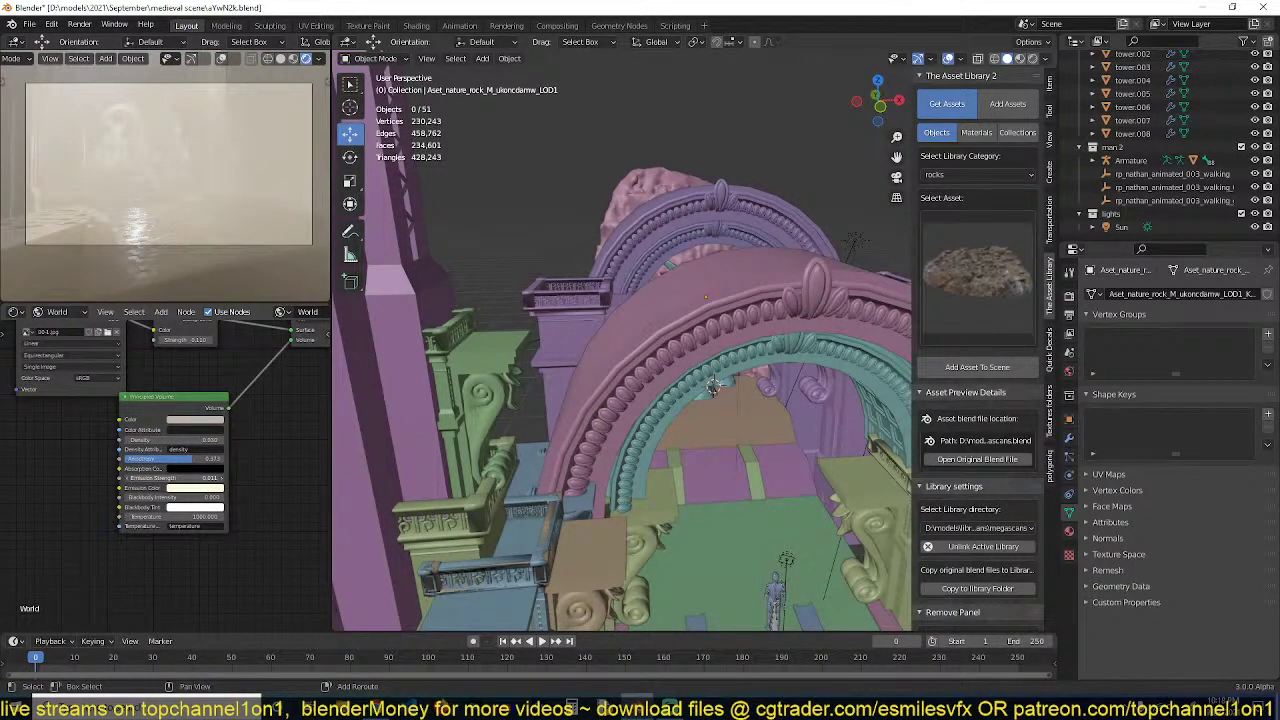
key("ctrl+z")
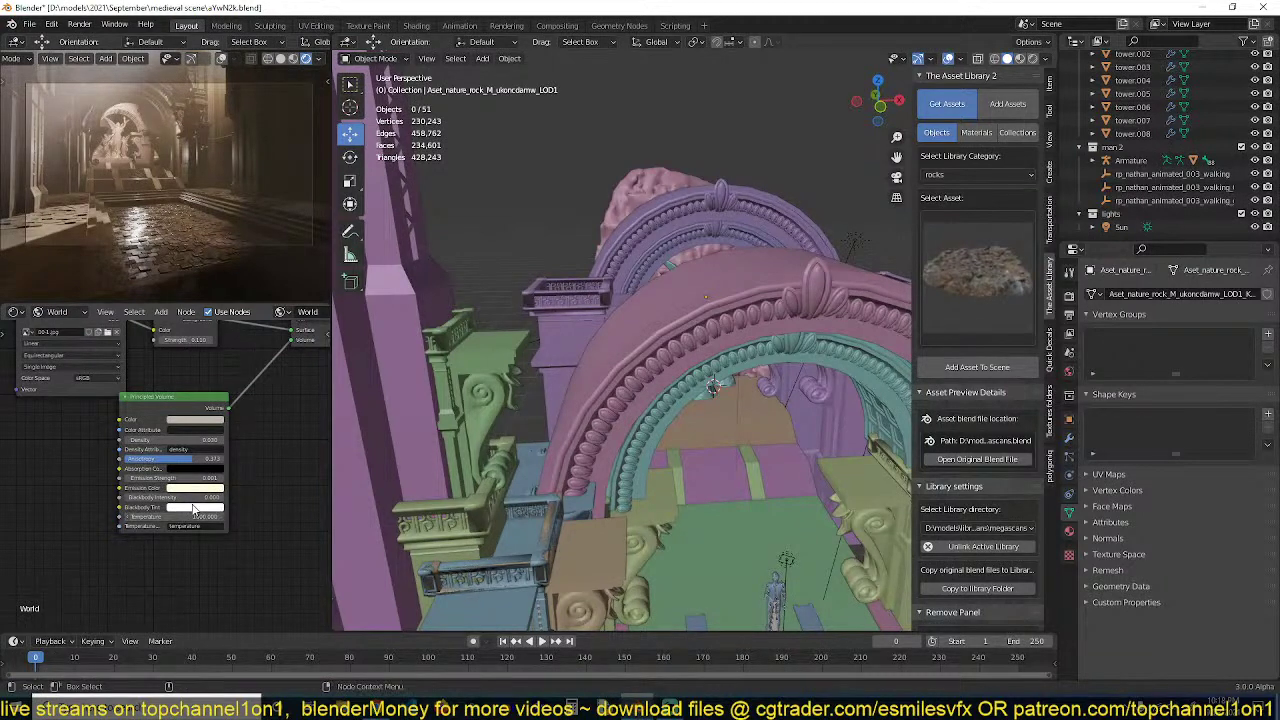
left_click_drag(125, 497, 157, 499)
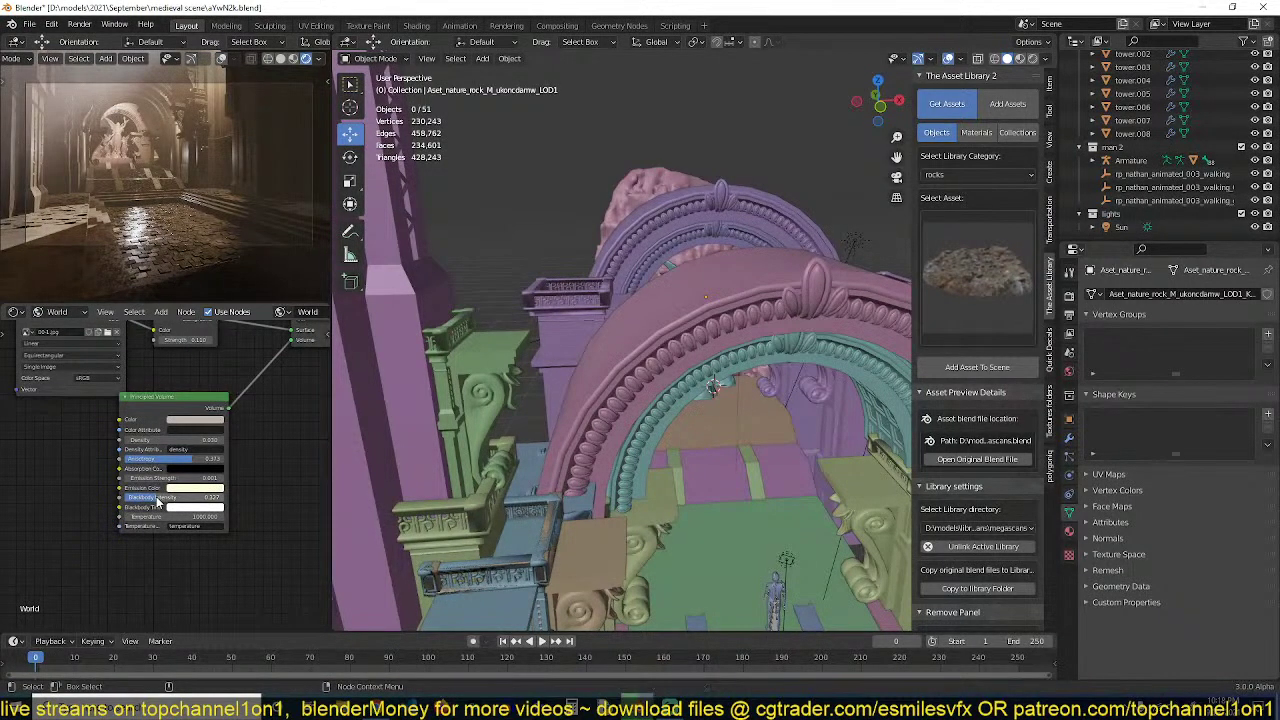
key("ctrl+z")
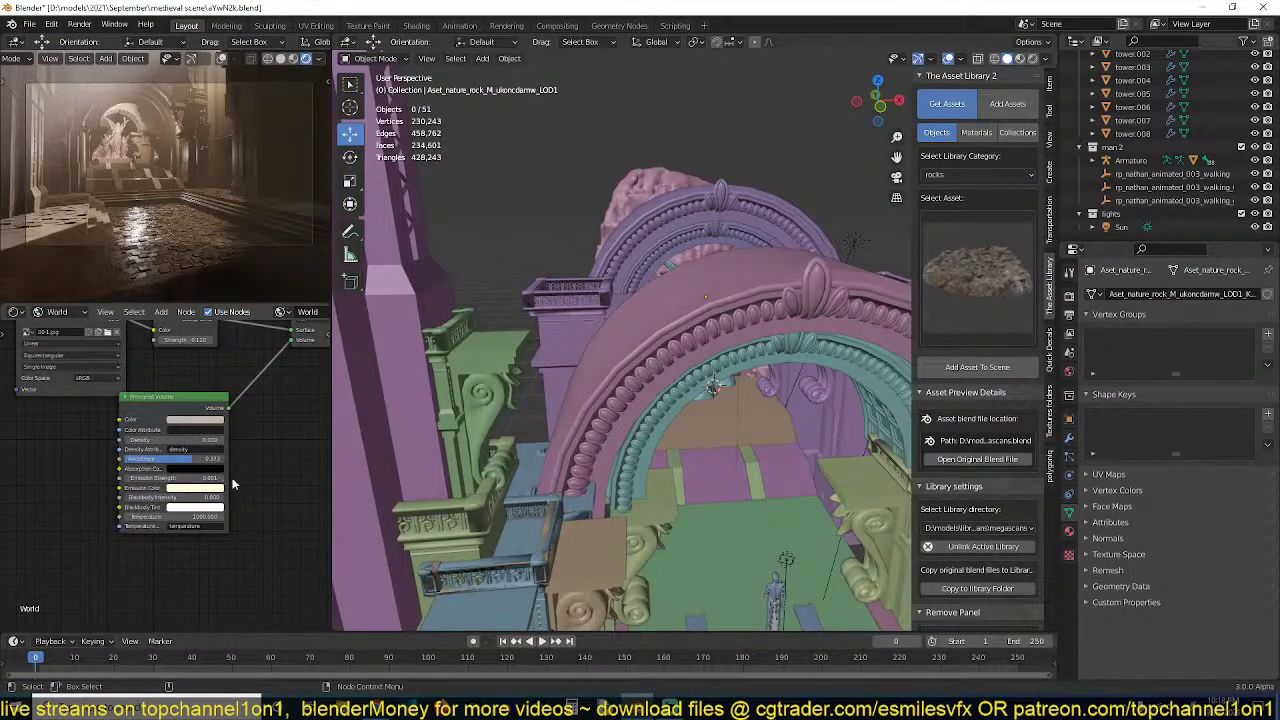
Save the file, and try repositioning the man's armature with an X move of about -0.5 m and a snap to the 3D cursor
key("ctrl+s")
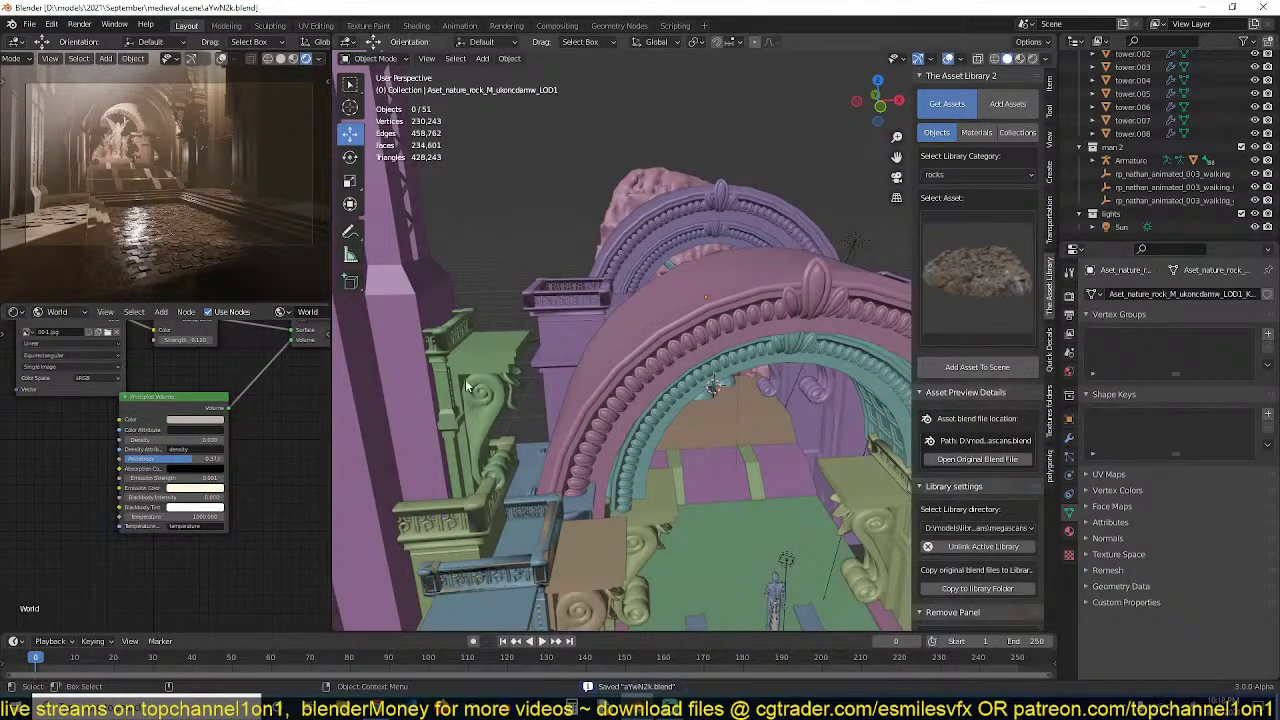
scroll(573, 401, "up", 5)
middle_click_drag(661, 418, 728, 389)
scroll(728, 389, "up", 3)
left_click(681, 289)
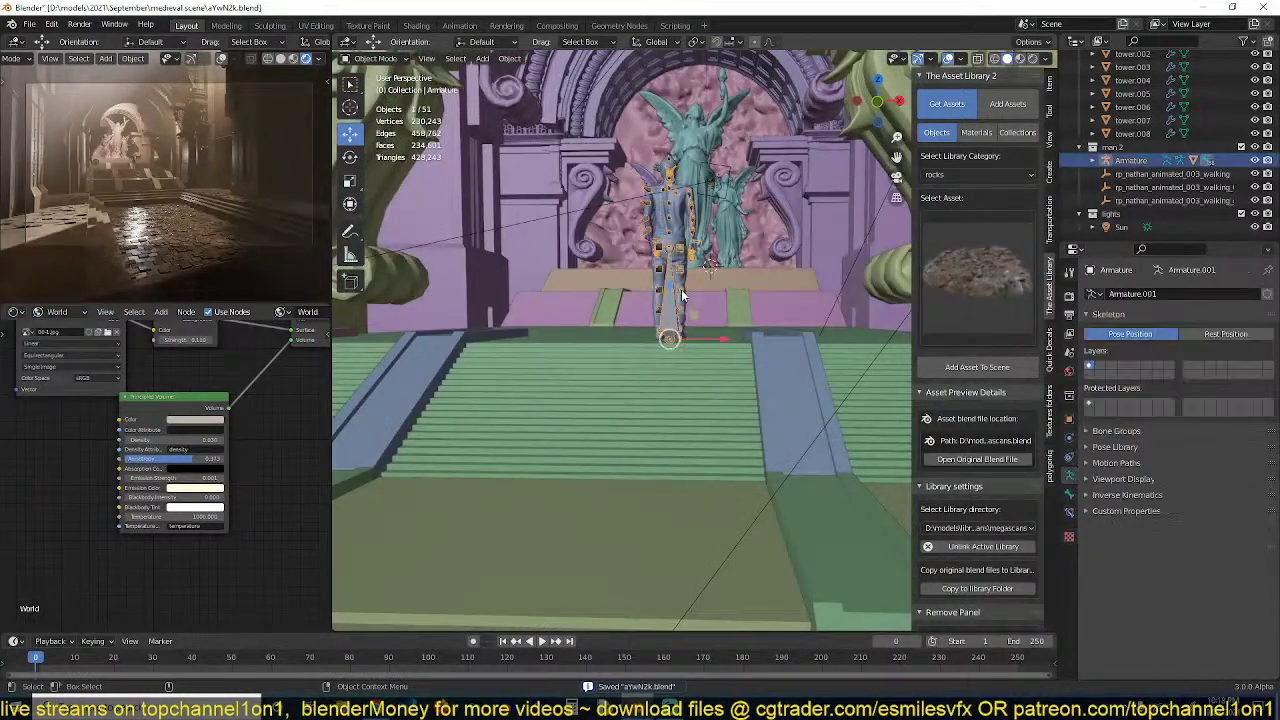
key("g")
key("x")
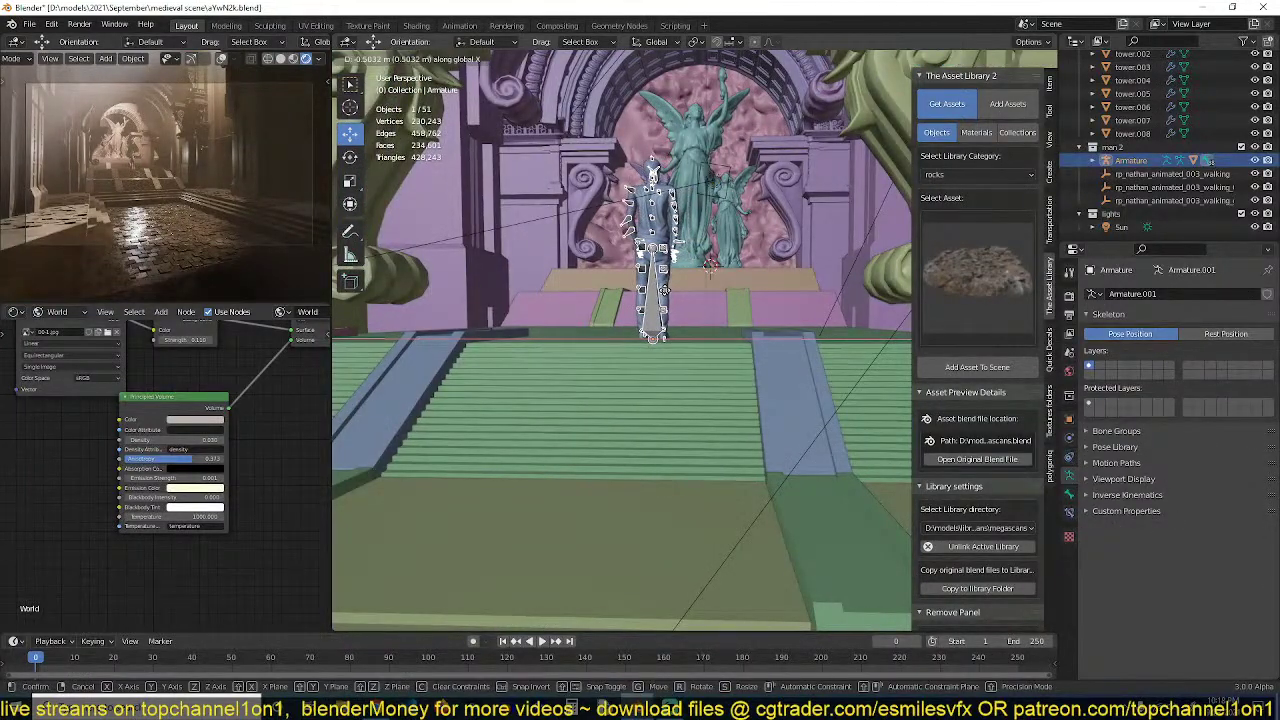
left_click(667, 296)
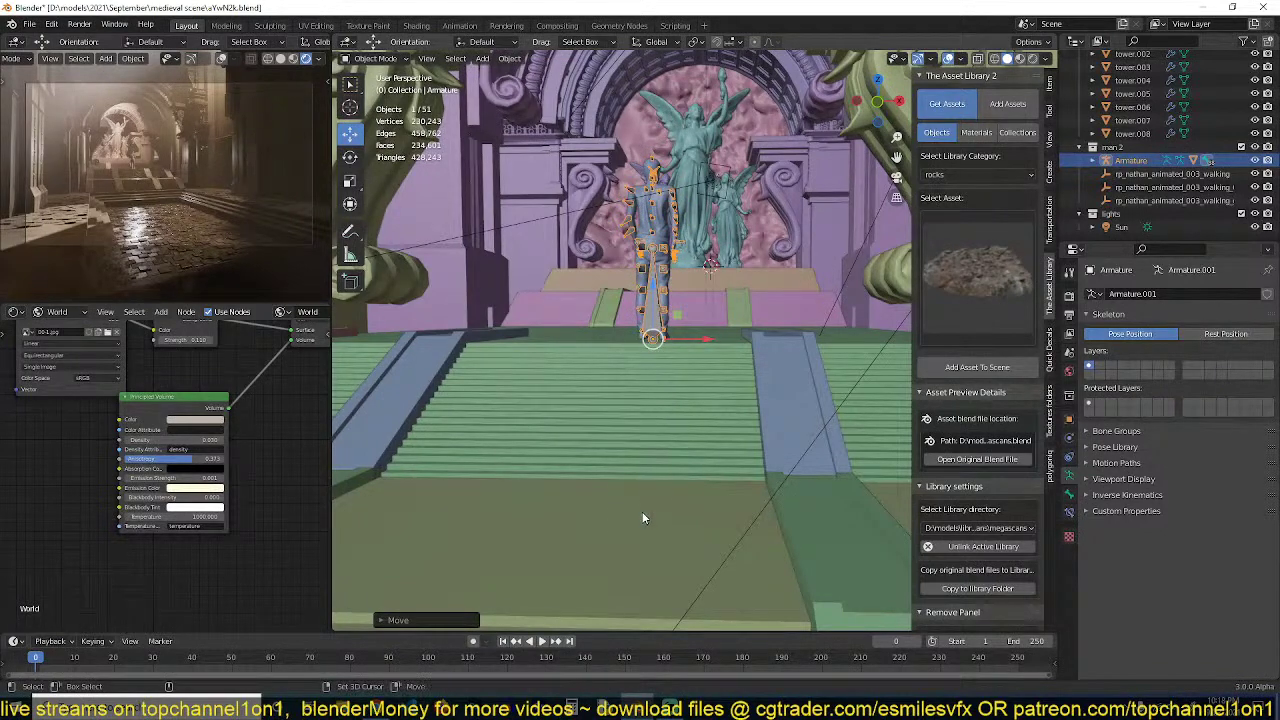
key("shift+s")
left_click(642, 371)
Place the 3D cursor on the paved floor in front of the stairs and snap the man's armature to it
scroll(669, 362, "down", 5)
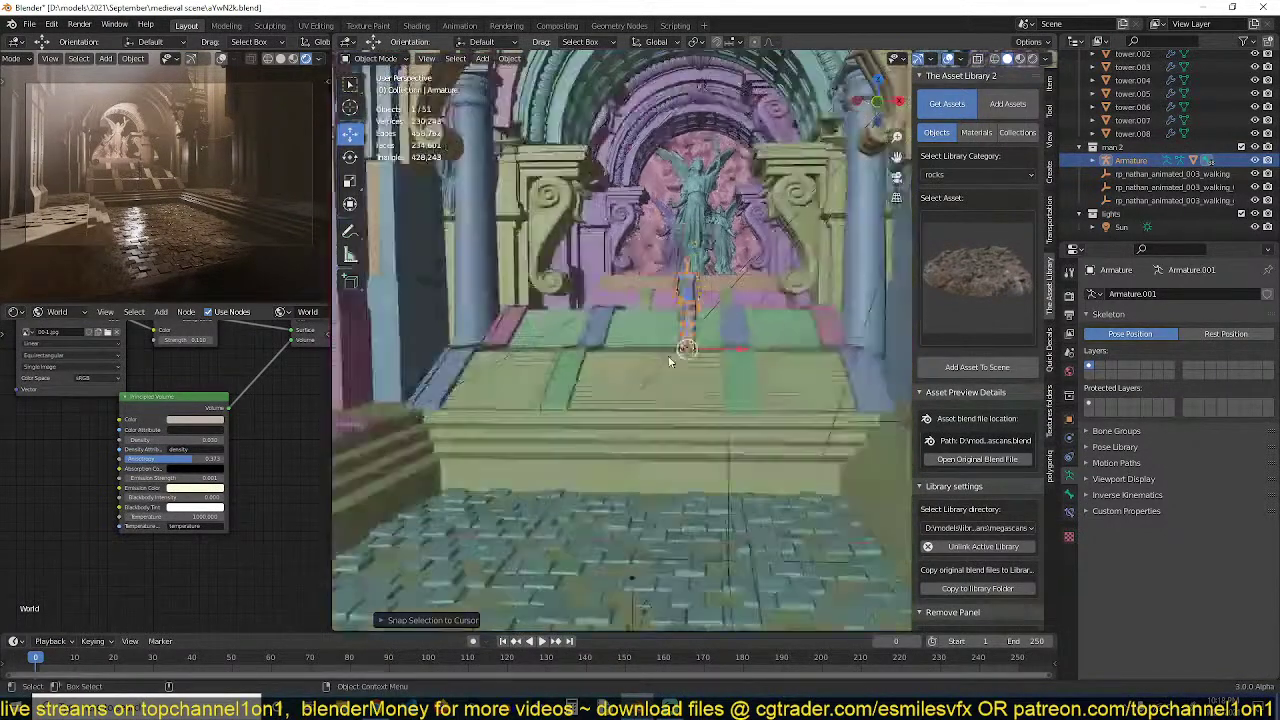
scroll(663, 380, "down", 3)
right_click(650, 495, "shift")
key("shift+s")
left_click(677, 369)
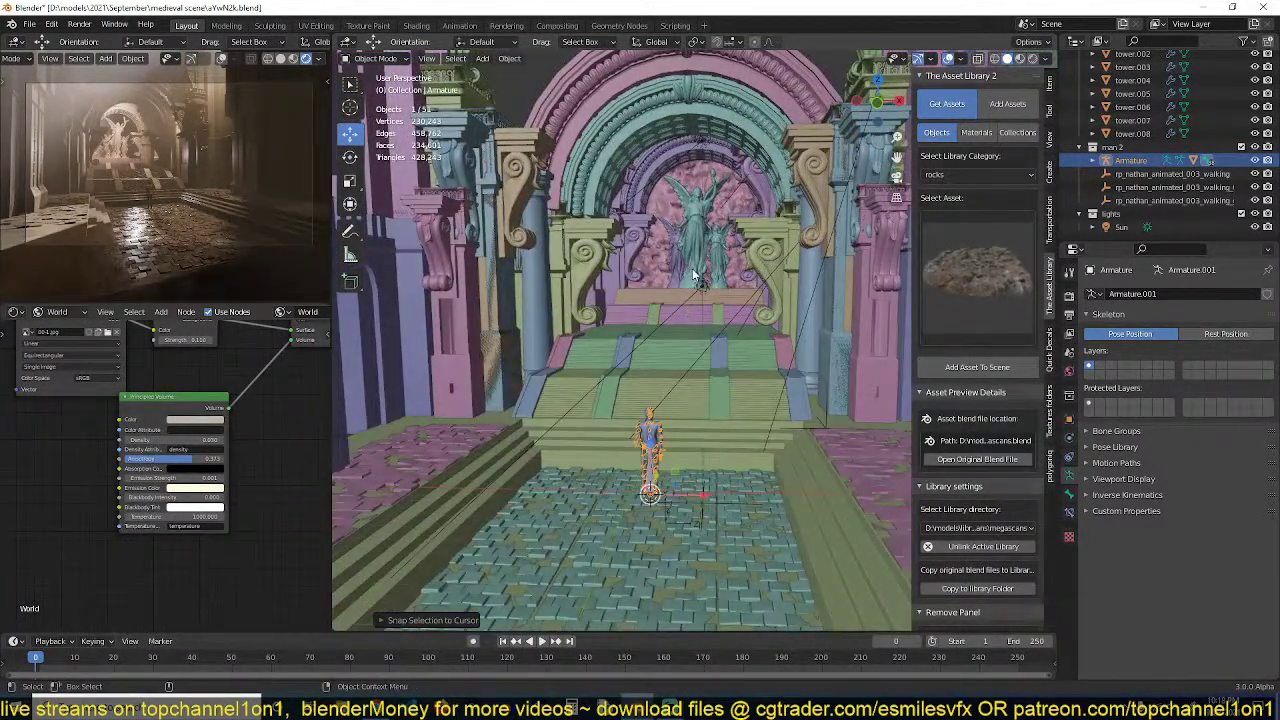
Adjust the man's height along Z until his feet rest on the paving stones, and save the file
key("g")
key("z")
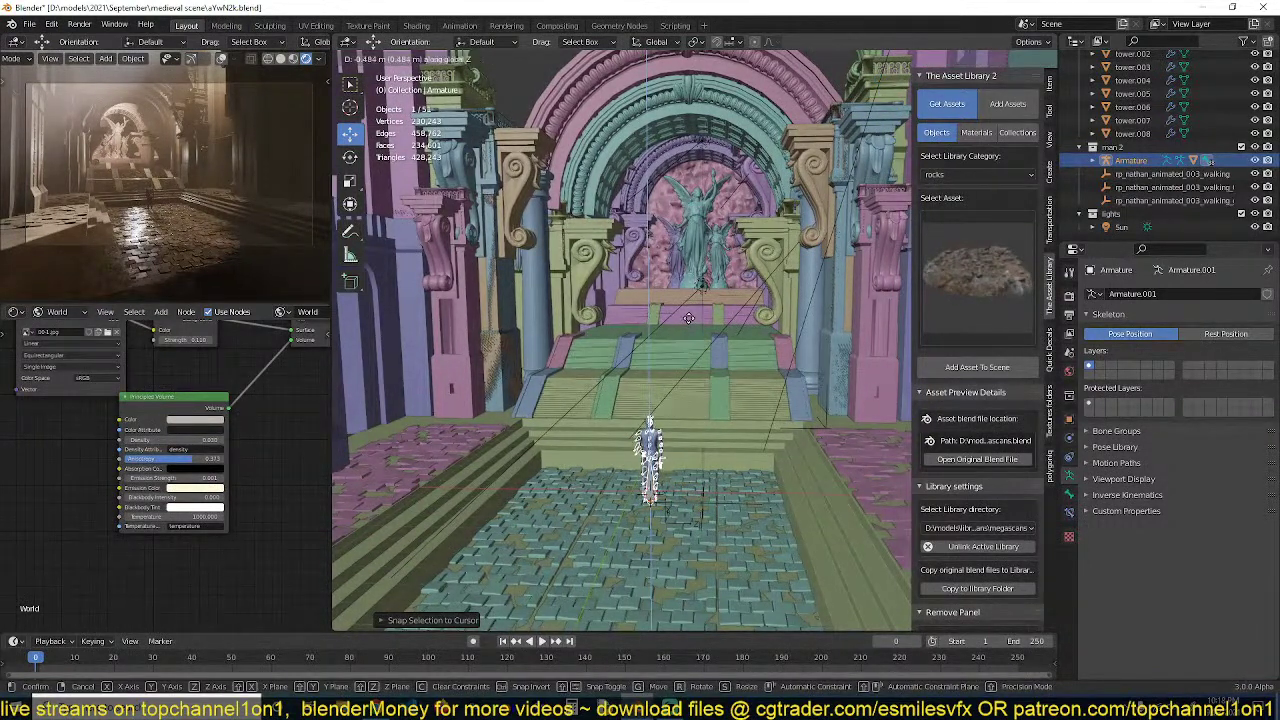
left_click(689, 320)
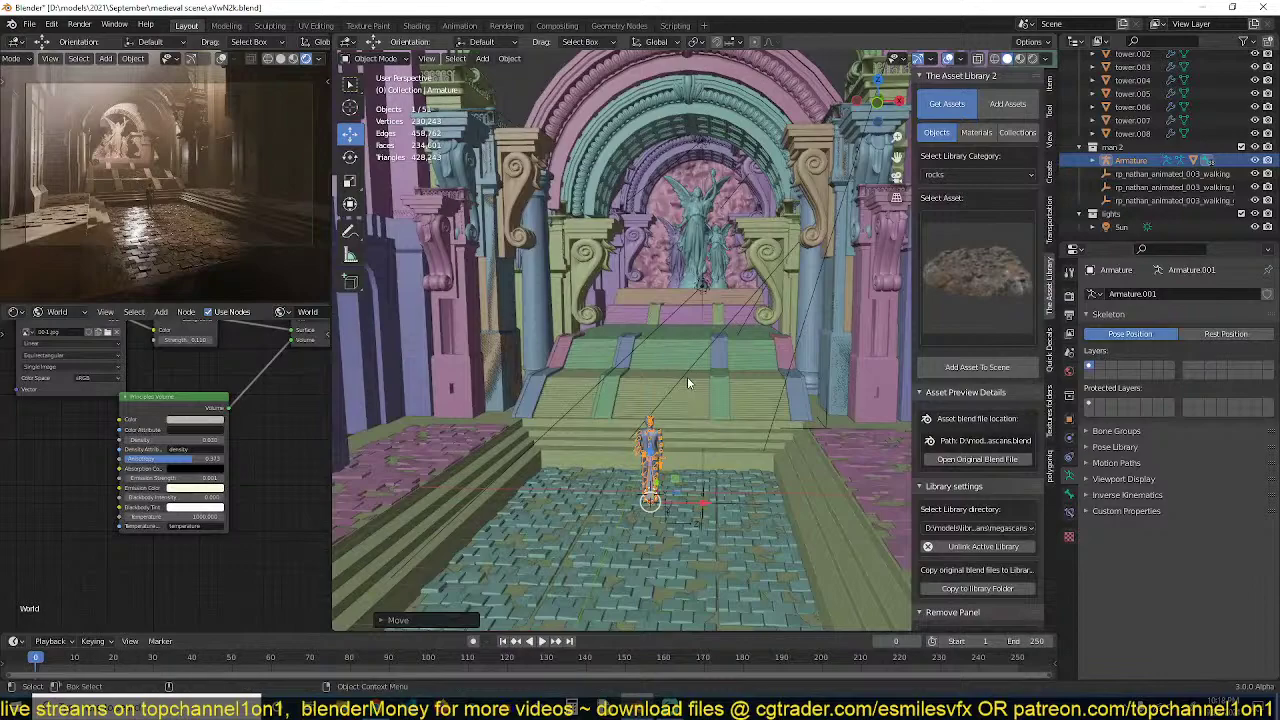
key("KP_Decimal")
middle_click_drag(687, 383, 790, 353)
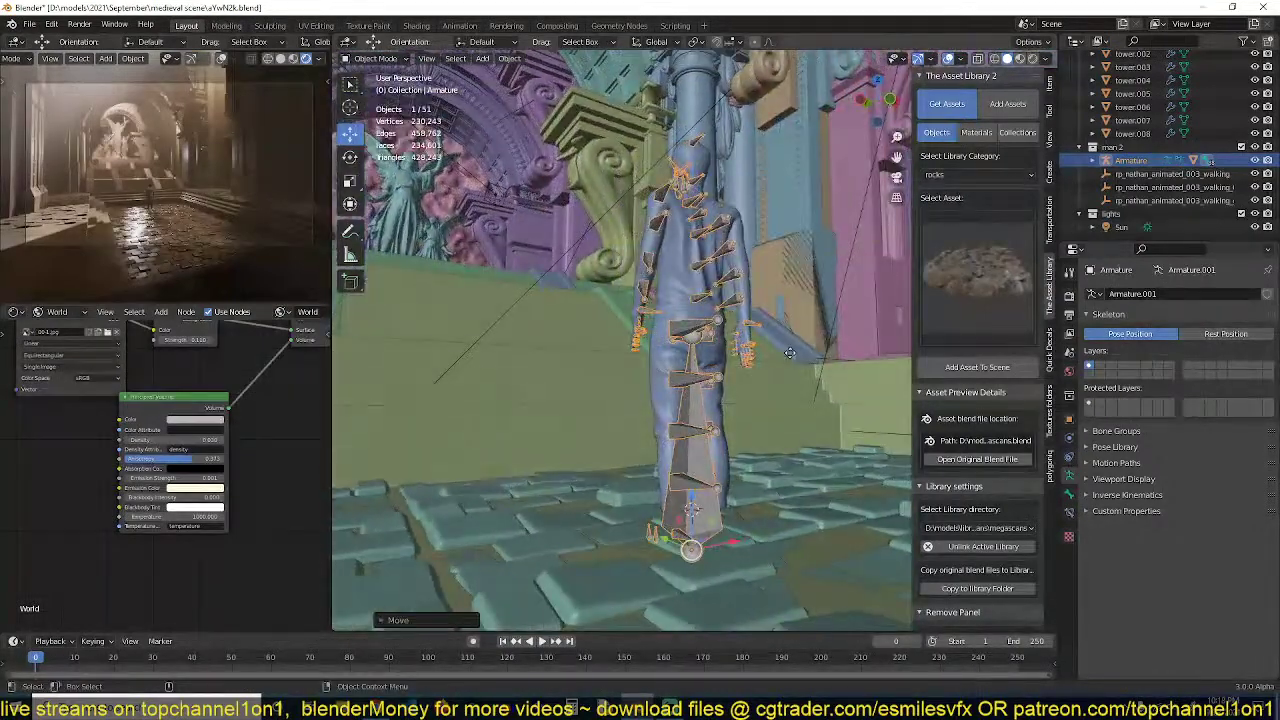
key("g")
key("z")
left_click(806, 314)
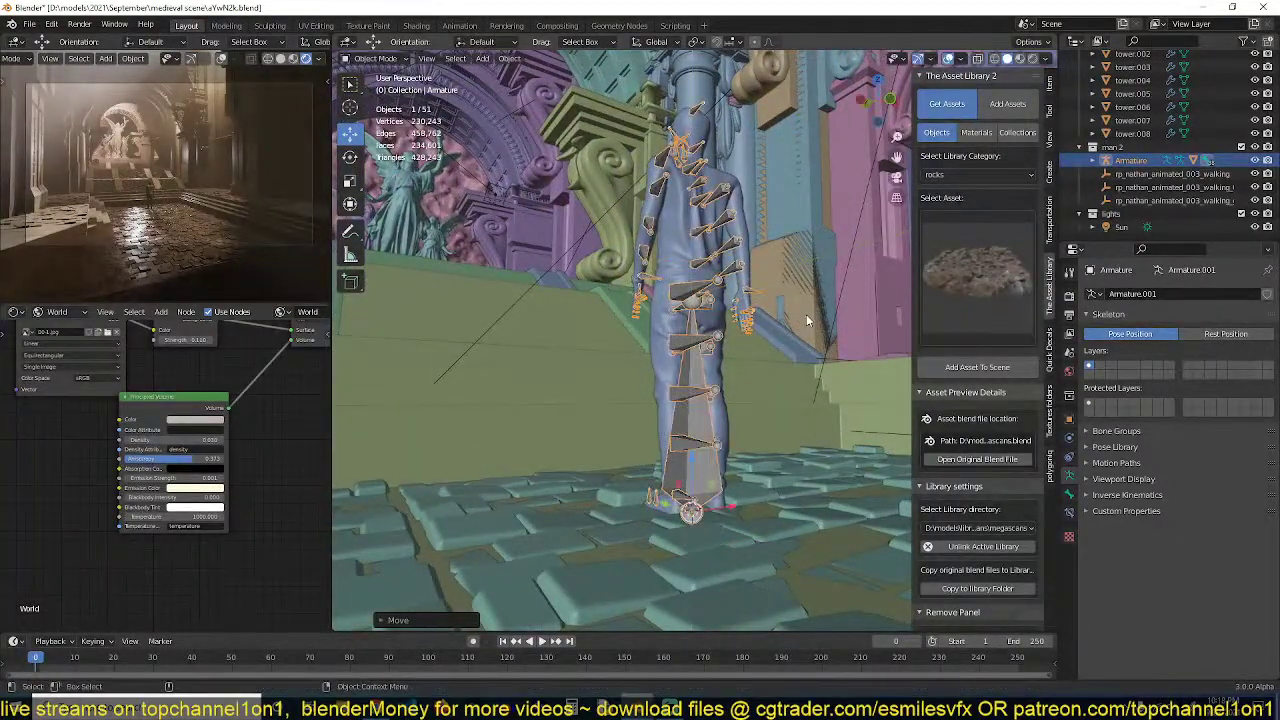
key("alt+a")
scroll(801, 388, "down", 4)
middle_click_drag(801, 390, 767, 417)
scroll(767, 417, "down", 1)
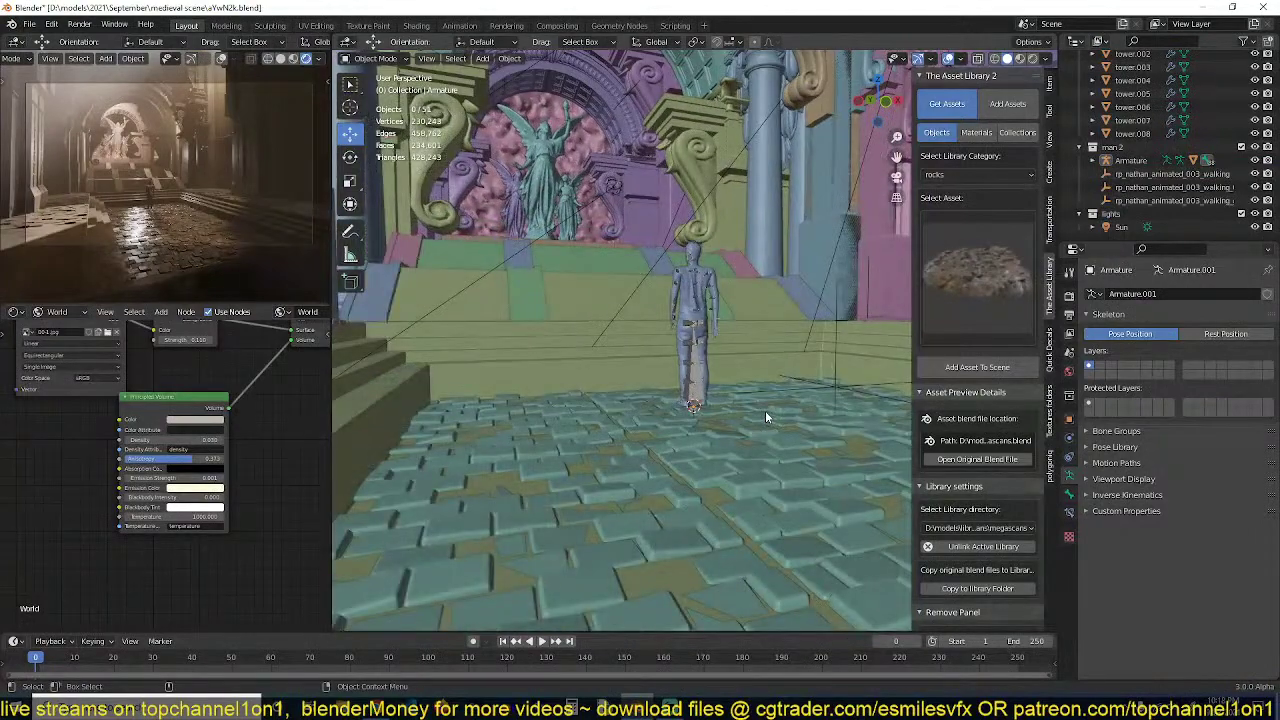
key("ctrl+s")
Choose the lion statue from the asset library and add it to the scene on the paving left of the steps
scroll(774, 428, "down", 3)
middle_click_drag(774, 434, 712, 448)
scroll(760, 432, "down", 1)
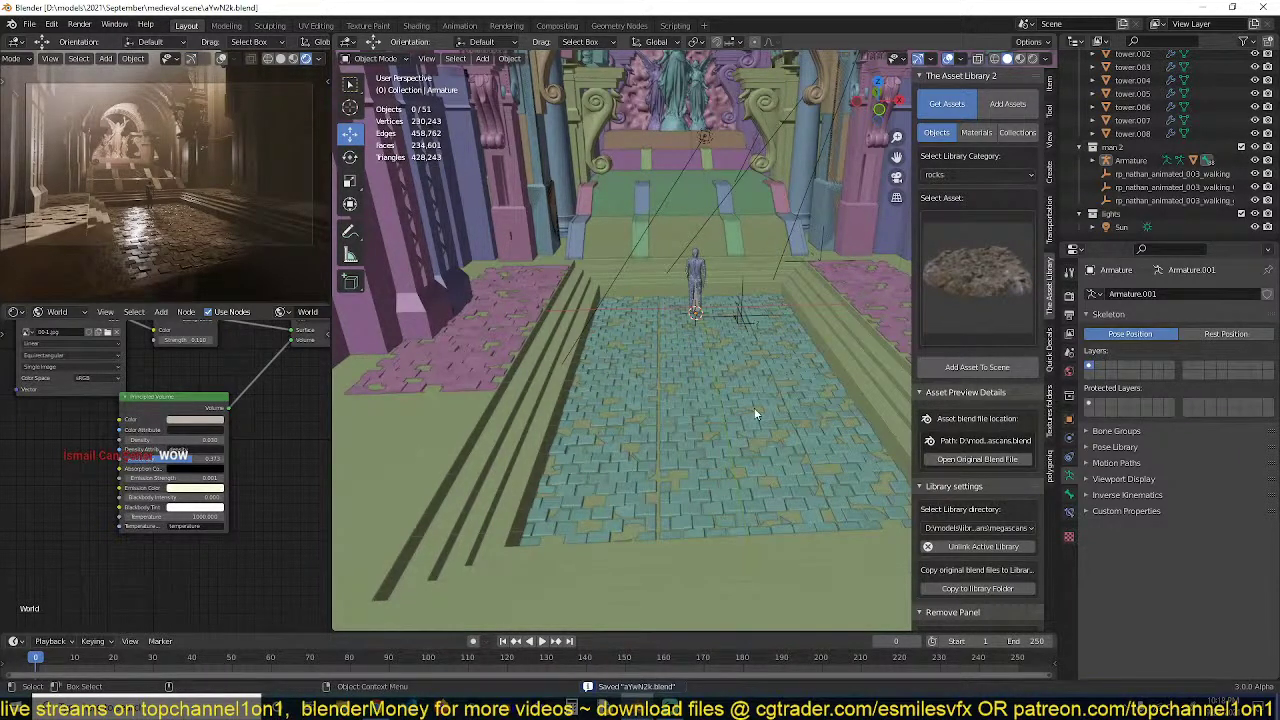
left_click(966, 273)
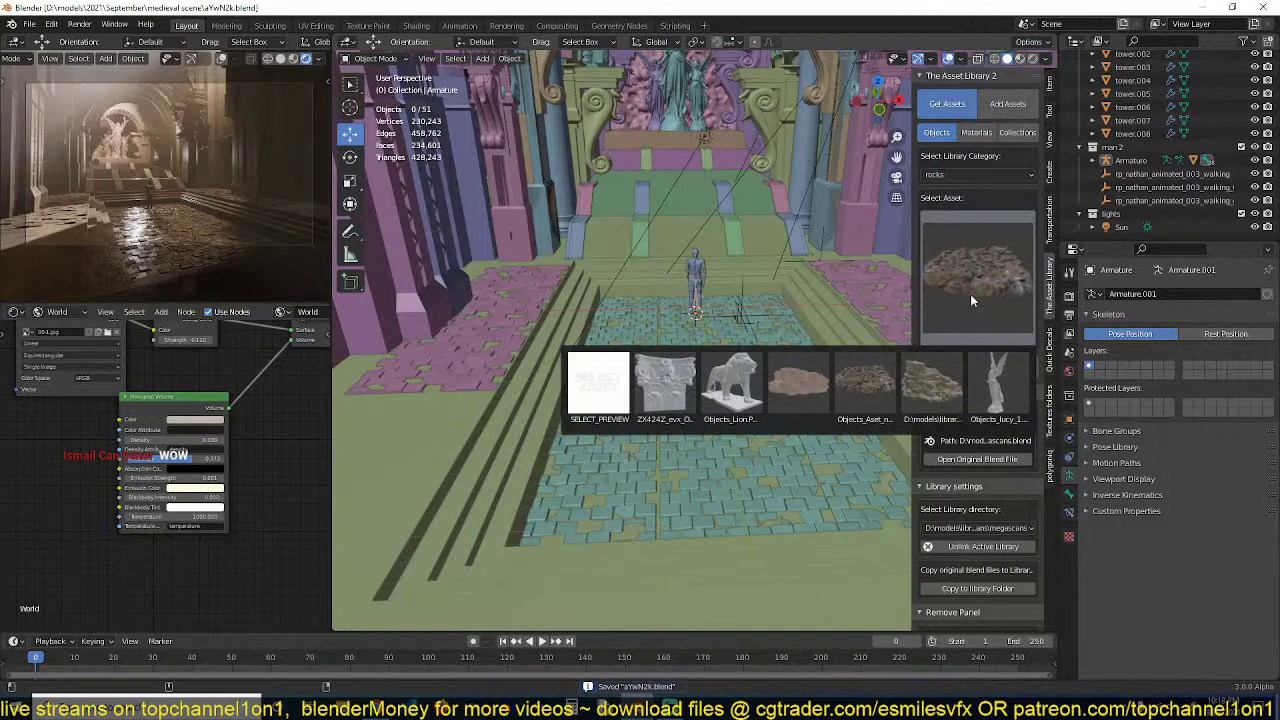
left_click(748, 380)
right_click(414, 381, "shift")
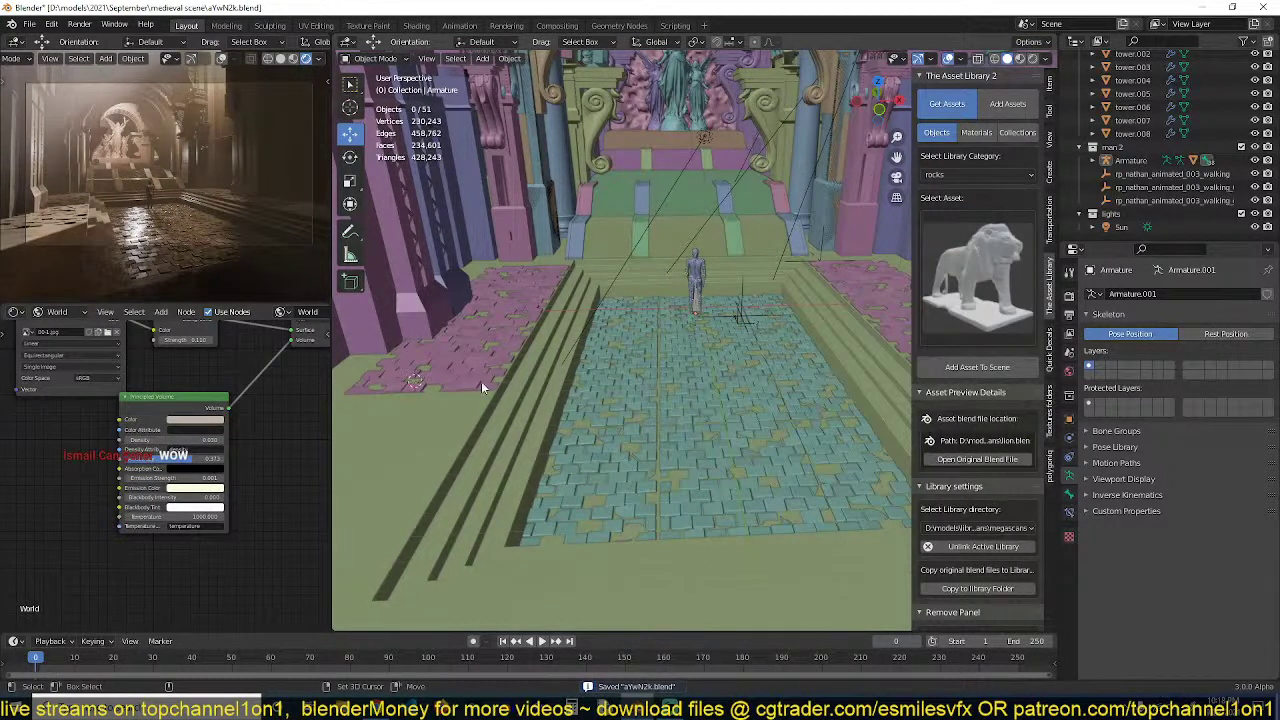
left_click(998, 366)
Enlarge the lion statue and rotate it 180° around Z
key("s")
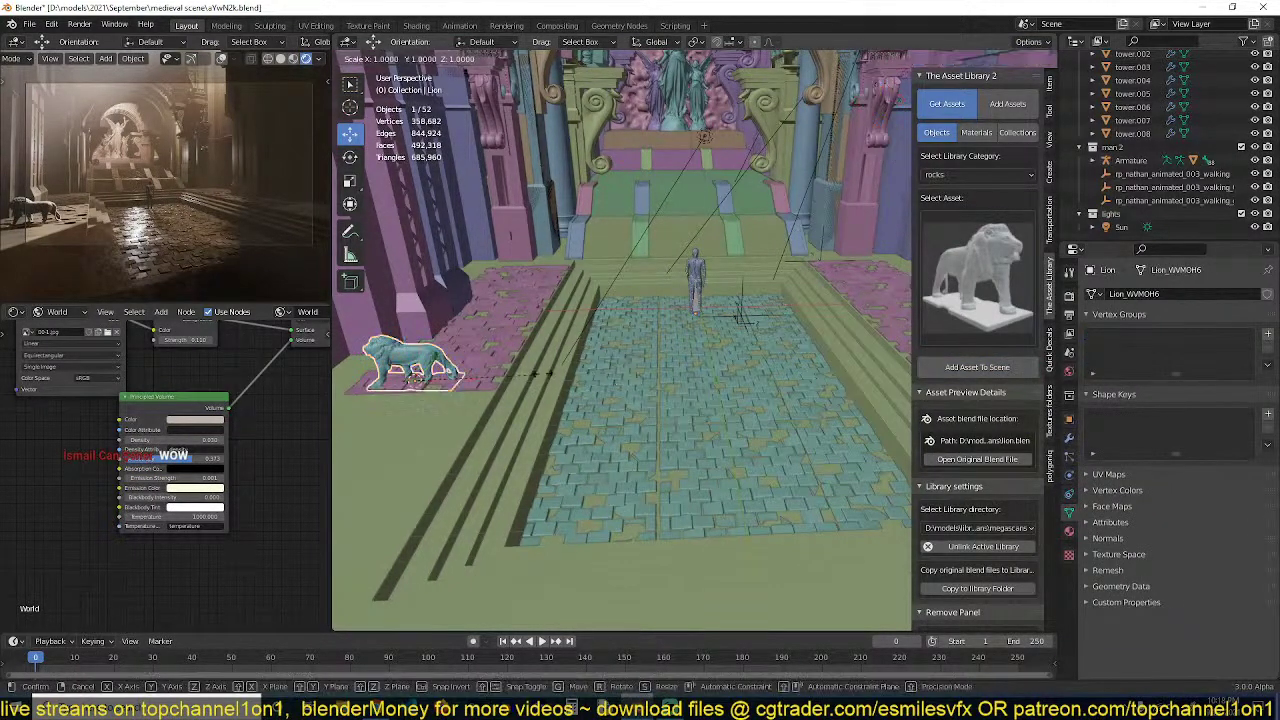
left_click(585, 365)
type("rz180")
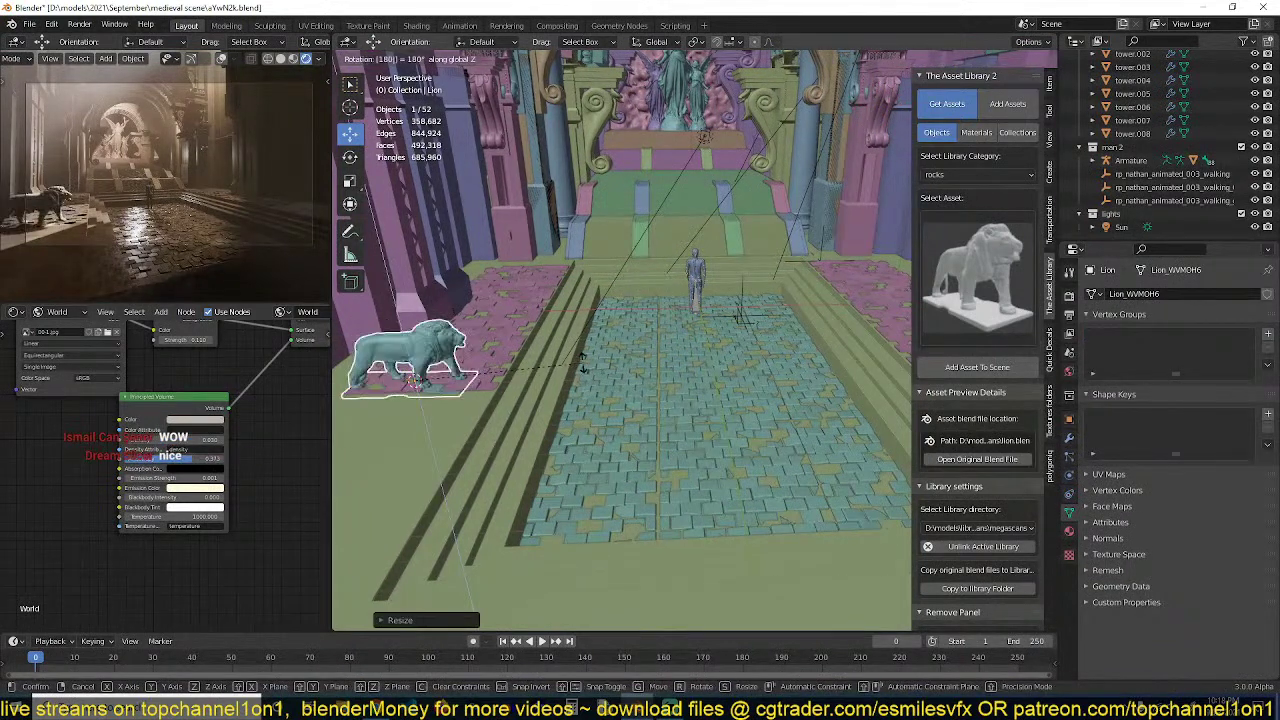
key("Return")
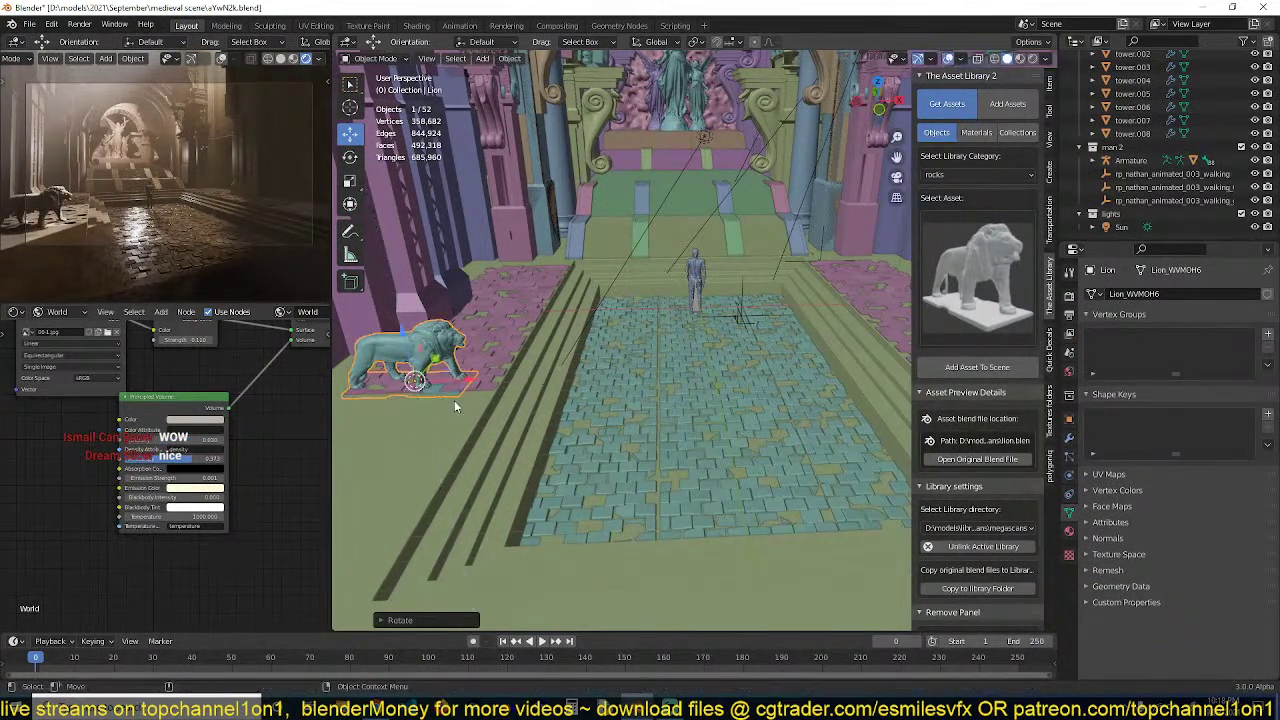
Enlarge the lion statue considerably in two more passes and shift it farther outward from the steps
key("g")
left_click(402, 324)
key("s")
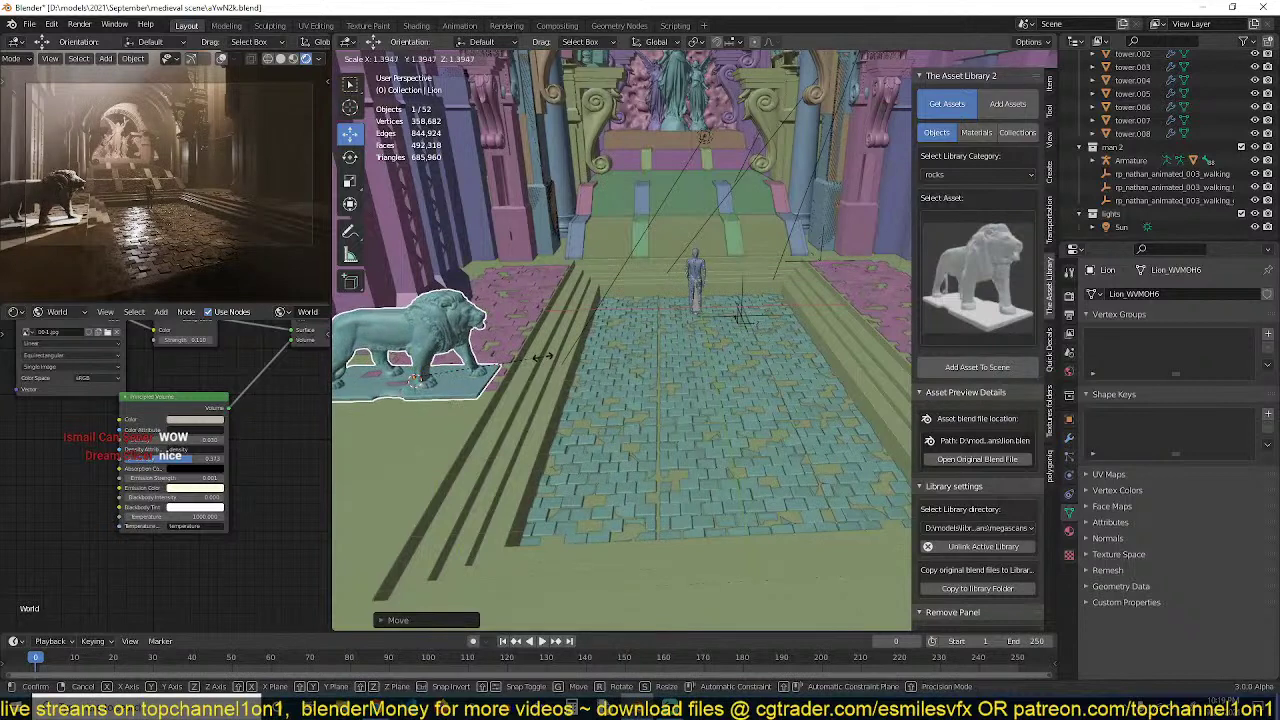
left_click(530, 365)
key("s")
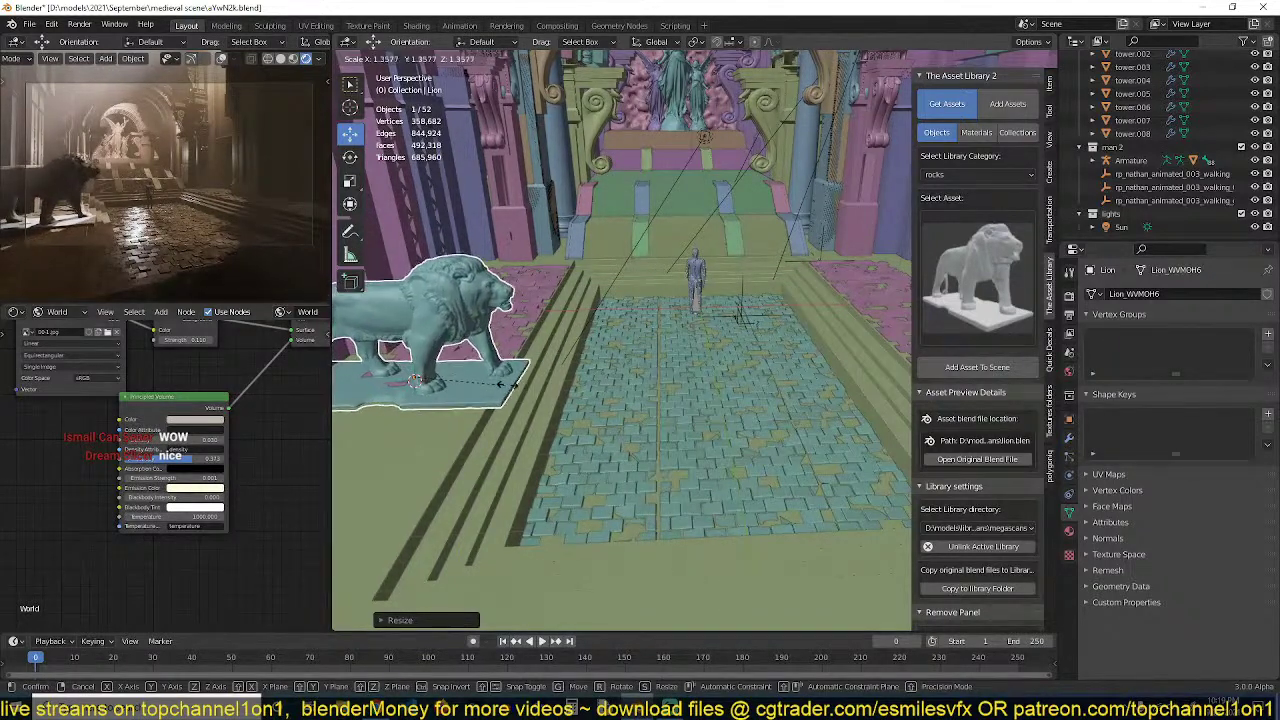
left_click(510, 388)
left_click_drag(475, 383, 446, 386)
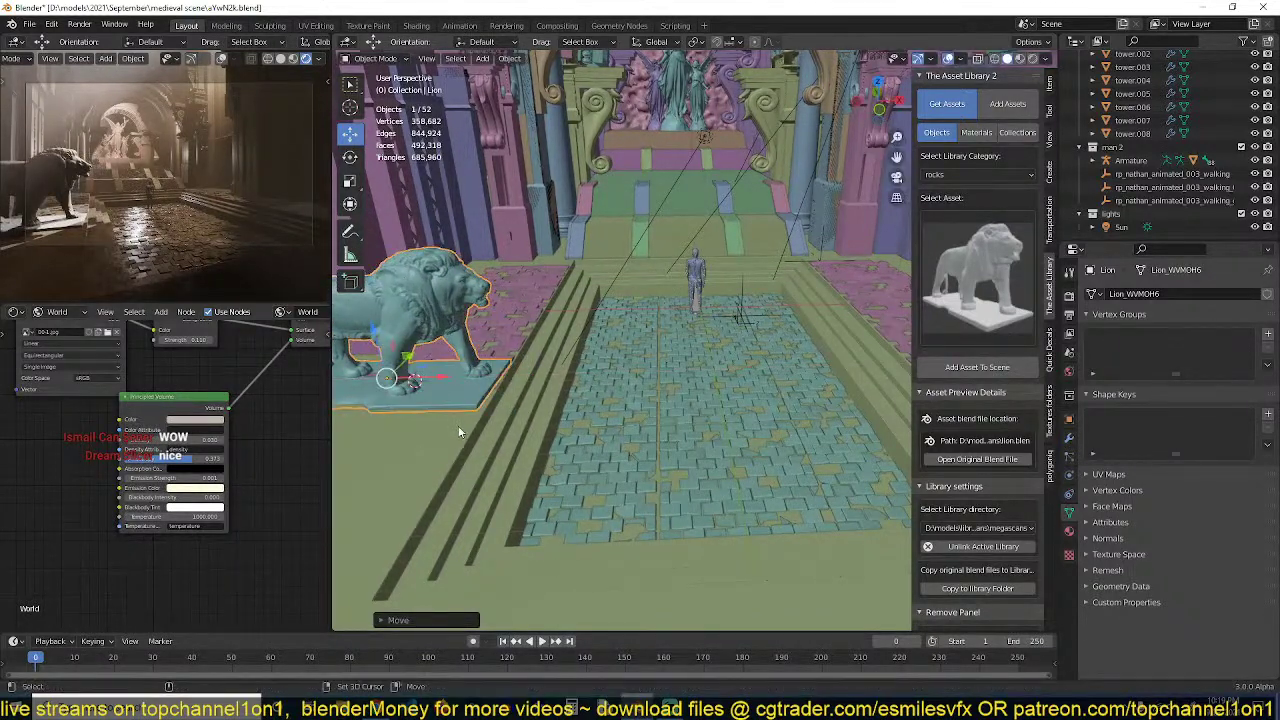
Link the ground plane's materials to the lion statue and save the file
left_click(456, 434, "shift")
key("ctrl+l")
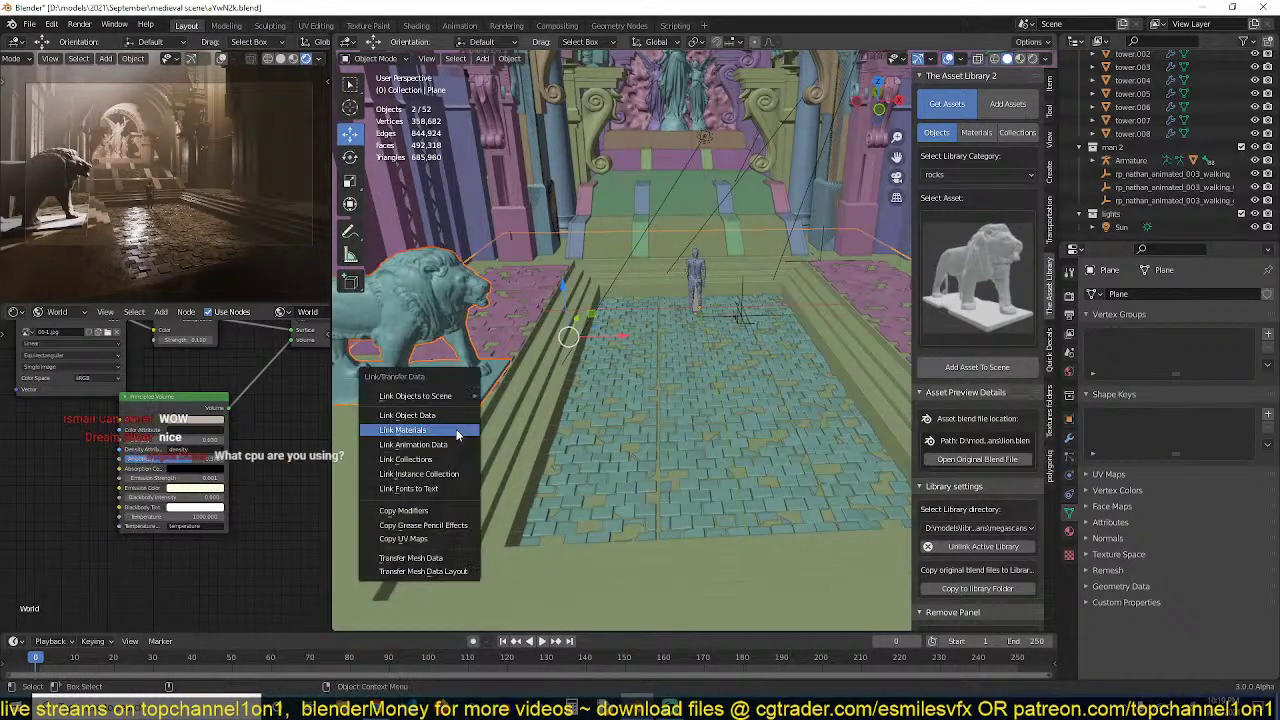
left_click(457, 432)
key("alt+a")
key("ctrl+s")
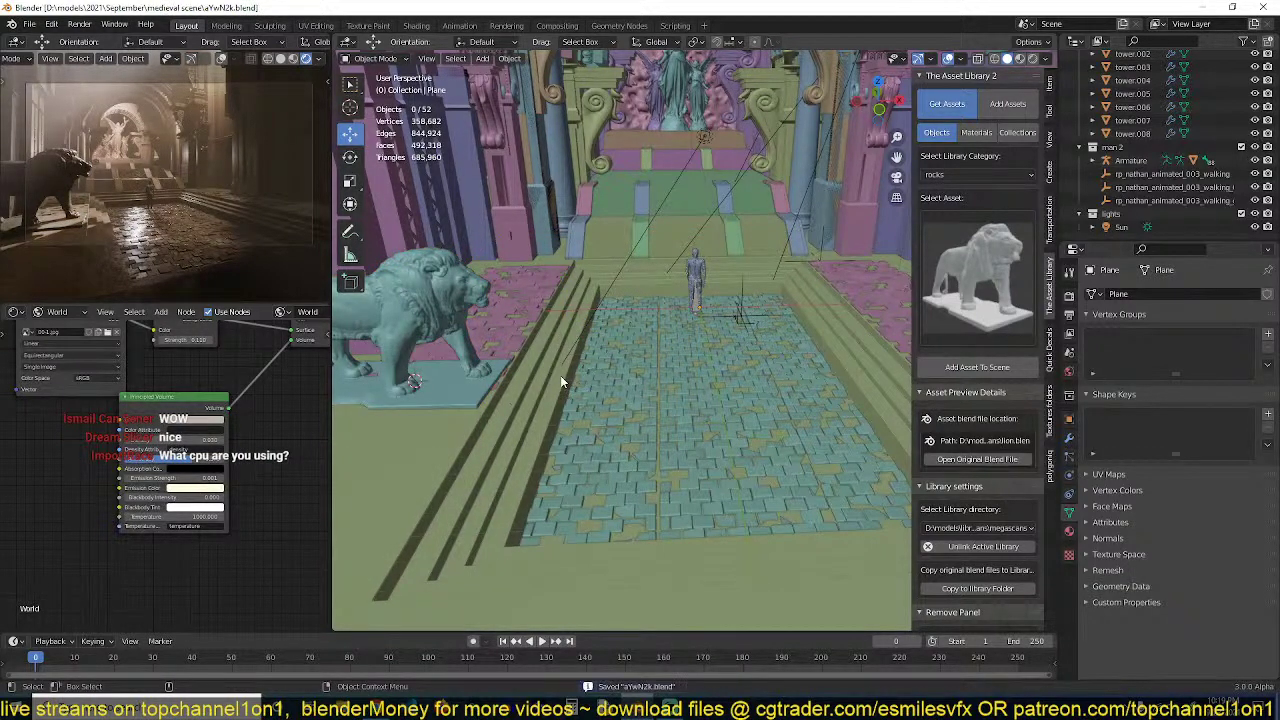
Make a linked duplicate of the lion statue, mirror it along X, and save the file
middle_click_drag(560, 375, 540, 370)
left_click(449, 326)
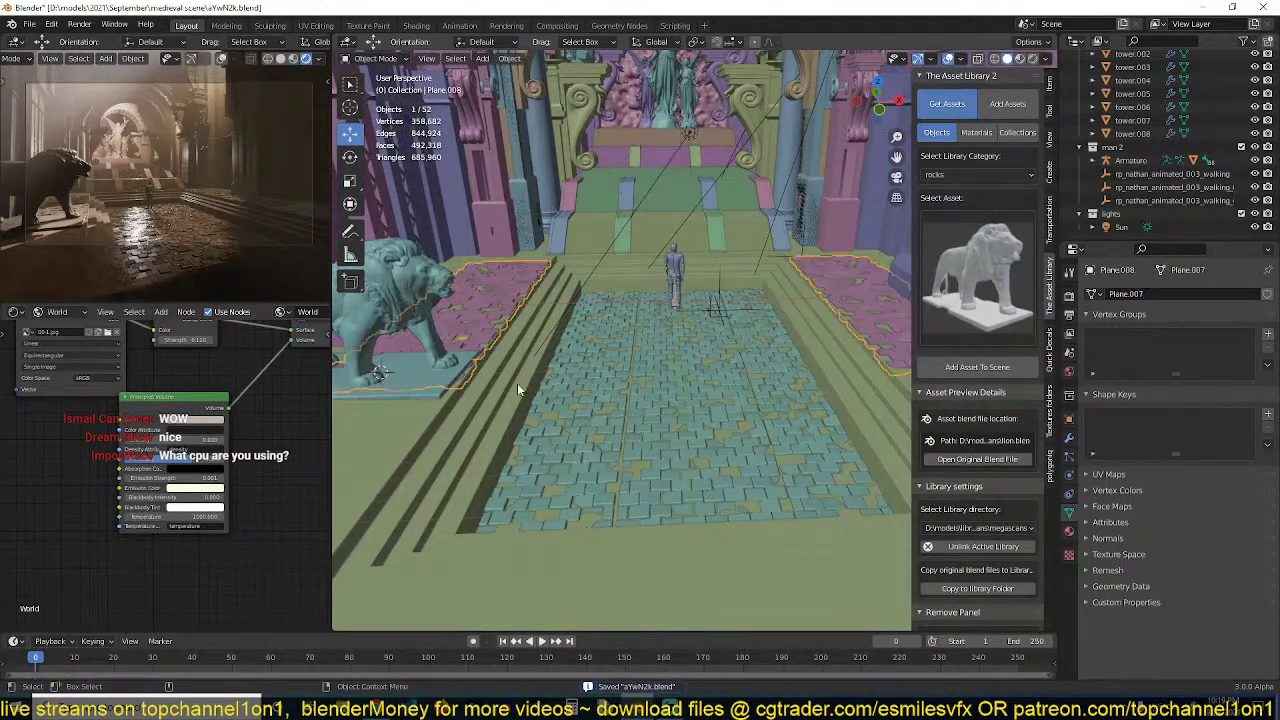
left_click(442, 366)
scroll(596, 409, "down", 5)
middle_click_drag(588, 407, 580, 404)
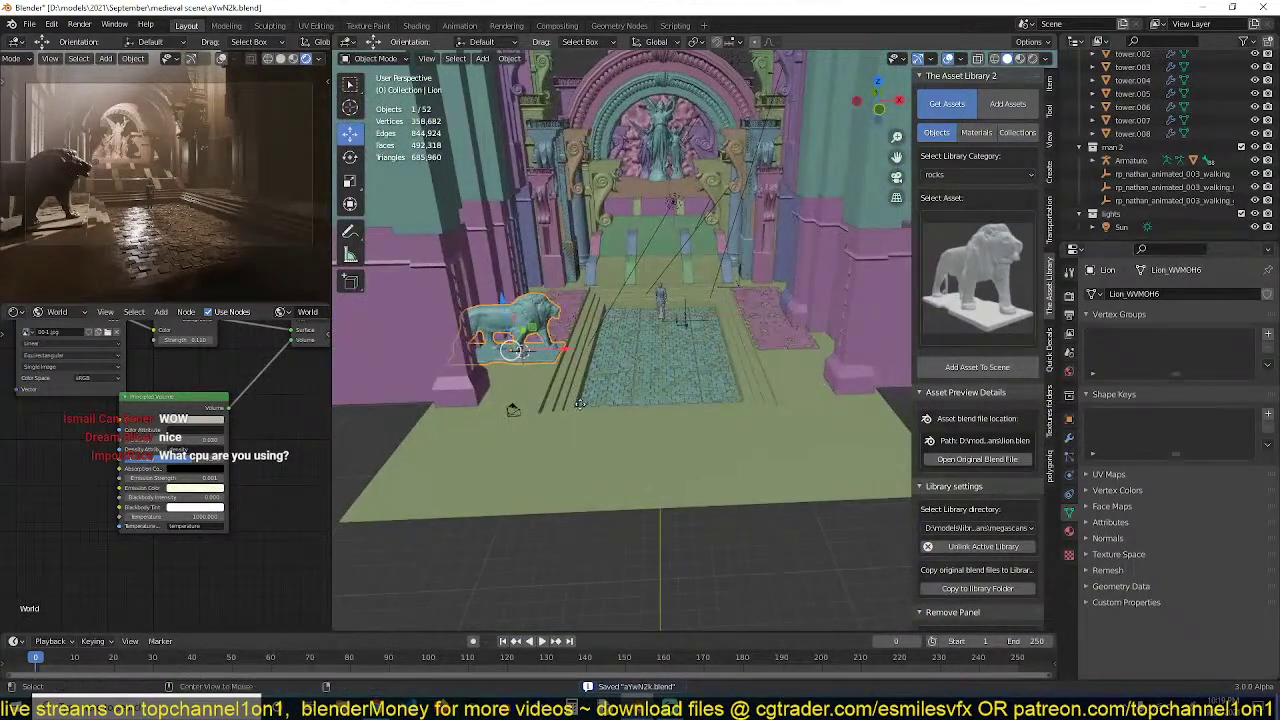
key("alt+d")
key("ctrl+m")
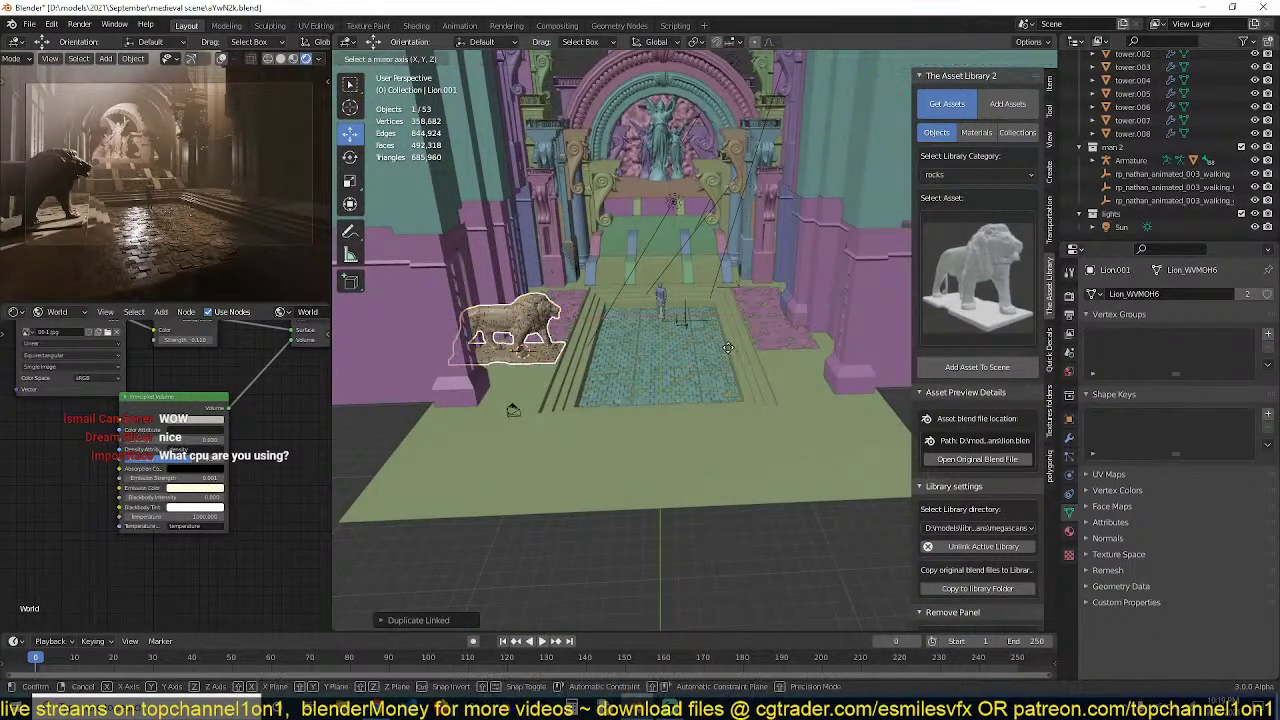
key("x")
key("Return")
key("ctrl+s")
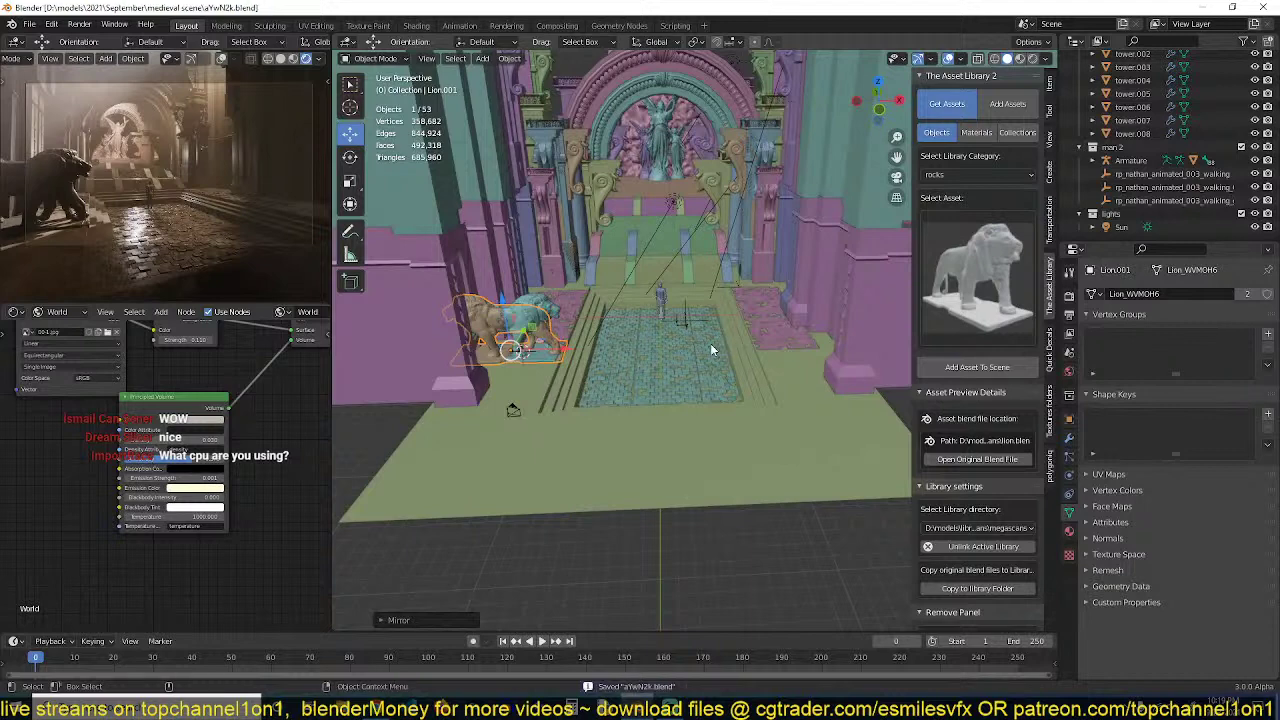
Check the computer's processor model in Task Manager's performance view, and close Task Manager
right_click(884, 710)
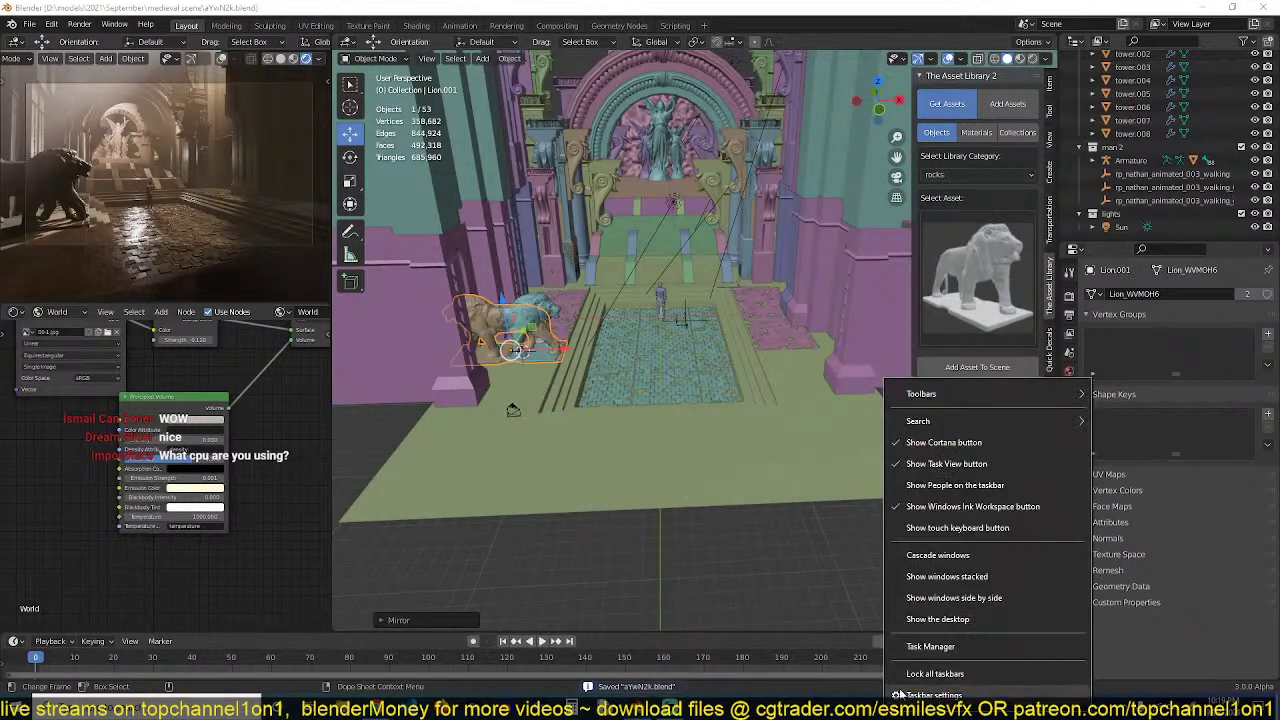
left_click(924, 648)
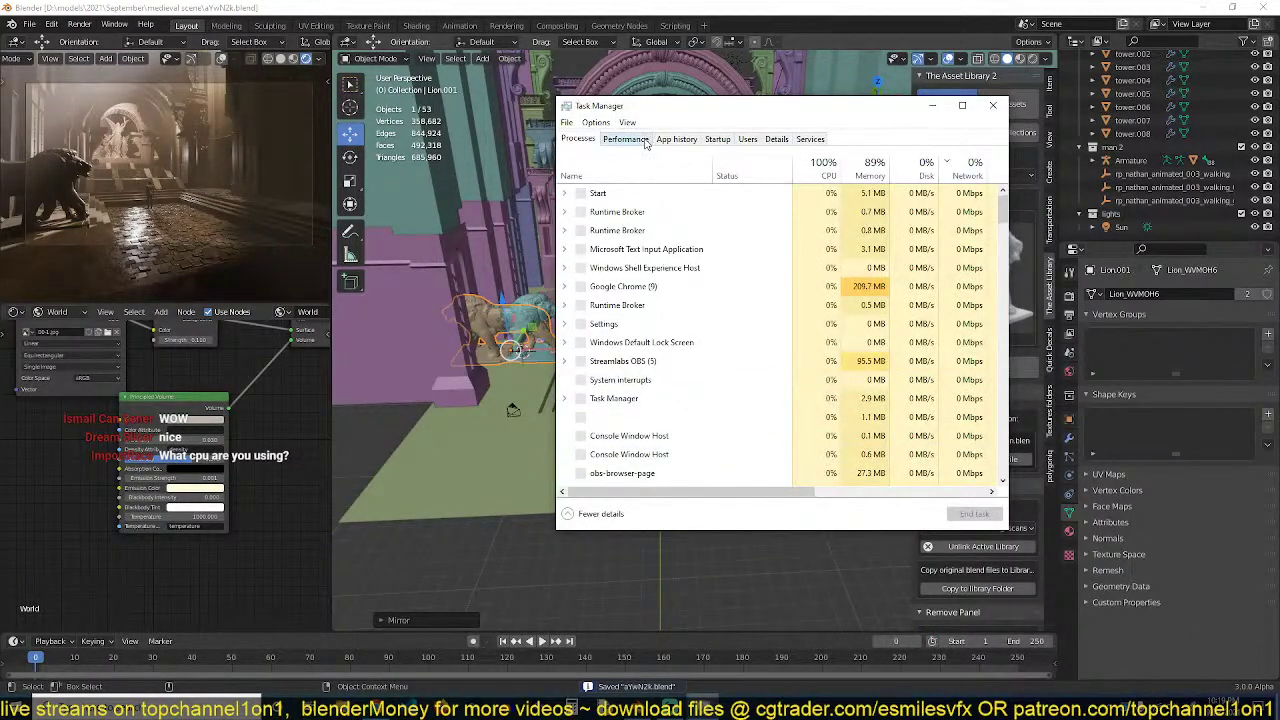
left_click(625, 139)
left_click(634, 173)
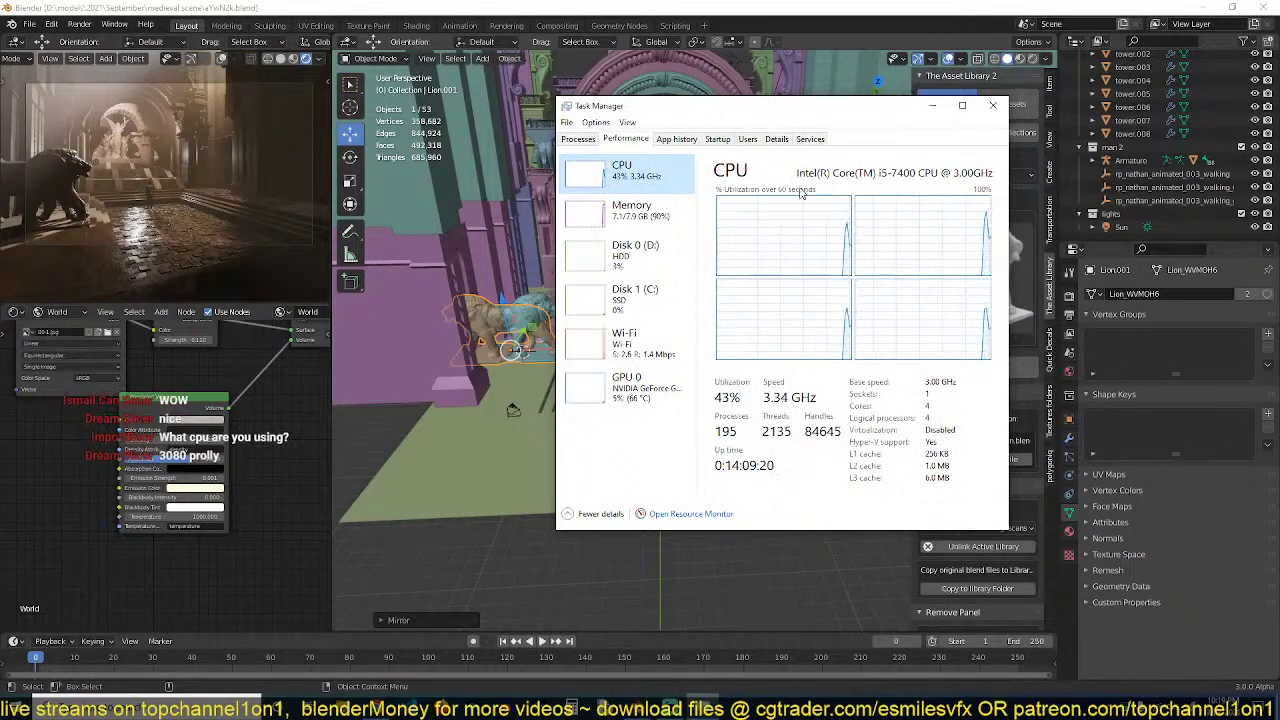
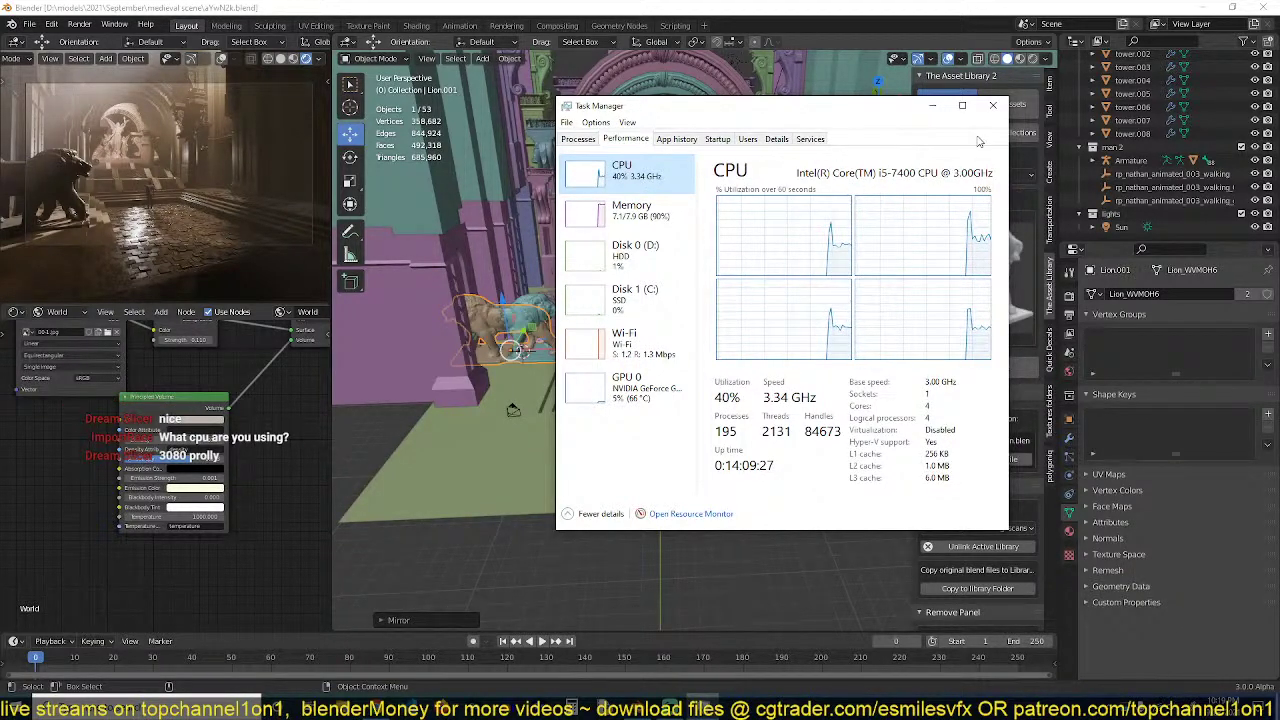
left_click(993, 105)
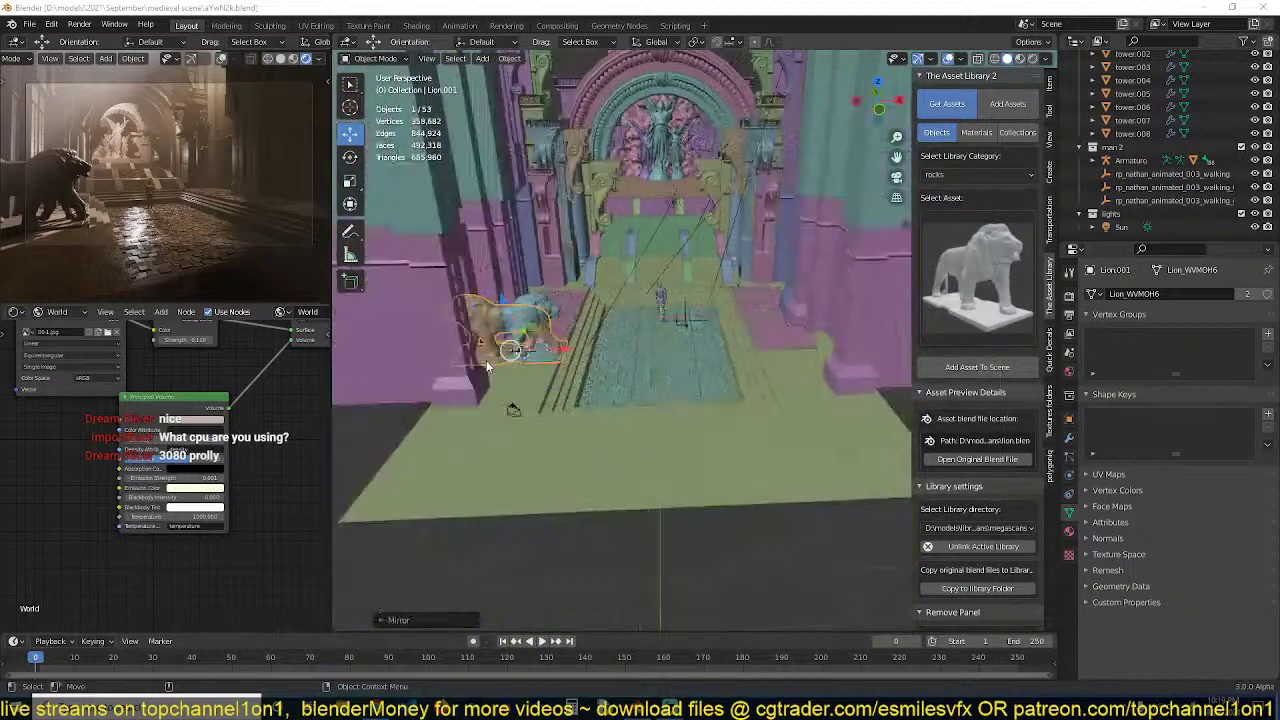
Move the mirrored lion about 31 m along X to the opposite side of the paved floor, and save the file
key("shift+d")
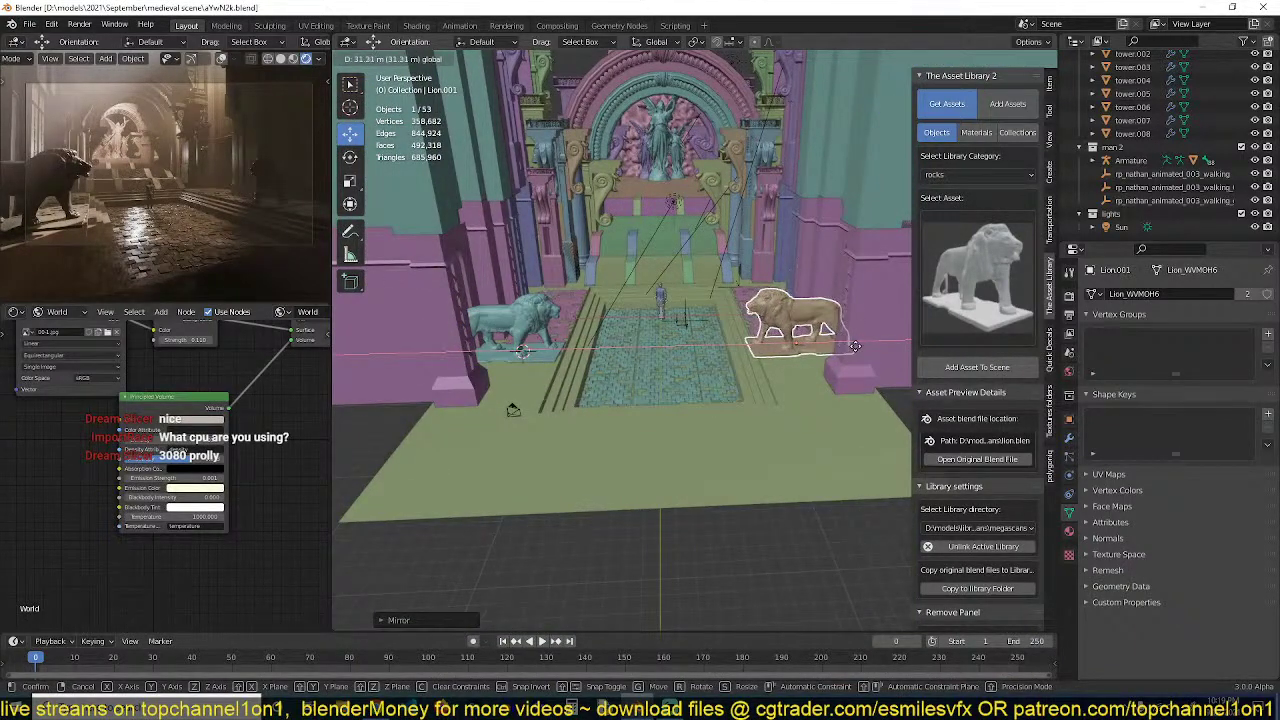
left_click(855, 345)
scroll(700, 375, "up", 2)
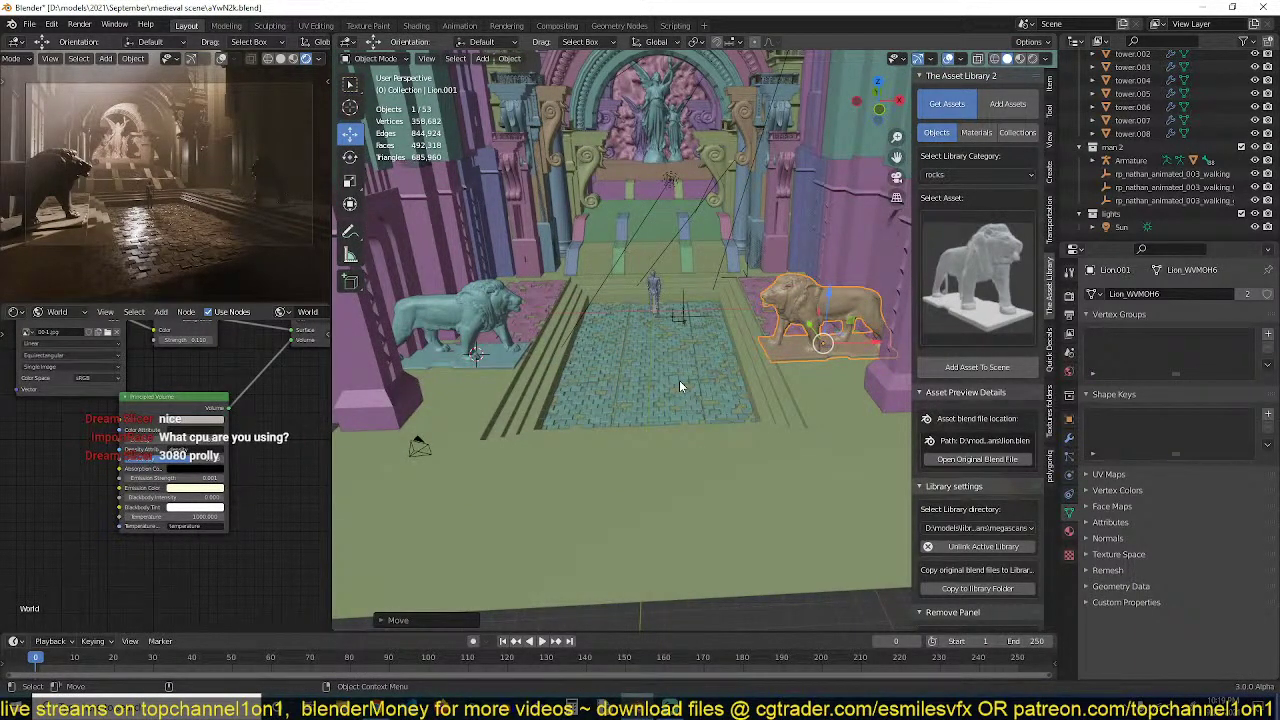
key("ctrl+s")
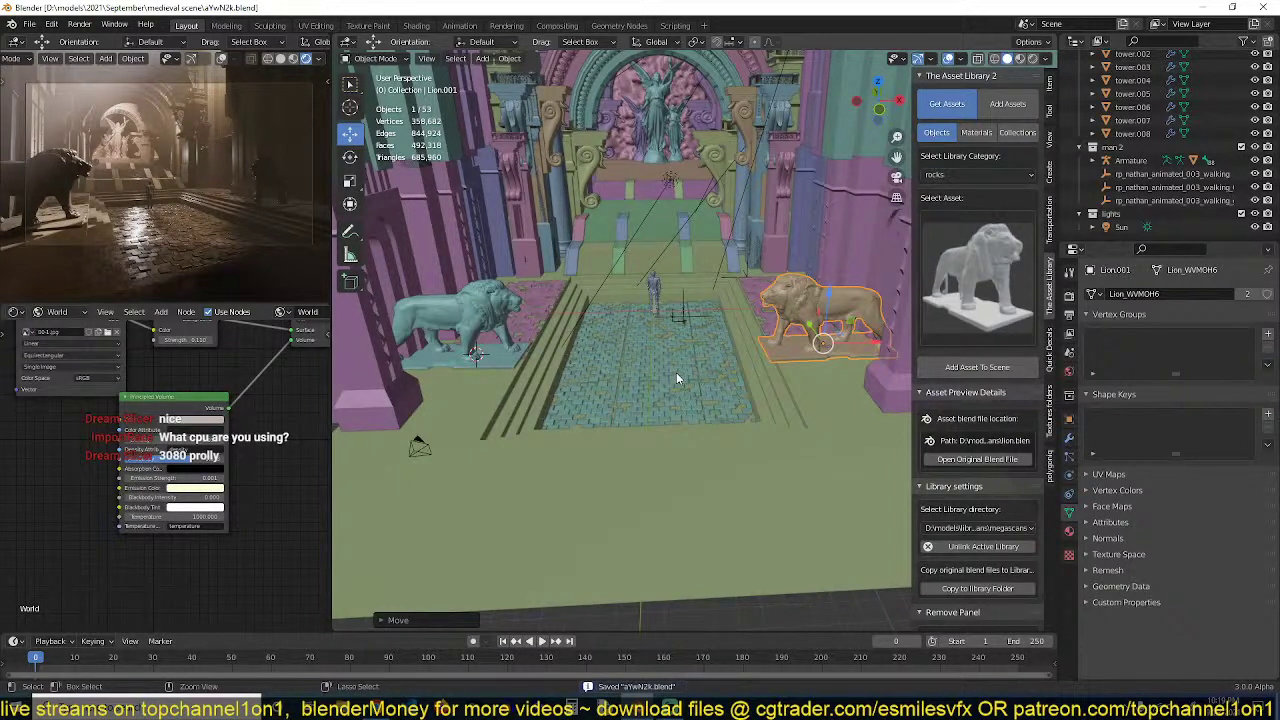
Increase the factor of the colour Mix node in the original lion statue's material, and save the file
key("alt+a")
middle_click_drag(683, 363, 655, 380)
left_click(475, 325)
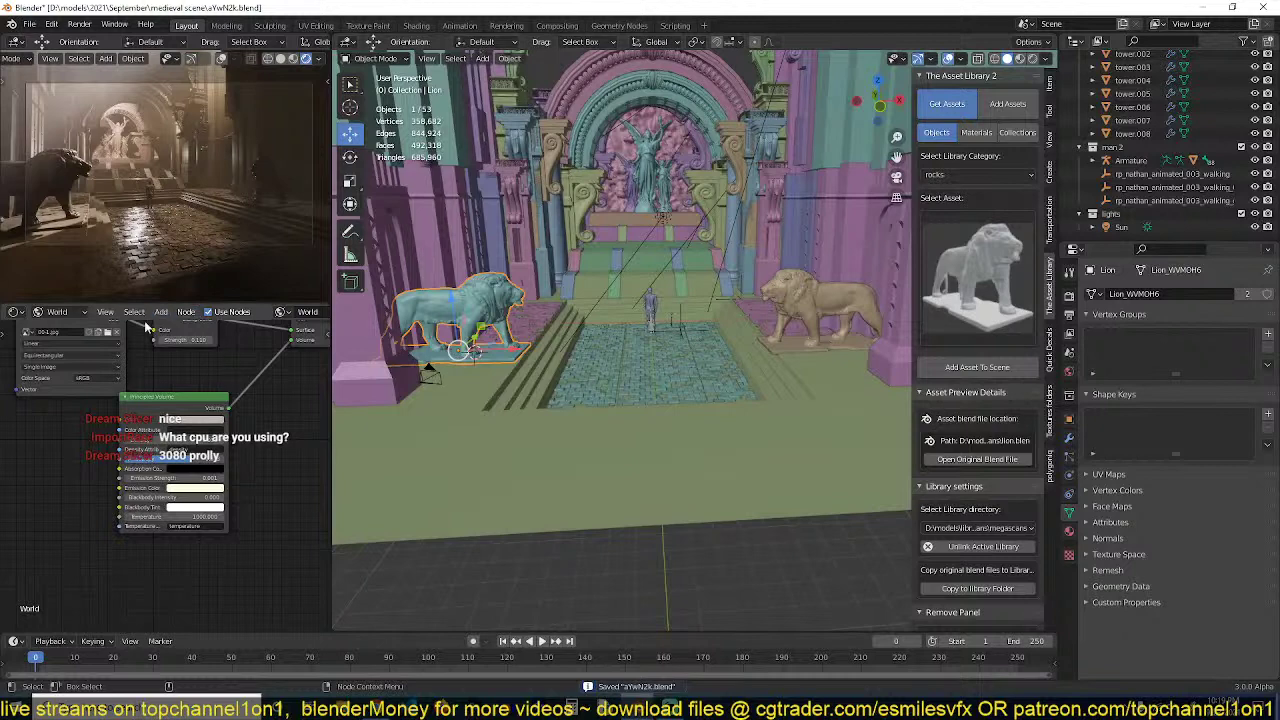
left_click(75, 311)
left_click(70, 328)
scroll(262, 468, "down", 3)
middle_click_drag(262, 468, 104, 484)
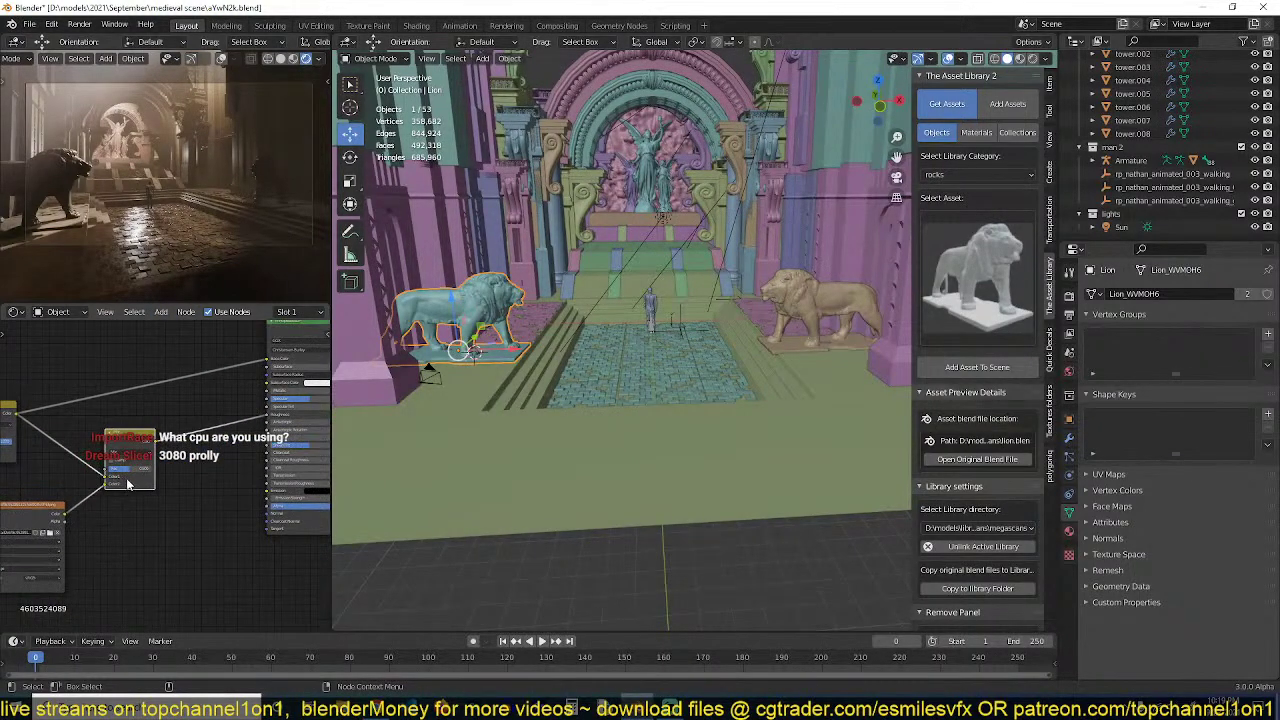
left_click_drag(131, 466, 151, 467)
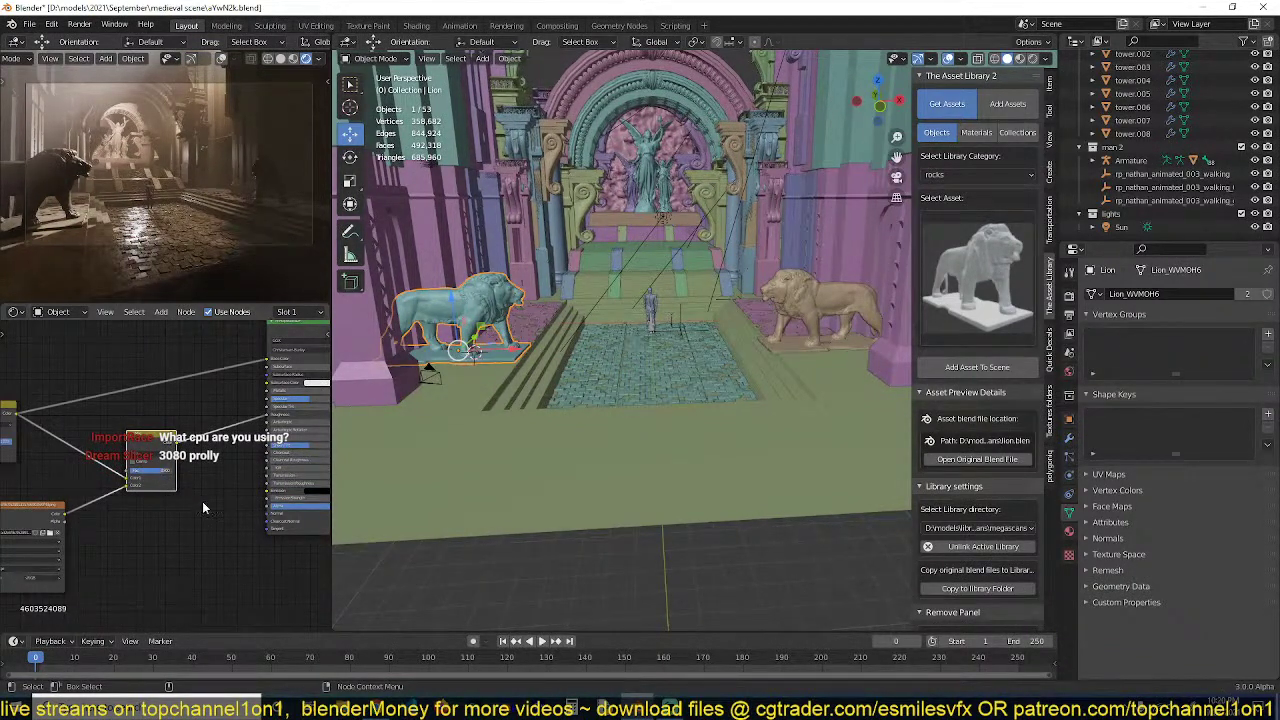
key("ctrl+s")
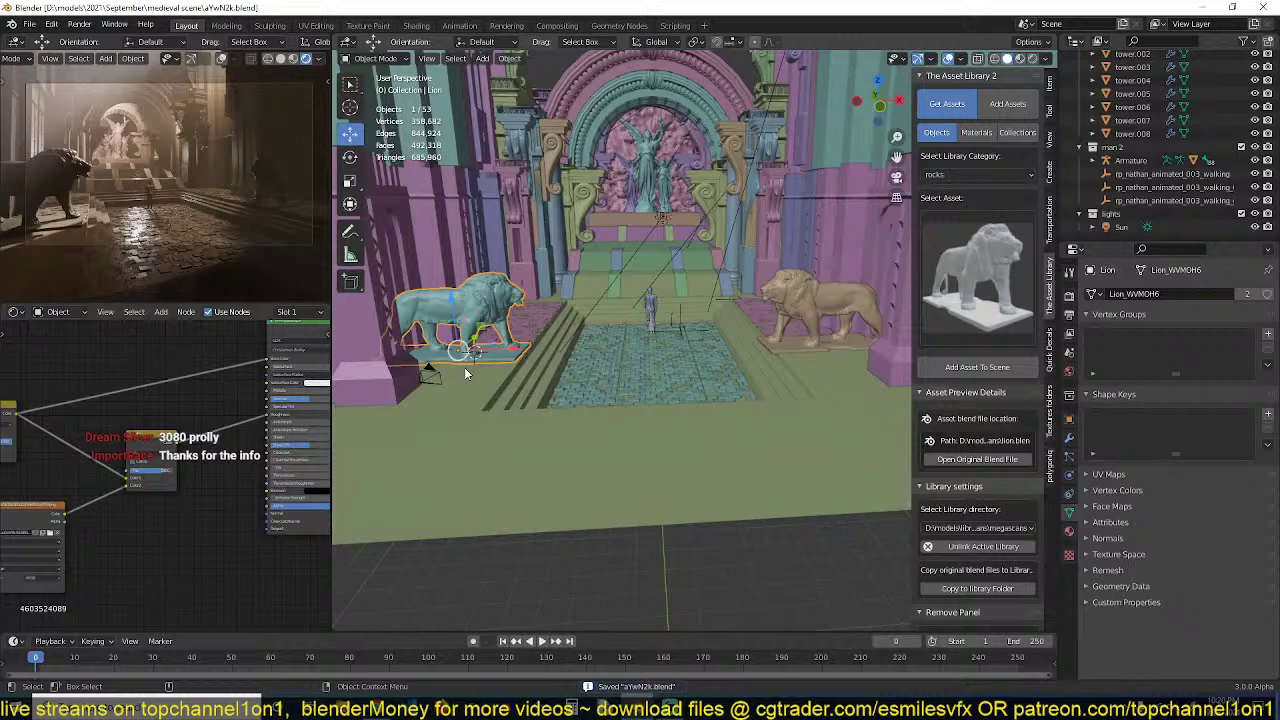
Lower both lion statues about 0.3 m along Z so their bases sink into the ground, and save the file
middle_click_drag(535, 389, 487, 393)
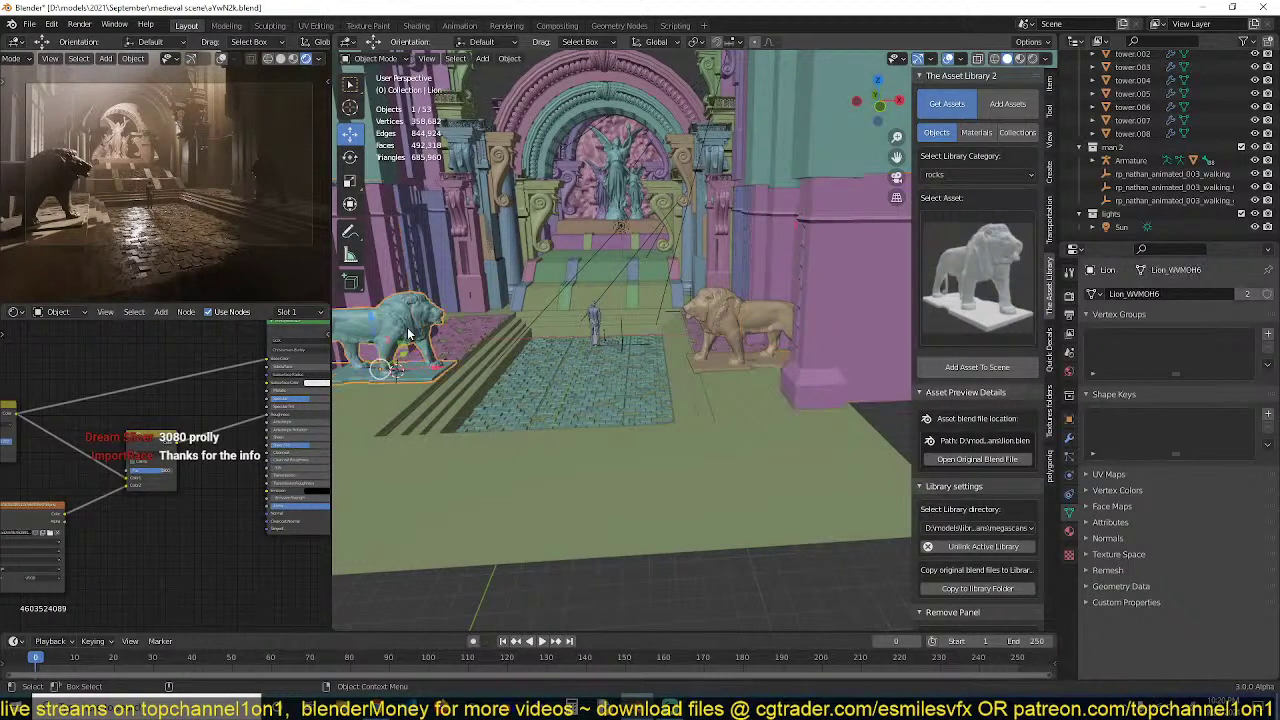
key("g")
key("z")
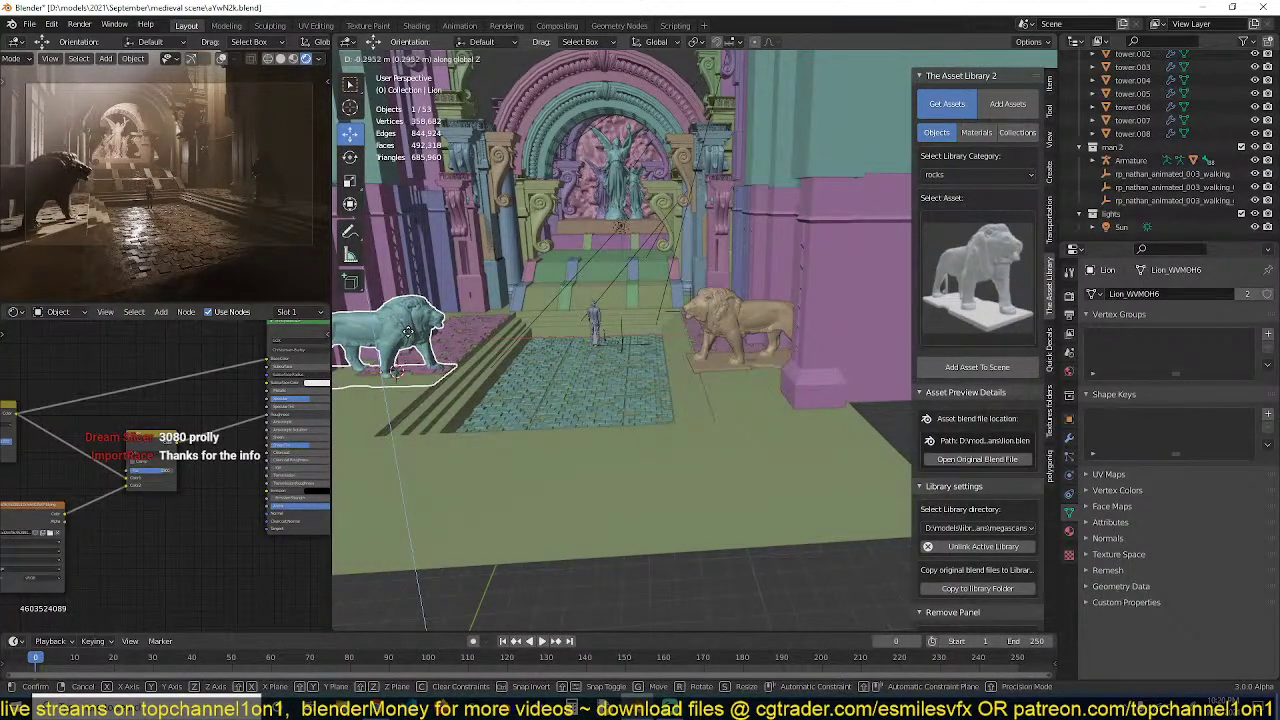
left_click(408, 332)
left_click(724, 320)
key("g")
key("z")
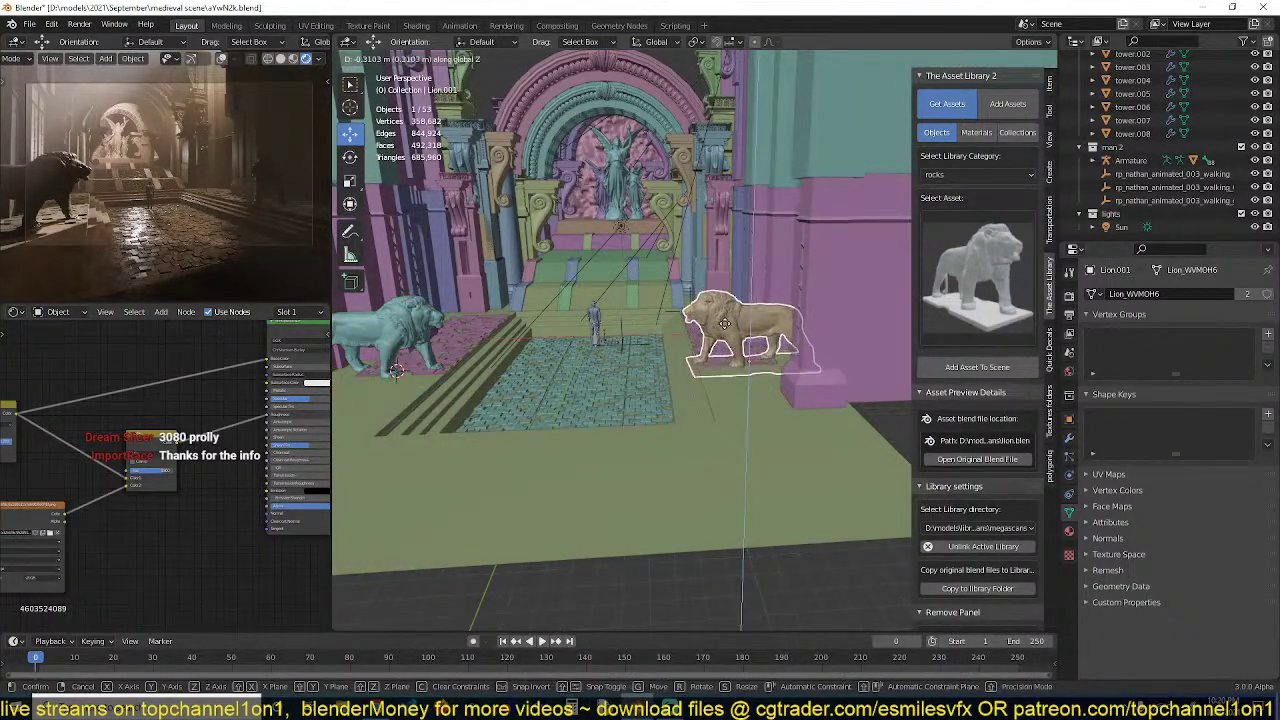
left_click(727, 330)
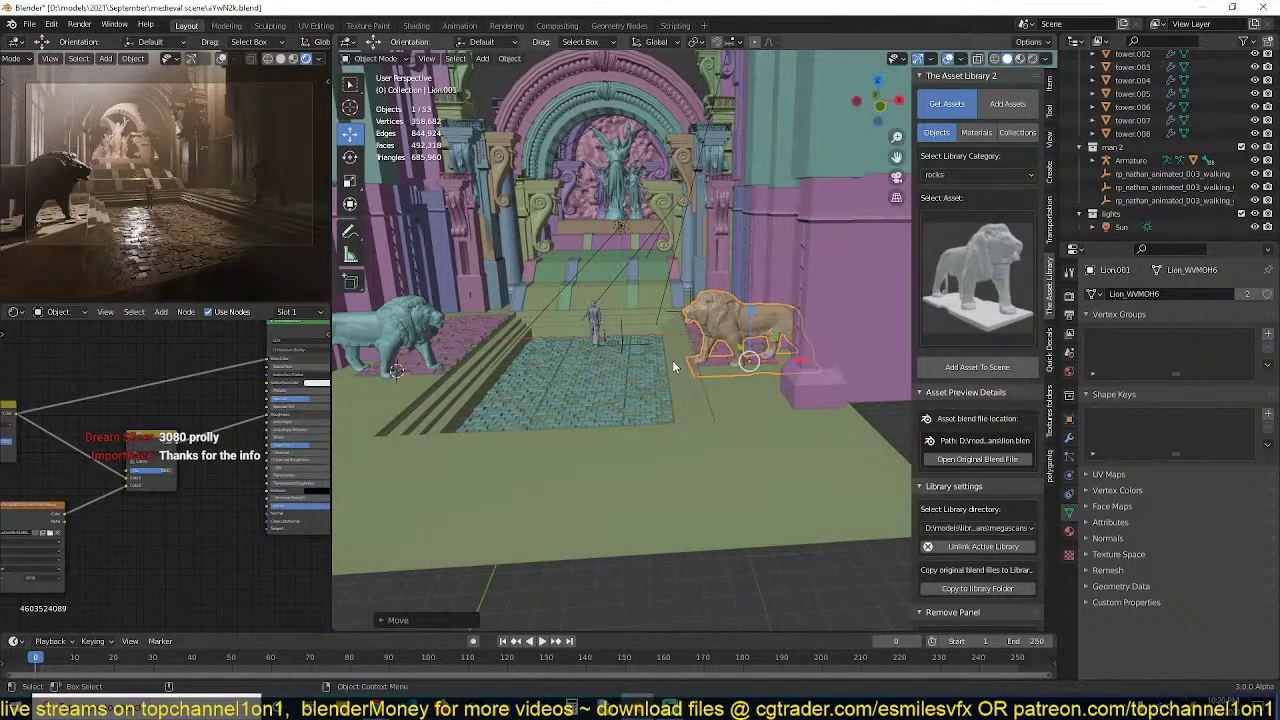
key("ctrl+s")
Reposition the 10000 W area light above the arch, keeping its rotation
left_click(662, 364)
middle_click_drag(663, 365, 651, 358)
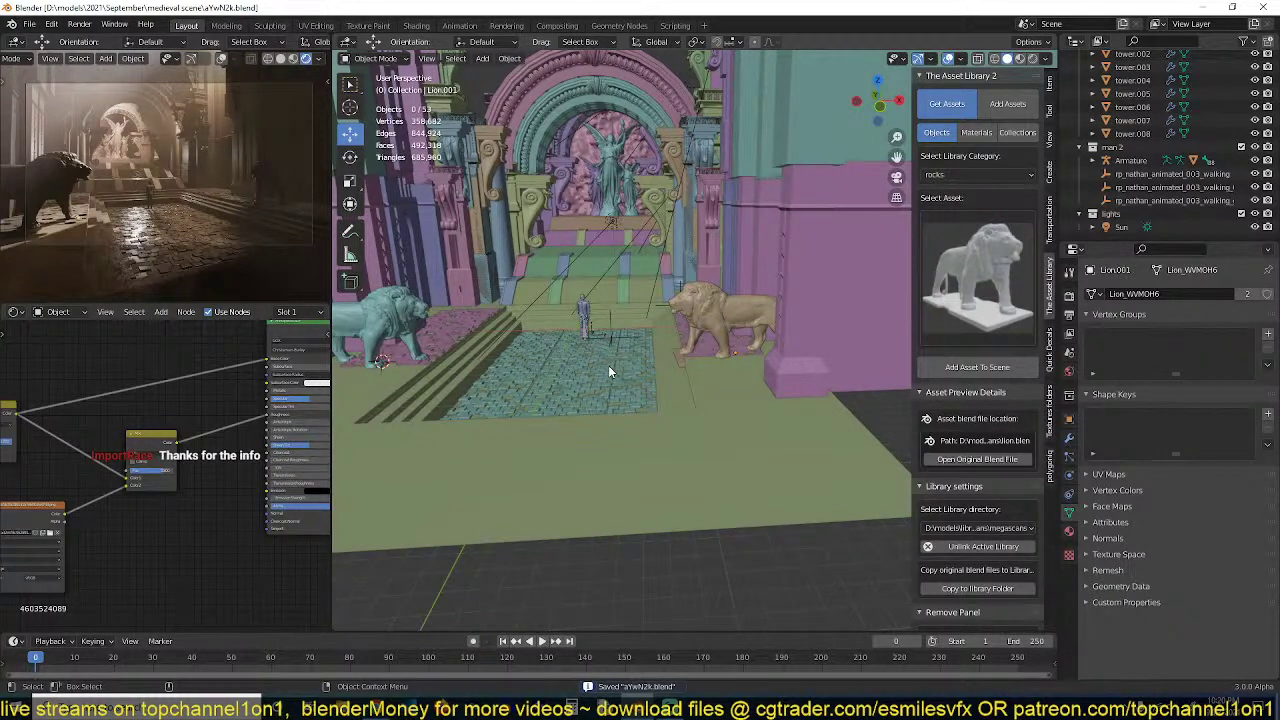
scroll(612, 390, "down", 6)
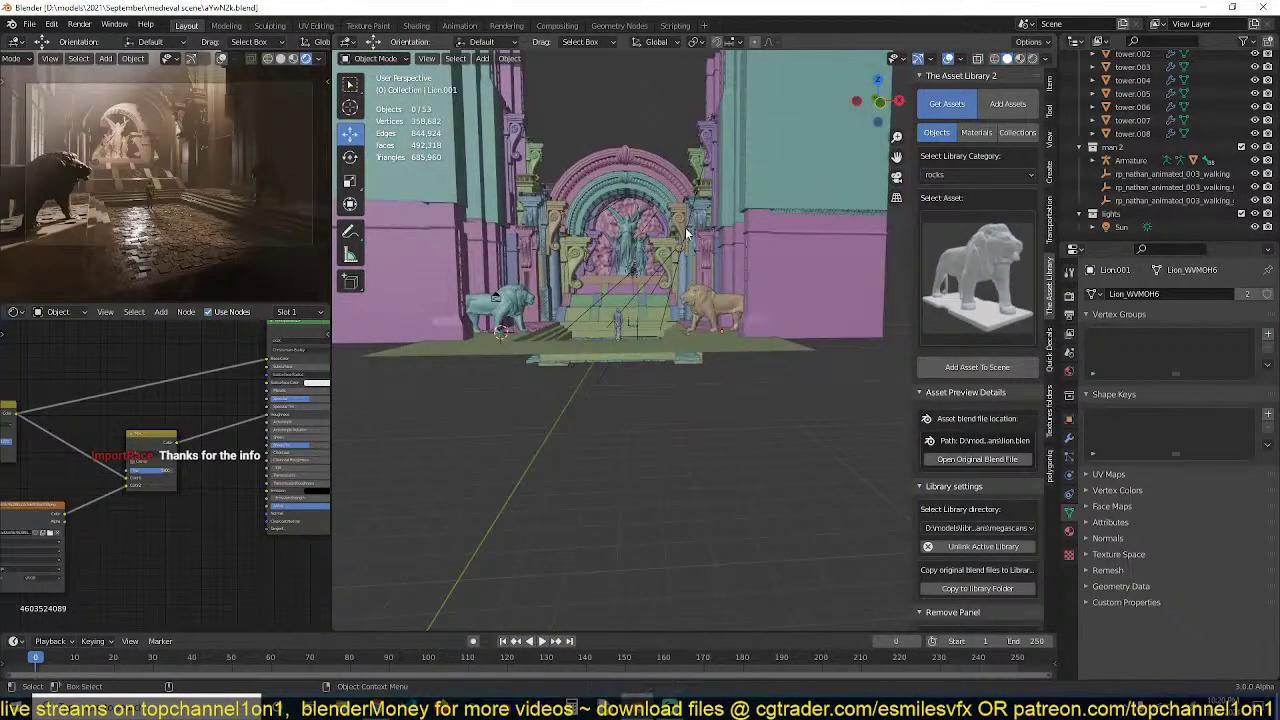
left_click(685, 227)
key("g")
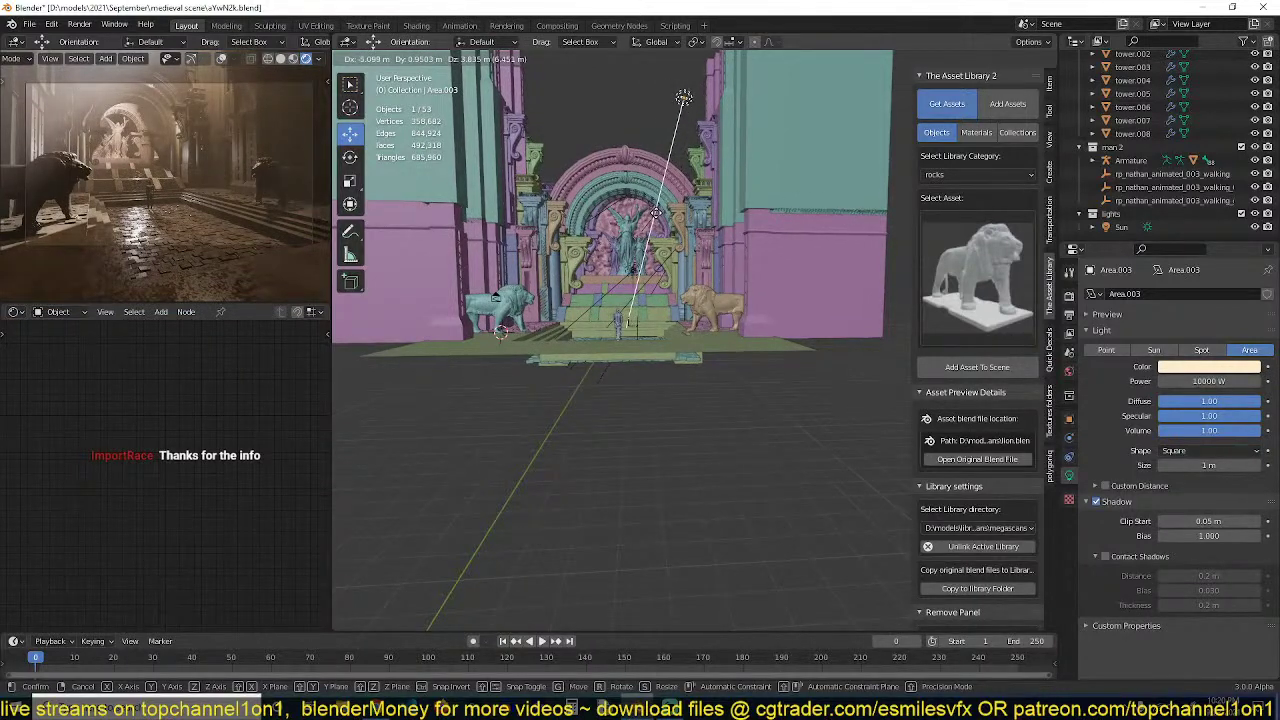
left_click(656, 213)
key("r")
right_click(674, 215)
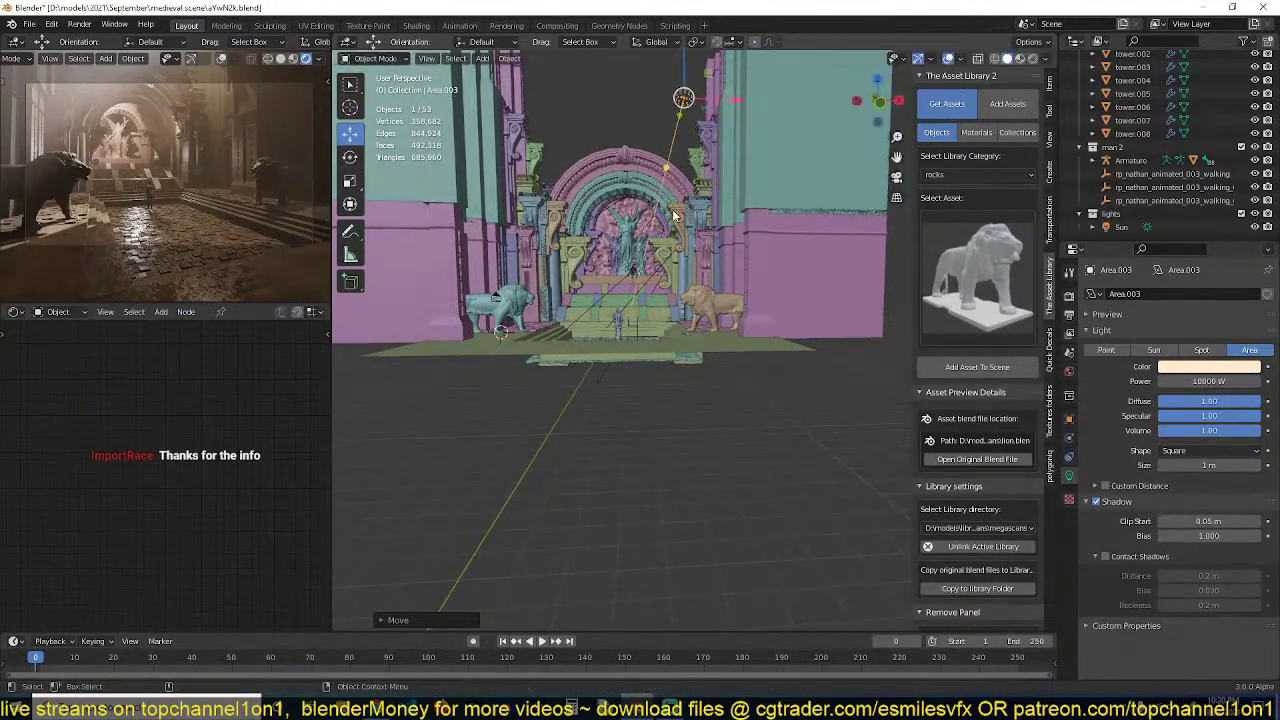
key("r")
key("Escape")
Duplicate the scroll-topped column pair near the stairs and move the copy forward along Y beside the lion statues
middle_click_drag(826, 322, 788, 370)
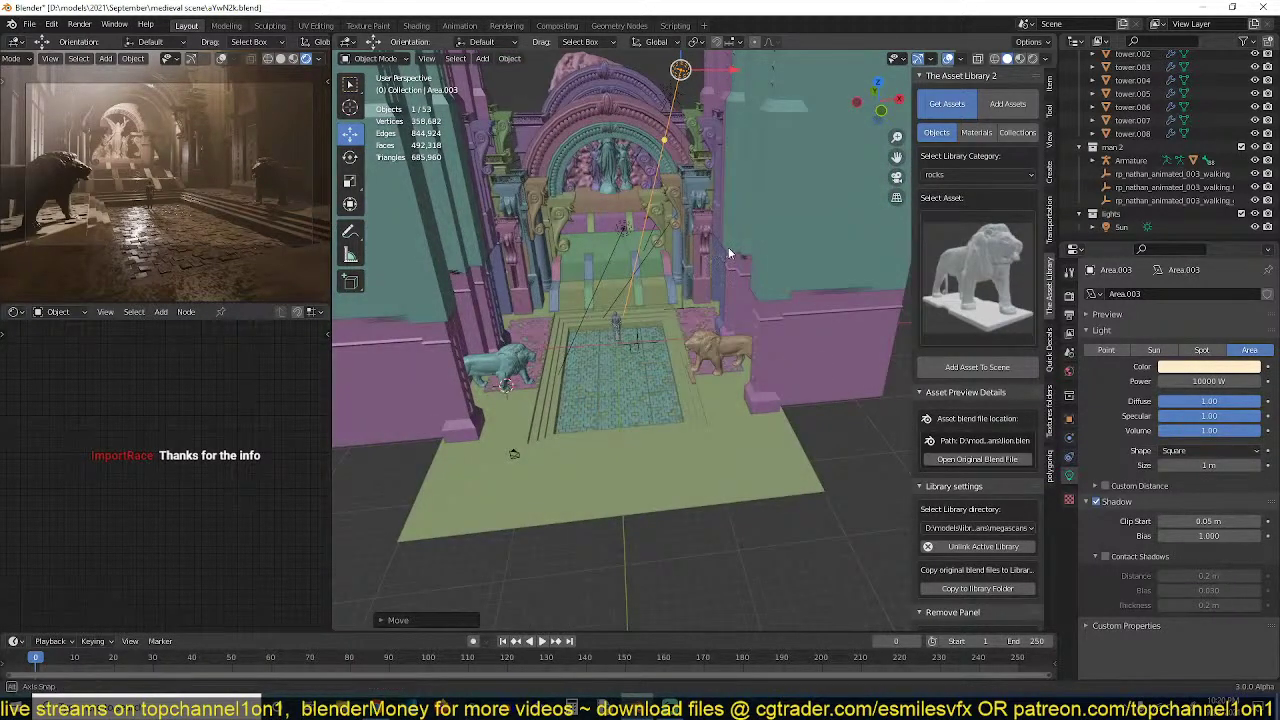
middle_click_drag(728, 247, 741, 257)
left_click(658, 211)
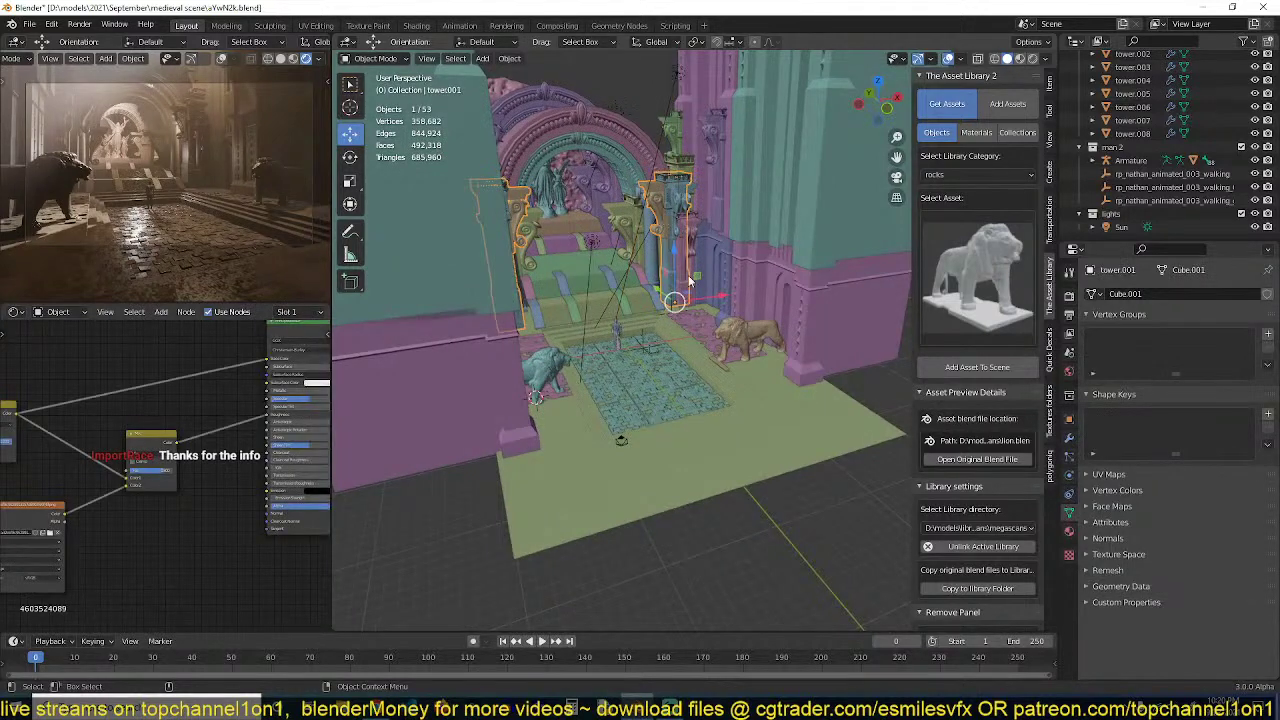
key("shift+d")
key("y")
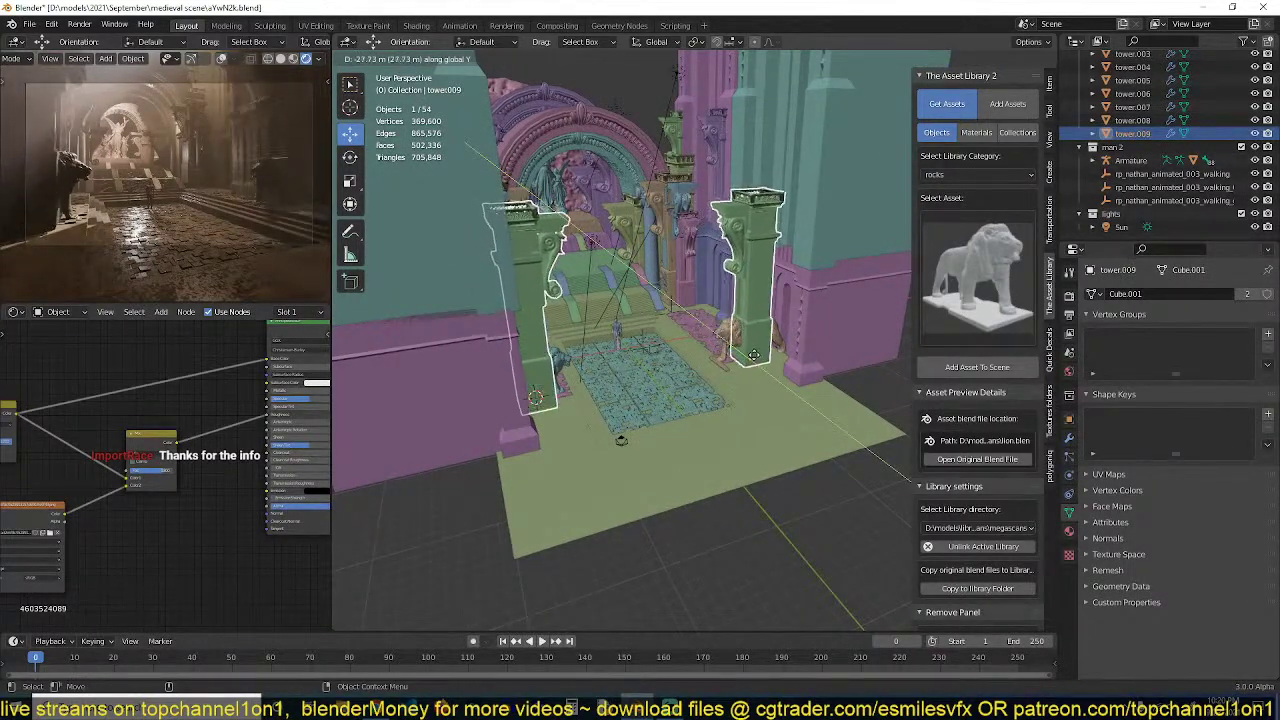
left_click(741, 330)
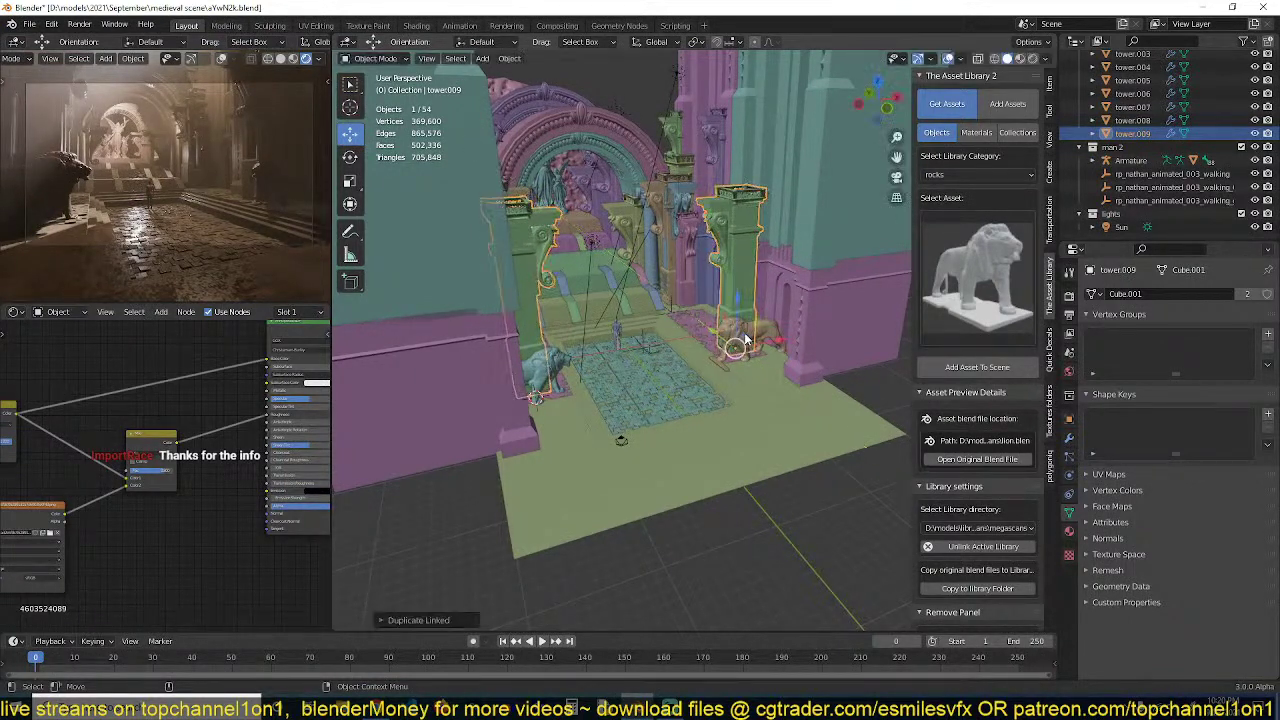
Try another linked duplicate of the column pair farther forward along Y, and delete it
key("alt+d")
key("y")
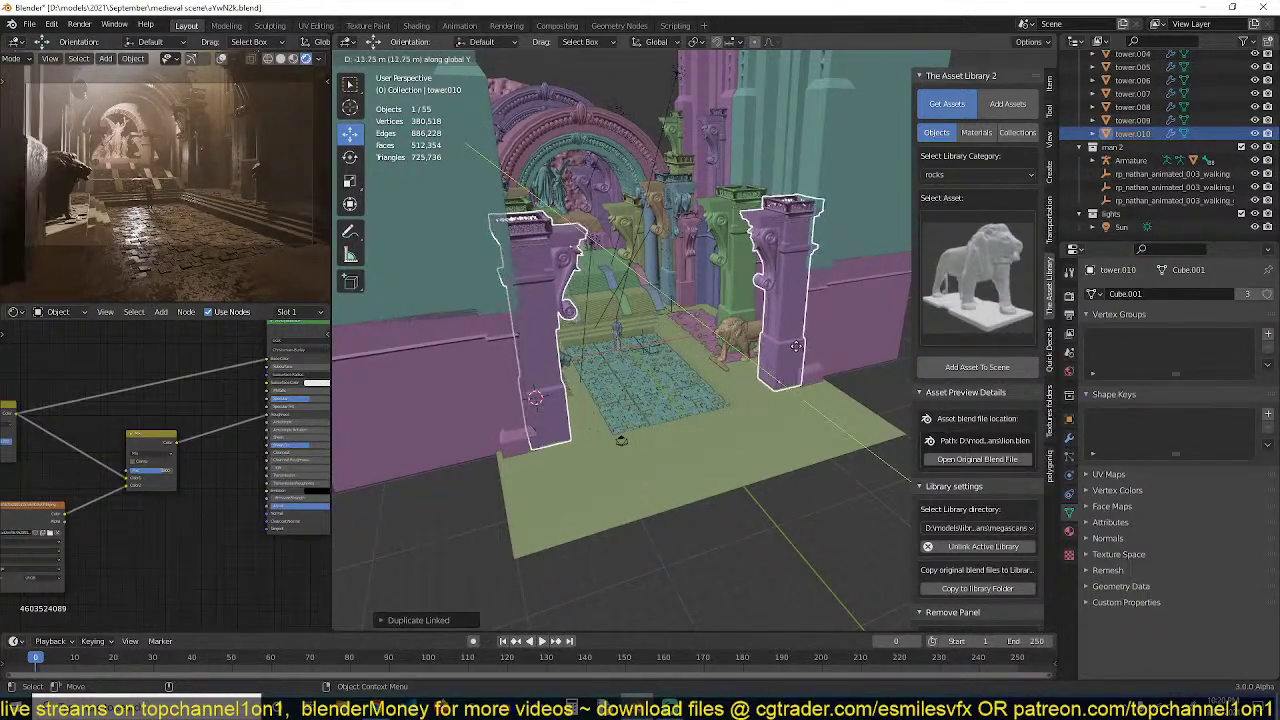
left_click(798, 350)
key("x")
left_click(798, 346)
Glance through the asset previews of the rocks category without choosing another one, and save the file
left_click(988, 282)
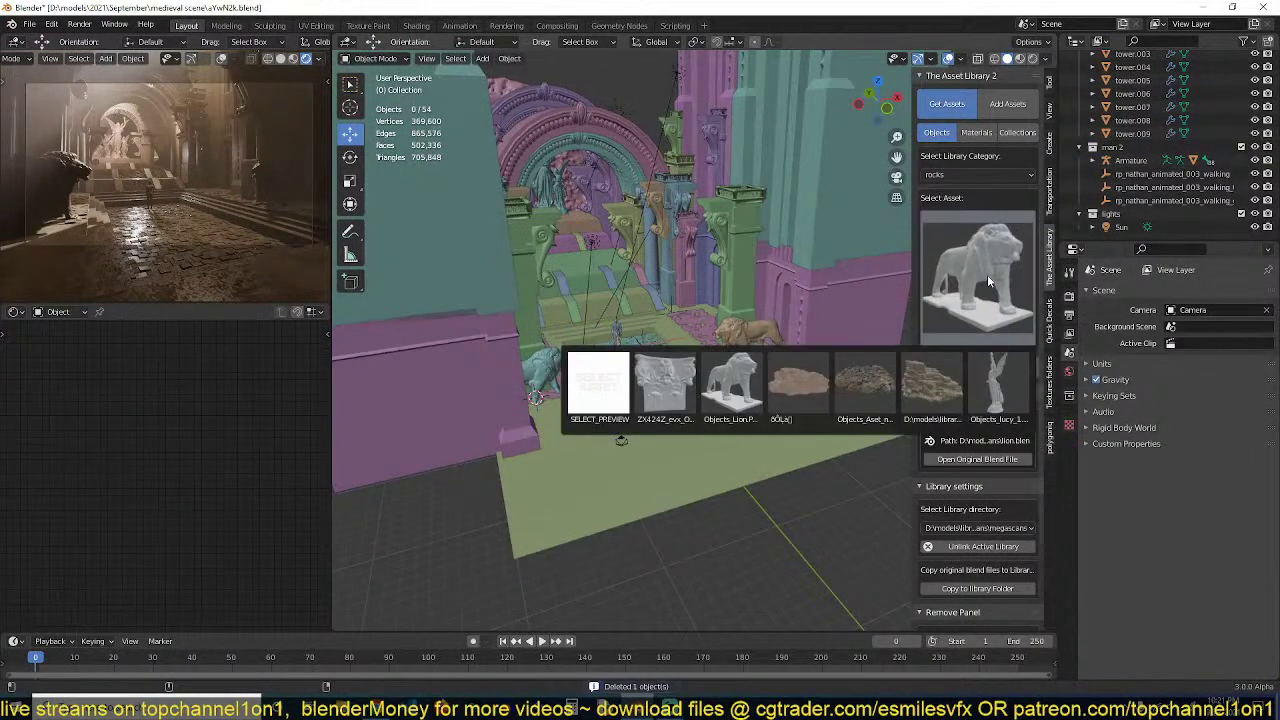
left_click(988, 281)
scroll(799, 393, "up", 1)
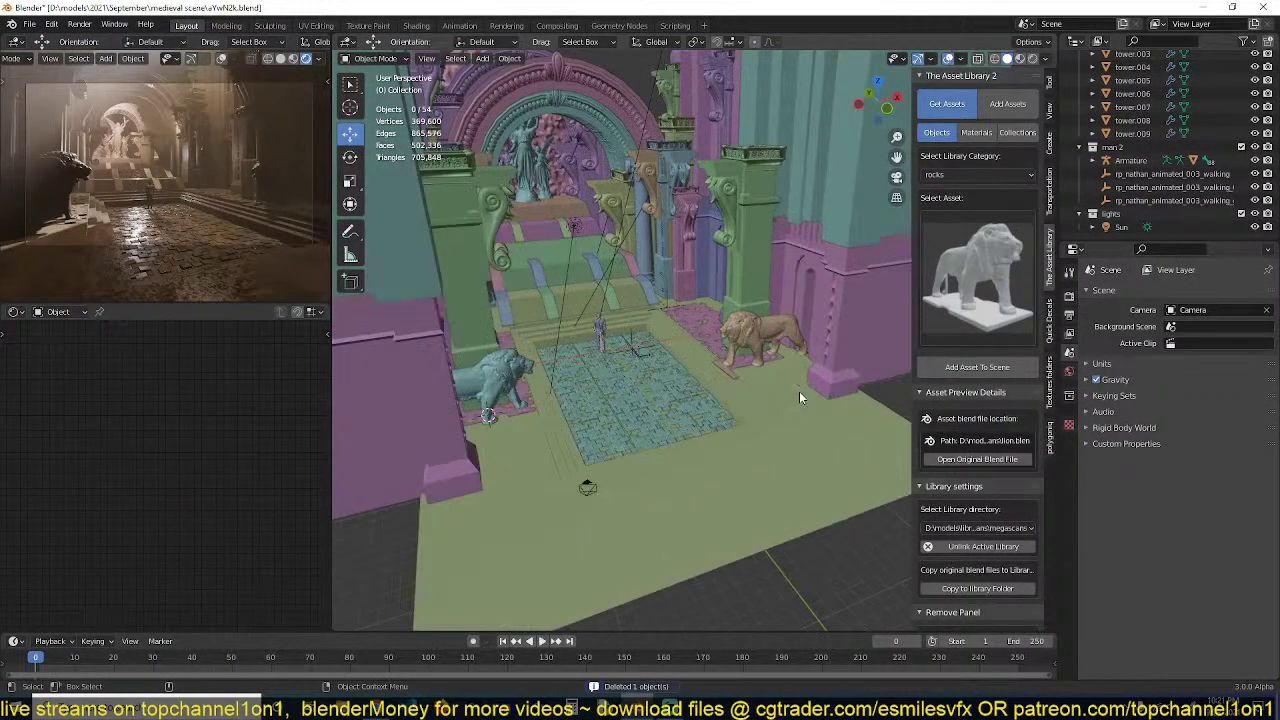
key("ctrl+s")
middle_click_drag(744, 370, 718, 392)
scroll(698, 390, "up", 1)
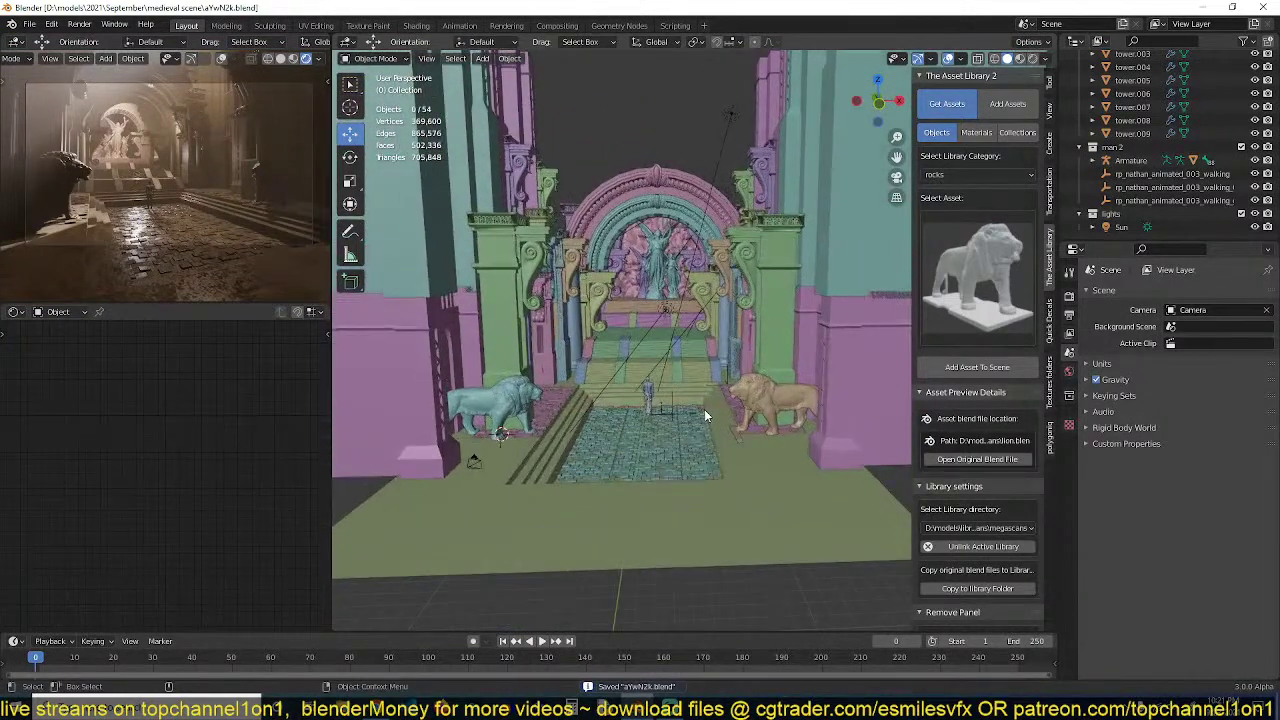
Switch the asset library to D:\models\libraries\building parts, open its walls category and choose the cage door asset
left_click(980, 293)
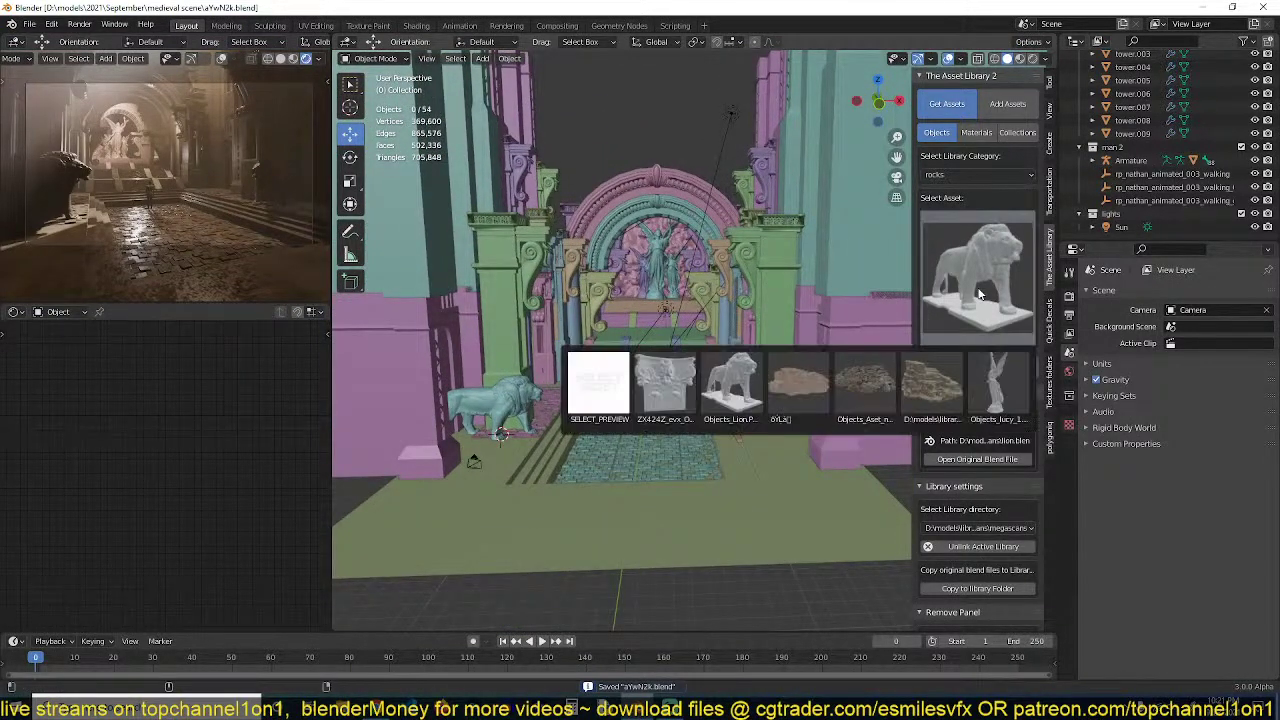
left_click(991, 525)
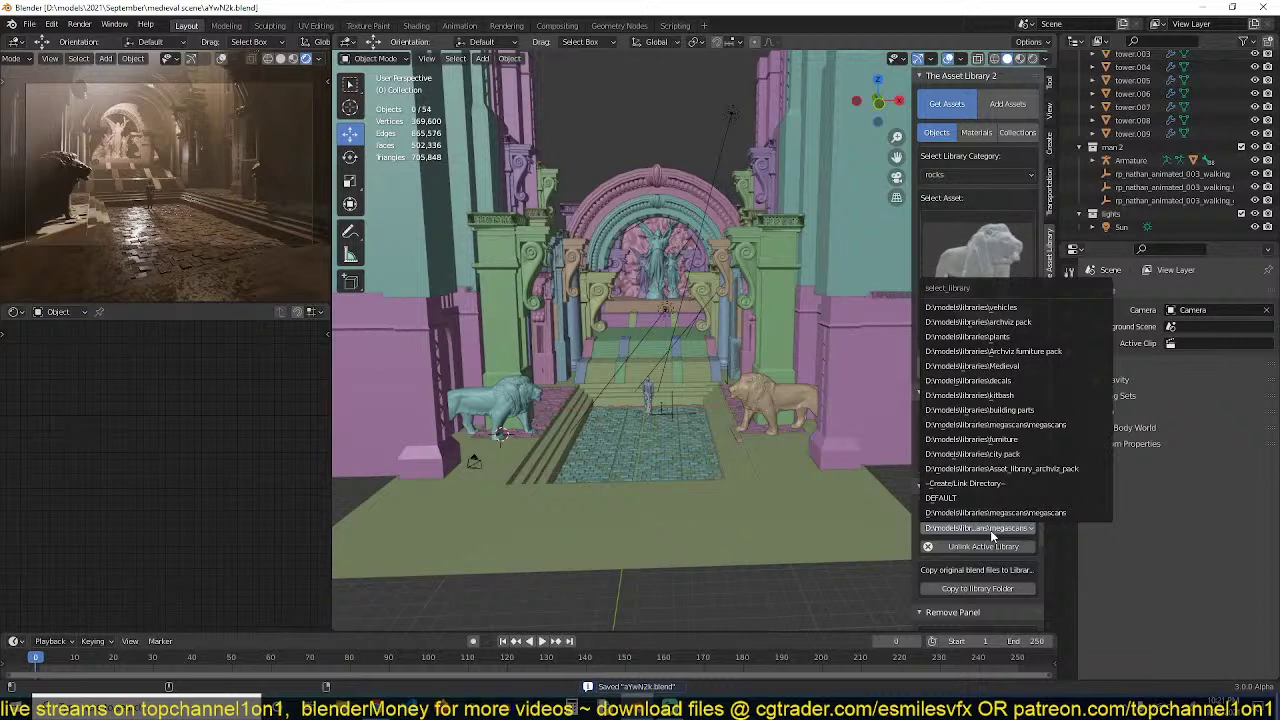
left_click(1027, 410)
left_click(977, 285)
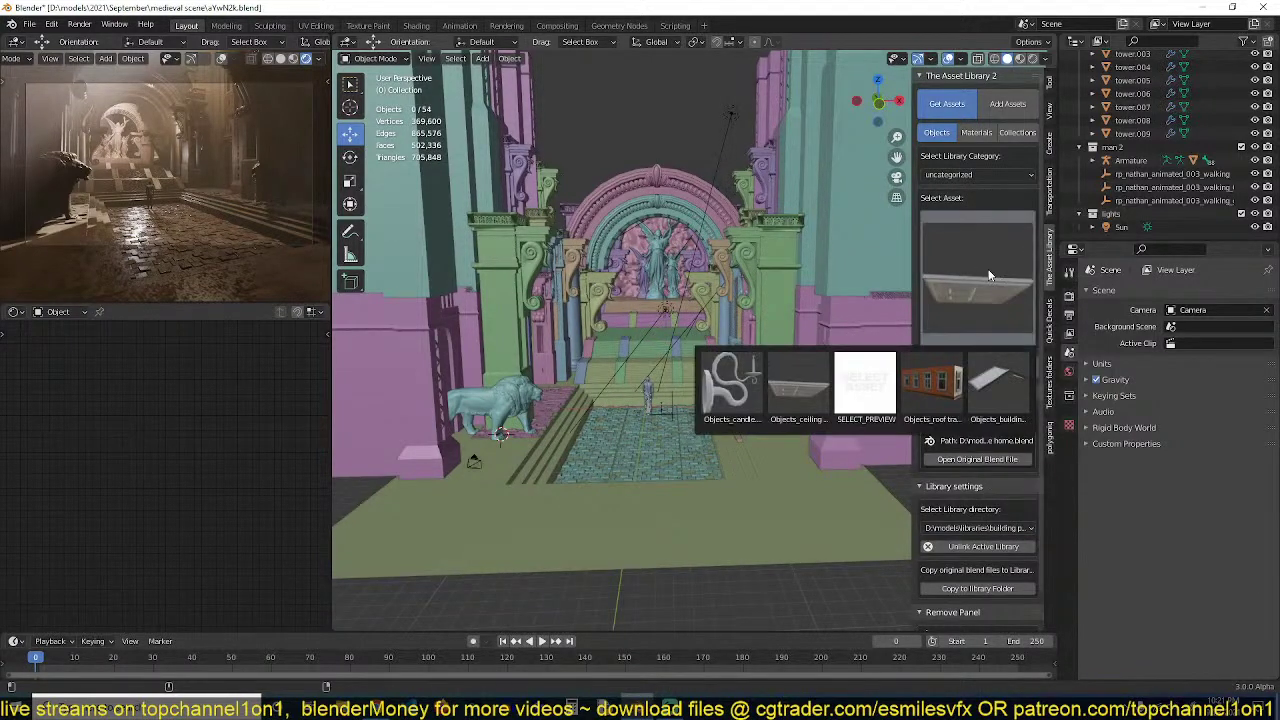
left_click(976, 177)
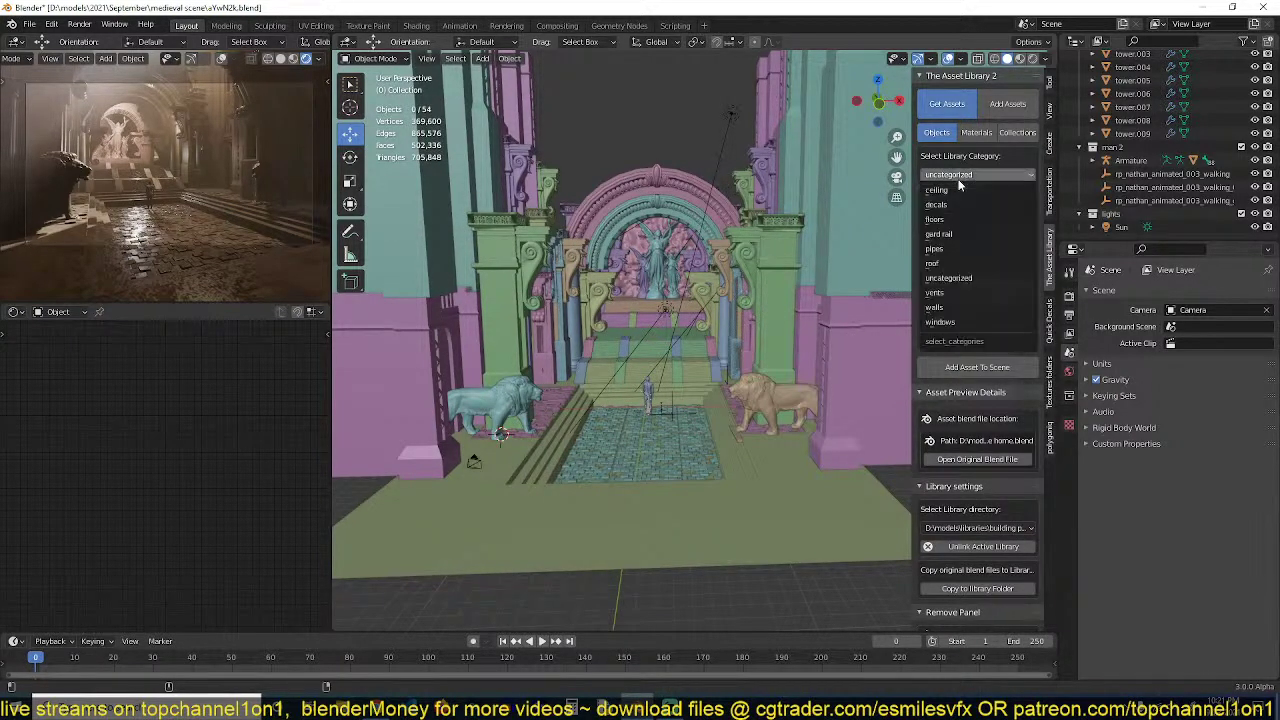
left_click(934, 310)
left_click(940, 310)
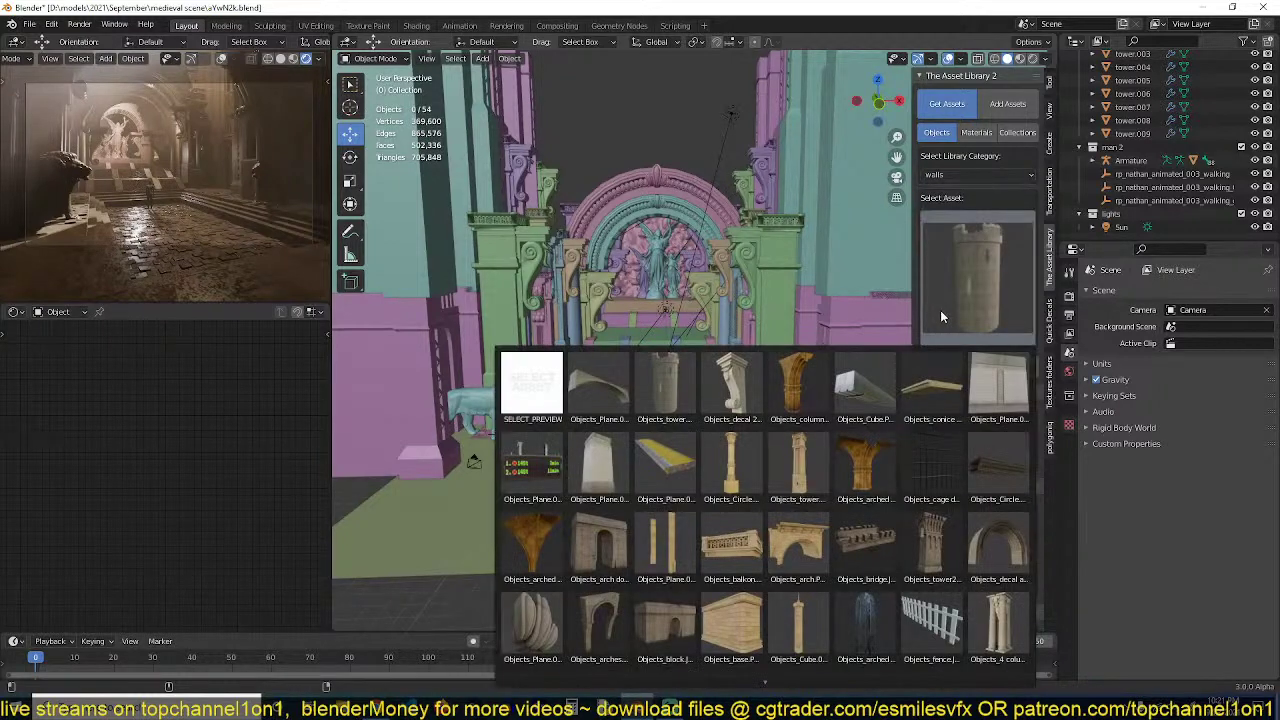
scroll(791, 643, "down", 4)
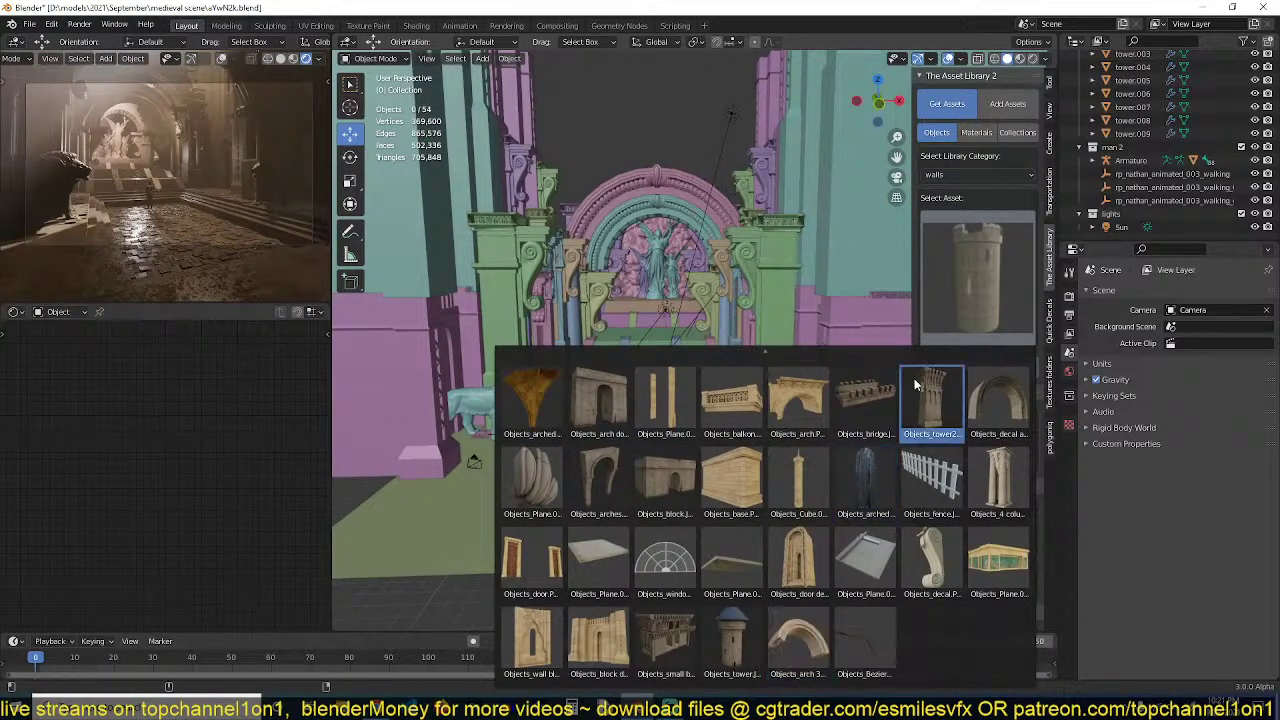
scroll(908, 346, "up", 2)
left_click(928, 424)
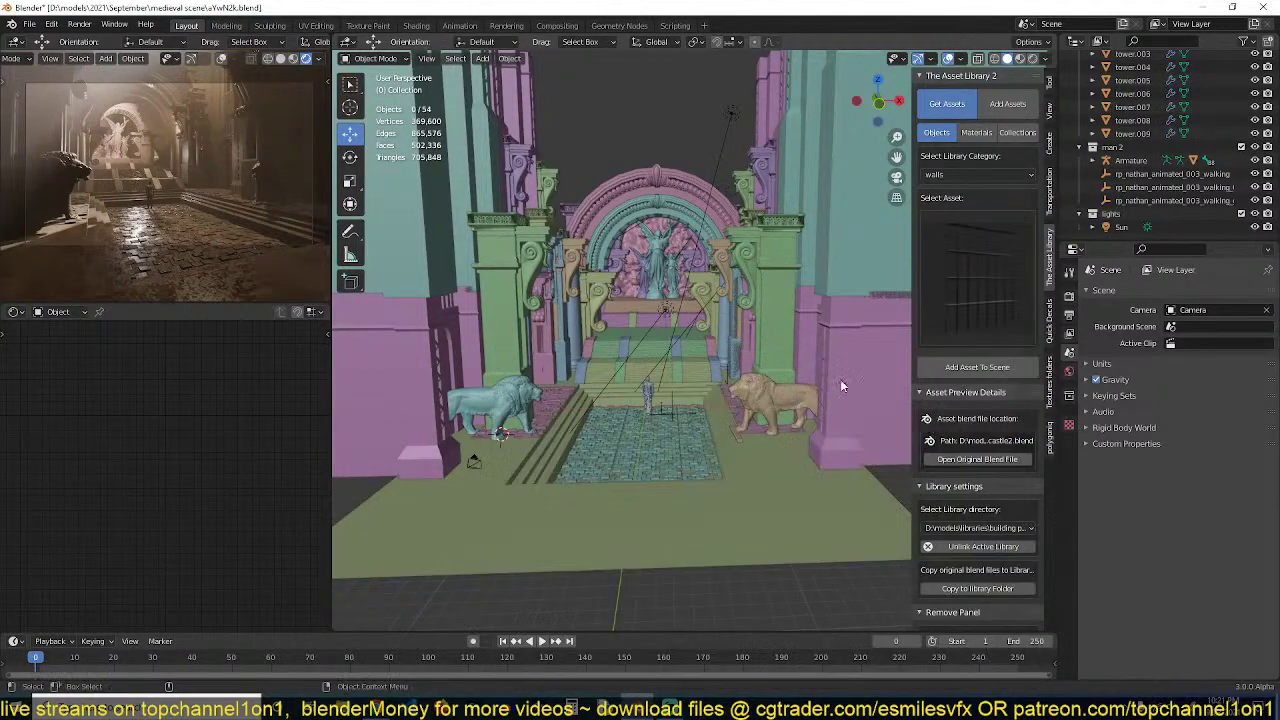
Add the cage door to the scene on the side paving, scale it up and rotate it 90° about Z
middle_click_drag(840, 381, 784, 516)
scroll(838, 449, "up", 3)
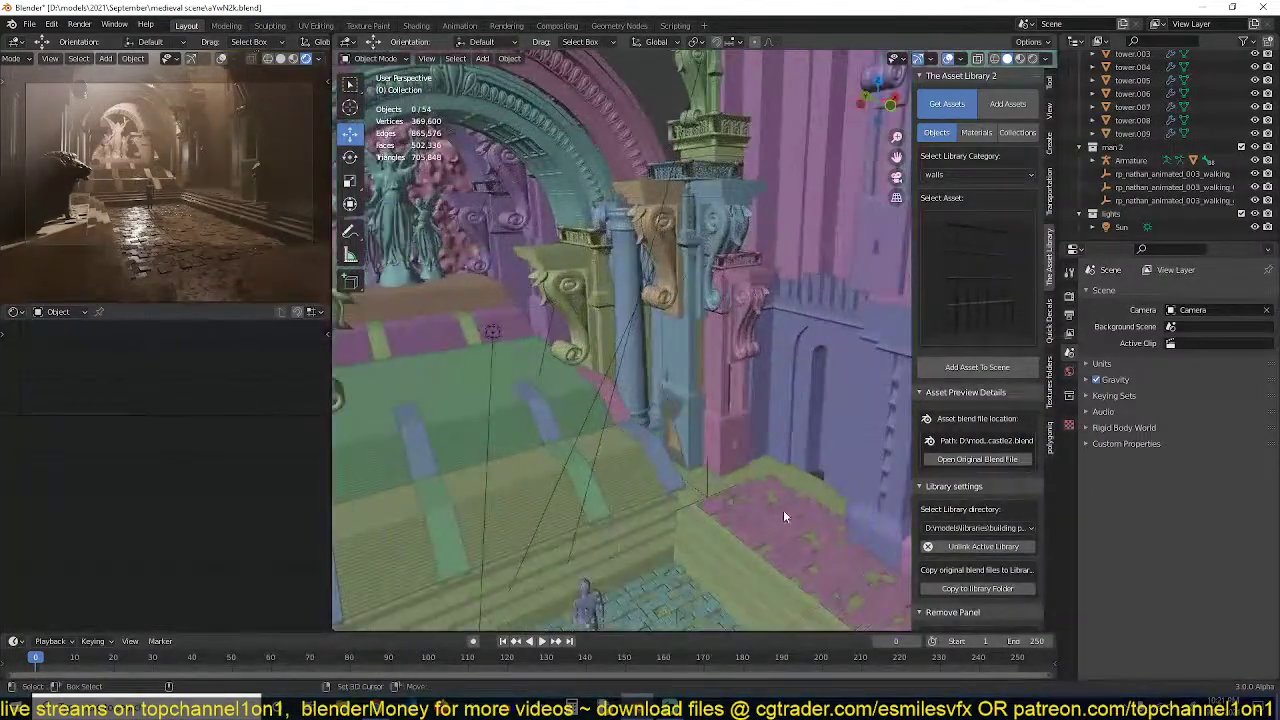
left_click(968, 366)
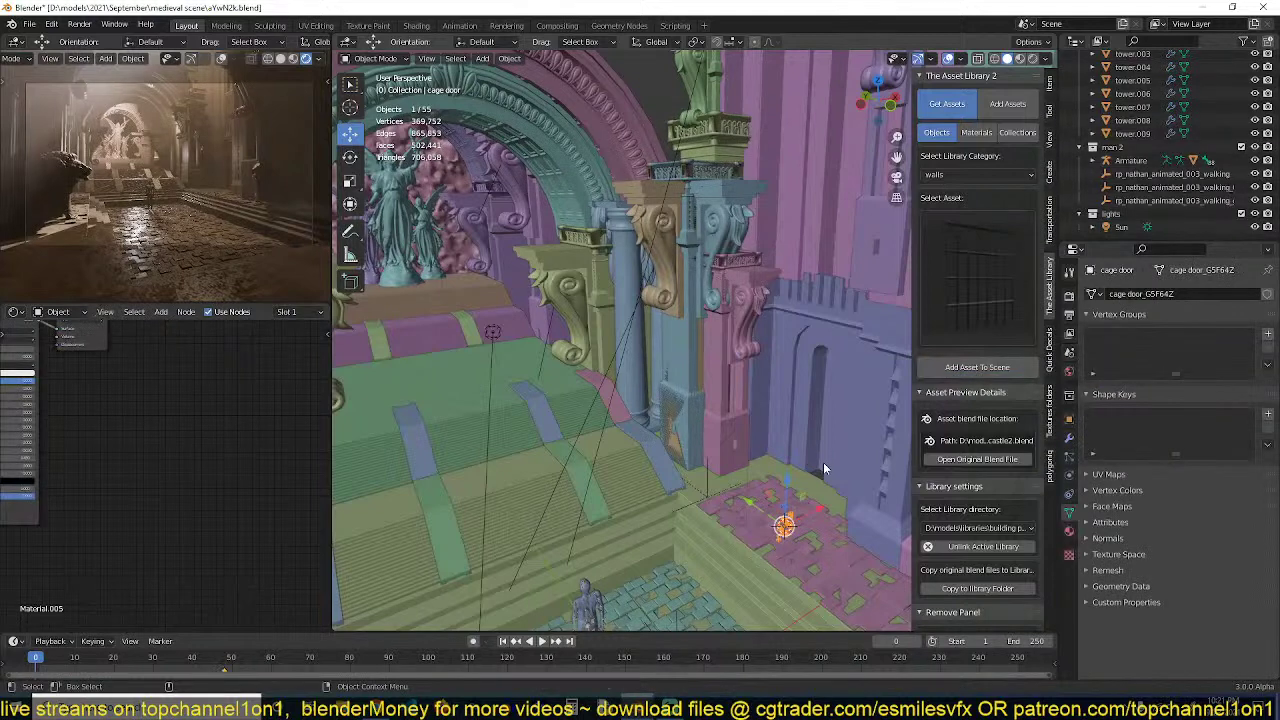
key("s")
left_click(896, 381)
type("rz")
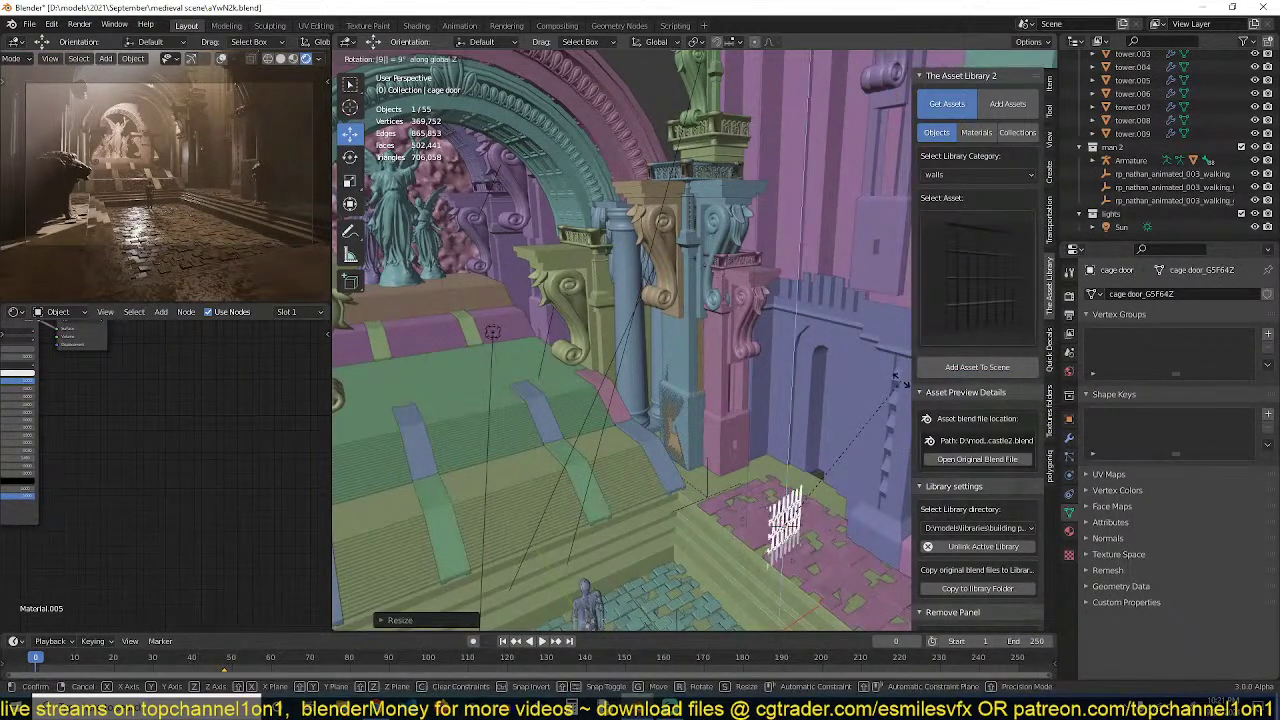
type("90")
key("Return")
Raise the cage door along Z above the paving and move it in front of the arched wall niche
key("g")
key("z")
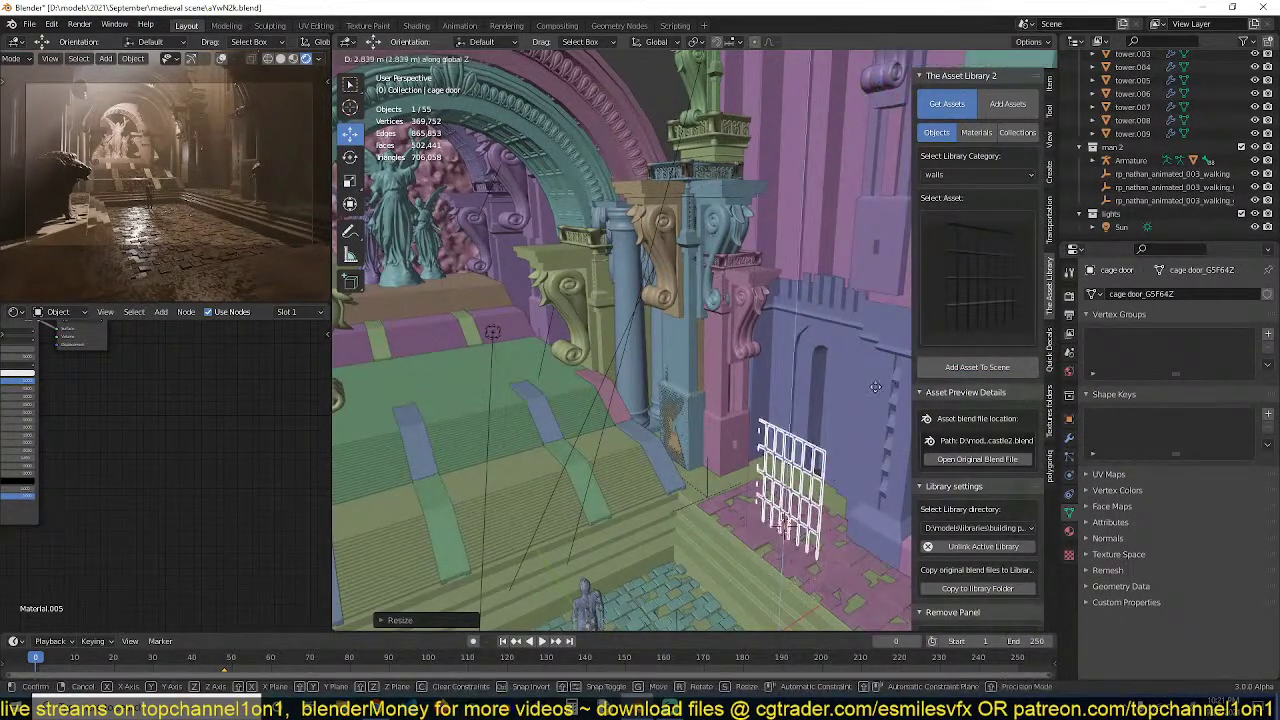
left_click(874, 397)
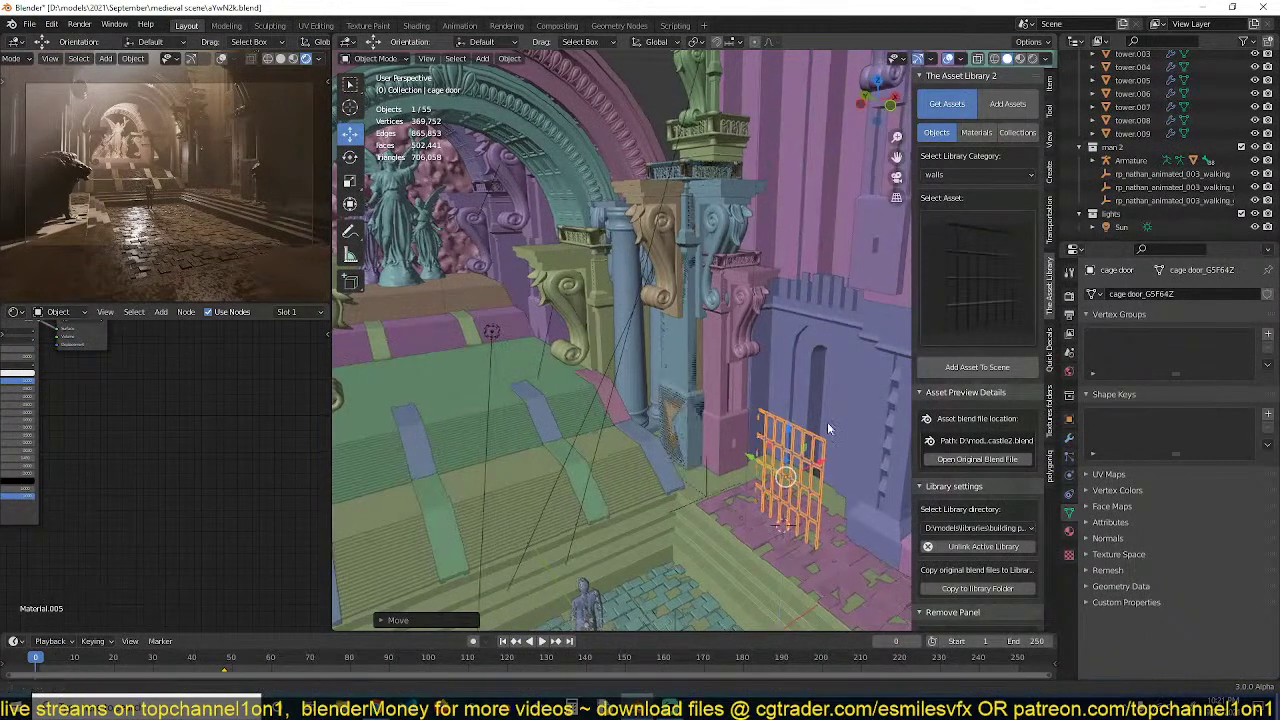
middle_click_drag(874, 397, 760, 446)
key("g")
left_click(798, 430)
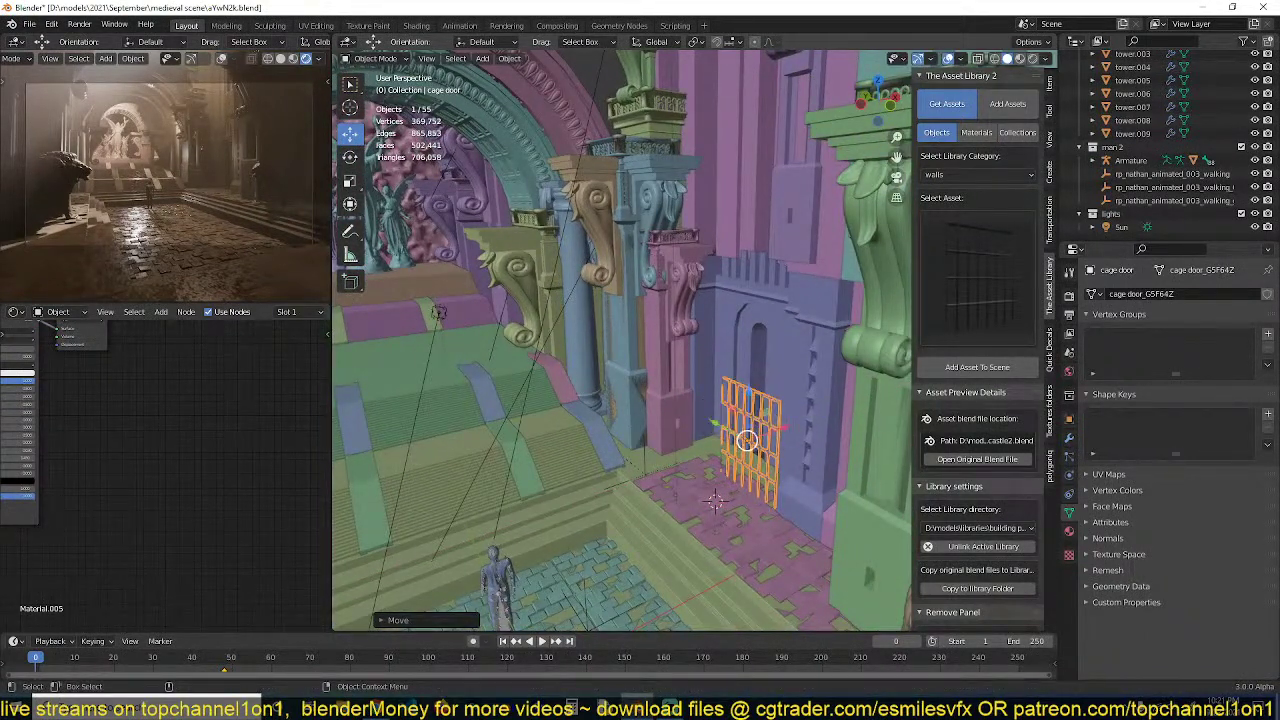
Rotate the cage door 180° about X so its spikes point up, and scale it up to about 1.4 times
type("ryx")
type("180")
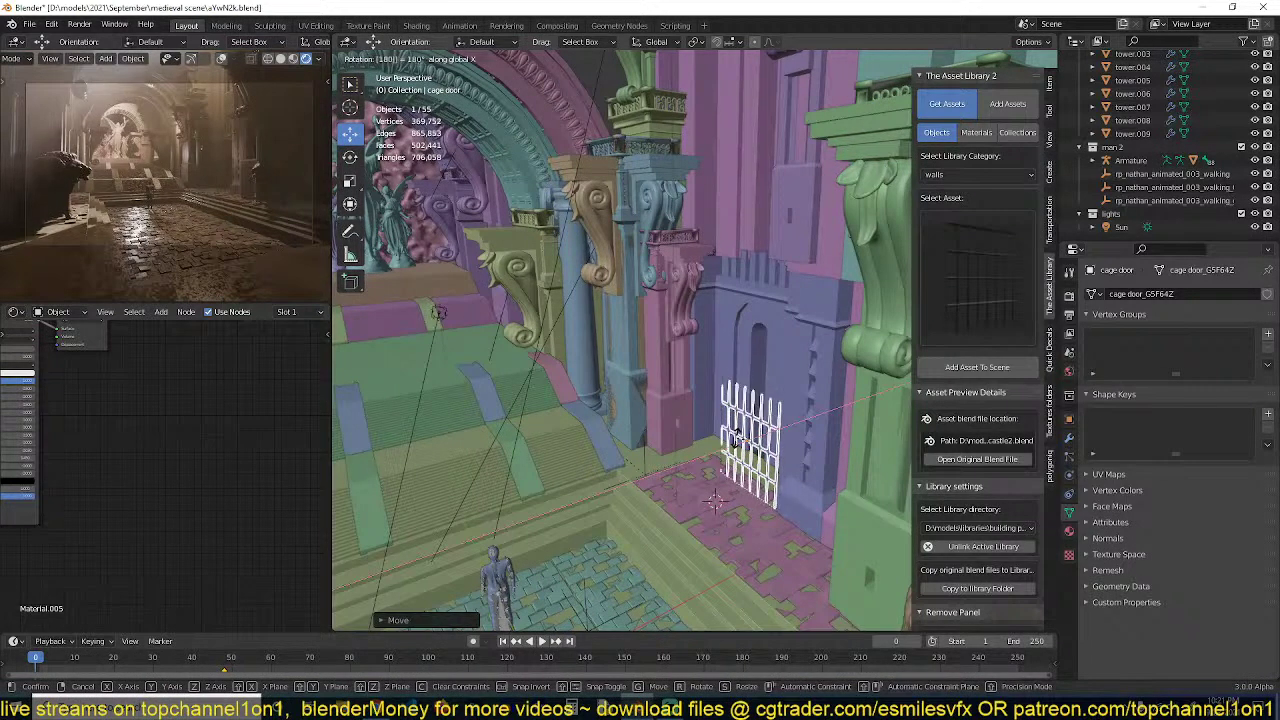
key("Return")
key("s")
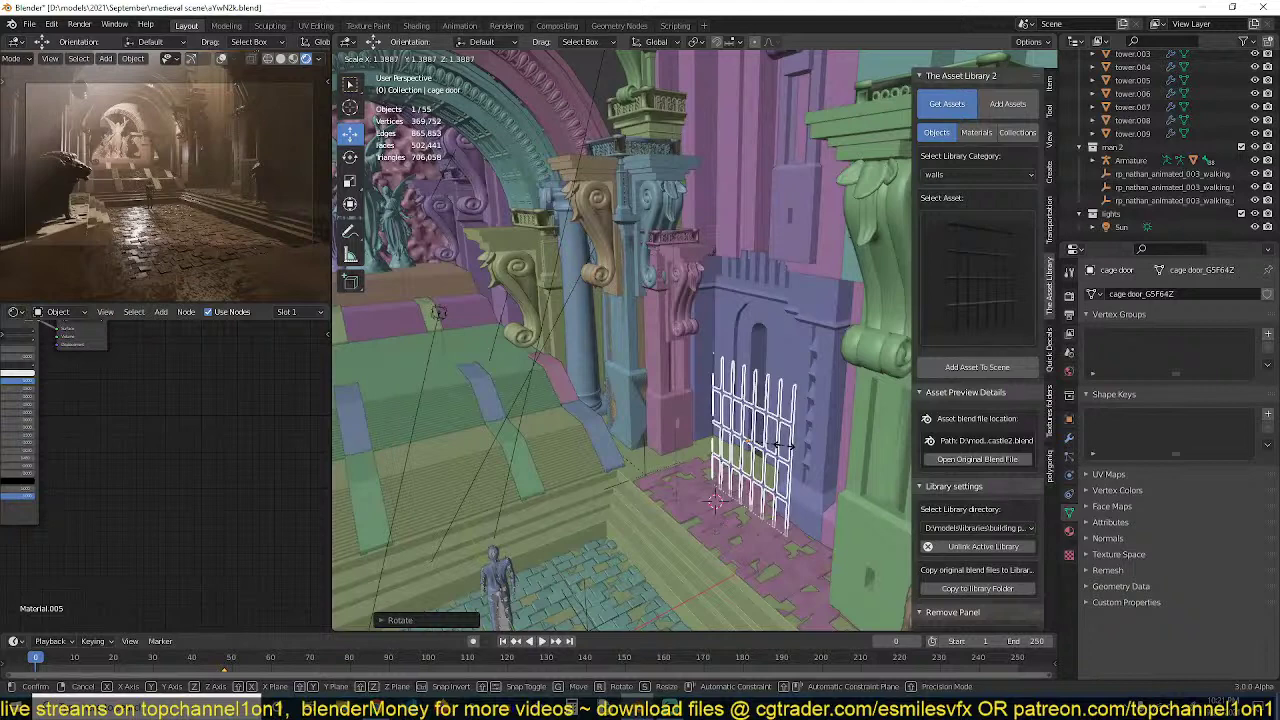
left_click(787, 447)
Add an Array modifier to the cage door and slide the resulting fence about 3 m along Y toward the stair-side column
left_click(1068, 437)
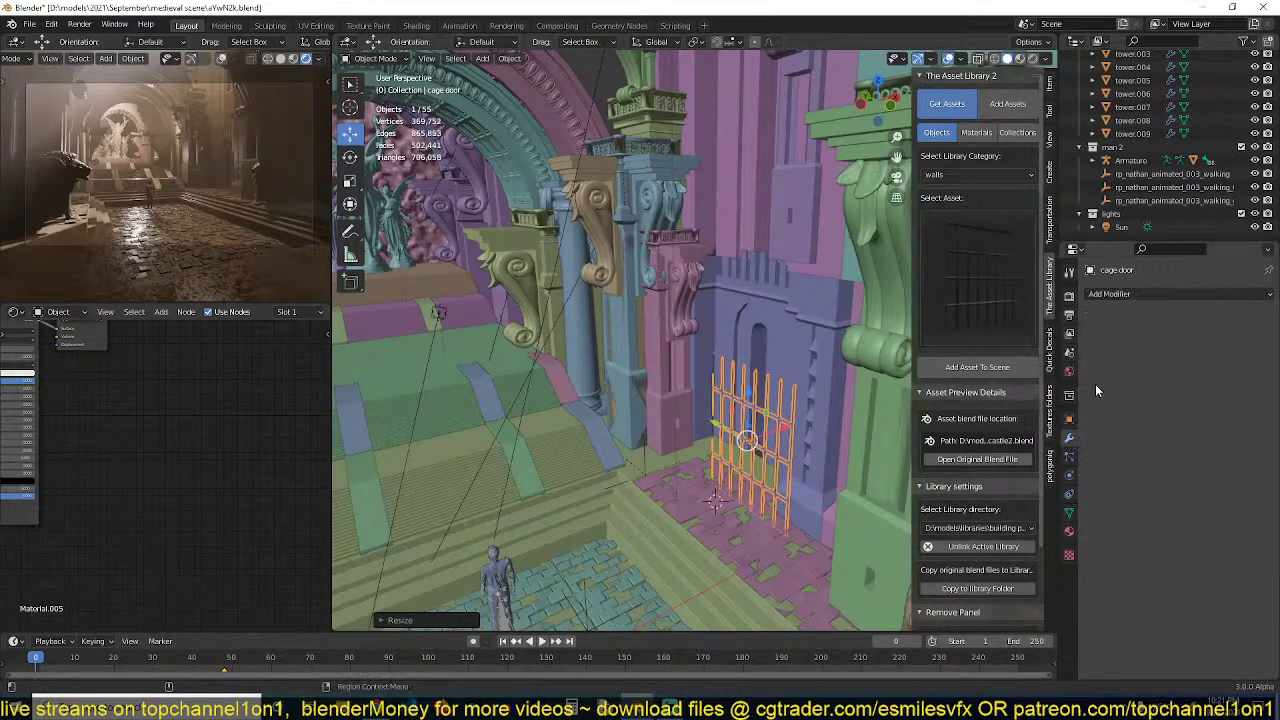
left_click(1145, 294)
left_click(990, 331)
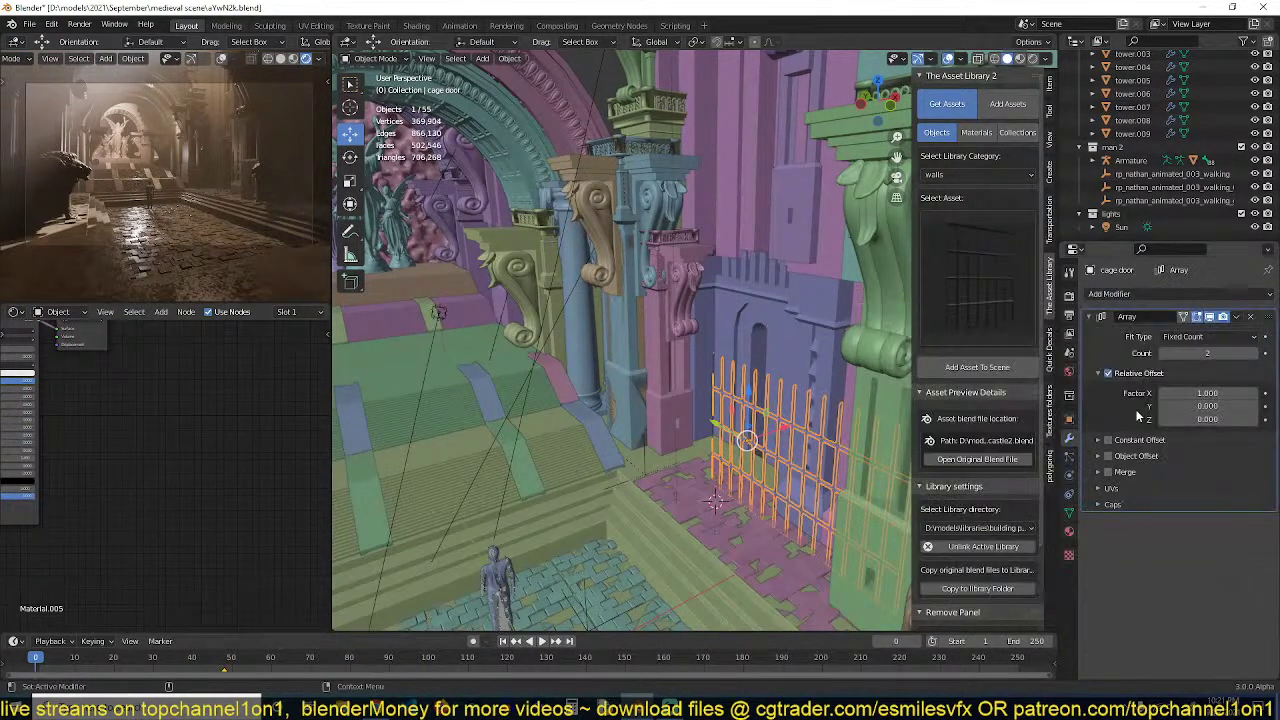
left_click_drag(785, 426, 680, 418)
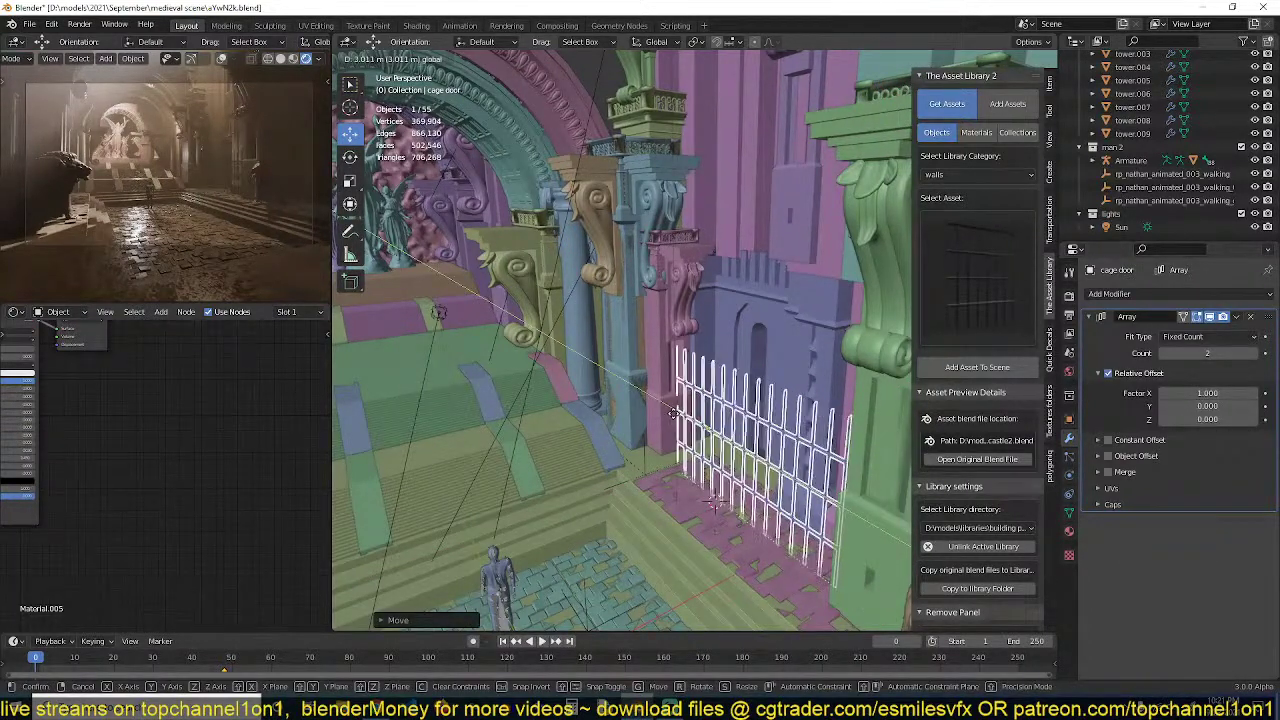
left_click(680, 418)
Scale the fence down uniformly in two passes and nudge it along Y between the columns of the arched niche
middle_click_drag(686, 428, 705, 443)
key("s")
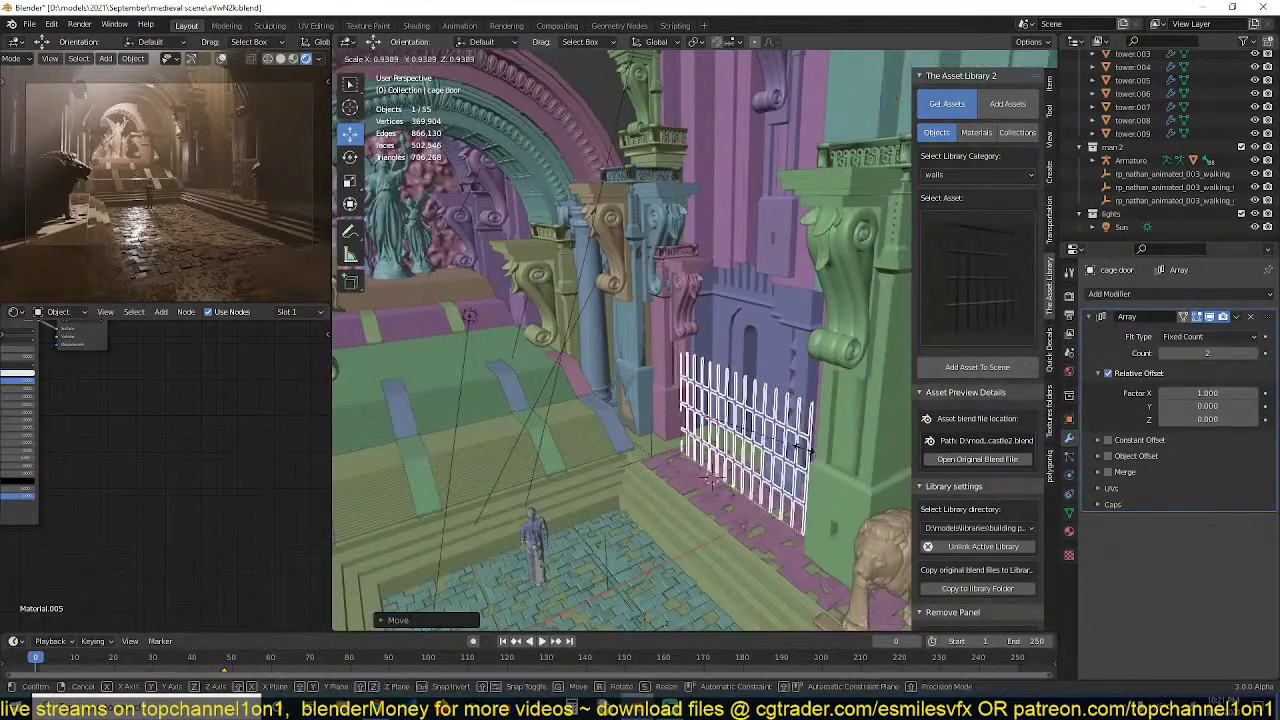
left_click(803, 453)
left_click_drag(684, 408, 674, 403)
key("s")
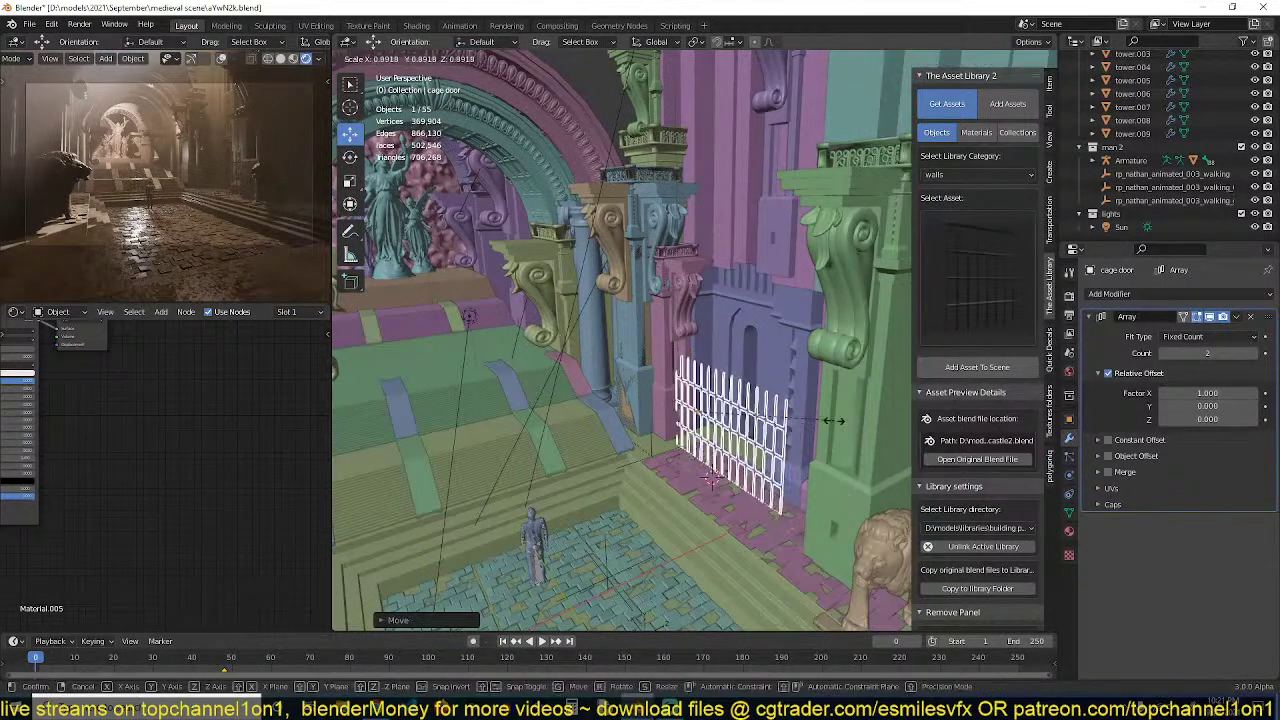
left_click(818, 422)
Narrow the fence along its length and move it about 1.5 m along Y toward the stair-side column
key("s")
key("x")
left_click(796, 430)
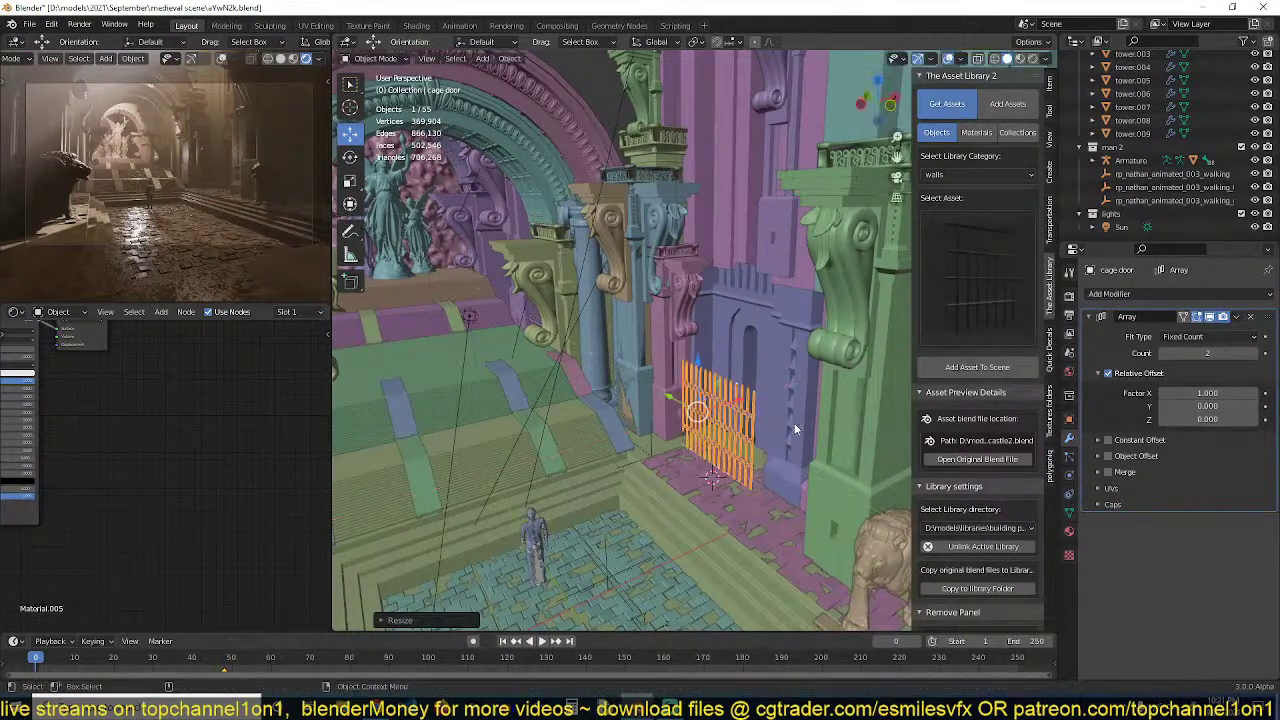
key("g")
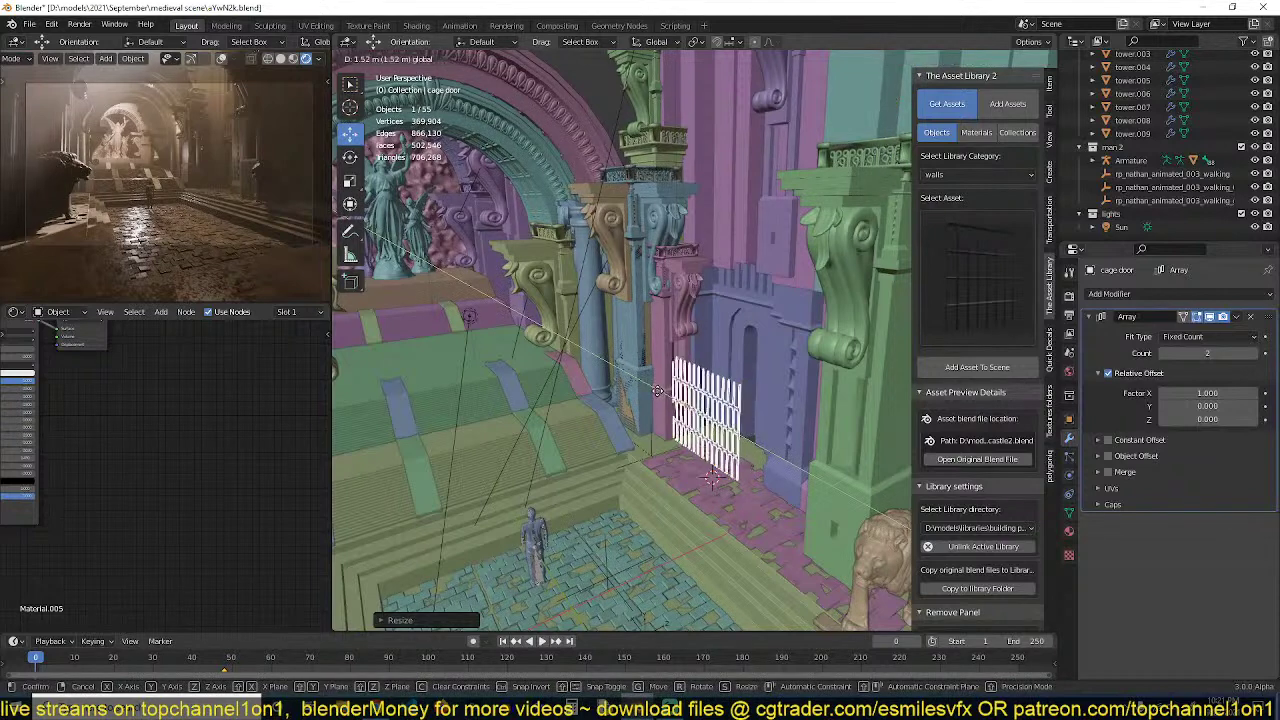
left_click(660, 400)
Set the fence's Array count to 4 to span the niche, and deselect it
left_click(1251, 354)
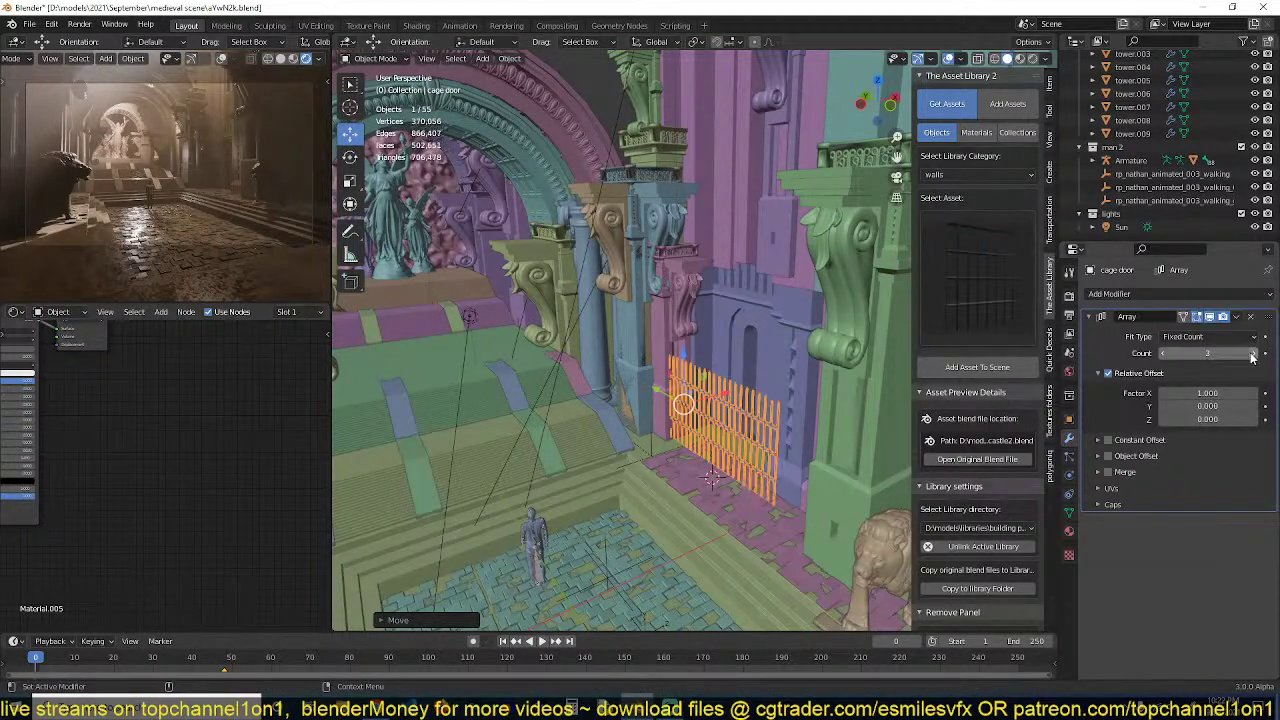
left_click(1251, 354)
key("alt+a")
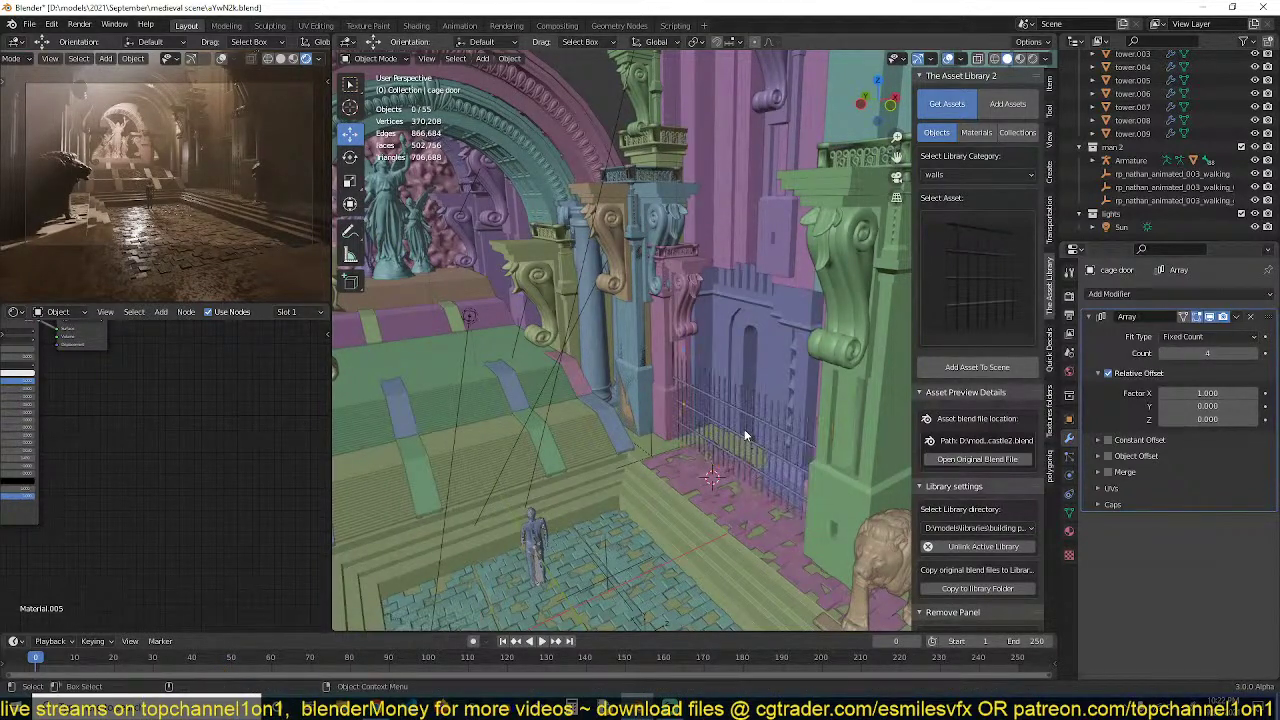
Duplicate the fence about 25 m along Y to the wall section behind the brown lion, and save the file
left_click(745, 427)
middle_click_drag(777, 473, 722, 414)
key("y")
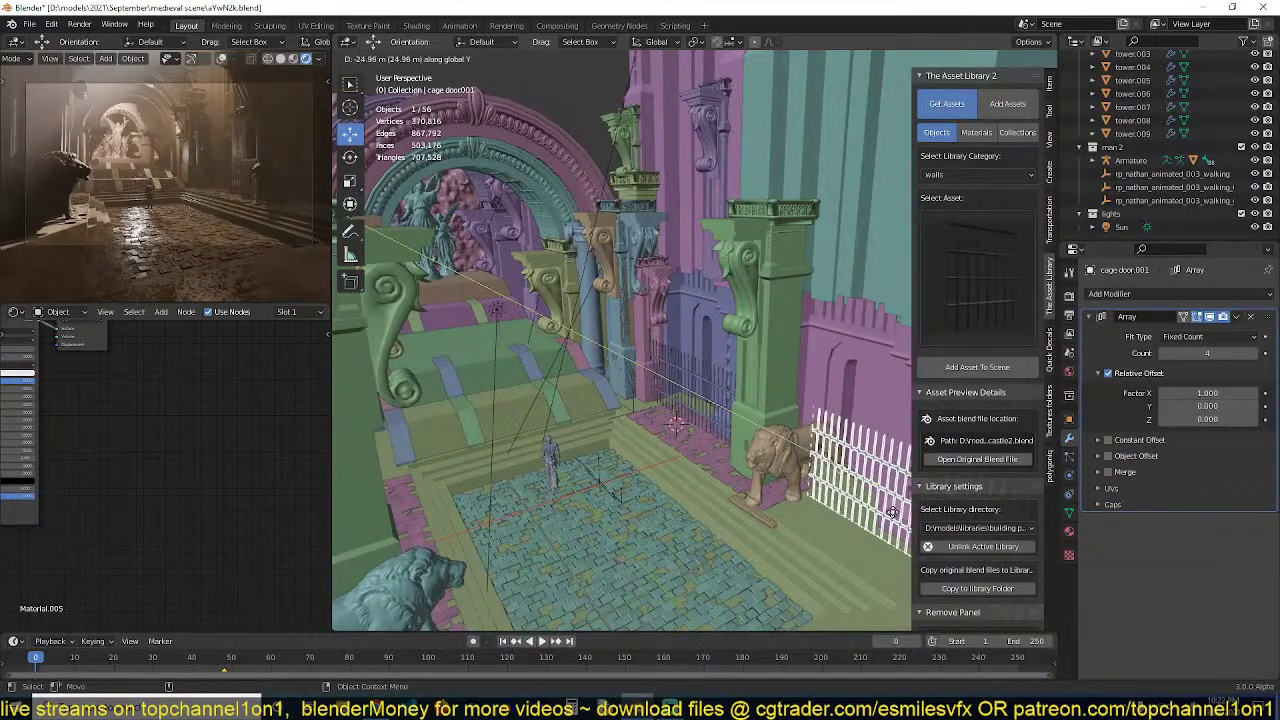
left_click(812, 484)
key("alt+a")
key("ctrl+s")
middle_click_drag(807, 474, 796, 447, "shift")
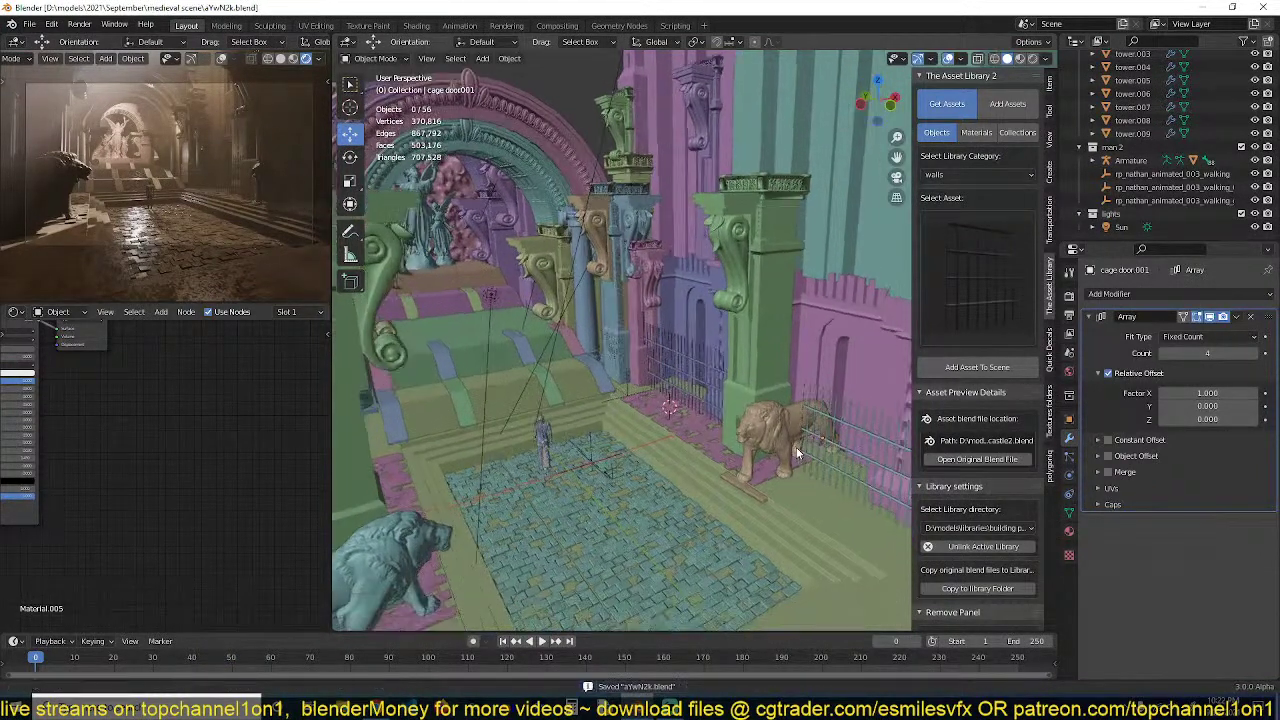
key("ctrl+s")
key("ctrl+s")
Select the ground plane and bring its material's image texture and mix nodes into view
middle_click_drag(760, 395, 608, 435)
left_click(520, 484)
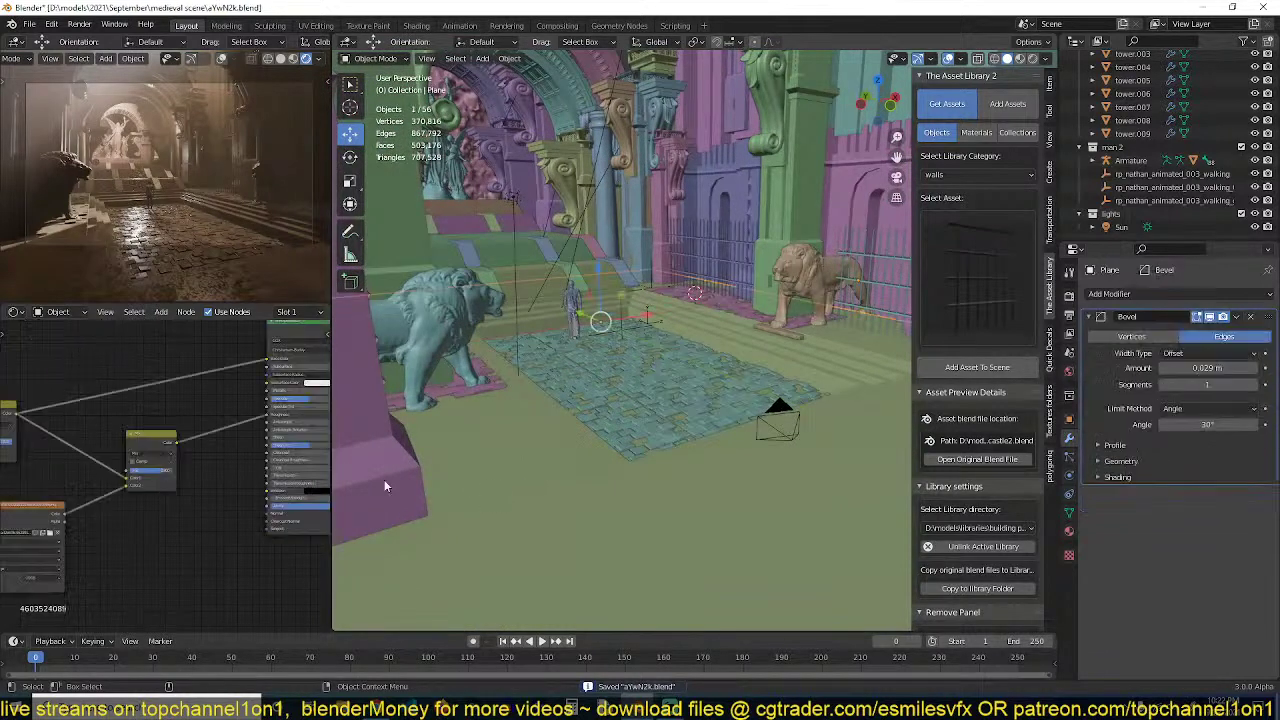
scroll(180, 472, "up", 3)
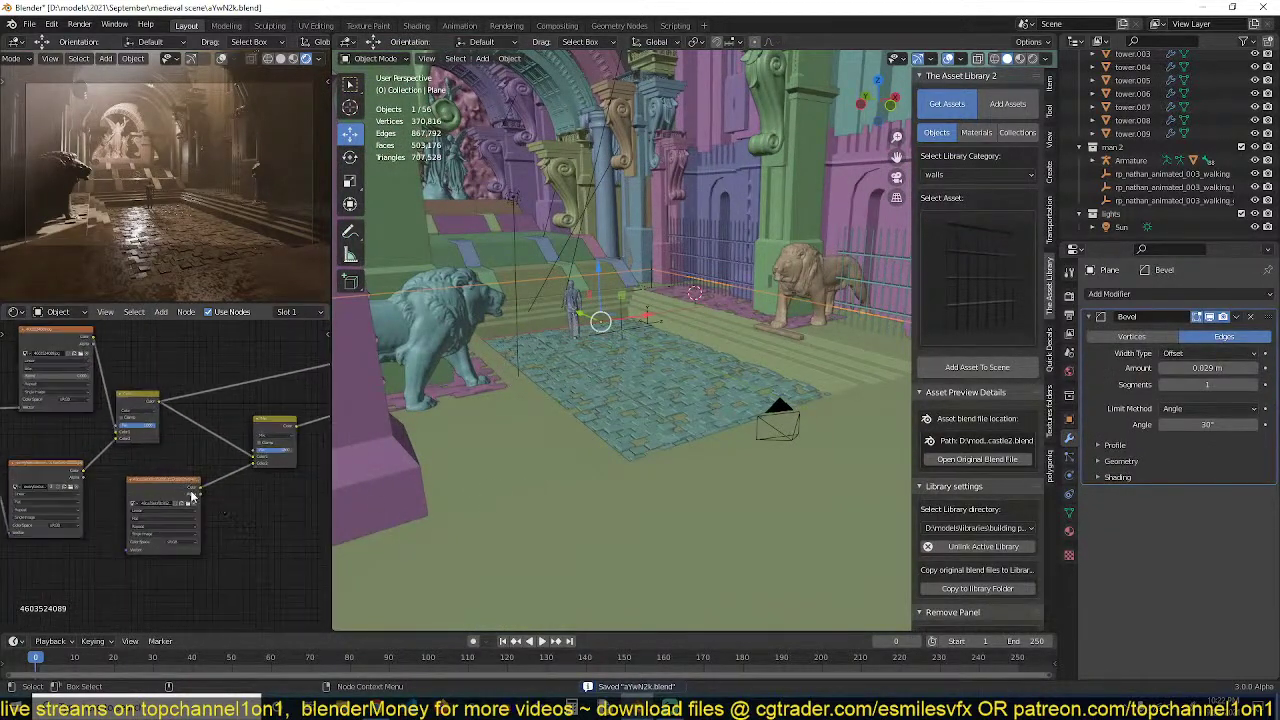
Move the lowest image texture node downward and add Mapping and Texture Coordinate nodes feeding it
middle_click_drag(191, 497, 251, 441)
left_click_drag(218, 434, 211, 511)
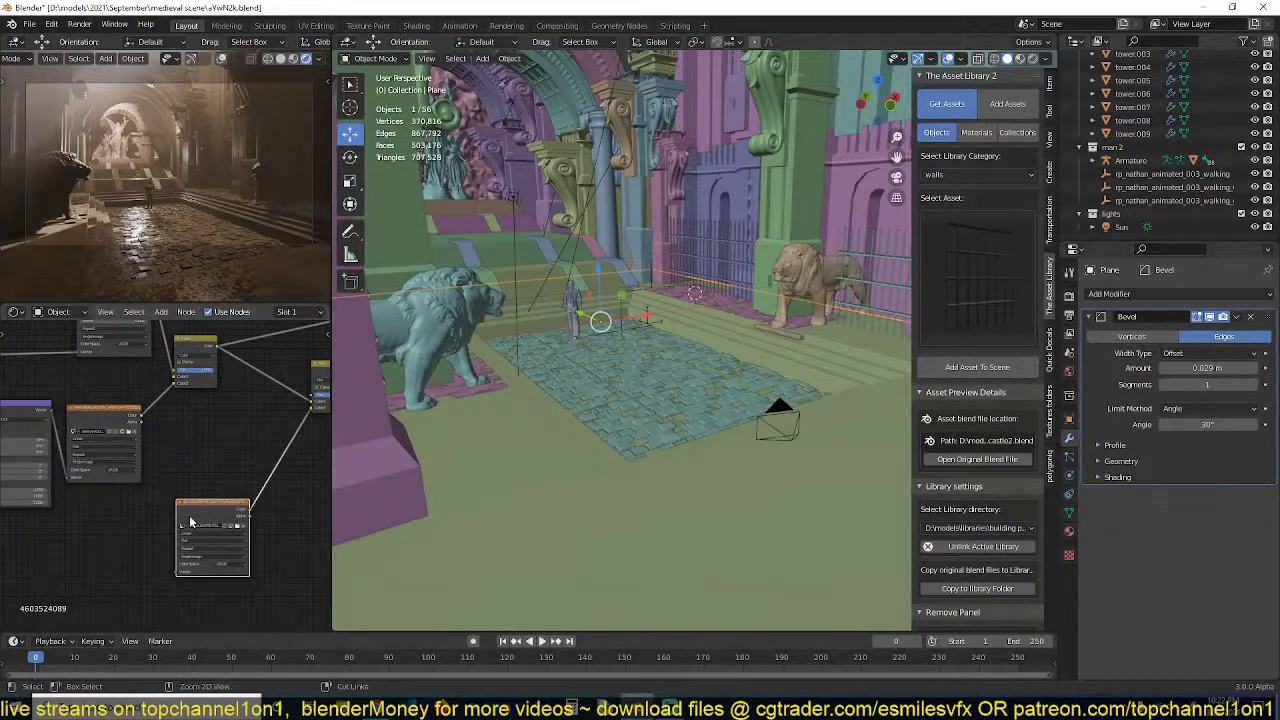
key("ctrl+t")
middle_click_drag(189, 520, 257, 476)
left_click(250, 560)
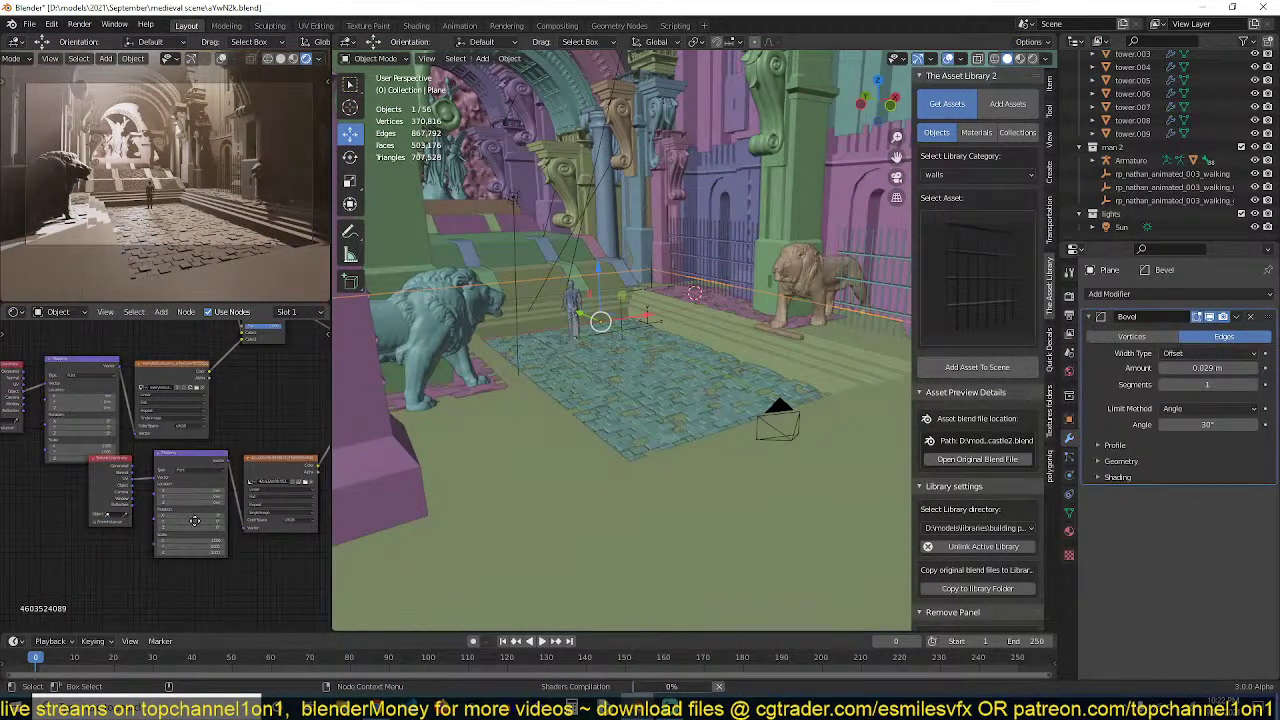
middle_click_drag(195, 521, 158, 504)
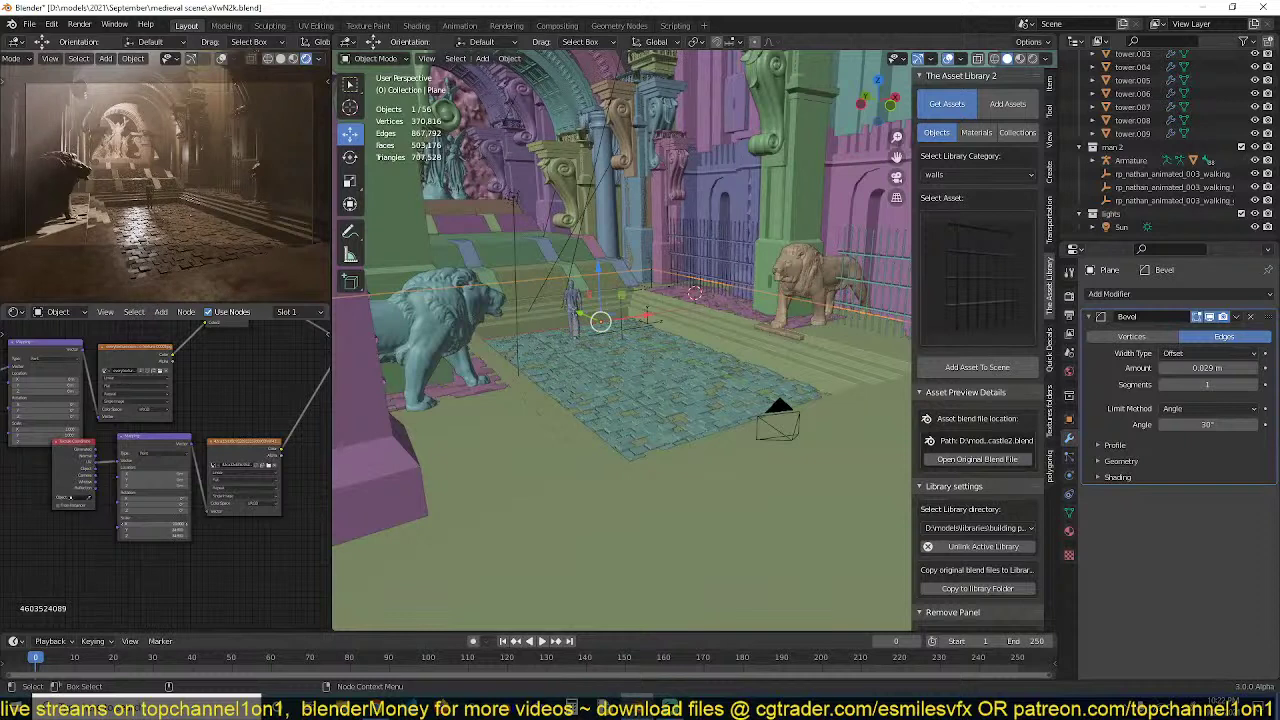
Adjust the new Mapping node's scale, move its texture node group clear of the others and save the file
left_click_drag(154, 524, 140, 524)
left_click_drag(256, 566, 81, 449)
left_click_drag(254, 452, 147, 498)
left_click(216, 462)
middle_click_drag(218, 470, 159, 395)
key("ctrl+s")
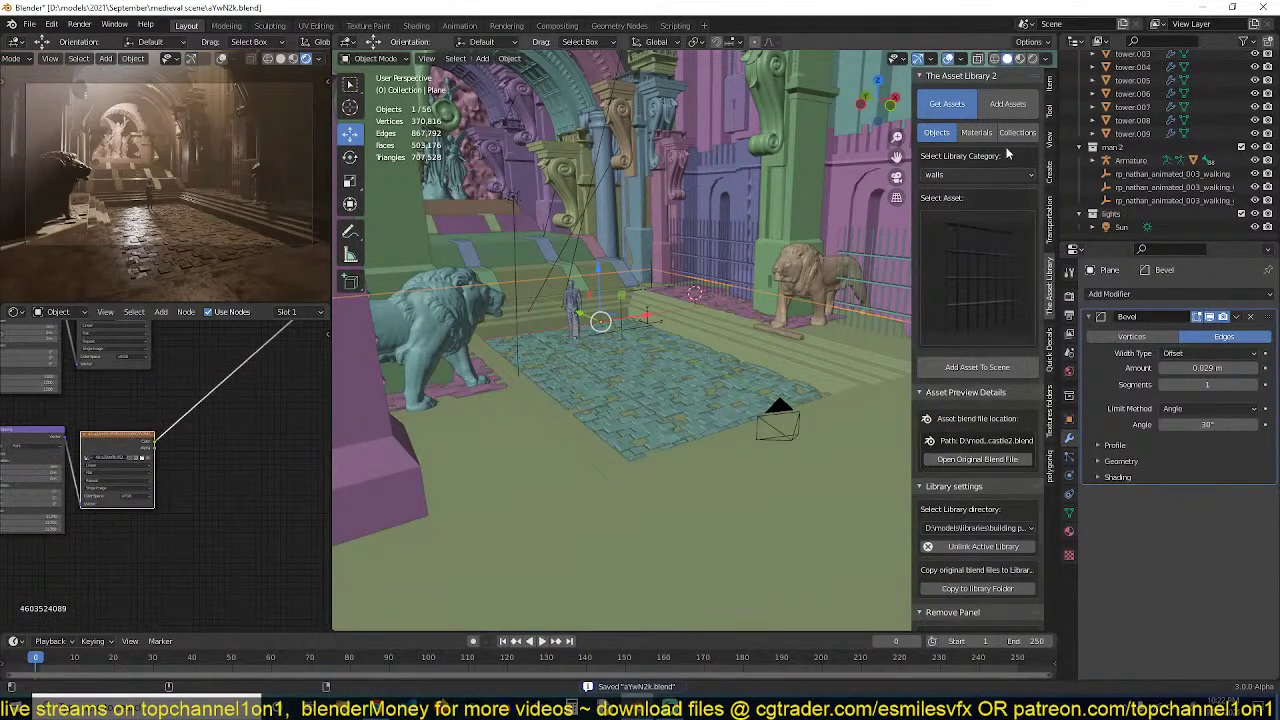
Duplicate the lowest image texture node below the original and connect the Mapping node's Vector output to the copy
left_click(1048, 408)
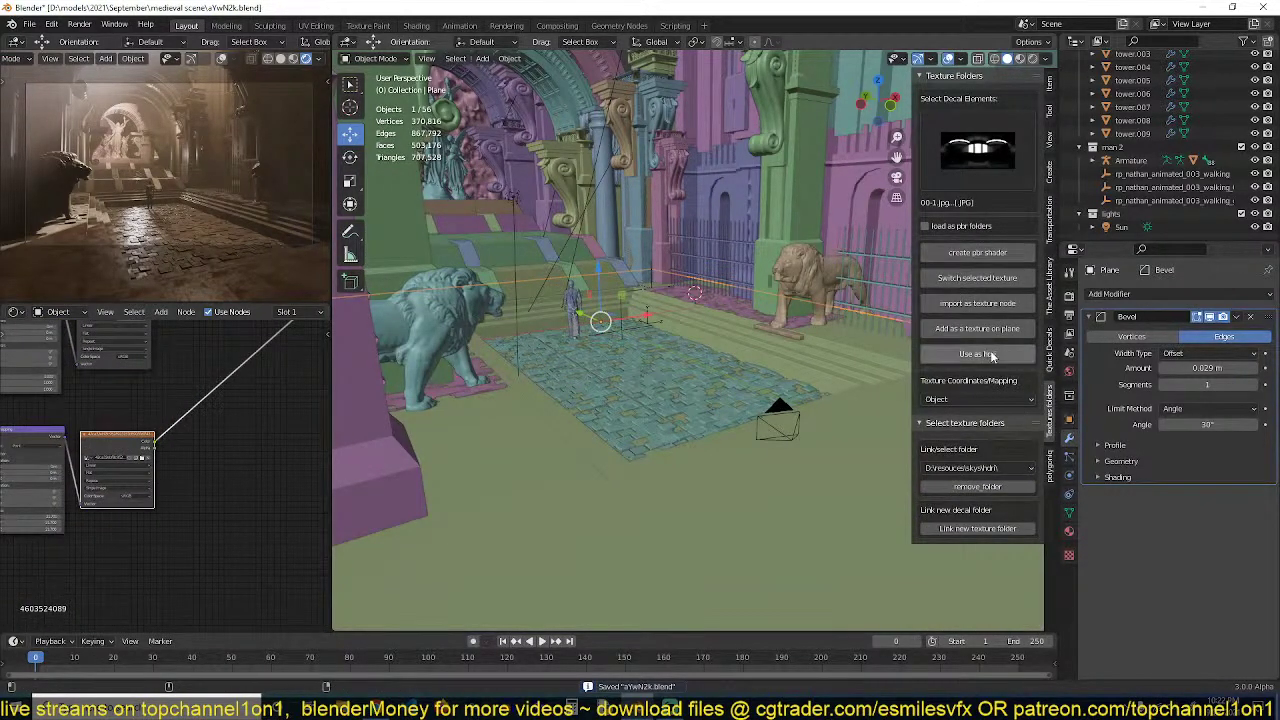
key("shift+d")
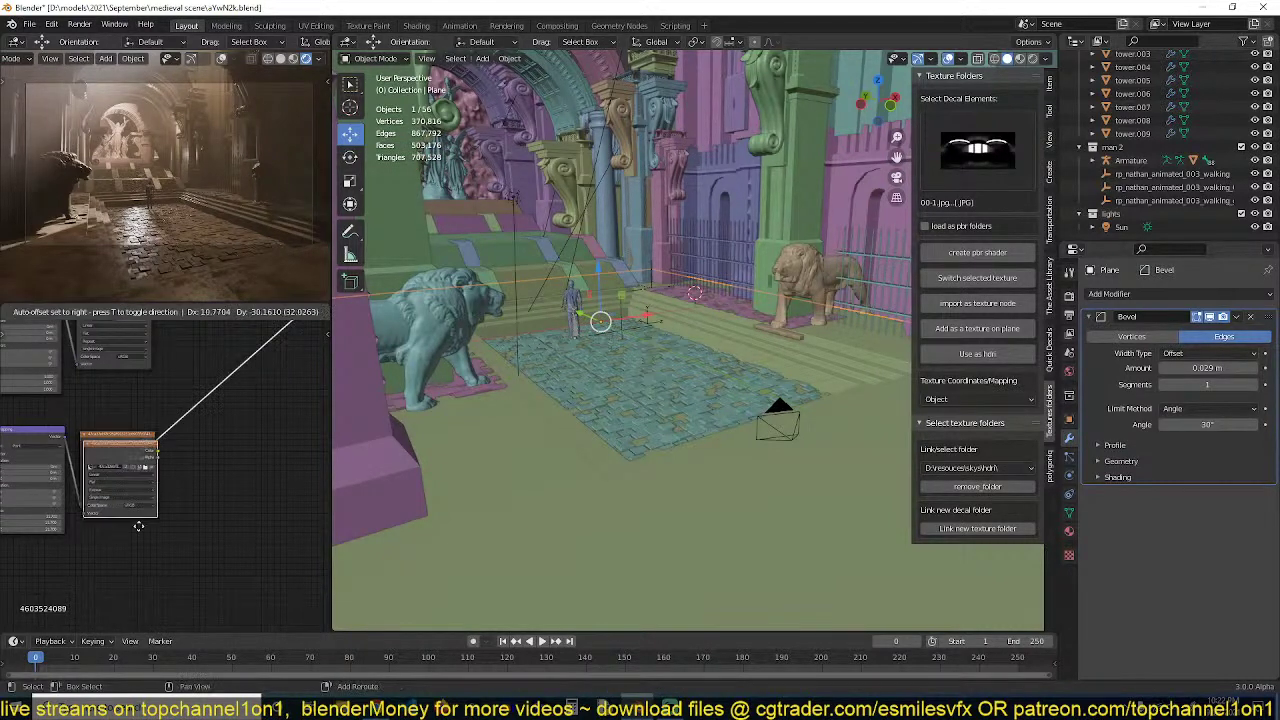
left_click(146, 551)
middle_click_drag(149, 513, 238, 446)
left_click_drag(153, 369, 186, 547)
key("ctrl+z")
left_click_drag(156, 376, 188, 548)
Blend the original and duplicated textures with a Mix node and place it between them and the downstream nodes
right_click_drag(223, 487, 226, 403, "ctrl+shift")
middle_click_drag(256, 417, 157, 400)
scroll(178, 428, "up", 1)
left_click(188, 414)
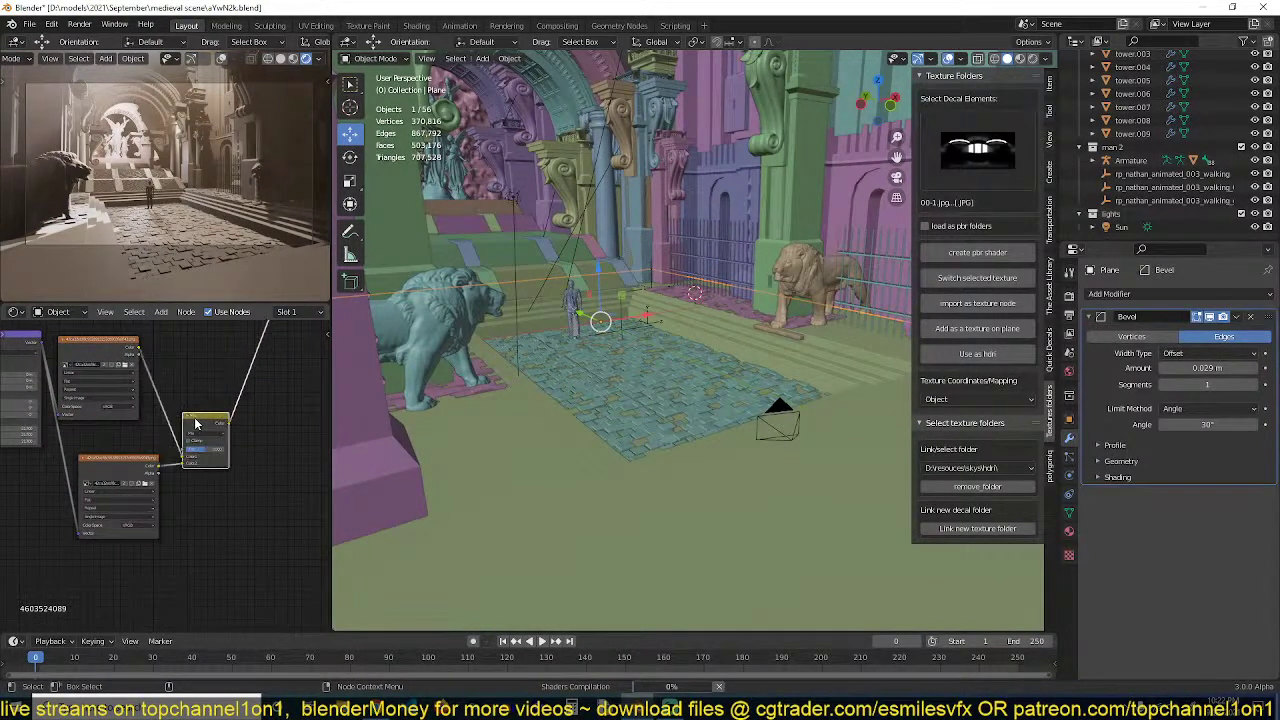
left_click_drag(199, 426, 206, 381)
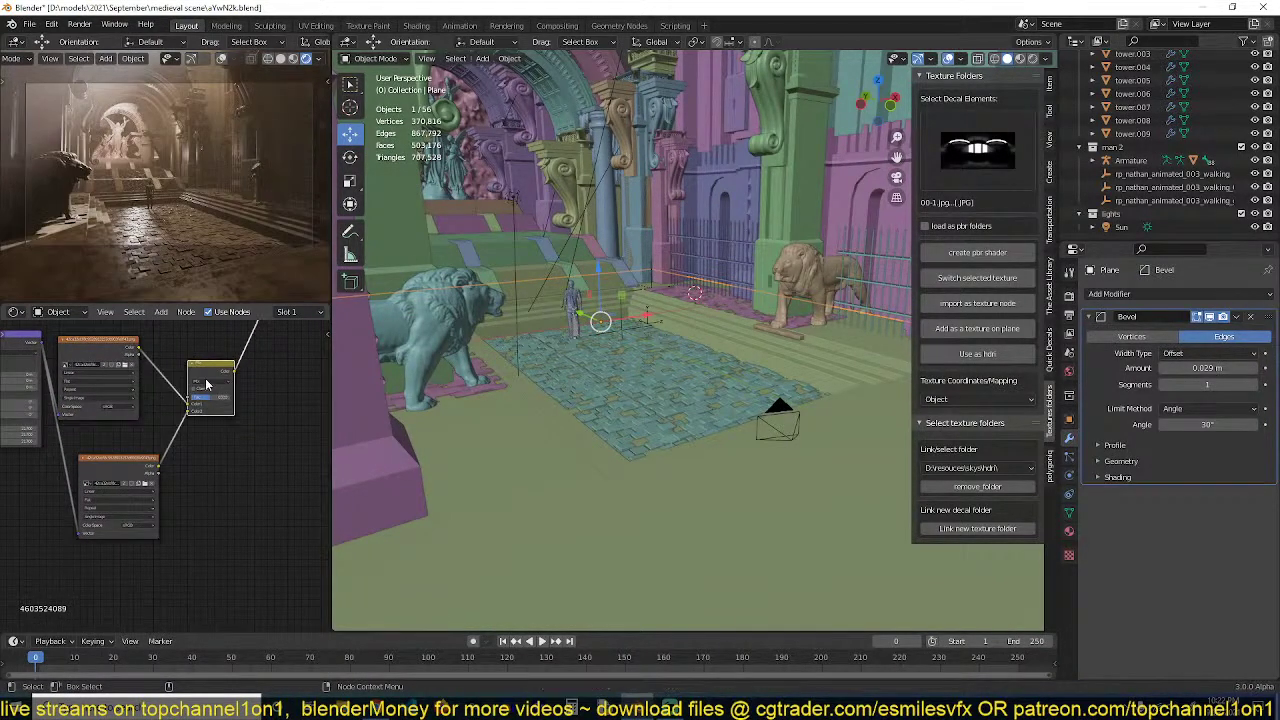
Switch the duplicated texture node's image to grunge_map_16 from the D:\resouces\grunges folder
left_click(127, 470)
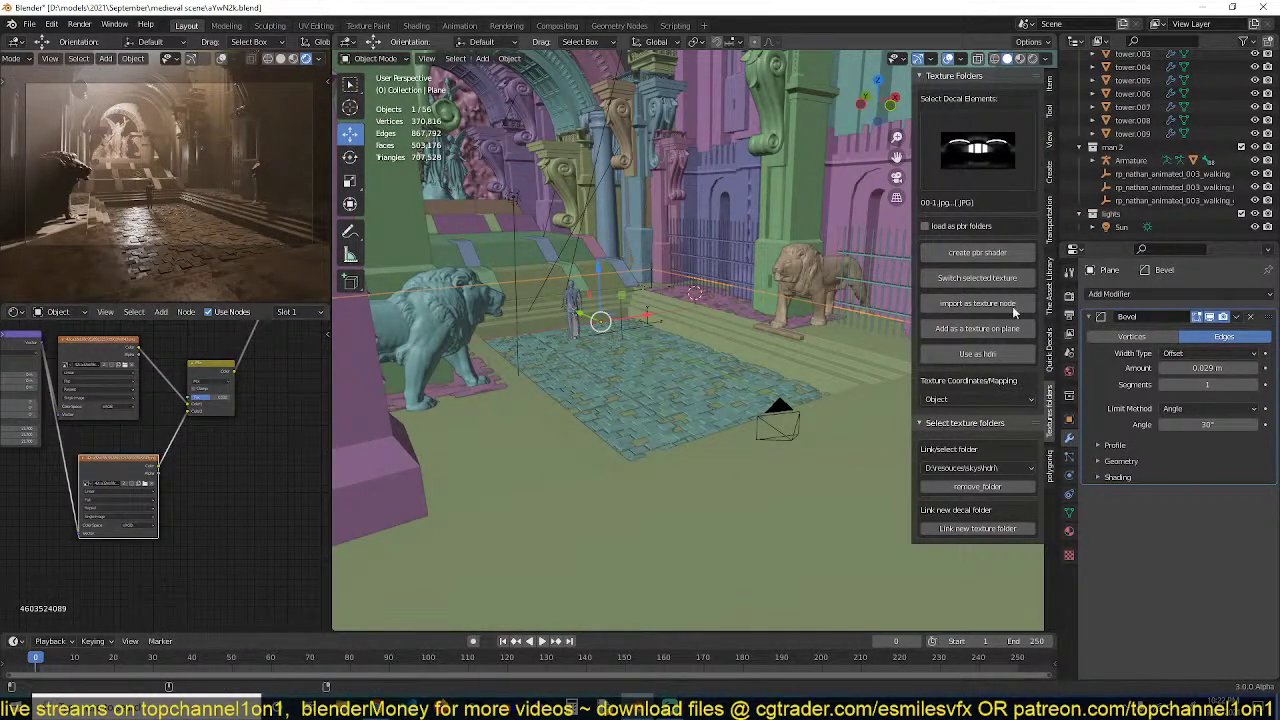
left_click(982, 468)
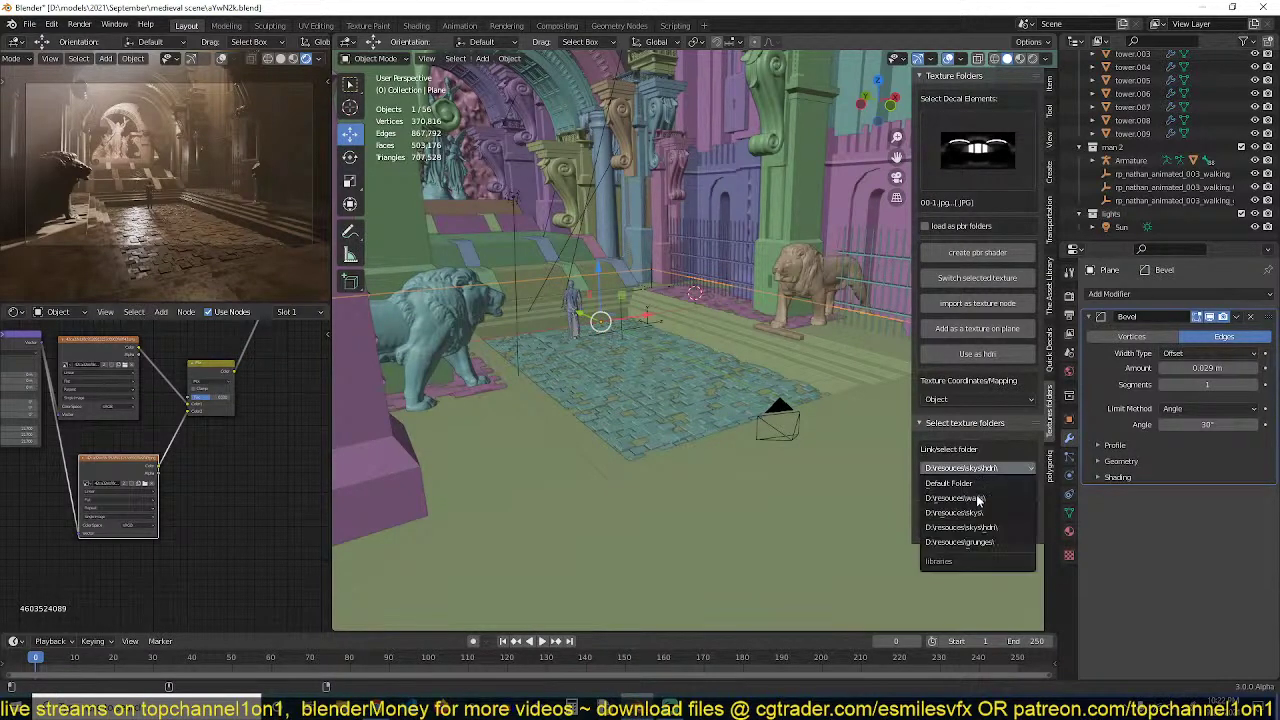
left_click(978, 545)
left_click(977, 150)
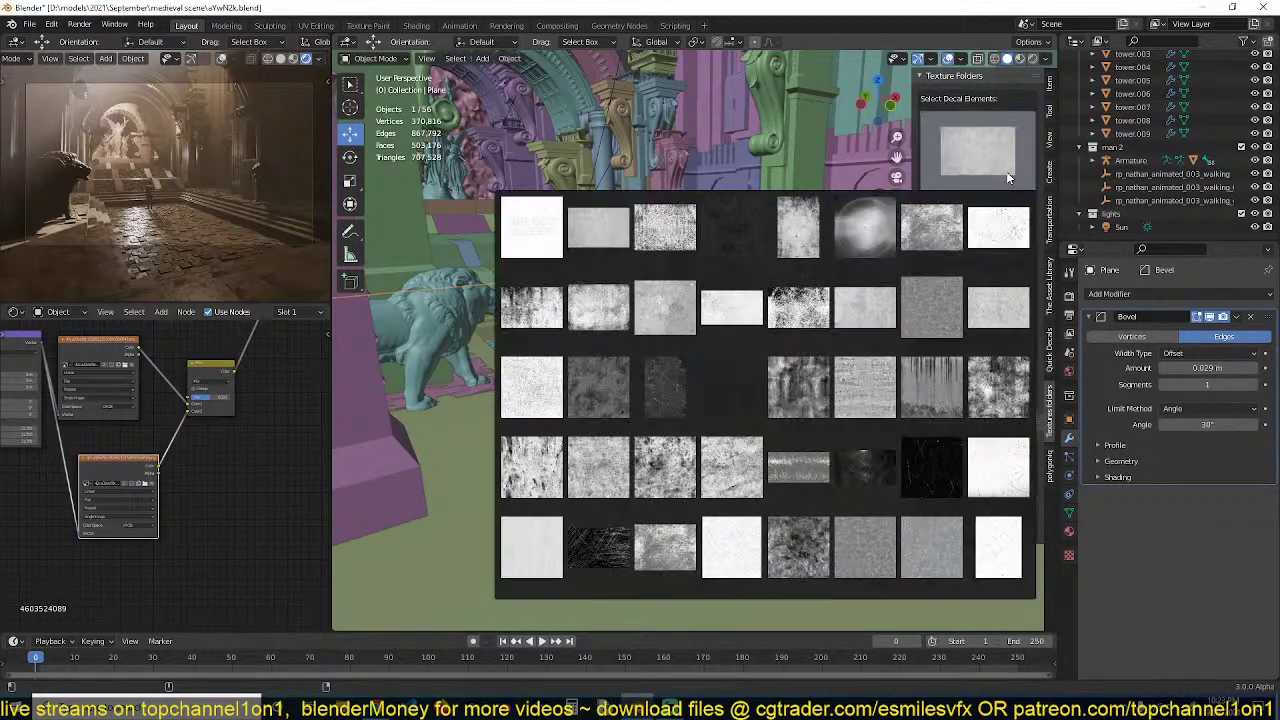
left_click(997, 390)
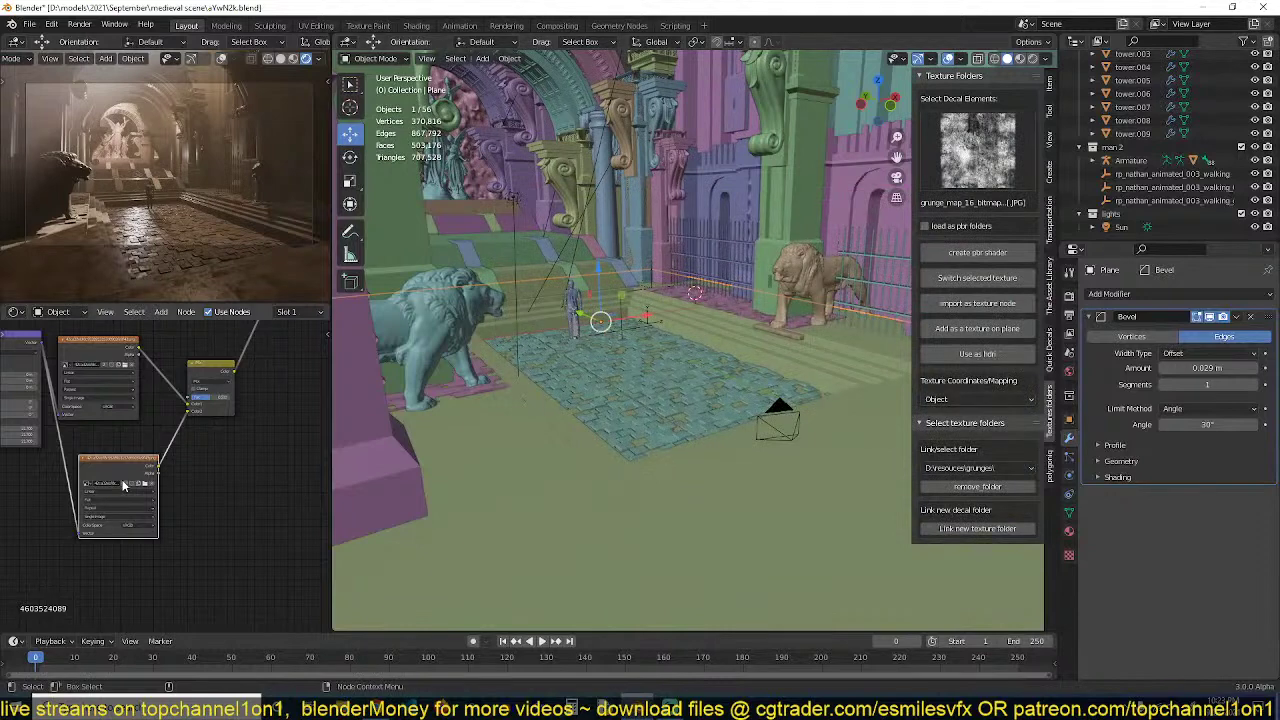
left_click(985, 286)
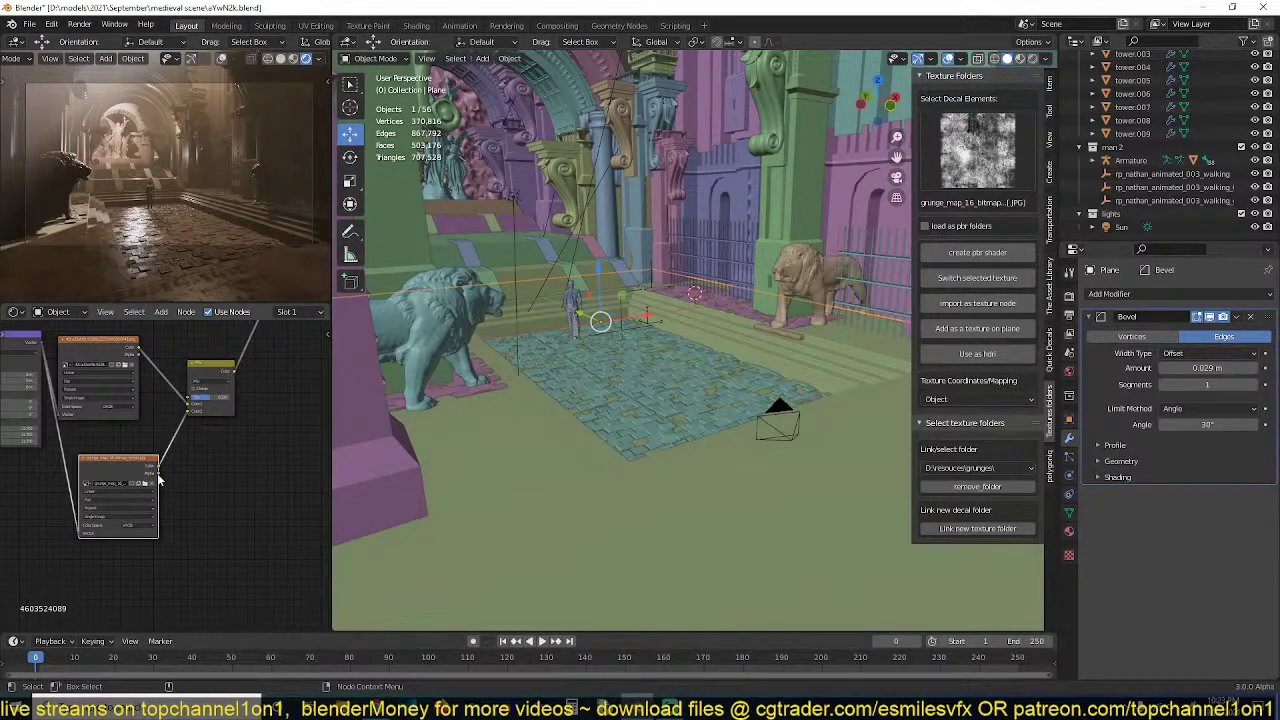
Lower the factor of the Mix node blending the grunge map and save the file
mouse_move(207, 398)
left_mouse_down()
mouse_move(219, 398)
mouse_move(195, 398)
mouse_move(222, 398)
mouse_move(190, 398)
left_mouse_up()
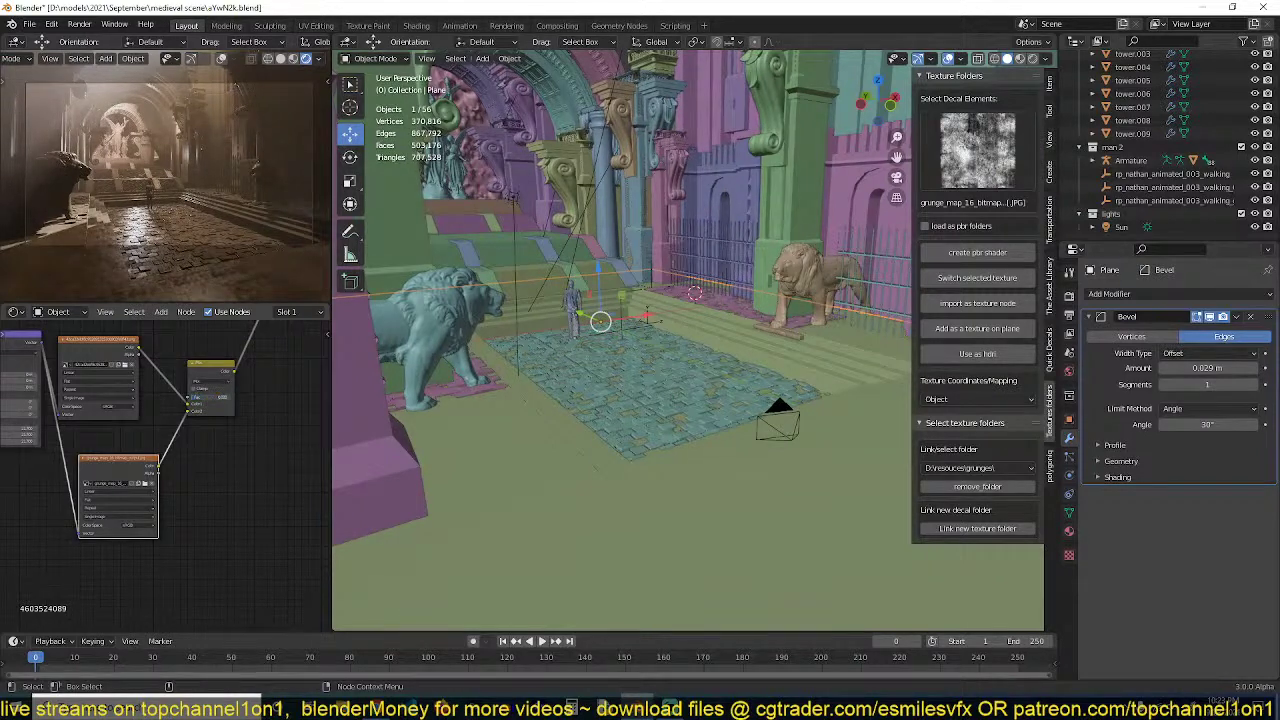
scroll(256, 412, "down", 3)
middle_click_drag(256, 412, 150, 440)
scroll(203, 403, "down", 3)
middle_click_drag(203, 403, 137, 457)
scroll(141, 458, "up", 2)
key("ctrl+s")
Add a Bump node below the Principled shader's input side
key("shift+a")
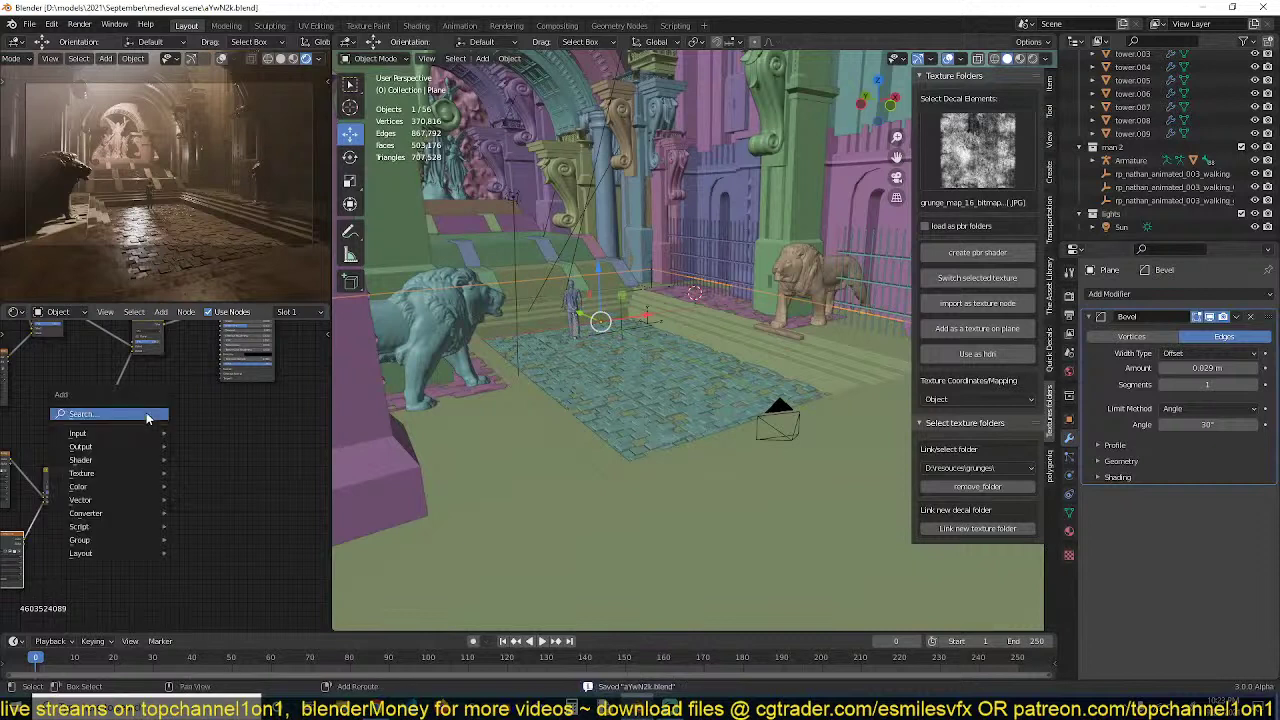
scroll(217, 413, "up", 3)
key("shift+a")
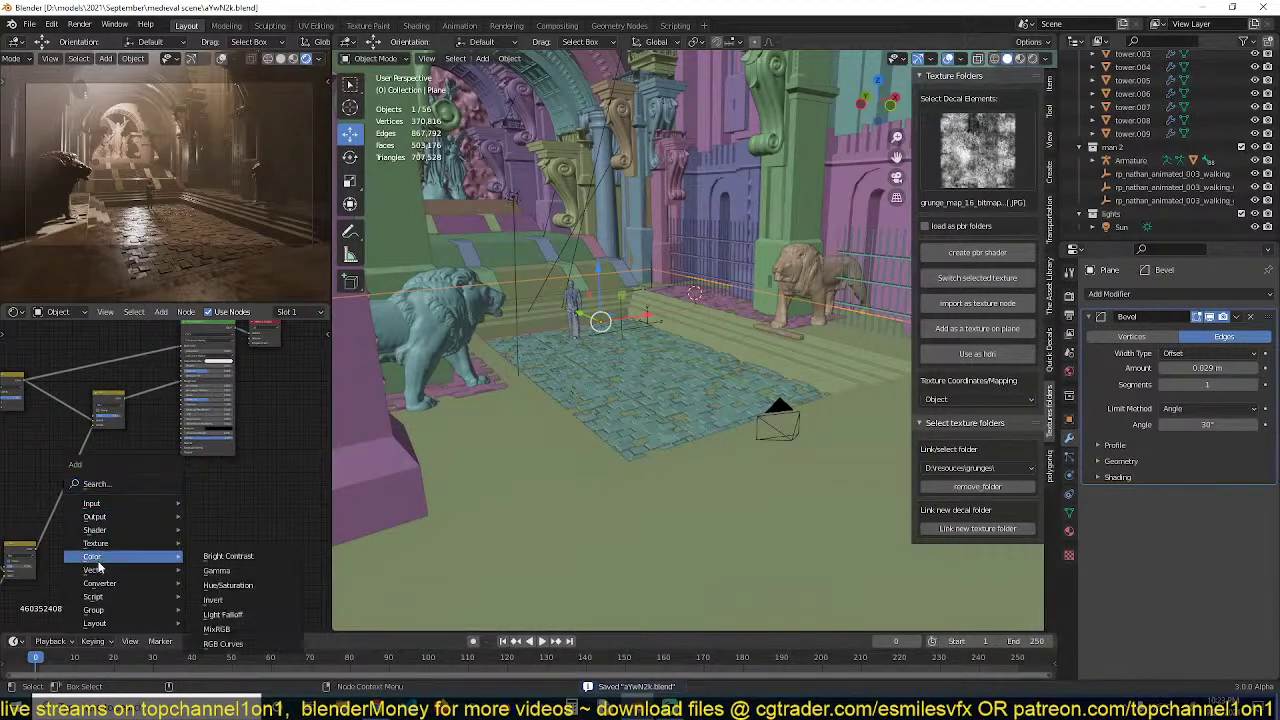
mouse_move(116, 611)
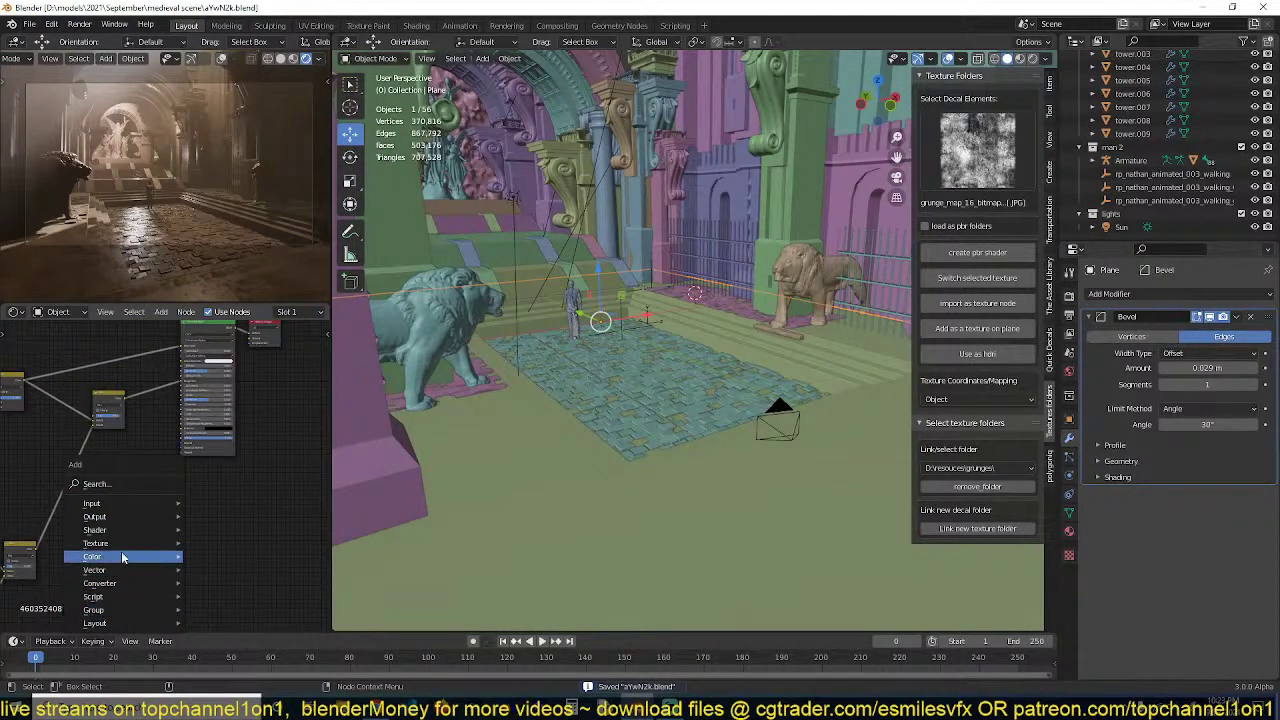
mouse_move(127, 513)
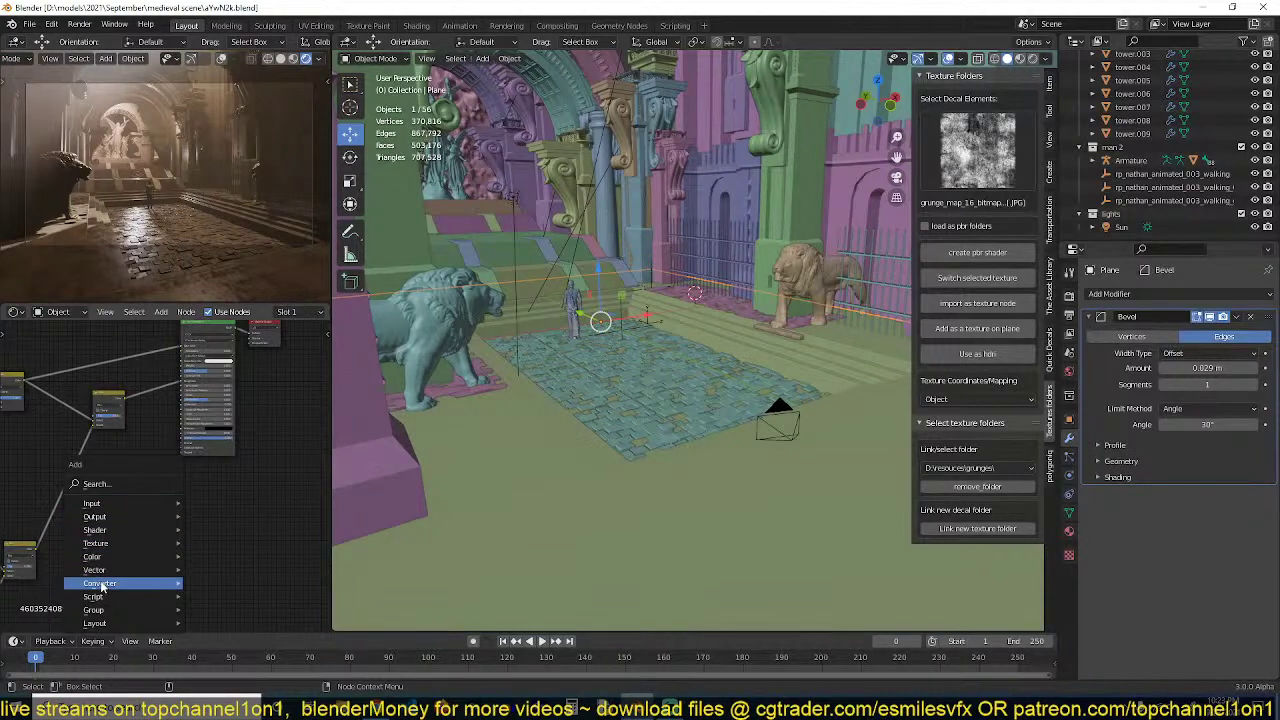
mouse_move(94, 570)
left_click(232, 457)
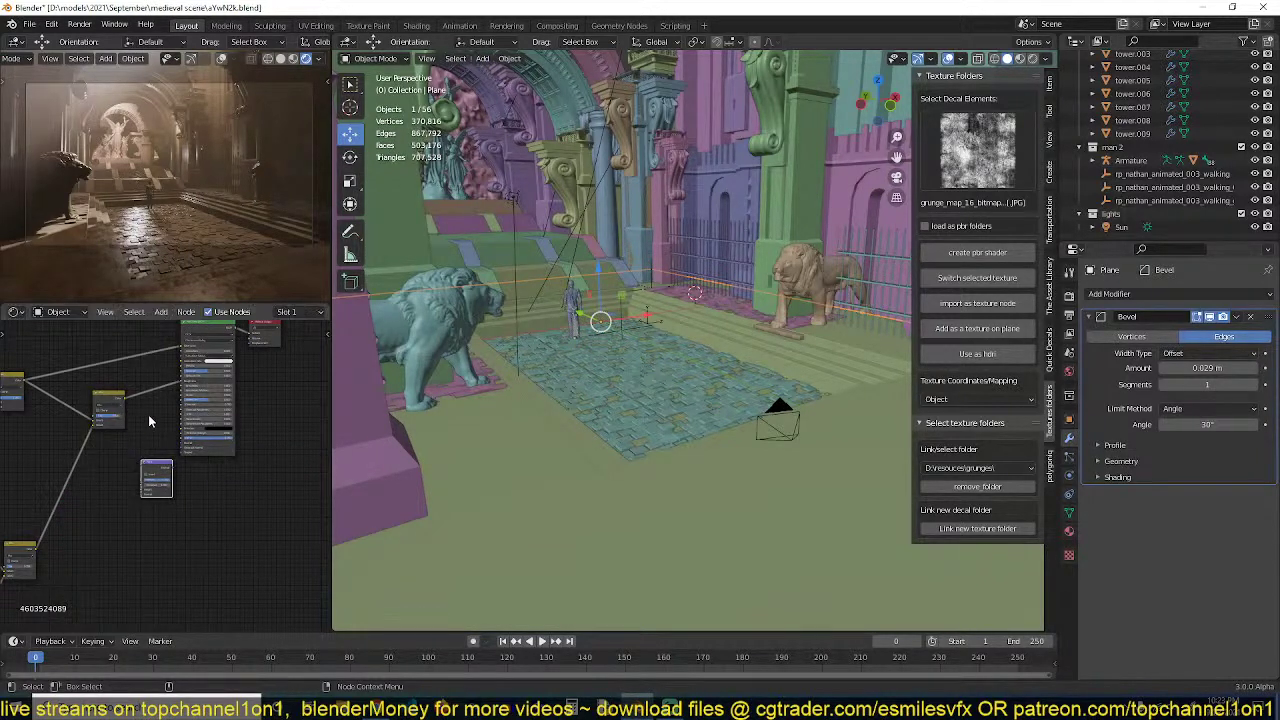
Connect the roughness Mix node to the Bump height and the Bump output to the shader's Normal input, then save
scroll(160, 430, "up", 1)
middle_click_drag(254, 451, 305, 485)
left_click_drag(143, 414, 195, 521)
left_click_drag(202, 507, 236, 478)
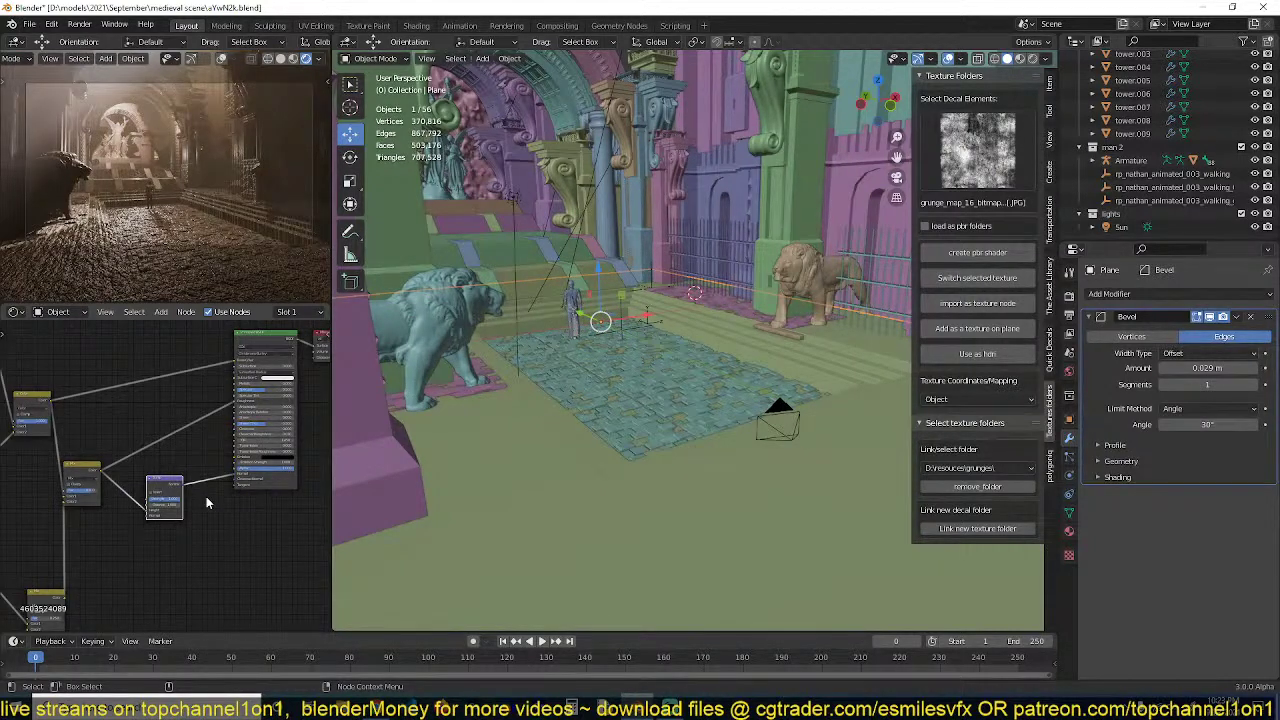
scroll(206, 496, "up", 3)
key("ctrl+s")
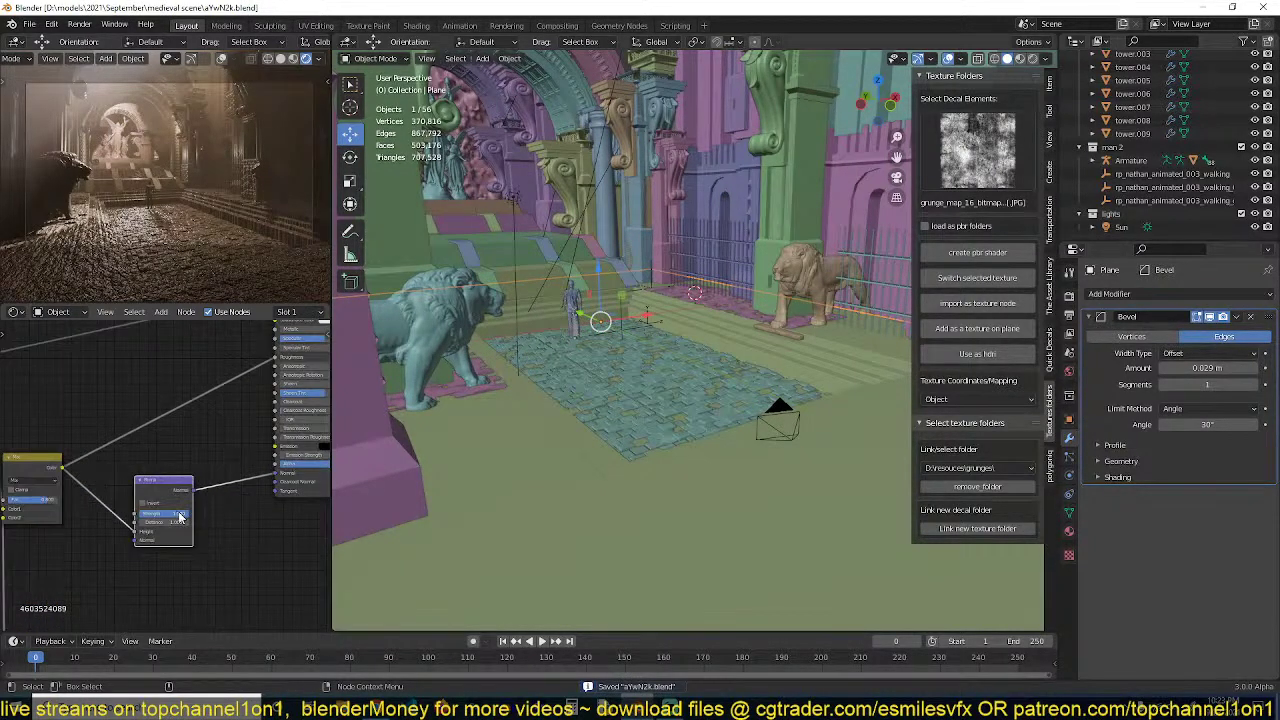
Lower the Bump strength and insert a ColorRamp node between the Mix and Bump nodes
left_click_drag(180, 516, 241, 480)
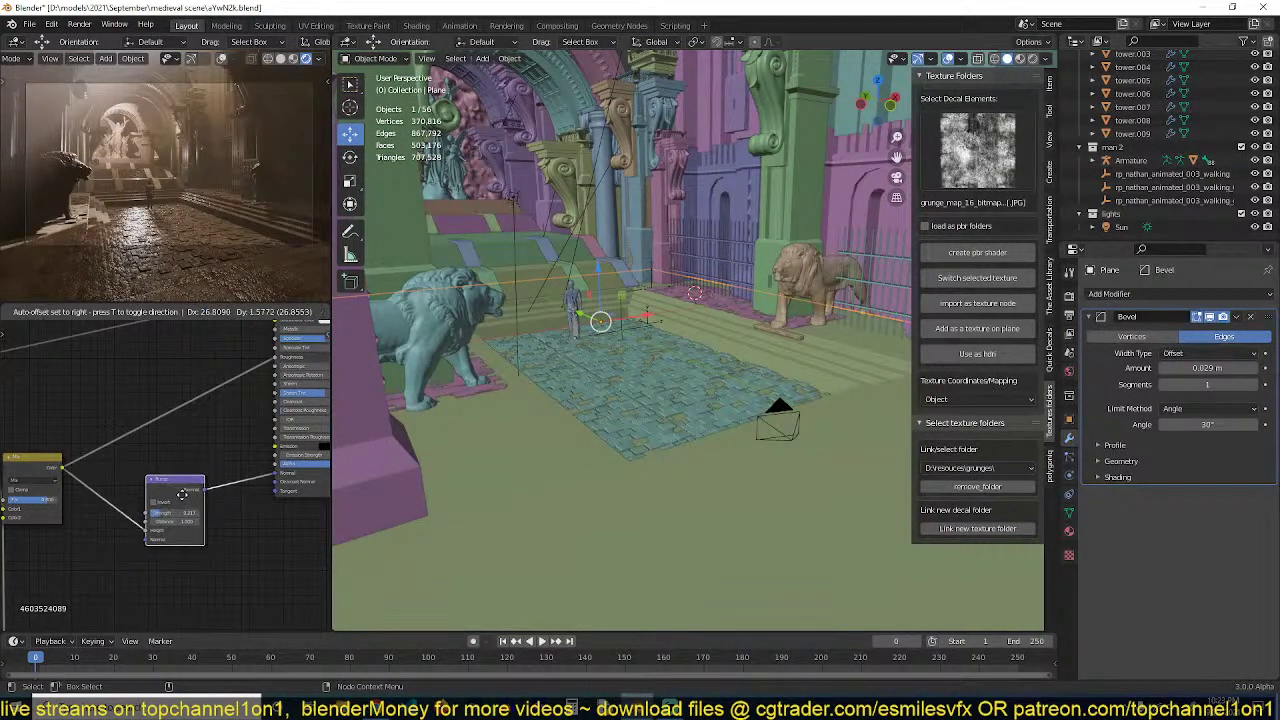
key("shift+a")
mouse_move(170, 487)
left_click(235, 323)
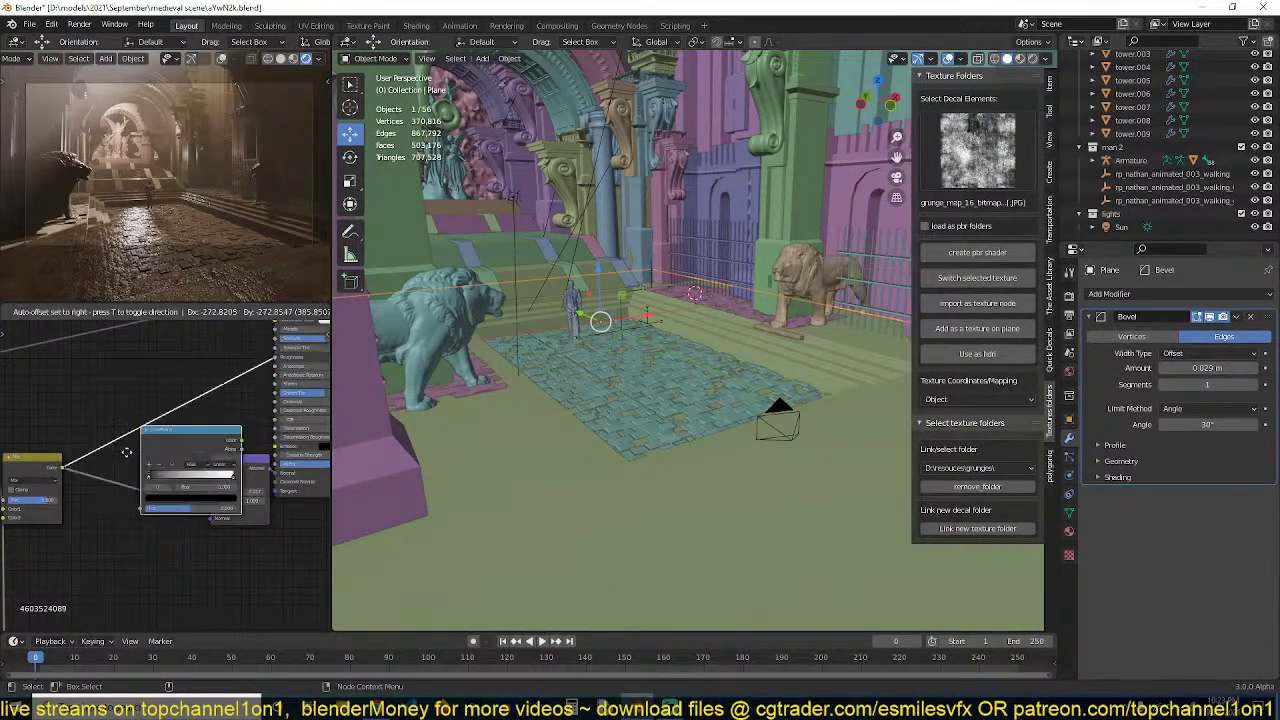
left_click(90, 502)
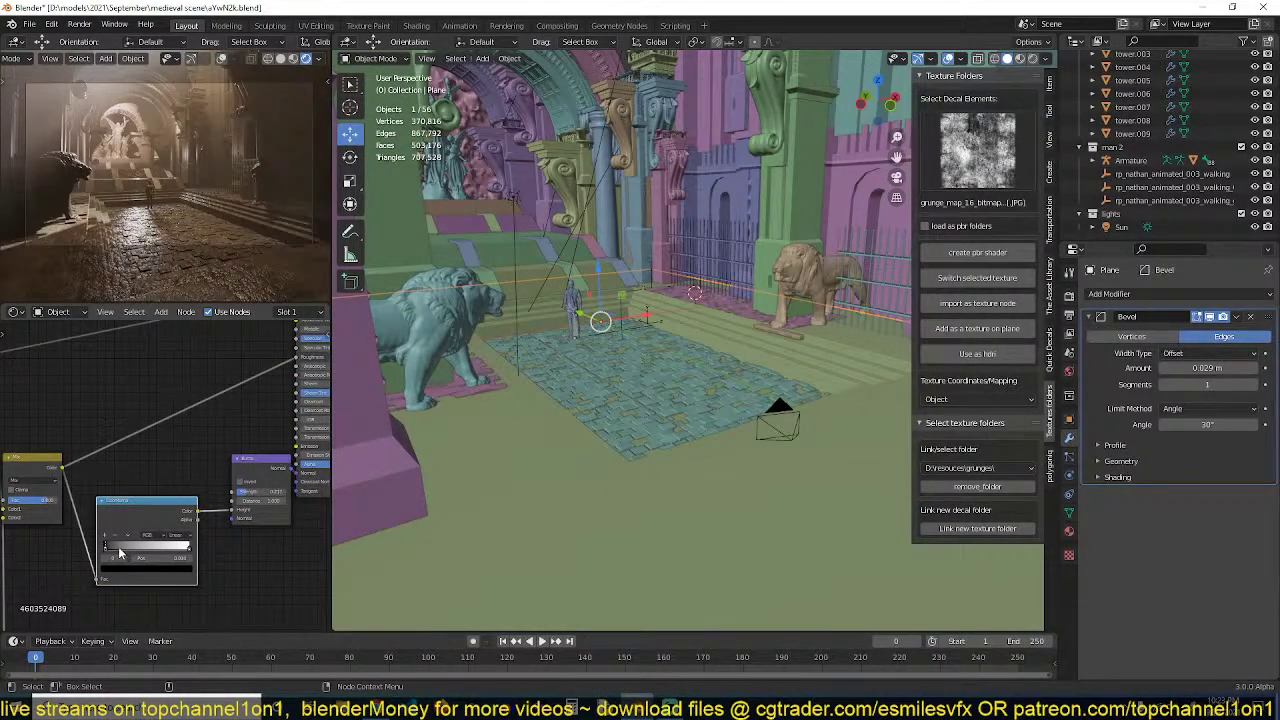
Shift the ColorRamp's black stop toward the middle, toggle Invert on the Bump node and save the file
left_click_drag(119, 552, 153, 552)
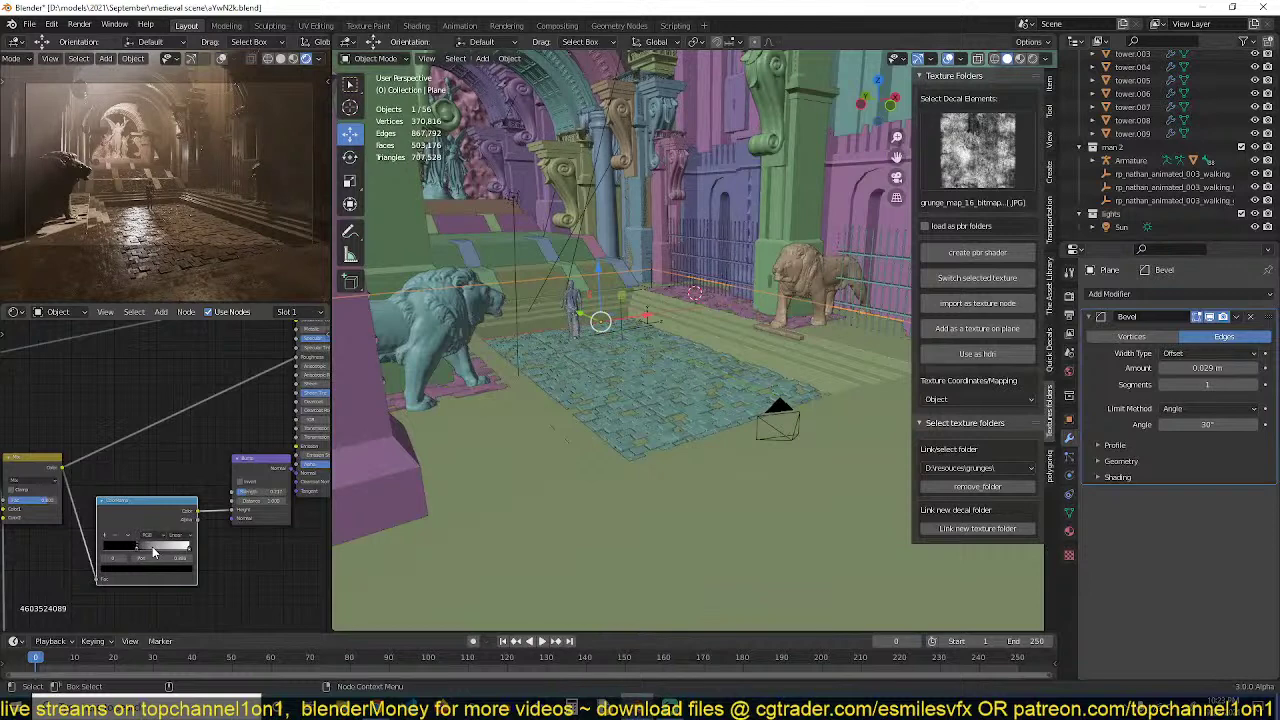
left_click(239, 484)
left_click_drag(140, 549, 133, 549)
middle_click_drag(87, 542, 184, 468)
key("ctrl+s")
Disconnect the grunge texture from the shared Mapping node and give it its own Mapping and Texture Coordinate nodes
scroll(131, 520, "down", 3)
middle_click_drag(131, 520, 200, 497)
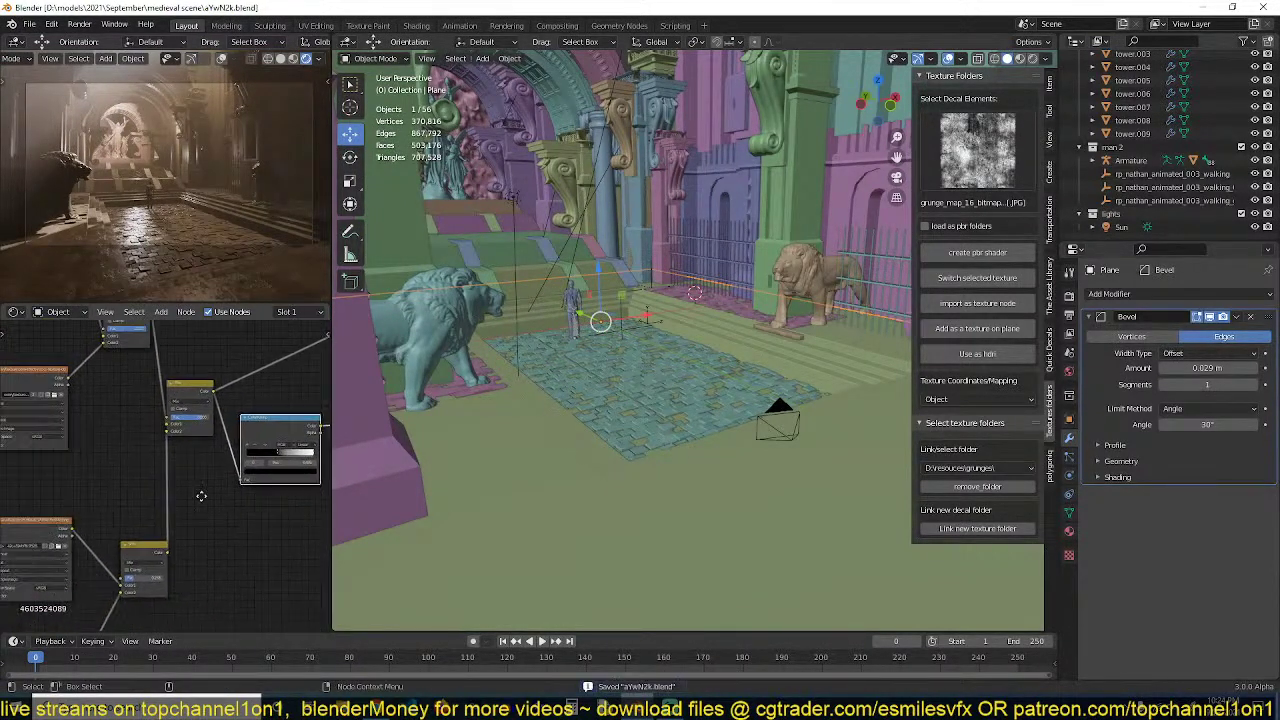
middle_click_drag(100, 491, 277, 500)
scroll(187, 520, "up", 2)
middle_click_drag(187, 520, 200, 488)
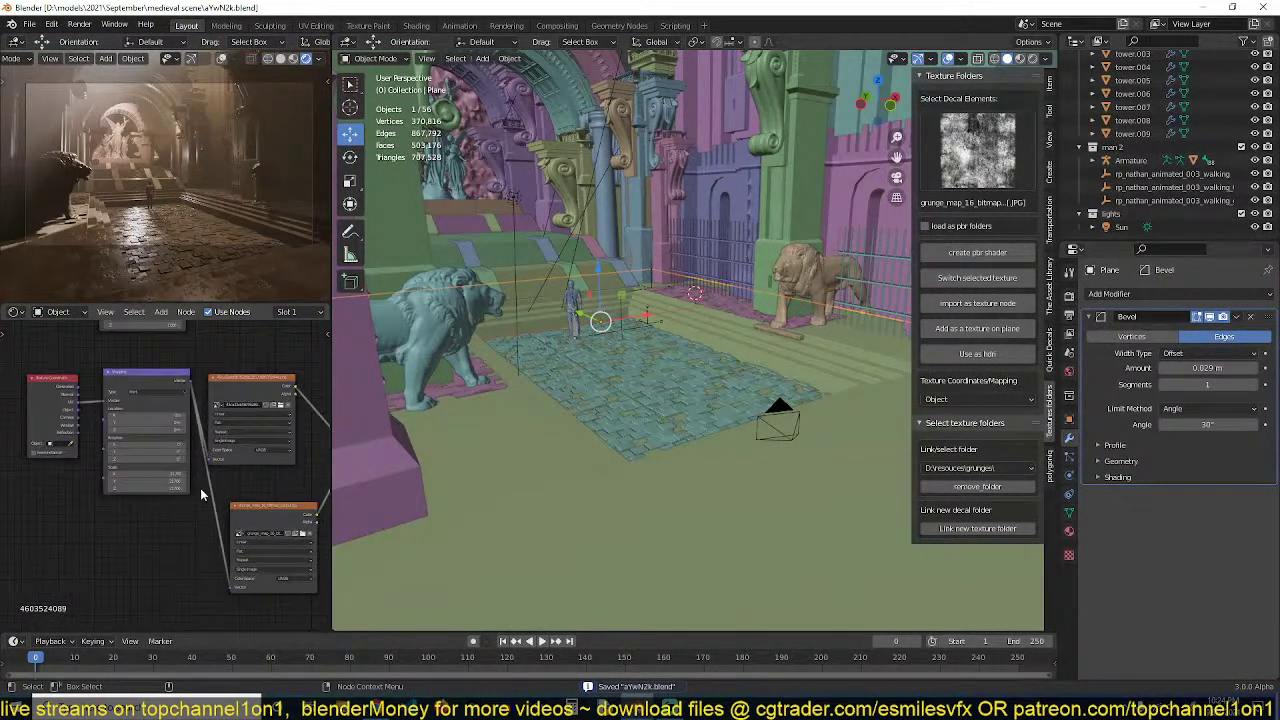
left_click(229, 542)
left_click_drag(228, 586, 224, 540)
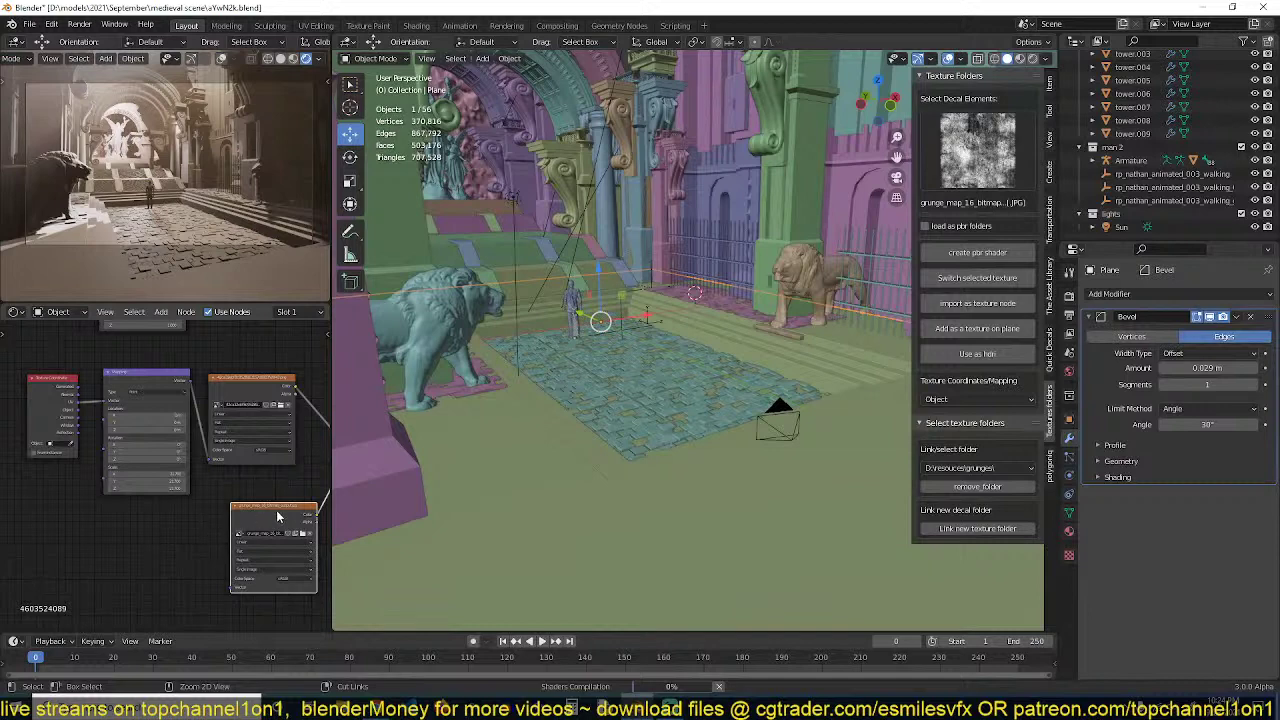
key("ctrl+t")
middle_click_drag(277, 516, 264, 471)
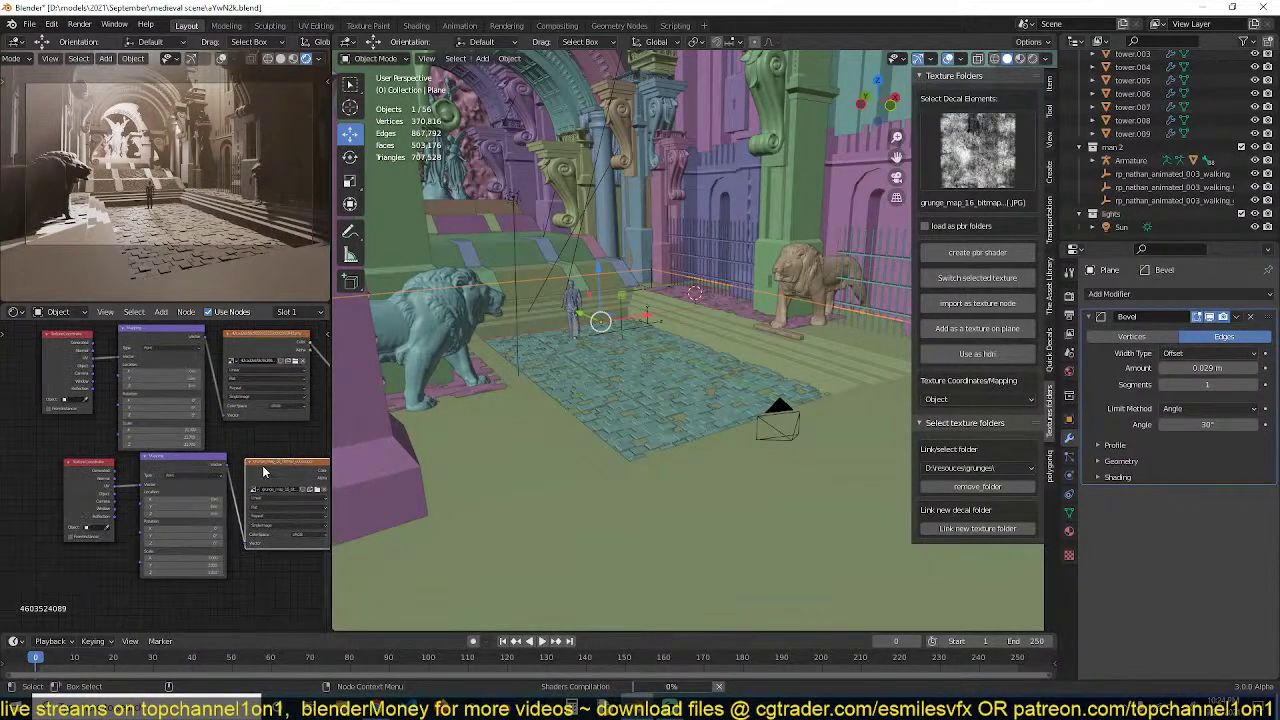
Map the grunge texture with Object coordinates, set its projection to Box and save the file
left_click(233, 568)
left_click_drag(114, 494, 141, 485)
left_click(281, 508)
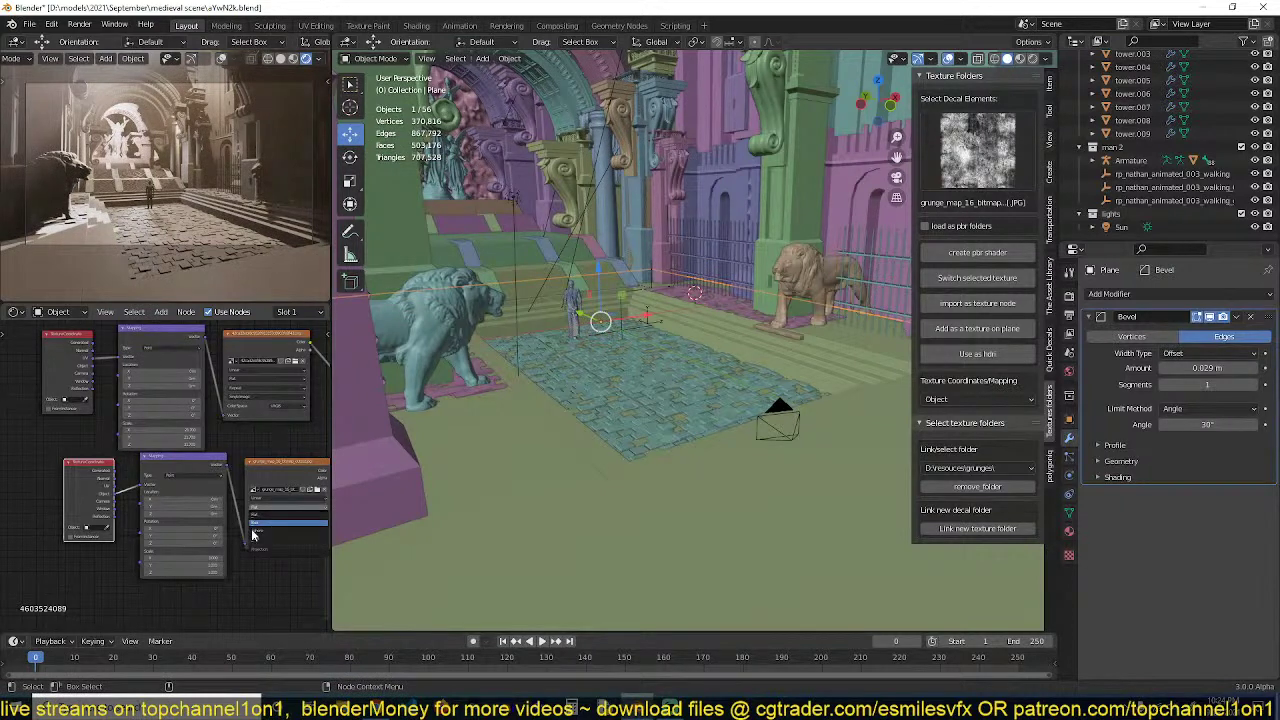
left_click(252, 567)
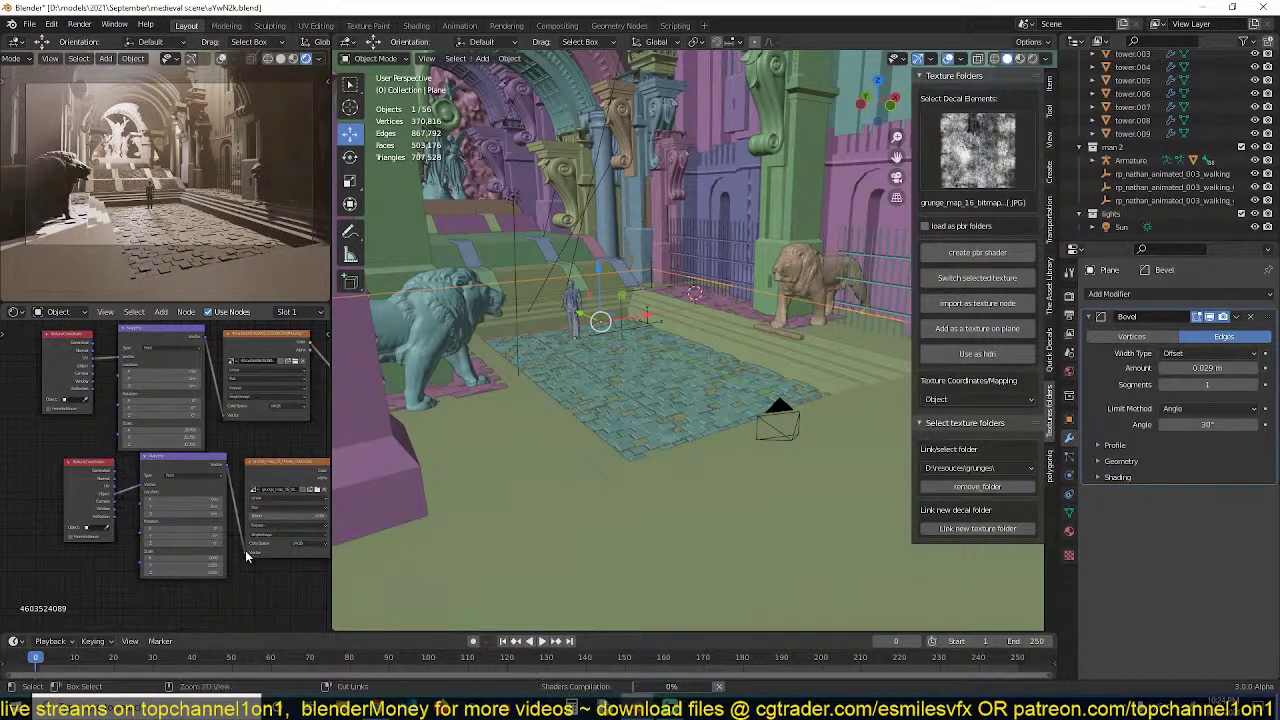
key("ctrl+s")
Adjust the scale values of the grunge texture's Mapping node and the Mapping node above it, then save
middle_click_drag(213, 544, 201, 526)
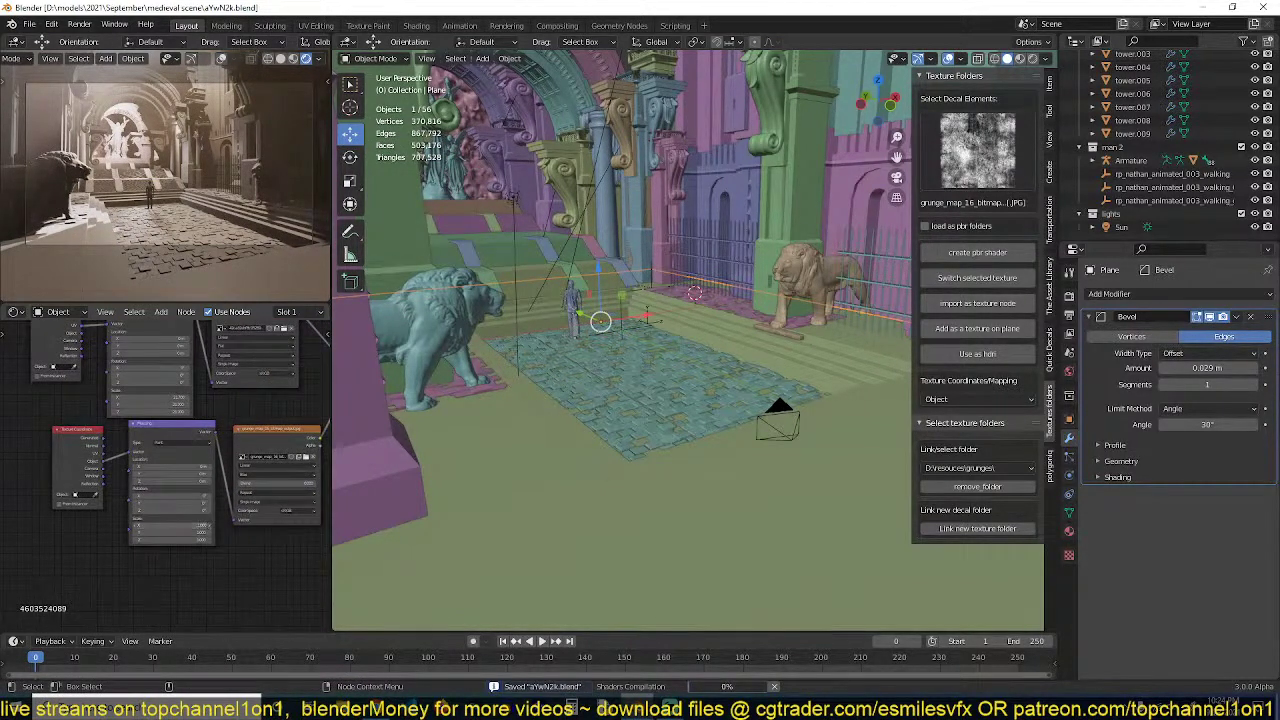
left_click_drag(203, 526, 150, 528)
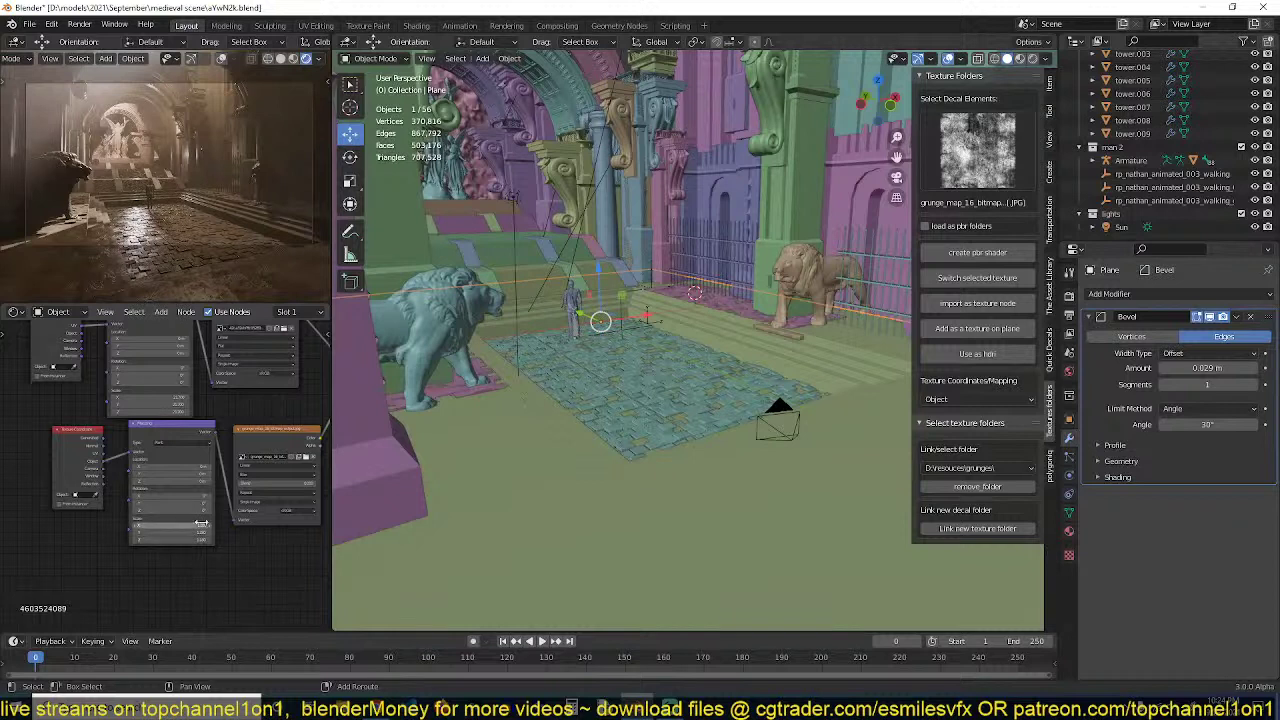
left_click_drag(175, 397, 160, 397)
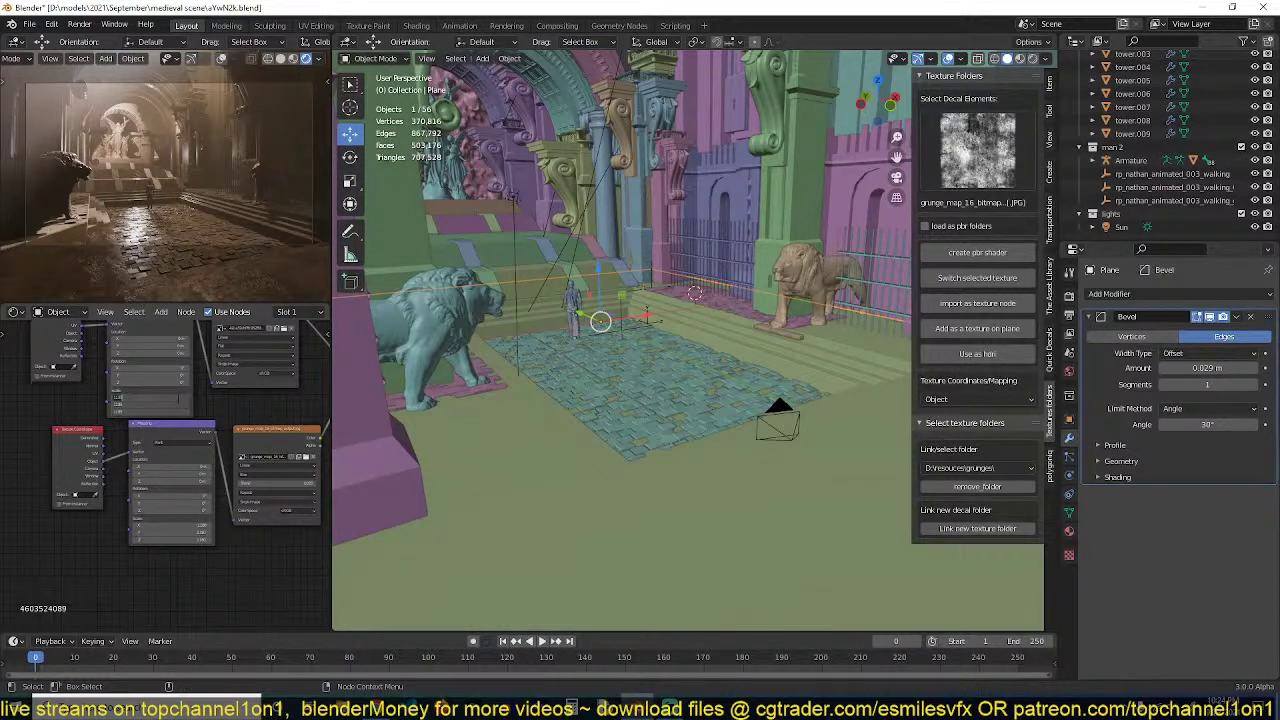
key("ctrl+s")
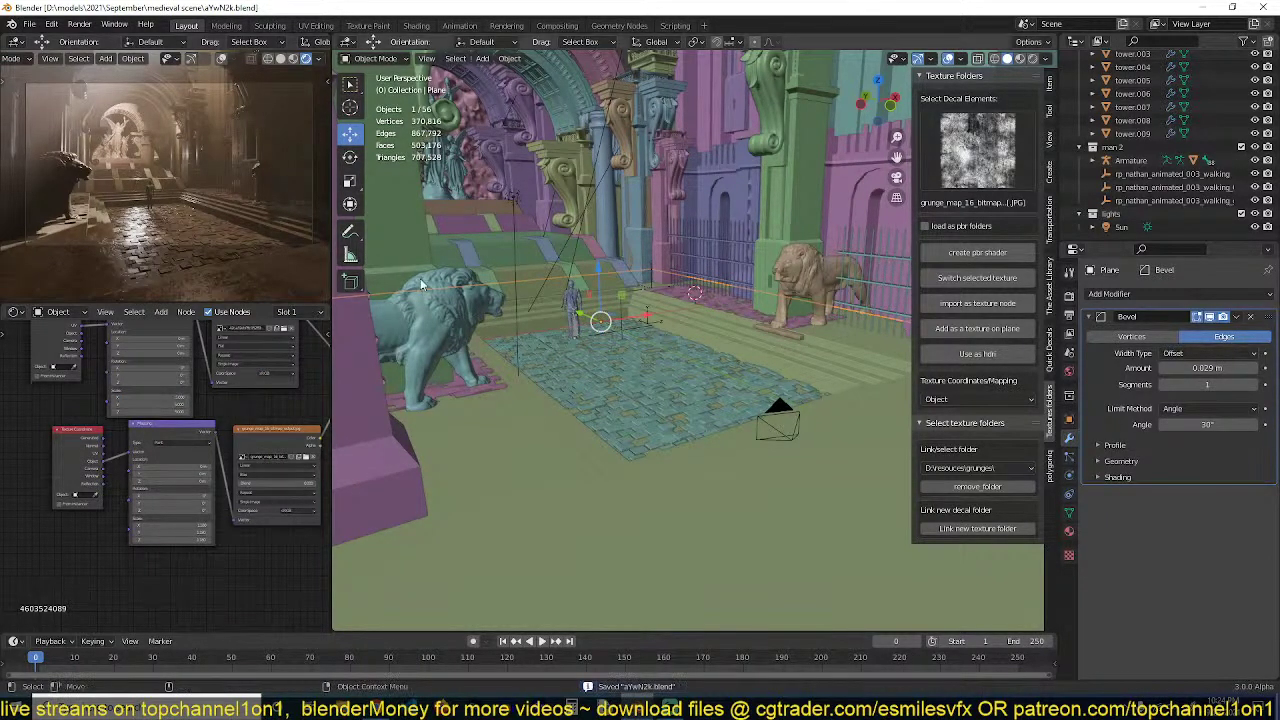
Select all lights by type, starting from the area light above the towers, and move them to the lights collection
scroll(643, 280, "down", 4)
middle_click_drag(643, 281, 617, 383, "shift")
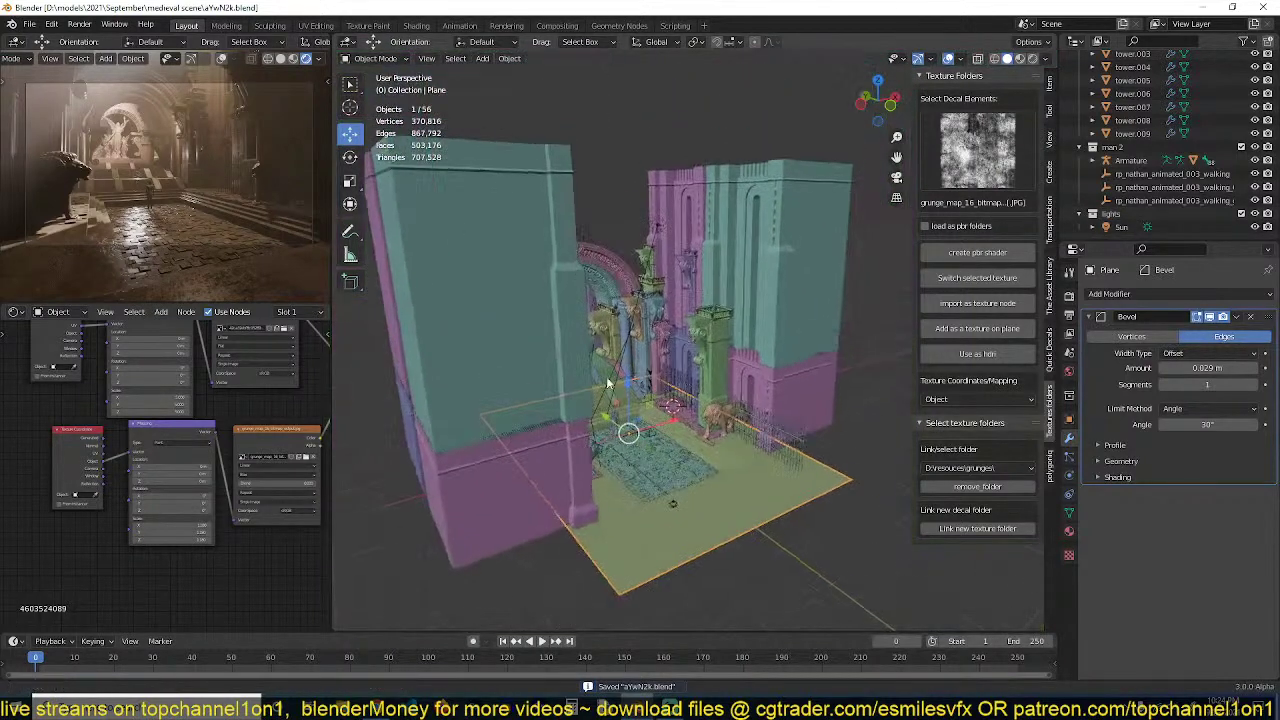
left_click(656, 226)
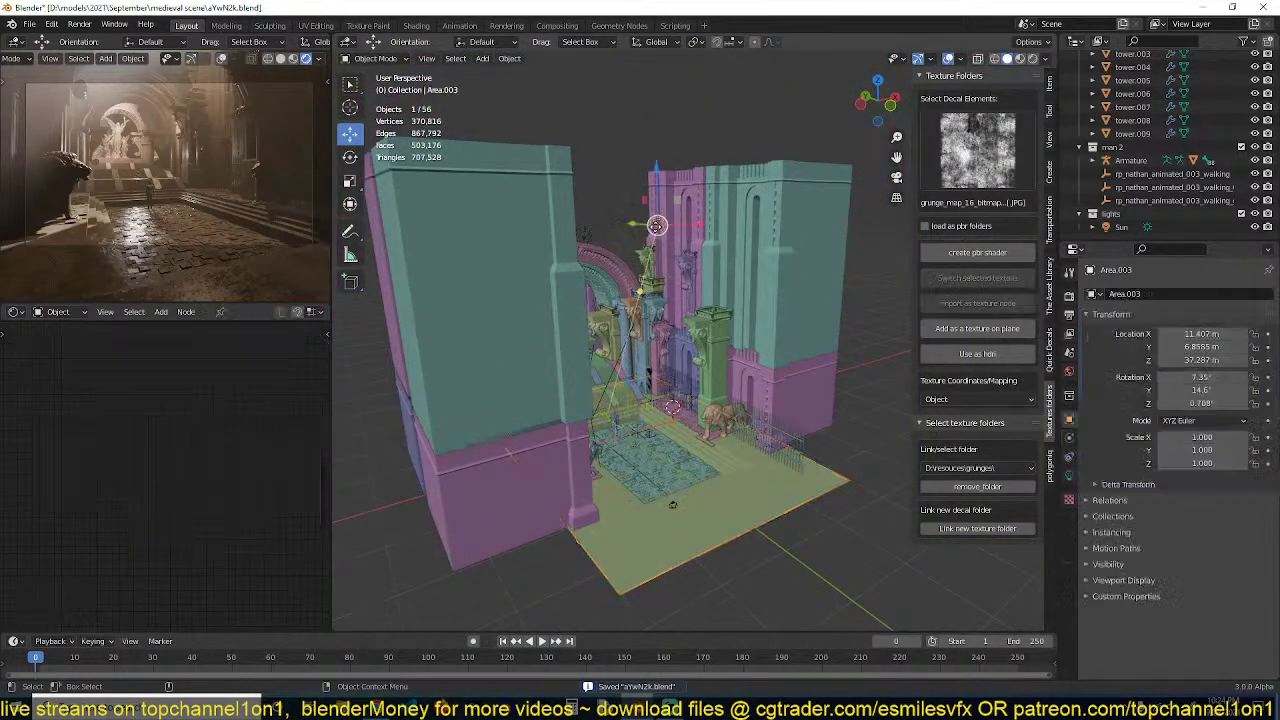
key("shift+g")
left_click(657, 237)
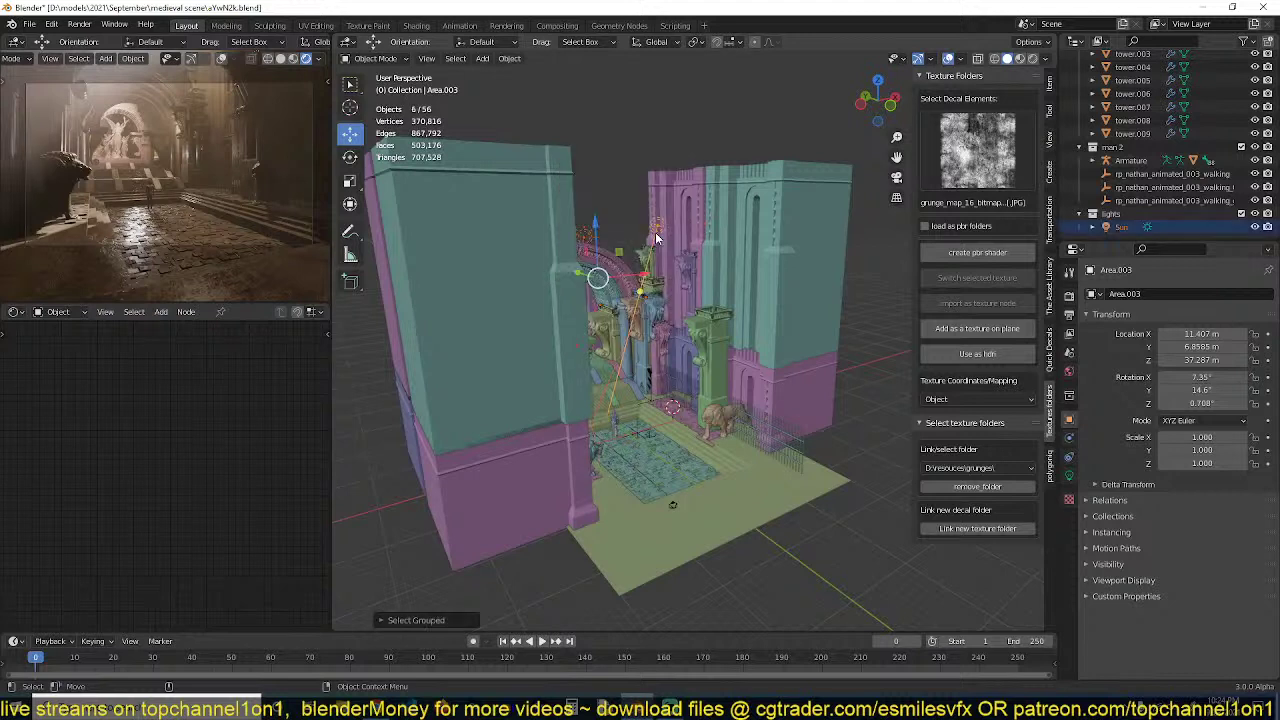
key("m")
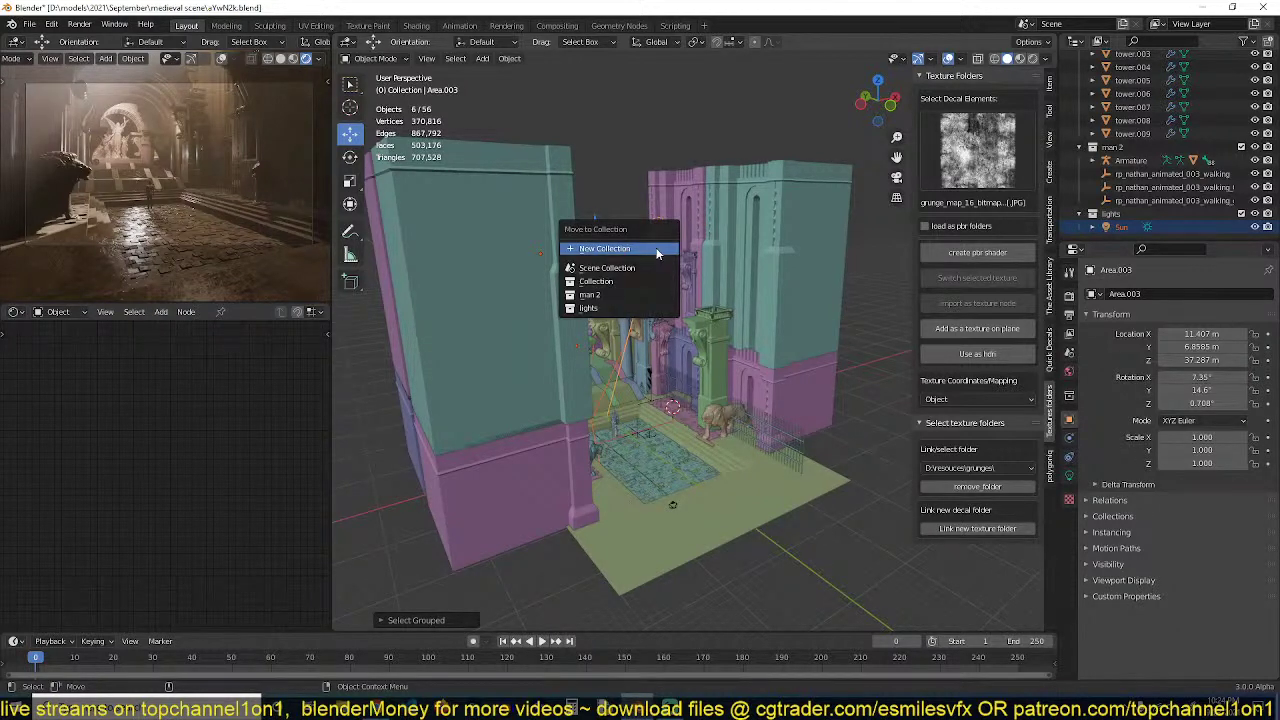
left_click(612, 294)
Hide all the lights and save the file, leaving only the light named Area shown again
key("h")
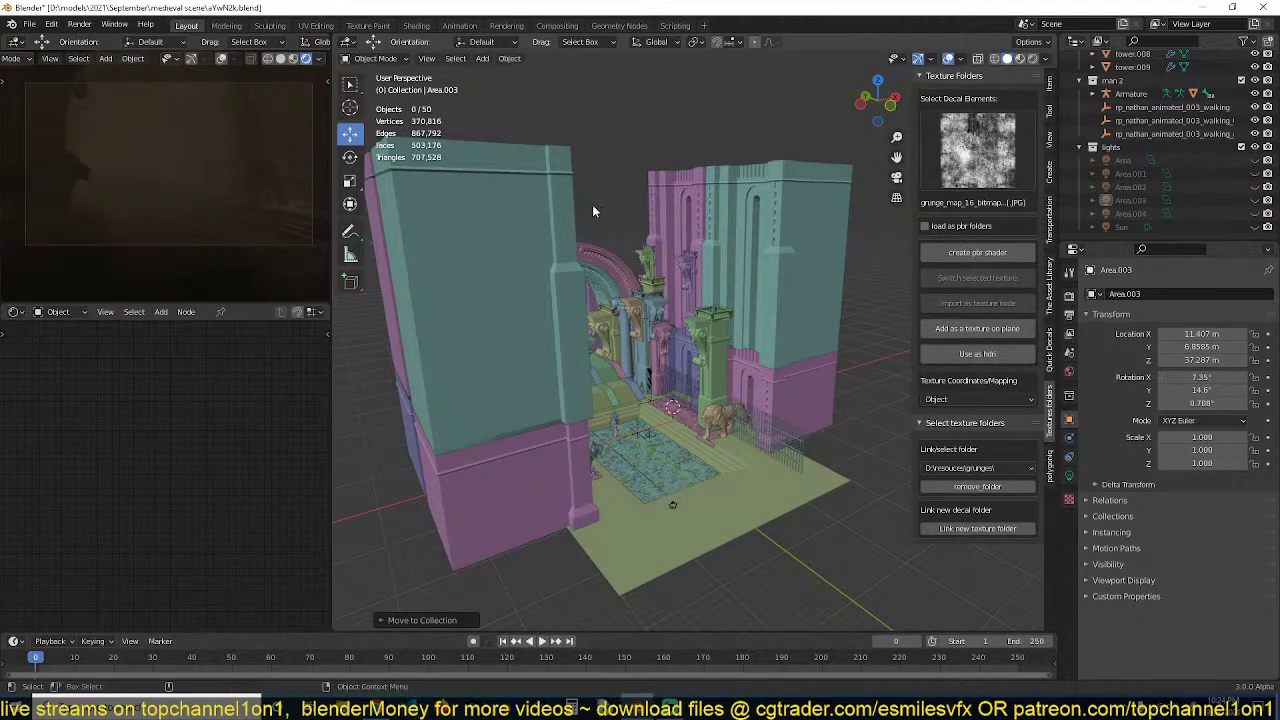
key("ctrl+s")
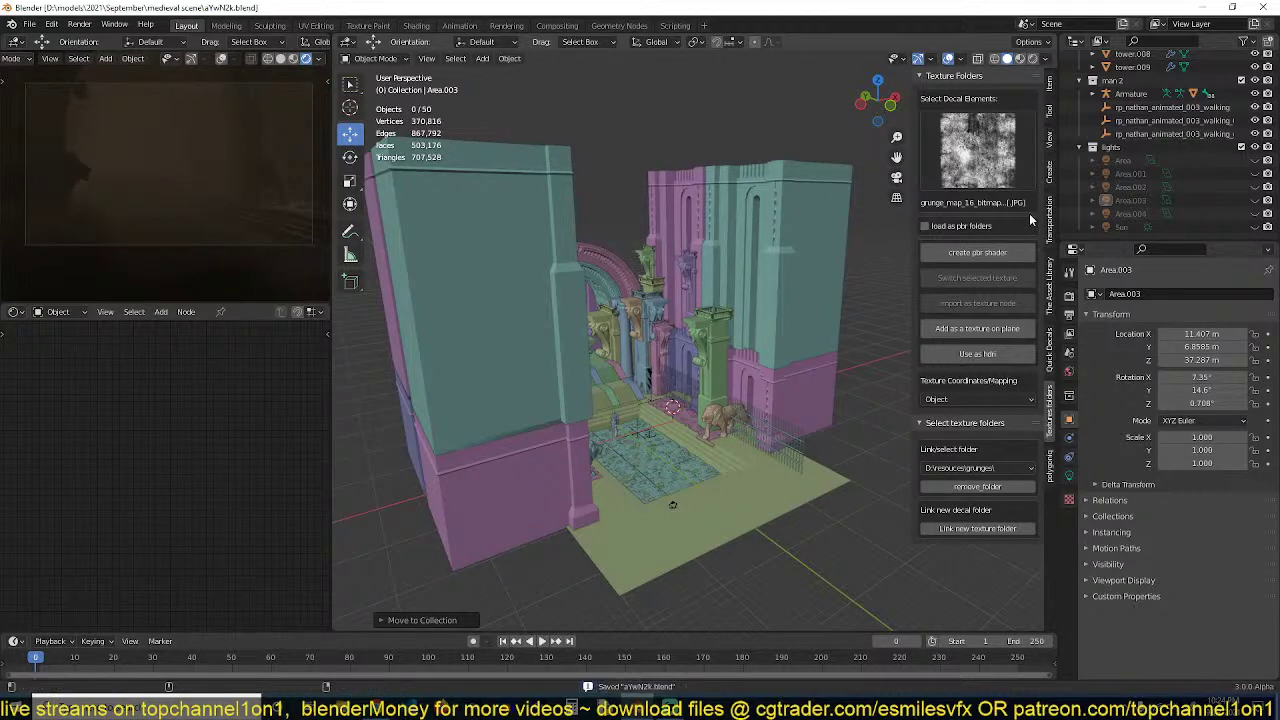
left_click(1255, 160)
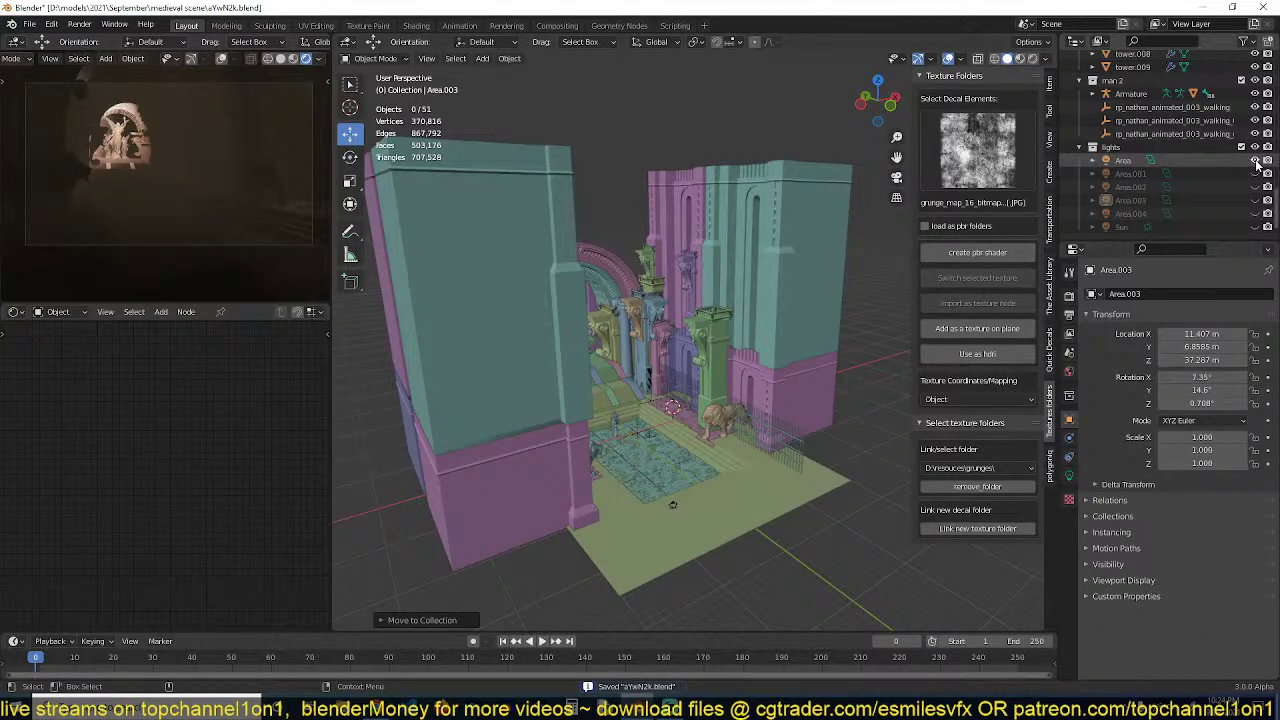
Change the Area light's color to a paler warm tint
left_click(1212, 161)
left_click(1069, 457)
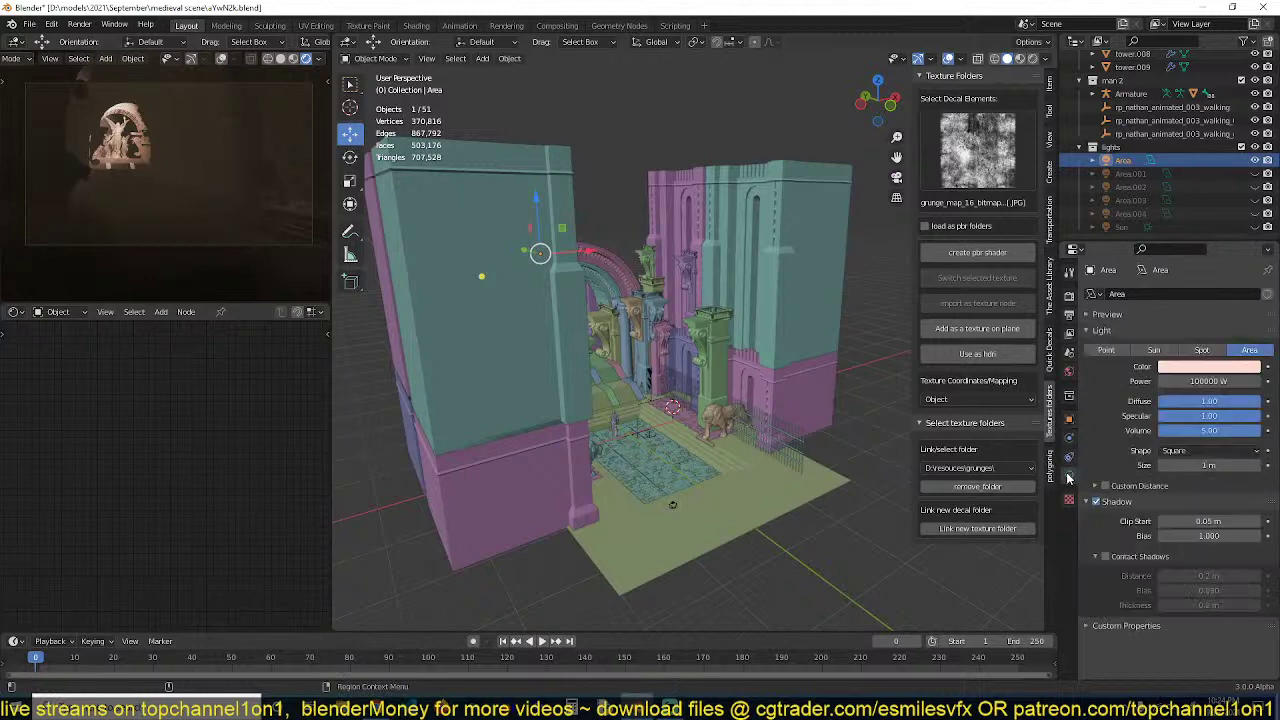
left_click(1205, 367)
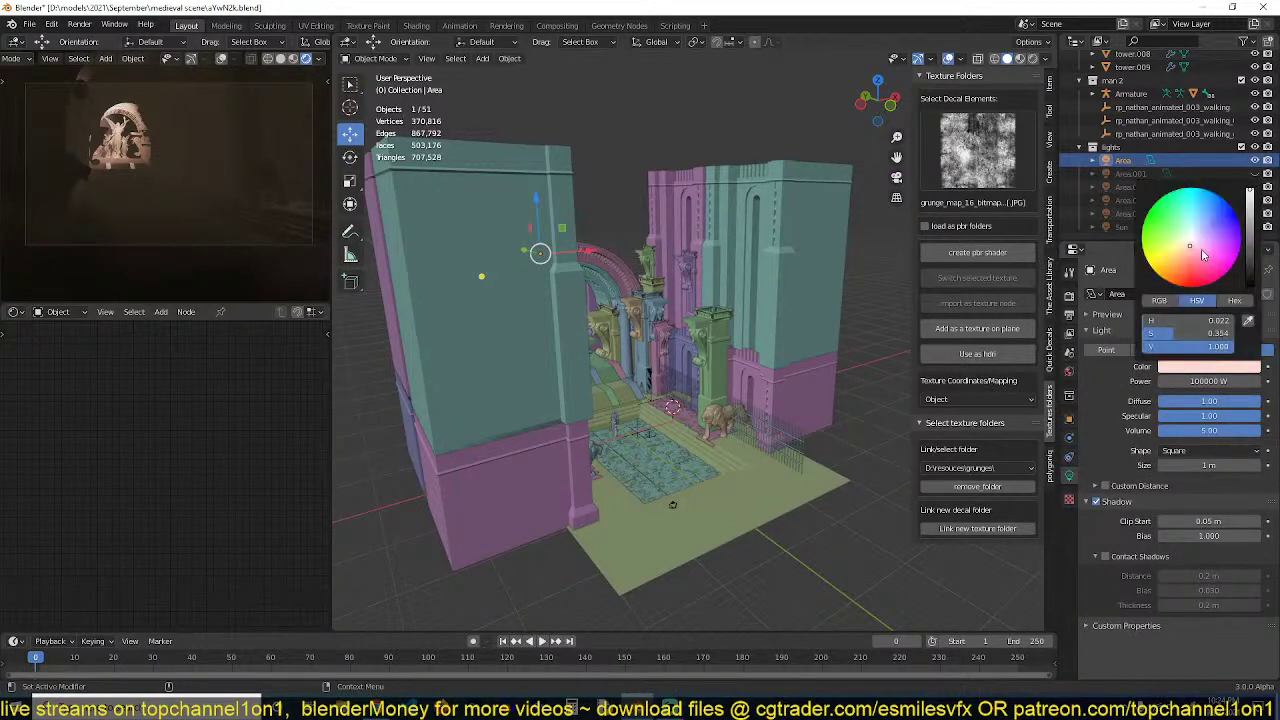
left_click_drag(1203, 255, 1188, 243)
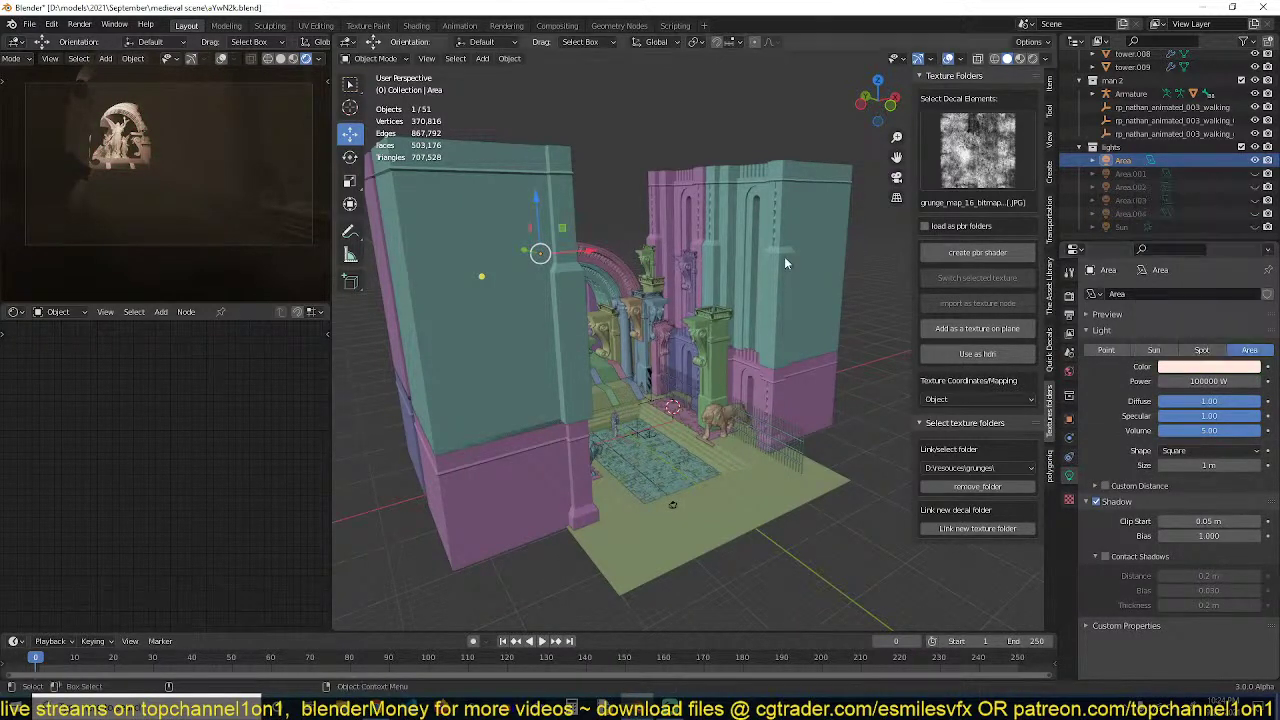
Rotate the Area light beside the statue's arch so that it points downward
scroll(783, 370, "up", 3)
middle_click_drag(781, 372, 812, 388, "shift")
key("KP_Decimal")
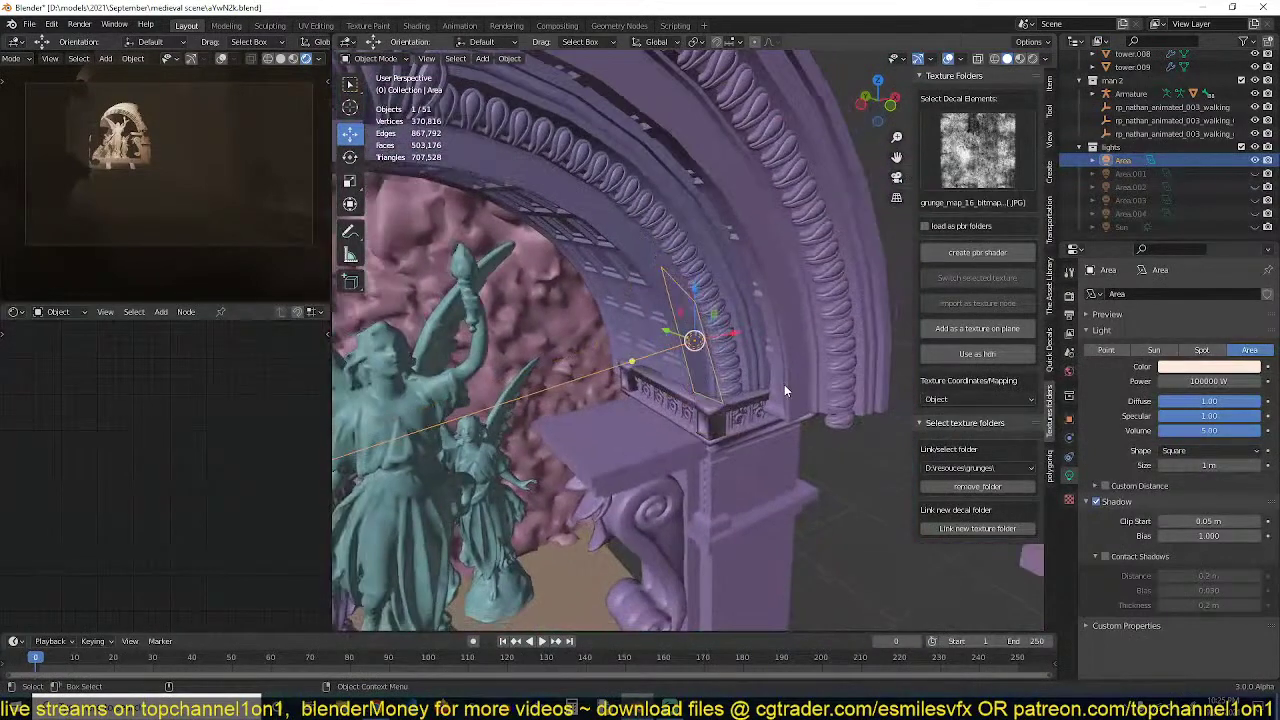
key("r")
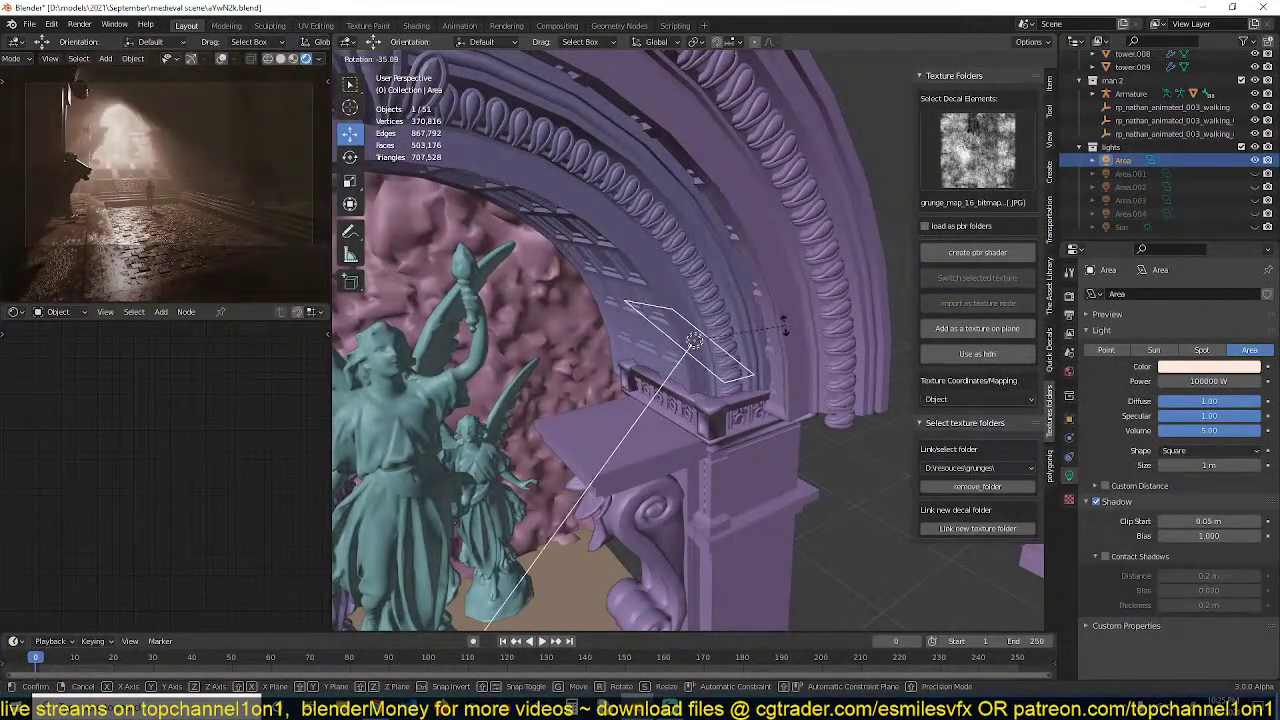
left_click(760, 332)
Move the Area light away from the statue's arch and rotate it freely with the trackball to aim it down toward the courtyard
middle_click_drag(740, 345, 599, 431)
key("g")
left_click(730, 355)
key("r")
key("r")
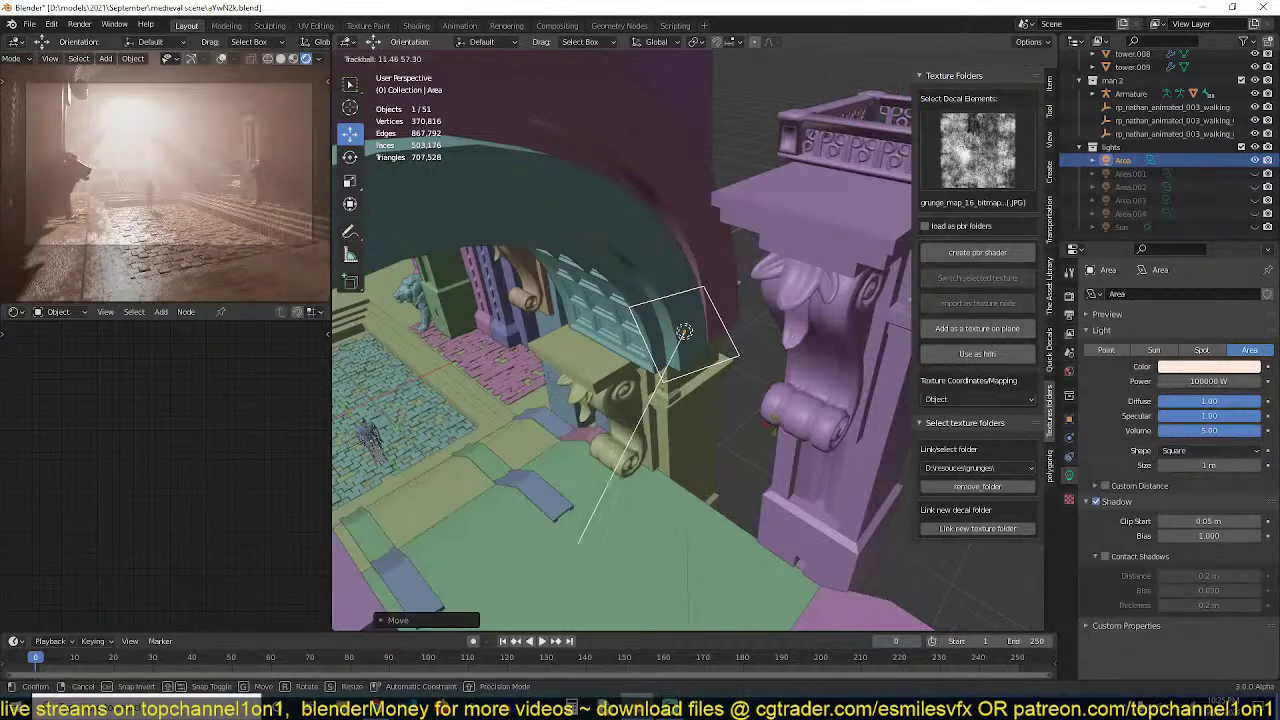
left_click(775, 432)
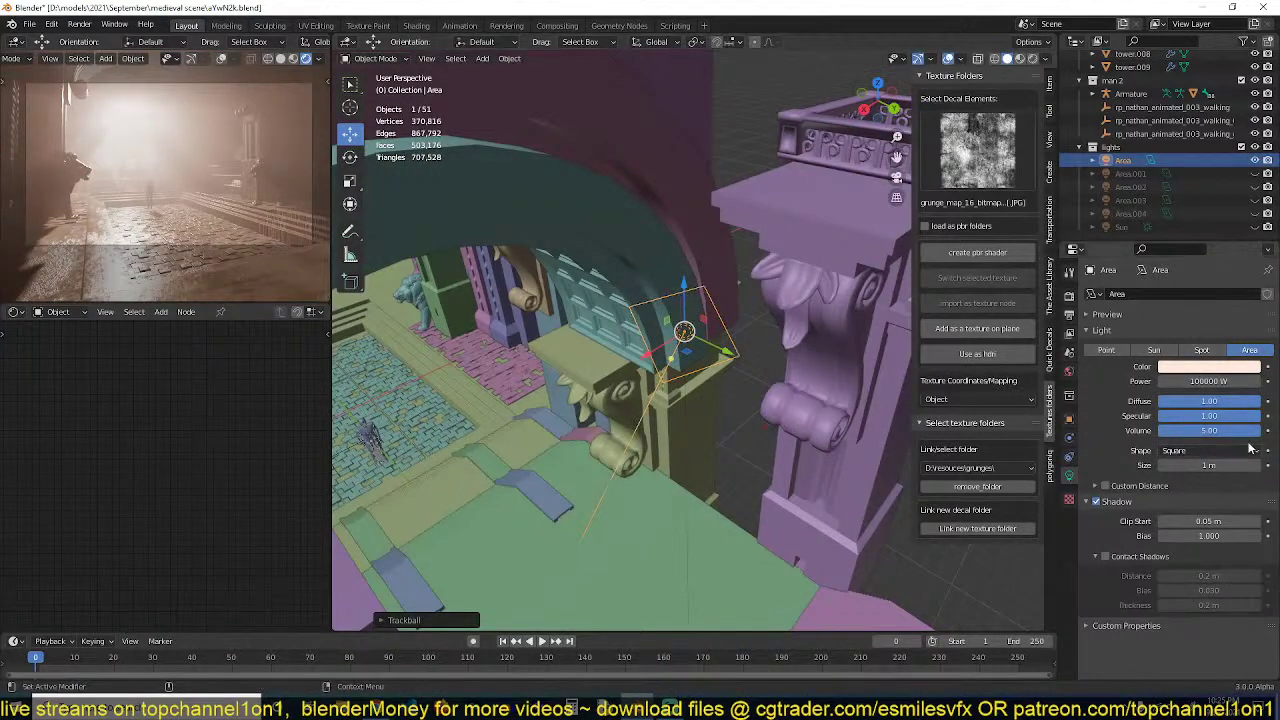
Set the Area light's Volume factor to 1
left_click(1209, 431)
type("1")
key("Return")
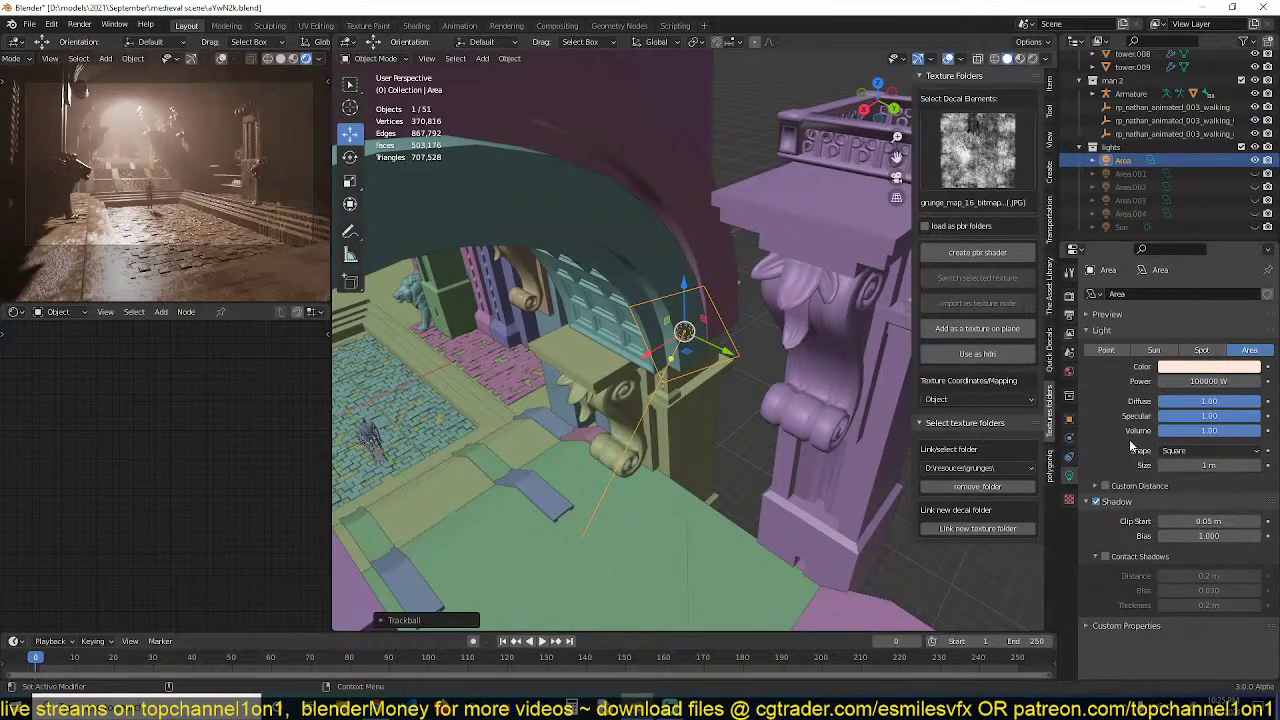
Duplicate the Area light in place, rotate the copy about the X axis and save the file
middle_click_drag(717, 374, 780, 392)
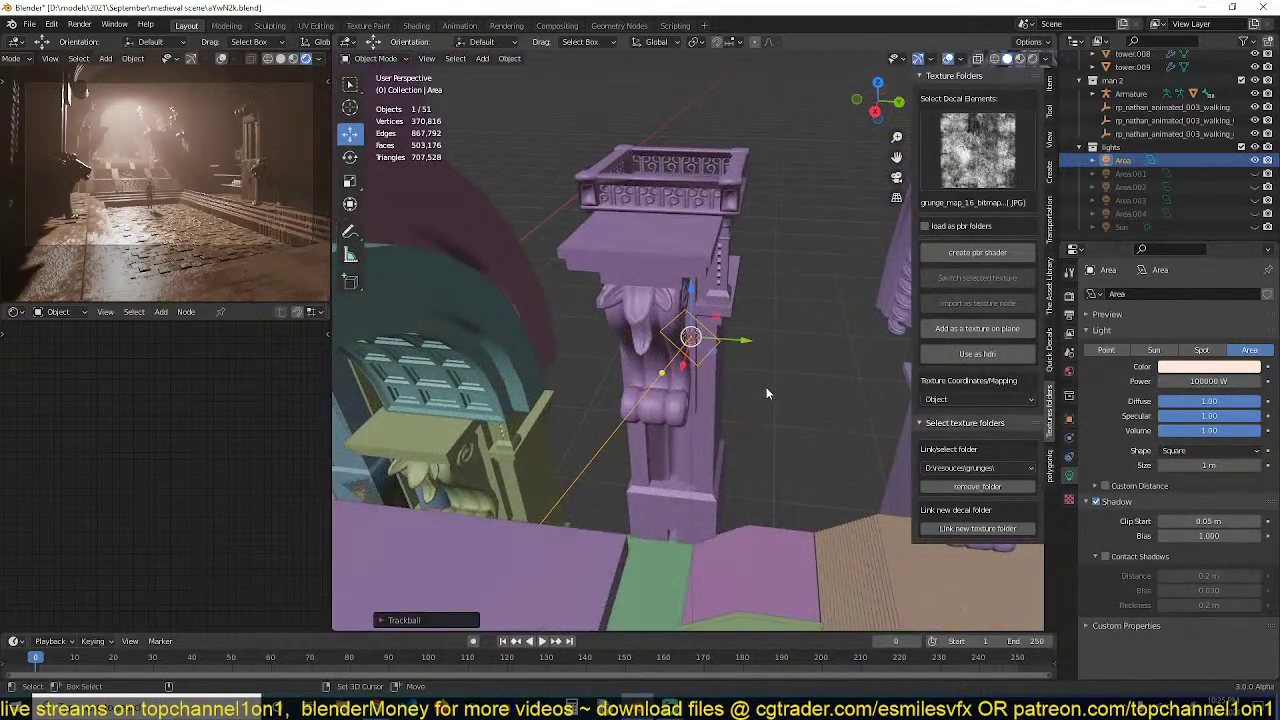
key("shift+d")
key("r")
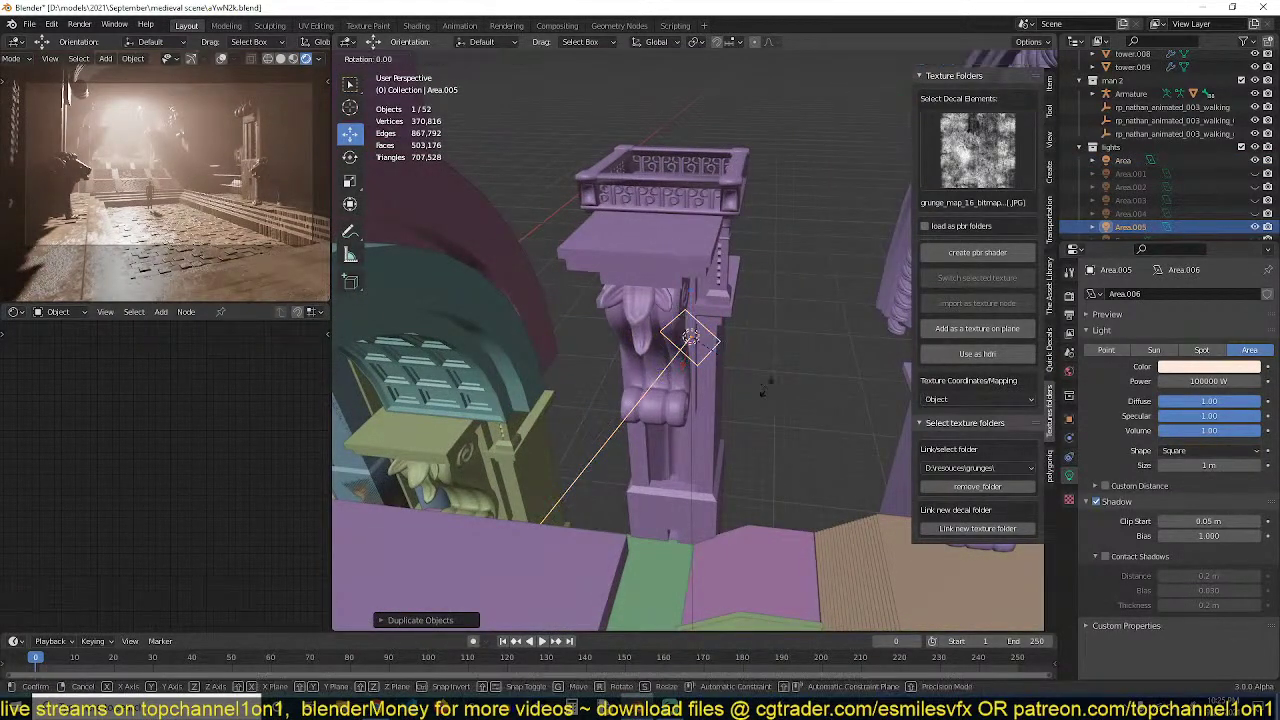
key("x")
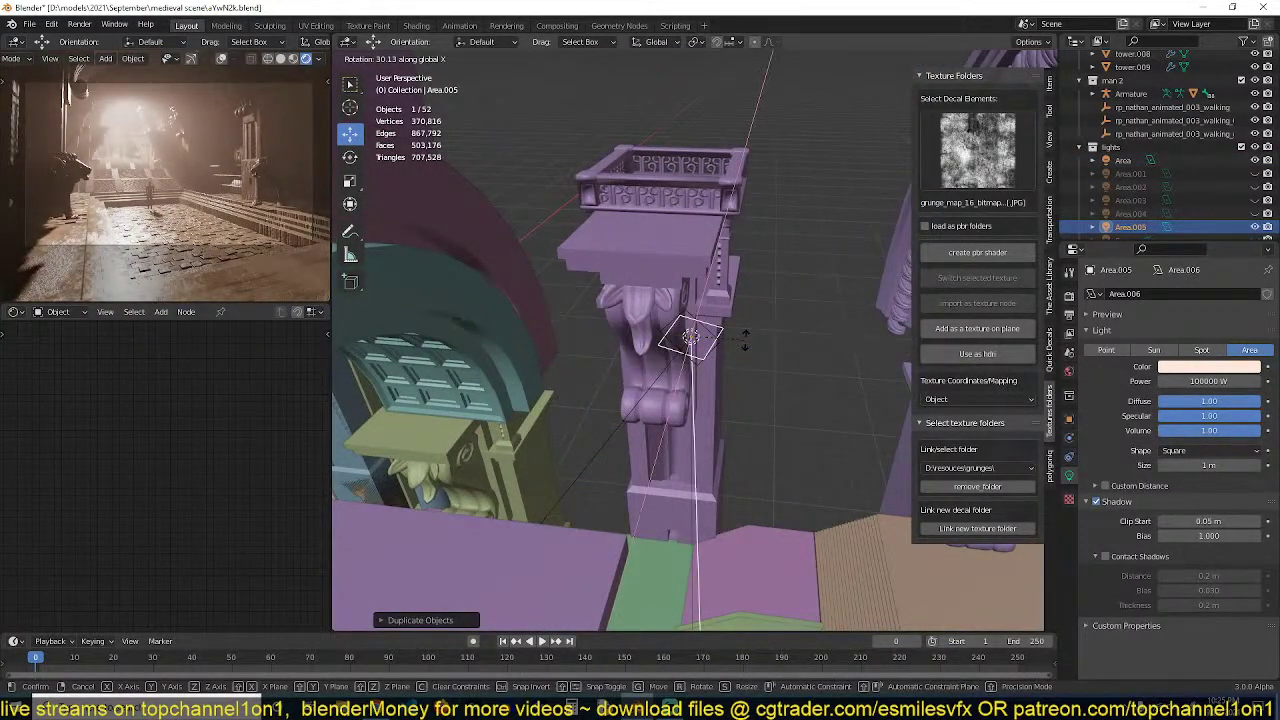
left_click(731, 329)
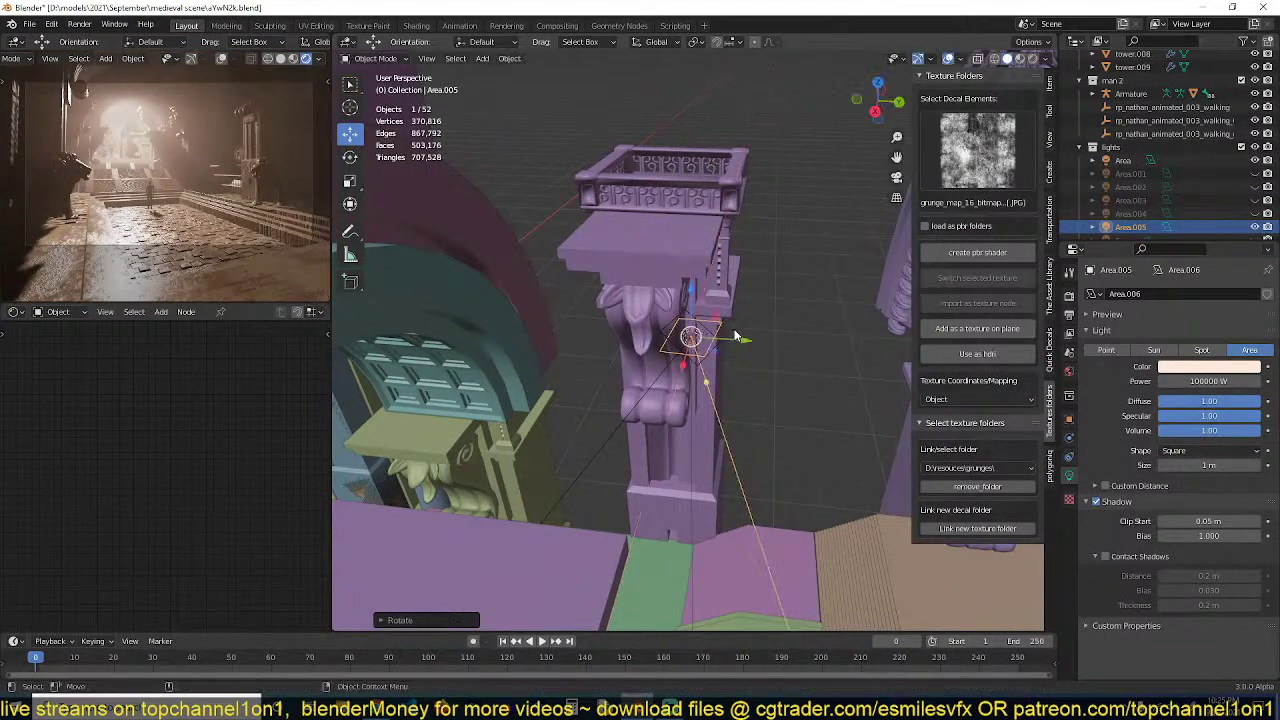
middle_click_drag(709, 349, 780, 385)
key("ctrl+s")
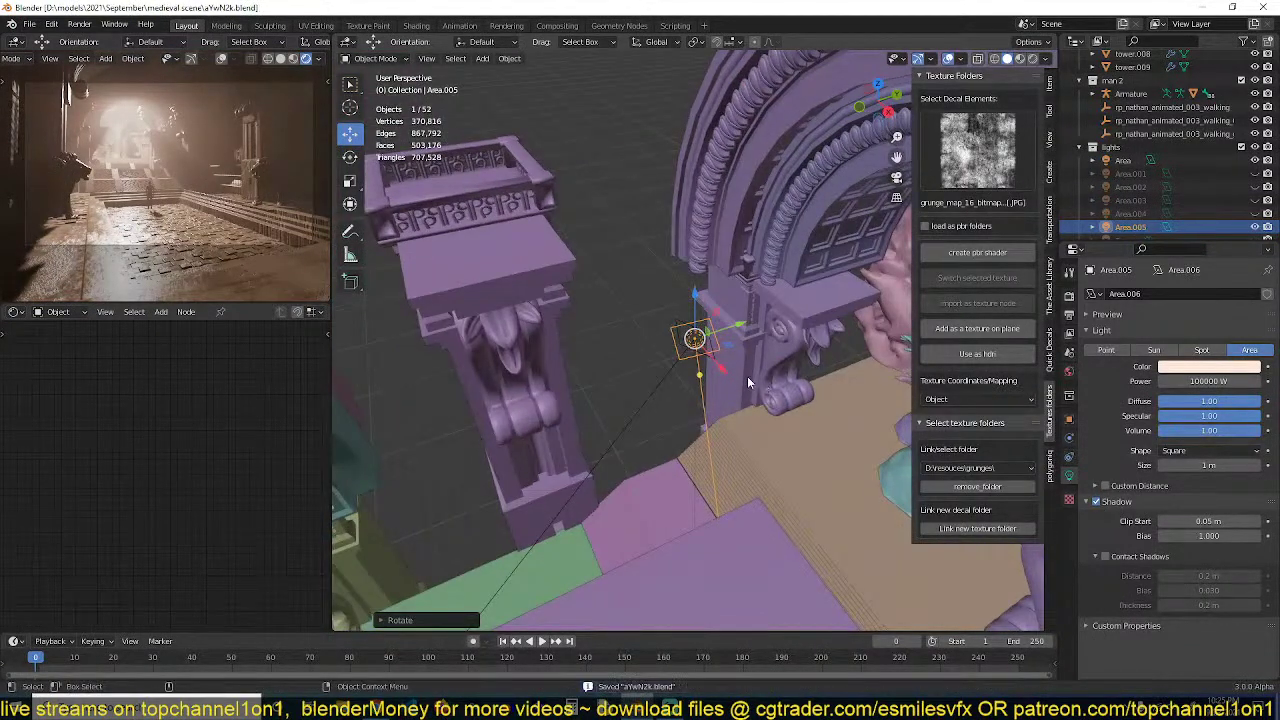
Set the duplicated light's power to 10000 W
left_click(1181, 385)
key("BackSpace")
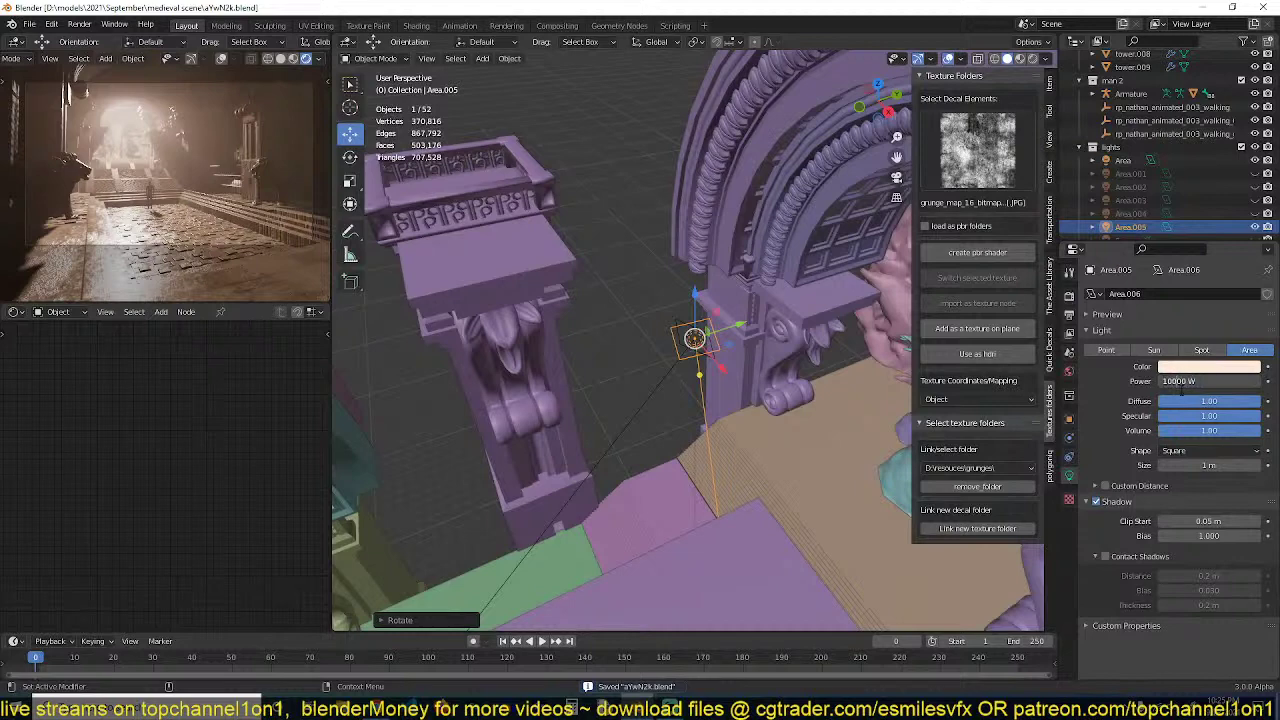
key("Return")
Clear the duplicated light's rotation, turn it about X toward the angel statue and move it closer to the arch
scroll(838, 458, "down", 4)
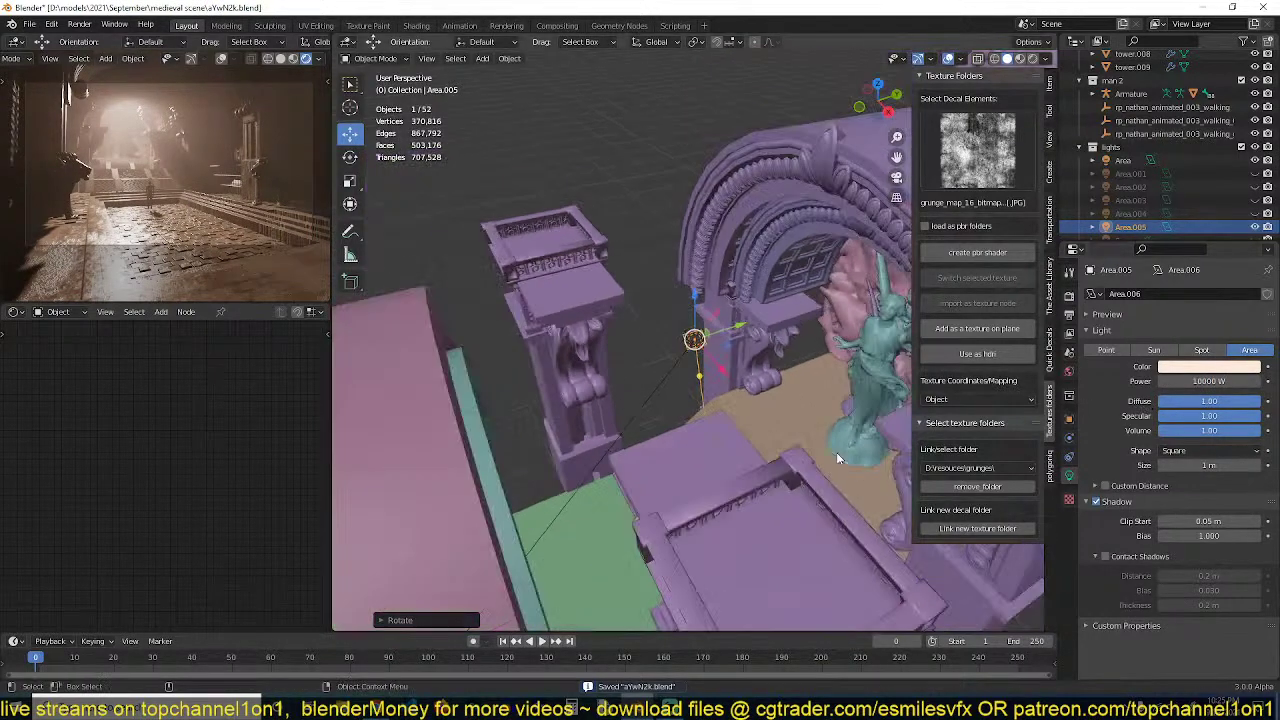
middle_click_drag(809, 395, 840, 363)
key("alt+r")
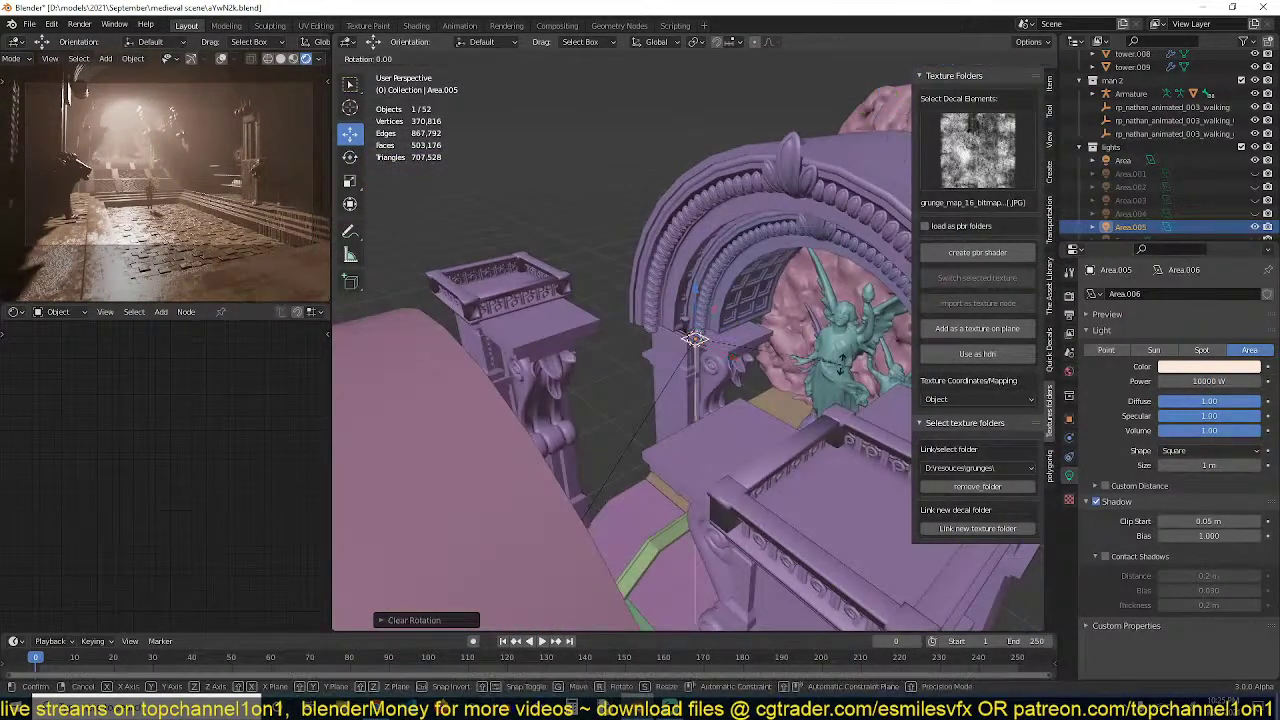
key("r")
key("x")
left_click(838, 362)
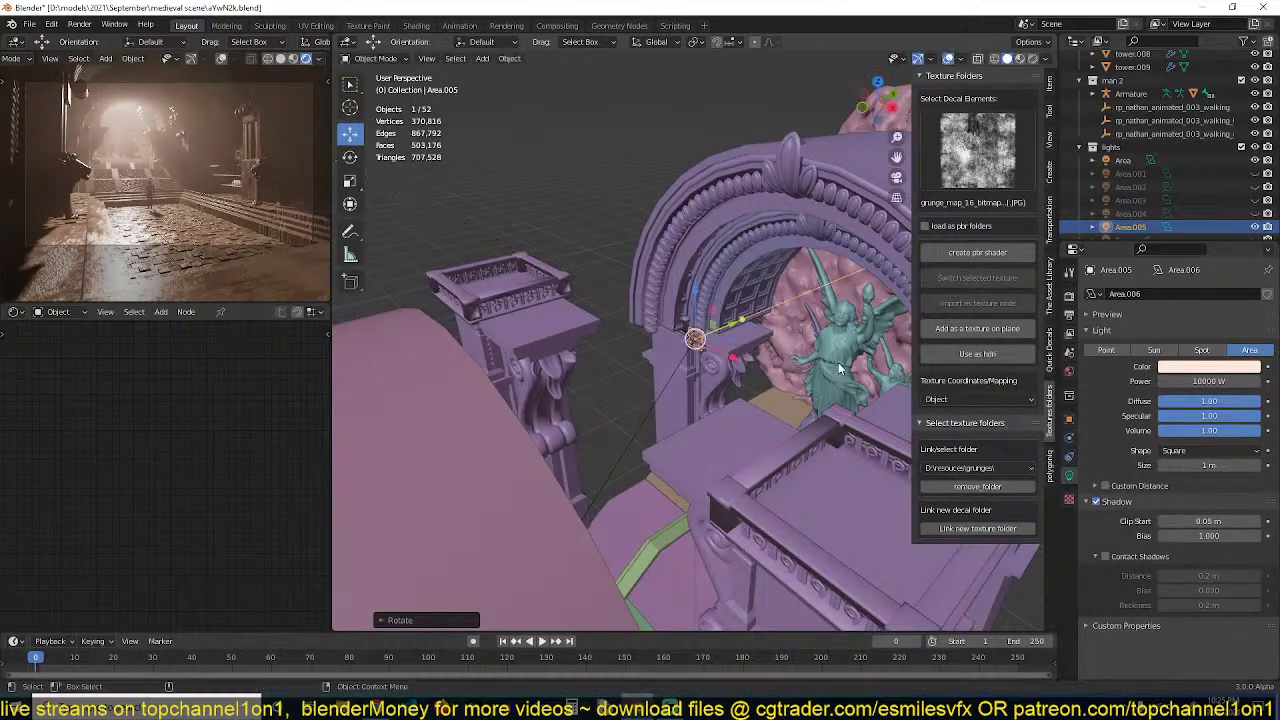
middle_click_drag(838, 362, 882, 302)
key("g")
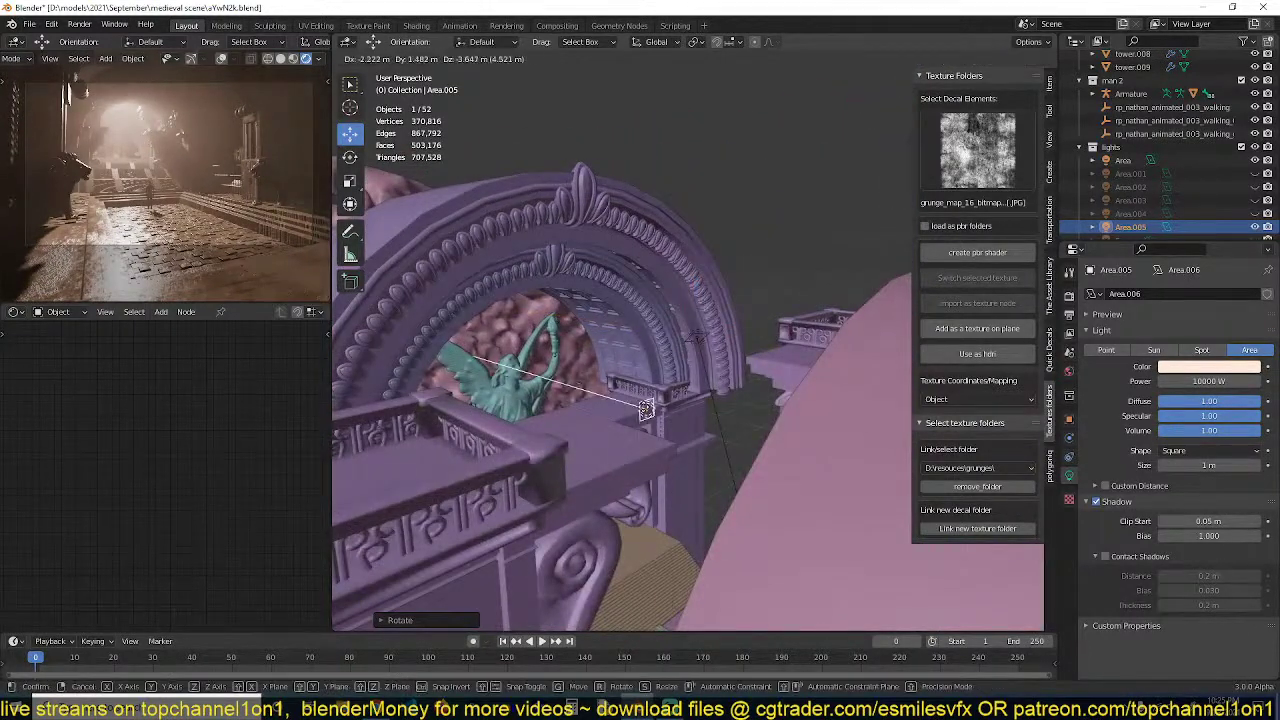
left_click(857, 415)
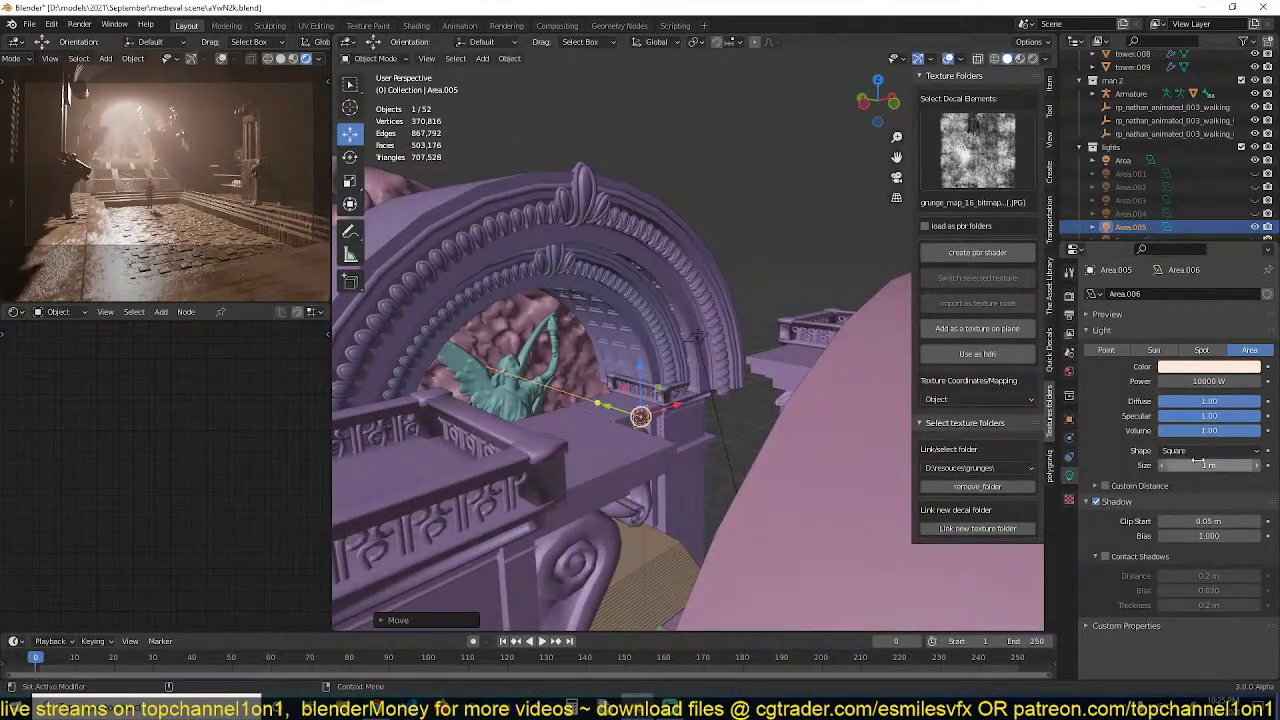
Place the duplicated light in front of the angel statue with a size of 5.02 m and a power of 100000 W
left_click_drag(1199, 464, 1163, 467)
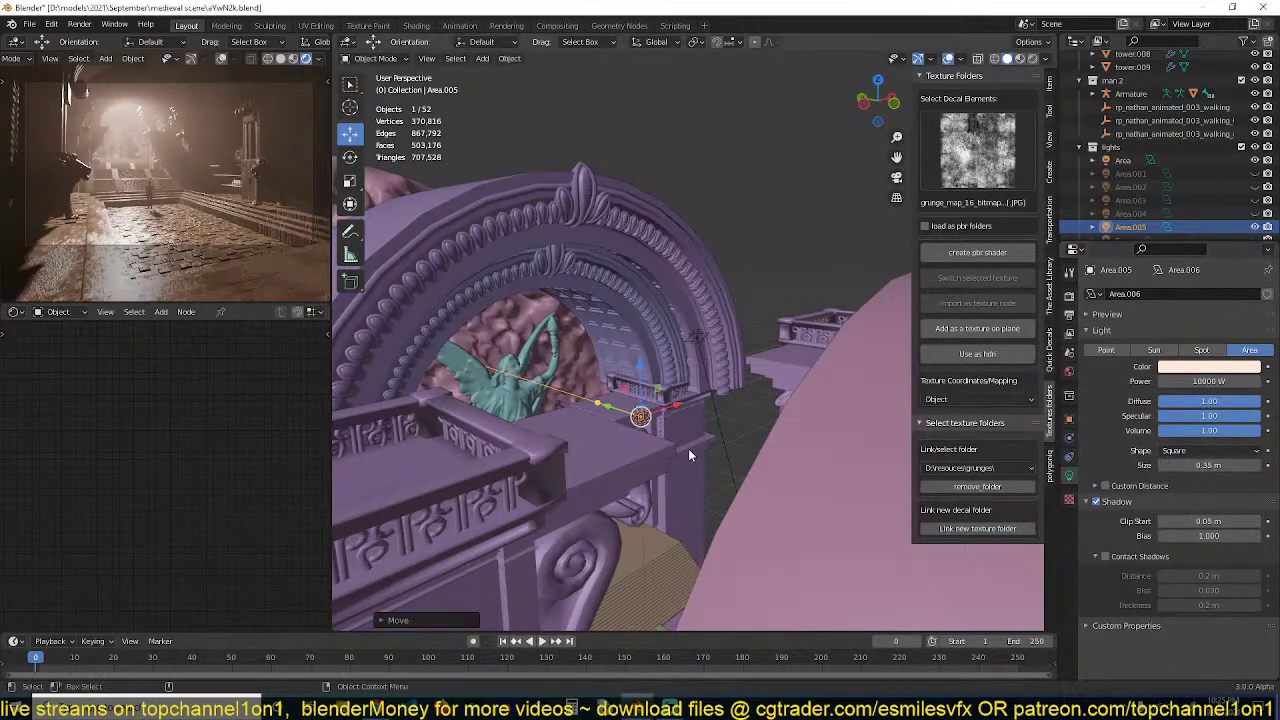
middle_click_drag(640, 418, 581, 420)
left_click_drag(581, 431, 679, 331)
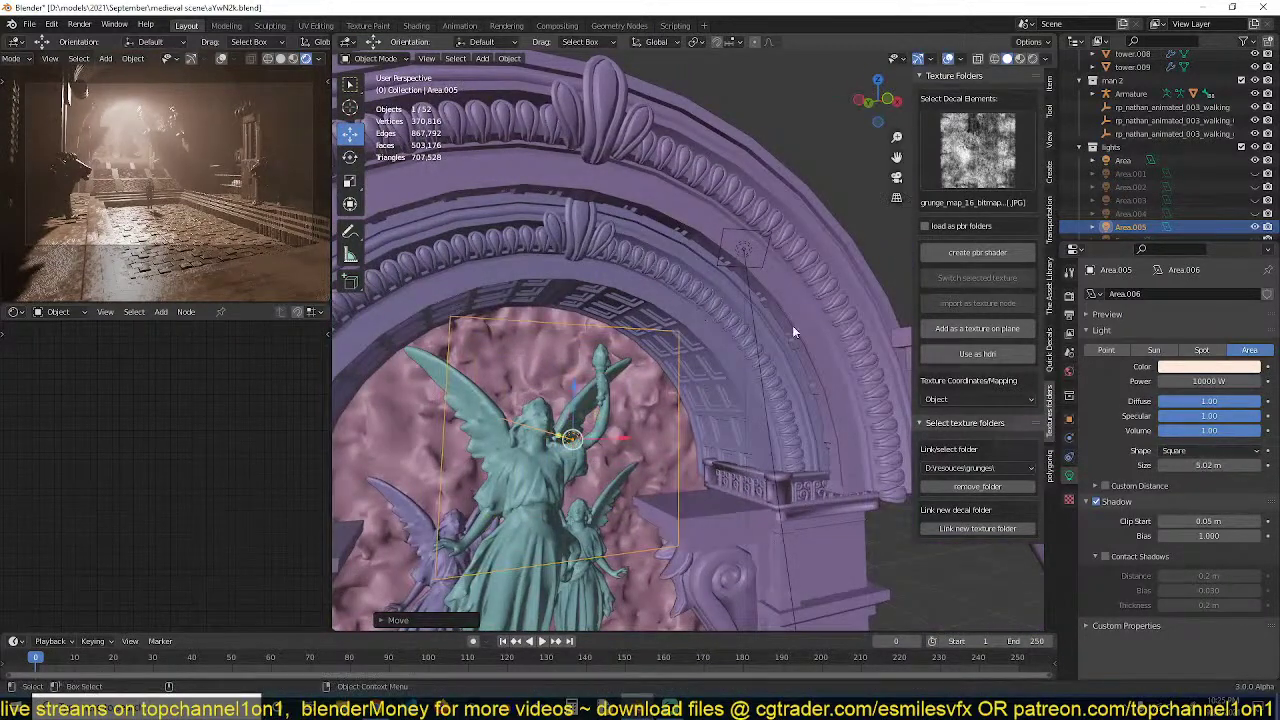
left_click(1180, 381)
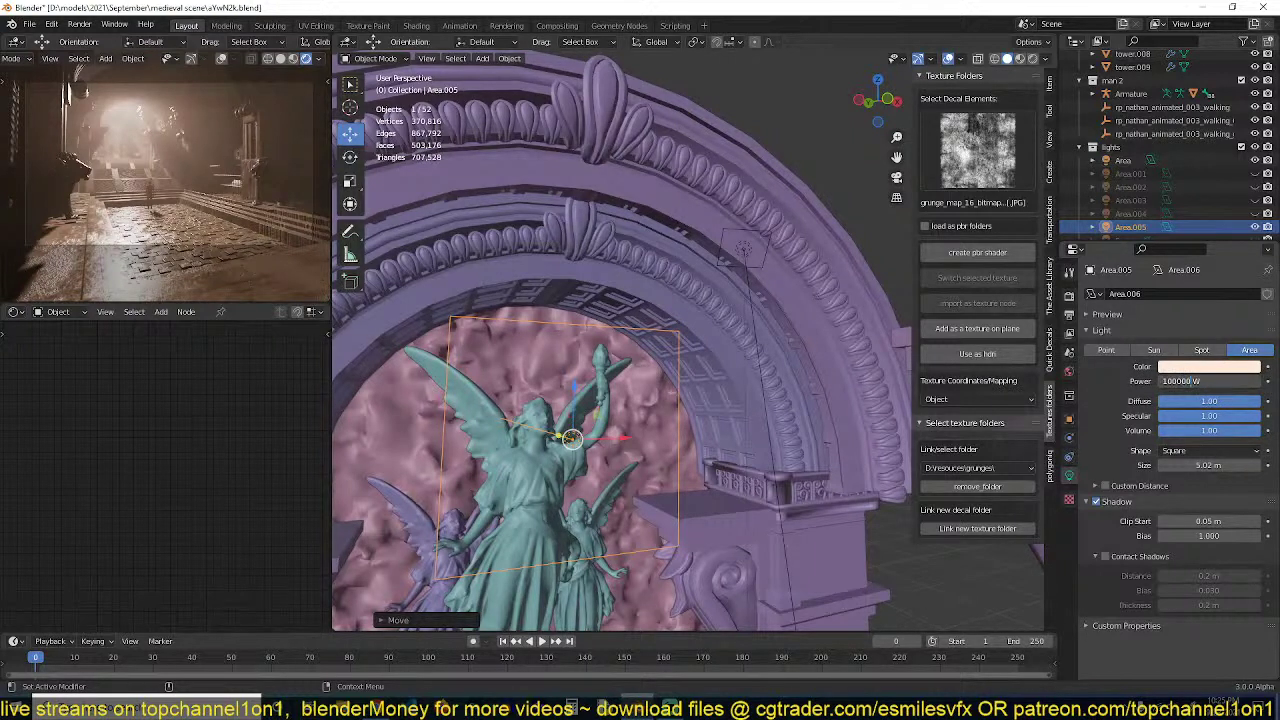
key("Return")
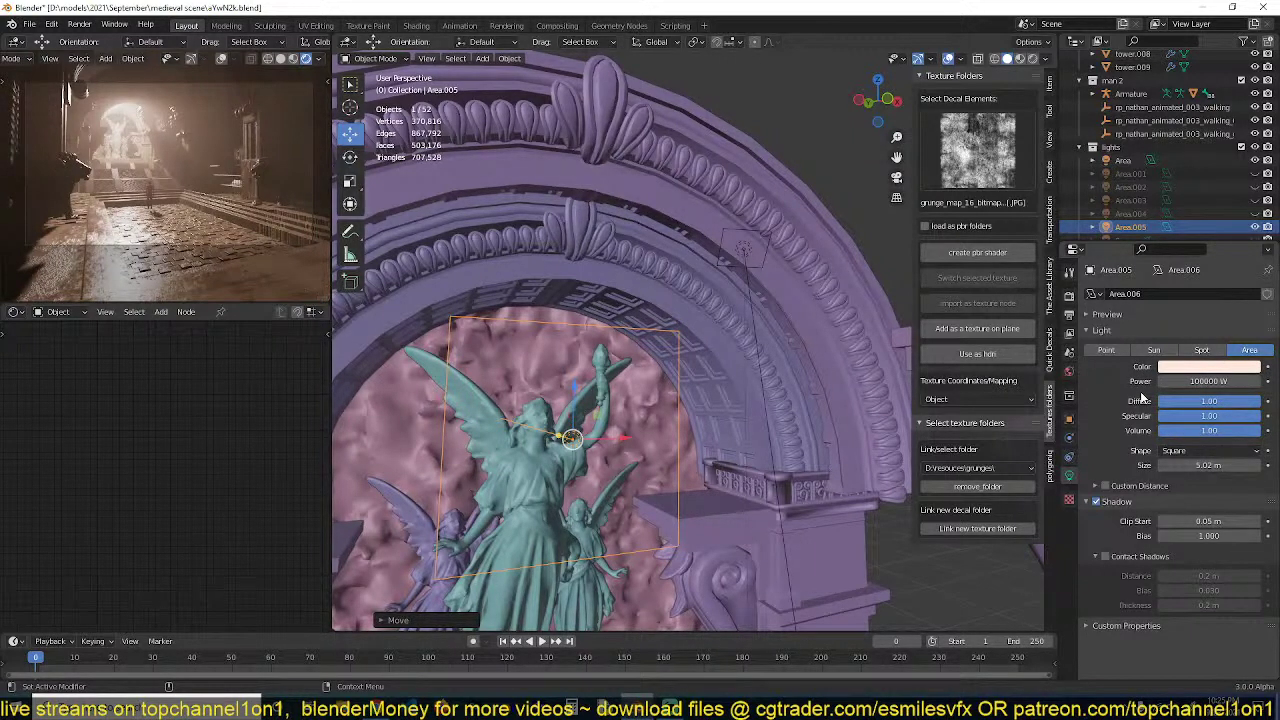
Move the duplicated light back out of the arch and rotate it freely with the trackball
scroll(742, 399, "down", 2)
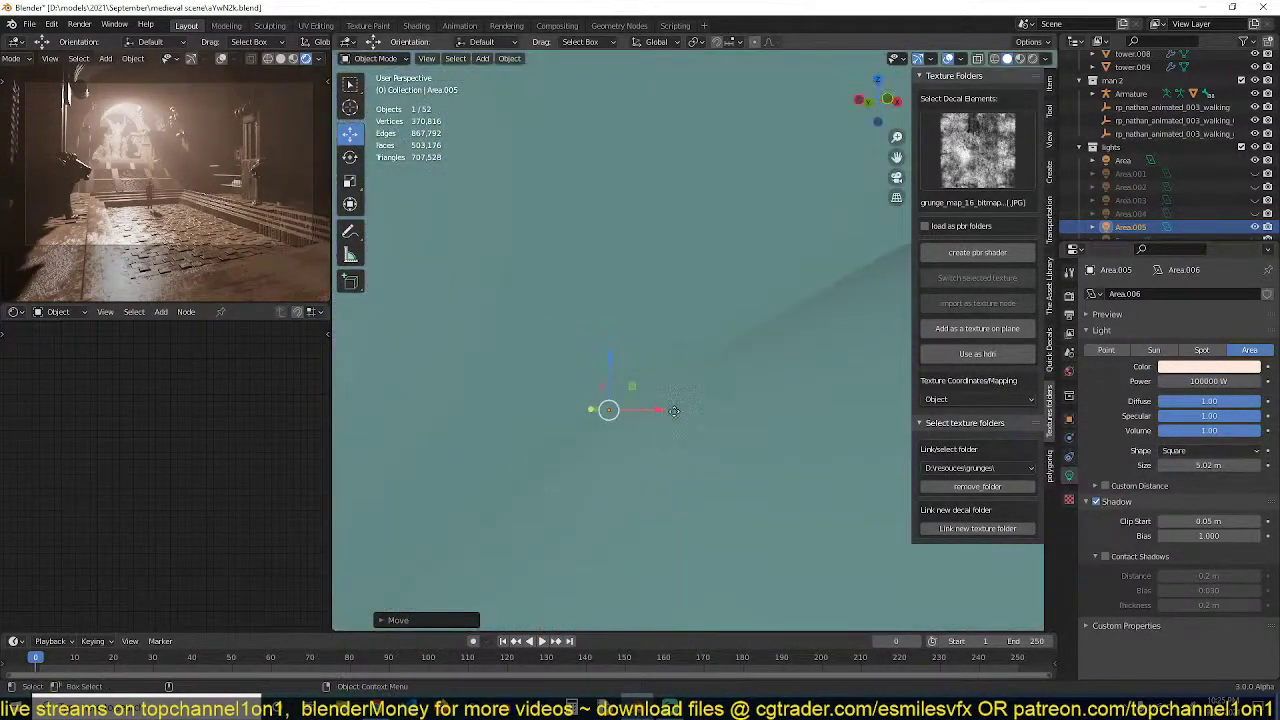
key("r")
key("r")
left_click(719, 308)
middle_click_drag(719, 308, 508, 329)
scroll(648, 367, "down", 1)
scroll(648, 367, "up", 2)
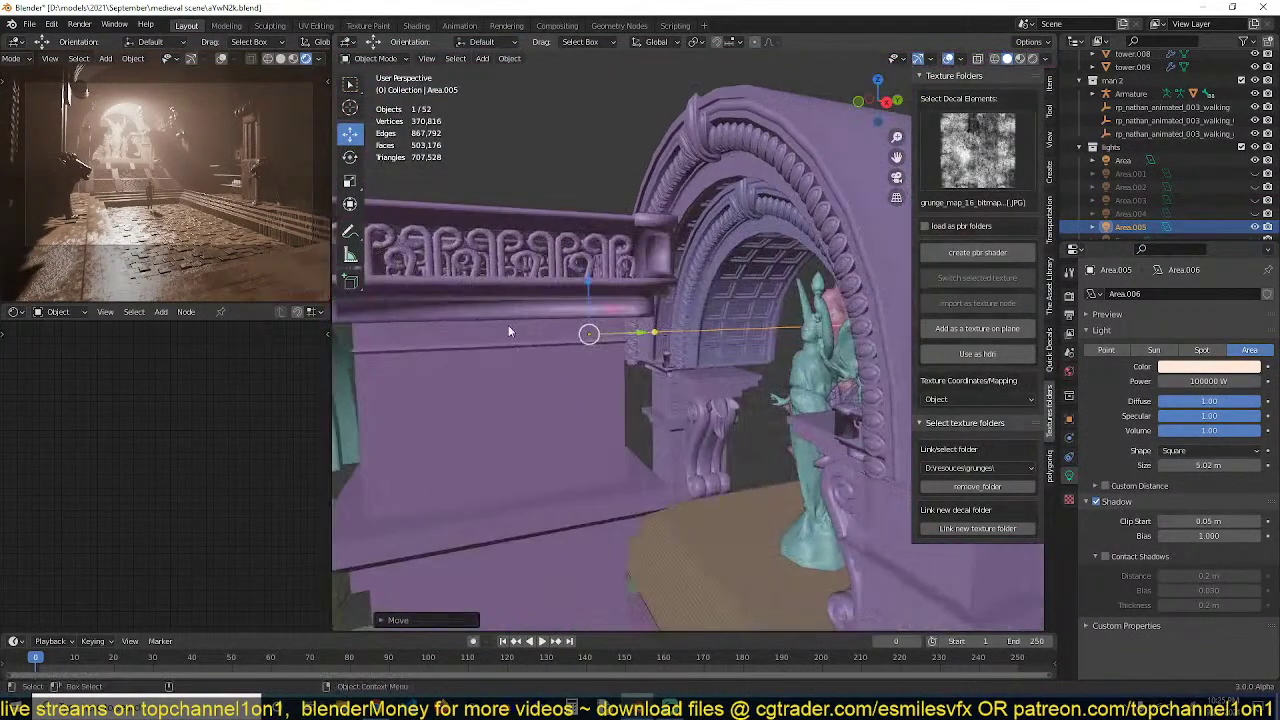
middle_click_drag(595, 267, 631, 294)
key("r")
key("r")
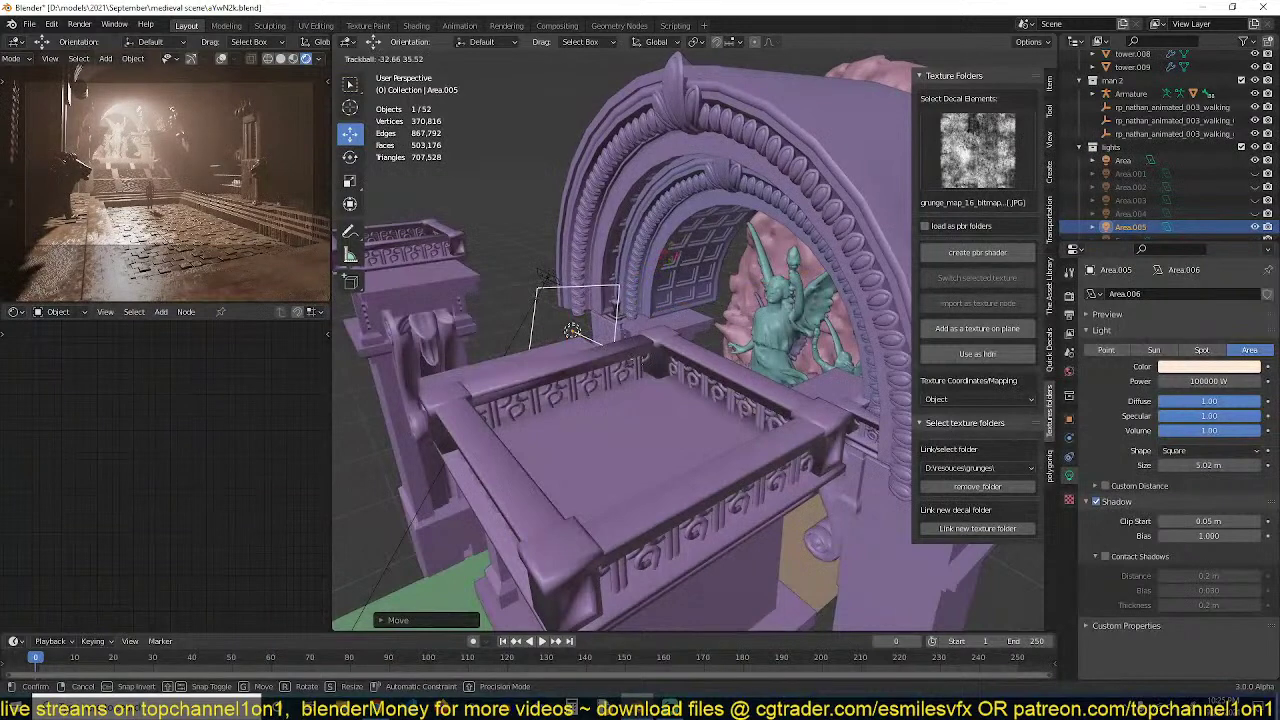
left_click(572, 326)
Turn off Use Curves in the render Color Management settings
left_click(1069, 295)
scroll(1089, 565, "down", 15)
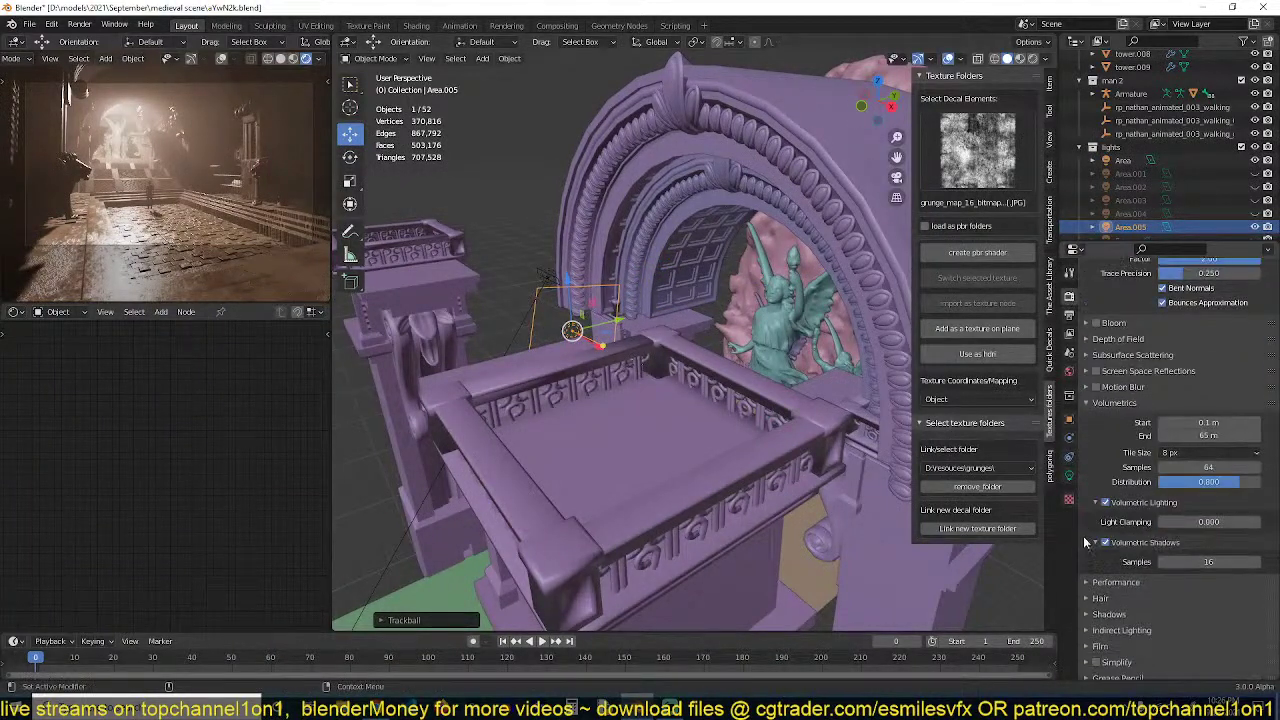
scroll(1092, 580, "down", 4)
left_click(1105, 516)
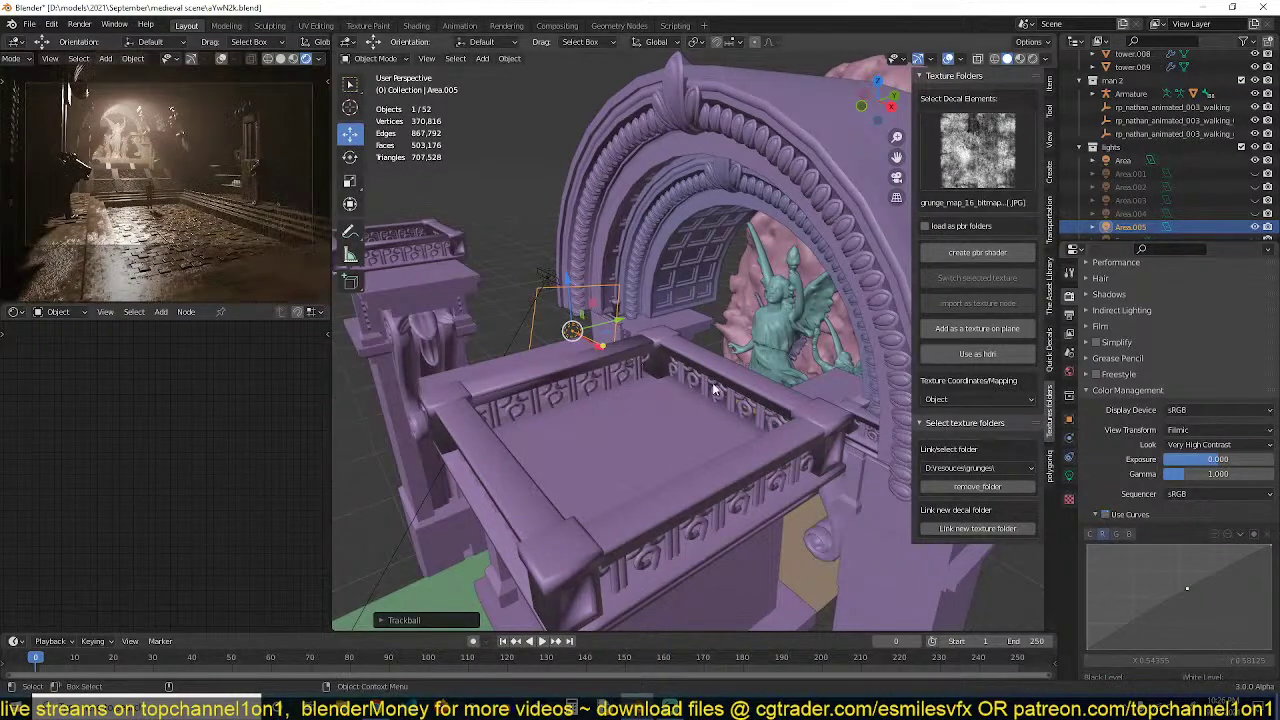
Change the color of the Area.005 light in front of the angel statue to white
scroll(711, 395, "up", 4)
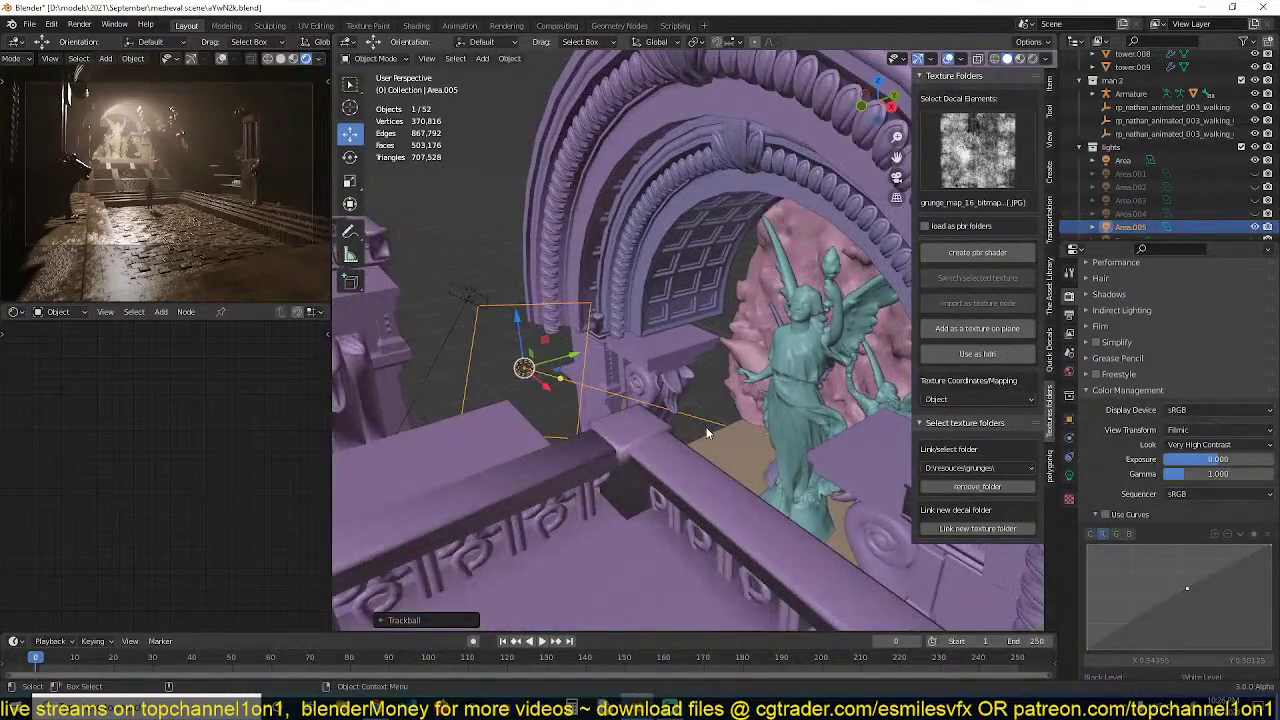
left_click(1069, 475)
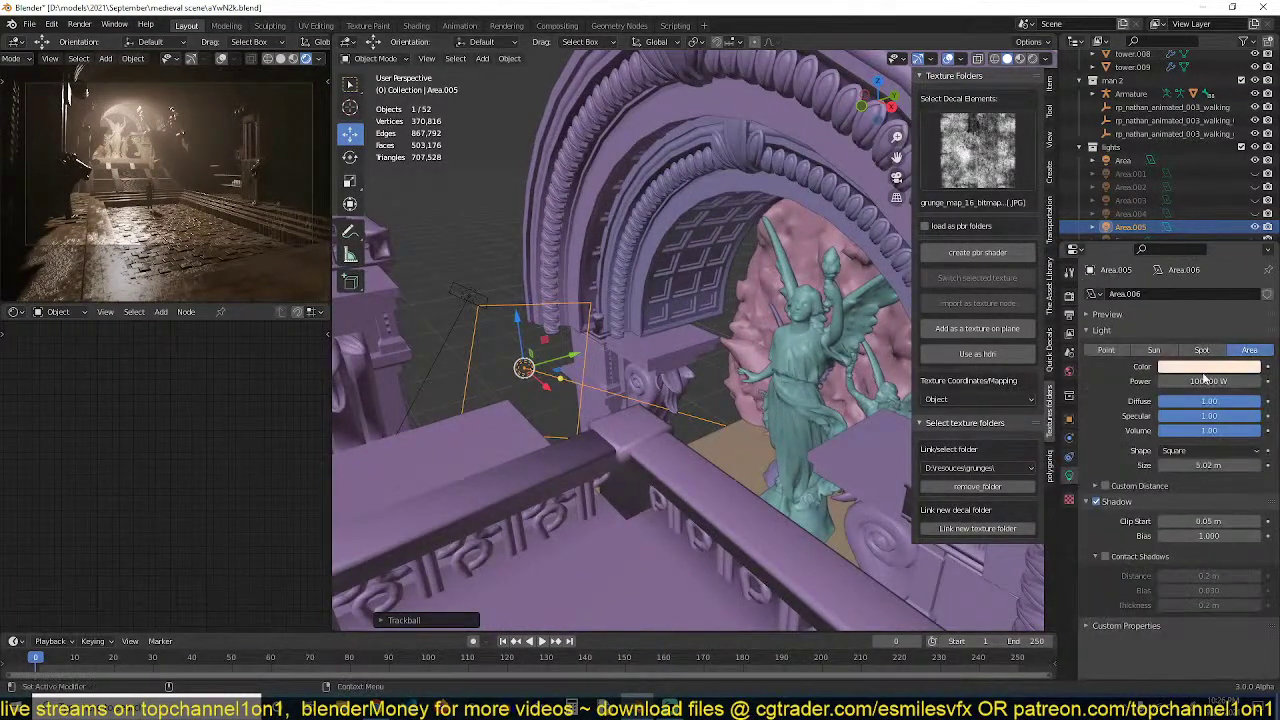
left_click(1206, 369)
mouse_move(1198, 250)
left_mouse_down()
mouse_move(1194, 223)
mouse_move(1192, 237)
left_mouse_up()
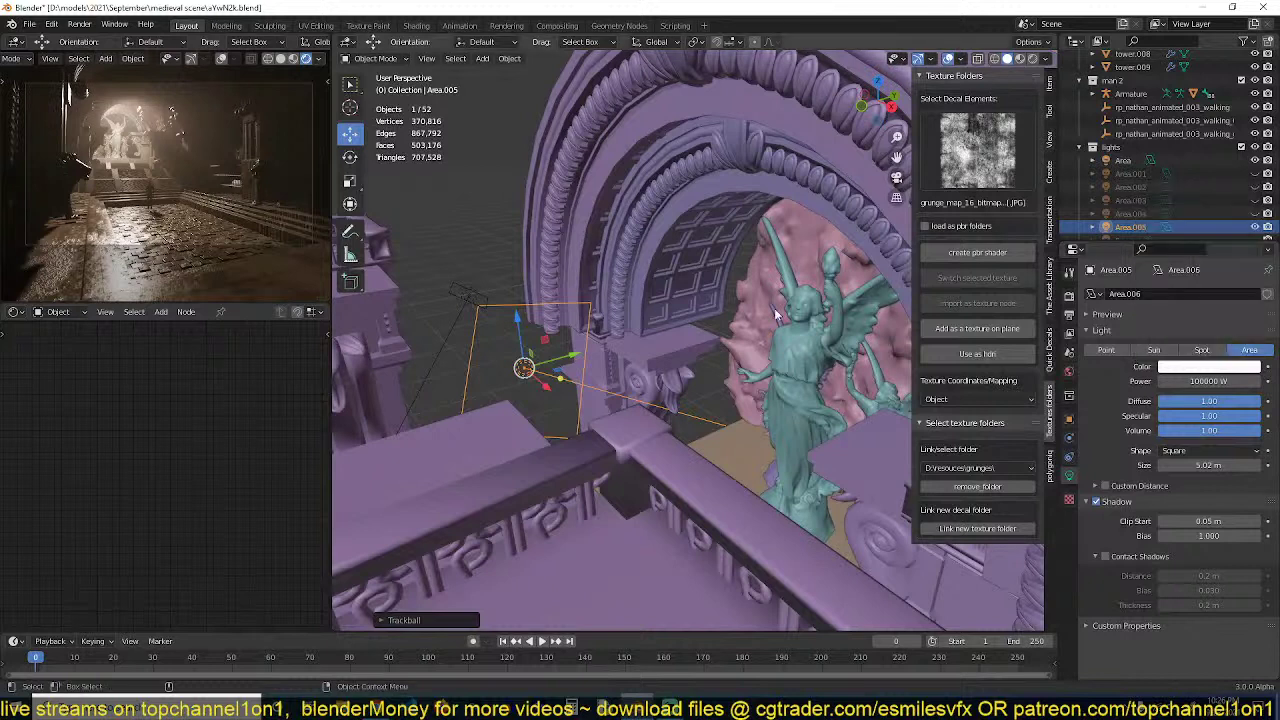
Change the 100000 W Area light's color to white as well and save the file
left_click(471, 295)
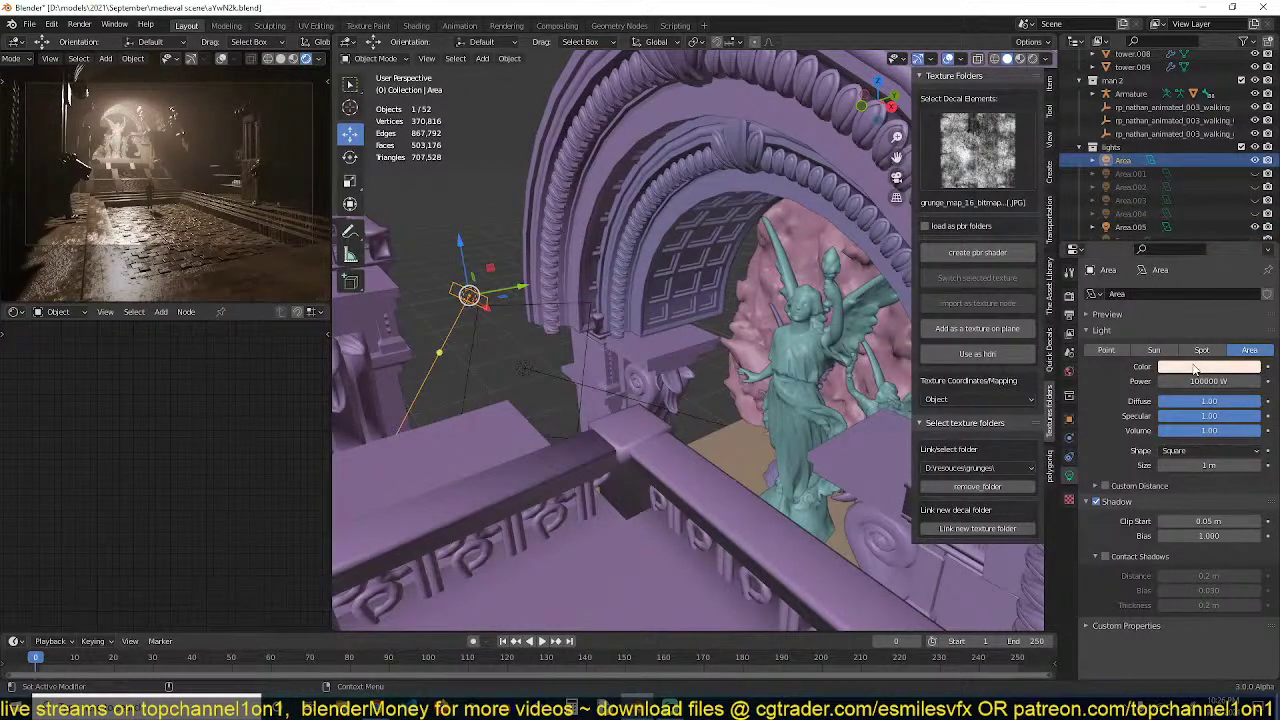
left_click(1194, 370)
left_click_drag(1199, 250, 1196, 237)
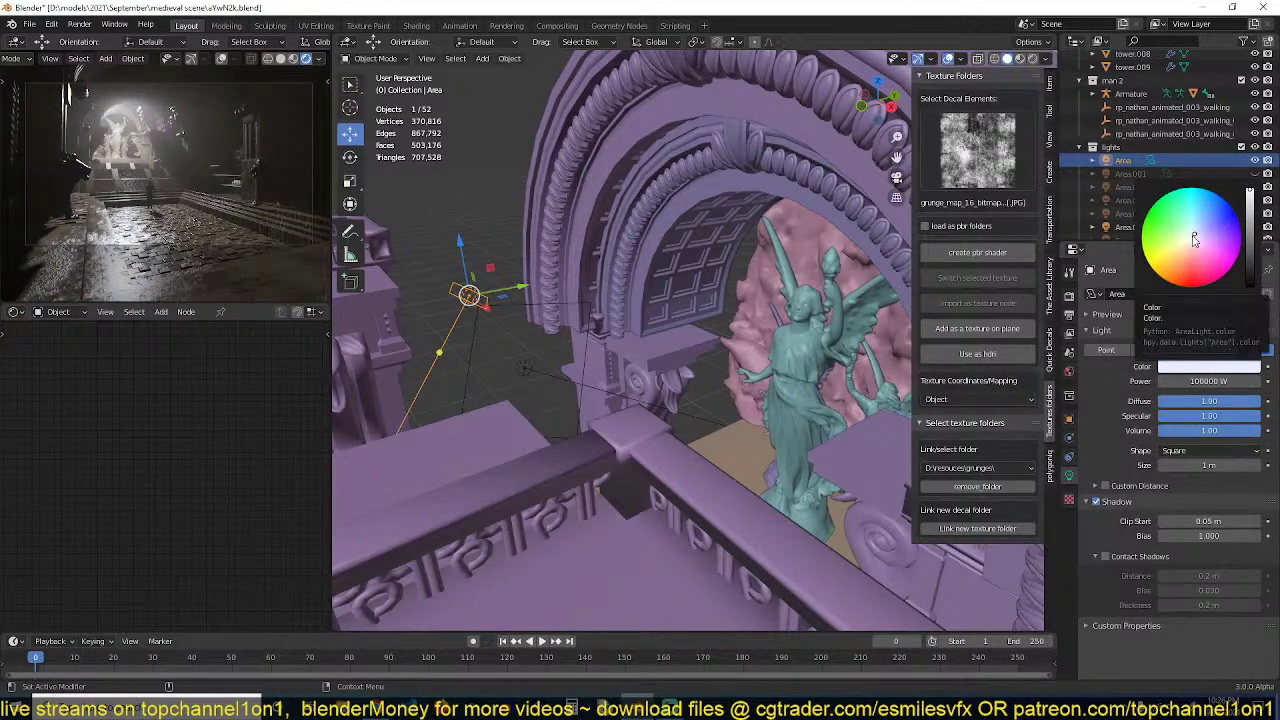
key("ctrl+s")
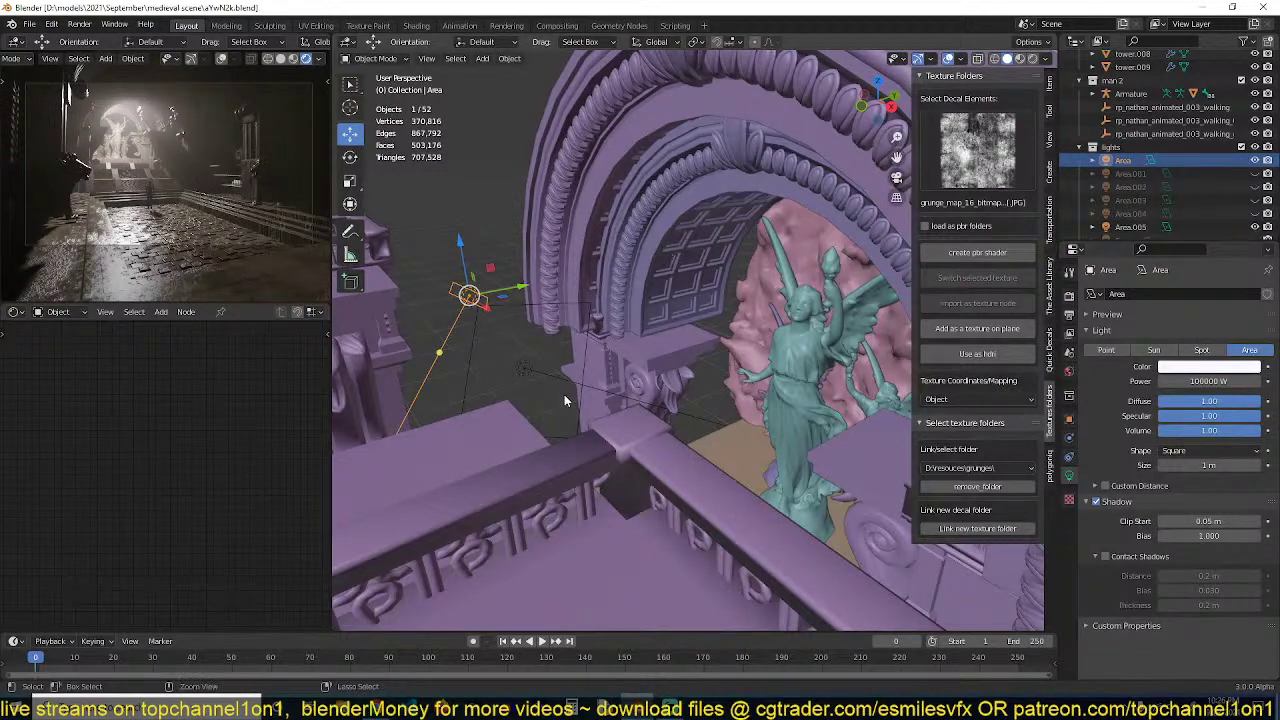
Select the raised ground plane beside the courtyard steps and reduce its Principled BSDF Specular to almost zero
middle_click_drag(564, 394, 760, 360)
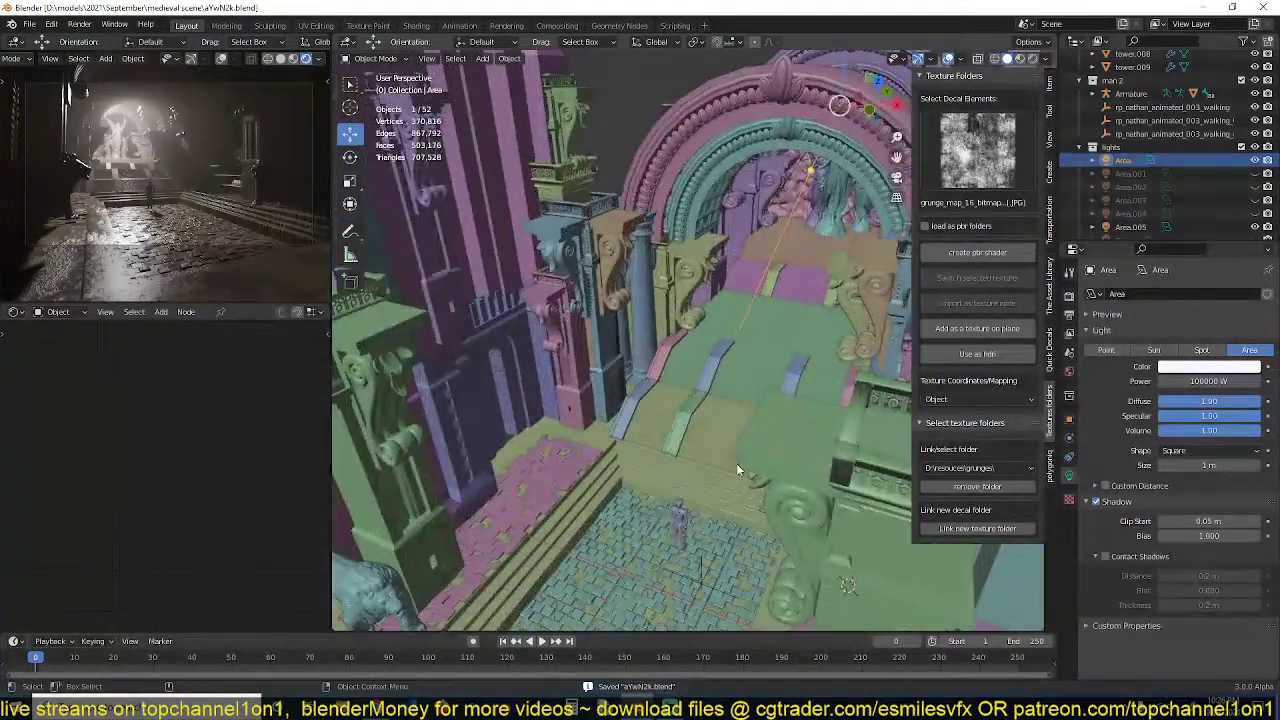
left_click(558, 470)
scroll(260, 440, "down", 4)
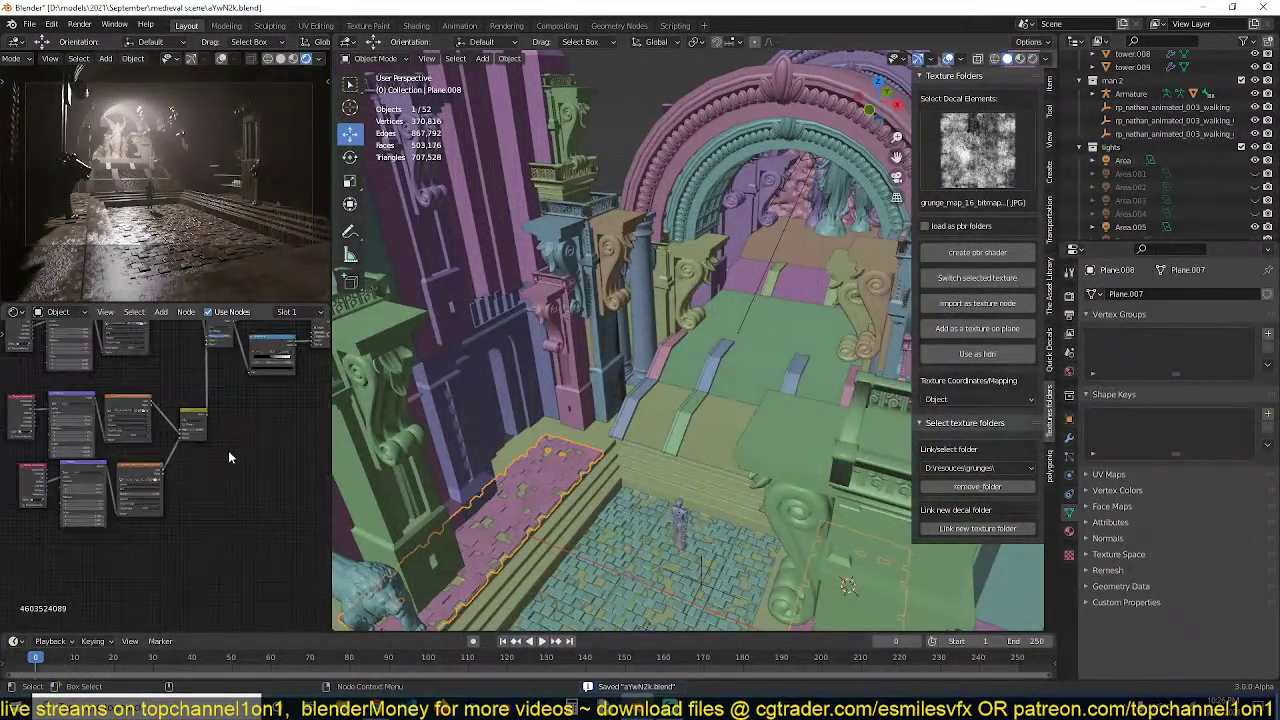
scroll(223, 401, "up", 8)
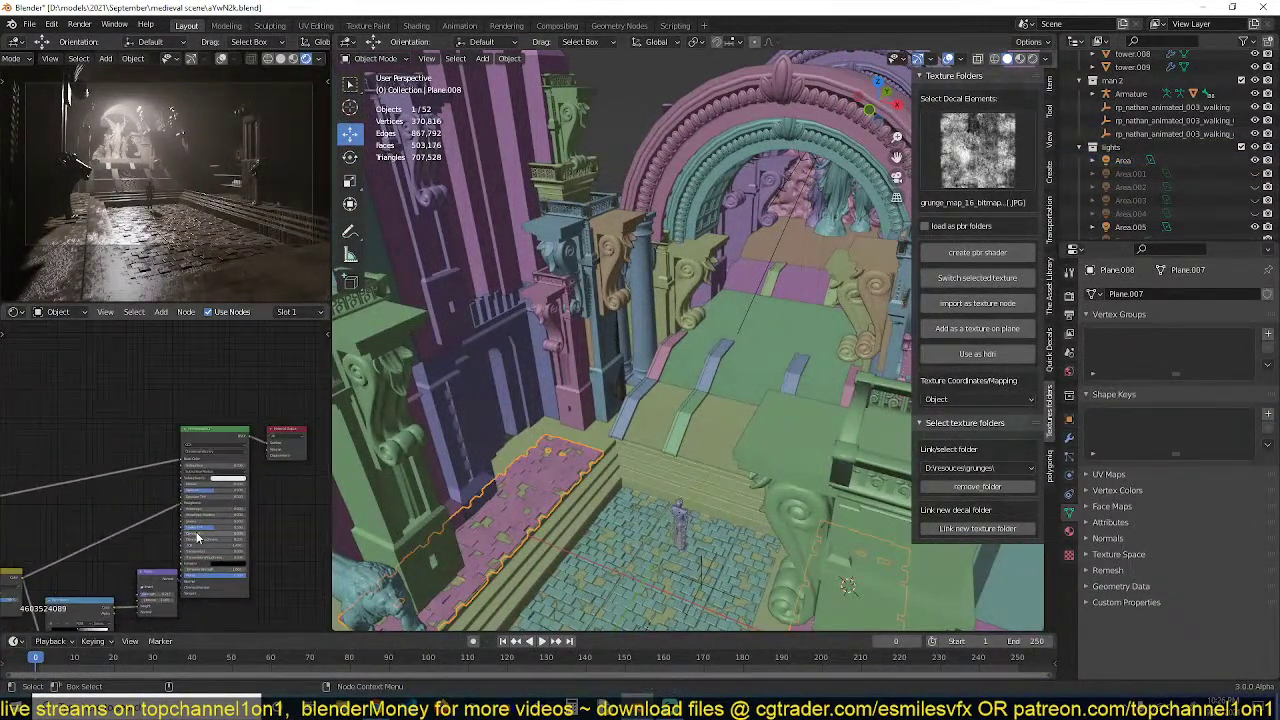
left_click_drag(228, 497, 191, 496)
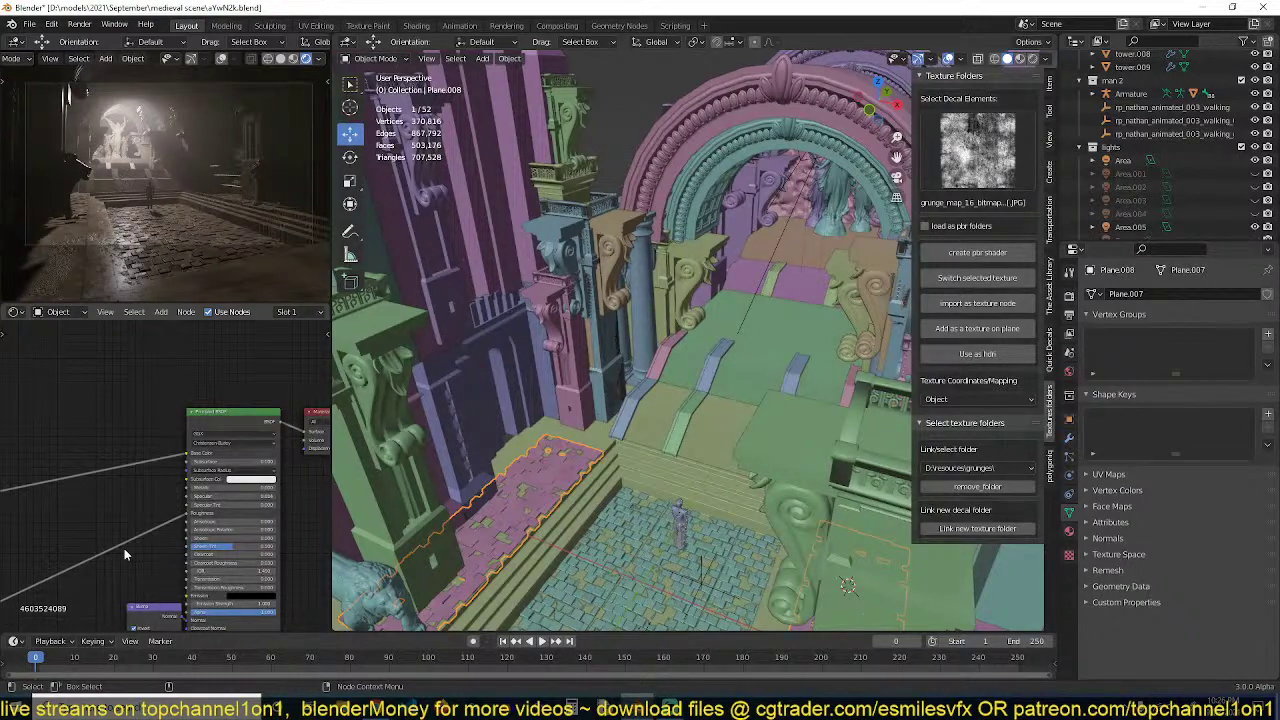
Duplicate the Mix node, insert the copy on the link feeding the Principled BSDF Roughness, and save the file
middle_click_drag(124, 548, 230, 478)
left_click(56, 527)
key("shift+d")
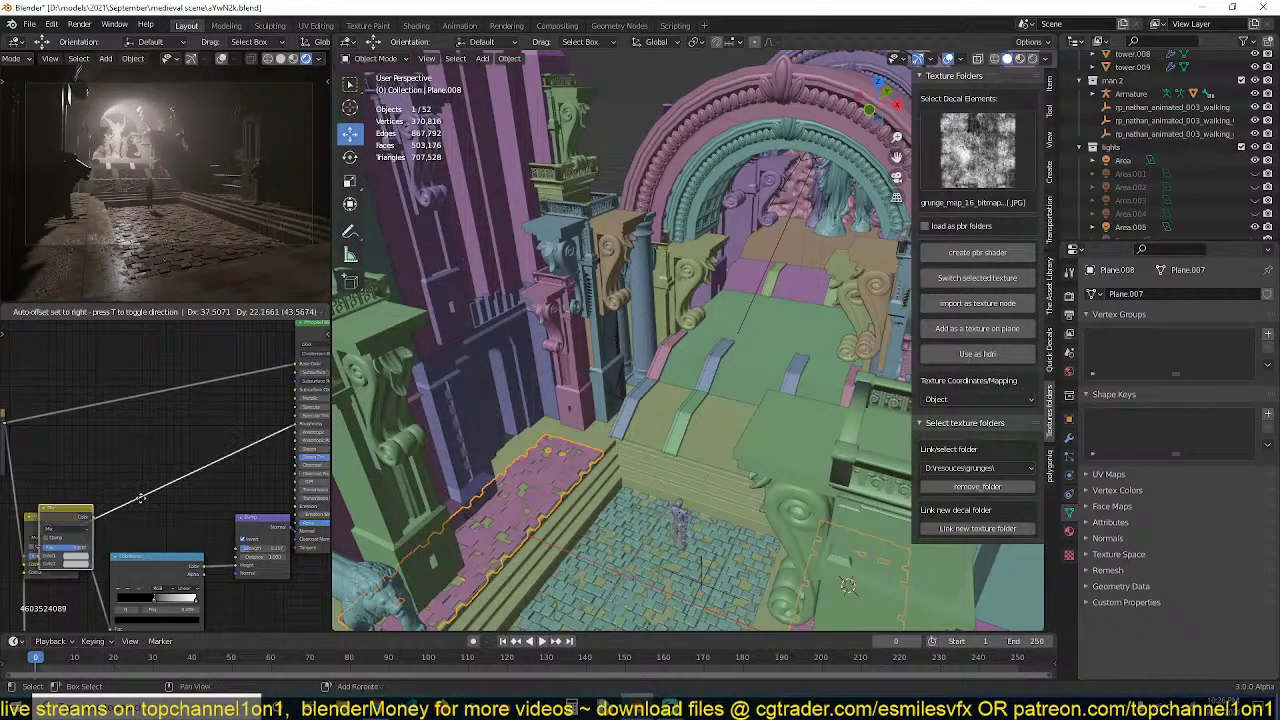
left_click(222, 446)
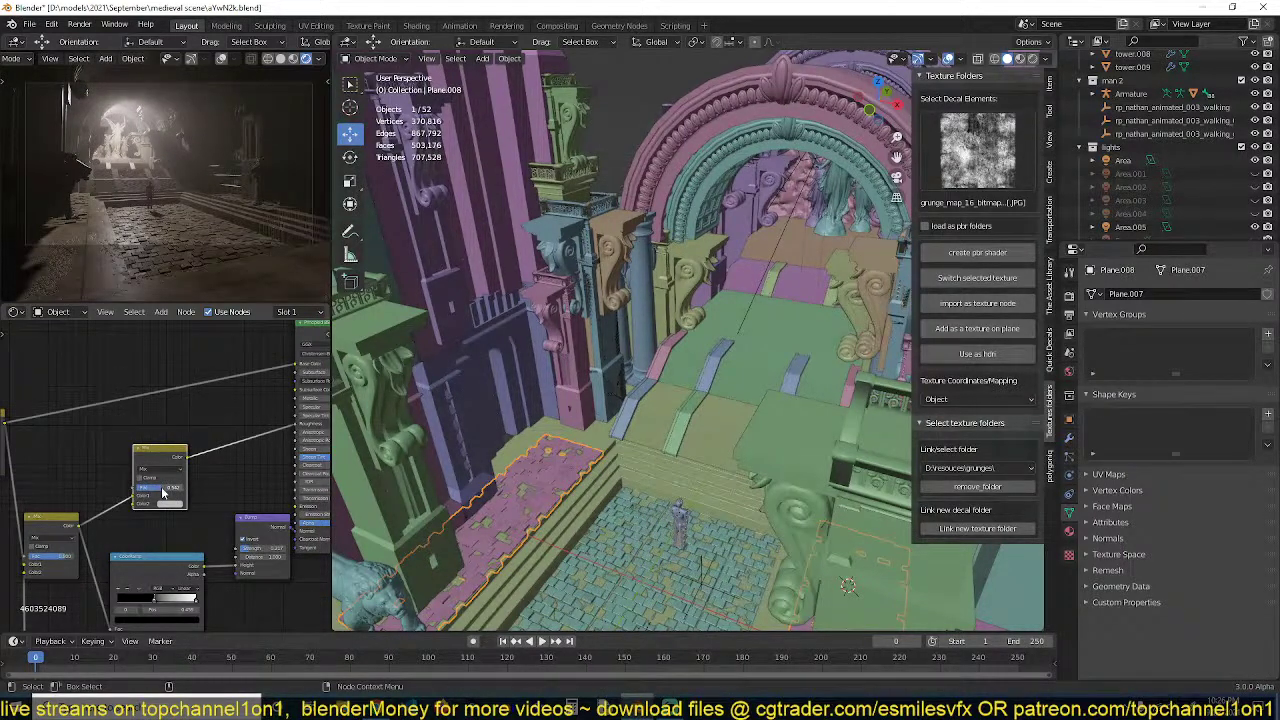
key("ctrl+s")
Unhide and select the Area.001 light near the arch to check its effect, and hide it again
scroll(576, 357, "down", 4)
middle_click_drag(576, 357, 586, 403, "shift")
scroll(553, 410, "up", 2)
scroll(611, 406, "up", 2)
scroll(563, 386, "down", 1)
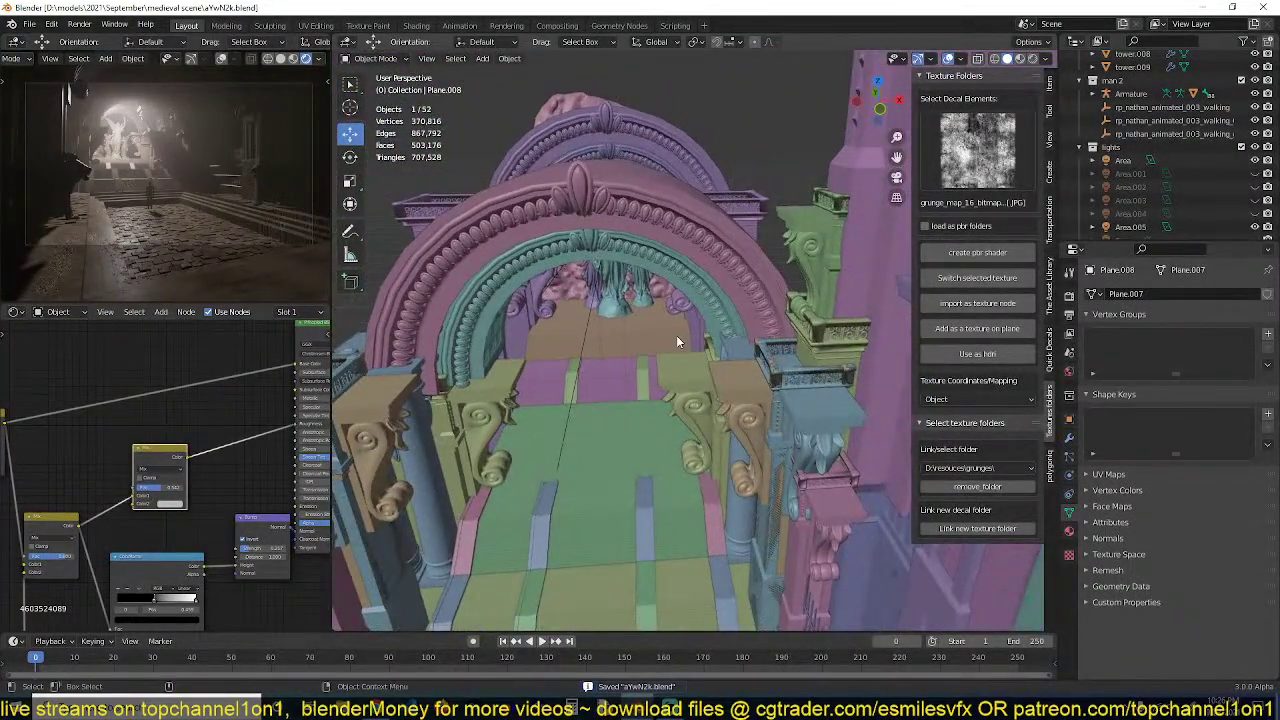
left_click(1255, 174)
left_click(1199, 172)
middle_click_drag(688, 240, 620, 270)
key("g")
right_click(593, 285)
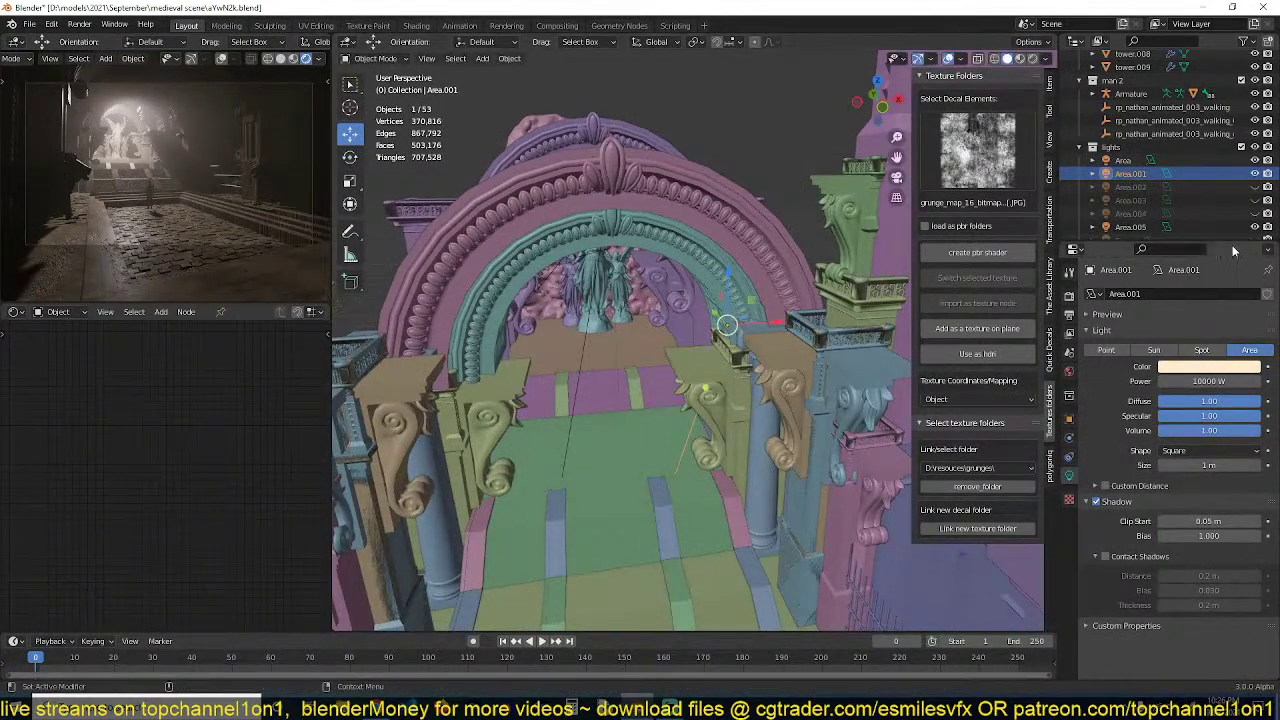
left_click(1255, 174)
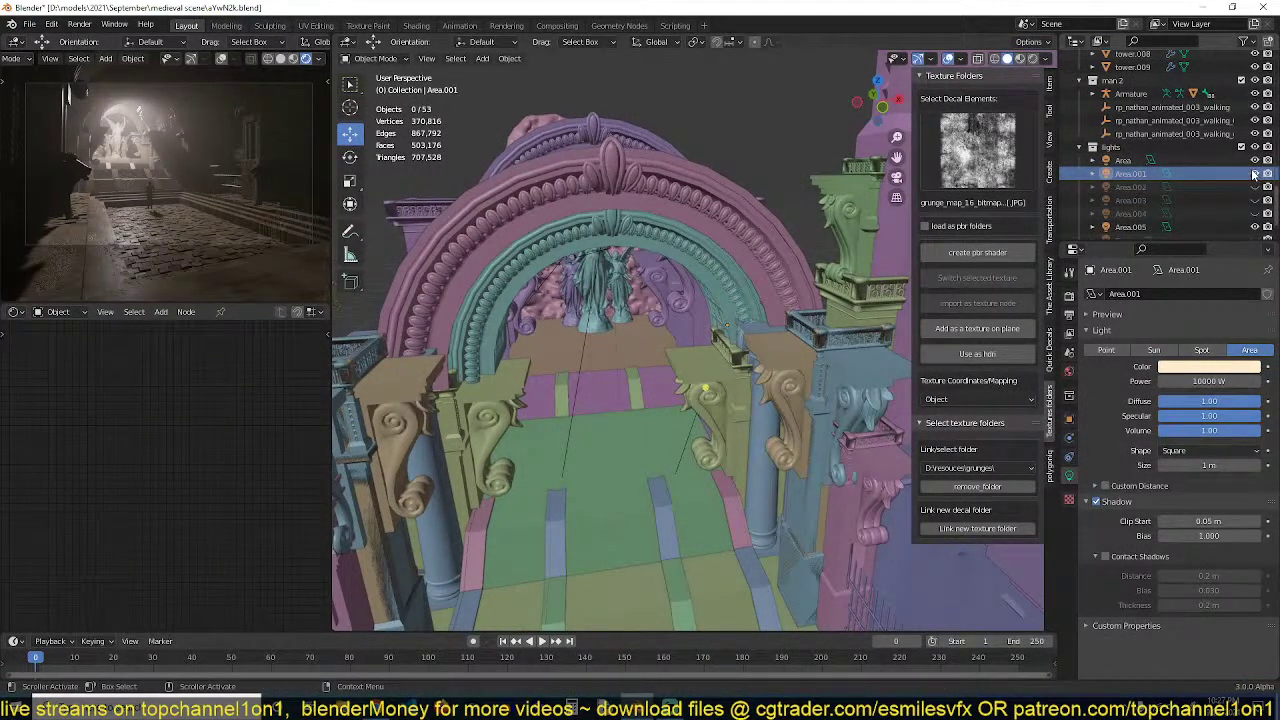
Unhide the Area.002 light, select it by the columns beside the arch, and save the file
left_click(1255, 174)
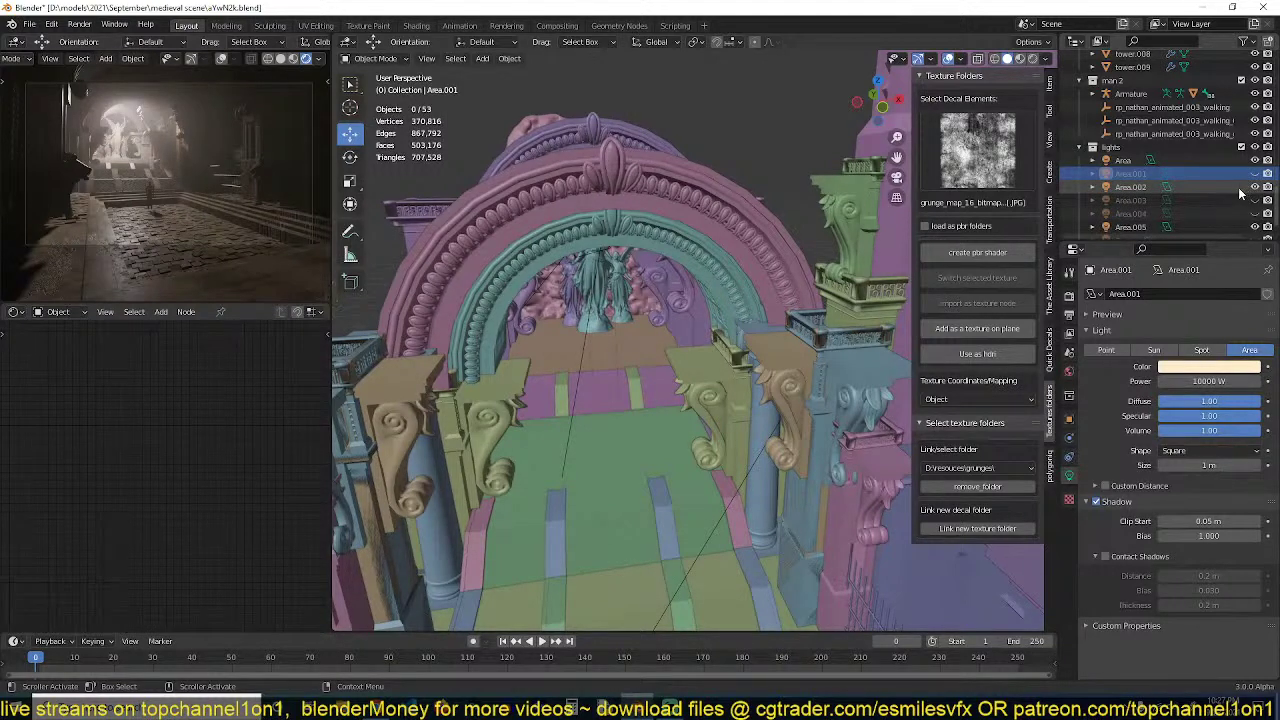
middle_click_drag(669, 411, 700, 262)
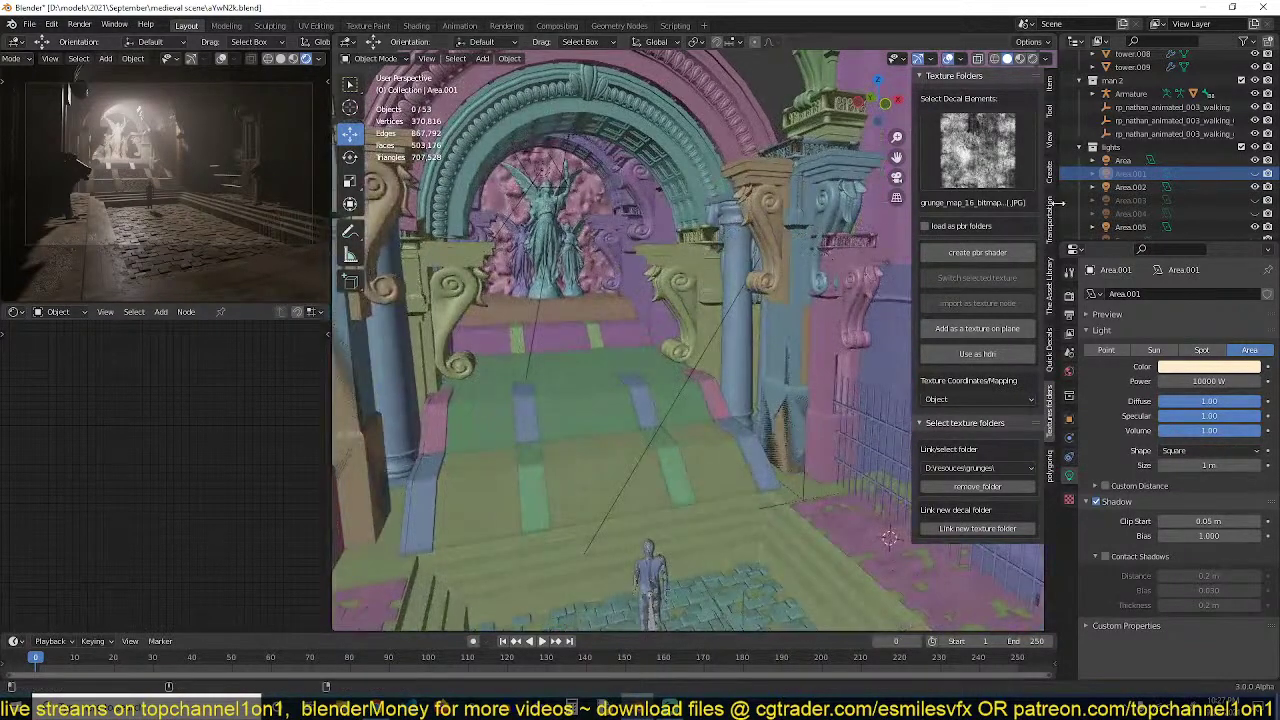
left_click(1136, 187)
middle_click_drag(721, 327, 770, 375)
scroll(591, 409, "up", 2)
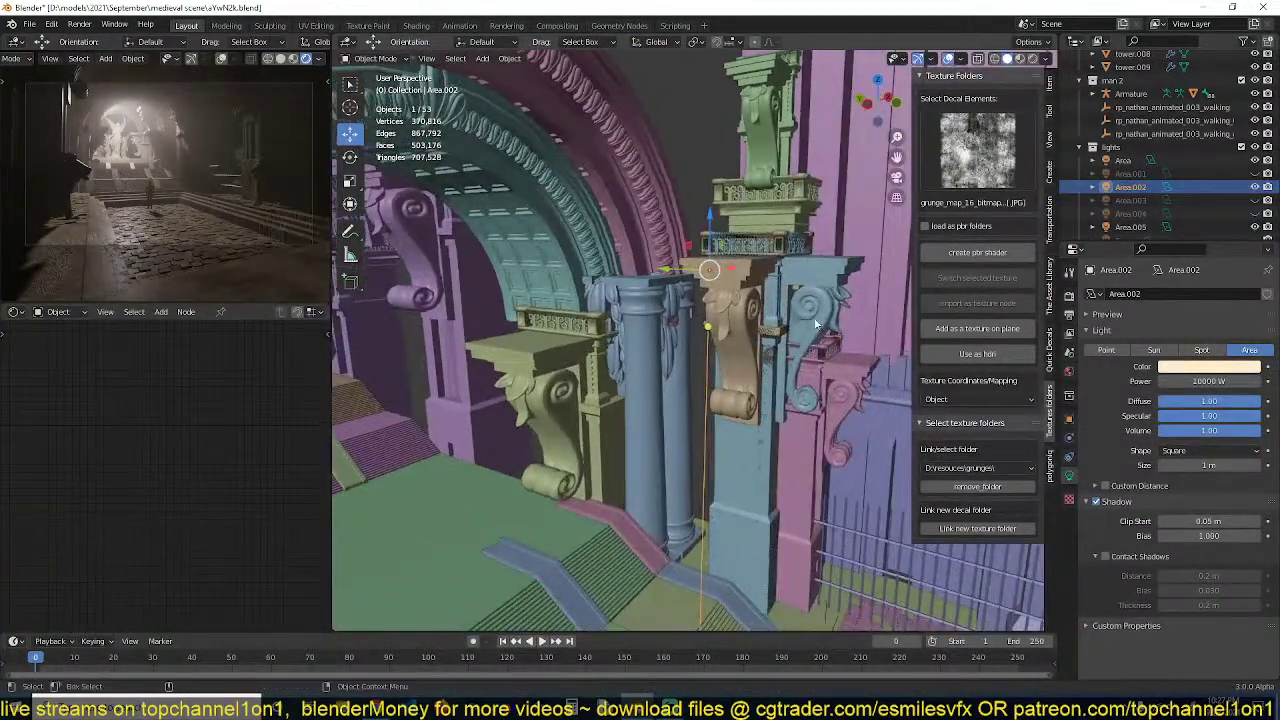
key("ctrl+s")
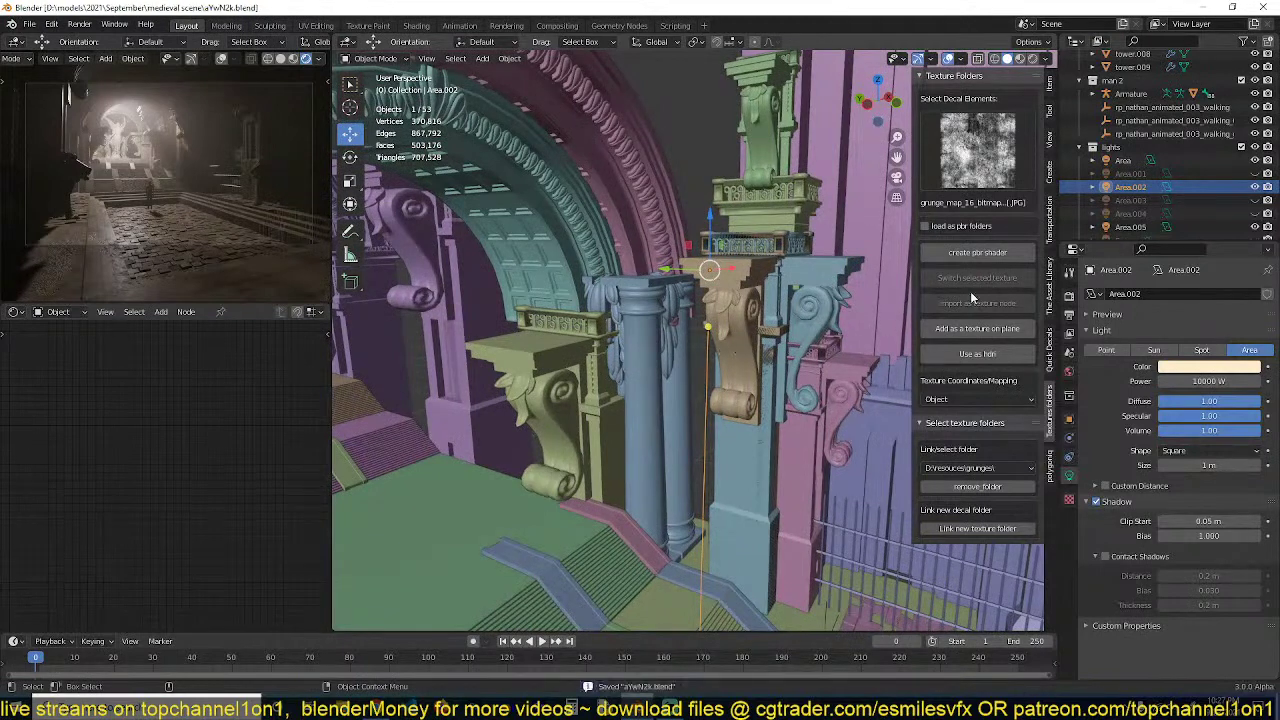
Unhide and select the Area.003 light high beside the tower
left_click(1255, 201)
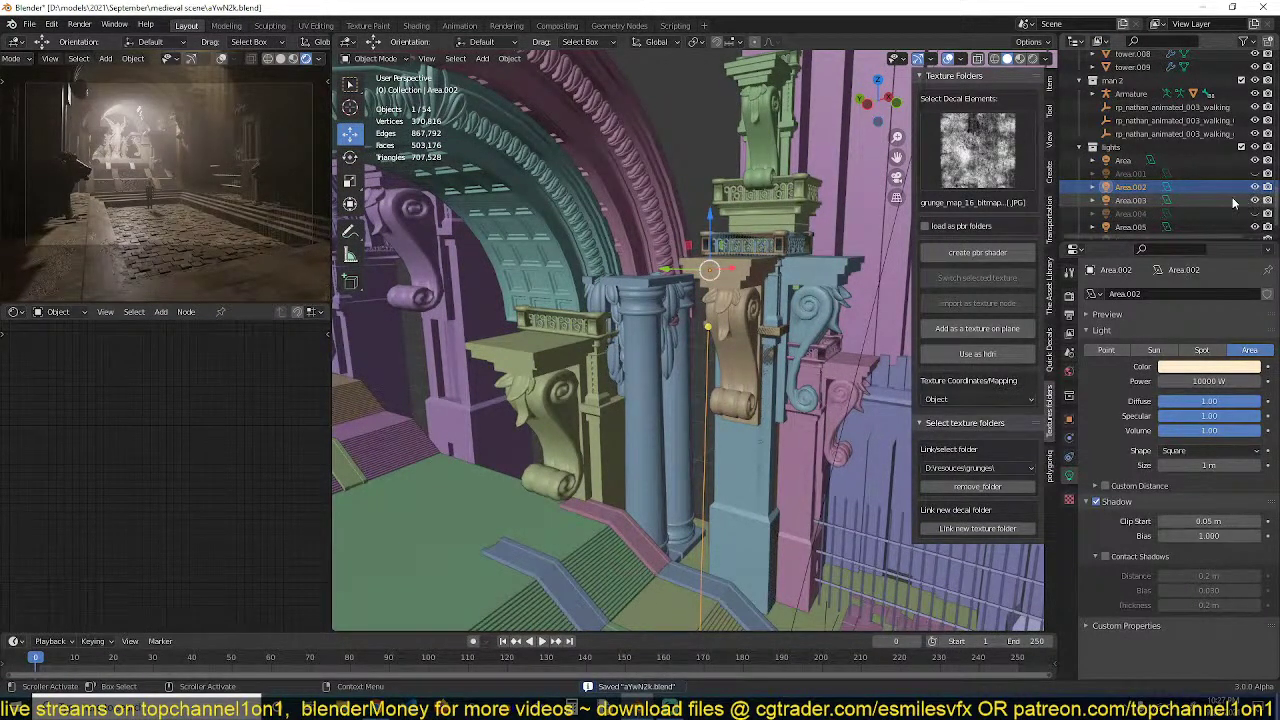
left_click(1232, 200)
scroll(754, 377, "down", 5)
middle_click_drag(754, 377, 735, 414)
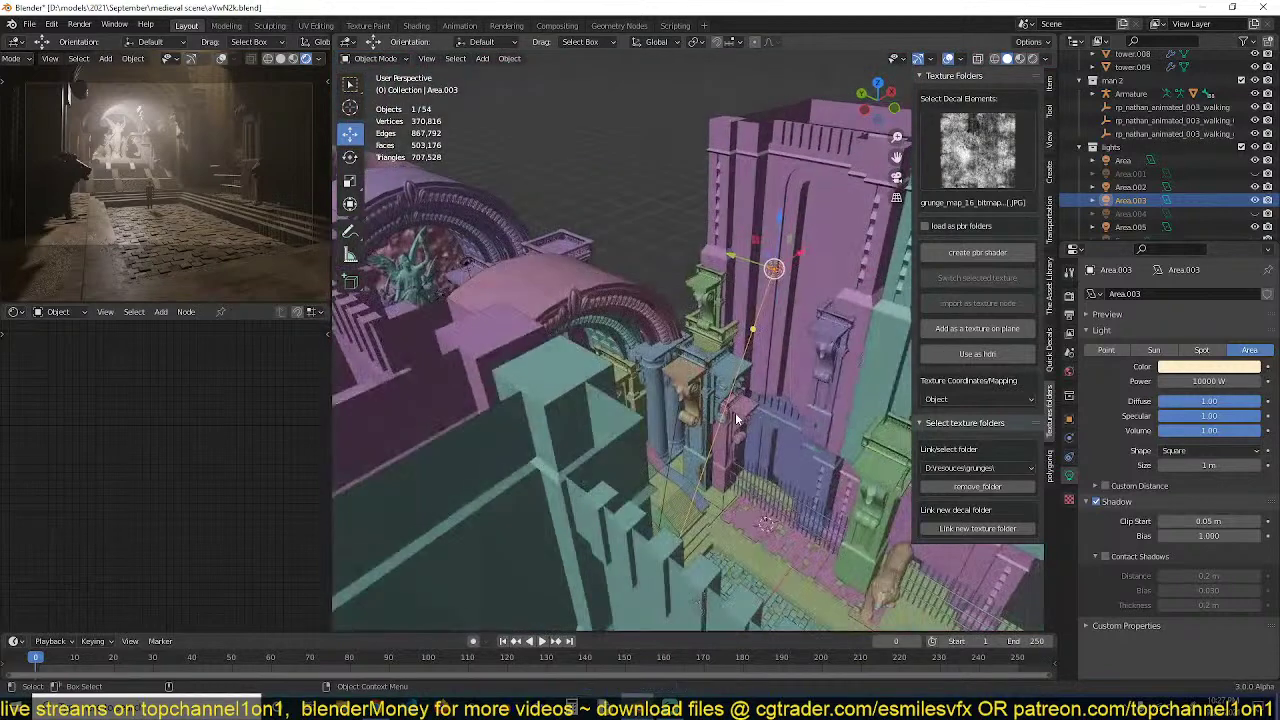
Clear the Area.003 light's rotation, turn it about X toward the front of the courtyard, and move it about 1.4 m
key("alt+r")
key("r")
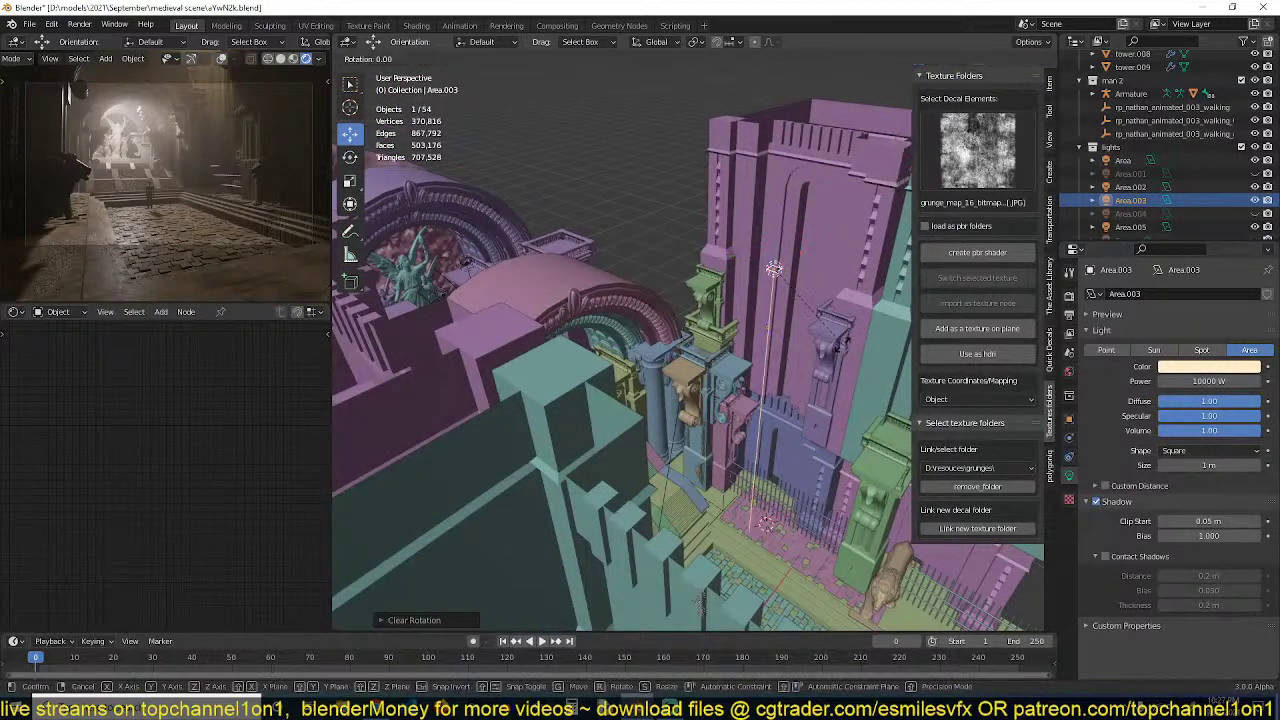
key("x")
left_click(876, 261)
middle_click_drag(876, 261, 805, 242)
key("g")
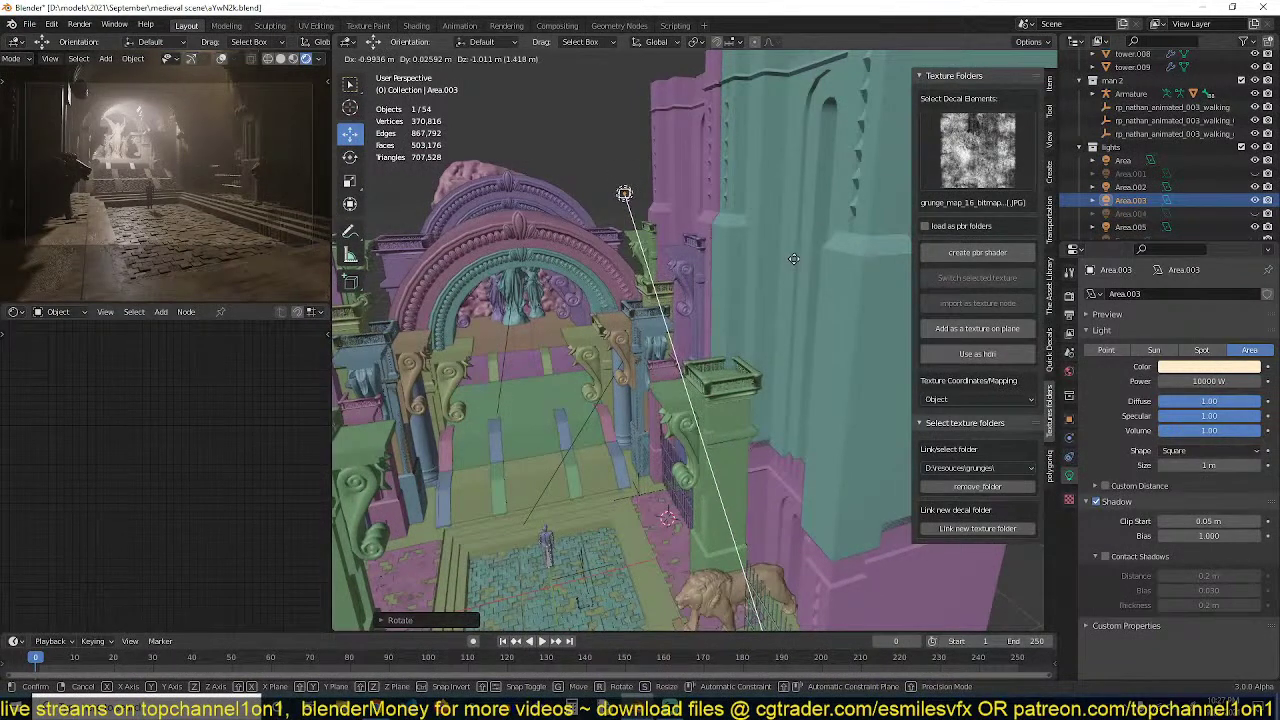
left_click(793, 259)
Set the Area.003 light's color to a very pale warm tint, with hue 0.018 and saturation 0.223
left_click(1201, 368)
left_click(1197, 238)
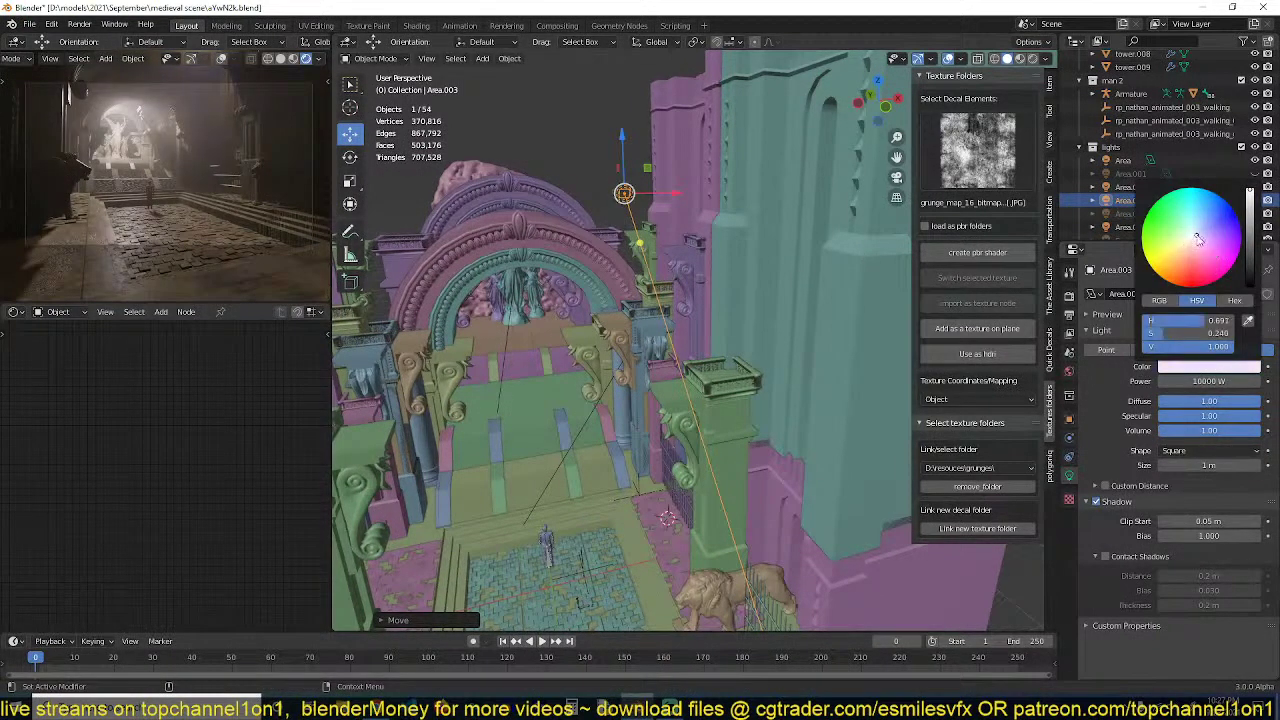
left_click_drag(1198, 247, 1190, 242)
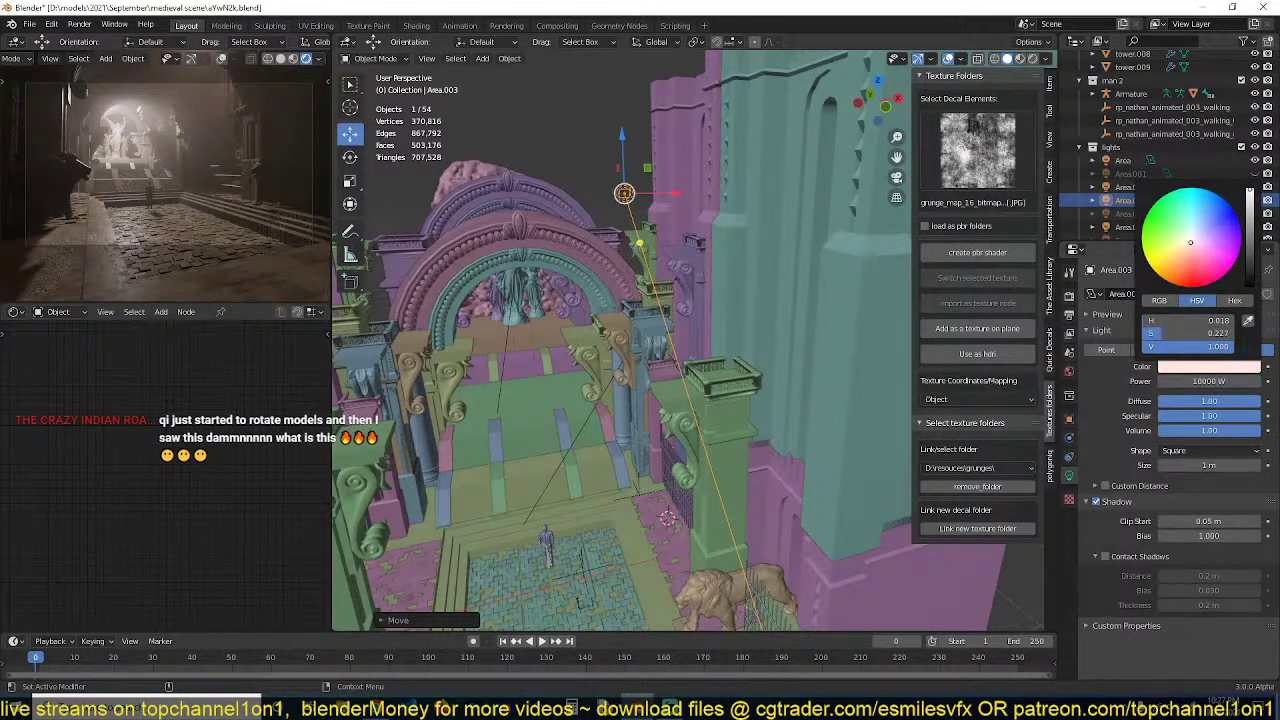
Try the Area.003 light's power at 1000 W and at 5000 W, and save the file
double_click(1210, 381)
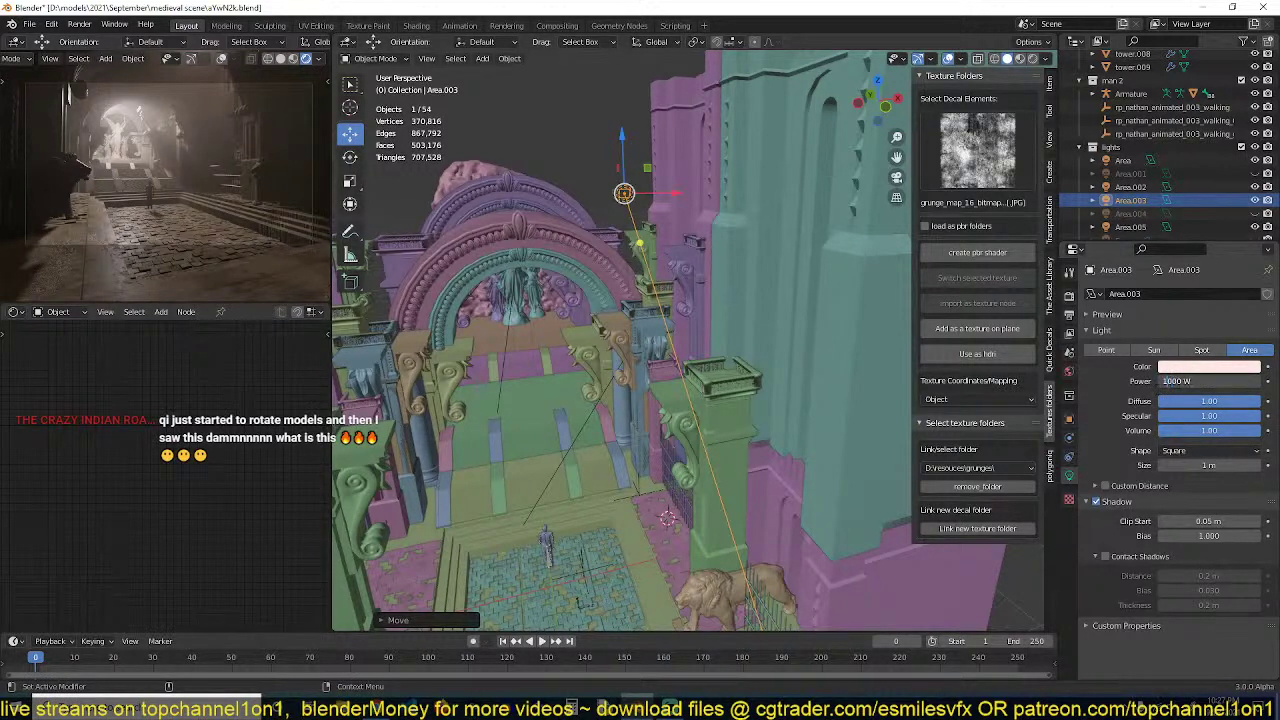
key("Return")
left_click(1162, 382)
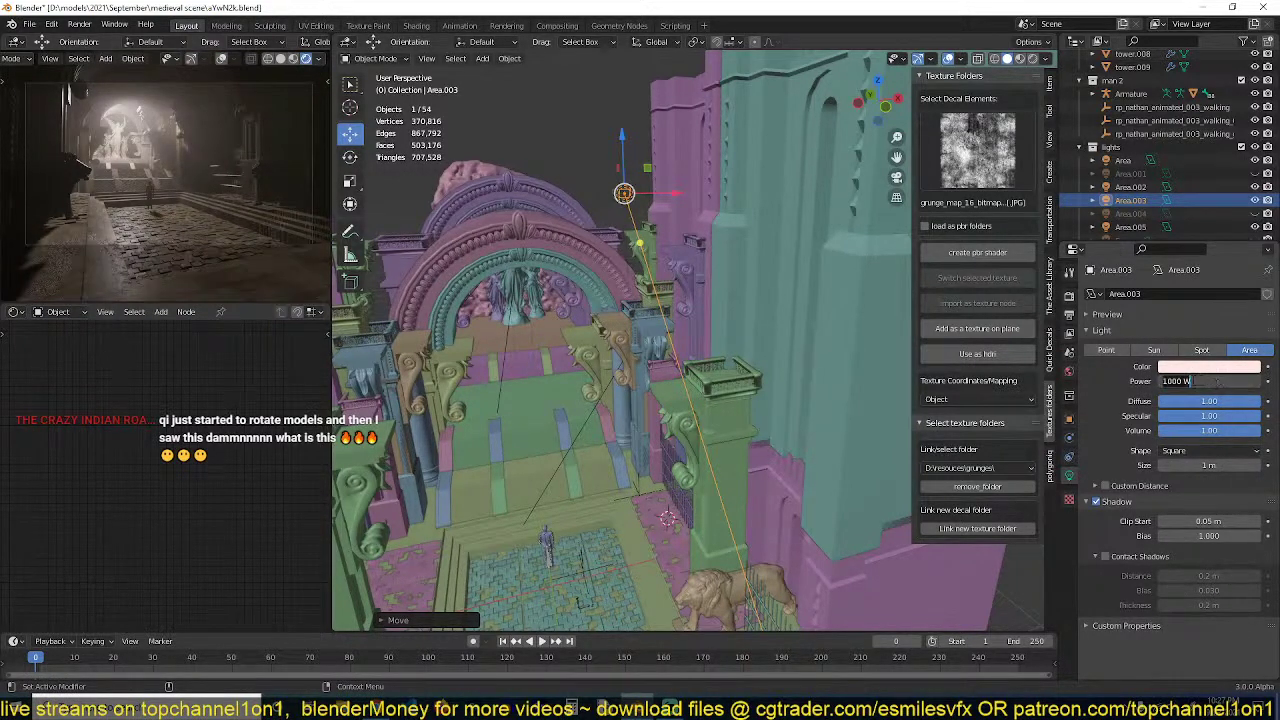
key("Return")
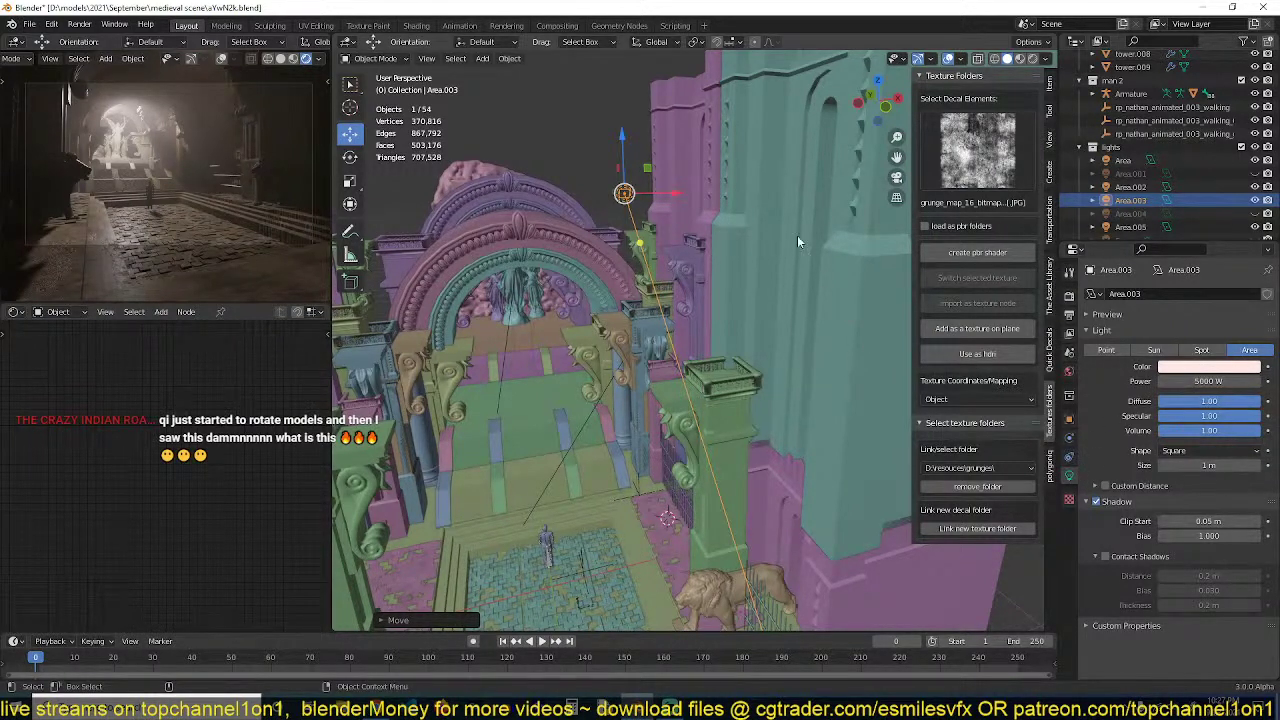
key("ctrl+s")
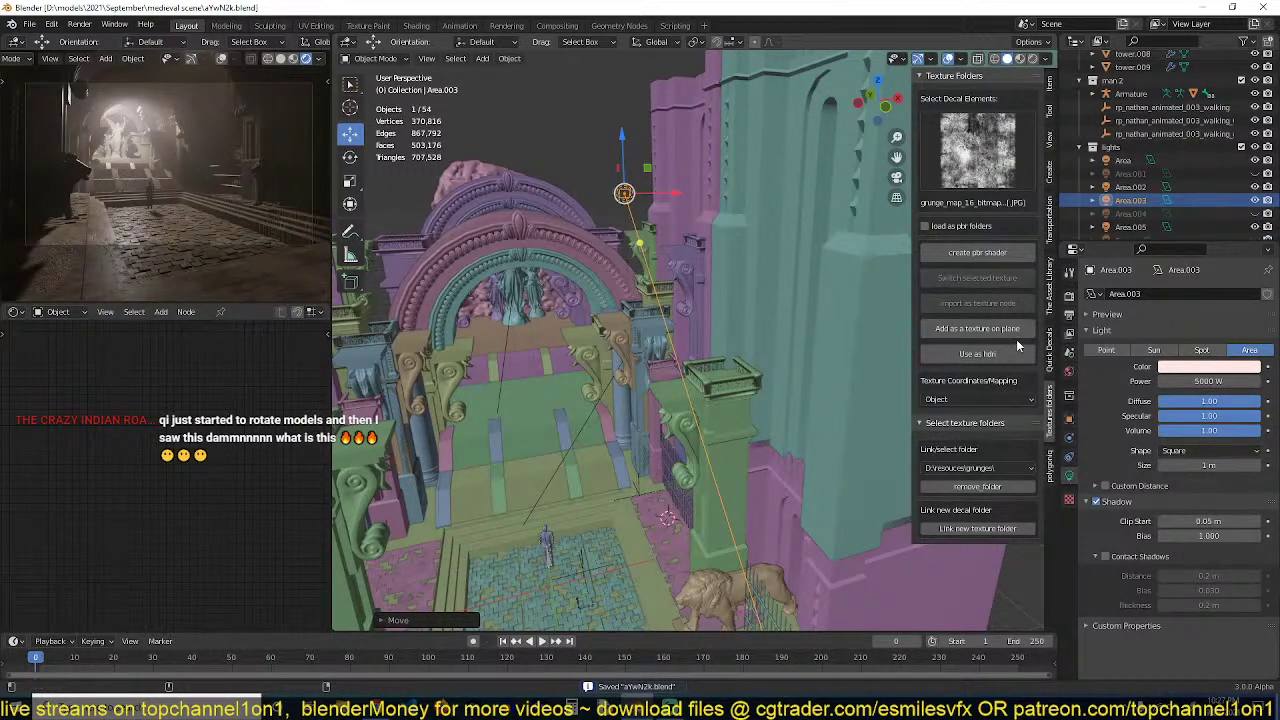
Set the Area.003 light's power to 10000 W and save the file
left_click(1210, 381)
left_click(1172, 384)
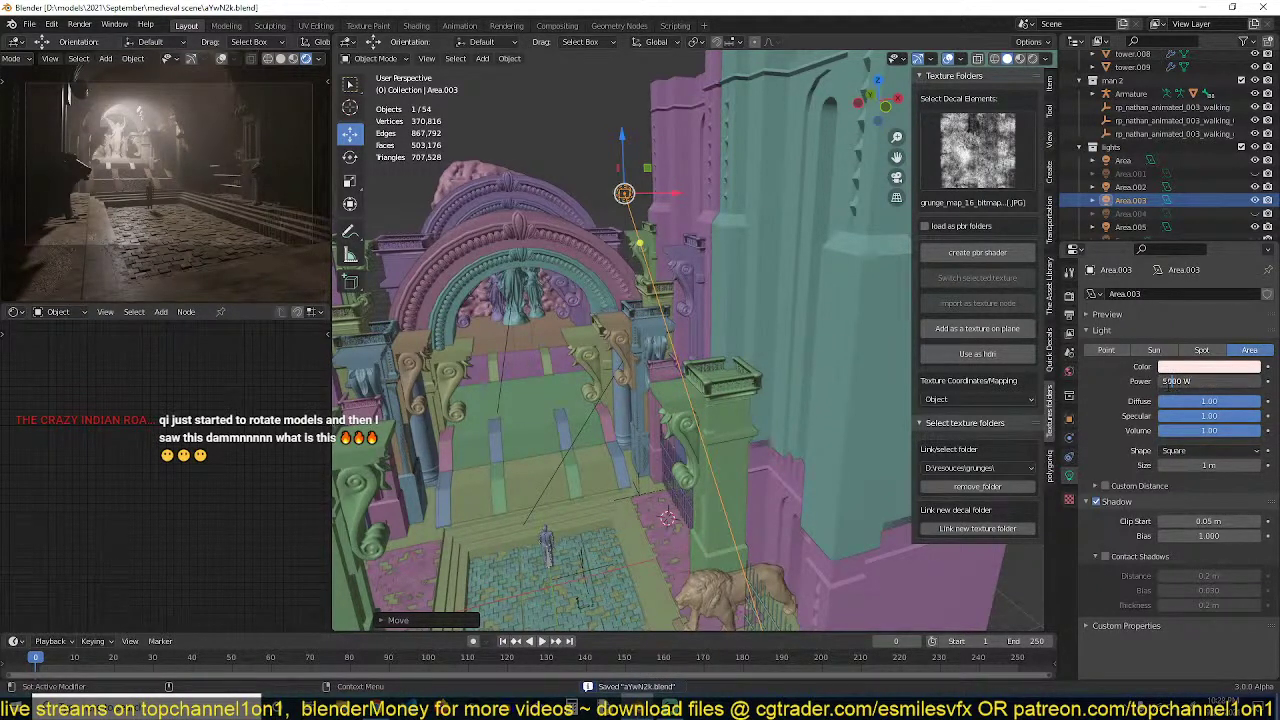
key("BackSpace")
type("10")
key("Return")
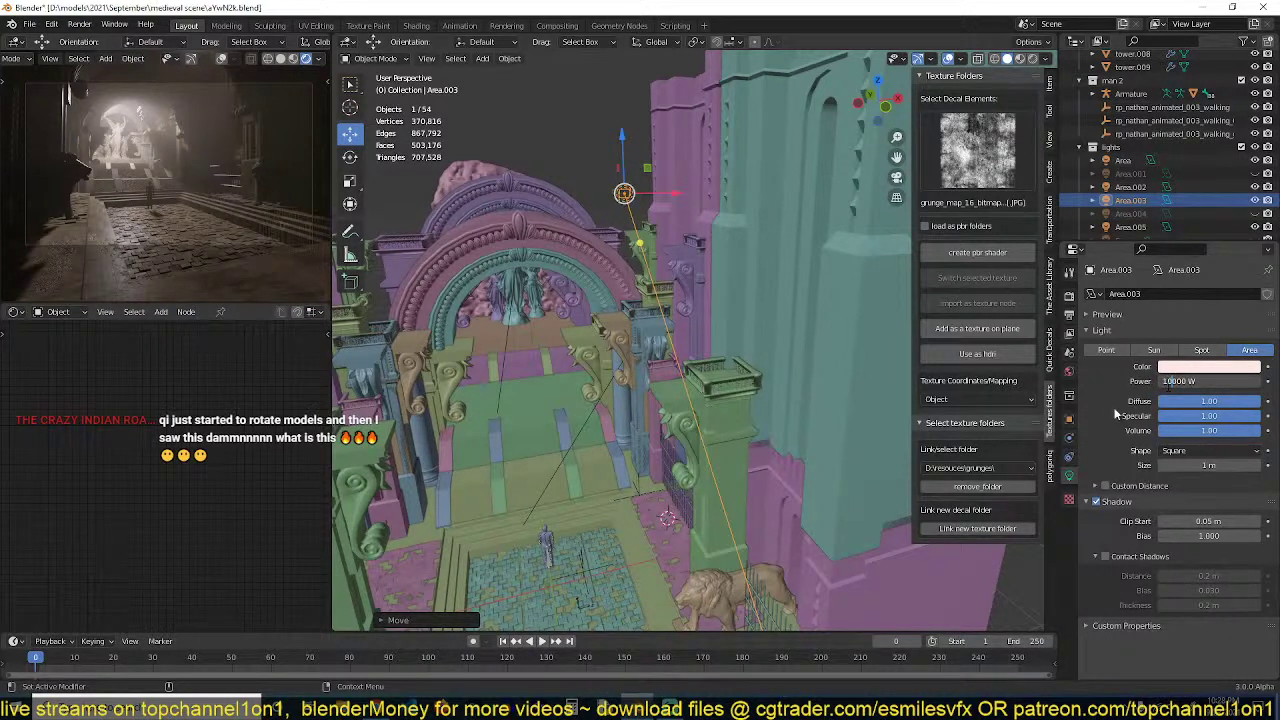
key("ctrl+s")
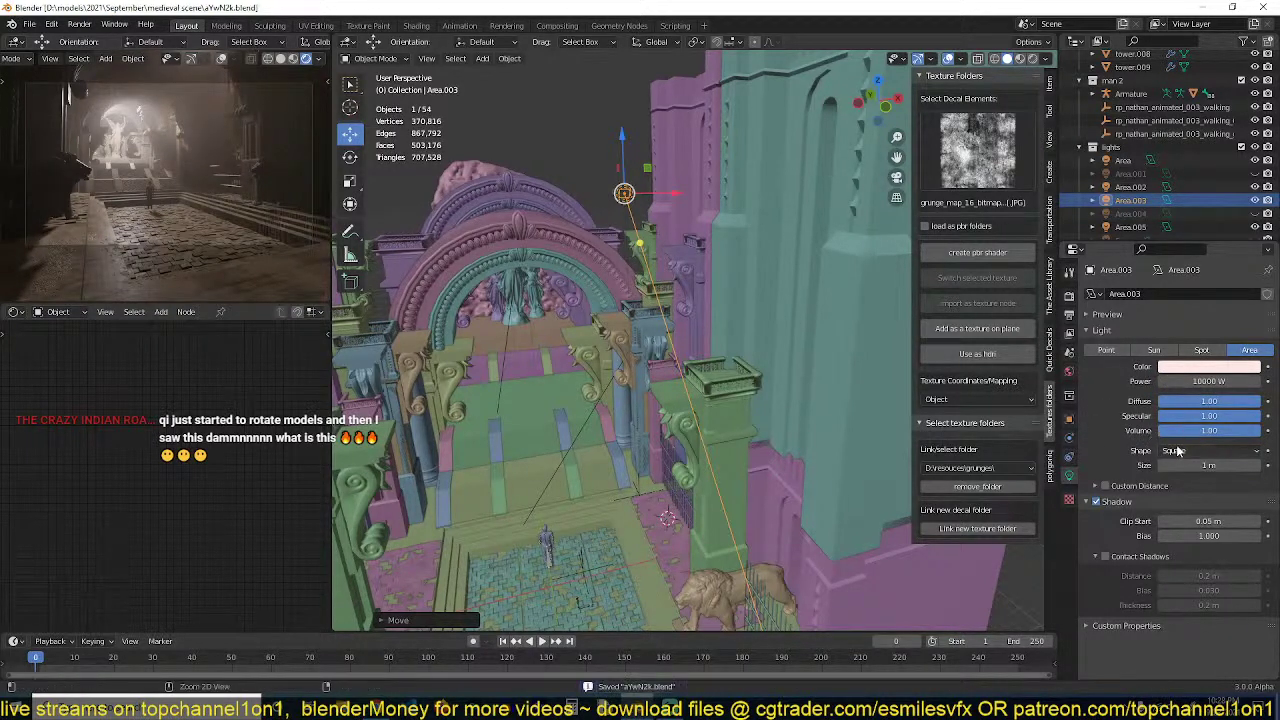
Change the Area.003 light's color to a soft peach orange
left_click(1198, 367)
left_click_drag(1198, 240, 1181, 257)
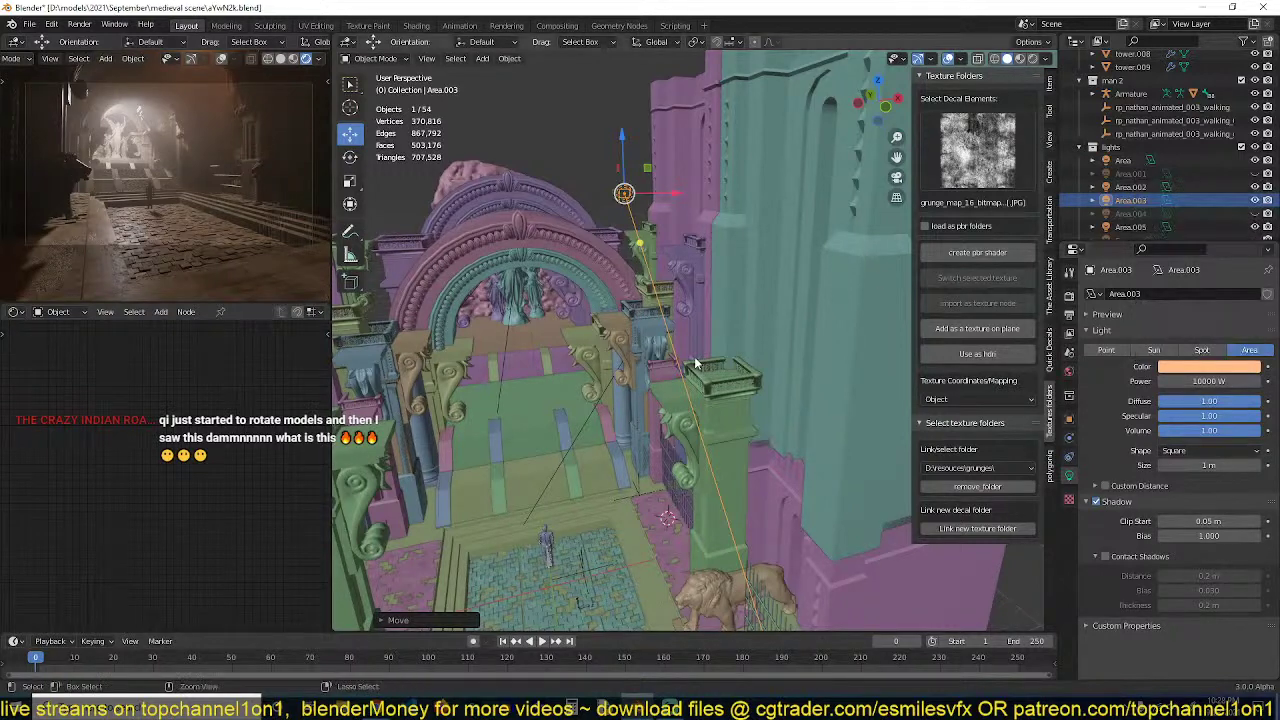
Select the Area light above the arch and change its color to a saturated orange with hue 0.029
left_click(513, 306)
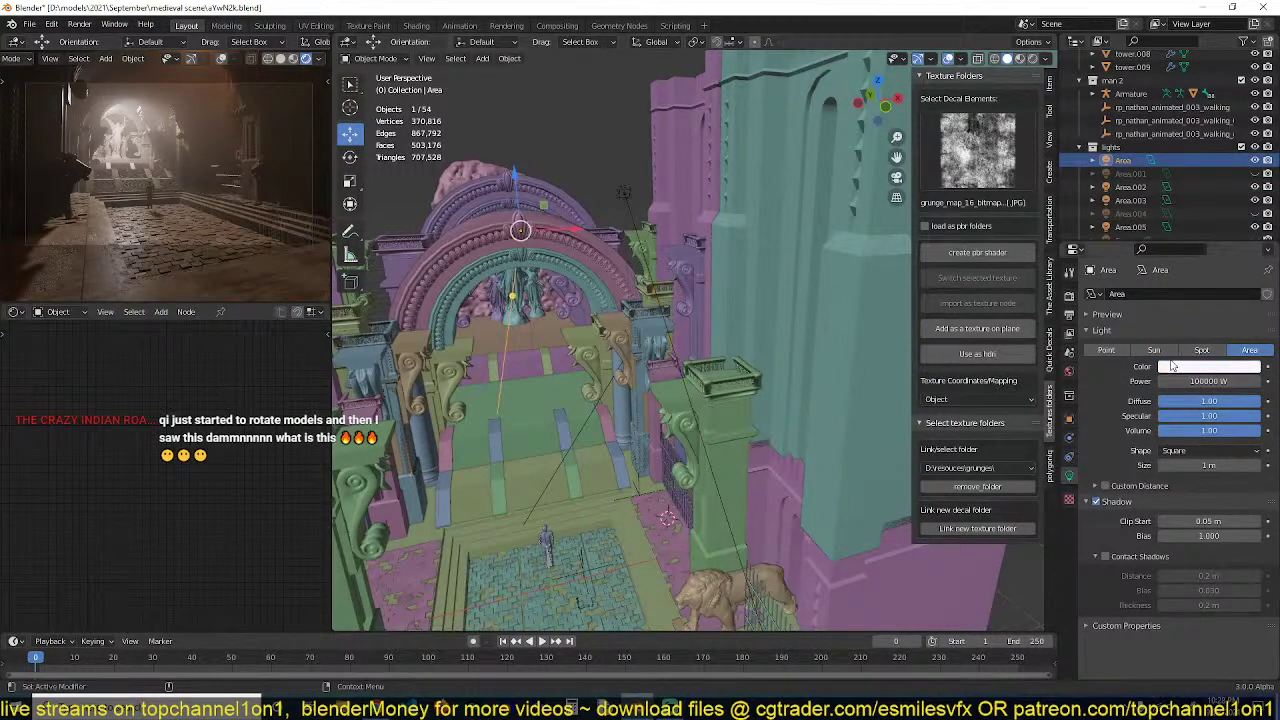
left_click(1175, 365)
left_click_drag(1190, 268, 1178, 275)
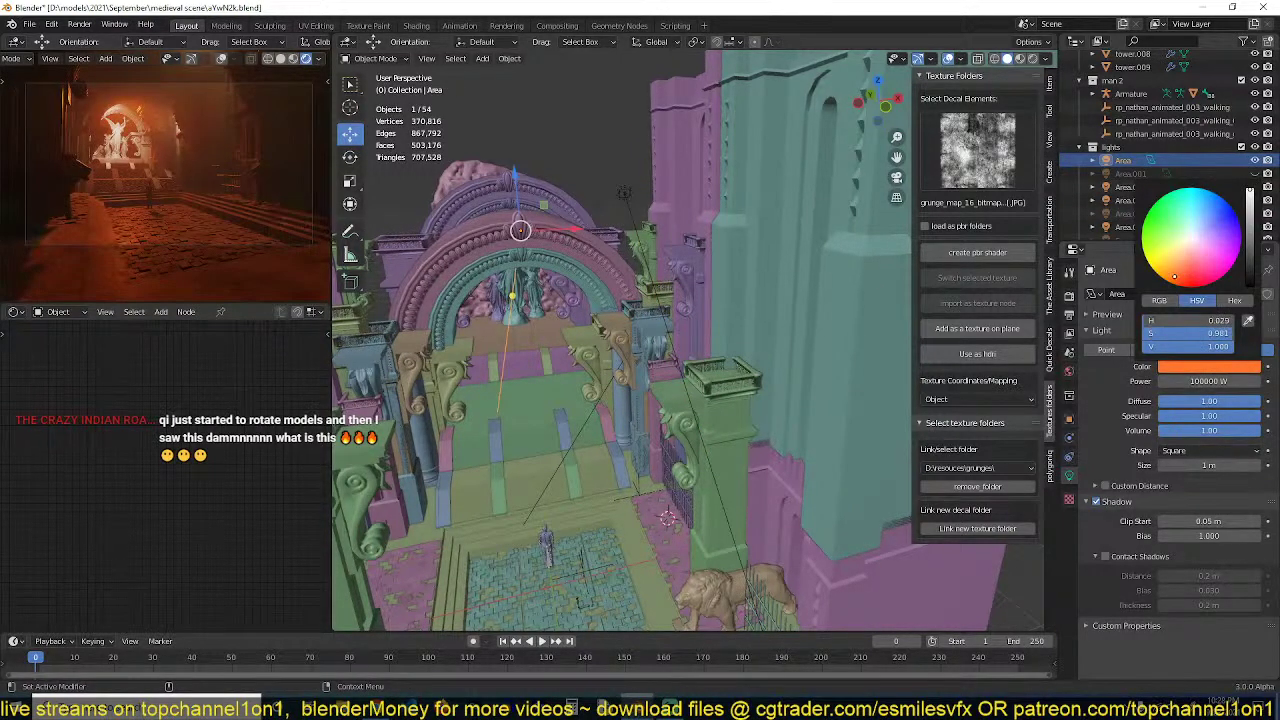
Discard the orange tint on the Area light above the arch, deselect the light and save the file
left_click(717, 329)
left_click(603, 380)
key("ctrl+s")
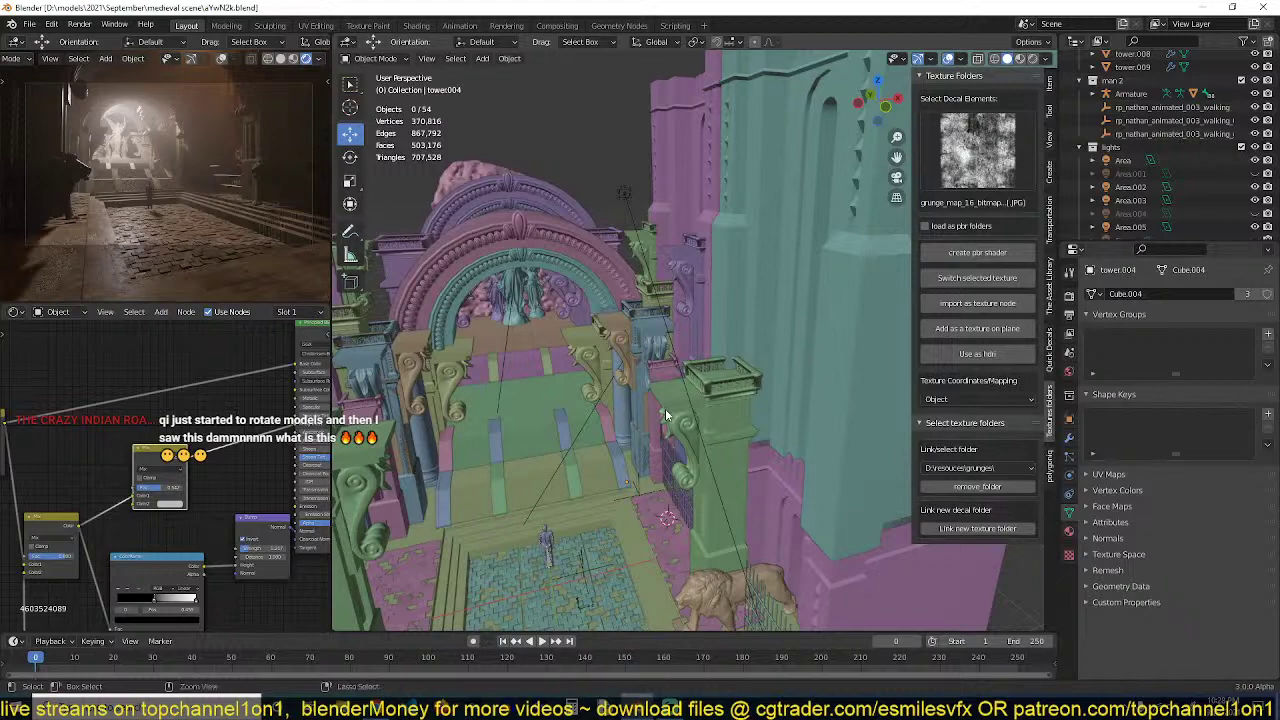
Examine the walking figure and the paving around its feet in the solid and rendered views, and save the file
middle_click_drag(662, 450, 704, 335)
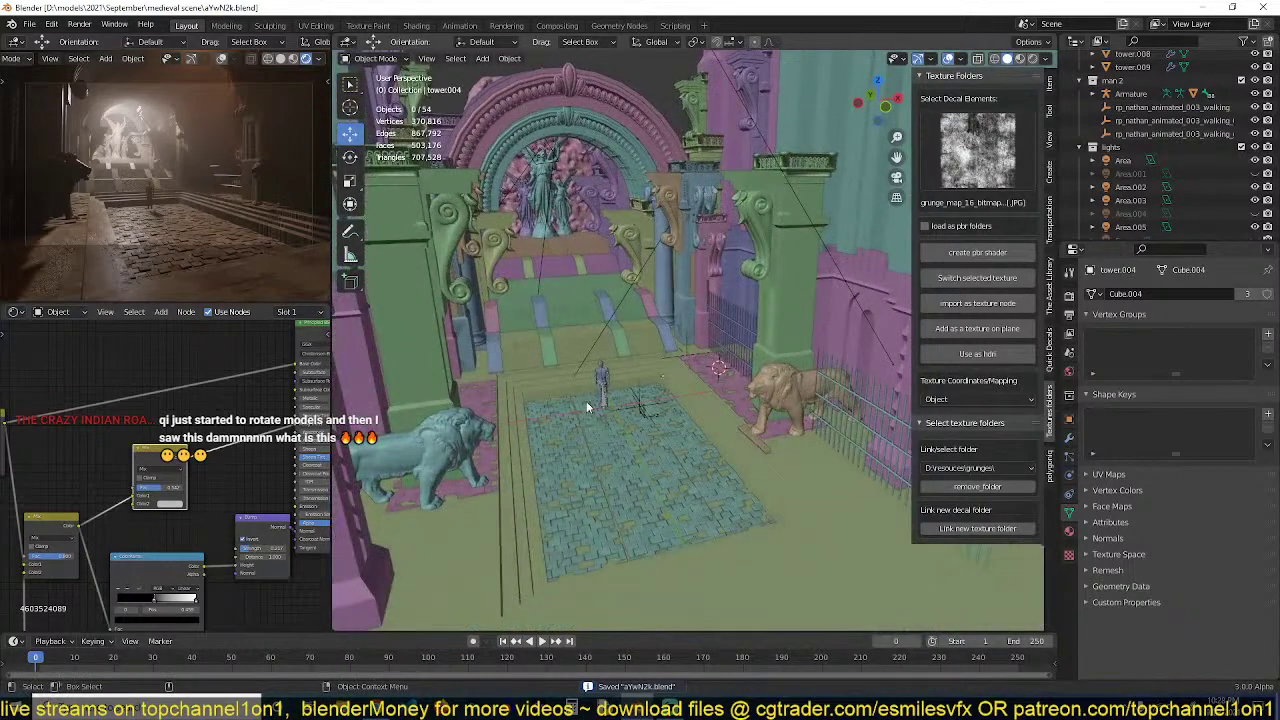
scroll(586, 404, "up", 4)
middle_click_drag(575, 428, 641, 366, "shift")
scroll(678, 303, "up", 4)
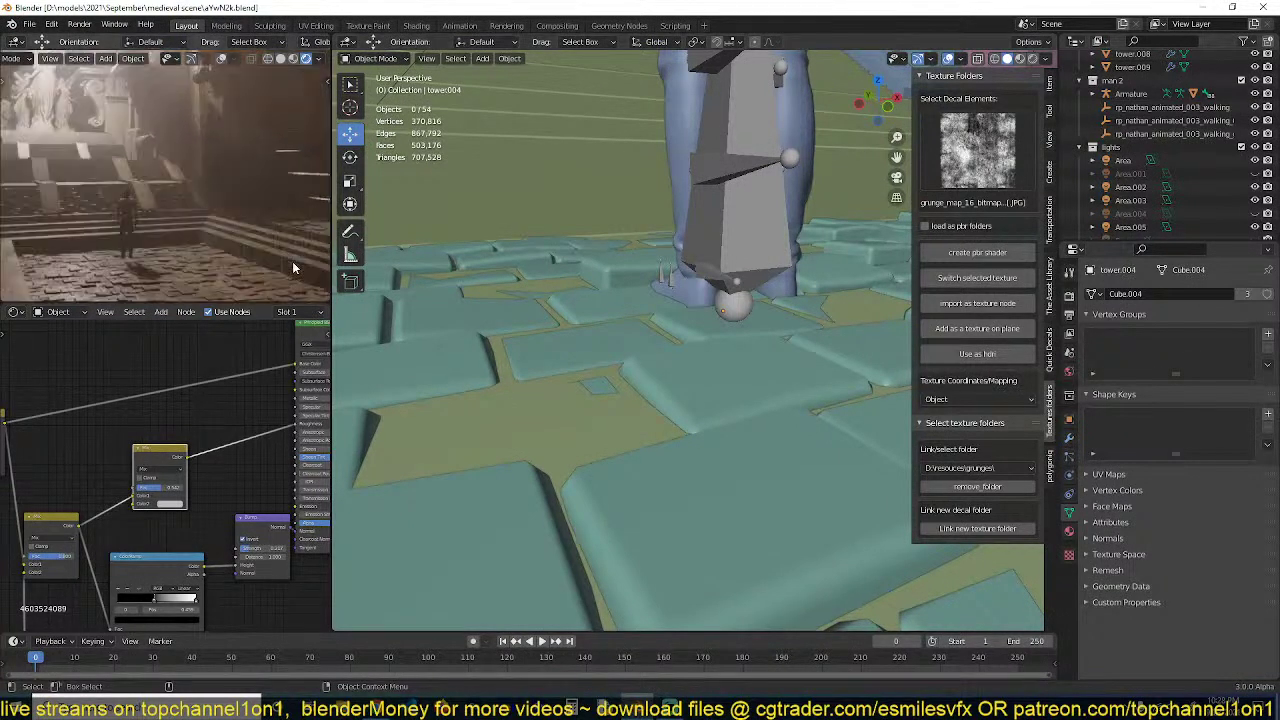
left_click(681, 287)
key("KP_Decimal")
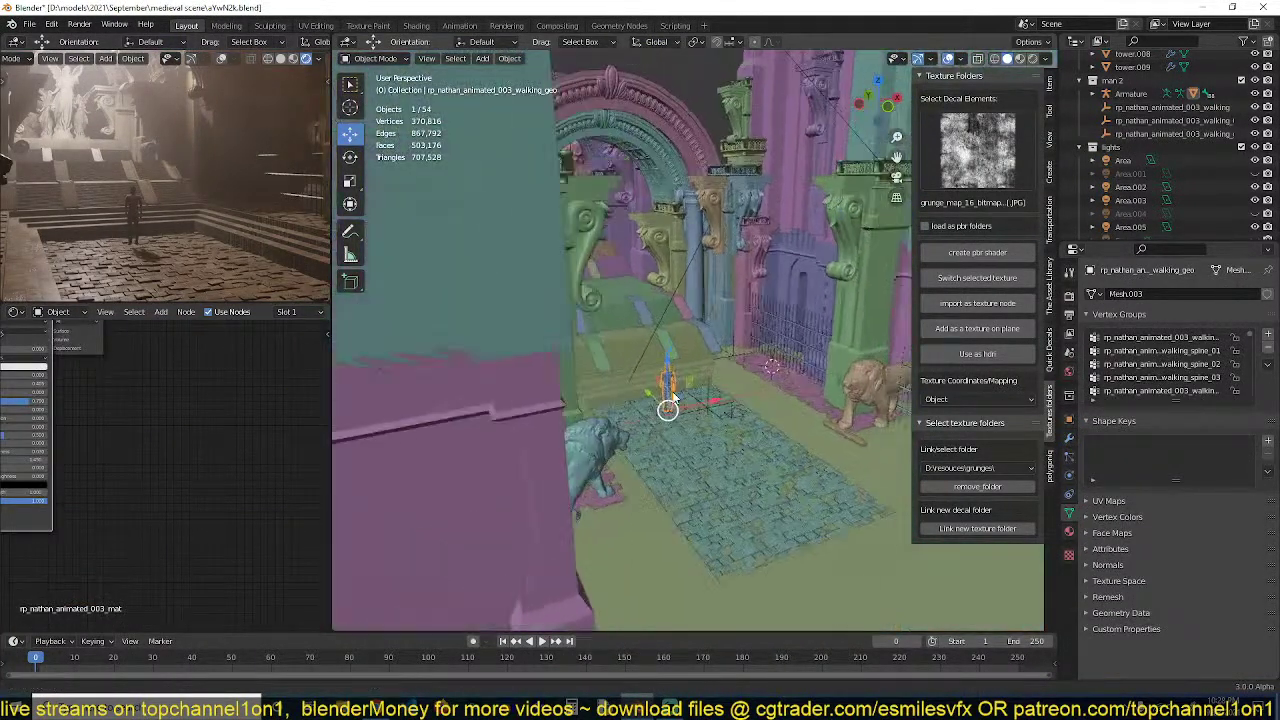
key("ctrl+s")
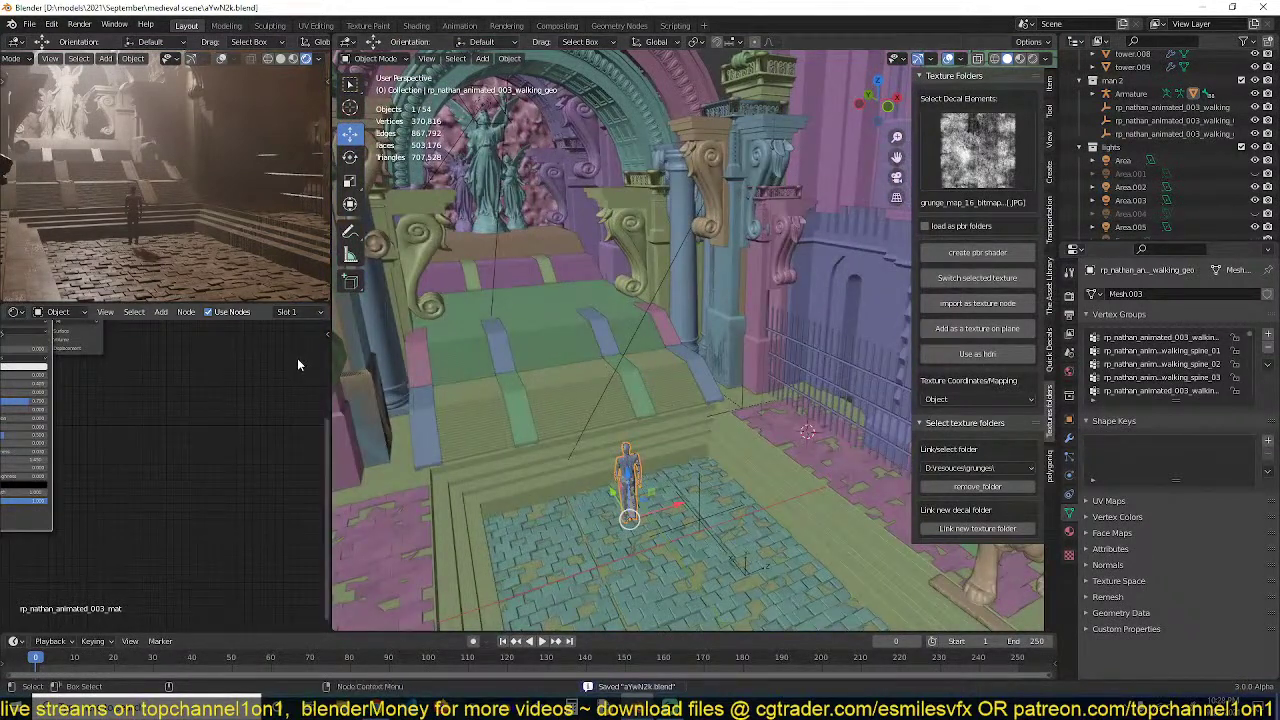
scroll(150, 255, "up", 5)
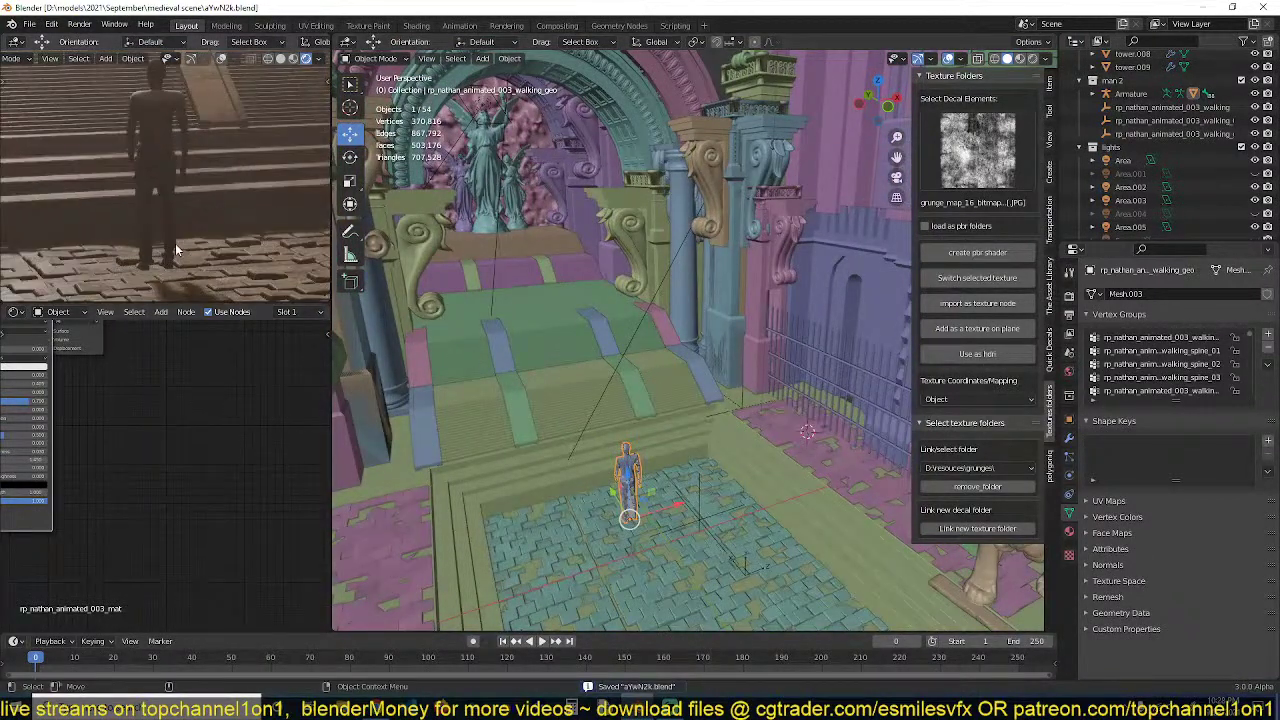
scroll(175, 243, "down", 5)
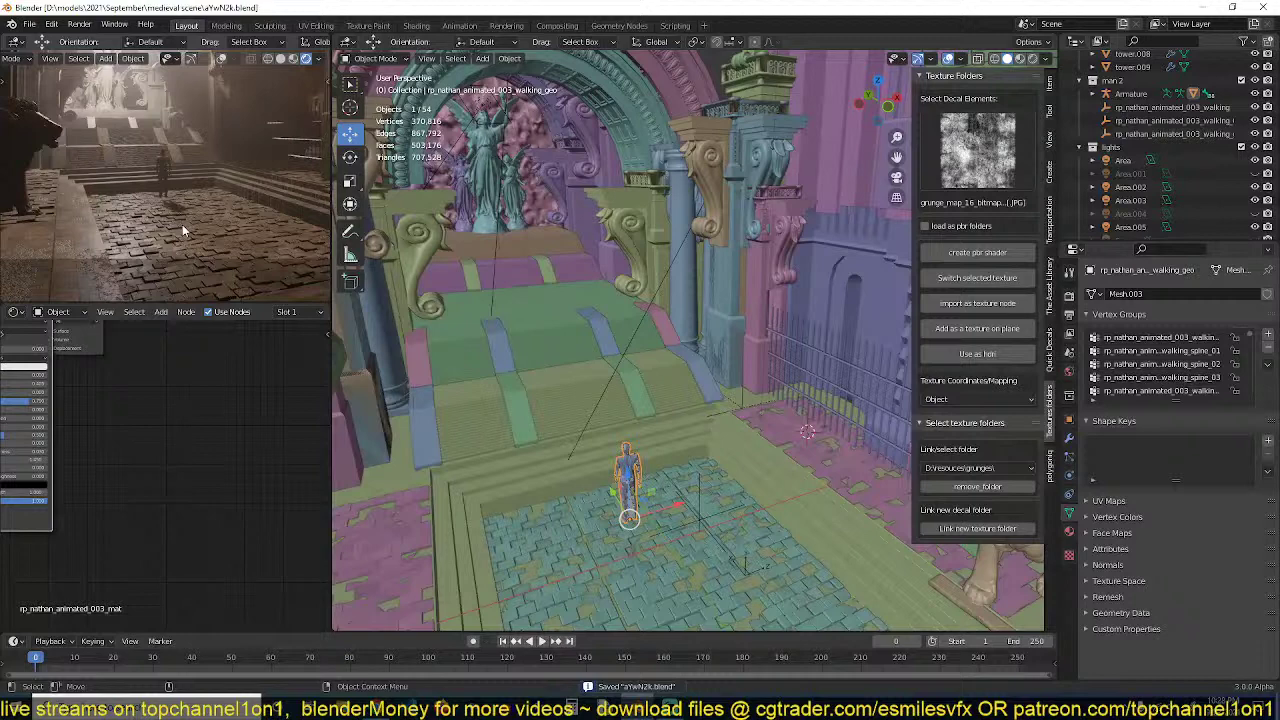
key("KP_0")
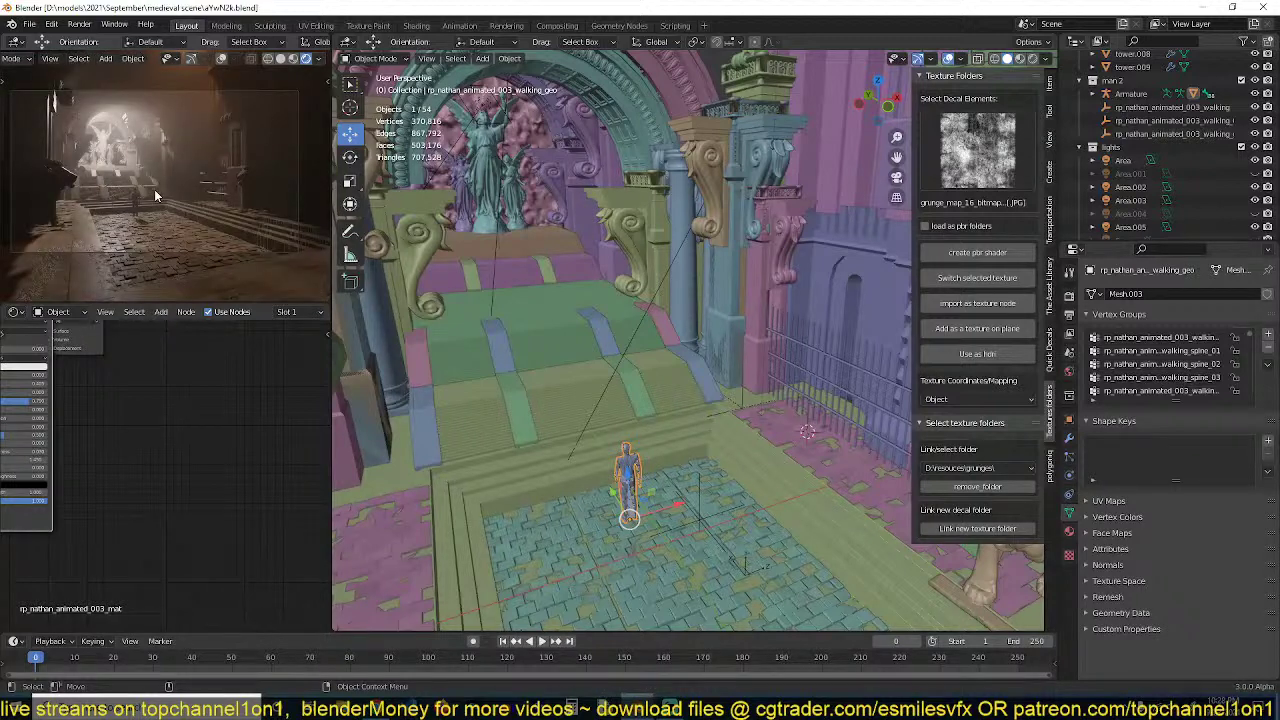
key("ctrl+s")
scroll(649, 262, "up", 2)
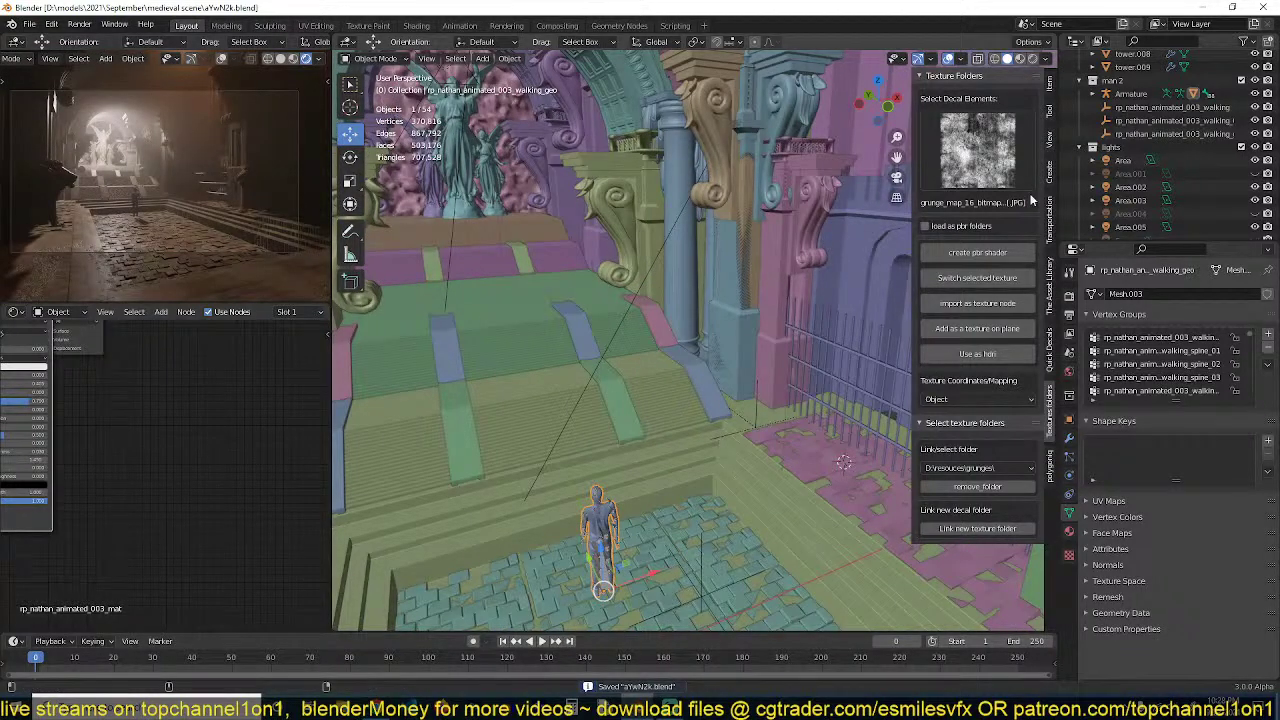
Try the scene with the Area.002 light and the Area light hidden, restore their visibility and save the file
left_click(659, 266)
key("h")
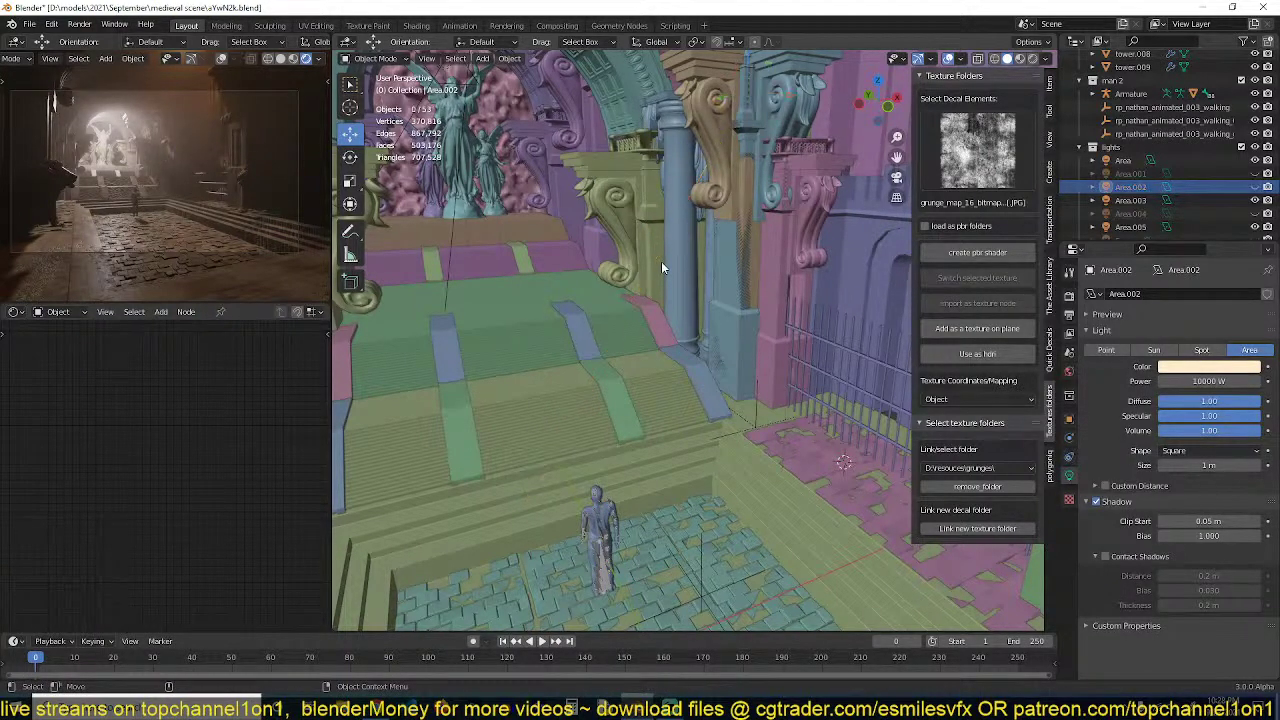
key("alt+h")
middle_click_drag(614, 256, 628, 268)
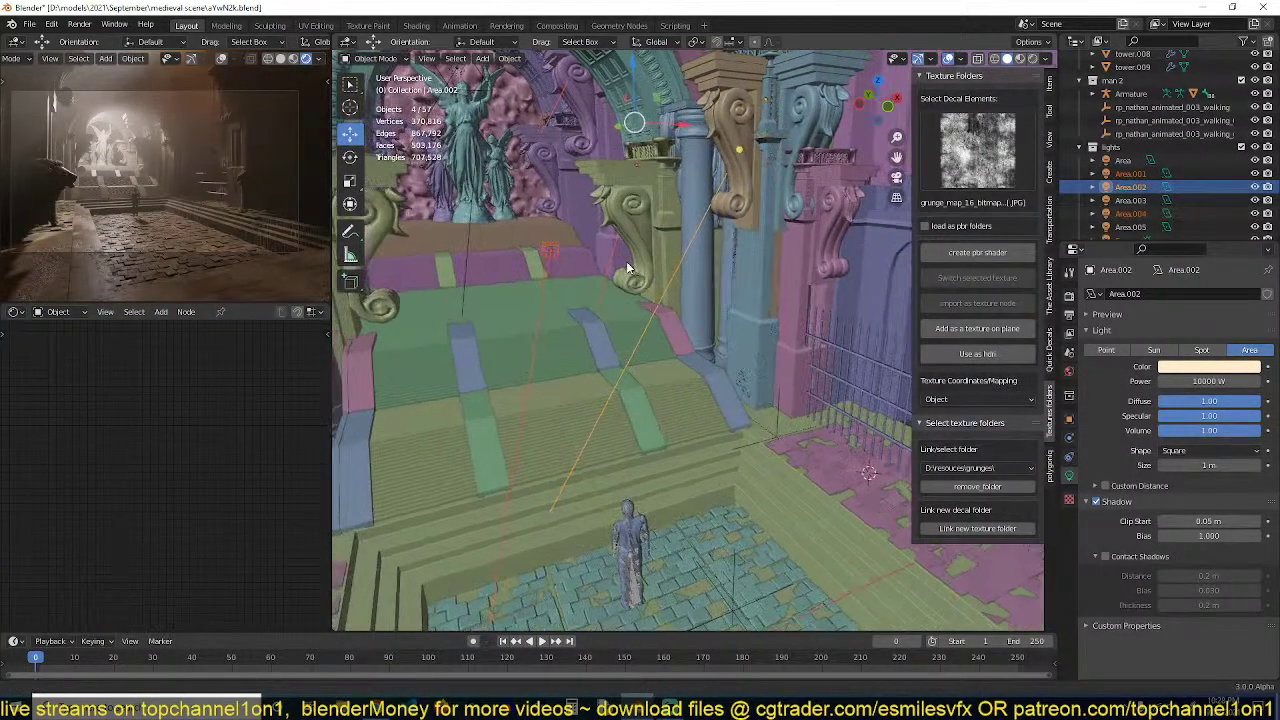
key("h")
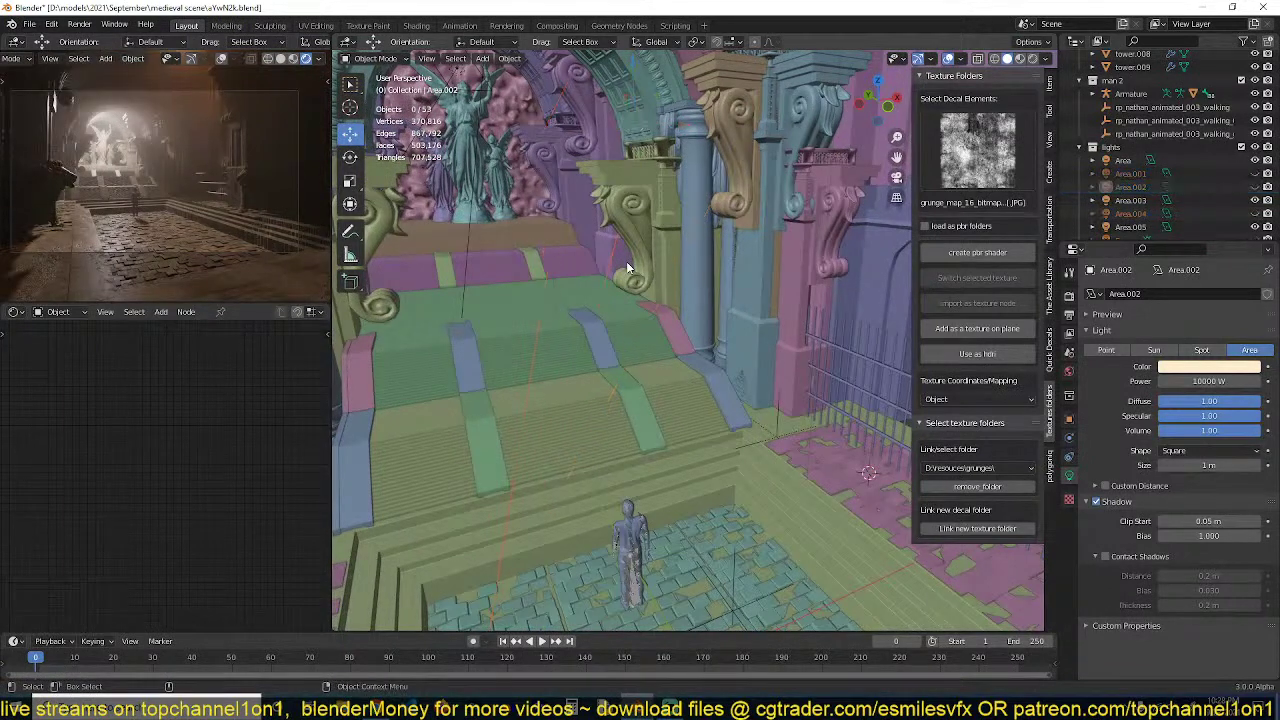
key("ctrl+z")
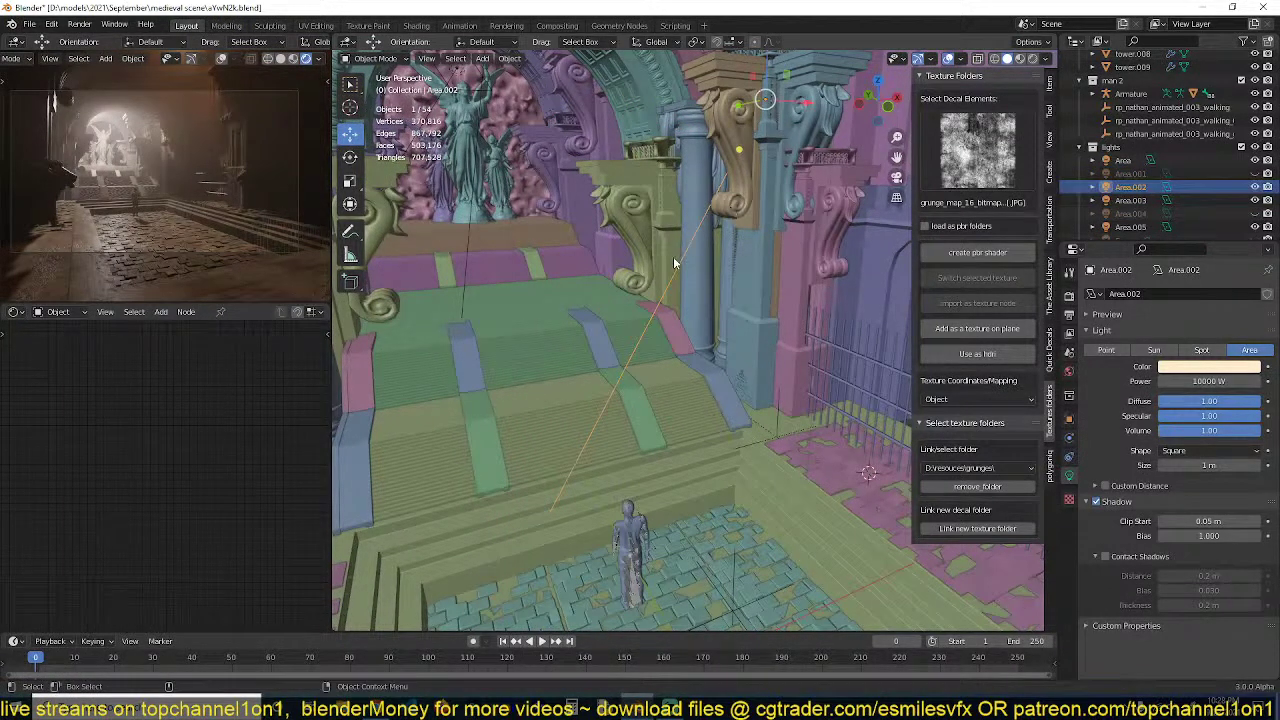
key("ctrl+s")
key("h")
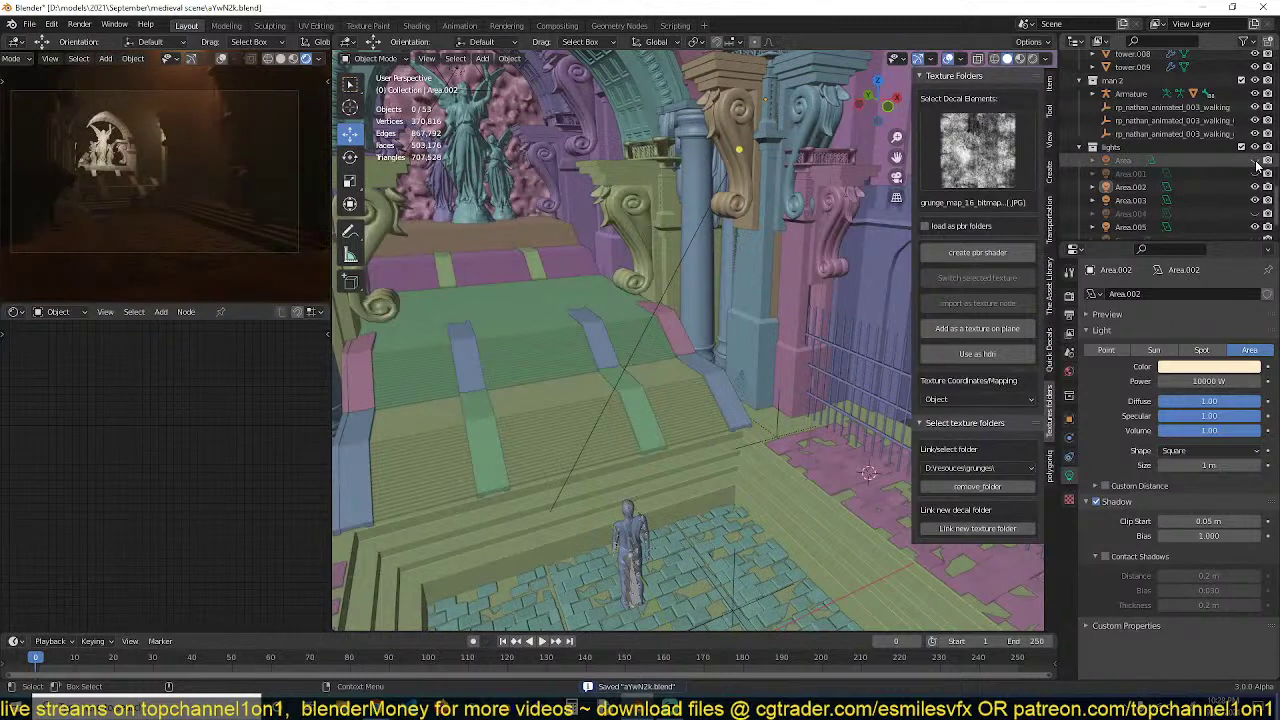
left_click(1256, 161)
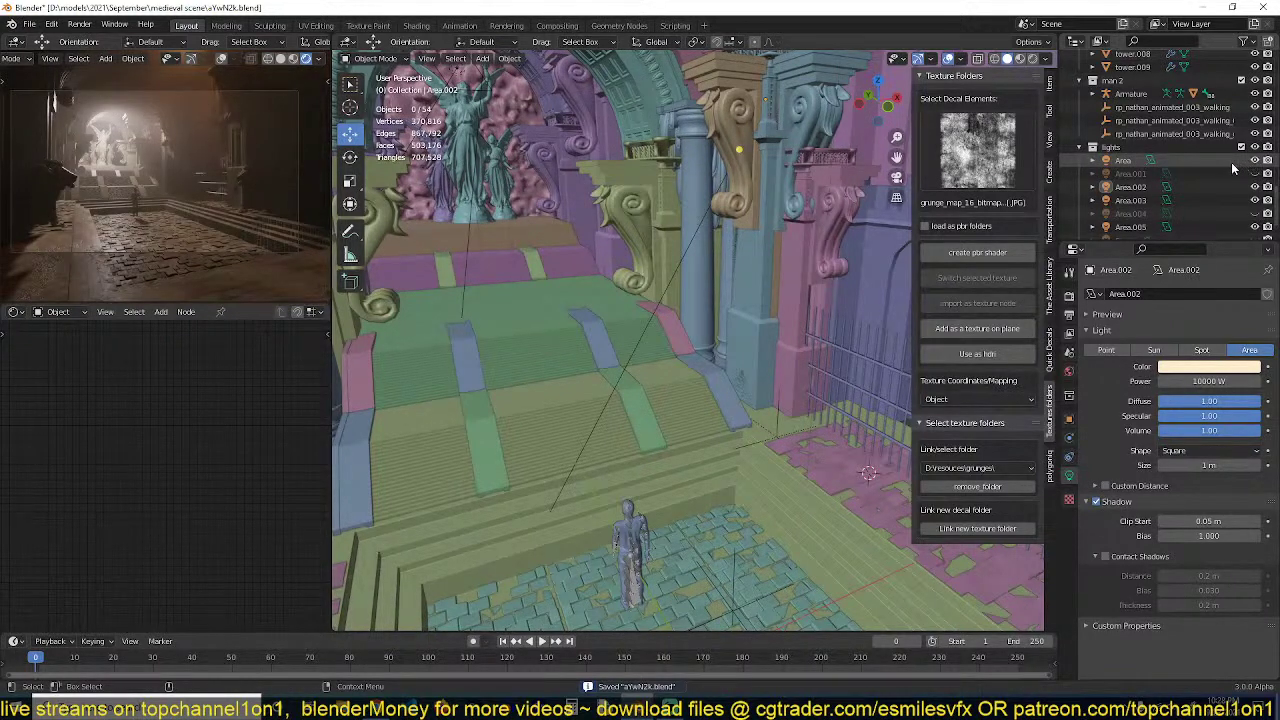
Enable contact shadows on the Area light above the arch and set their distance to 11.3 m
left_click(1232, 164)
left_click(1104, 557)
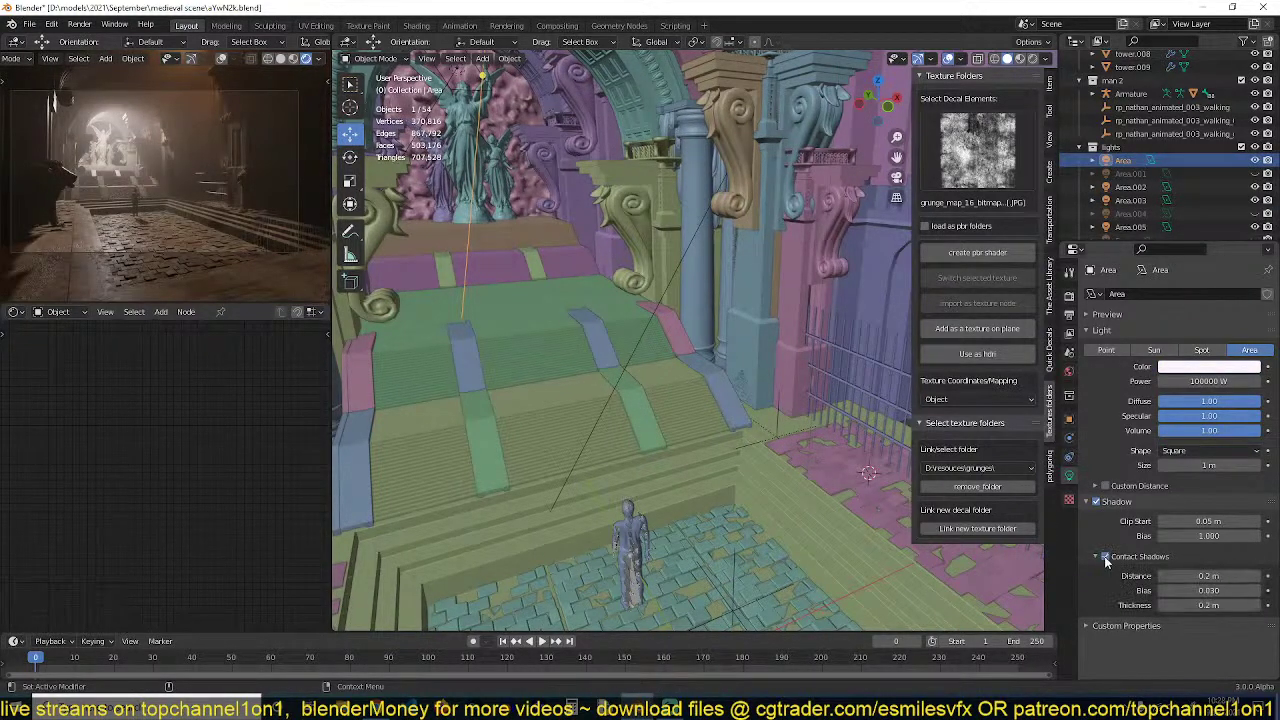
left_click(1105, 558)
left_click(1105, 558)
left_click(1105, 558)
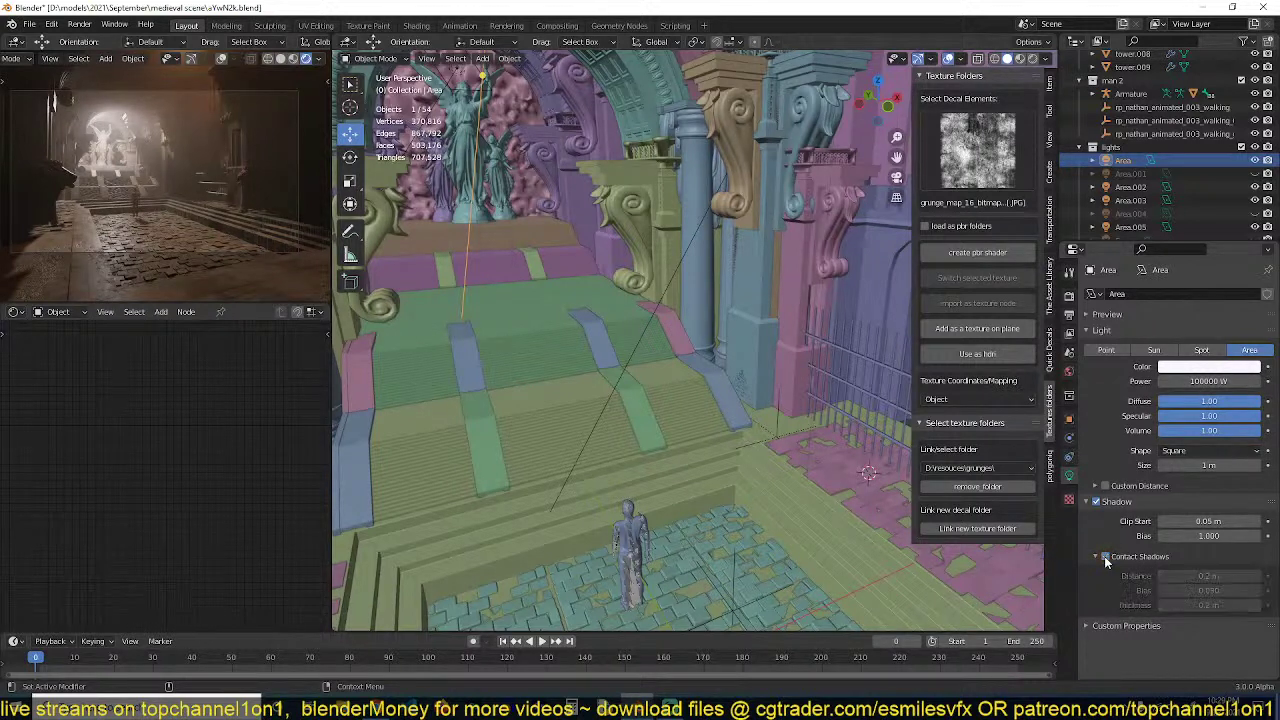
left_click(1105, 558)
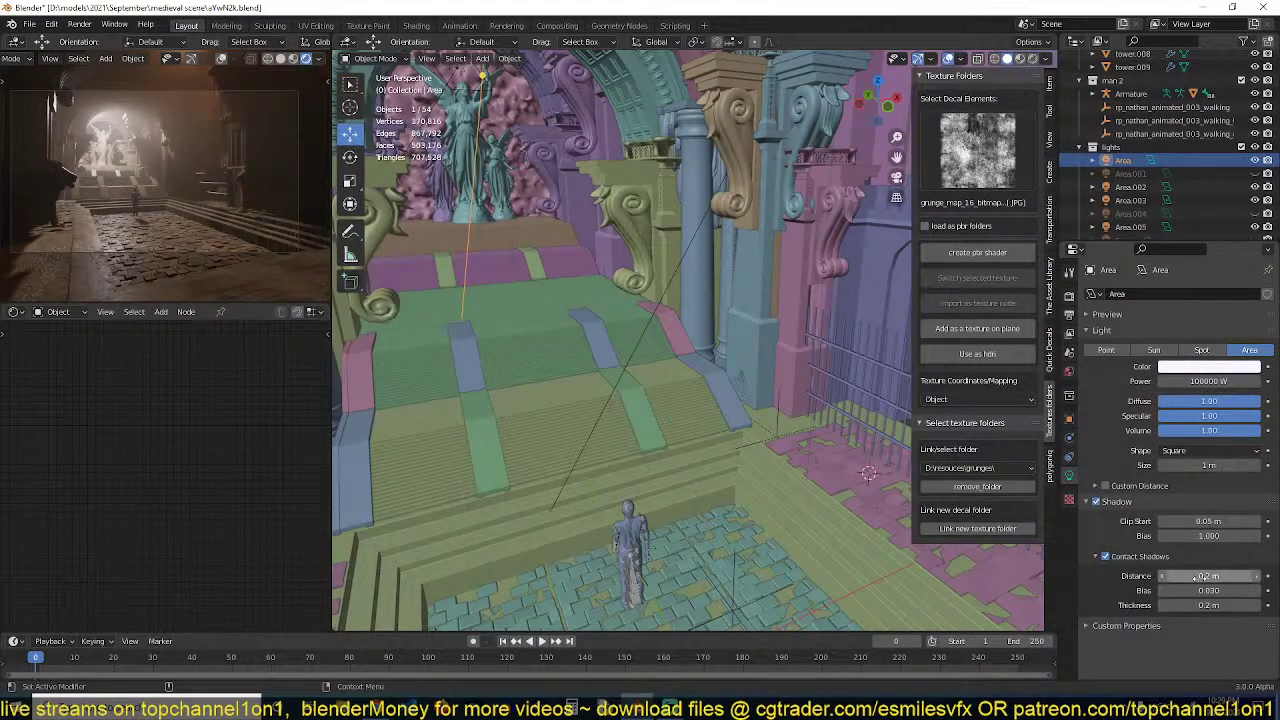
mouse_move(1200, 576)
left_mouse_down()
mouse_move(1160, 576)
mouse_move(1228, 576)
left_mouse_up()
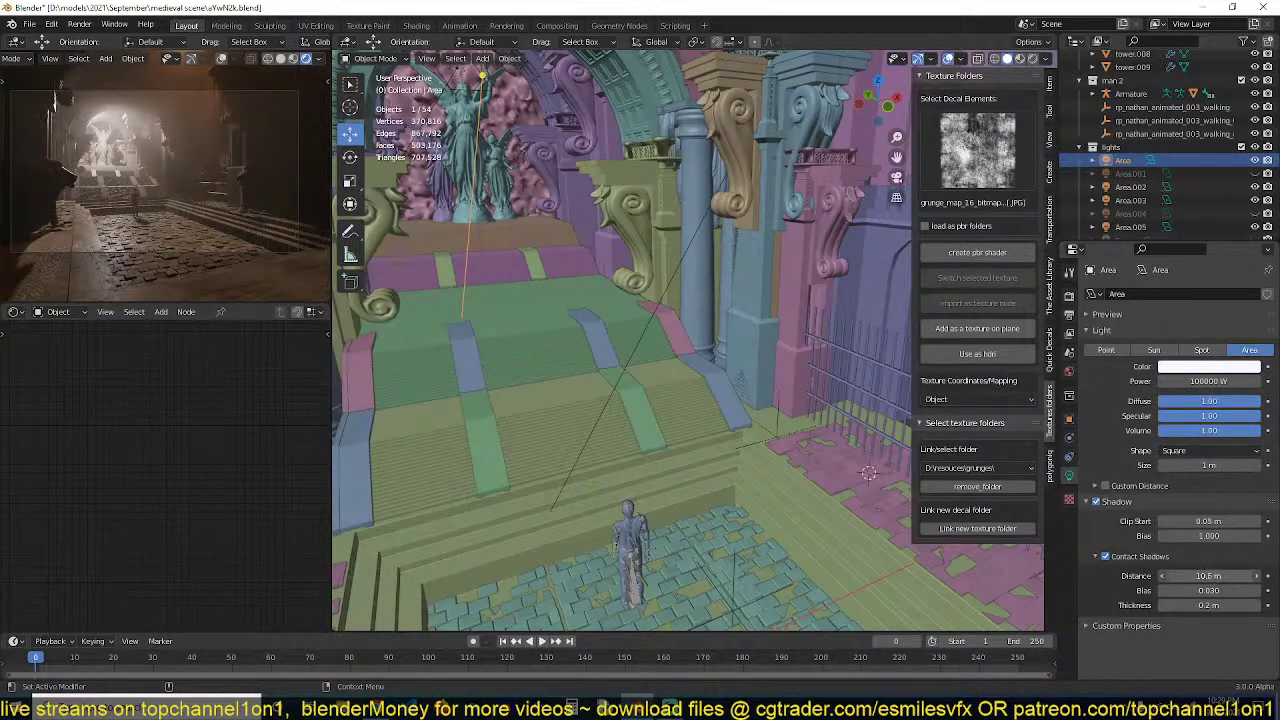
left_click_drag(1208, 576, 1212, 576)
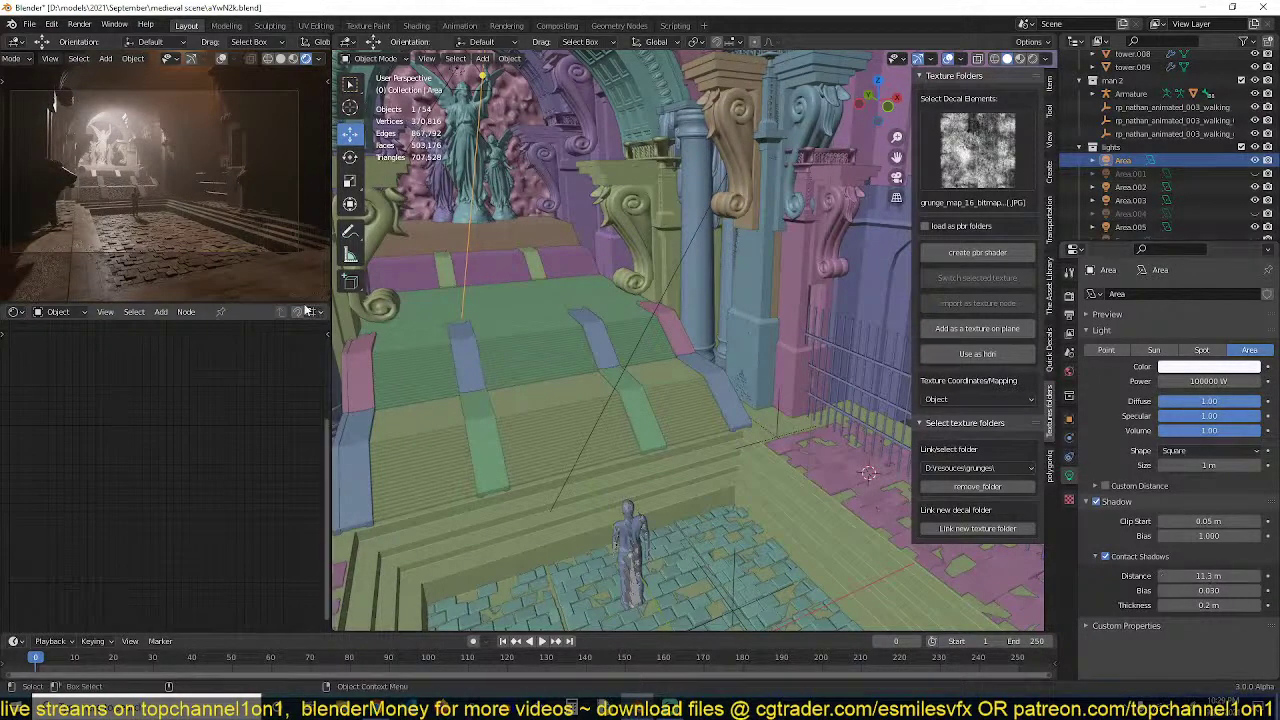
Check the figure's shadow in the render, save the file, and set the Area light's contact shadow thickness to 0.1 m
scroll(147, 252, "up", 7)
middle_click_drag(147, 252, 212, 159, "shift")
scroll(119, 250, "down", 6)
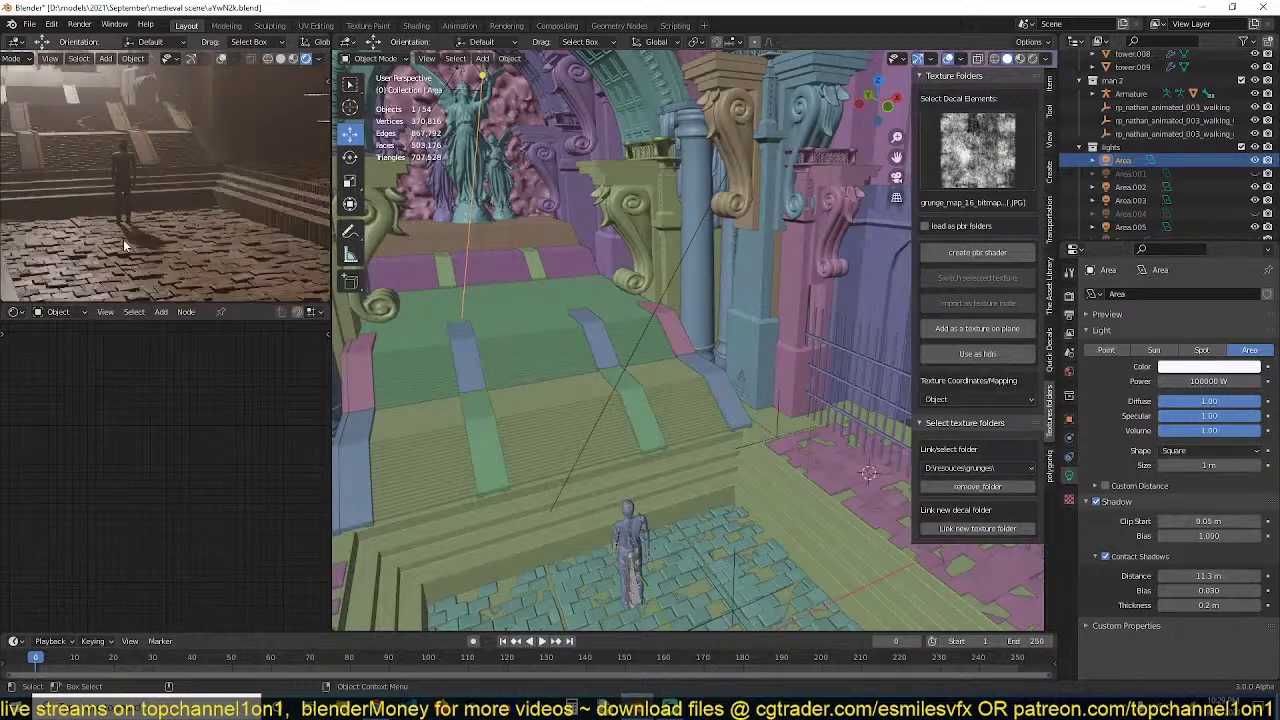
middle_click_drag(142, 216, 125, 270, "shift")
scroll(124, 271, "down", 2)
key("Home")
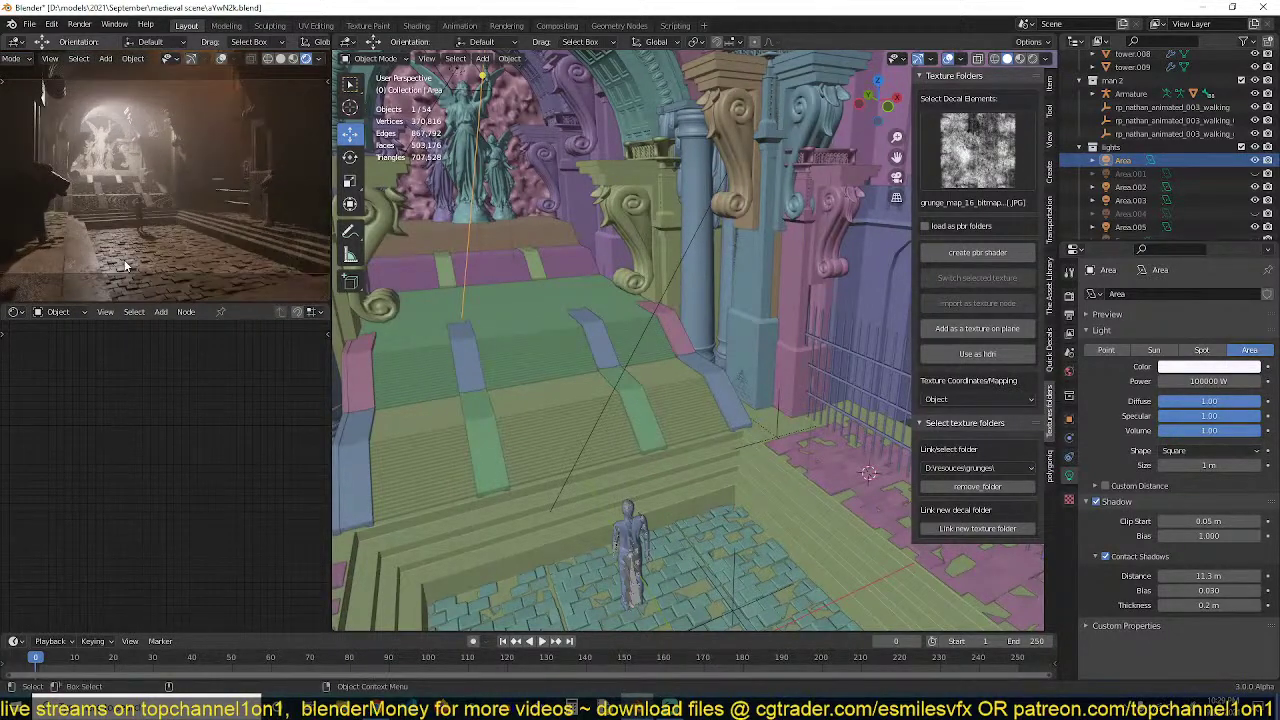
key("ctrl+s")
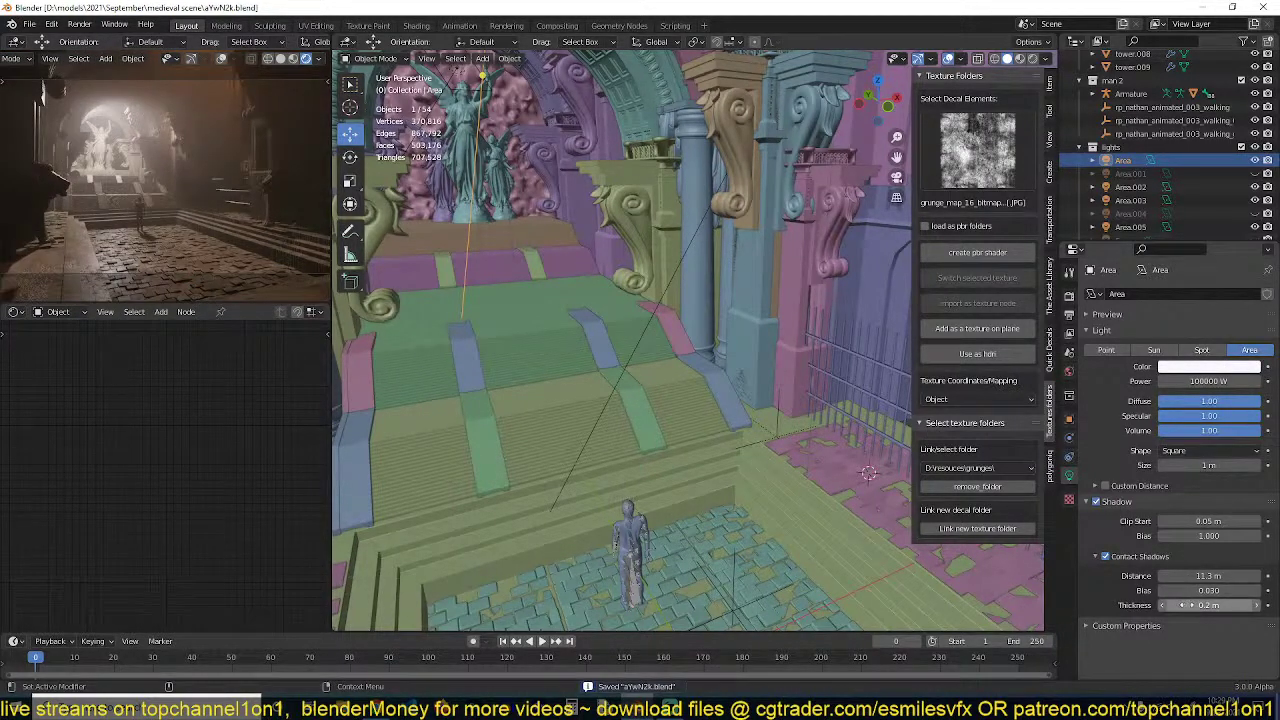
left_click_drag(1190, 605, 1216, 605)
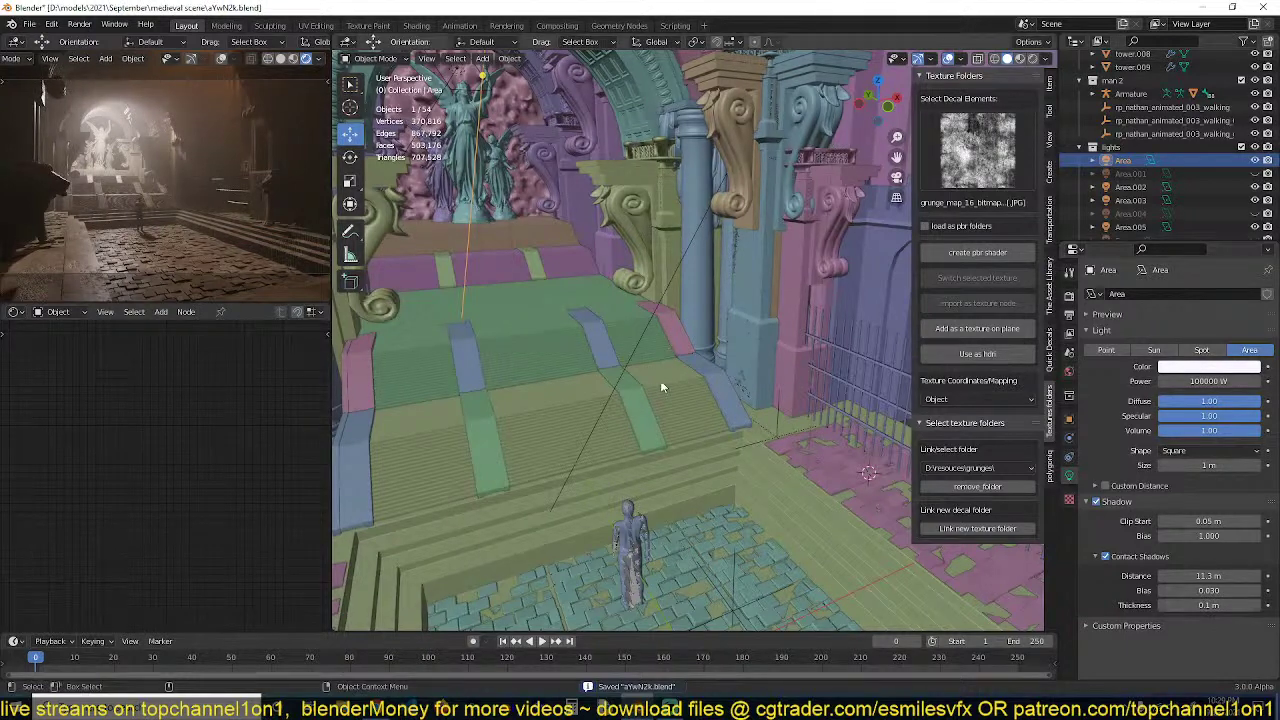
Unhide the Area.004 light above the stairs and select it
scroll(663, 378, "down", 3)
middle_click_drag(663, 378, 674, 410, "shift")
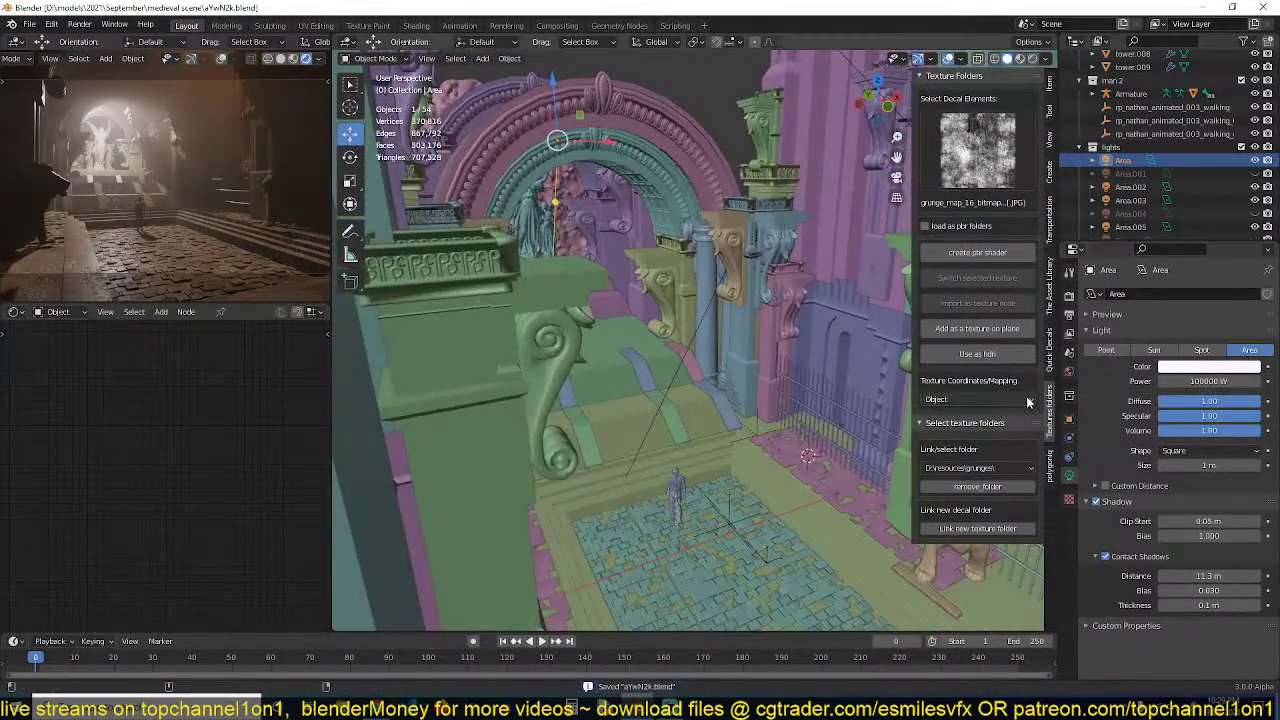
middle_click_drag(880, 255, 843, 278, "shift")
scroll(1165, 188, "down", 1)
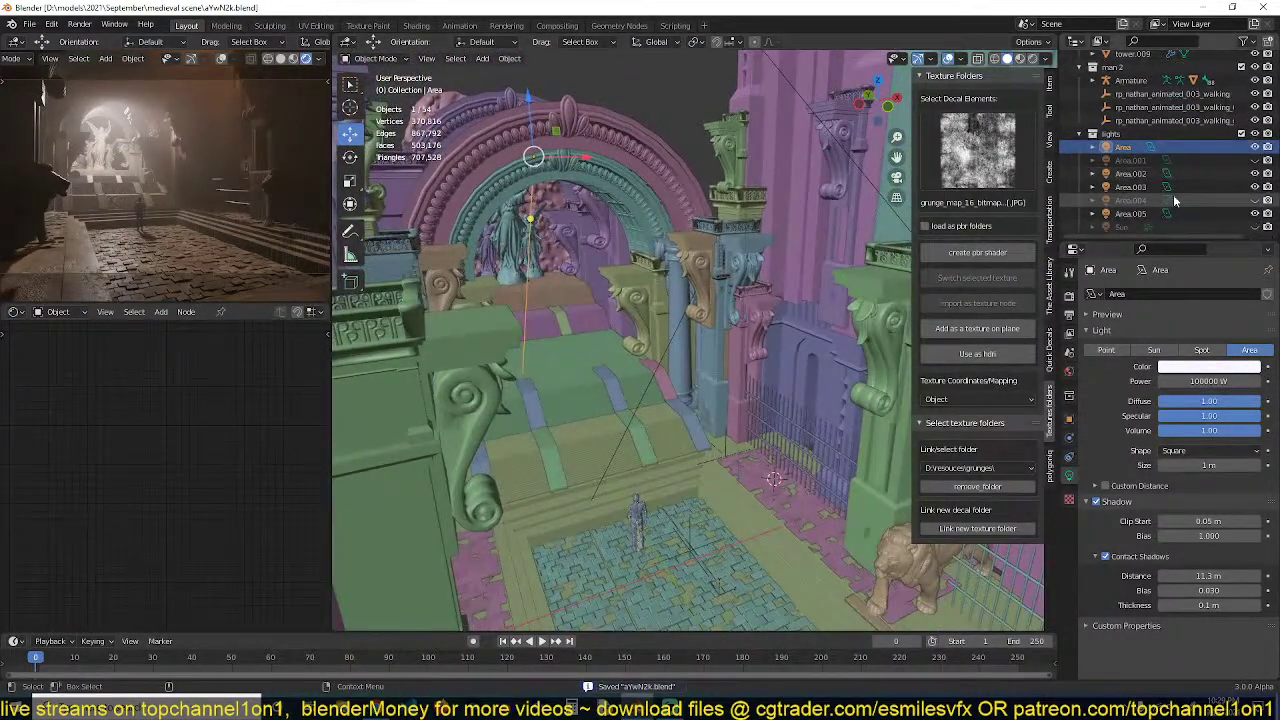
left_click(1255, 201)
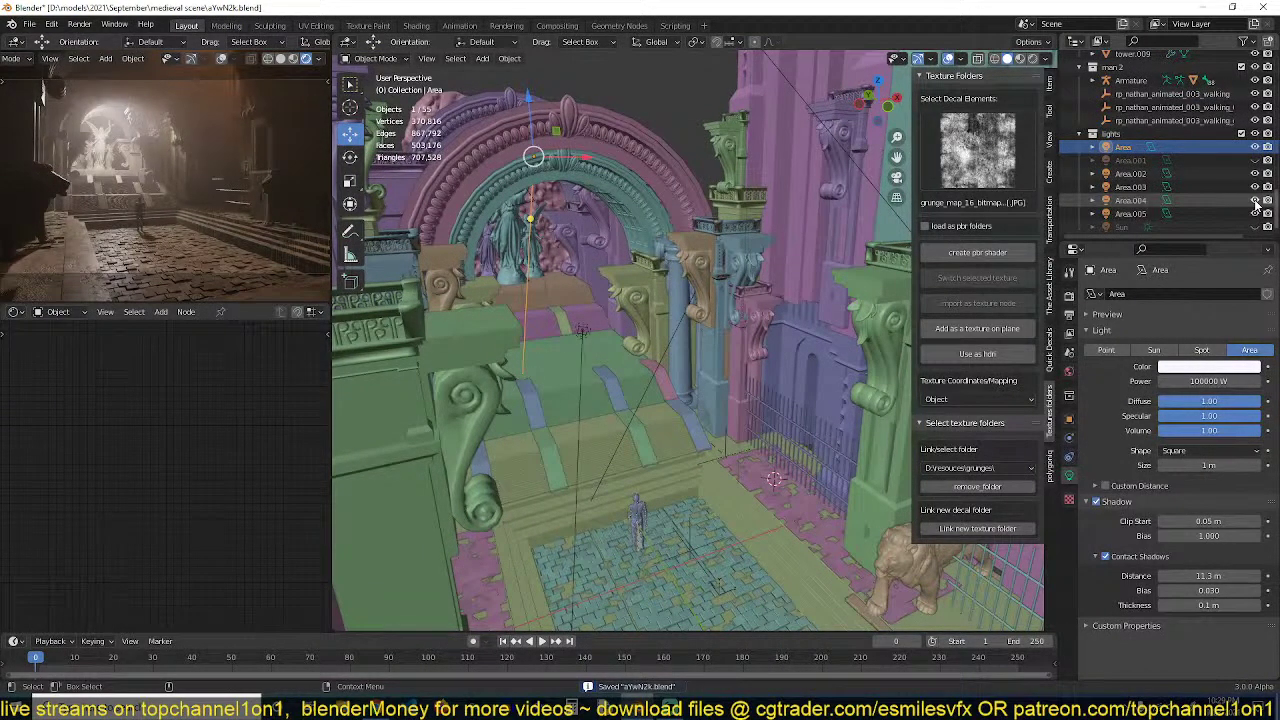
left_click(1227, 200)
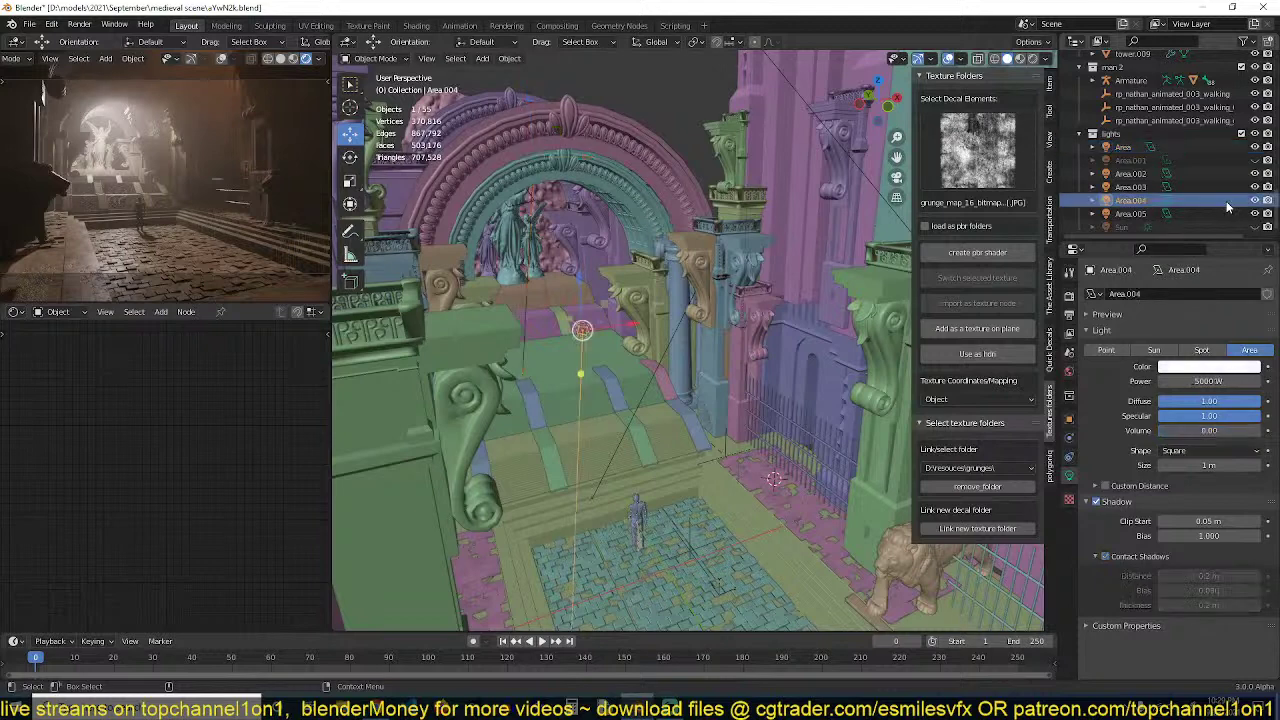
Change the Area.004 light's color to a pale peach and save the file
left_click(1224, 368)
mouse_move(1208, 228)
left_mouse_down()
mouse_move(1189, 255)
mouse_move(1209, 246)
mouse_move(1181, 243)
mouse_move(1200, 228)
mouse_move(1184, 250)
left_mouse_up()
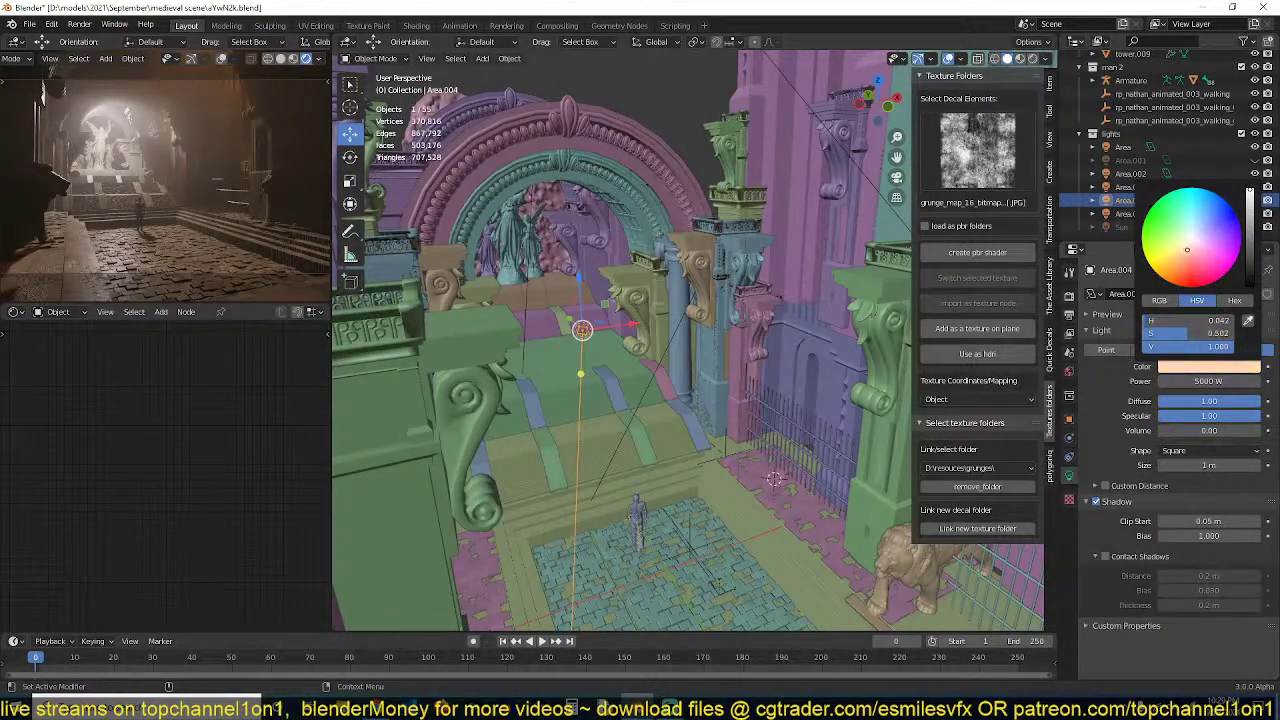
key("ctrl+s")
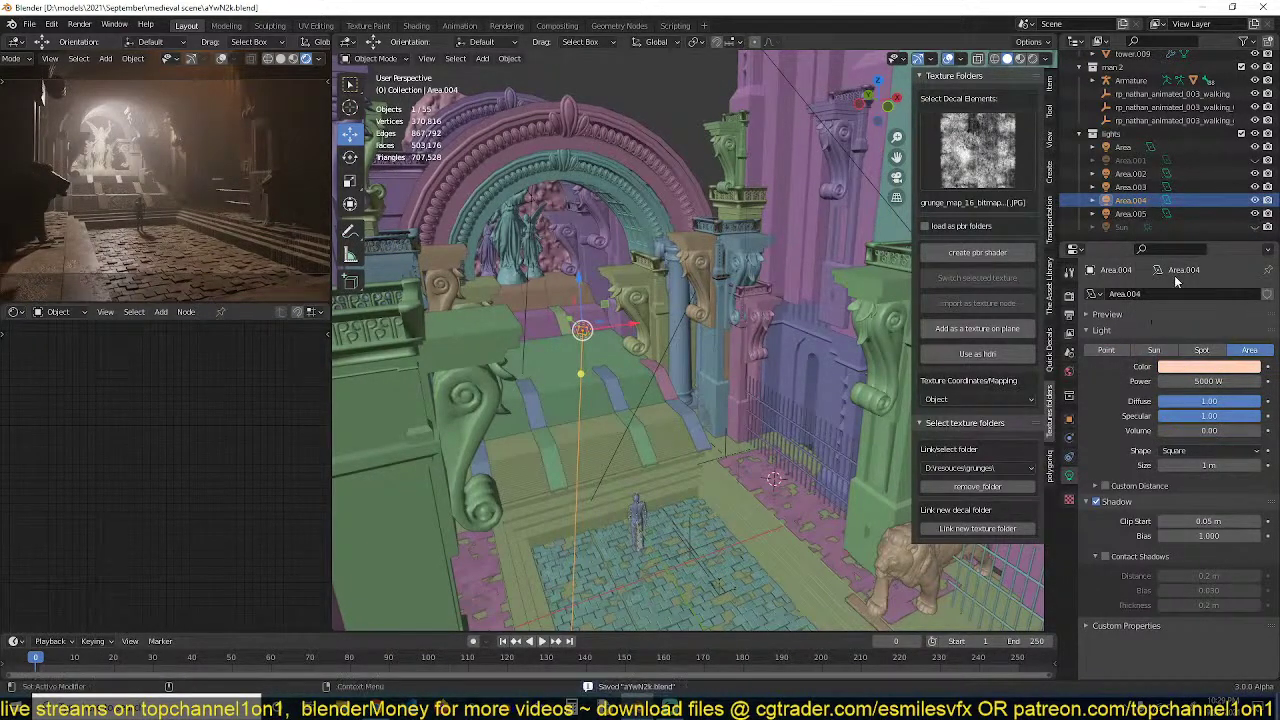
Try the Sun light in the scene with a freely rotated direction, and hide it again
left_click(1257, 228)
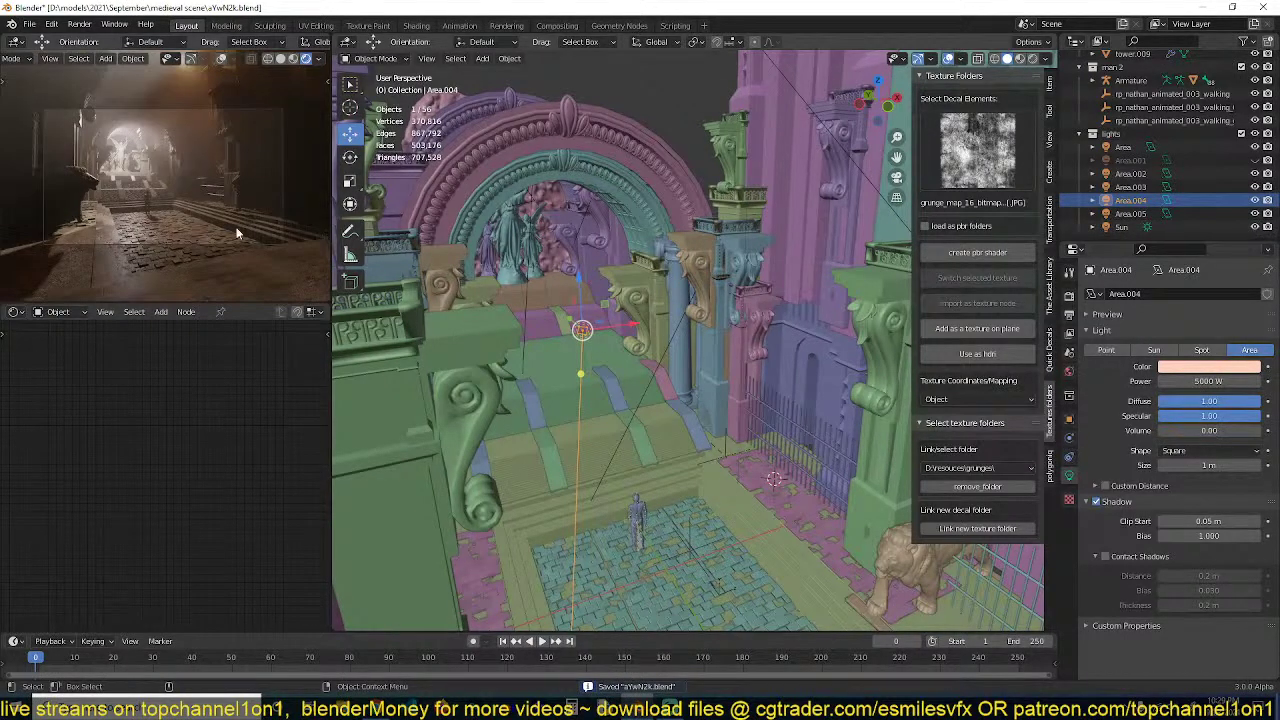
scroll(843, 289, "down", 4)
middle_click_drag(843, 289, 766, 273)
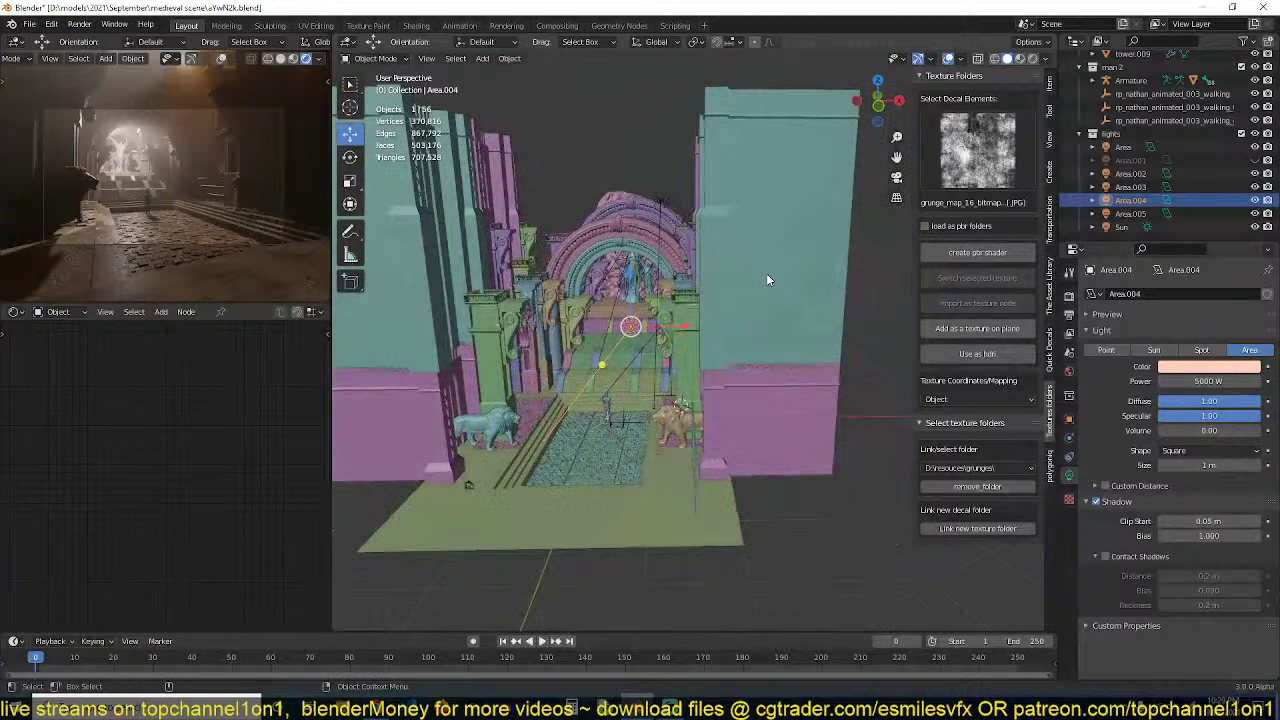
left_click(1115, 227)
key("r")
key("r")
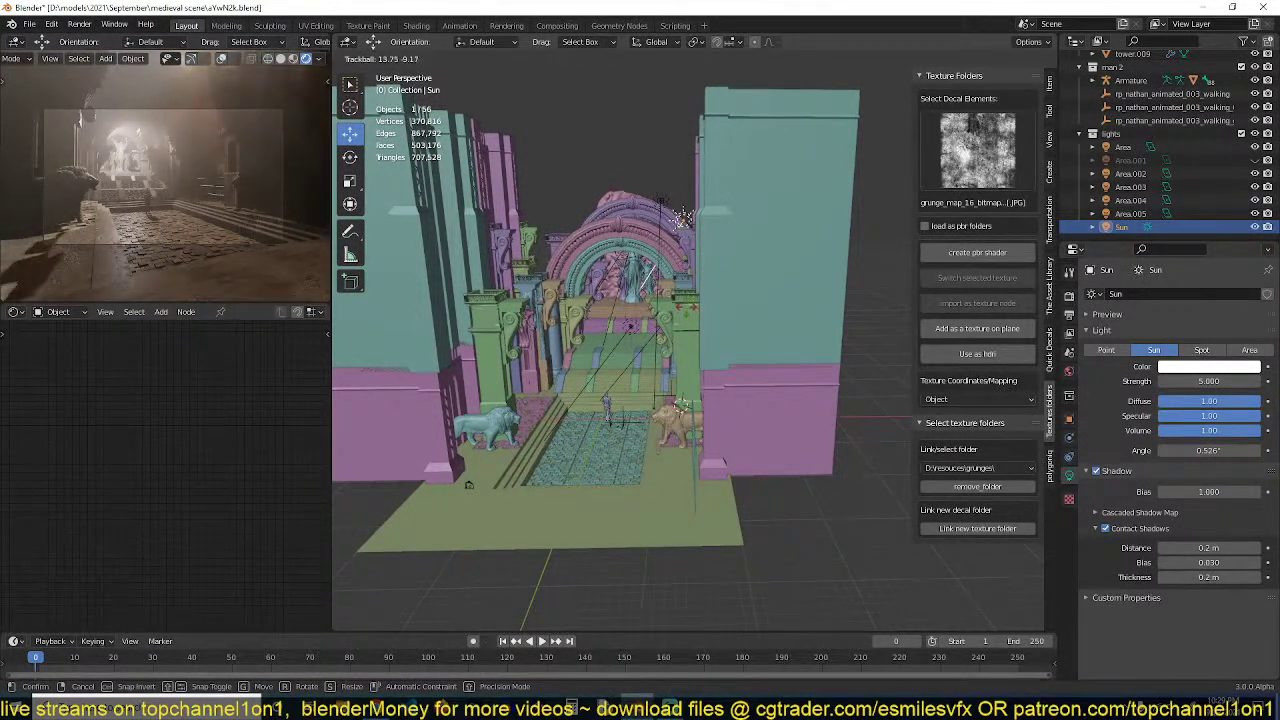
left_click(674, 317)
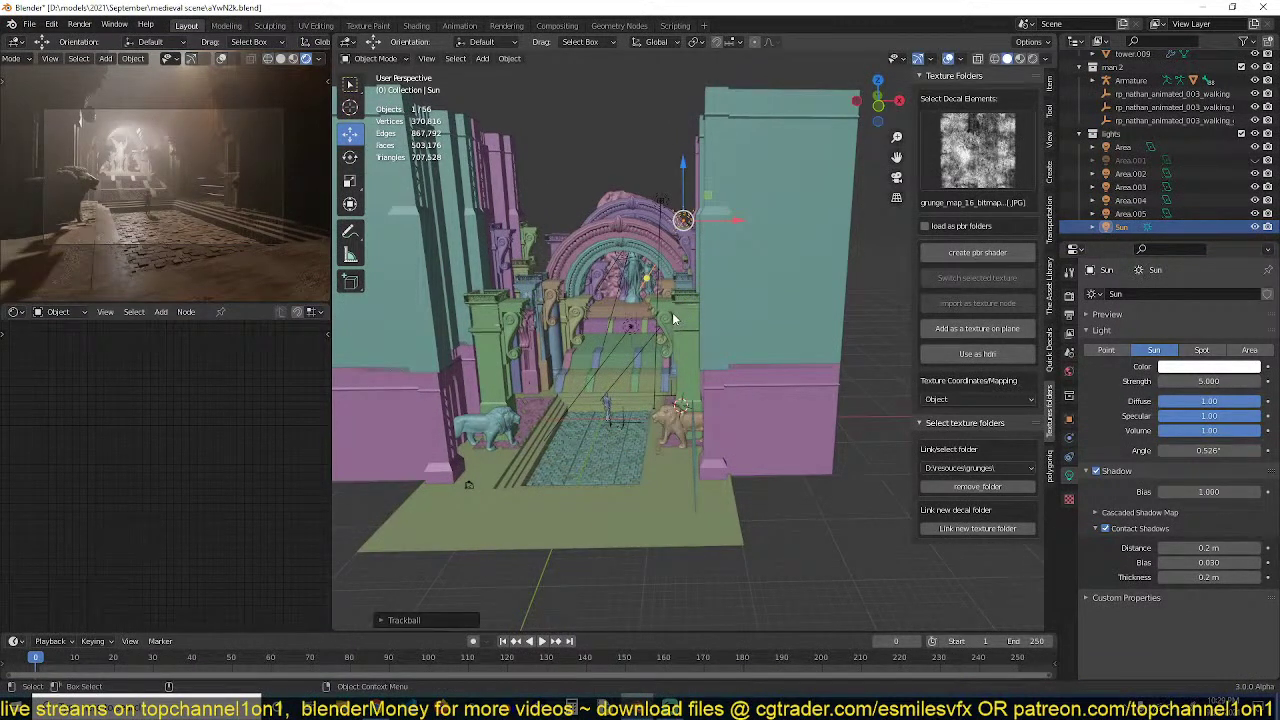
left_click(1254, 227)
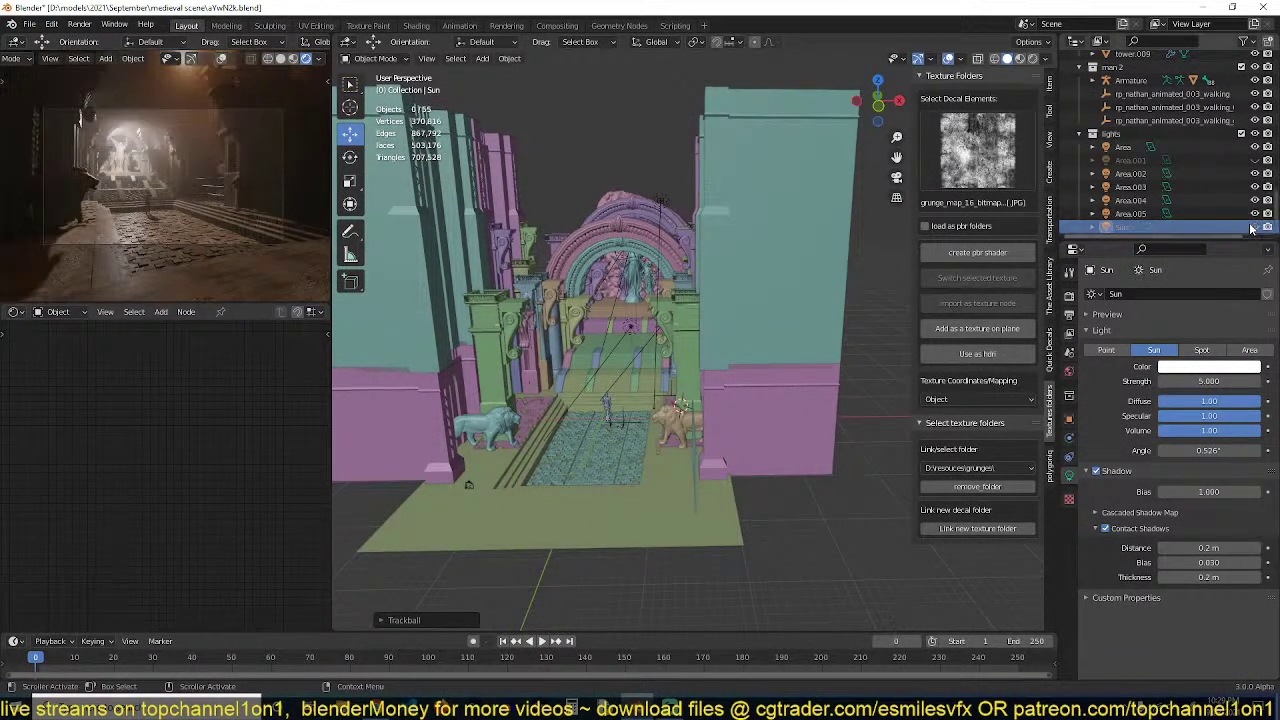
Compare the render with the Sun light shown and hidden, leave it hidden, and save the file
left_click(1252, 227)
left_click(1252, 227)
scroll(775, 300, "up", 1)
key("ctrl+s")
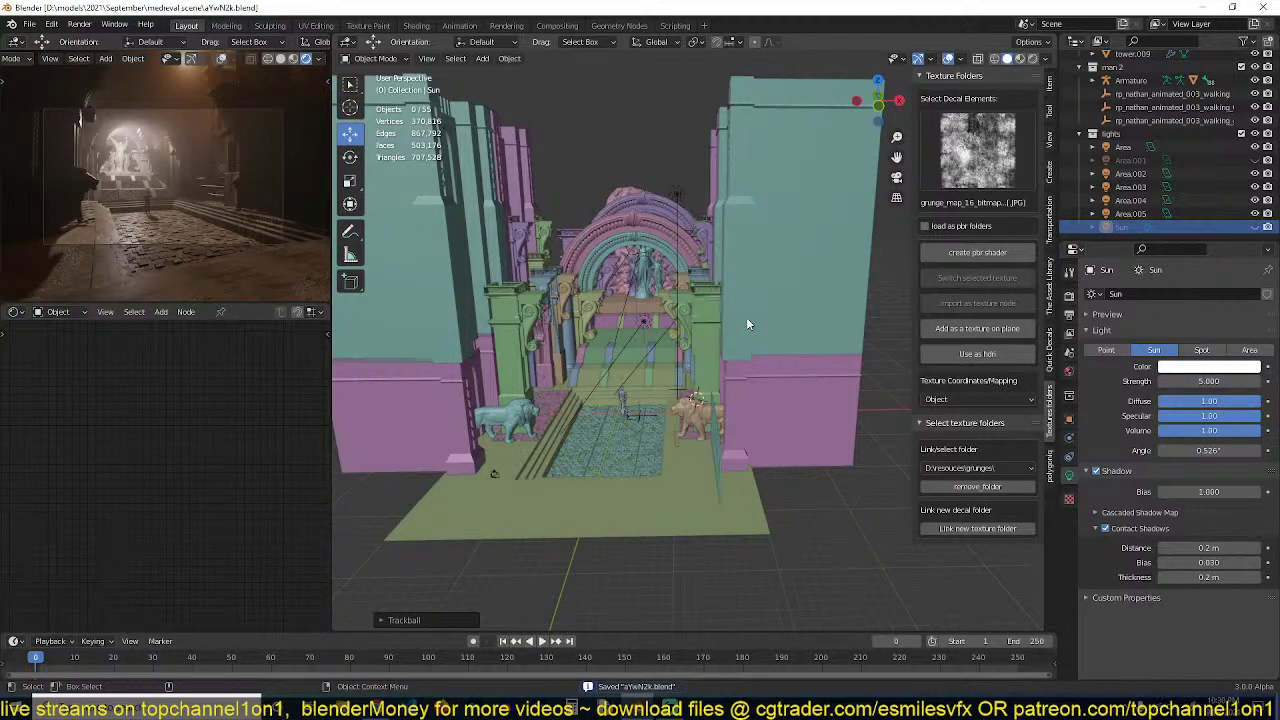
Lower the Area.003 light by about 7 m toward the arch, save the file, and deselect everything
middle_click_drag(263, 204, 192, 237)
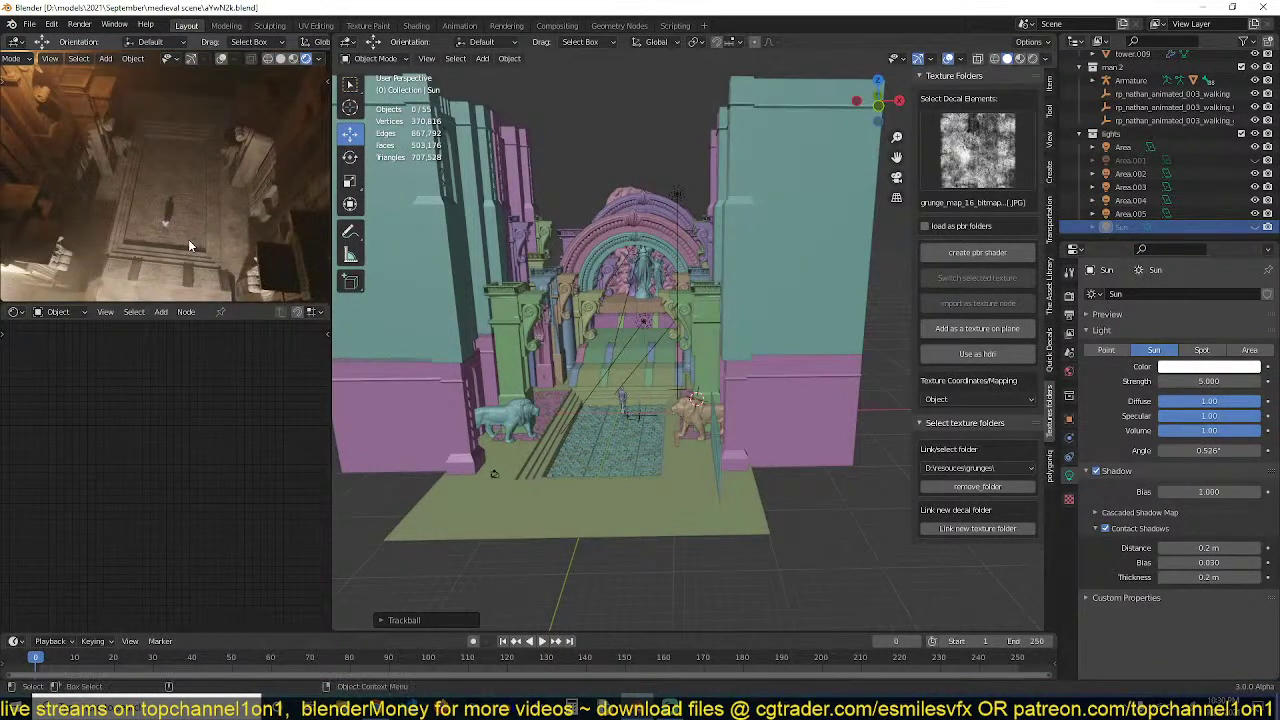
middle_click_drag(277, 291, 202, 110)
key("KP_0")
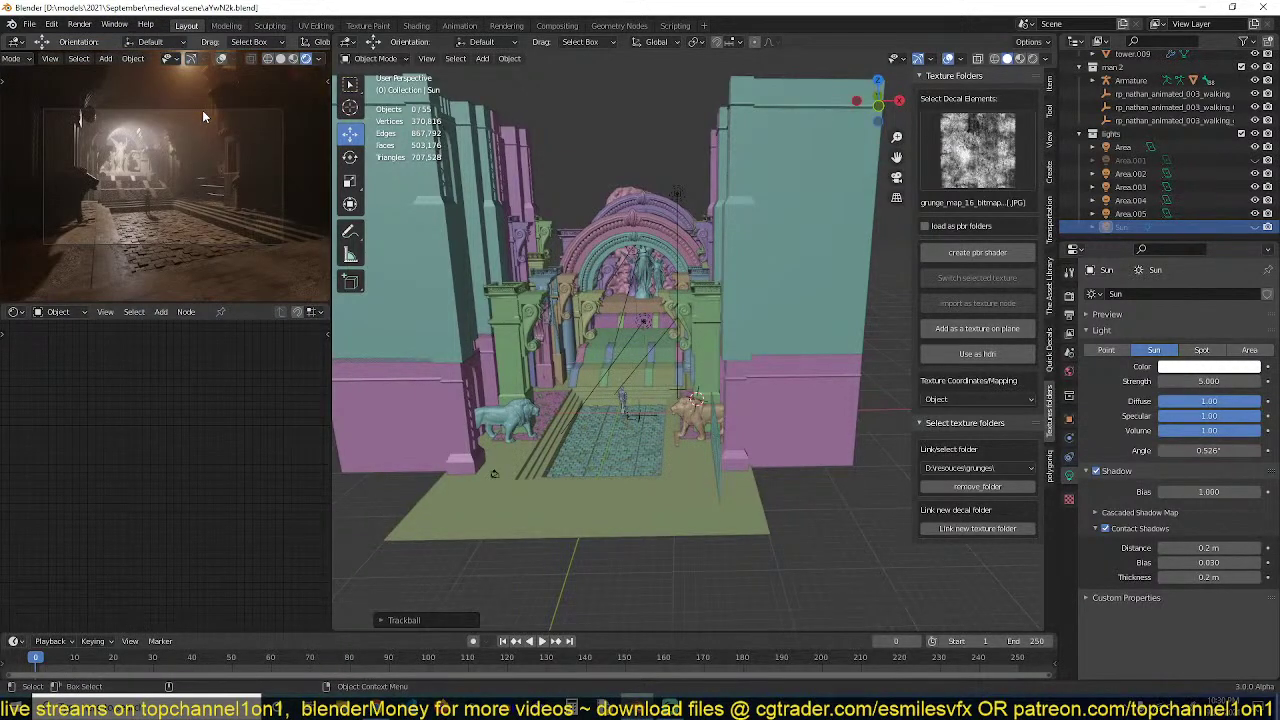
left_click(676, 194)
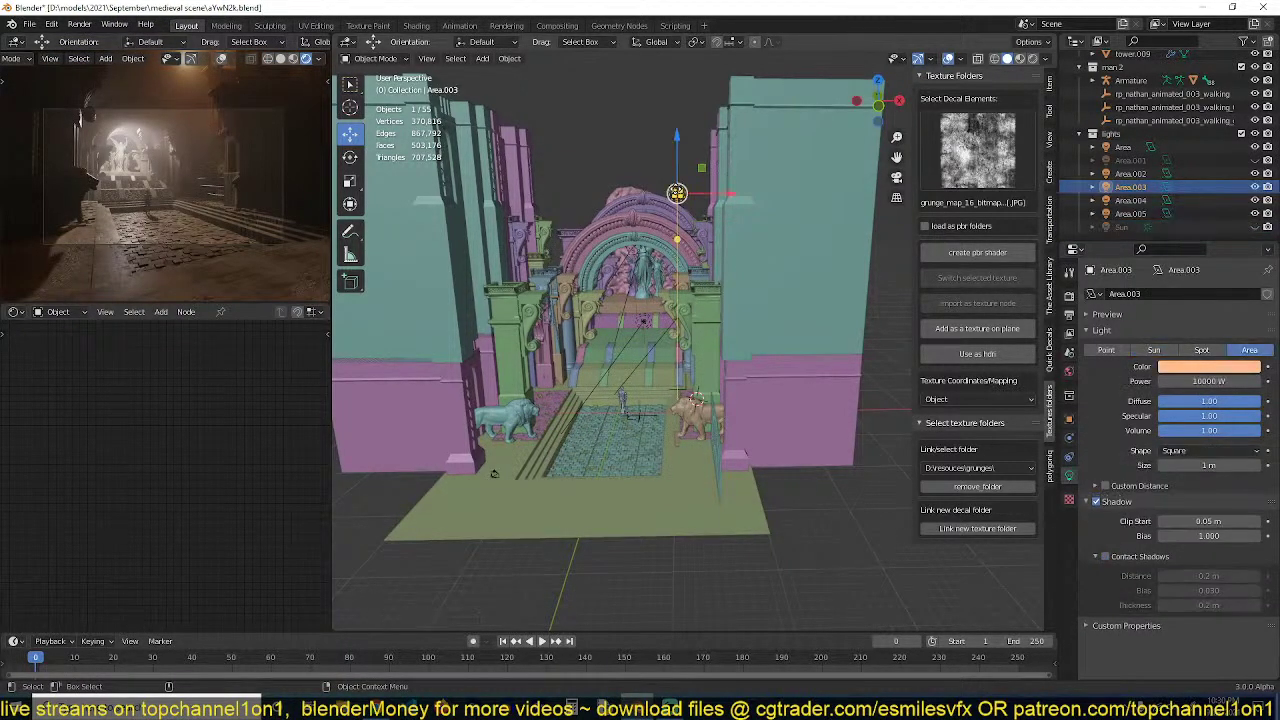
key("g")
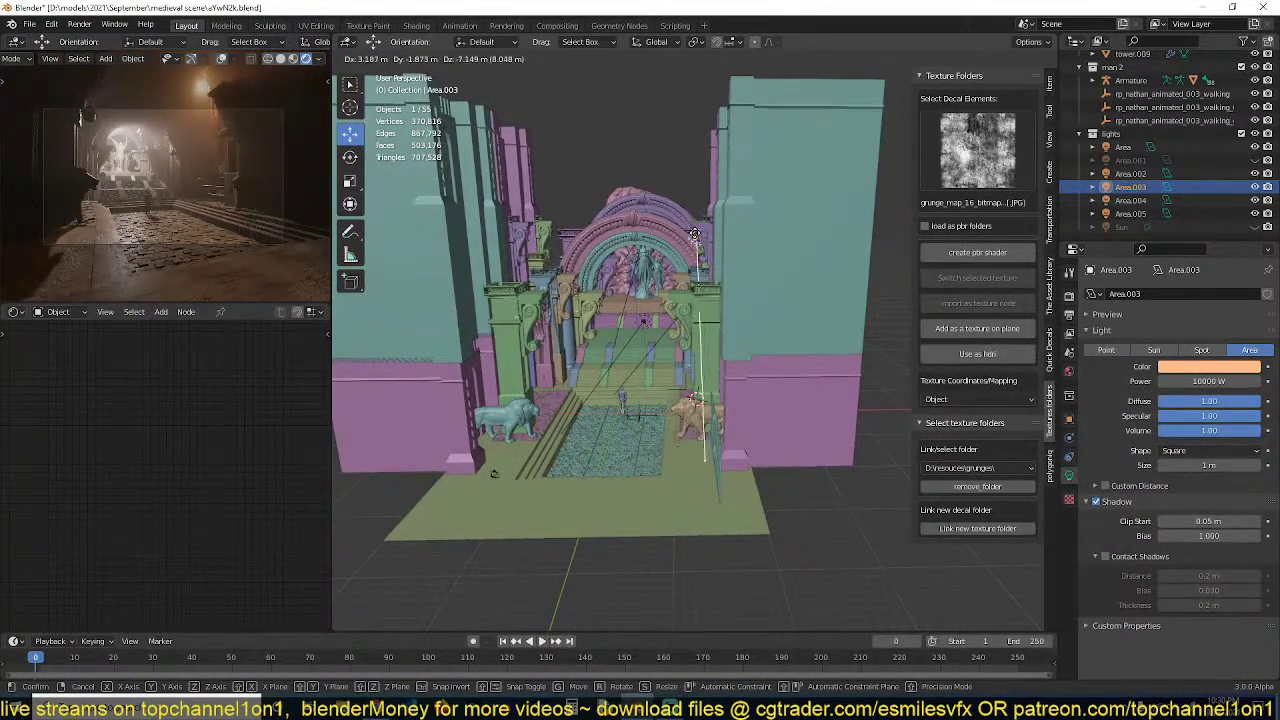
left_click(700, 236)
scroll(618, 270, "up", 2)
key("ctrl+s")
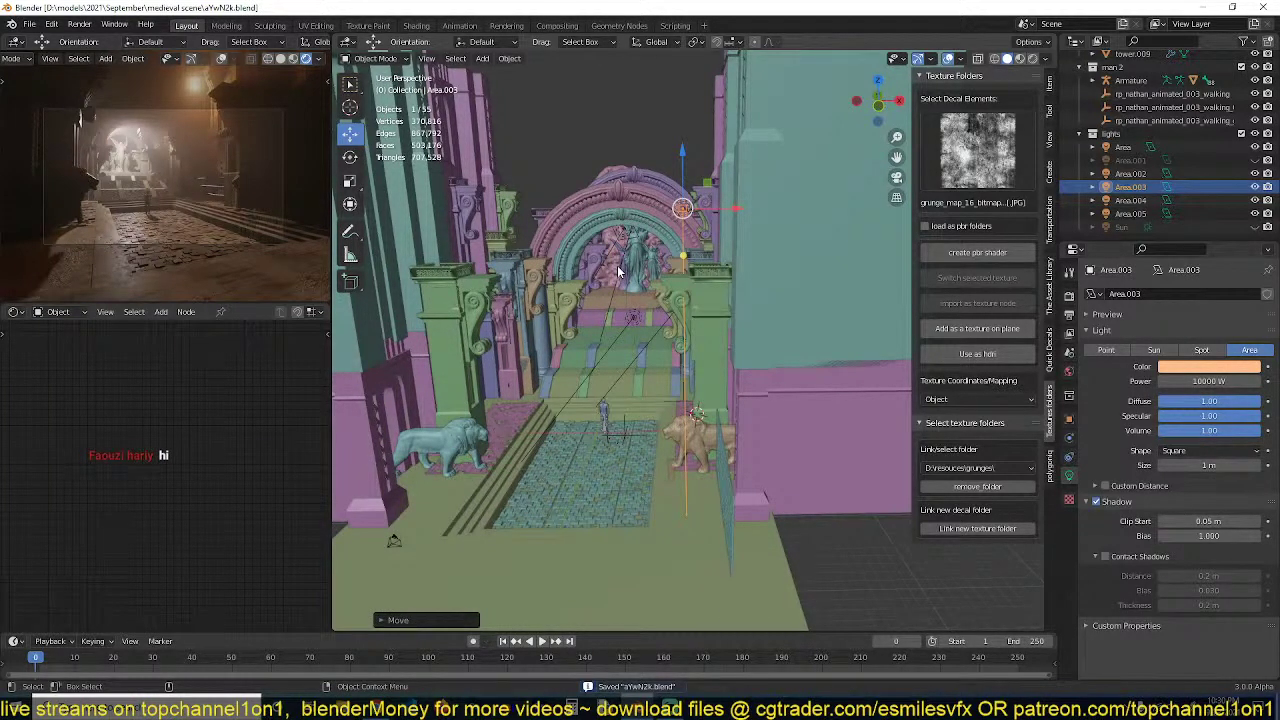
key("alt+a")
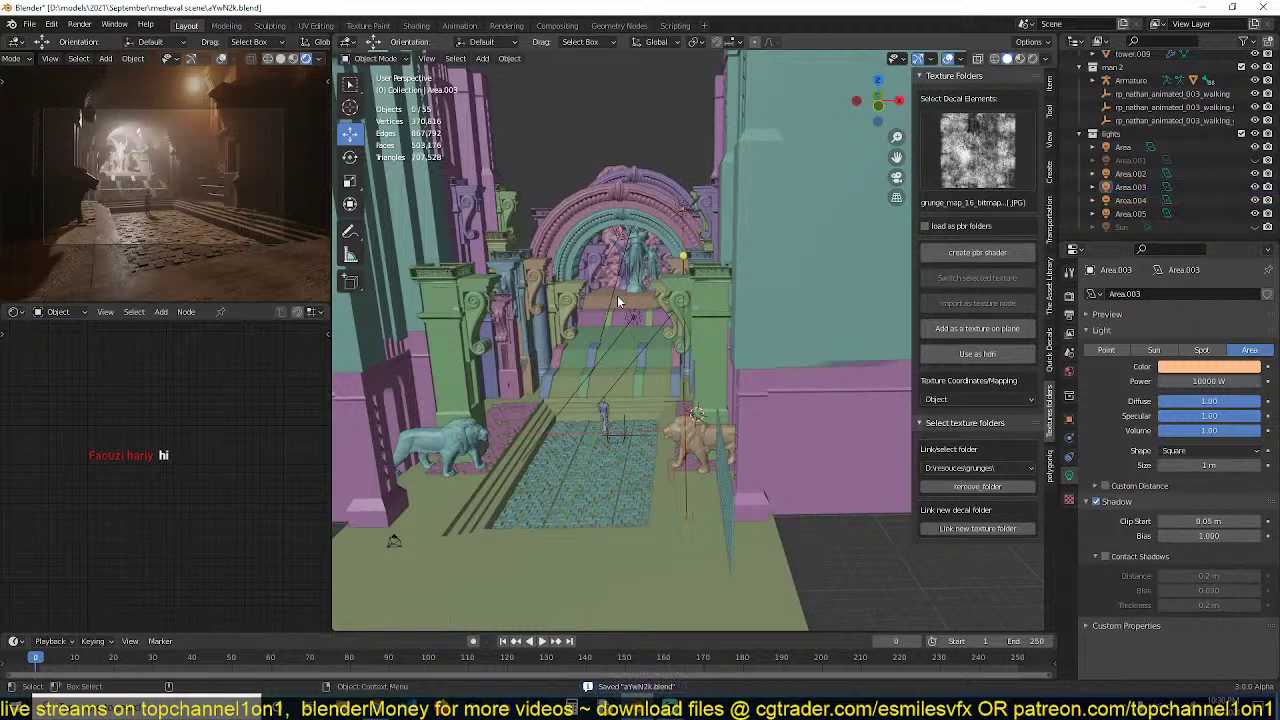
Add the arched door decal asset from the asset library's walls category beside the fence near the lion statue
scroll(617, 295, "up", 2)
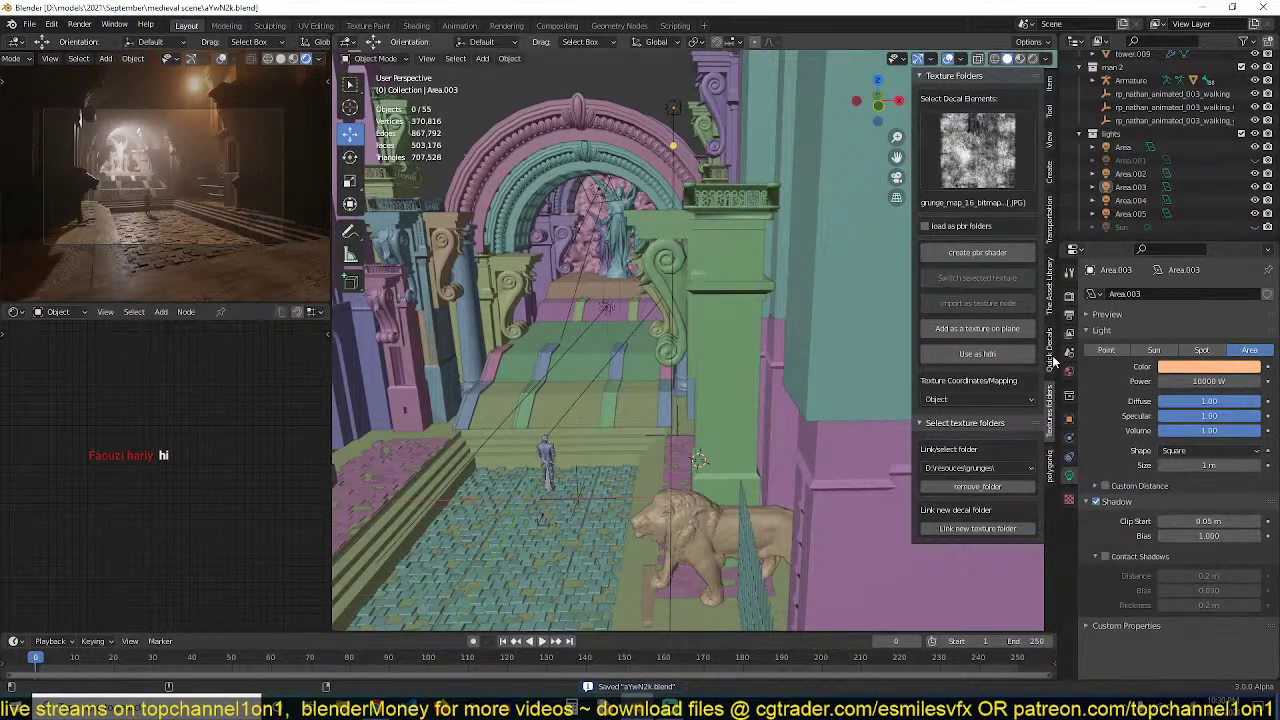
left_click(1051, 282)
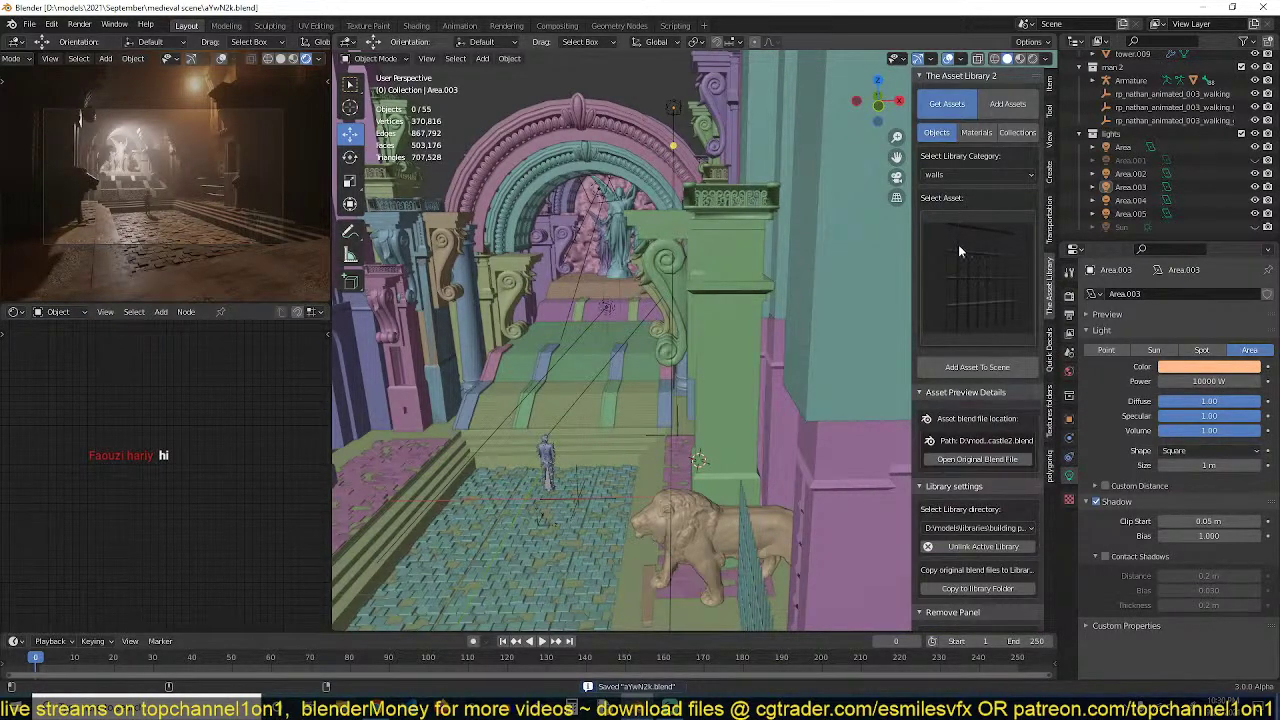
left_click(958, 244)
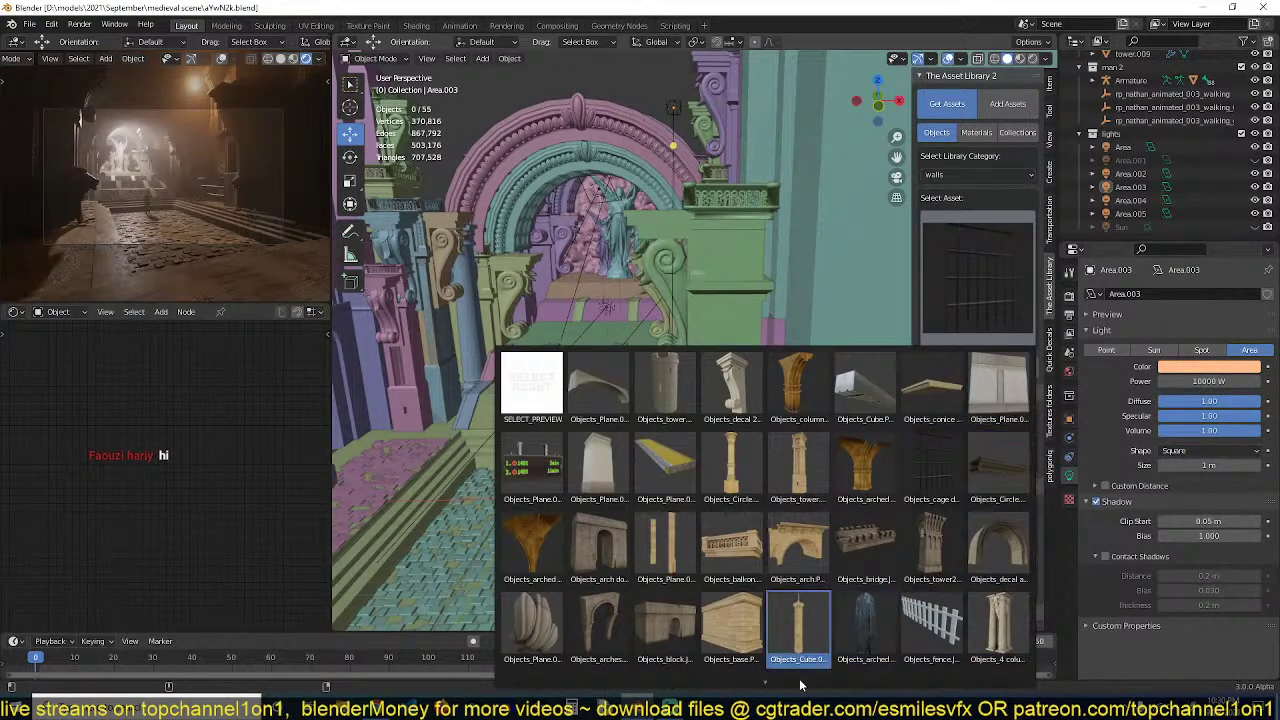
scroll(798, 655, "down", 1)
scroll(798, 654, "down", 1)
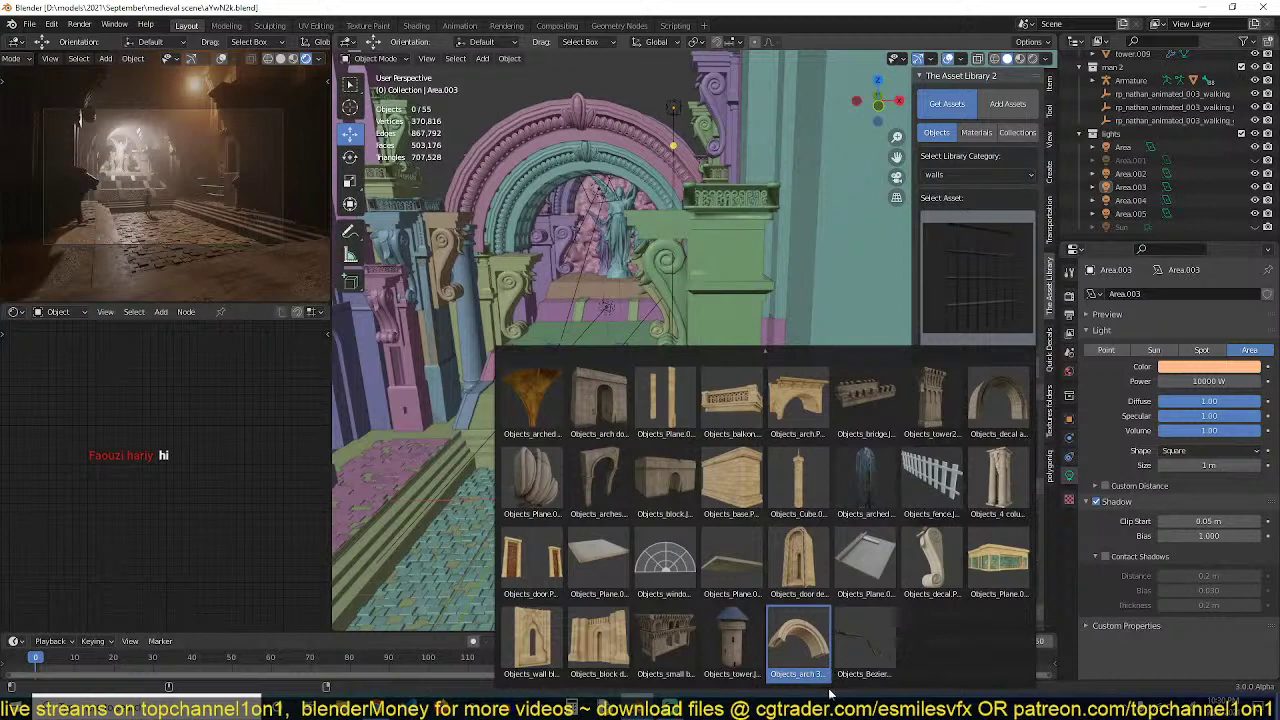
left_click(814, 574)
middle_click_drag(814, 574, 662, 342)
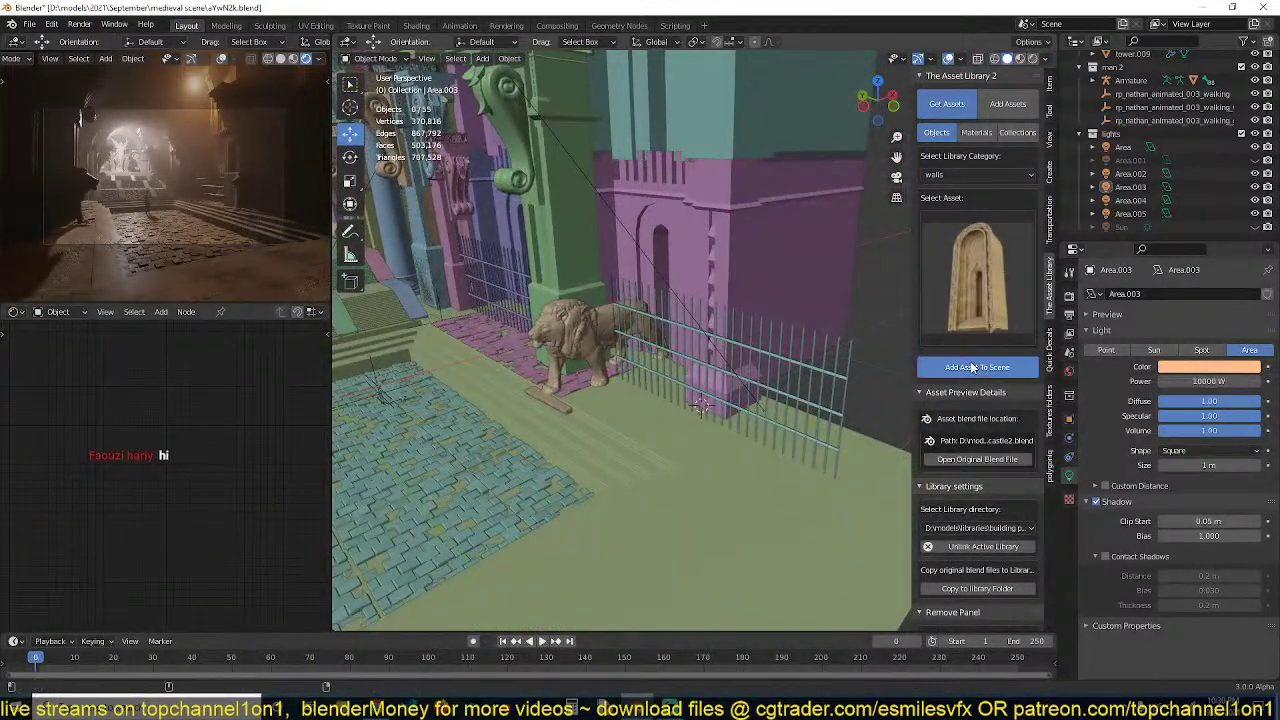
left_click(1015, 367)
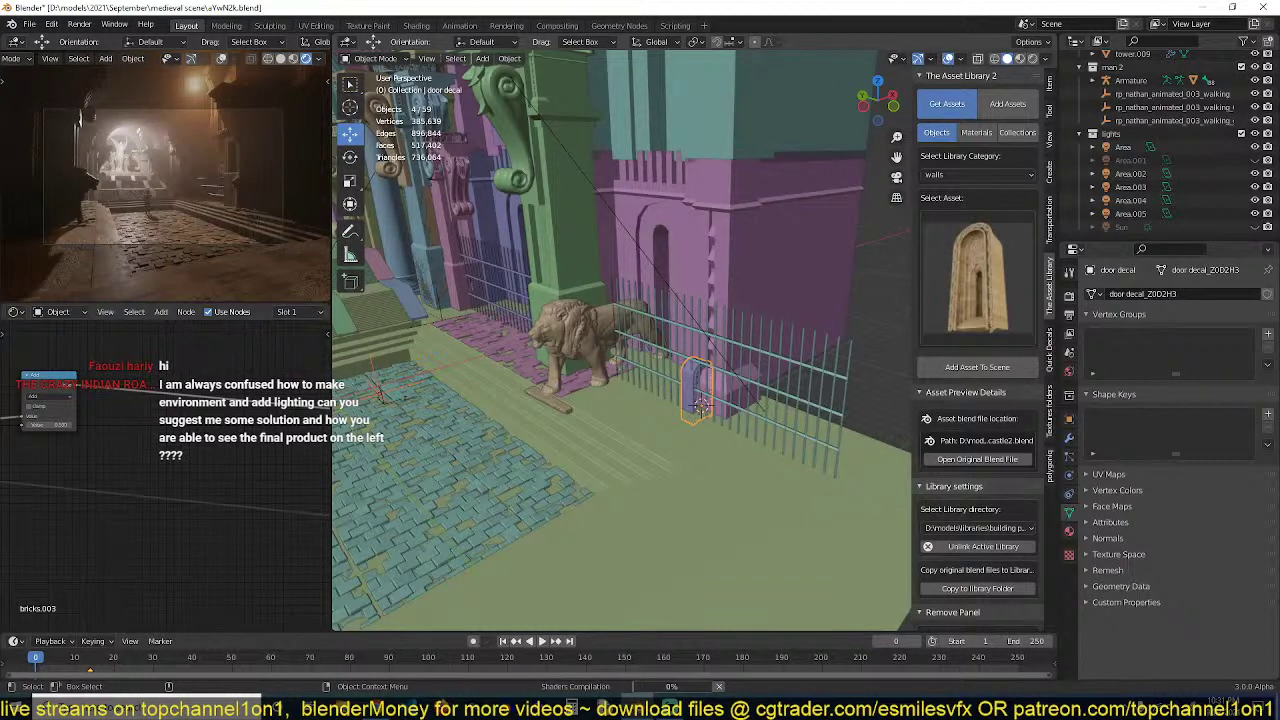
Select the door decal alone, enlarge it about 3.3 times, and rotate it -90° around the Z axis
key("s")
left_click(659, 396)
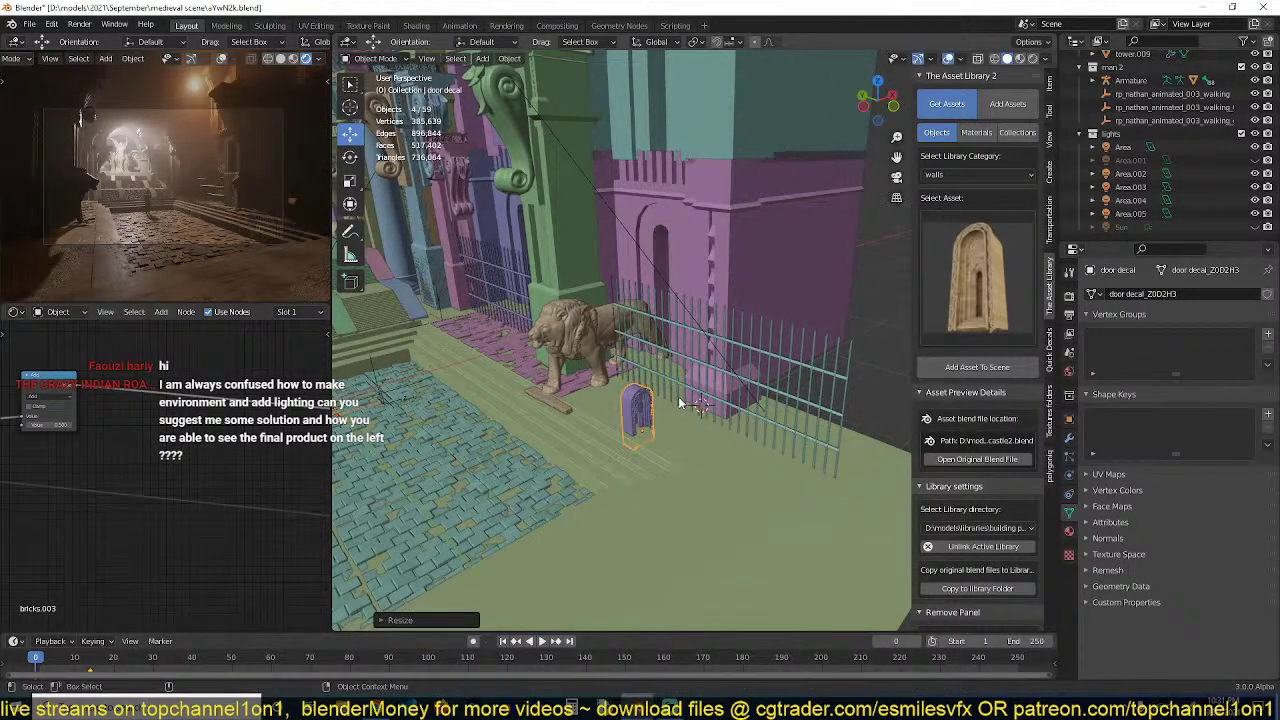
left_click(659, 396)
left_click(641, 410)
key("s")
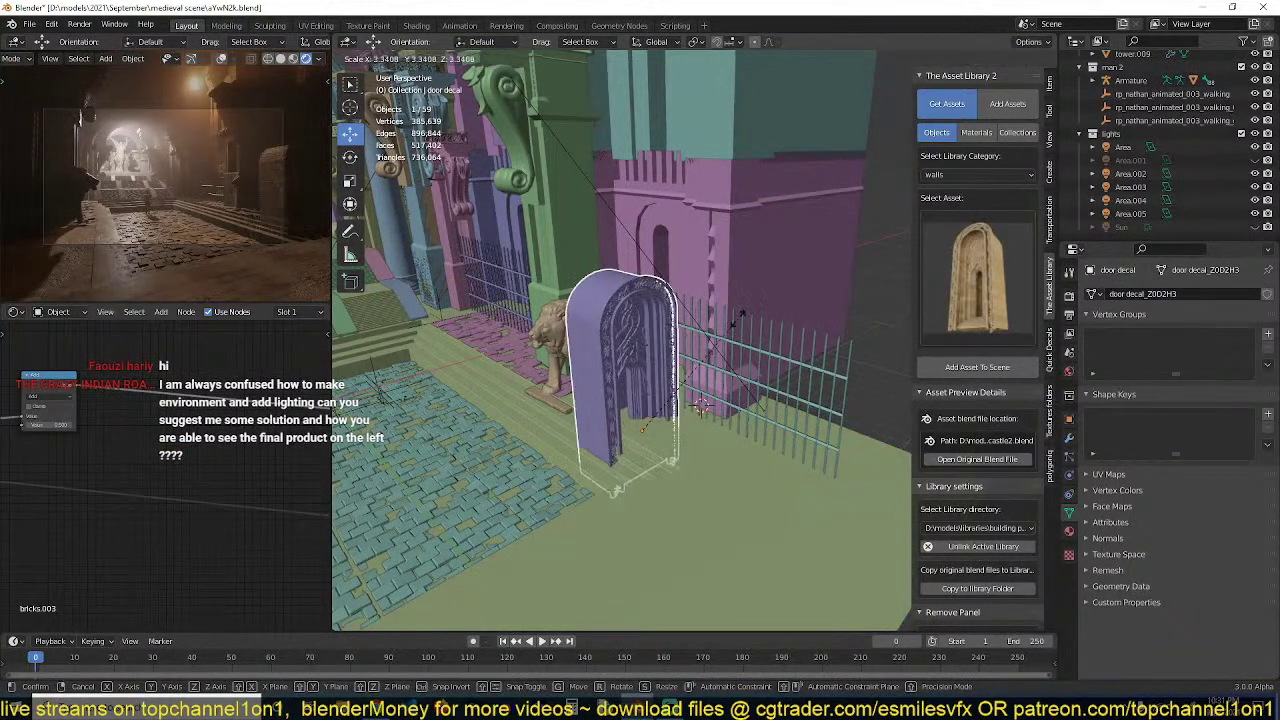
left_click(741, 324)
type("rz-90")
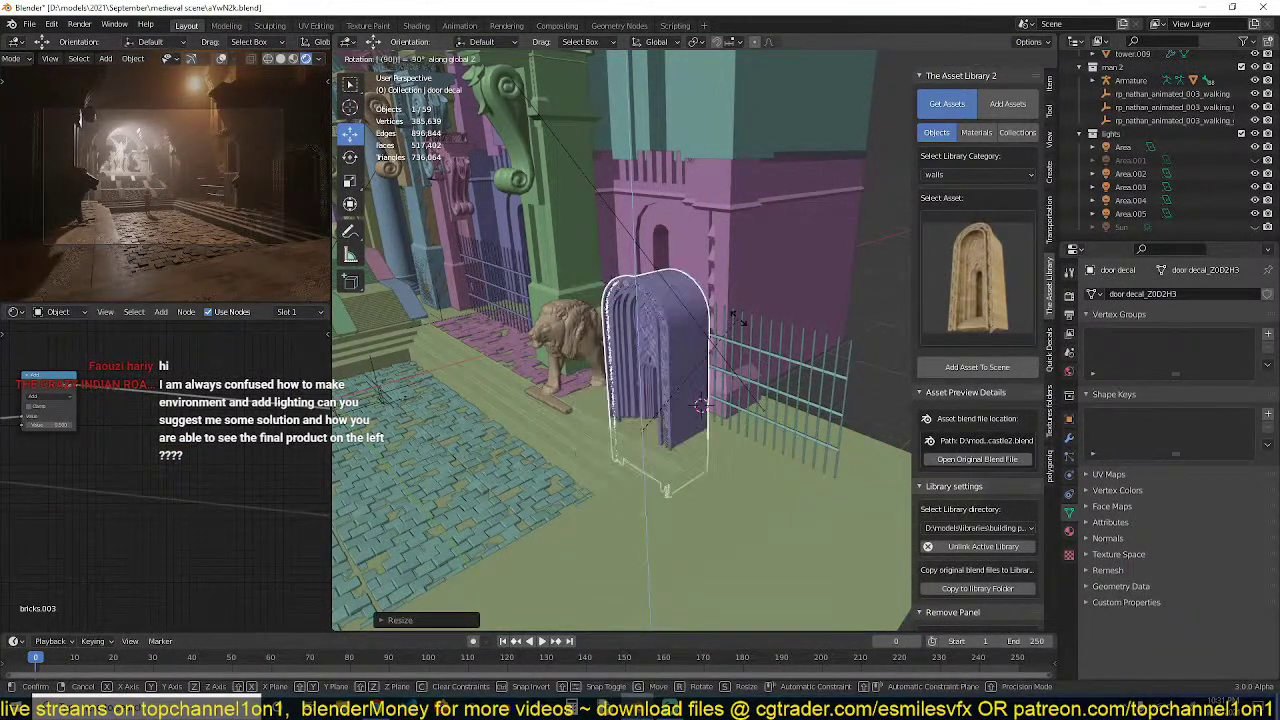
key("Return")
Raise the door decal along Z to ground level and enlarge it by a factor of about 1.36
key("g")
key("z")
left_click(752, 276)
key("s")
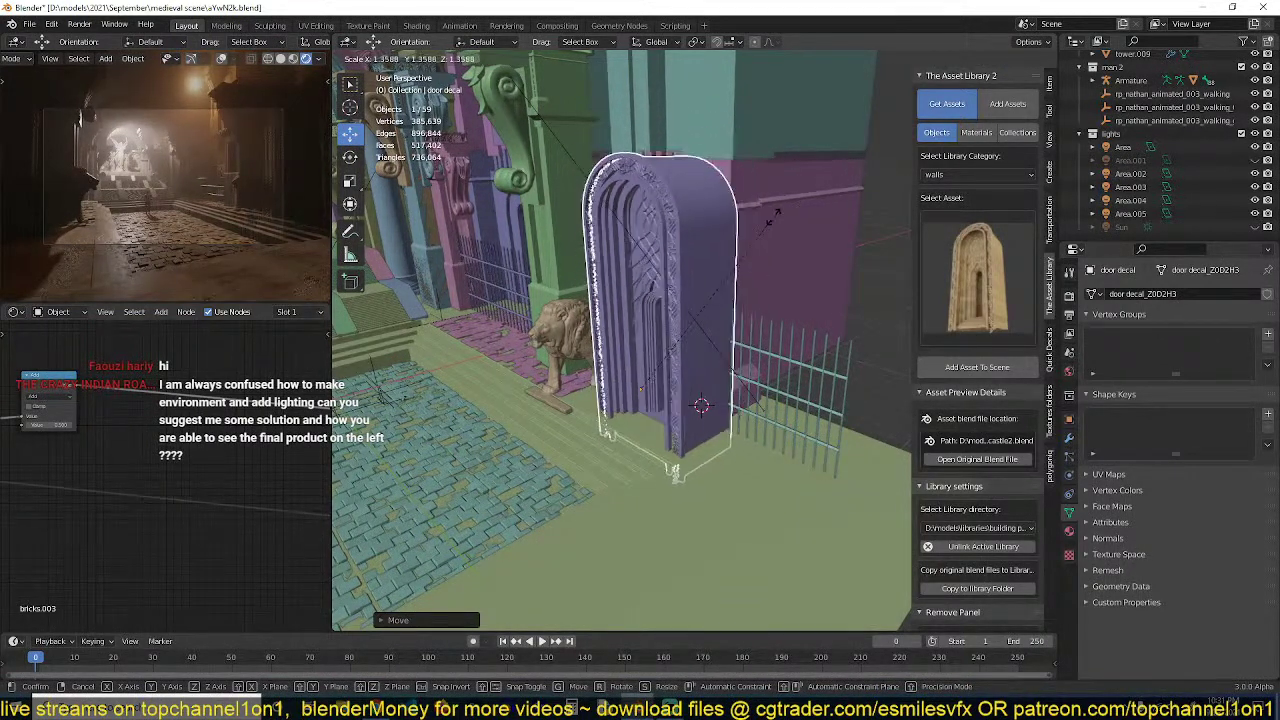
left_click(773, 219)
key("g")
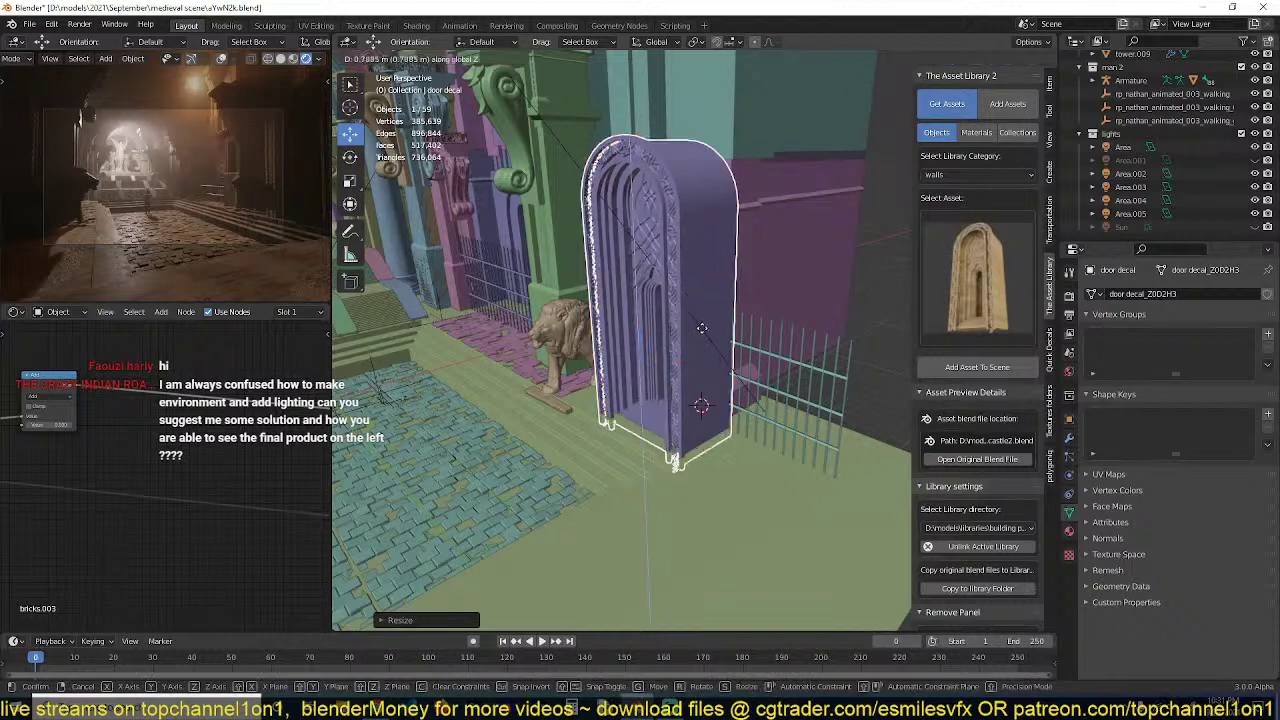
key("Return")
Try the floor plane's material on the door decal in Material Preview shading, and delete the decal
left_click(1019, 58)
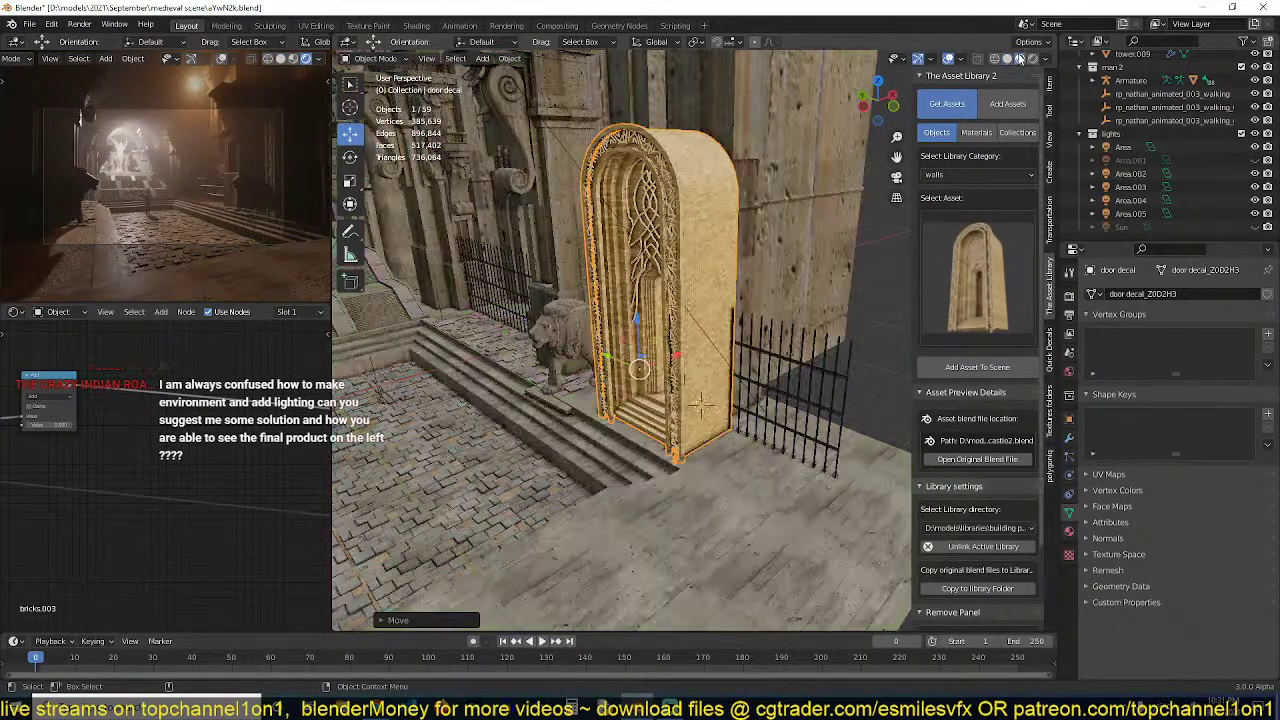
middle_click_drag(774, 200, 770, 185)
left_click(744, 360, "shift")
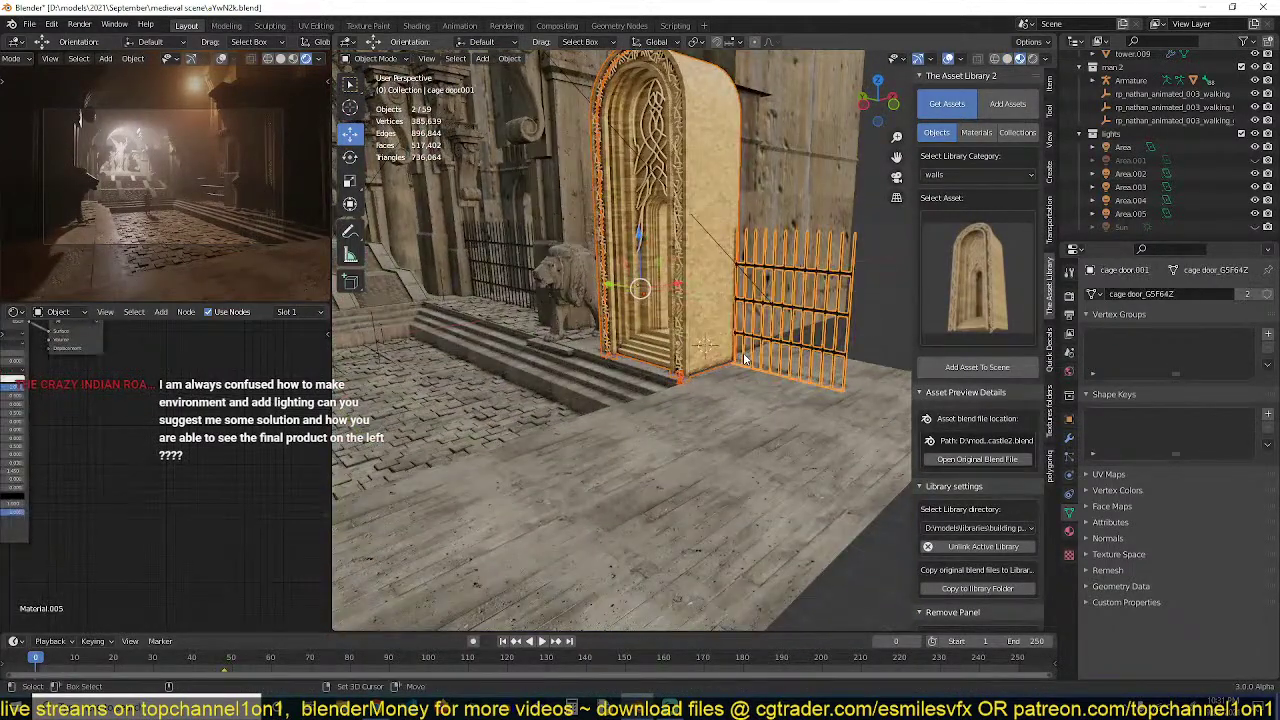
left_click(732, 407)
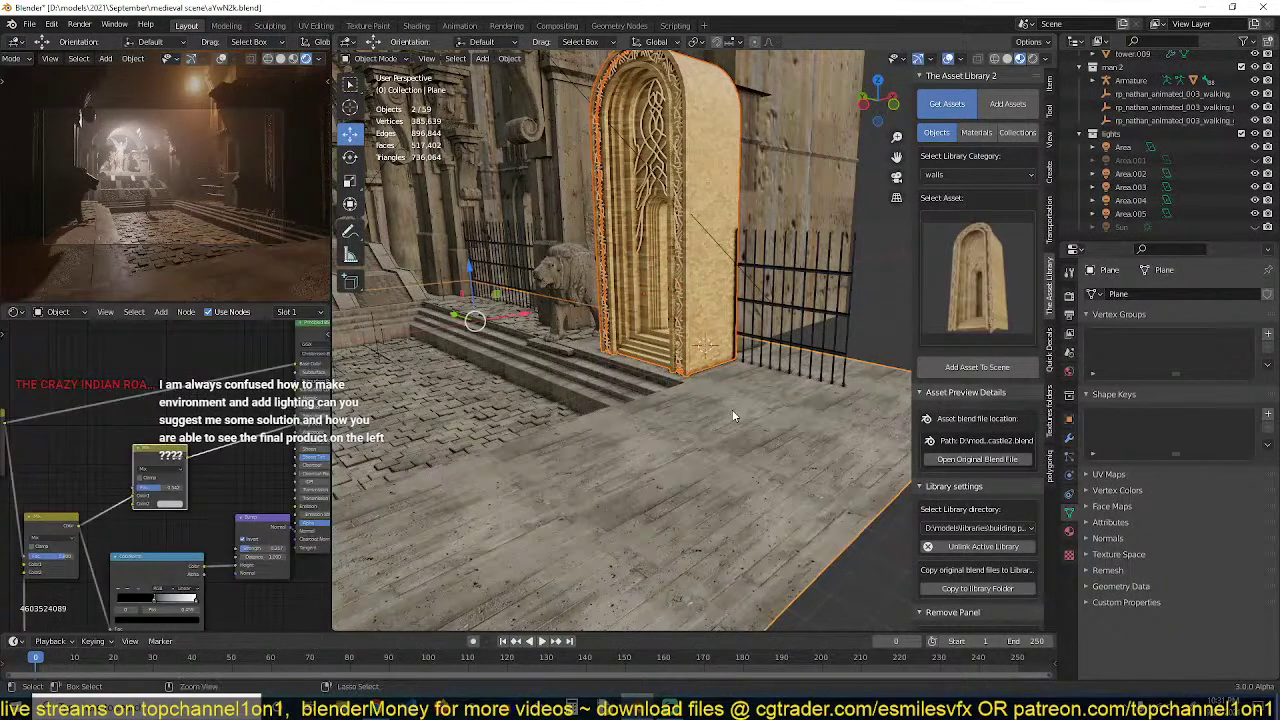
key("ctrl+l")
left_click(733, 415)
mouse_move(733, 415)
middle_mouse_down()
mouse_move(748, 404)
mouse_move(730, 398)
middle_mouse_up()
left_click(723, 395)
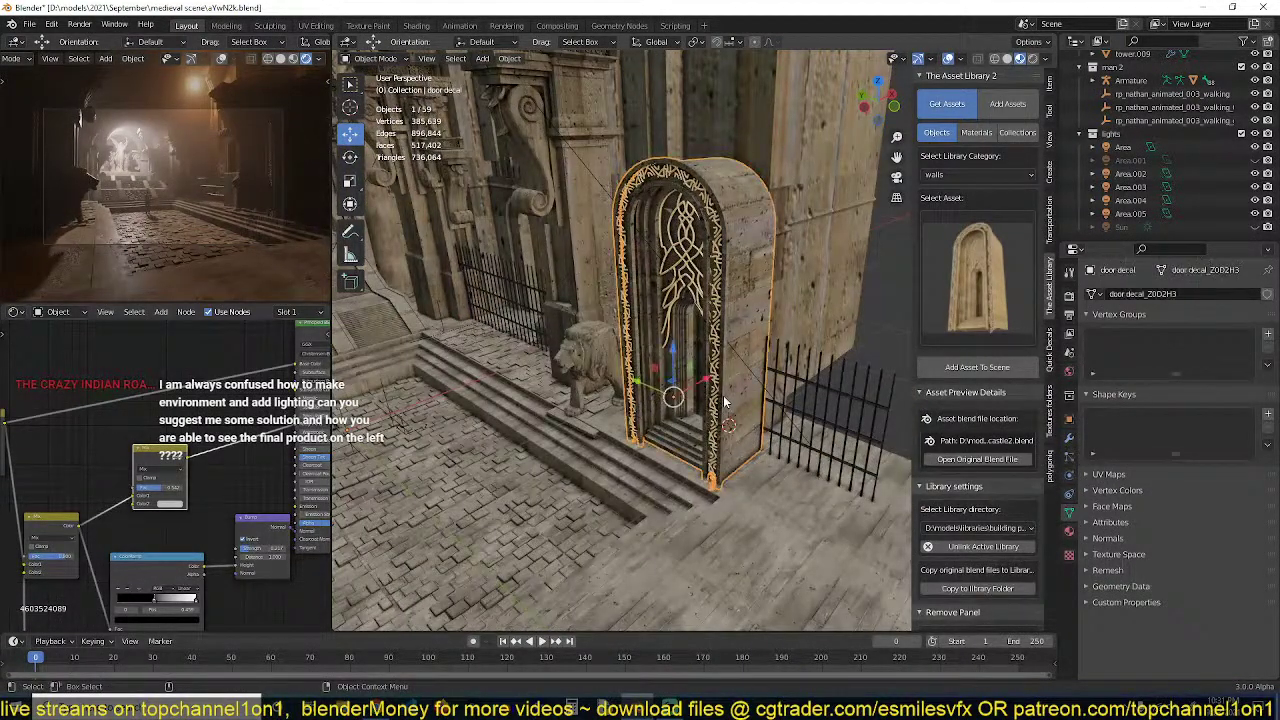
key("Delete")
Add the scroll-shaped decal asset from the library at a 3D cursor placed on the pillar behind the lion
left_click(975, 290)
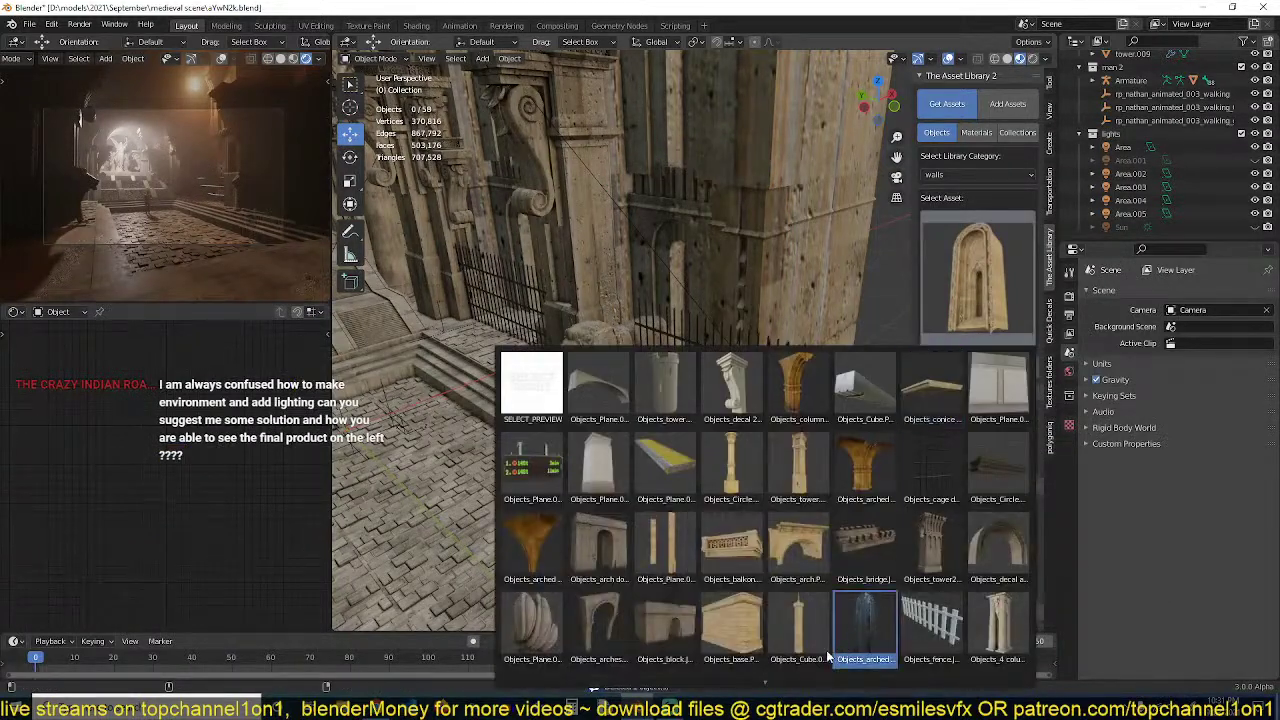
scroll(772, 682, "down", 2)
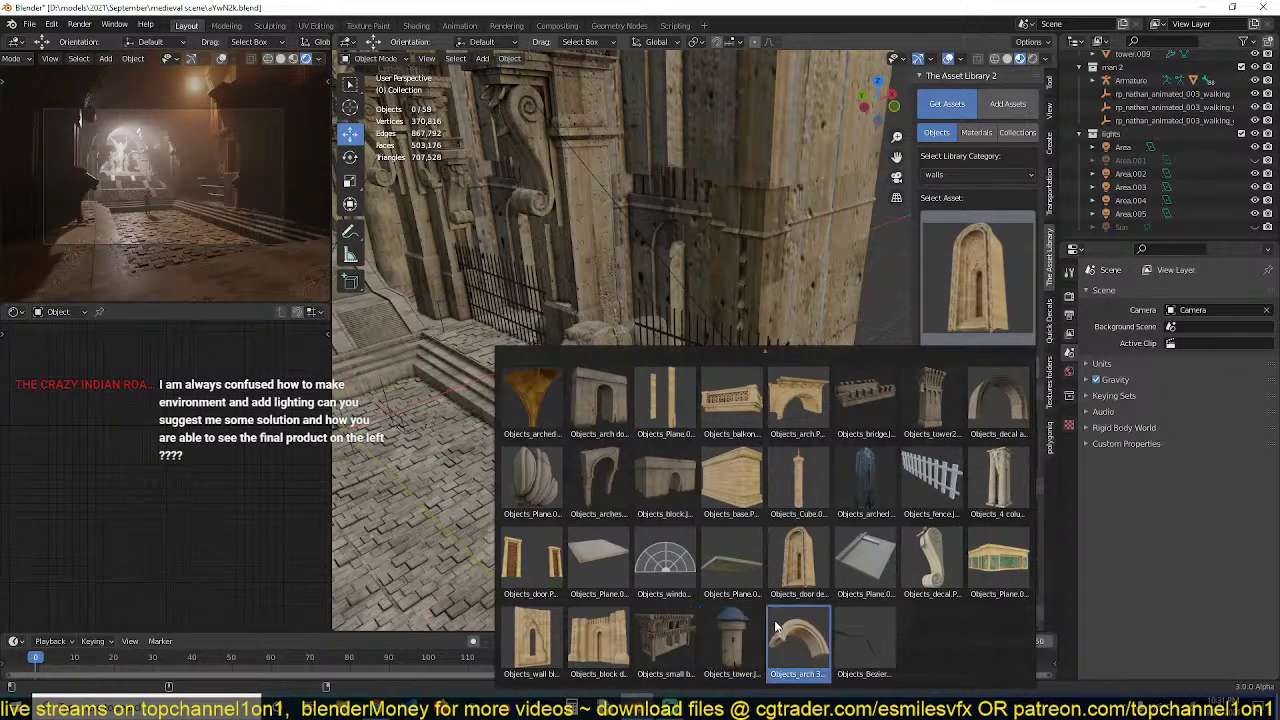
left_click(931, 553)
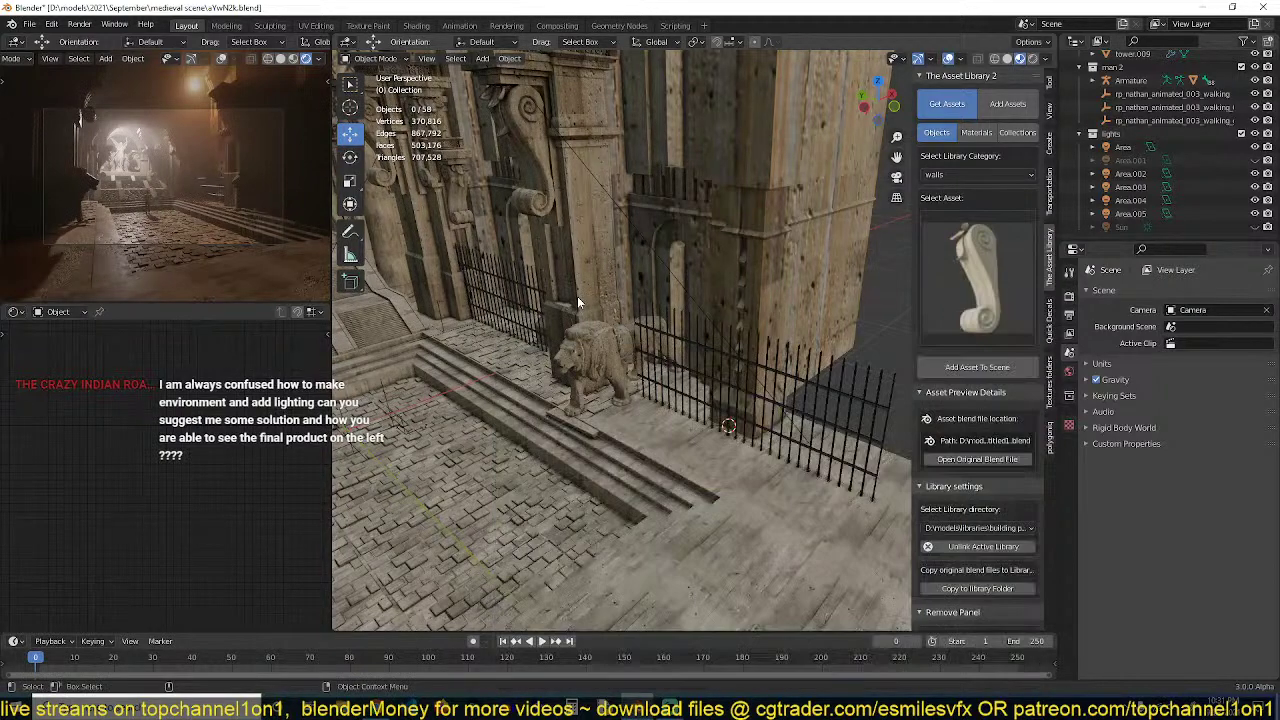
mouse_move(577, 302)
middle_mouse_down()
mouse_move(594, 280)
mouse_move(578, 326)
mouse_move(600, 304)
middle_mouse_up()
right_click(600, 297, "shift")
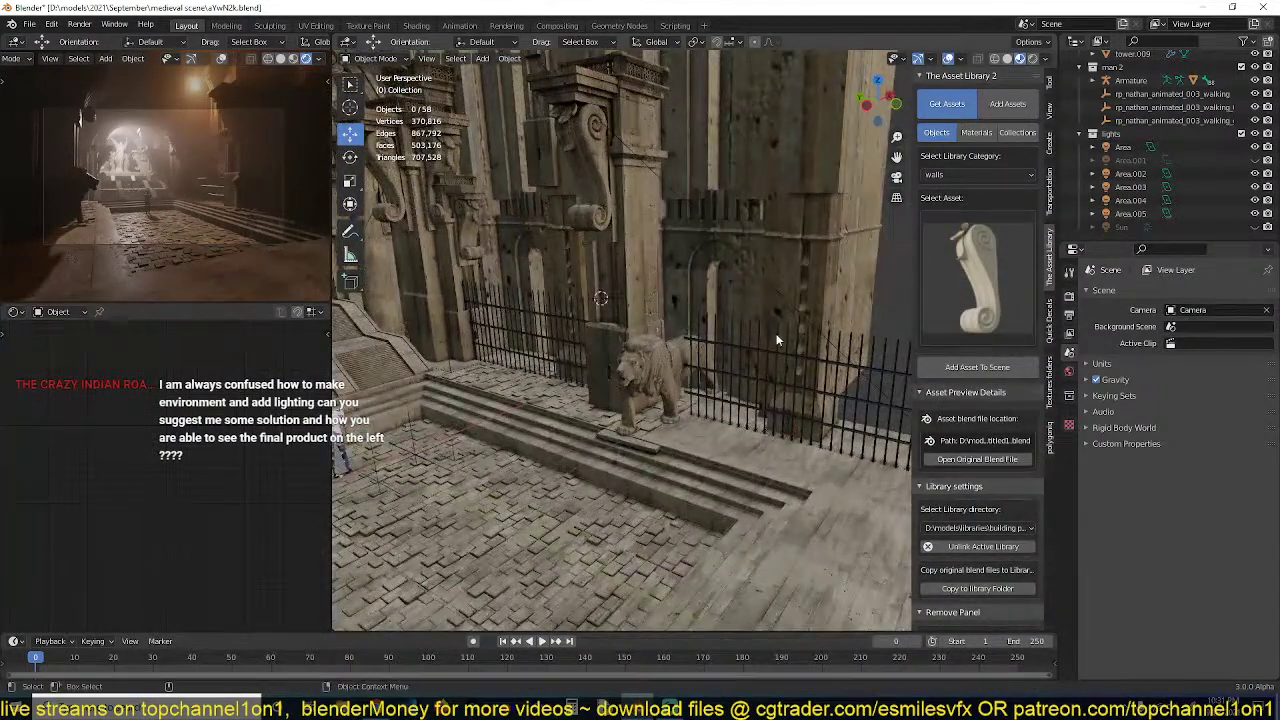
left_click(977, 367)
Enlarge the scroll decal and rotate it -90° around the Z axis
key("s")
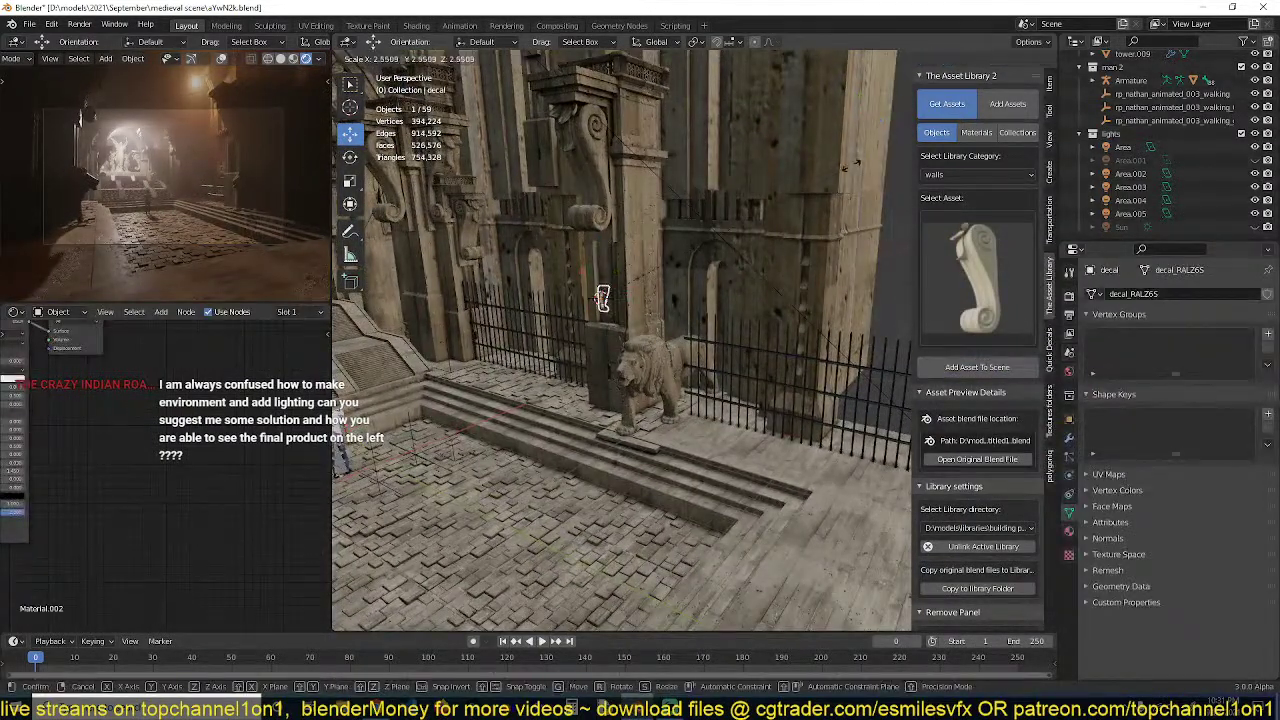
left_click(850, 174)
key("s")
left_click(874, 186)
type("rz")
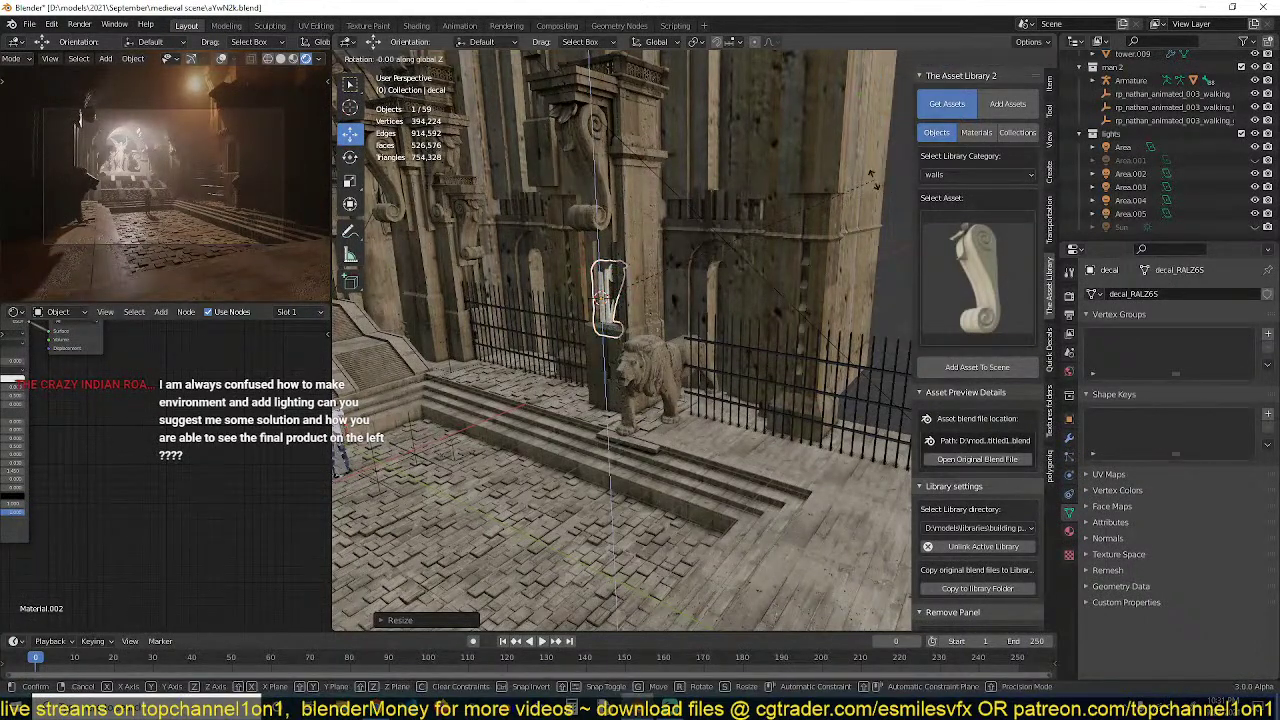
type("-90")
key("Return")
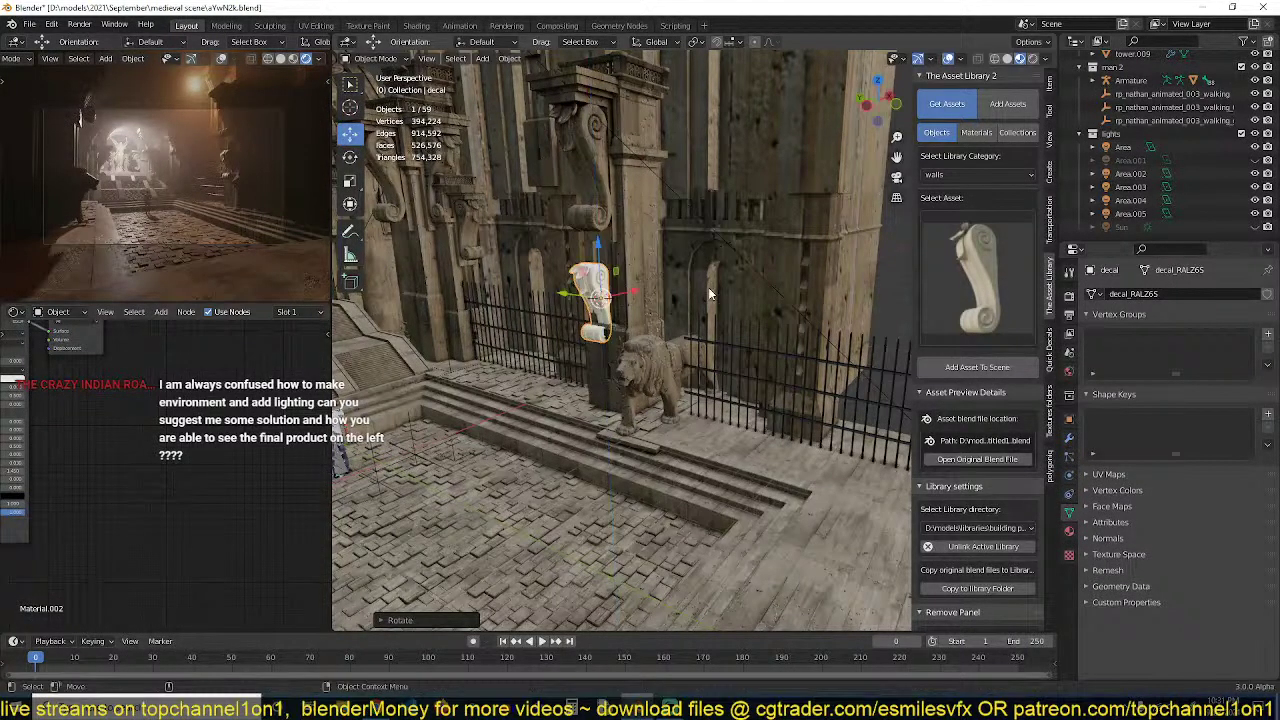
Move the scroll decal against the pillar below its large scroll bracket and enlarge it by a factor of about 1.12
key("g")
key("Return")
key("s")
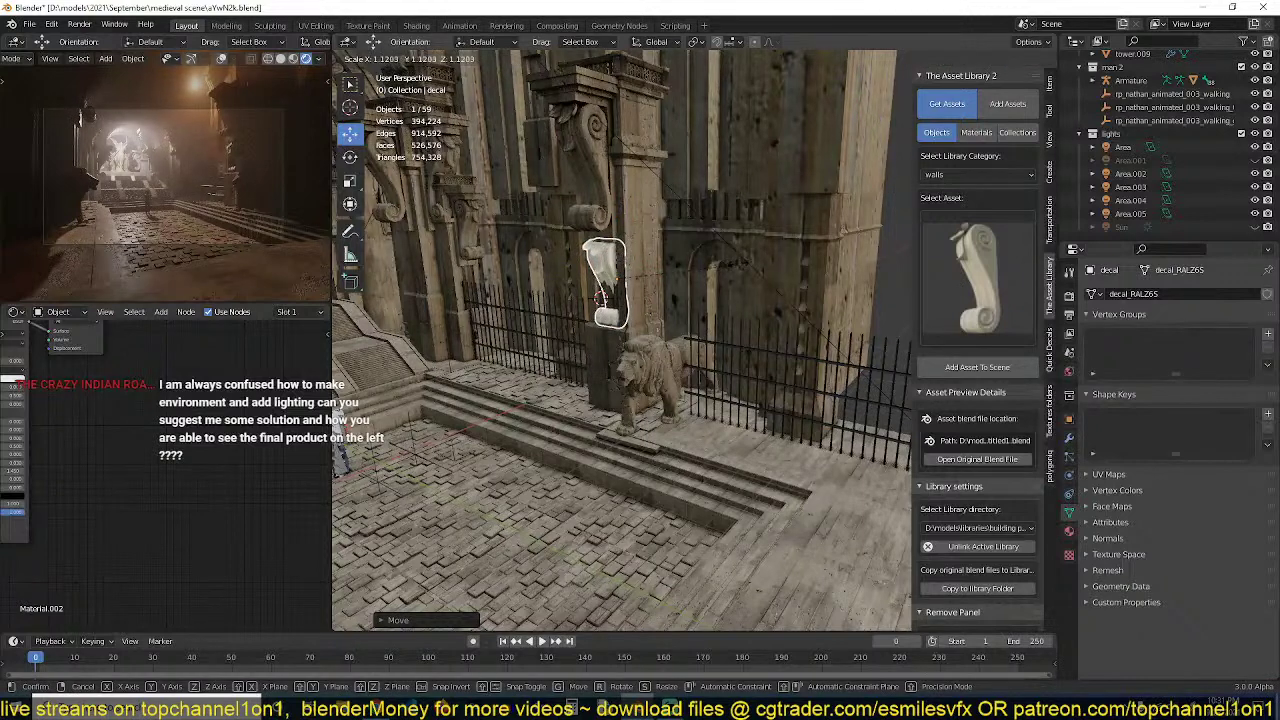
left_click(744, 260)
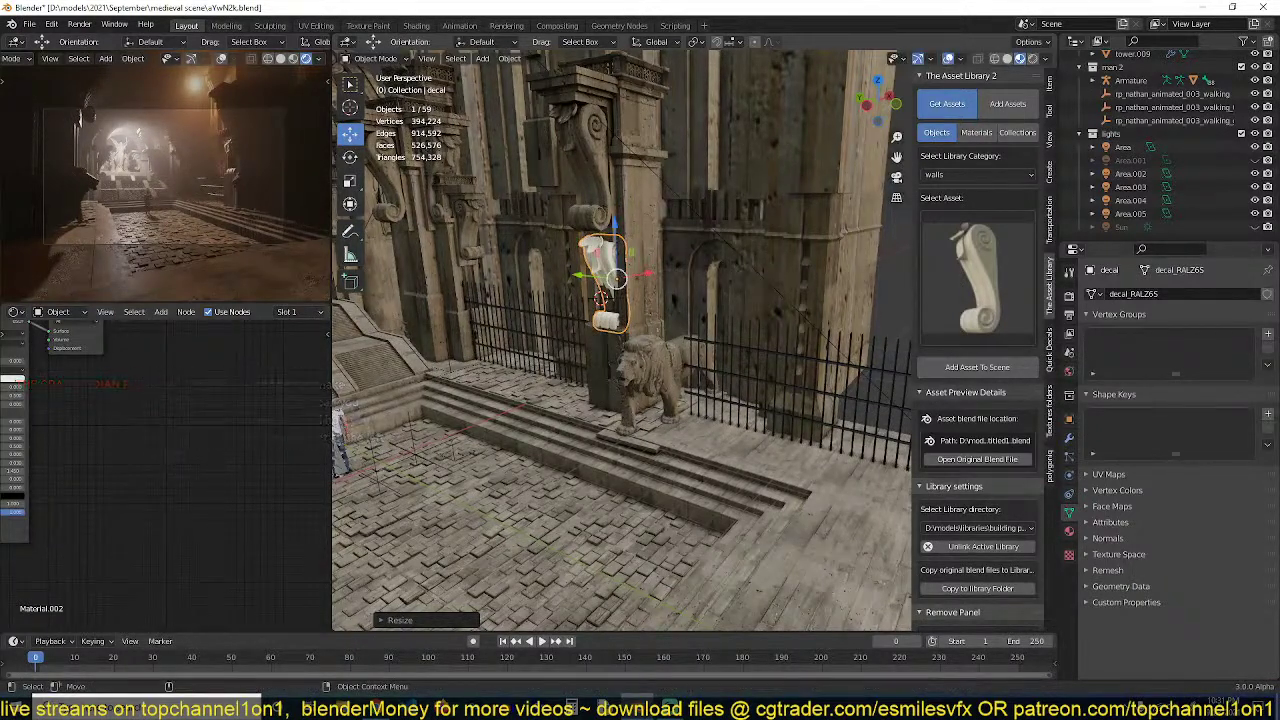
Link the tower.009 pillar's material to the scroll decal and shift the decal along X against the pillar
left_click(616, 210, "shift")
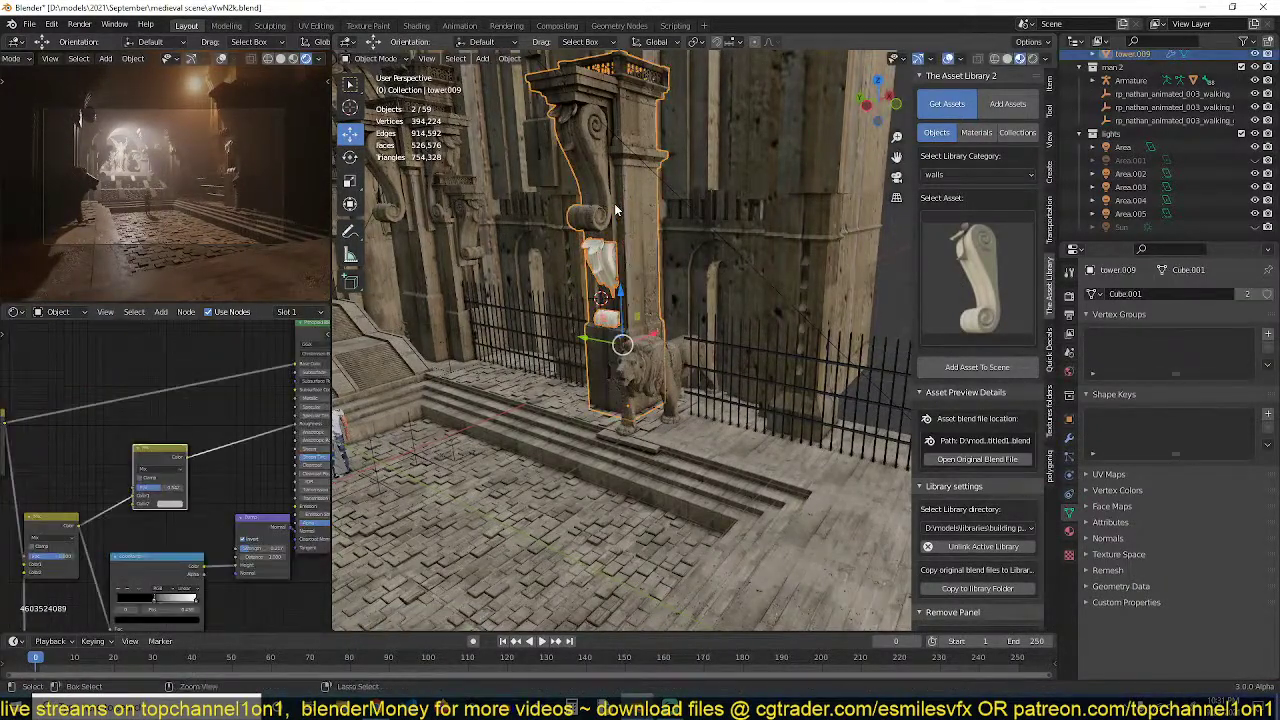
key("ctrl+l")
left_click(616, 206)
middle_click_drag(614, 214, 522, 257)
left_click(508, 254)
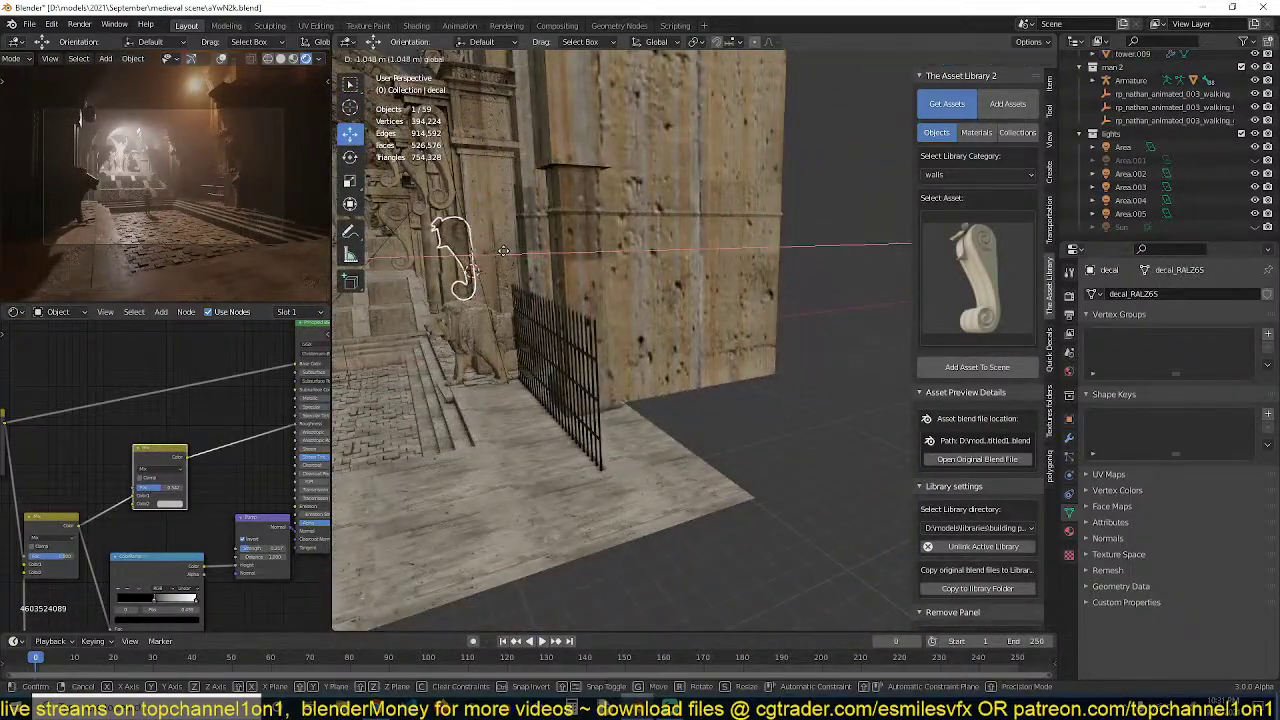
key("g")
key("x")
left_click(514, 256)
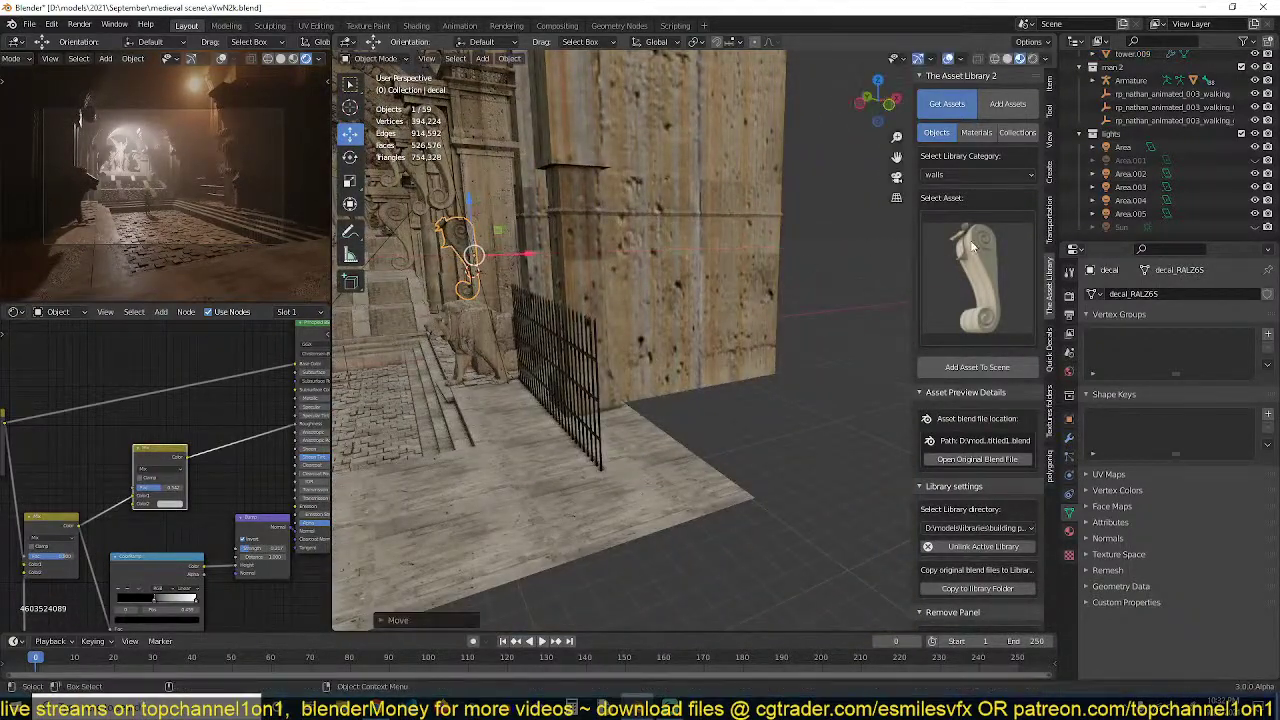
Add the petal-shaped ornament from the asset library at a 3D cursor placed on the scroll decal's lower curl
left_click(972, 245)
scroll(816, 660, "down", 1)
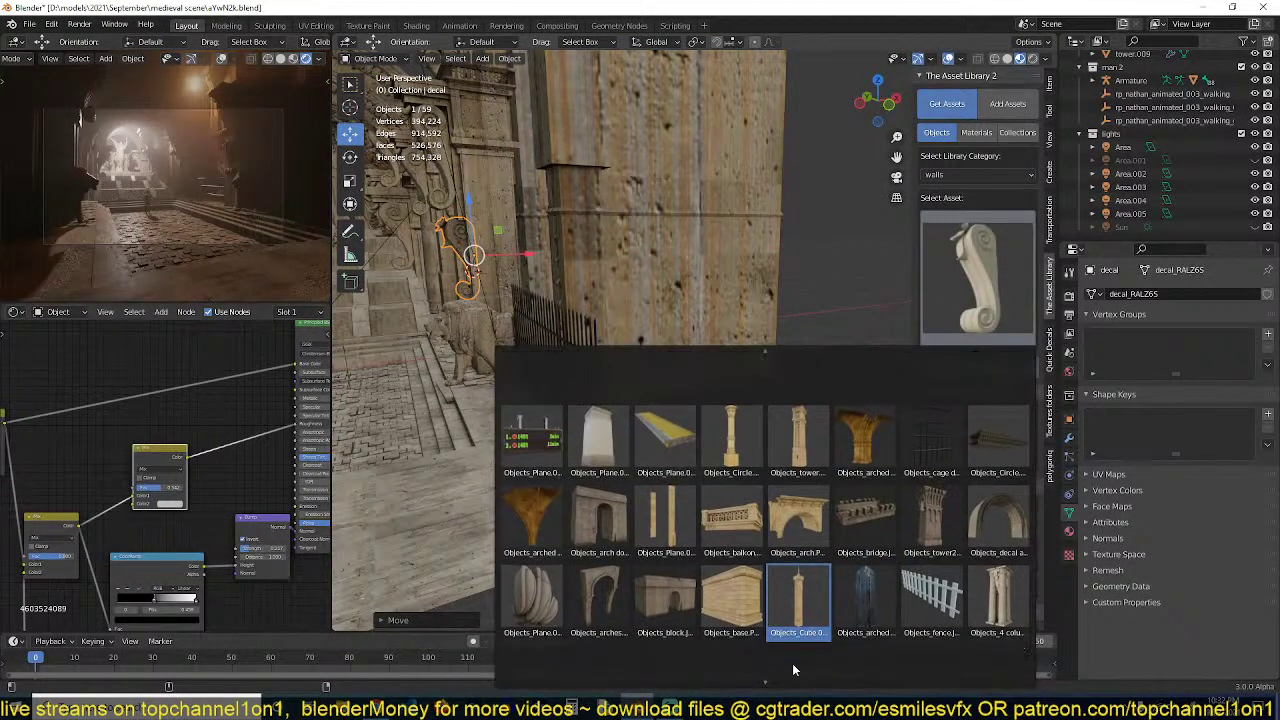
scroll(783, 366, "up", 1)
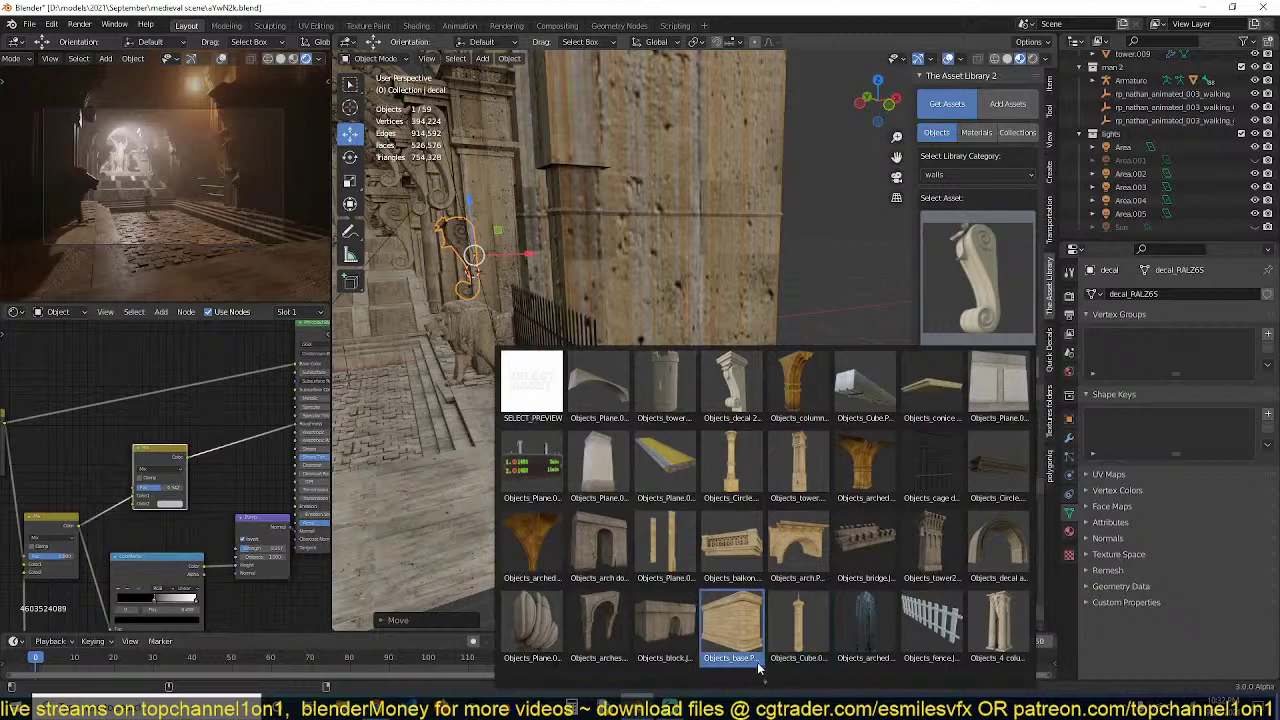
left_click(518, 630)
middle_click_drag(524, 567, 632, 465)
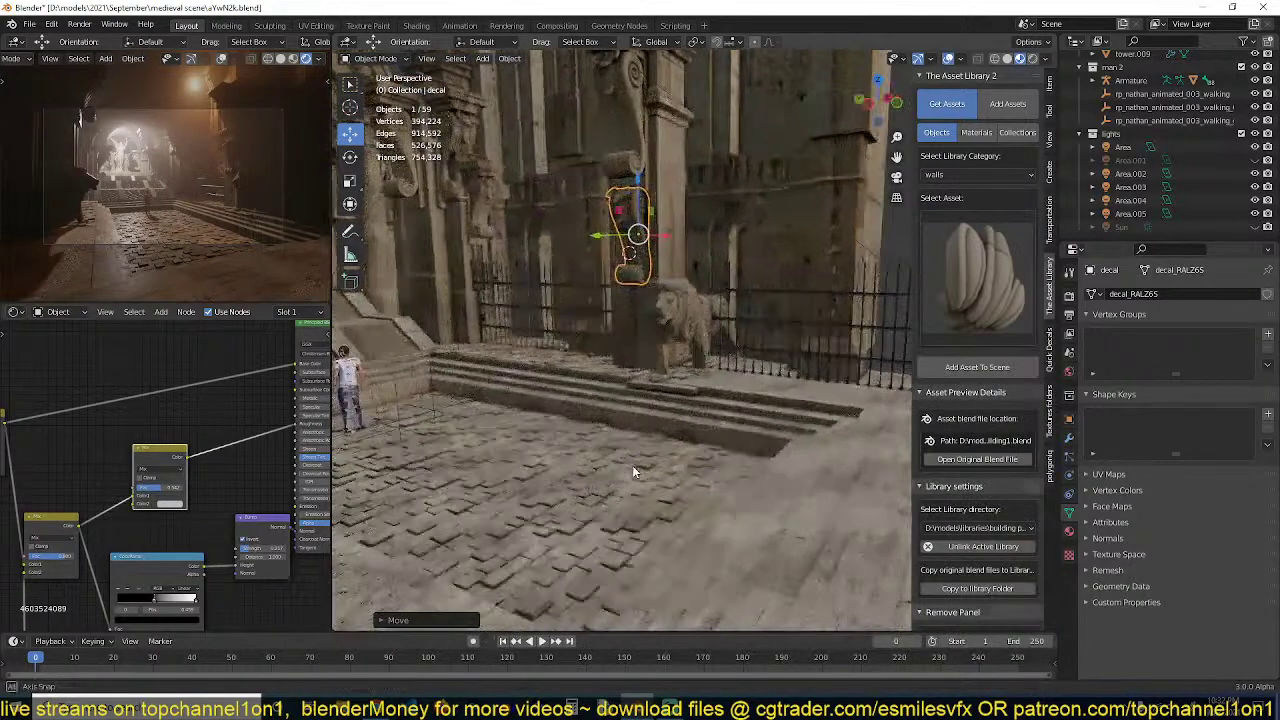
scroll(722, 334, "up", 4)
middle_click_drag(720, 394, 697, 368)
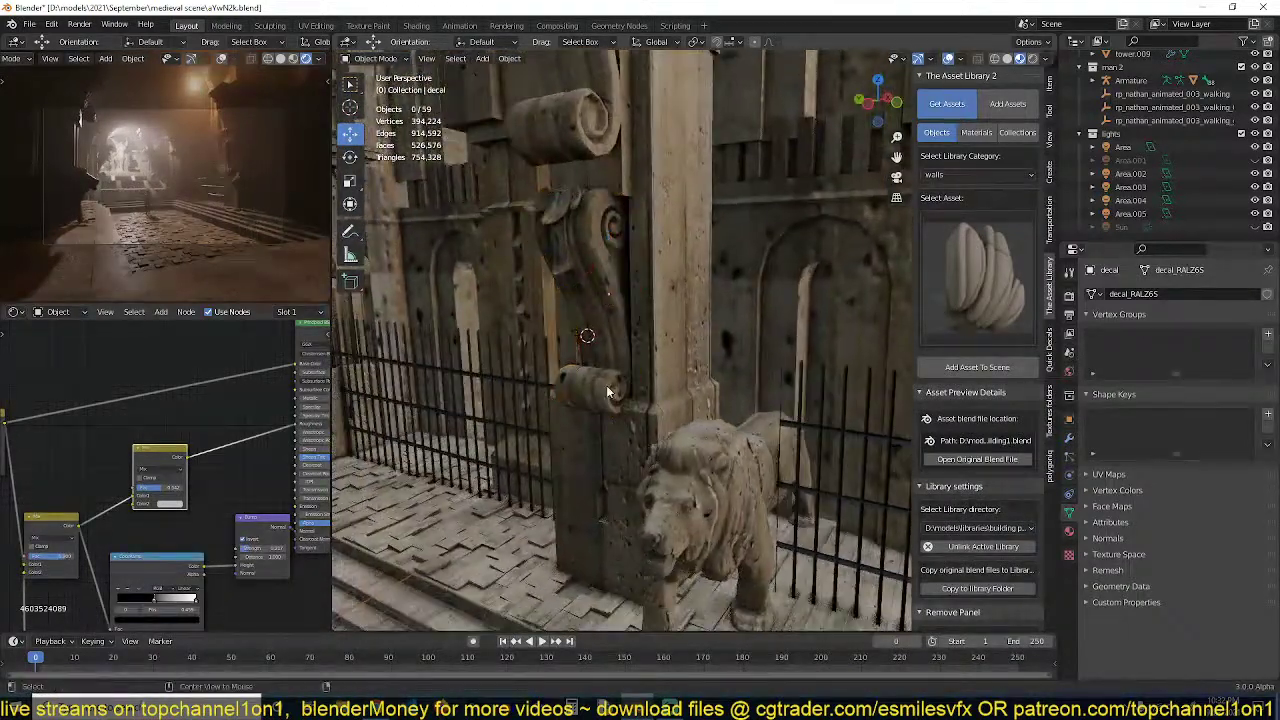
left_click(977, 367)
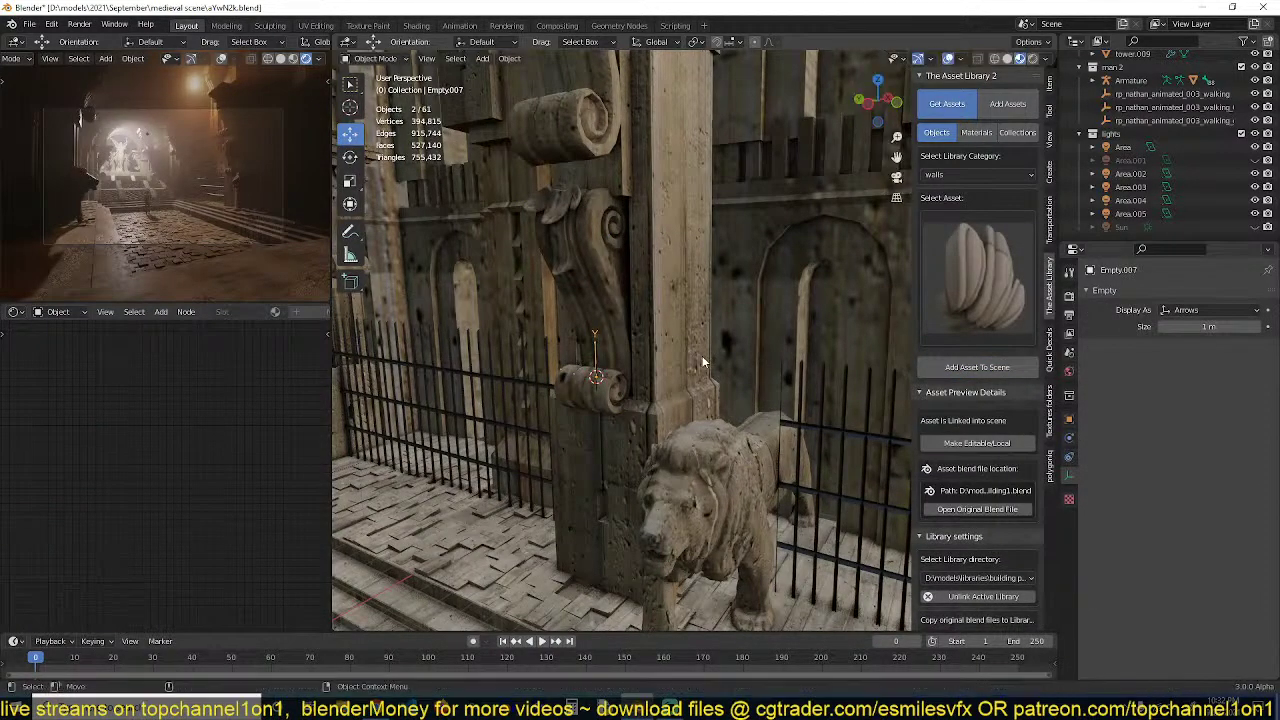
Snap the newly added petal ornament to the 3D cursor on the scroll decal
scroll(702, 358, "down", 10)
scroll(660, 385, "up", 2)
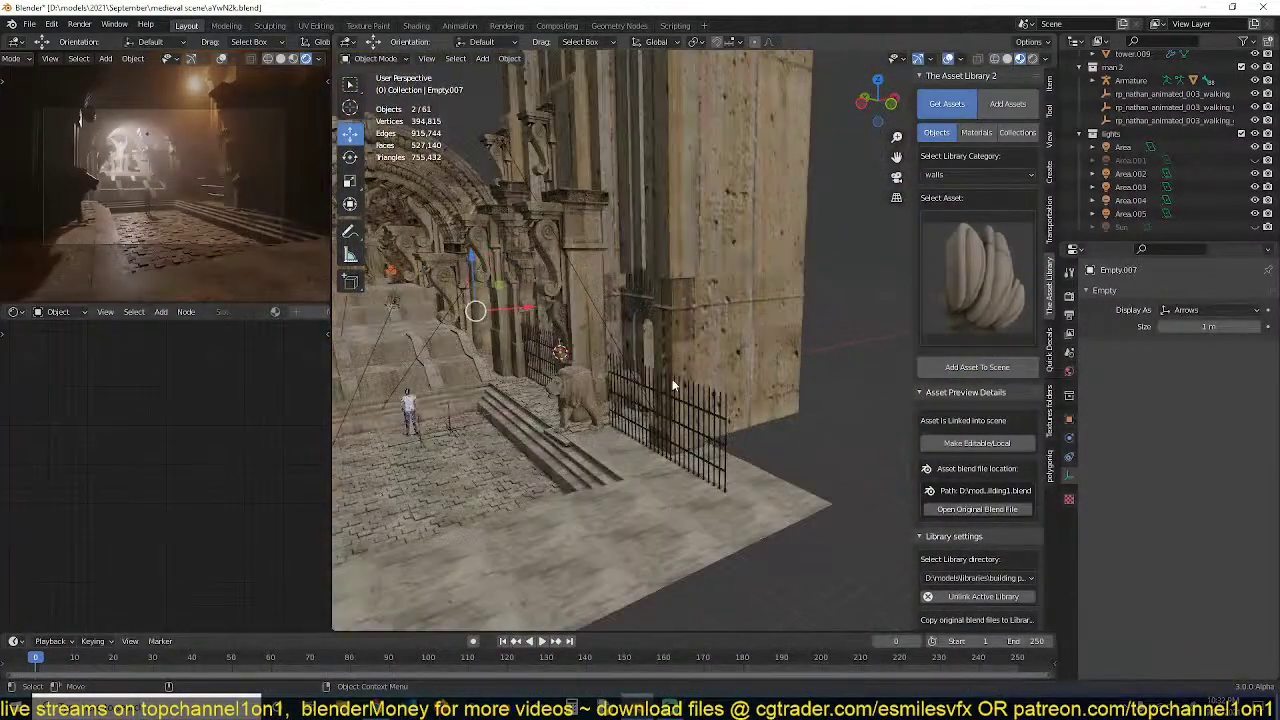
middle_click_drag(465, 324, 617, 345, "shift")
scroll(563, 342, "up", 2)
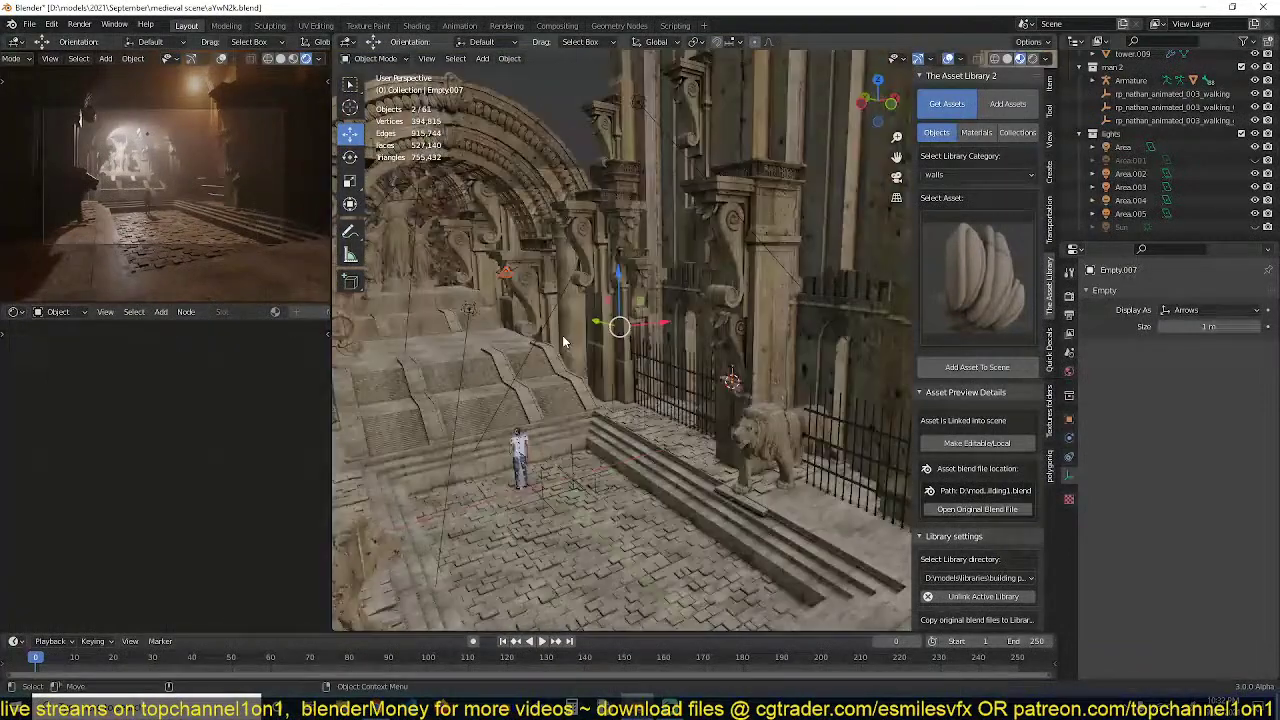
left_click(505, 279)
key("shift+s")
left_click(728, 258)
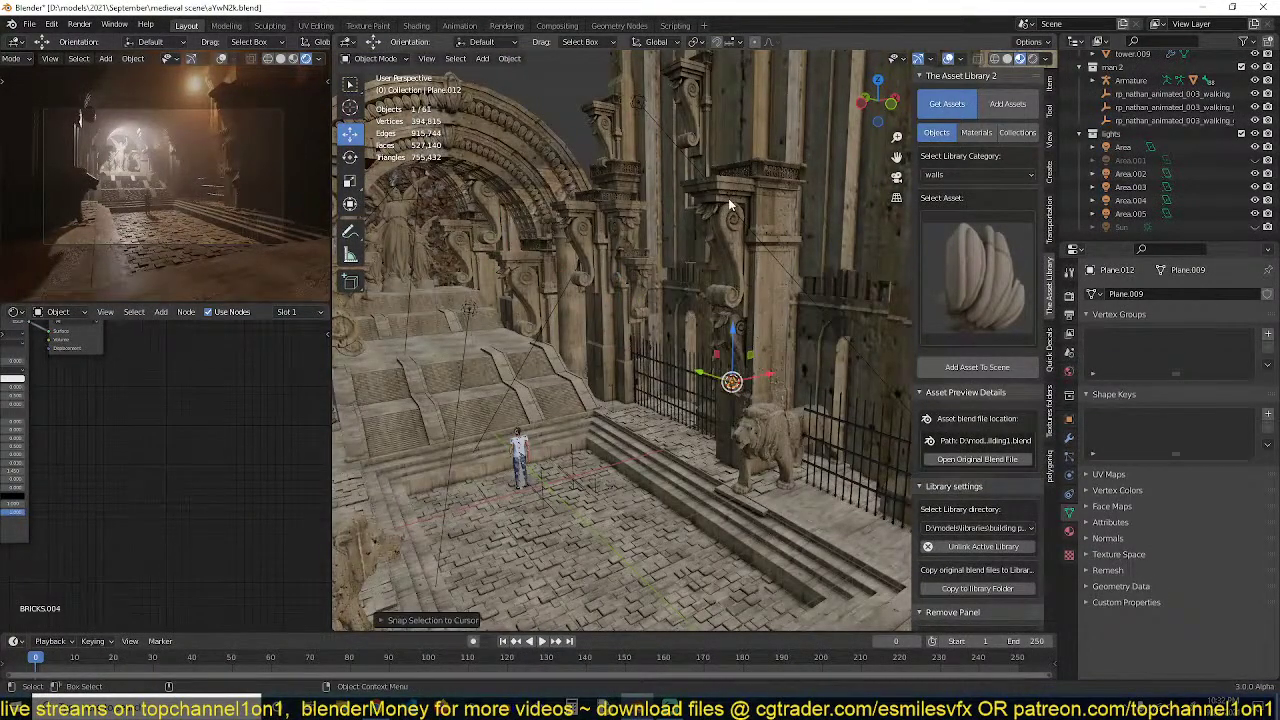
Scale the petal ornament so it covers the lower curl of the scroll decal
key("KP_Decimal")
scroll(728, 203, "down", 6)
middle_click_drag(720, 248, 705, 262)
key("s")
left_click(802, 238)
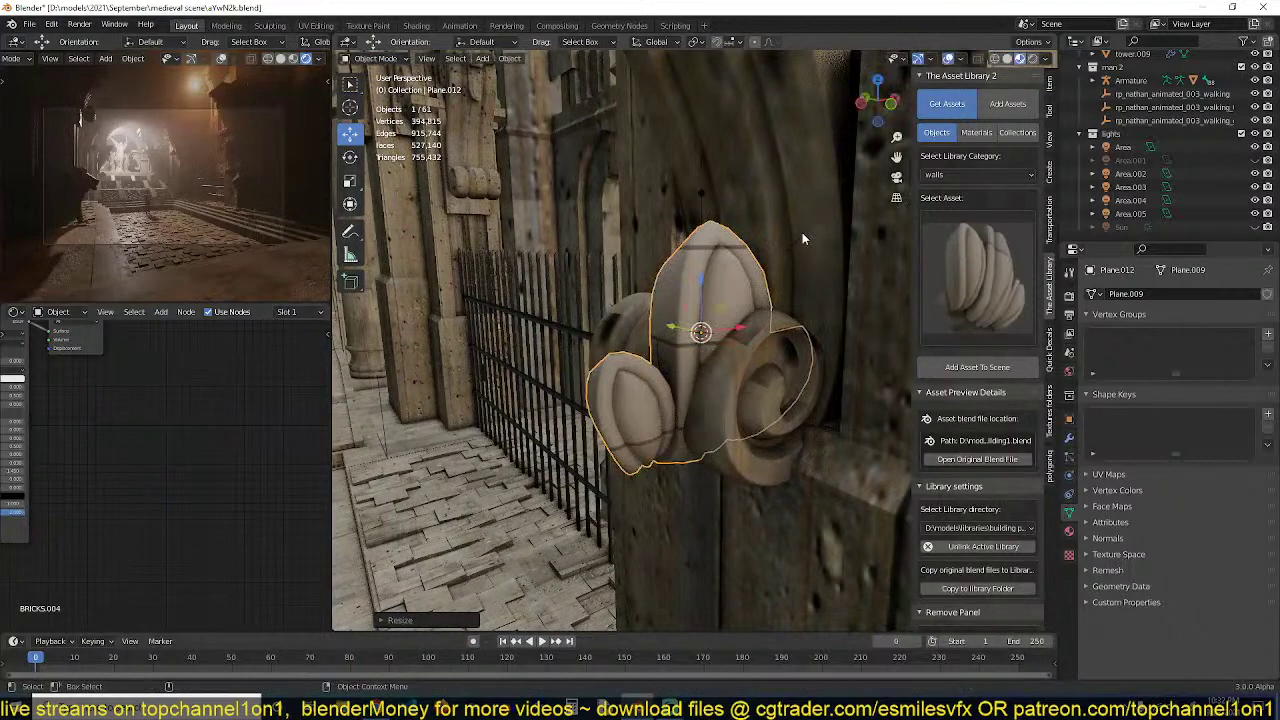
Link the scroll decal's material to the petal ornament and reselect the ornament alone
left_click(802, 238, "shift")
key("ctrl+l")
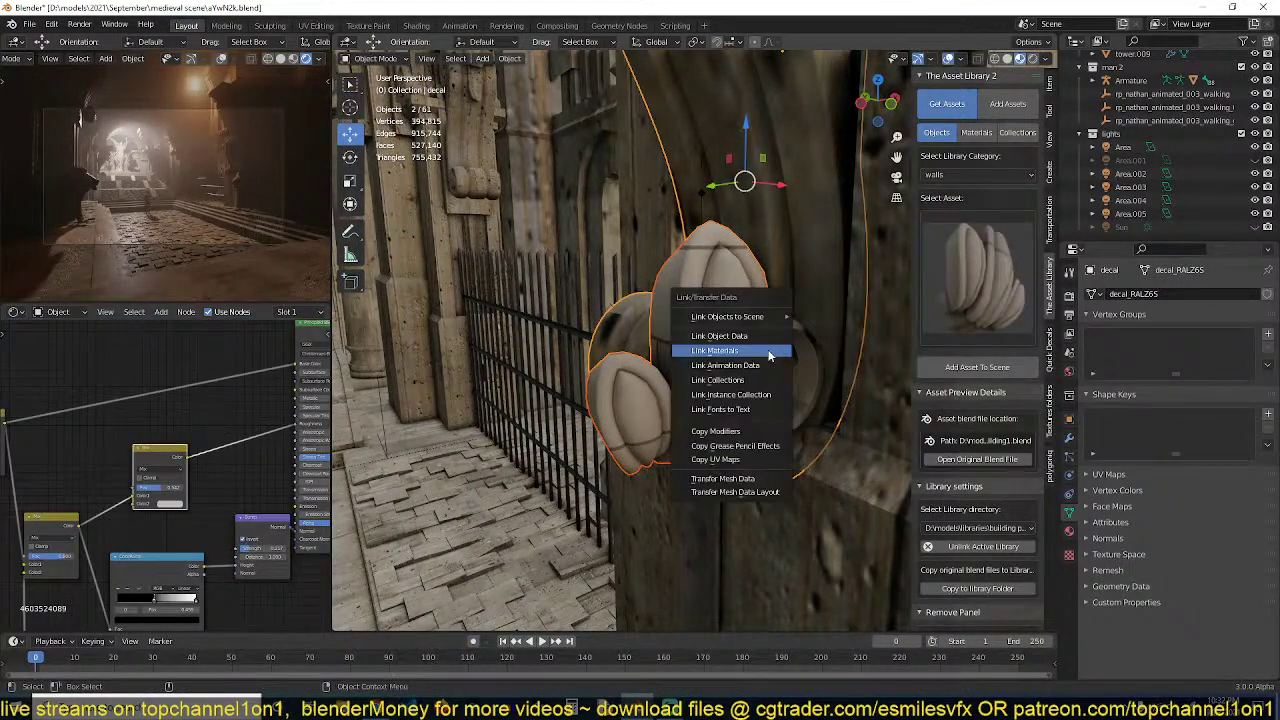
left_click(769, 352)
key("alt+a")
left_click(714, 315)
Rotate the petal ornament around the Z axis and enlarge it by a factor of about 1.72
scroll(714, 315, "down", 4)
key("r")
key("z")
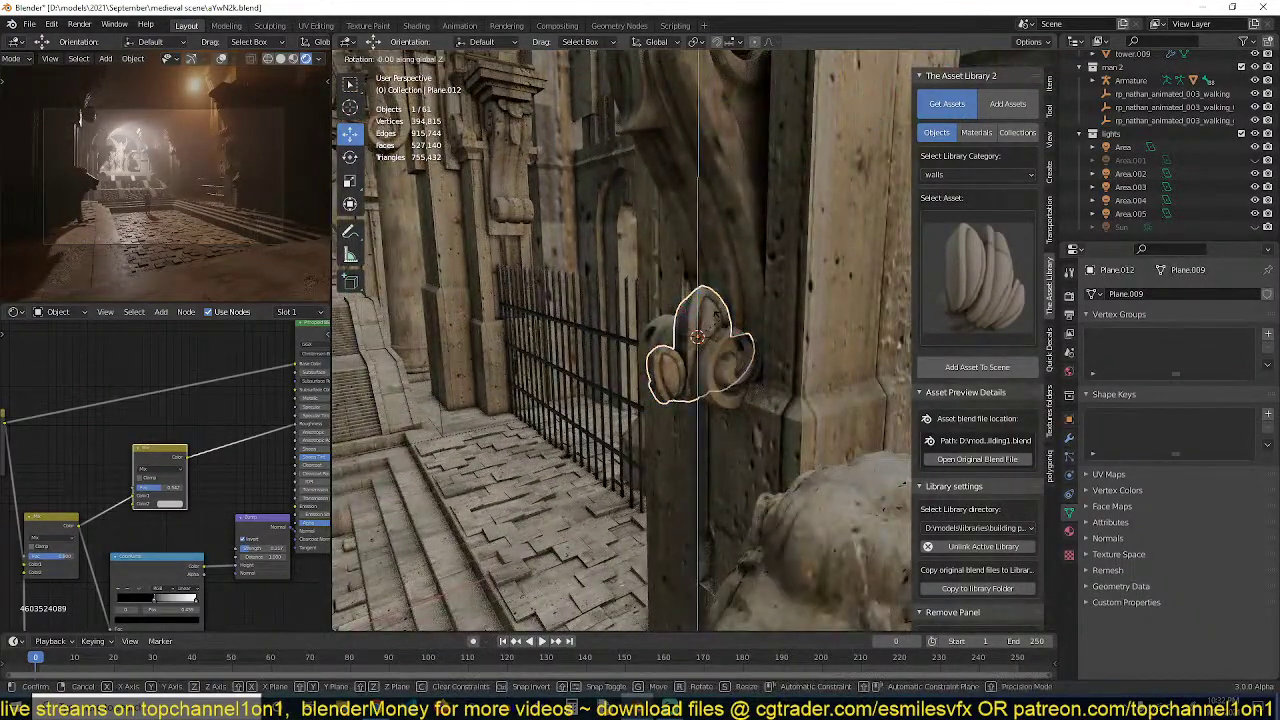
left_click(740, 336)
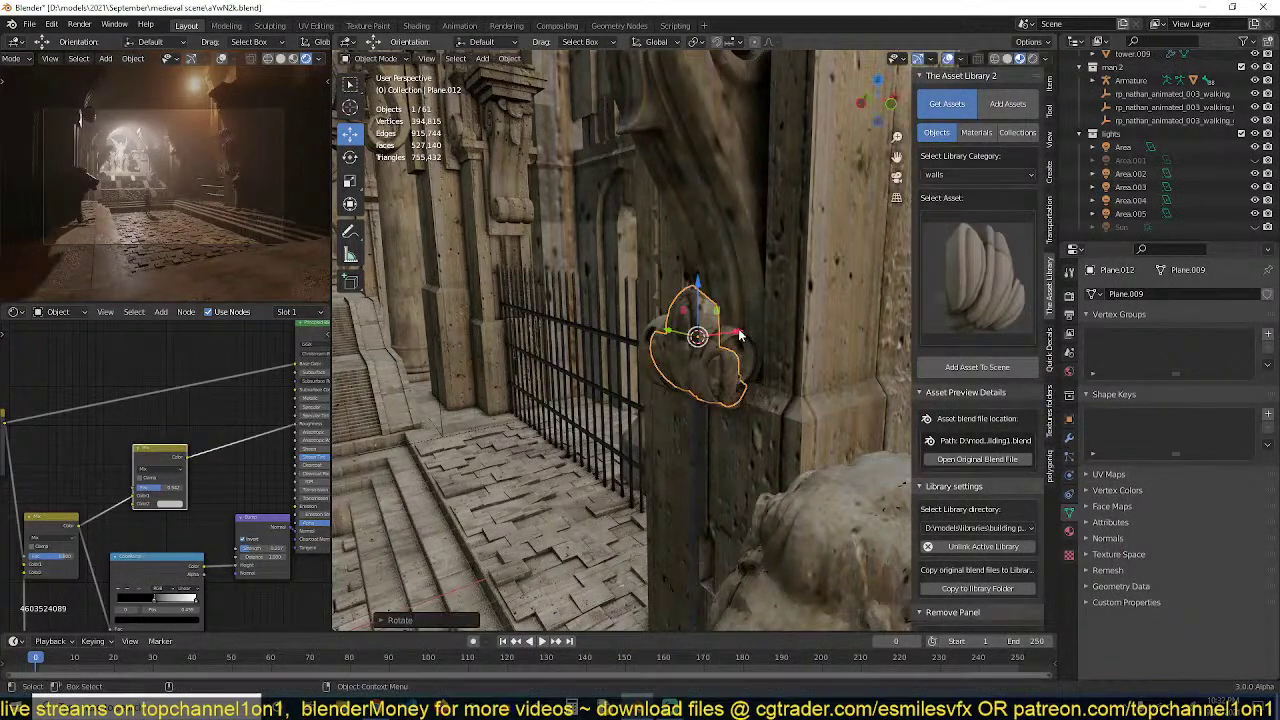
key("s")
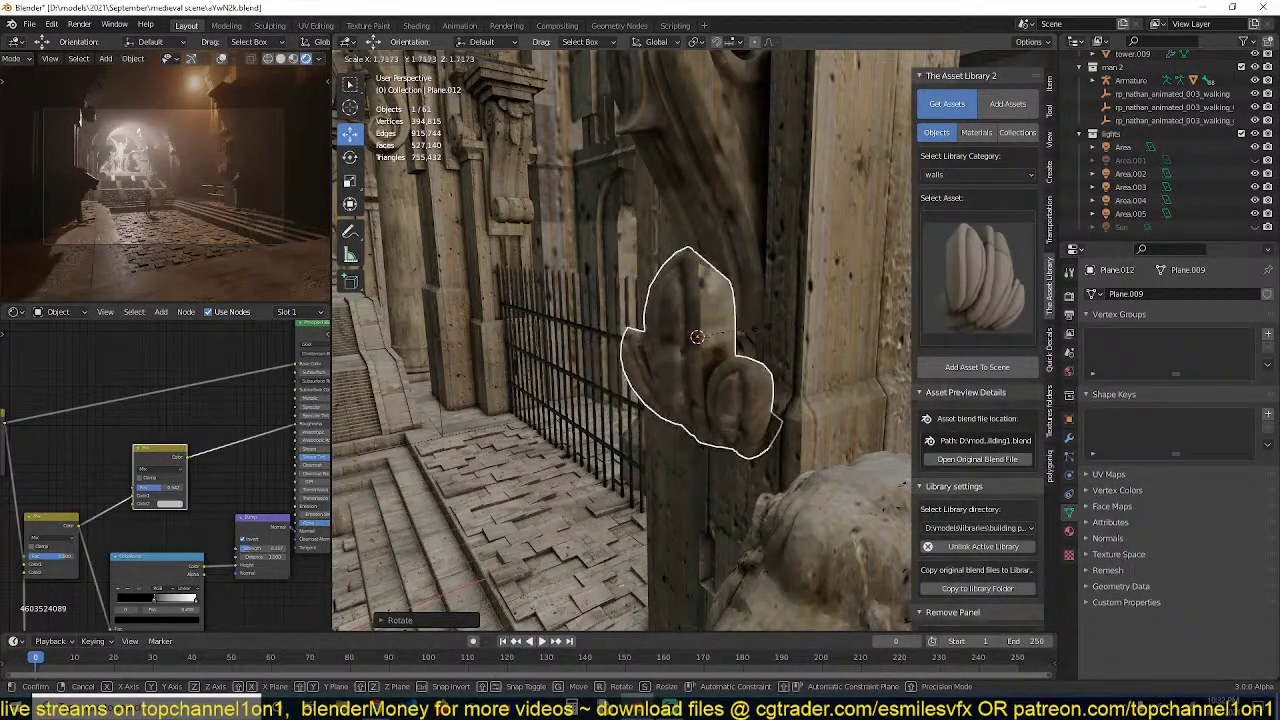
left_click(761, 334)
Check the ornament from the courtyard's front, deselect everything and save the scene file
middle_click_drag(761, 334, 656, 360)
key("alt+a")
scroll(662, 352, "down", 2)
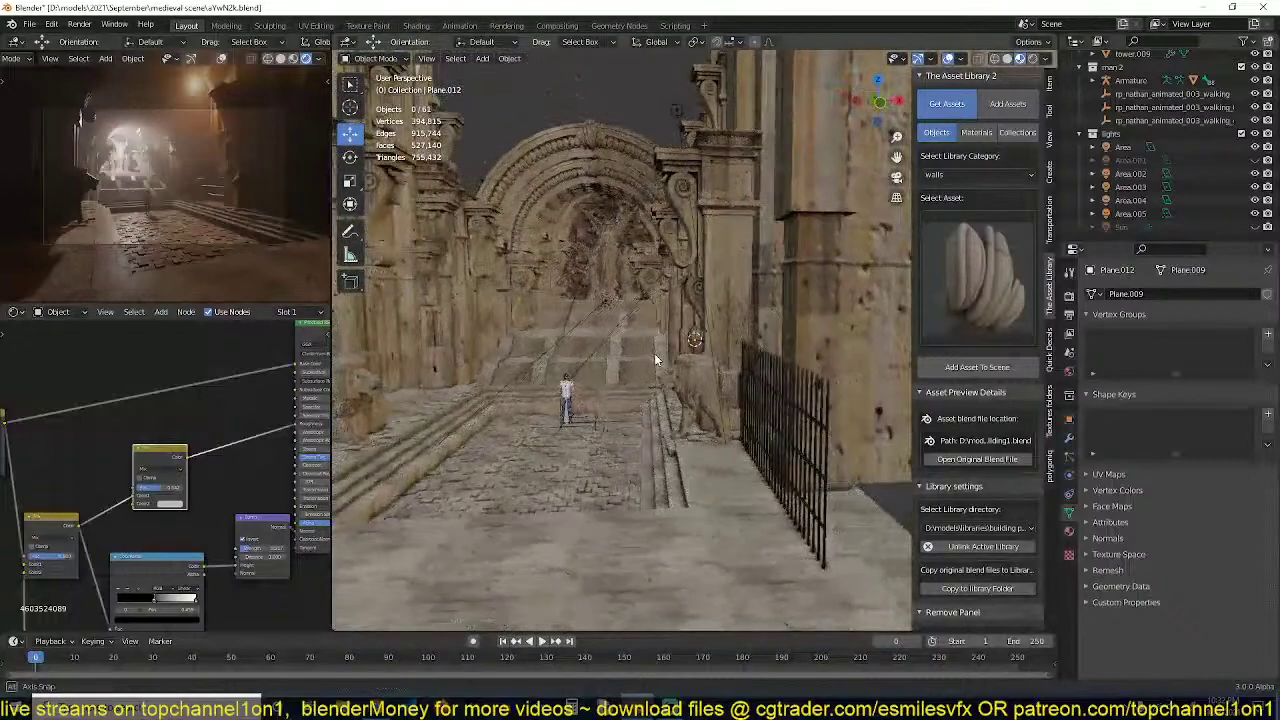
scroll(654, 360, "down", 3)
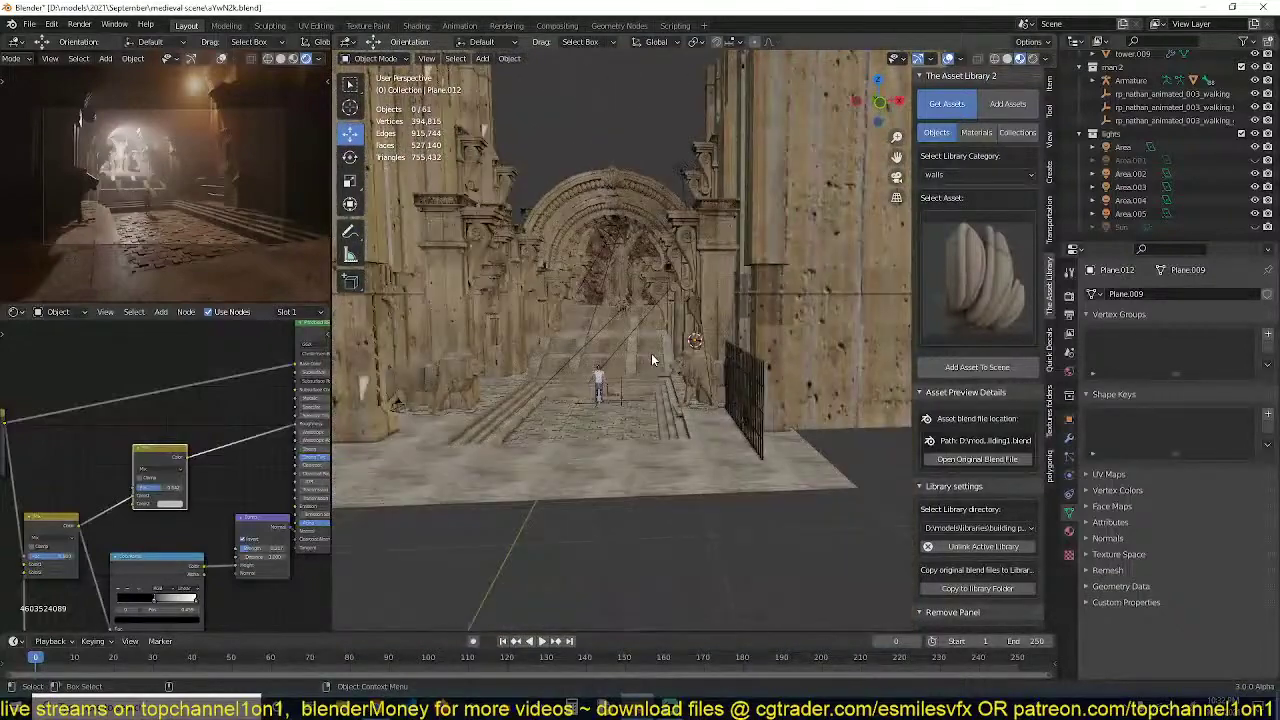
left_click(810, 262)
middle_click_drag(809, 264, 764, 348)
key("alt+a")
key("ctrl+s")
scroll(730, 320, "up", 3)
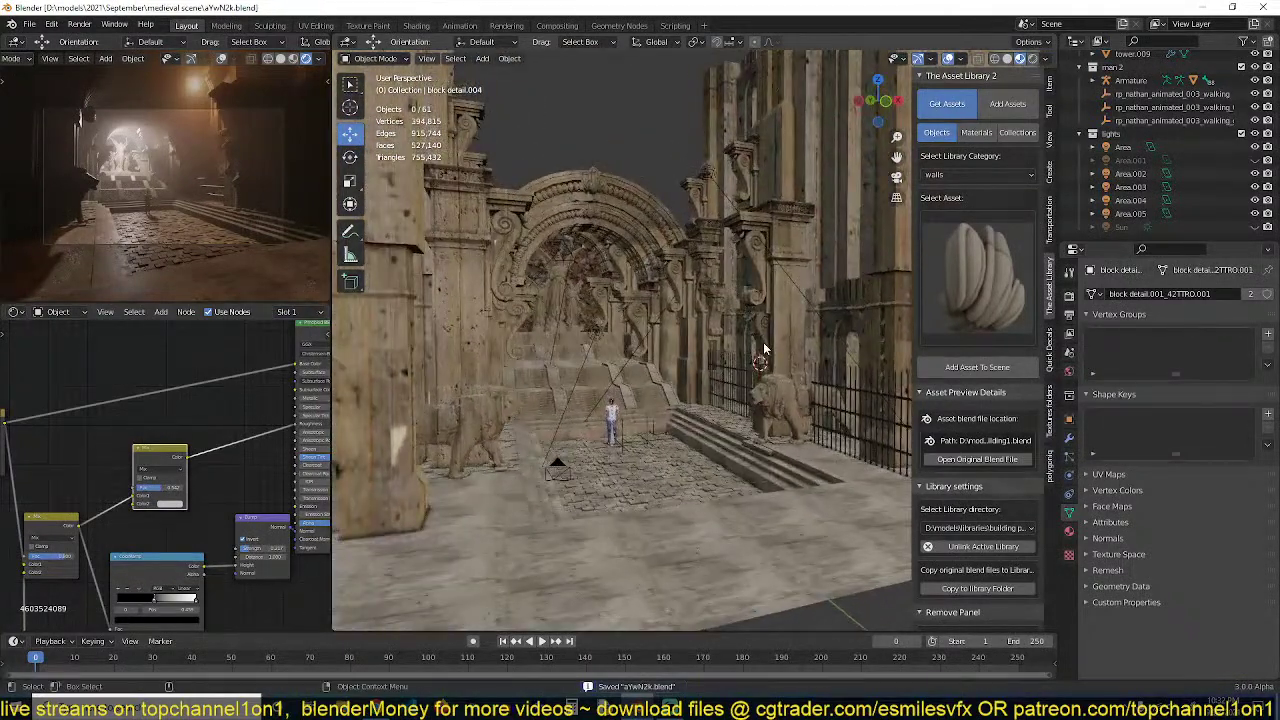
scroll(764, 349, "up", 3)
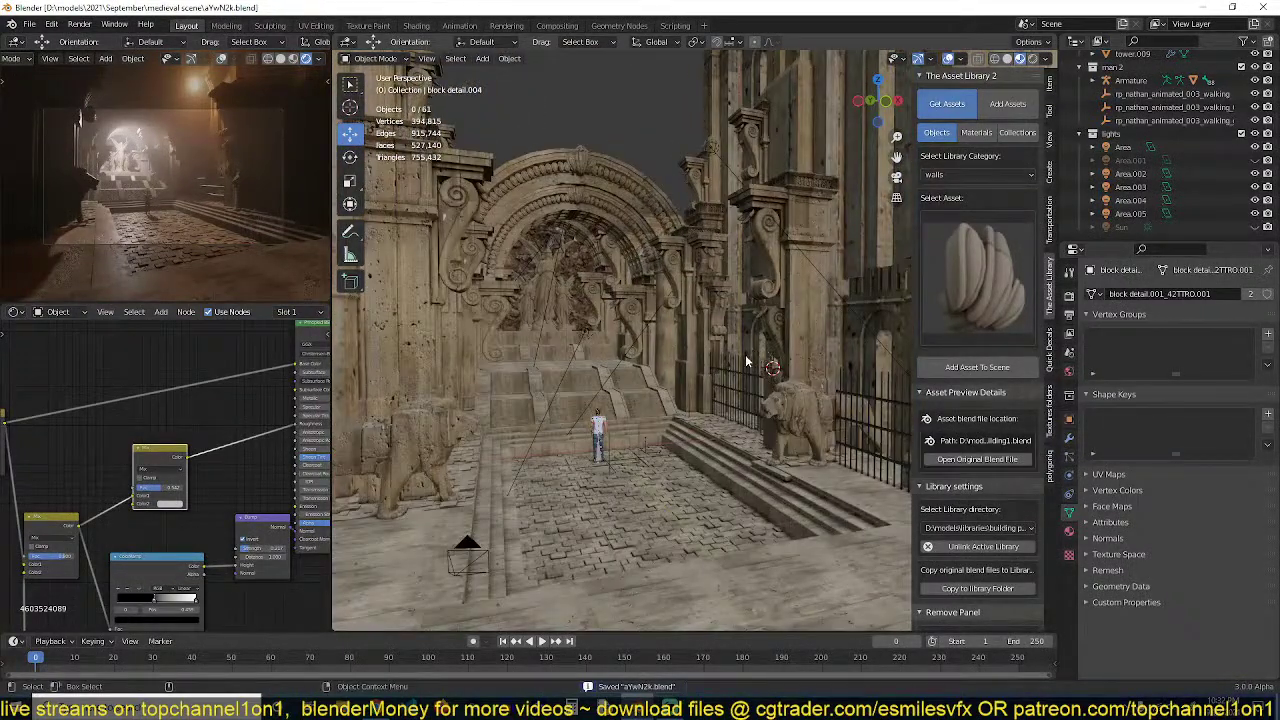
Hide the lights Area through Area.005, previewing Area on its own before hiding it again
left_click(545, 372)
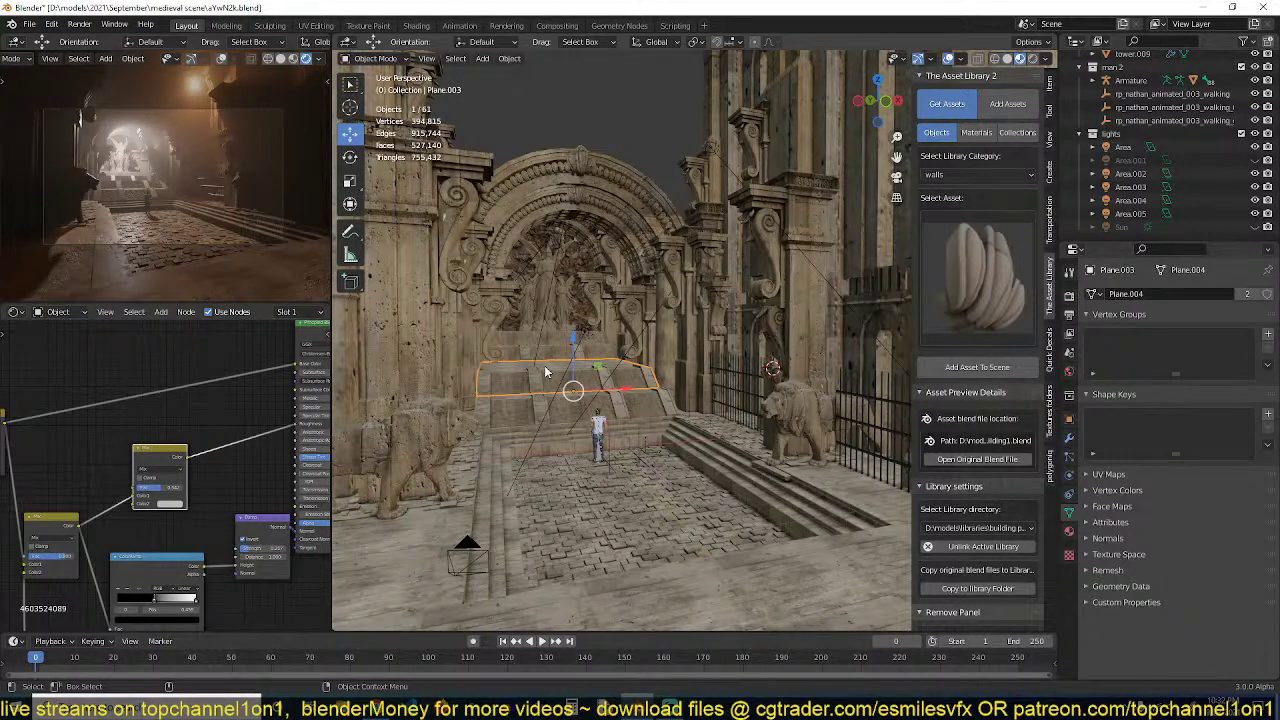
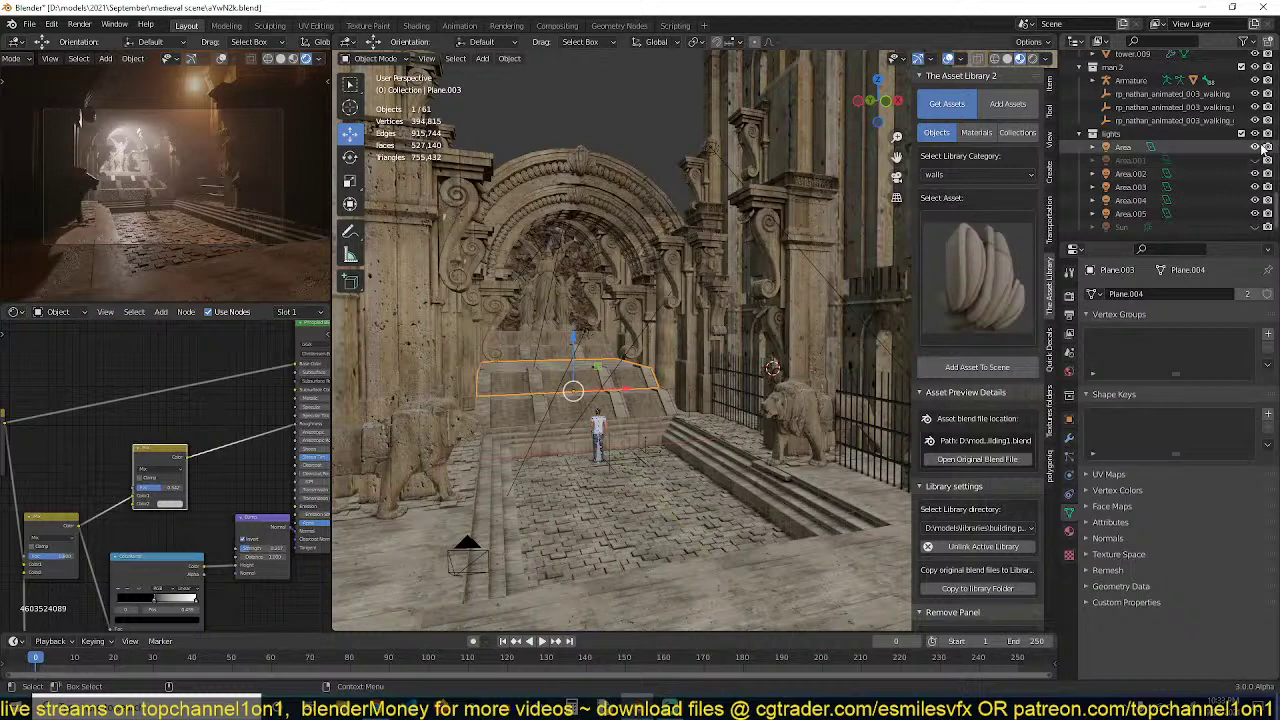
left_click_drag(1256, 149, 1256, 213)
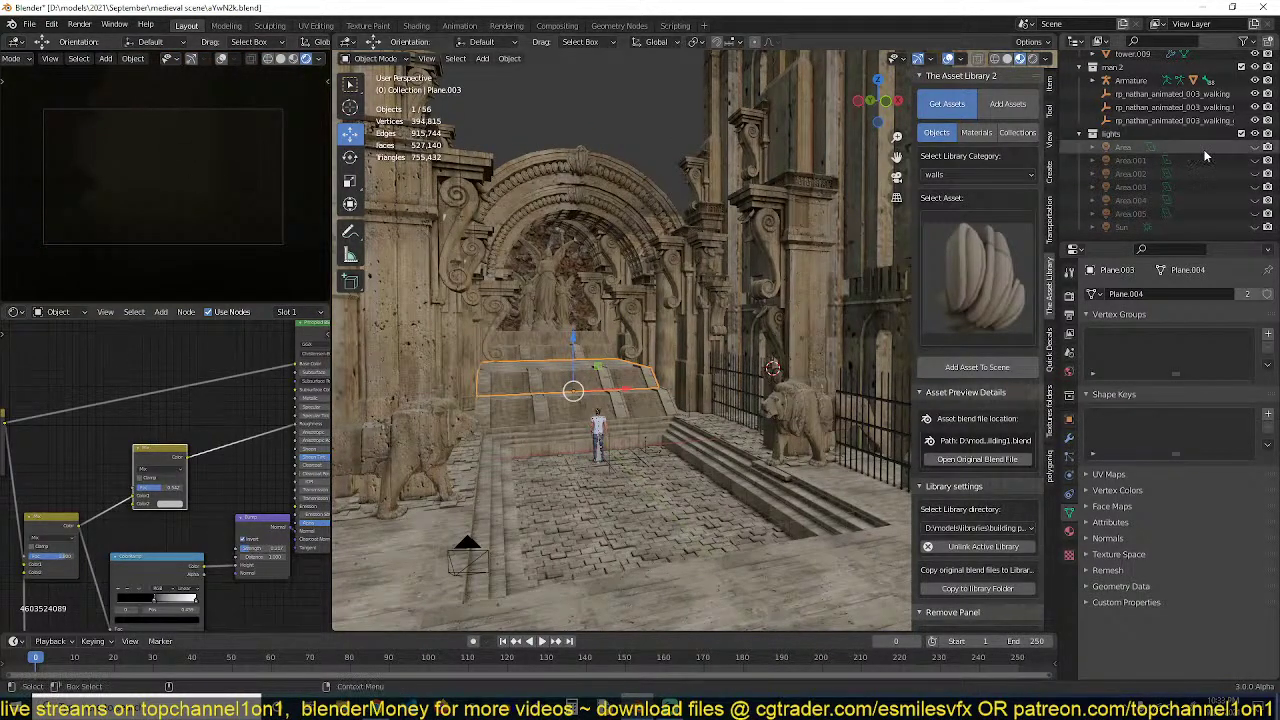
left_click(1255, 147)
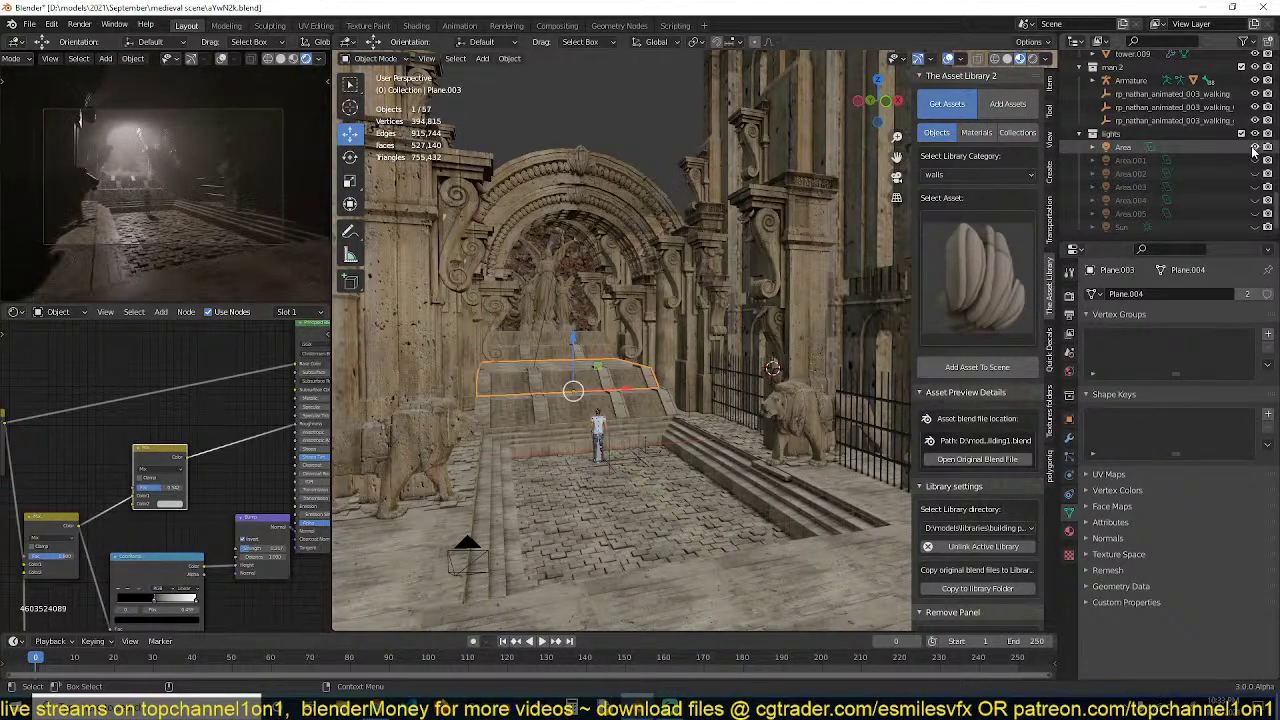
left_click(1255, 147)
Show Area.001, Area.002 and Area.003 one after another, and compare the render with Area on and off
left_click(1255, 160)
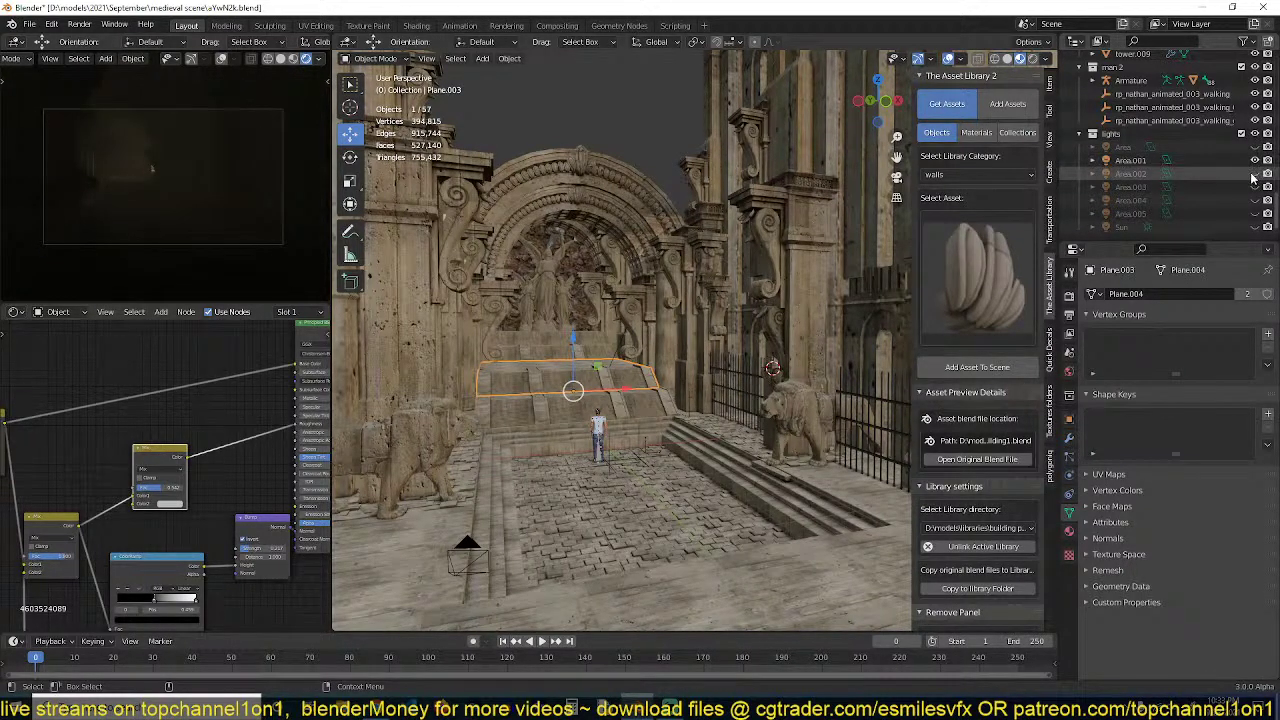
left_click(1255, 174)
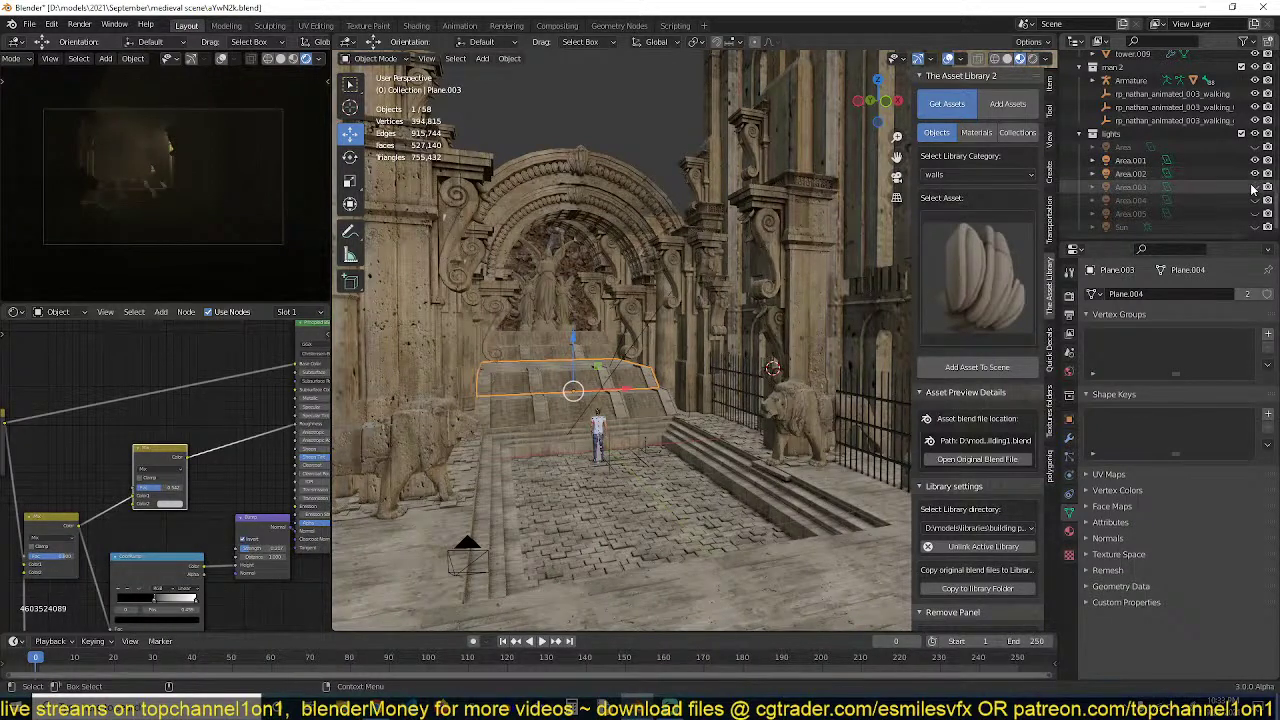
left_click(1255, 187)
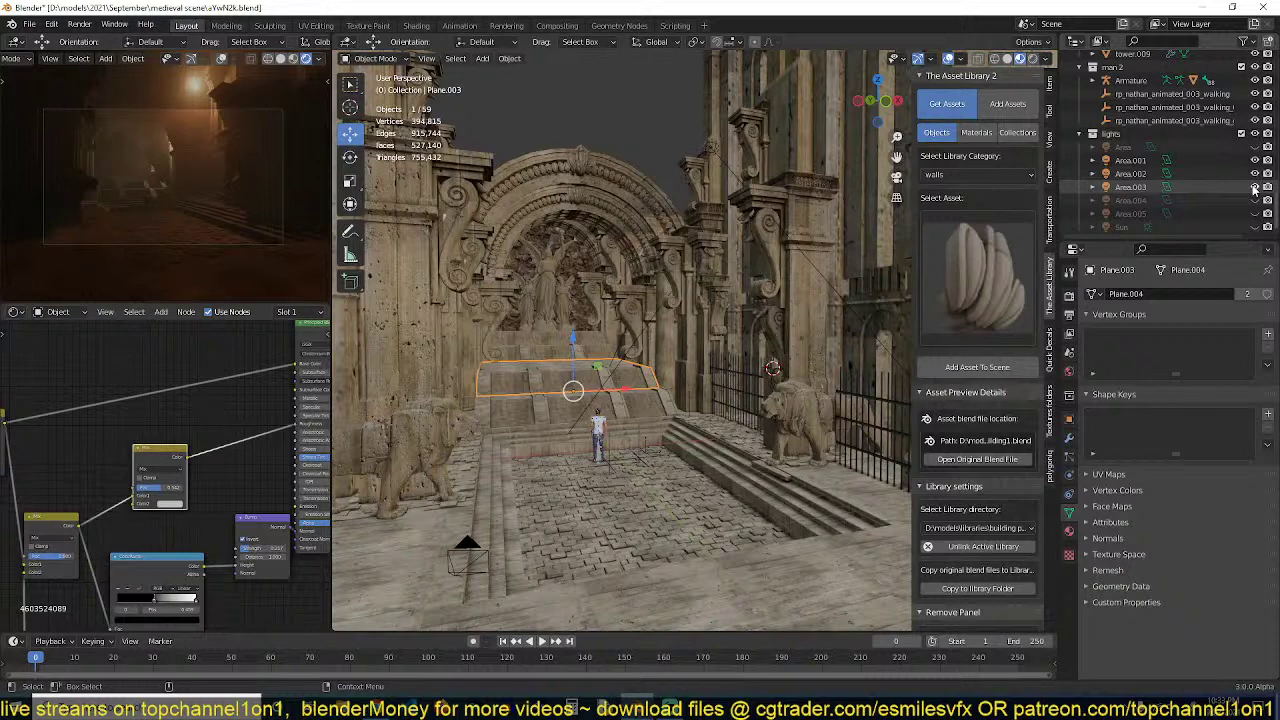
left_click(1255, 147)
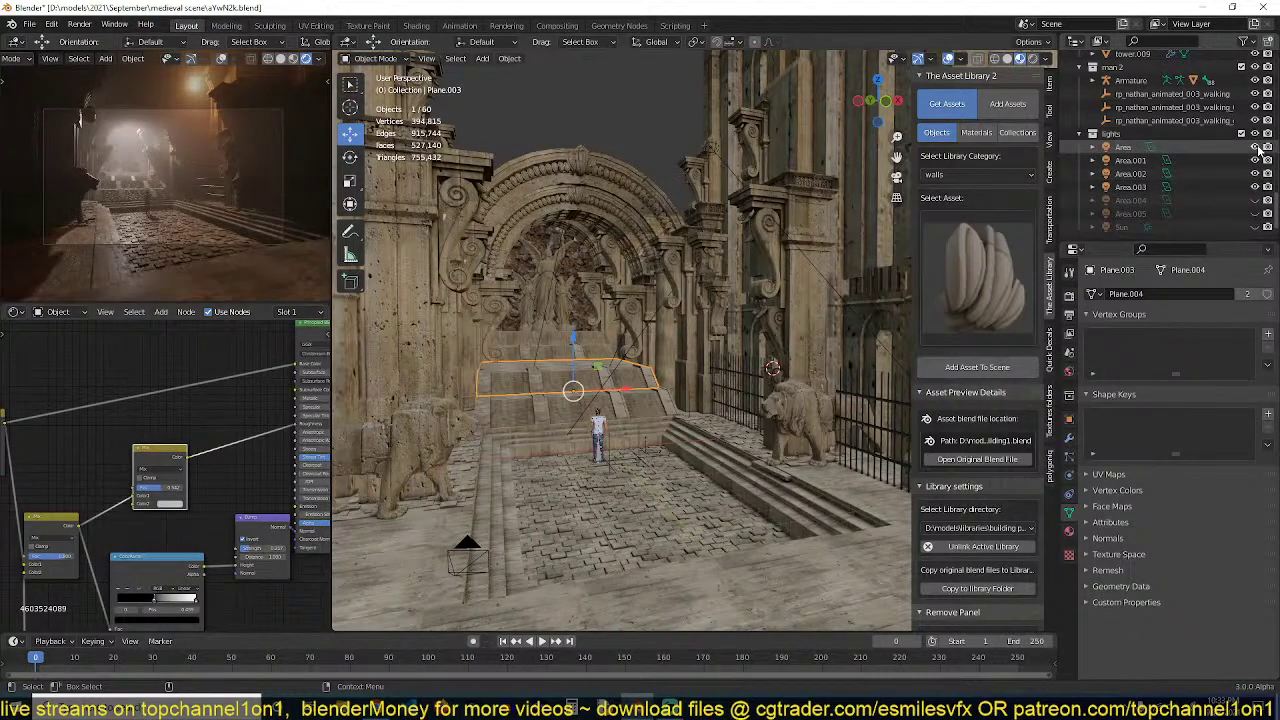
left_click(1255, 147)
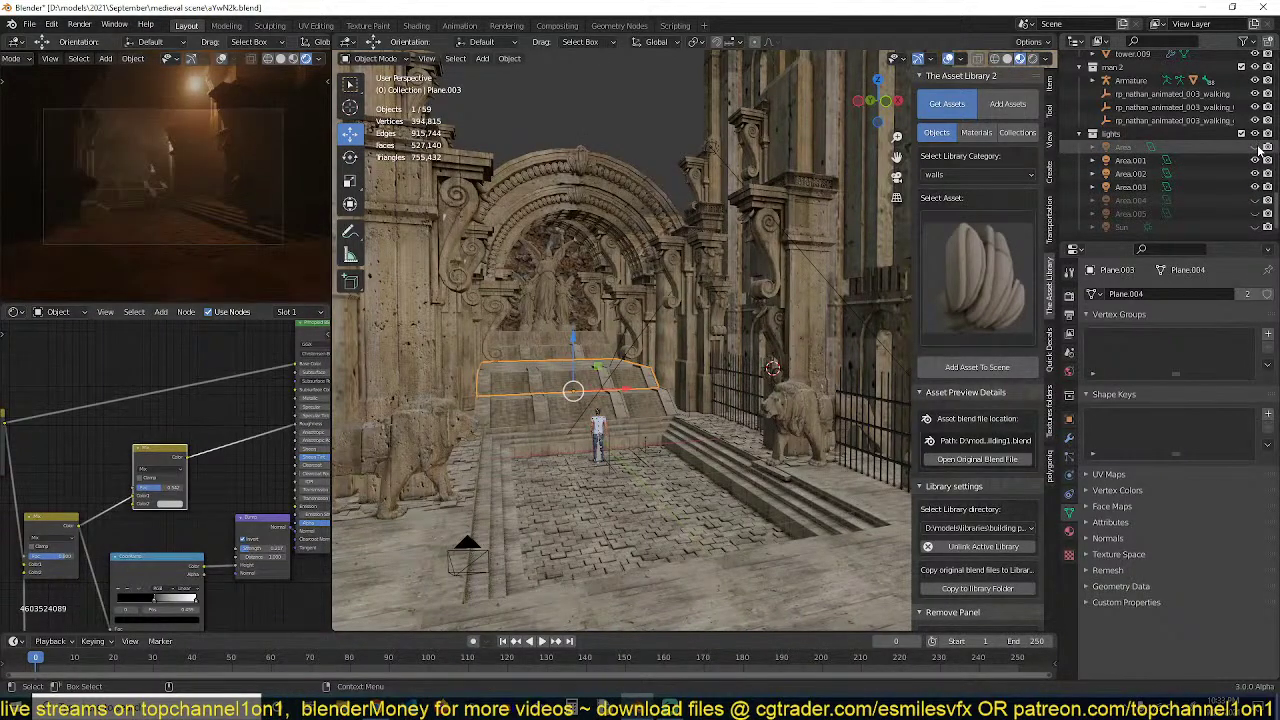
Show Area.004 and the Sun light, and keep Area.005 hidden after previewing it
left_click(1255, 200)
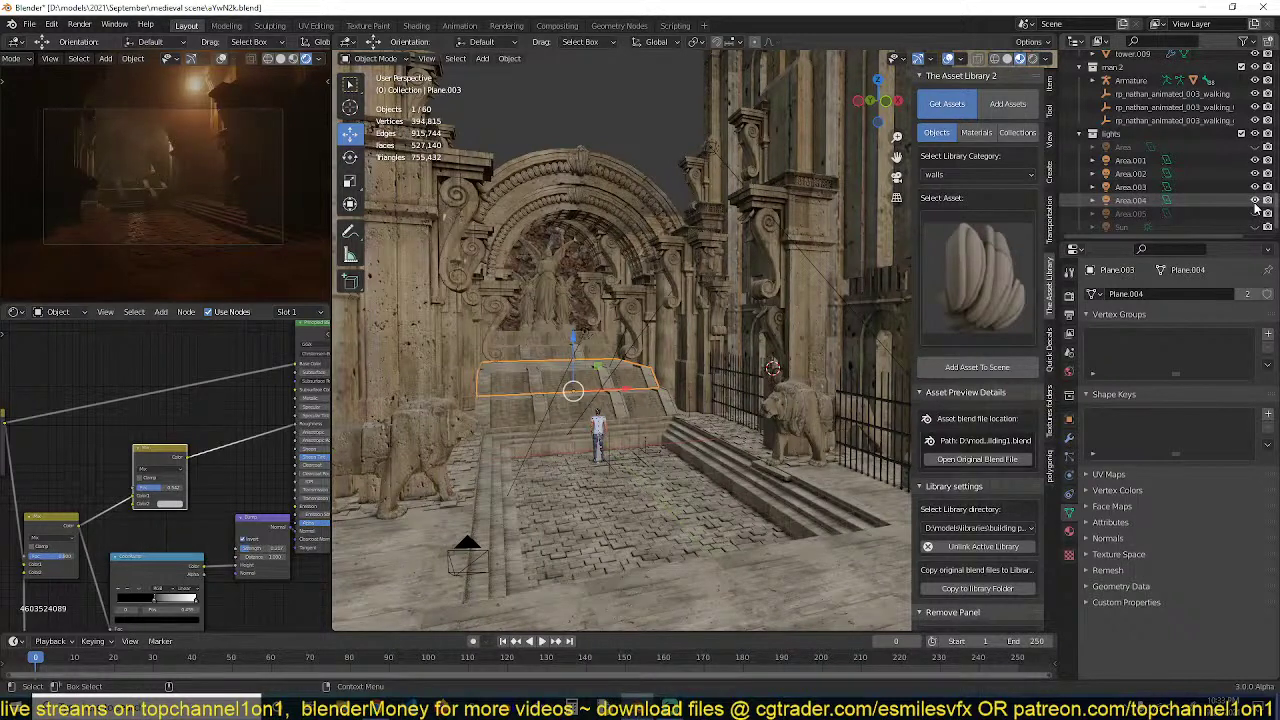
left_click(1255, 214)
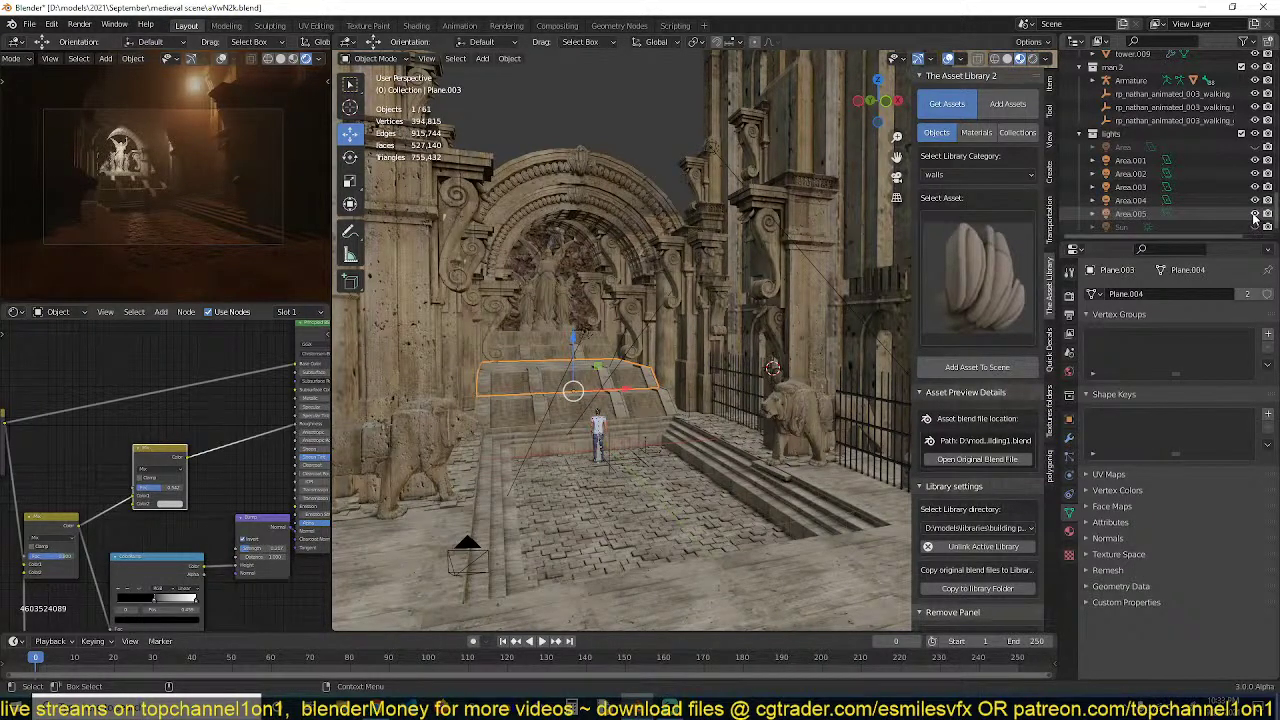
left_click(1255, 214)
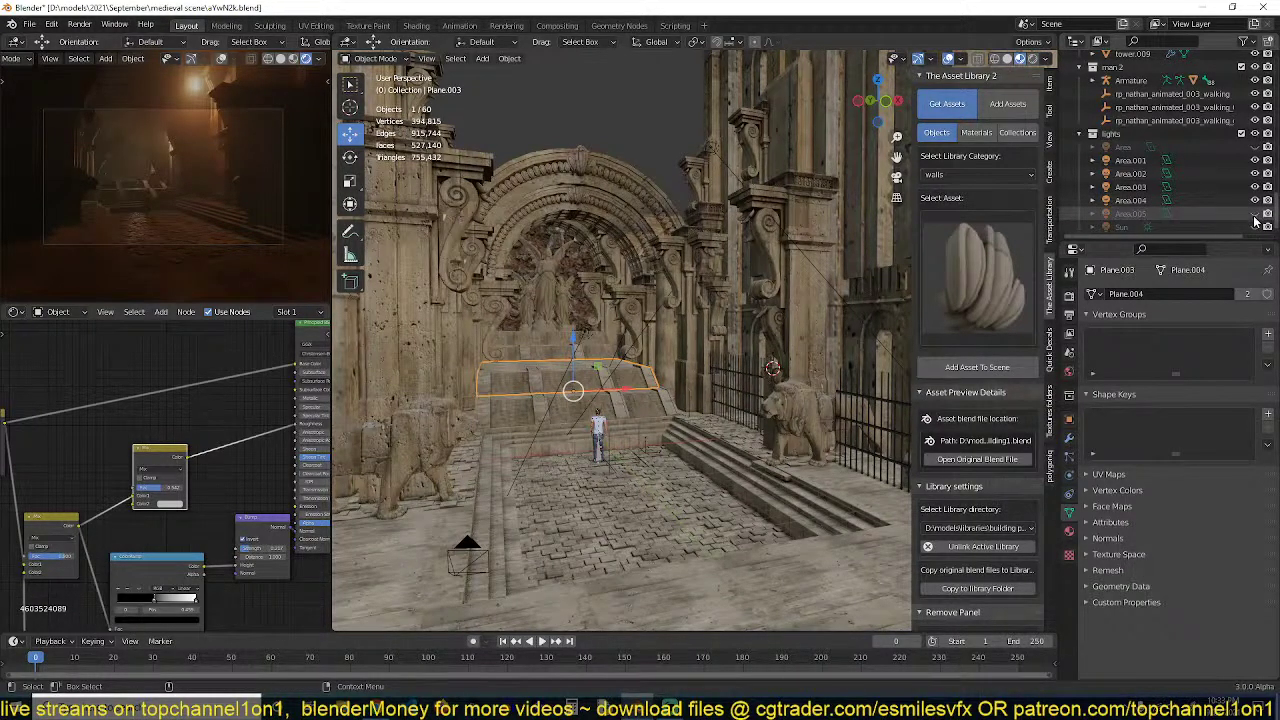
left_click(1255, 227)
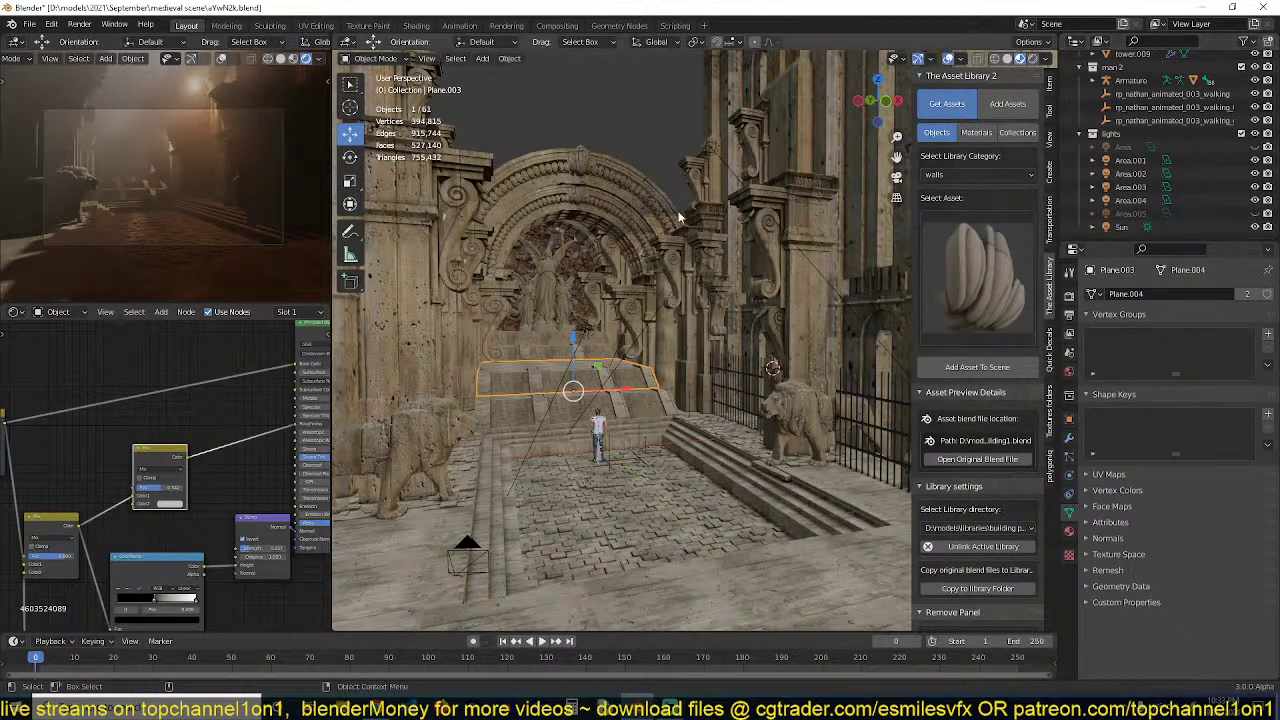
Duplicate the arch arch 33 above the courtyard's front, leaving the copy in place
middle_click_drag(678, 211, 646, 250)
middle_click_drag(796, 348, 599, 300)
left_click(522, 292)
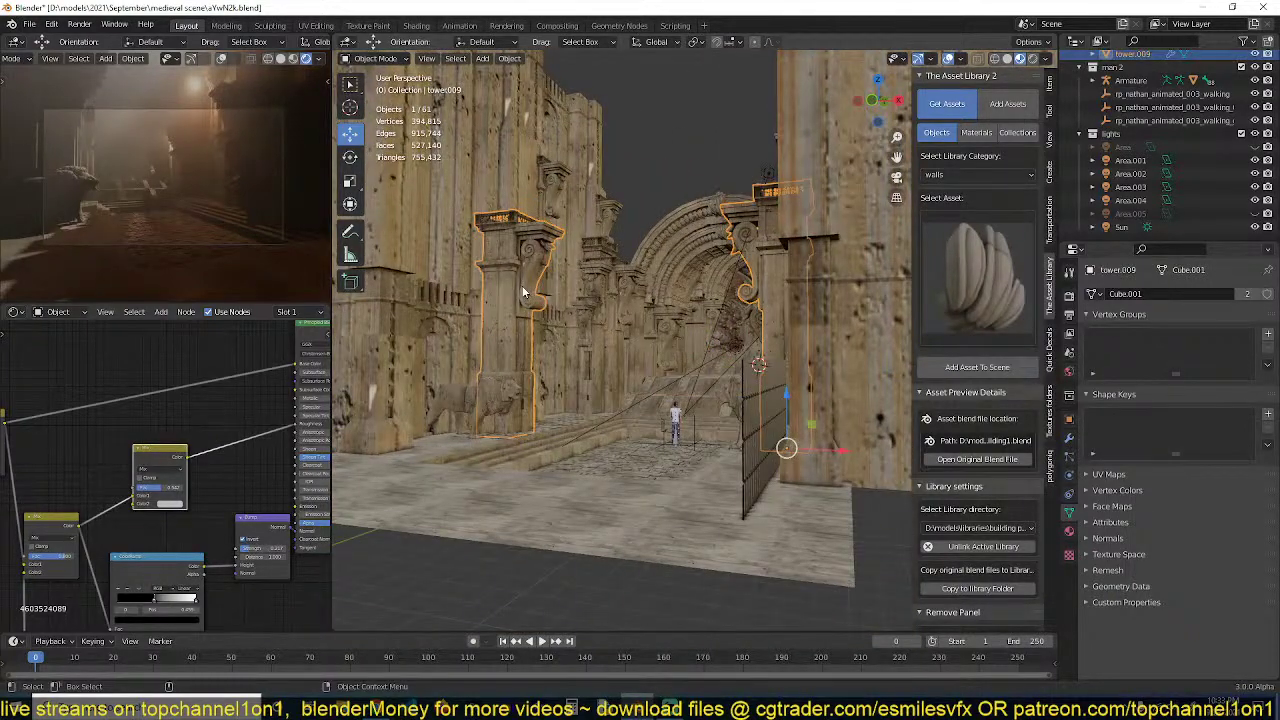
left_click(665, 282)
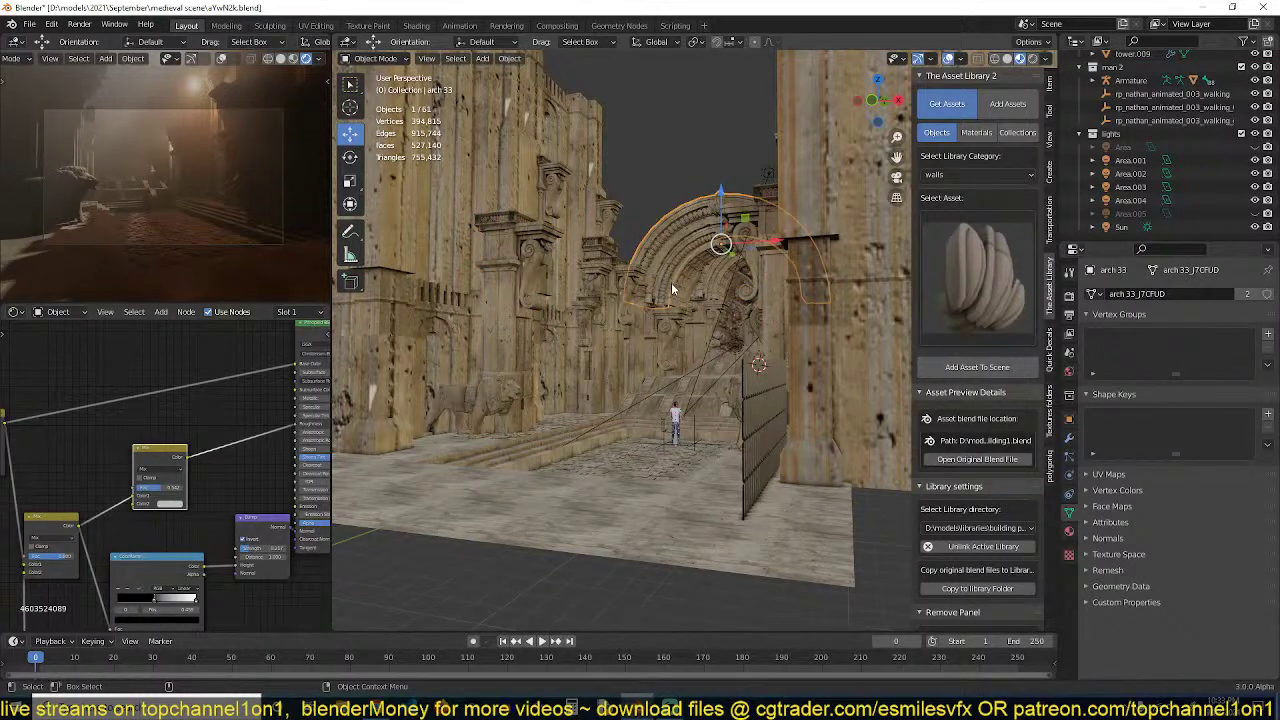
mouse_move(671, 282)
middle_mouse_down()
mouse_move(800, 332)
mouse_move(798, 352)
mouse_move(690, 285)
mouse_move(693, 274)
middle_mouse_up()
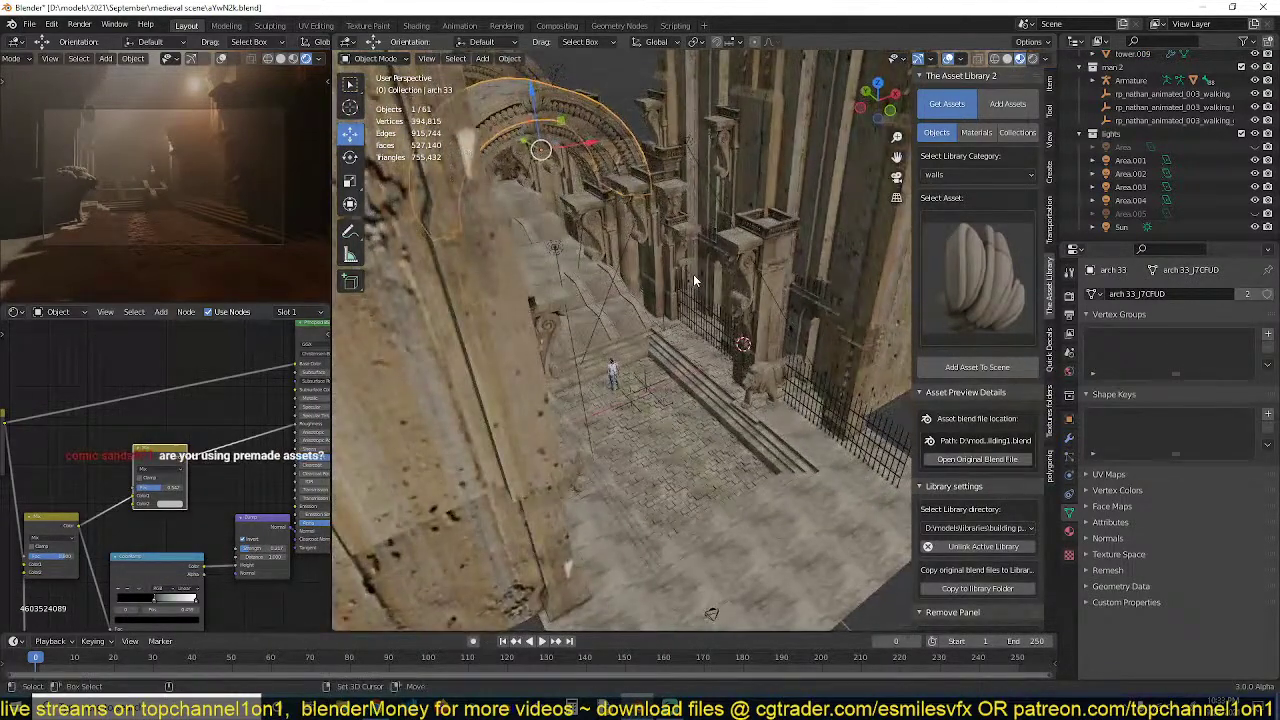
key("shift+d")
key("Escape")
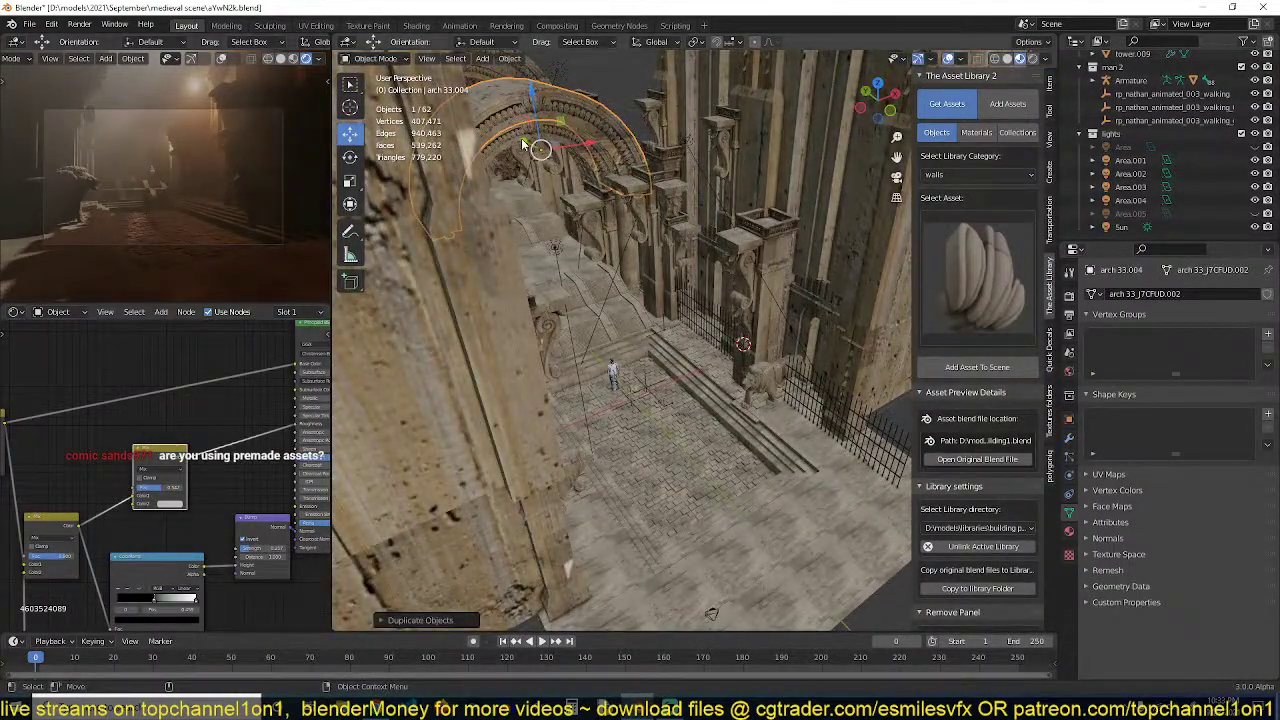
Scale the arch copy up about 1.37 times and raise it about 4.3 m along the Z axis
key("s")
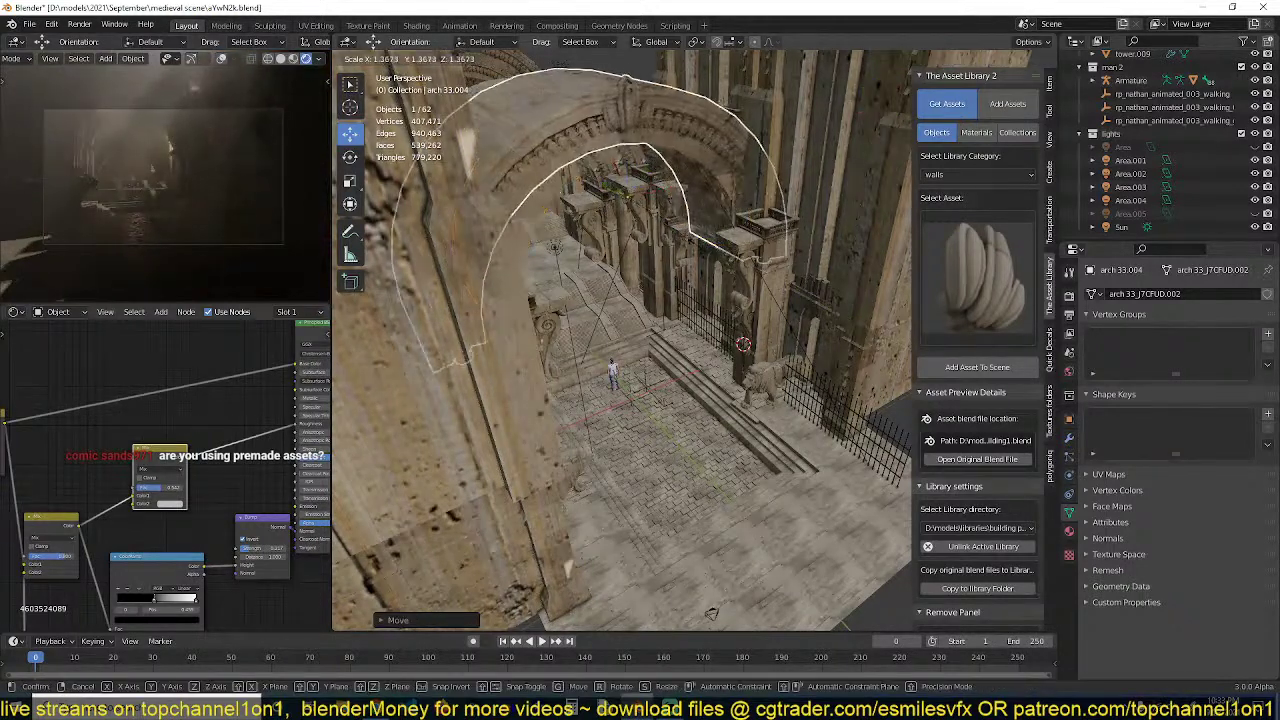
left_click(700, 248)
key("g")
key("z")
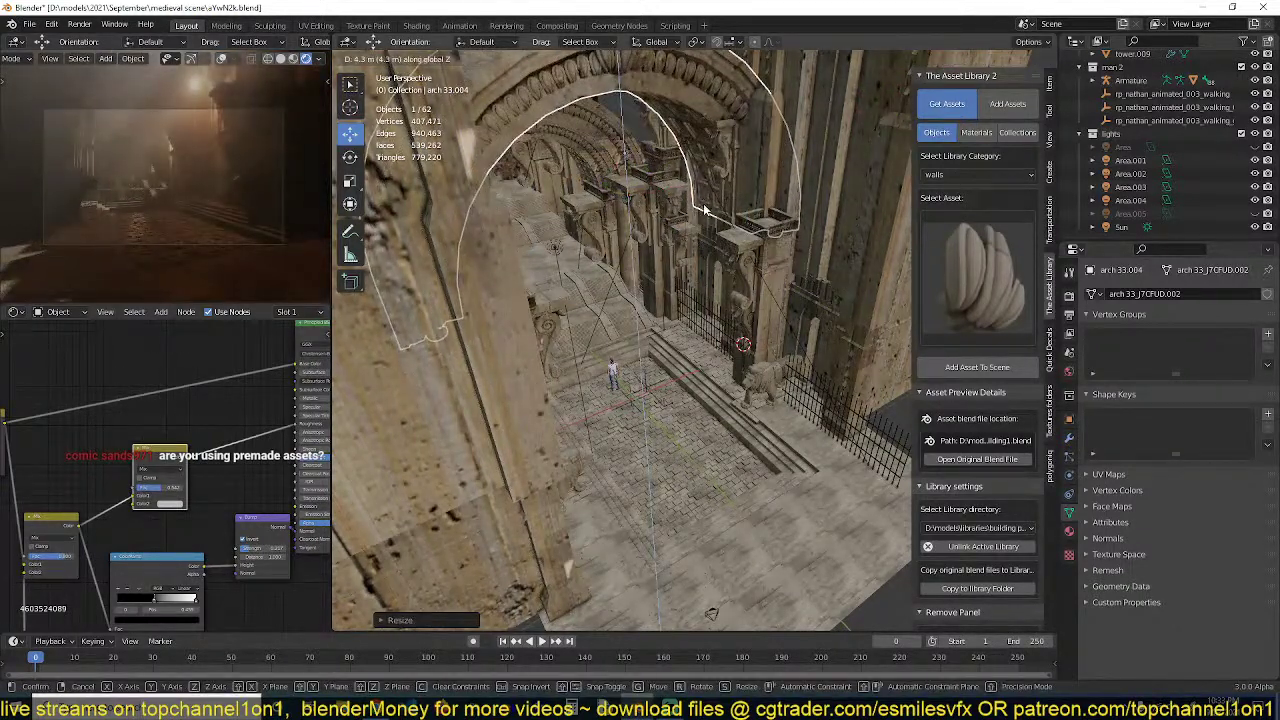
left_click(704, 210)
Shift the arch copy about 4 m horizontally and resize it to span the tall front walls, undoing a first attempt at shrinking it
key("s")
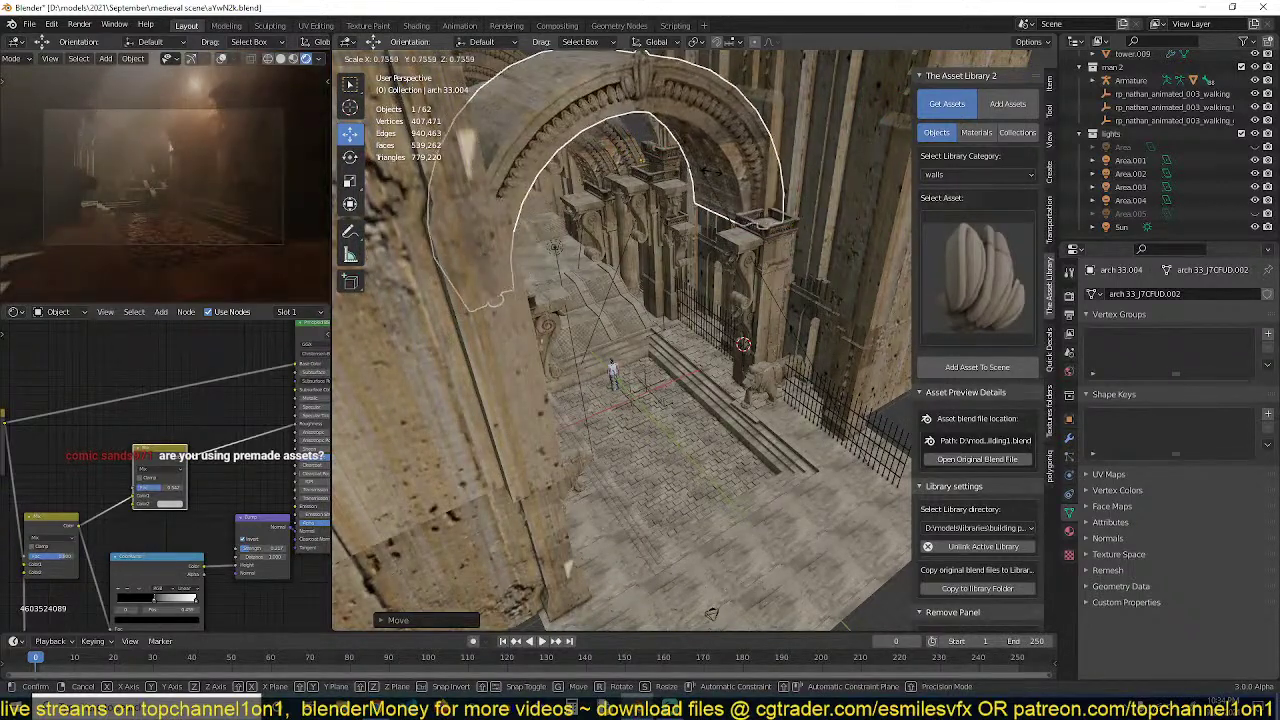
left_click(713, 178)
key("ctrl+z")
key("s")
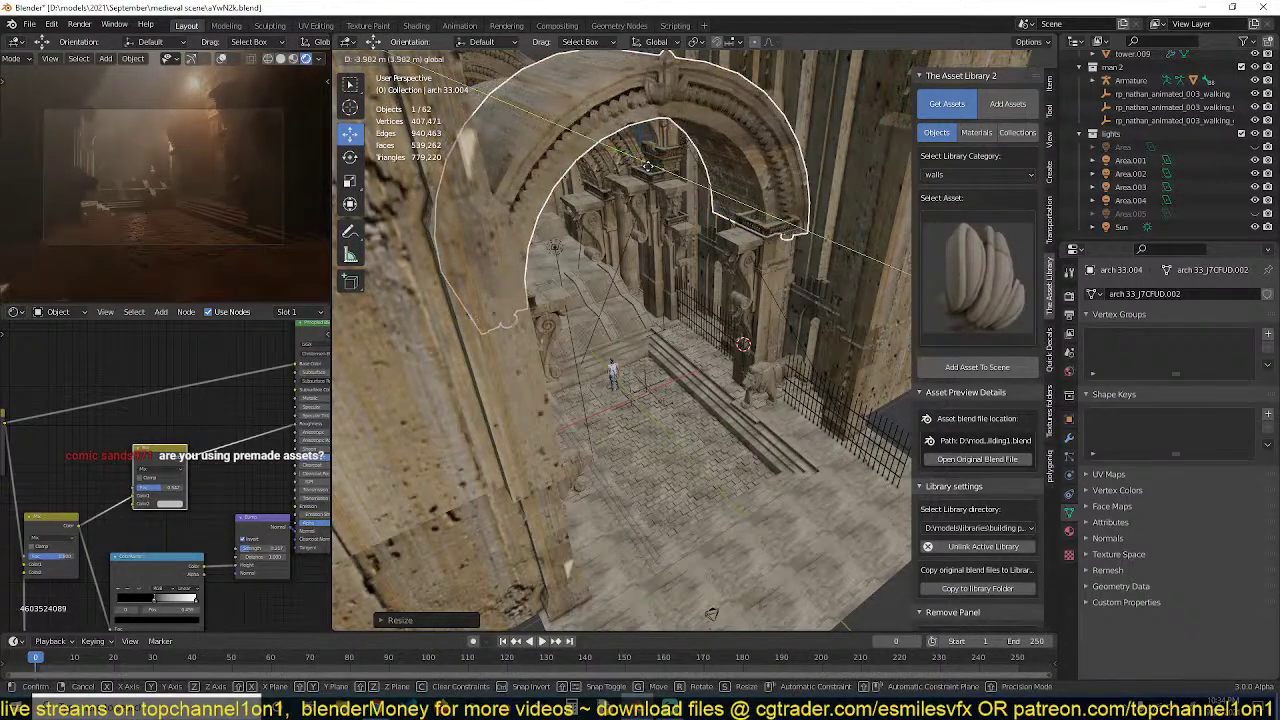
left_click(720, 188)
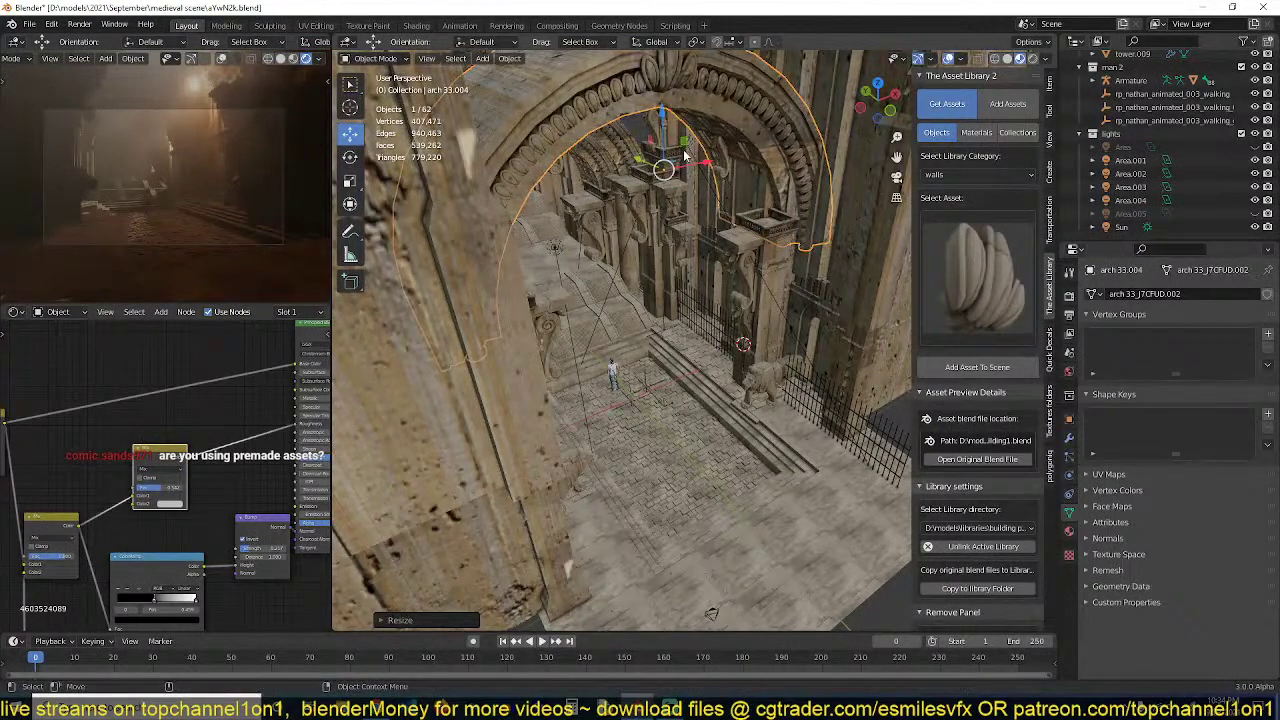
middle_click_drag(686, 157, 690, 142)
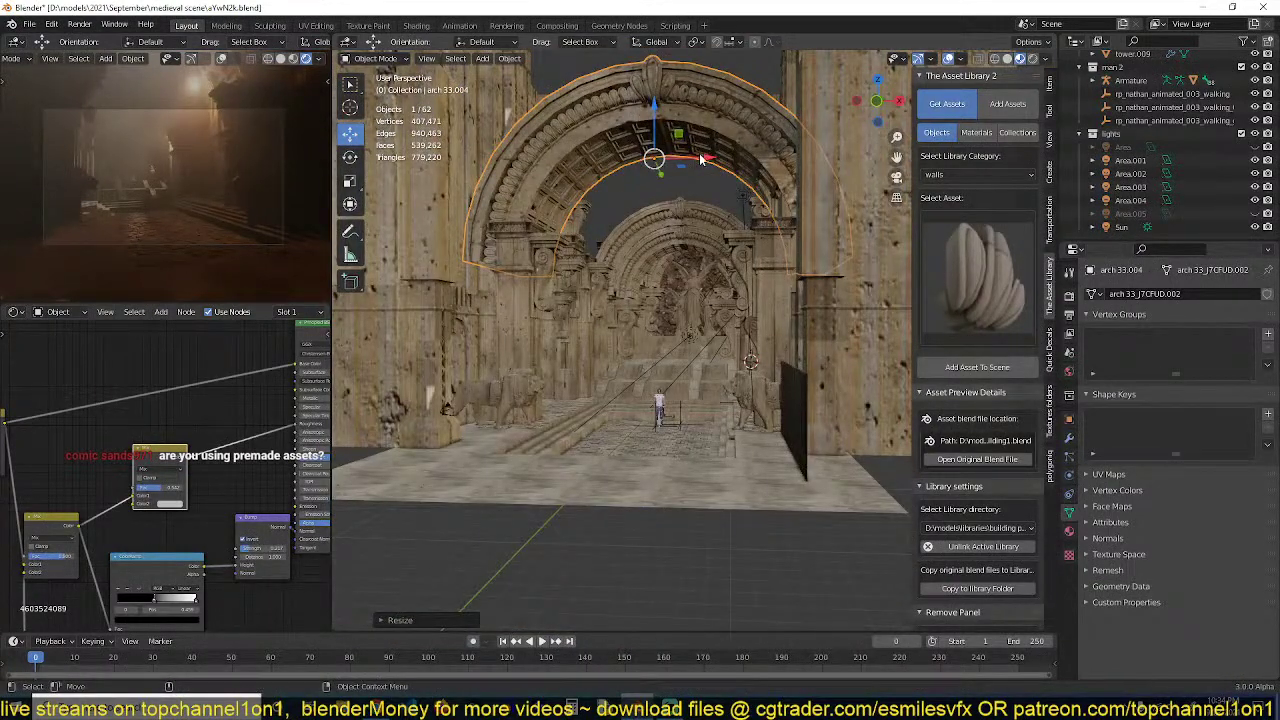
Compare the render with the new front arch hidden and shown, restoring the previous light visibility
key("h")
key("alt+h")
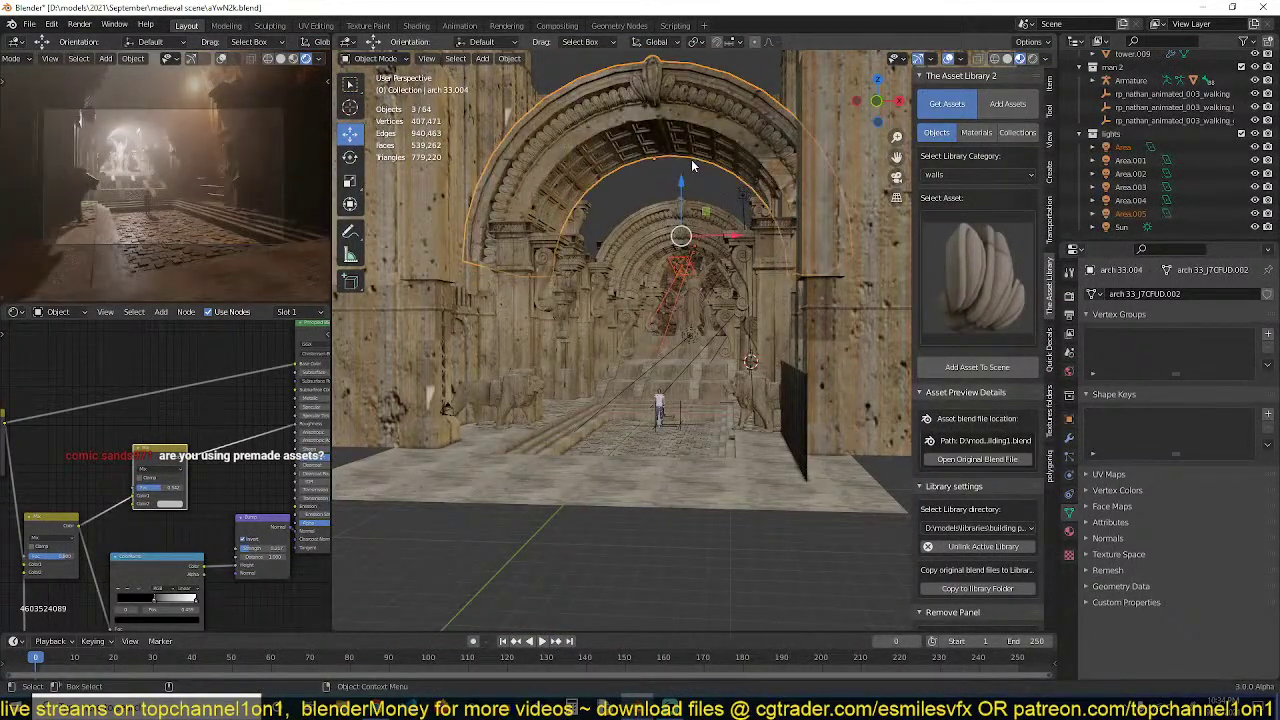
key("h")
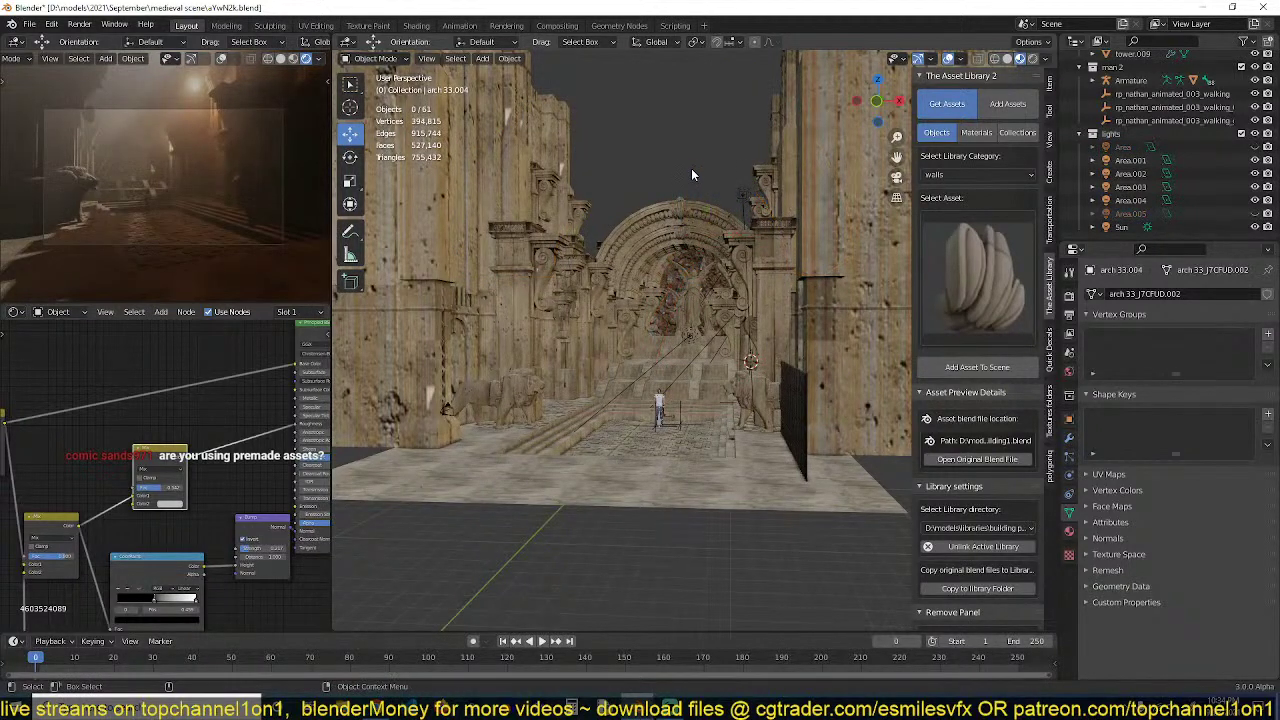
key("ctrl+z")
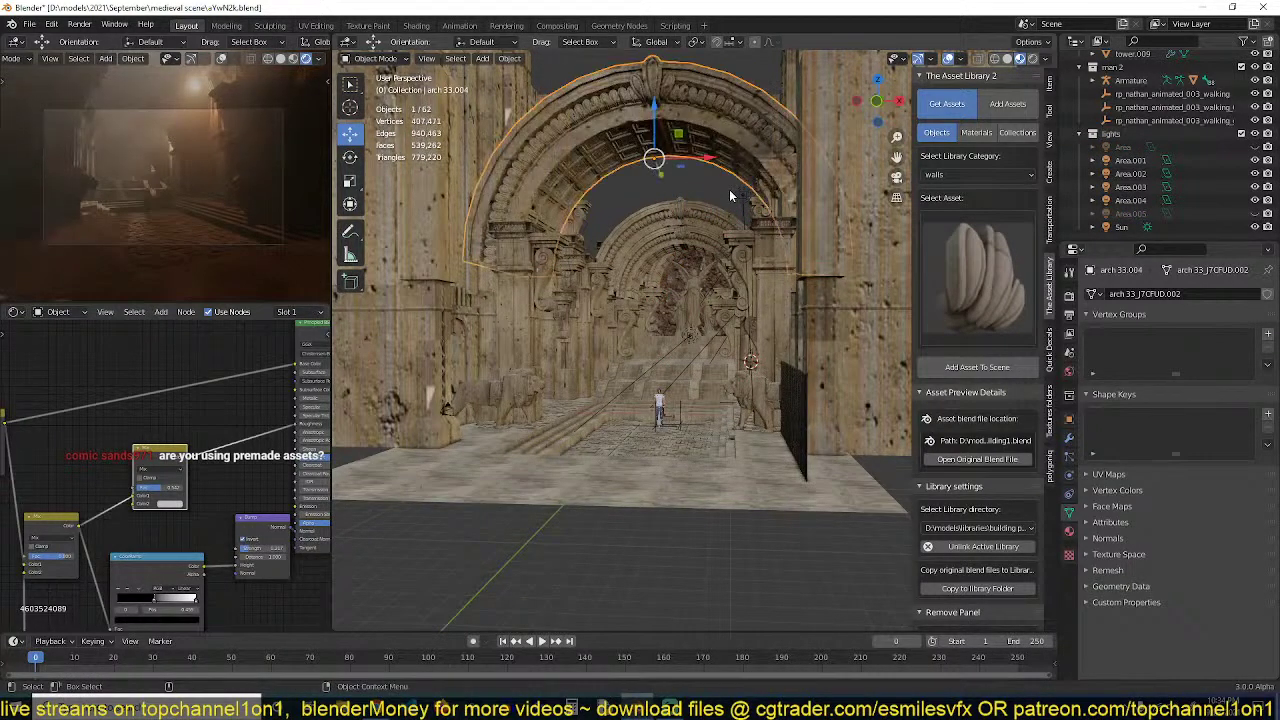
Deselect everything and save the scene file
middle_click_drag(729, 191, 716, 232)
key("alt+a")
scroll(715, 232, "up", 1)
key("ctrl+s")
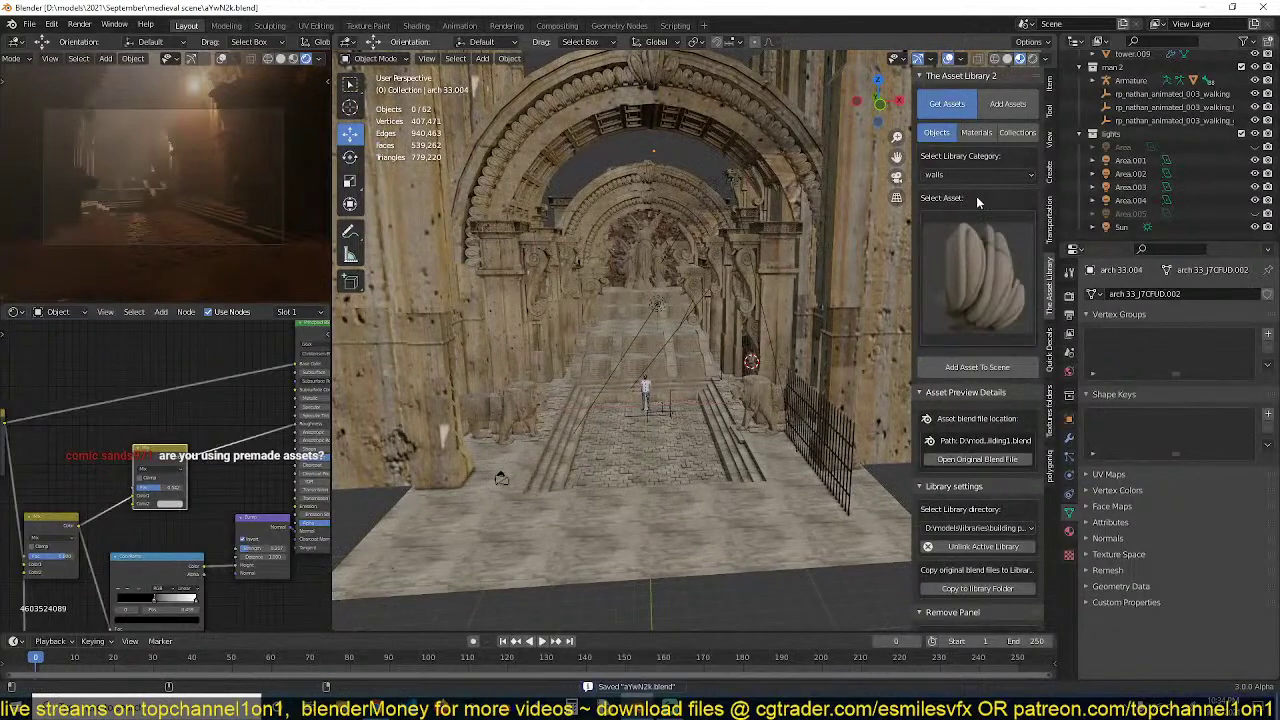
Compare the render with the light Area on and off, leave it hidden and save the scene file
left_click(1256, 148)
left_click(1256, 148)
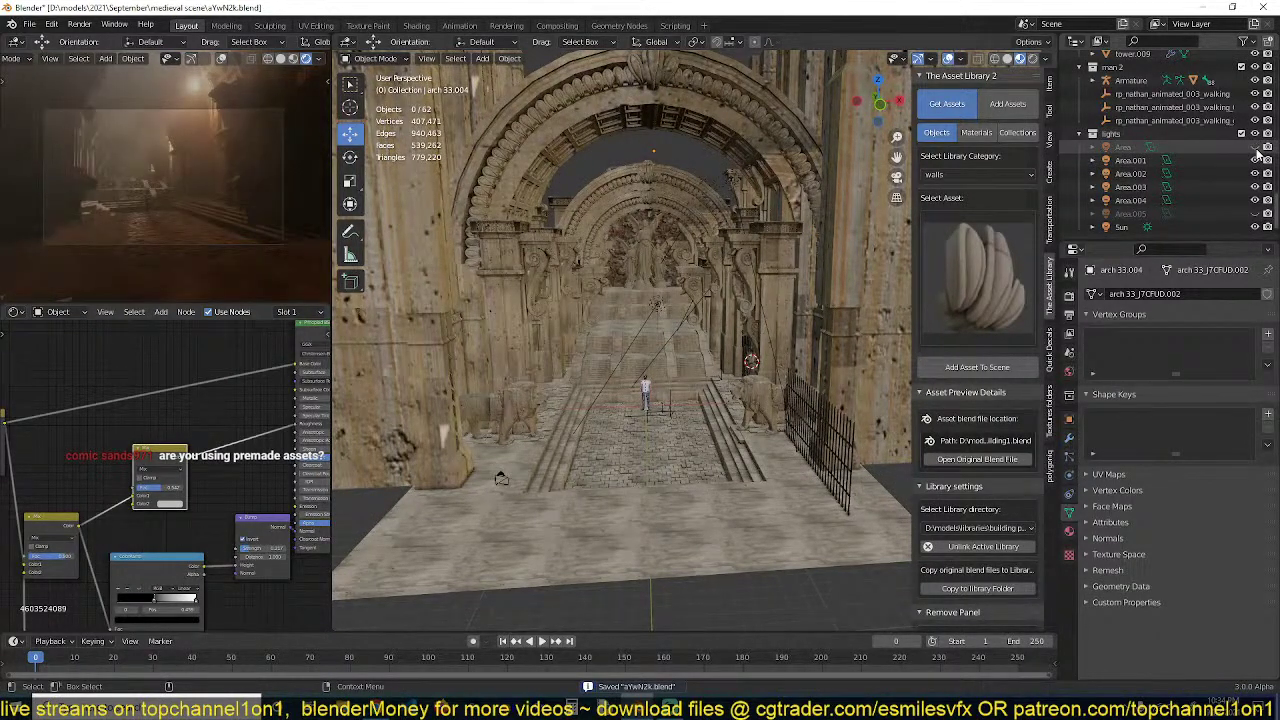
left_click(1256, 148)
left_click(1256, 148)
left_click(1256, 148)
left_click(1256, 148)
left_click(1256, 148)
left_click(1256, 148)
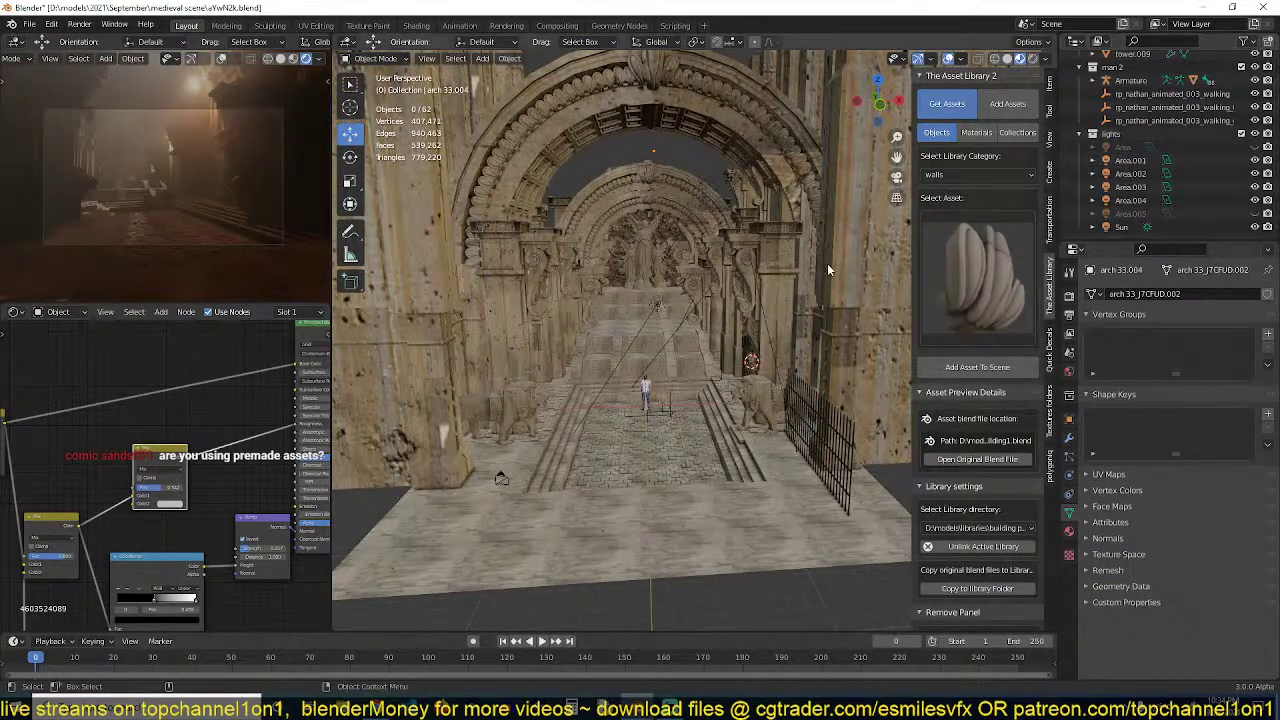
scroll(792, 288, "up", 3)
key("ctrl+s")
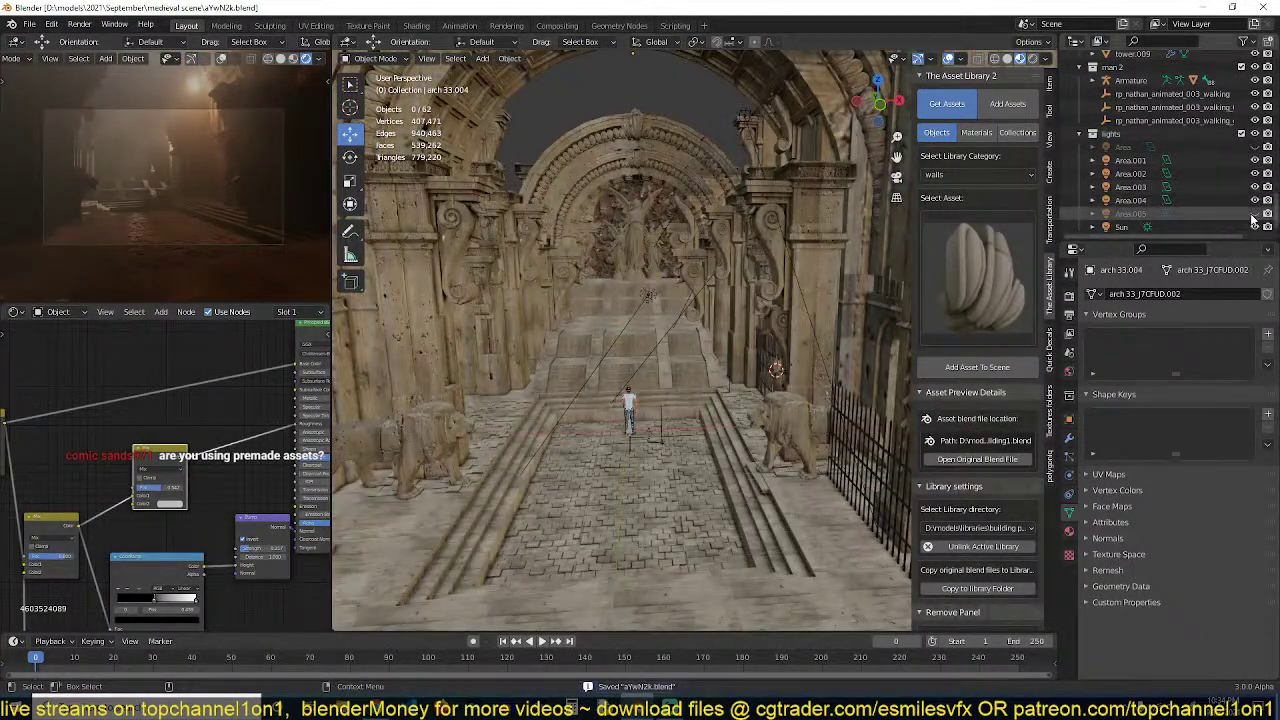
Show the light Area.005, select it and frame it beside the angel statue
left_click(1253, 214)
left_click(1253, 214)
left_click(1253, 214)
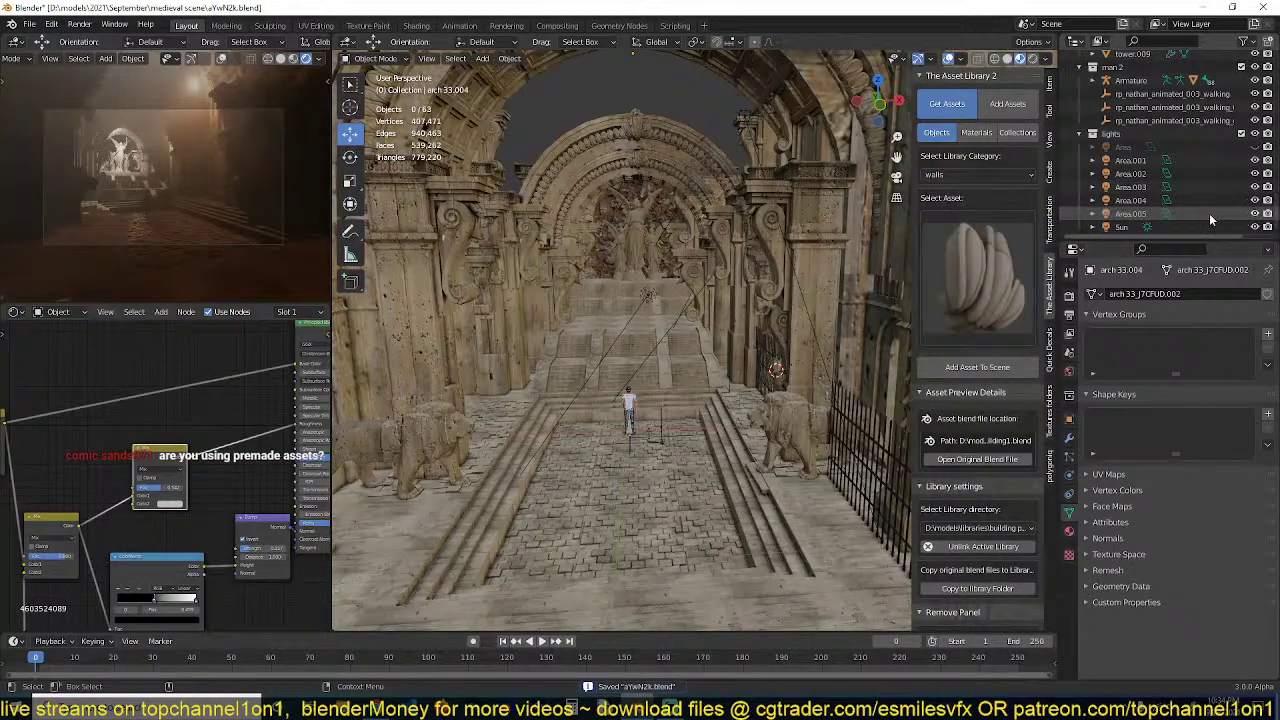
left_click(1209, 213)
key("KP_Decimal")
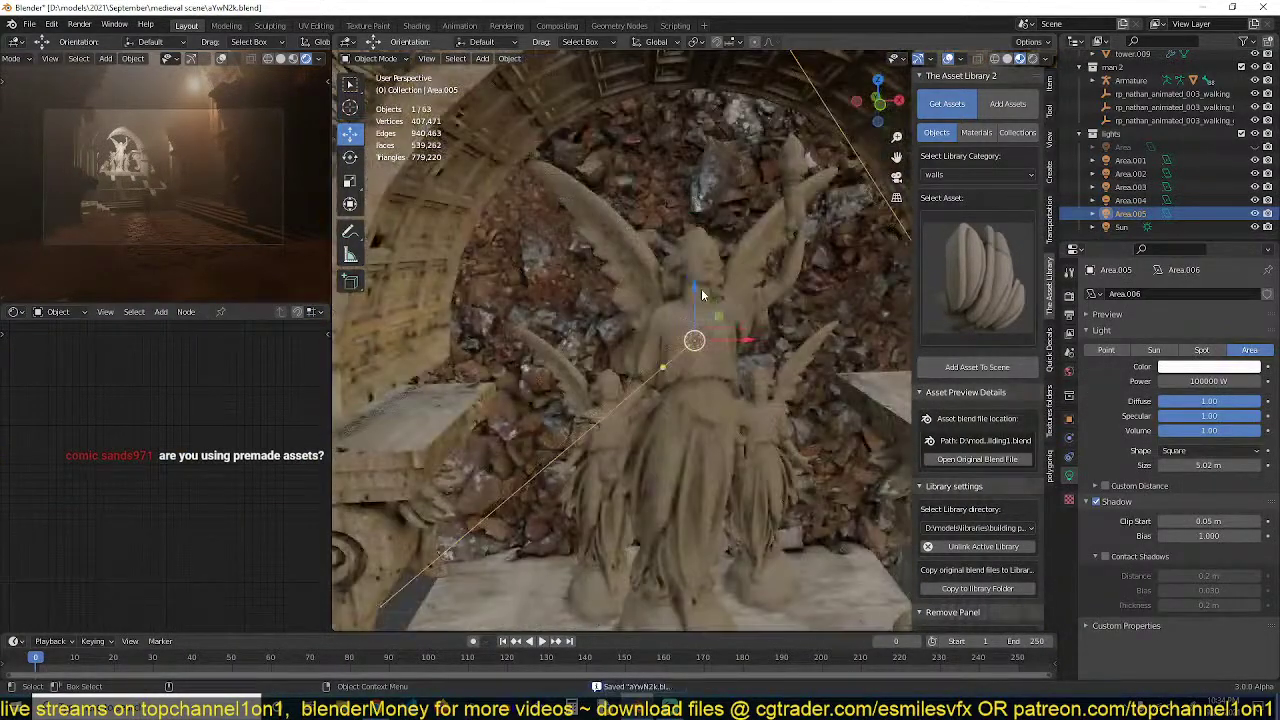
middle_click_drag(701, 288, 714, 403)
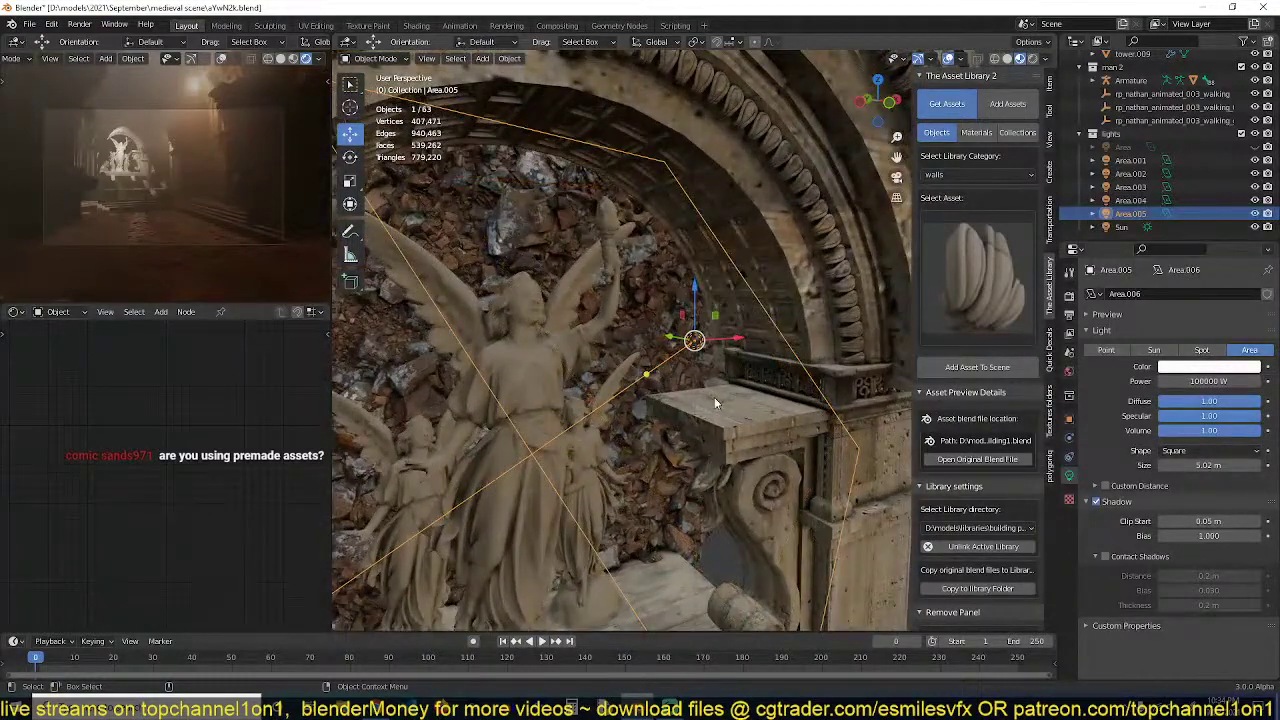
Try a salmon-orange colour on the light Area.005, reselecting it after picking the statue by mistake
left_click(546, 393)
key("ctrl+a")
left_click(551, 396)
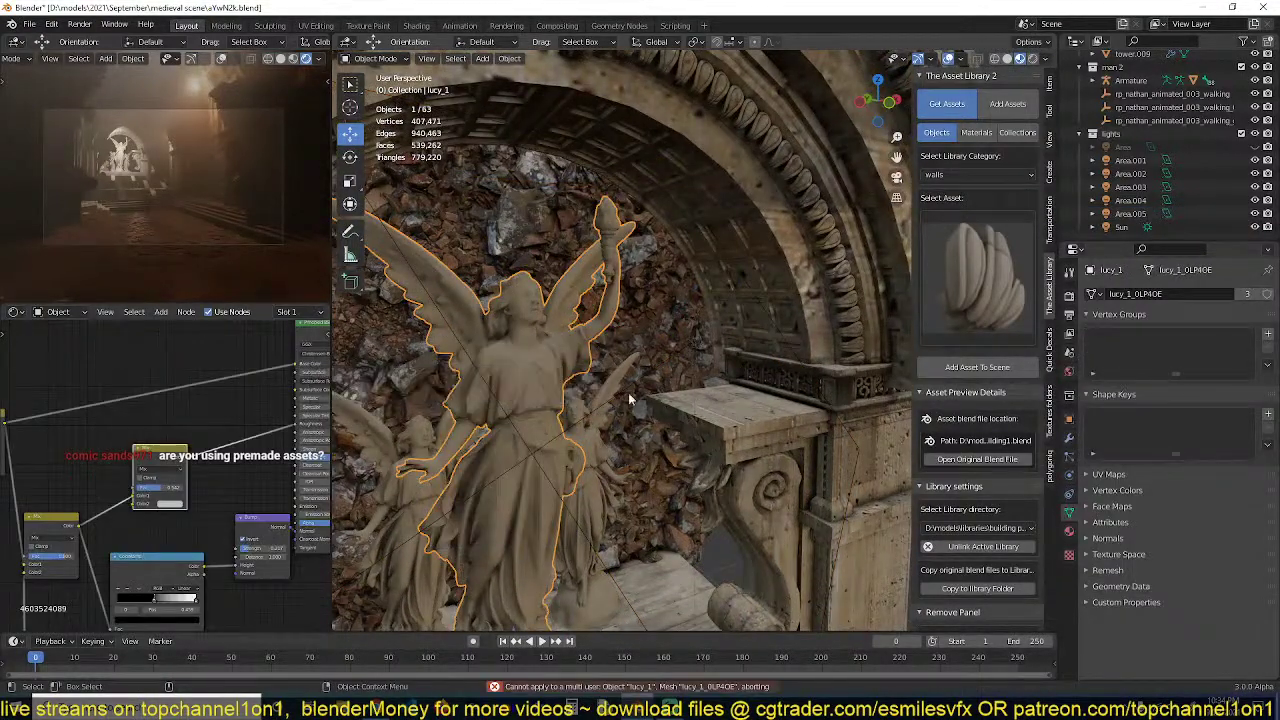
left_click(623, 397)
left_click(1188, 368)
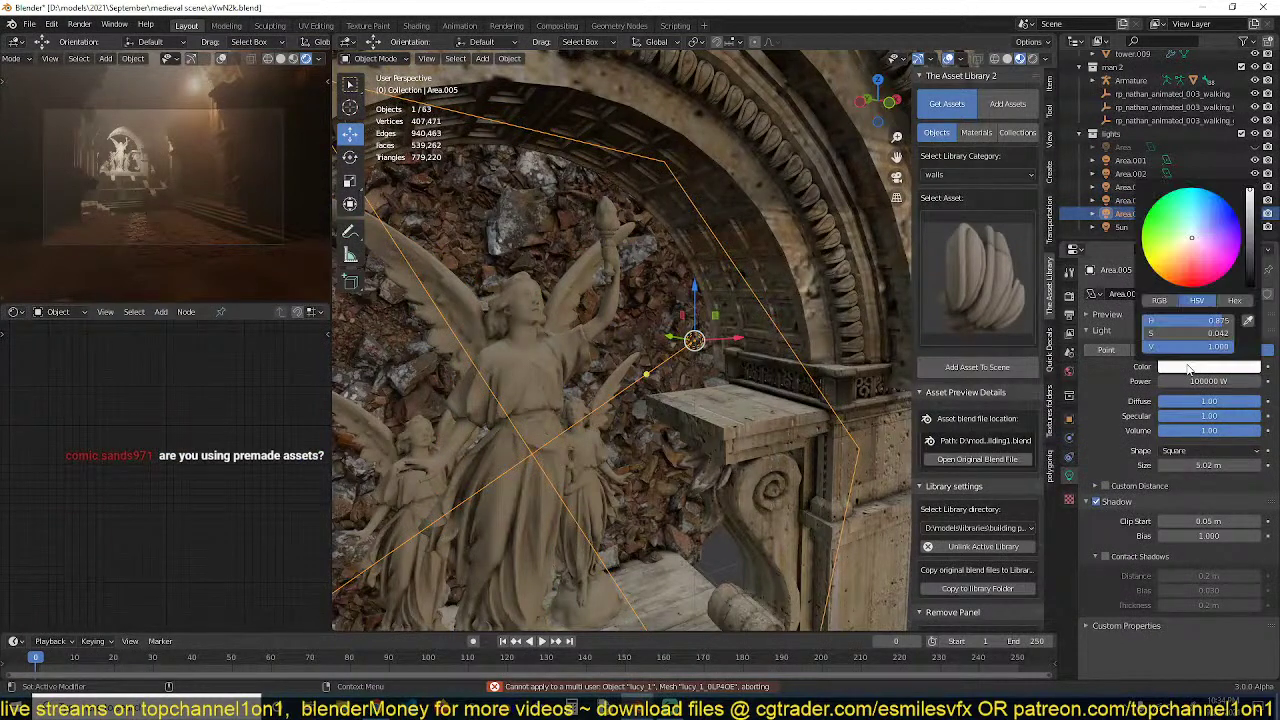
mouse_move(1208, 237)
left_mouse_down()
mouse_move(1224, 245)
mouse_move(1186, 263)
left_mouse_up()
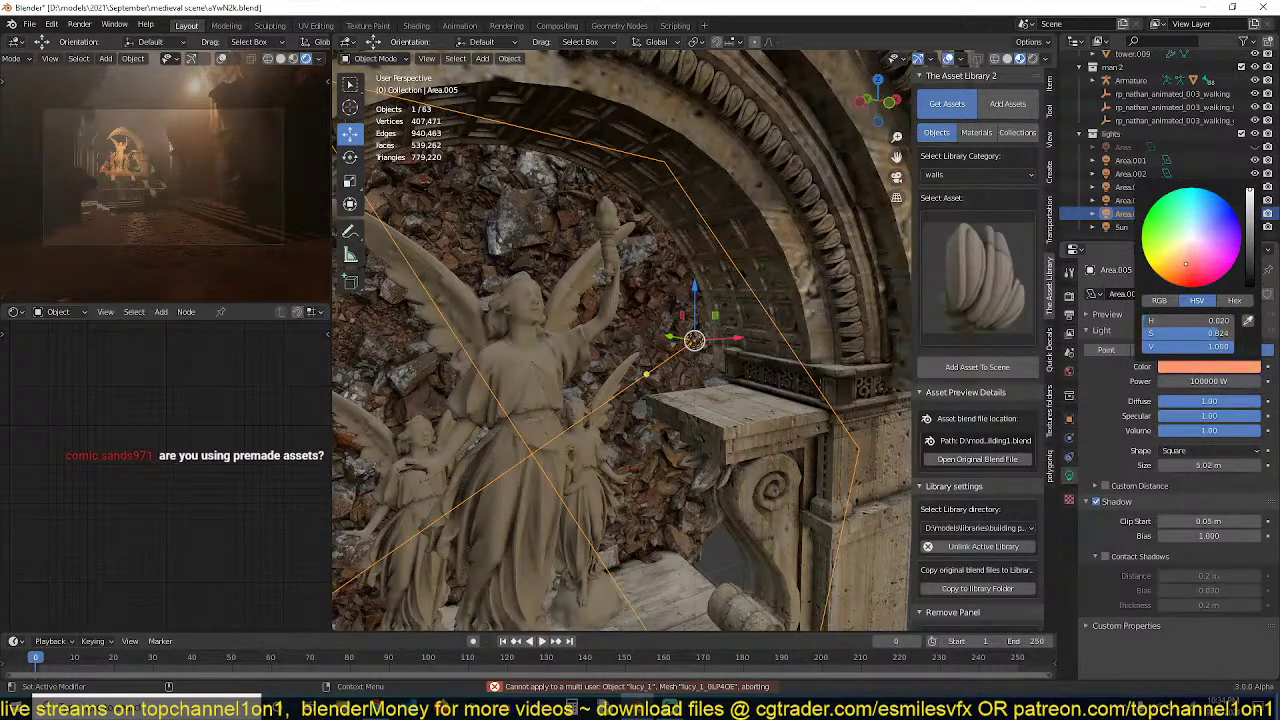
Try the power of the light Area.005 at 1010 W and at 1000 W
left_click(1195, 381)
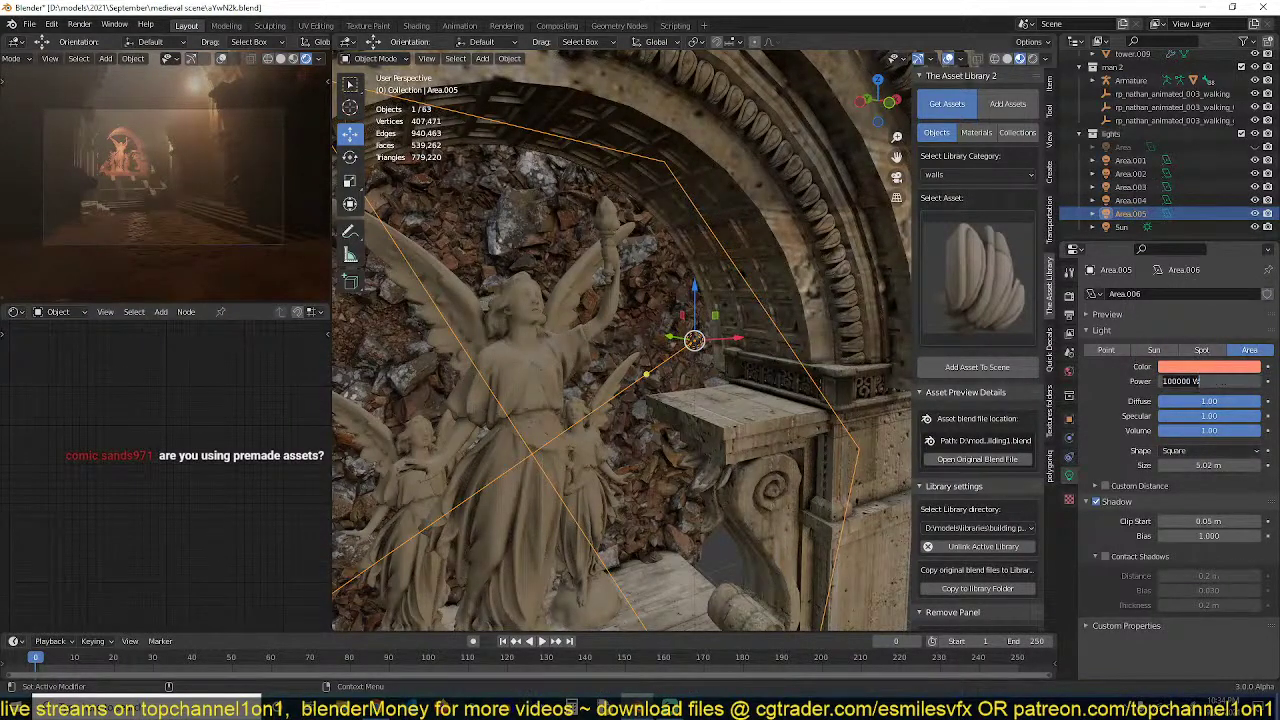
type("1010")
key("Return")
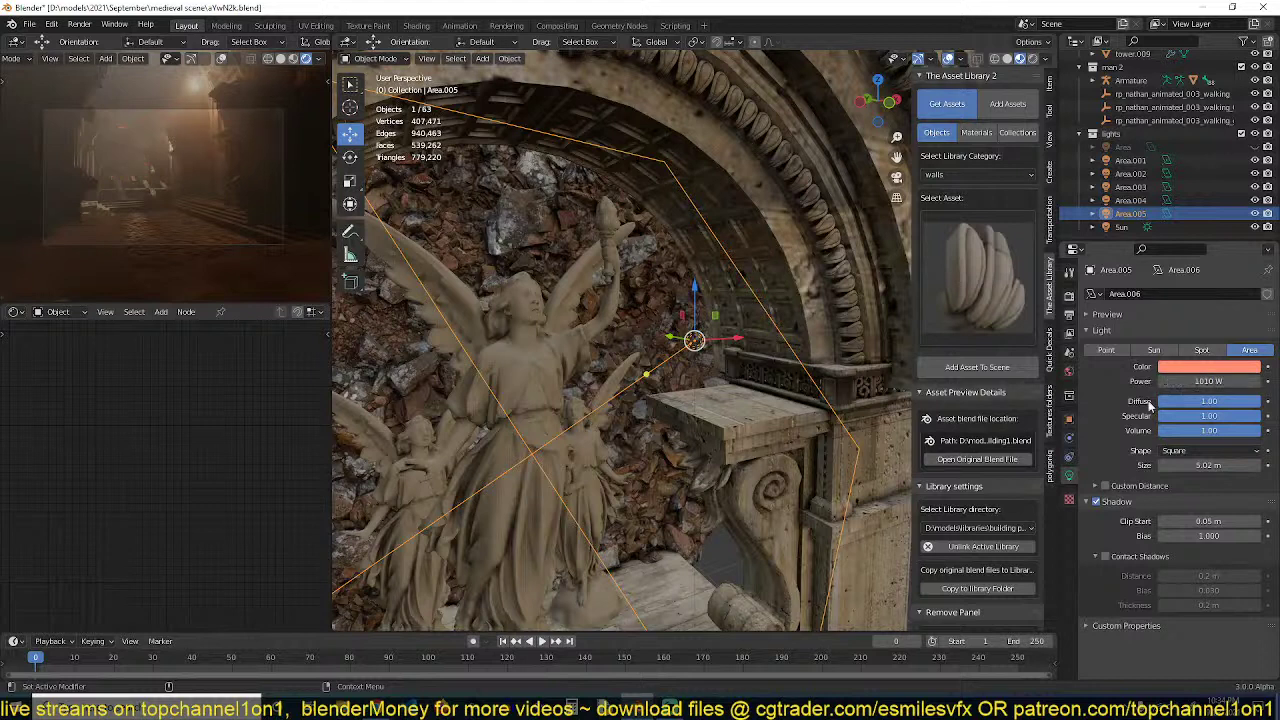
left_click(1191, 382)
type("1000")
key("Return")
Set the power of the light Area.005 to 10000 W and its colour to pale pink
left_click(1208, 382)
type("10000")
key("Return")
left_click(1197, 369)
mouse_move(1203, 264)
left_mouse_down()
mouse_move(1195, 248)
mouse_move(1194, 260)
left_mouse_up()
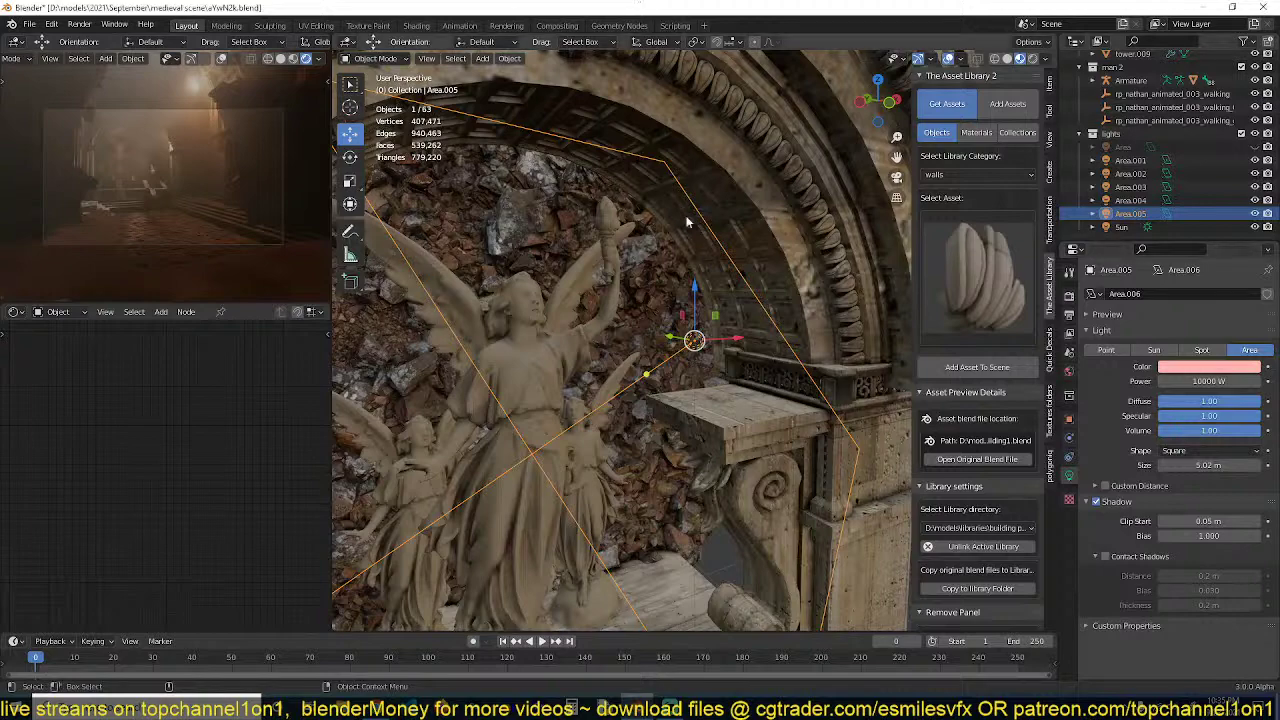
Clear the selection, save the scene file and inspect the statue and stairway from the courtyard's front
left_click(676, 295)
key("ctrl+s")
key("KP_Decimal")
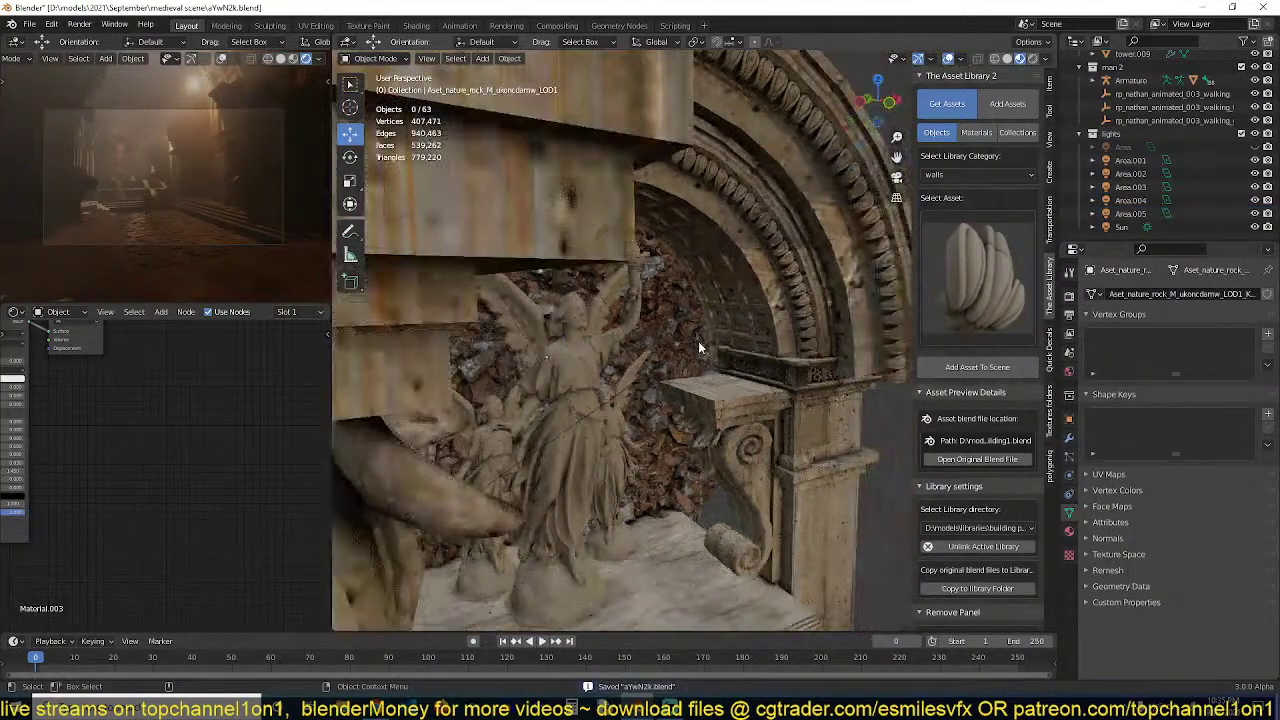
scroll(706, 359, "down", 5)
key("ctrl+s")
scroll(671, 262, "down", 4)
middle_click_drag(671, 262, 657, 263)
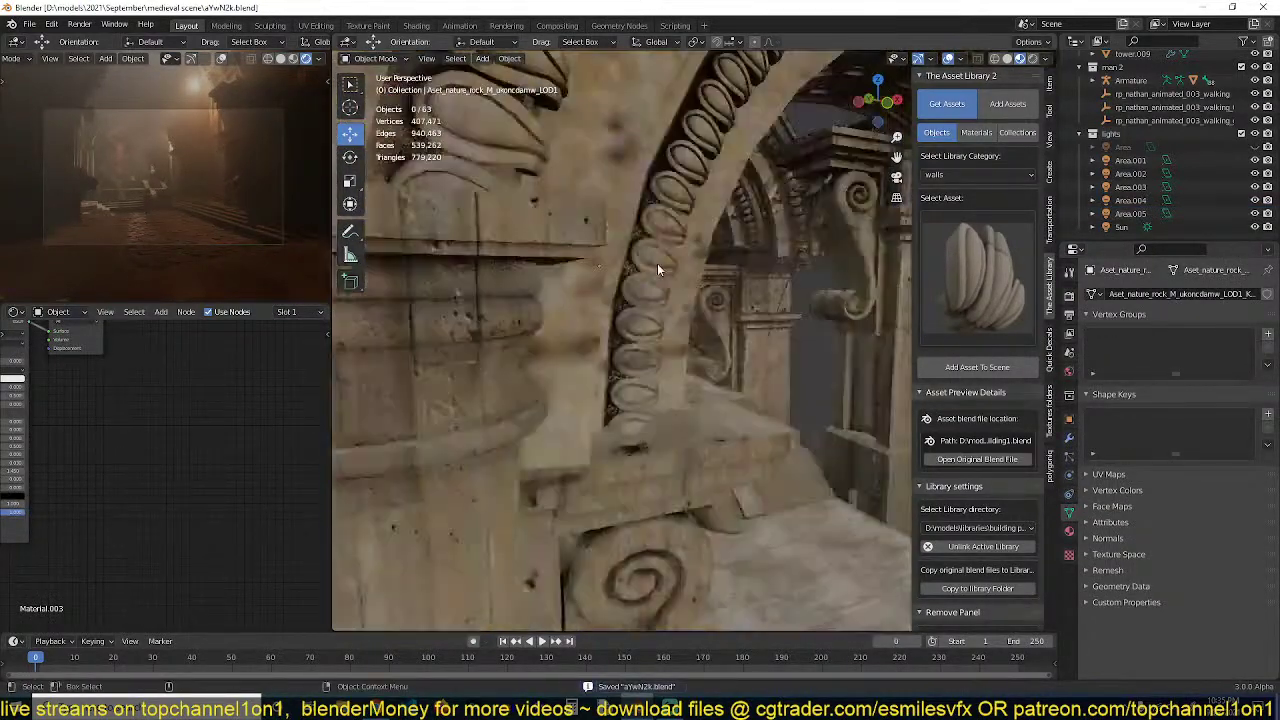
scroll(657, 263, "up", 4)
scroll(657, 263, "down", 8)
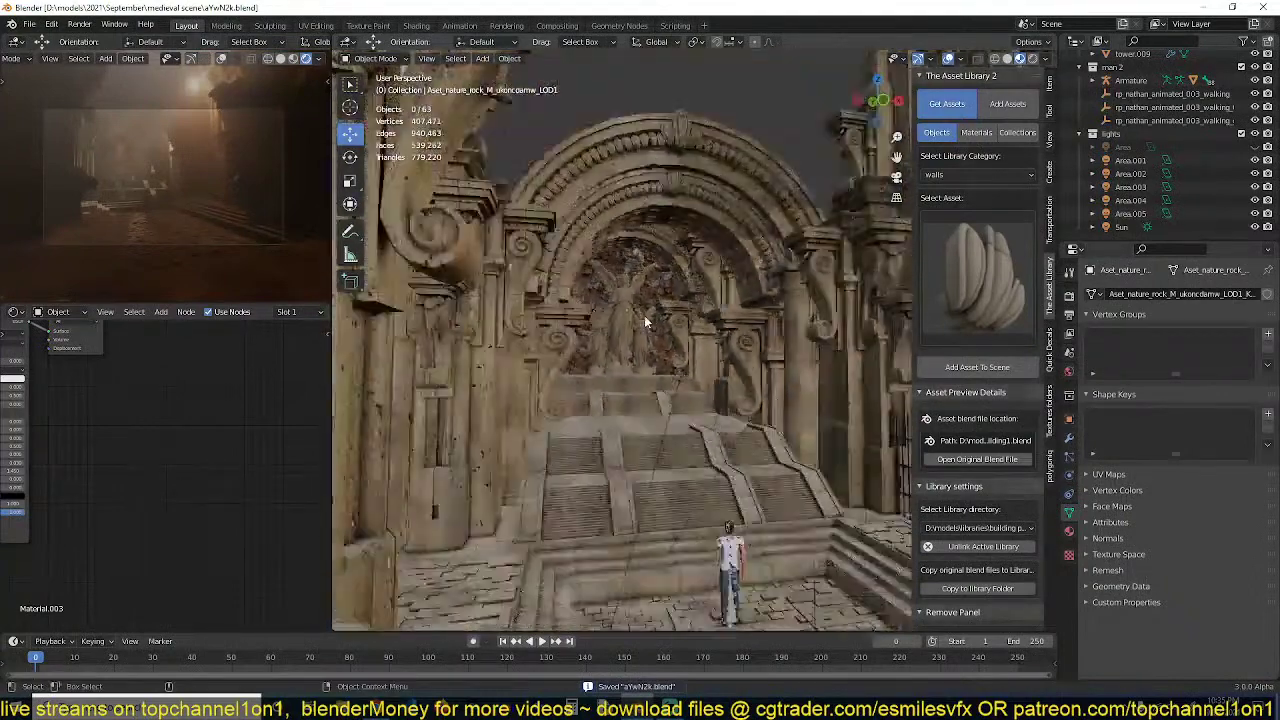
middle_click_drag(666, 297, 637, 299)
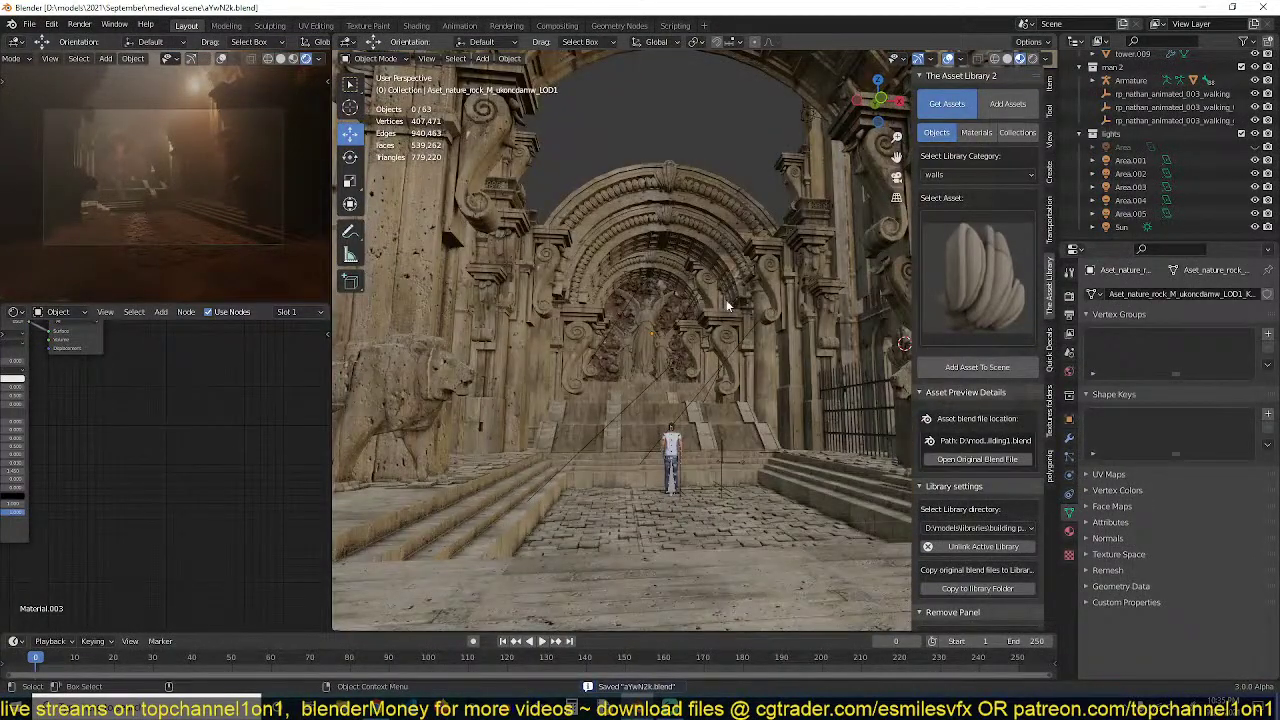
Check the column, the light Area.002 and the tower beside the inner arch, clear the selection and save the scene file
middle_click_drag(726, 299, 738, 358)
left_click(740, 358)
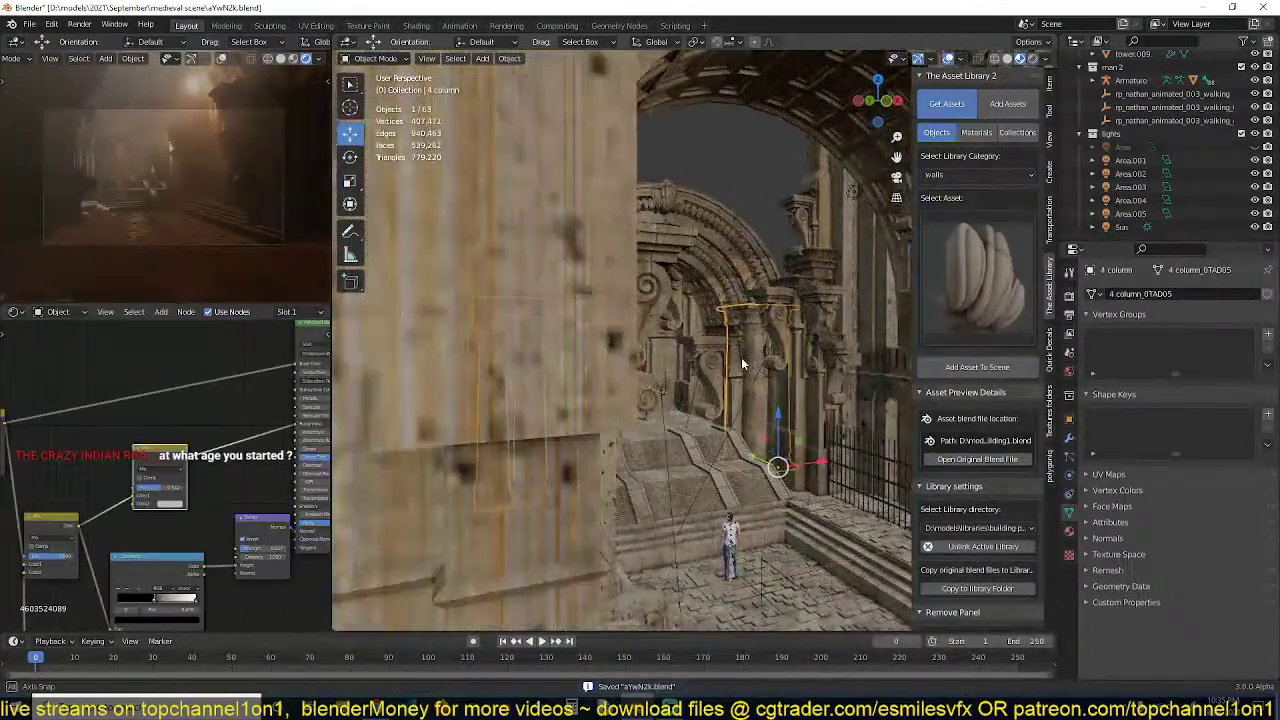
left_click(760, 376)
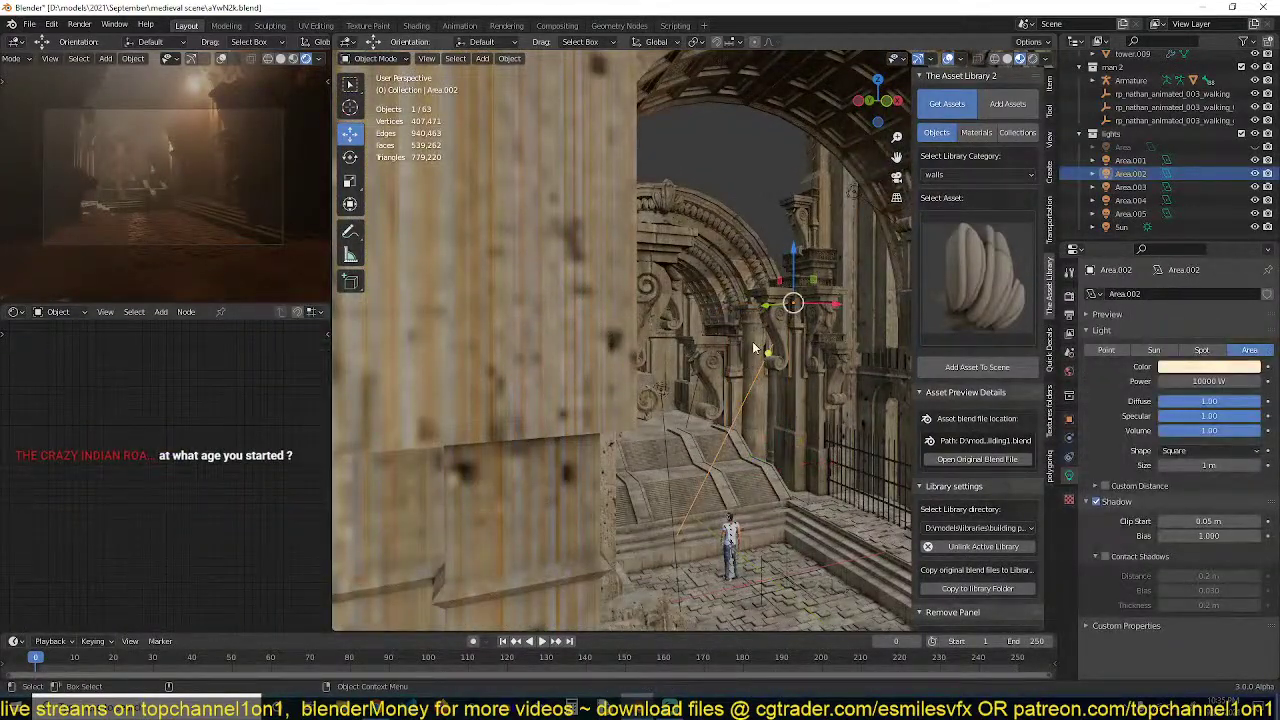
key("ctrl+s")
key("alt+a")
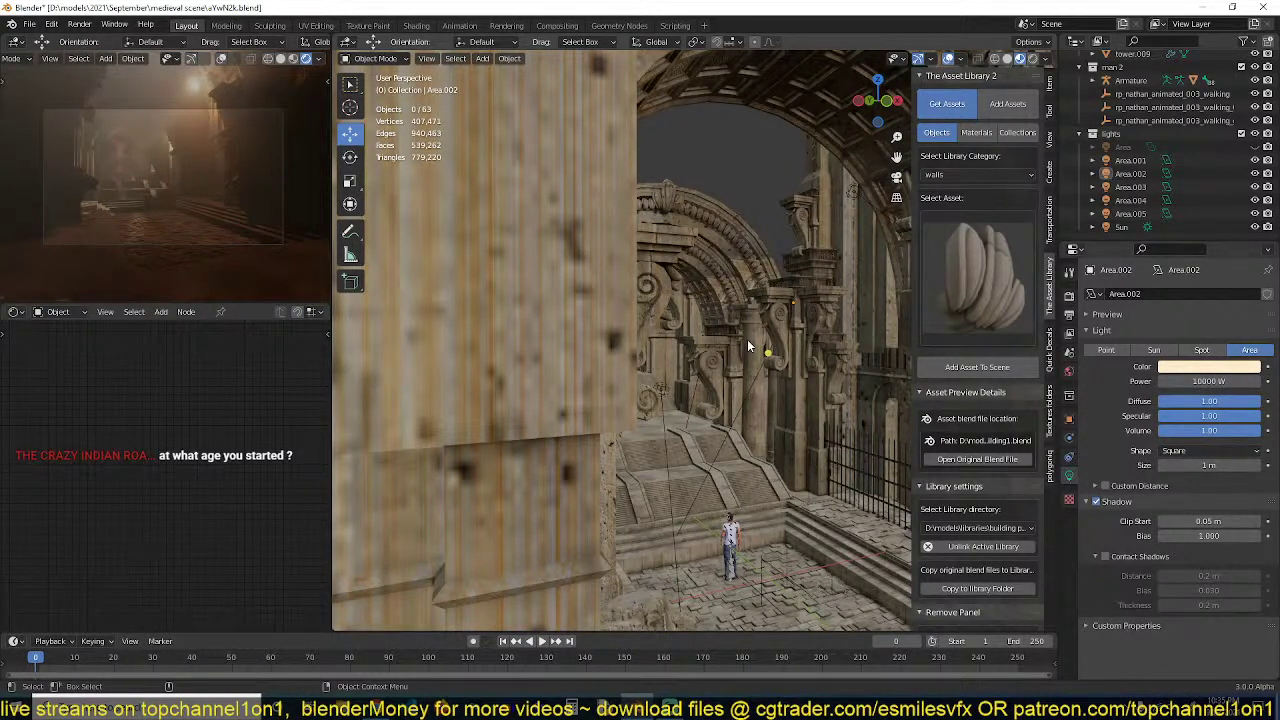
left_click(750, 210)
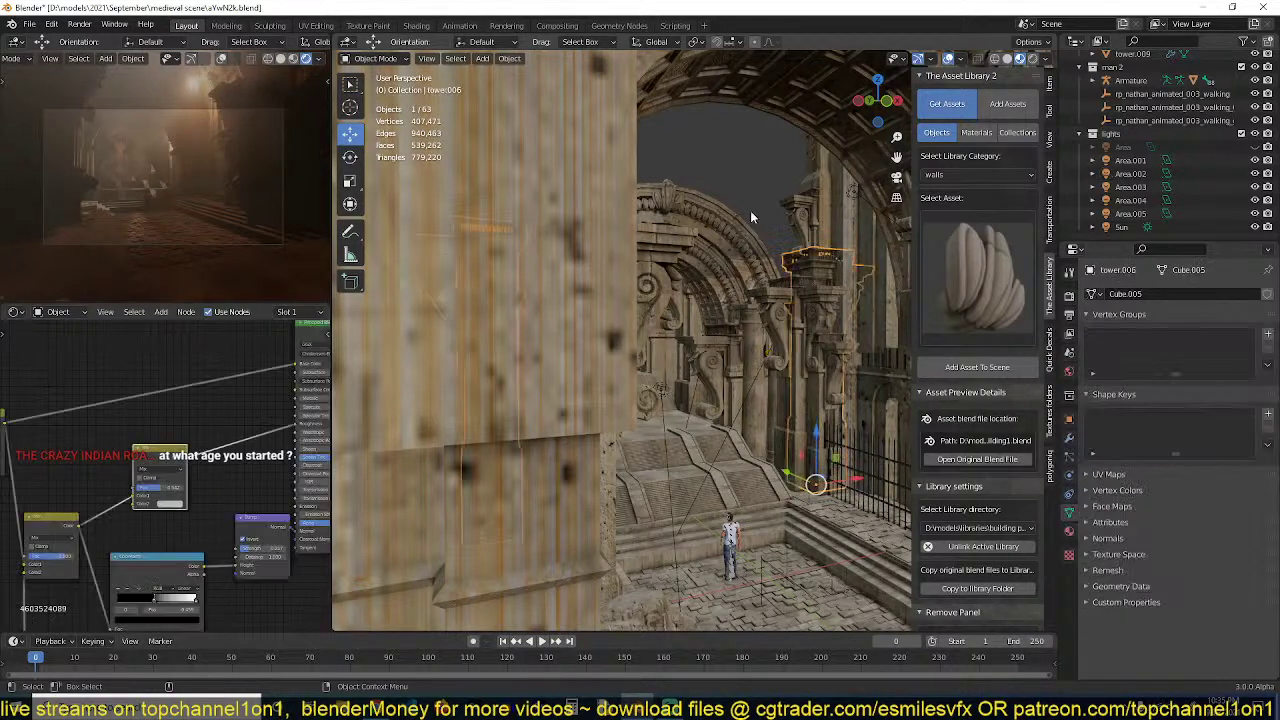
key("ctrl+s")
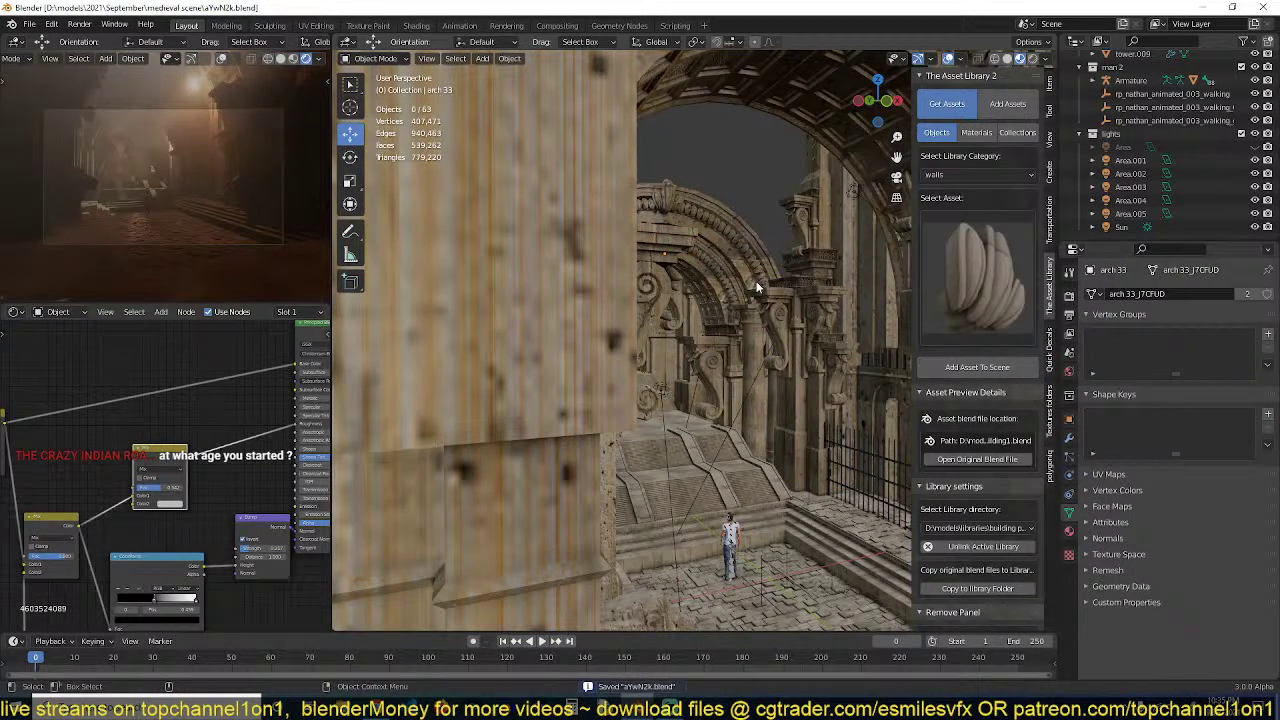
Inspect the statue, the stairway and the row of arches from the courtyard's front and from above
middle_click_drag(756, 281, 720, 258, "shift")
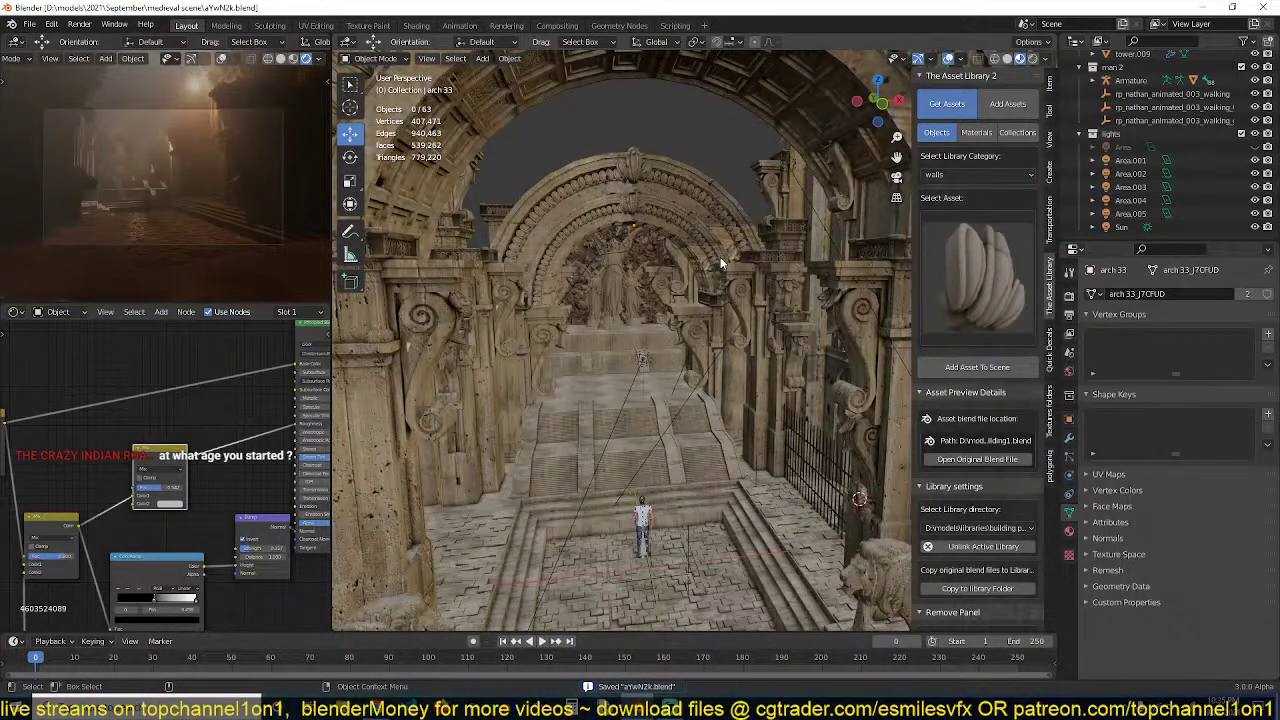
scroll(720, 262, "up", 3)
middle_click_drag(718, 264, 661, 242)
scroll(640, 325, "down", 4)
middle_click_drag(640, 325, 641, 350)
scroll(641, 350, "up", 3)
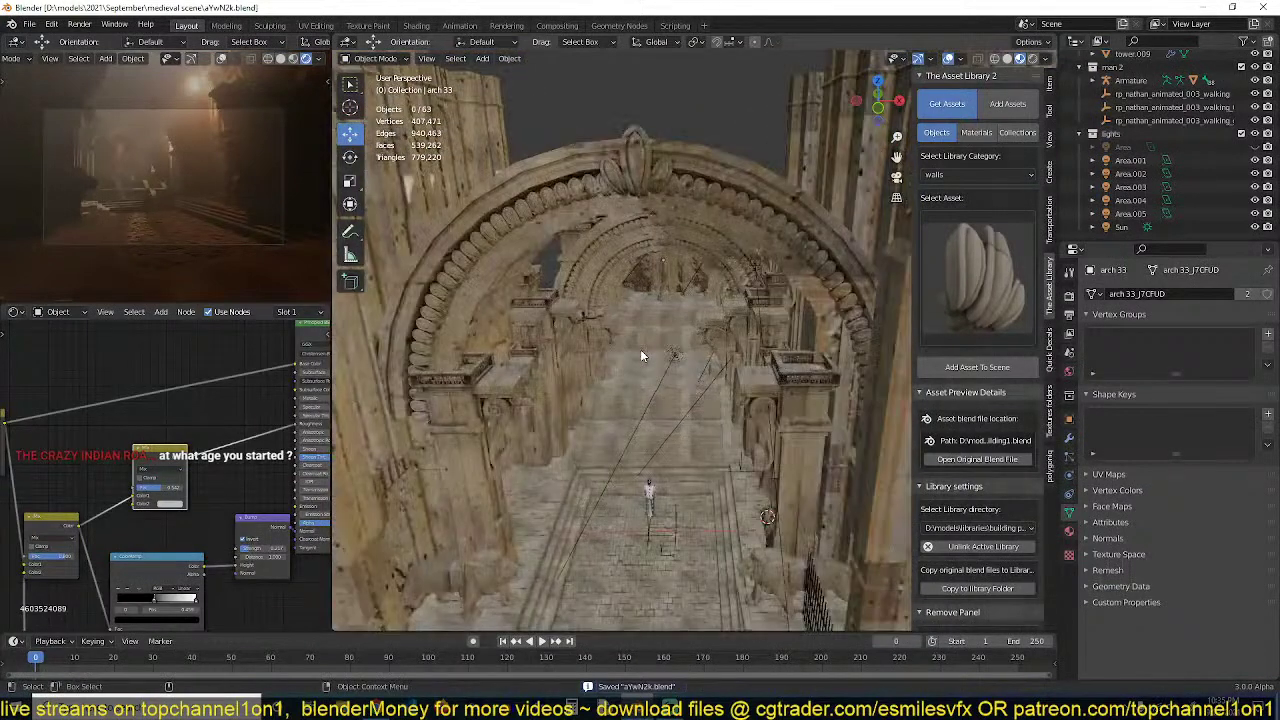
scroll(652, 320, "up", 4)
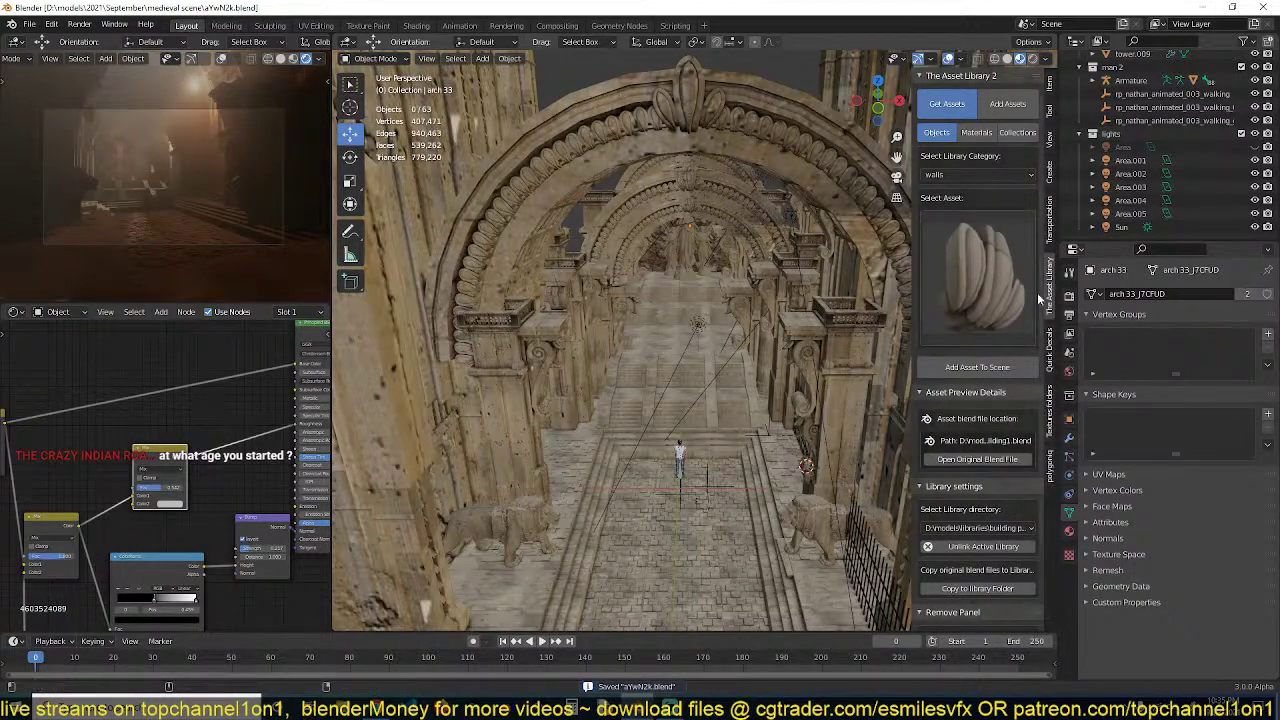
Turn on Use Curves in the render's Color Management settings
left_click(1069, 297)
scroll(1163, 590, "down", 3)
scroll(1163, 590, "down", 8)
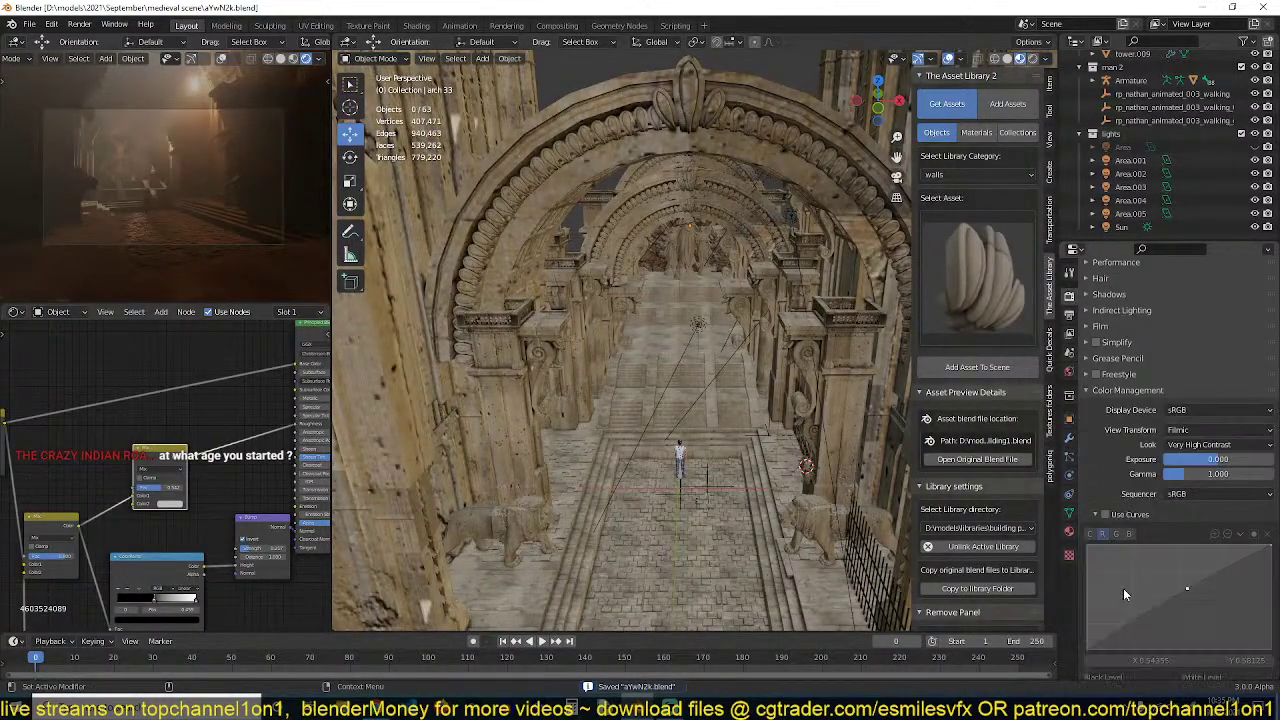
left_click(1105, 514)
scroll(1156, 558, "down", 2)
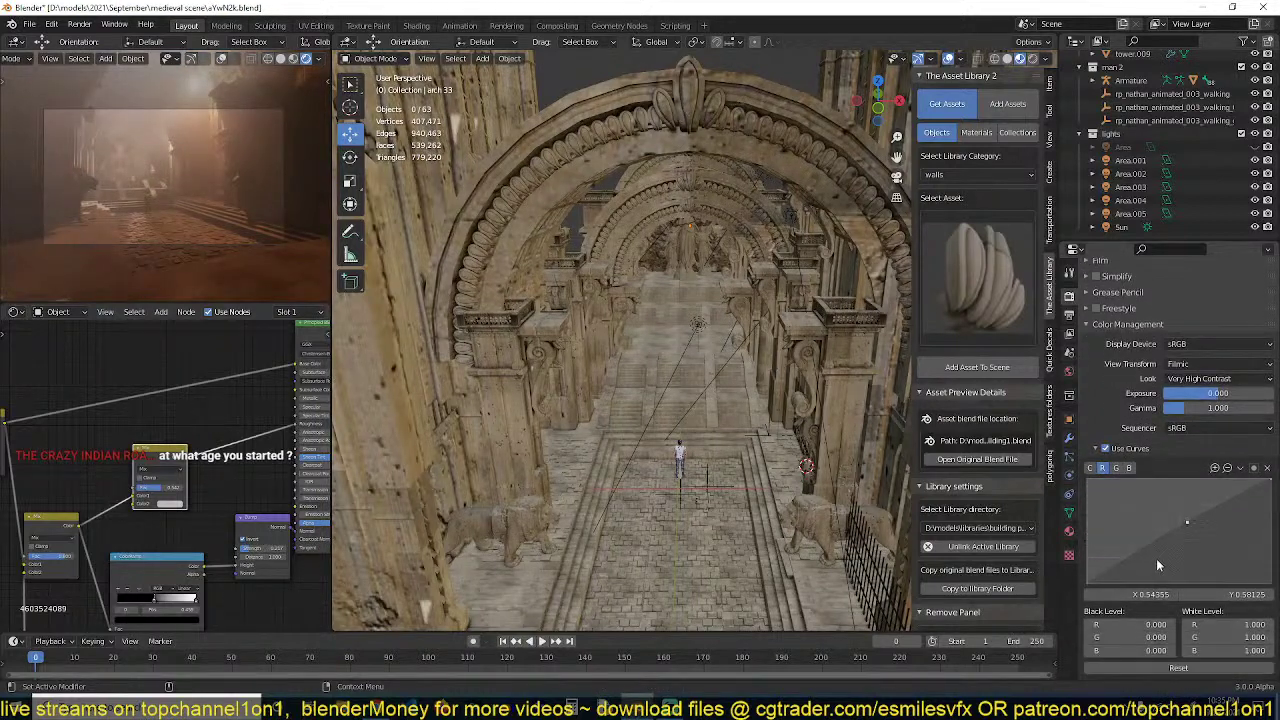
Bend the combined curve into an S, with a raised upper point and a lower point at about X 0.27, Y 0.26
left_click(1090, 468)
left_click_drag(1187, 506, 1189, 506)
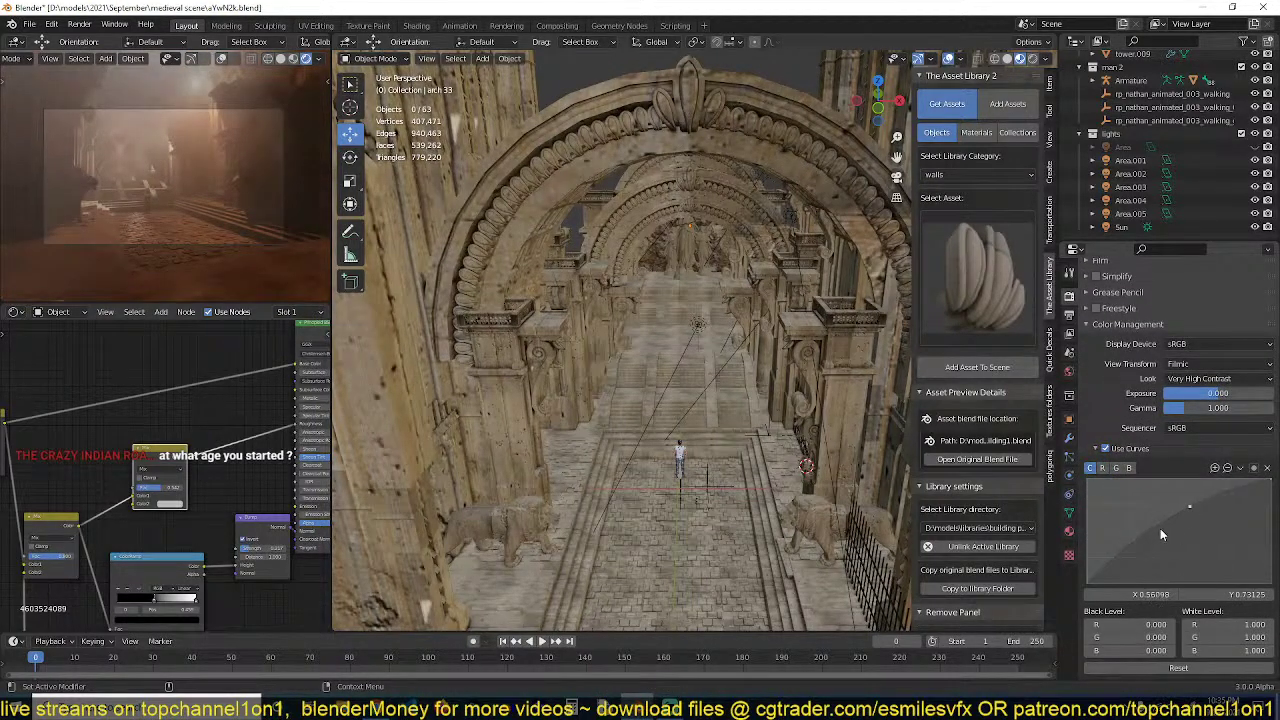
left_click_drag(1132, 540, 1137, 563)
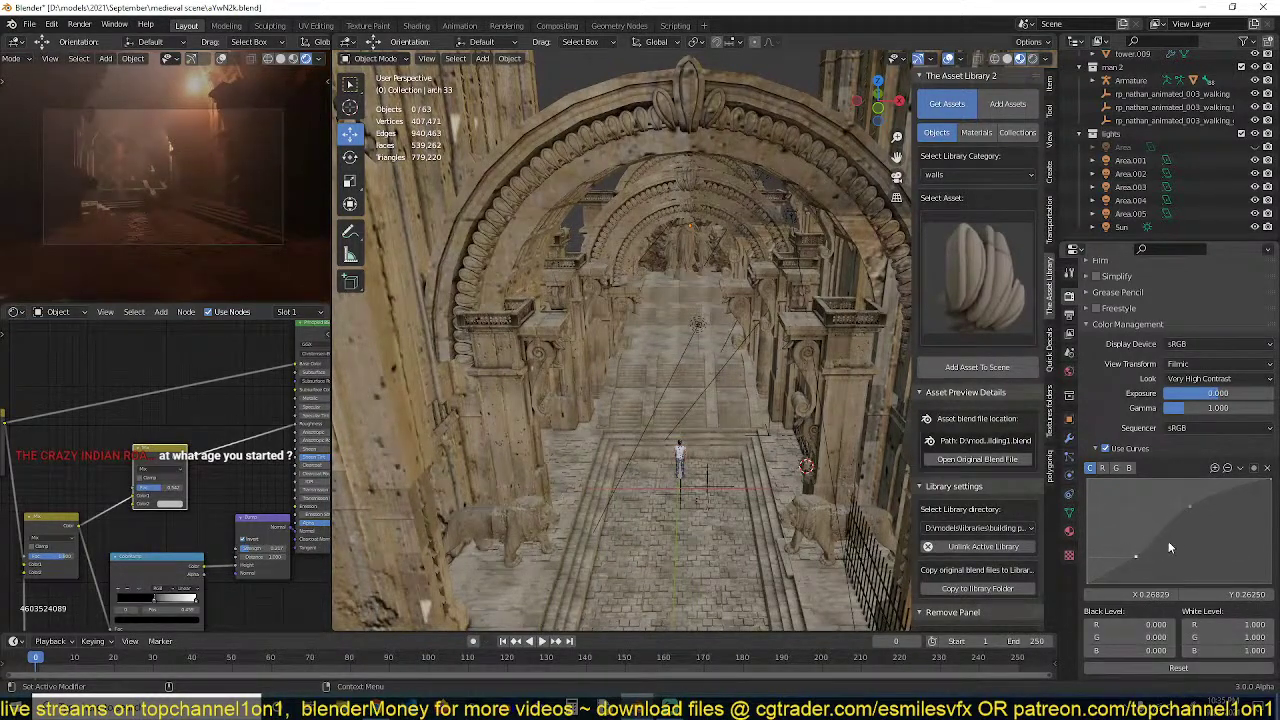
left_click_drag(1190, 507, 1204, 507)
Set the red curve's middle point to about X 0.54, Y 0.54 and delete the green curve's middle point
left_click(1104, 468)
mouse_move(1192, 520)
left_mouse_down()
mouse_move(1194, 535)
mouse_move(1183, 525)
left_mouse_up()
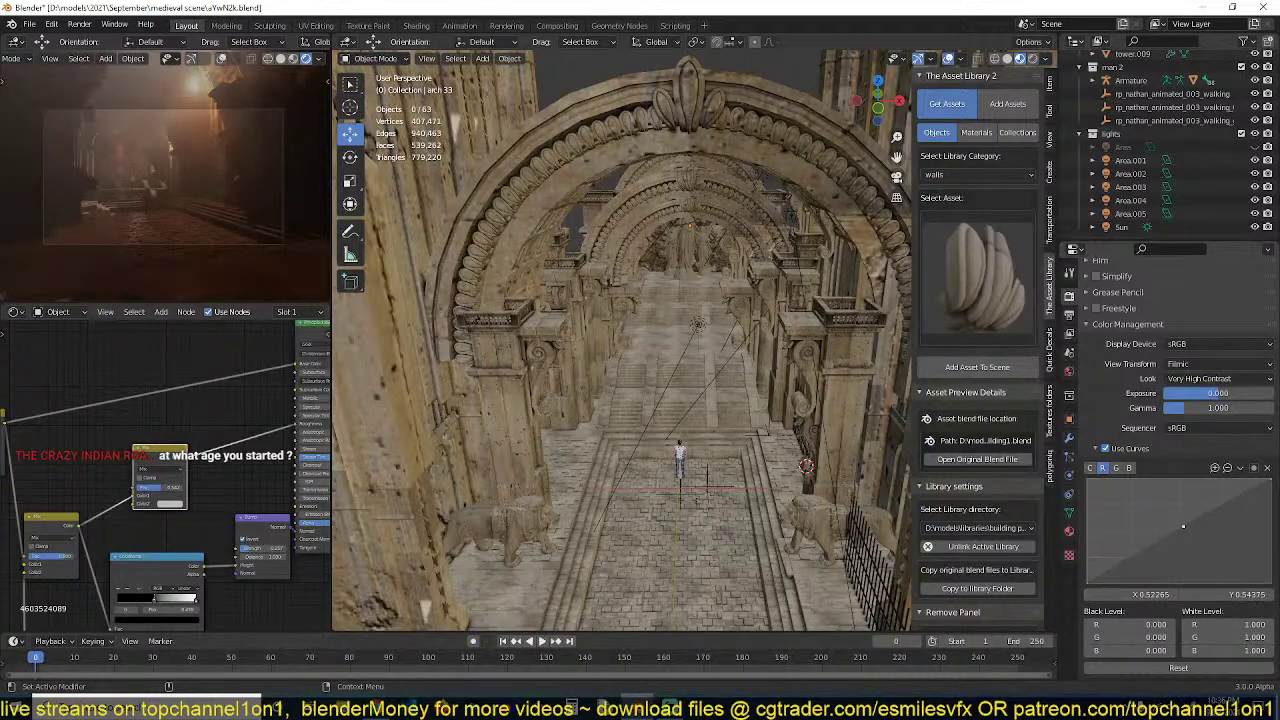
left_click(1116, 468)
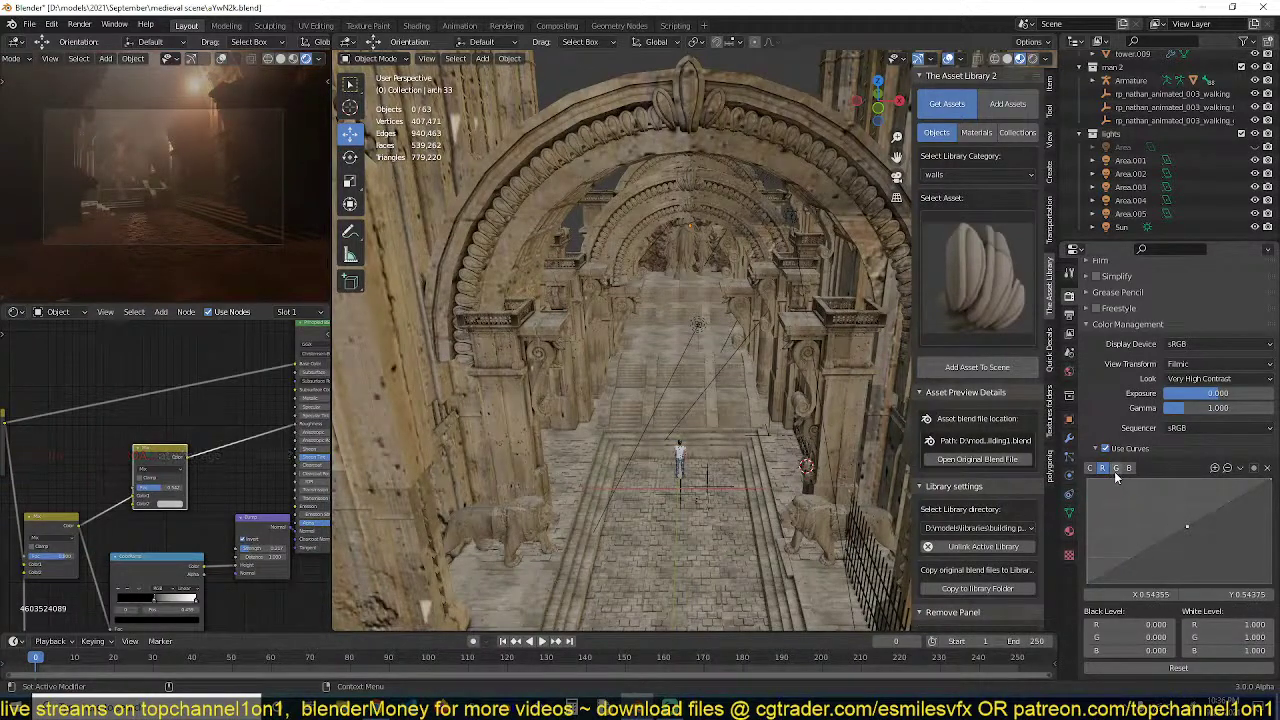
scroll(1190, 535, "up", 1)
left_click_drag(1199, 547, 1192, 546)
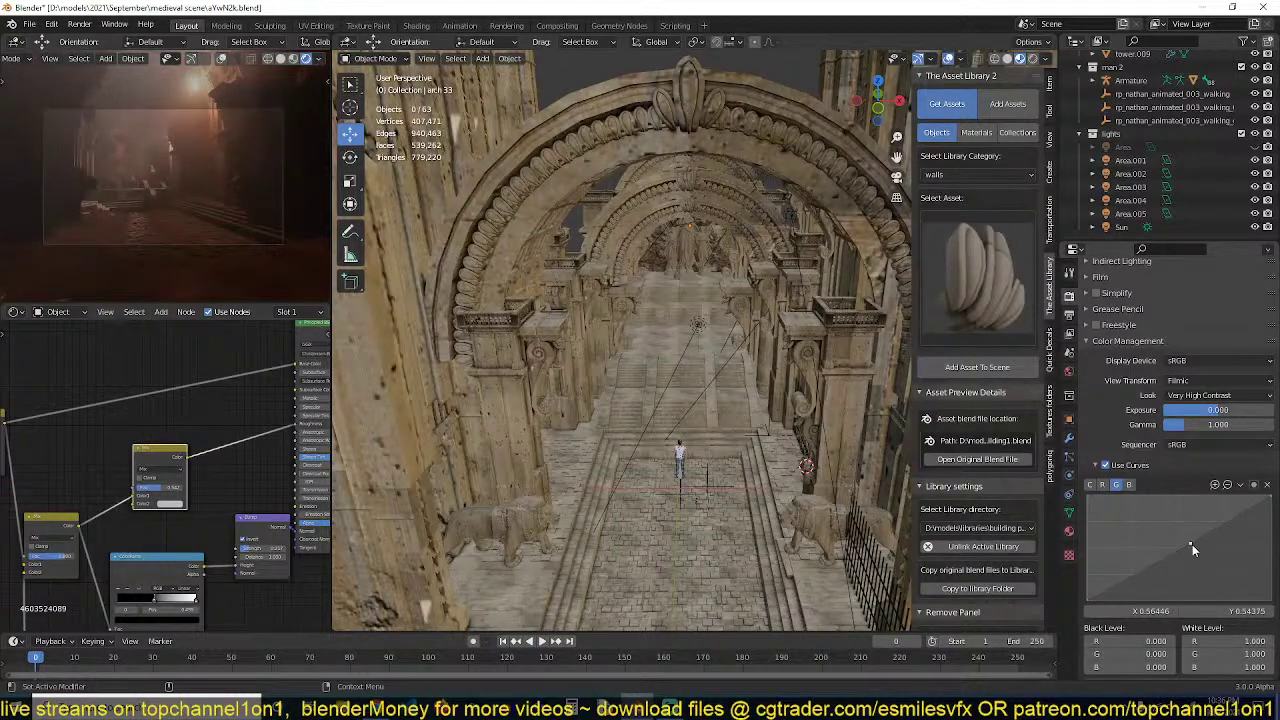
left_click(1267, 484)
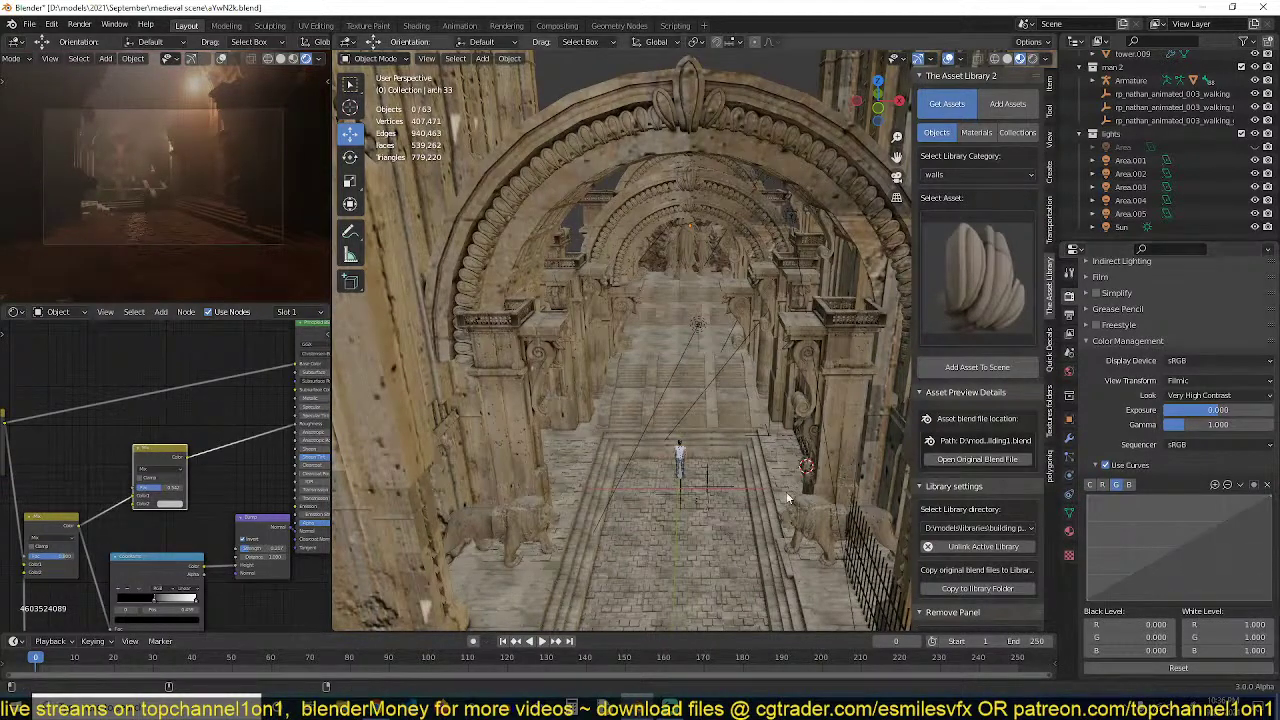
Save the scene file and choose the cement rubble asset from the decals category of the megascans library
left_click(739, 464)
key("ctrl+s")
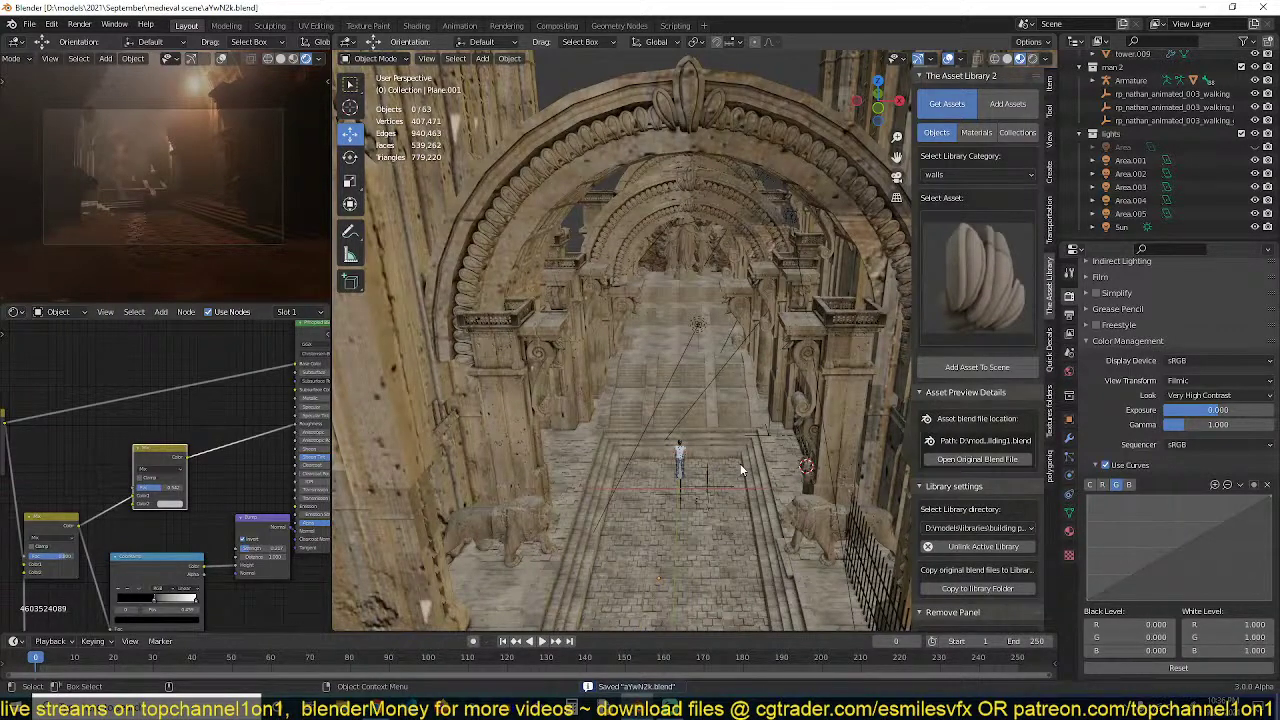
left_click(978, 527)
left_click(1000, 424)
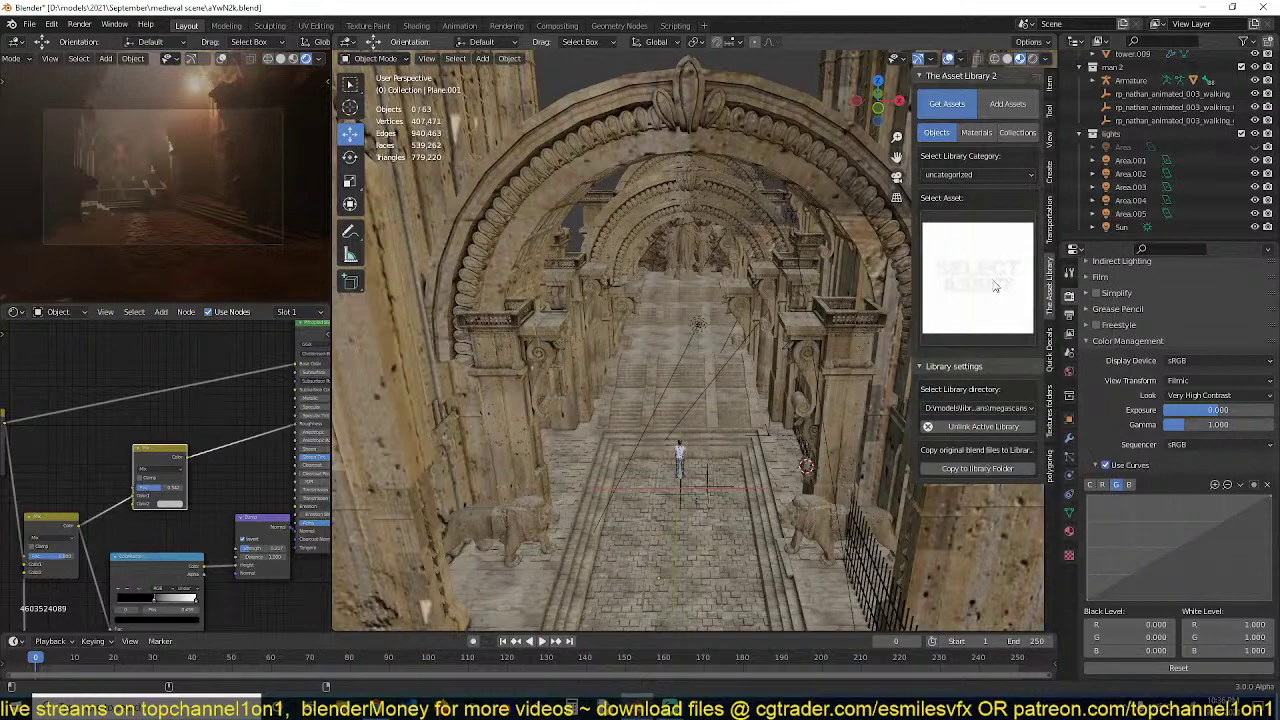
left_click(960, 181)
left_click(960, 202)
left_click(960, 252)
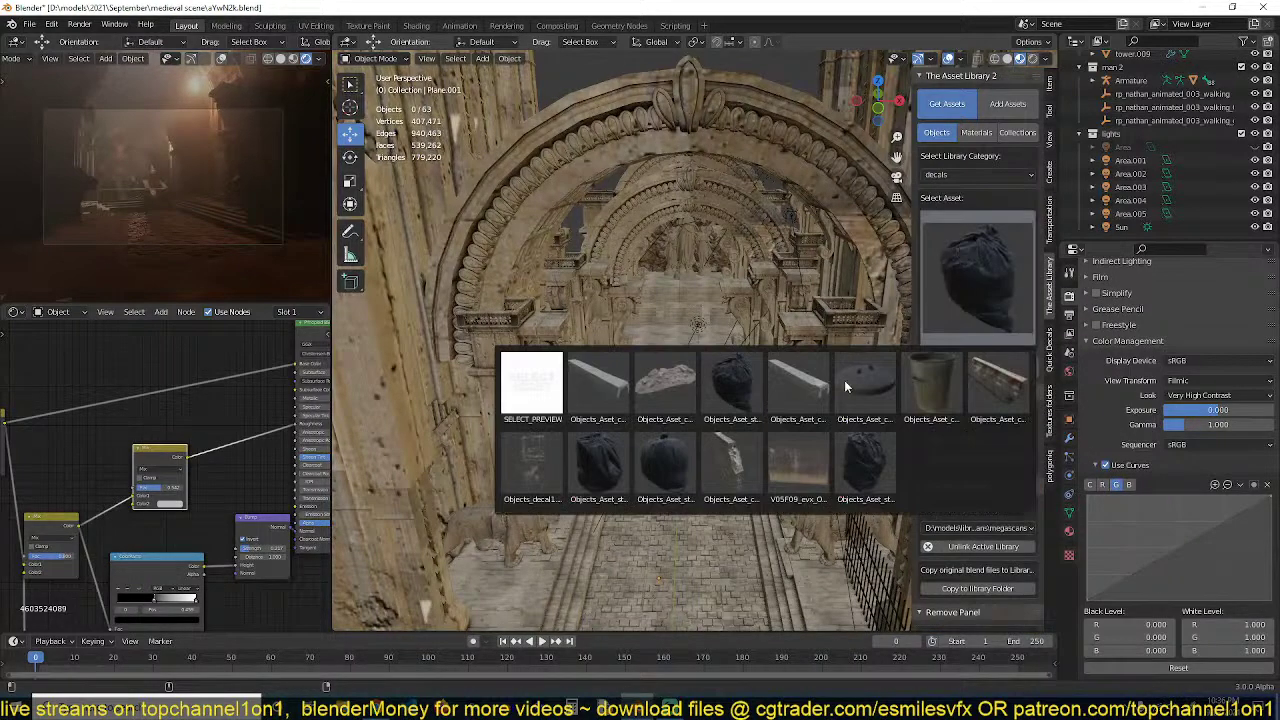
left_click(532, 465)
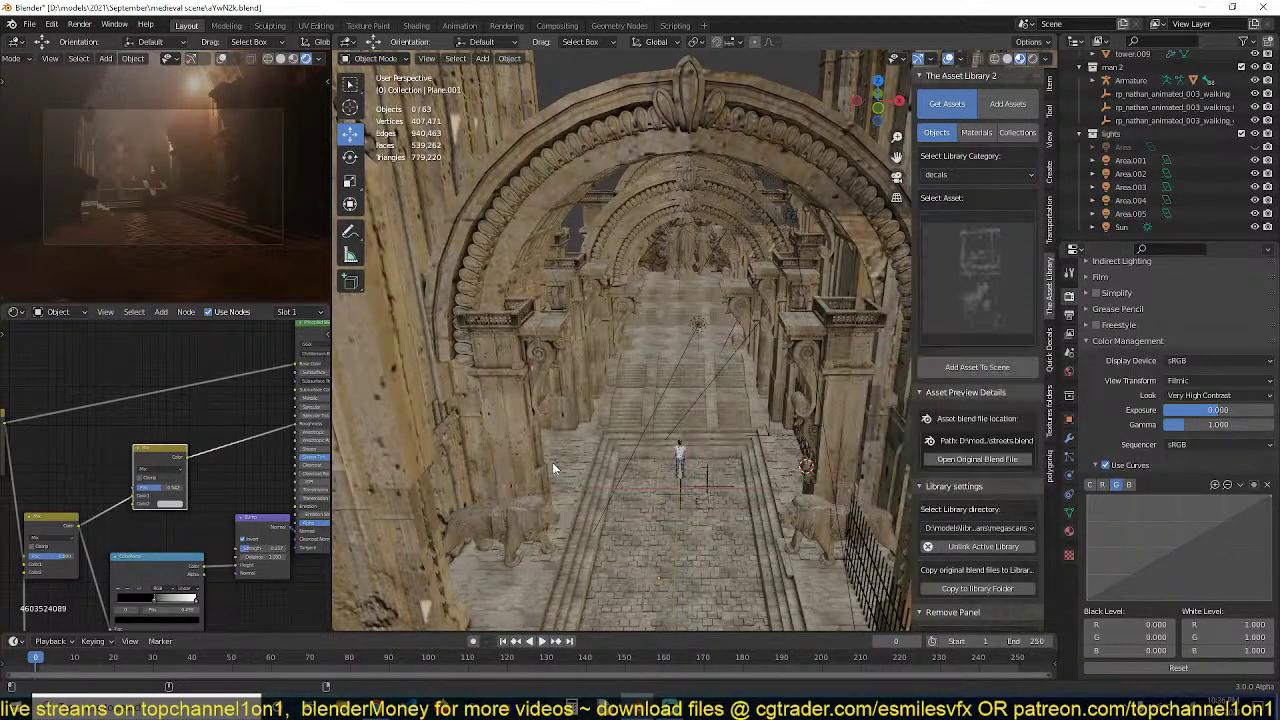
left_click(958, 300)
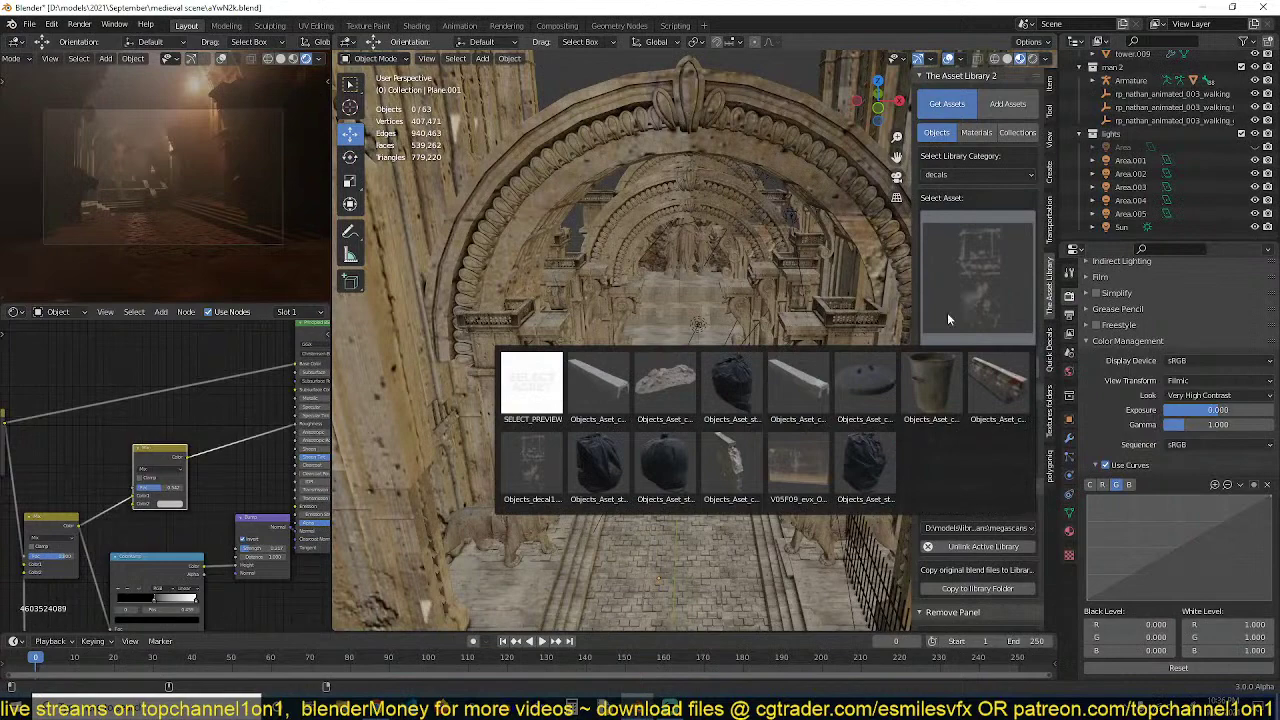
left_click(674, 397)
scroll(680, 495, "up", 5)
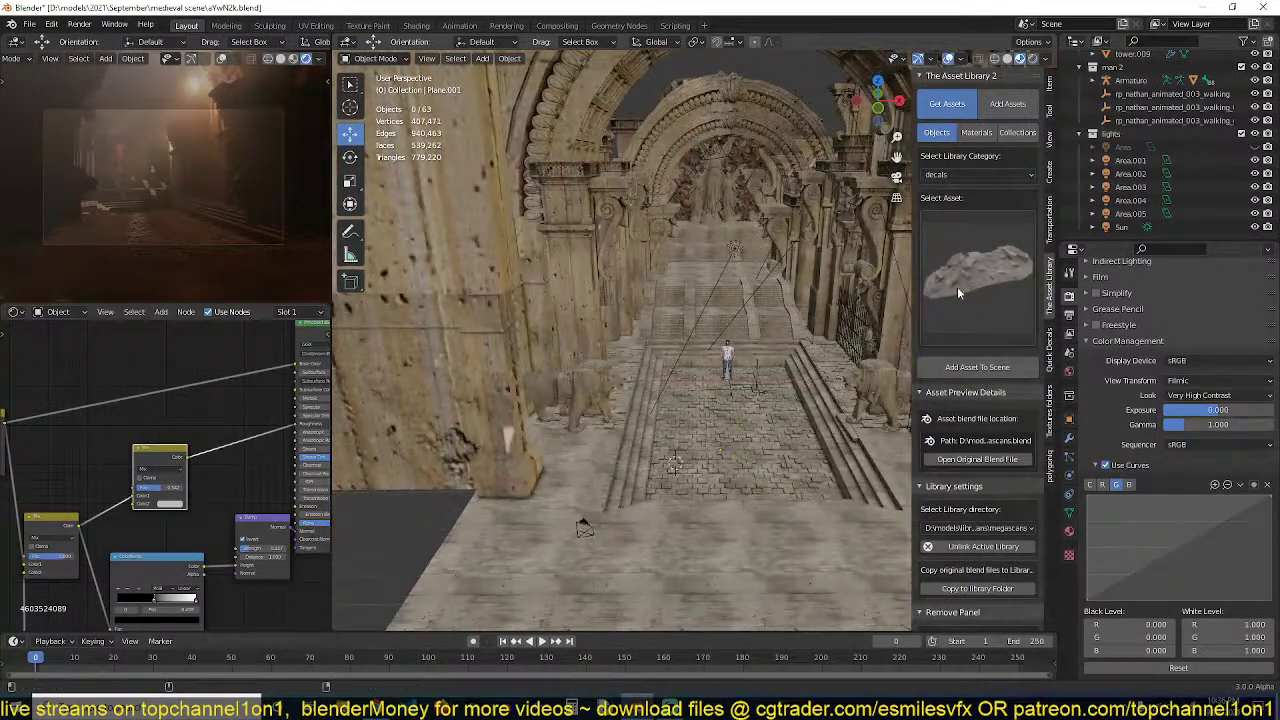
Add the cement rubble to the courtyard floor, scale it up and save the scene file
left_click(977, 367)
key("s")
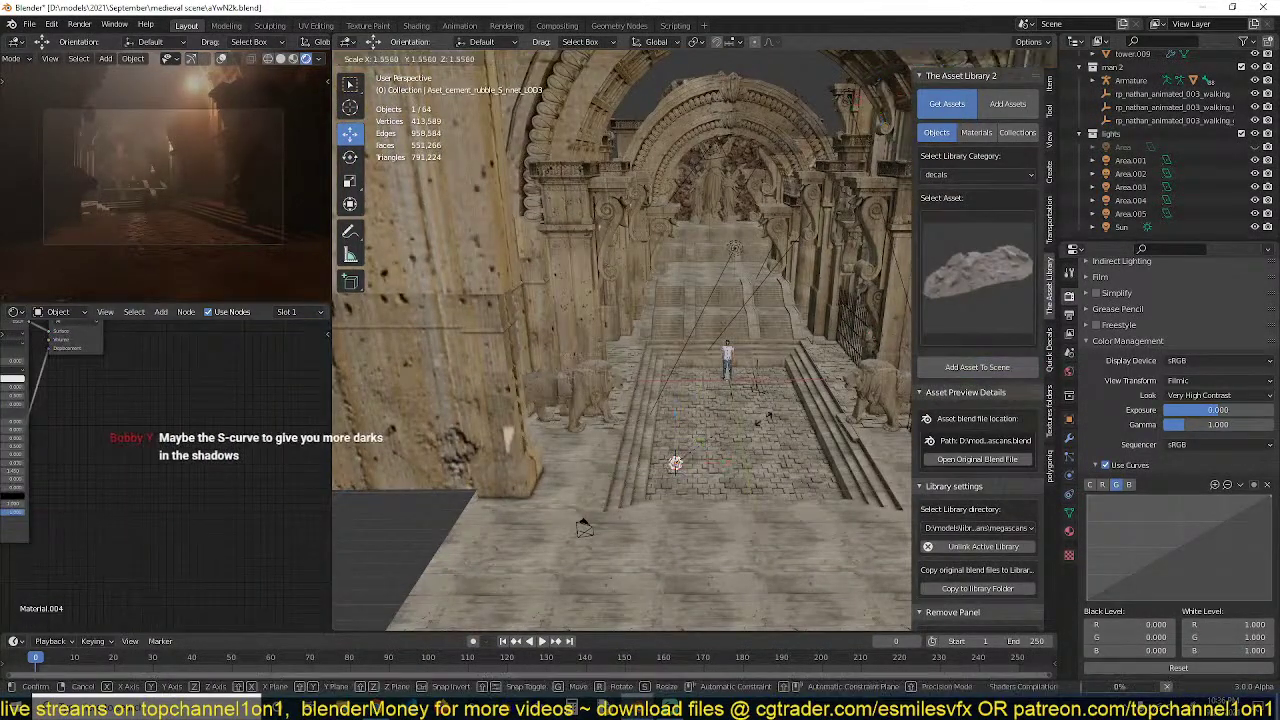
left_click(800, 438)
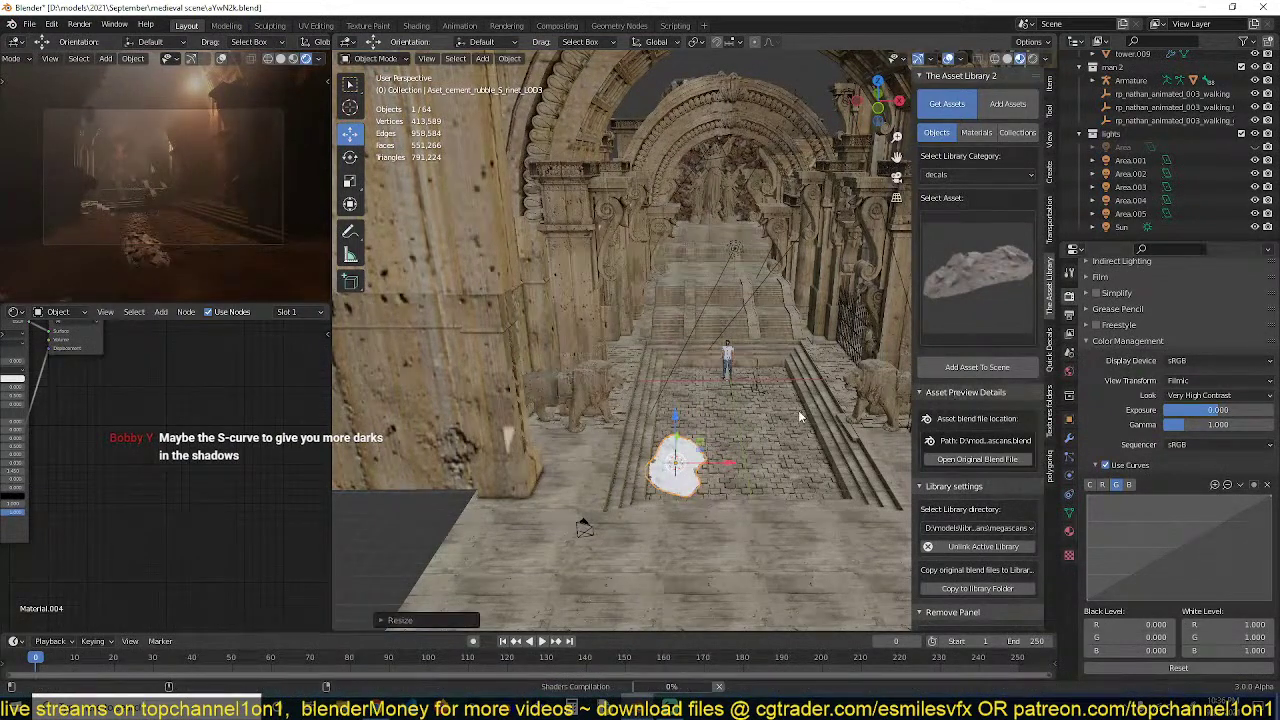
middle_click_drag(798, 410, 736, 422)
key("ctrl+s")
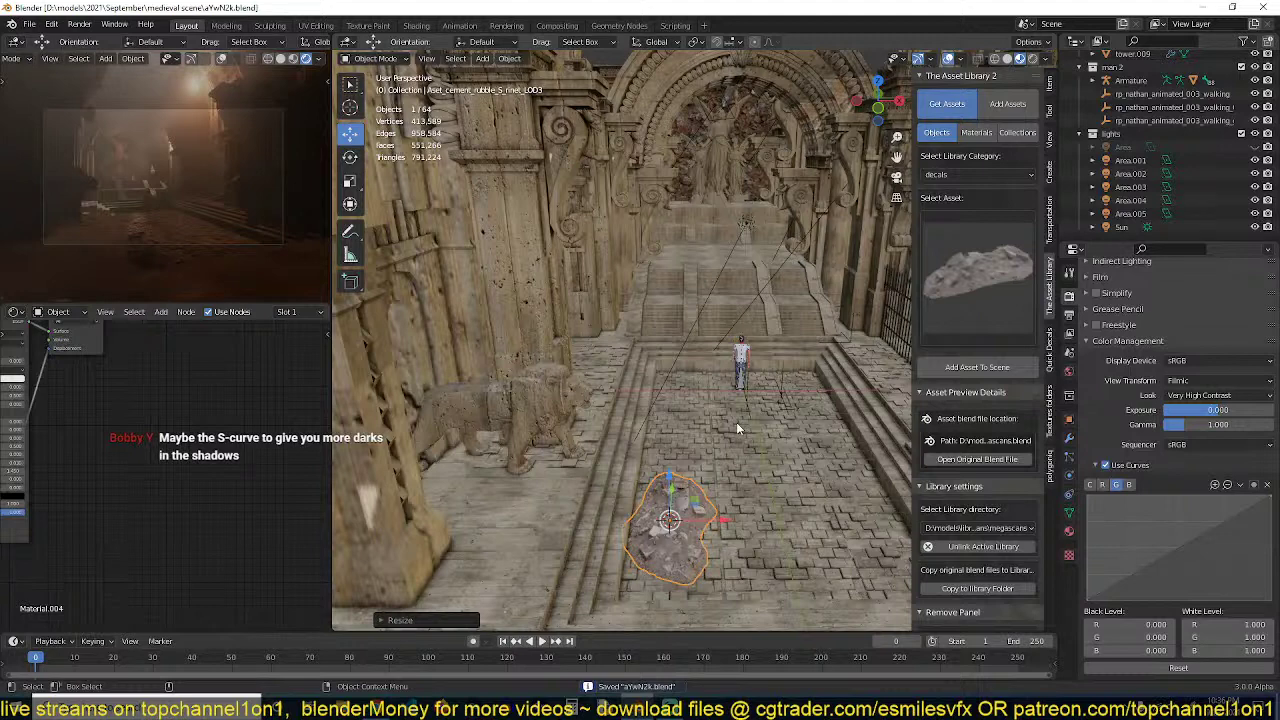
Move the combined curve's lower point to about X 0.33, Y 0.24 to darken the shadows
left_click(1091, 485)
left_click_drag(1145, 577, 1151, 582)
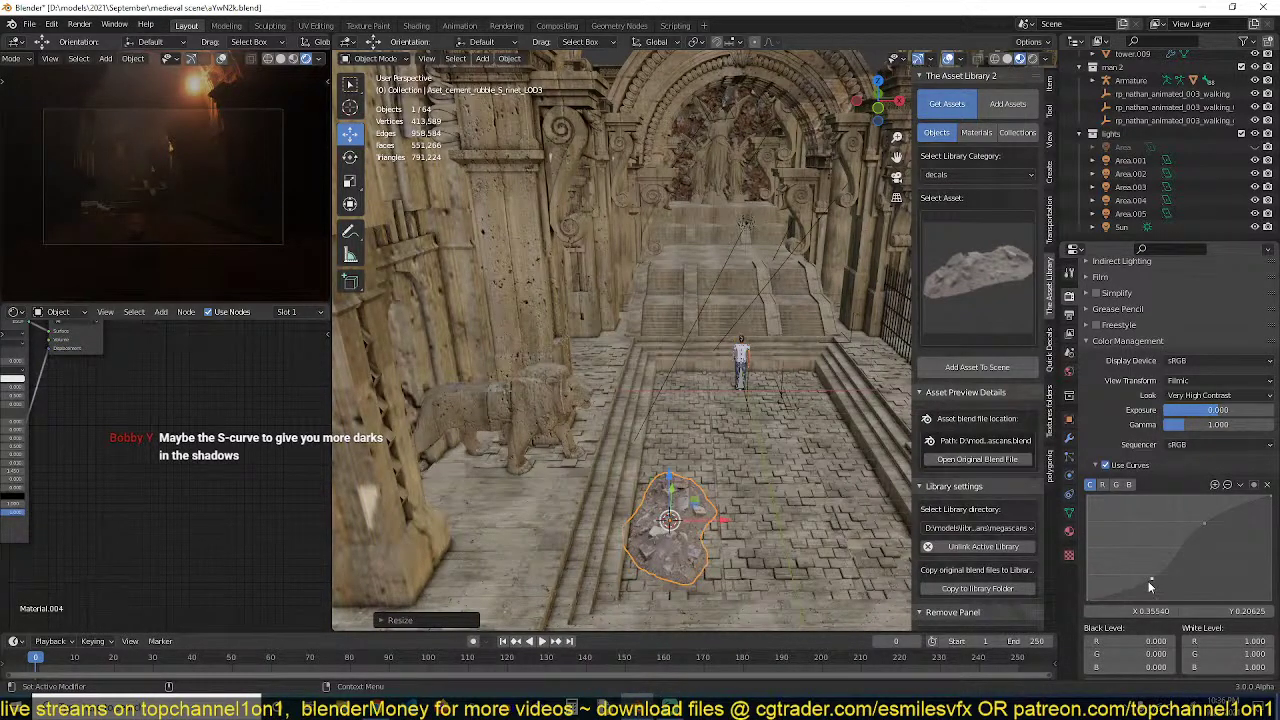
left_click_drag(1149, 580, 1147, 578)
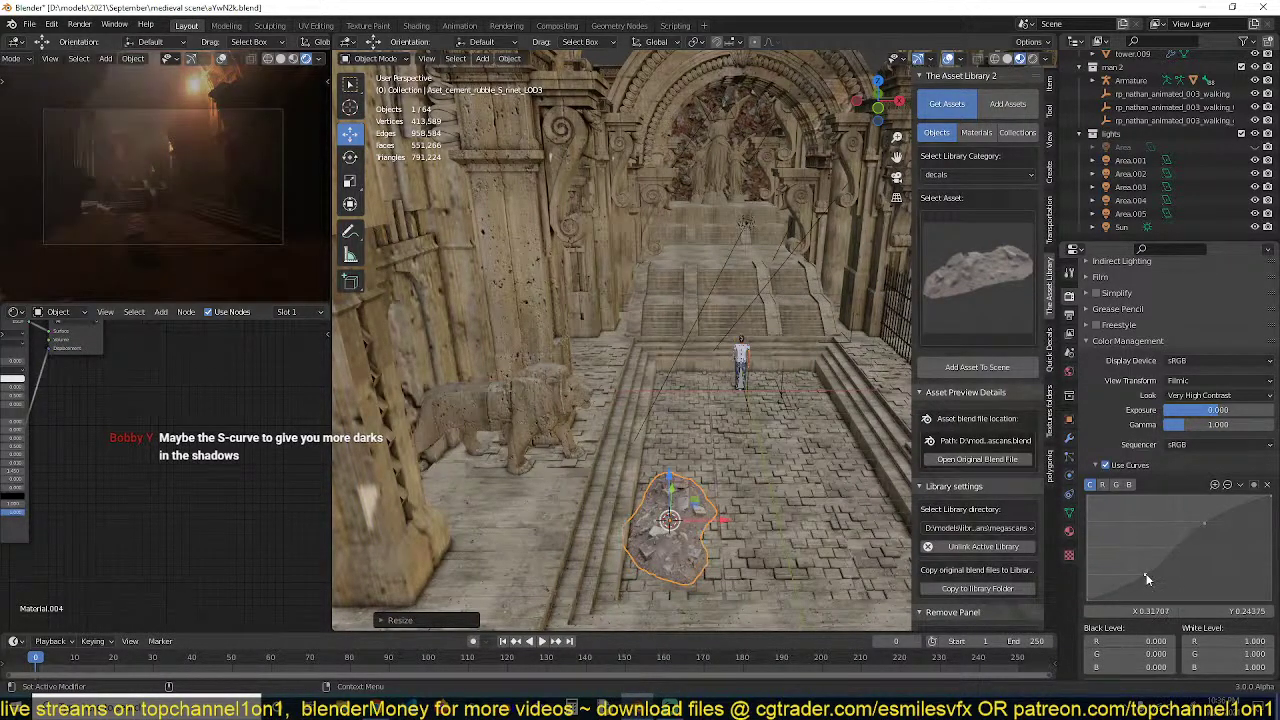
Try the cement rubble at a larger size and further back along the courtyard floor
scroll(749, 427, "up", 4)
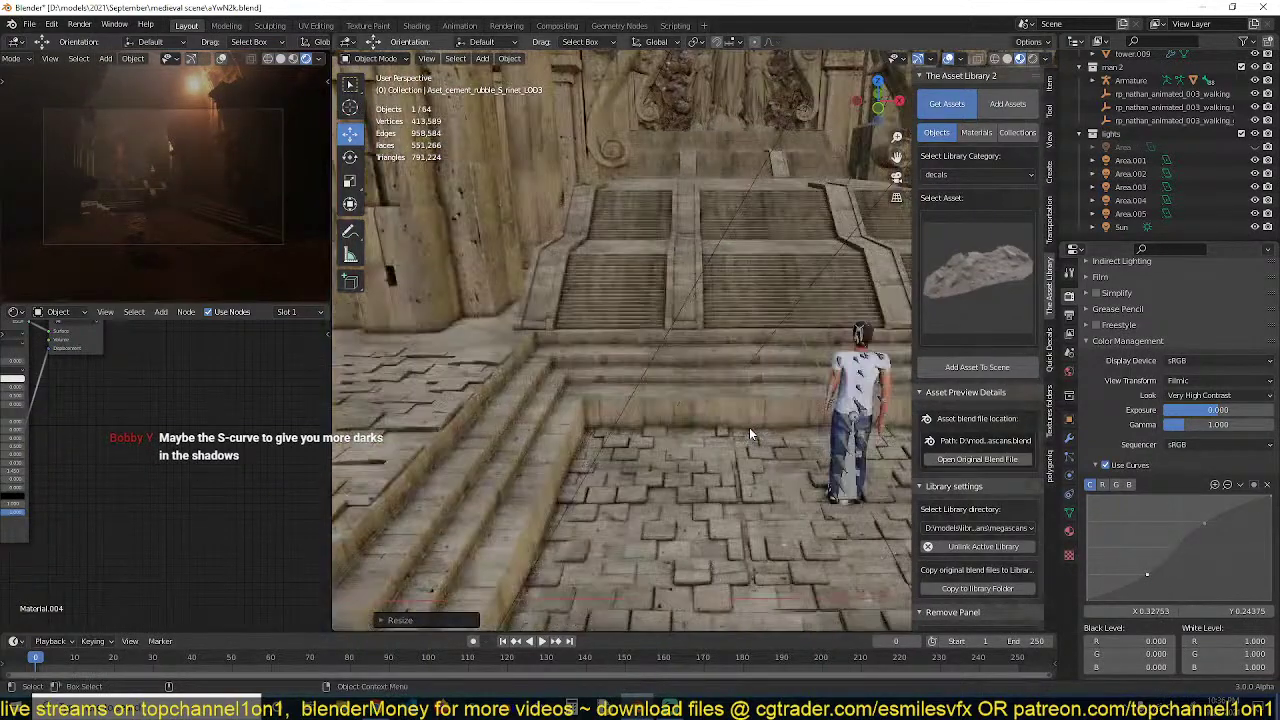
scroll(747, 460, "down", 4)
scroll(705, 478, "down", 3)
key("s")
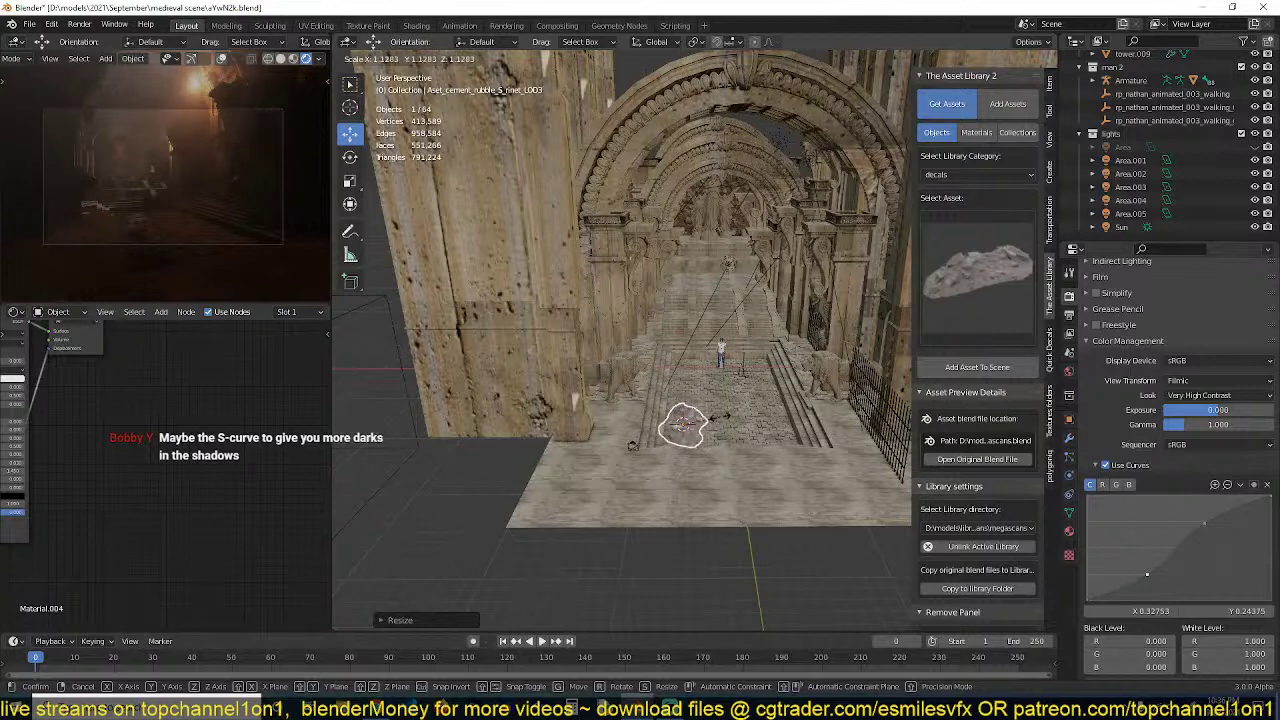
left_click(707, 420)
key("g")
key("shift+z")
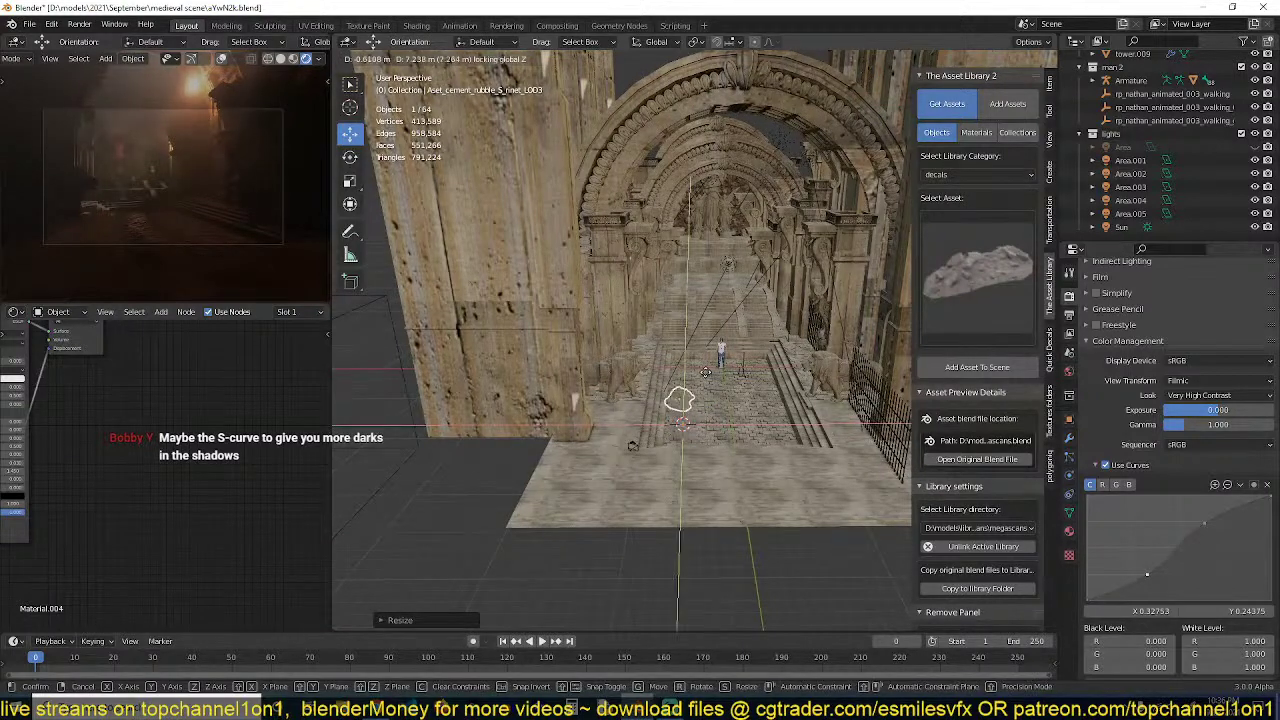
left_click(703, 367)
Delete the cement rubble from the courtyard and save the scene file
key("x")
left_click(701, 368)
scroll(686, 368, "up", 4)
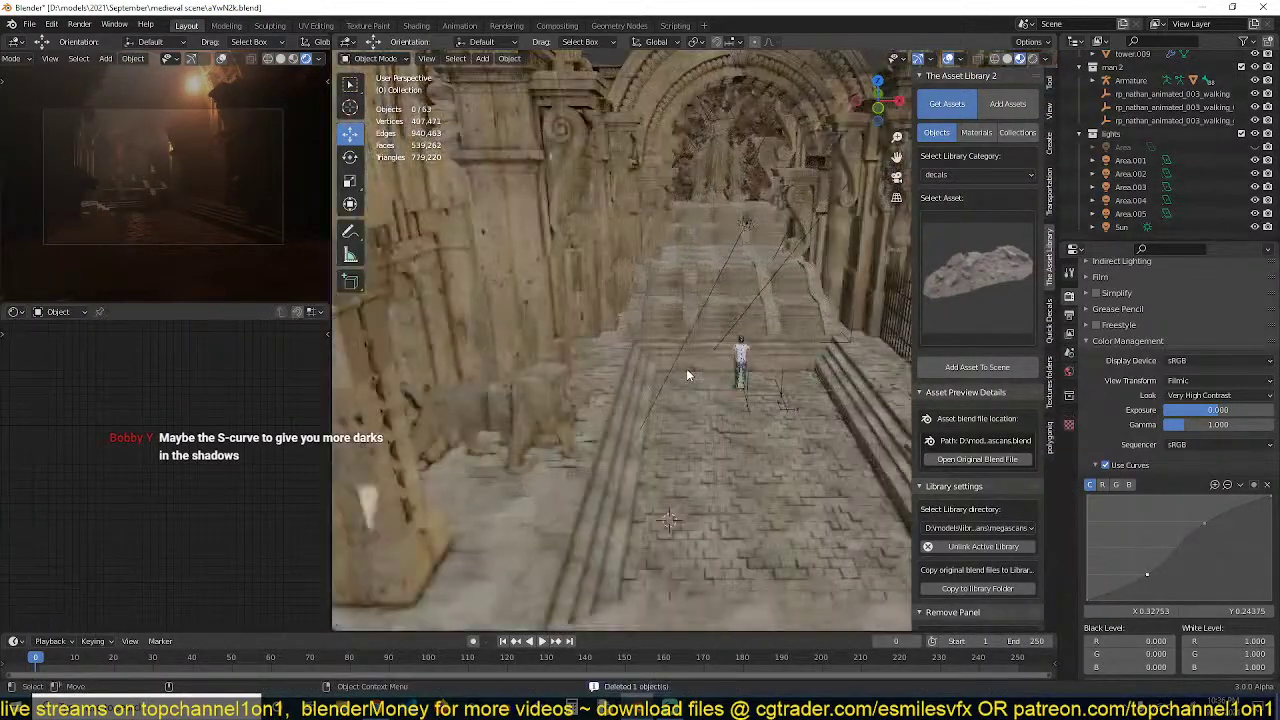
key("ctrl+s")
Place the 3D cursor on the walking man's upper back and snap the light Area.004 to it
middle_click_drag(734, 338, 696, 328)
scroll(697, 335, "down", 10)
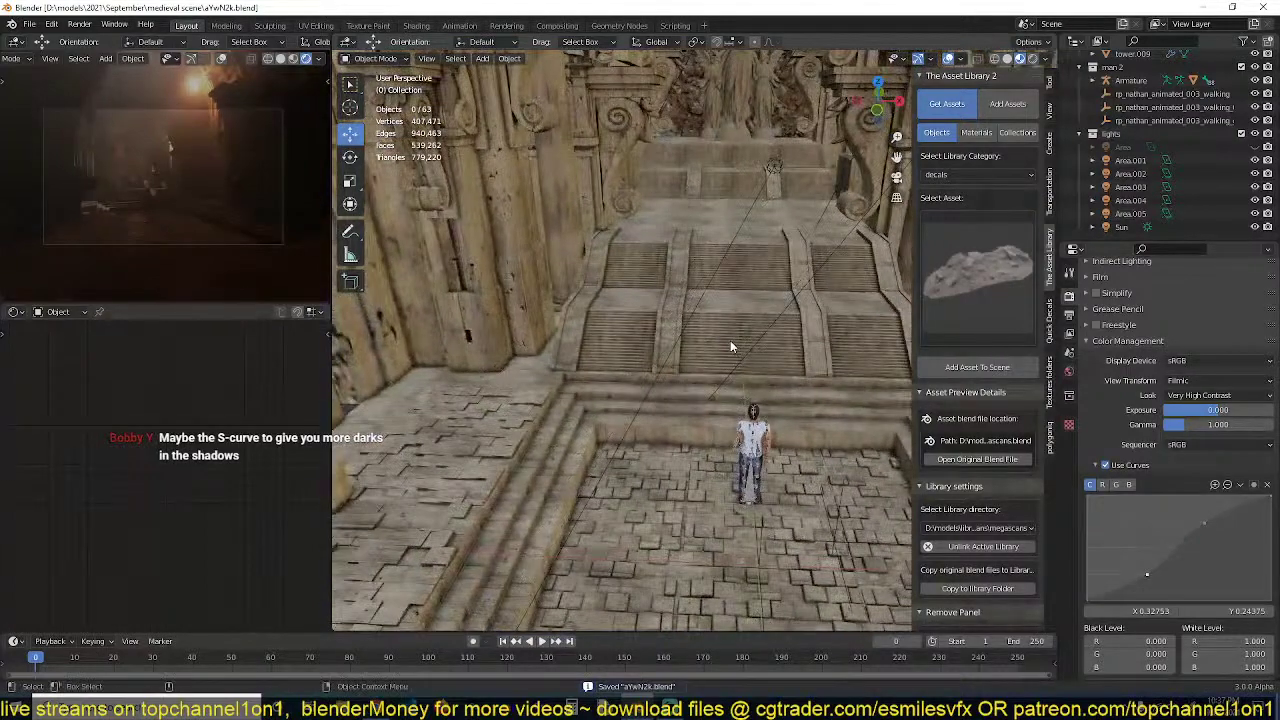
left_click(772, 160)
right_click(760, 426, "shift")
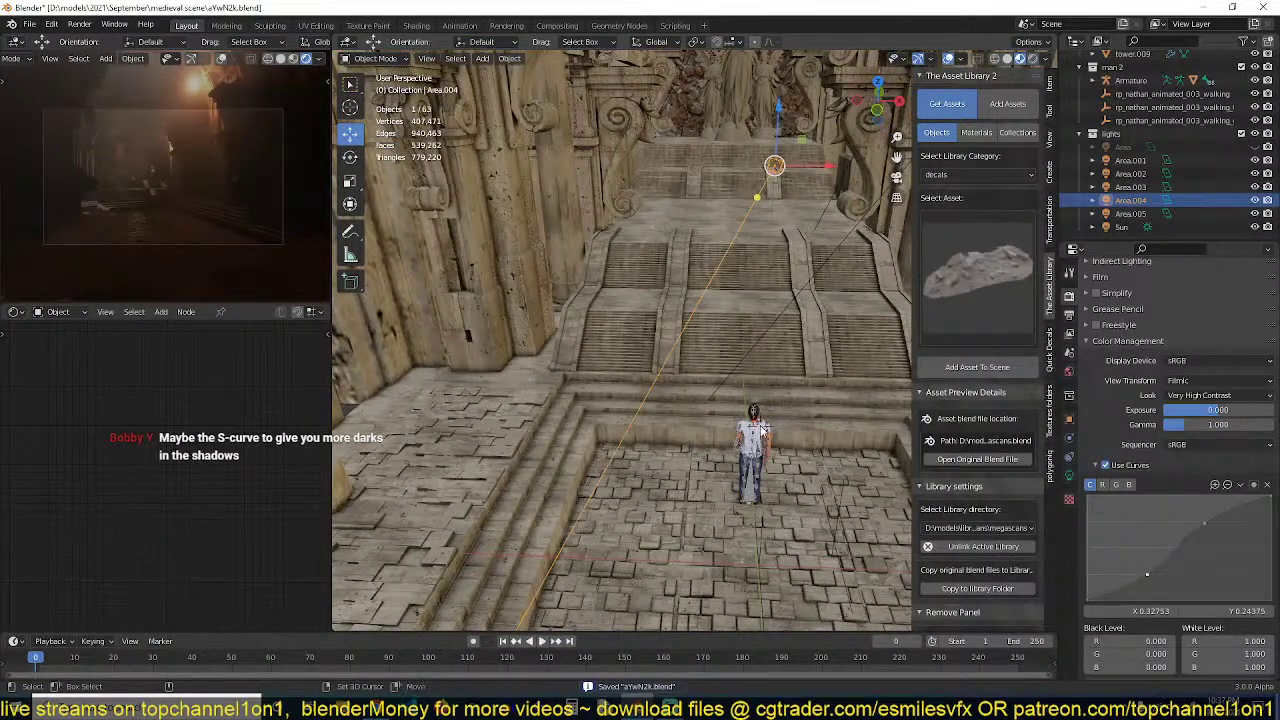
key("shift+s")
left_click(783, 280)
scroll(771, 386, "up", 4)
key("KP_Decimal")
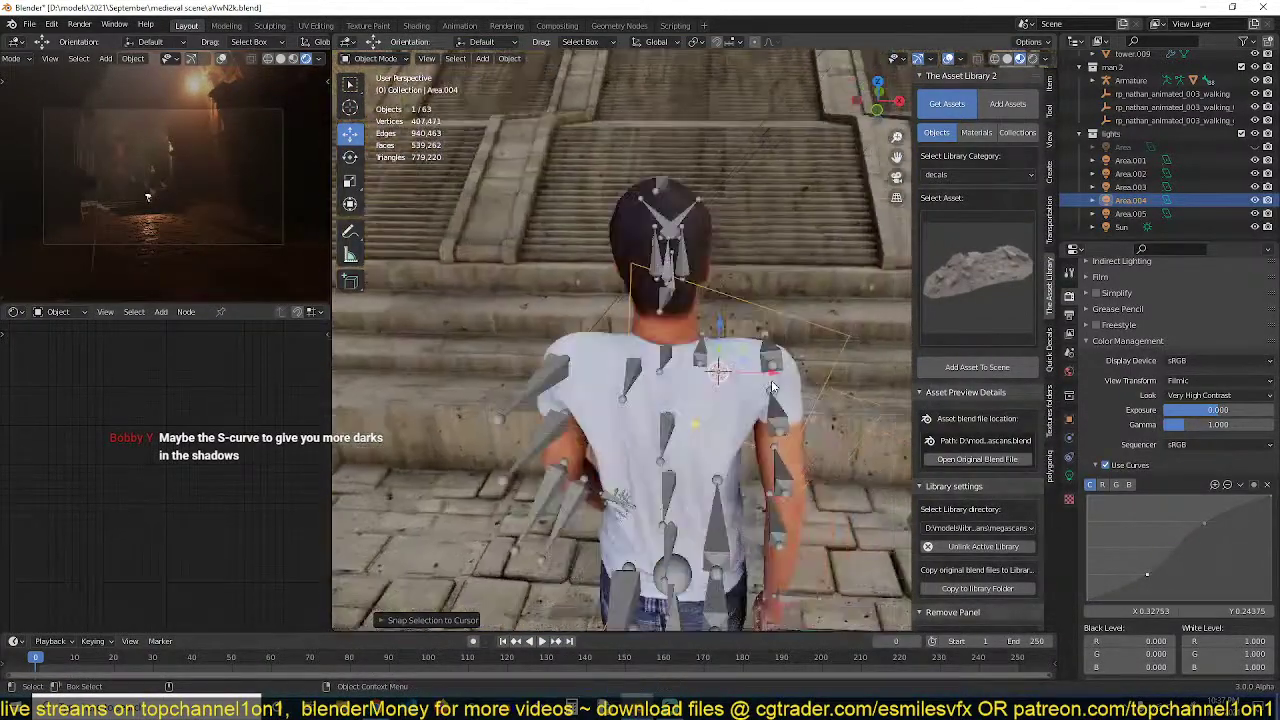
Move the light Area.004 in front of the man and above his head
middle_click_drag(771, 386, 502, 338)
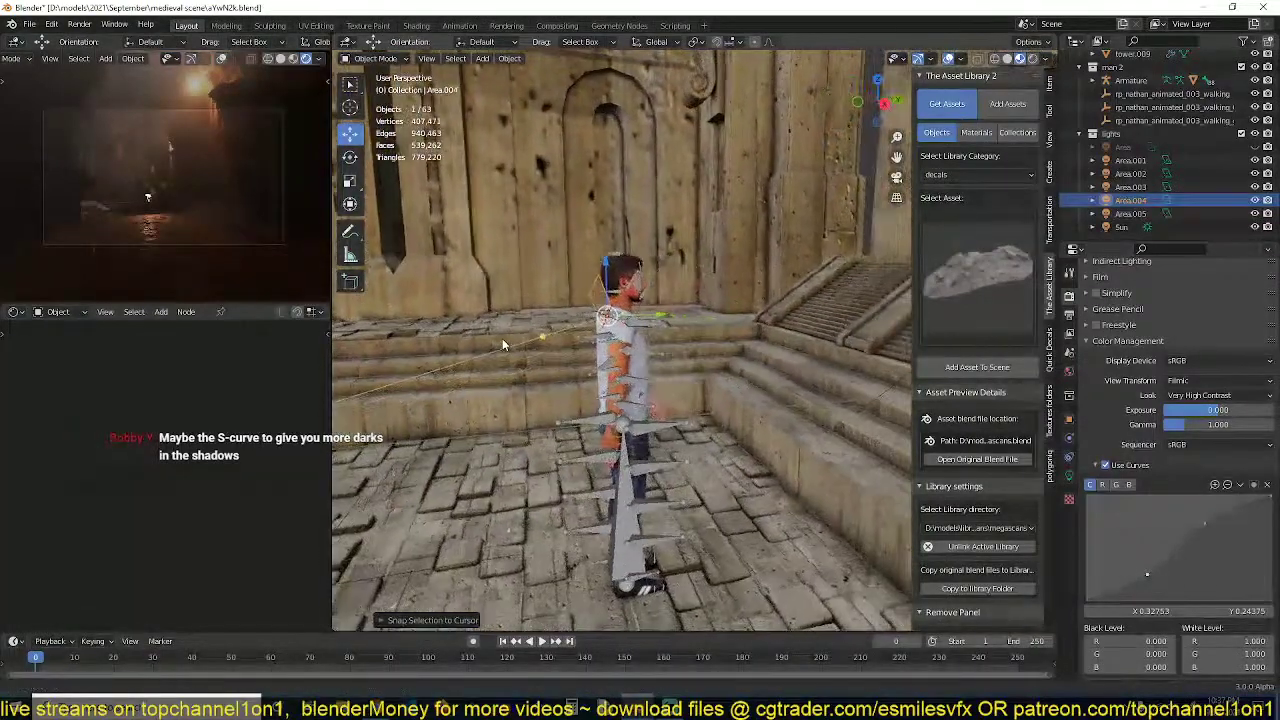
key("g")
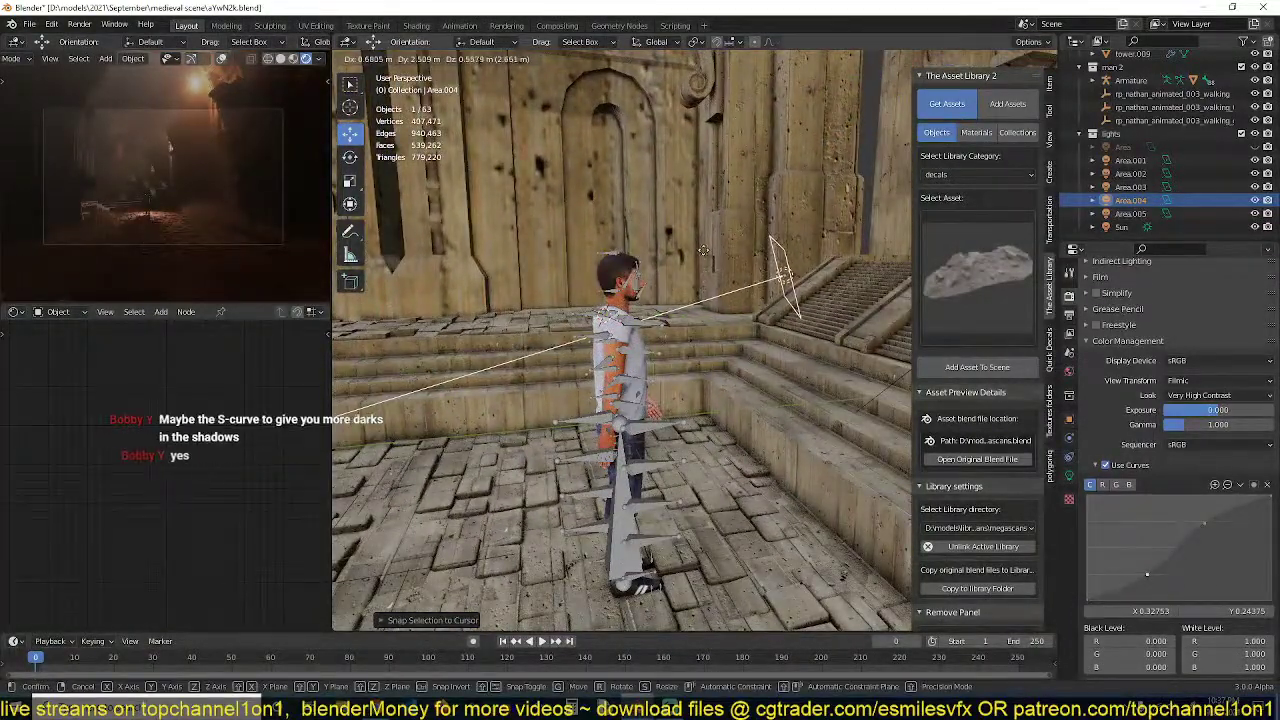
left_click(632, 262)
Rotate the light Area.004 freely to aim it down at the man and shift it higher over the stairway
middle_click_drag(632, 262, 726, 270)
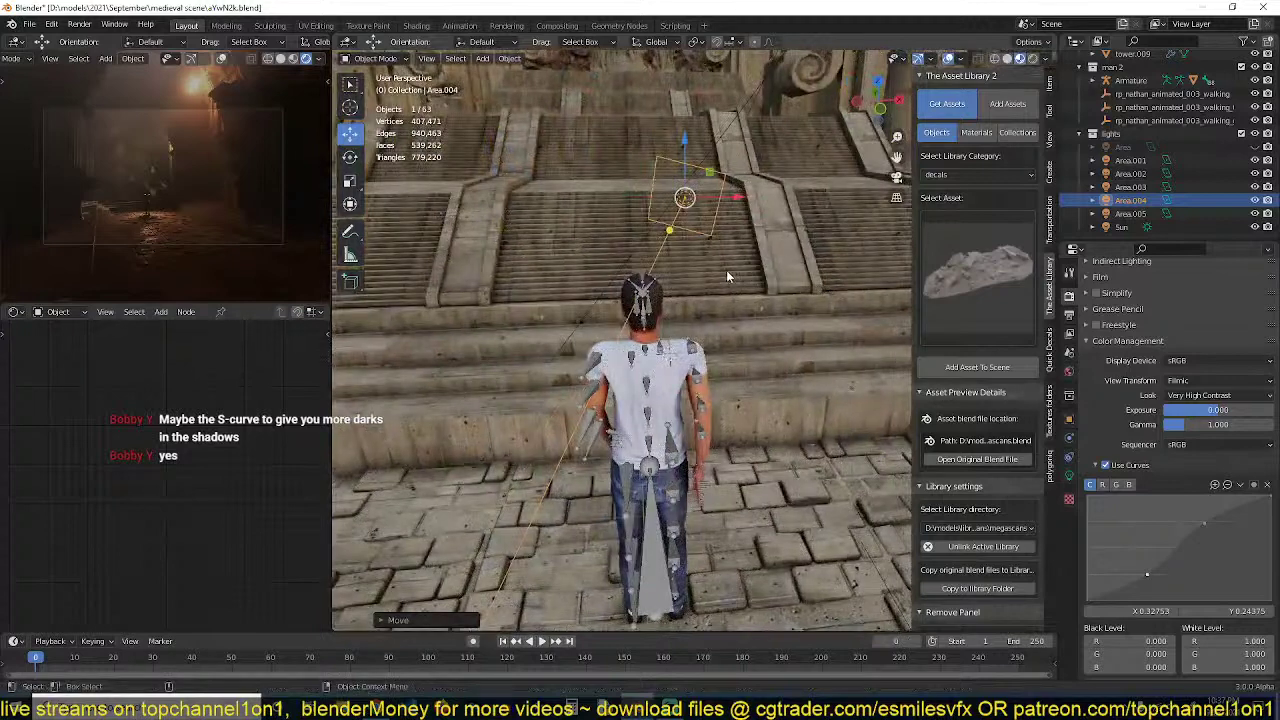
key("r")
key("r")
left_click(840, 290)
key("g")
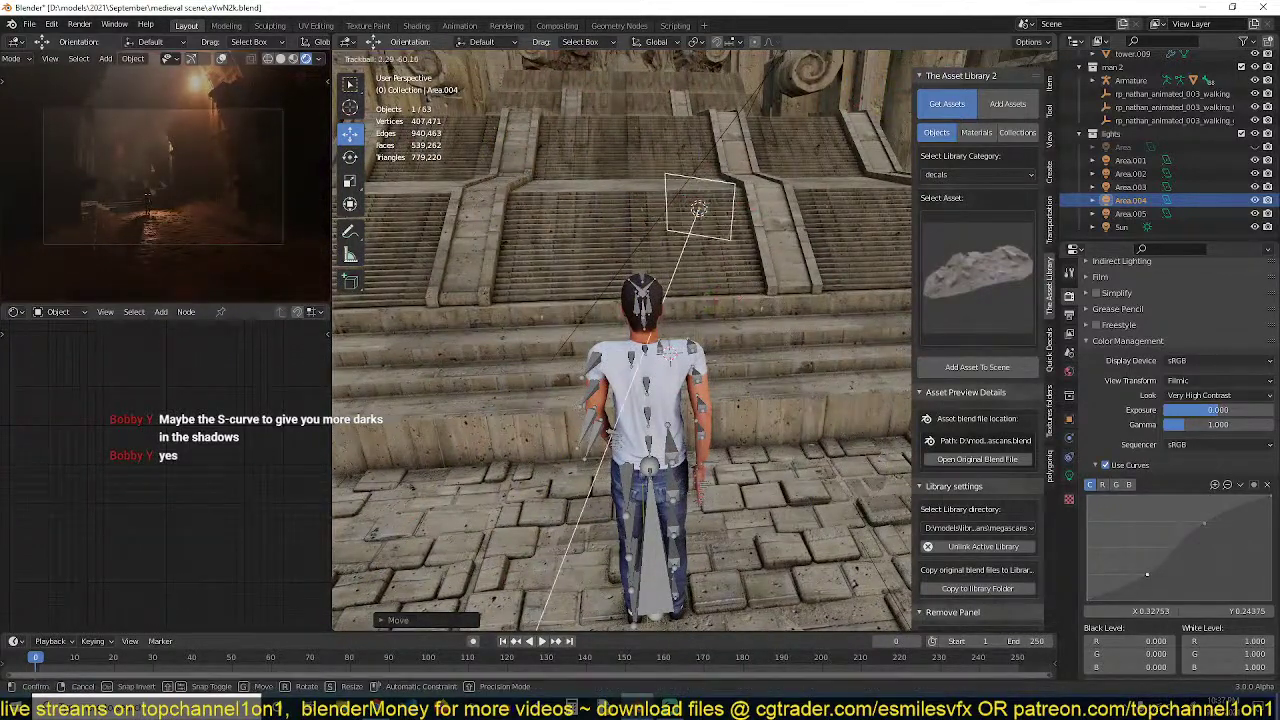
left_click(717, 268)
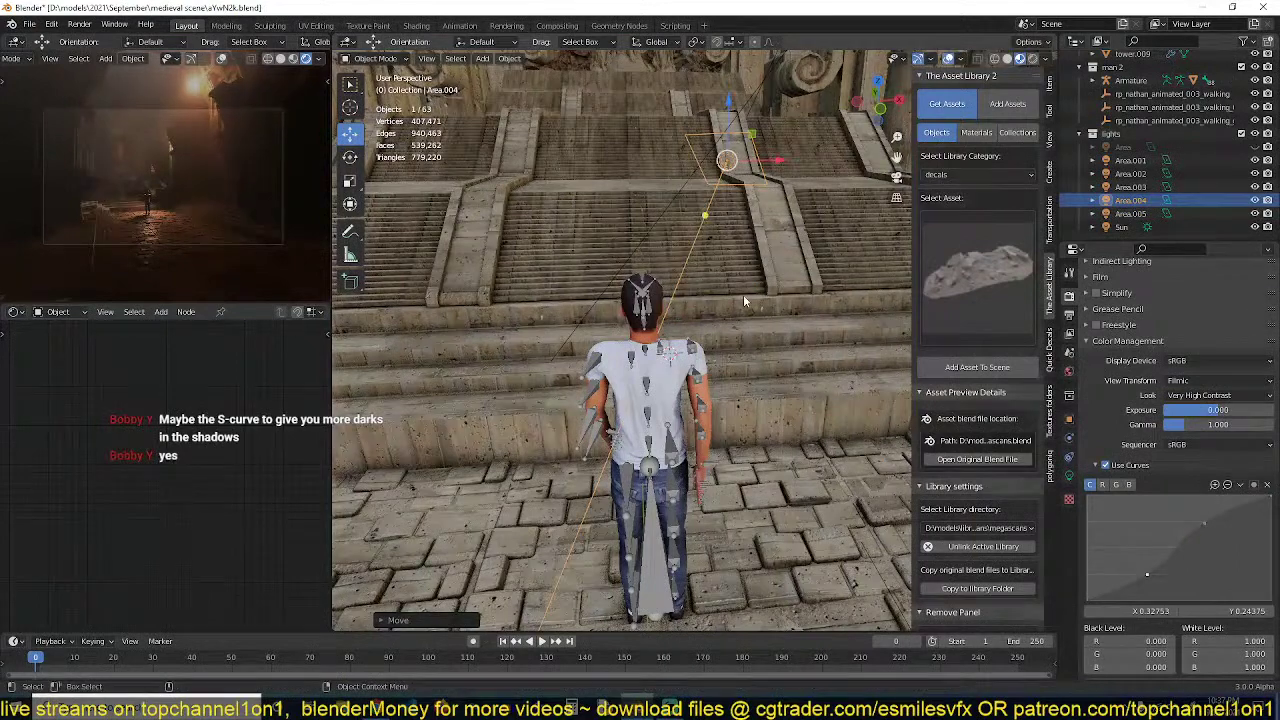
Rotate the light Area.004 to shine straight down and move it directly above the walking man's head
left_click(1069, 475)
middle_click_drag(726, 292, 640, 300)
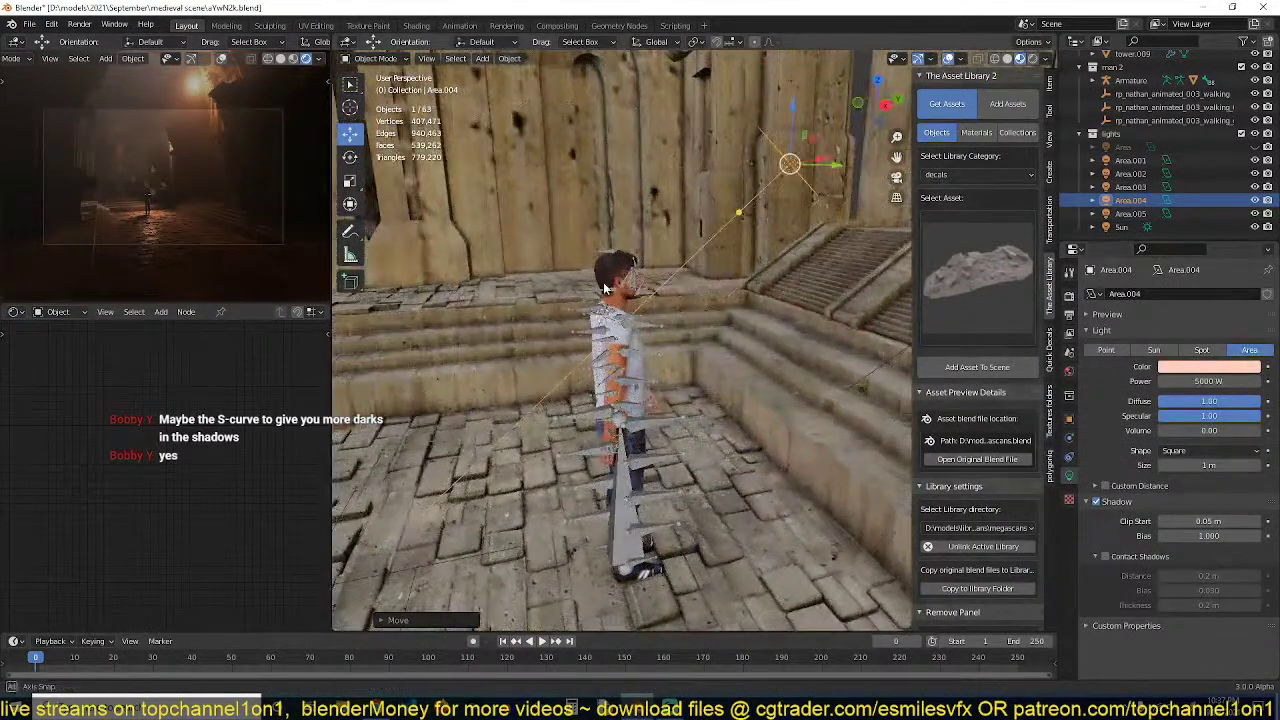
key("r")
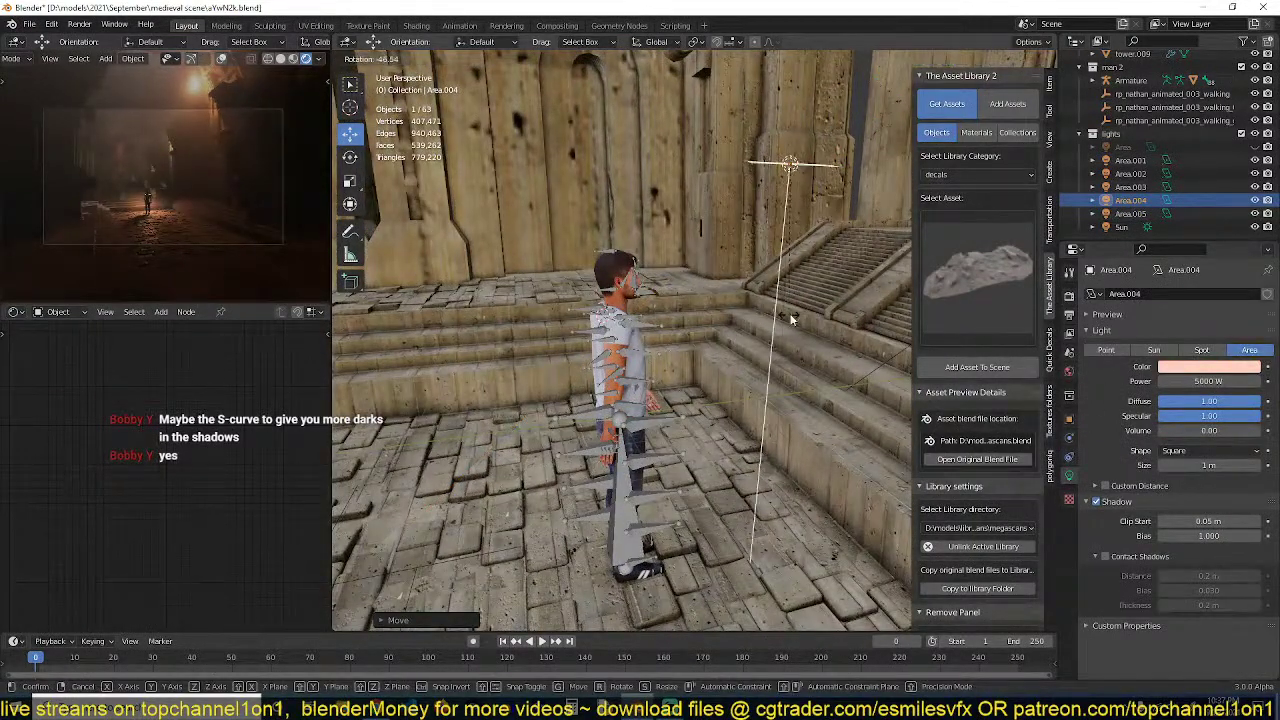
left_click(790, 314)
key("g")
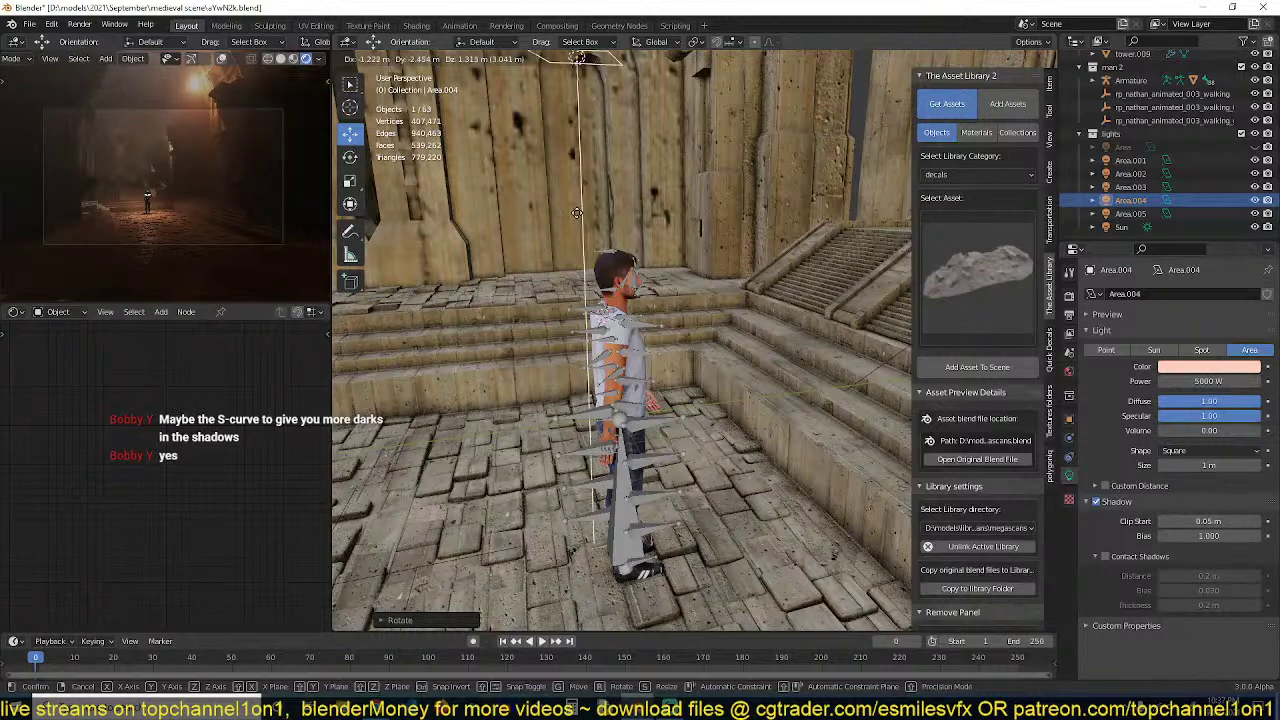
left_click(577, 222)
Enlarge the area light above the man to a size of 2 m
middle_click_drag(577, 223, 620, 283)
scroll(622, 276, "down", 2)
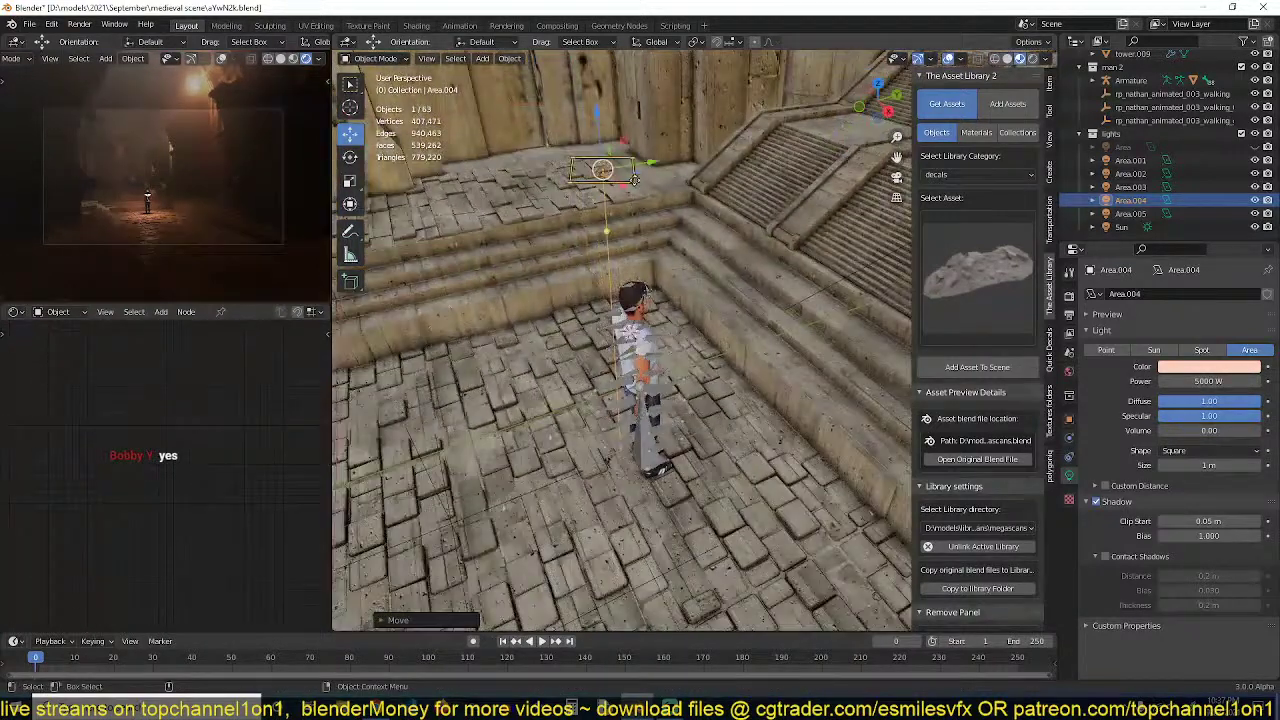
left_click_drag(636, 183, 712, 212)
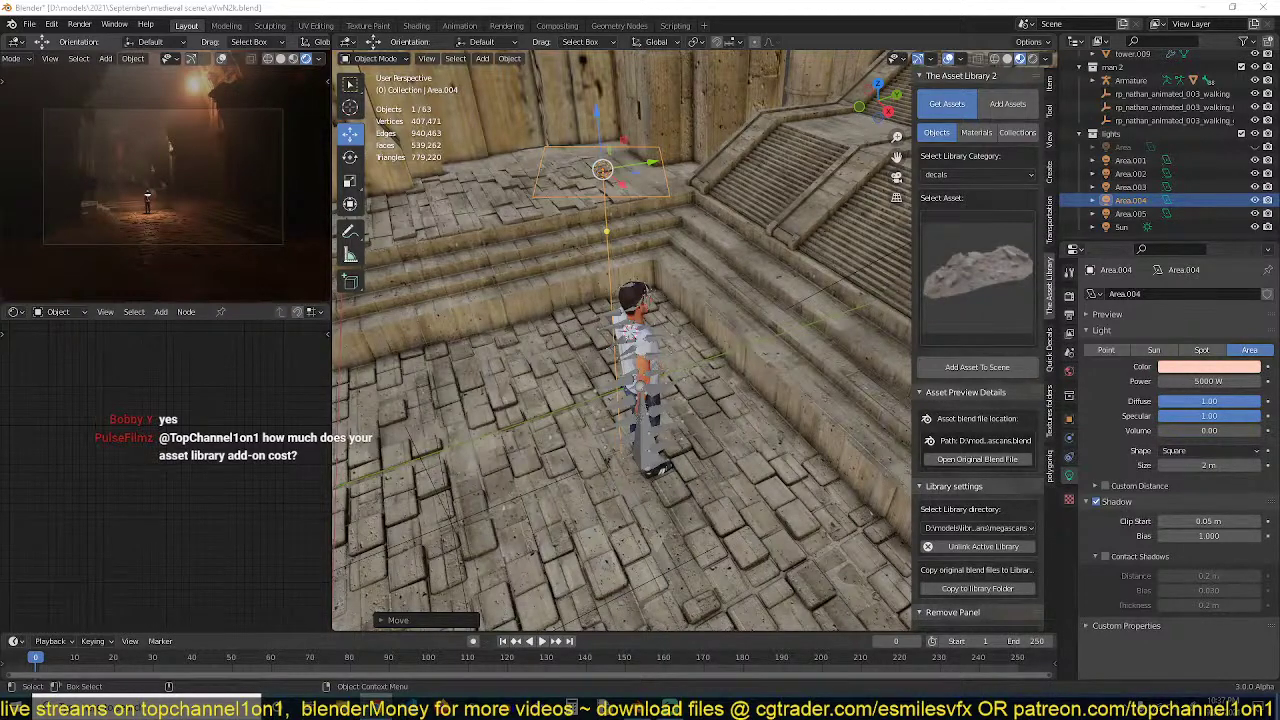
Switch to the browser, check the price of The Asset Library V2 on the creator's Blender Market store page, and close the page
key("alt+Tab")
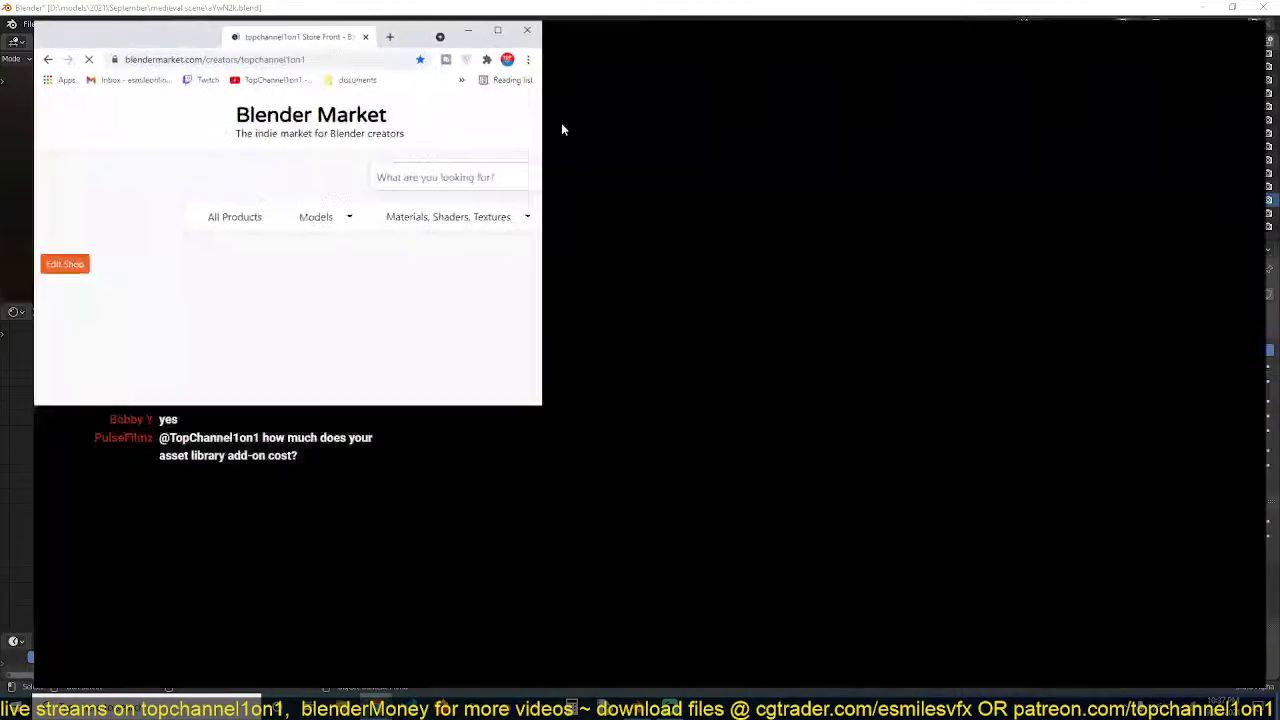
scroll(353, 495, "down", 4)
scroll(353, 495, "down", 1)
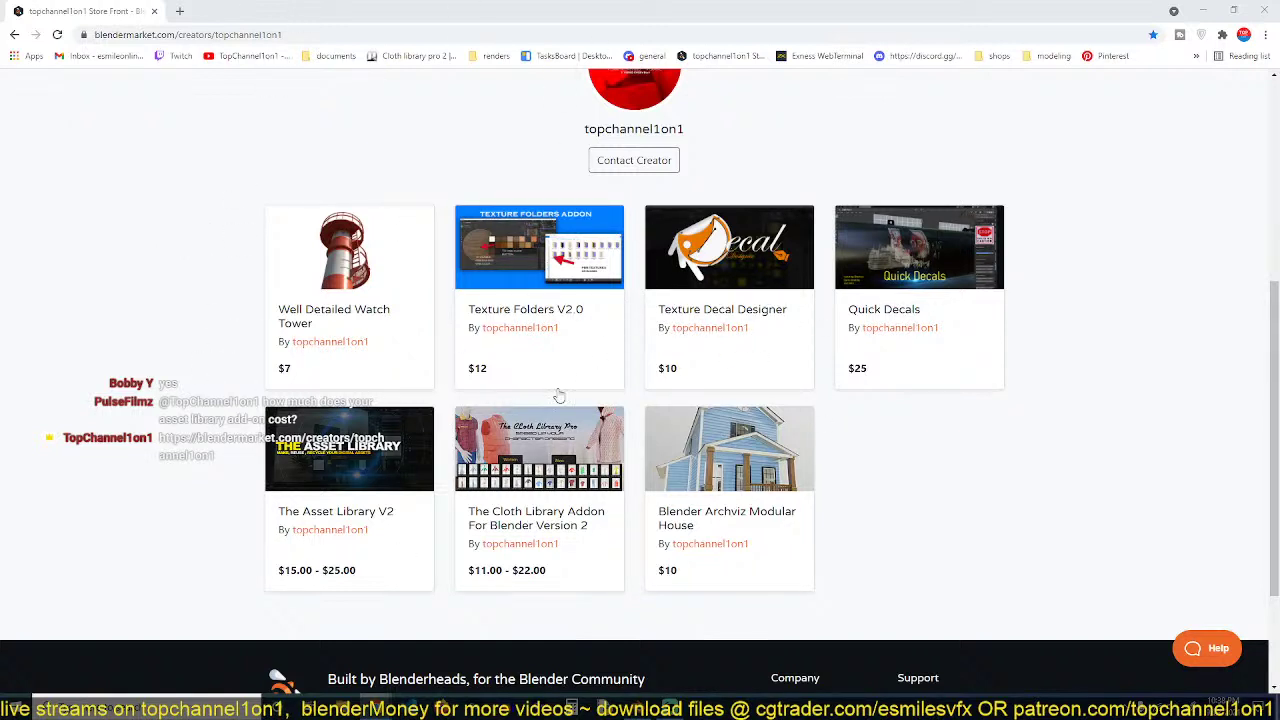
left_click(1264, 10)
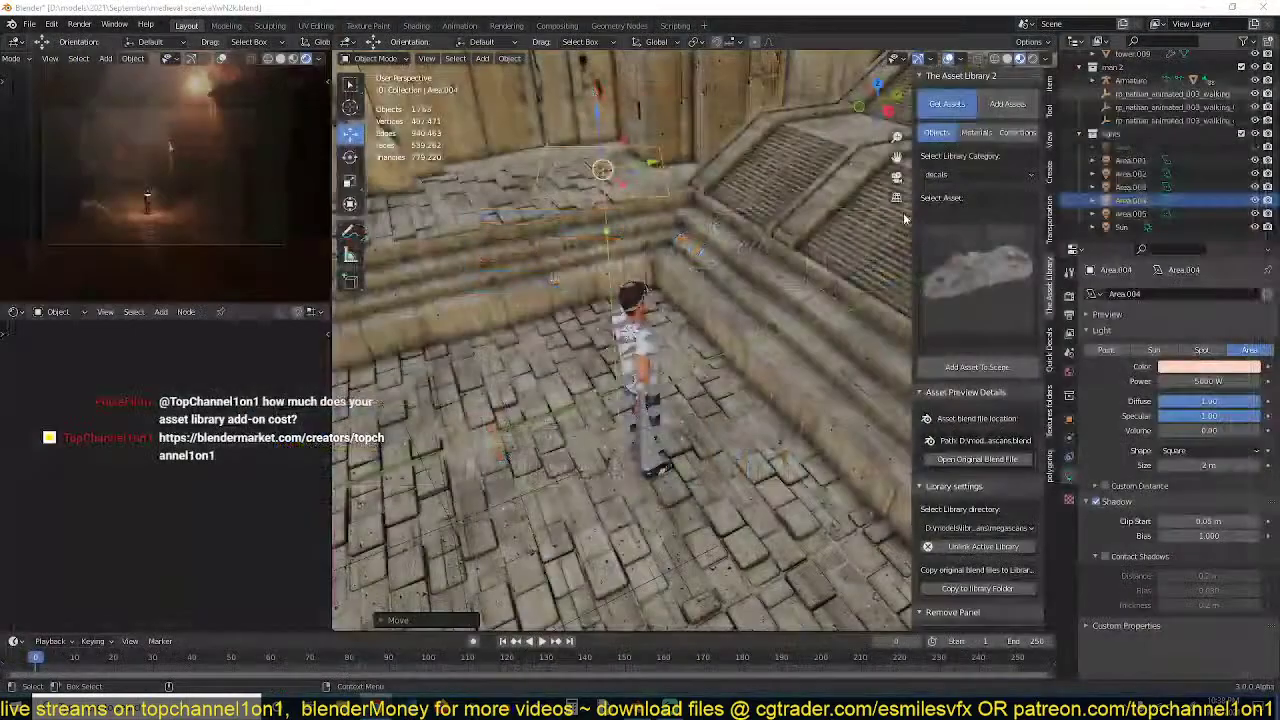
Return to the Blender scene, save the file aYwN2k.blend and clear the selection
middle_click_drag(645, 296, 558, 332)
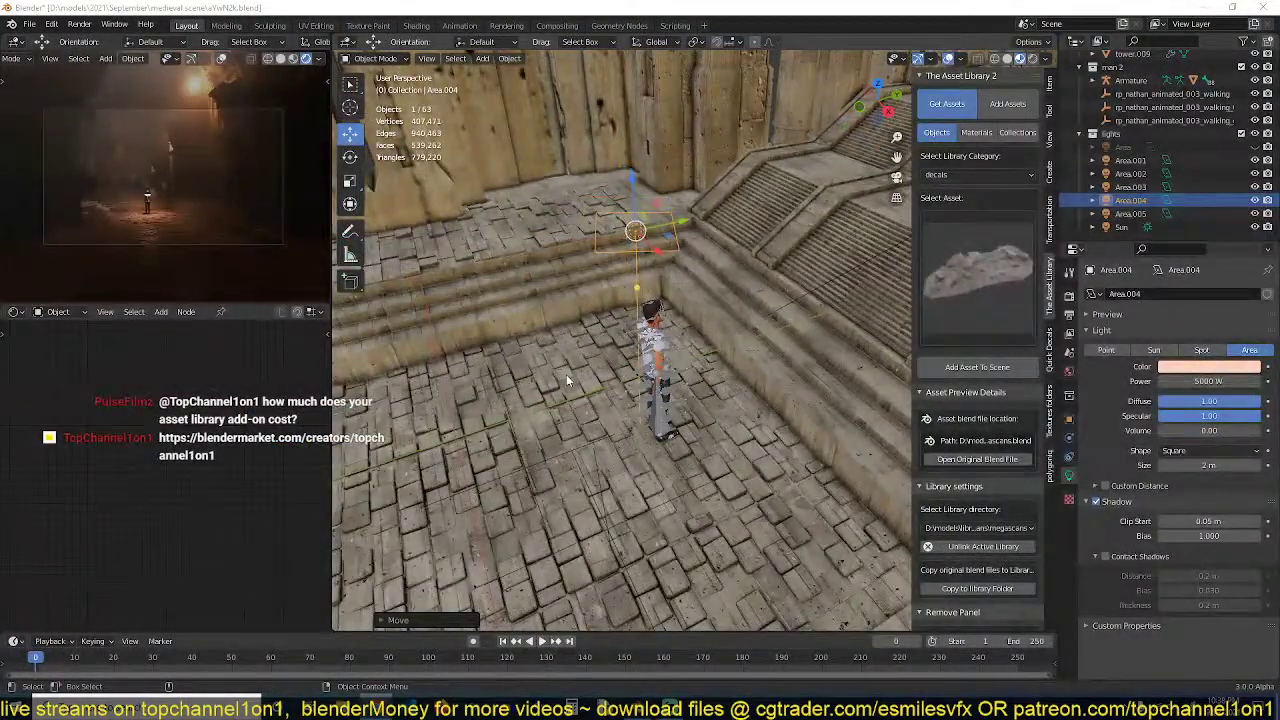
left_click(567, 377)
key("ctrl+s")
key("alt+a")
middle_click_drag(568, 380, 545, 255)
Select the light Area.004 above the man, make its colour nearly white and set its power to 1000 W
left_click(635, 188)
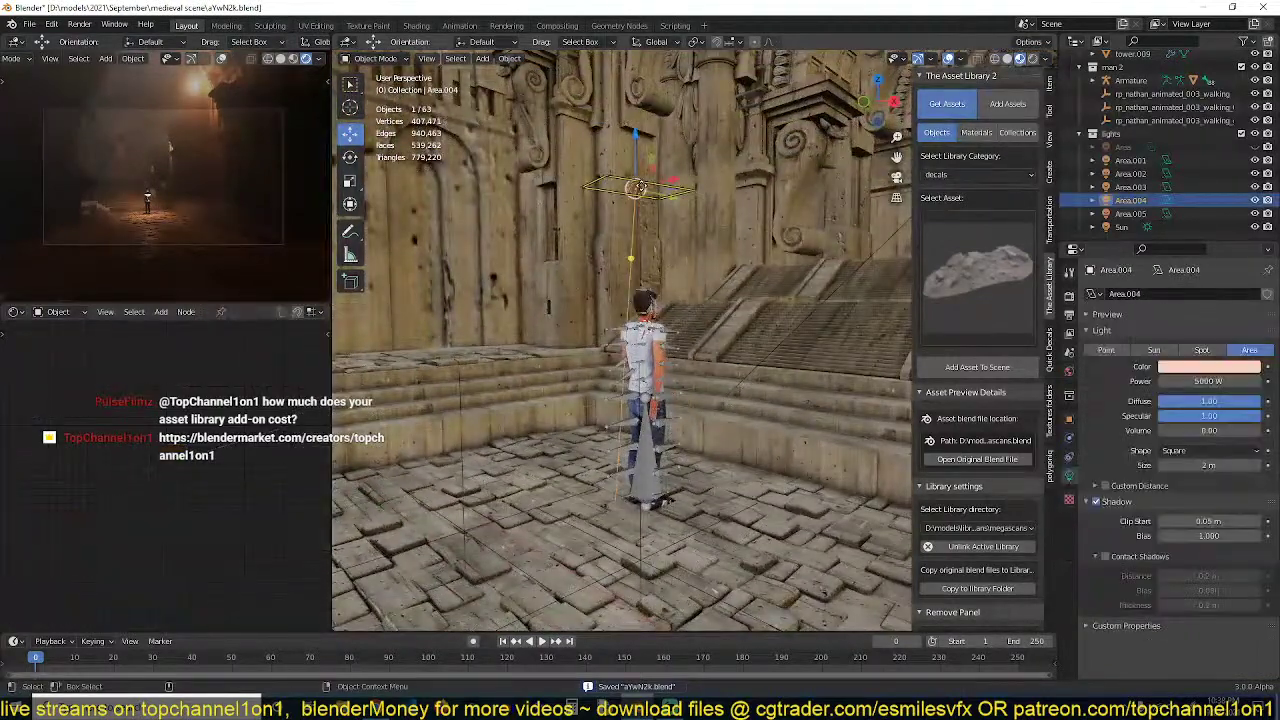
left_click(1200, 368)
left_click_drag(1196, 244, 1193, 243)
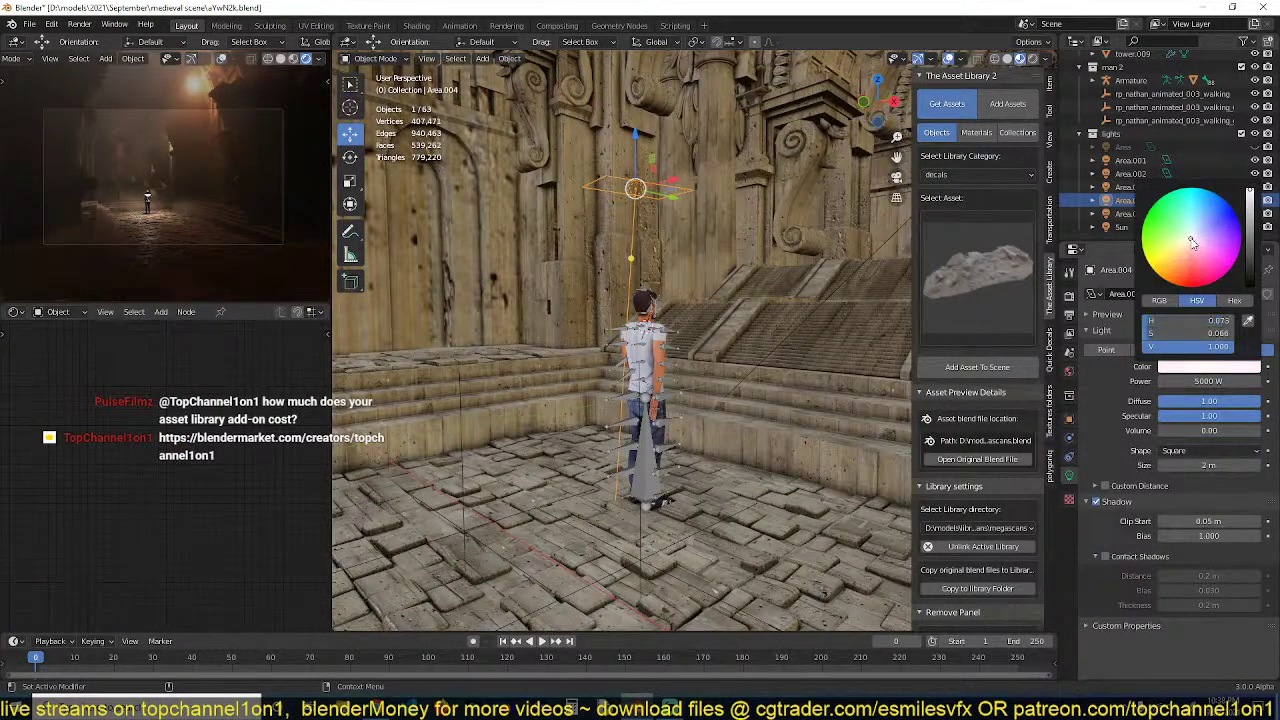
double_click(1207, 380)
type("1000")
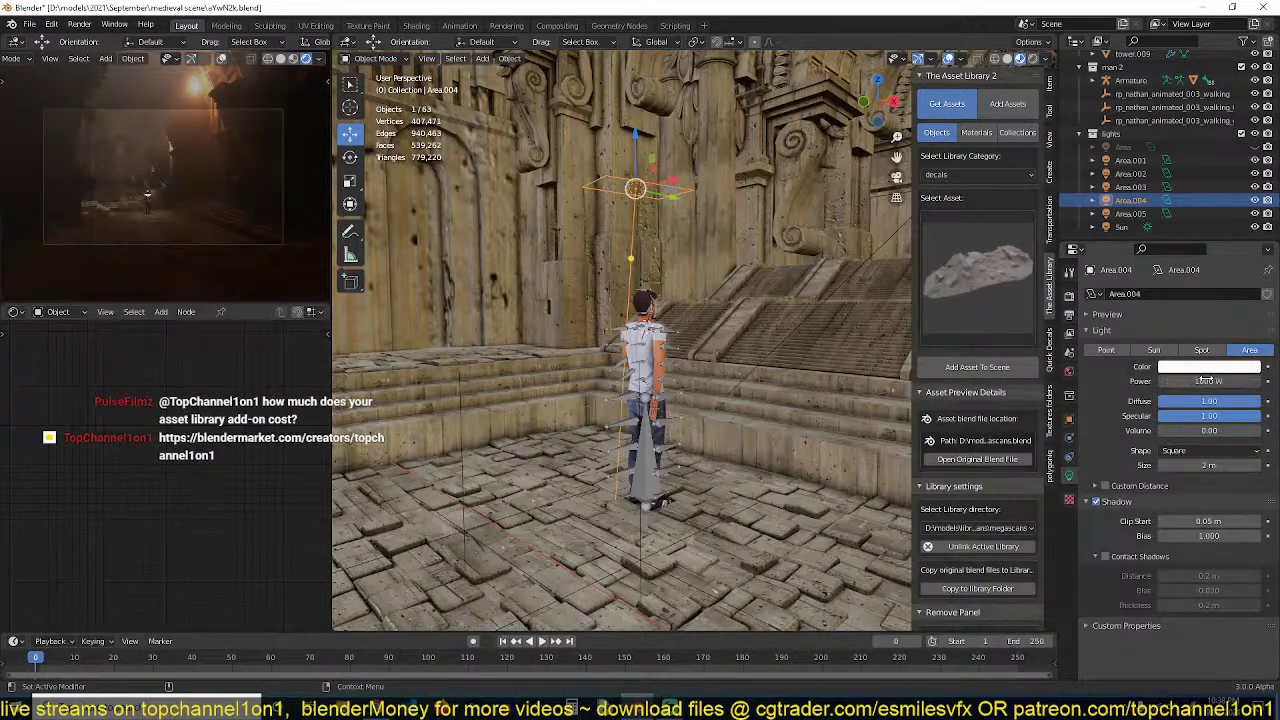
key("Return")
Change the colour of the light Area.004 to a warm yellow and save the scene file
left_click(1205, 367)
left_click_drag(1187, 250, 1174, 267)
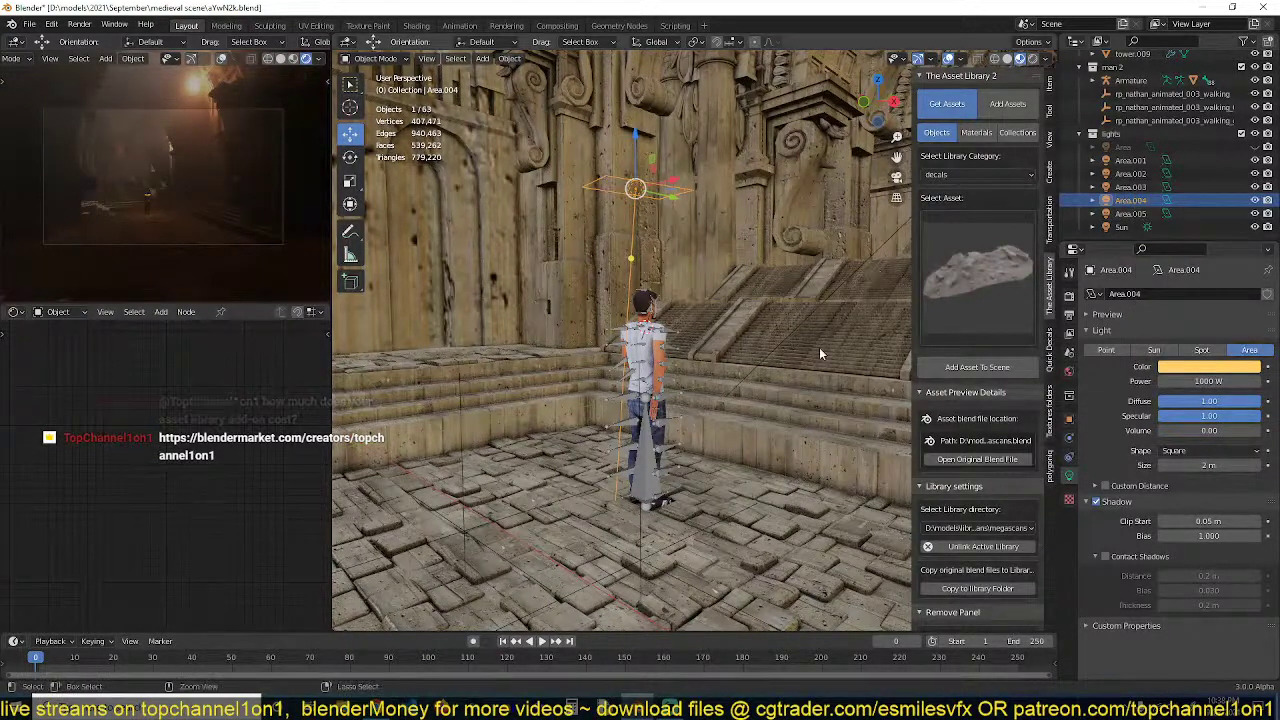
key("ctrl+s")
Select the scene's Camera and set its viewport passepartout to 1.000
scroll(846, 376, "down", 3)
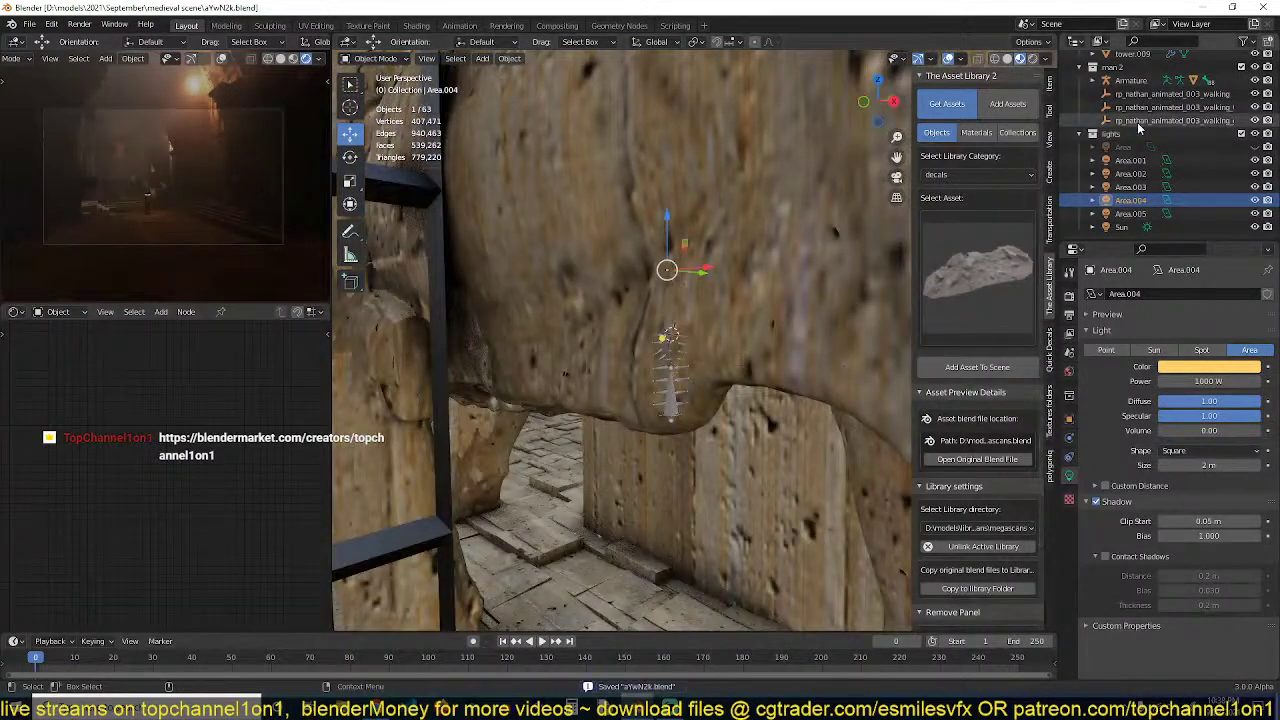
scroll(1137, 125, "up", 5)
scroll(1137, 140, "up", 6)
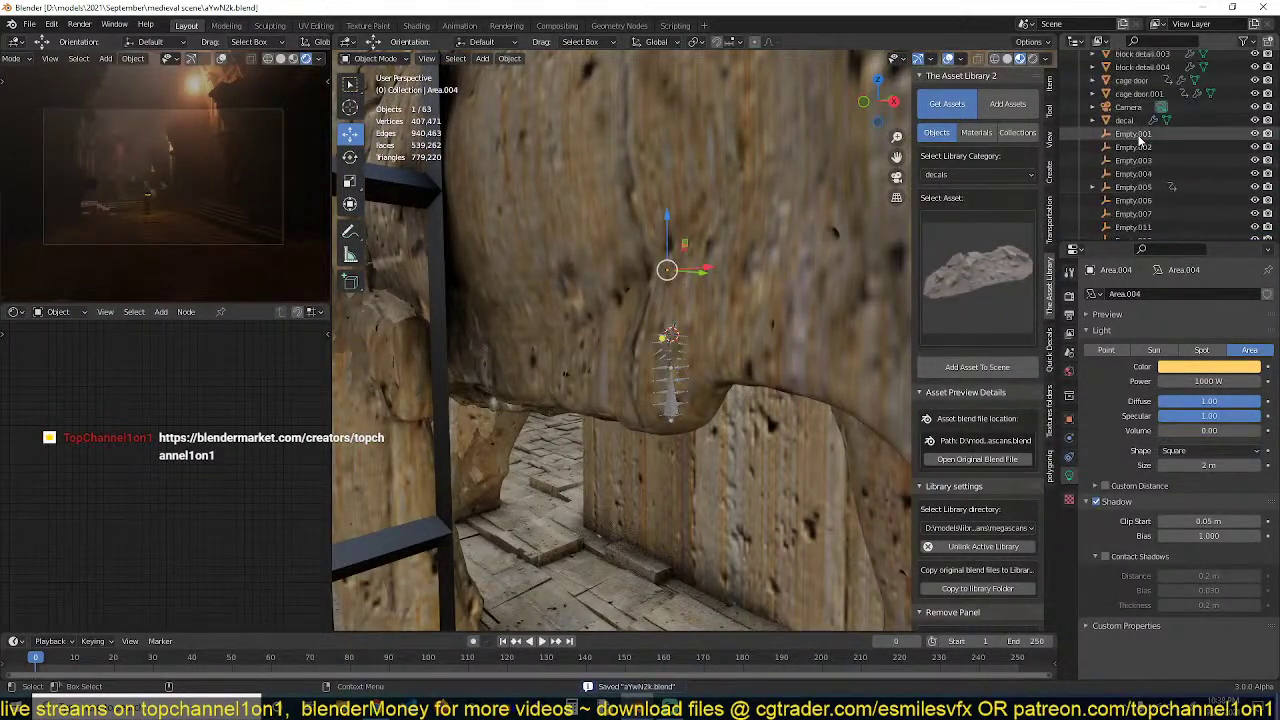
left_click(1128, 213)
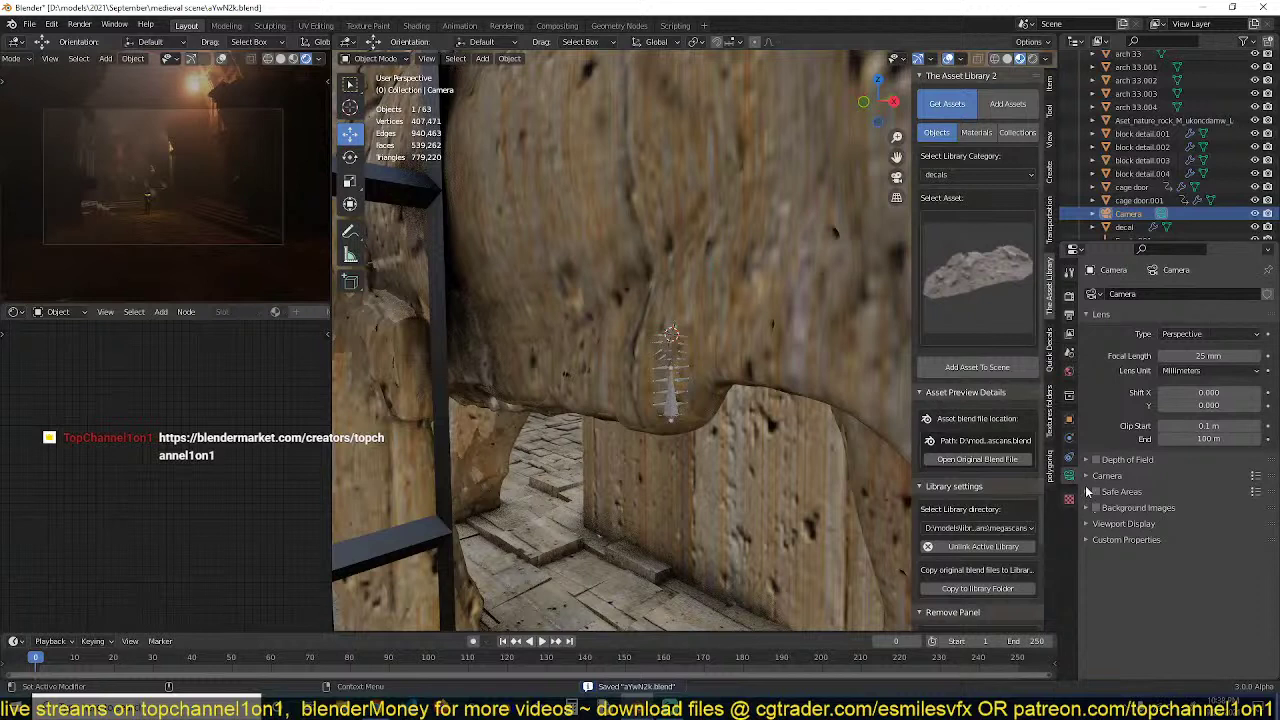
left_click(1089, 524)
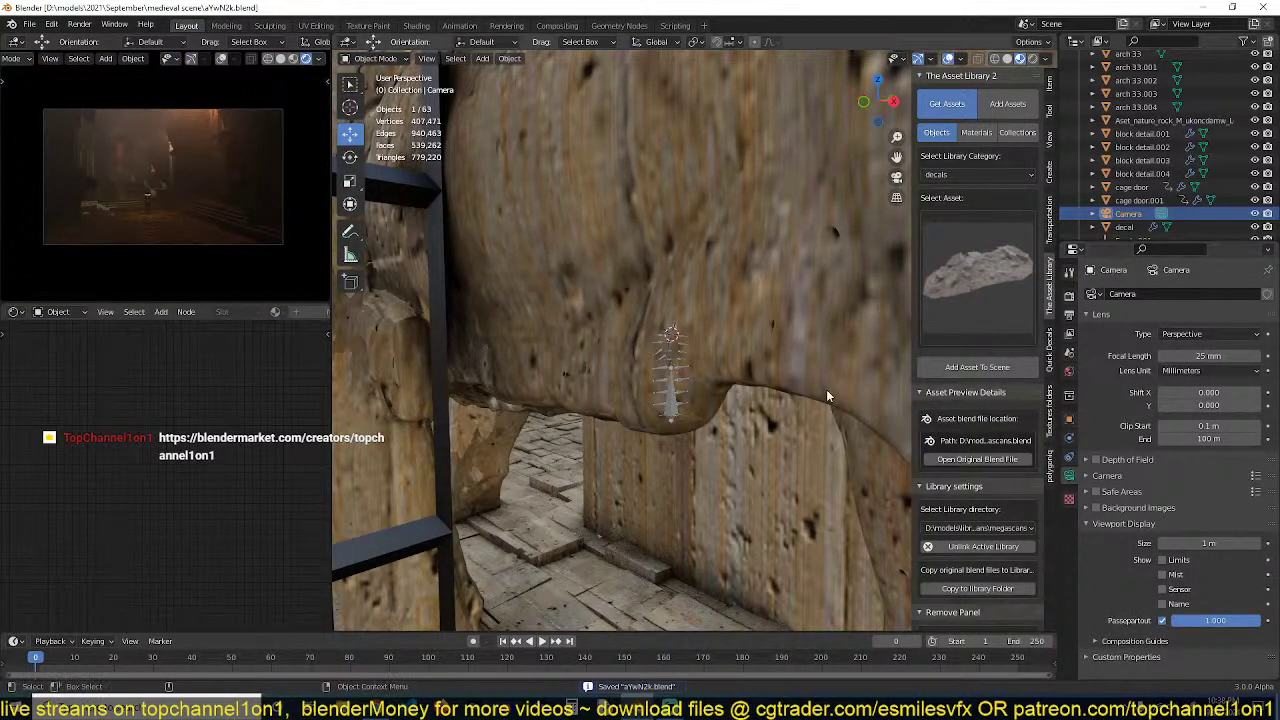
Set the volumetrics tile size in the render settings to 4 px
left_click(1068, 292)
scroll(1152, 554, "down", 10)
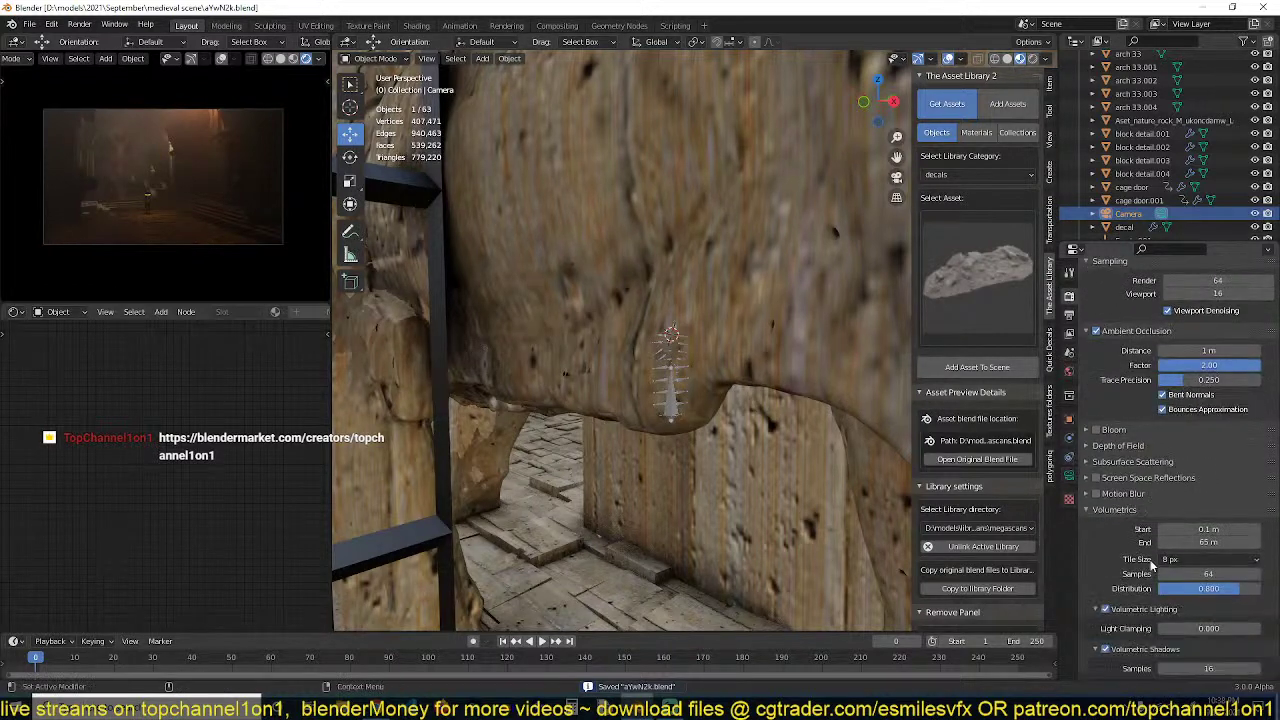
scroll(1152, 560, "down", 2)
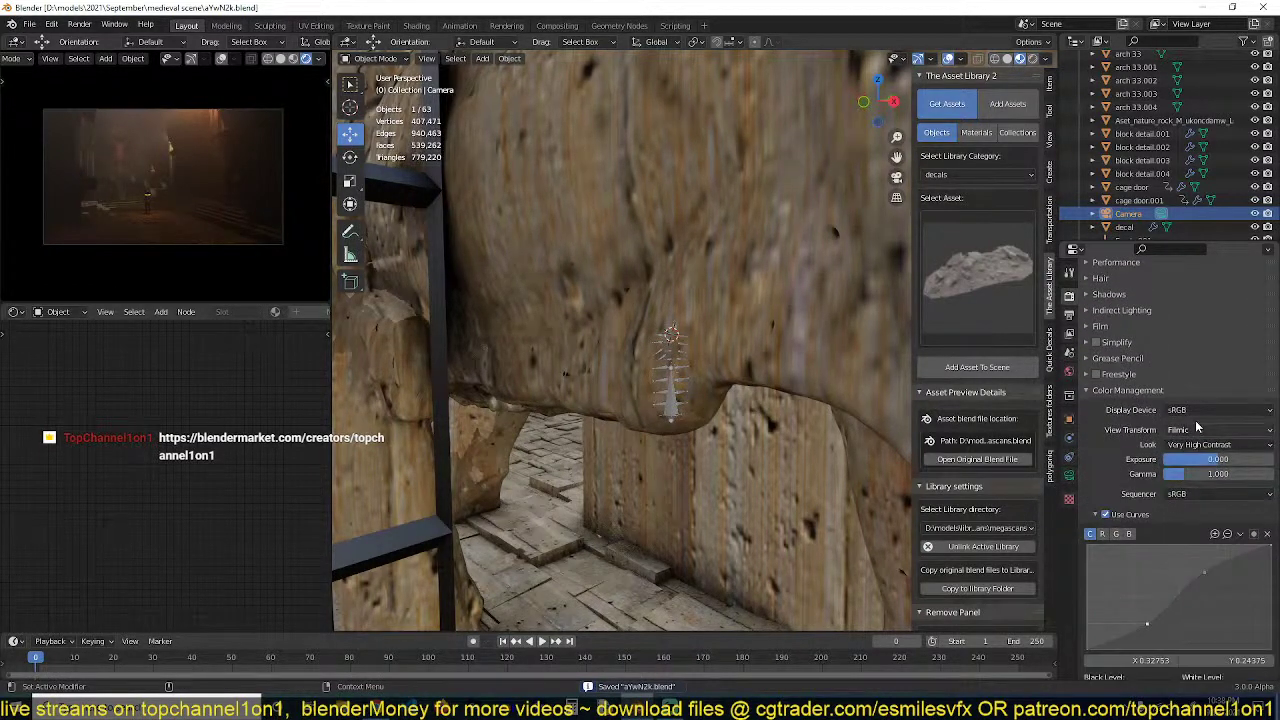
scroll(1112, 405, "up", 8)
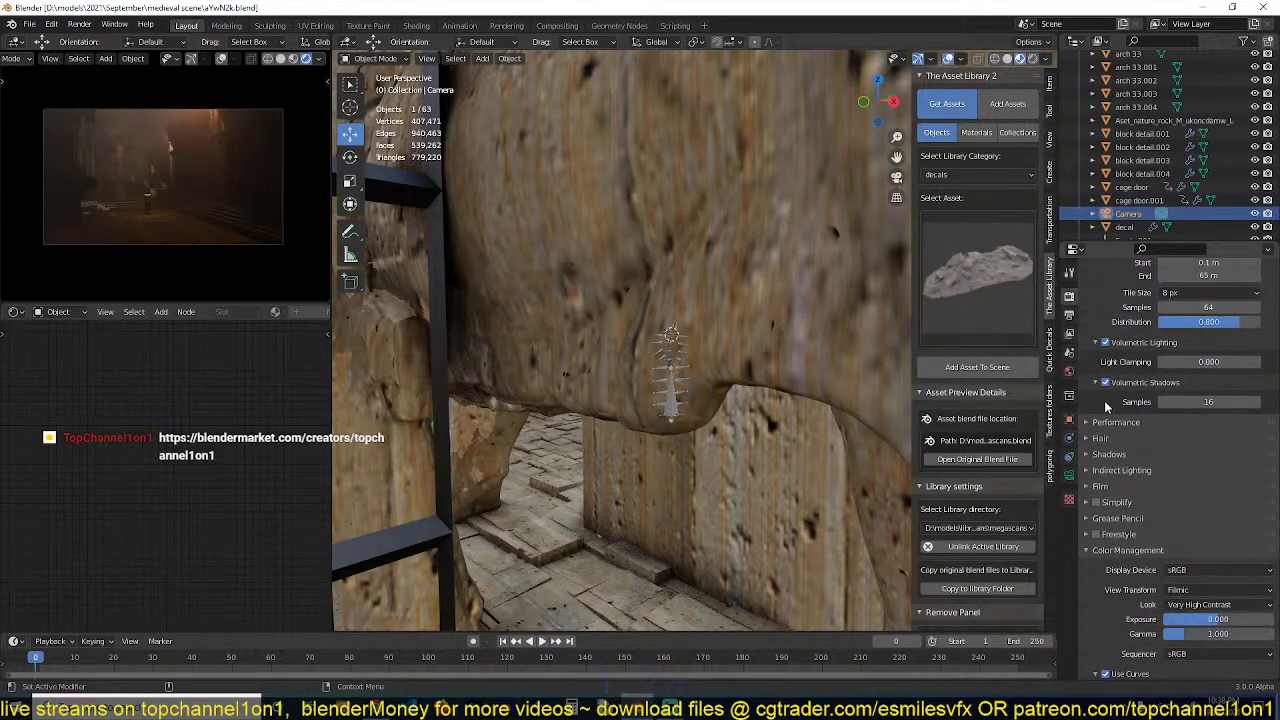
left_click(1200, 426)
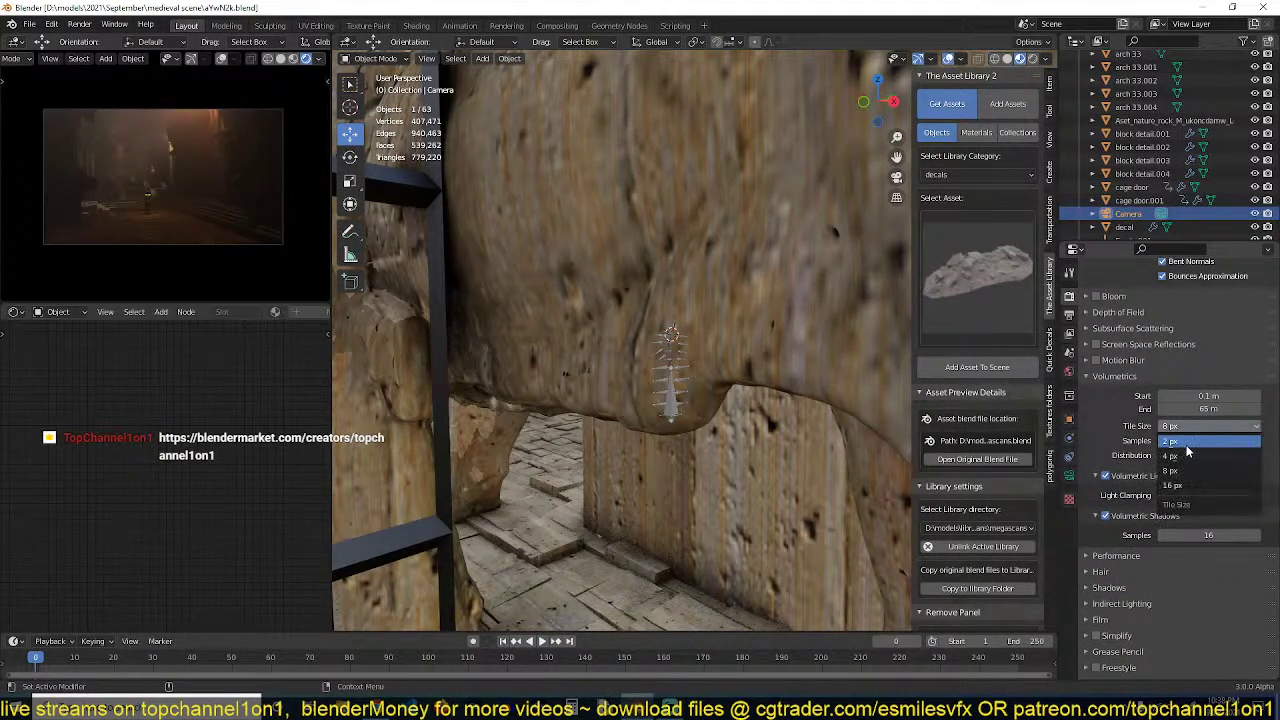
left_click(1188, 459)
Try a volumetrics tile size of 2 px, return it to 4 px and save the scene file
left_click(1188, 426)
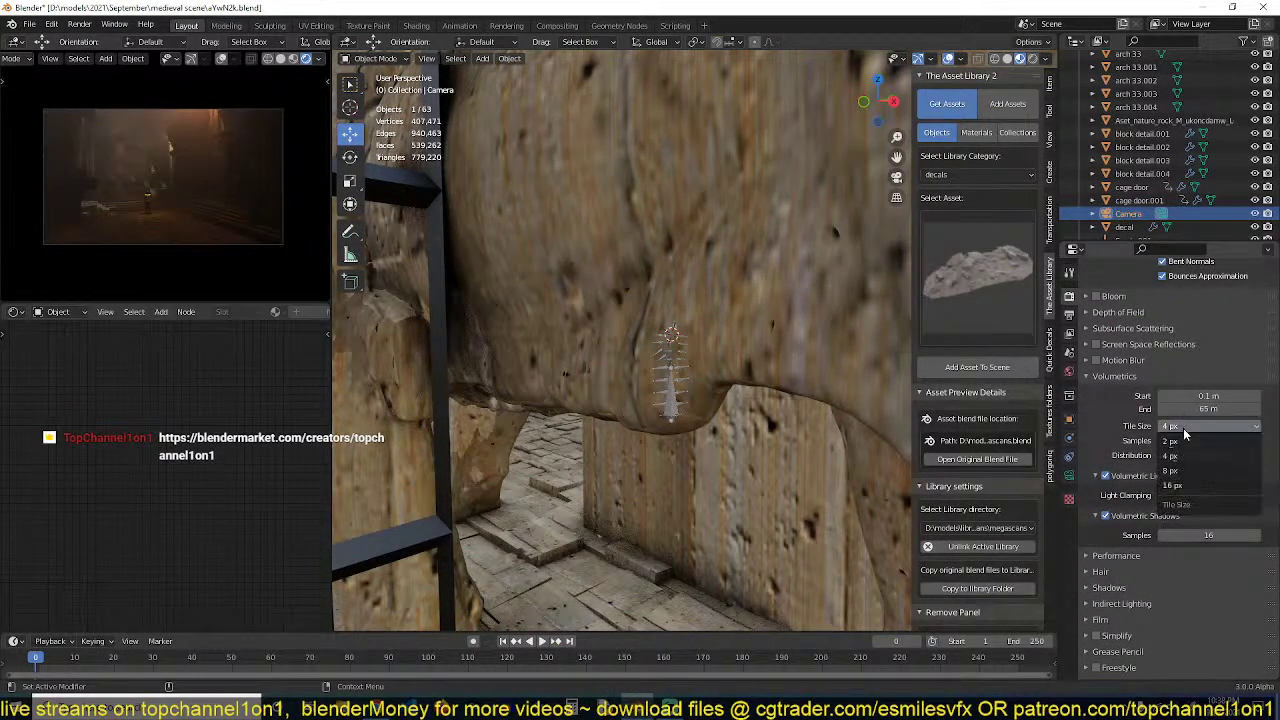
left_click(1186, 441)
left_click(1188, 426)
left_click(1183, 455)
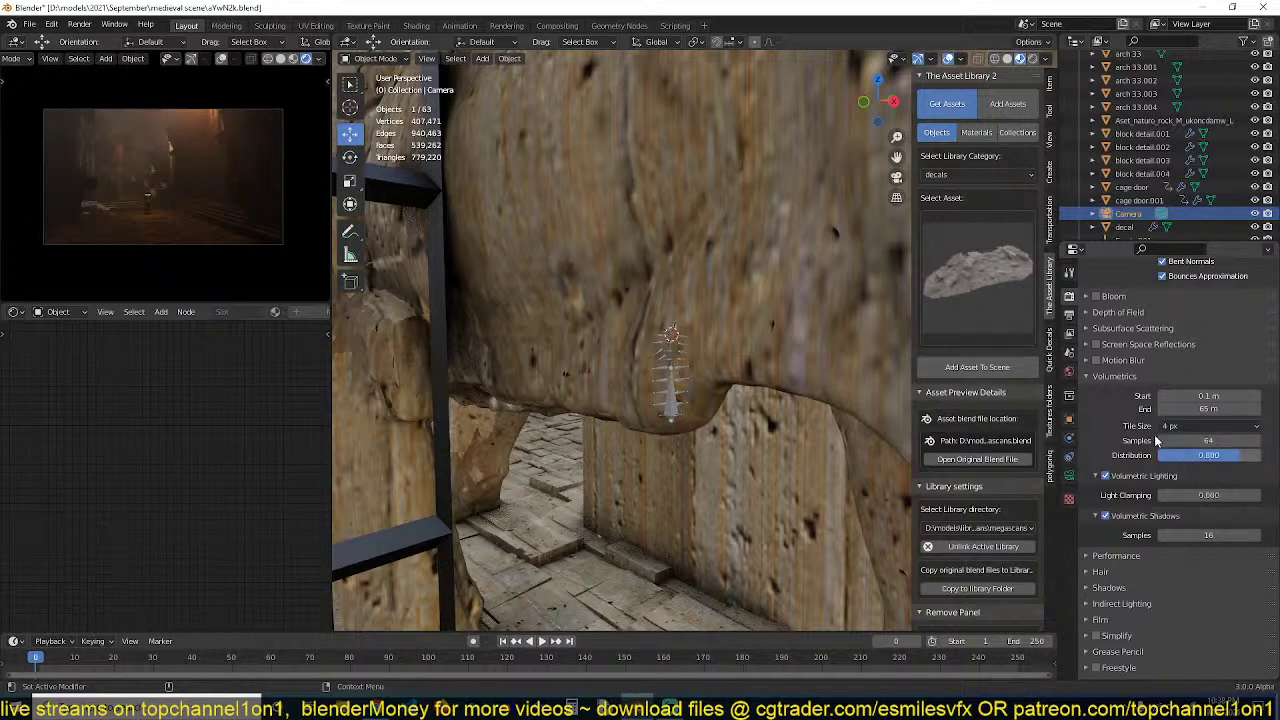
key("ctrl+s")
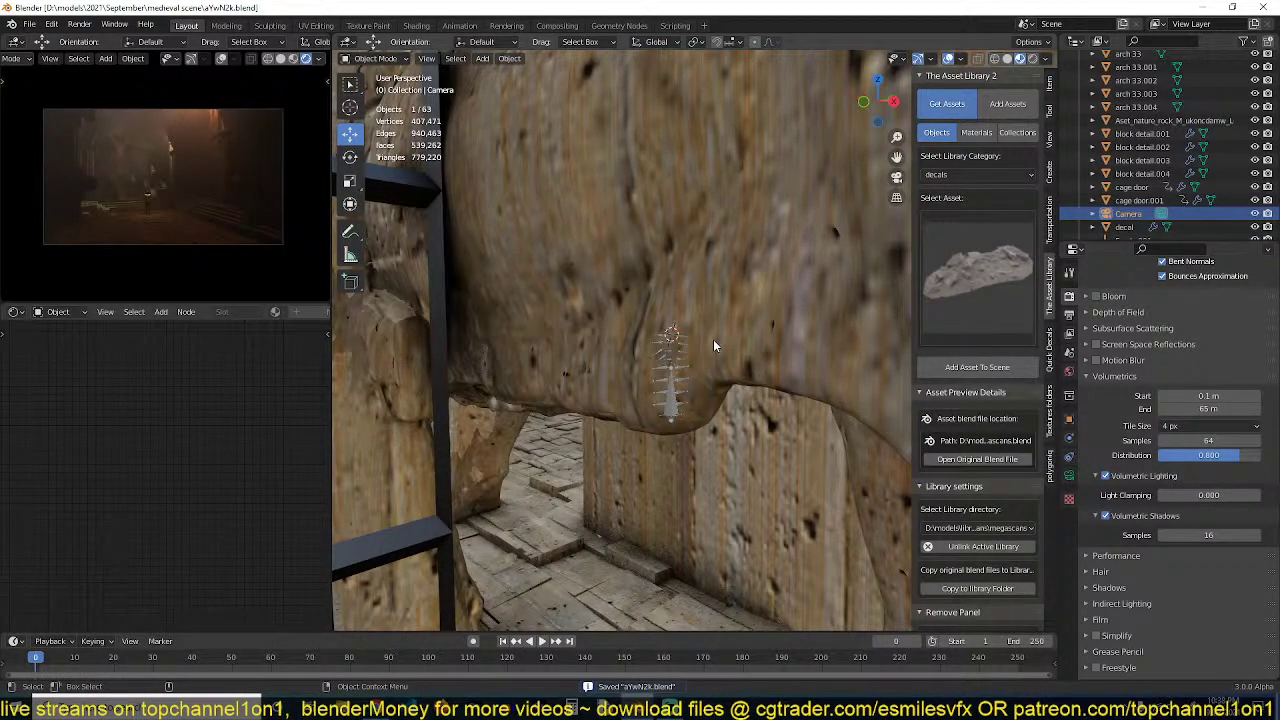
Select the light Area.005 under the arch by the angel statue, set its colour to saturated orange, save the file and clear the selection
scroll(713, 339, "down", 4)
middle_click_drag(738, 345, 660, 170)
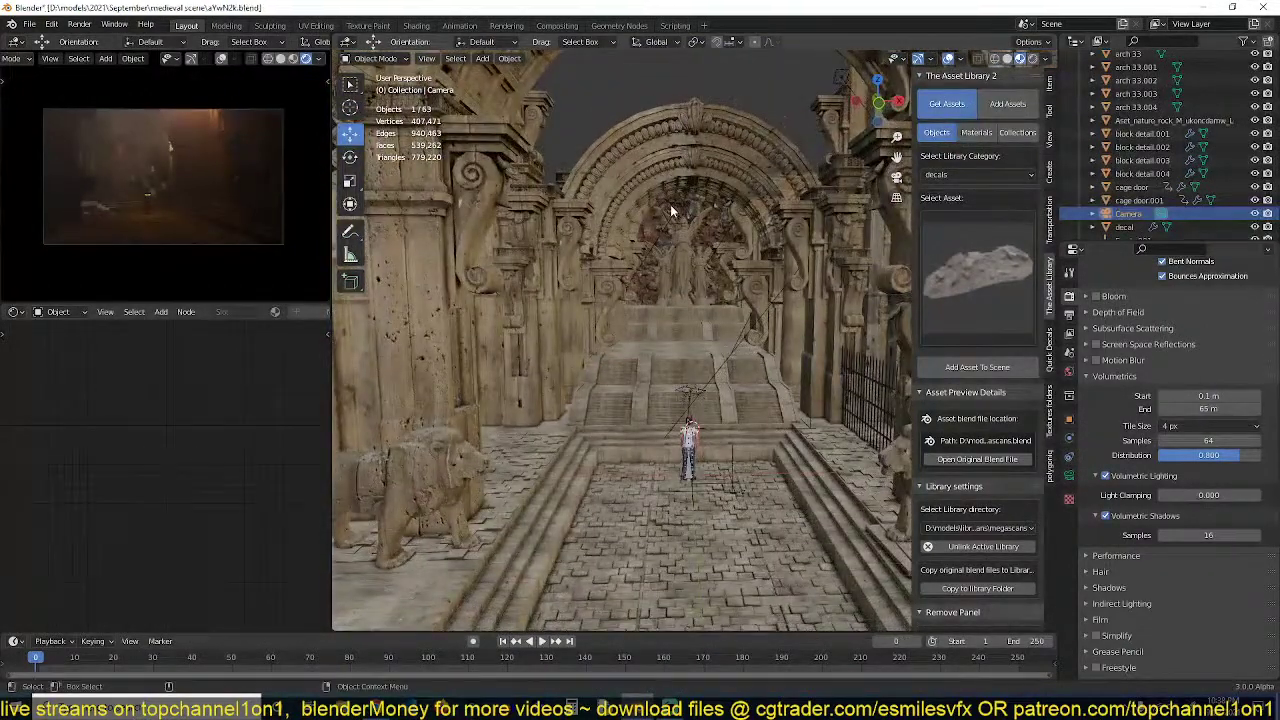
left_click(670, 204)
key("KP_Decimal")
mouse_move(888, 320)
middle_mouse_down()
mouse_move(820, 314)
mouse_move(838, 342)
mouse_move(885, 322)
middle_mouse_up()
scroll(838, 342, "down", 3)
left_click(1069, 476)
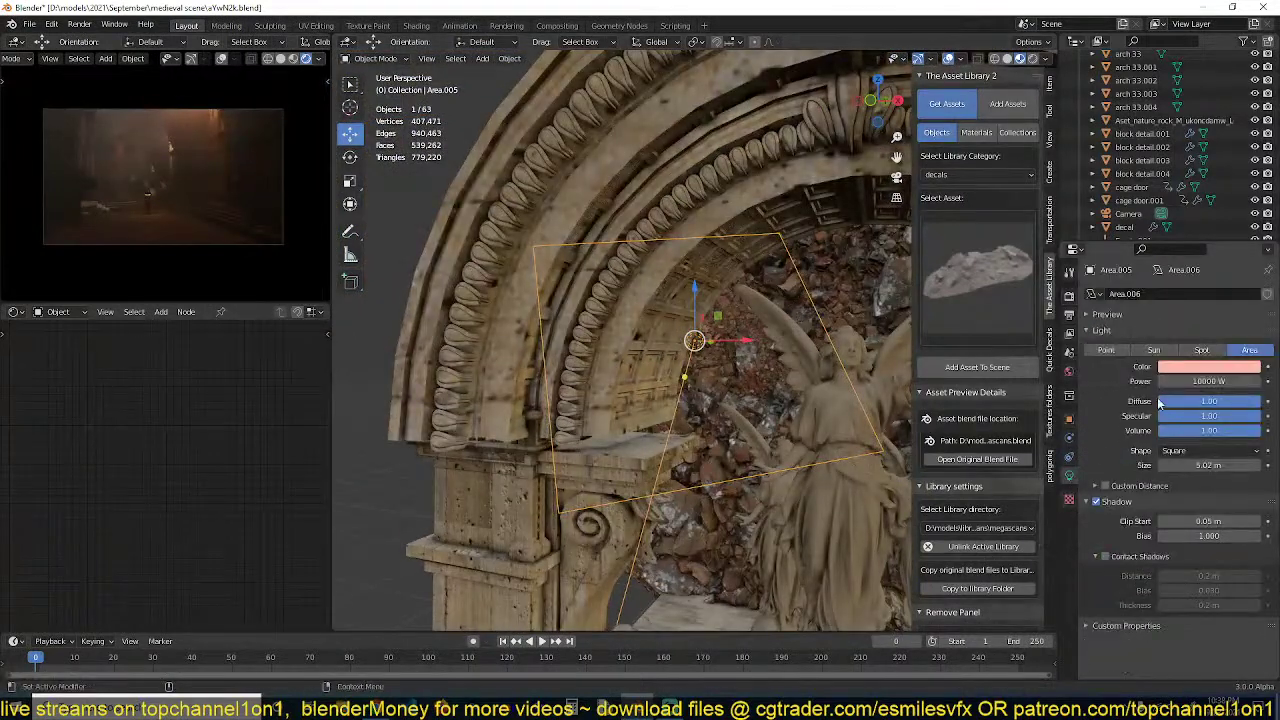
left_click(1193, 368)
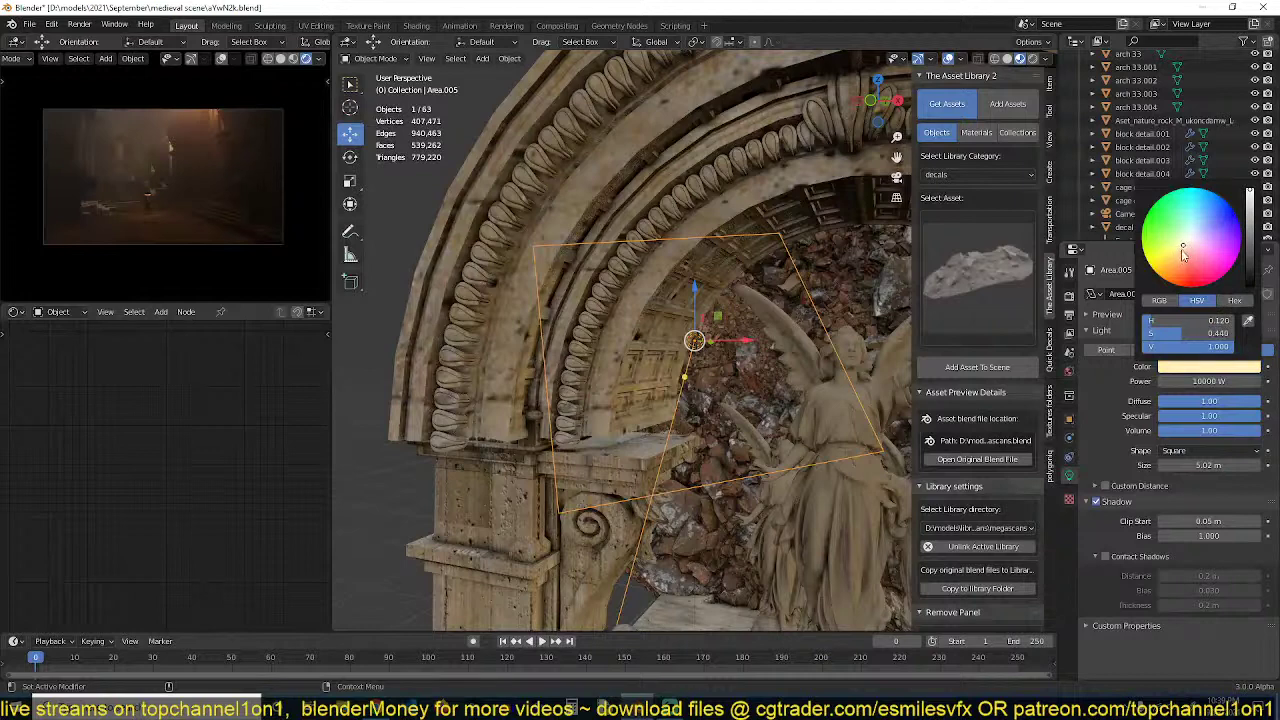
left_click_drag(1173, 263, 1175, 268)
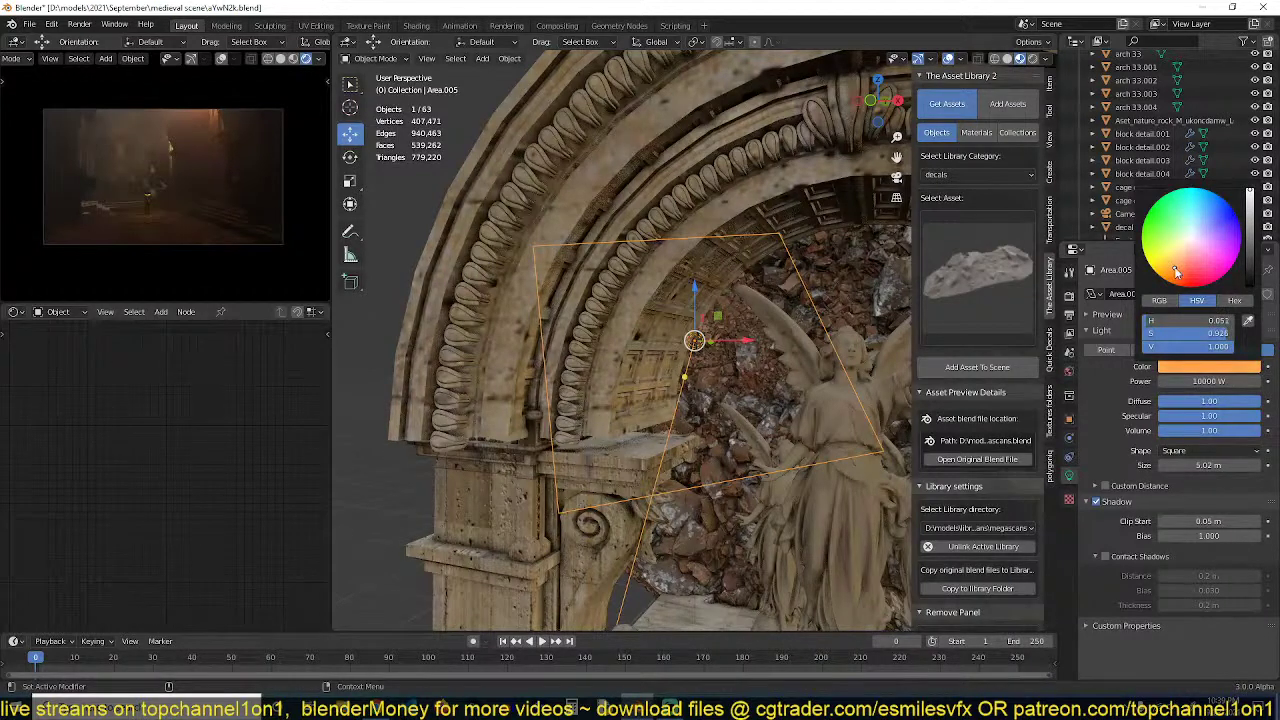
key("ctrl+s")
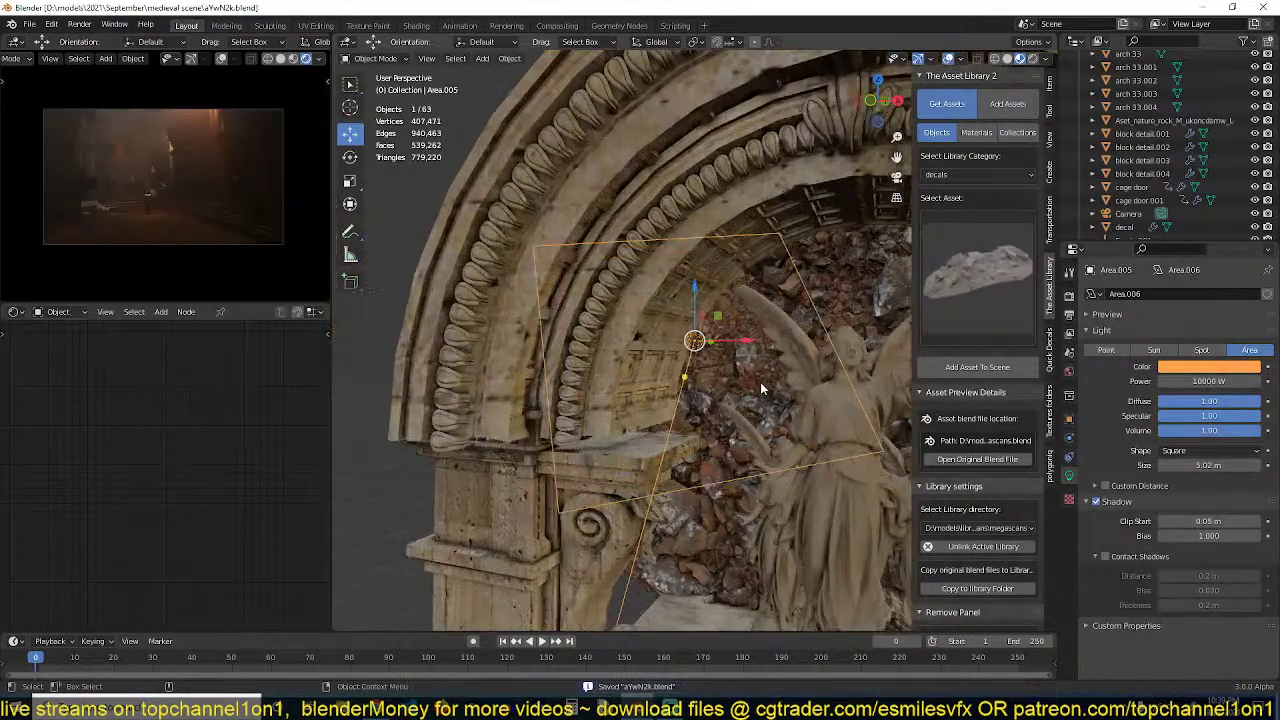
key("alt+a")
Duplicate the light Area.004 above the walking man, leaving the copy in place
scroll(760, 382, "up", 1)
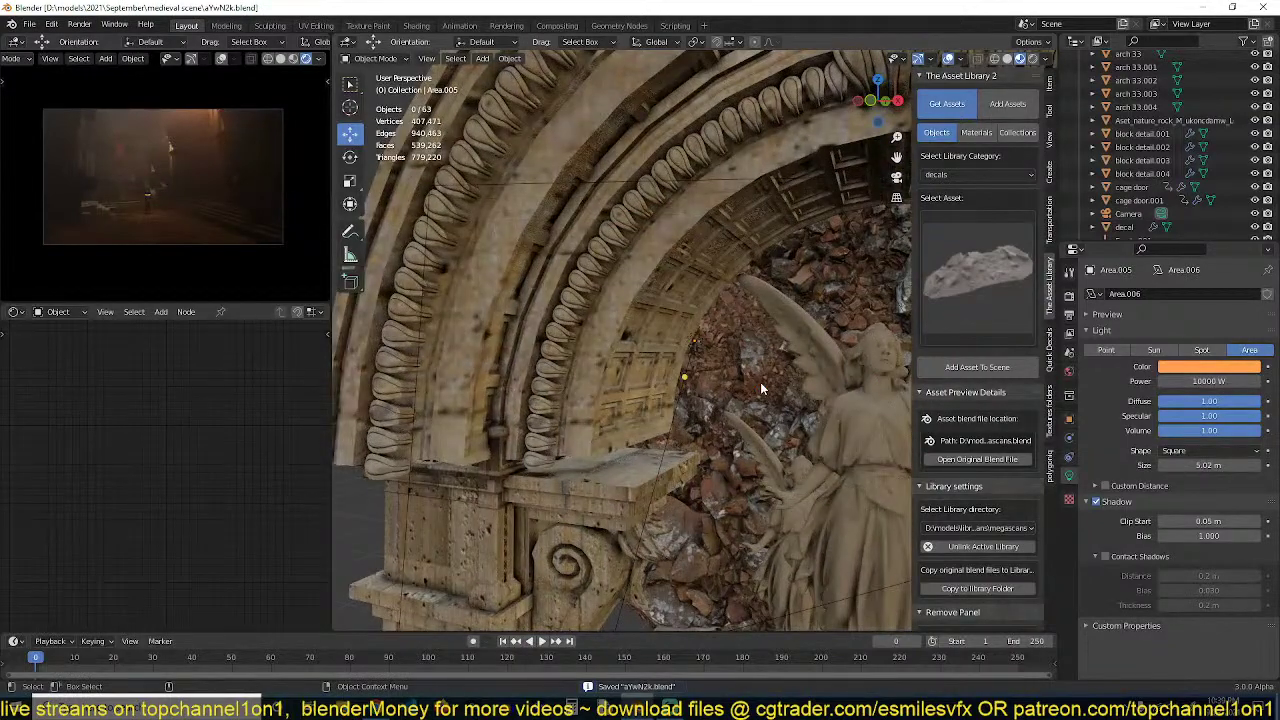
scroll(760, 382, "down", 2)
middle_click_drag(760, 382, 780, 415)
scroll(834, 438, "down", 3)
middle_click_drag(780, 415, 698, 217, "shift")
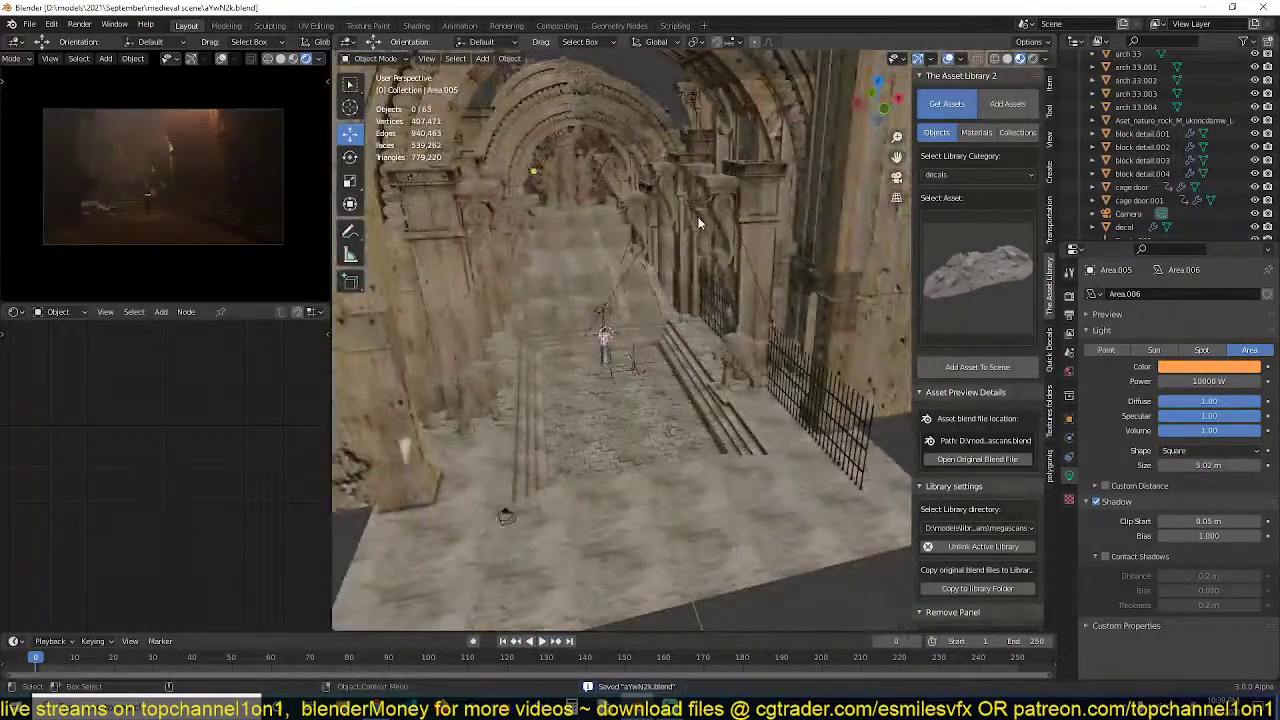
scroll(681, 277, "up", 4)
left_click(460, 264)
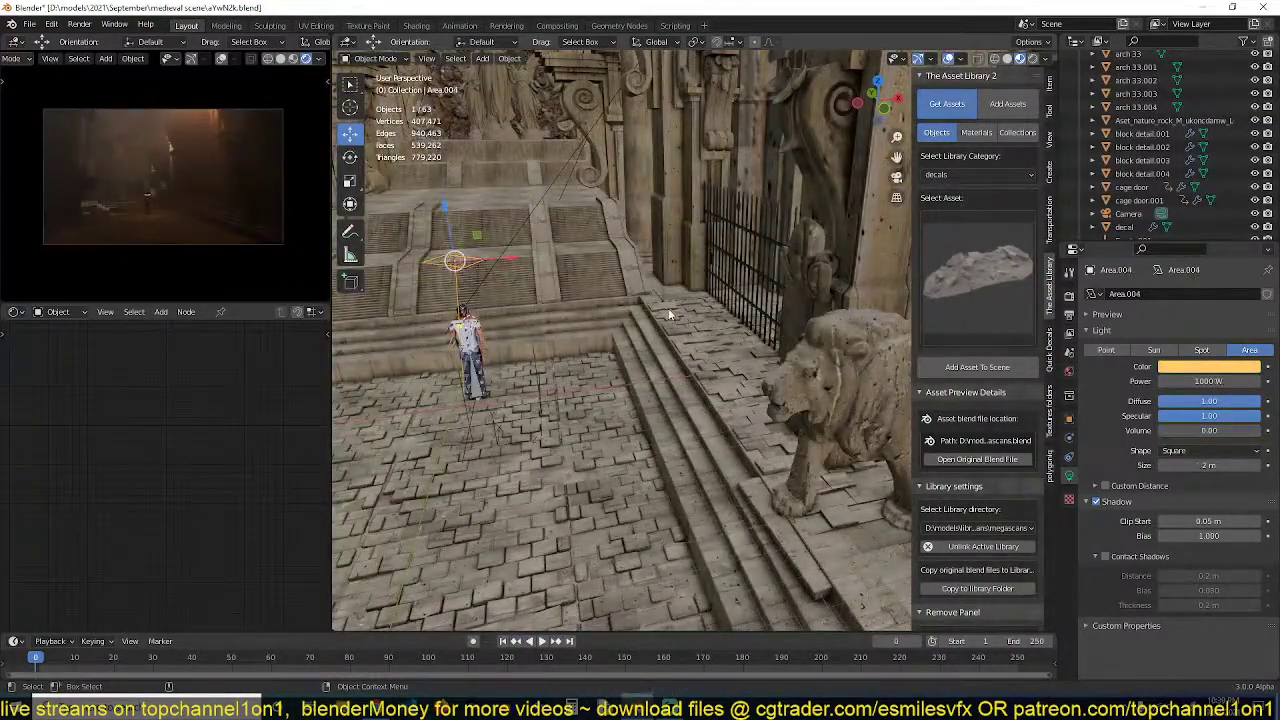
middle_click_drag(805, 365, 636, 297, "shift")
key("shift+d")
right_click(636, 297)
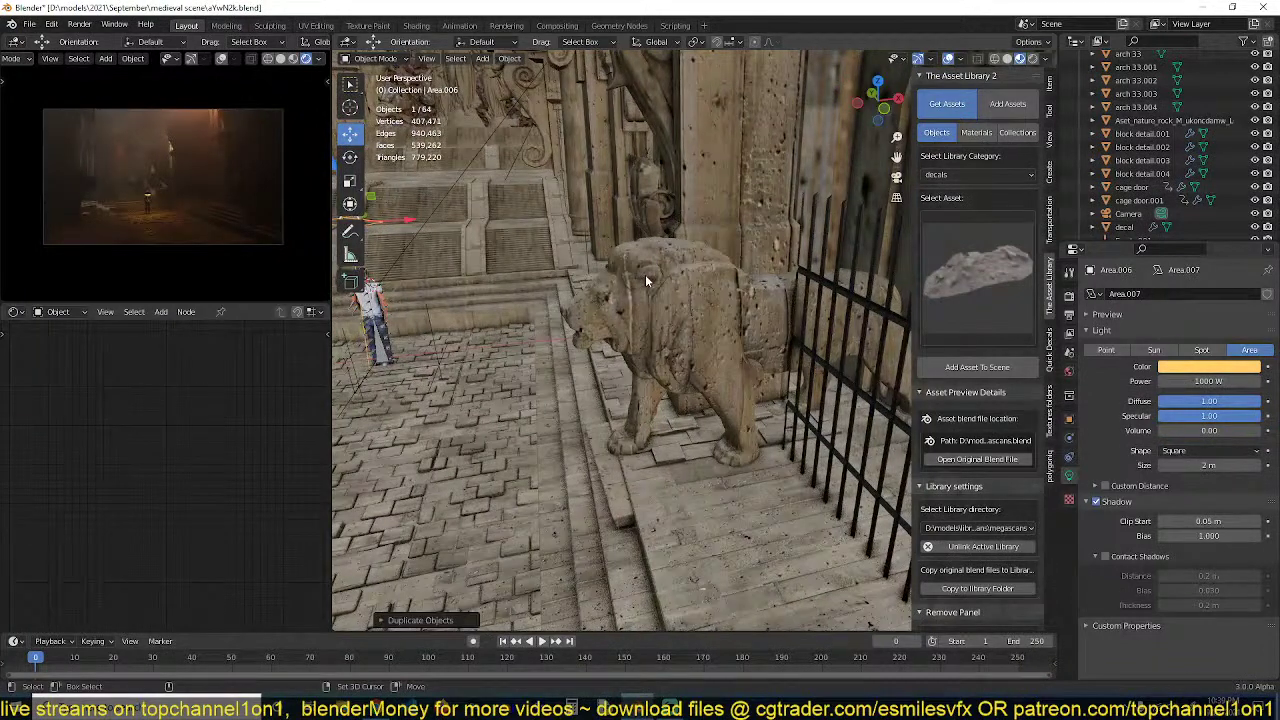
Snap the duplicated light to the 3D cursor on the lion statue by the fence and move it high above the statue
key("shift+s")
left_click(659, 108)
key("g")
key("z")
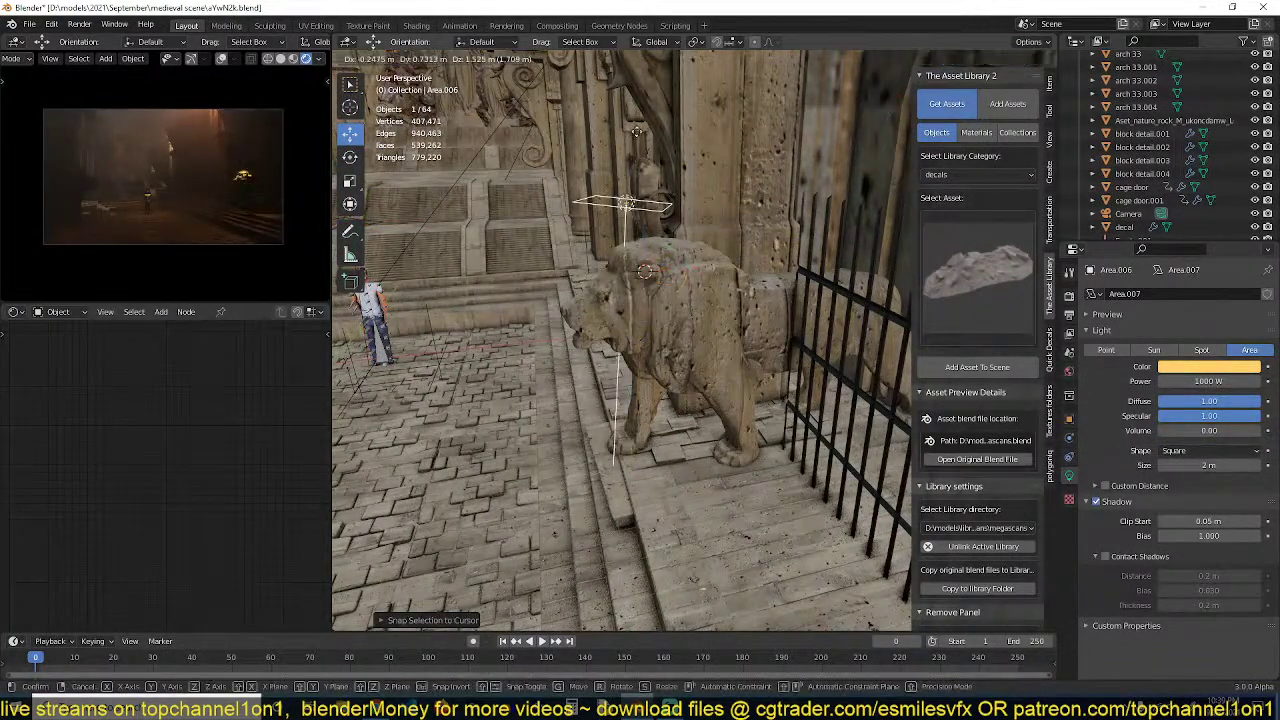
left_click(624, 597)
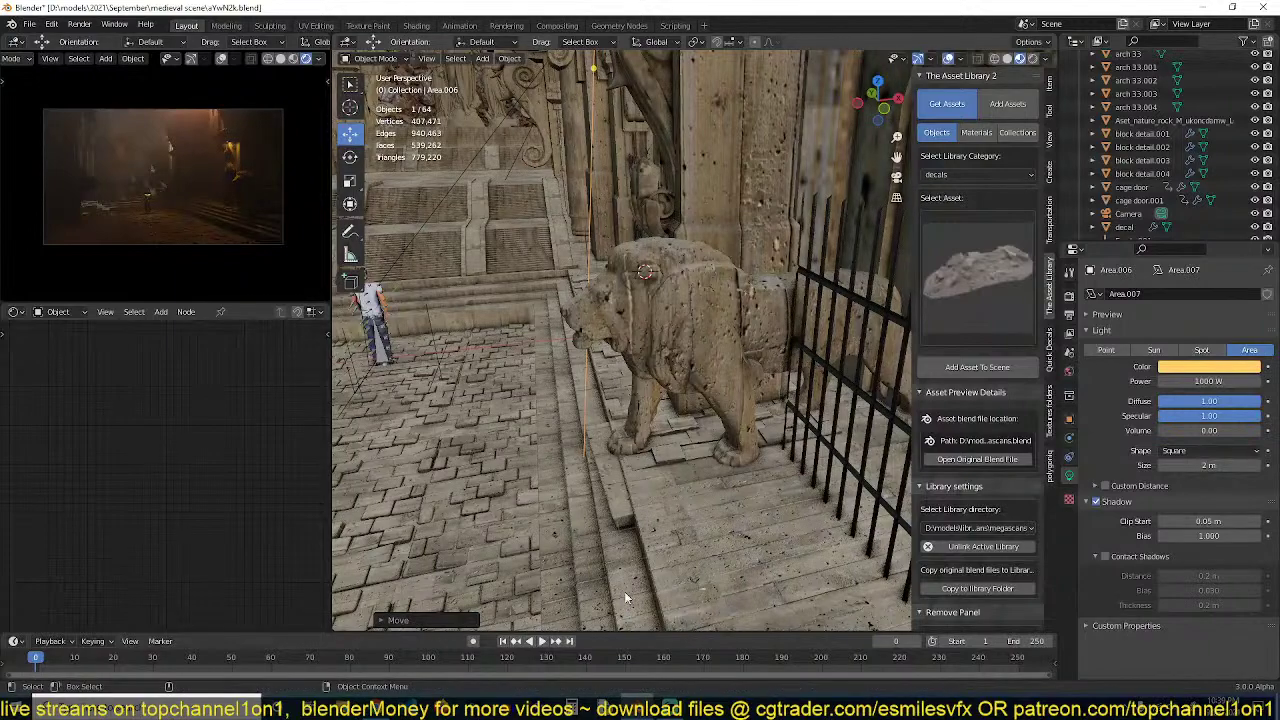
Reposition the light Area.006, slide it along the Y axis to above the lion statue, and tilt it with a free rotation
scroll(709, 456, "down", 6)
middle_click_drag(709, 456, 619, 330)
key("g")
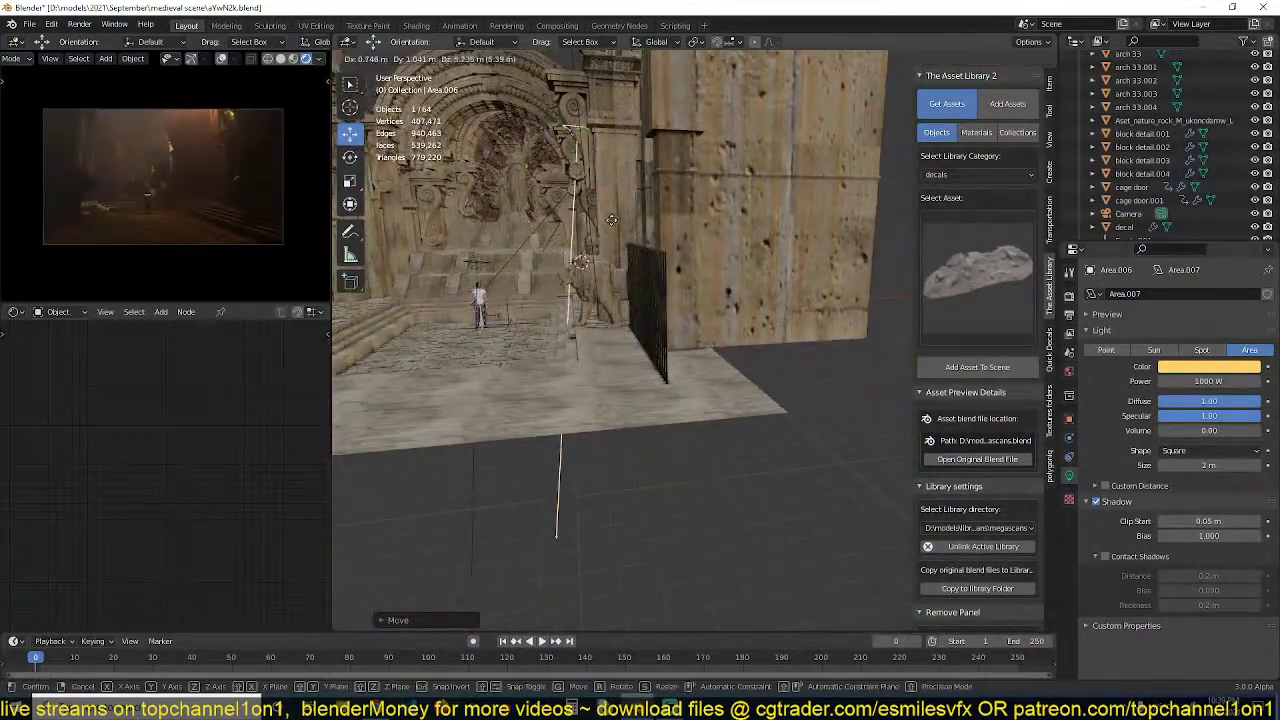
left_click(608, 212)
middle_click_drag(608, 212, 629, 250)
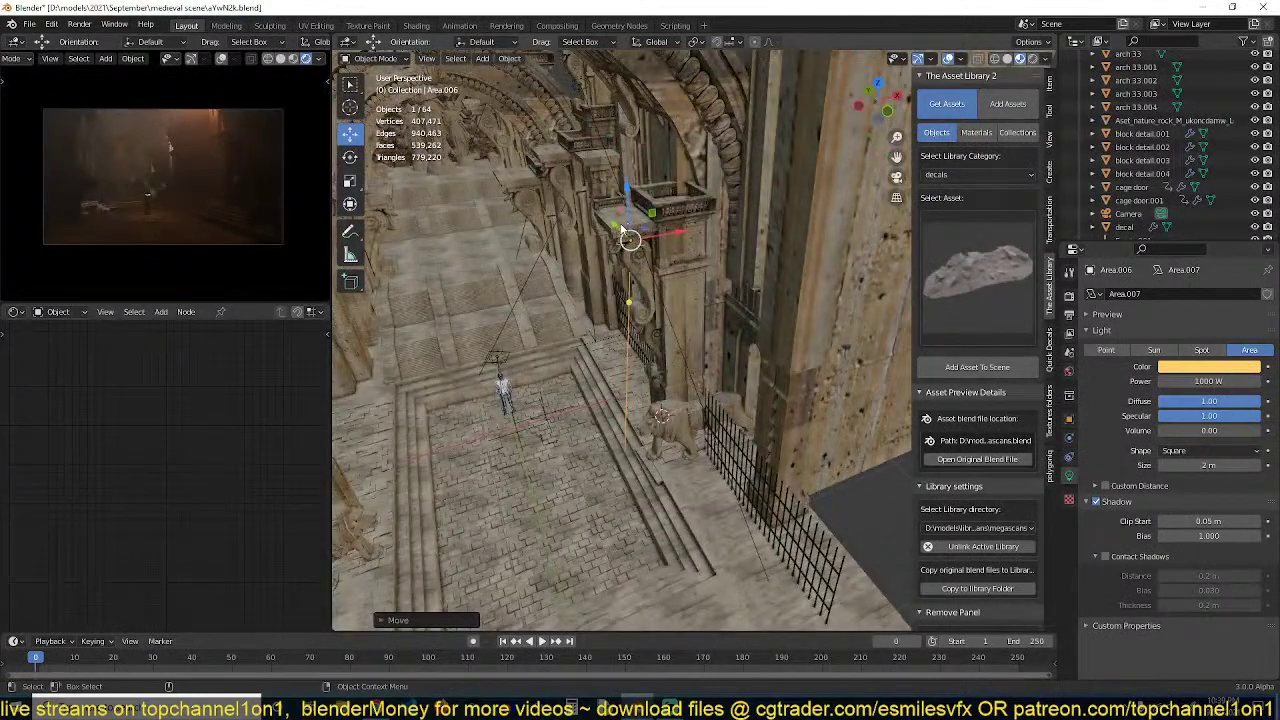
key("g")
key("y")
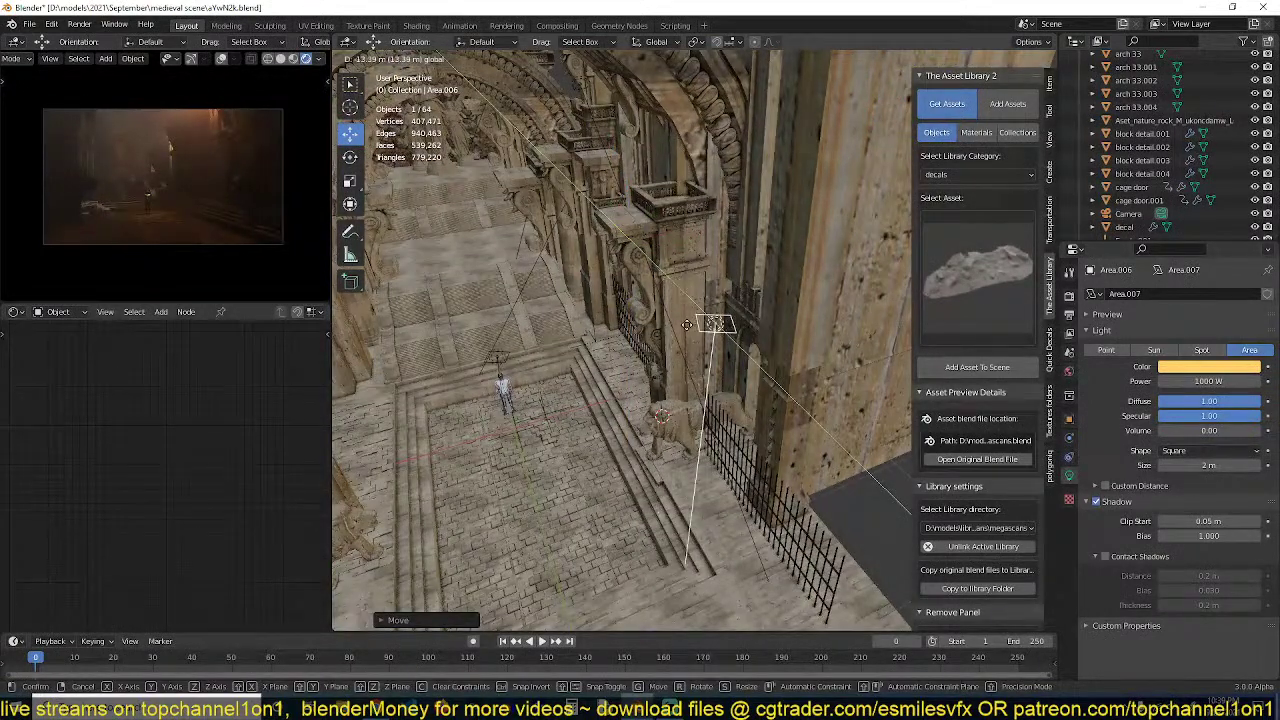
key("r")
key("r")
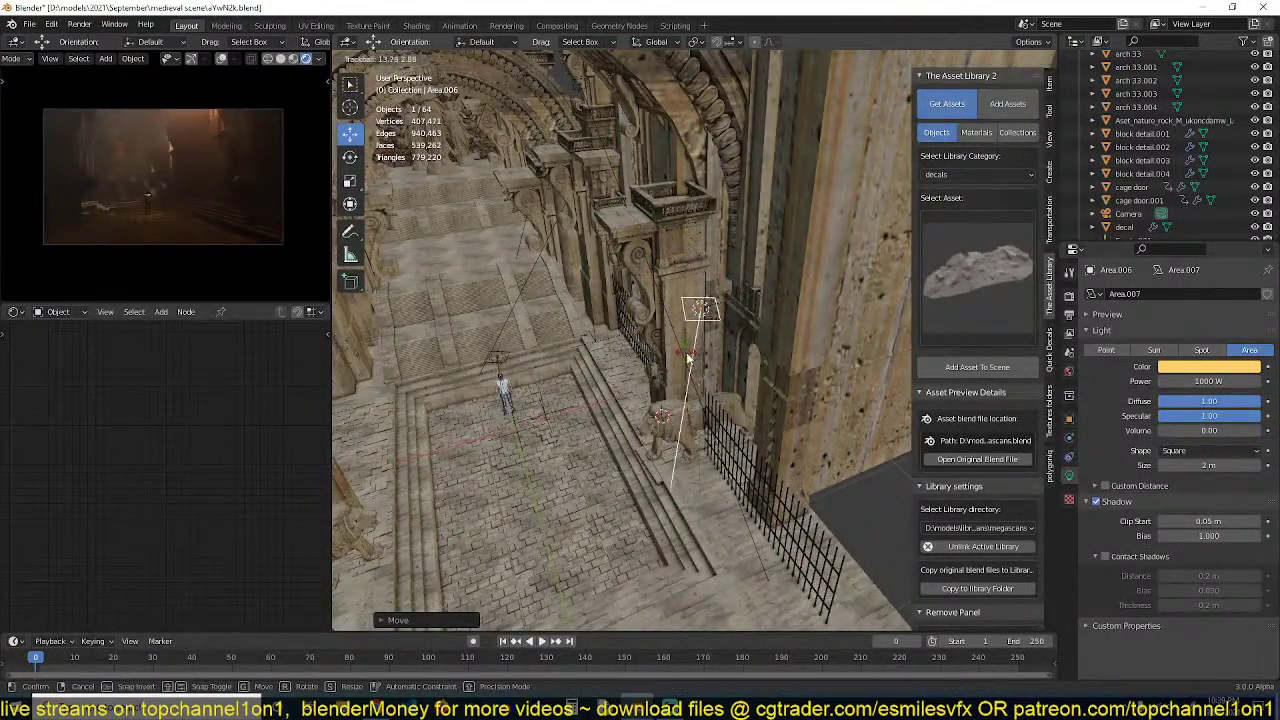
left_click(684, 344)
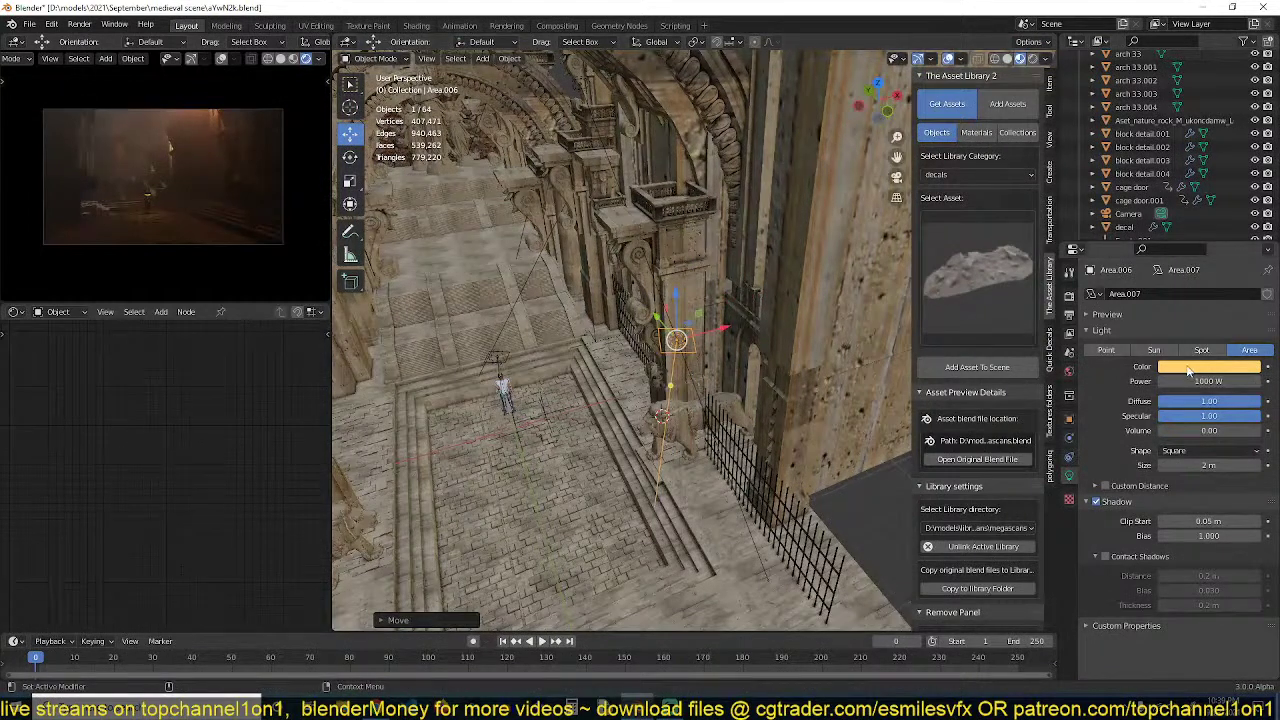
Set the light Area.006 to a pale cream colour with a power of 2000 W and save the file
left_click(1189, 369)
left_click(1189, 252)
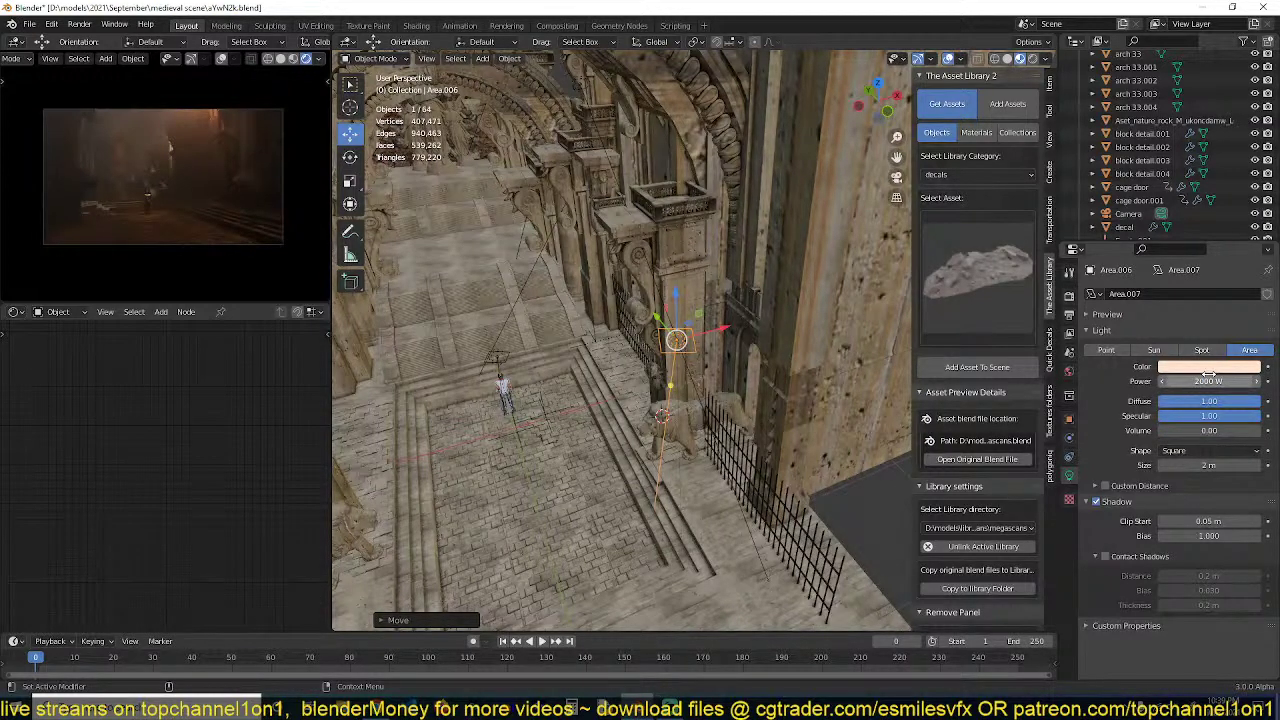
scroll(703, 390, "down", 2)
key("ctrl+s")
Rotate the light Area.006, move it over the courtyard steps beside the lion statue, and freely rotate it to aim towards the fence
scroll(723, 436, "up", 5)
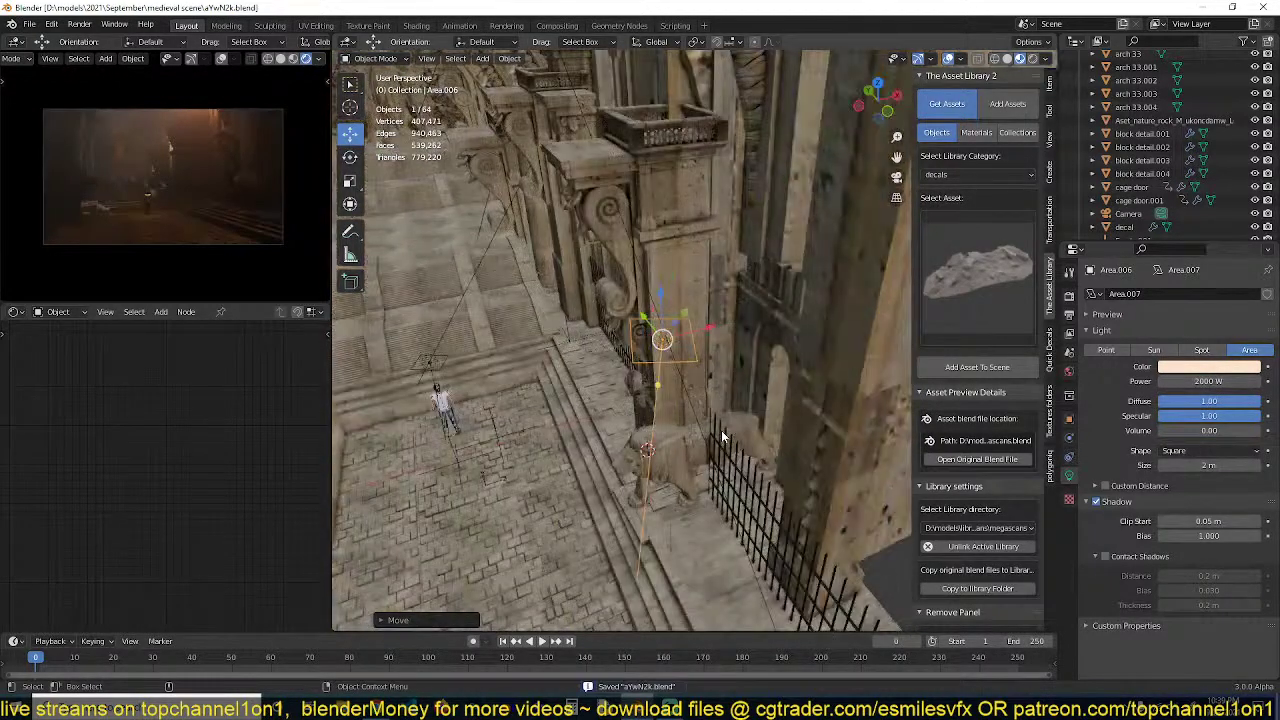
key("r")
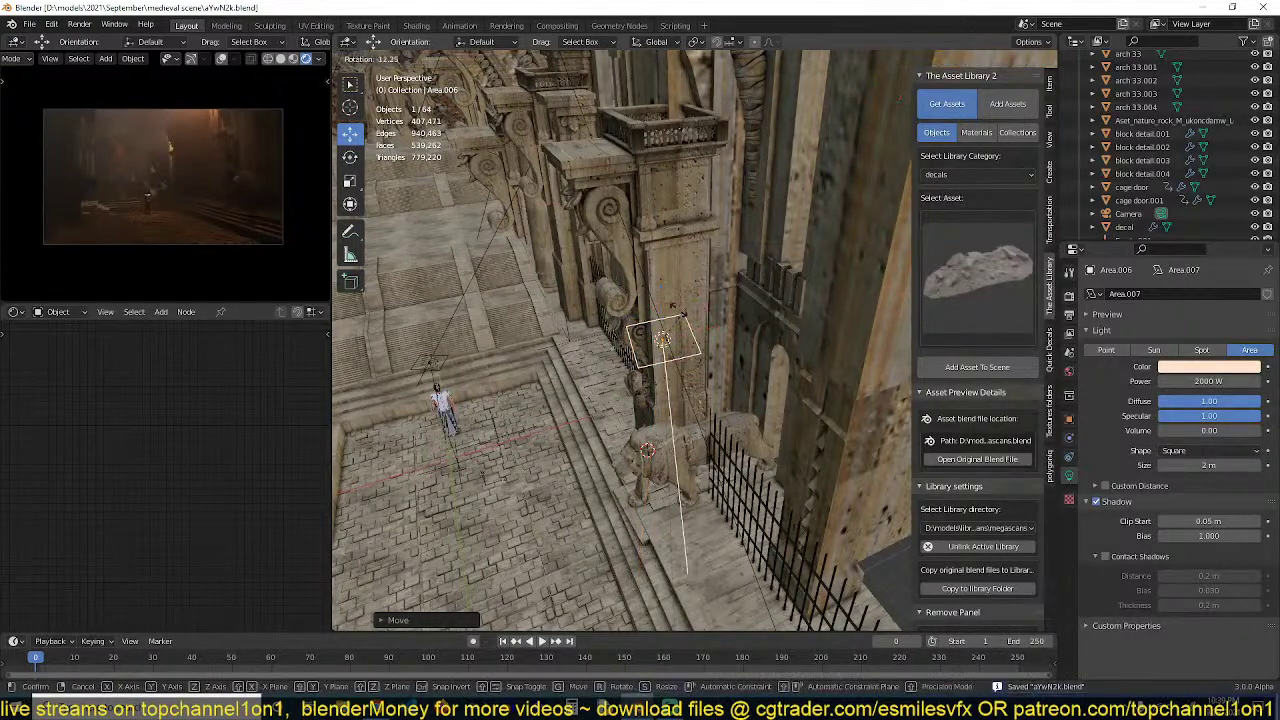
left_click(665, 314)
key("g")
left_click(576, 340)
key("r")
key("r")
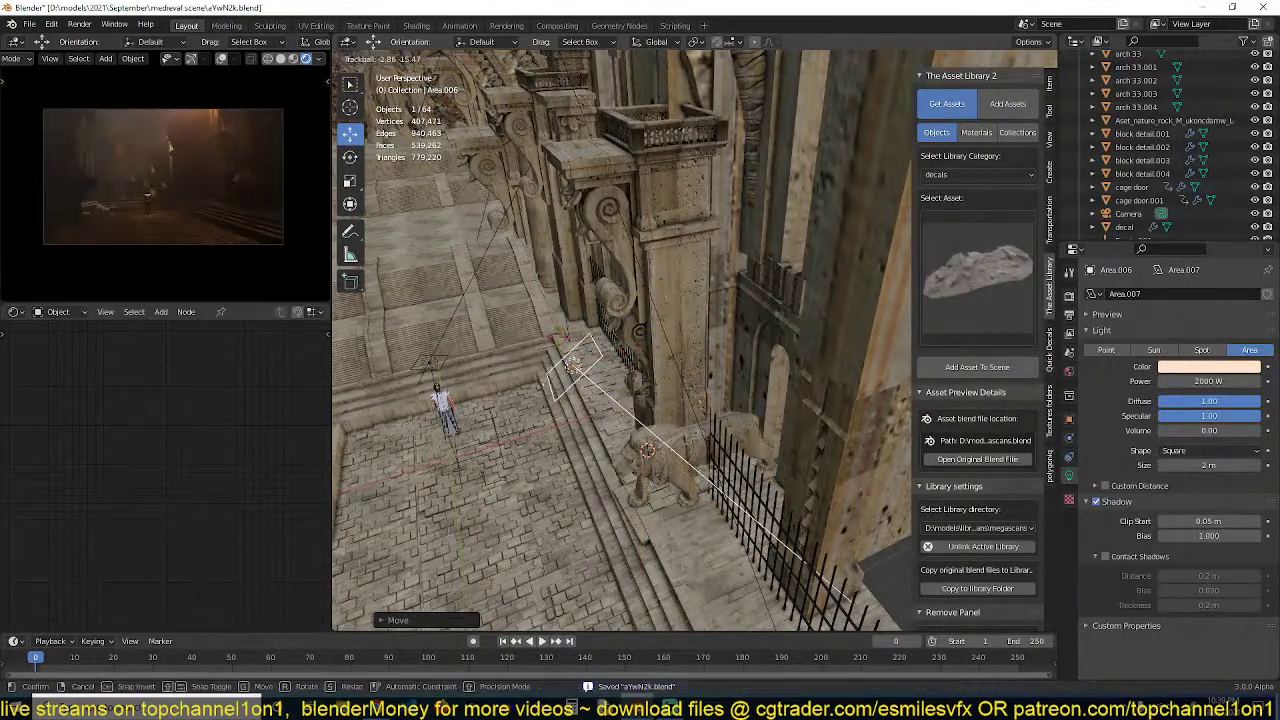
left_click(558, 336)
Set the colour of the light Area.006 to soft peach and save the file
middle_click_drag(604, 399, 640, 398)
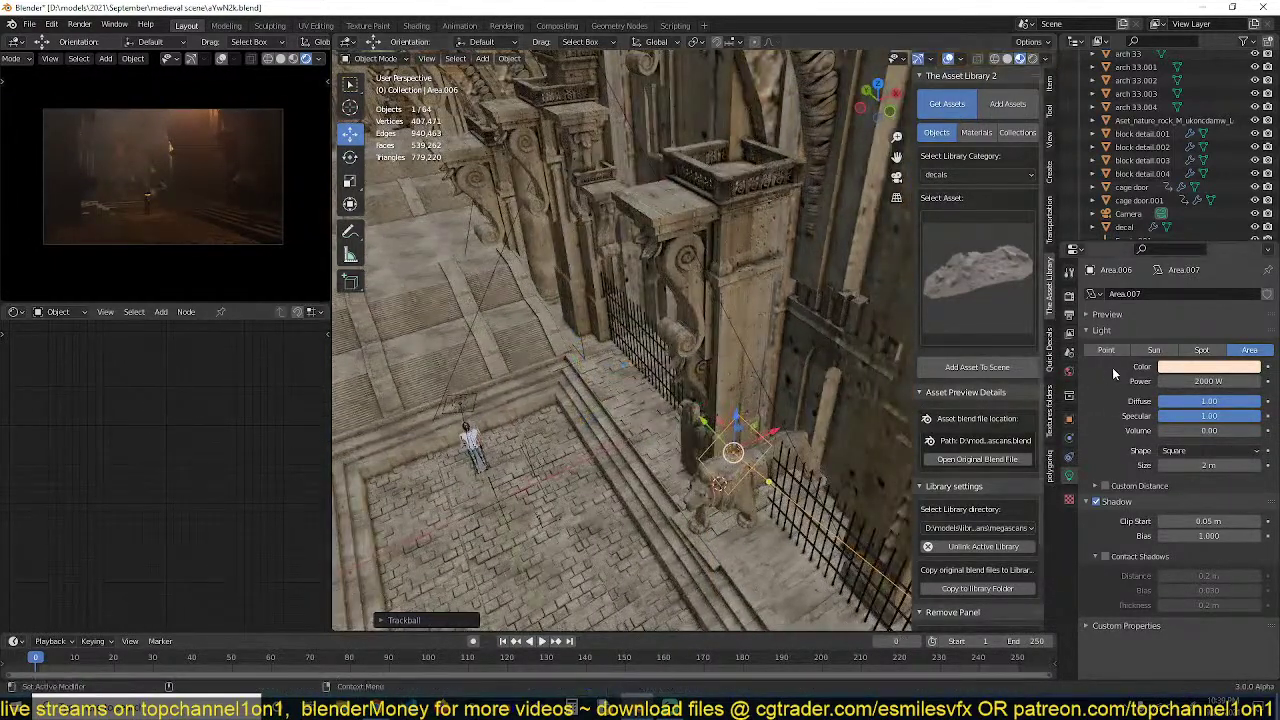
left_click(1212, 368)
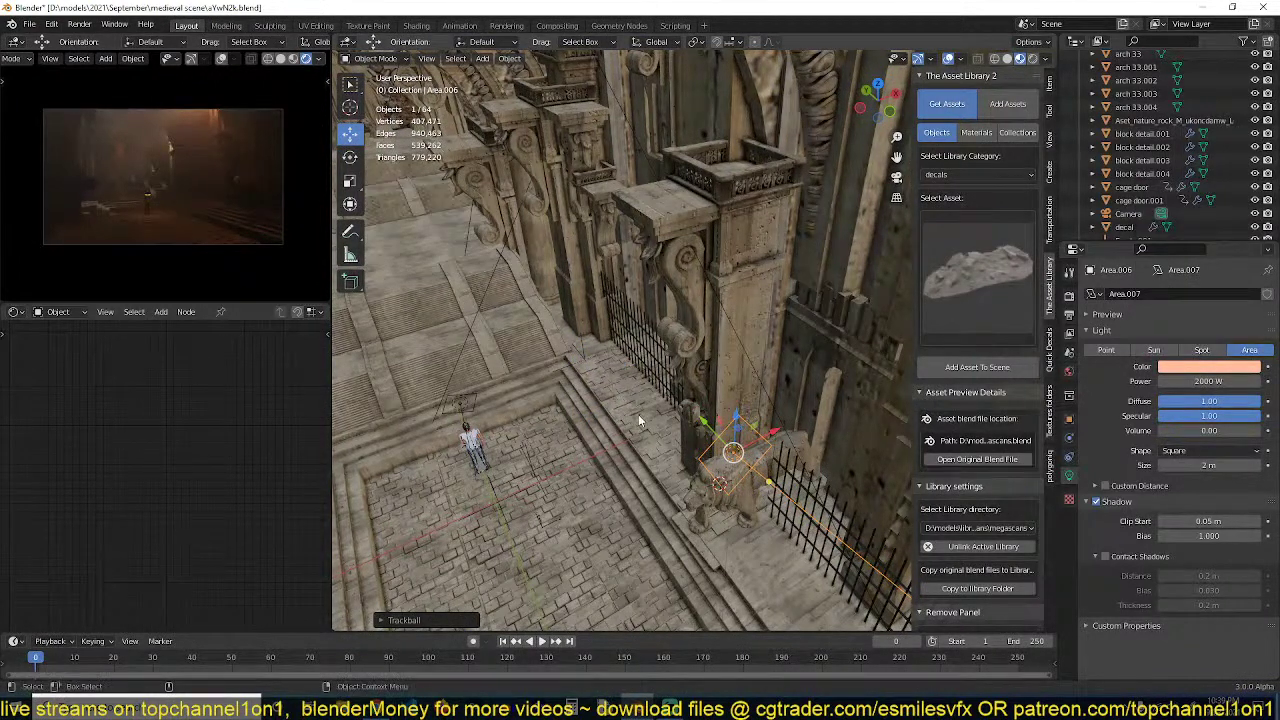
key("ctrl+s")
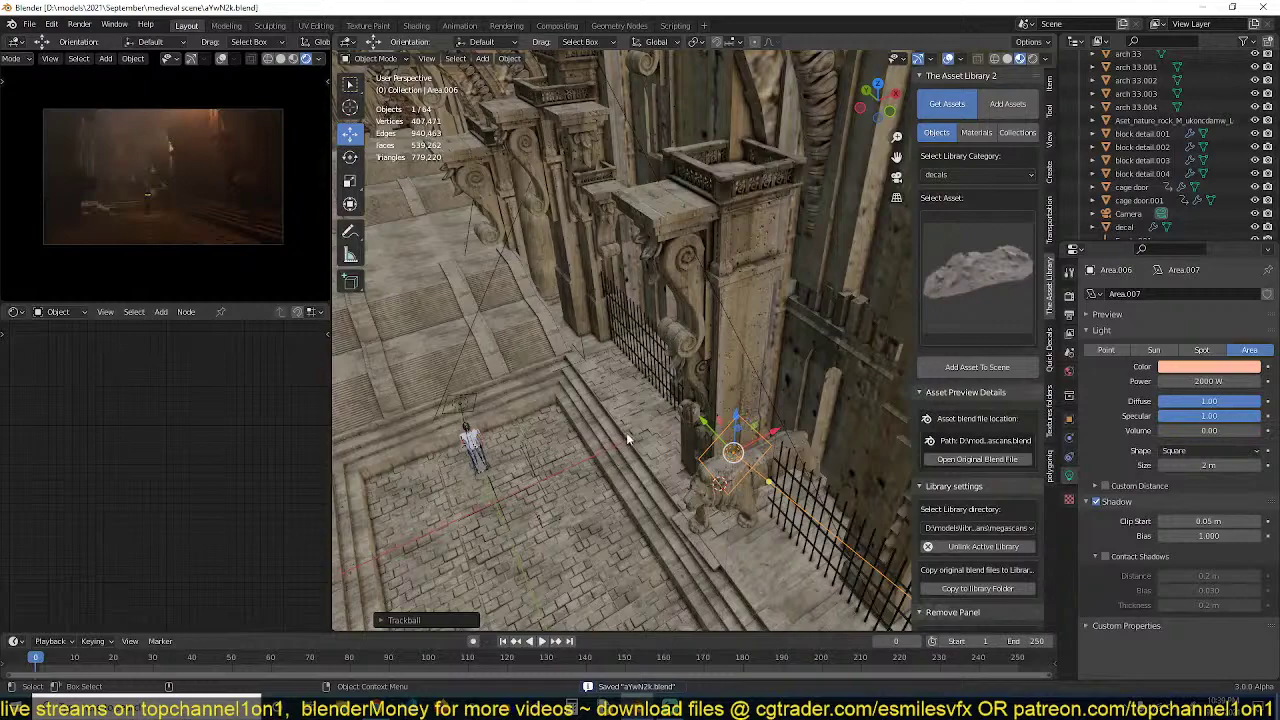
Select the light Area.003 high beside the arch and toggle its visibility off and on to compare its effect in the camera preview
middle_click_drag(626, 433, 699, 327)
scroll(617, 382, "down", 4)
scroll(640, 434, "down", 2)
scroll(640, 434, "up", 4)
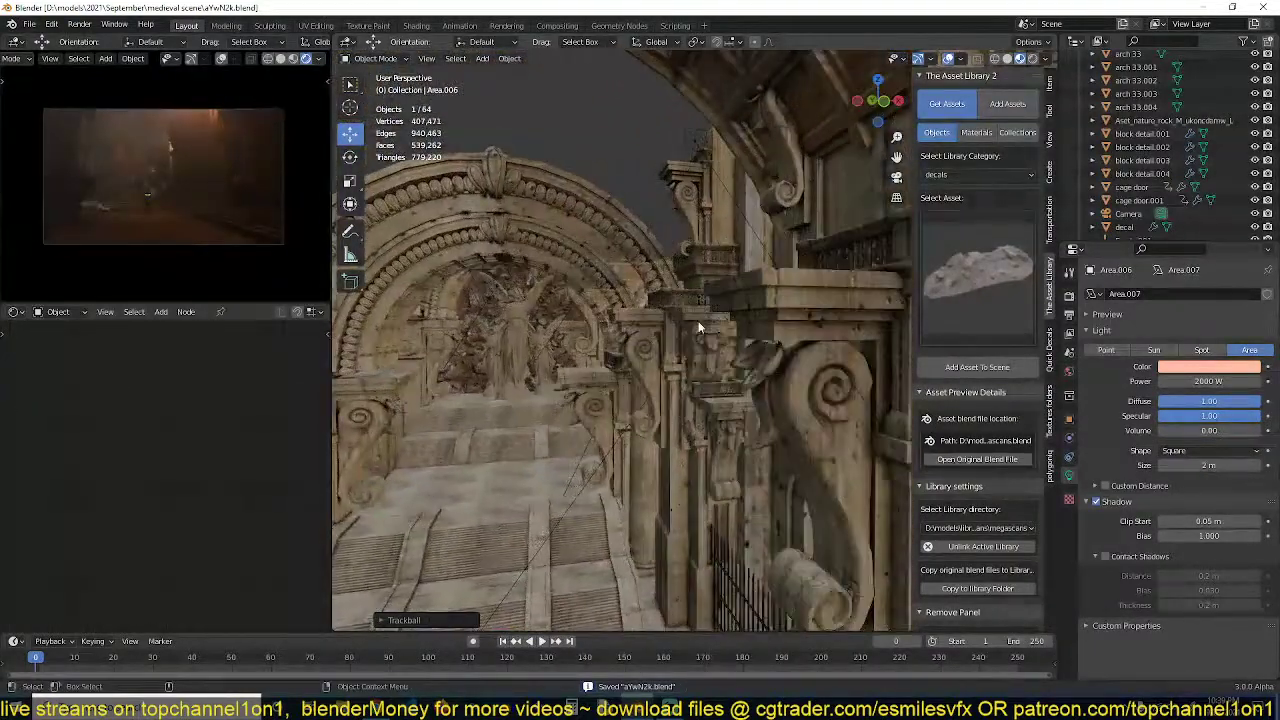
left_click(694, 137)
scroll(1140, 200, "down", 10)
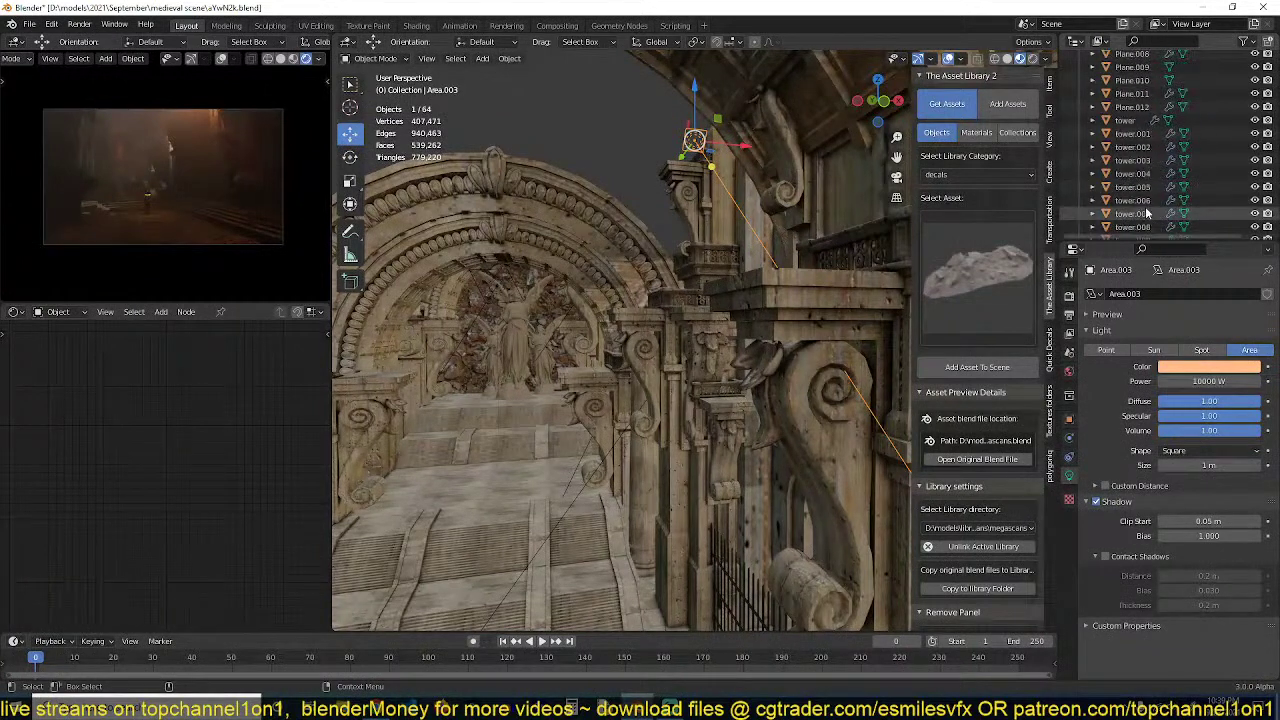
scroll(1190, 195, "down", 5)
left_click(1255, 173)
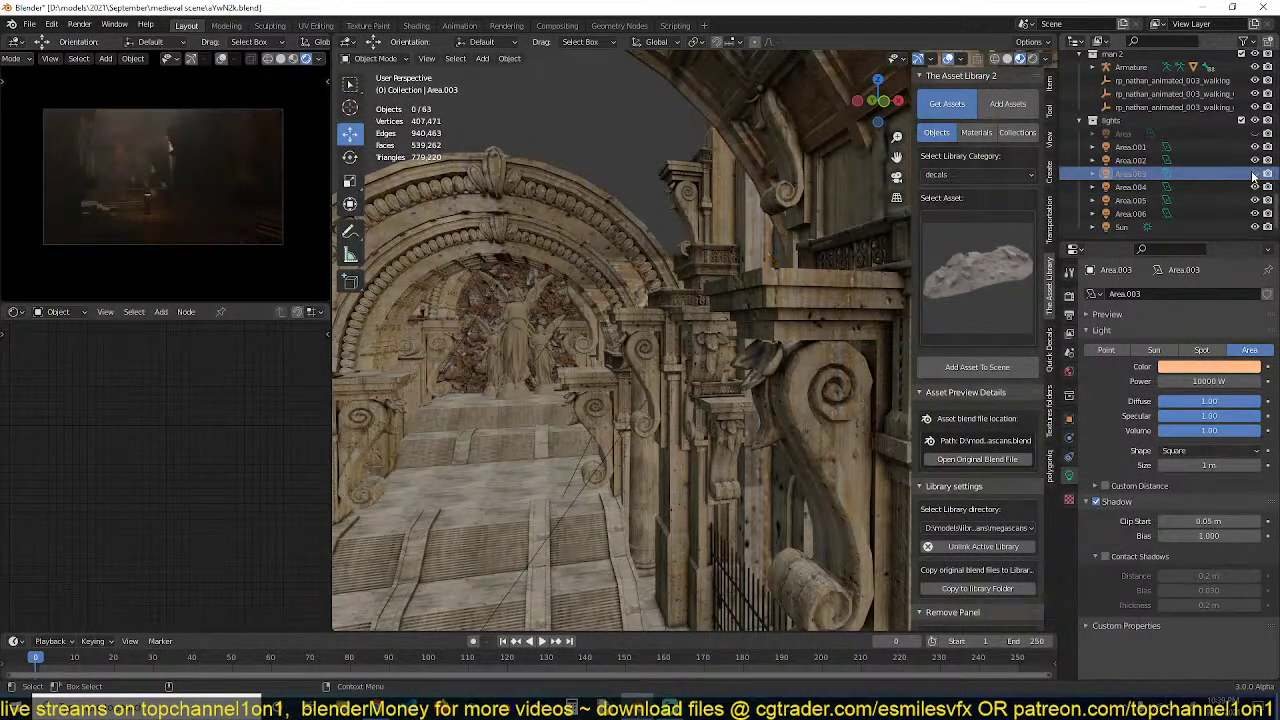
left_click(1255, 173)
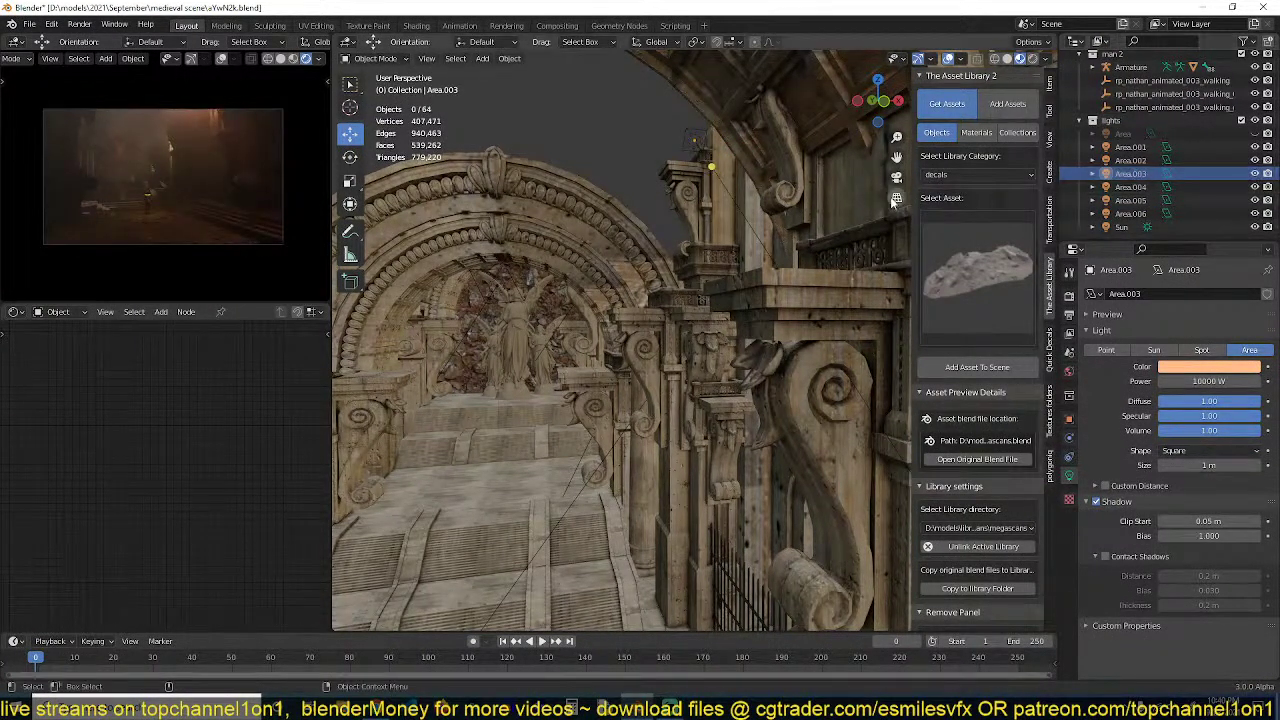
middle_click_drag(846, 190, 852, 211)
scroll(691, 260, "up", 2)
middle_click_drag(691, 260, 697, 214)
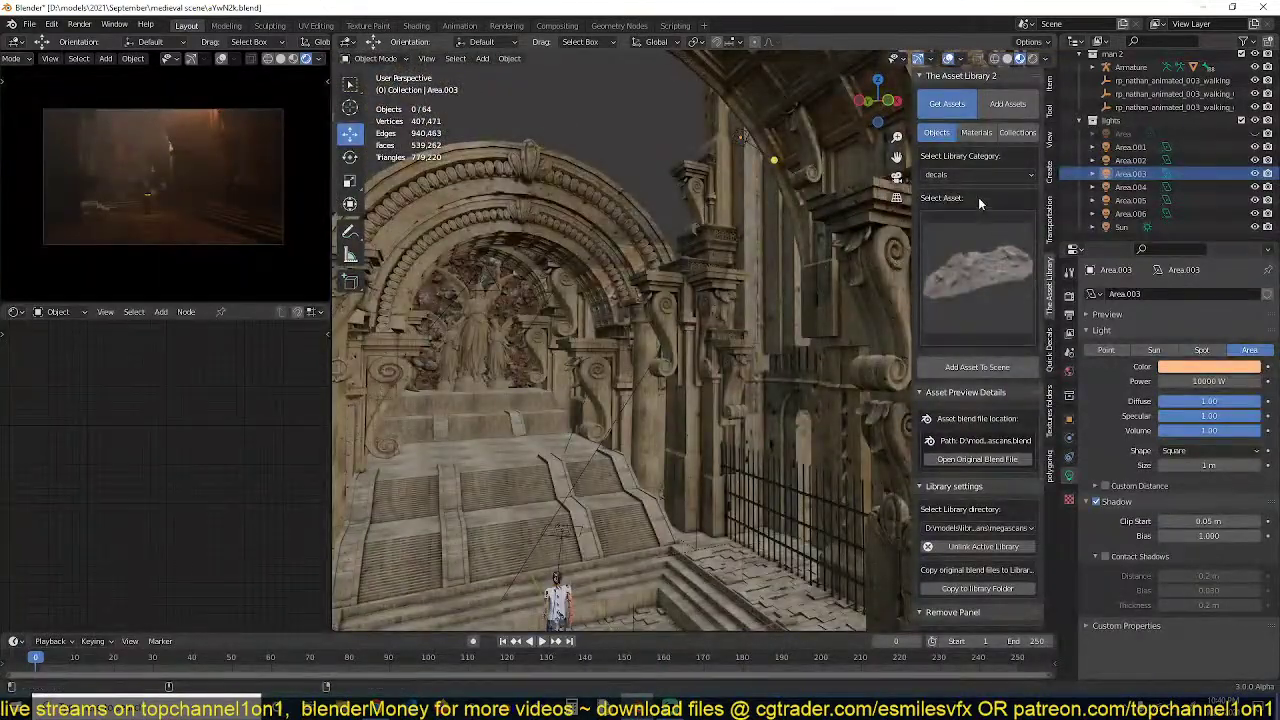
left_click(1050, 472)
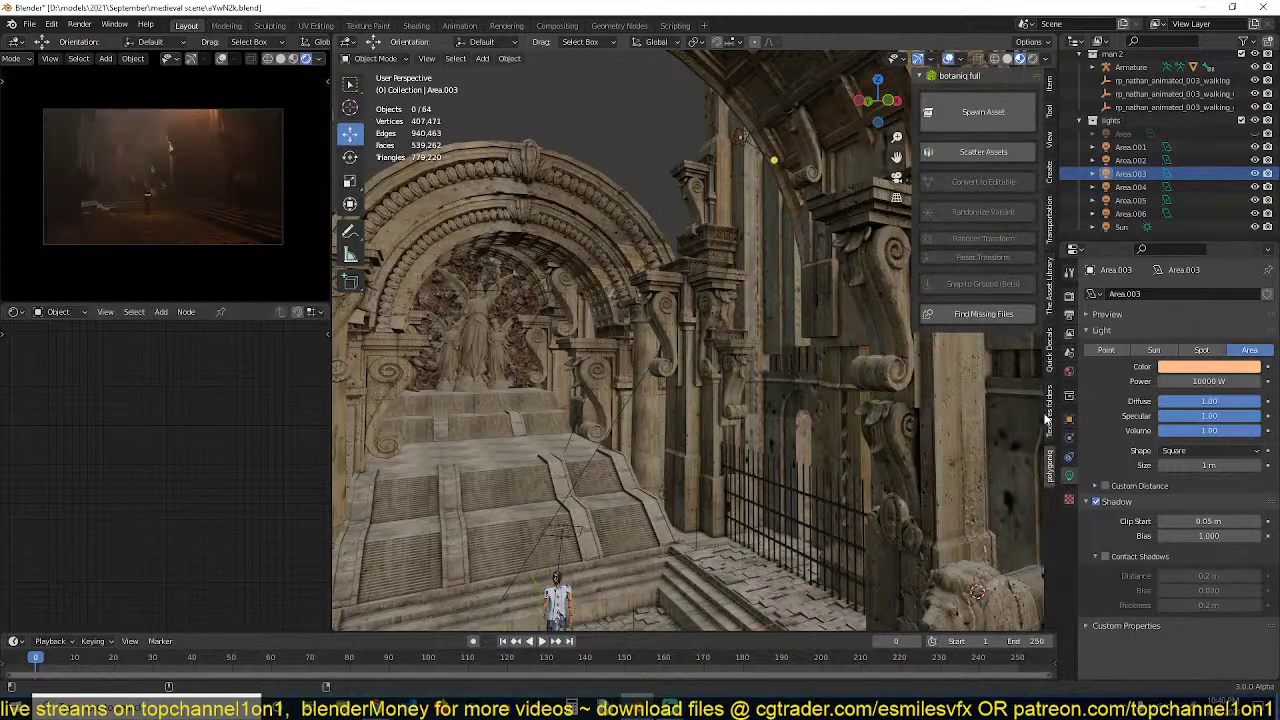
left_click(1049, 392)
left_click(1049, 365)
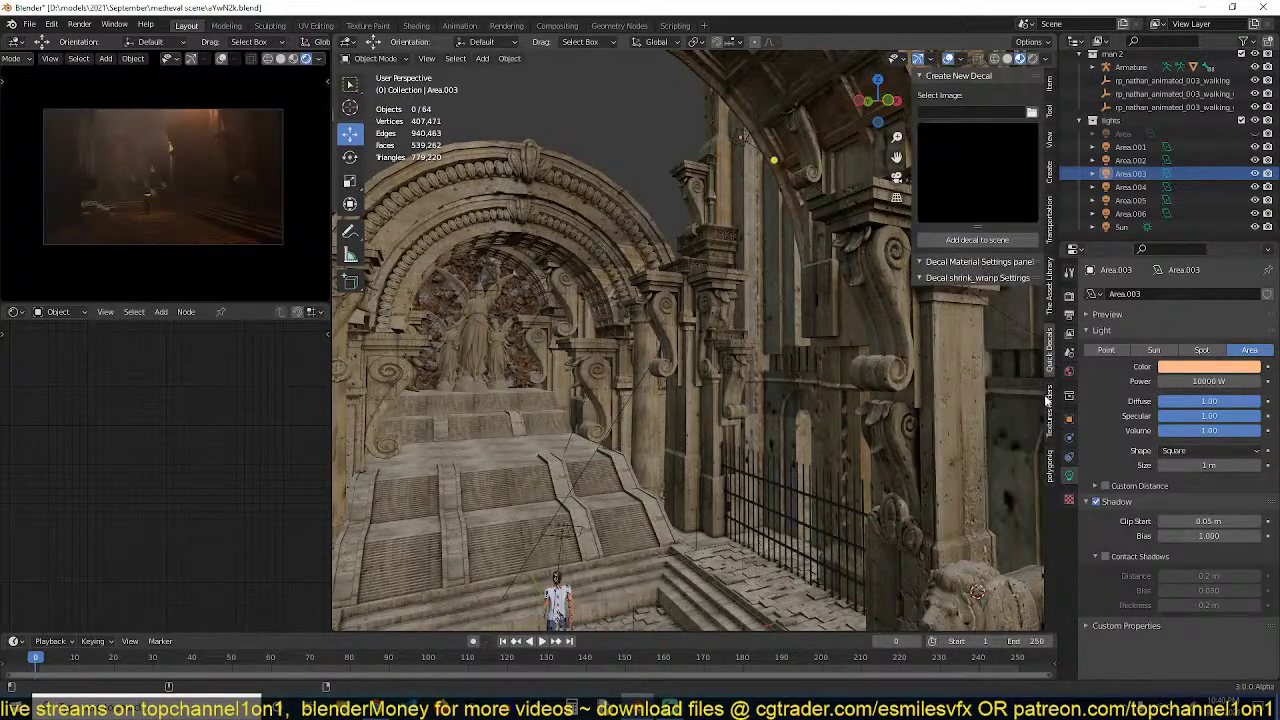
left_click(1050, 305)
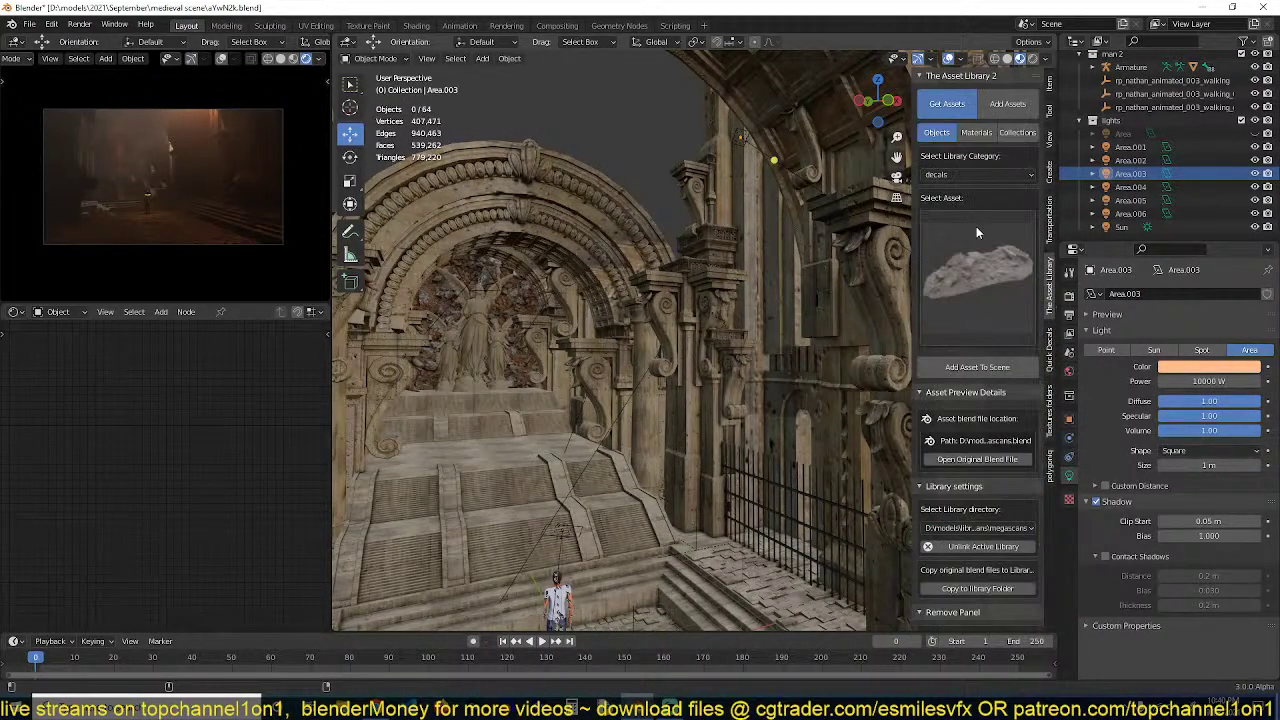
Switch the asset library directory to building parts and choose the curved candle wall sconce from the uncategorized objects
left_click(1000, 527)
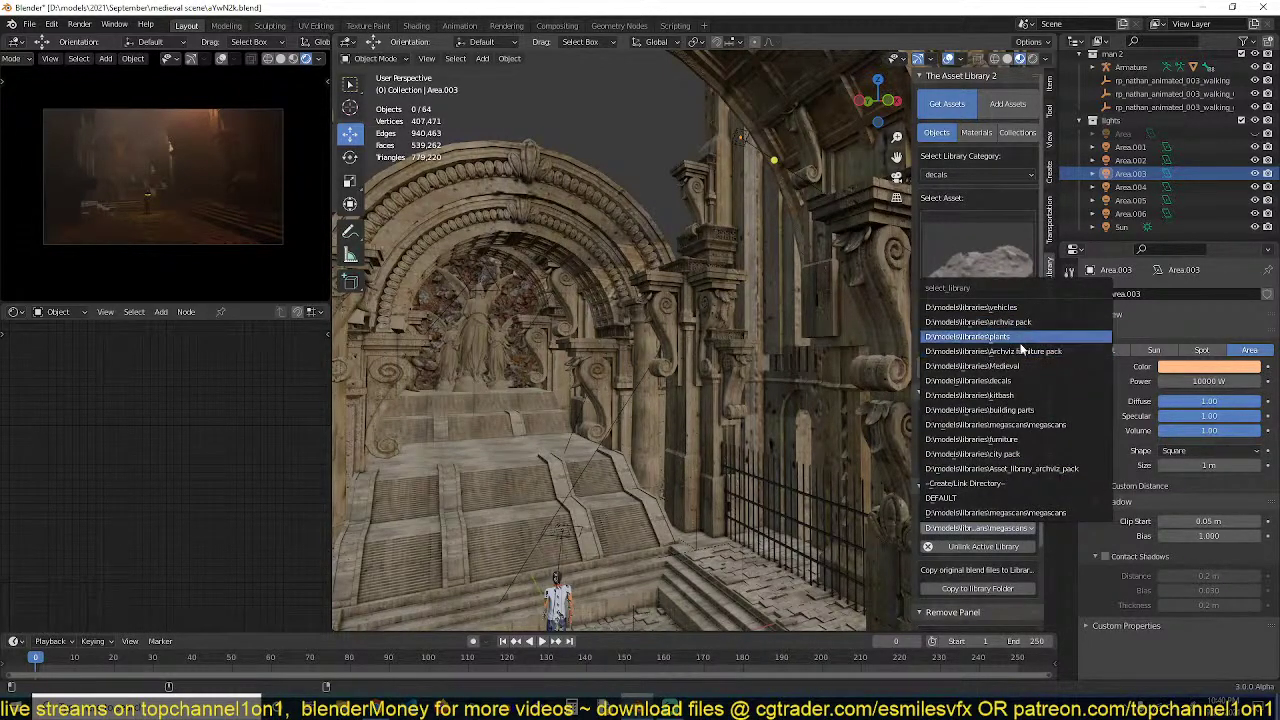
left_click(1025, 410)
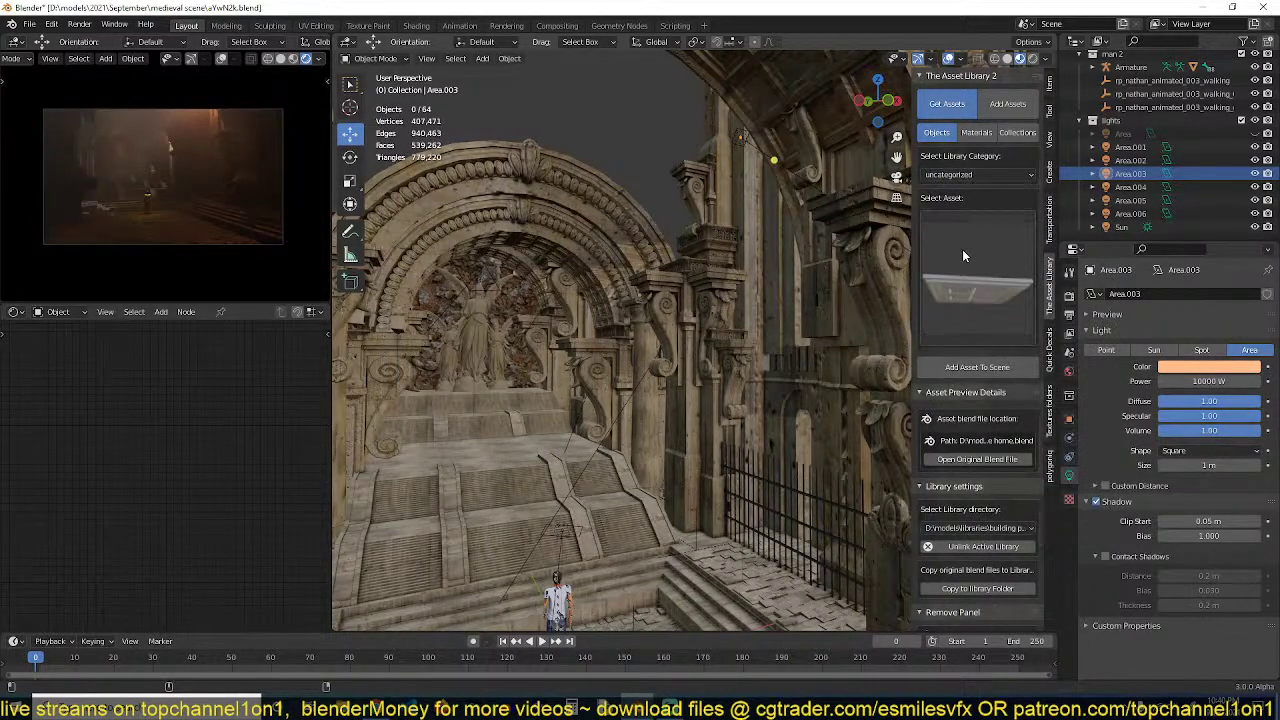
left_click(962, 245)
left_click(957, 178)
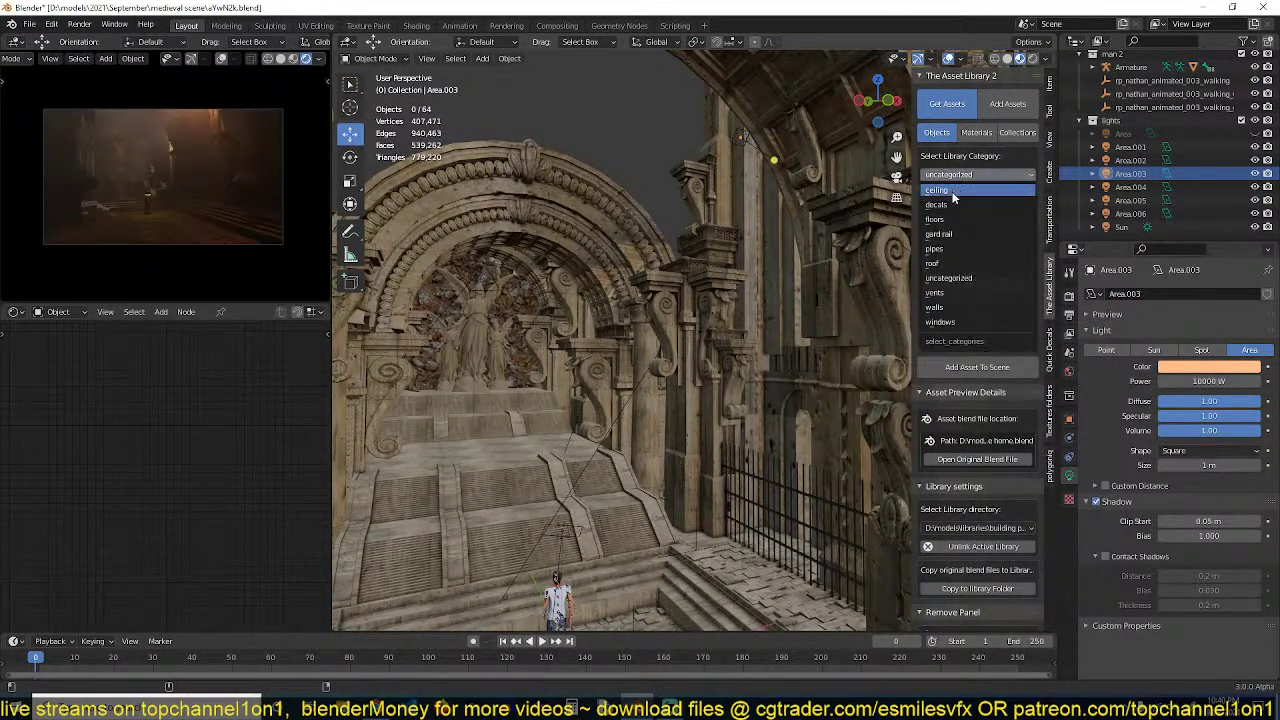
left_click(969, 260)
left_click(740, 365)
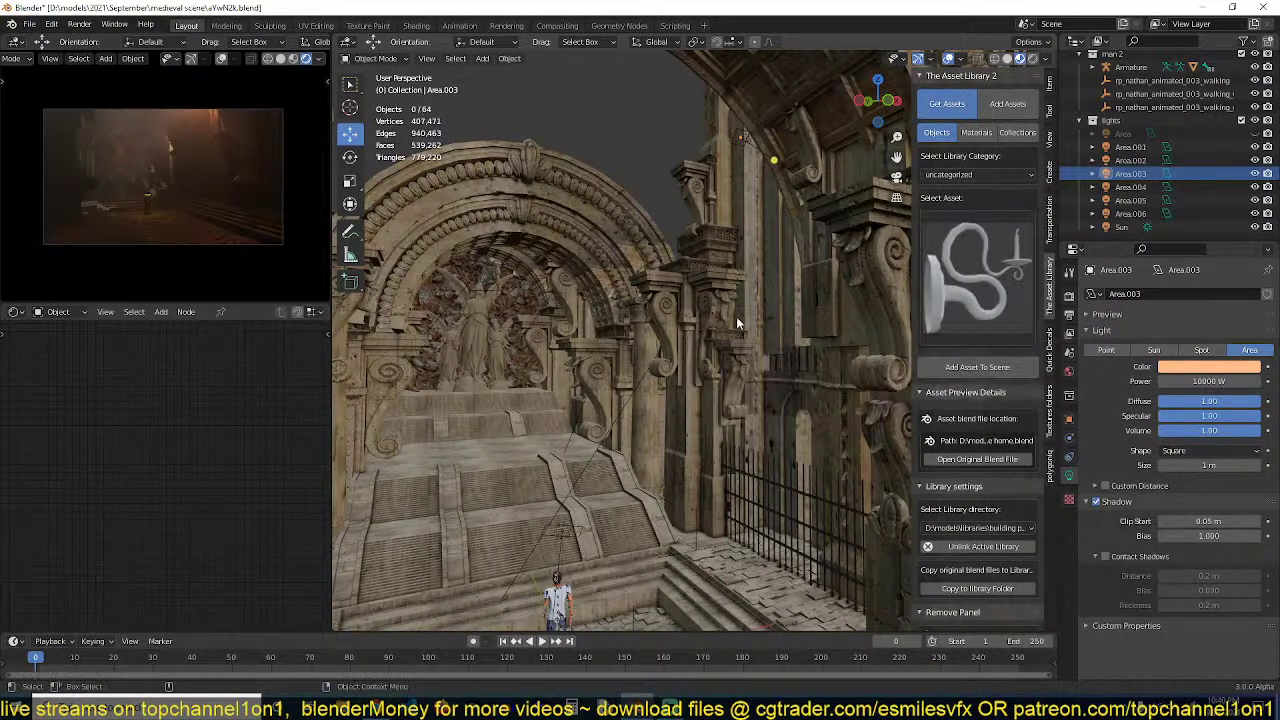
Add the candle sconce asset to the scene at the 3D cursor and scale it up several times
middle_click_drag(777, 217, 812, 215)
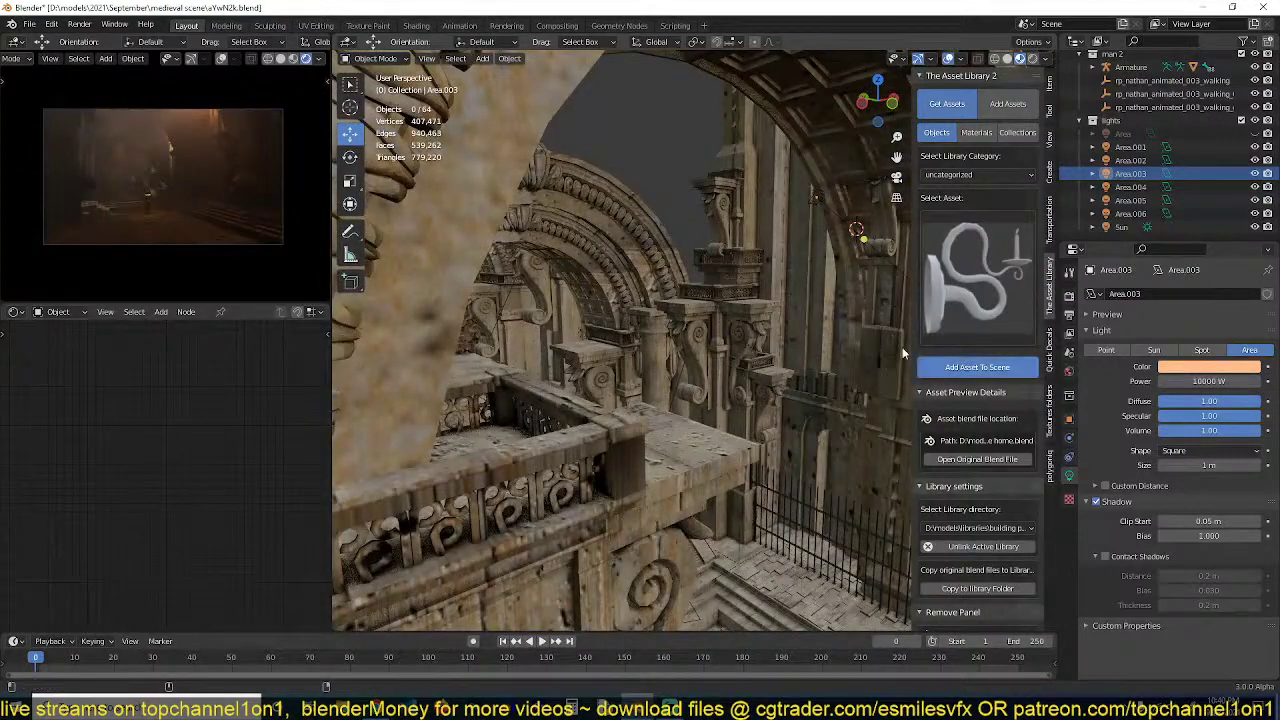
left_click(977, 367)
left_click(683, 414)
key("s")
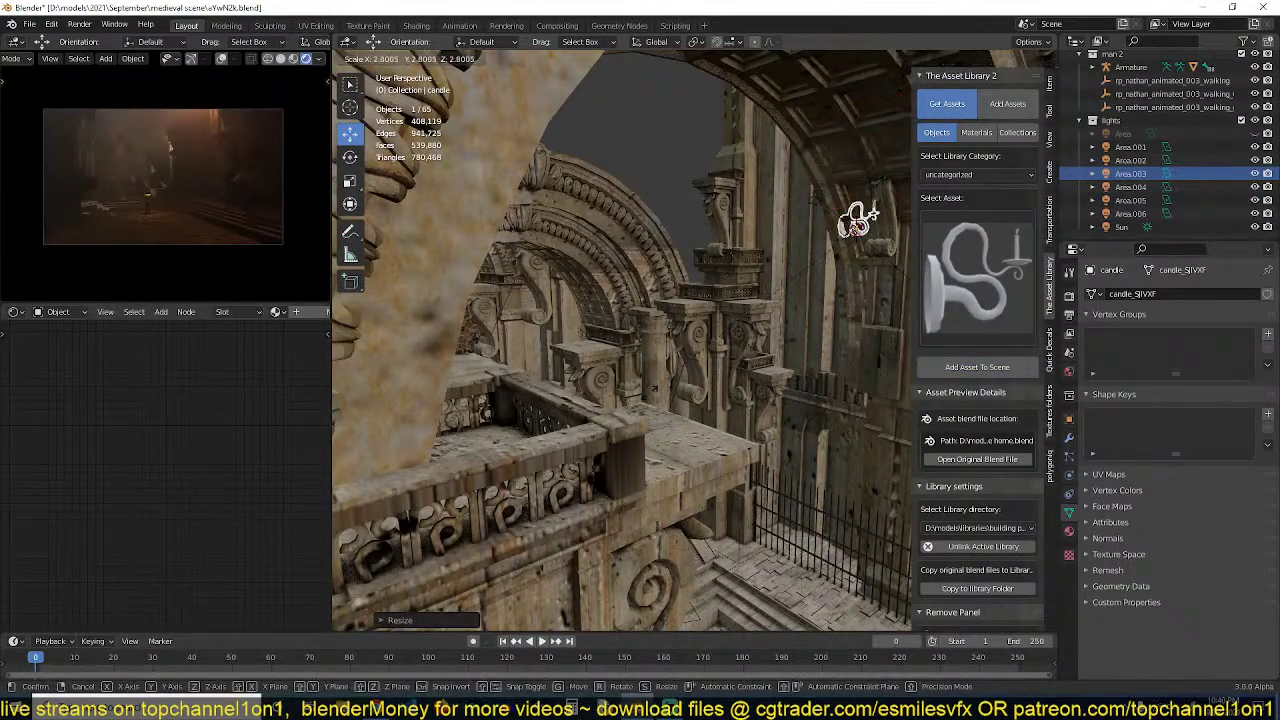
left_click(678, 428)
key("s")
left_click(713, 298)
Move the candle sconce away from the 3D cursor into the open space before the arches and rotate it freely
key("g")
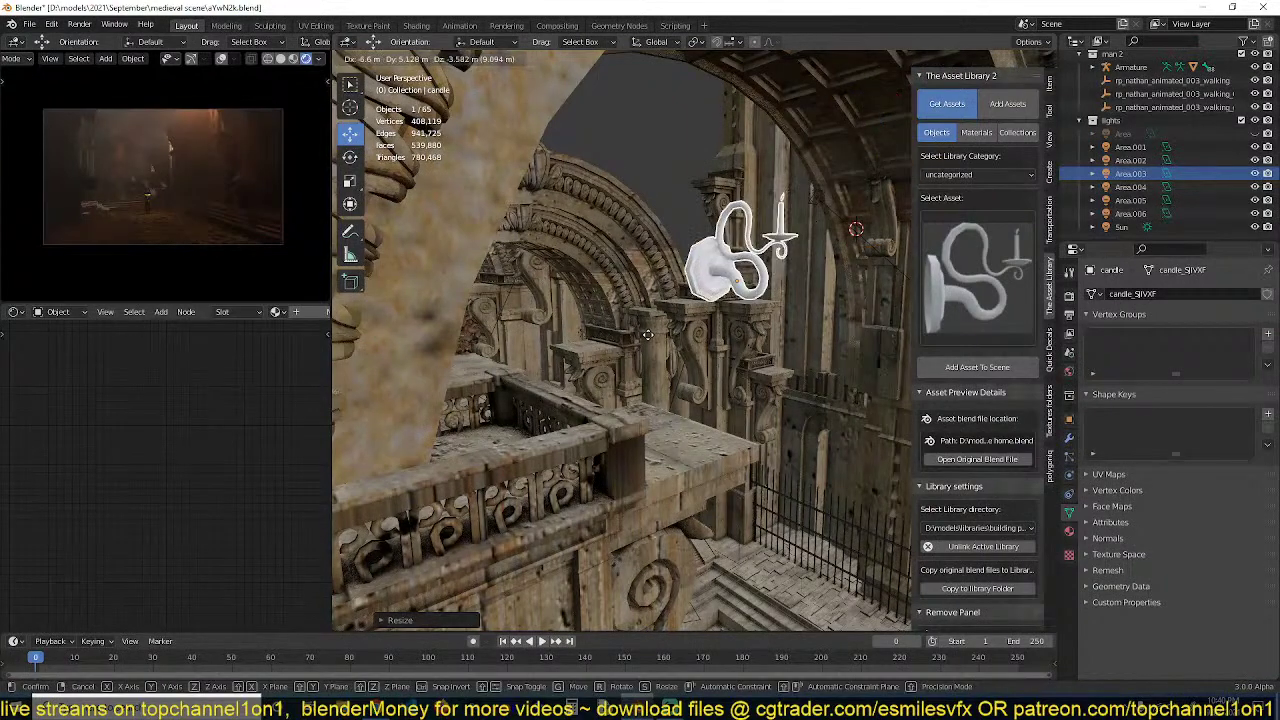
left_click(681, 291)
middle_click_drag(681, 291, 738, 216)
key("r")
key("r")
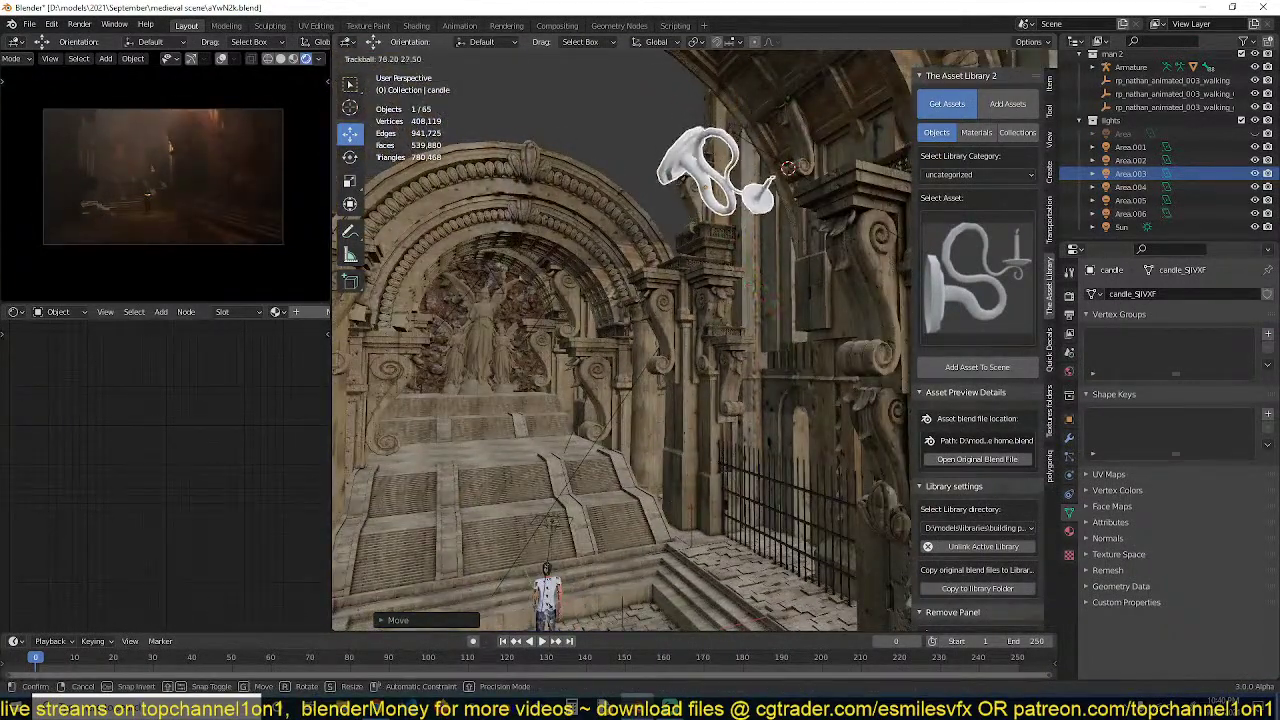
left_click(768, 322)
Resize the candle sconce and move it horizontally over the courtyard entrance in top view
middle_click_drag(768, 322, 676, 386)
scroll(823, 286, "down", 5)
key("s")
left_click(728, 296)
key("KP_7")
key("g")
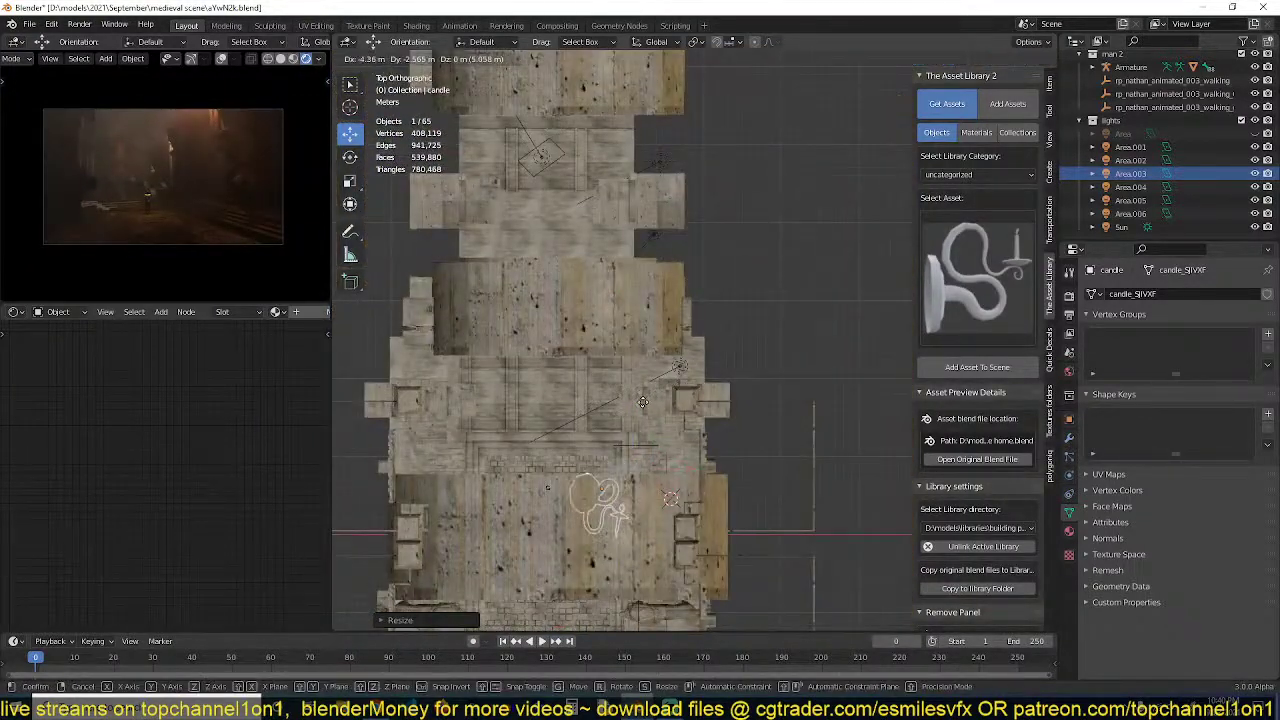
left_click(656, 392)
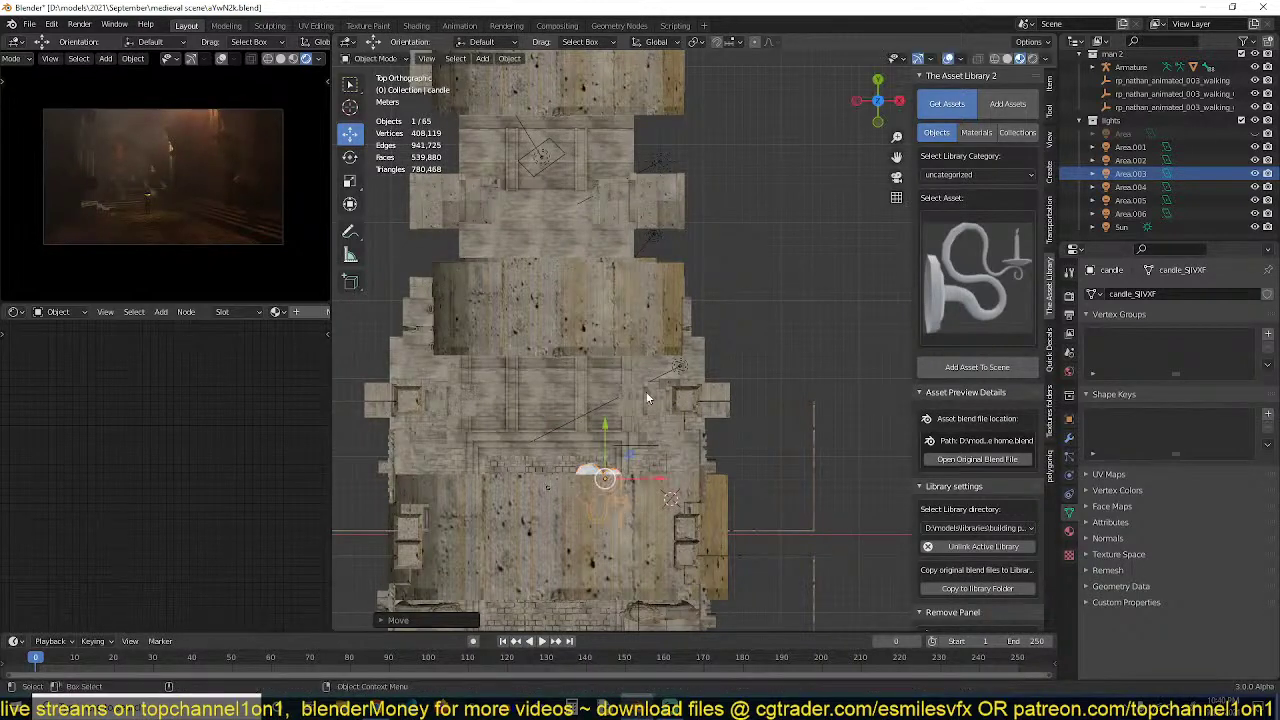
Resize and rotate the candle sconce in top view and shift it within the courtyard entrance
key("s")
left_click(697, 402)
key("r")
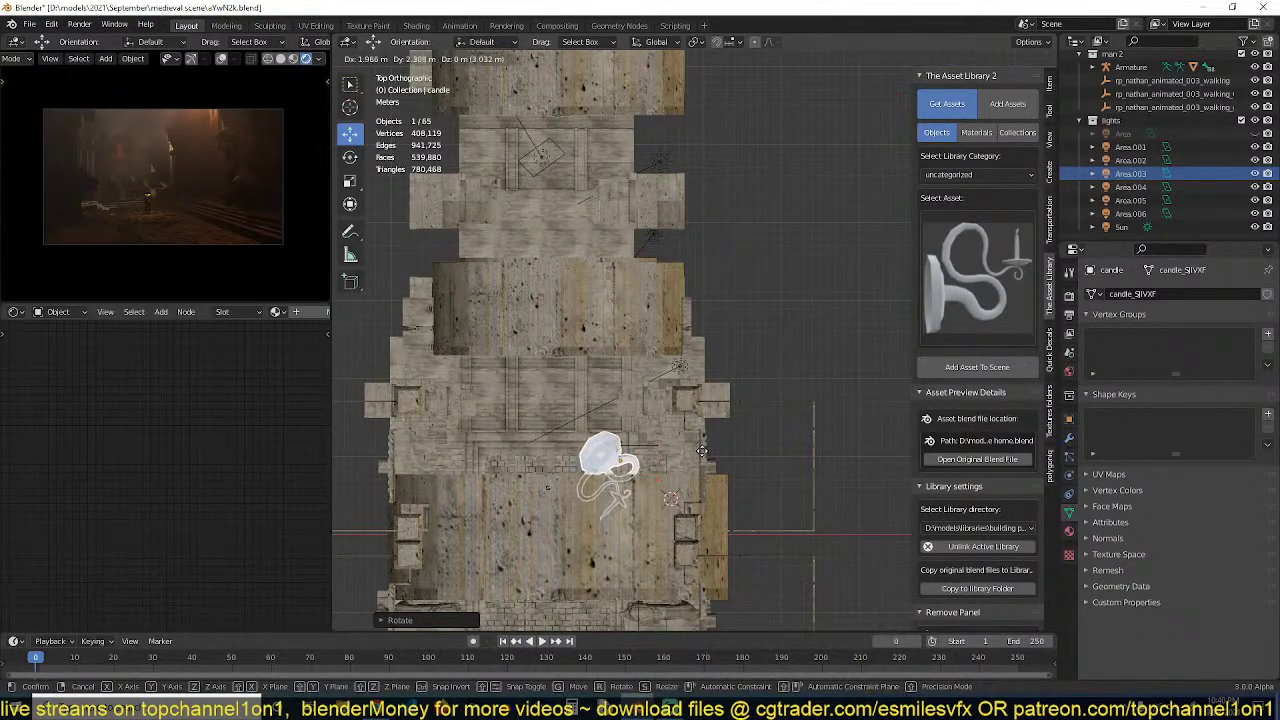
left_click(693, 462)
Duplicate the entire candle sconce mesh inside the same object and rotate the copy freely
middle_click_drag(693, 462, 685, 316)
scroll(699, 270, "up", 2)
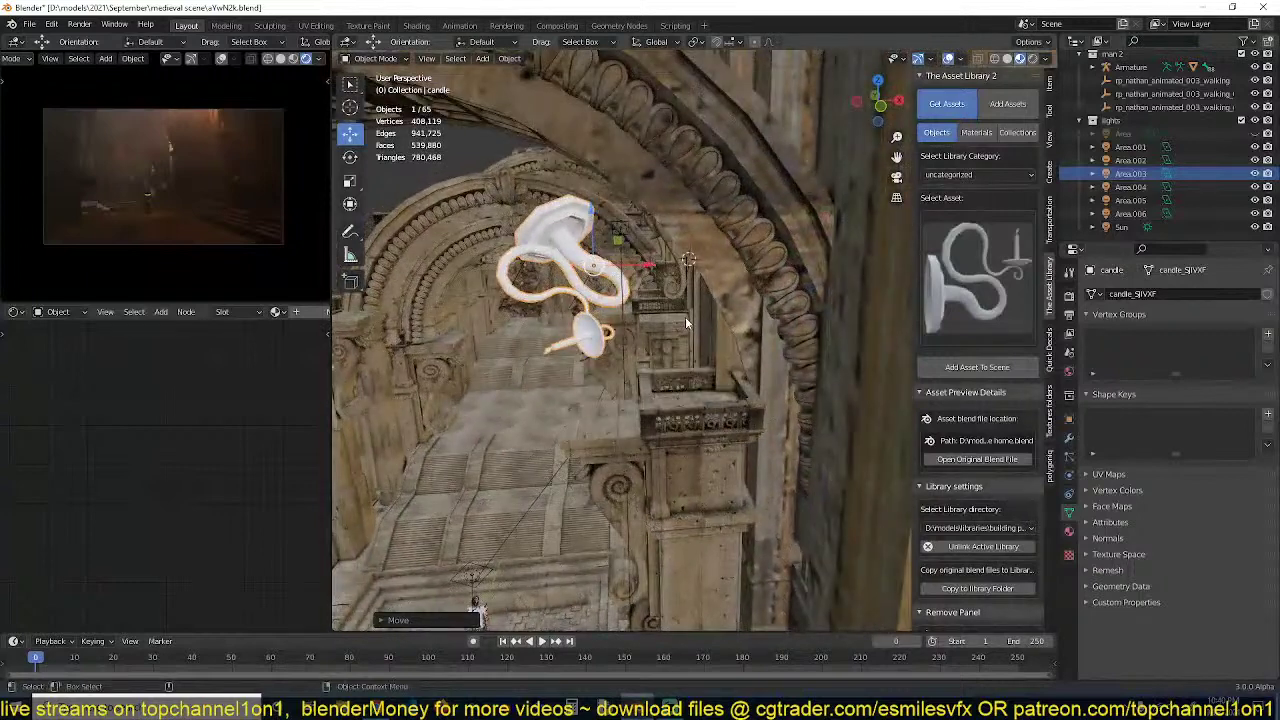
key("Tab")
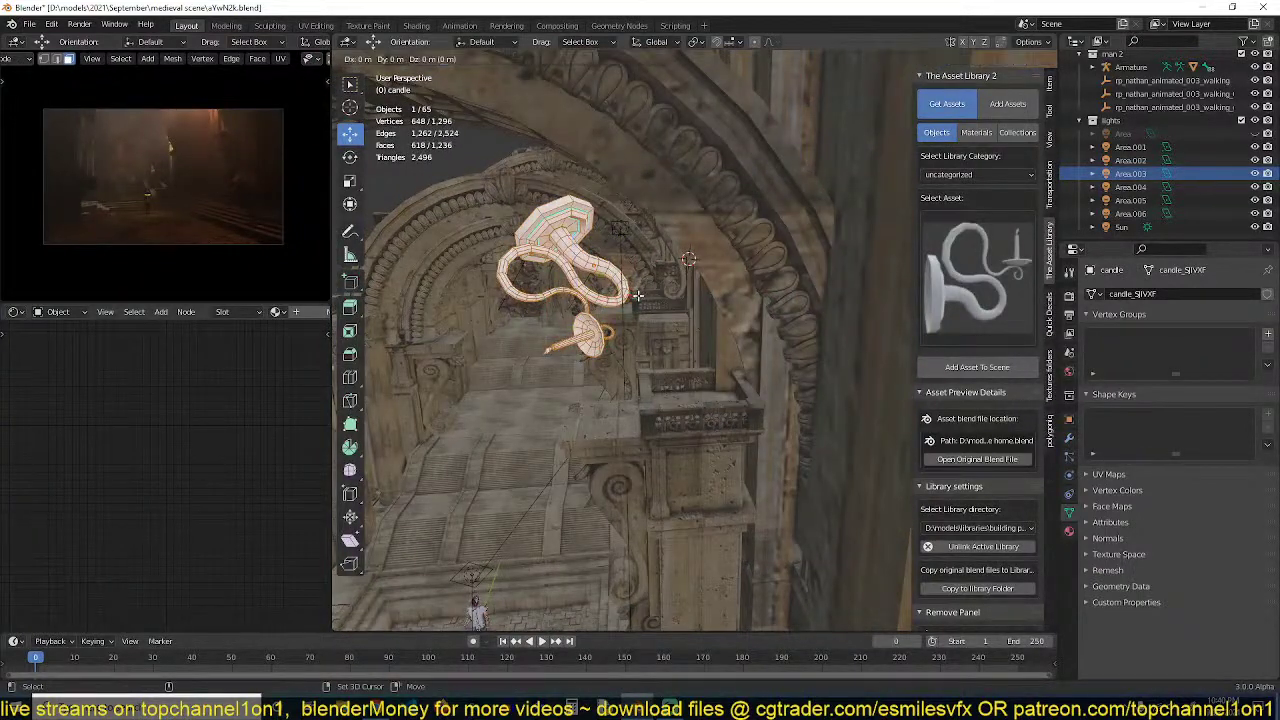
key("shift+d")
key("r")
key("r")
left_click(732, 274)
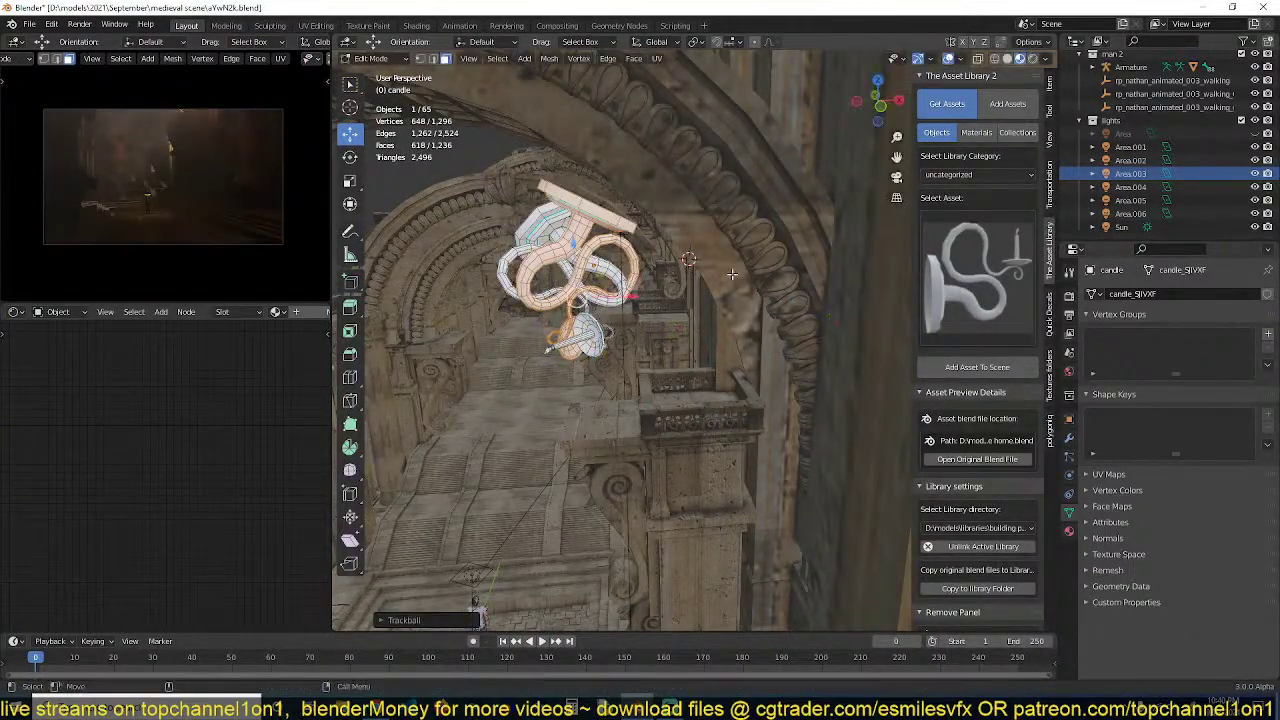
Rotate the duplicated sconce geometry further so its wall plate turns toward the pillar, and finish editing the mesh
key("r")
key("r")
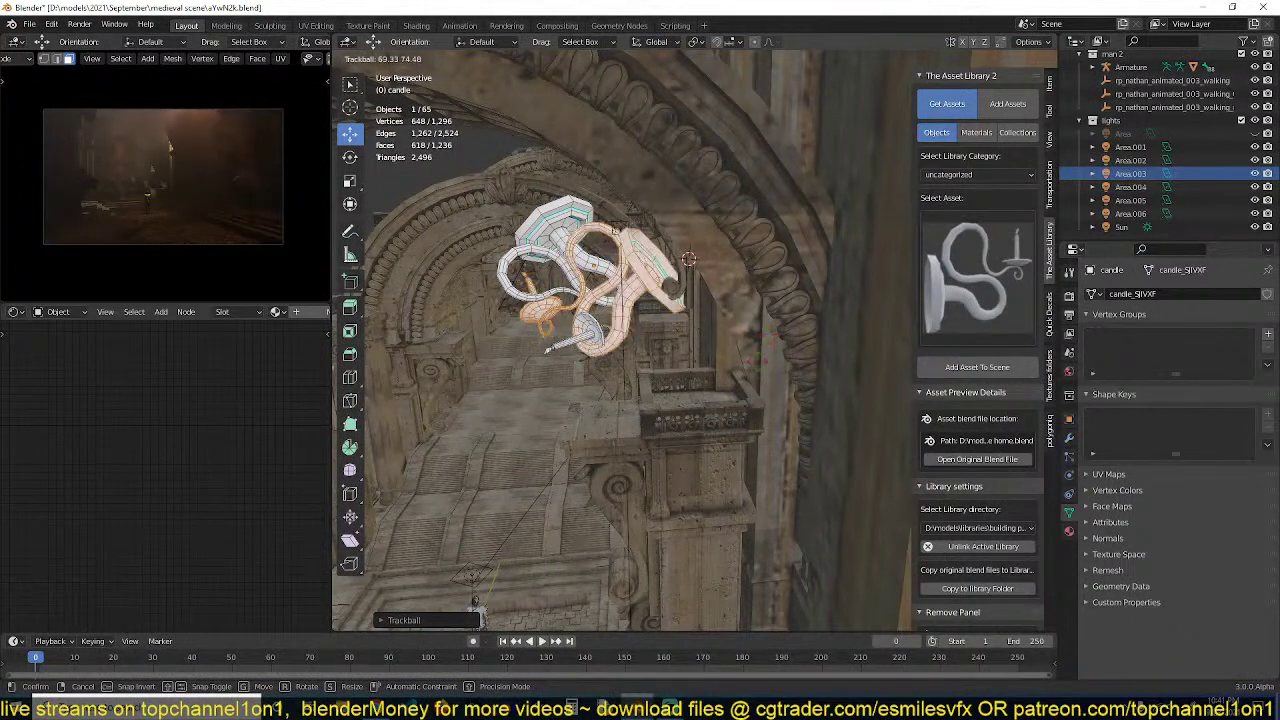
left_click(705, 297)
key("r")
key("x")
key("x")
key("x")
key("x")
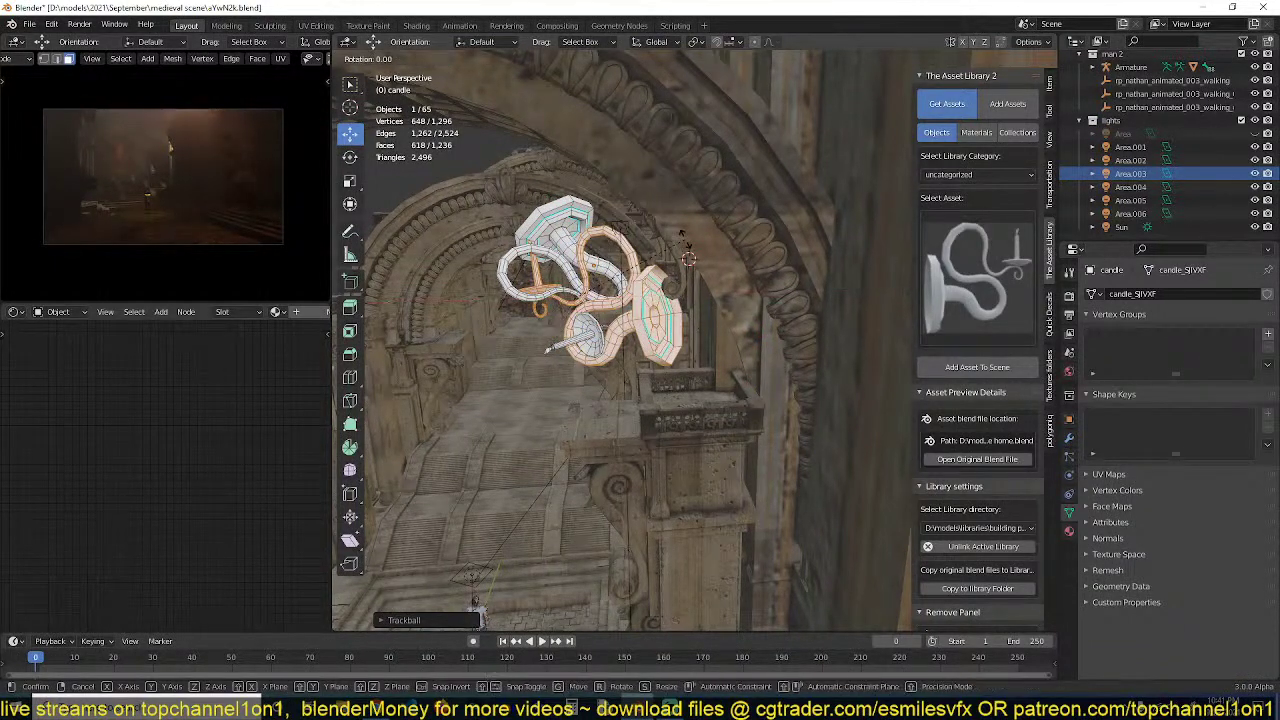
left_click(657, 297)
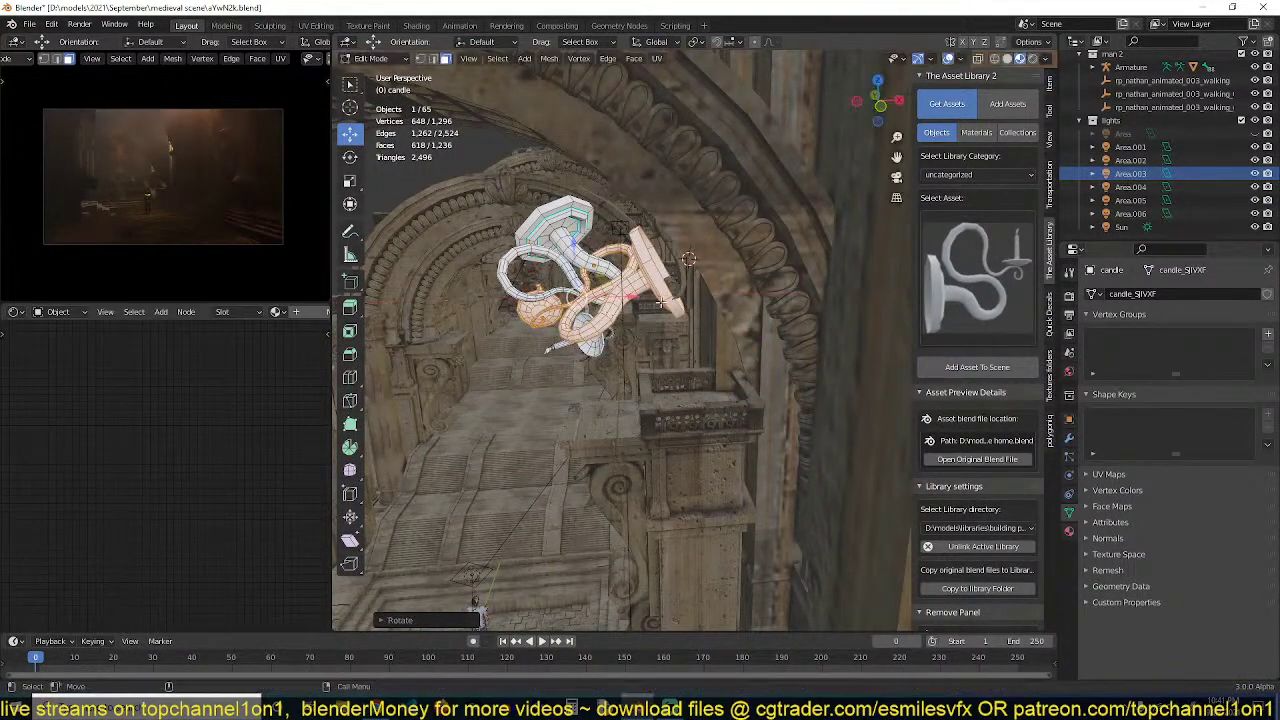
key("r")
left_click(690, 297)
key("Tab")
middle_click_drag(690, 293, 701, 248)
key("shift+d")
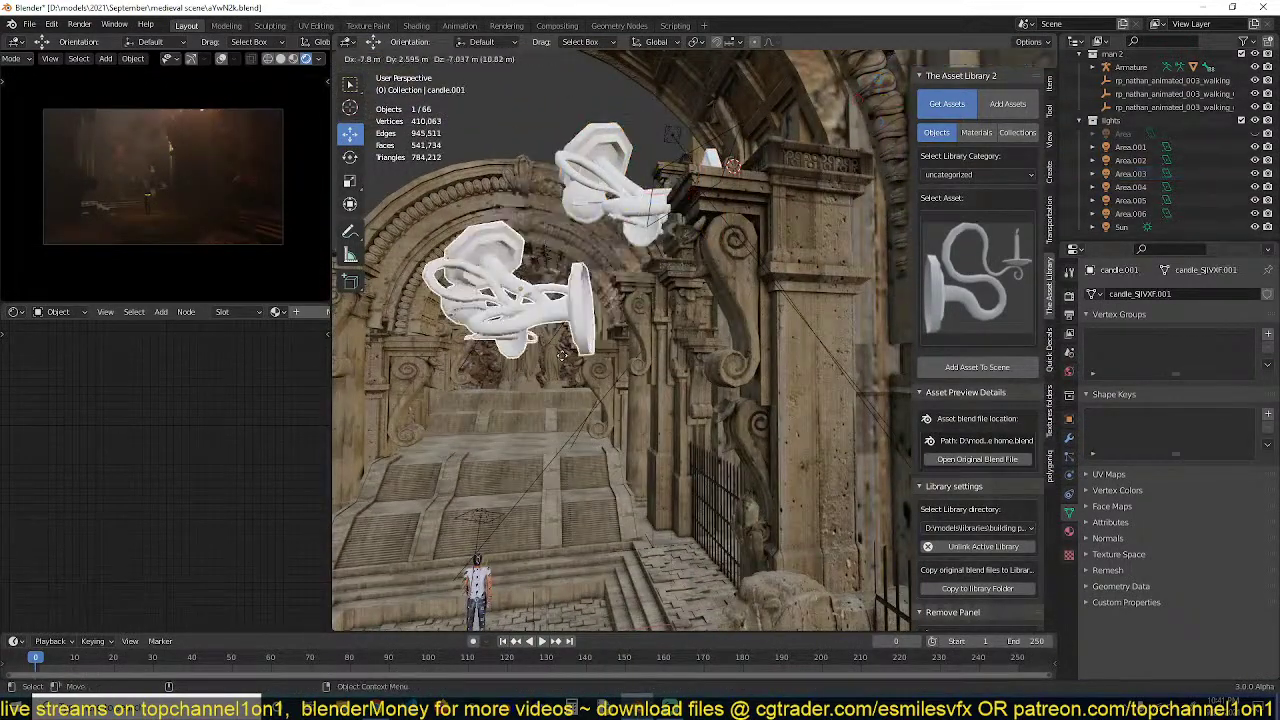
left_click(552, 370)
key("x")
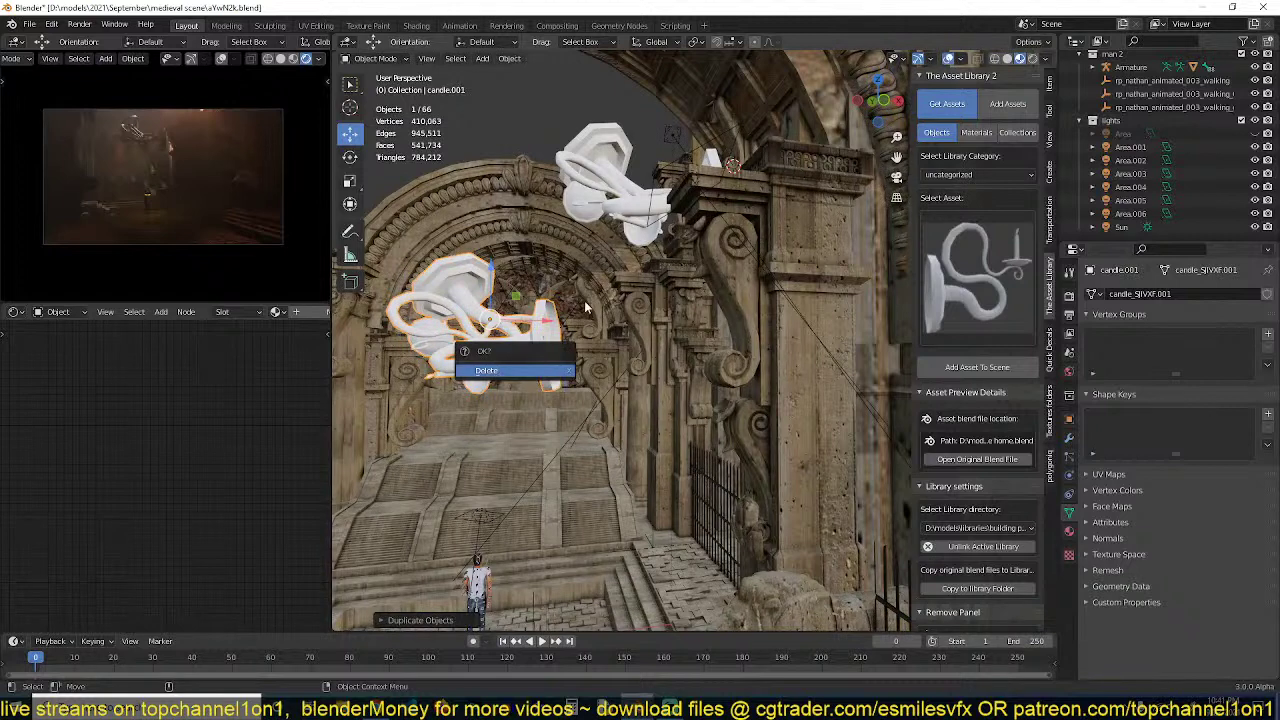
left_click(490, 364)
Link the stone material of the tower beside the arch to the white candle fixture
left_click(619, 316, "shift")
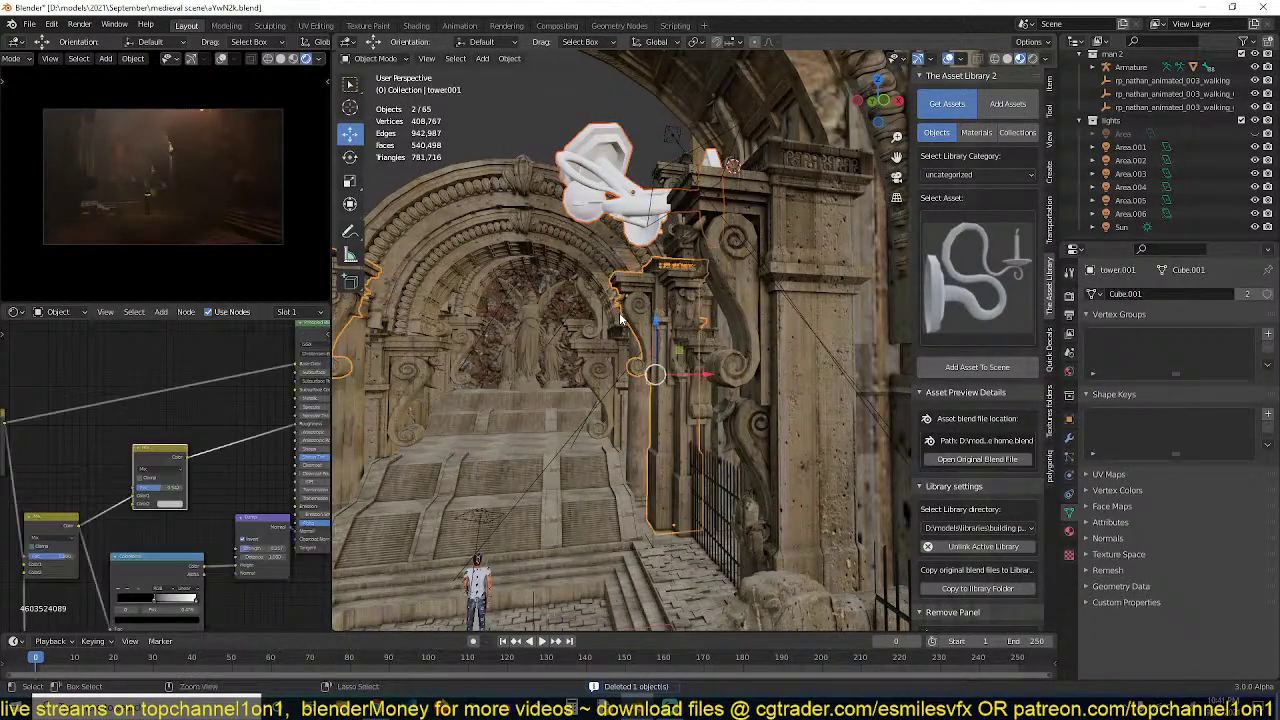
key("ctrl+l")
left_click(620, 318)
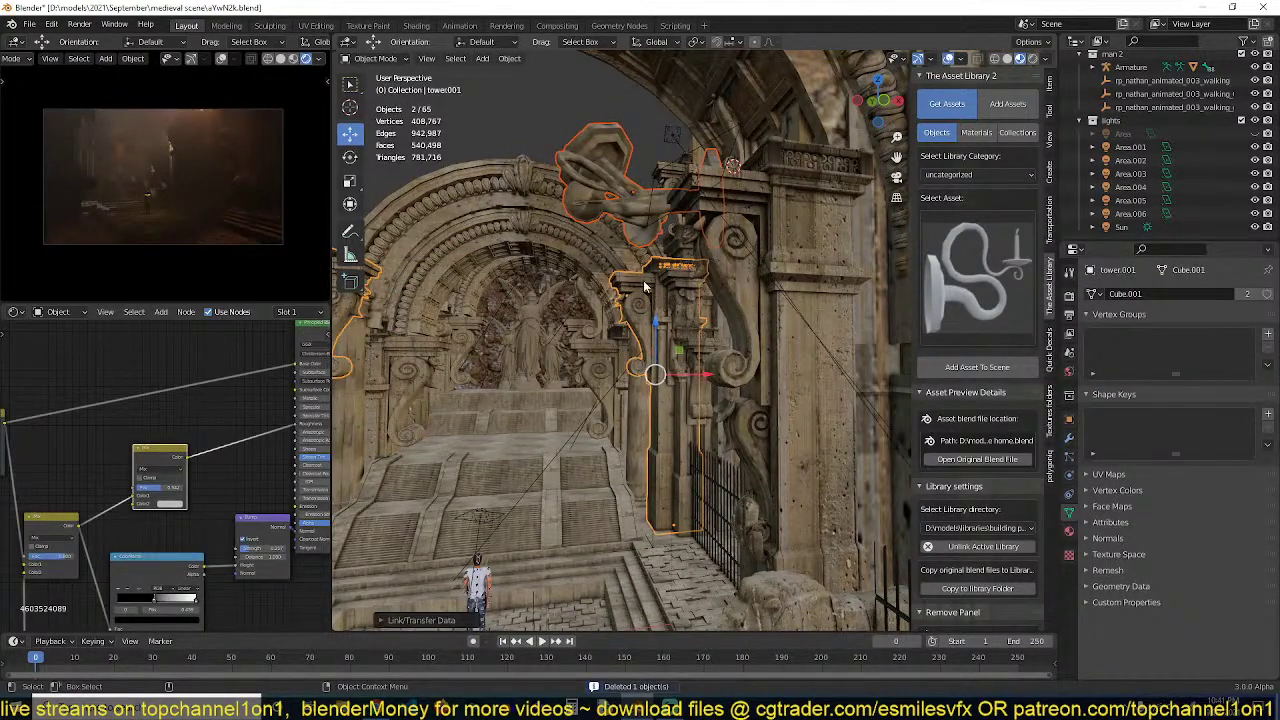
Duplicate the stone-textured candle fixture, place the copy in front of the central arch, and apply its object transform
left_click(633, 207)
key("shift+d")
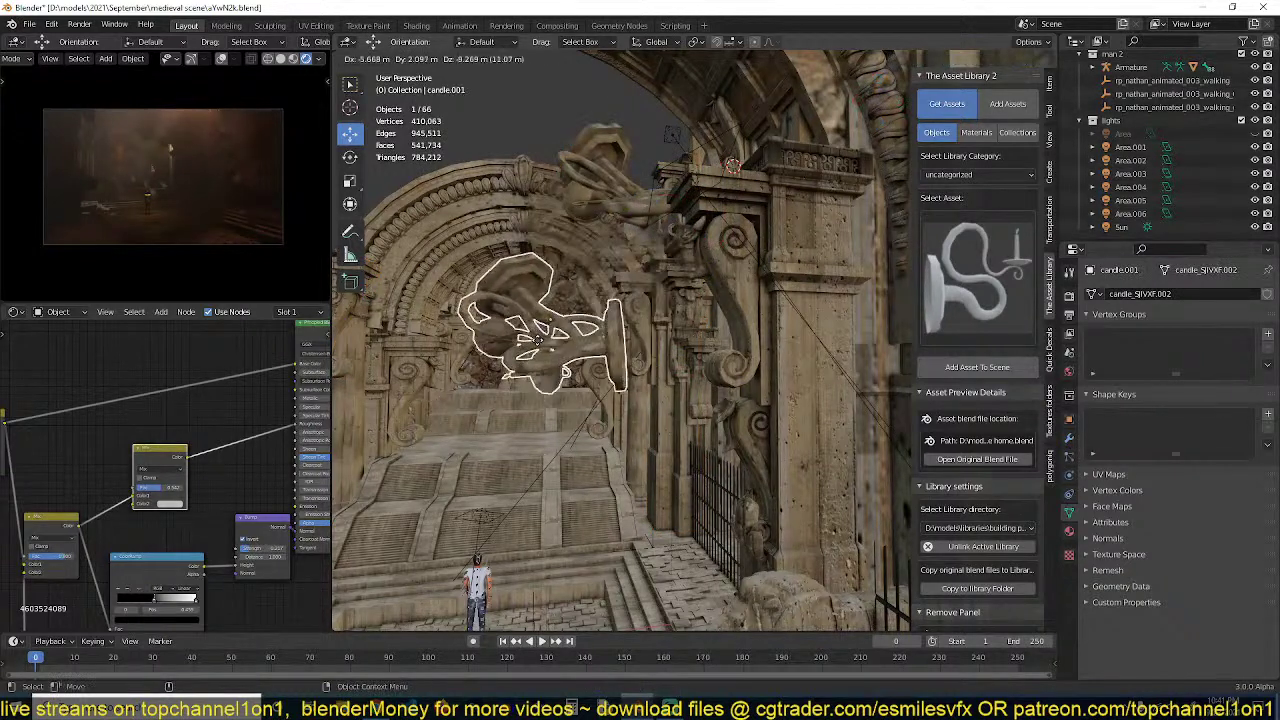
left_click(539, 340)
key("ctrl+a")
left_click(539, 342)
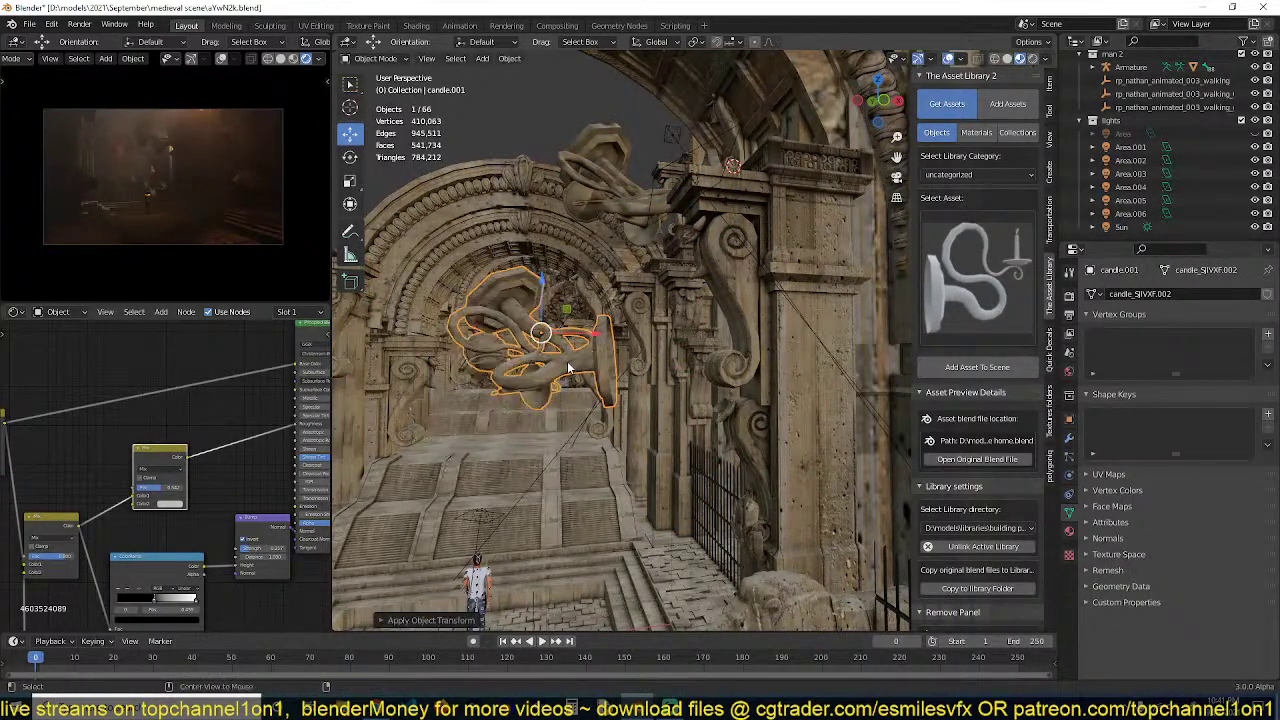
Clear the candle holder's rotation, move it down near the standing figure and snap it to the 3D cursor
key("alt+r")
key("g")
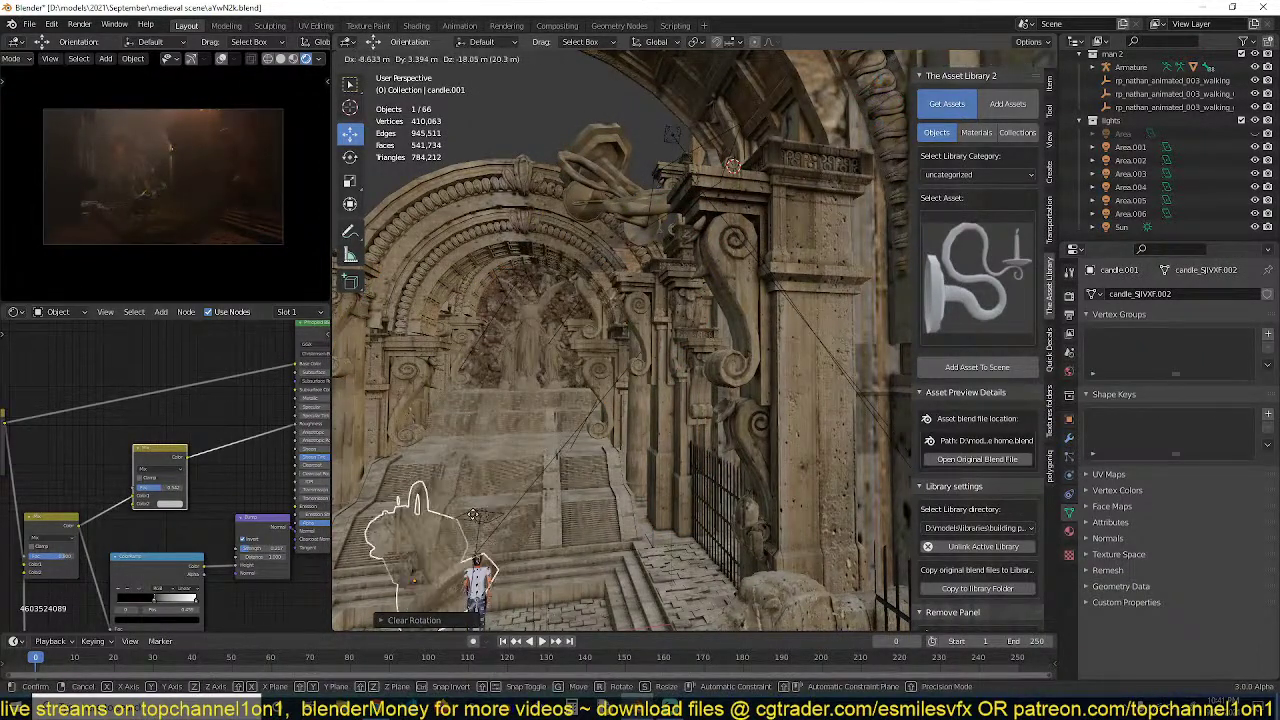
left_click(430, 530)
scroll(563, 385, "down", 2)
scroll(626, 401, "down", 2)
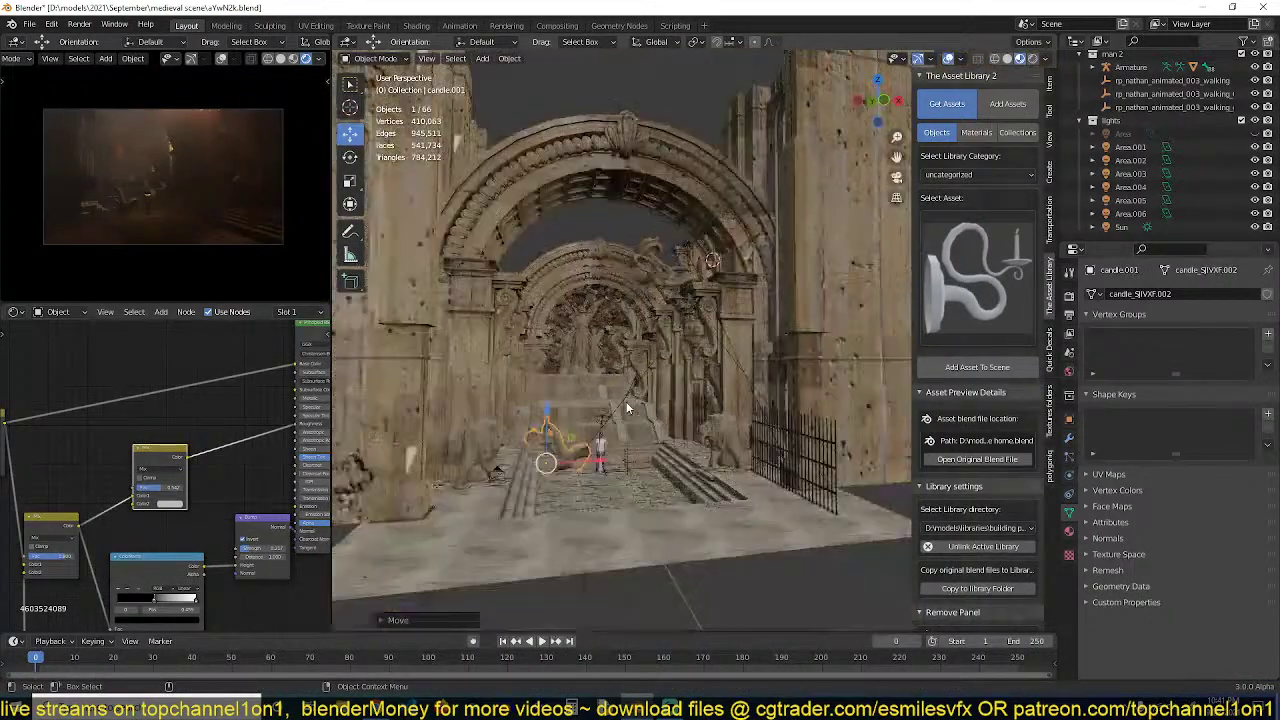
middle_click_drag(628, 408, 604, 400)
key("shift+s")
left_click(531, 353)
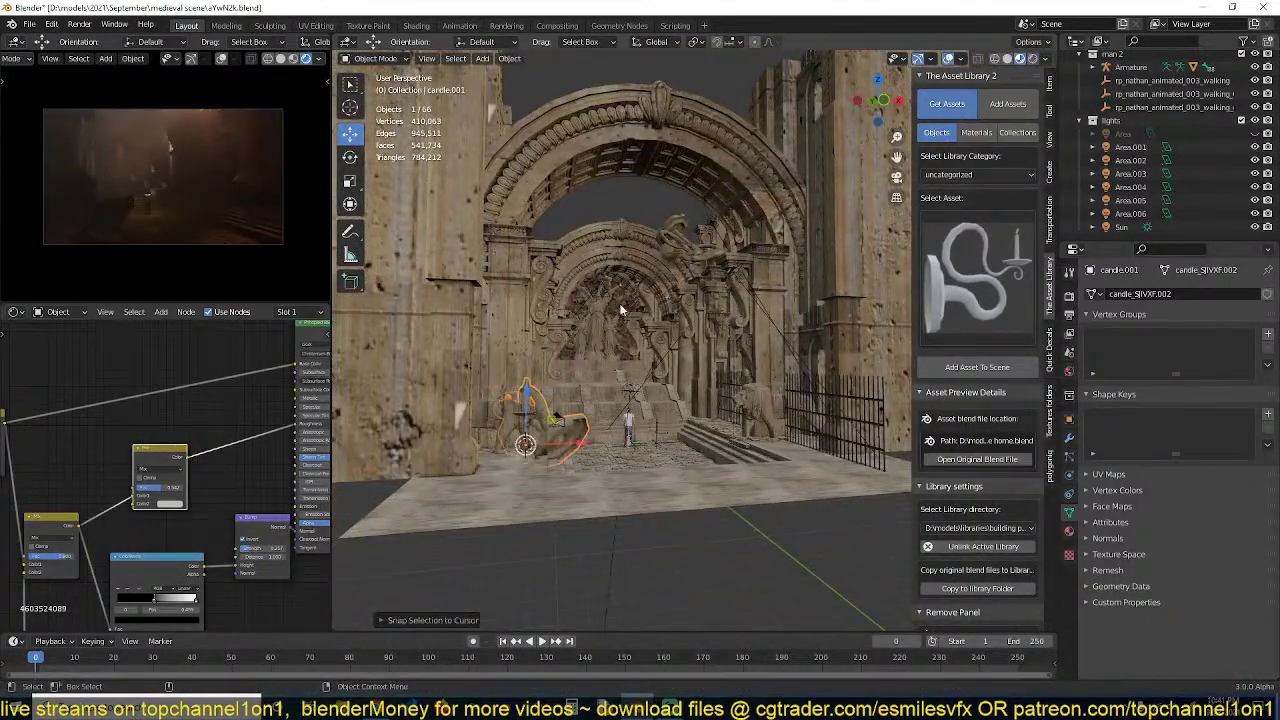
Scale the candle holder down and rotate it about the global Y axis near the floor
key("s")
left_click(610, 322)
key("r")
key("r")
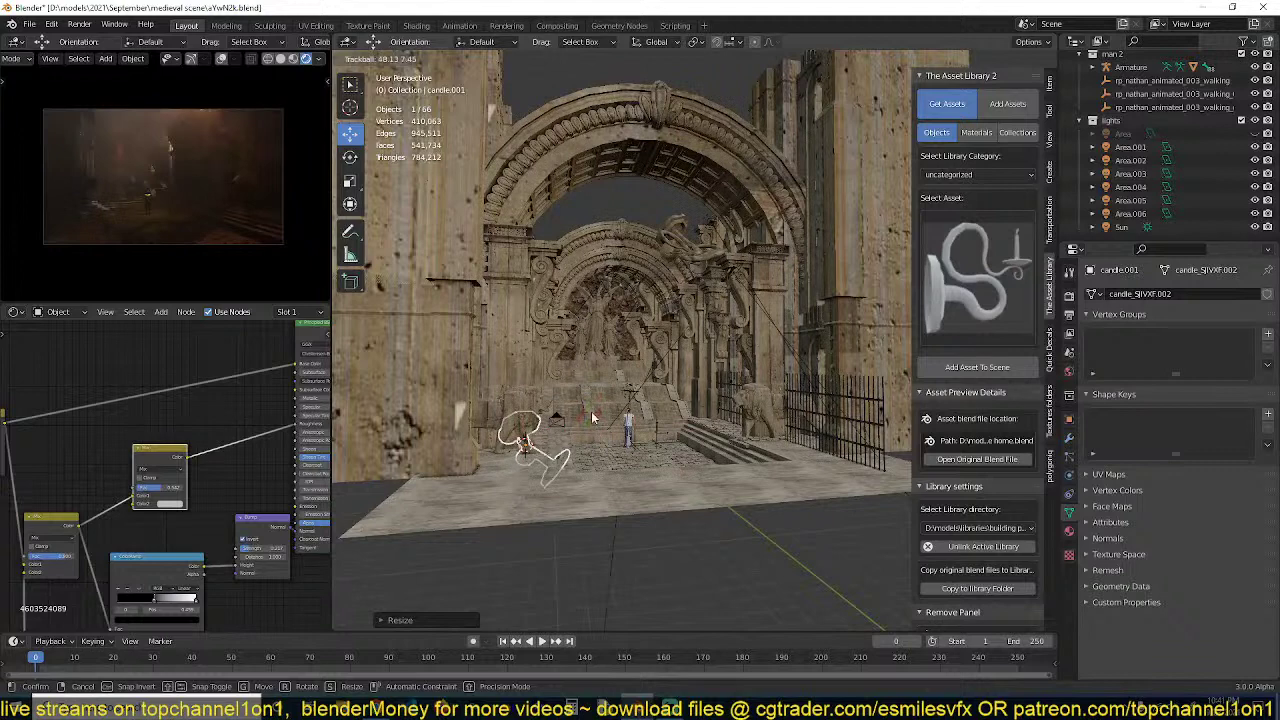
key("y")
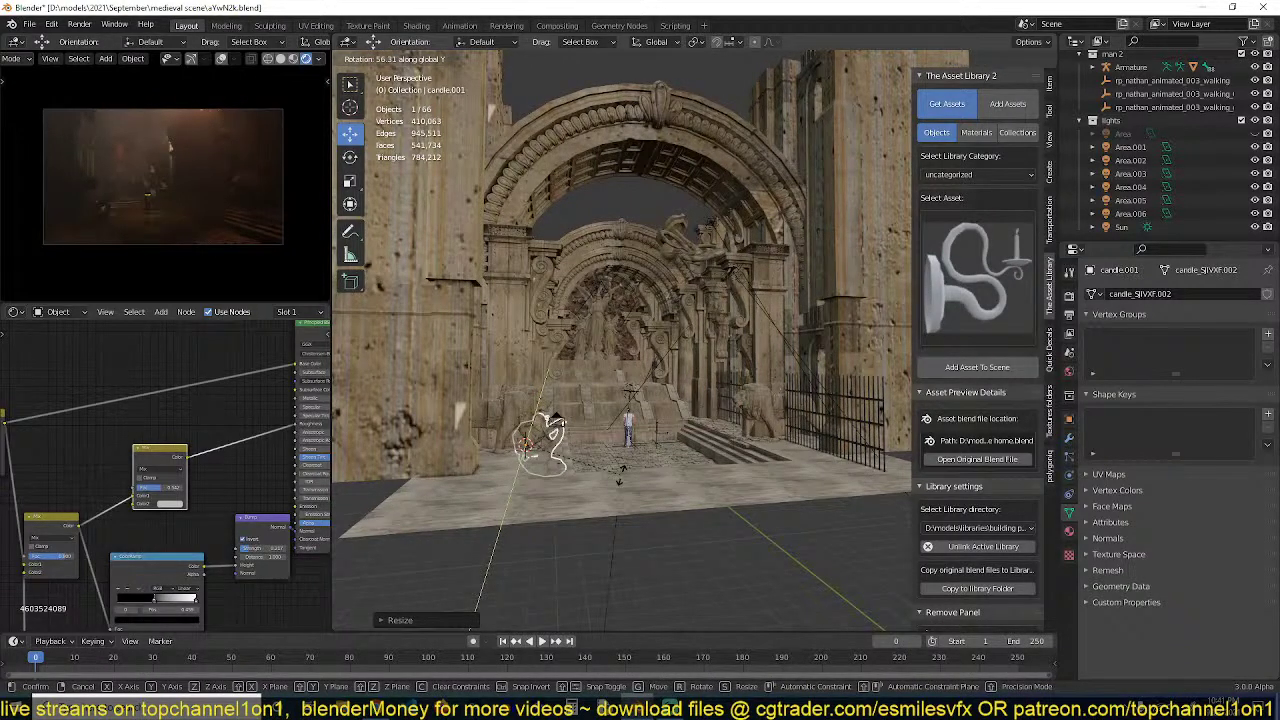
left_click(620, 480)
key("g")
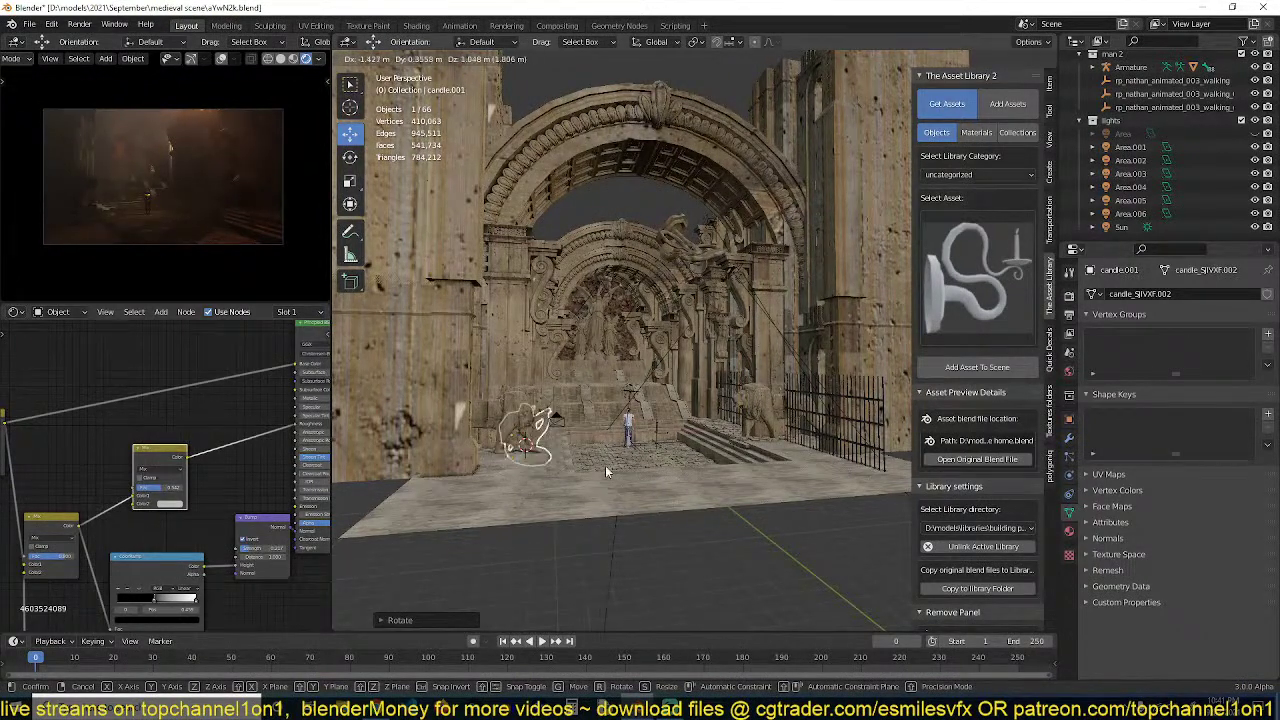
left_click(605, 465)
Delete the selected candle holder from the scene
key("x")
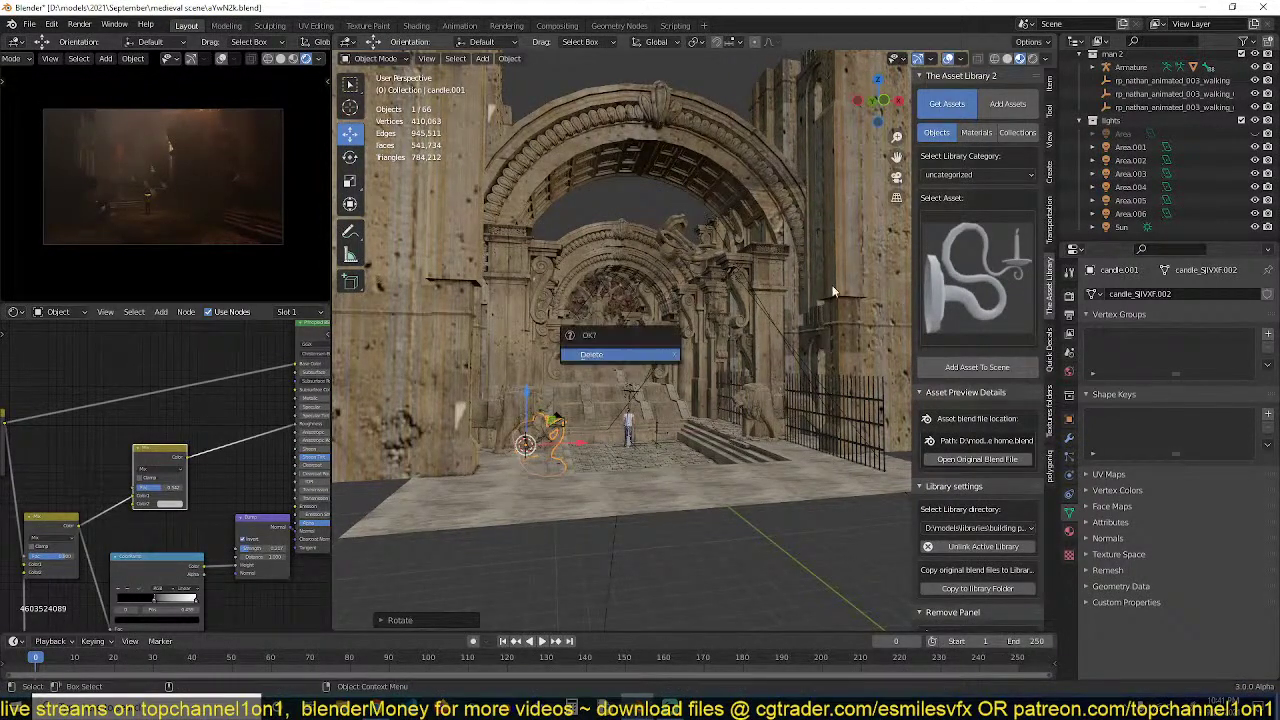
left_click(590, 352)
Browse the object assets in the ceiling and decals categories of the asset library
left_click(990, 175)
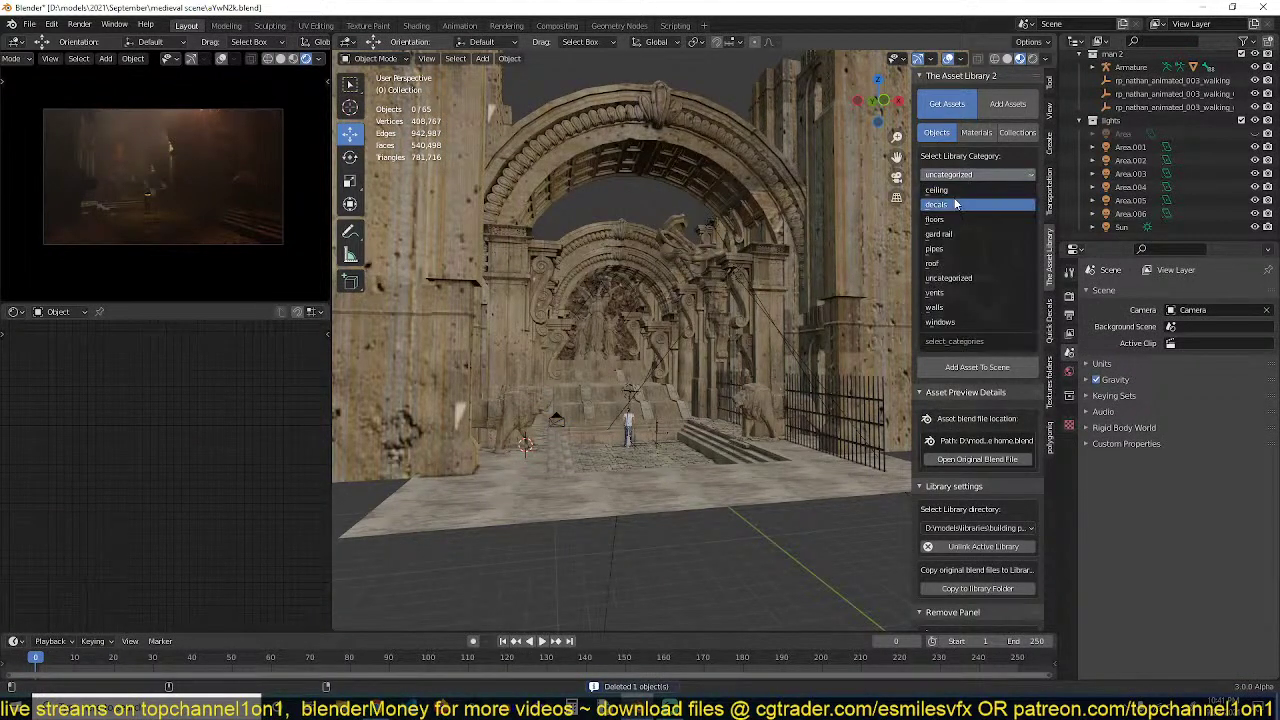
left_click(955, 183)
left_click(967, 245)
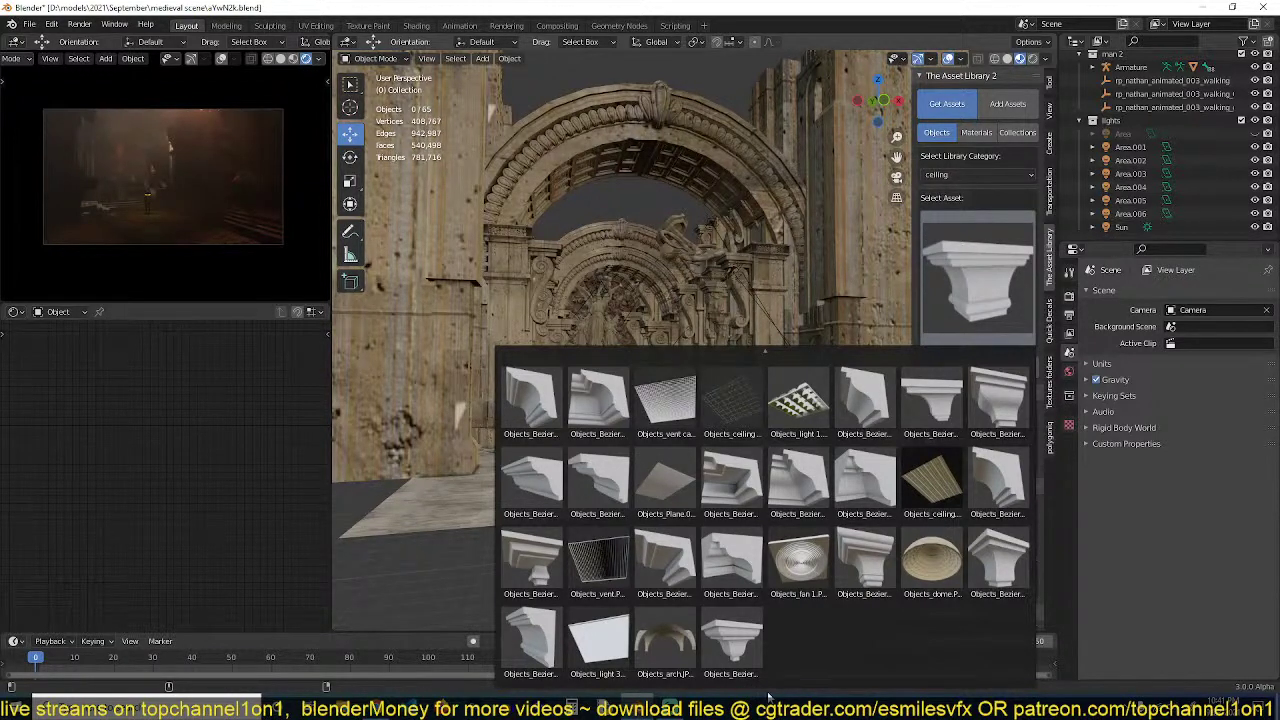
left_click(976, 170)
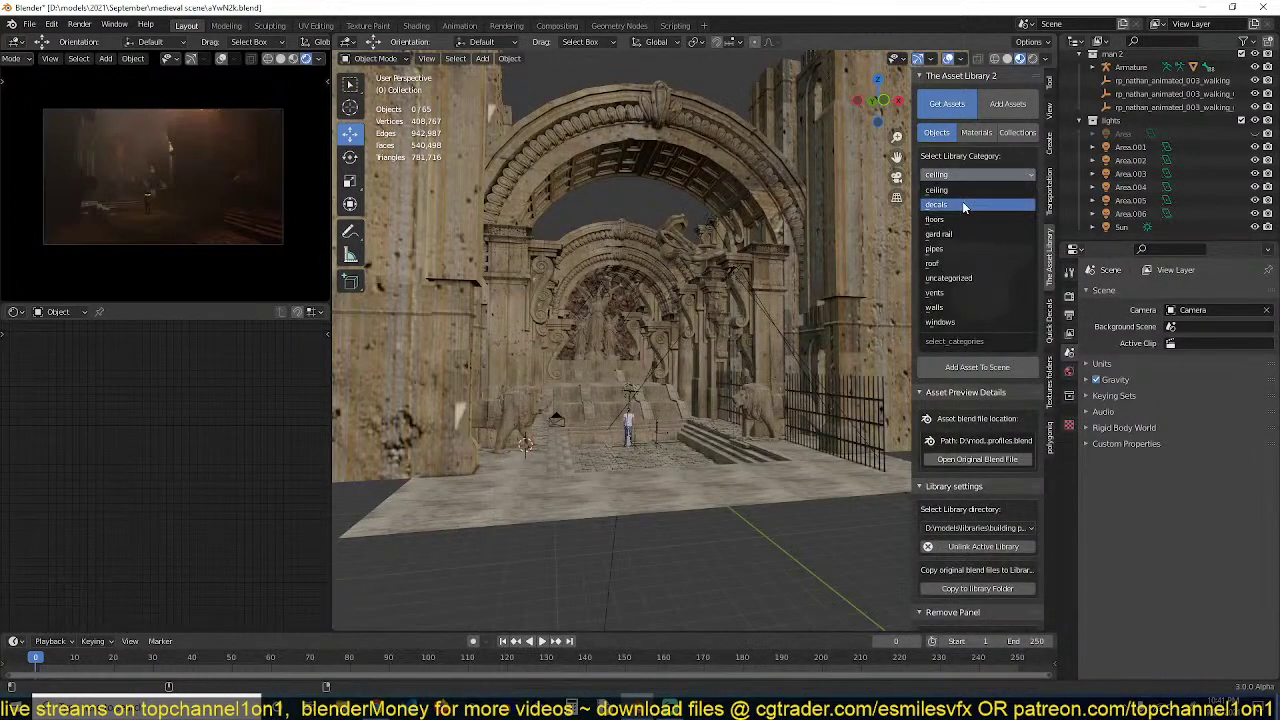
left_click(962, 204)
left_click(970, 262)
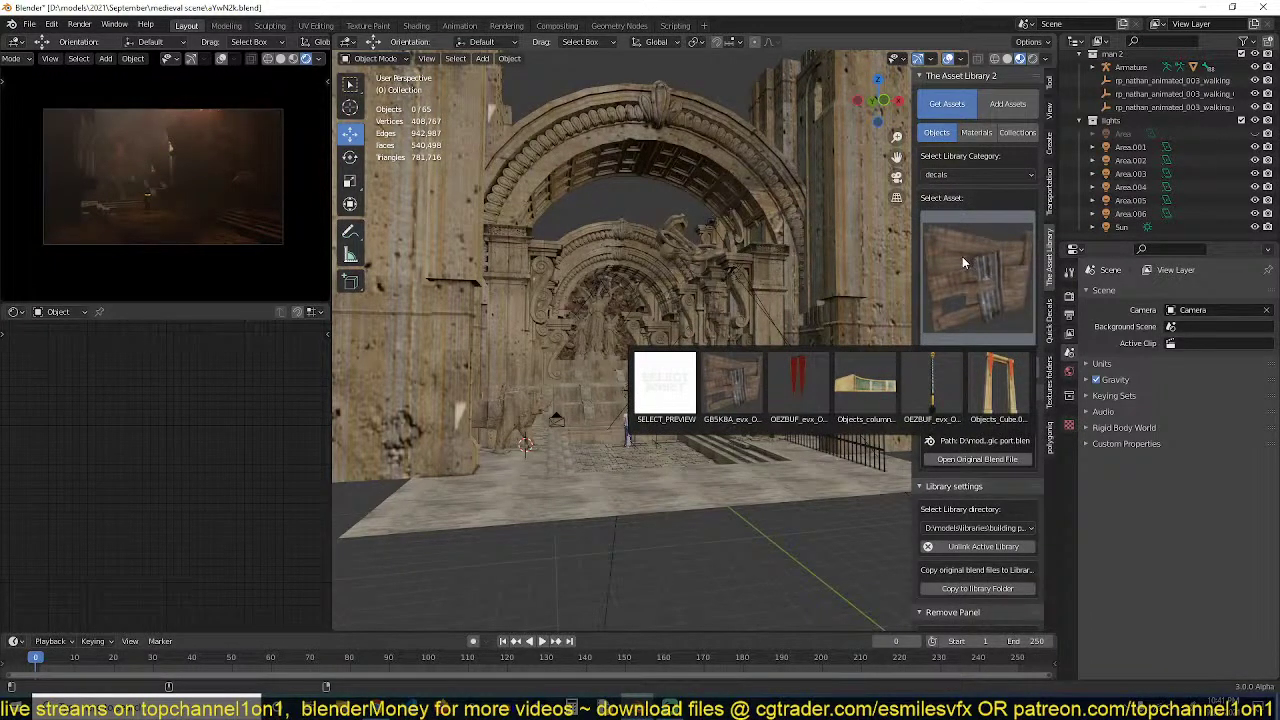
Raise the shadows in the Color Management curve and place its upper point at X 0.60976, Y 0.75625
left_click(1069, 298)
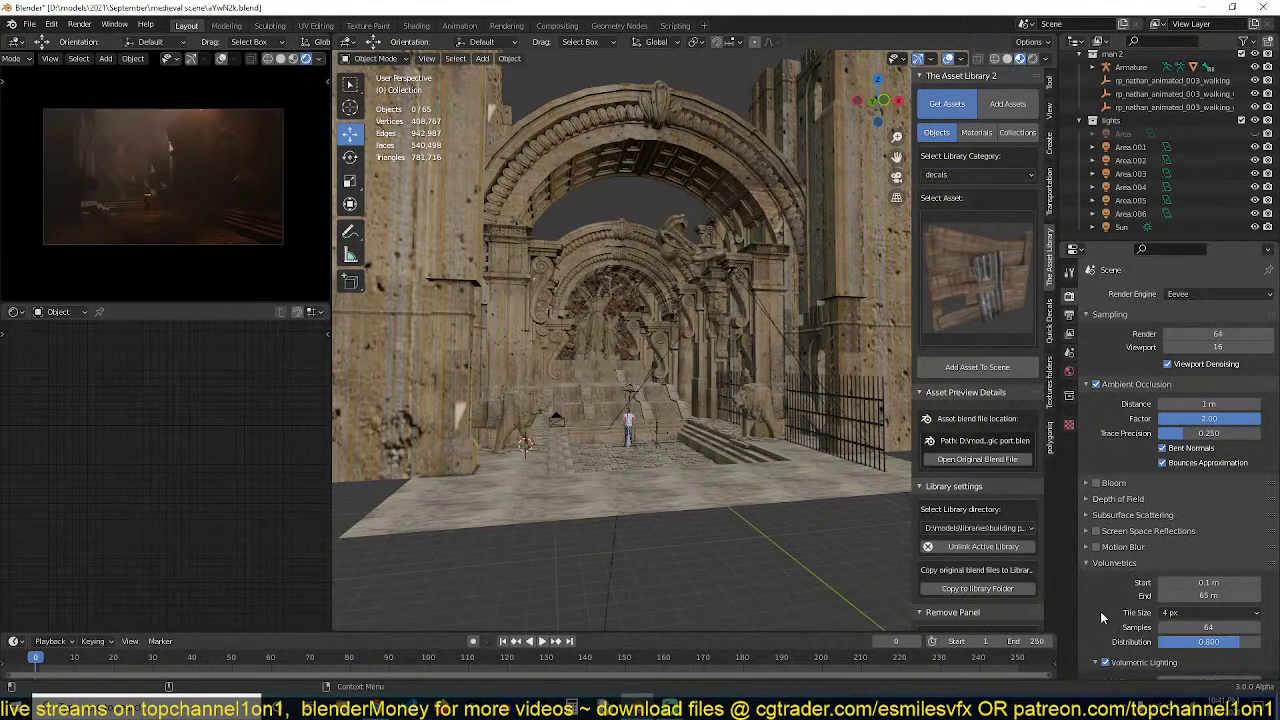
scroll(1150, 500, "down", 15)
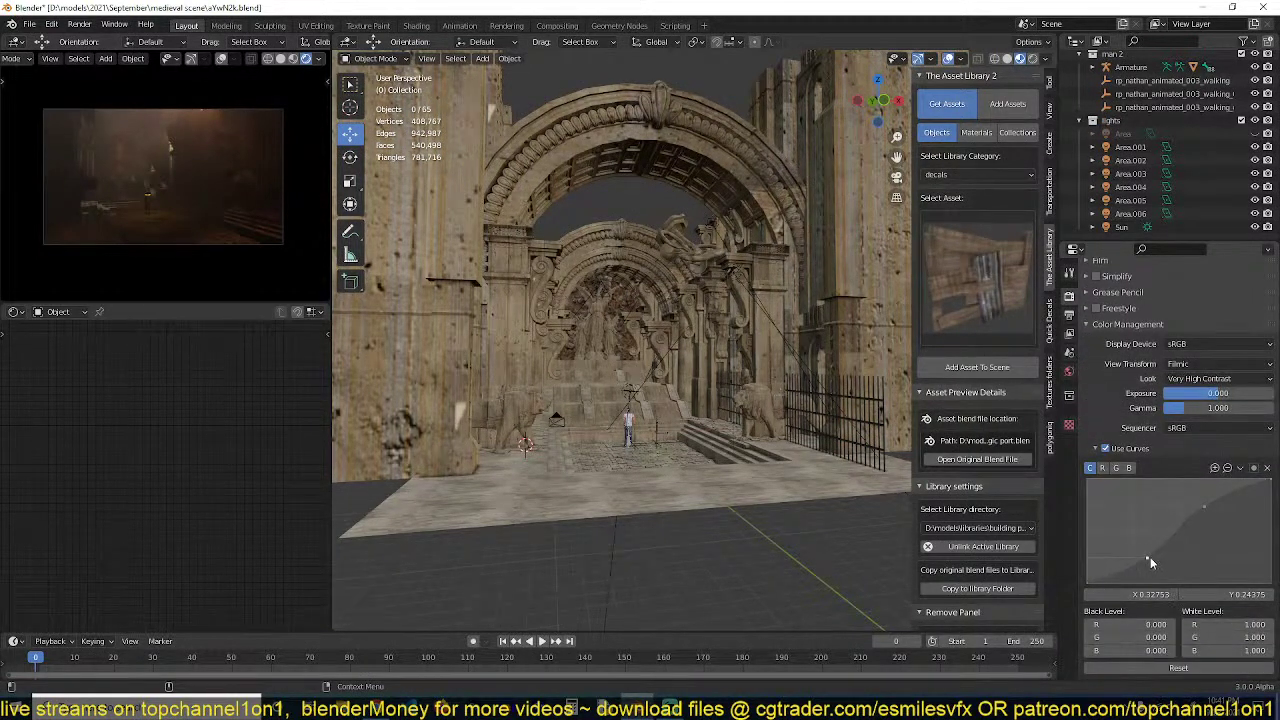
left_click_drag(1148, 560, 1137, 555)
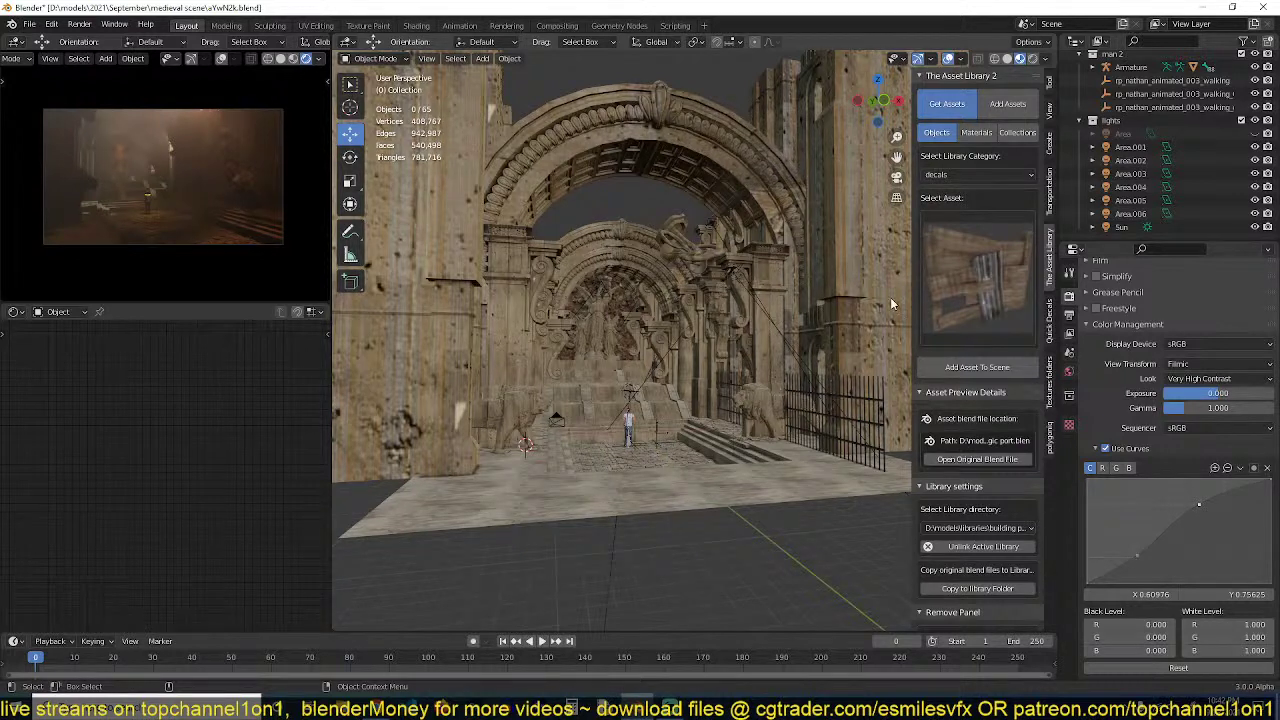
Examine the decals, floors and roof categories of the asset library for a suitable object
left_click(953, 257)
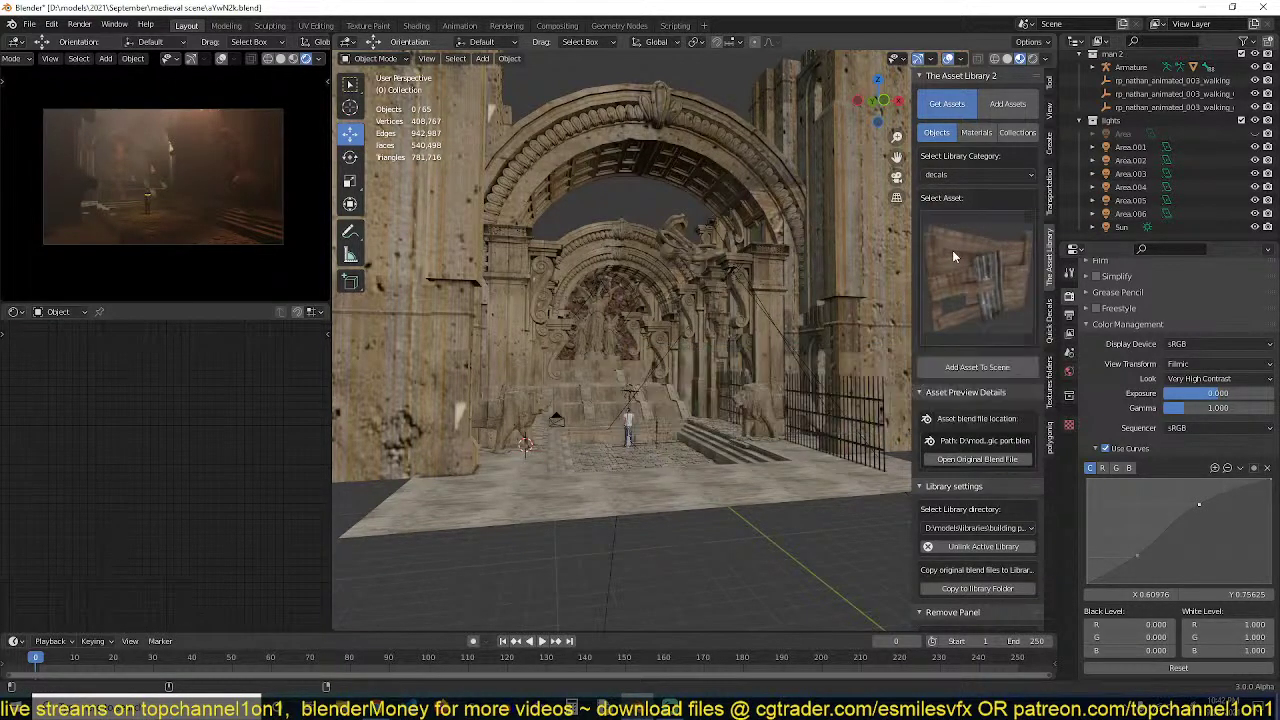
left_click(986, 177)
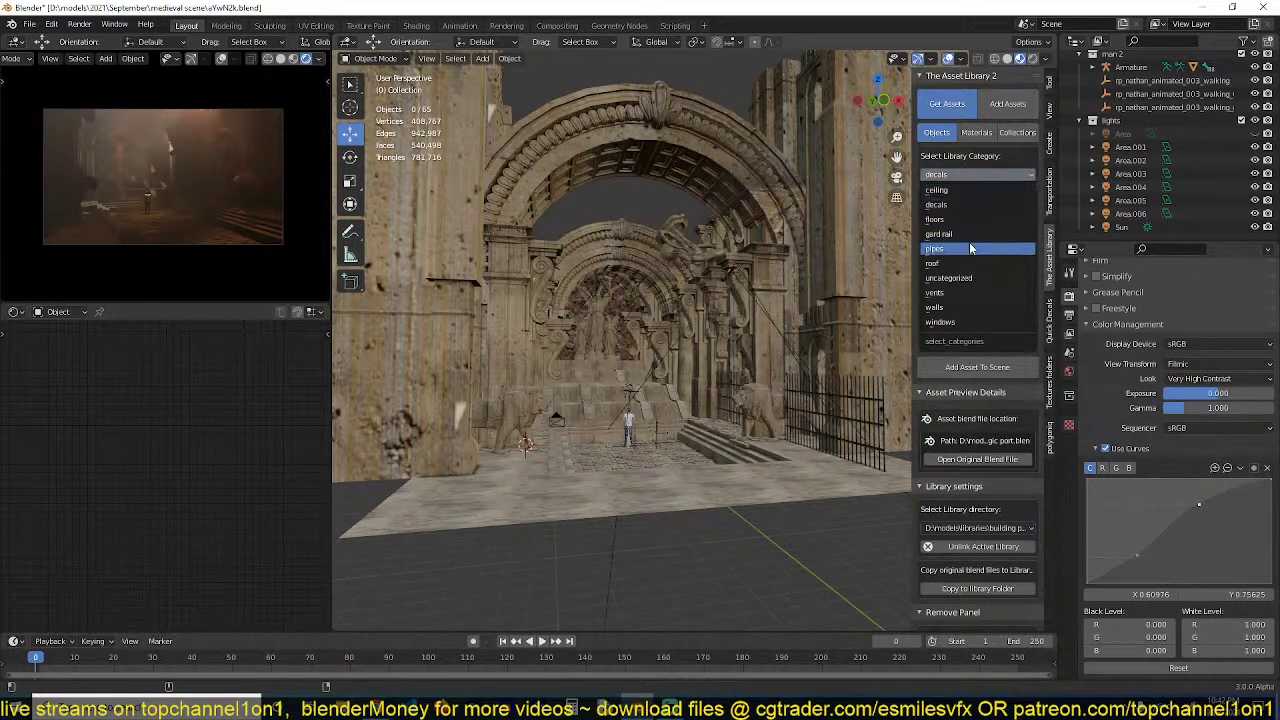
left_click(964, 204)
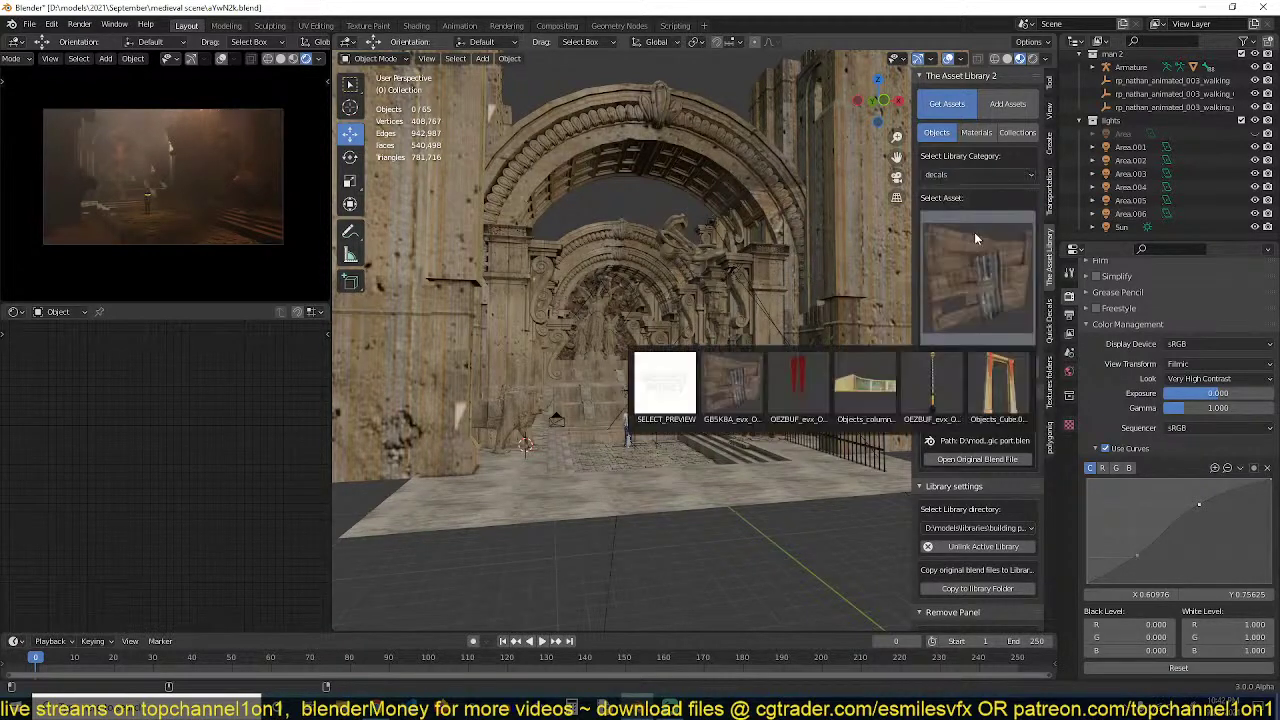
left_click(980, 173)
left_click(966, 219)
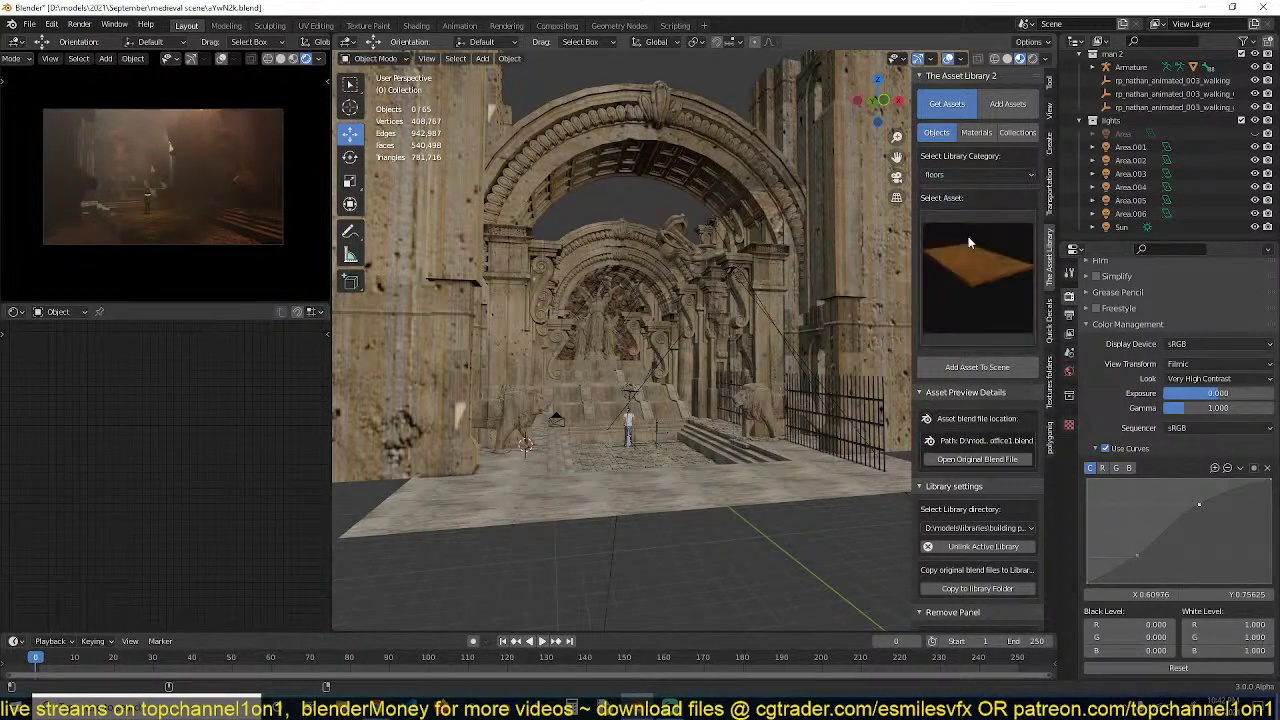
left_click(979, 173)
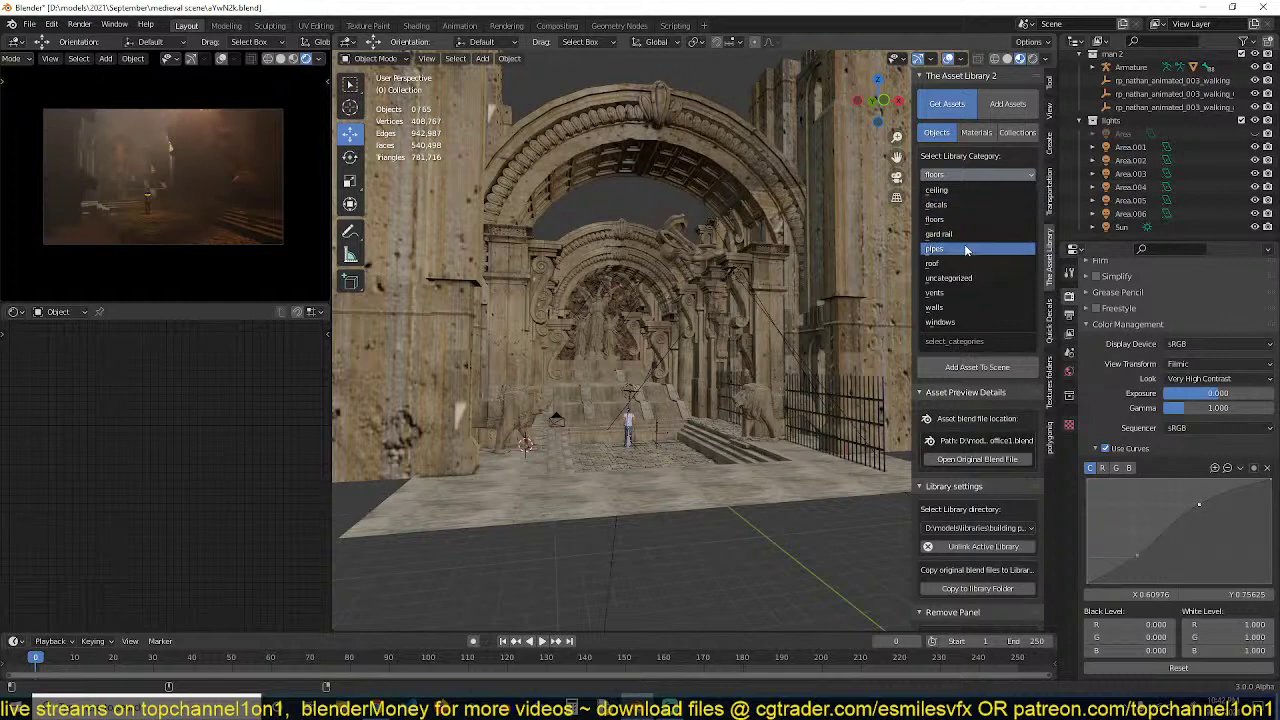
left_click(957, 263)
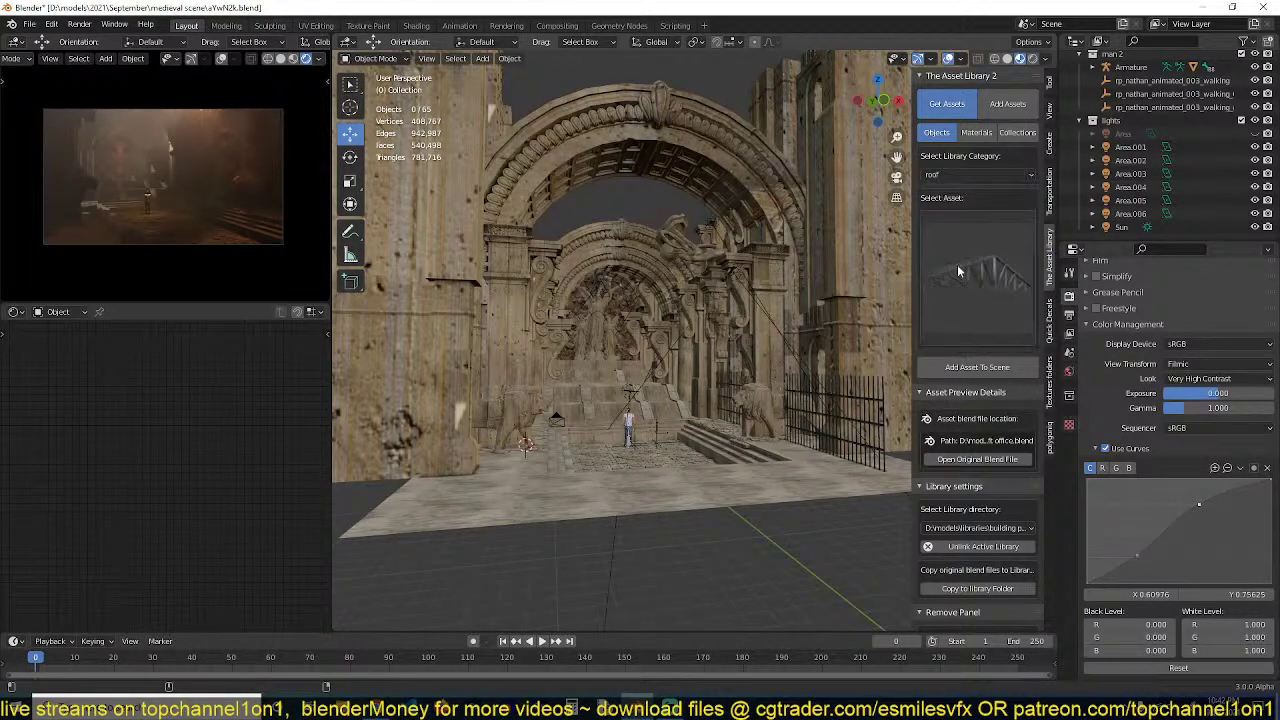
Examine the uncategorized, vents and walls categories of the asset library for a suitable object
left_click(976, 173)
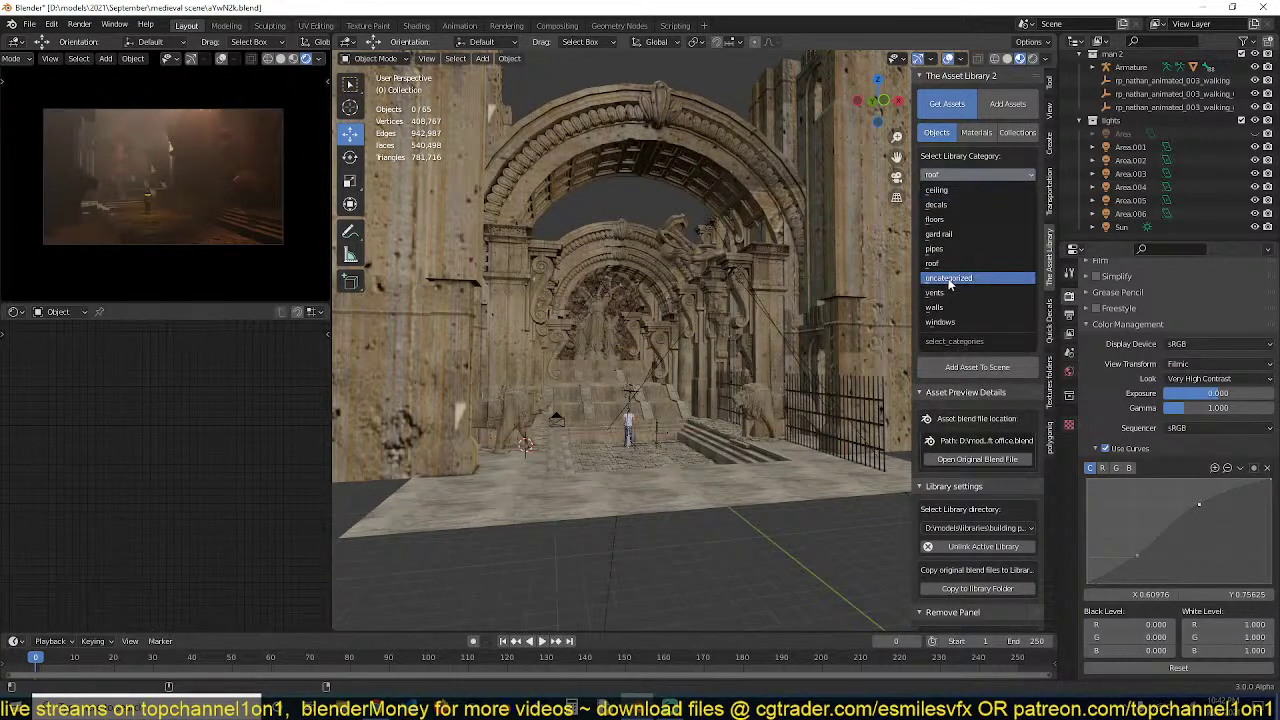
left_click(966, 277)
left_click(976, 174)
left_click(952, 293)
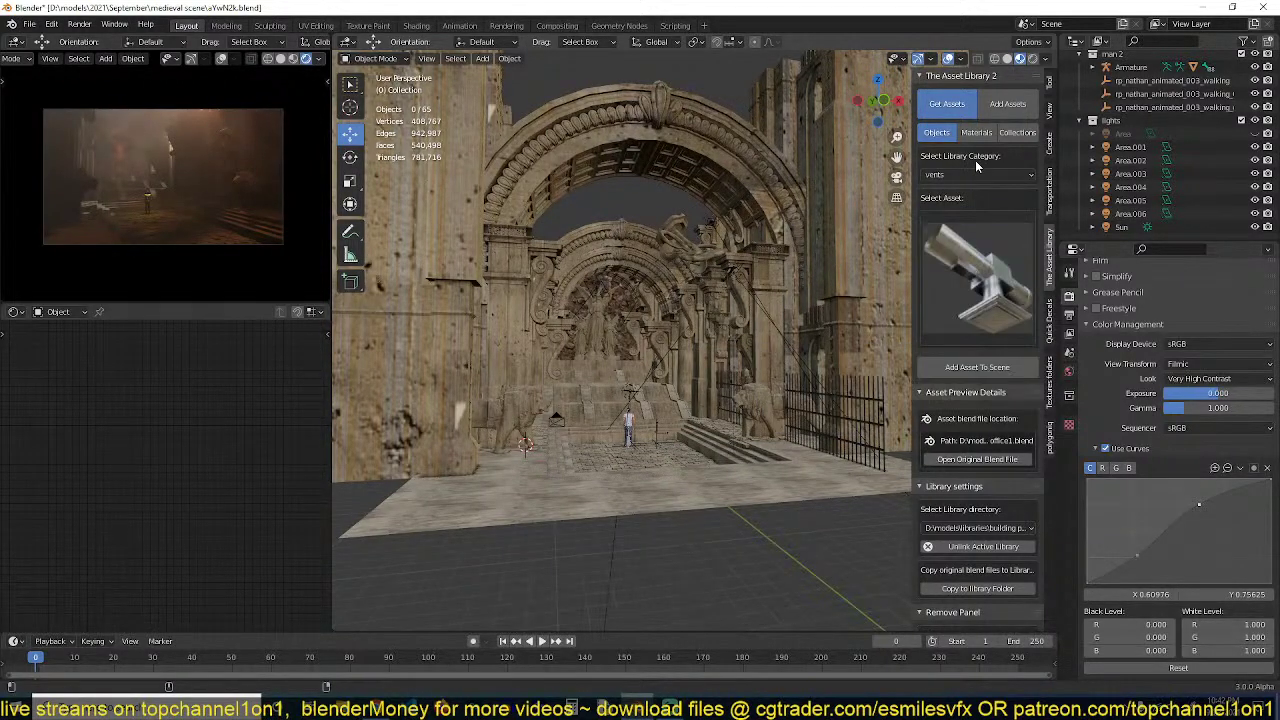
left_click(975, 172)
left_click(934, 307)
left_click(975, 267)
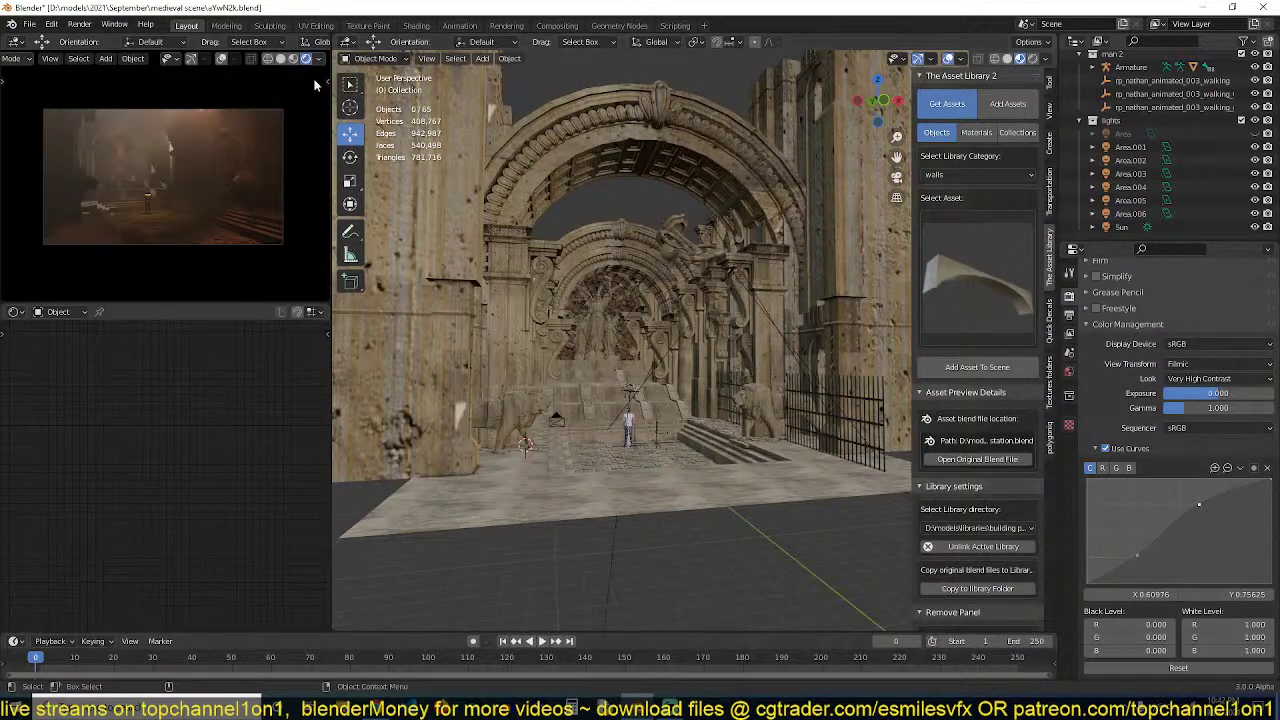
Refresh the rendered camera view and show the World shader's Principled Volume node
left_click(294, 59)
left_click(306, 59)
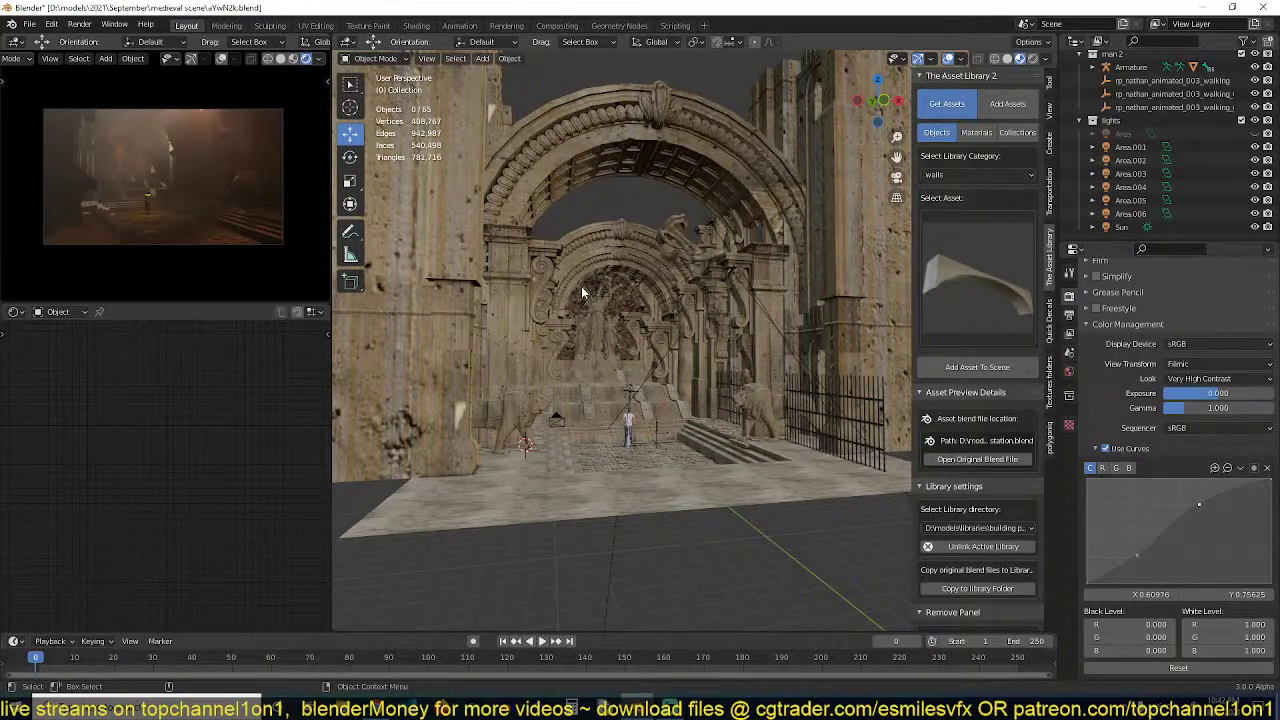
left_click(58, 311)
left_click(62, 344)
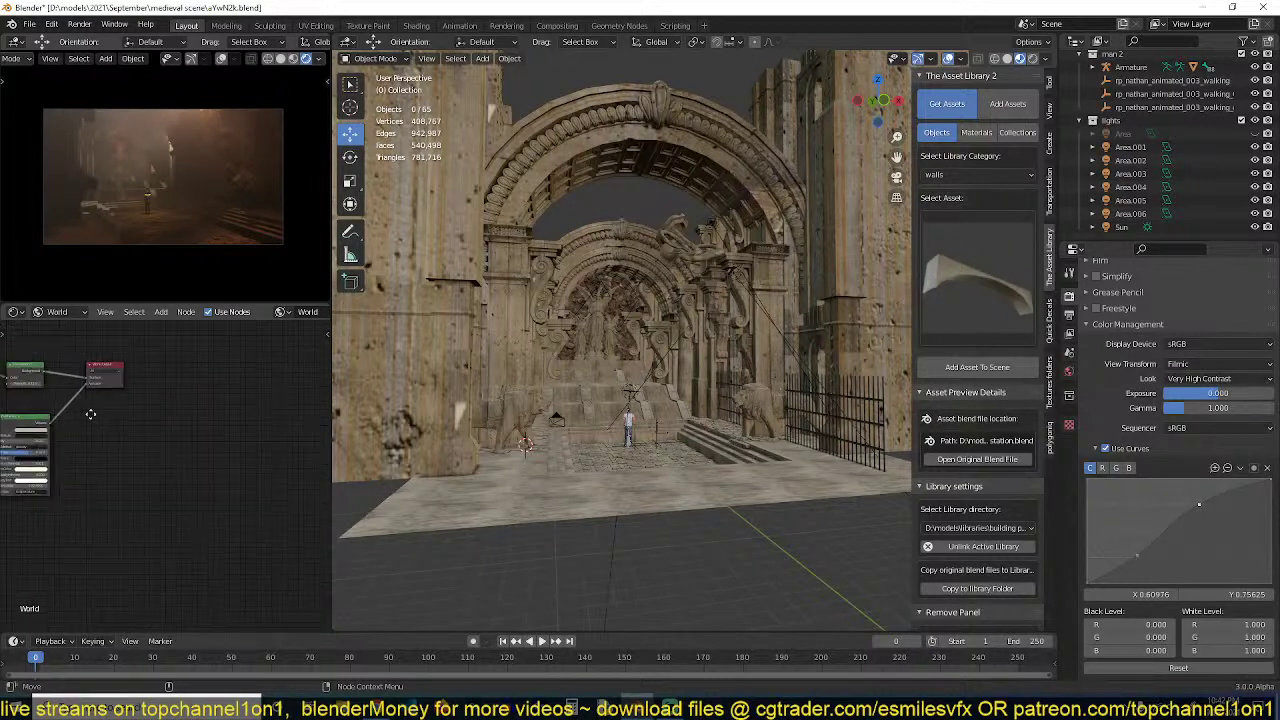
scroll(224, 410, "up", 4)
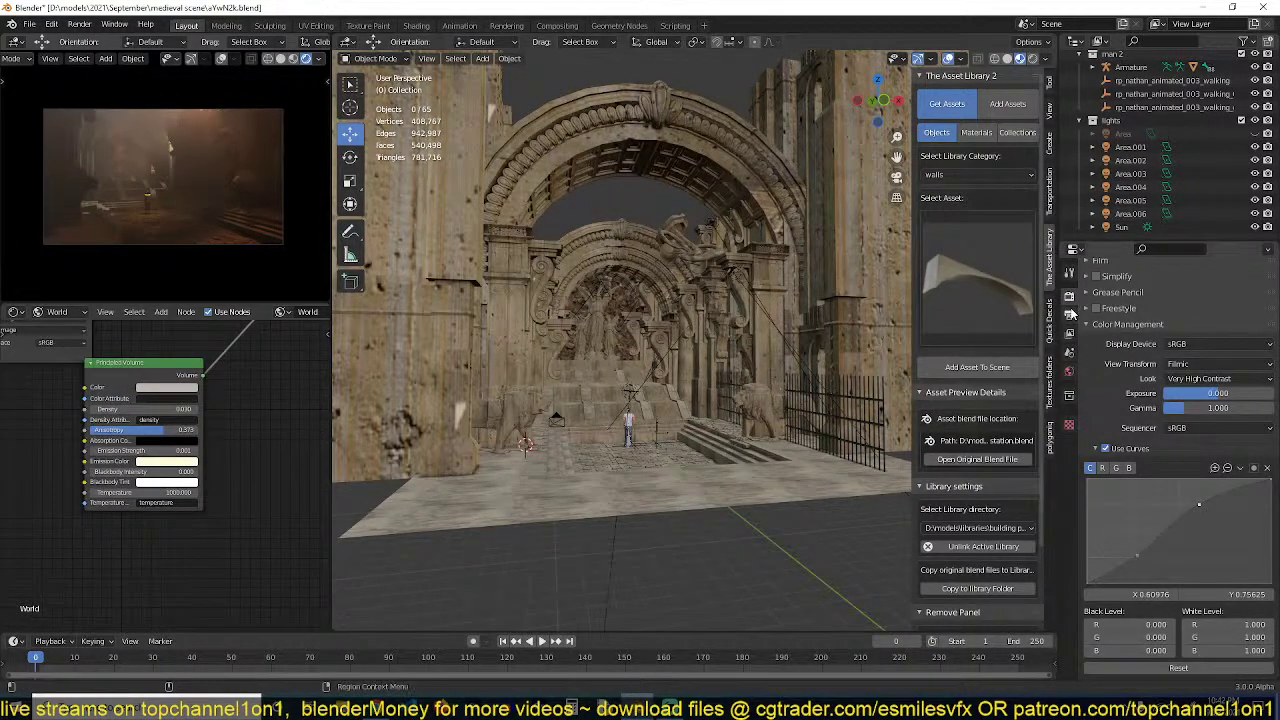
Set the start distance of the Eevee volumetrics to 2.1 m in the render settings
left_click(1113, 324)
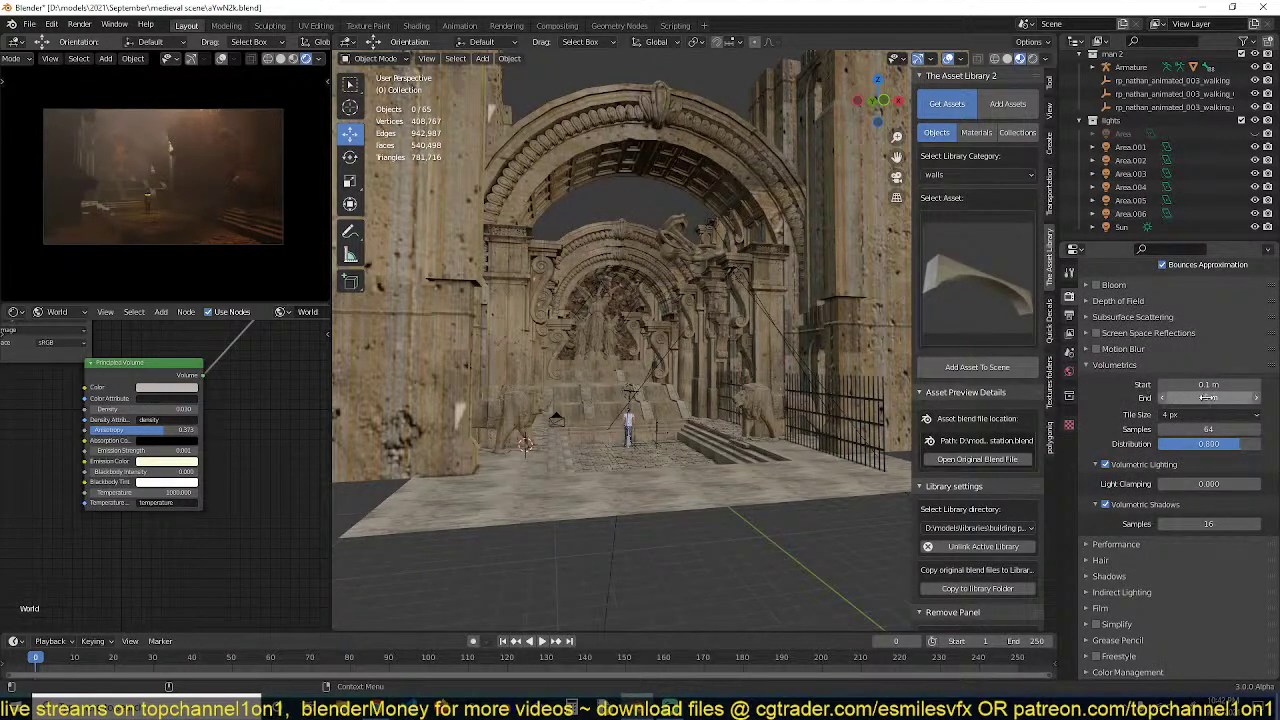
mouse_move(1208, 385)
left_mouse_down()
mouse_move(1244, 384)
mouse_move(1232, 384)
left_mouse_up()
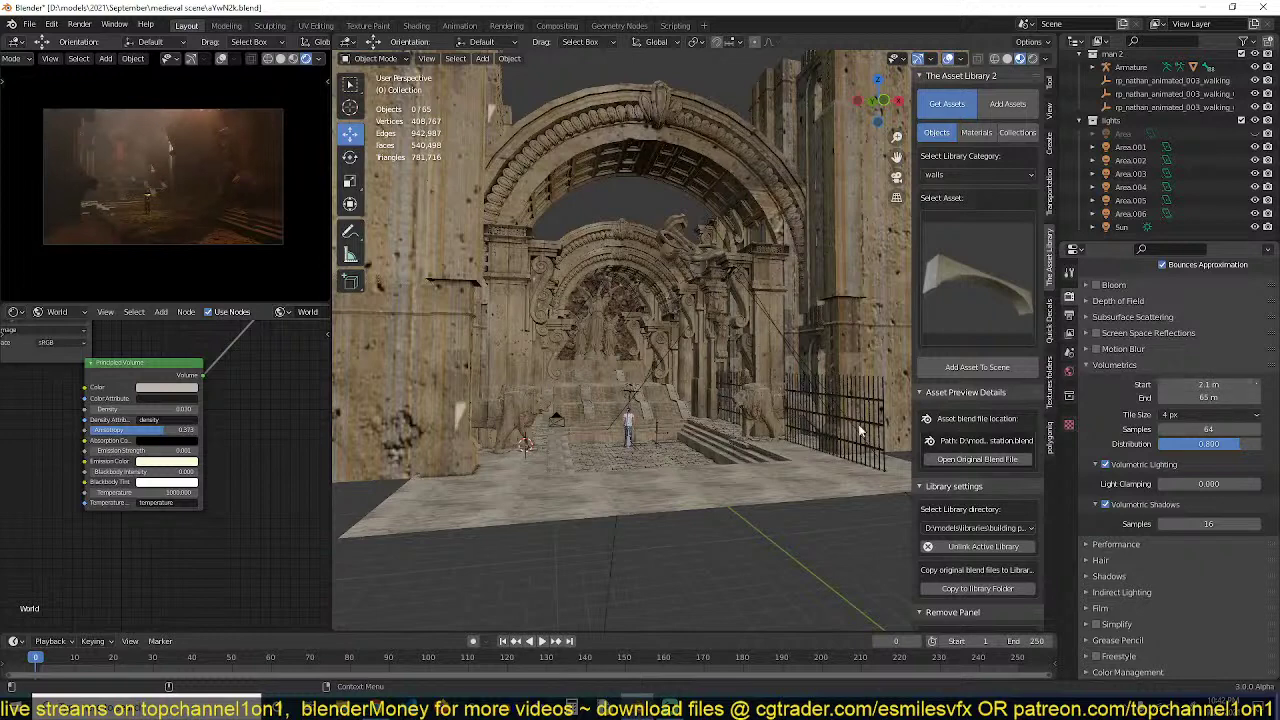
Set the Principled Volume's anisotropy to 0.382 and its emission strength to 0.002
scroll(168, 472, "up", 4)
scroll(249, 514, "up", 3)
left_click_drag(156, 400, 152, 433)
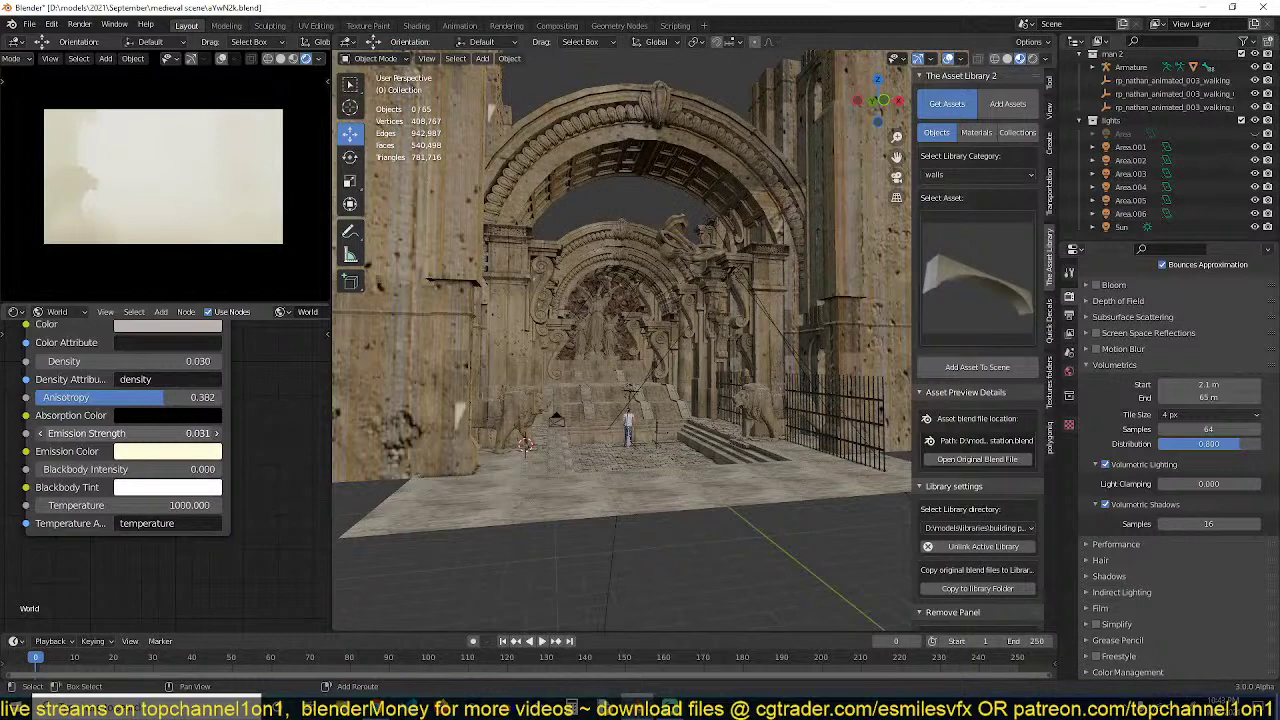
left_click(139, 433)
key("BackSpace")
key("BackSpace")
type("02")
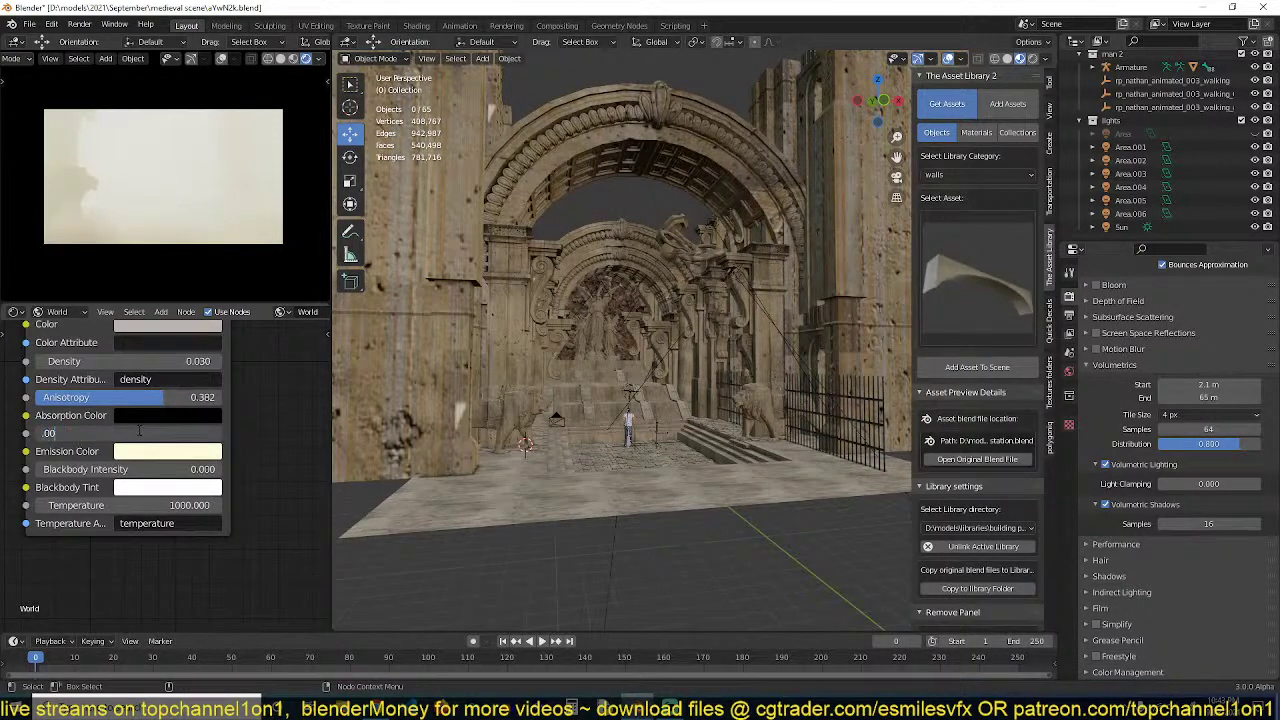
key("Return")
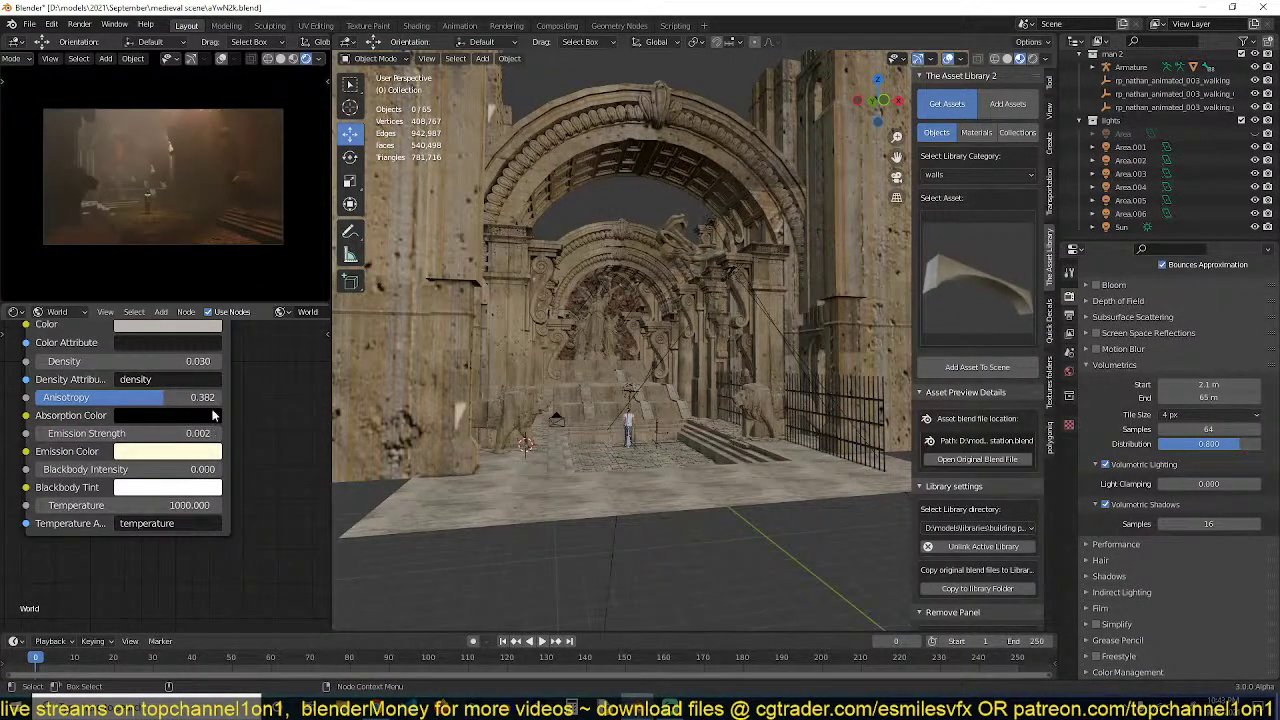
Save the file and set the Principled Volume's density to 0.020
middle_click_drag(184, 361, 194, 386)
key("ctrl+s")
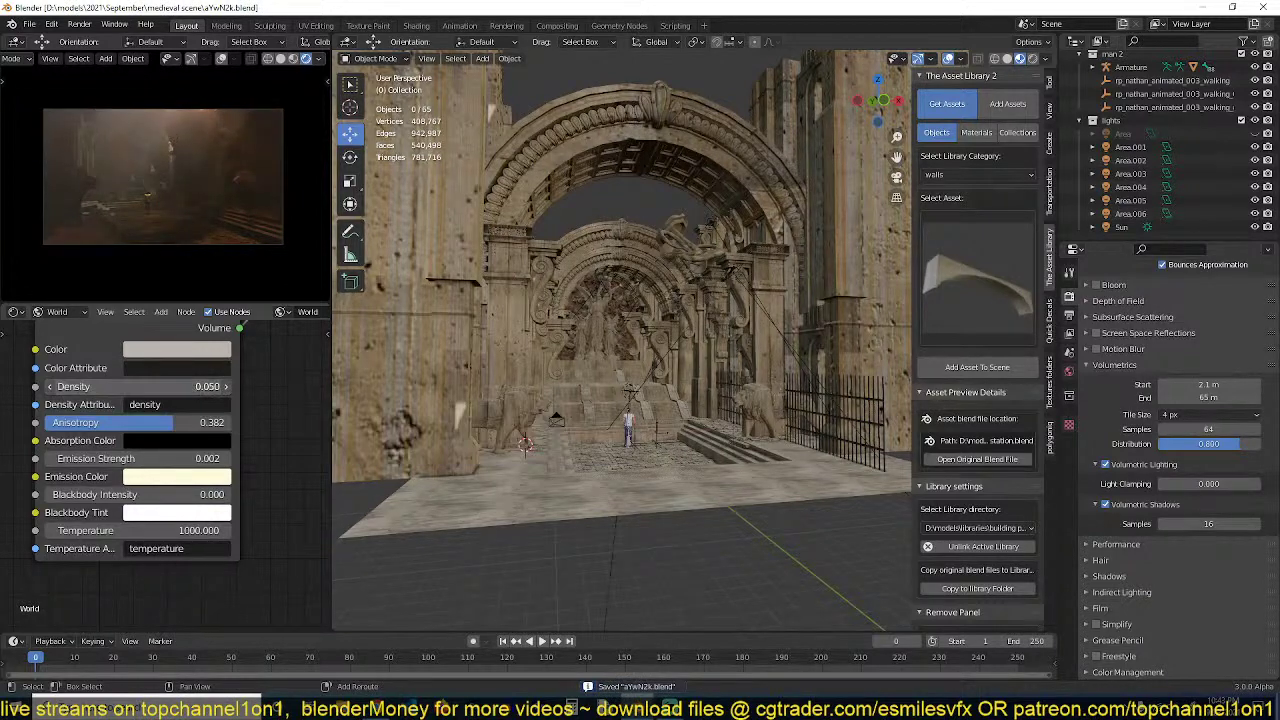
left_click(50, 386)
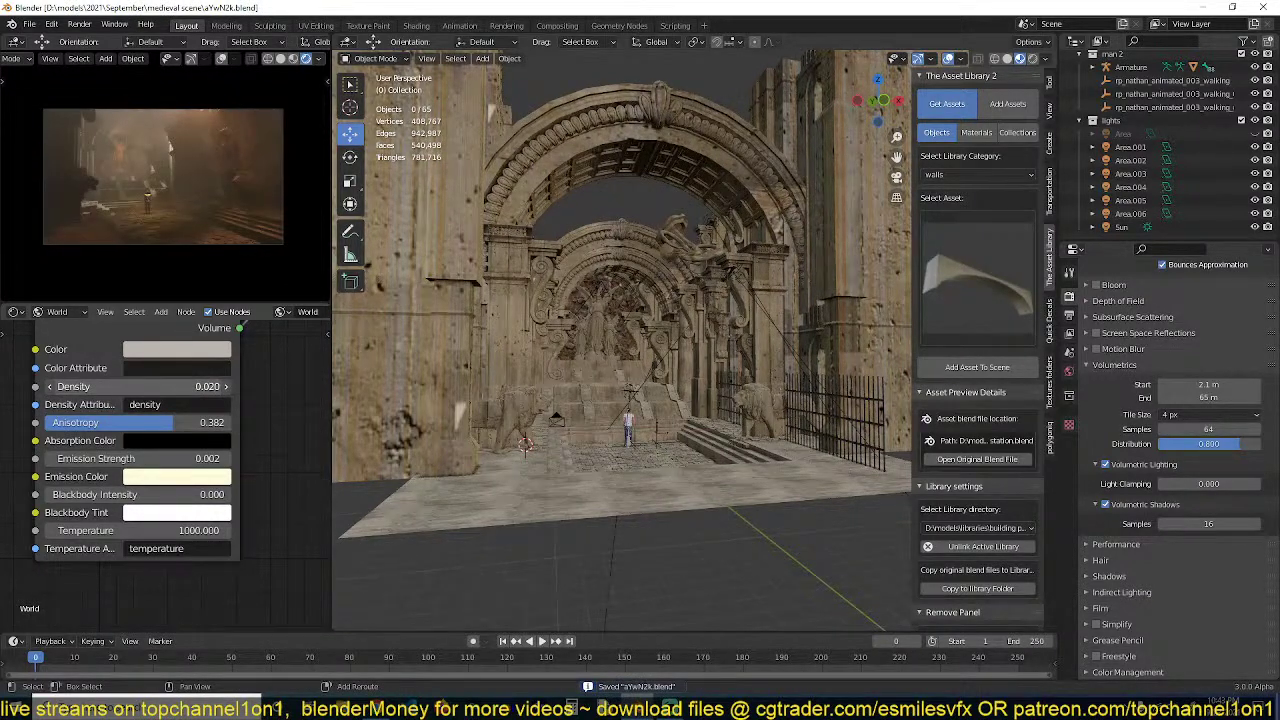
Change the Principled Volume's color to a medium blue
left_click(180, 350)
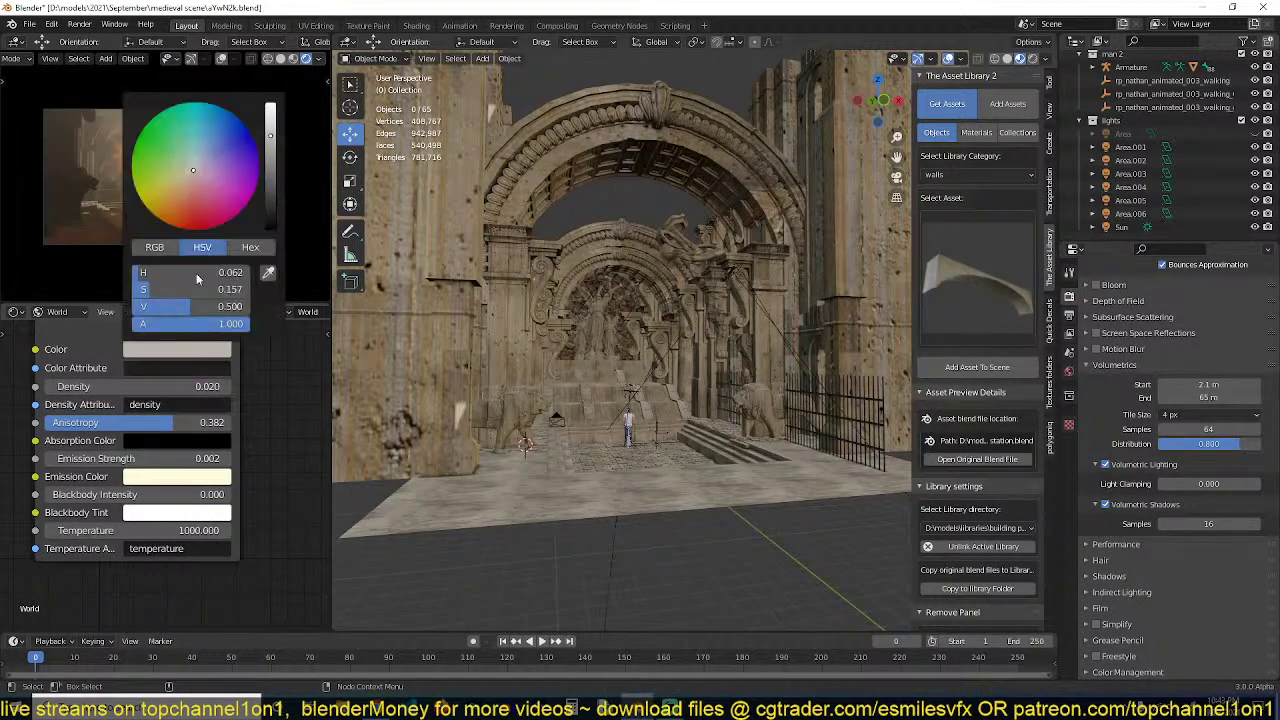
left_click(218, 135)
middle_click_drag(83, 376, 90, 410)
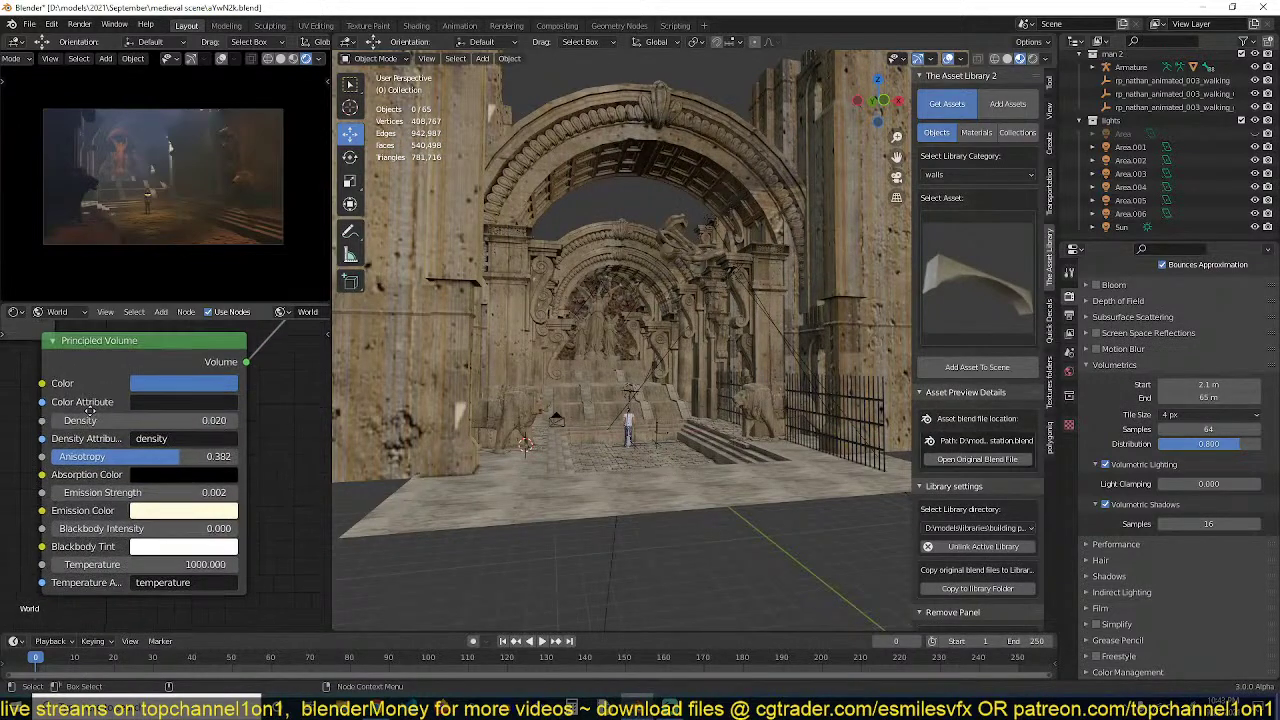
Change the Principled Volume's color to a pale pink and its emission color to light cyan, saving the file
key("ctrl+s")
left_click(177, 388)
left_click(204, 221)
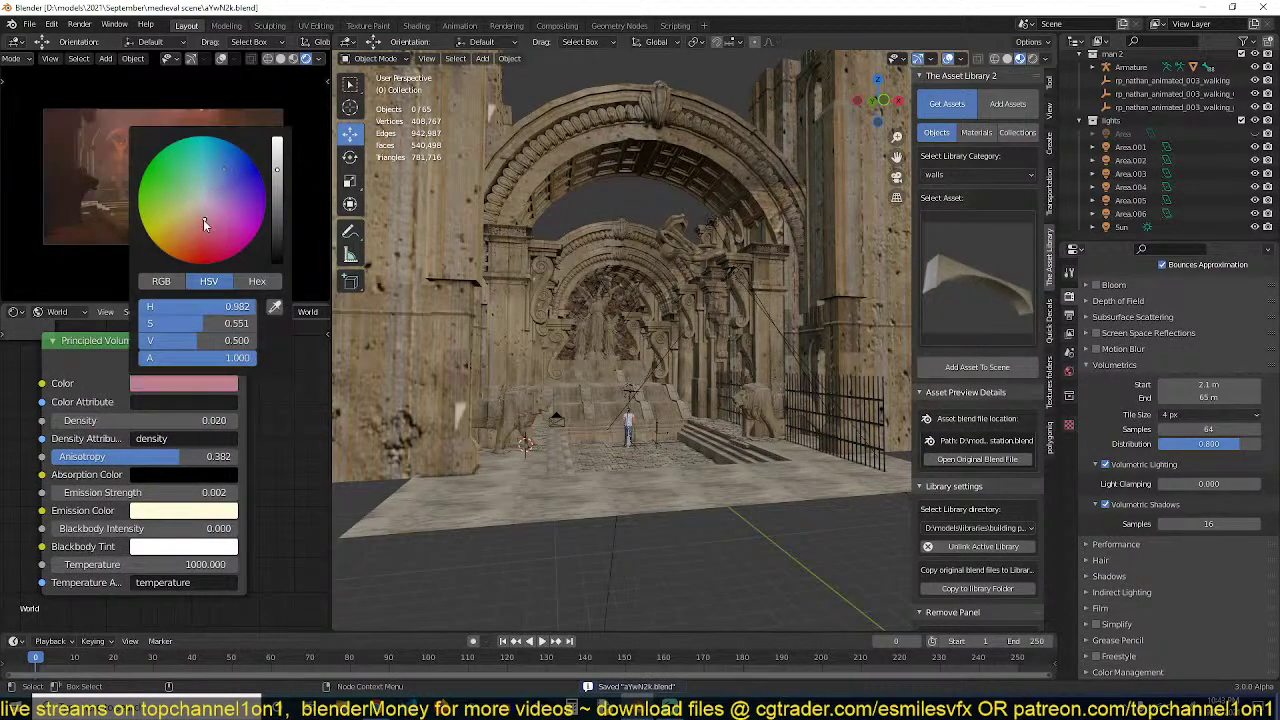
left_click(210, 511)
mouse_move(195, 332)
left_mouse_down()
mouse_move(209, 318)
mouse_move(226, 336)
mouse_move(194, 314)
mouse_move(203, 309)
left_mouse_up()
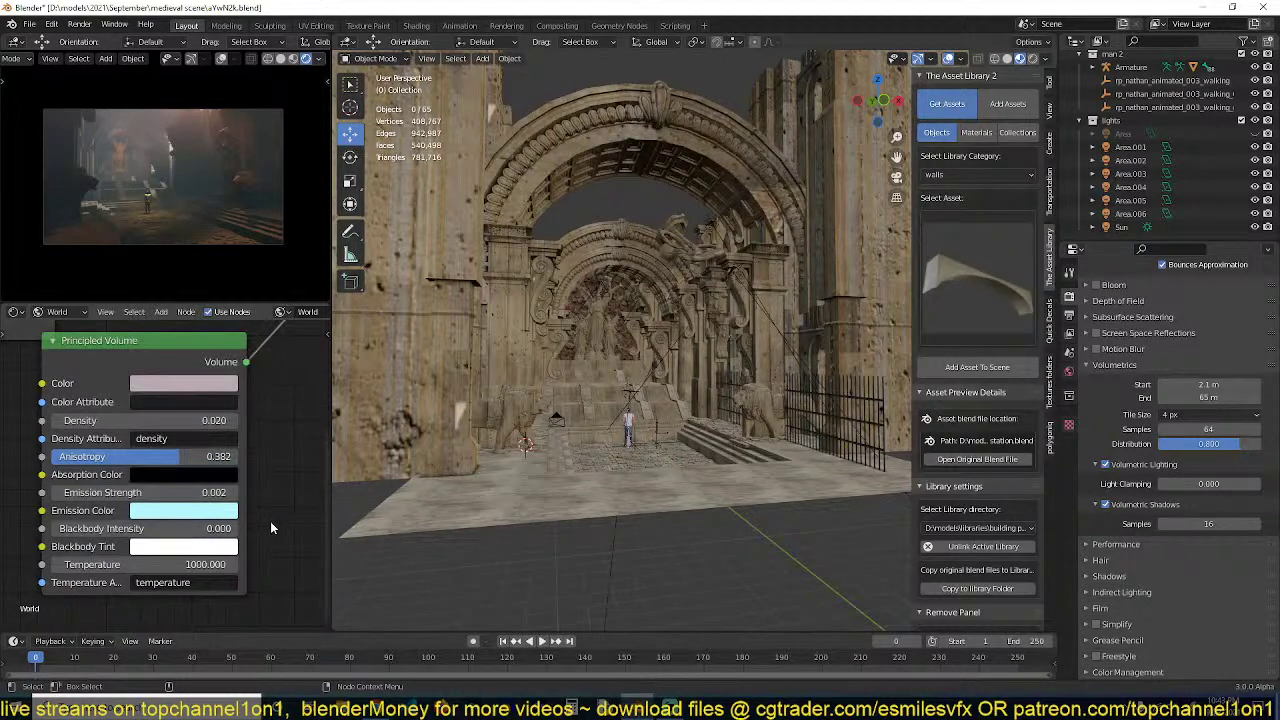
key("ctrl+s")
Set the saturation of both the Principled Volume's emission color and its color to 0, and save the file
middle_click_drag(286, 444, 263, 476)
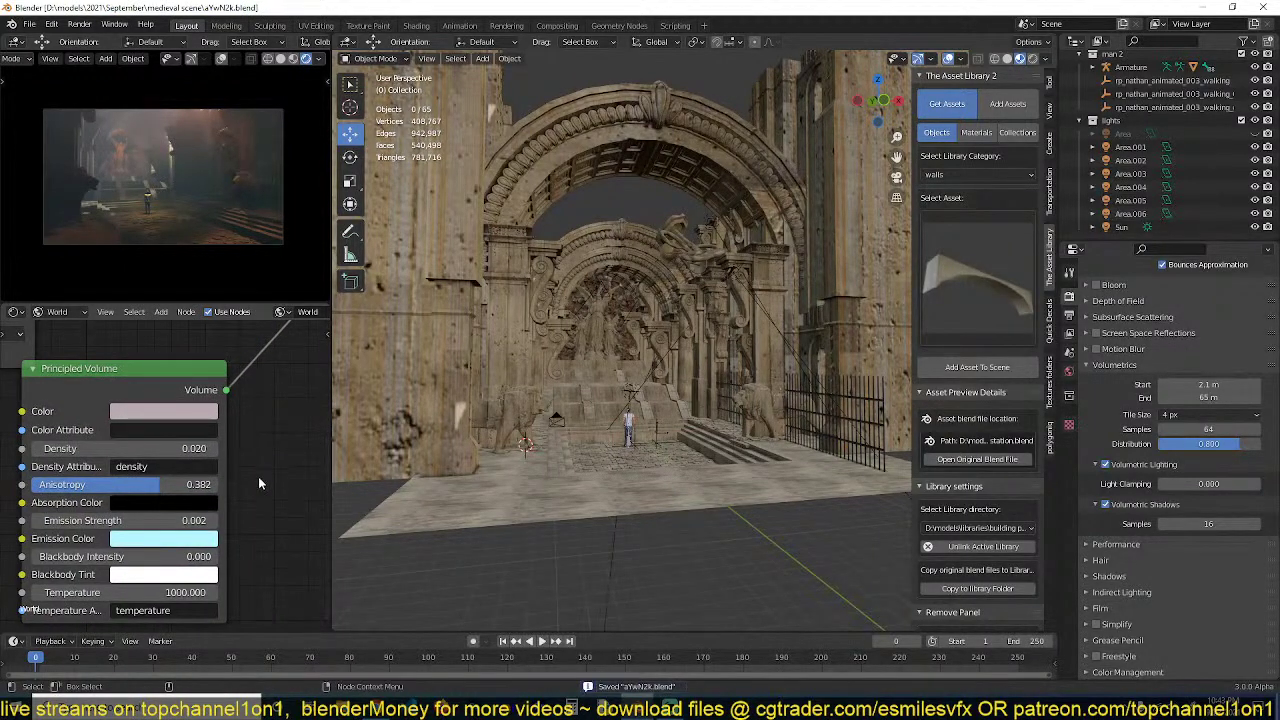
scroll(260, 480, "down", 2)
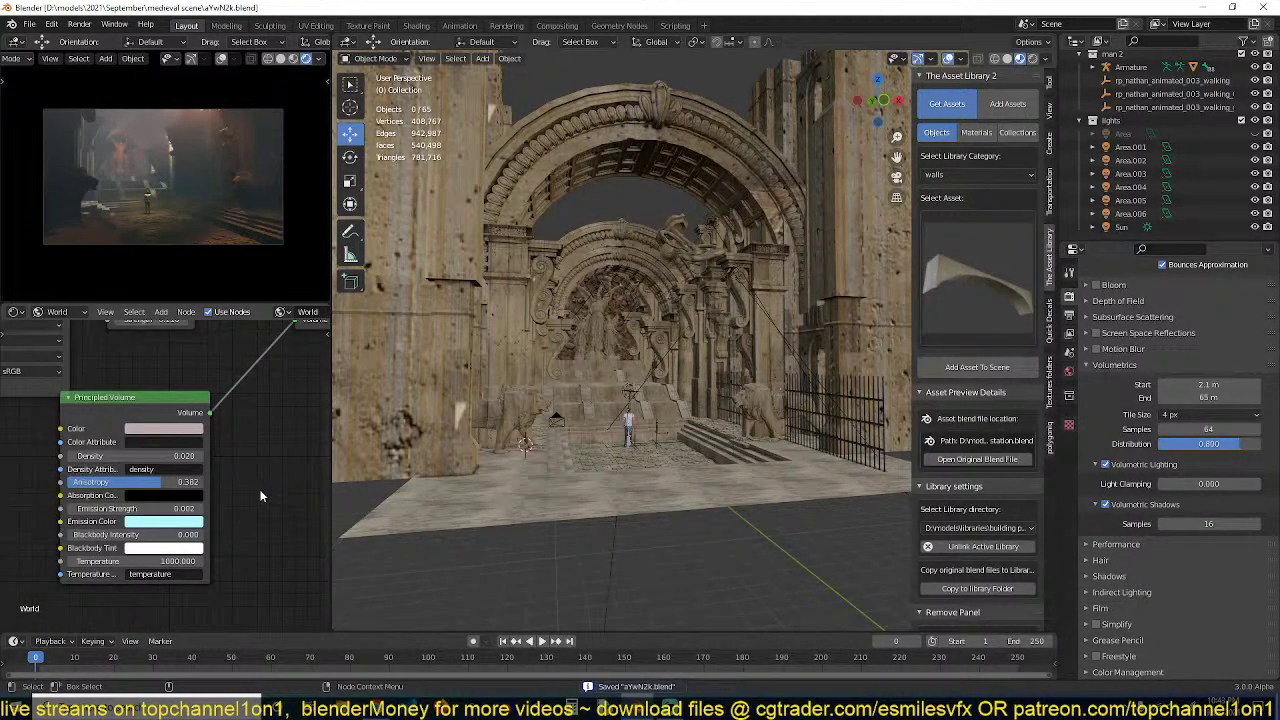
left_click(168, 521)
left_click_drag(182, 393, 180, 393)
left_click_drag(161, 479, 130, 478)
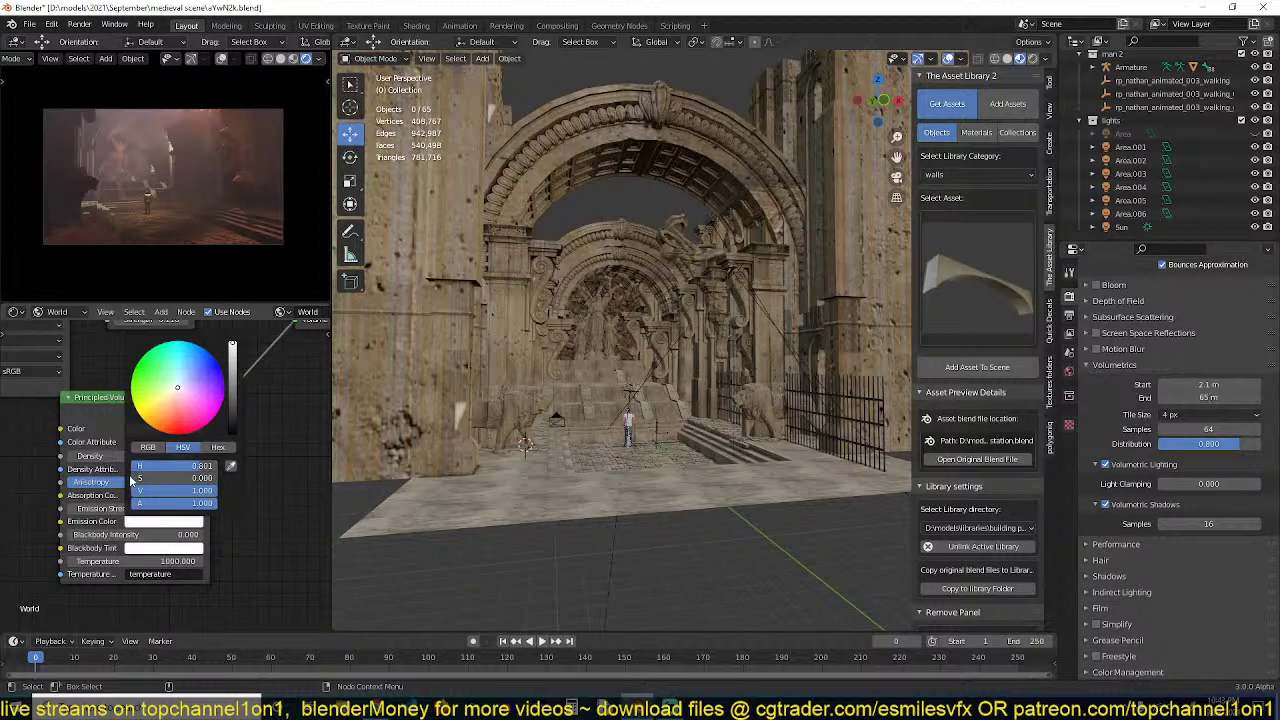
left_click(188, 430)
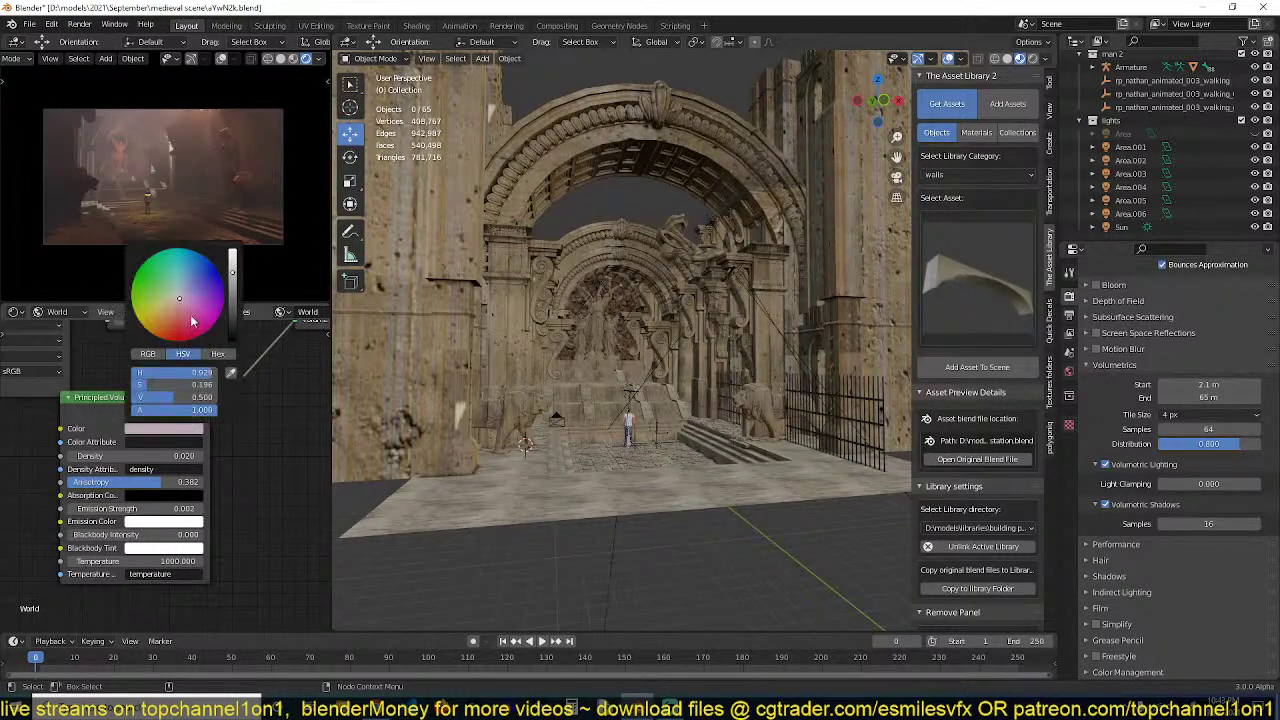
left_click_drag(160, 388, 134, 390)
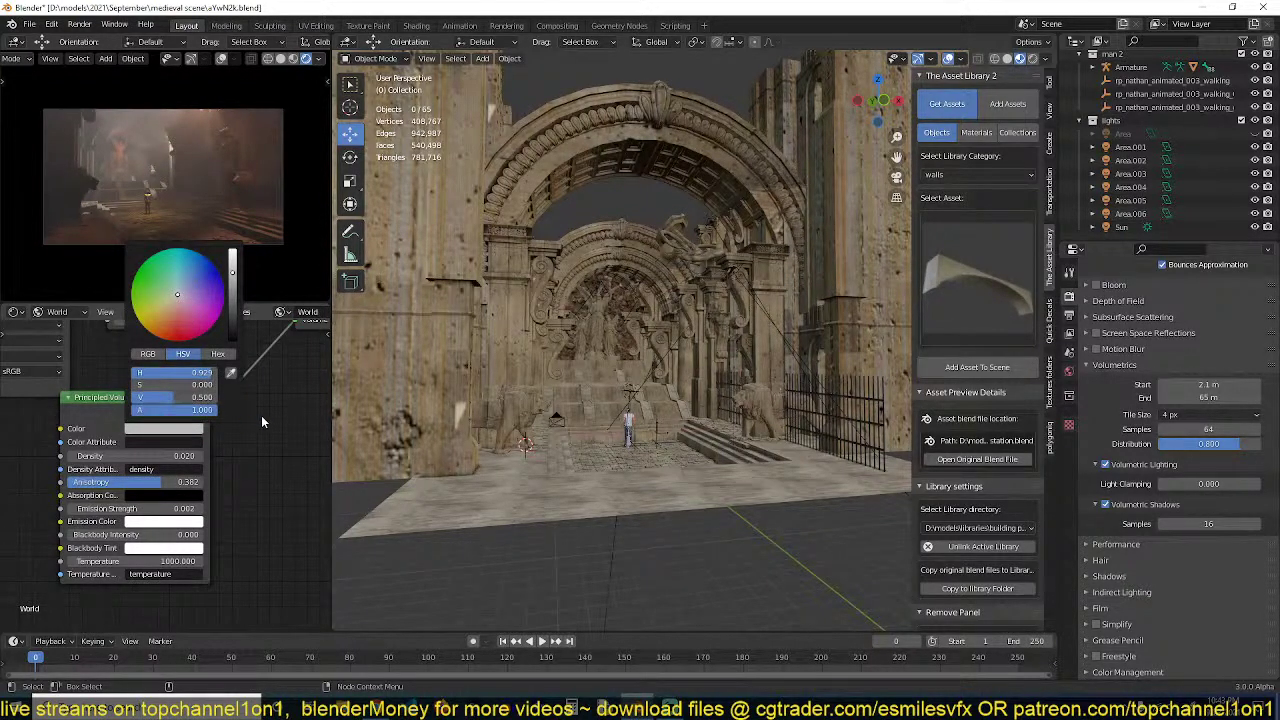
key("ctrl+s")
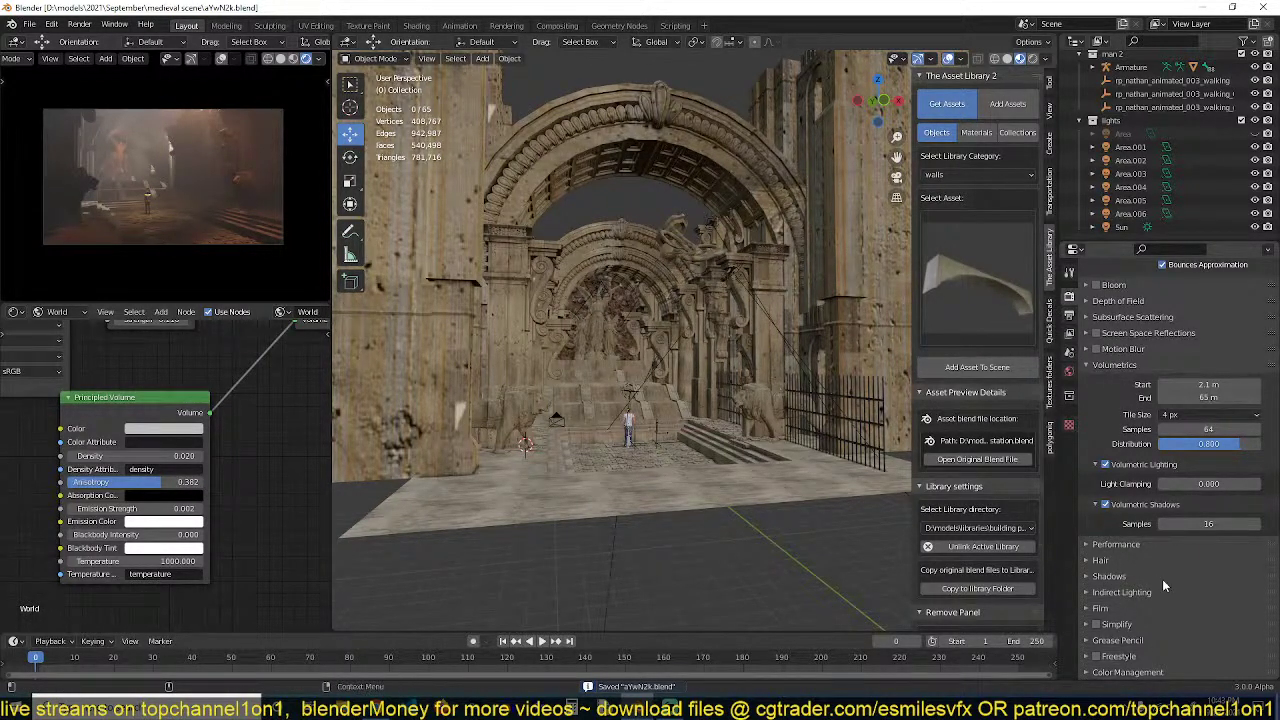
Set the color management exposure to 0.476, lower the dark end of the combined RGB curve slightly, and save the file
left_click(1127, 672)
scroll(1150, 645, "down", 5)
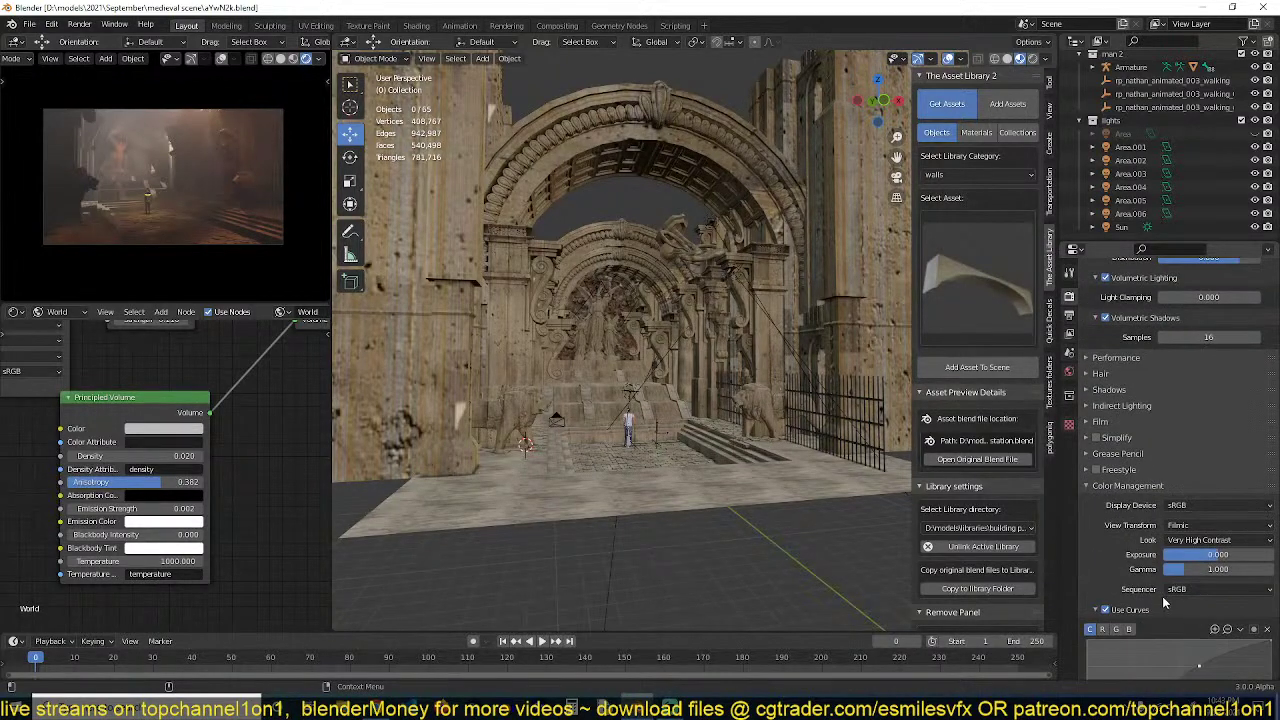
scroll(1155, 640, "down", 1)
mouse_move(1219, 475)
left_mouse_down()
mouse_move(1240, 474)
mouse_move(1213, 490)
left_mouse_up()
left_click_drag(1142, 633, 1140, 638)
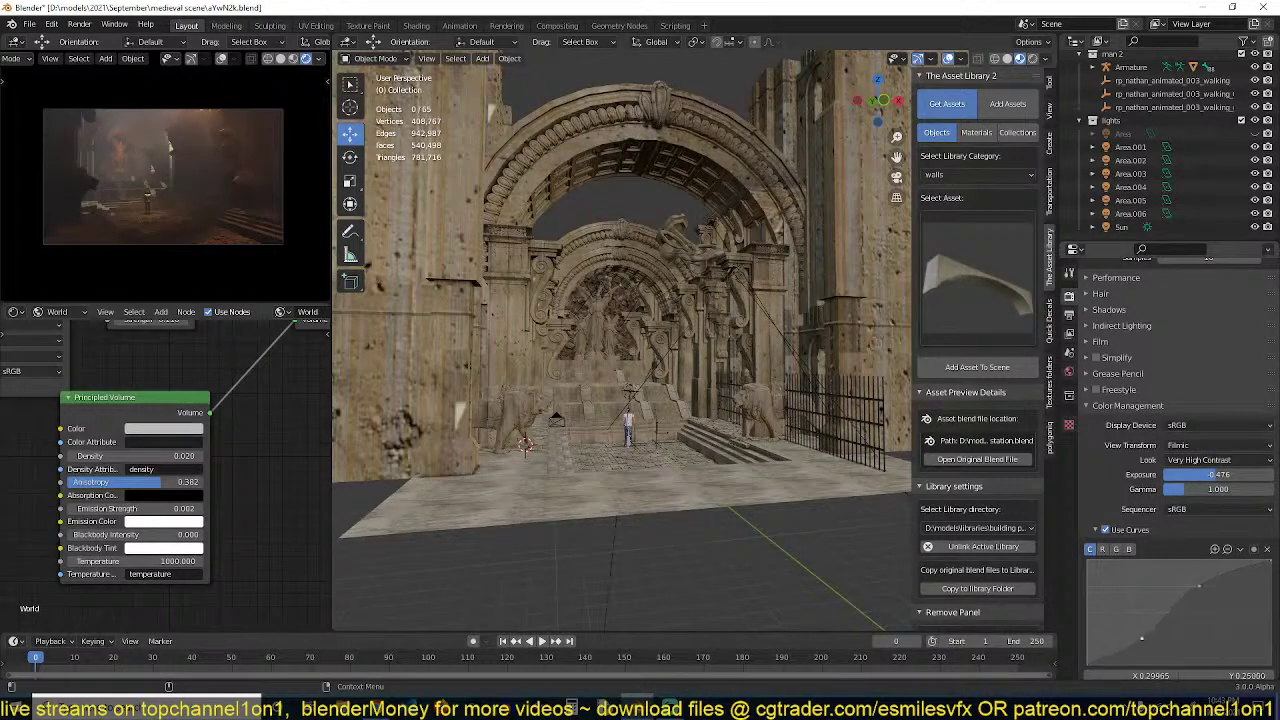
scroll(537, 473, "up", 2)
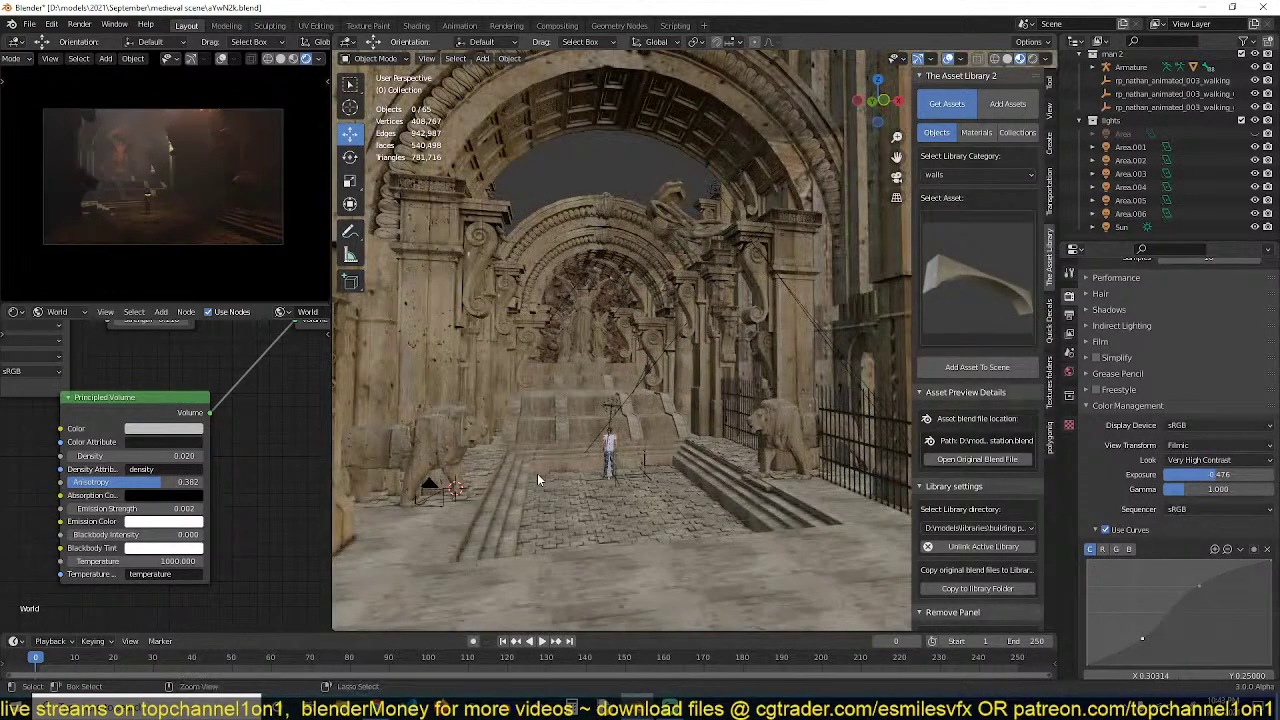
key("ctrl+s")
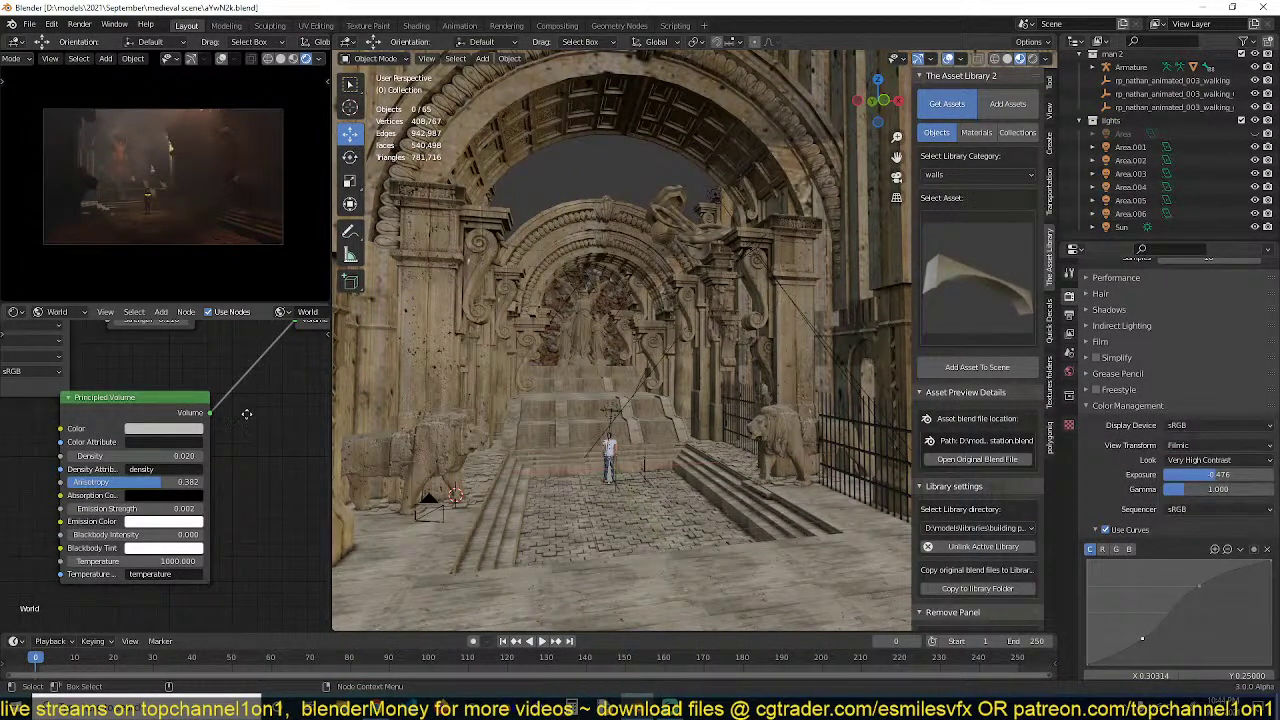
Disconnect the Principled Volume from the World Output and set the color management look to Medium Low Contrast
middle_click_drag(246, 414, 218, 457)
left_click_drag(277, 363, 246, 390)
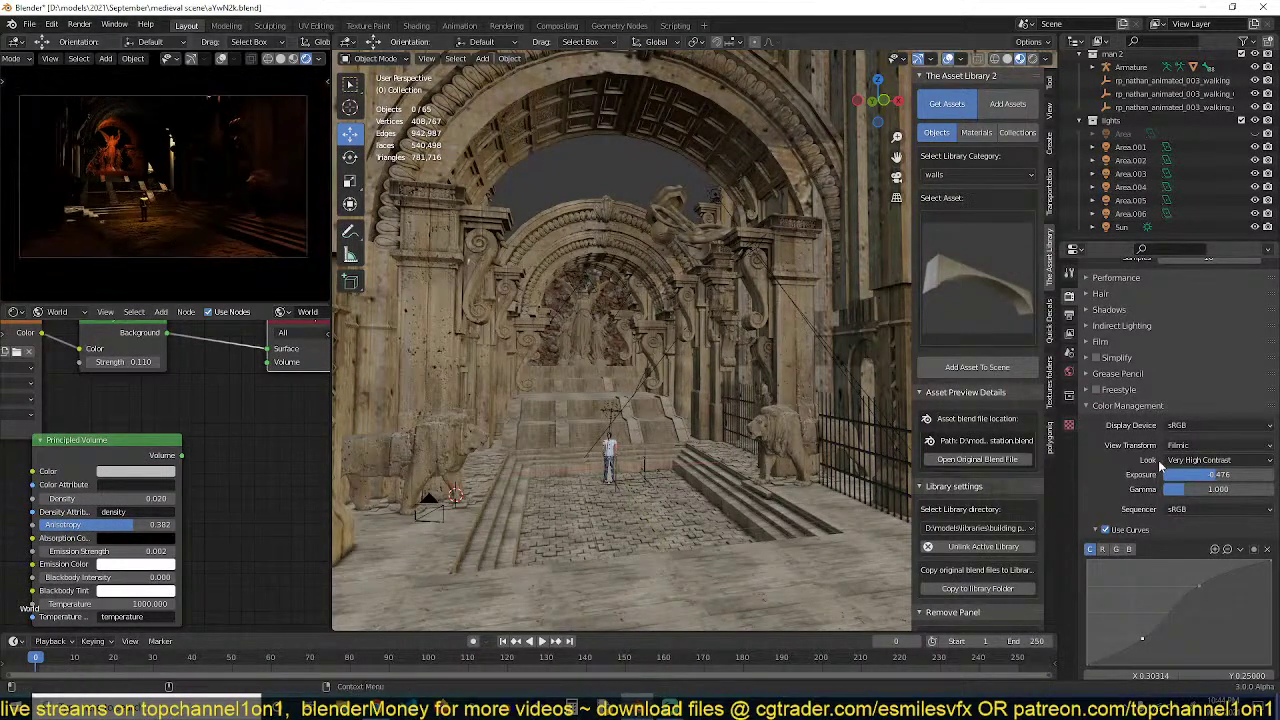
left_click(1202, 460)
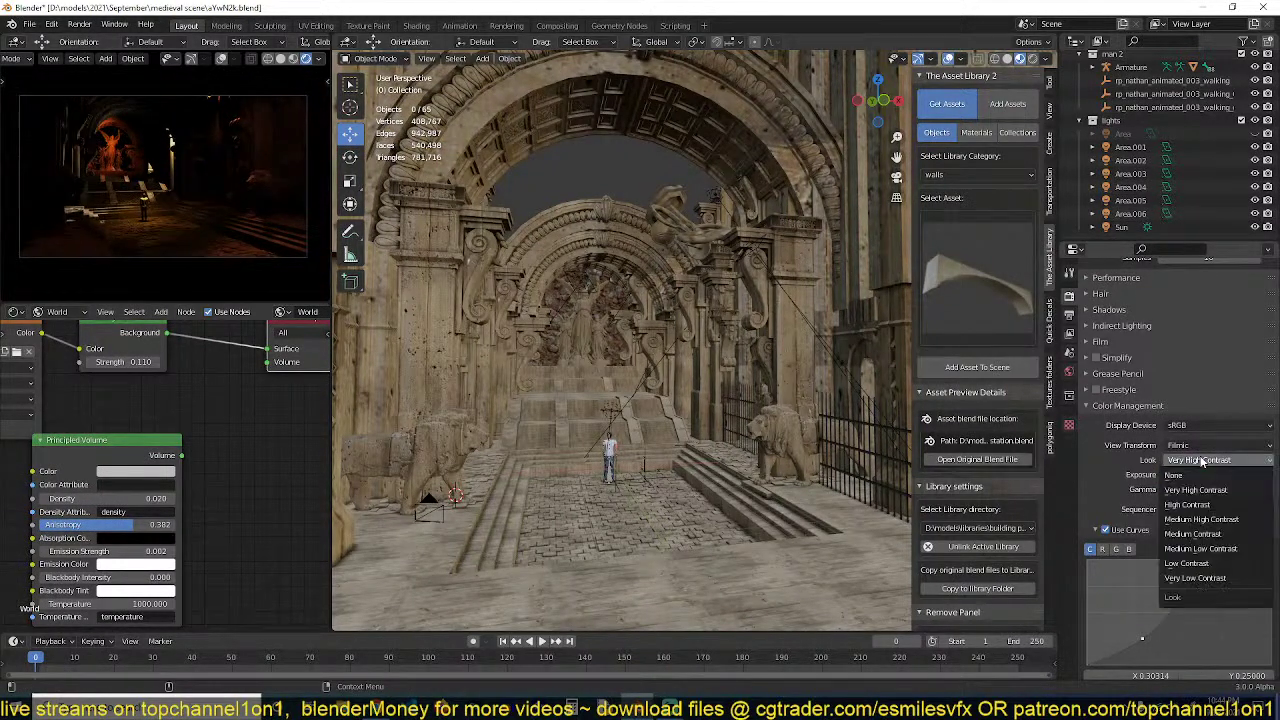
left_click(1195, 549)
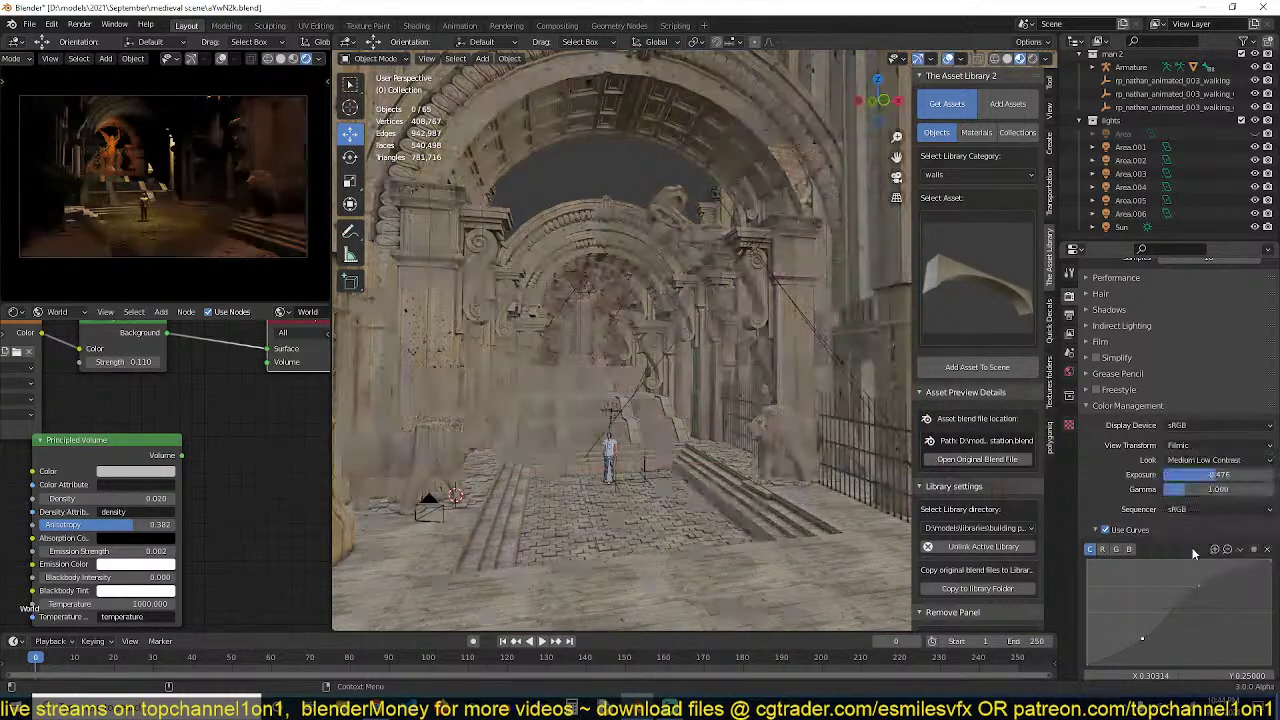
left_click(1210, 462)
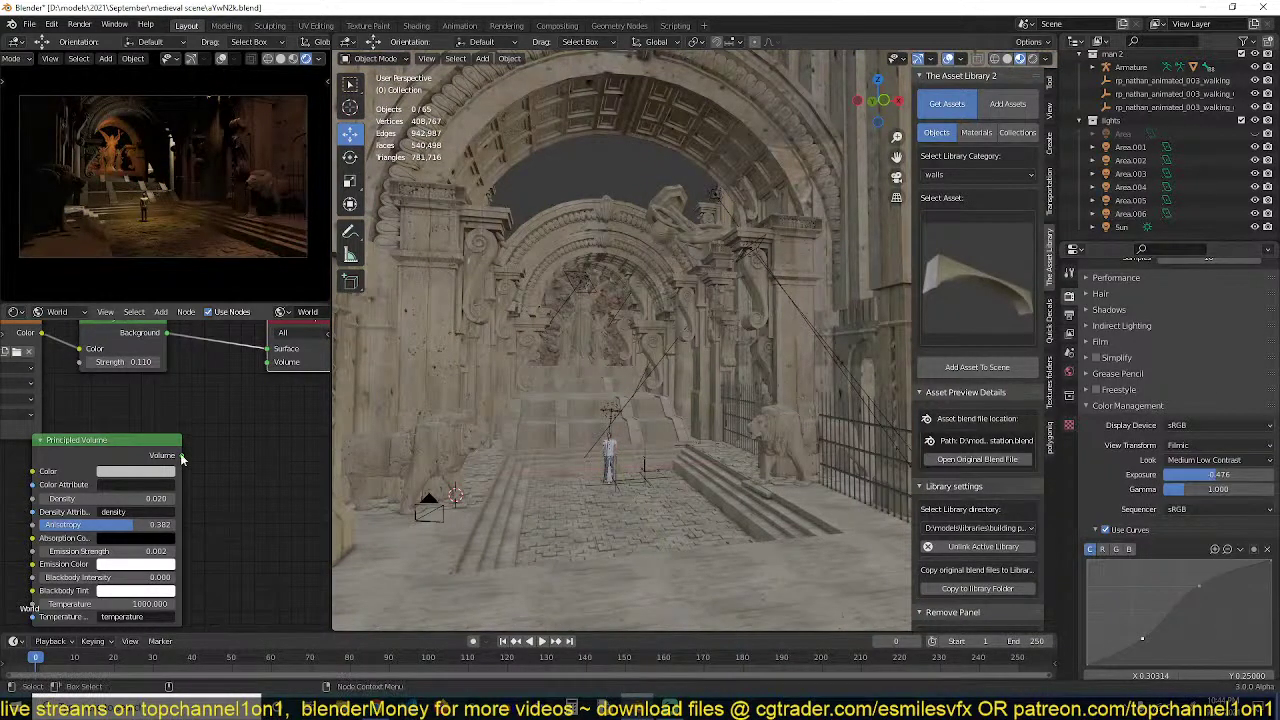
Reconnect the Principled Volume to the World Output, and try the Very Low Contrast look before restoring Very High Contrast
left_click_drag(182, 455, 277, 365)
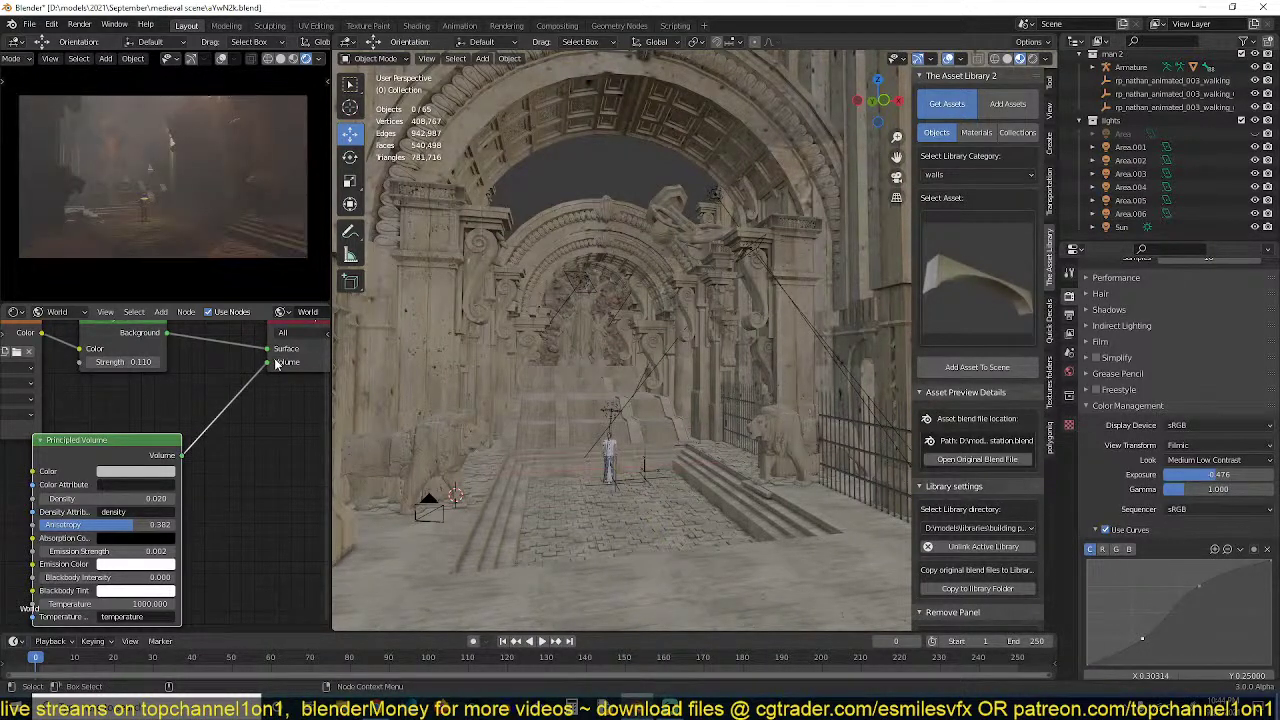
left_click(1210, 462)
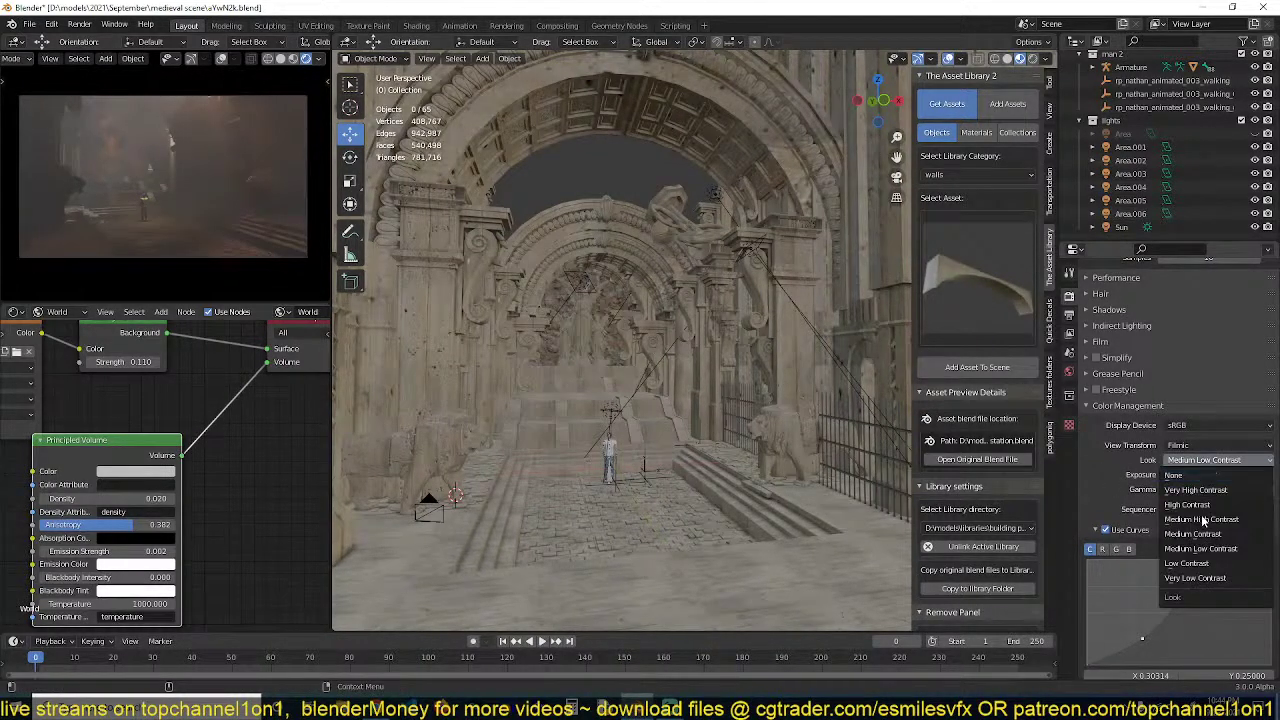
left_click(1195, 578)
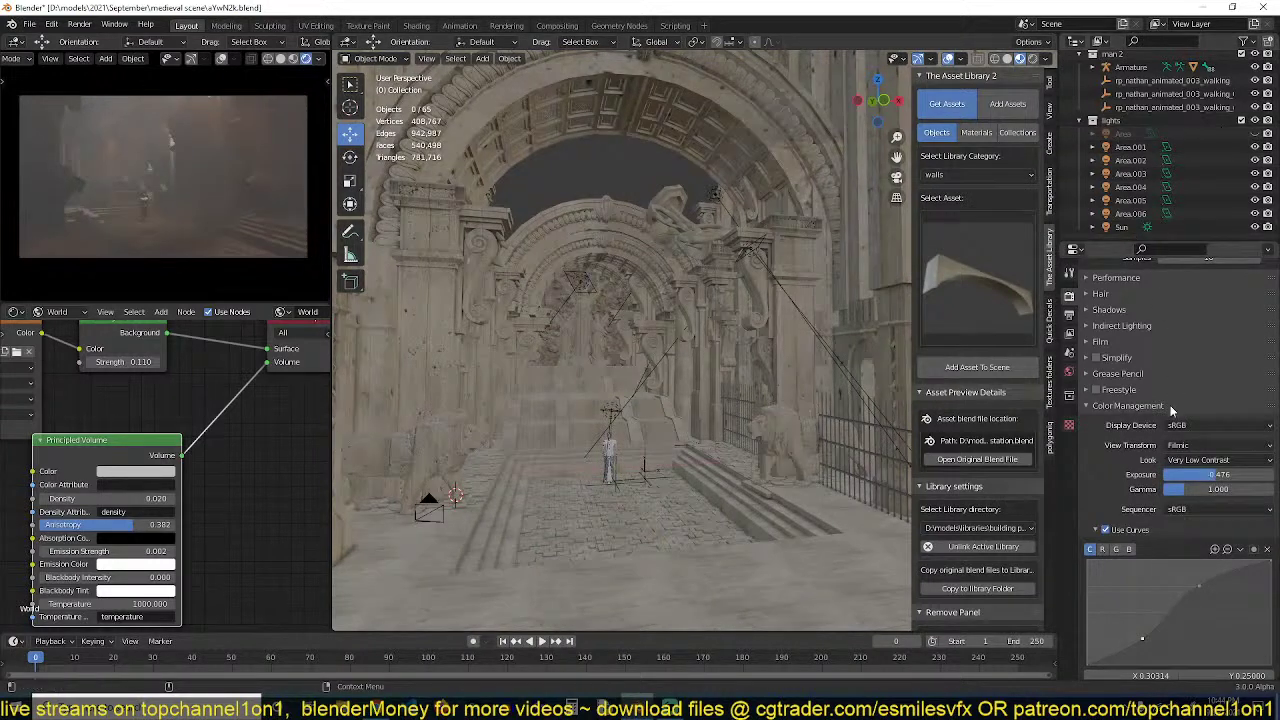
left_click(1200, 461)
left_click(1205, 492)
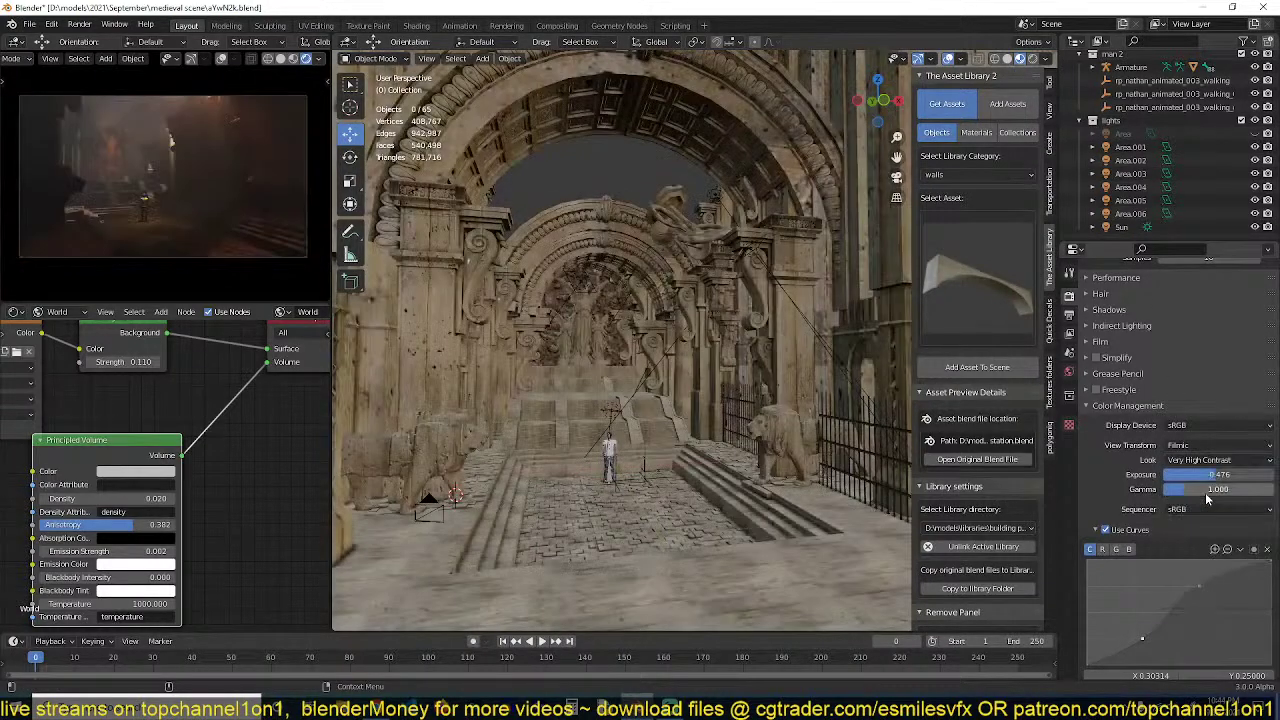
Unhide the light named Area in the lights collection and change its color to a saturated orange
left_click(1255, 134)
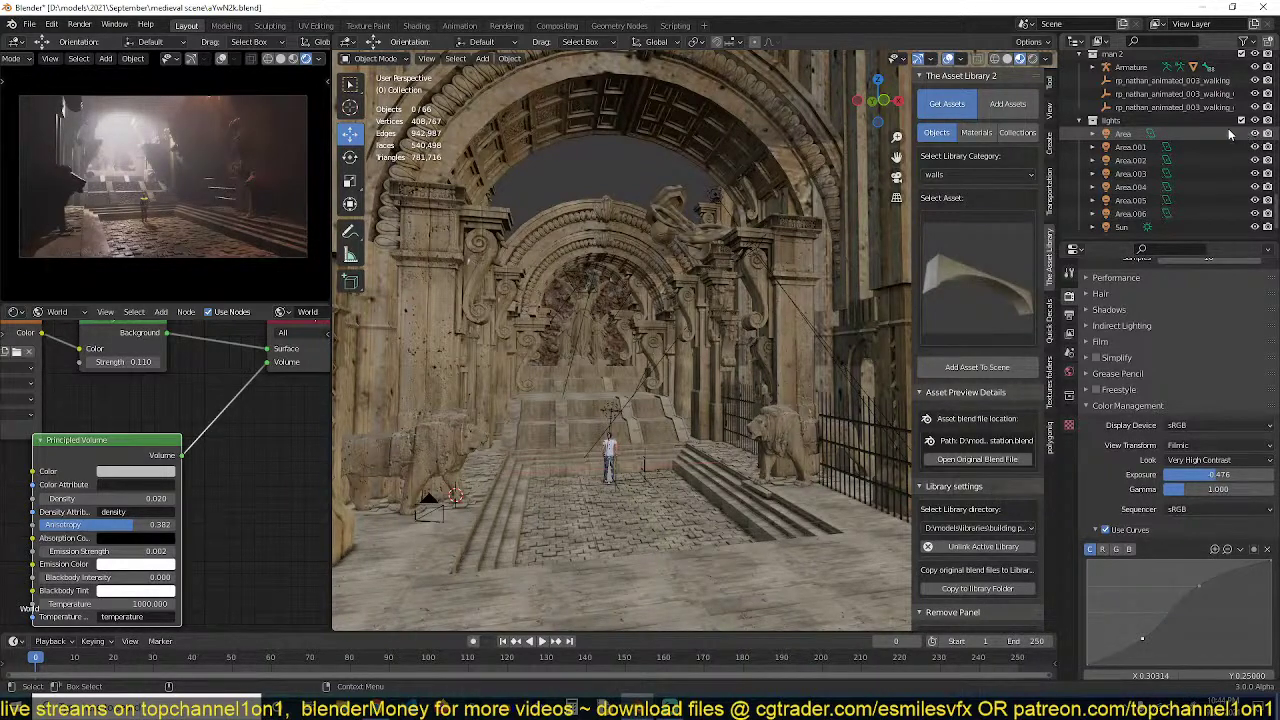
left_click(1214, 132)
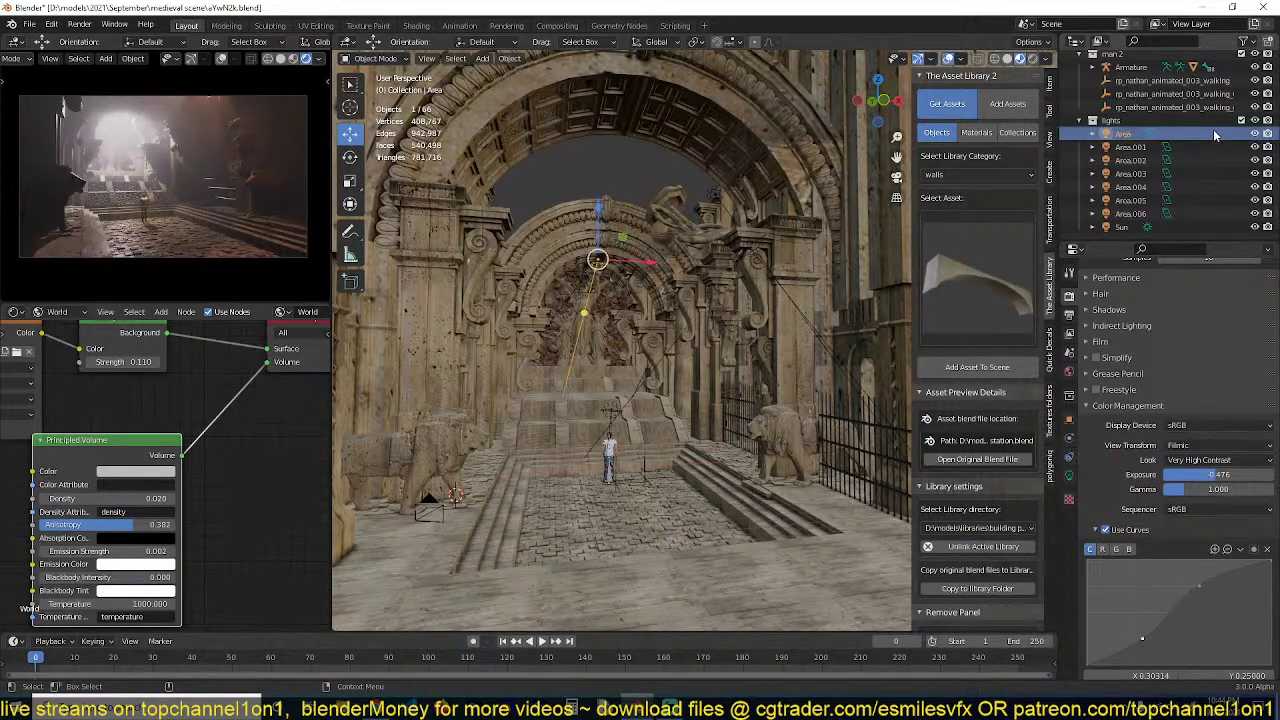
left_click(1069, 477)
left_click(1222, 366)
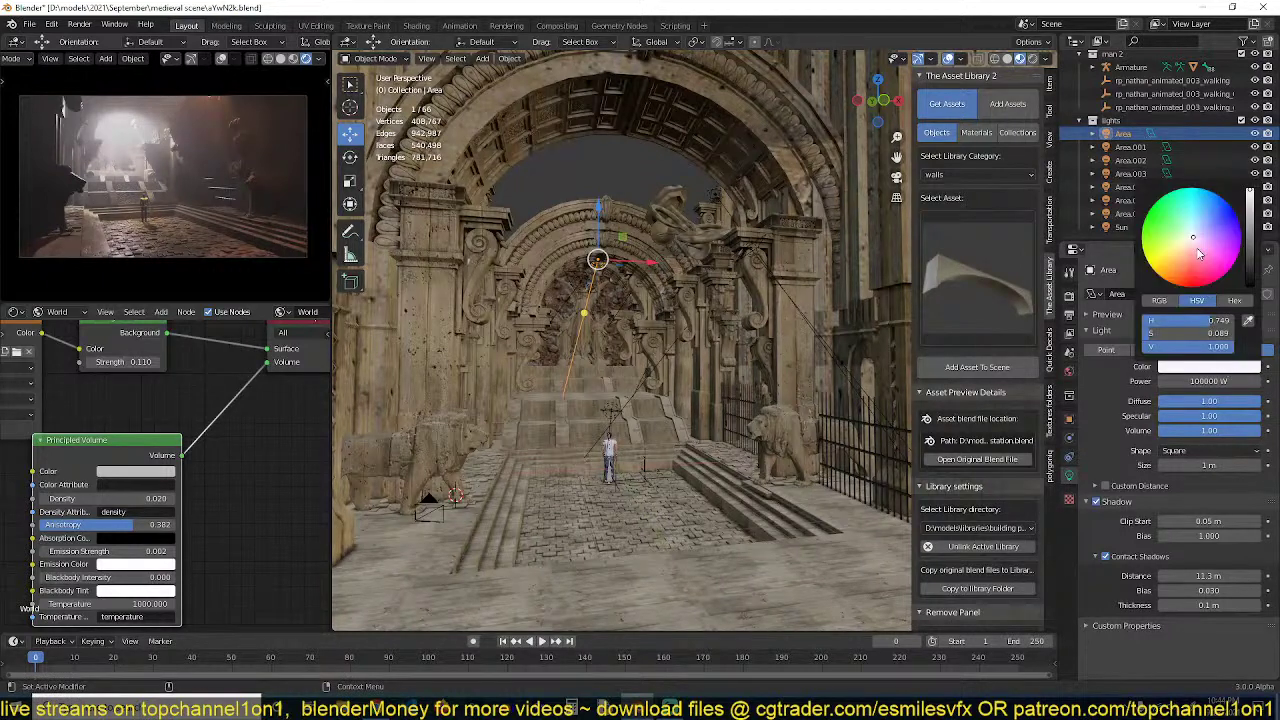
left_click_drag(1200, 254, 1166, 277)
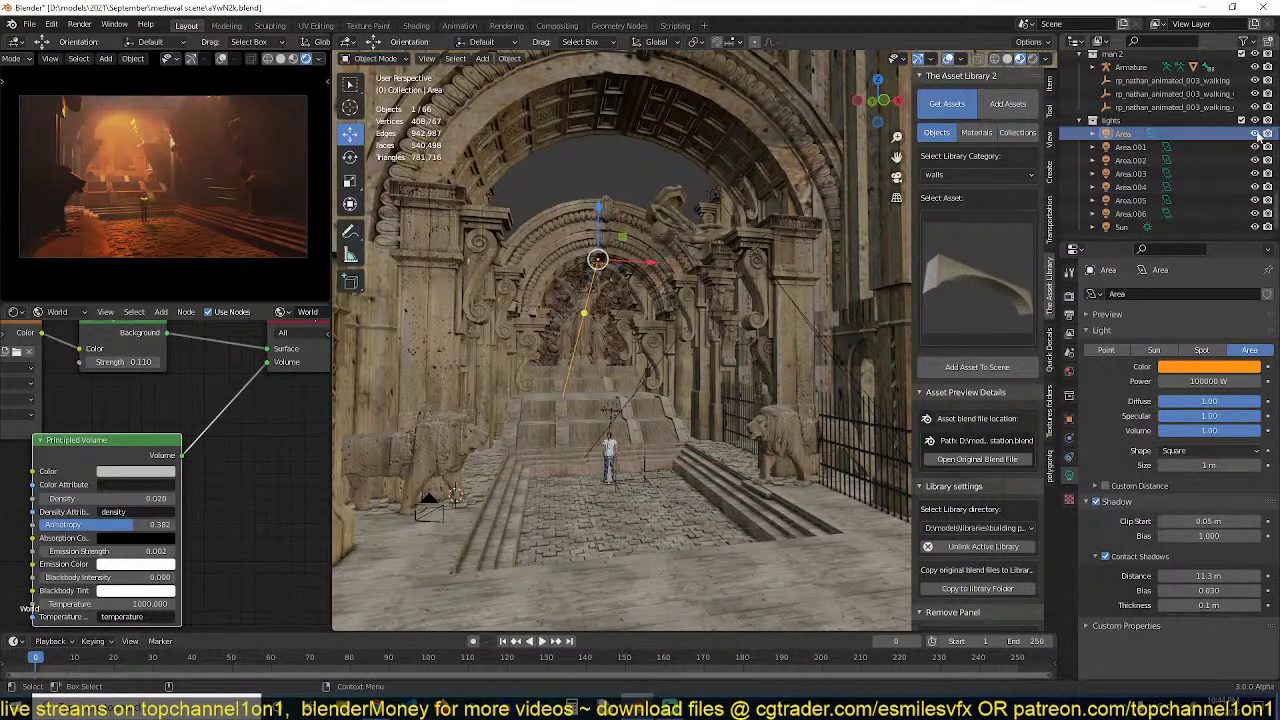
Hide all the lights, unhide the Sun and Area.006, and test Area.005 before hiding it again
left_click_drag(1255, 134, 1254, 228)
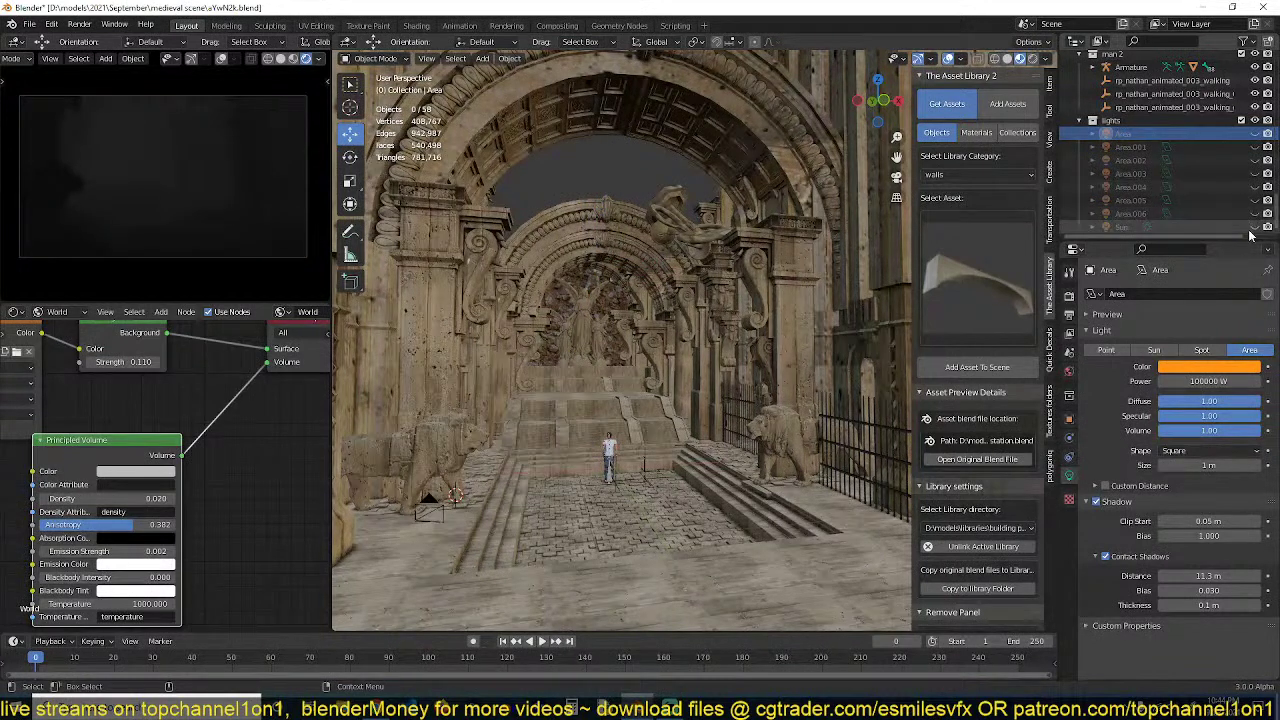
left_click(1256, 227)
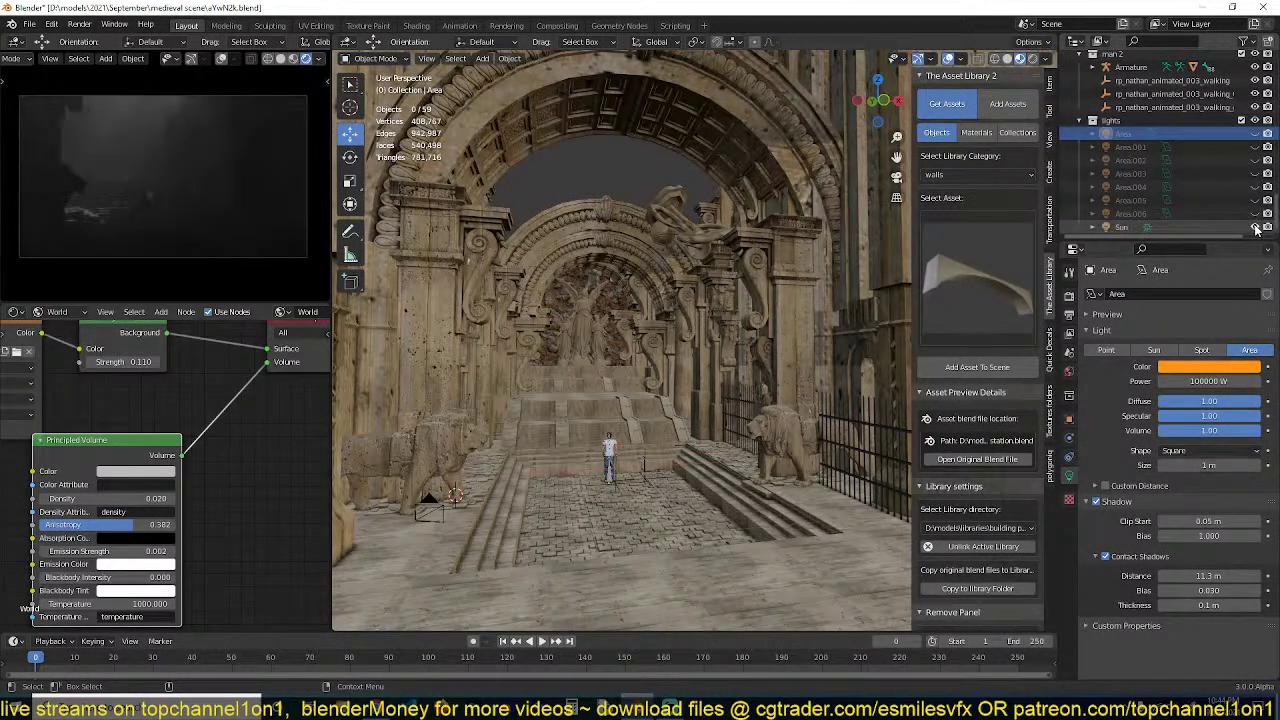
left_click(1256, 214)
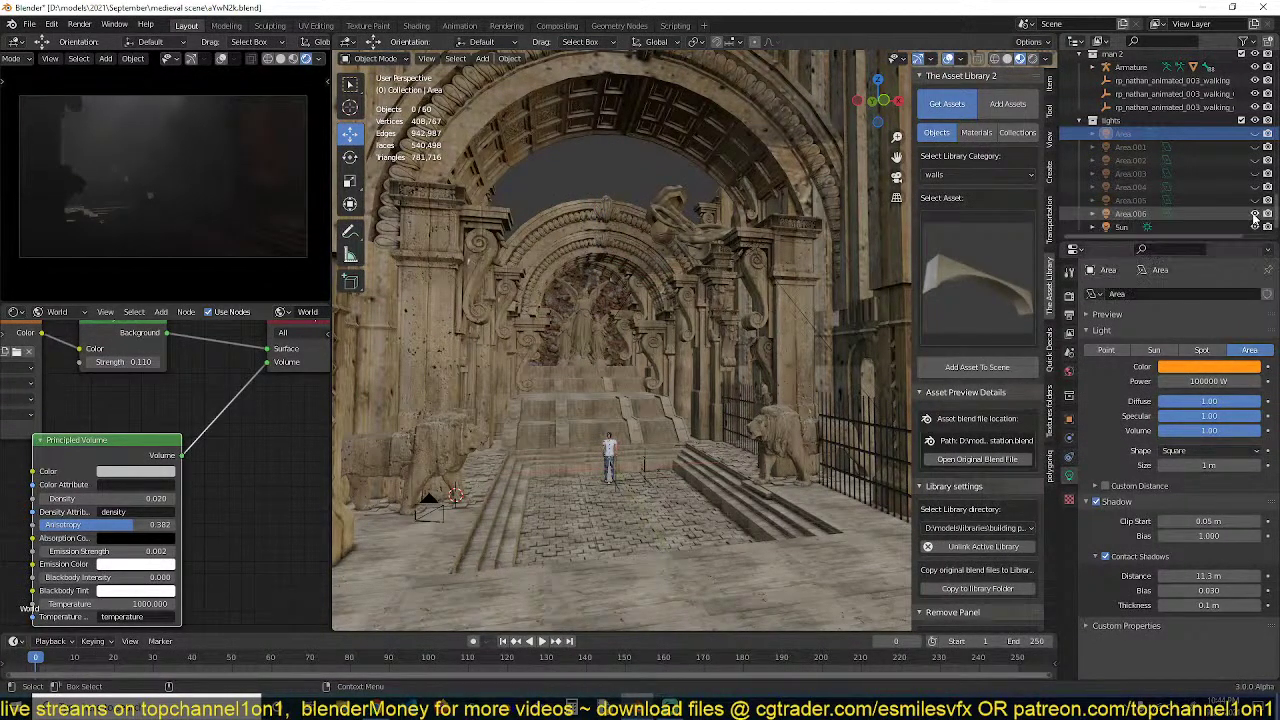
left_click(1256, 200)
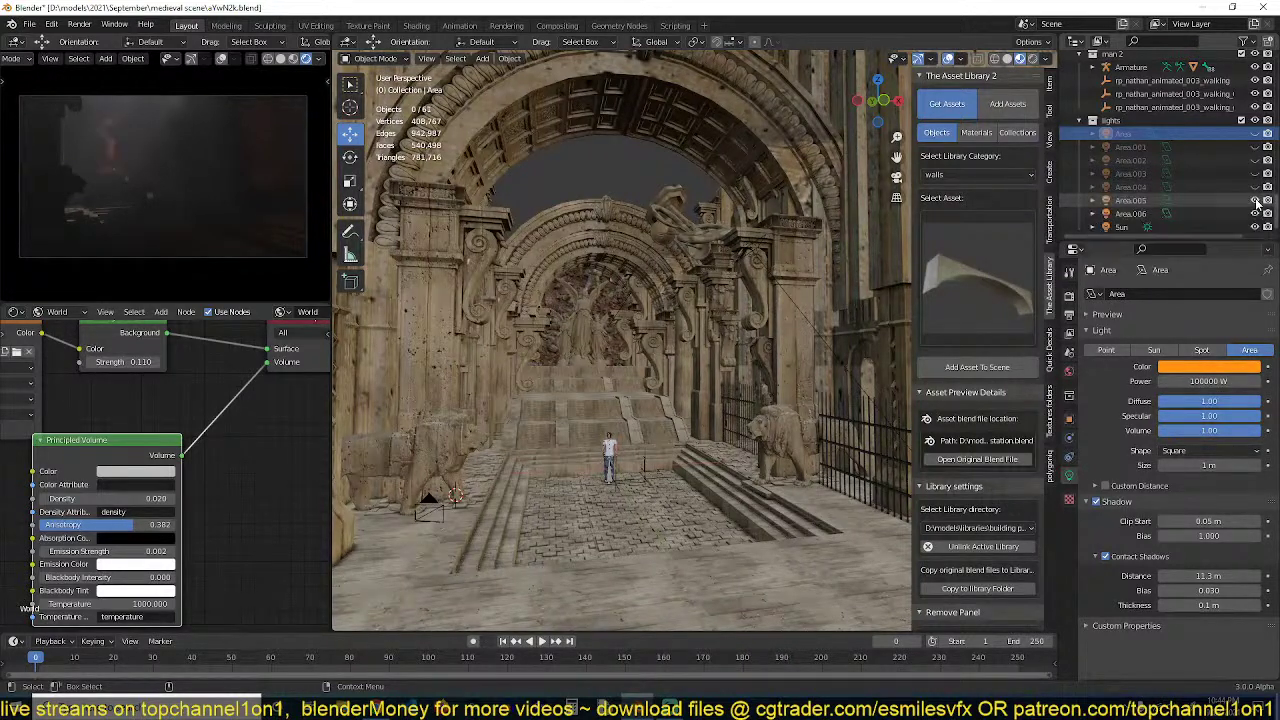
left_click(1256, 200)
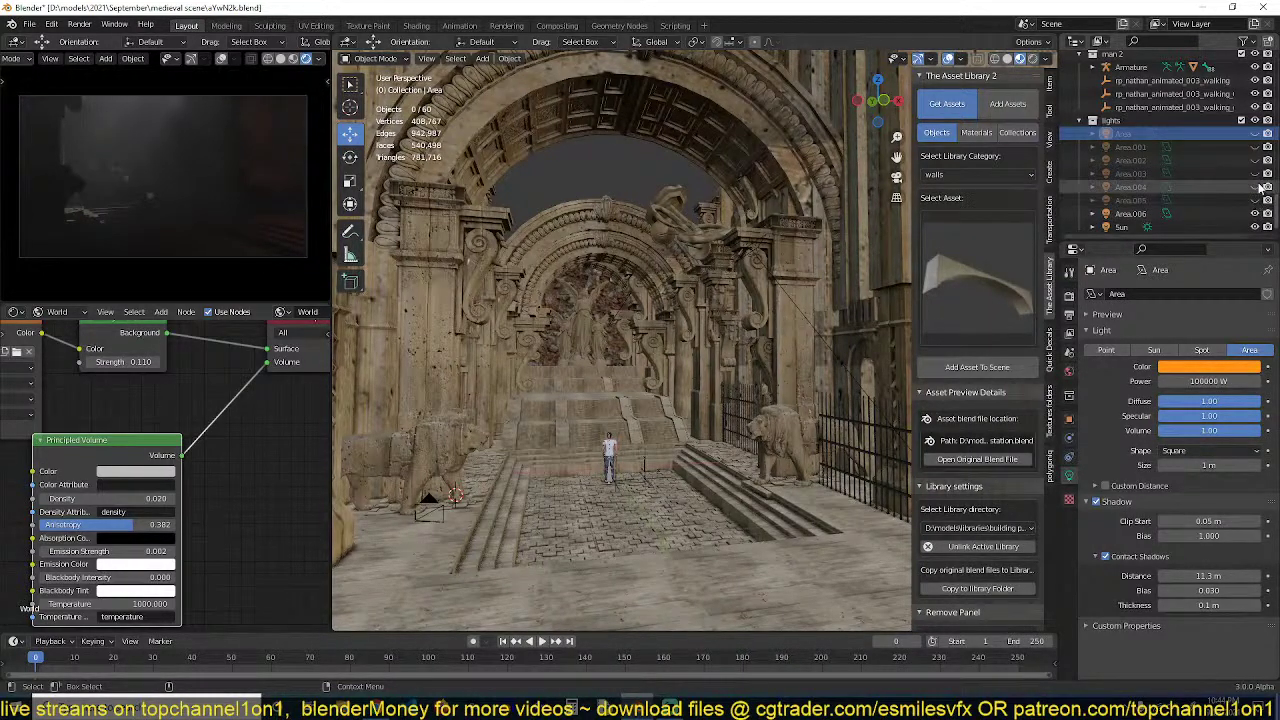
Unhide Area.004, Area.003, Area.002, Area.001 and Area one by one, toggling Area to compare its effect and leaving it on
left_click(1256, 187)
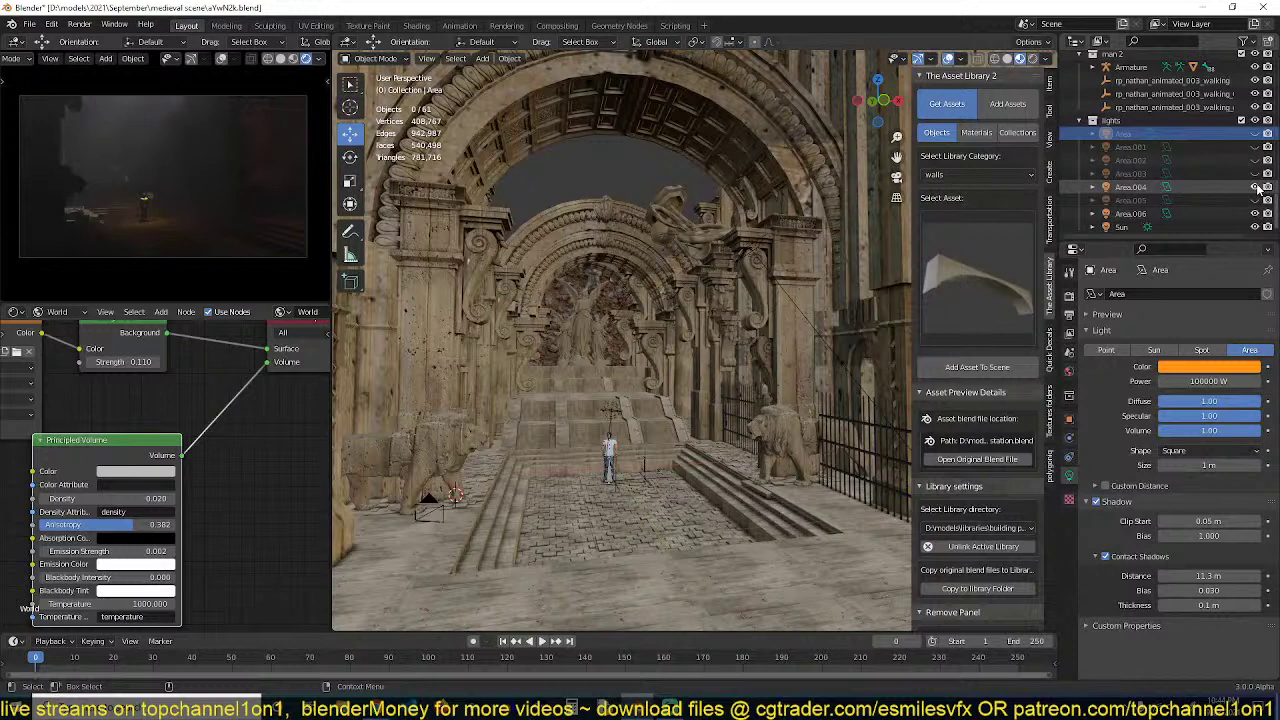
left_click(1256, 174)
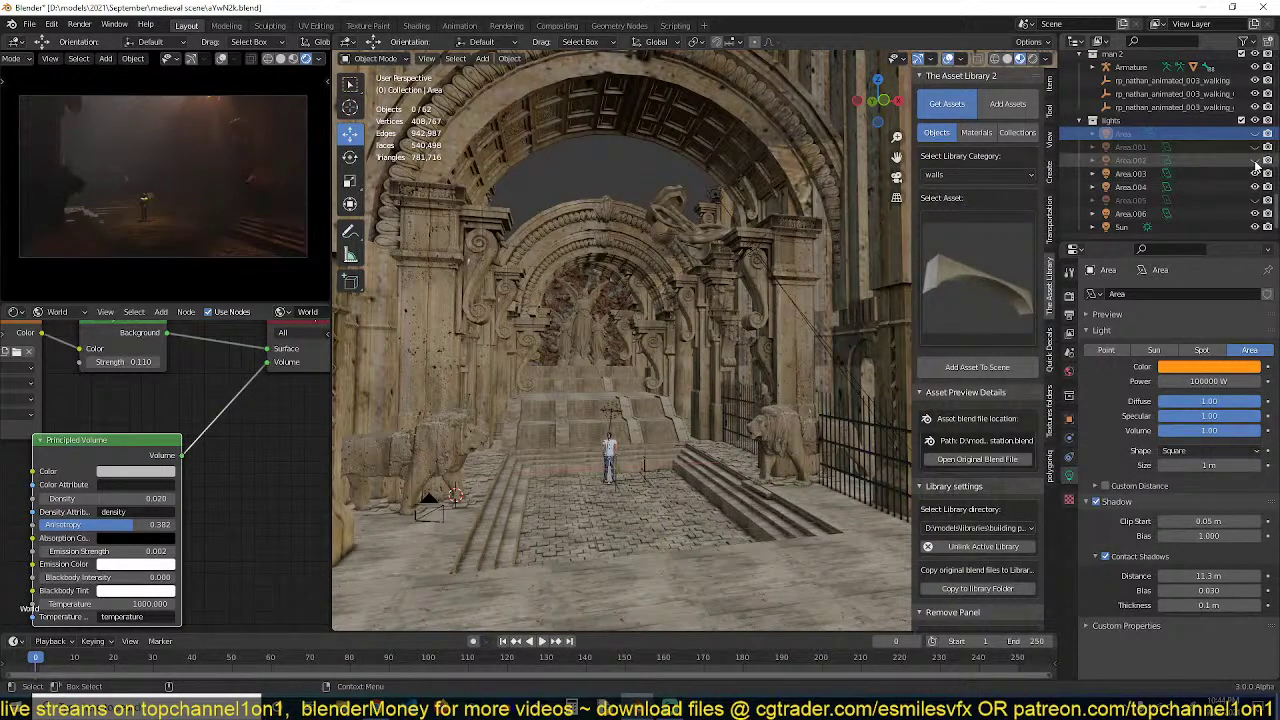
left_click(1256, 161)
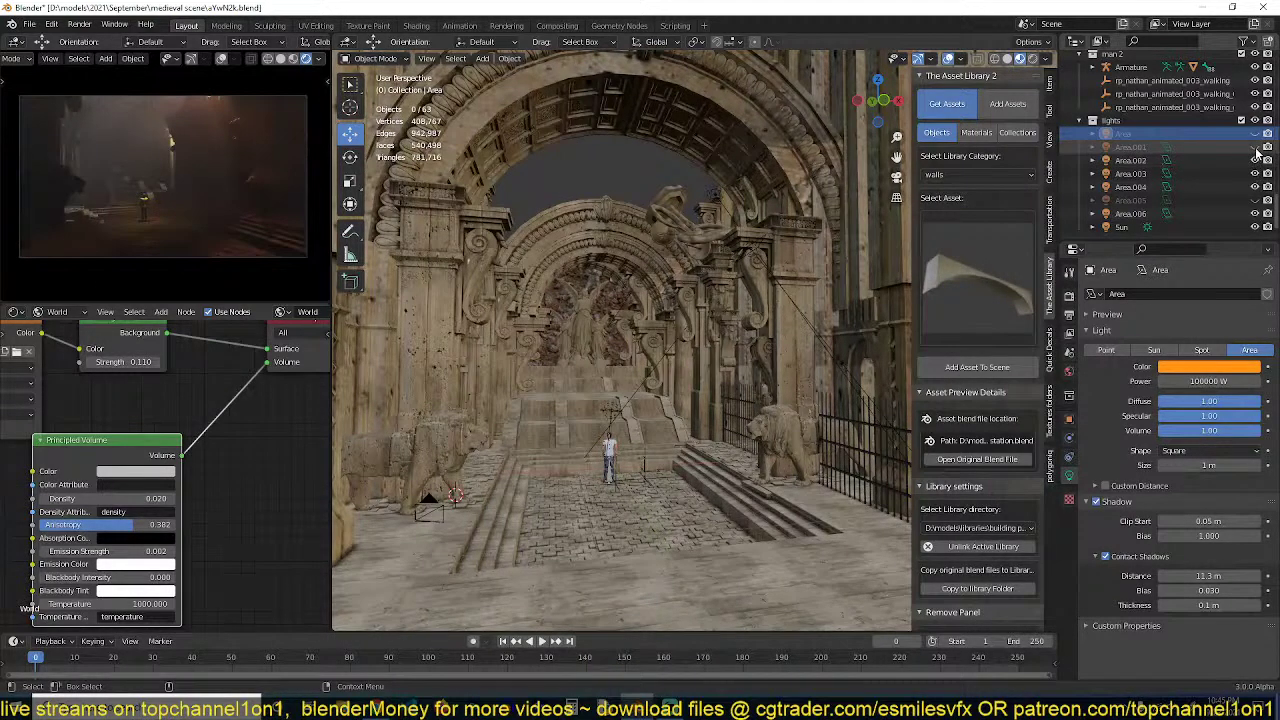
left_click(1256, 147)
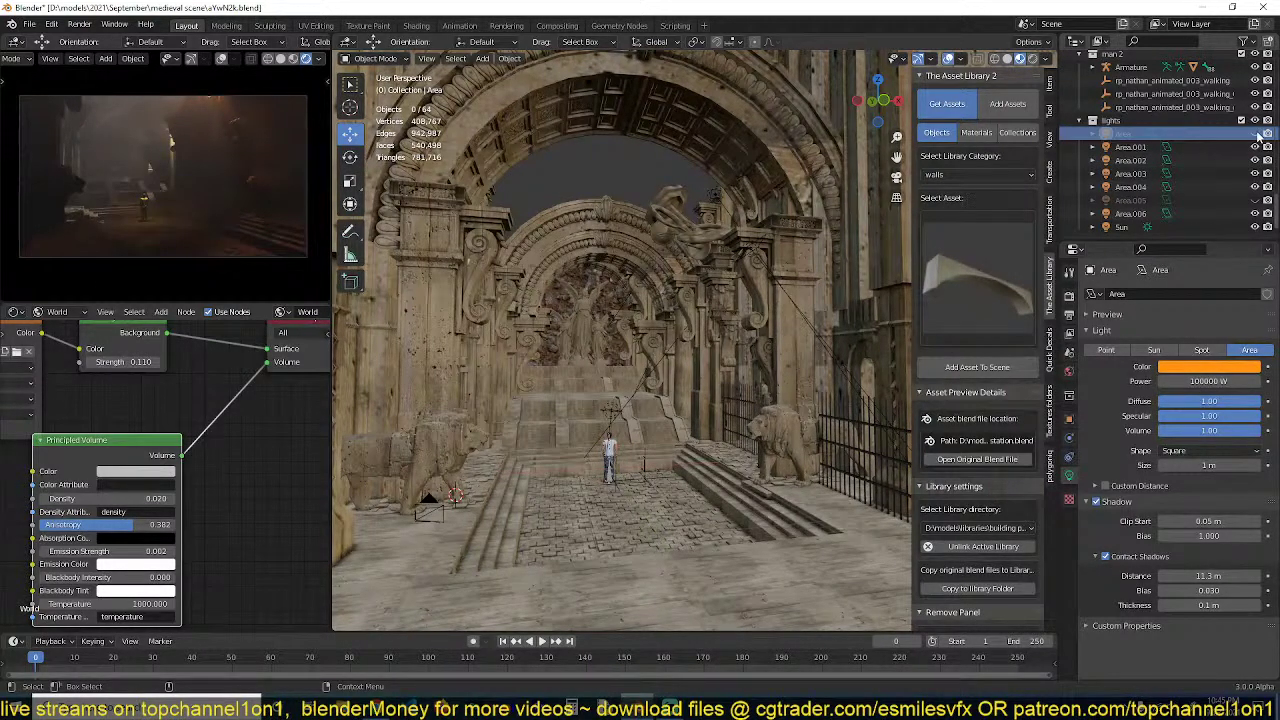
left_click(1256, 136)
left_click(1256, 136)
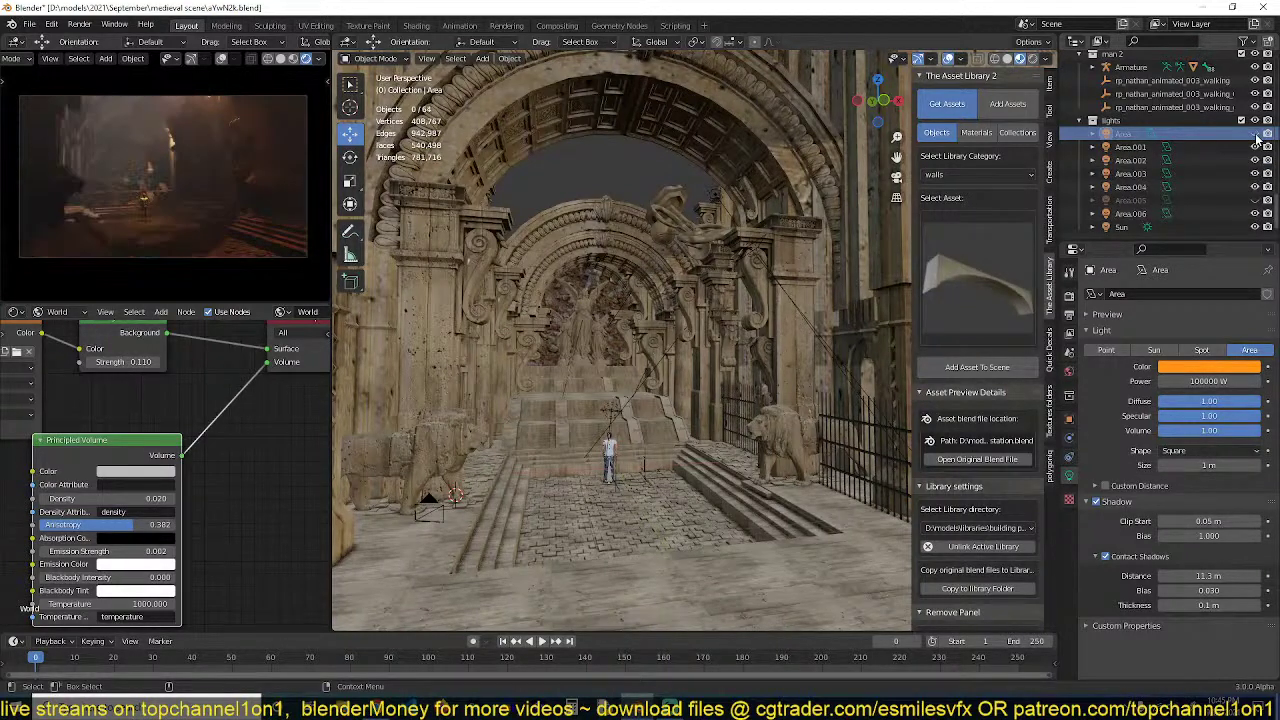
left_click(1256, 136)
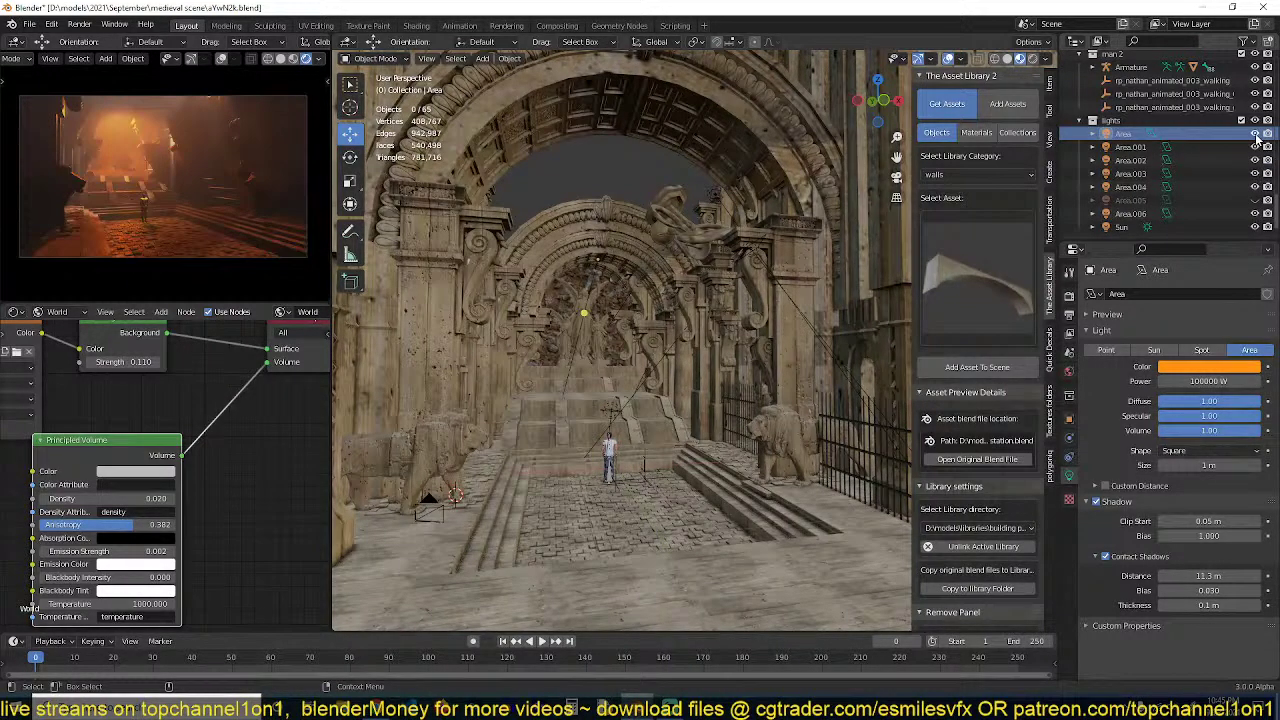
Hide the Area light and toggle Area.001 off and back on to compare its contribution
left_click(1256, 134)
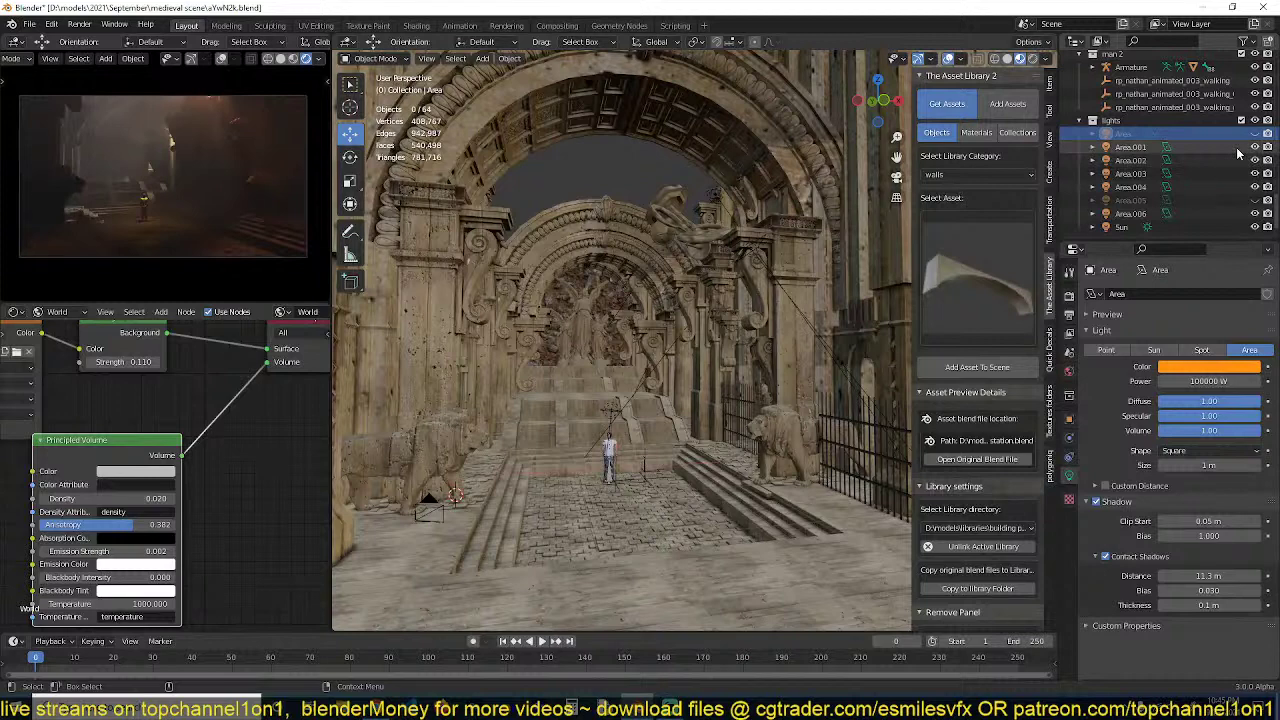
left_click(1256, 147)
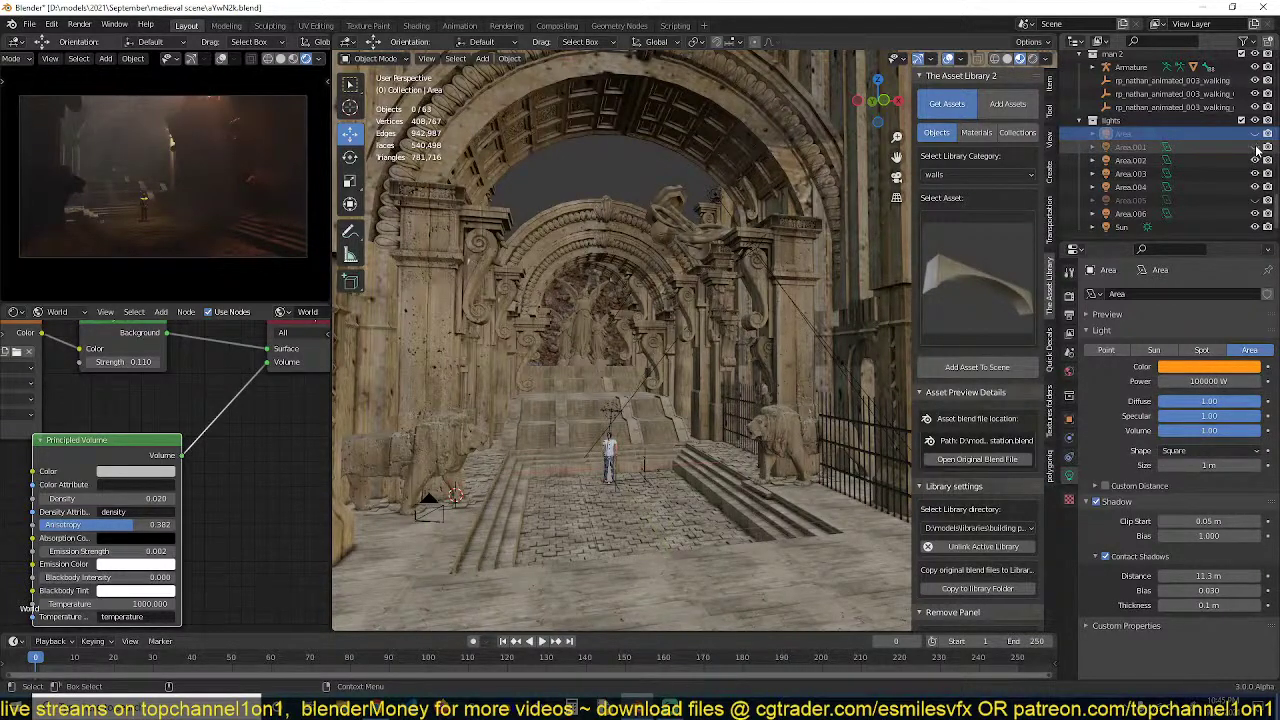
left_click(1256, 147)
Duplicate the Area.001 light and snap the copy to the 3D cursor on the rubble wall behind the angel statue
left_click(1236, 150)
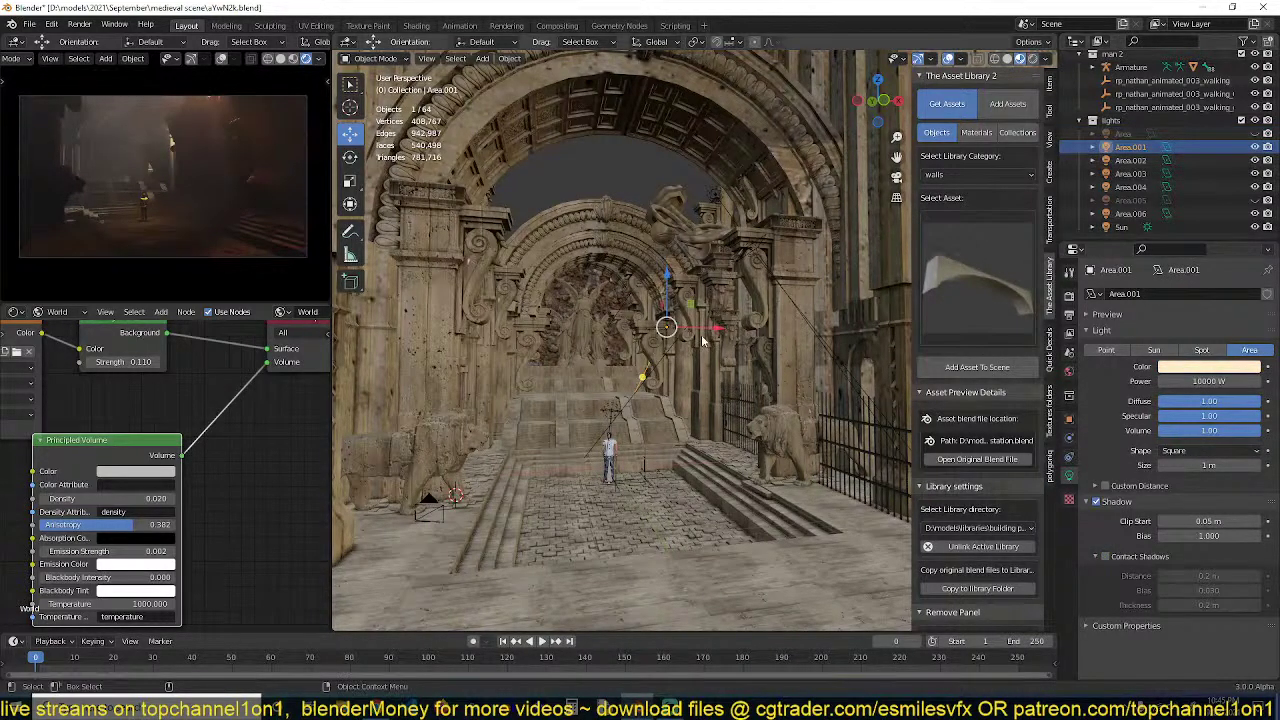
key("KP_Decimal")
key("shift+d")
key("Escape")
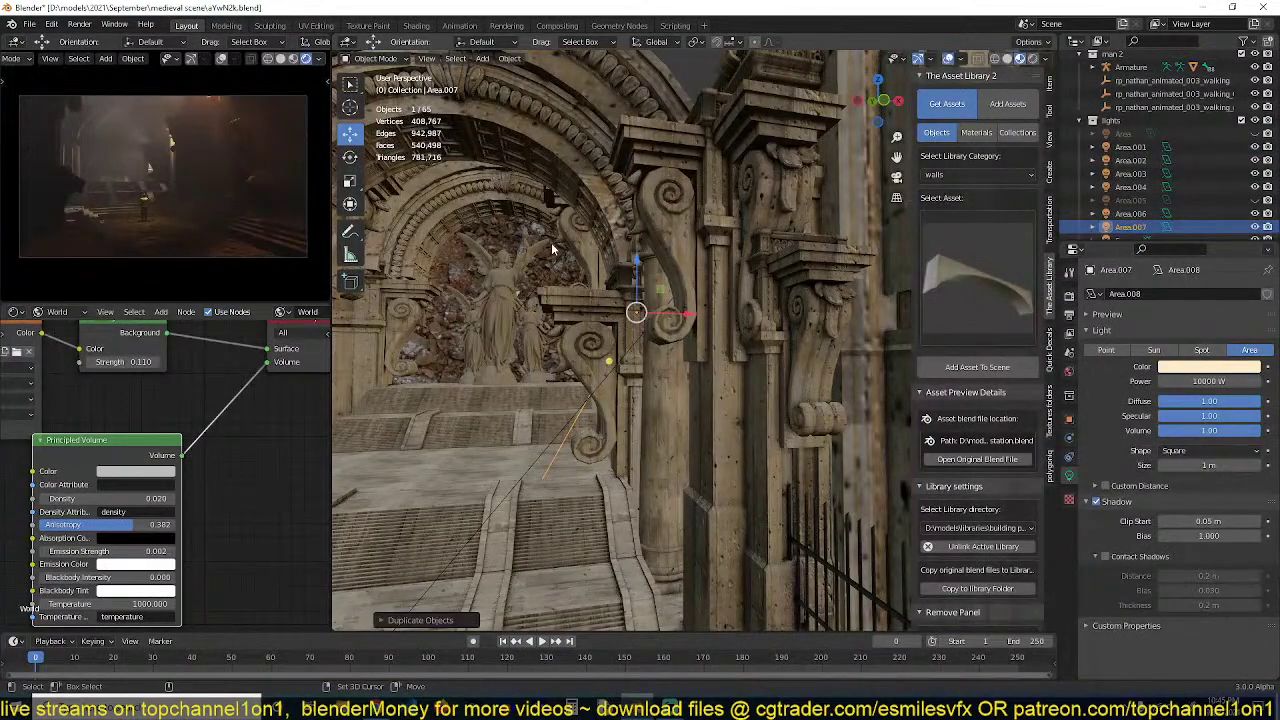
key("shift+s")
left_click(567, 173)
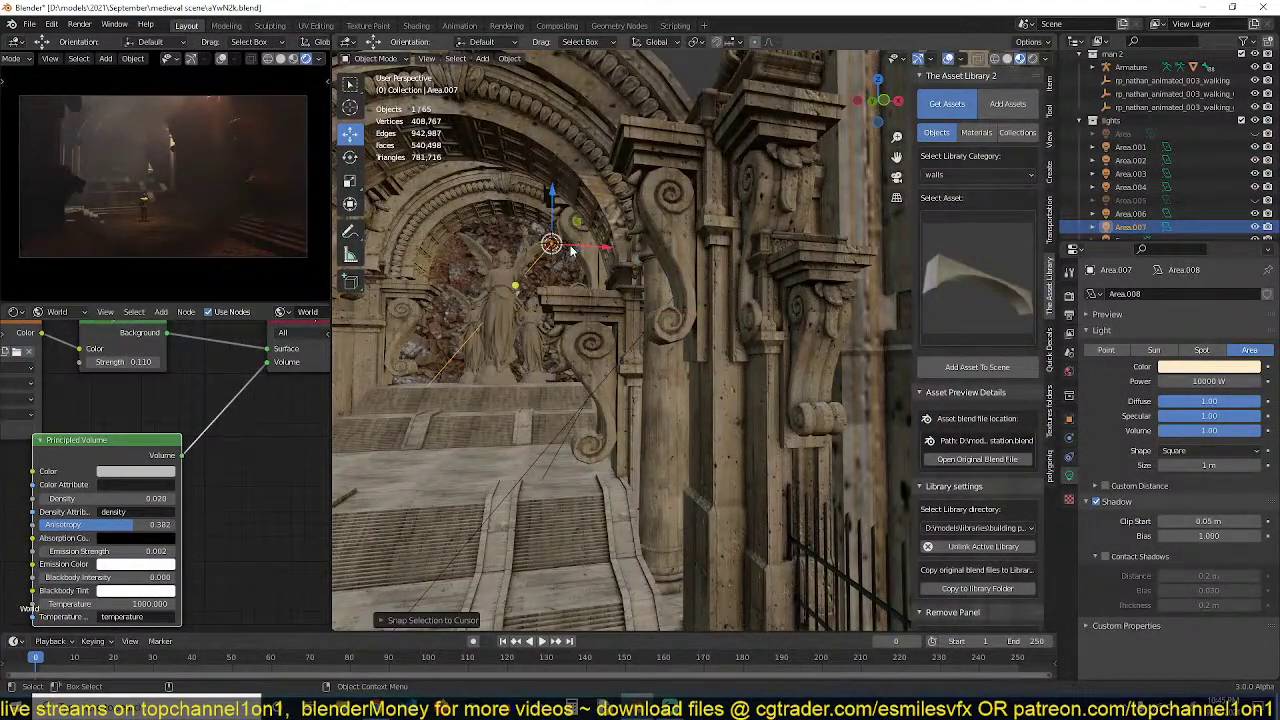
Move the duplicated light along the Y axis away from the rubble wall to the front of the angel statue
middle_click_drag(572, 250, 600, 287)
key("KP_Decimal")
scroll(620, 277, "down", 5)
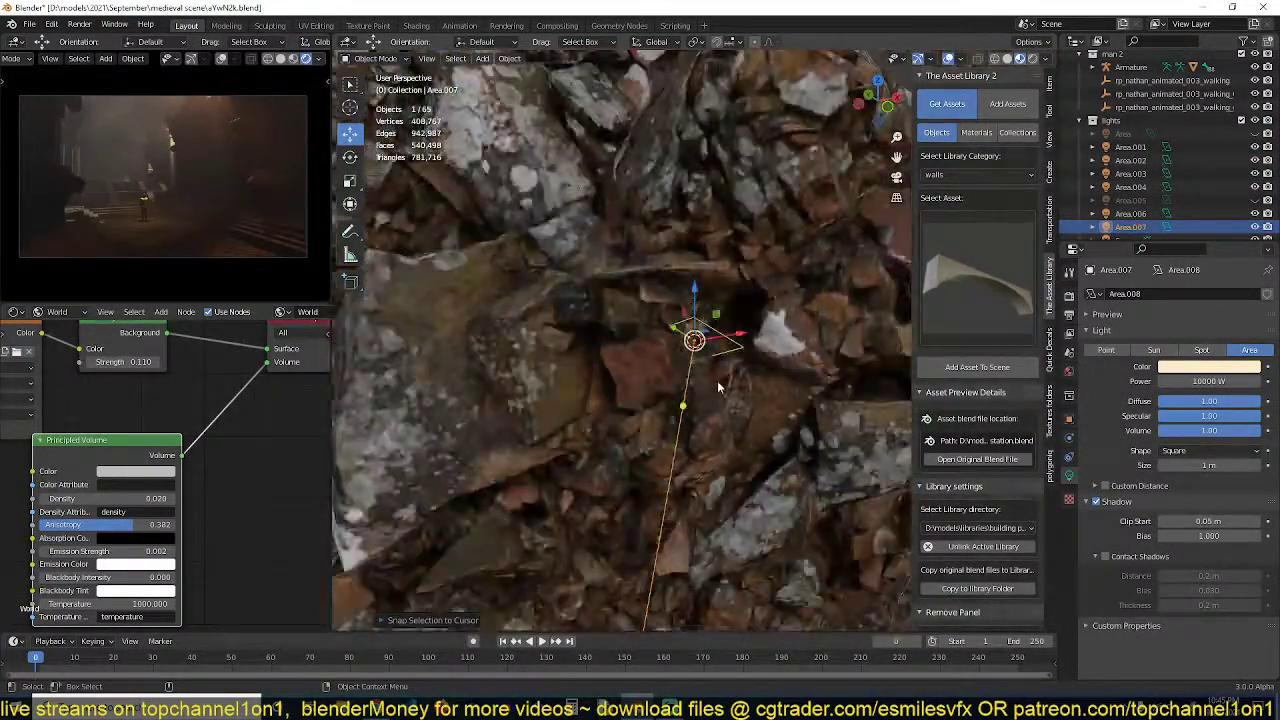
middle_click_drag(717, 380, 676, 384)
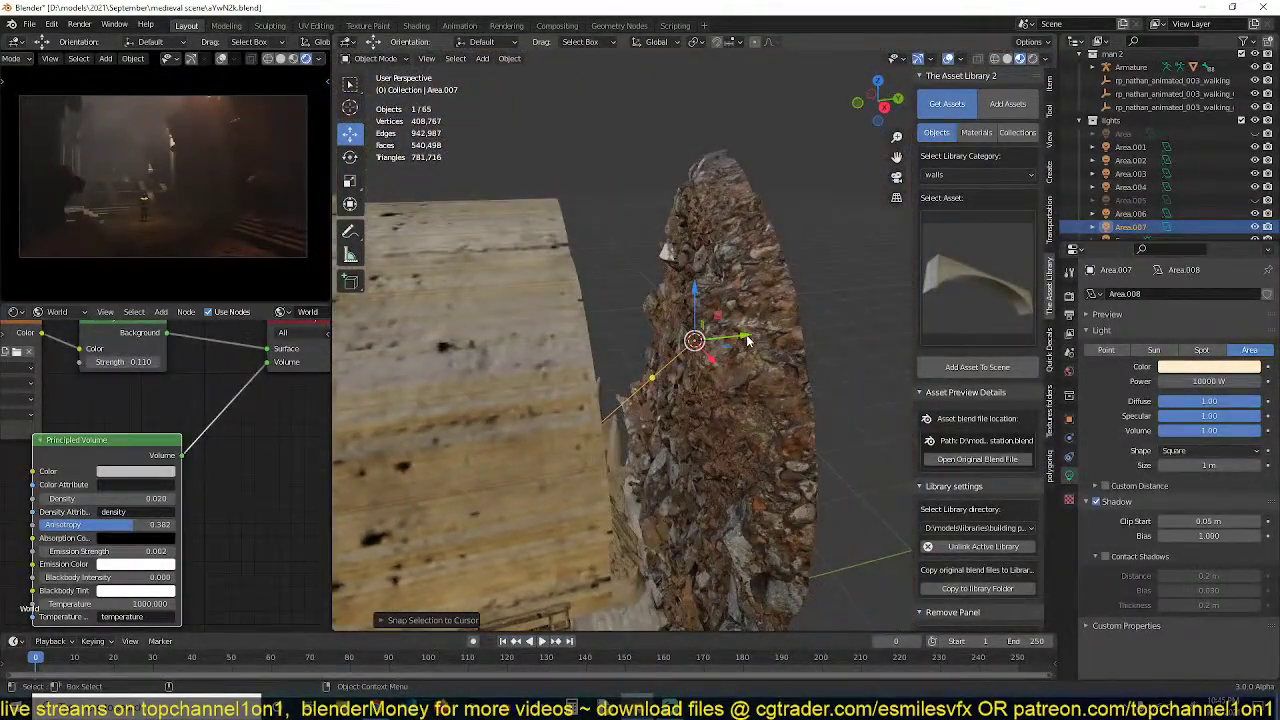
left_click_drag(637, 388, 464, 396)
Trackball-rotate the duplicated light so it shines back toward the angel statue
middle_click_drag(640, 373, 612, 323)
key("r")
key("r")
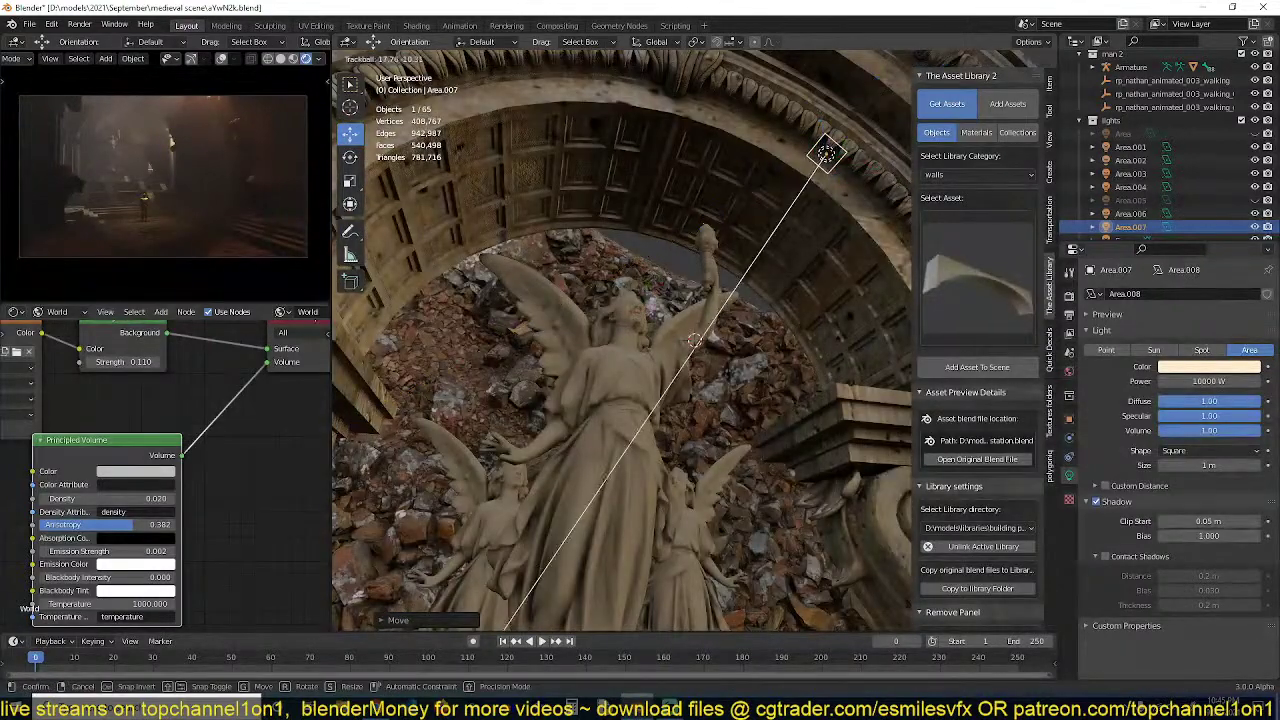
left_click(643, 320)
middle_click_drag(680, 302, 549, 390)
key("r")
key("r")
left_click(653, 318)
Move the duplicated light farther forward along the Y axis out of the rear arch and adjust its position freely
scroll(651, 320, "down", 5)
left_click_drag(585, 380, 536, 410)
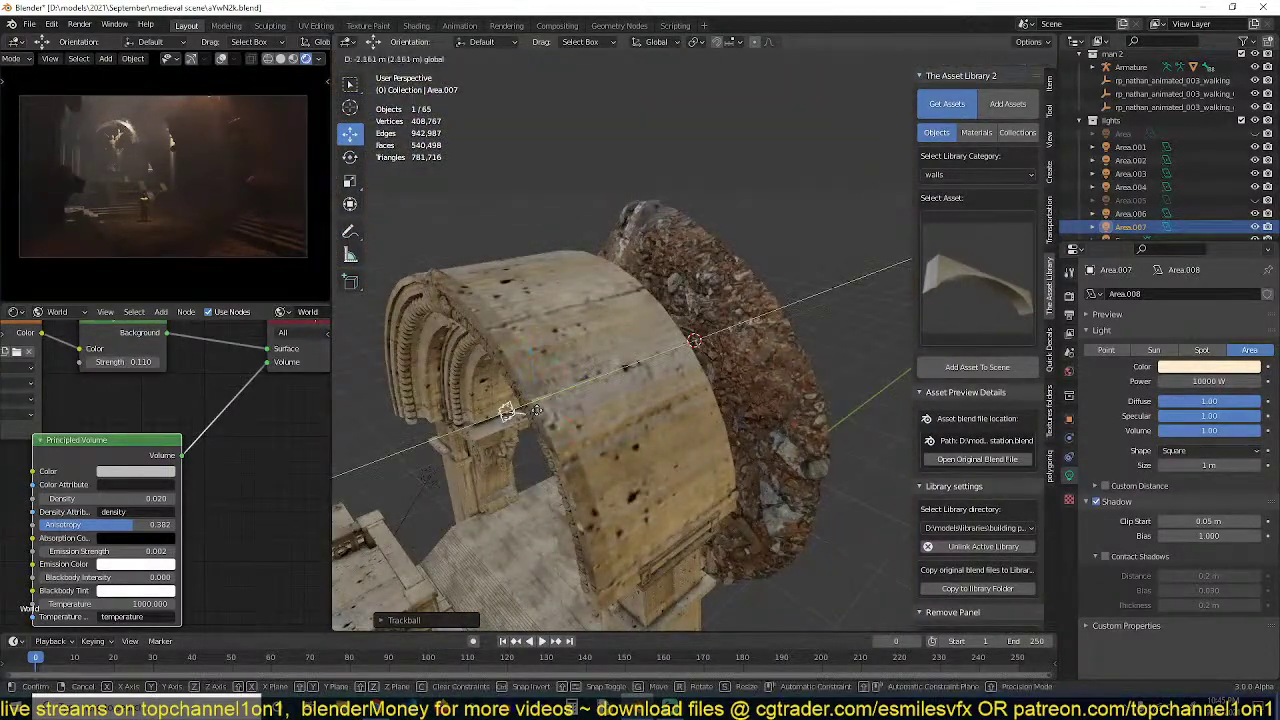
left_click(405, 463)
middle_click_drag(405, 463, 634, 395)
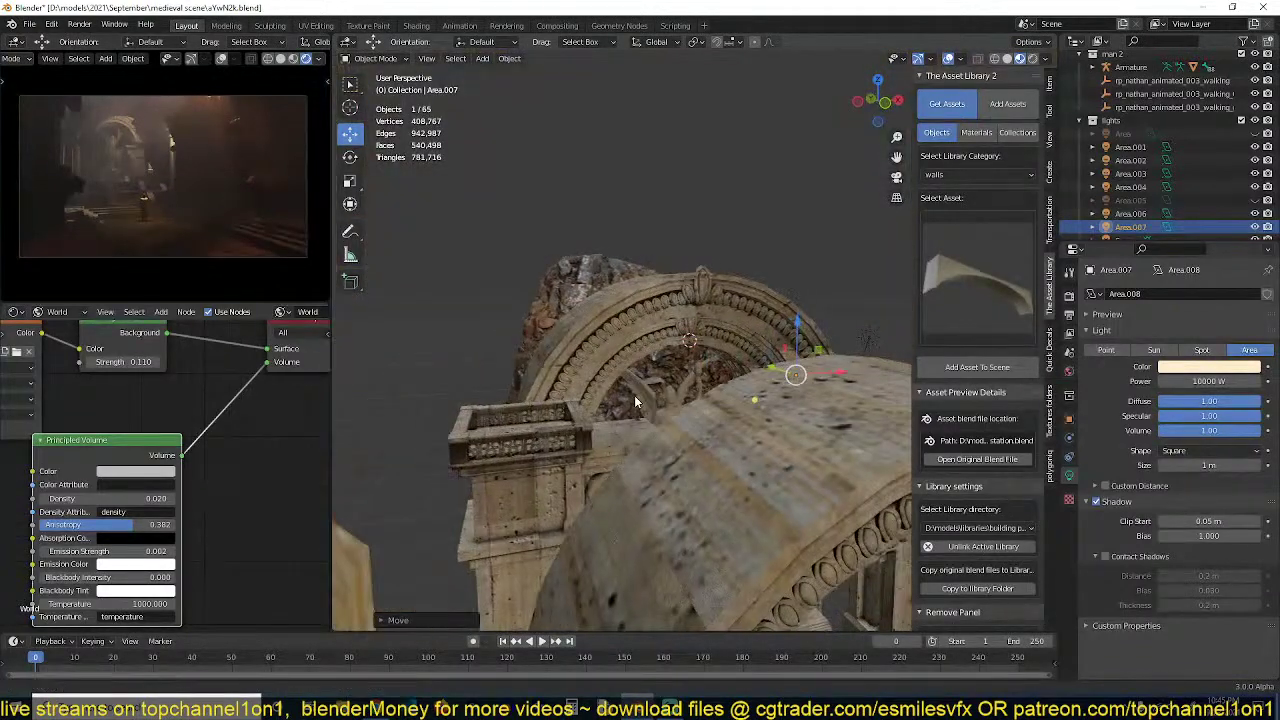
key("g")
left_click(653, 371)
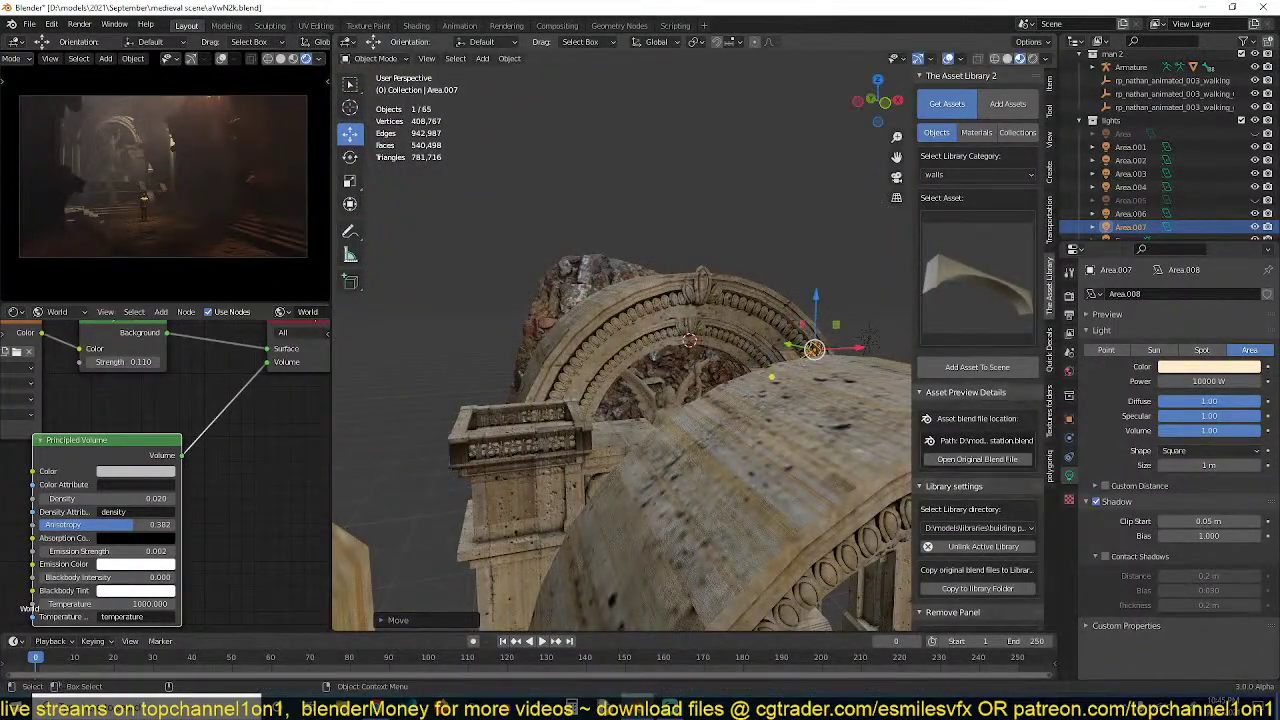
Refine the duplicated light's aim at the rear arch with several trackball rotations, then save the file and deselect the light
key("r")
key("r")
left_click(768, 384)
middle_click_drag(768, 384, 656, 424)
key("r")
key("r")
left_click(674, 389)
key("r")
key("r")
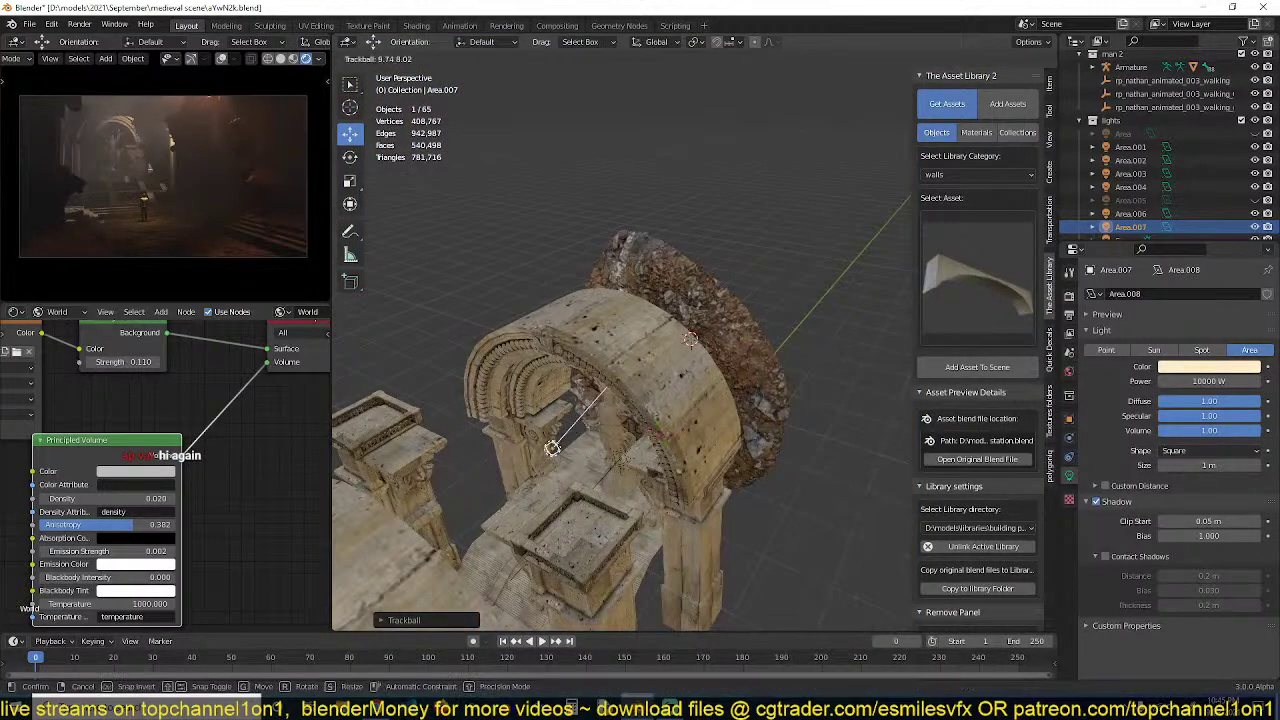
left_click(592, 378)
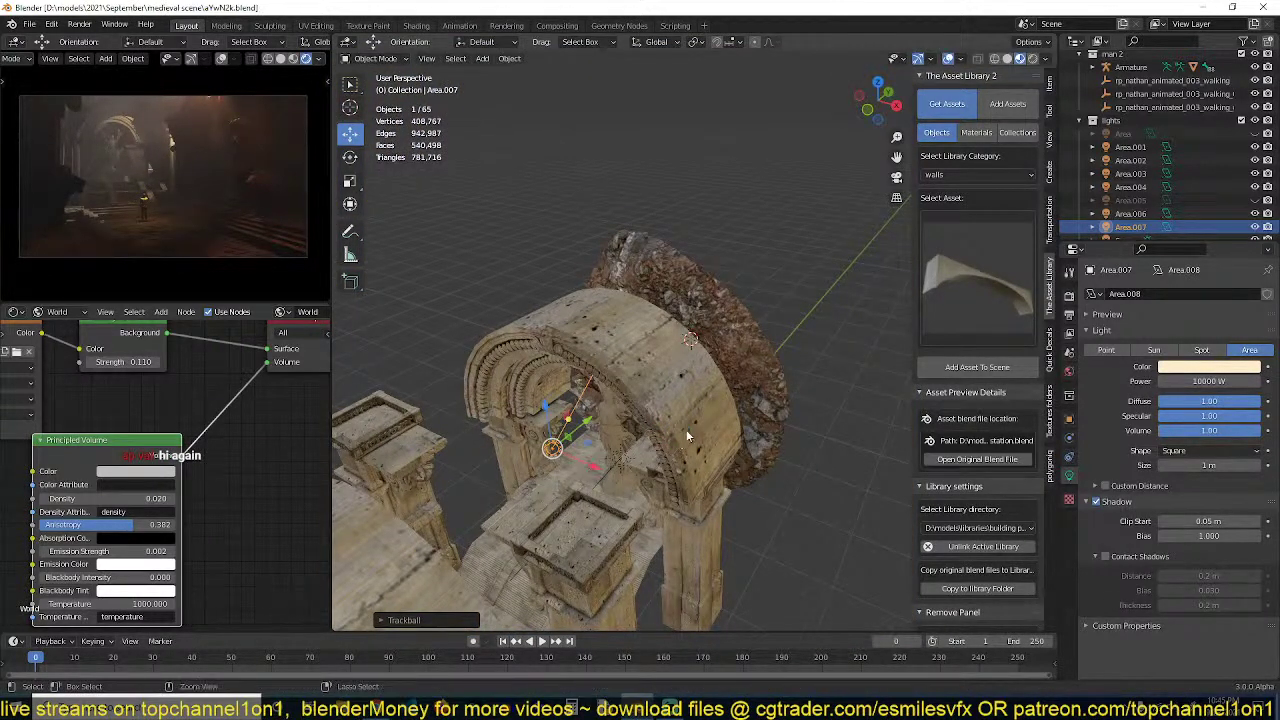
left_click(824, 392)
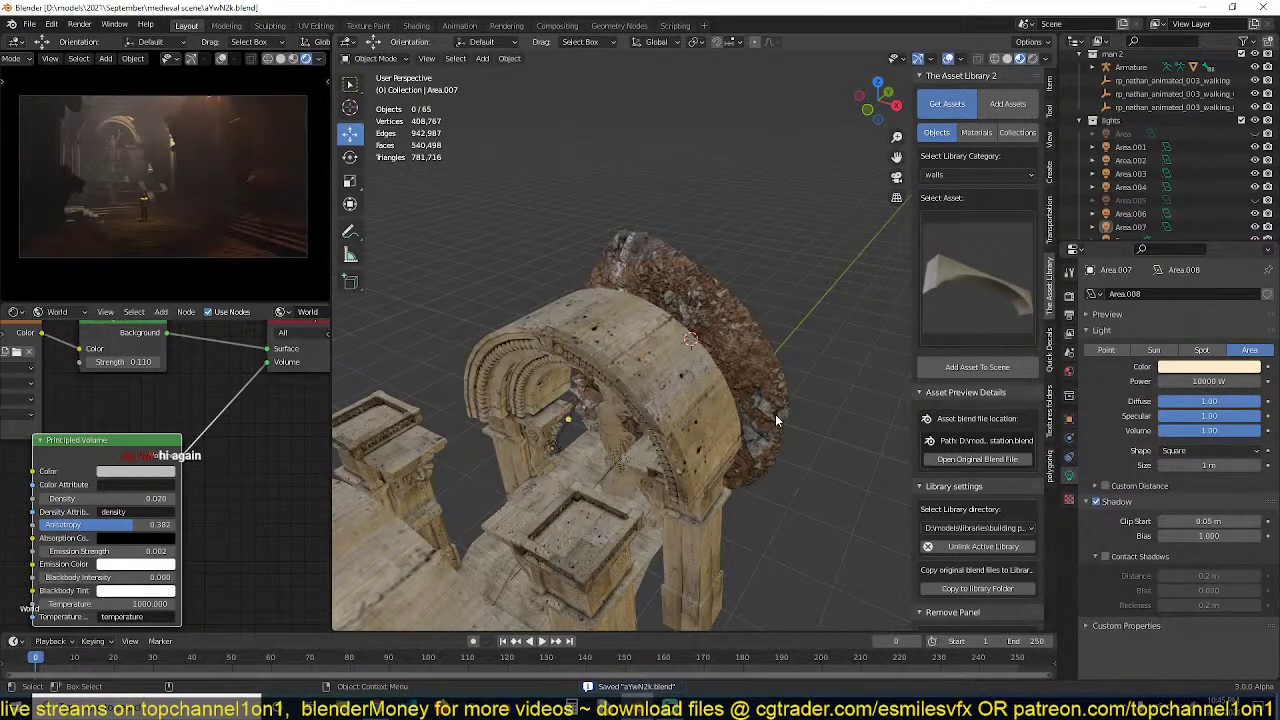
Duplicate the lion statue beside the columns and rotate the copy 90° about the Z axis
mouse_move(760, 423)
middle_mouse_down()
mouse_move(738, 471)
mouse_move(828, 378)
mouse_move(743, 408)
middle_mouse_up()
scroll(743, 408, "up", 5)
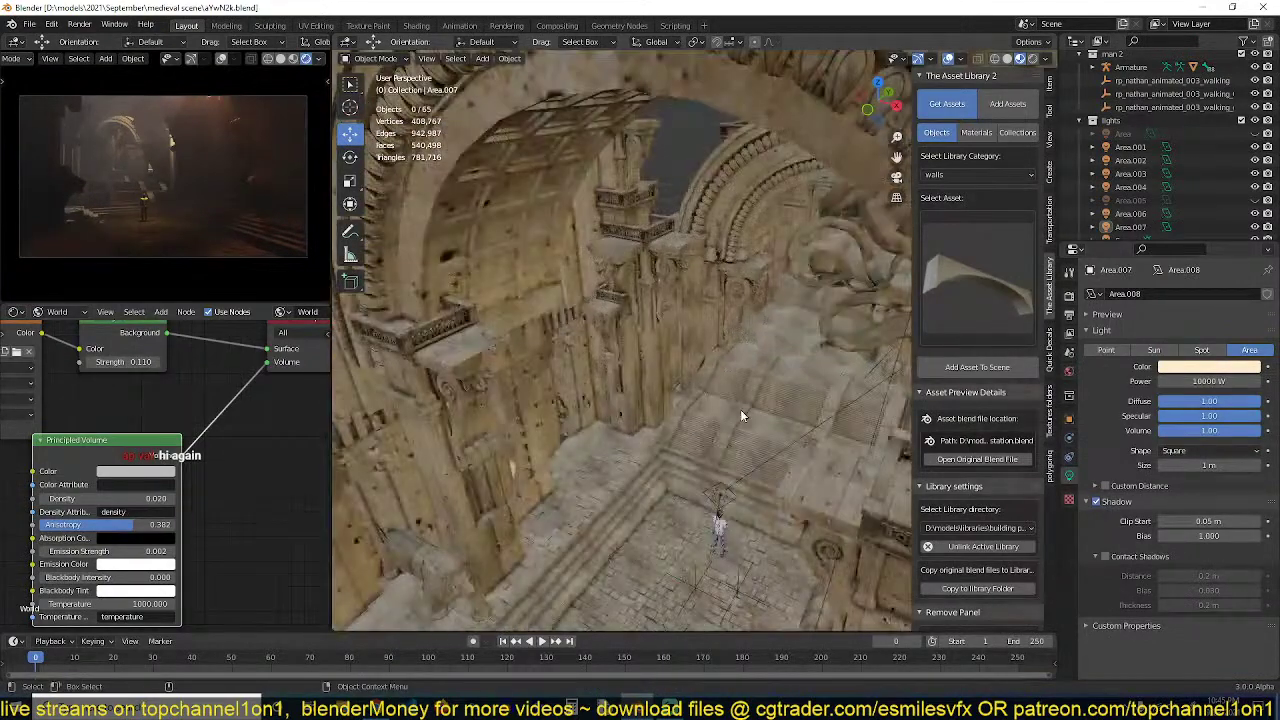
middle_click_drag(642, 433, 724, 330, "shift")
left_click(578, 445)
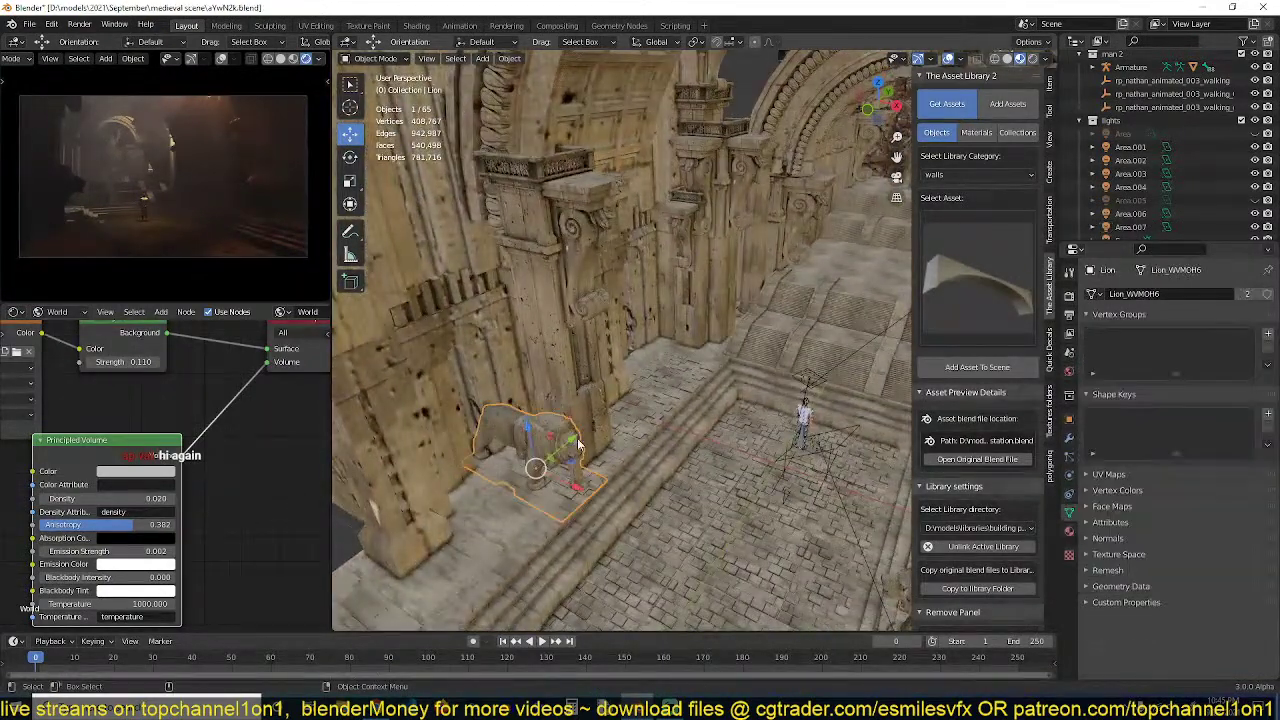
key("shift+d")
right_click(627, 446)
type("rz90")
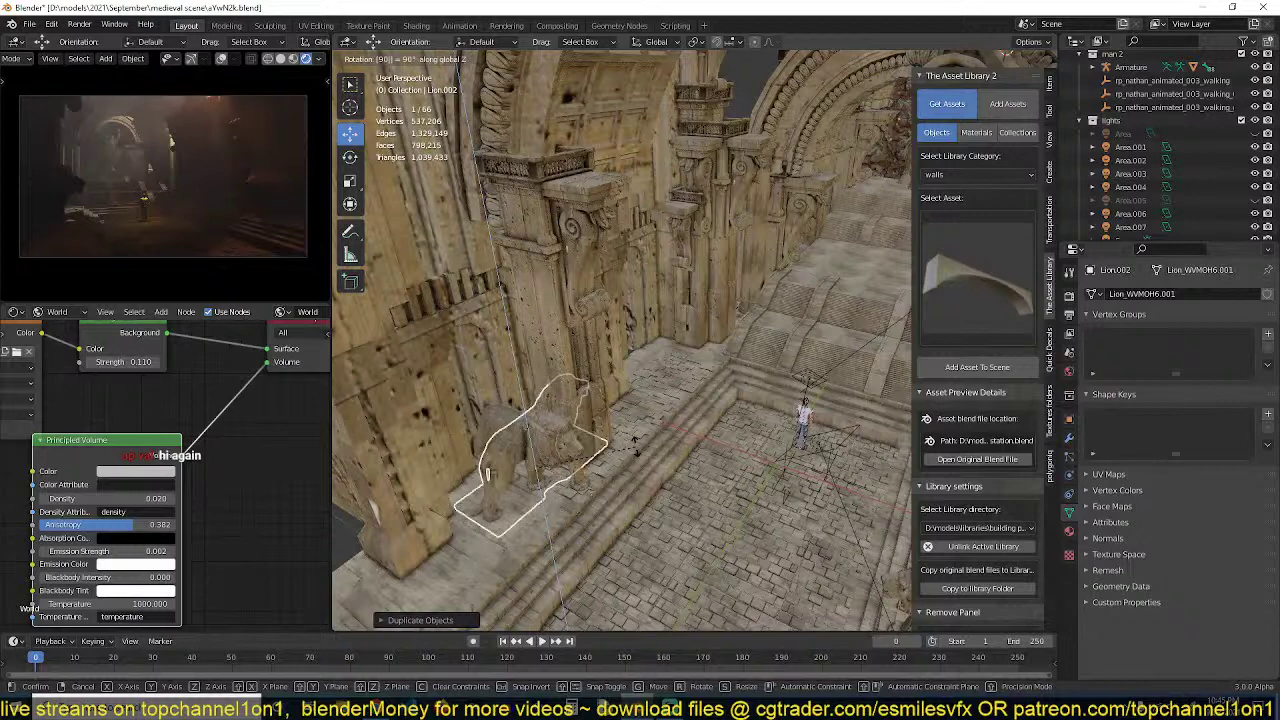
key("Return")
Snap the lion copy to a new 3D cursor point on the courtyard paving near the man and adjust its scale
right_click(834, 487, "shift")
key("shift+s")
left_click(831, 338)
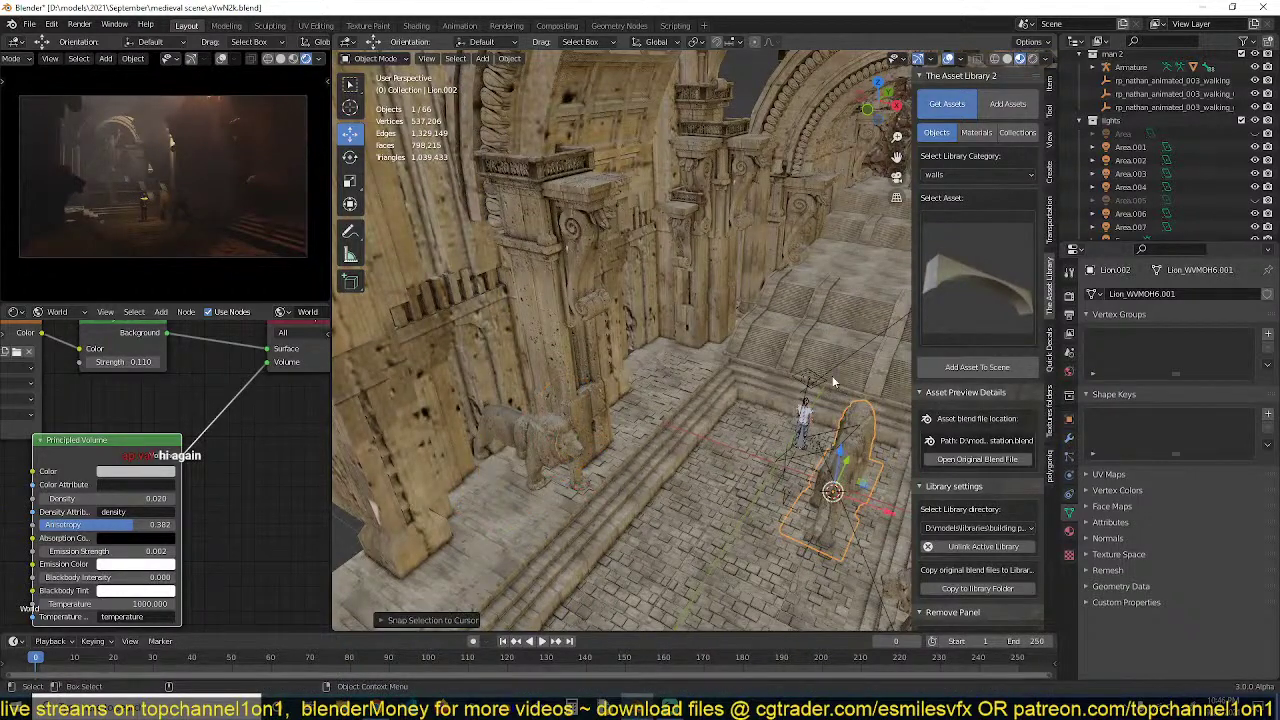
key("s")
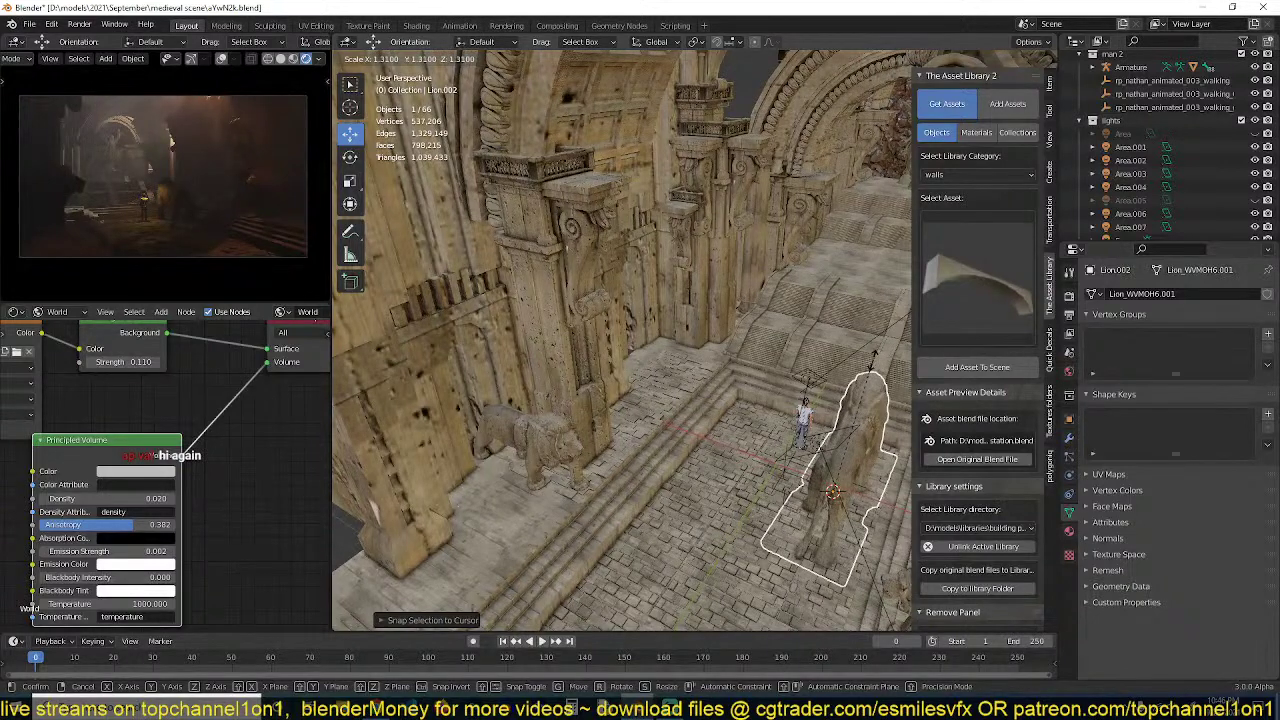
left_click(874, 362)
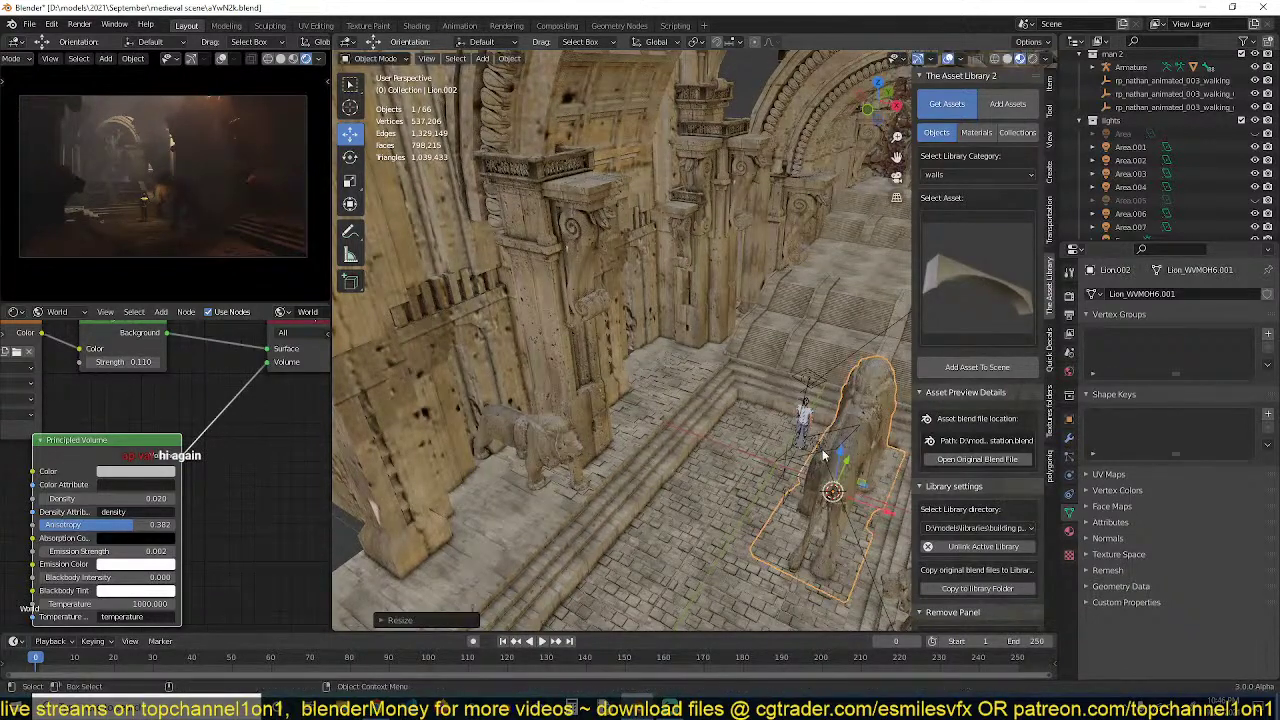
middle_click_drag(778, 410, 754, 390)
key("s")
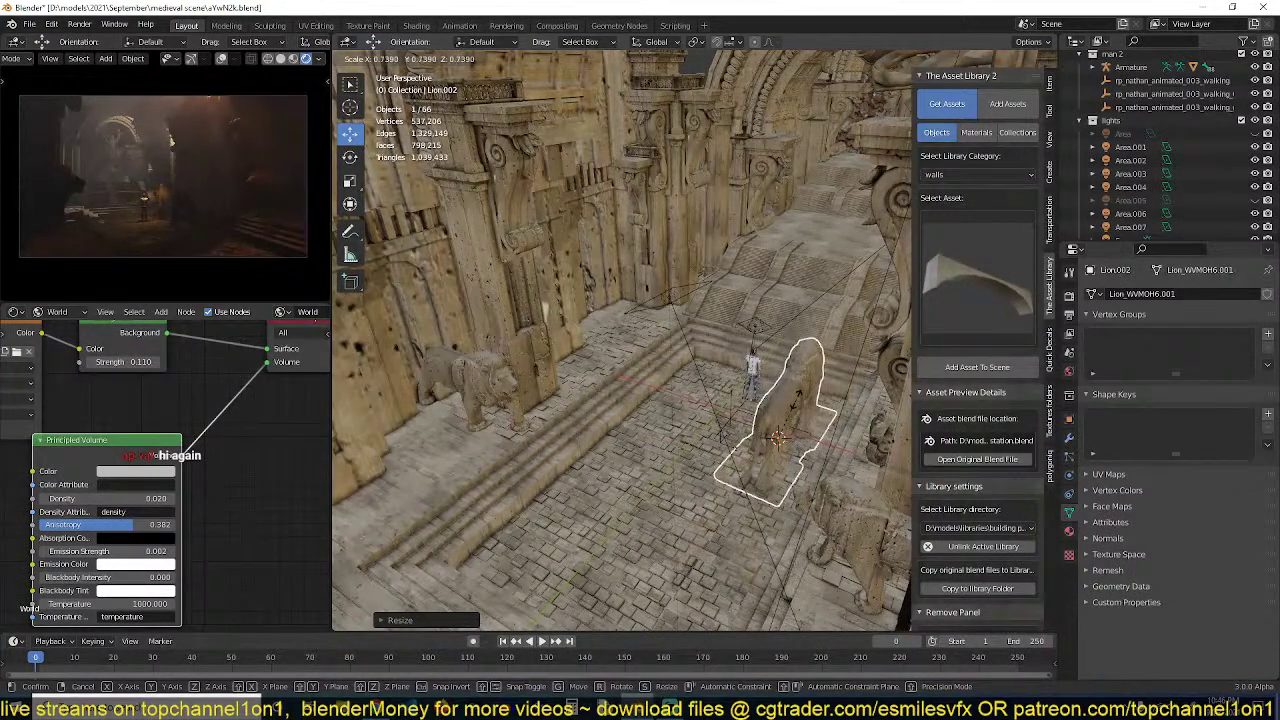
left_click(784, 420)
Move the lion copy along the X axis across the courtyard paving to the man's other side
scroll(783, 430, "up", 4)
middle_click_drag(794, 457, 753, 431)
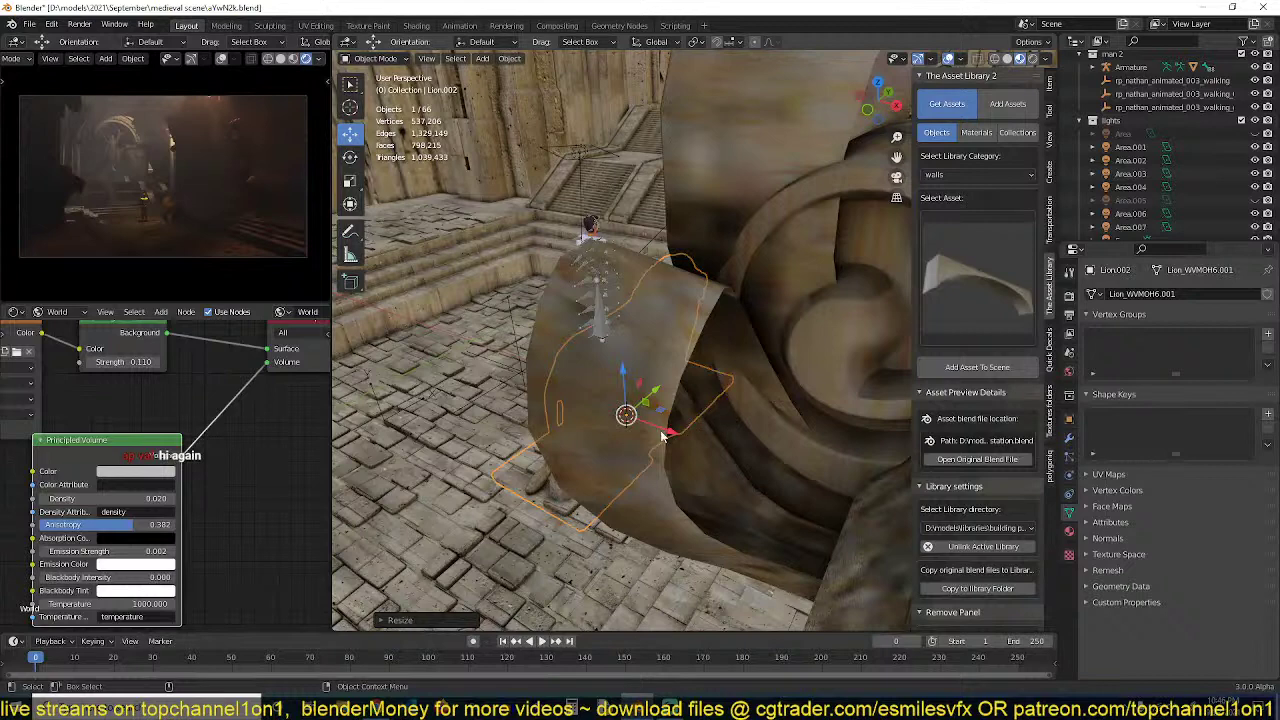
key("g")
key("x")
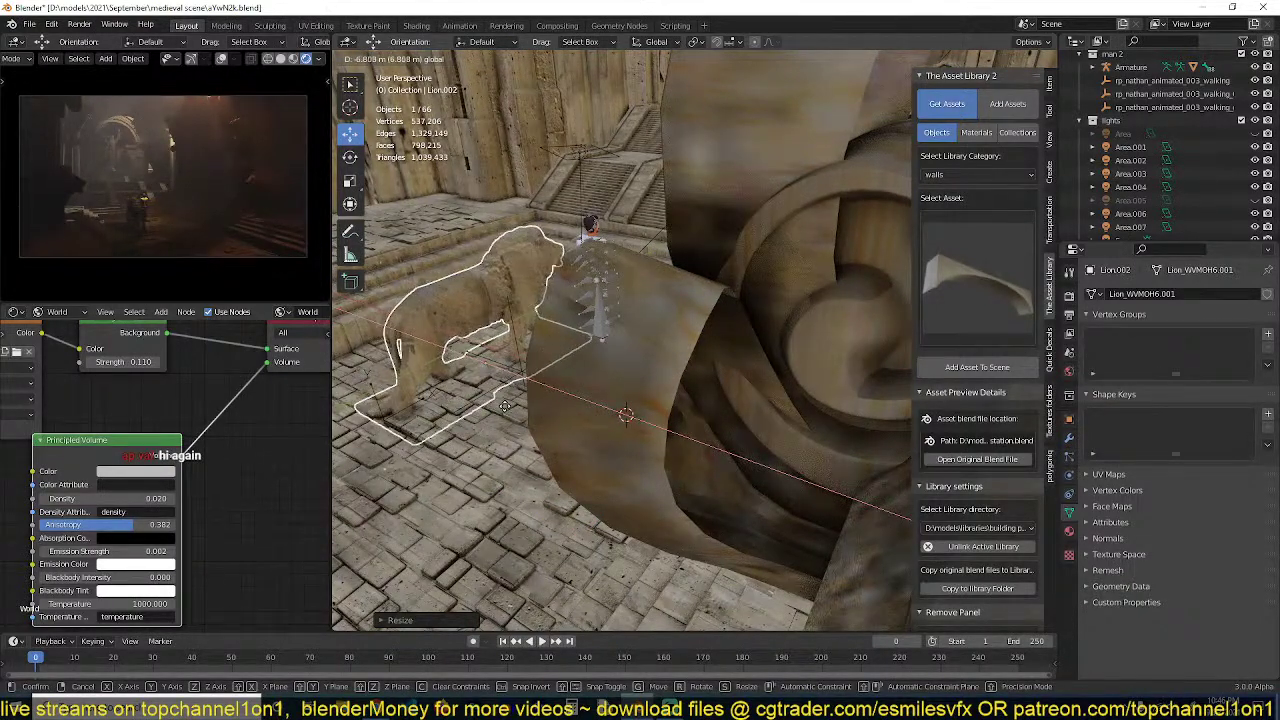
left_click(539, 433)
Scale the lion copy down and raise it slightly along the Z axis
key("s")
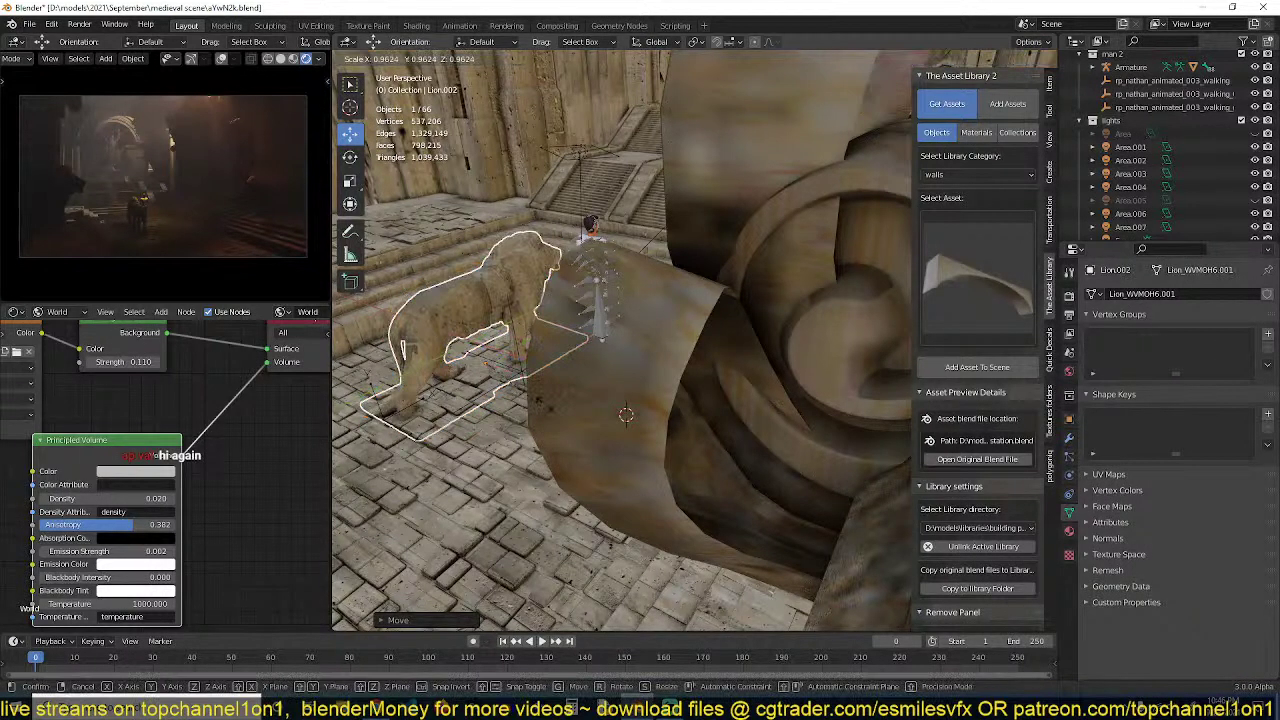
left_click(536, 396)
key("g")
key("z")
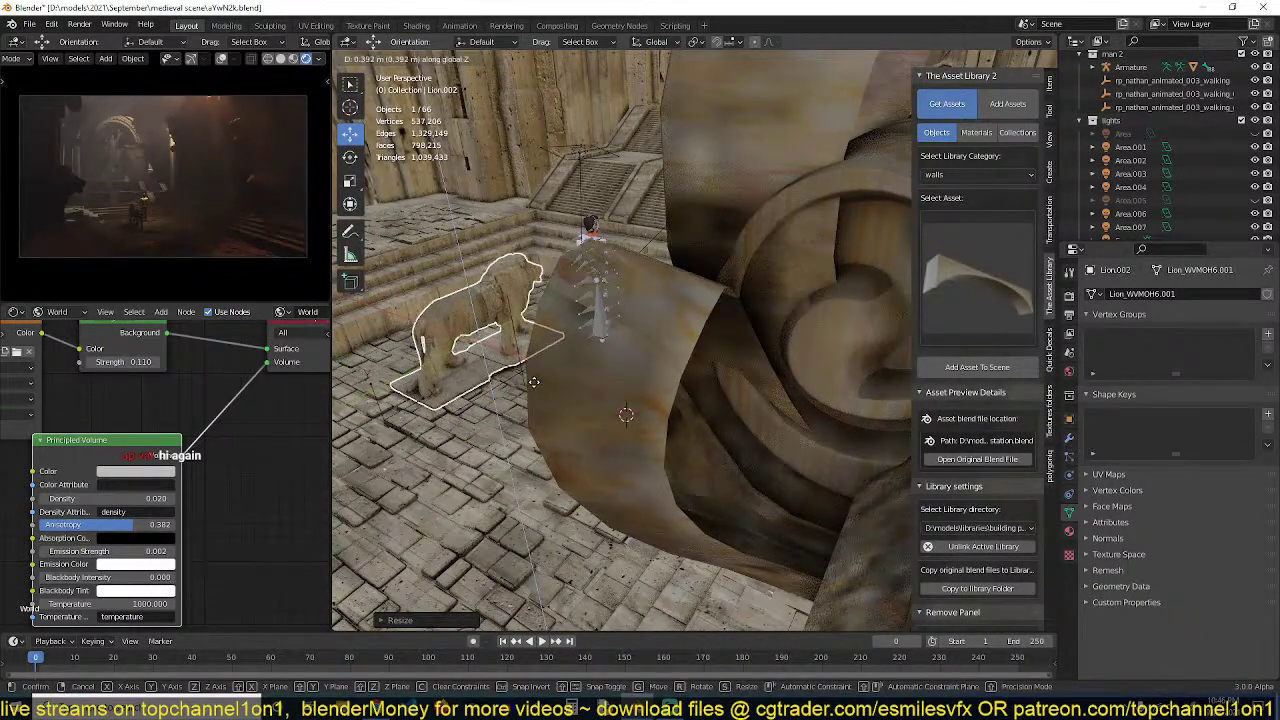
left_click(534, 386)
Move the lion copy along the X axis until it overlaps the man, and scale it up
middle_click_drag(534, 386, 635, 389)
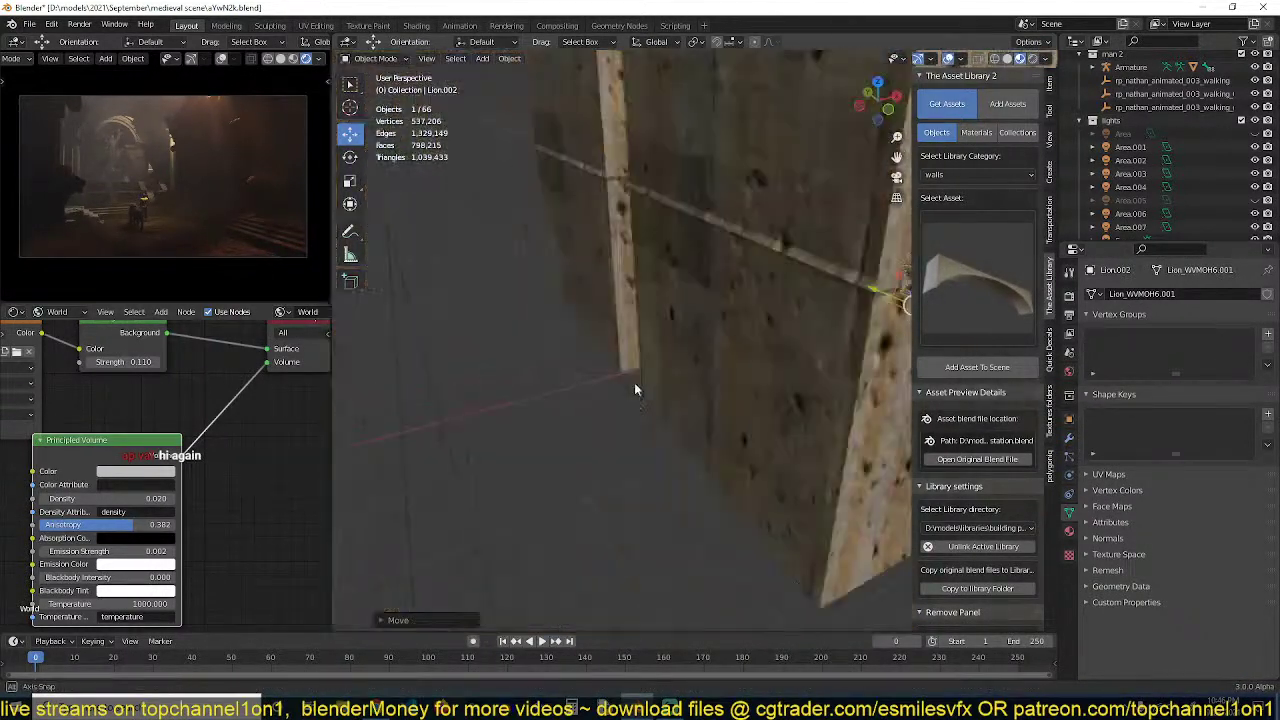
scroll(634, 382, "up", 8)
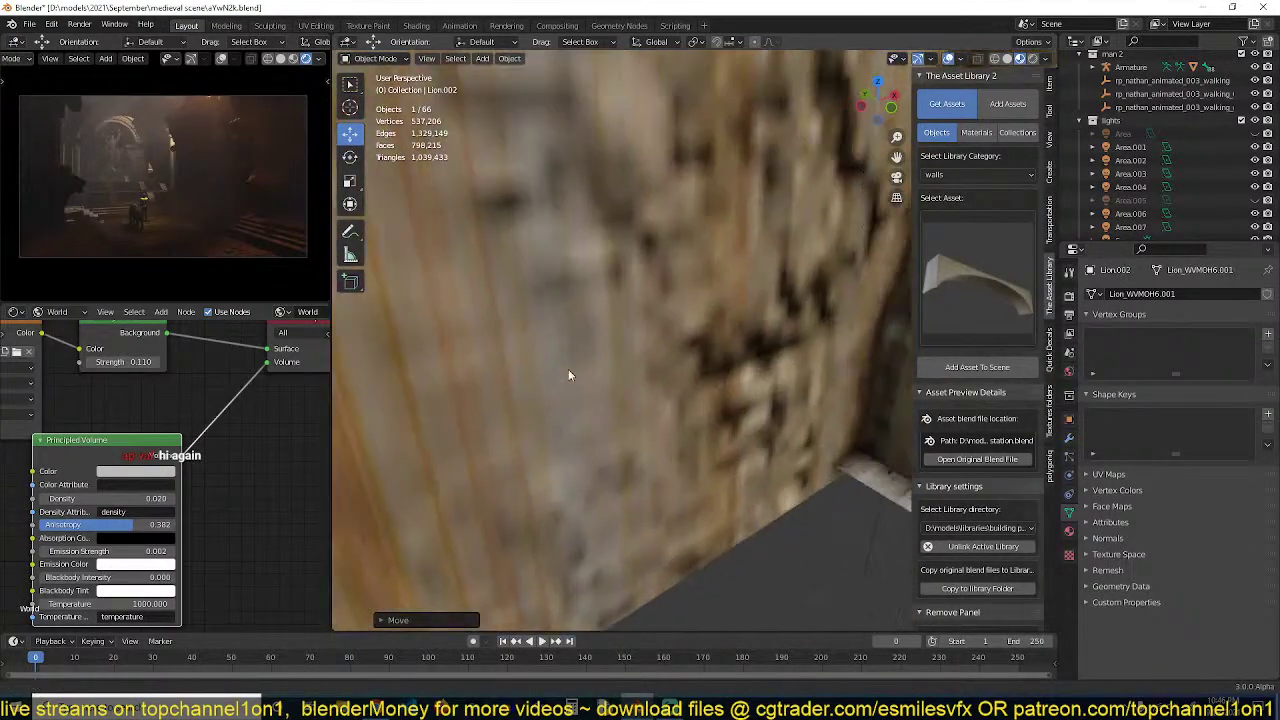
scroll(562, 372, "down", 3)
middle_click_drag(560, 372, 534, 457)
scroll(514, 428, "down", 2)
key("KP_Decimal")
middle_click_drag(611, 461, 528, 437, "shift")
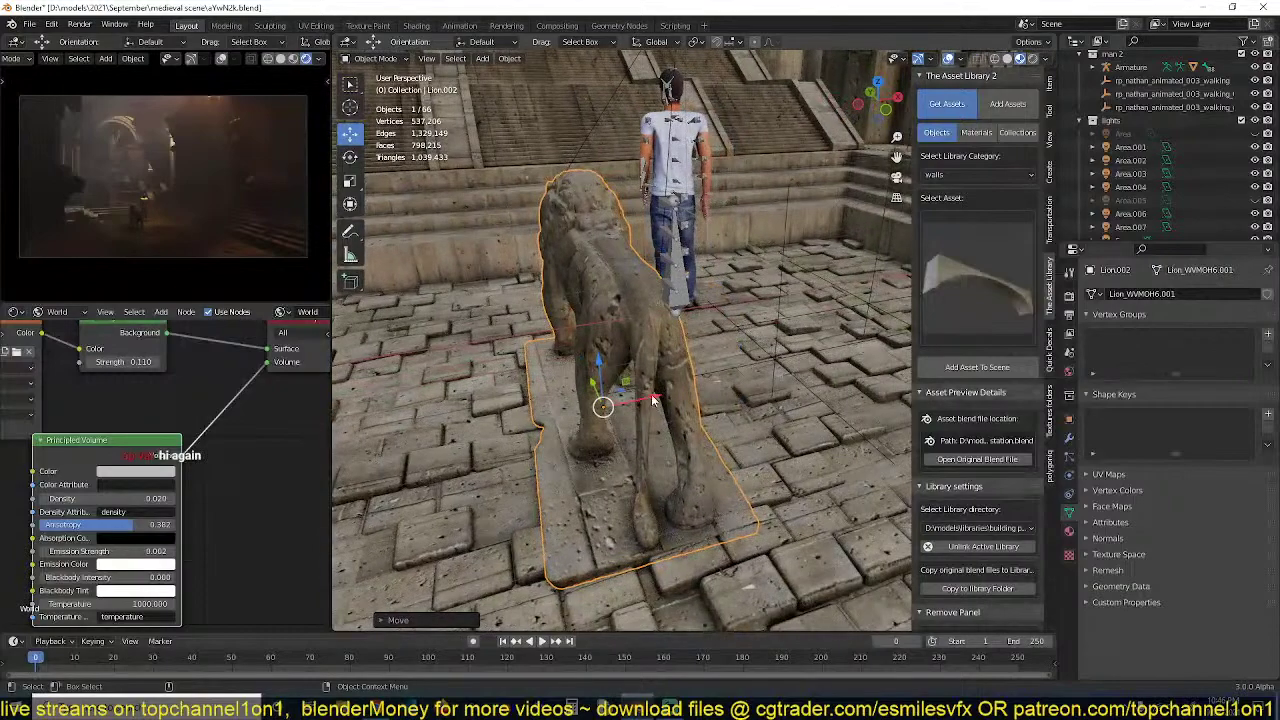
left_click_drag(652, 400, 748, 382)
key("s")
left_click(764, 388)
Adjust the enlarged lion's height along the Z axis and save the file
key("g")
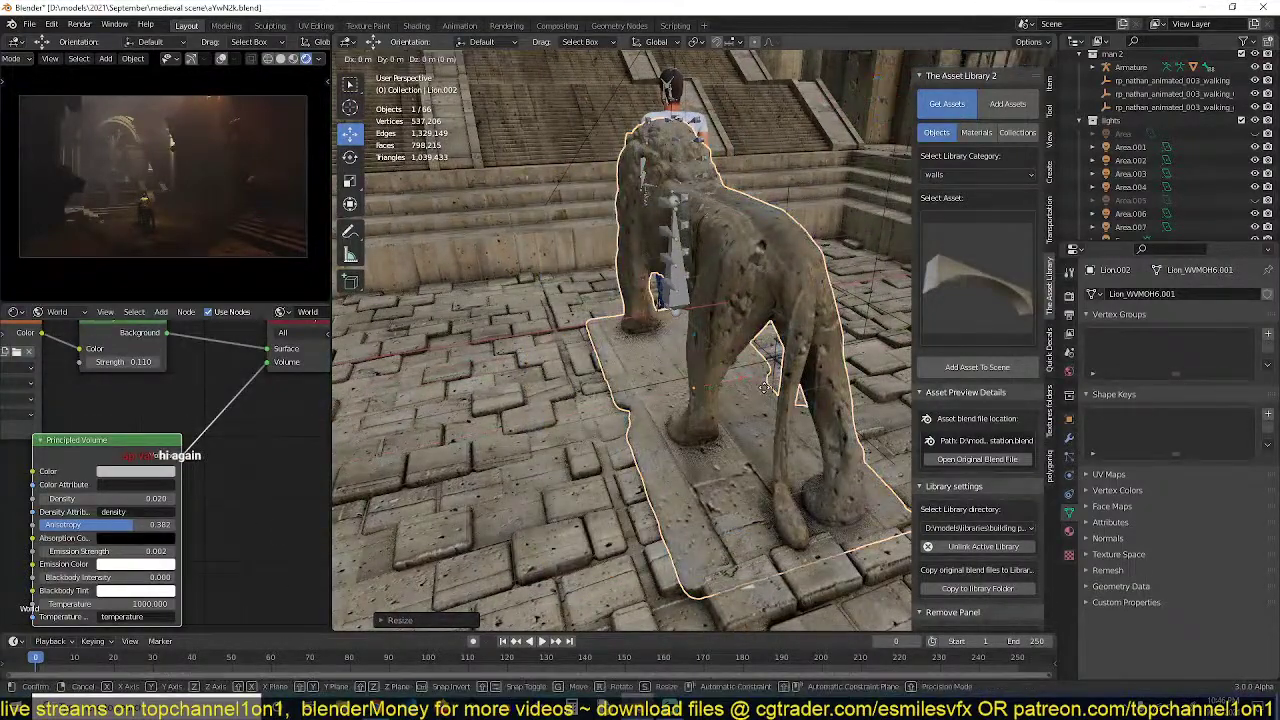
key("z")
left_click(764, 394)
middle_click_drag(740, 392, 645, 410)
key("ctrl+s")
scroll(663, 349, "up", 2)
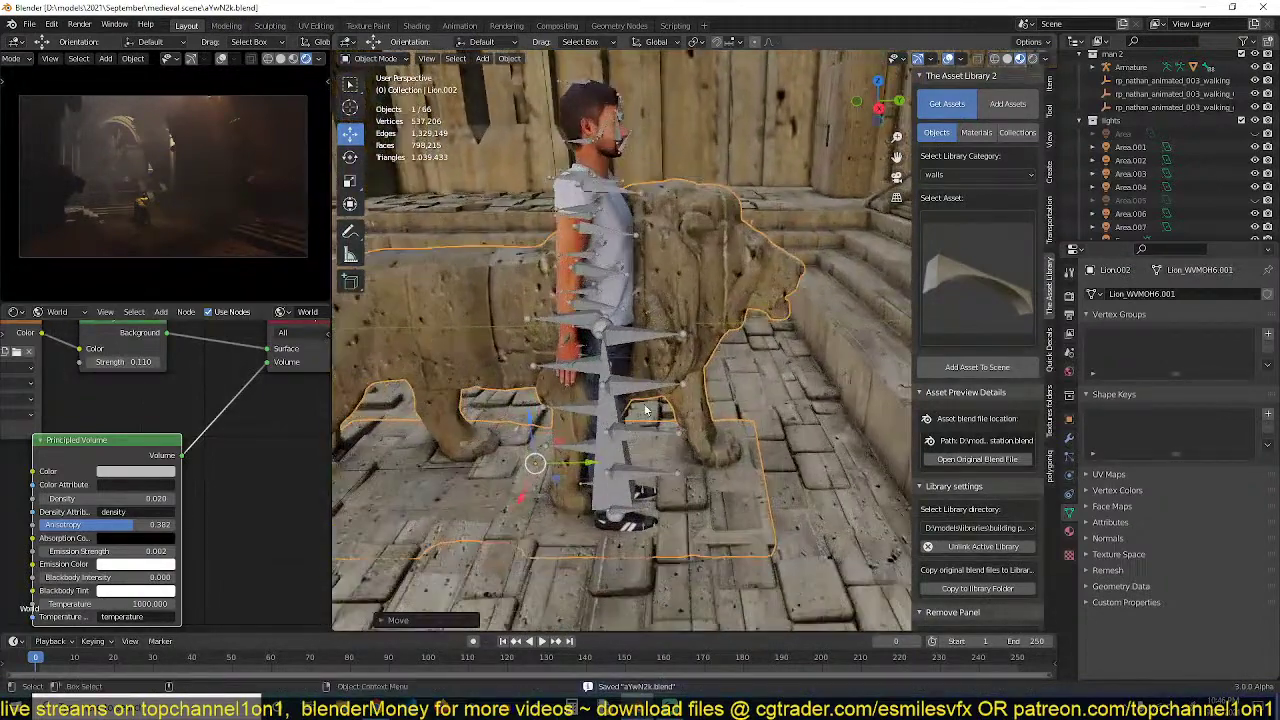
Select the man's armature and move it in Object Mode onto the lion's back
left_click(637, 347)
key("ctrl+Tab")
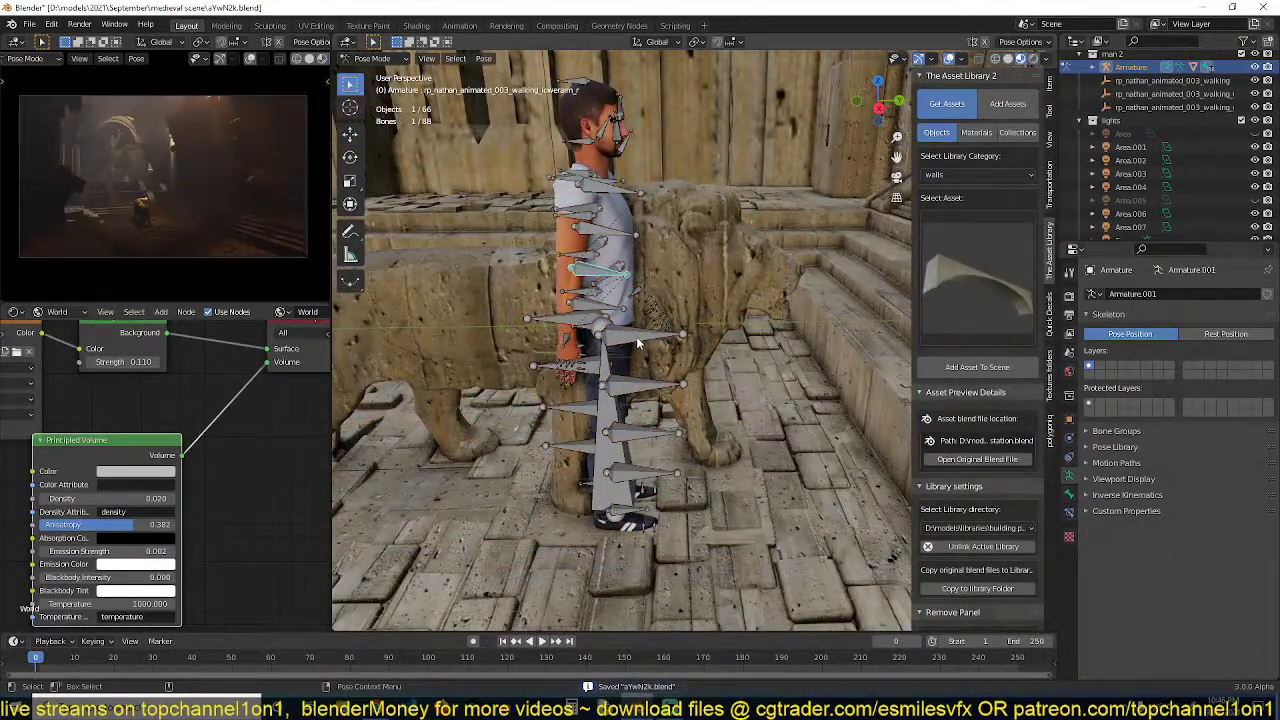
key("ctrl+Tab")
key("g")
left_click(541, 288)
middle_click_drag(541, 288, 594, 366)
scroll(600, 360, "down", 3)
key("g")
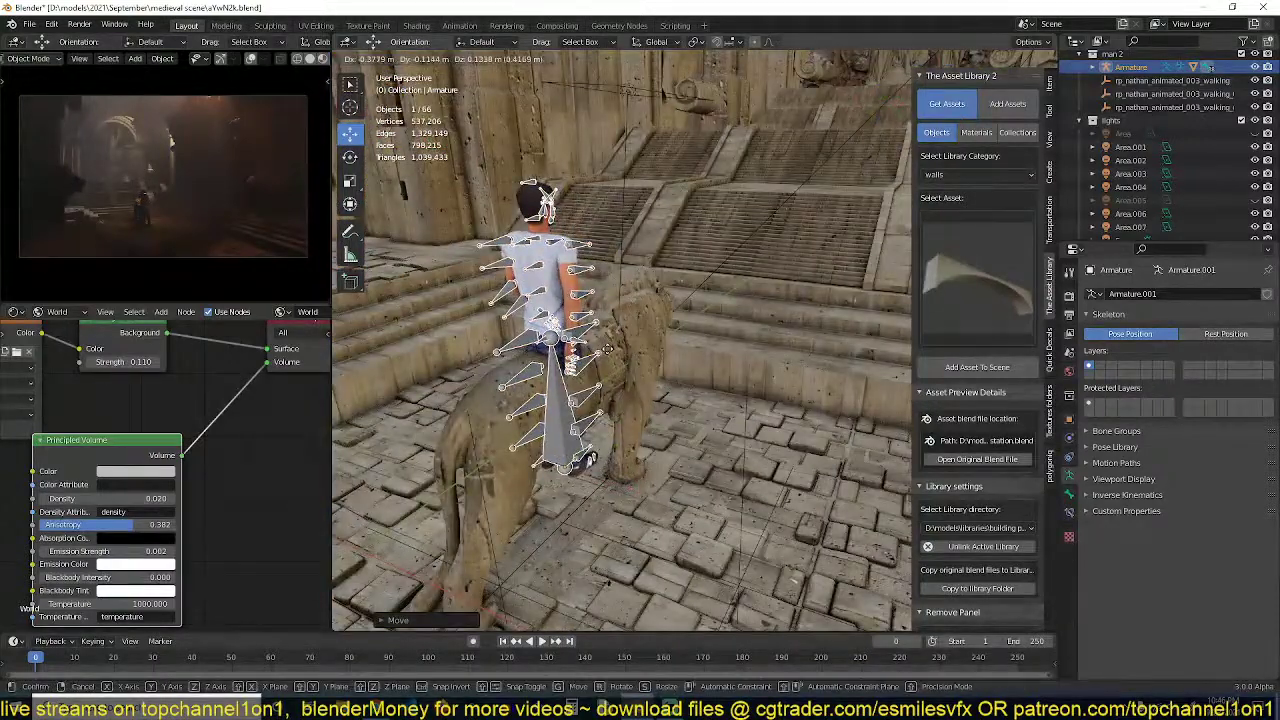
left_click(606, 346)
In Pose Mode, rotate the man's left upper-leg bone outward so the leg straddles the lion
middle_click_drag(606, 346, 677, 318)
key("ctrl+Tab")
scroll(595, 326, "up", 5)
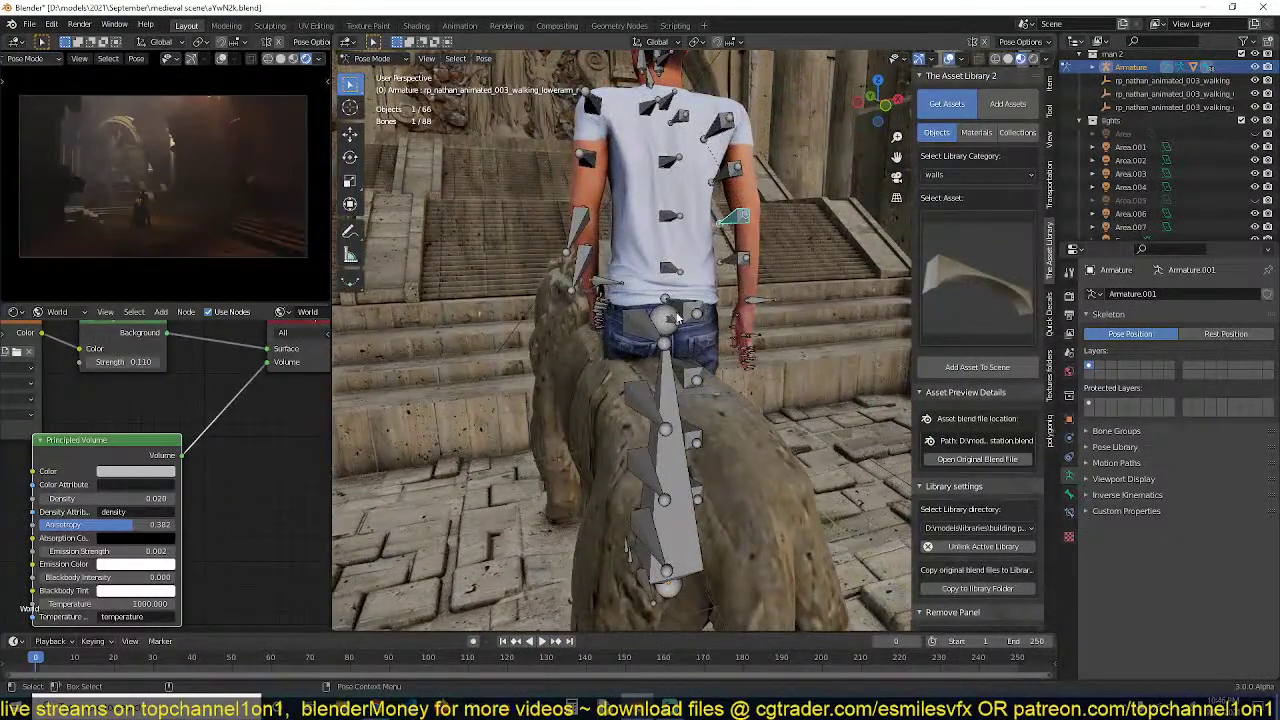
left_click(350, 157)
left_click_drag(605, 282, 546, 364)
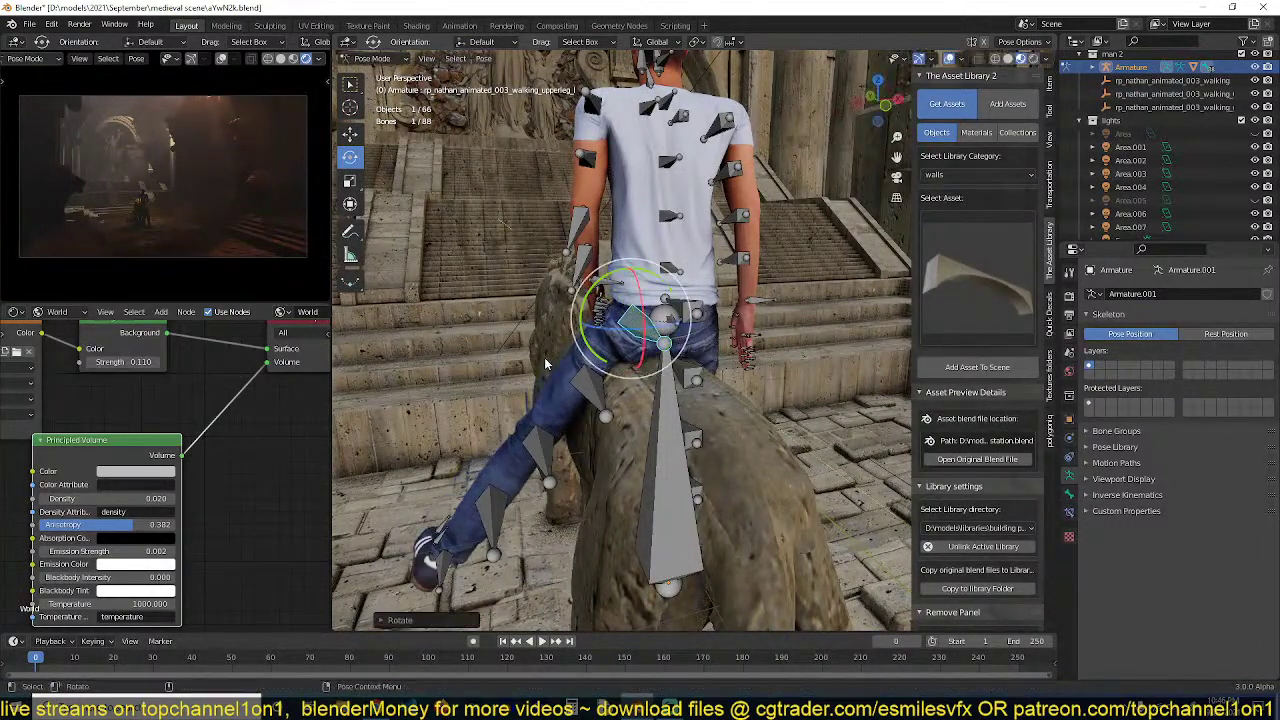
left_click(536, 432)
left_click_drag(536, 432, 614, 383)
Rotate the man's left upper-leg bone as seen from the side, swinging the thigh forward along the lion's flank
middle_click_drag(614, 383, 740, 316)
left_click(785, 296)
key("r")
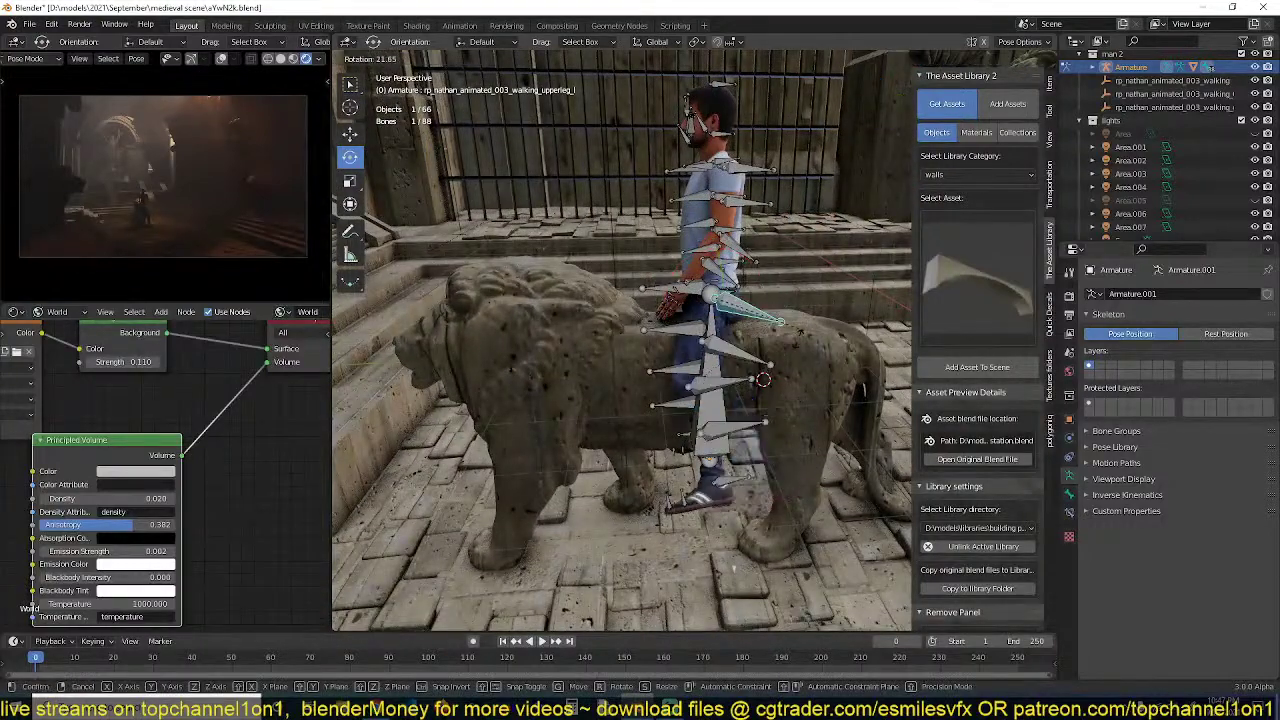
left_click(676, 352)
middle_click_drag(676, 357, 372, 345)
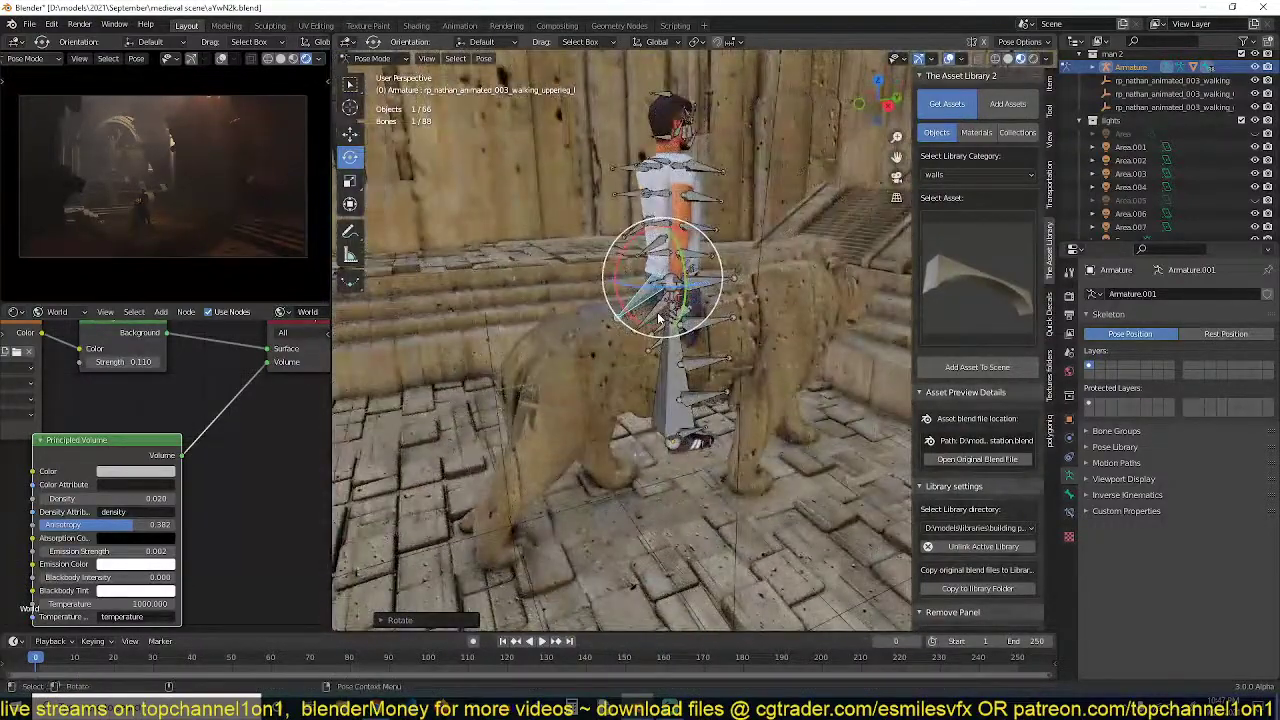
Rotate the right upper-leg bone freely in trackball mode so the thigh swings forward over the lion's other side
scroll(660, 314, "up", 4)
middle_click_drag(660, 314, 514, 288)
left_click(706, 243)
key("r")
key("r")
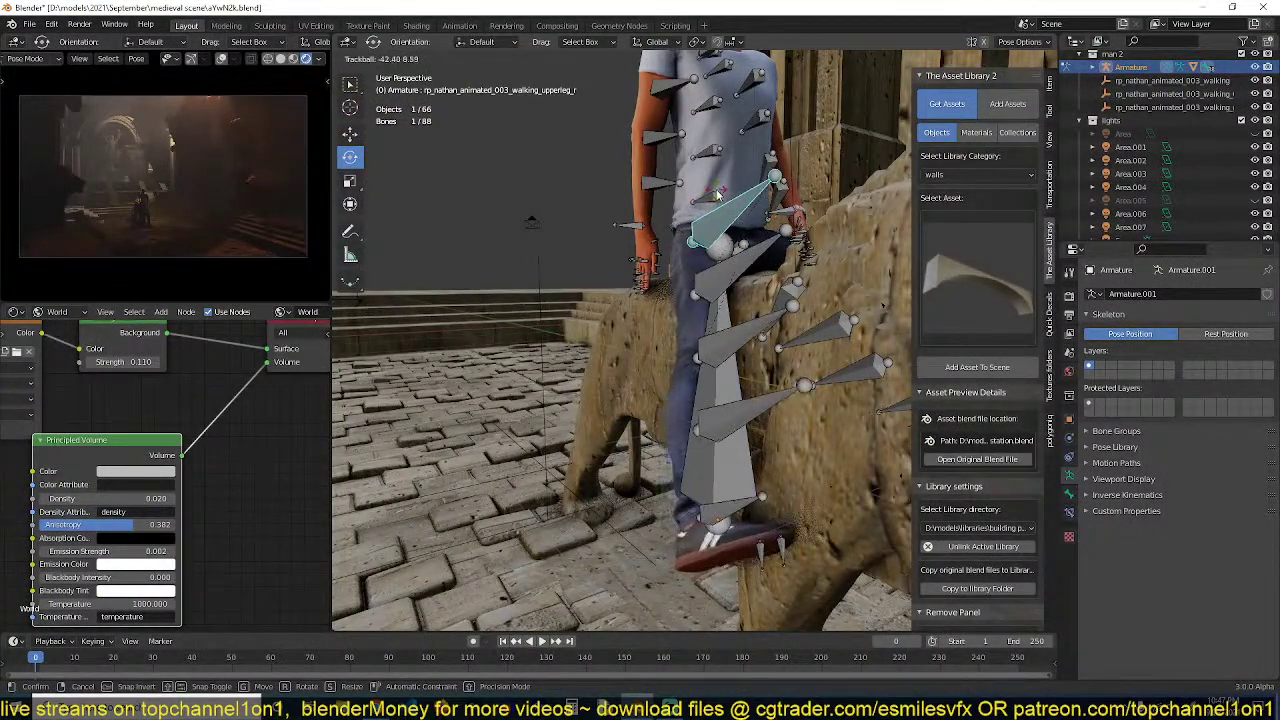
left_click(811, 264)
middle_click_drag(811, 264, 793, 327)
Rotate the right lower-leg bone backward to bend the knee, and rotate the right foot bone to level the shoe
left_click(809, 320)
key("r")
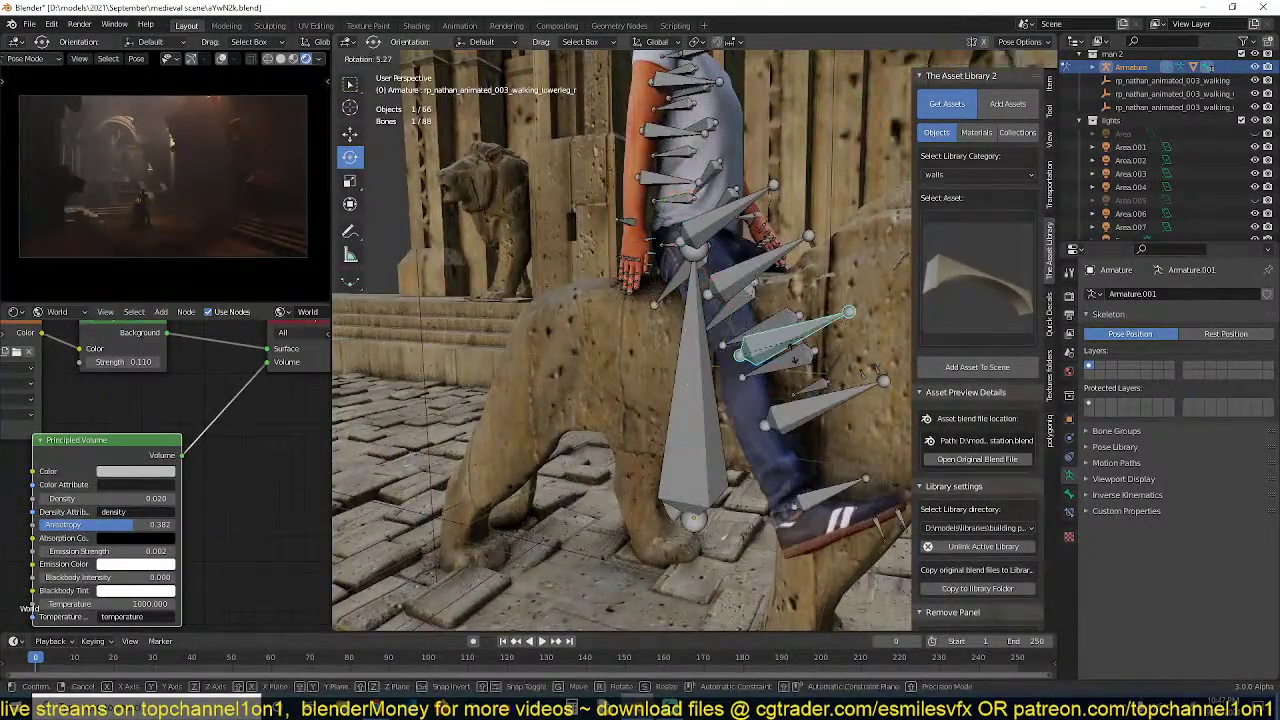
left_click(775, 385)
key("r")
key("r")
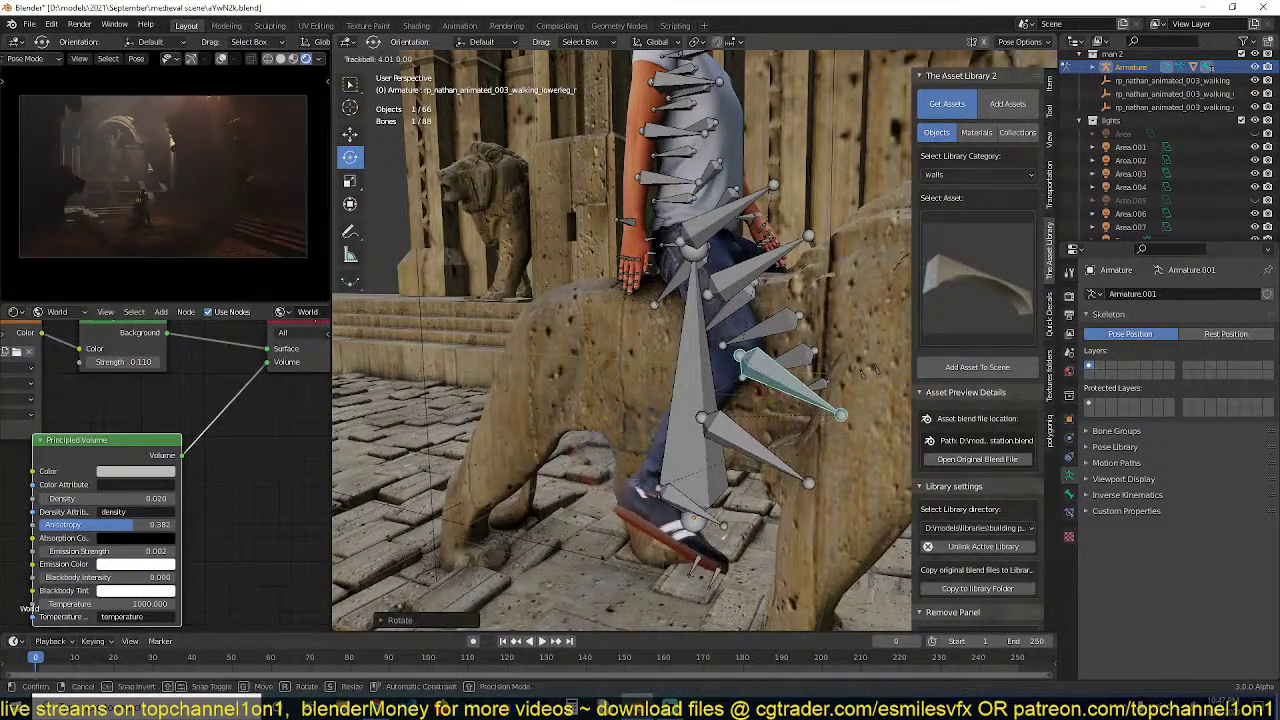
left_click(730, 452)
left_click(692, 503)
key("r")
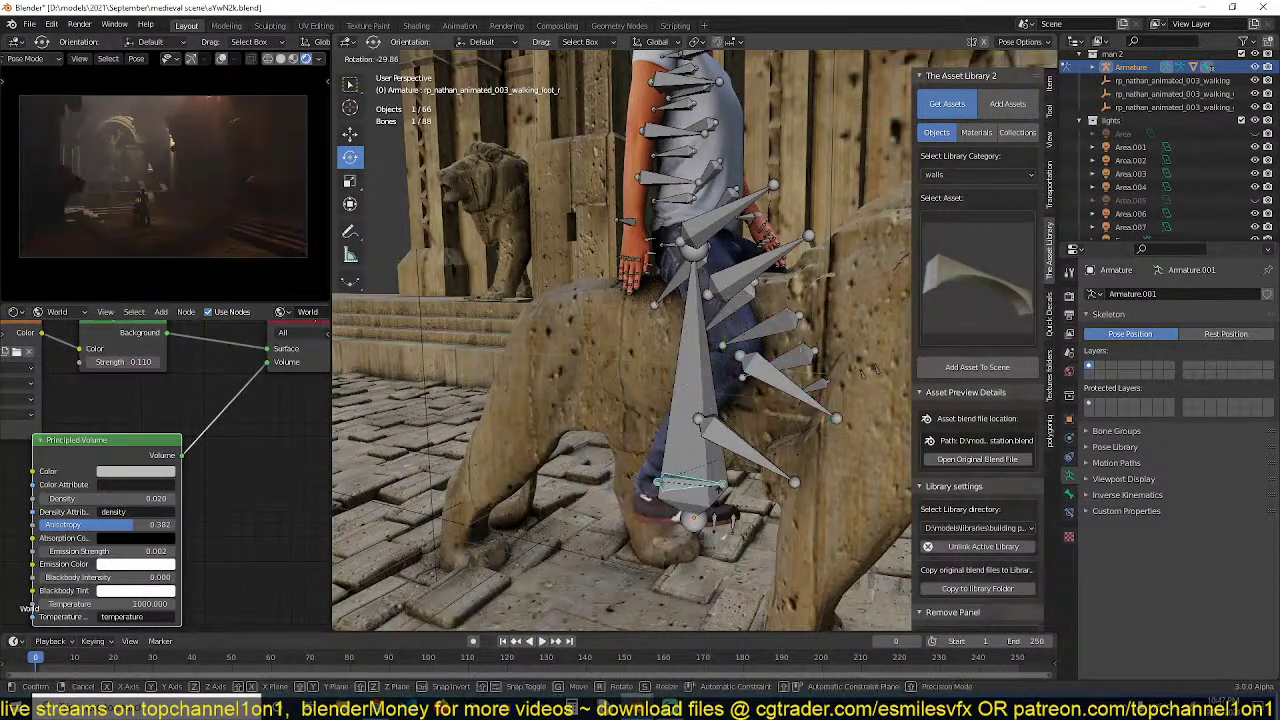
left_click(703, 561)
Rotate the left lower-leg bone until the bent leg hangs down beside the lion's body
mouse_move(709, 325)
middle_mouse_down()
mouse_move(775, 295)
mouse_move(684, 321)
middle_mouse_up()
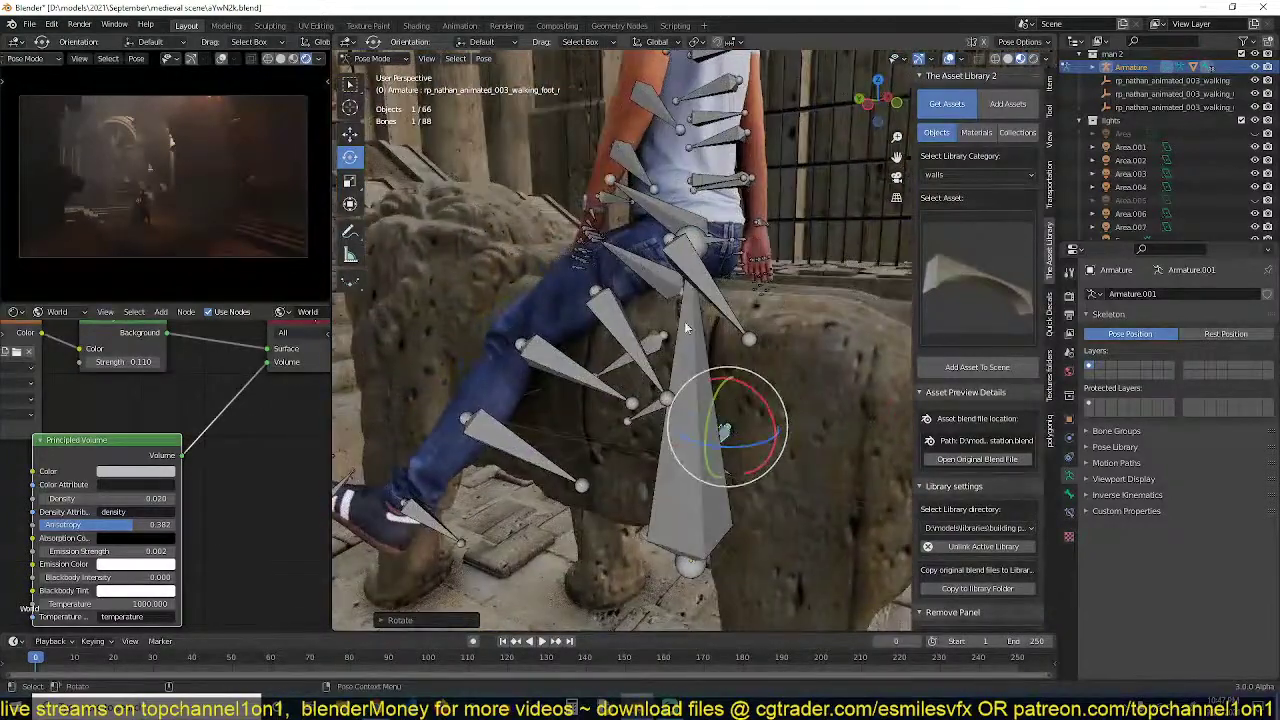
left_click(568, 372)
key("r")
key("r")
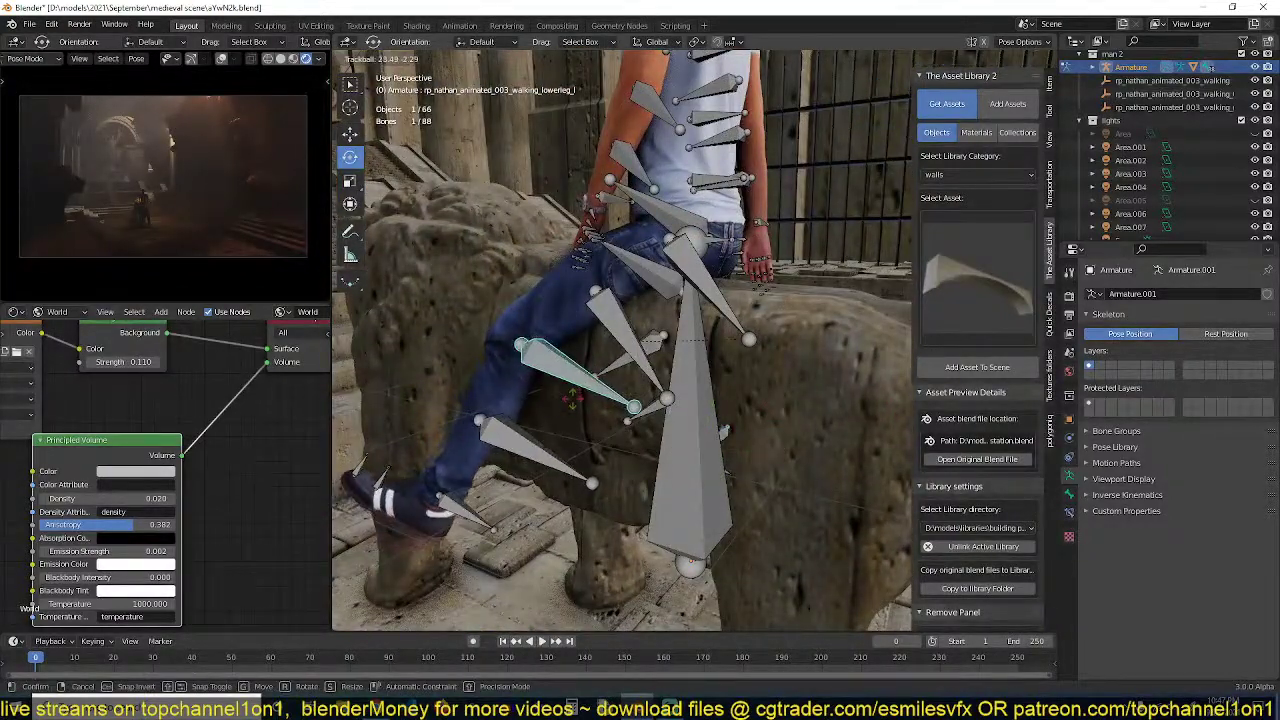
left_click(513, 437)
key("r")
key("r")
left_click_drag(540, 425, 513, 431)
left_click(513, 432)
key("r")
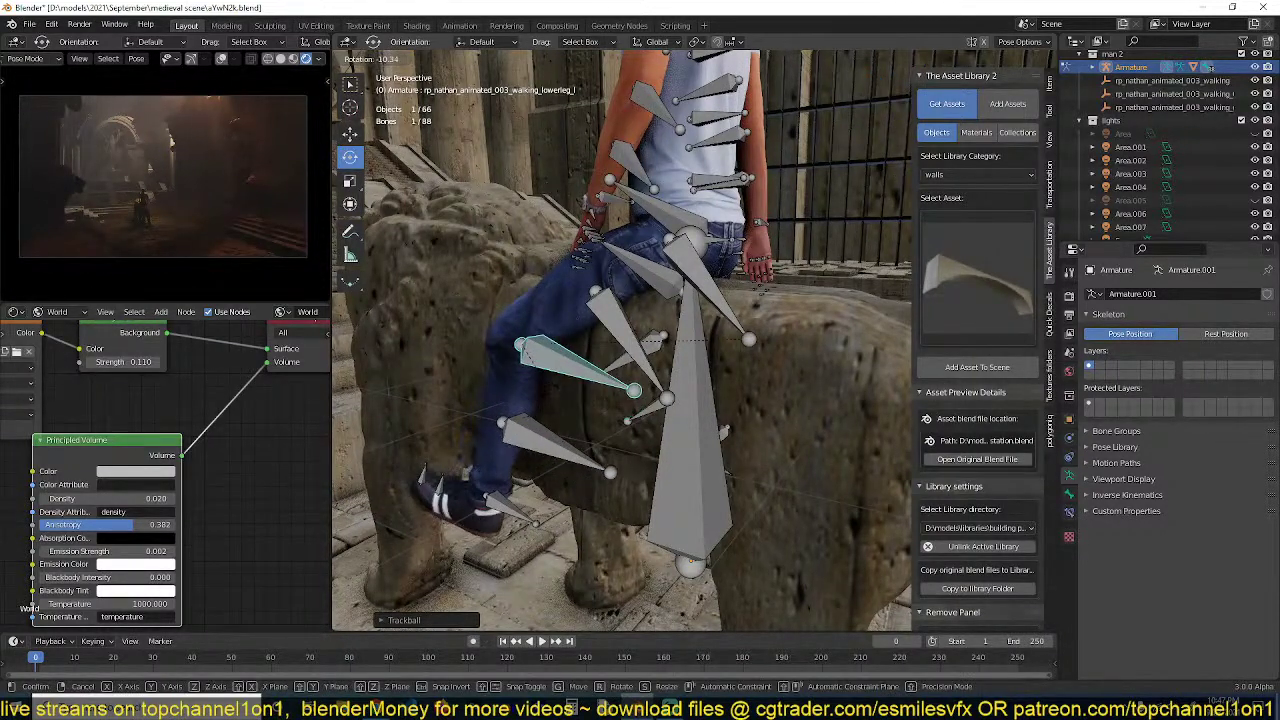
left_click(546, 371)
Rotate the right and left shoulder bones from behind to lower the man's shoulders
mouse_move(659, 334)
middle_mouse_down()
mouse_move(585, 405)
mouse_move(648, 383)
mouse_move(668, 318)
middle_mouse_up()
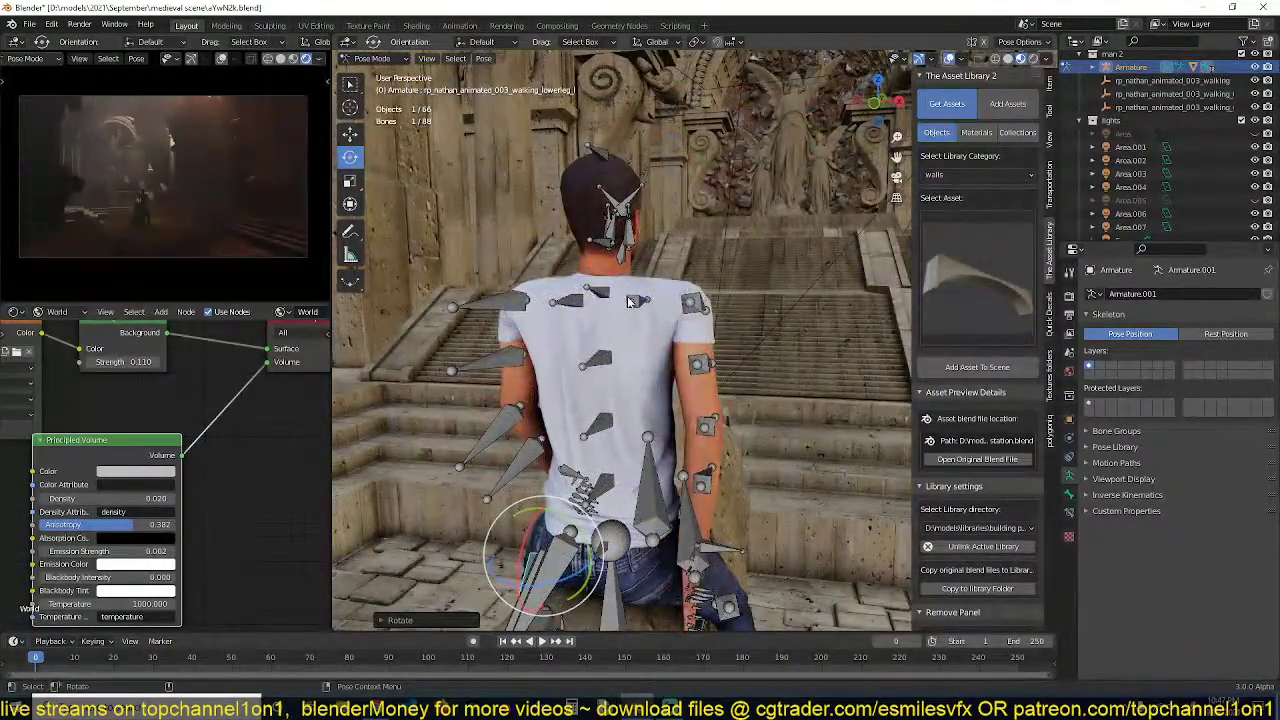
left_click(637, 300)
key("r")
left_click(706, 326)
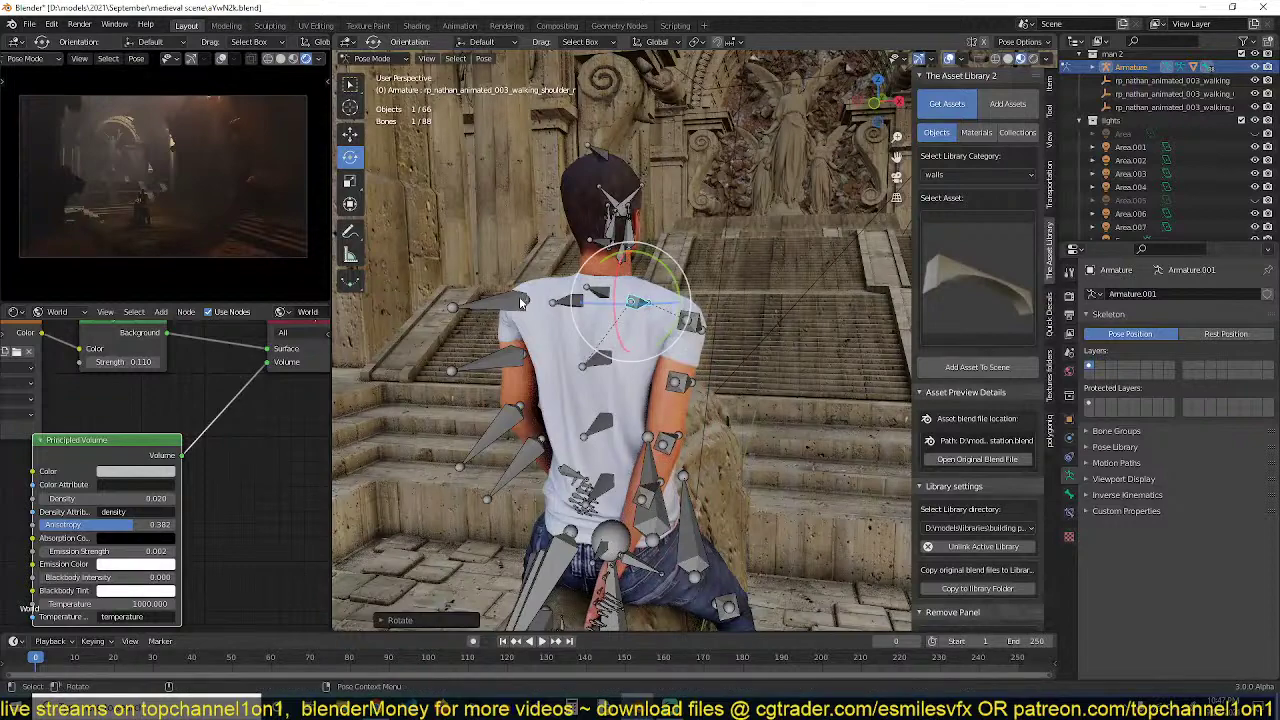
left_click(601, 296)
key("r")
left_click(676, 329)
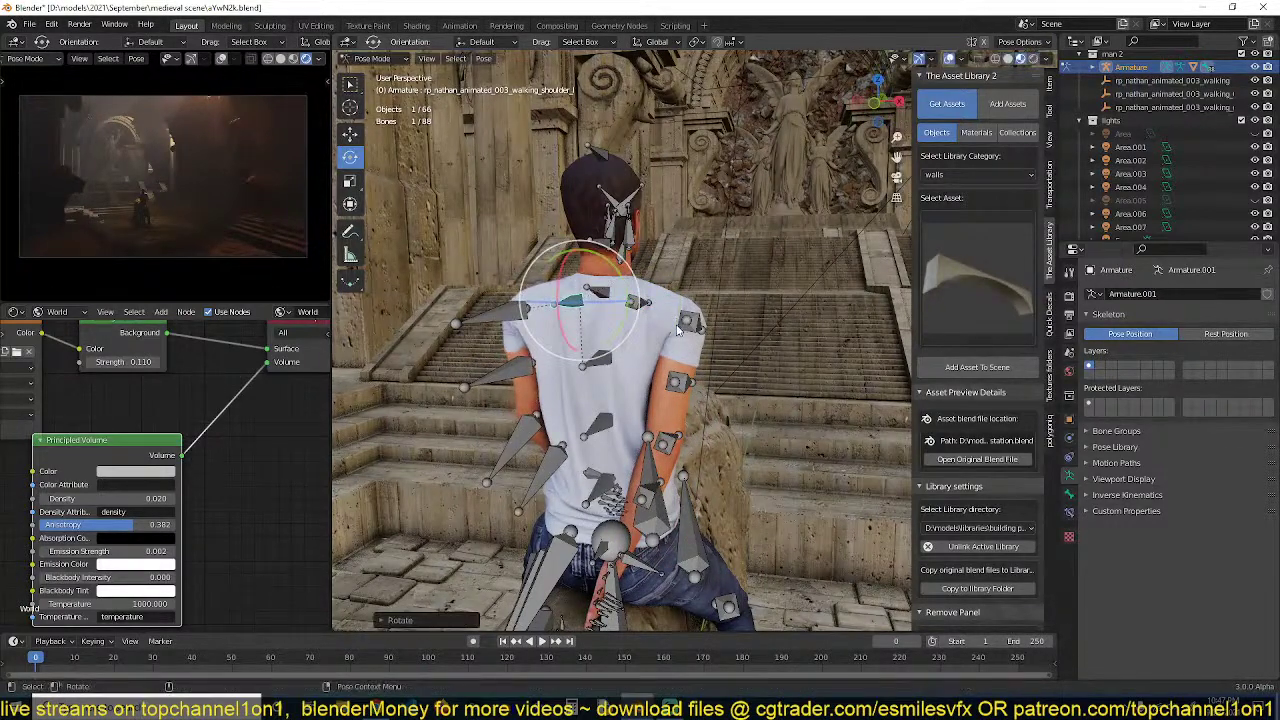
Rotate the right upper-arm bone from the side, and turn the right lower-arm bone freely toward the lion's back
left_click(690, 321)
middle_click_drag(755, 324, 650, 318)
key("r")
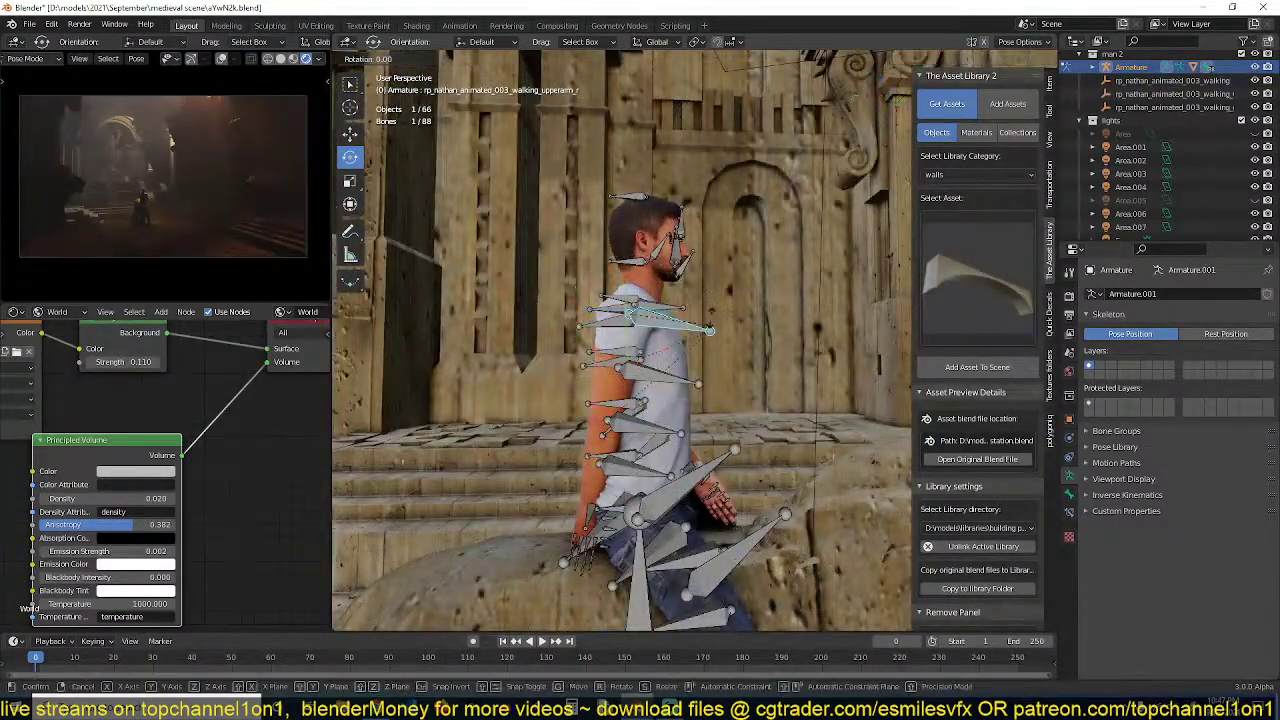
left_click(711, 388)
middle_click_drag(711, 388, 711, 395)
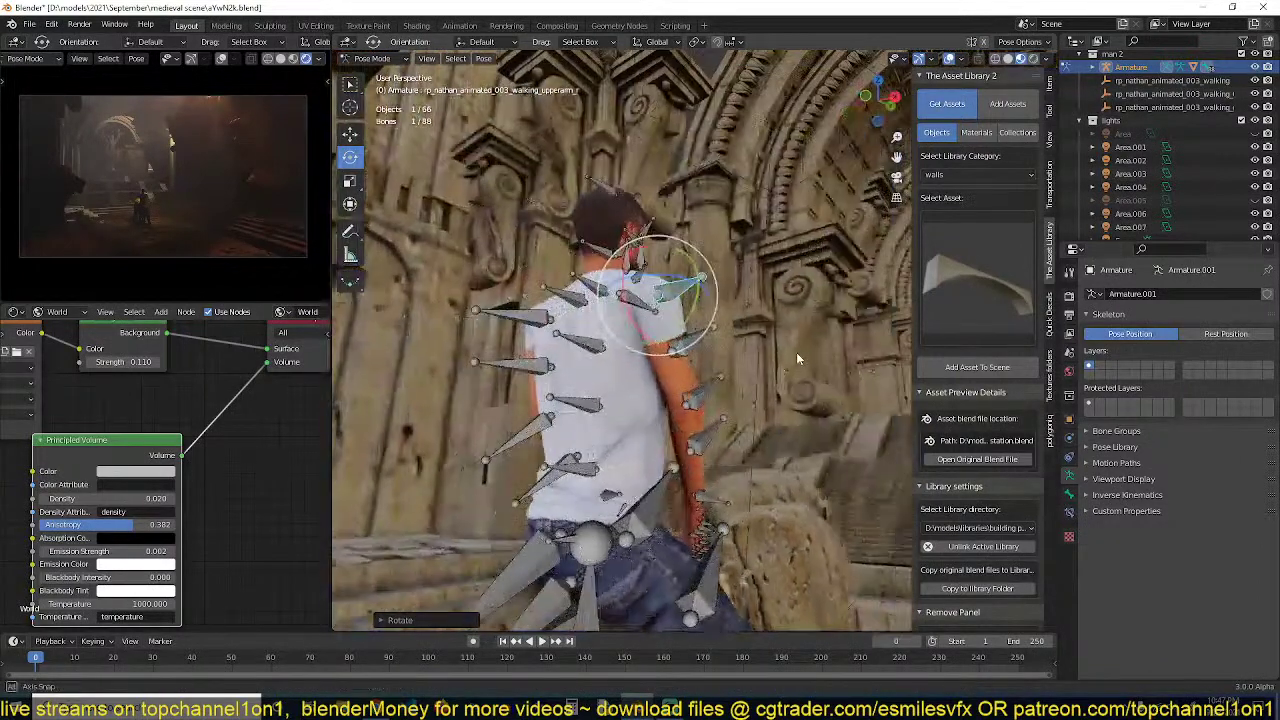
left_click(711, 395)
key("r")
key("r")
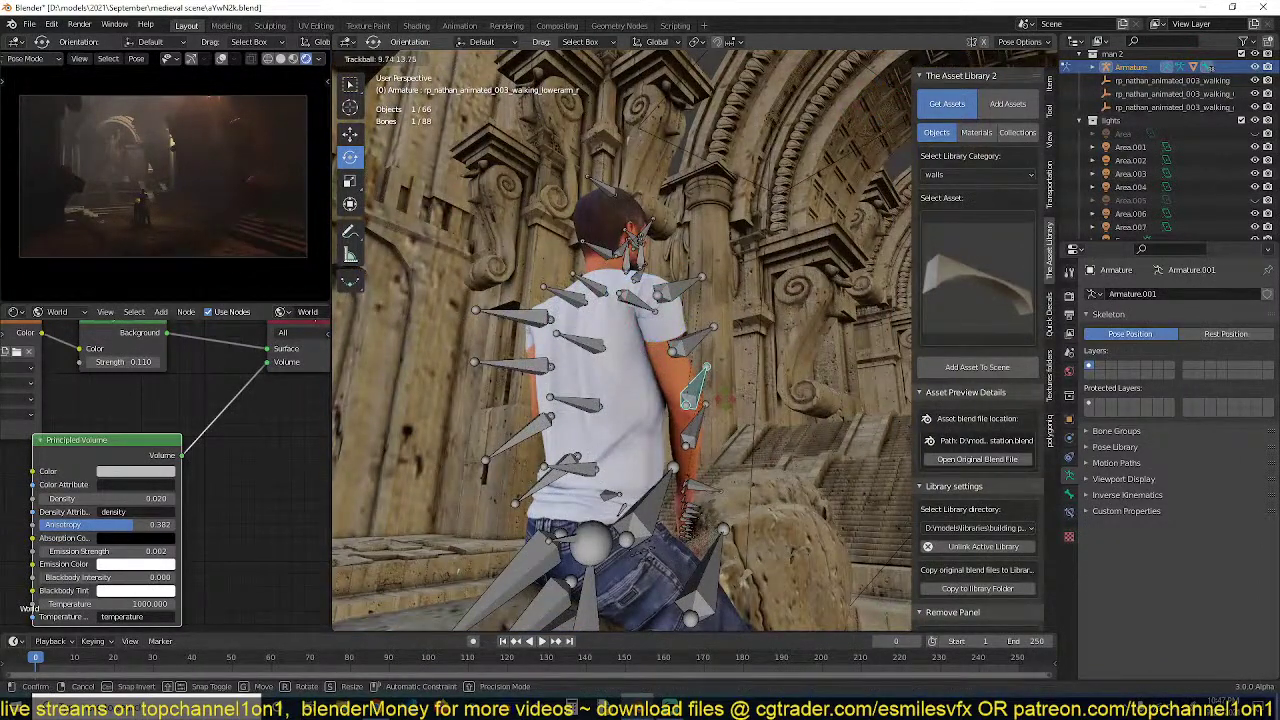
left_click(725, 399)
Rotate the left upper-arm bone in trackball mode, and adjust the left shoulder bone so the arm reaches forward
middle_click_drag(603, 310, 900, 362)
left_click(863, 316)
middle_click_drag(863, 316, 770, 345)
key("r")
key("r")
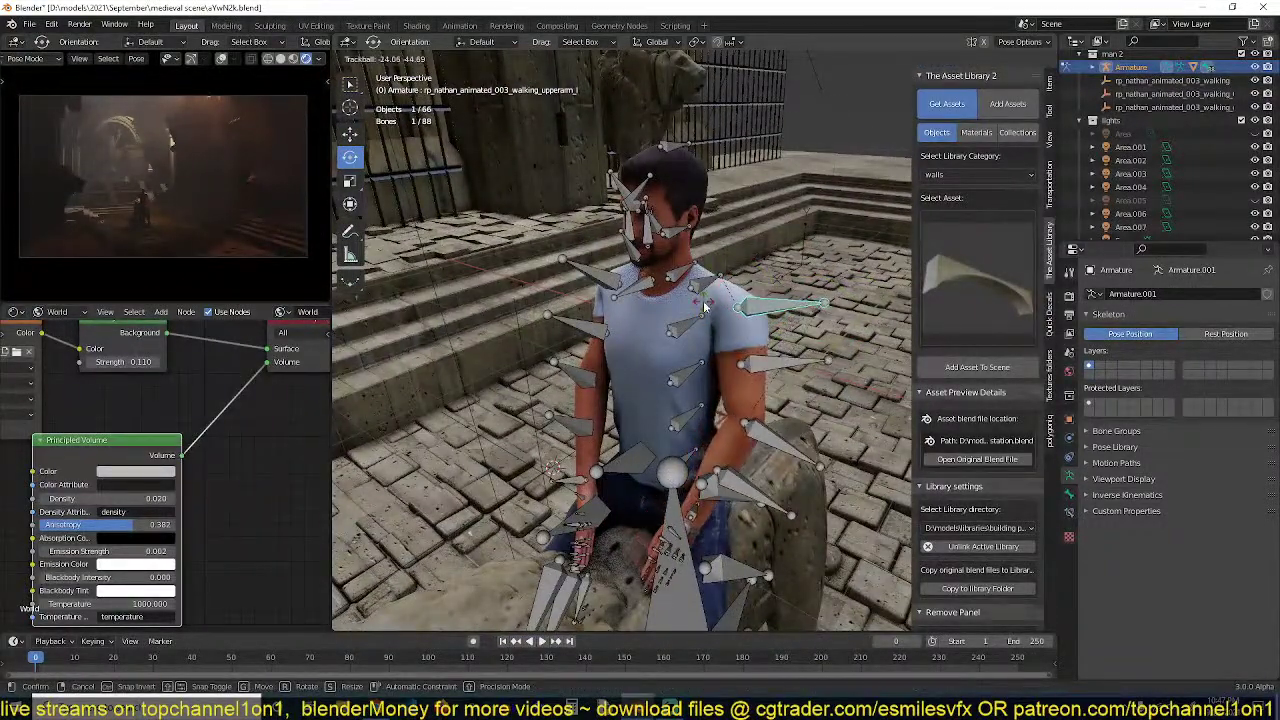
left_click(709, 294)
left_click(713, 285)
key("r")
left_click(776, 335)
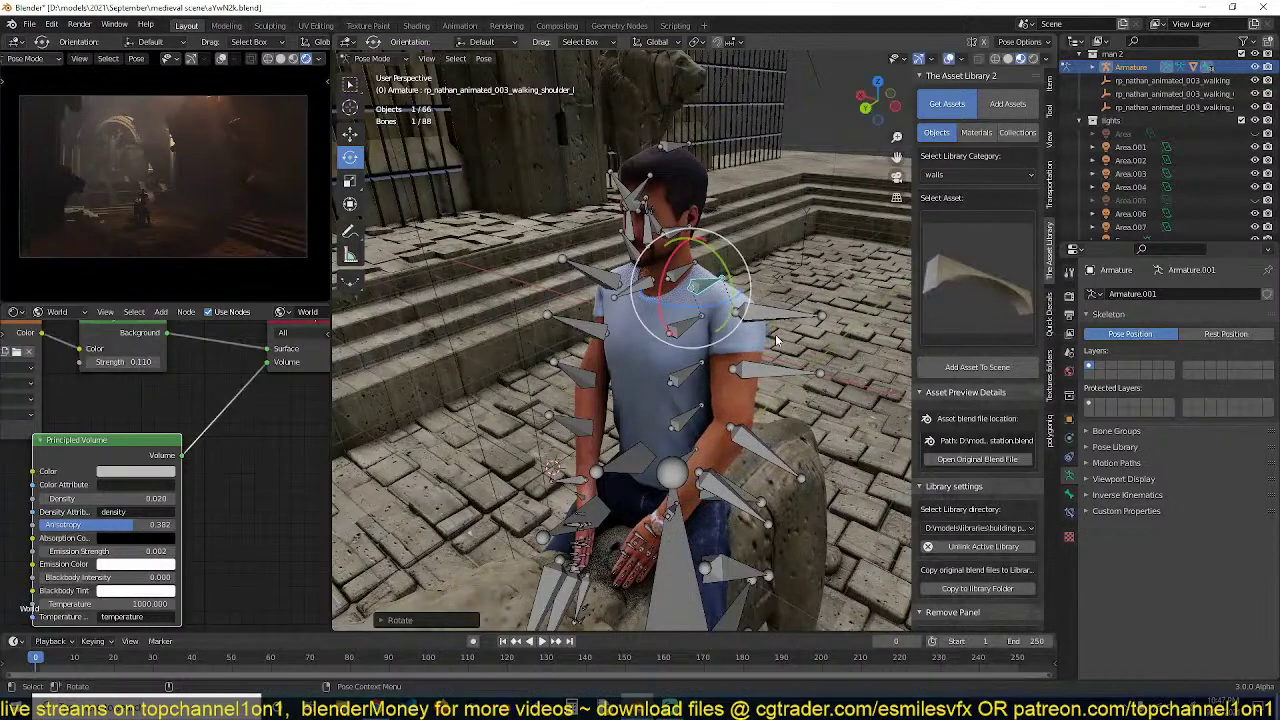
Rotate the left upper-arm bone outward, and bend the left lower-arm bone inward so the hand rests on the lion
left_click(804, 322)
key("r")
left_click(830, 289)
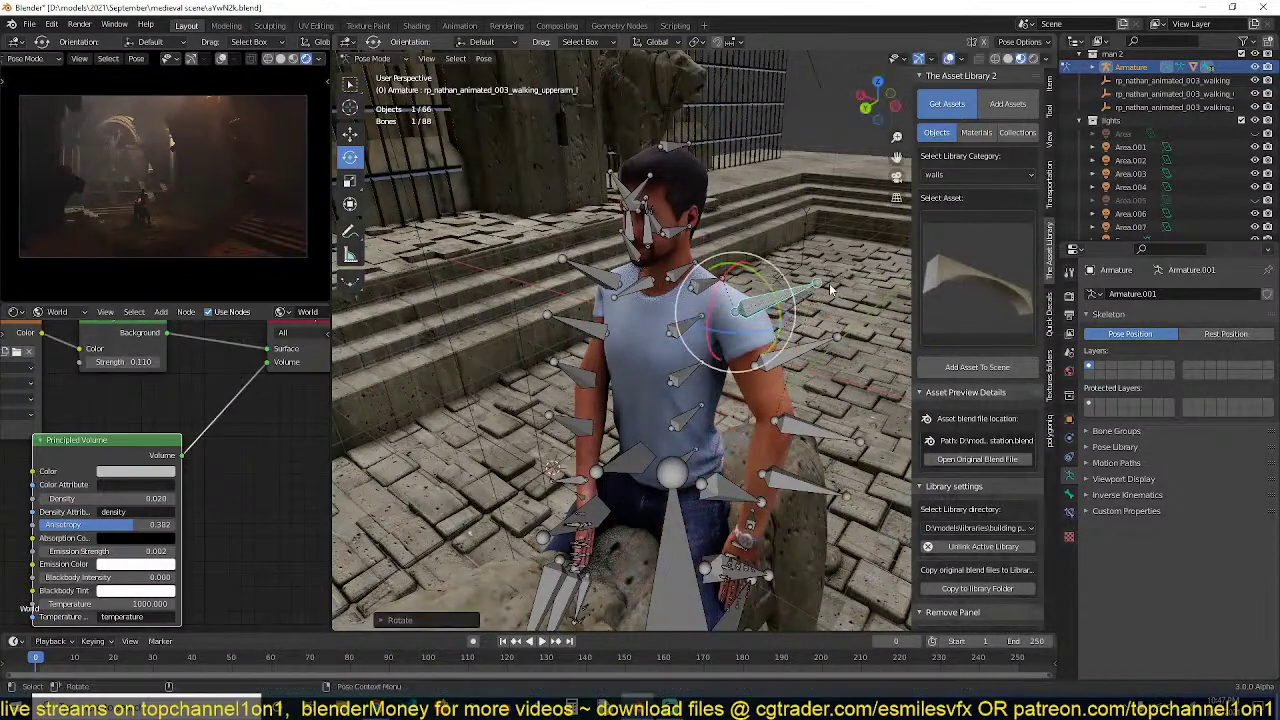
left_click(797, 430)
key("r")
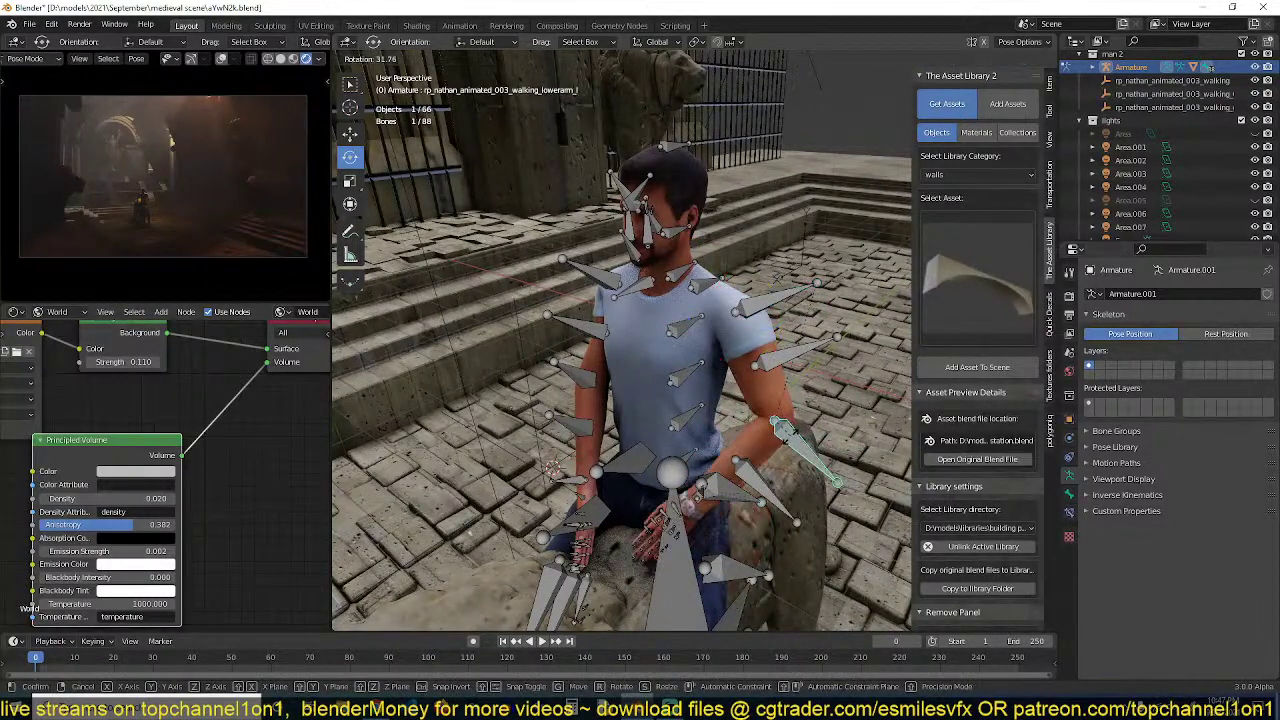
left_click(792, 441)
Return to Object Mode, deselect everything, and check the riding pose with the viewport overlays temporarily hidden
key("ctrl+Tab")
middle_click_drag(790, 436, 605, 361)
key("alt+a")
left_click(948, 59)
scroll(705, 350, "down", 2)
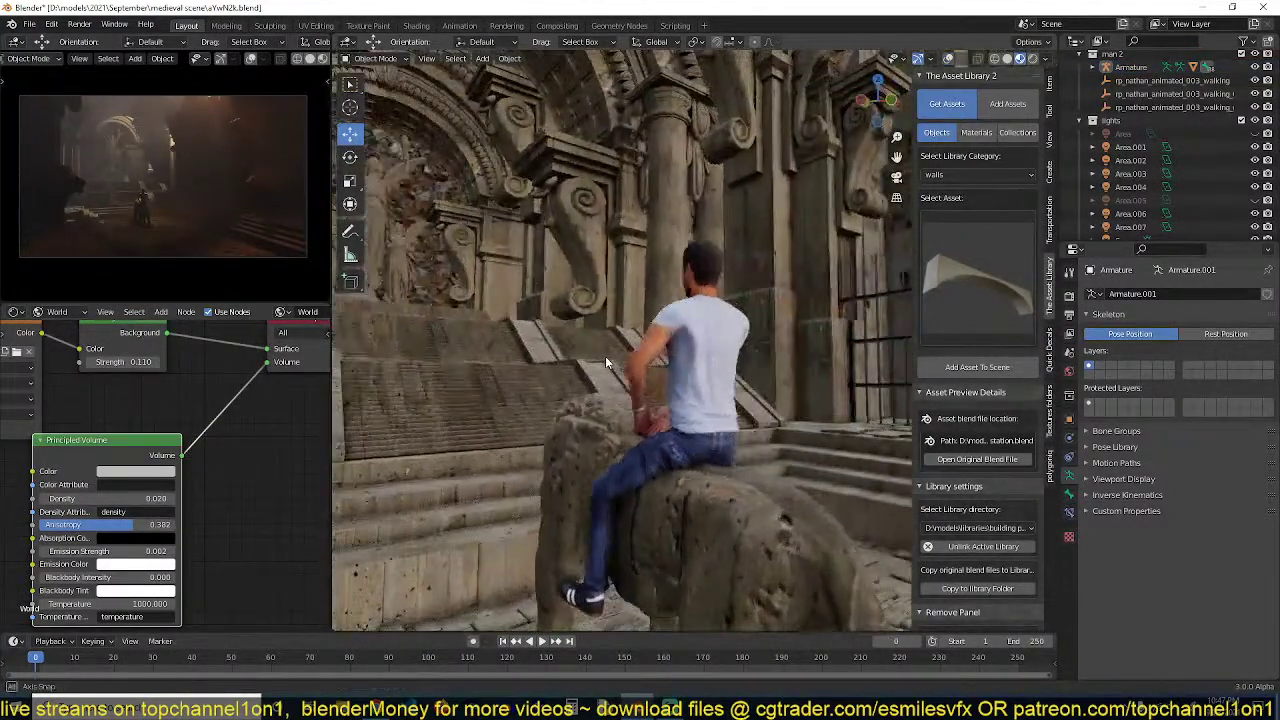
scroll(640, 406, "down", 2)
middle_click_drag(640, 406, 580, 426)
left_click(929, 59)
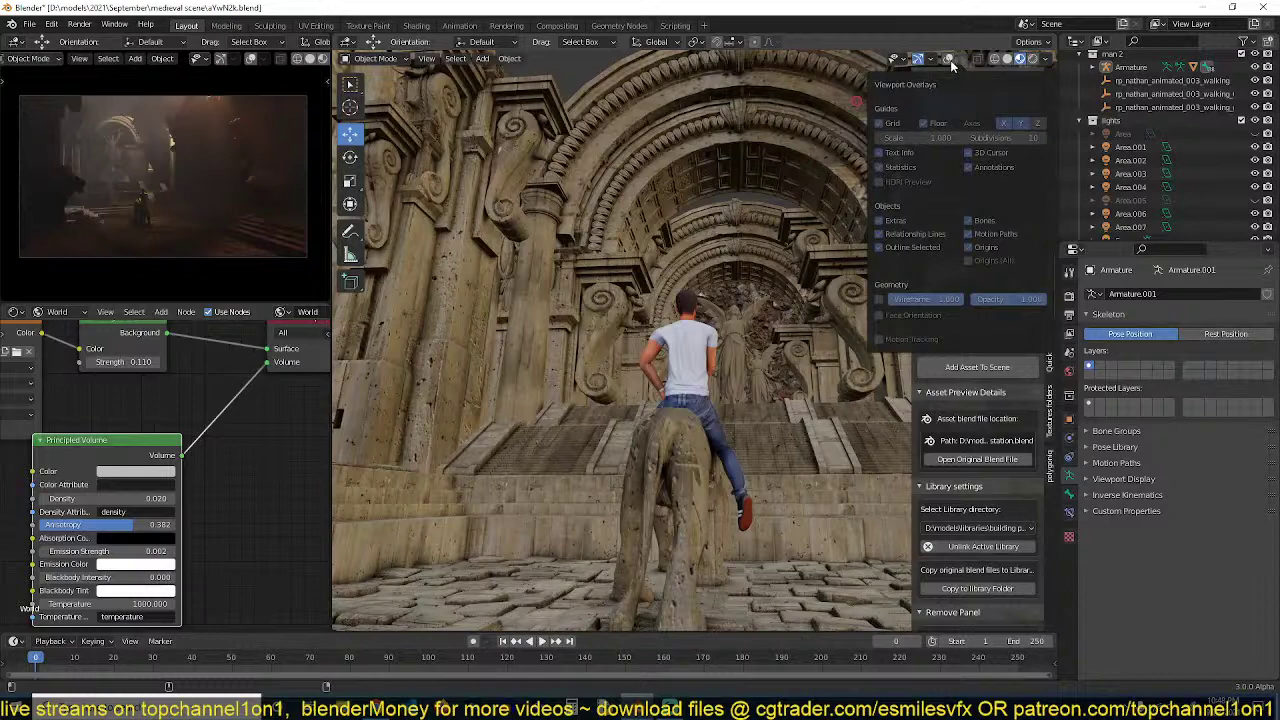
left_click(949, 59)
middle_click_drag(890, 180, 774, 214)
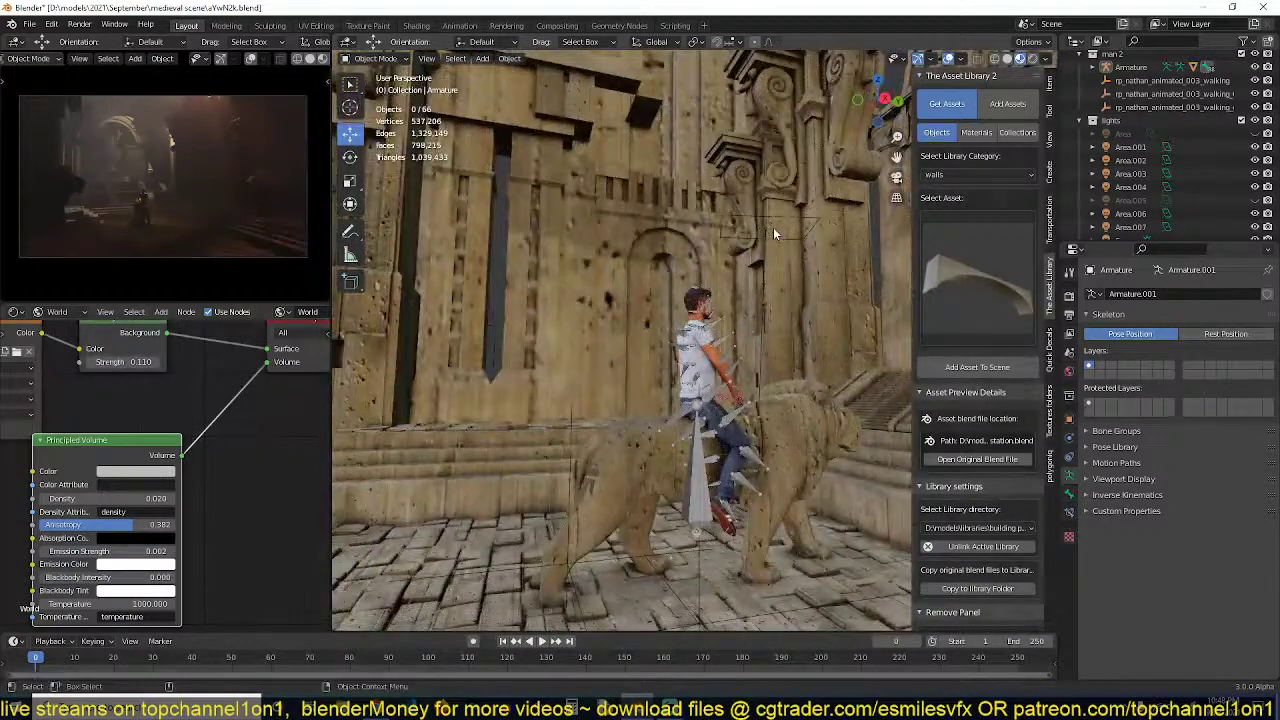
Move the Area.004 light above the rider, soften its colour to pale yellow with saturation 0.584, and save the file
left_click(773, 233)
key("g")
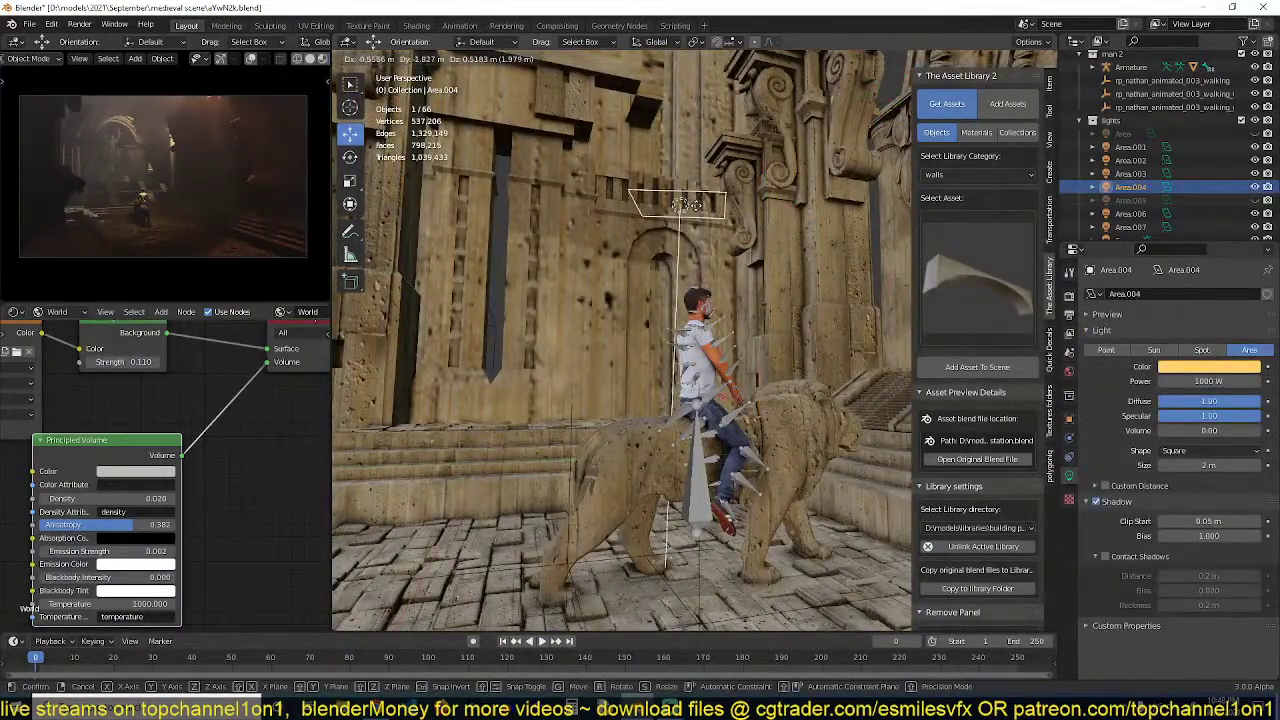
left_click(700, 210)
left_click(1207, 366)
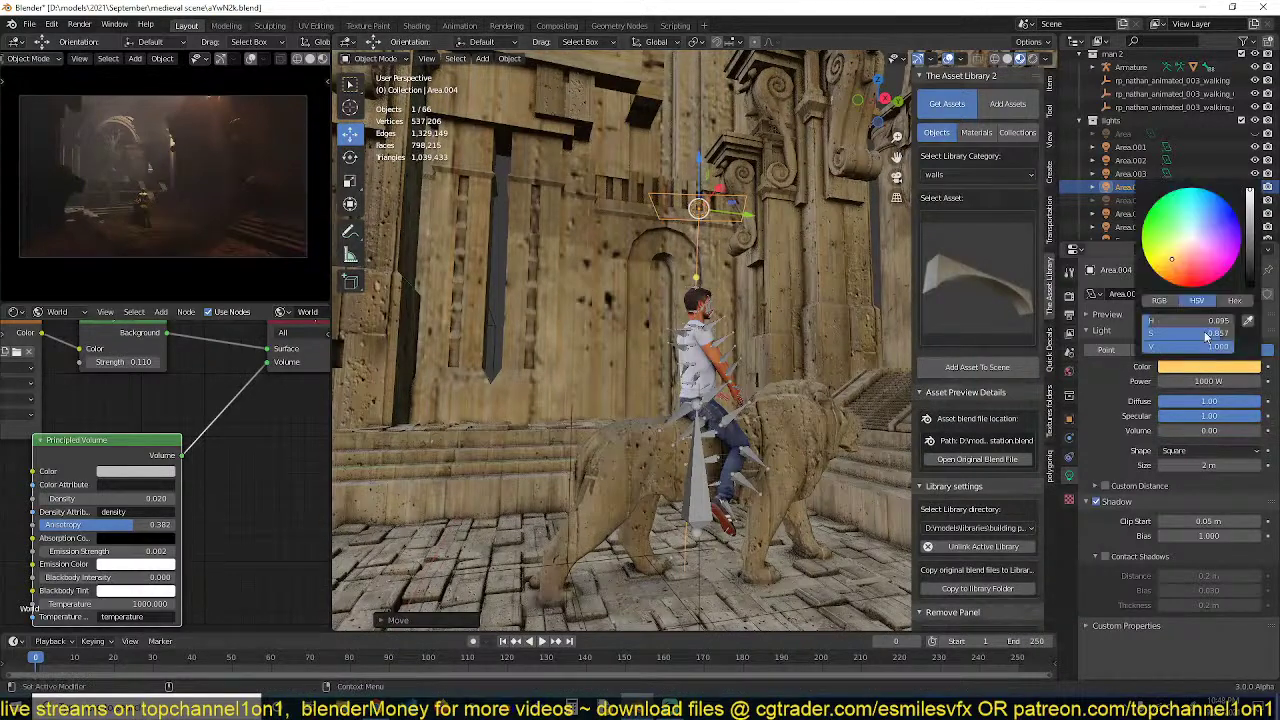
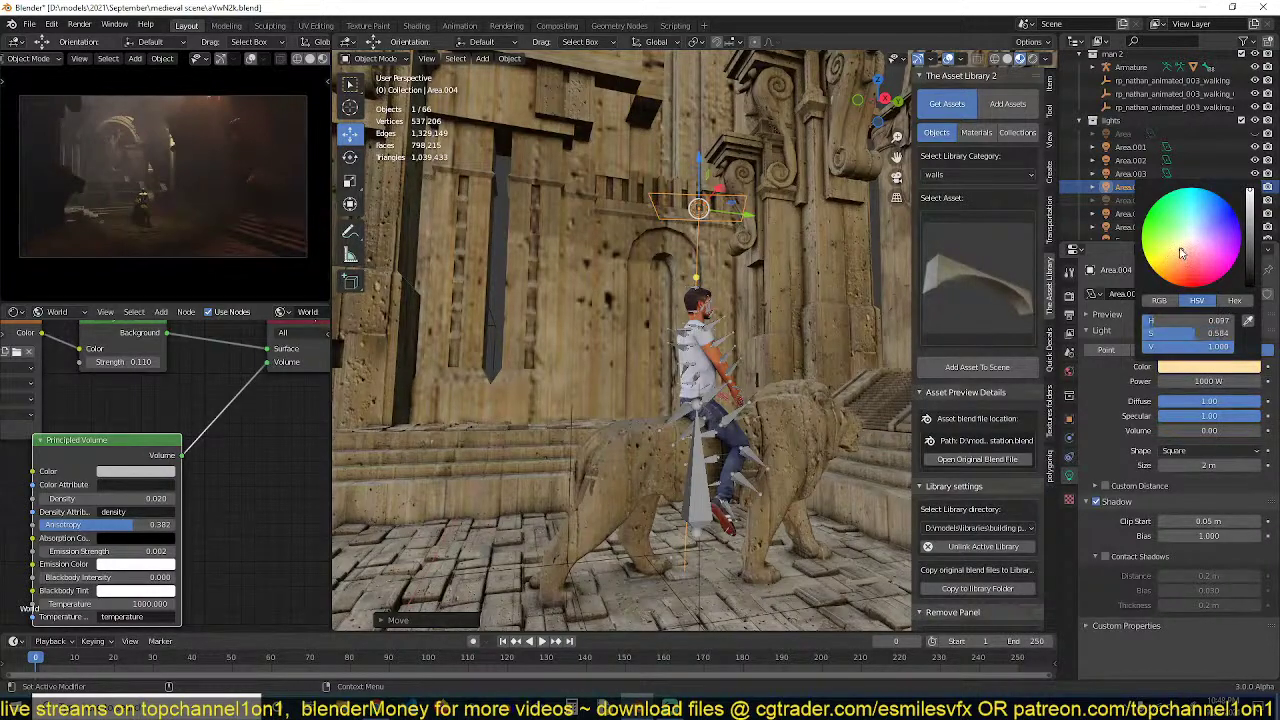
middle_click_drag(832, 287, 755, 388)
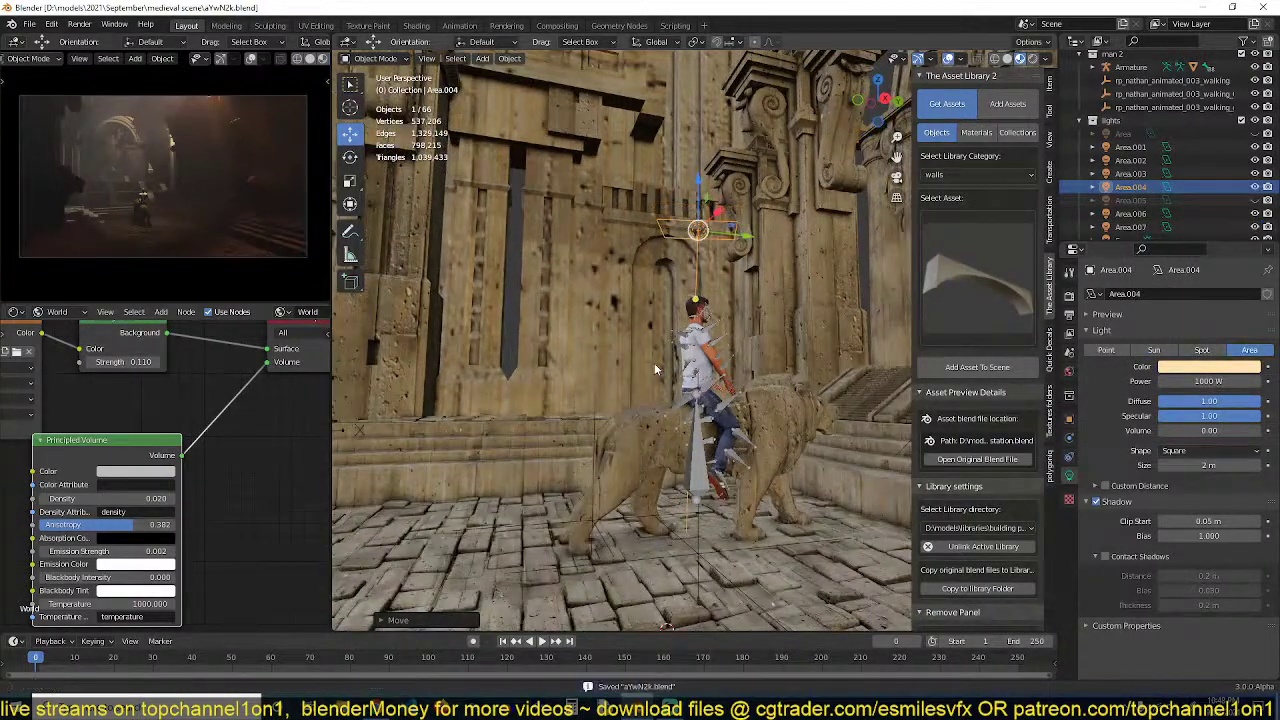
middle_click_drag(655, 370, 736, 354)
Unhide the Area light in the viewport, set its size to 1 m, and save the file
left_click(1256, 134)
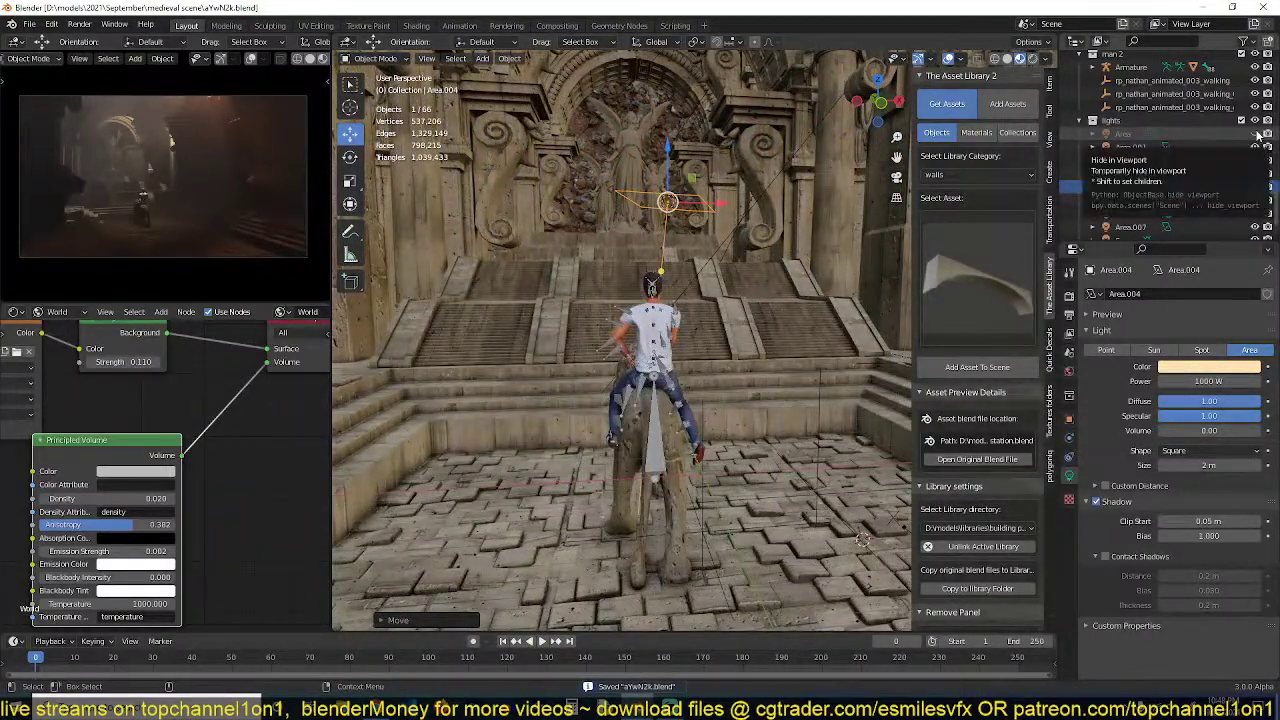
left_click(1256, 134)
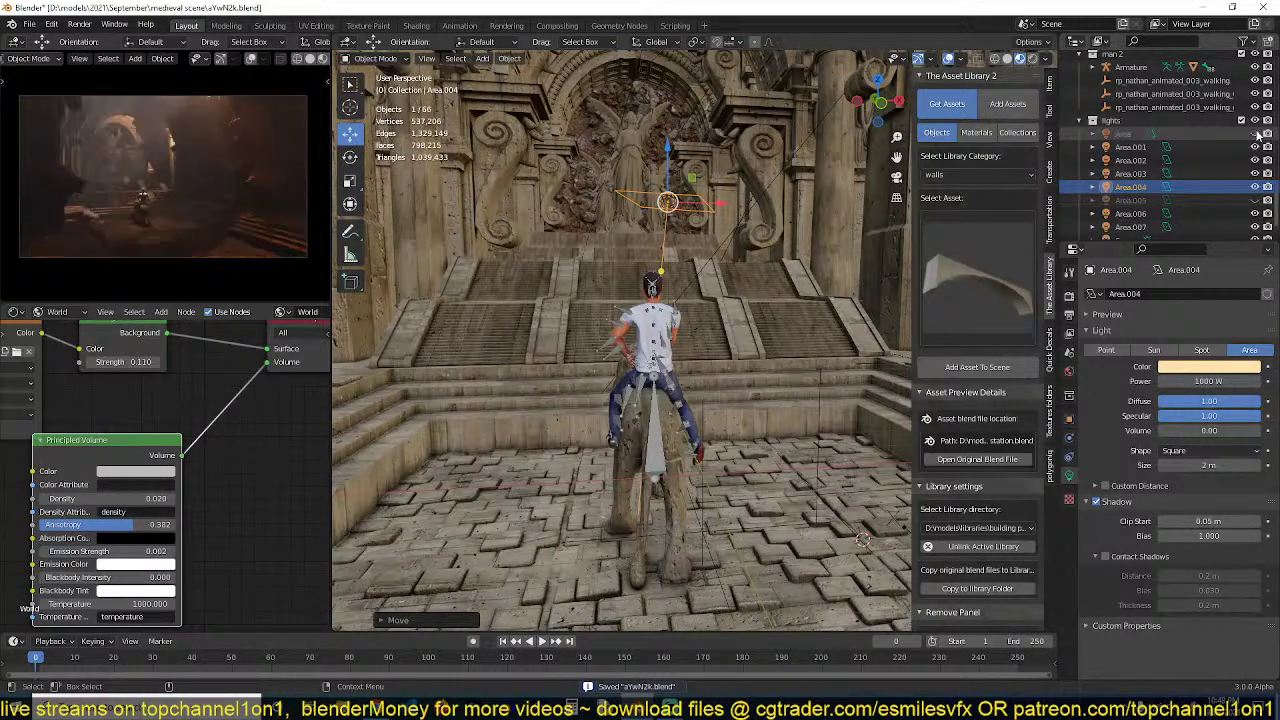
left_click(1256, 134)
left_click(1216, 134)
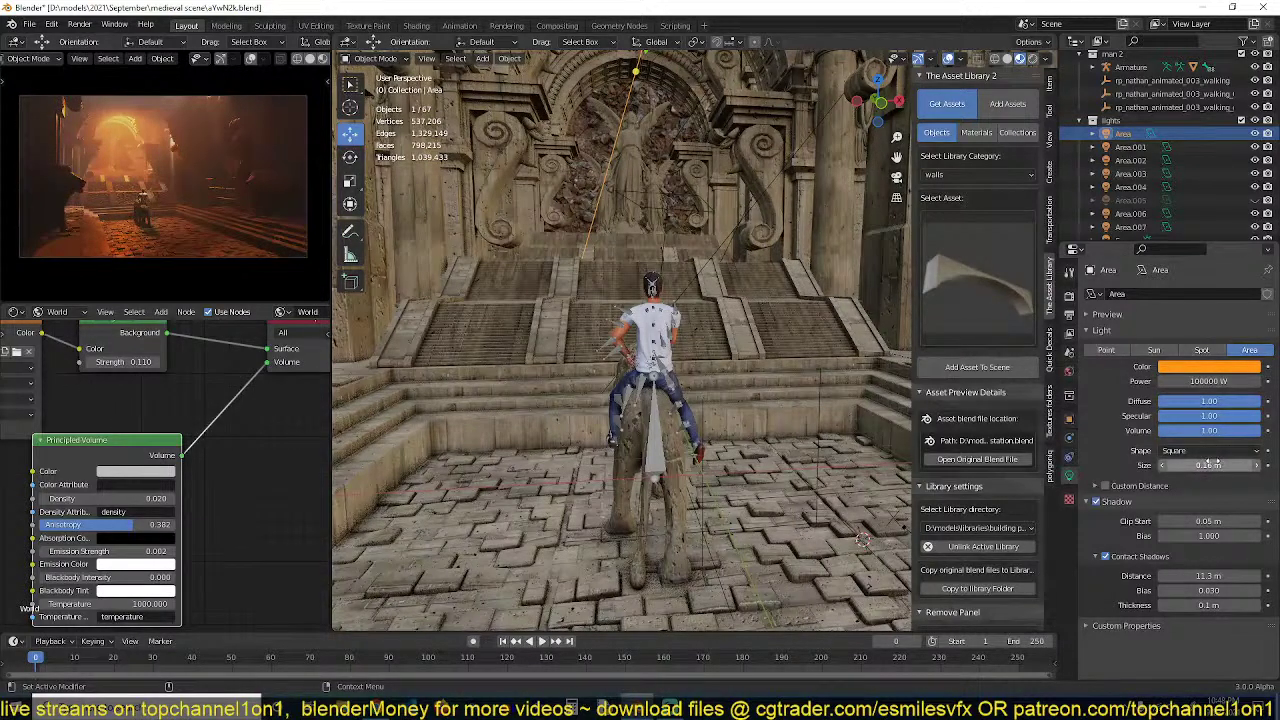
scroll(750, 314, "down", 5)
key("ctrl+s")
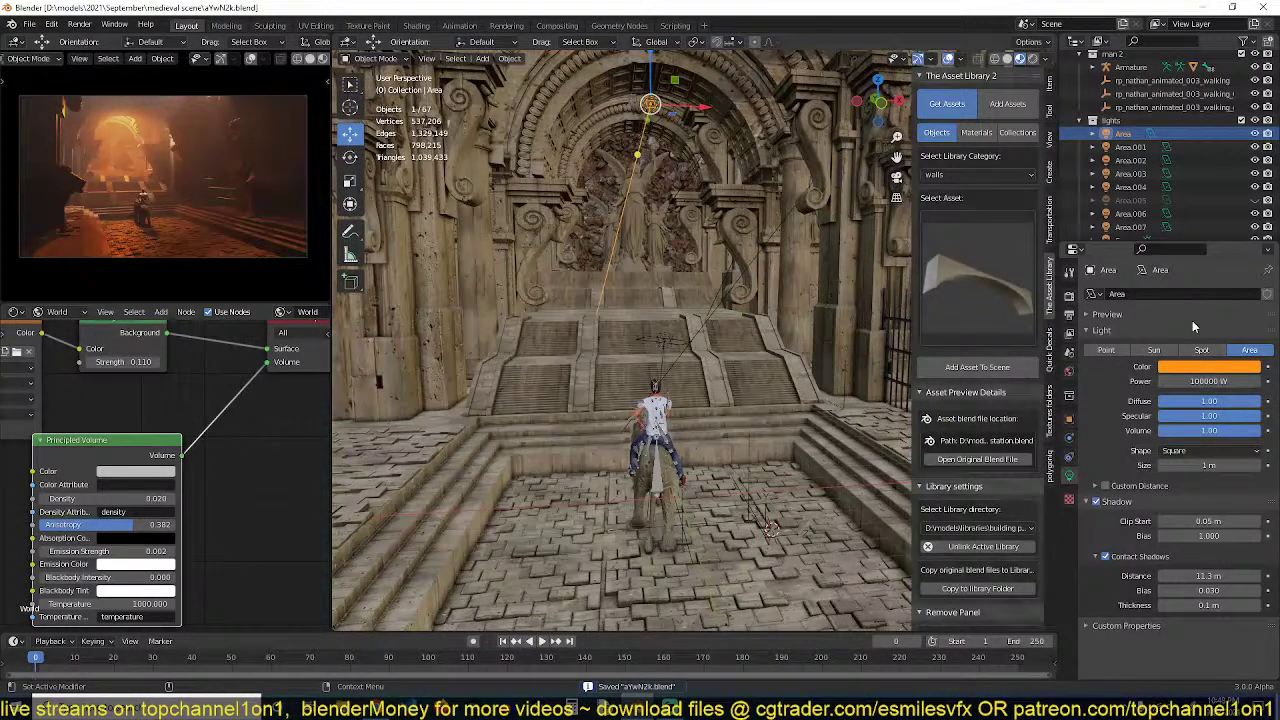
Change the Area light's colour from orange to a saturated blue with hue 0.660, save the file and deselect everything
left_click(1192, 366)
left_click(1209, 214)
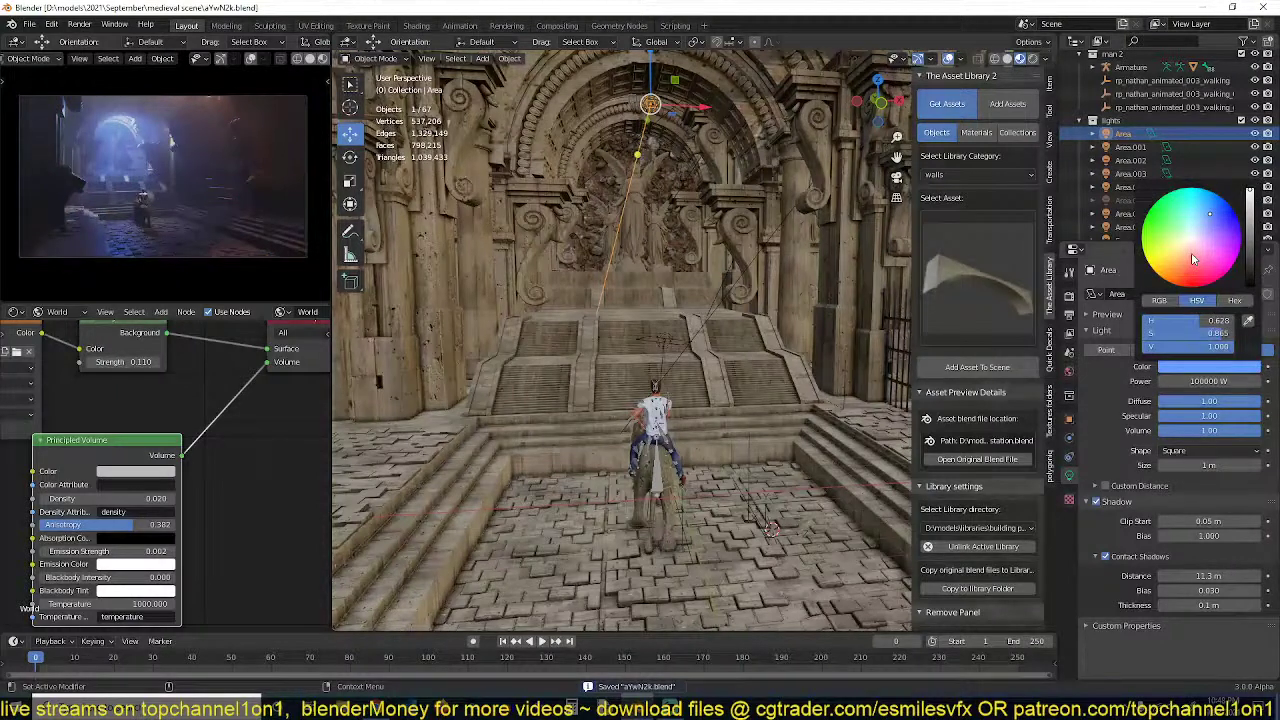
left_click(1201, 203)
left_click_drag(1201, 203, 1218, 195)
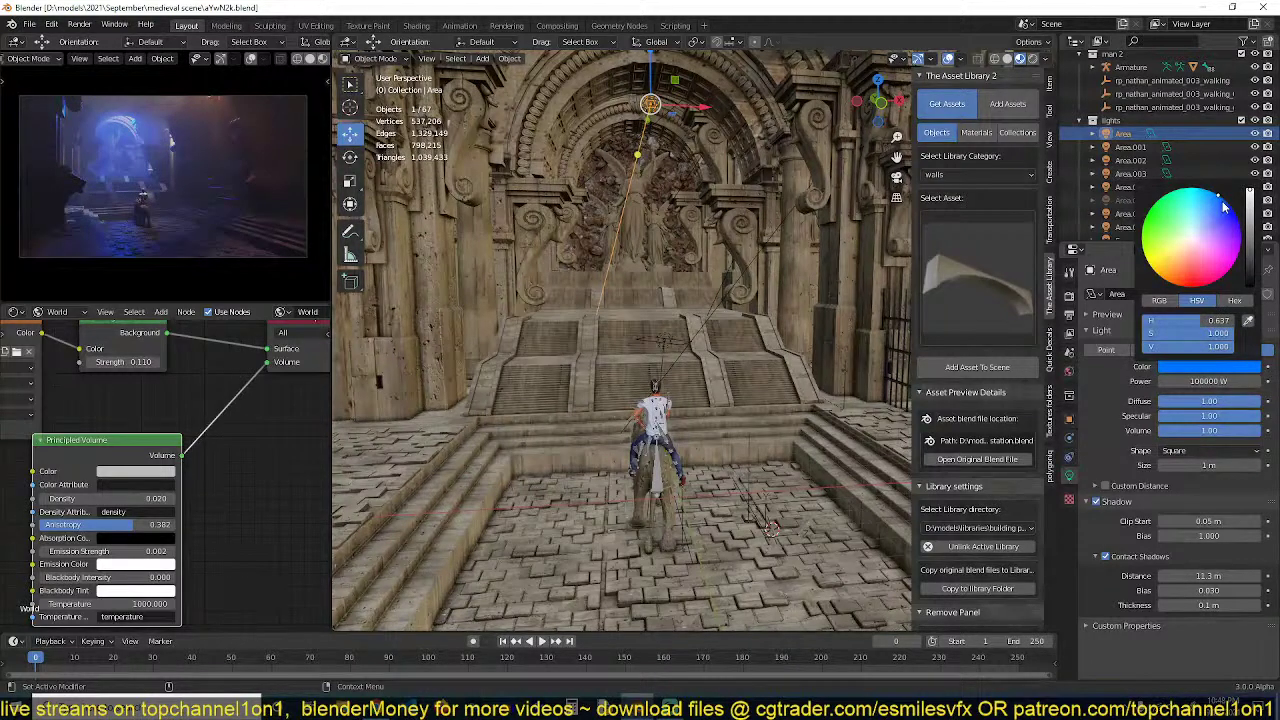
left_click_drag(1229, 214, 1228, 213)
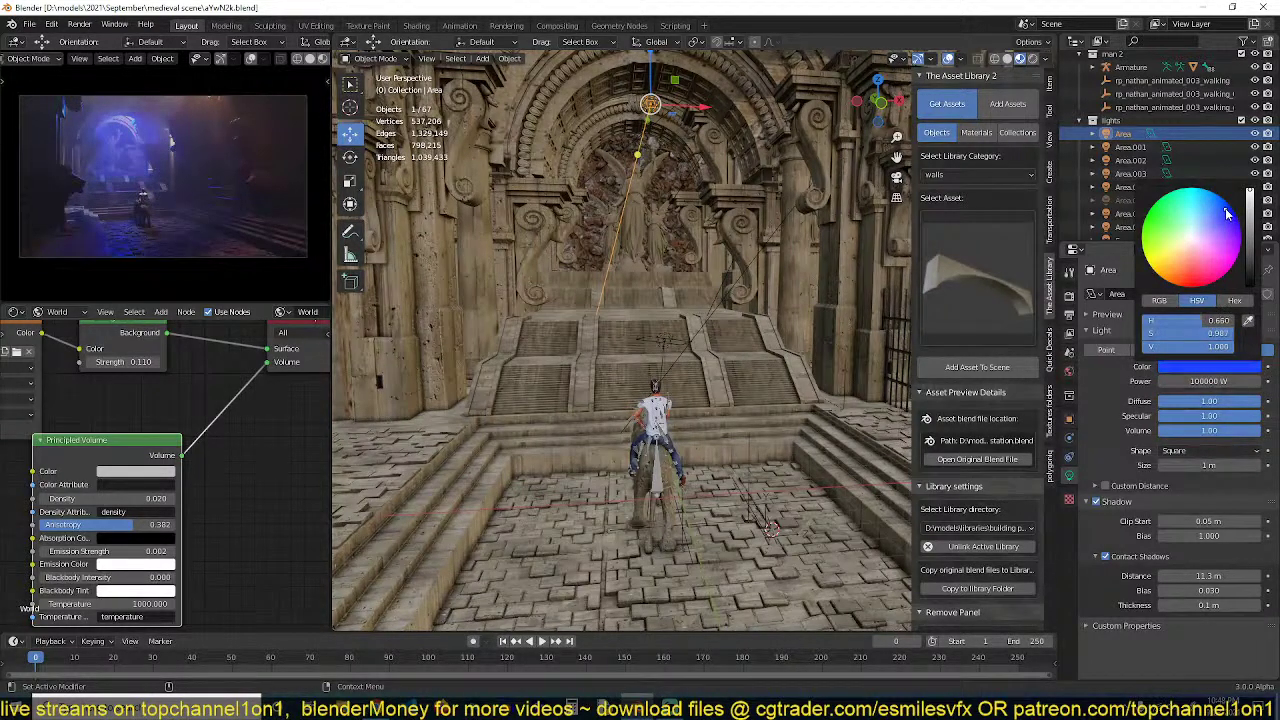
scroll(733, 340, "down", 1)
key("ctrl+s")
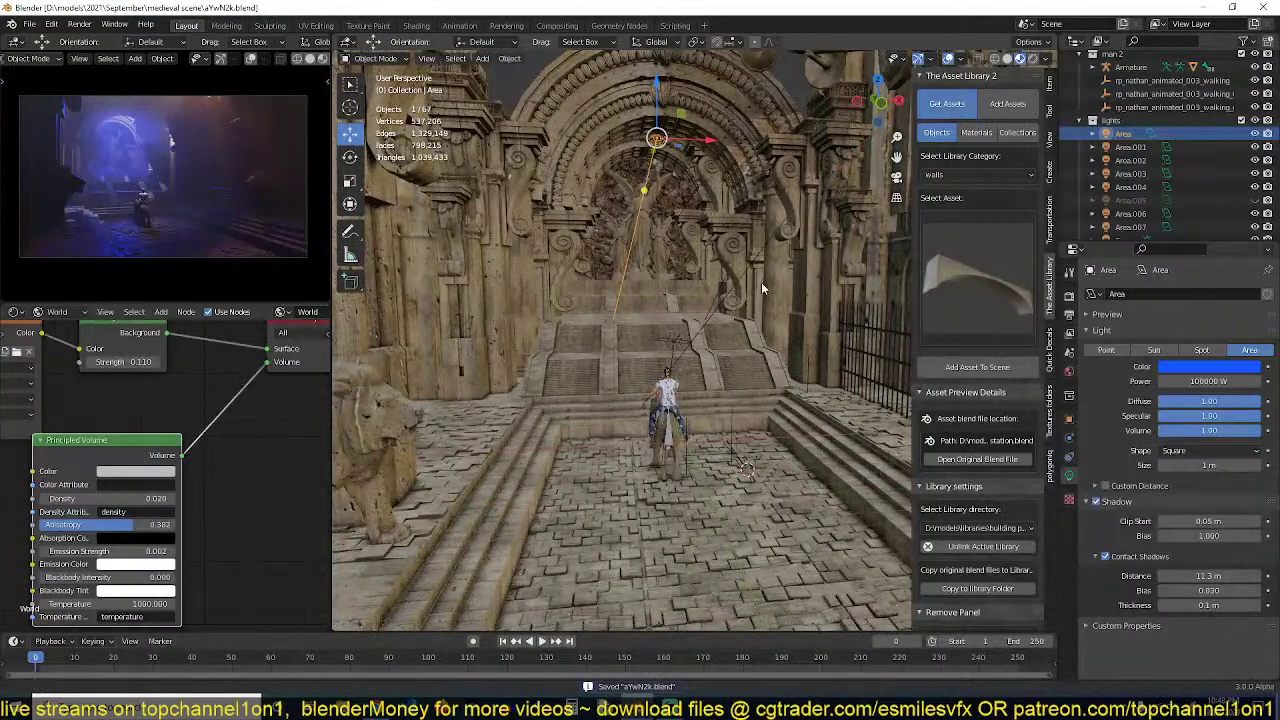
middle_click_drag(761, 284, 743, 265, "shift")
key("ctrl+s")
key("alt+a")
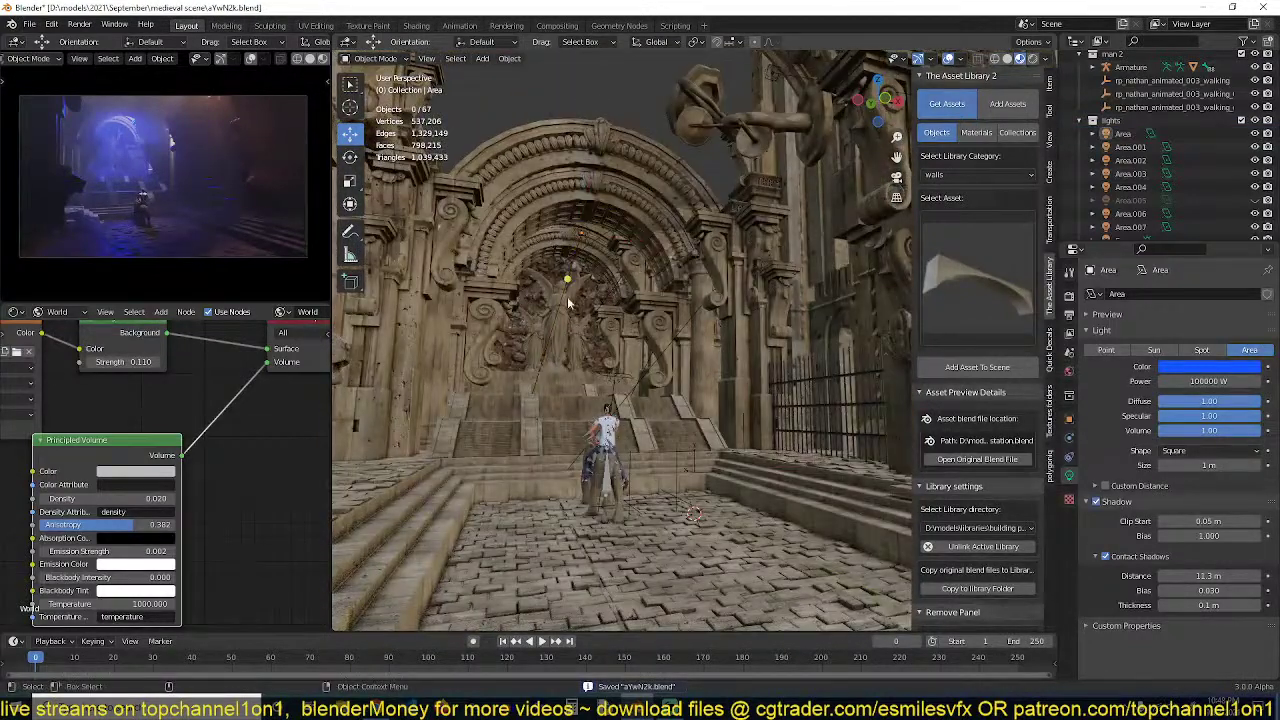
Hide the scene's lights in the viewport, leaving only Area and Area.002 on, to isolate their contribution
middle_click_drag(568, 302, 652, 291)
scroll(1194, 184, "down", 1)
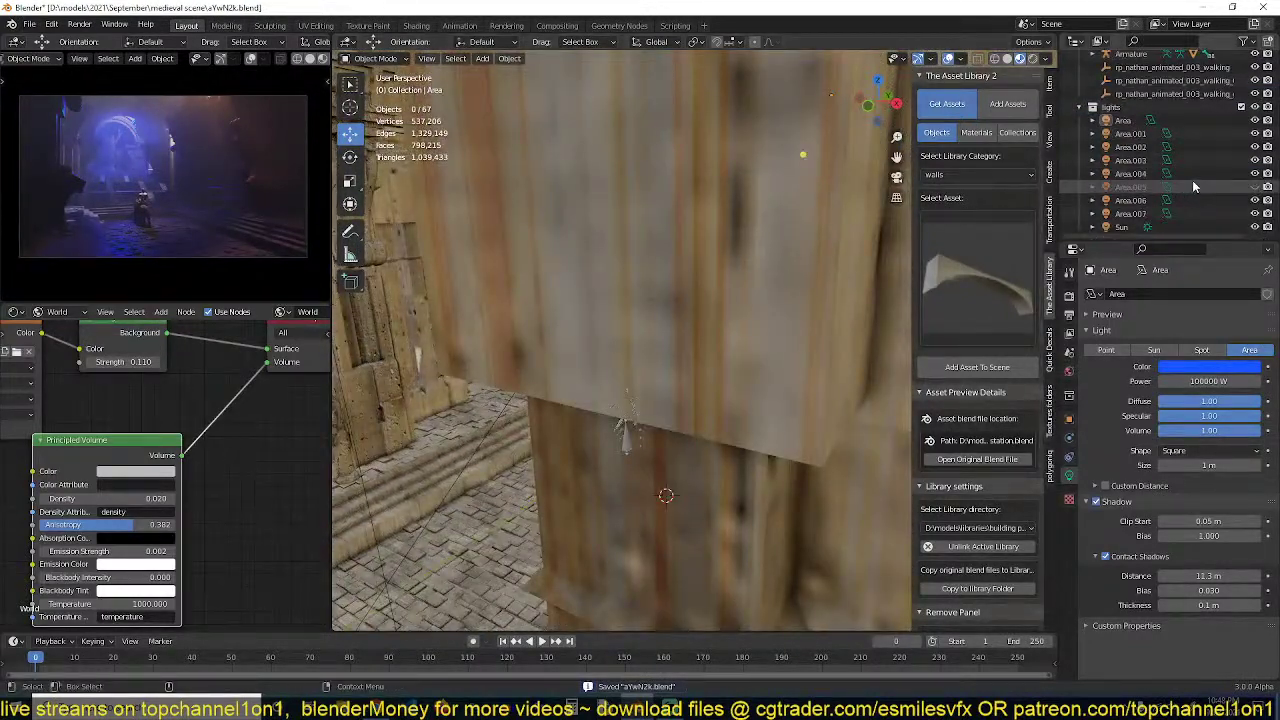
left_click(1255, 120)
left_click(1255, 120)
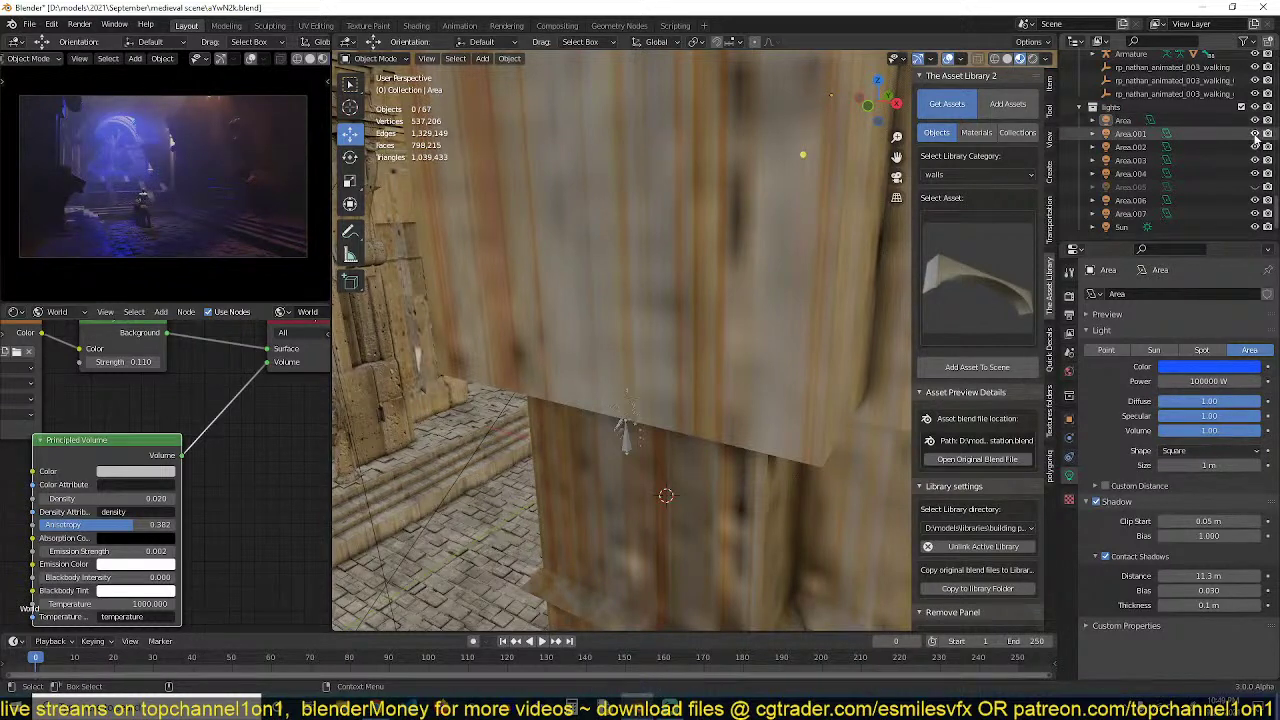
left_click(1255, 187)
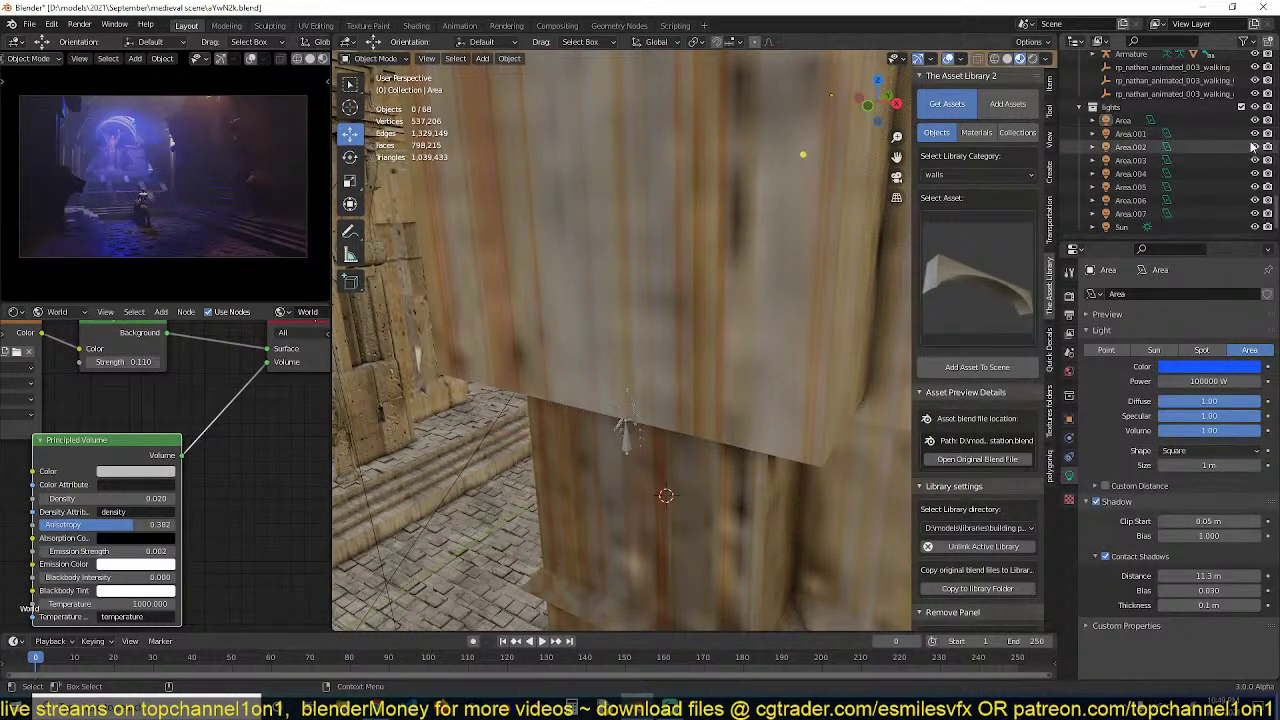
left_click(1255, 160)
left_click(1255, 134)
left_click(1255, 174)
left_click_drag(1256, 214, 1255, 229)
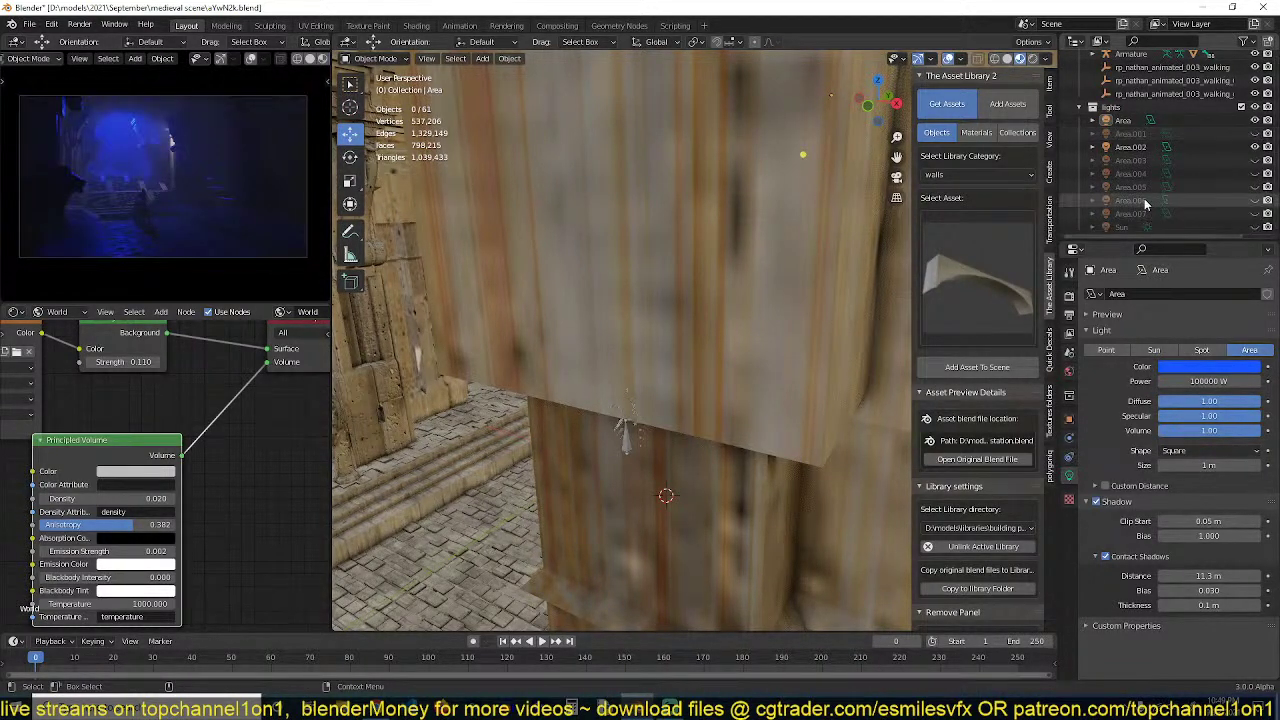
Compare the render preview with the Sun light on and off, leave it hidden, and unhide Area.007
left_click(1256, 227)
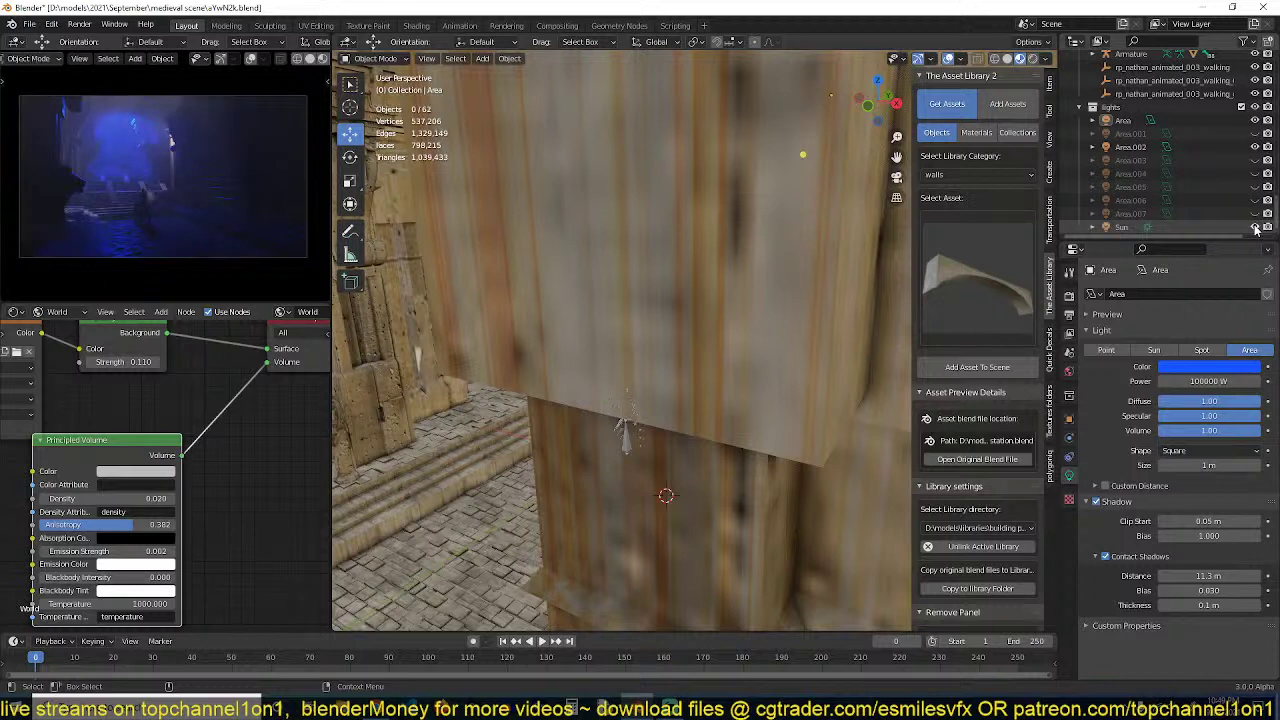
left_click(1256, 227)
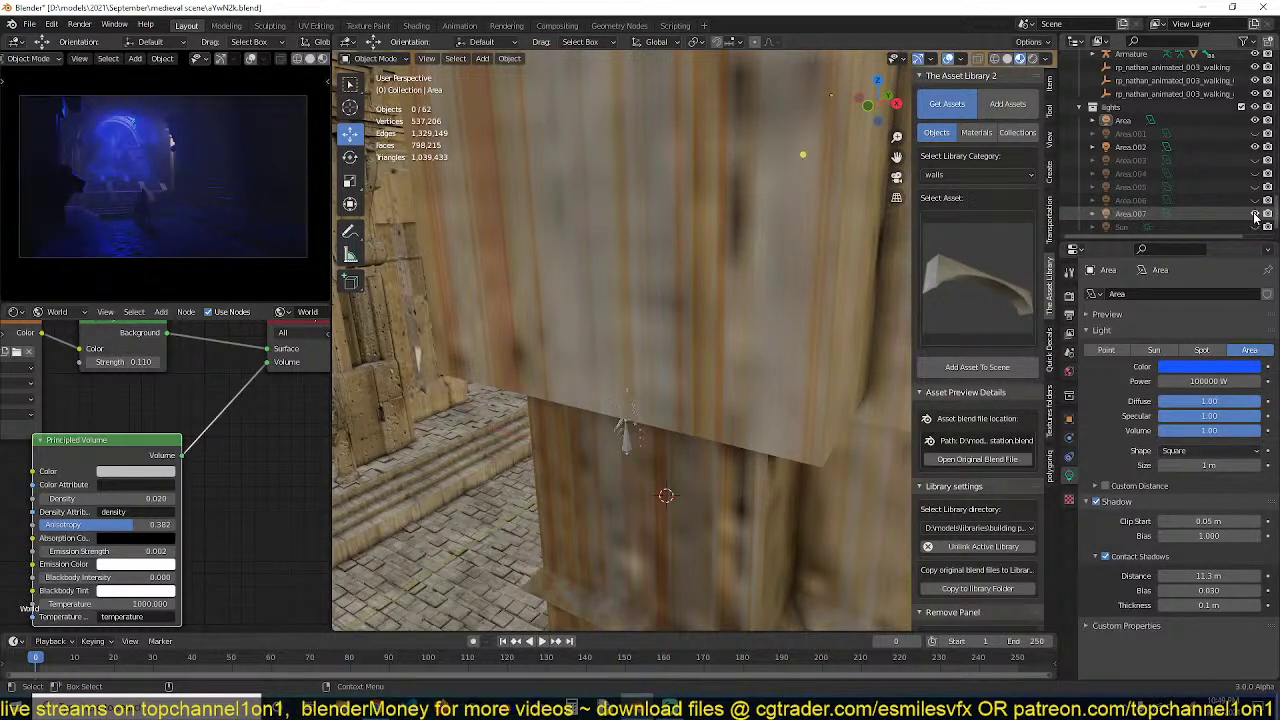
left_click(1256, 214)
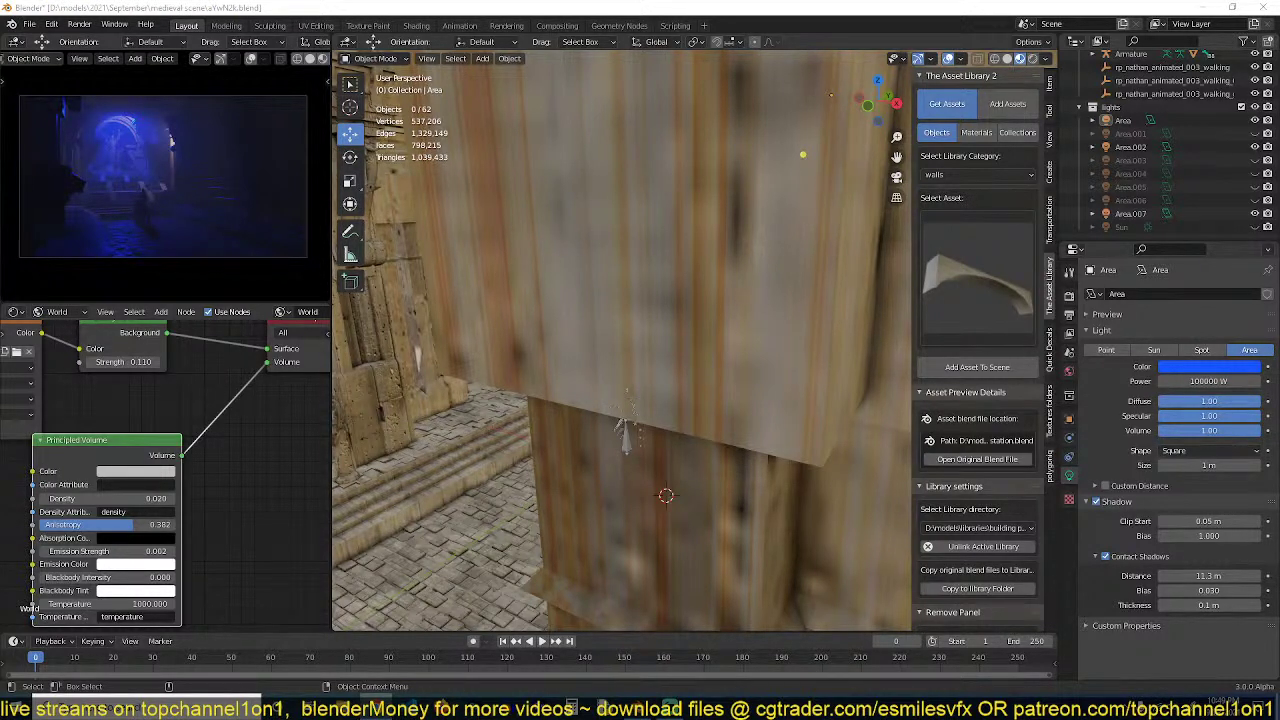
Unhide the Area.006, Area.004, Area.003 and Area.001 lights in the viewport
scroll(483, 381, "down", 3)
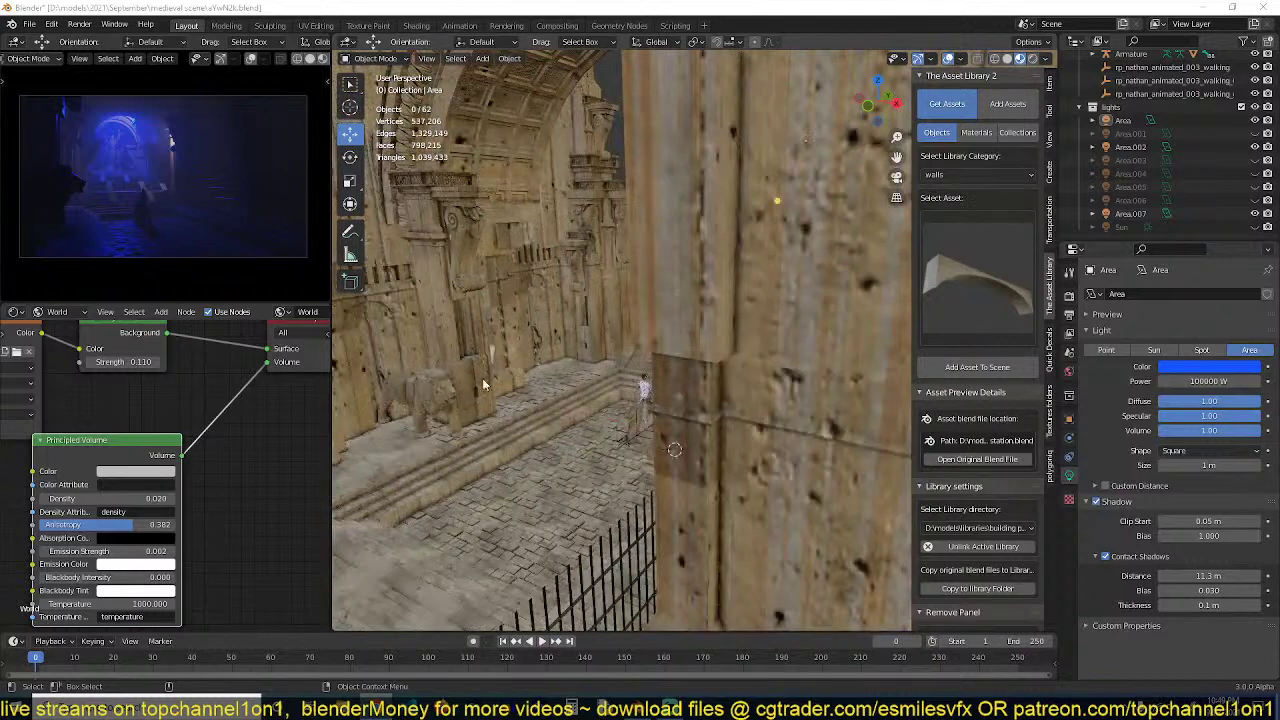
left_click(513, 375)
middle_click_drag(533, 360, 573, 381)
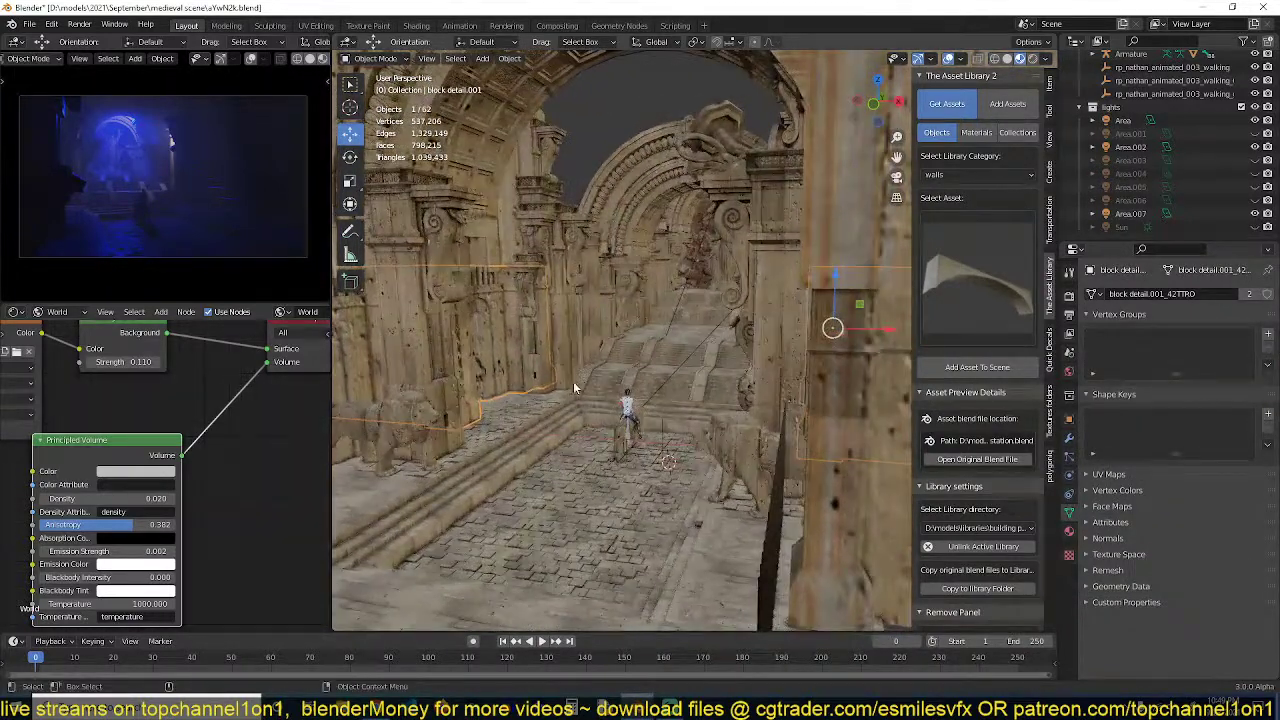
left_click(1255, 200)
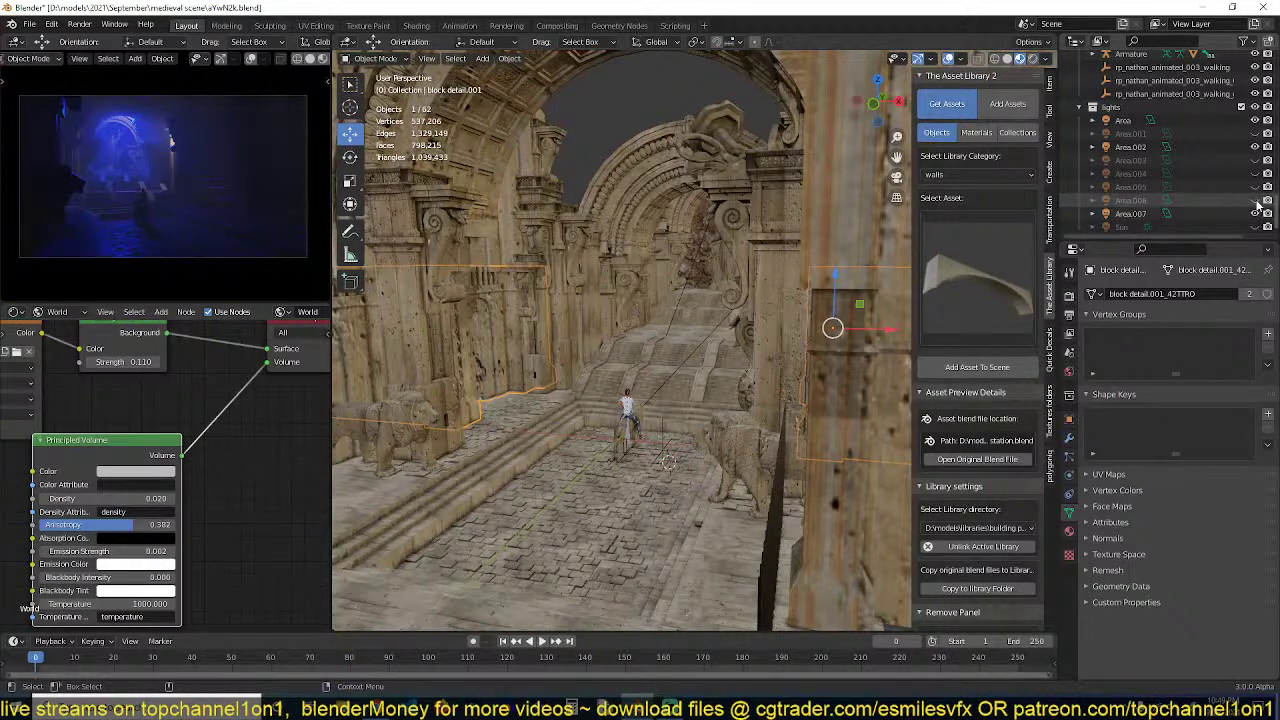
left_click(1255, 173)
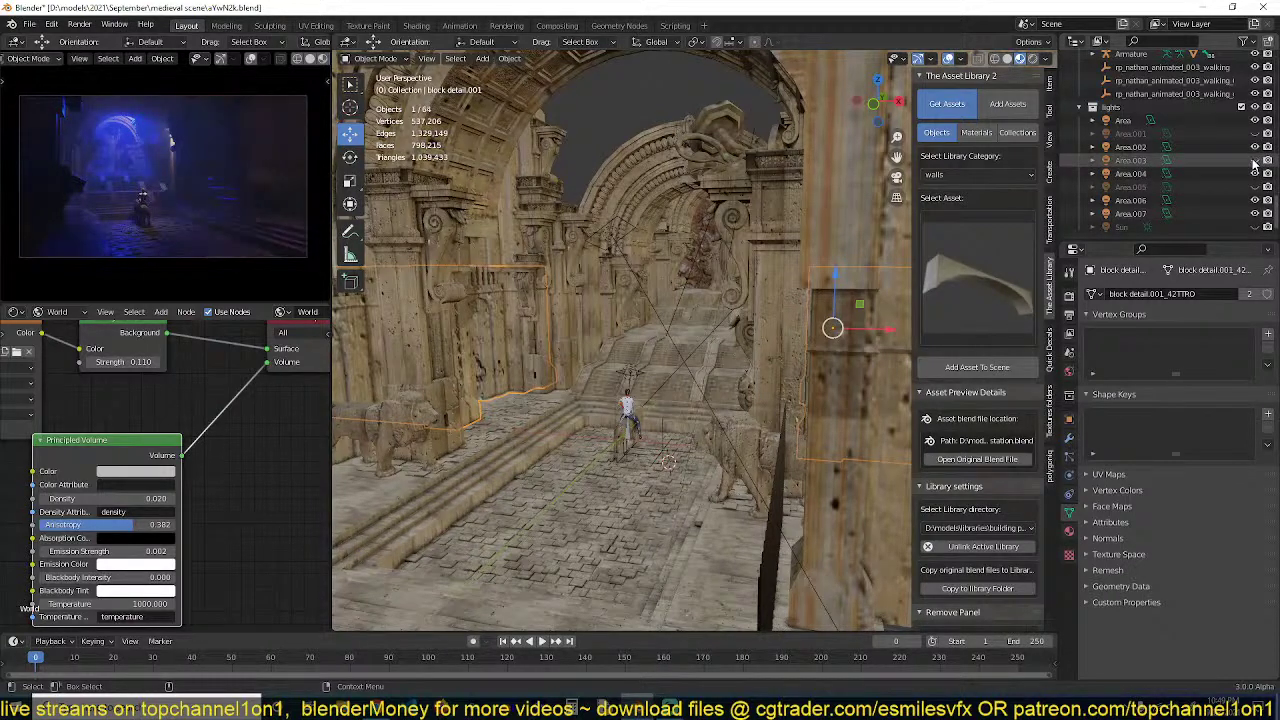
left_click(1255, 160)
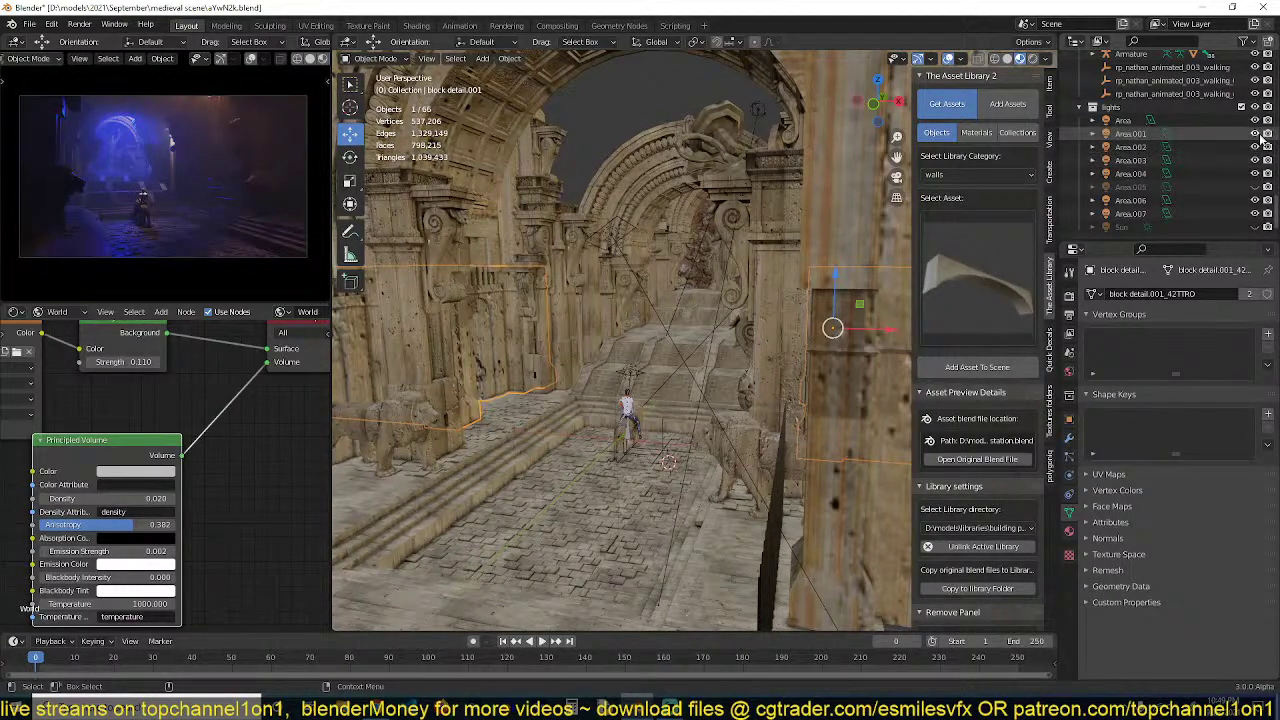
Deselect everything, add a mesh plane from the front view, and rotate it 90° about the X axis to stand upright
scroll(646, 294, "down", 2)
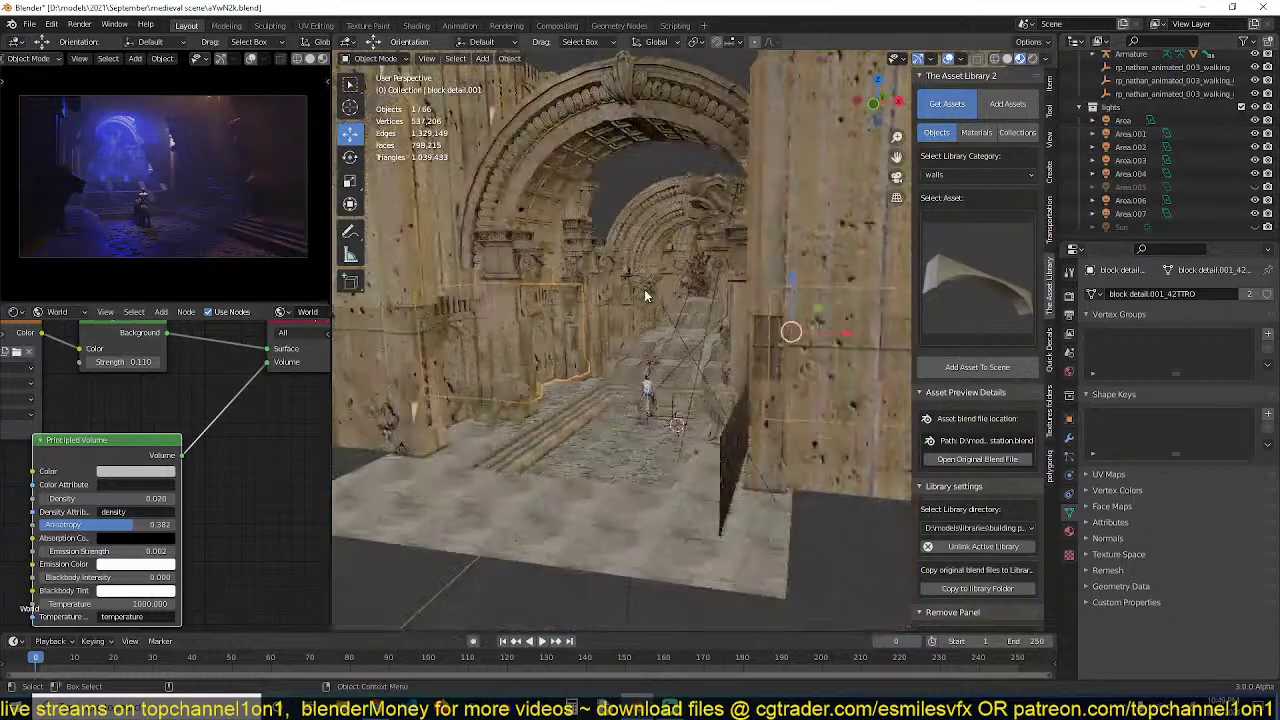
middle_click_drag(646, 294, 680, 268)
scroll(680, 268, "up", 2)
key("alt+a")
key("KP_1")
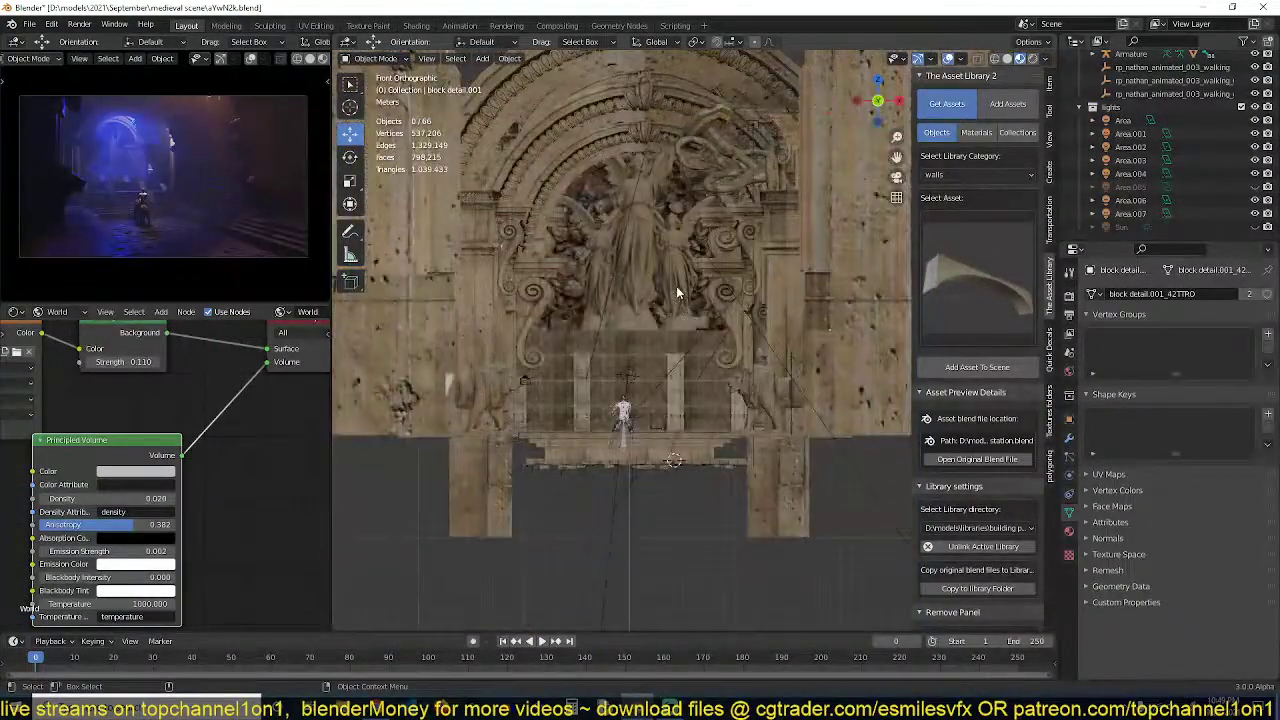
key("shift+a")
mouse_move(675, 343)
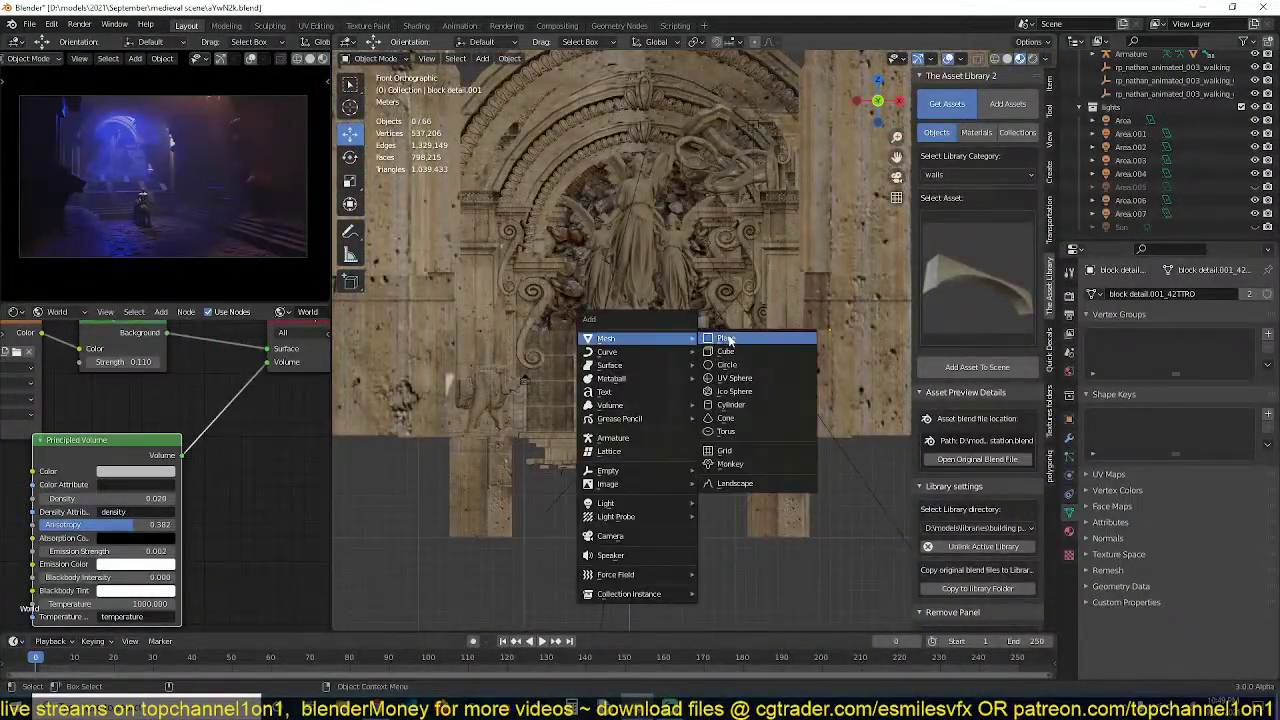
left_click(729, 341)
type("rx90")
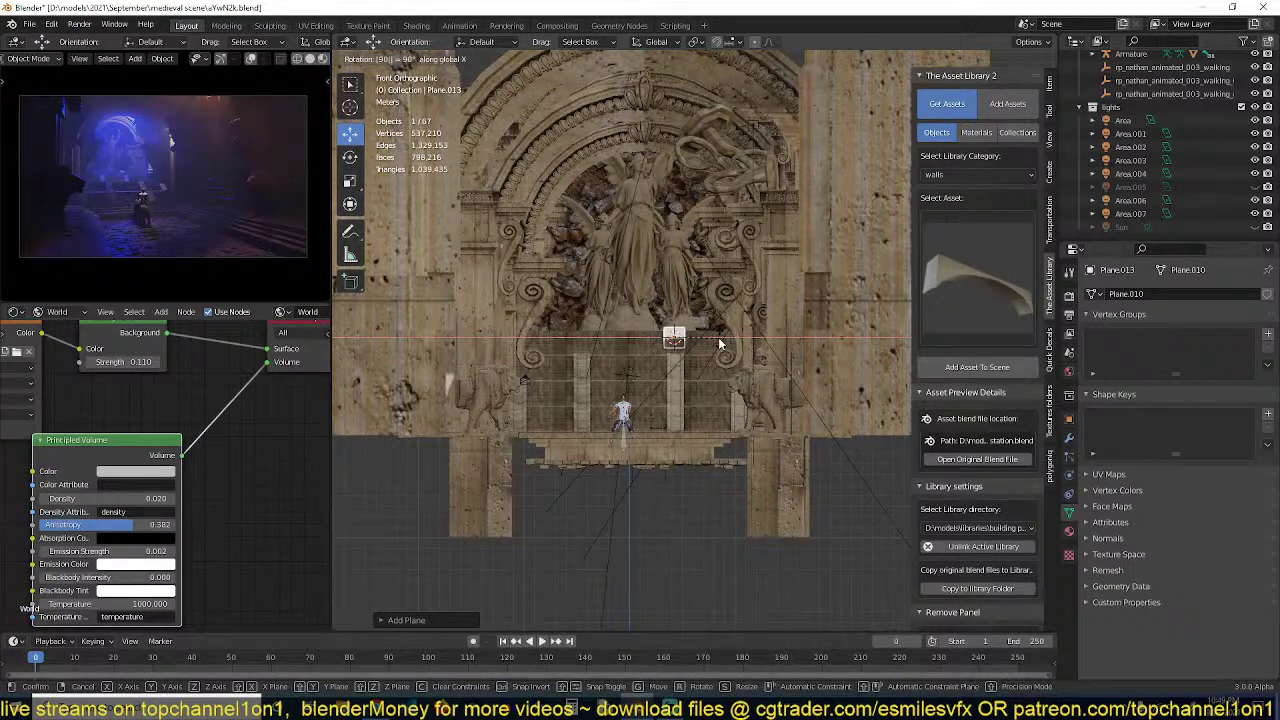
key("Return")
Move the upright plane along the Y axis to a spot beside the rider
middle_click_drag(719, 343, 692, 398)
key("g")
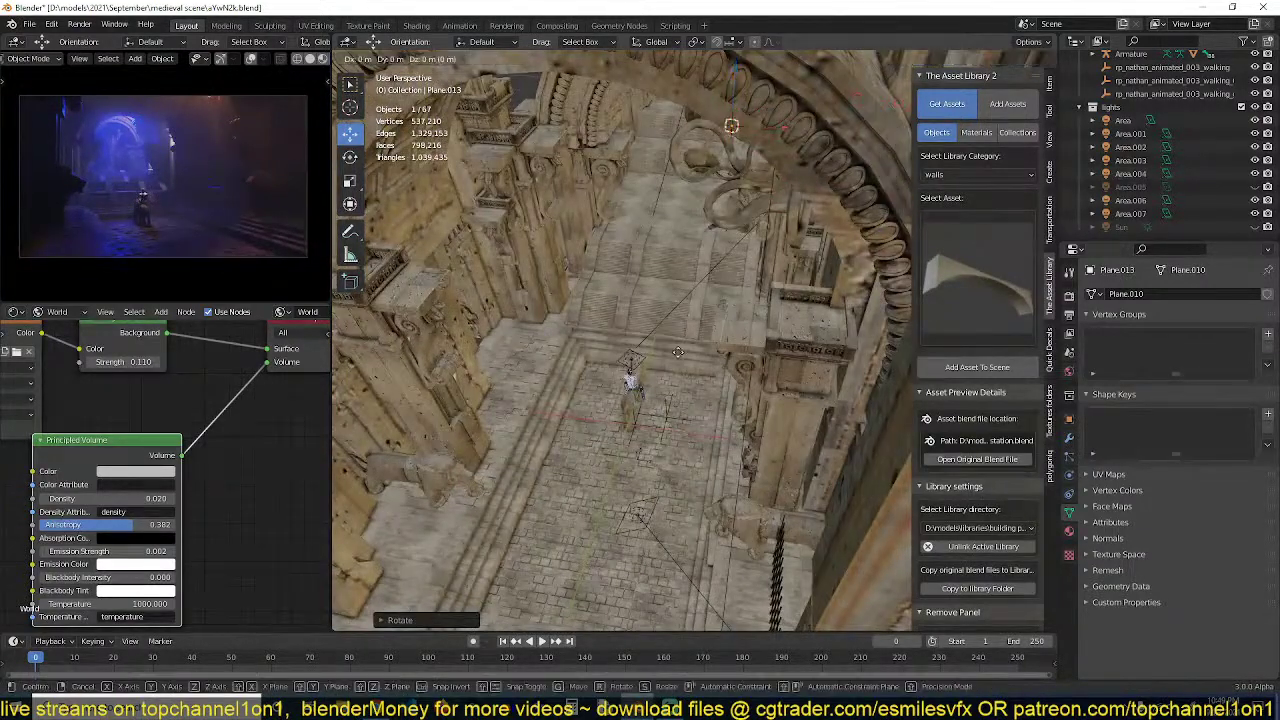
key("y")
left_click(554, 538)
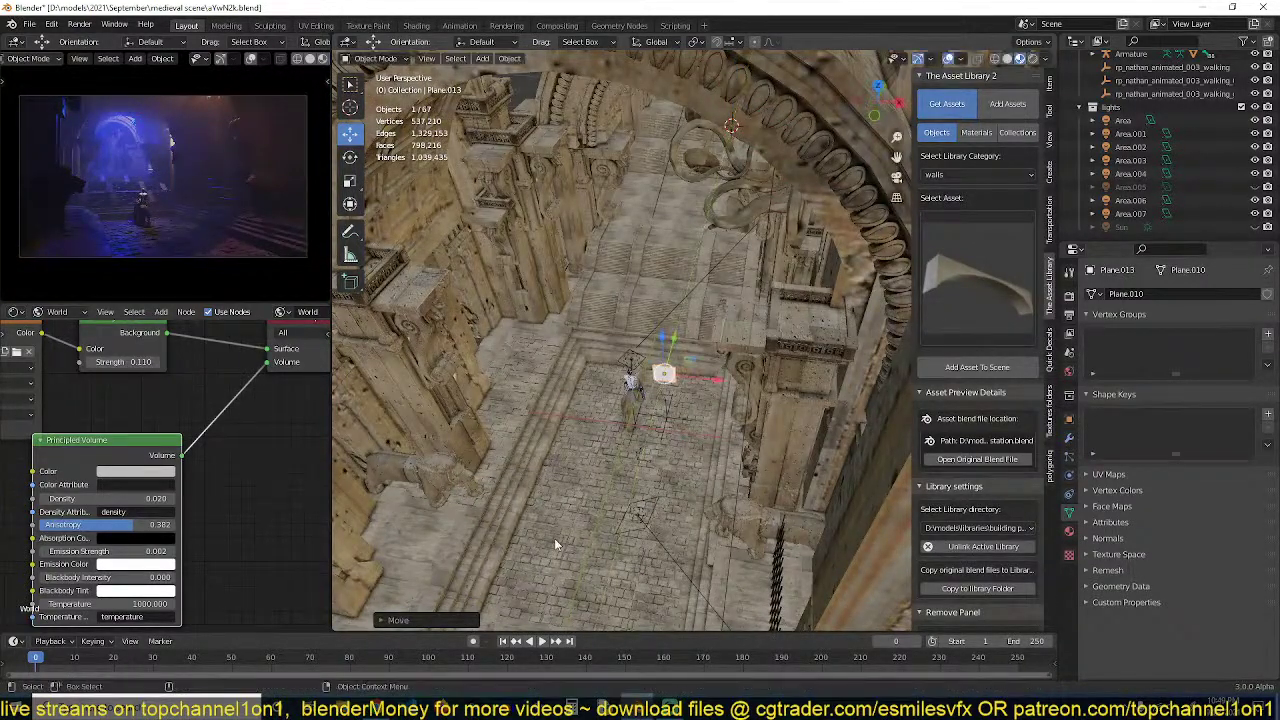
Scale the plane along Z and X into a tall rectangle in front of the statue wall, and save the file
key("KP_1")
key("s")
key("z")
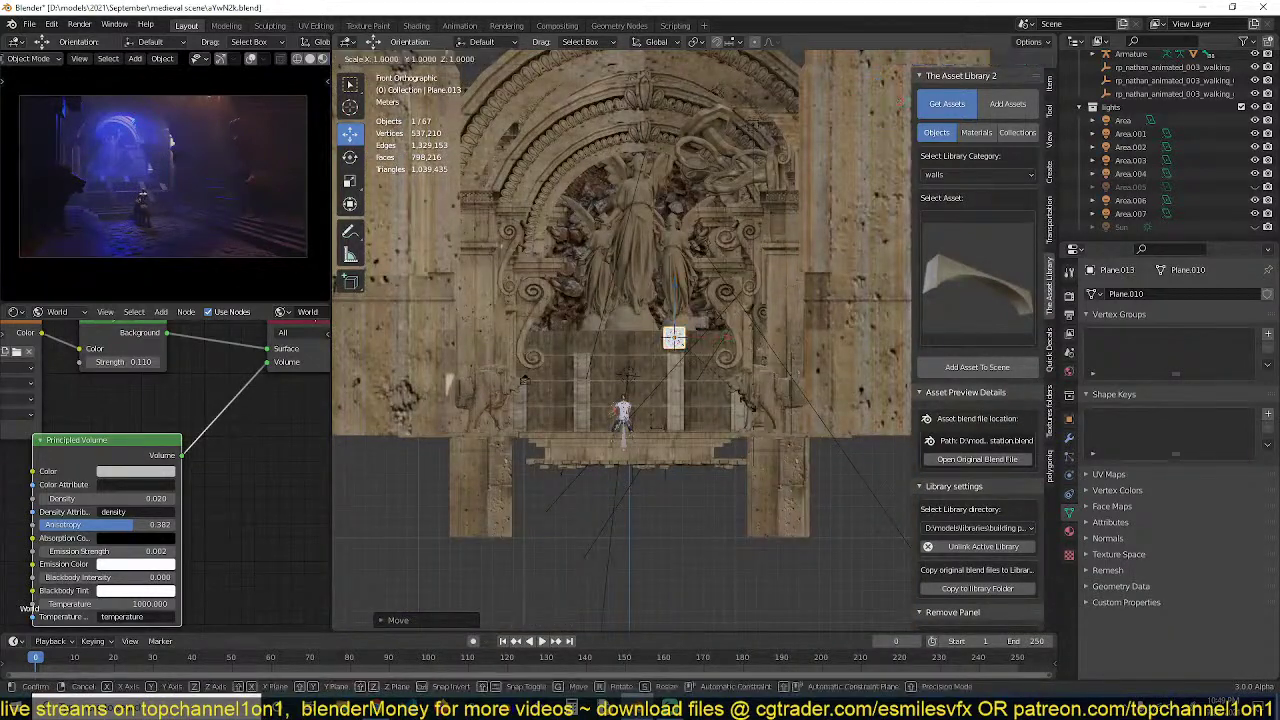
left_click(936, 252)
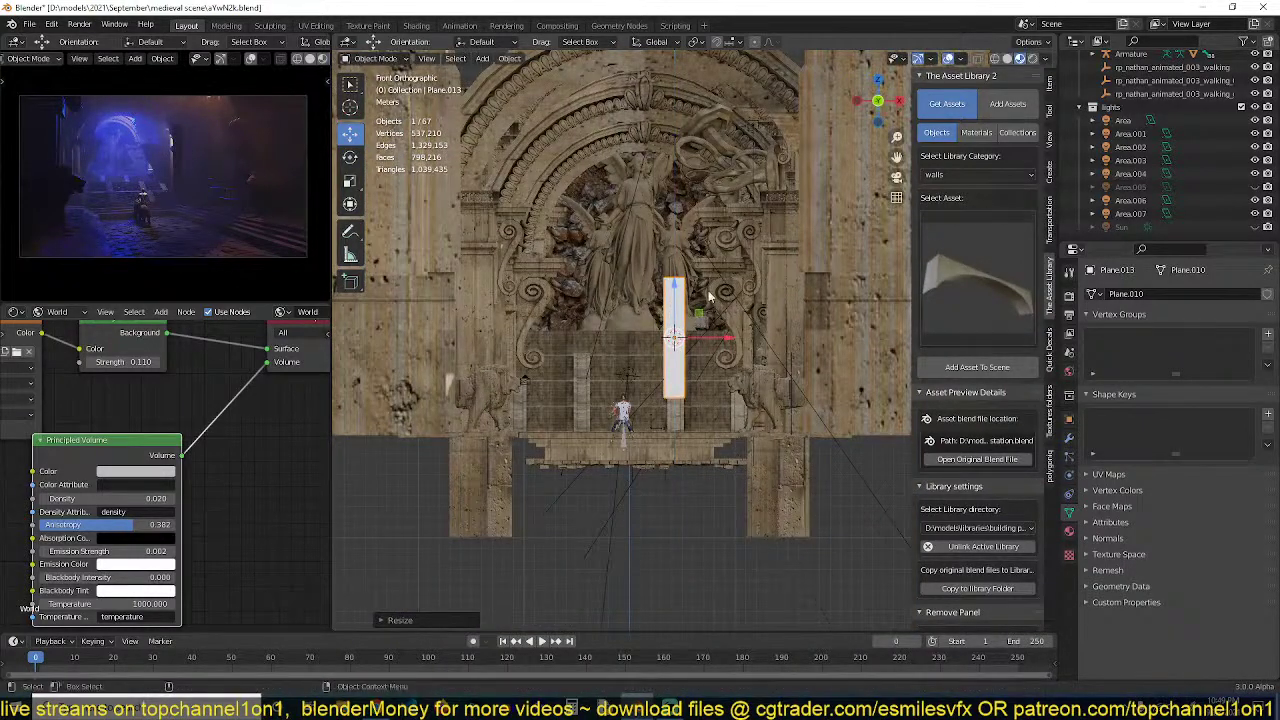
key("s")
key("x")
left_click(840, 300)
key("ctrl+s")
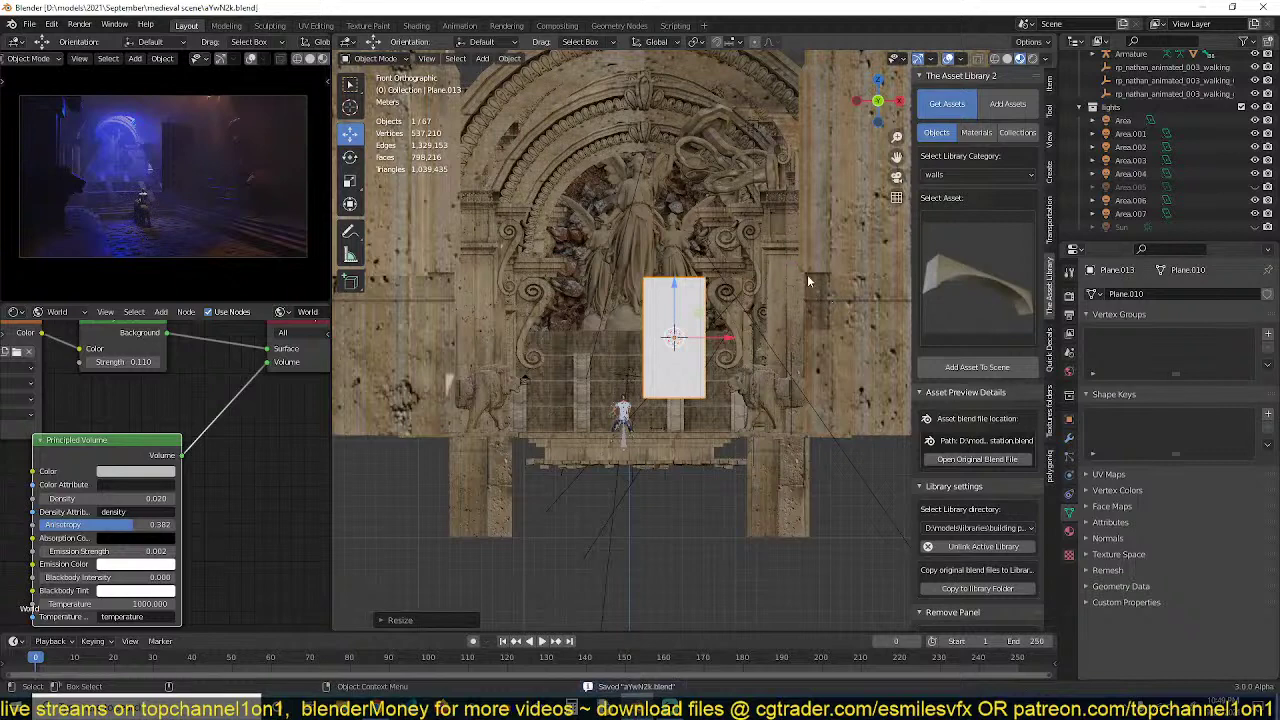
Switch the shader editor from World to Object and create a new material for the plane
left_click(50, 311)
left_click(60, 328)
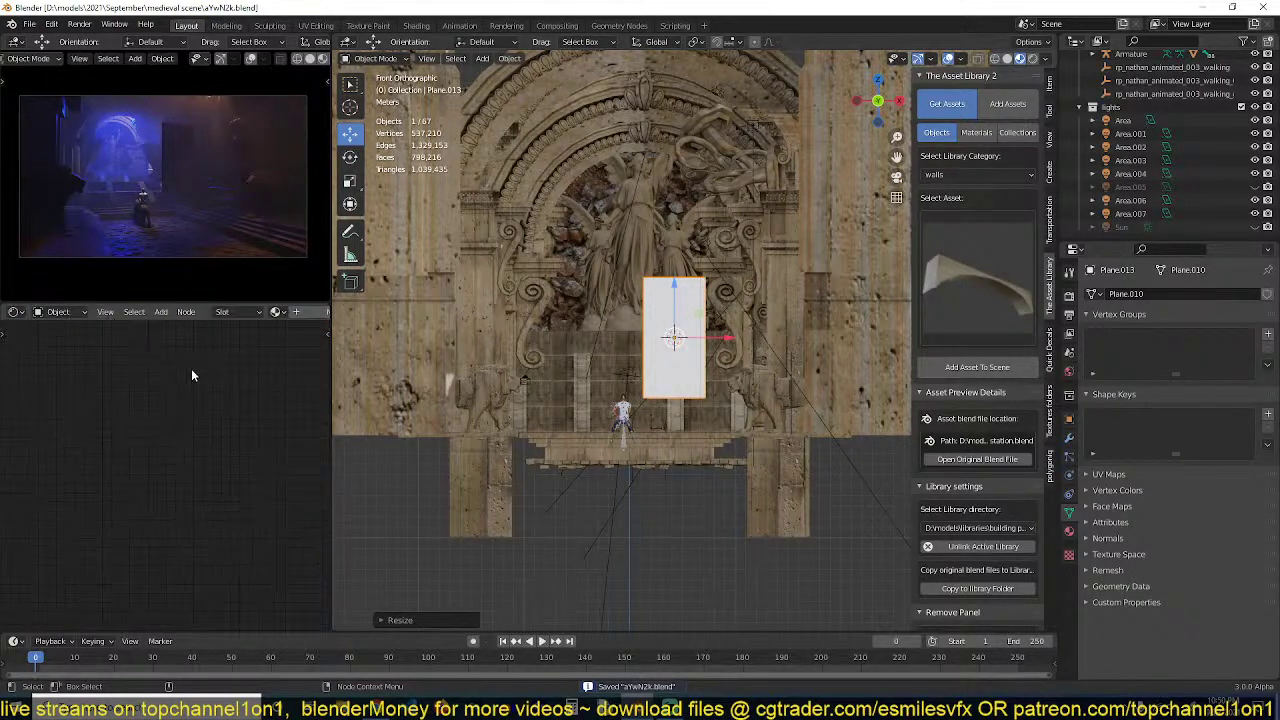
left_click(296, 311)
middle_click_drag(58, 375, 154, 377)
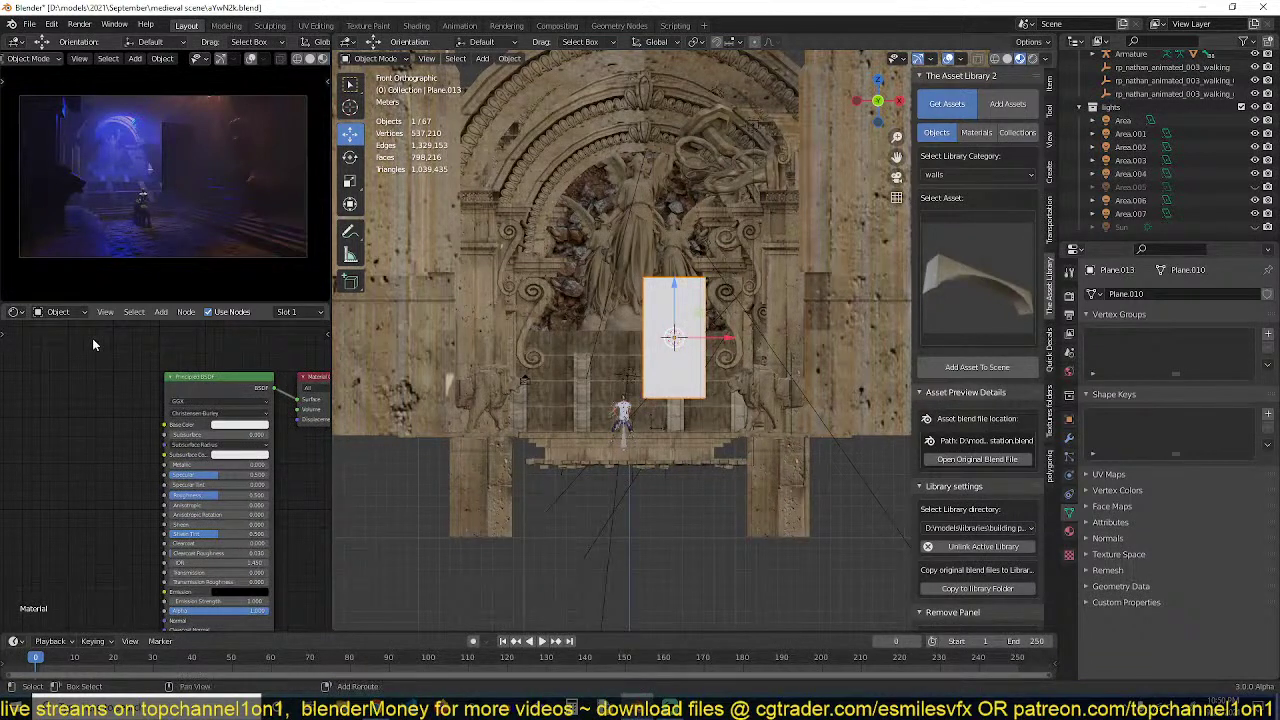
Add a Principled Volume shader, connect it to the material's Volume output, delete the Principled BSDF, and save the file
key("shift+a")
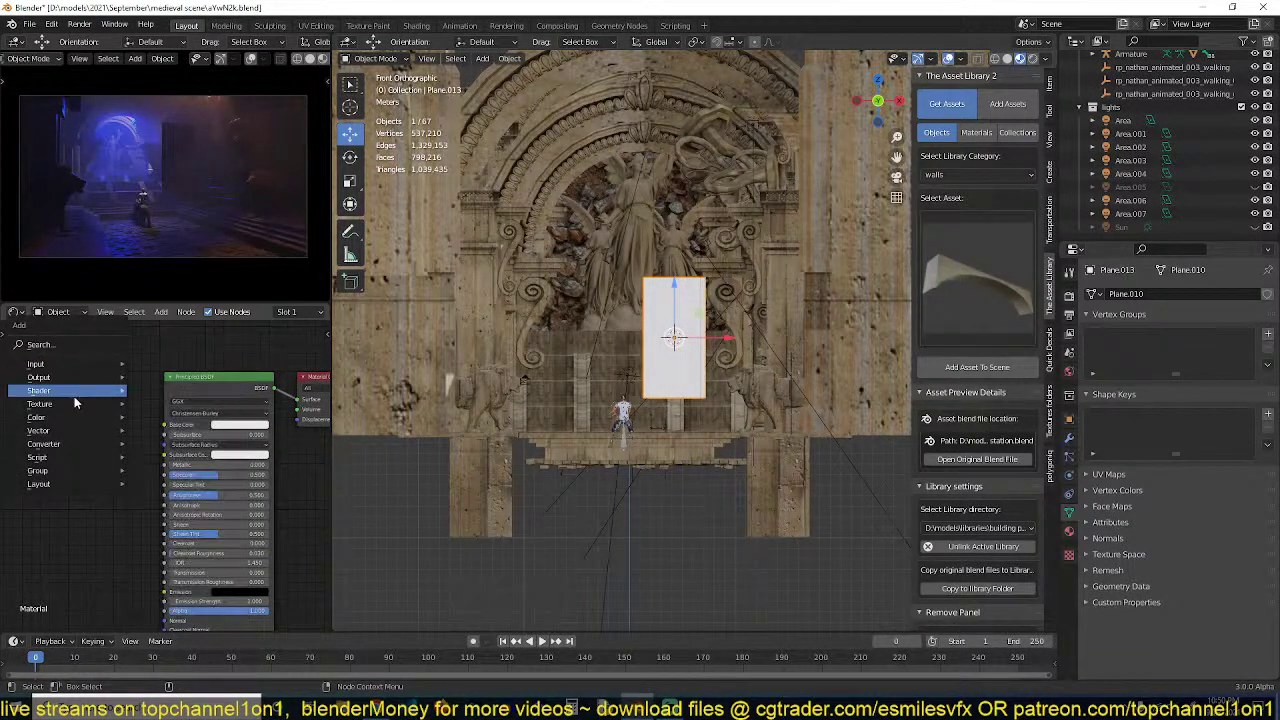
mouse_move(55, 445)
mouse_move(62, 392)
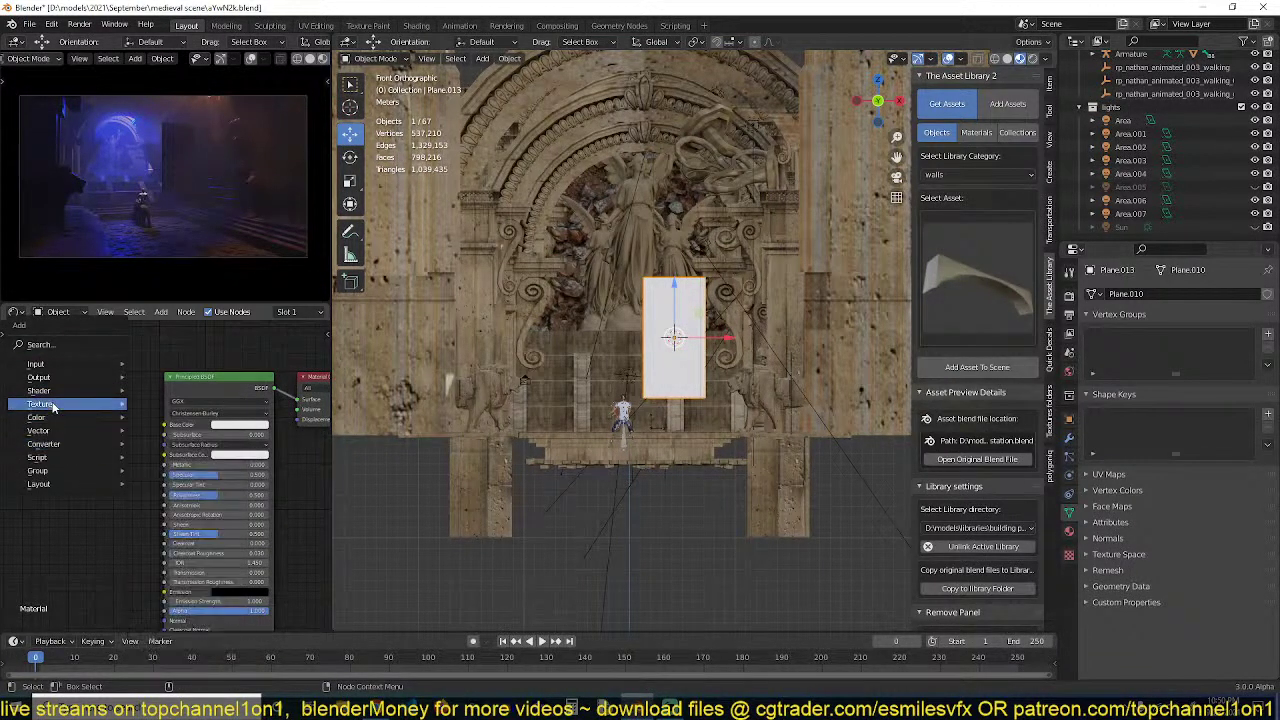
left_click(180, 515)
left_click(66, 345)
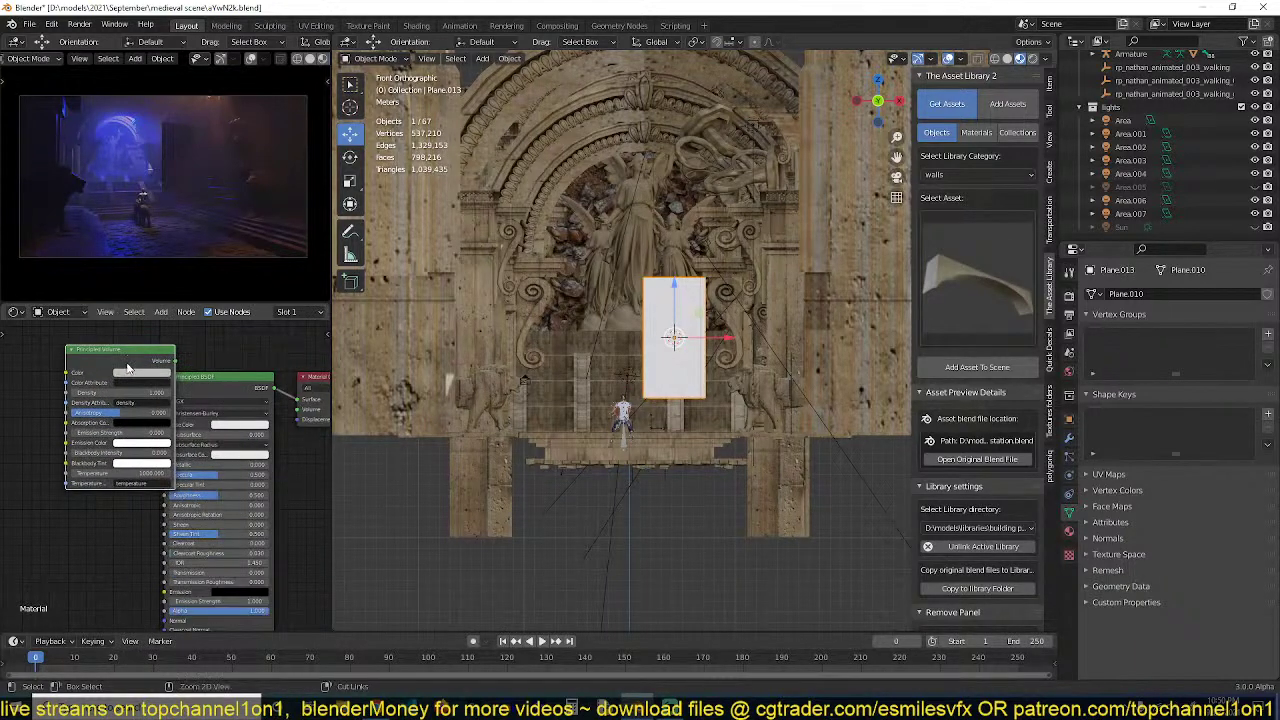
left_click_drag(176, 360, 299, 409)
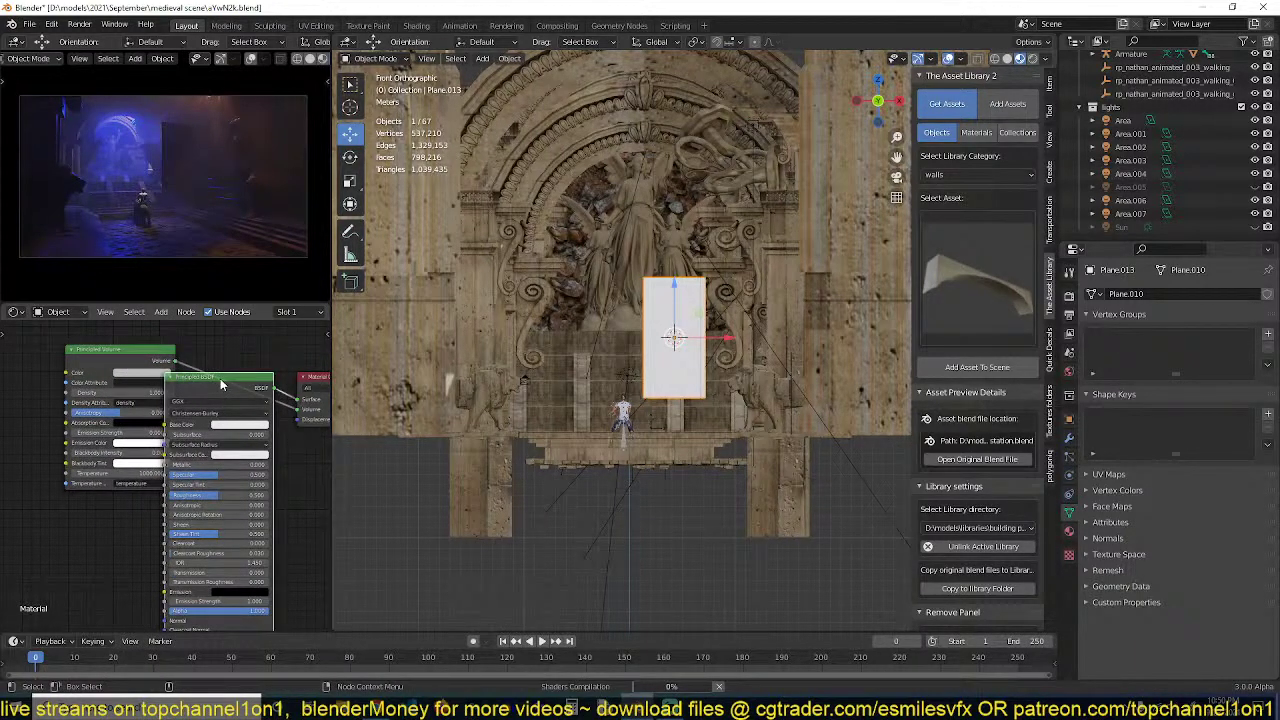
left_click(222, 385)
key("x")
left_click_drag(117, 362, 104, 367)
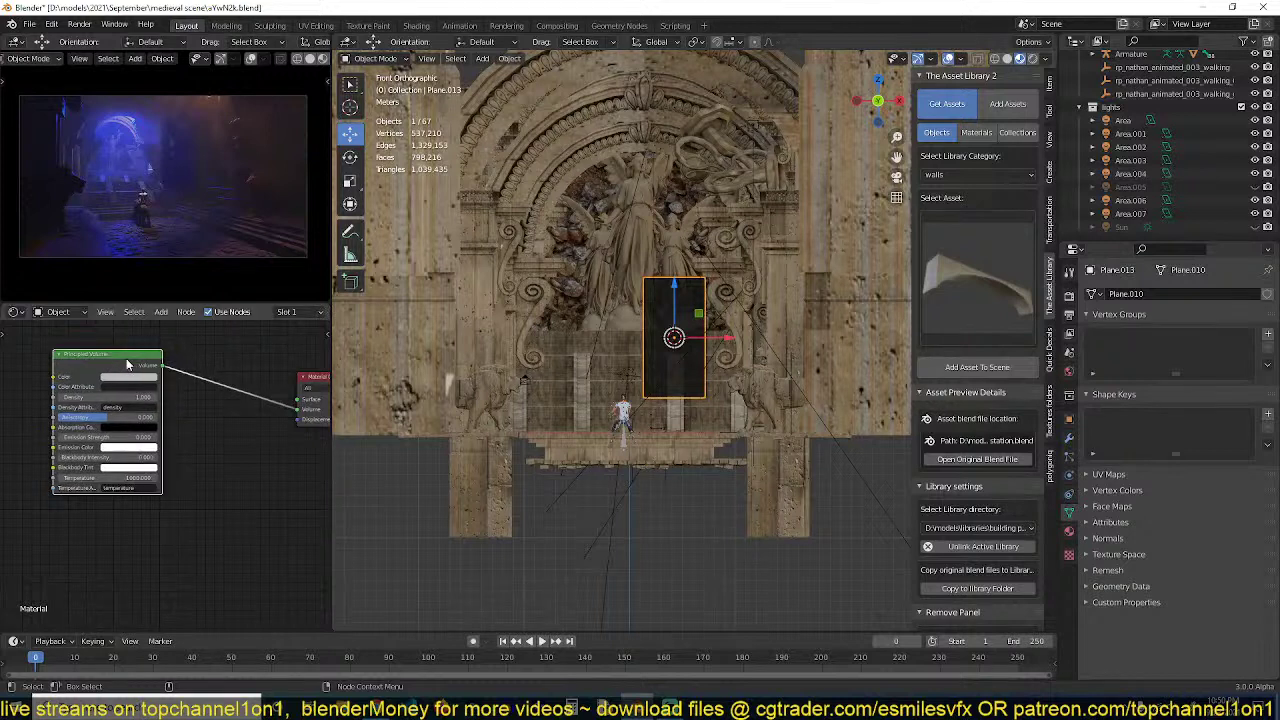
key("ctrl+s")
Set the Principled Volume's density to 0 and its emission strength to 1, reducing the strength to a faint translucent glow
middle_click_drag(163, 437, 189, 429)
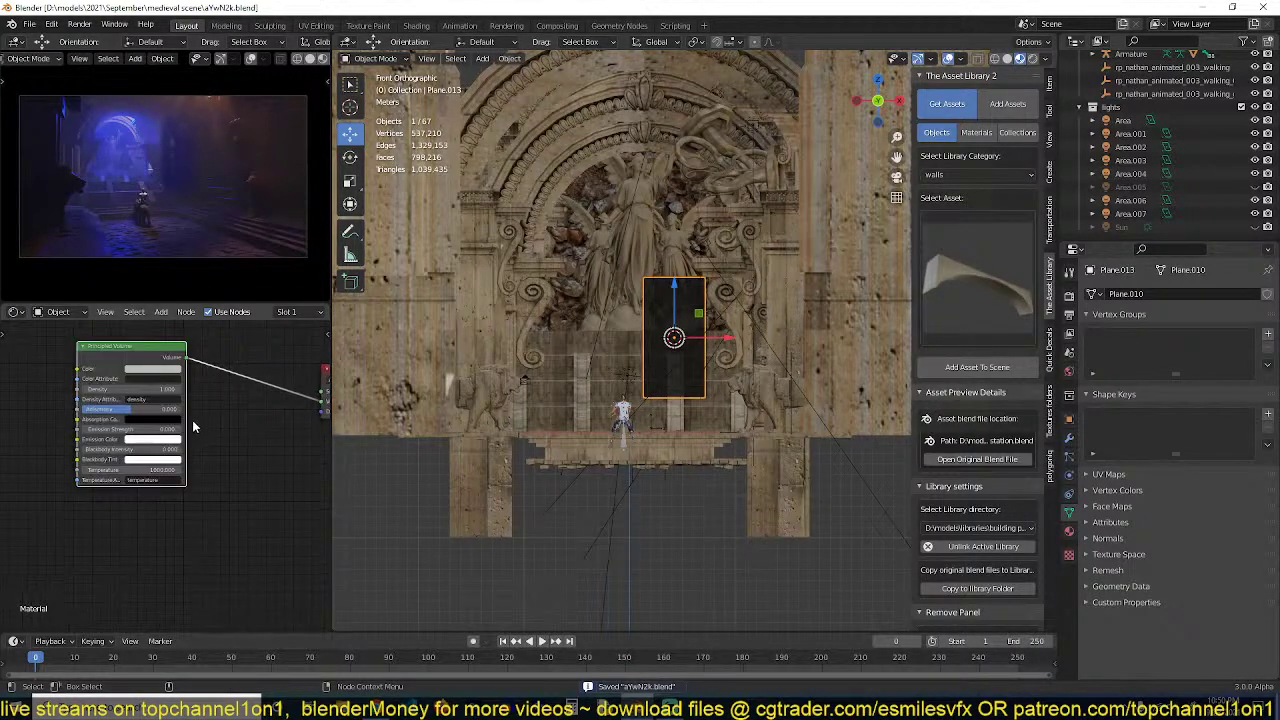
scroll(194, 426, "up", 1)
left_click_drag(158, 381, 80, 381)
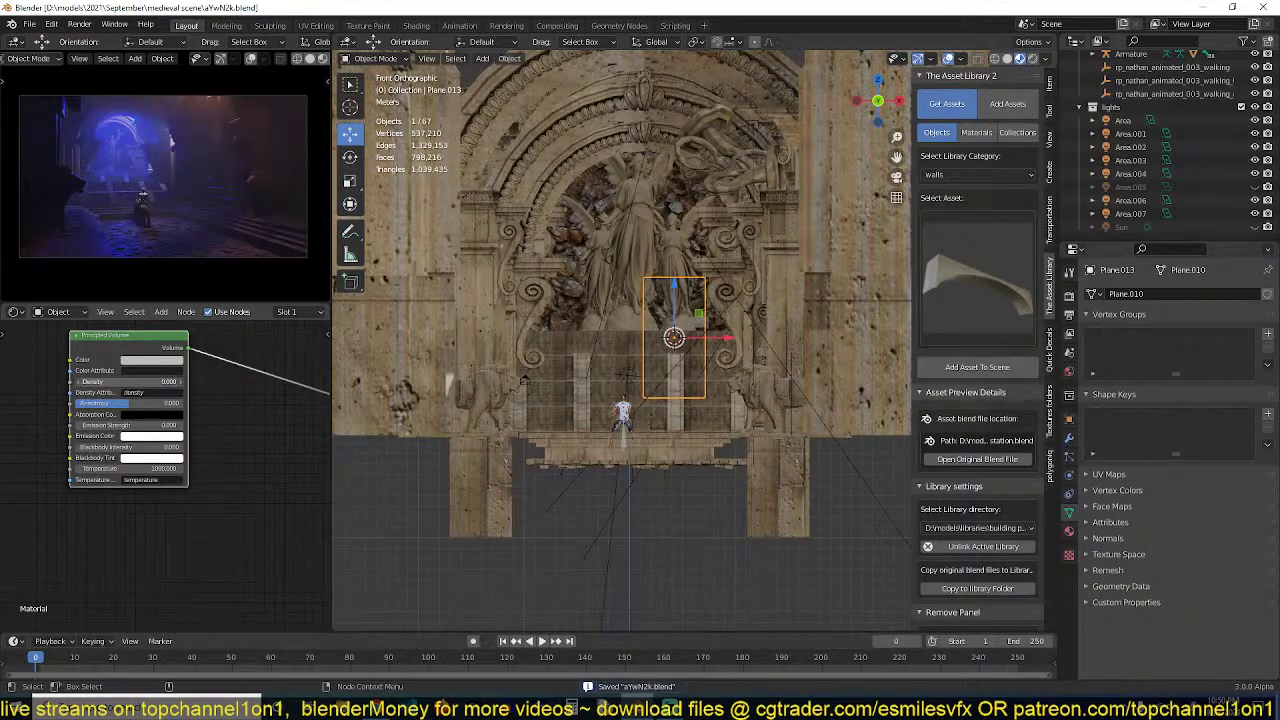
left_click(150, 426)
type("0.0")
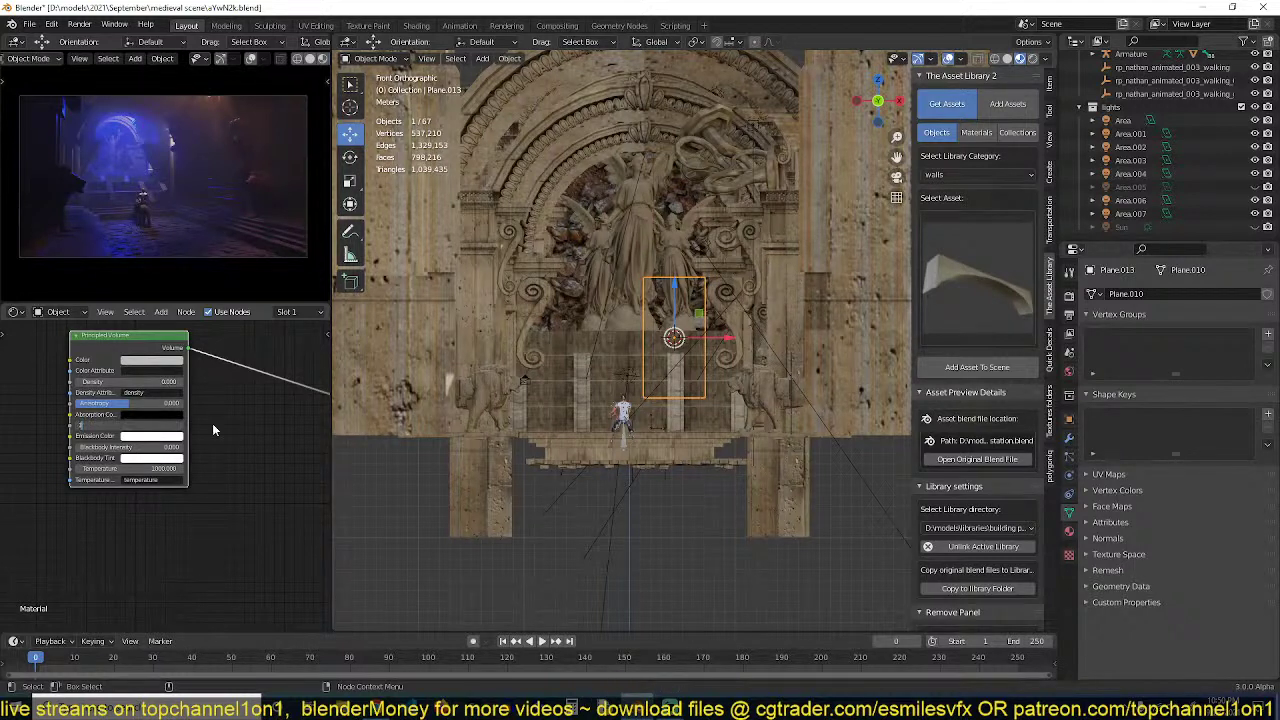
type("1")
key("Return")
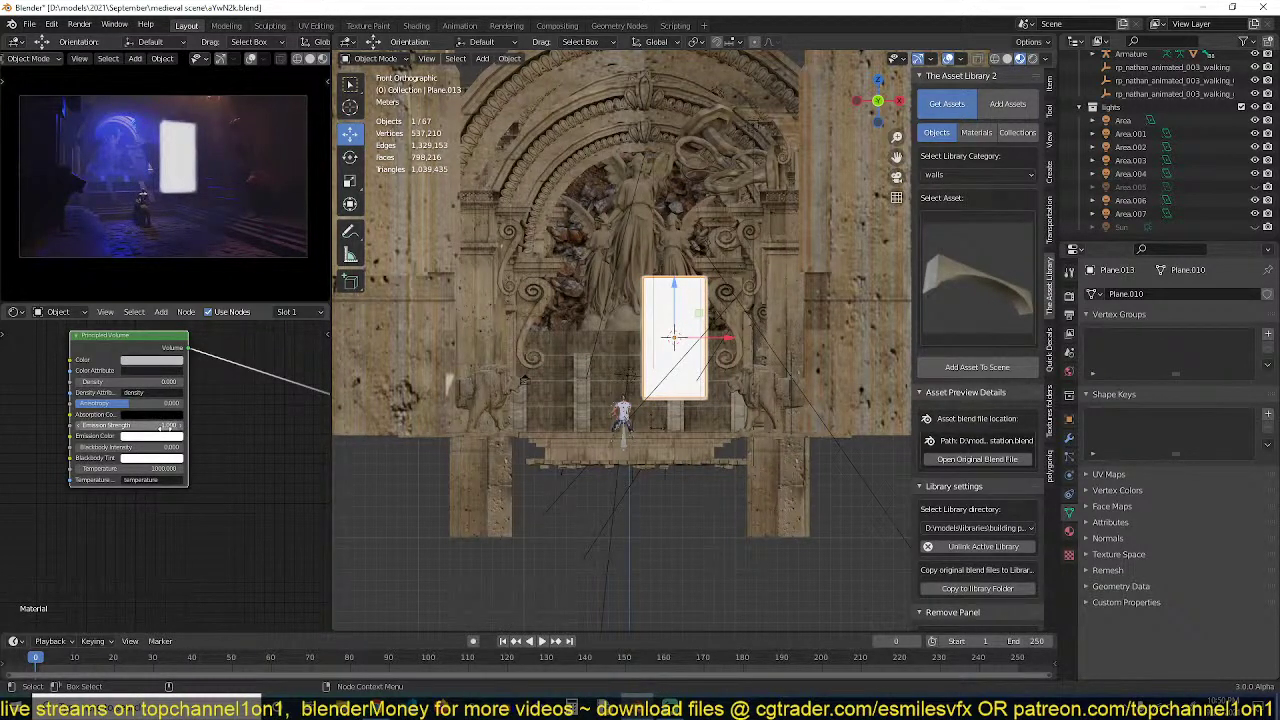
mouse_move(164, 426)
left_mouse_down()
mouse_move(70, 426)
mouse_move(162, 426)
mouse_move(140, 426)
left_mouse_up()
scroll(200, 406, "down", 3)
middle_click_drag(204, 404, 262, 394)
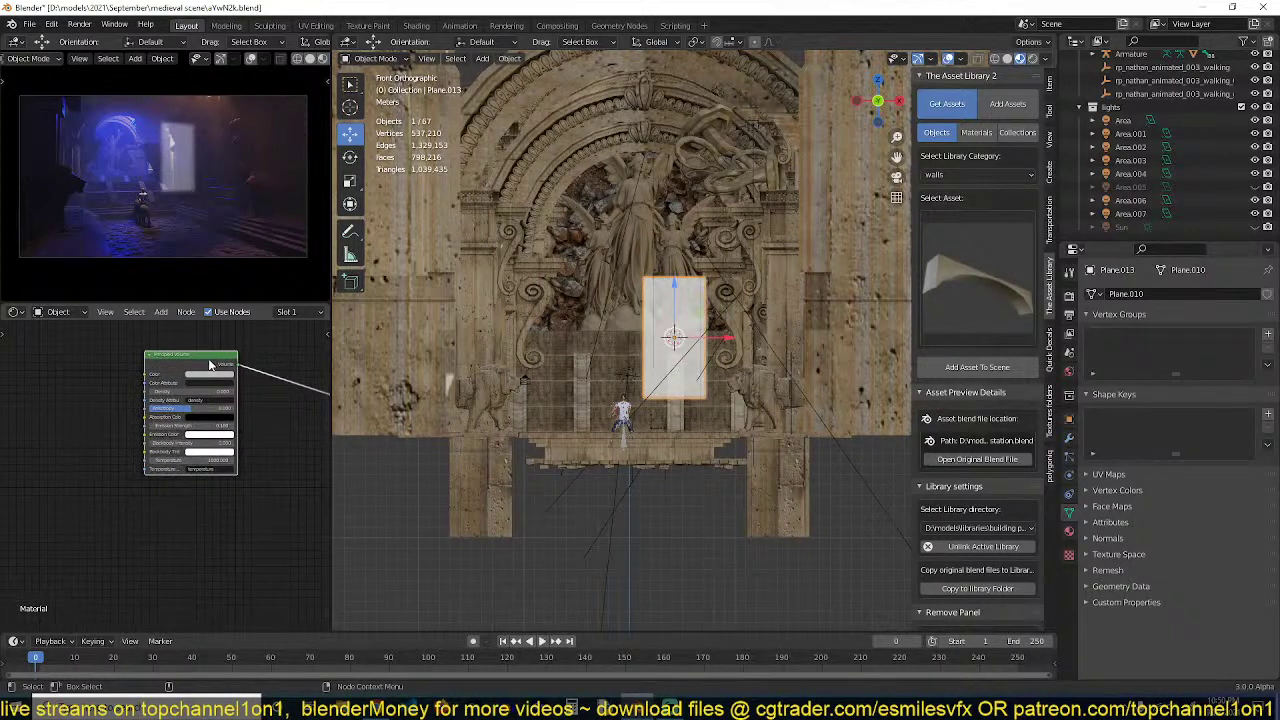
Add a Noise Texture node beside the Principled Volume and preview its output on the plane
left_click_drag(208, 362, 180, 406)
key("shift+a")
mouse_move(55, 378)
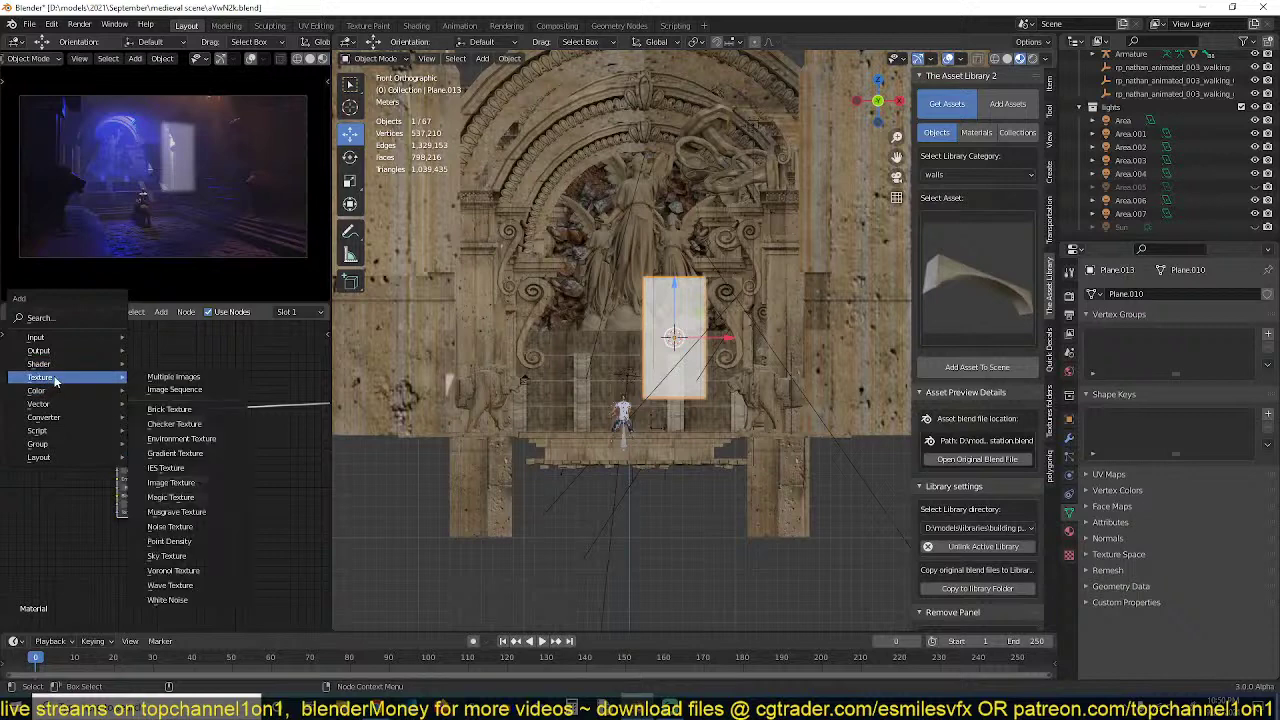
left_click(188, 527)
left_click(76, 383)
left_click(76, 383, "ctrl+shift")
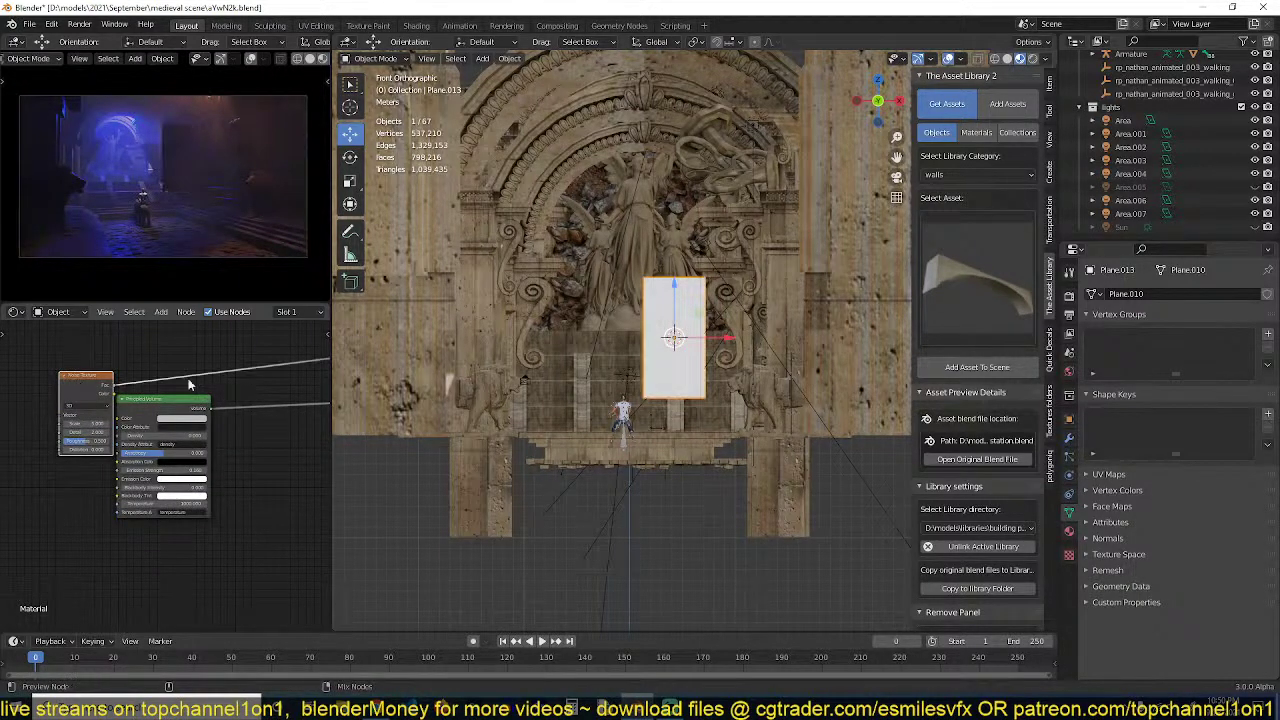
Add Texture Coordinate and Mapping nodes to drive the Noise Texture on the plane
scroll(694, 339, "up", 3)
scroll(573, 368, "up", 1)
middle_click_drag(242, 425, 210, 435)
scroll(212, 435, "down", 4)
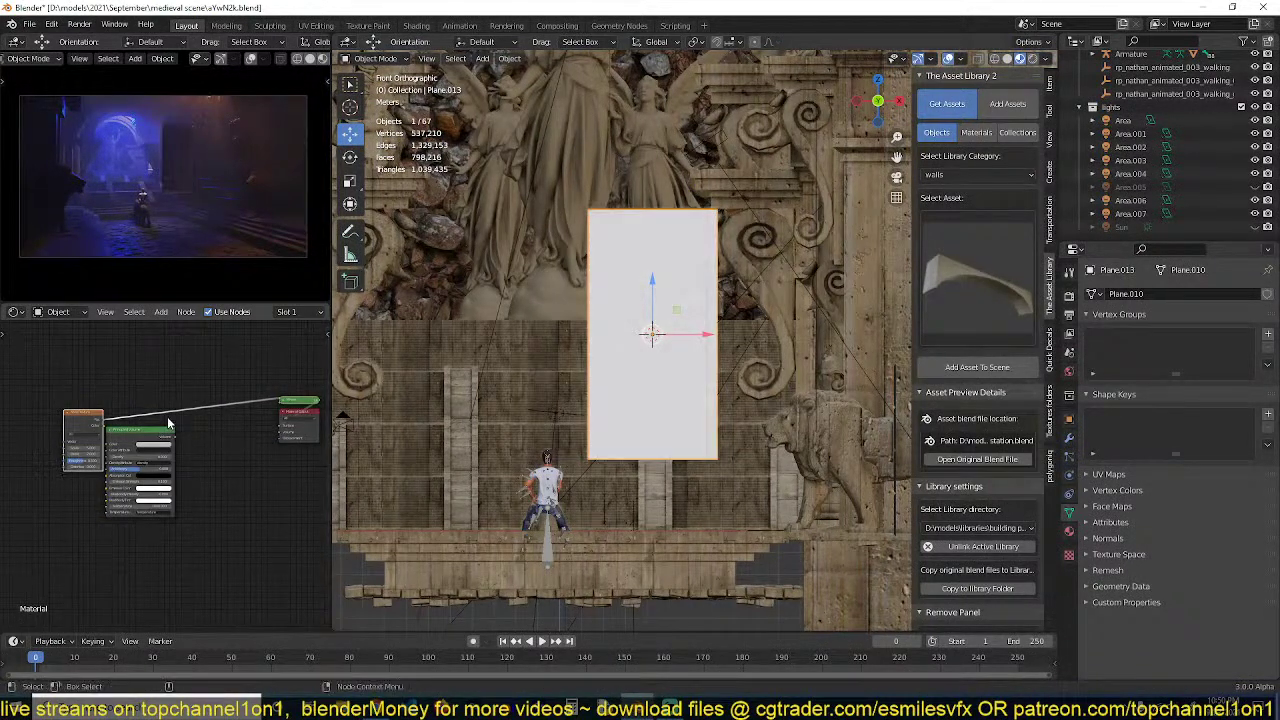
middle_click_drag(197, 414, 279, 408)
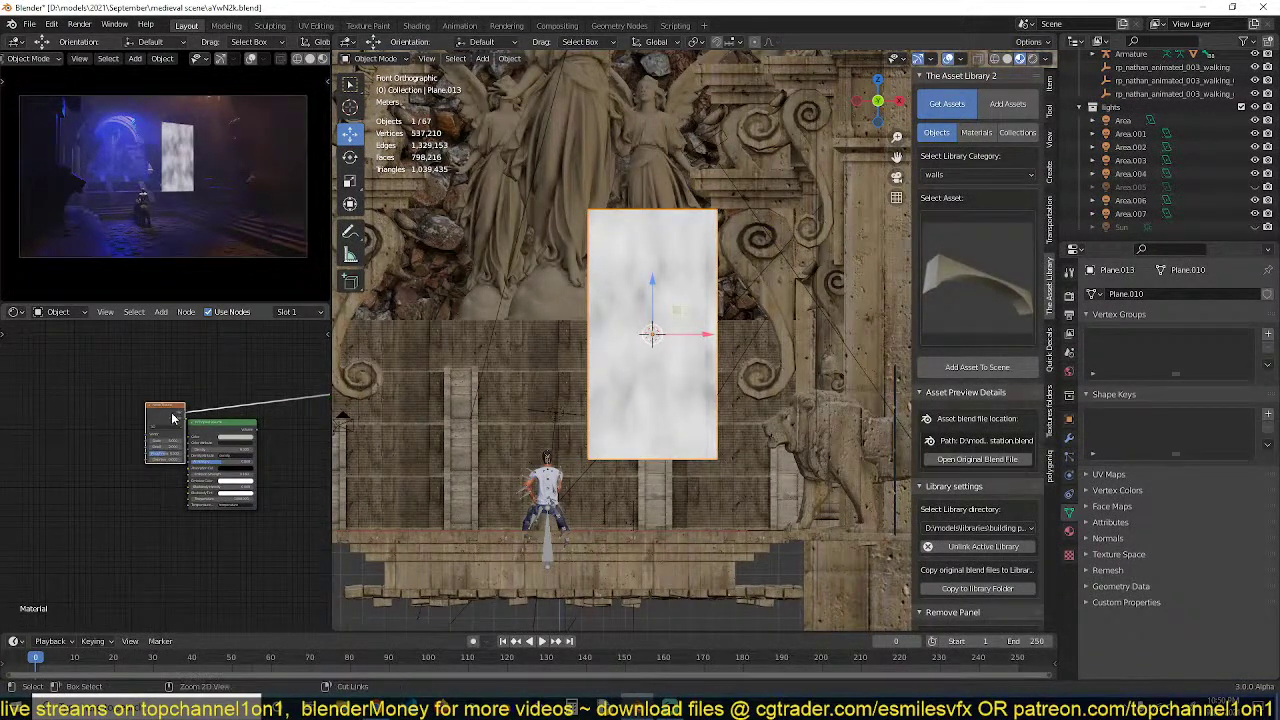
key("ctrl+t")
middle_click_drag(161, 420, 258, 398)
scroll(252, 405, "up", 4)
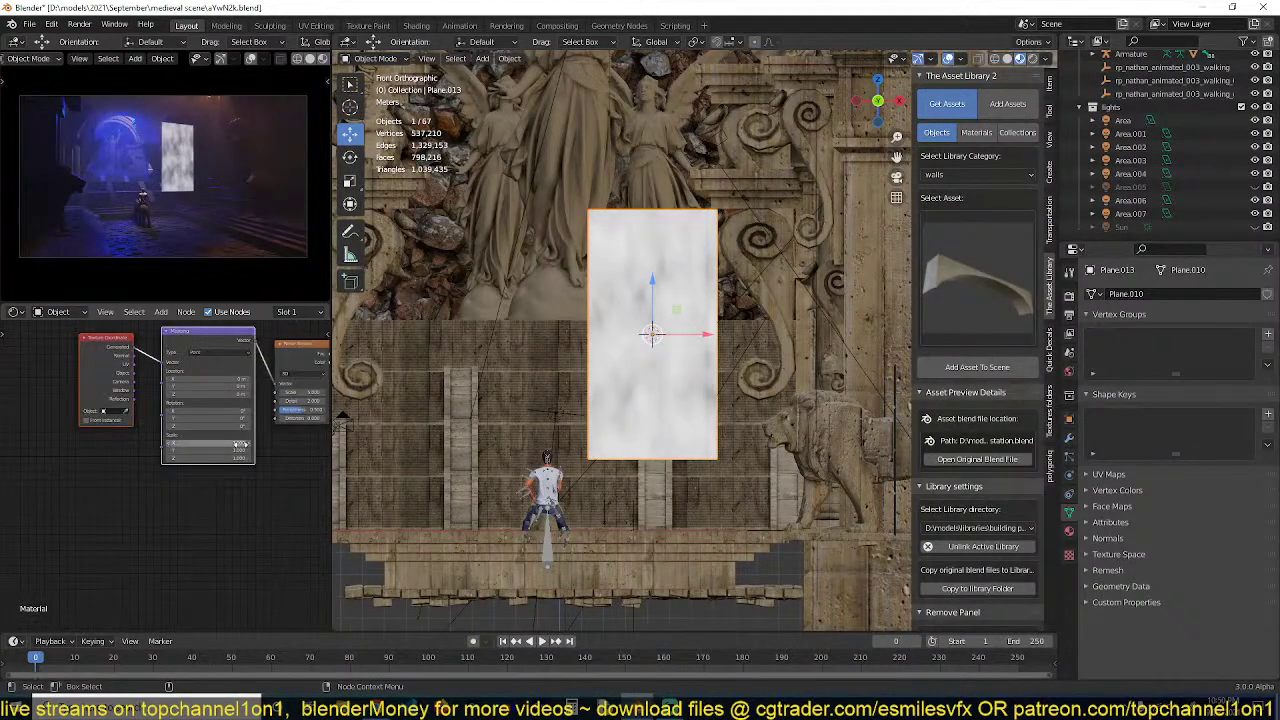
Set the noise mapping's scale to 5.4 on X and 0.09 on Y and Z, and adjust the Noise Texture's scale for soft vertical streaks
left_click(240, 444)
mouse_move(240, 443)
left_mouse_down()
mouse_move(294, 443)
mouse_move(246, 444)
left_mouse_up()
scroll(240, 459, "up", 3)
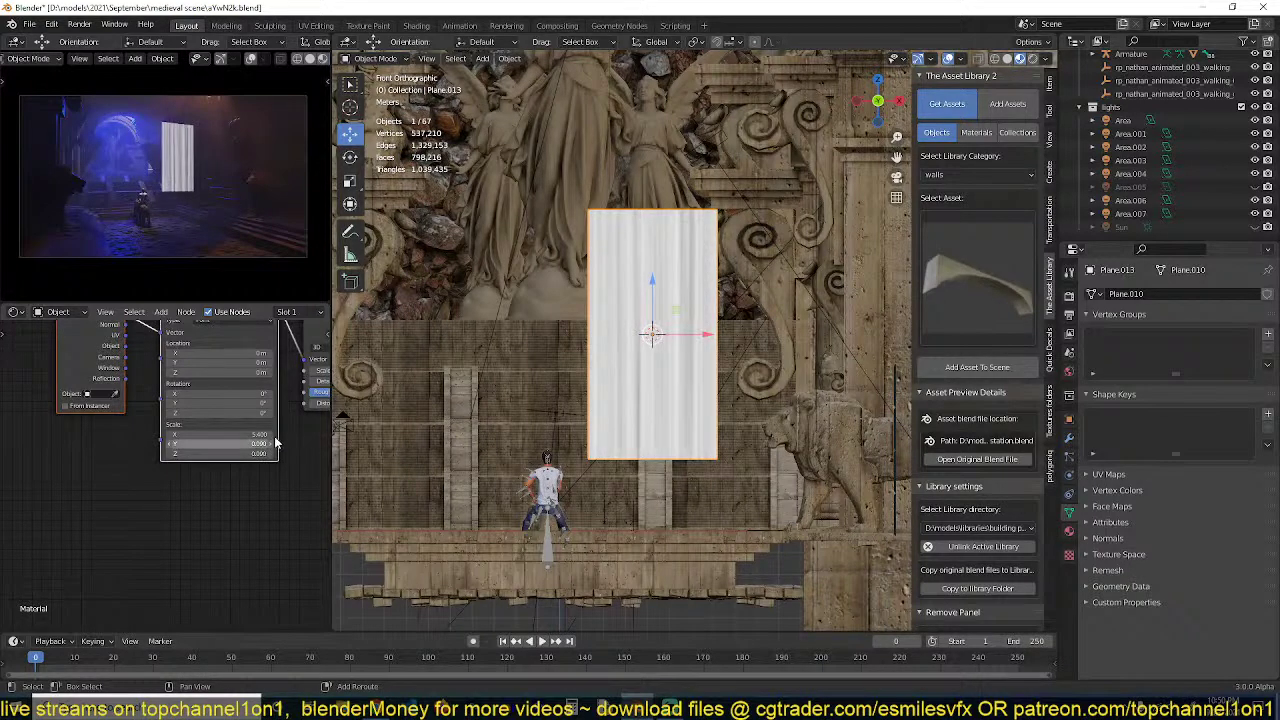
middle_click_drag(332, 402, 257, 409)
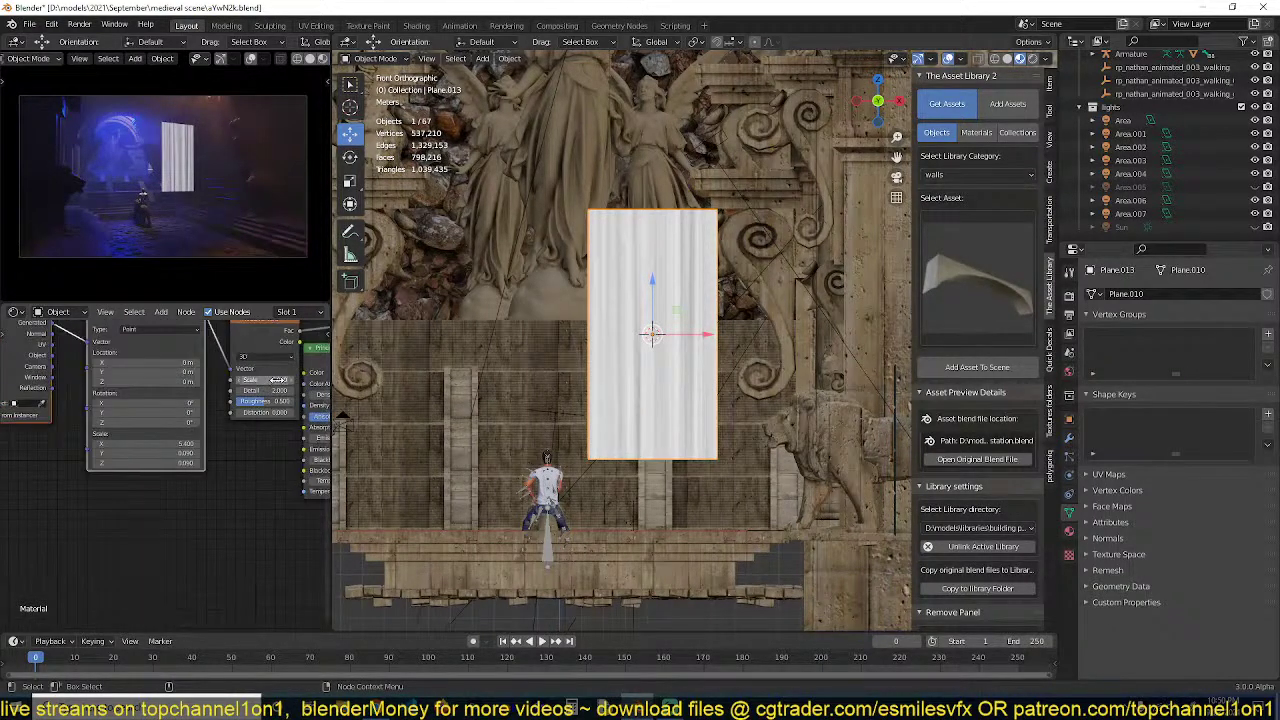
left_click_drag(270, 380, 230, 380)
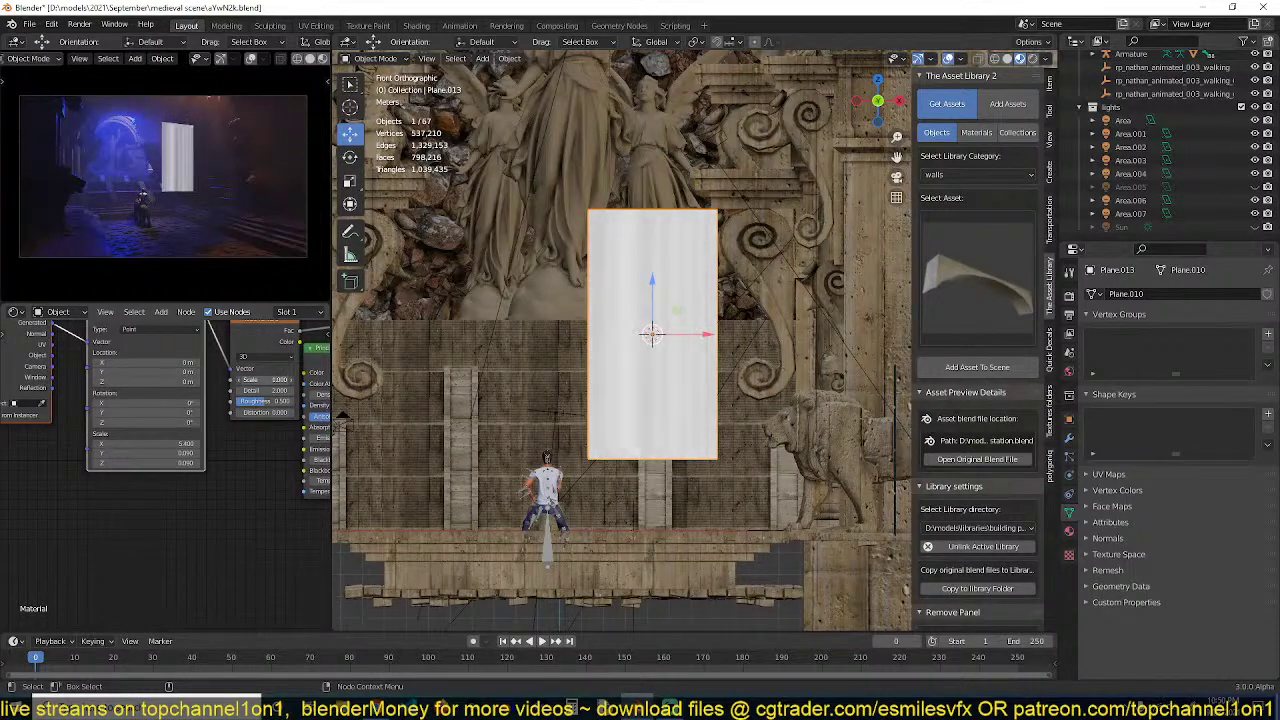
Insert a ColorRamp after the Noise Texture, shift its black stop inward for high-contrast streaks, and save the file
scroll(268, 432, "down", 3)
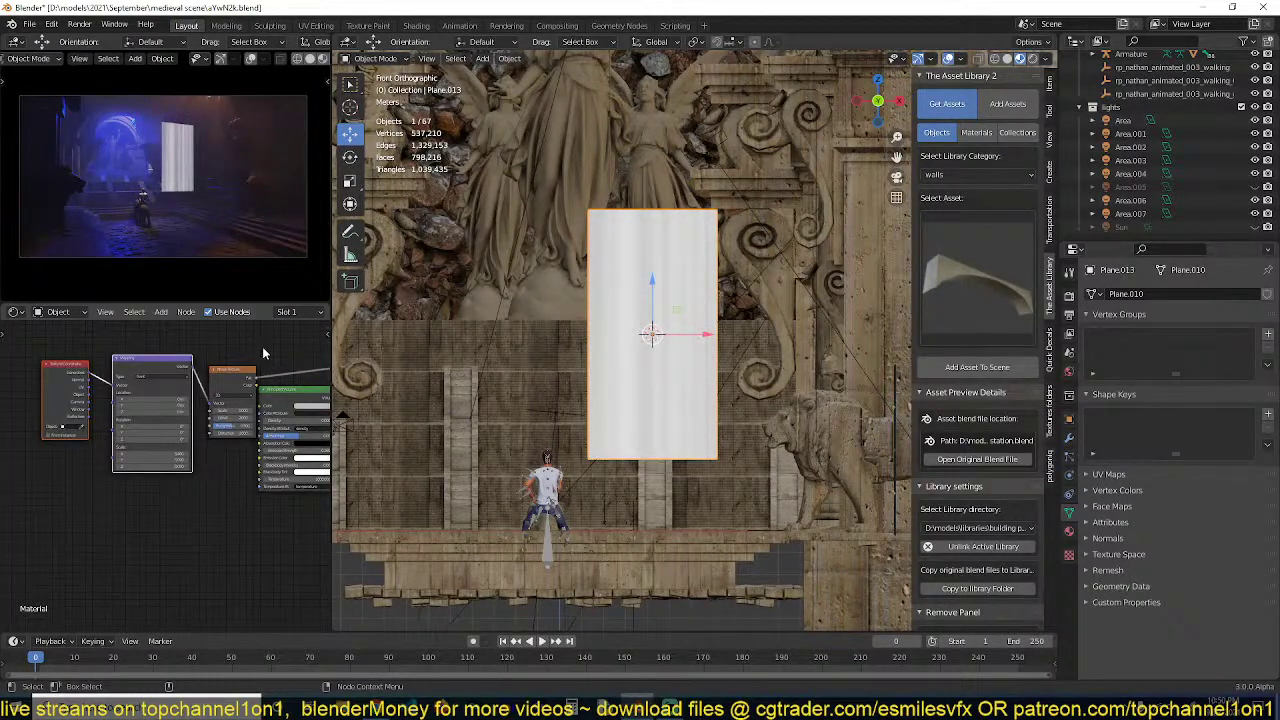
left_click_drag(255, 356, 16, 414)
left_click_drag(235, 375, 109, 378)
key("shift+a")
mouse_move(180, 426)
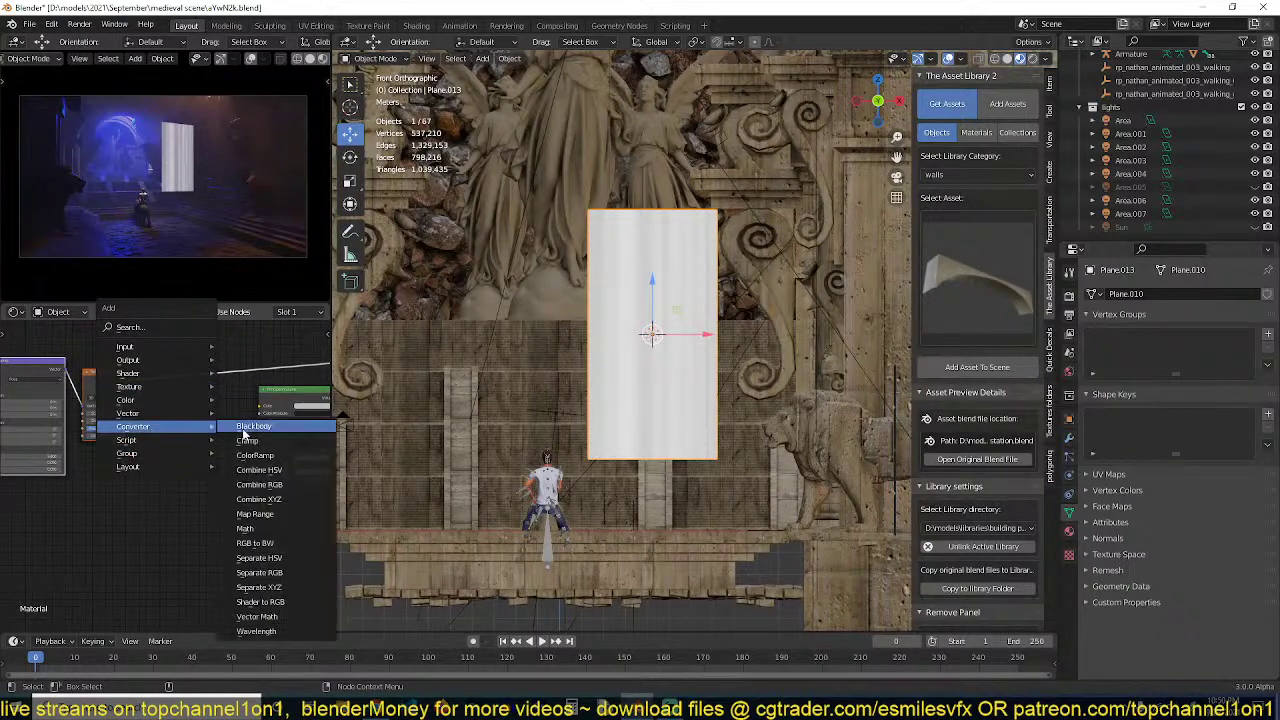
left_click(254, 456)
left_click(152, 364)
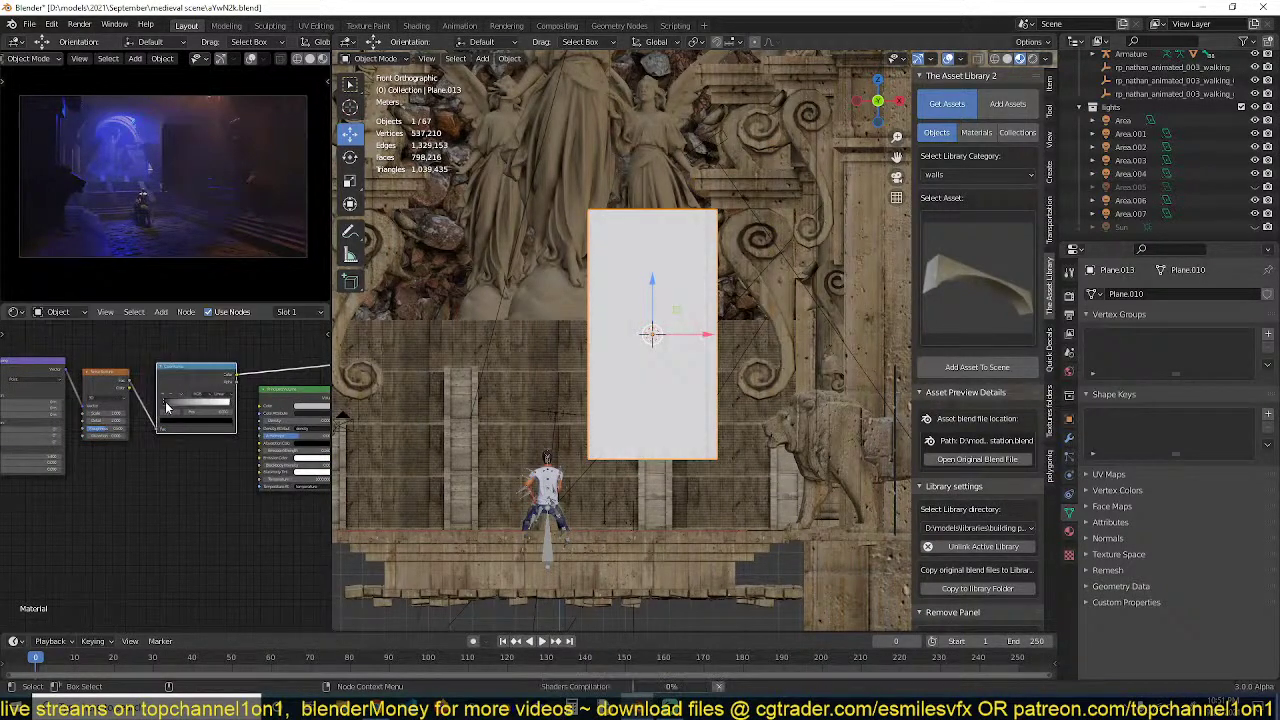
mouse_move(173, 403)
left_mouse_down()
mouse_move(222, 404)
mouse_move(194, 404)
left_mouse_up()
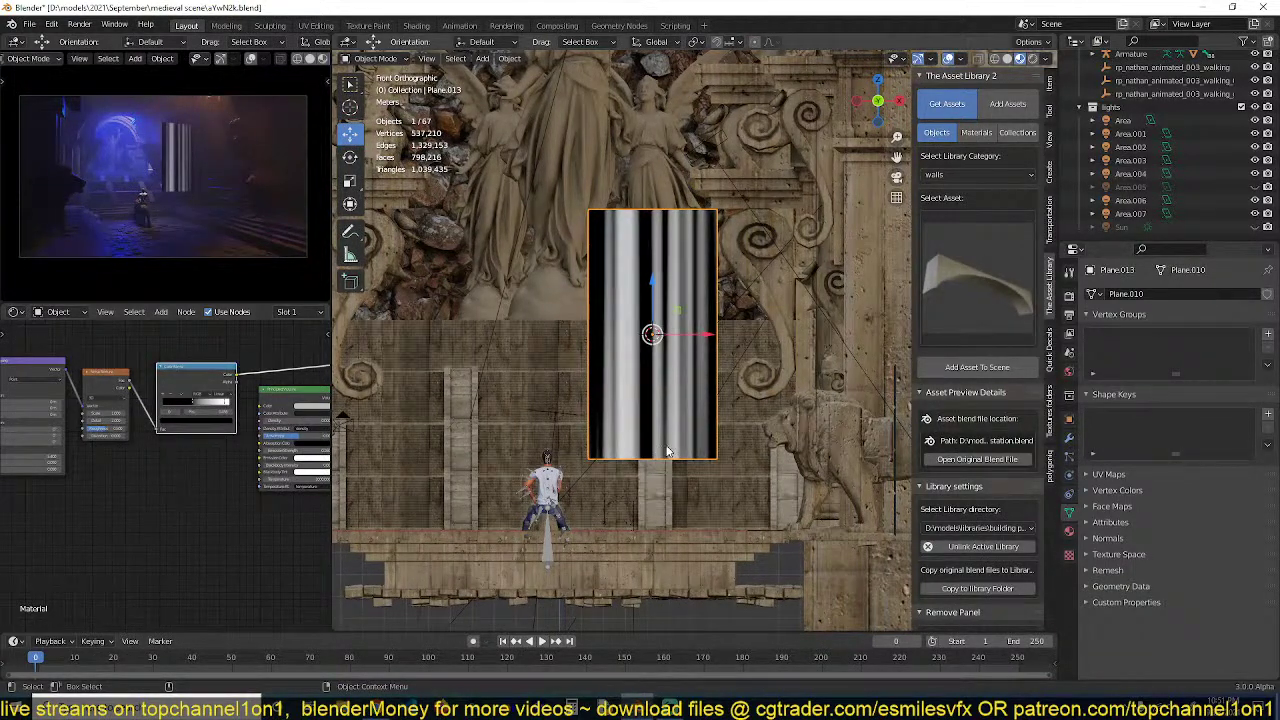
scroll(118, 432, "down", 2)
key("ctrl+s")
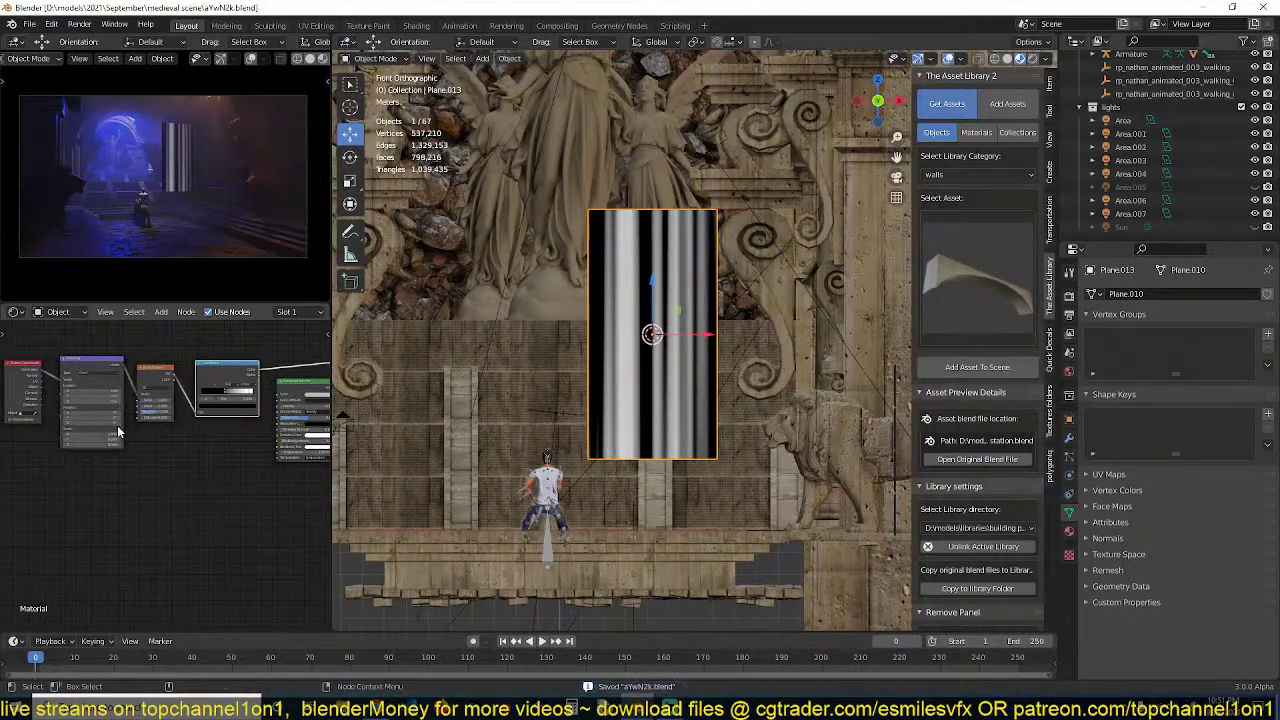
Add a Gradient Texture set to Spherical, preview it on the plane, and give it Texture Coordinate and Mapping nodes
key("shift+a")
mouse_move(140, 387)
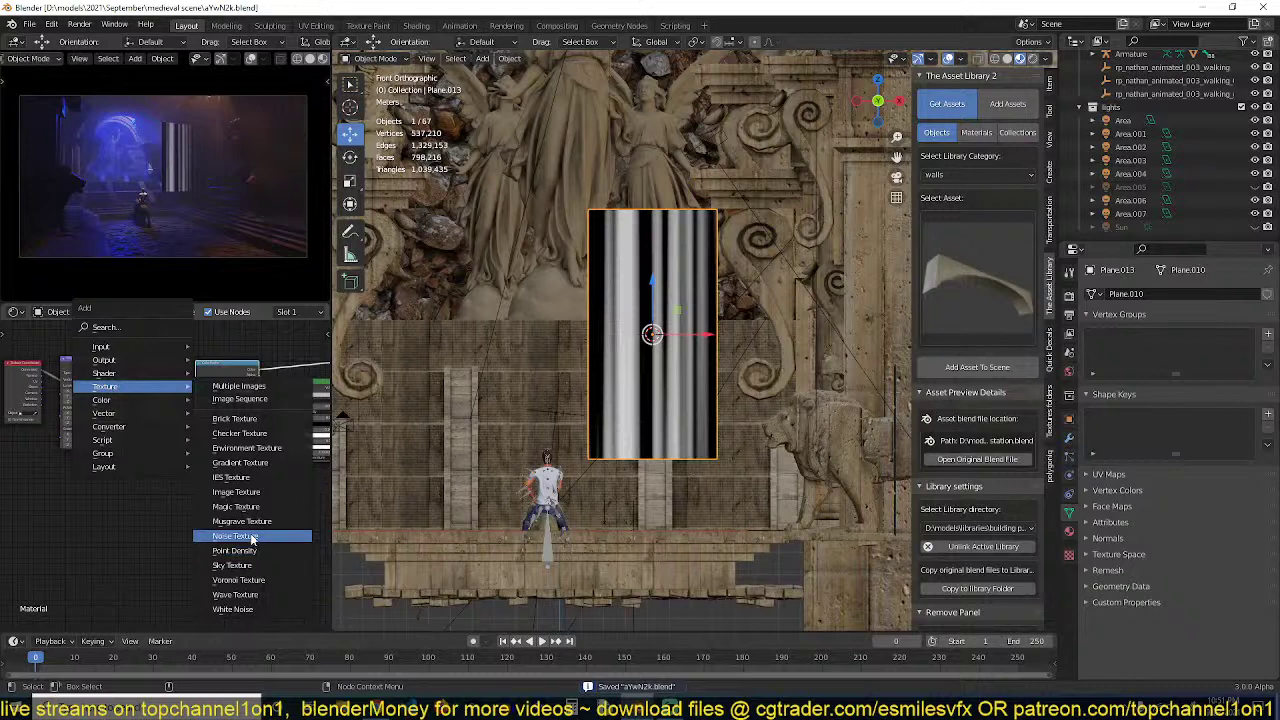
left_click(255, 462)
left_click(143, 456)
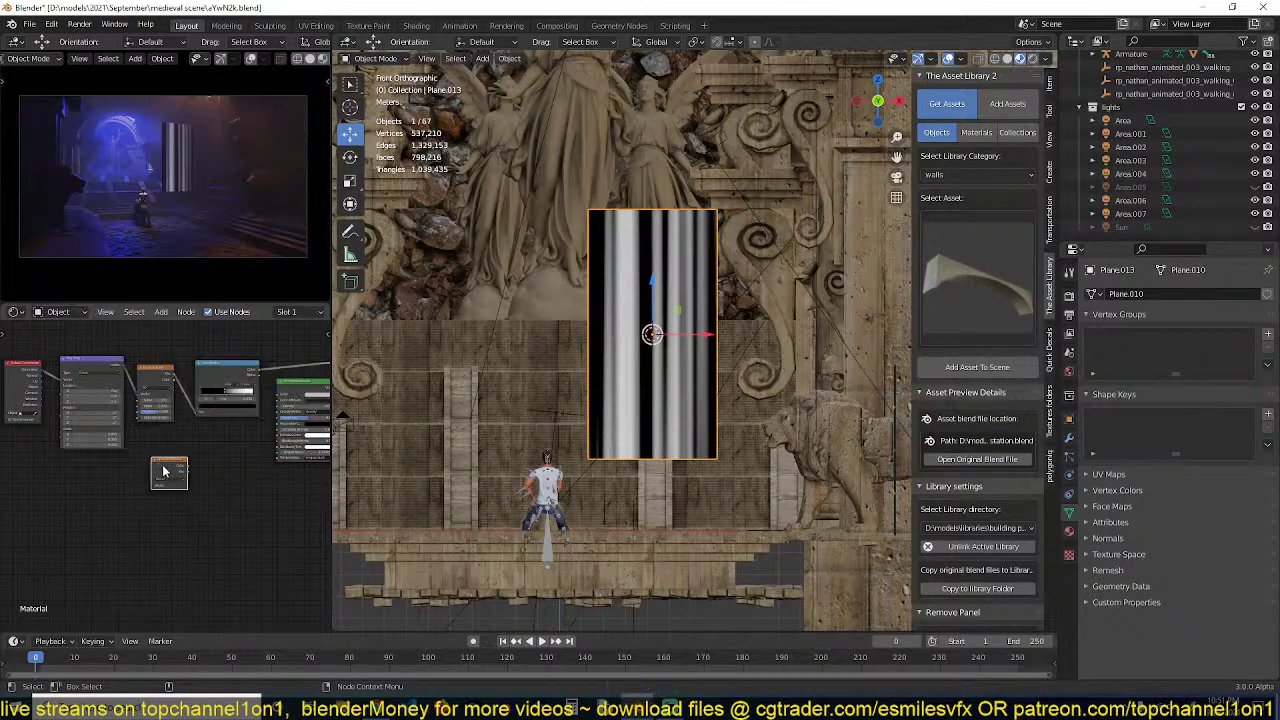
left_click(163, 476, "ctrl+shift")
scroll(162, 474, "up", 4)
left_click(181, 480)
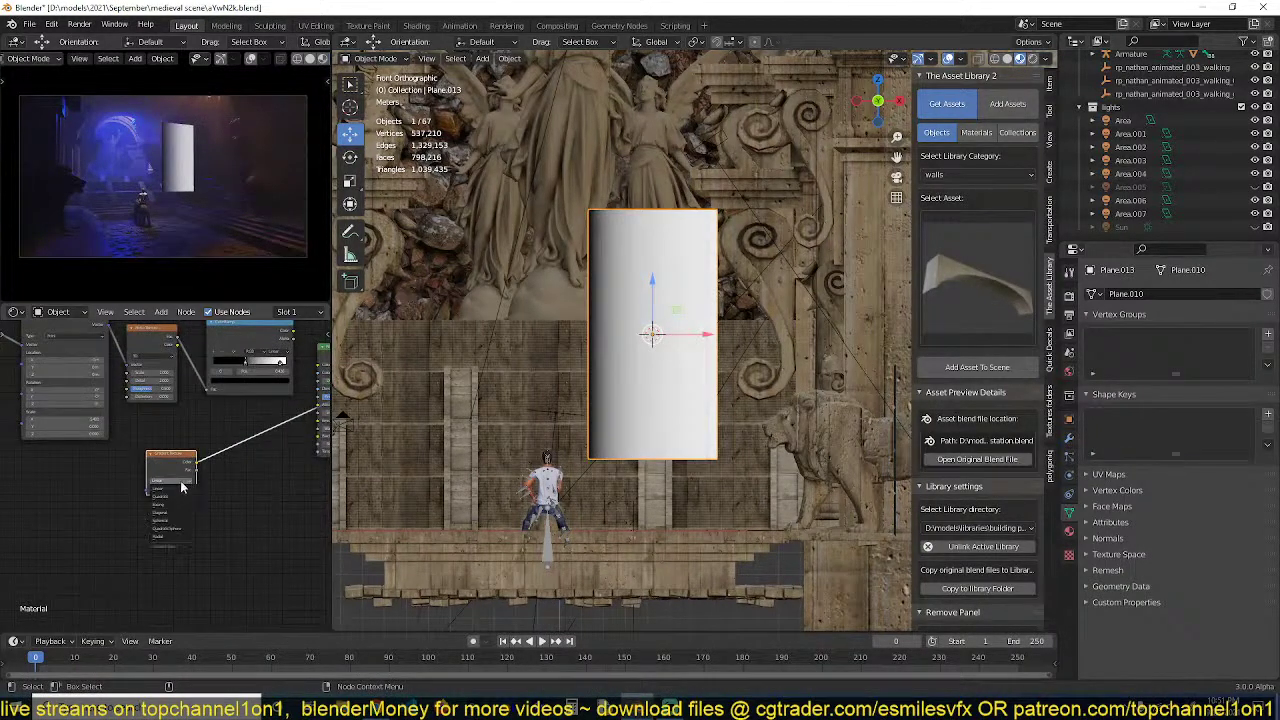
left_click(169, 521)
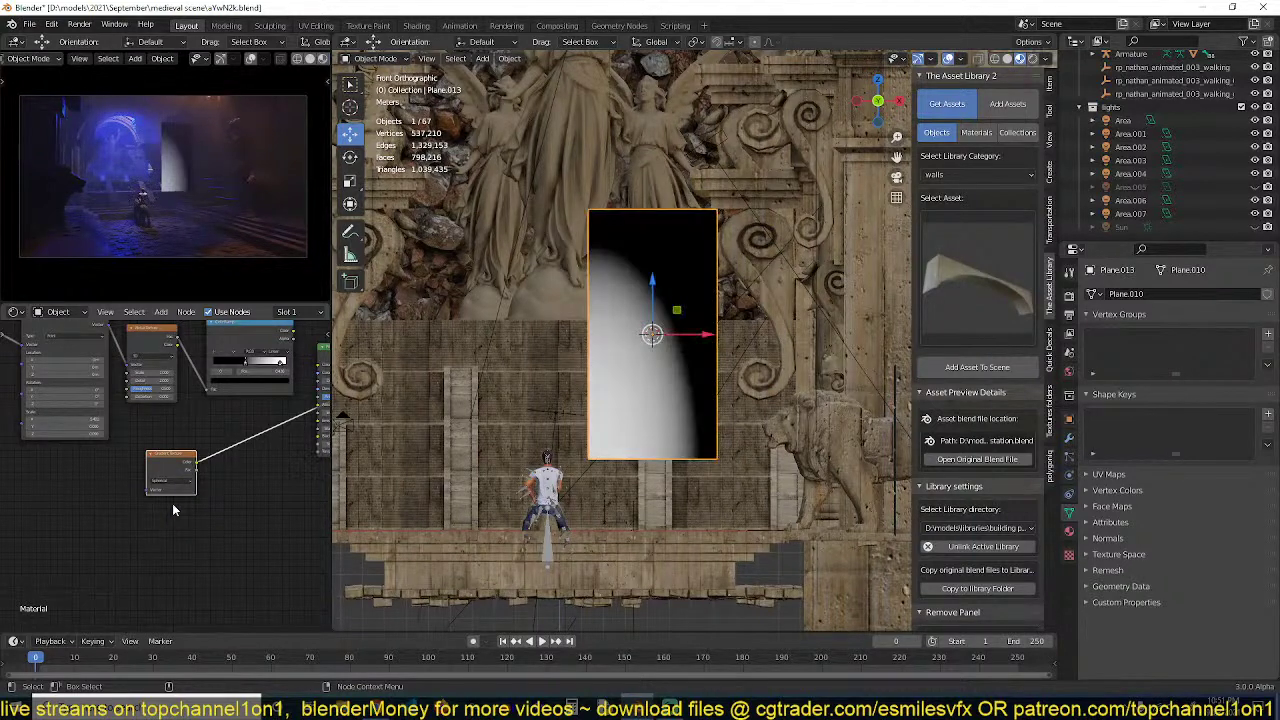
scroll(229, 462, "up", 2)
key("ctrl+t")
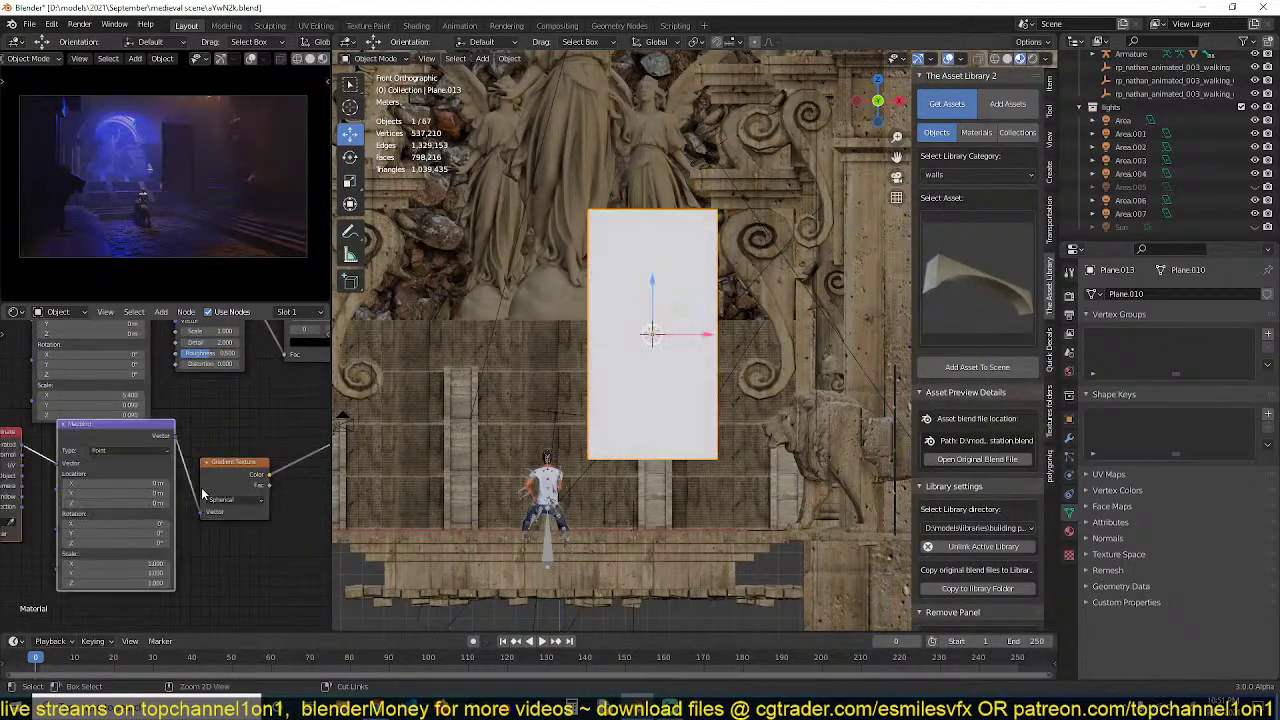
Apply the plane's object transform, save the file, and feed the gradient's Mapping node from the Object coordinates
key("ctrl+a")
left_click(571, 434)
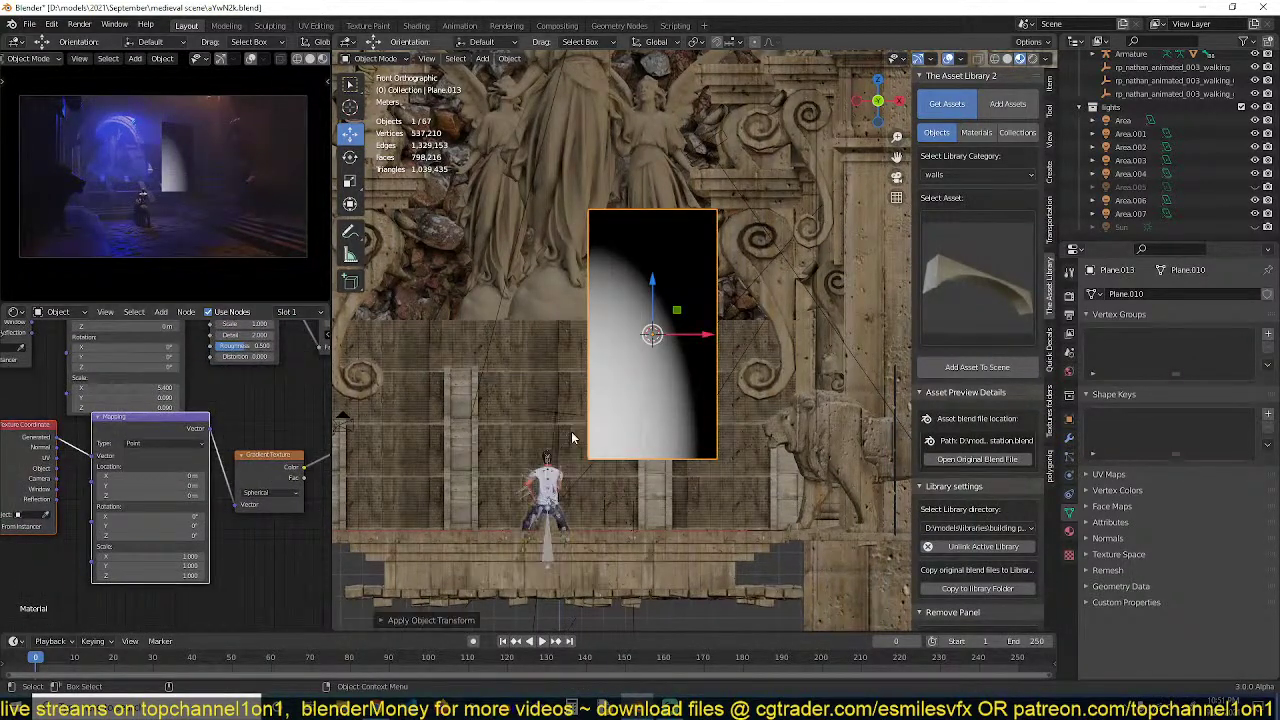
key("ctrl+s")
left_click_drag(58, 470, 93, 456)
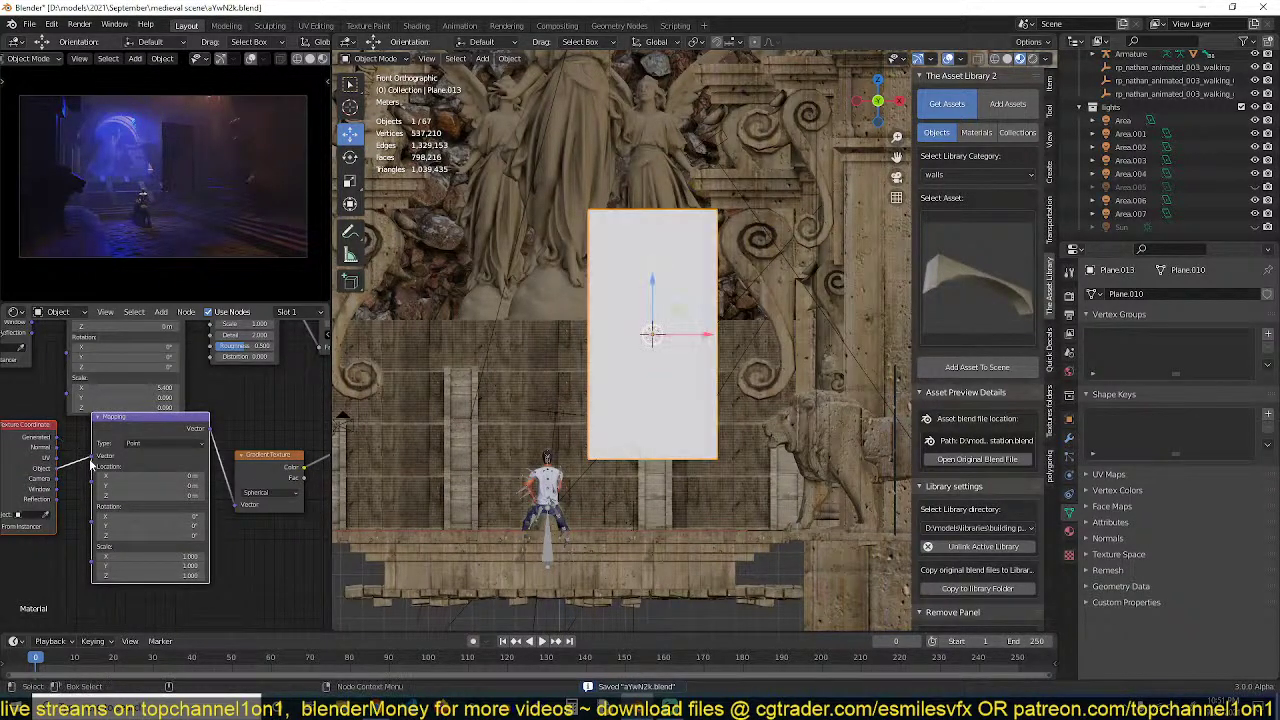
Set the gradient mapping's scale to 0.36 on X and -0.07 on Y and Z, with a Y location of 0.66 m
left_click_drag(193, 557, 270, 575)
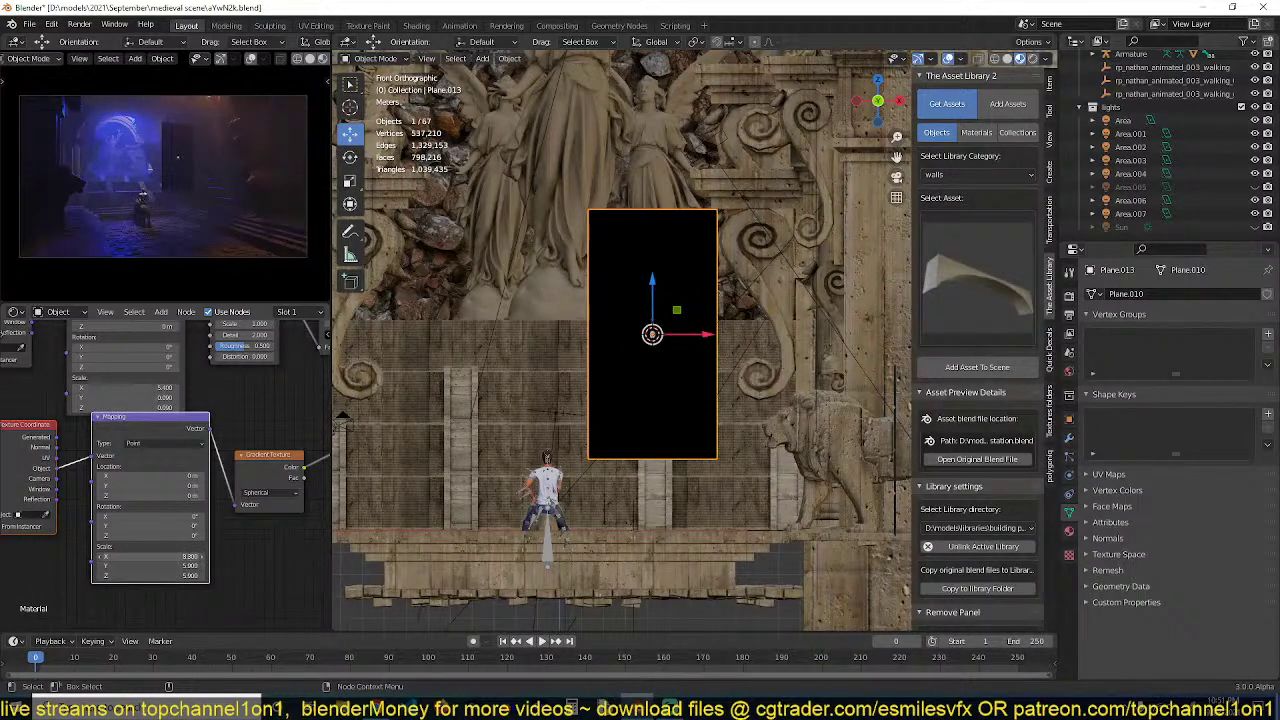
left_click_drag(190, 556, 103, 566)
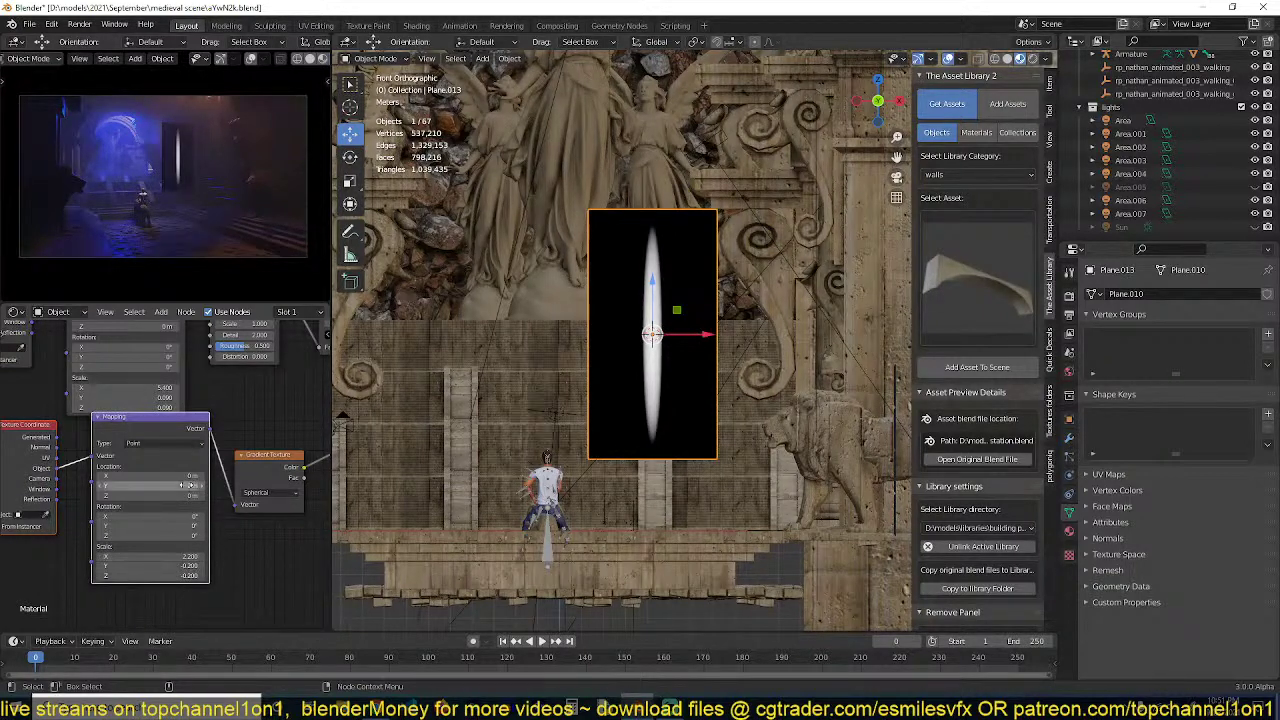
mouse_move(184, 476)
left_mouse_down()
mouse_move(210, 476)
mouse_move(185, 486)
mouse_move(201, 486)
left_mouse_up()
key("ctrl+z")
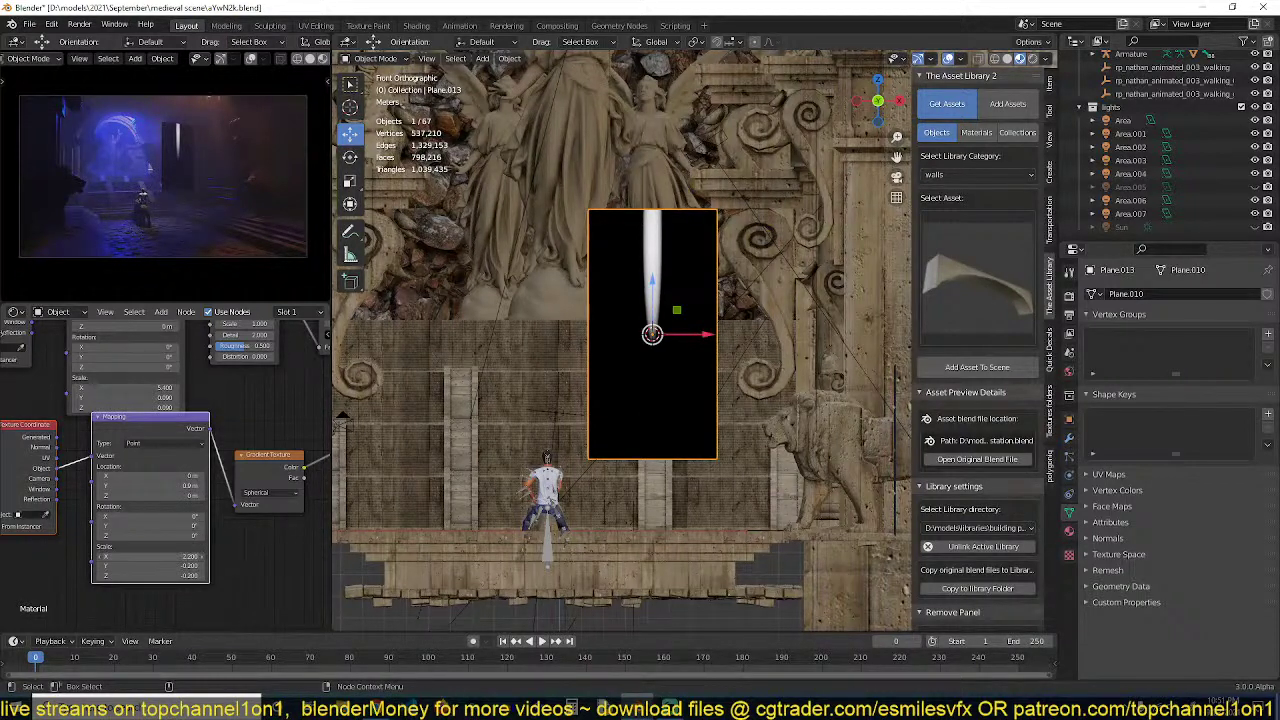
mouse_move(179, 556)
left_mouse_down()
mouse_move(192, 556)
mouse_move(156, 556)
left_mouse_up()
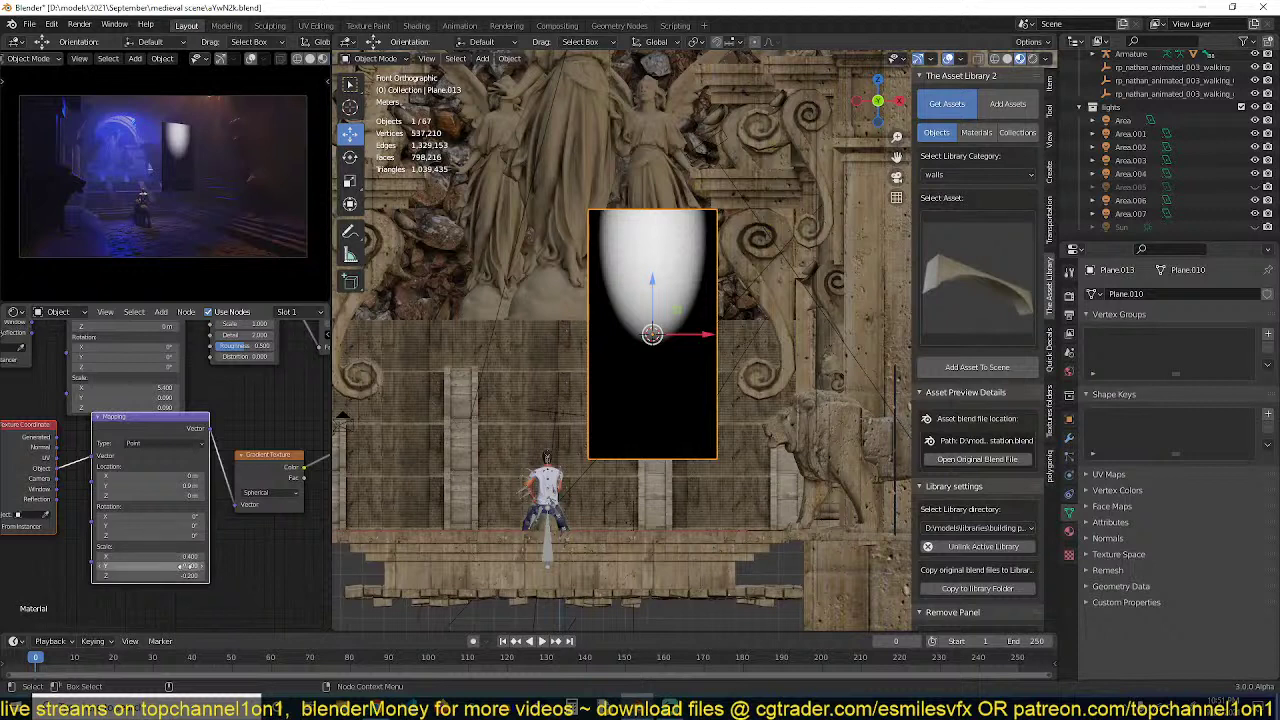
mouse_move(160, 556)
left_mouse_down()
mouse_move(166, 576)
mouse_move(182, 576)
mouse_move(160, 576)
mouse_move(174, 576)
left_mouse_up()
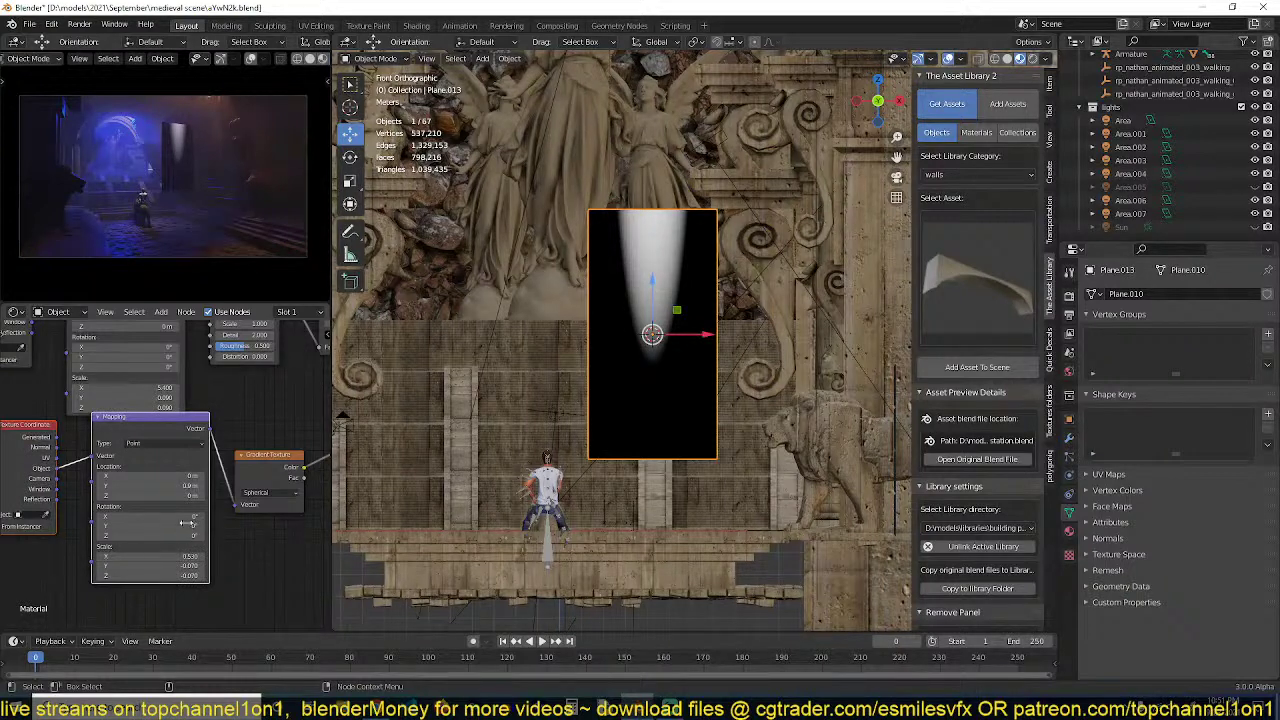
mouse_move(187, 486)
left_mouse_down()
mouse_move(165, 486)
mouse_move(185, 486)
left_mouse_up()
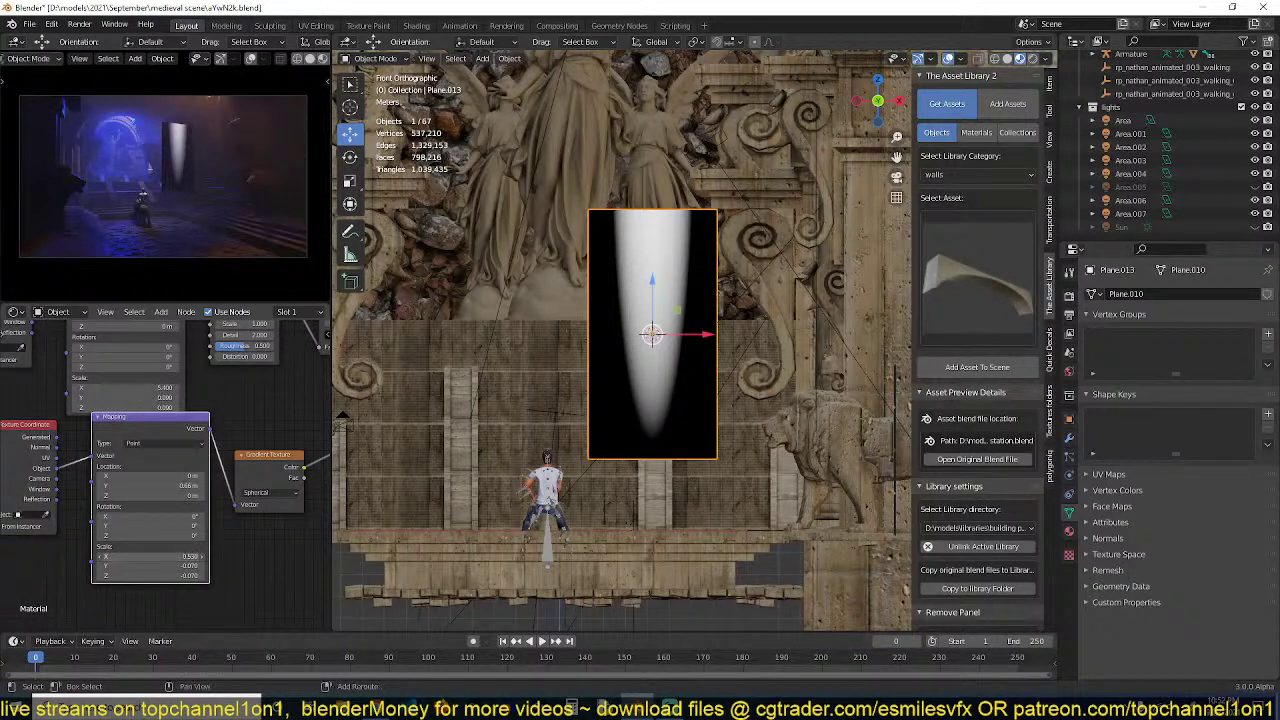
left_click_drag(193, 556, 162, 556)
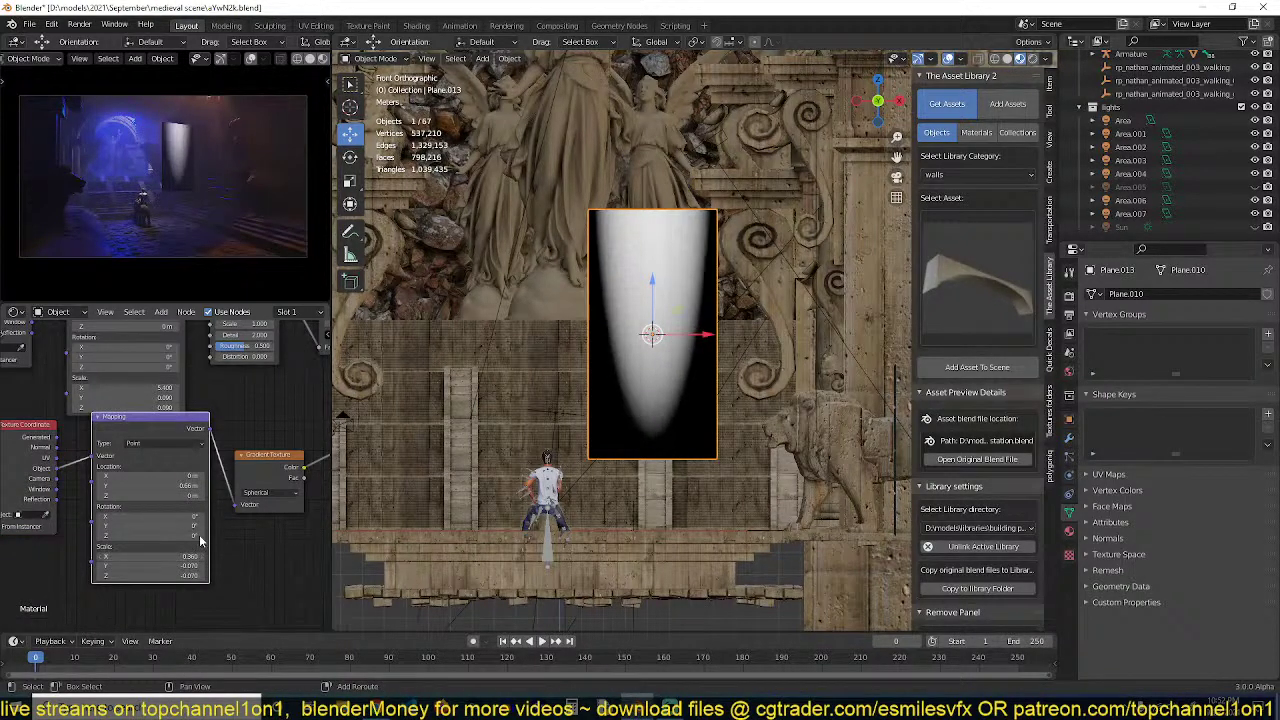
Combine the ColorRamp and Gradient Texture outputs in a mix node and preview the result on the plane
scroll(200, 538, "down", 4)
middle_click_drag(219, 520, 99, 547)
left_click_drag(173, 373, 72, 427)
scroll(200, 410, "down", 3)
left_click_drag(153, 384, 130, 385)
scroll(172, 420, "up", 3)
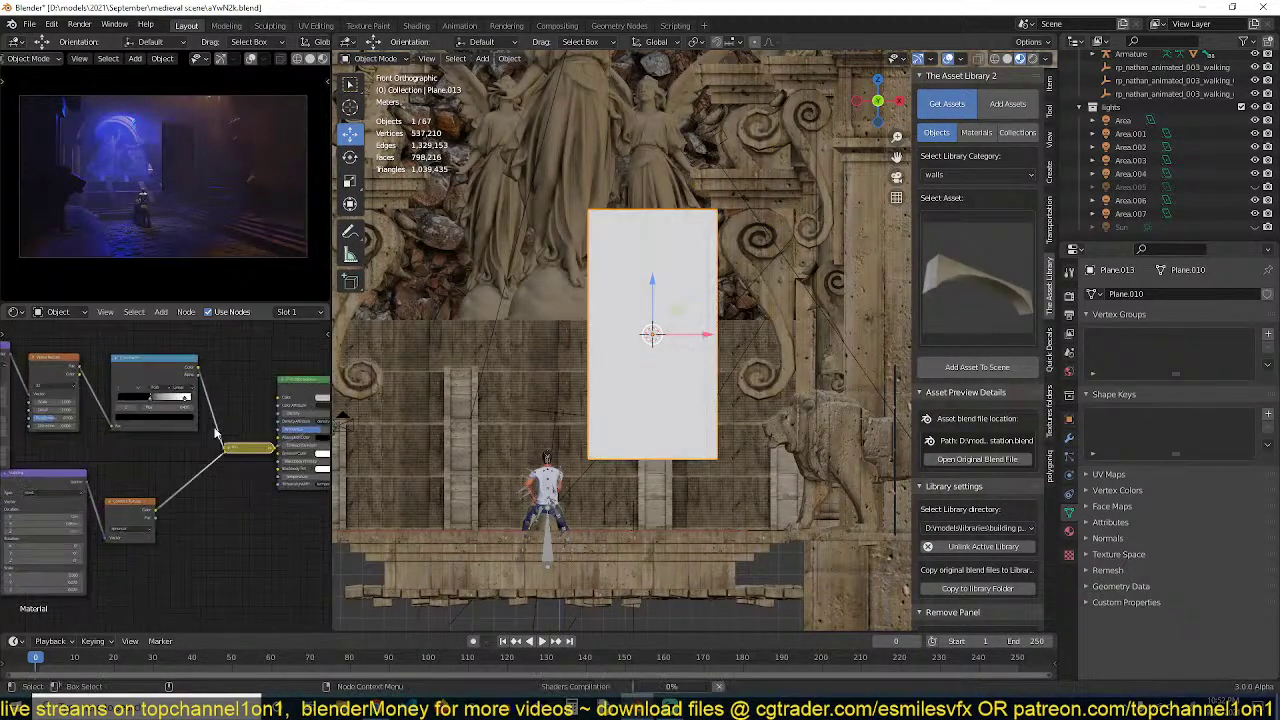
middle_click_drag(206, 440, 149, 467)
left_click(170, 456, "ctrl+shift")
Set the mix node's blending mode to Color Burn and reposition it beside the Principled Volume
left_click(168, 455)
scroll(166, 468, "up", 4)
left_click(166, 465)
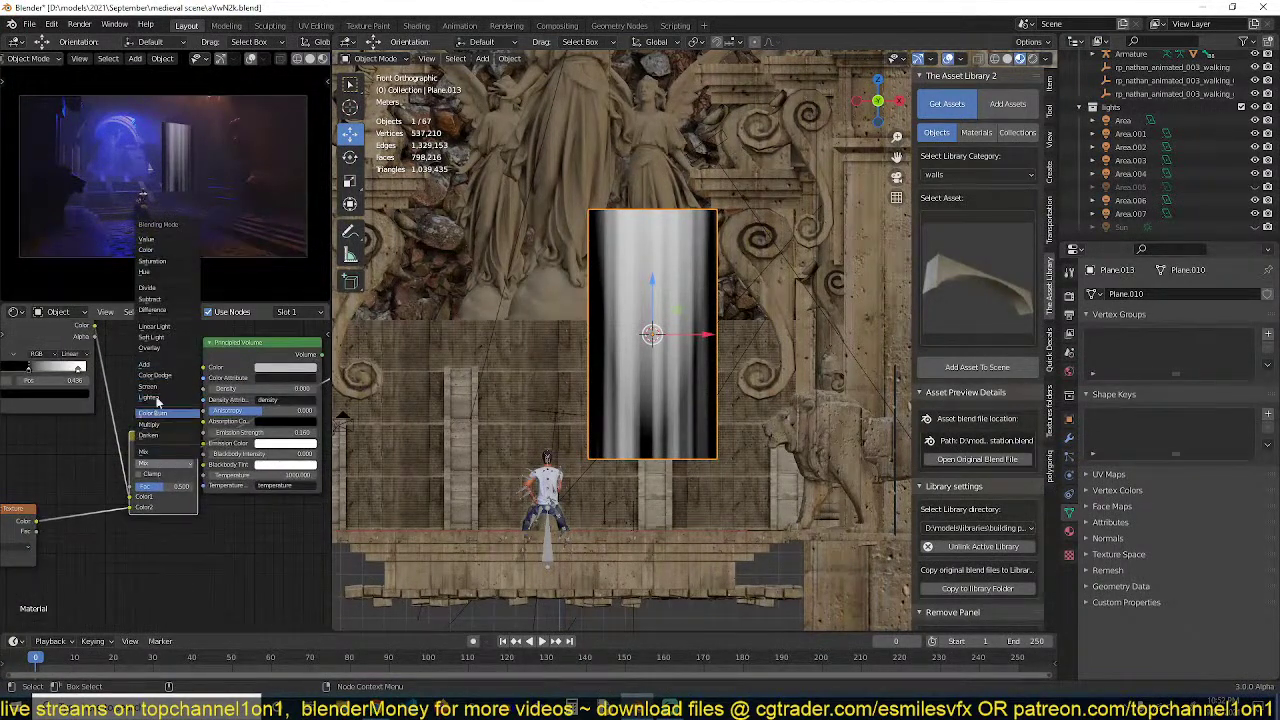
left_click(151, 416)
left_click_drag(157, 439, 134, 424)
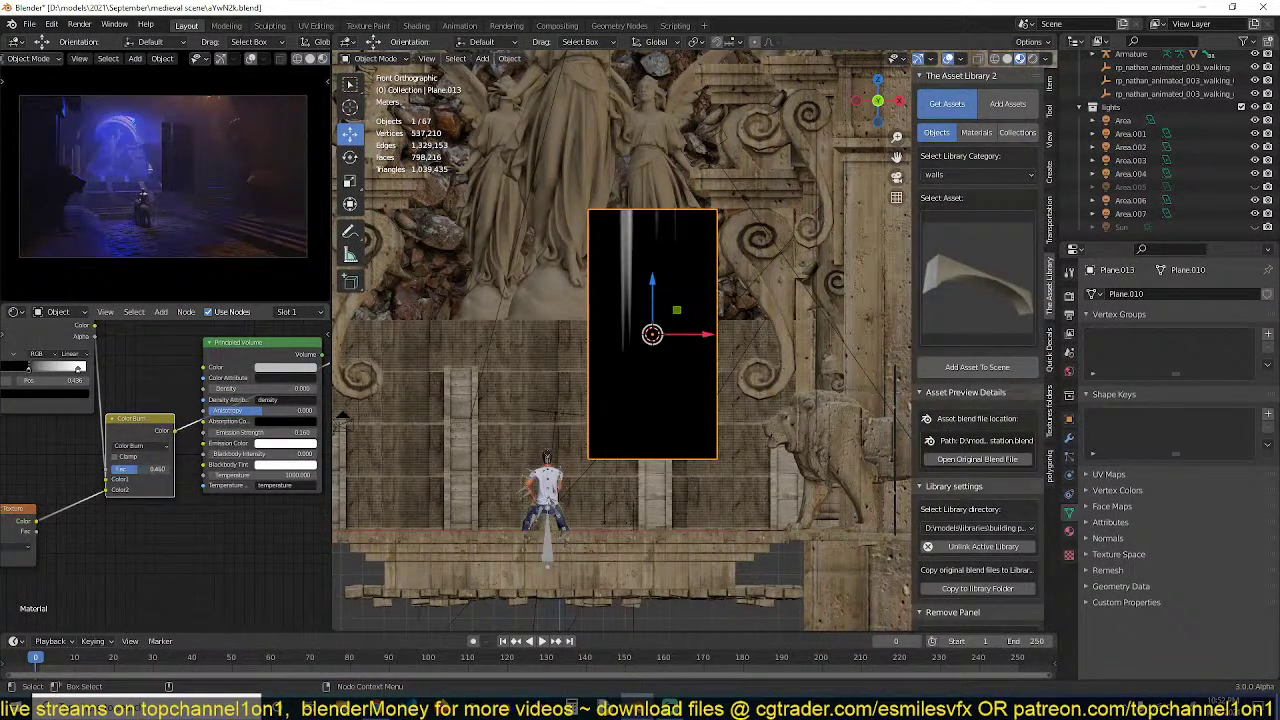
Route the gradient into the Color Burn's Color1, lower its factor to about 0.13, and move the ColorRamp's white stop to about 0.79
left_click_drag(138, 469, 117, 469)
middle_click_drag(103, 449, 168, 453)
mouse_move(93, 375)
left_mouse_down()
mouse_move(78, 375)
mouse_move(125, 376)
left_mouse_up()
mouse_move(184, 473)
left_mouse_down()
mouse_move(199, 473)
mouse_move(173, 485)
left_mouse_up()
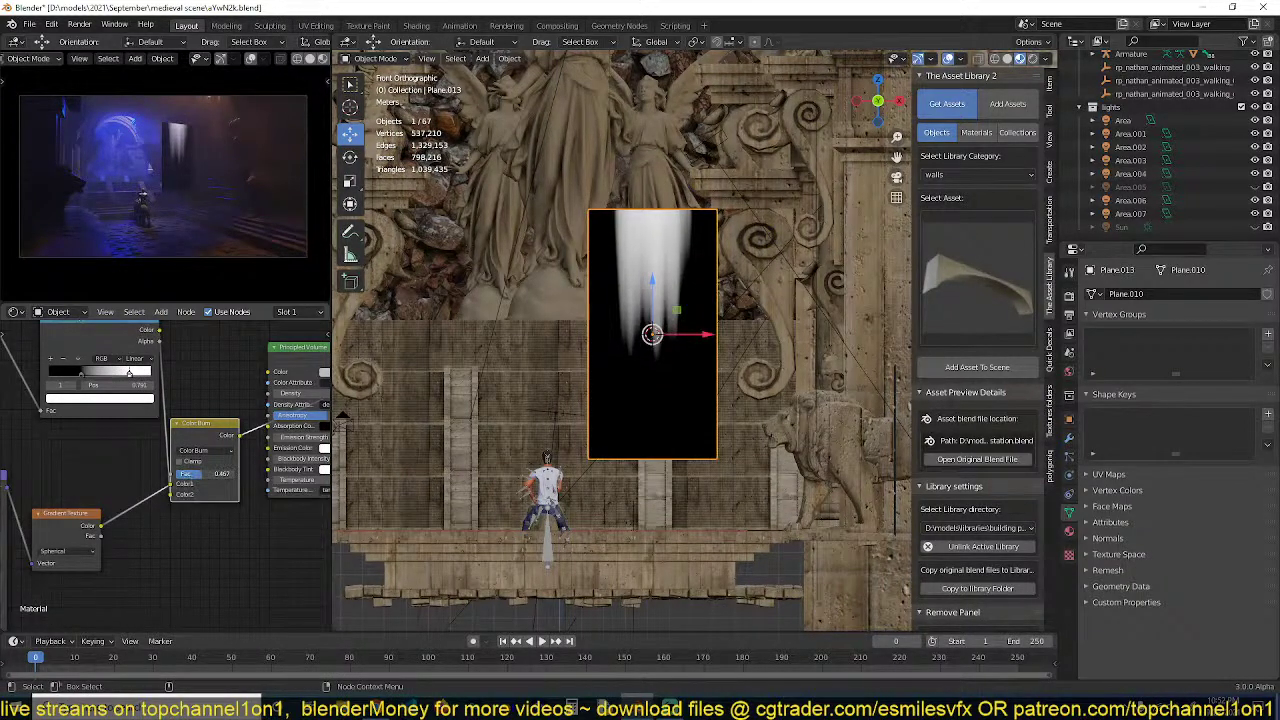
left_click_drag(192, 473, 184, 473)
middle_click_drag(148, 475, 331, 397)
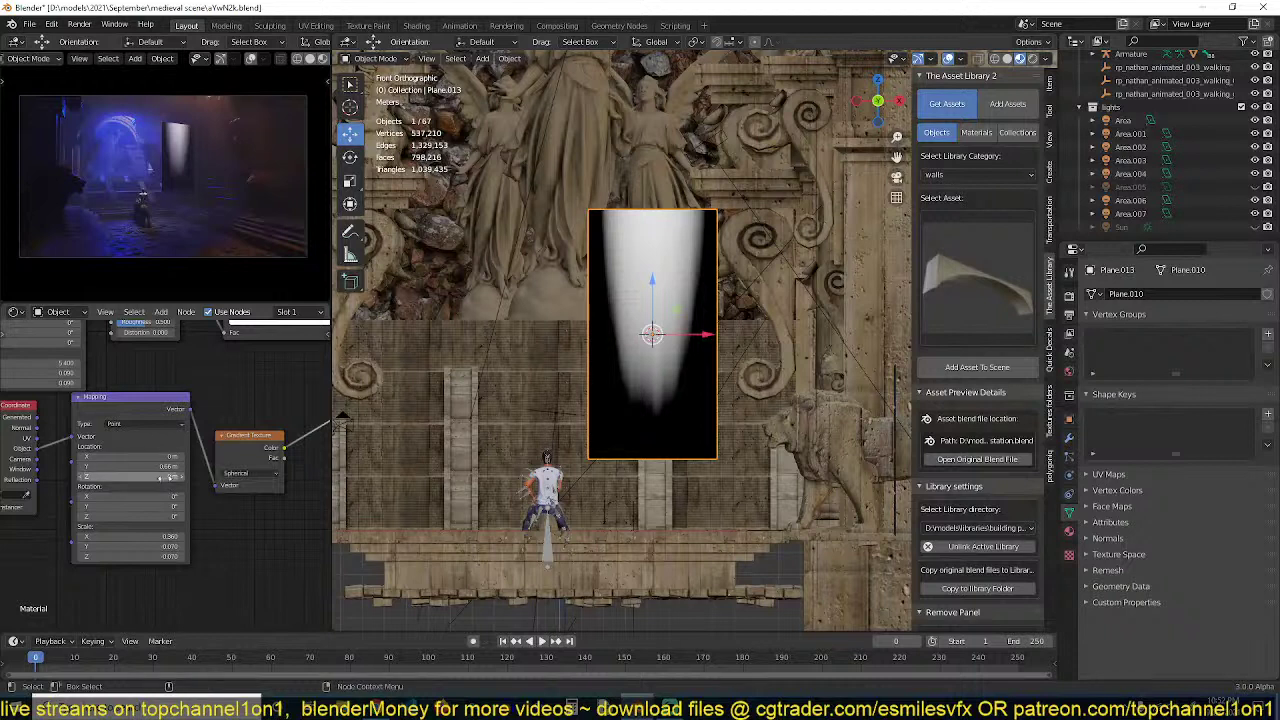
mouse_move(166, 476)
left_mouse_down("shift")
mouse_move(190, 466)
mouse_move(170, 466)
left_mouse_up("shift")
key("ctrl+z")
middle_click_drag(170, 466, 41, 479)
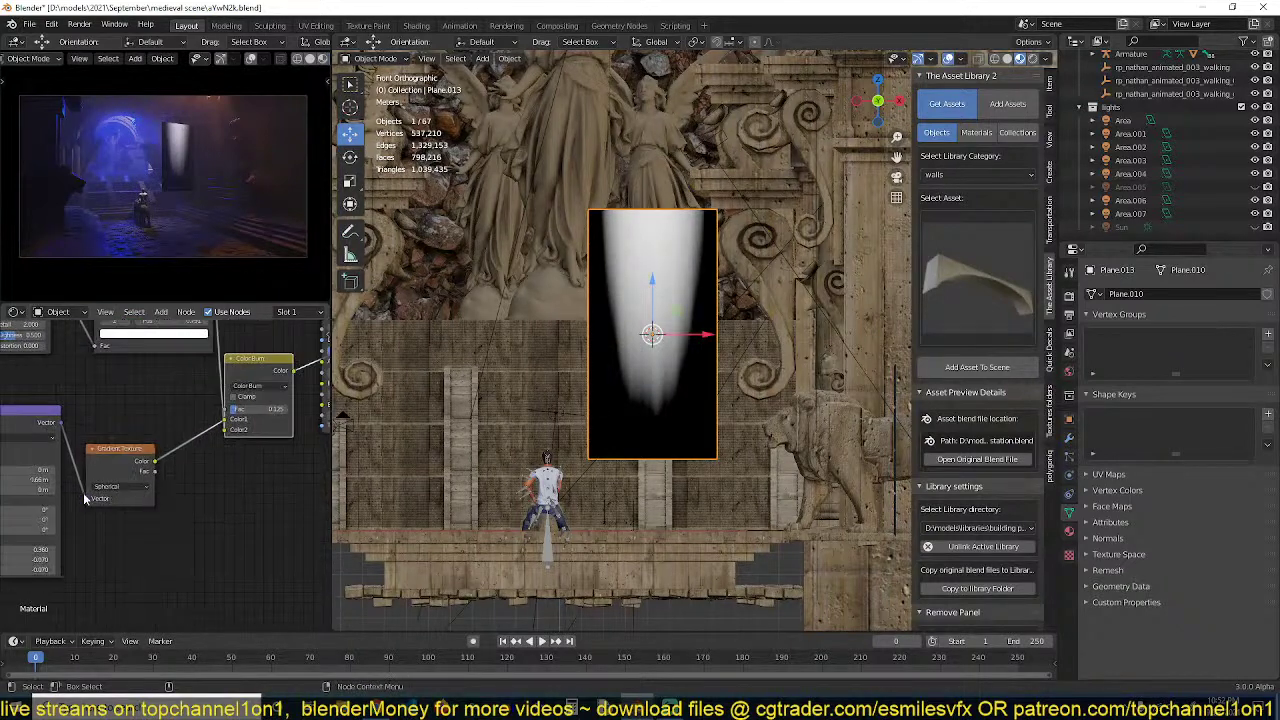
Save the file, fine-tune the Color Burn factor to 0.133, and shift the ColorRamp's black and white stops slightly toward the dark end
key("ctrl+s")
middle_click_drag(218, 449, 181, 474)
left_click_drag(199, 437, 194, 437)
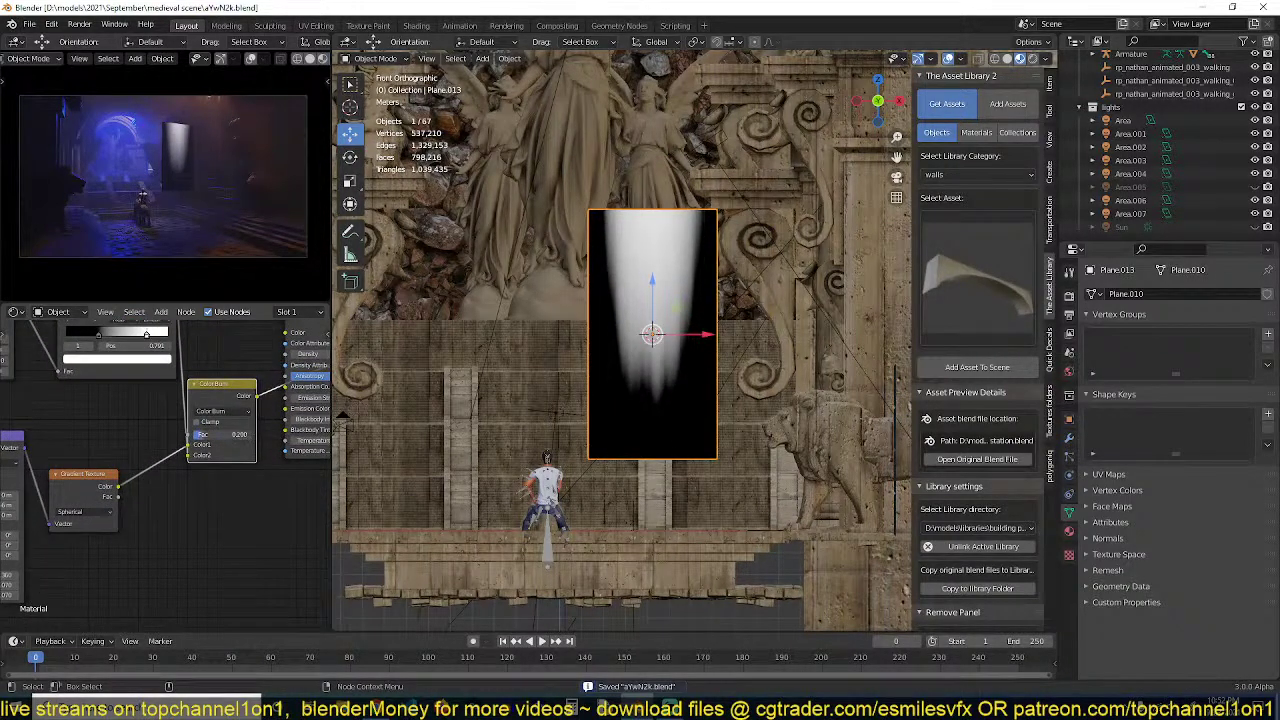
middle_click_drag(120, 367, 150, 407)
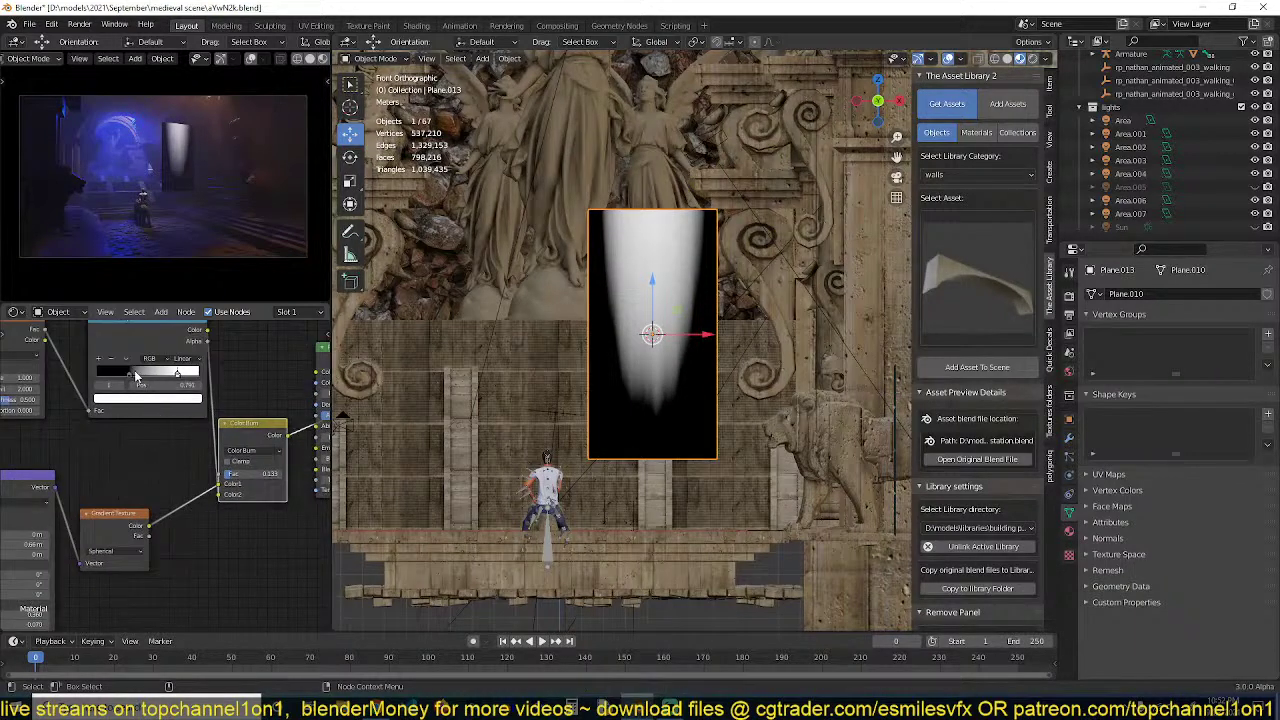
left_click_drag(136, 376, 174, 377)
Scale the plane along Z to about twice its height
scroll(569, 380, "down", 2)
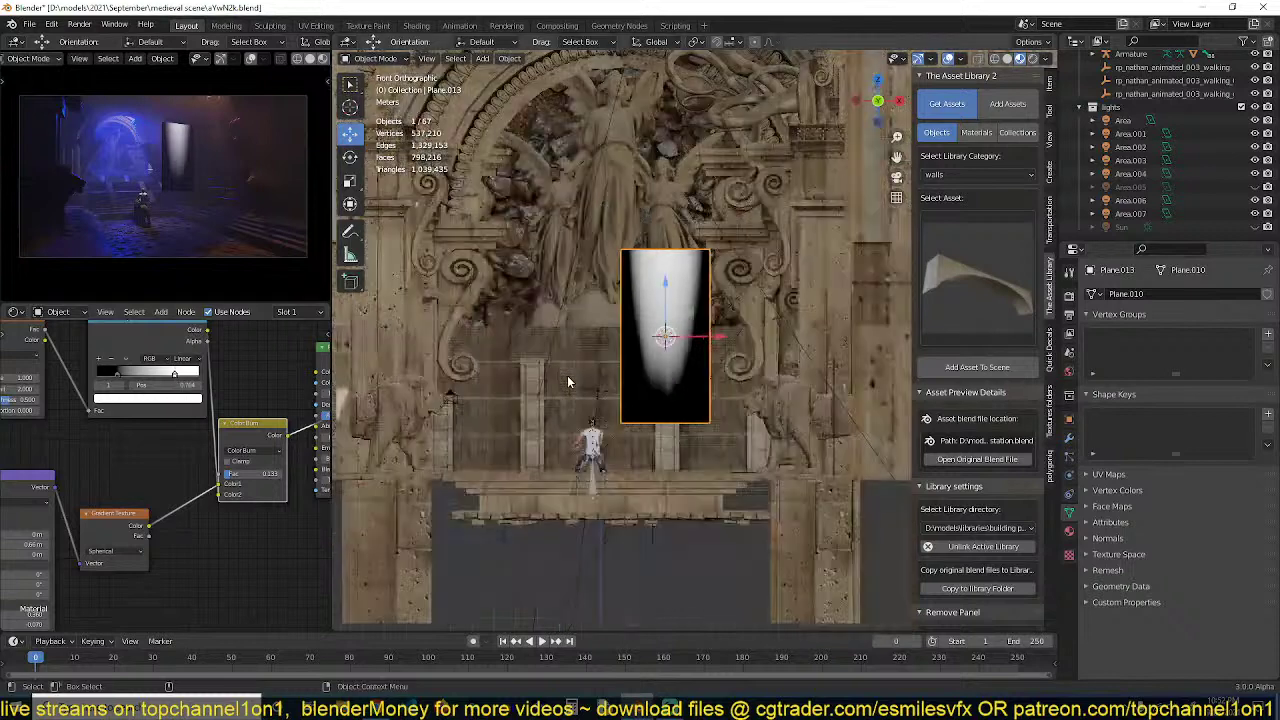
key("s")
key("z")
left_click(646, 523)
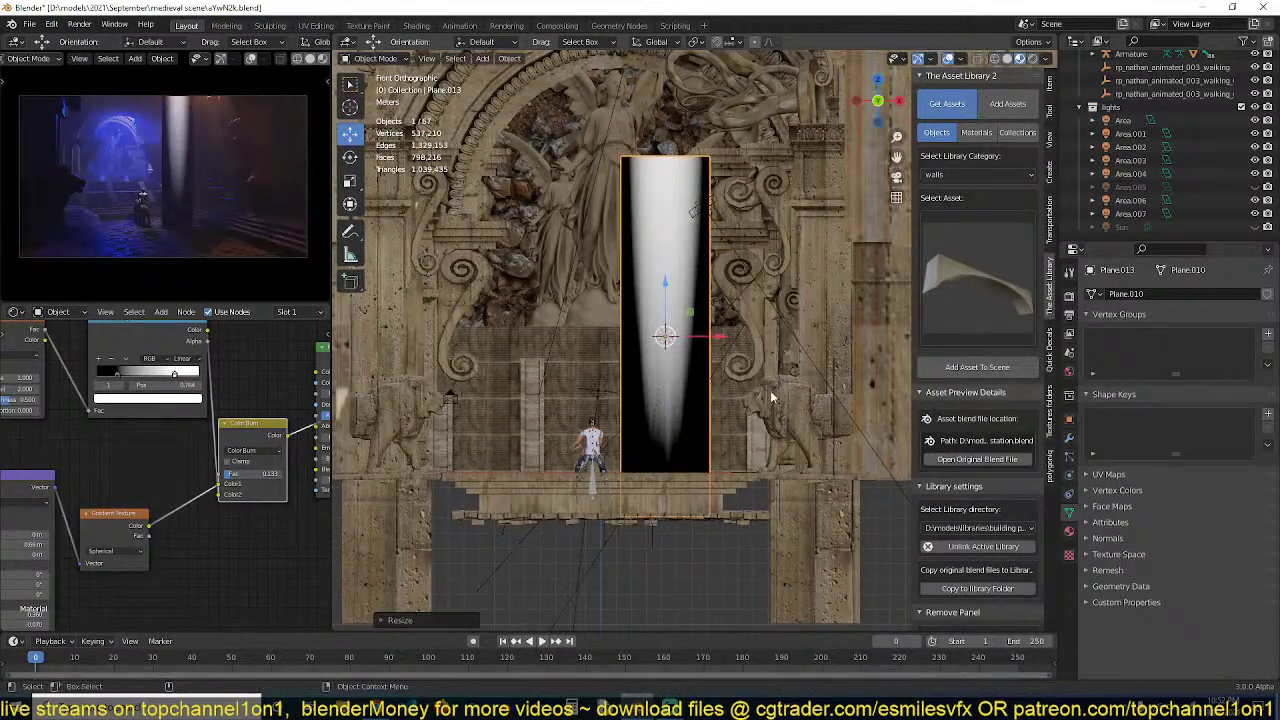
Rotate the light-ray plane to a diagonal slant with its bright end toward the upper right, and reposition it over the character
scroll(779, 390, "down", 1)
key("r")
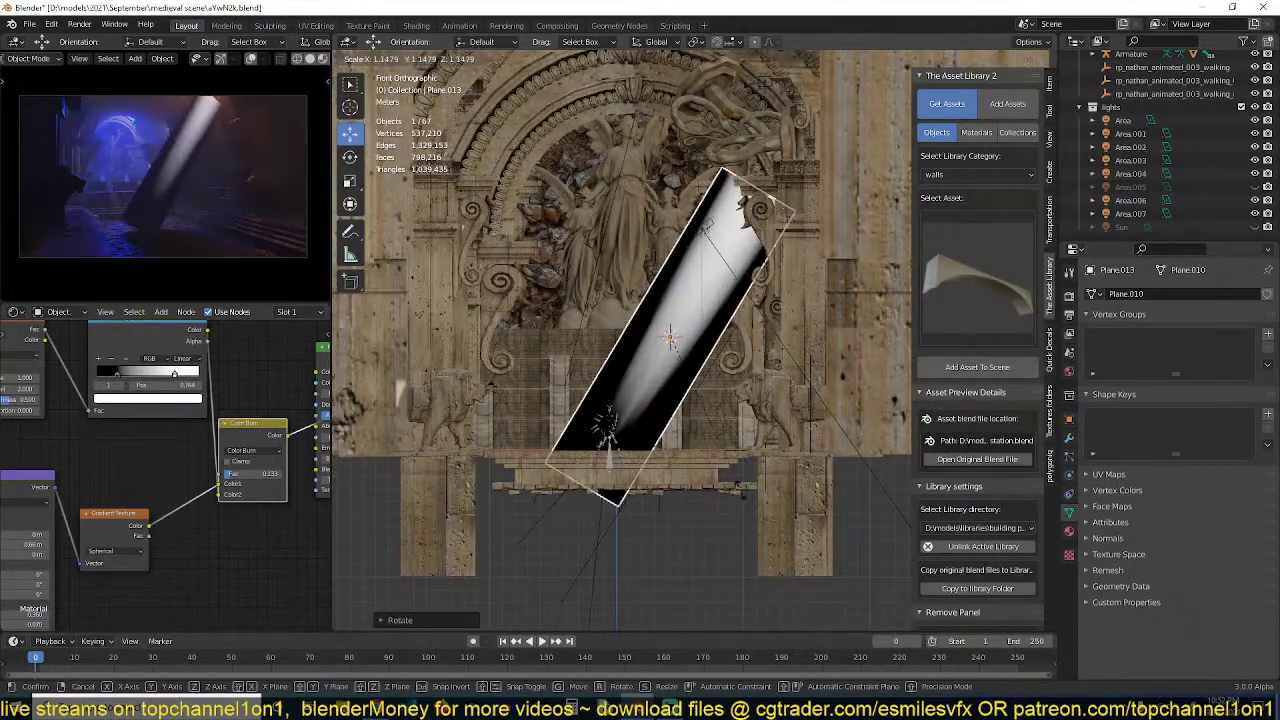
left_click(734, 517)
key("g")
left_click(722, 494)
Enlarge the slanted light-ray plane slightly and shift it up and right so the beam starts above the right column
key("s")
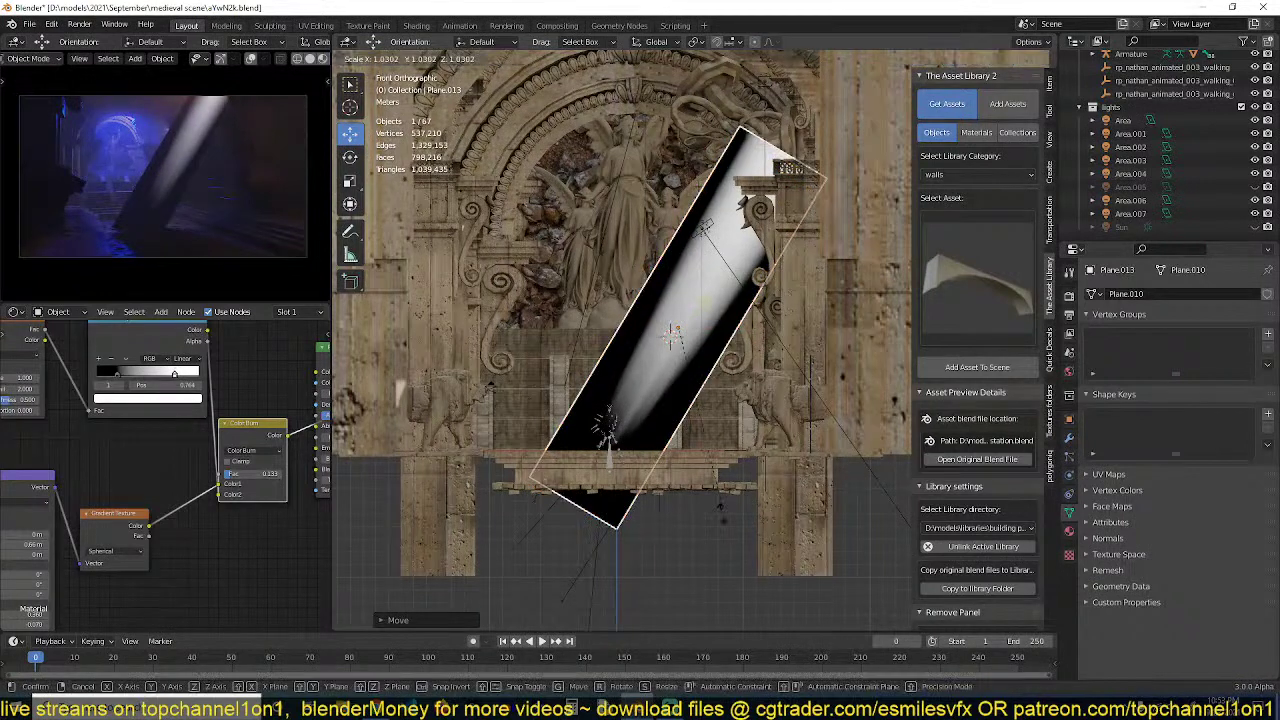
left_click(718, 521)
key("g")
left_click(747, 417)
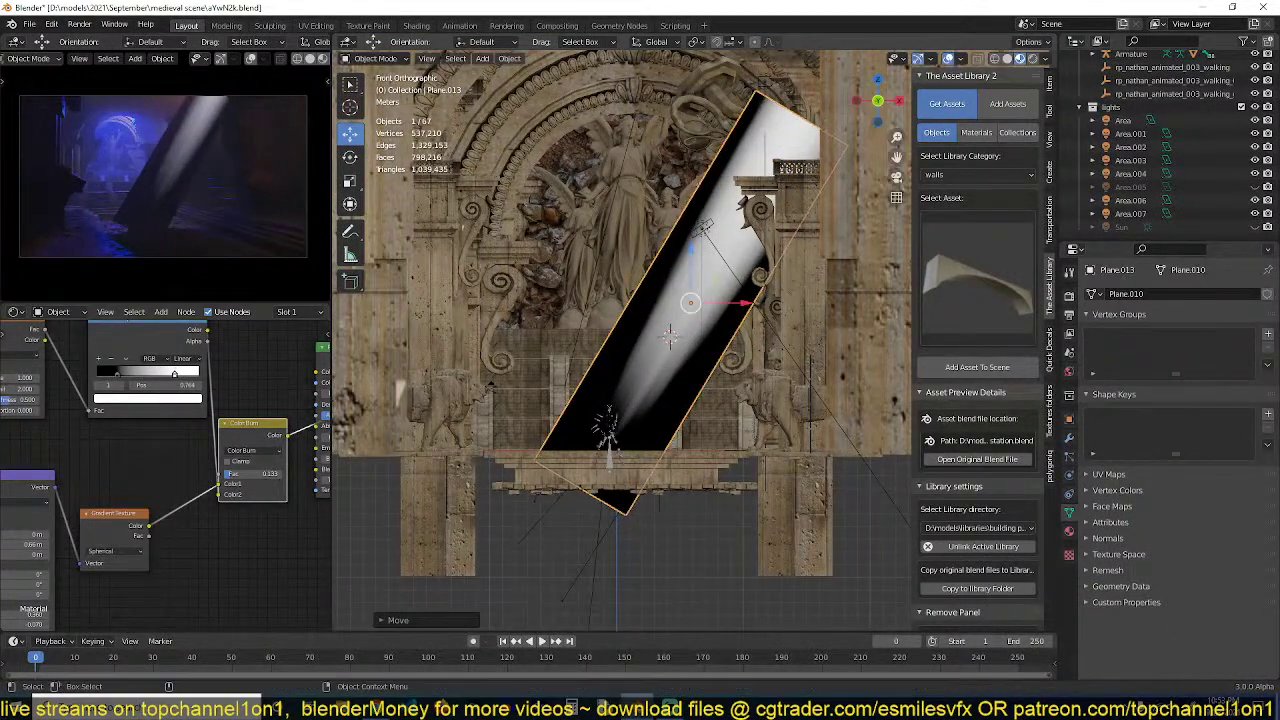
key("s")
left_click(746, 436)
Route the Color Burn output to the Principled Volume's Density instead of its Emission Strength
middle_click_drag(326, 457, 203, 463)
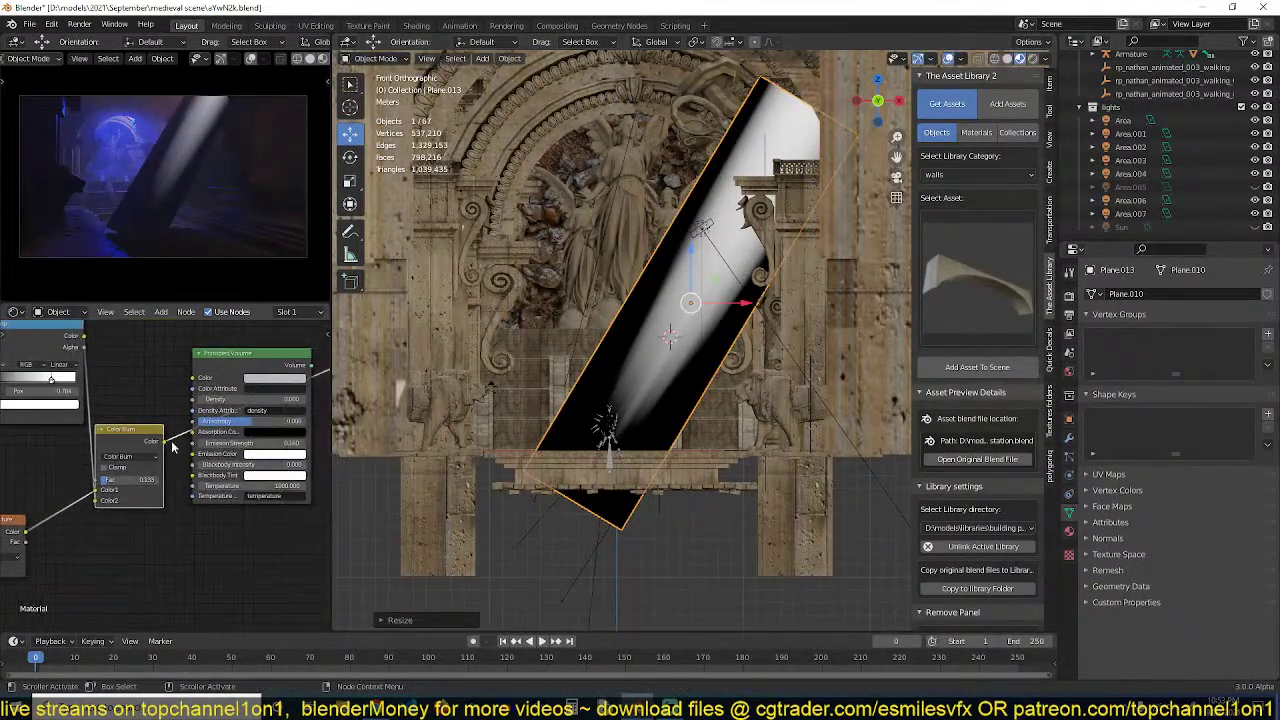
left_click_drag(163, 444, 193, 402)
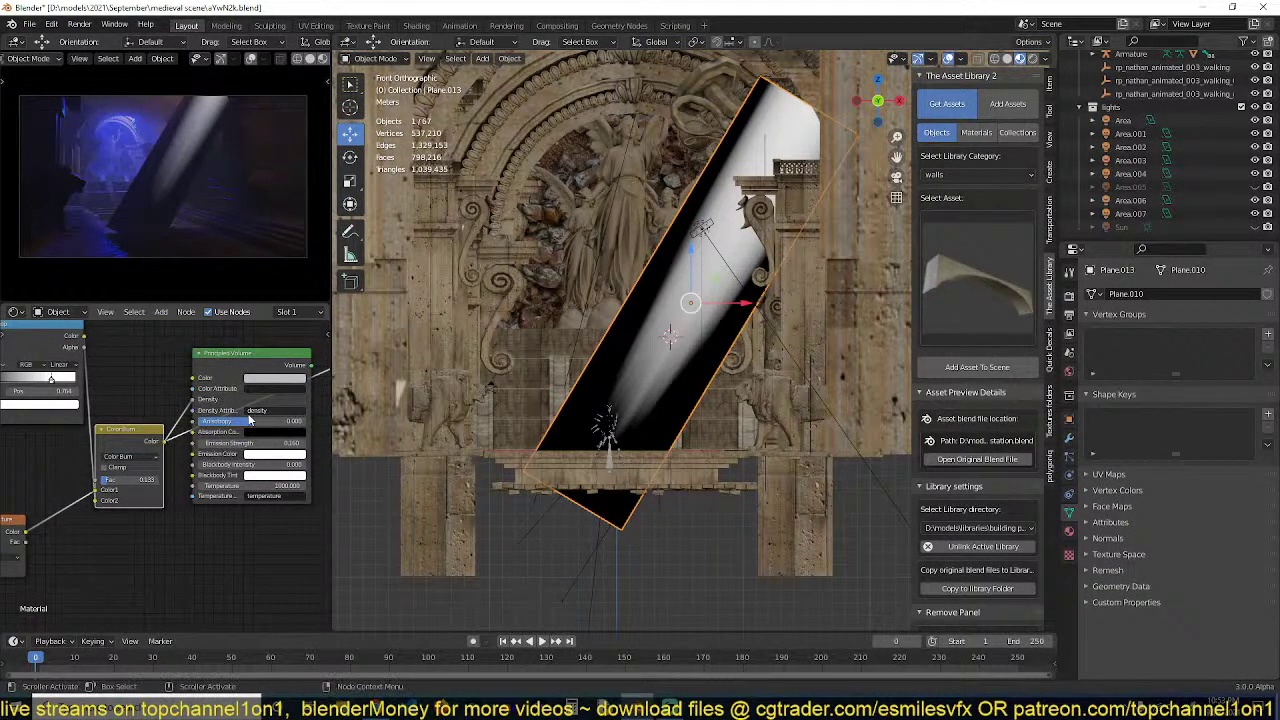
scroll(195, 405, "down", 2, "ctrl")
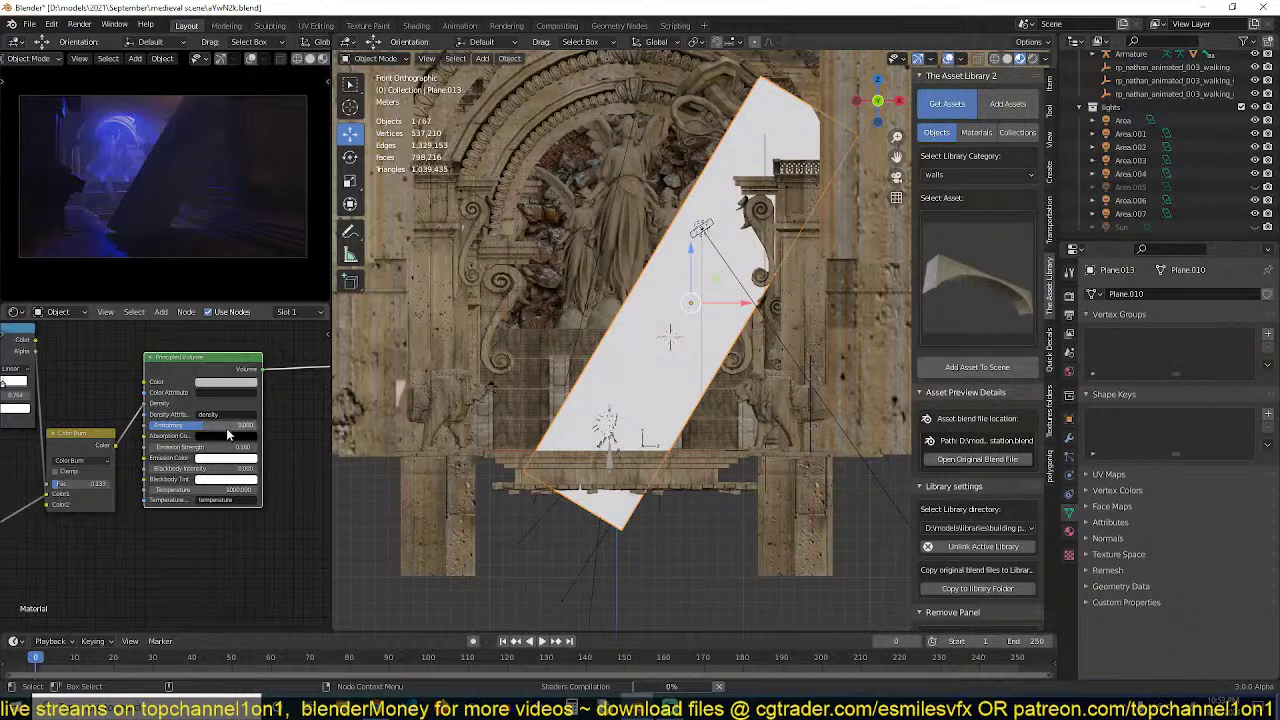
middle_click_drag(227, 431, 199, 468)
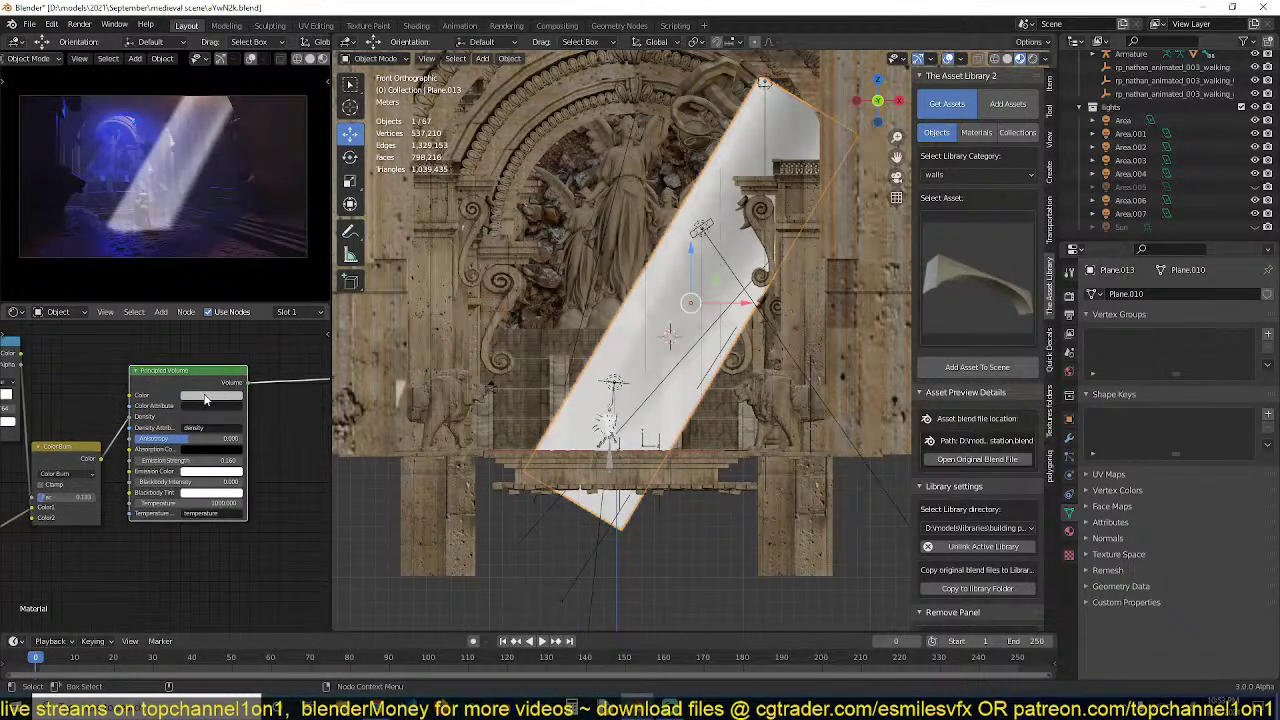
Connect the Color Burn output to the Principled Volume's Emission Strength alongside Density, and save the file
left_click_drag(202, 380, 271, 384)
middle_click_drag(271, 384, 173, 376)
middle_click_drag(98, 452, 152, 442)
left_click_drag(56, 440, 153, 457)
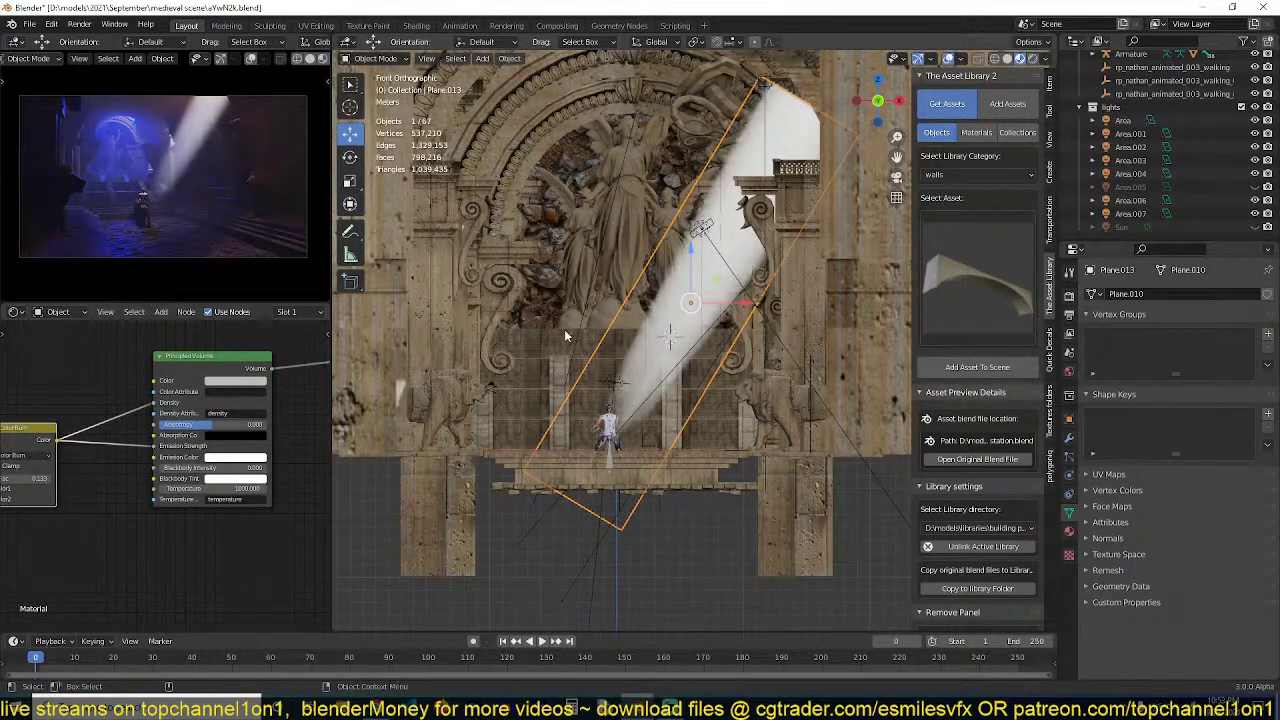
key("ctrl+s")
Set the Color Burn factor to 0.550 and the Noise Texture's scale to 3.200 for more distinct streaks
middle_click_drag(160, 438, 263, 430)
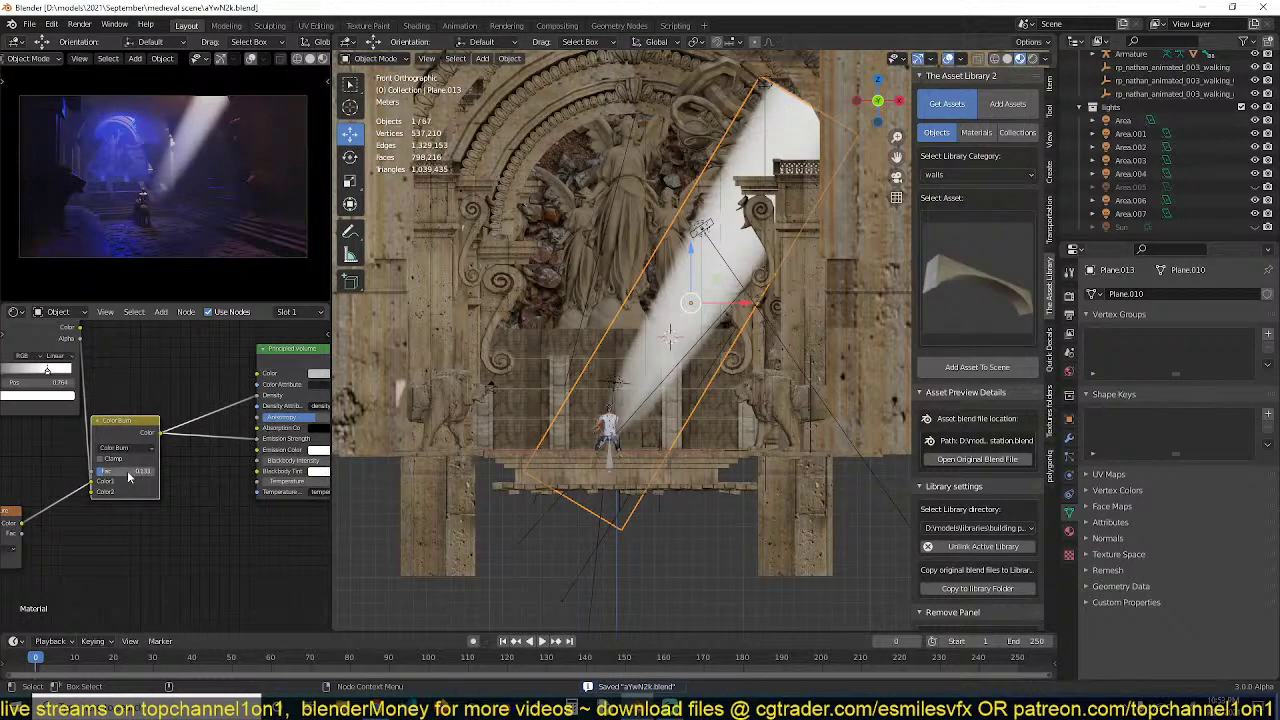
left_click_drag(104, 471, 127, 471)
middle_click_drag(174, 458, 231, 451)
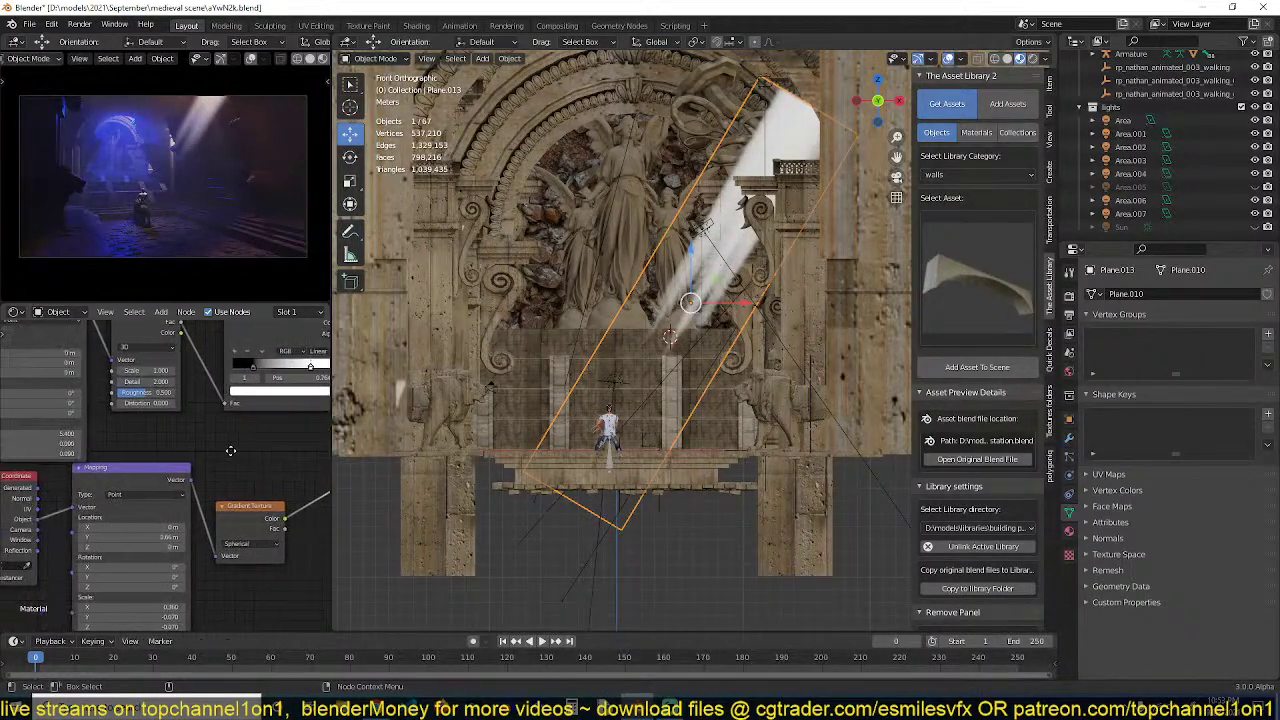
left_click_drag(157, 371, 170, 371)
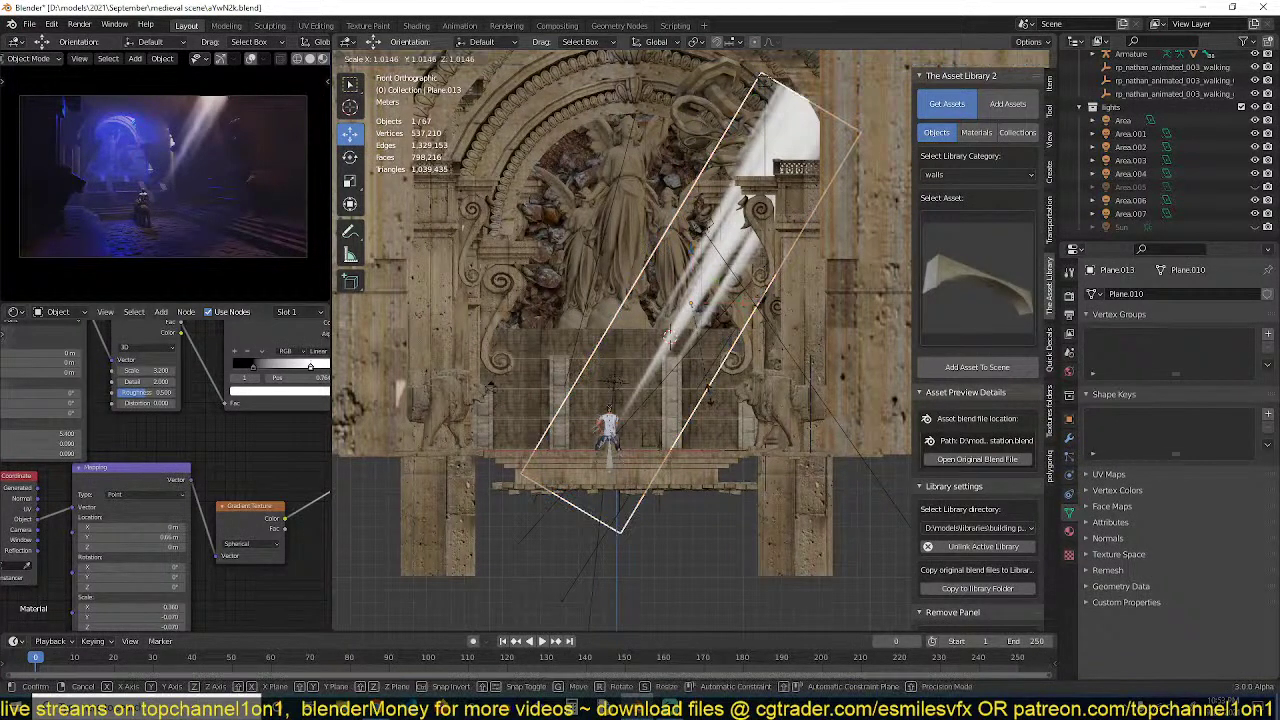
Scale the light-ray plane up uniformly by about a quarter and save the file
key("s")
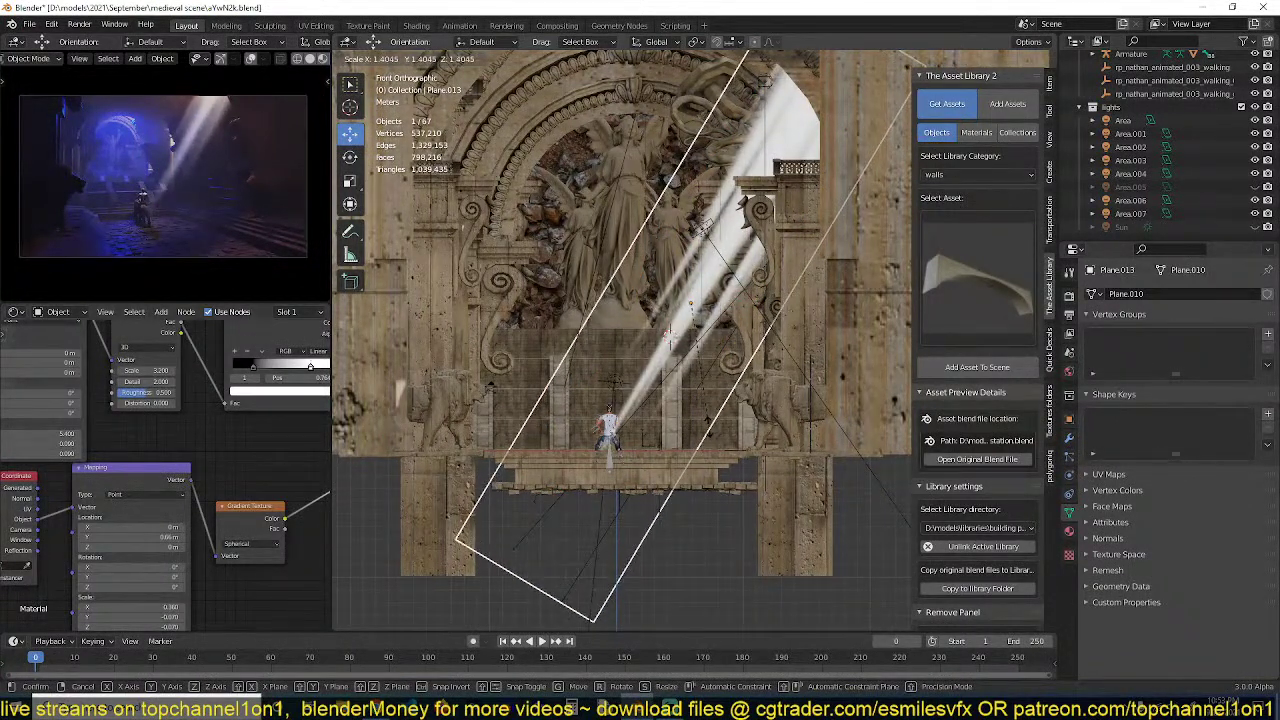
left_click(710, 422)
scroll(120, 440, "down", 3)
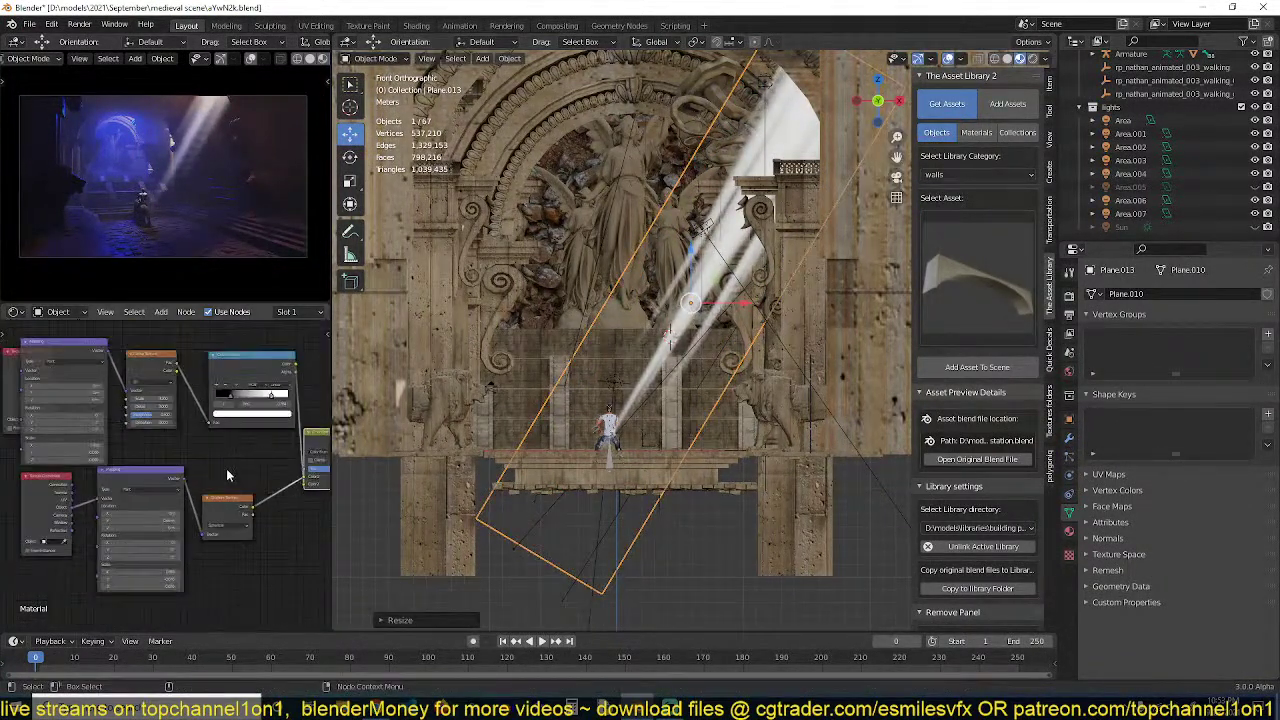
key("ctrl+s")
Set the Principled Volume's base color to a golden orange
middle_click_drag(141, 423, 117, 433)
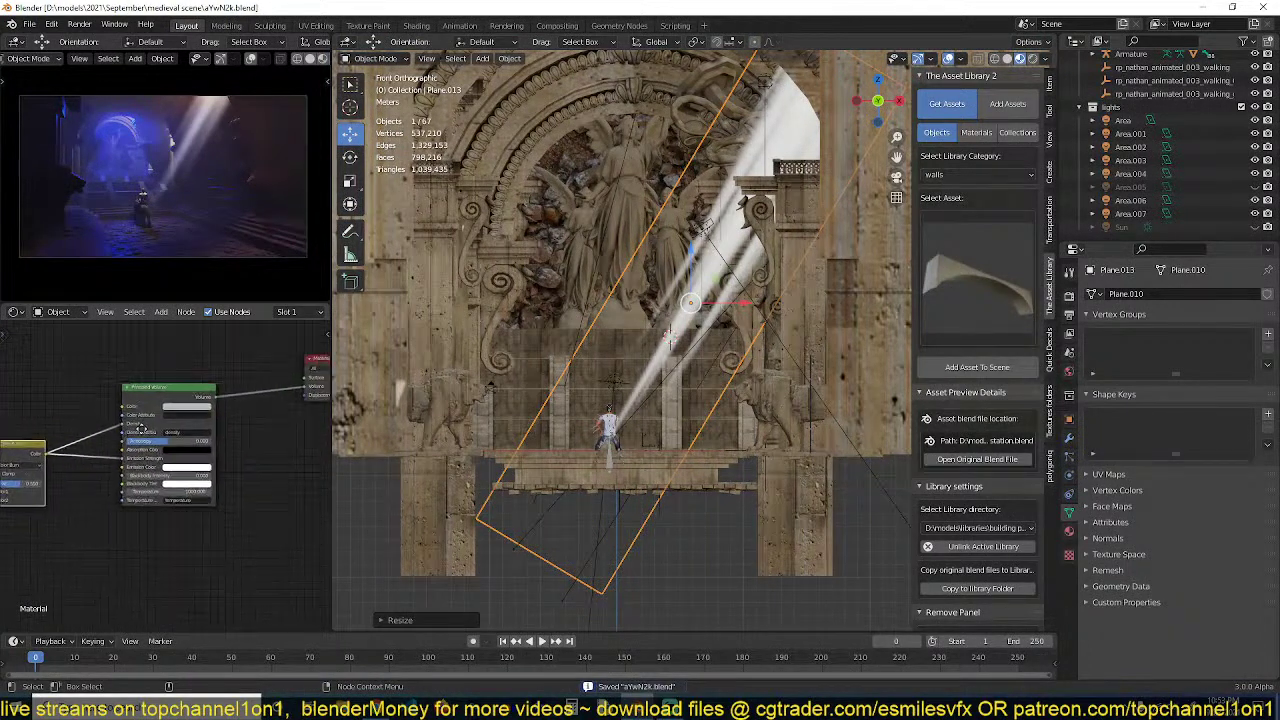
left_click(186, 407)
left_click_drag(200, 326, 181, 337)
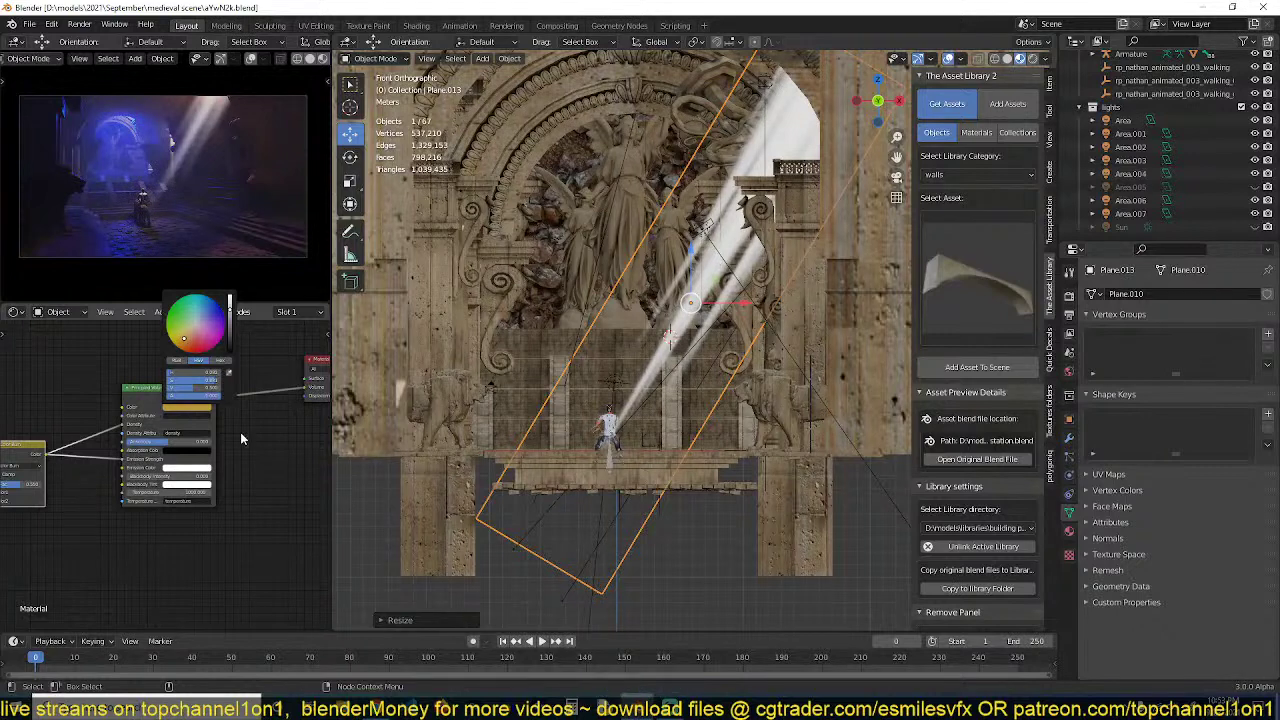
Add an RGB input node and place it above the Color Burn node, beside the Principled Volume
middle_click_drag(106, 389, 146, 391)
key("shift+a")
mouse_move(108, 386)
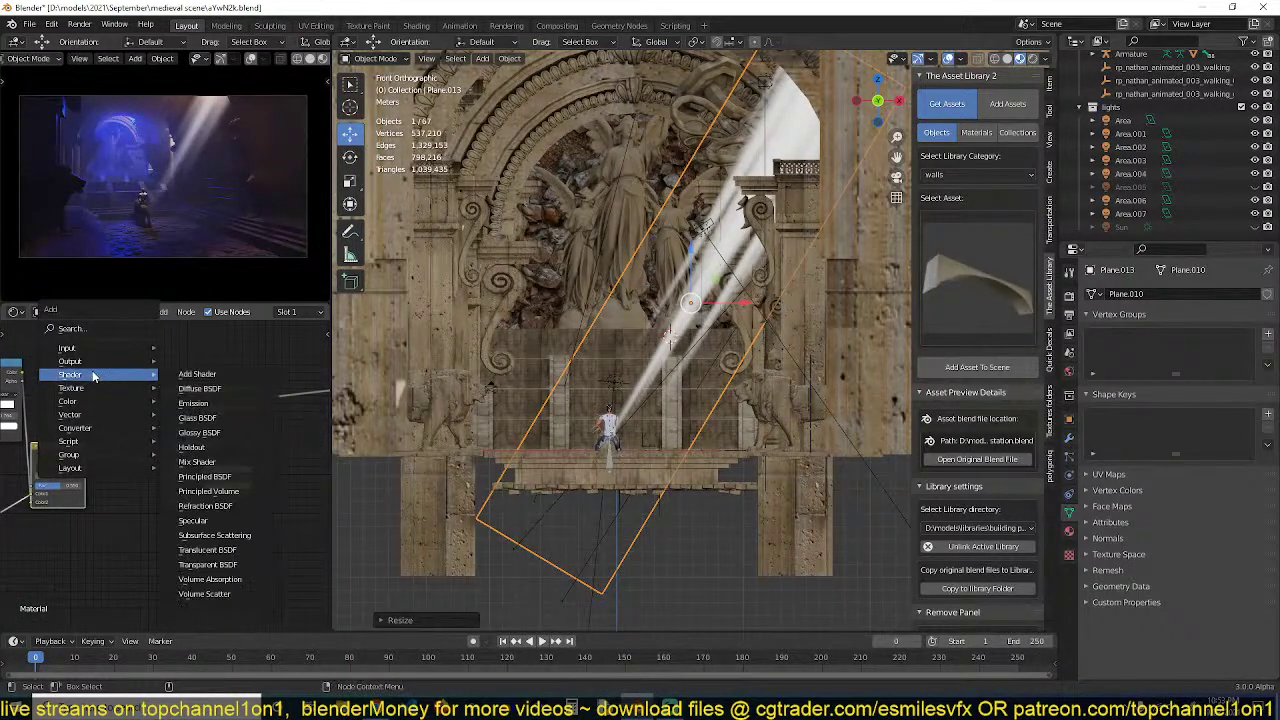
scroll(197, 490, "up", 1)
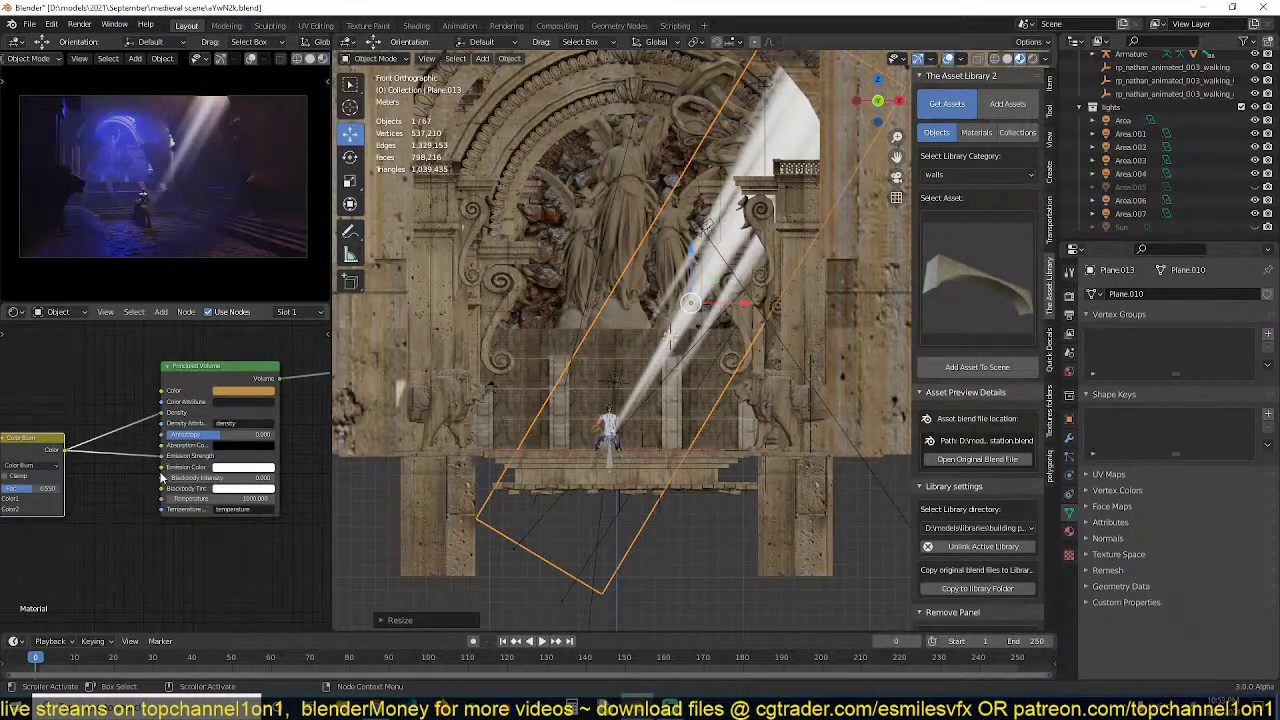
key("shift+a")
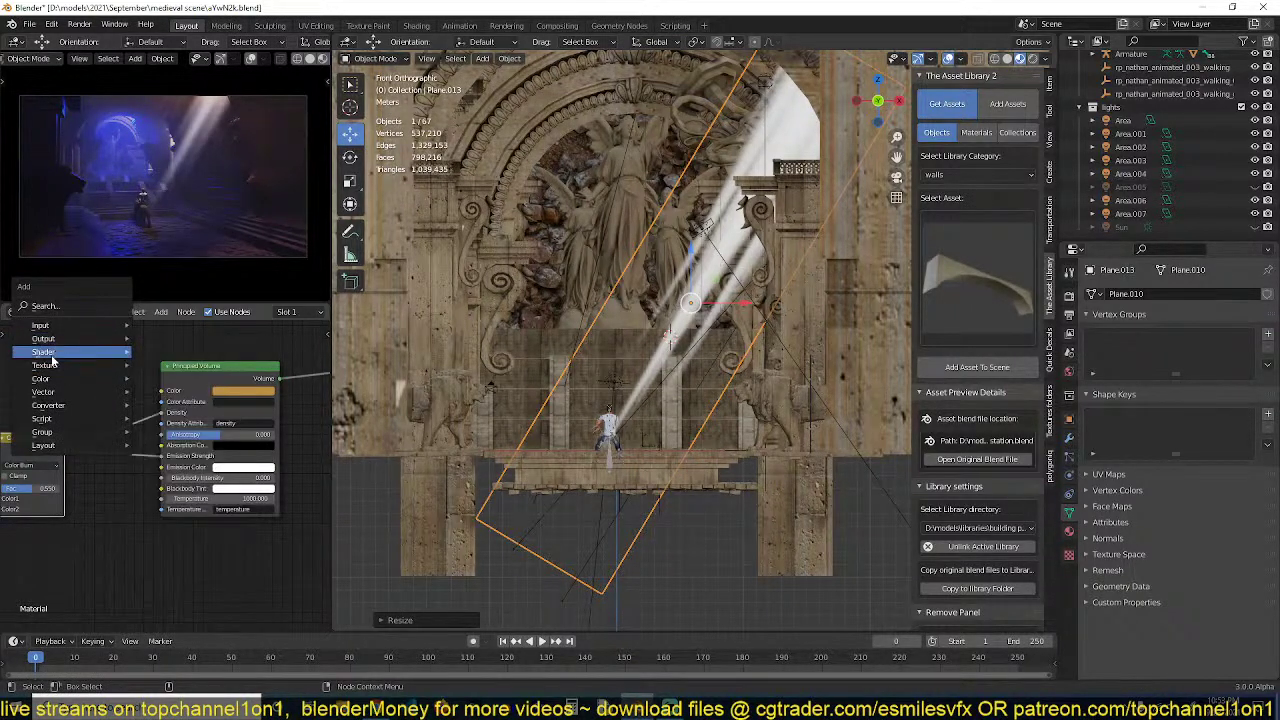
mouse_move(45, 325)
left_click(175, 491)
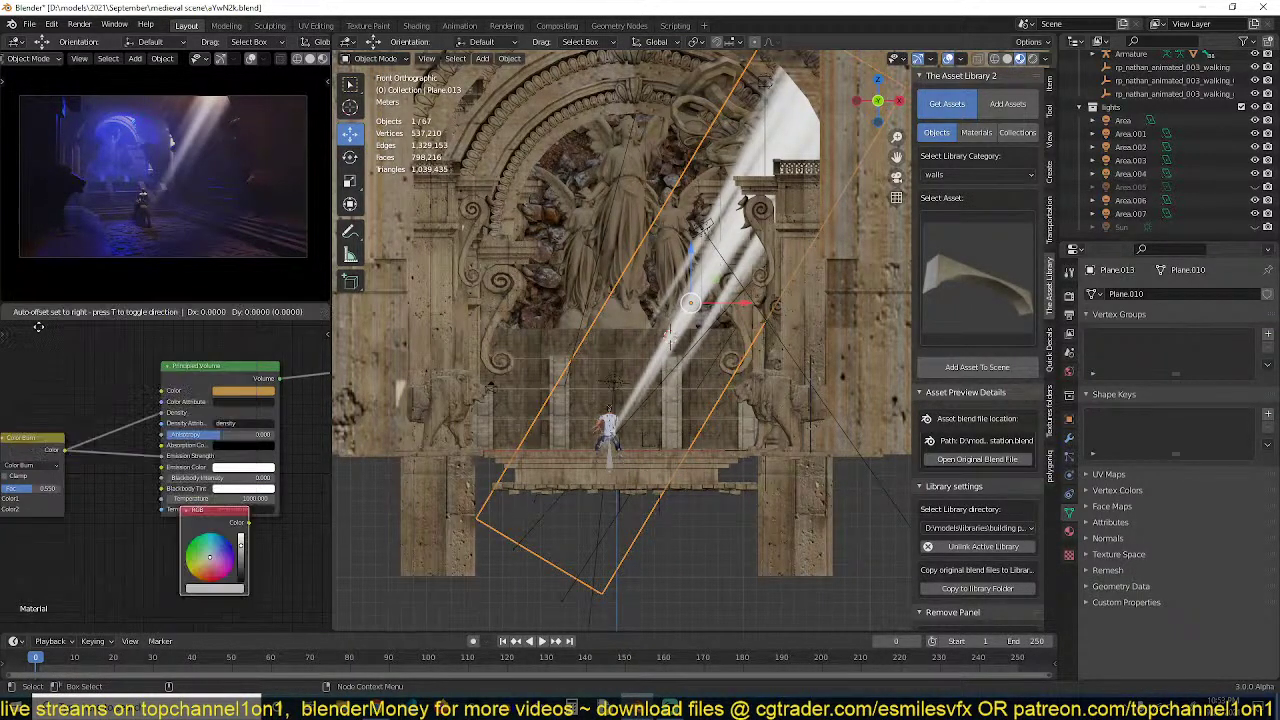
left_click(52, 352)
middle_click_drag(87, 438, 112, 428)
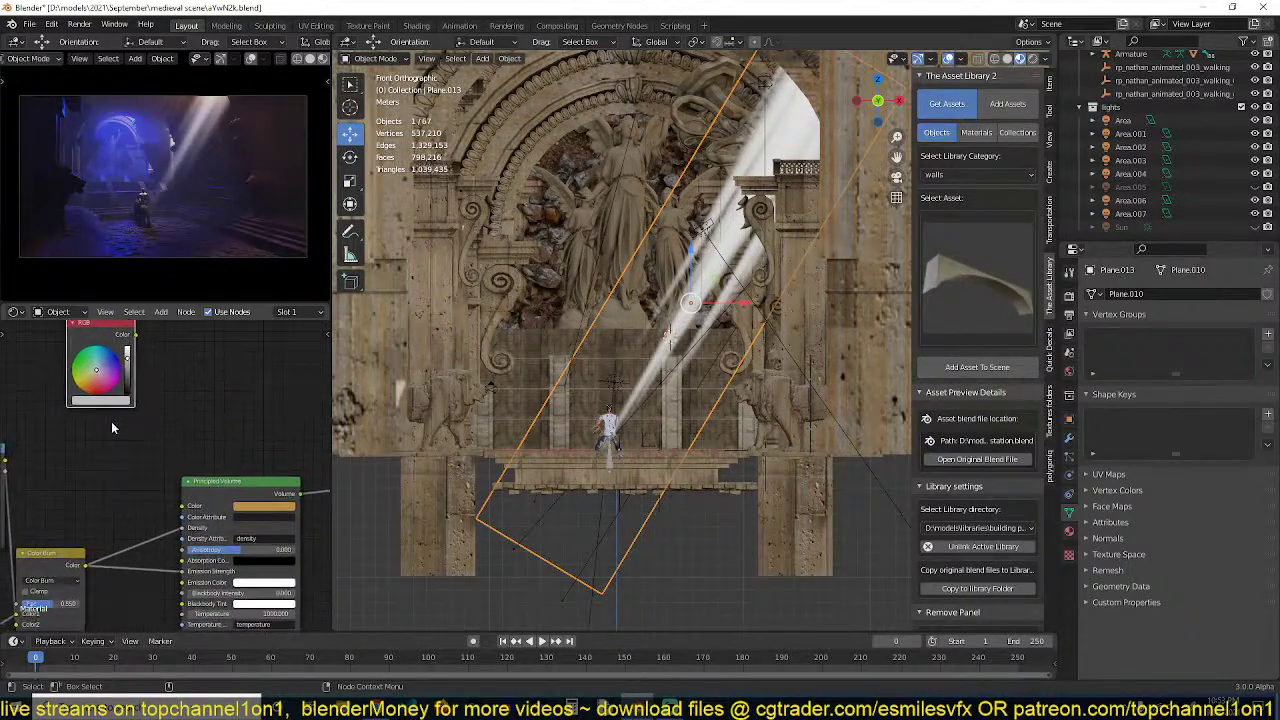
left_click_drag(106, 351, 86, 450)
middle_click_drag(106, 448, 120, 383)
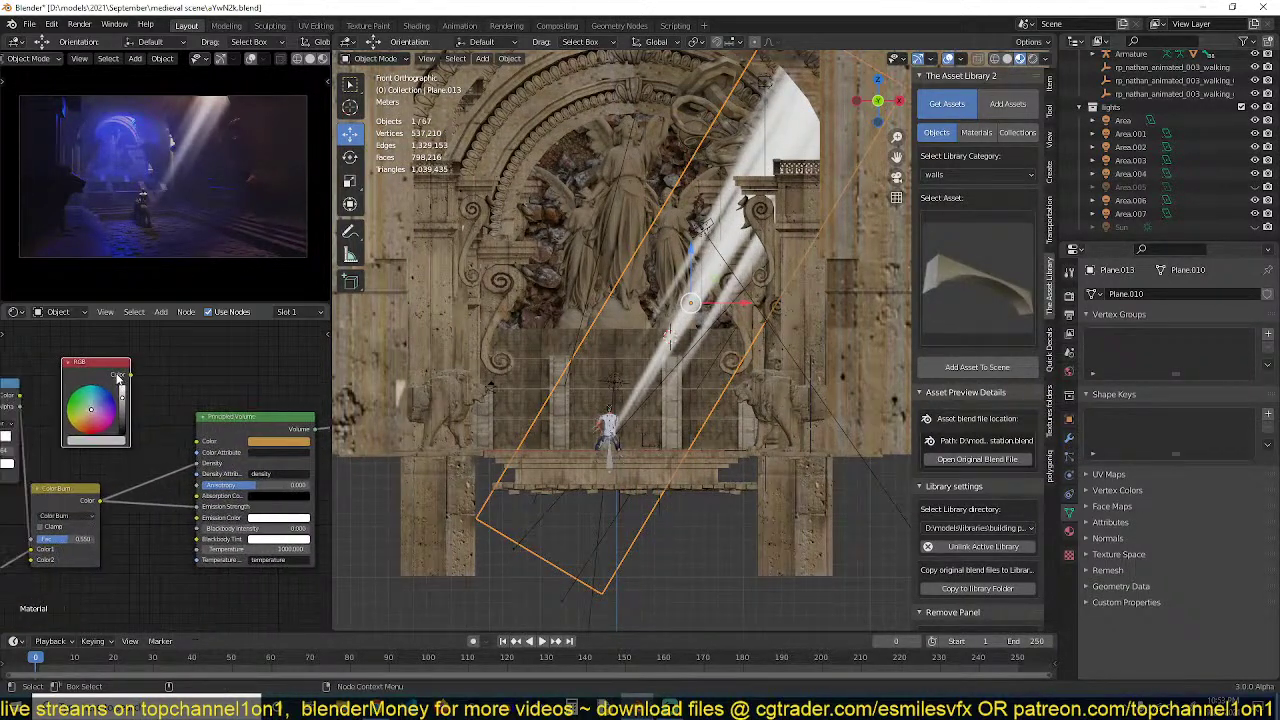
Save the file and connect the RGB node's output to both Color and Emission Color of the Principled Volume
key("ctrl+s")
left_click_drag(130, 374, 197, 442)
middle_click_drag(195, 443, 165, 395)
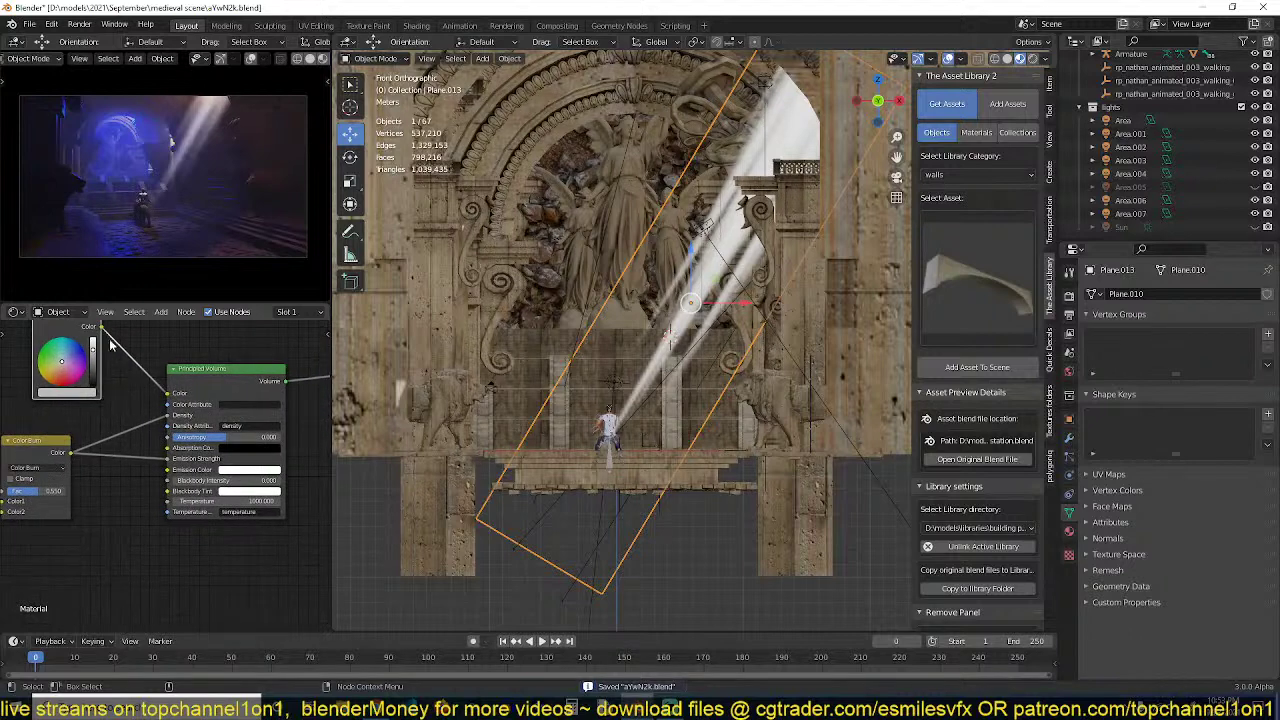
left_click_drag(173, 477, 170, 472)
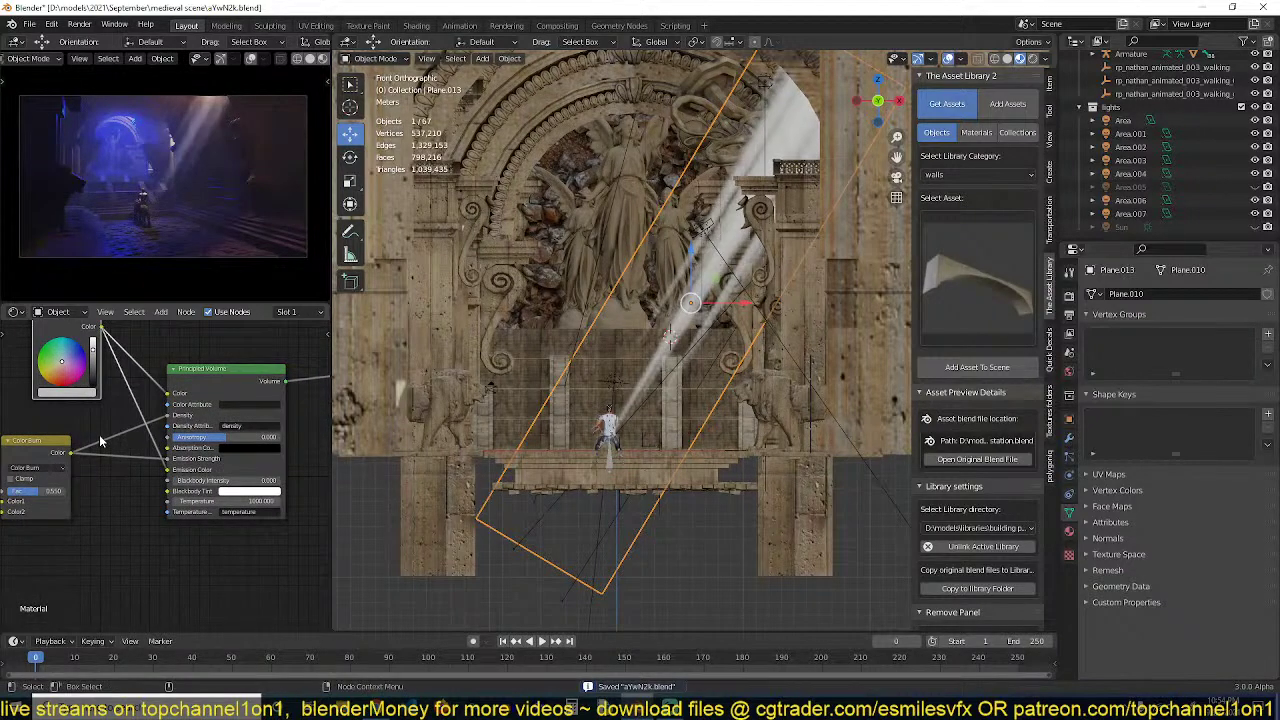
Try yellow and near-white tints in the RGB node, settle on a pale salmon pink, and save the file
middle_click_drag(108, 446, 170, 480)
left_click_drag(120, 400, 156, 354)
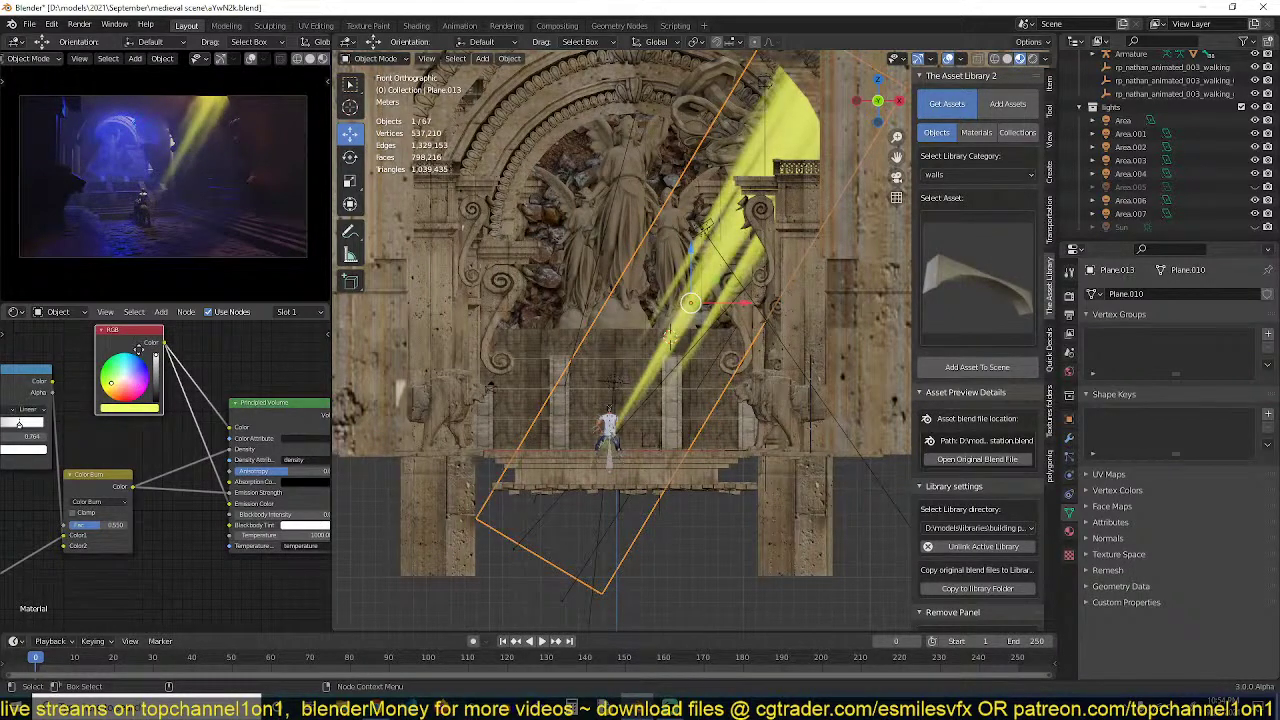
scroll(120, 400, "up", 2)
left_click(118, 403)
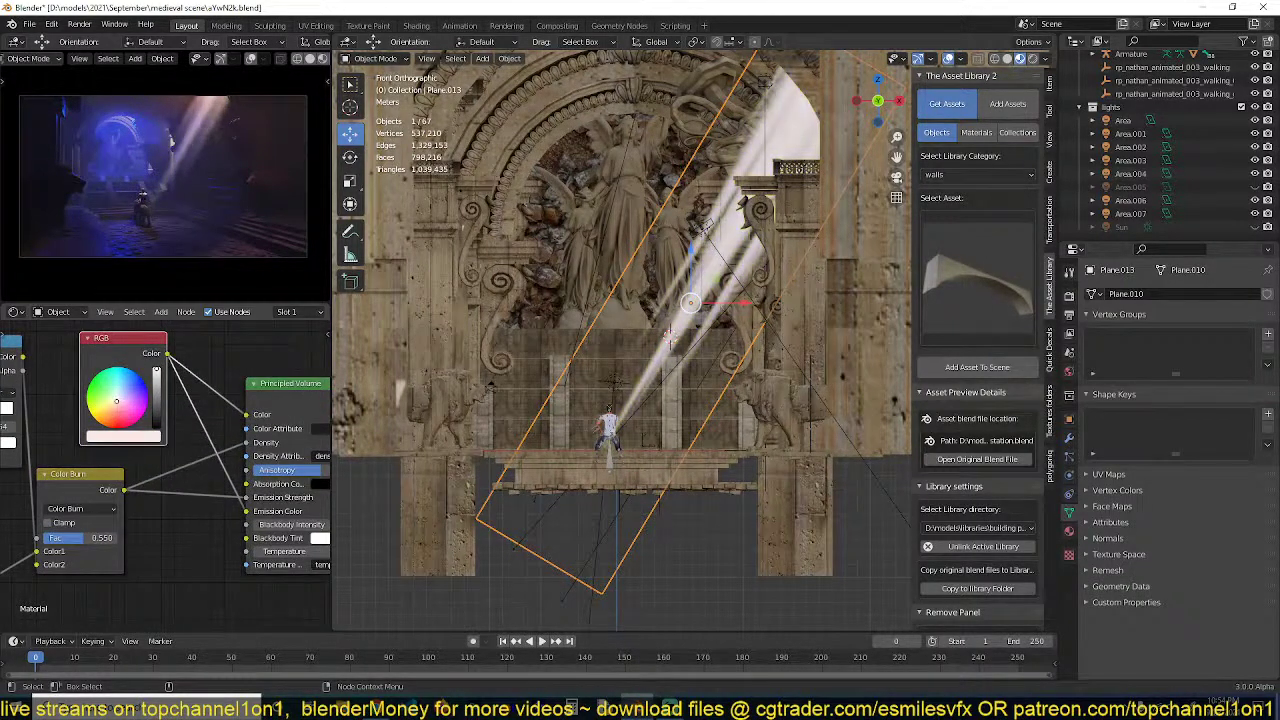
left_click_drag(116, 401, 111, 408)
left_click(116, 409)
key("ctrl+s")
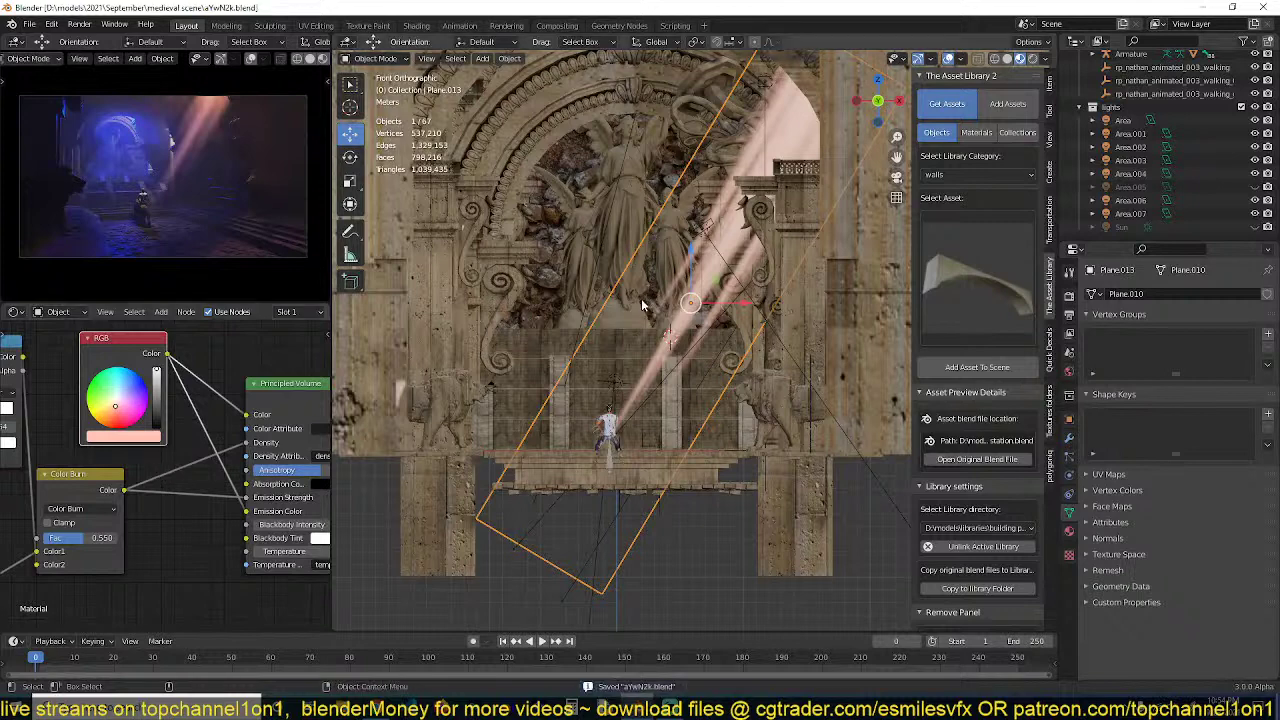
Widen the light-ray plane along the X axis by about a third and move it slightly up and right
key("s")
key("x")
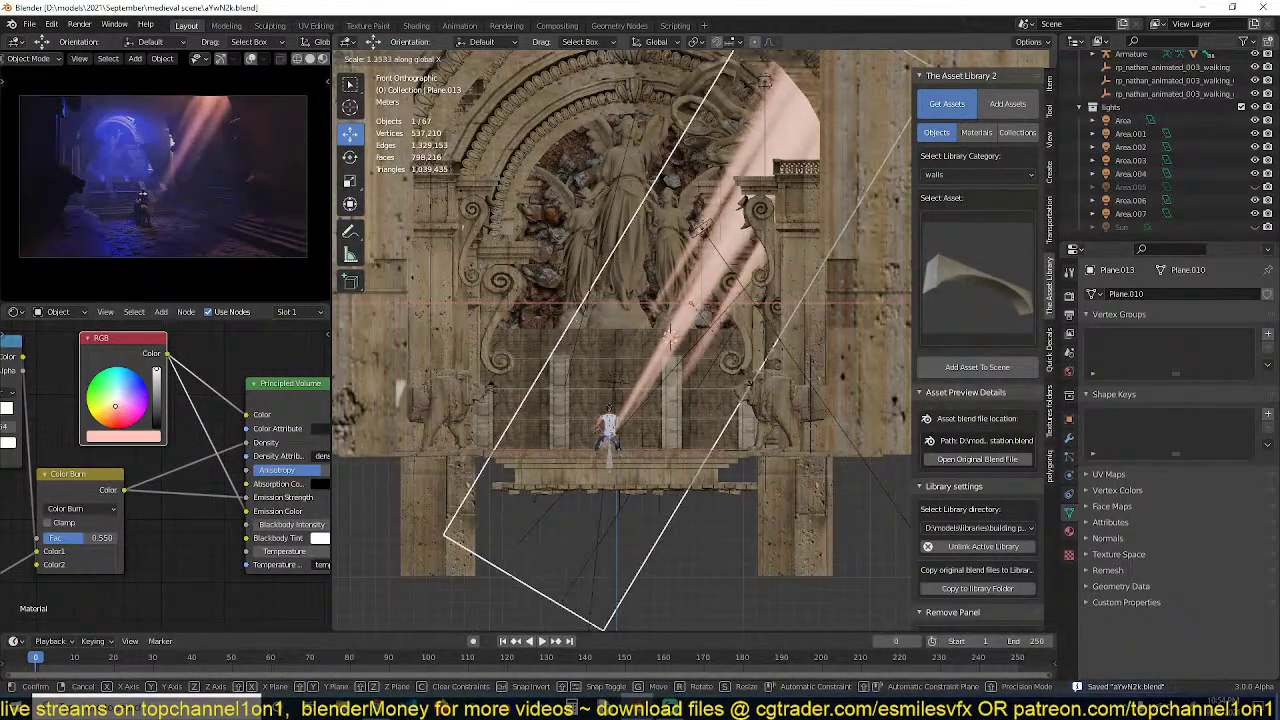
left_click(746, 384)
key("g")
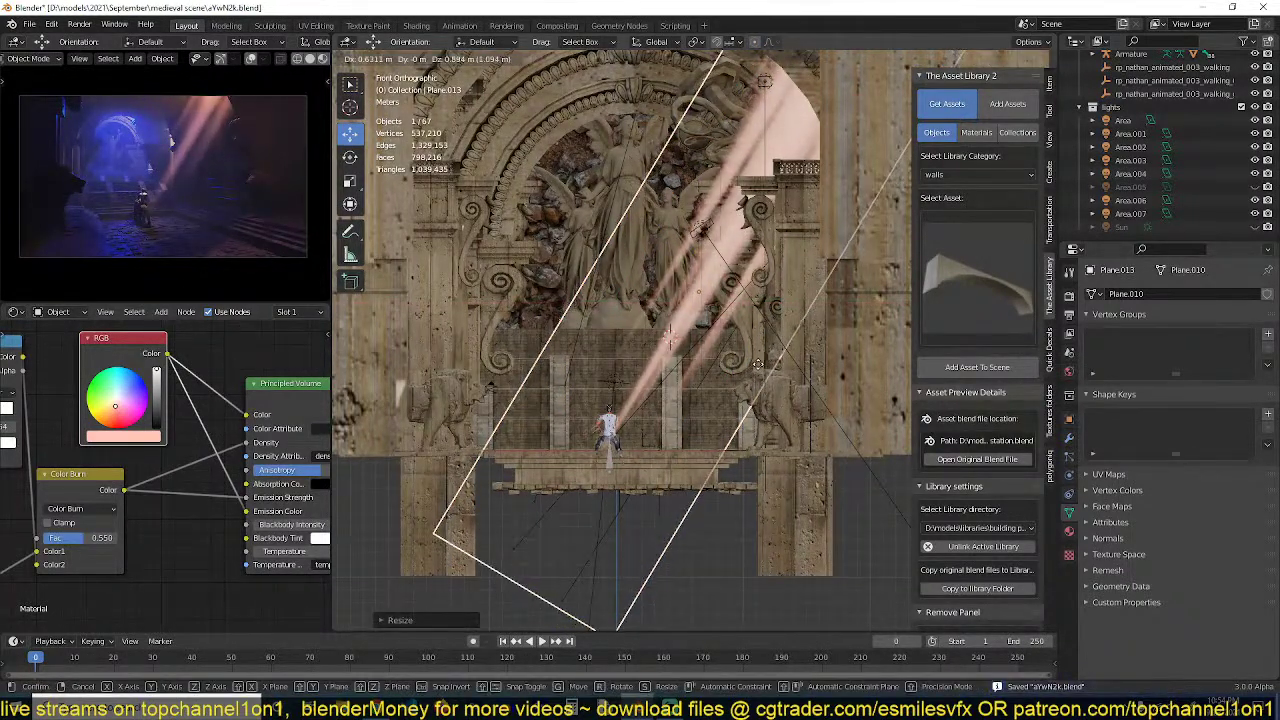
left_click(750, 375)
Shrink the light-ray plane slightly, nudge it up and right, and save the file
key("s")
left_click(746, 373)
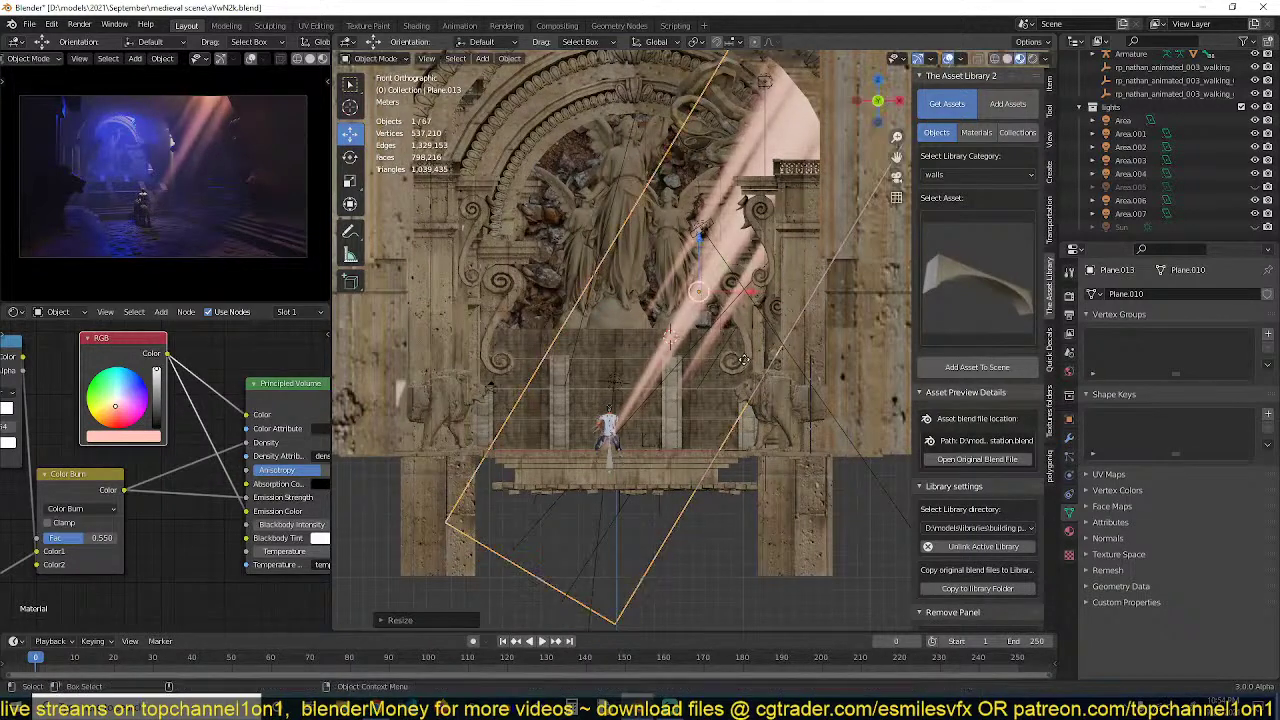
key("g")
left_click(750, 360)
key("ctrl+s")
Select the area light Area.004 above the character, rotate it to match the beam's slant, and move it right into the beam
scroll(198, 491, "down", 3)
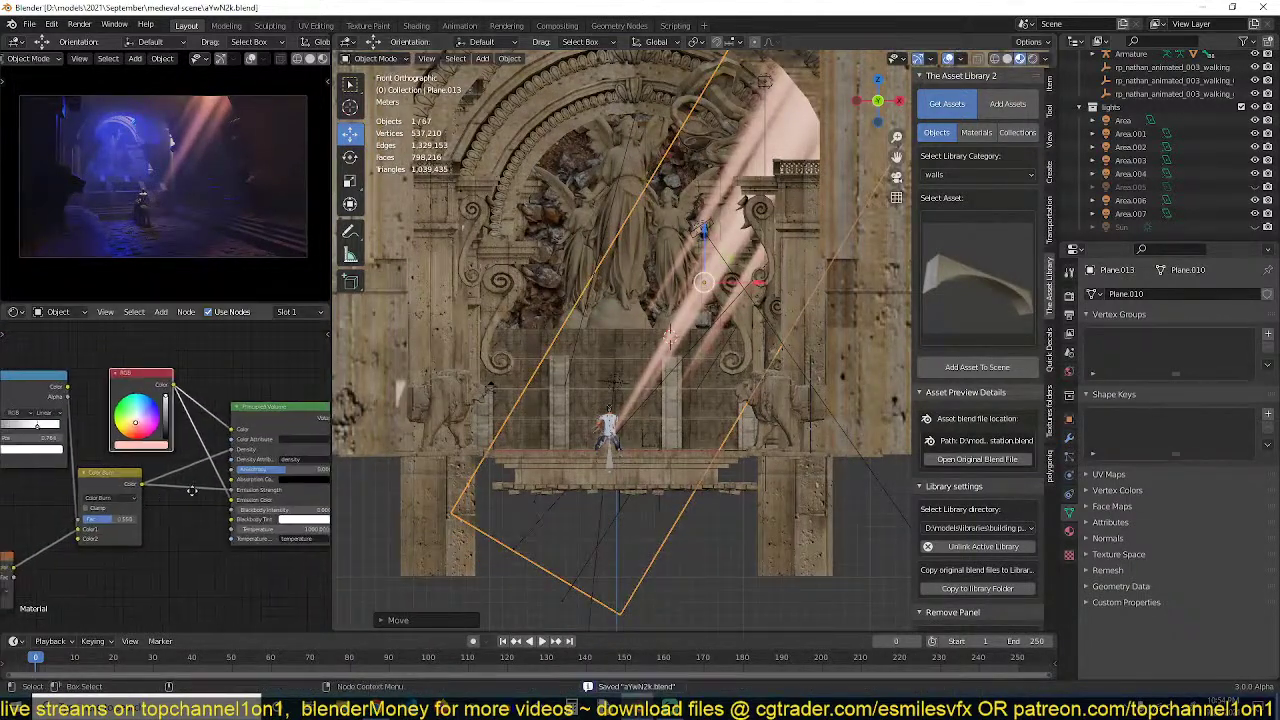
middle_click_drag(151, 504, 353, 440)
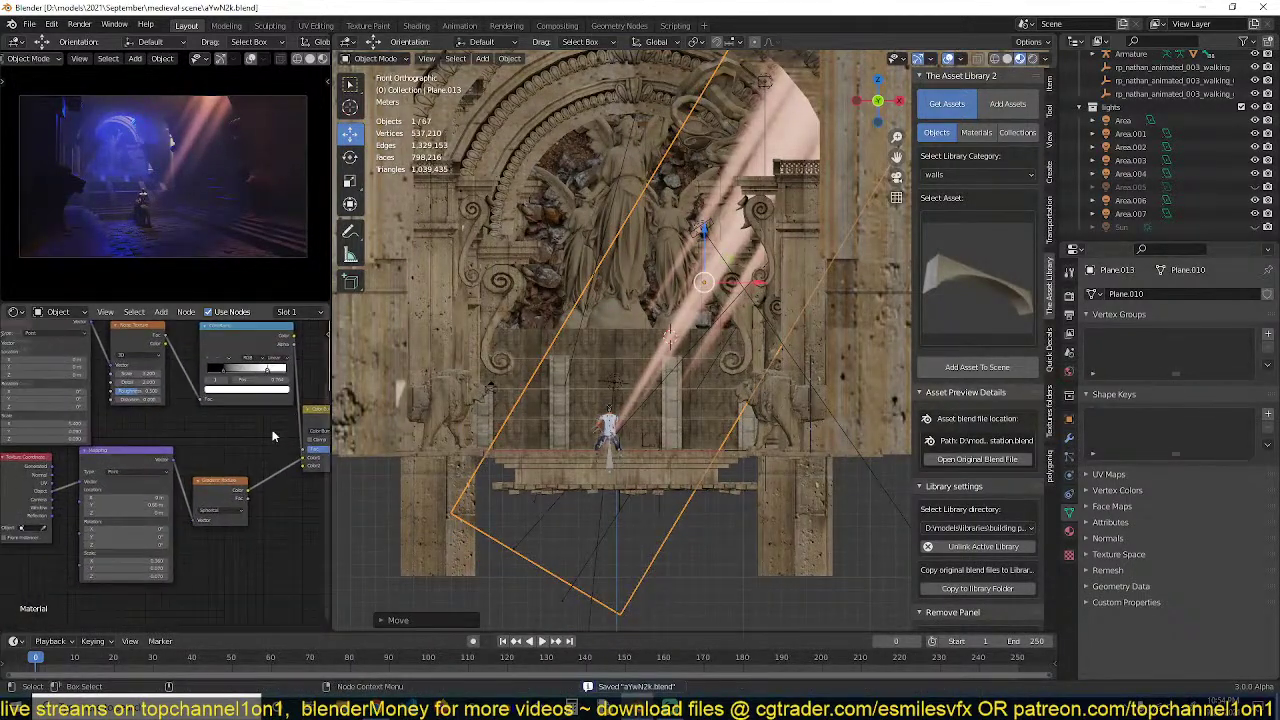
scroll(631, 417, "up", 1)
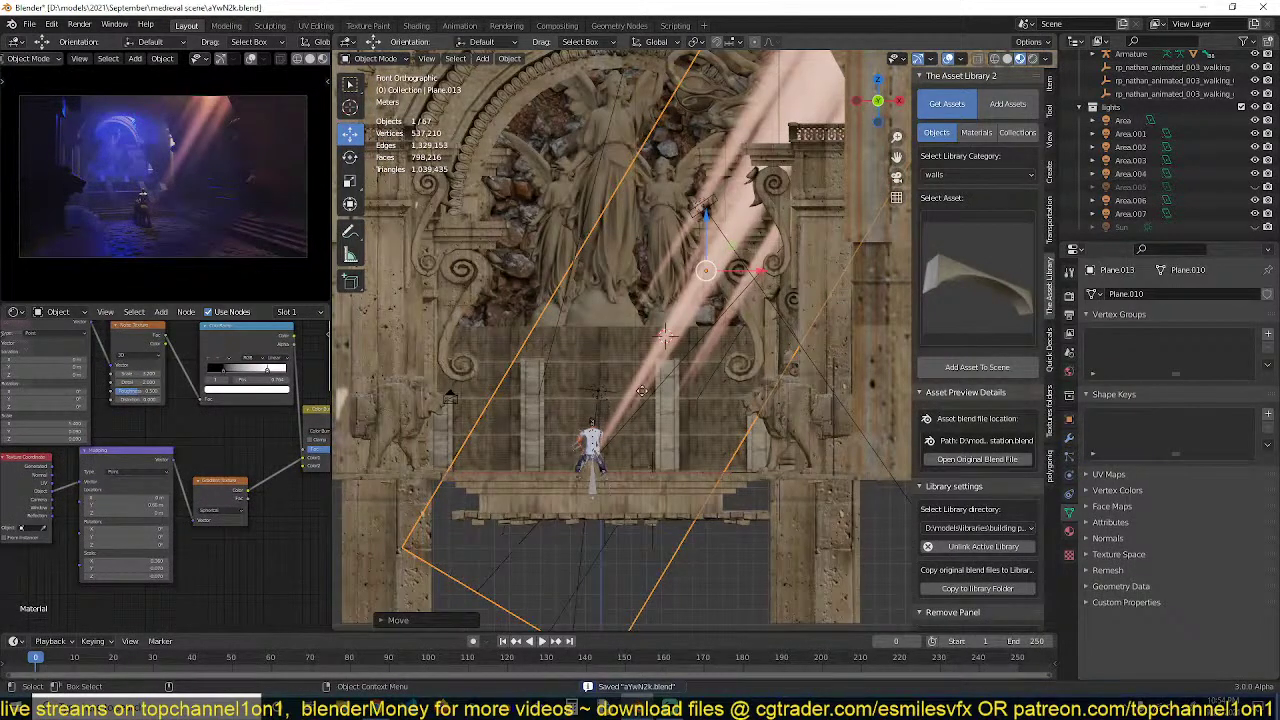
left_click(642, 391)
key("r")
left_click(670, 426)
key("g")
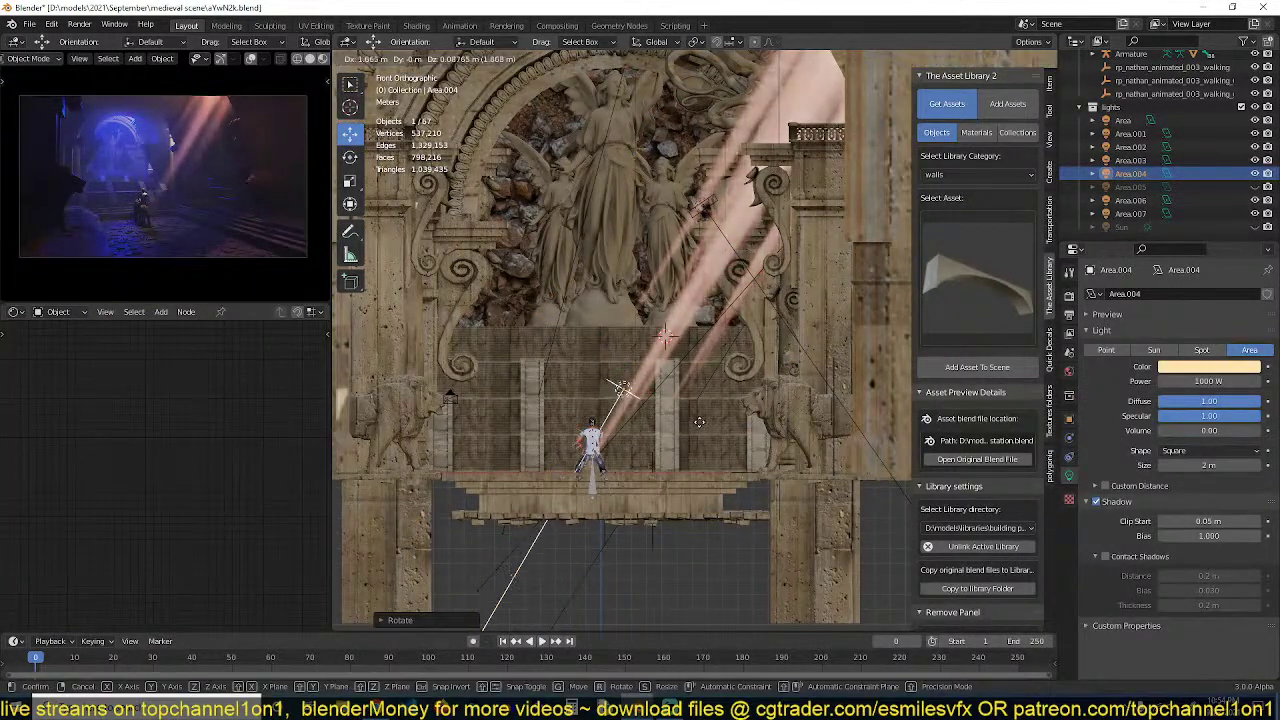
left_click(701, 423)
Set the power of area light Area.004 to 3000 W and its size to 0.1 m
middle_click_drag(701, 423, 704, 455)
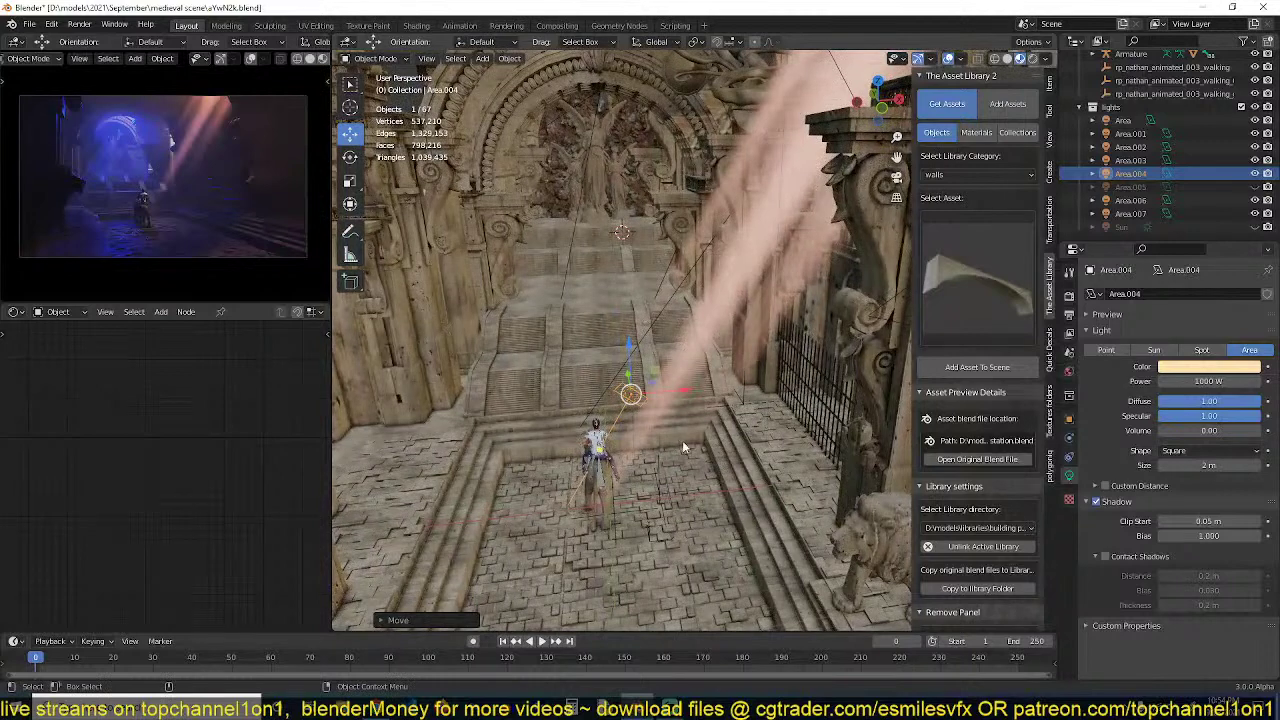
left_click(1190, 381)
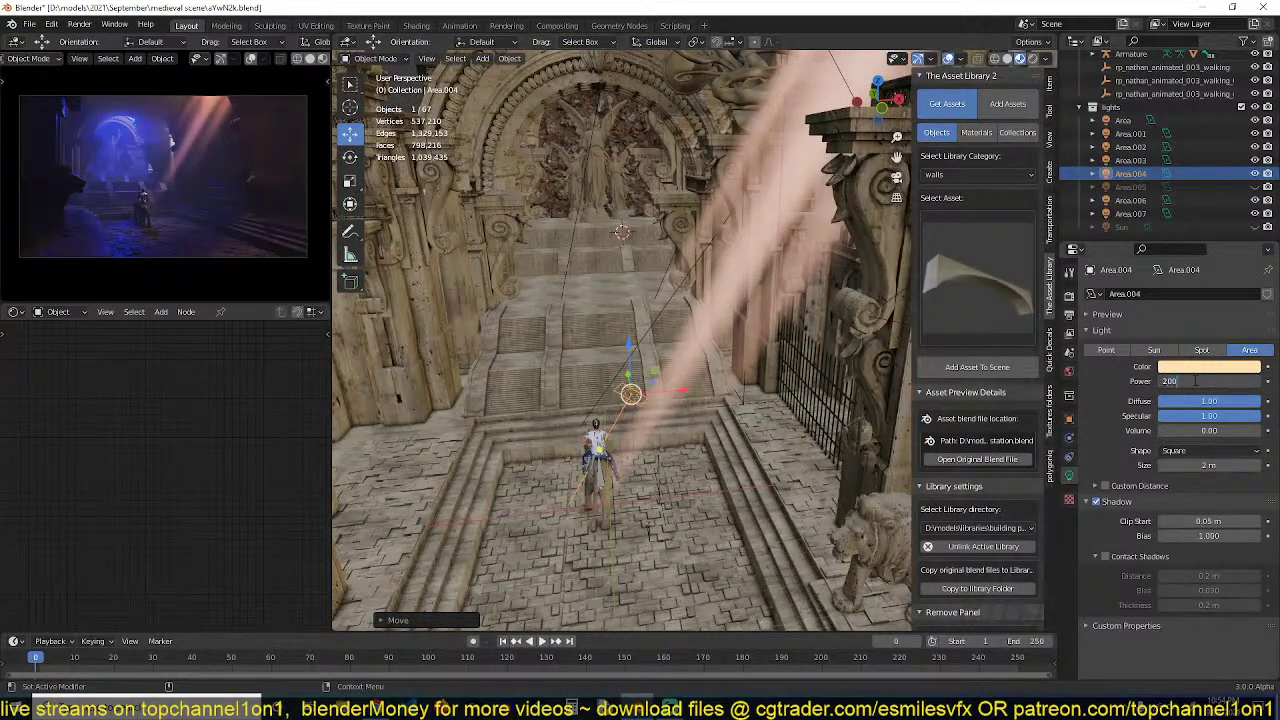
key("Return")
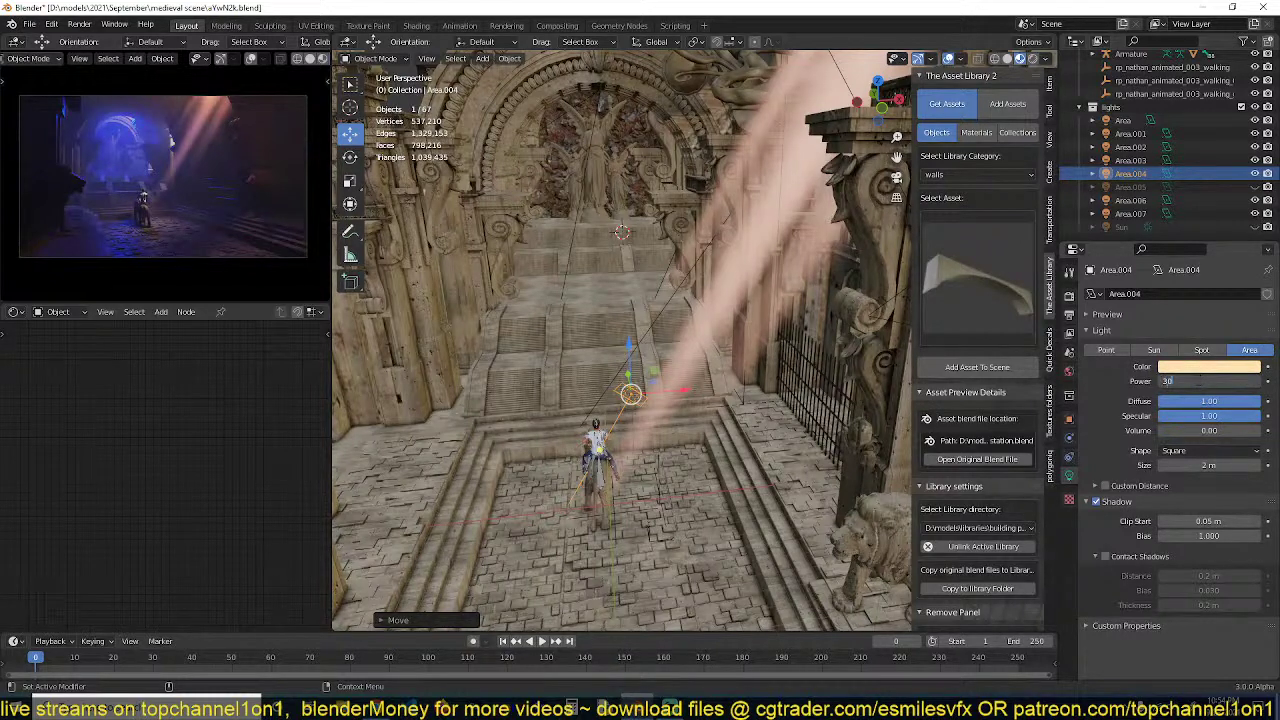
key("Return")
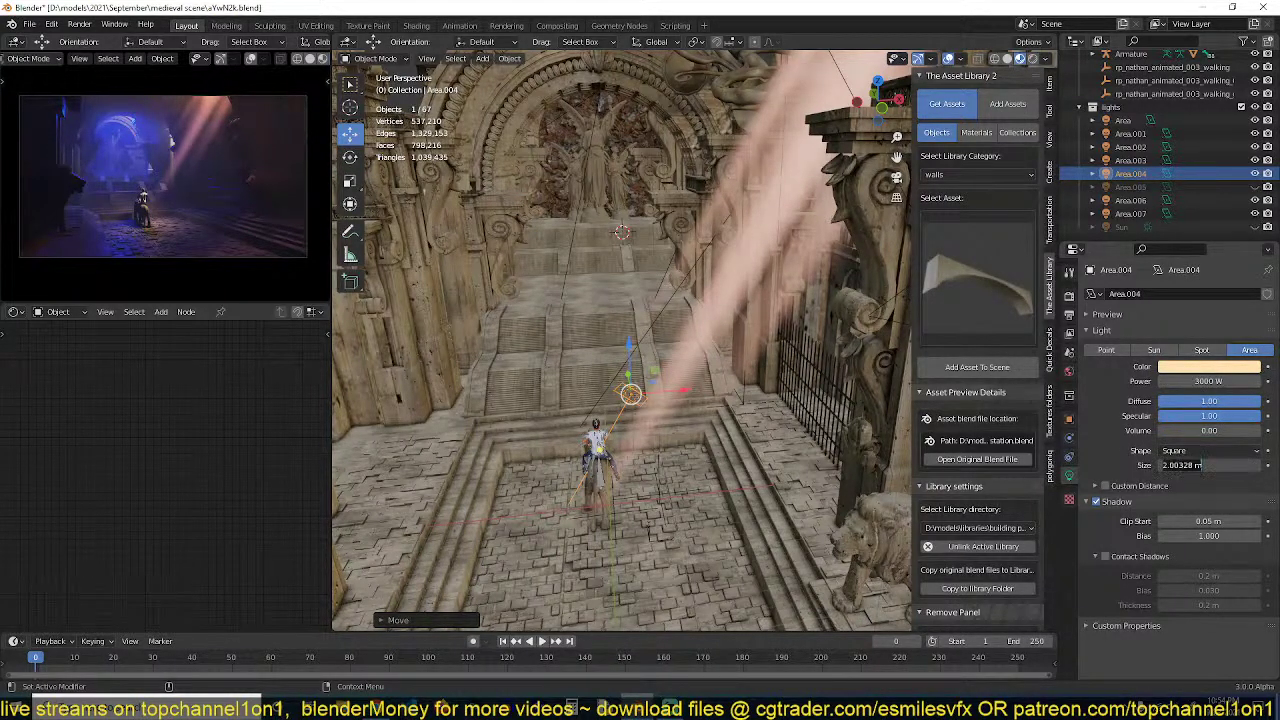
type("1")
key("Return")
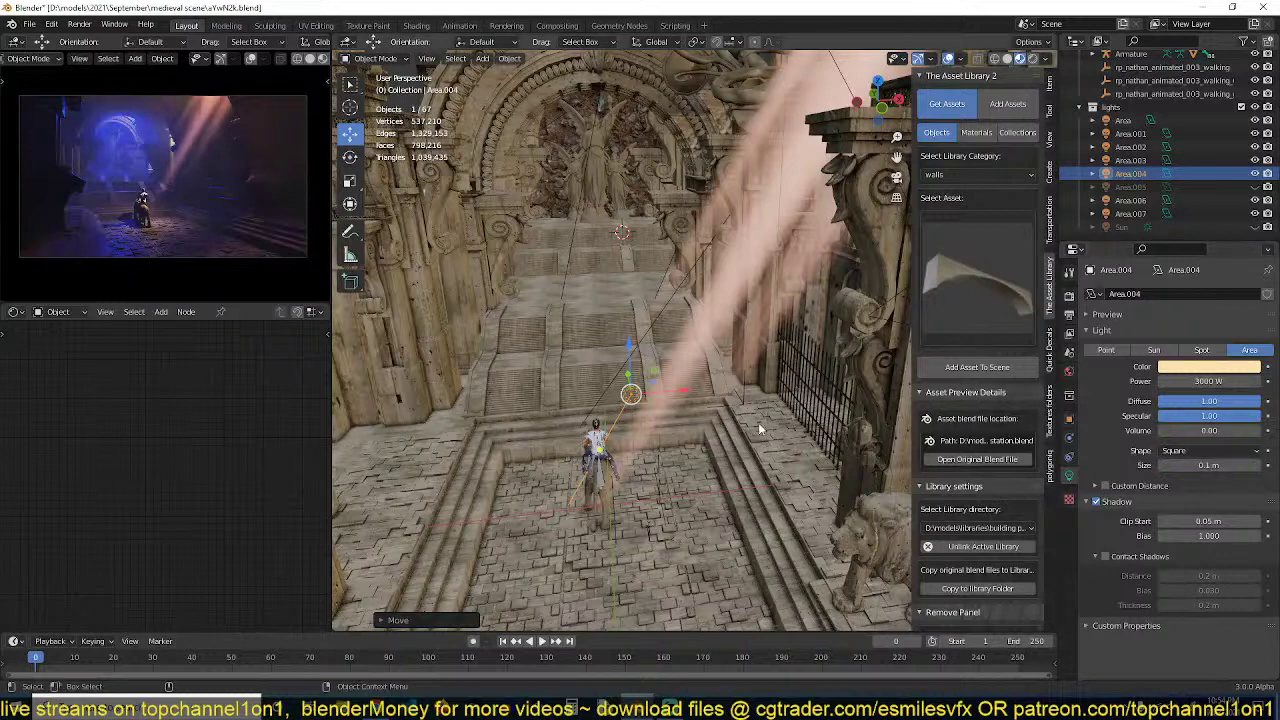
In front view, move Area.004 slightly up and right along the beam and rotate it slightly to match the beam's slant
key("KP_1")
key("g")
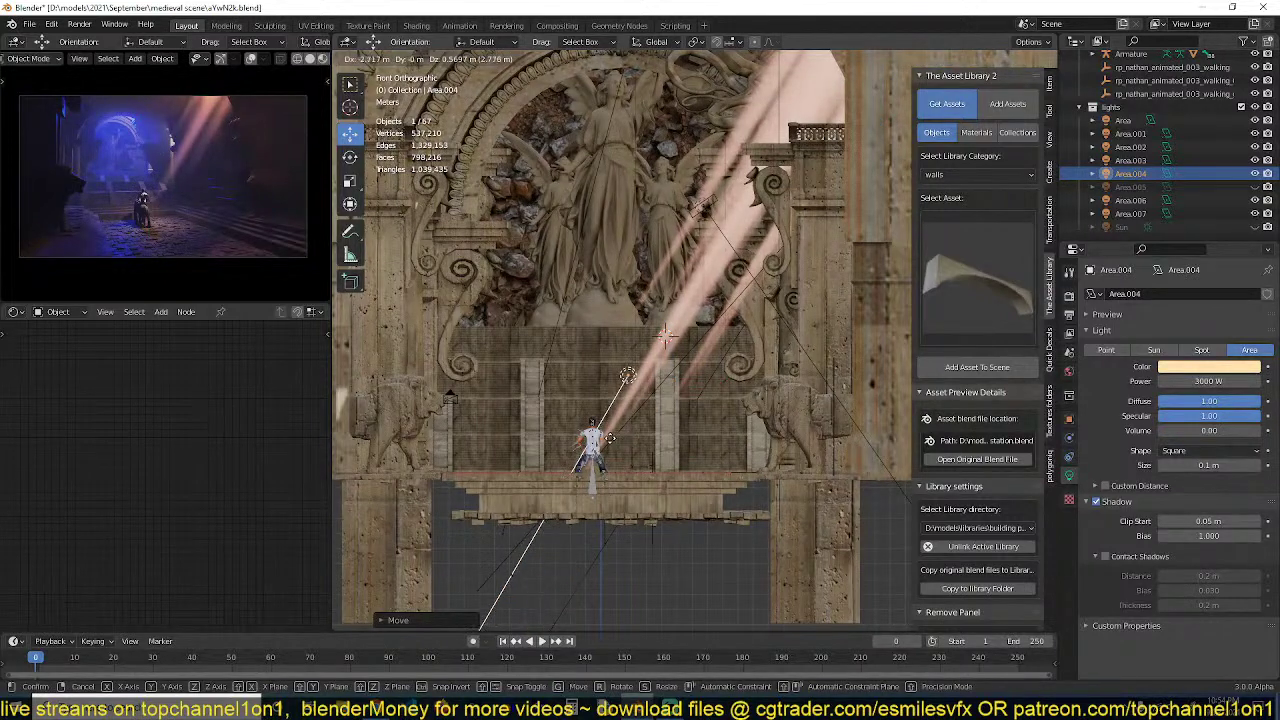
left_click(638, 442)
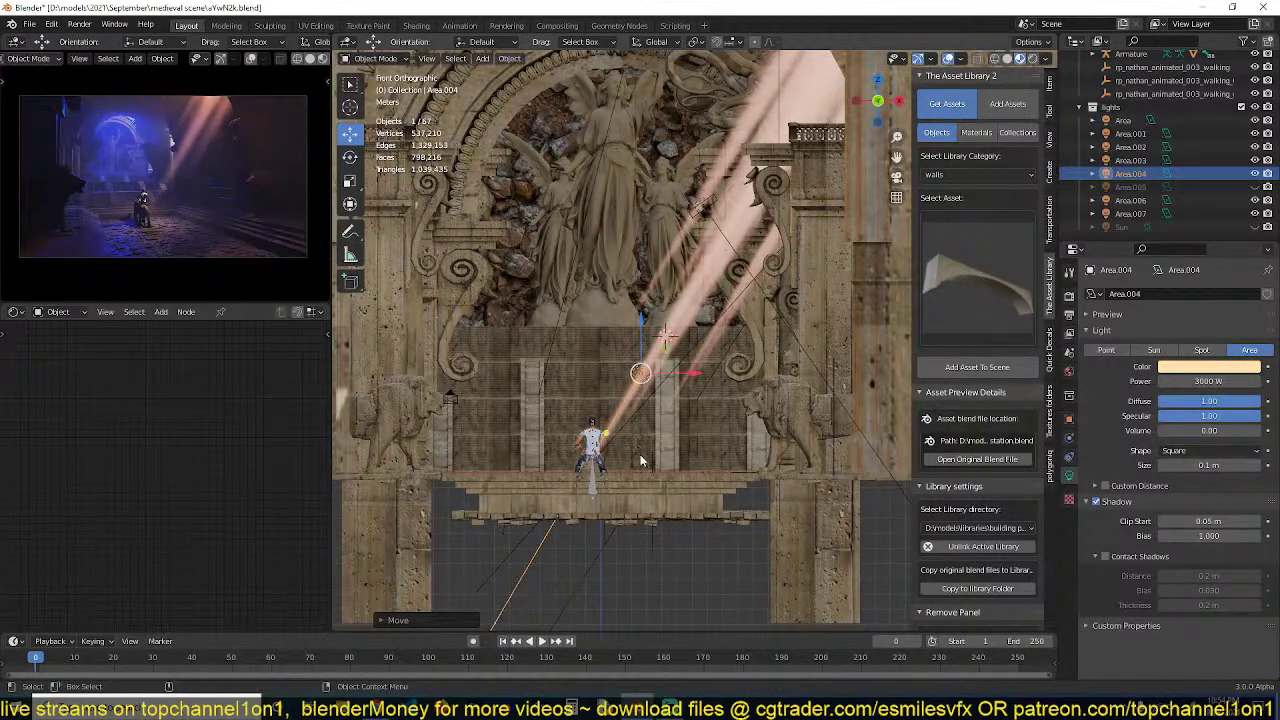
key("r")
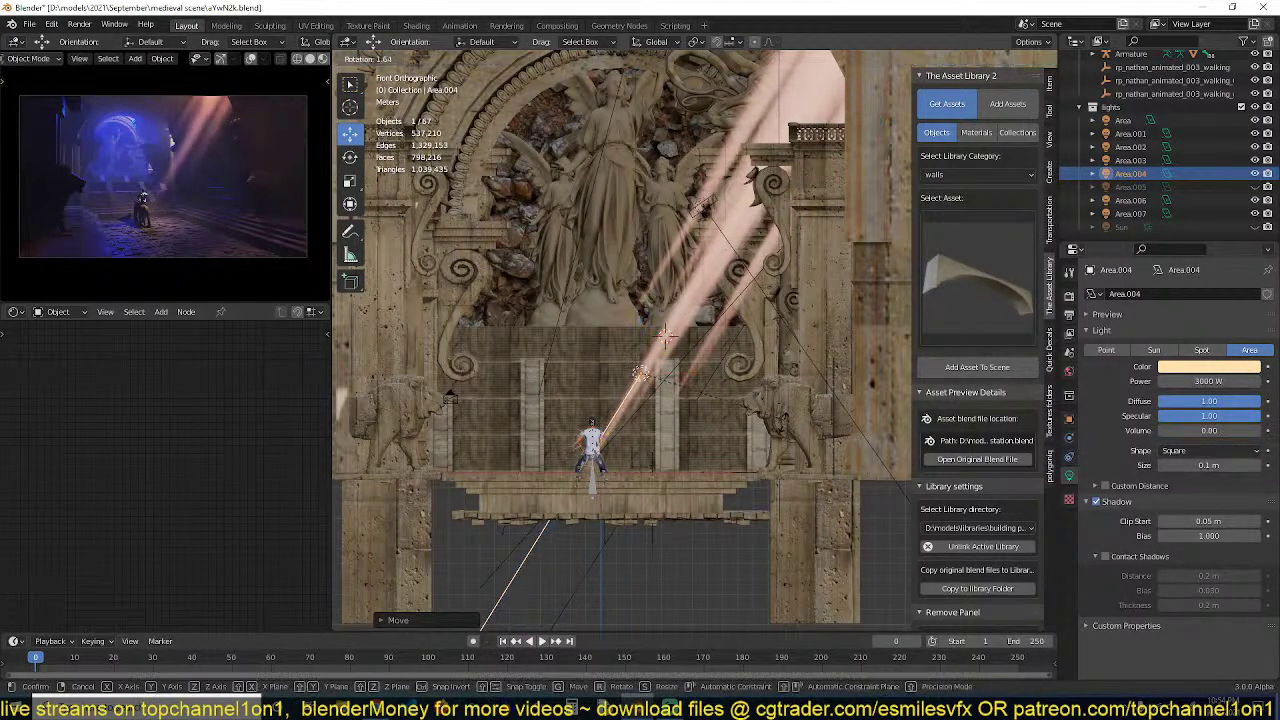
left_click(784, 432)
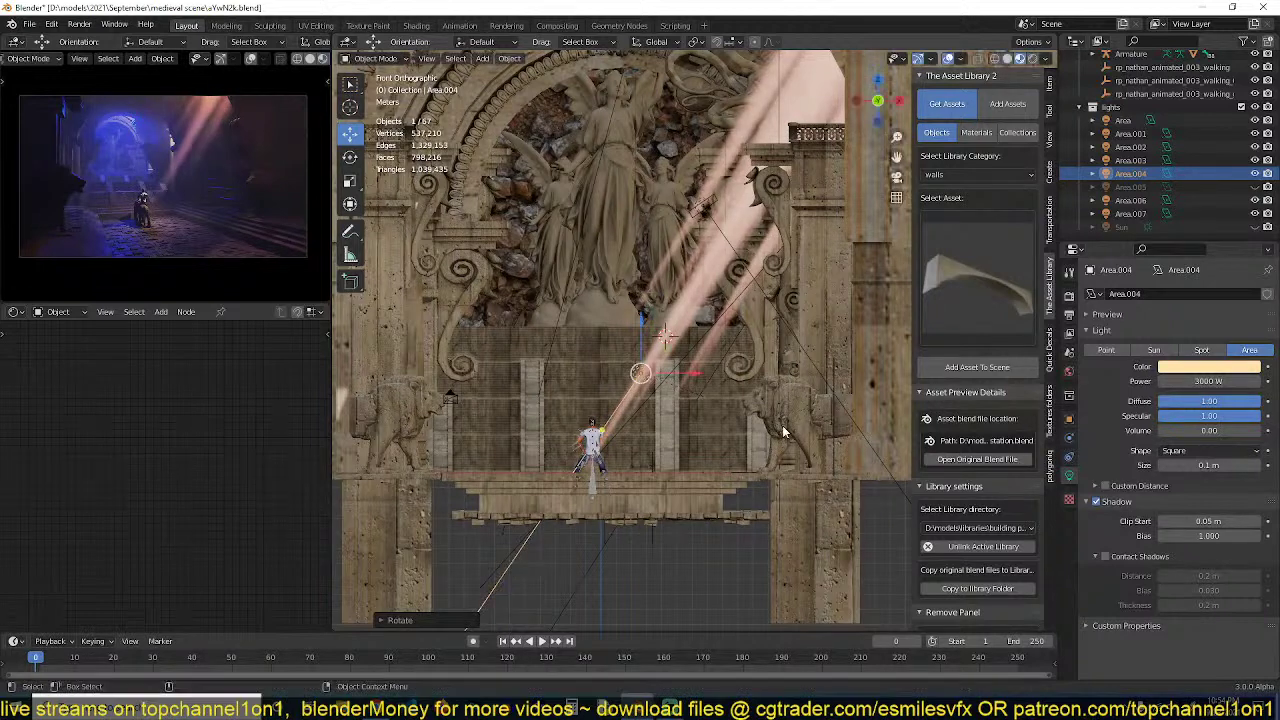
Save the file and retint the light-ray plane to a paler peach in its material's RGB node
left_click(709, 281)
key("ctrl+s")
middle_click_drag(225, 433, 184, 460)
scroll(186, 465, "up", 2)
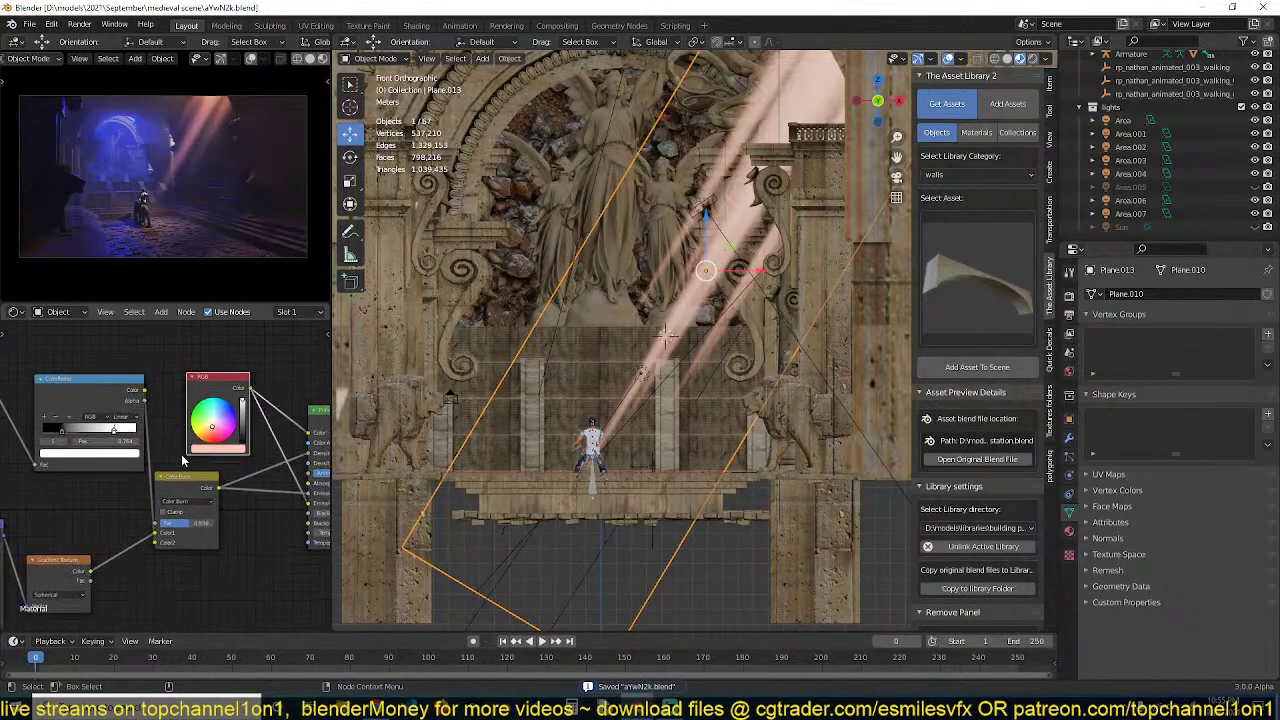
scroll(183, 460, "up", 2)
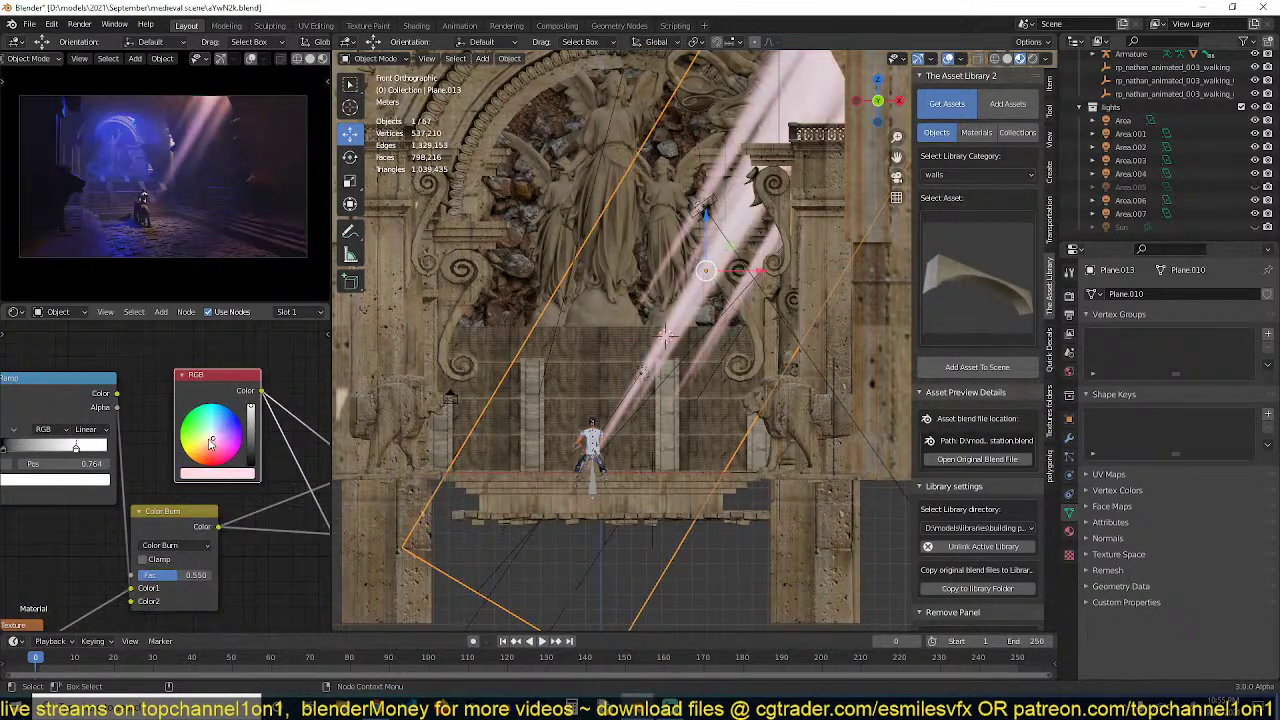
left_click_drag(209, 447, 210, 449)
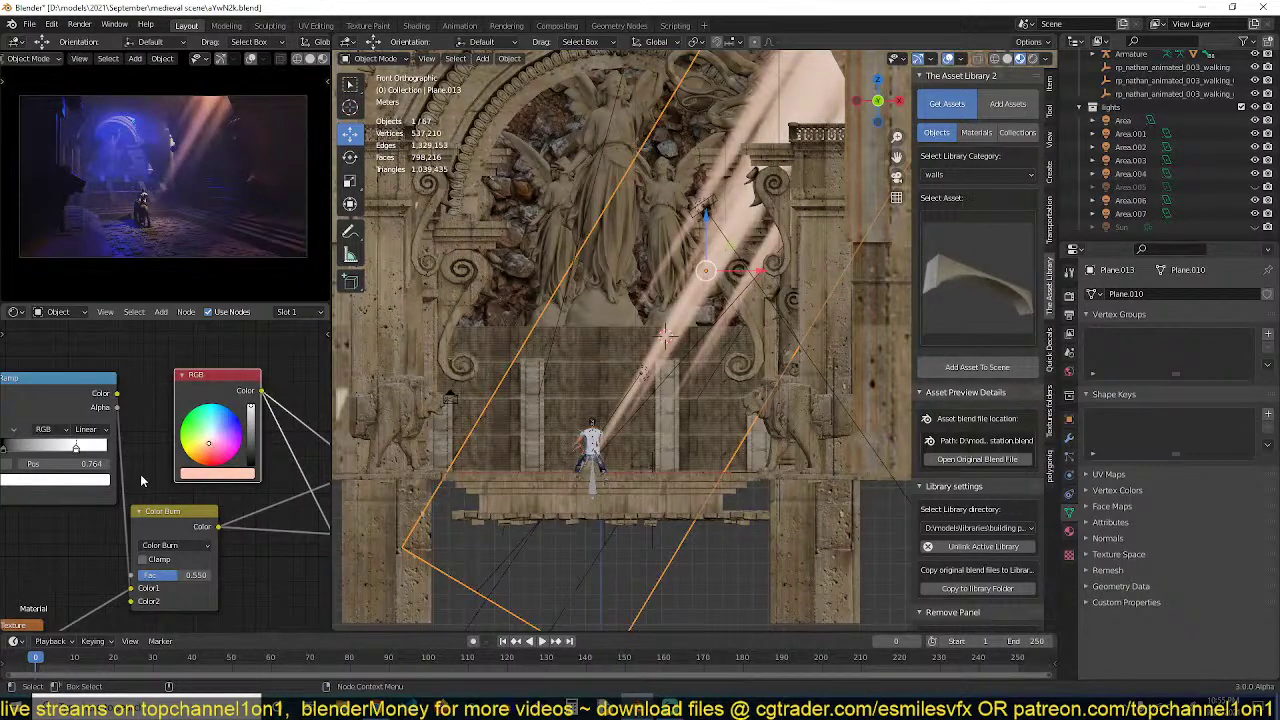
Set the scale of the light-ray material's Noise Texture to 7.600, deselect everything and save the file
scroll(168, 477, "down", 5)
middle_click_drag(168, 478, 314, 455)
middle_click_drag(127, 448, 180, 431)
scroll(181, 431, "up", 2)
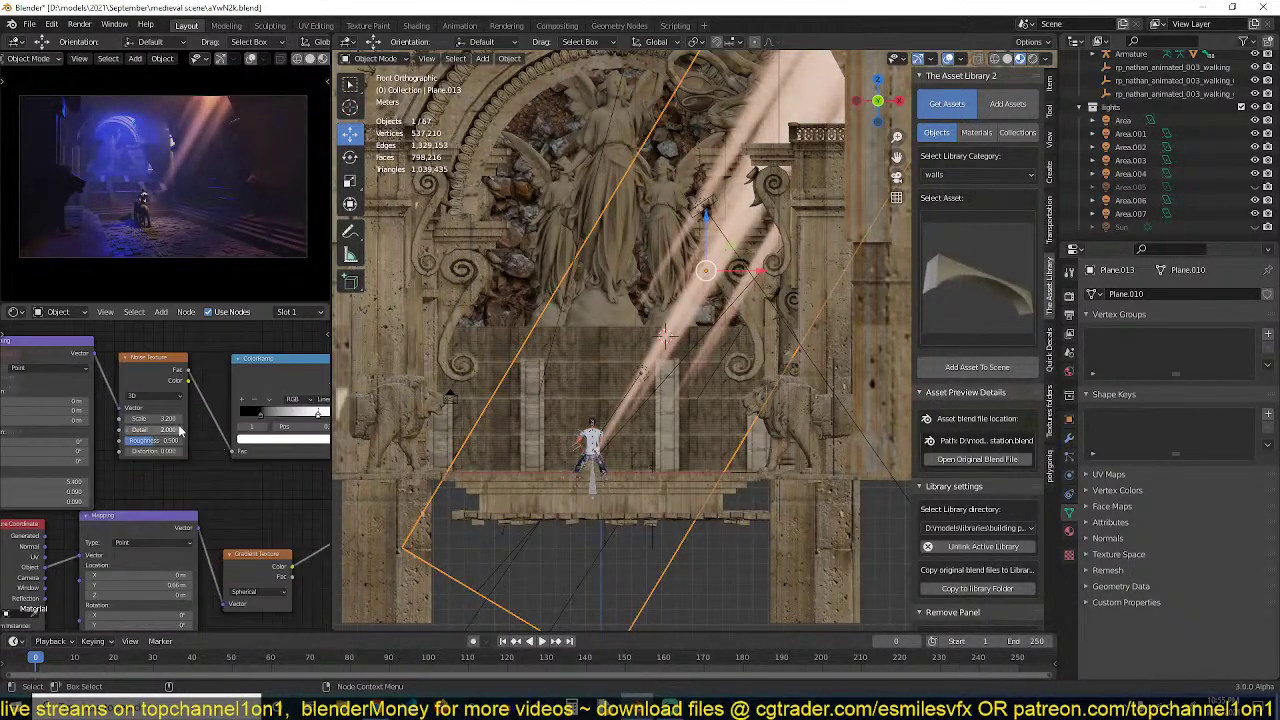
mouse_move(159, 416)
left_mouse_down()
mouse_move(190, 416)
mouse_move(158, 418)
left_mouse_up()
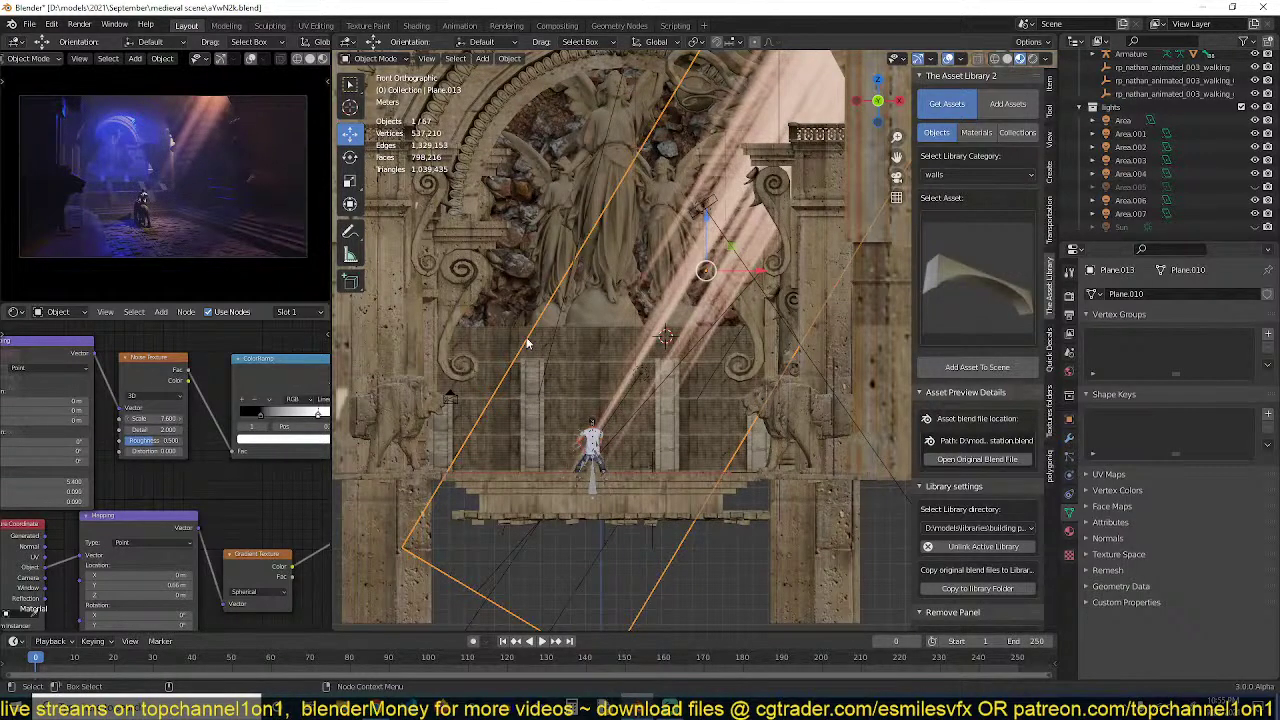
key("alt+a")
key("ctrl+s")
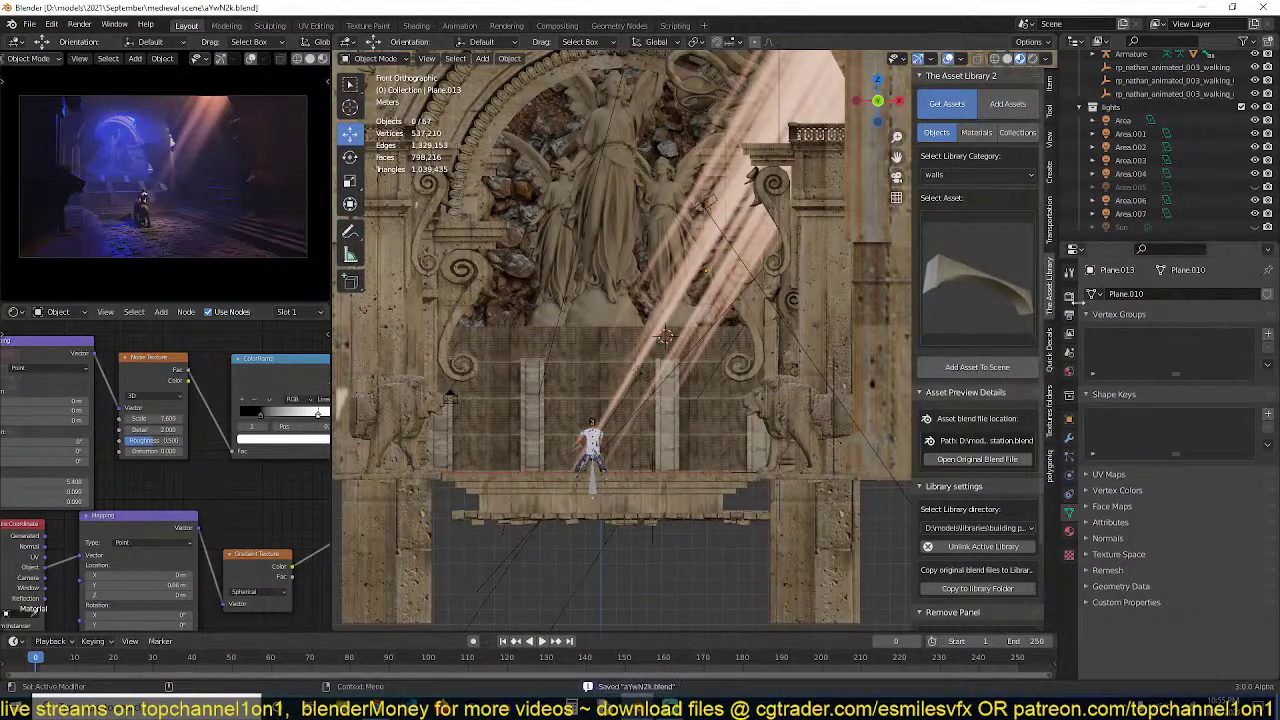
Set the Eevee volumetrics tile size to 2 px and save the file
left_click(1069, 296)
scroll(708, 415, "down", 1)
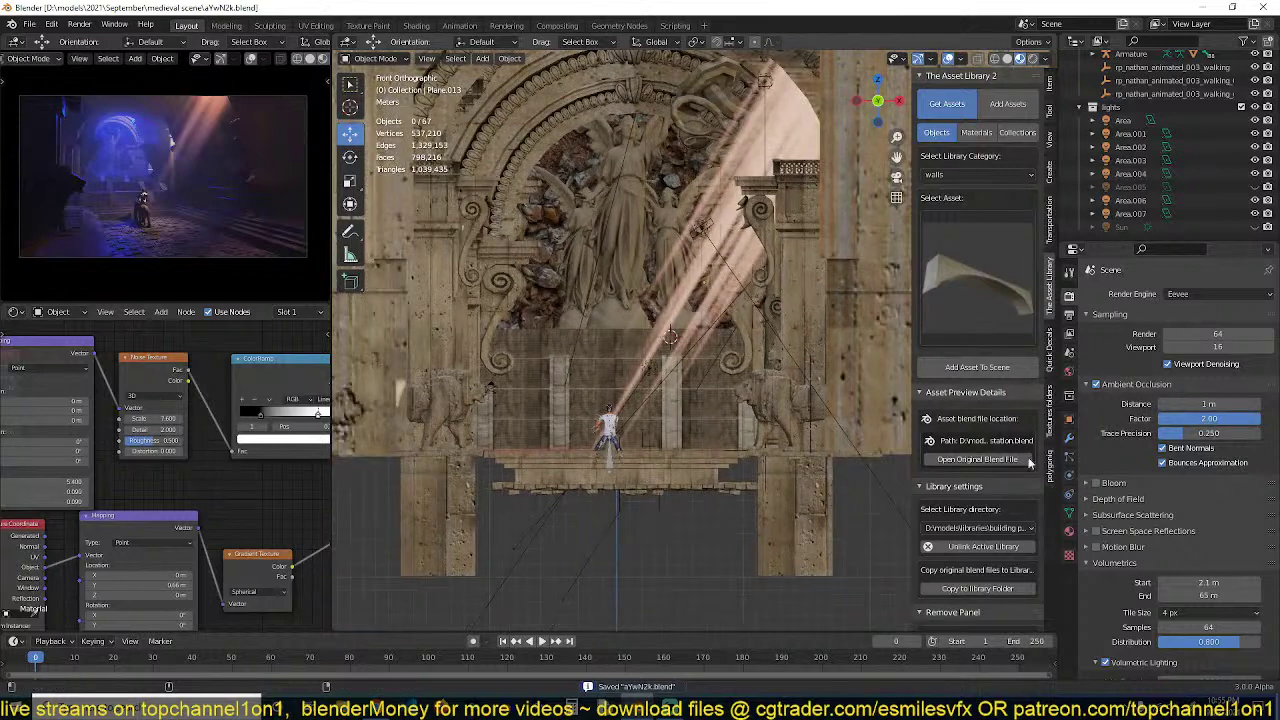
left_click(1069, 314)
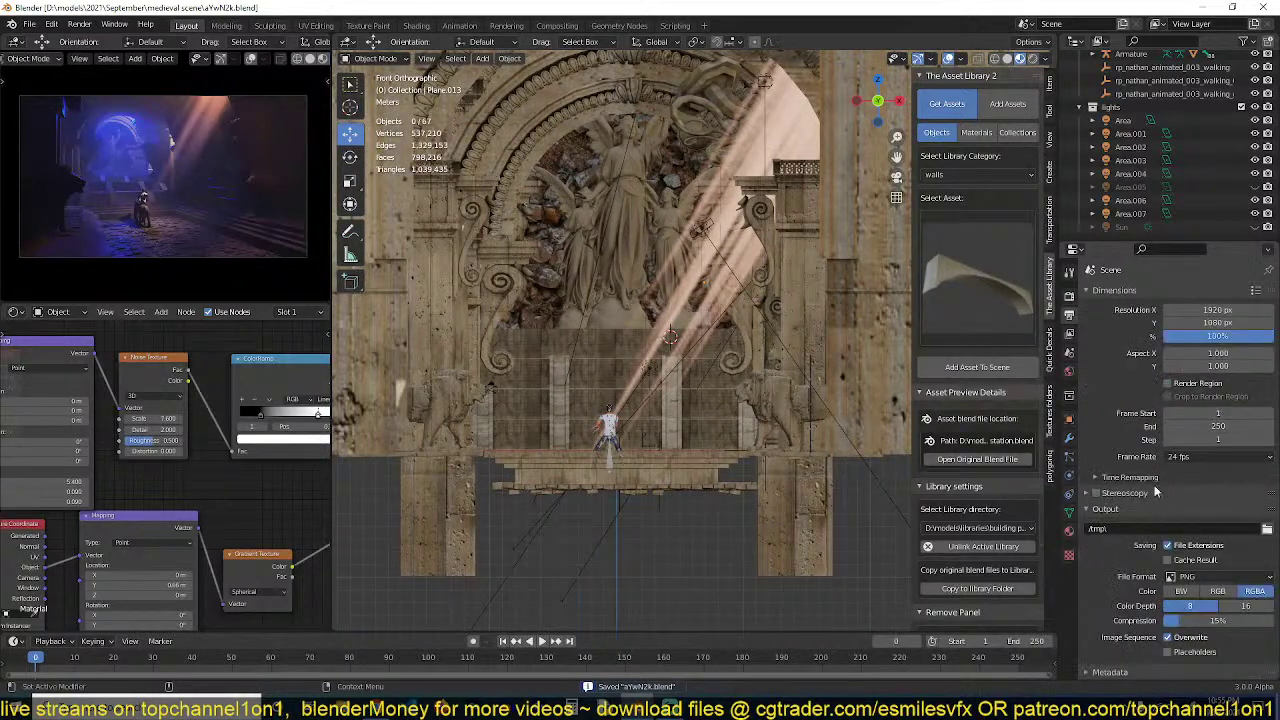
left_click(1069, 296)
scroll(1150, 450, "down", 6)
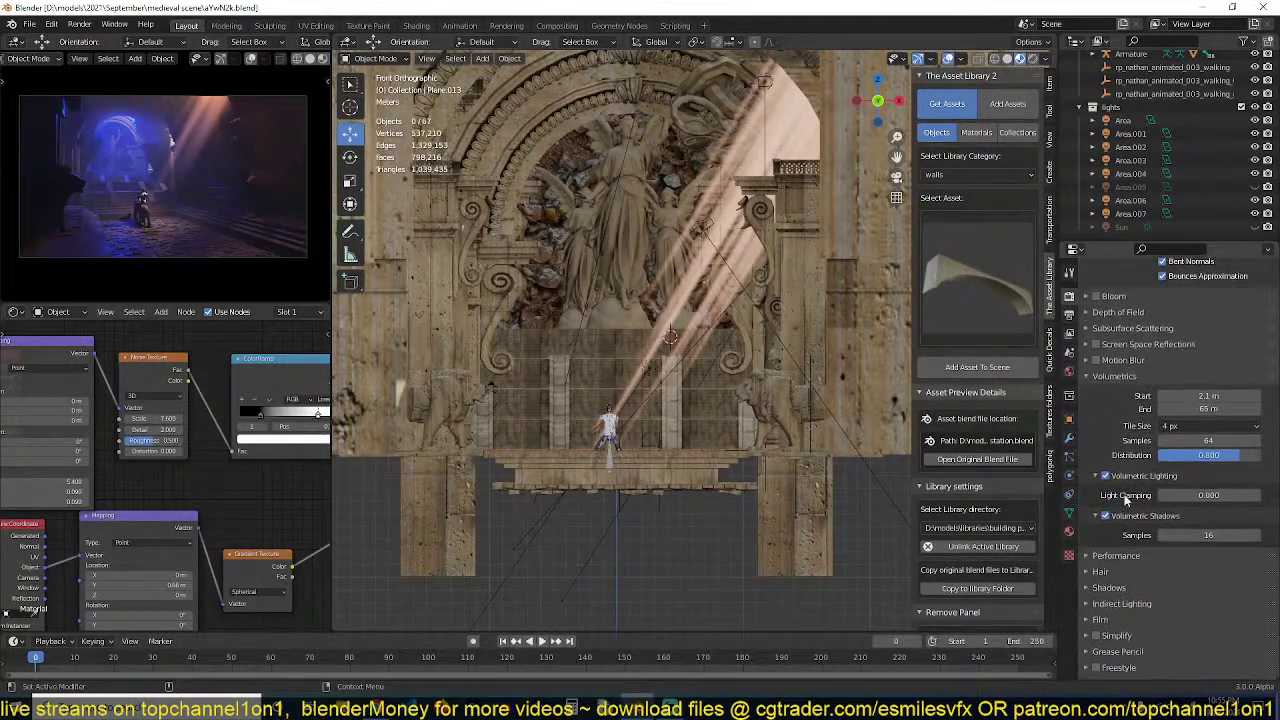
left_click(1190, 428)
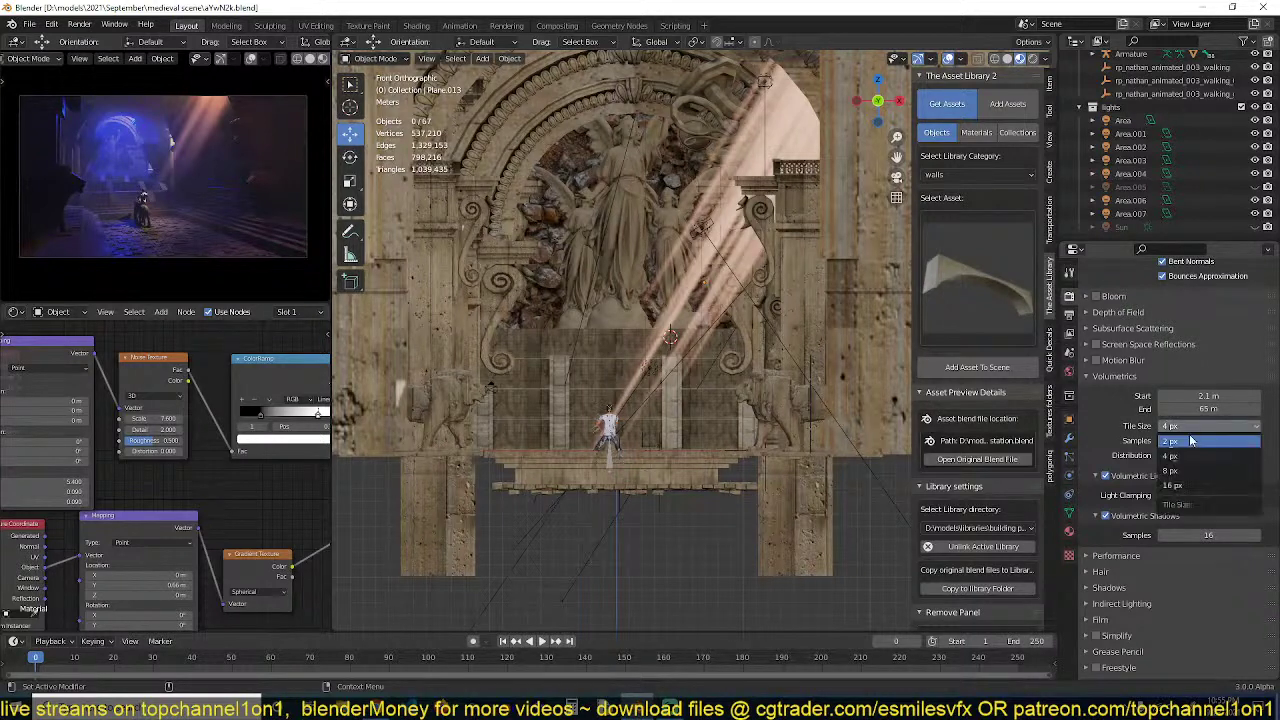
left_click(1190, 442)
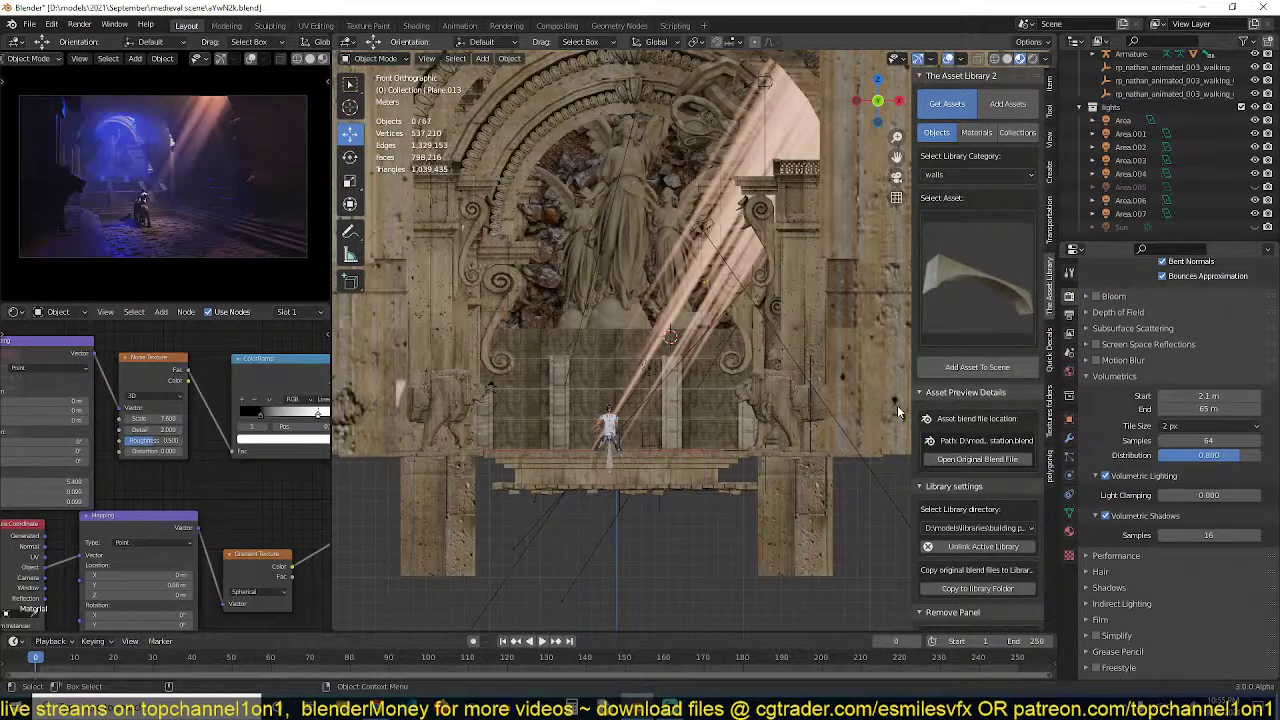
key("ctrl+s")
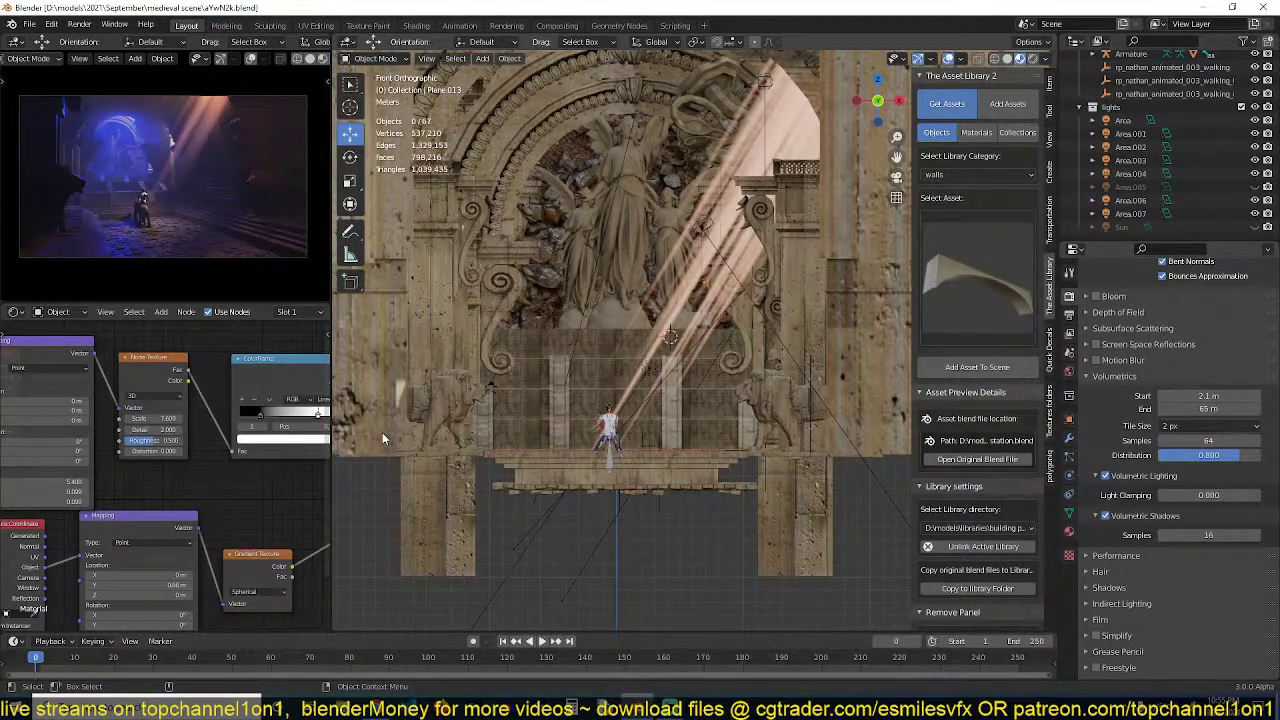
Select the camera, enable auto keying and record its starting position at frame 0
scroll(603, 429, "down", 4)
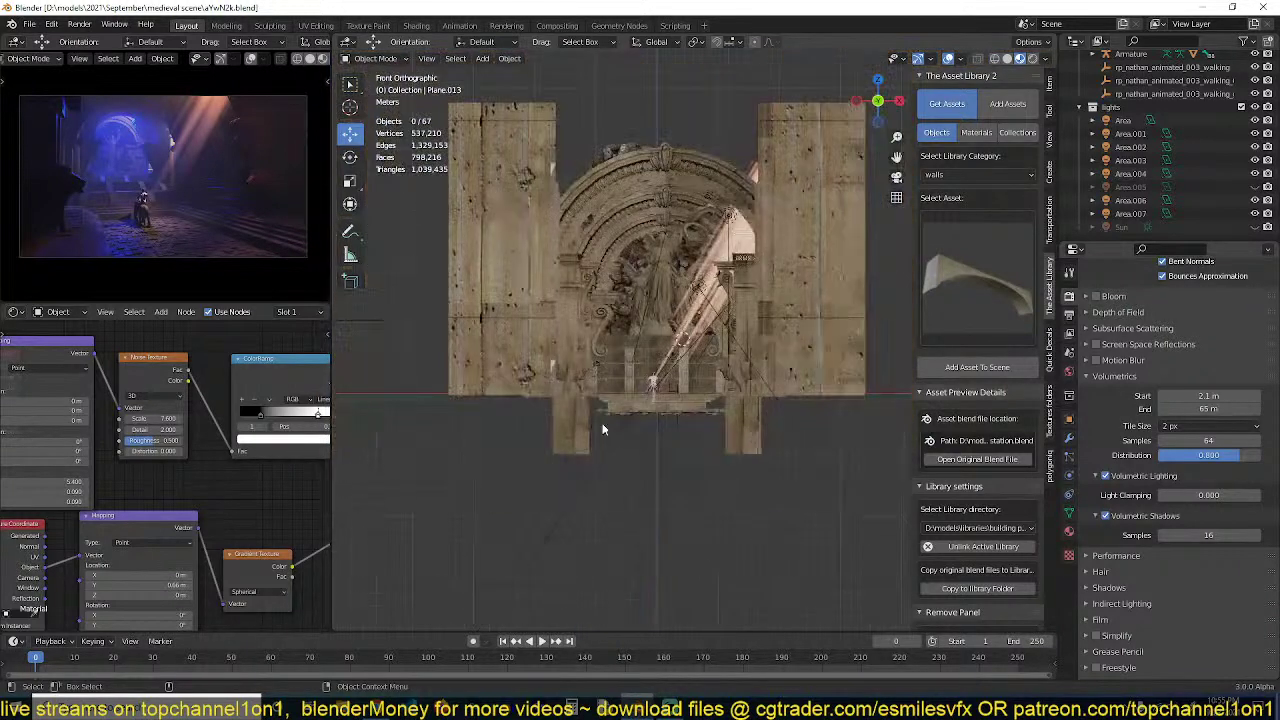
left_click(629, 436)
key("KP_0")
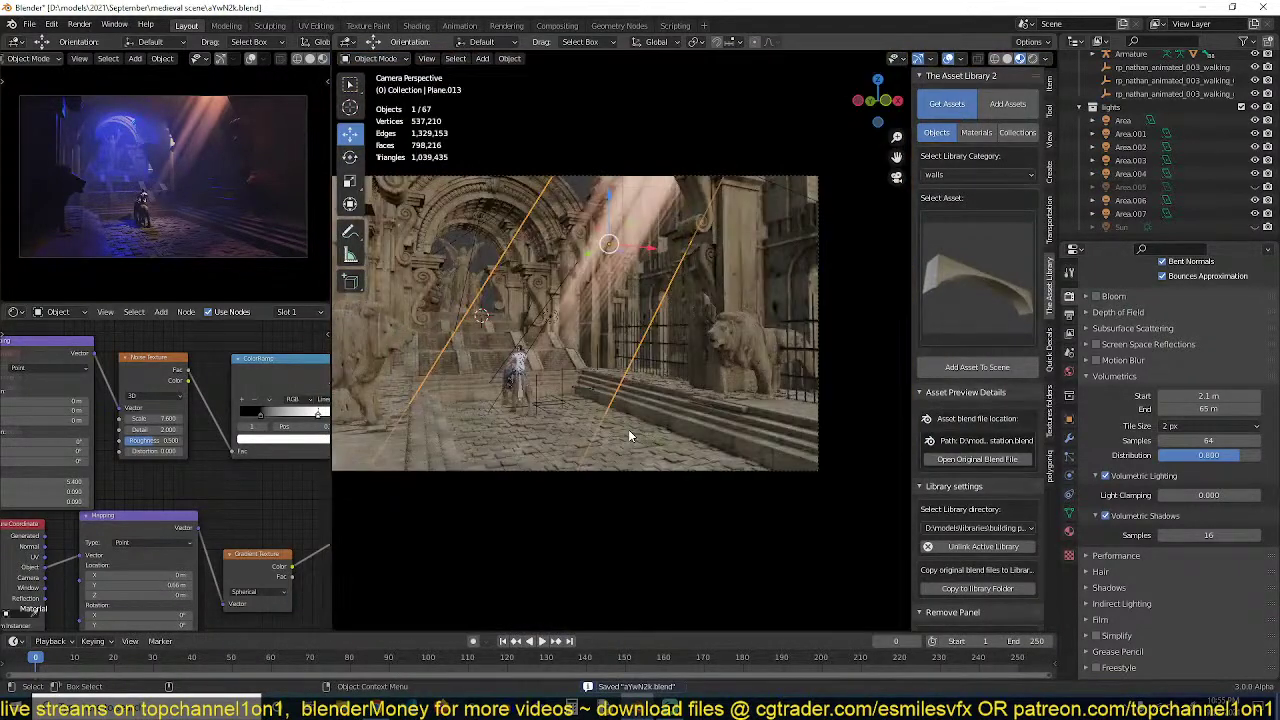
left_click(769, 473)
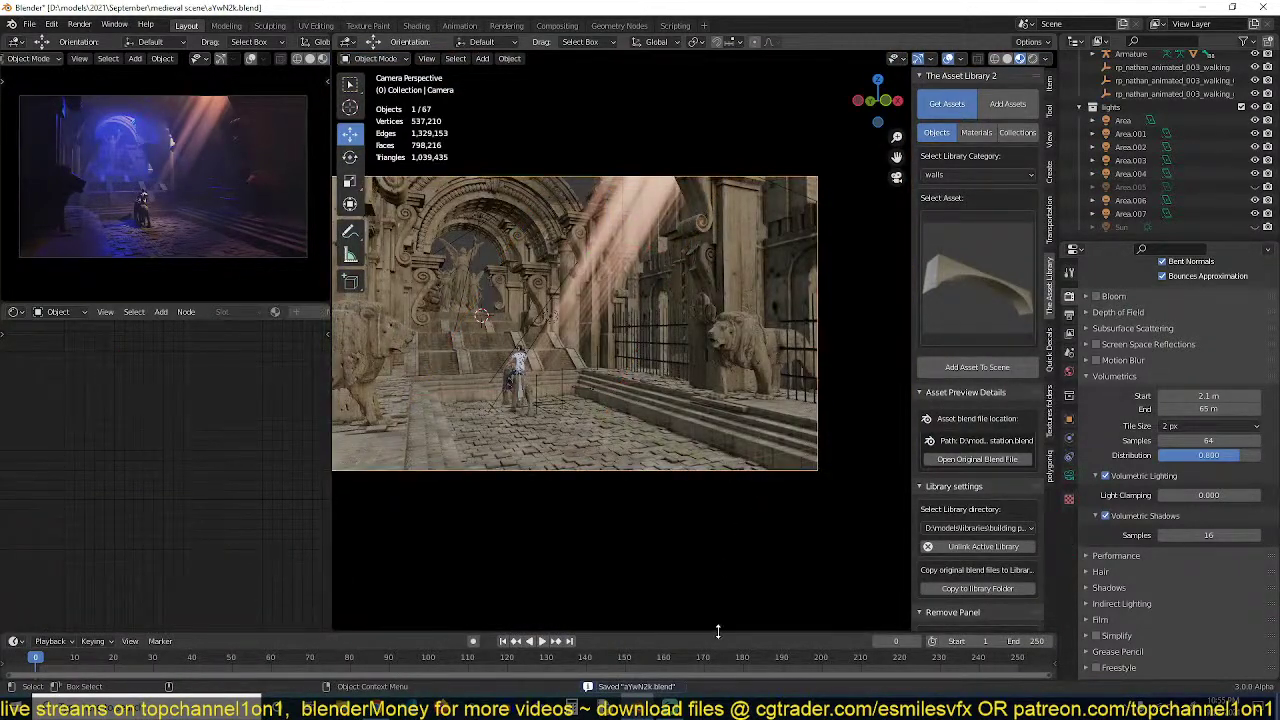
left_click_drag(720, 617, 720, 597)
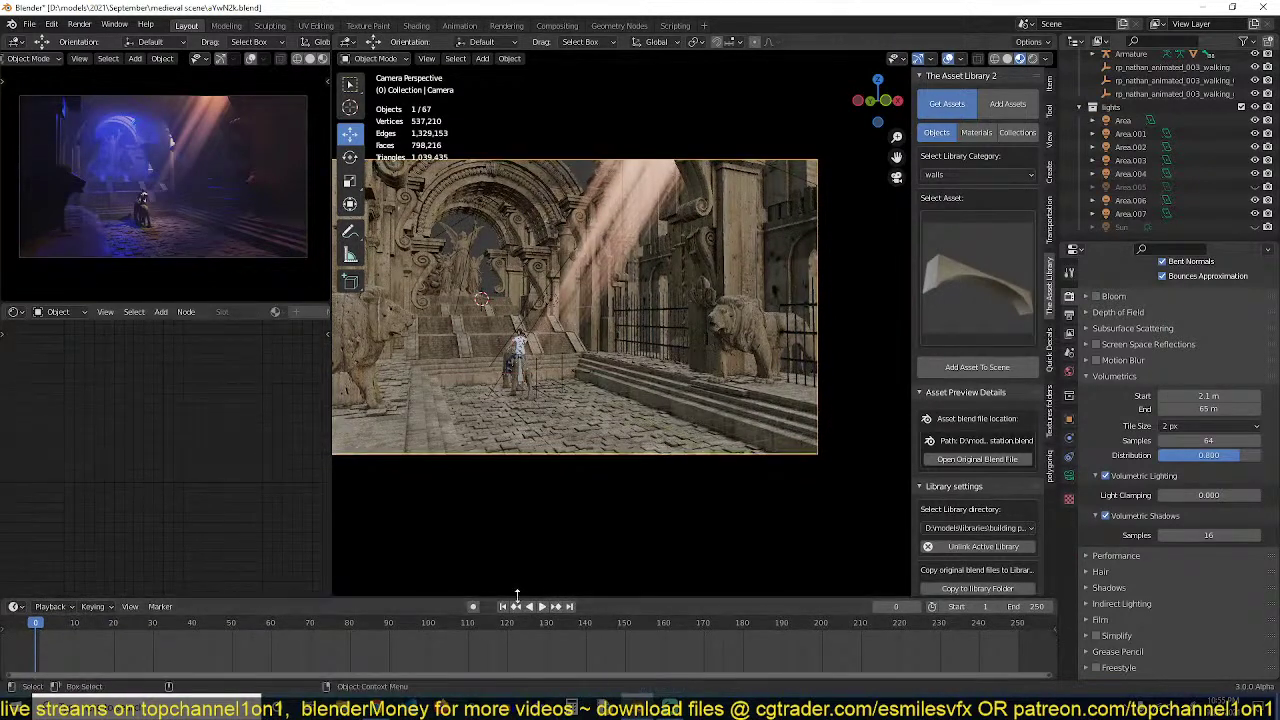
left_click(474, 607)
key("g")
left_click(563, 472)
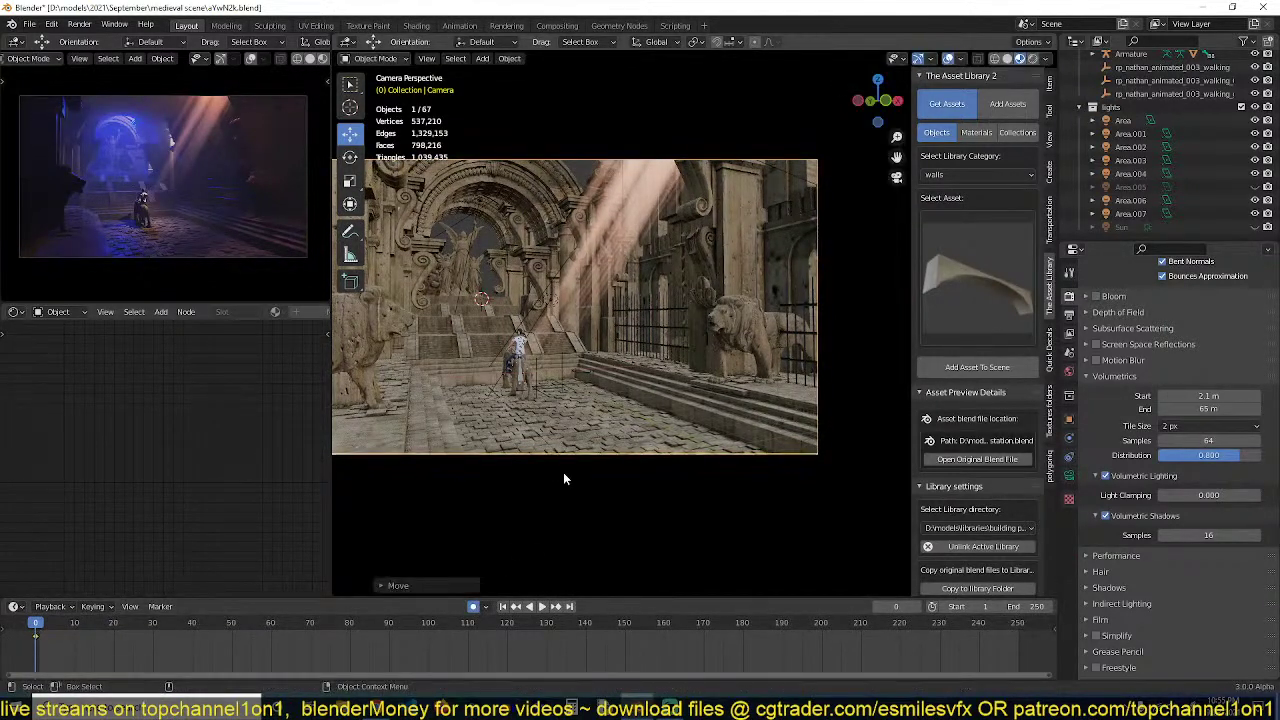
In top view, move the camera about 18 m forward toward the arch at frame 251 to key its end position
key("KP_7")
scroll(600, 458, "down", 4)
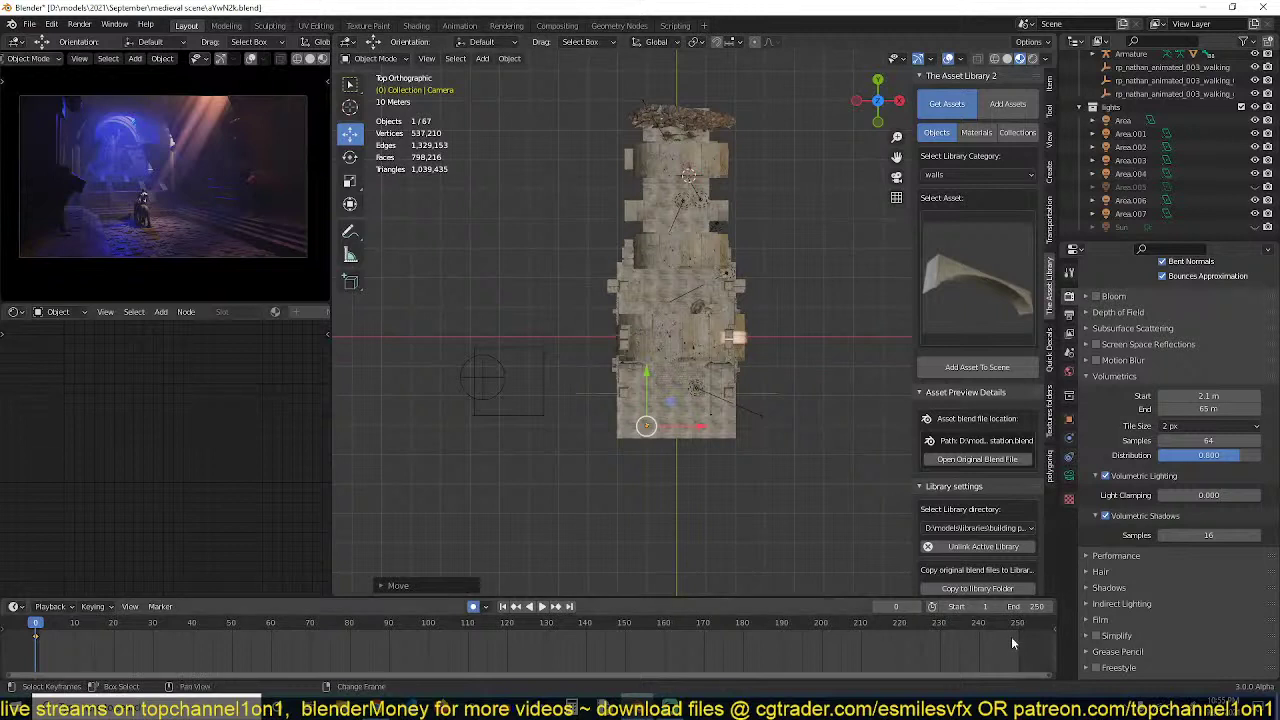
key("g")
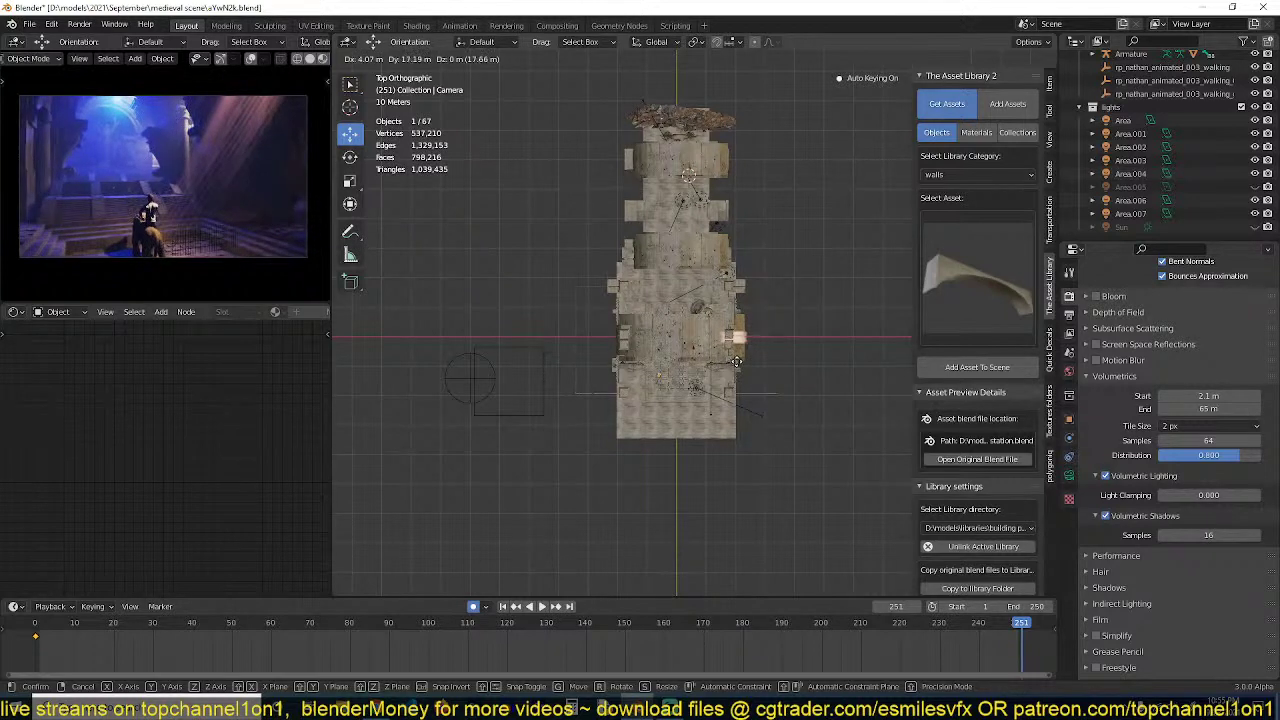
left_click(738, 358)
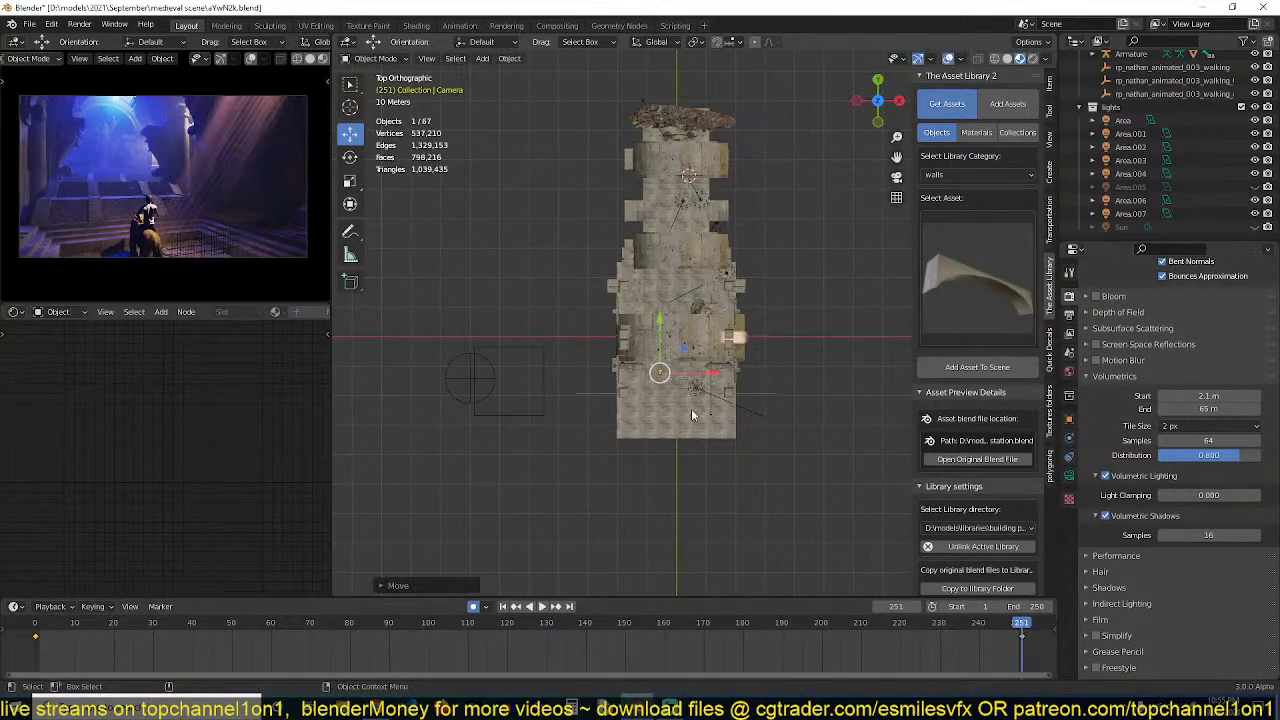
Trackball-rotate the camera at frame 251 to reframe the shot, play back the camera move and save the file
key("v")
left_click(584, 649)
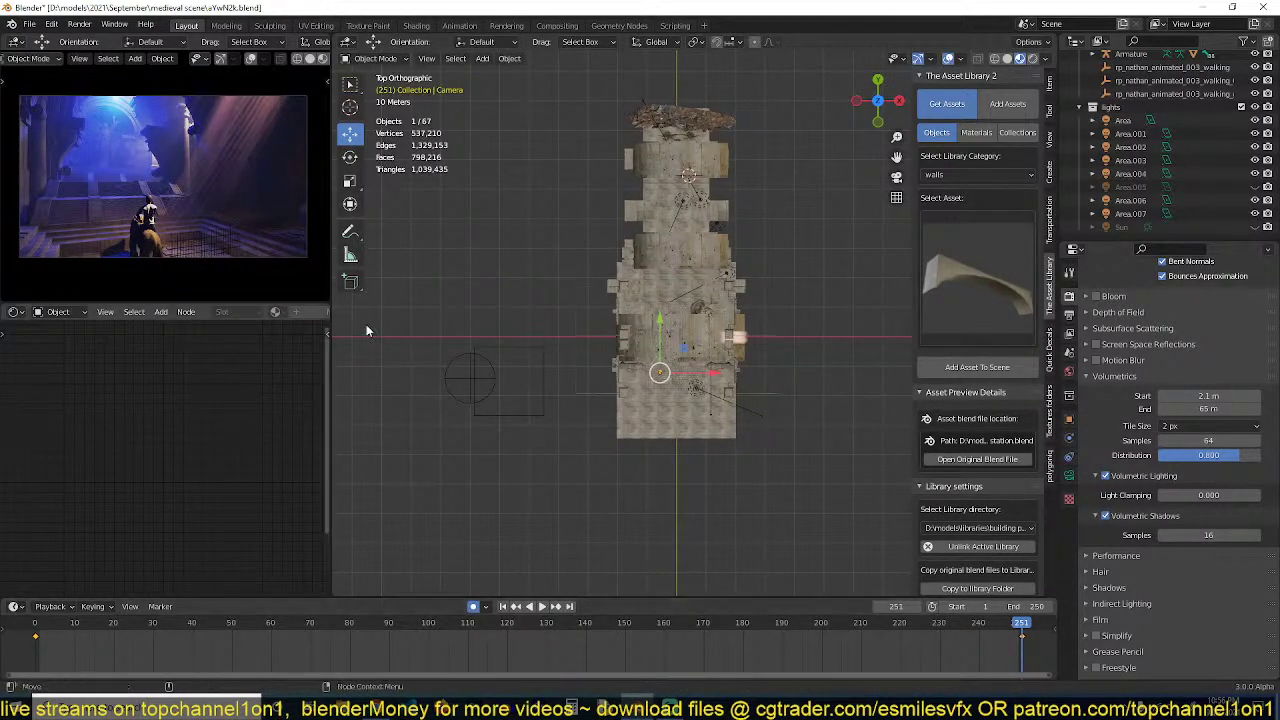
key("r")
key("r")
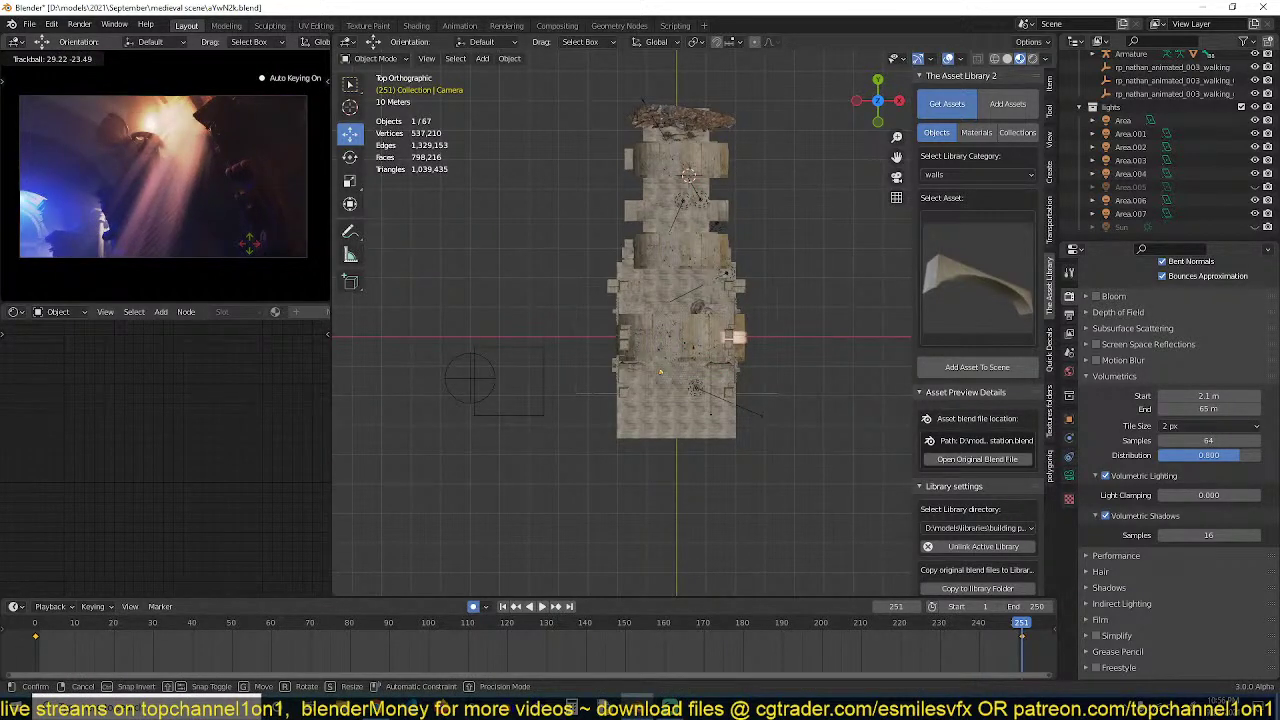
left_click(251, 249)
key("space")
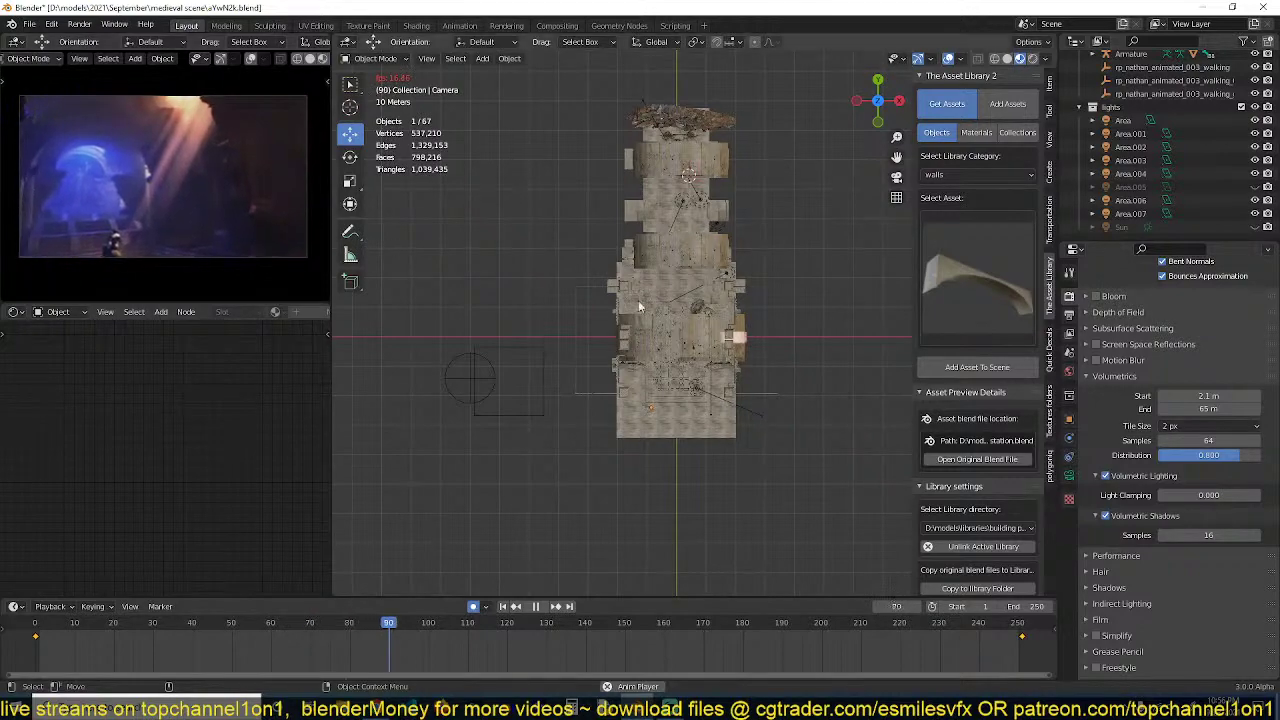
key("Escape")
middle_click_drag(644, 307, 686, 220)
key("ctrl+s")
Select the armature of the rider on the lion and put it into Pose Mode
scroll(650, 258, "up", 6)
middle_click_drag(574, 468, 545, 272, "shift")
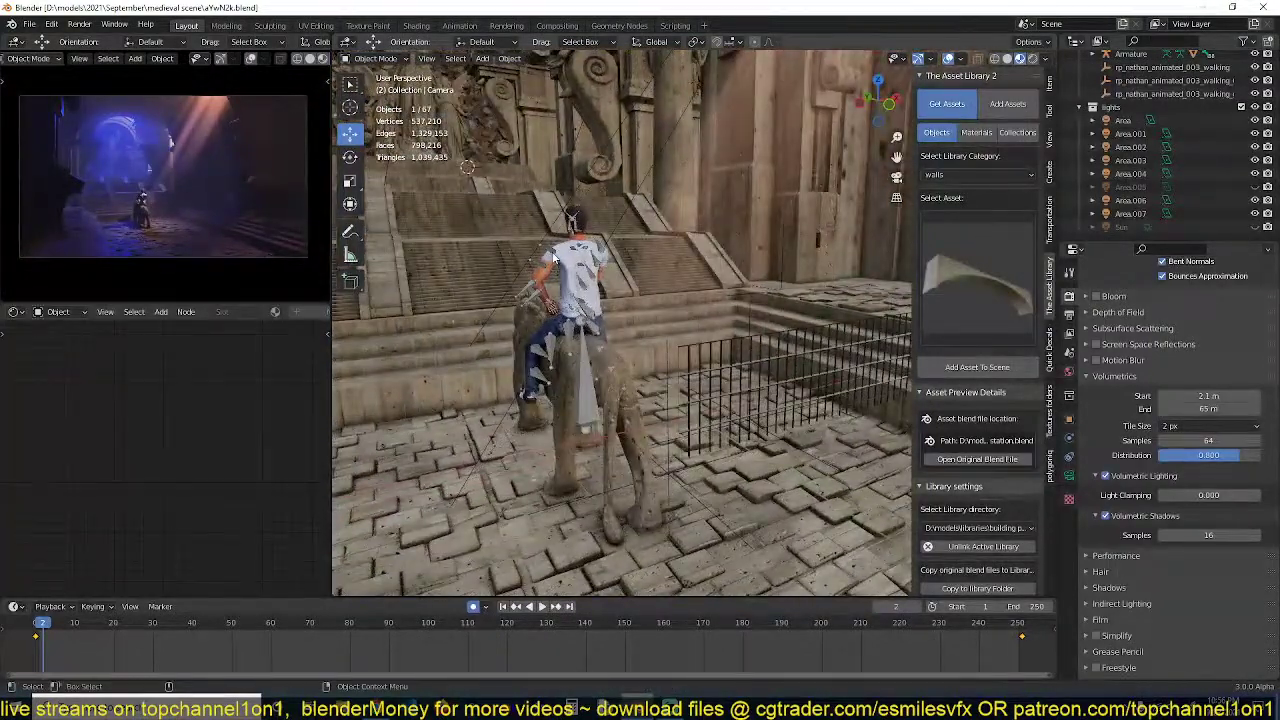
left_click(553, 256)
key("ctrl+Tab")
scroll(572, 341, "up", 4)
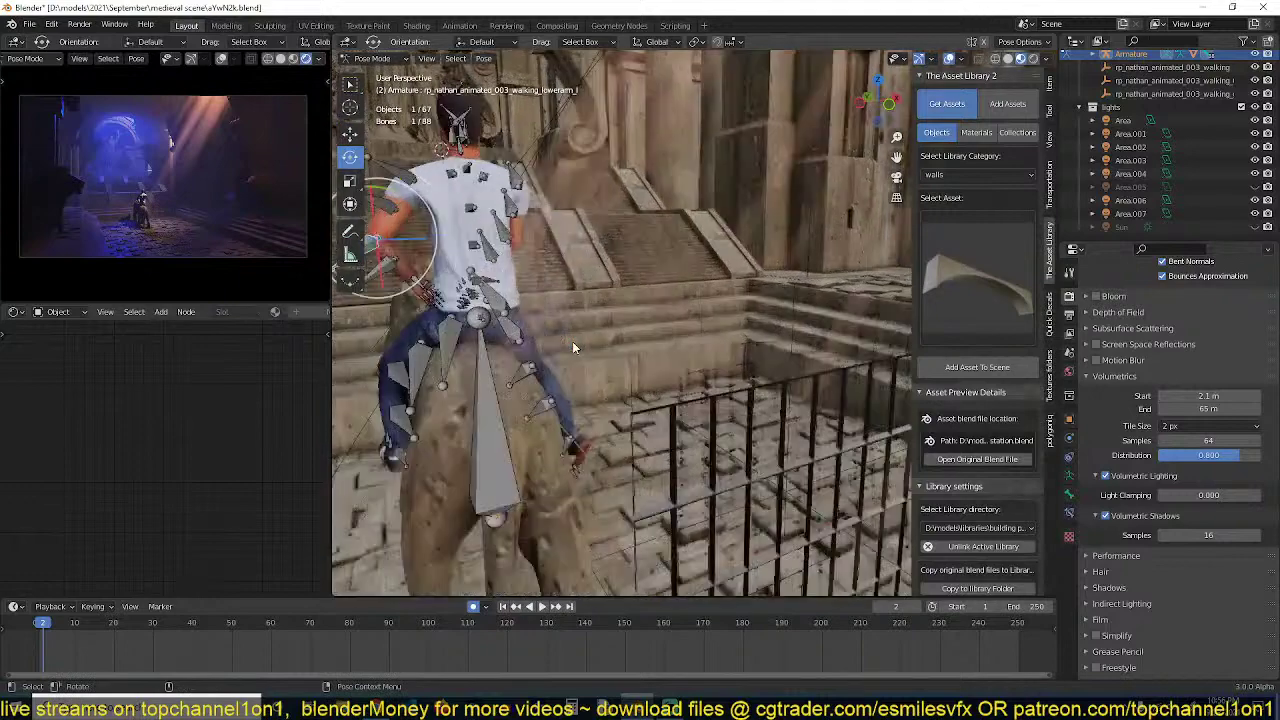
middle_click_drag(572, 341, 700, 300)
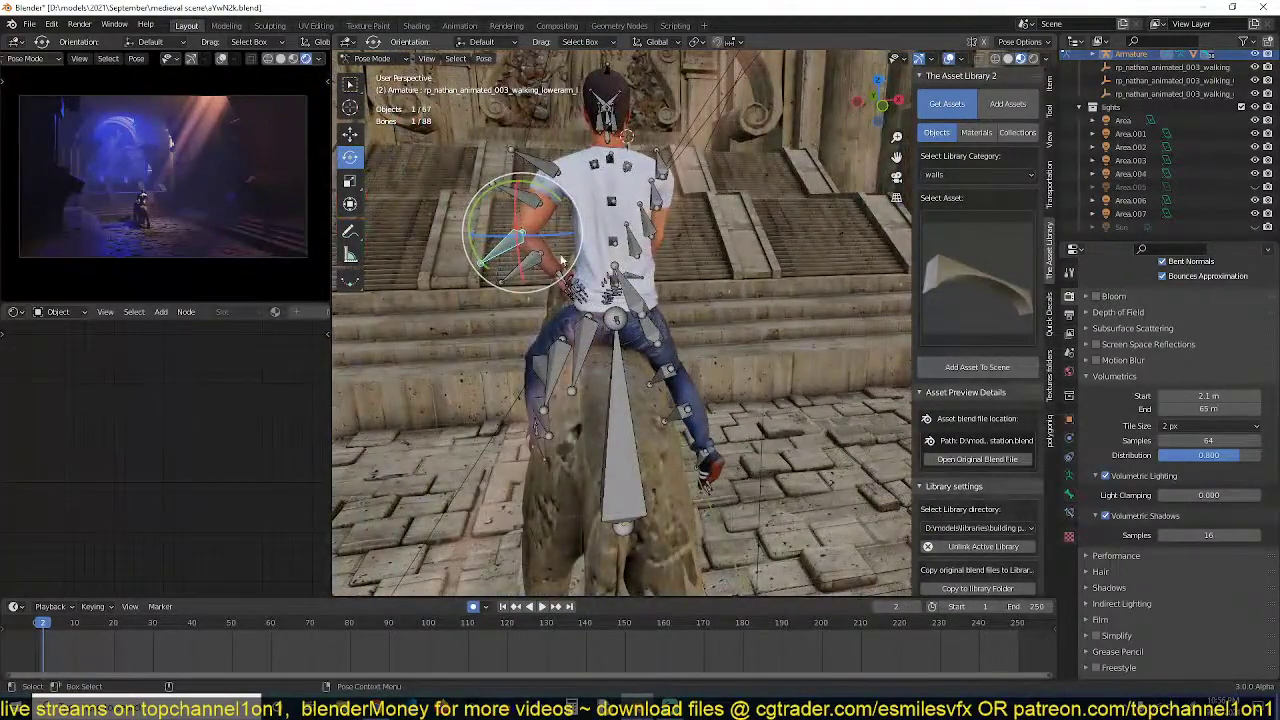
Trackball-rotate the rider's upperarm_l bone at frame 2 to key its starting pose
left_click(528, 182)
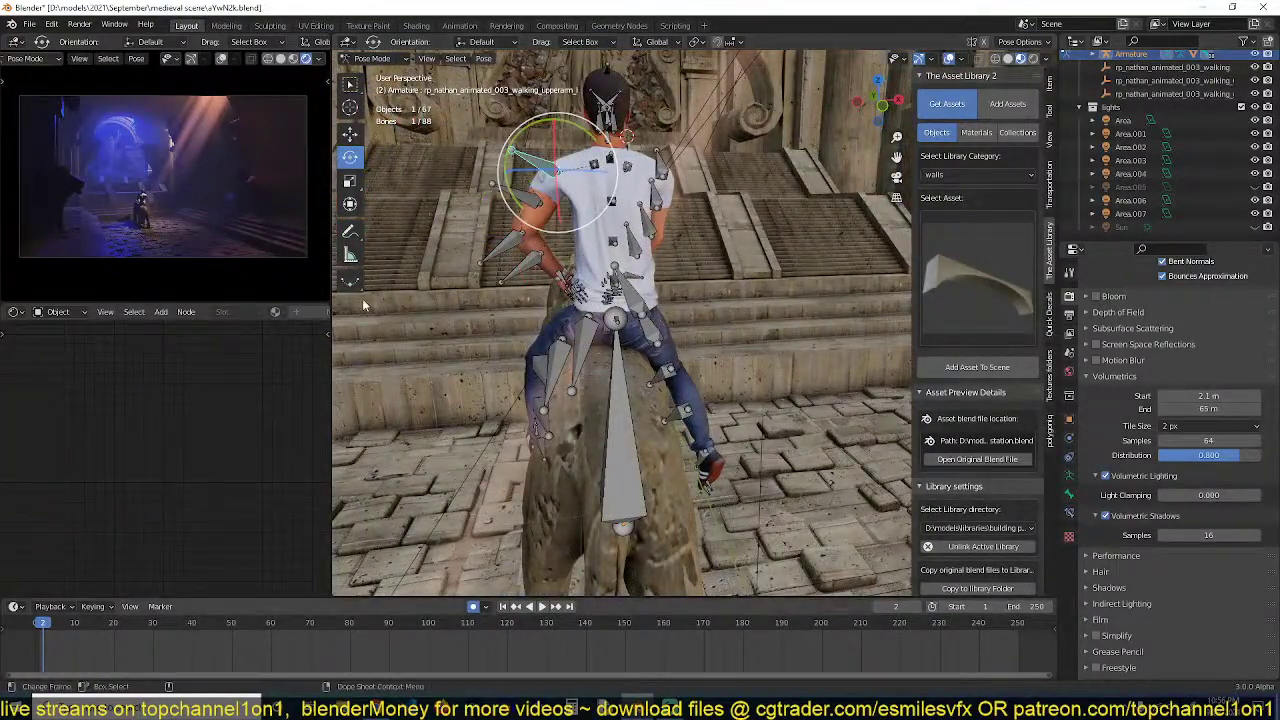
key("r")
key("r")
left_click(481, 192)
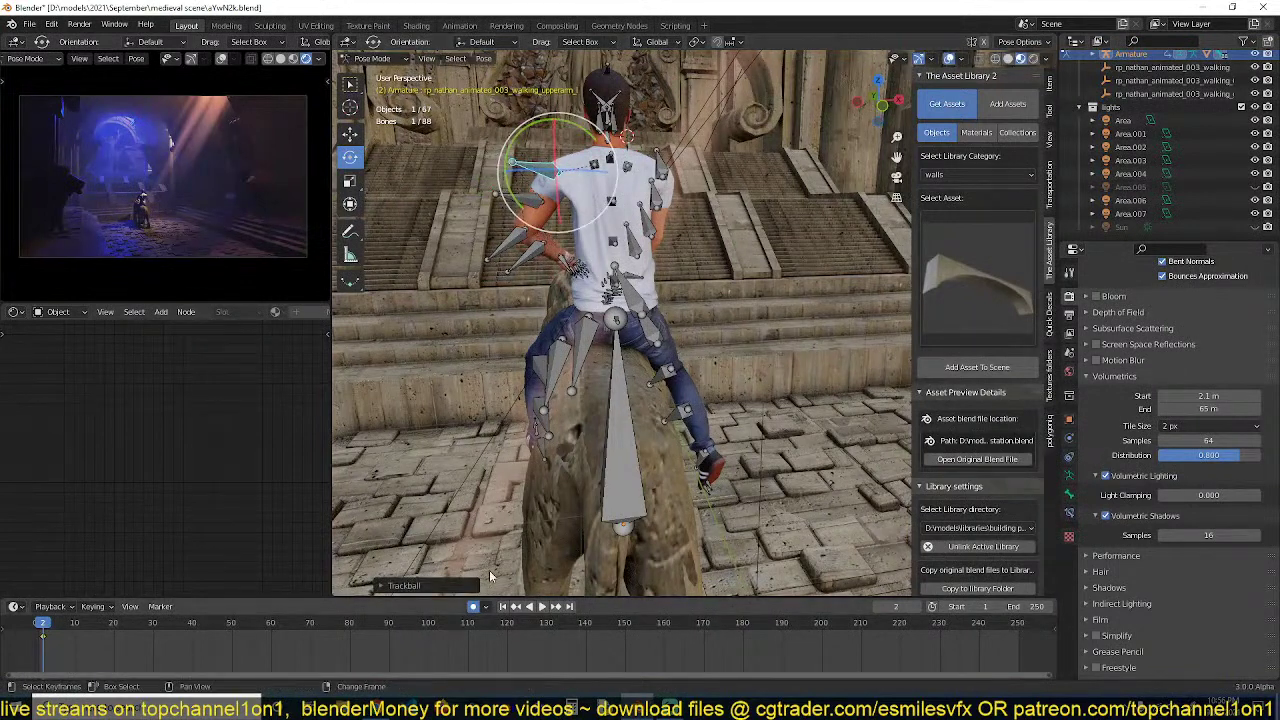
Trackball-rotate the upperarm_l bone at frame 135 to key it, and move that keyframe to about frame 53
left_click(566, 623)
key("r")
key("r")
left_click(620, 278)
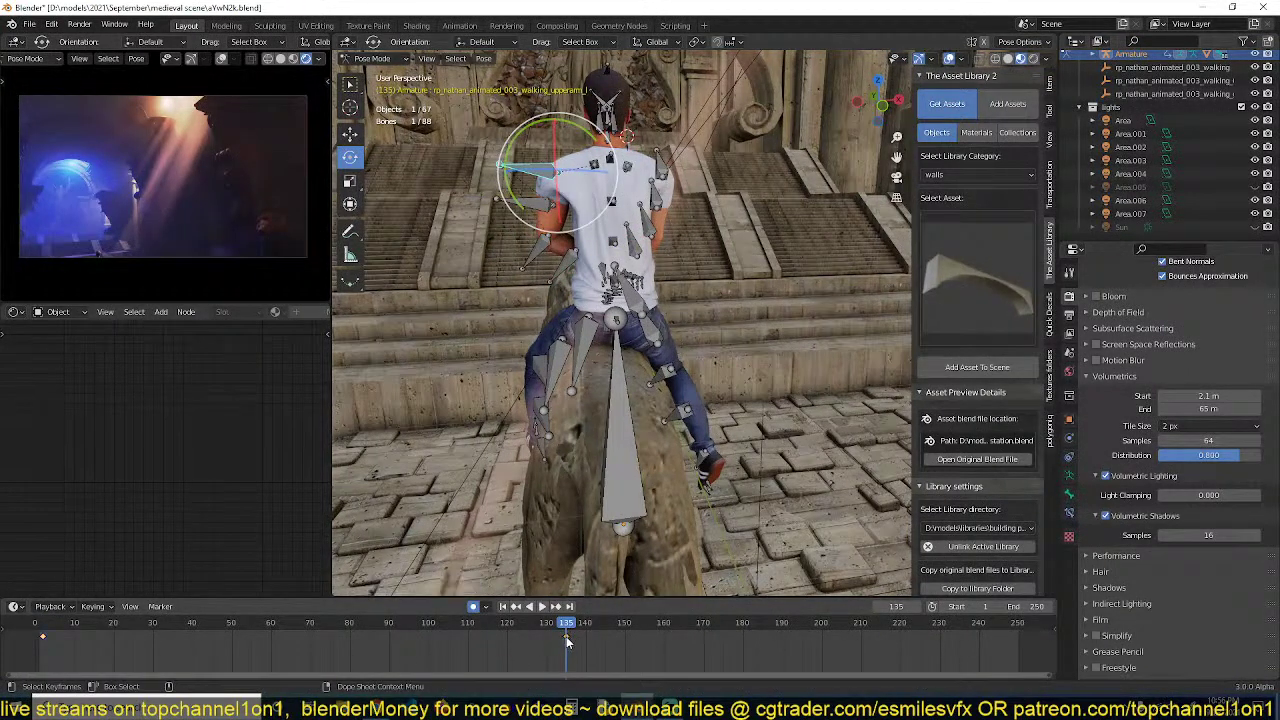
left_click_drag(566, 636, 233, 650)
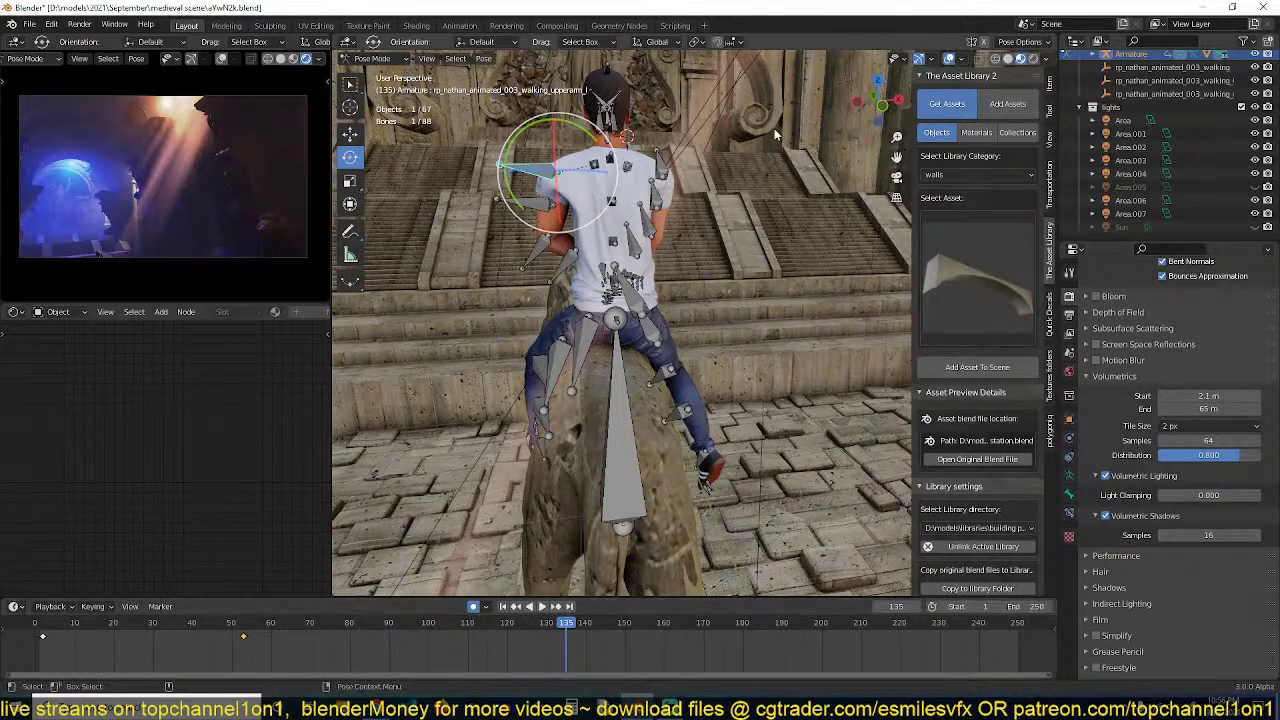
Switch the main viewport to solid shading and view the rider from the side
left_click(999, 60)
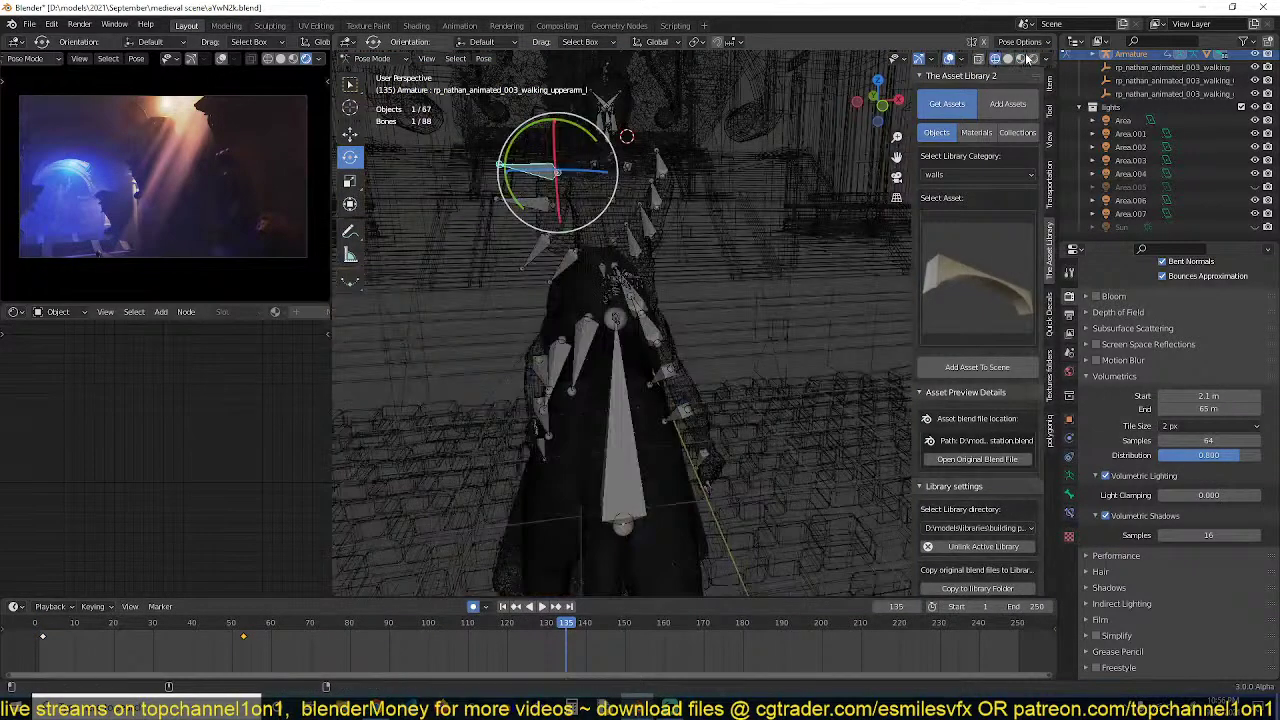
left_click(1009, 59)
middle_click_drag(694, 234, 777, 246)
scroll(642, 385, "down", 1)
Trackball-rotate the upperarm_l bone at frame 92 to key the arm reaching forward over the lion's mane
left_click(398, 660)
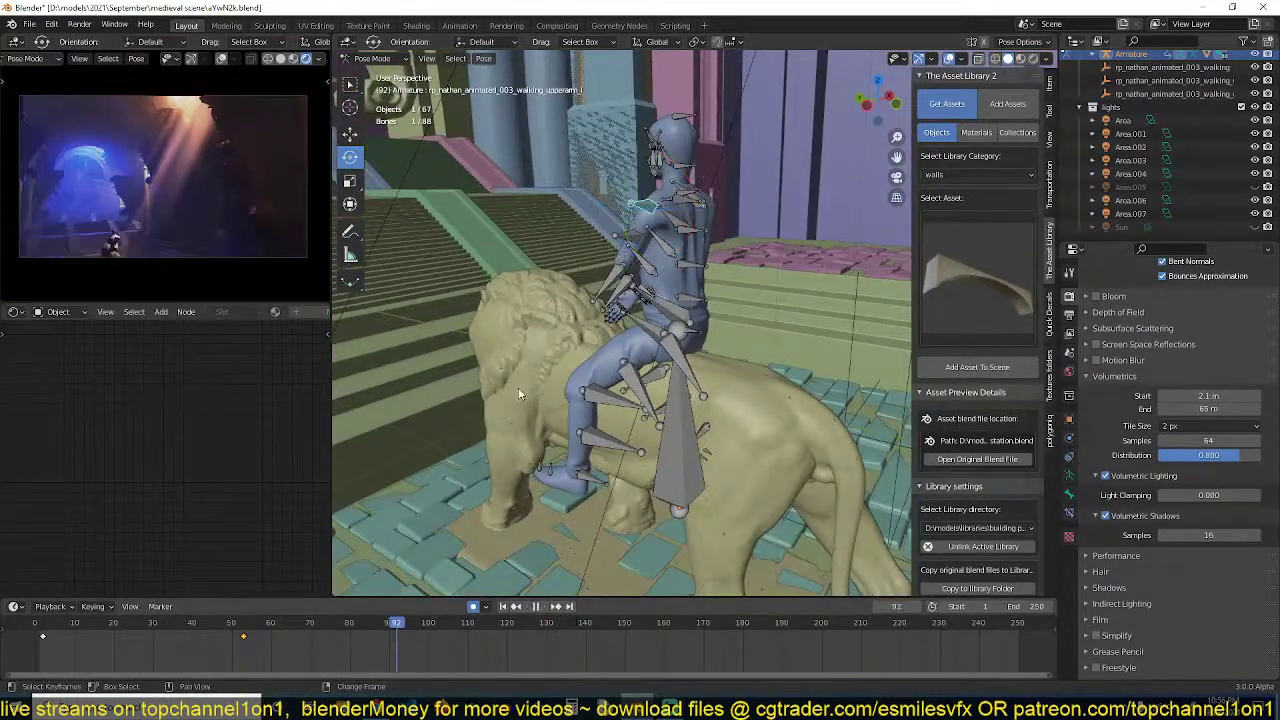
key("r")
key("r")
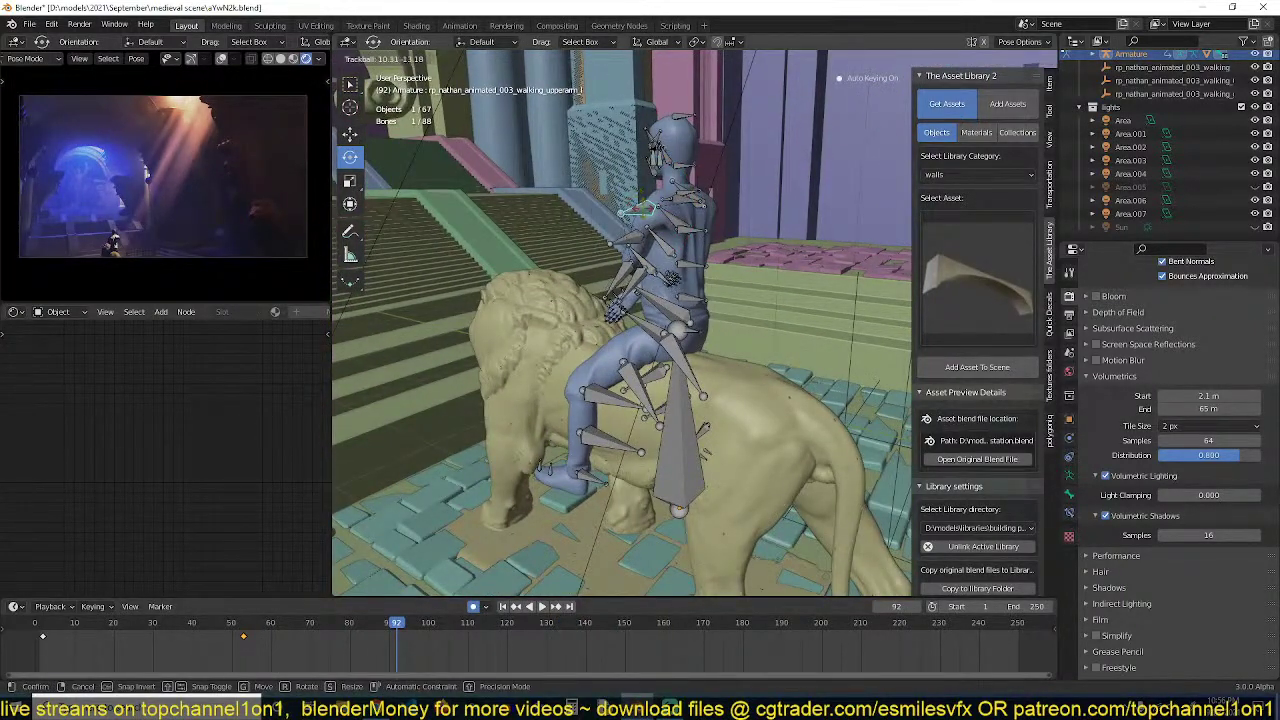
left_click(720, 188)
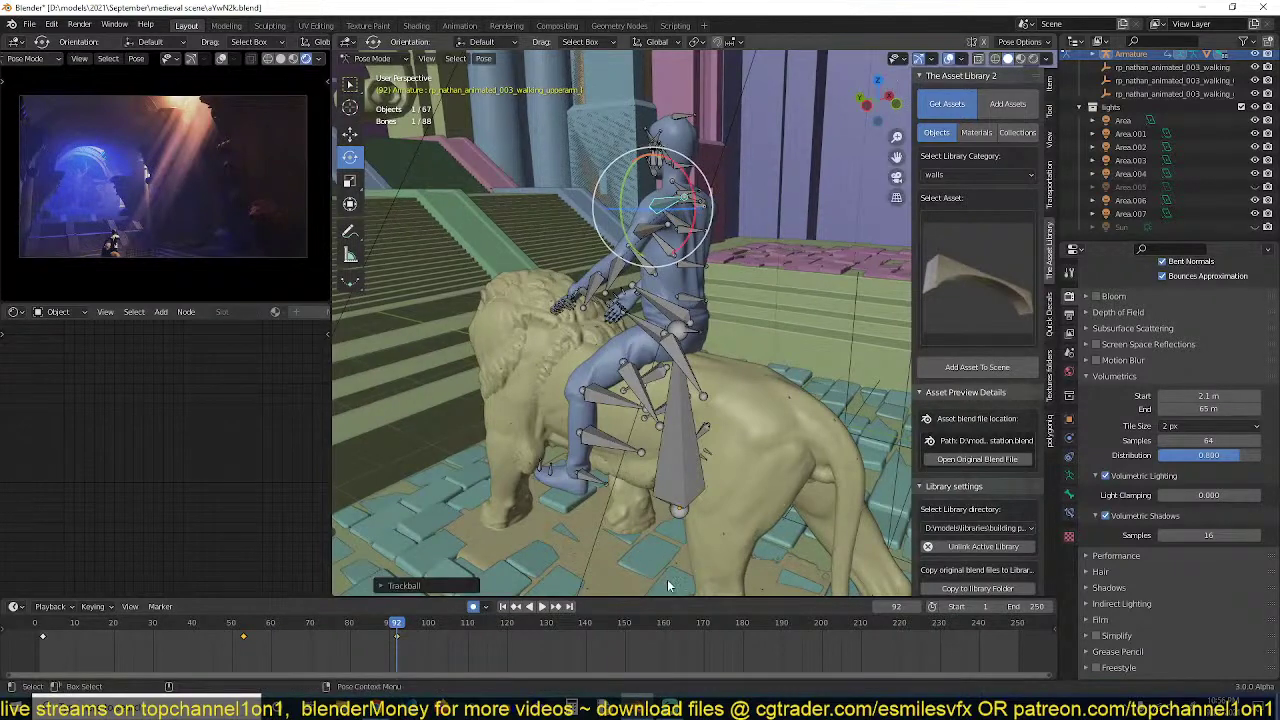
key("i")
Key two more trackball rotations of the upperarm_l bone at frames 150 and 227
left_click(624, 650)
key("r")
key("r")
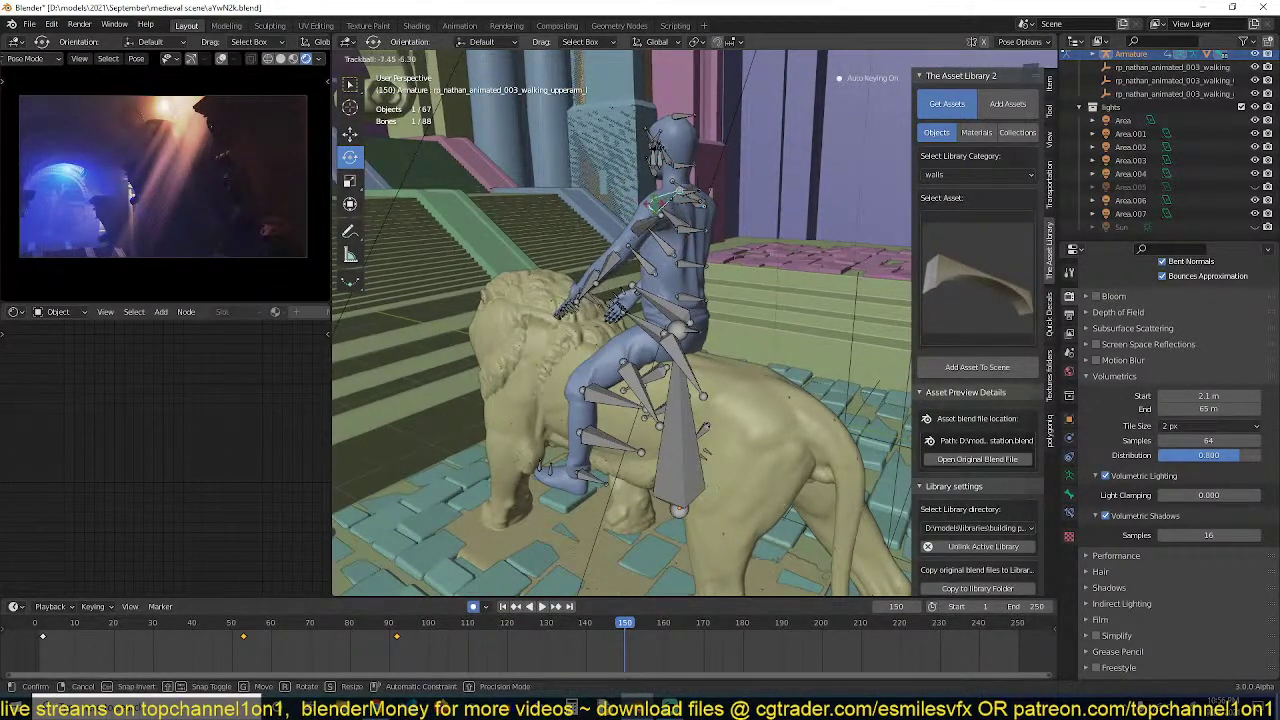
left_click(681, 392)
left_click(928, 626)
key("r")
key("r")
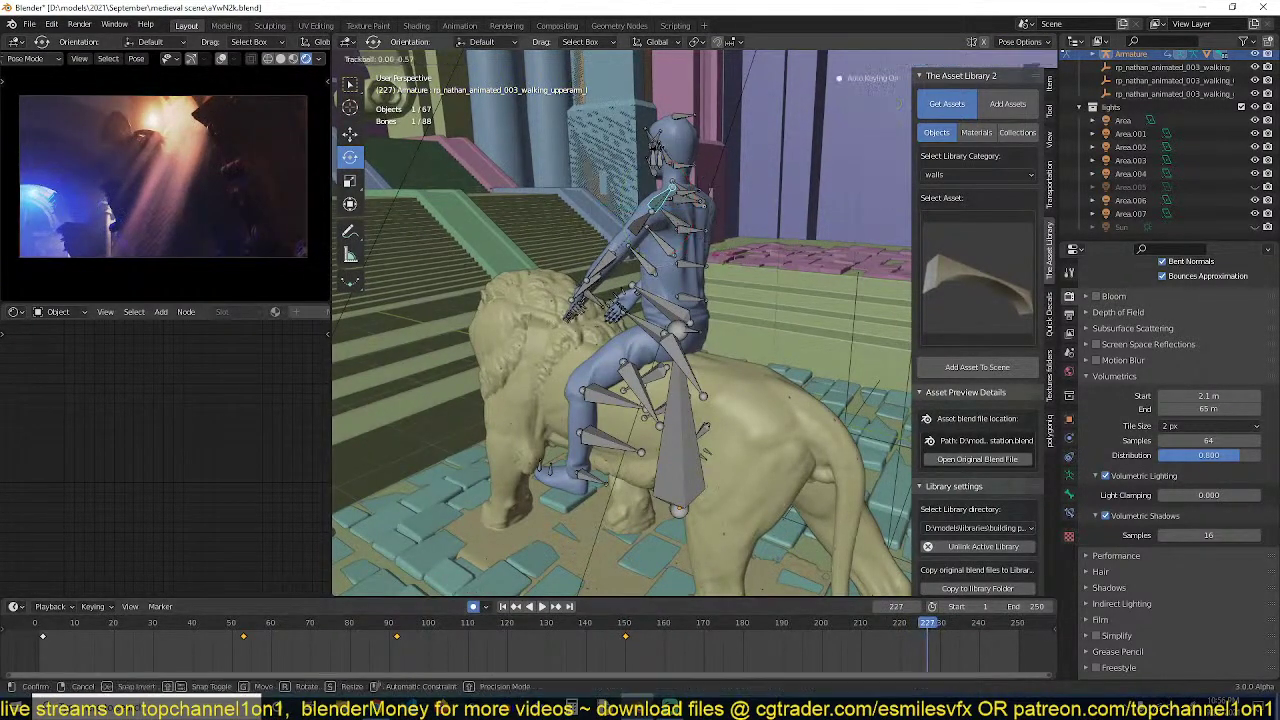
left_click(563, 300)
key("i")
Play back the arm animation from frame 5 to check the motion
left_click(55, 650)
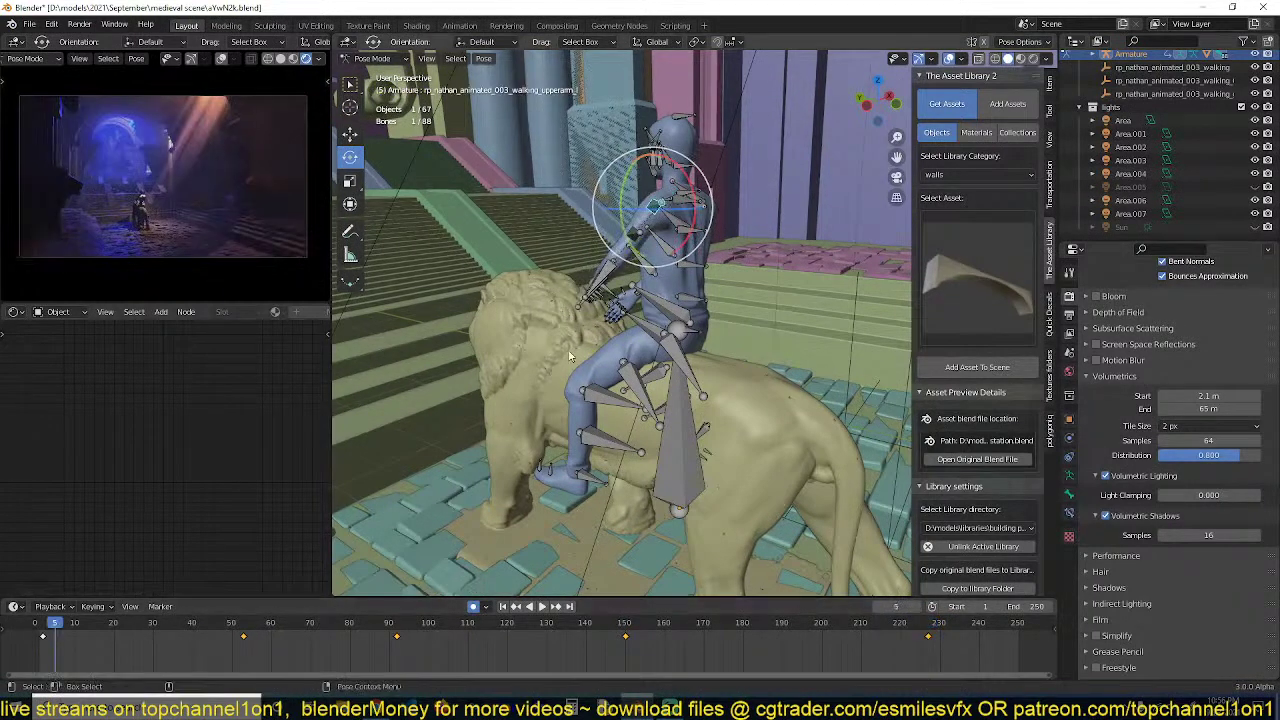
key("space")
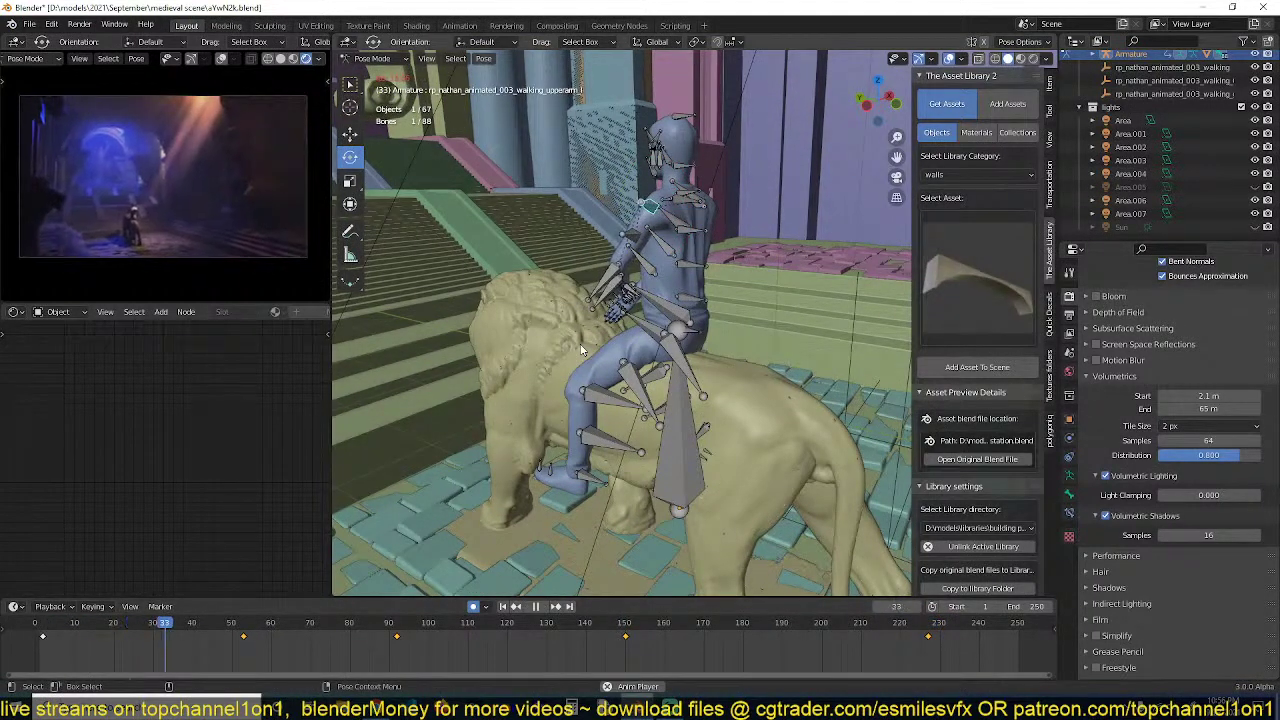
key("Escape")
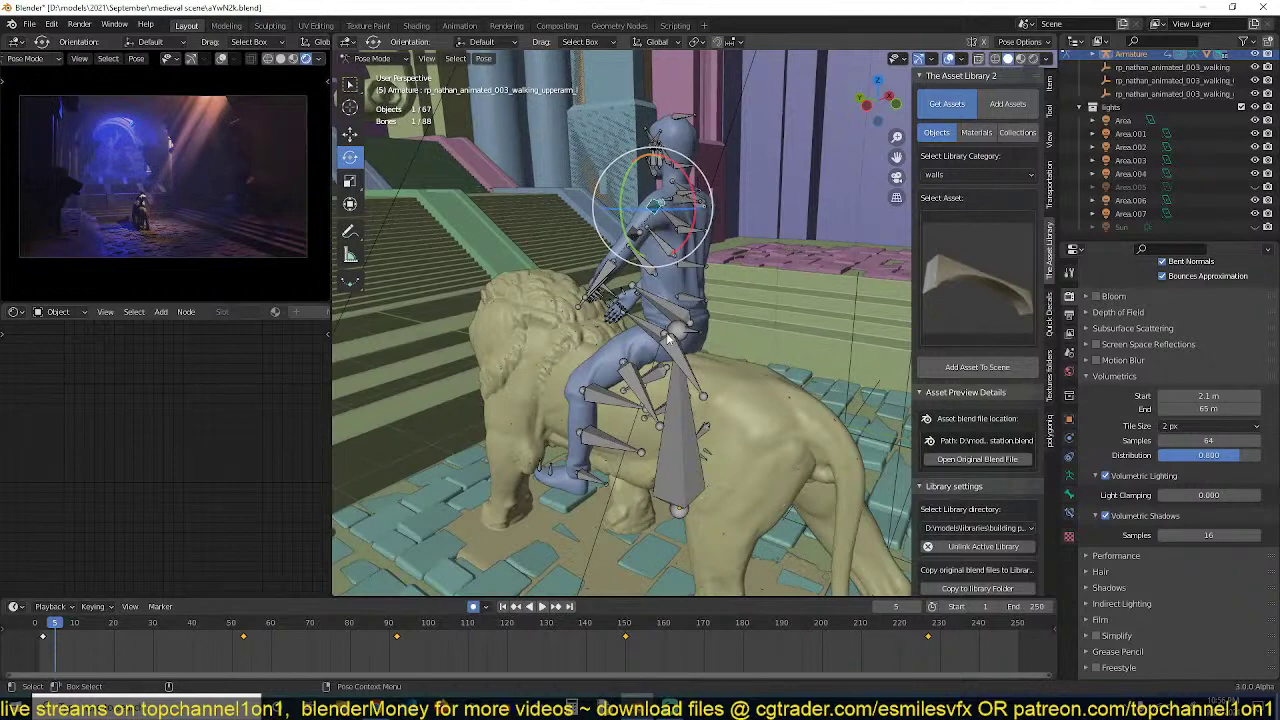
key("r")
key("r")
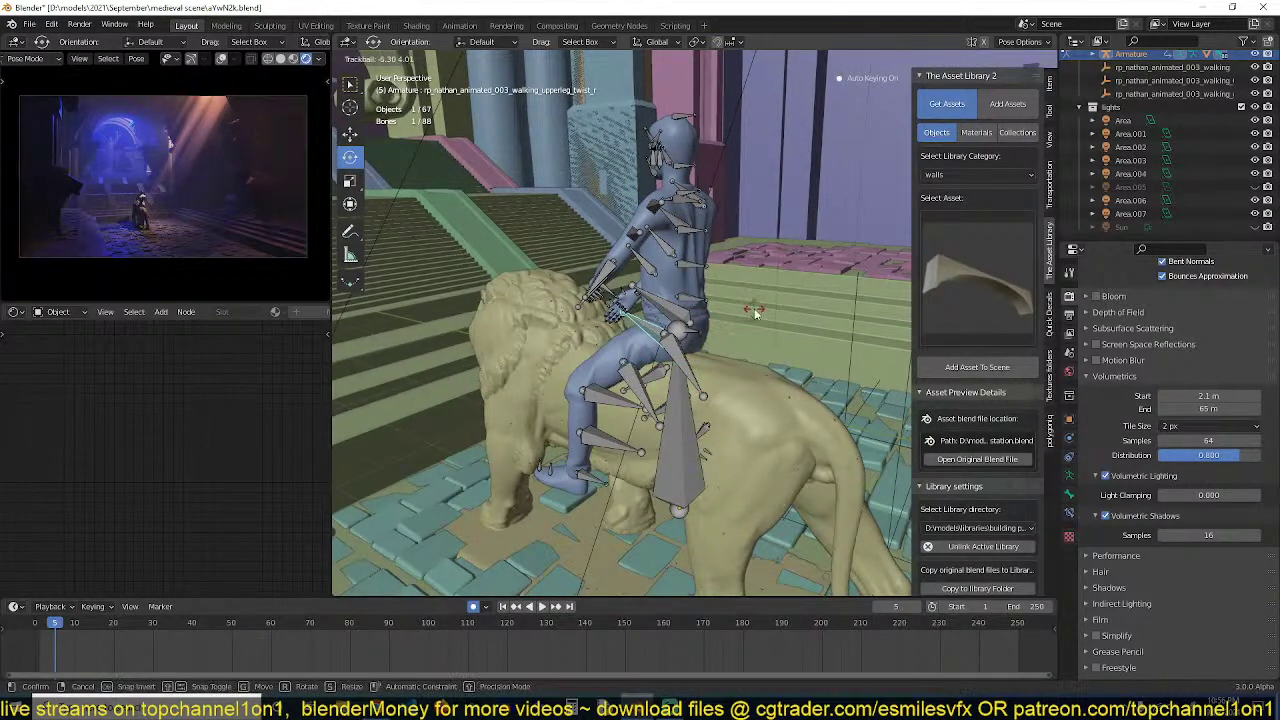
right_click(757, 312)
Trackball-rotate the rider's upperleg_l bone to key leg poses at frames 5 and 105
key("r")
key("r")
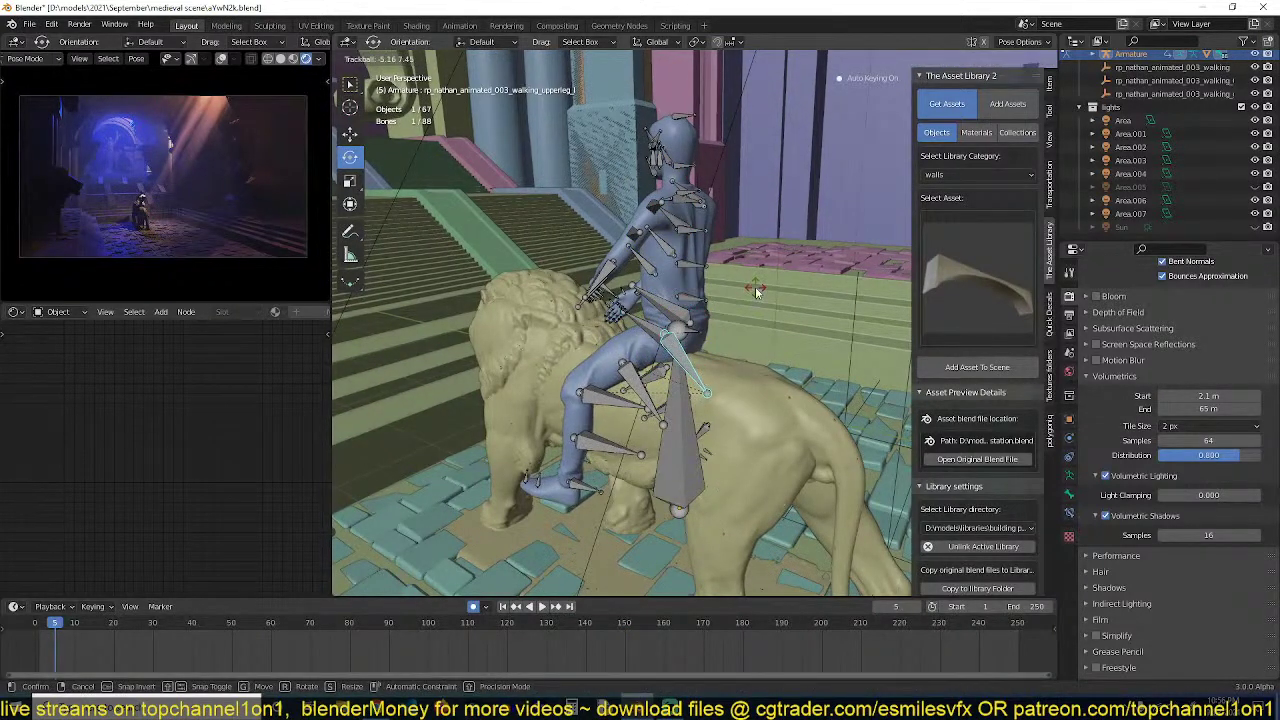
left_click(755, 286)
left_click(448, 623)
key("r")
key("r")
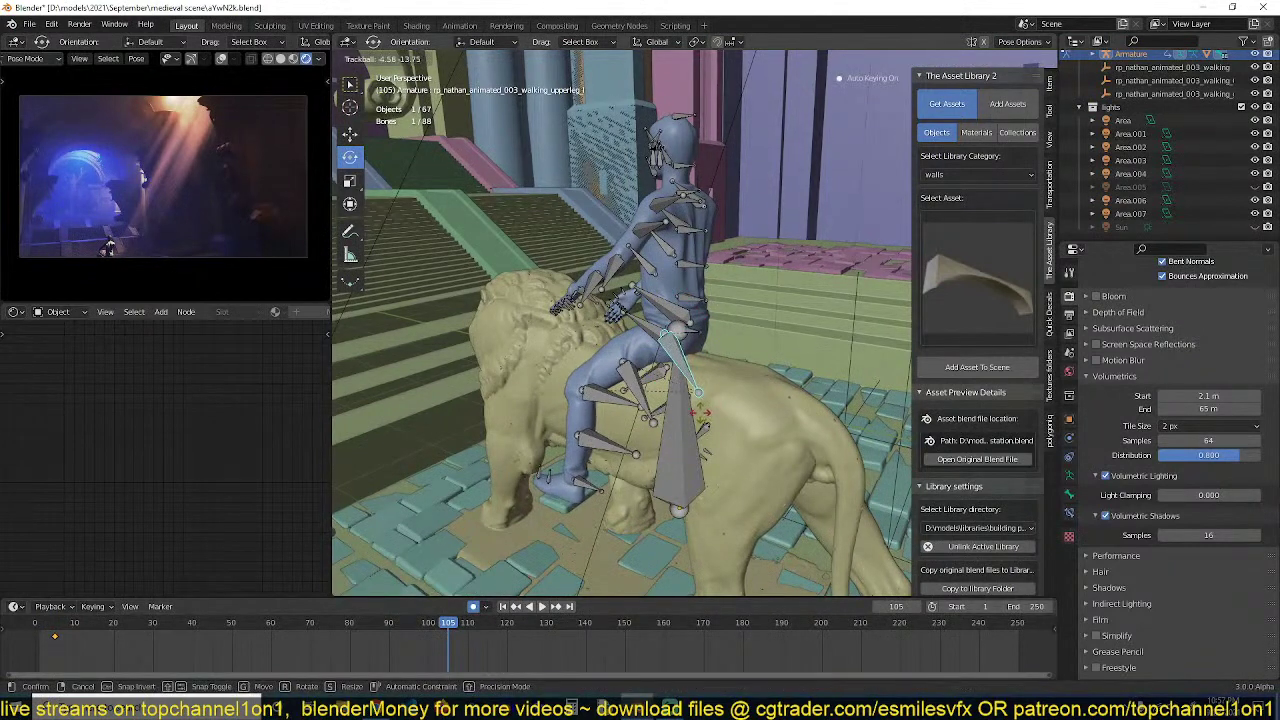
left_click(695, 397)
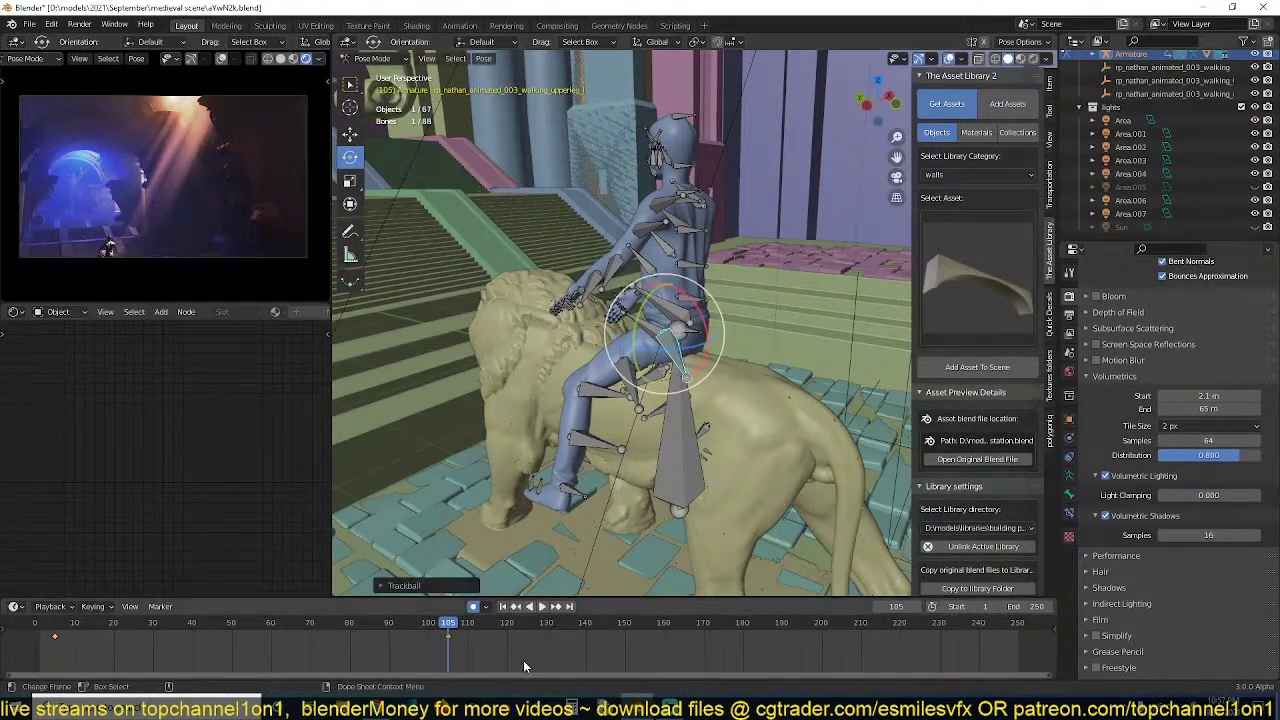
Rotate the upperleg_l bone at frames 177 and 230 to key two further leg poses
left_click(731, 640)
key("r")
key("r")
left_click(751, 496)
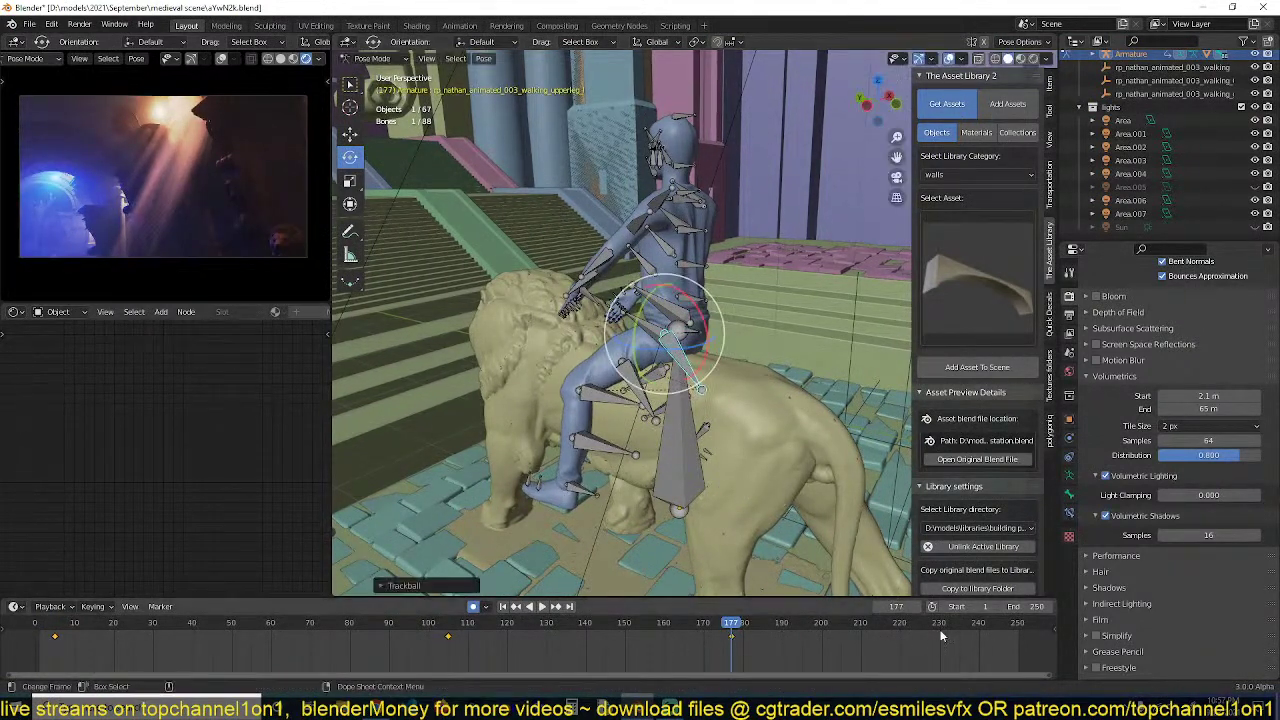
left_click(940, 634)
key("r")
left_click(762, 384)
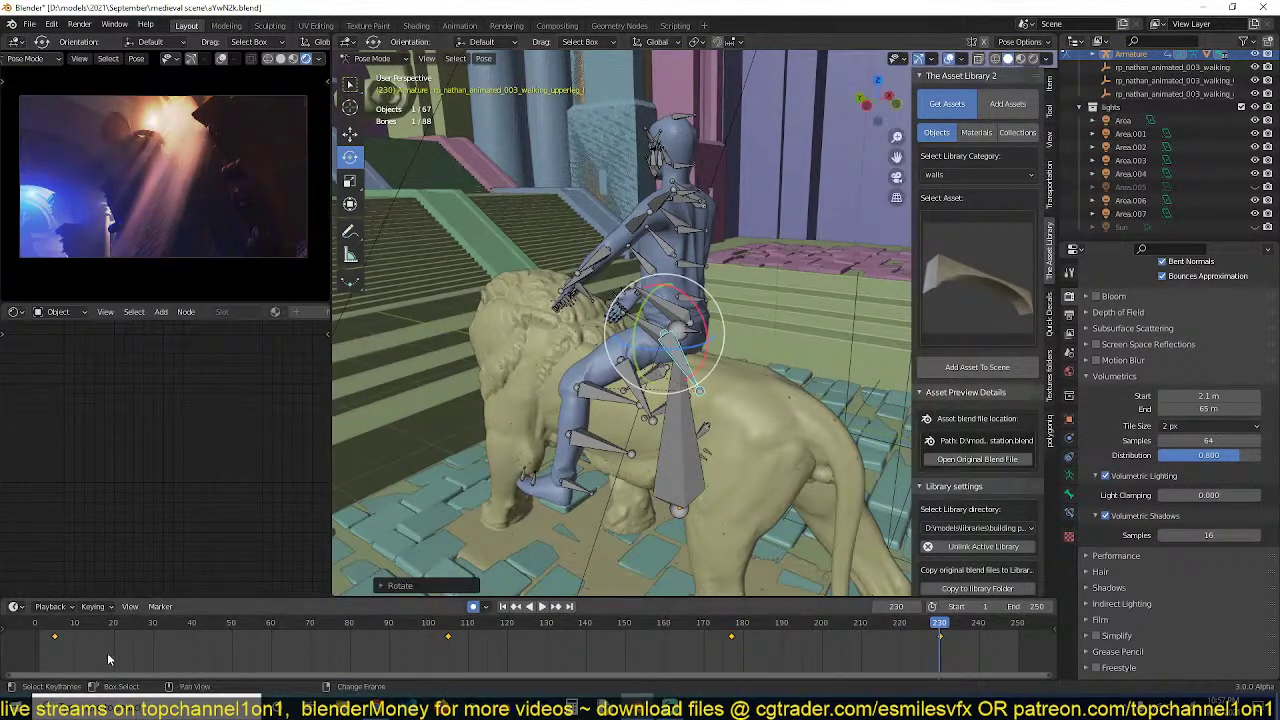
Scale the upper leg's four keyframes from frame 0 so they span about frames 1 to 62
key("shift+Left")
key("s")
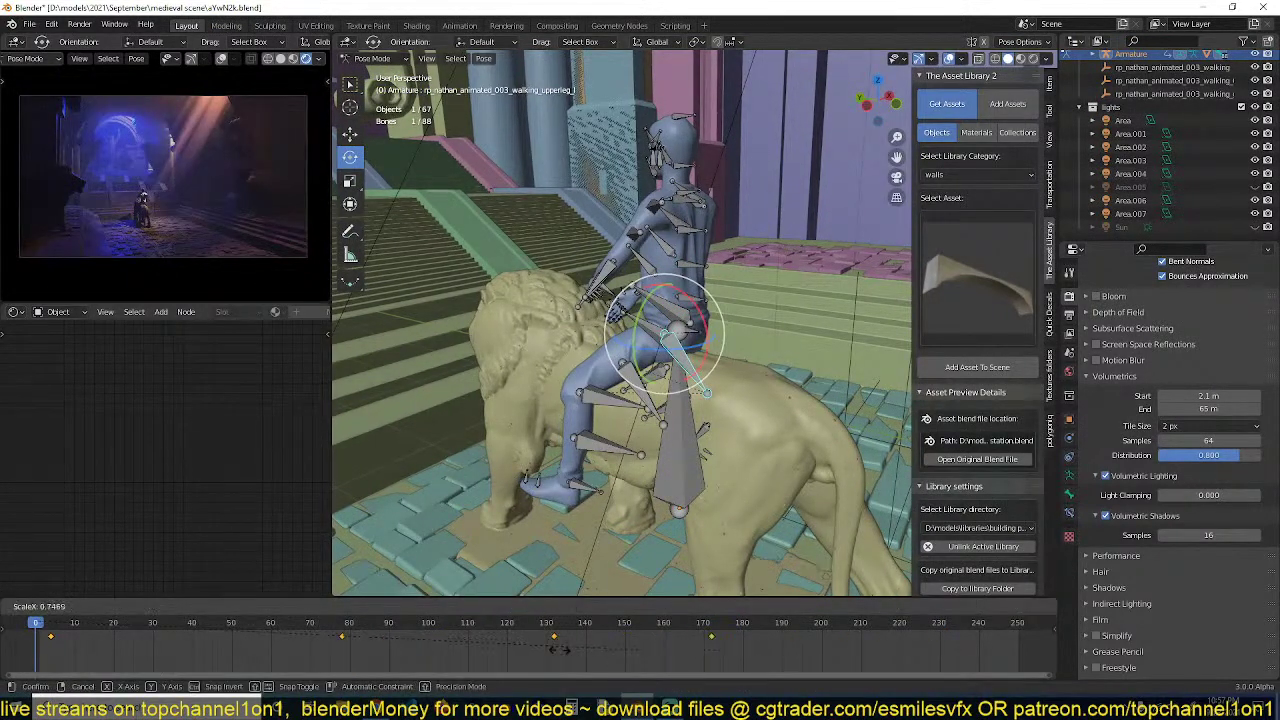
left_click(240, 657)
Duplicate the four leg keyframes twice, starting at about frames 105 and 193, and play back the leg swing
key("shift+d")
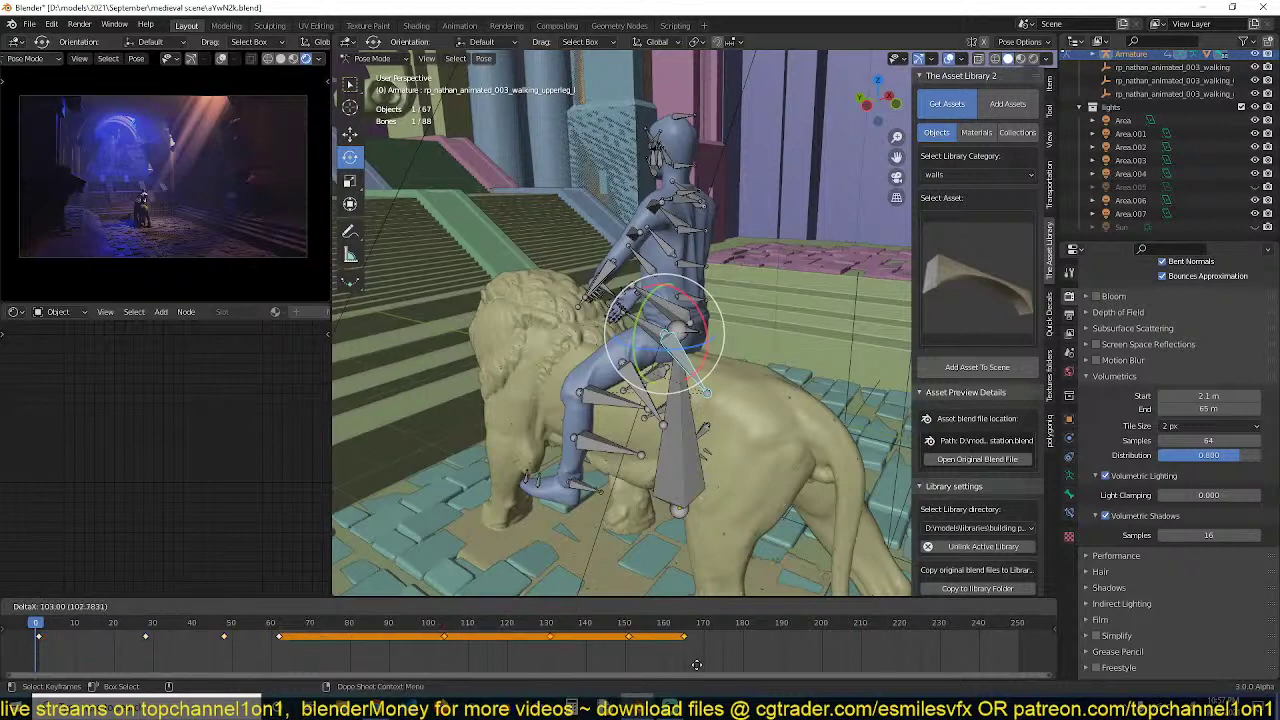
left_click(700, 666)
key("shift+d")
left_click(787, 662)
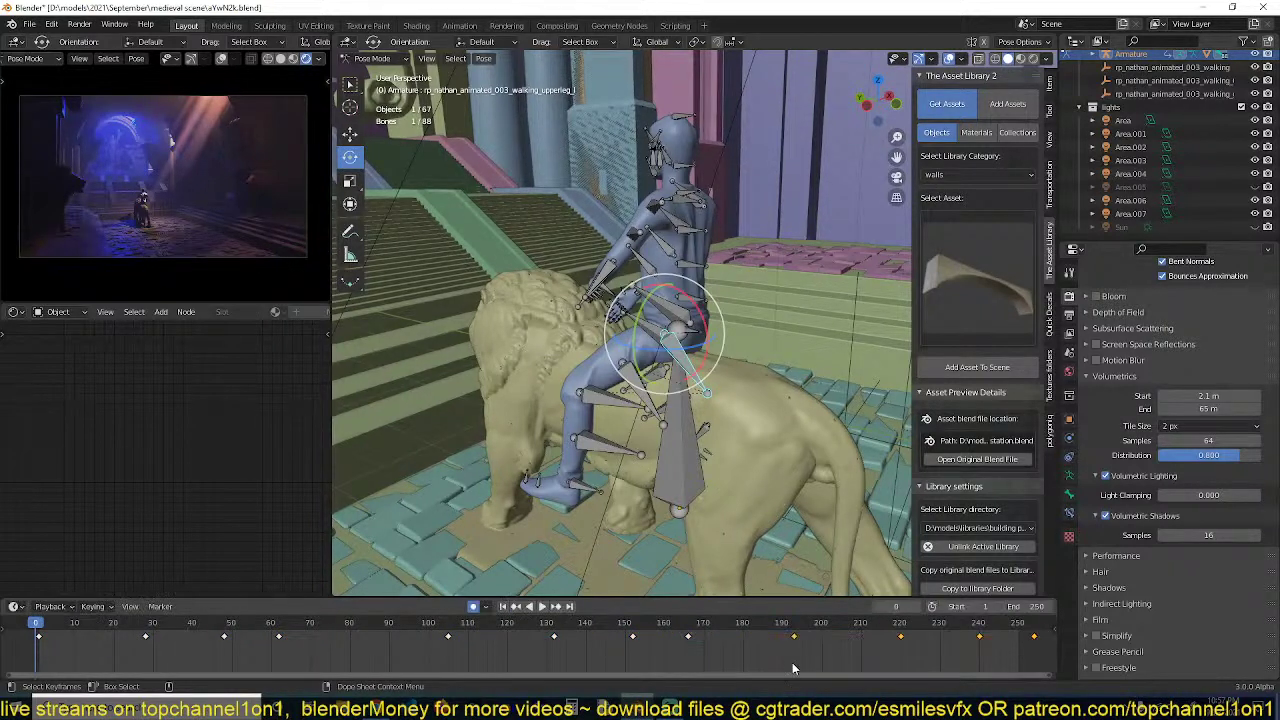
key("space")
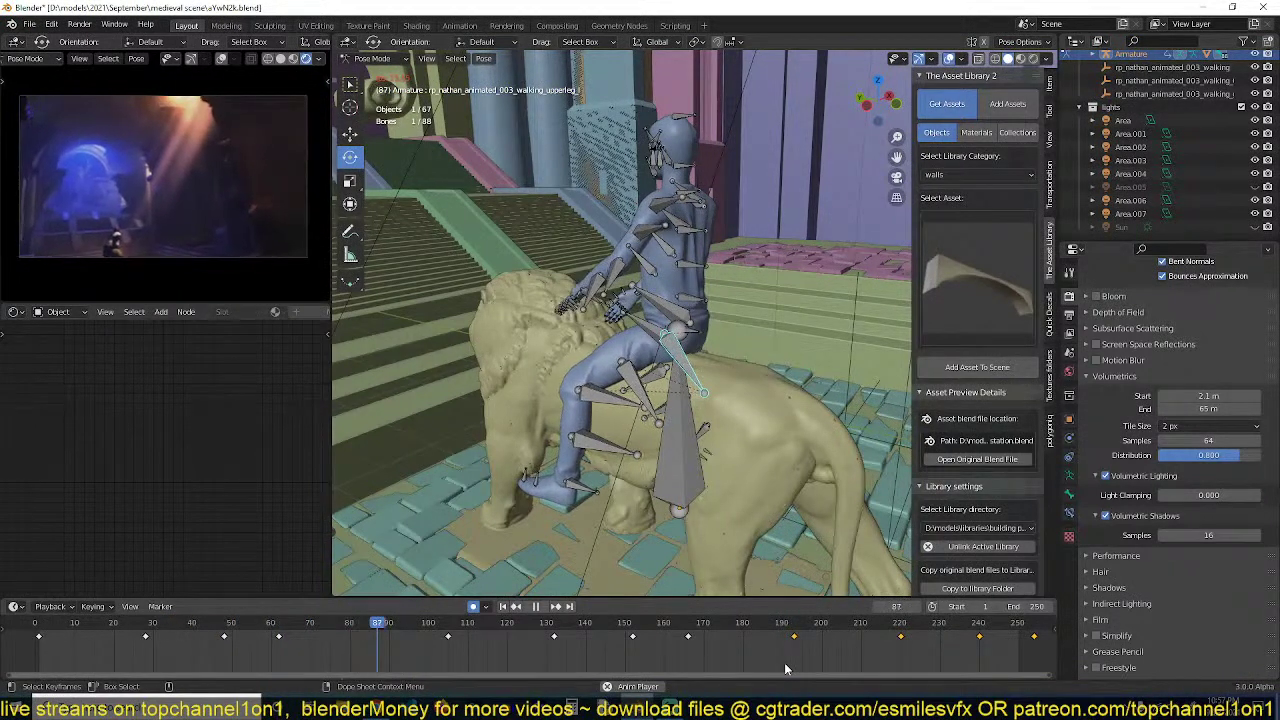
key("Escape")
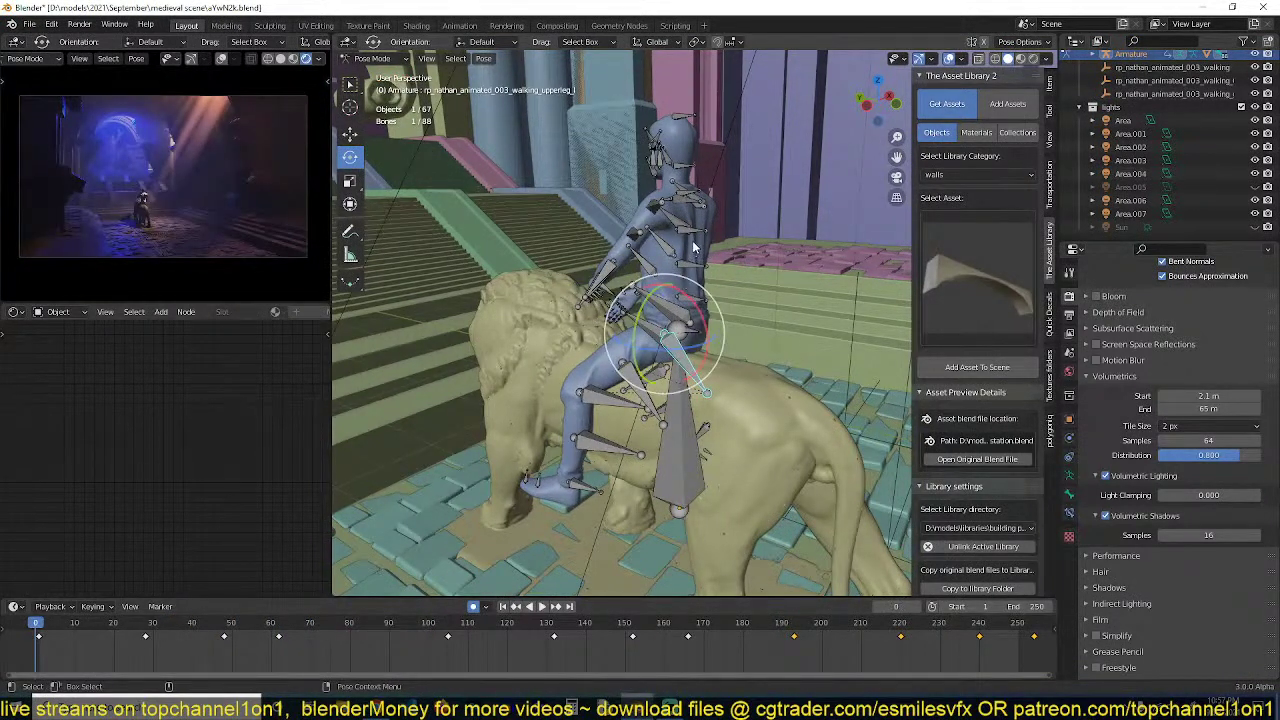
Select the rider's head bone and trackball-rotate it at frame 0 to key its starting pose
left_click(690, 168)
key("r")
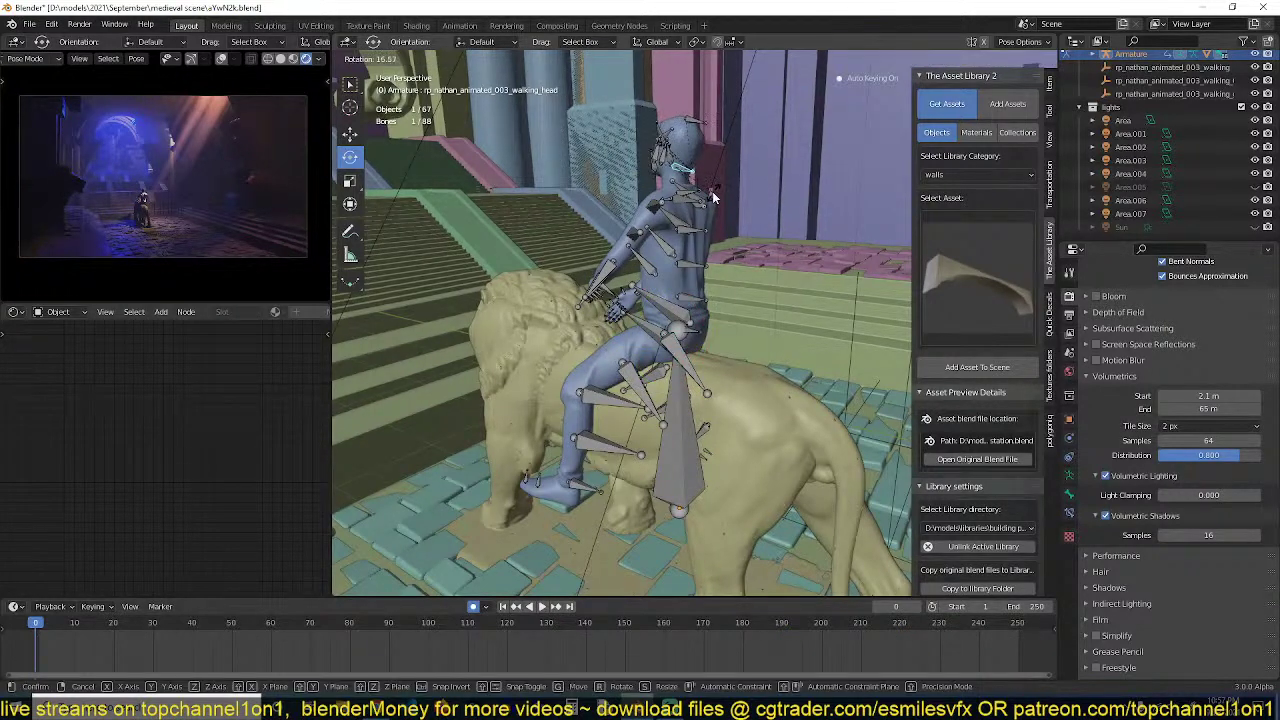
key("r")
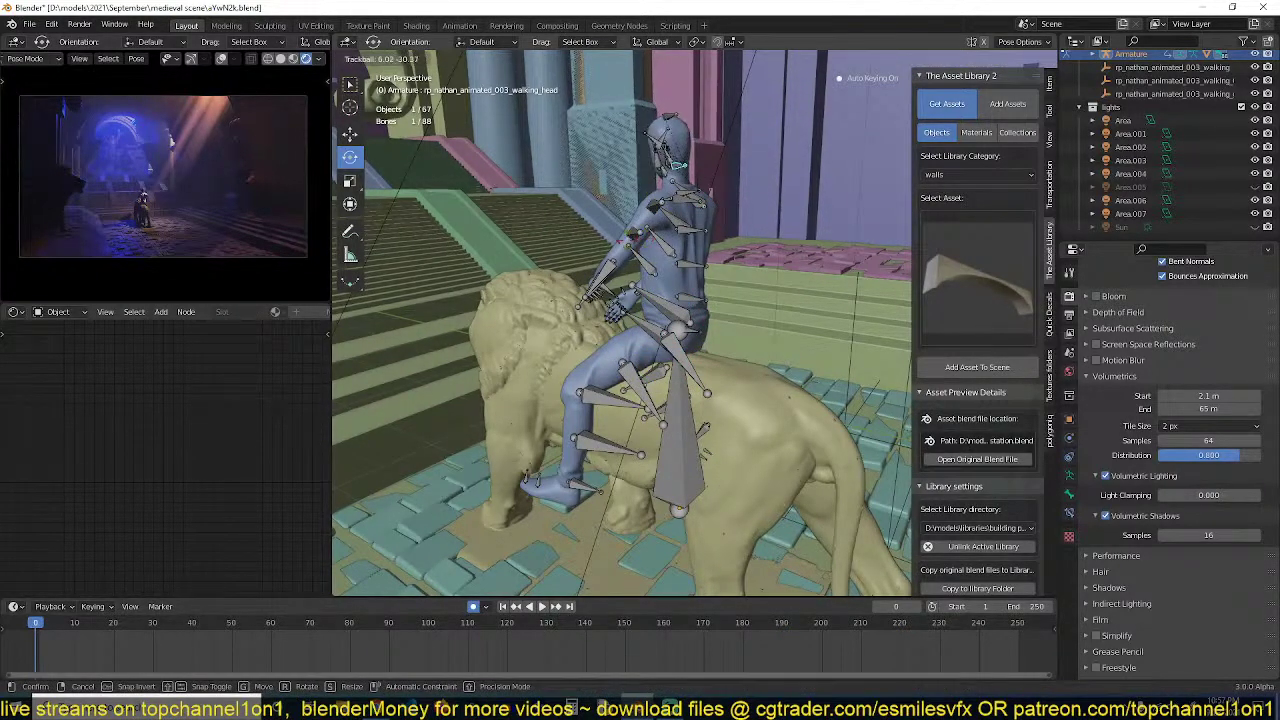
left_click(618, 412)
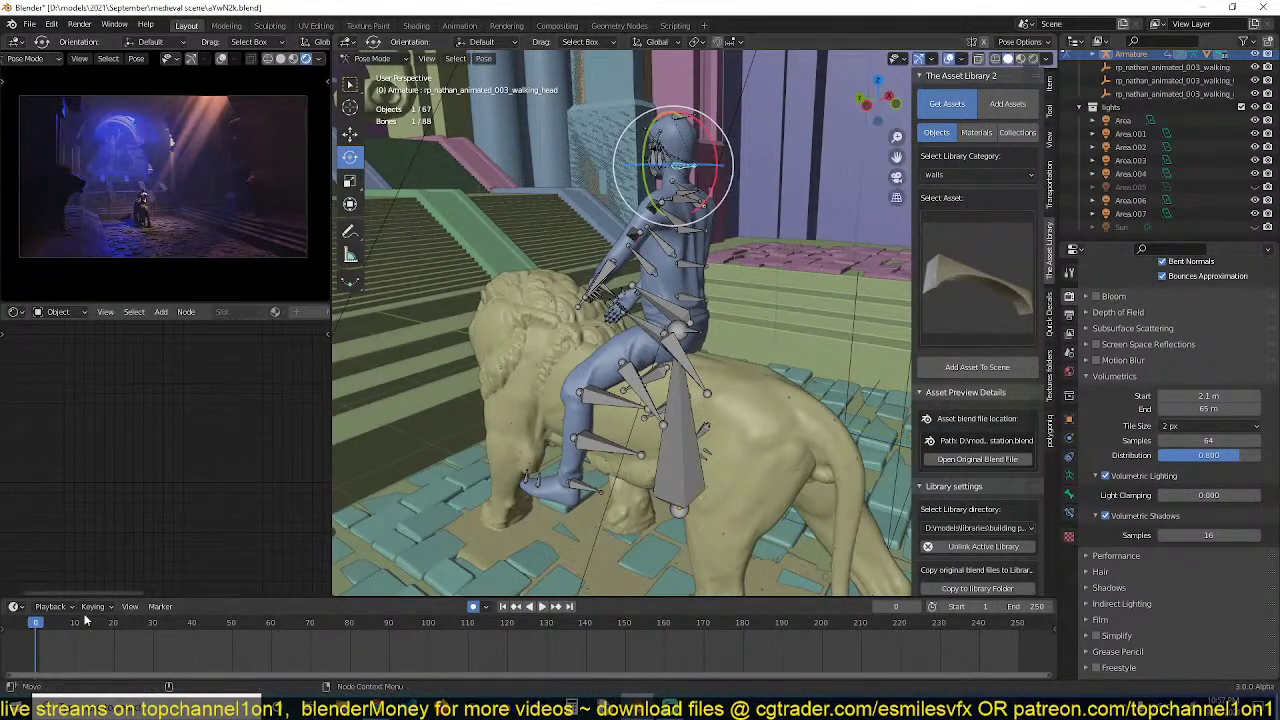
key("r")
key("r")
left_click(603, 411)
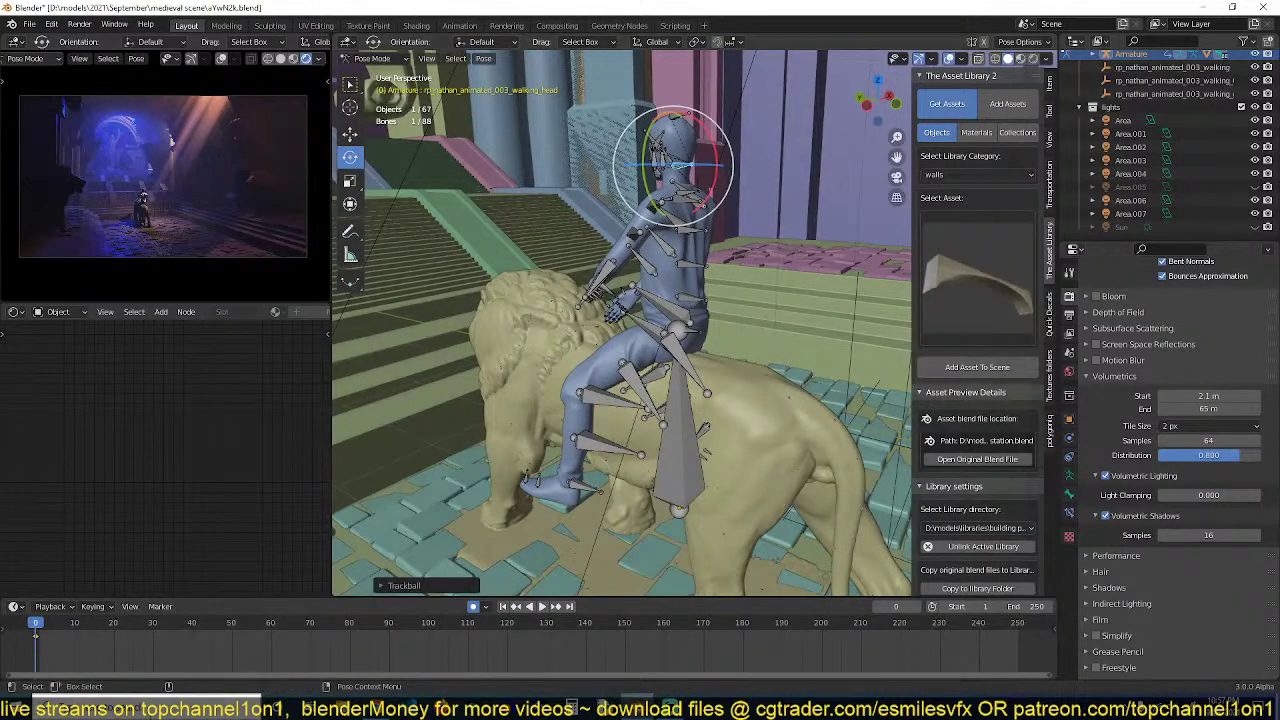
Trackball-rotate the head bone at frame 38 and refine the turn with a second rotation to key it
left_click(185, 623)
key("r")
key("r")
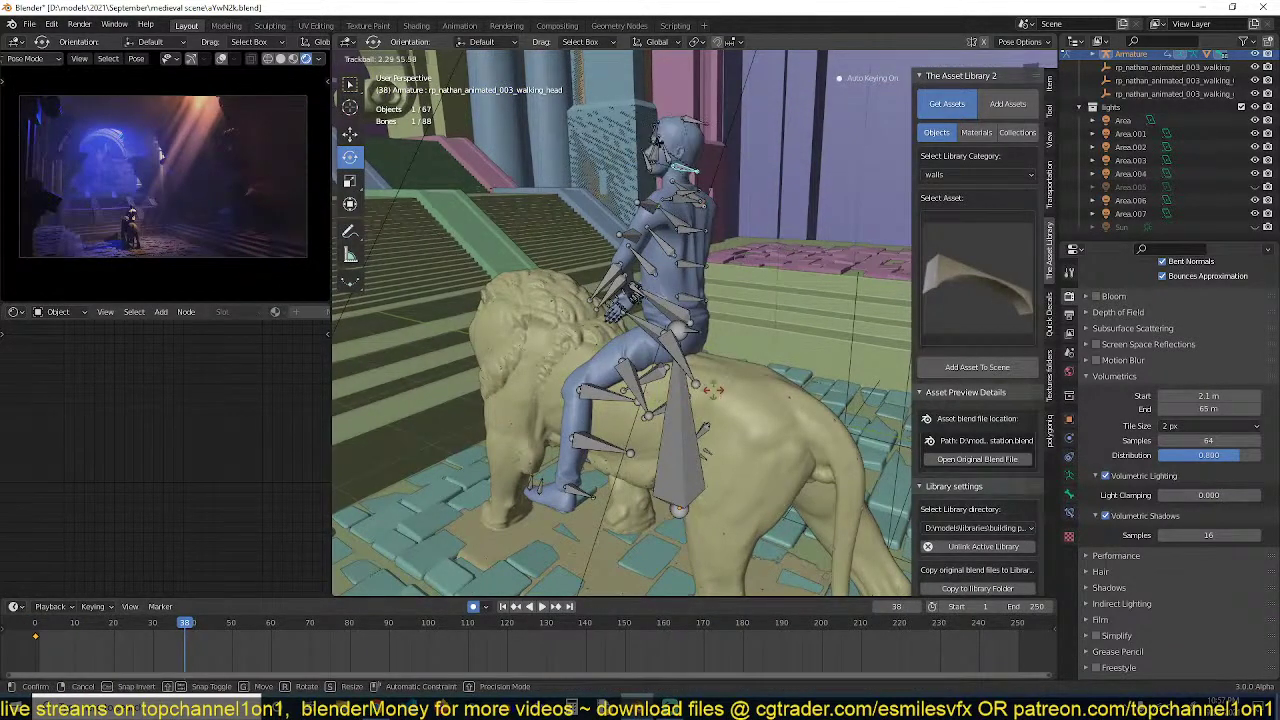
left_click(712, 390)
key("r")
key("r")
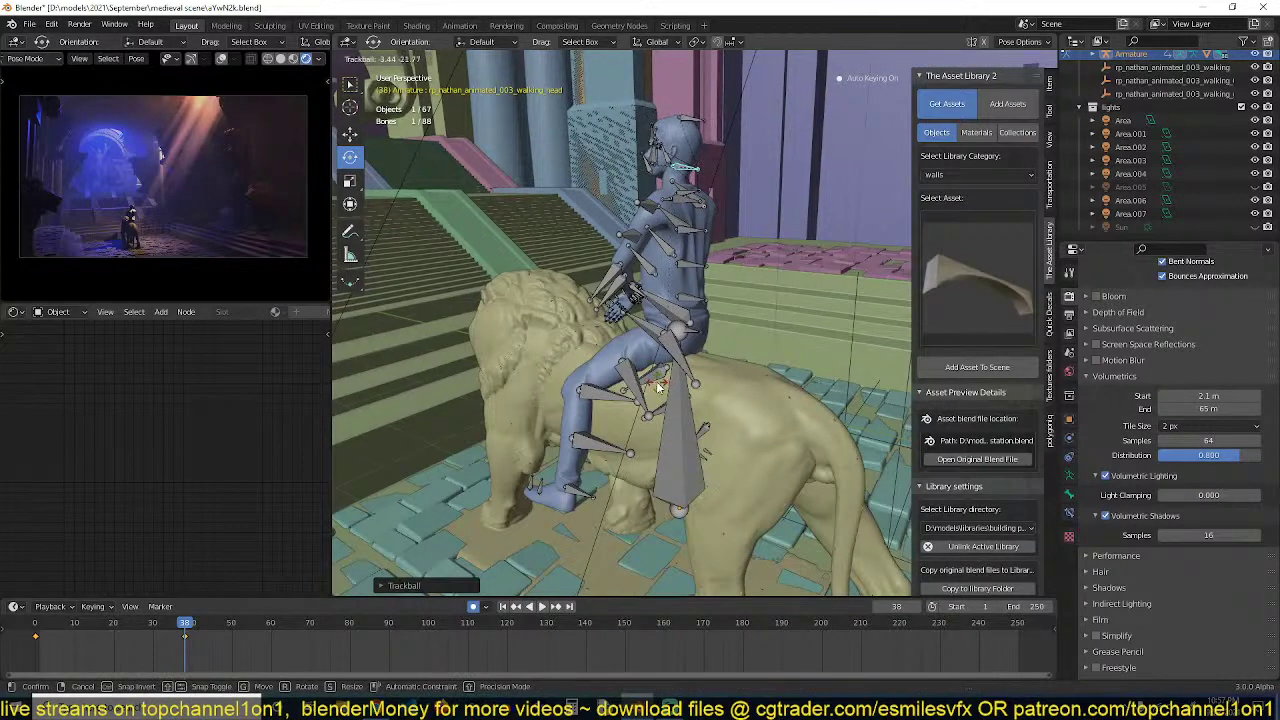
left_click(658, 388)
Trackball-rotate the head bone at frame 95 to key another head turn
left_click(408, 628)
key("r")
key("r")
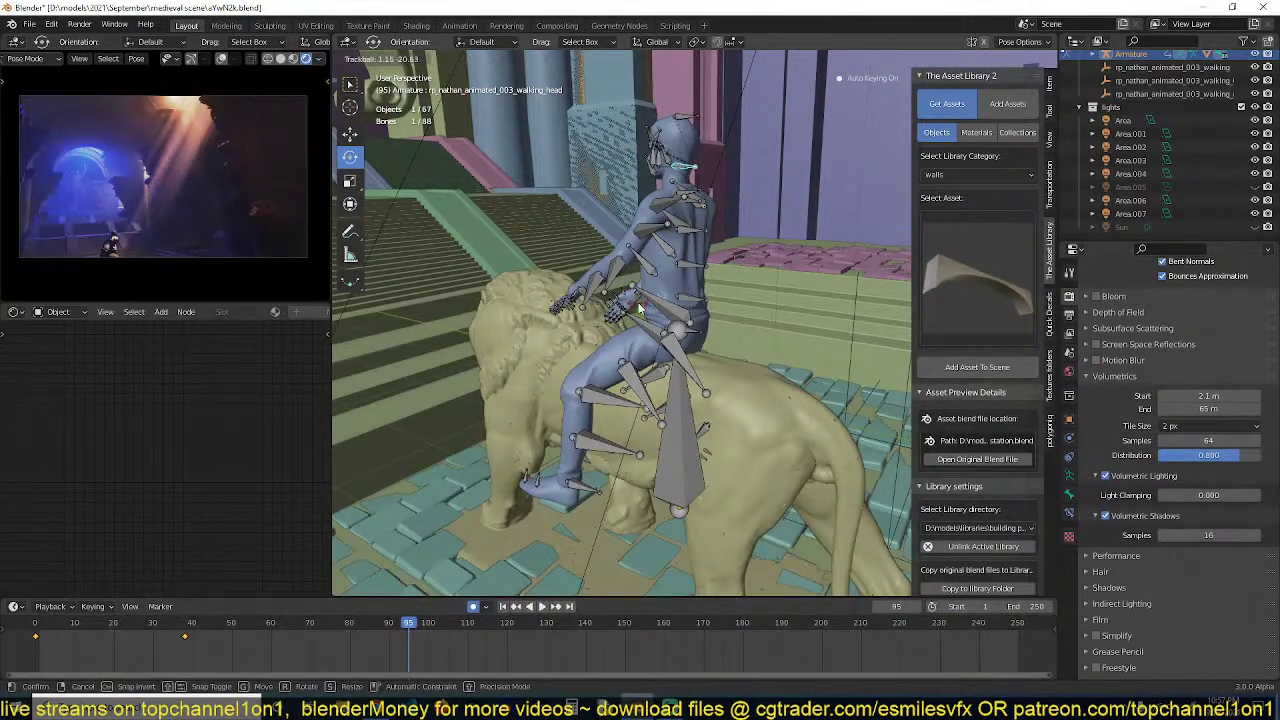
left_click(641, 310)
Trackball-rotate the rider's head bone at frames 161 and 196 to key two more head turns
left_click(667, 628)
key("r")
key("r")
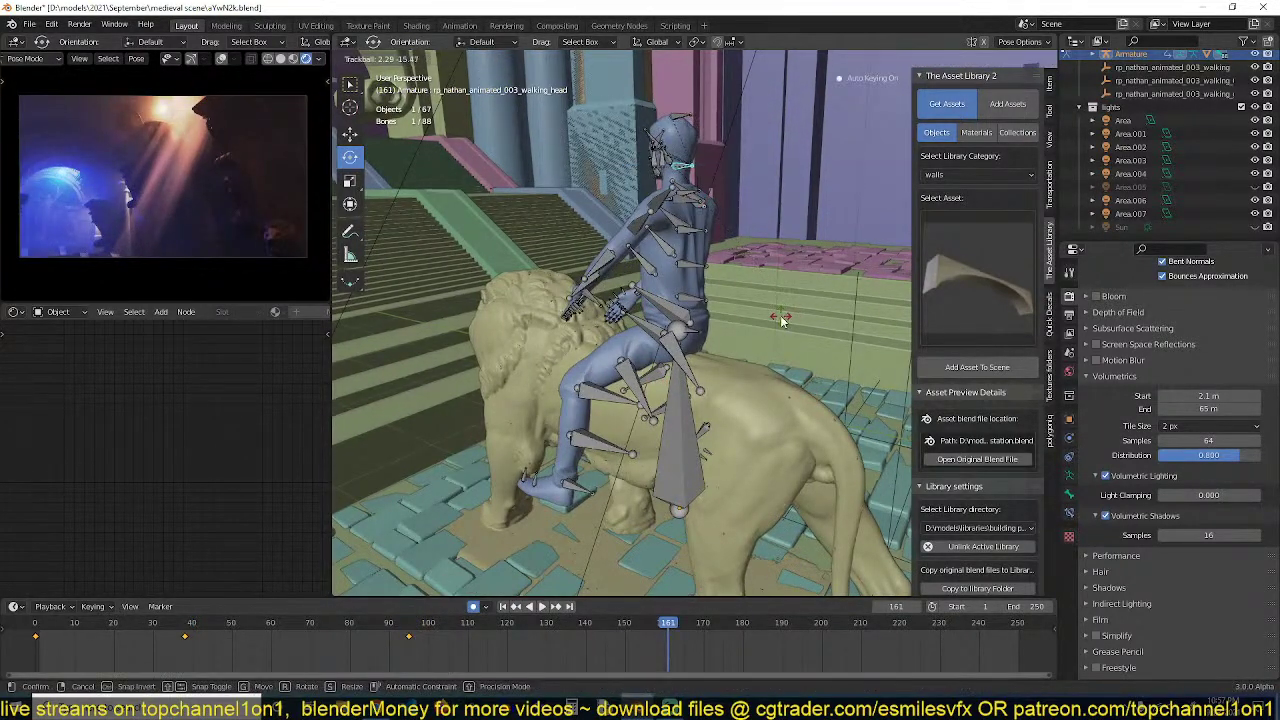
left_click(783, 318)
left_click(806, 628)
key("r")
key("r")
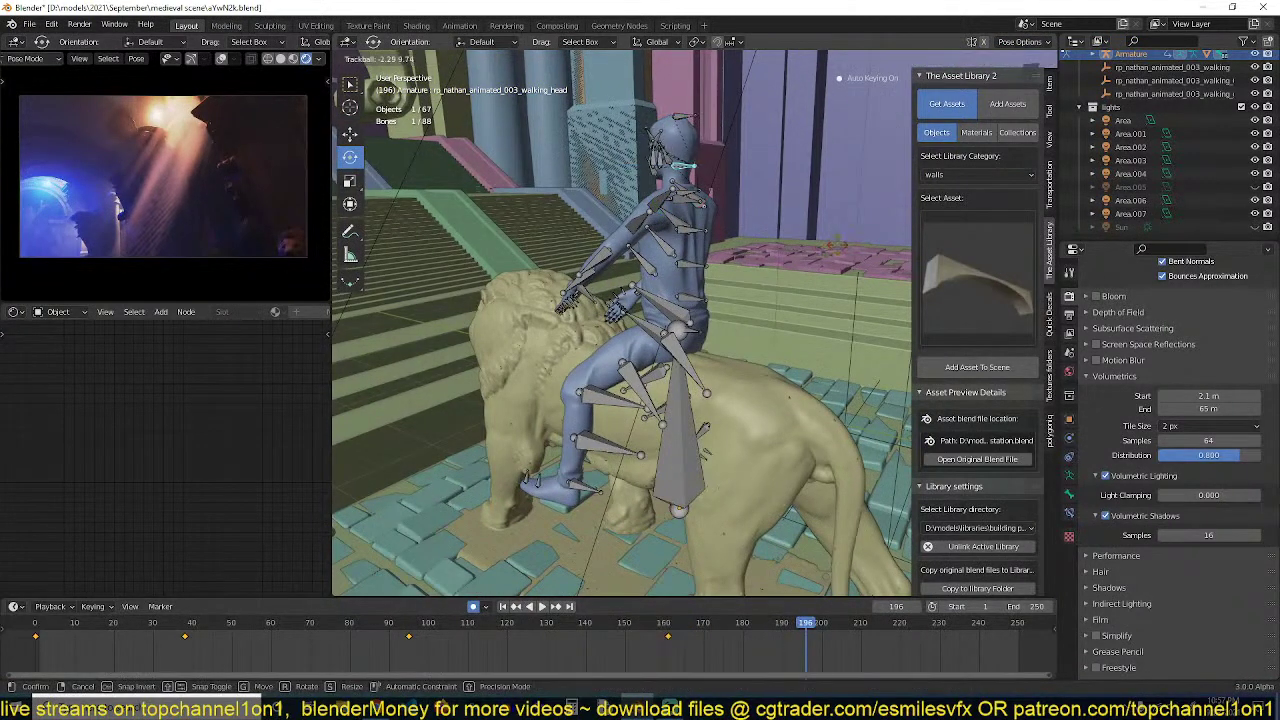
left_click(840, 245)
Trackball-rotate the head bone at frame 253 to key its final turn
left_click(1030, 628)
key("r")
key("r")
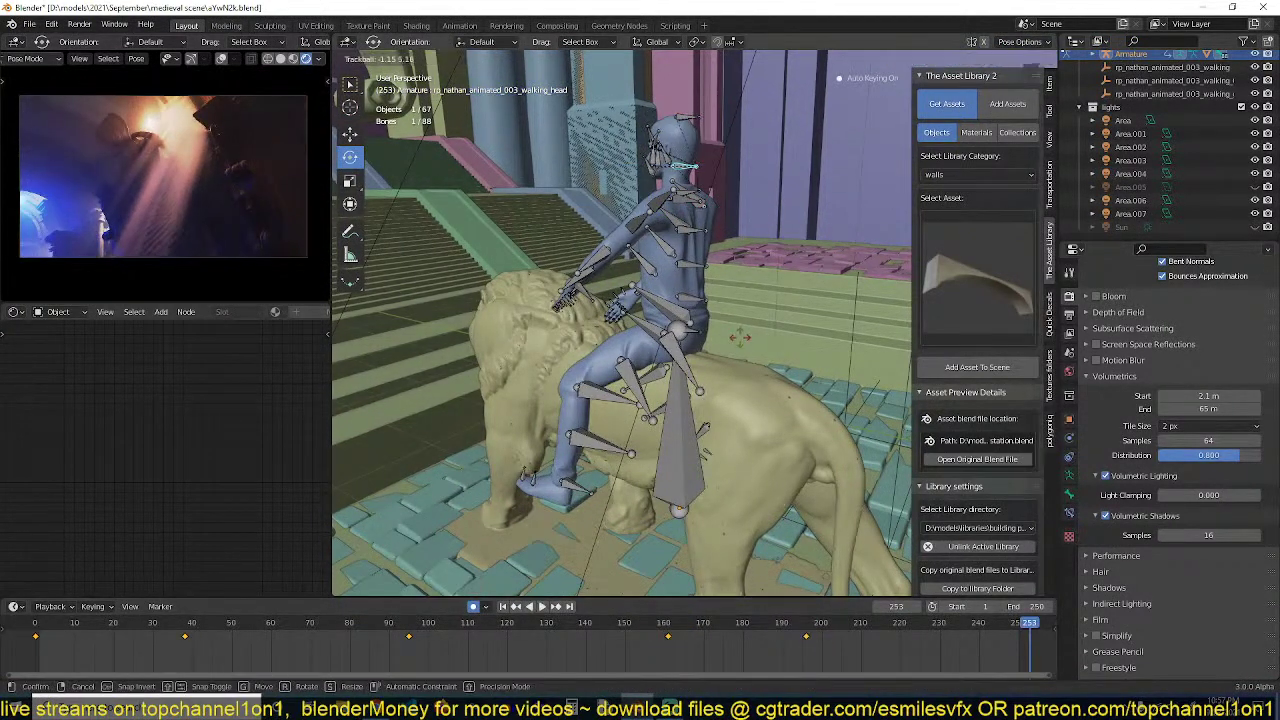
left_click(740, 338)
Scale the head keyframes toward frame 0 so they end at about frame 137, and duplicate them starting at about frame 149
left_click(35, 628)
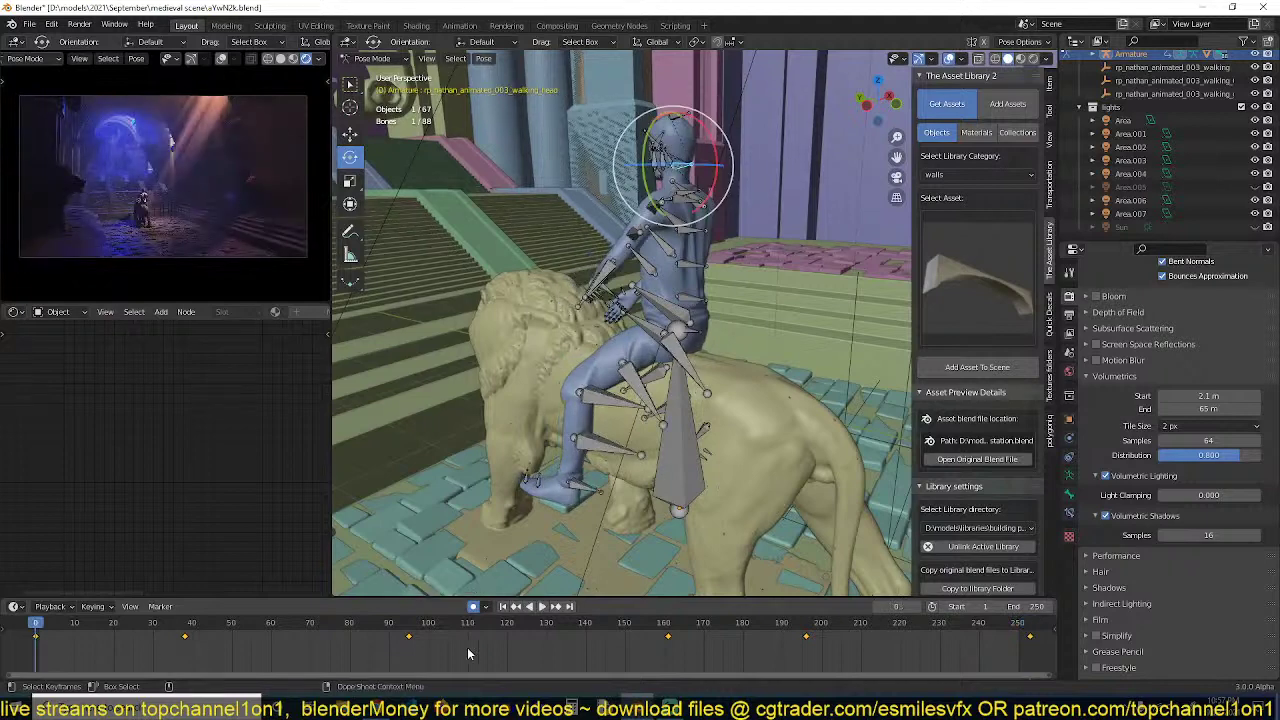
key("s")
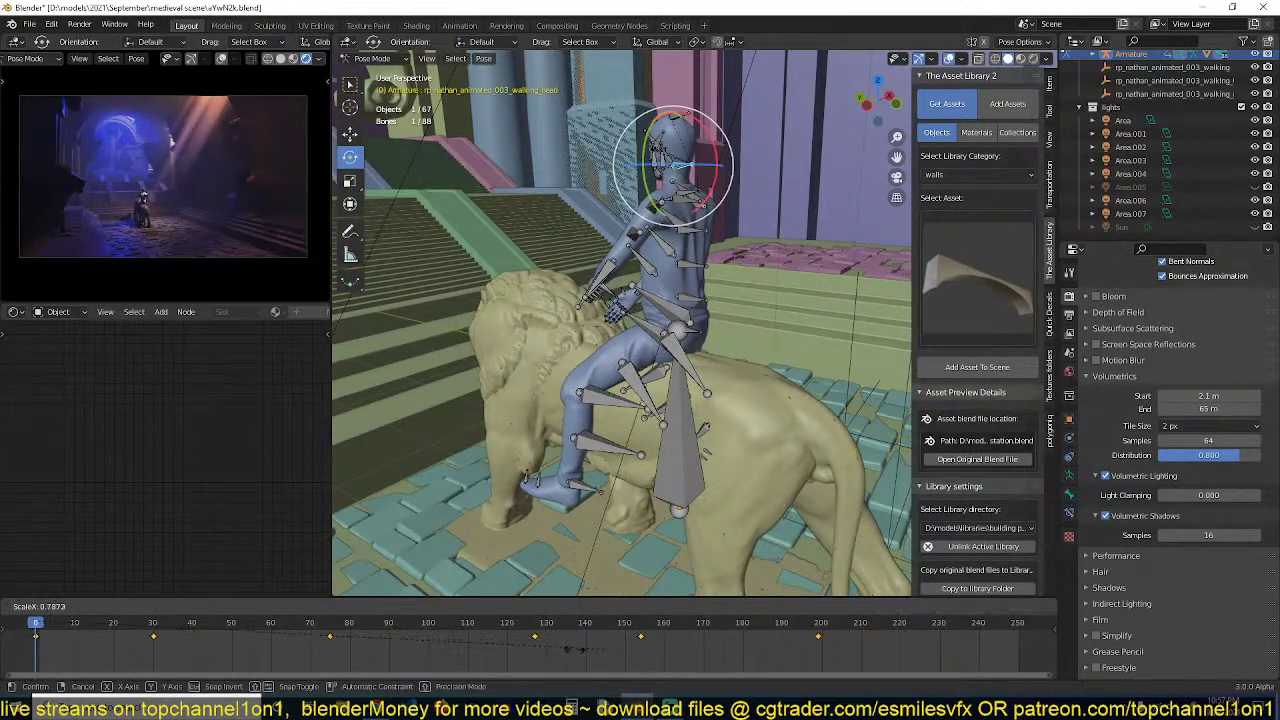
left_click(430, 656)
key("g")
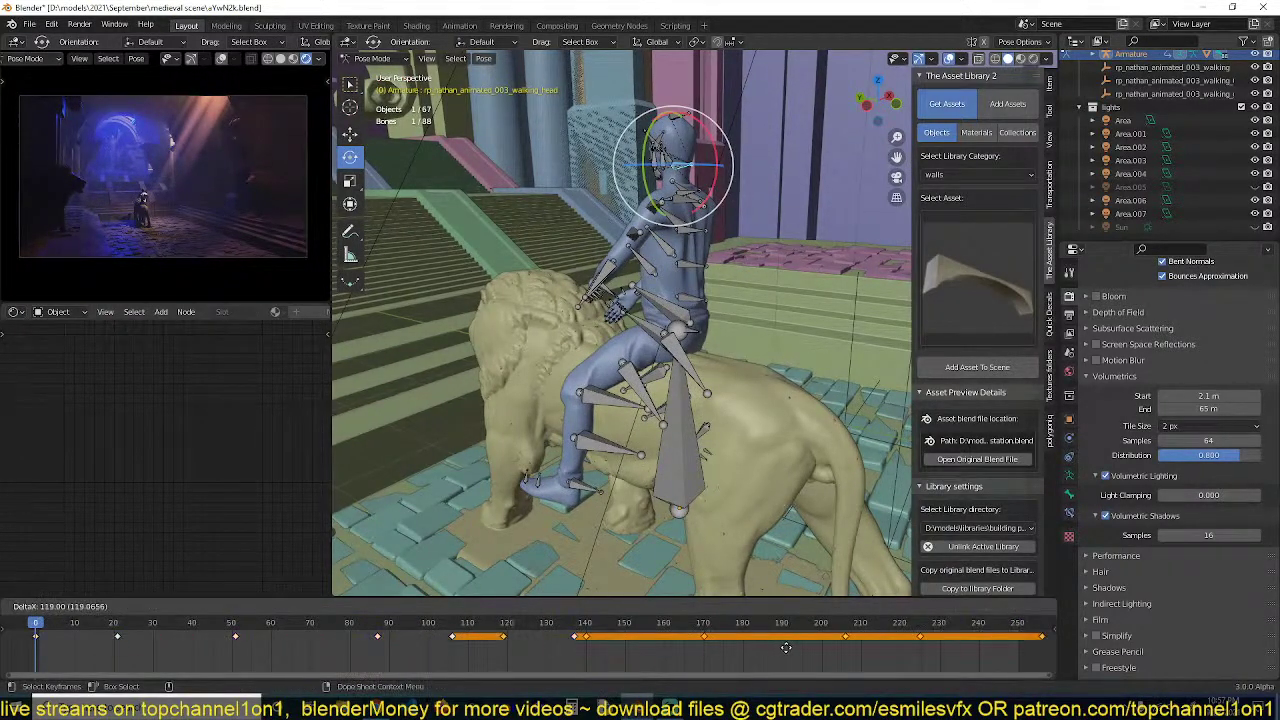
left_click(745, 580)
Save the file and play back the head motion, viewing the camera shot in solid and rendered shading
key("space")
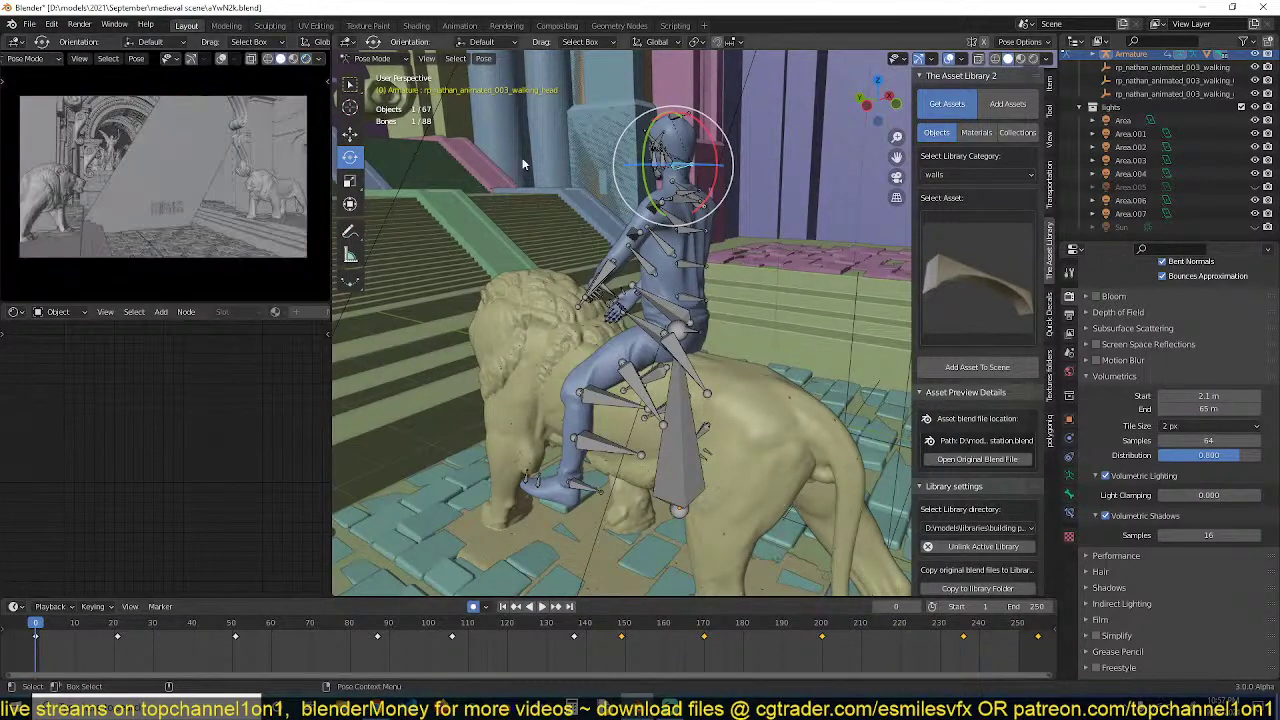
key("ctrl+s")
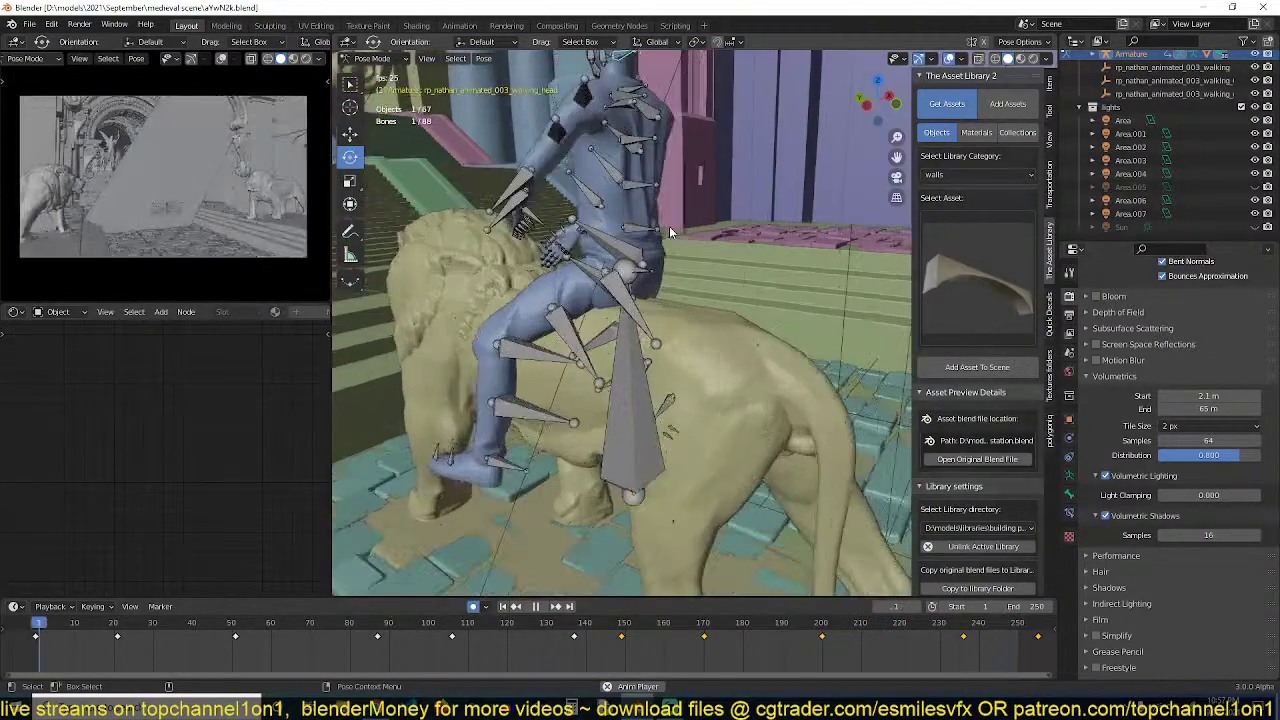
middle_click_drag(669, 226, 726, 255)
scroll(720, 250, "down", 5)
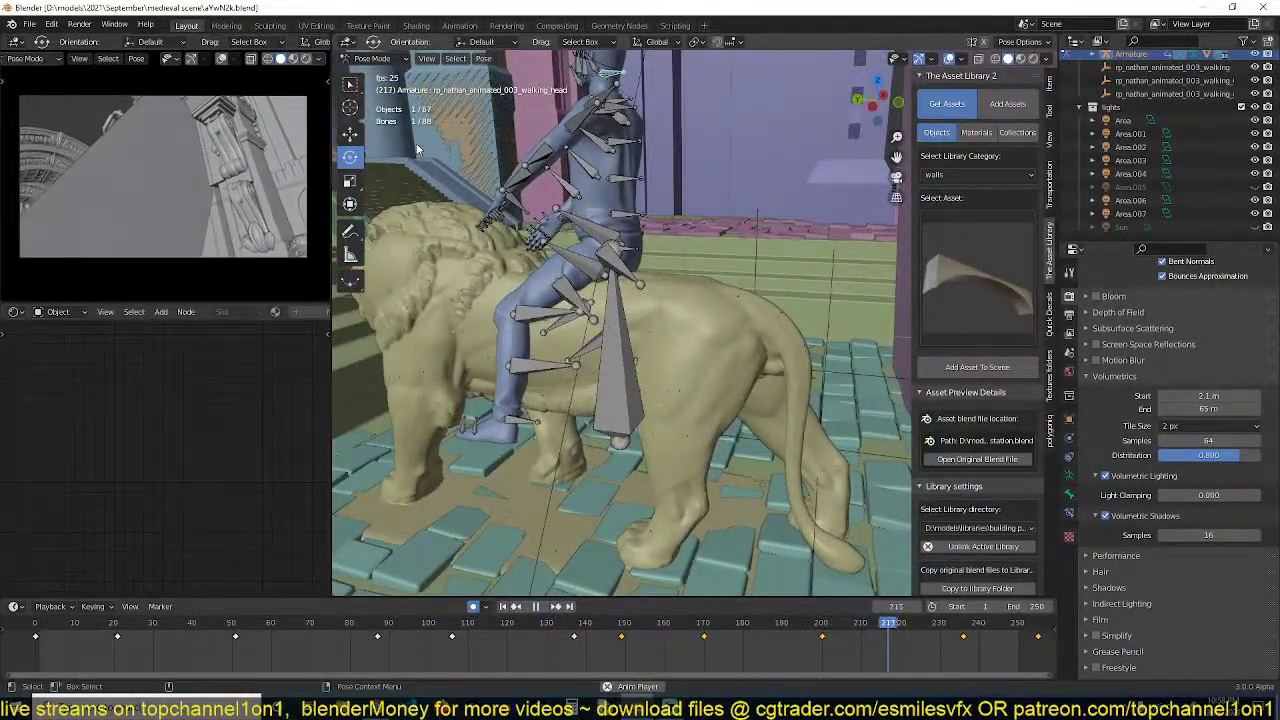
key("space")
left_click(305, 59)
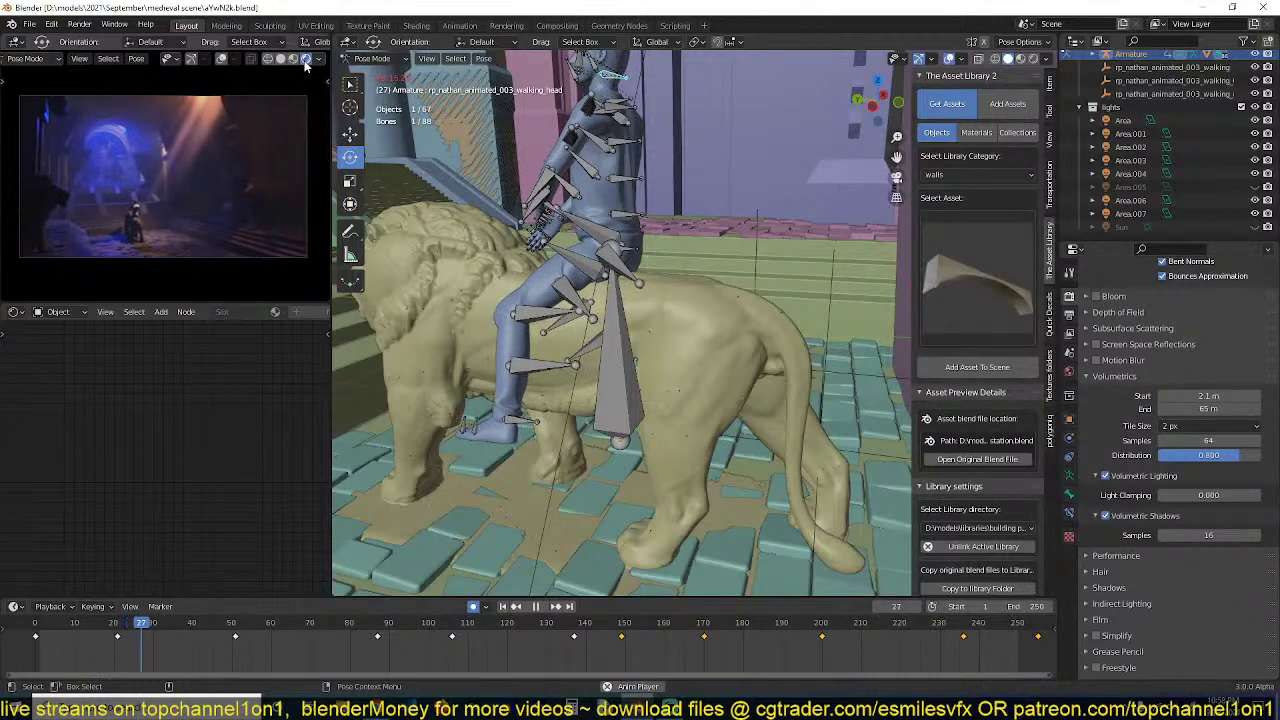
key("space")
Return the armature to Object Mode with nothing selected and save the file
scroll(580, 236, "down", 3)
key("ctrl+Tab")
key("alt+a")
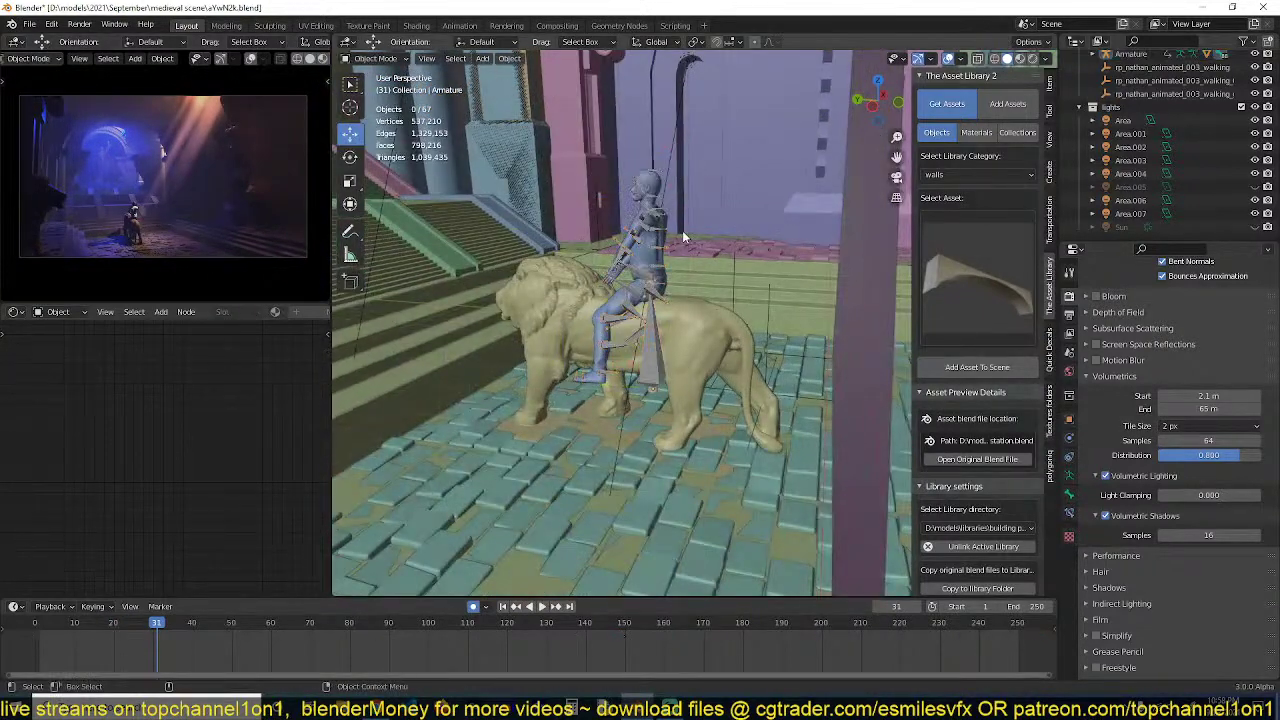
middle_click_drag(682, 237, 548, 249)
scroll(629, 222, "down", 3)
key("ctrl+s")
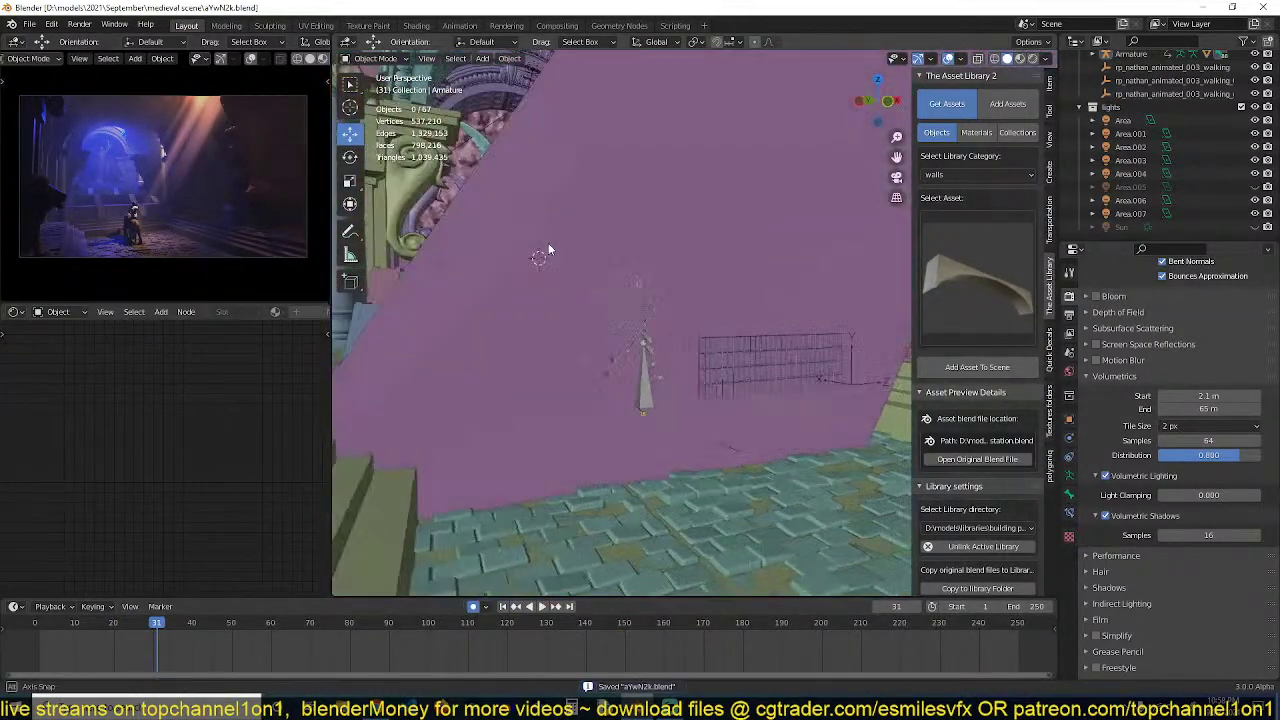
Turn off auto keying and scale the large slanted purple plane down slightly
left_click(640, 234)
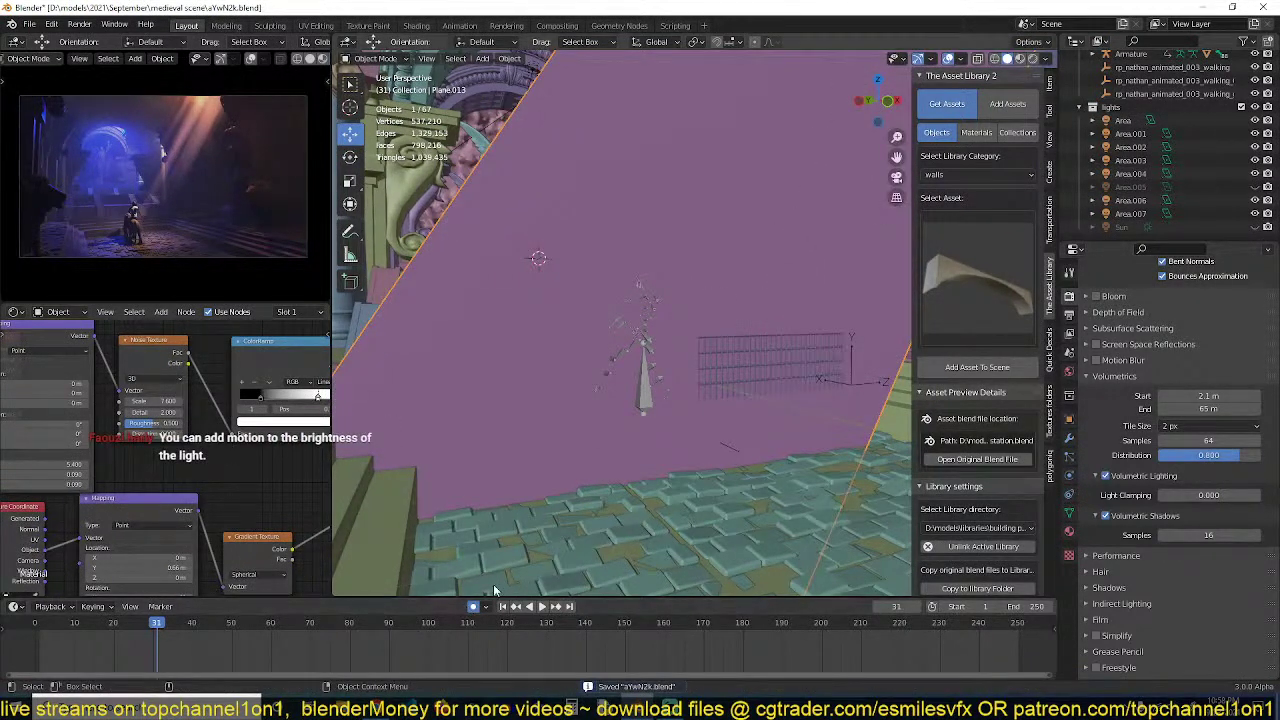
key("s")
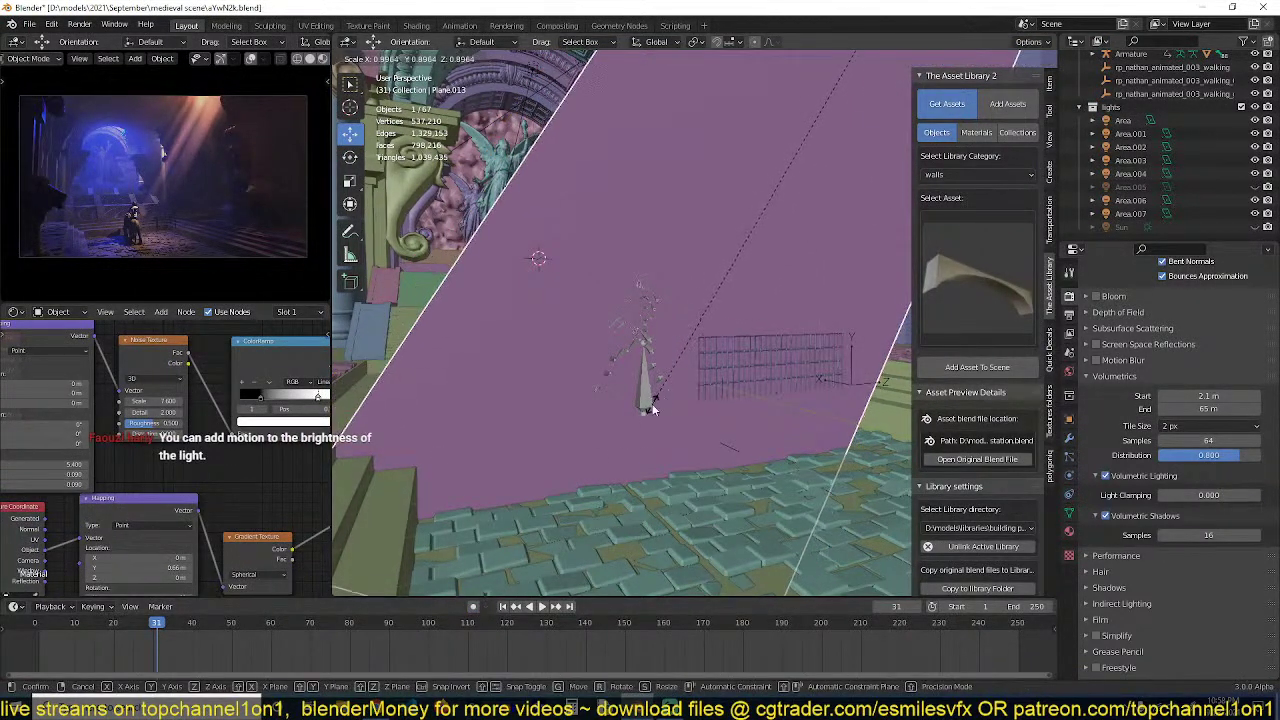
left_click(651, 409)
Keyframe the rotation of the Mapping node feeding the plane's Noise Texture at frame 0, and a changed Z rotation at frame 251
scroll(229, 503, "down", 8)
middle_click_drag(163, 497, 257, 494)
scroll(257, 494, "up", 4)
scroll(257, 494, "up", 5)
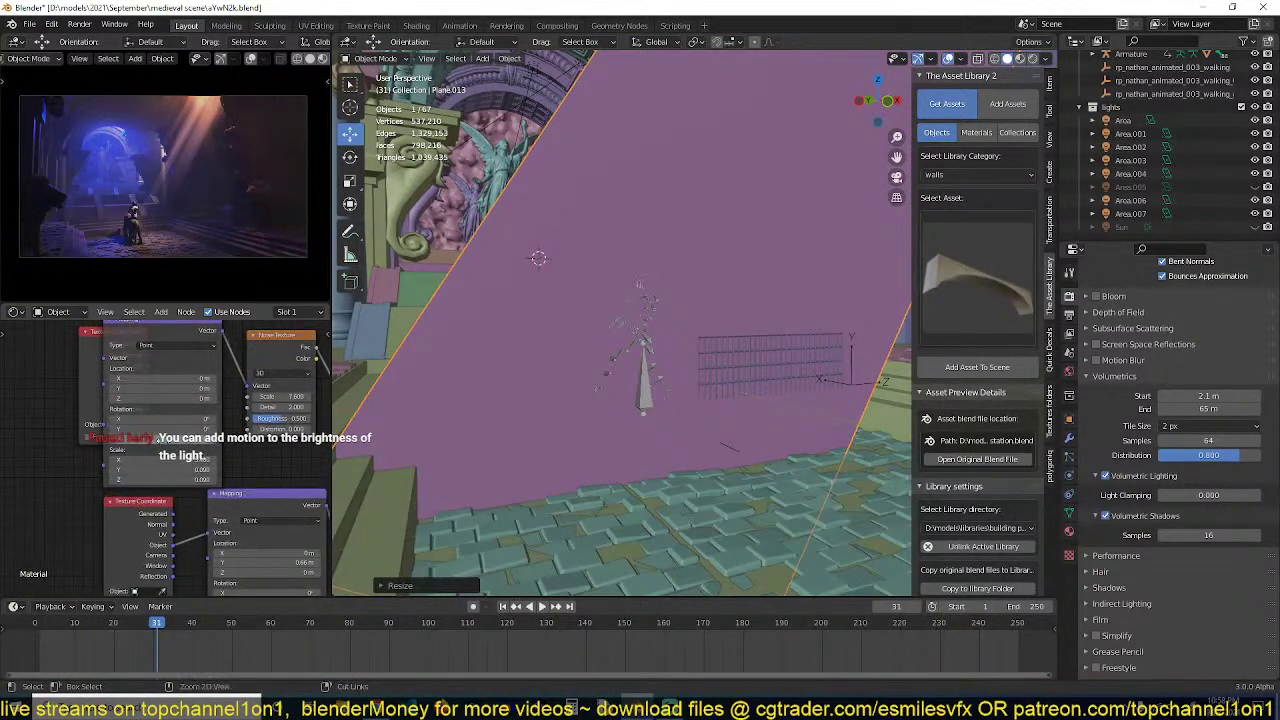
key("ctrl+s")
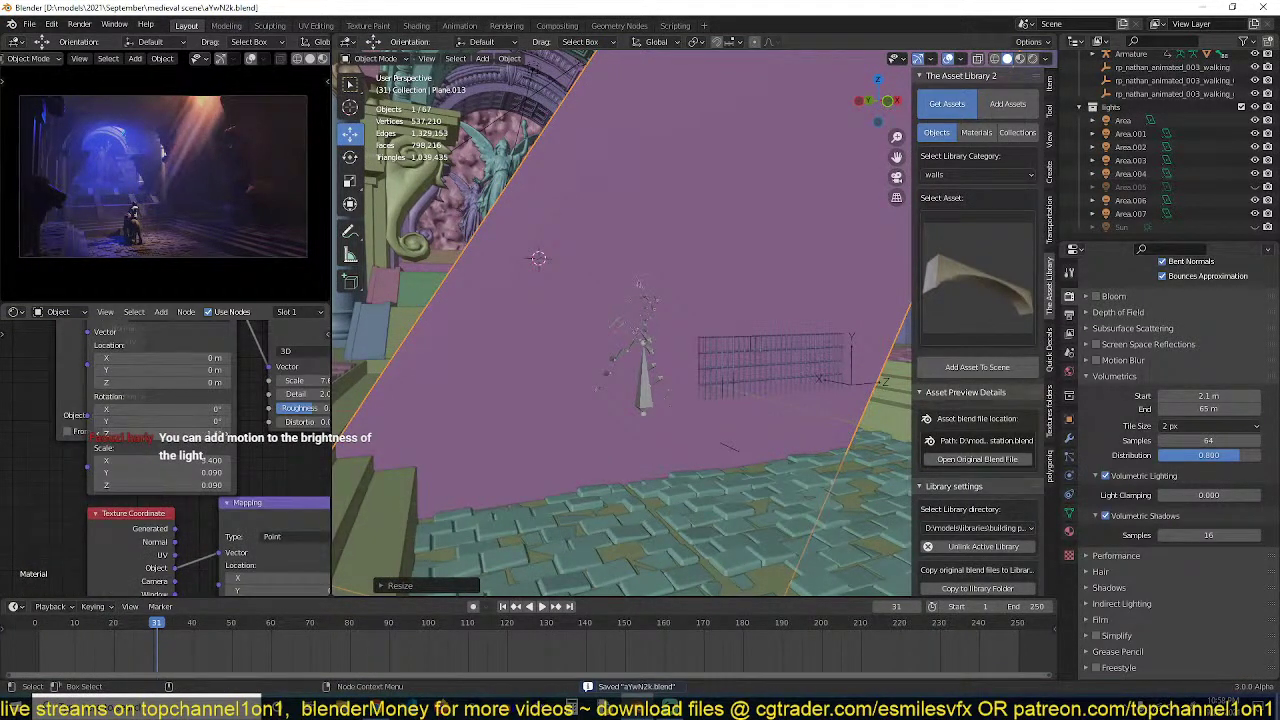
left_click(22, 628)
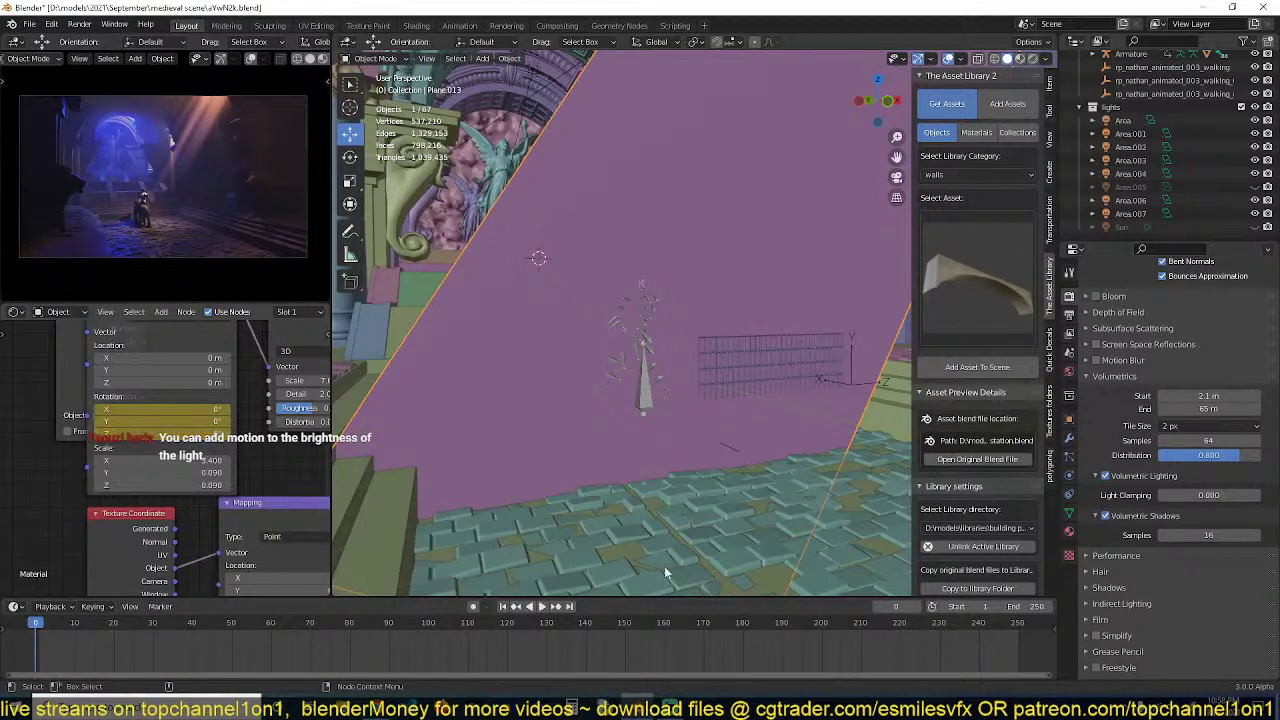
left_click(1020, 645)
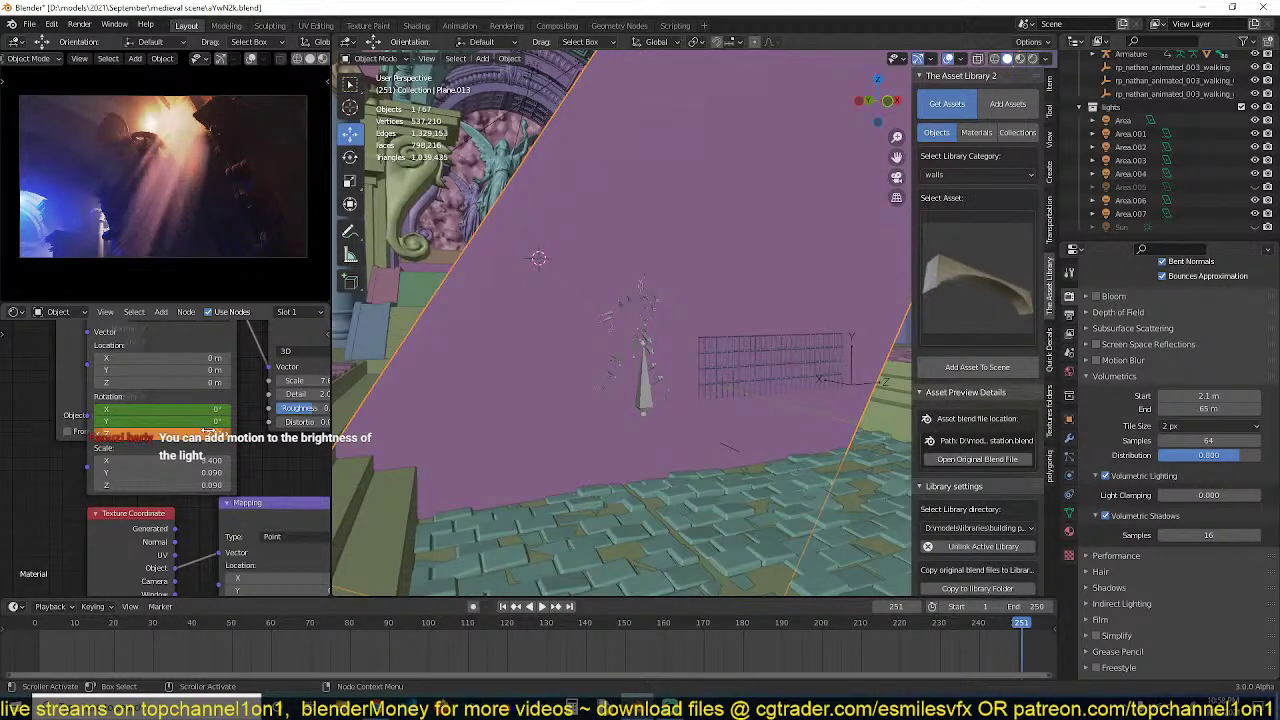
Play back the animated noise on the plane in the rendered camera view and save the file
key("space")
key("ctrl+s")
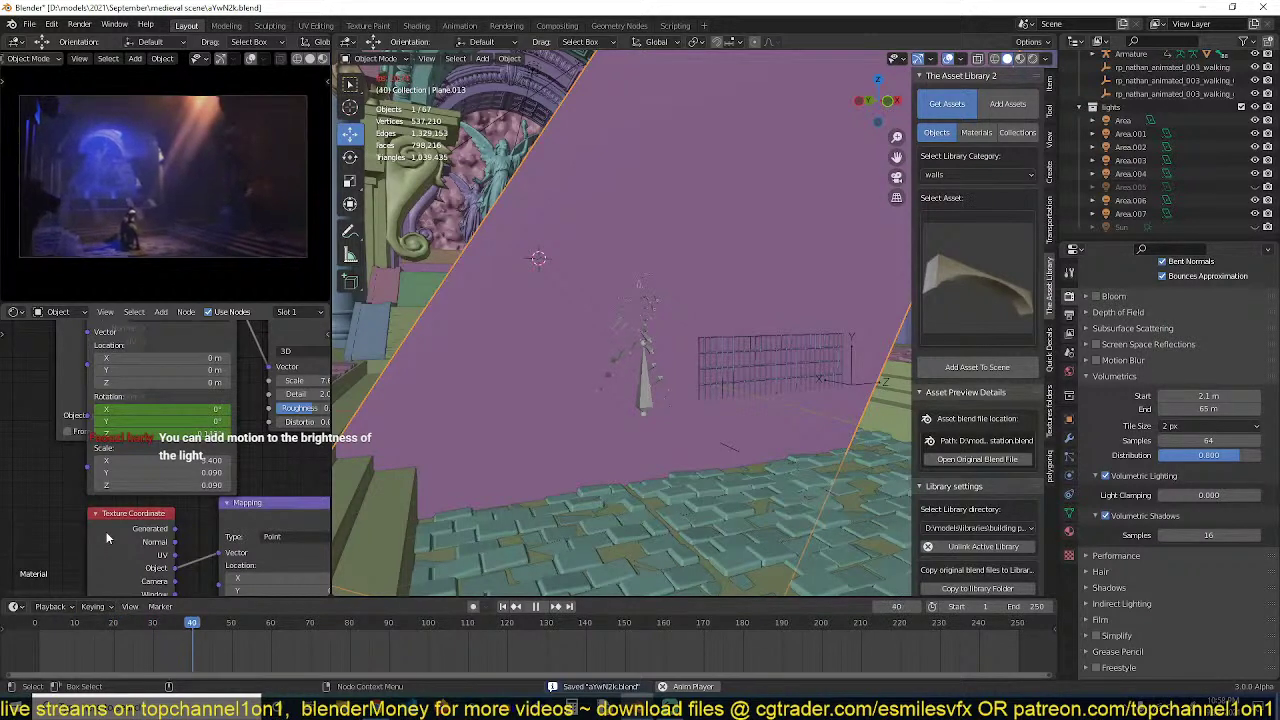
key("Escape")
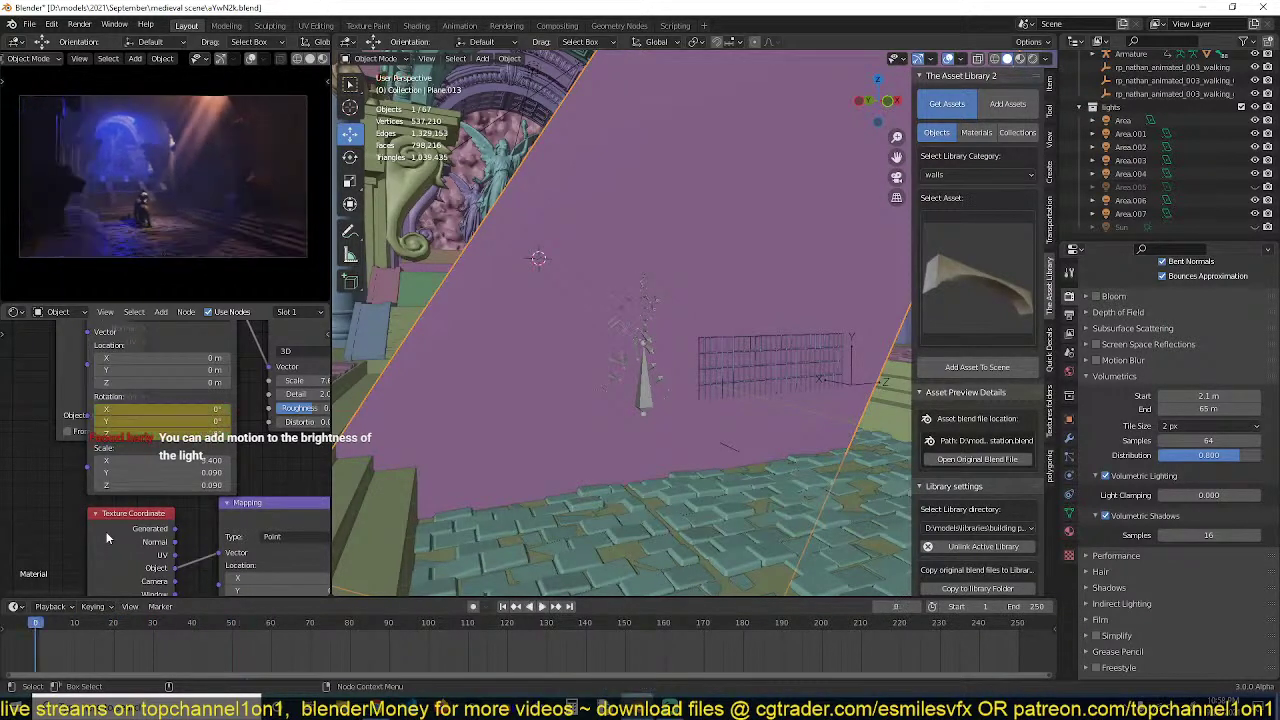
key("ctrl+s")
key("space")
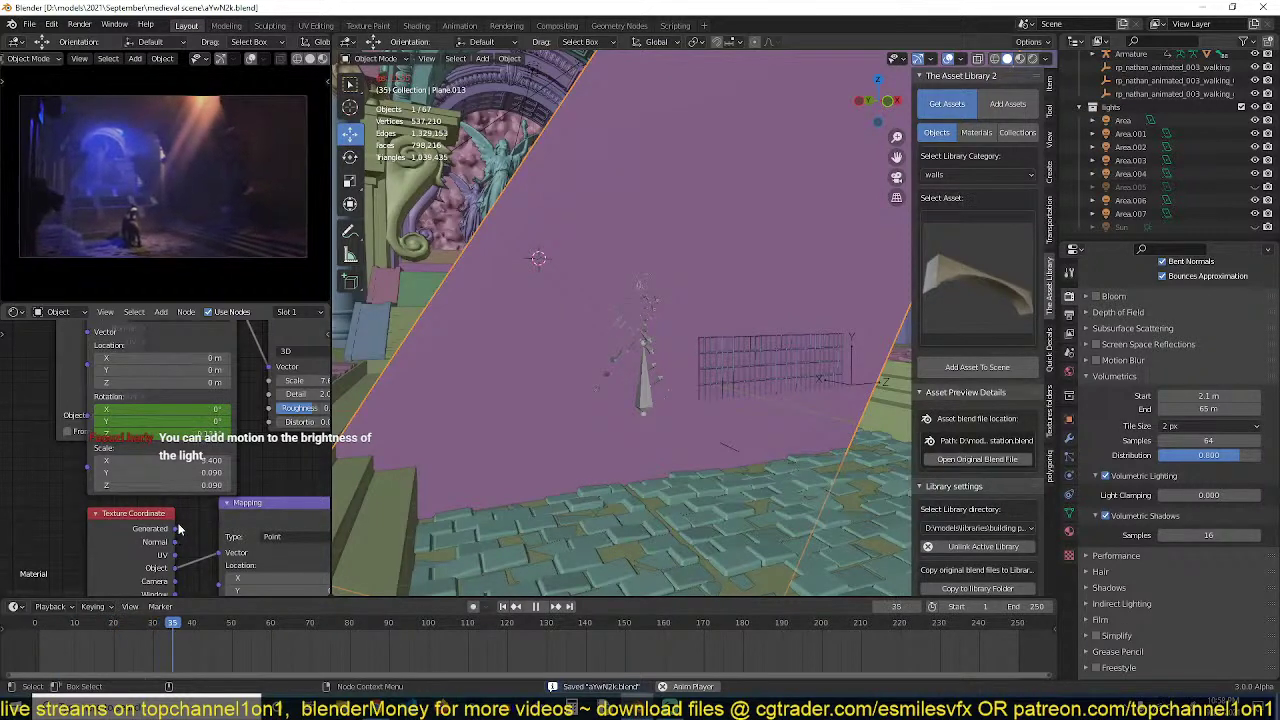
key("Escape")
Select the lion statue beside the steps, check its mesh in Edit Mode, and save the file back in Object Mode
scroll(453, 464, "down", 1)
scroll(452, 464, "down", 1)
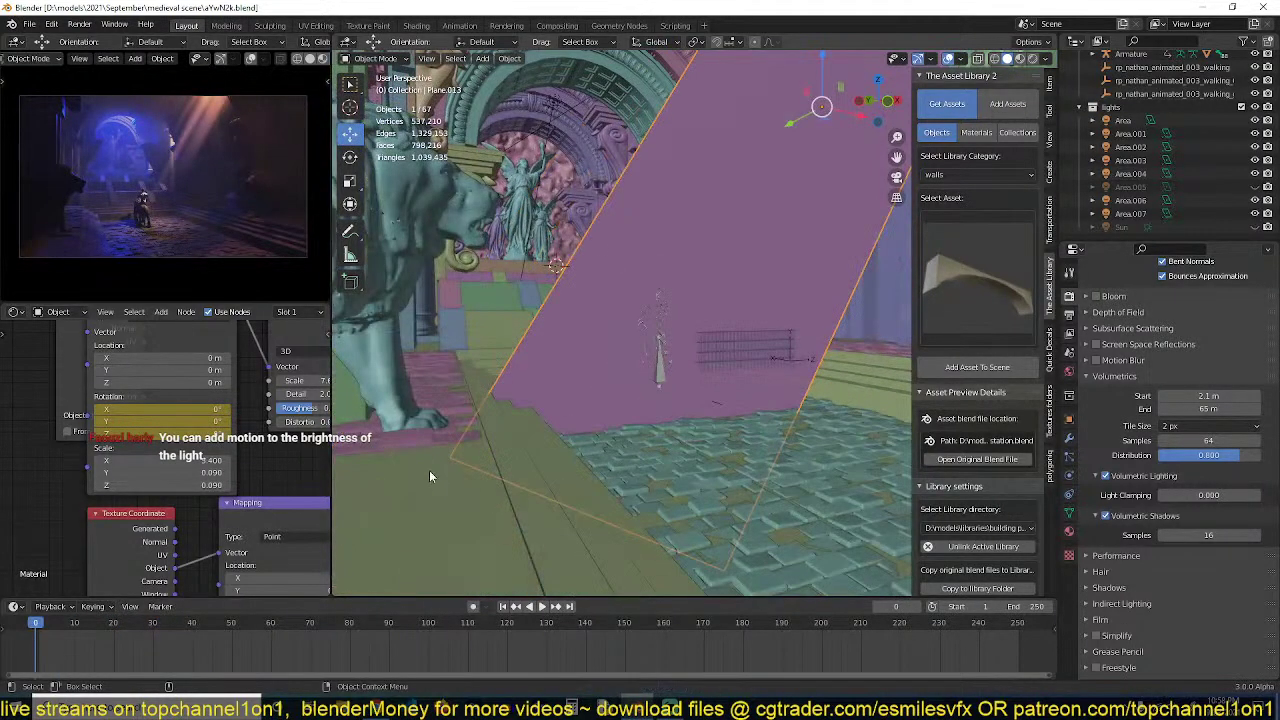
middle_click_drag(445, 430, 610, 405, "shift")
left_click(478, 313)
middle_click_drag(478, 313, 529, 331)
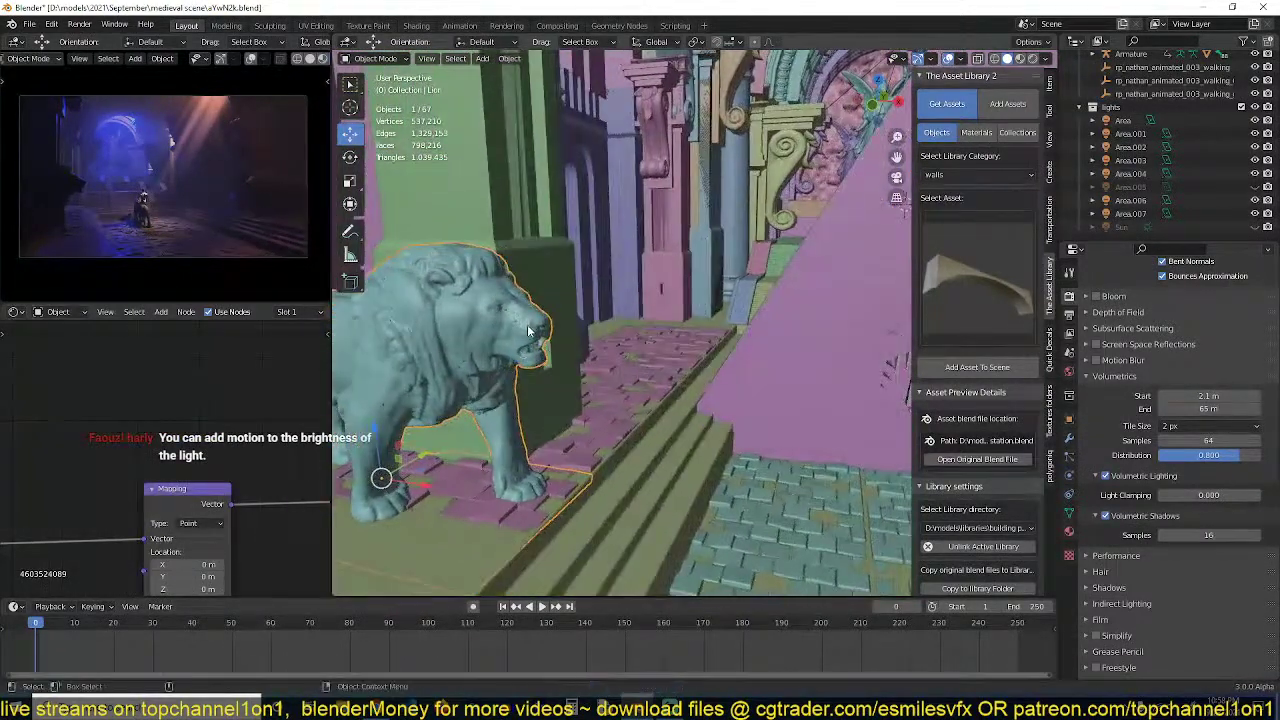
key("Tab")
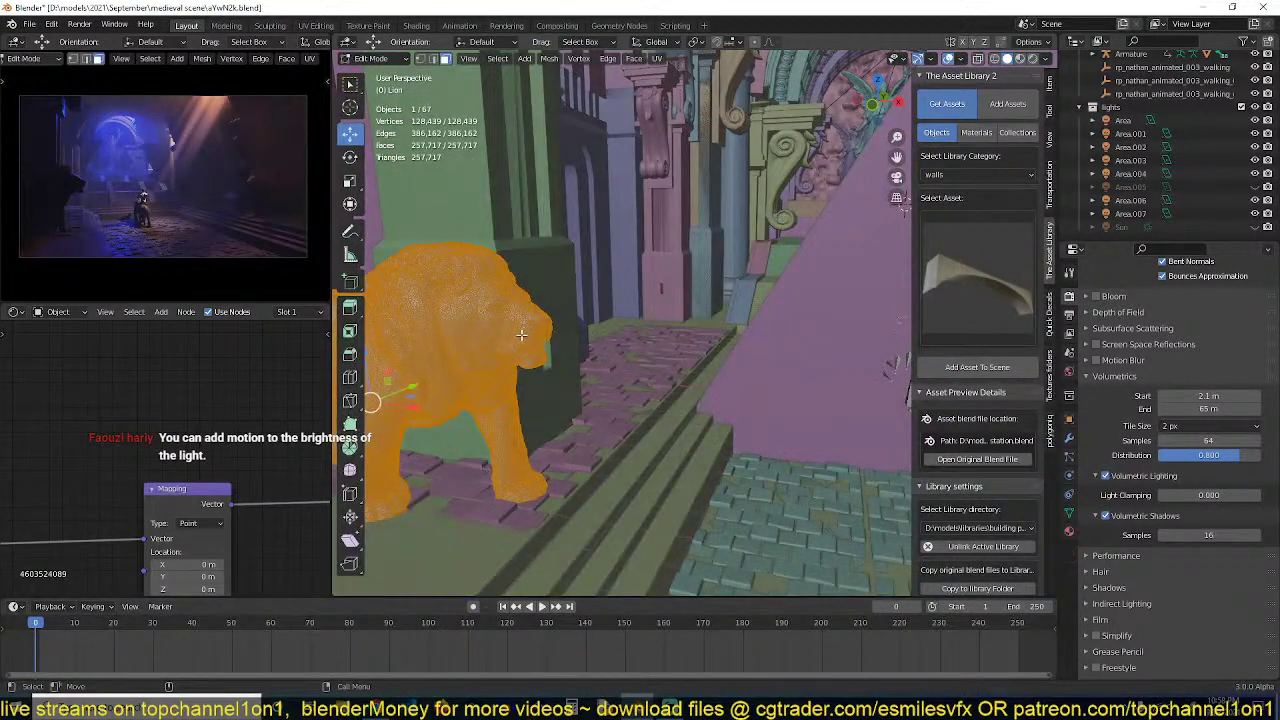
left_click(521, 335)
key("Tab")
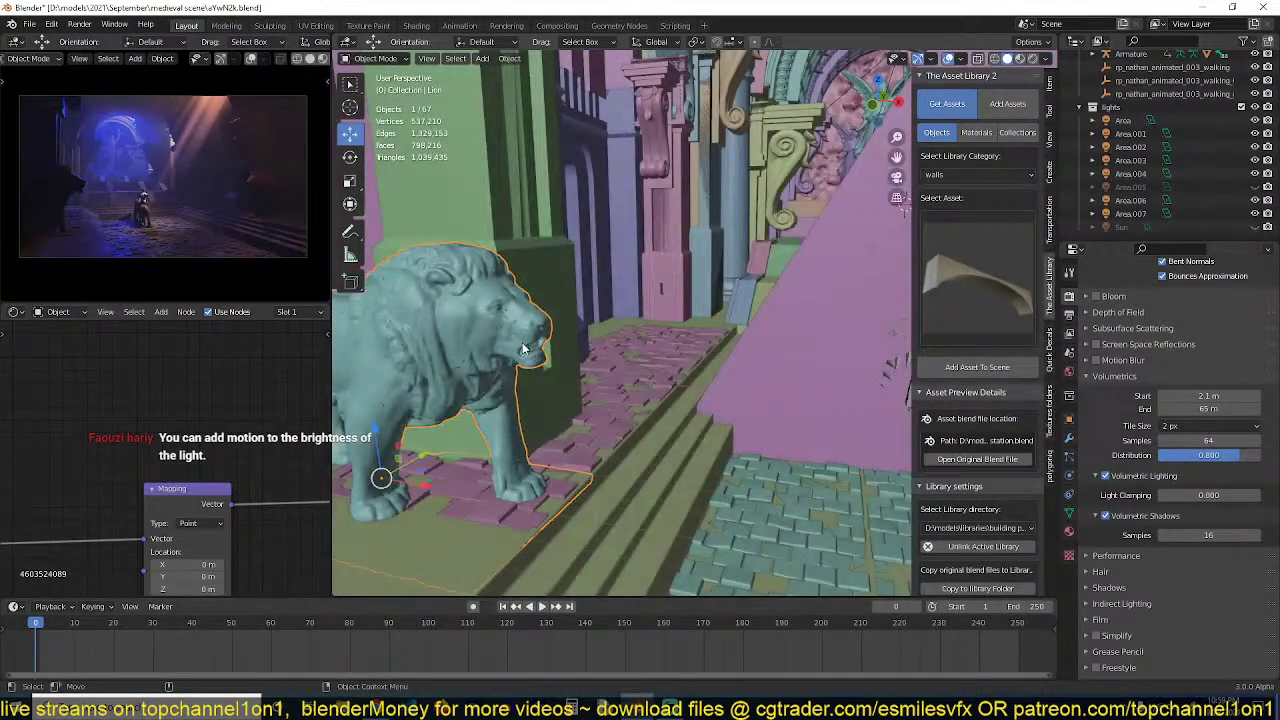
key("ctrl+s")
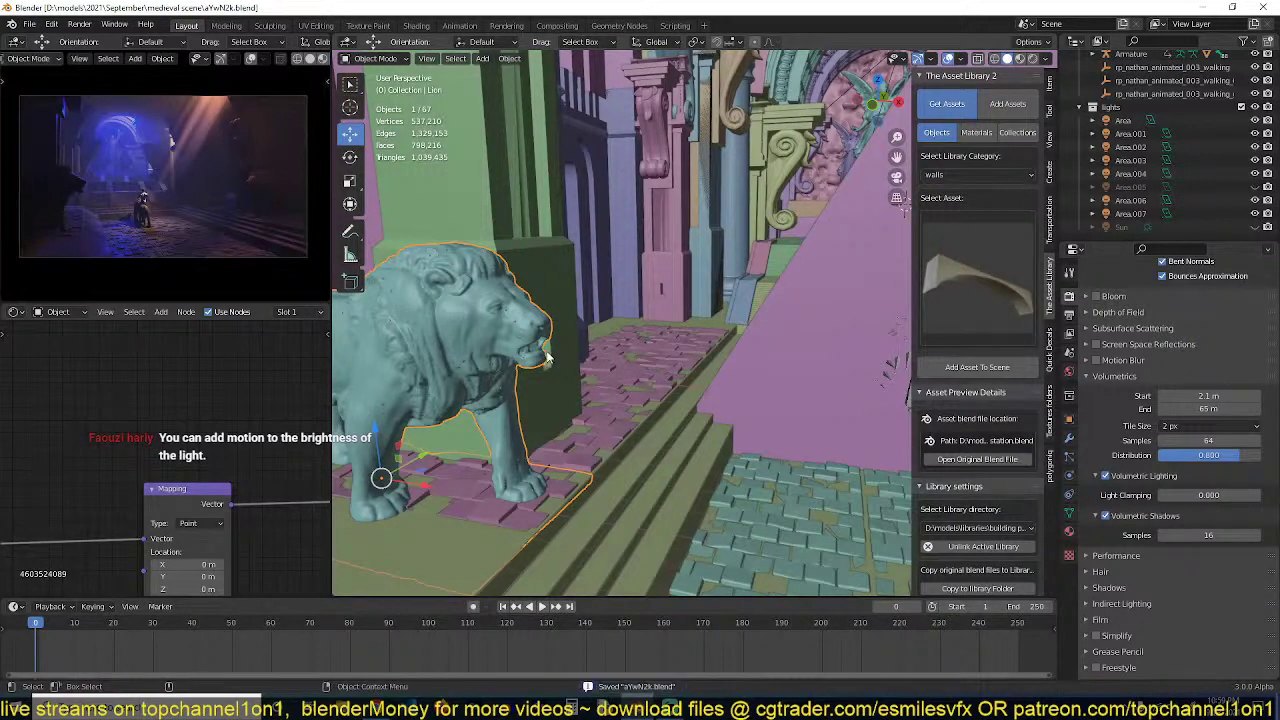
Clear the selection and play back the opening of the shot in the rendered camera view
key("alt+a")
key("space")
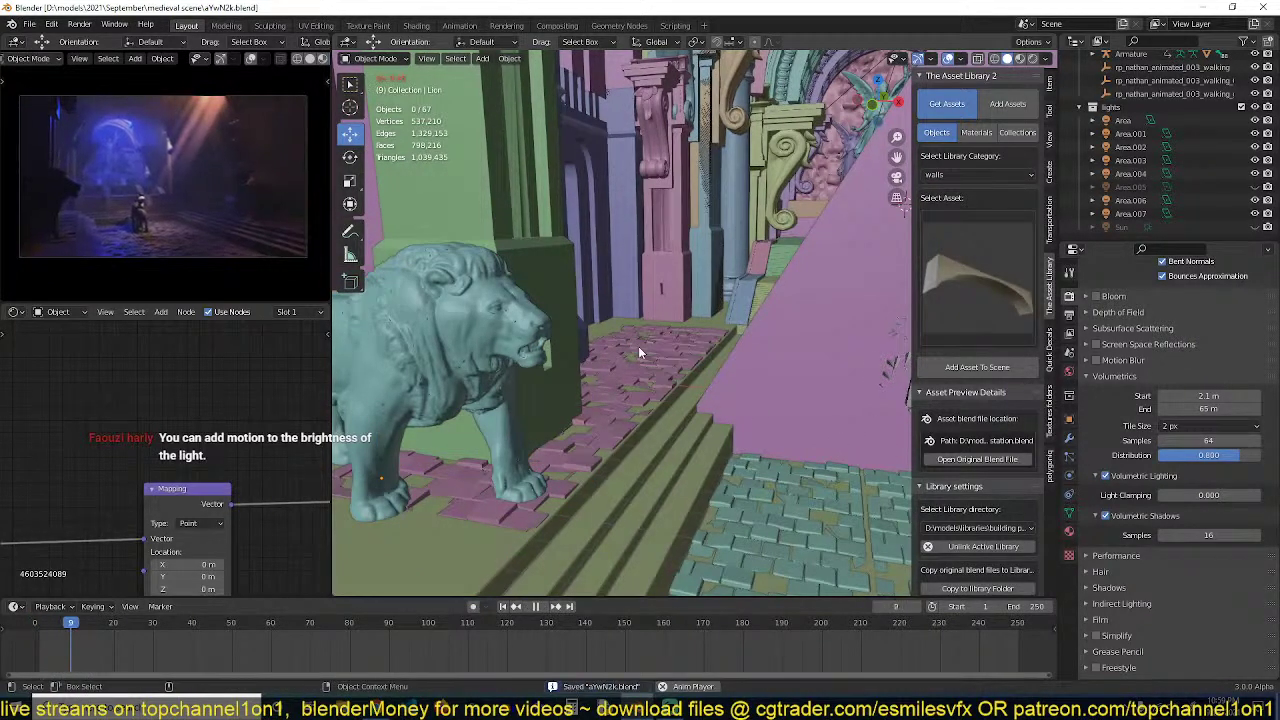
key("Escape")
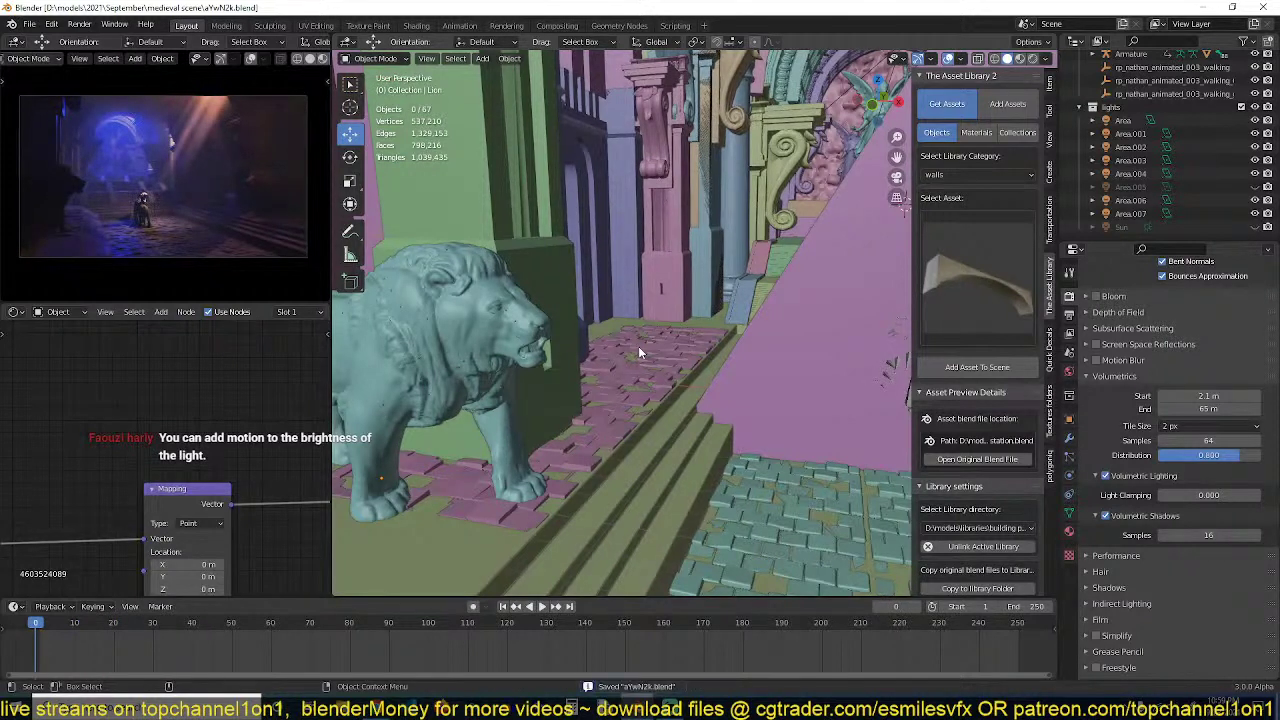
key("space")
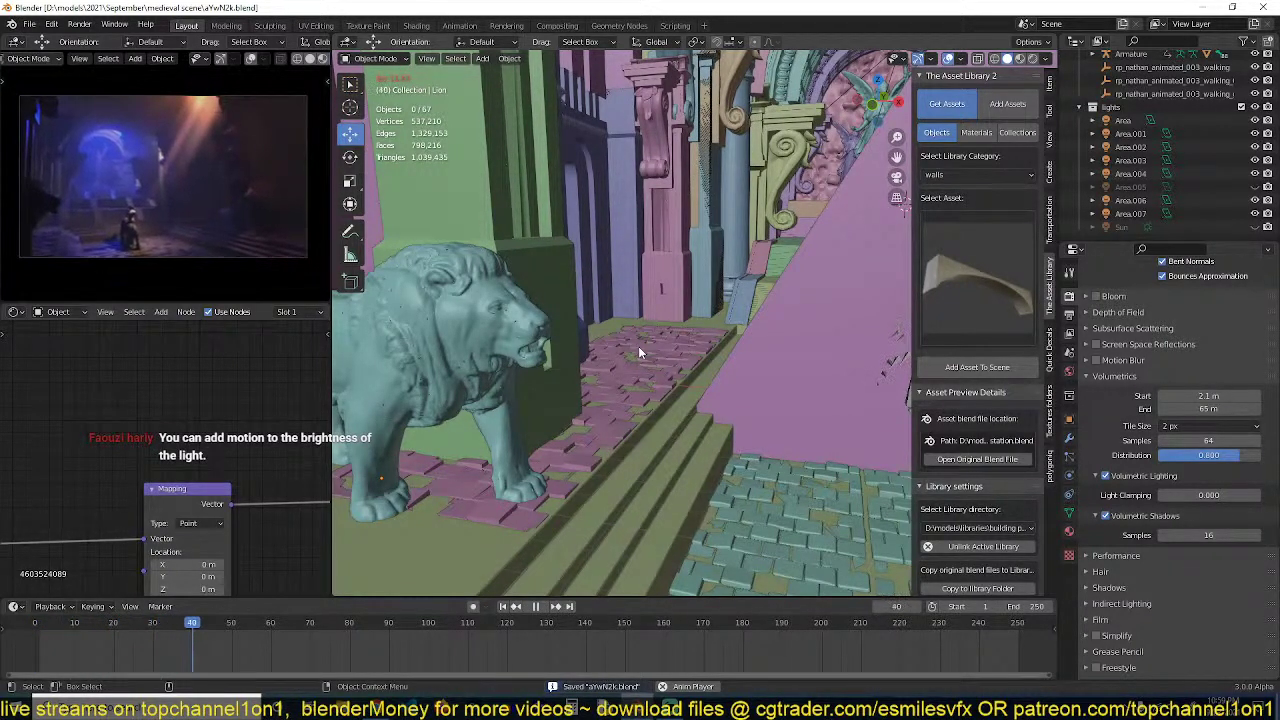
key("space")
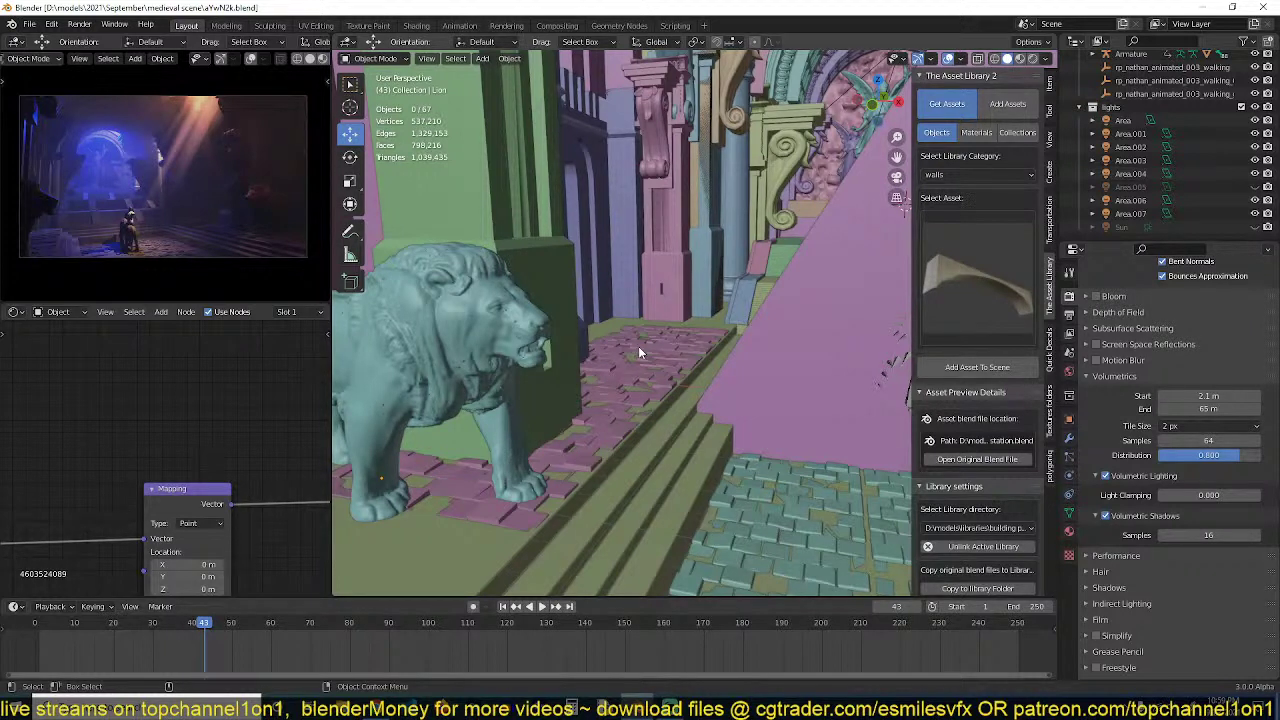
Review the rendered shot at frames 137, 215 and 252, return to frame 0, and save the file
key("ctrl+s")
left_click(572, 643)
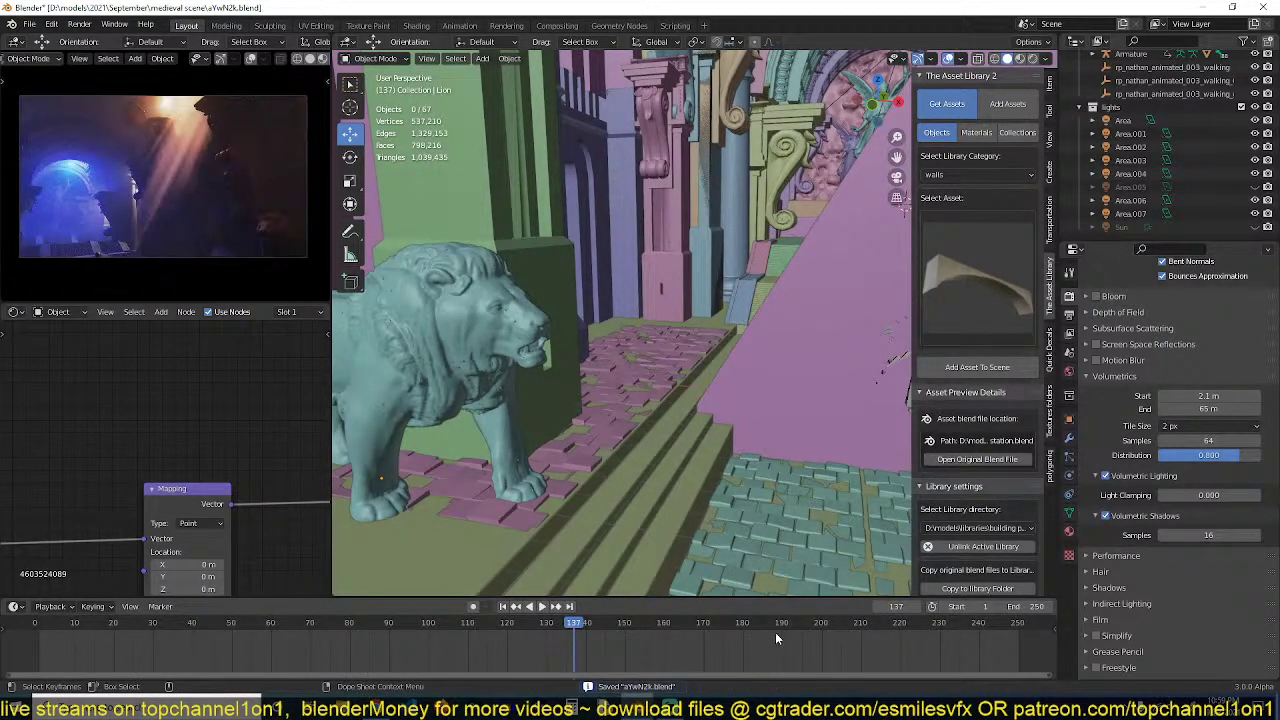
left_click(880, 638)
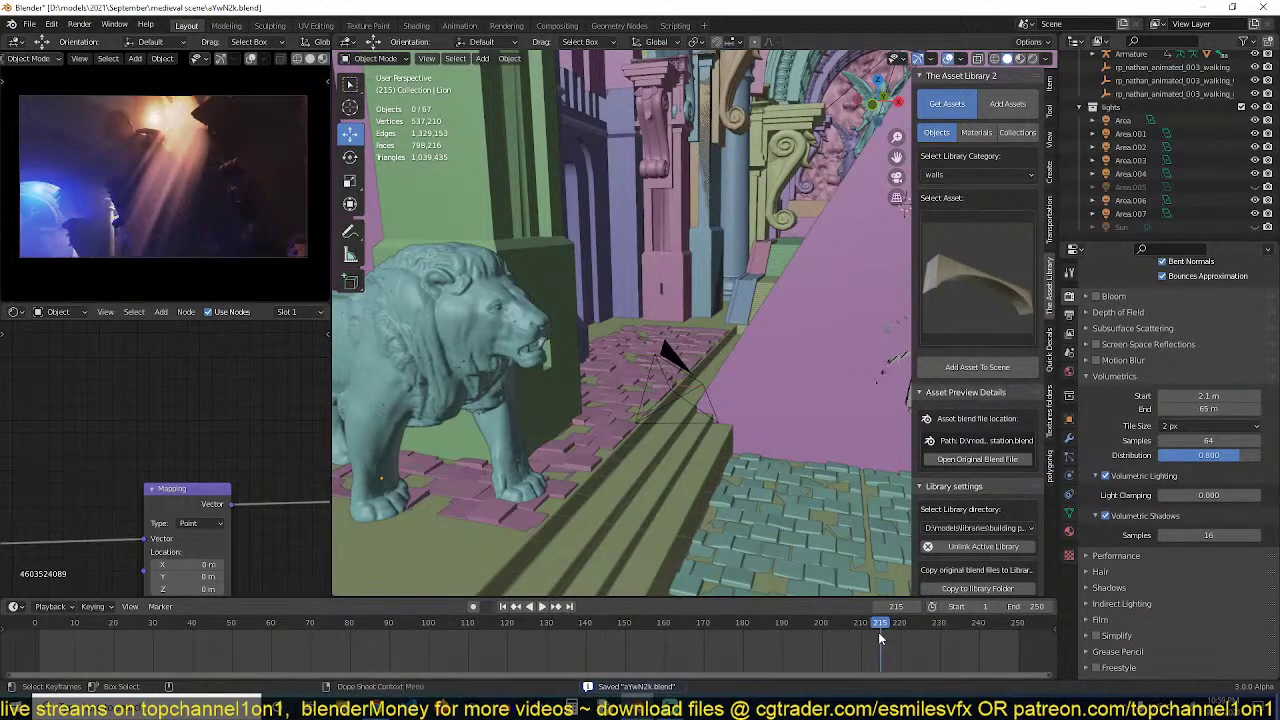
left_click(1026, 624)
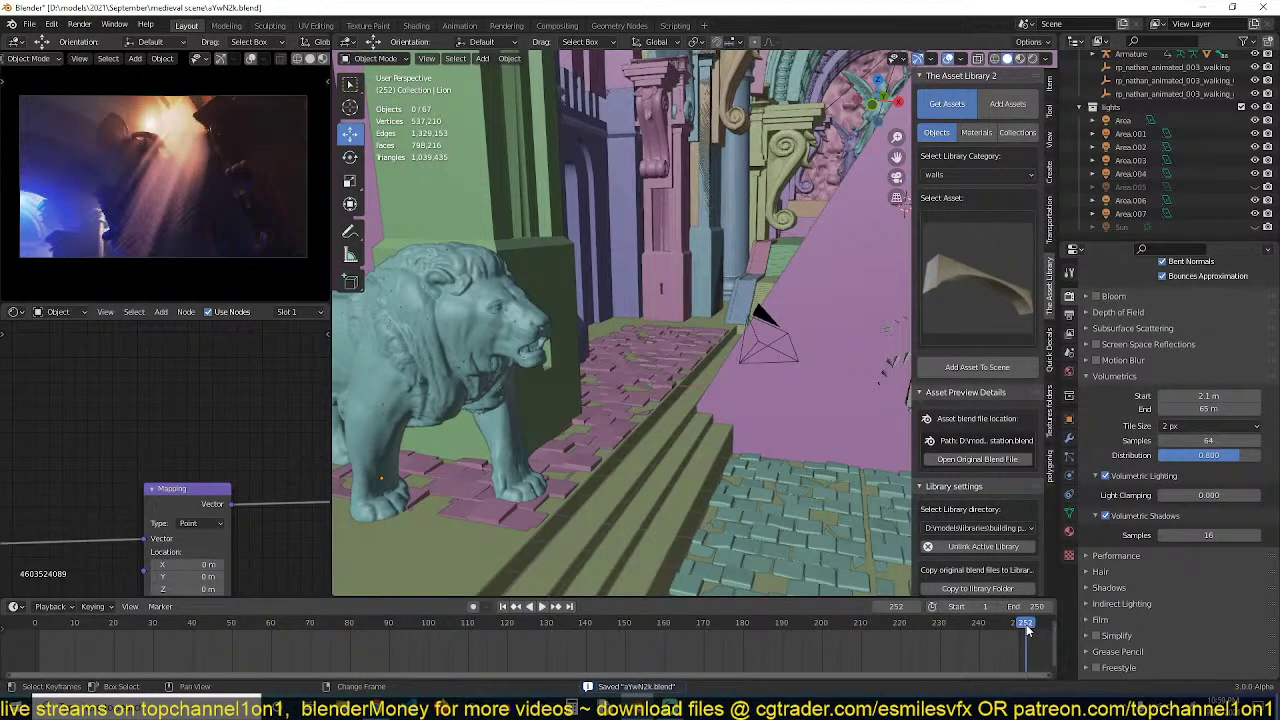
left_click(35, 642)
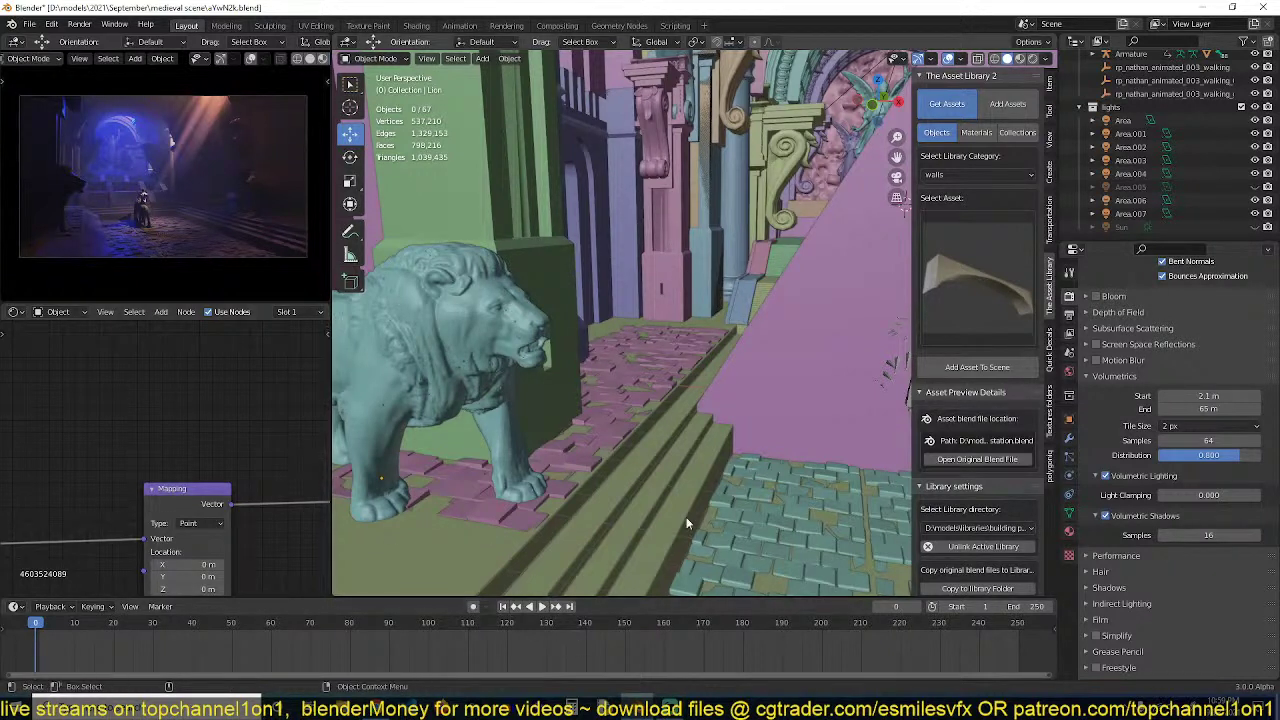
left_click(689, 444)
key("ctrl+s")
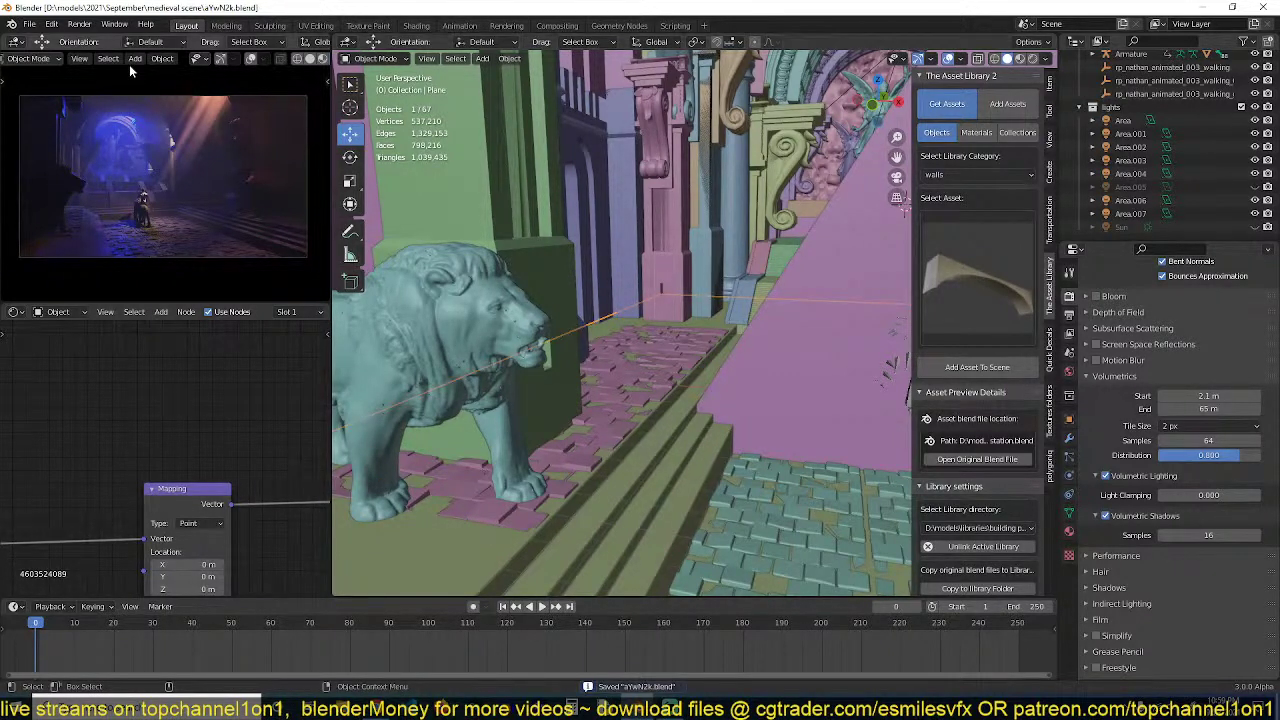
Open the recent file city1.blend and select an object among the city buildings
left_click(33, 24)
mouse_move(68, 66)
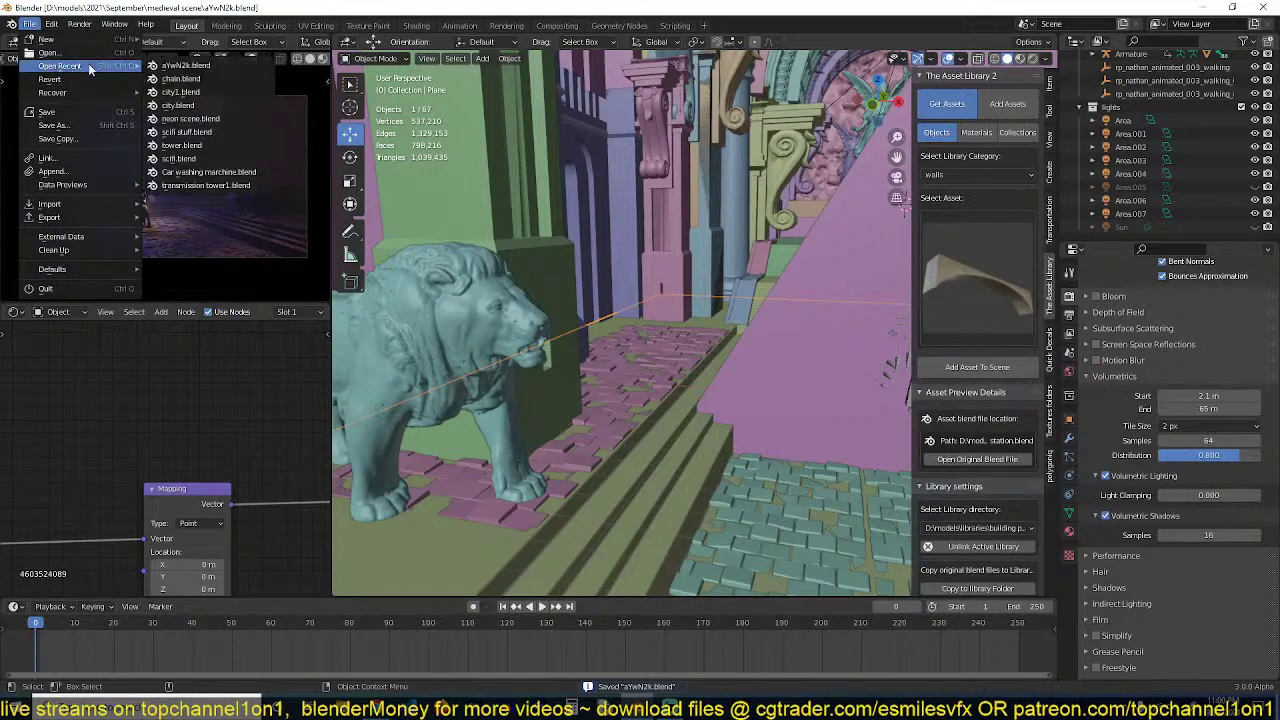
left_click(216, 91)
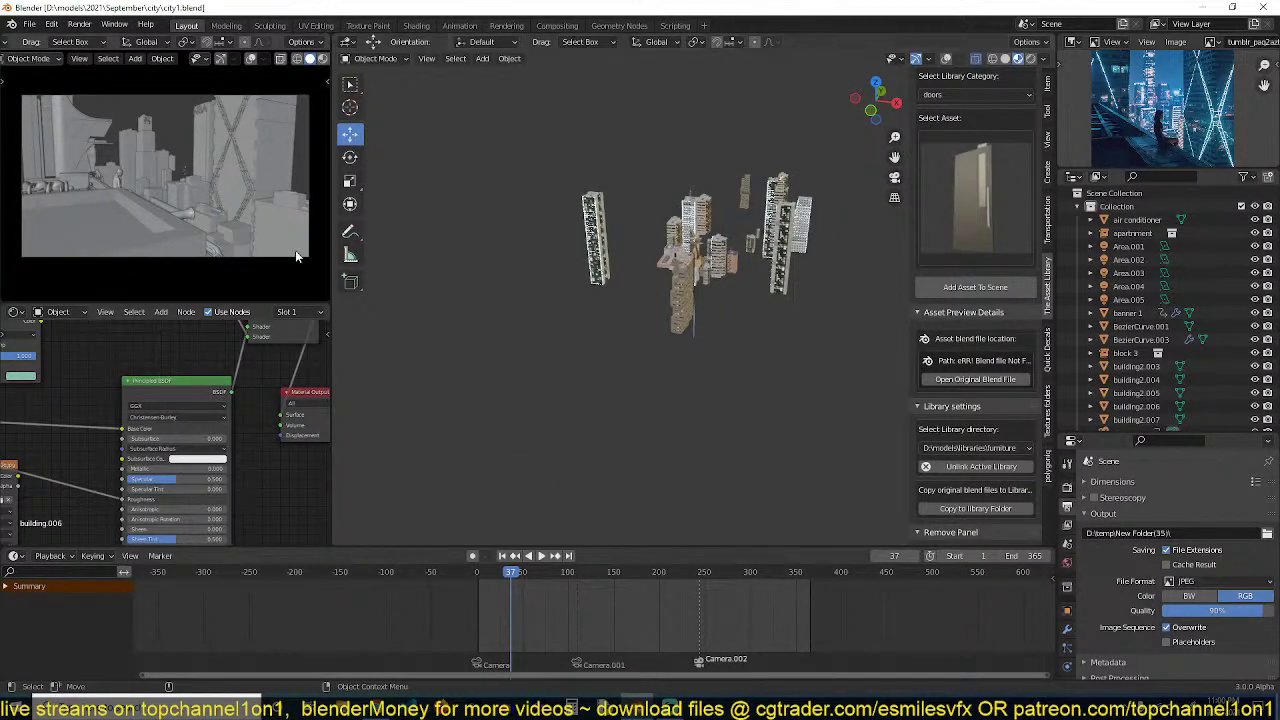
left_click(248, 214)
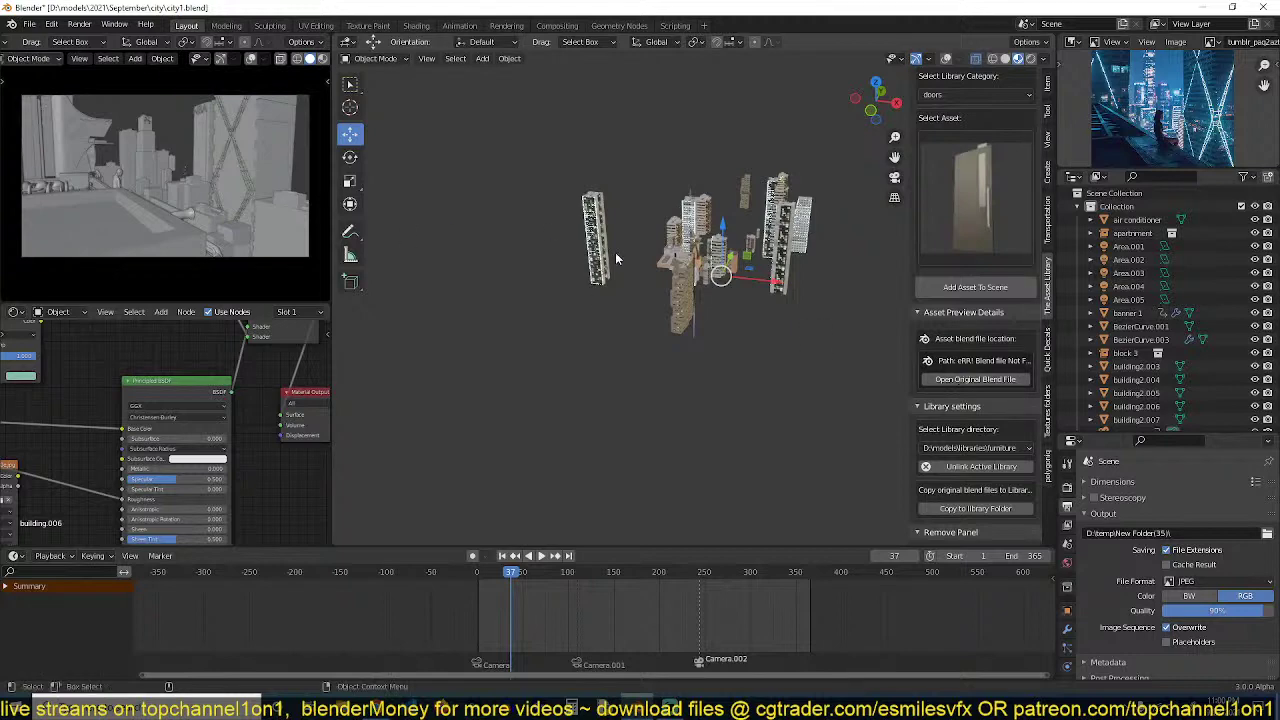
scroll(406, 182, "up", 2)
Play back the rendered city animation in a smaller player window over the scene and close the player
left_click(75, 24)
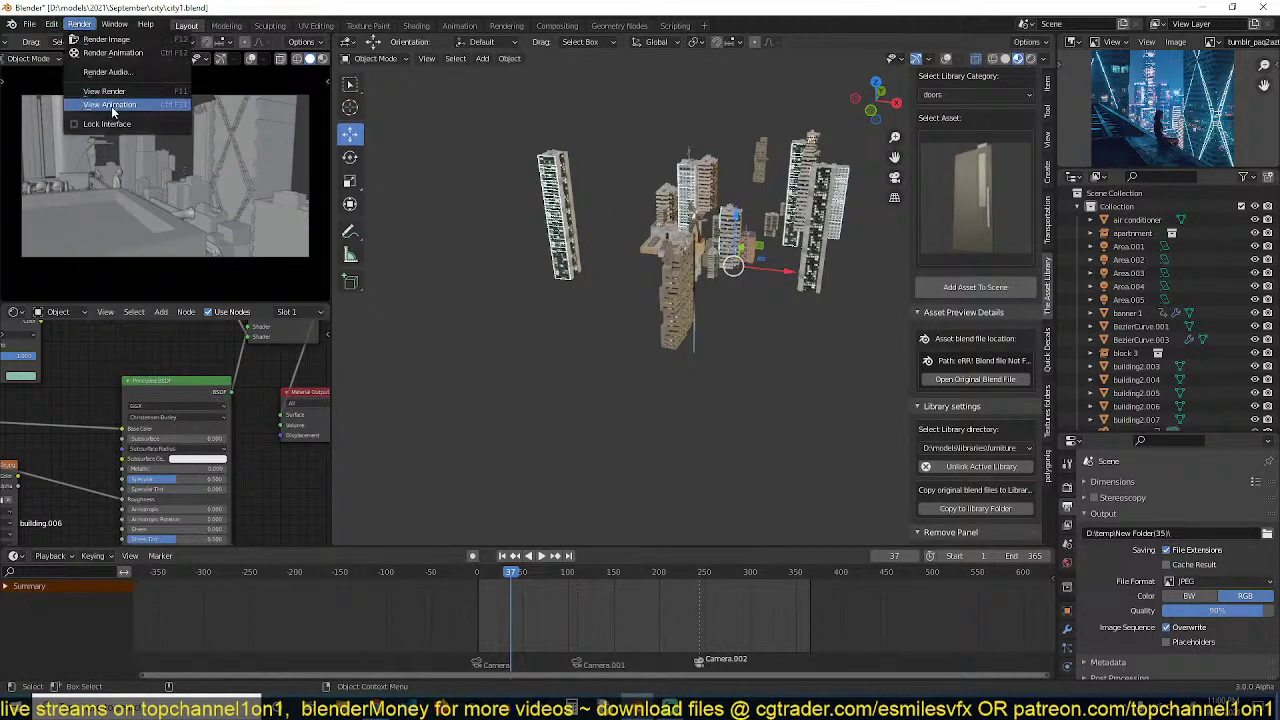
left_click(110, 105)
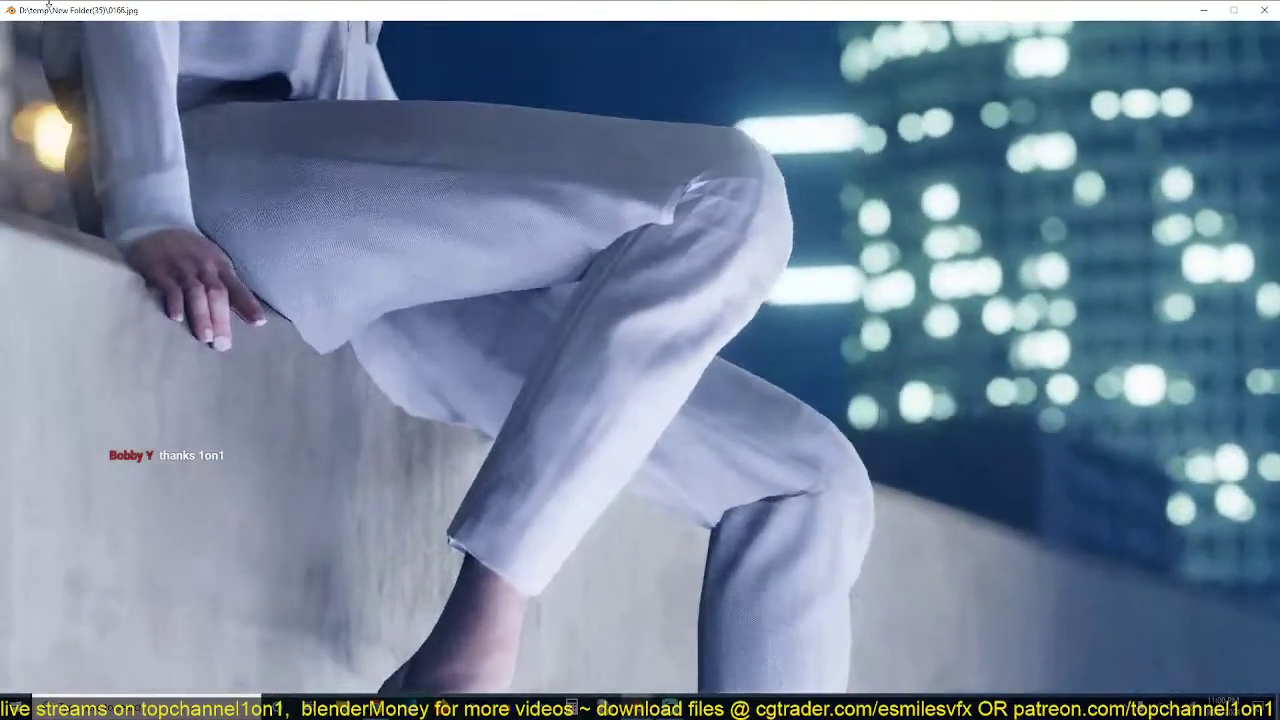
left_click_drag(60, 15, 218, 64)
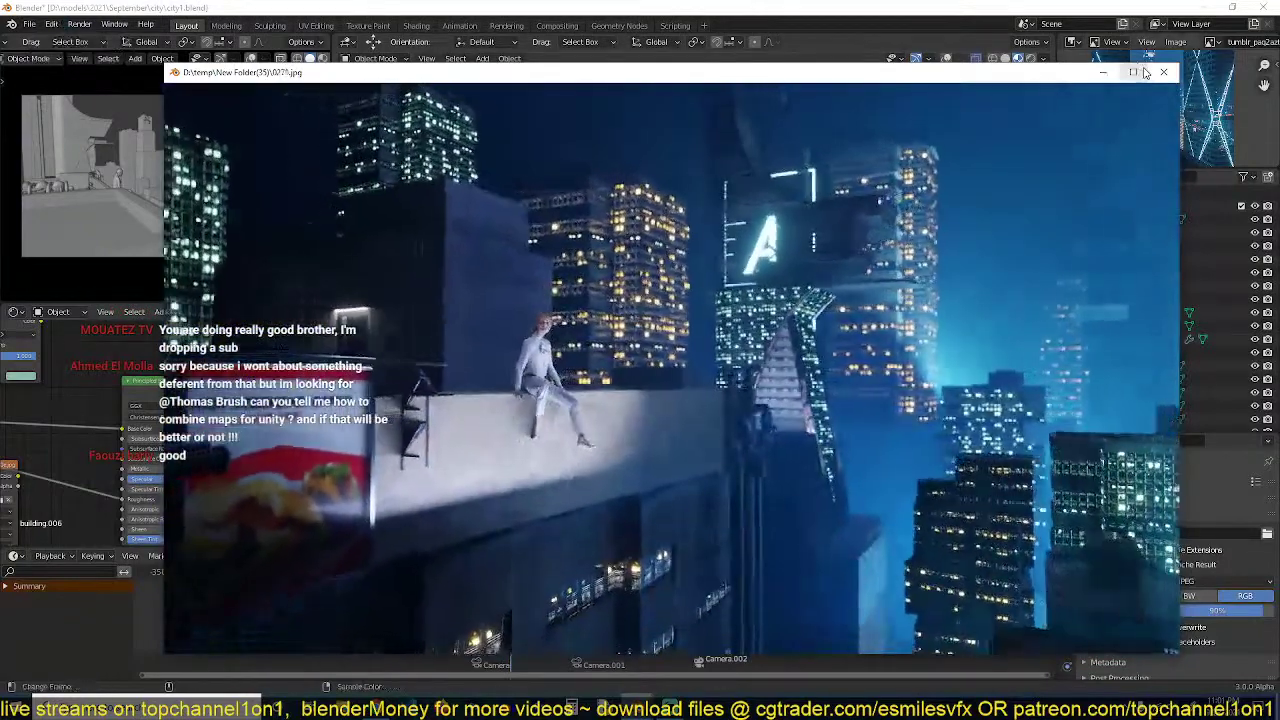
left_click(1160, 72)
Quit Blender and save the changes to city1.blend
left_click(1264, 7)
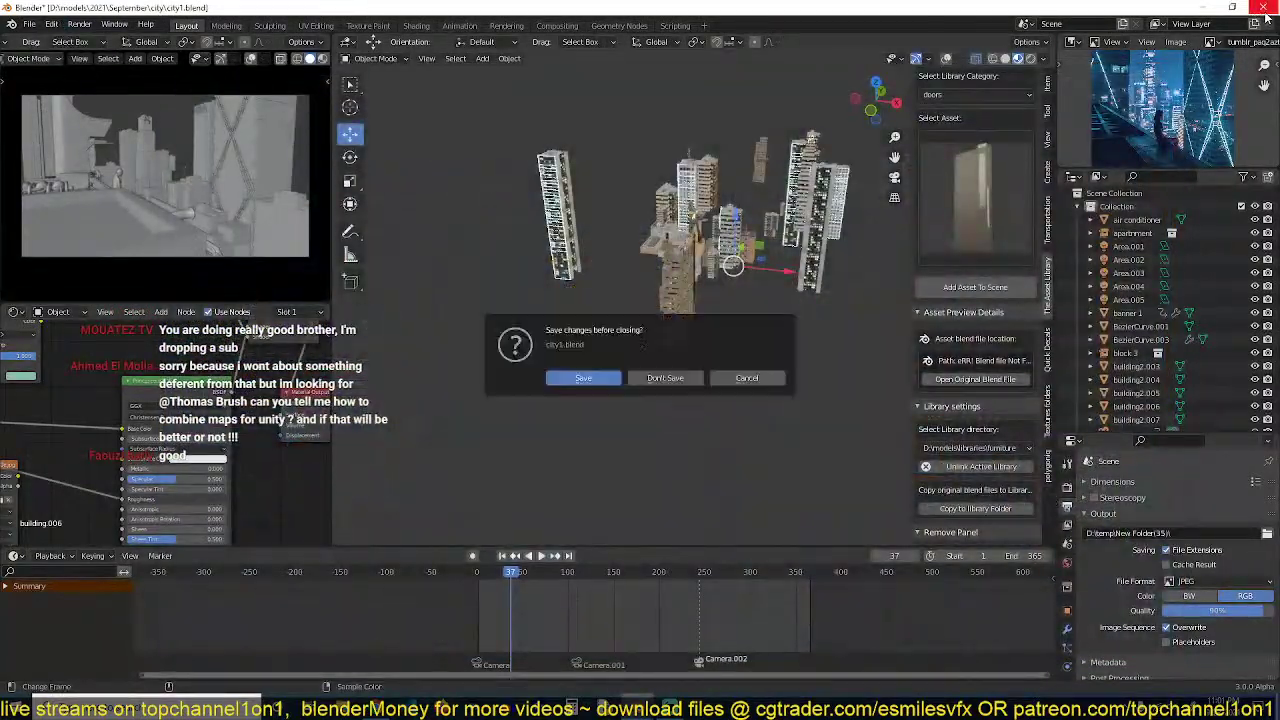
left_click(584, 379)
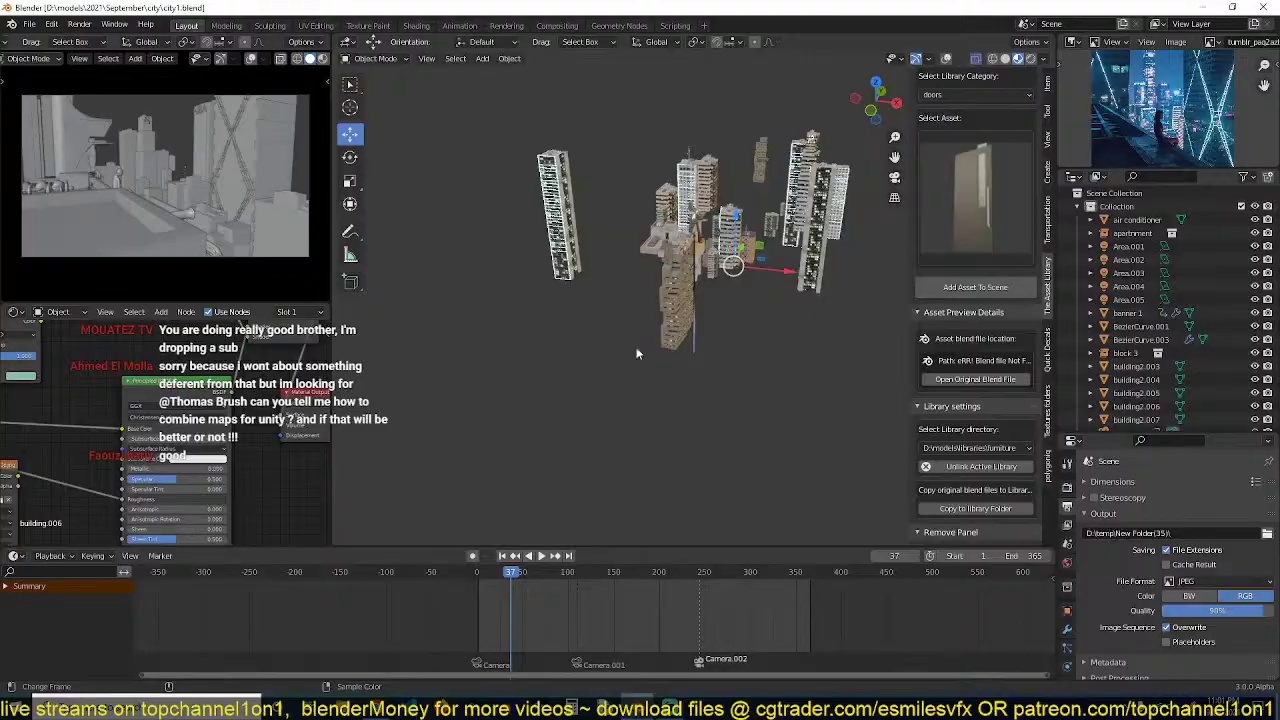